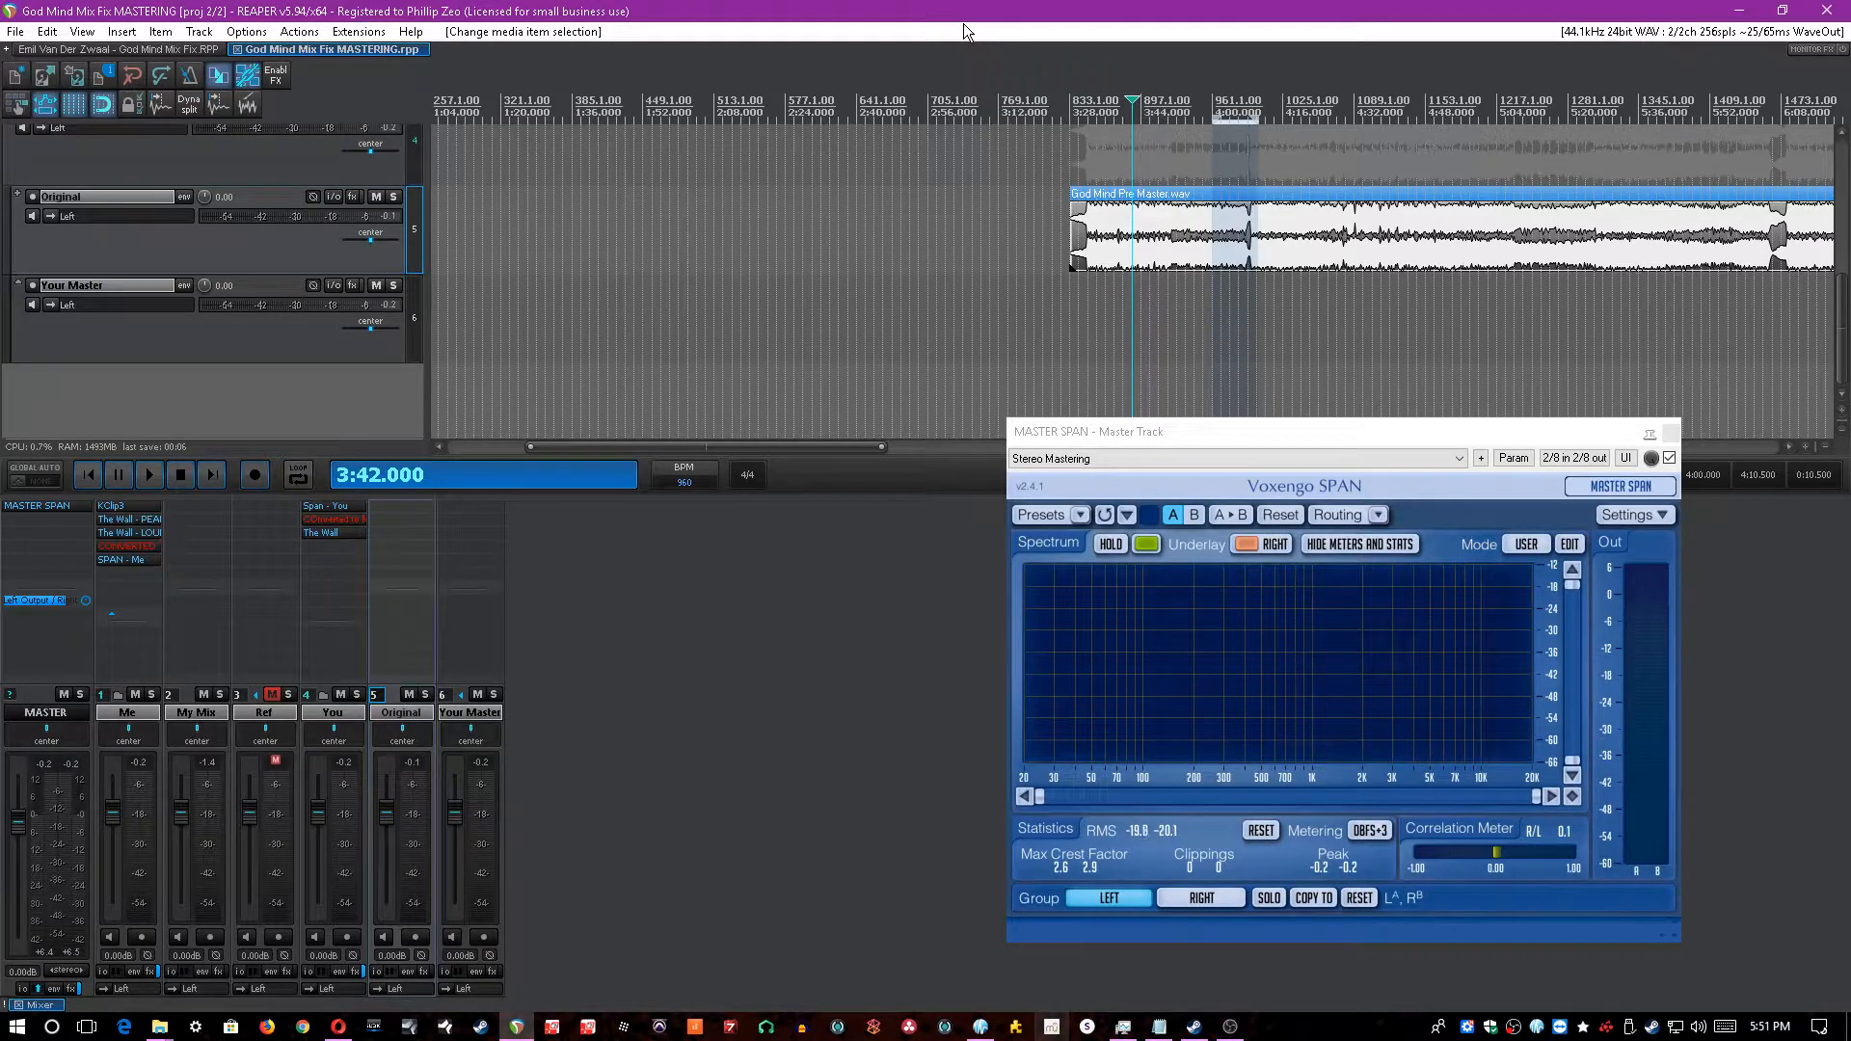
- Play the God Mind Pre Master item from 3:33 with The Wall bypassed on the You track and watch the master spectrum
scroll(1053, 13, "down", 2)
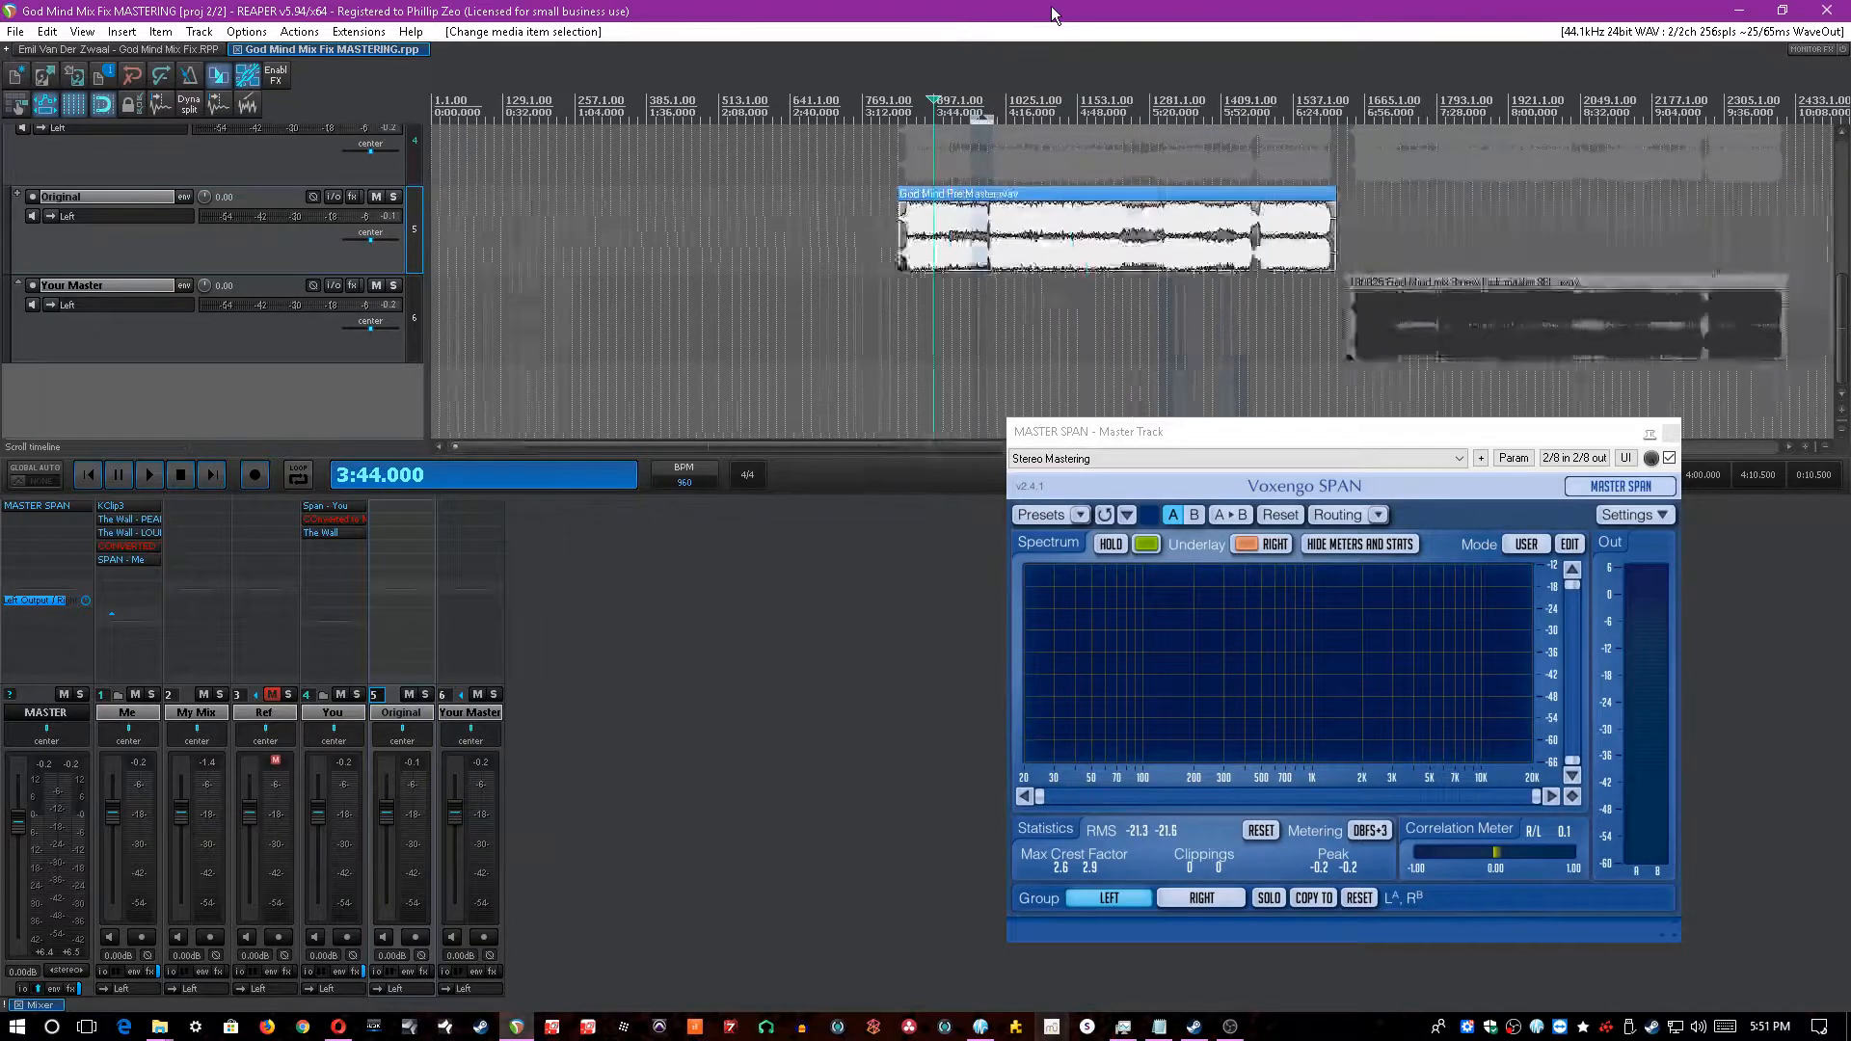
scroll(1053, 13, "up", 3)
scroll(1085, 9, "up", 2)
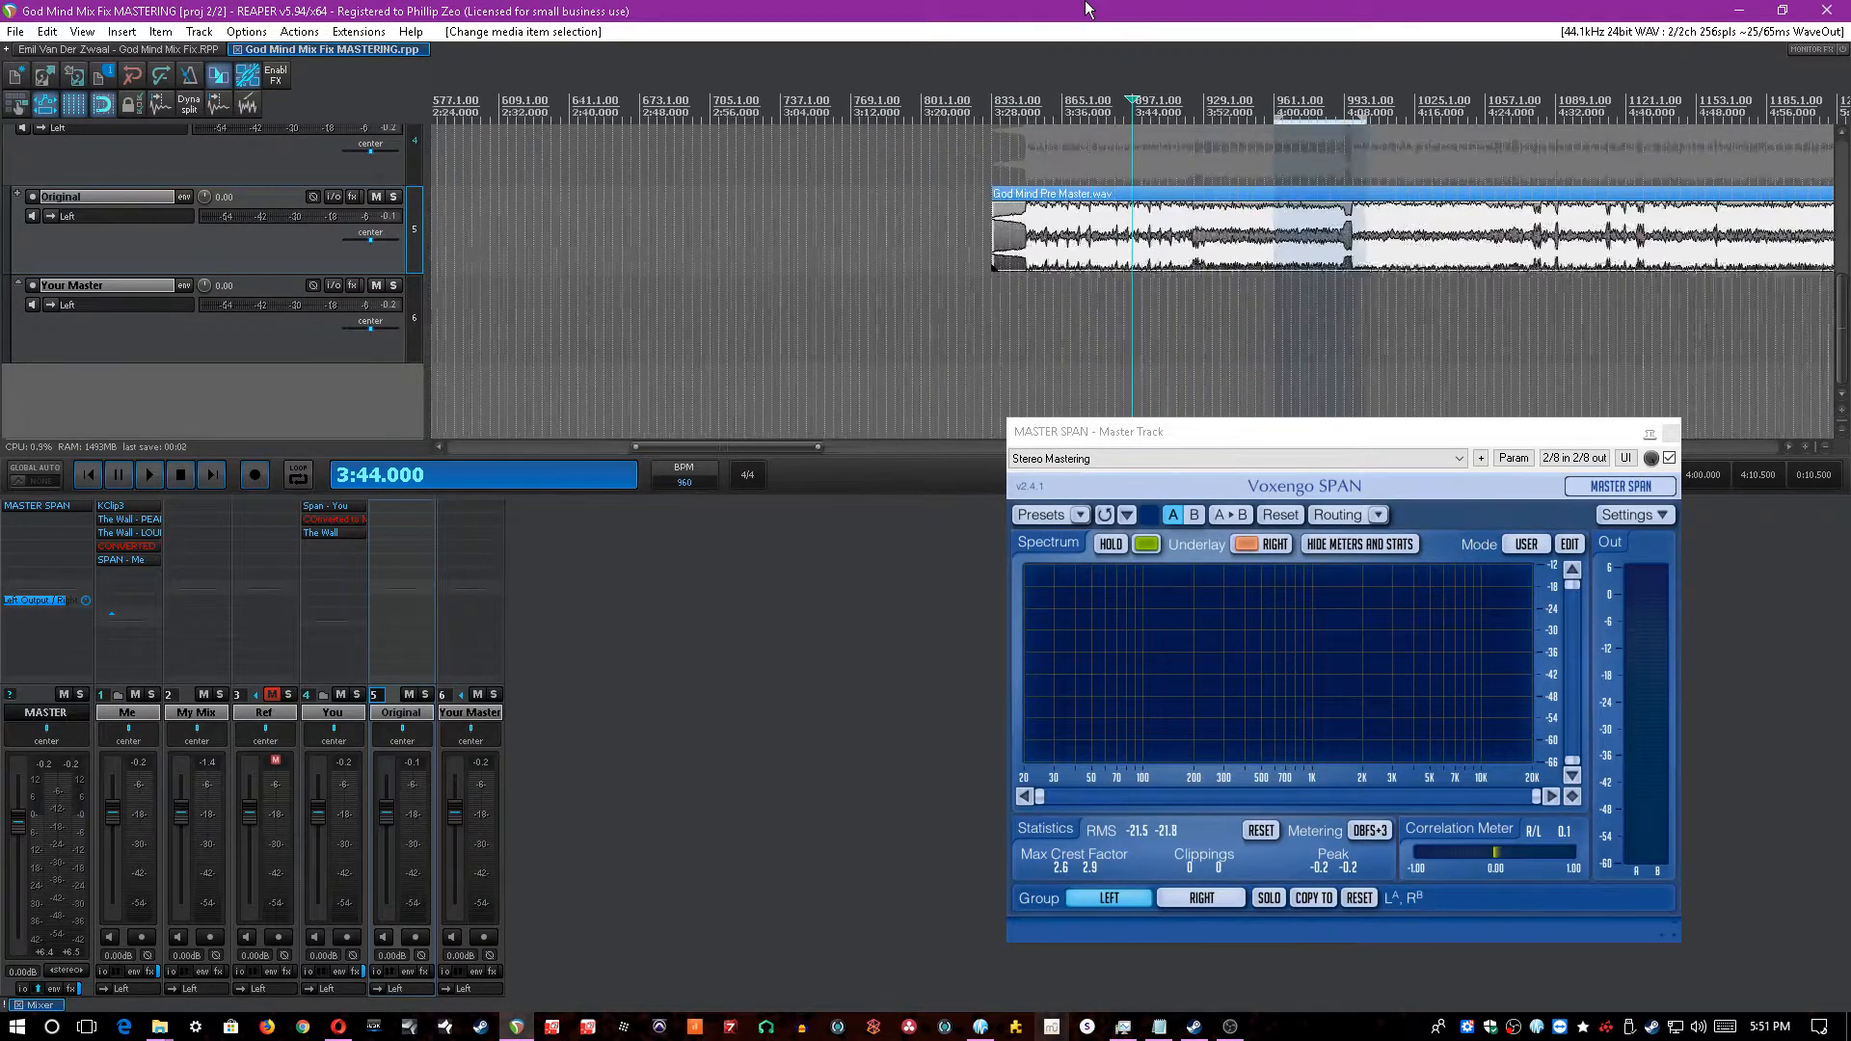
scroll(1156, 10, "up", 3)
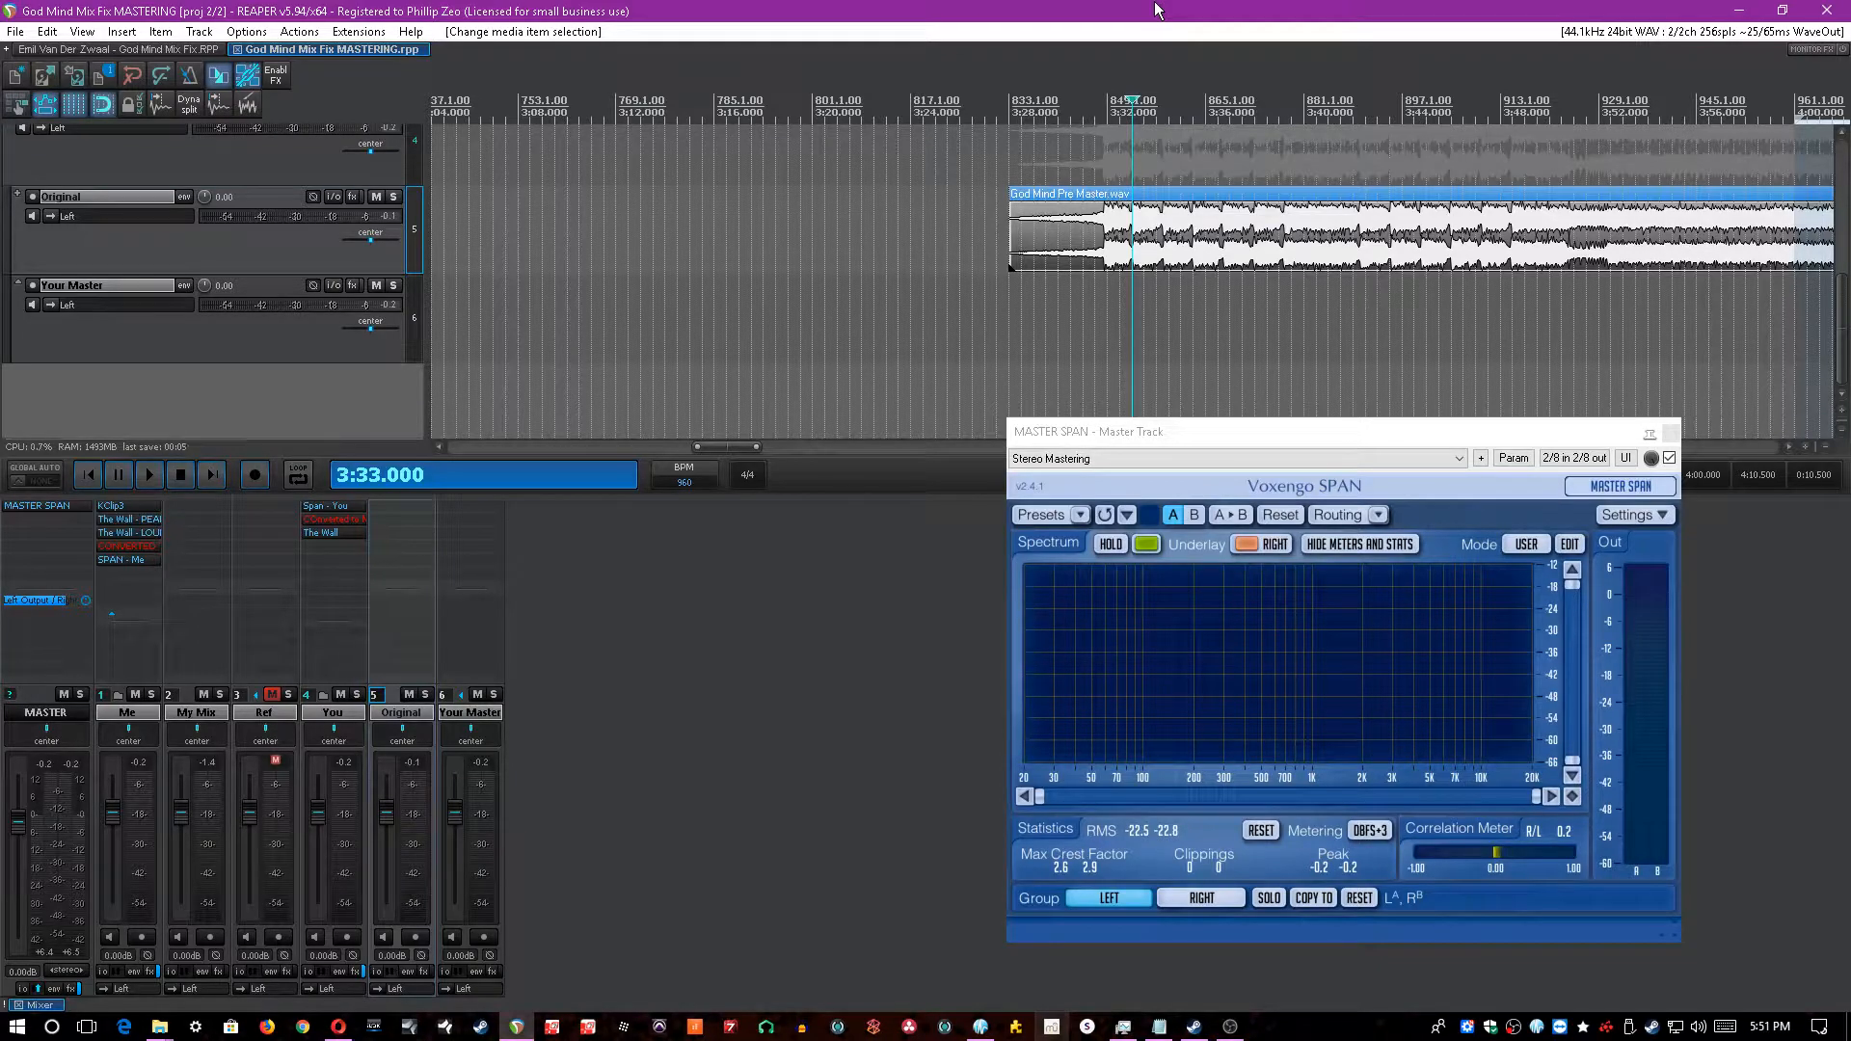
key("space")
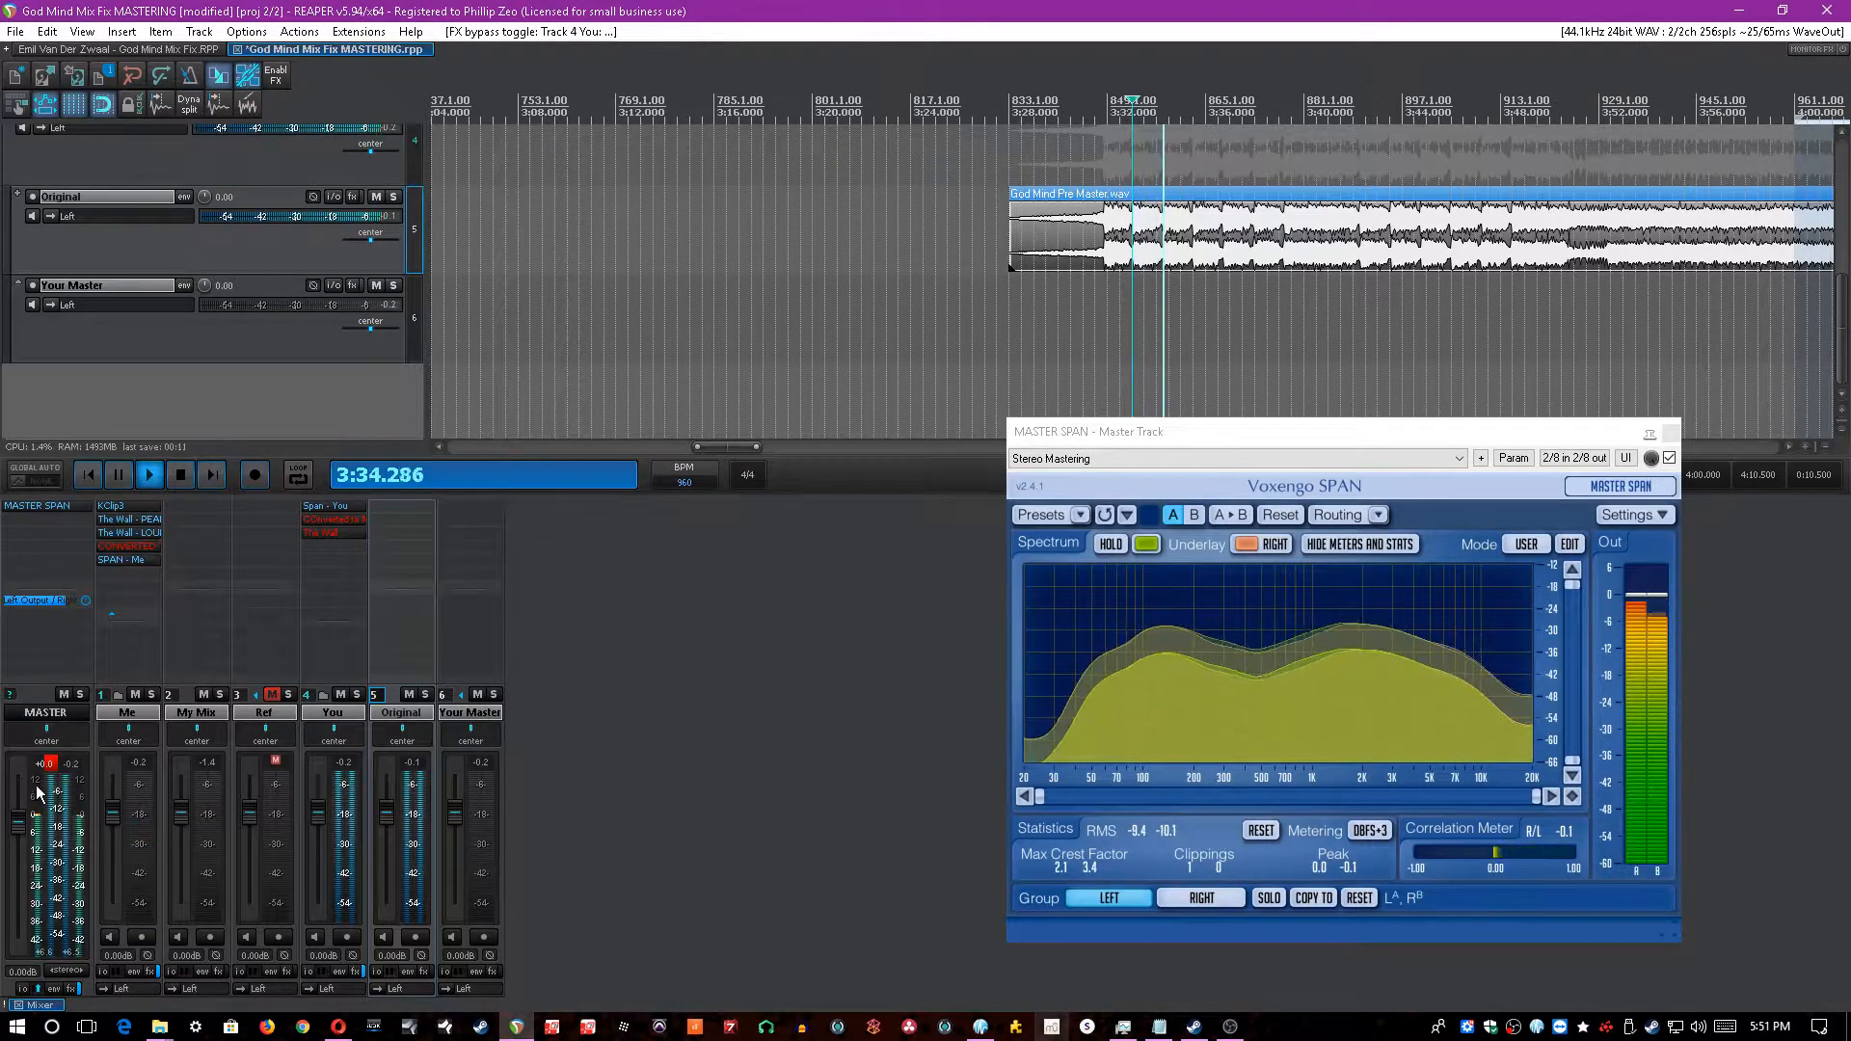
left_click(748, 781)
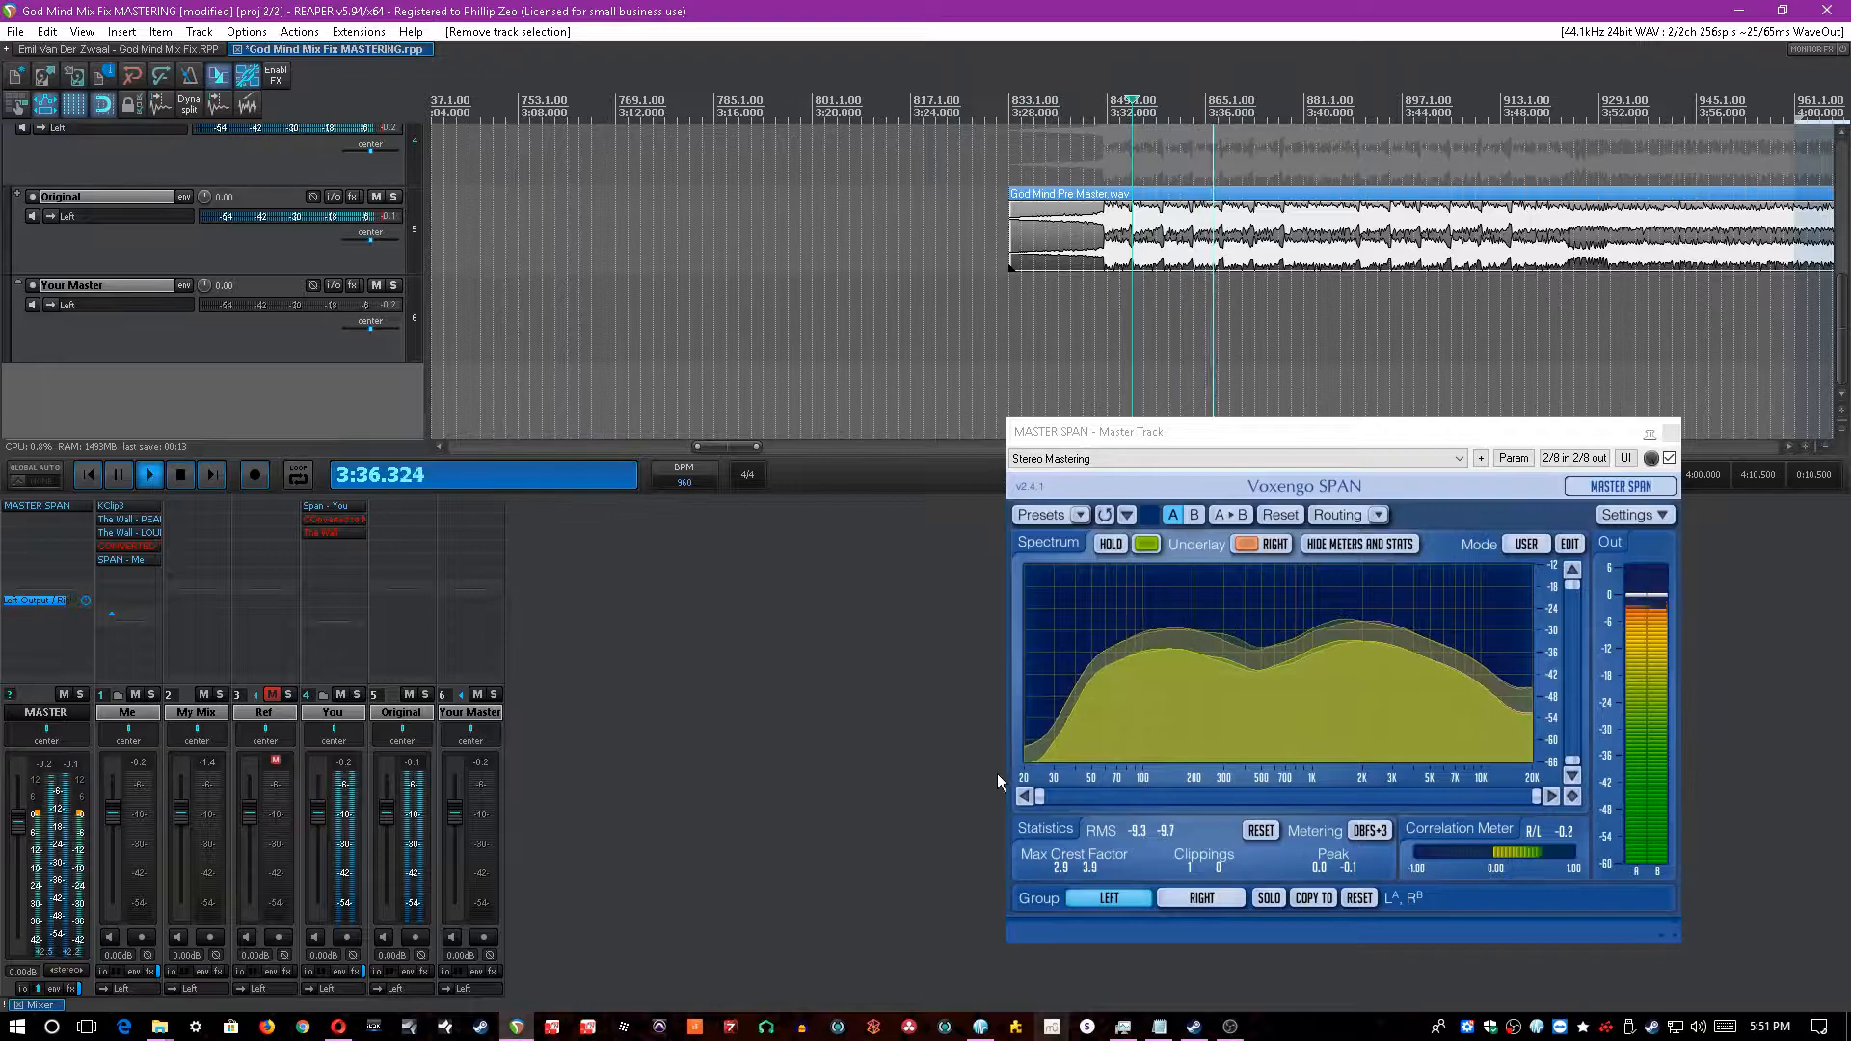
left_click(1196, 837)
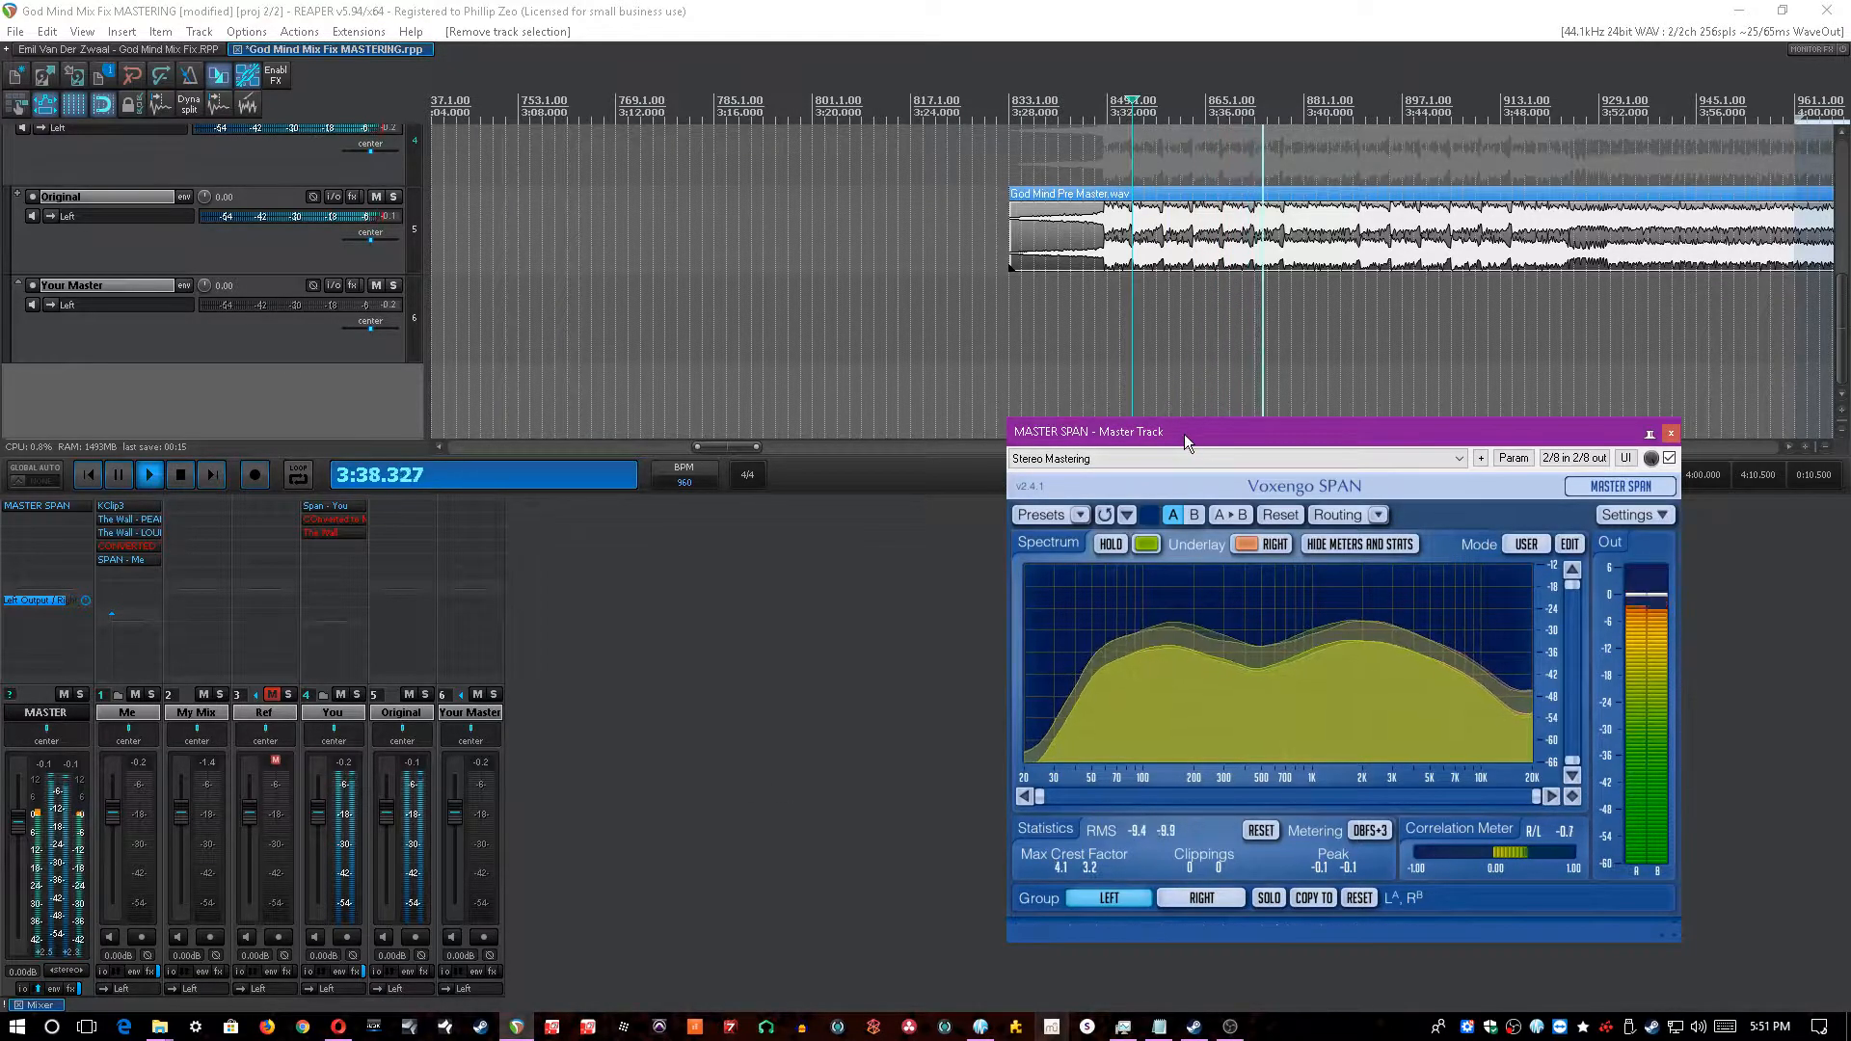
- Move the MASTER SPAN window lower to clear the timeline, save the project and stop playback
left_click_drag(1184, 434, 1227, 504)
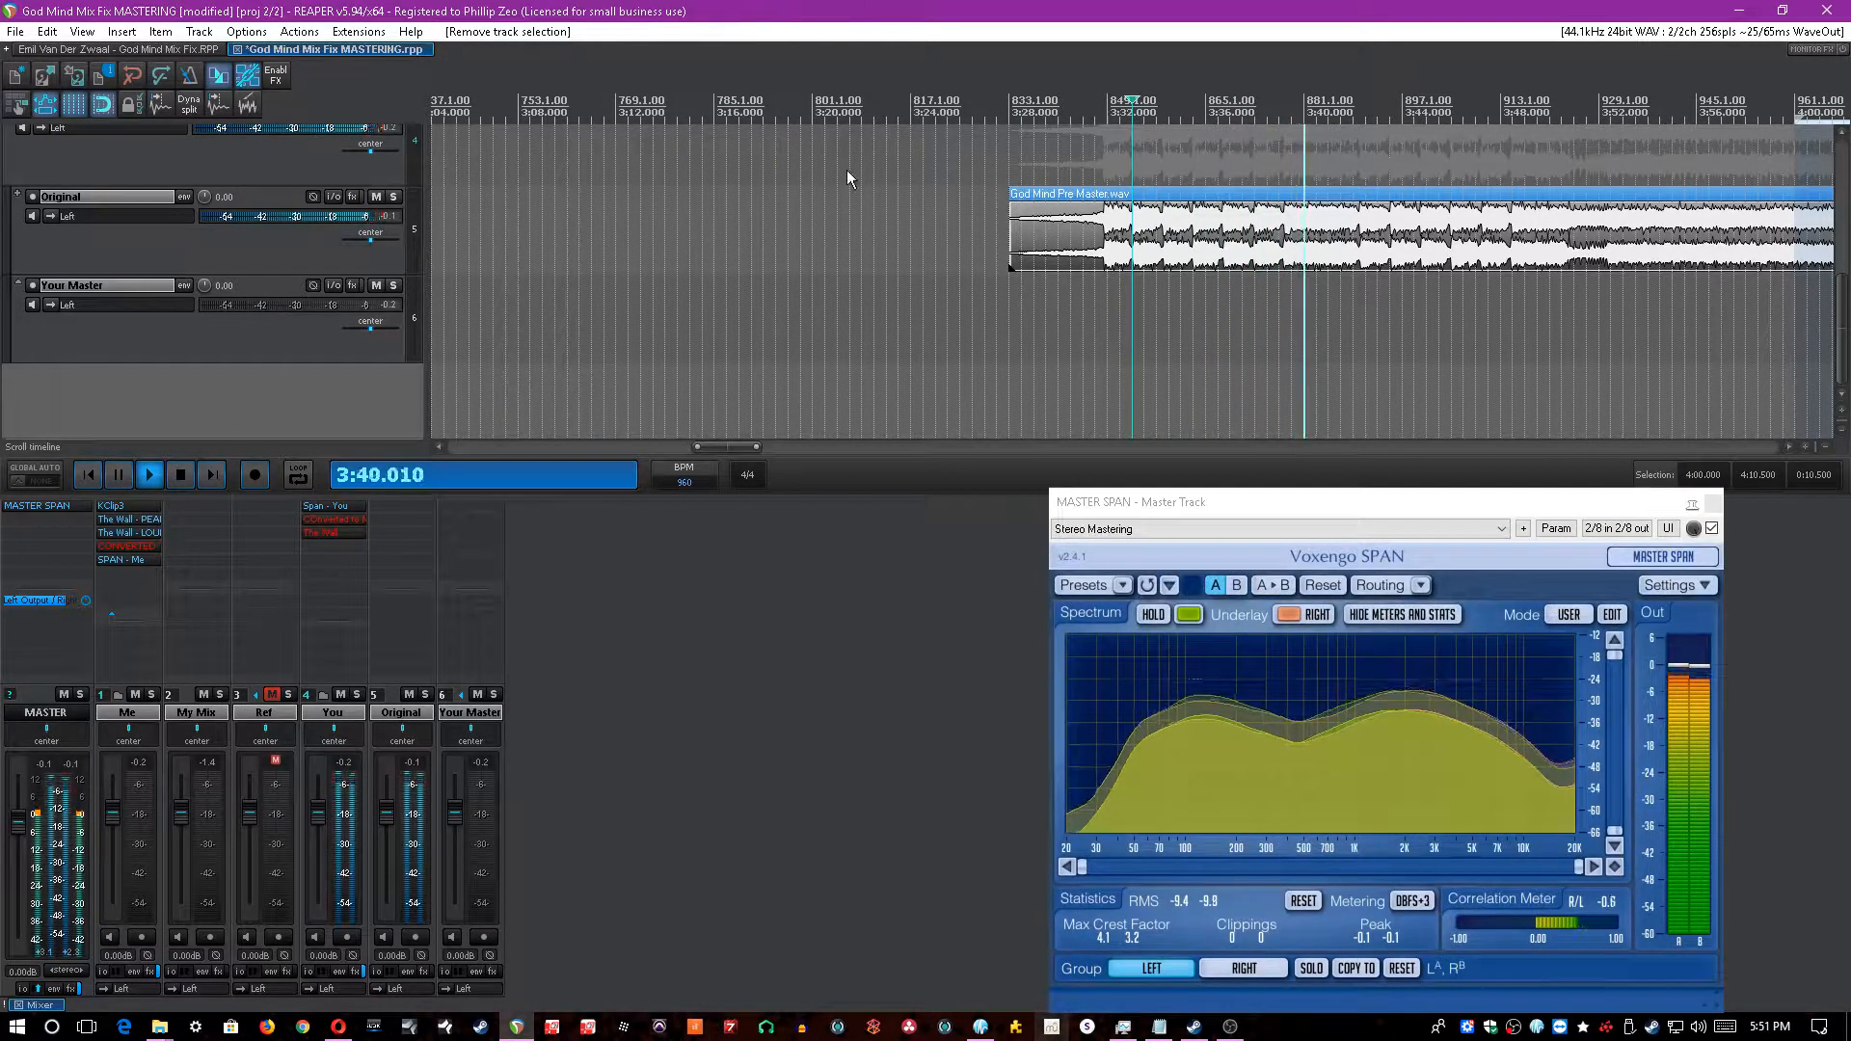
key("ctrl+s")
scroll(849, 178, "down", 3)
scroll(772, 22, "down", 3)
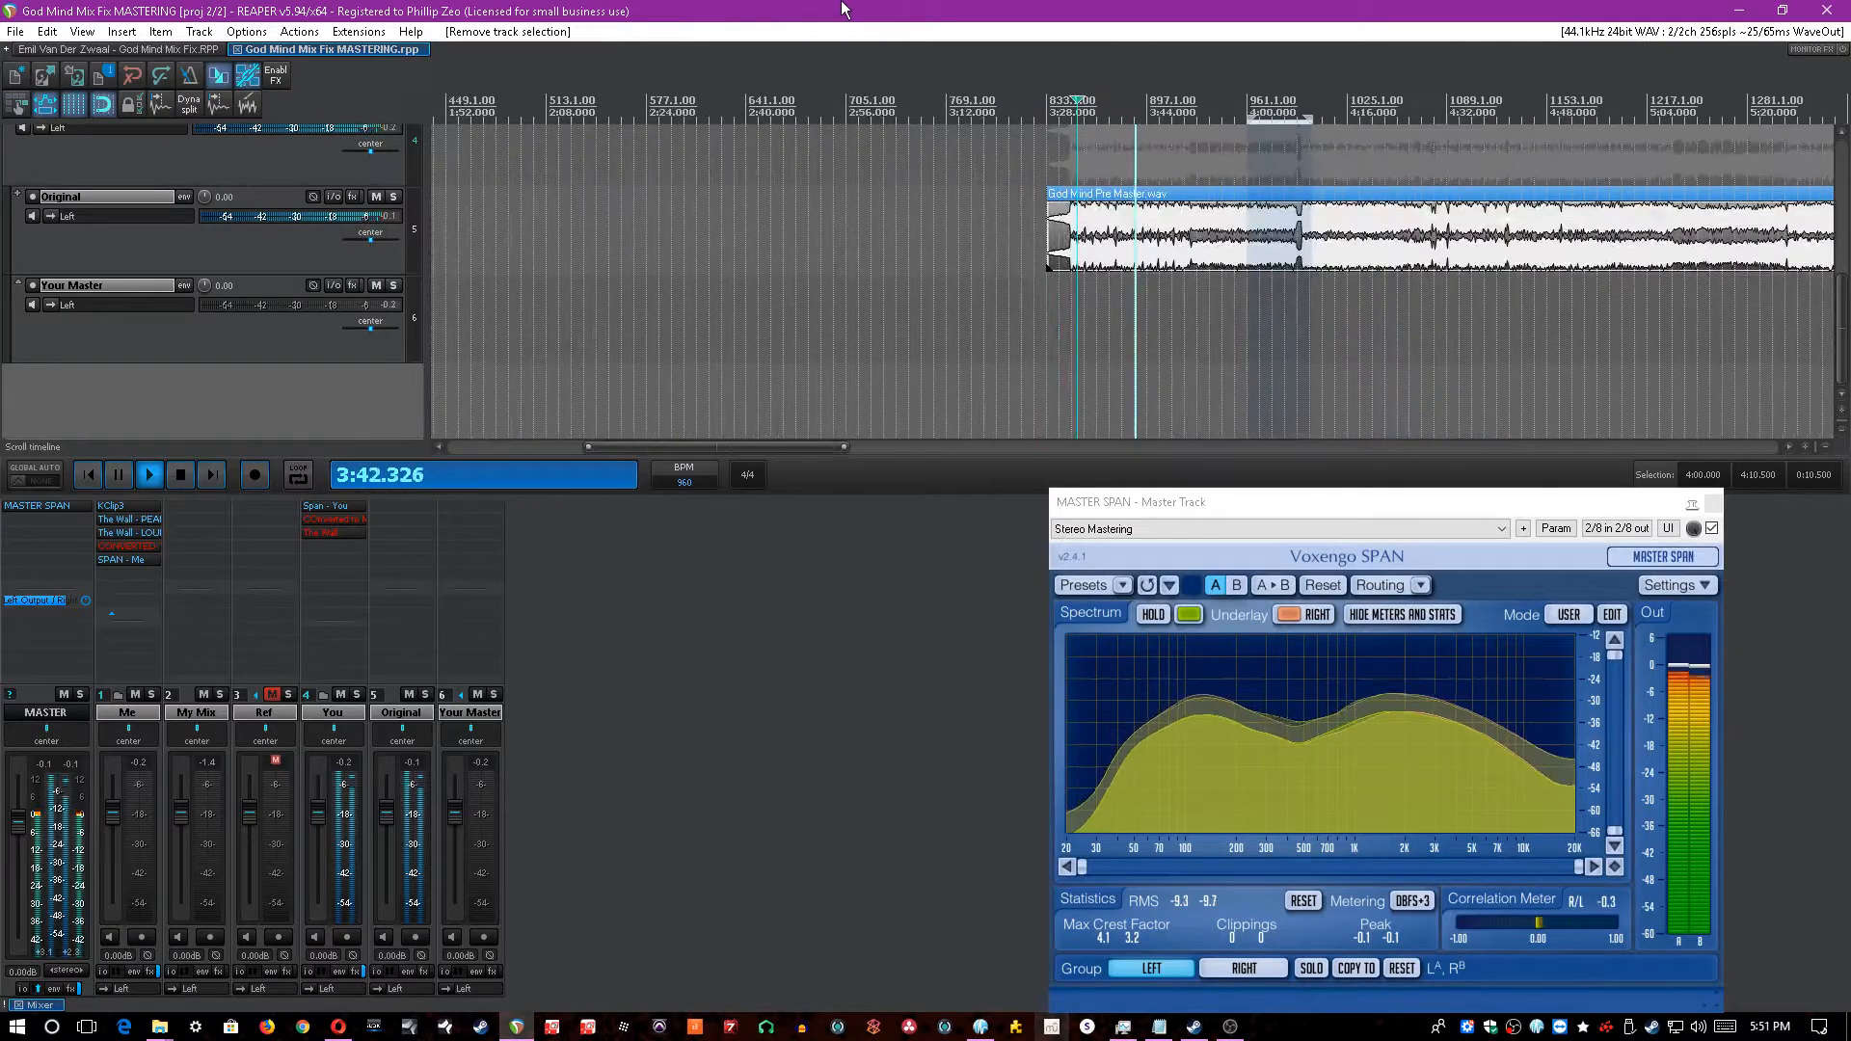
scroll(841, 9, "down", 3)
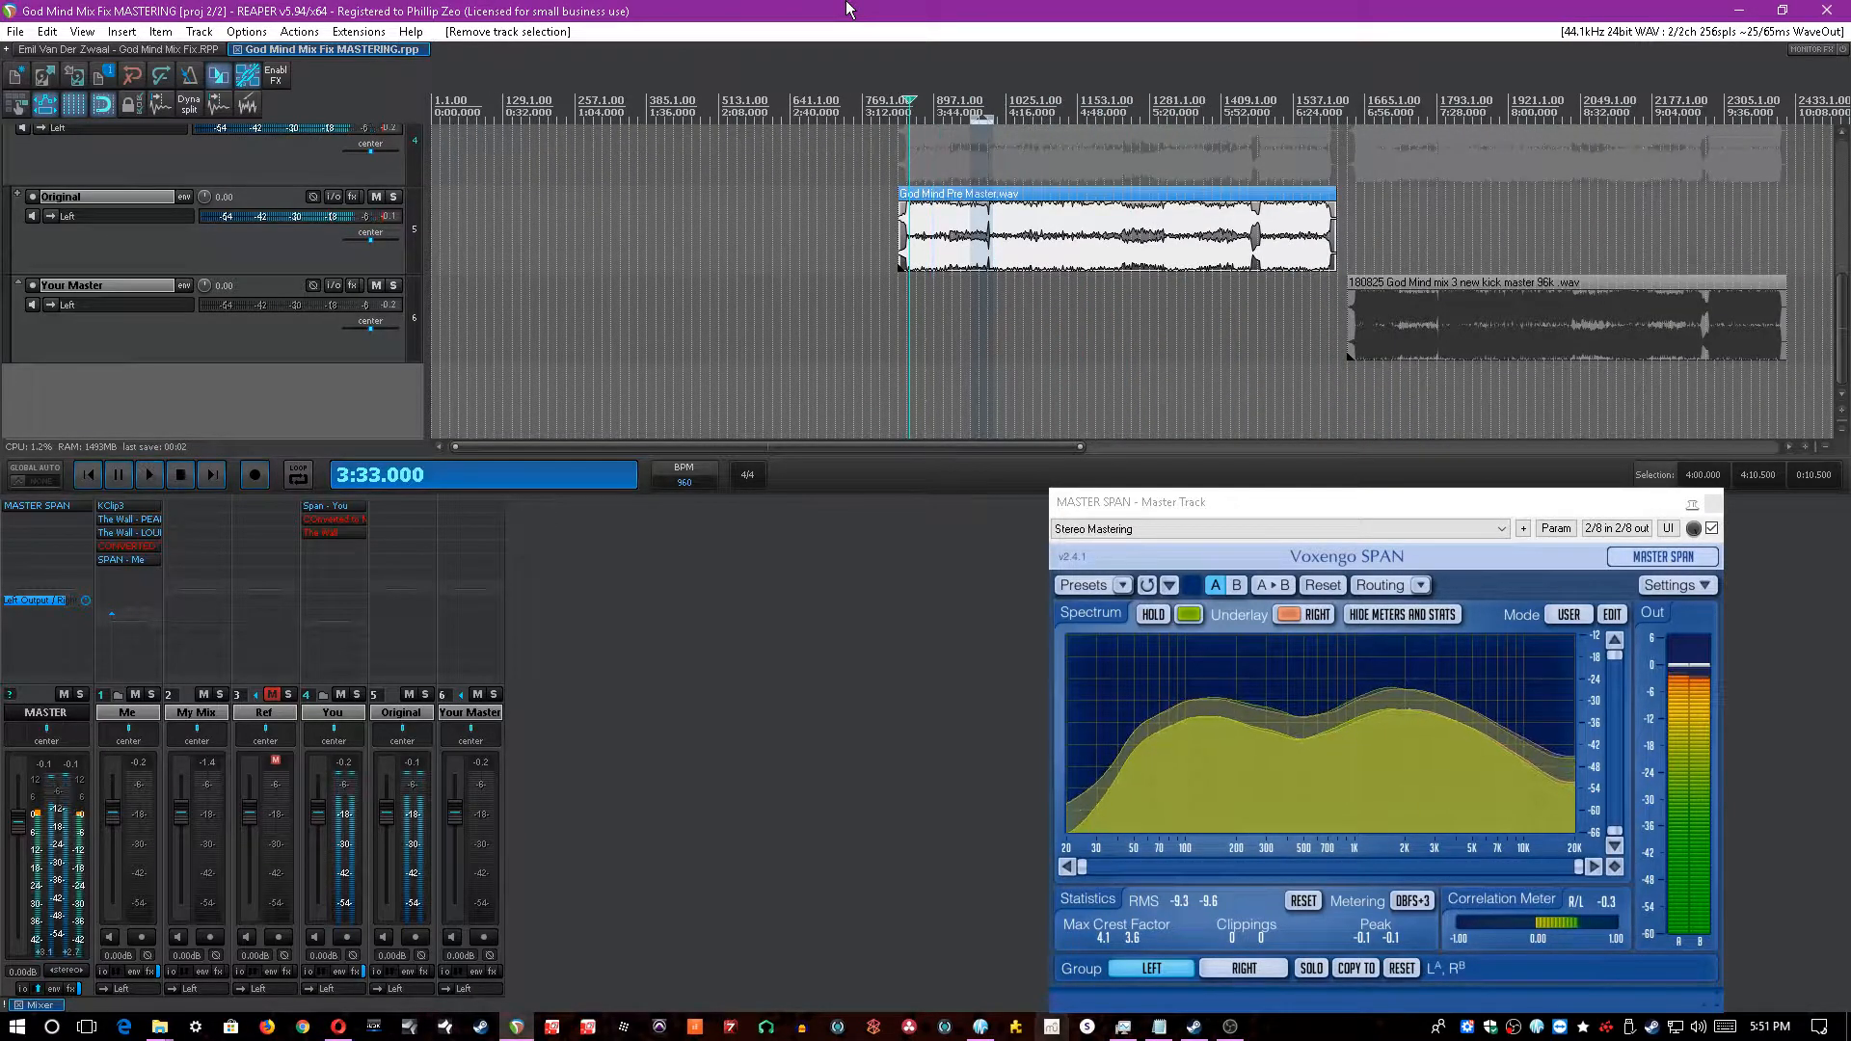
scroll(1040, 8, "up", 3)
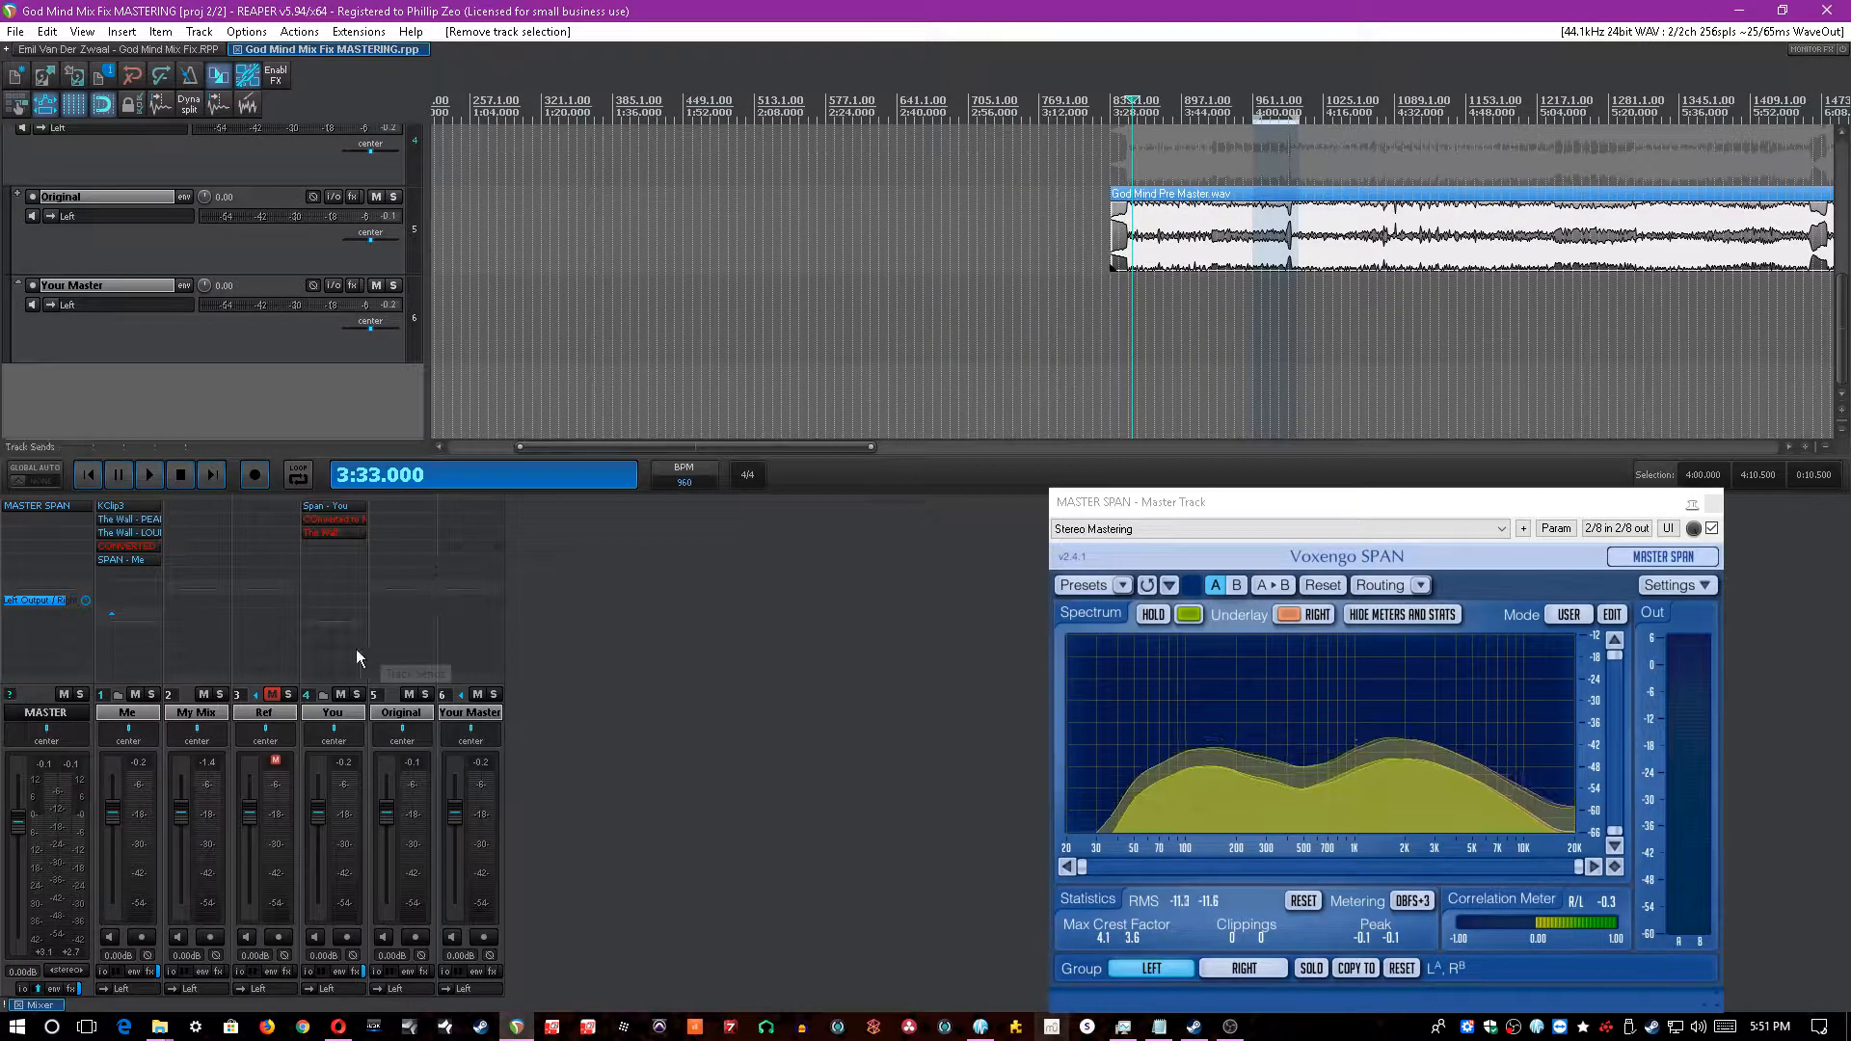
- Select the Me track and play the My Mix item from the start of the project
left_click(151, 718)
scroll(559, 245, "down", 4)
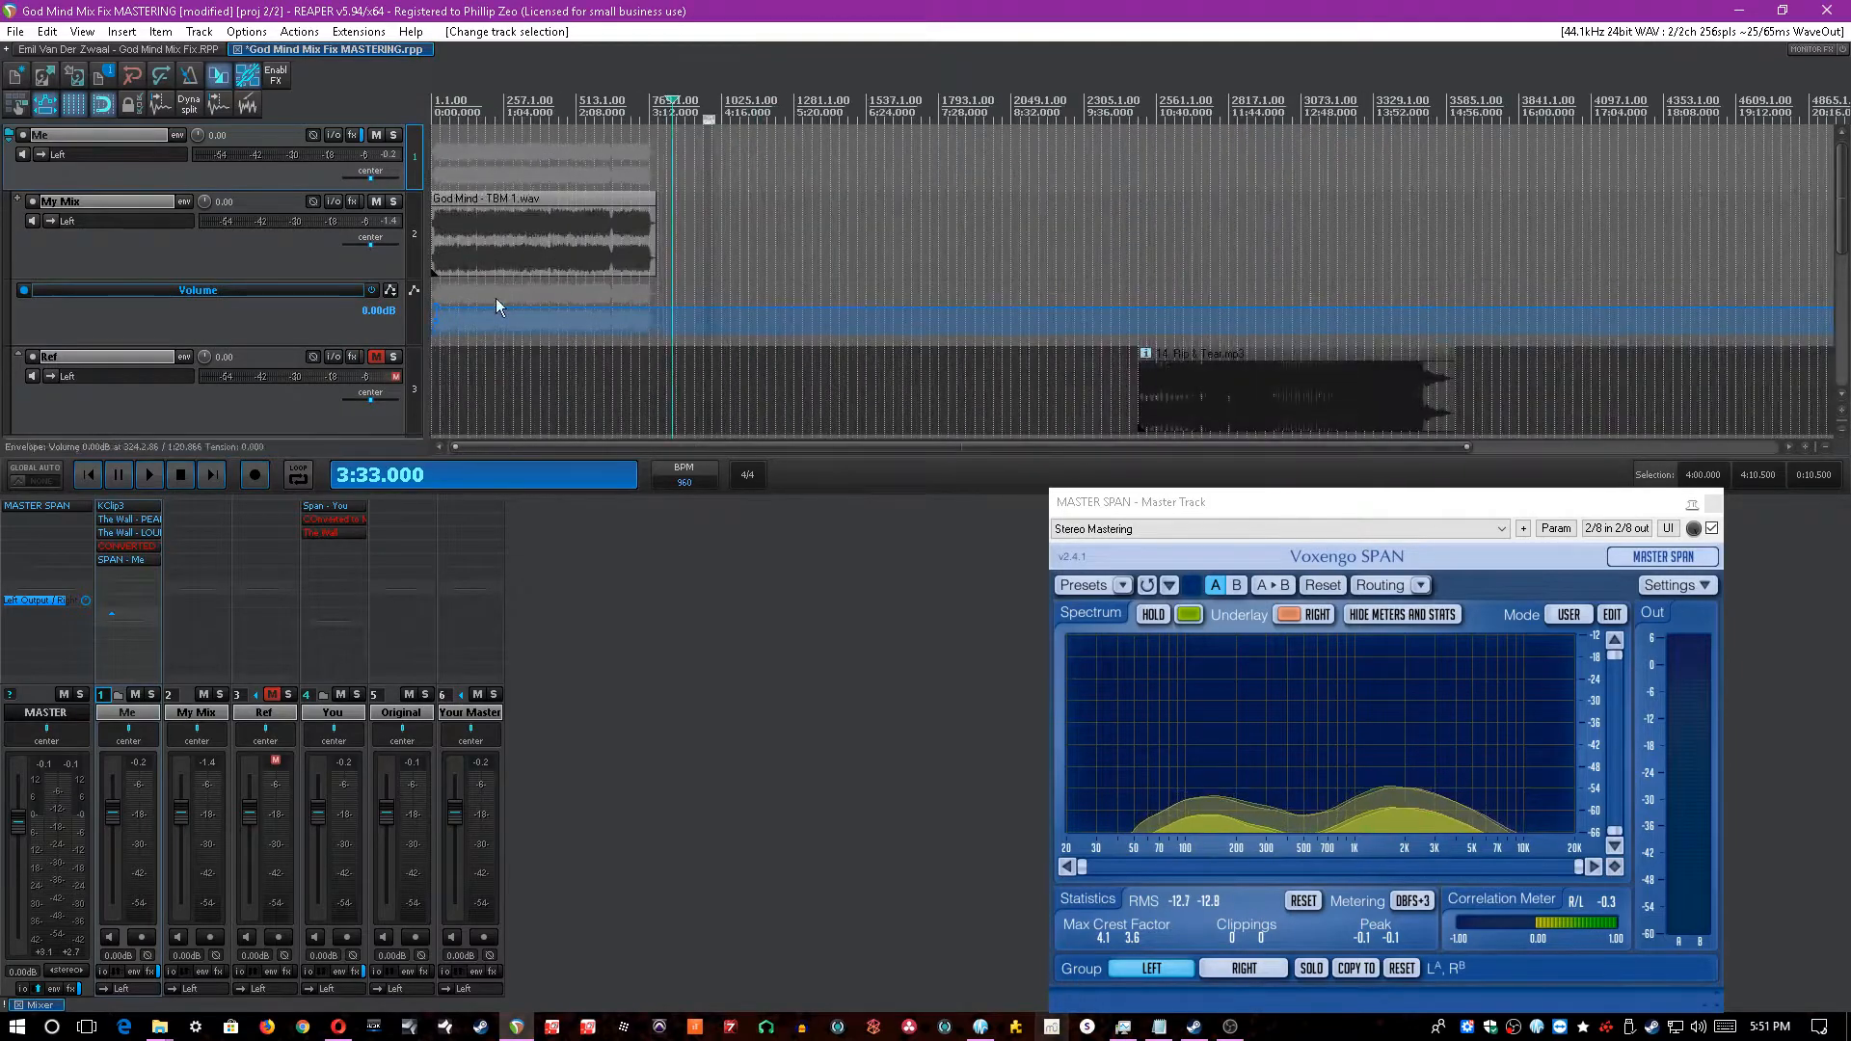
left_click(87, 475)
scroll(519, 132, "up", 6)
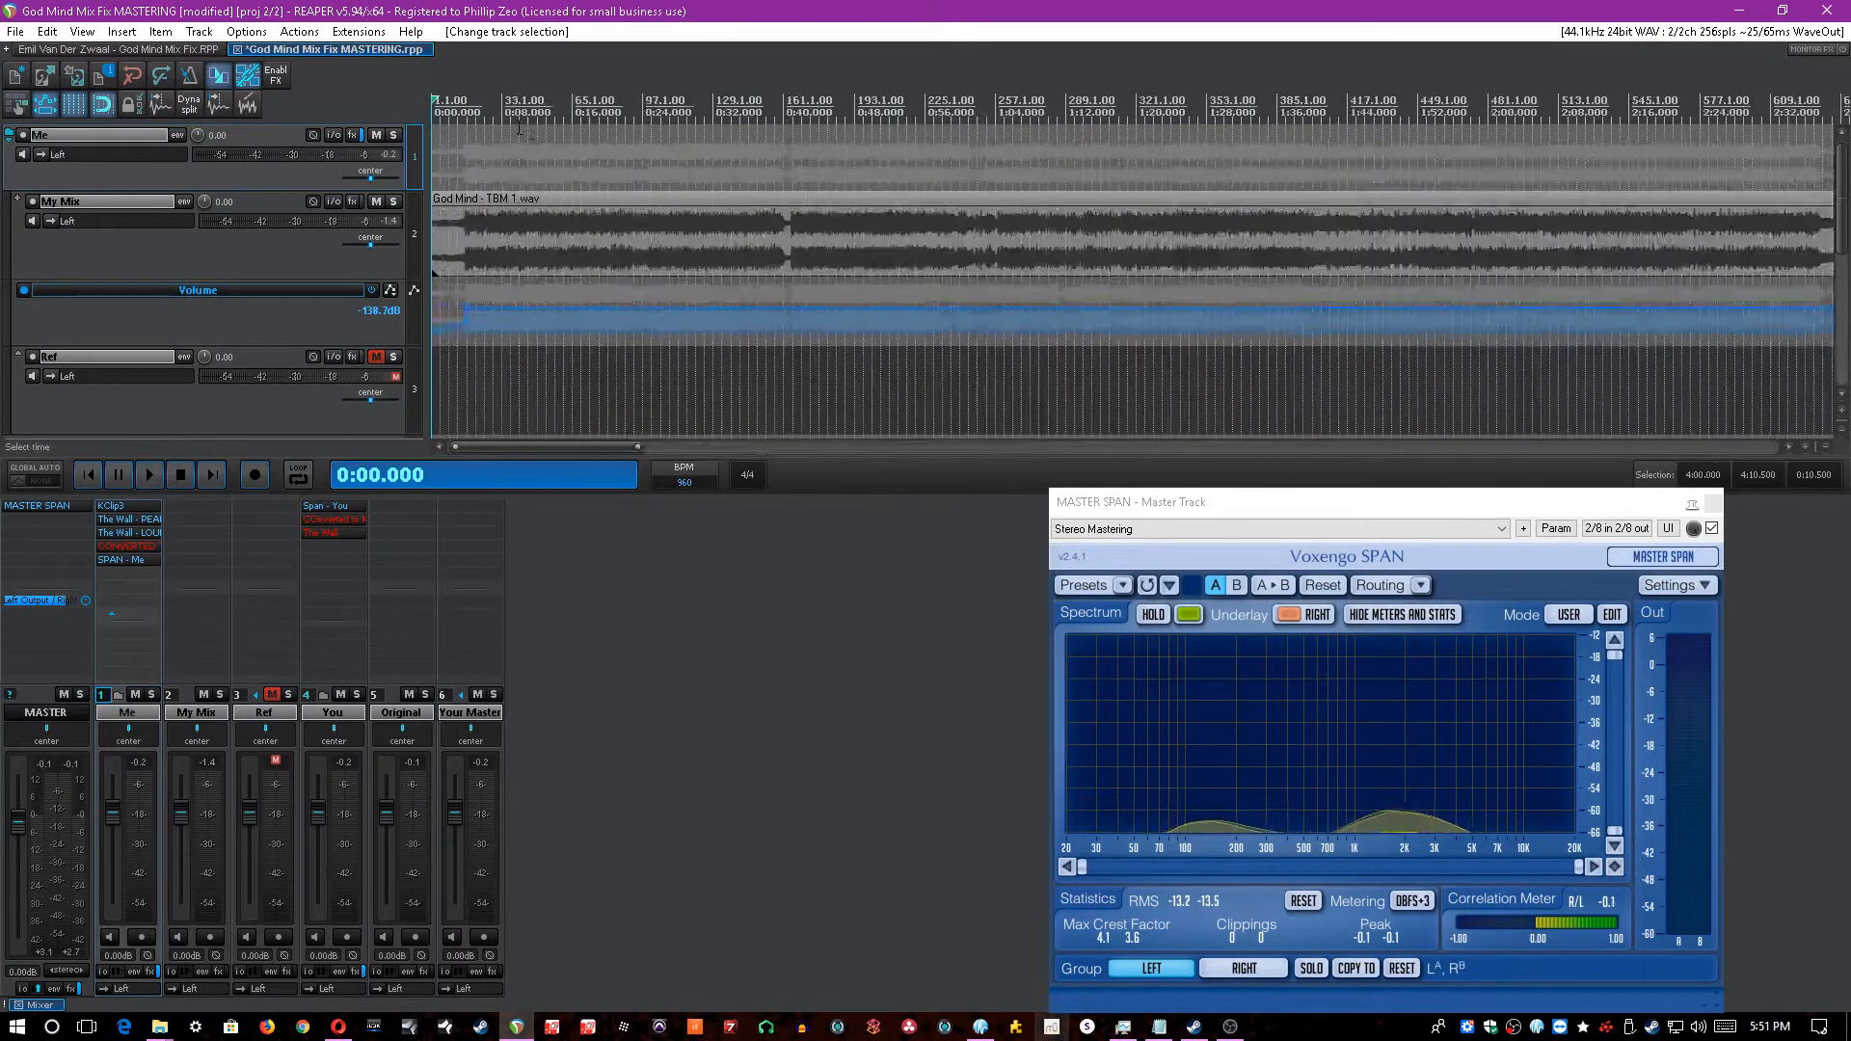
key("space")
scroll(600, 247, "up", 4)
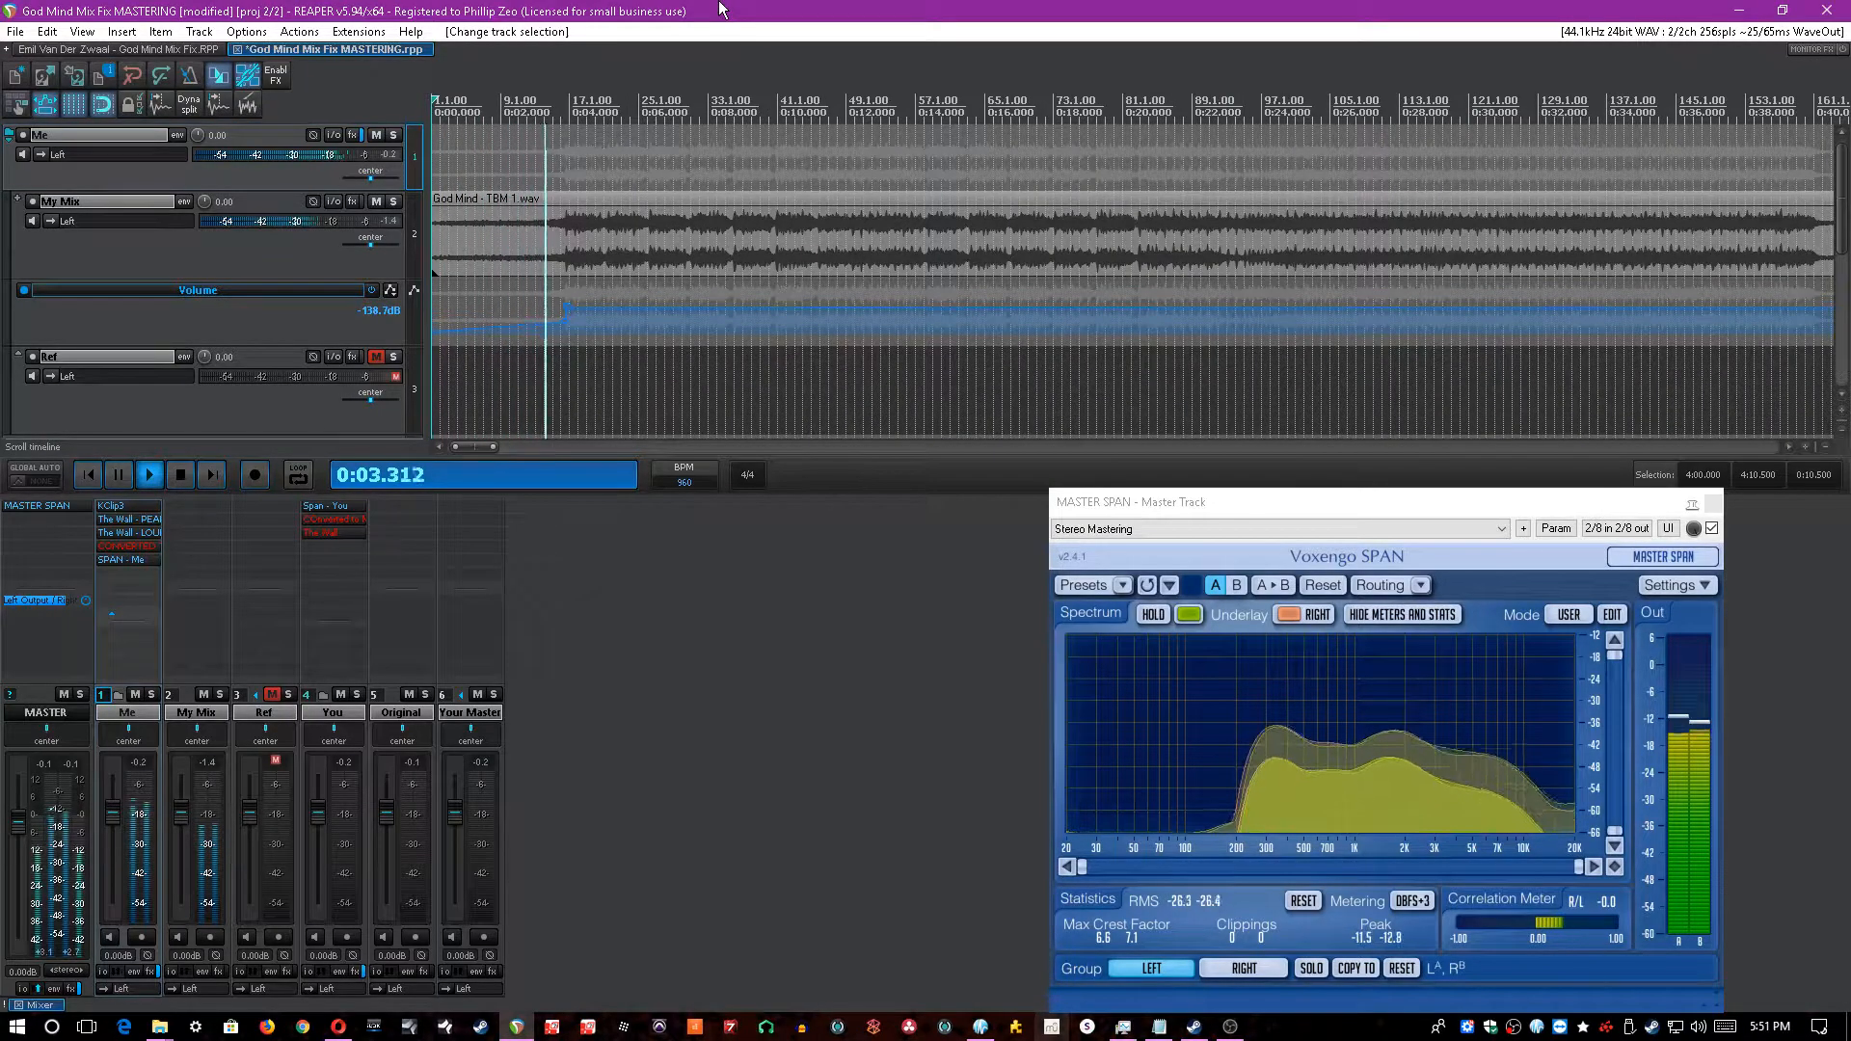
key("minus")
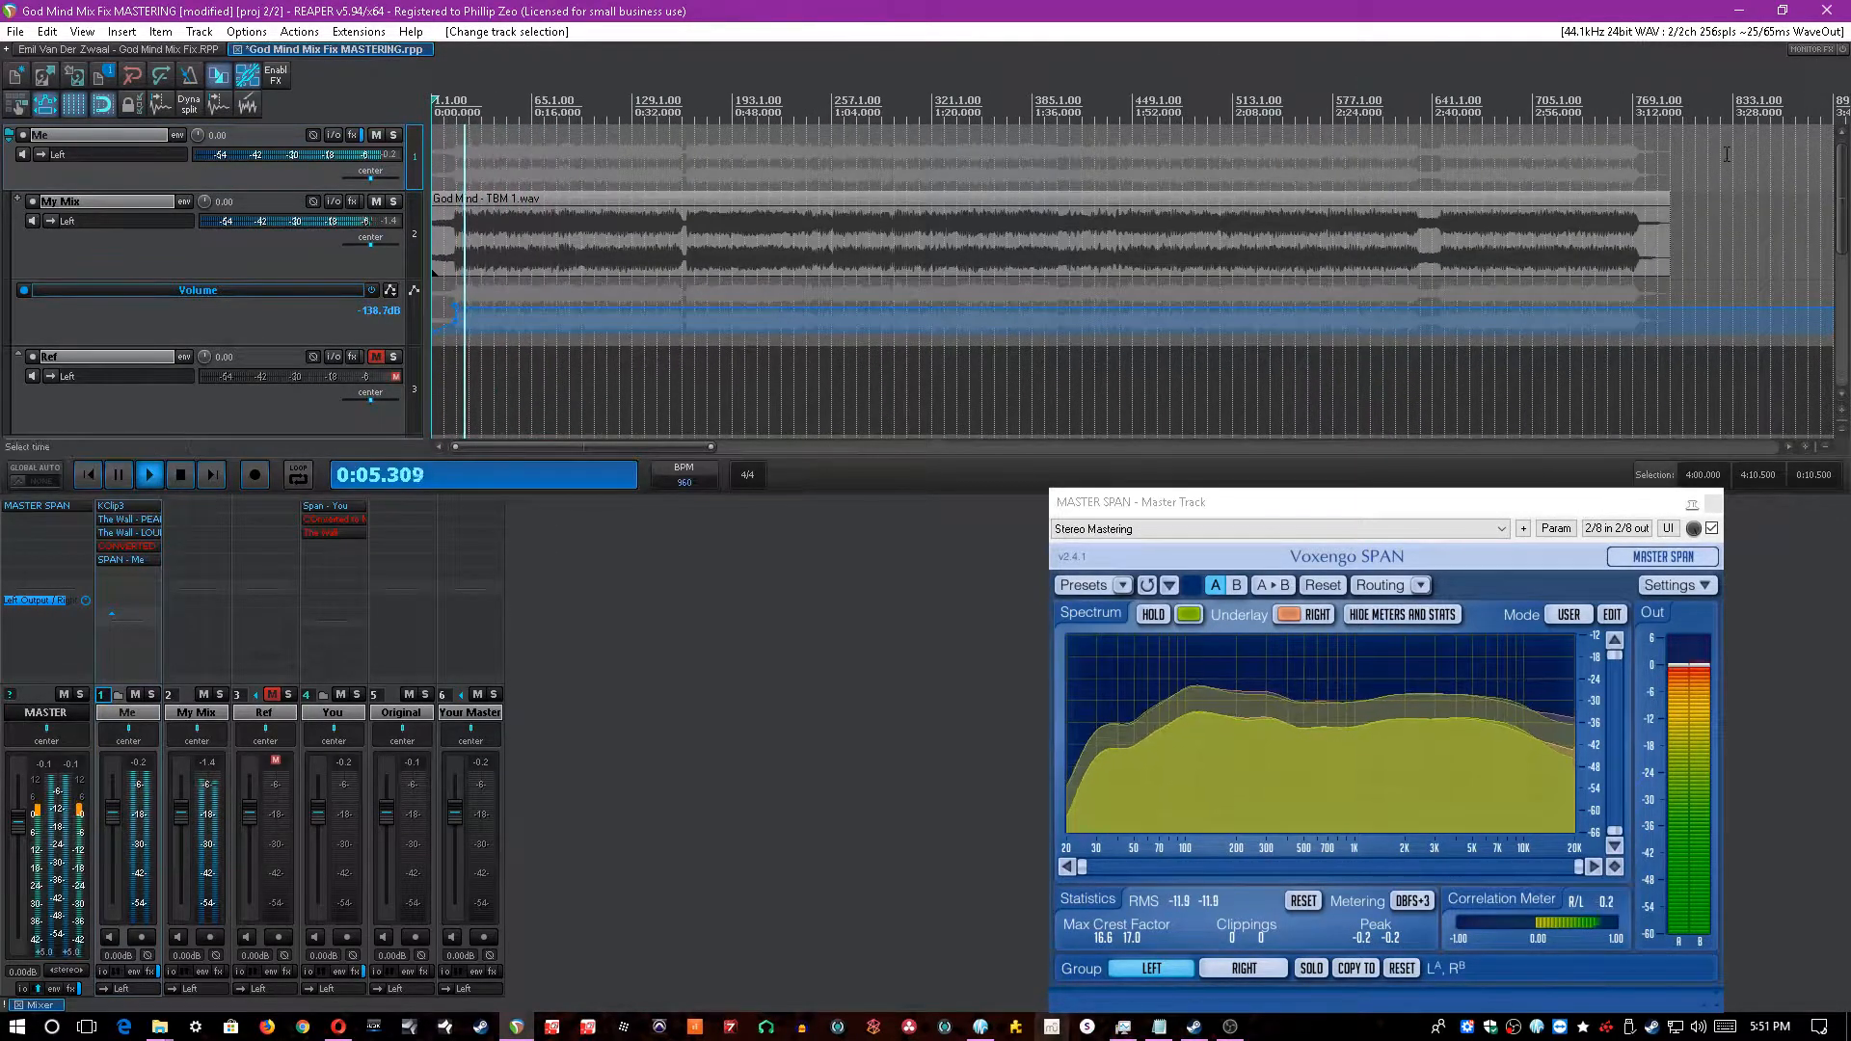
- Place the edit cursor at the pre-master's start at 3:28, save the project and play from there
left_click_drag(1839, 204, 1845, 363)
scroll(1071, 4, "down", 3)
scroll(1071, 4, "up", 2)
key("minus")
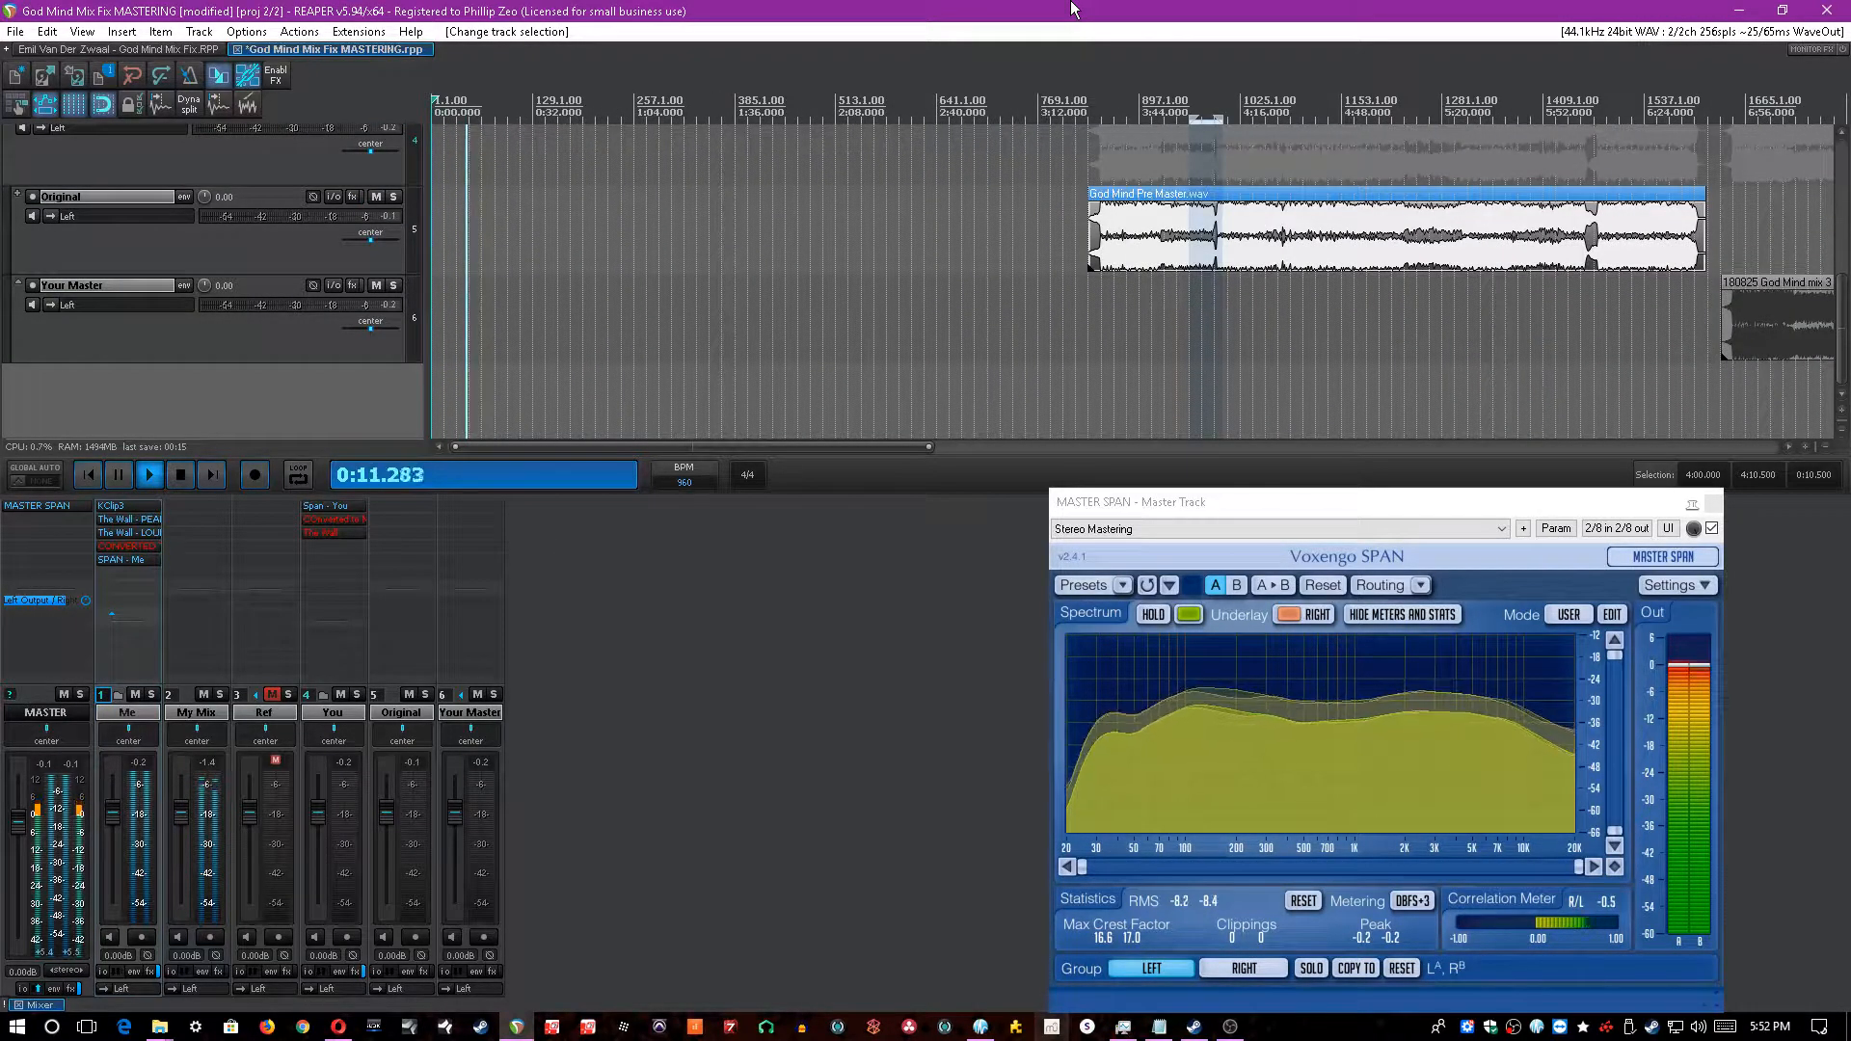
left_click(1102, 173)
scroll(1102, 175, "up", 3)
left_click(1082, 172)
key("ctrl+s")
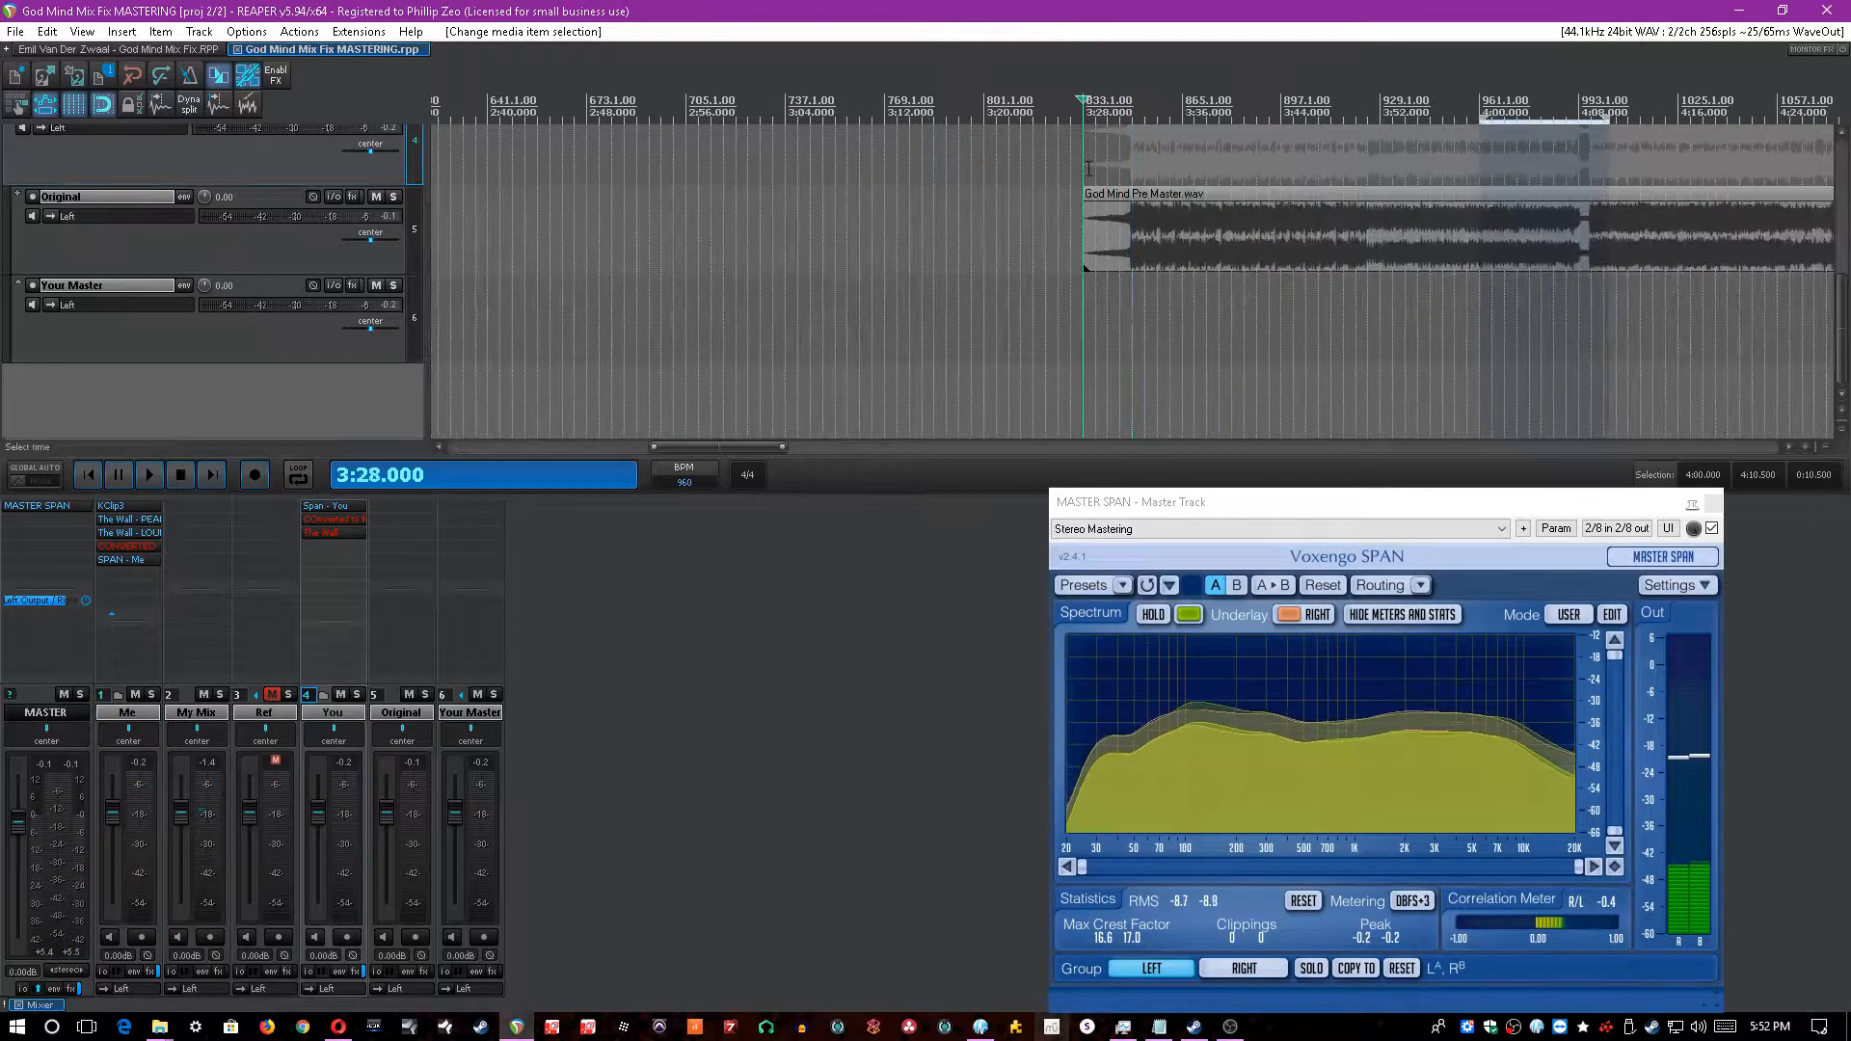
scroll(1082, 171, "up", 2)
key("space")
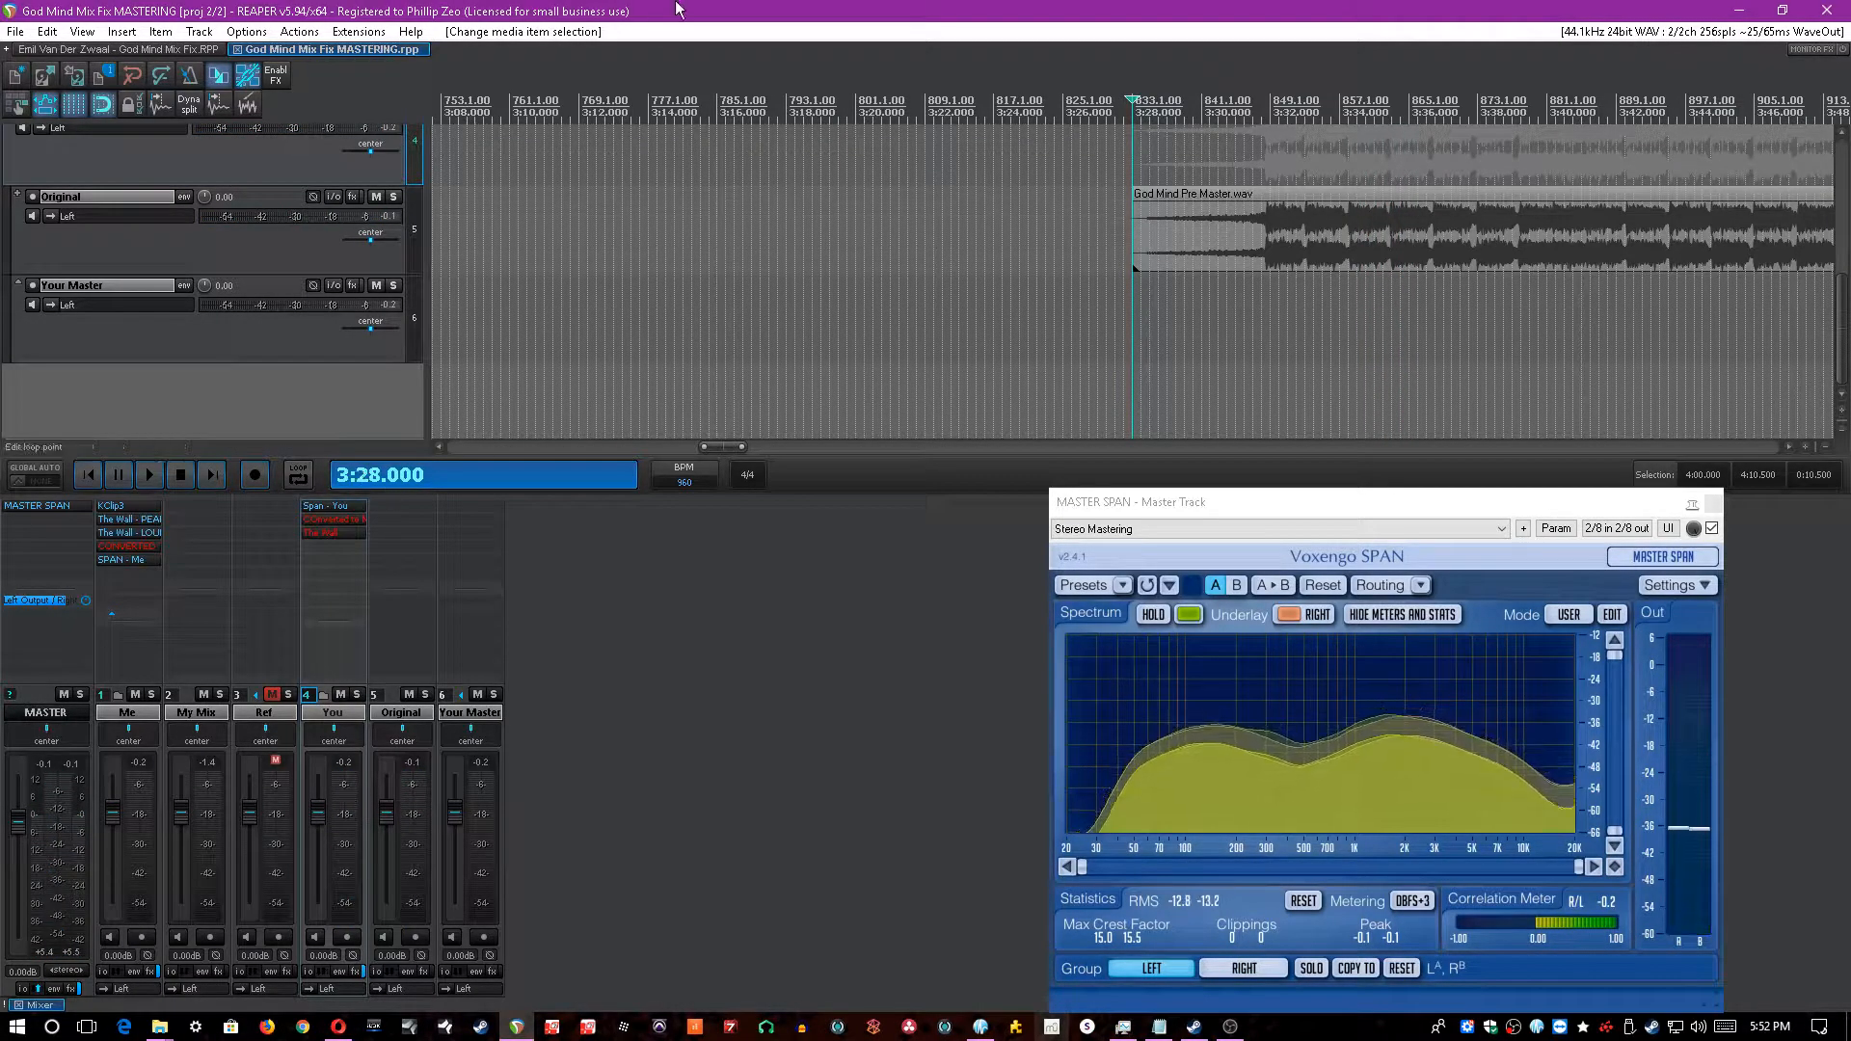
- Re-enable The Wall on the You track, save the project and play the pre-master from 3:28
left_click(342, 533, "ctrl")
key("ctrl+s")
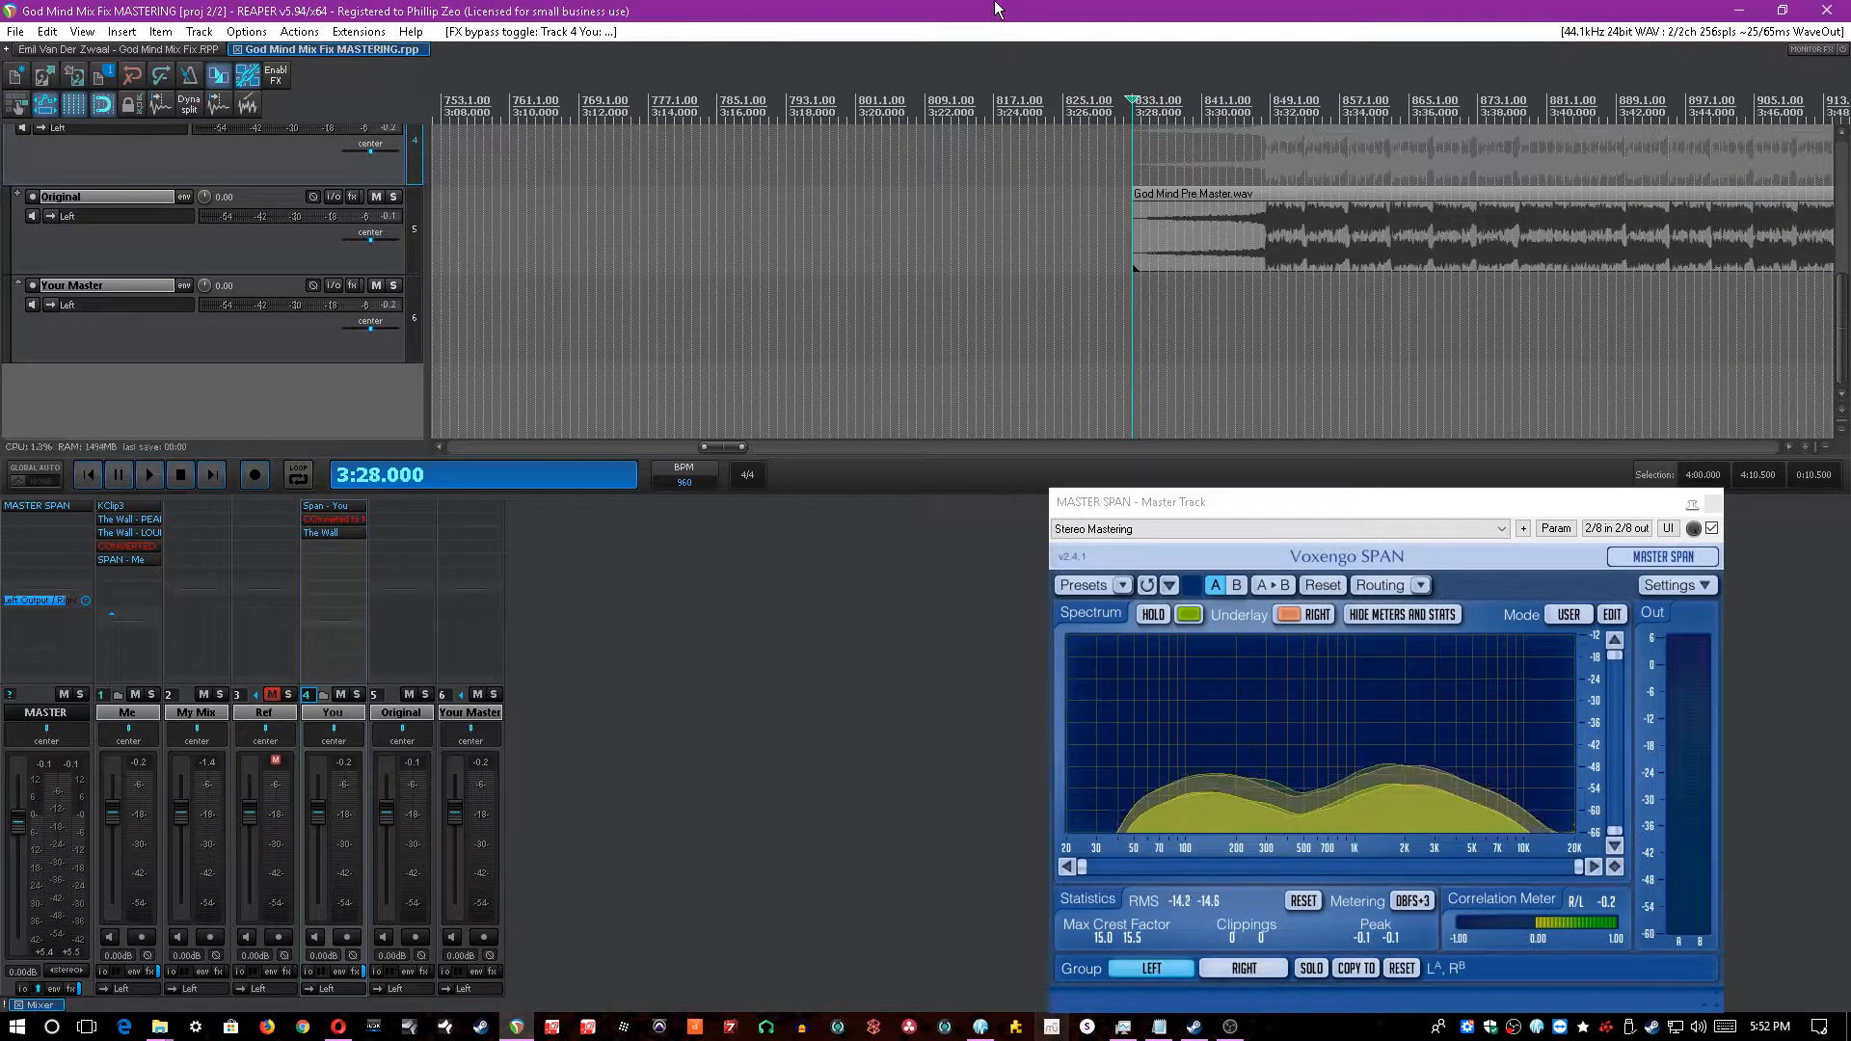
key("space")
key("minus")
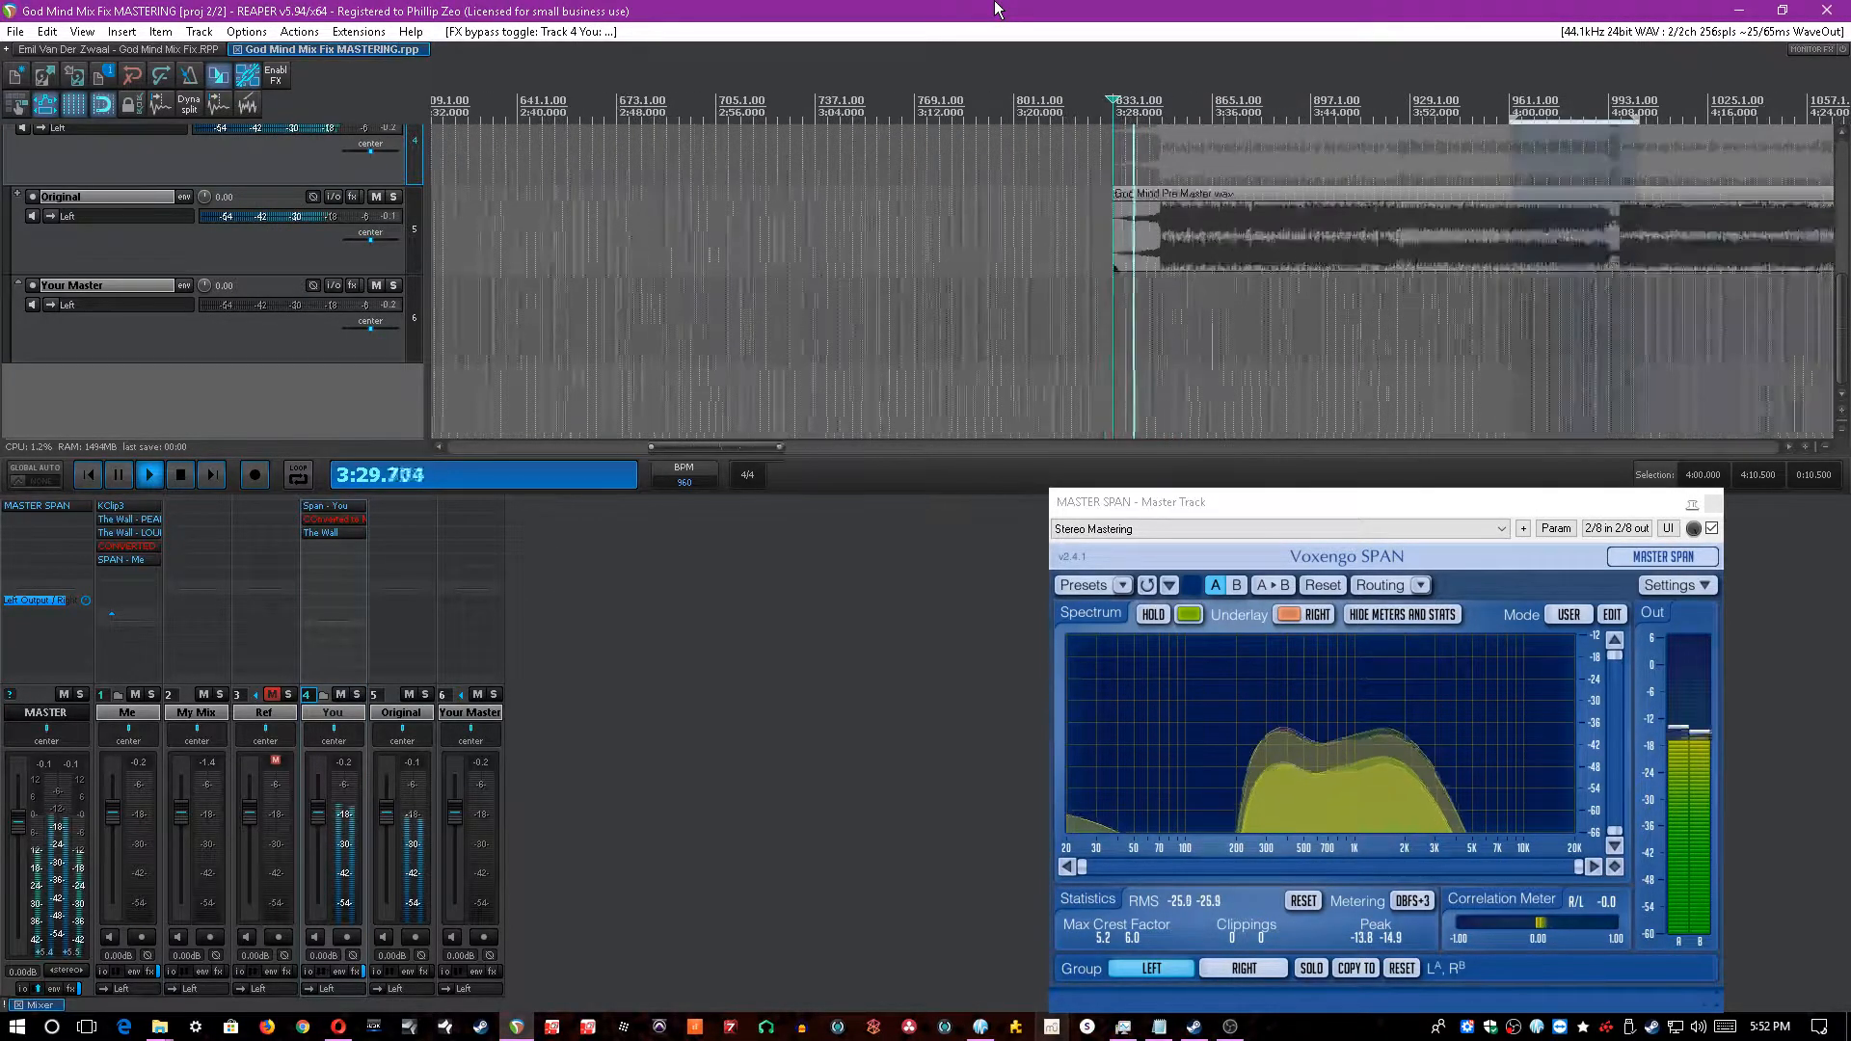
key("minus")
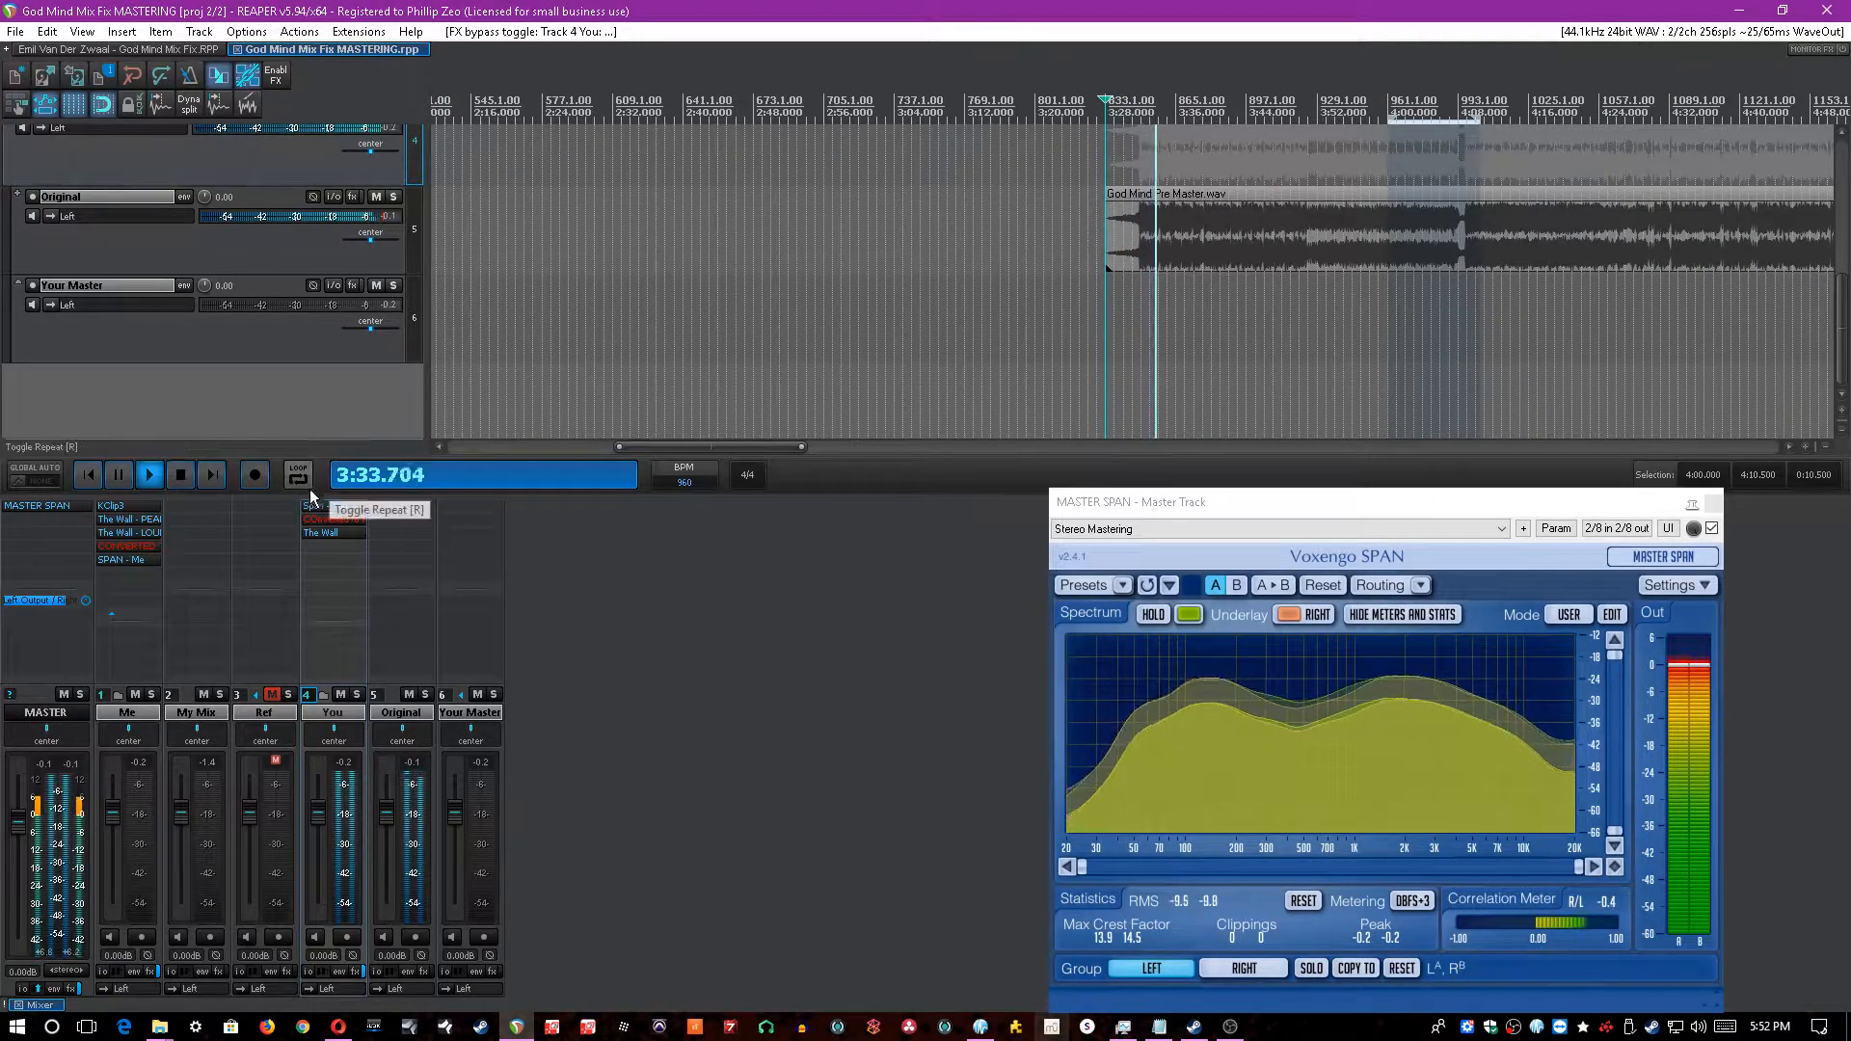
- Return playback to the project start and listen to My Mix with the Me track selected
left_click(96, 465)
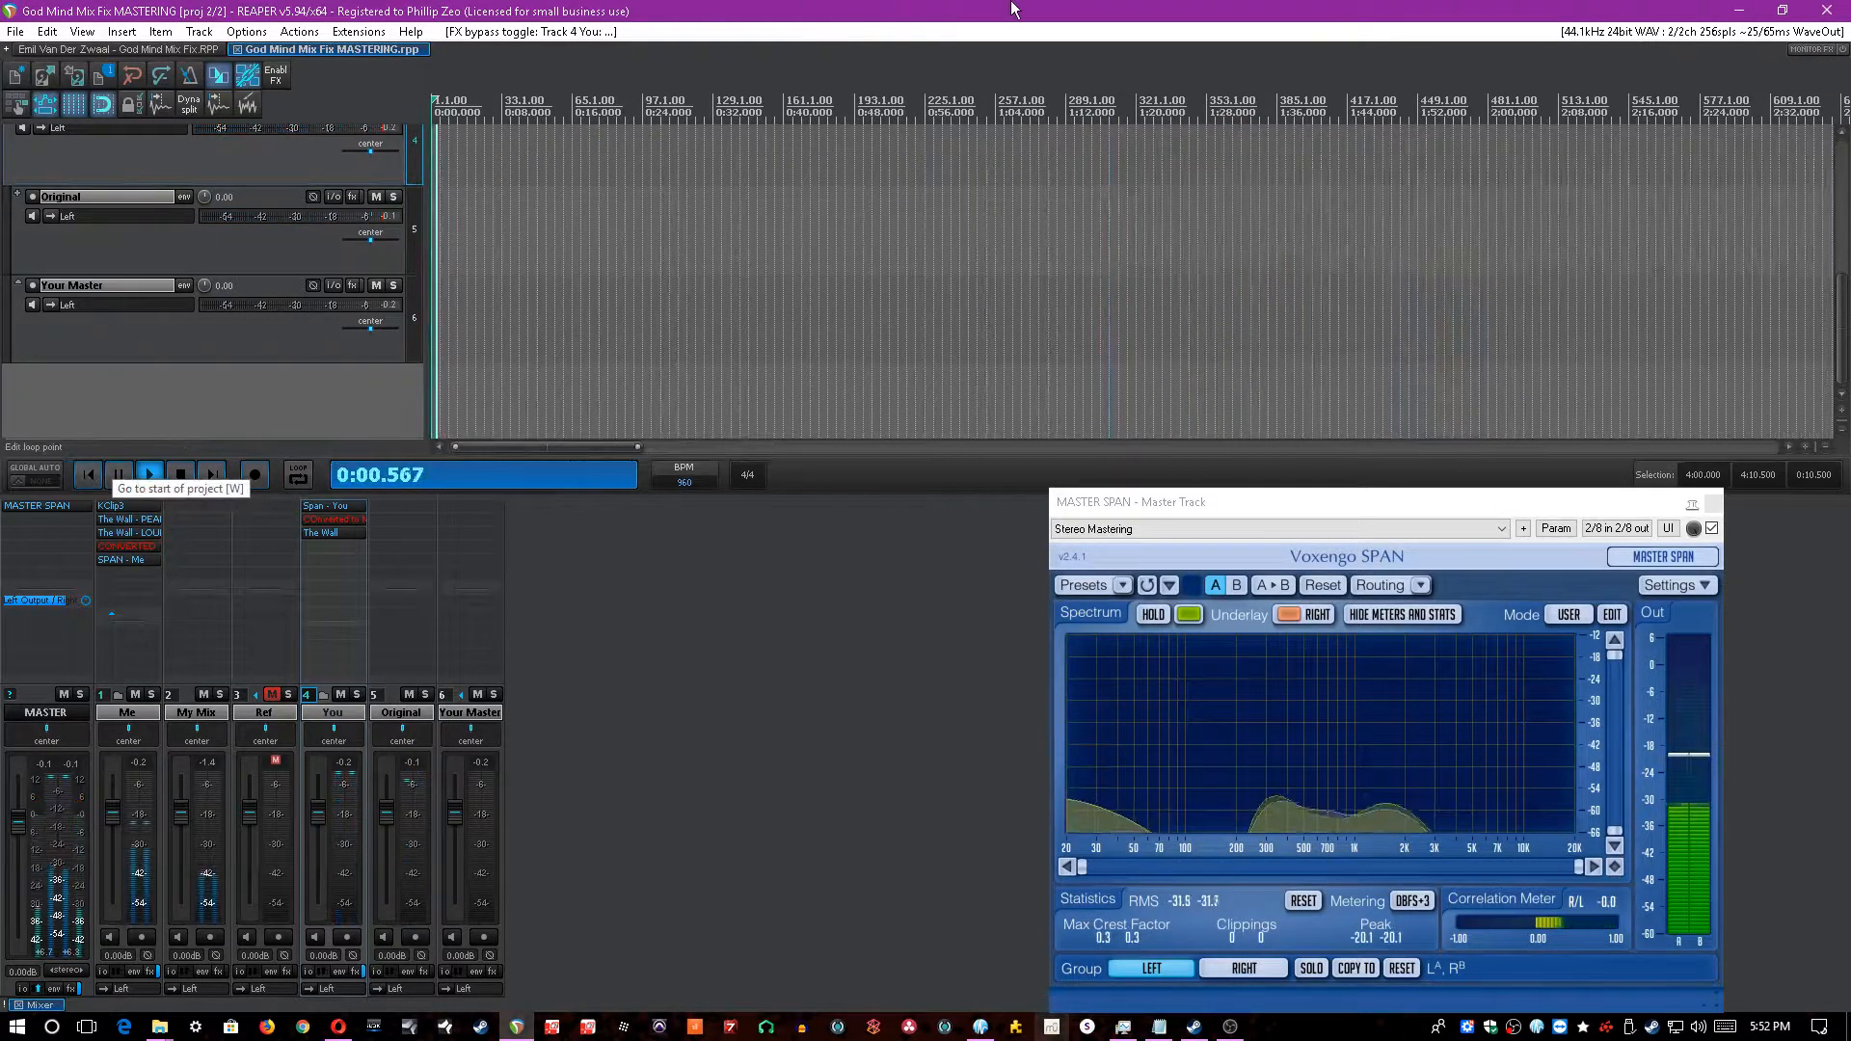
left_click(147, 717)
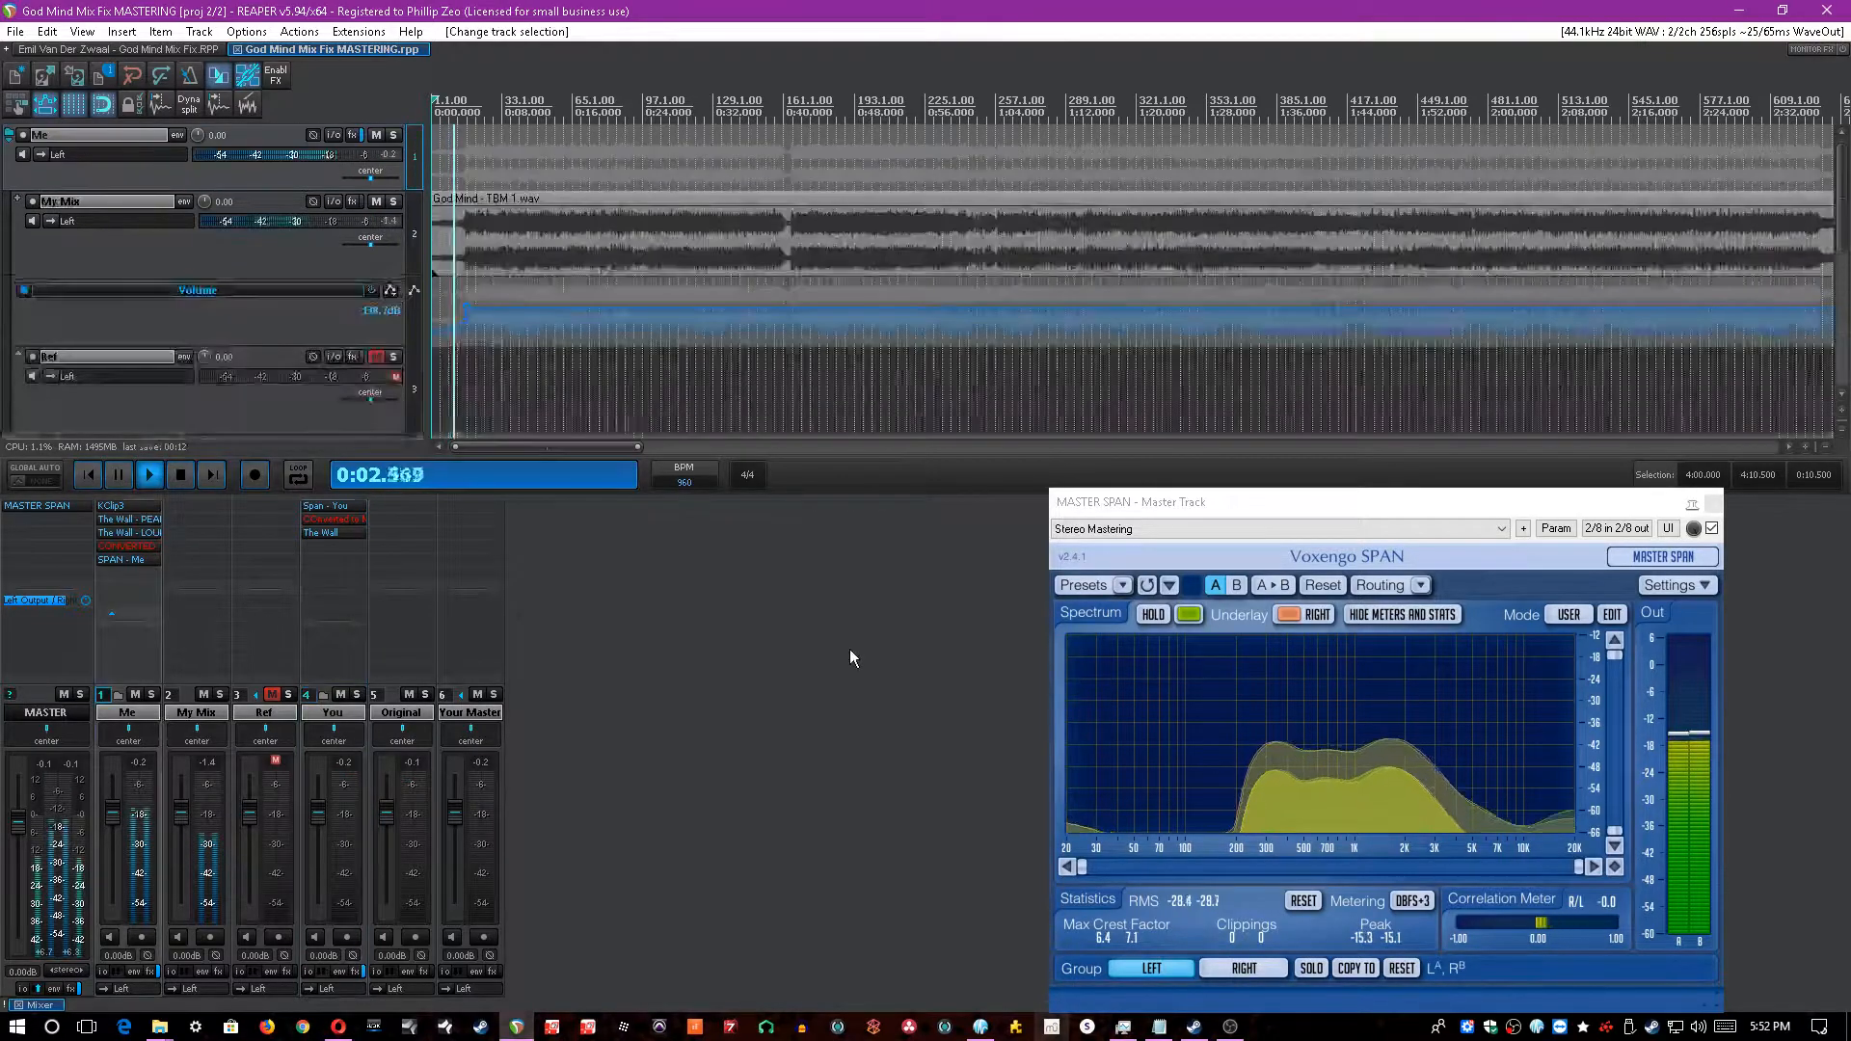
scroll(713, 232, "down", 3)
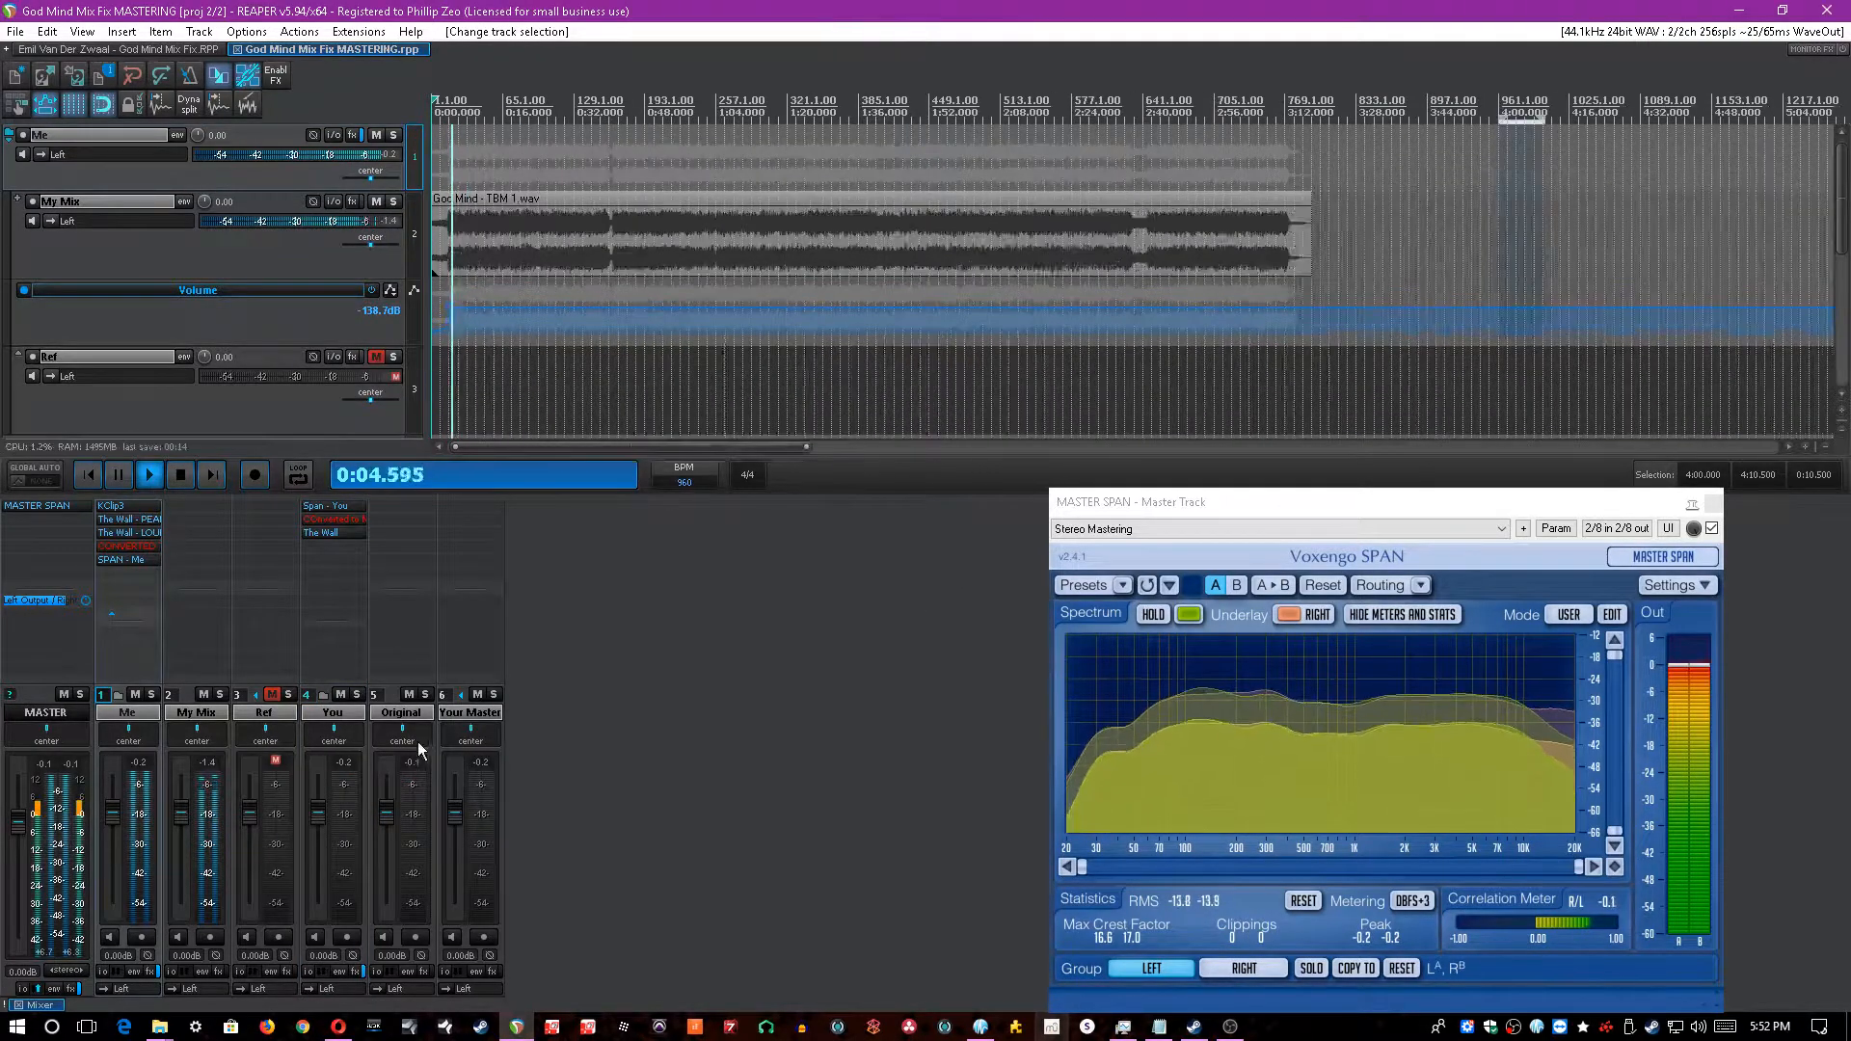
- Switch playback back to the pre-master's start at 3:28 for comparison, then stop and save the project
left_click(401, 712)
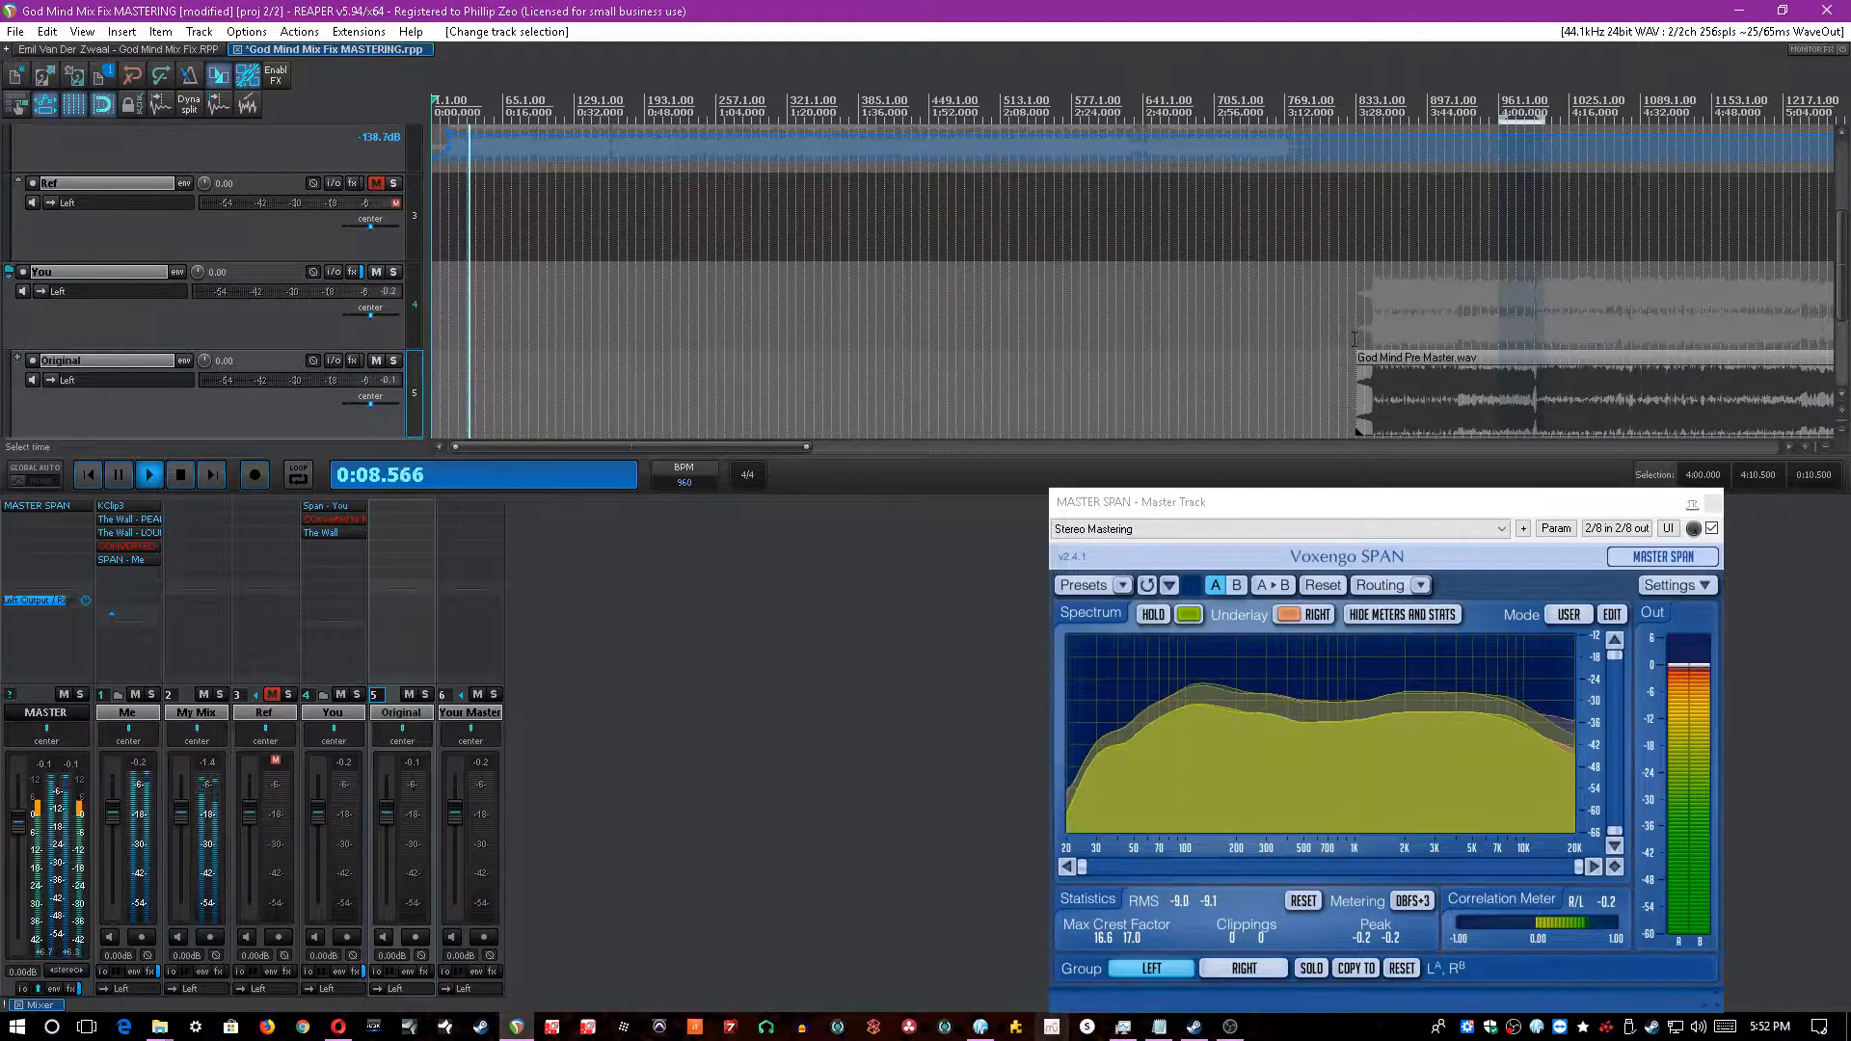
left_click(1355, 338)
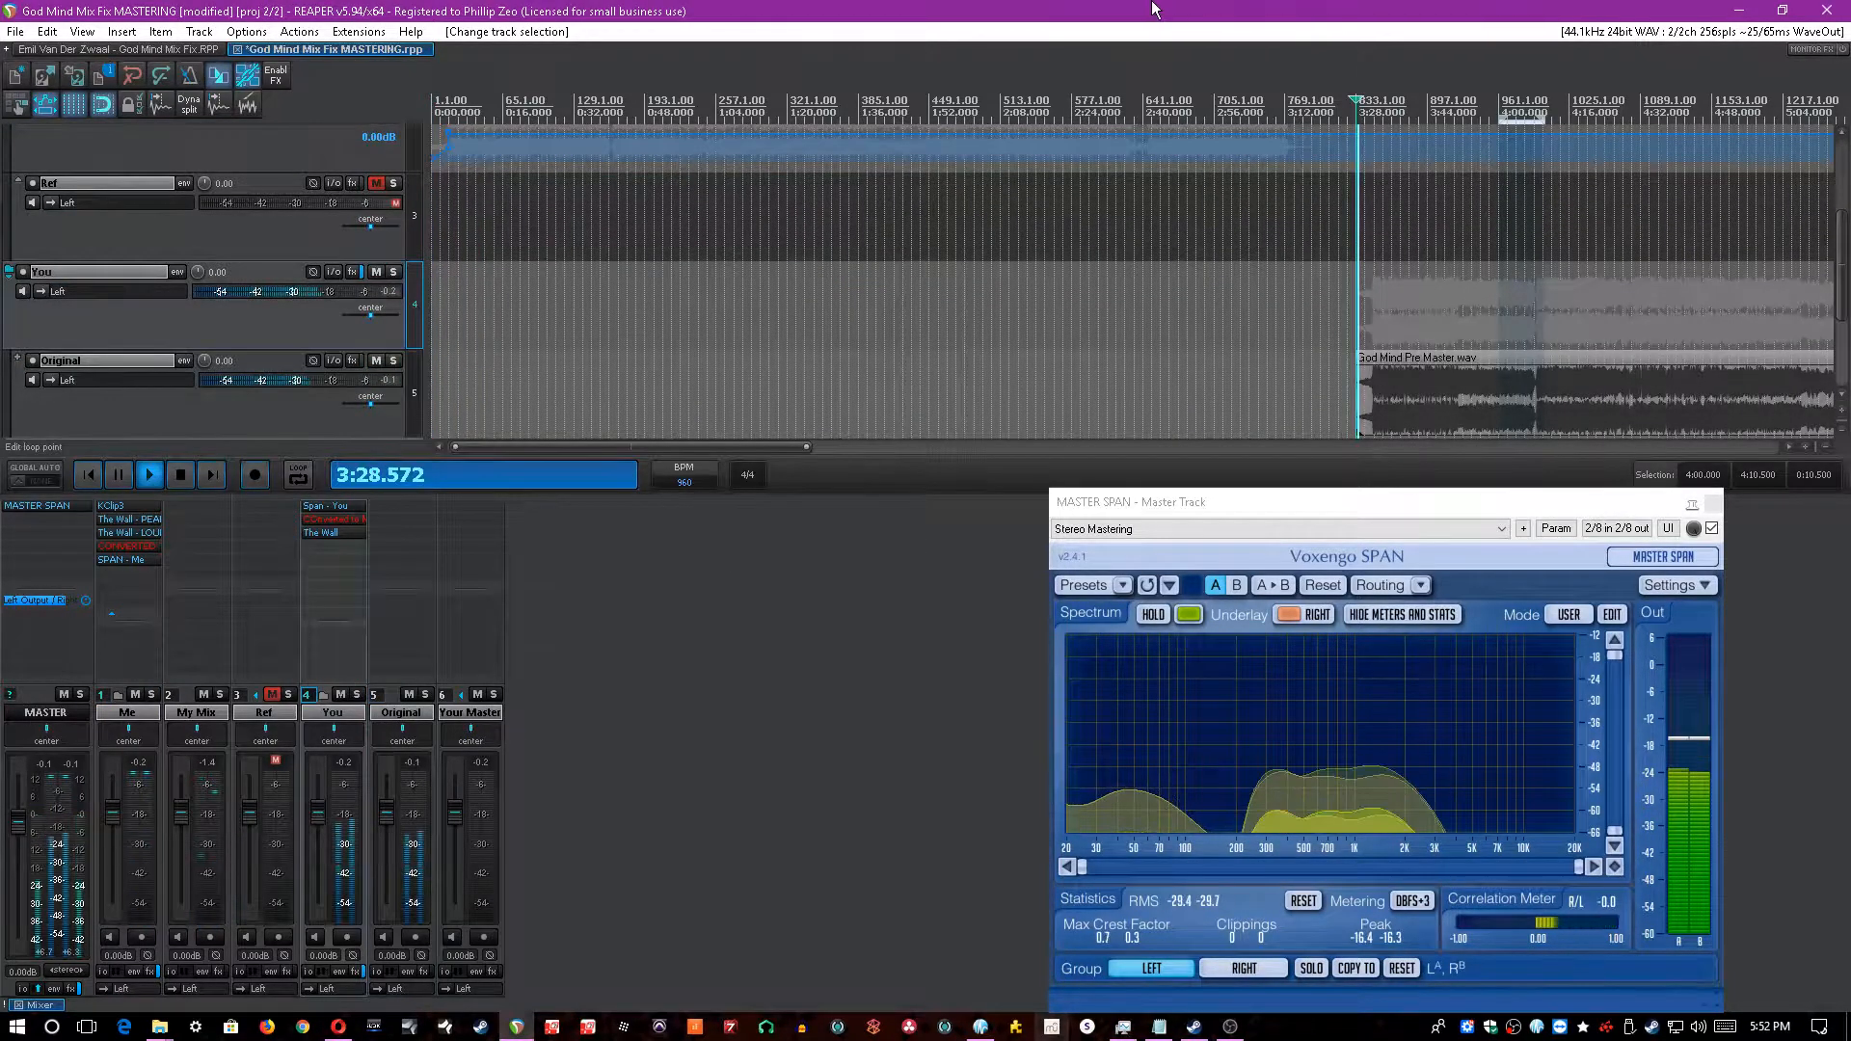
scroll(1154, 10, "up", 3)
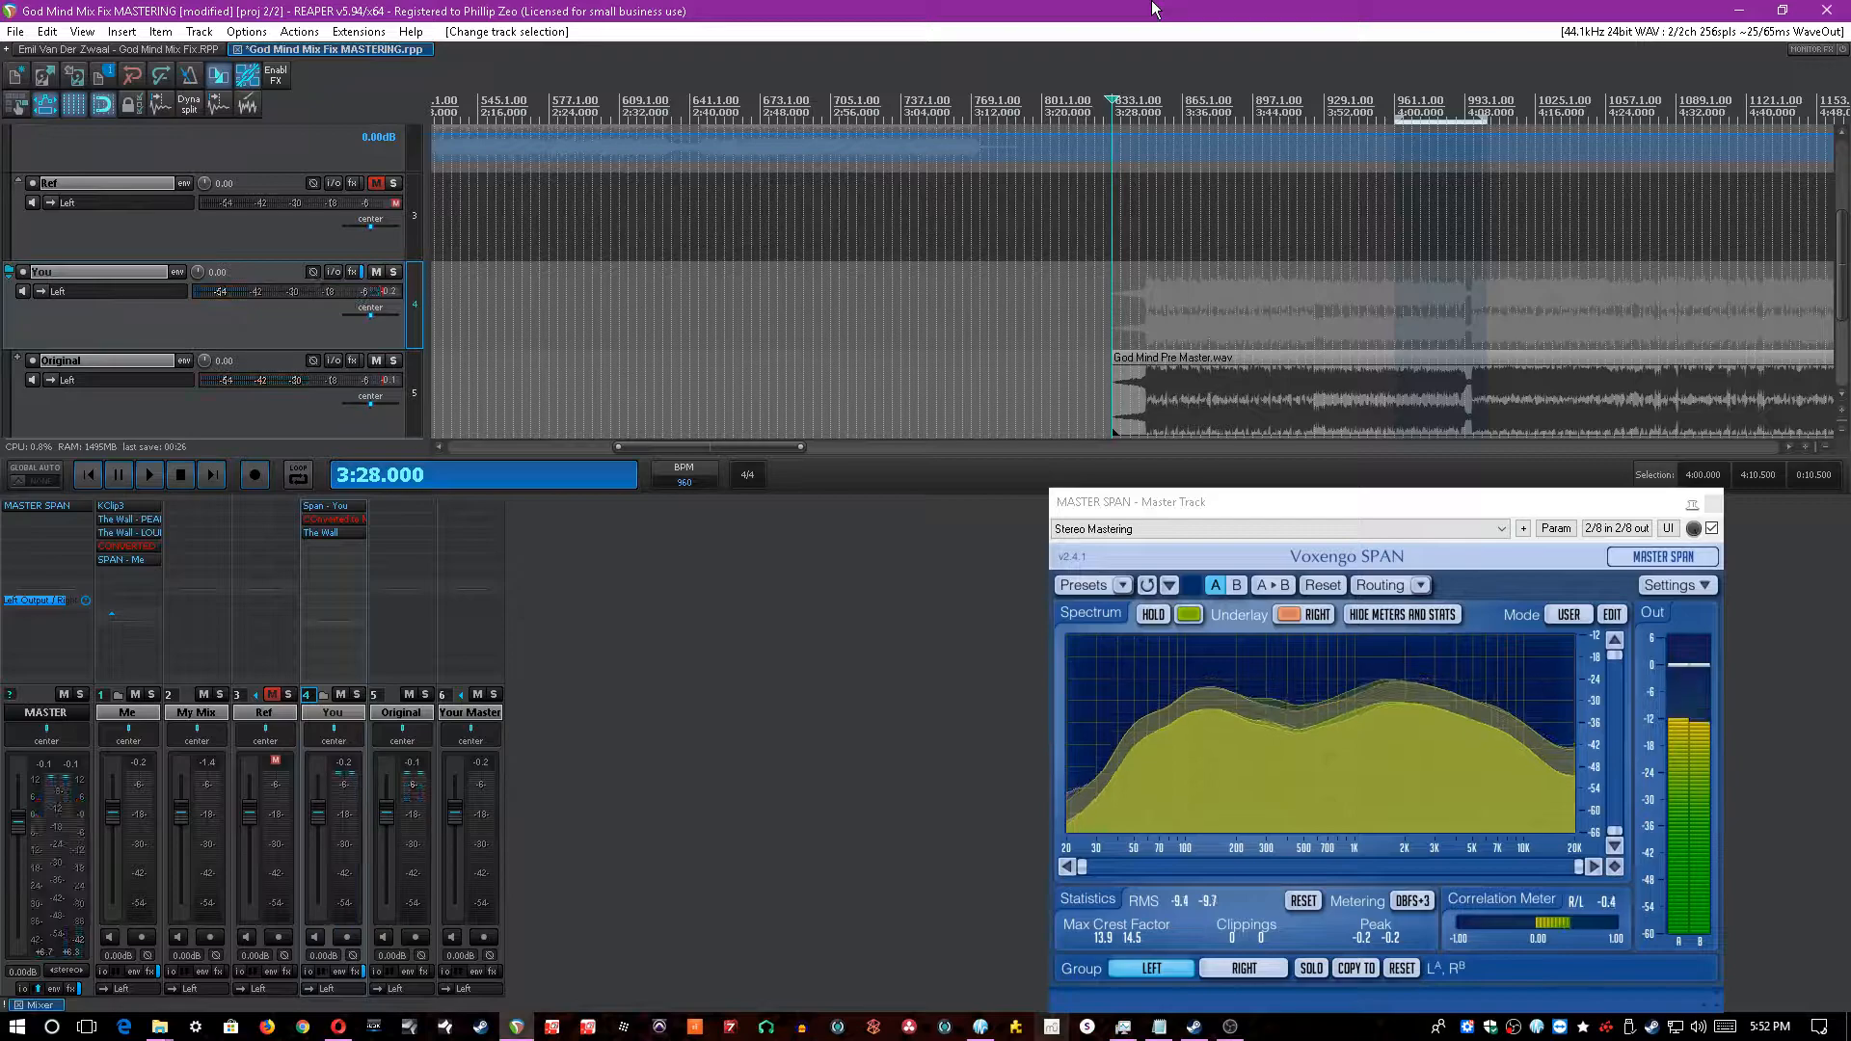
key("ctrl+s")
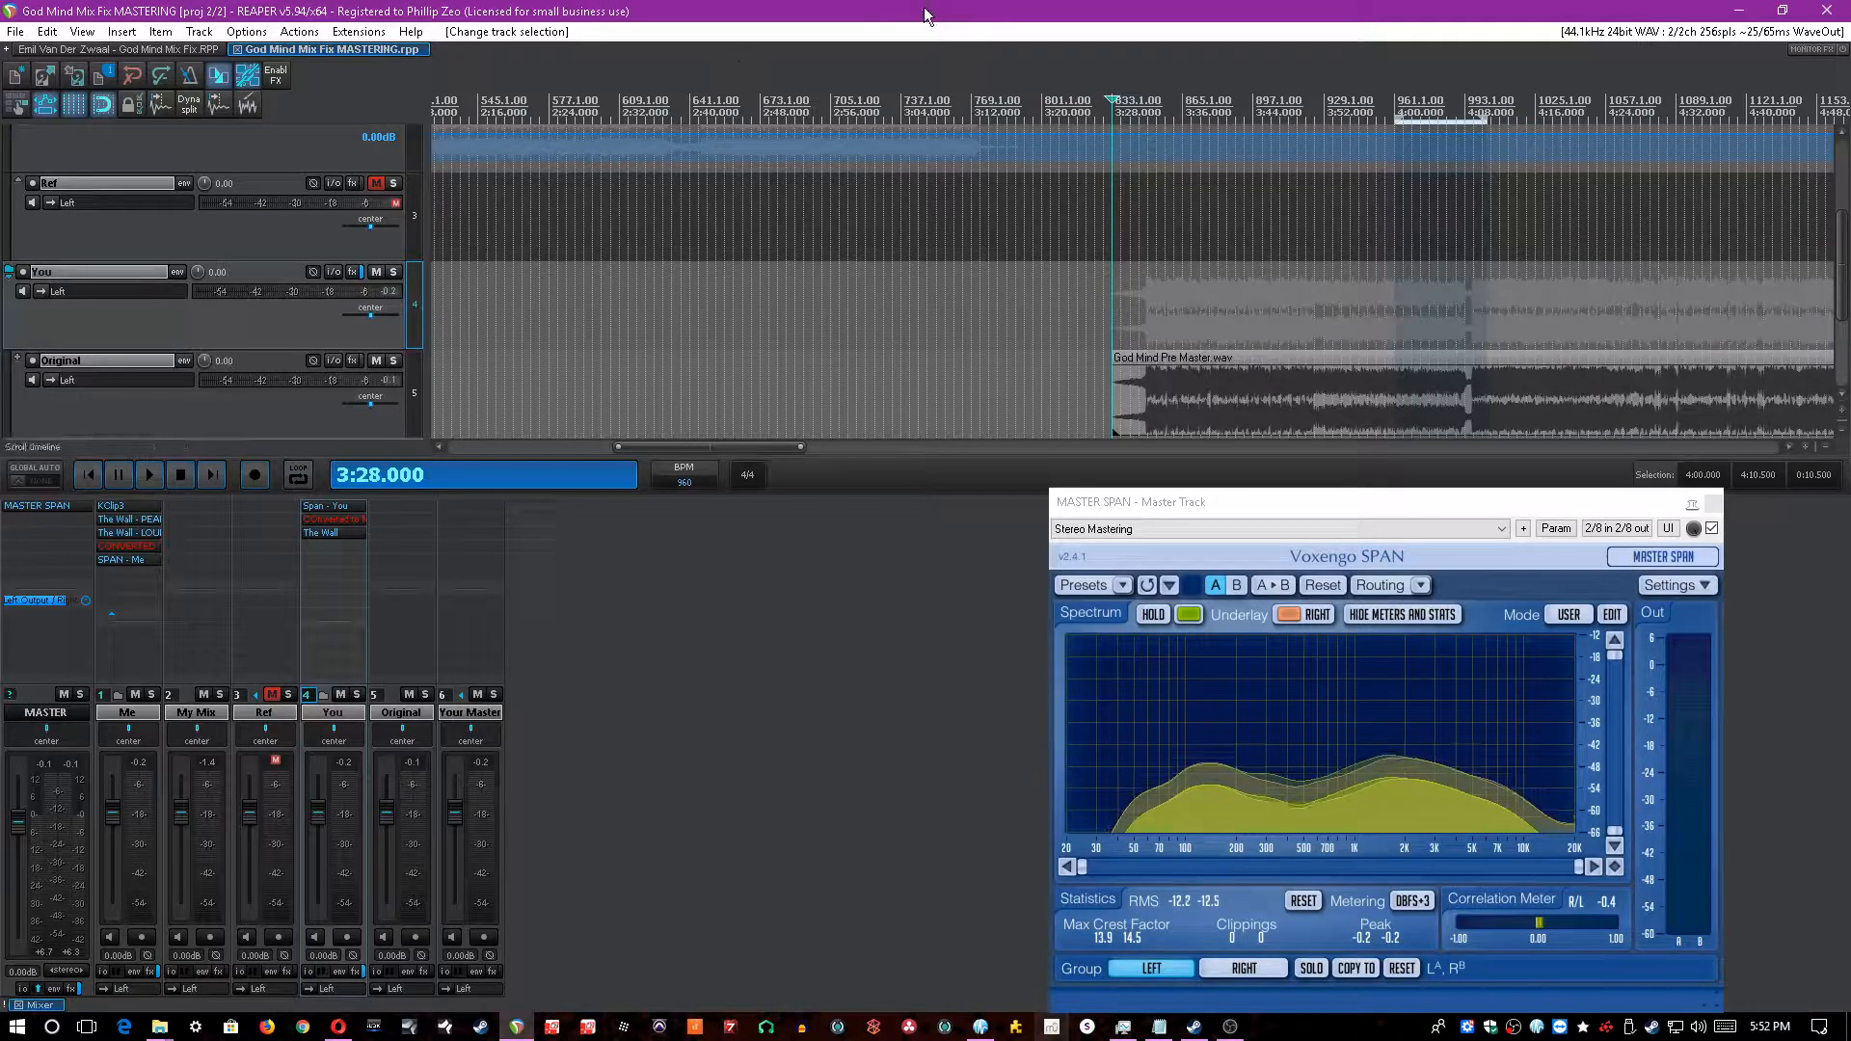
- Bypass The Wall on the You track, play the pre-master from 3:32 while checking its spectrum, and save the project
left_click(1151, 337)
scroll(1151, 337, "up", 4)
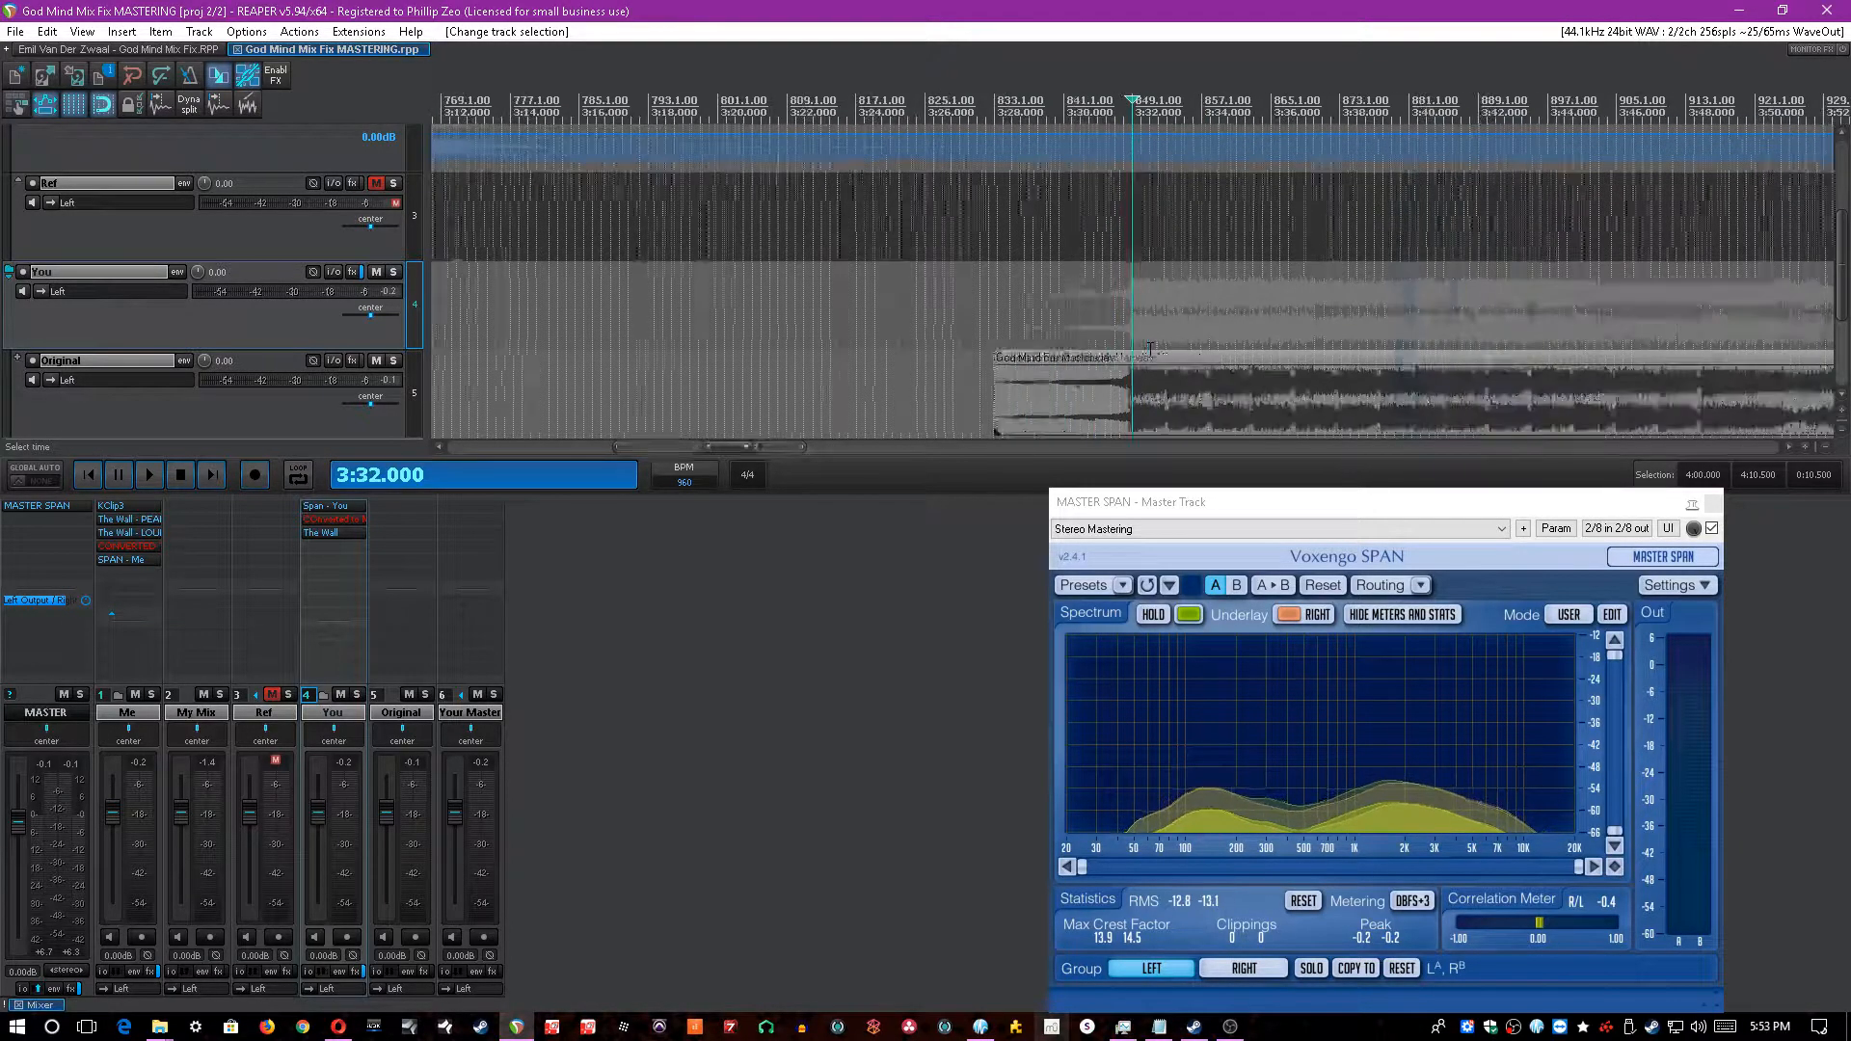
left_click(333, 532, "shift")
key("space")
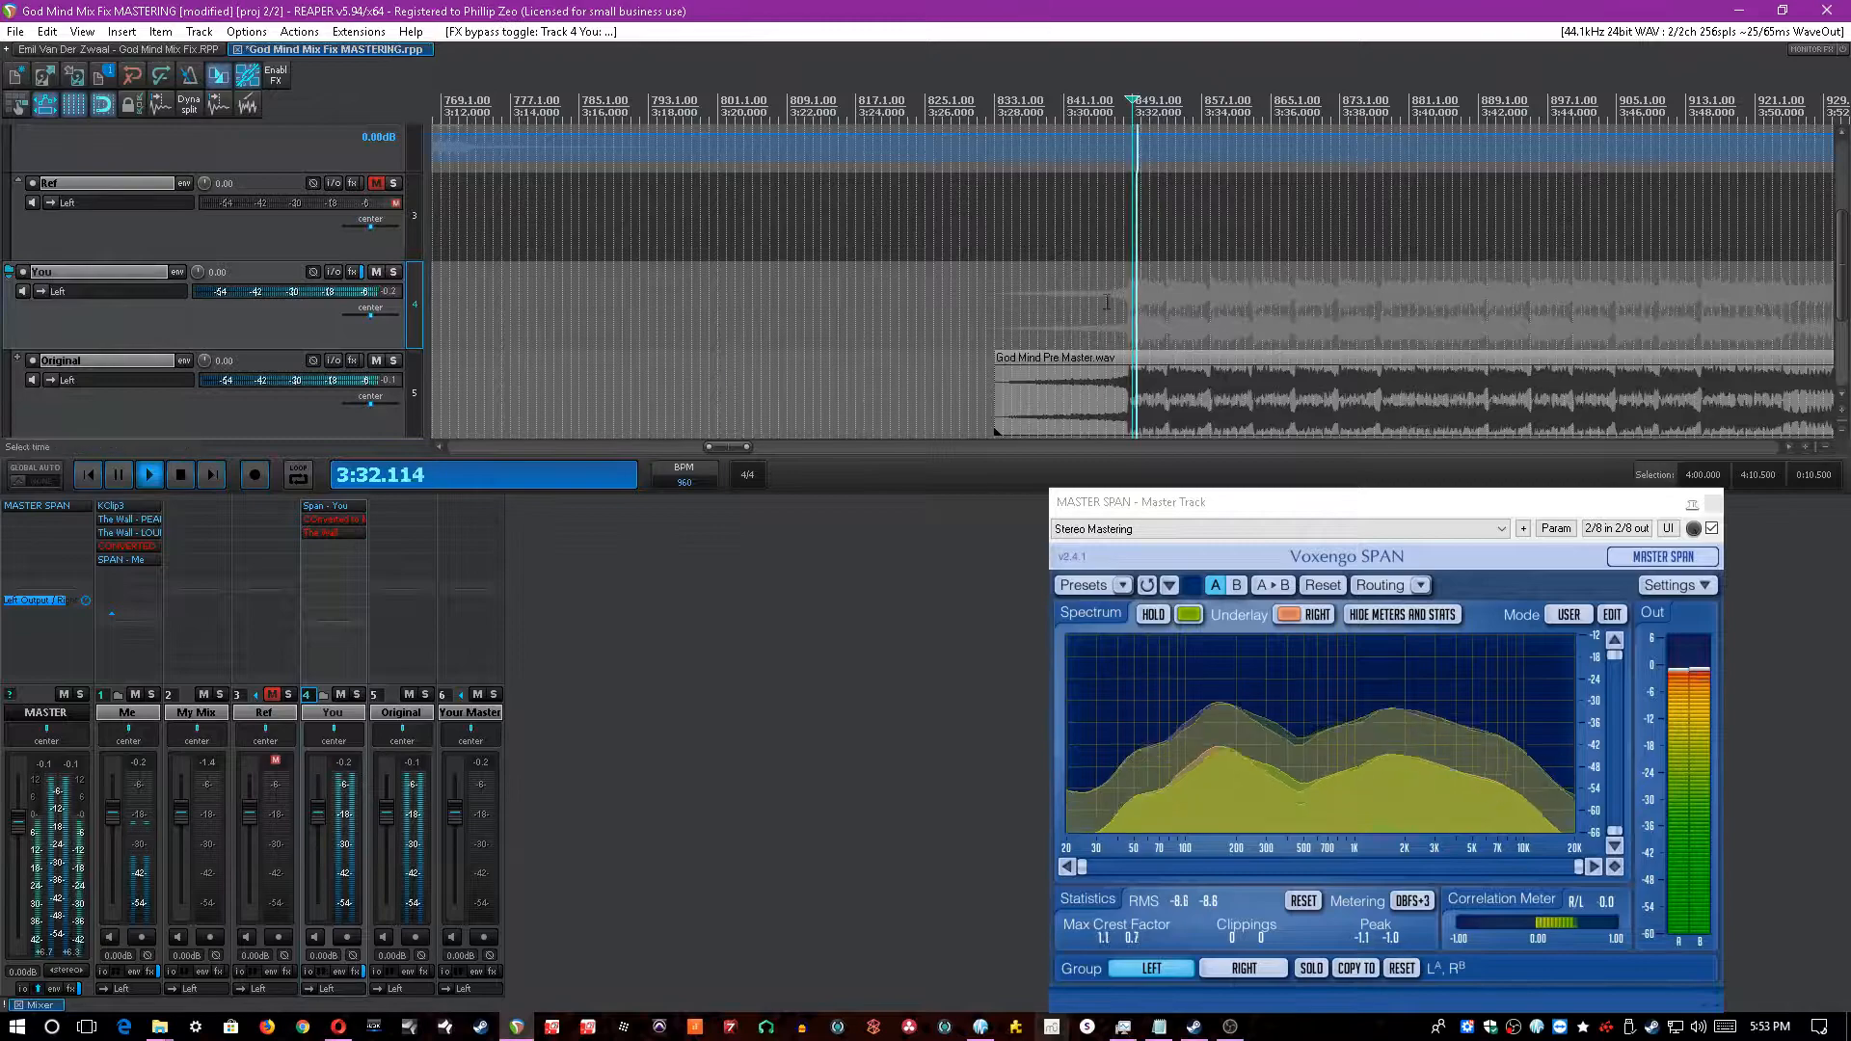
left_click(1345, 746)
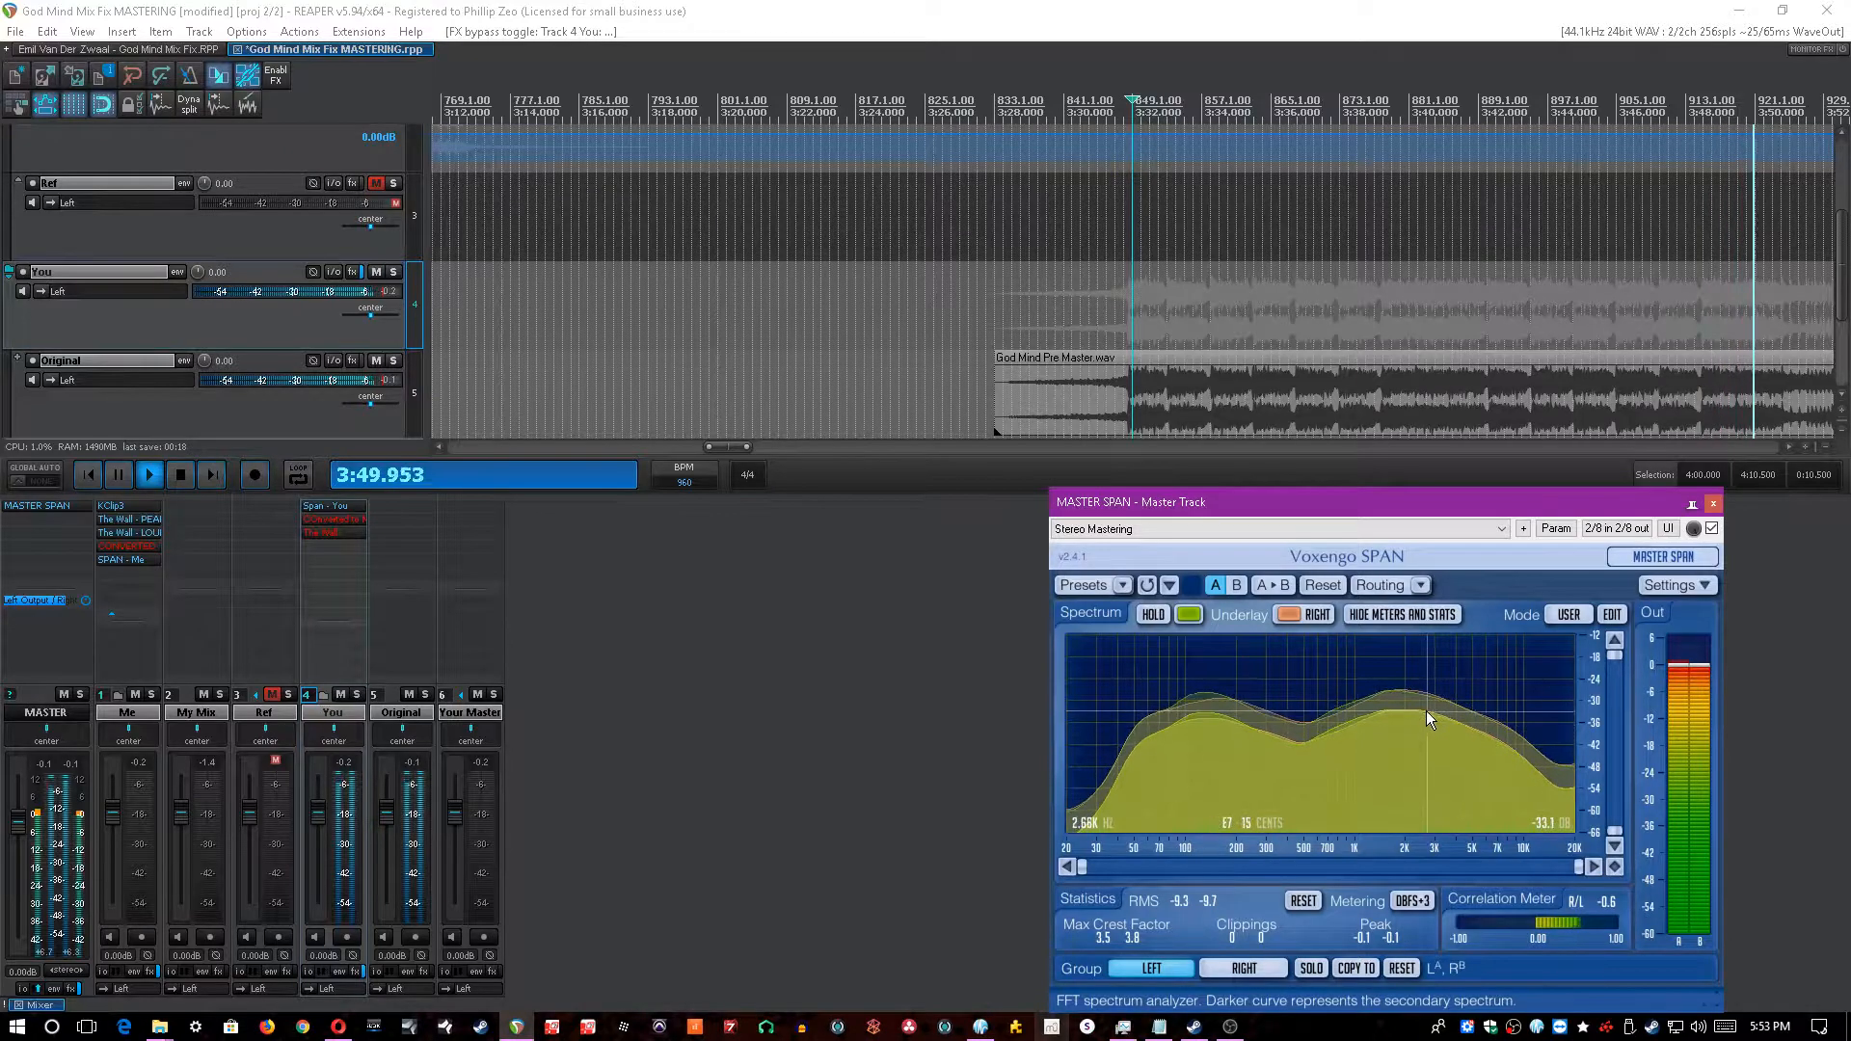
left_click(813, 10)
key("space")
key("ctrl+s")
- Enable the COnverted to Mine EQ on the You track, open its window away from MASTER SPAN and save the project
left_click(338, 520, "shift")
left_click(339, 521)
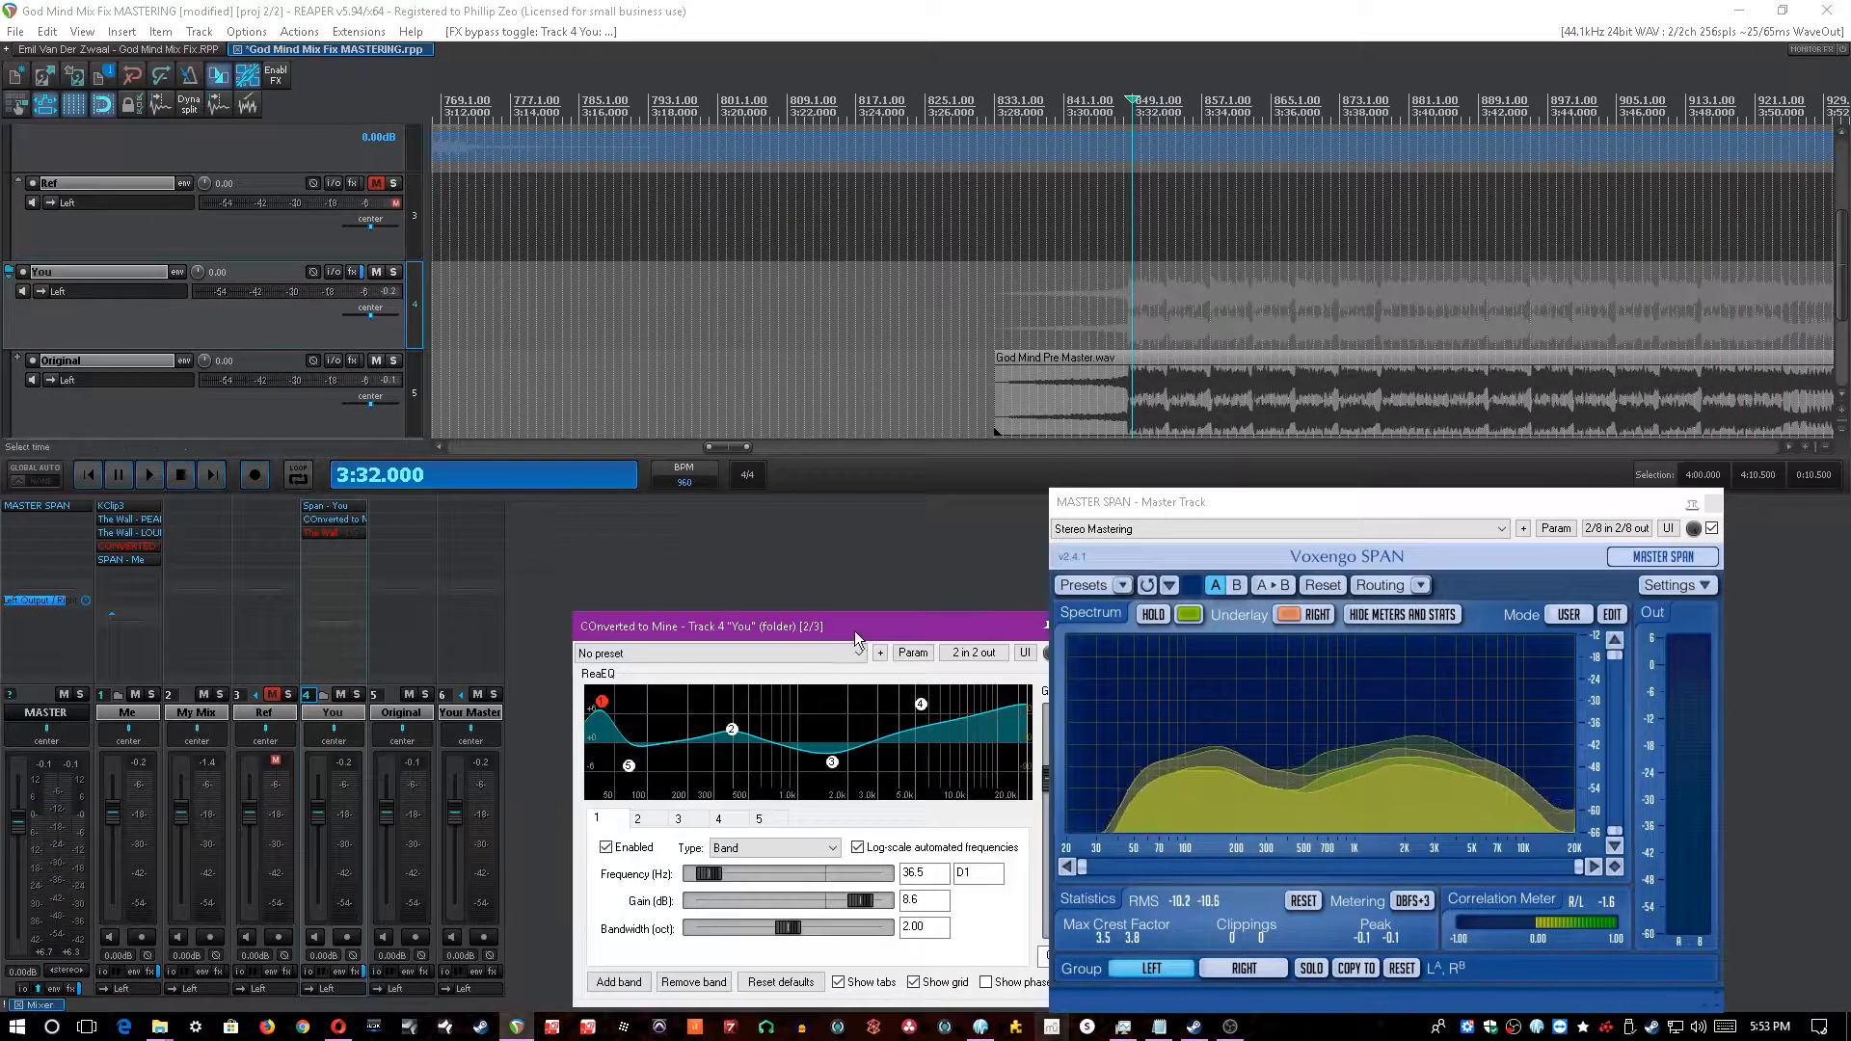
left_click_drag(858, 622, 656, 376)
left_click(835, 9)
key("ctrl+s")
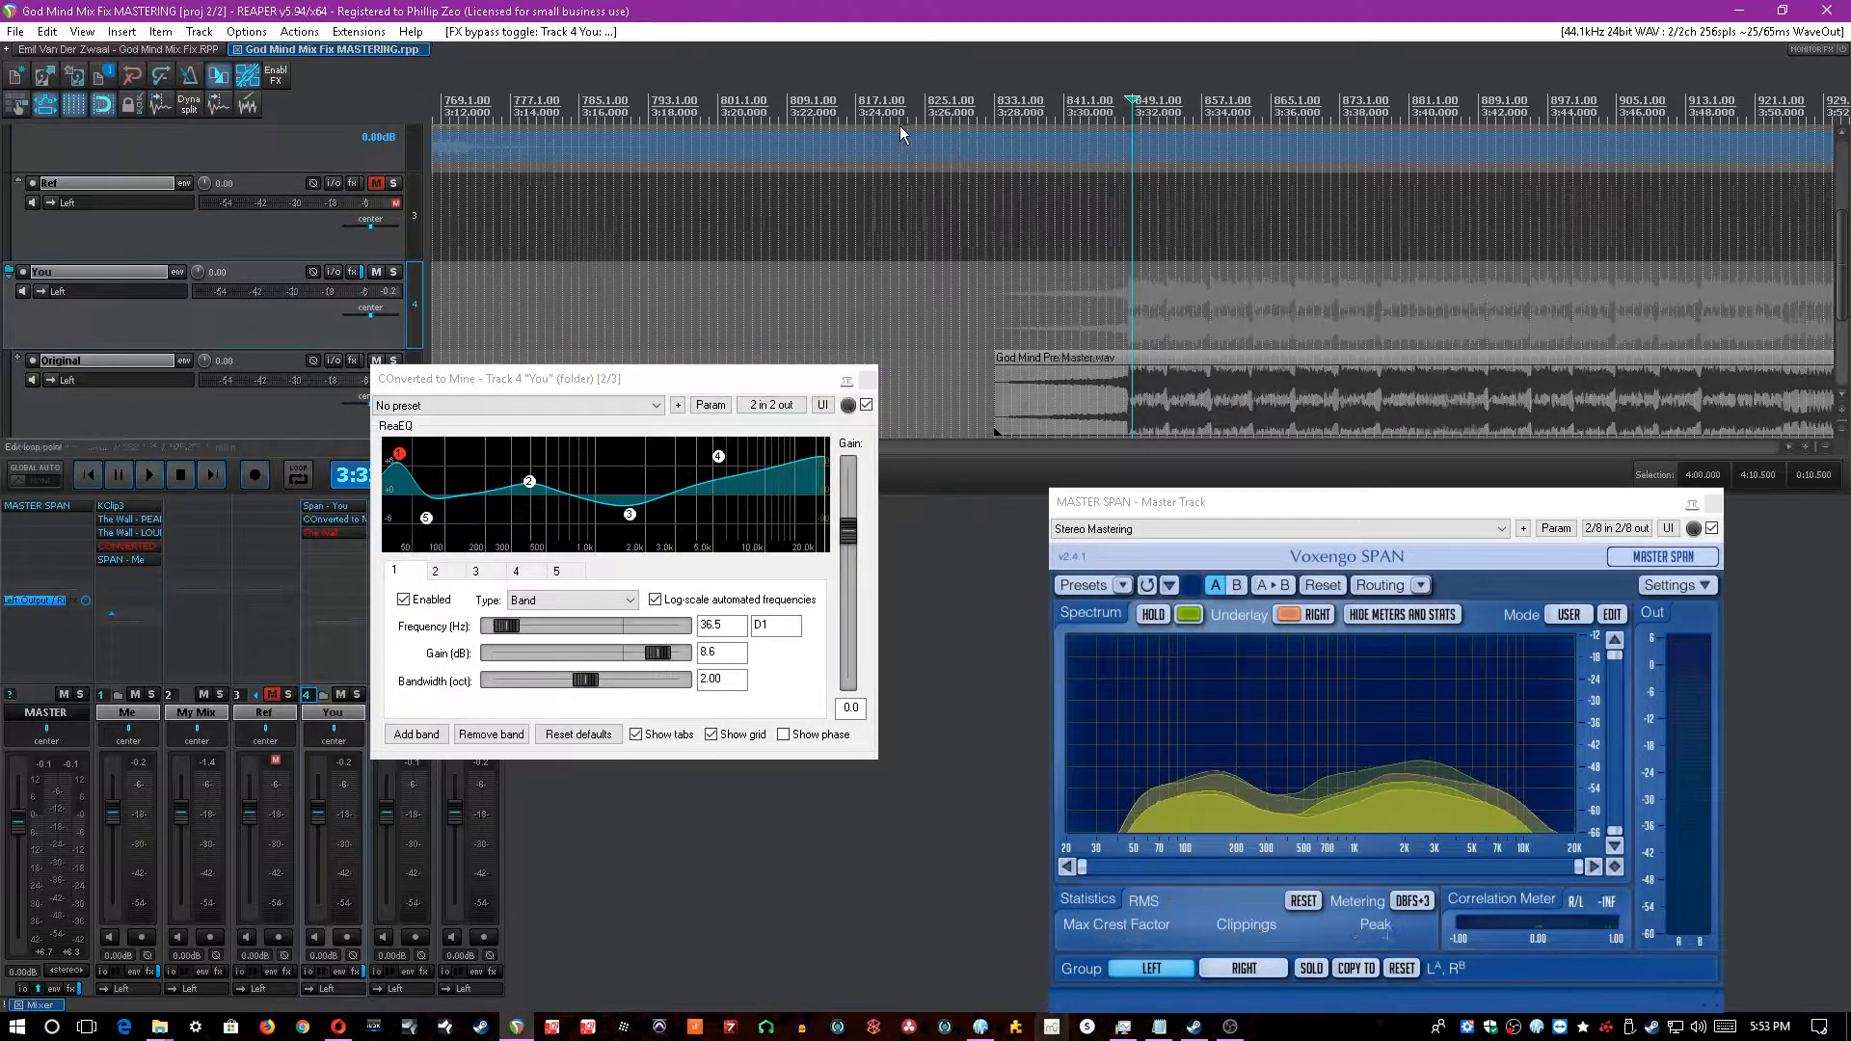
- Reposition the COnverted to Mine EQ window beside MASTER SPAN, clear of the mixer's track strips
scroll(901, 133, "down", 4)
scroll(885, 182, "down", 1)
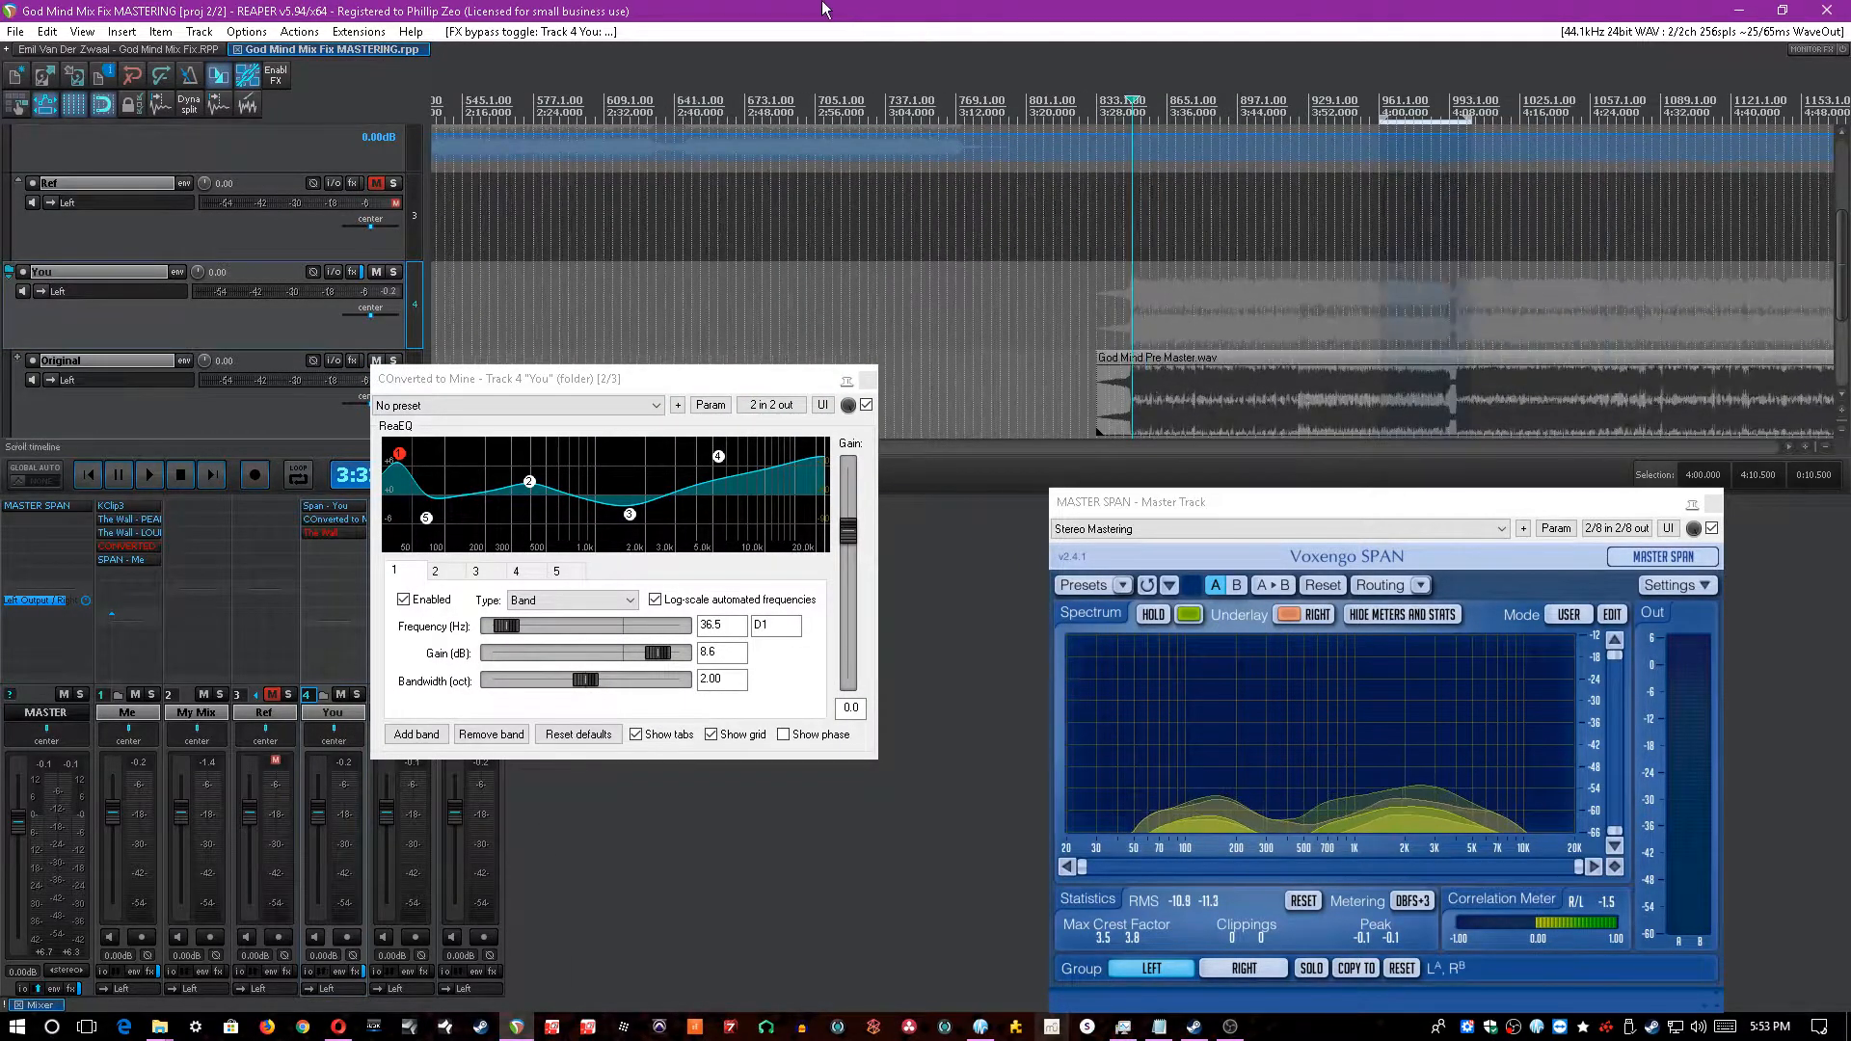
scroll(822, 9, "up", 3)
left_click_drag(475, 391, 609, 453)
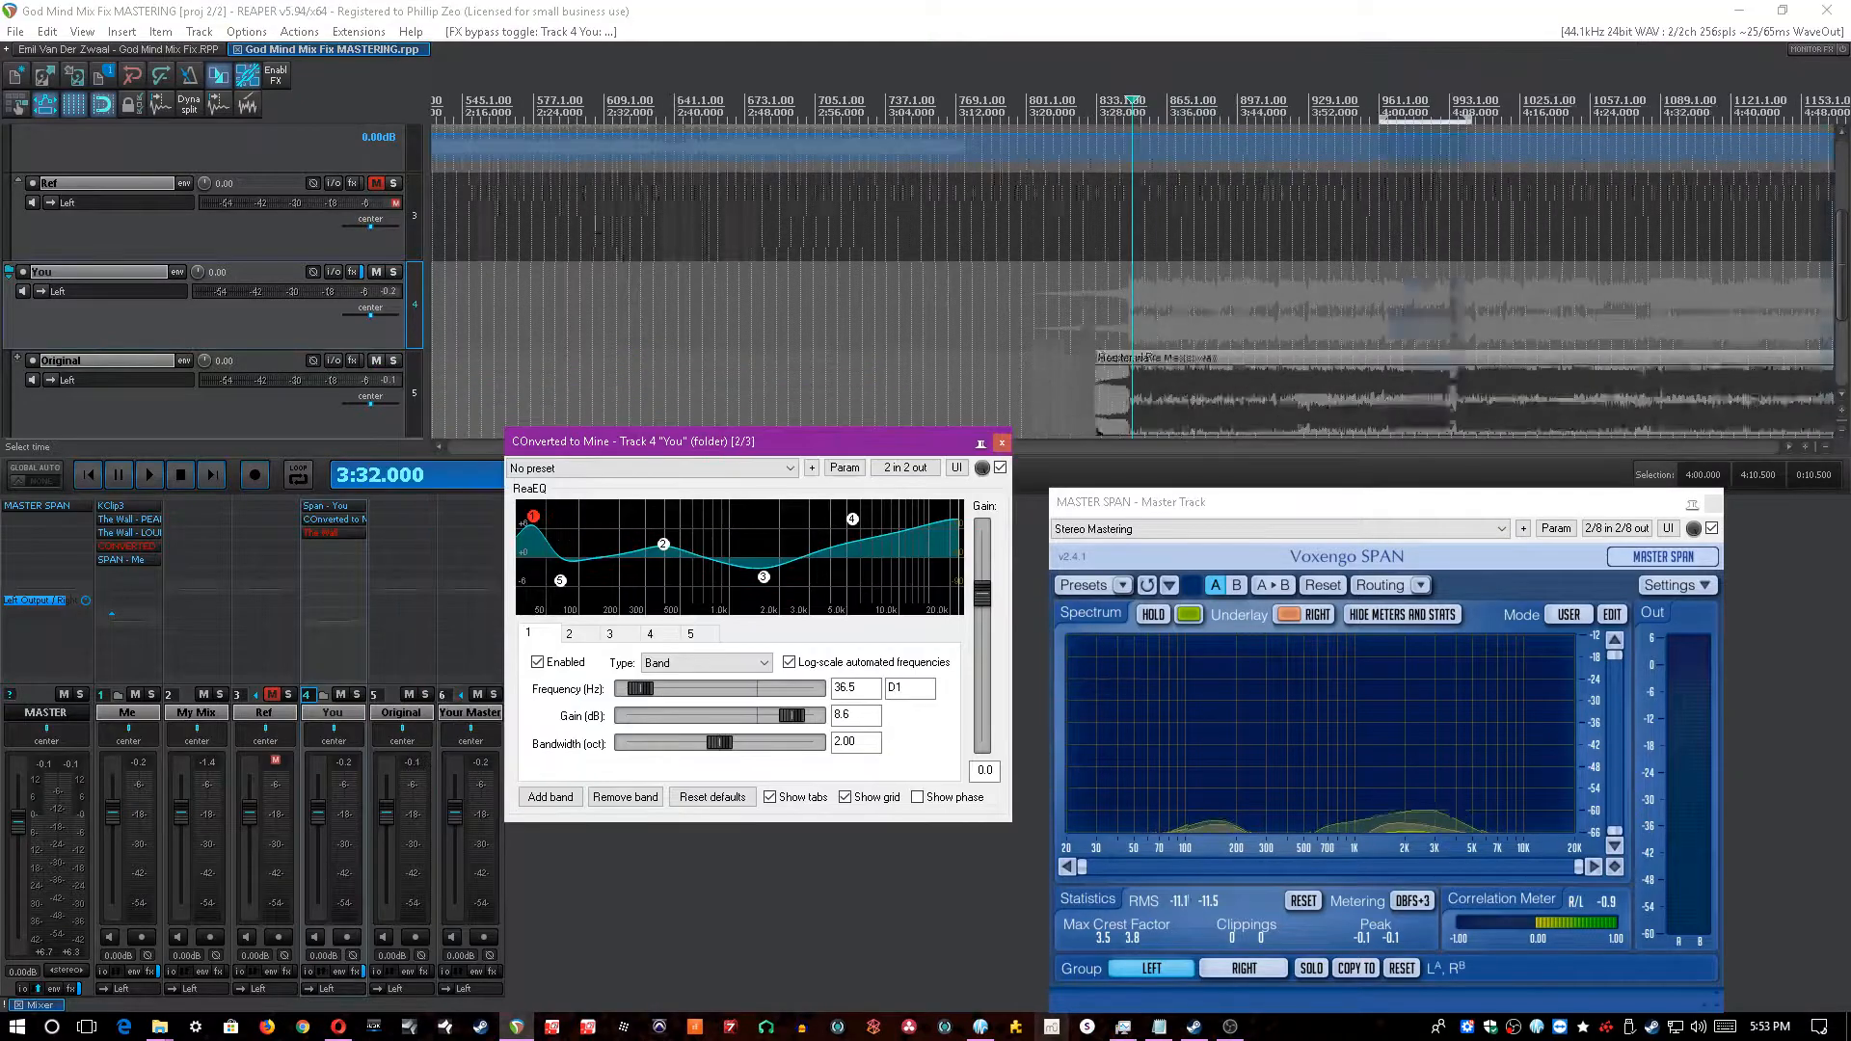
scroll(699, 140, "down", 5)
left_click(837, 9)
scroll(848, 9, "up", 4)
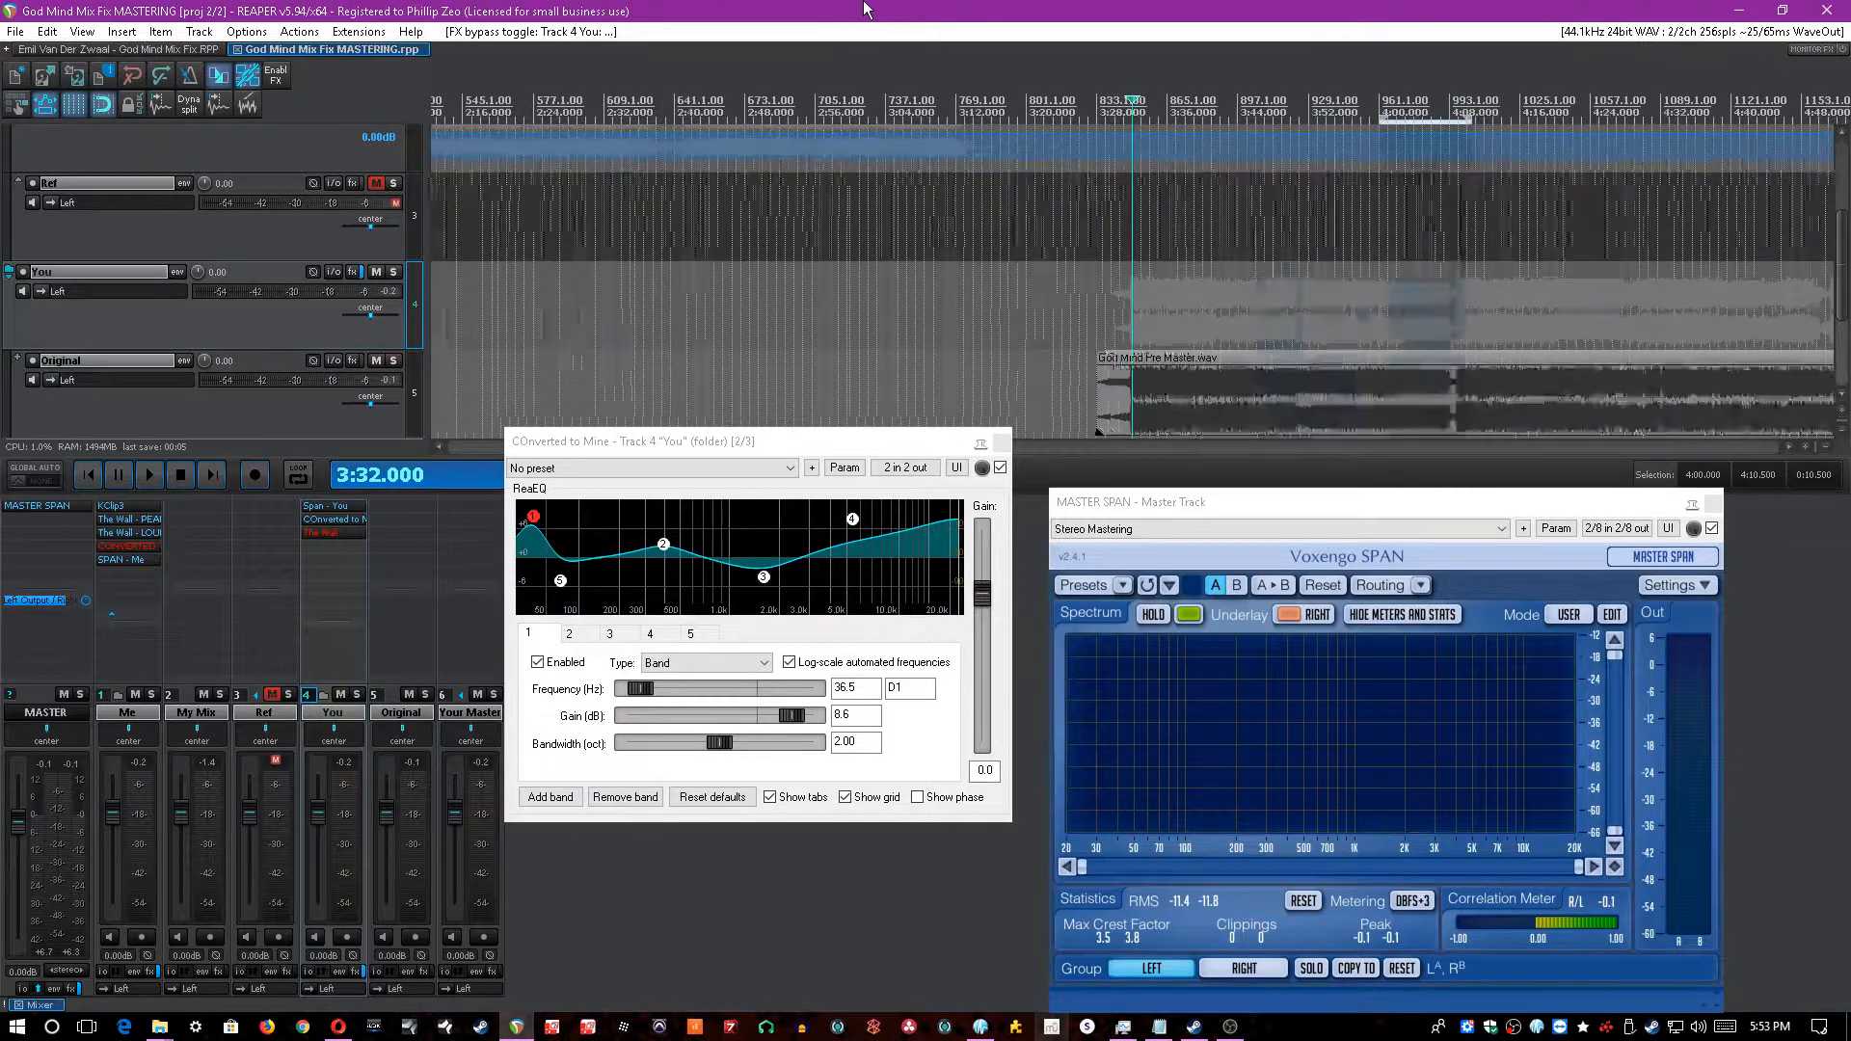
- Play the pre-master from 3:32 through the COnverted to Mine EQ, enable The Wall on the You track during playback, and stop
key("space")
scroll(878, 9, "up", 2)
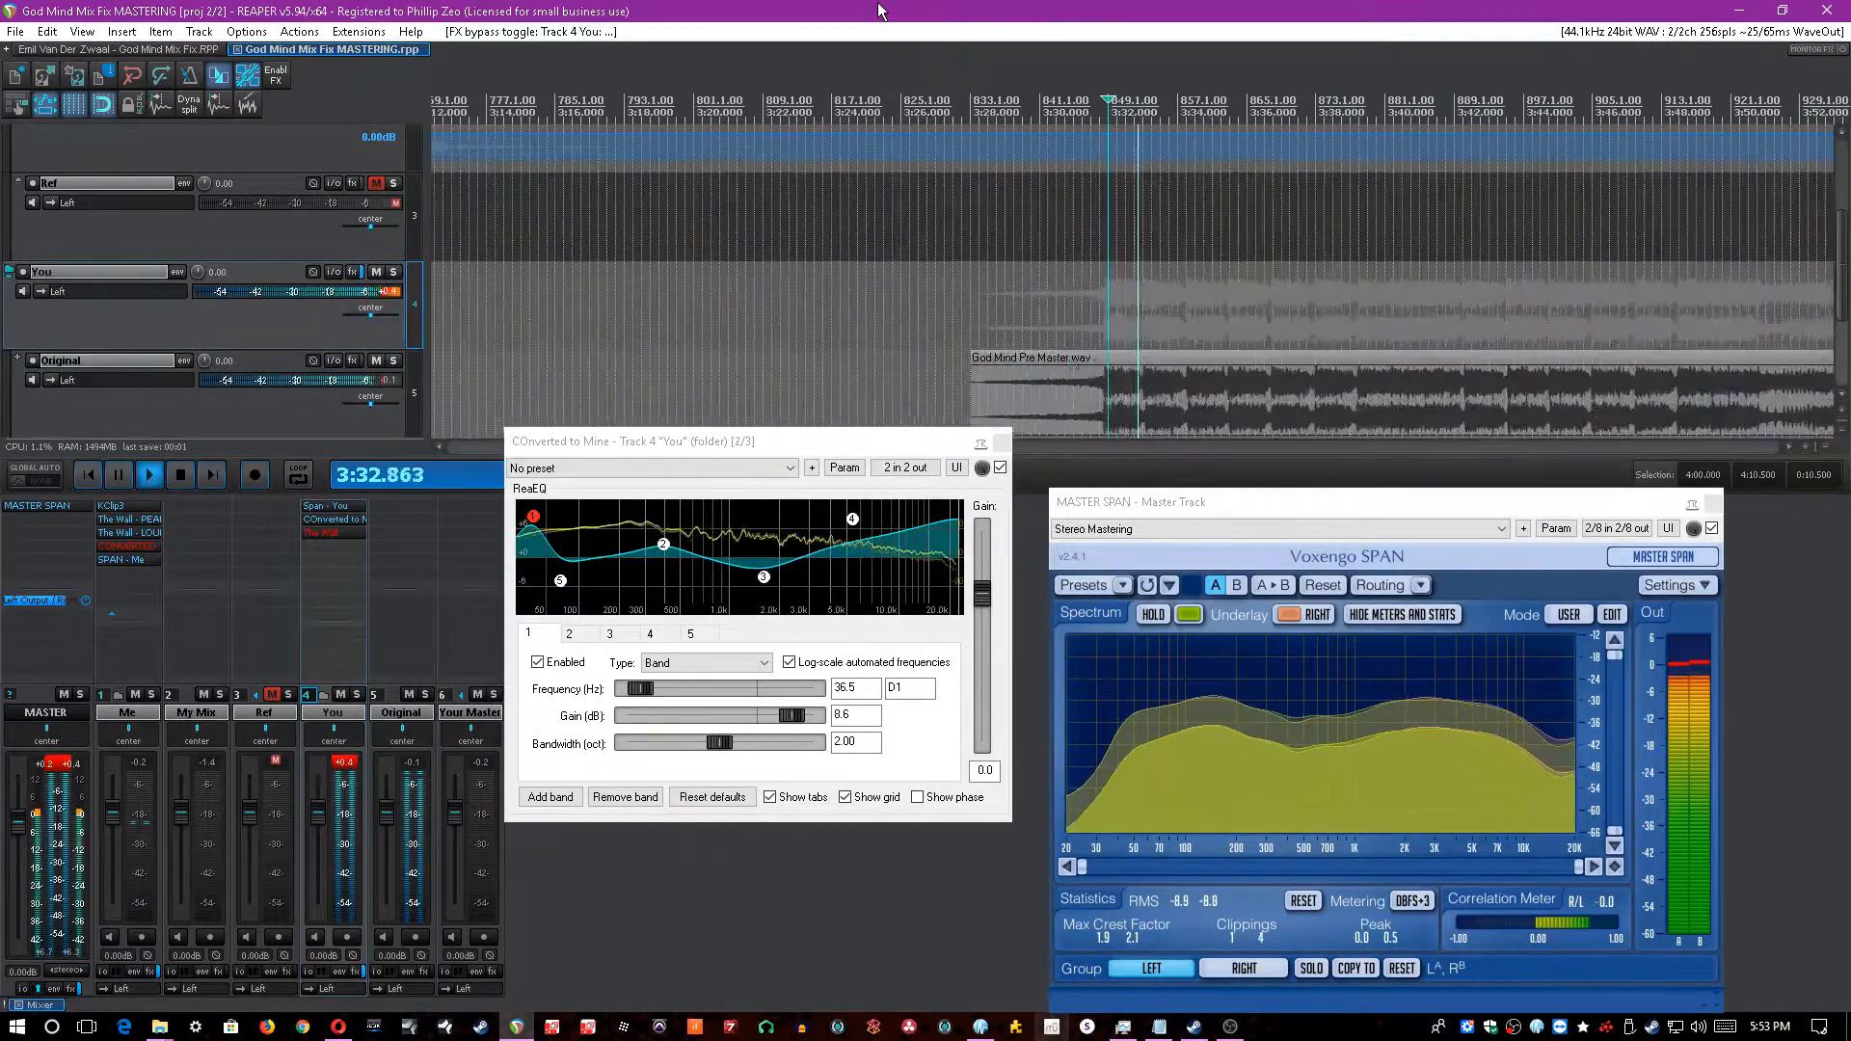
left_click(334, 535, "shift")
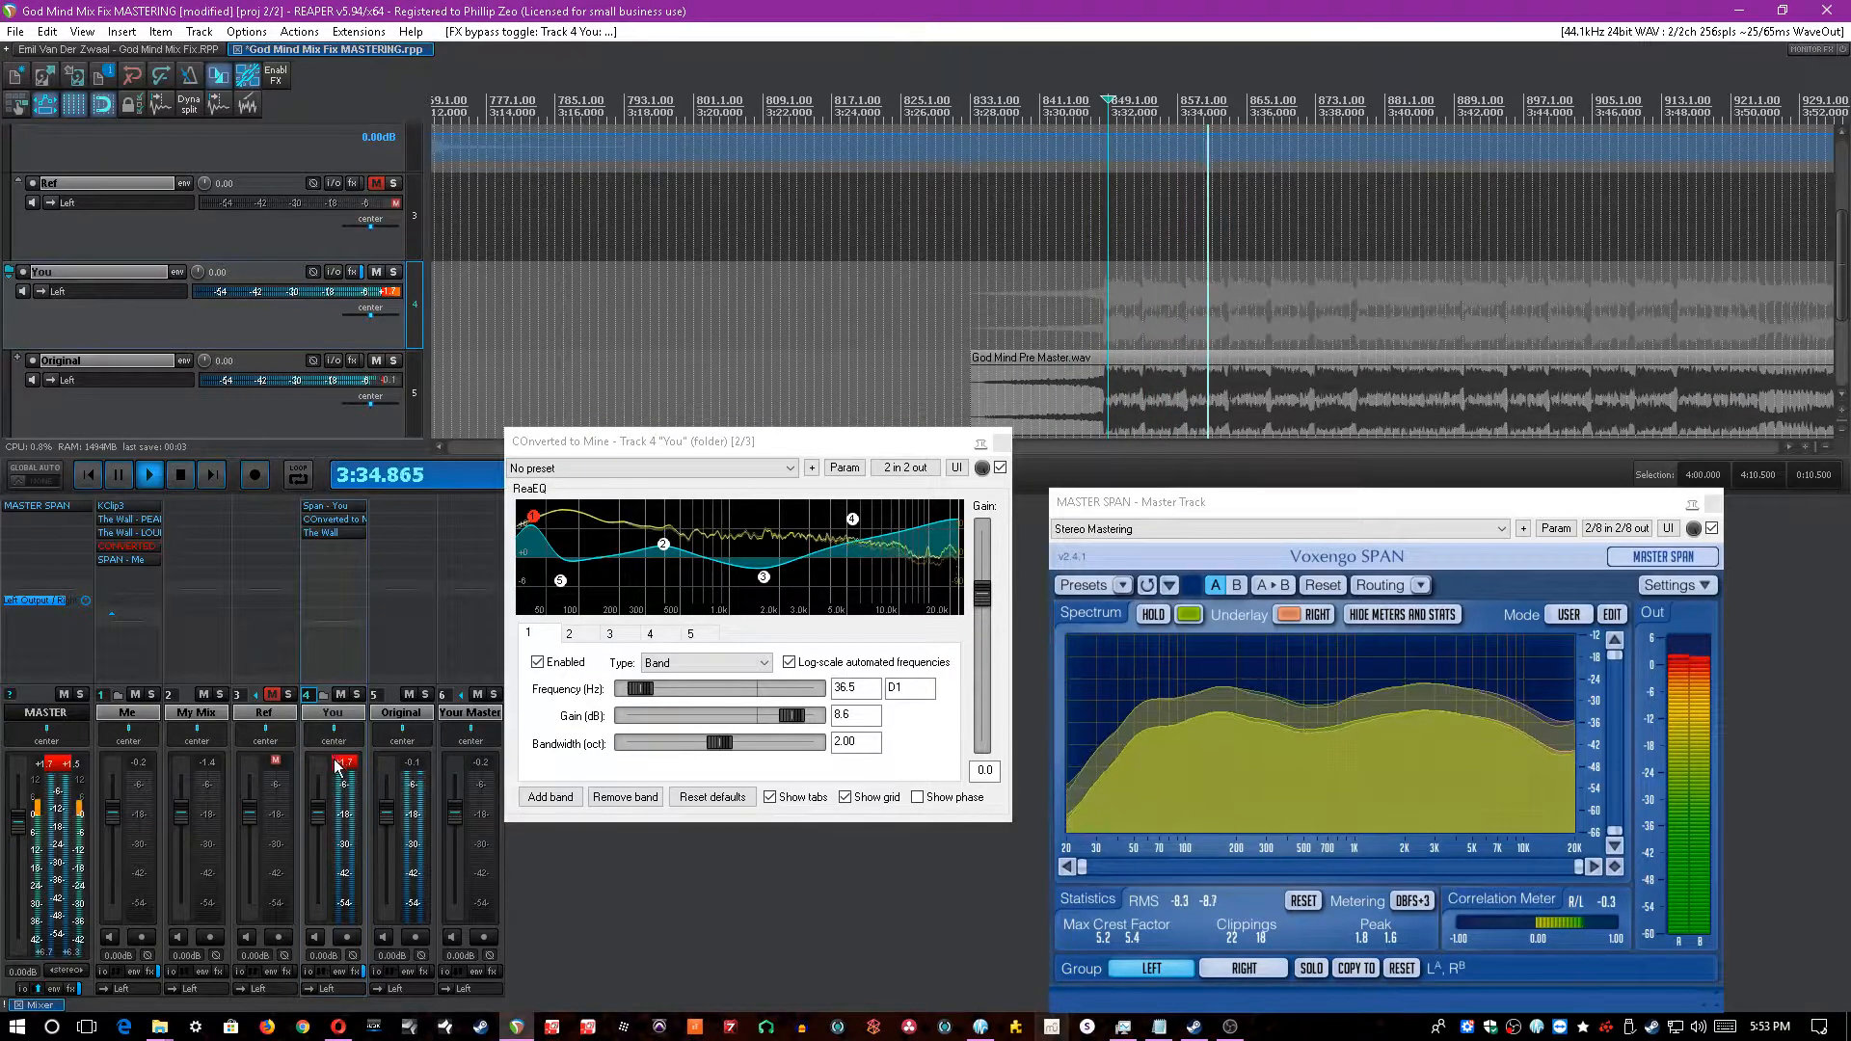
scroll(715, 9, "down", 4)
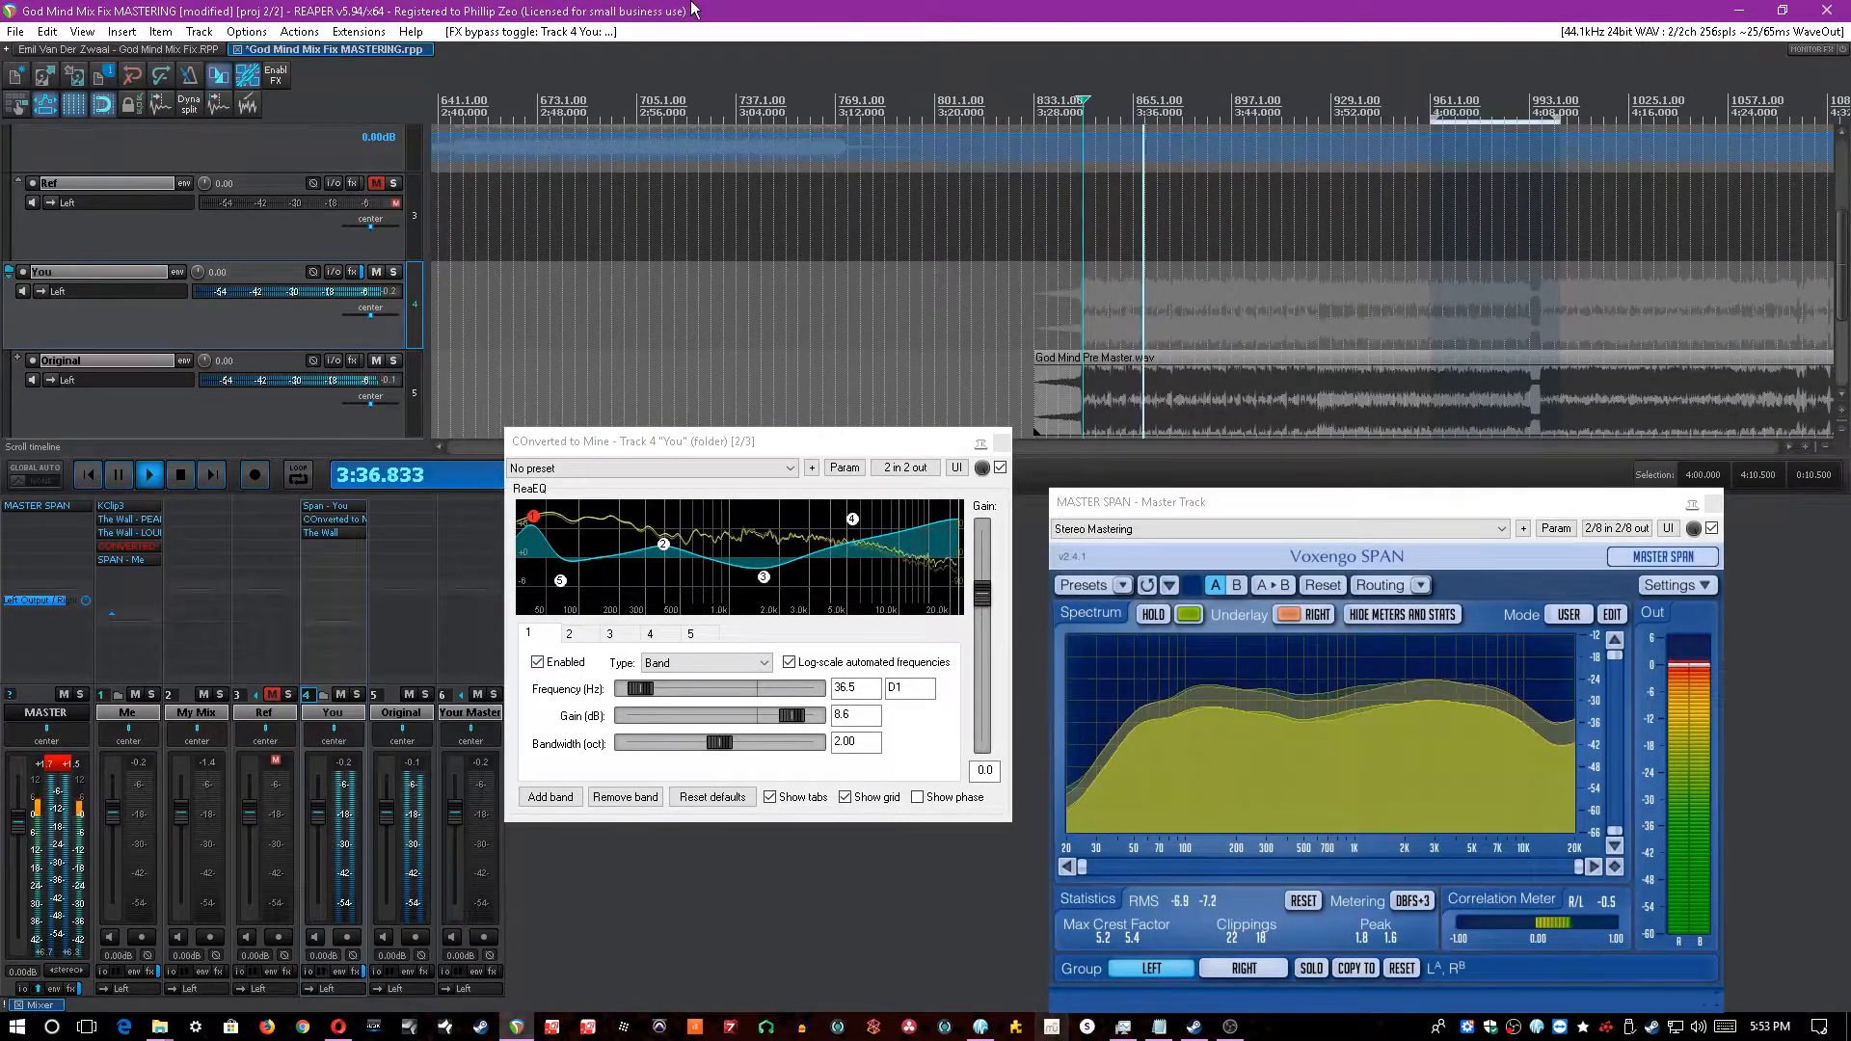
scroll(716, 9, "down", 2)
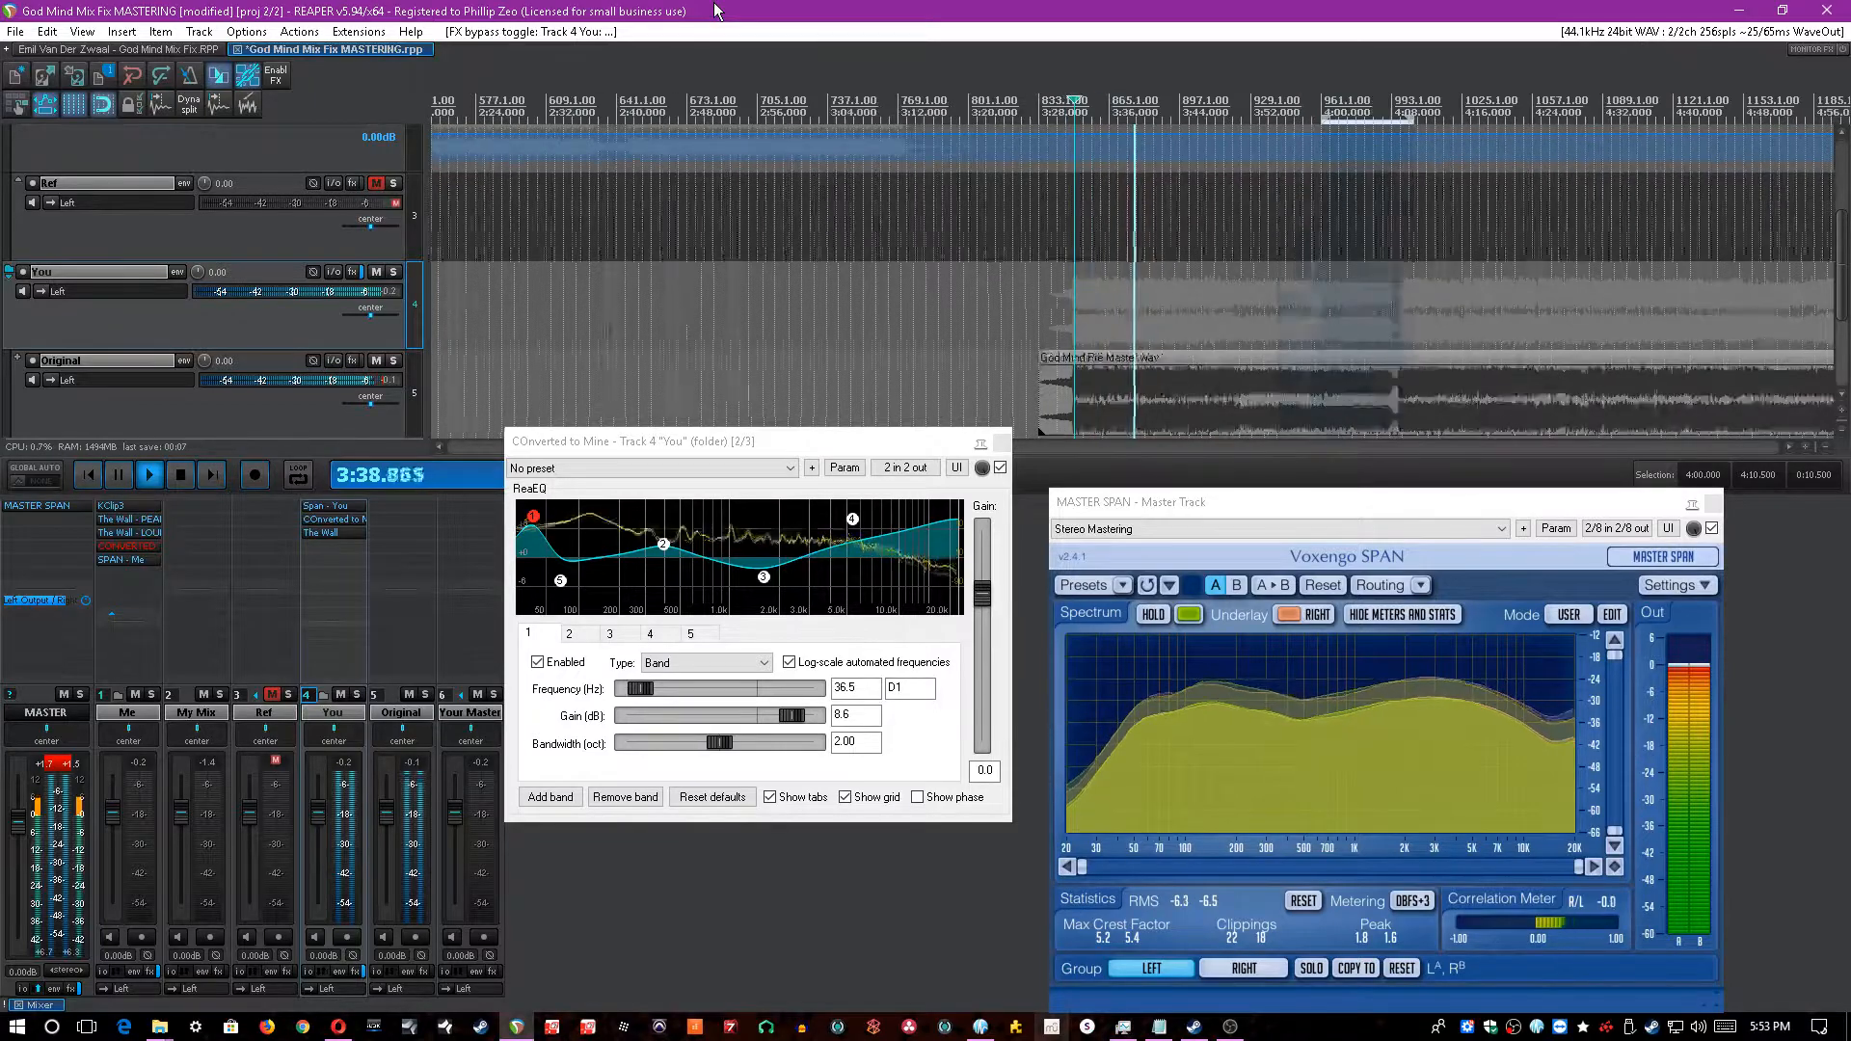
key("space")
scroll(647, 68, "down", 1)
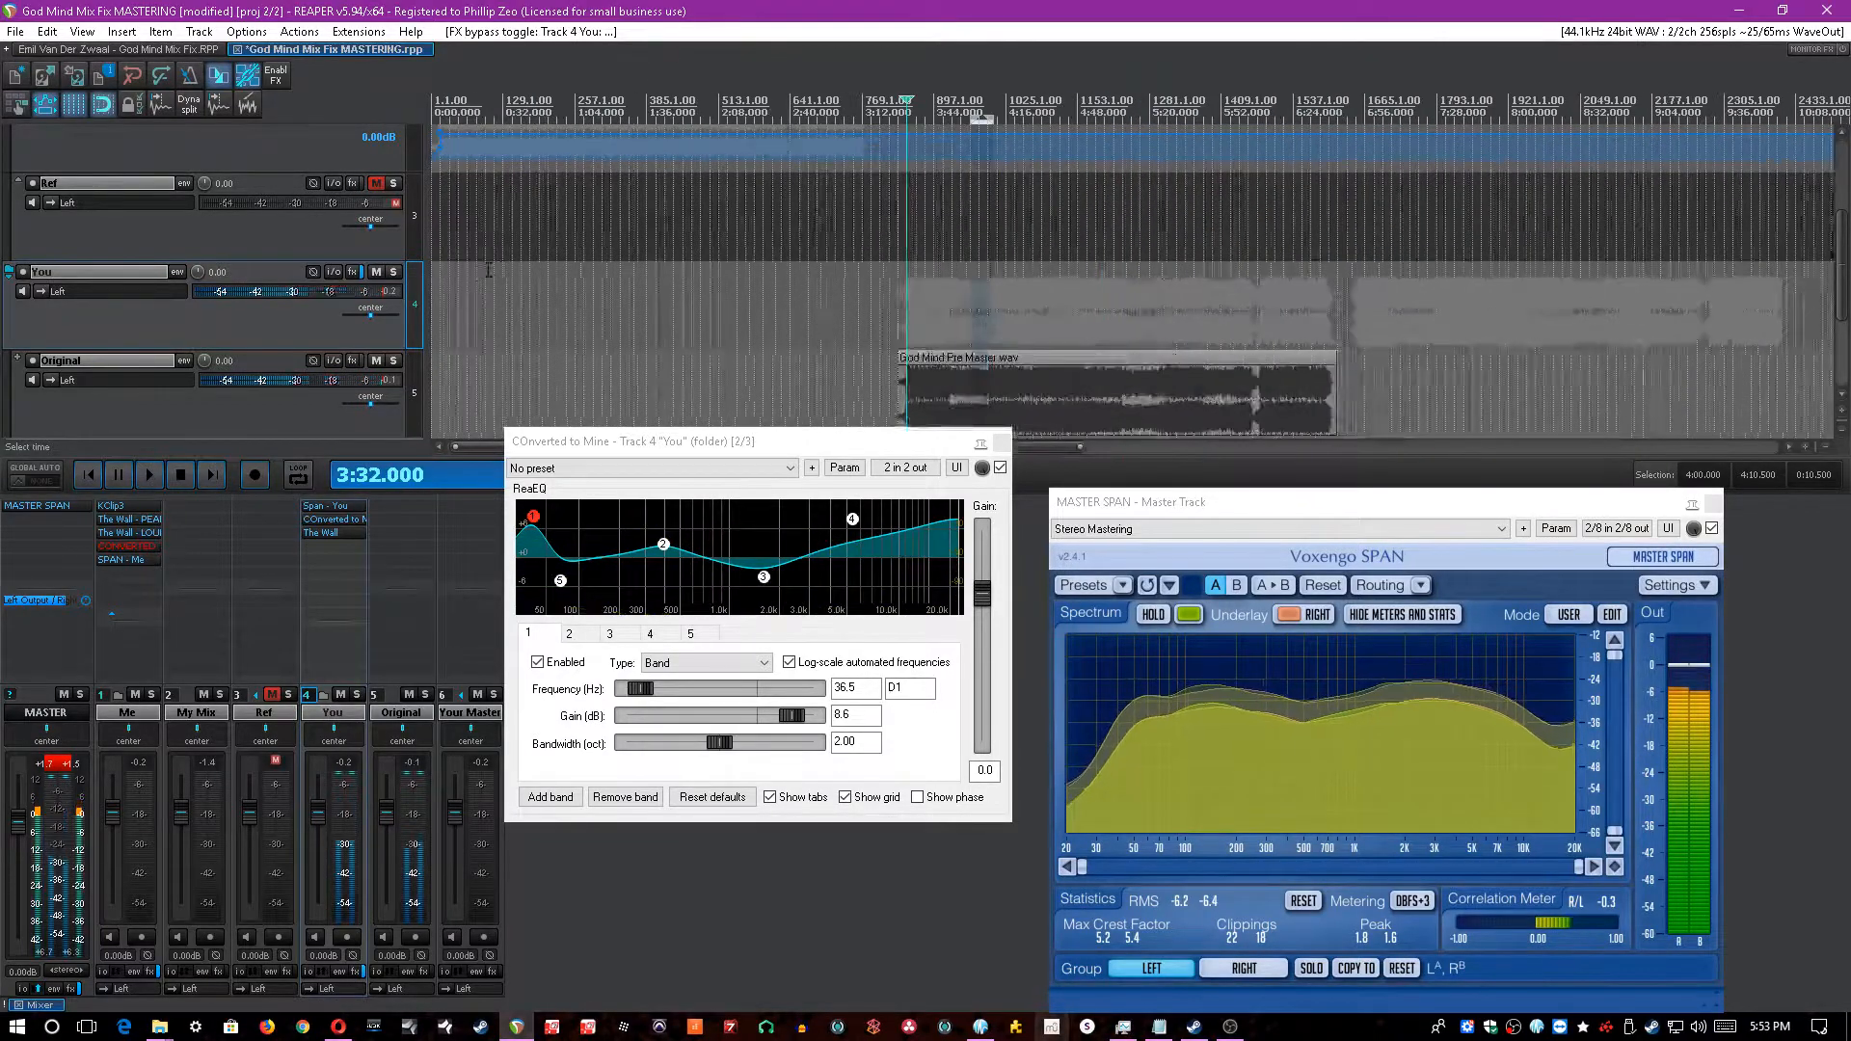
- Play the engineer's mix from about 0:20, switch playback to the pre-master at 3:44 for a spectrum comparison, stop and save the project
left_click(473, 256)
key("space")
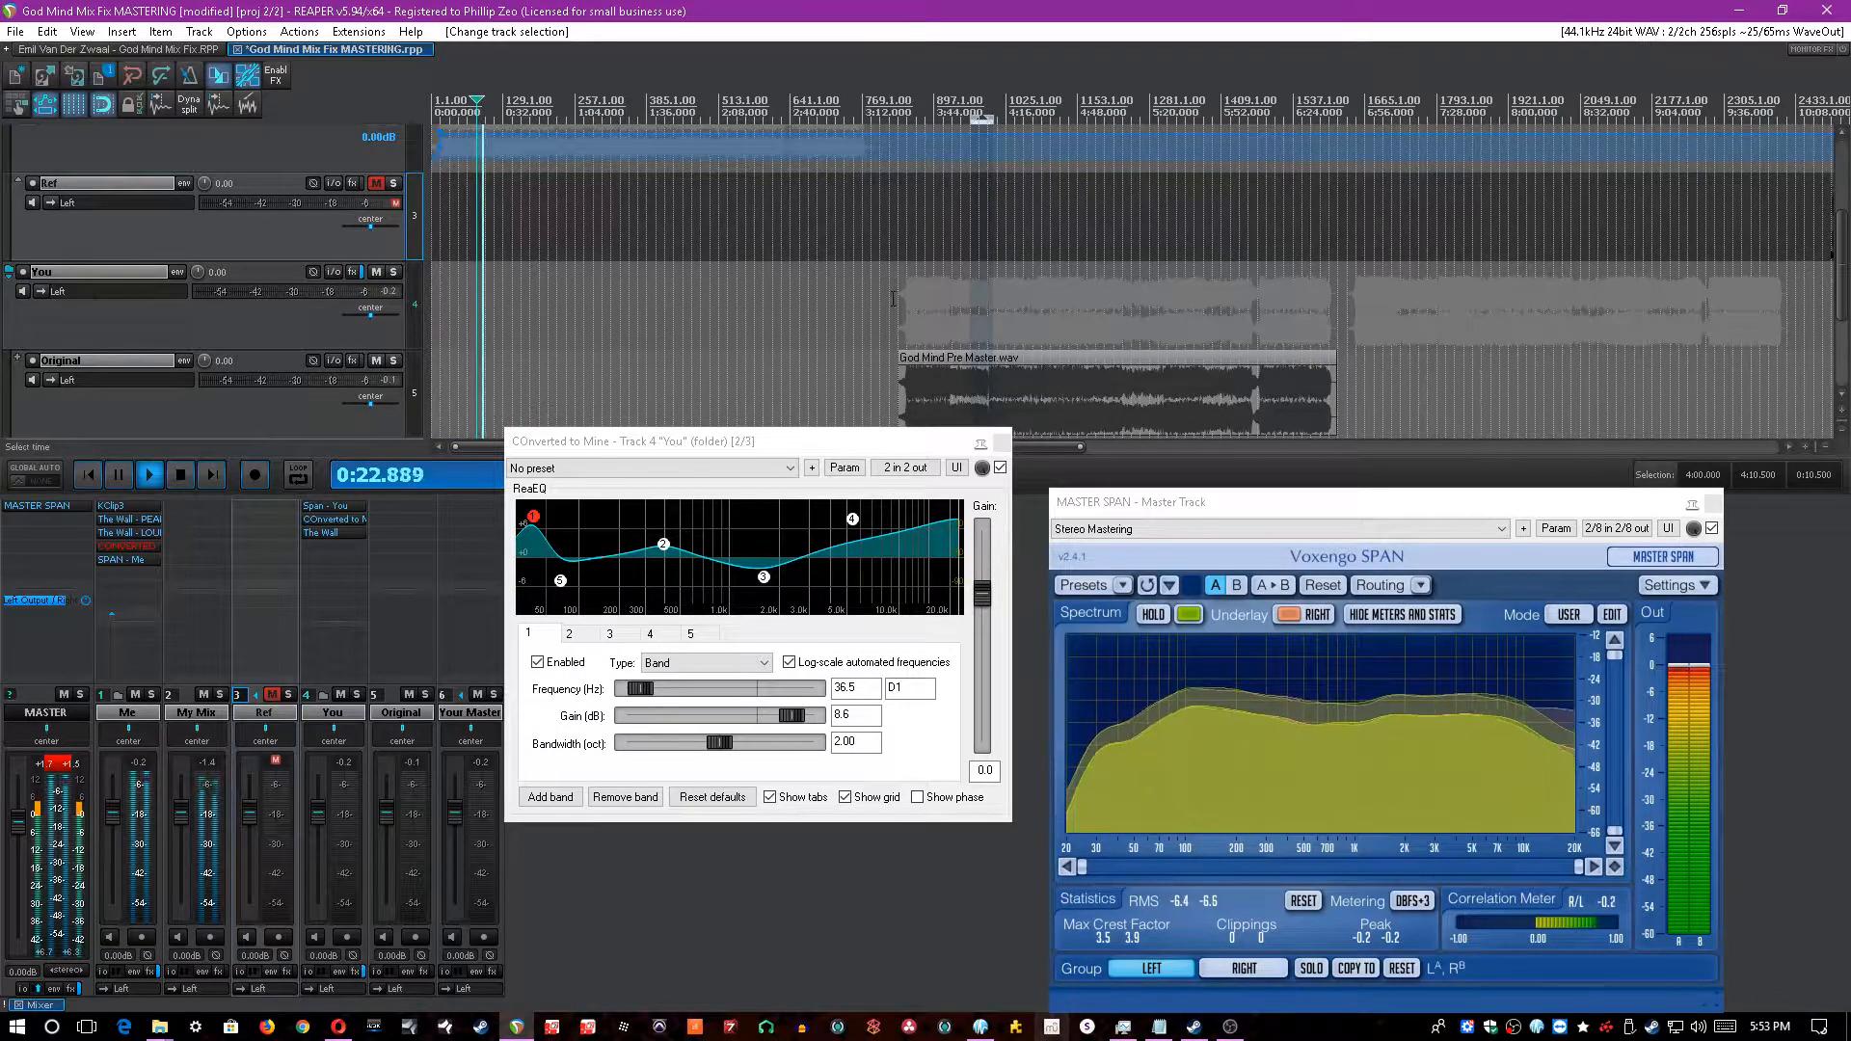
left_click(950, 326)
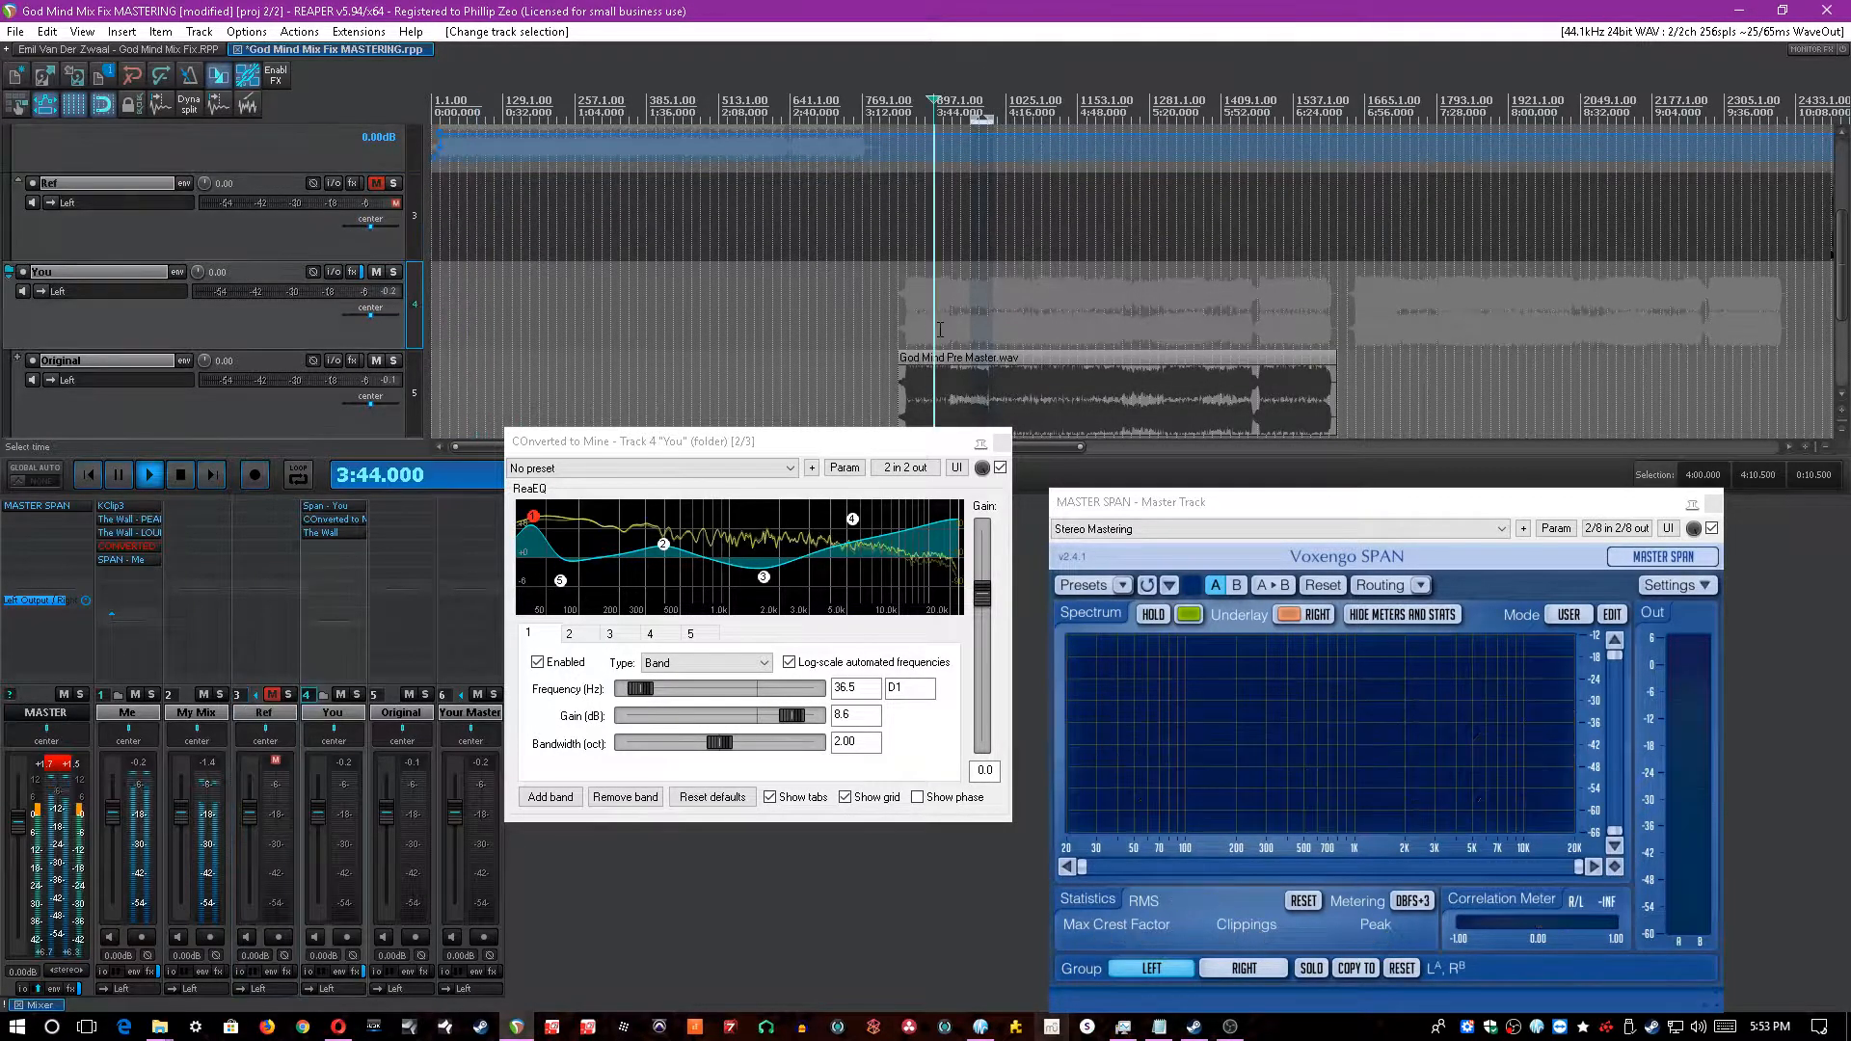
scroll(1108, 327, "up", 7)
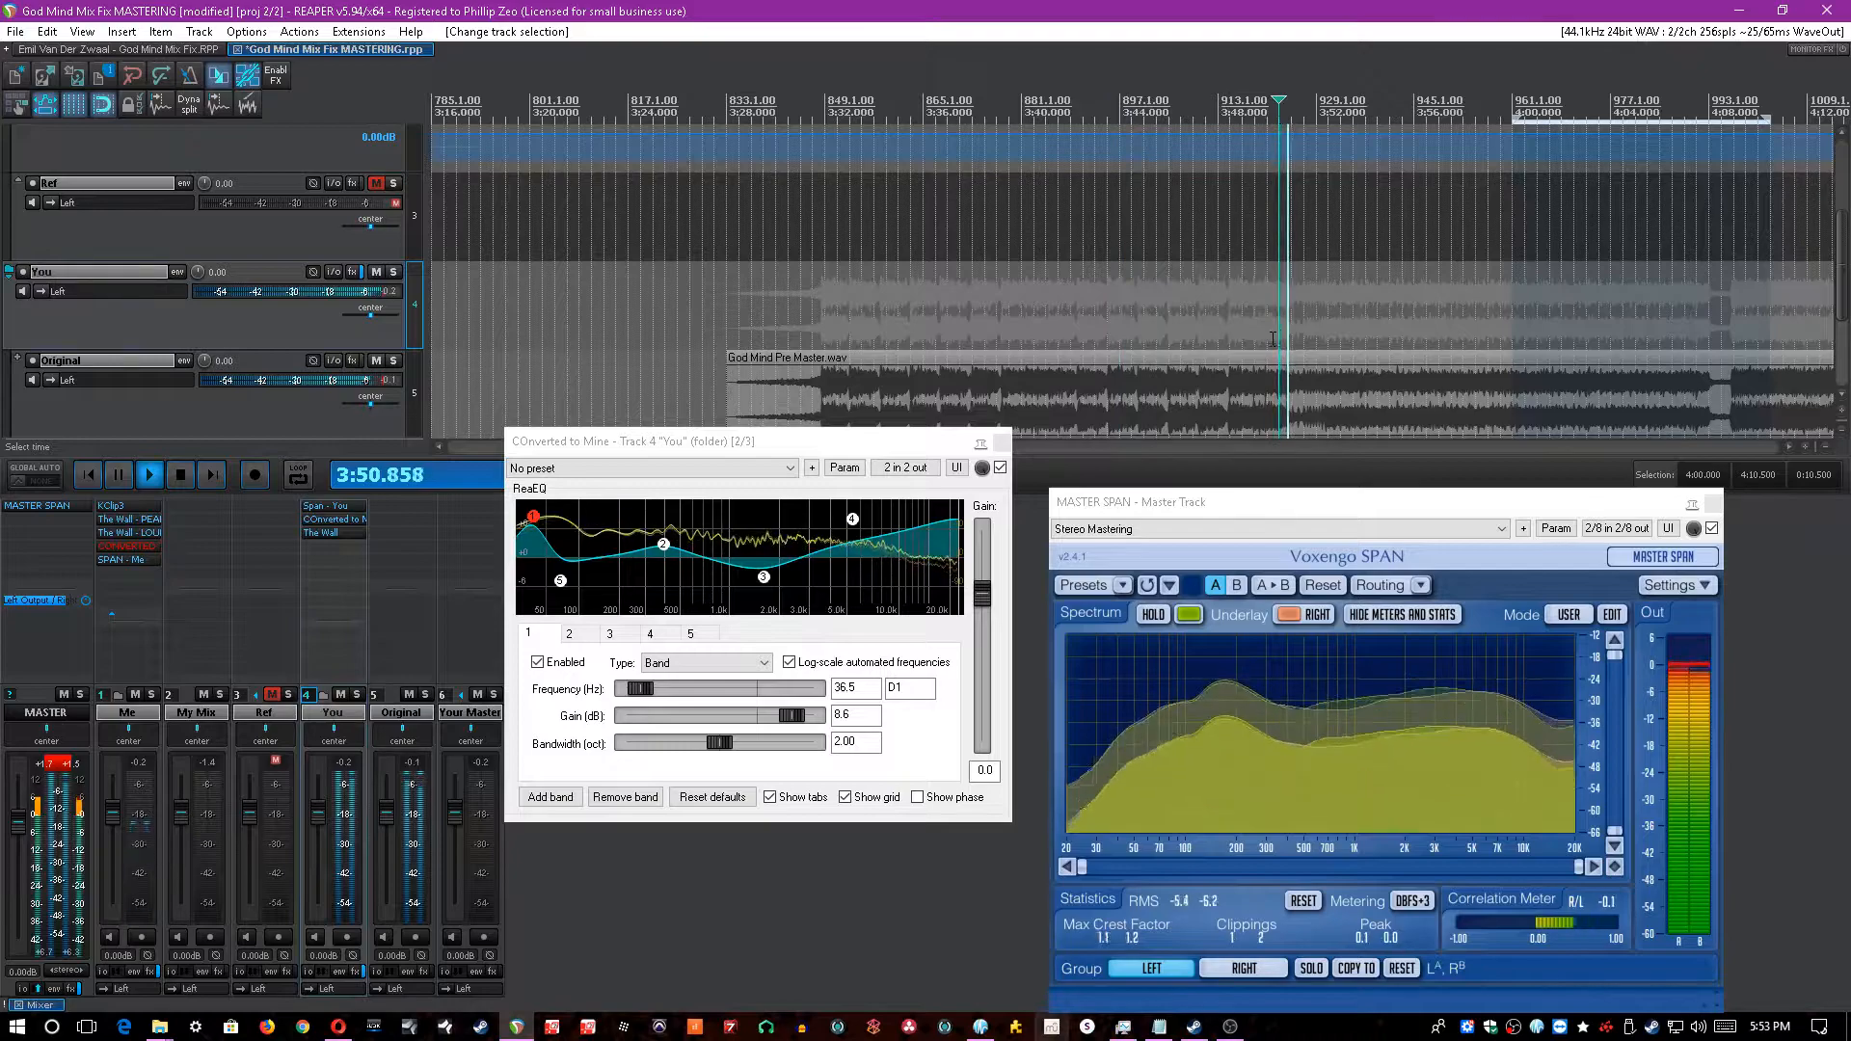
scroll(1274, 338, "down", 3)
key("space")
key("ctrl+s")
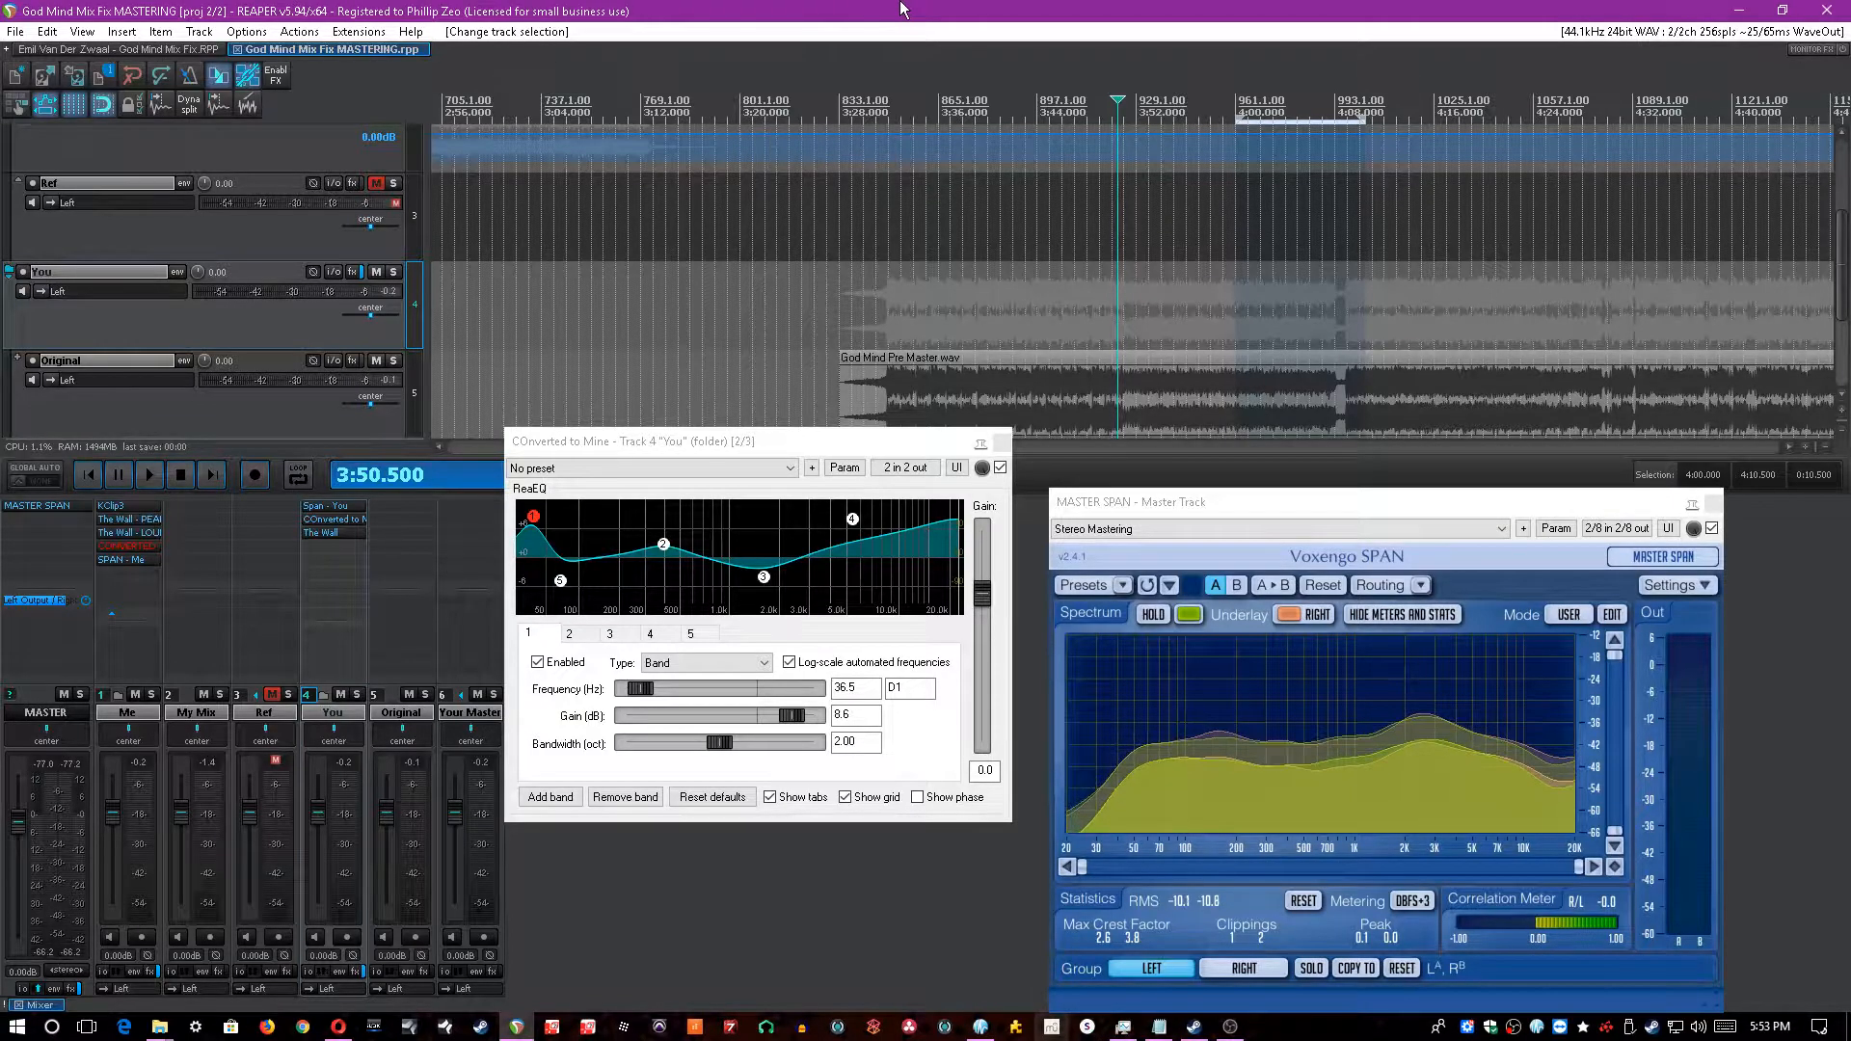
- Reposition the COnverted to Mine EQ window and show its band 4 settings, then select the Me track and save the project
left_click_drag(740, 447, 719, 469)
left_click(832, 539)
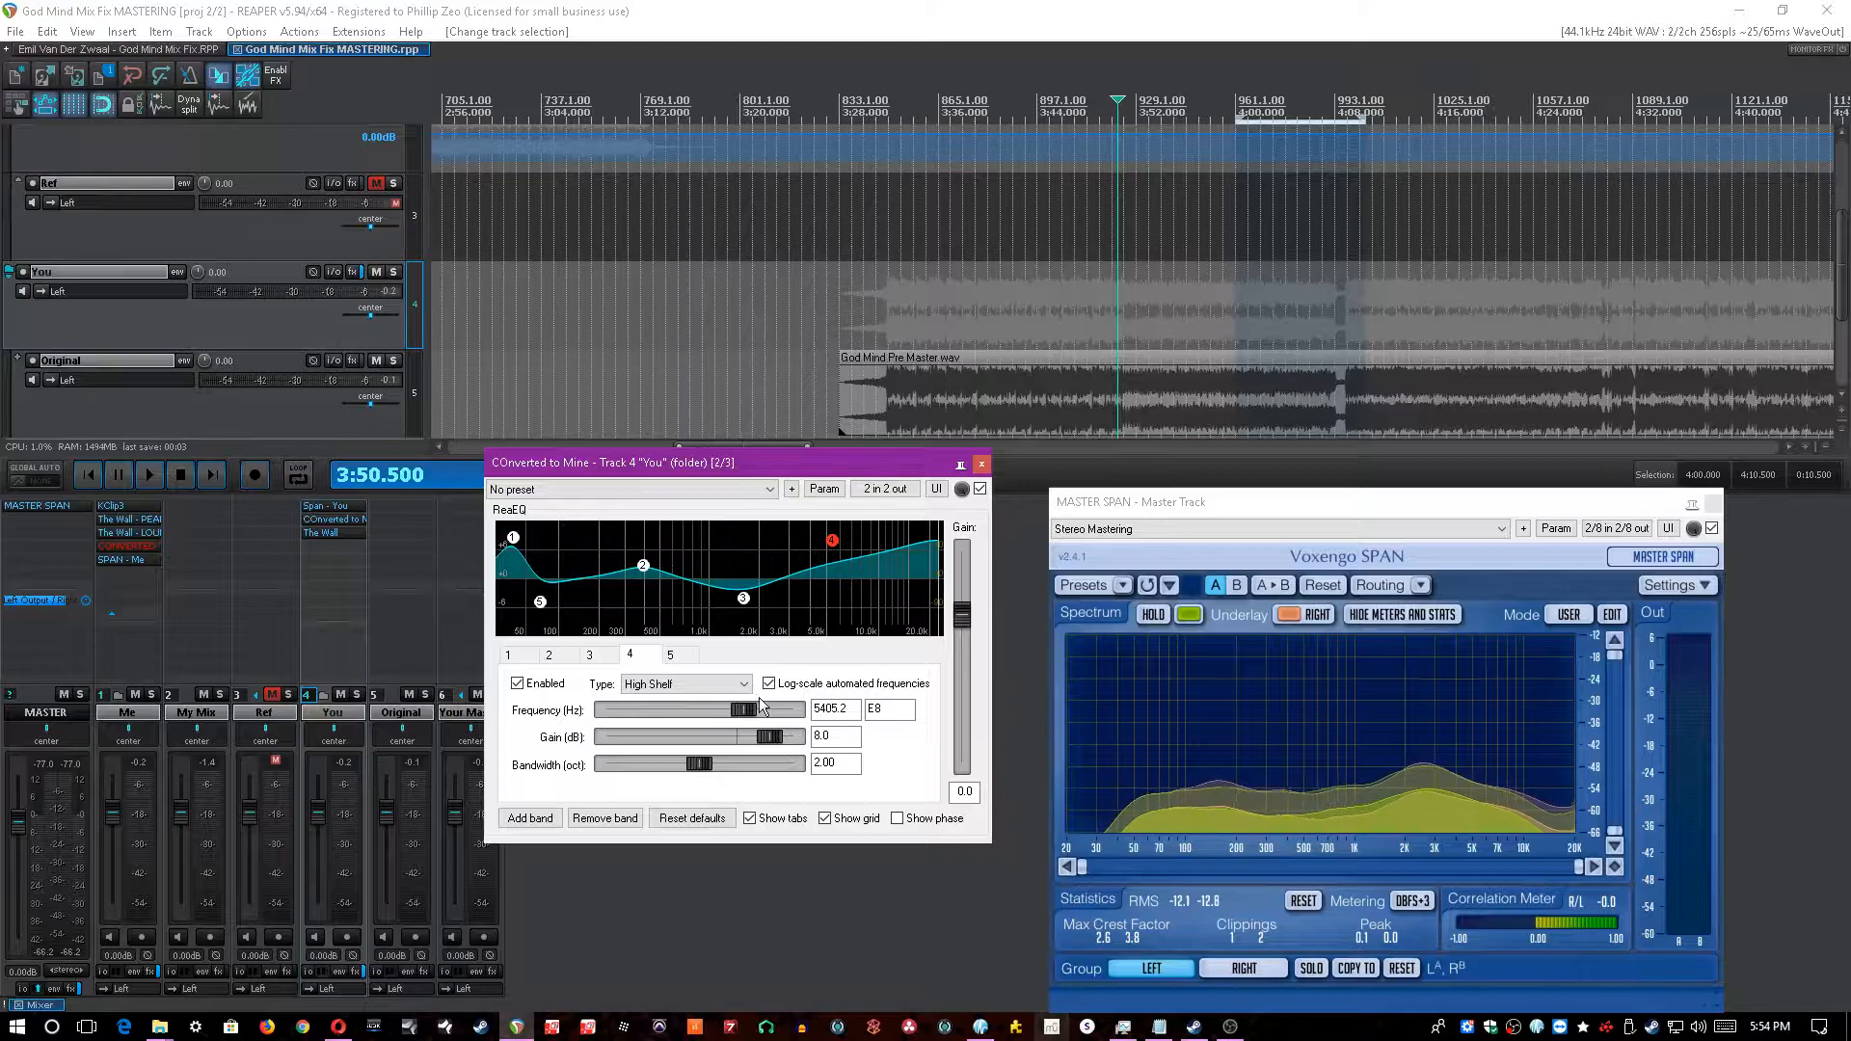
left_click(120, 717)
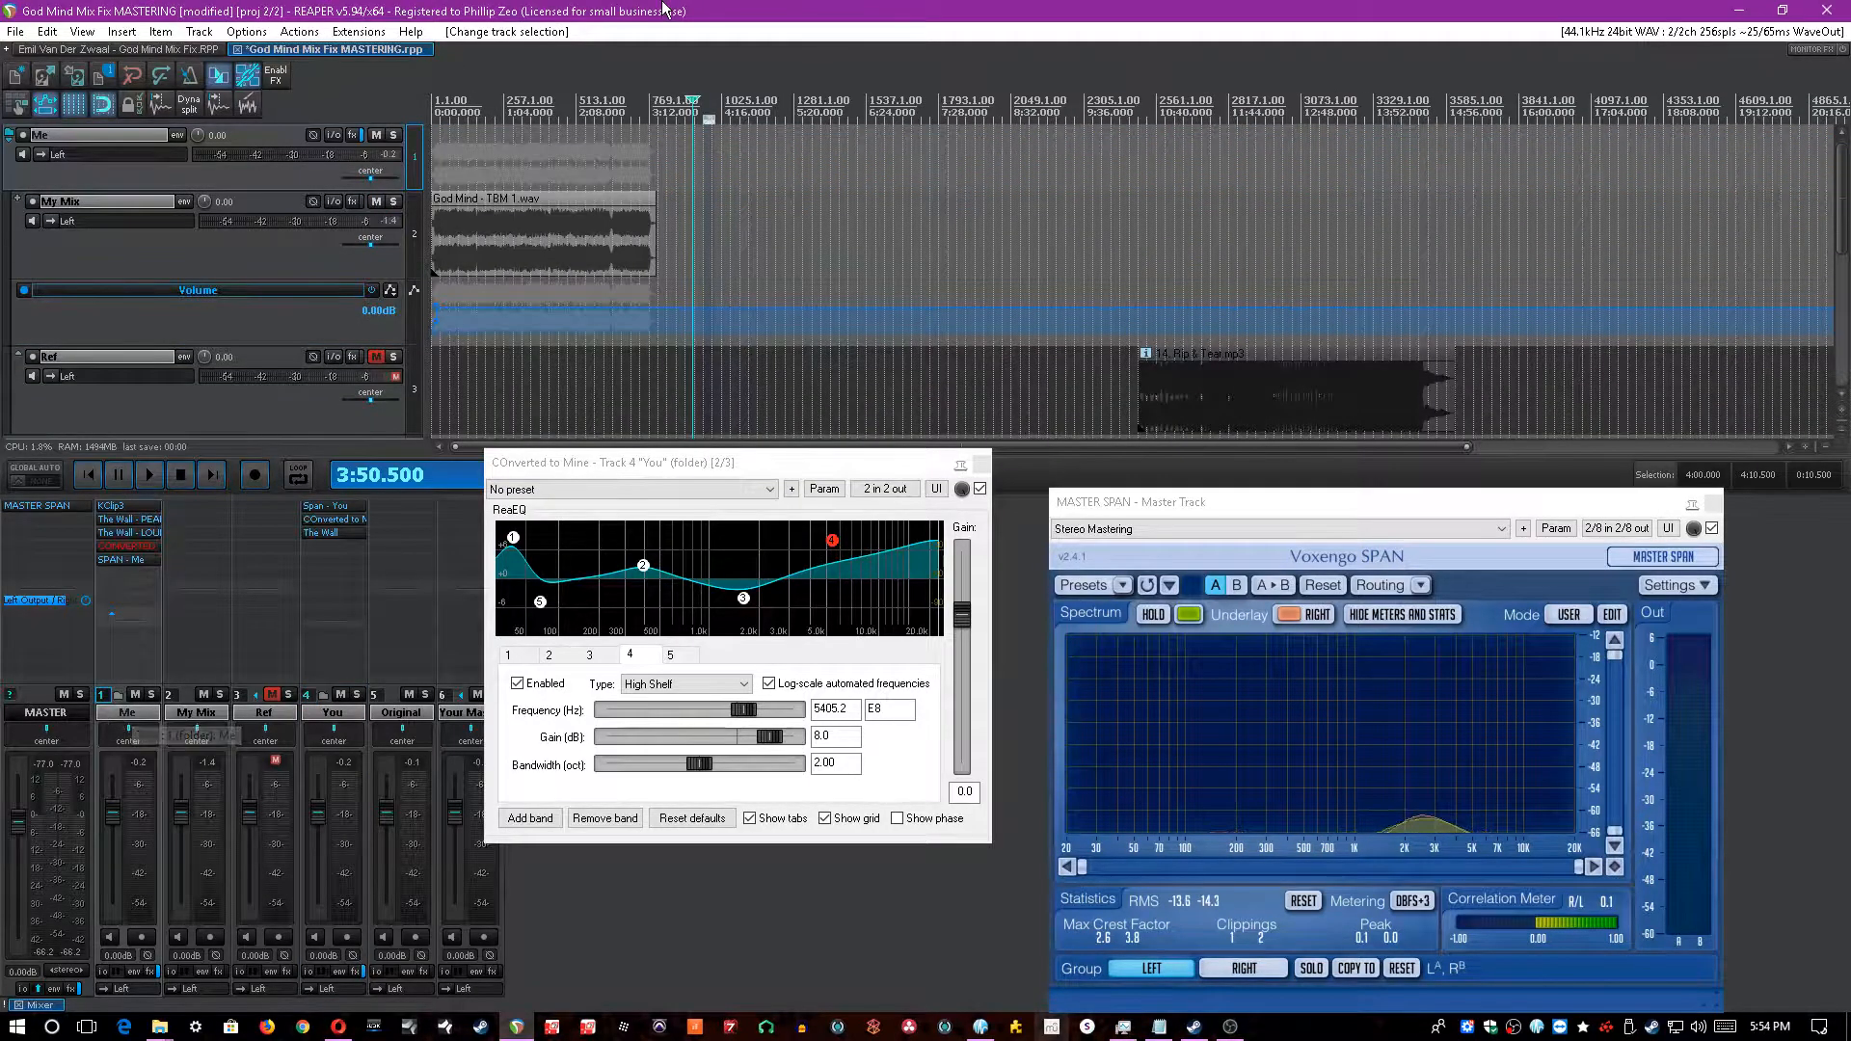
key("ctrl+s")
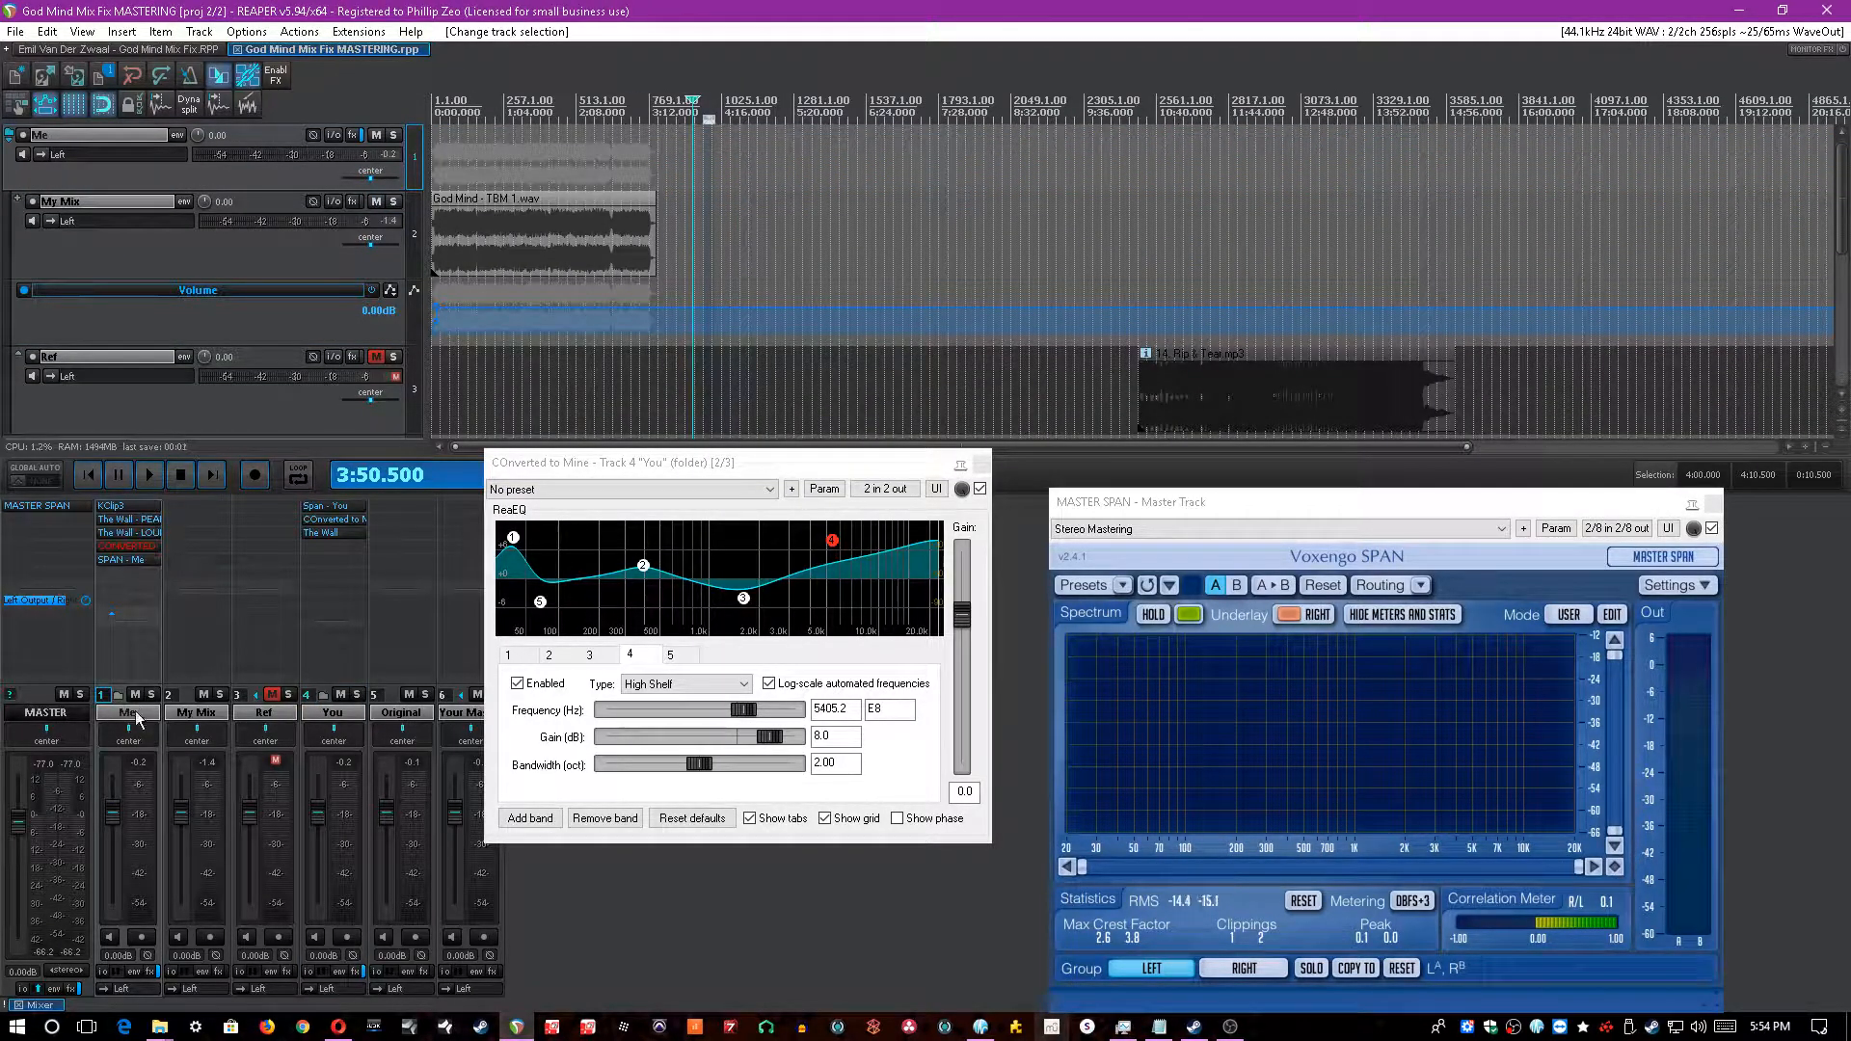
- Bypass COnverted to Mine on the You track, enable CONVERTED TO YOURS on the Me track, and play the mix from its intro's end
left_click(88, 474)
scroll(631, 176, "up", 5)
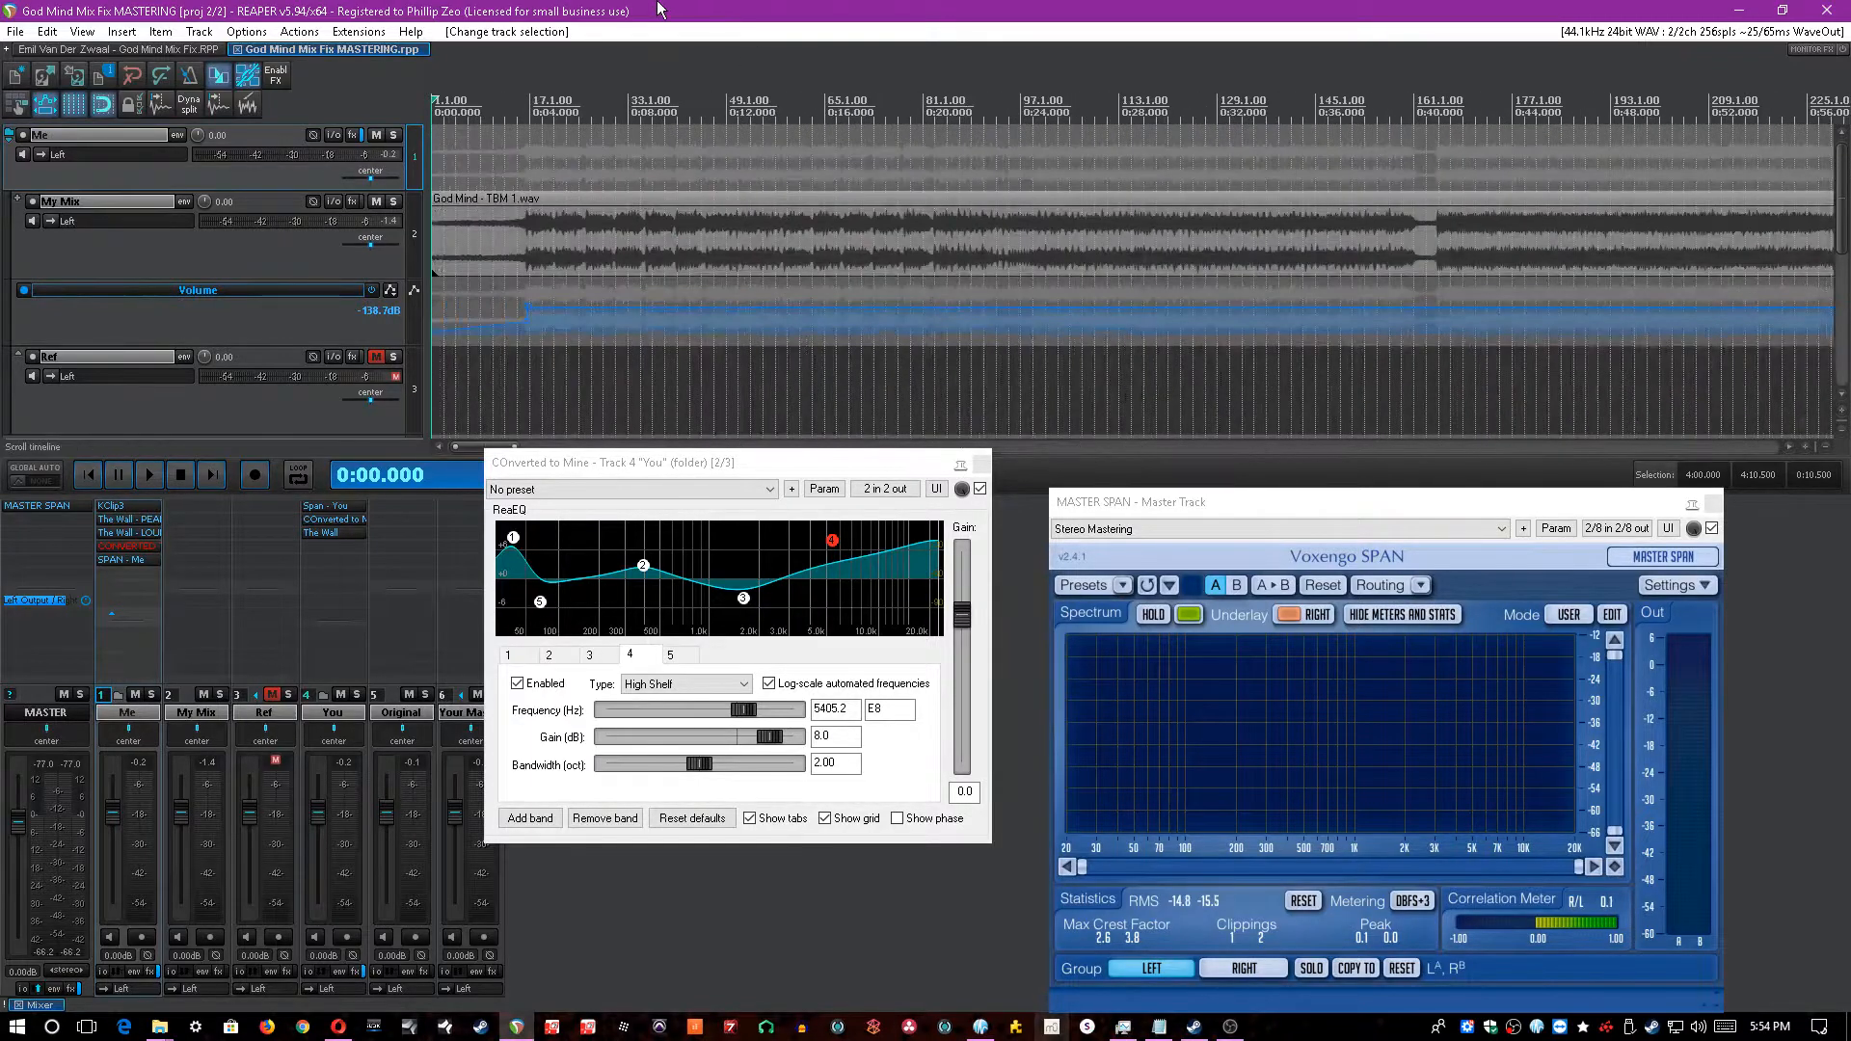
left_click(337, 519, "shift")
left_click(126, 546, "shift")
key("space")
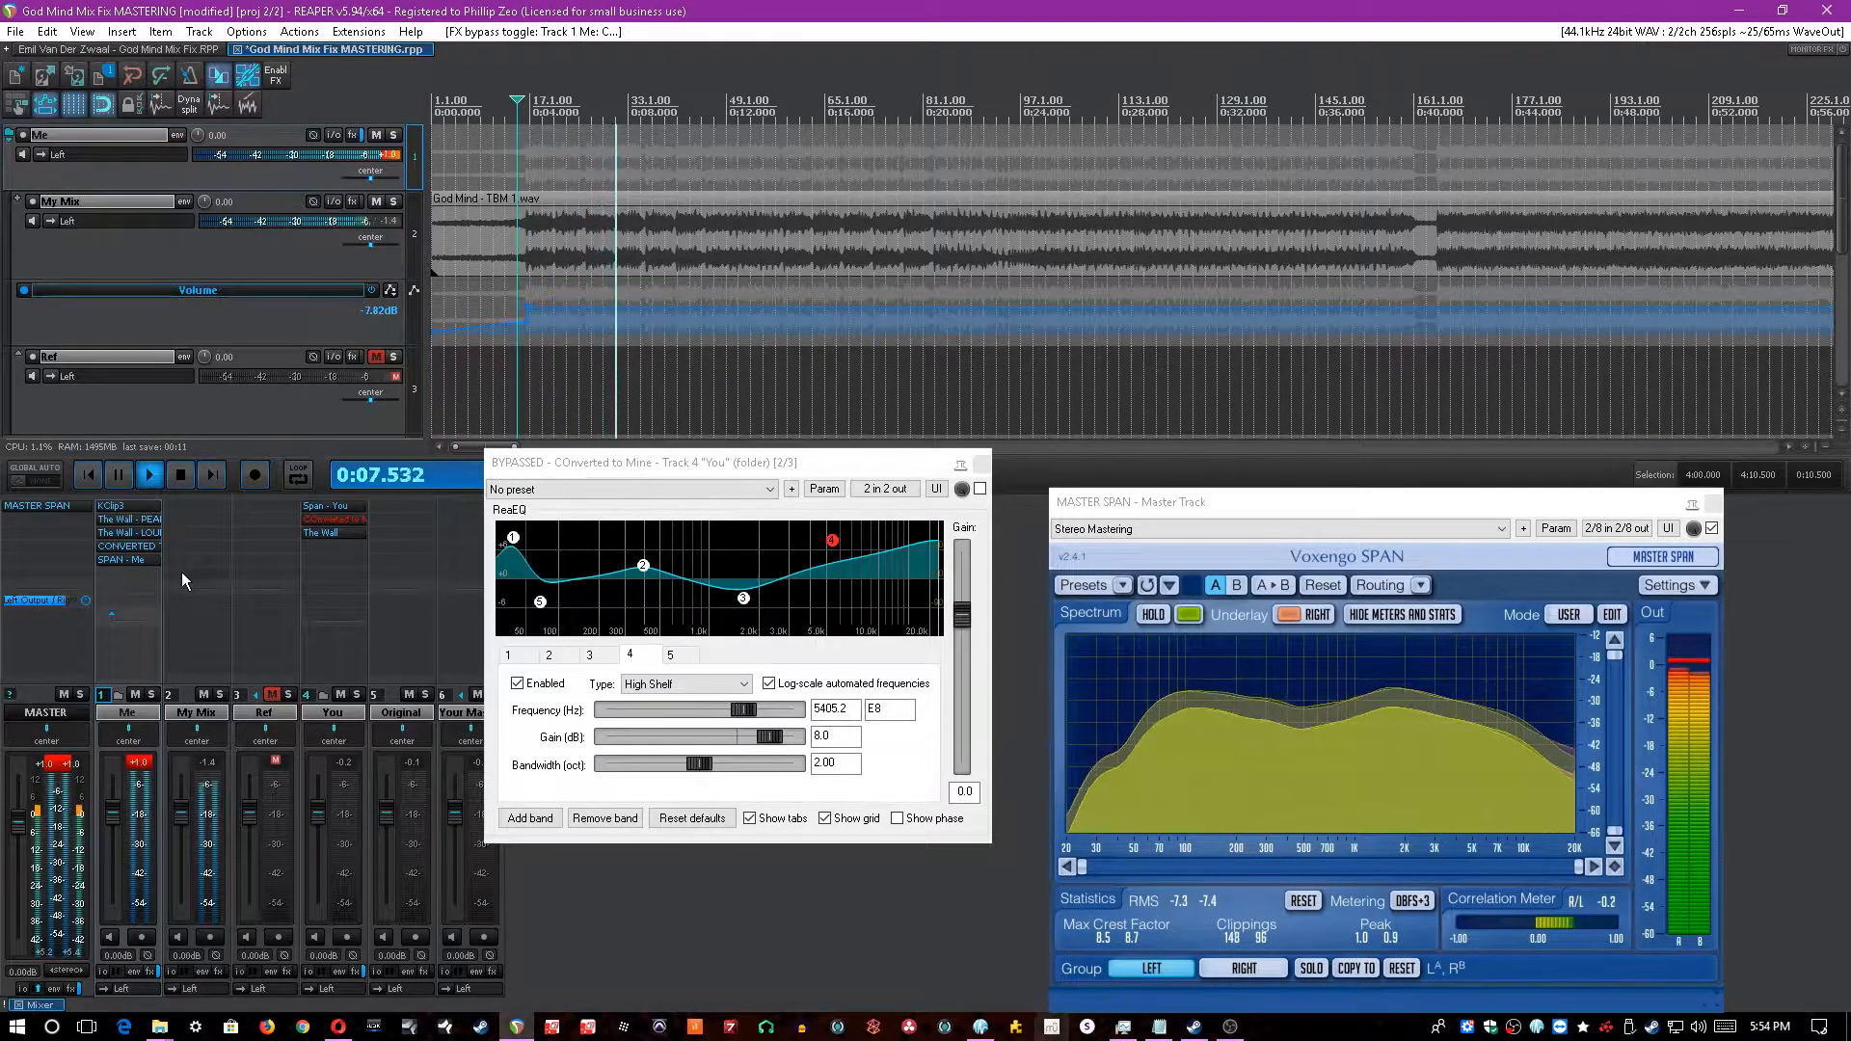
- Open the CONVERTED TO YOURS EQ on the Me track and place its window beside the COnverted to Mine window for curve comparison
left_click(142, 544)
left_click_drag(1419, 297, 748, 131)
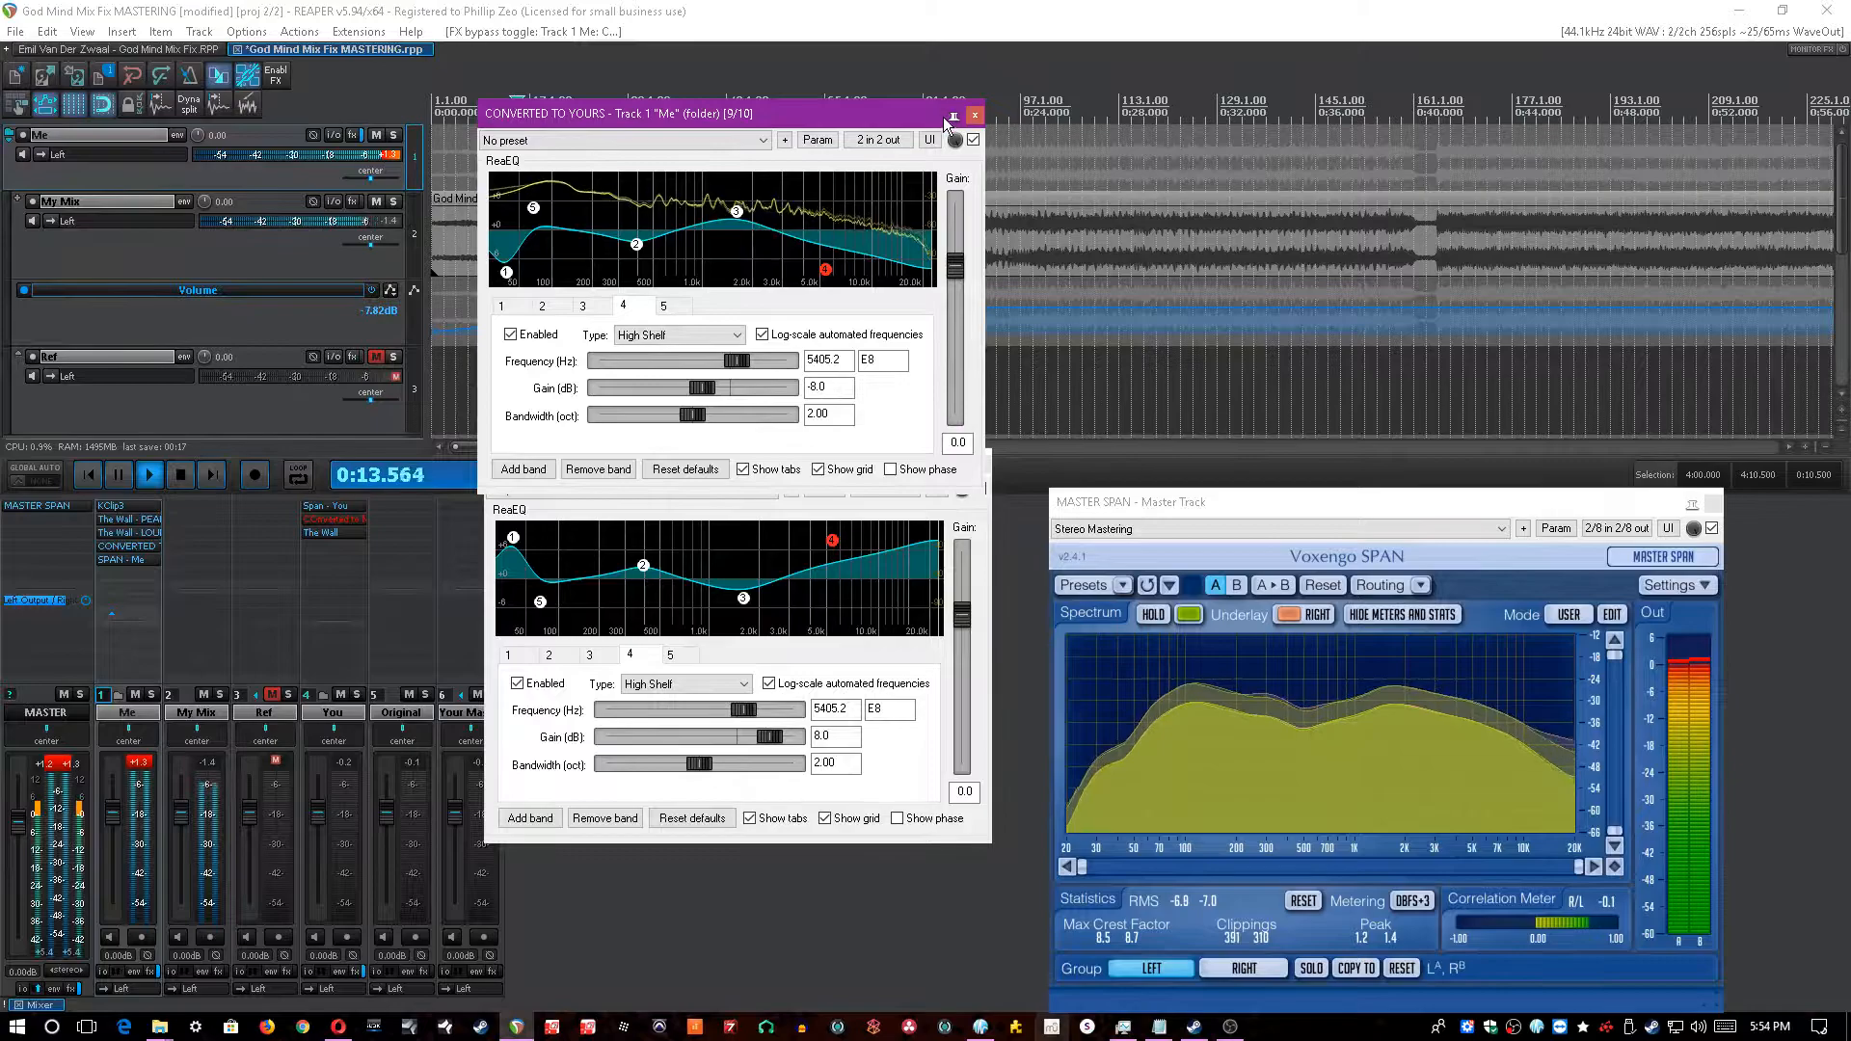
left_click(873, 17)
left_click_drag(792, 119, 1341, 158)
left_click(938, 9)
scroll(813, 29, "down", 6)
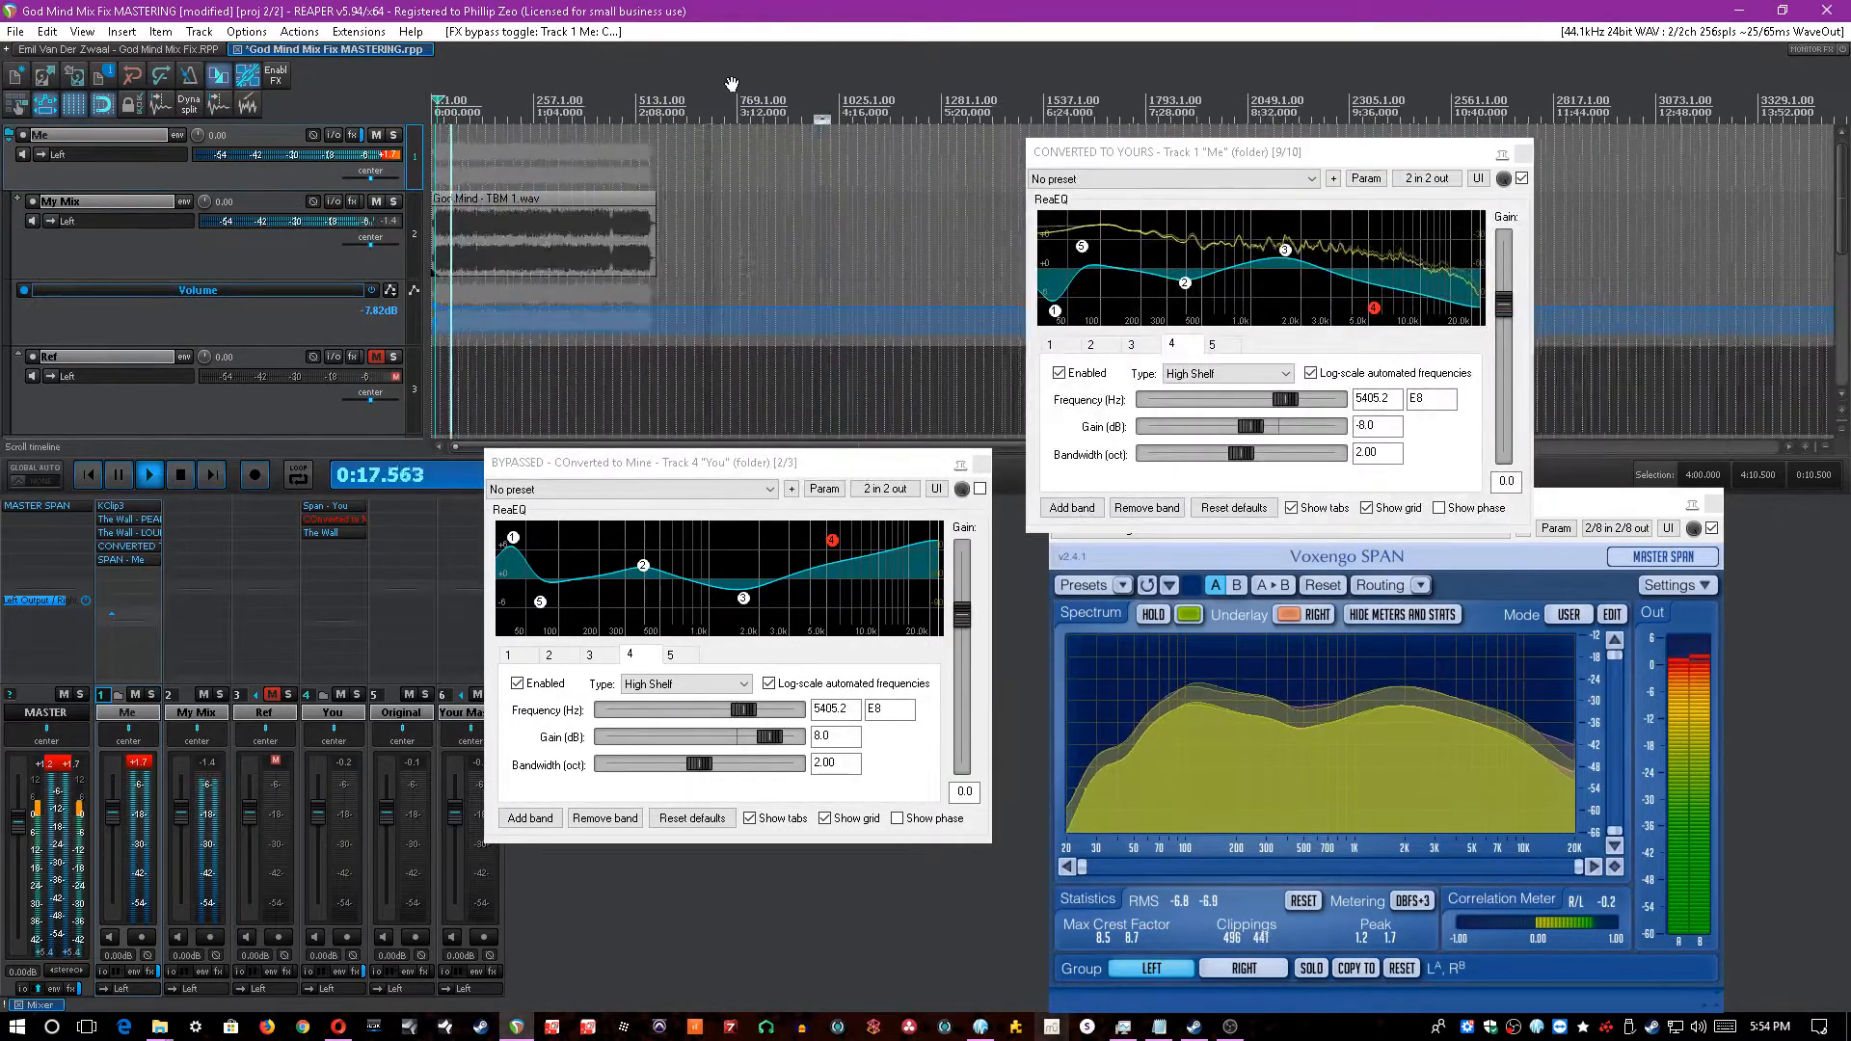
left_click_drag(1150, 160, 1382, 330)
- Compare the pre-master played from 3:44 with the converted mix played from 0:16, then stop playback
left_click(650, 227)
key("space")
left_click(685, 221)
scroll(723, 193, "up", 3)
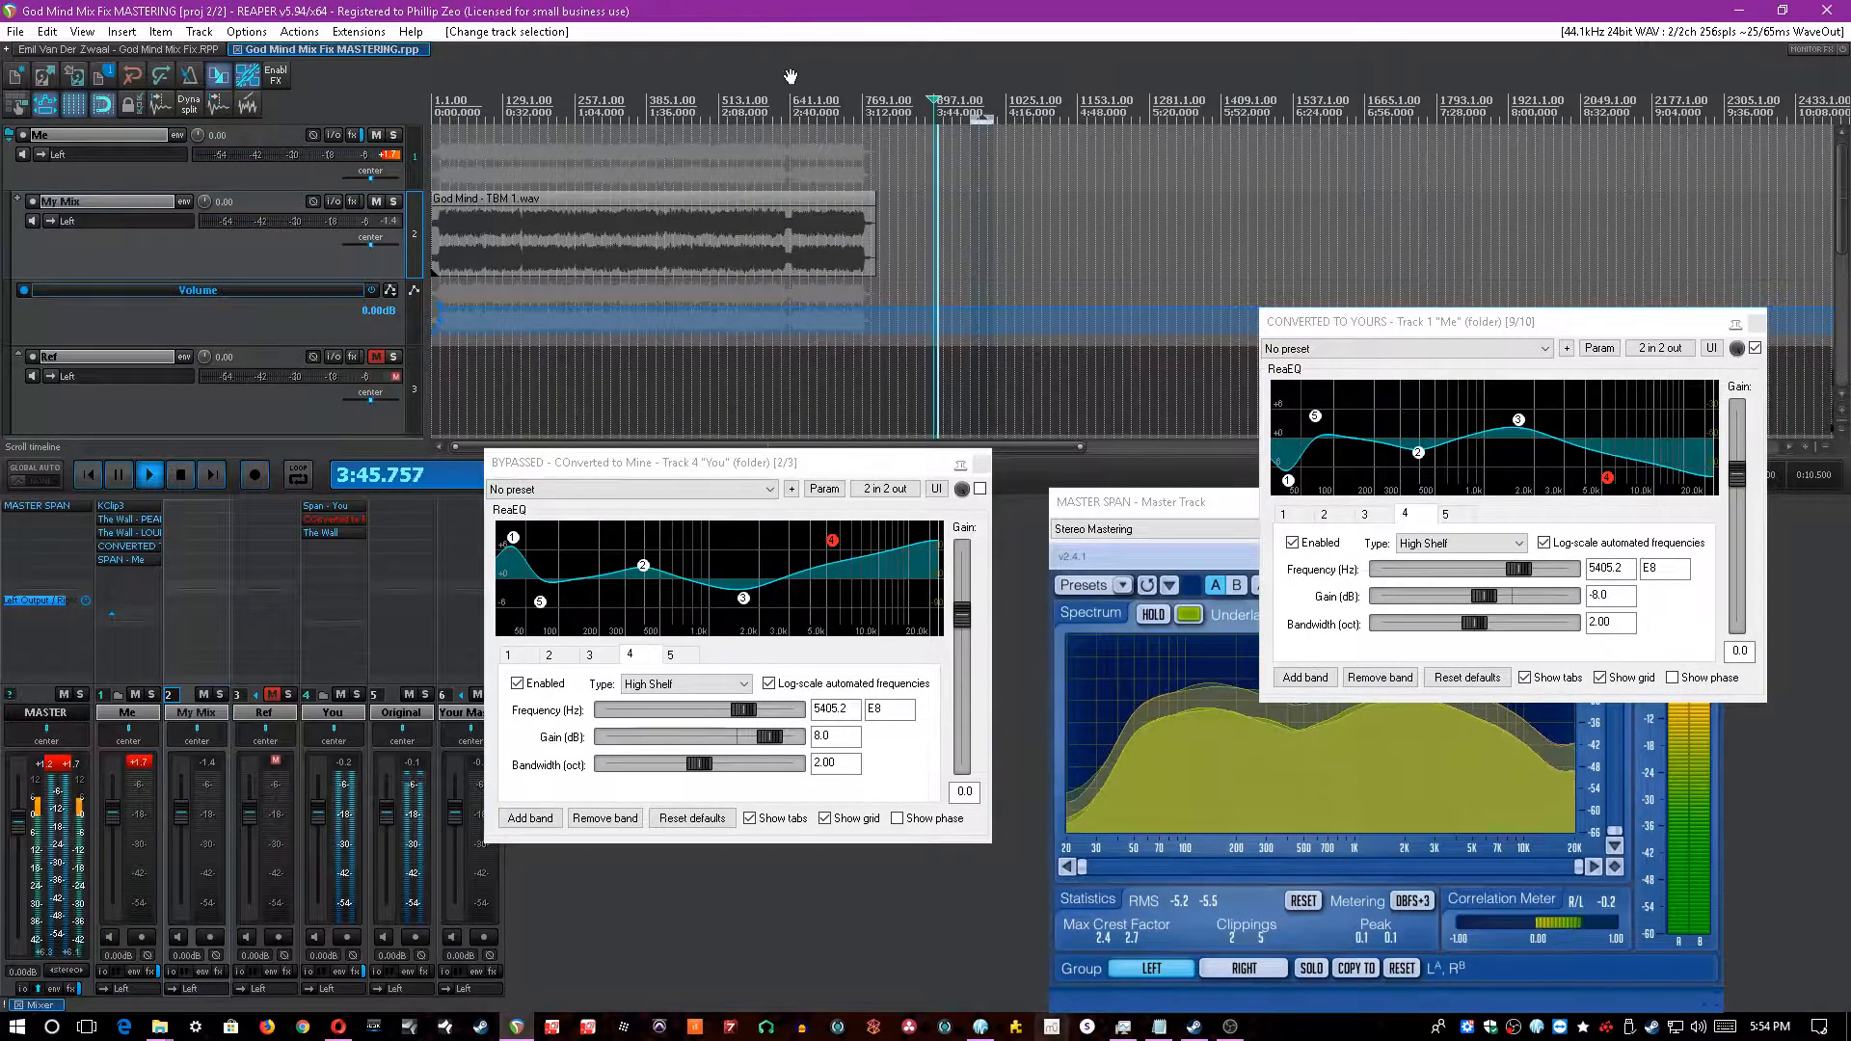
left_click(464, 174)
key("space")
- Close the CONVERTED TO YOURS and COnverted to Mine EQ windows and save the project
left_click(1754, 322)
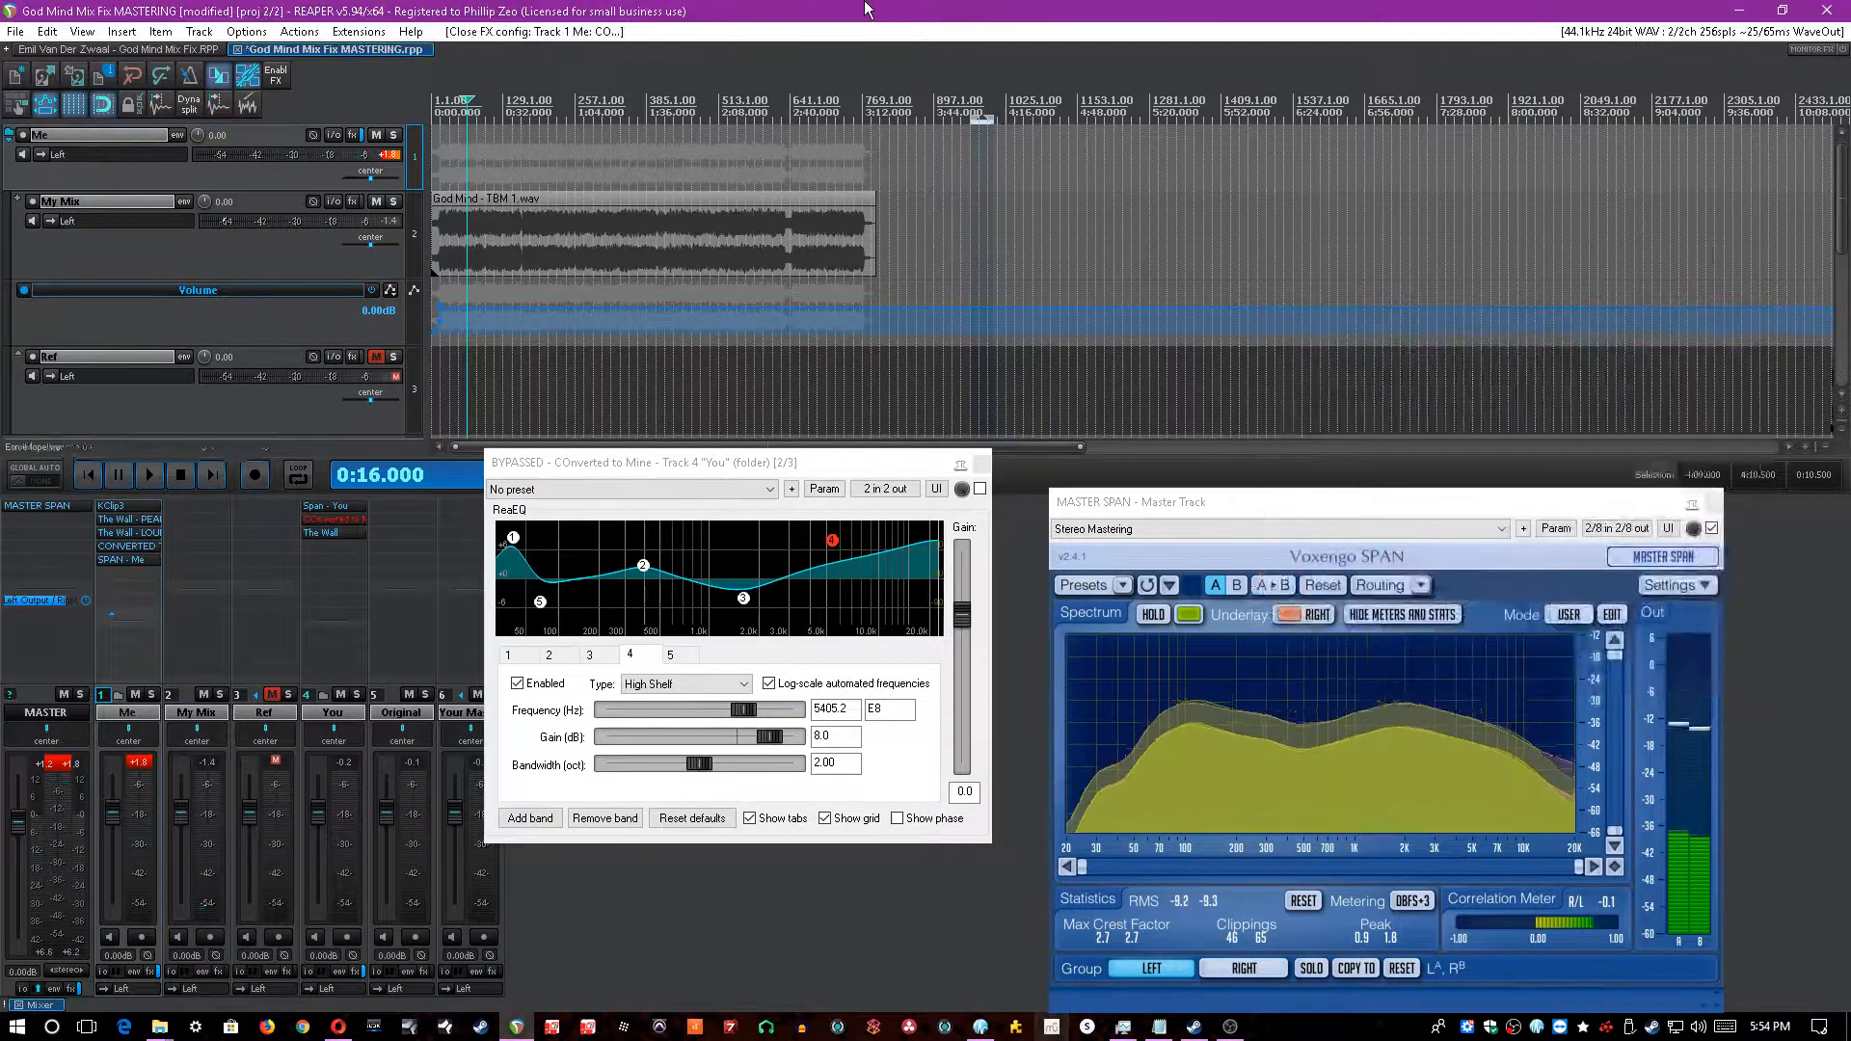
left_click(981, 462)
key("ctrl+s")
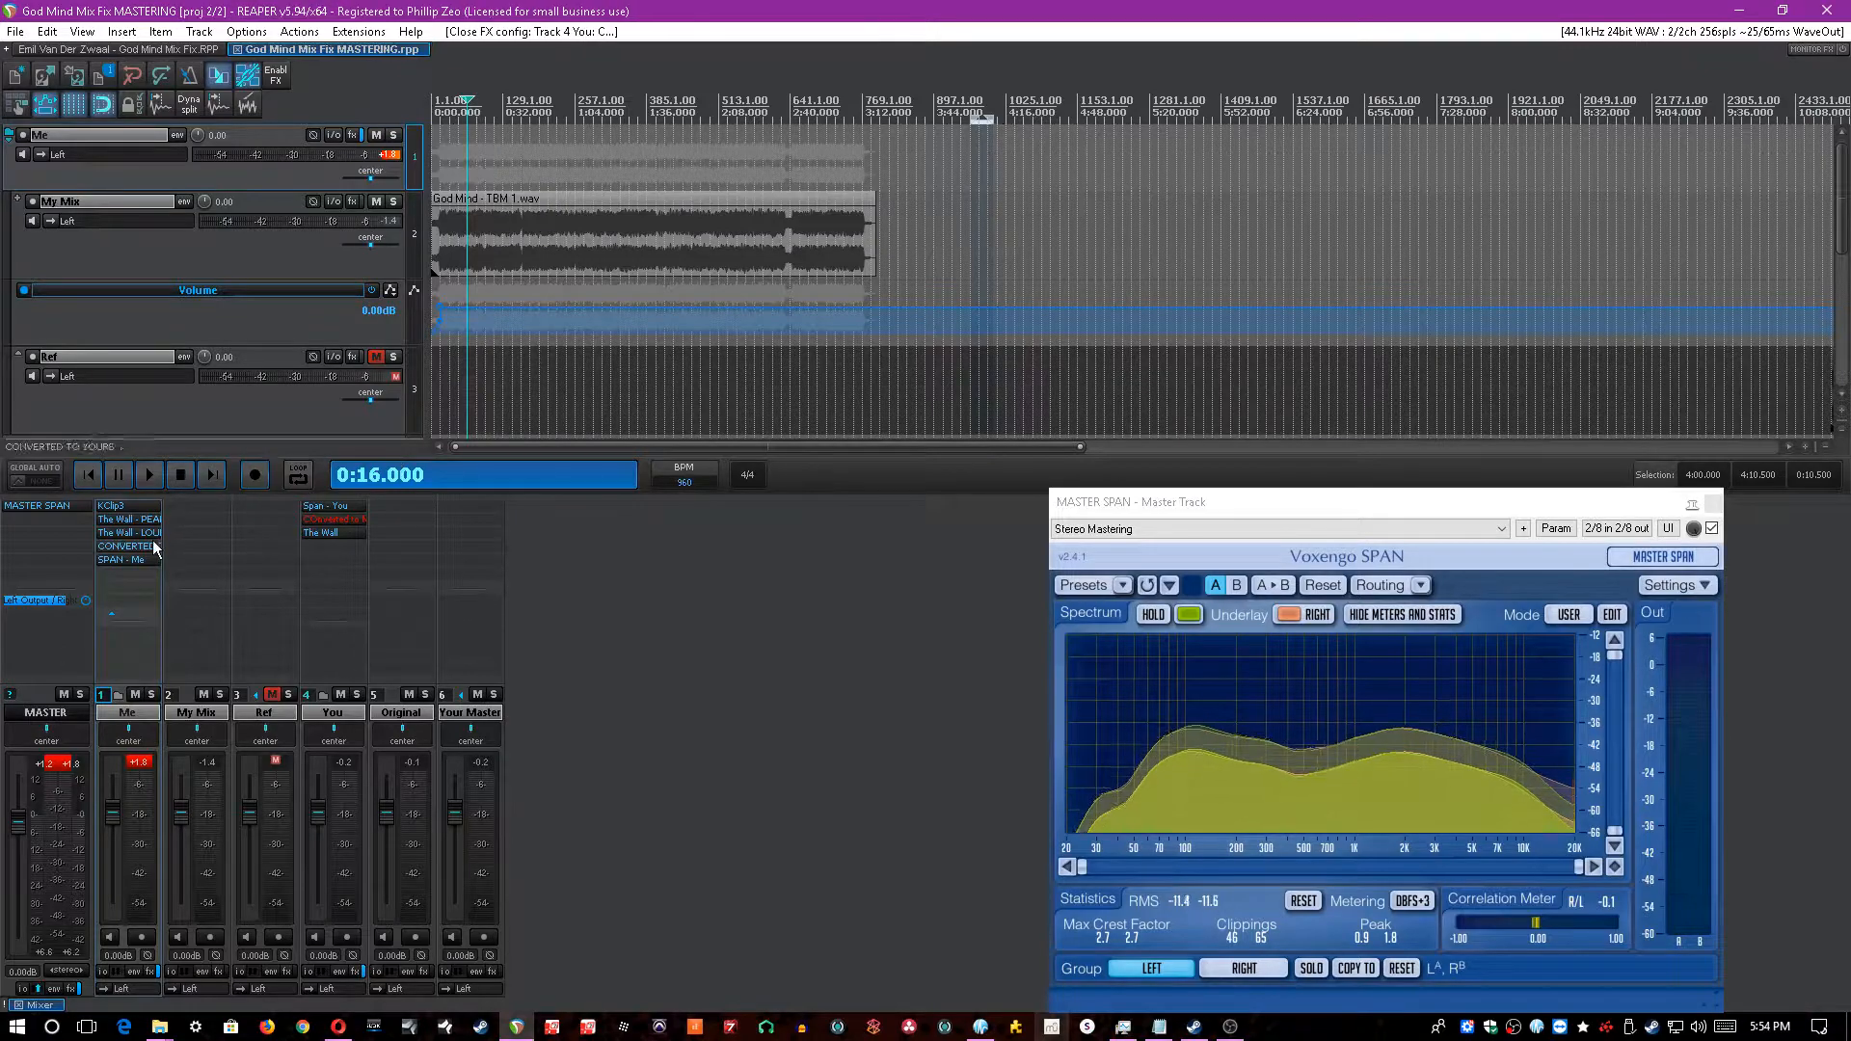
- Bypass CONVERTED TO YOURS on the Me track, enable COnverted to Mine on the You track, select the You track and save
left_click(148, 546, "shift")
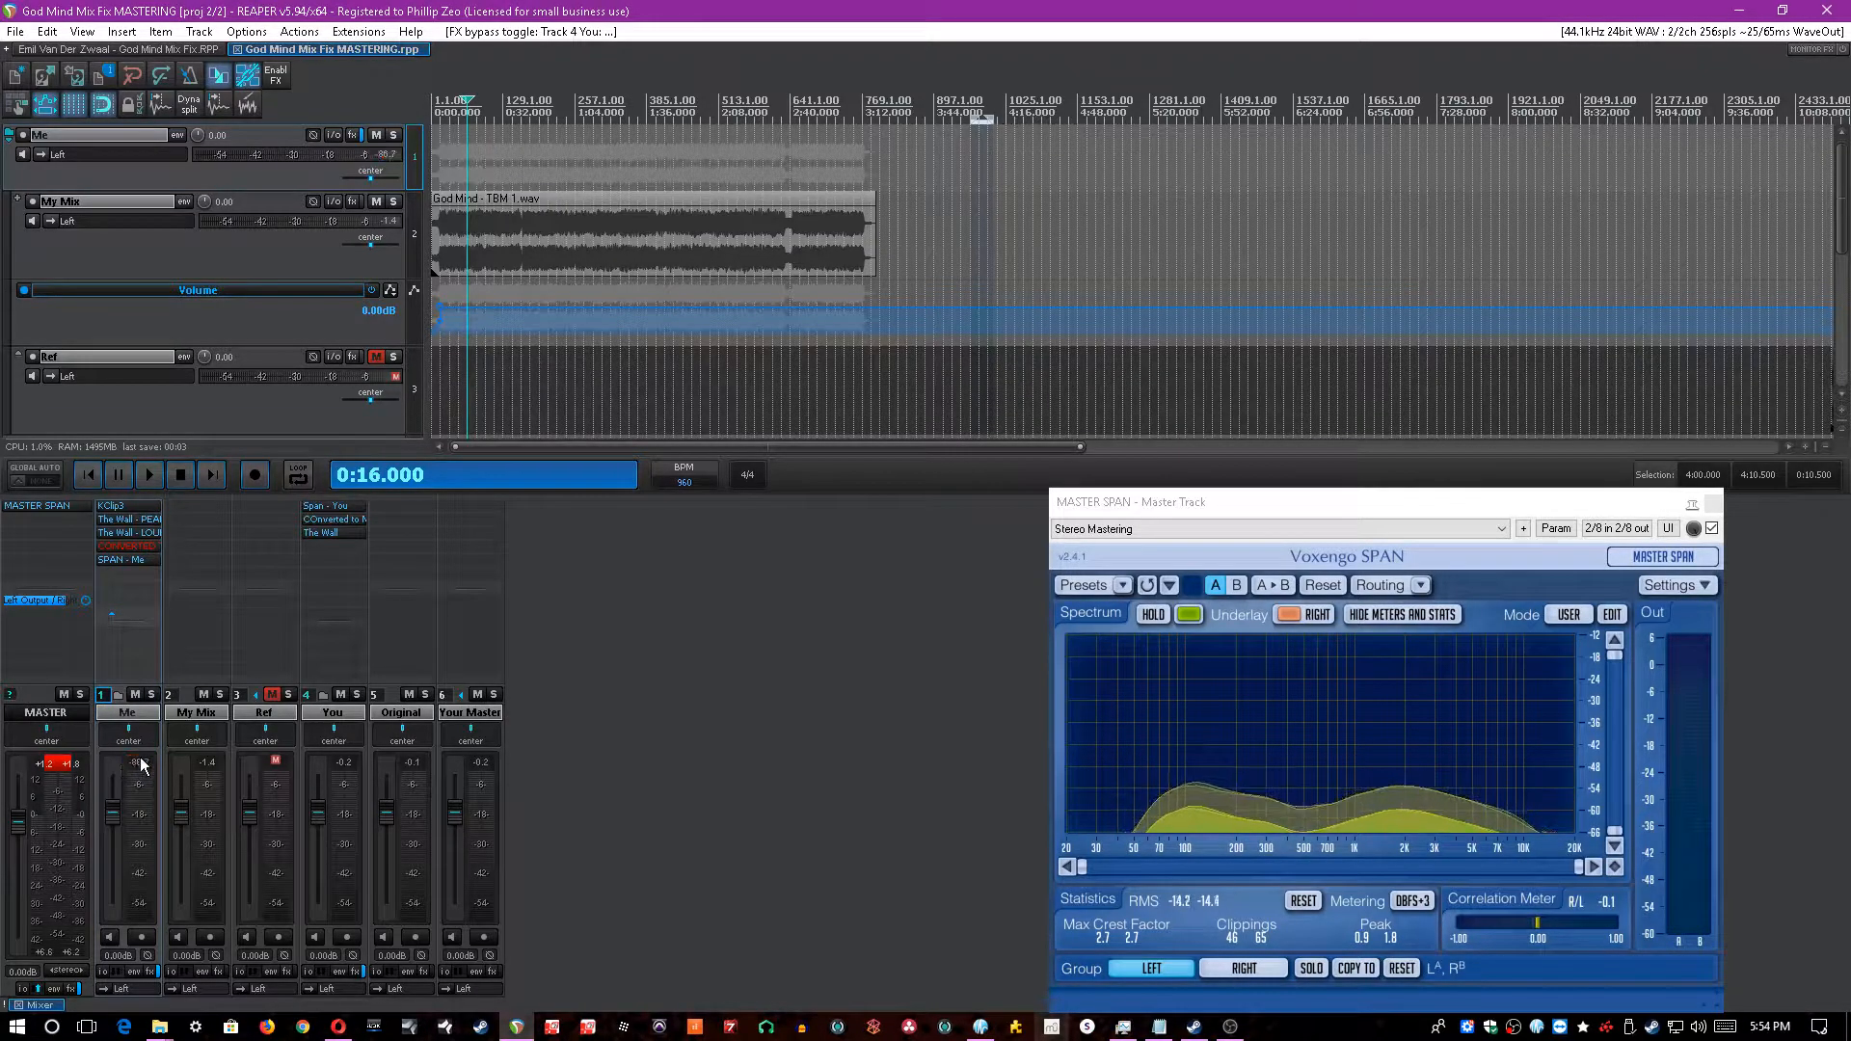
left_click(677, 713)
left_click(338, 715)
key("ctrl+s")
- Place the edit cursor at 3:32 on the You track, where the pre-master's quiet intro ends
left_click_drag(1080, 446, 1689, 447)
left_click_drag(1839, 227, 1838, 284)
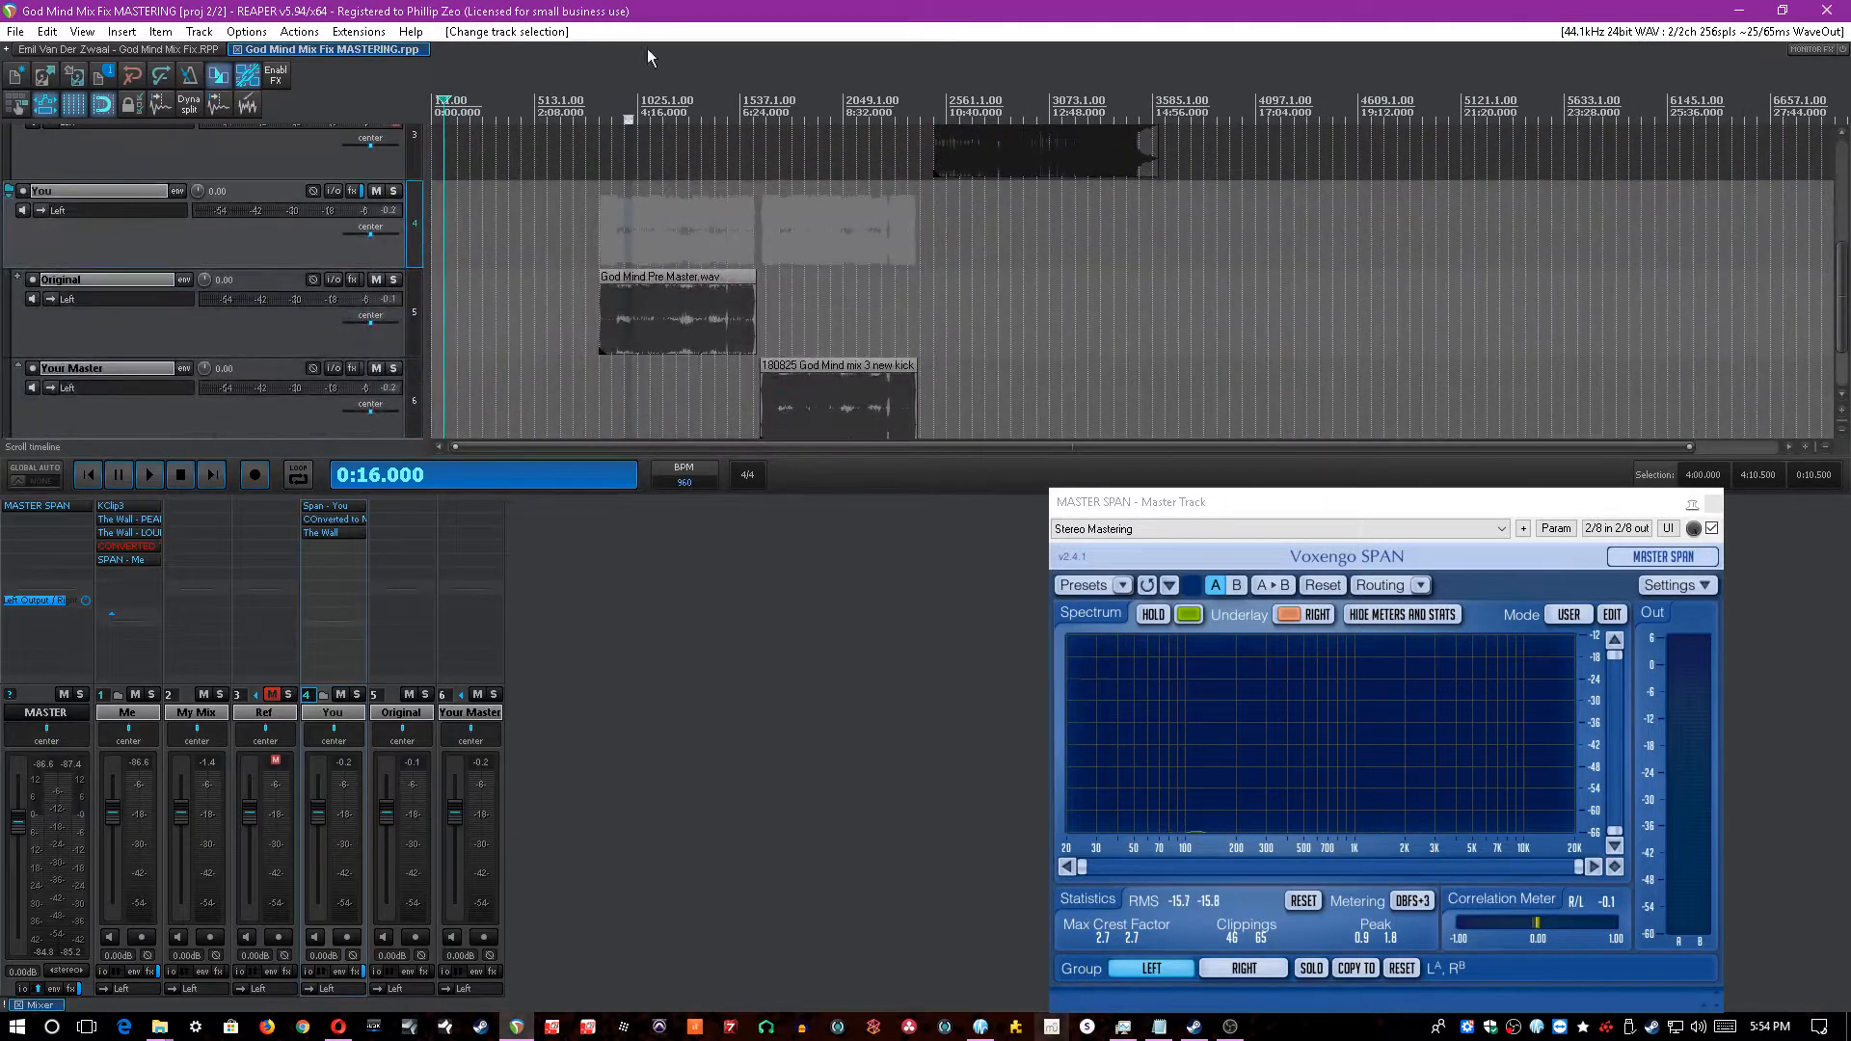
left_click(645, 322)
scroll(644, 322, "up", 5)
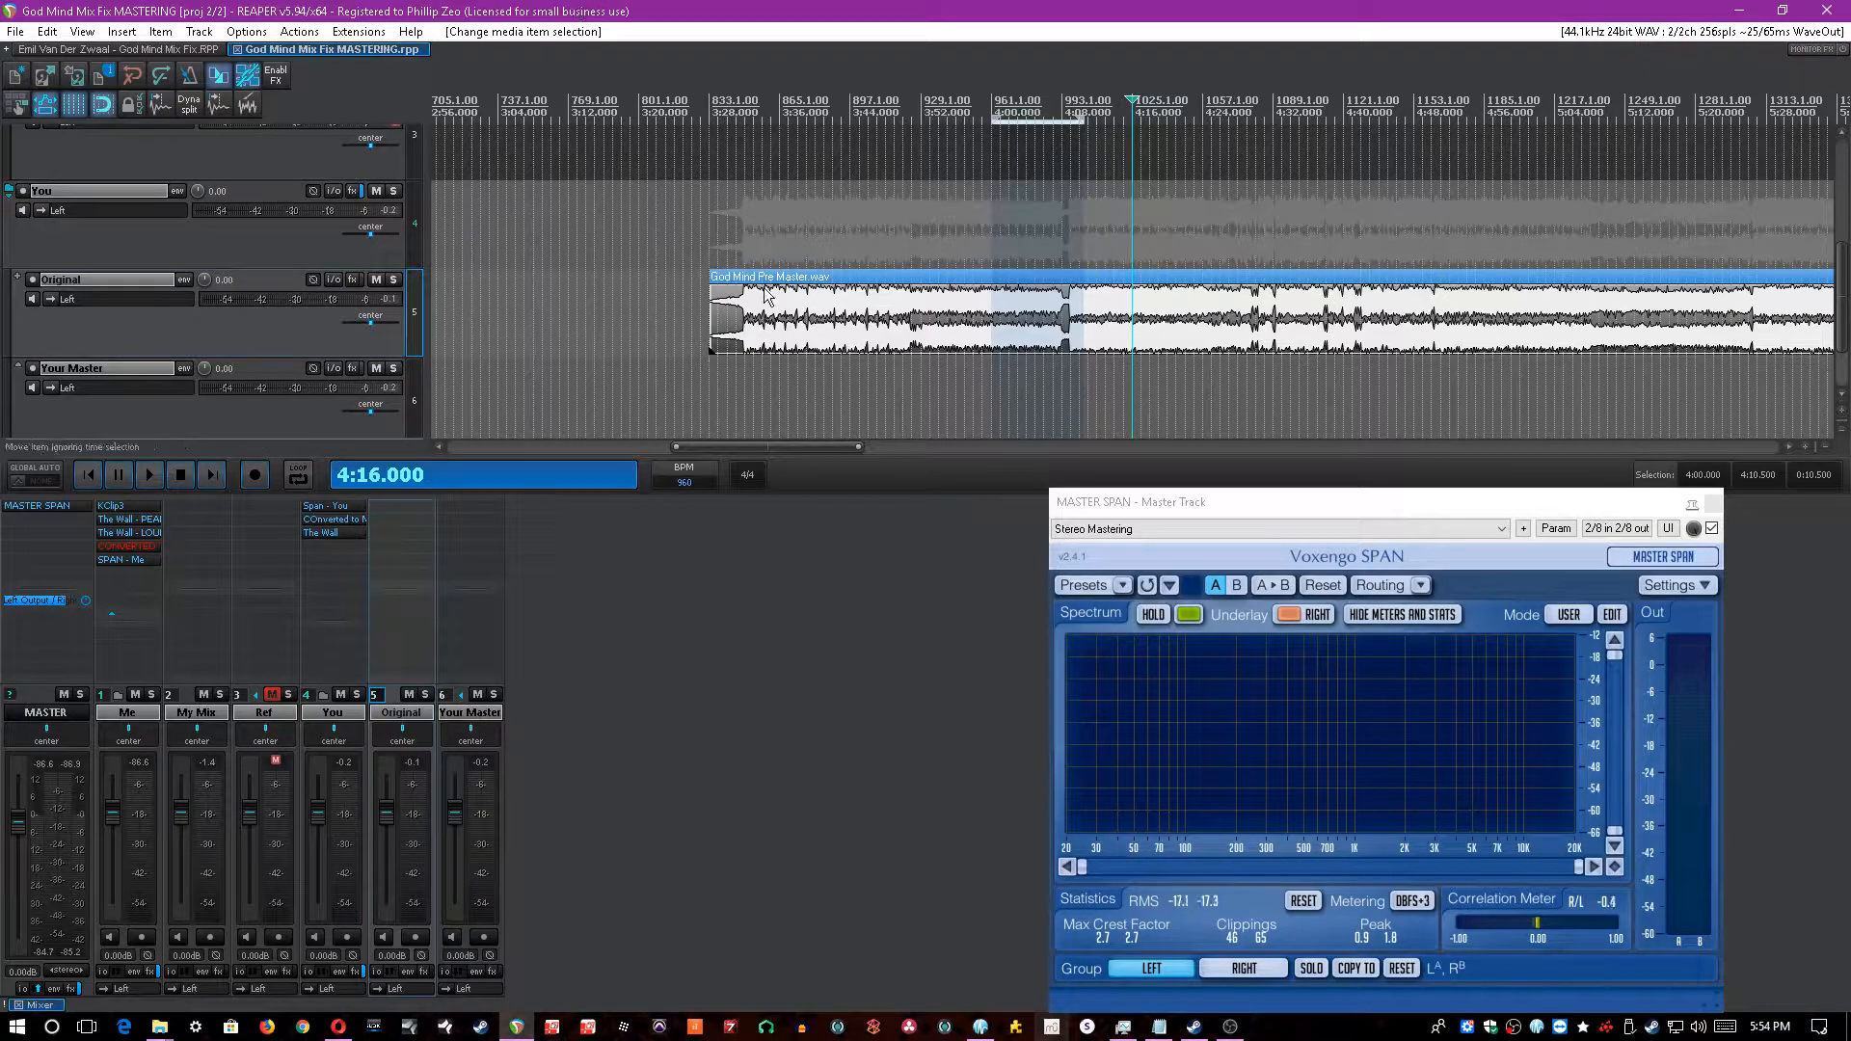
left_click(729, 235)
scroll(943, 234, "up", 4)
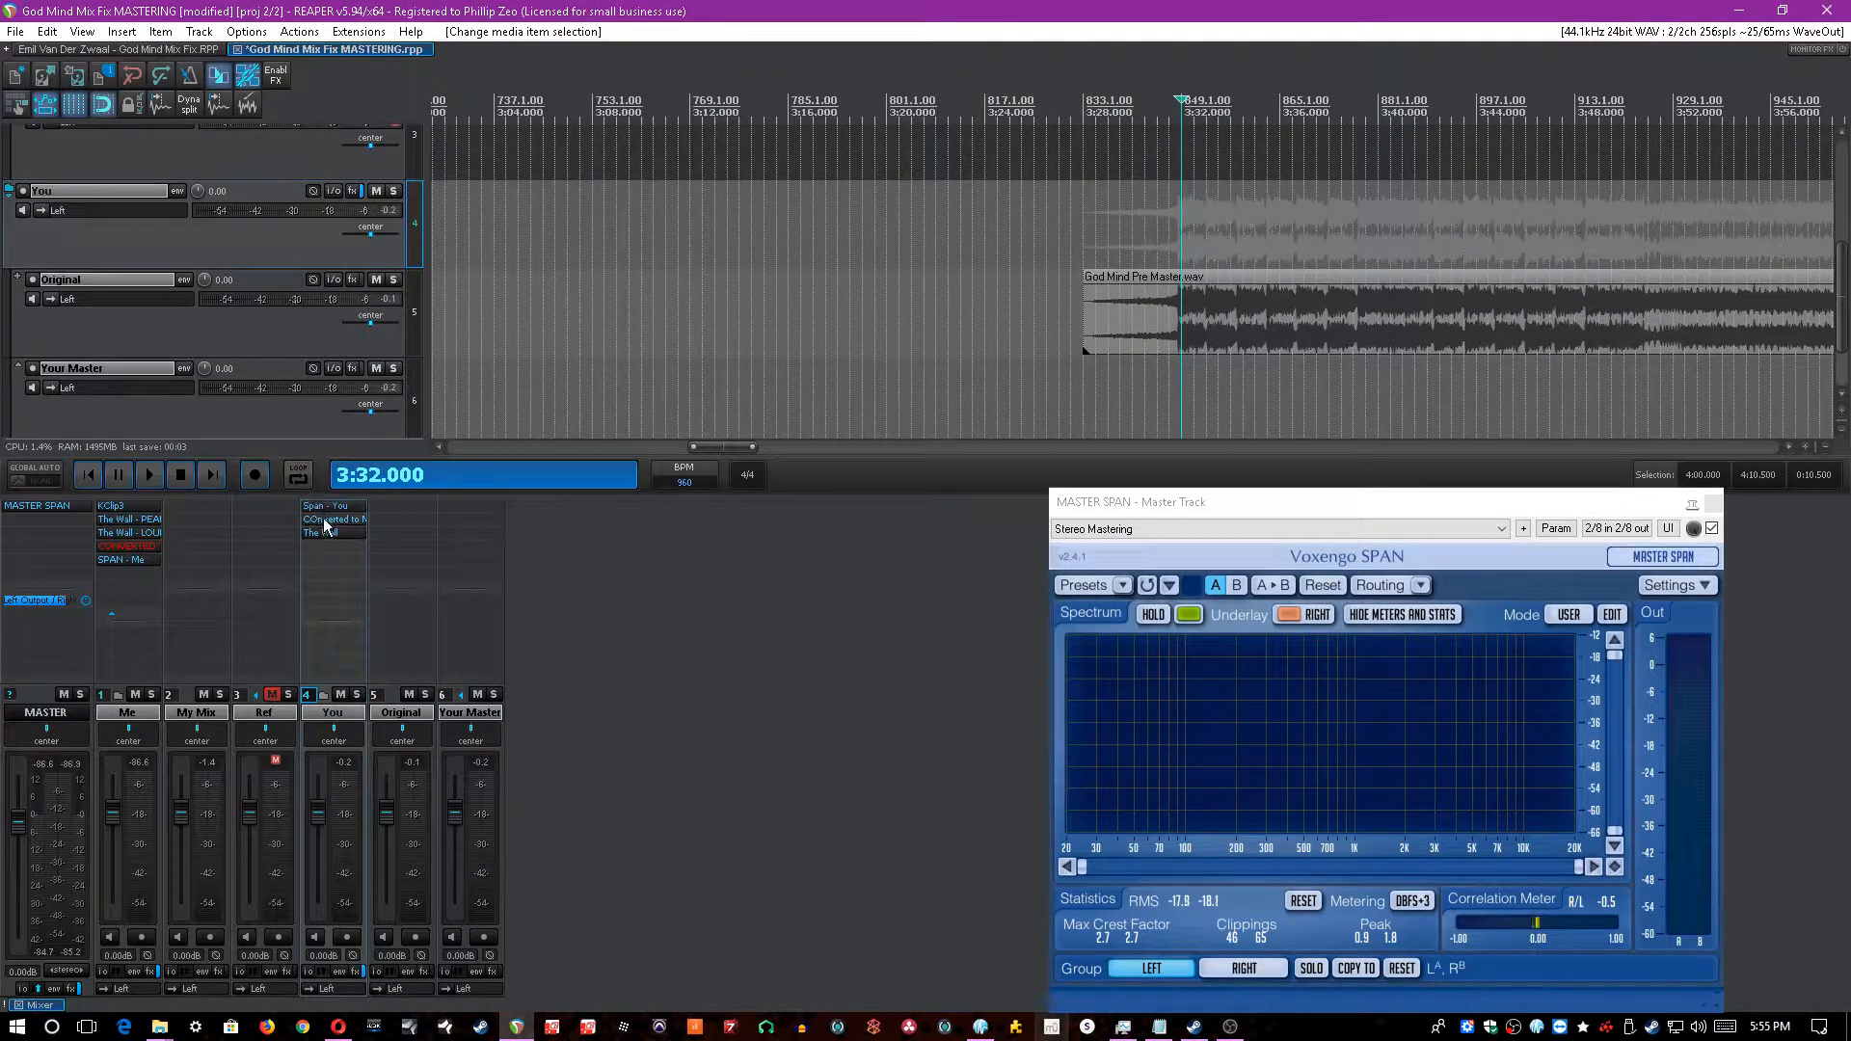
- Play the pre-master from 3:32, disable the You track's whole FX chain during playback, stop, clear the track selection and save
key("space")
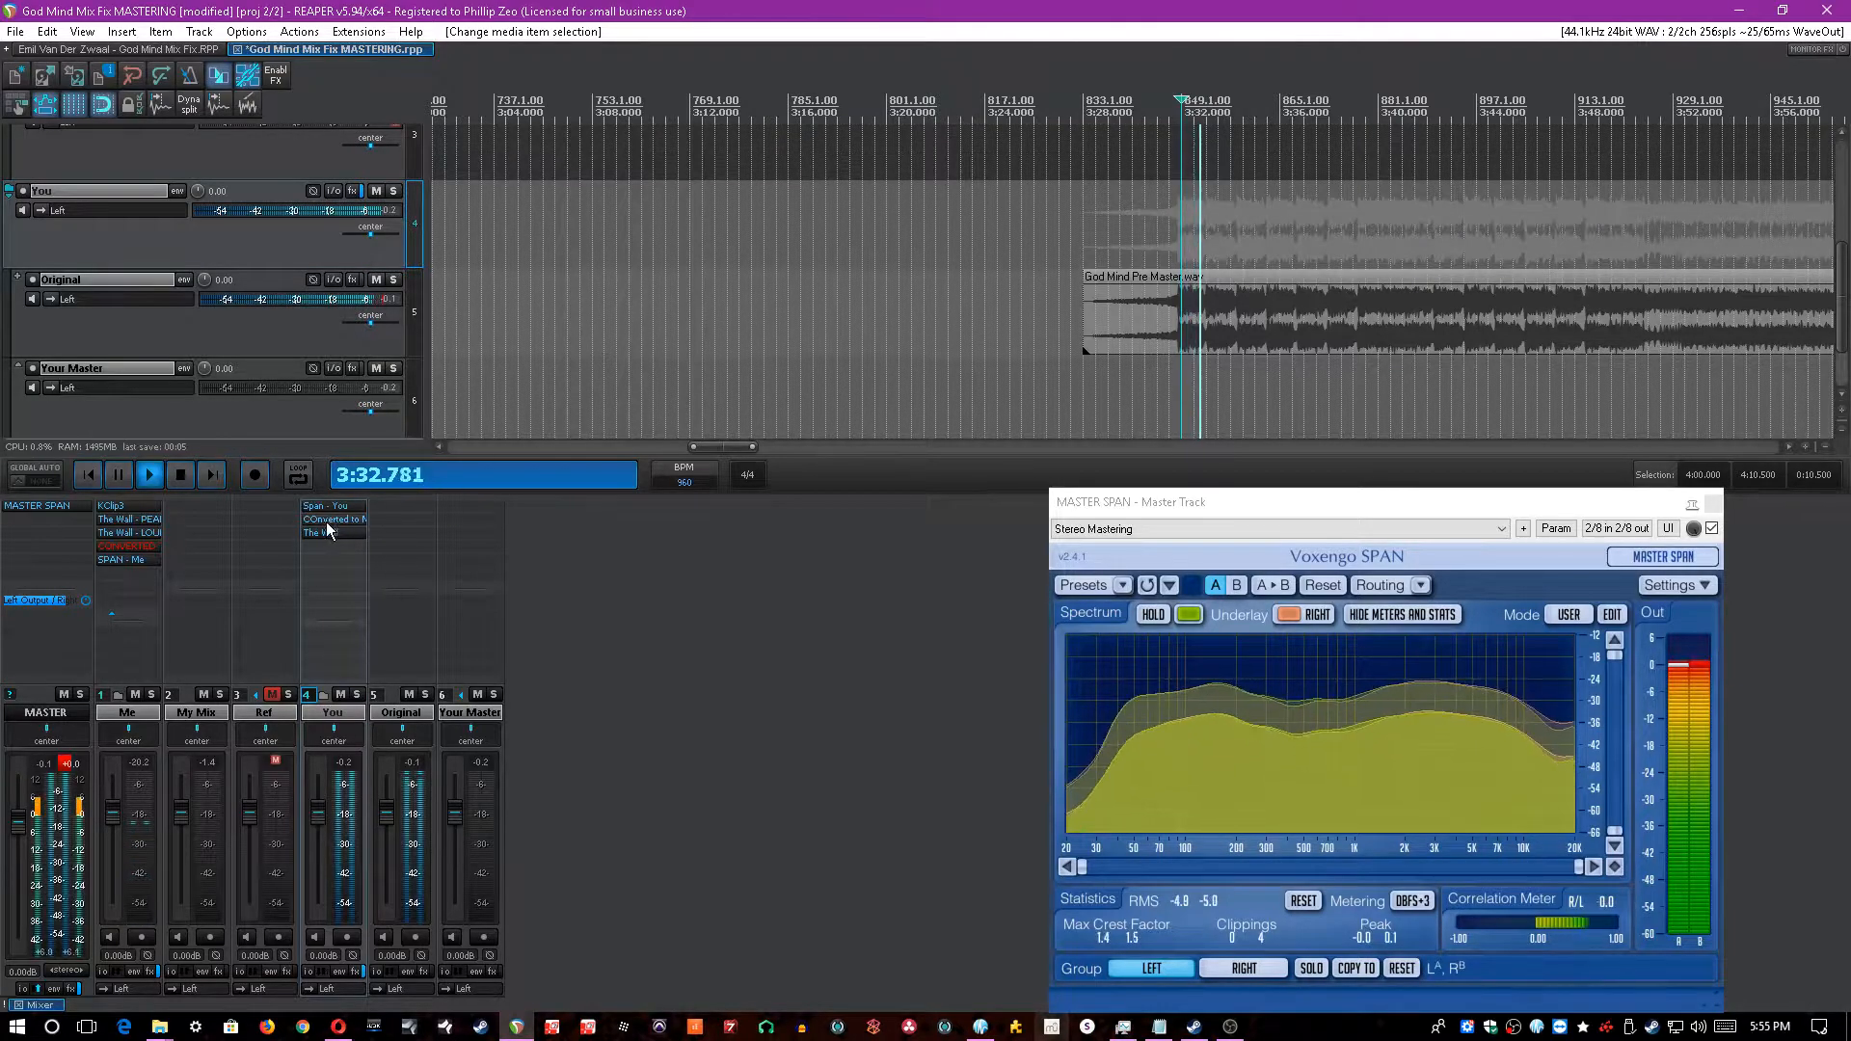
left_click(363, 972)
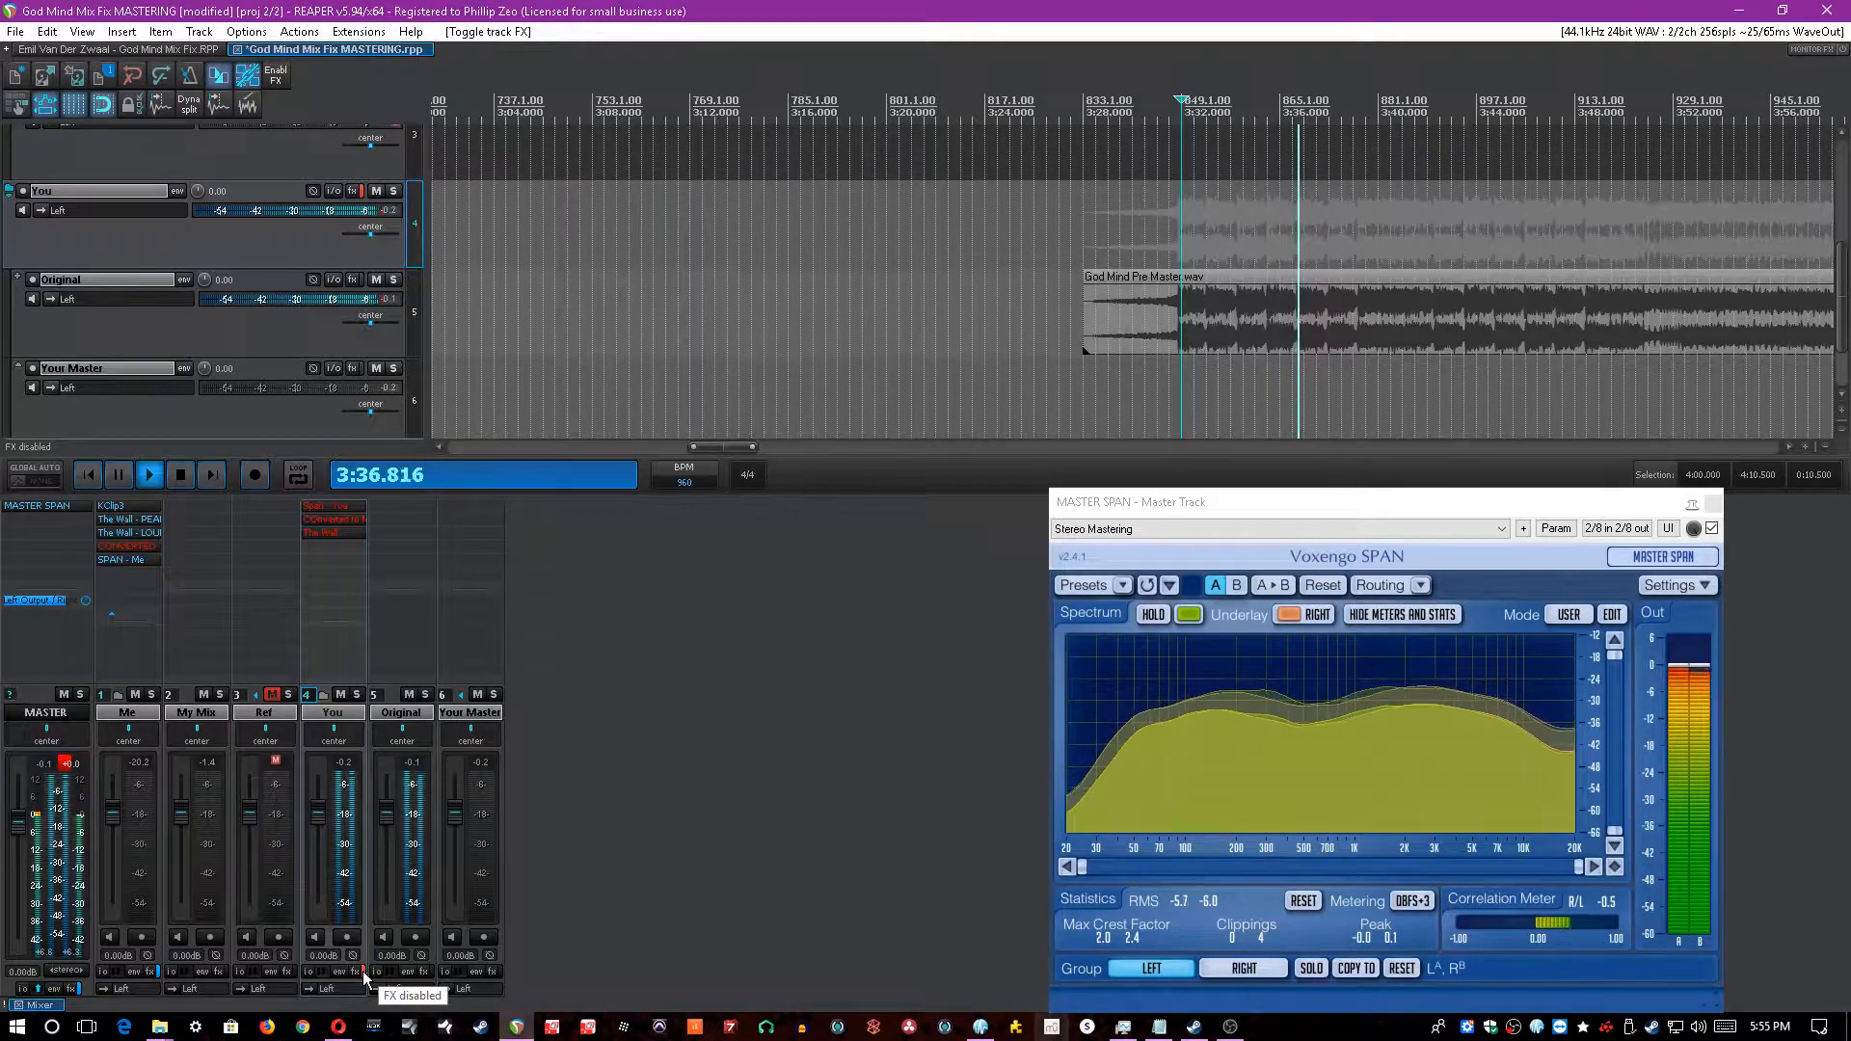
key("space")
left_click(819, 842)
key("ctrl+s")
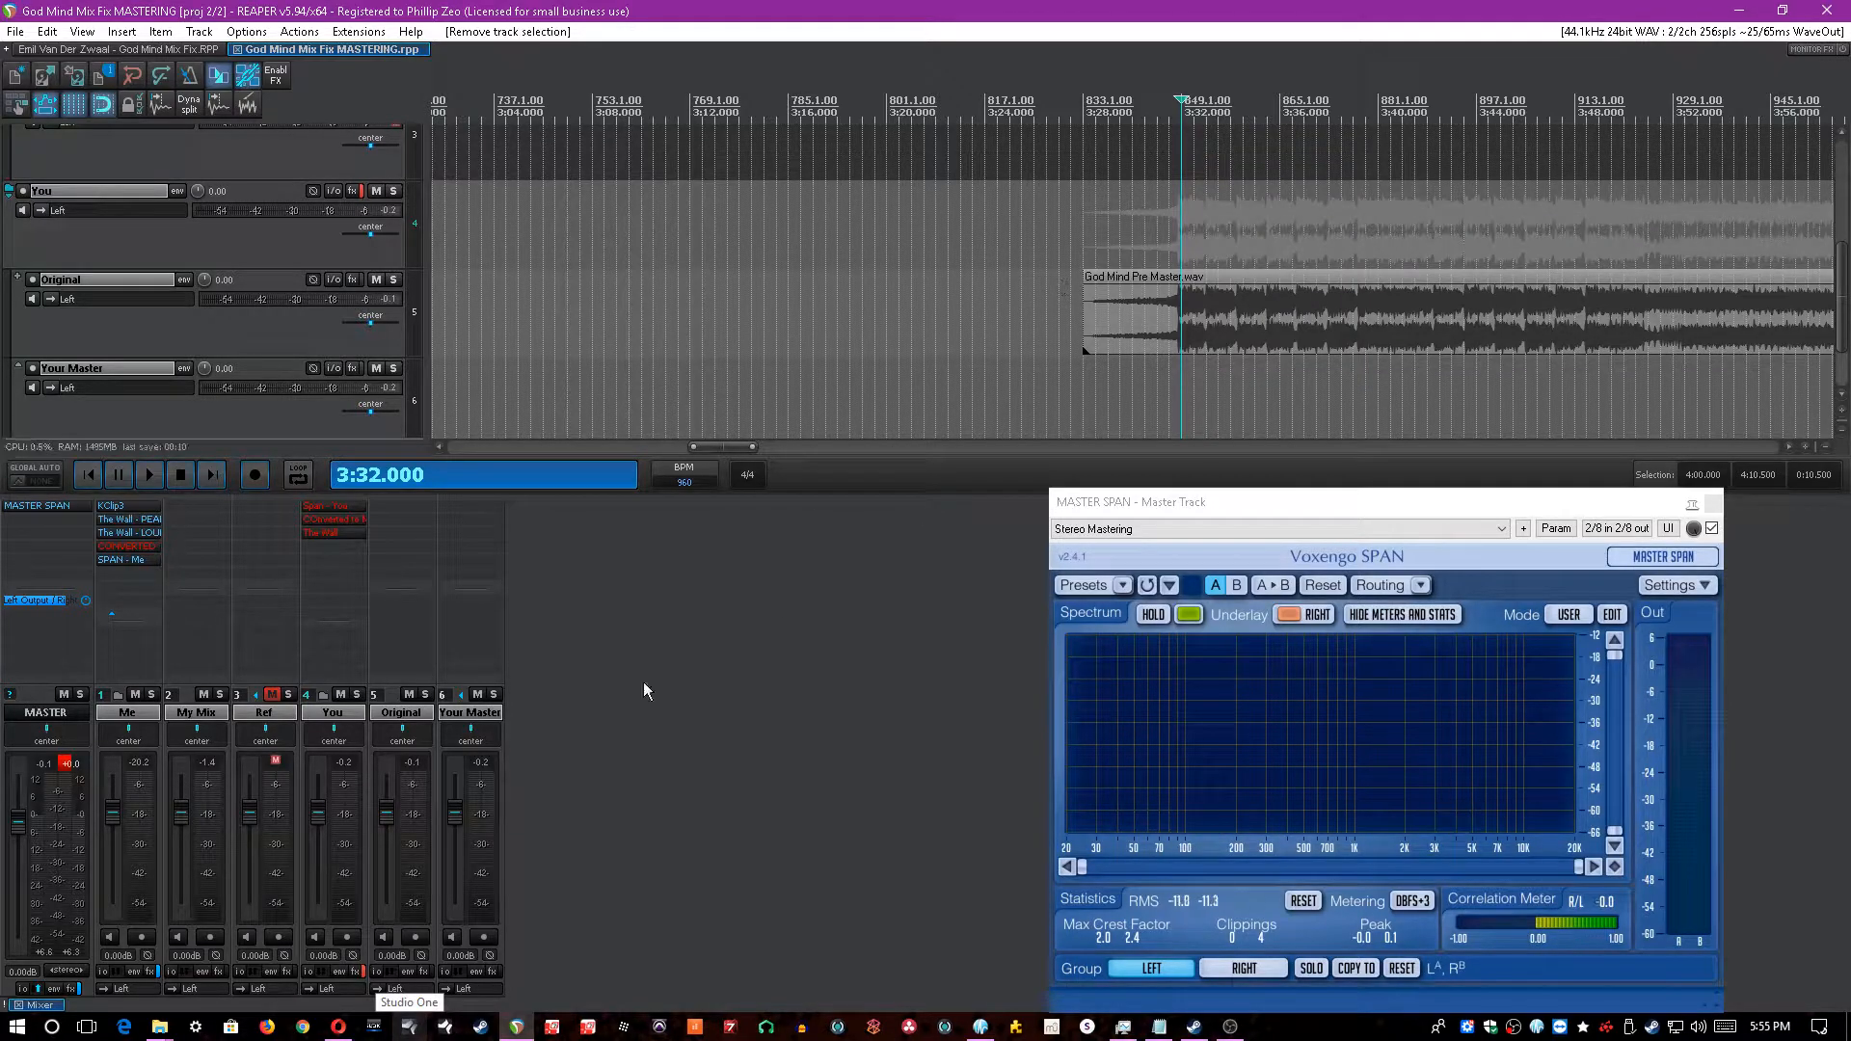
- Re-enable the You track's FX chain, replay from 3:32 while toggling the chain off and back on, then stop and save
left_click(366, 971)
key("space")
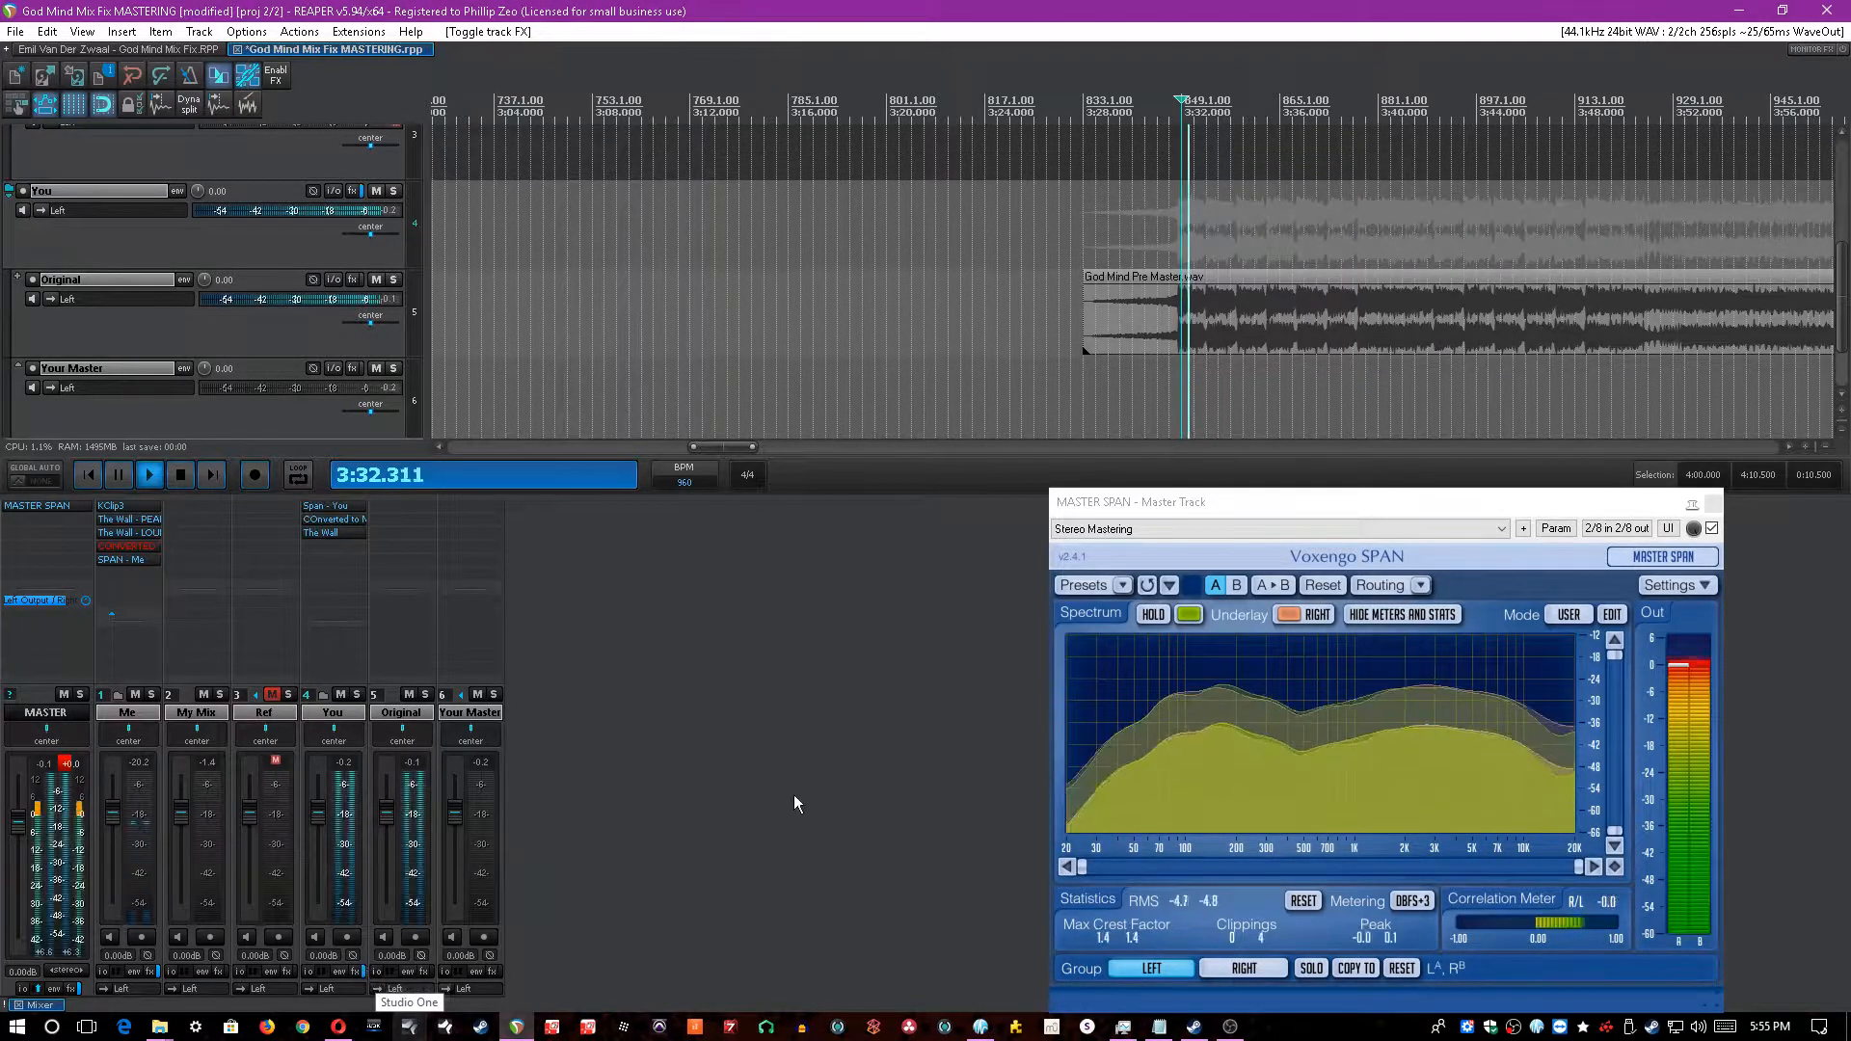
left_click(365, 972)
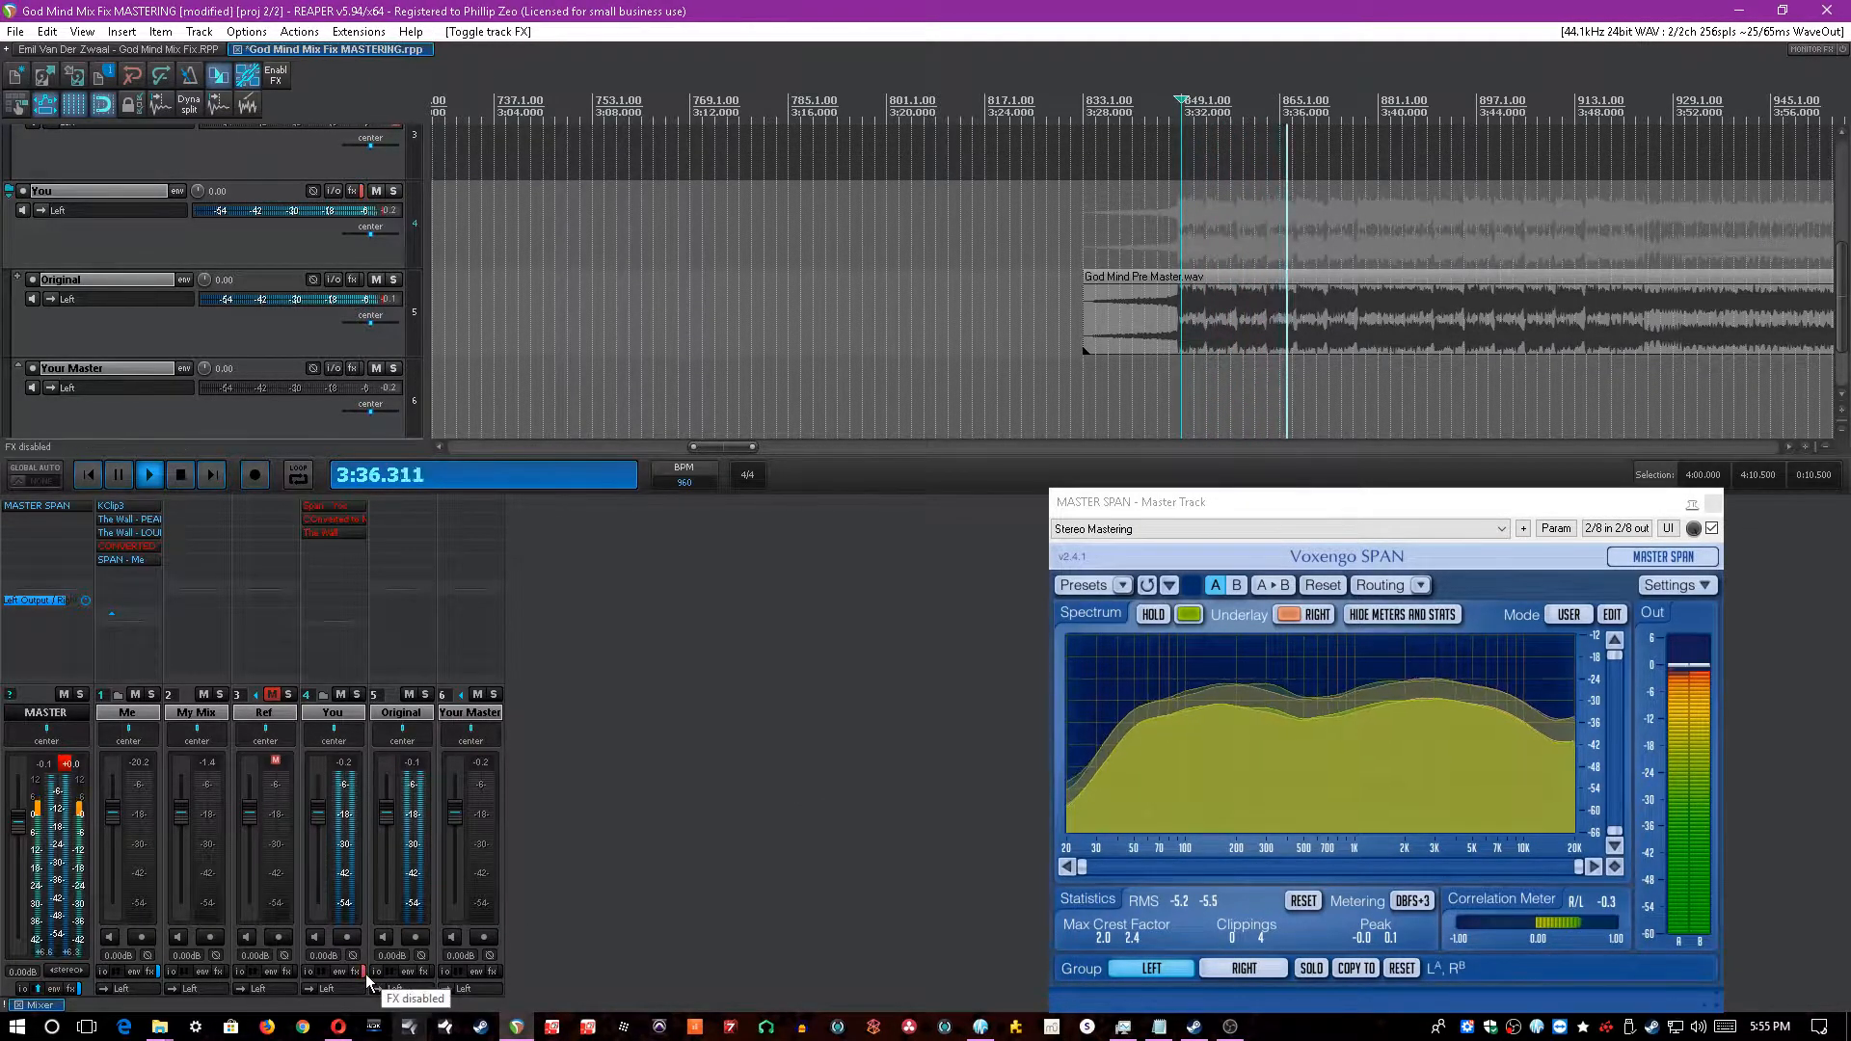
left_click(367, 974)
left_click(788, 848)
key("space")
key("ctrl+s")
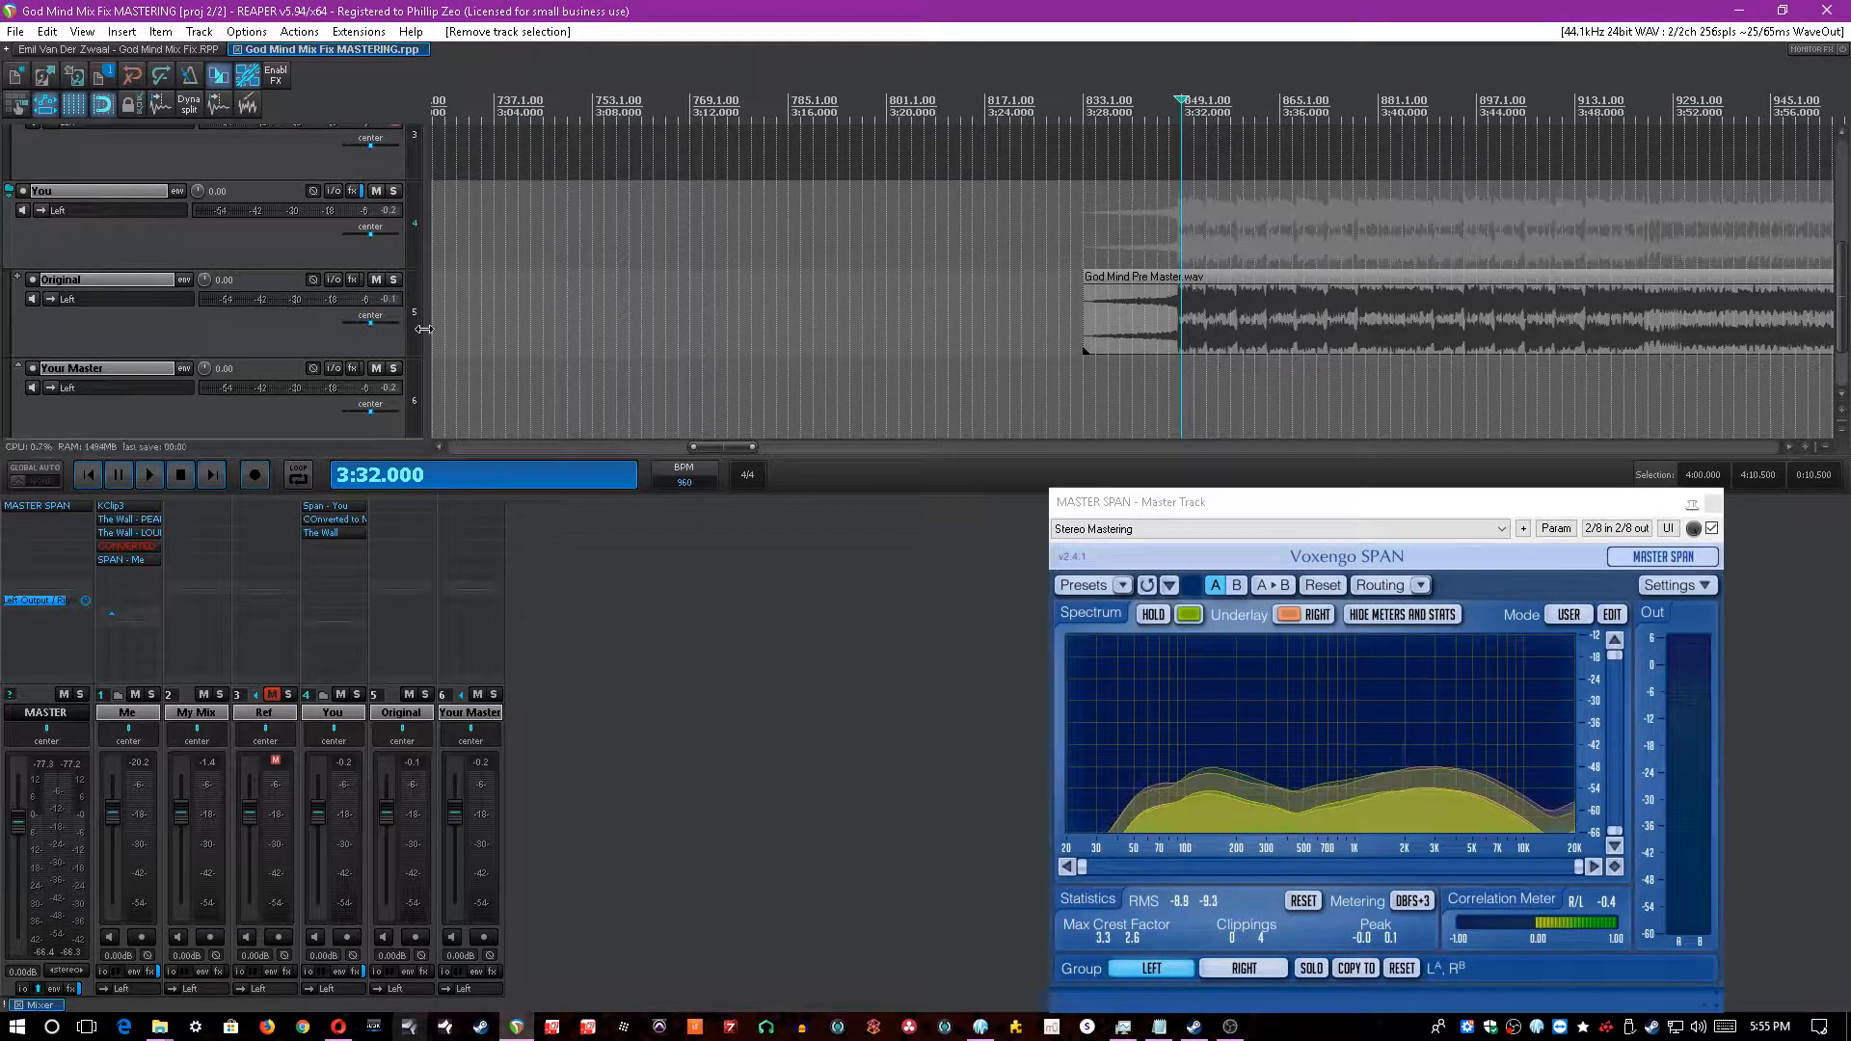
- Play the engineer's mix from 0:00.875, reset the MASTER SPAN statistics during playback to check its levels, and stop
key("Home")
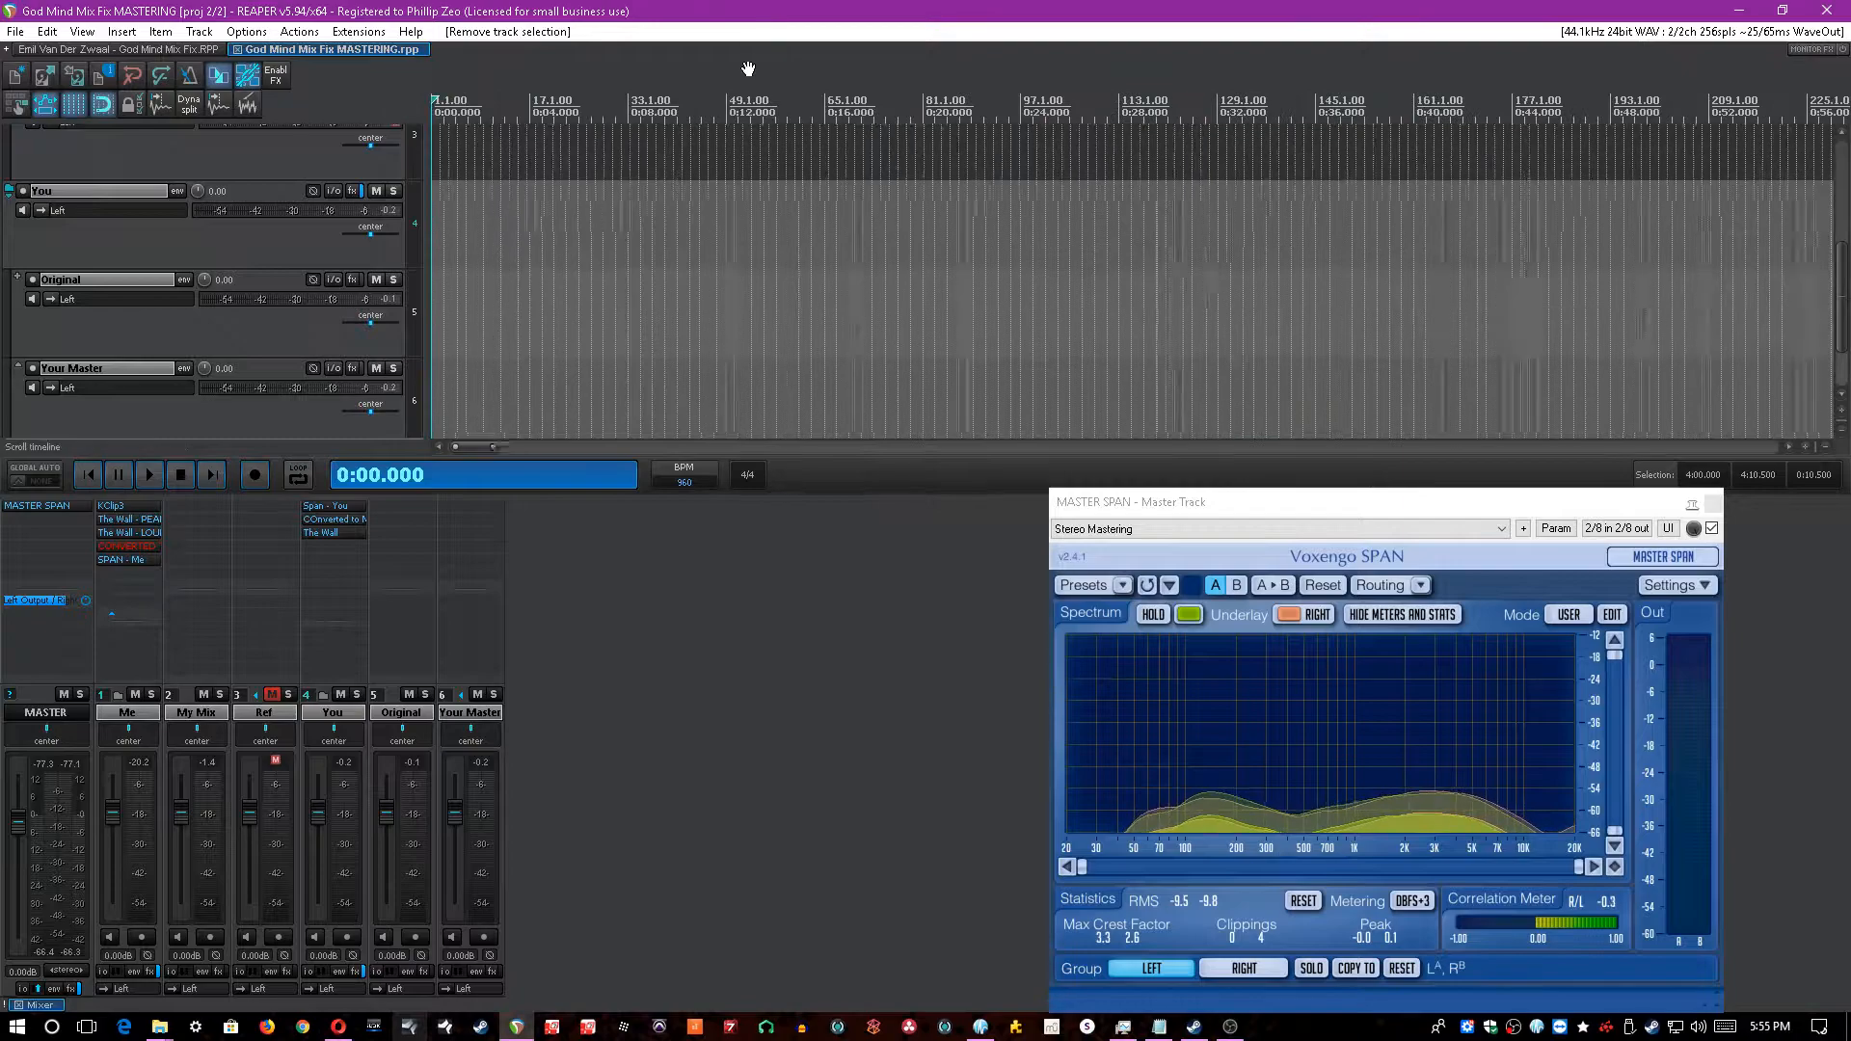
left_click(511, 113)
left_click(491, 104)
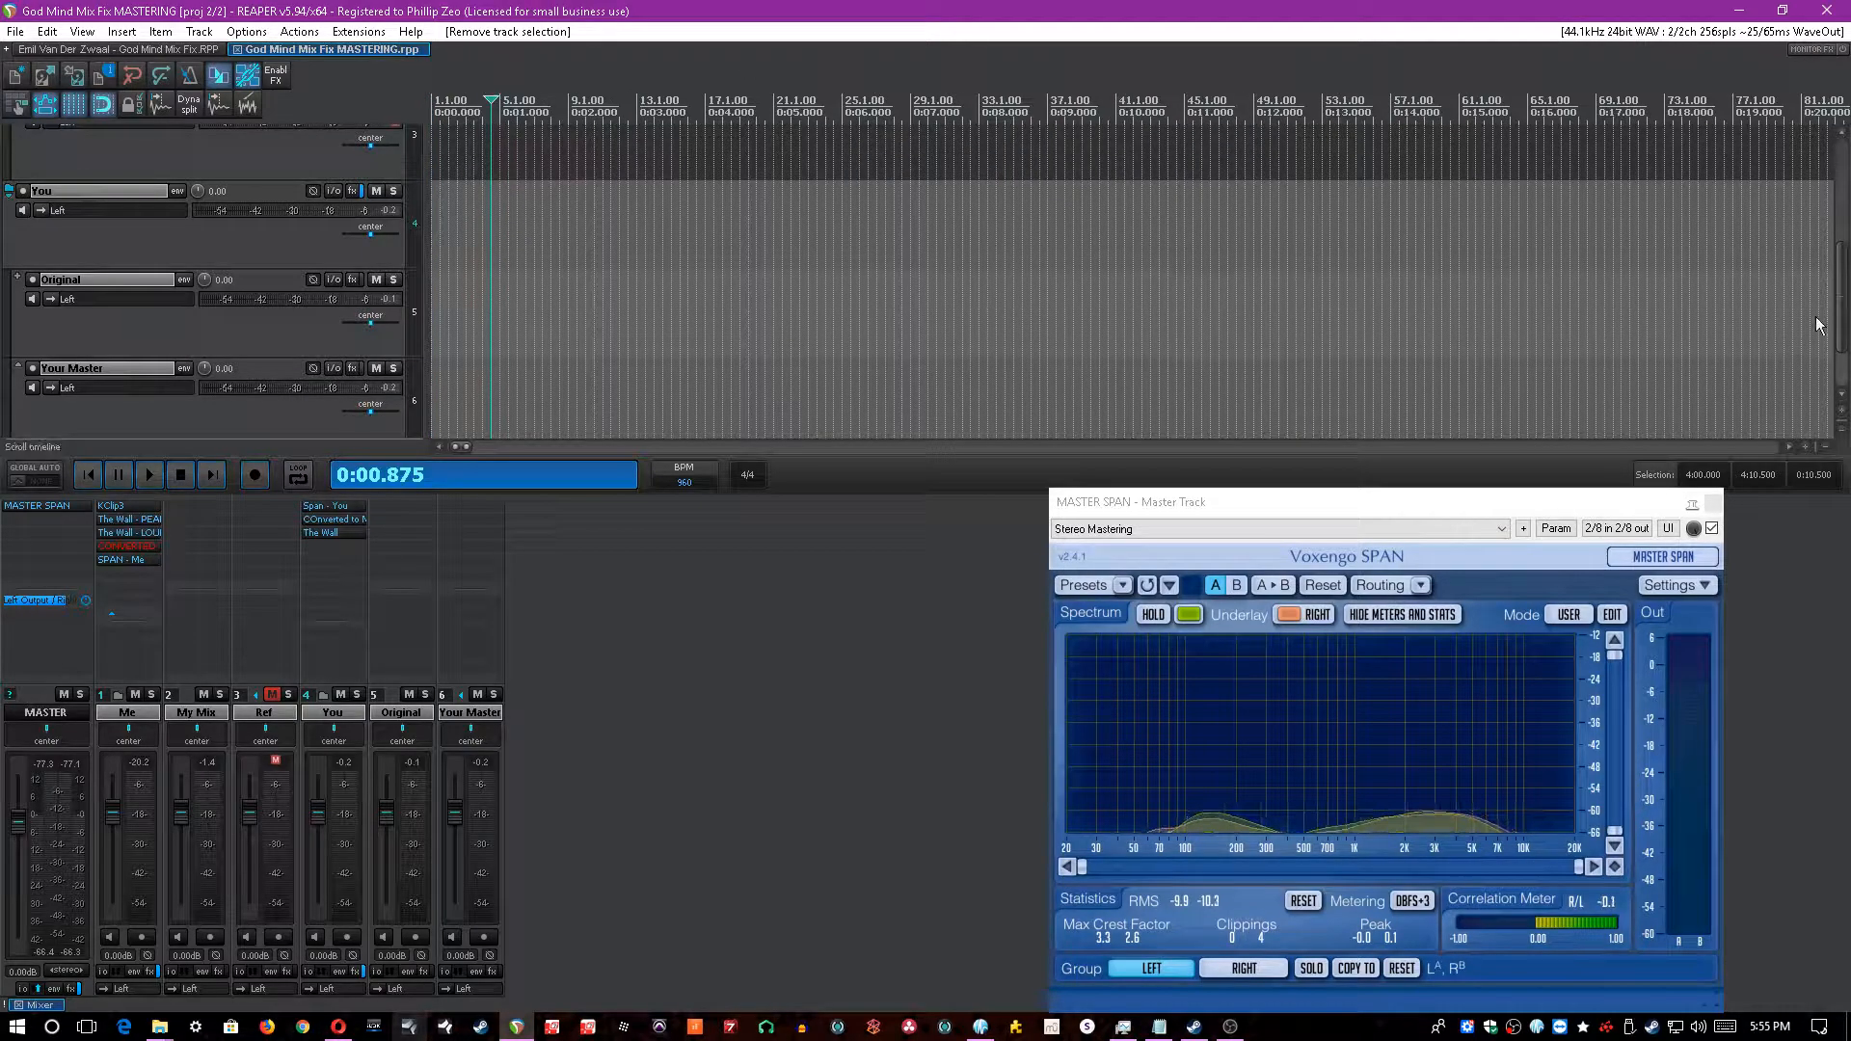
key("space")
scroll(1820, 325, "up", 4)
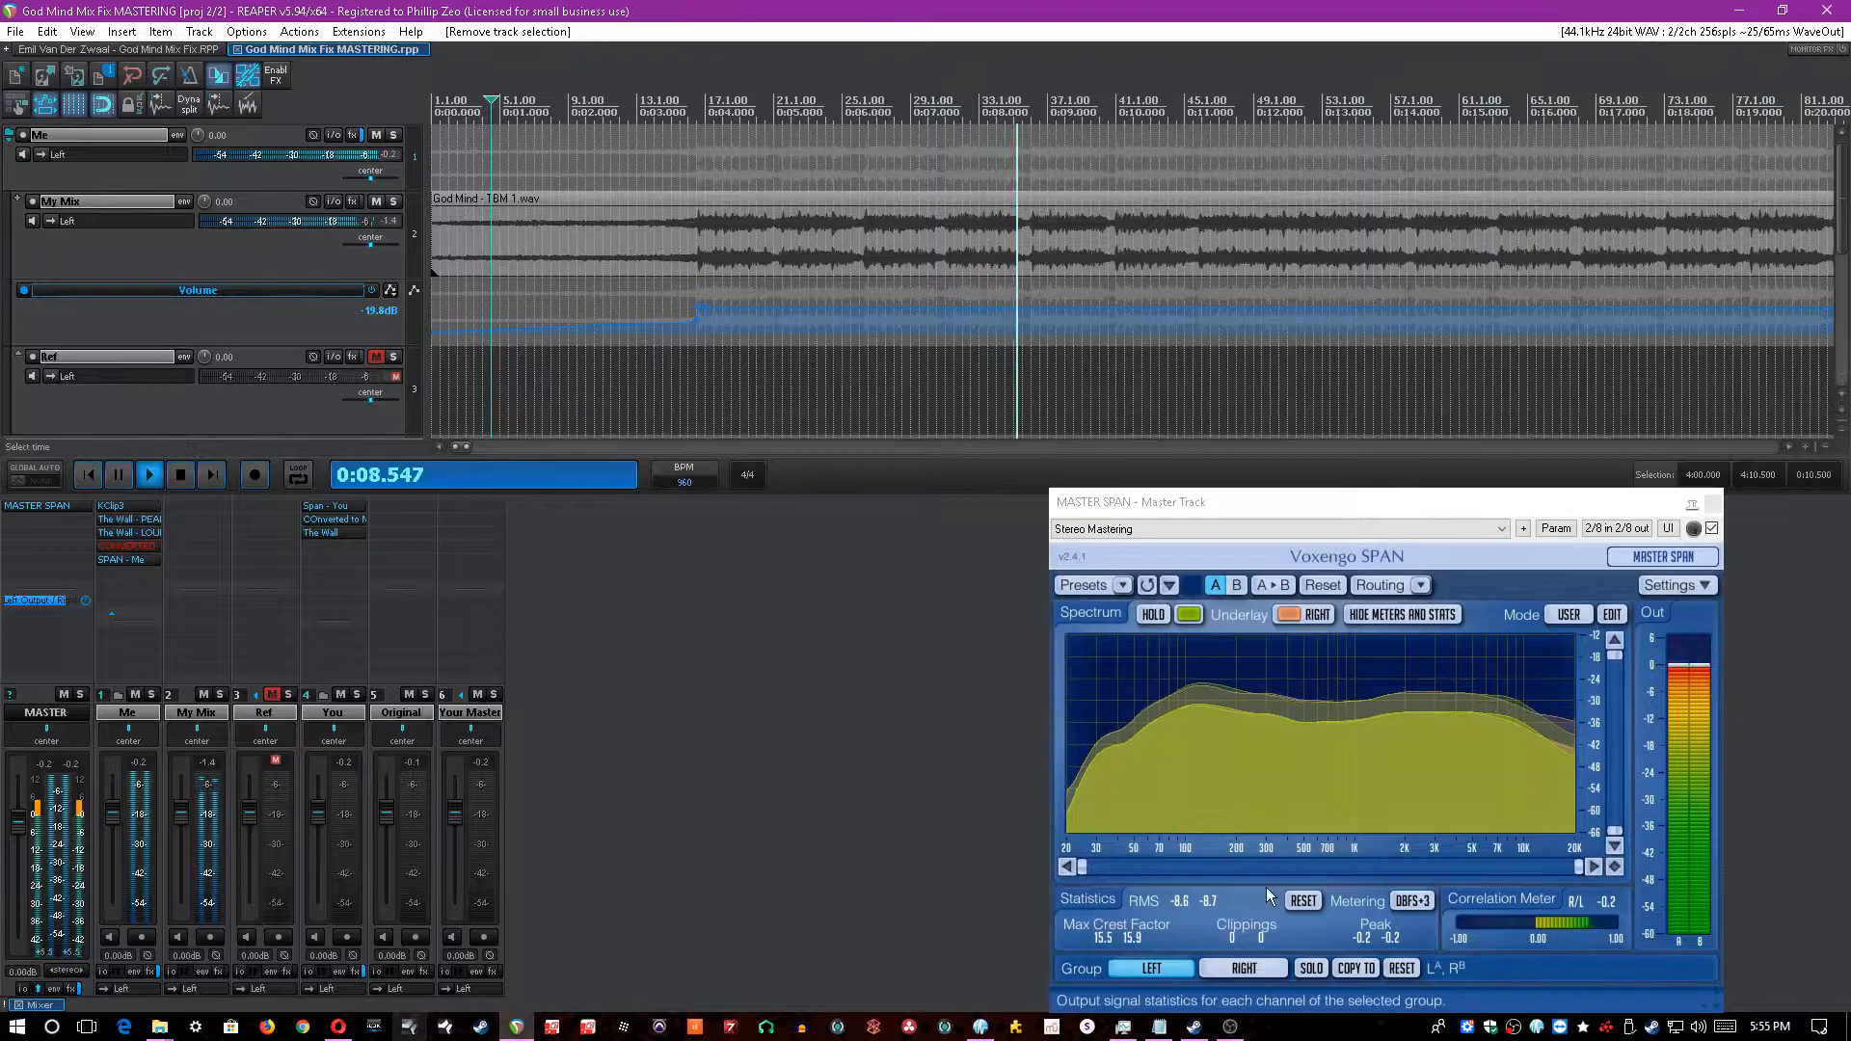
left_click(1303, 901)
left_click(642, 761)
key("space")
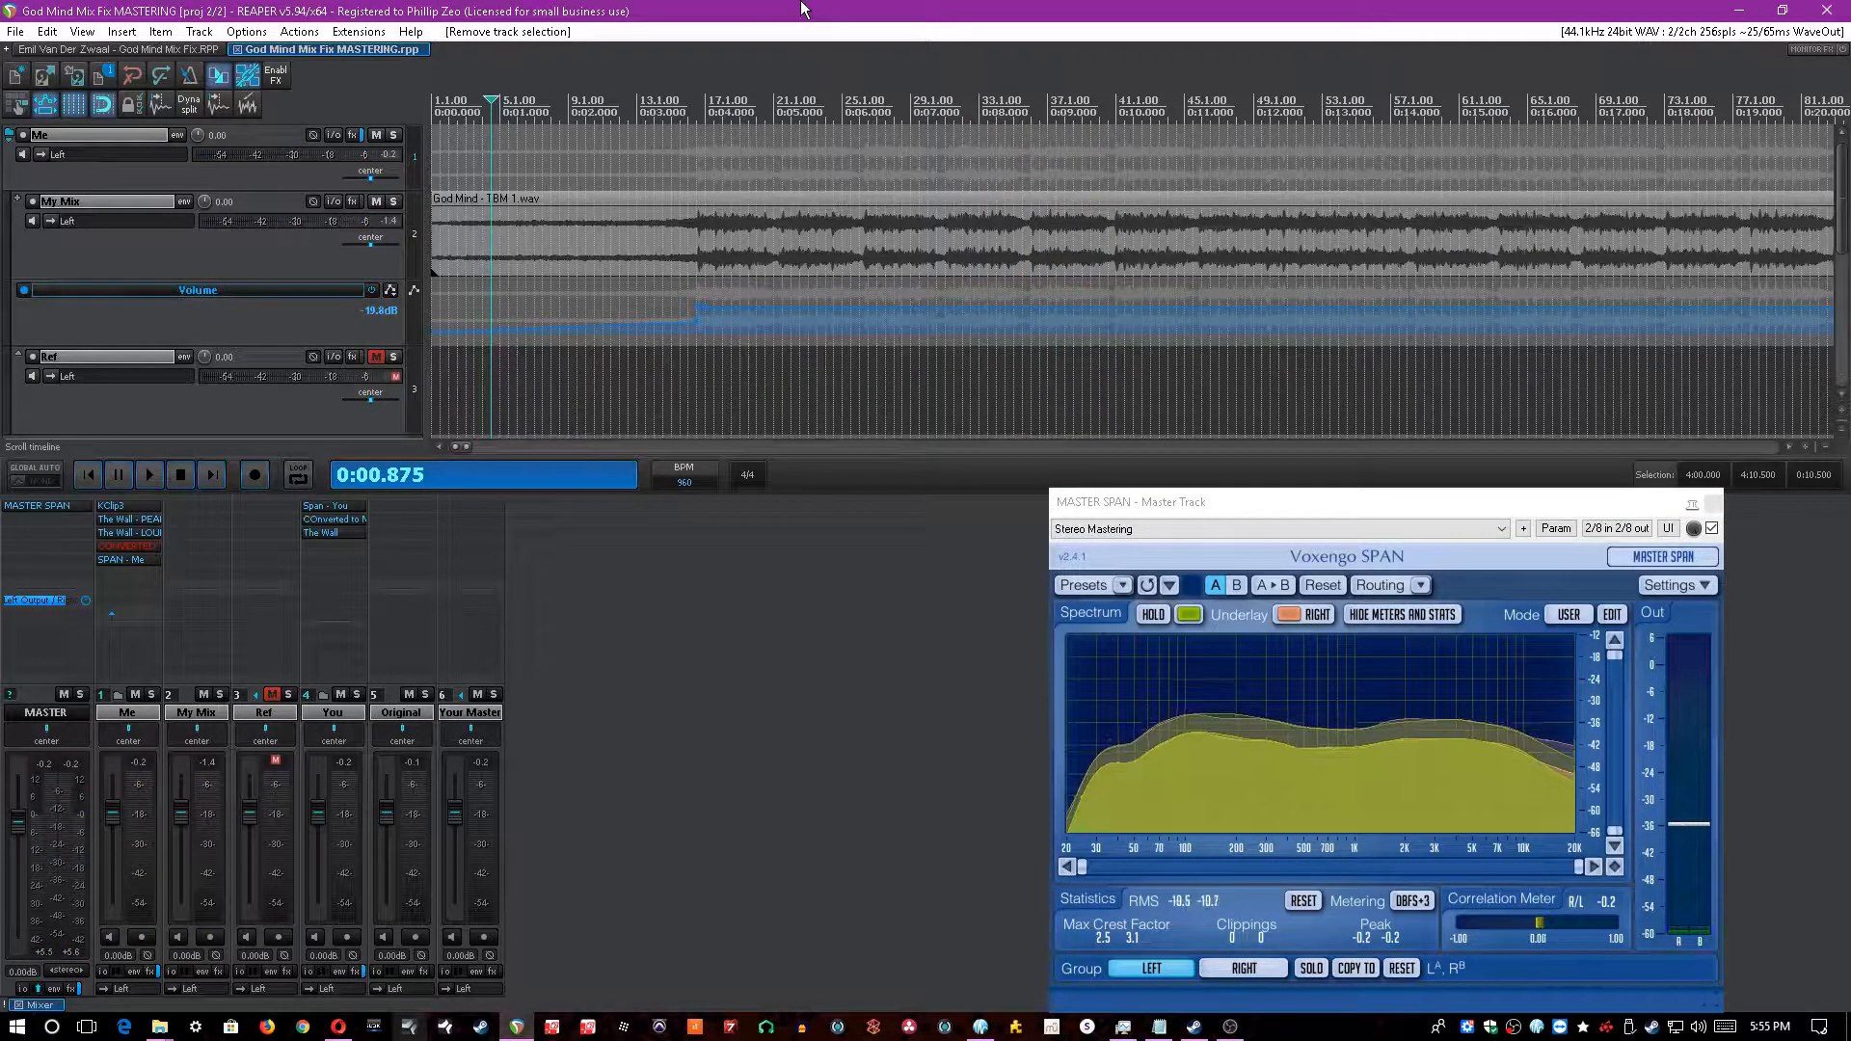
- Place the edit cursor at 0:05.500 on the Me track and select the God Mind - TBM 1.wav item
left_click(808, 155)
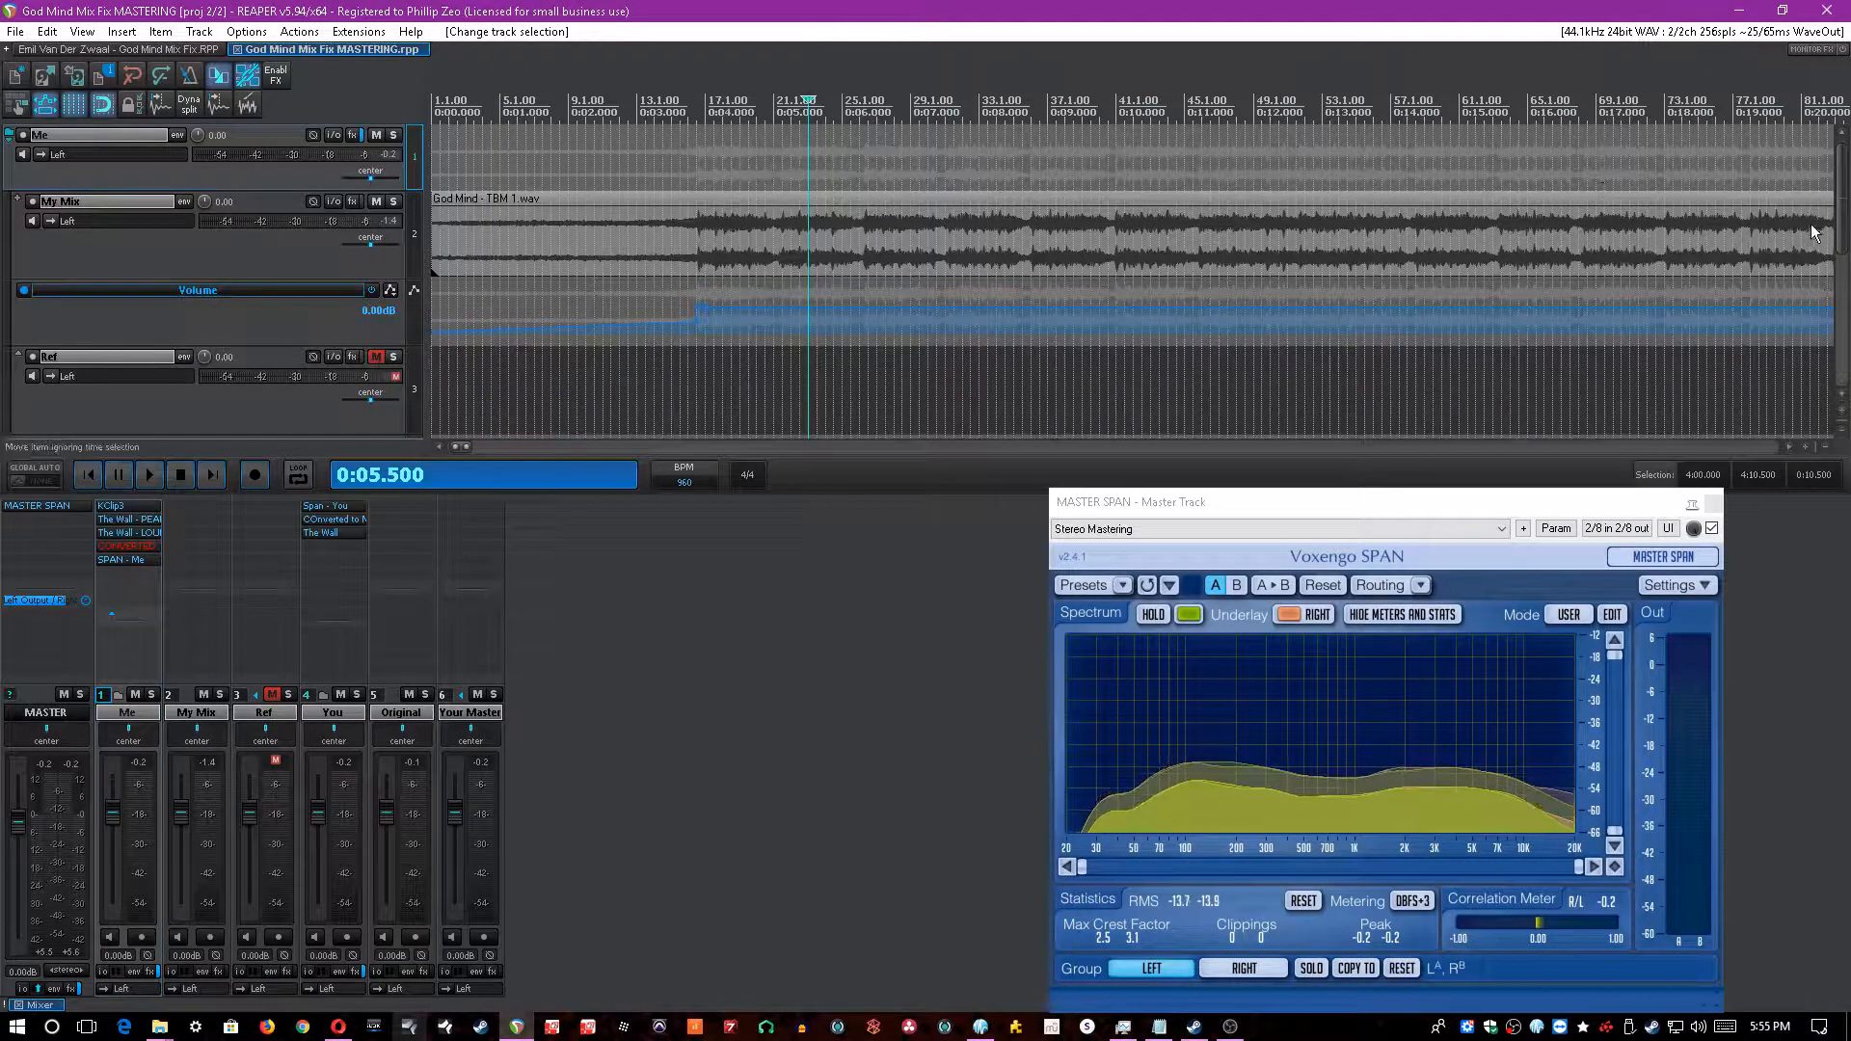
left_click_drag(1832, 218, 1571, 256)
key("ctrl+z")
scroll(1571, 259, "down", 3)
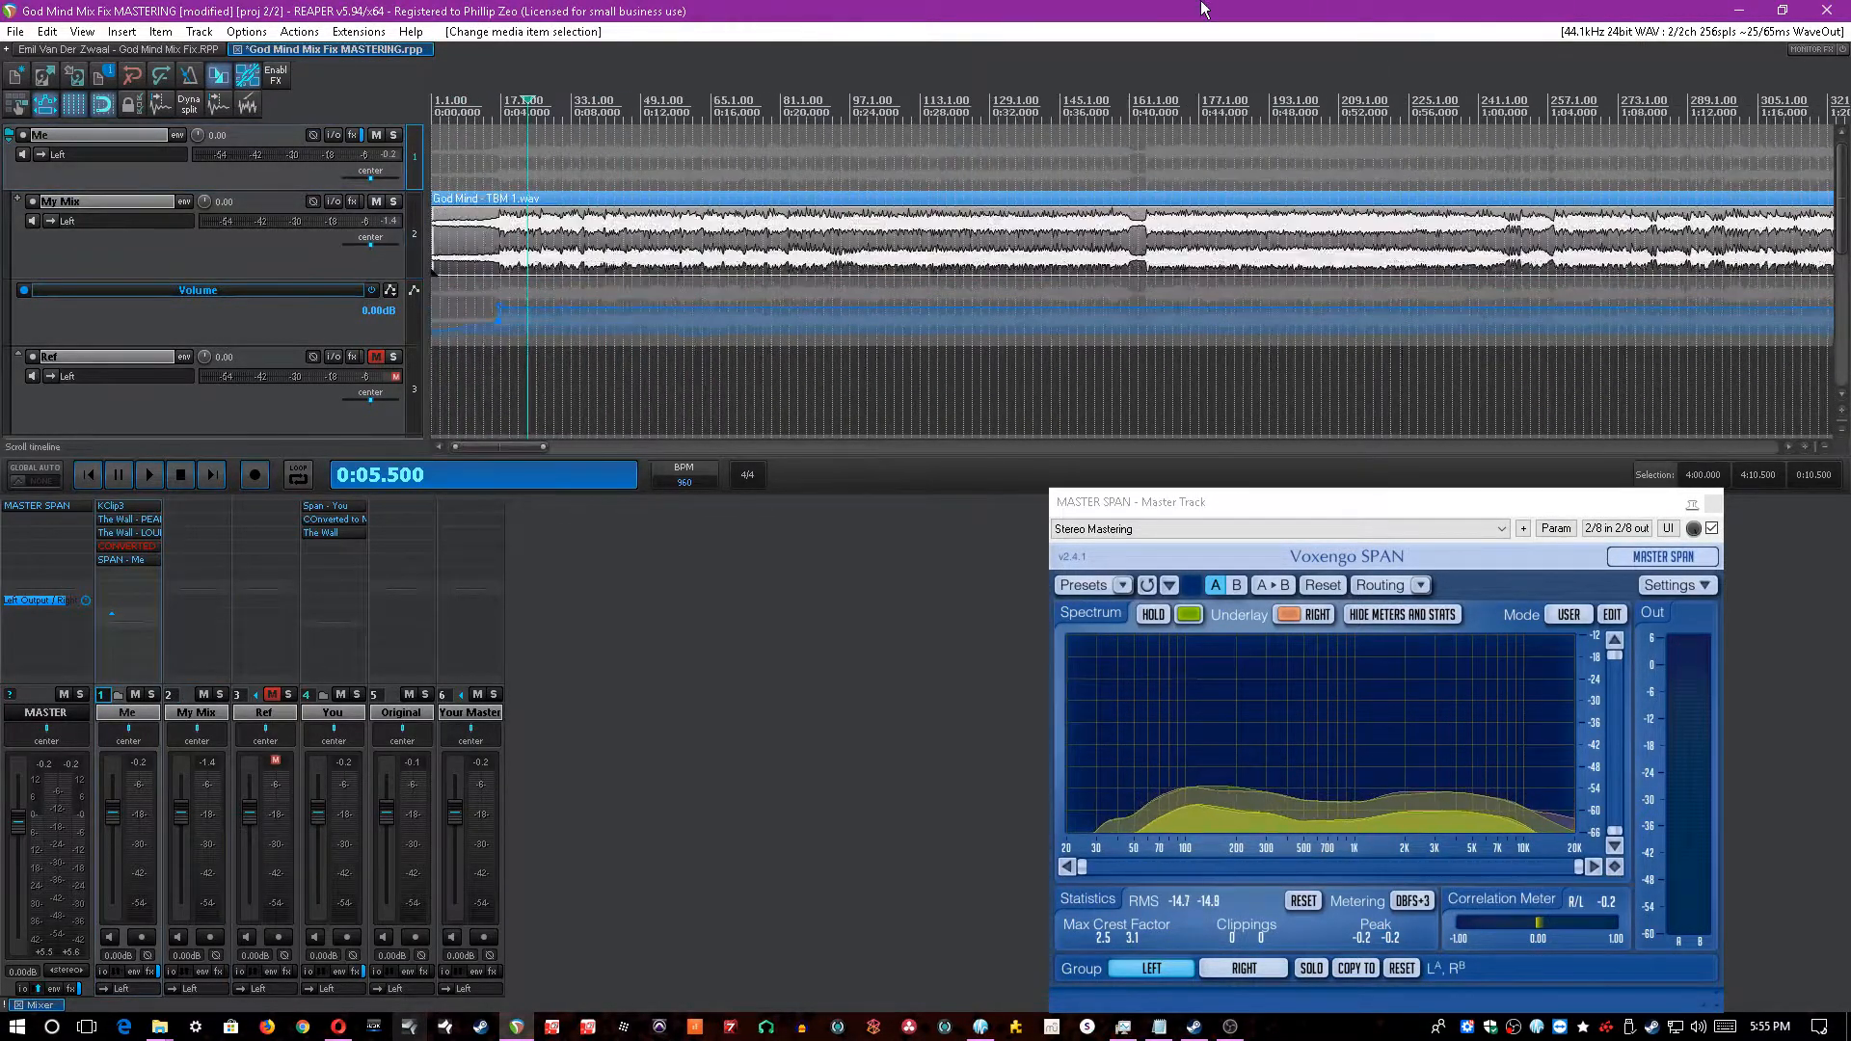
- Save the project, place the edit cursor at 0:05.562 in the God Mind - TBM 1.wav item, and play a few seconds before stopping
key("ctrl+s")
scroll(1843, 241, "down", 2)
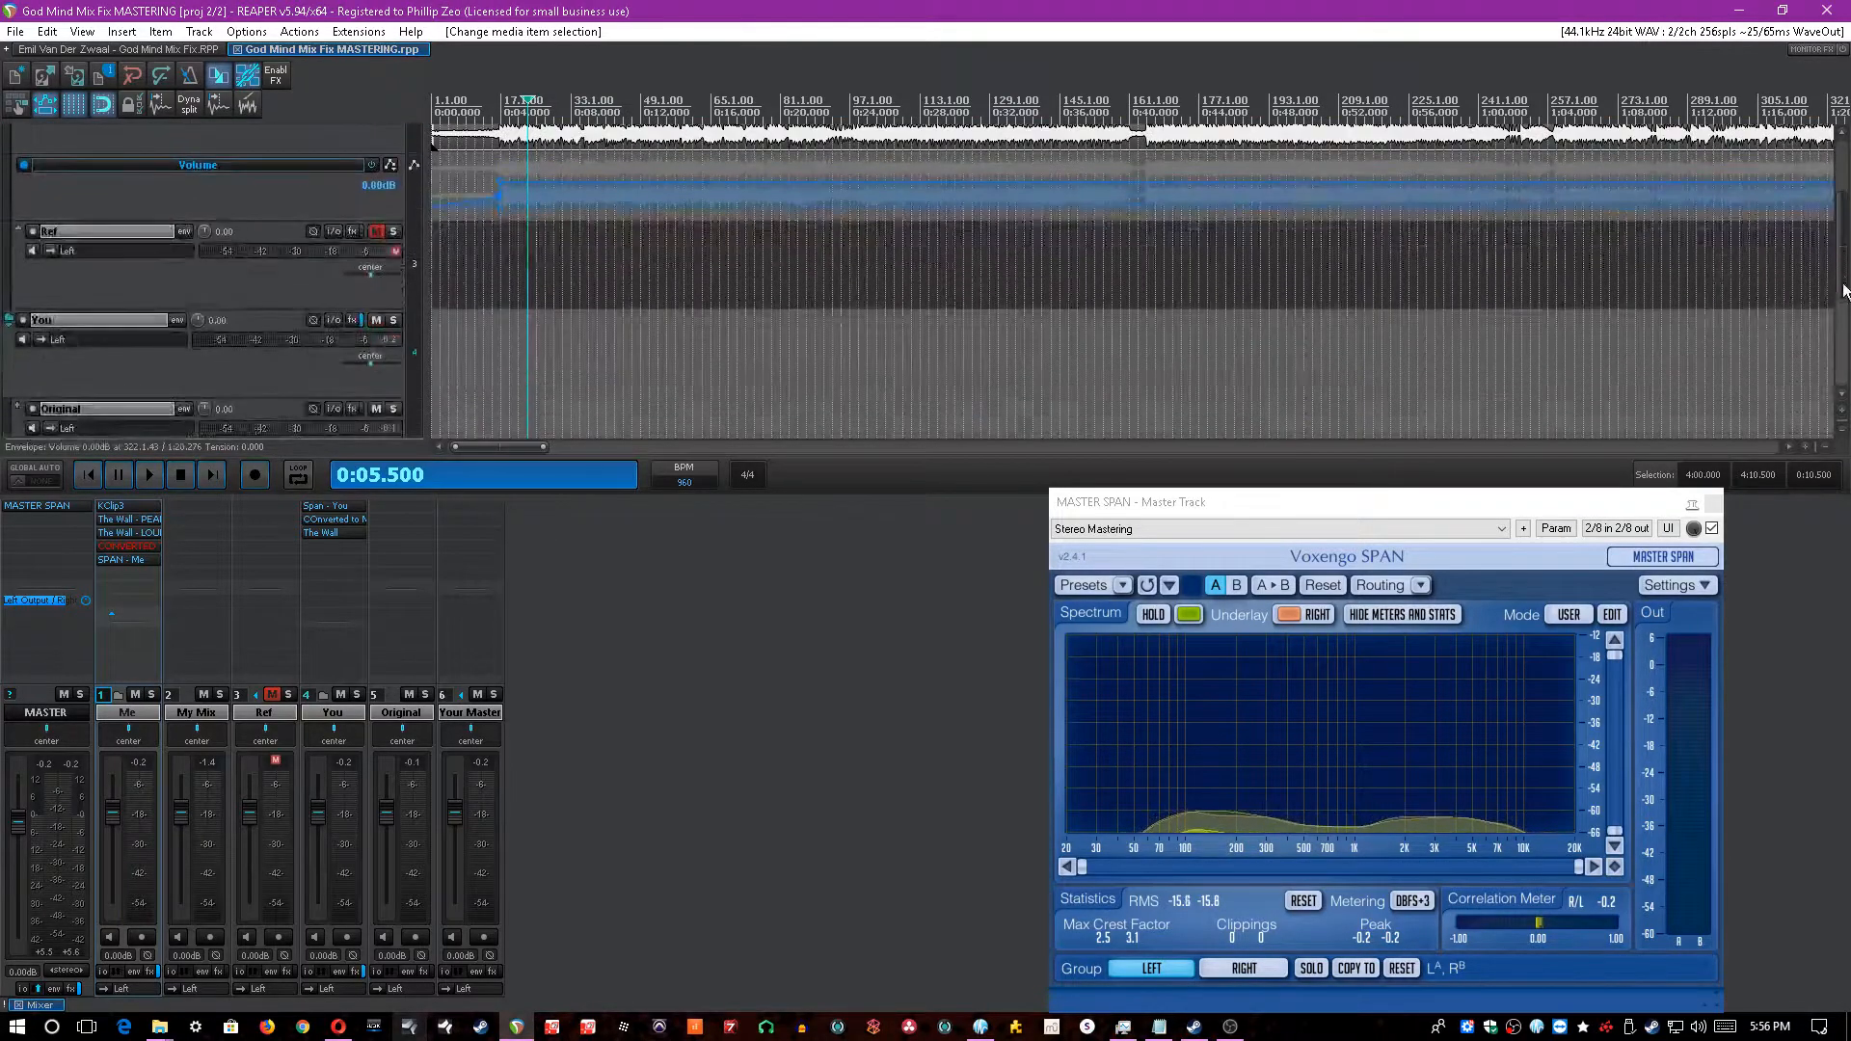
scroll(812, 106, "up", 3)
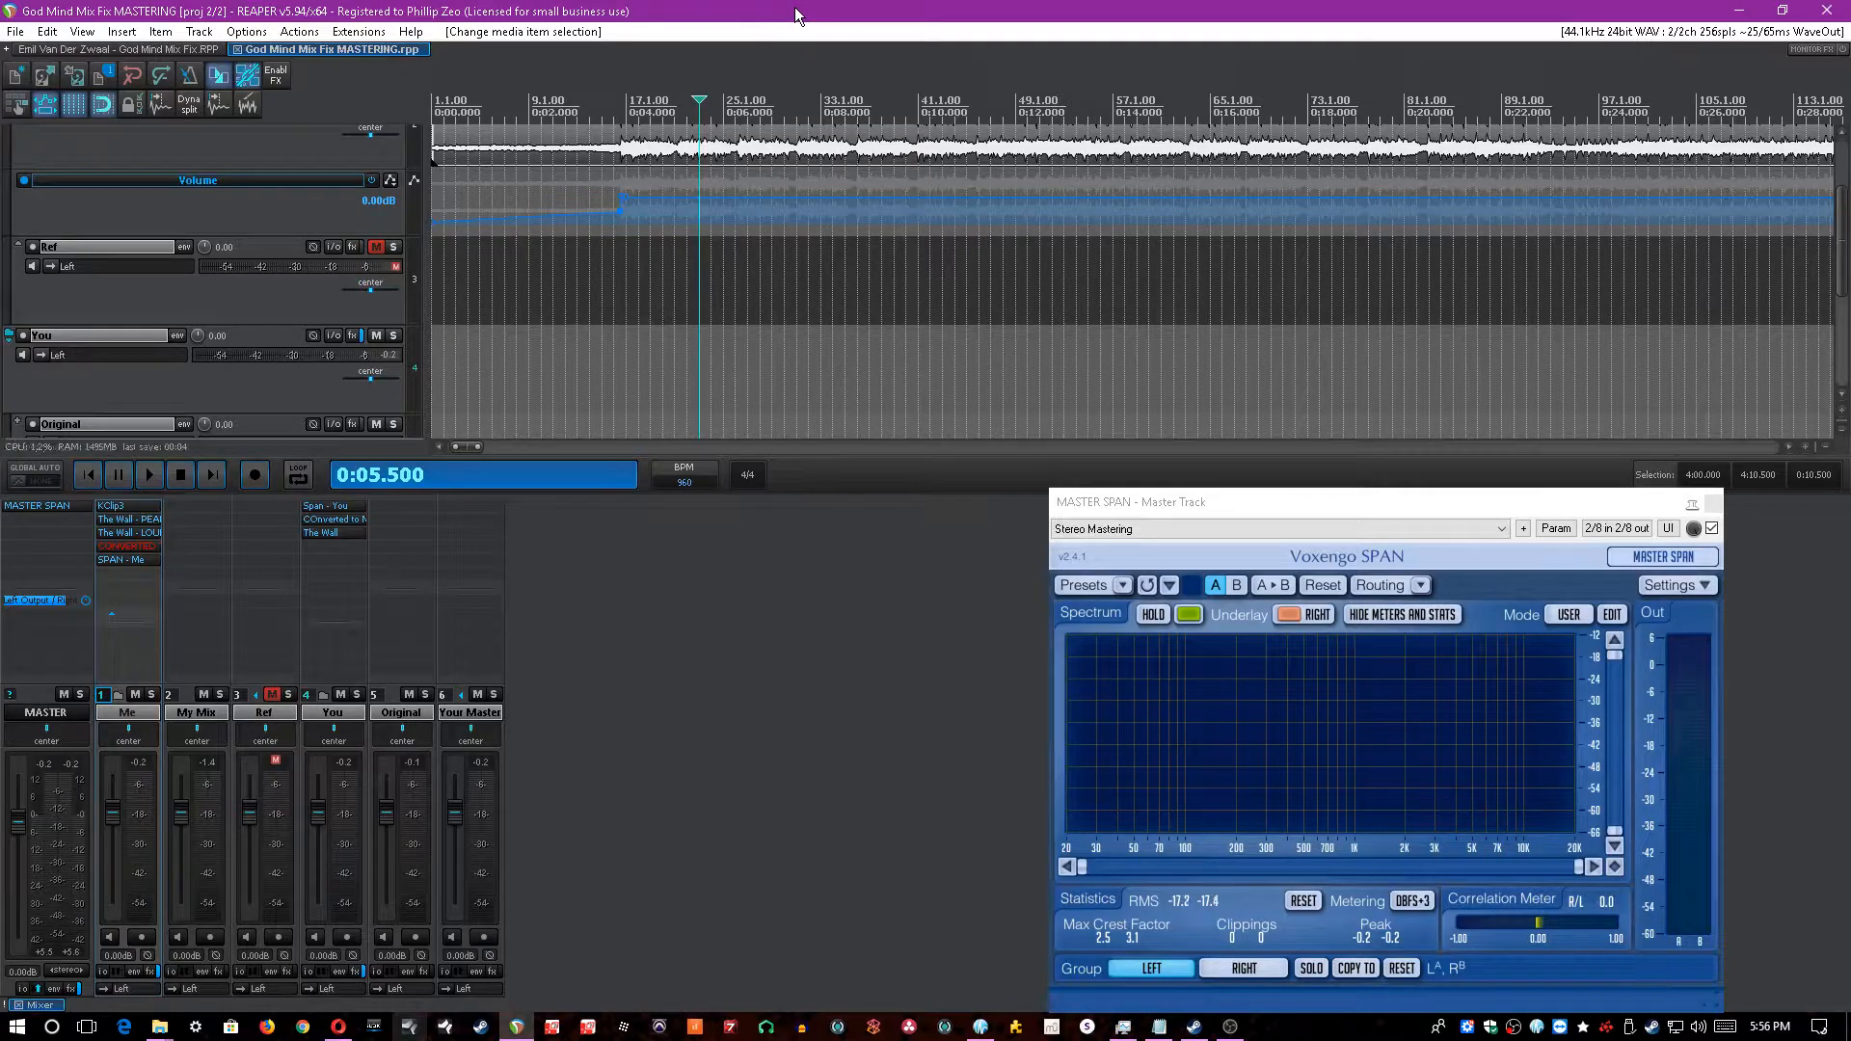
scroll(771, 10, "up", 3)
scroll(770, 15, "down", 2)
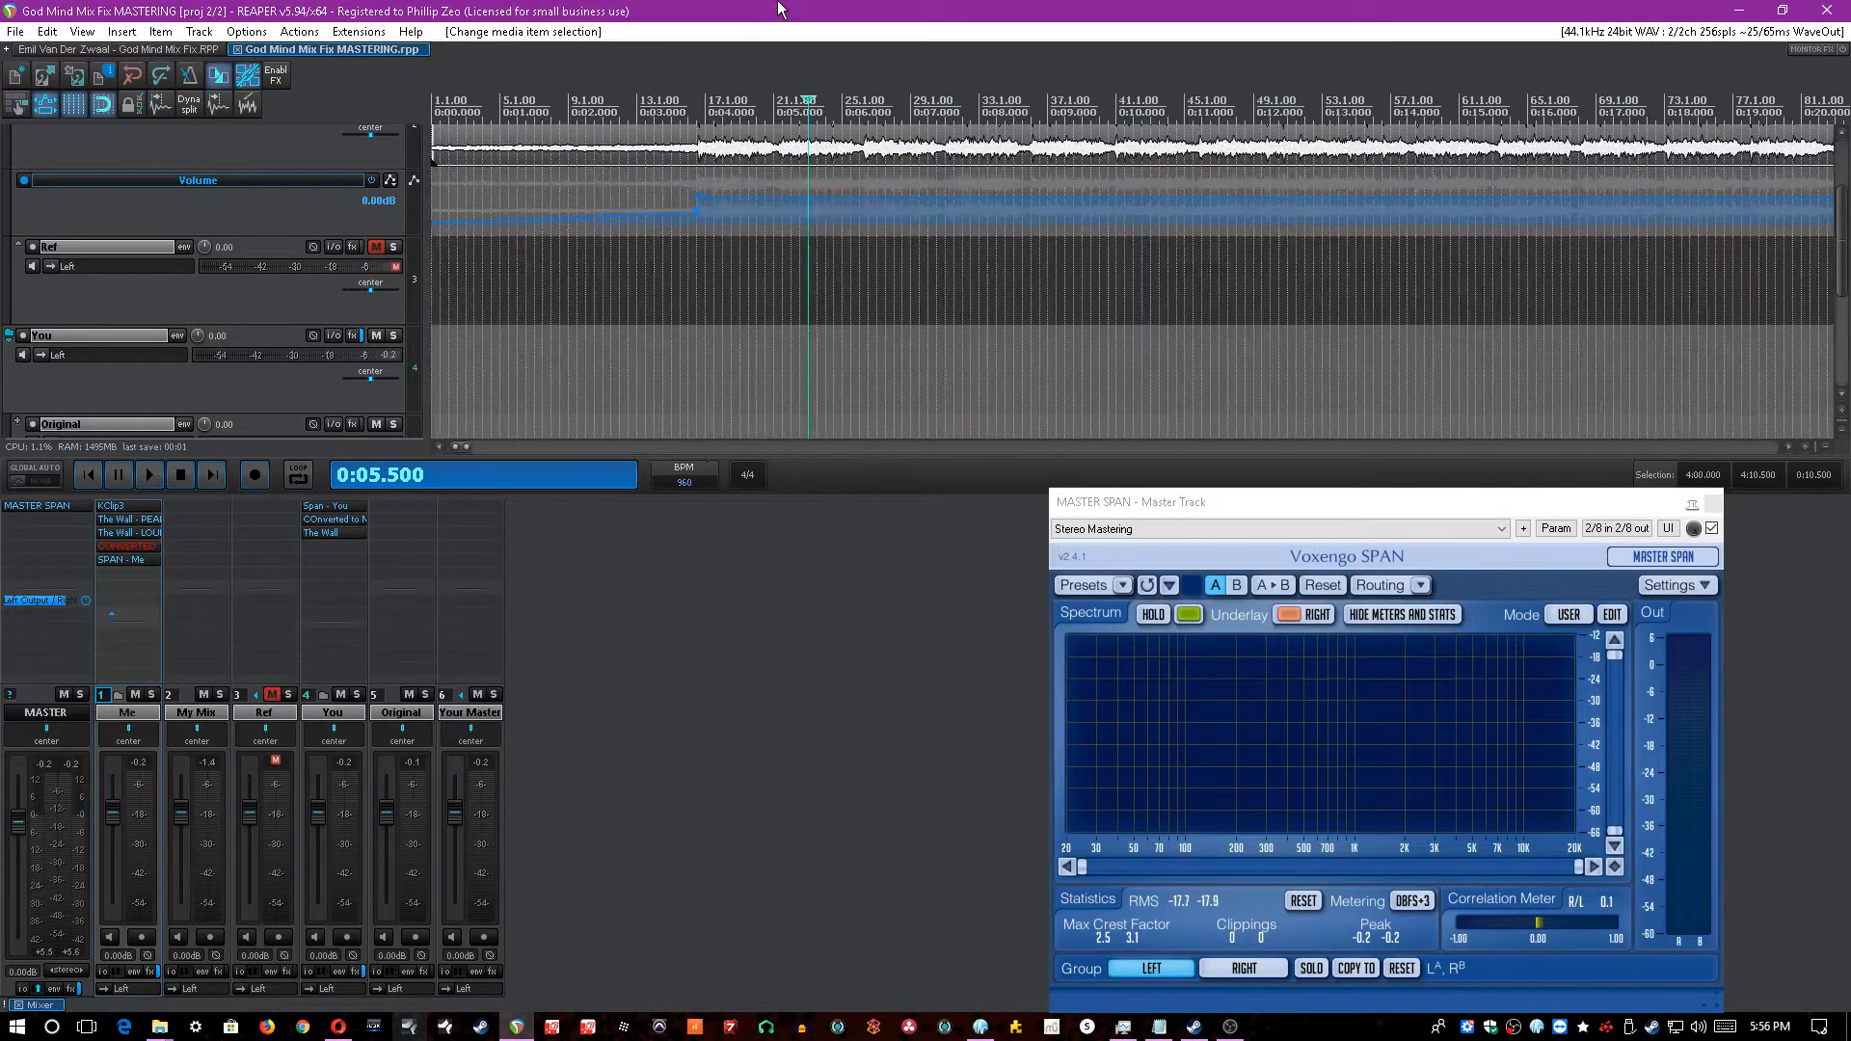
scroll(1846, 273, "up", 2)
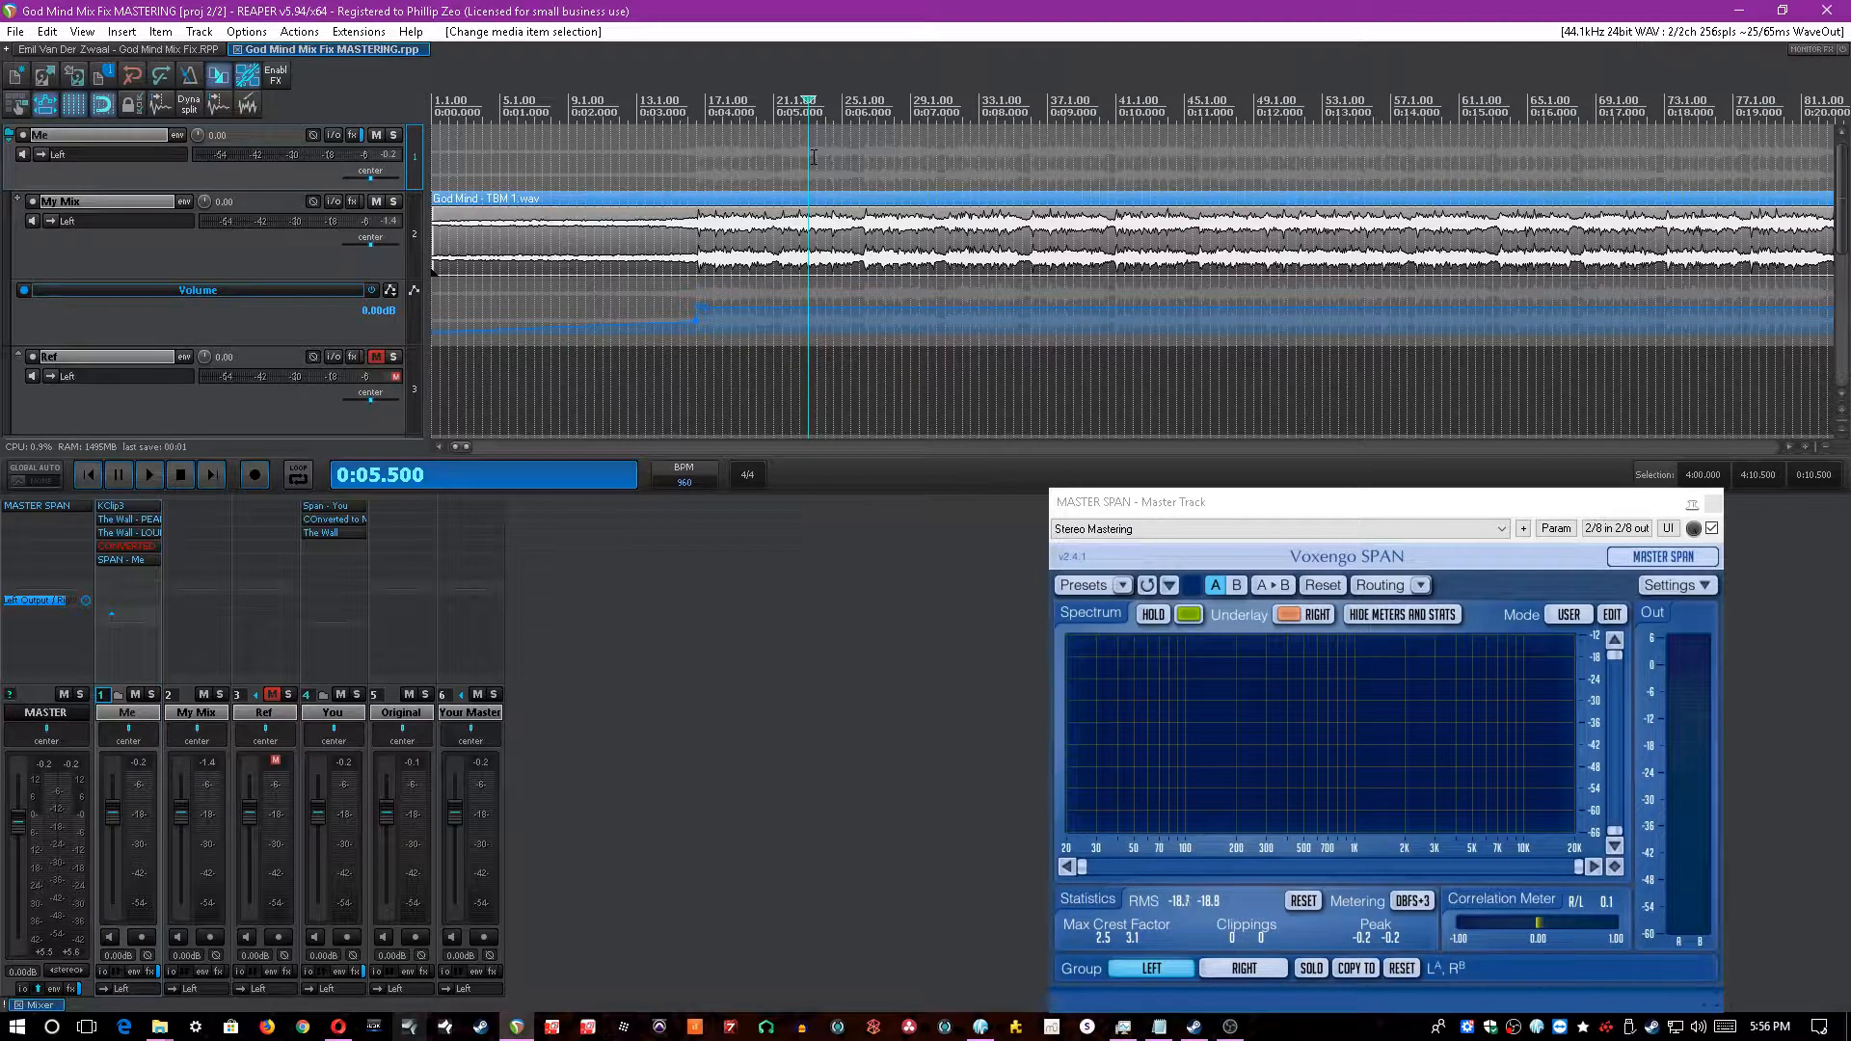
scroll(1002, 10, "up", 3)
left_click(1140, 266)
scroll(1001, 10, "up", 1)
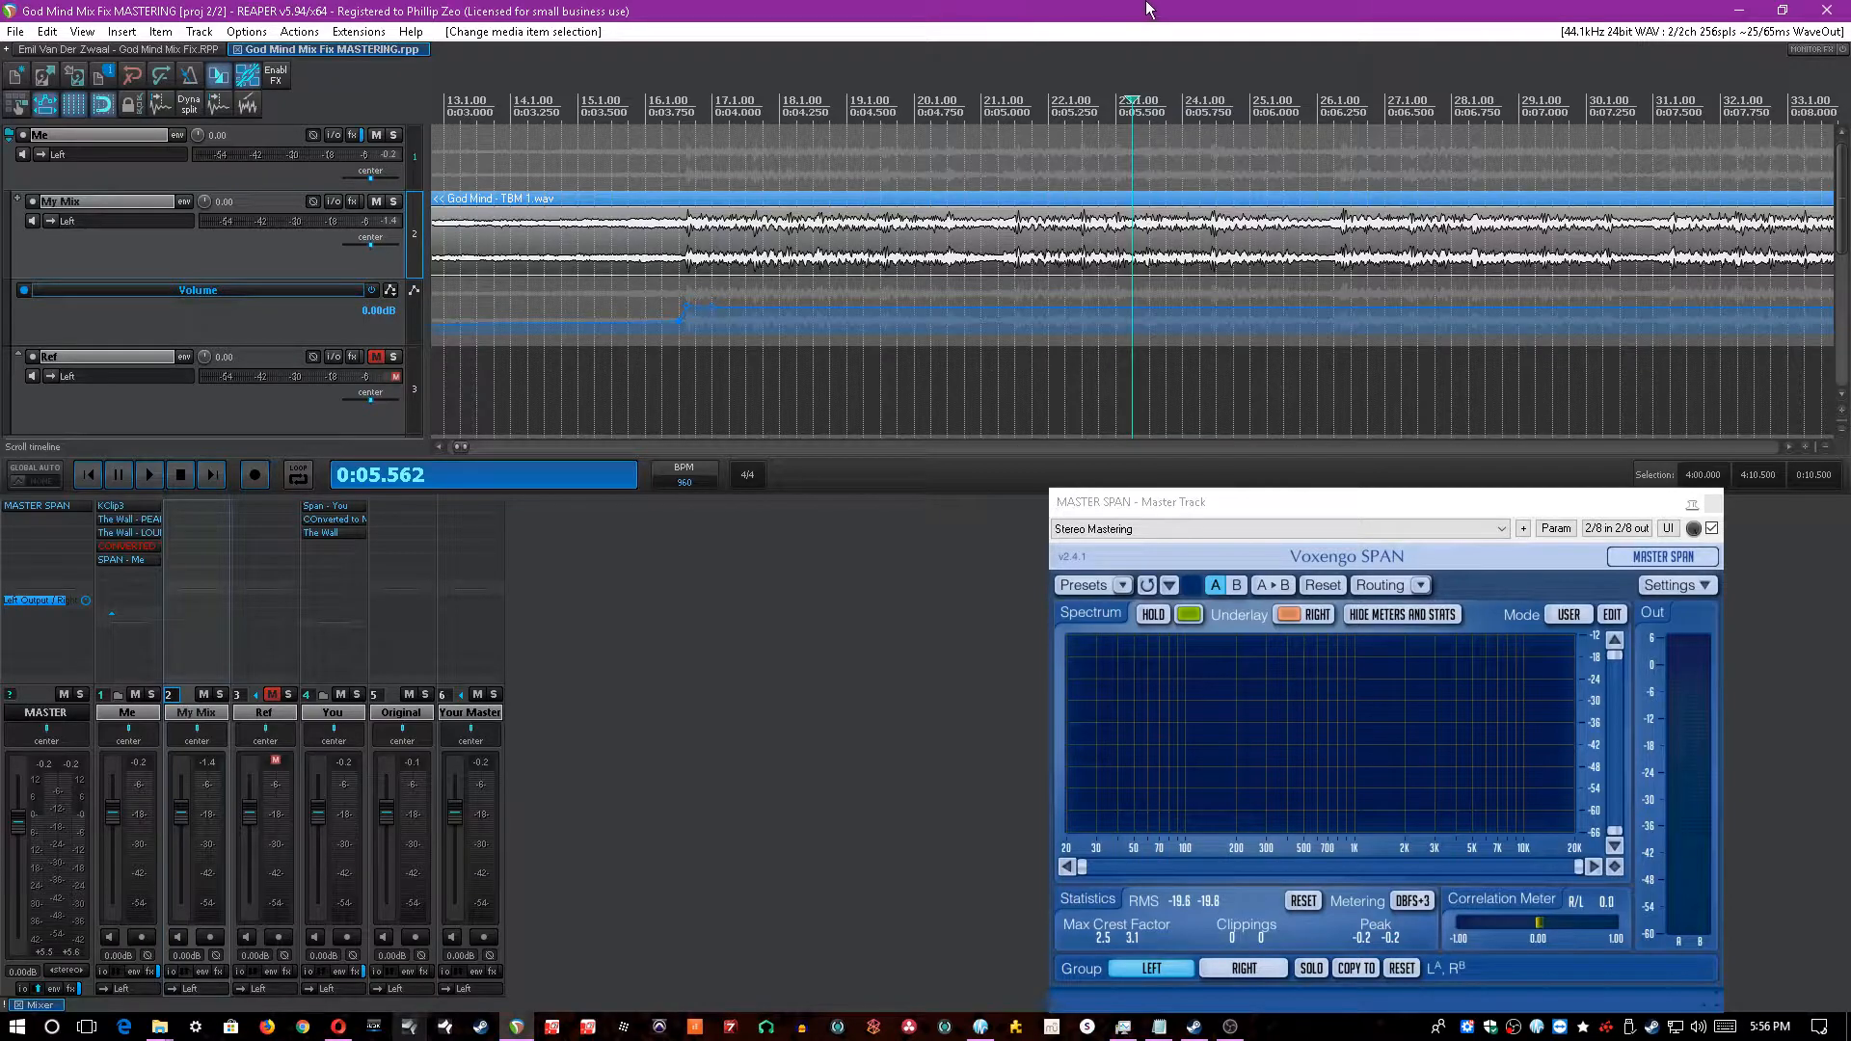
scroll(1157, 11, "down", 2)
key("space")
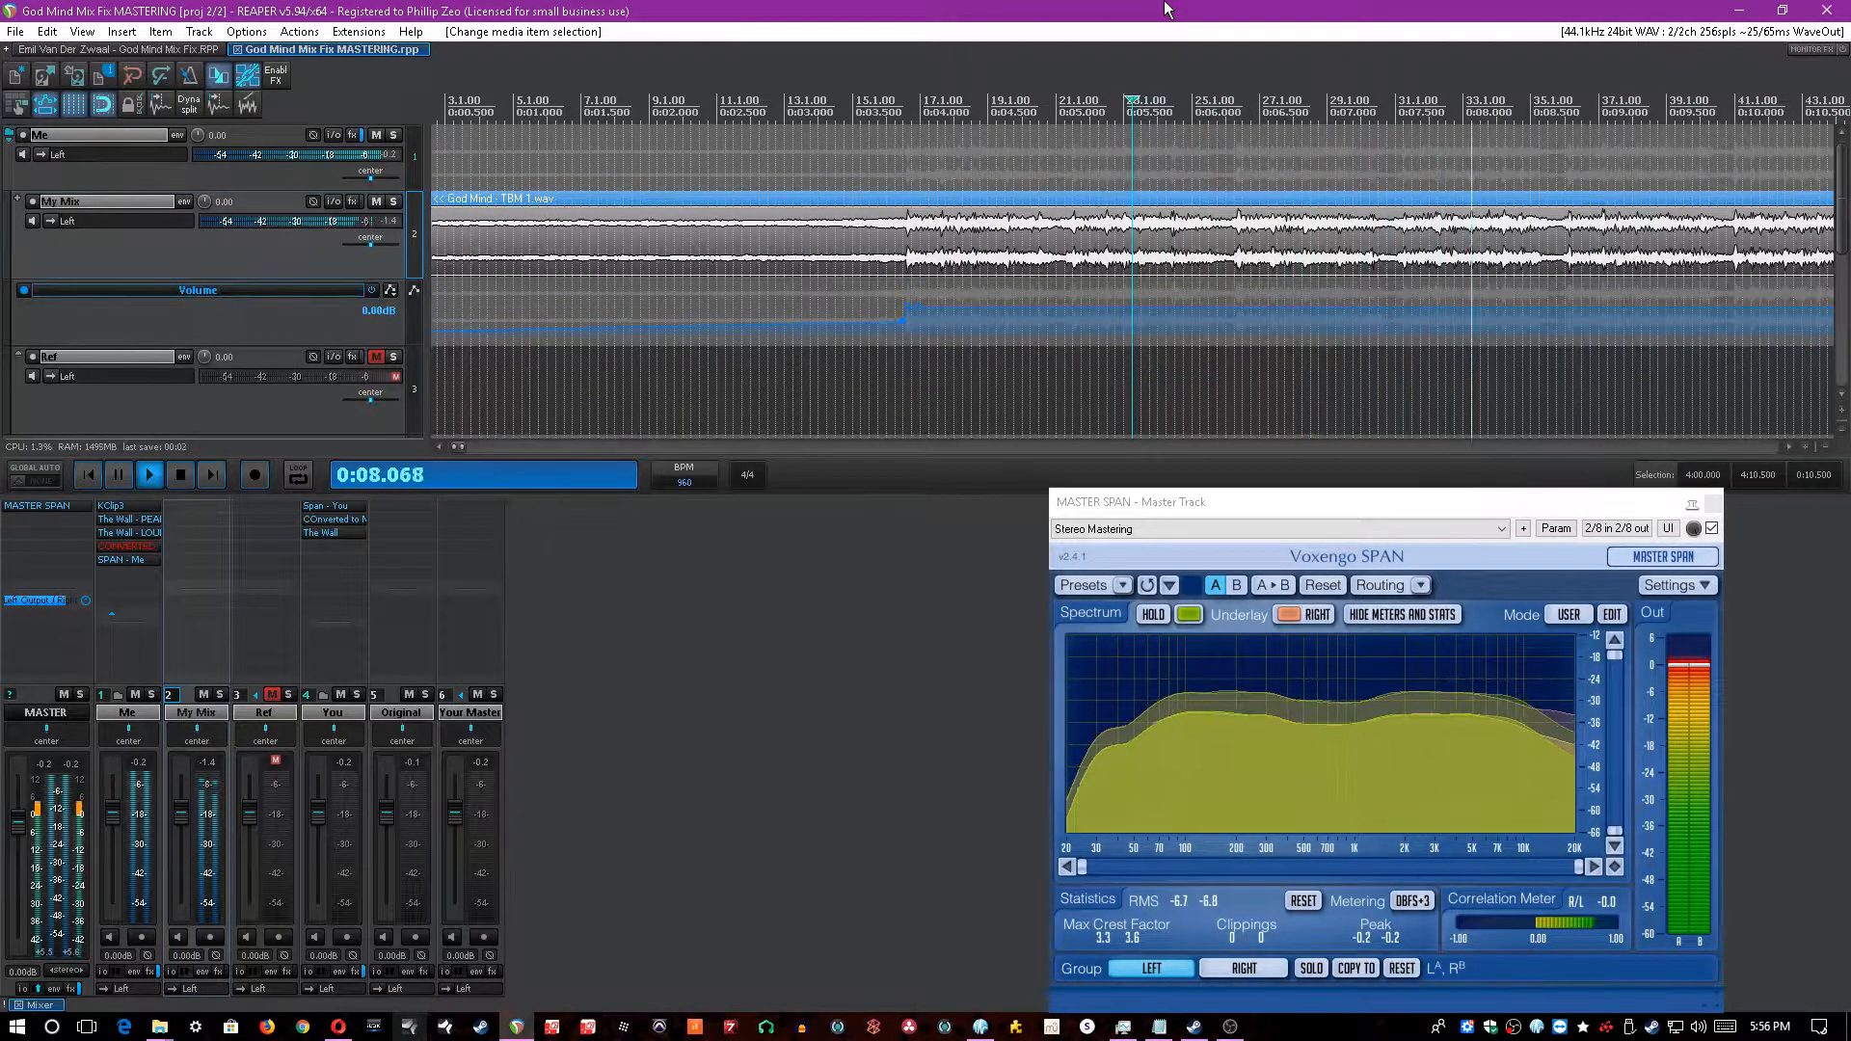
key("space")
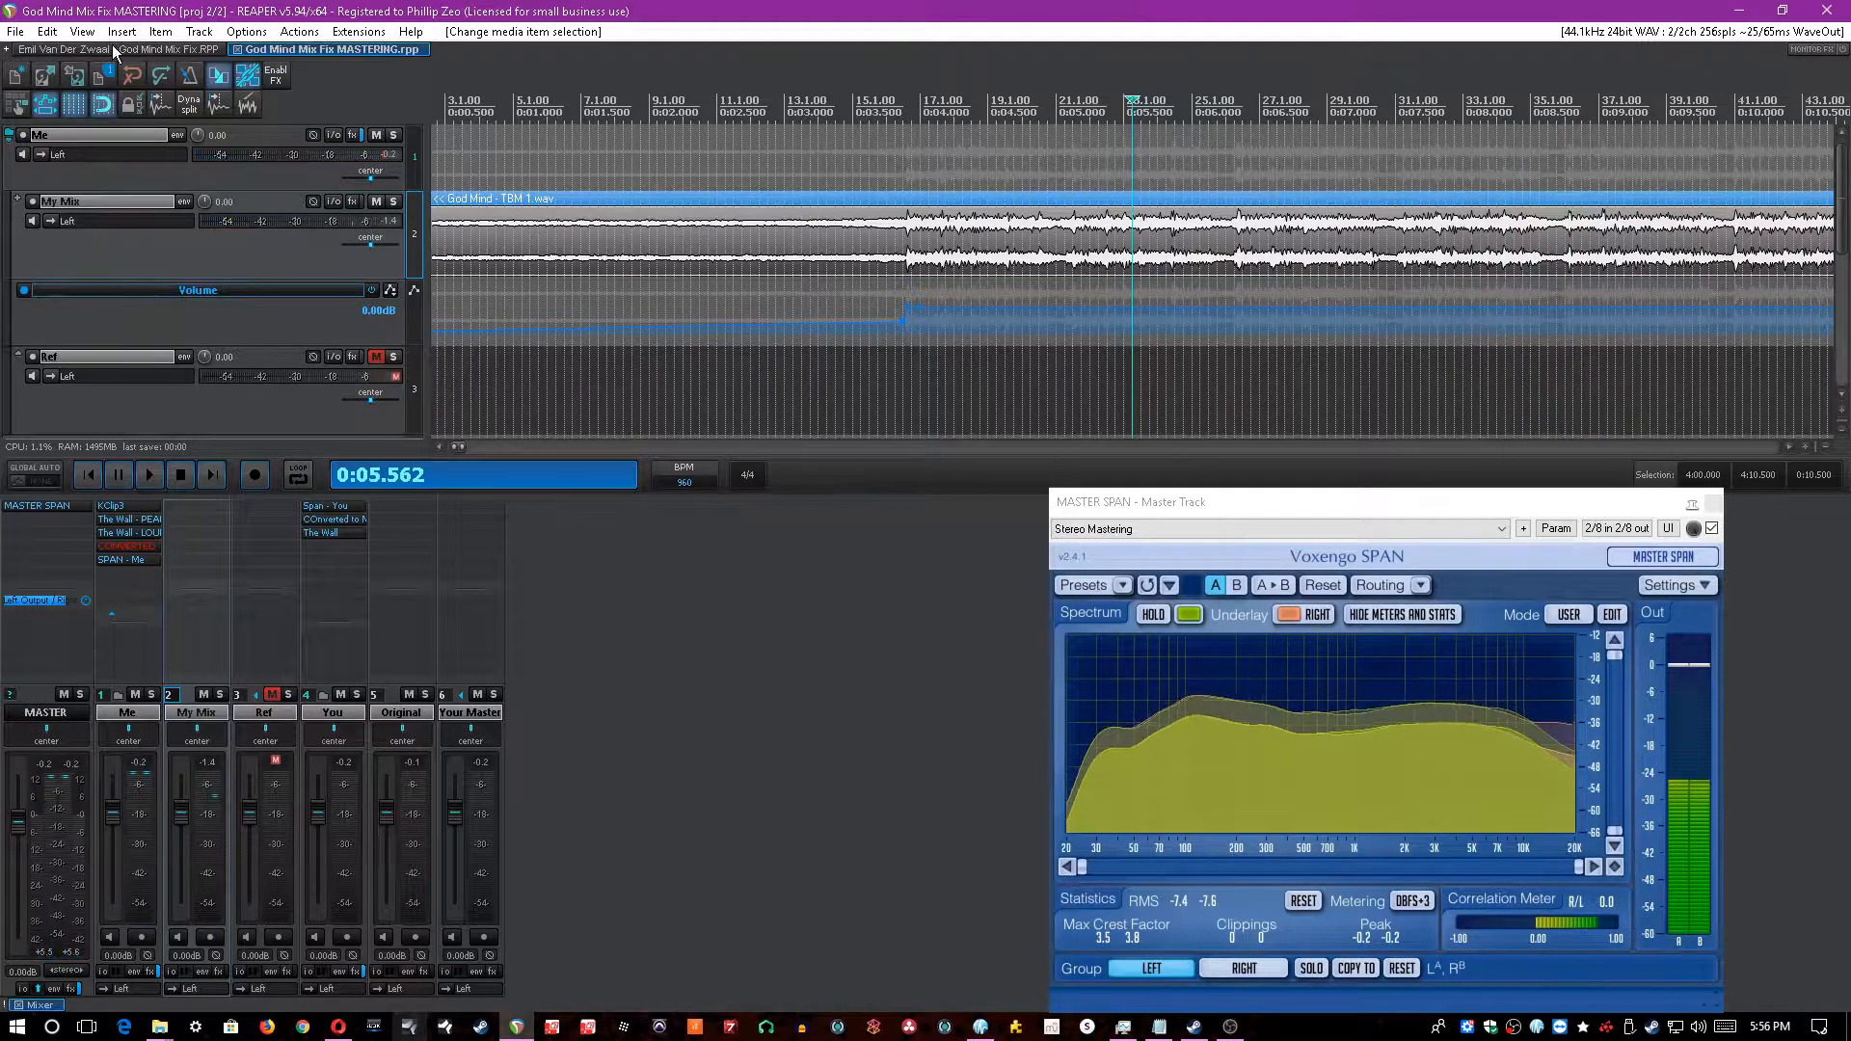
- Switch to the God Mind Mix Fix project and close its floating plug-in windows
left_click(112, 50)
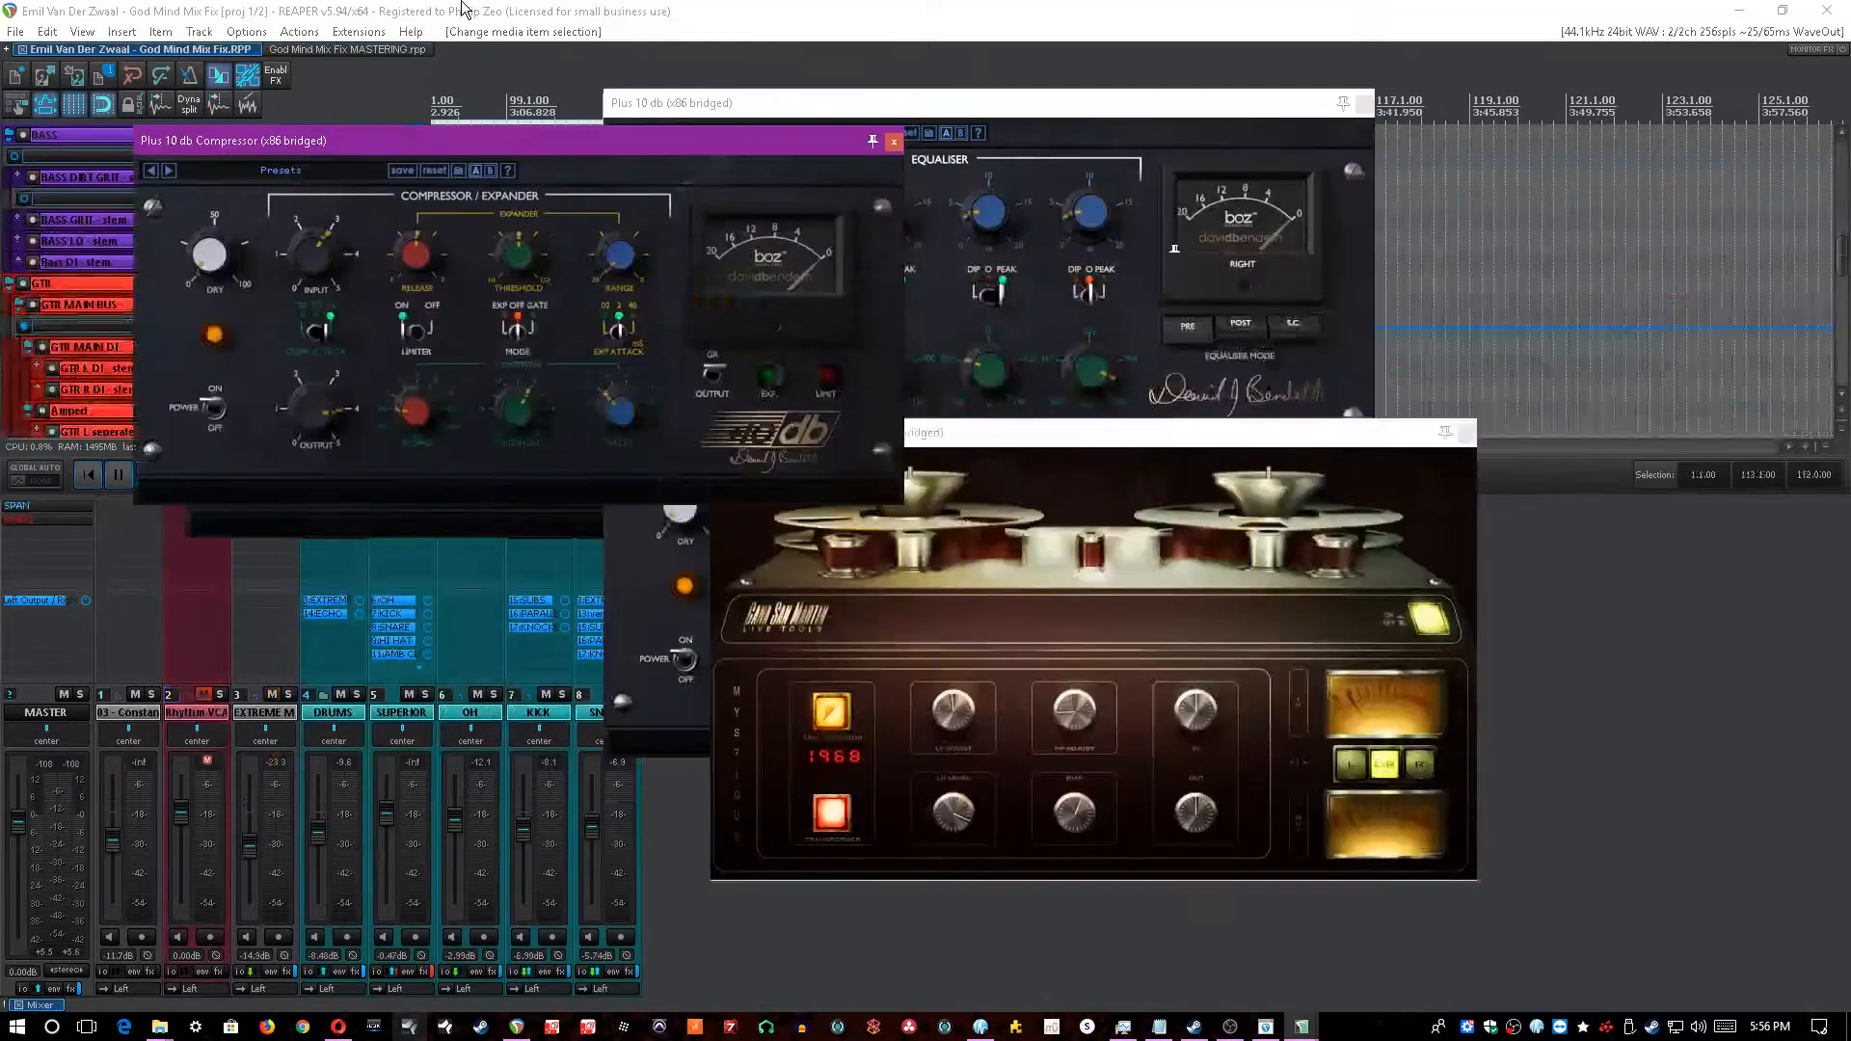
left_click(944, 178)
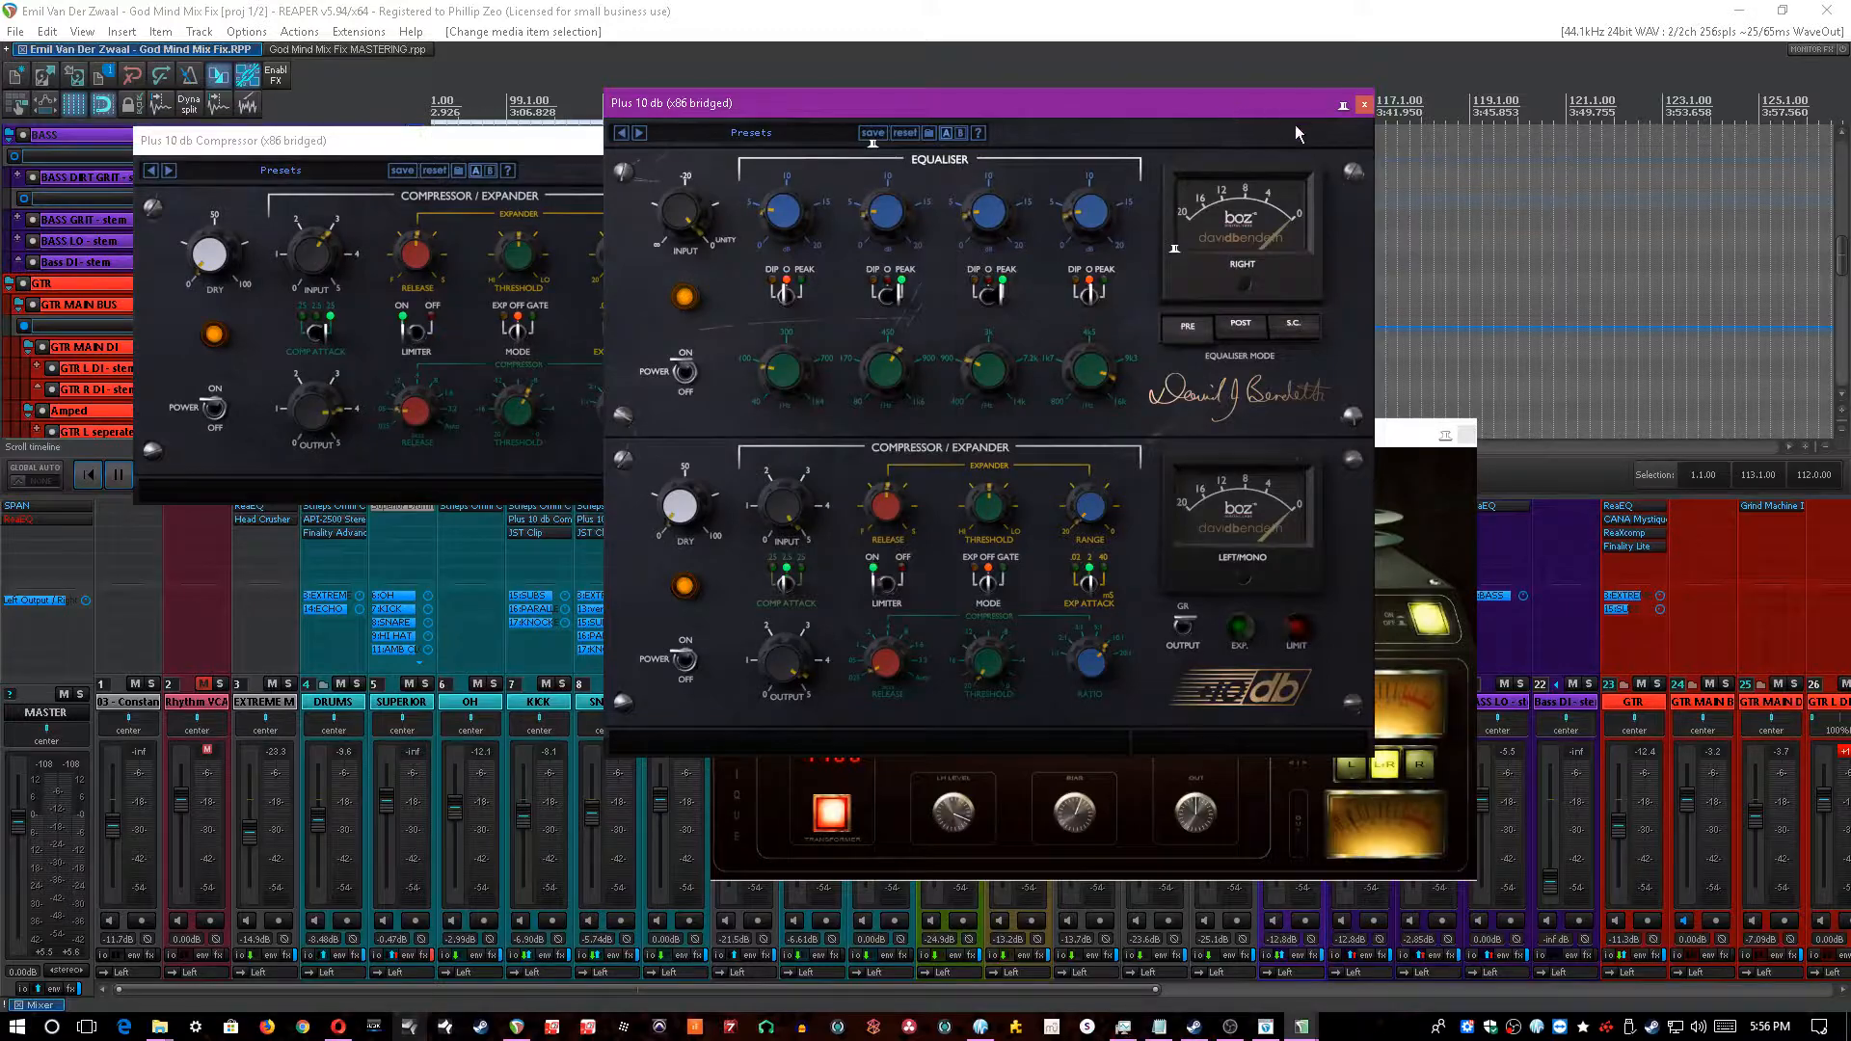
left_click(1363, 104)
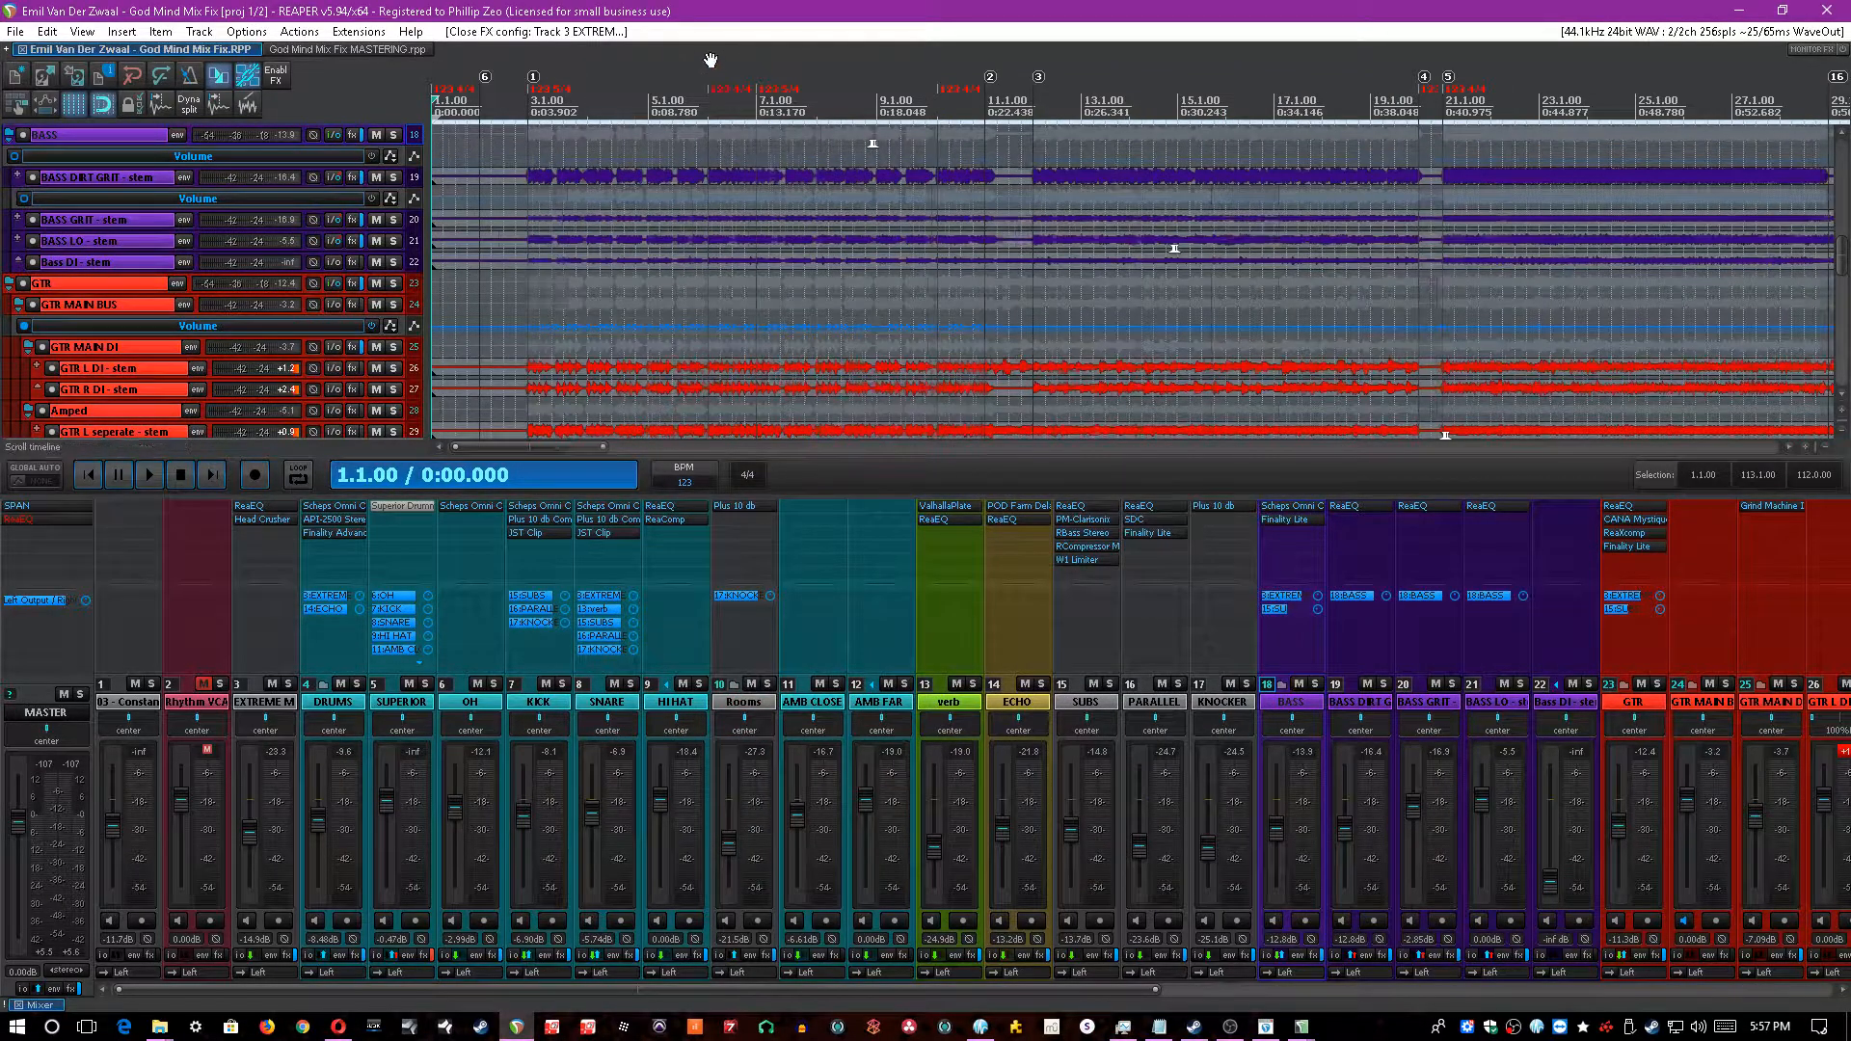
- Play the mix from 0:03.536, select the EXTREME MIDRANGE ENRICHMENT track during playback, and save the project
scroll(711, 60, "up", 2)
scroll(675, 10, "up", 2)
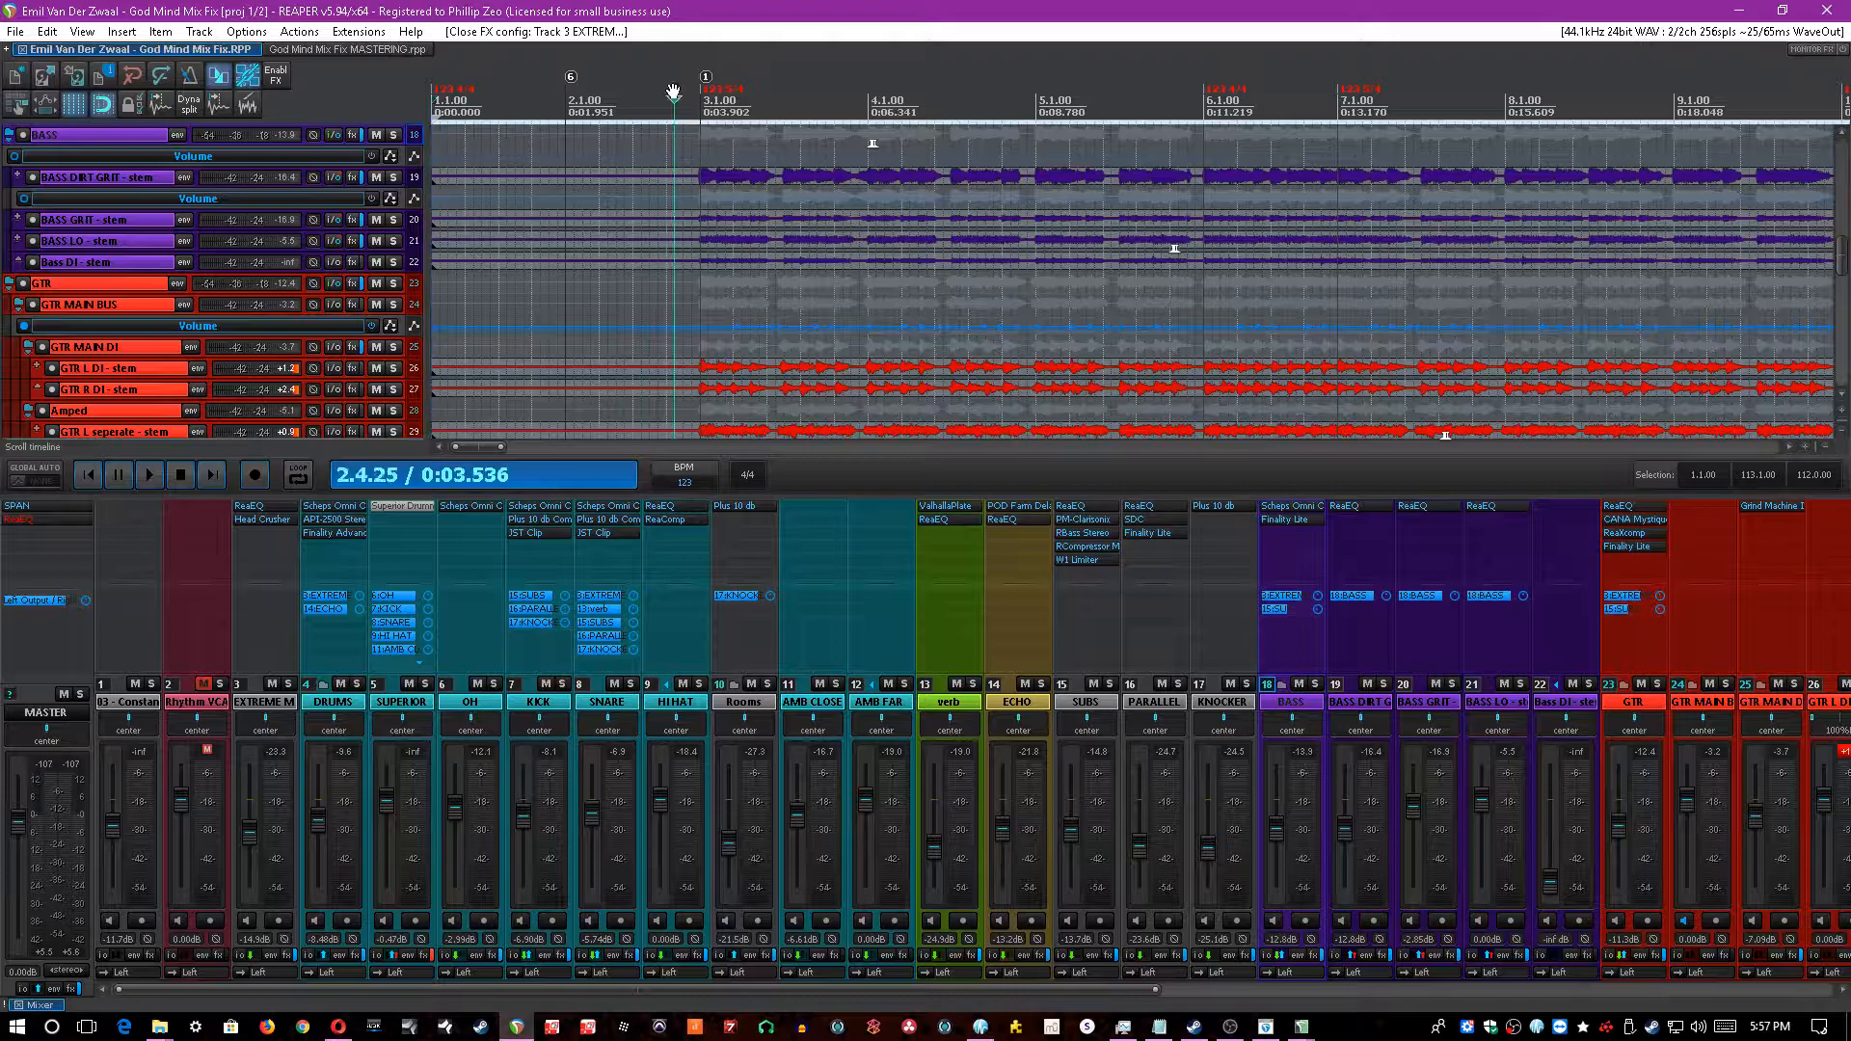
scroll(673, 91, "up", 2)
scroll(772, 9, "down", 2)
scroll(776, 9, "up", 2)
key("space")
scroll(790, 9, "down", 2)
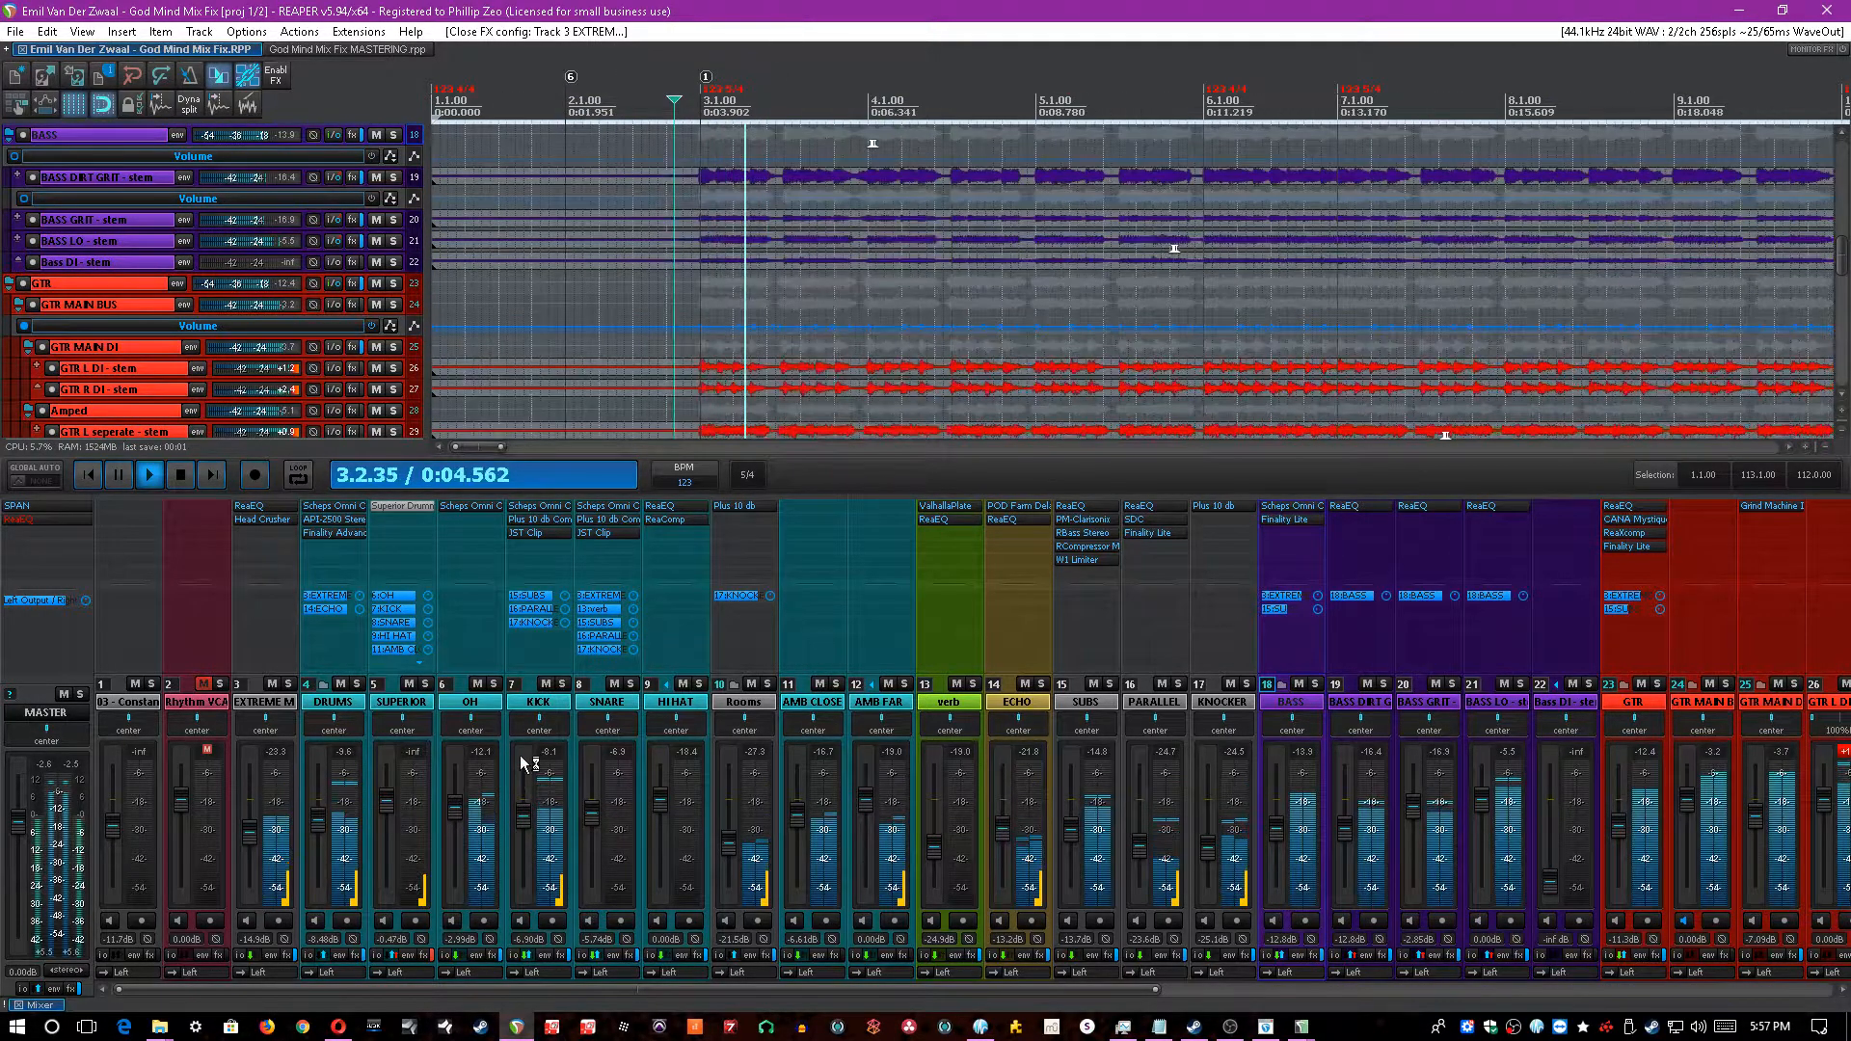
left_click(241, 703)
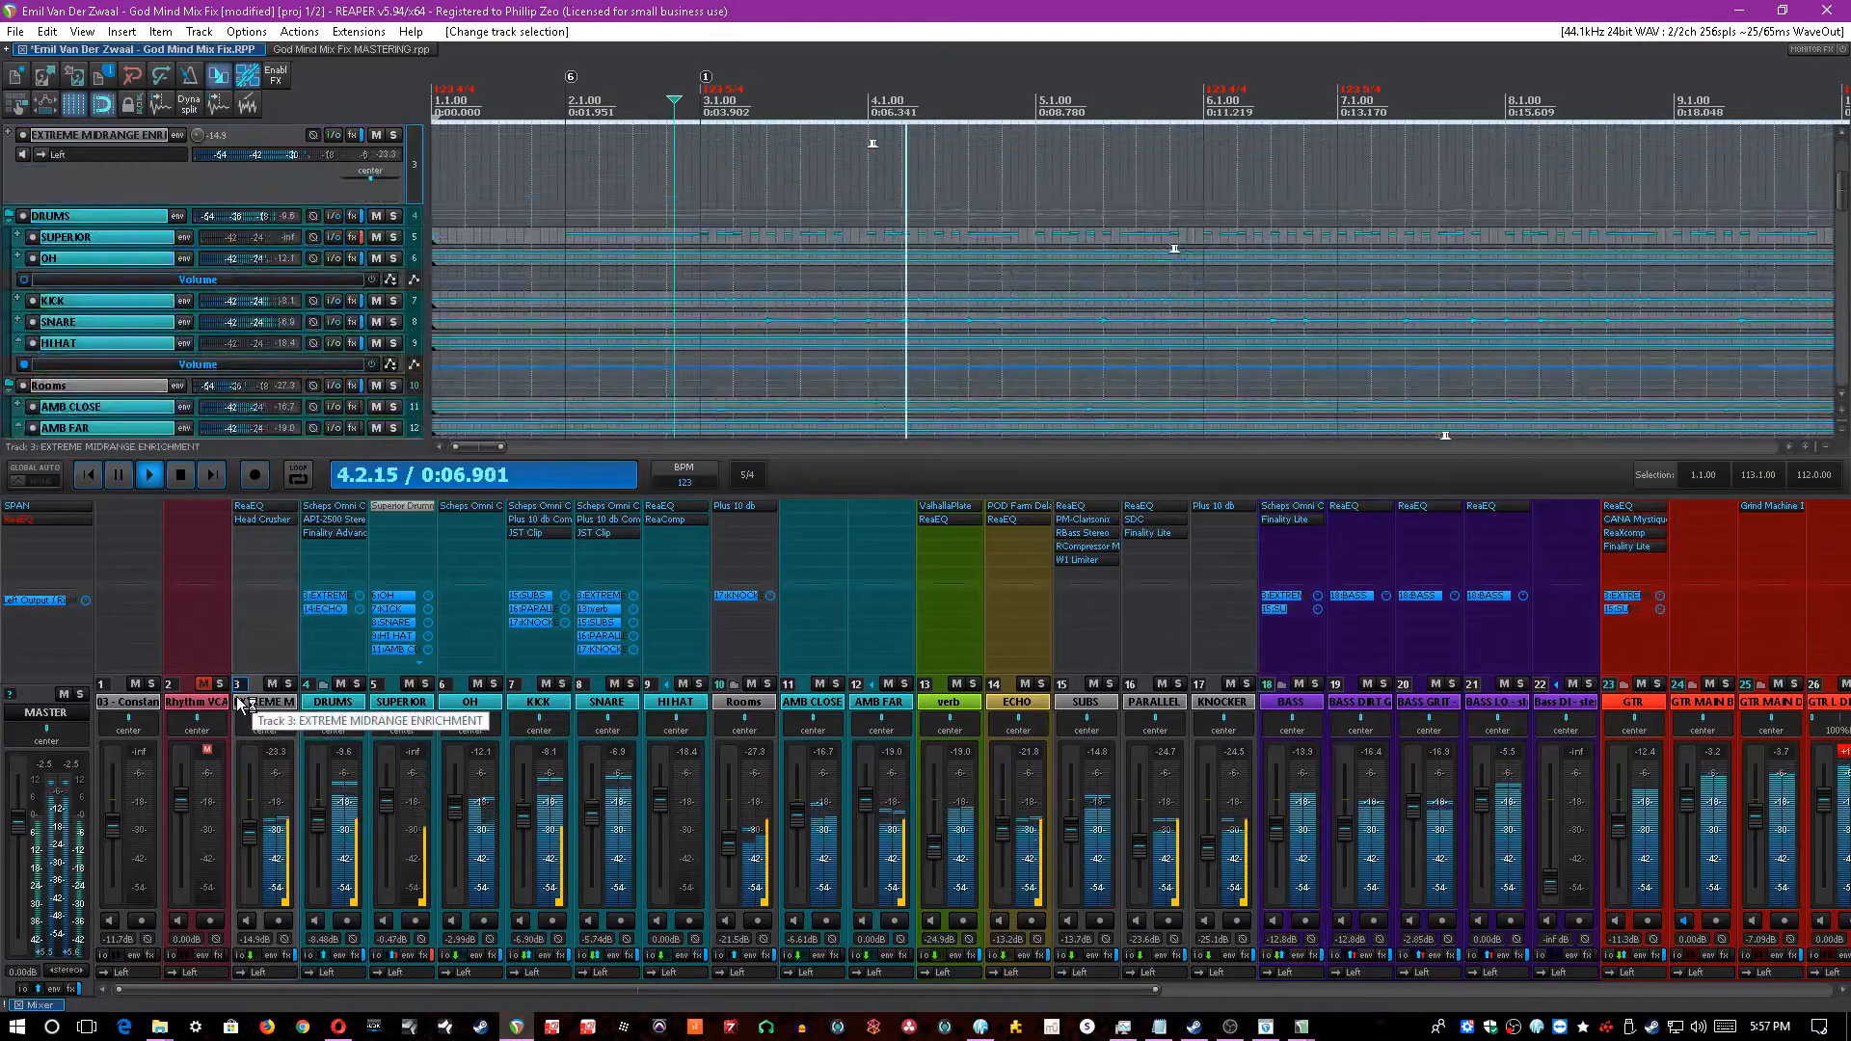
key("ctrl+s")
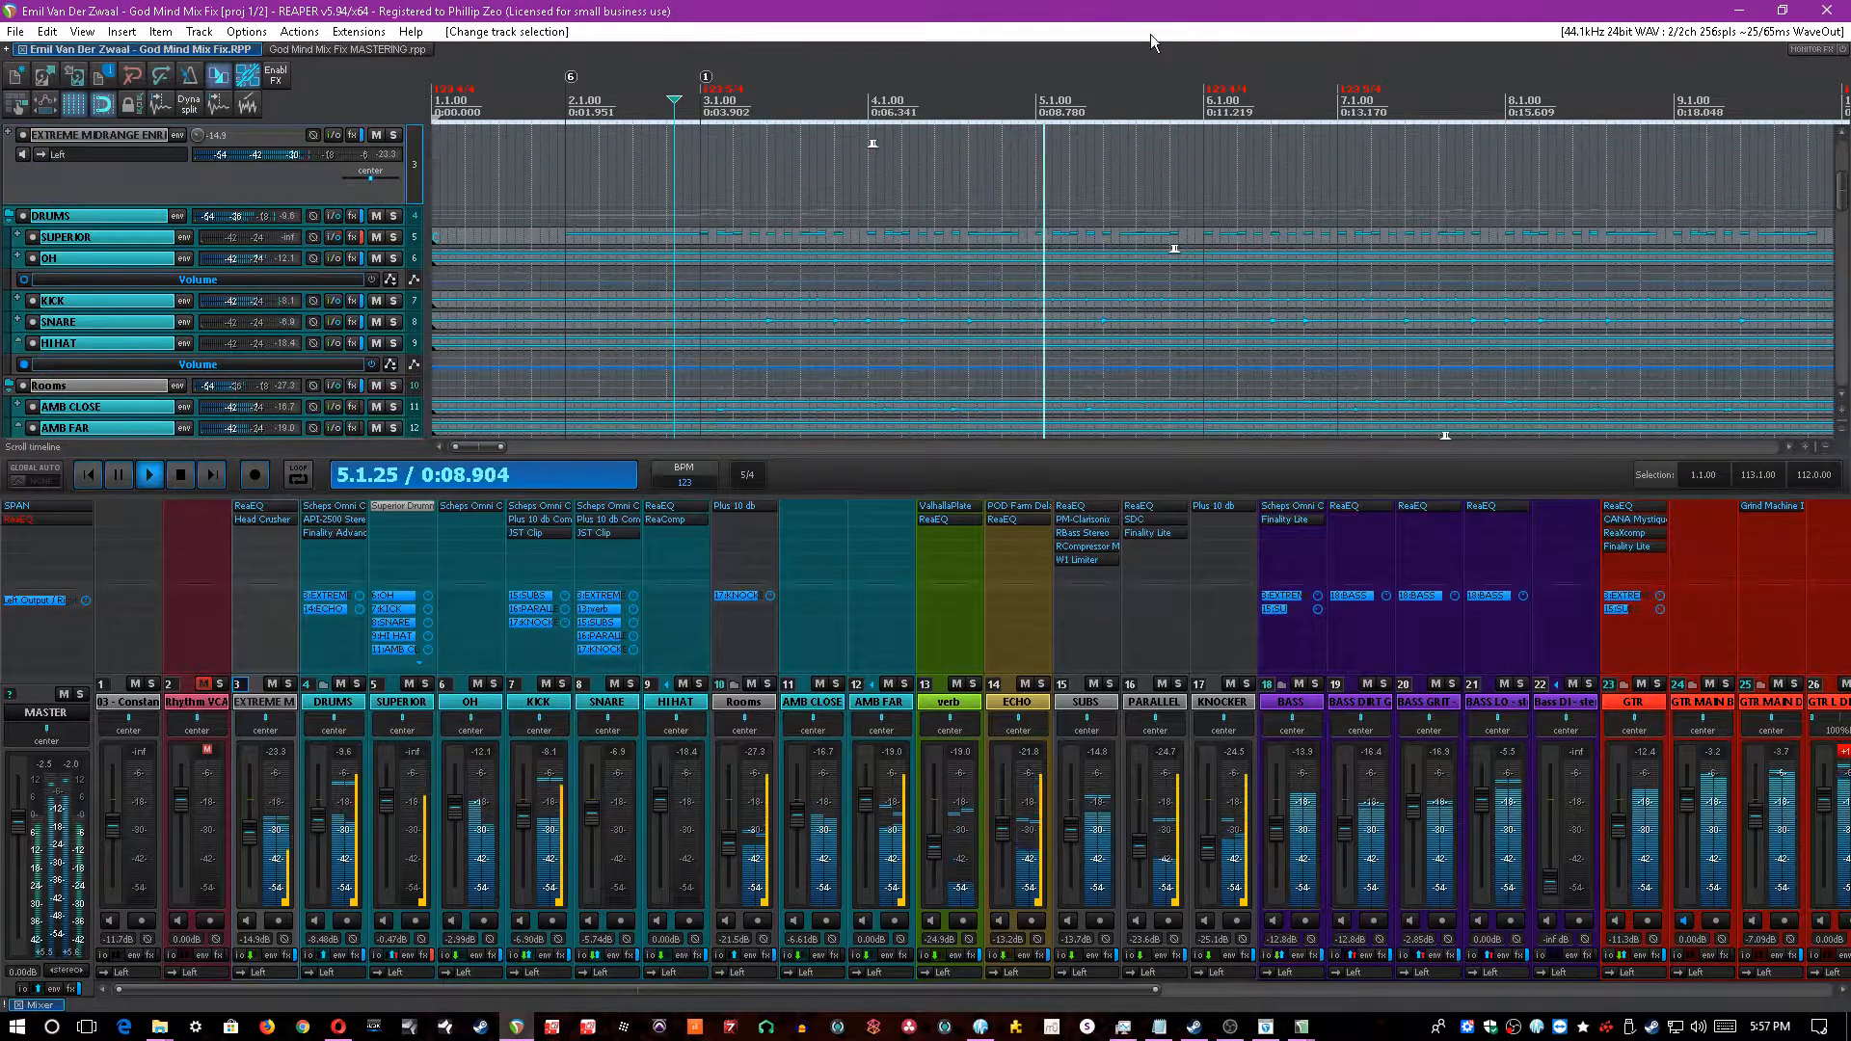
- Open SPAN on the master track to check the mix's spectrum and levels during playback, and stop
scroll(1050, 74, "down", 2)
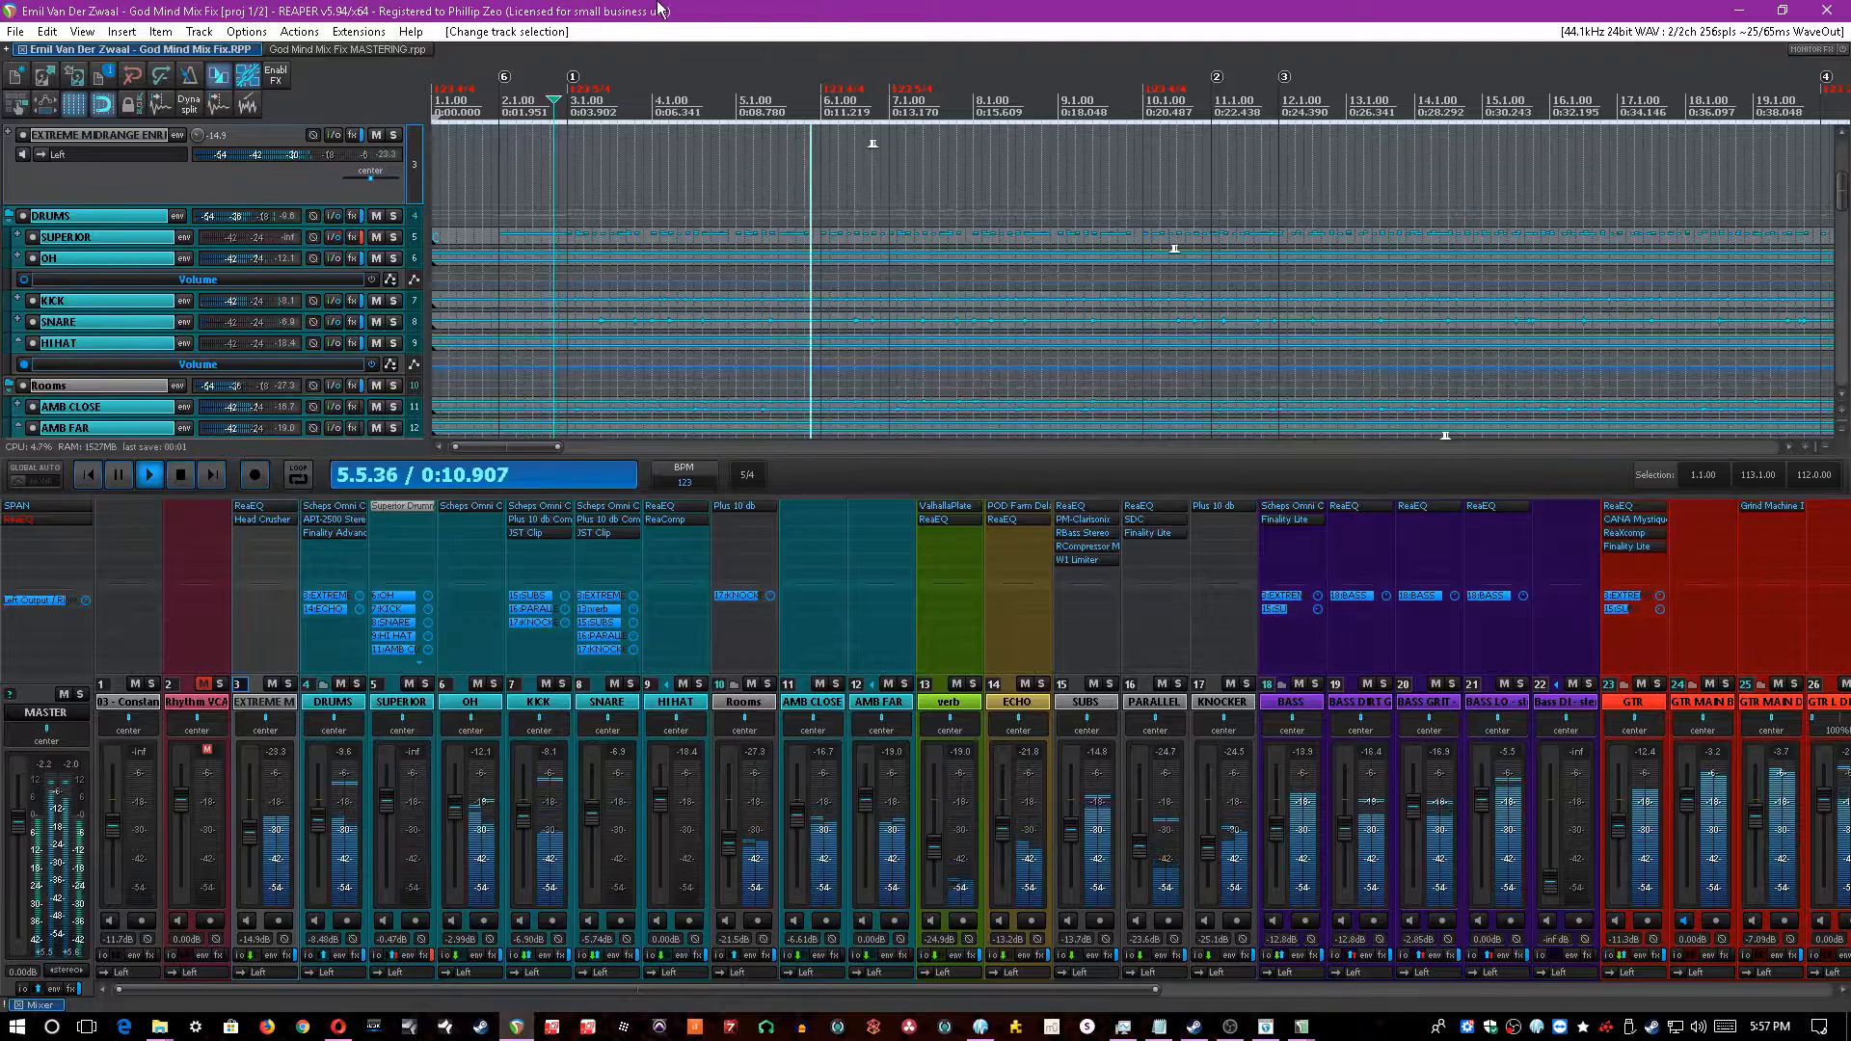
left_click_drag(0, 289, 1000, 204)
left_click(732, 7)
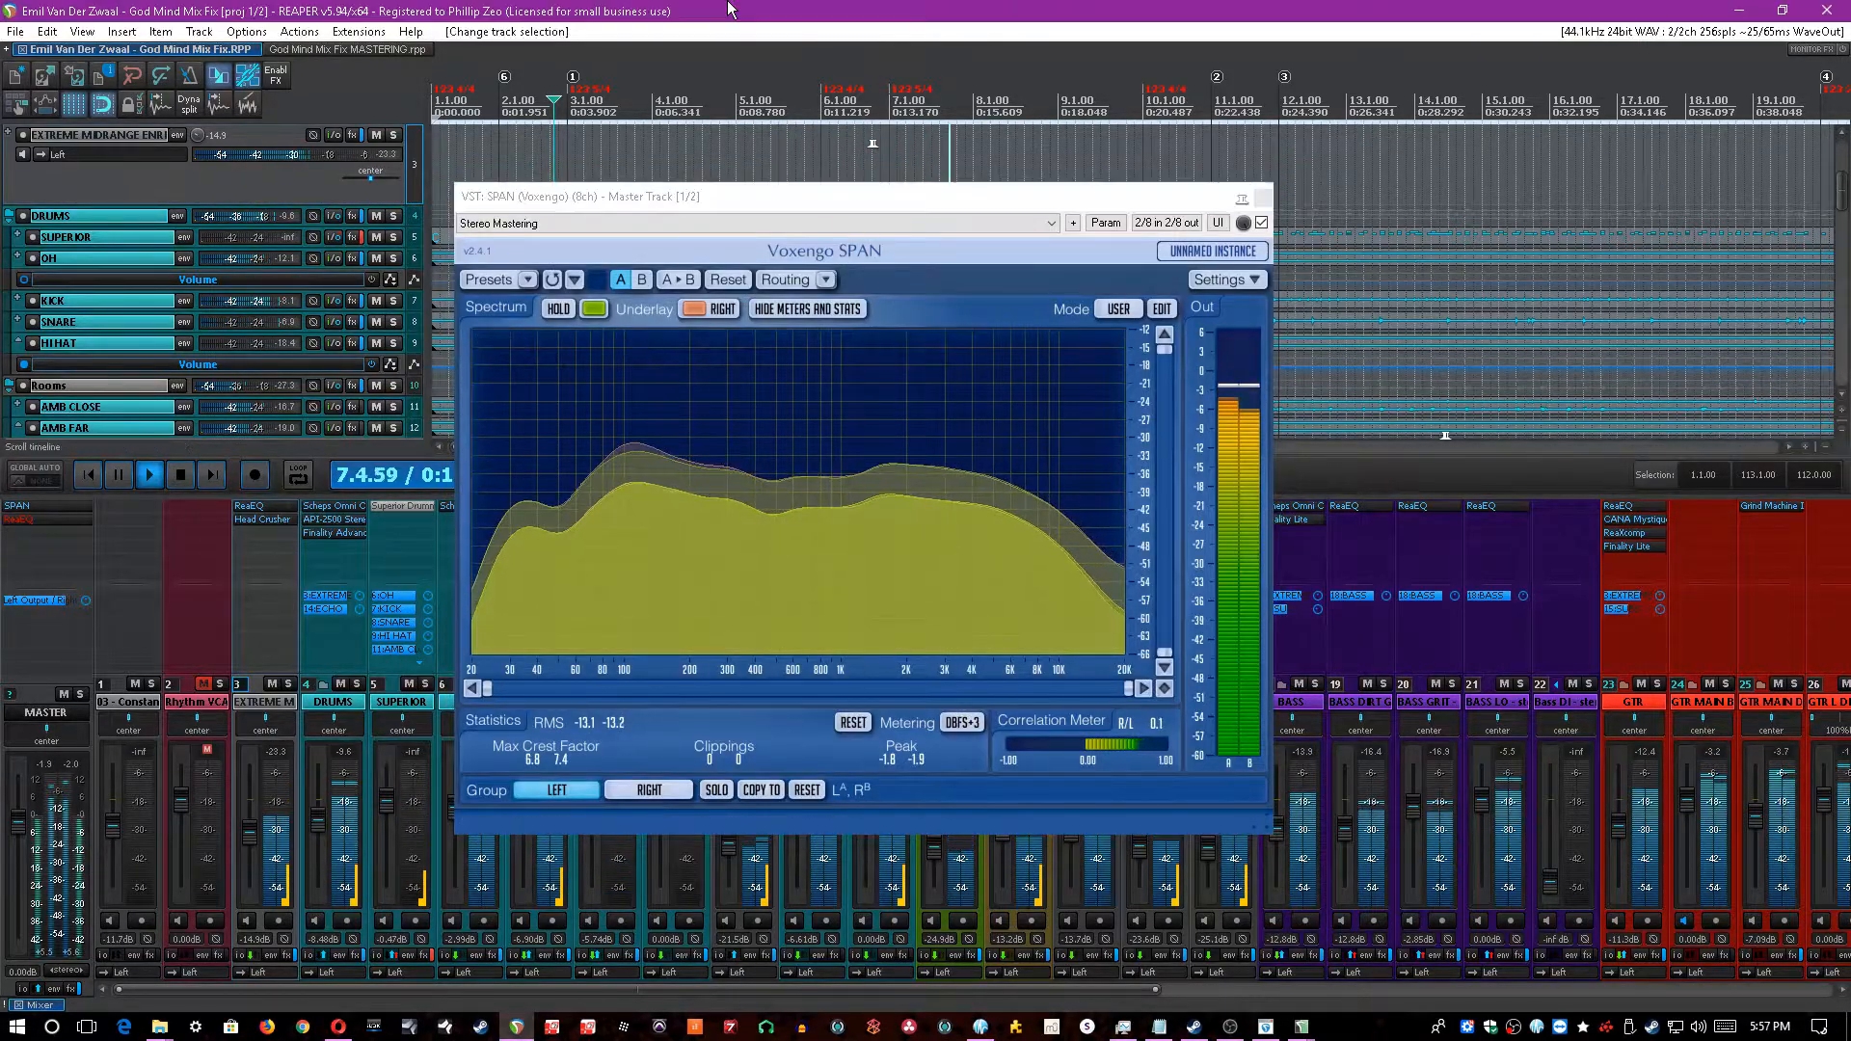
key("space")
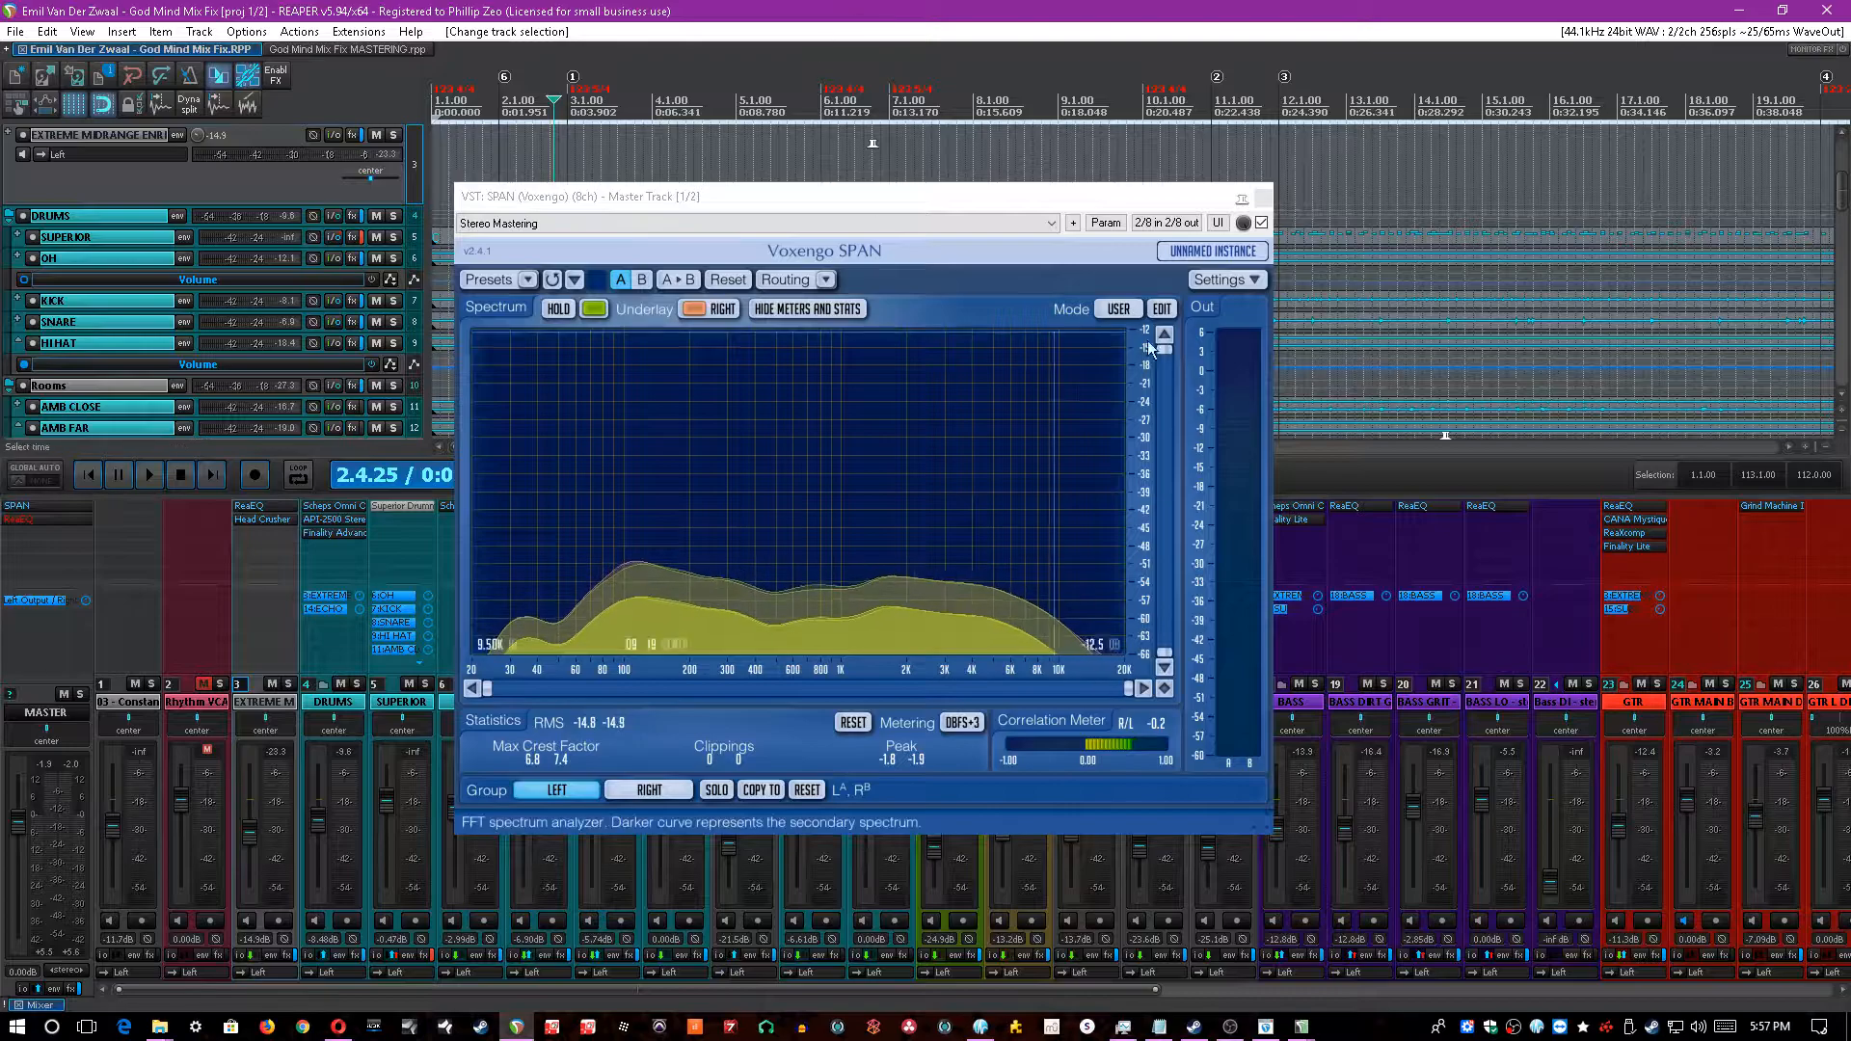
- Move the master track's SPAN window clear of the arrangement while viewing the tracks, and close it
left_click_drag(1149, 194, 1217, 200)
left_click(771, 8)
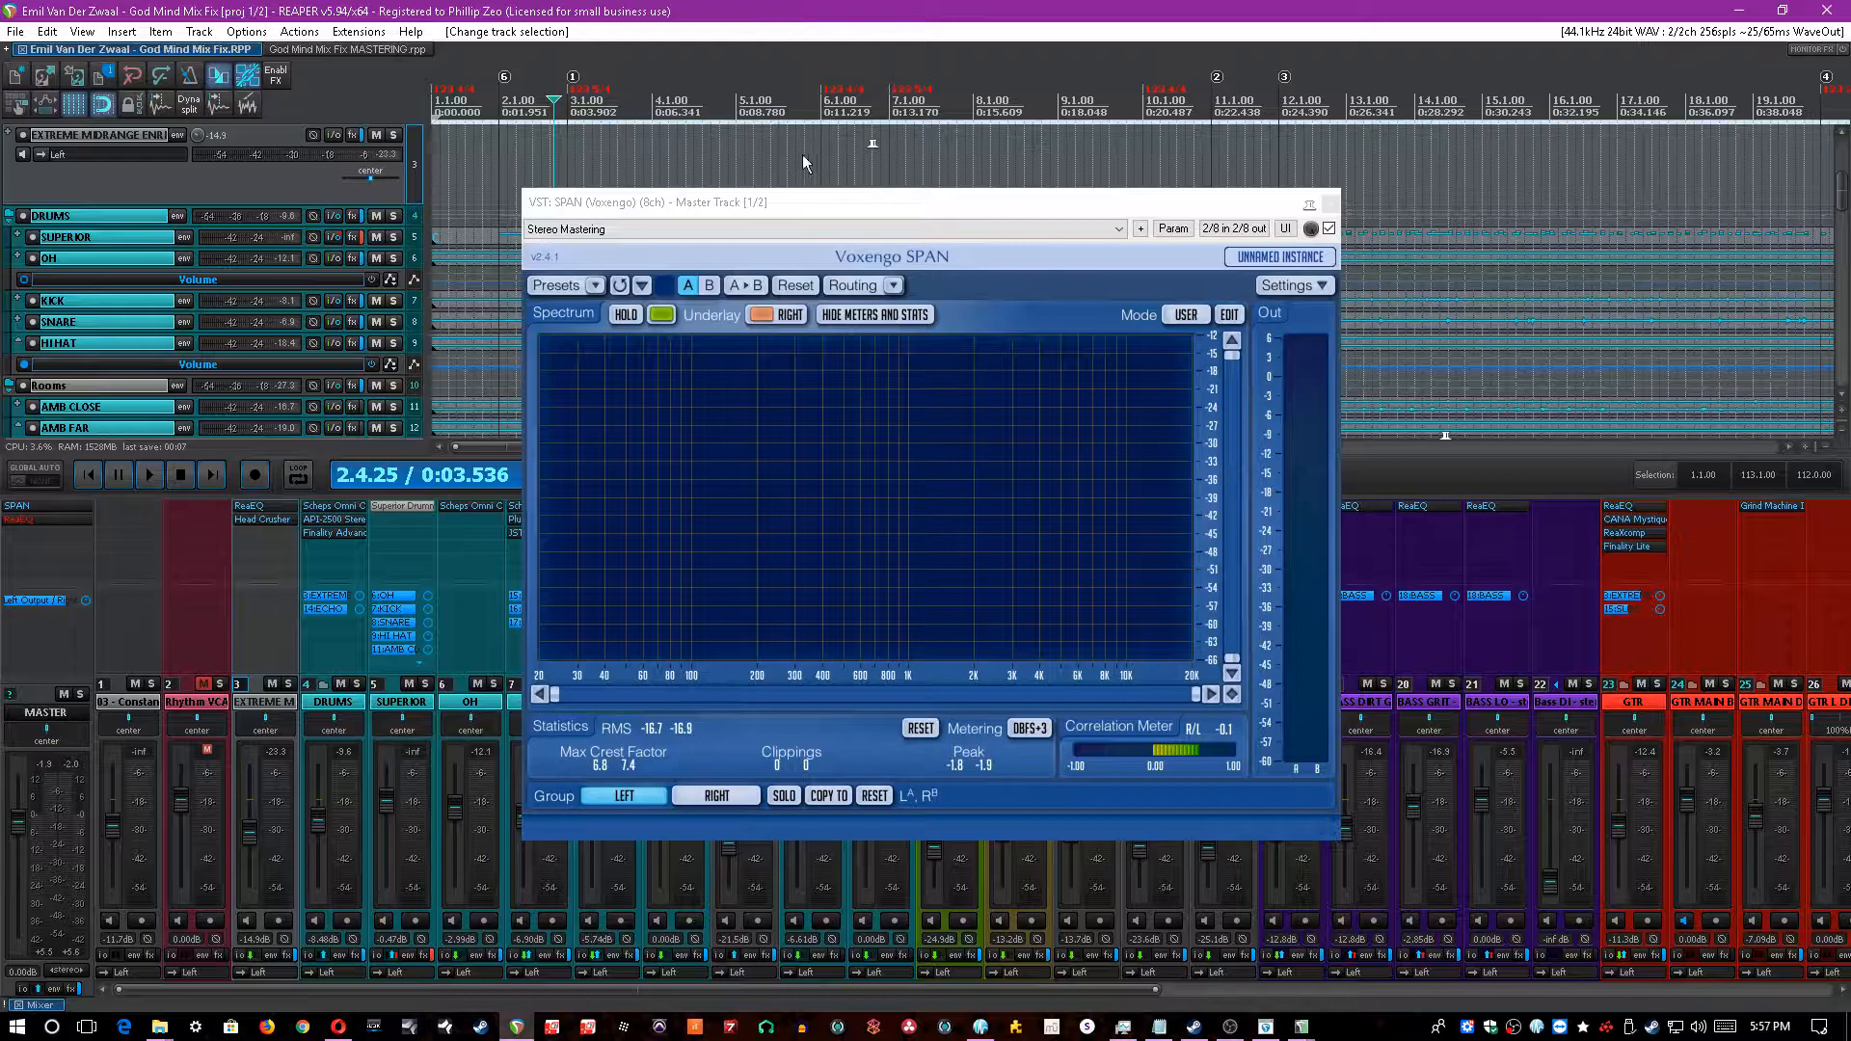
left_click_drag(790, 206, 998, 214)
scroll(479, 260, "down", 3)
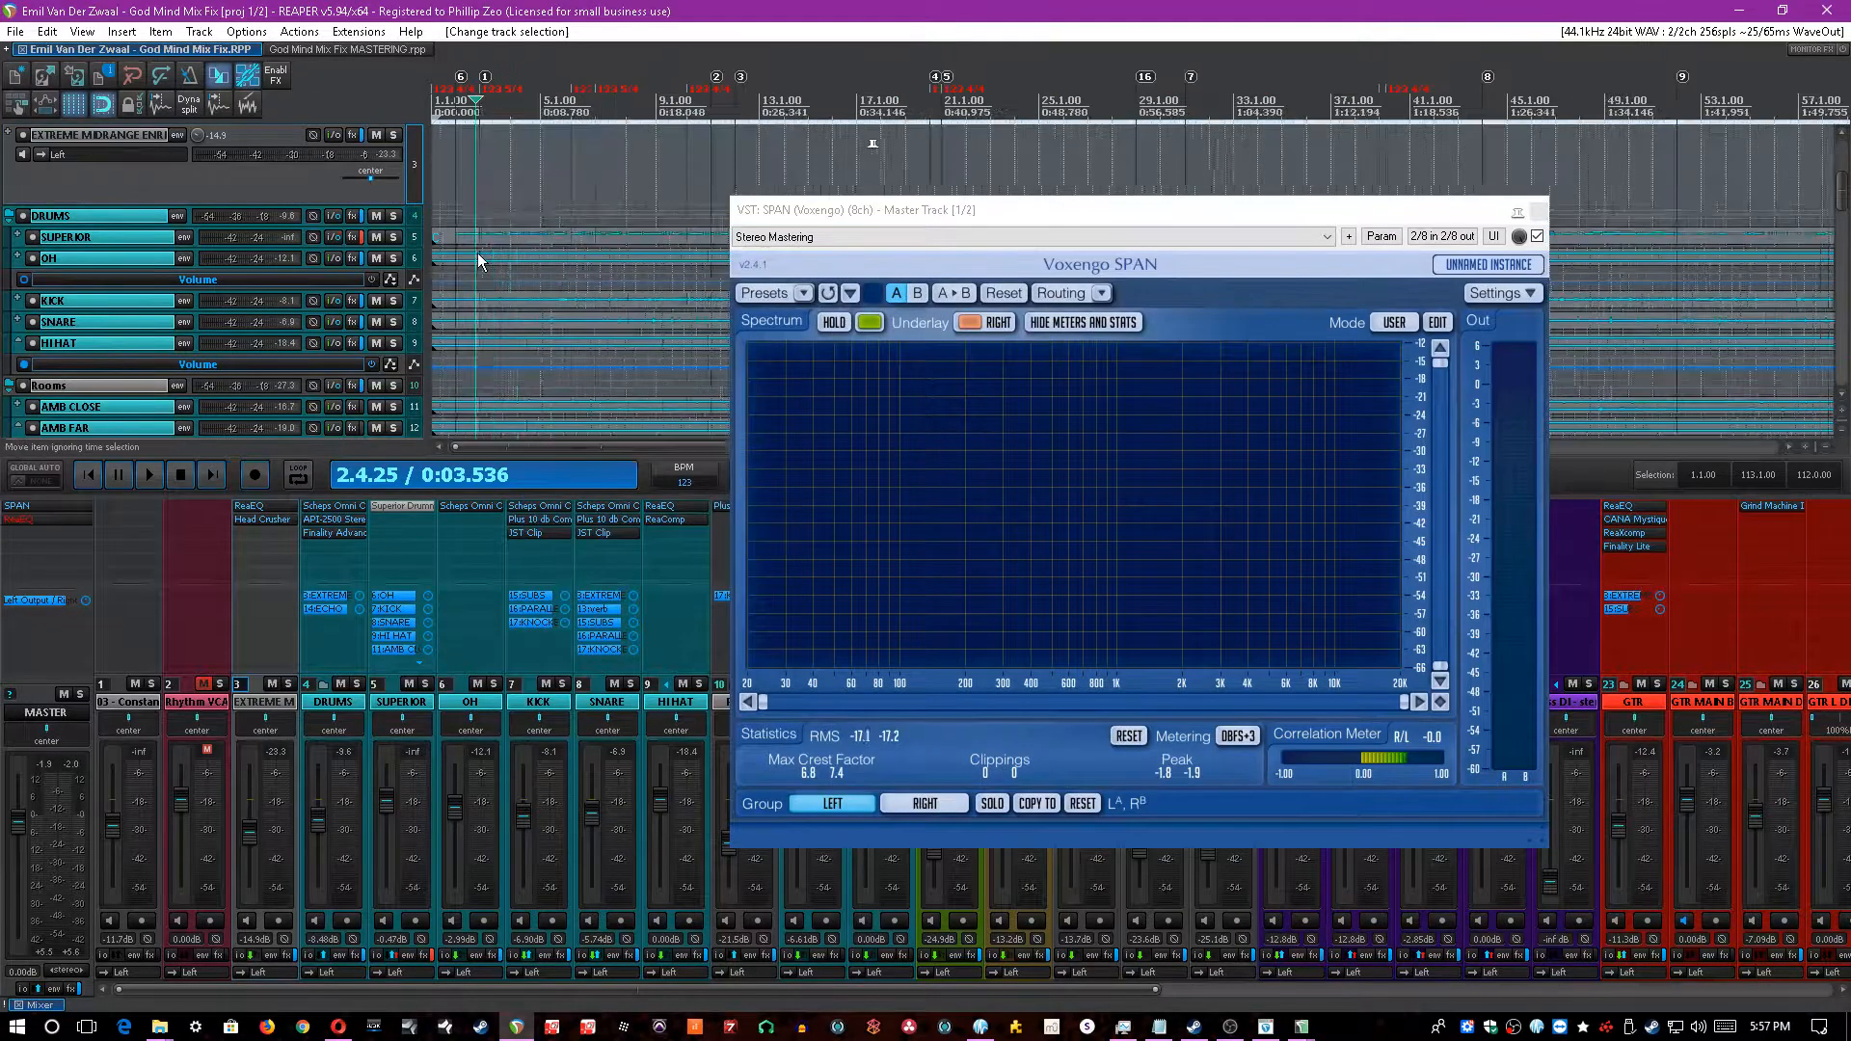
left_click_drag(865, 212, 1104, 218)
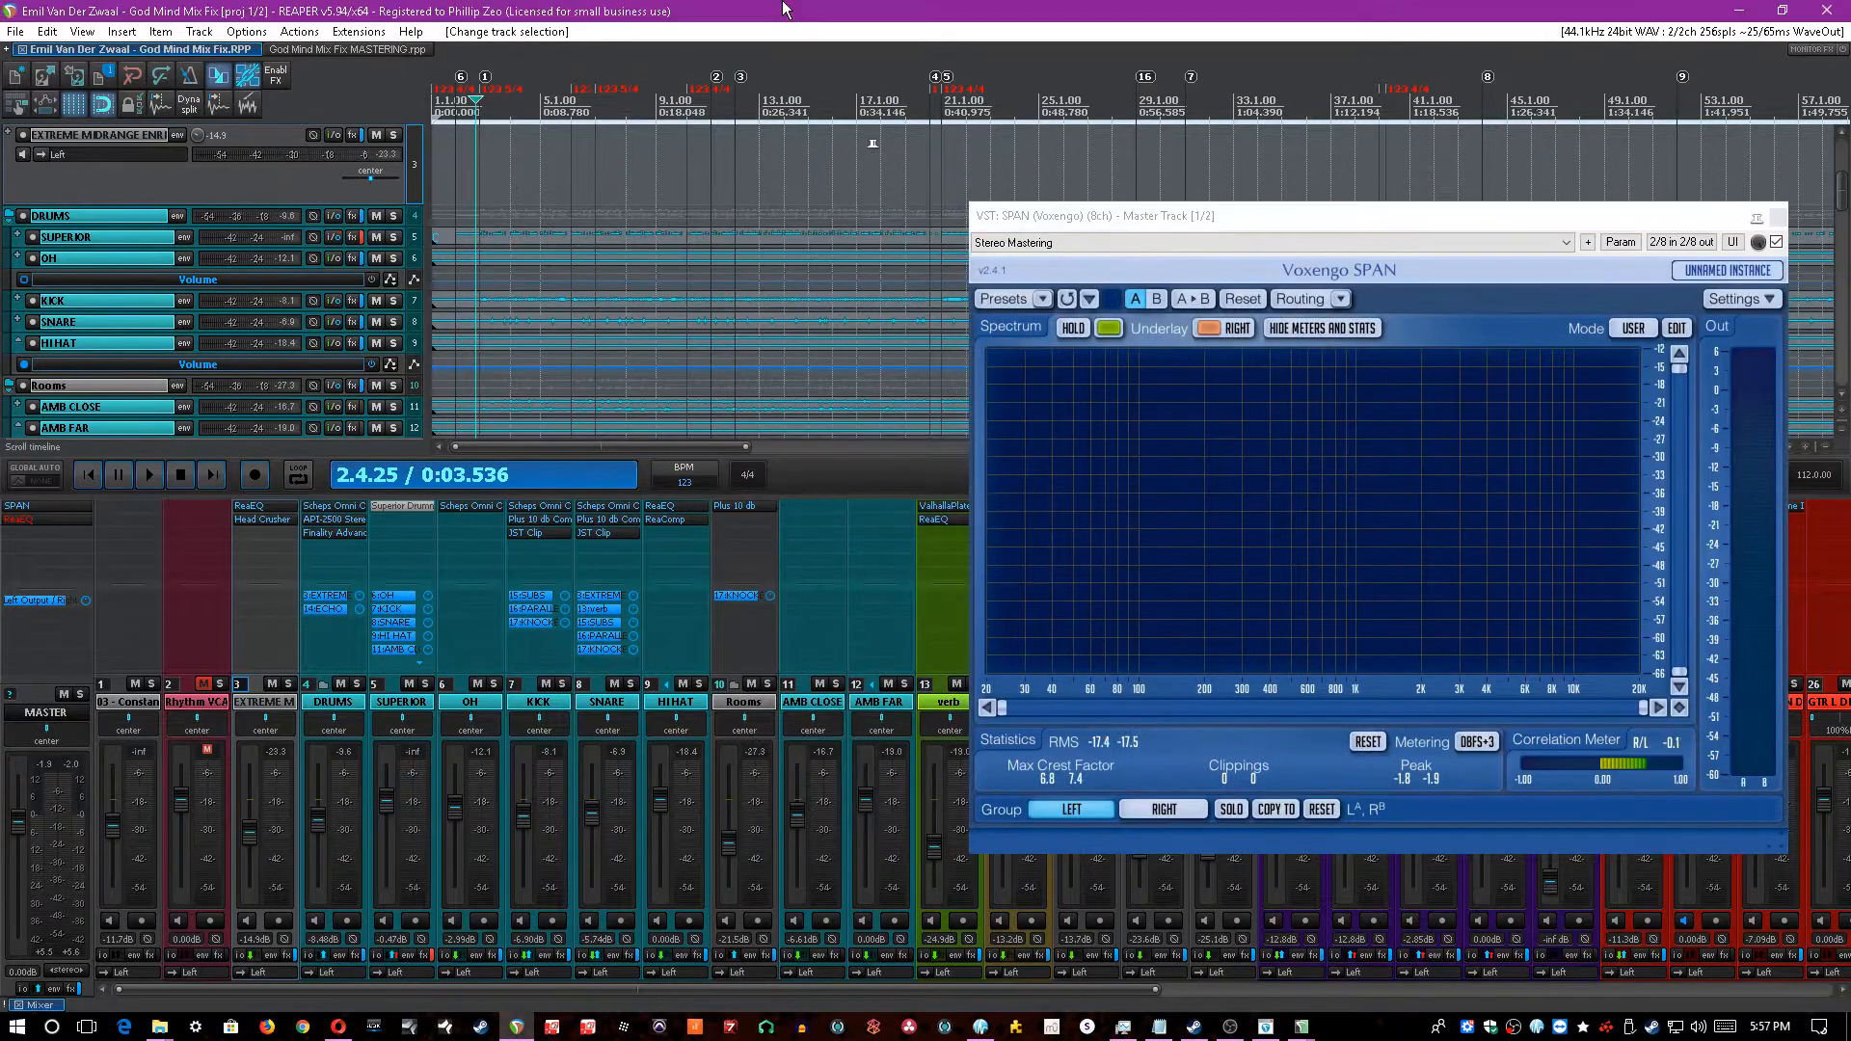
scroll(1837, 193, "down", 2)
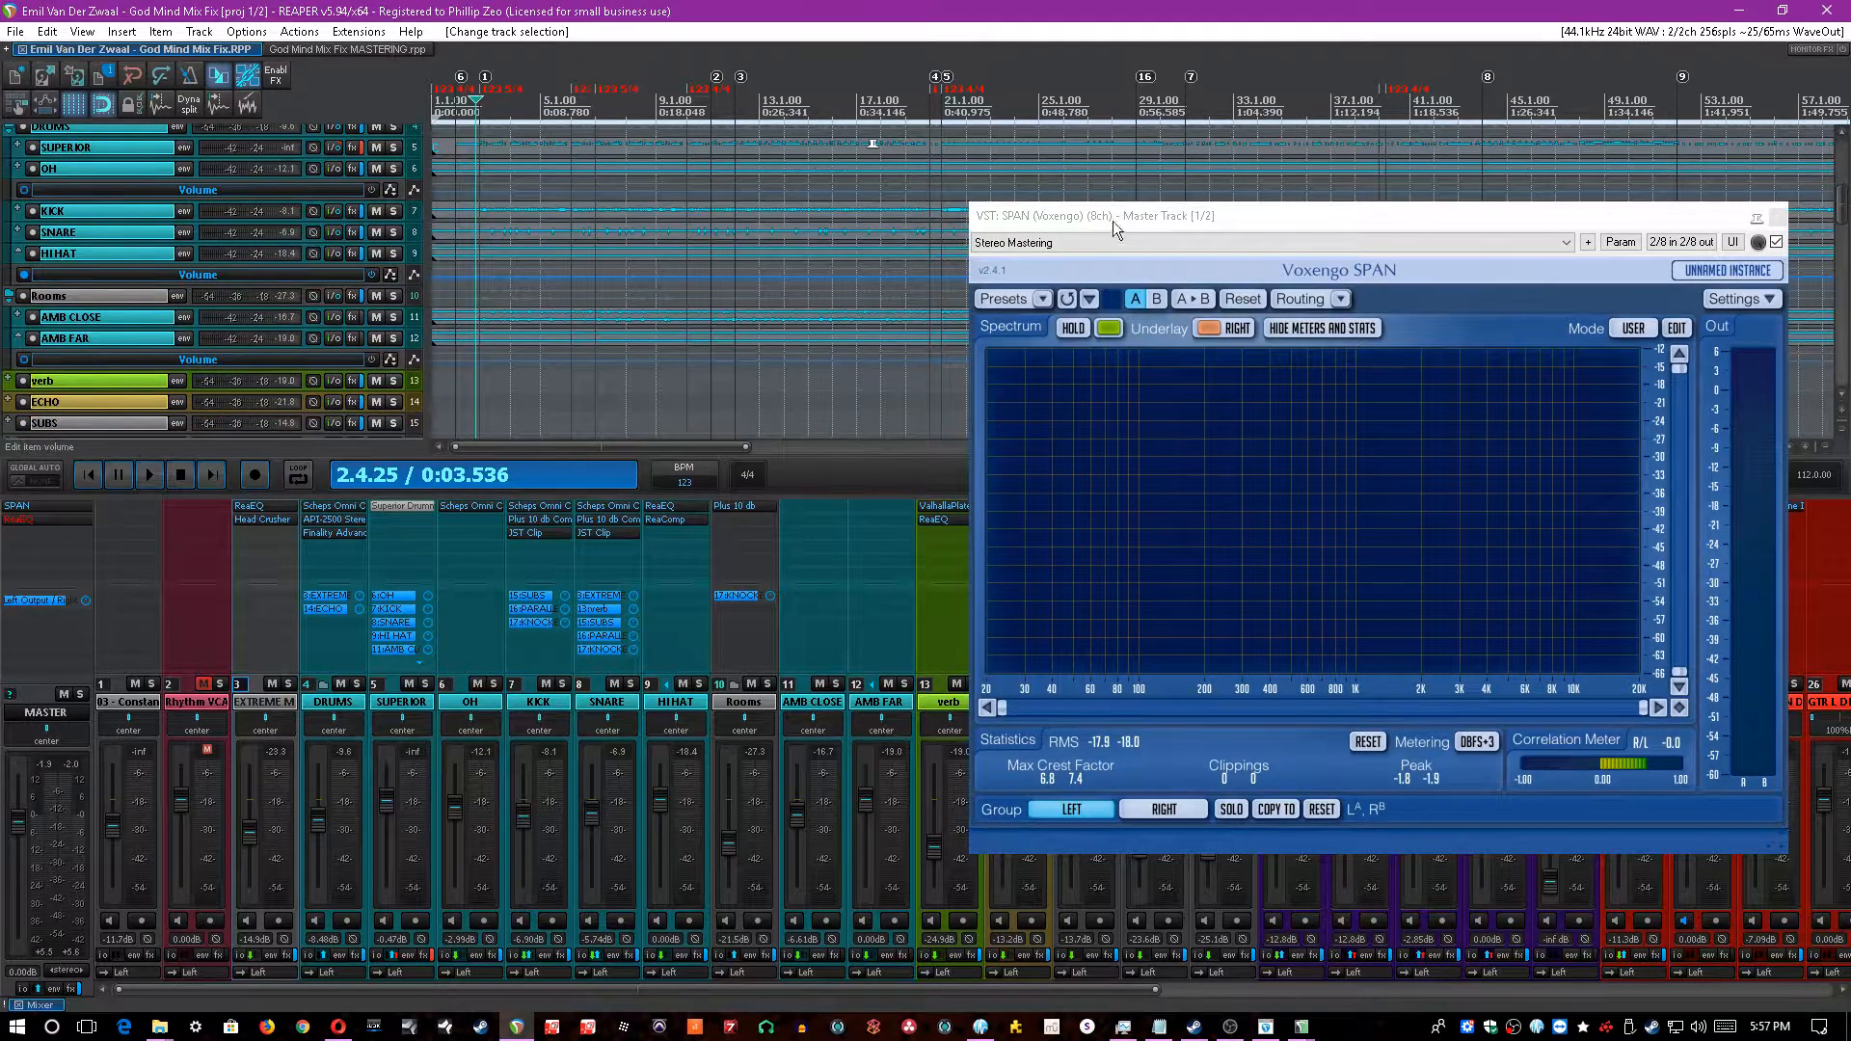
left_click_drag(1112, 221, 795, 271)
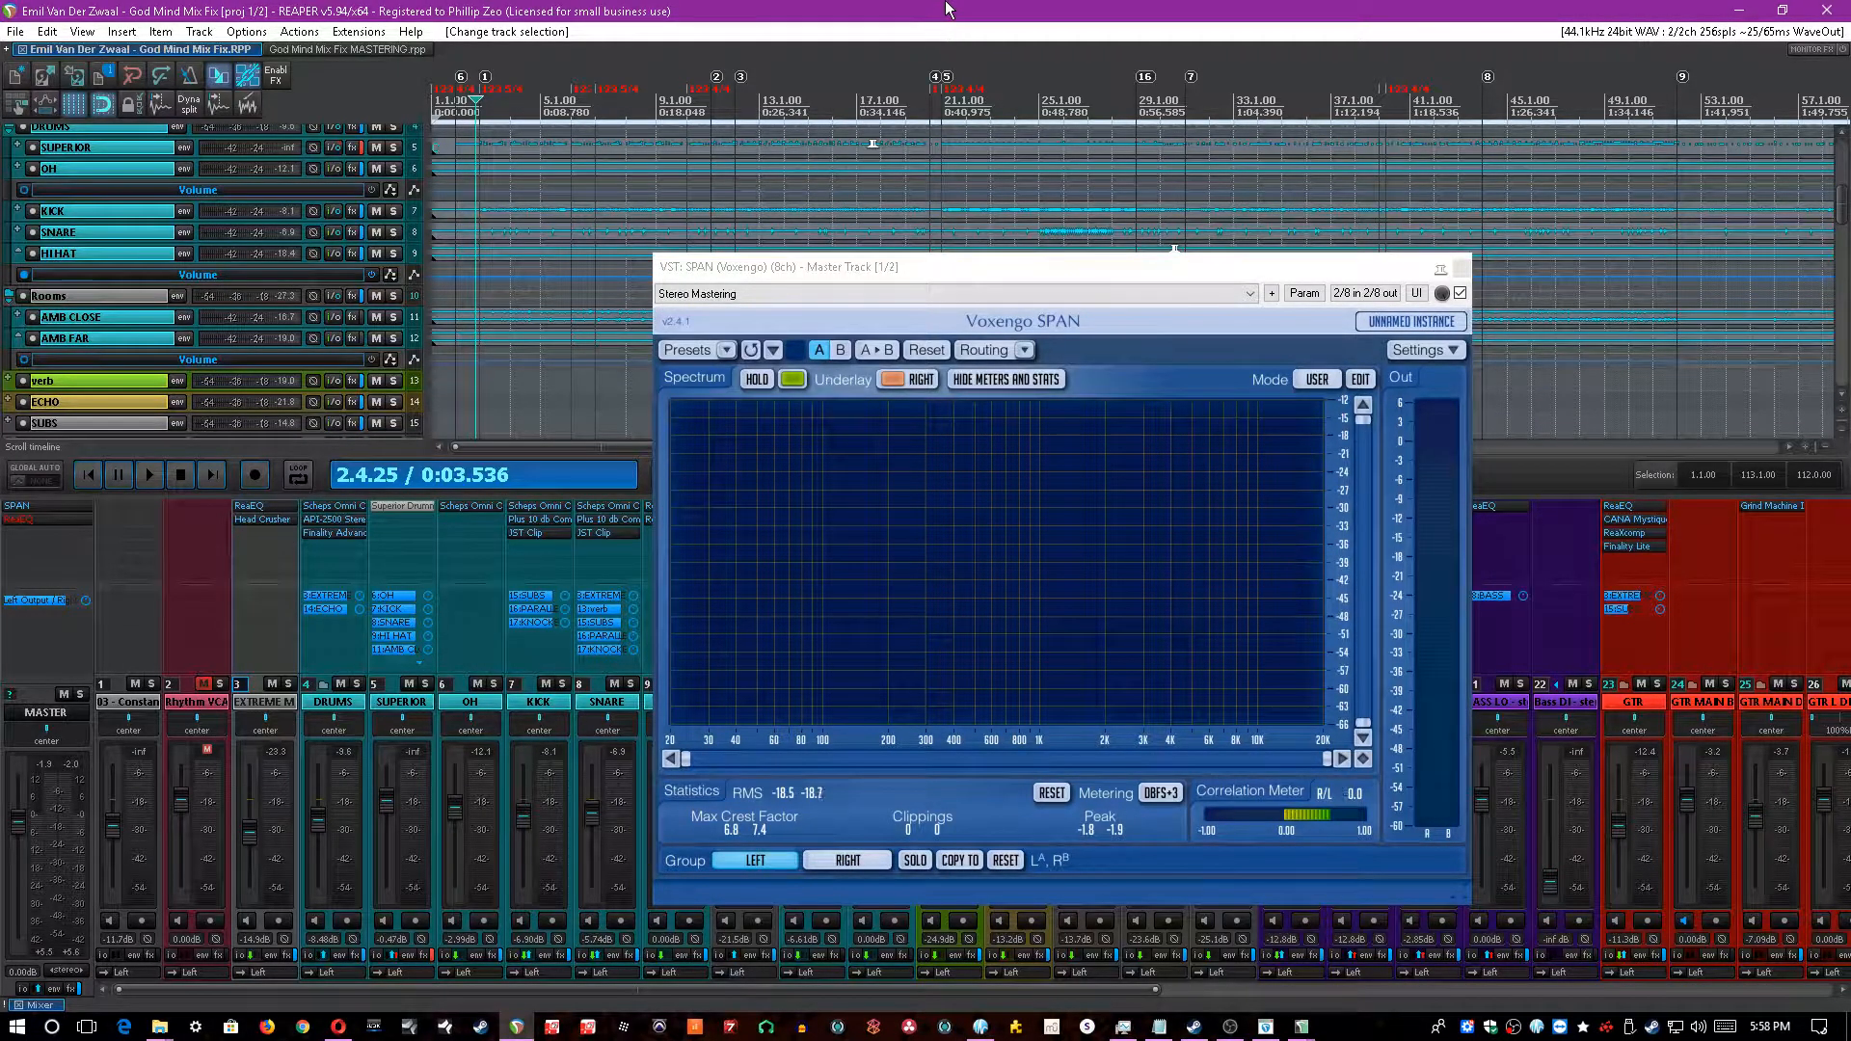
left_click(1326, 273)
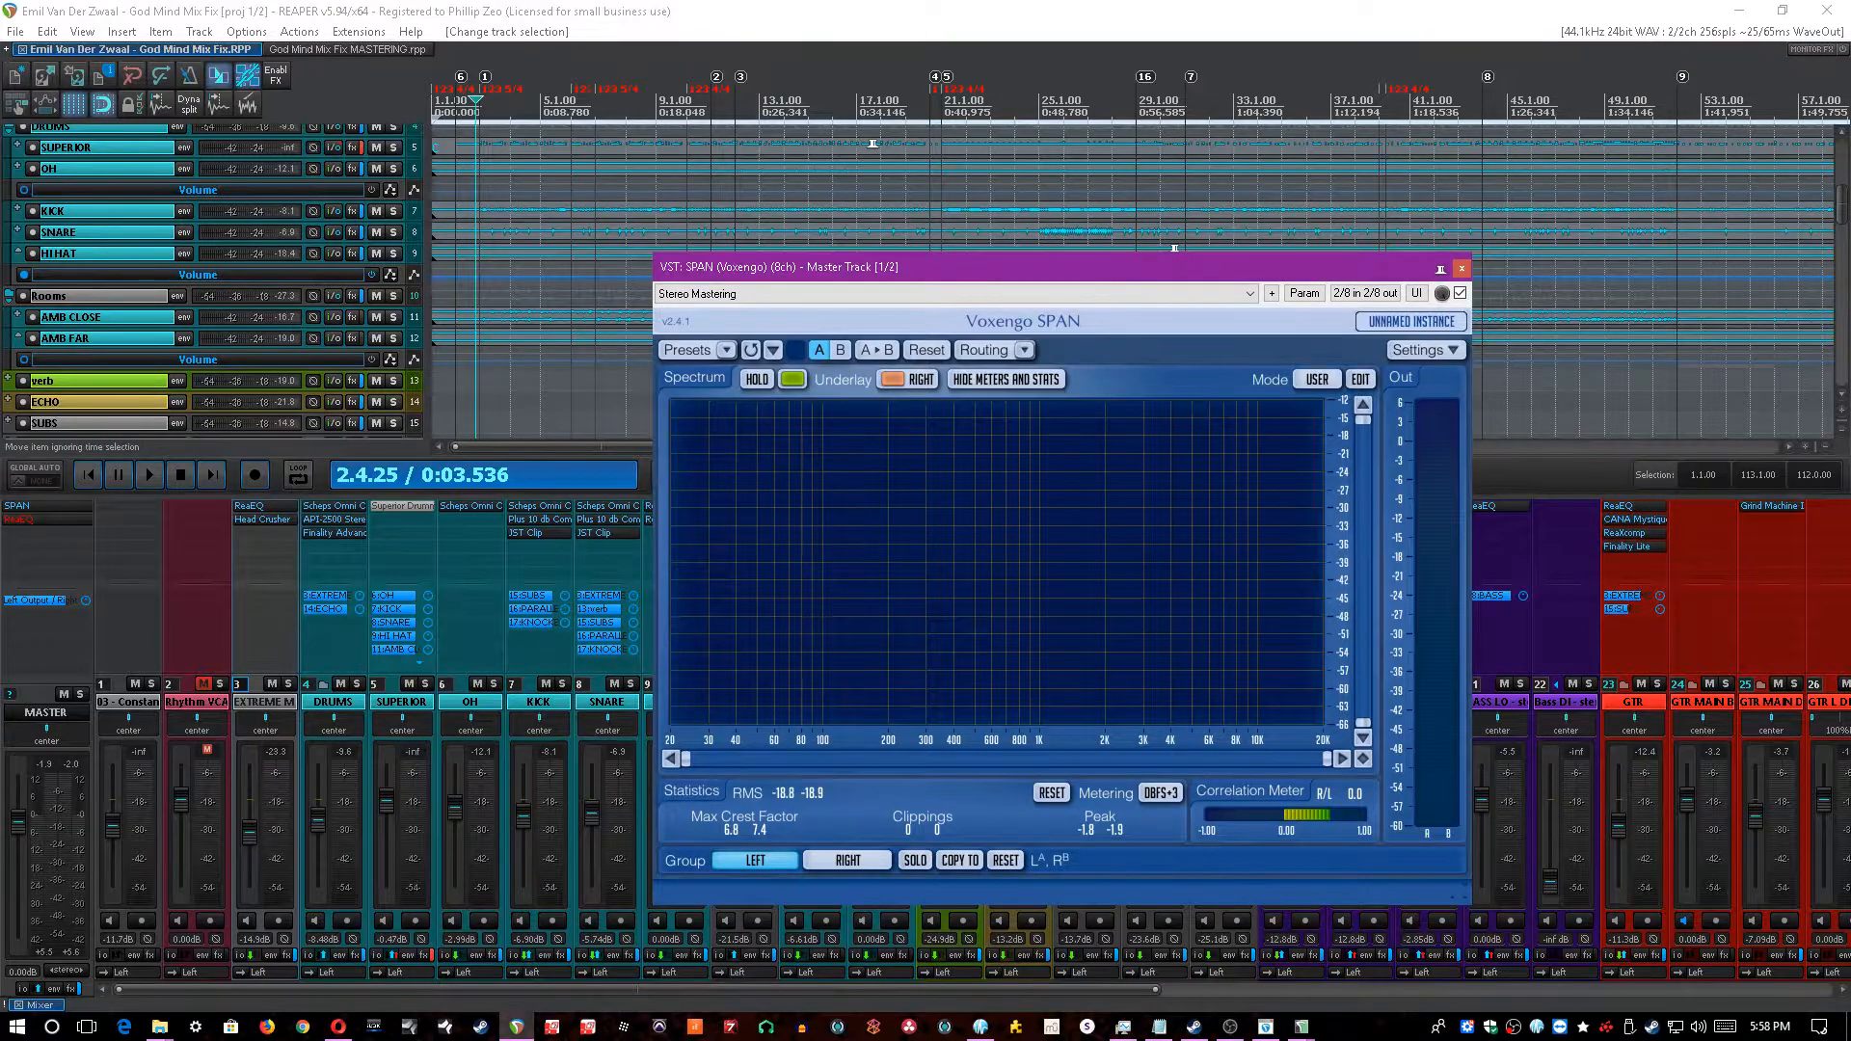
left_click(1462, 268)
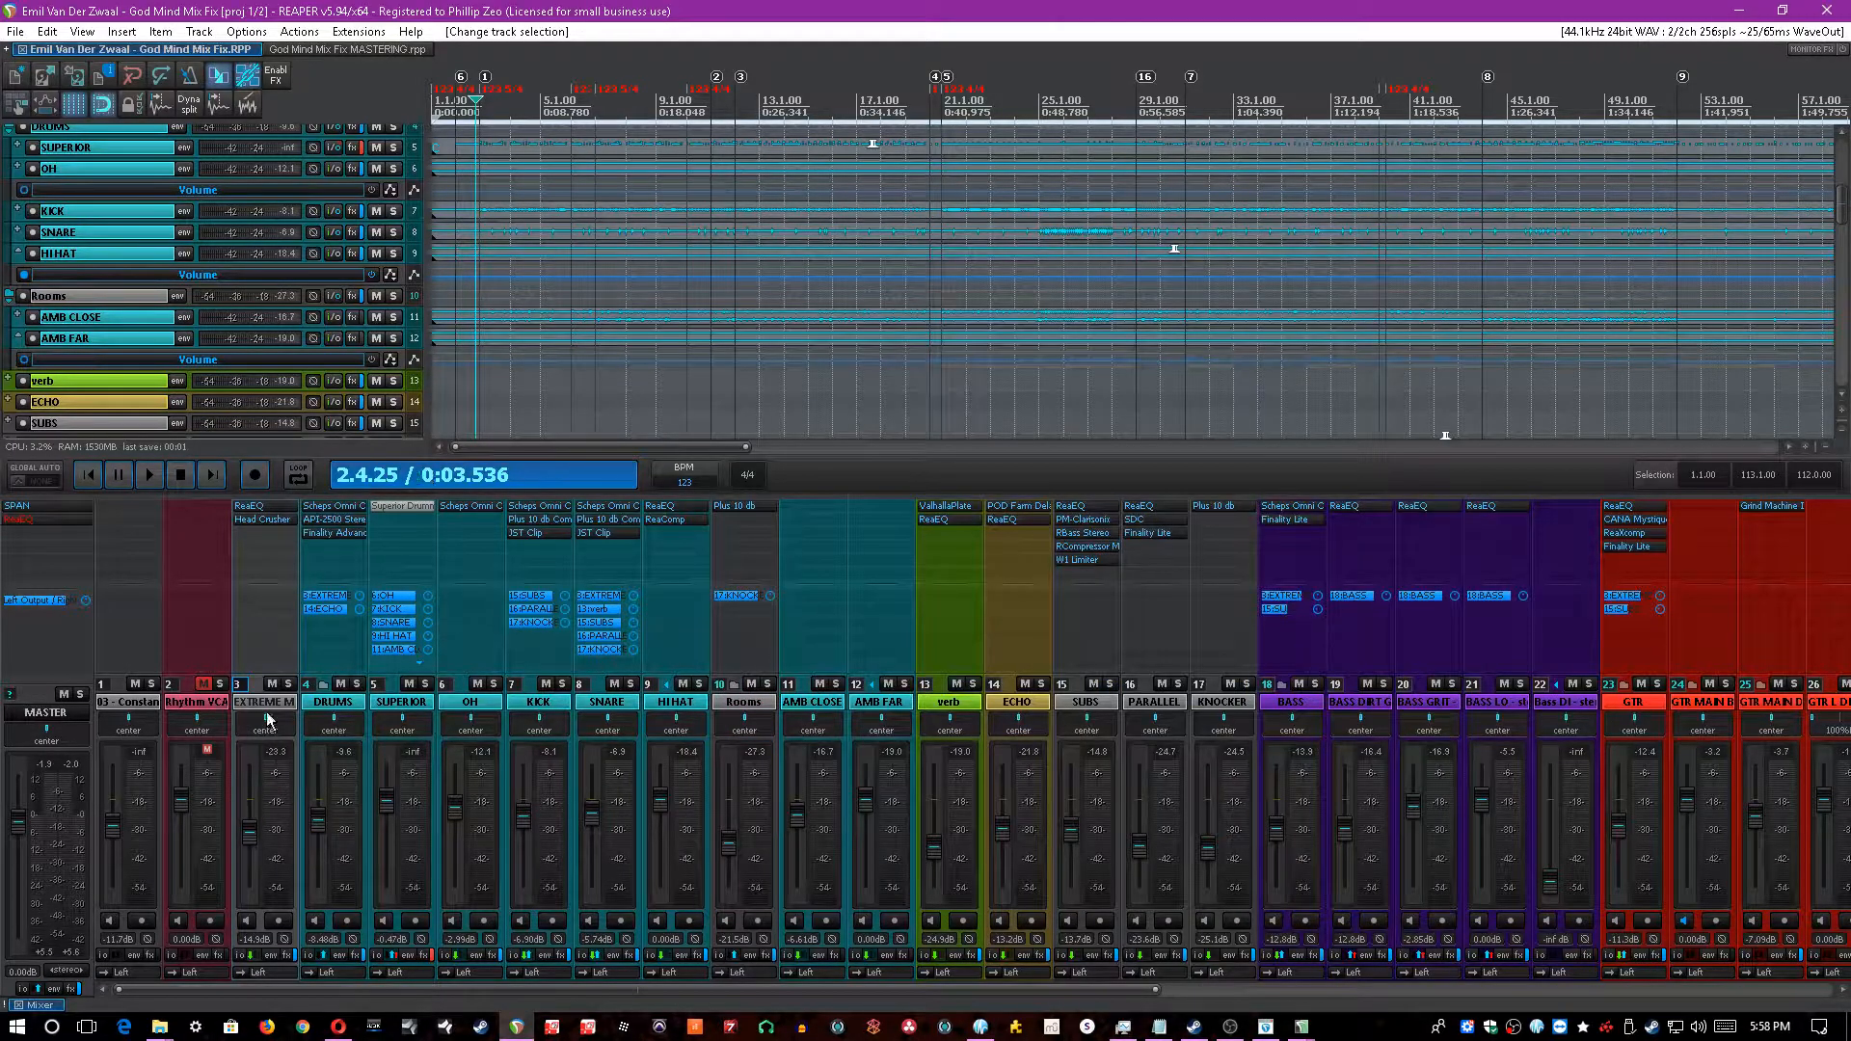
- Solo the DRUMS bus, select its snare, kick, overhead and ambience tracks one after another, and save the project
left_click(357, 683)
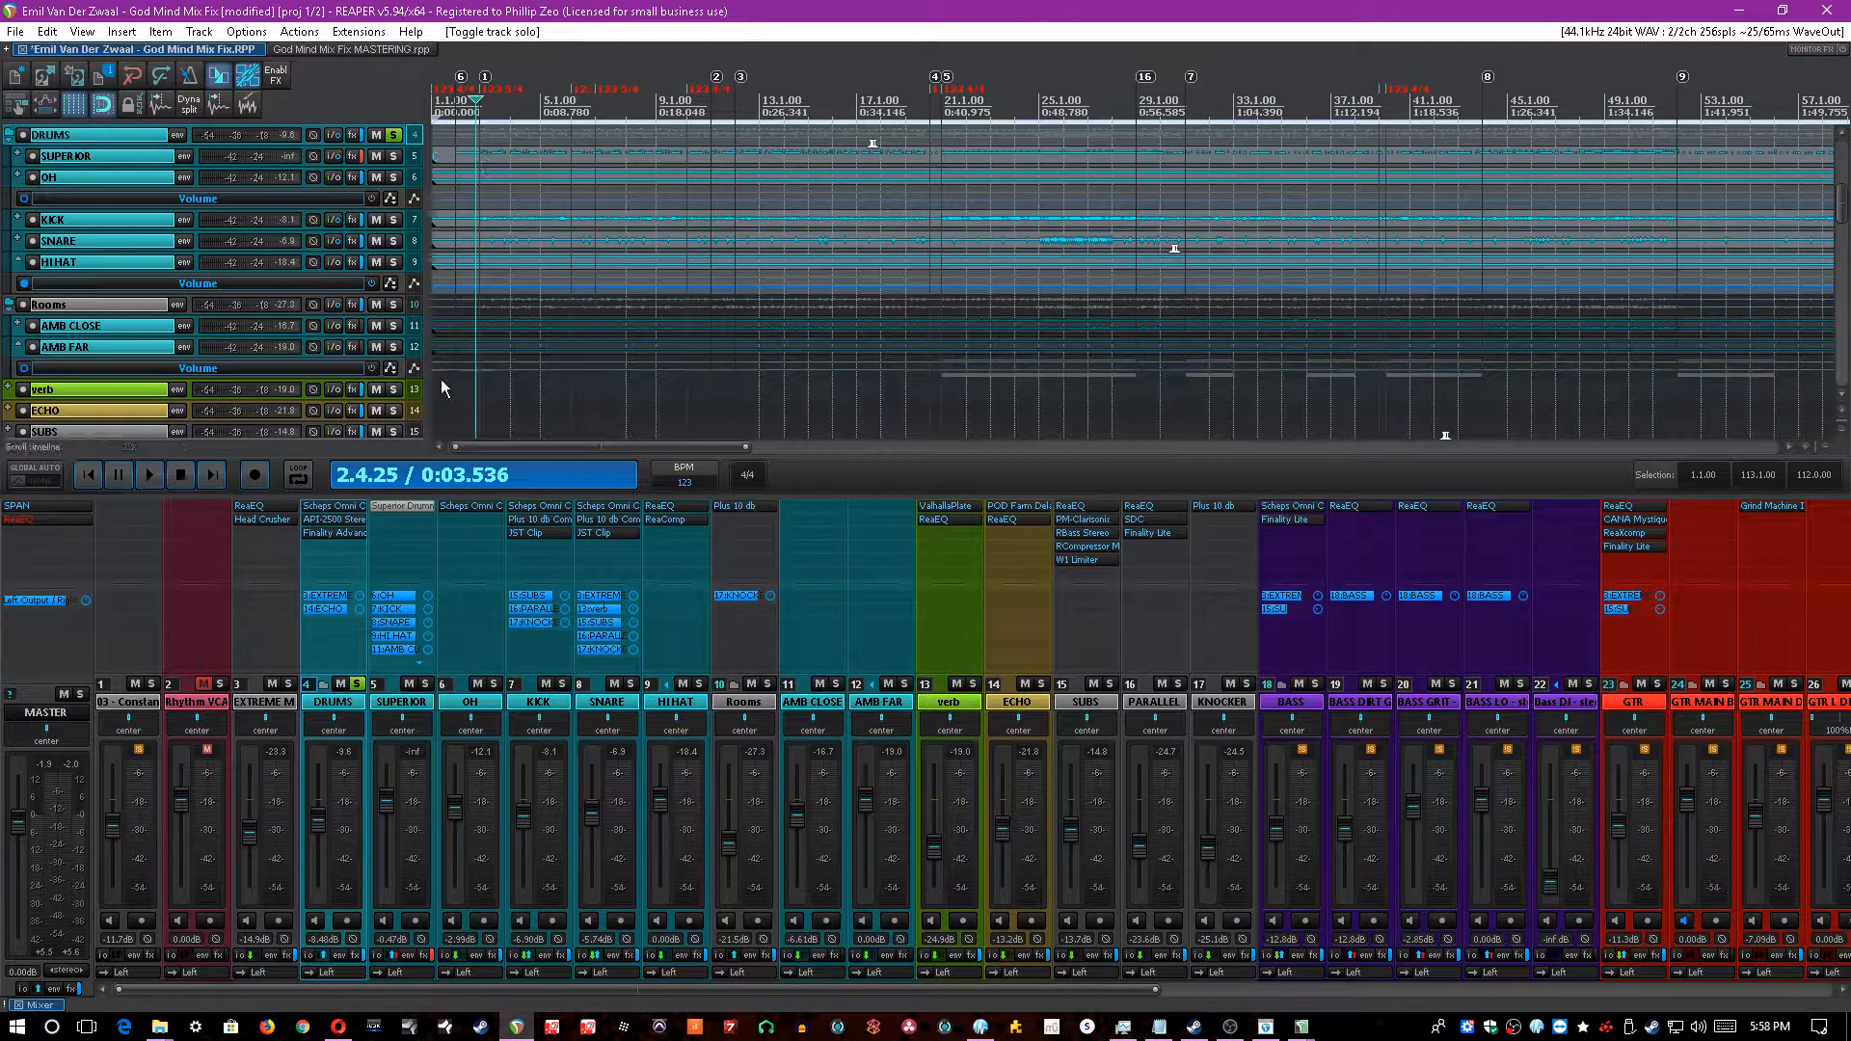
scroll(597, 291, "up", 3)
left_click(609, 286)
left_click(619, 714)
left_click(541, 709)
left_click(470, 711)
left_click(551, 713)
left_click(611, 712)
left_click(647, 682)
left_click(835, 711)
left_click(880, 703, "shift")
key("ctrl+s")
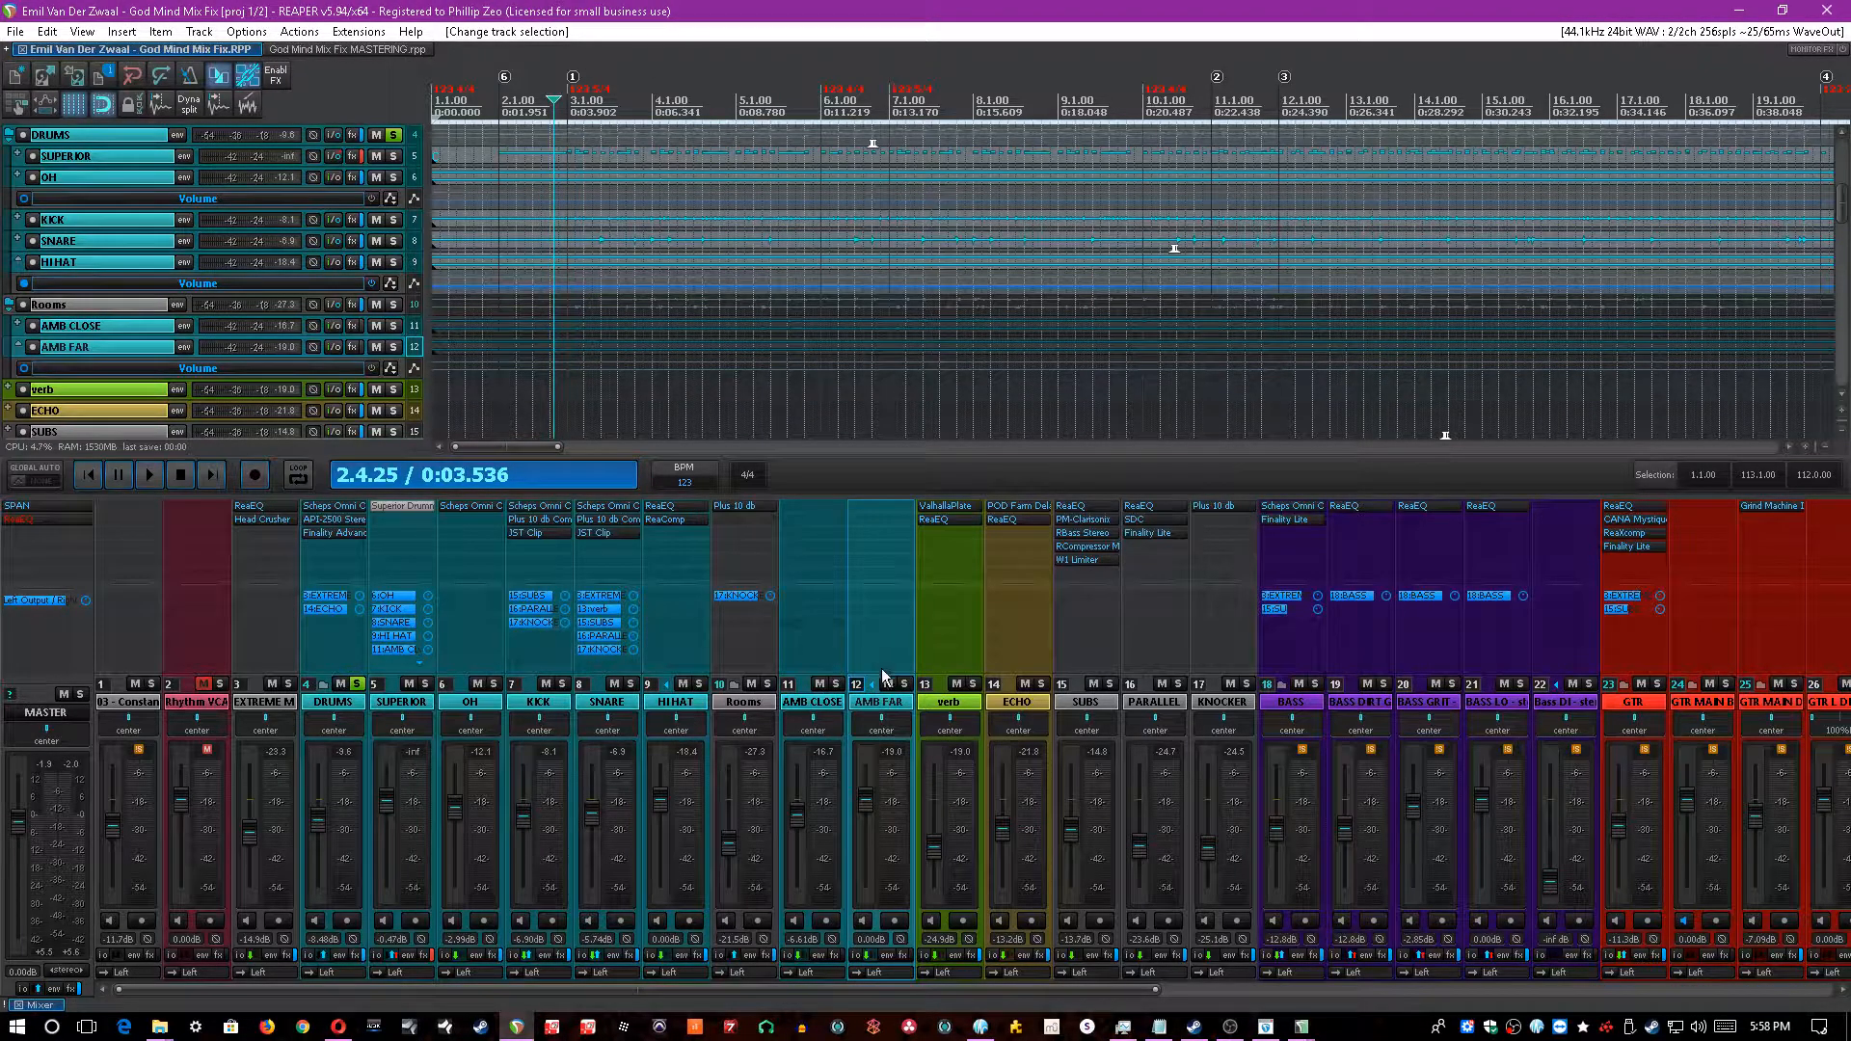
- Point out the verb, ECHO, SUBS, PARALLEL and KNOCKER tracks by selecting each in turn, and save the project
left_click(956, 710)
left_click(1017, 716)
left_click(1107, 710)
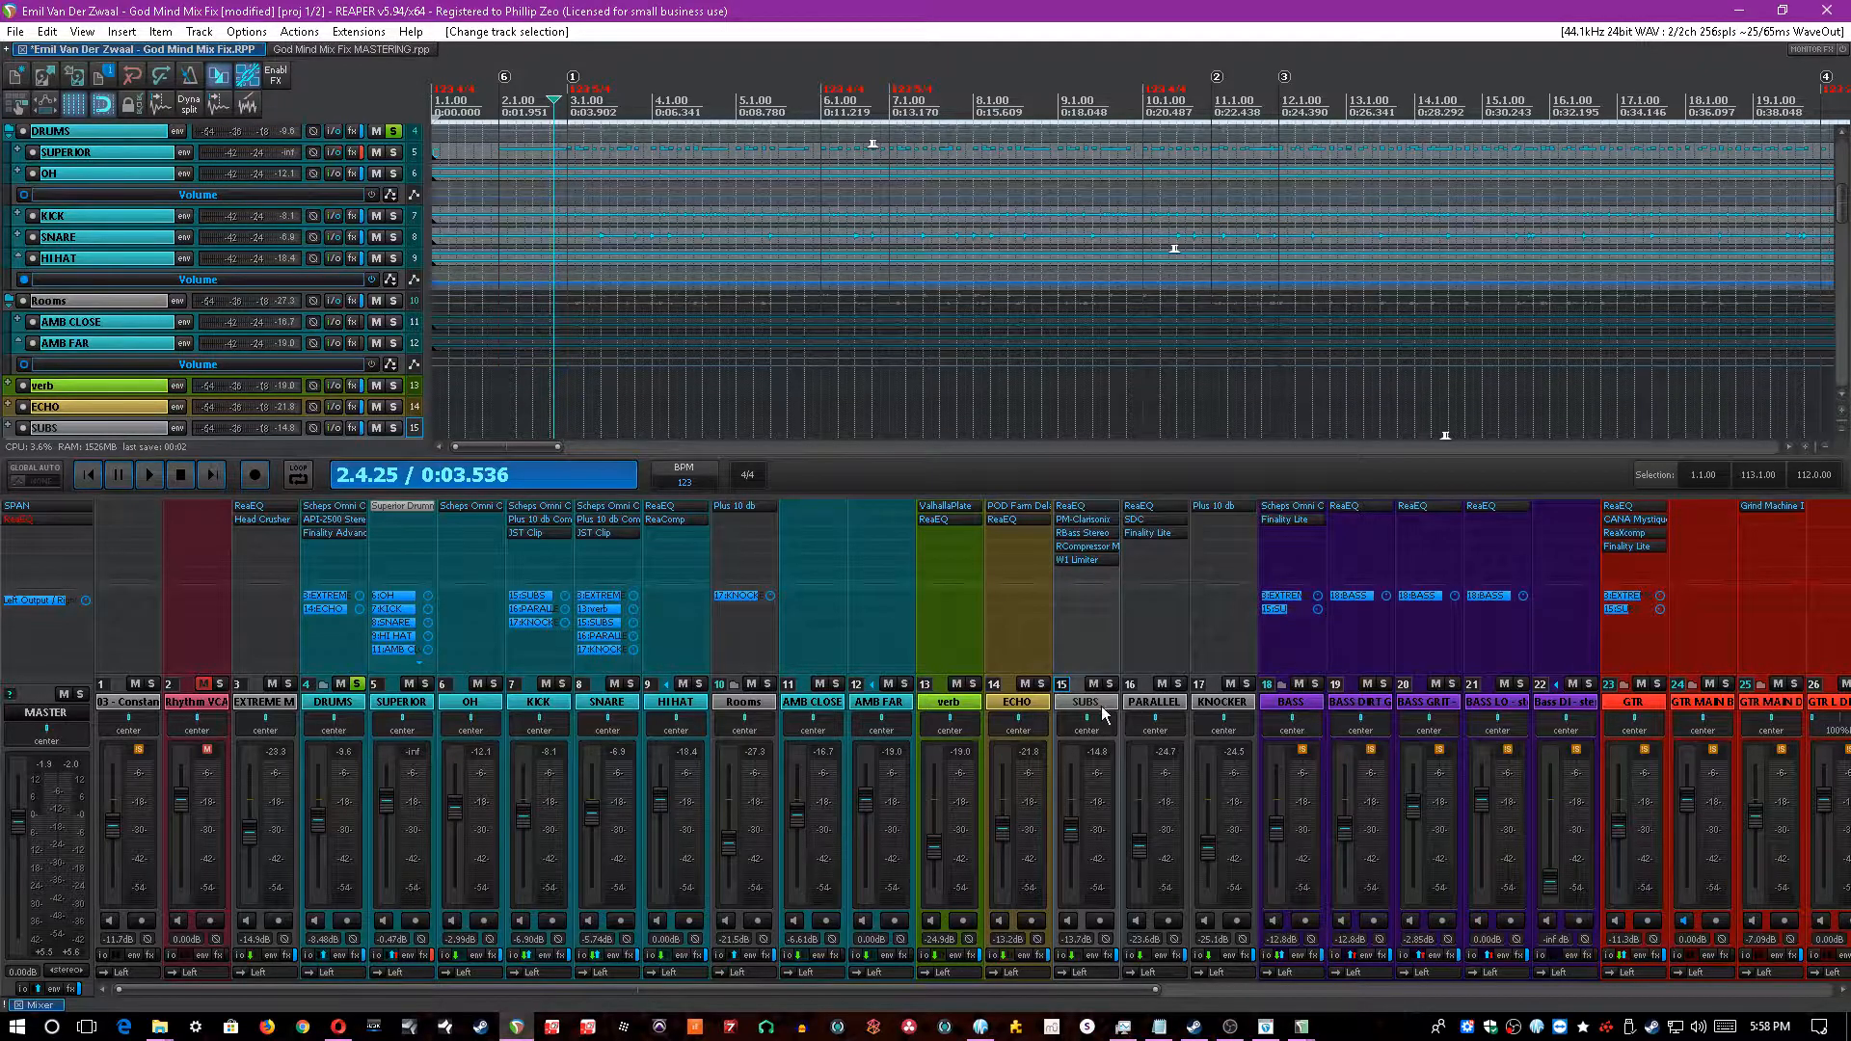
left_click(1164, 709)
left_click(1243, 707)
key("ctrl+s")
- Select the DRUMS bus and the SUPERIOR track in turn, and save the project
left_click(349, 710)
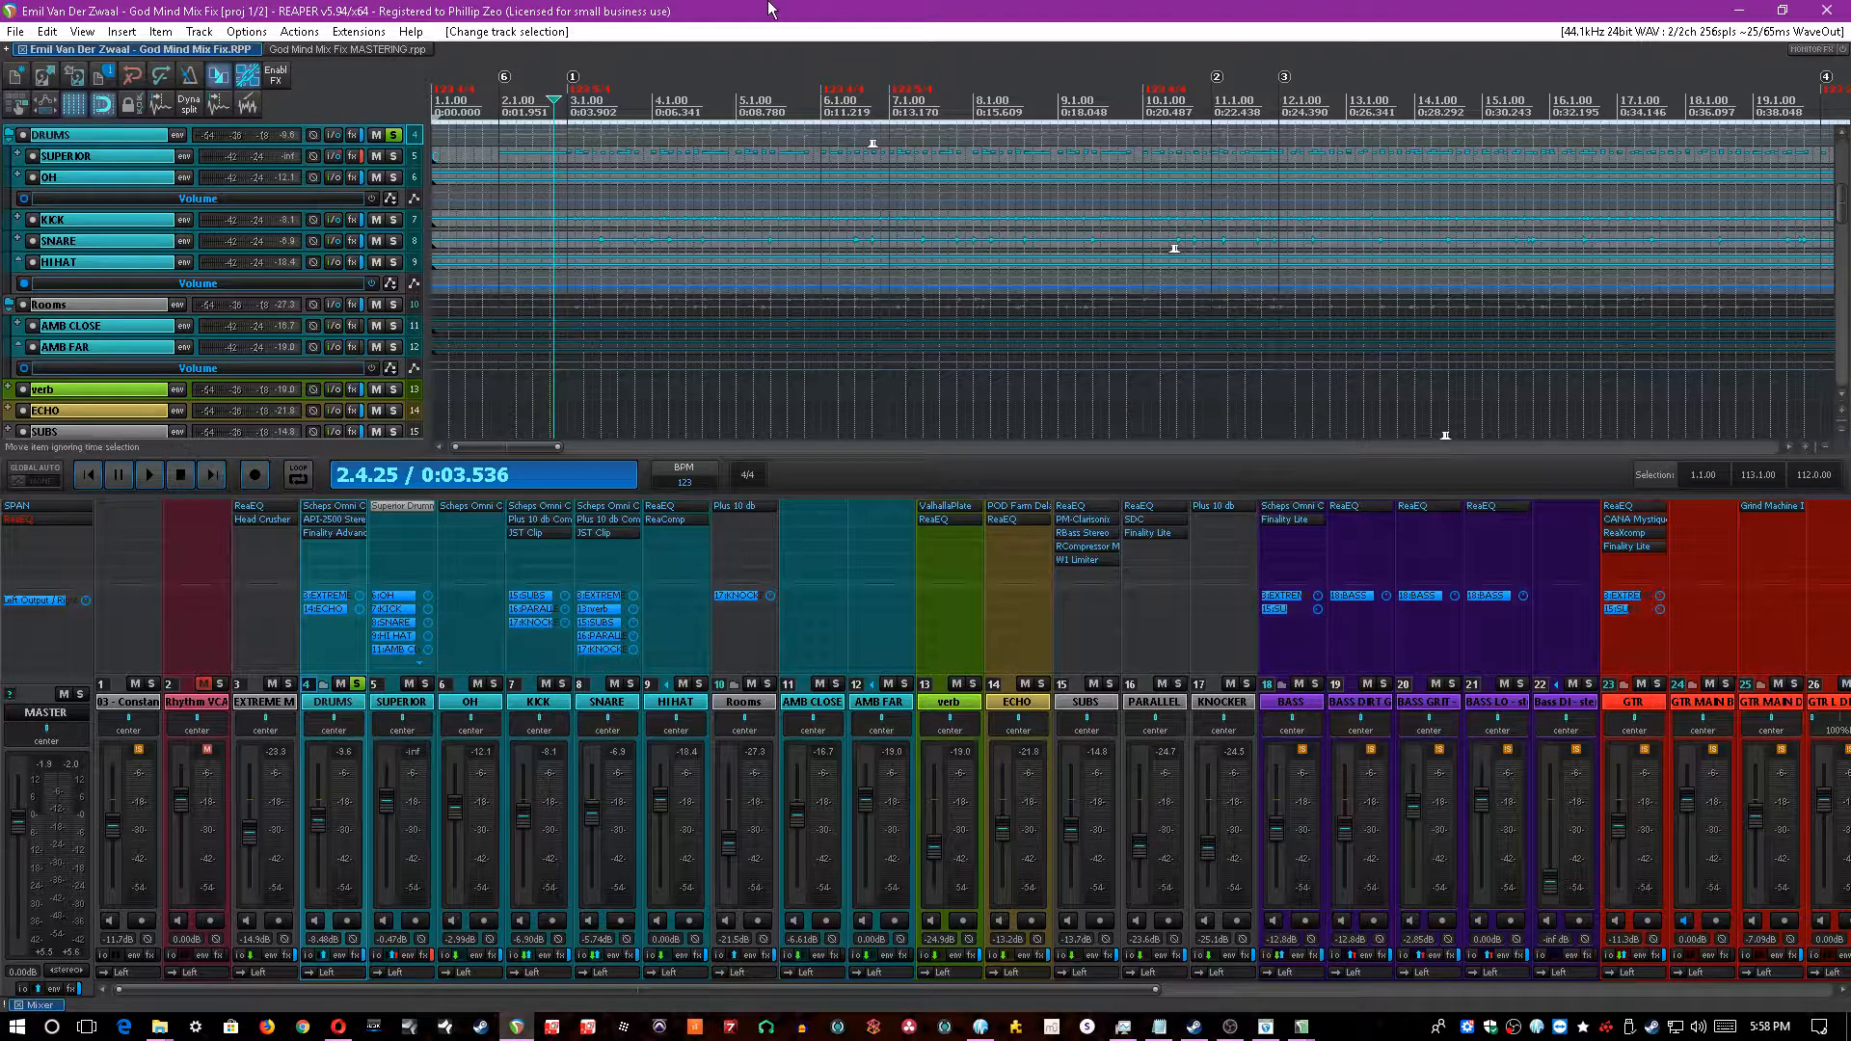
left_click(411, 703)
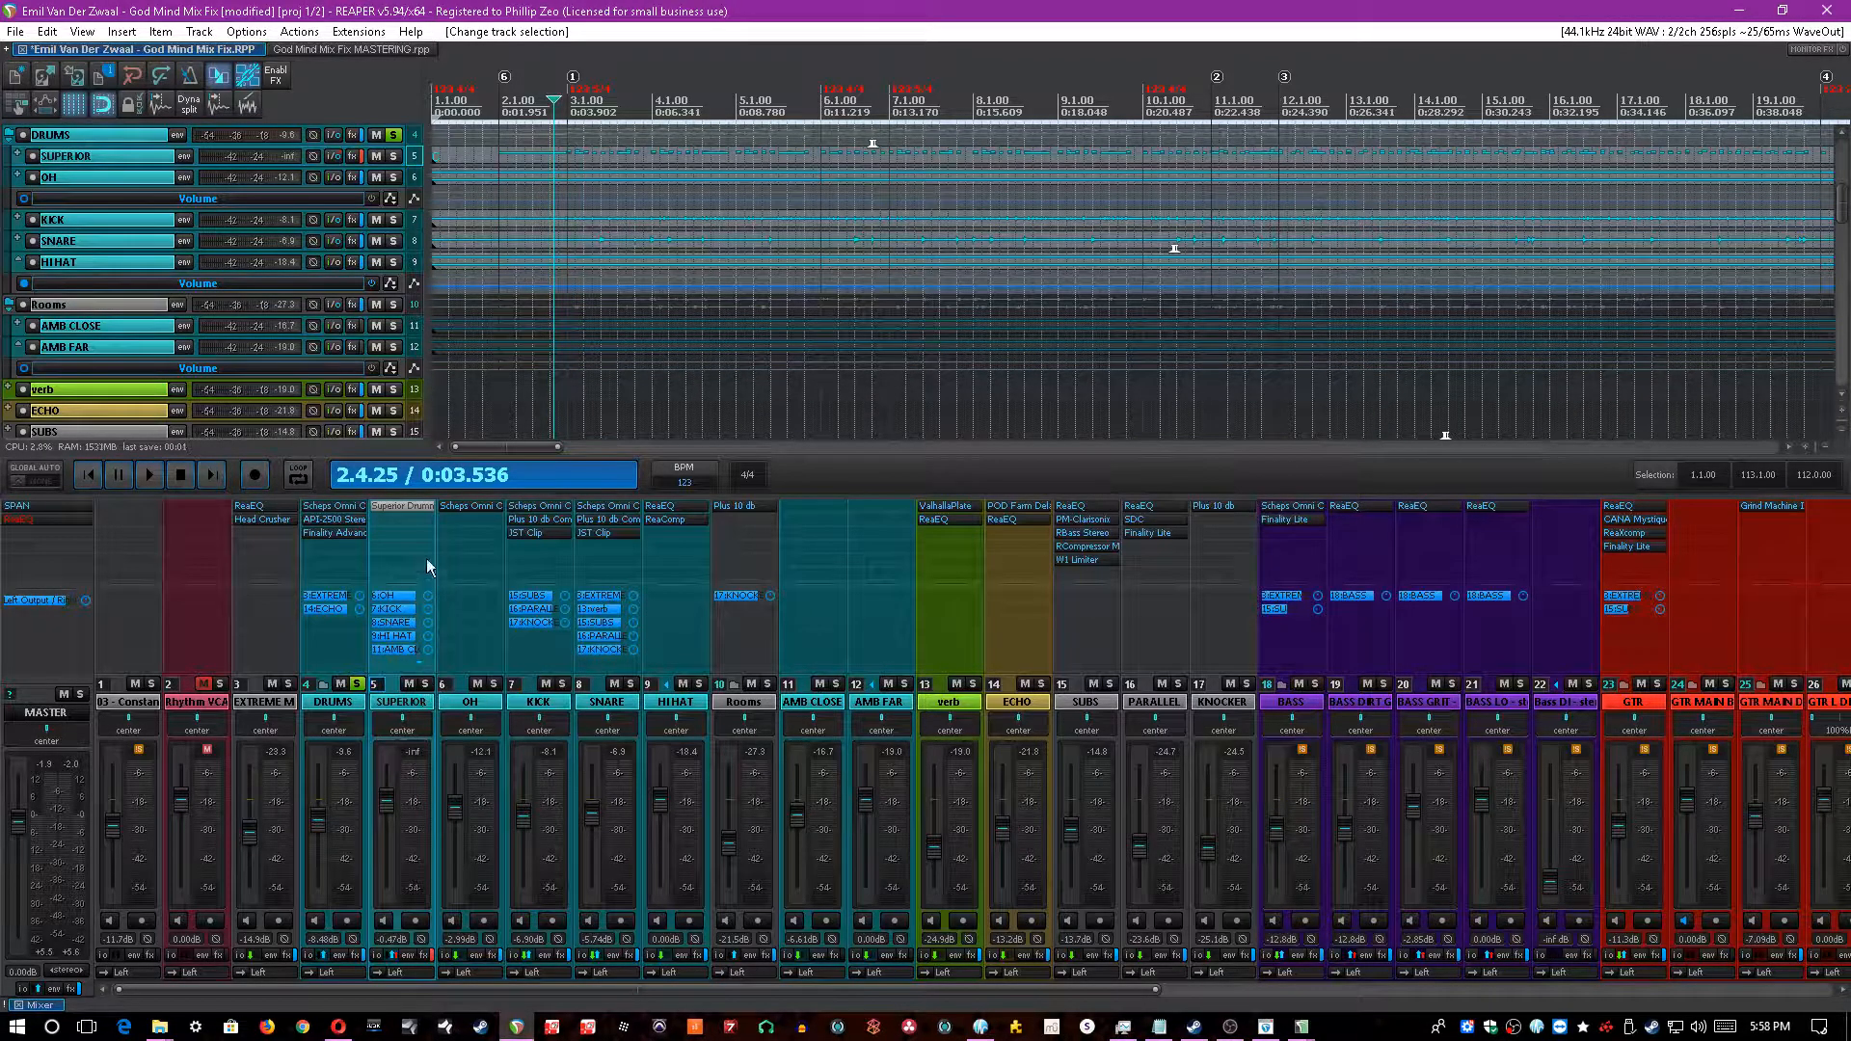
key("ctrl+s")
- Solo the OH track, mute EXTREME MIDRANGE ENRICHMENT and ECHO, play from 0:03.536 and save the project
left_click(478, 714)
left_click(493, 684)
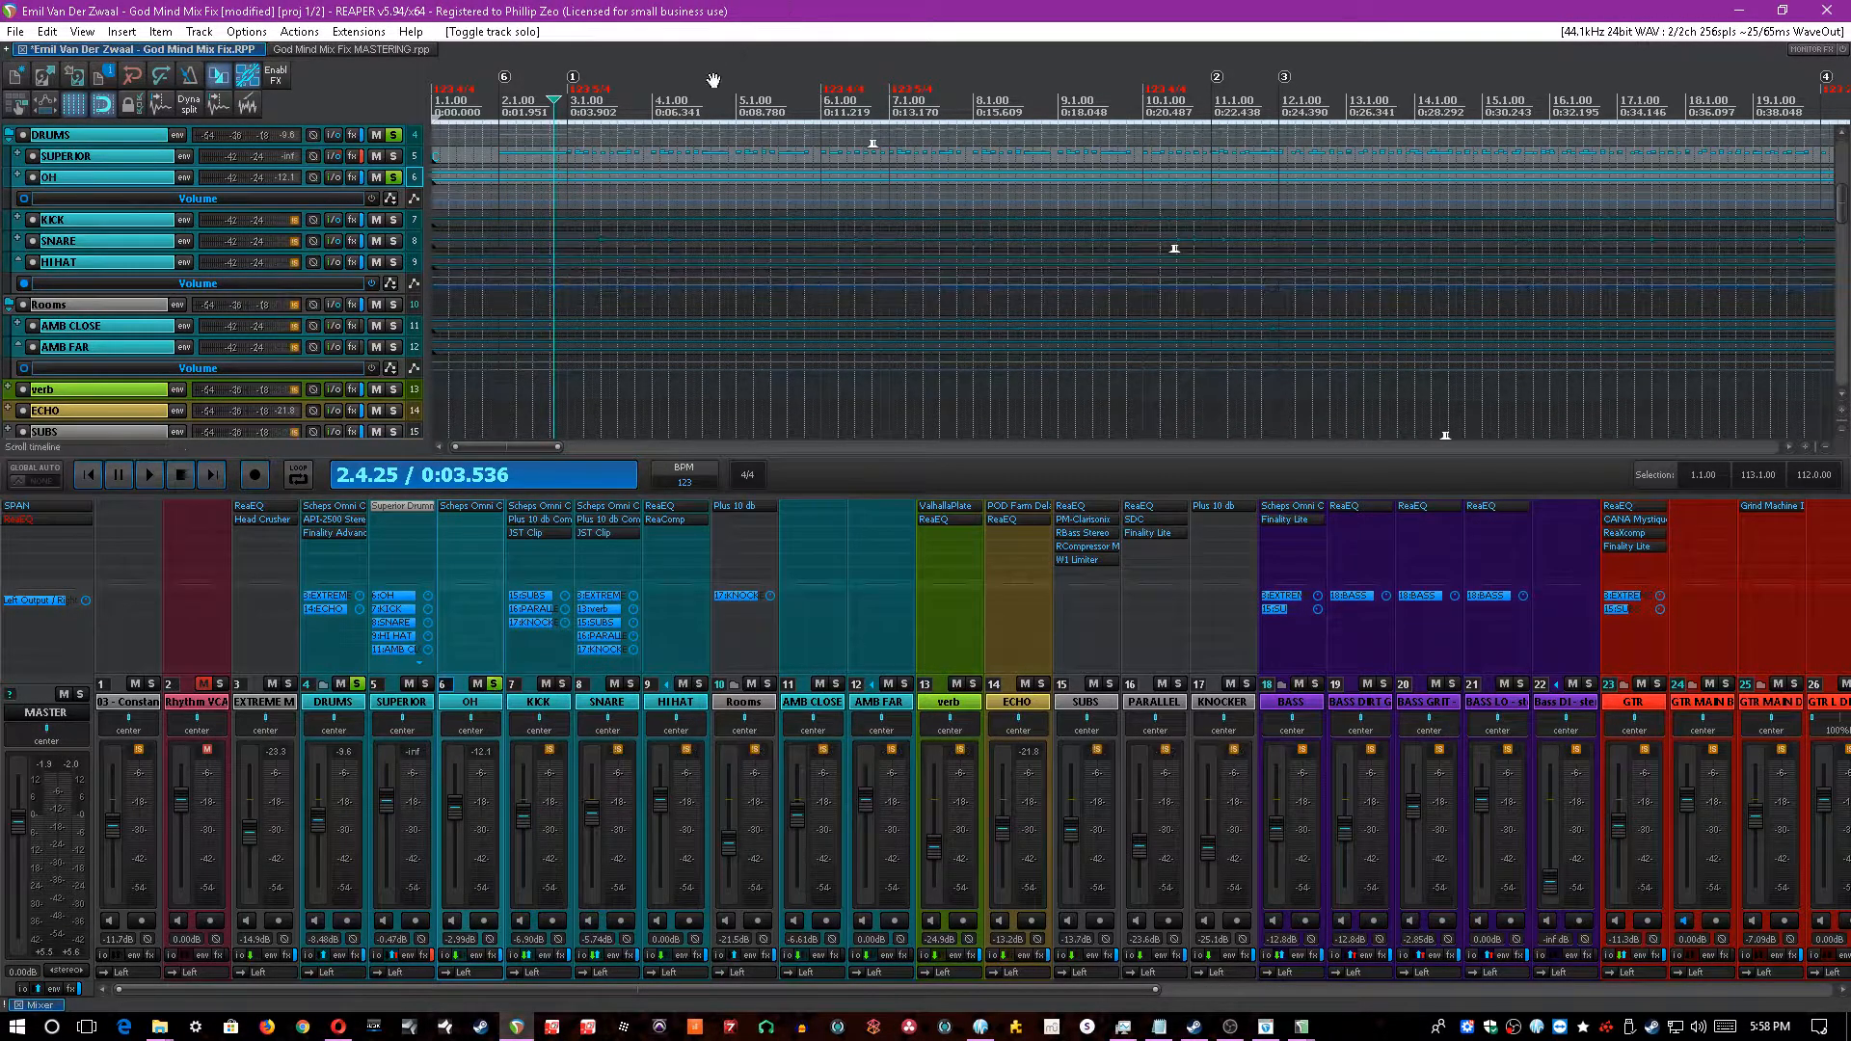
scroll(716, 69, "up", 2)
key("ctrl+s")
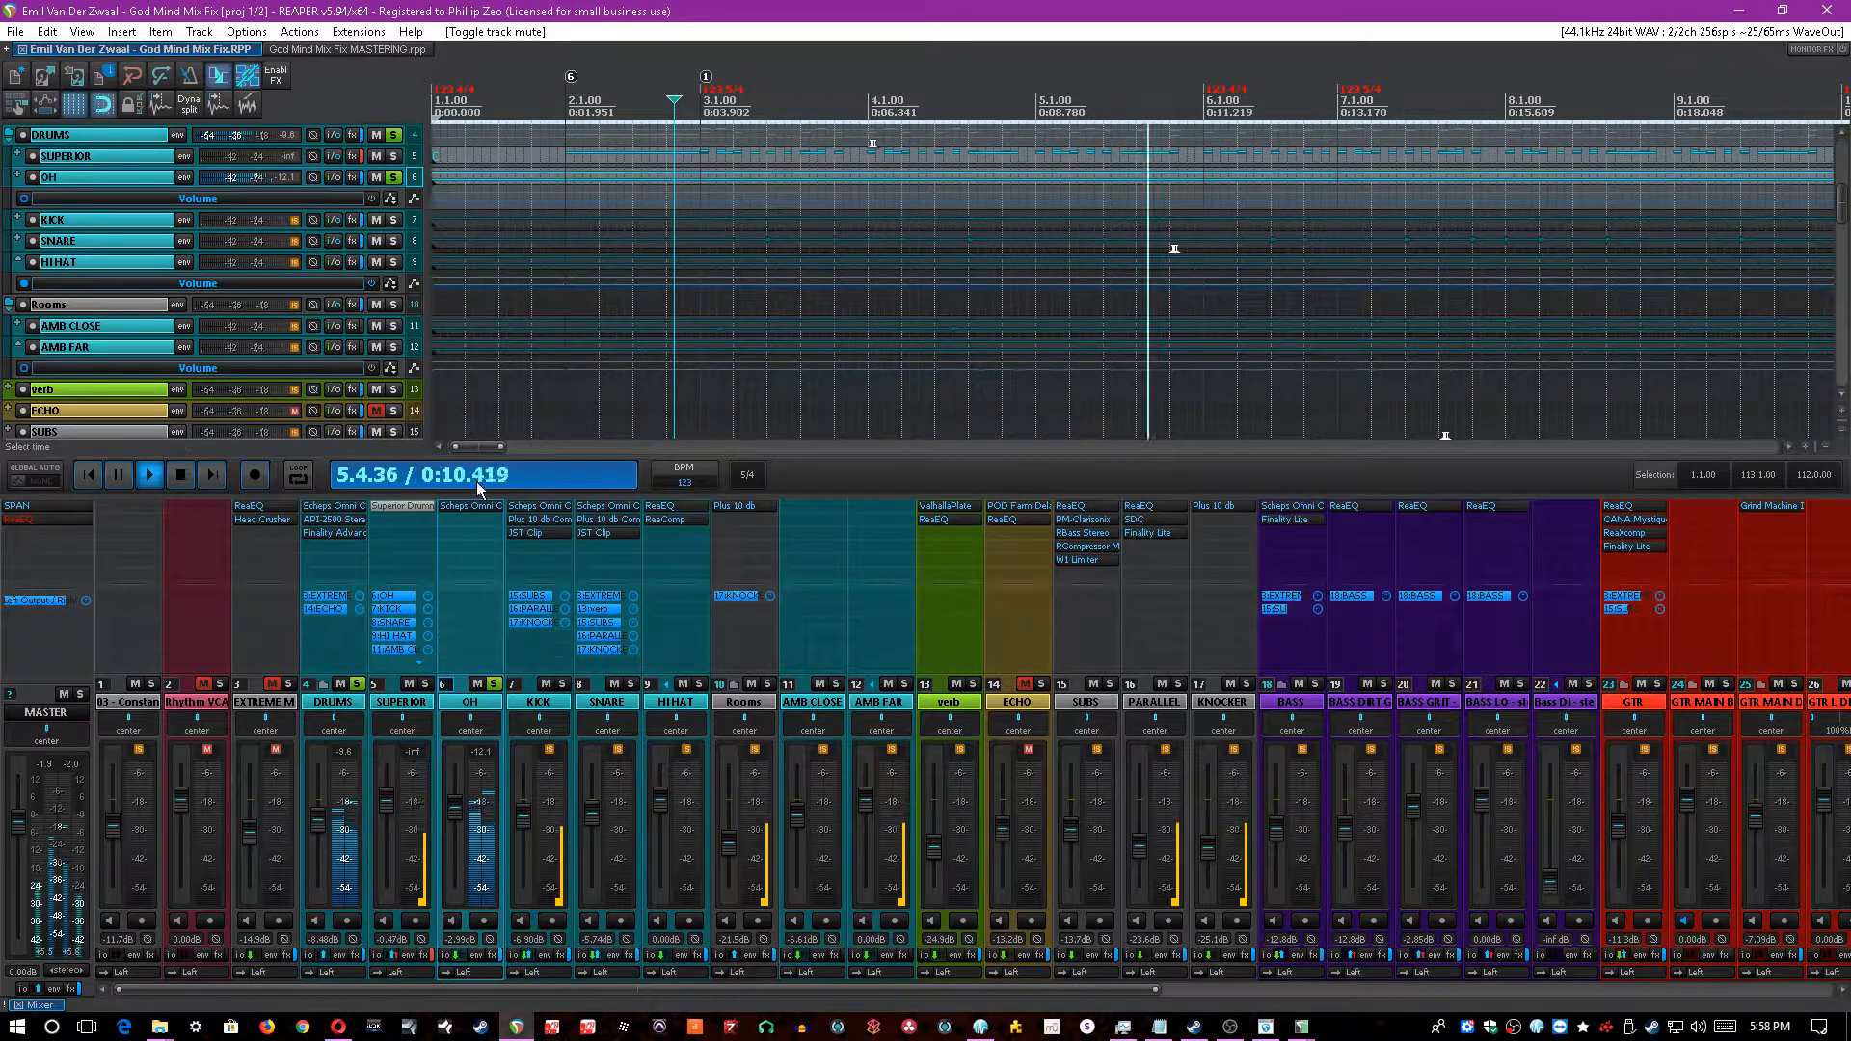
- Open Scheps Omni Channel on the OH track, bypass and re-enable it during playback to compare, and save the project
left_click(476, 506)
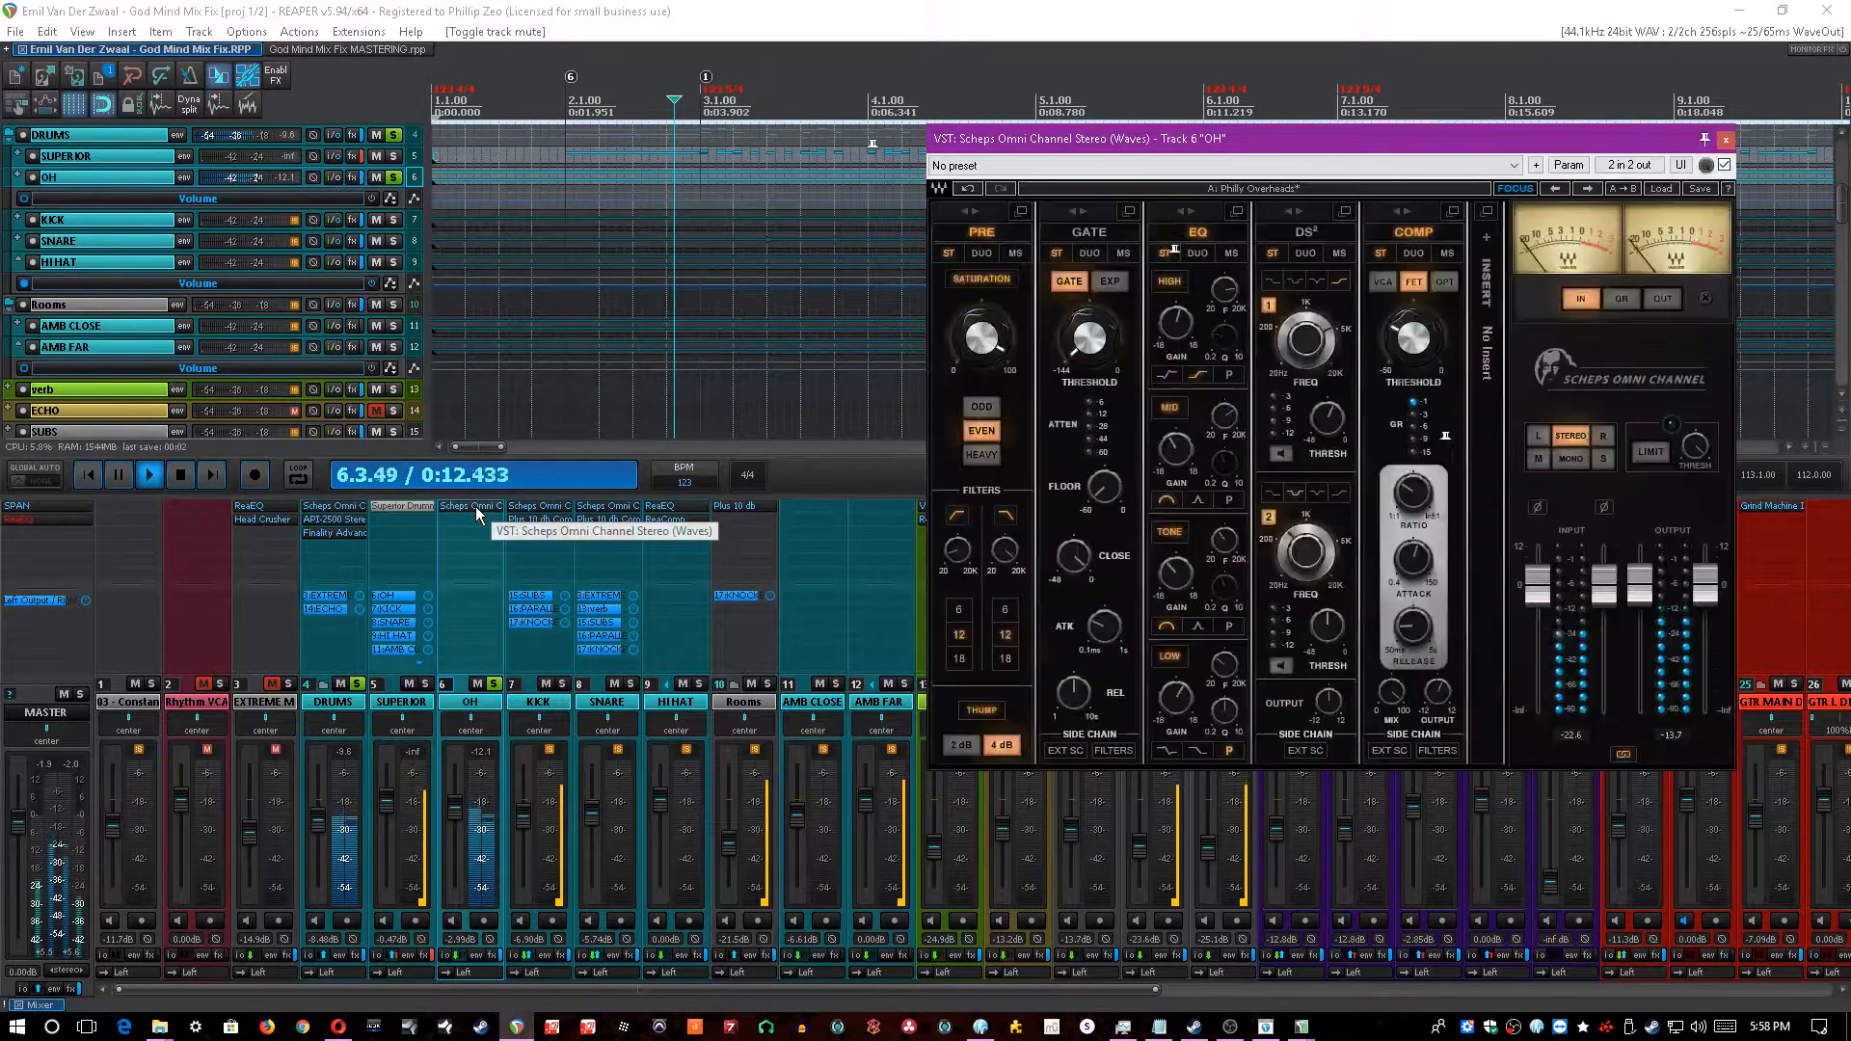
left_click(476, 505, "shift")
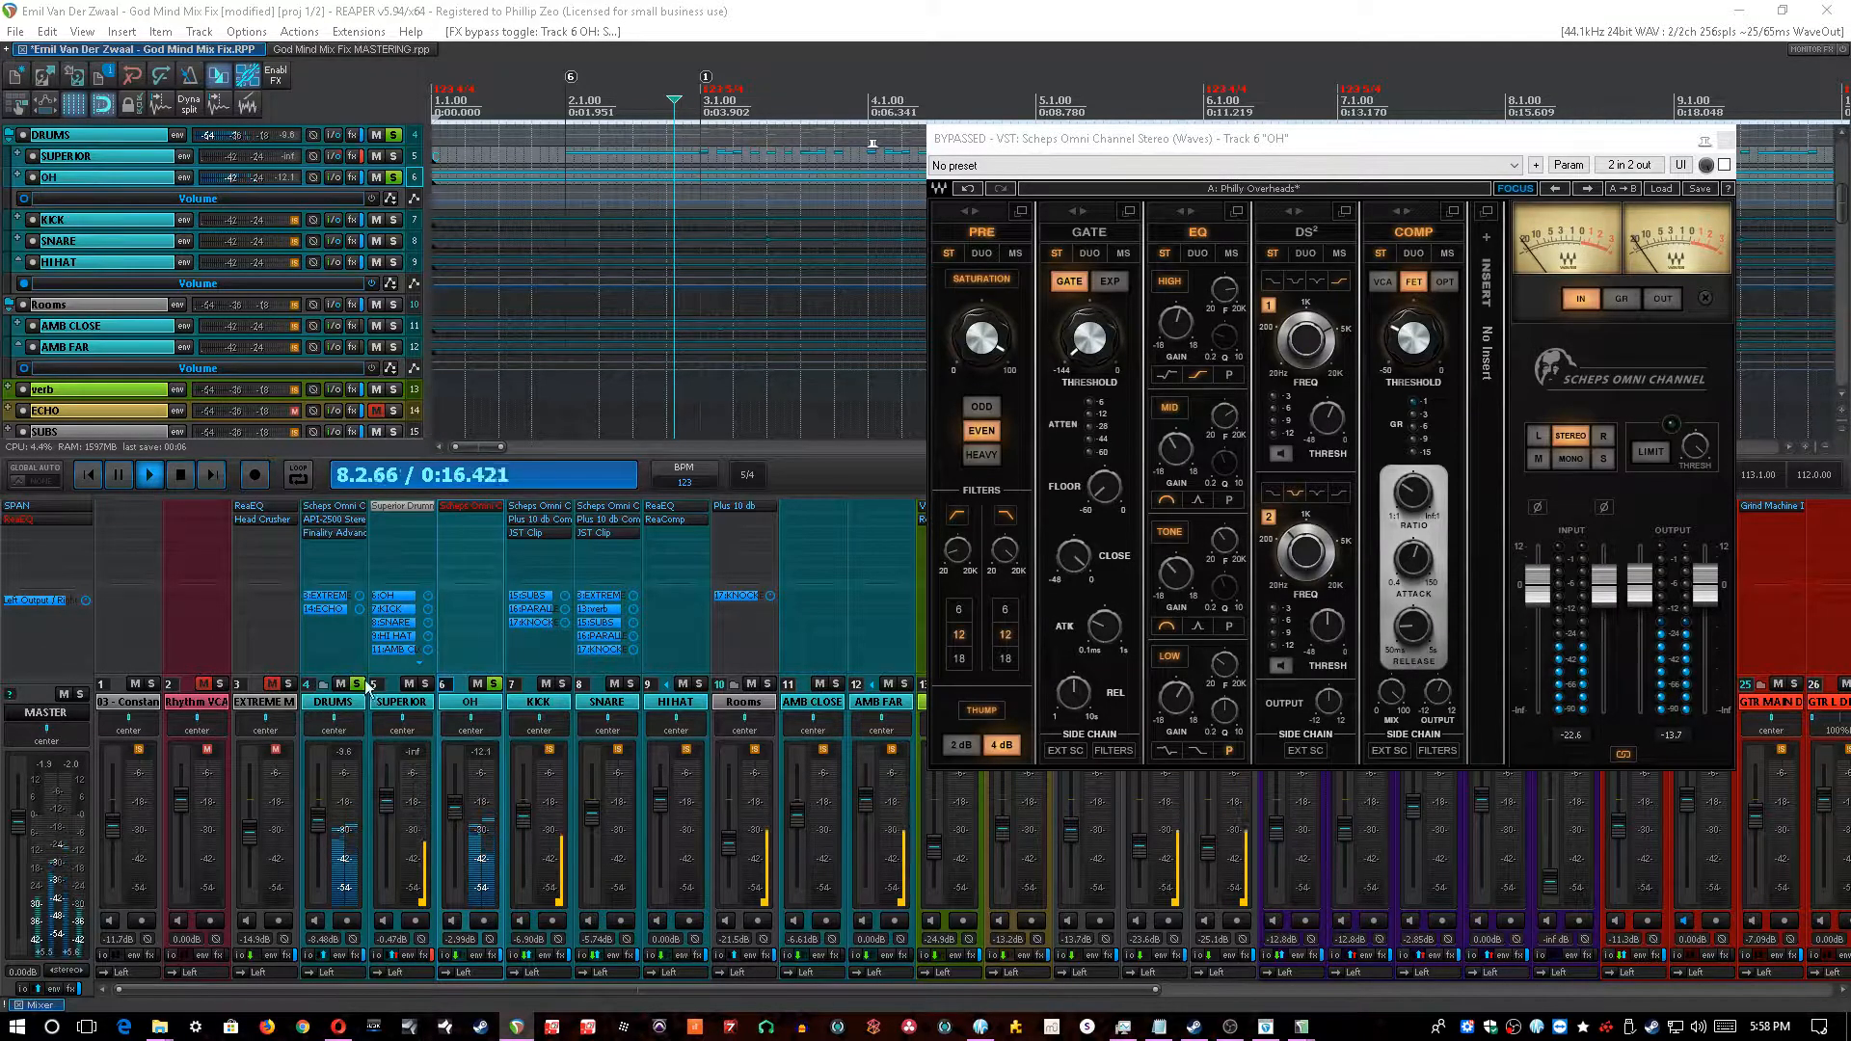
left_click(463, 512, "shift")
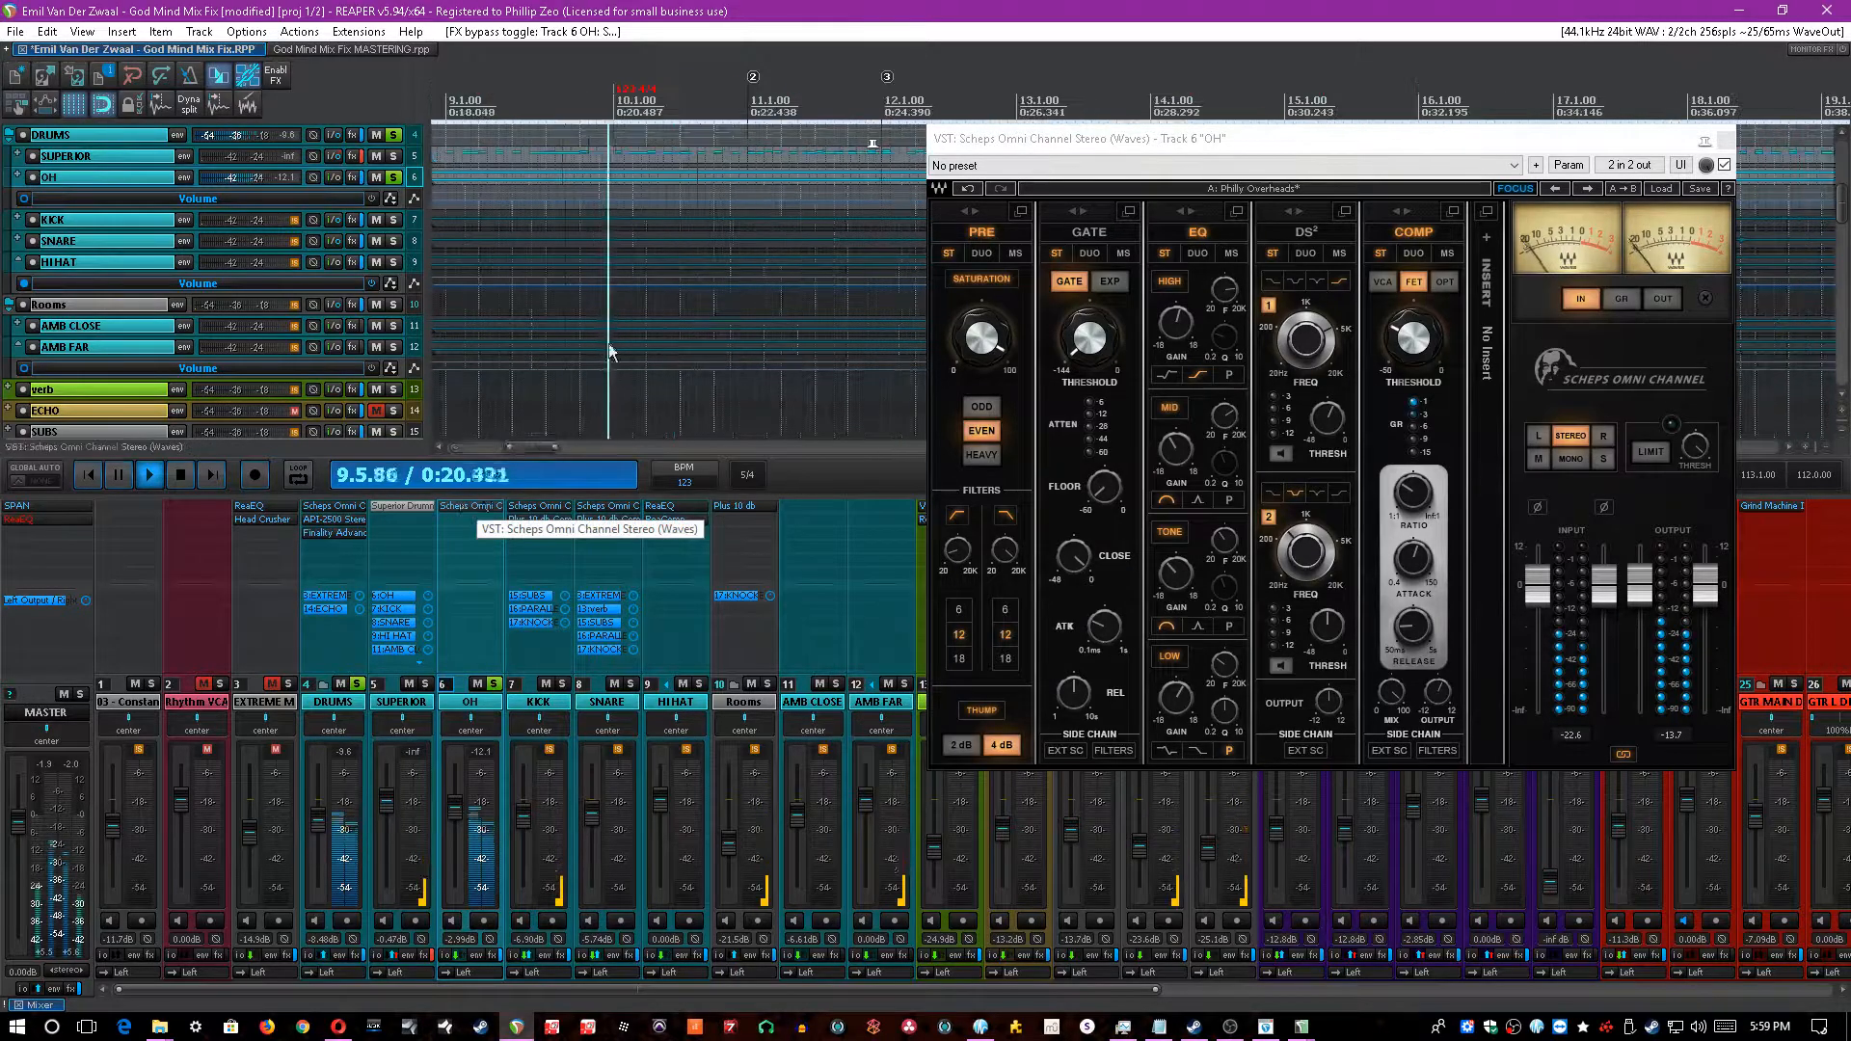
key("ctrl+s")
- Point out the Pre section's filters, saturation and 4 dB Thump on the OH channel strip during playback, and save the project
left_click(956, 550)
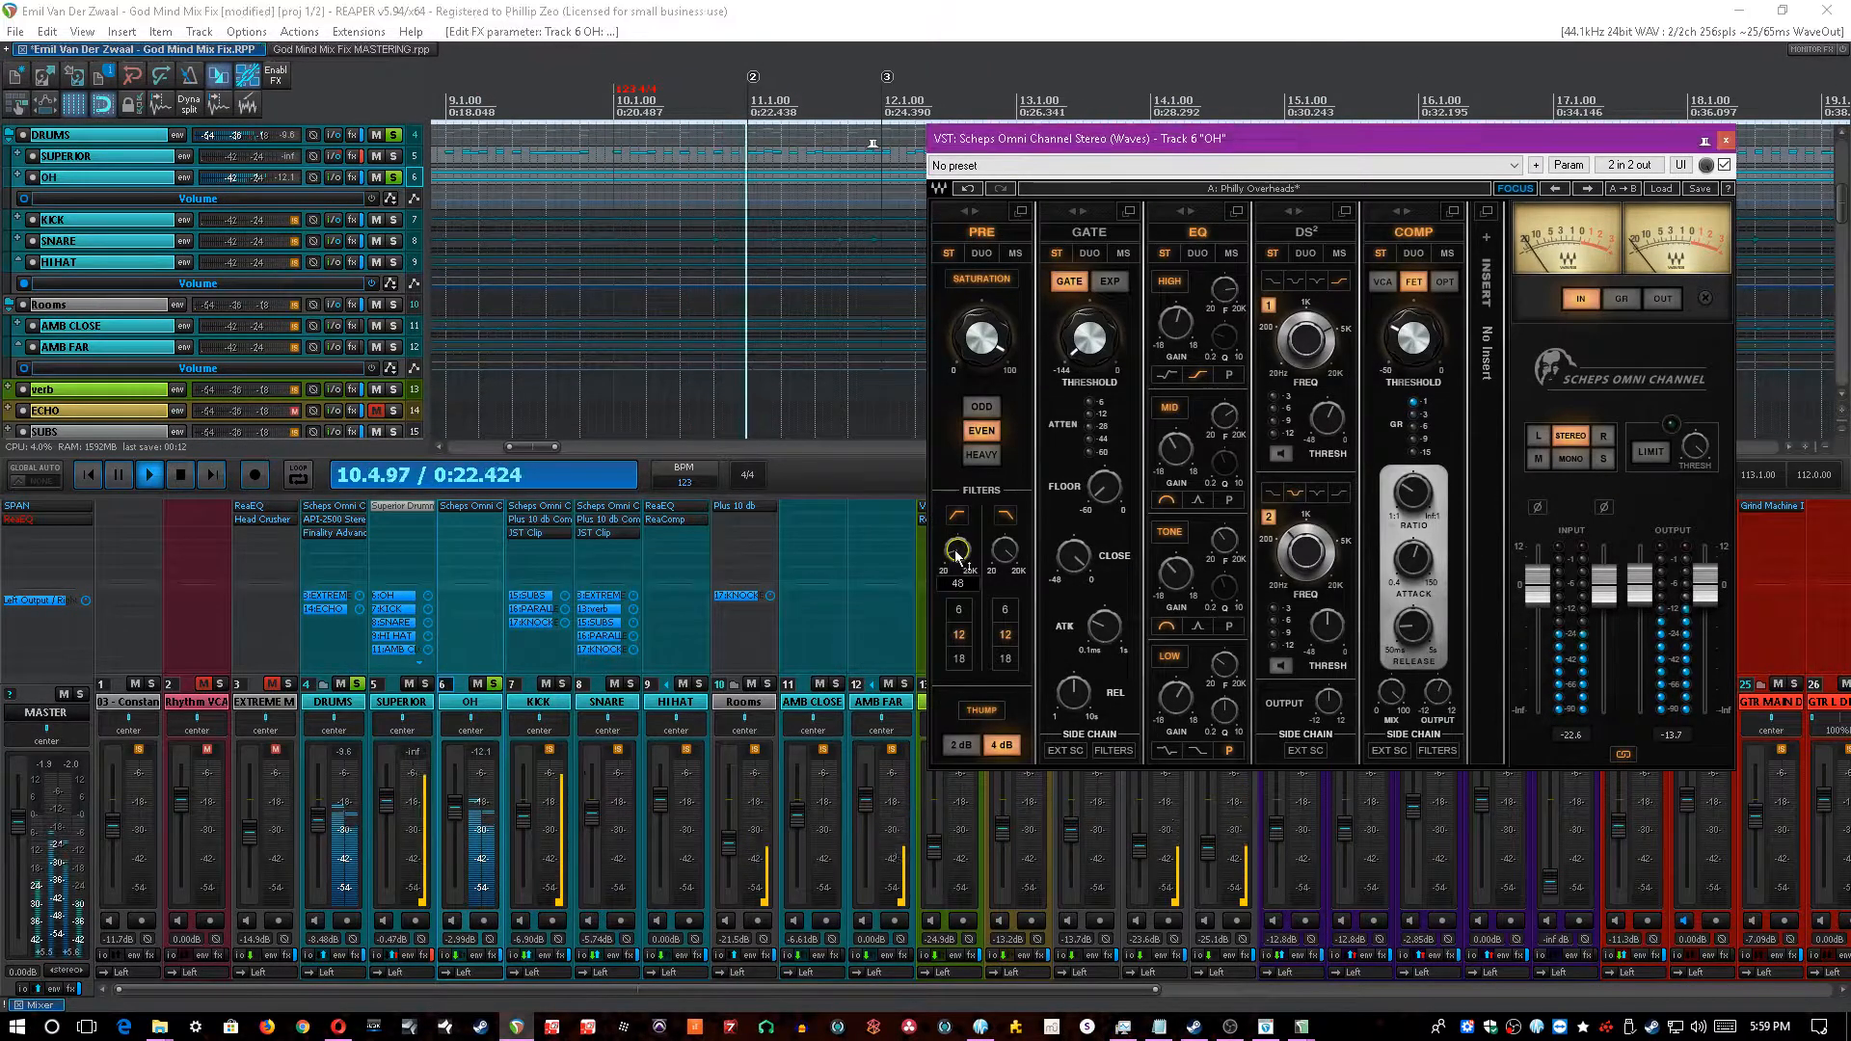
left_click(994, 351)
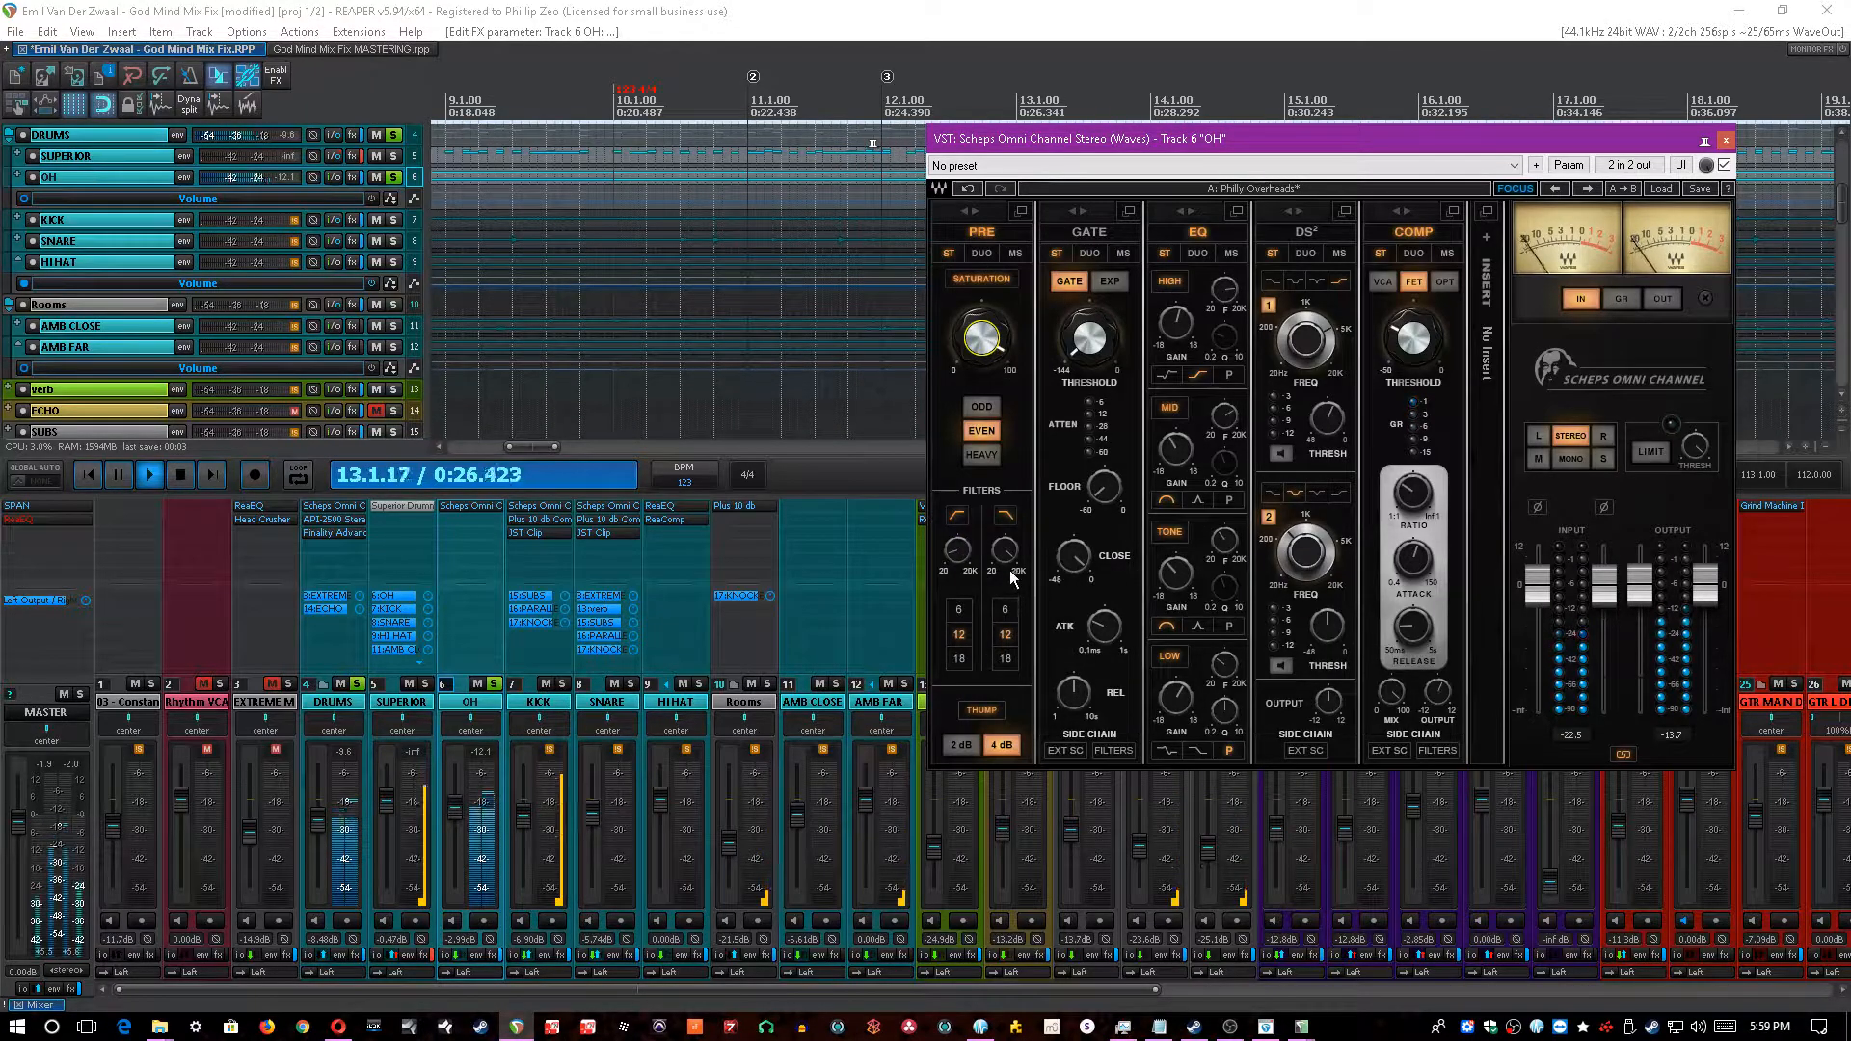
left_click(649, 9)
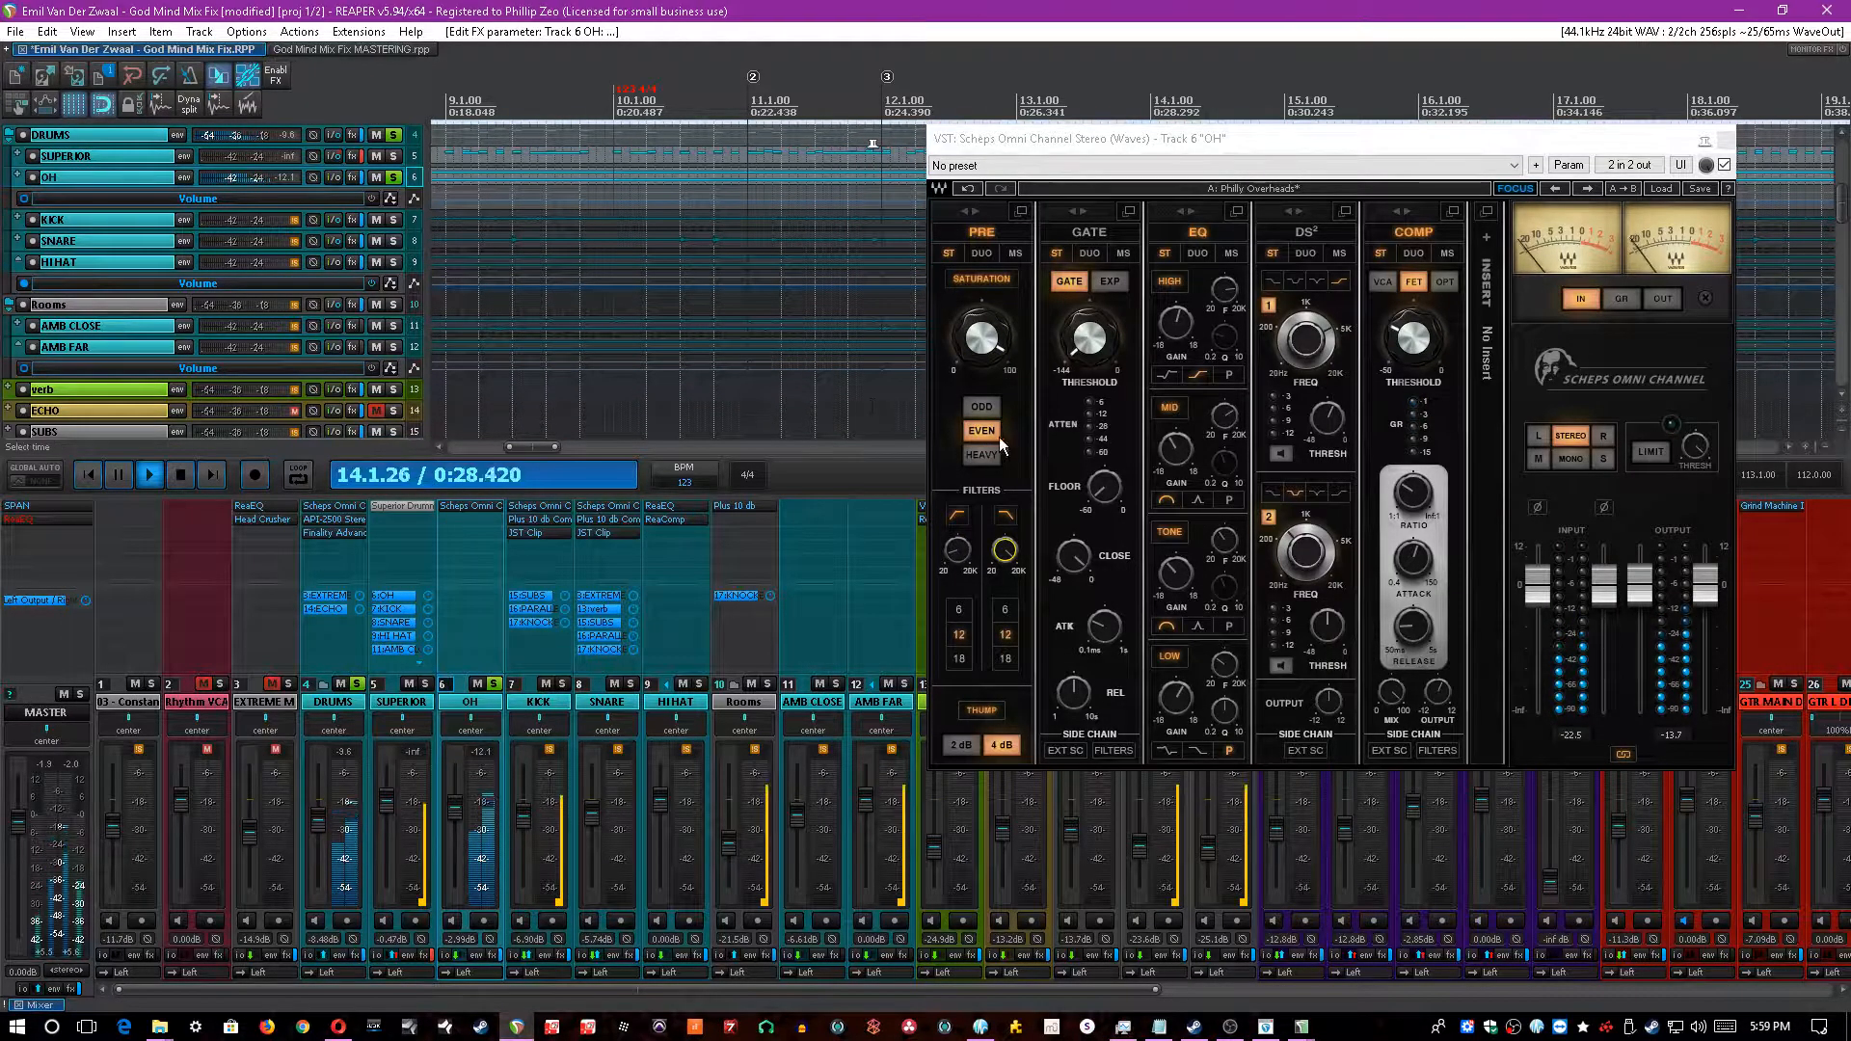
left_click(1016, 561)
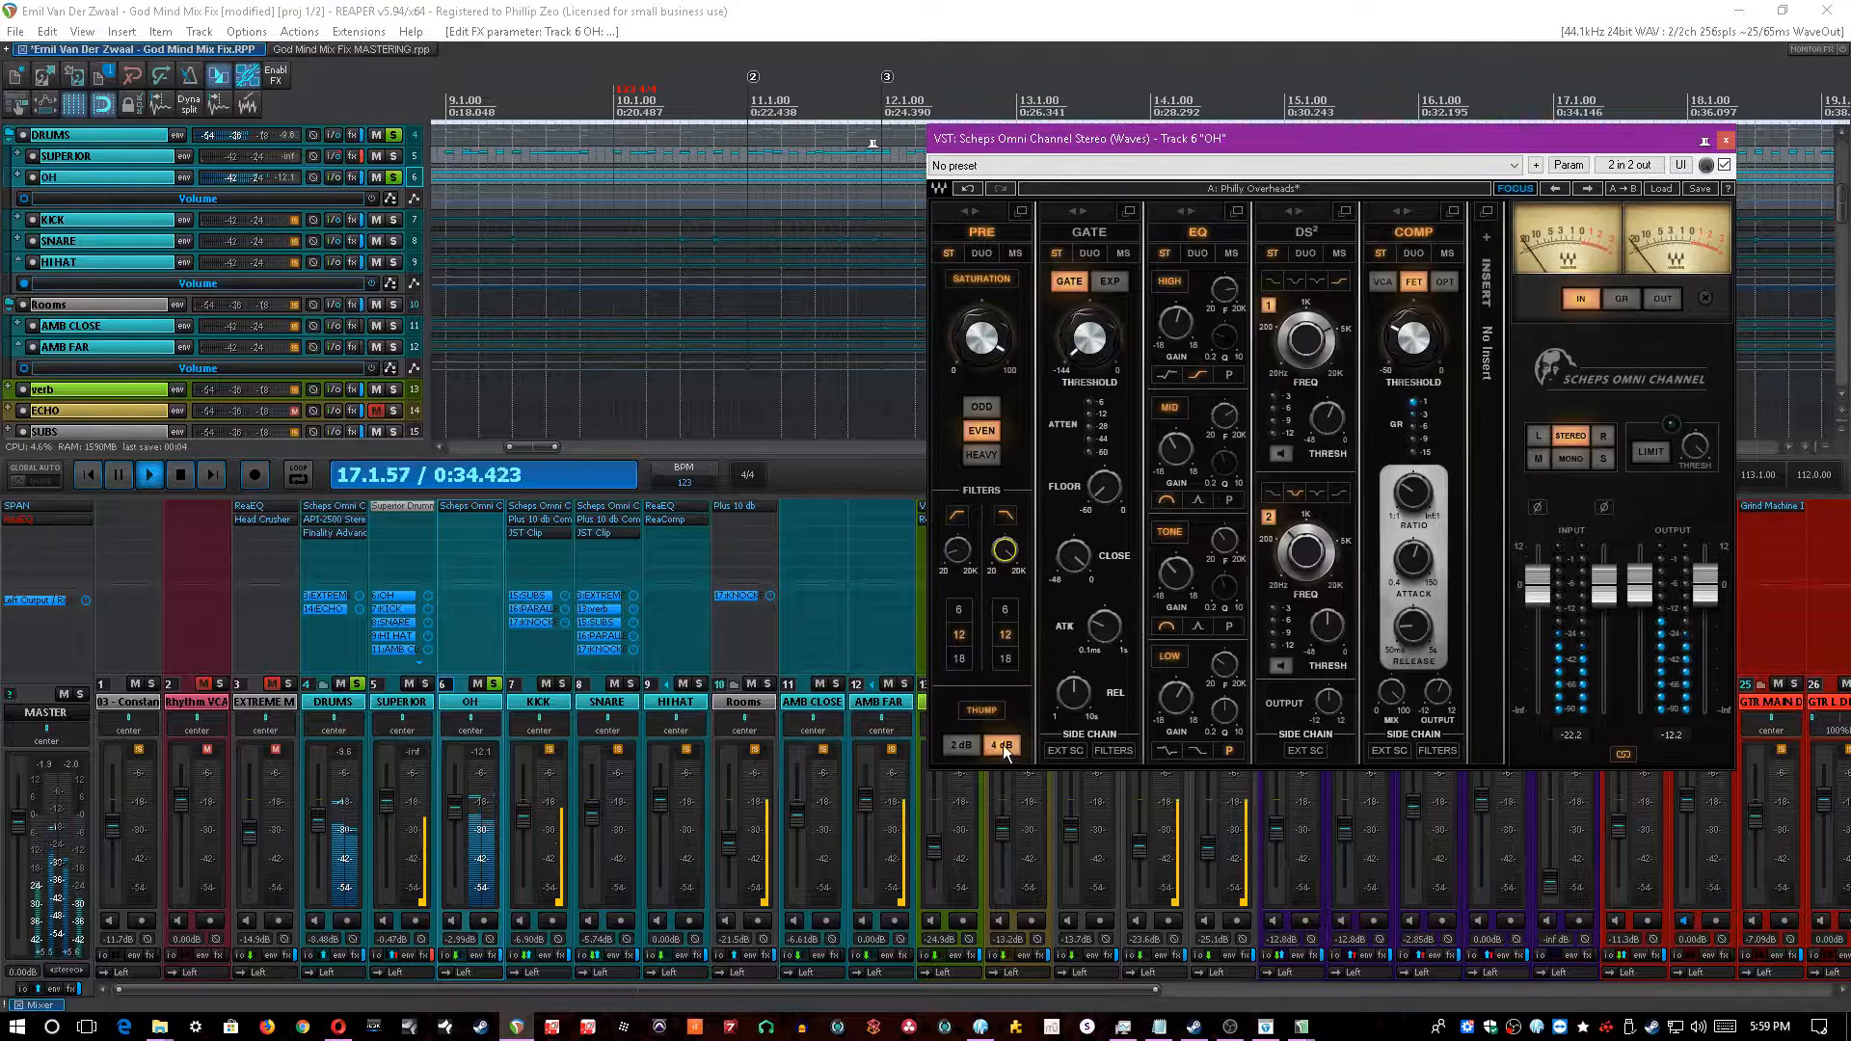
left_click(739, 9)
key("ctrl+s")
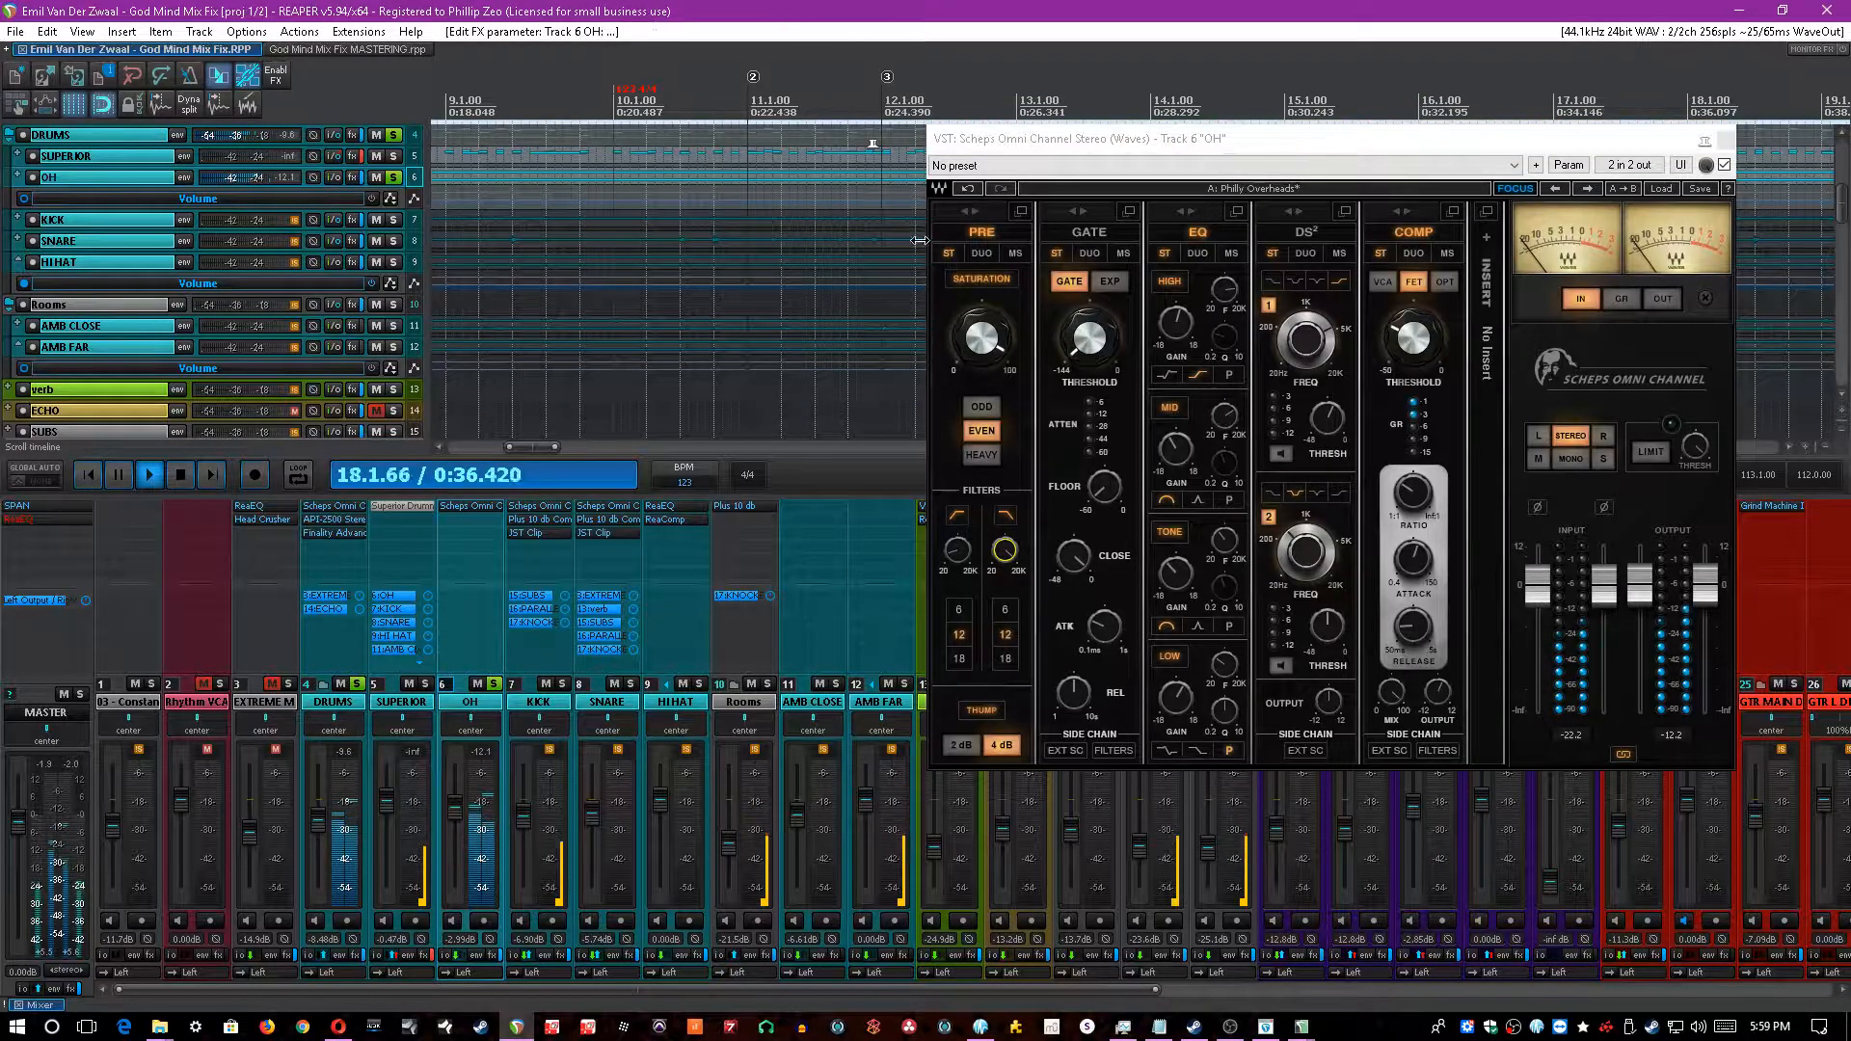
- Check the Low EQ band's frequency and gain, audition the band off and on during playback, and save the project
left_click_drag(1224, 664, 1177, 696)
left_click(798, 9)
key("ctrl+s")
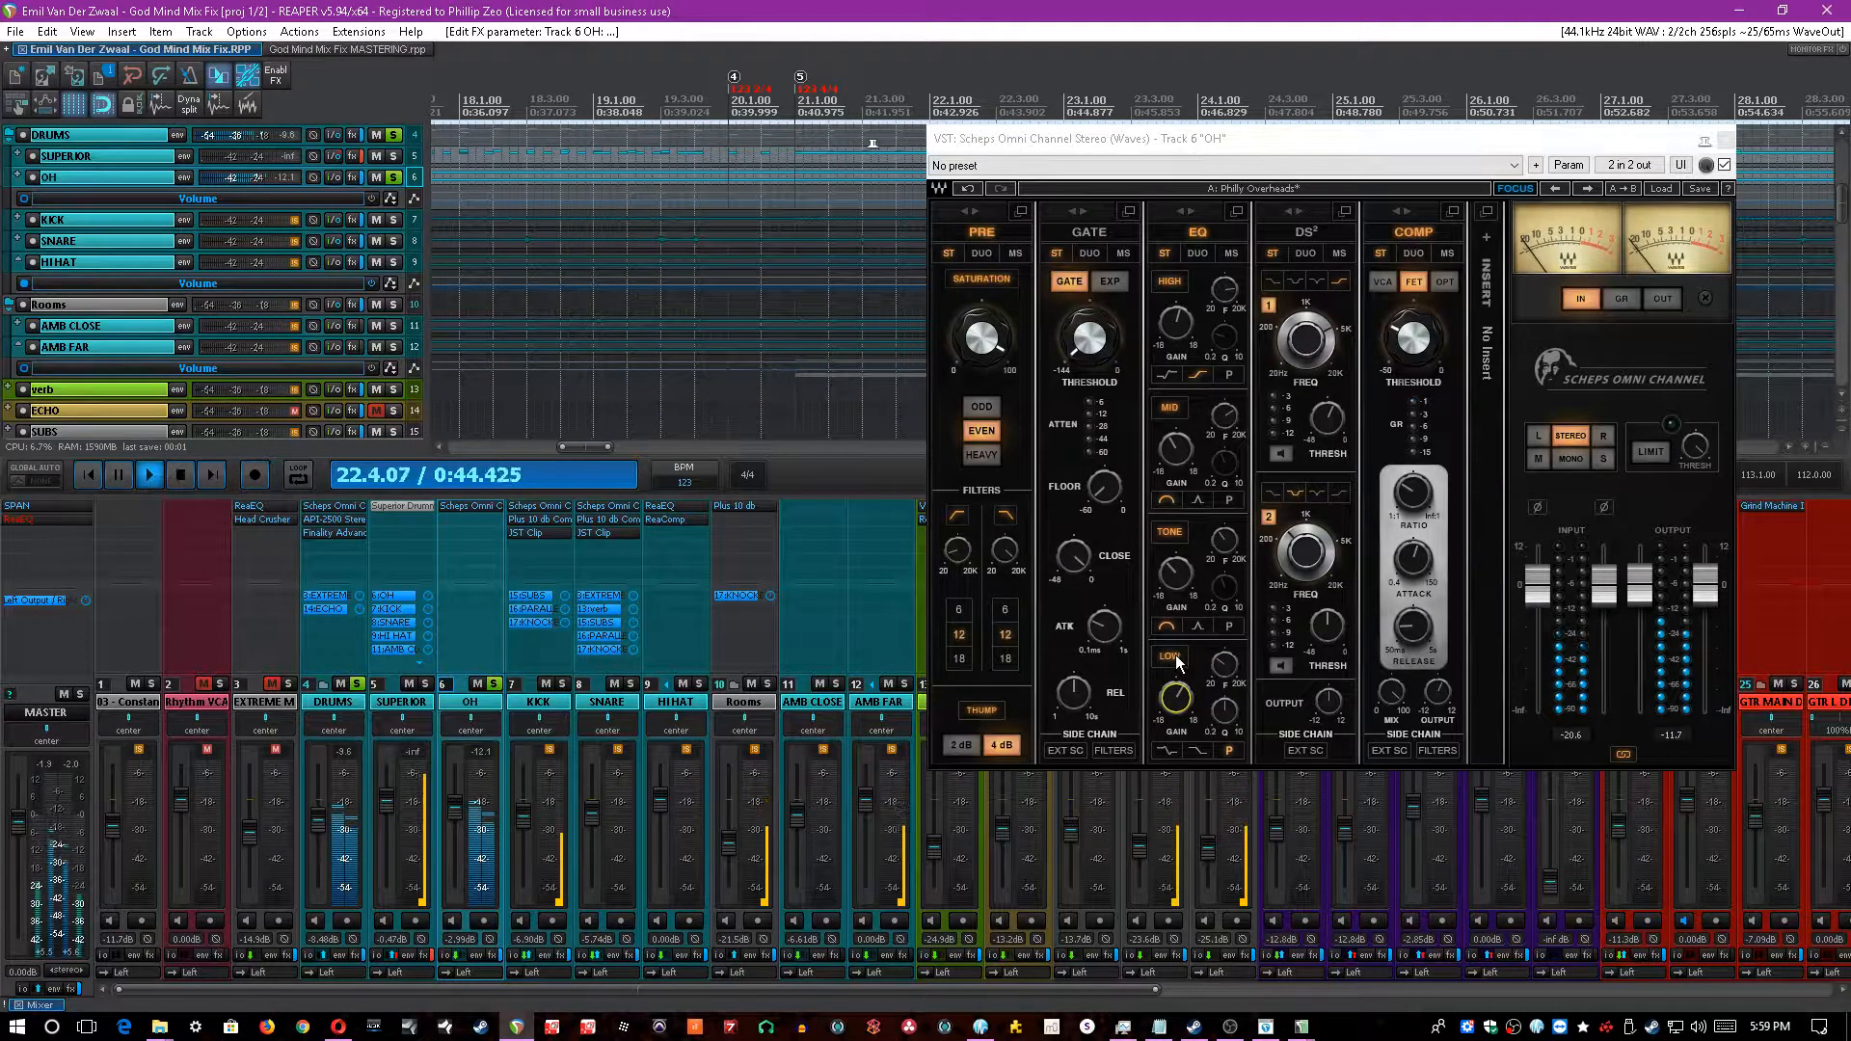
left_click(1176, 656)
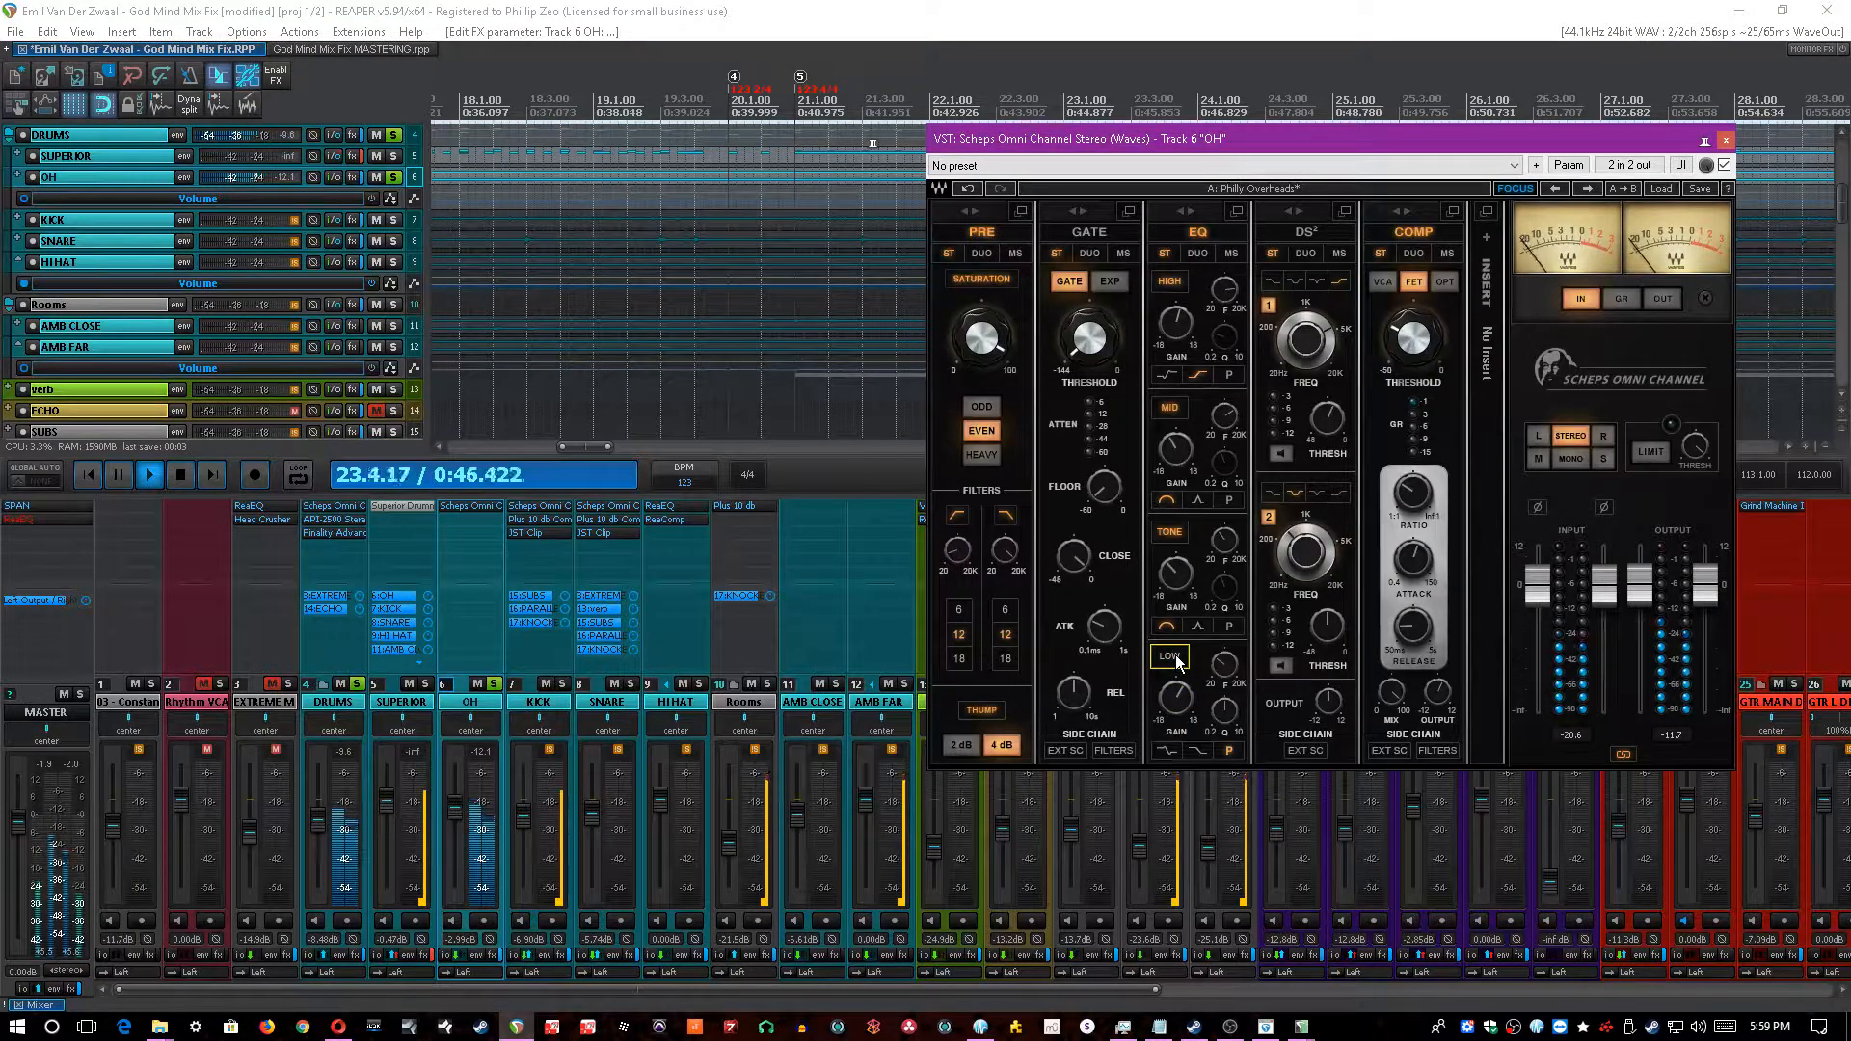
left_click(617, 10)
key("space")
key("ctrl+s")
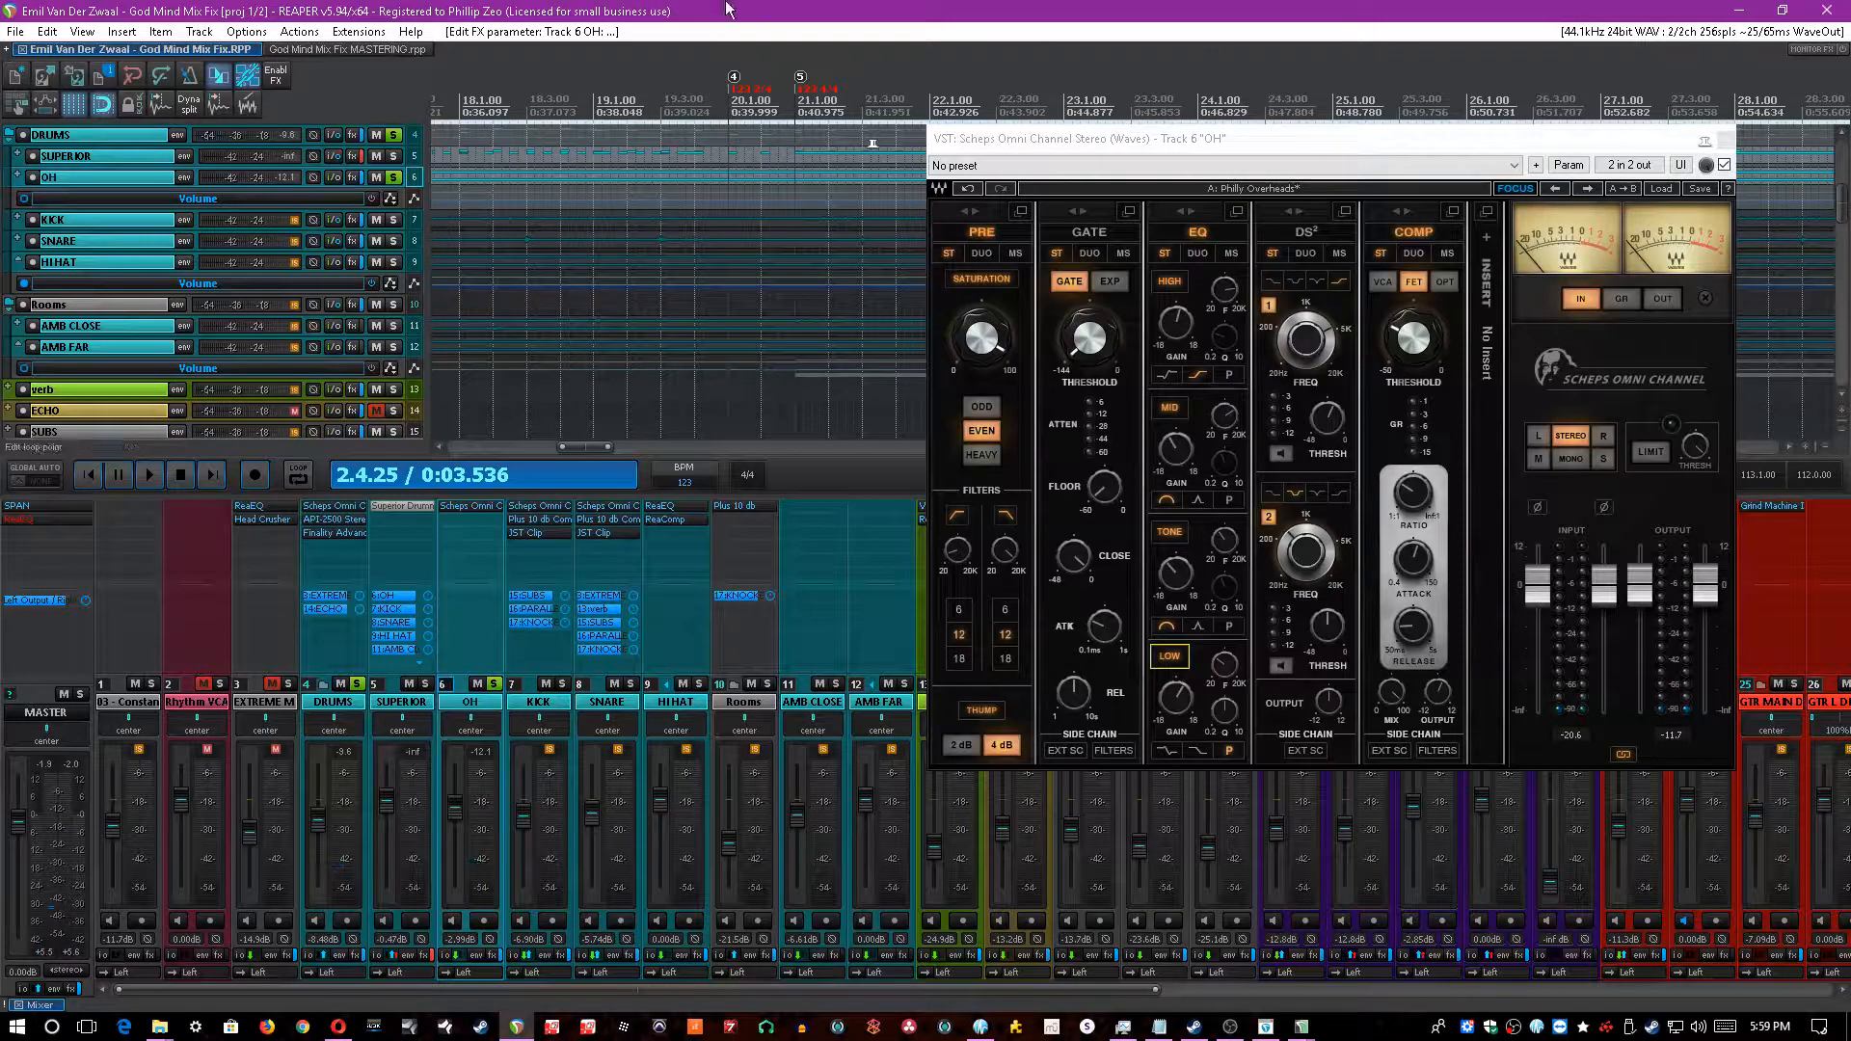
- Check the Tone EQ band's frequency and gain, audition the band off and on from 0:03.536, and save the project
left_click(1224, 541)
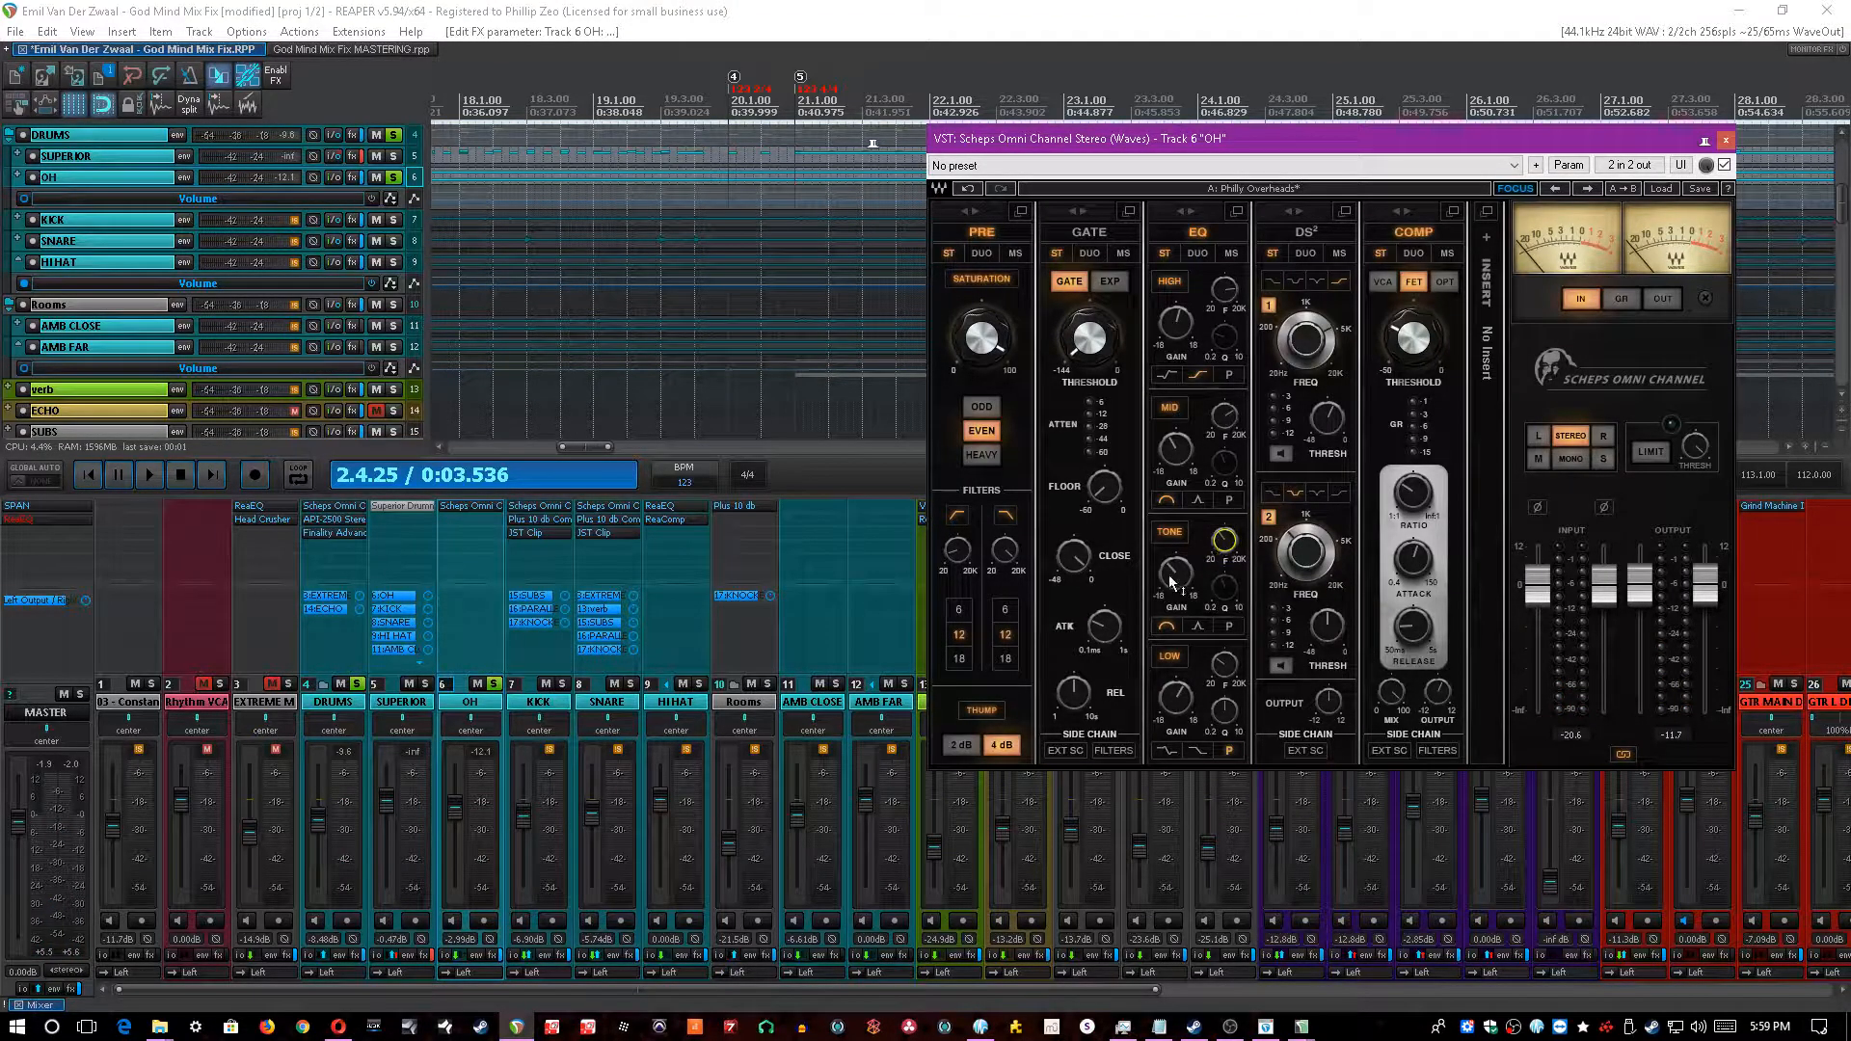
left_click(847, 9)
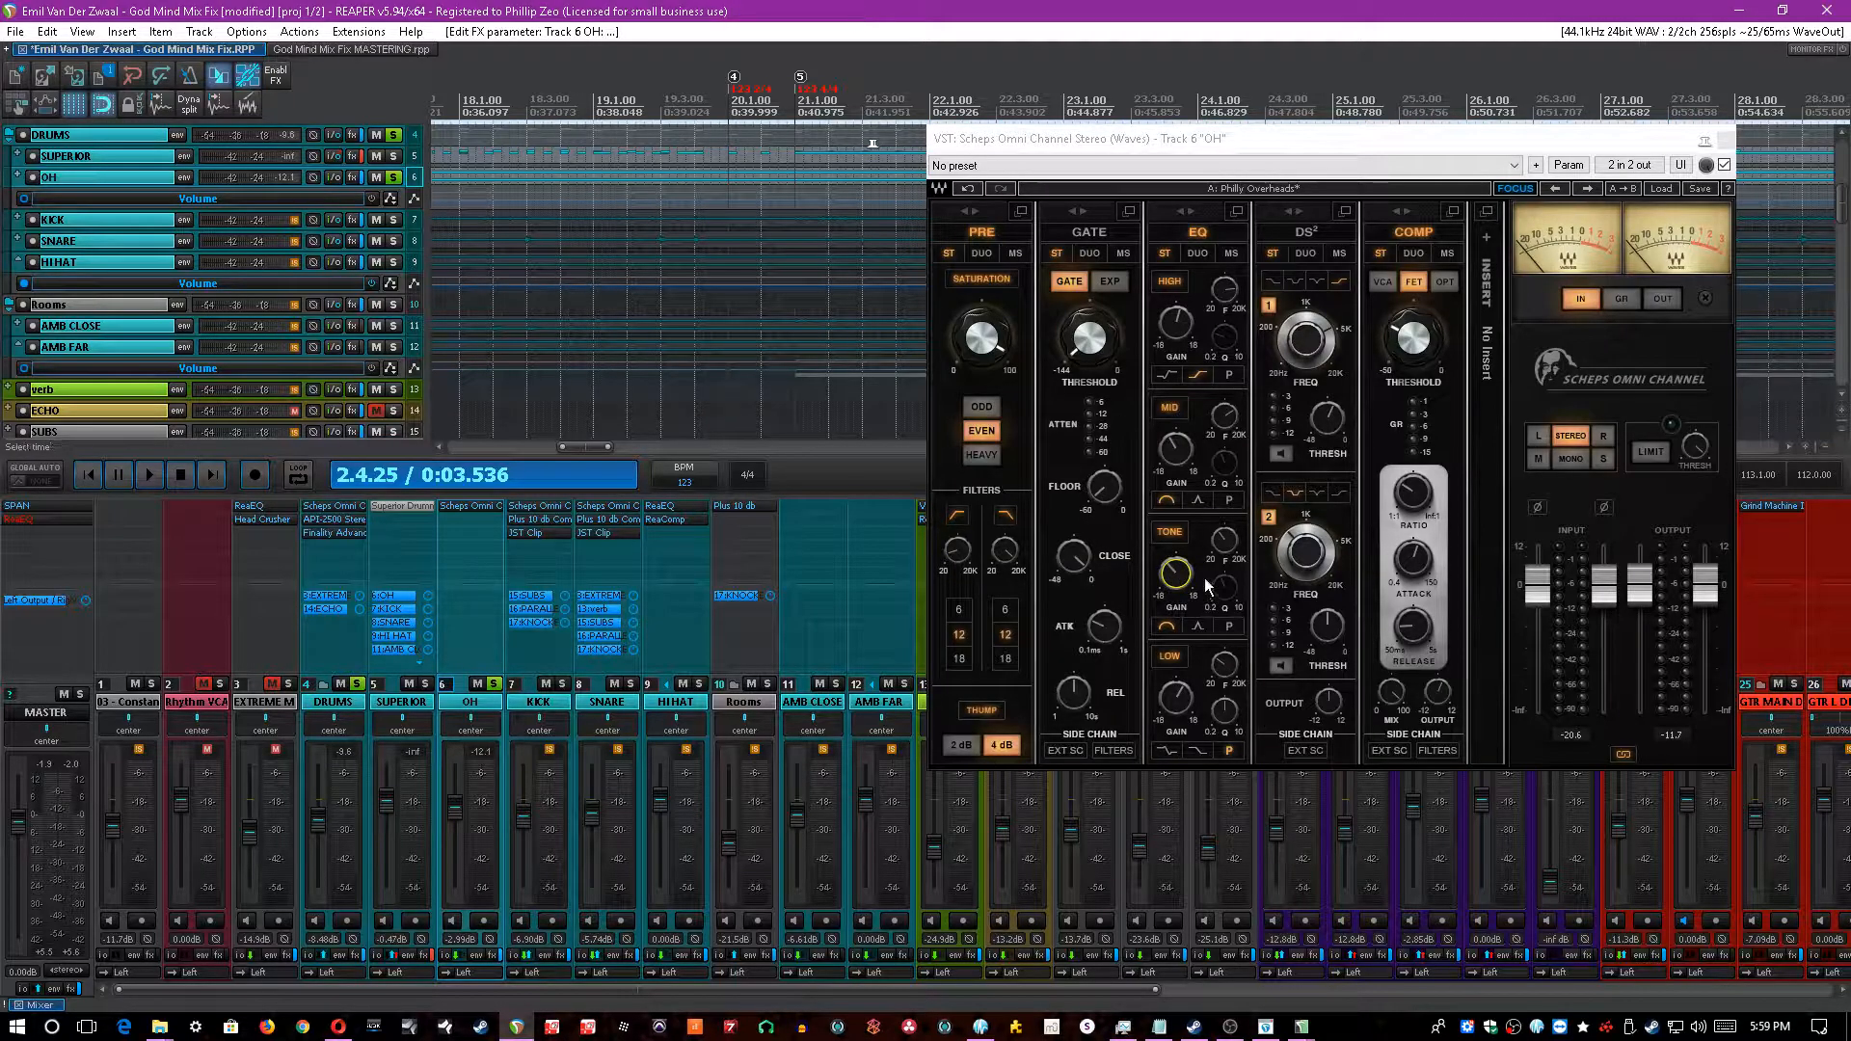
key("space")
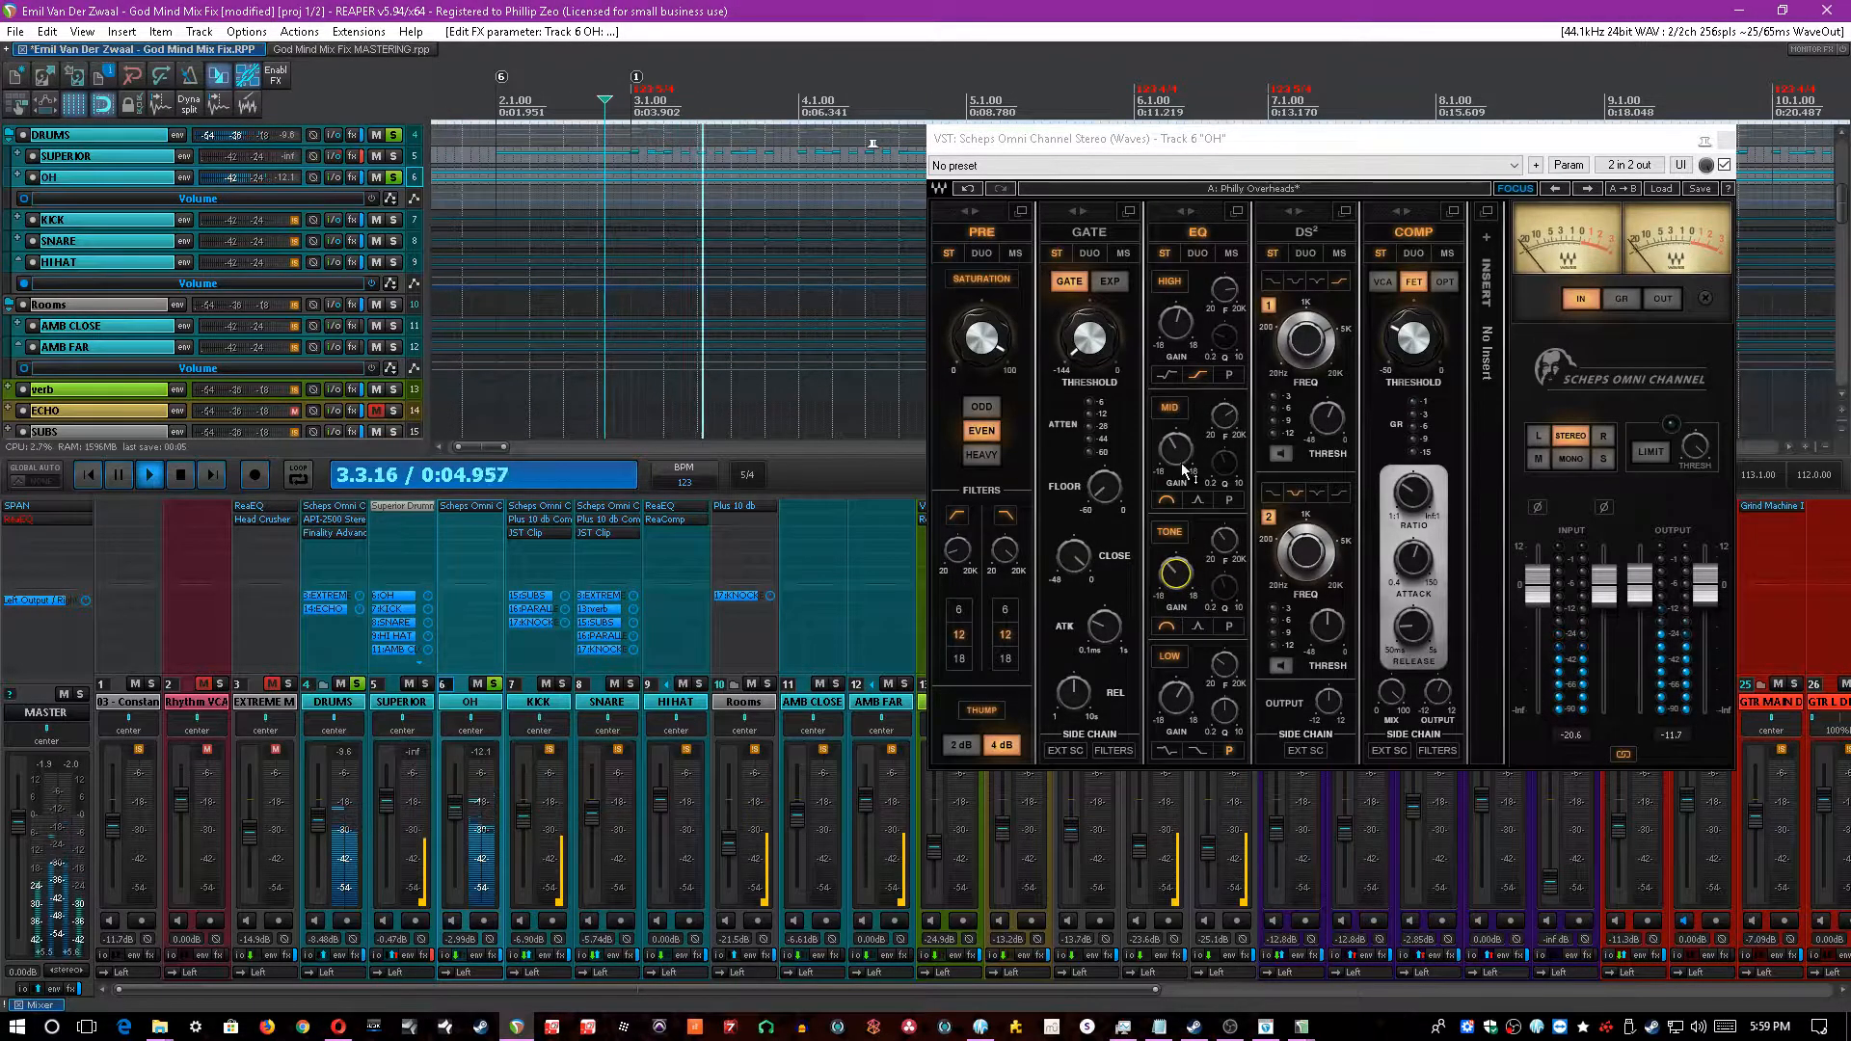
left_click(1172, 533)
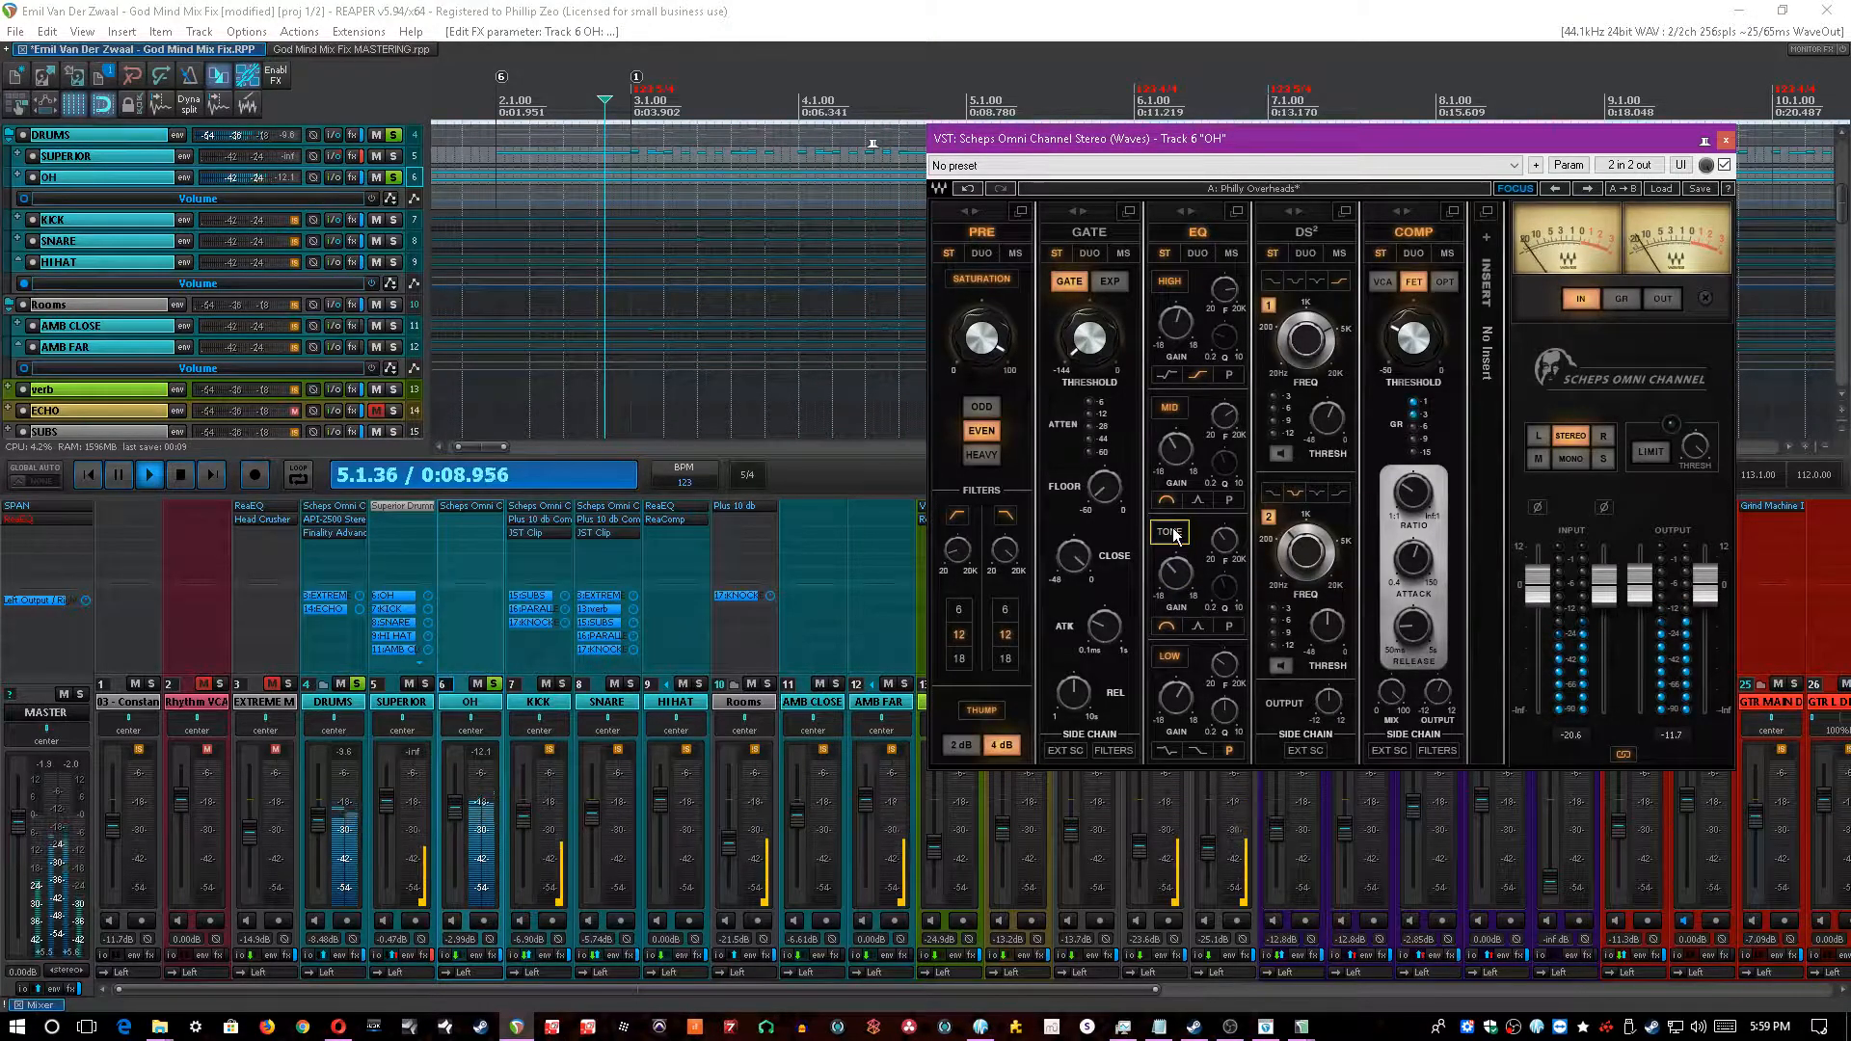
key("space")
left_click(729, 30)
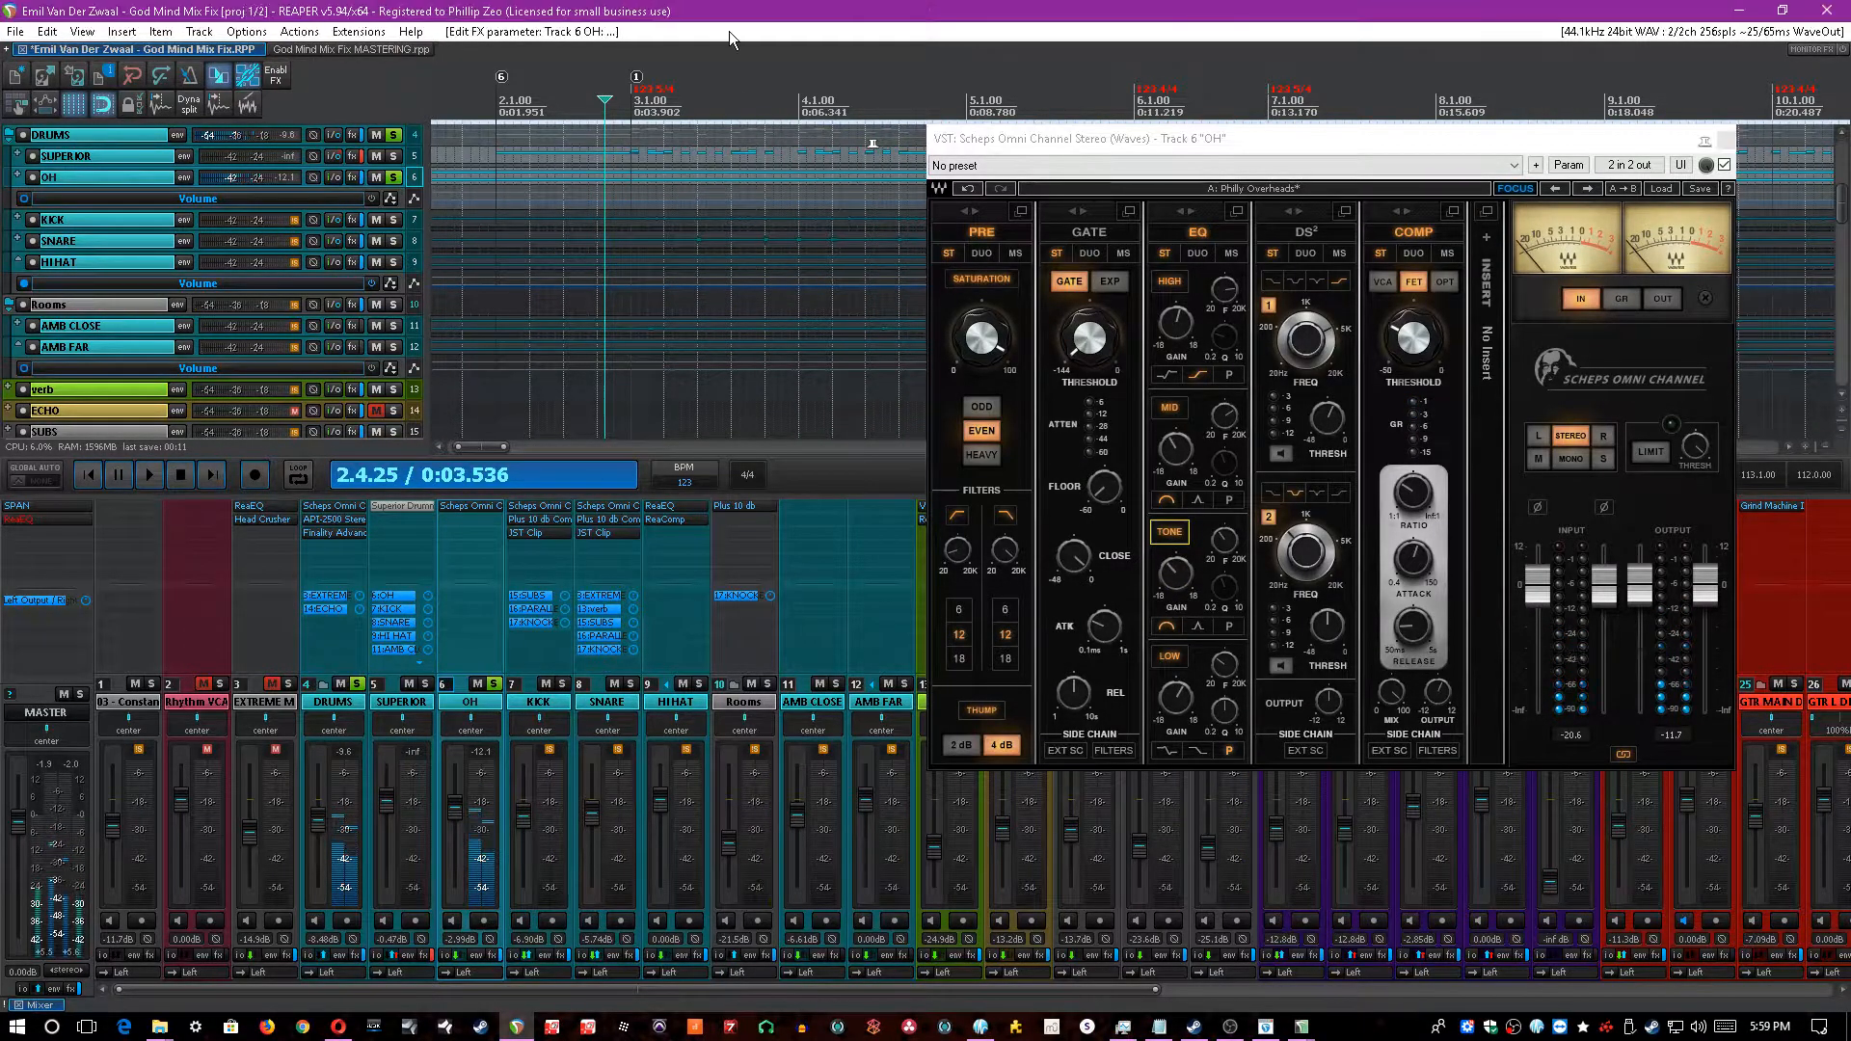
key("ctrl+s")
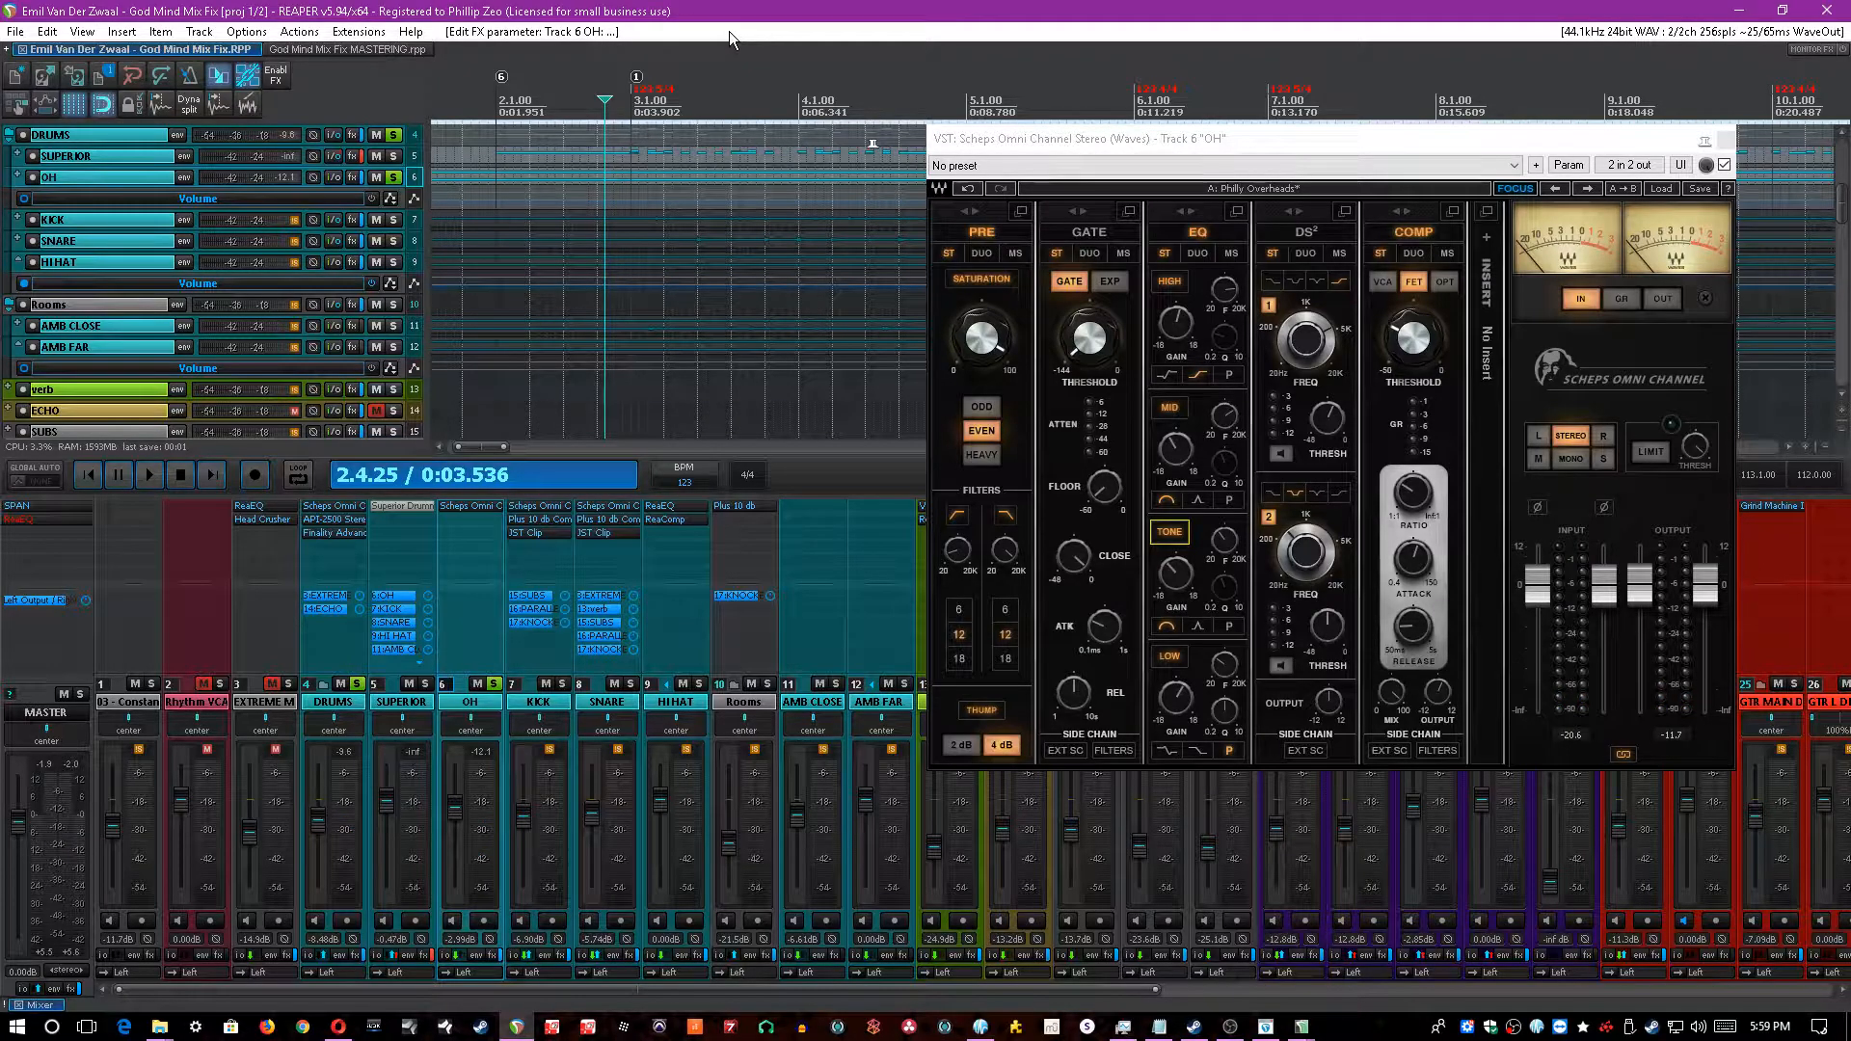
- Check the Mid EQ band's settings, audition the band off and on during playback, and save the project
left_click_drag(1221, 417, 1206, 465)
key("space")
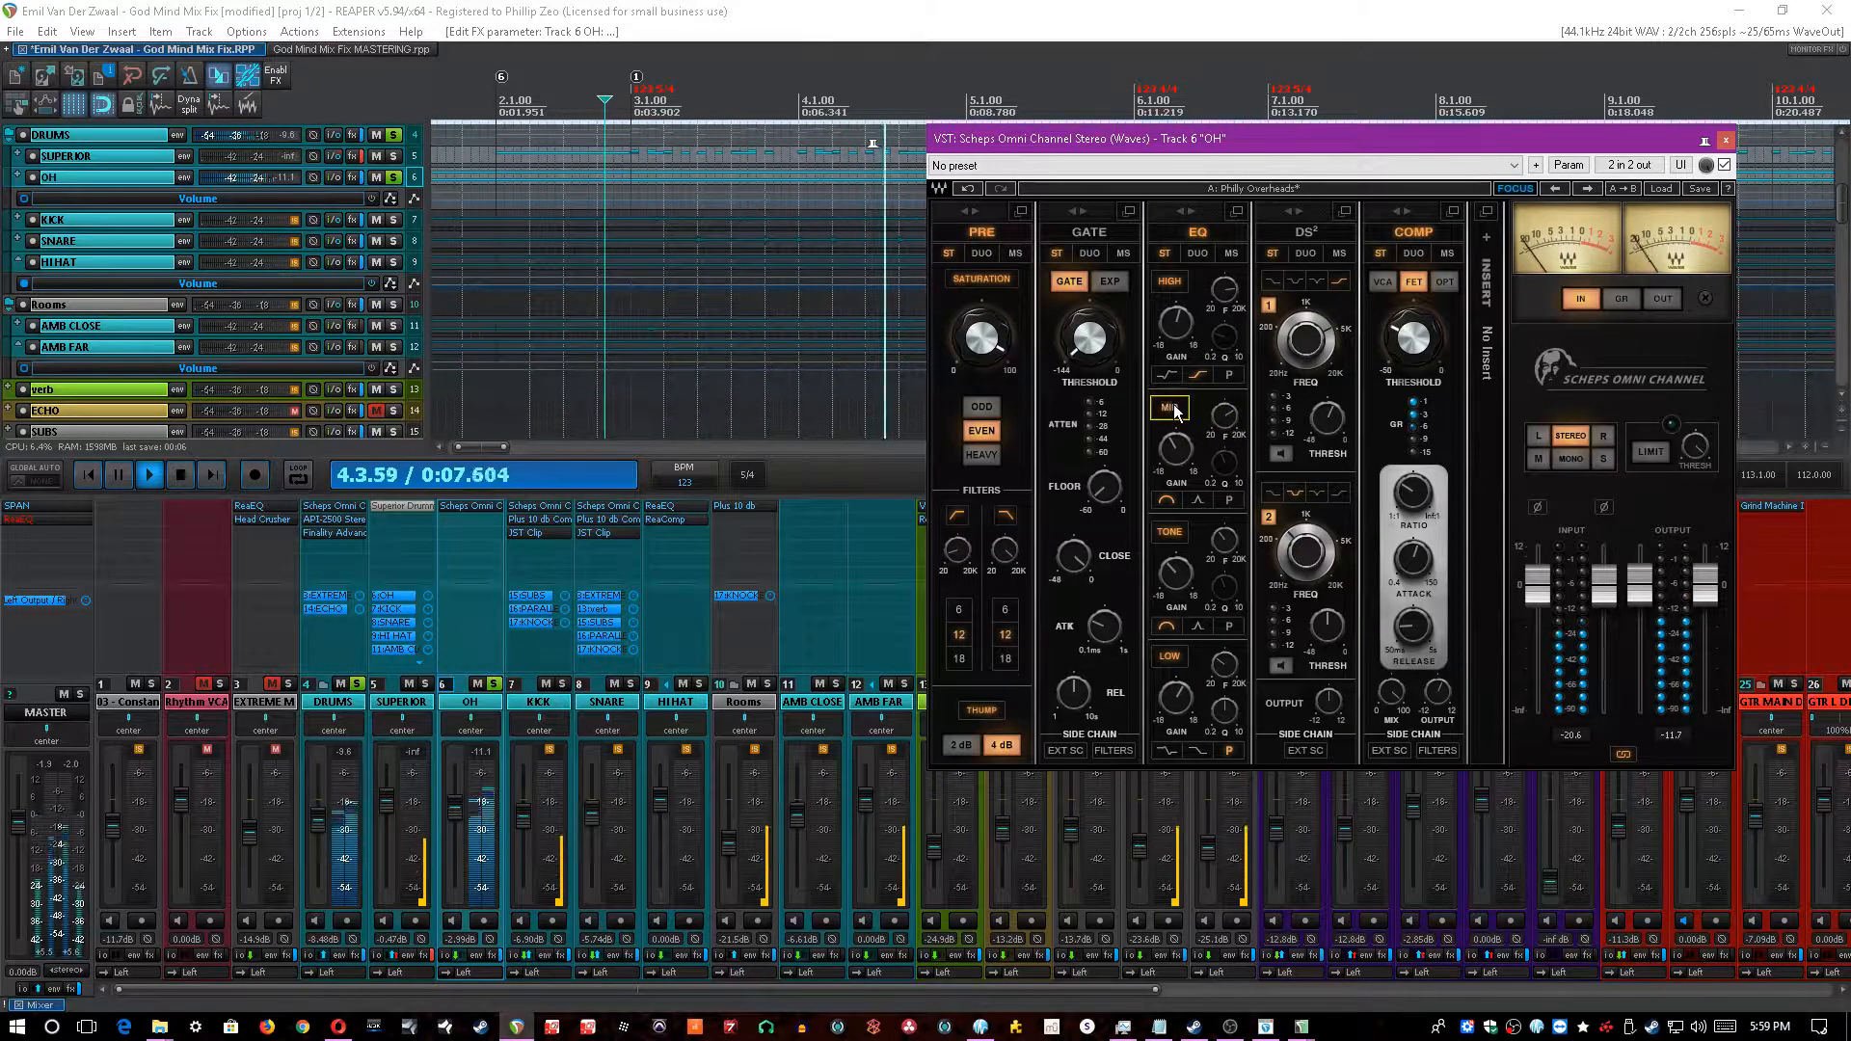
key("space")
left_click(1073, 10)
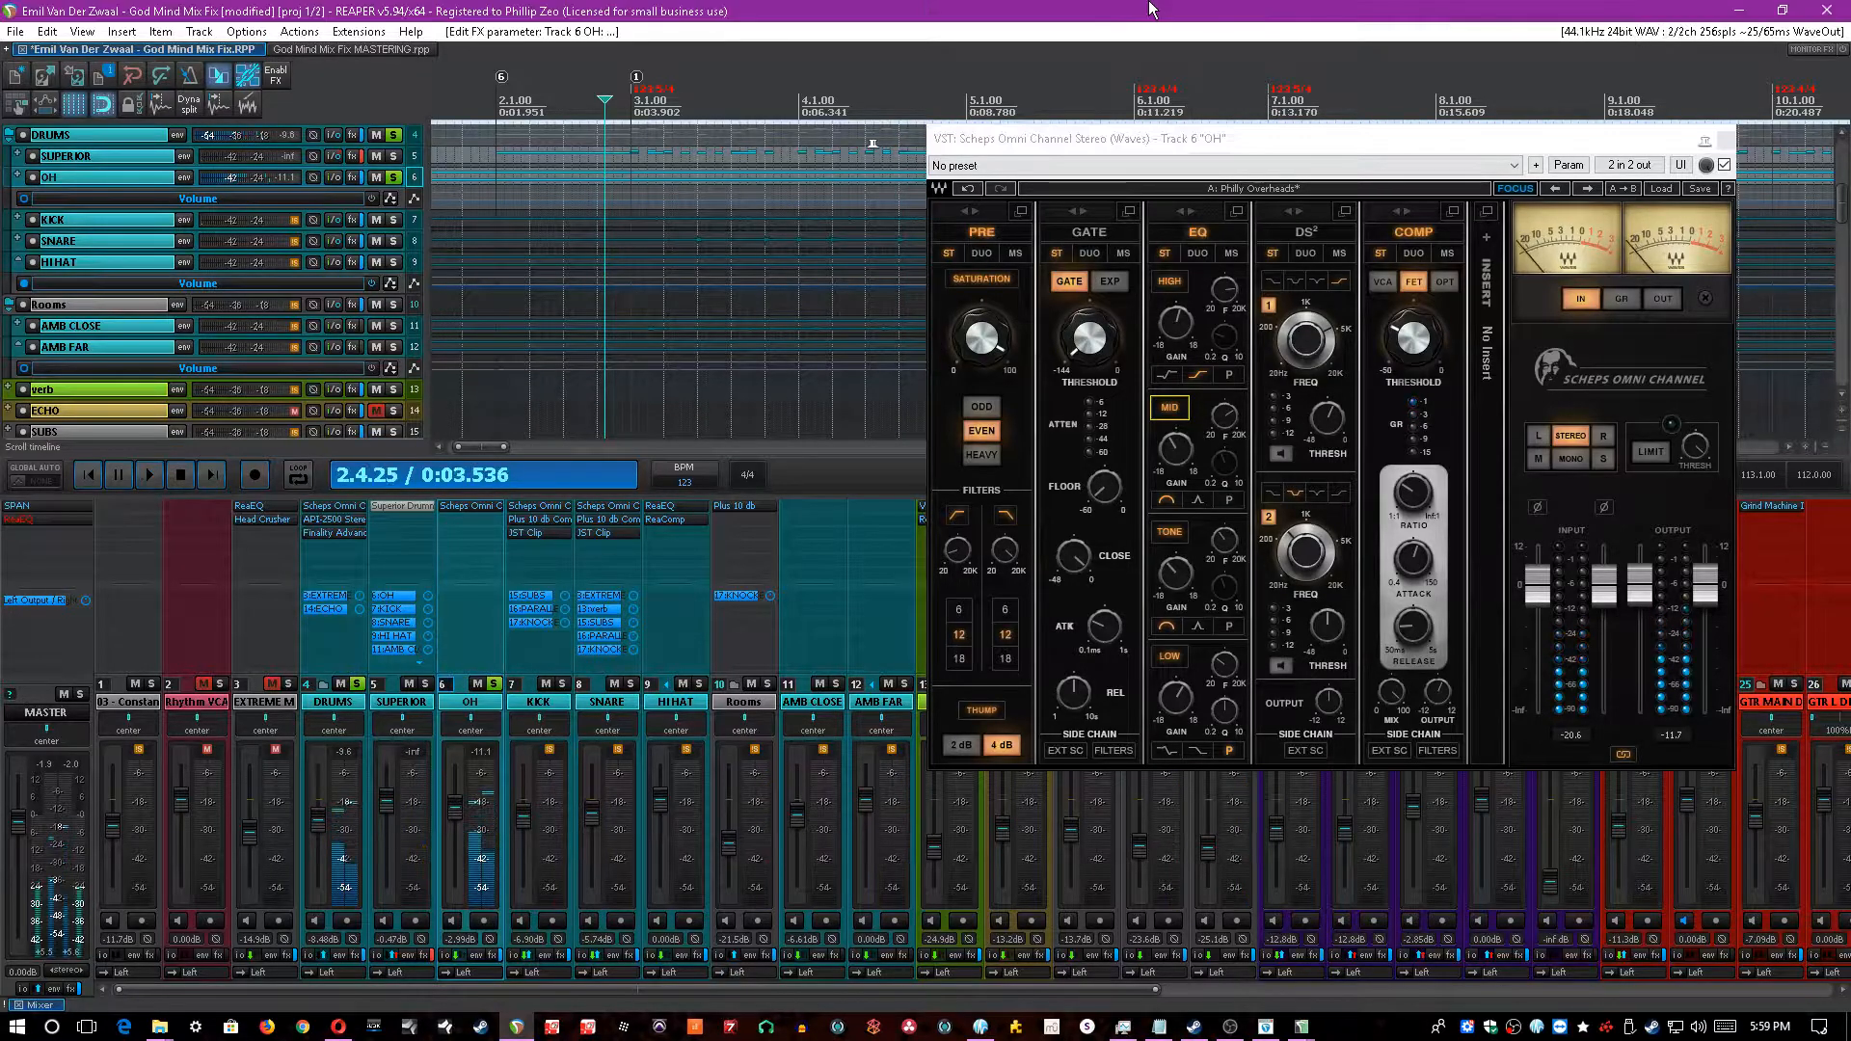
key("ctrl+s")
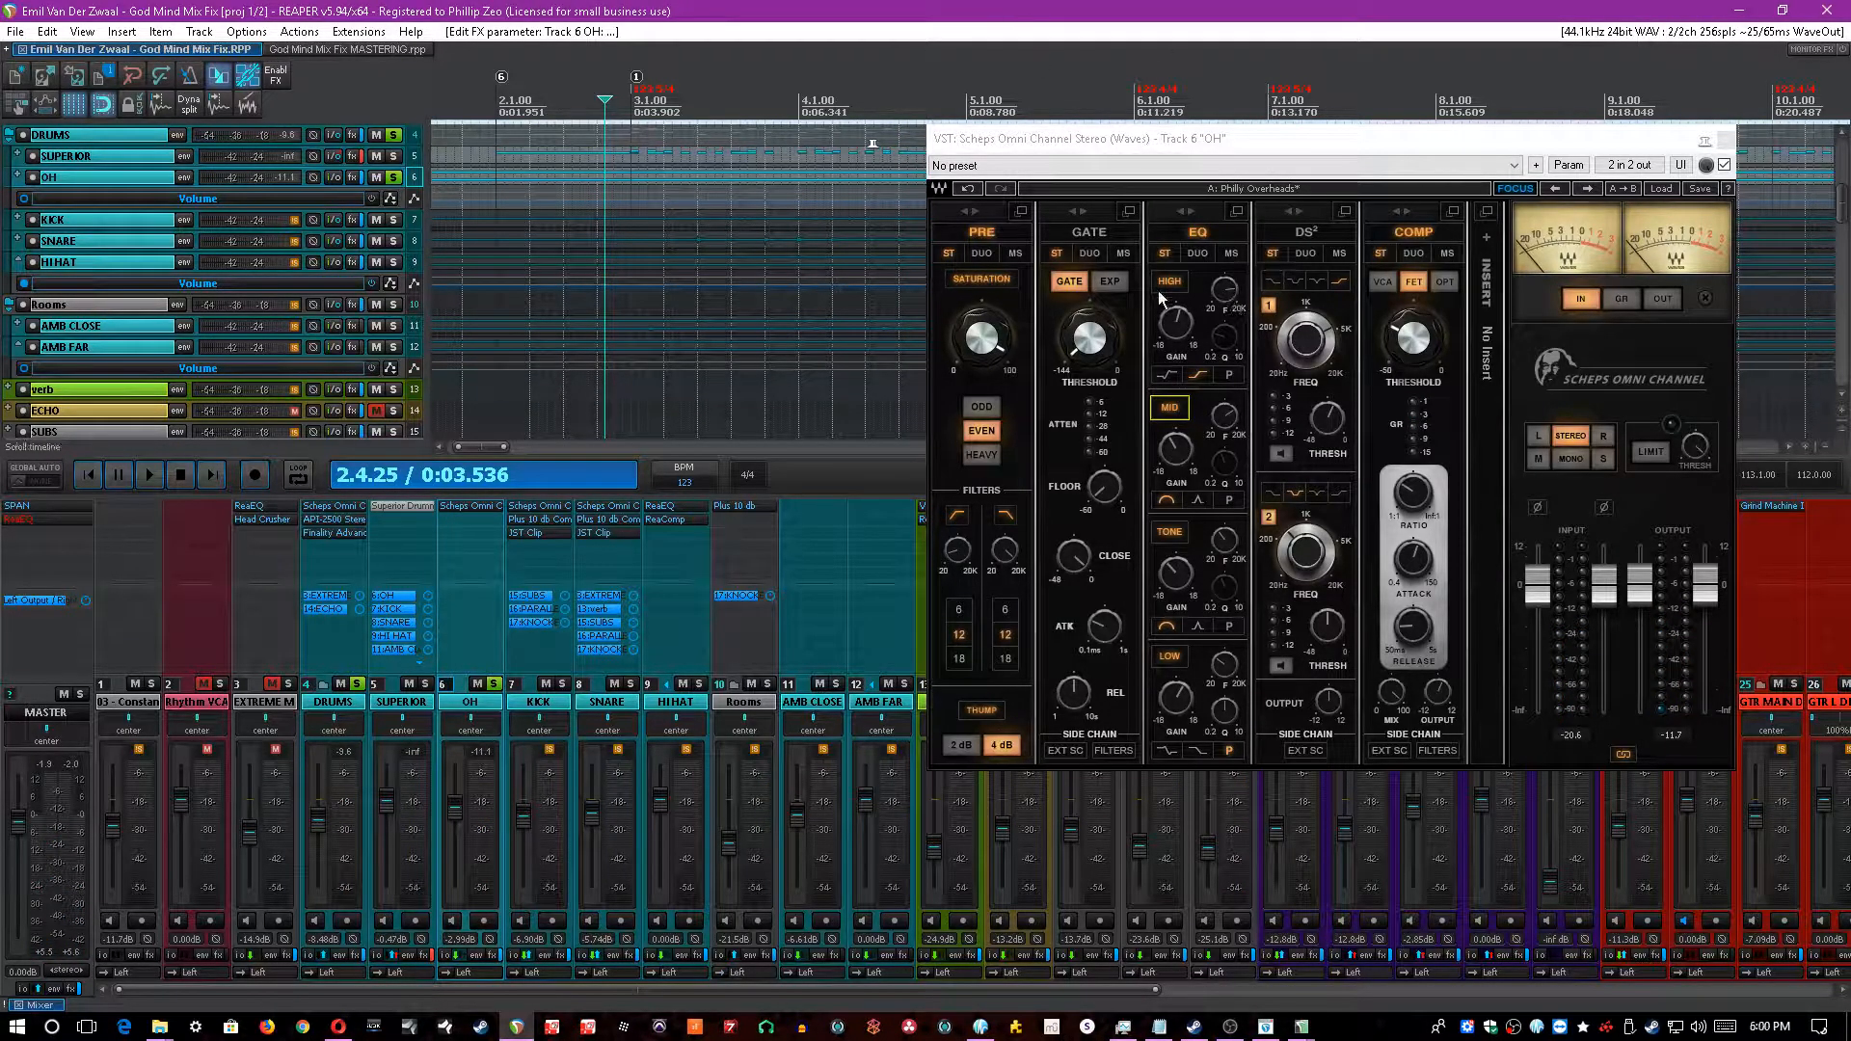
- Check the High EQ band's frequency and gain on the OH track and start playback
left_click(1223, 290)
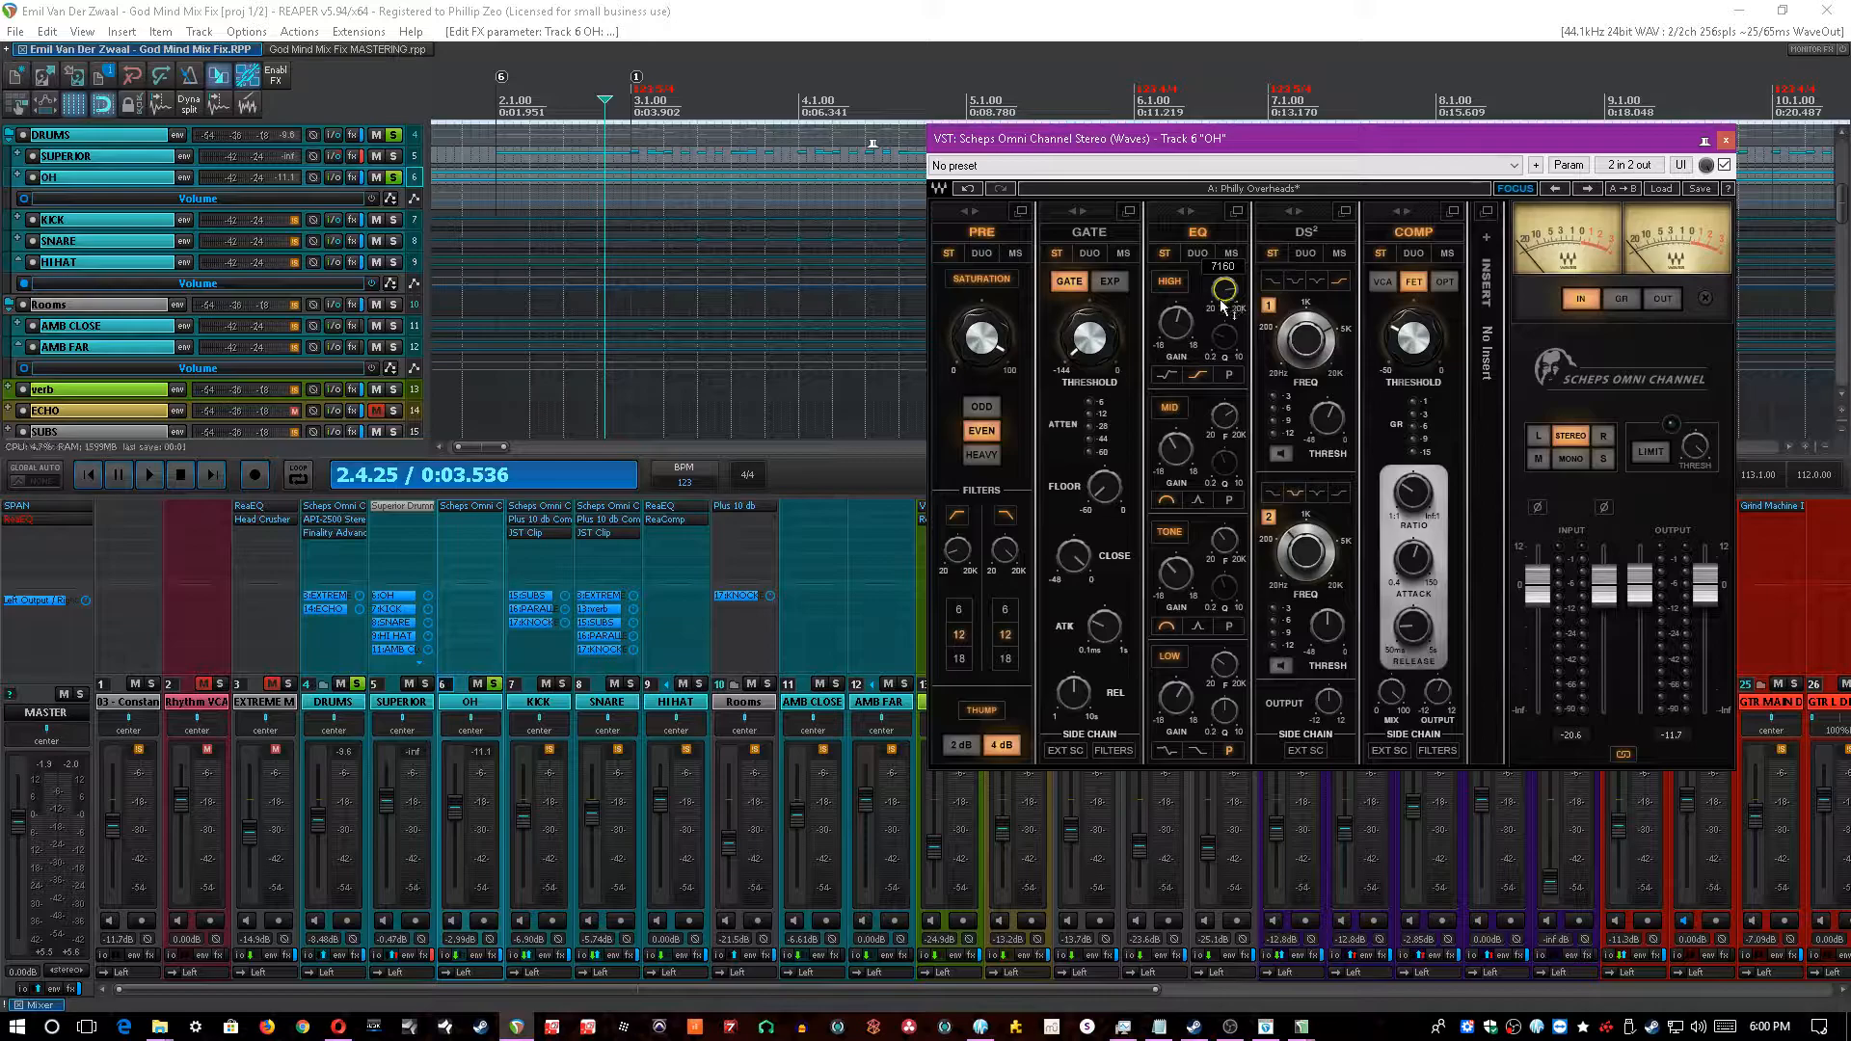
left_click(875, 9)
key("space")
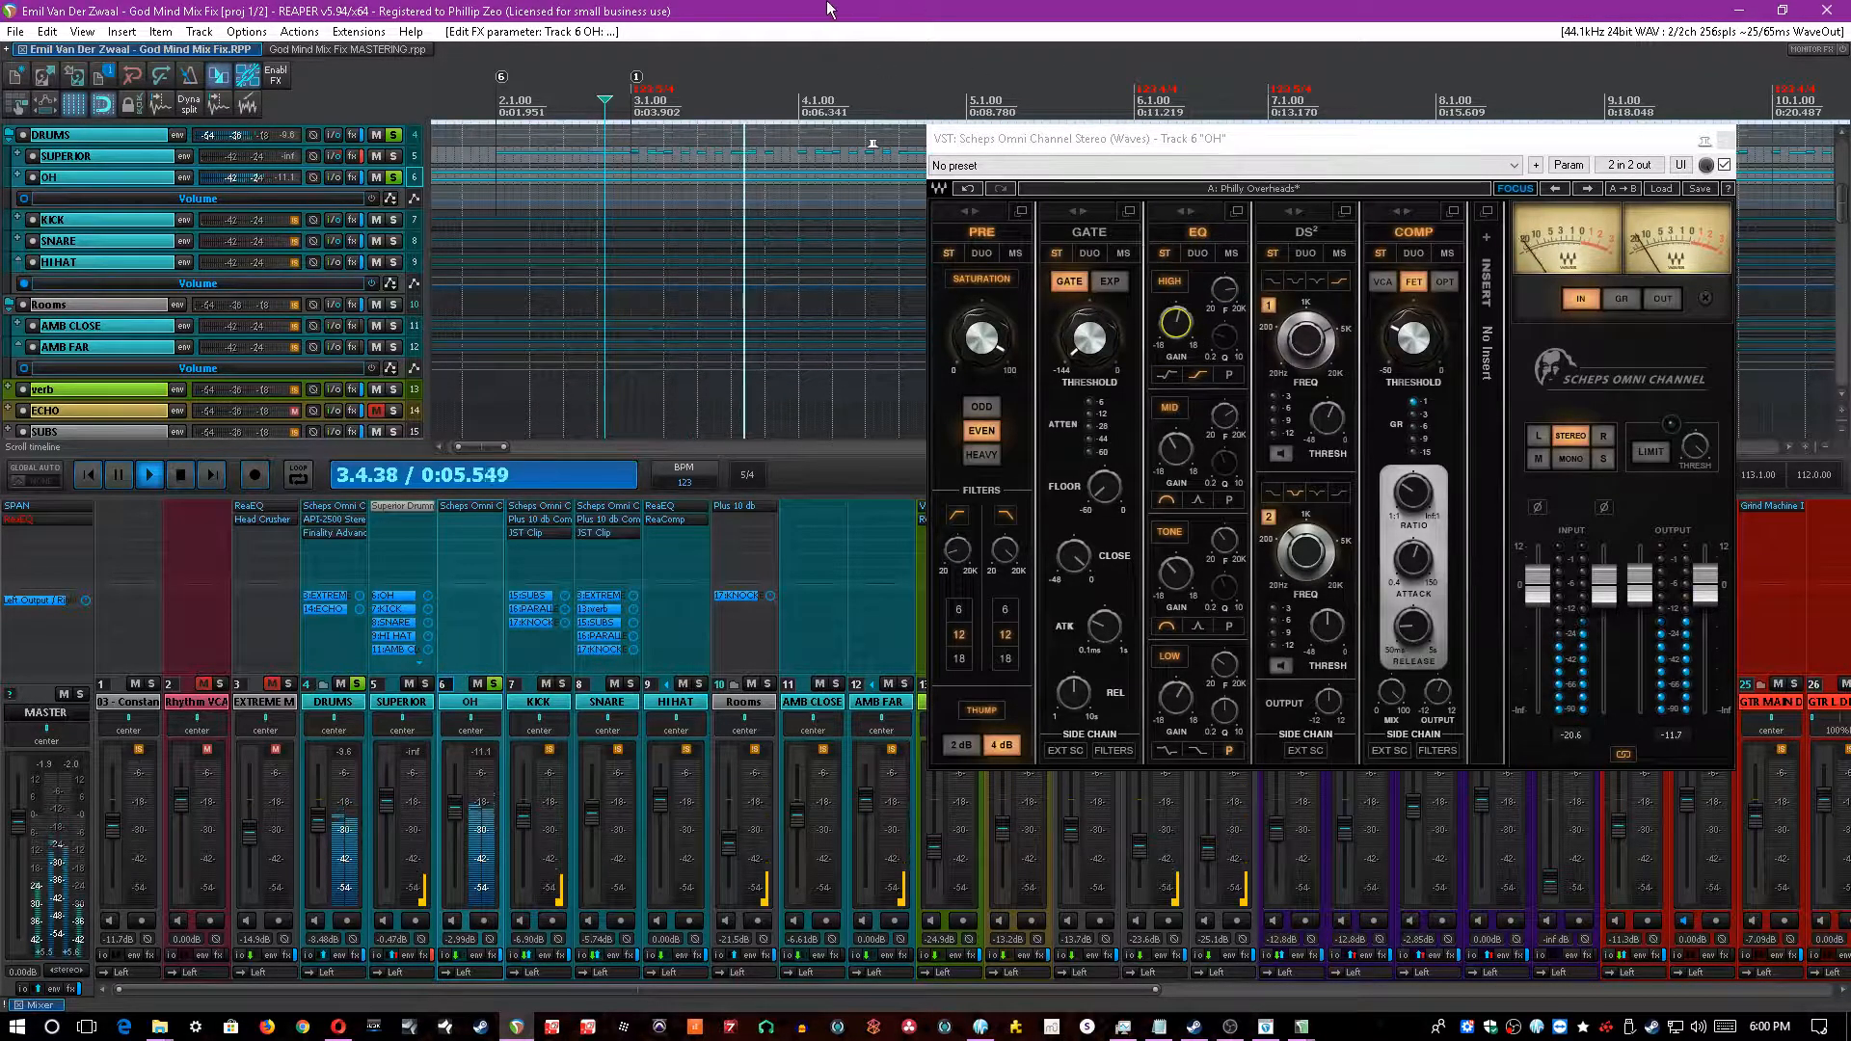
- Point out the FET compressor's threshold and gain reduction on the OH track during playback, and save the project
left_click(1430, 370)
left_click_drag(1414, 386, 1414, 395)
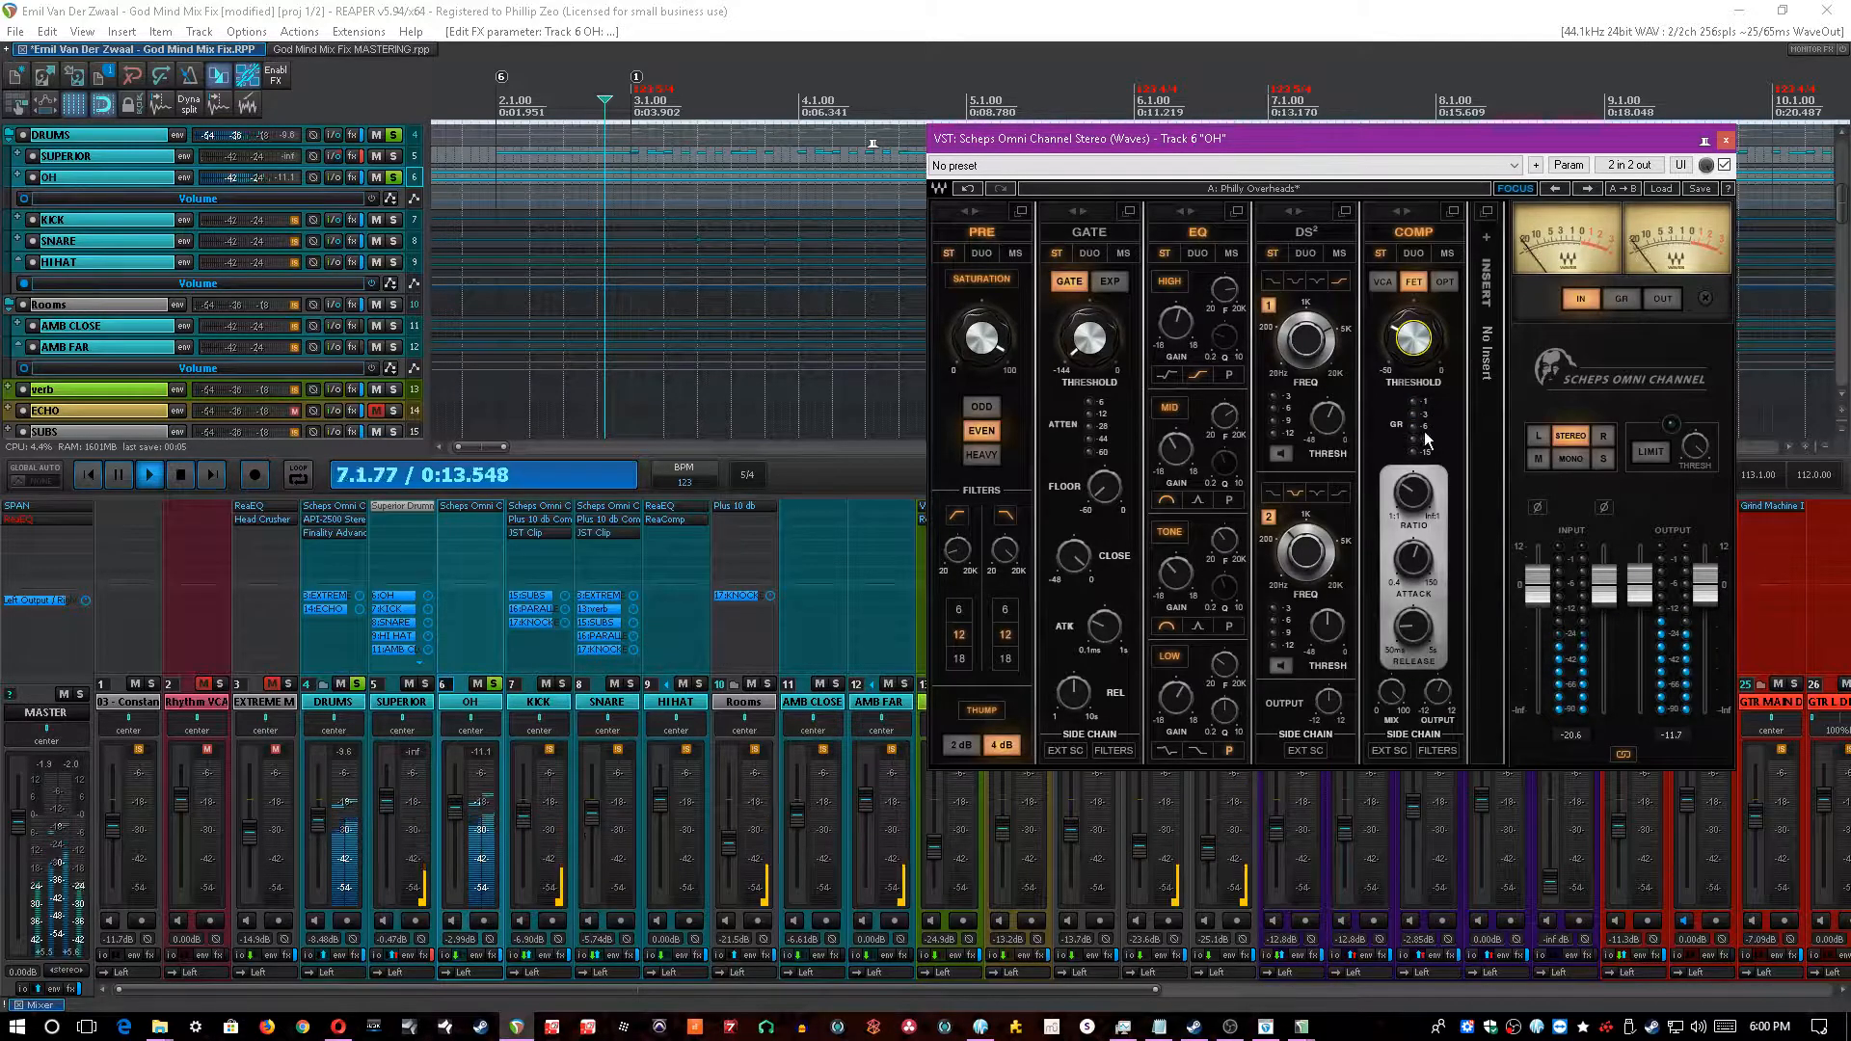
left_click(964, 10)
key("ctrl+s")
- Check the compressor's release and attack on the OH track, close the plug-in window and save the project
left_click_drag(1665, 143, 1651, 146)
left_click(1448, 11)
left_click(1407, 641)
left_click(1403, 567)
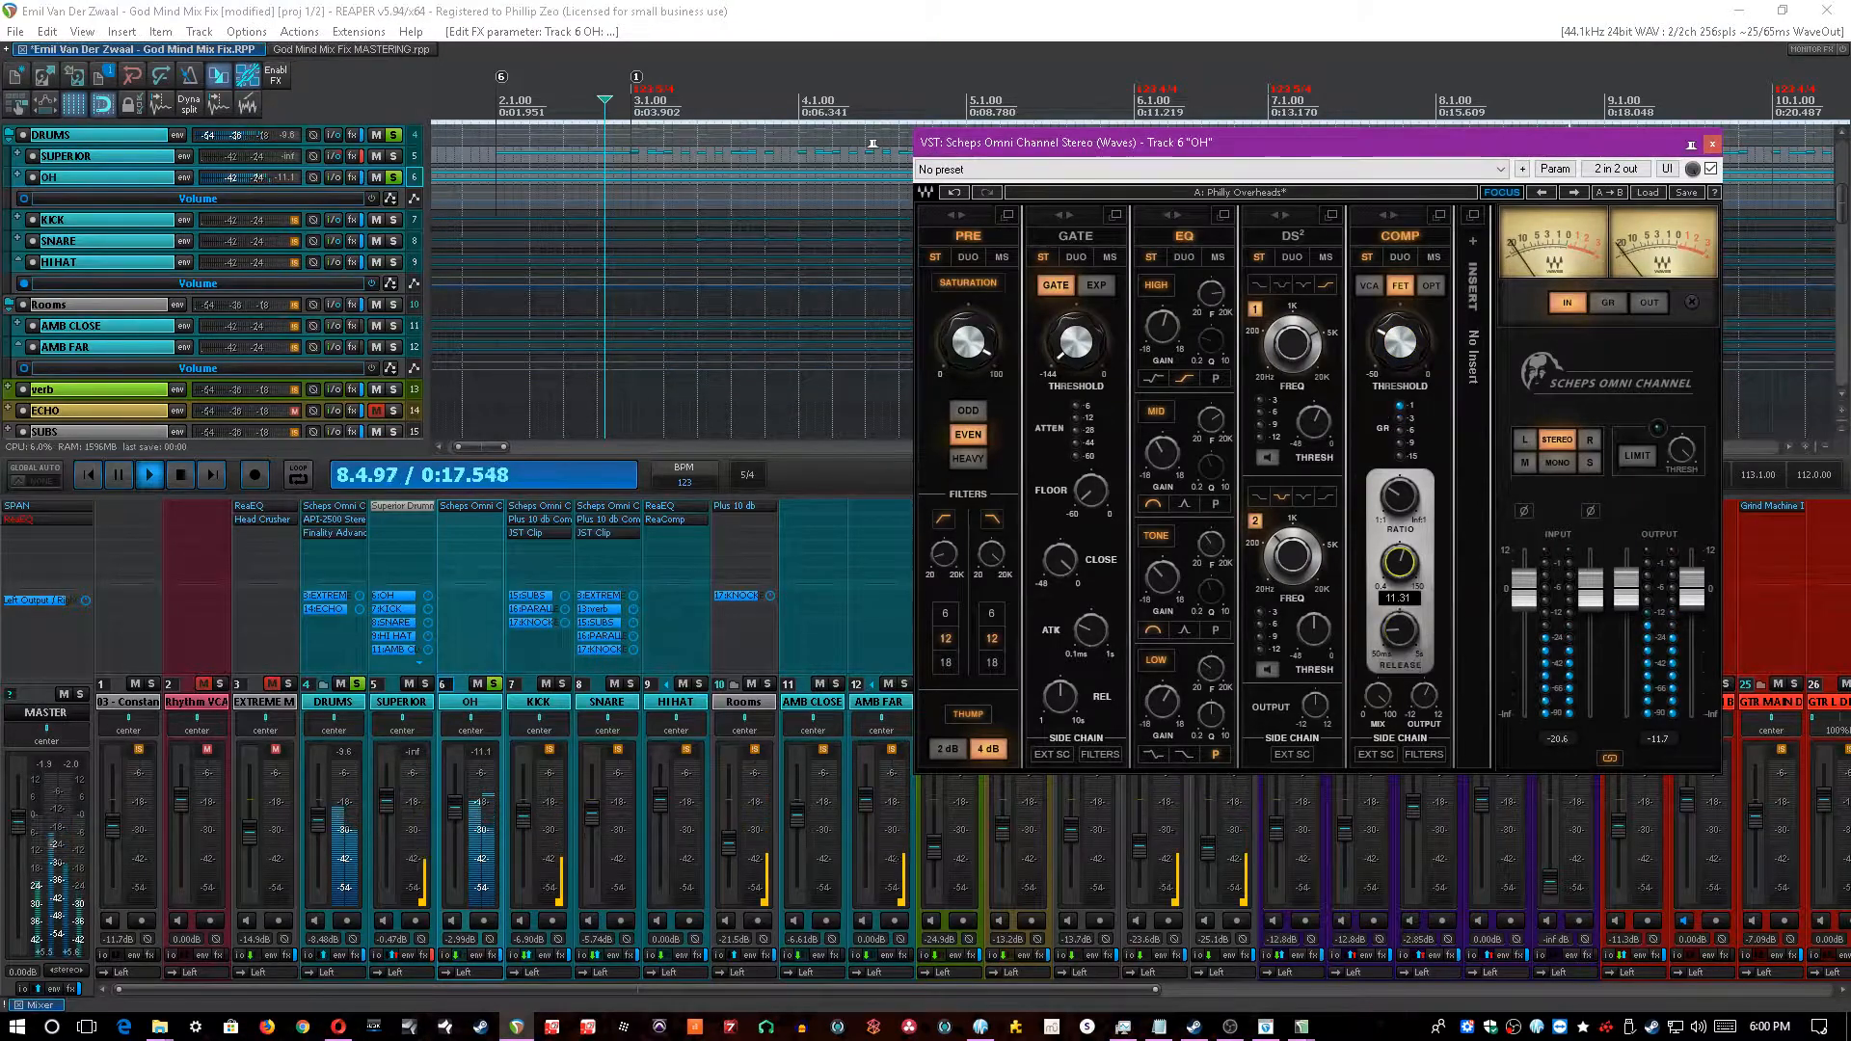
left_click(1108, 9)
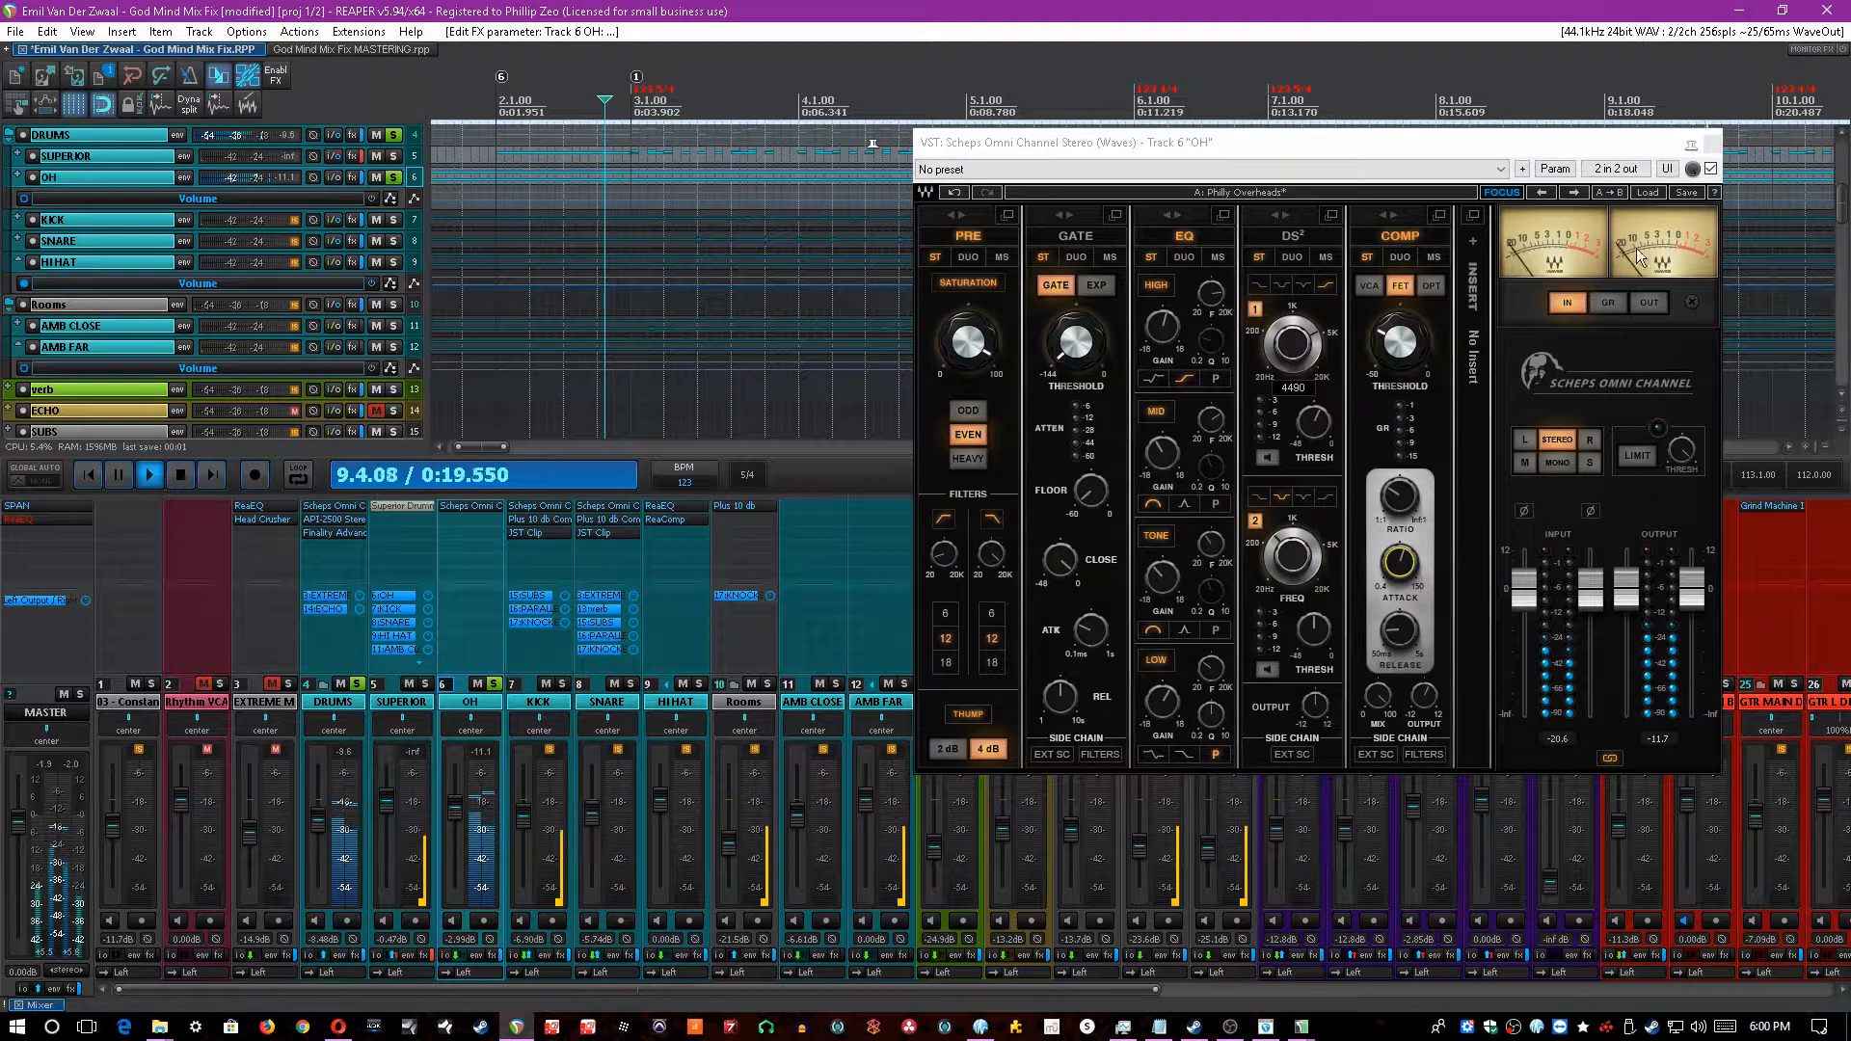
left_click(1712, 144)
key("ctrl+s")
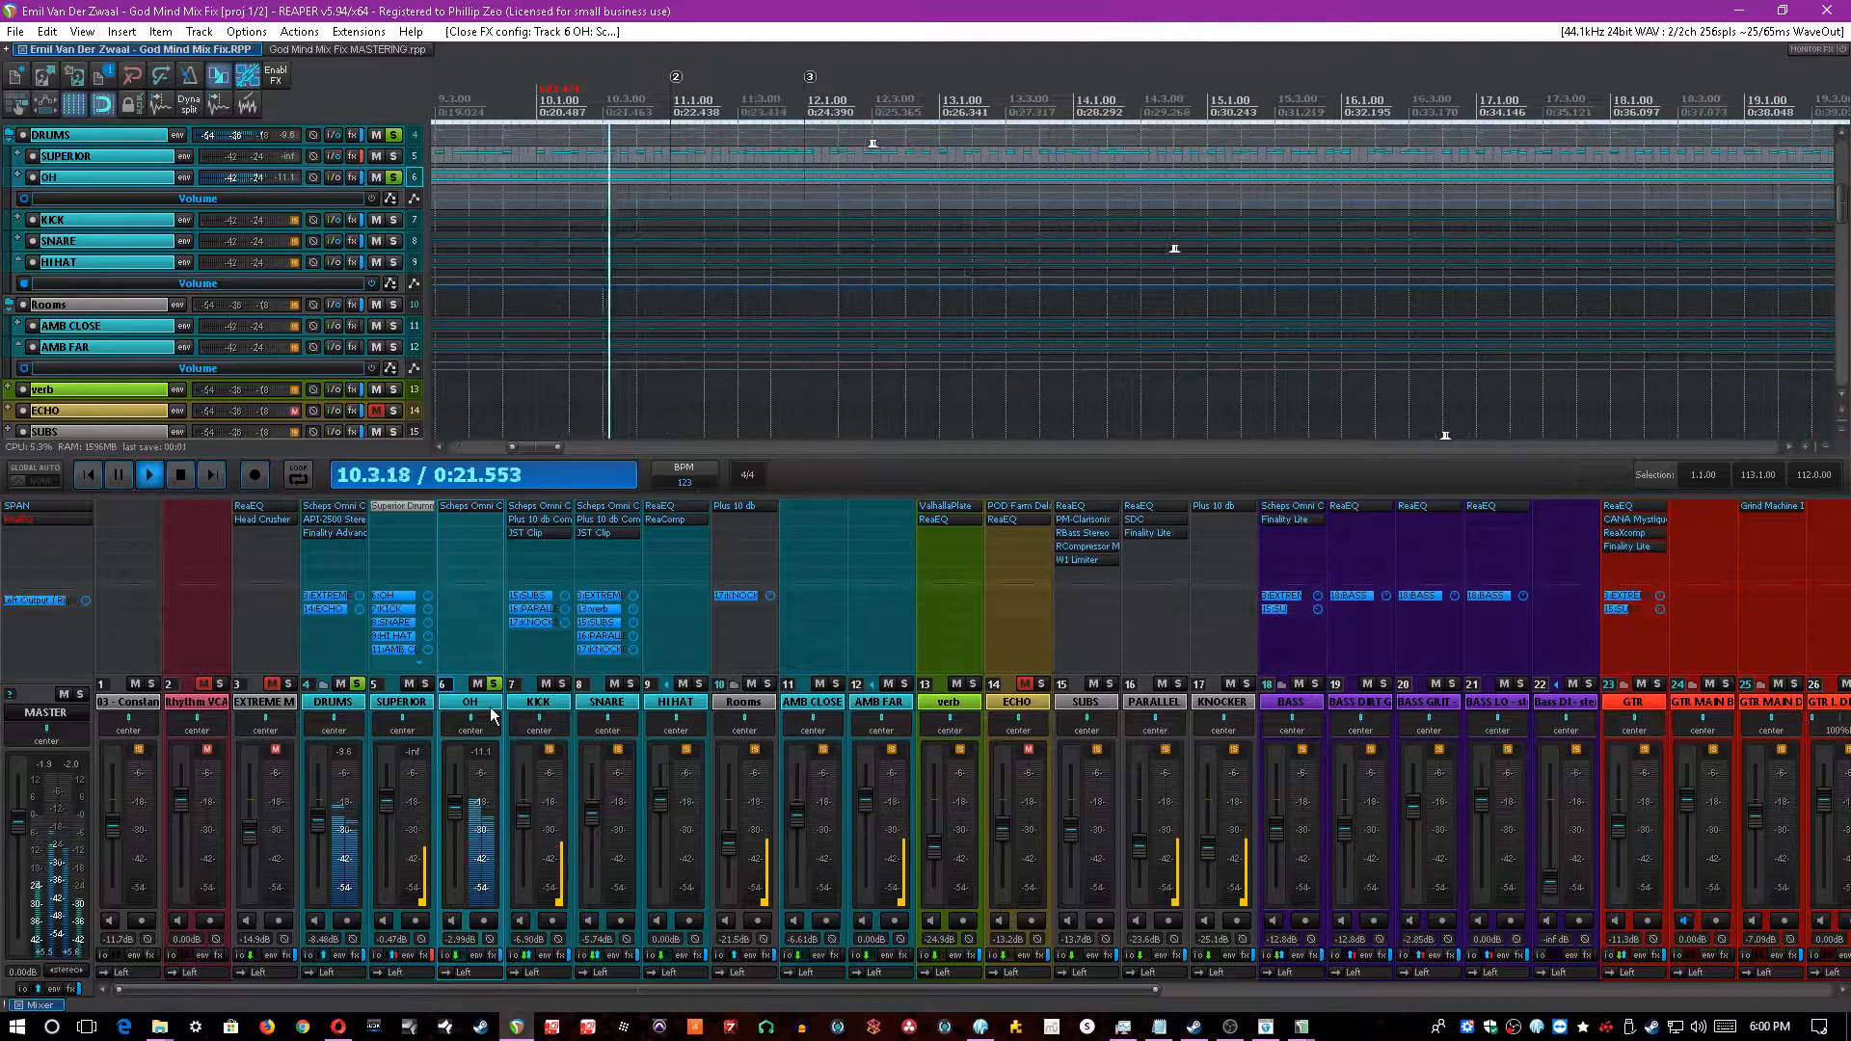
- Switch the solo from the OH track to the KICK track, save the project and play from 0:03.536
left_click(547, 704)
key("space")
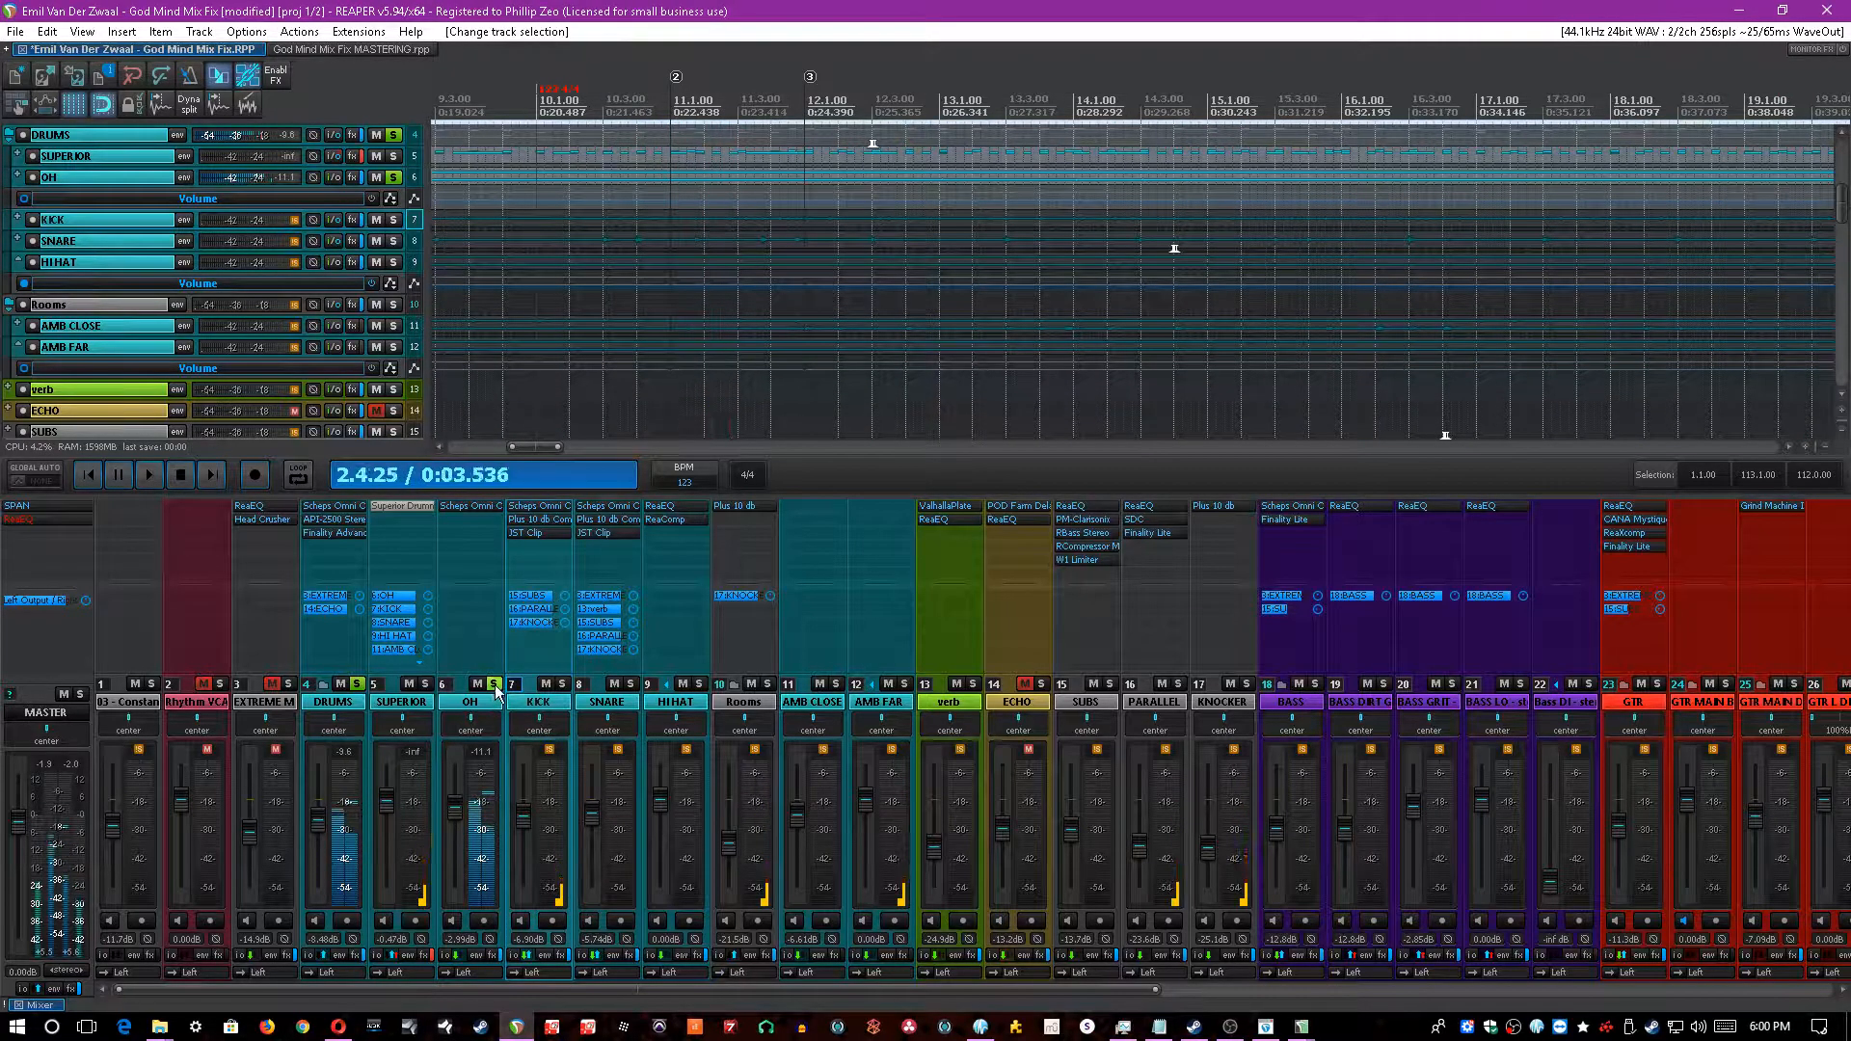
left_click(494, 684)
left_click(563, 684)
key("ctrl+s")
key("space")
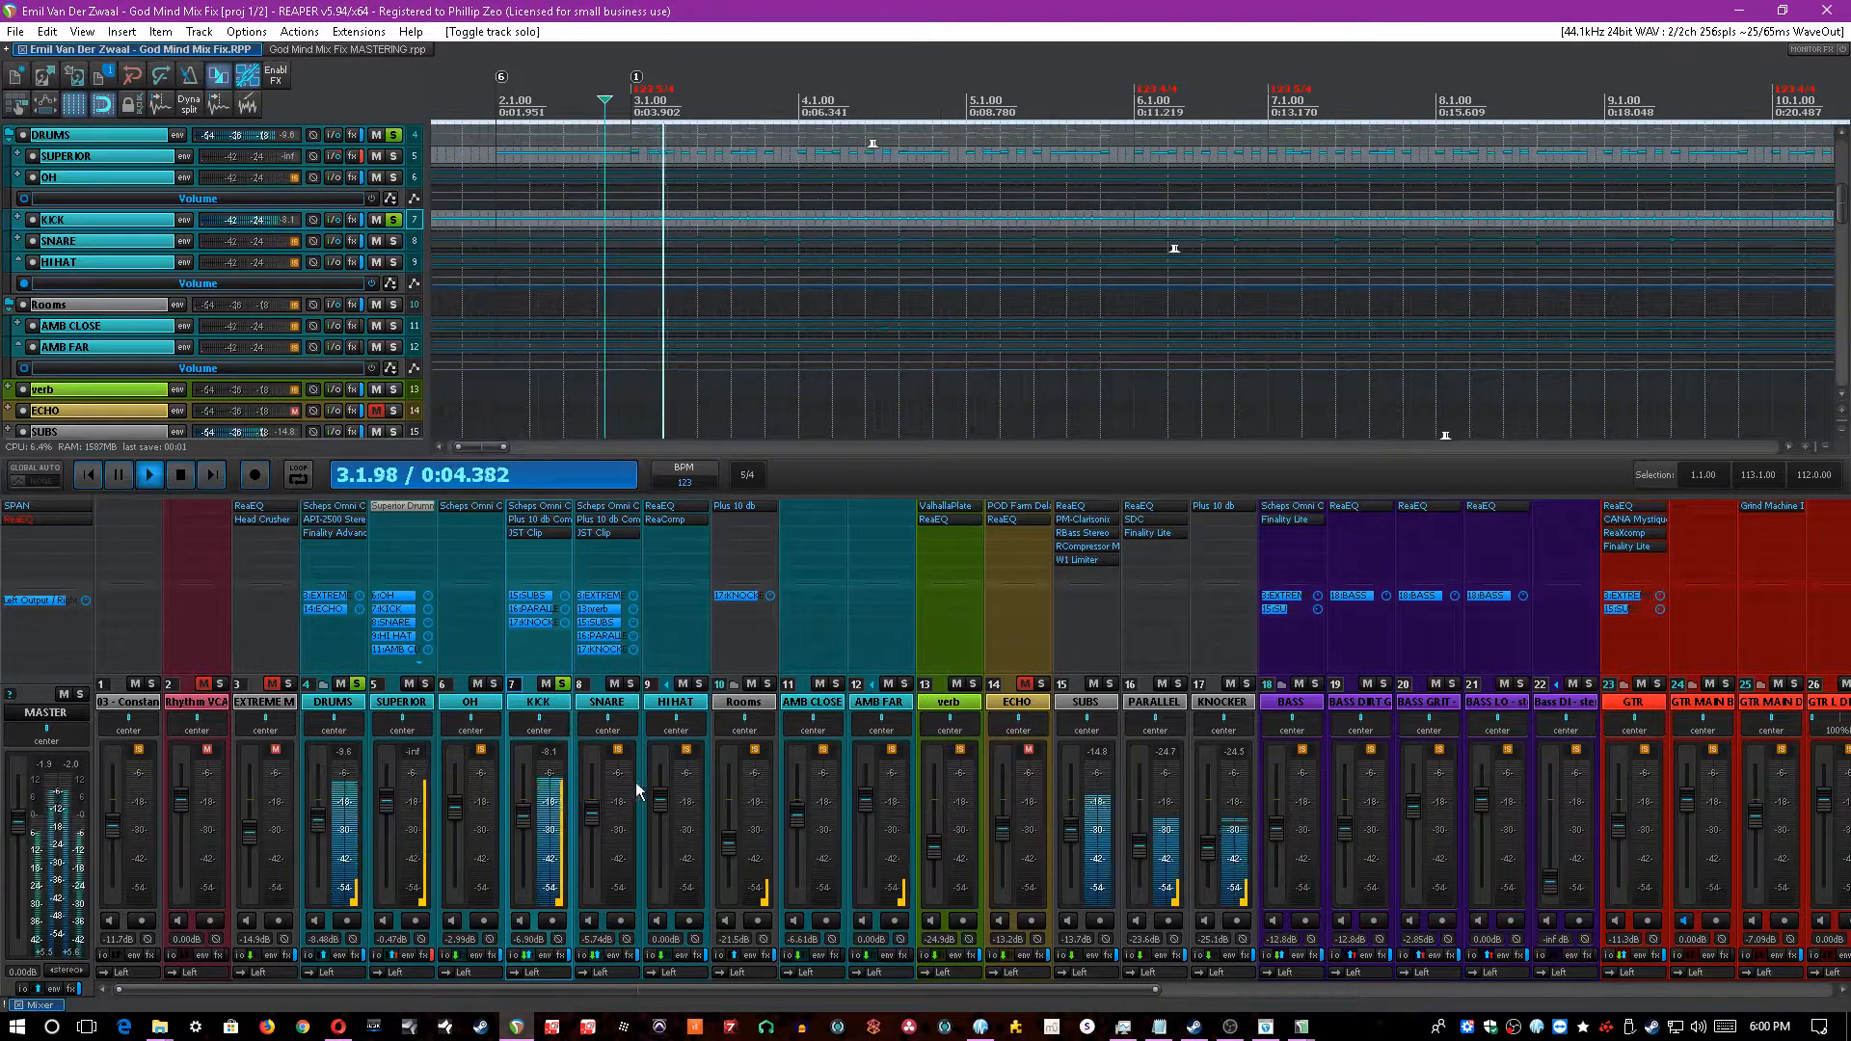
- Mute the SUBS, PARALLEL and KNOCKER tracks and replay the soloed KICK track
key("space")
left_click(1093, 685)
key("space")
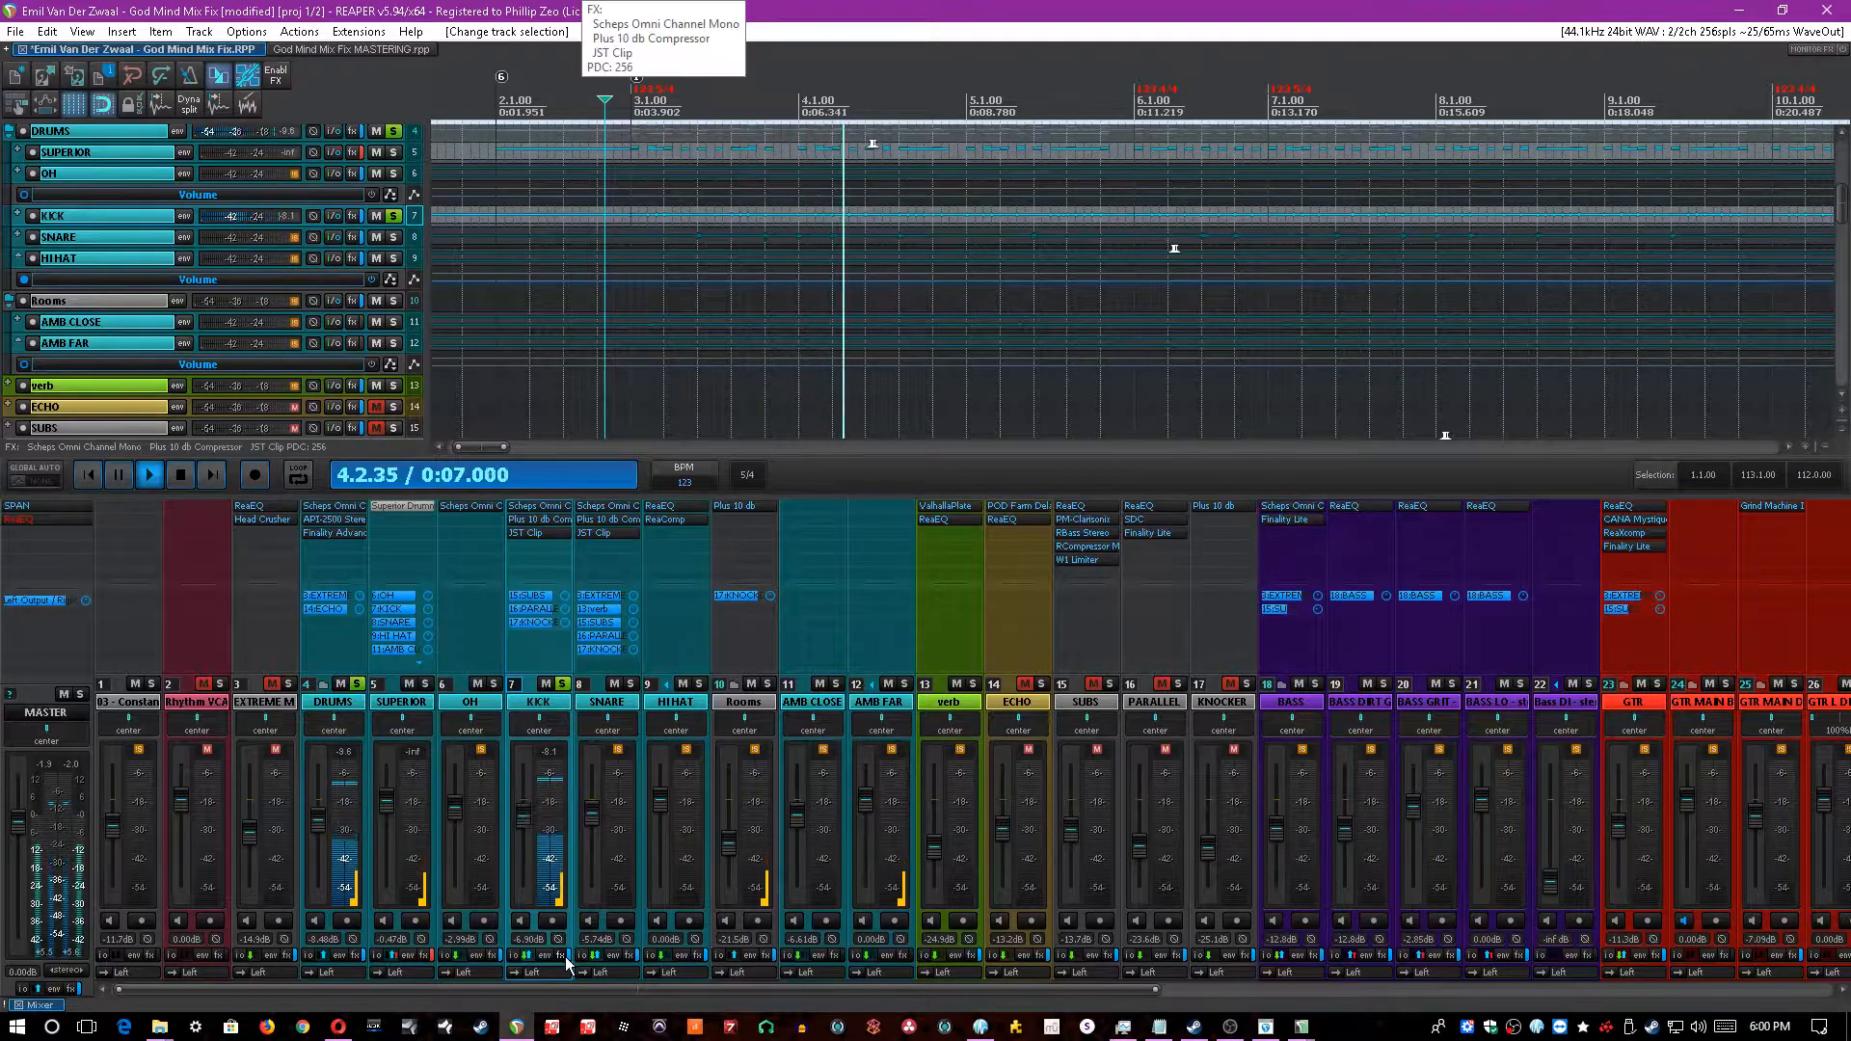
- Bypass and re-enable the KICK track's whole effects chain during playback to compare, and stop playback
left_click(568, 957)
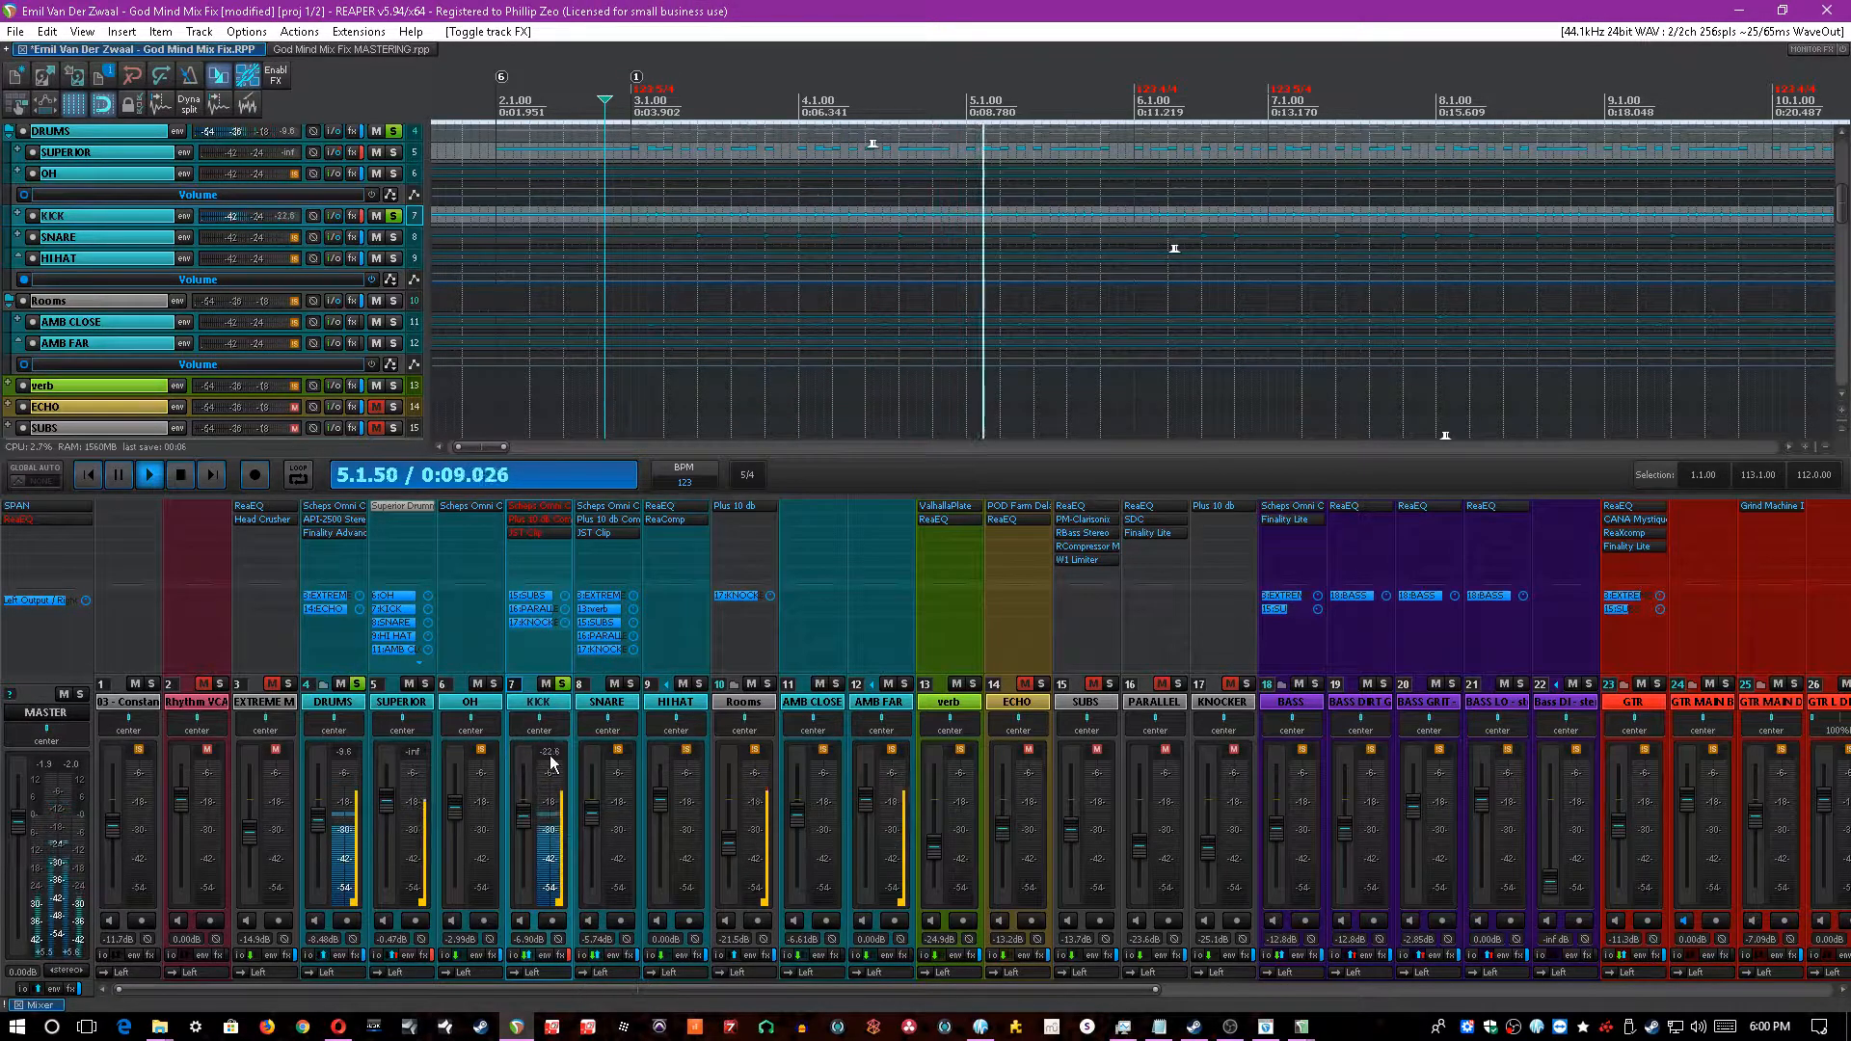
scroll(729, 197, "down", 2)
scroll(728, 197, "down", 2)
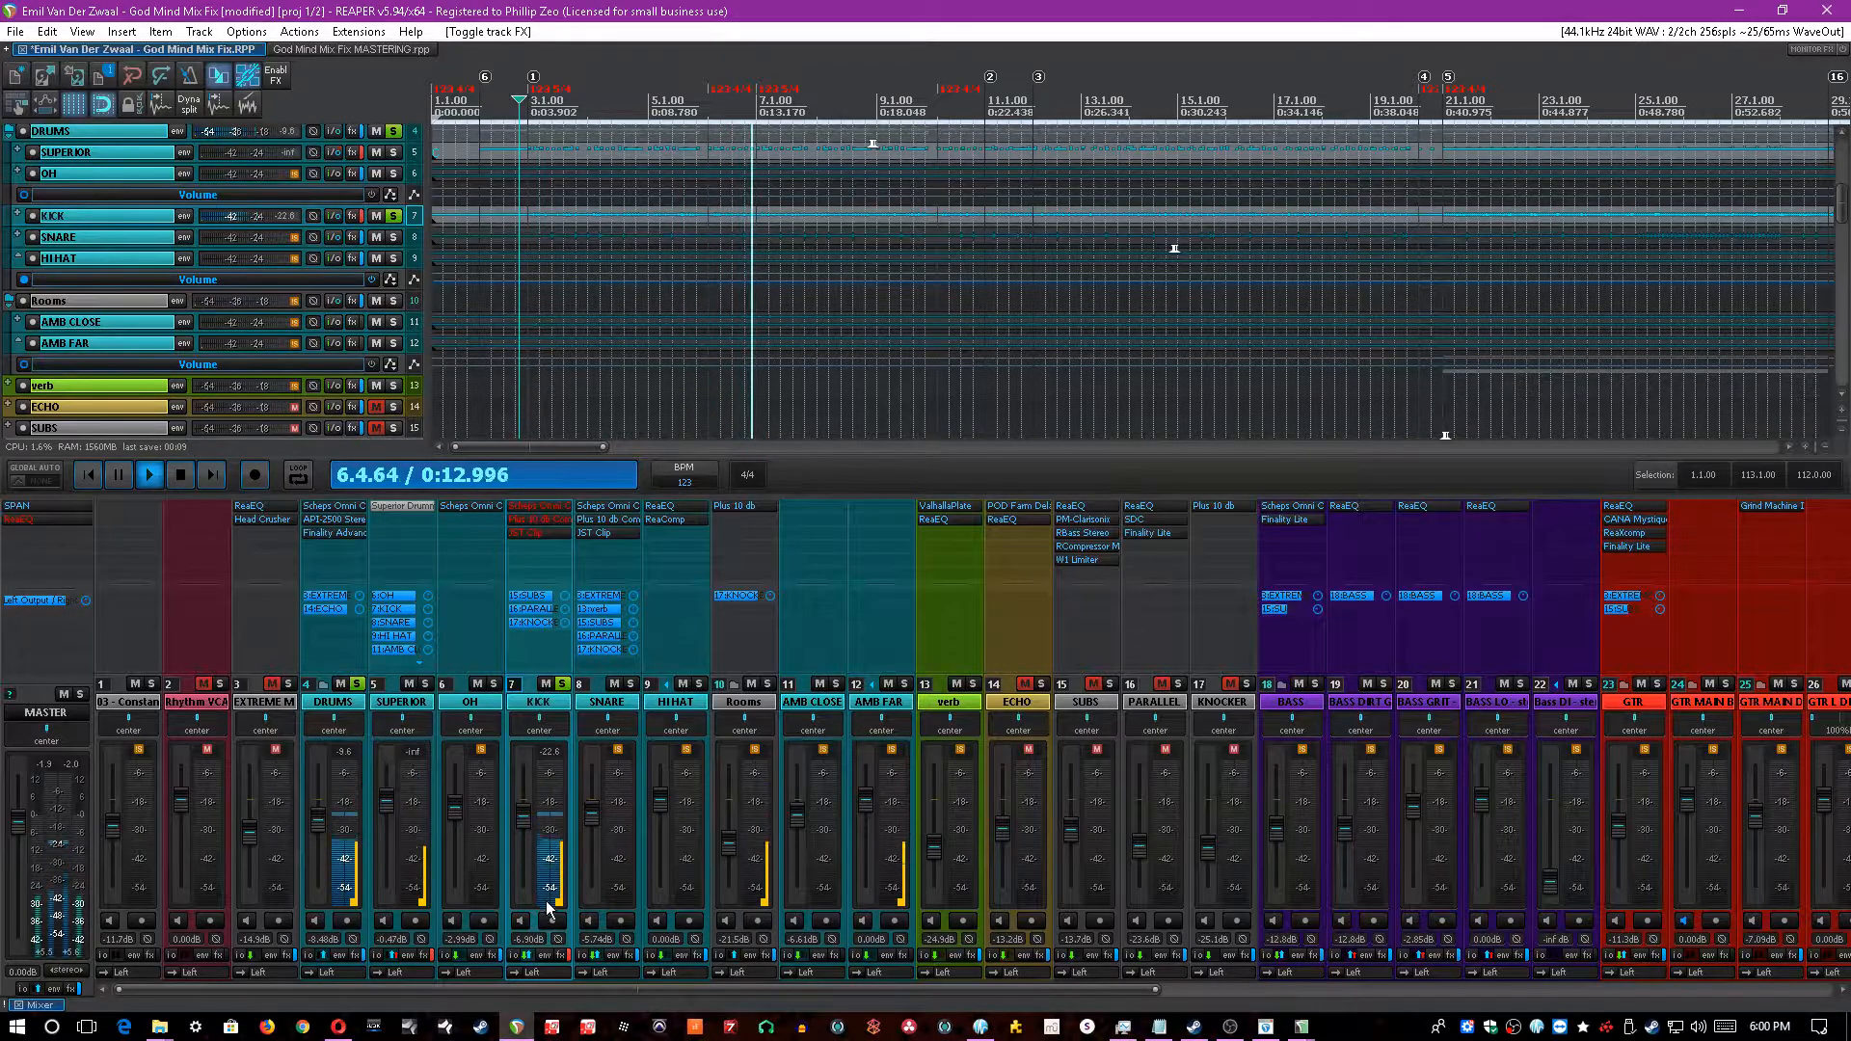
left_click(569, 957)
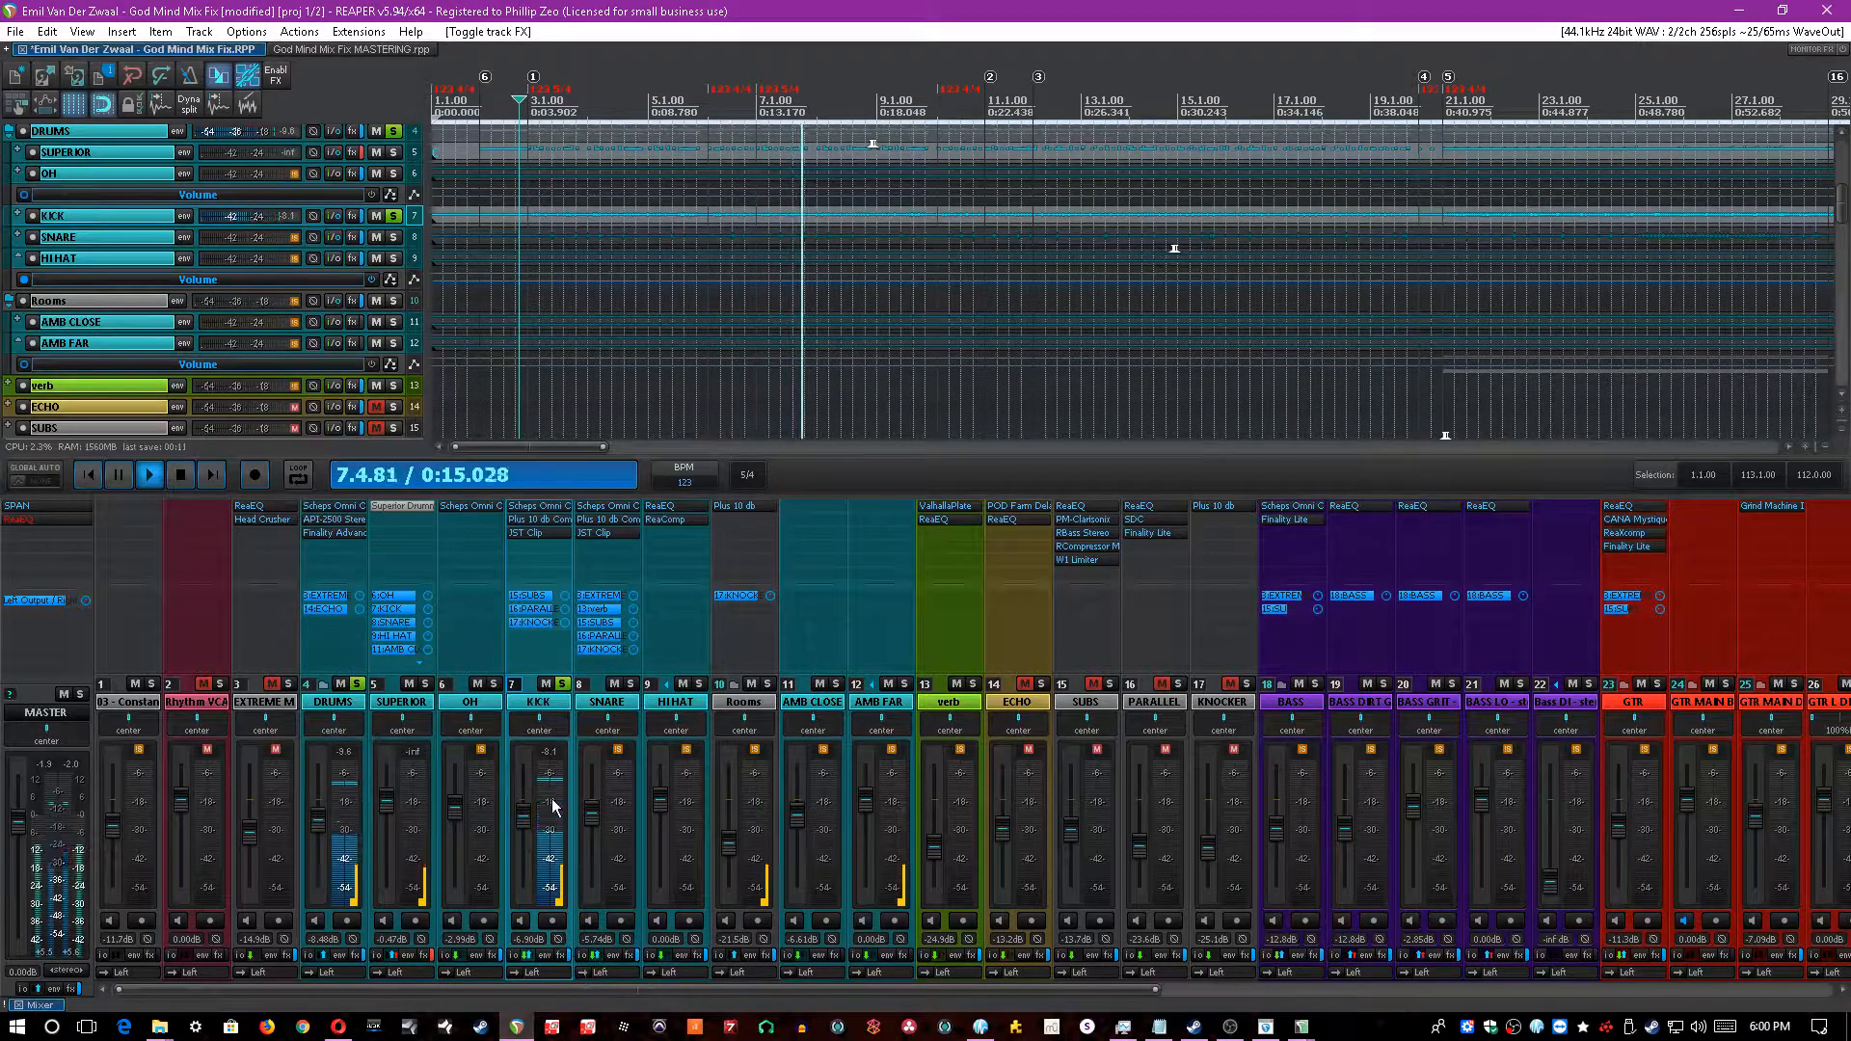
key("space")
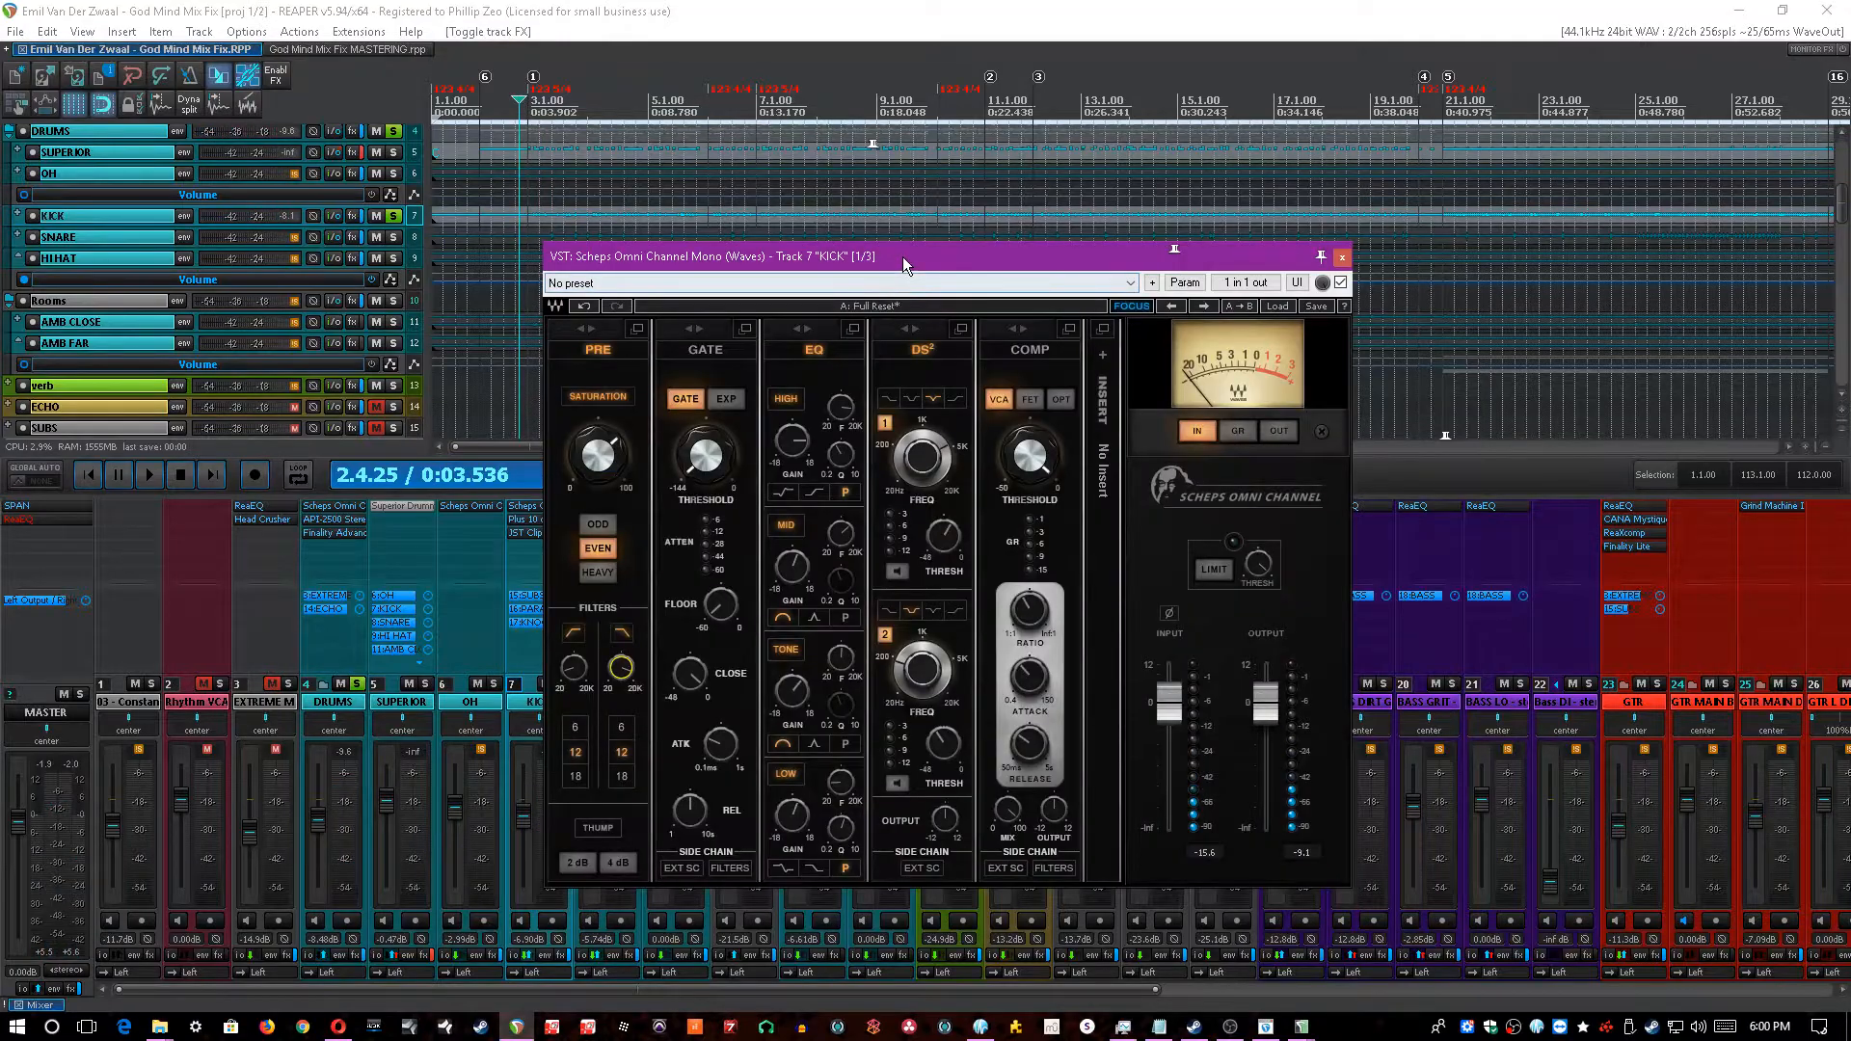
- Play the KICK track with Scheps Omni Channel open and check its saturation amount and high-cut filter
left_click_drag(904, 263, 1010, 281)
key("space")
left_click(694, 487)
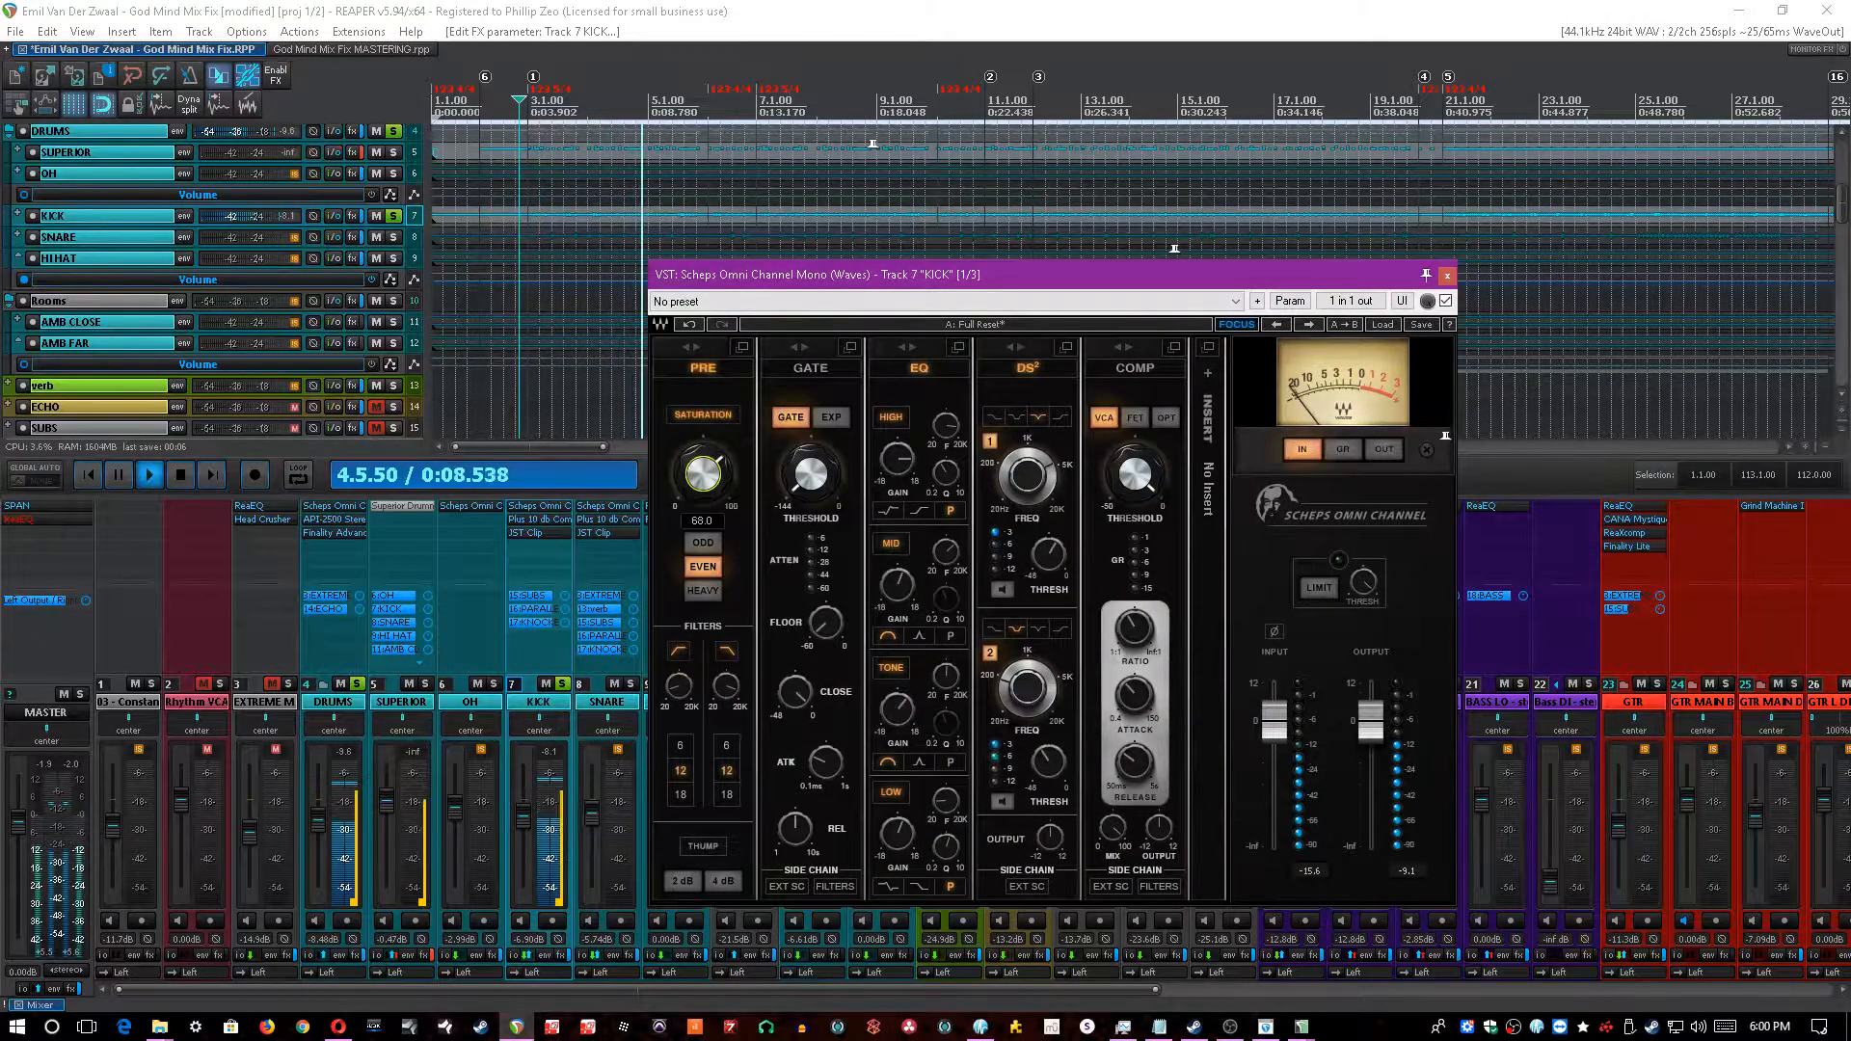
left_click(727, 693)
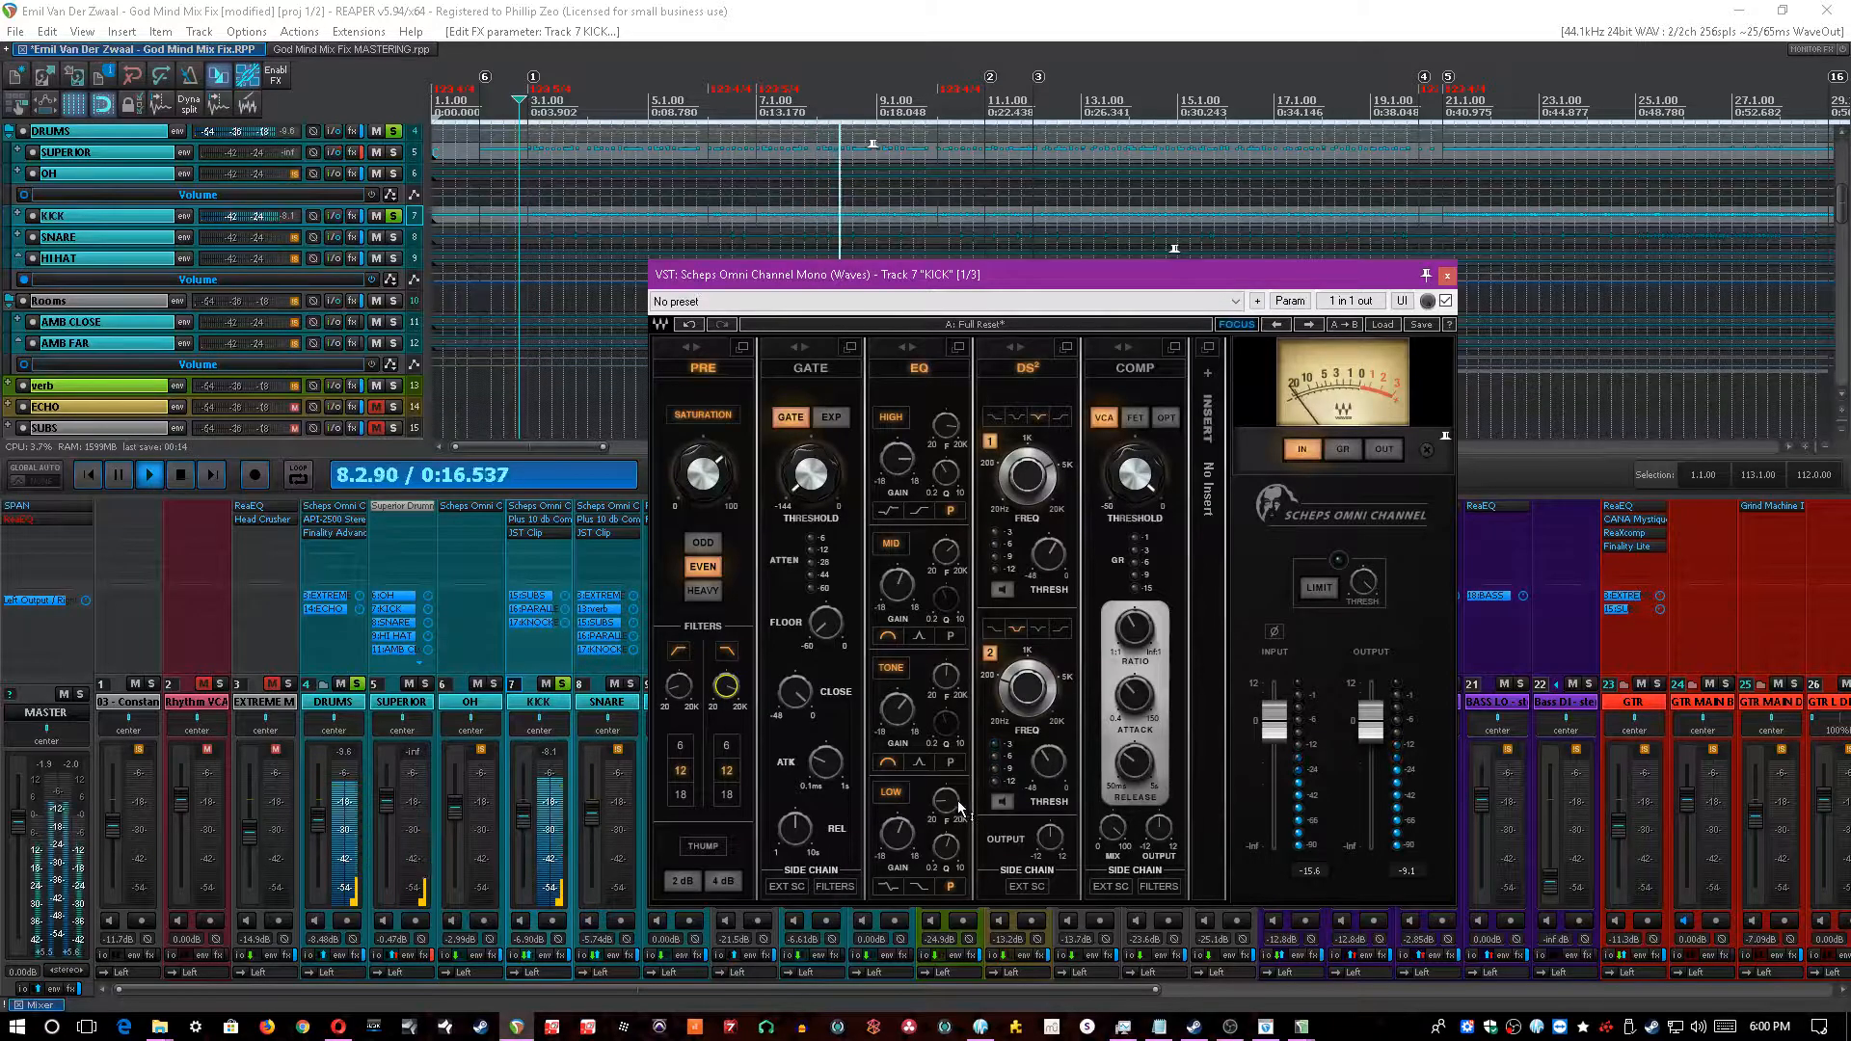
- Check the Low and Tone EQ band gains on the KICK track during playback, and save the project
left_click(899, 835)
left_click(598, 759)
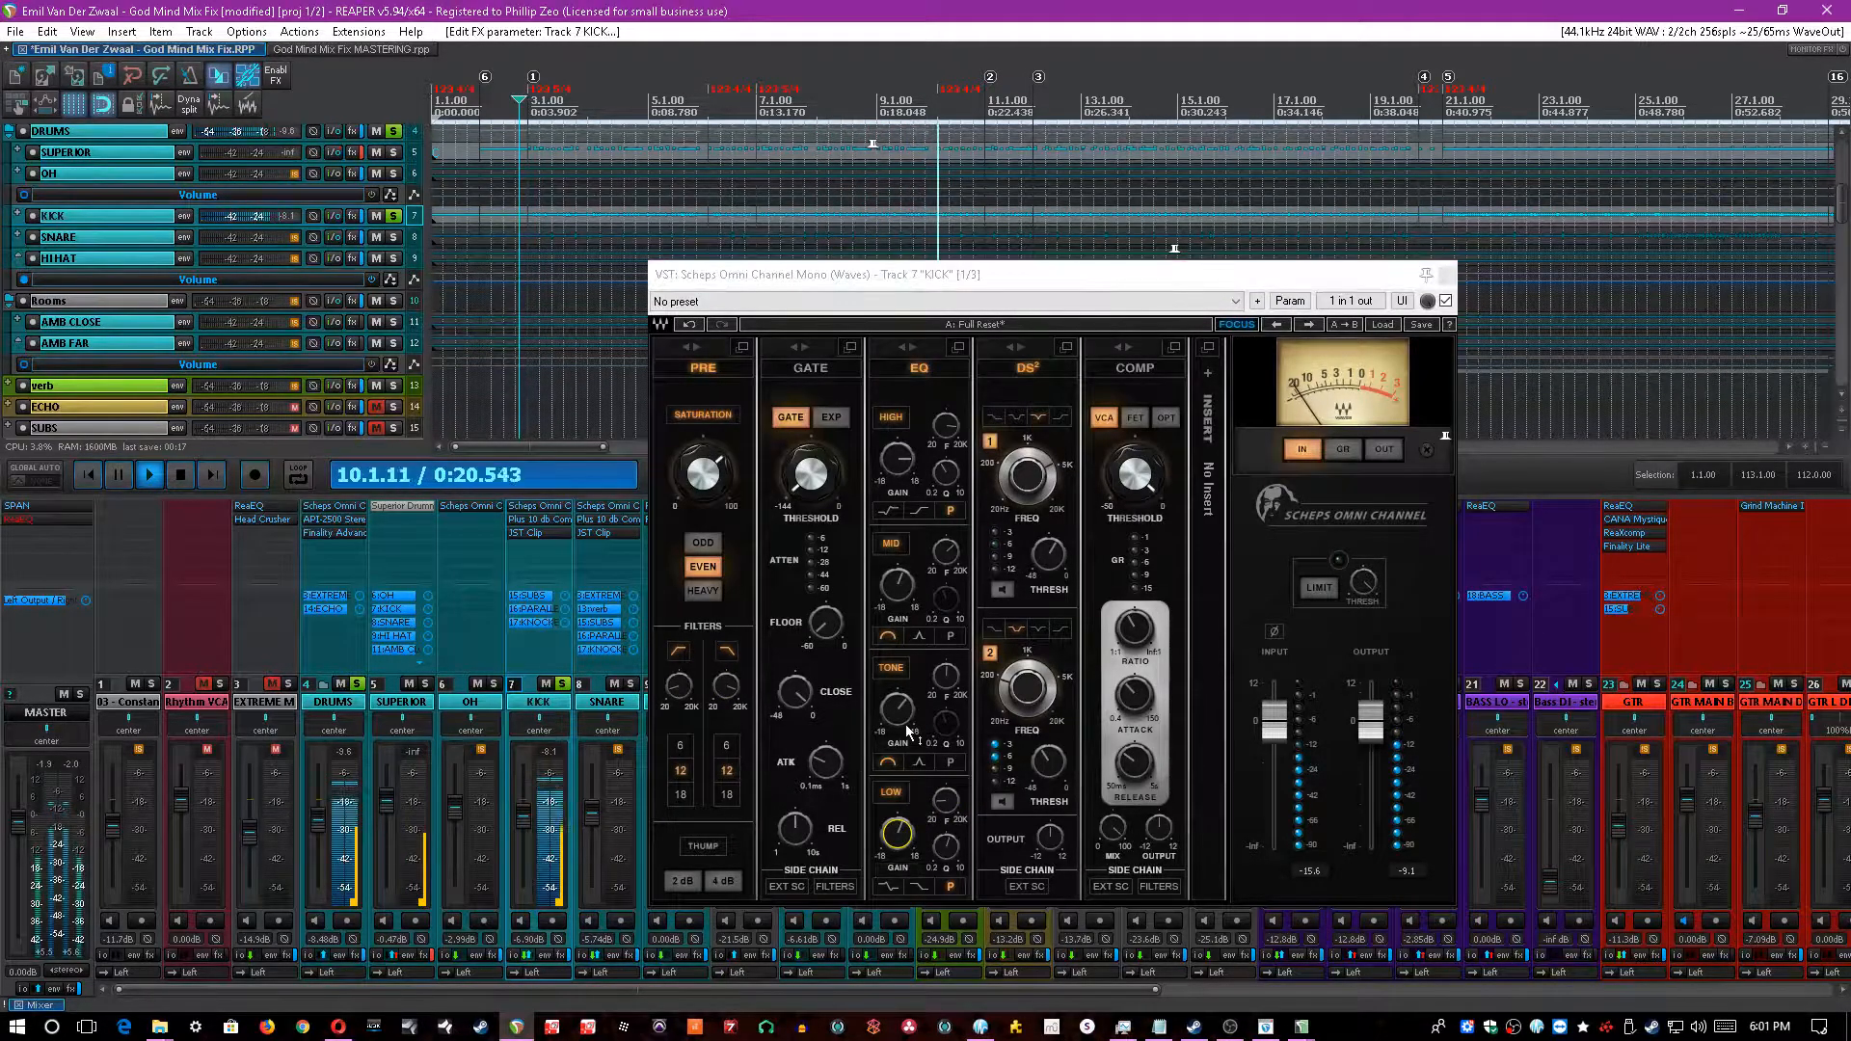
left_click(937, 683)
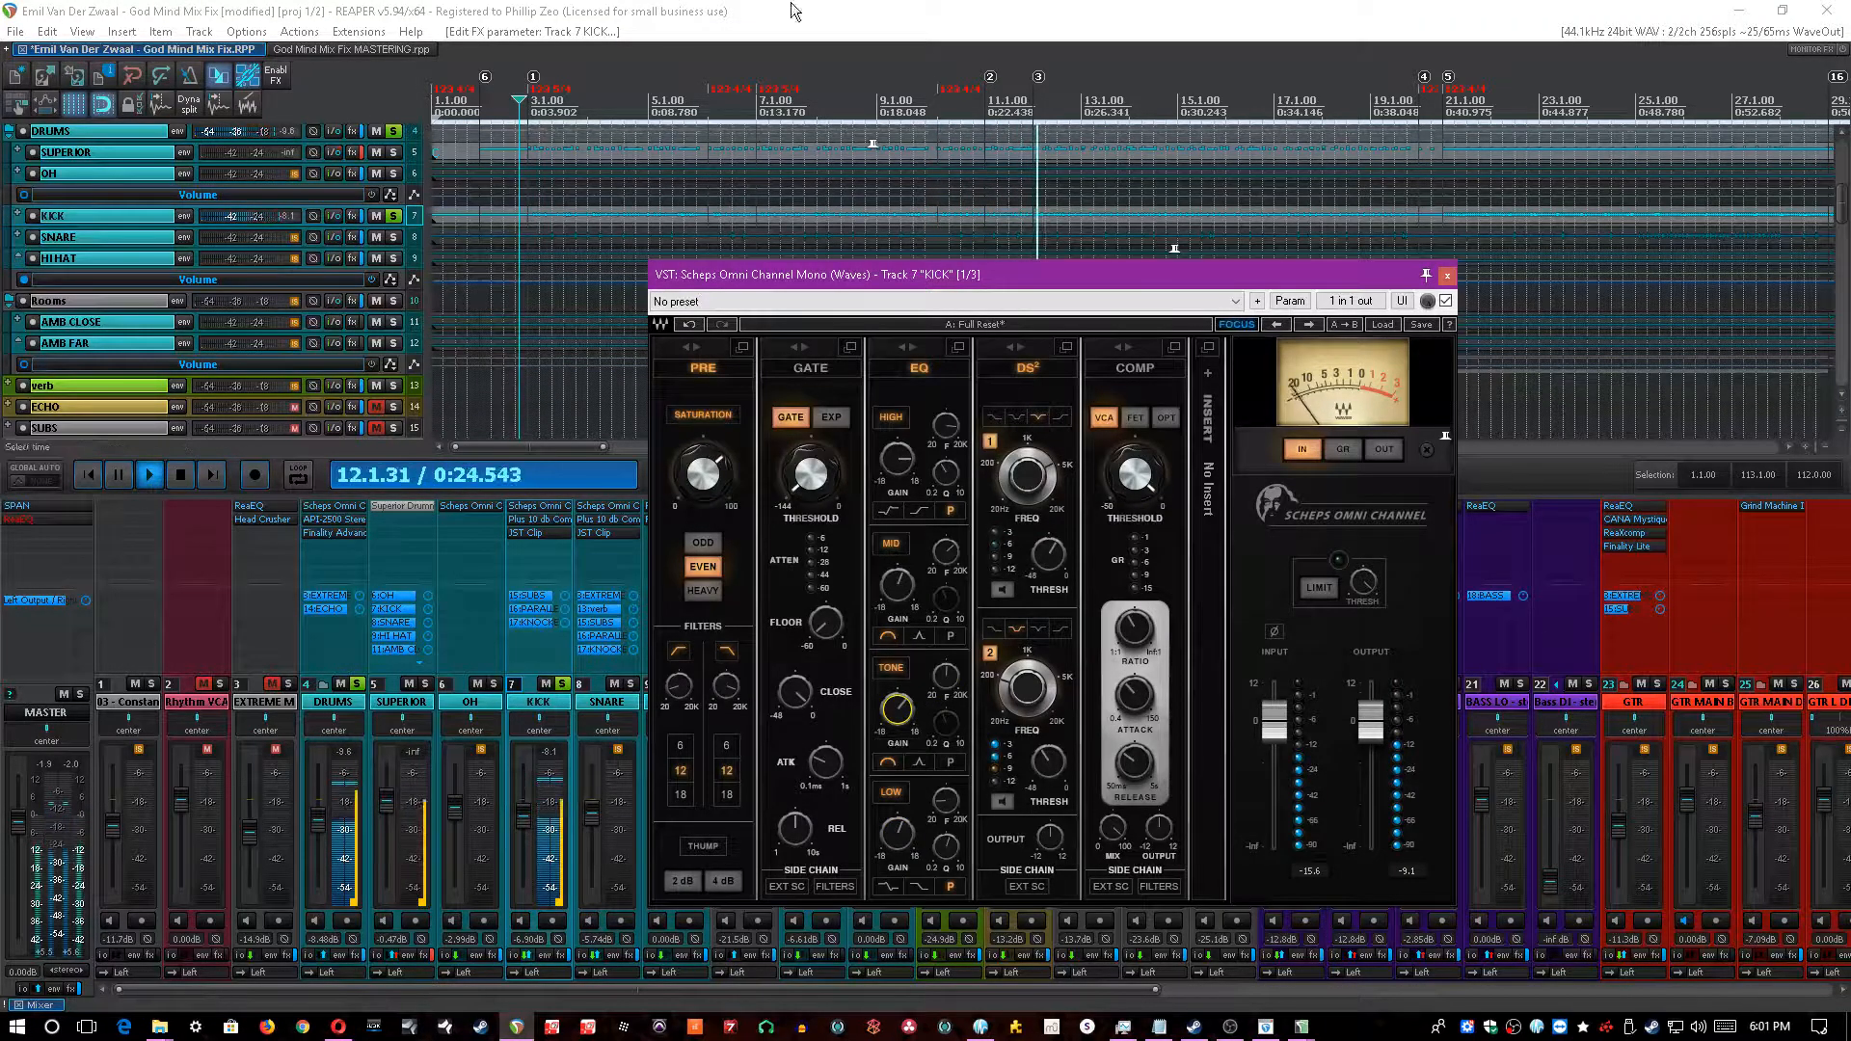
left_click(806, 221)
key("ctrl+s")
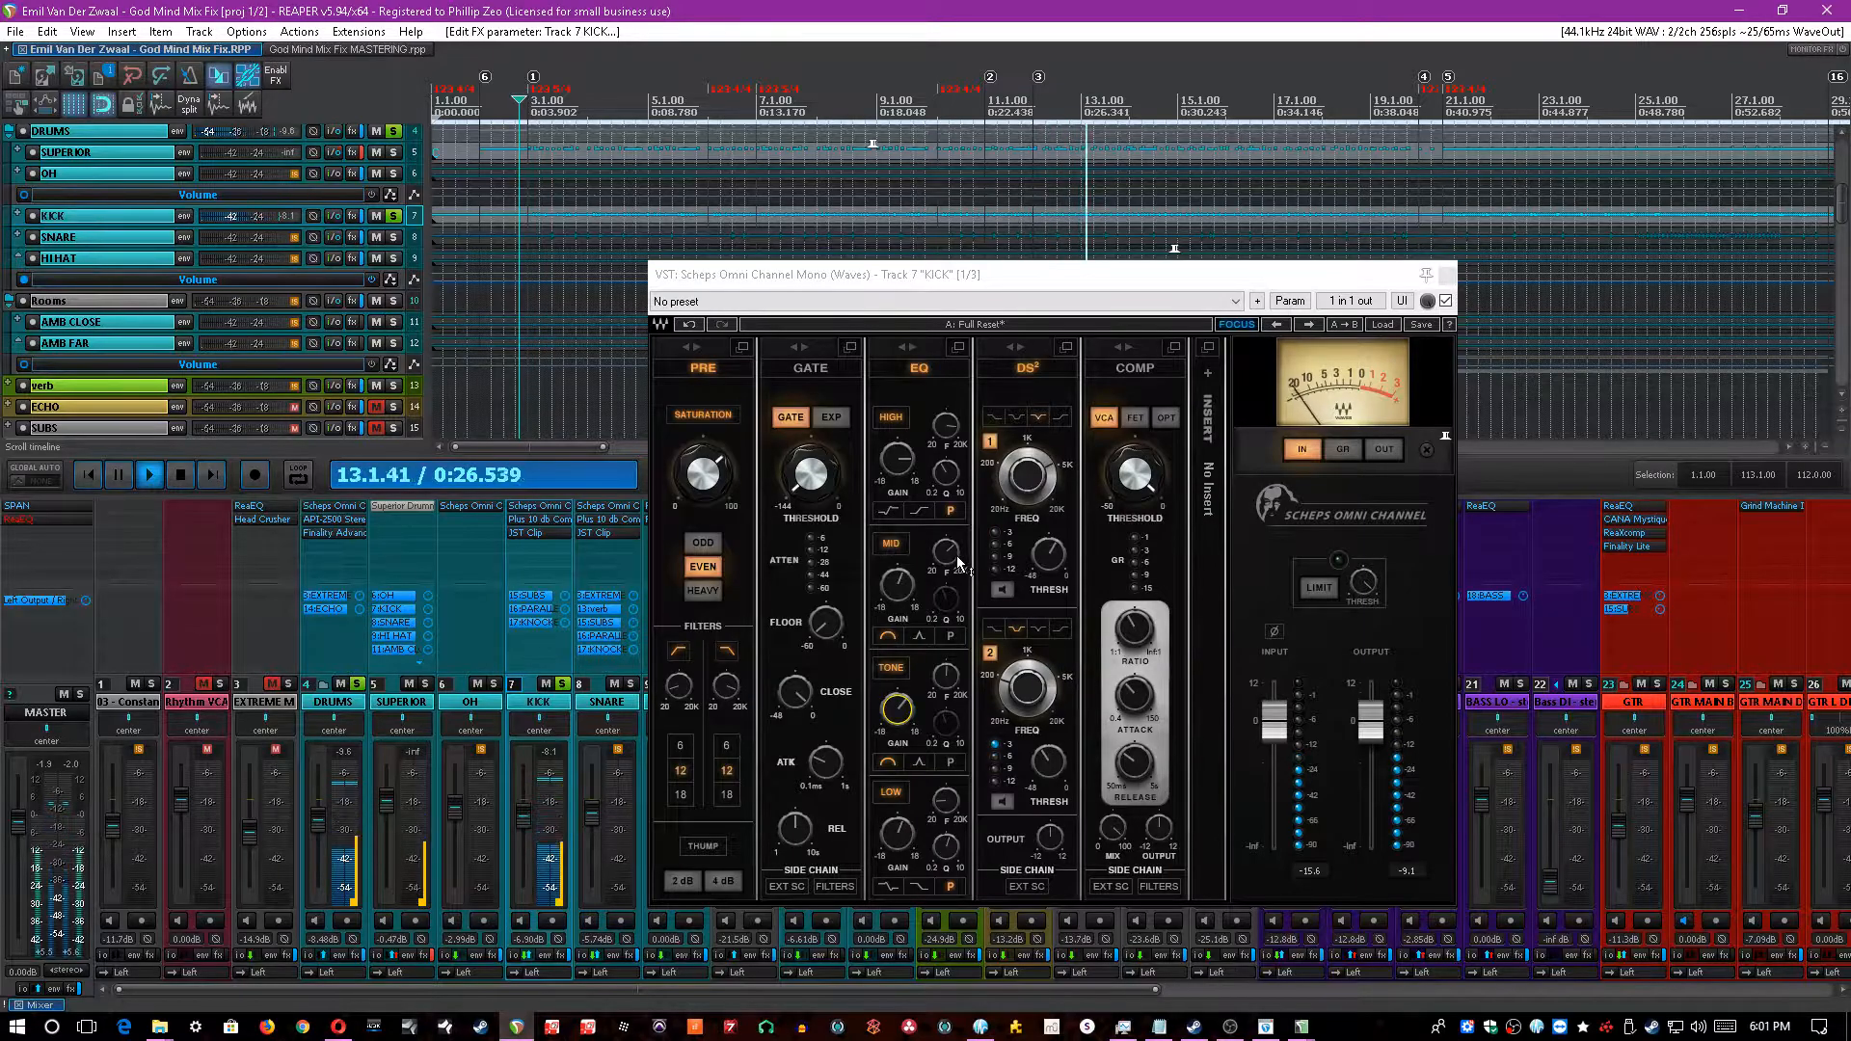
- Check the High EQ band's frequency and gain on the KICK track during playback, toggle the band to compare, and save the project
left_click(954, 556)
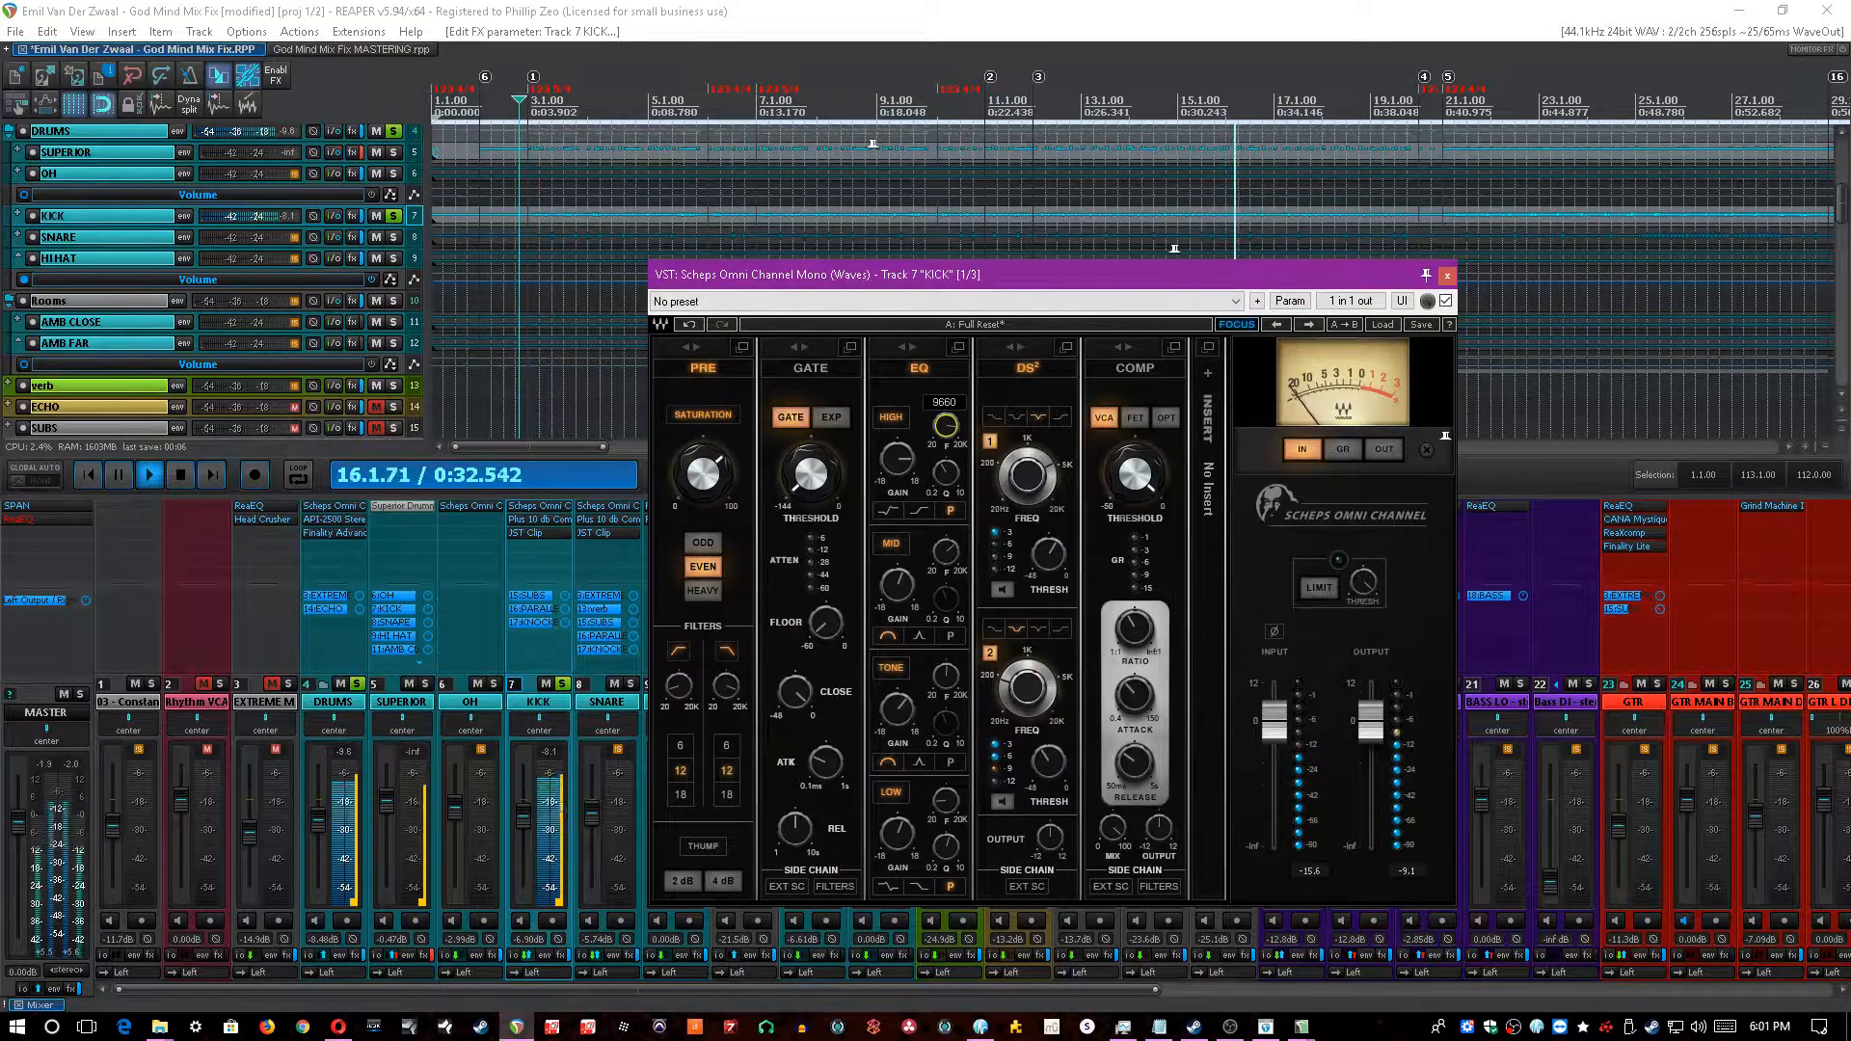
left_click(719, 10)
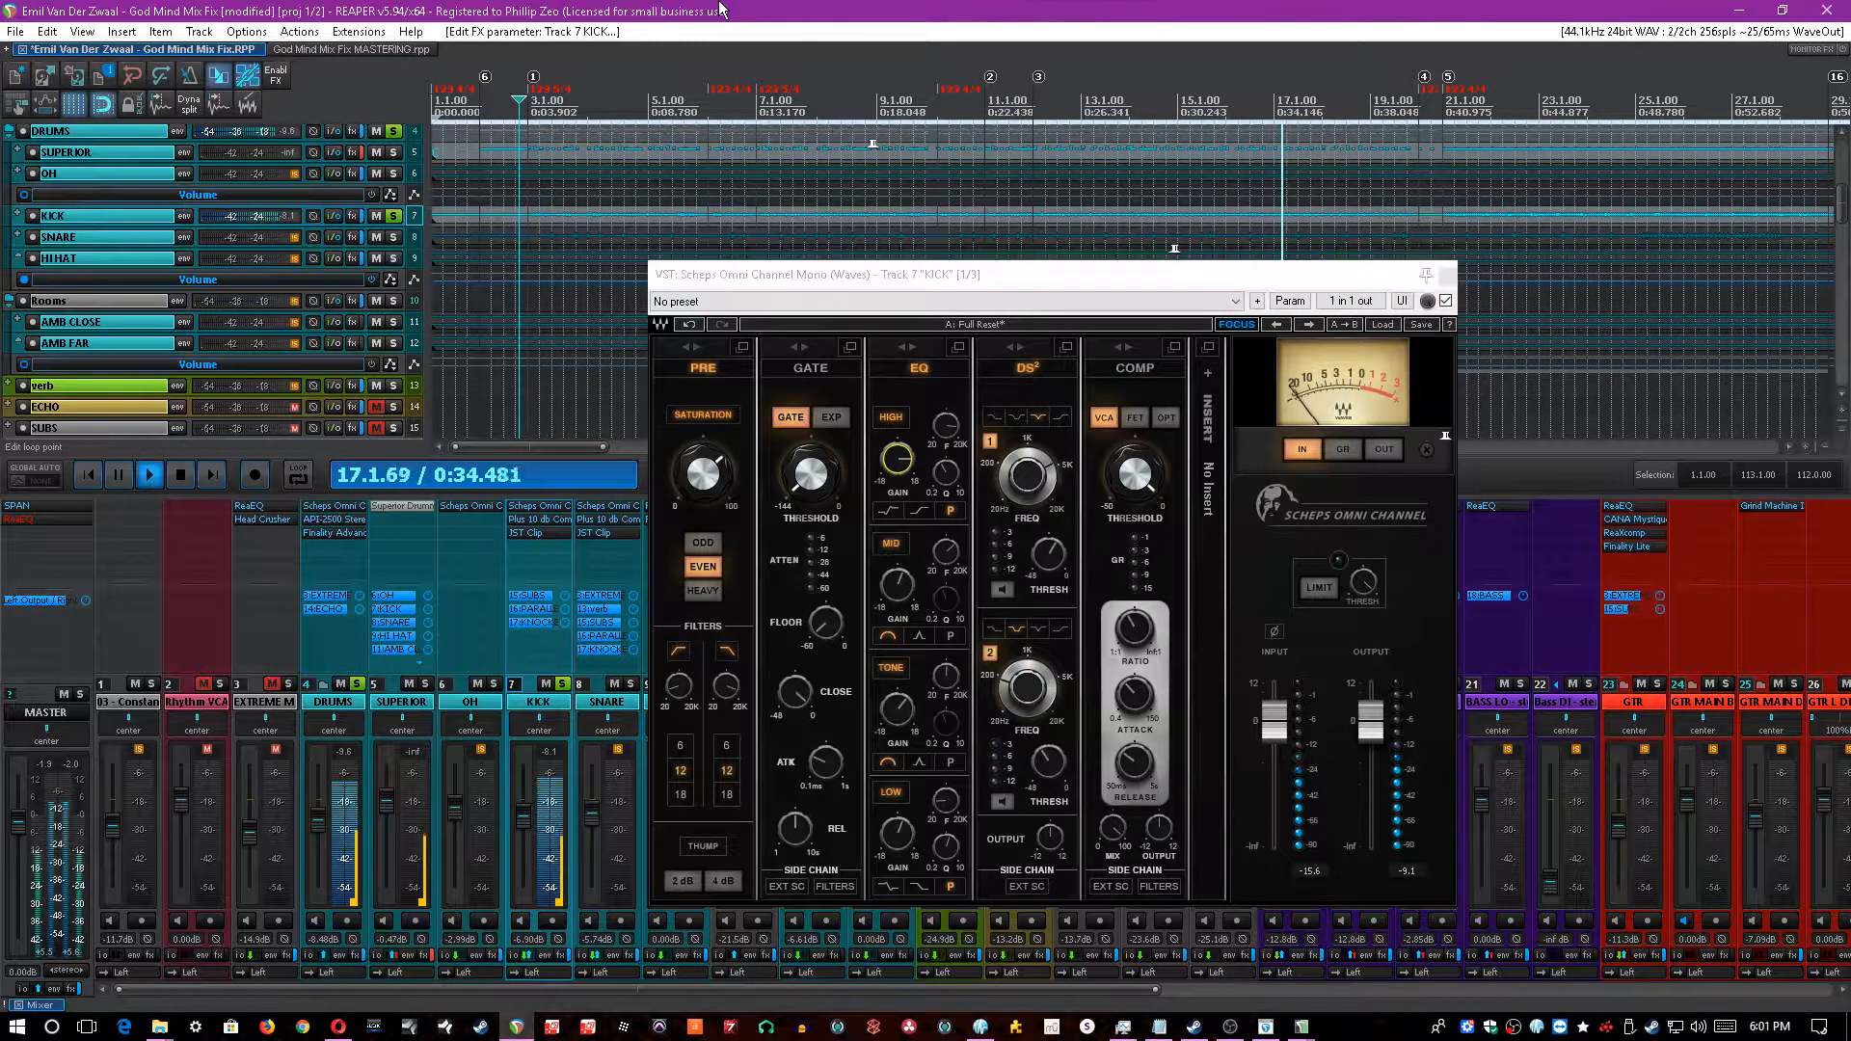
left_click(894, 431)
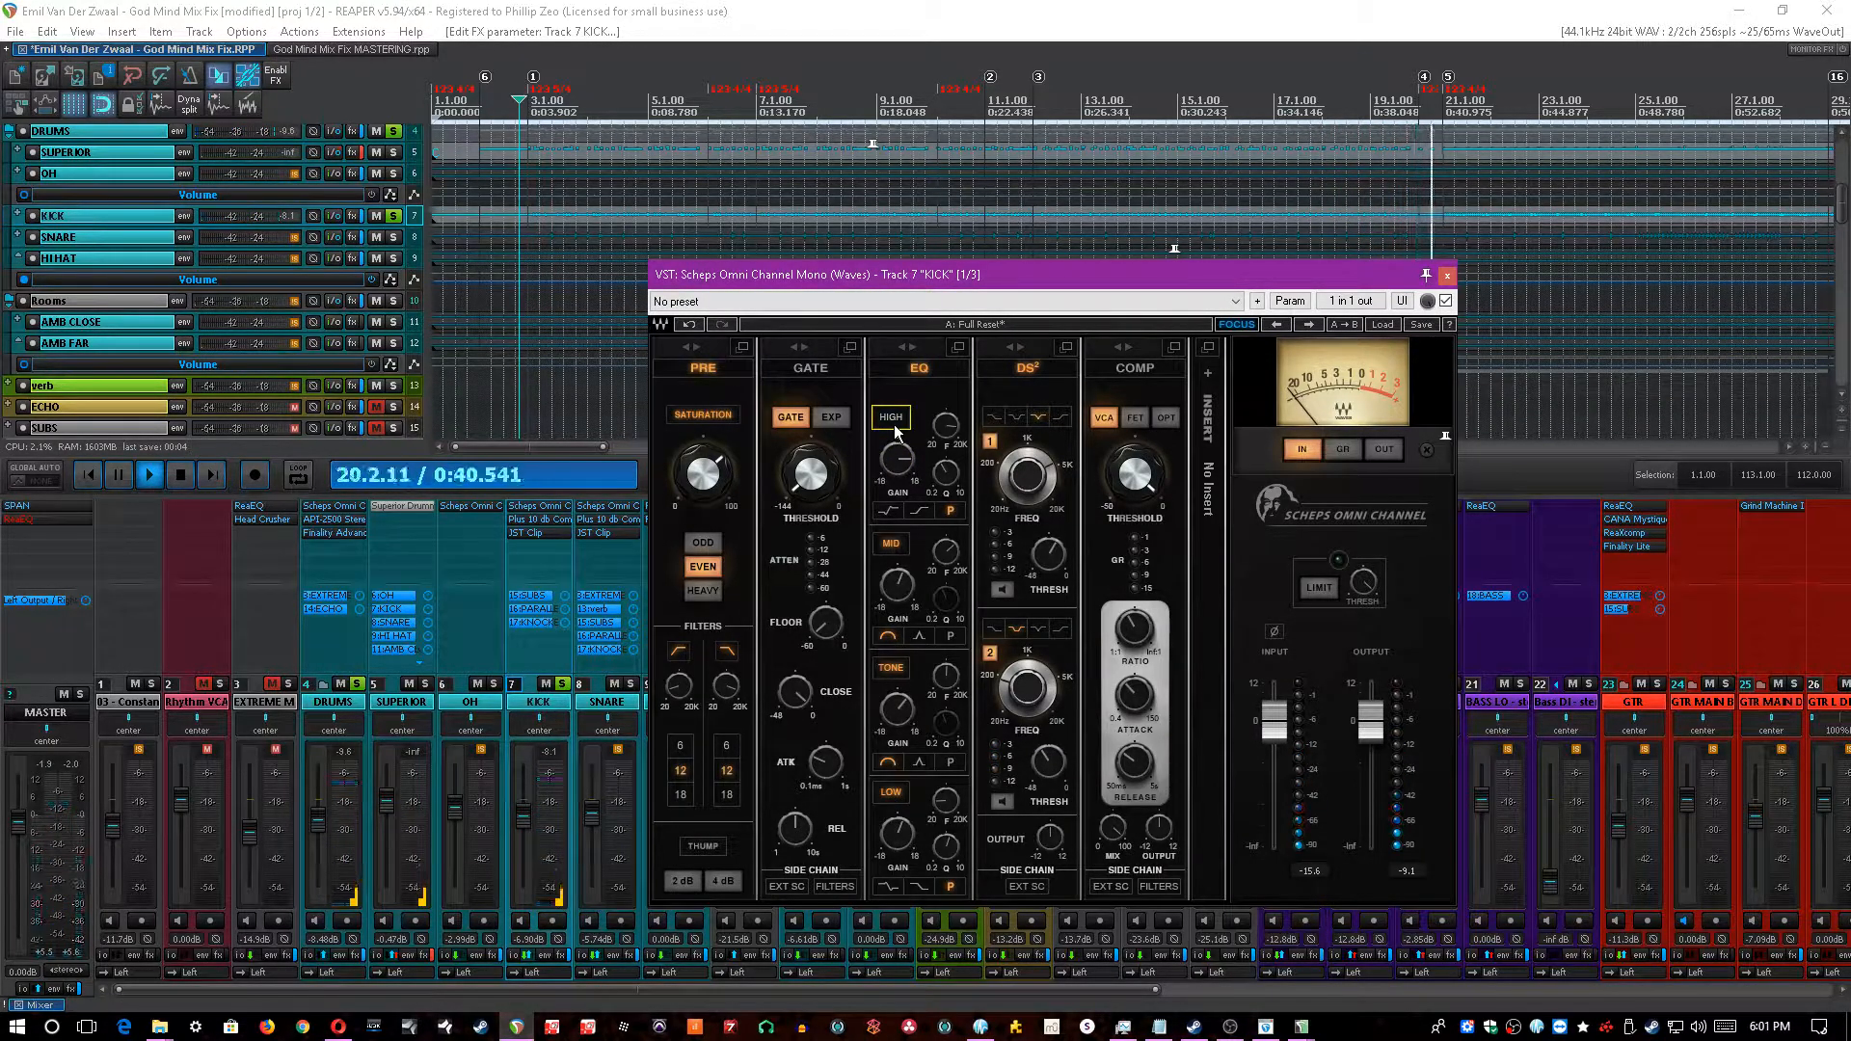
key("ctrl+s")
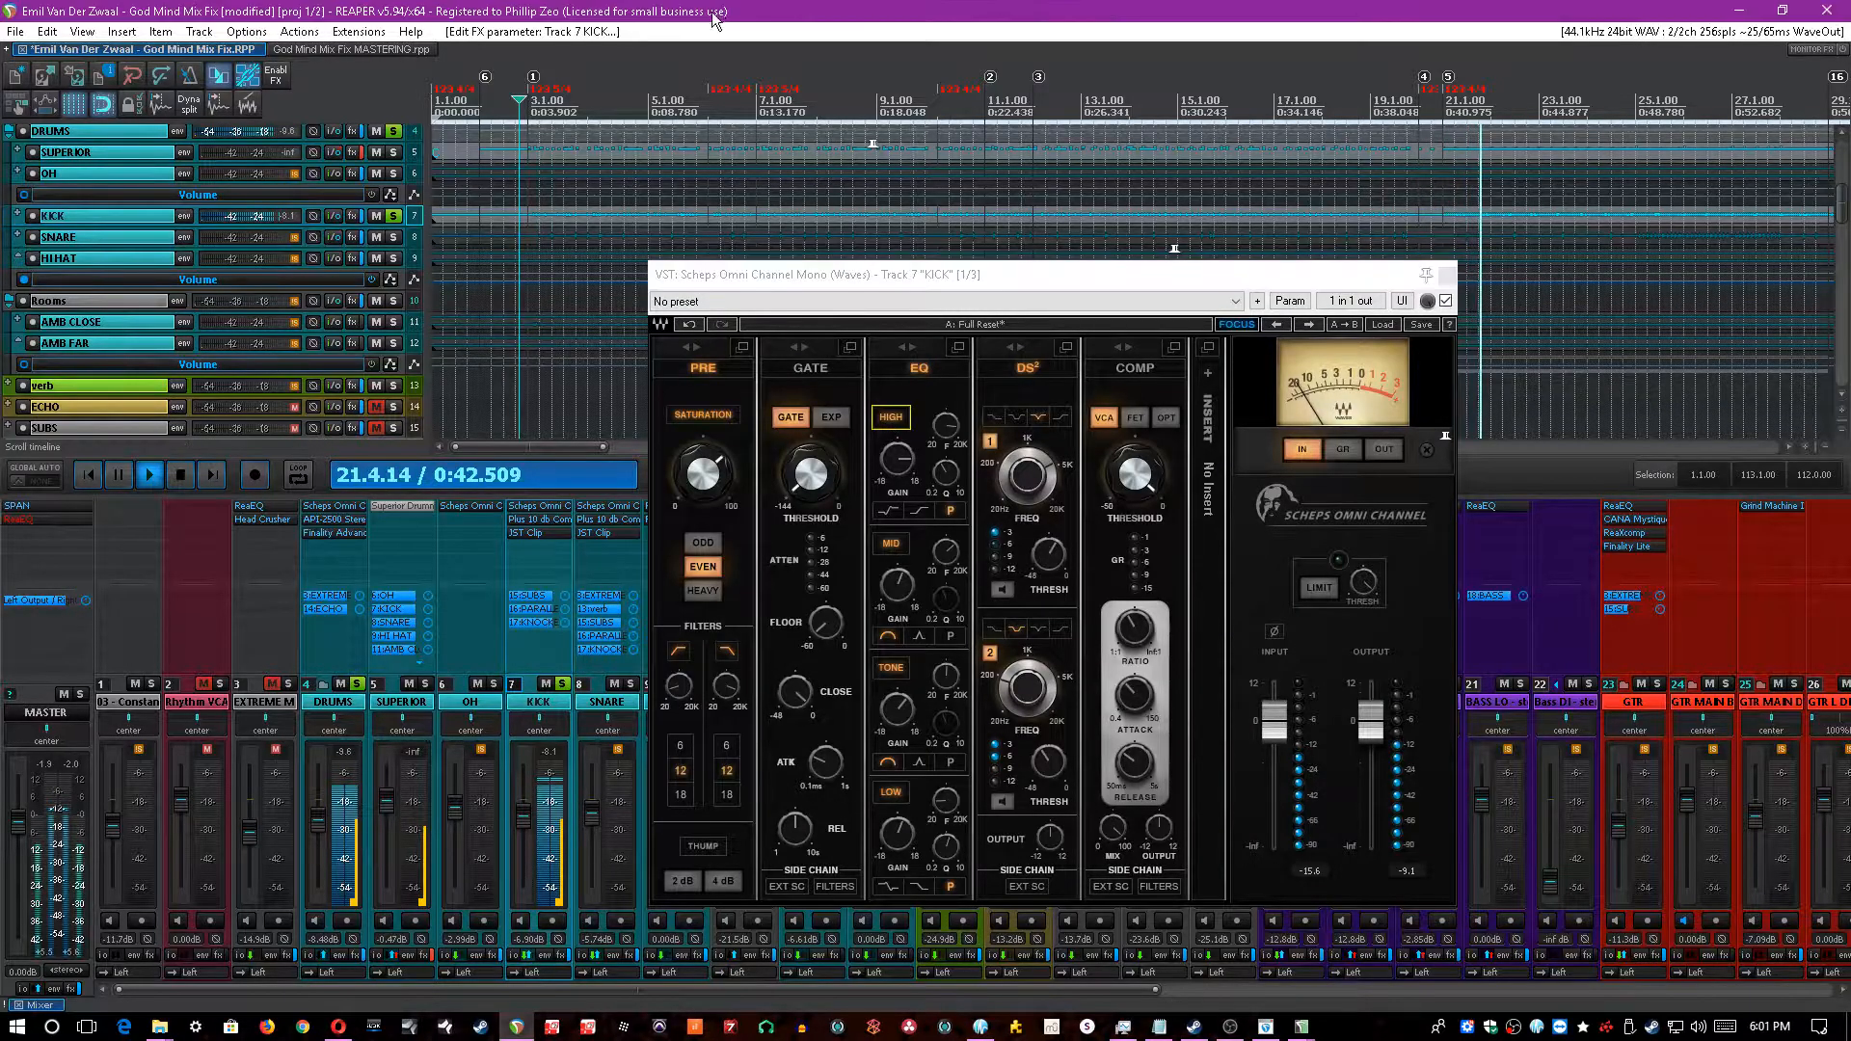
- Toggle the Mid and Tone EQ bands on the KICK track to compare, check the Tone frequency, and save the project
left_click(891, 544)
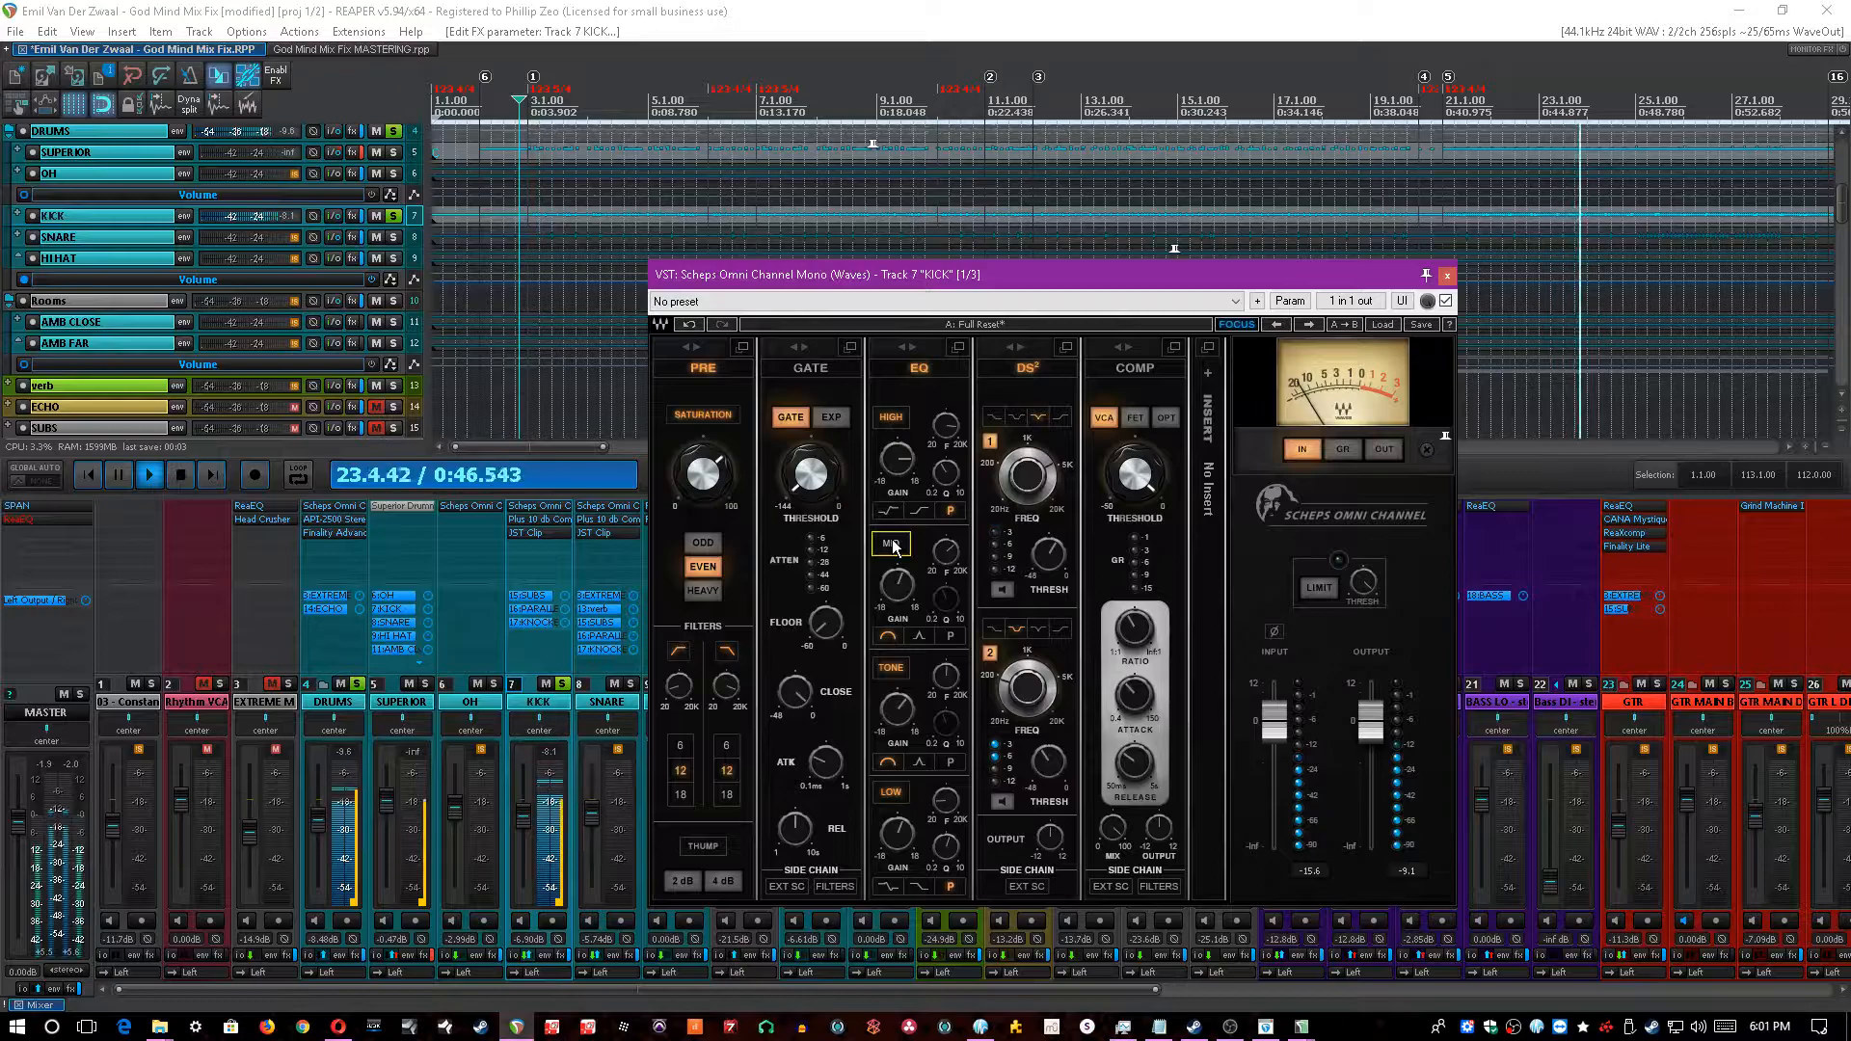
left_click(899, 672)
left_click(945, 676)
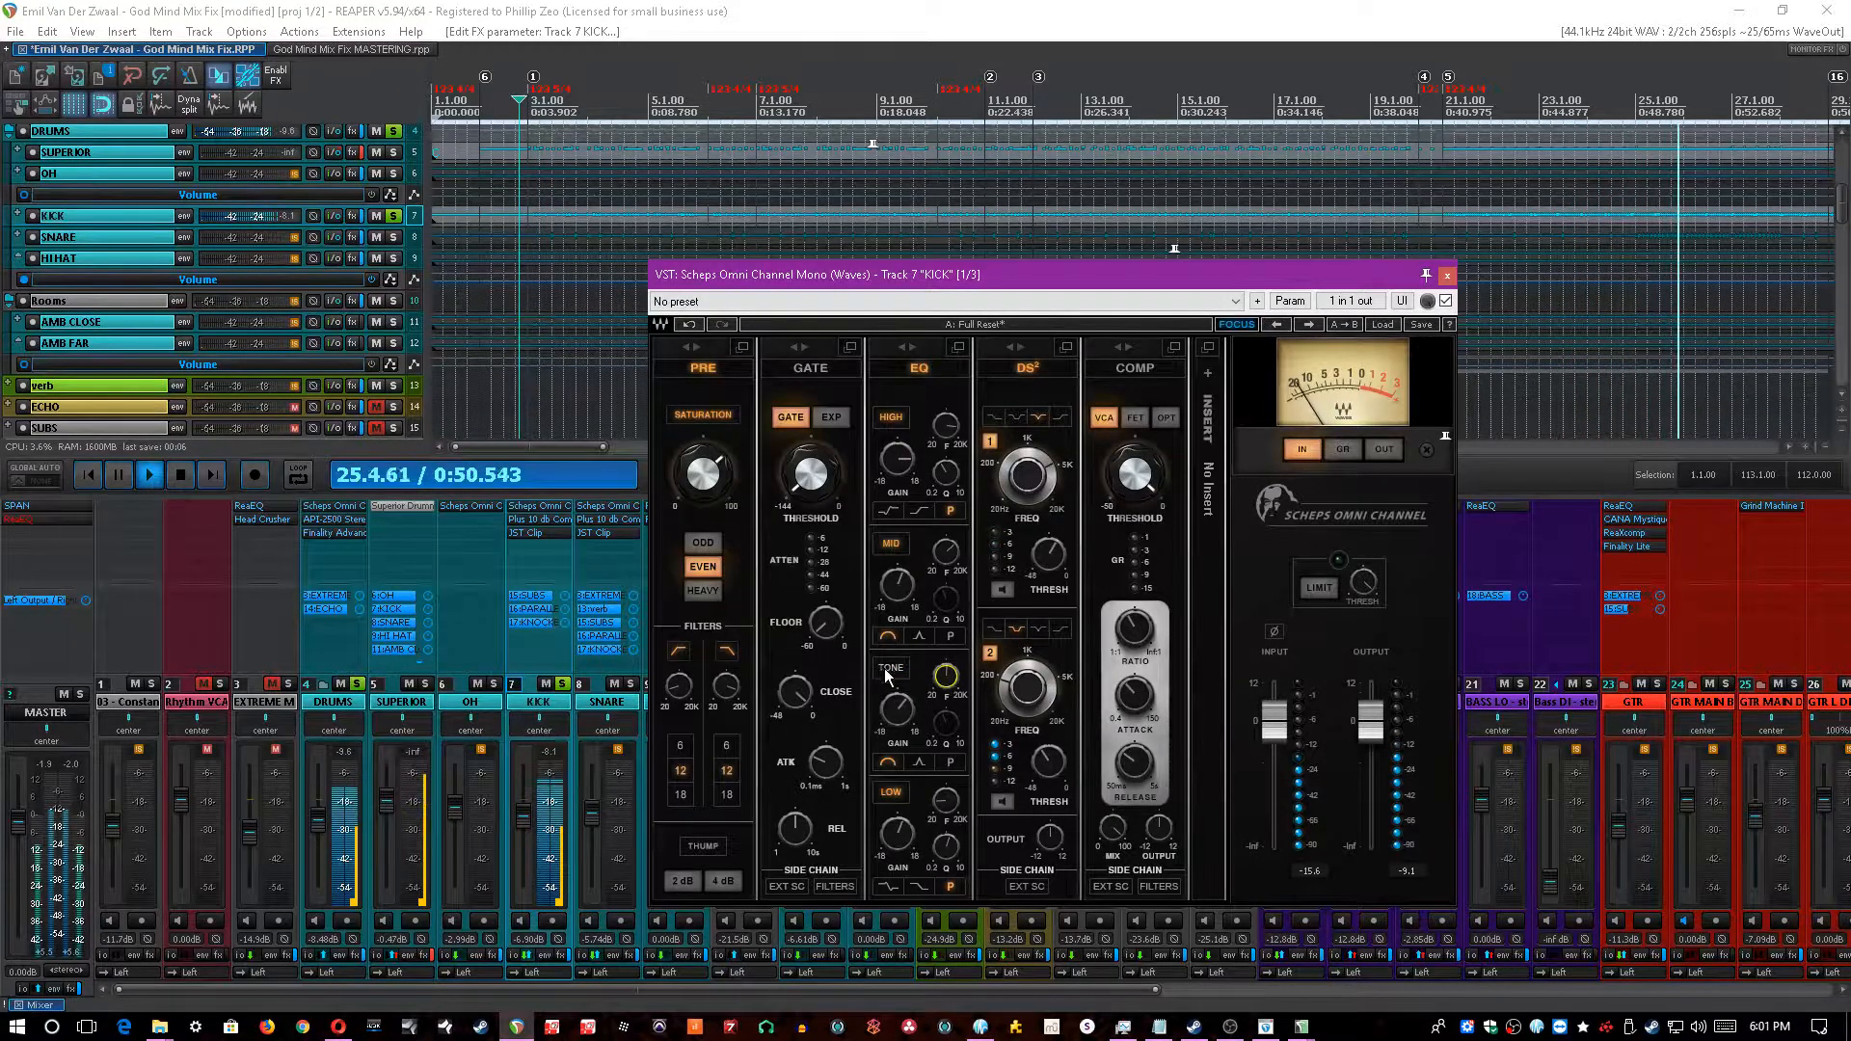
key("ctrl+s")
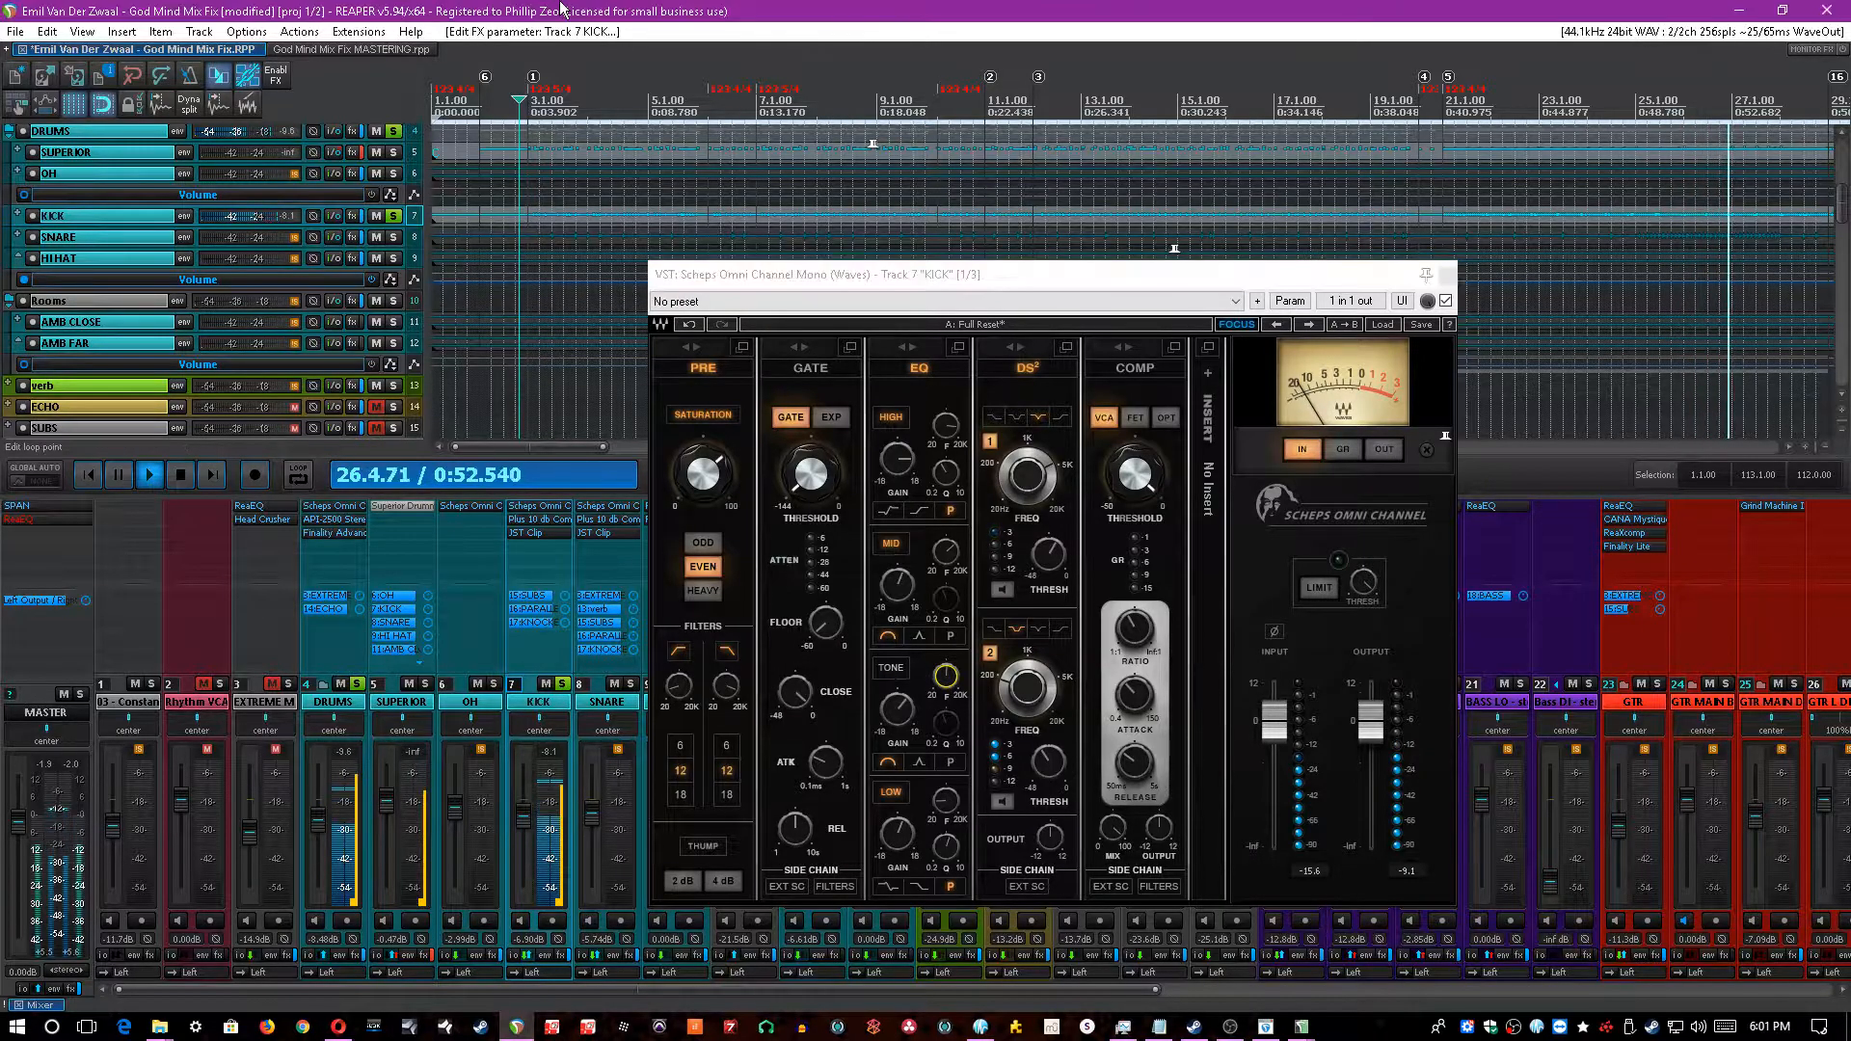
left_click(889, 669)
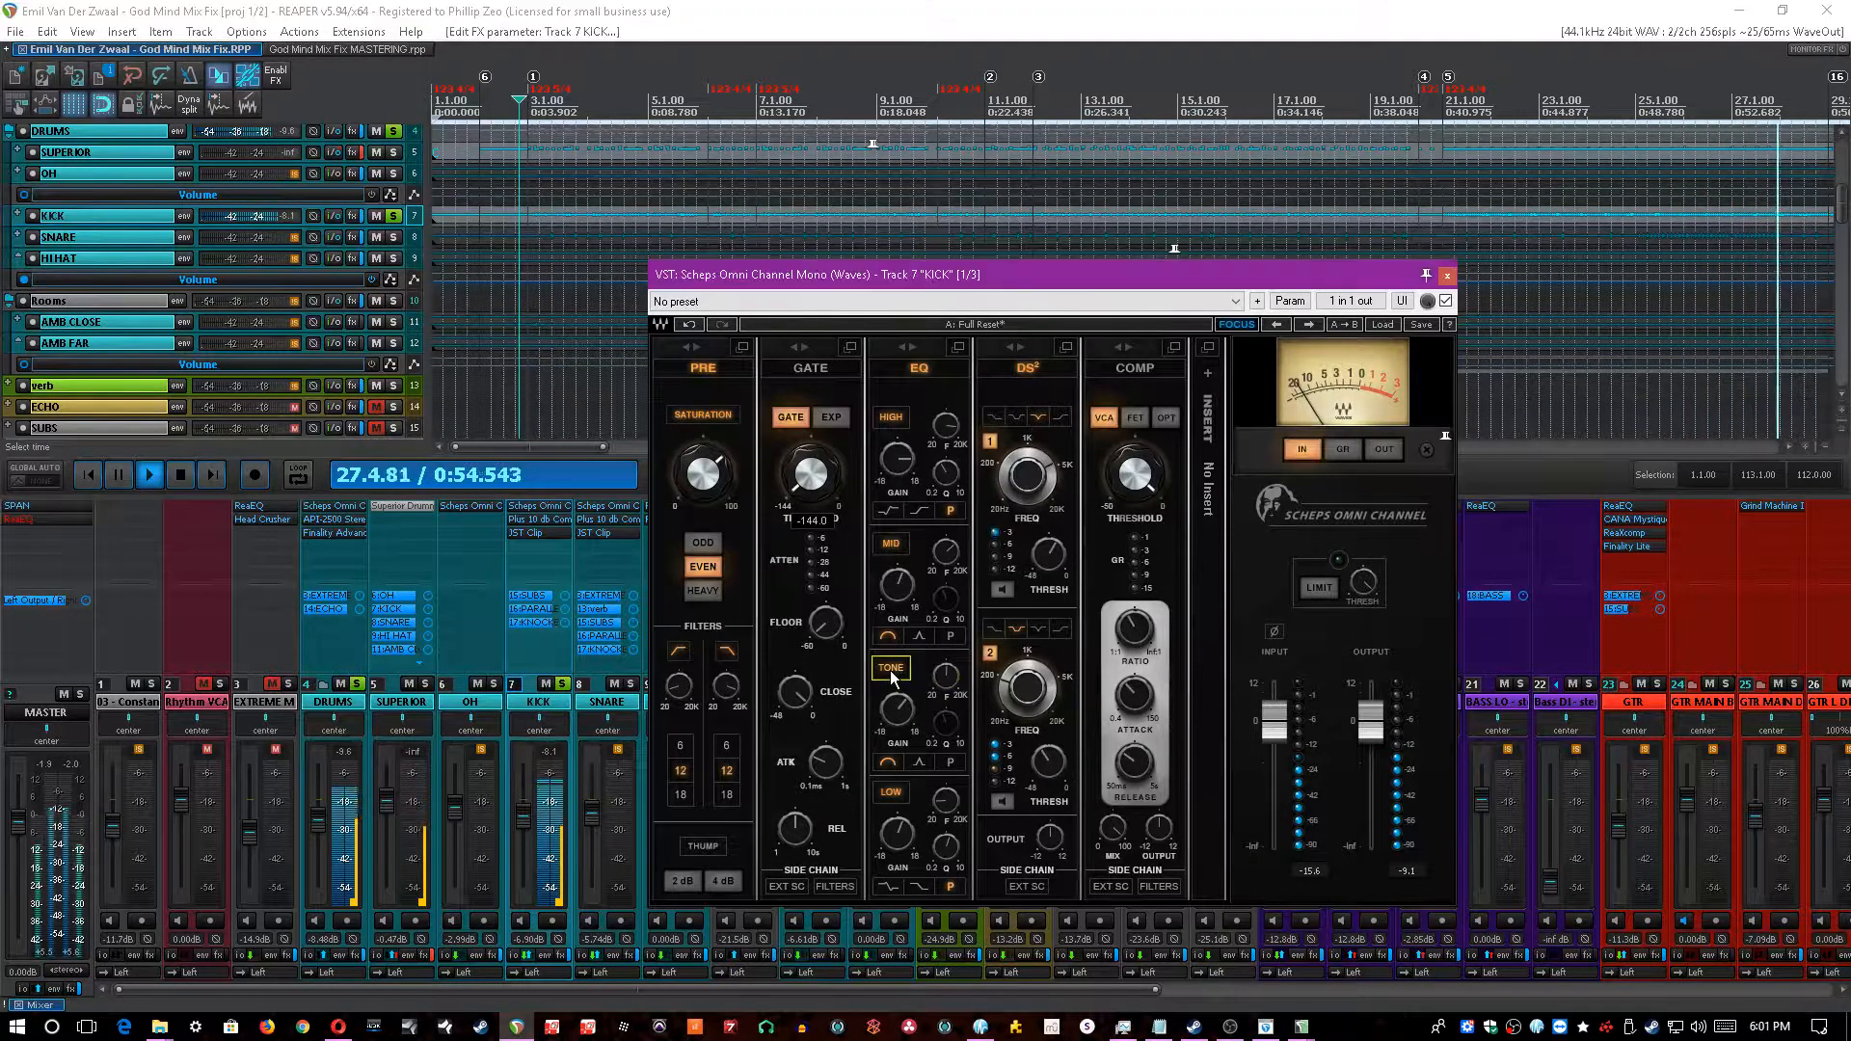
key("ctrl+s")
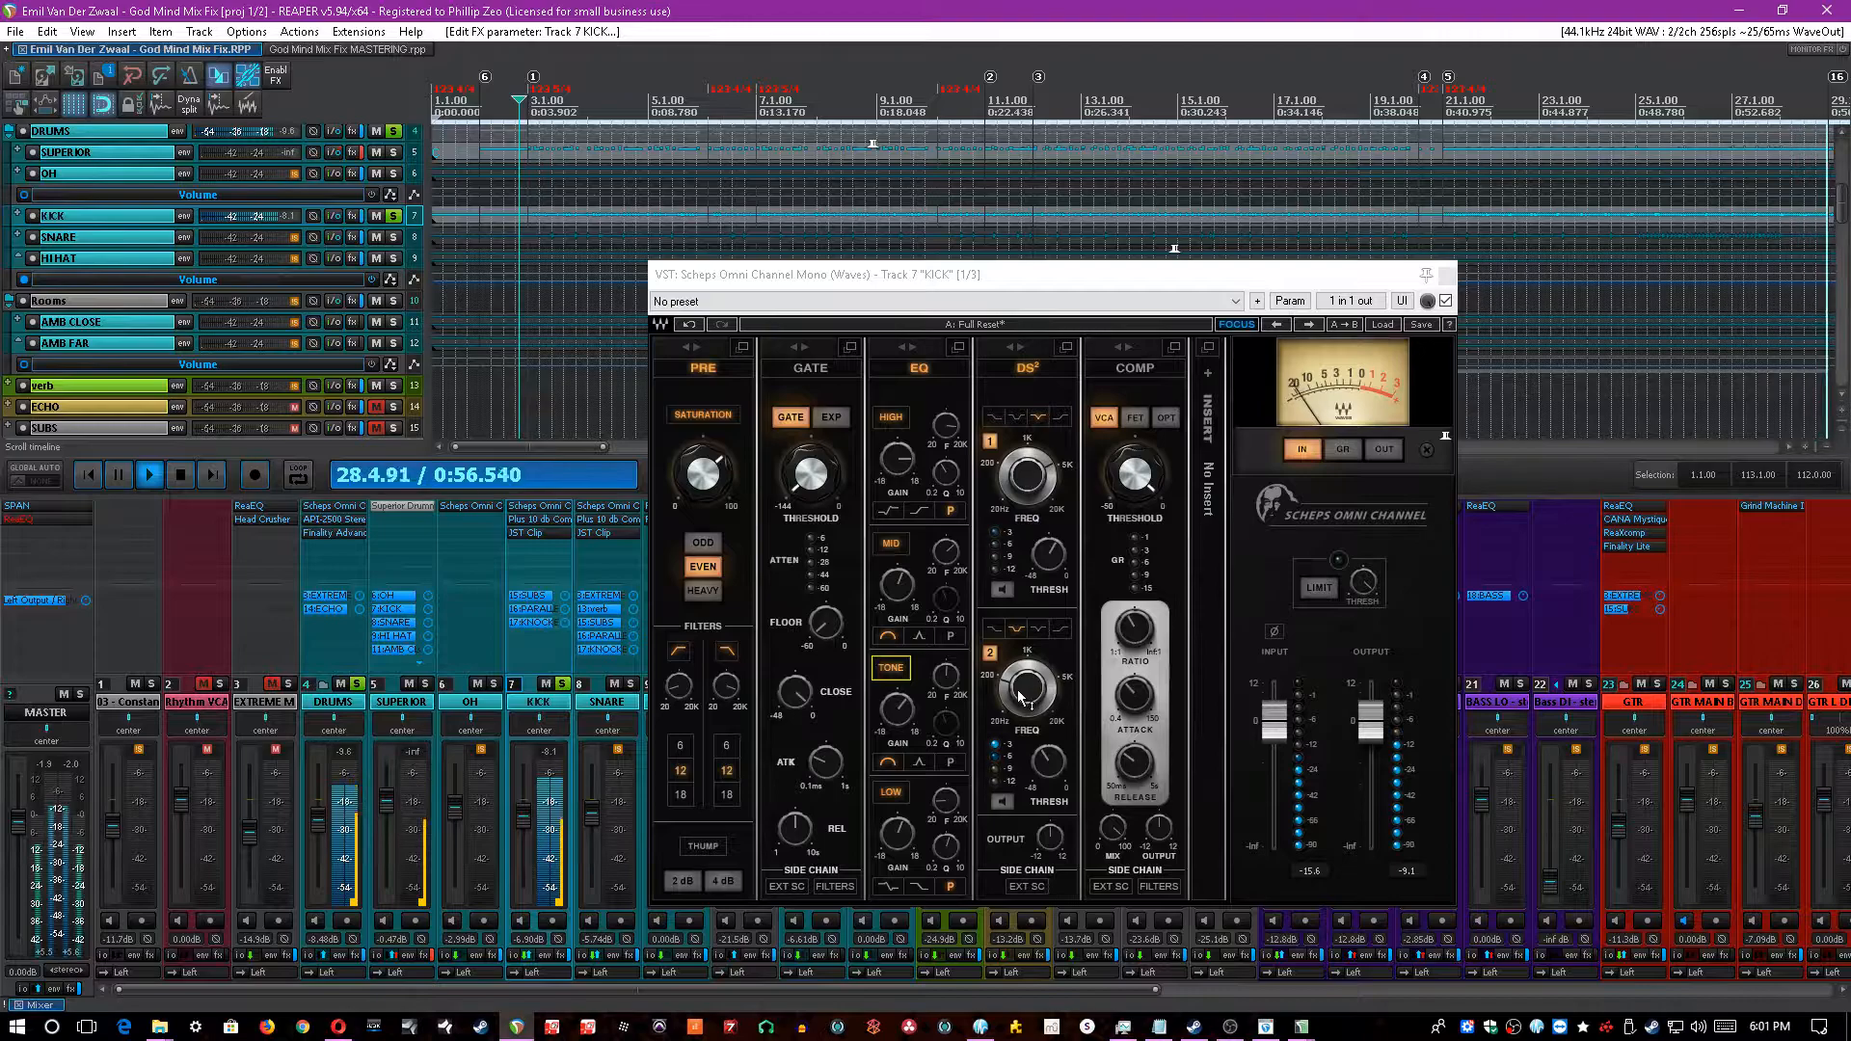
- Audition both DS² bands on the KICK track, check their frequencies, and save the project
left_click_drag(1020, 696, 1029, 701)
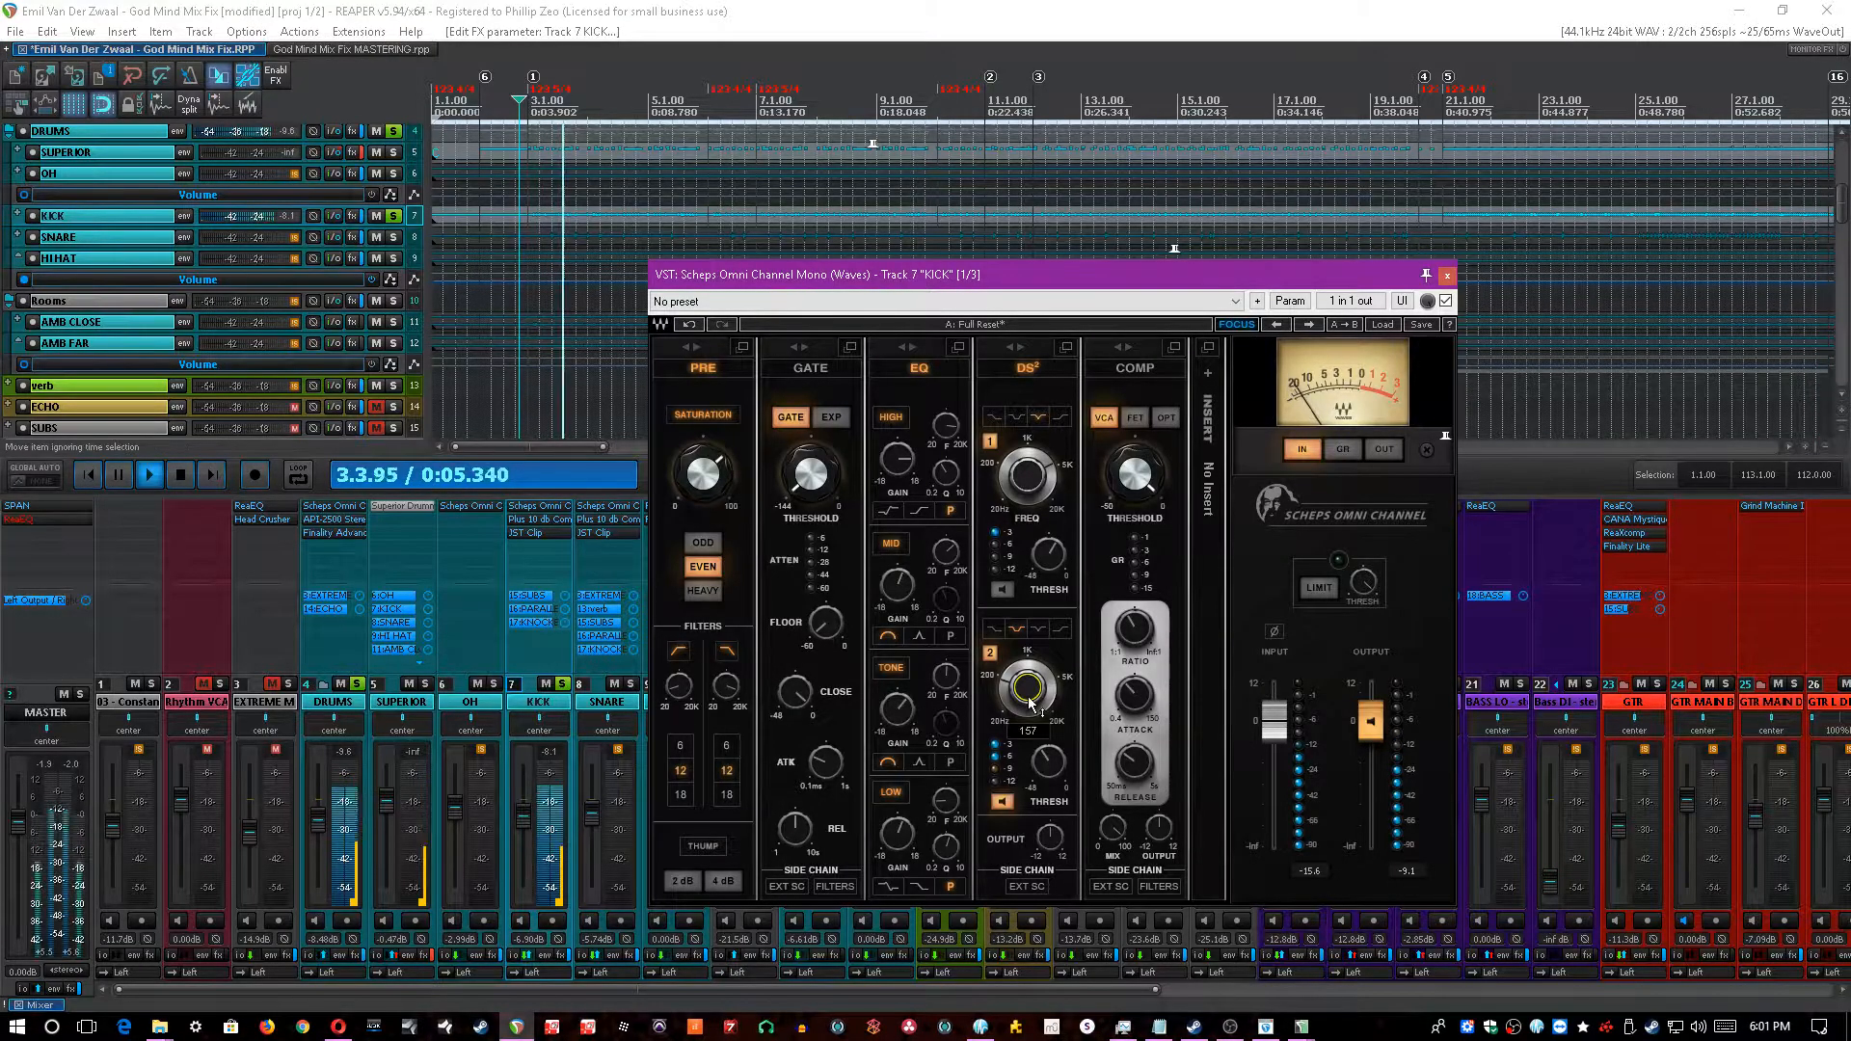
left_click(1008, 802)
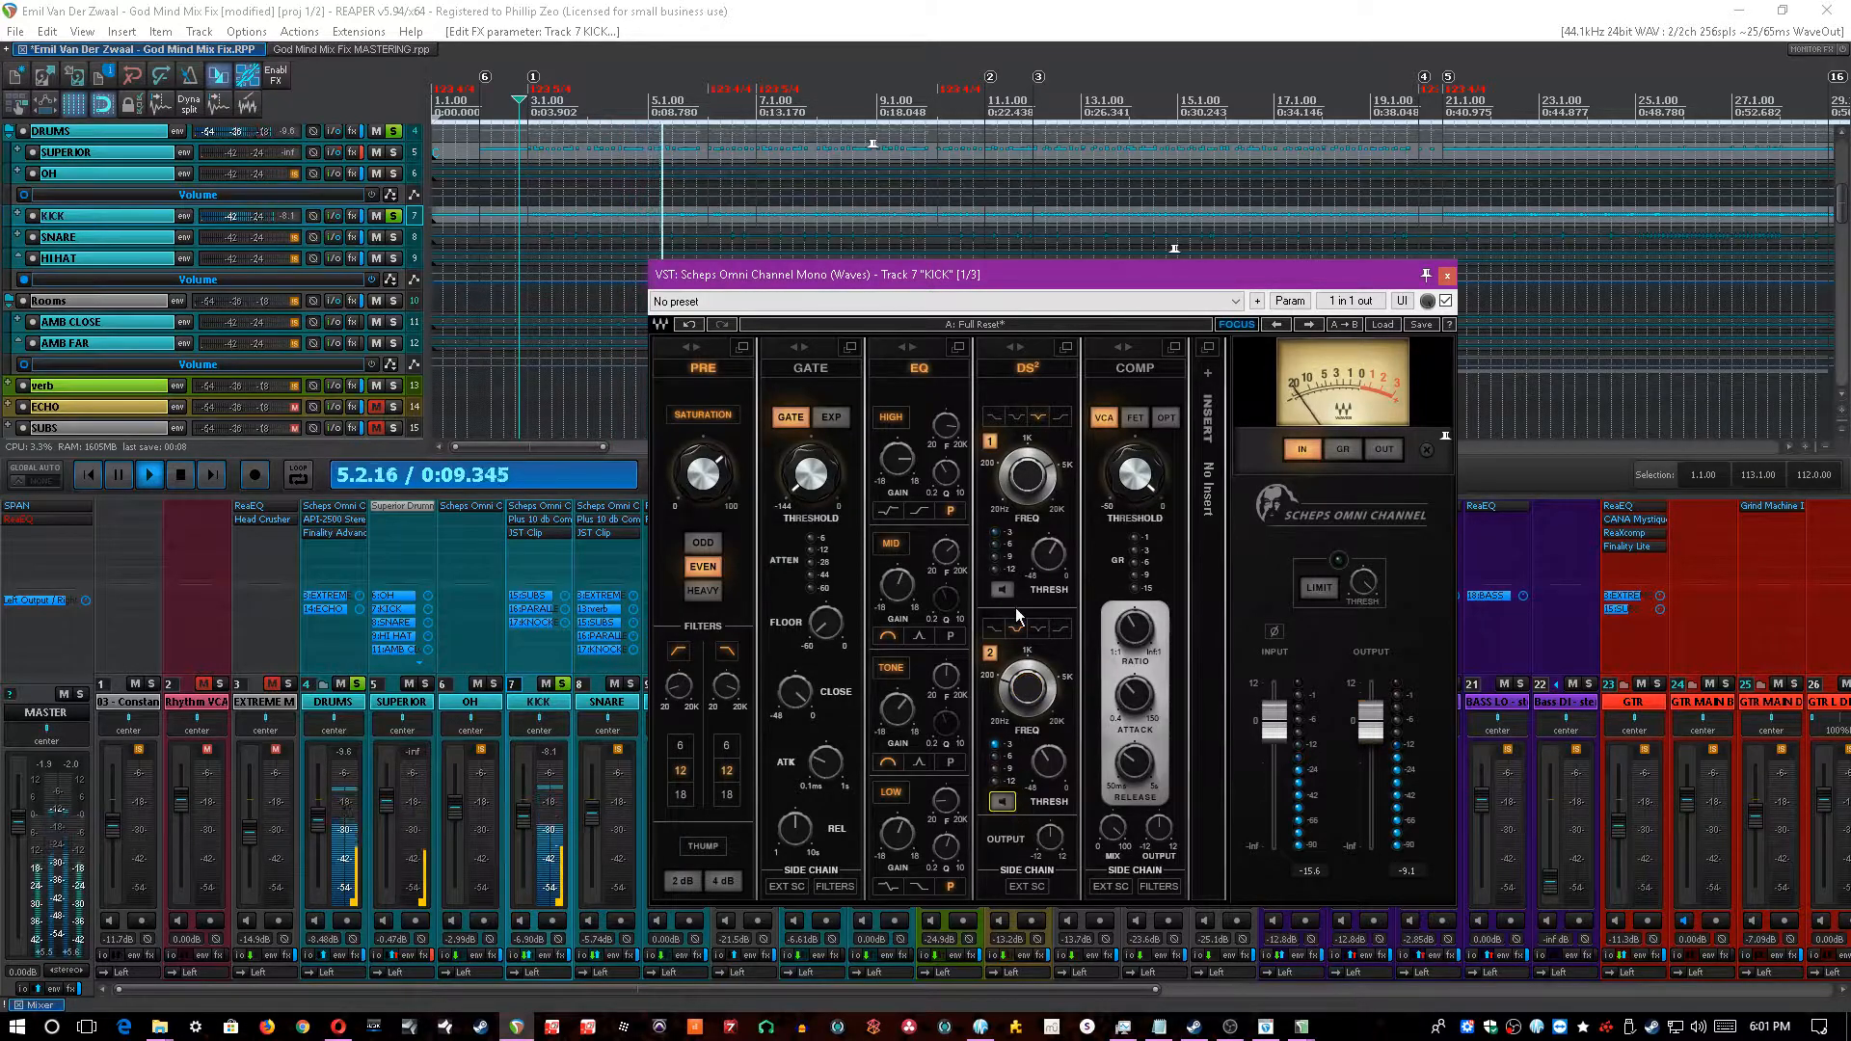
left_click(998, 587)
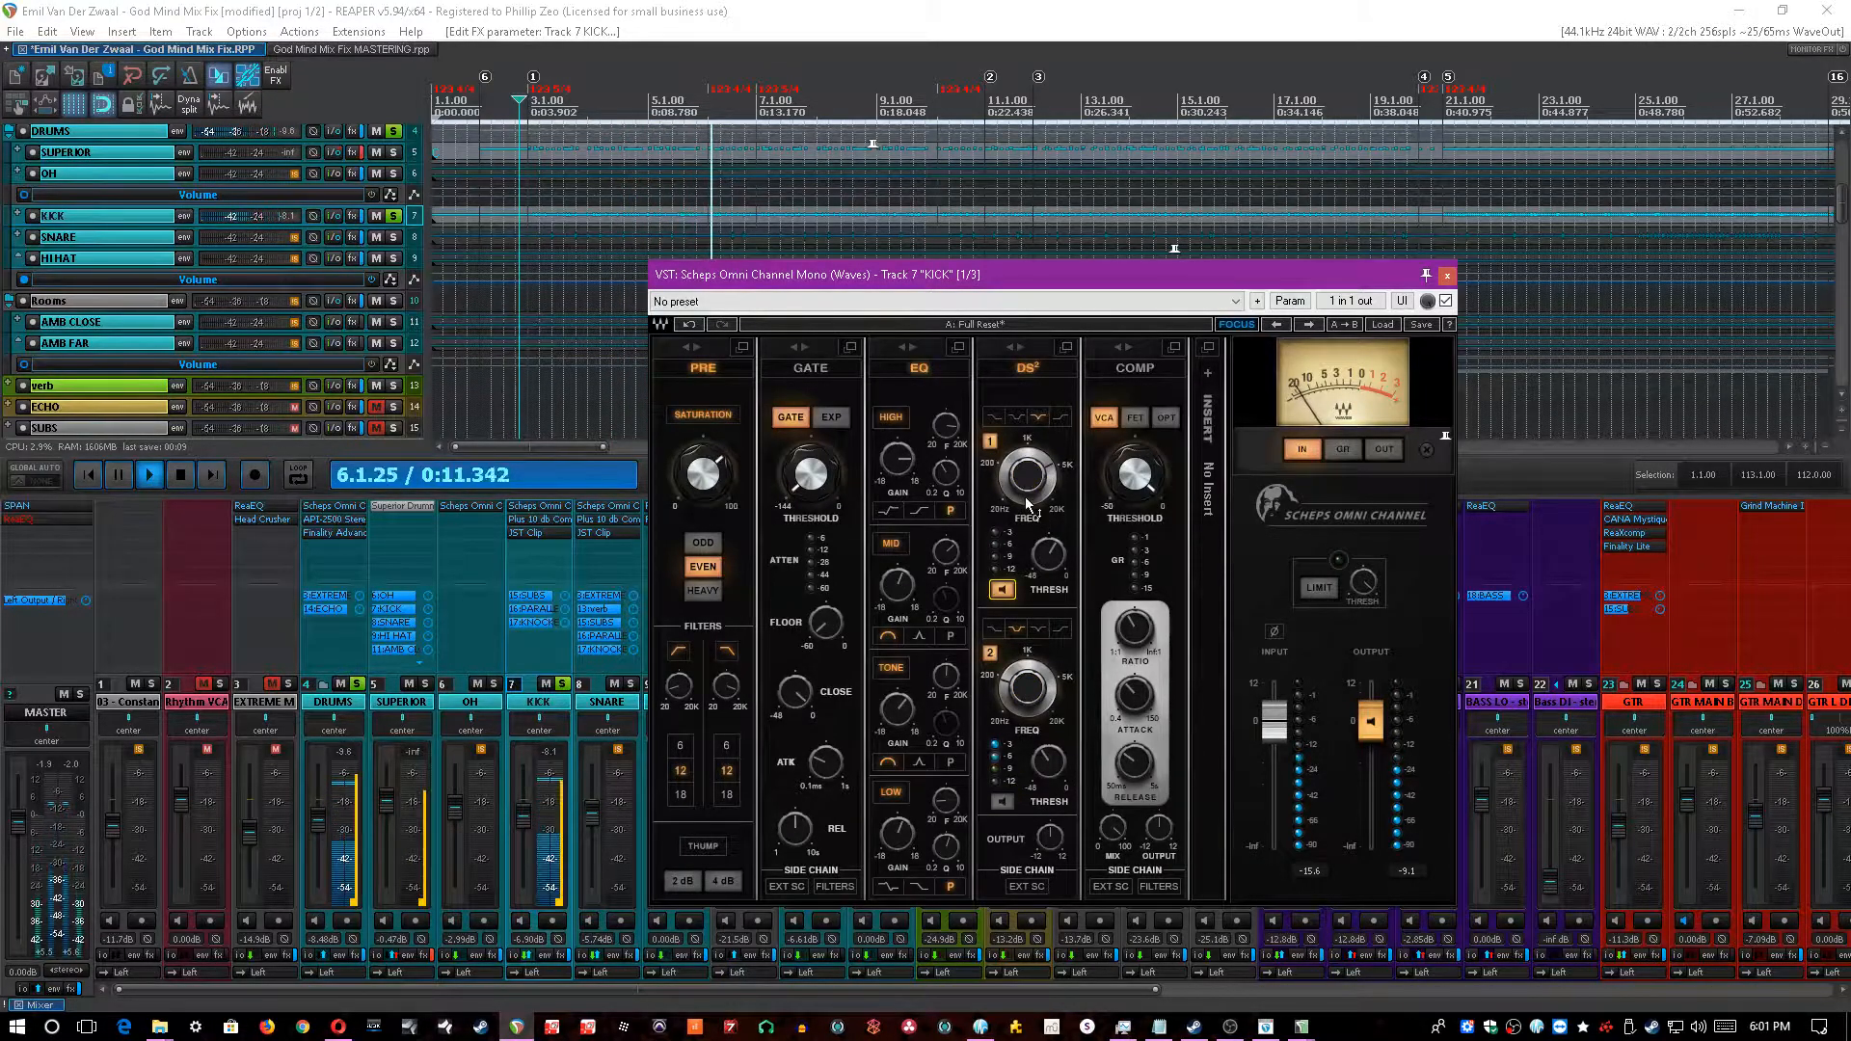
left_click(1024, 9)
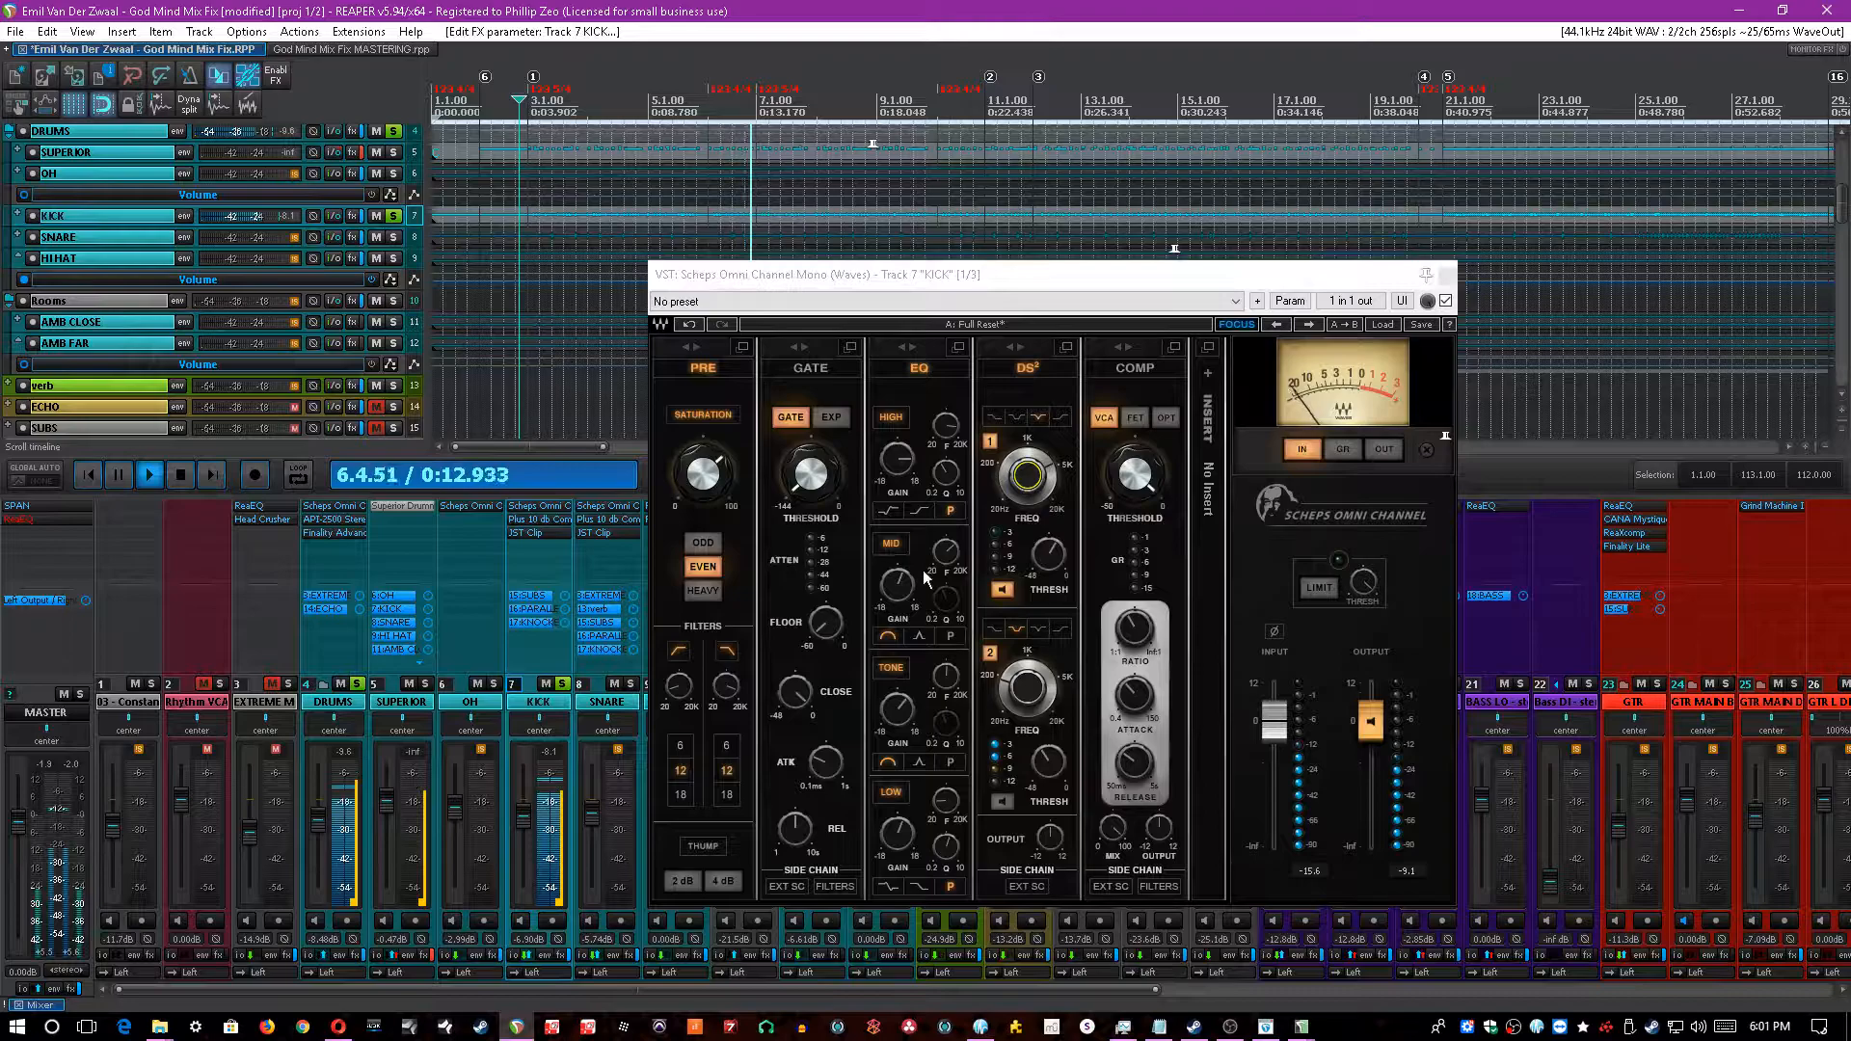
key("ctrl+s")
left_click(999, 588)
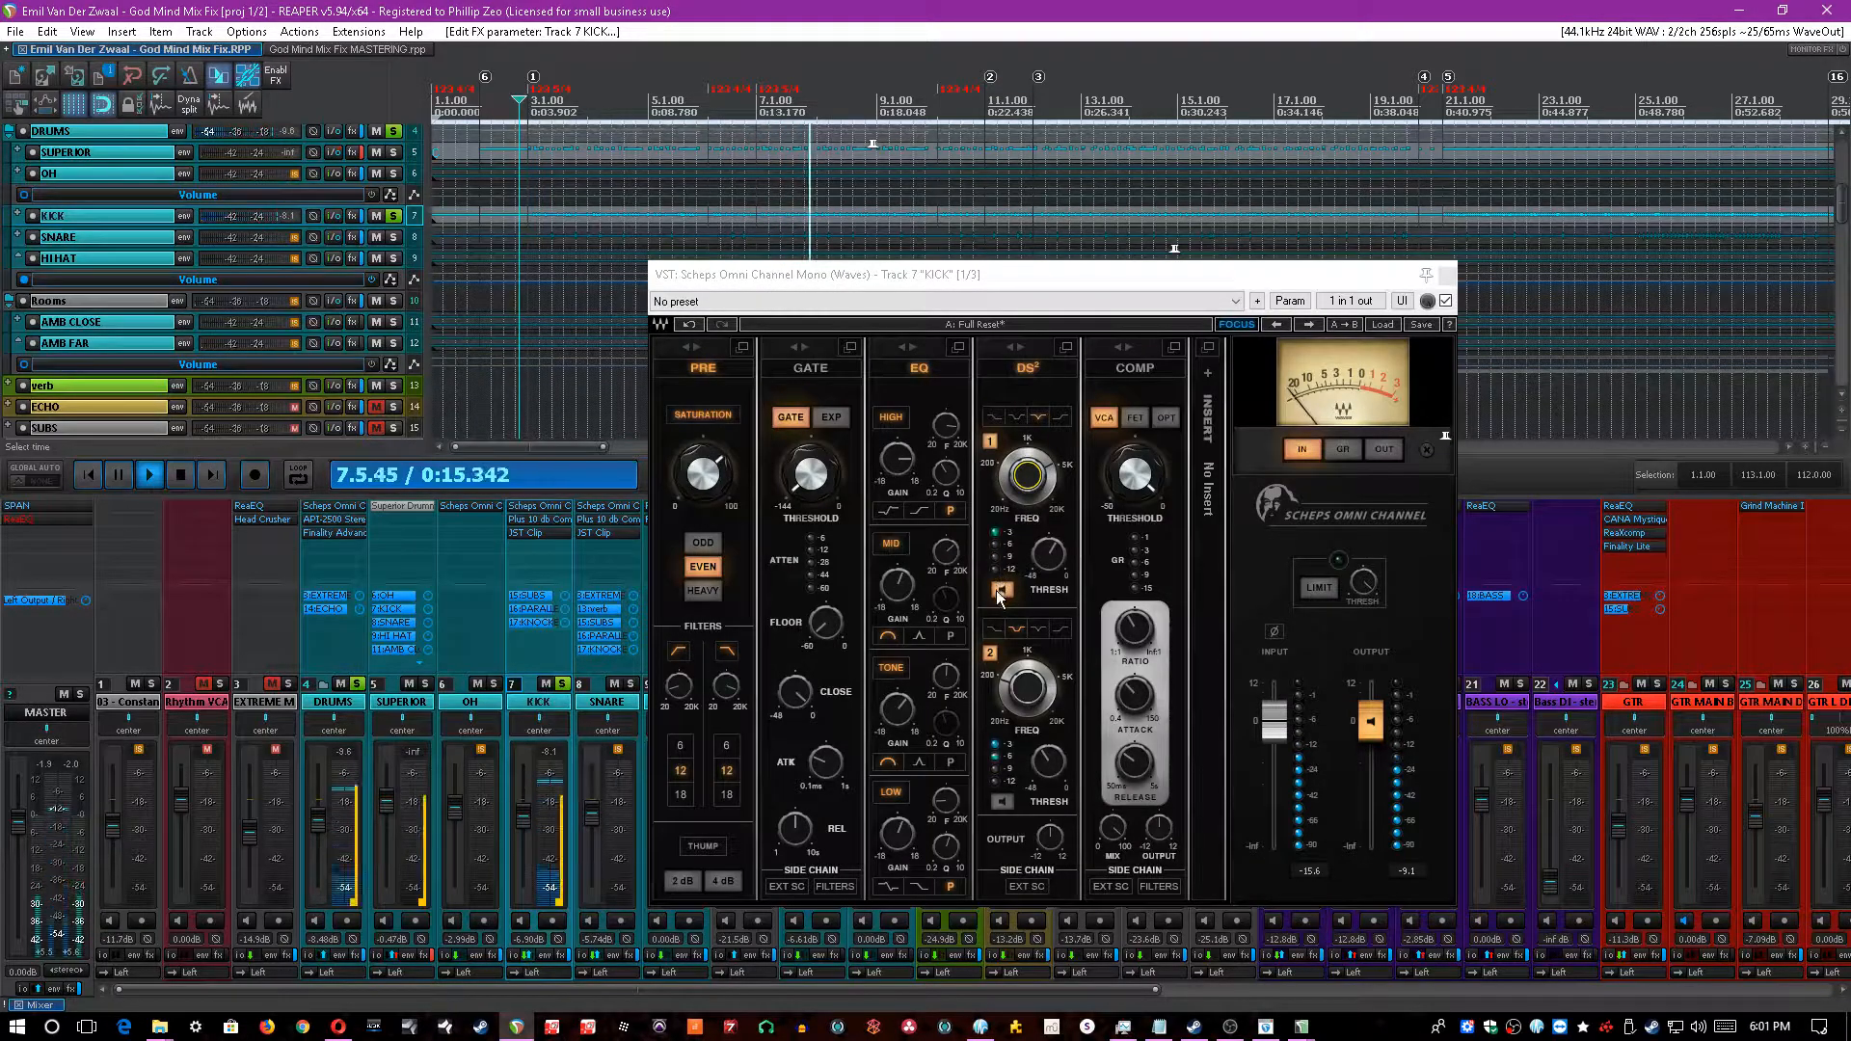
left_click(1002, 589)
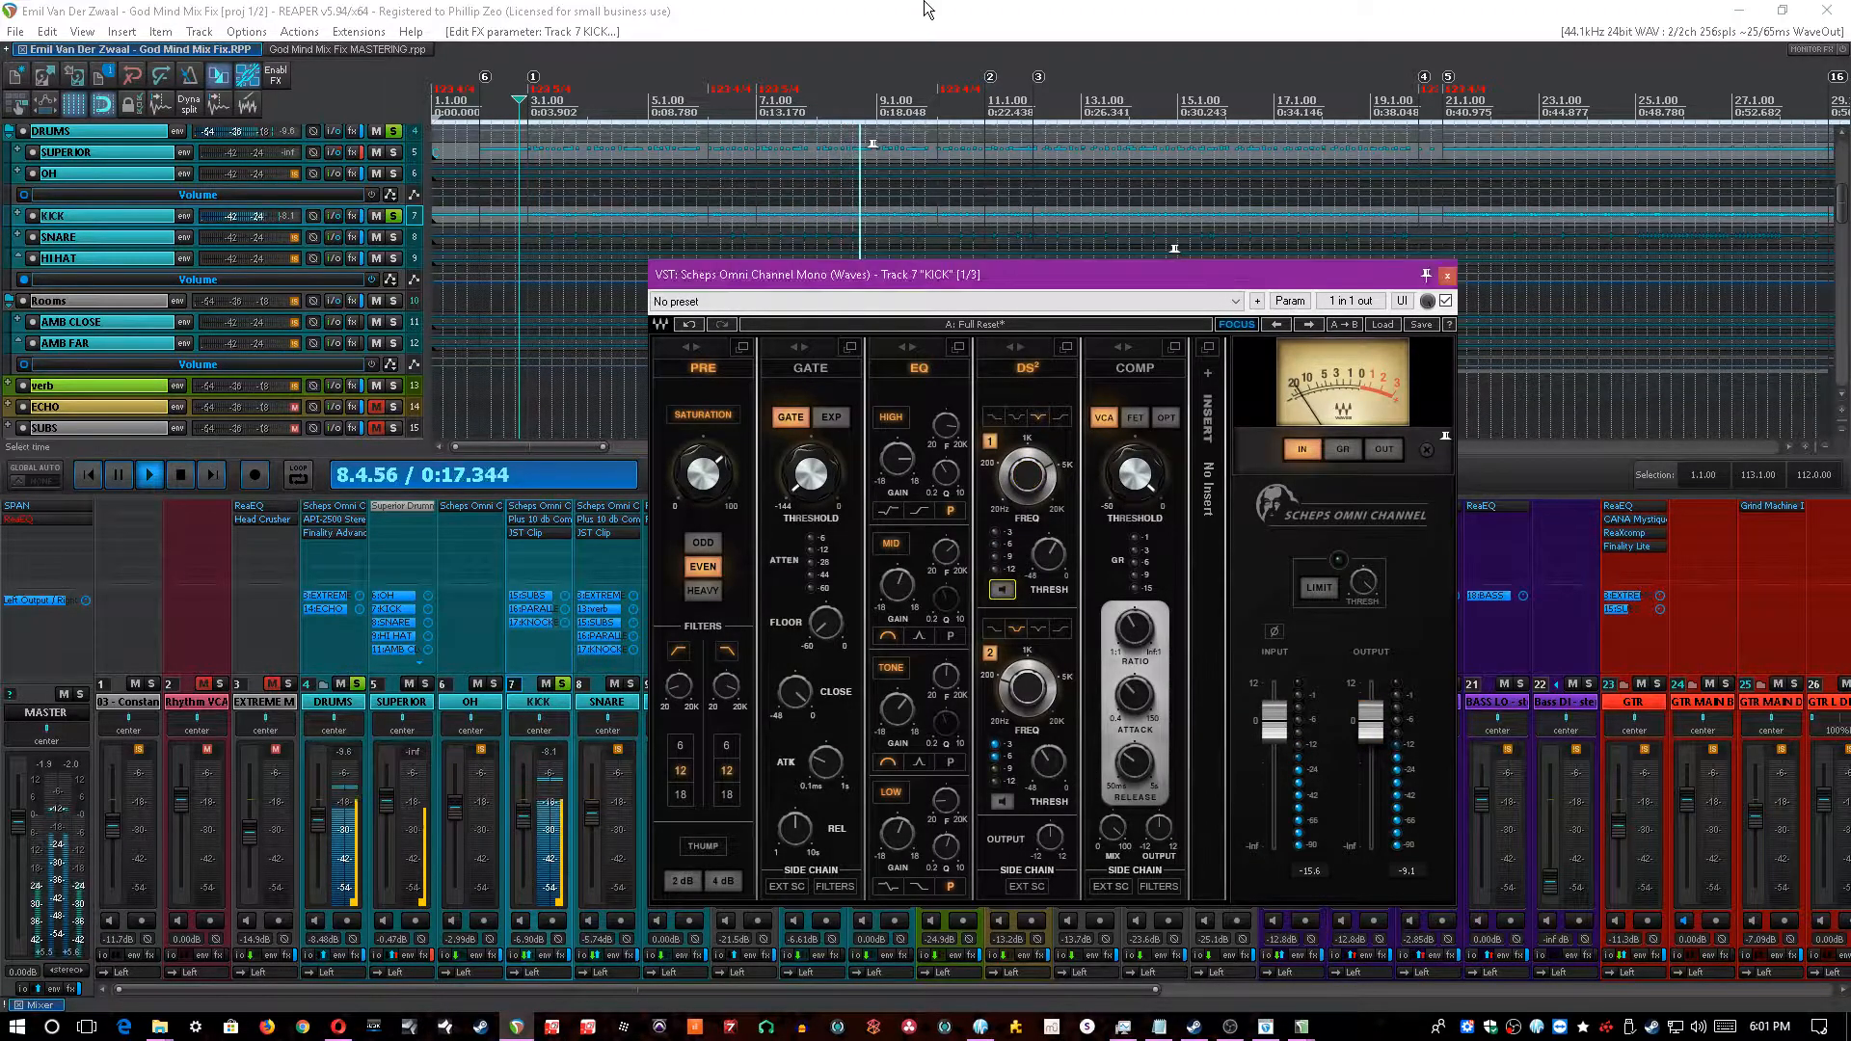
- Replace the Scheps window with the KICK track's Plus 10 db Compressor and bypass JST Clip
left_click(1426, 268)
left_click(1447, 277)
key("ctrl+s")
left_click(546, 520)
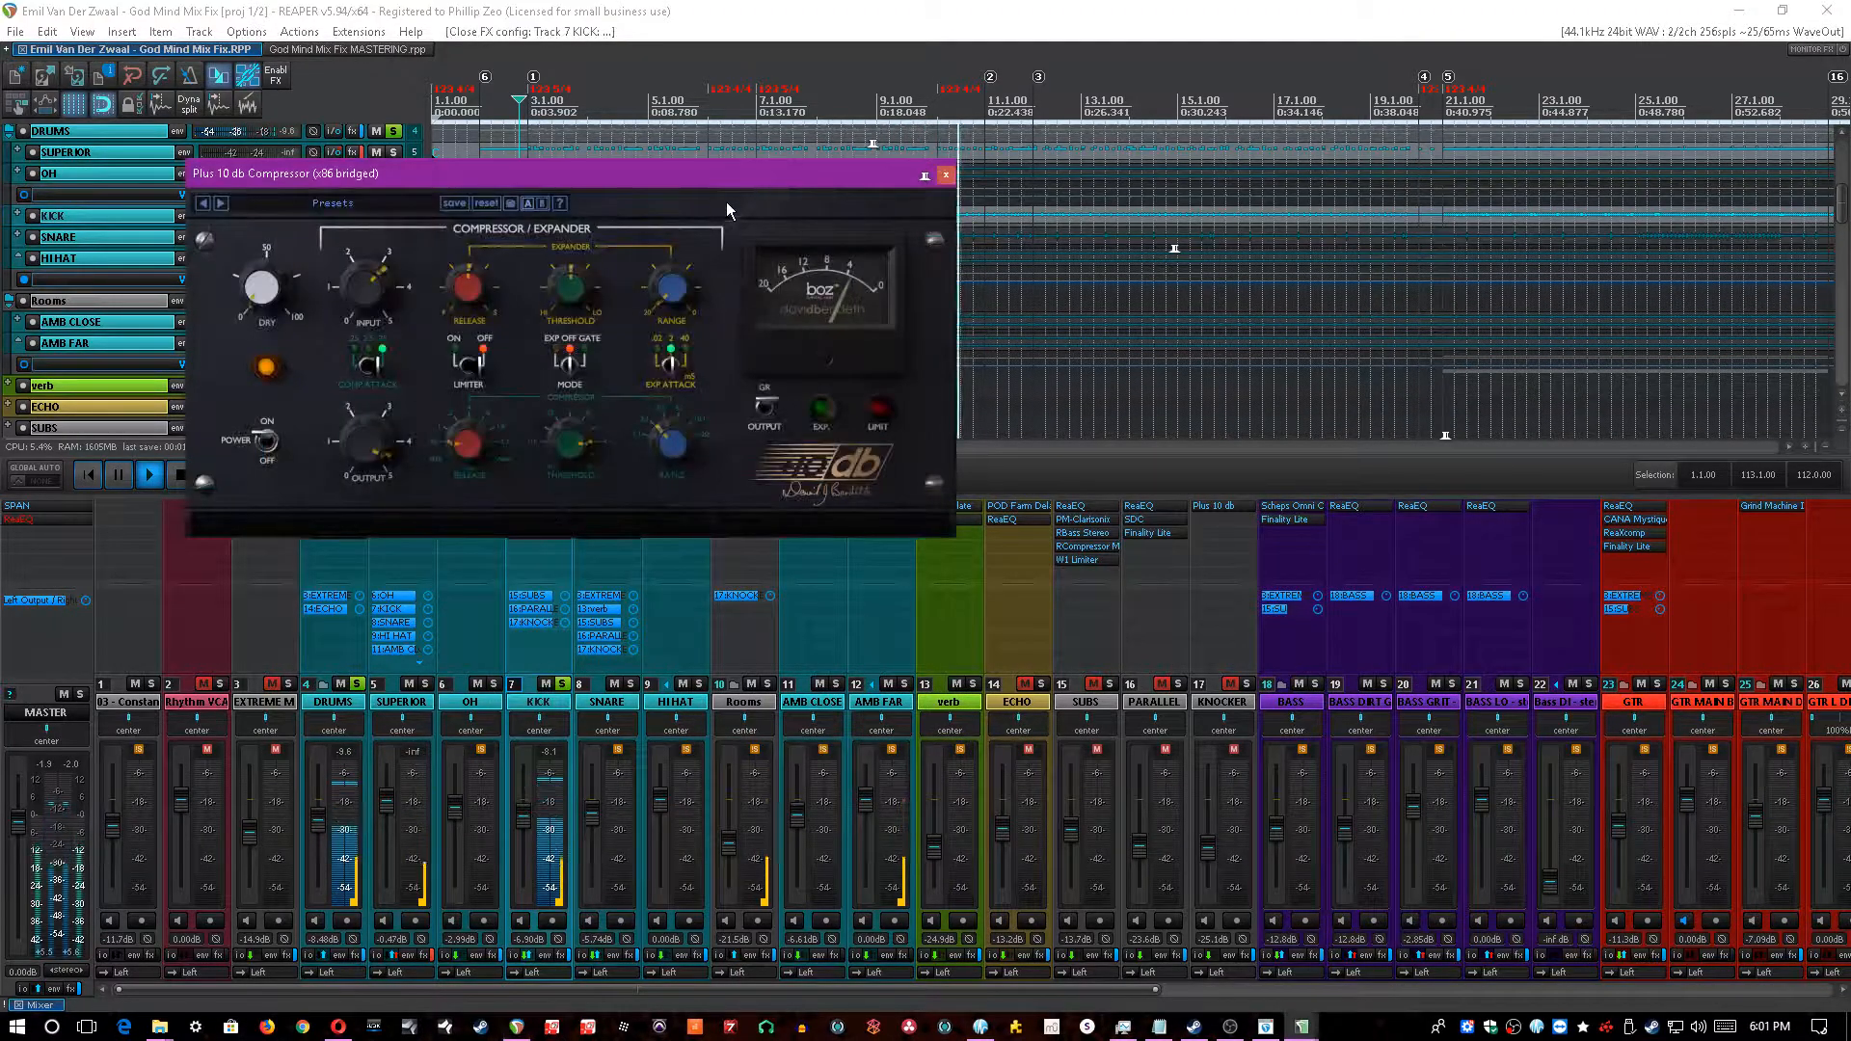
left_click_drag(729, 176, 1203, 251)
left_click(535, 535, "shift")
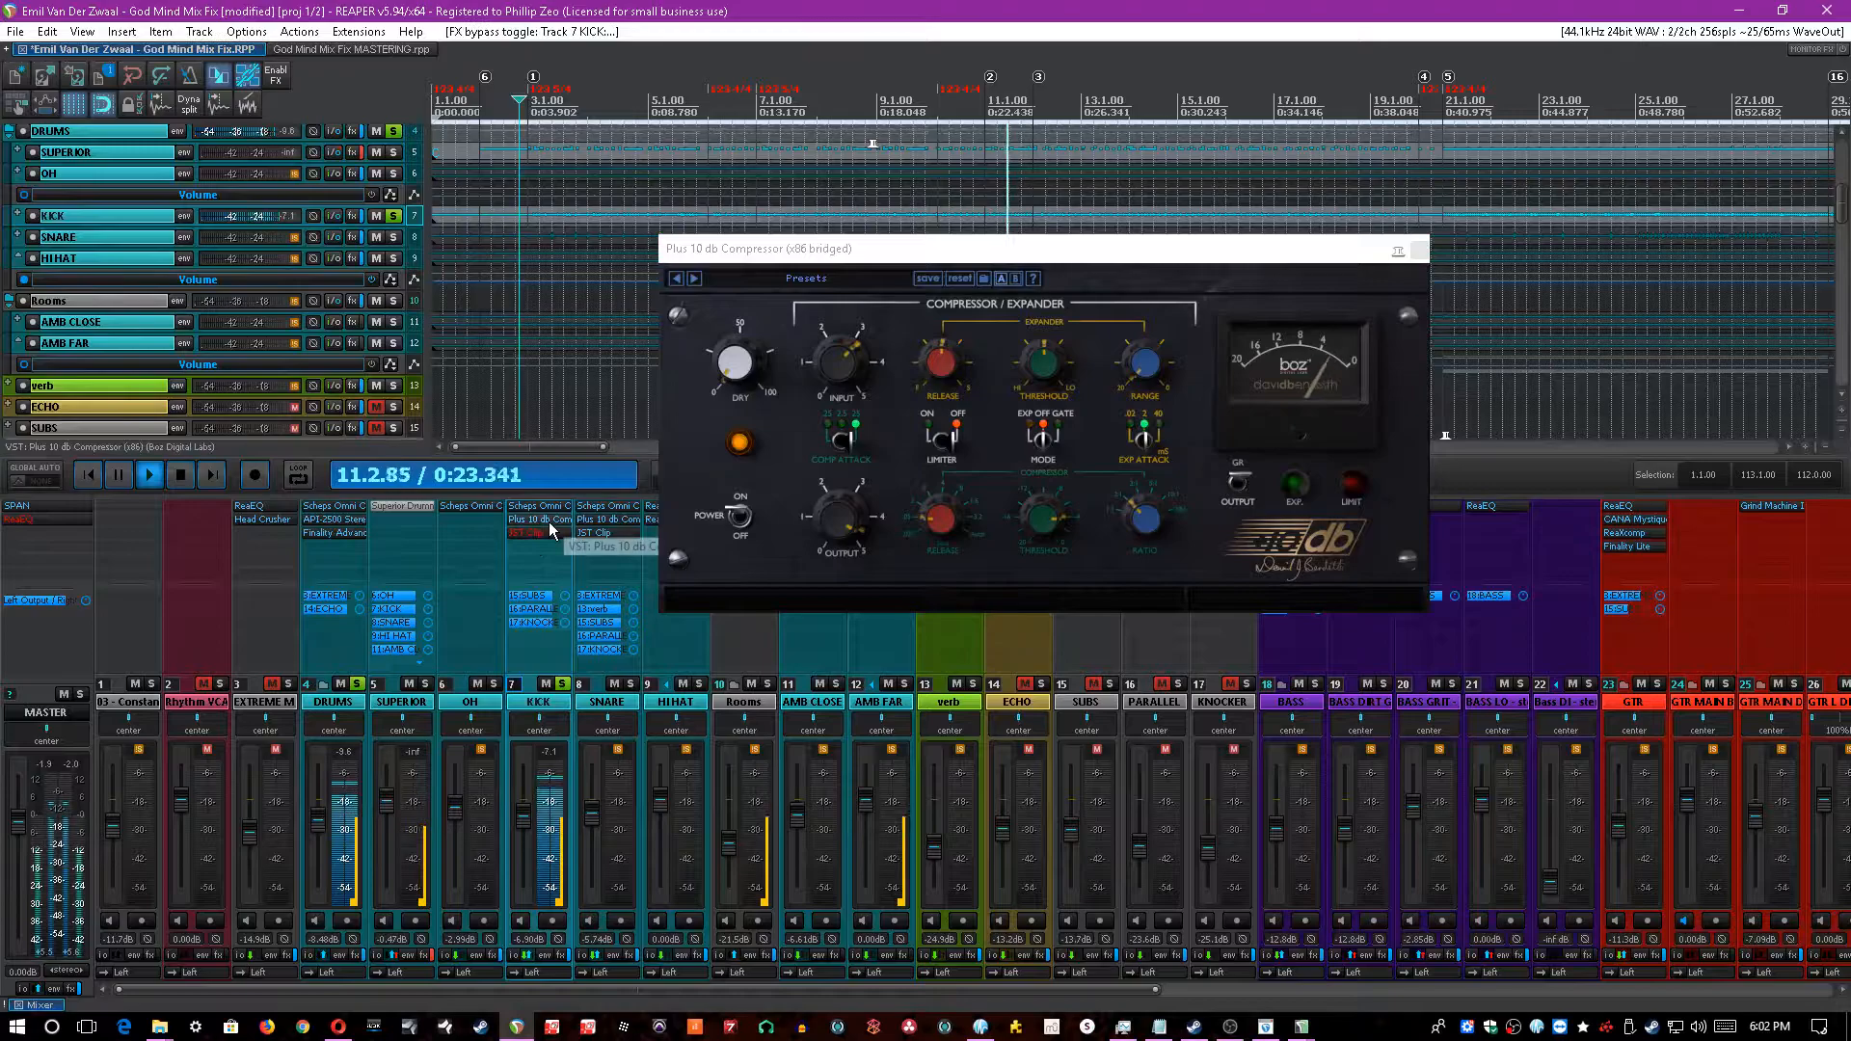
- Check the compressor ratio and release time in Plus 10 db on the KICK track, and save the project
left_click(1145, 523)
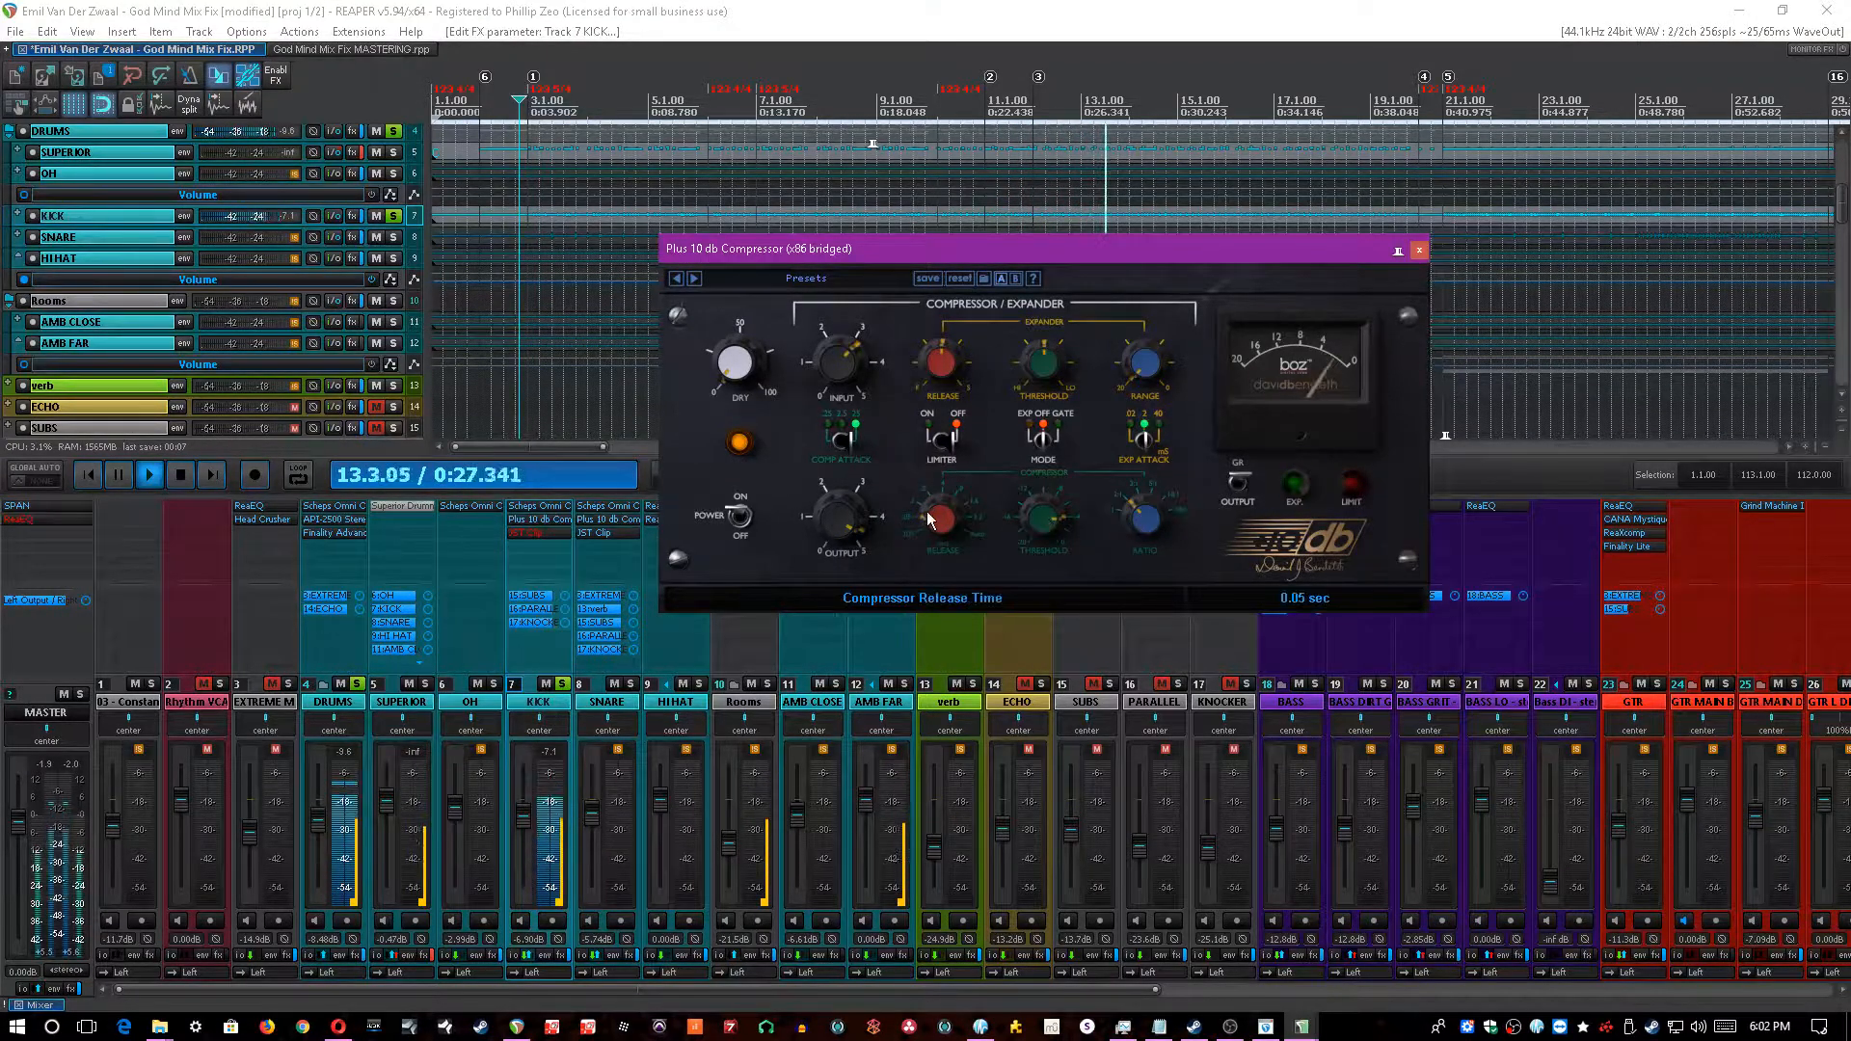
key("ctrl+s")
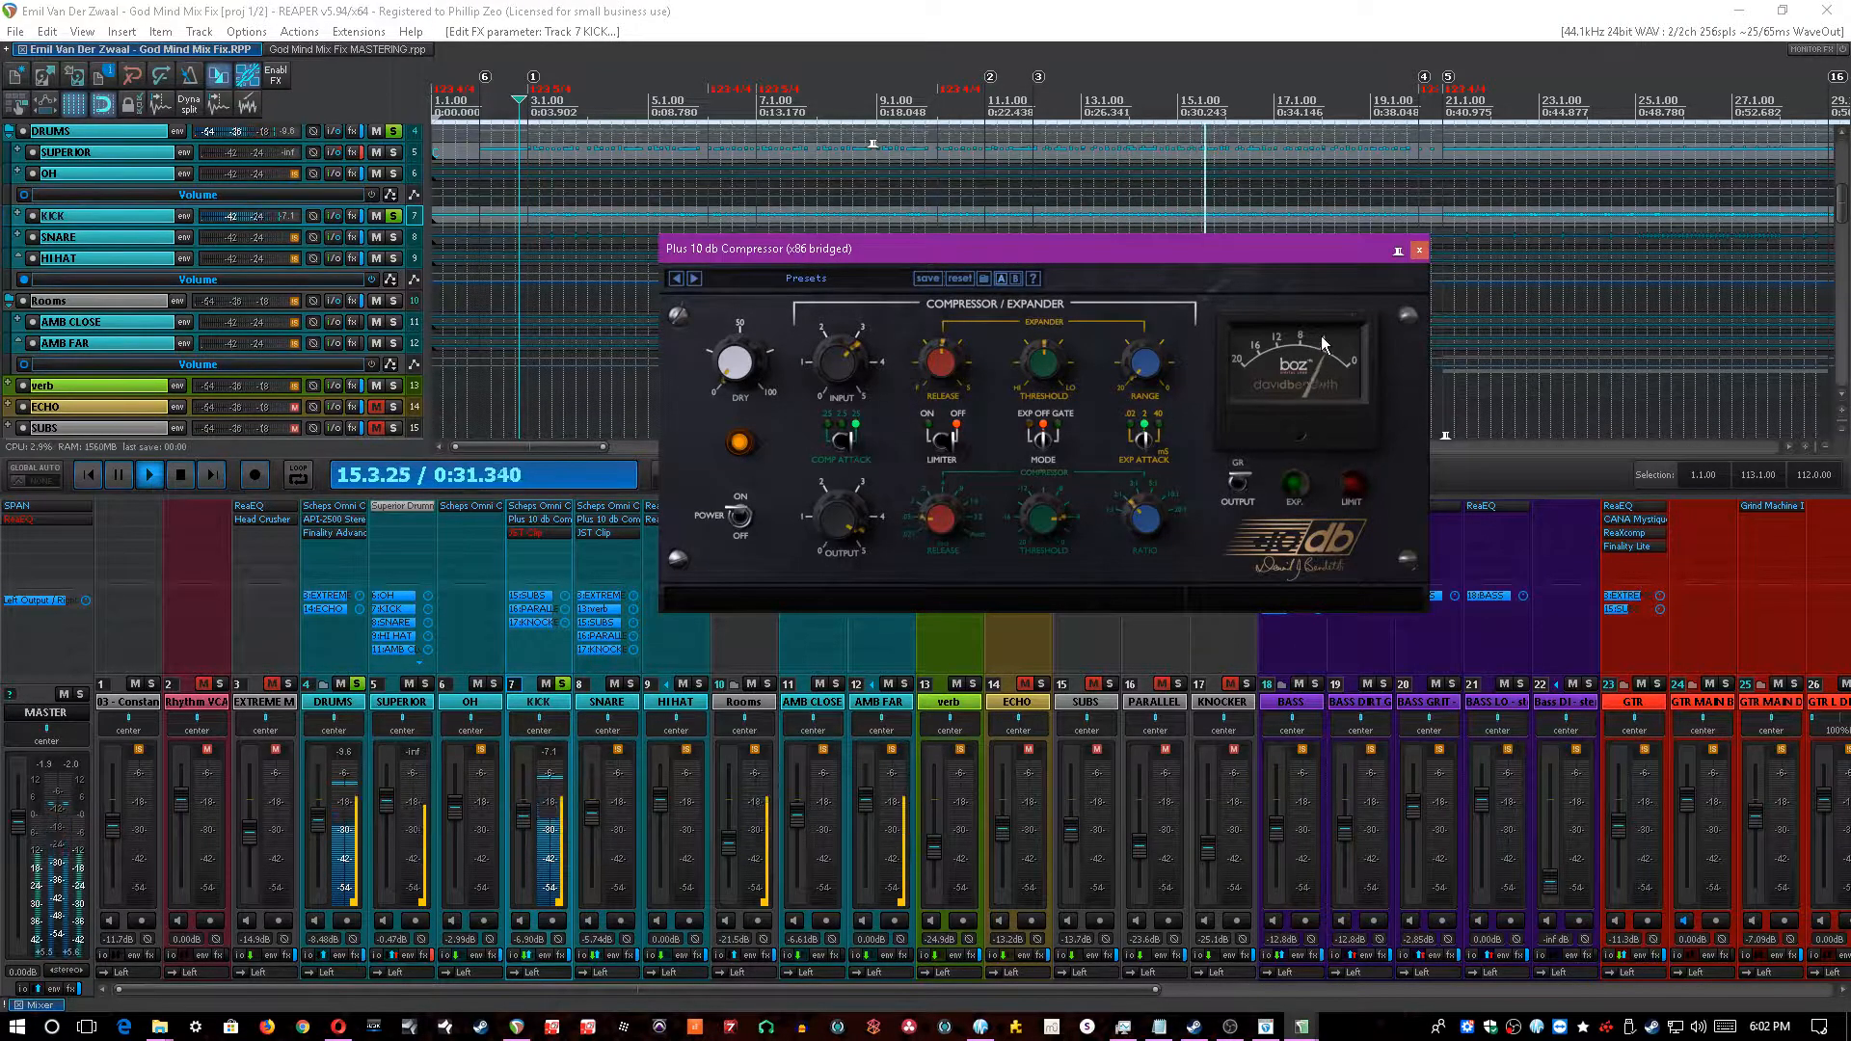
left_click(900, 10)
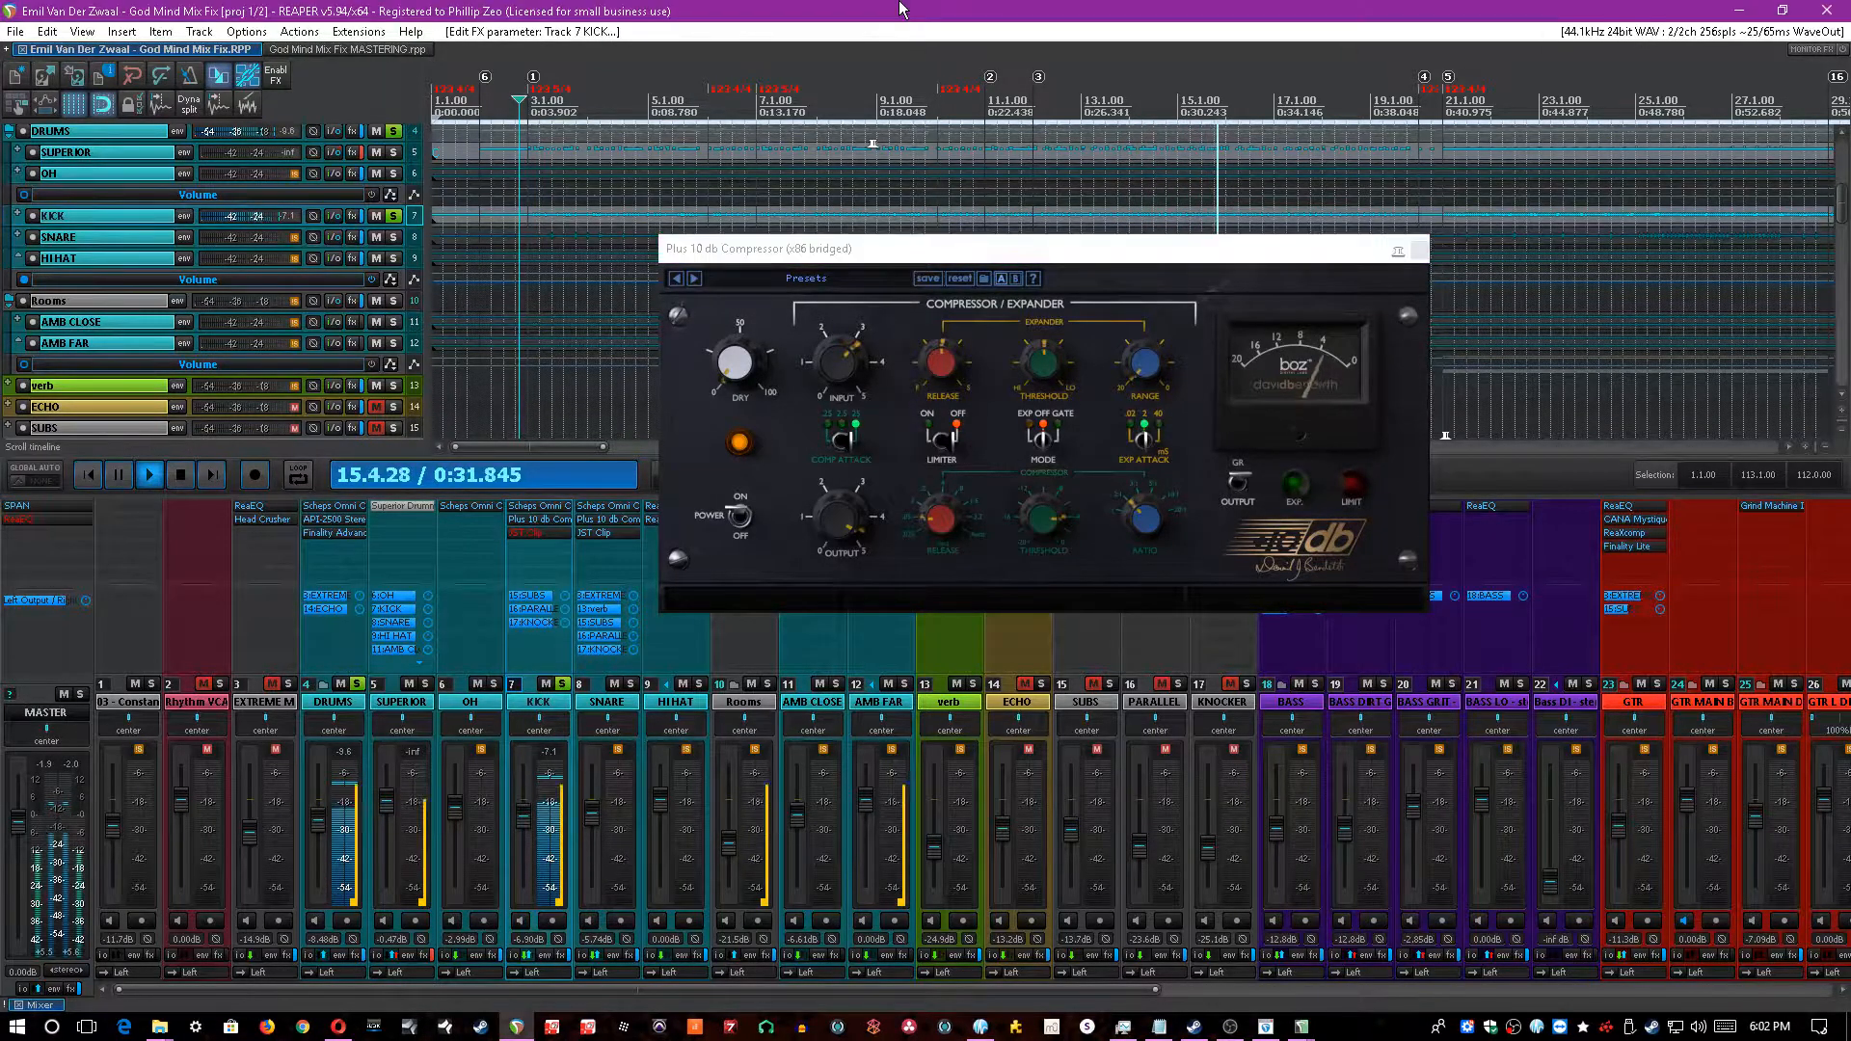
- Toggle the bypass of Plus 10 db and JST Clip on the KICK track to compare, leaving both enabled
left_click(531, 520, "shift")
left_click(530, 522, "shift")
left_click(532, 537, "shift")
left_click(532, 533, "shift")
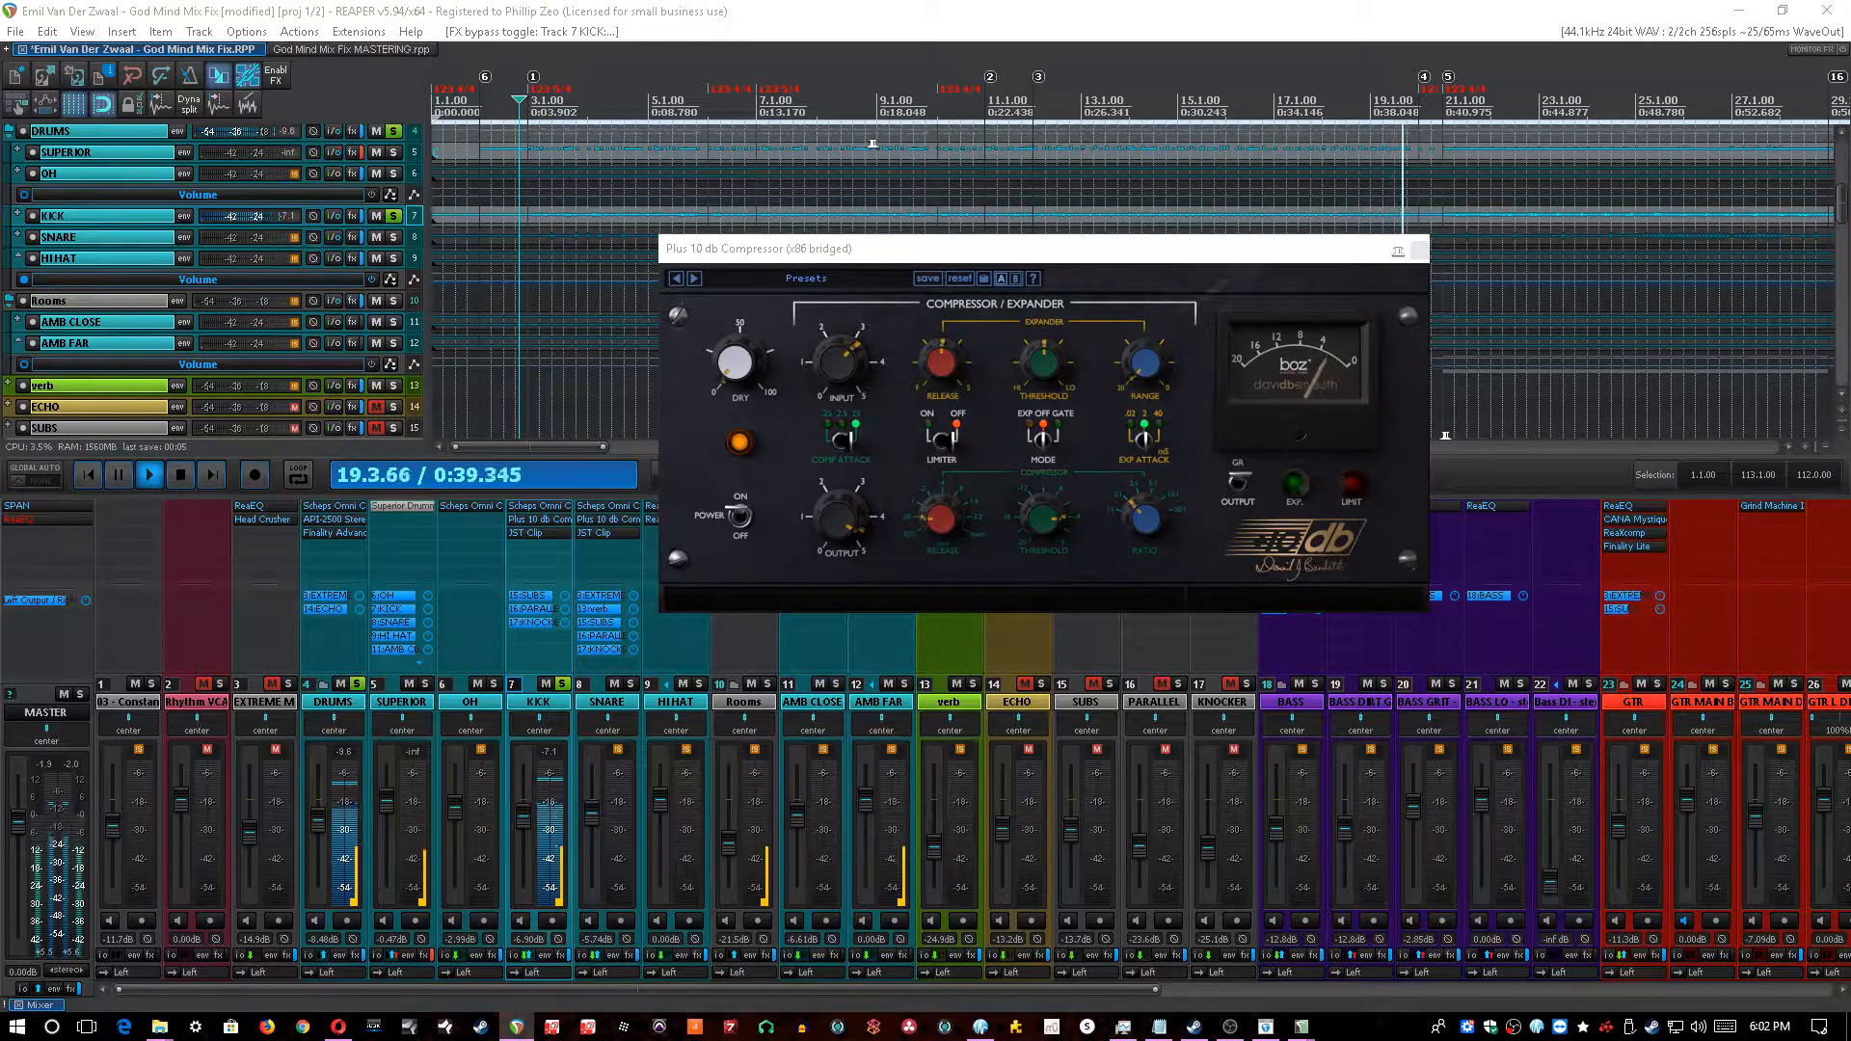
- Check the clipping amount in JST Clip on the KICK track, and close both open plugin windows
left_click(531, 533)
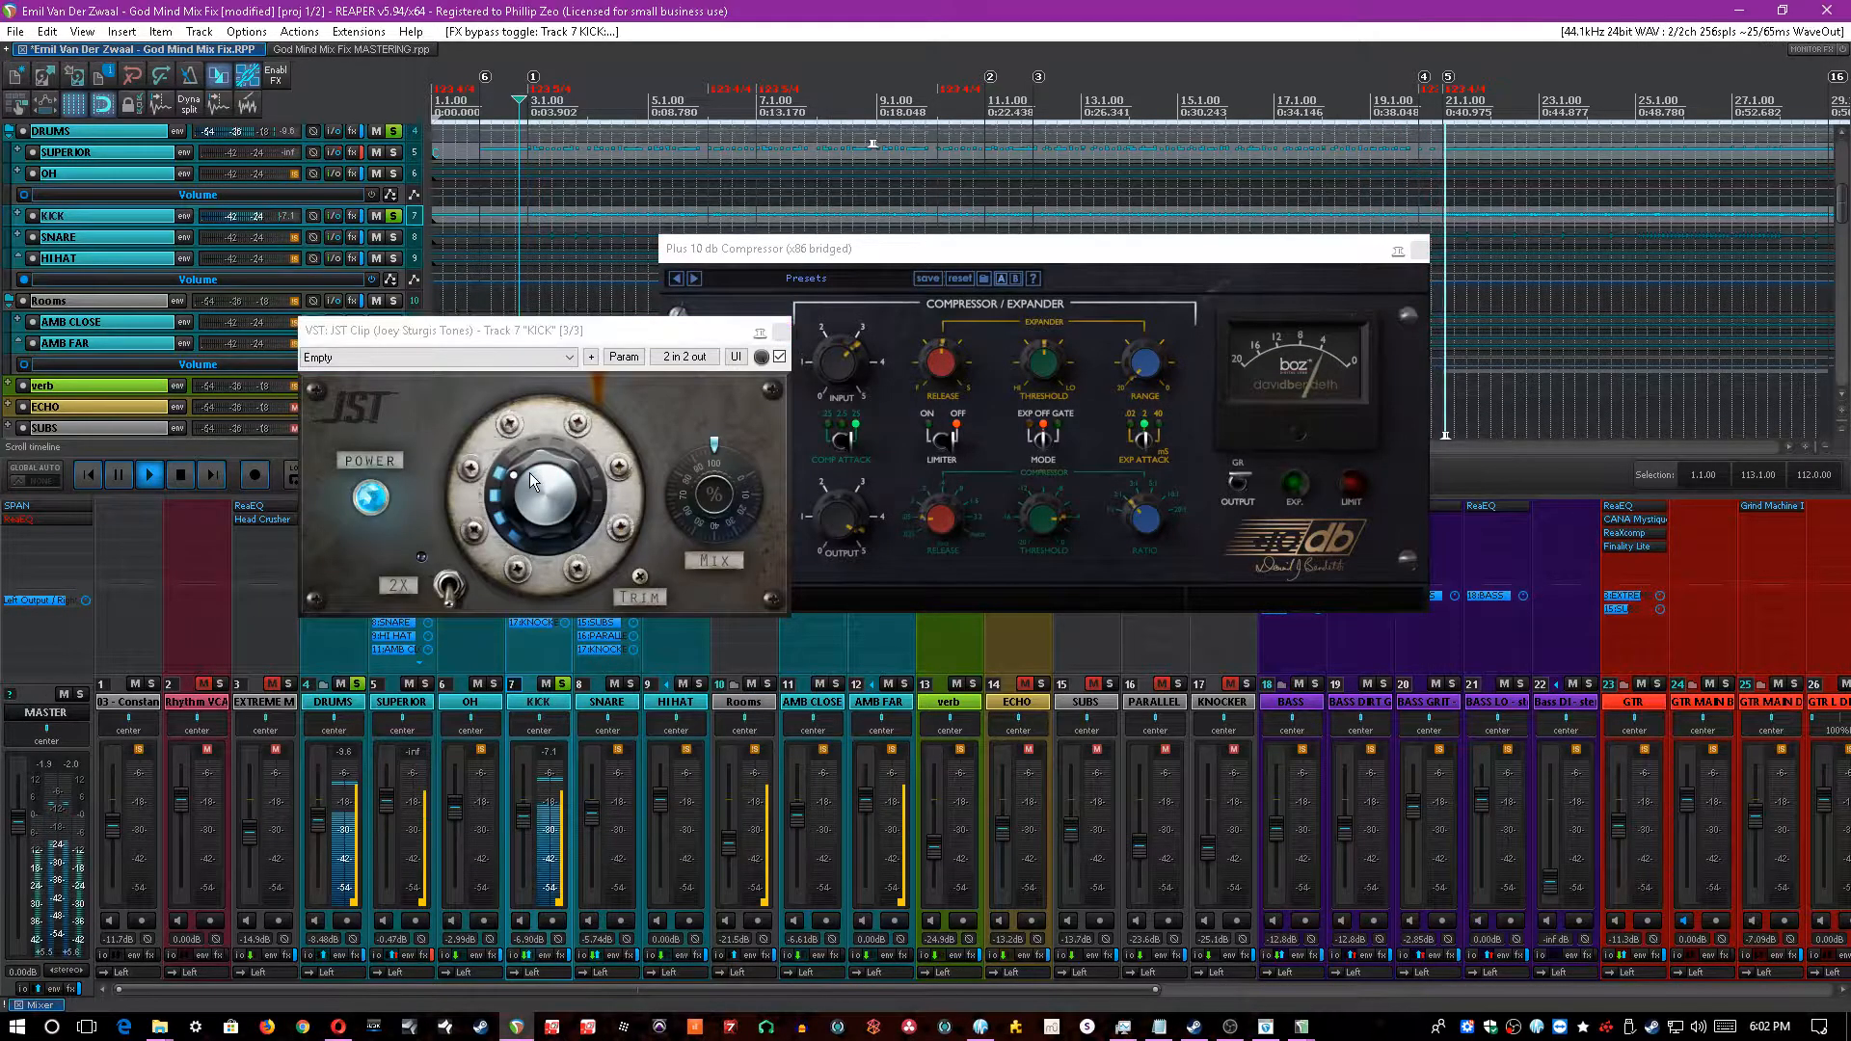
left_click(533, 479)
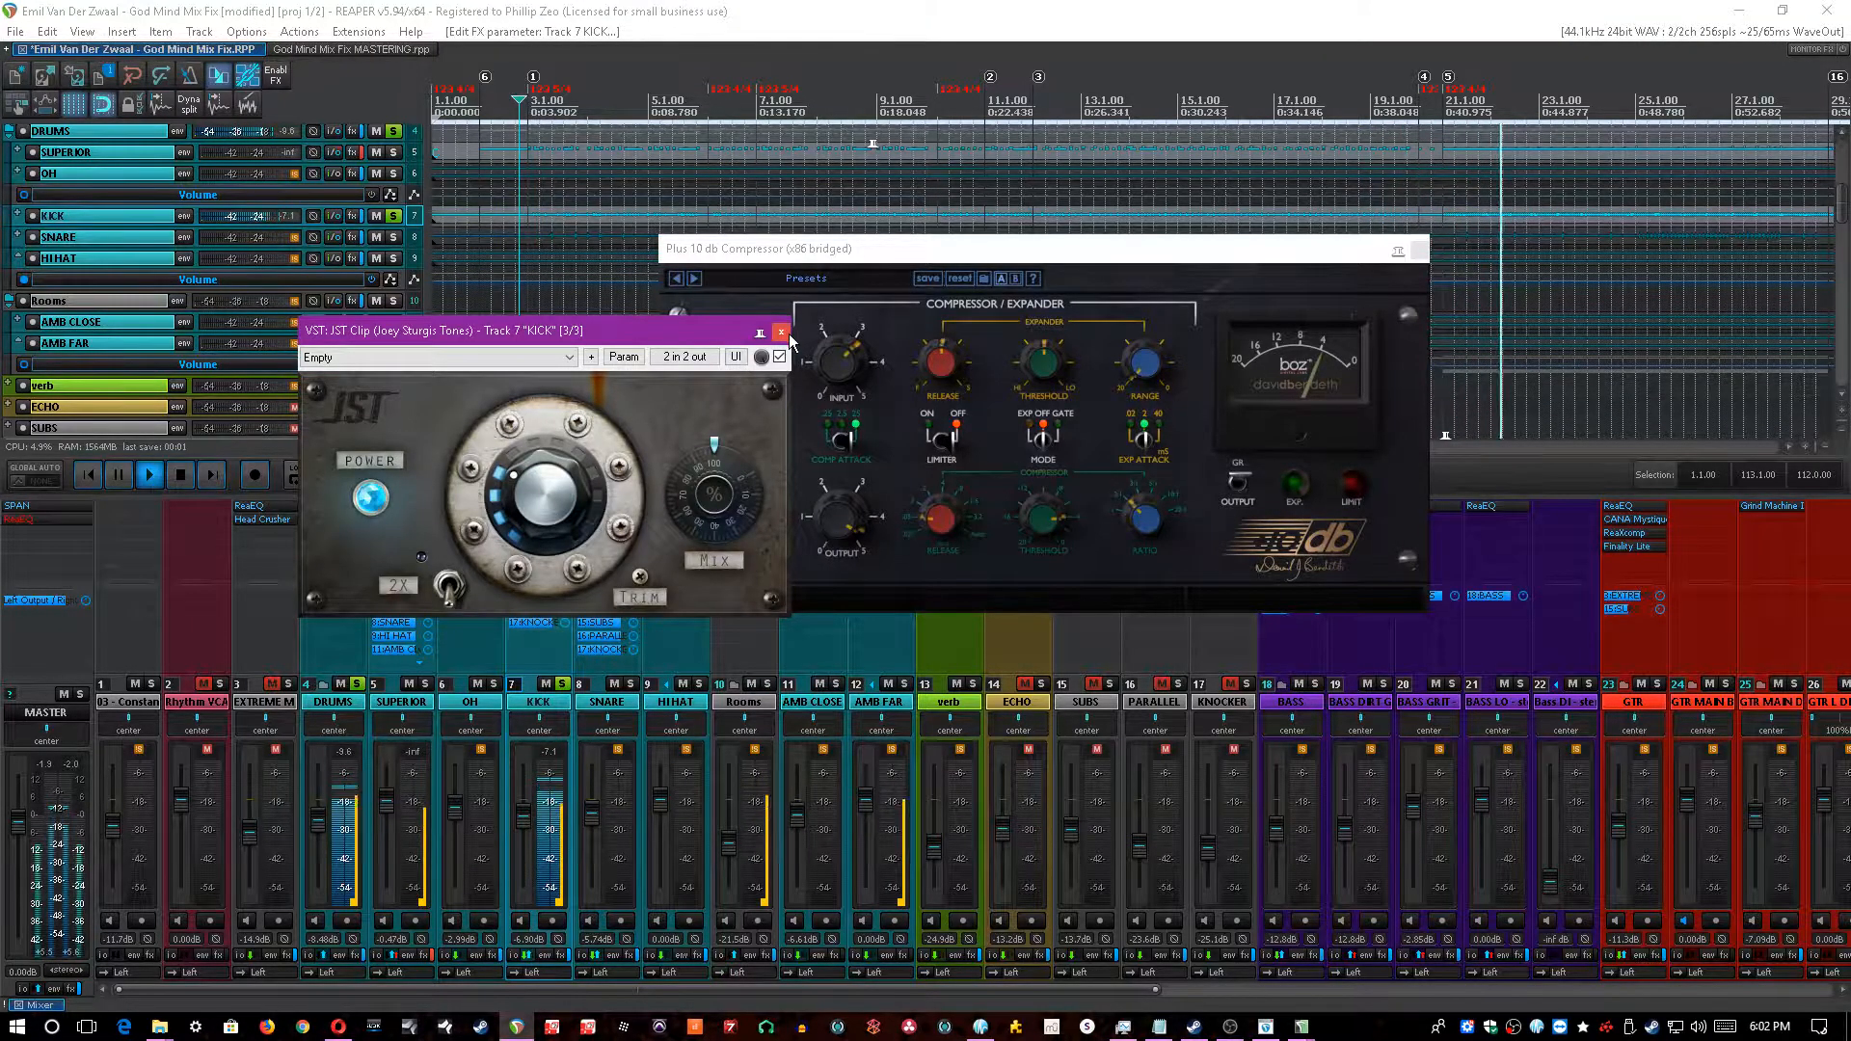
left_click(783, 333)
left_click(1419, 250)
- Switch the solo from the KICK track to the SNARE track, mute the verb track, and save the project
left_click(562, 683)
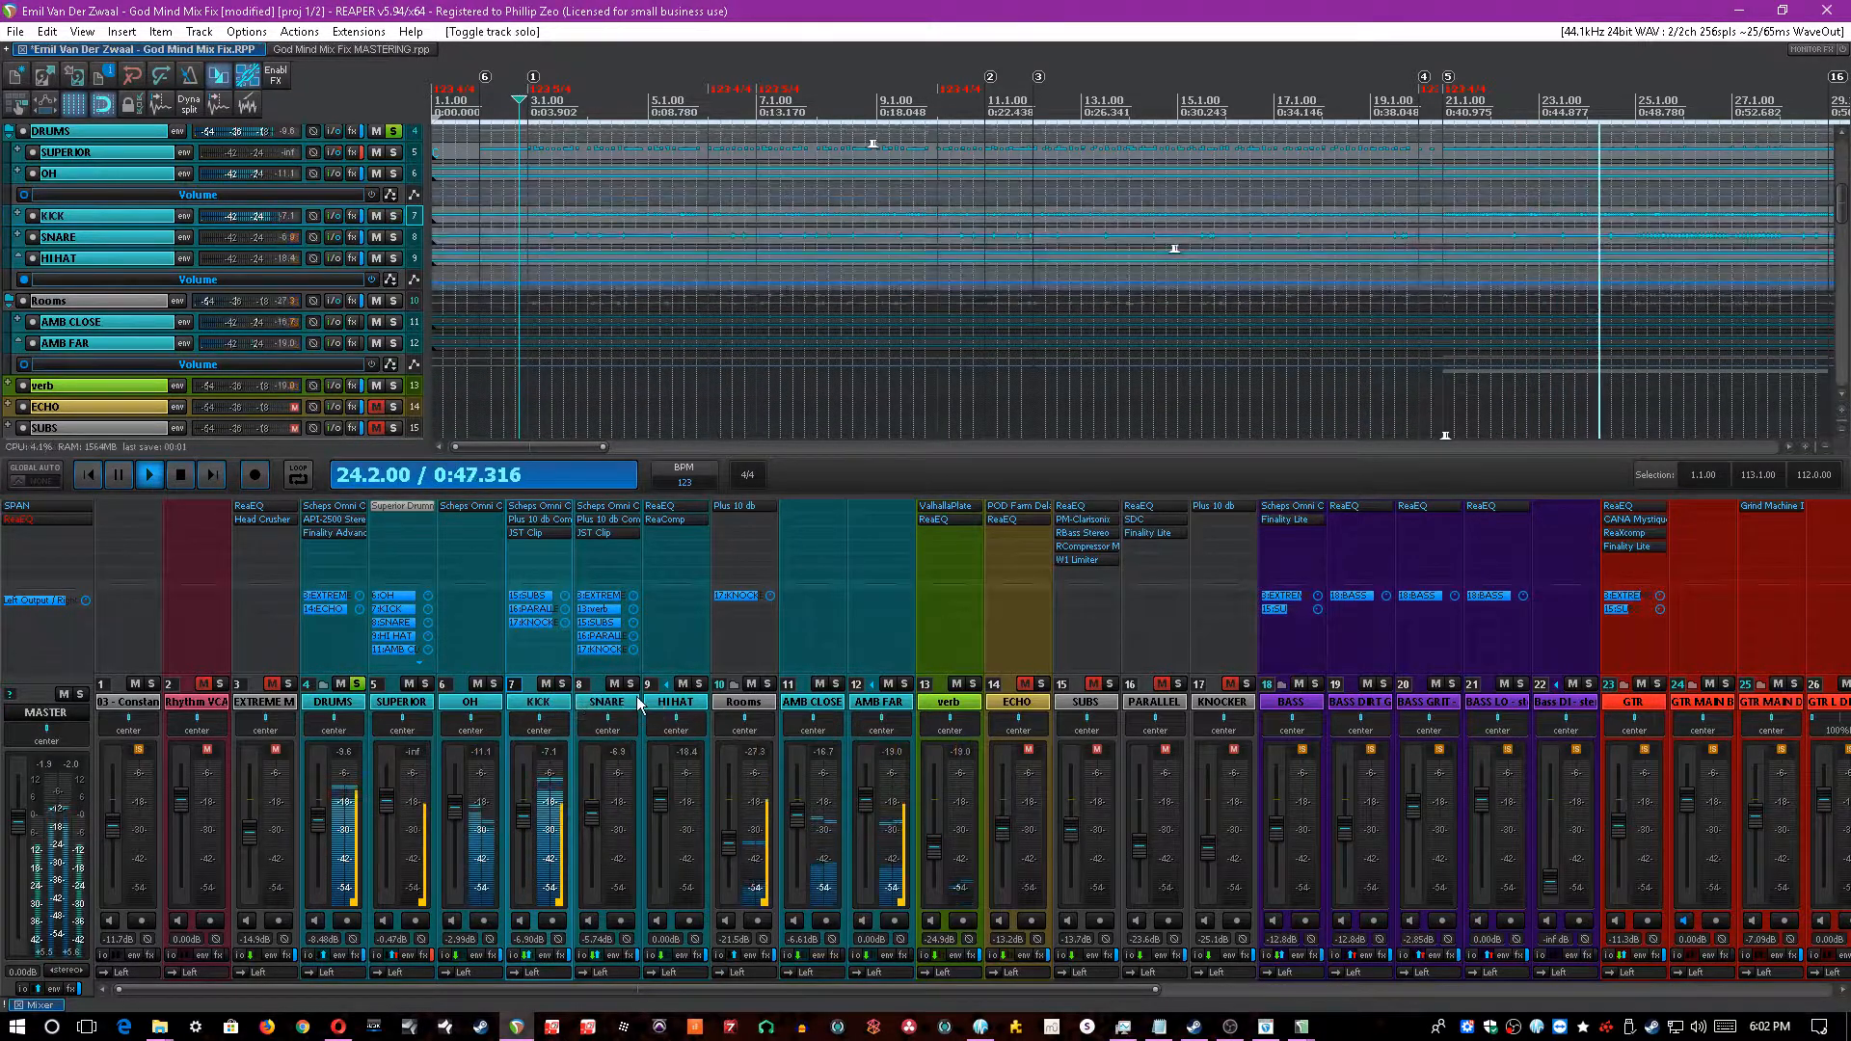
left_click(630, 683)
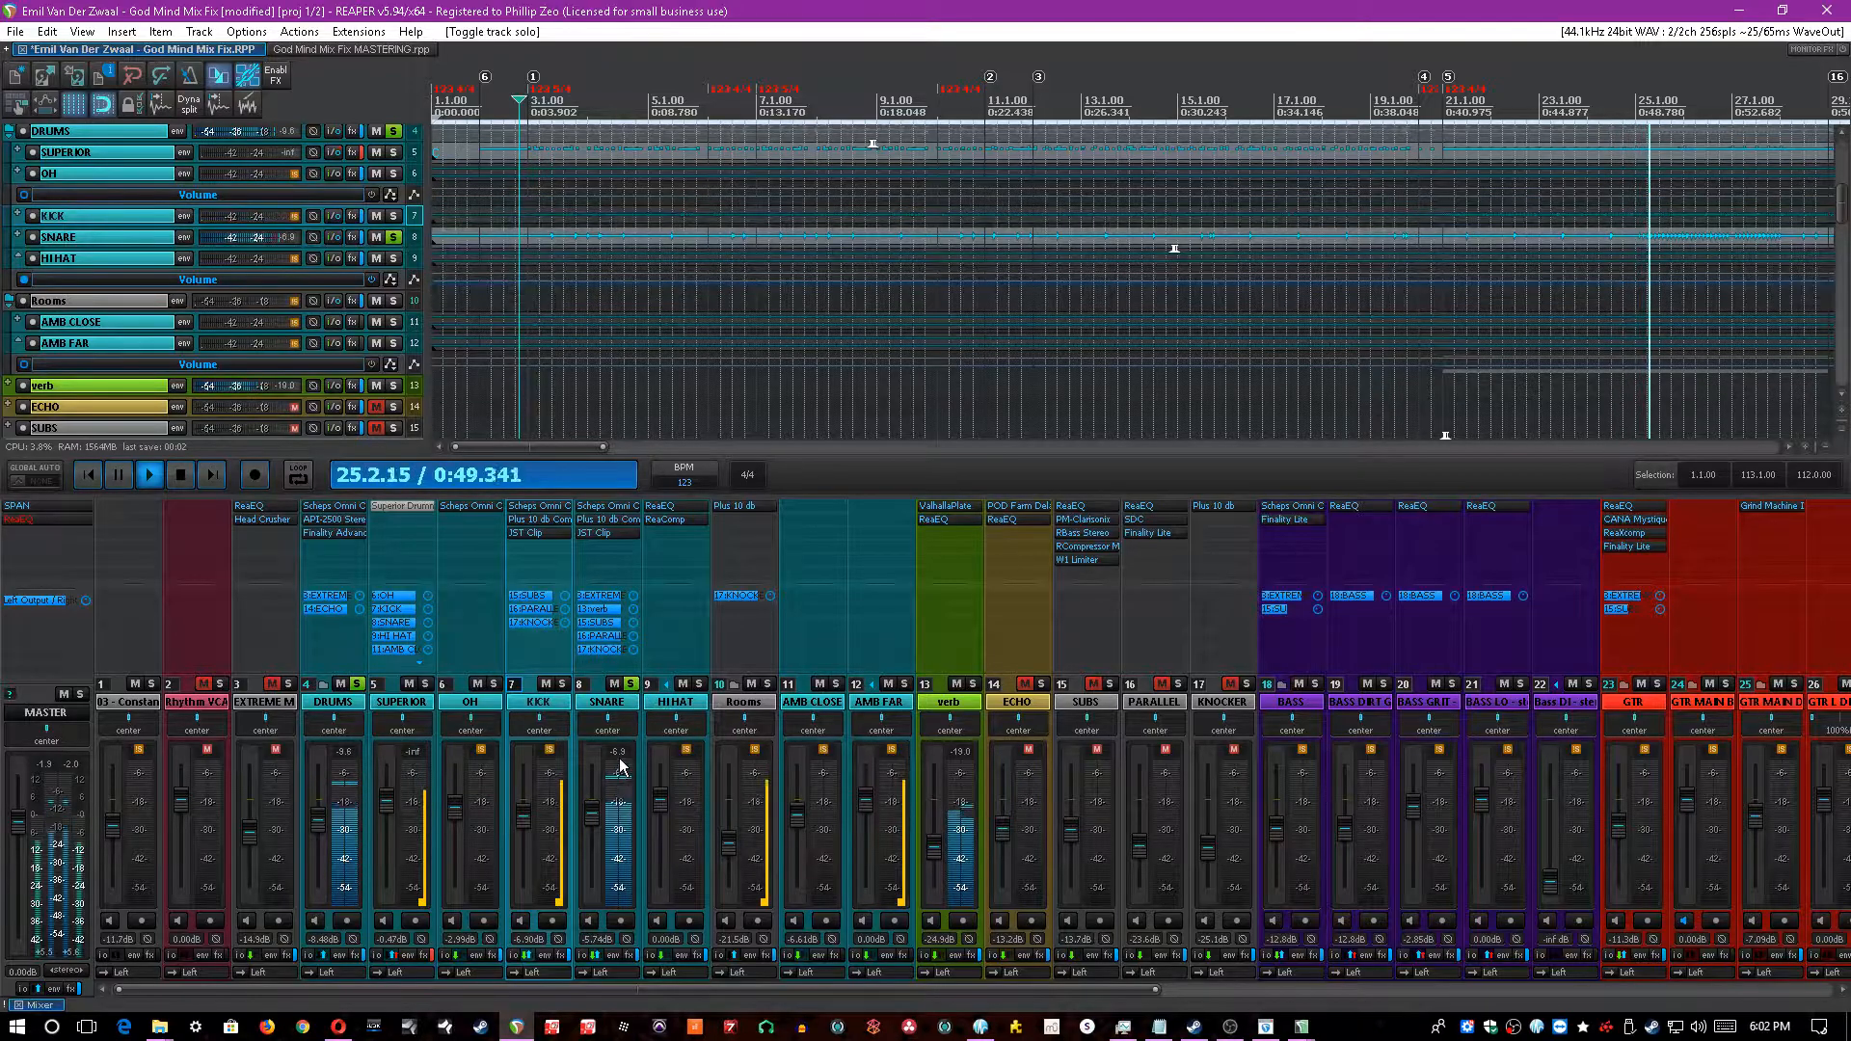
left_click(956, 684)
key("ctrl+s")
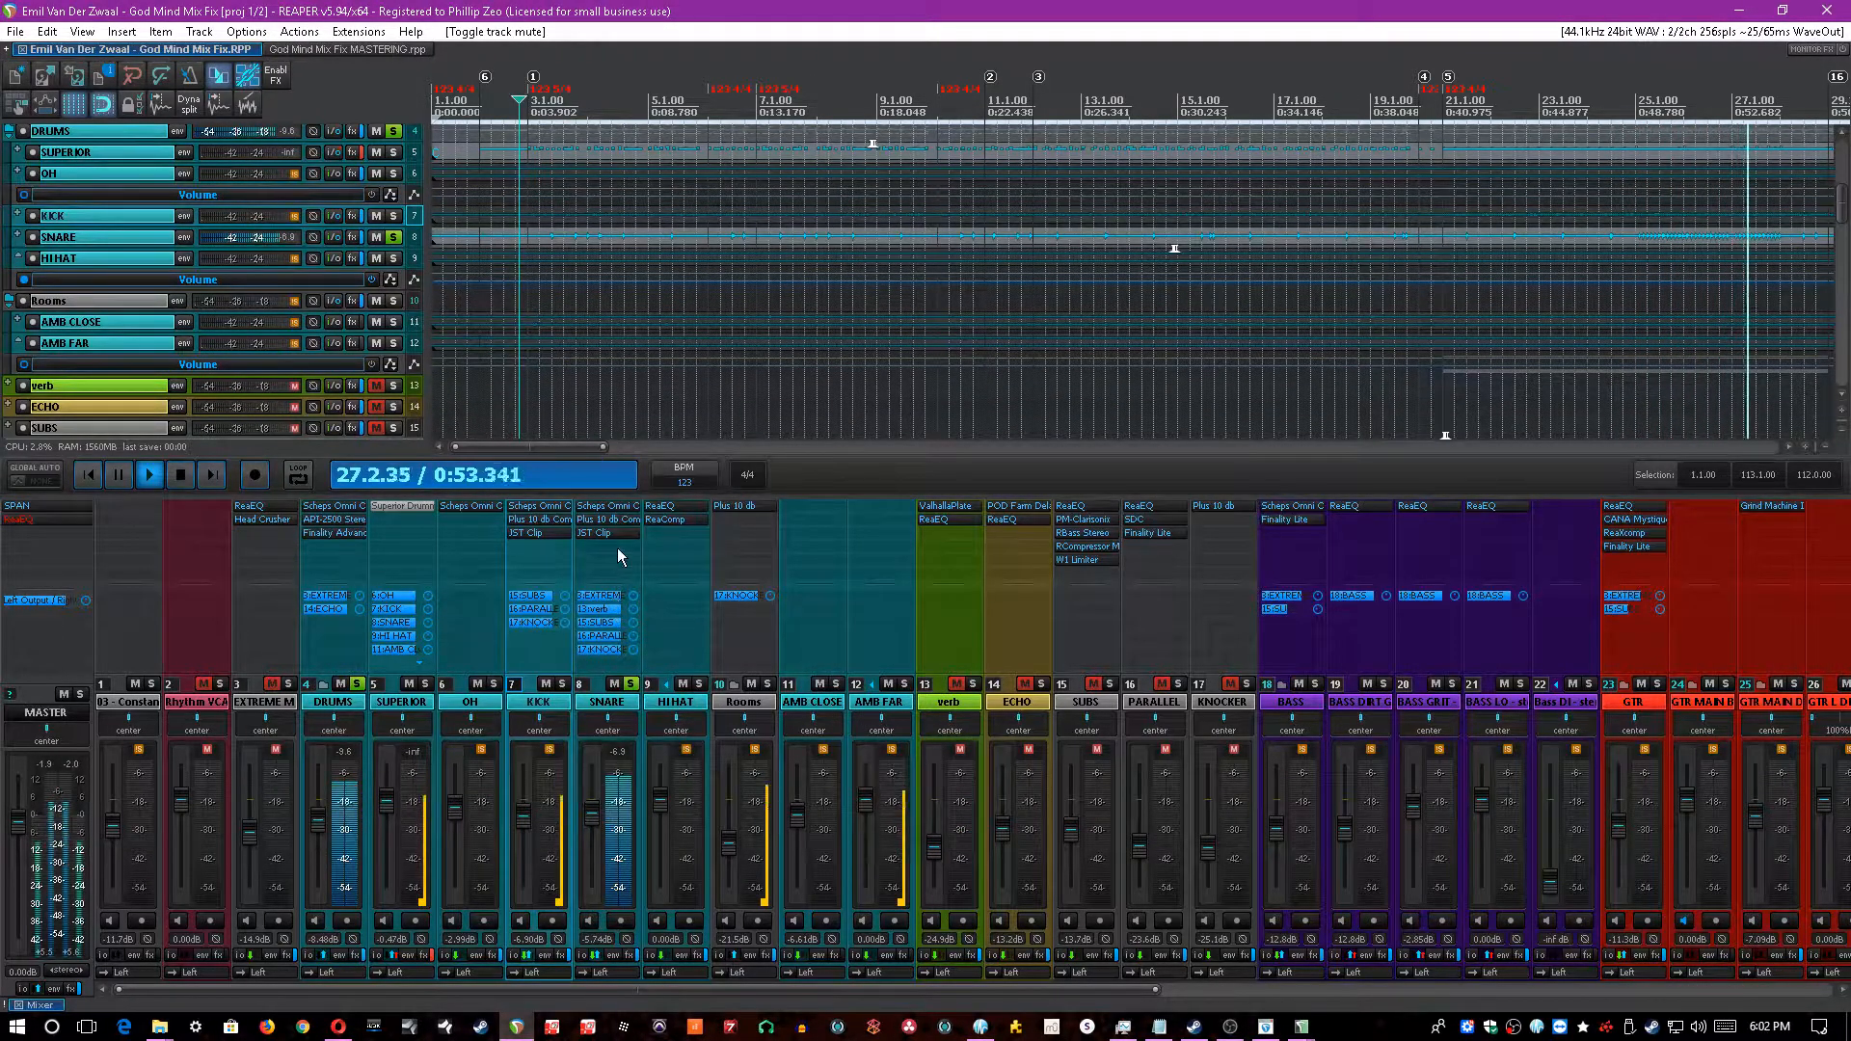
- Bypass the SNARE track's effects except Scheps Omni Channel, and open that plugin
middle_click(619, 558)
key("ctrl+s")
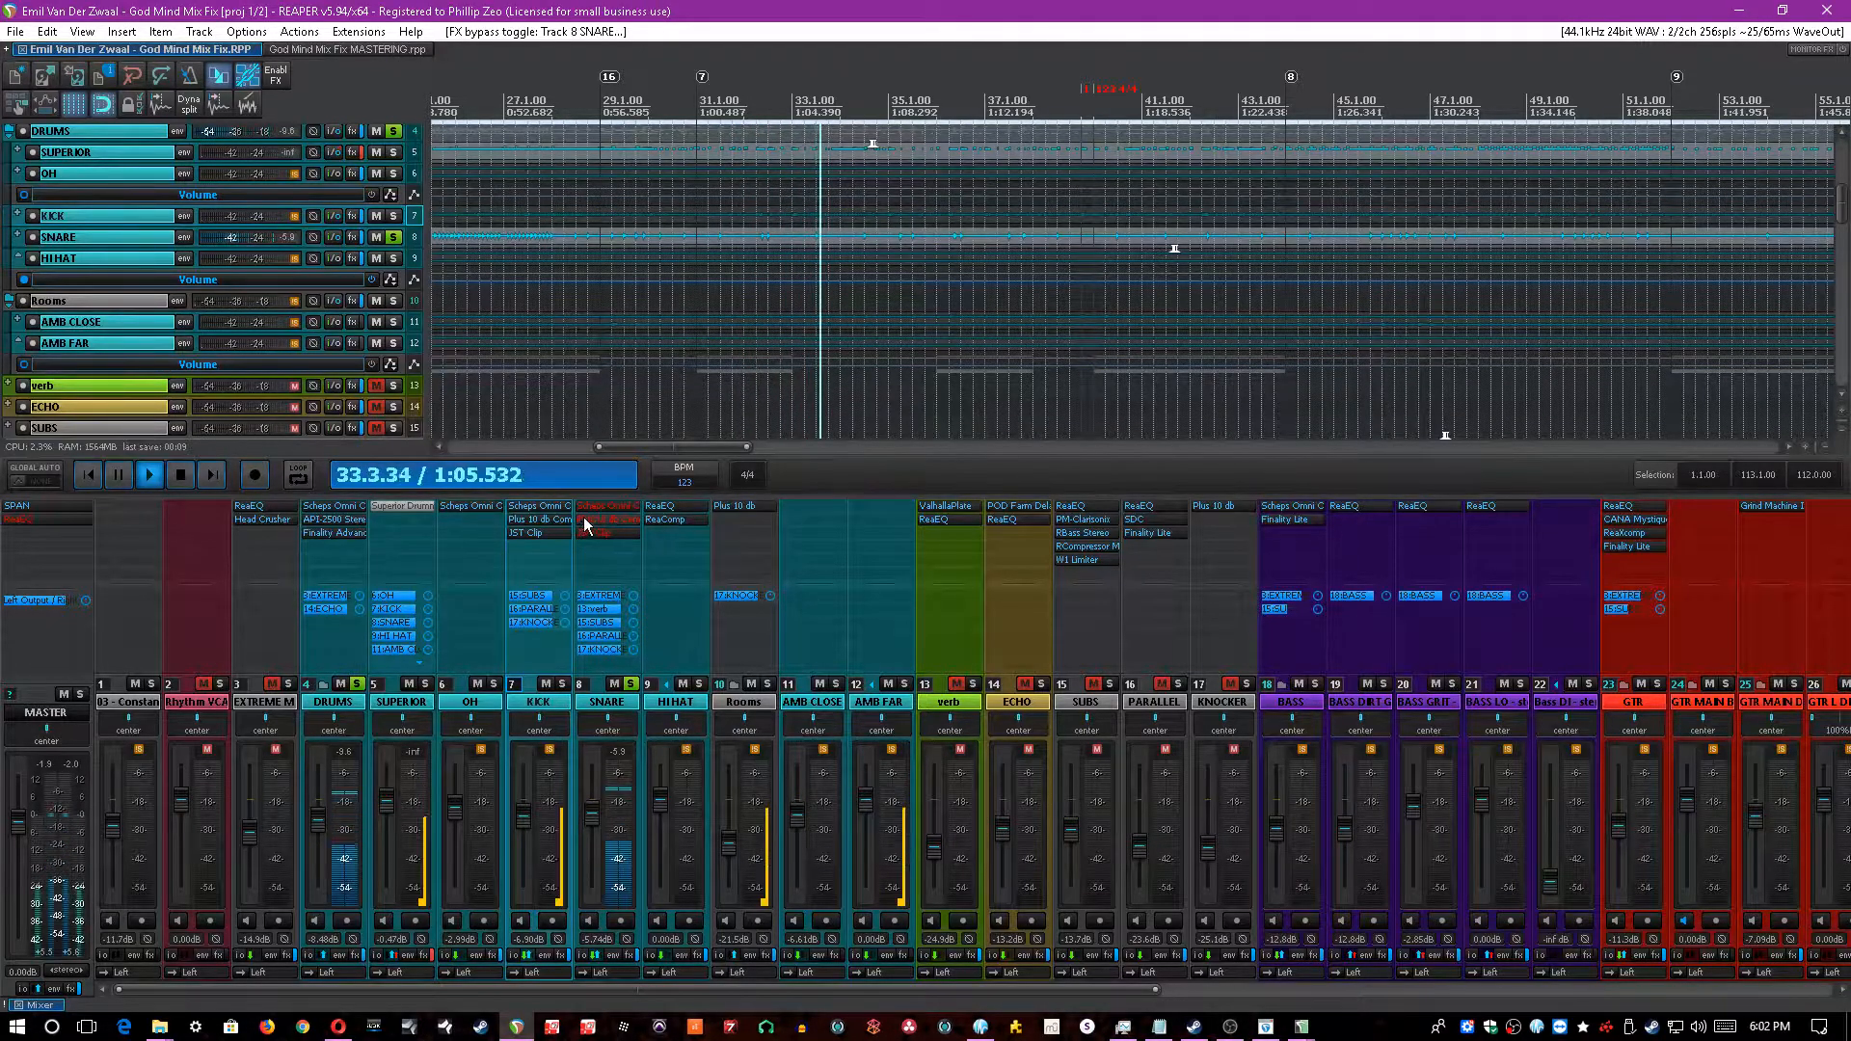
left_click(632, 506)
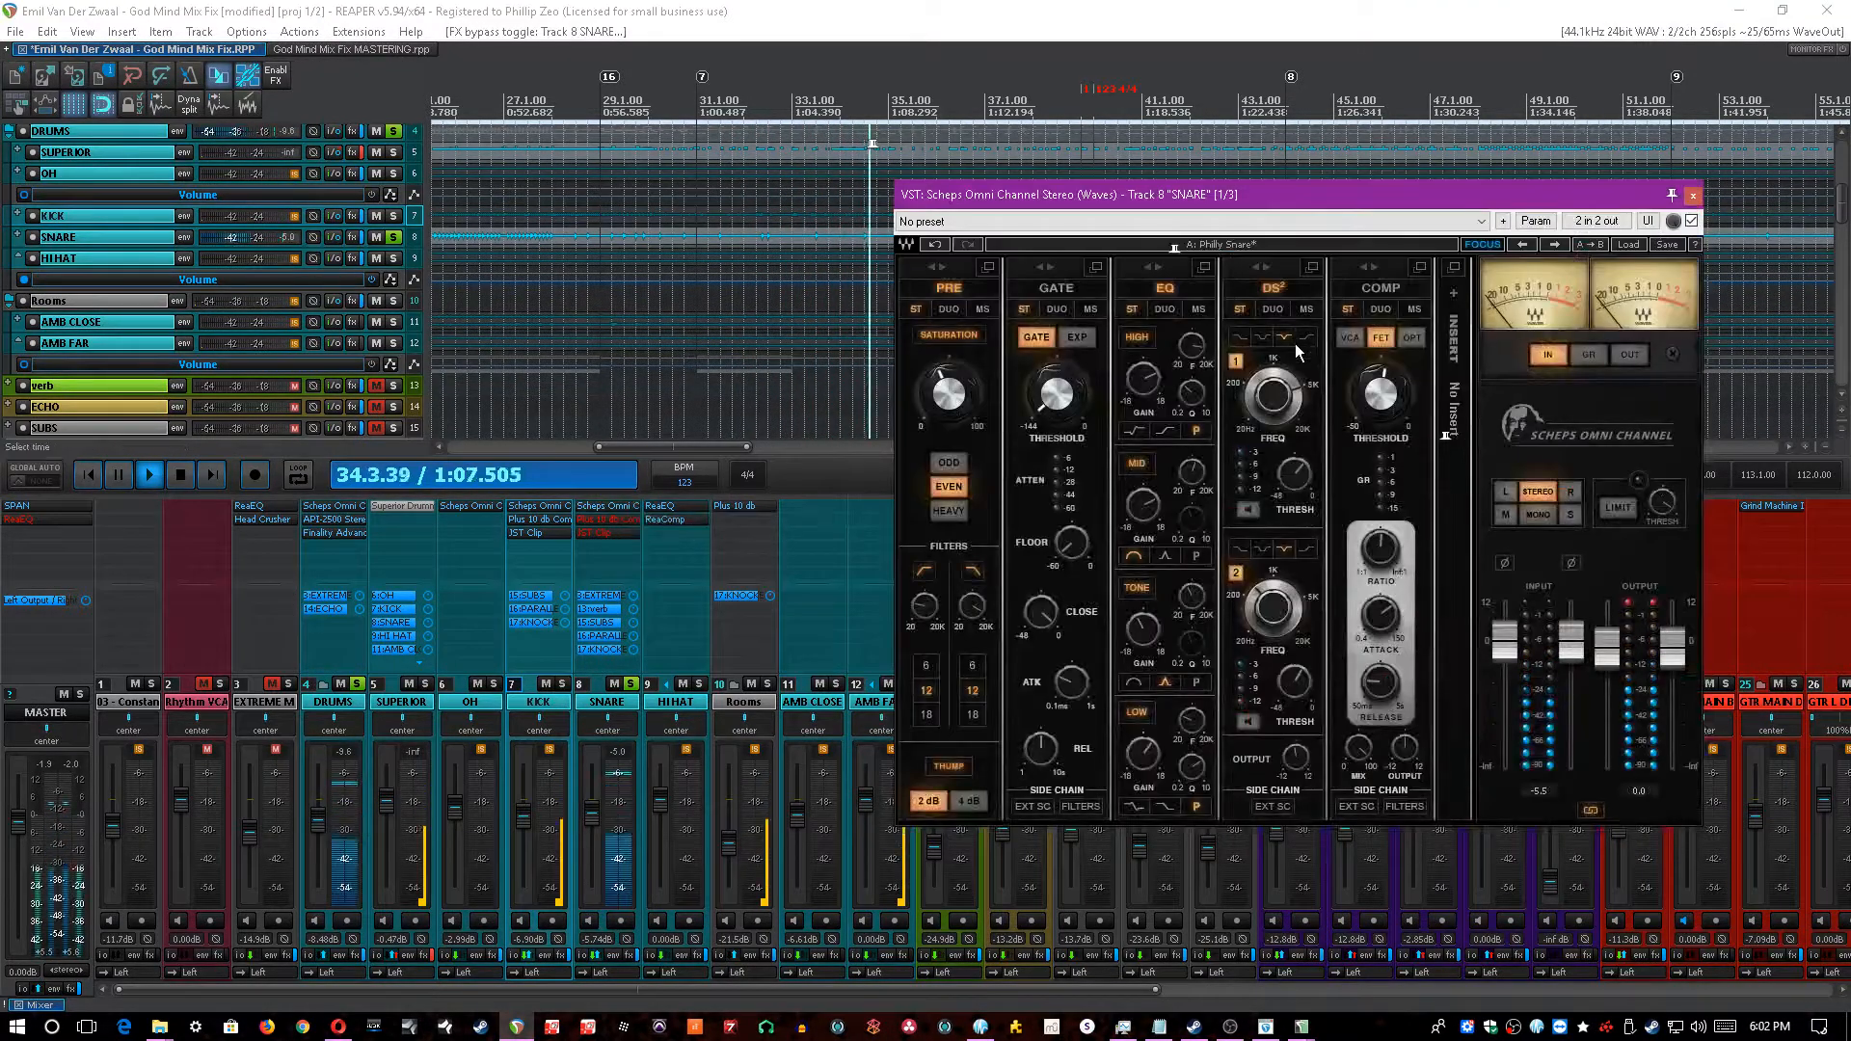
- Check the saturation, filters, and Low and Tone EQ bands in the SNARE track's Scheps Omni Channel during playback
left_click(956, 410)
left_click(925, 603)
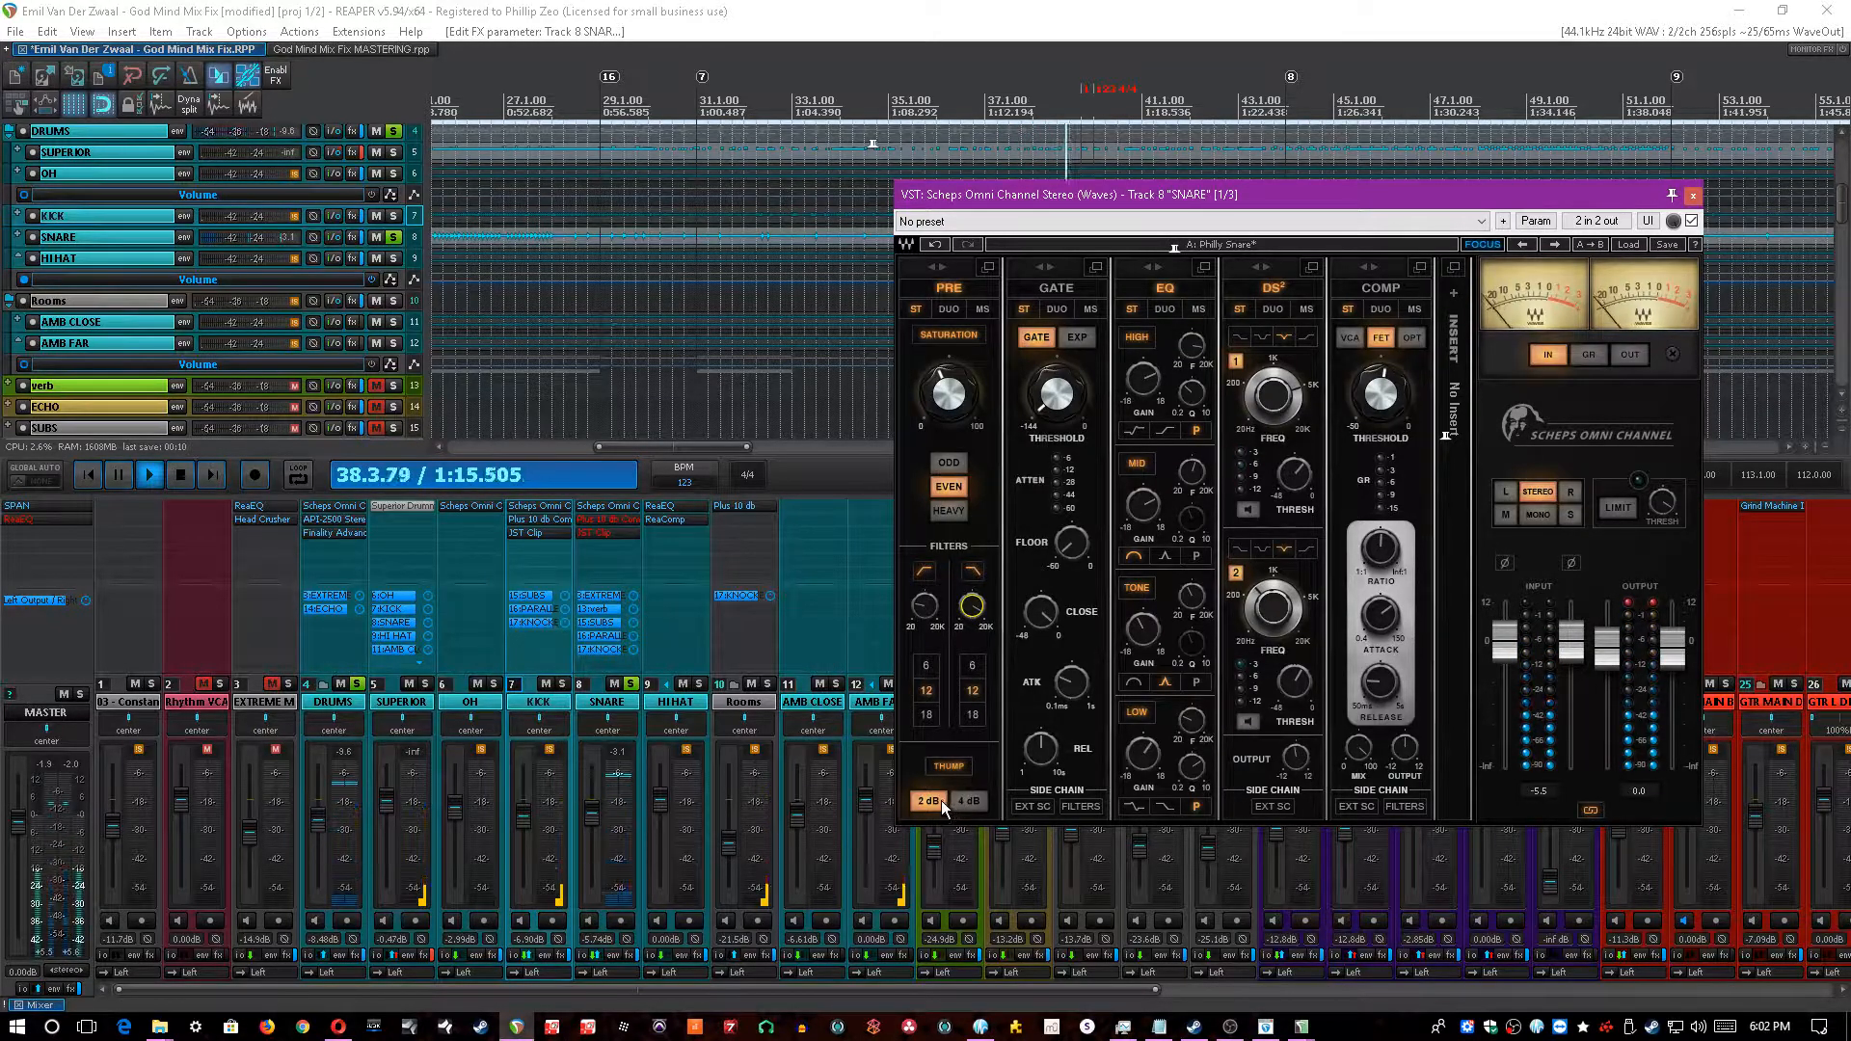
left_click(1191, 720)
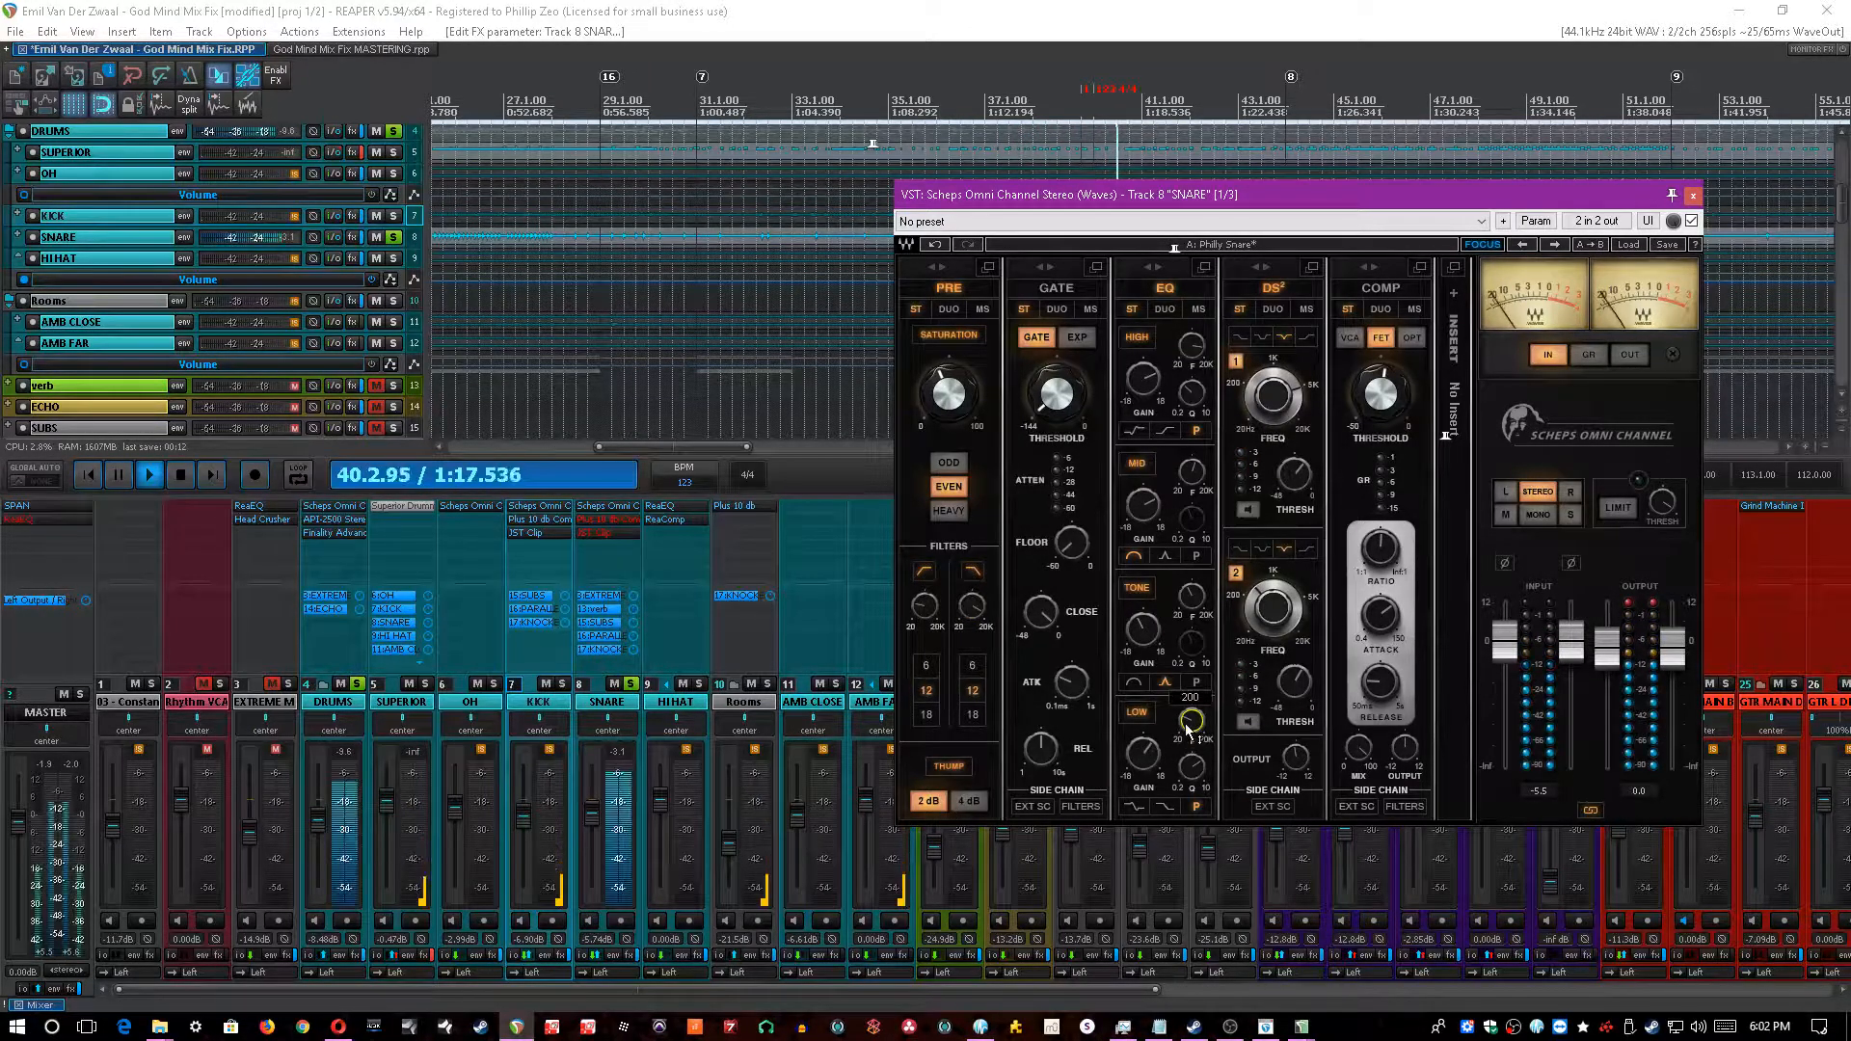
left_click(1192, 598)
left_click(1142, 628)
left_click_drag(1146, 637, 1146, 633)
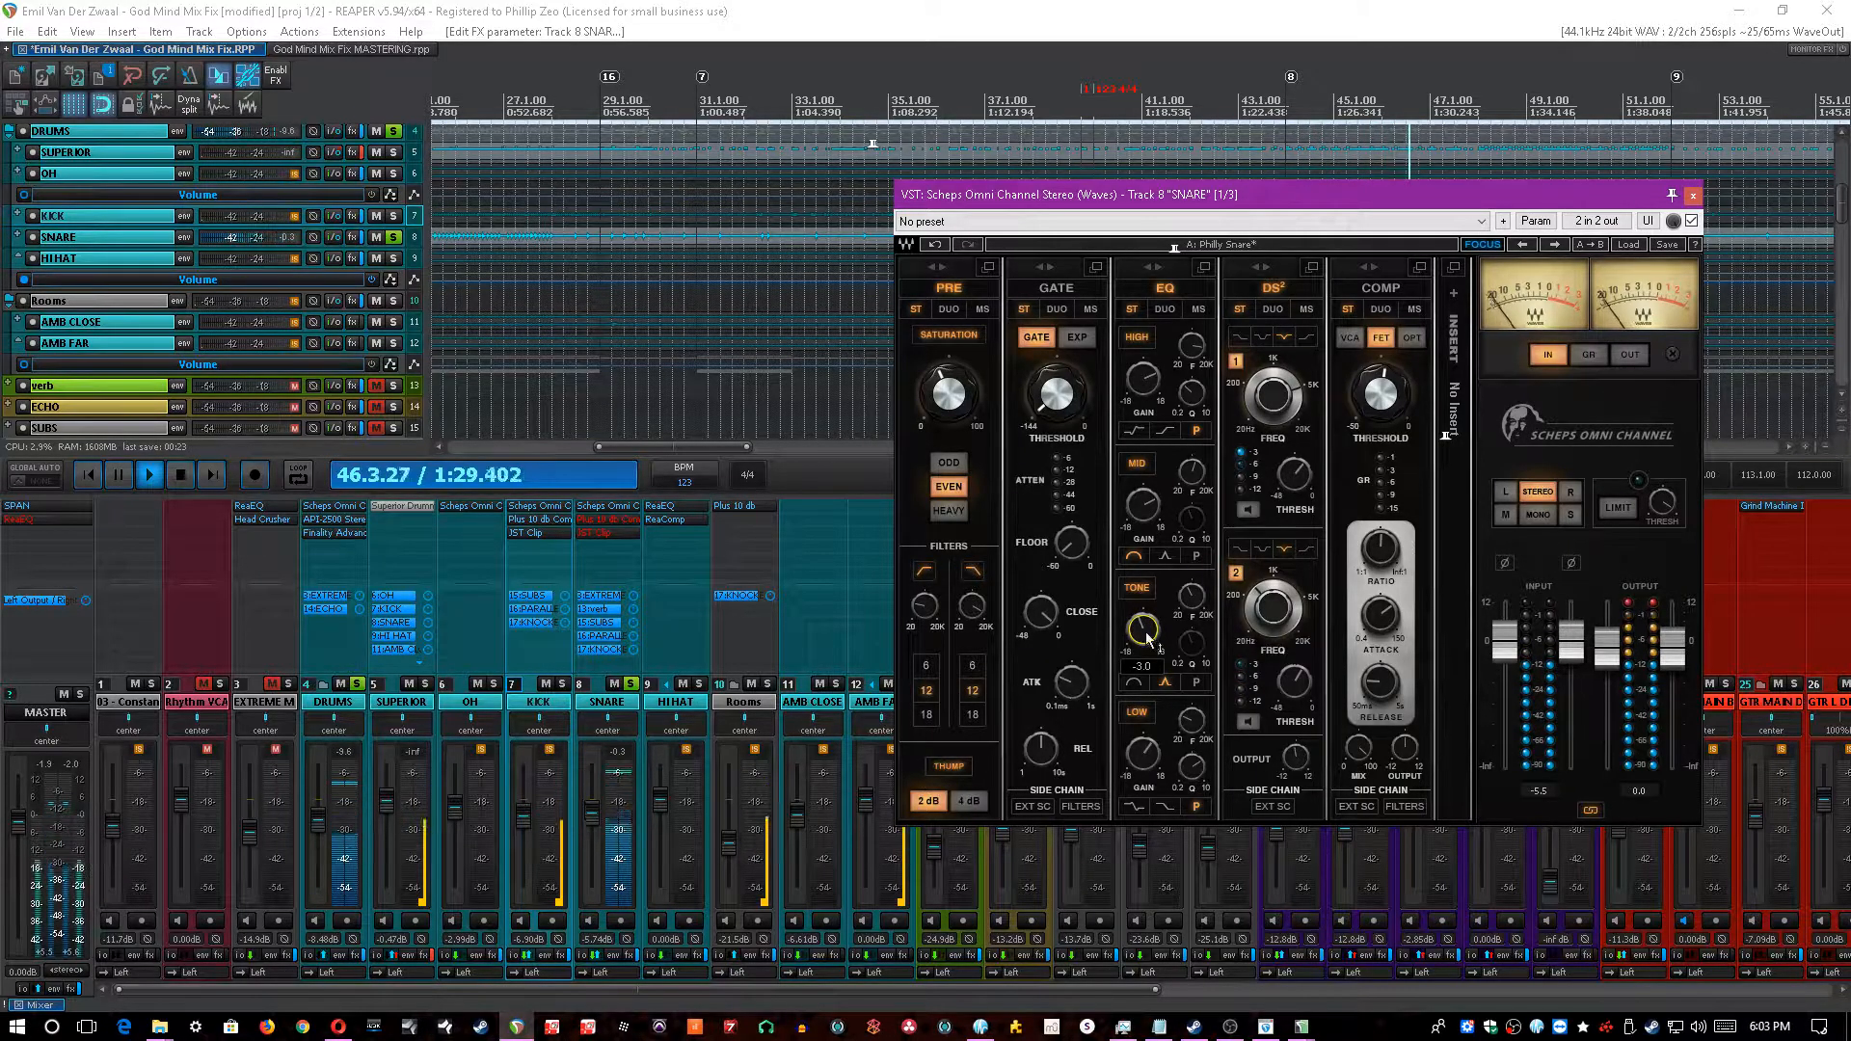
- Check the Mid and High EQ band frequencies and gains on the SNARE track, and save the project
left_click(1192, 473)
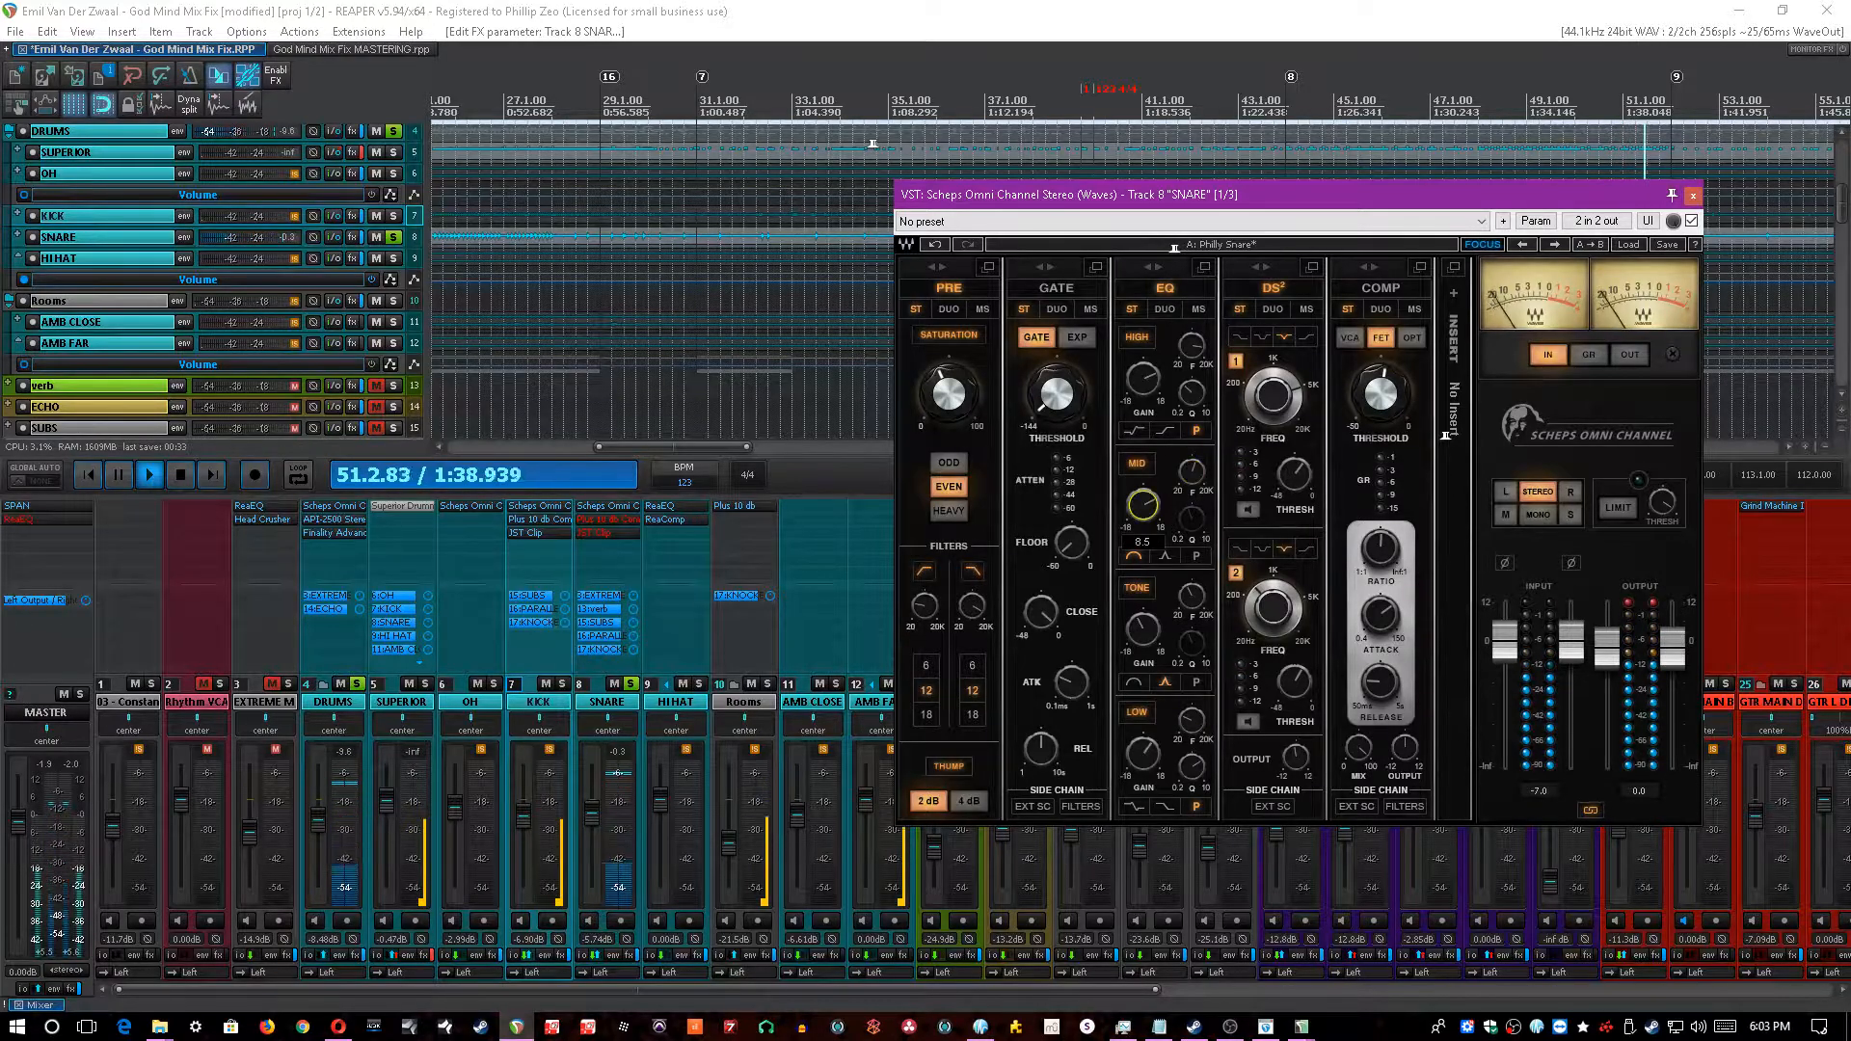
left_click(879, 9)
key("ctrl+s")
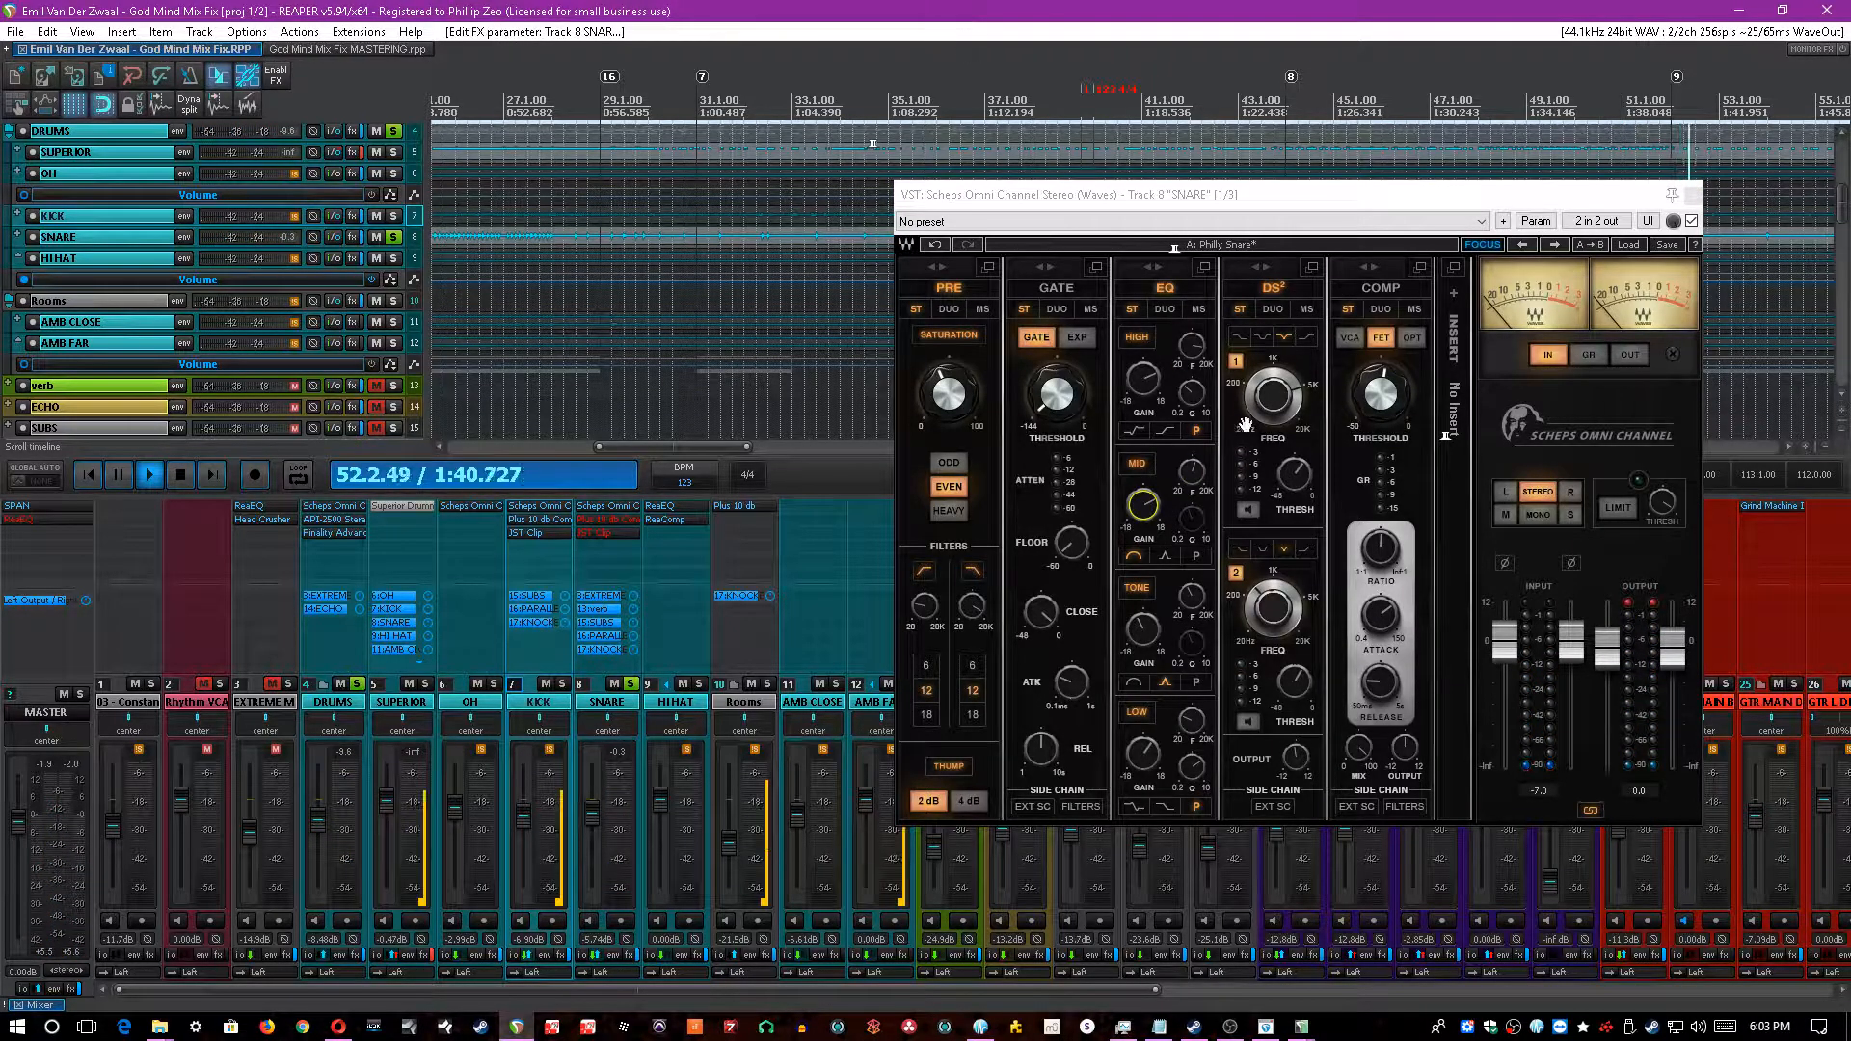
left_click(1193, 354)
left_click_drag(1192, 353, 1192, 349)
left_click(1018, 12)
key("ctrl+s")
- Continue the soloed SNARE playback from bar 25
scroll(872, 143, "down", 4)
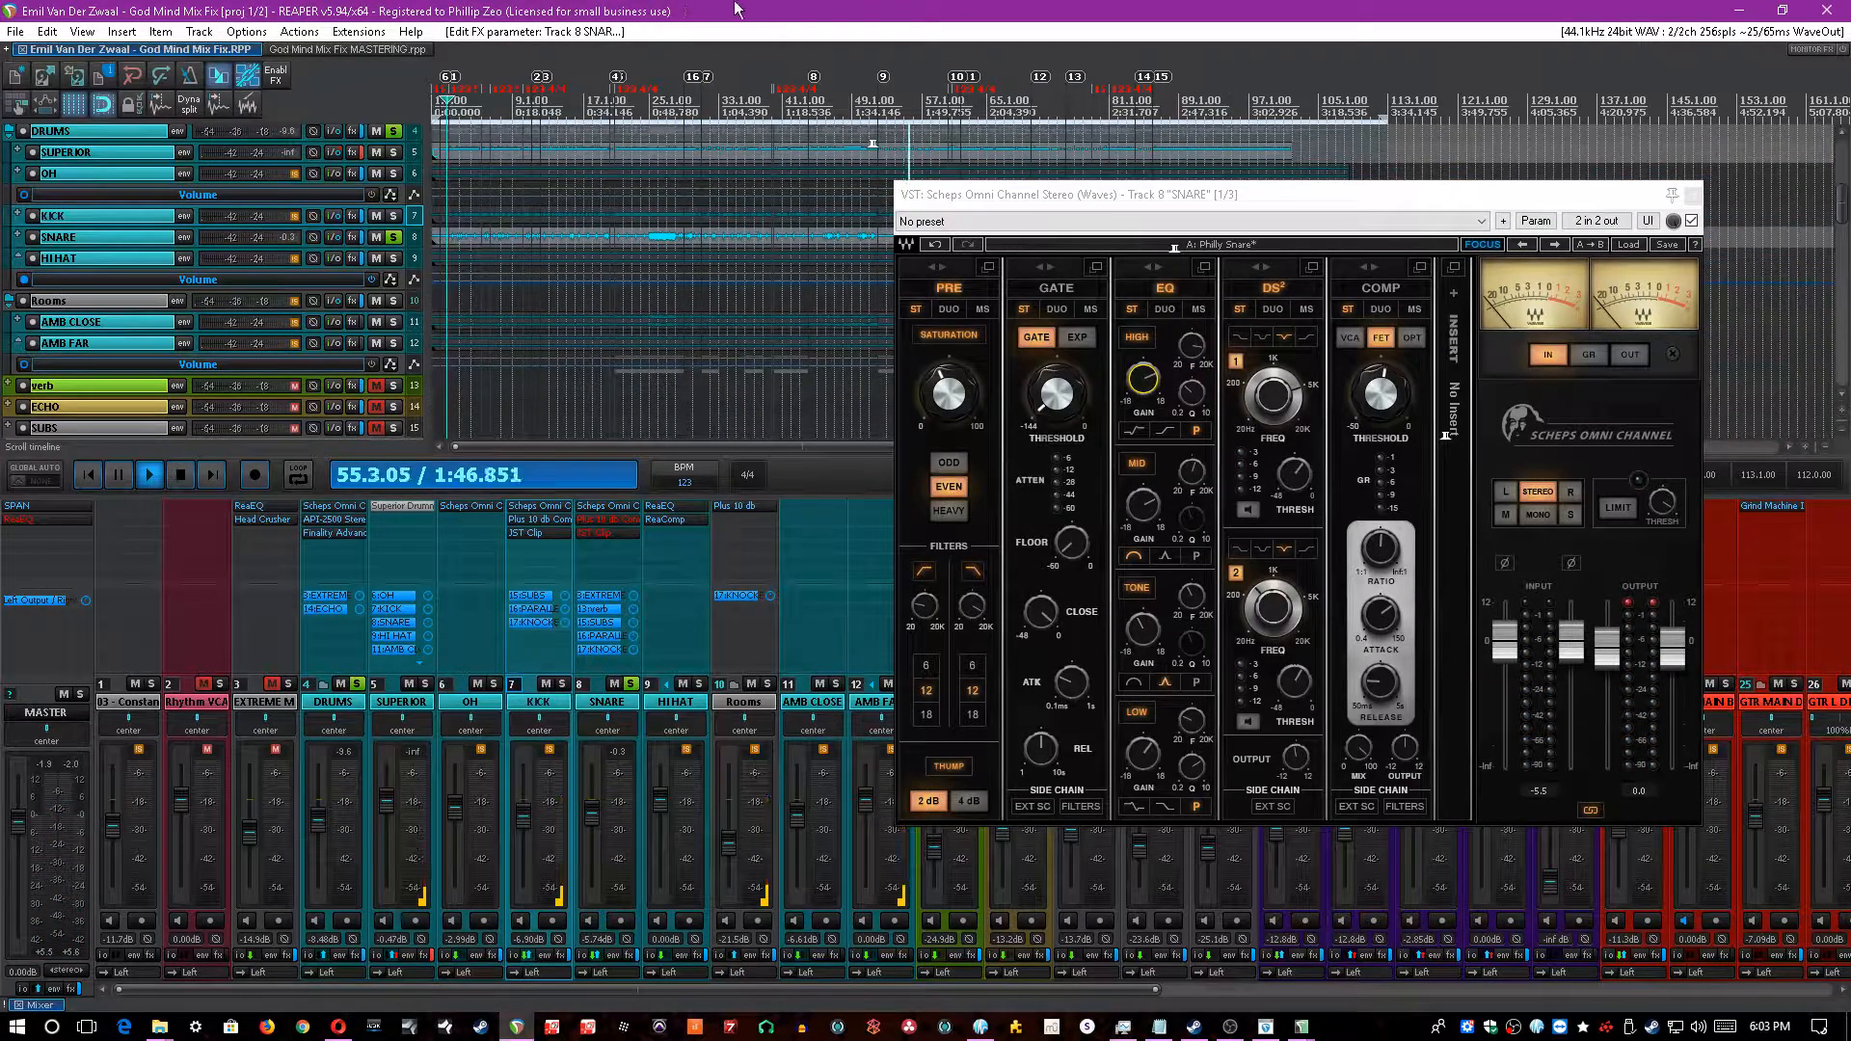
left_click(653, 102)
scroll(655, 102, "up", 3)
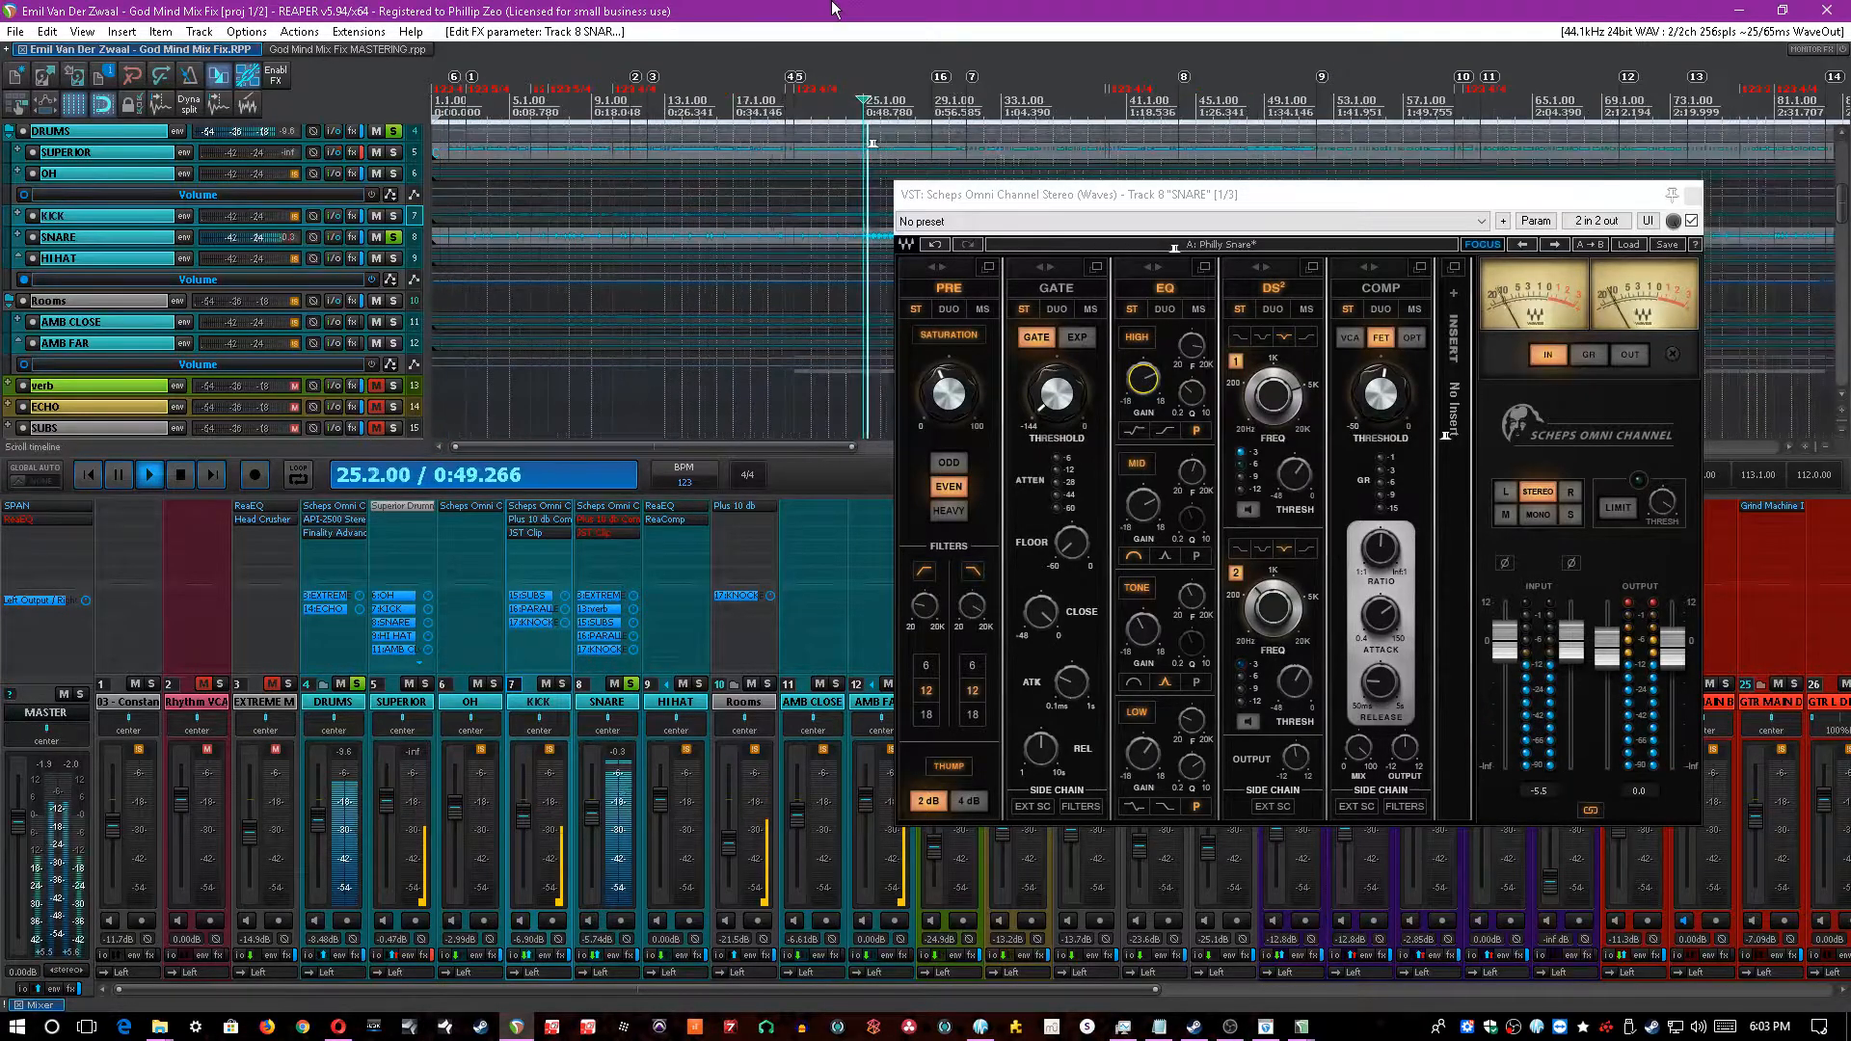
- Compare the SNARE track's Scheps Omni Channel EQ bypassed and active, and audition DS2 band 1 alone, saving the project meanwhile
left_click(1176, 291)
left_click(1176, 291)
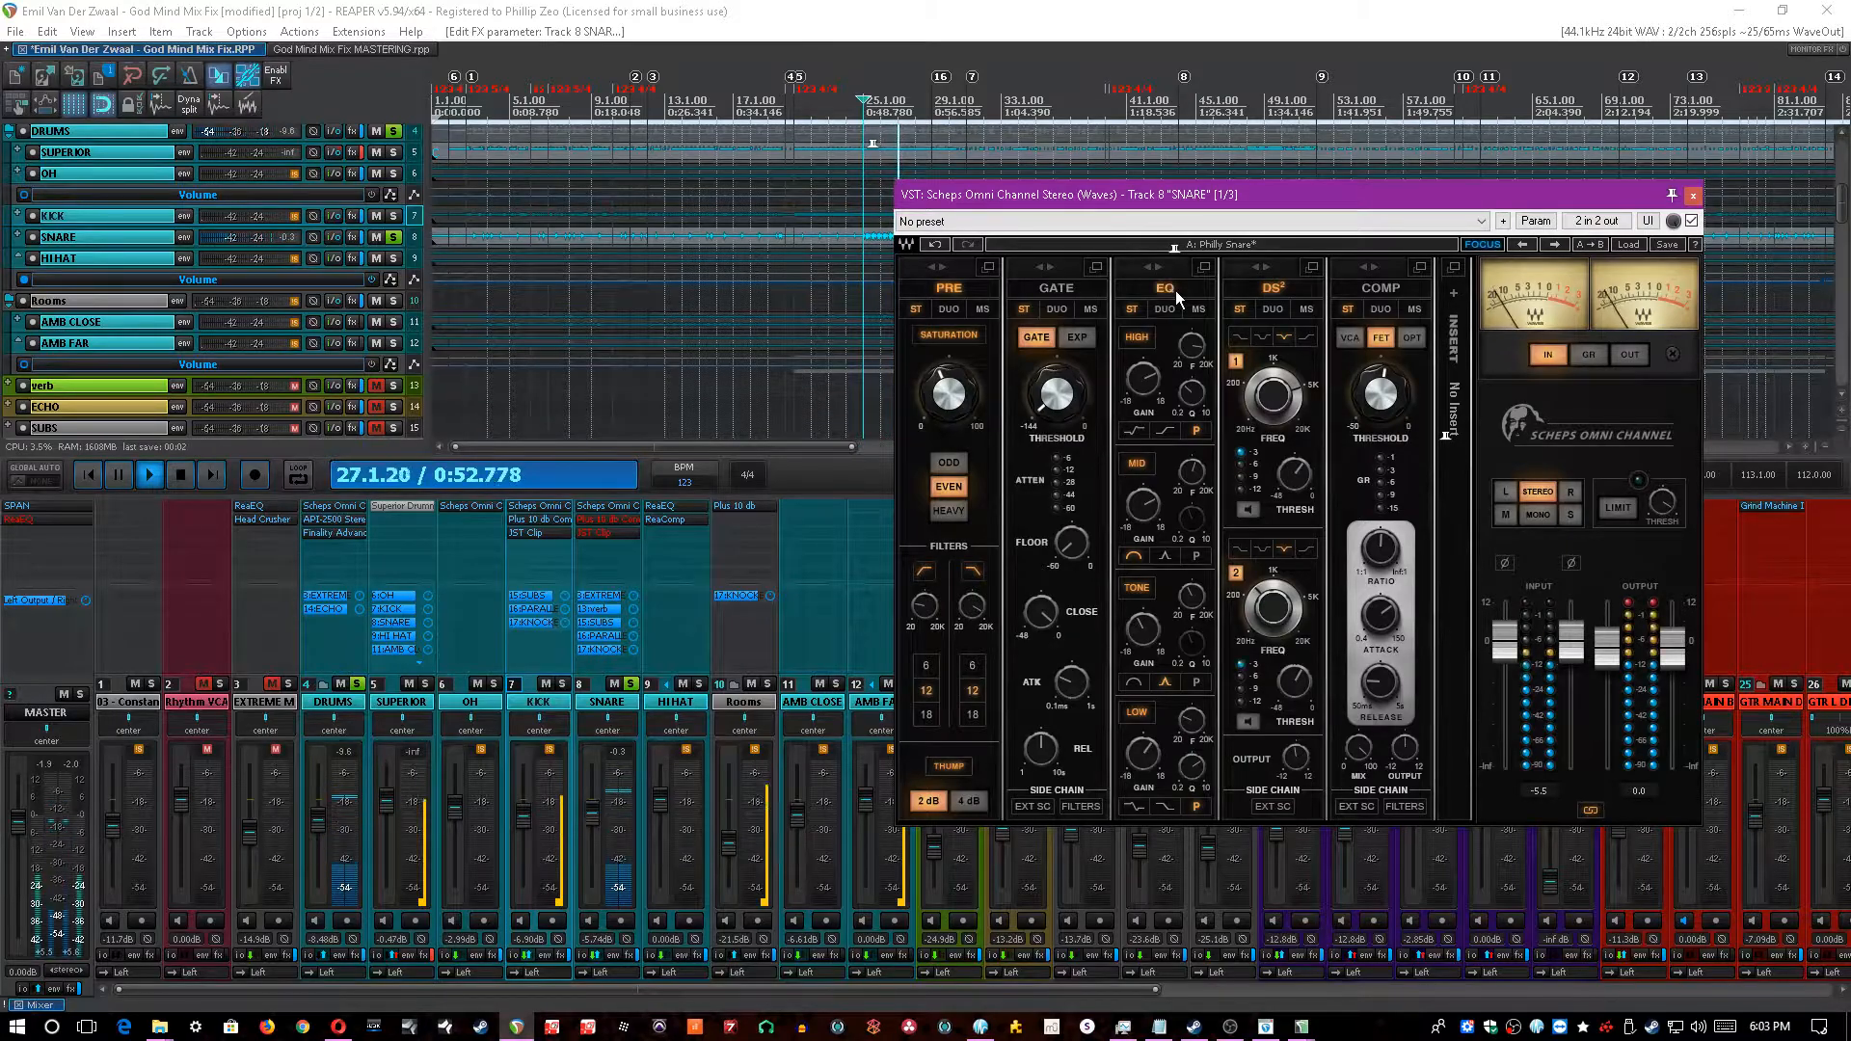
left_click(1251, 510)
mouse_move(1287, 410)
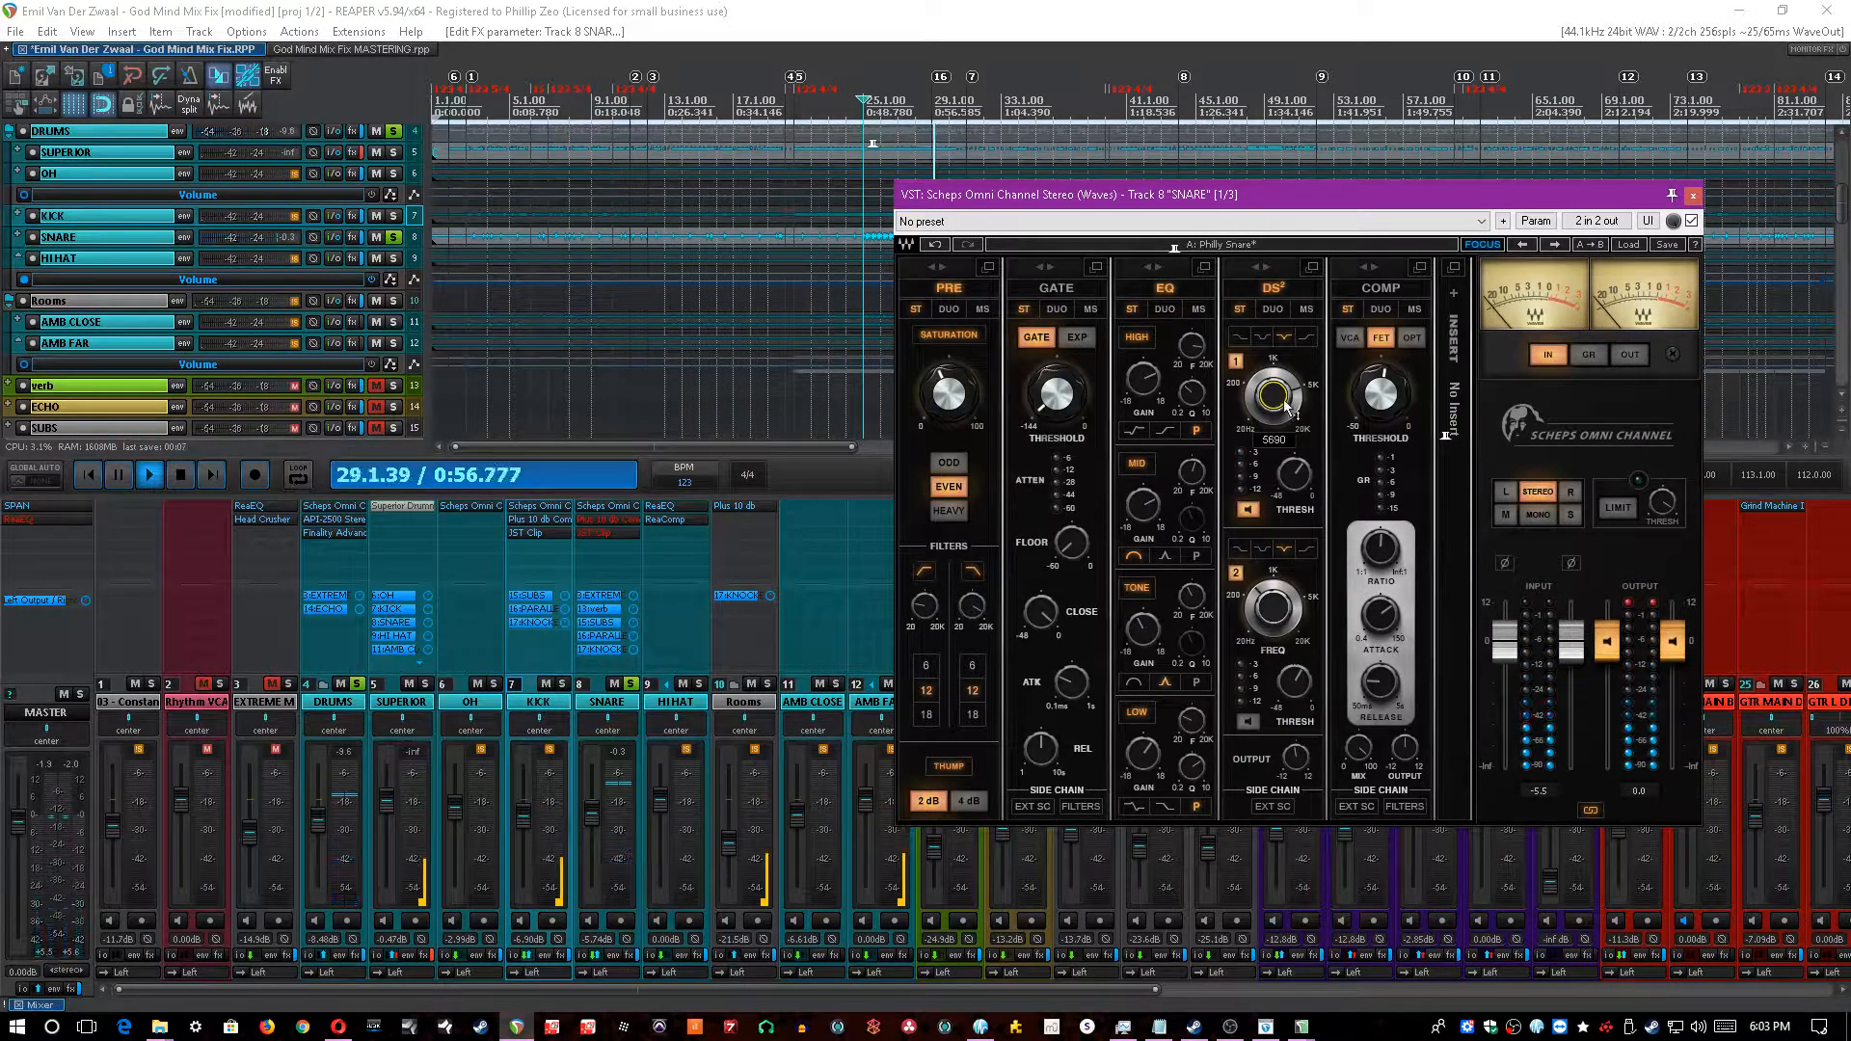
left_click(1068, 10)
key("ctrl+s")
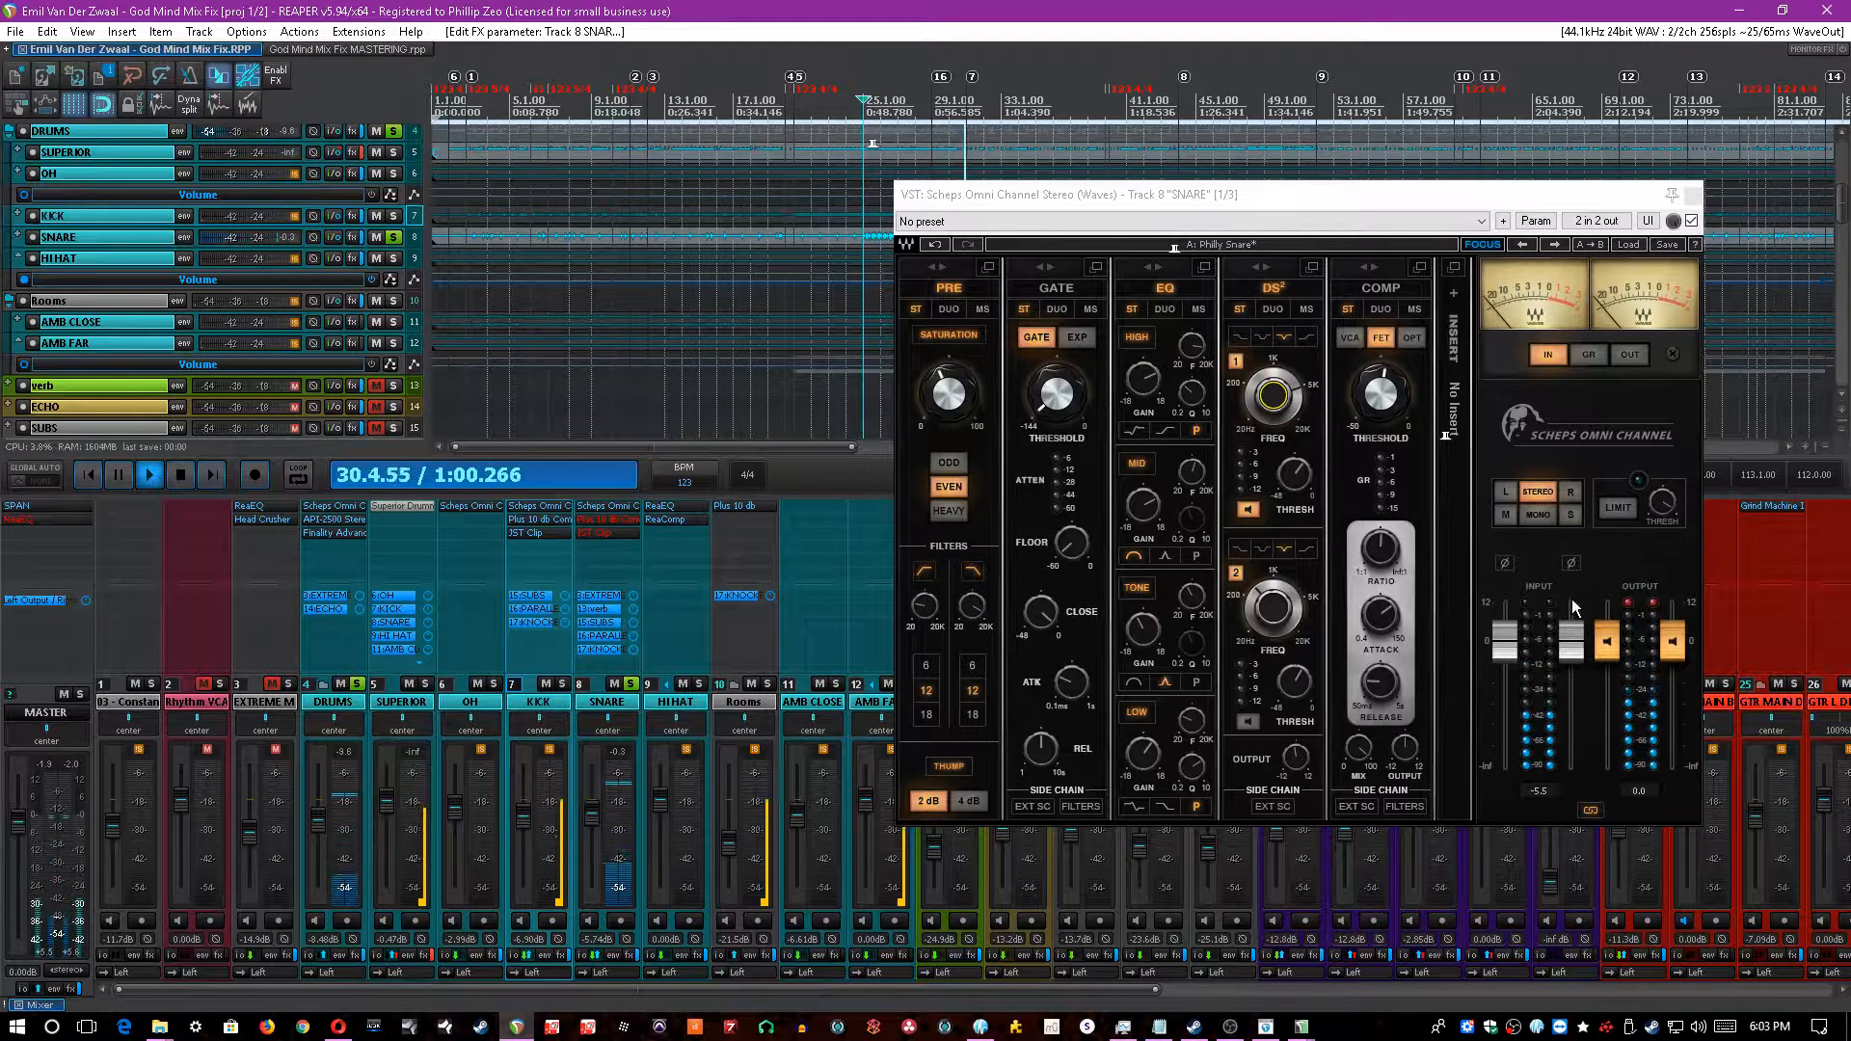
left_click(1248, 509)
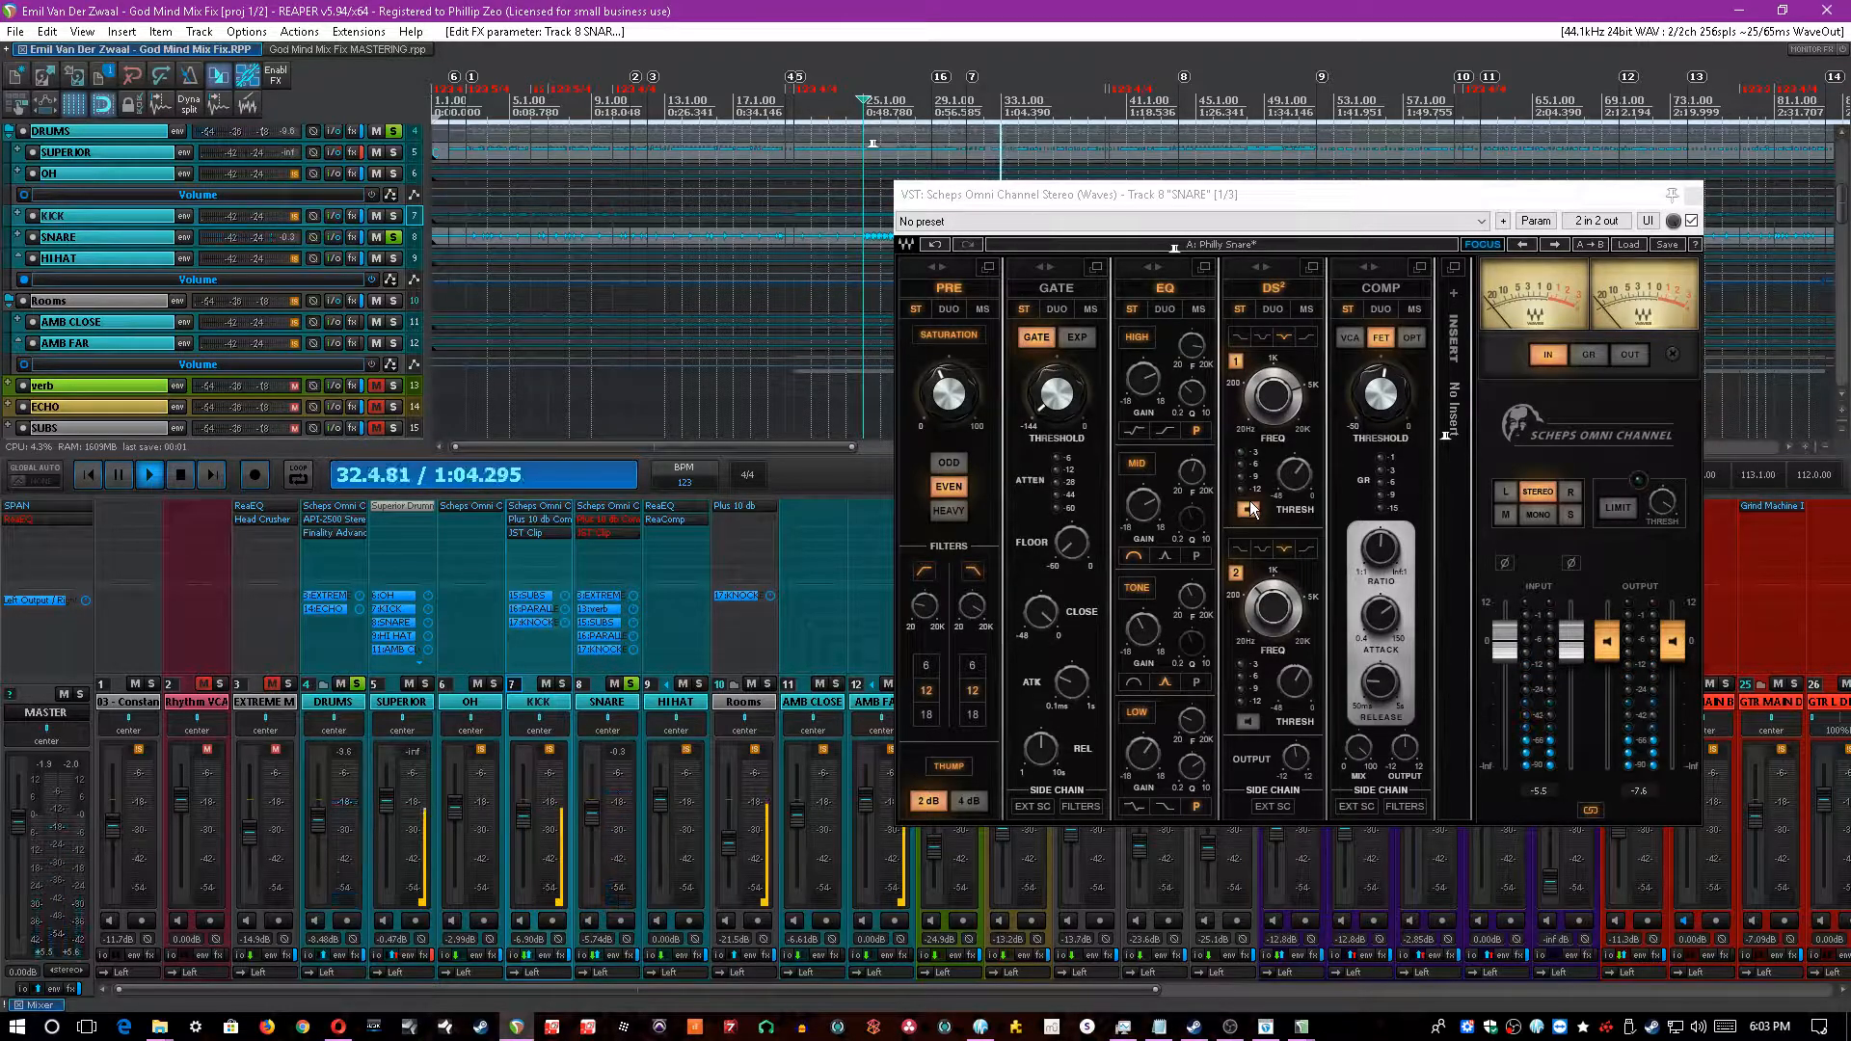
left_click(1248, 510)
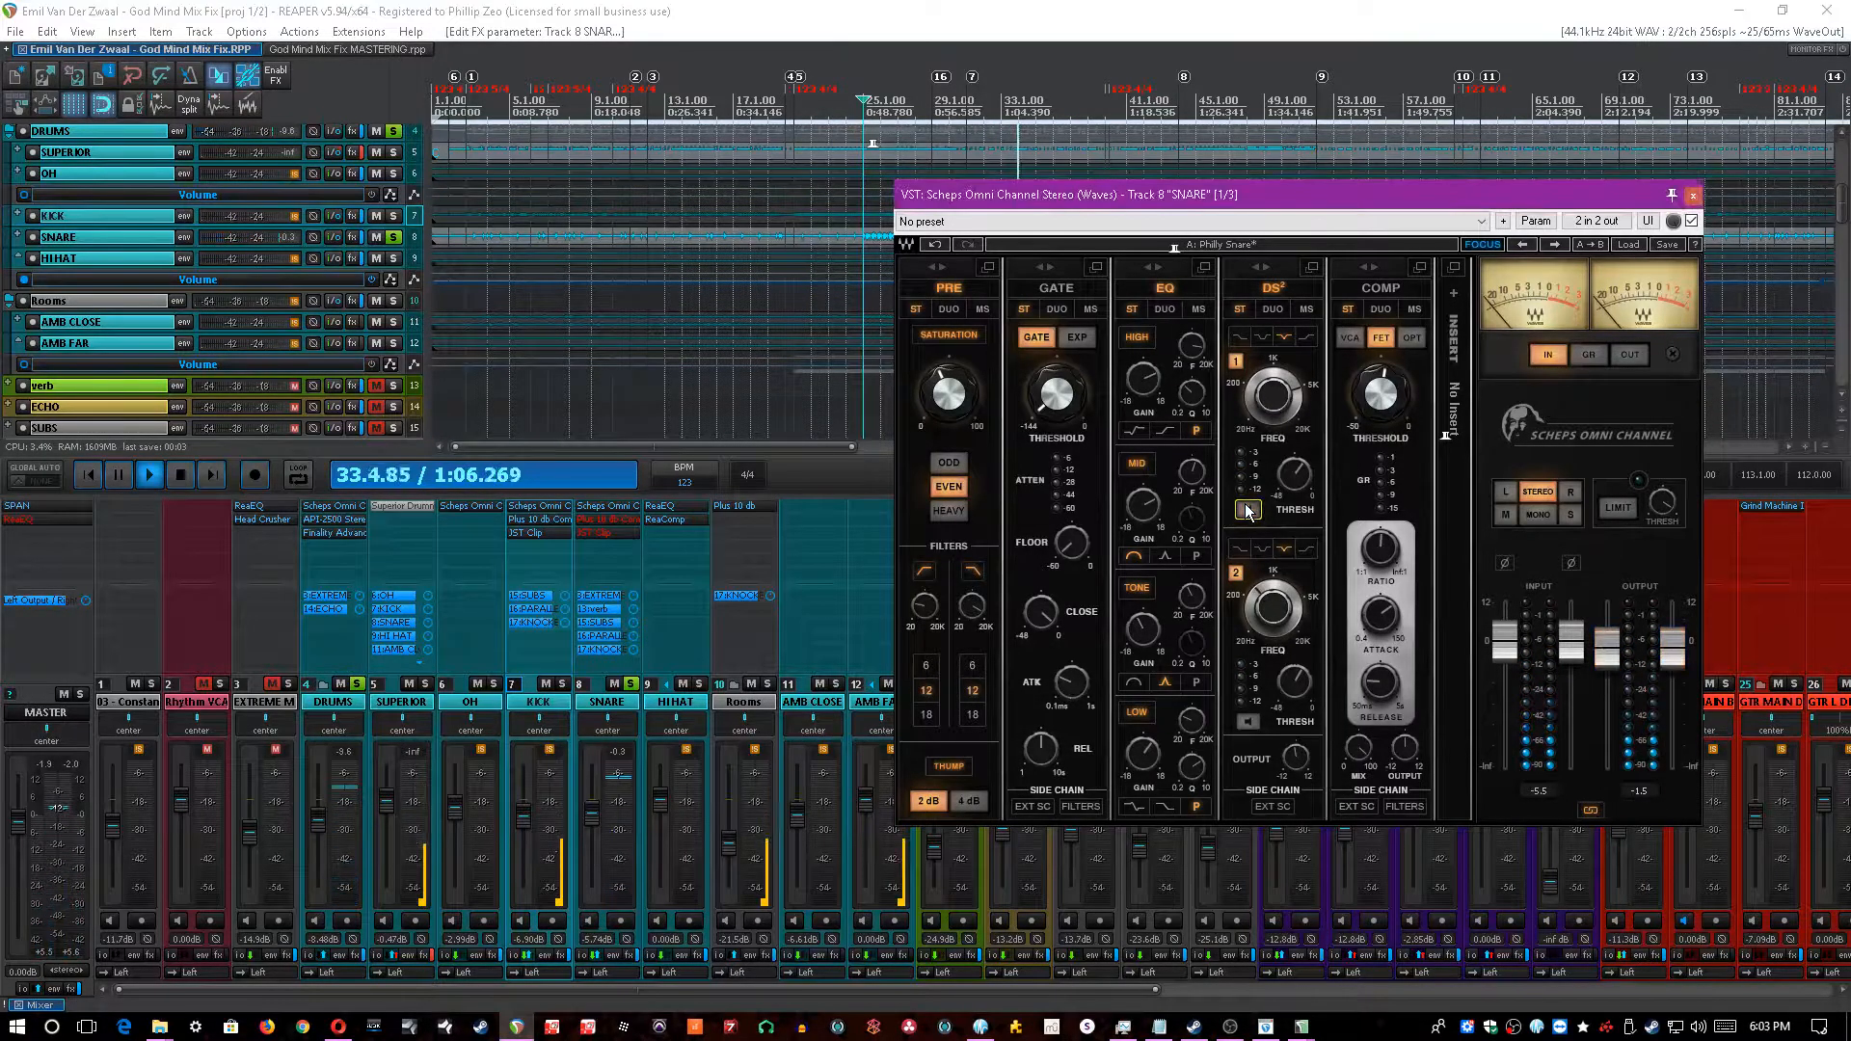
- Audition DS2 band 2 alone on the SNARE track and close Scheps Omni Channel
left_click(1248, 724)
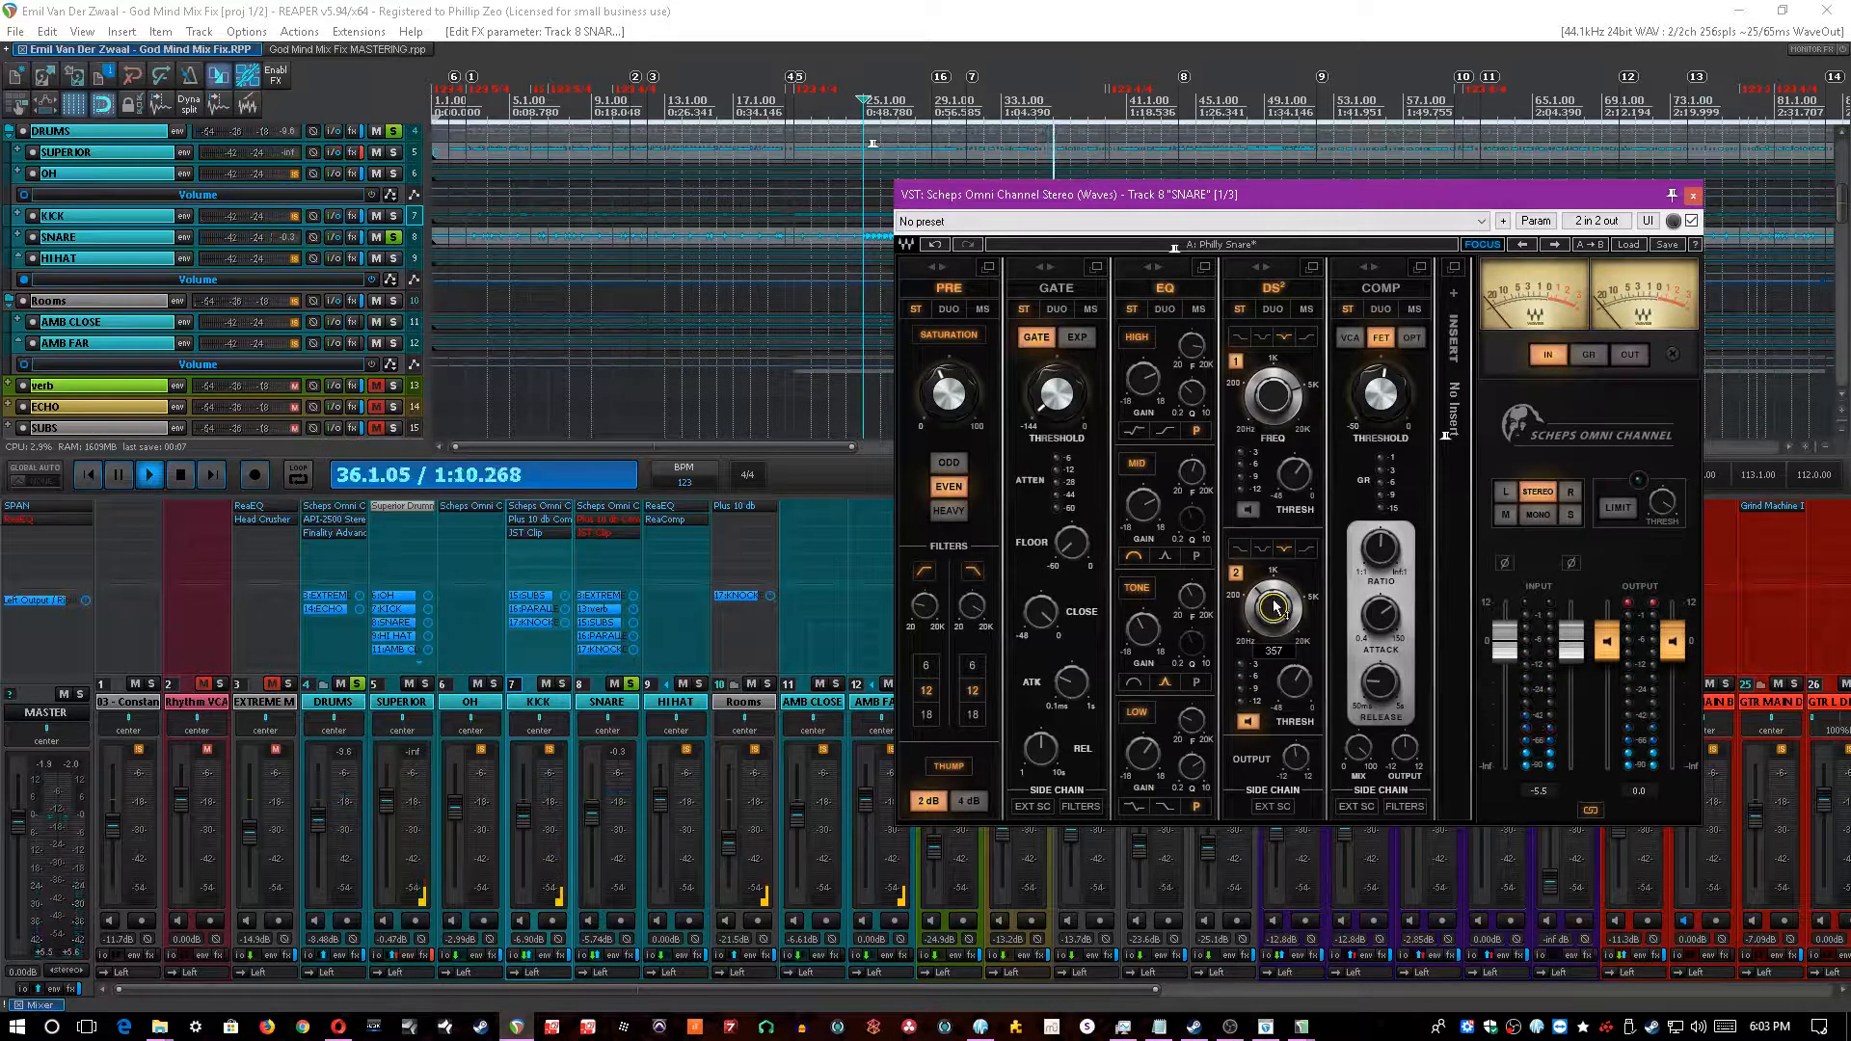
left_click(852, 7)
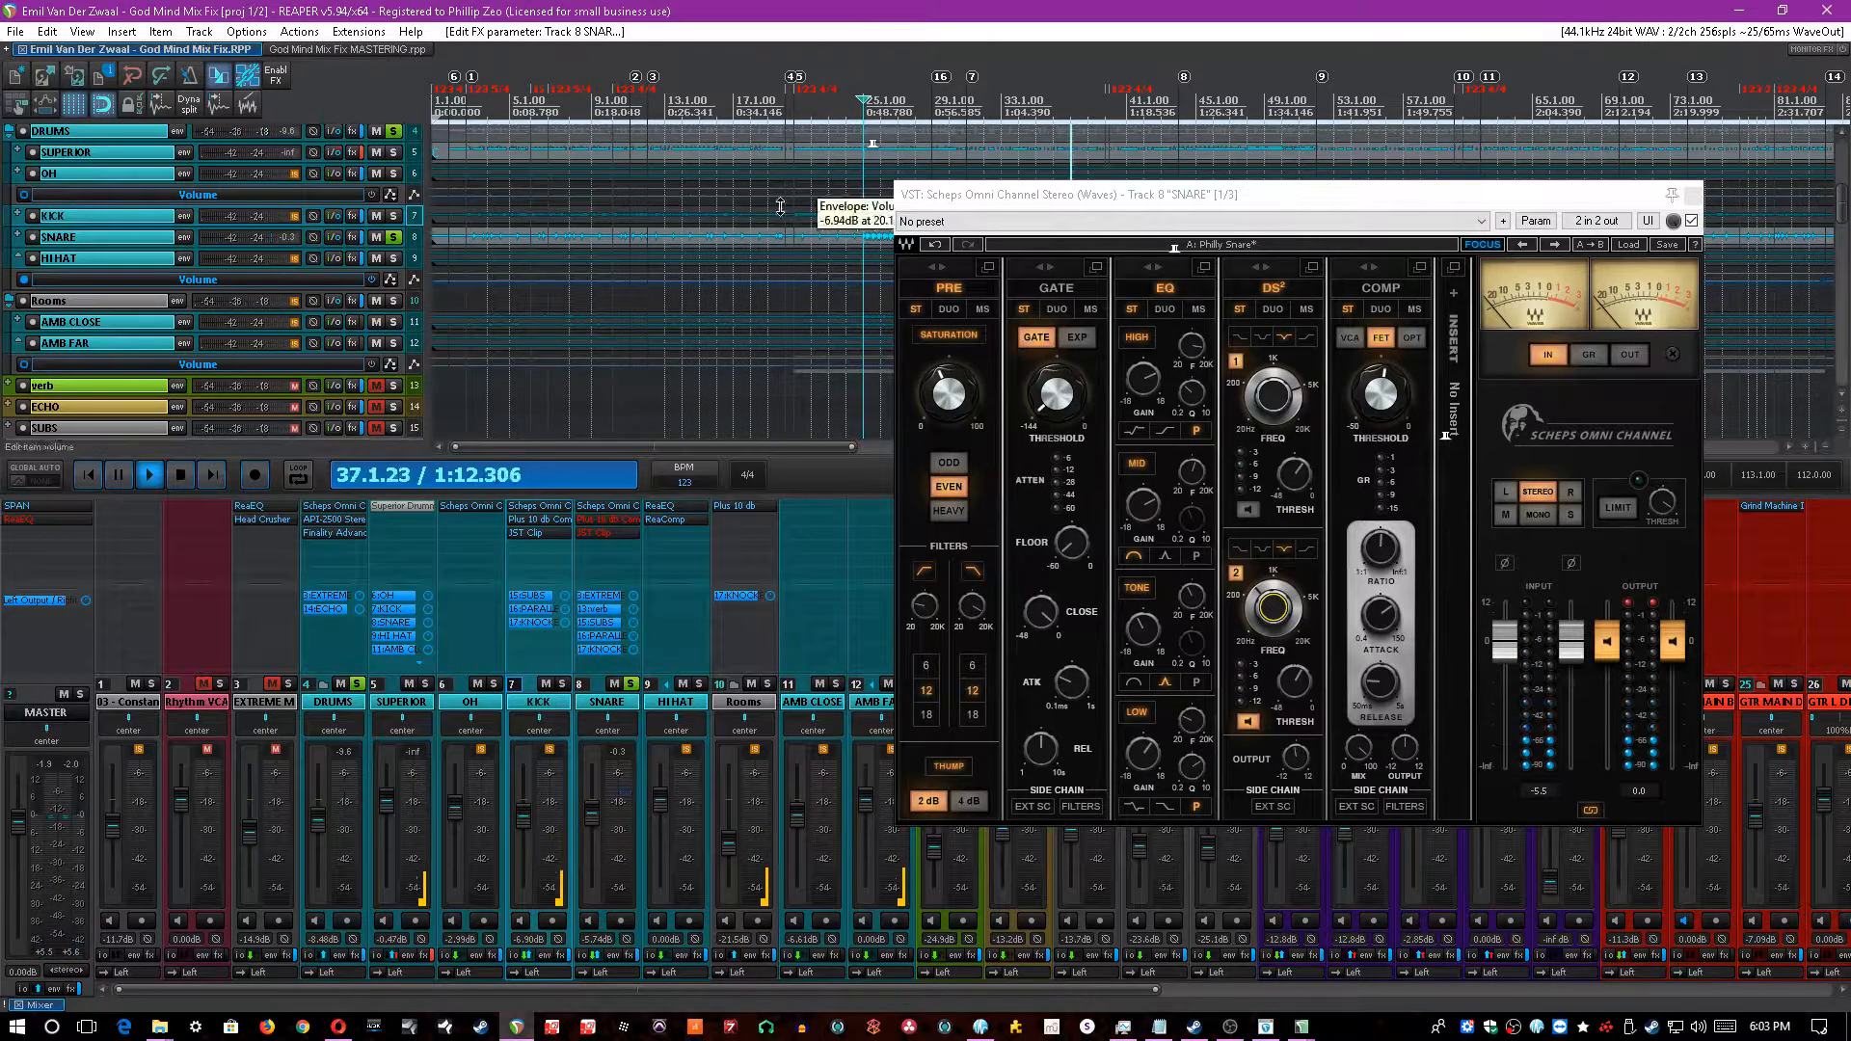
left_click(1249, 718)
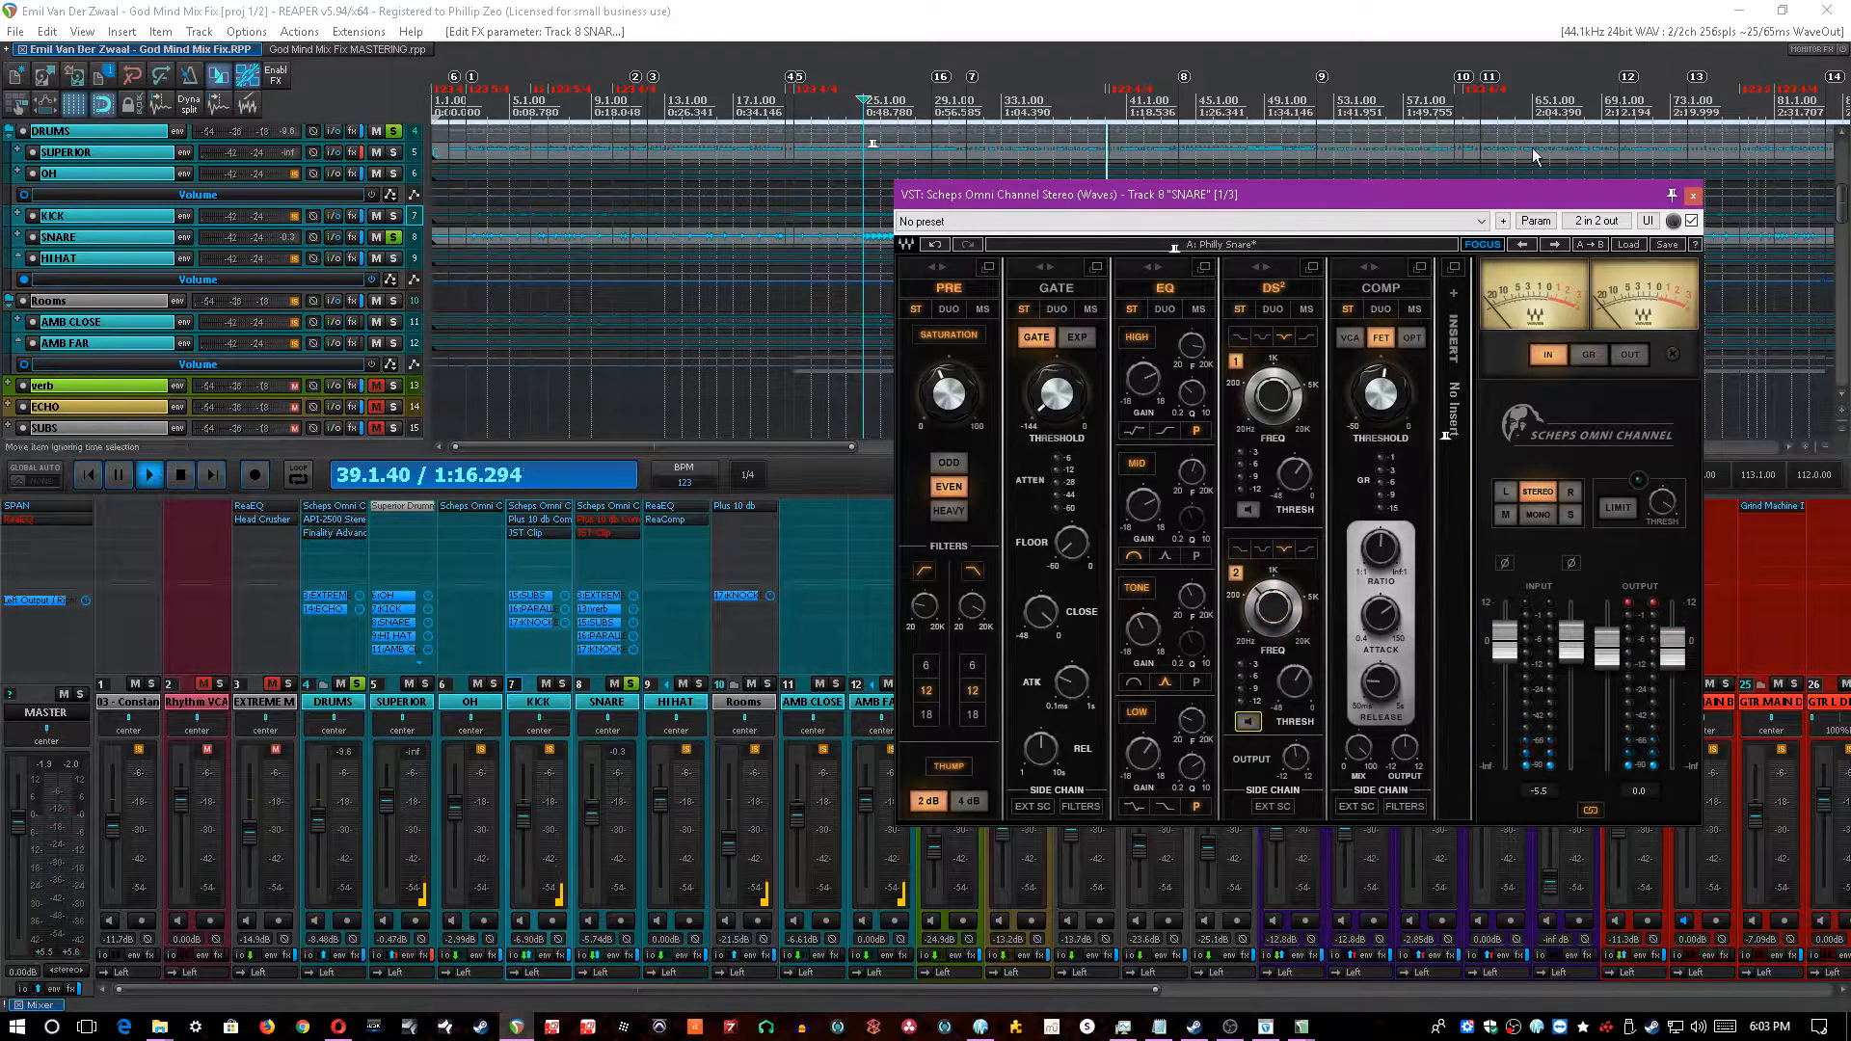
left_click(1693, 196)
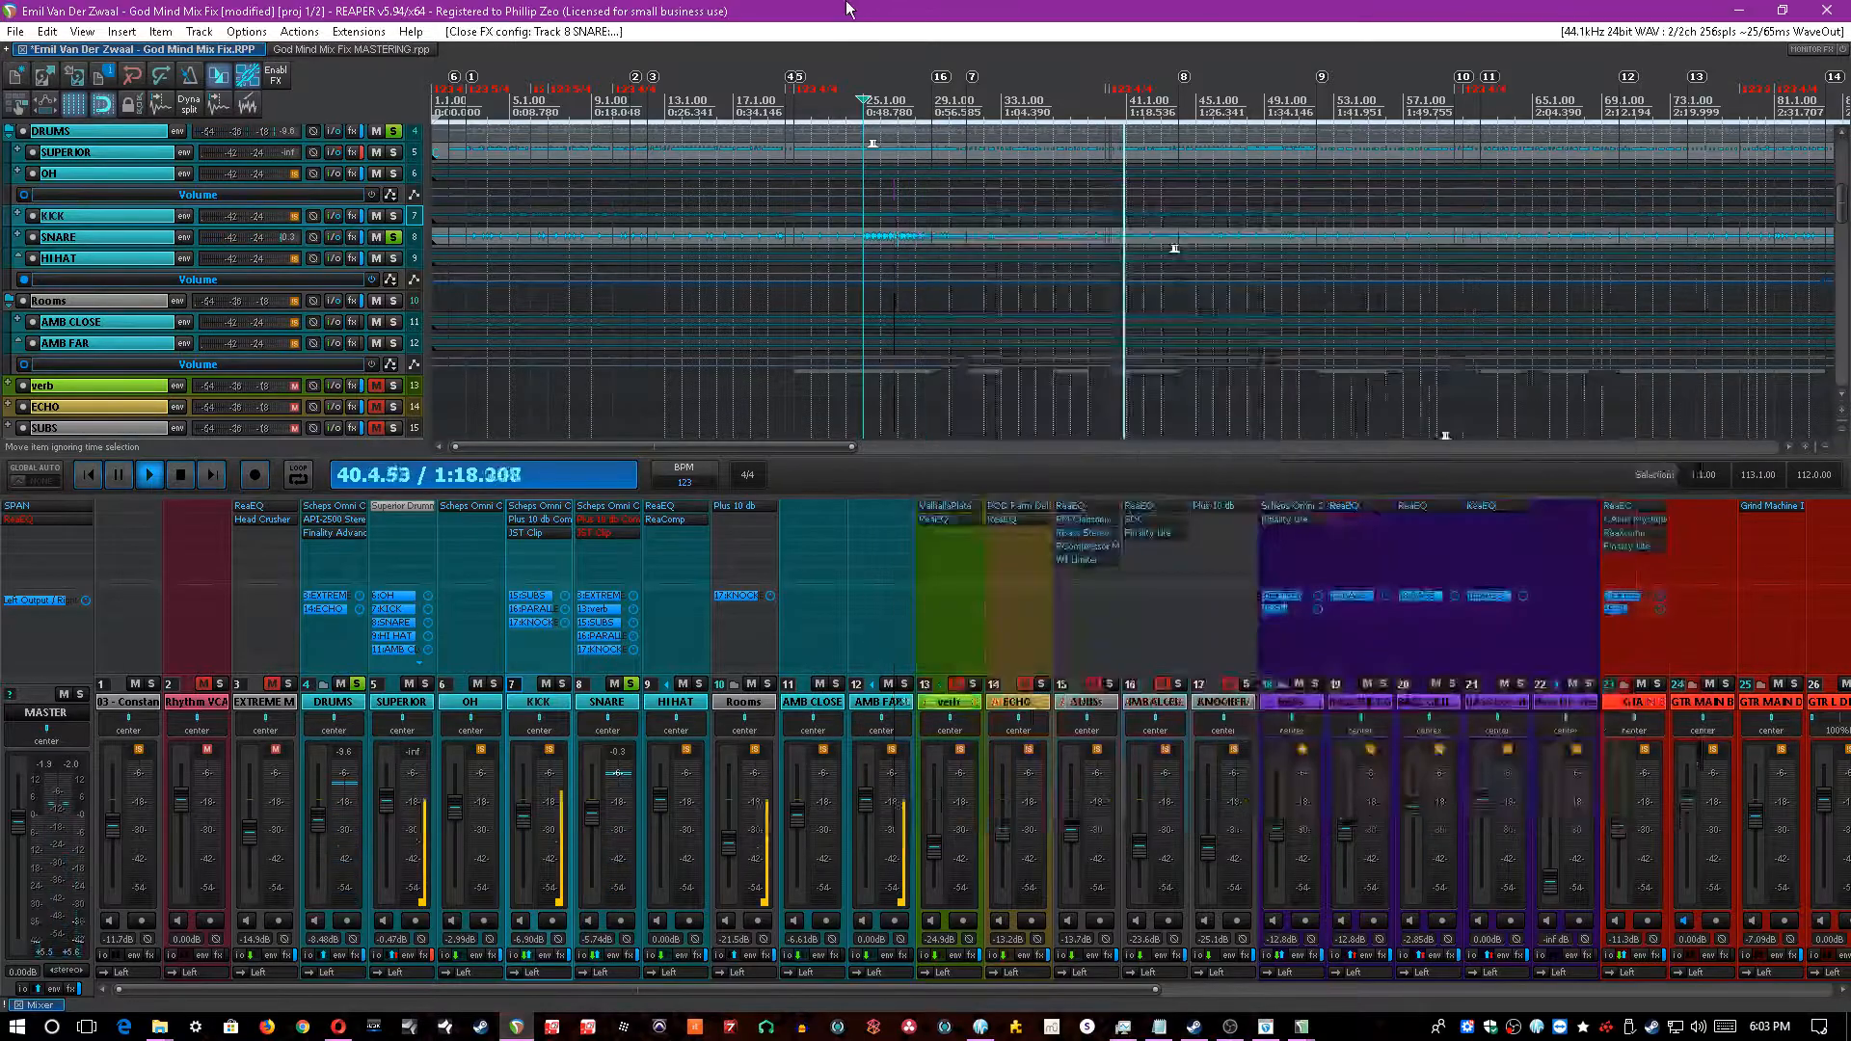
- Re-enable the Plus 10 db Compressor on the SNARE track and check its settings during playback
left_click(601, 520, "shift")
left_click(609, 508)
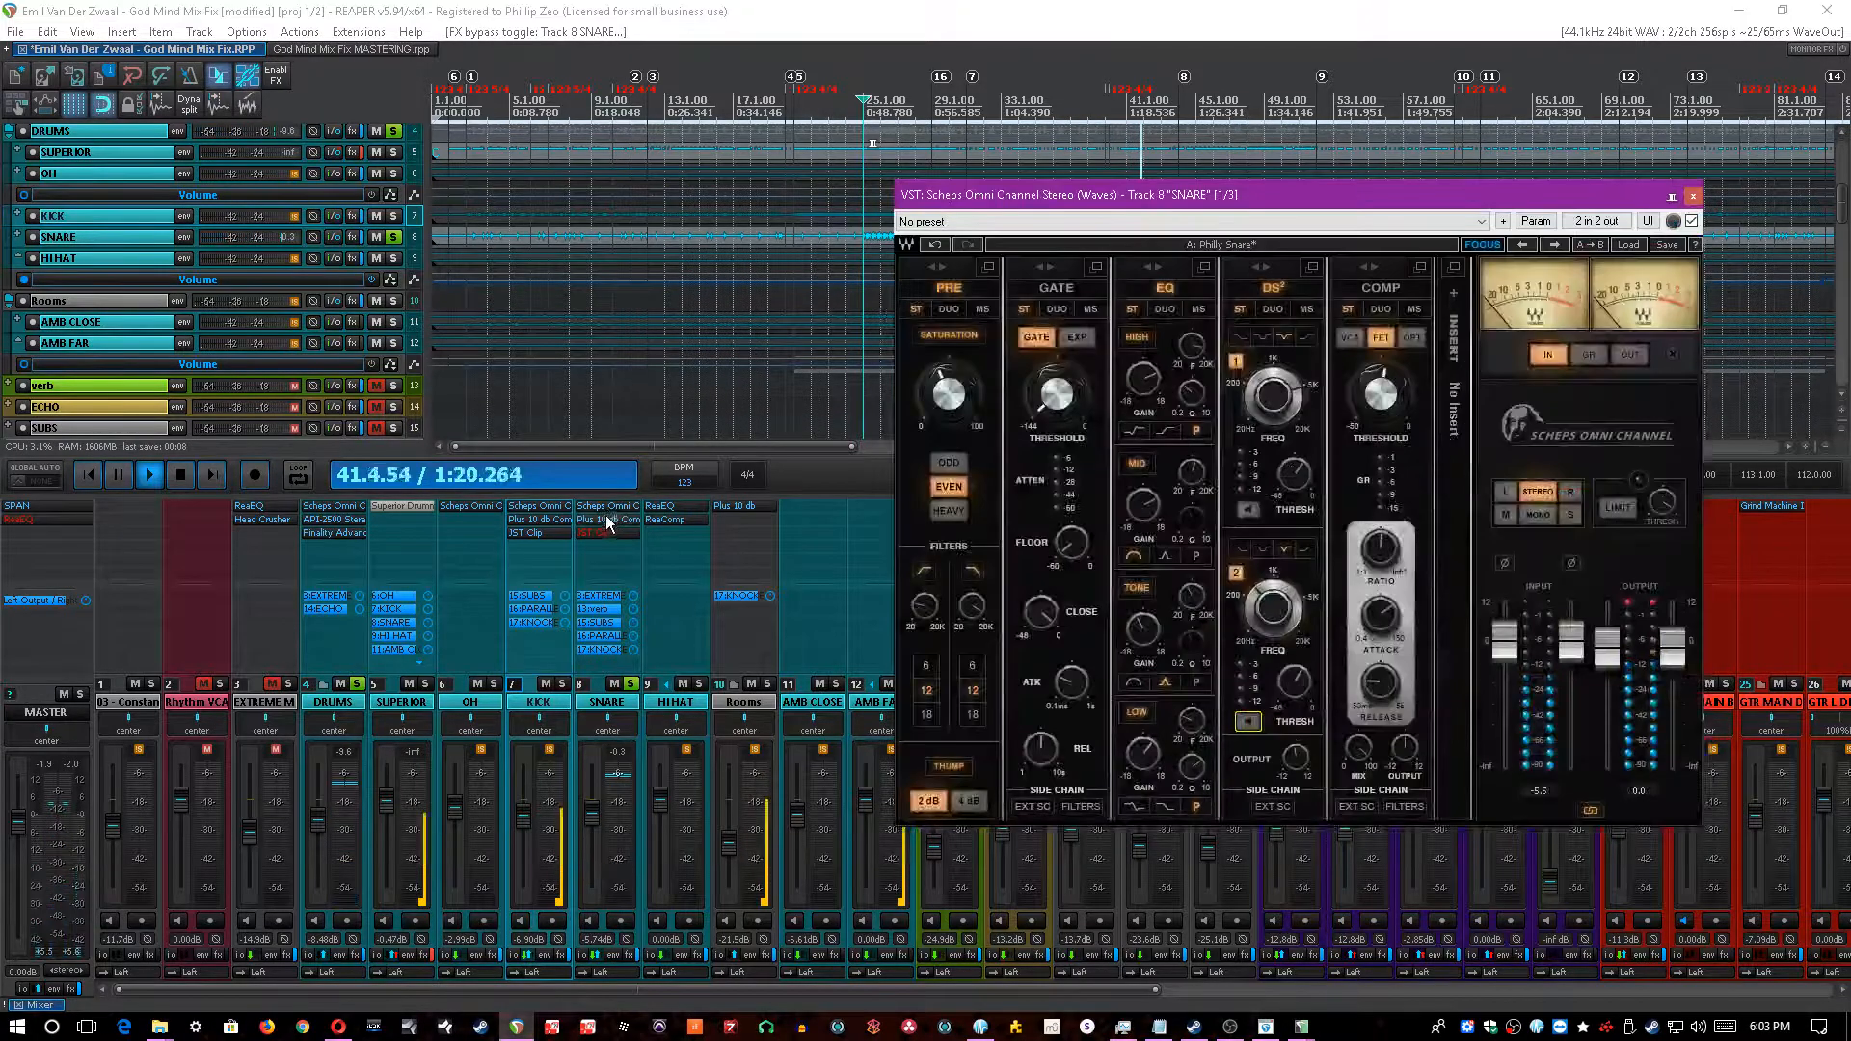
left_click(605, 517)
left_click(1693, 197)
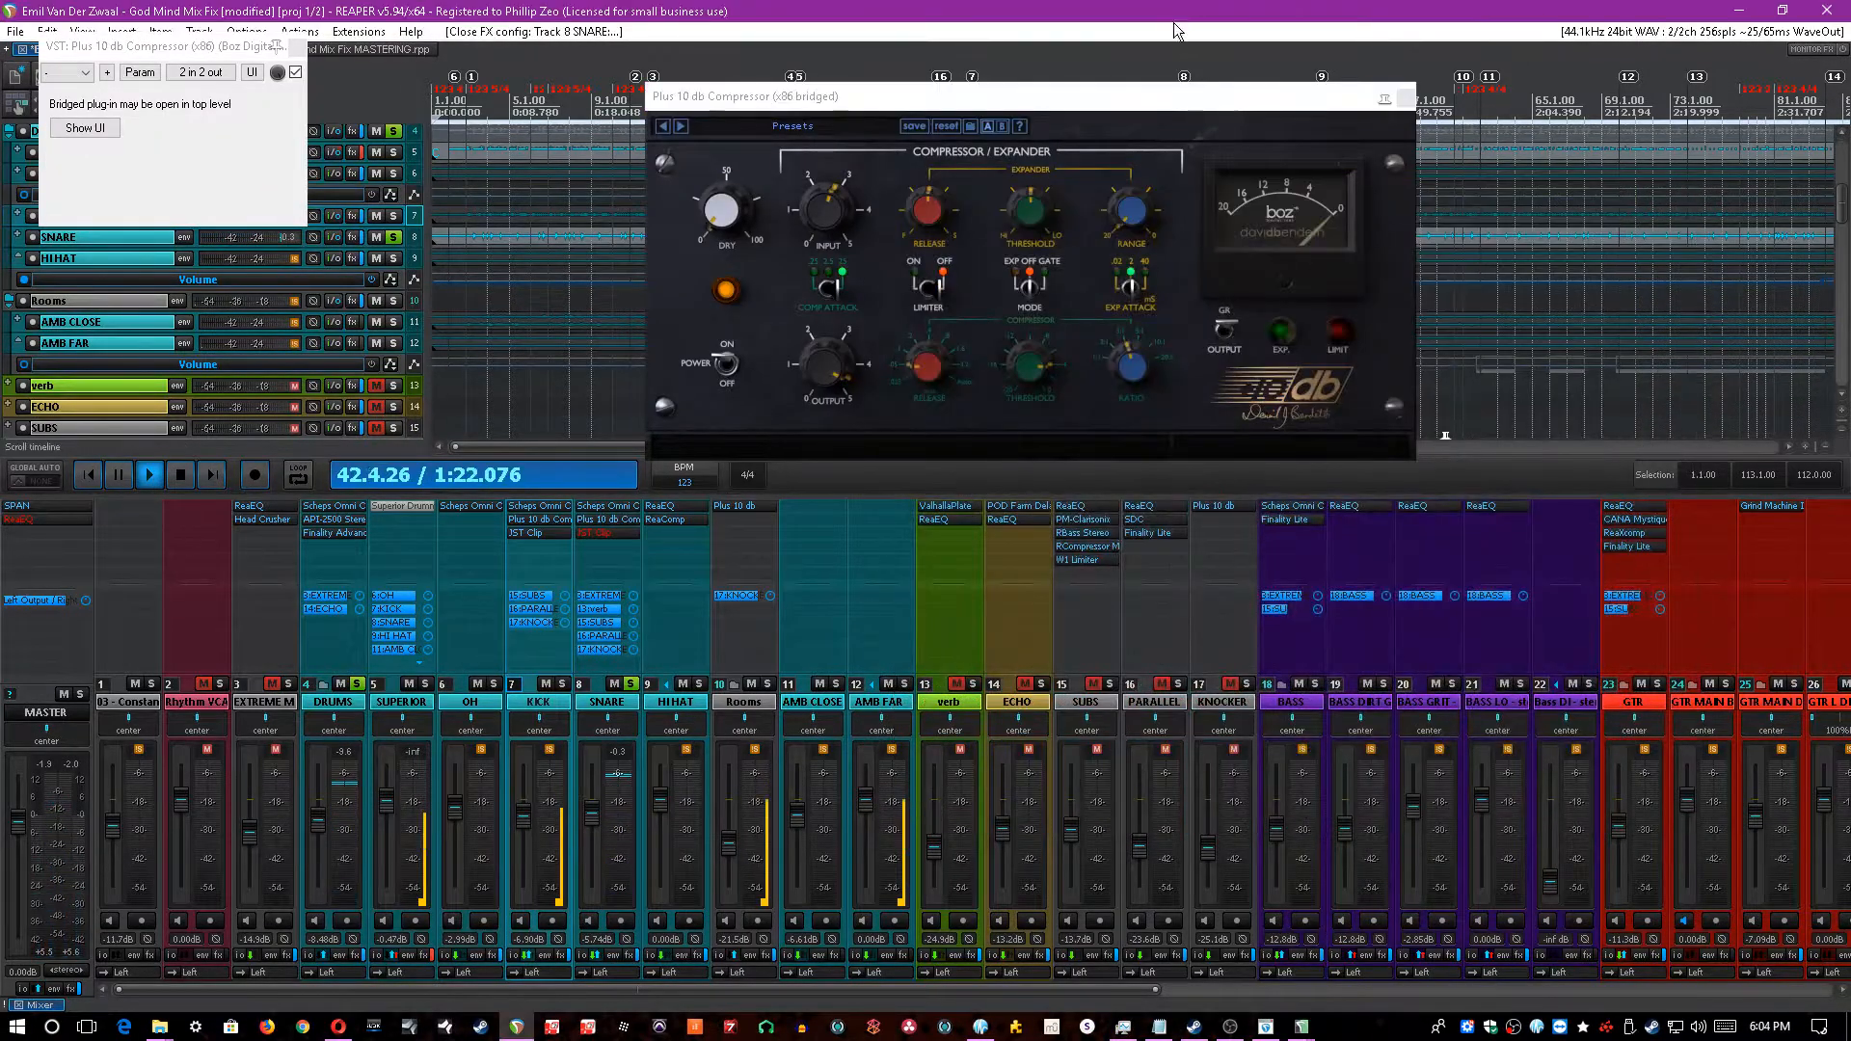
left_click(1150, 95)
left_click_drag(1189, 102, 1237, 164)
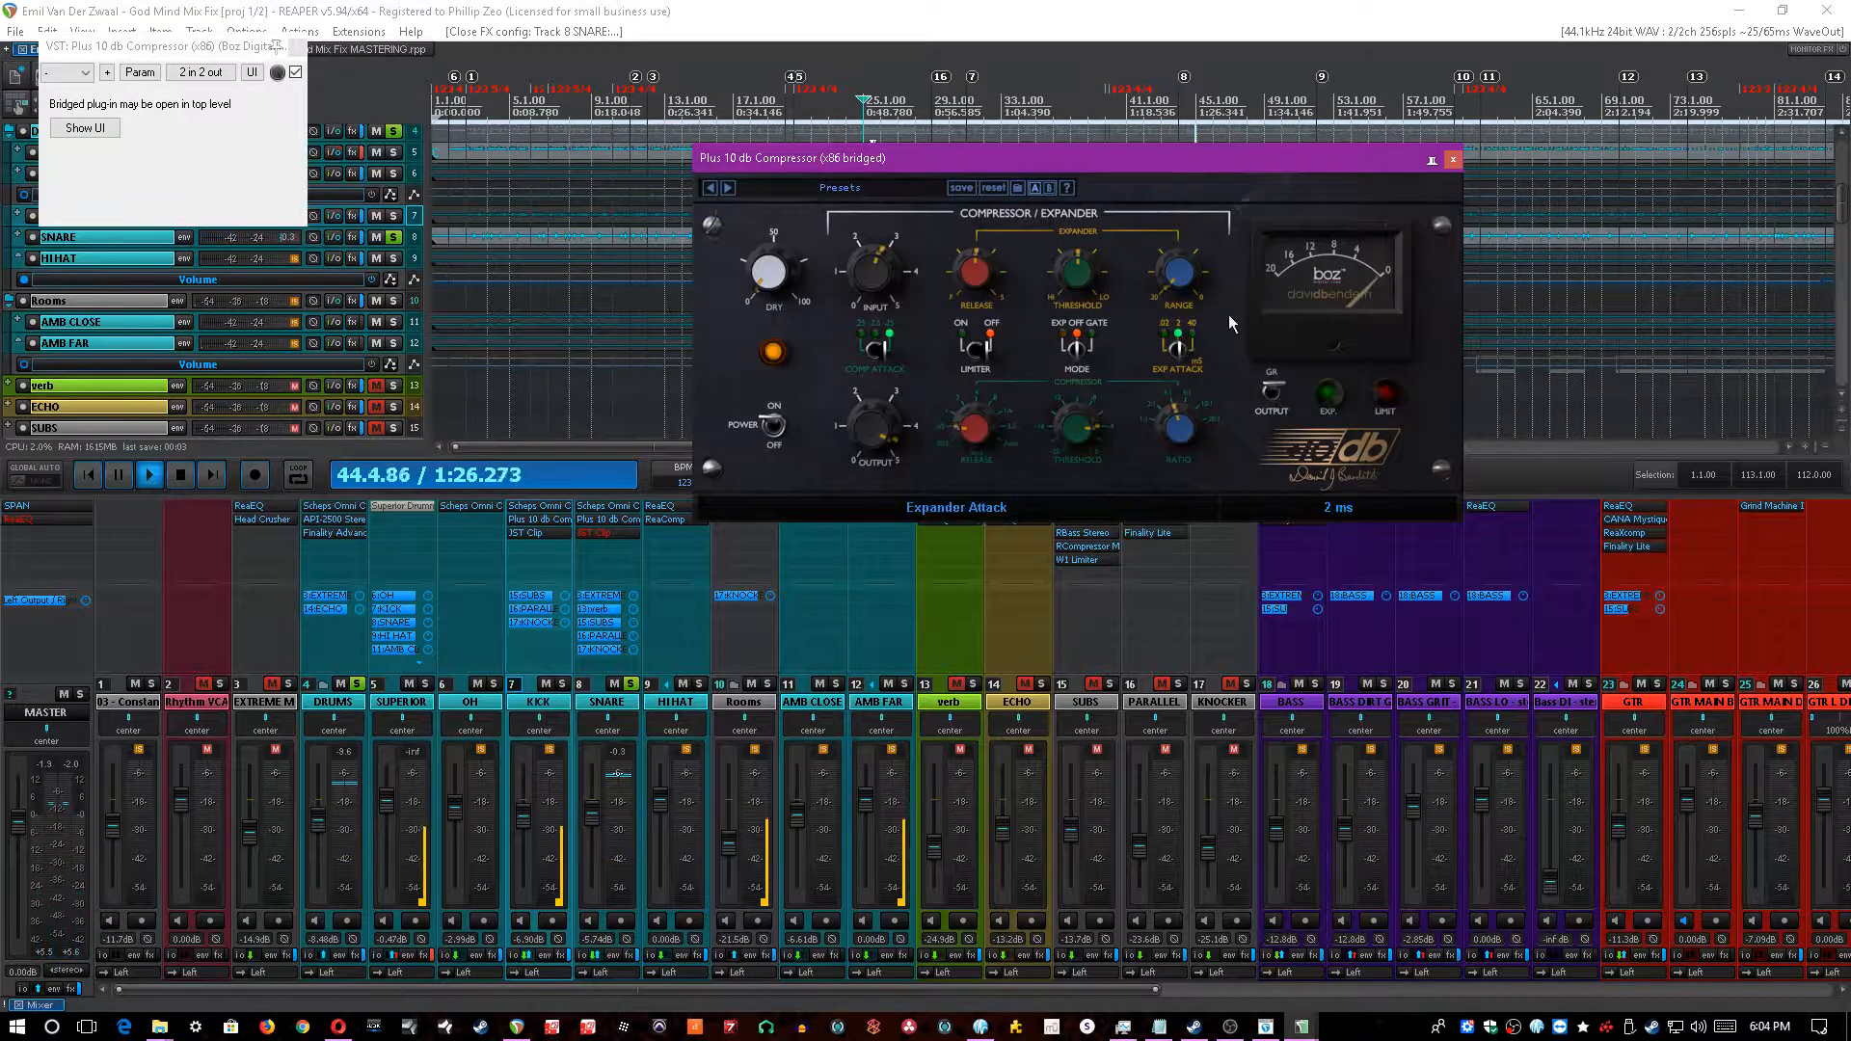
left_click(1188, 60)
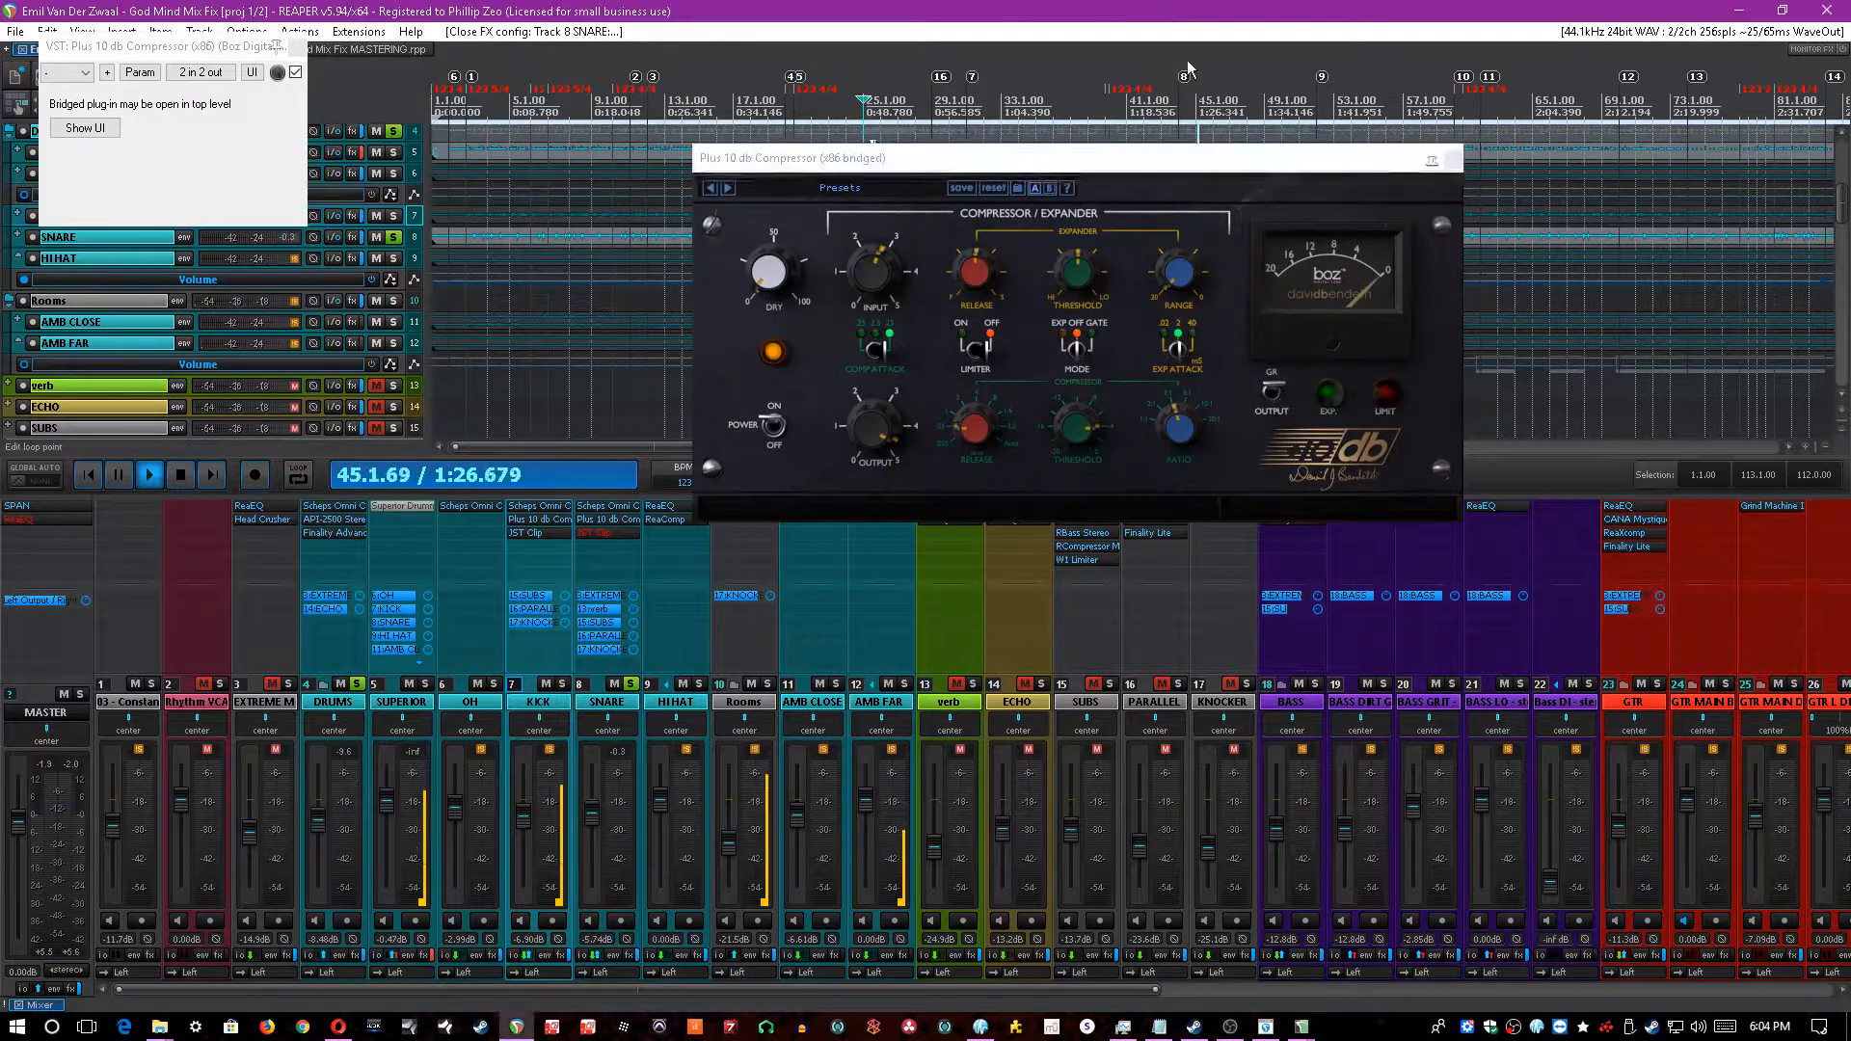
left_click(1452, 161)
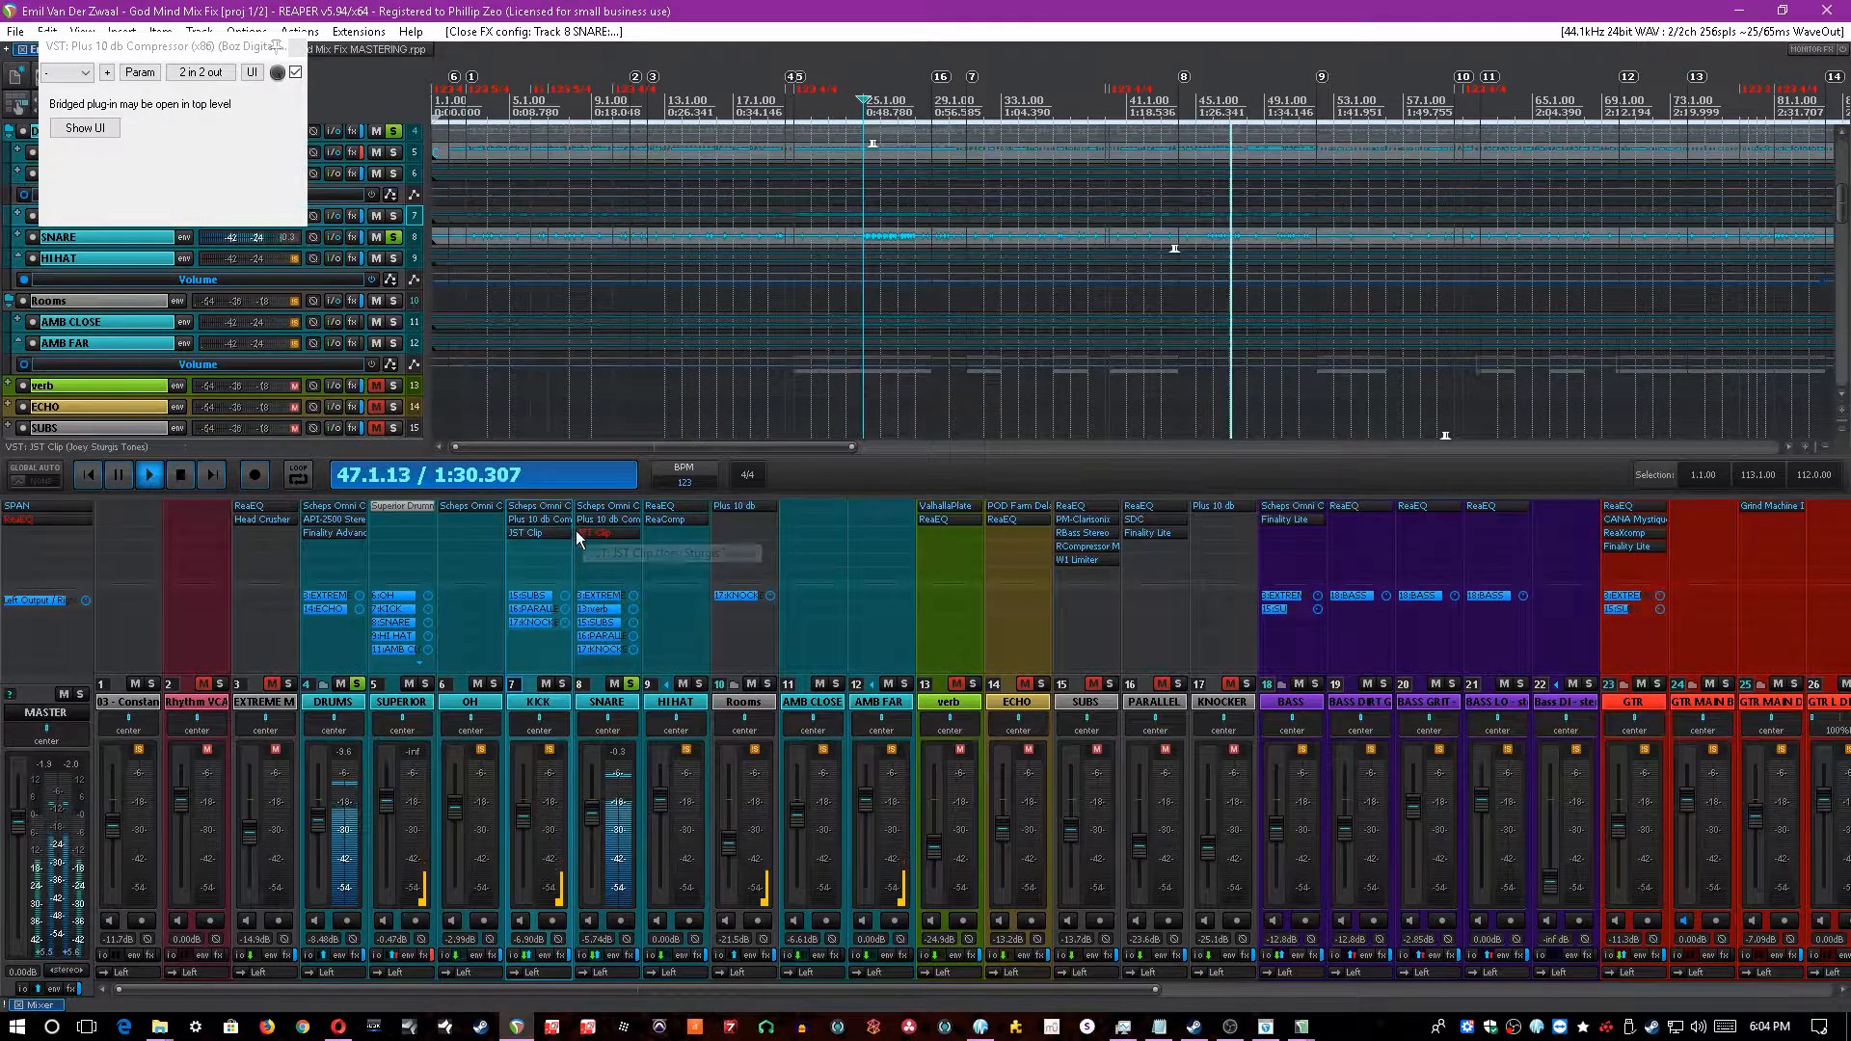
- Re-enable JST Clip on the SNARE track, check its settings, and close the remaining plugin windows
left_click(605, 532, "shift")
left_click(621, 536)
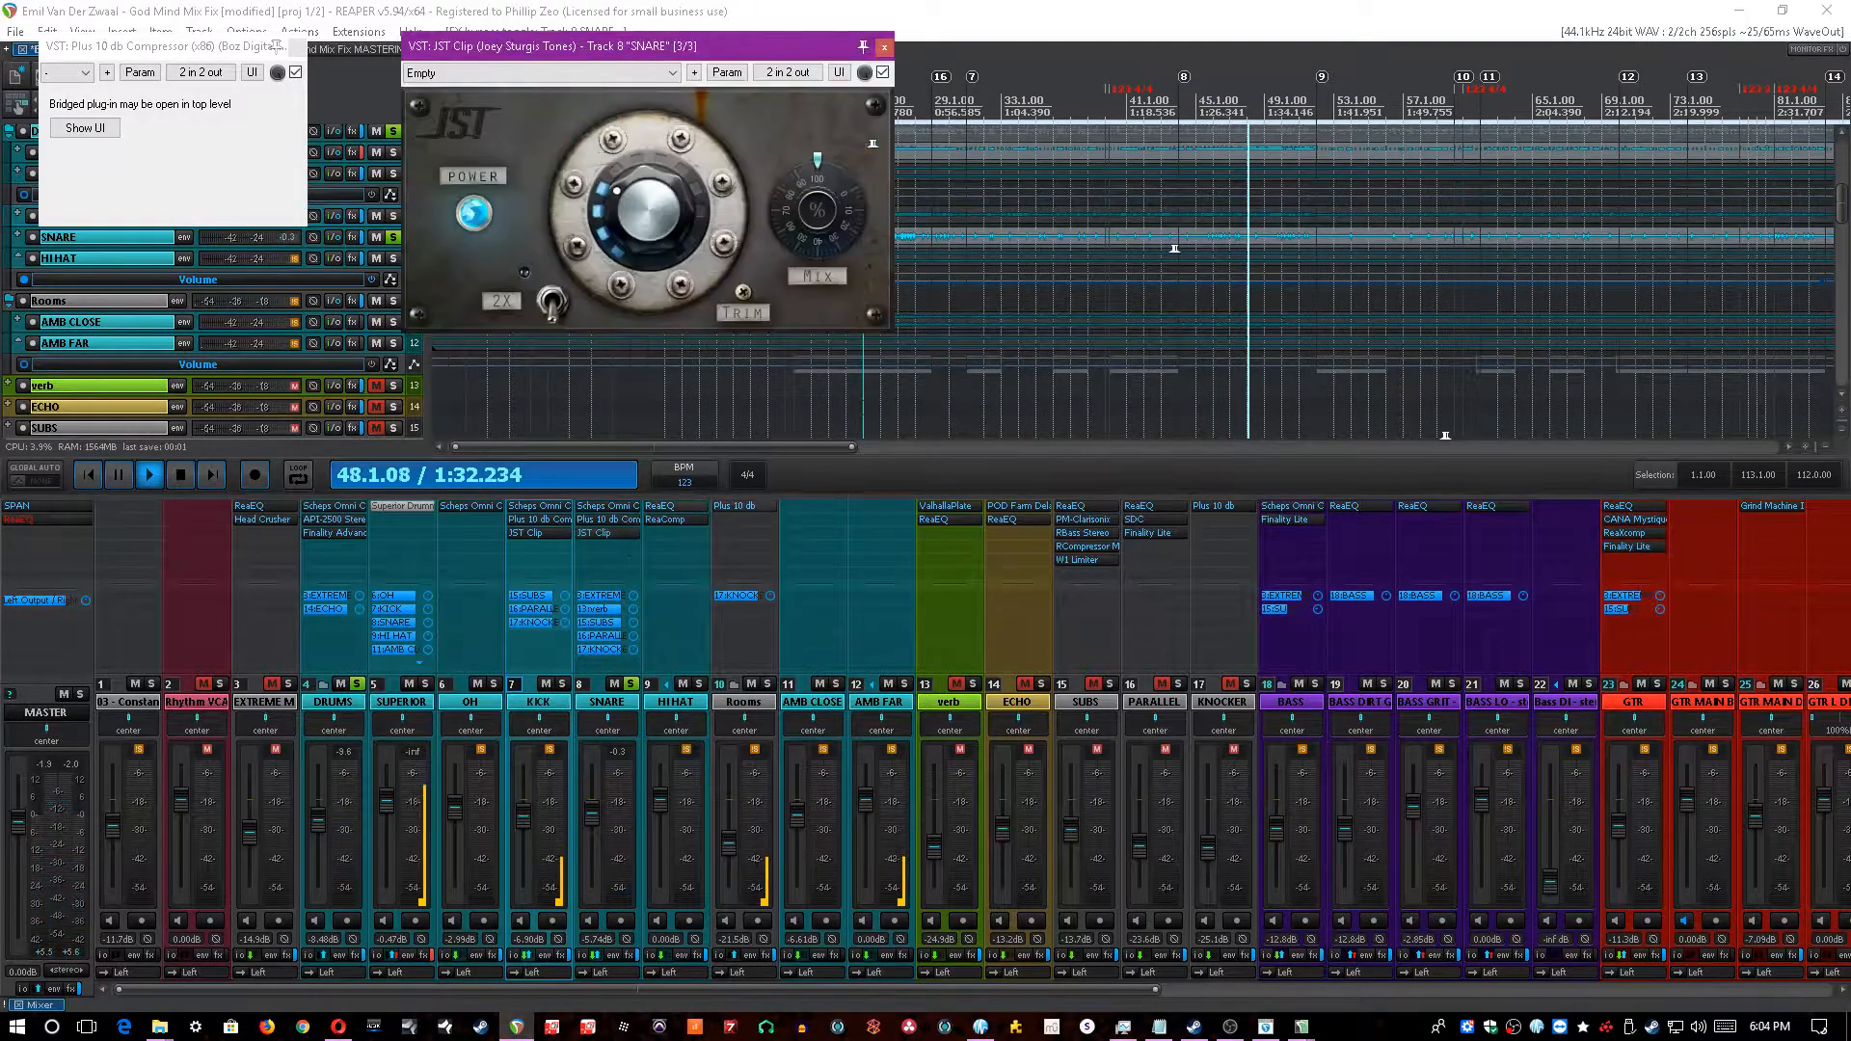
left_click_drag(860, 53, 979, 140)
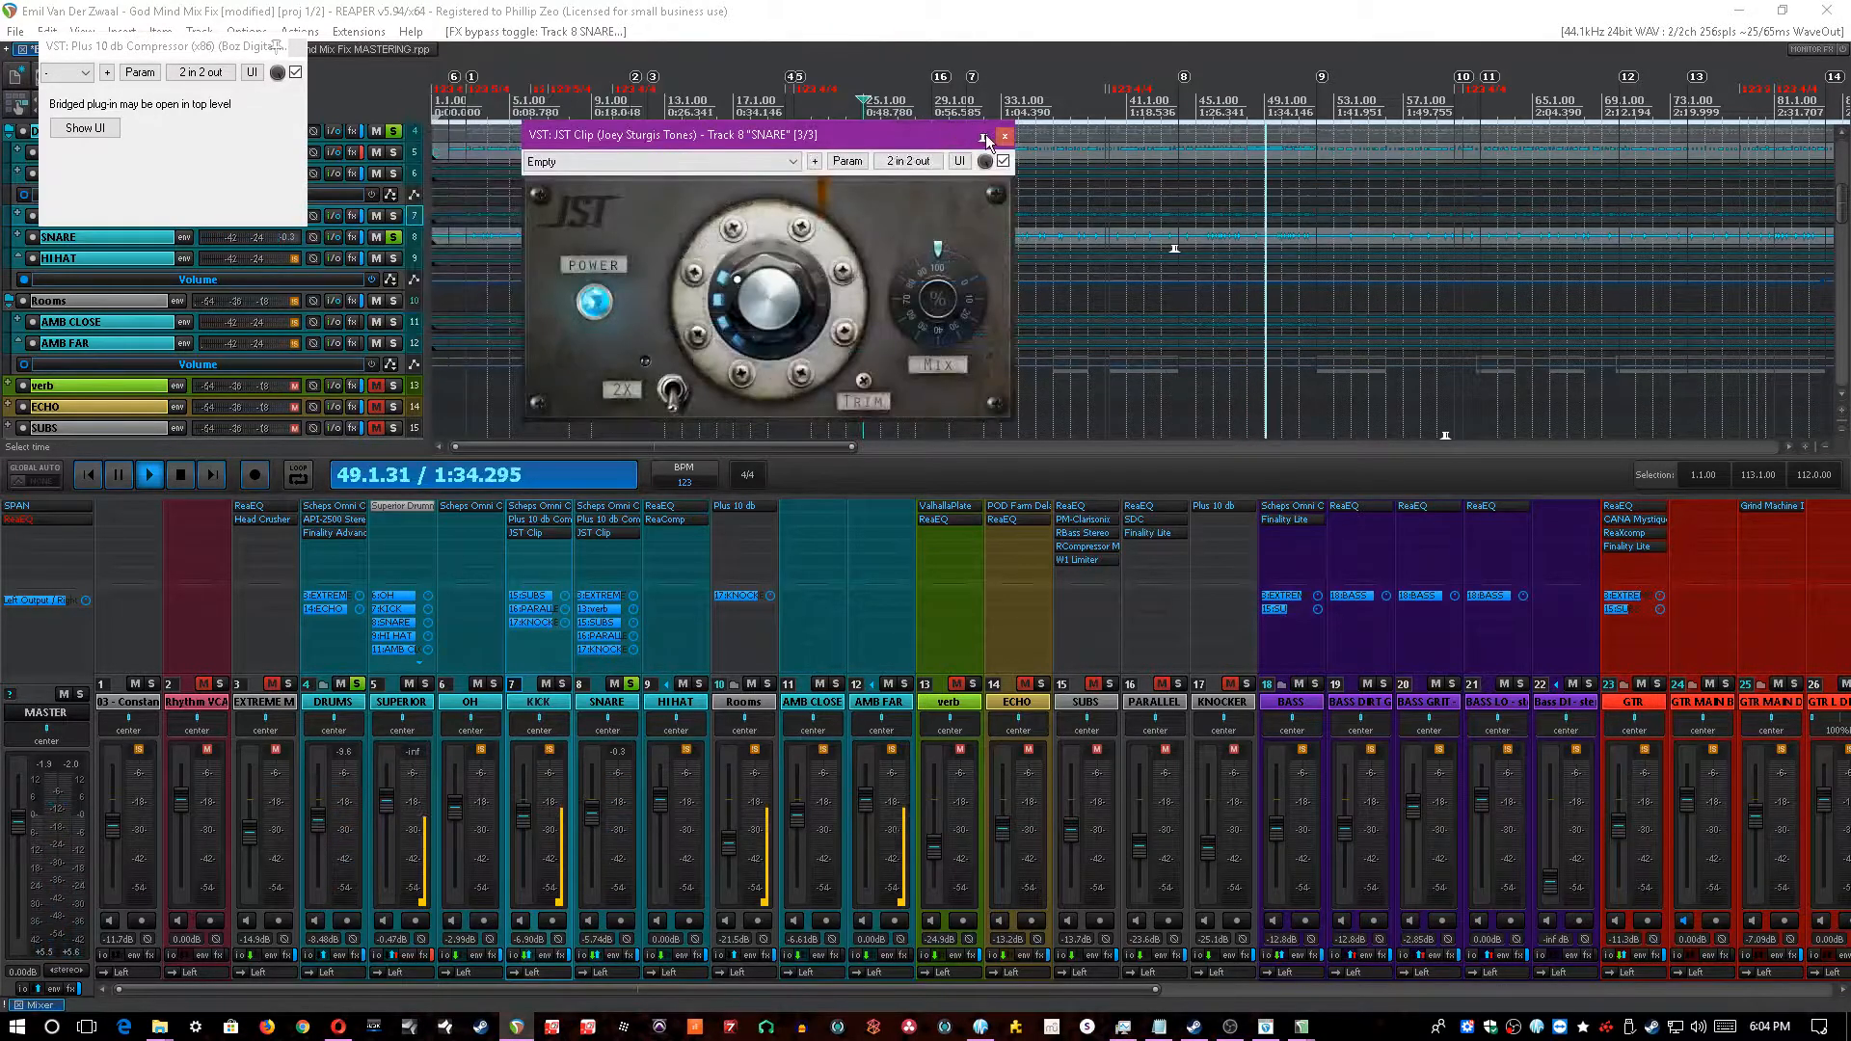
left_click(1003, 135)
key("ctrl+s")
left_click(297, 47)
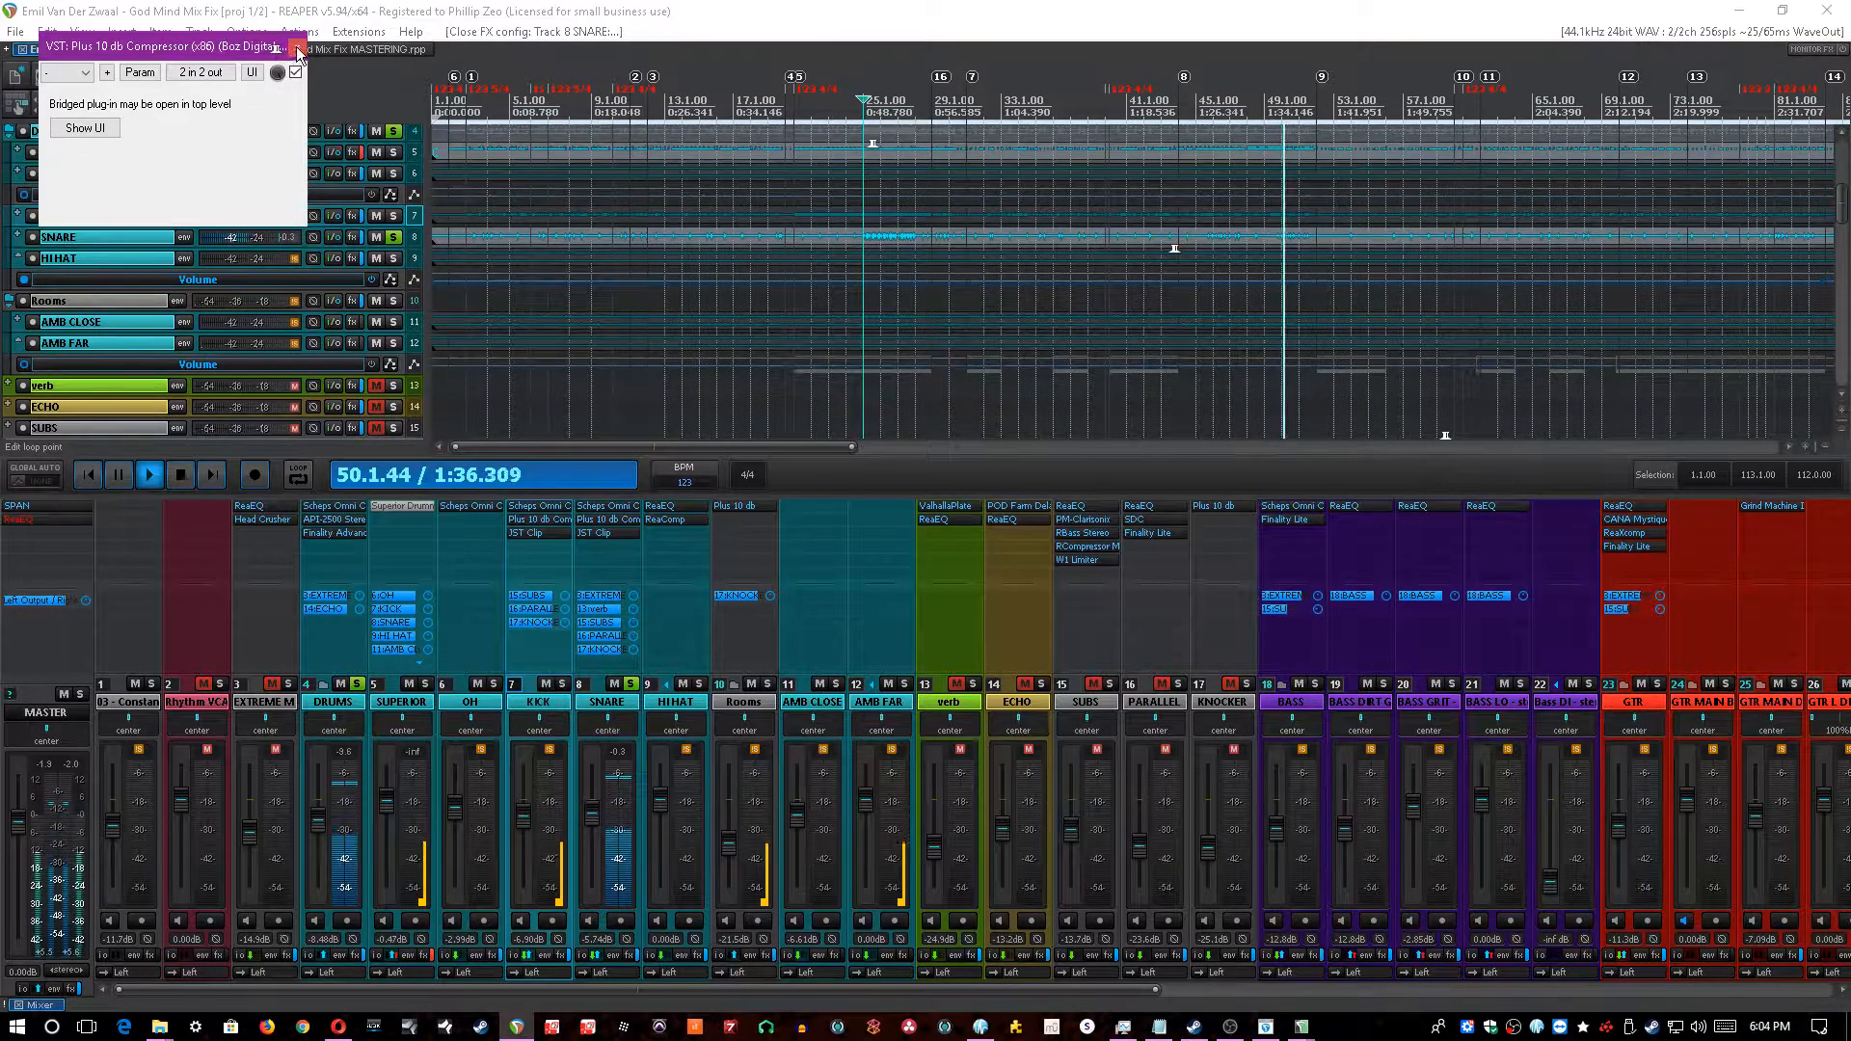
- Save the project and unsolo the SNARE track
left_click(636, 708)
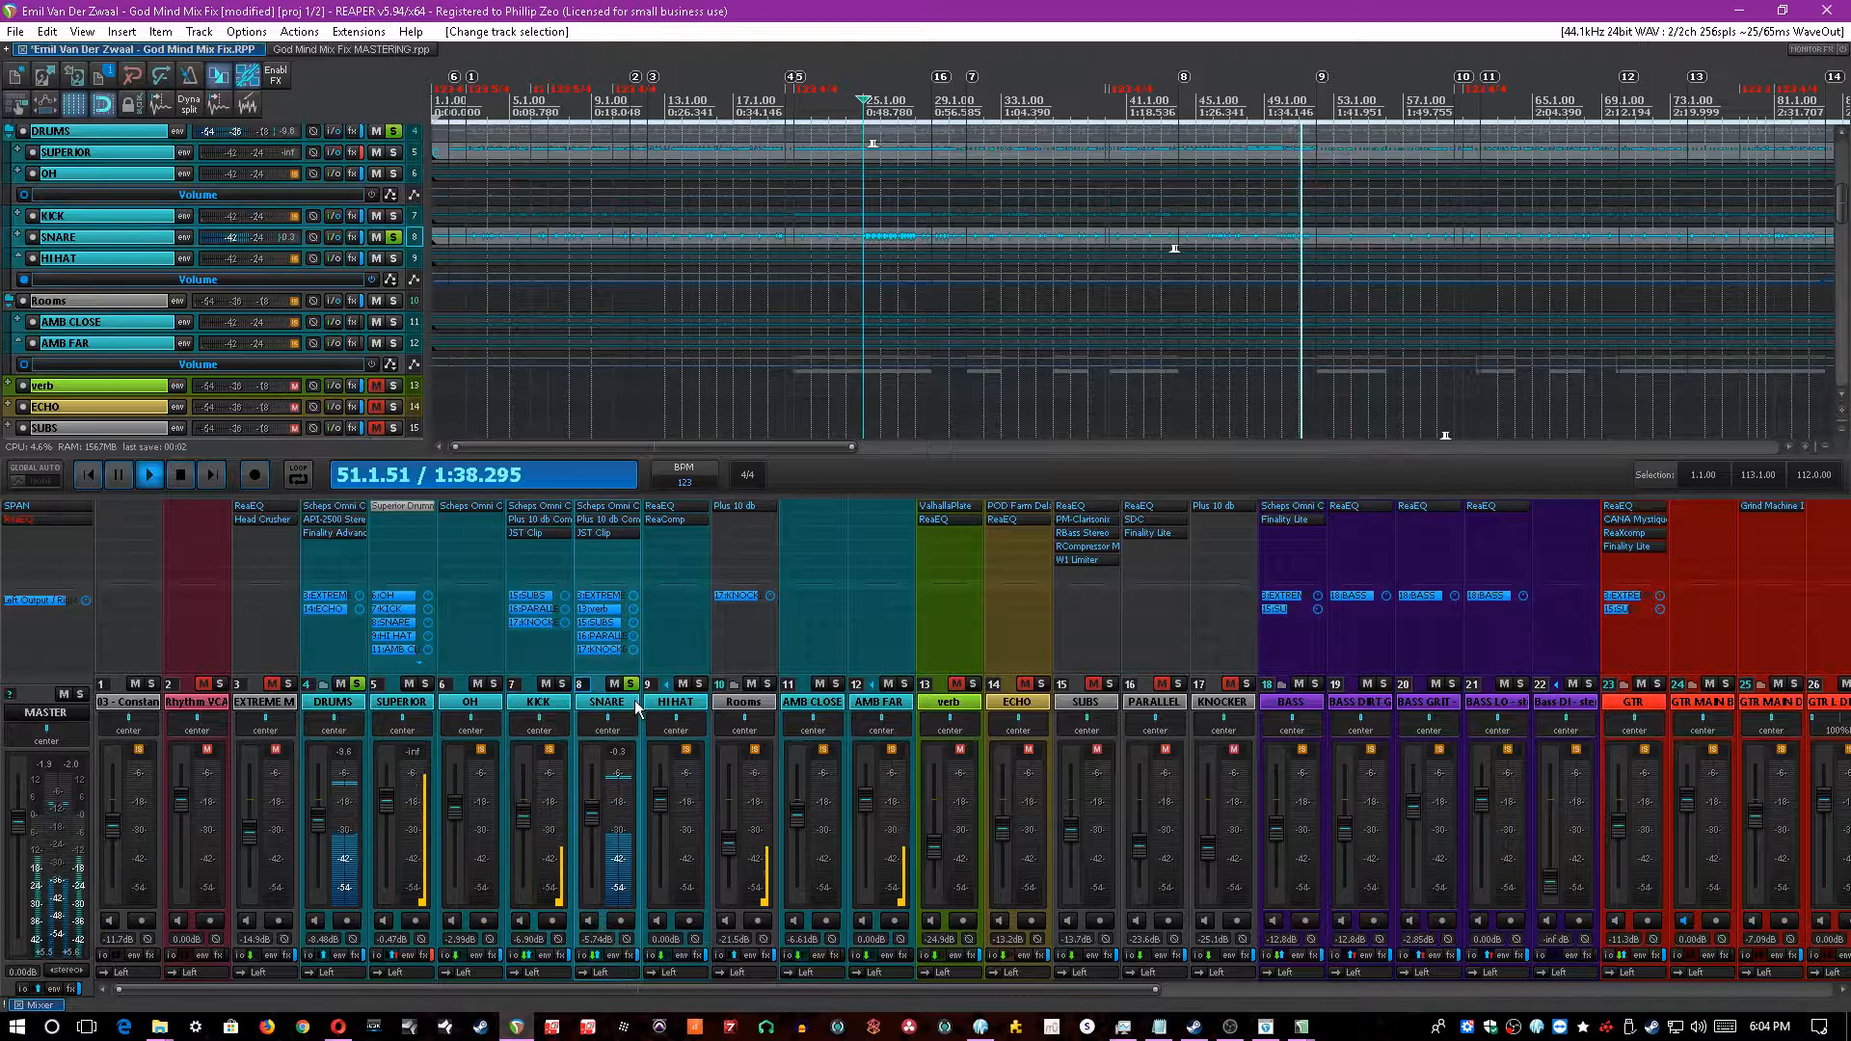
key("ctrl+s")
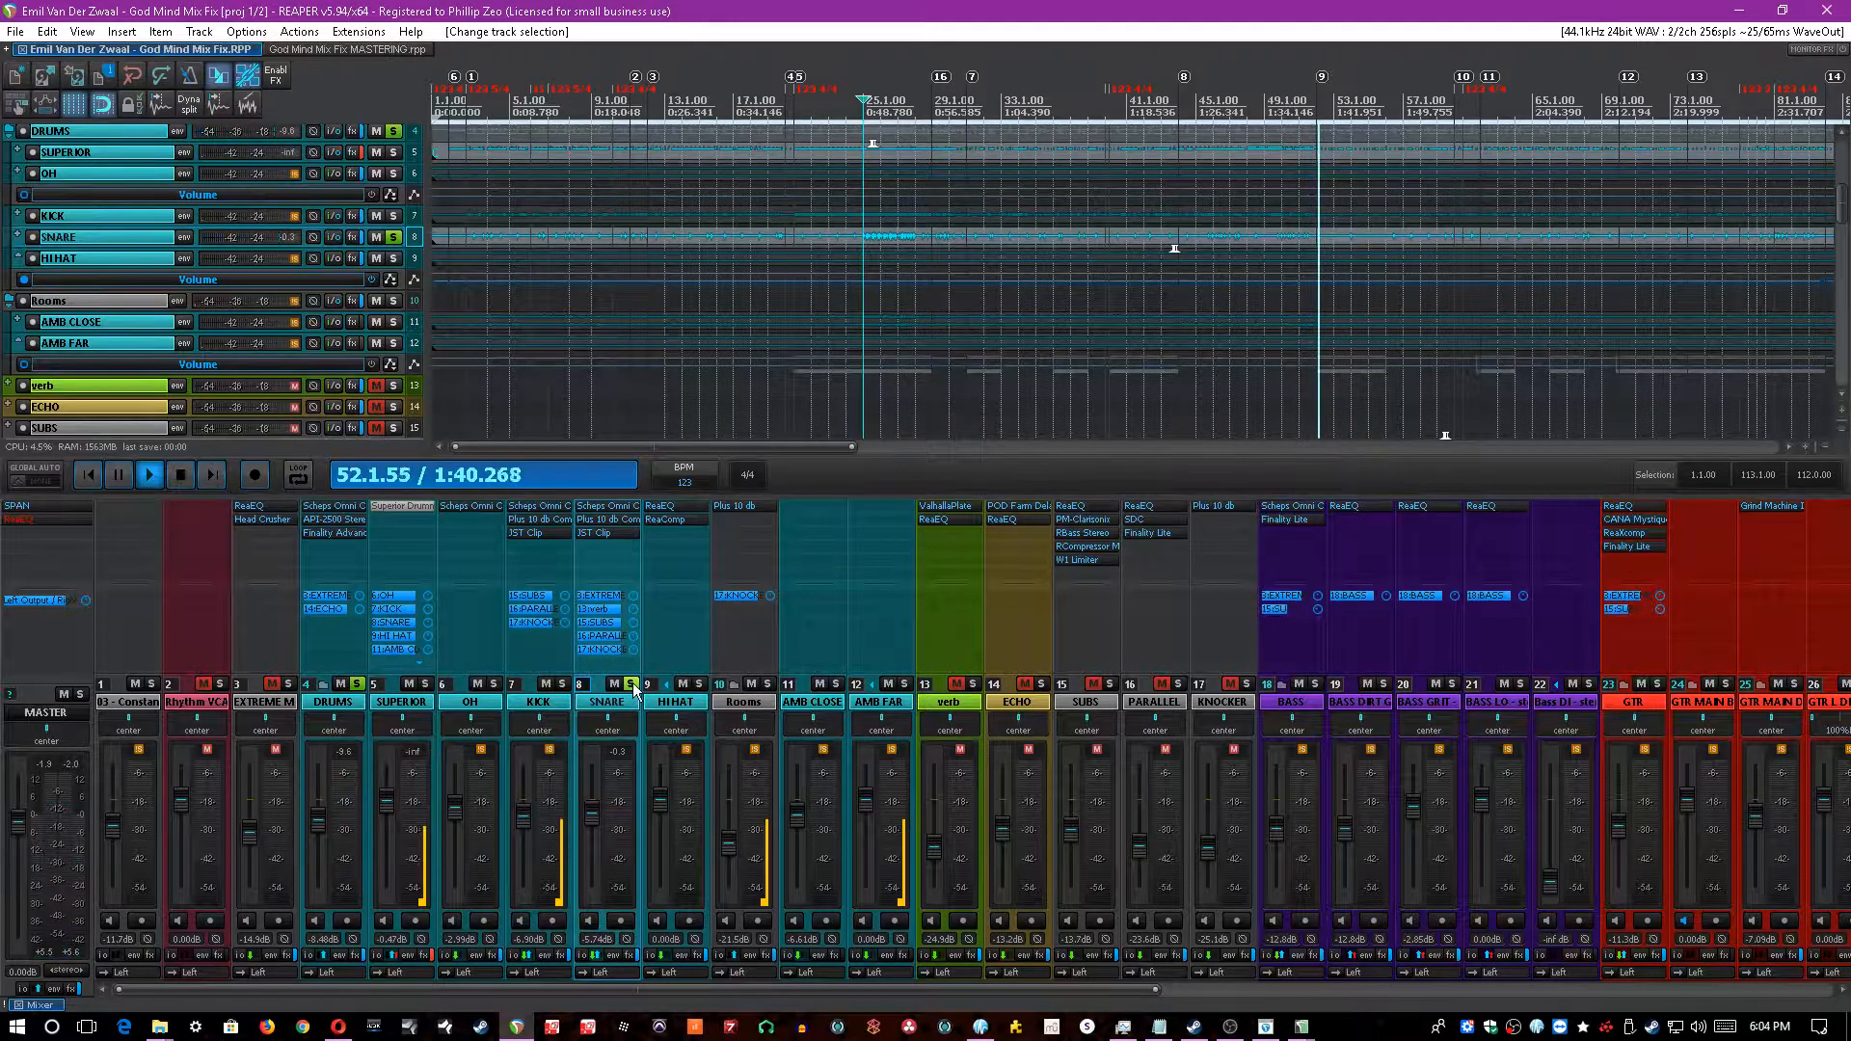
left_click(632, 686)
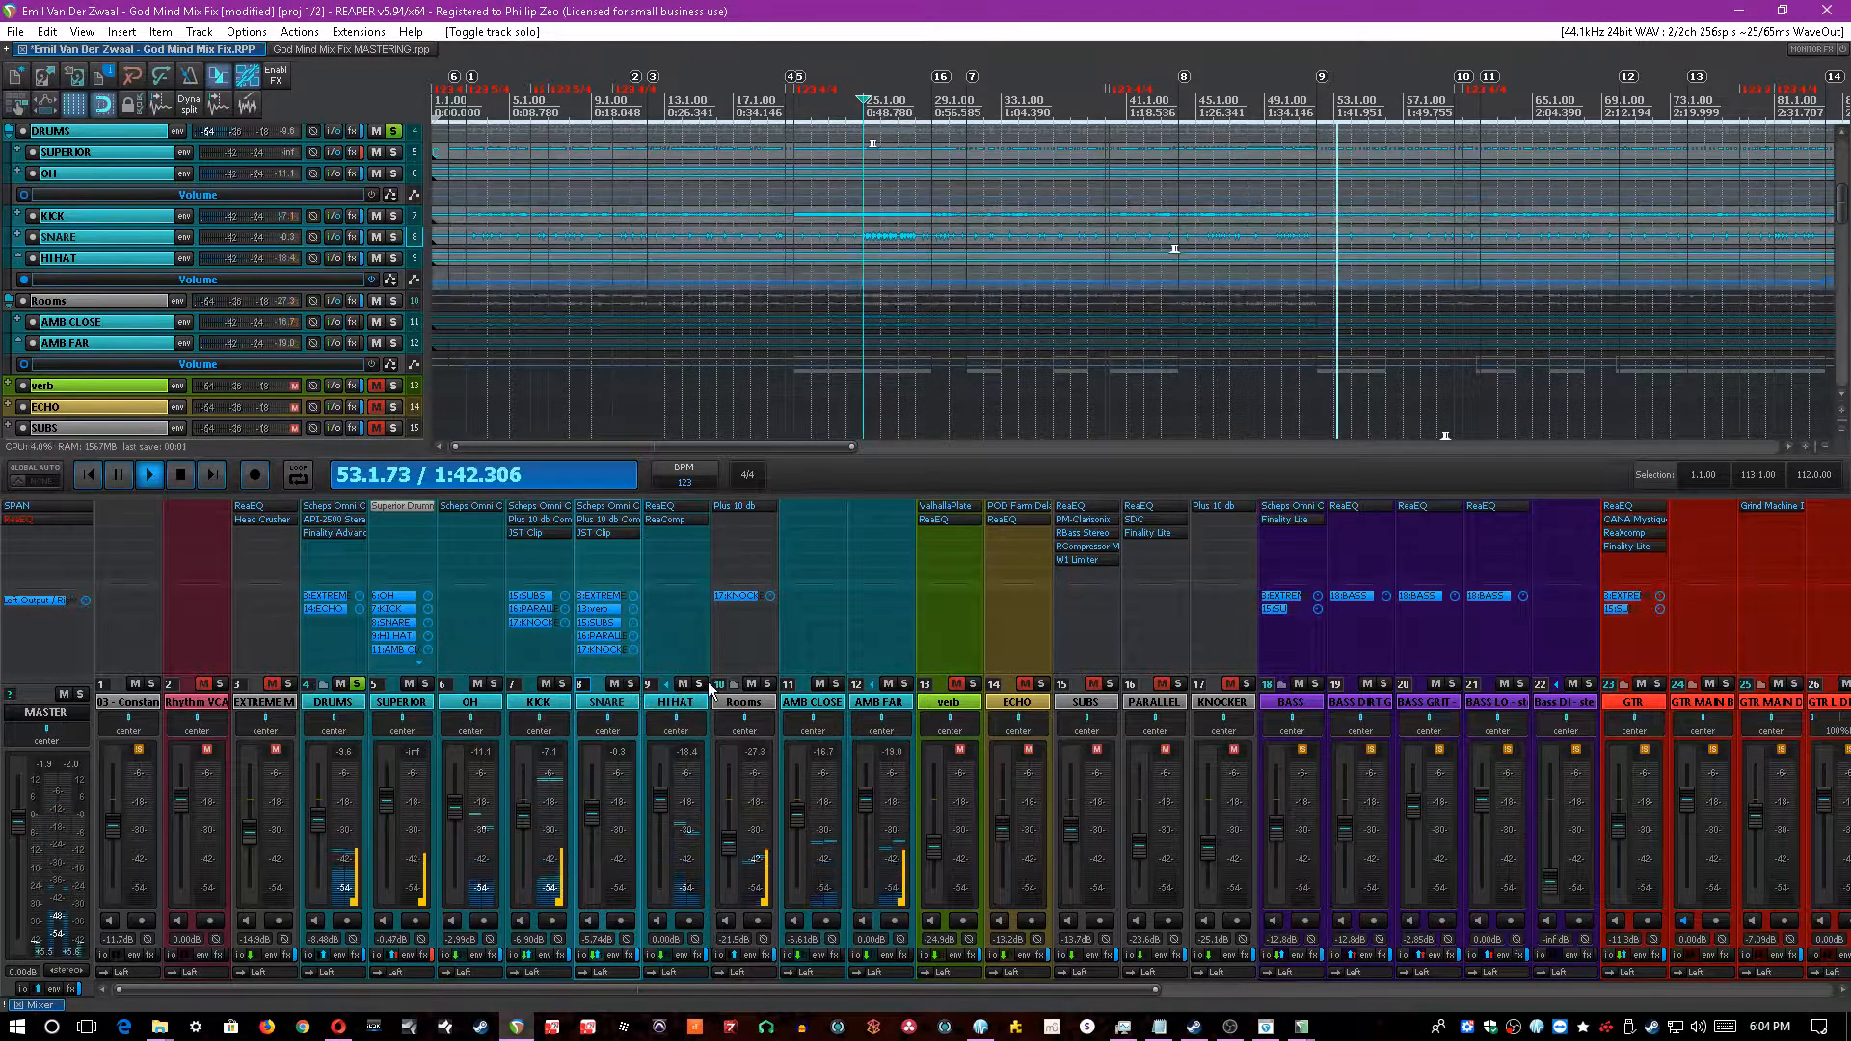
- Solo the HI HAT track and examine its ReaEQ curve during playback
left_click(682, 713)
key("ctrl+s")
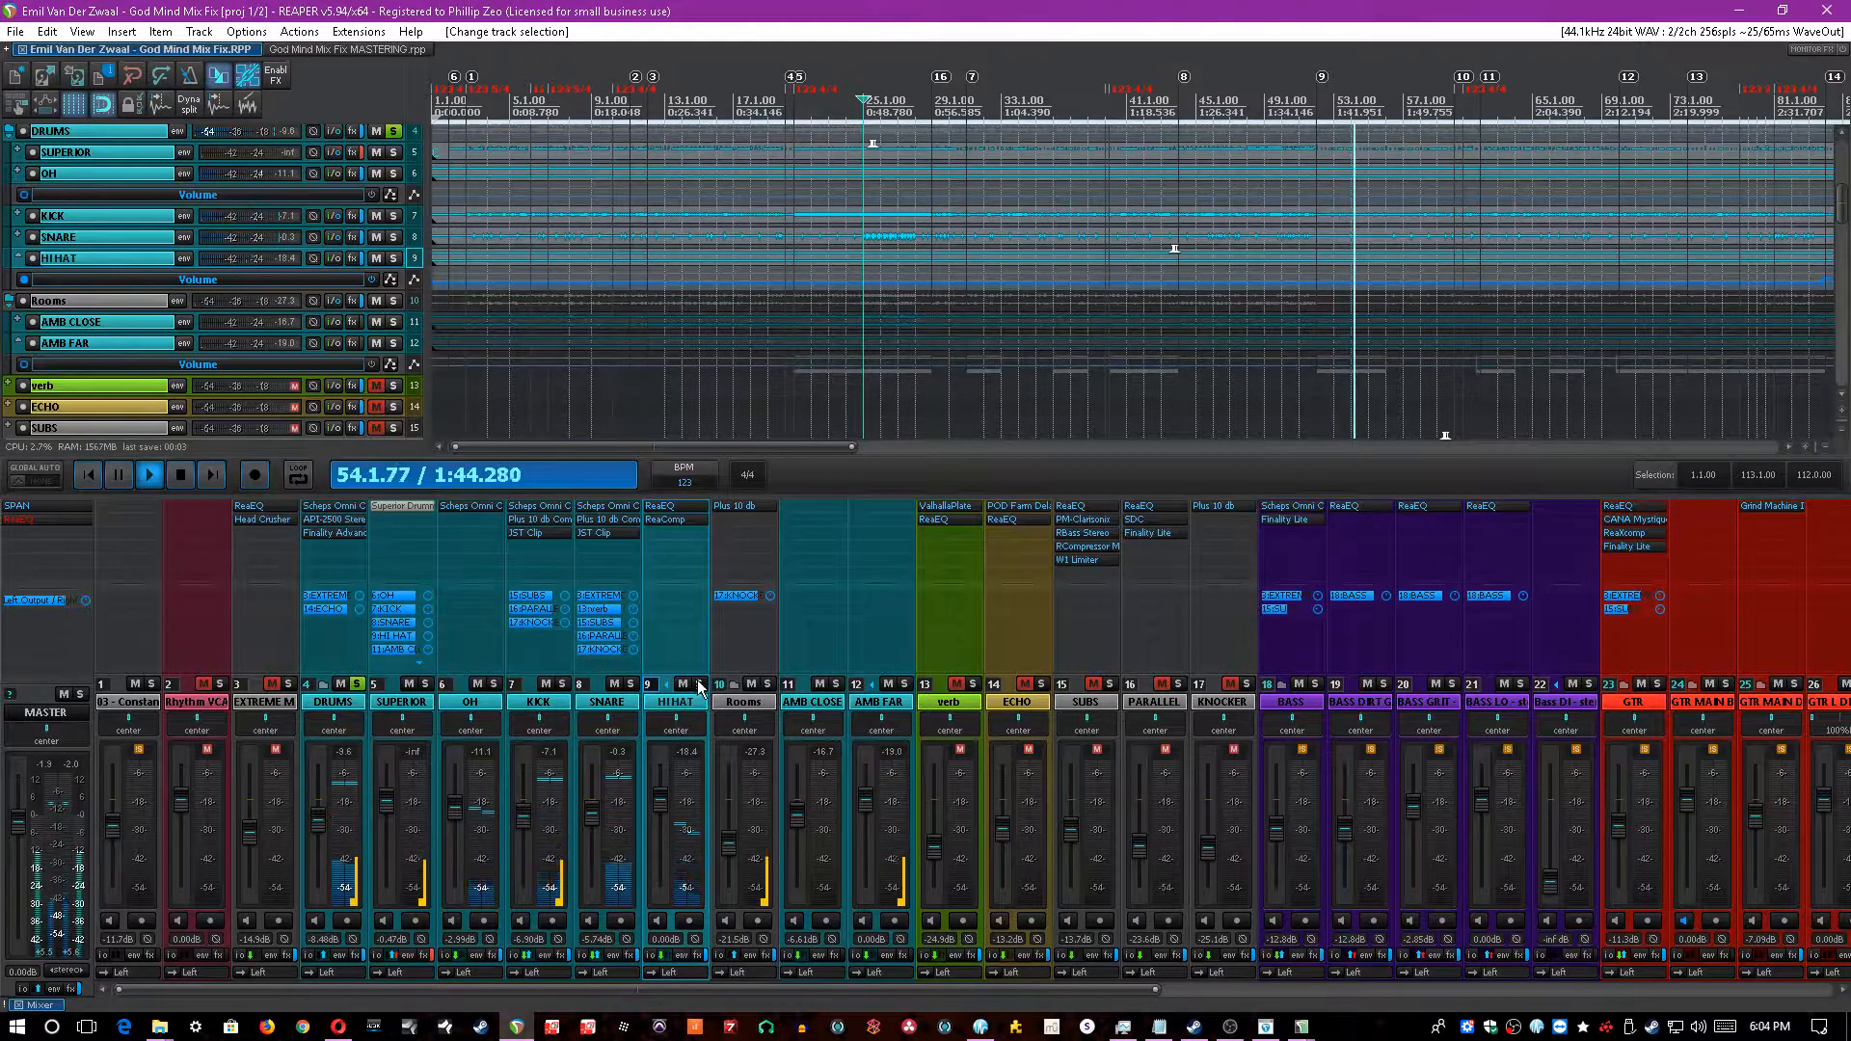
left_click(699, 685)
left_click(663, 507)
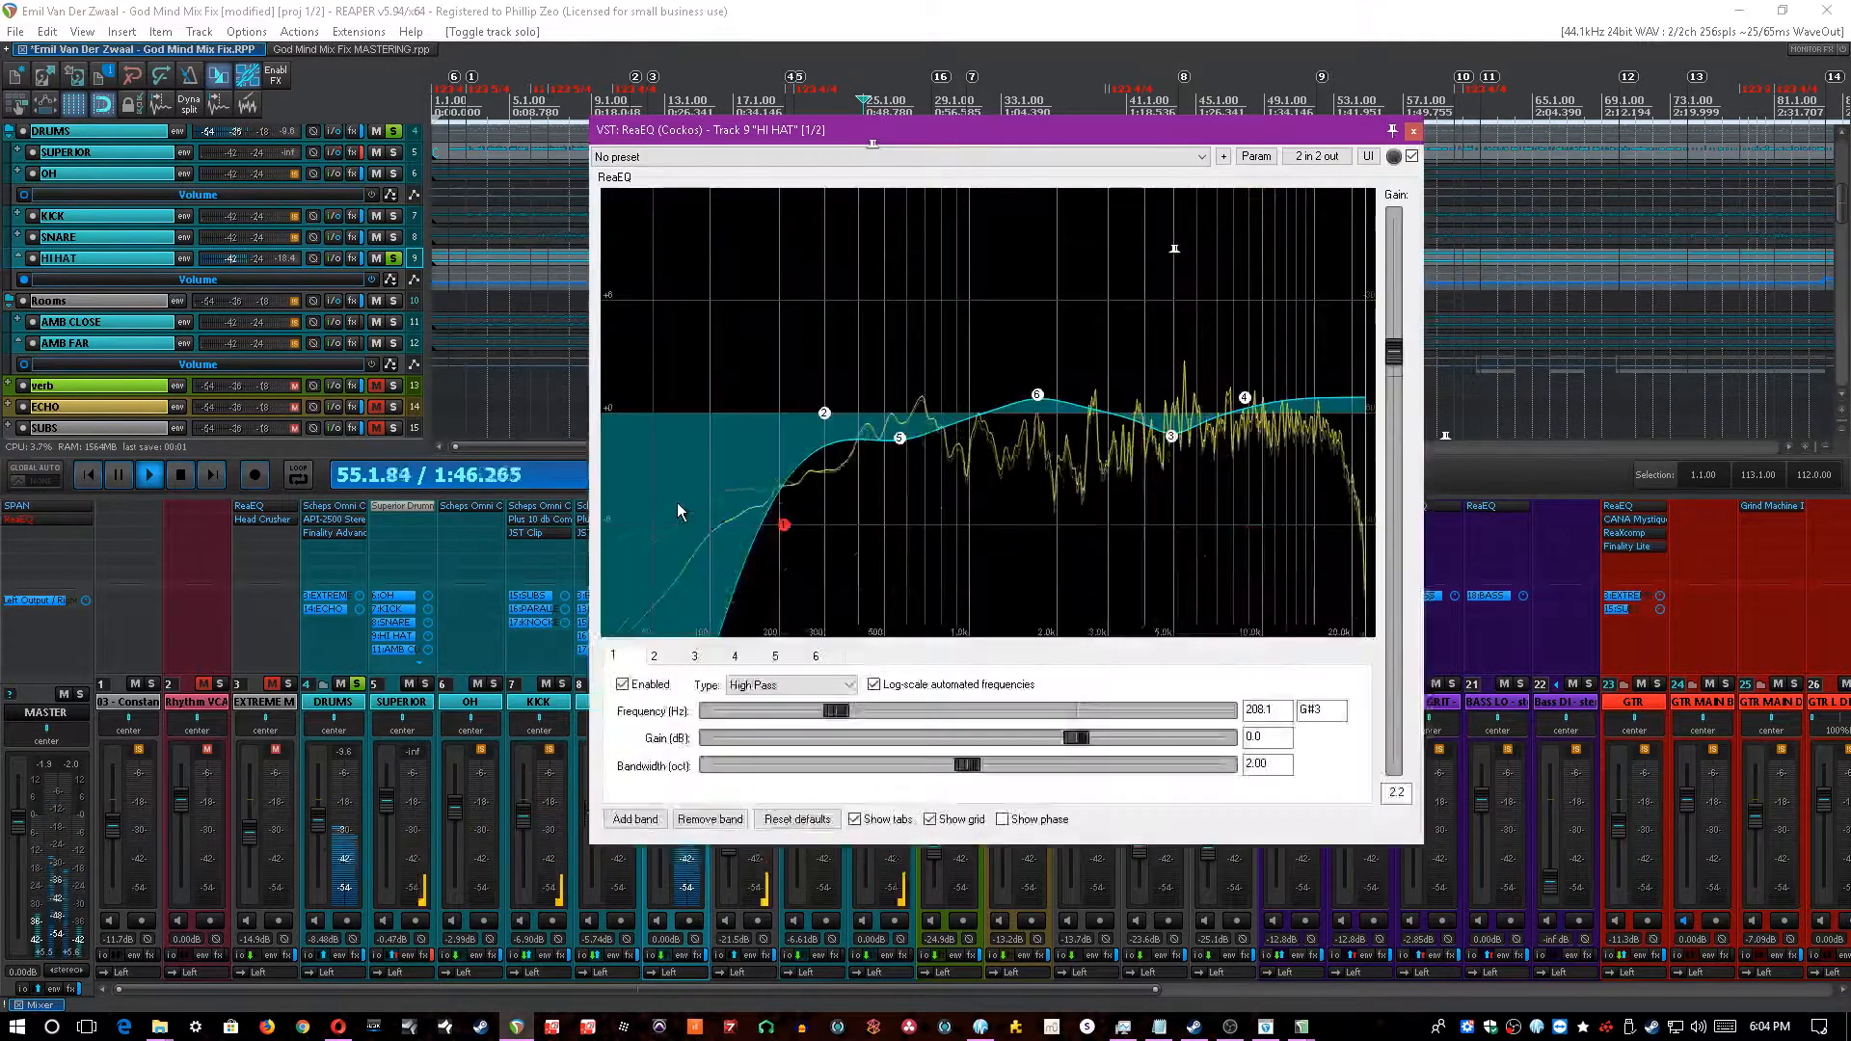
left_click_drag(1417, 136, 1434, 138)
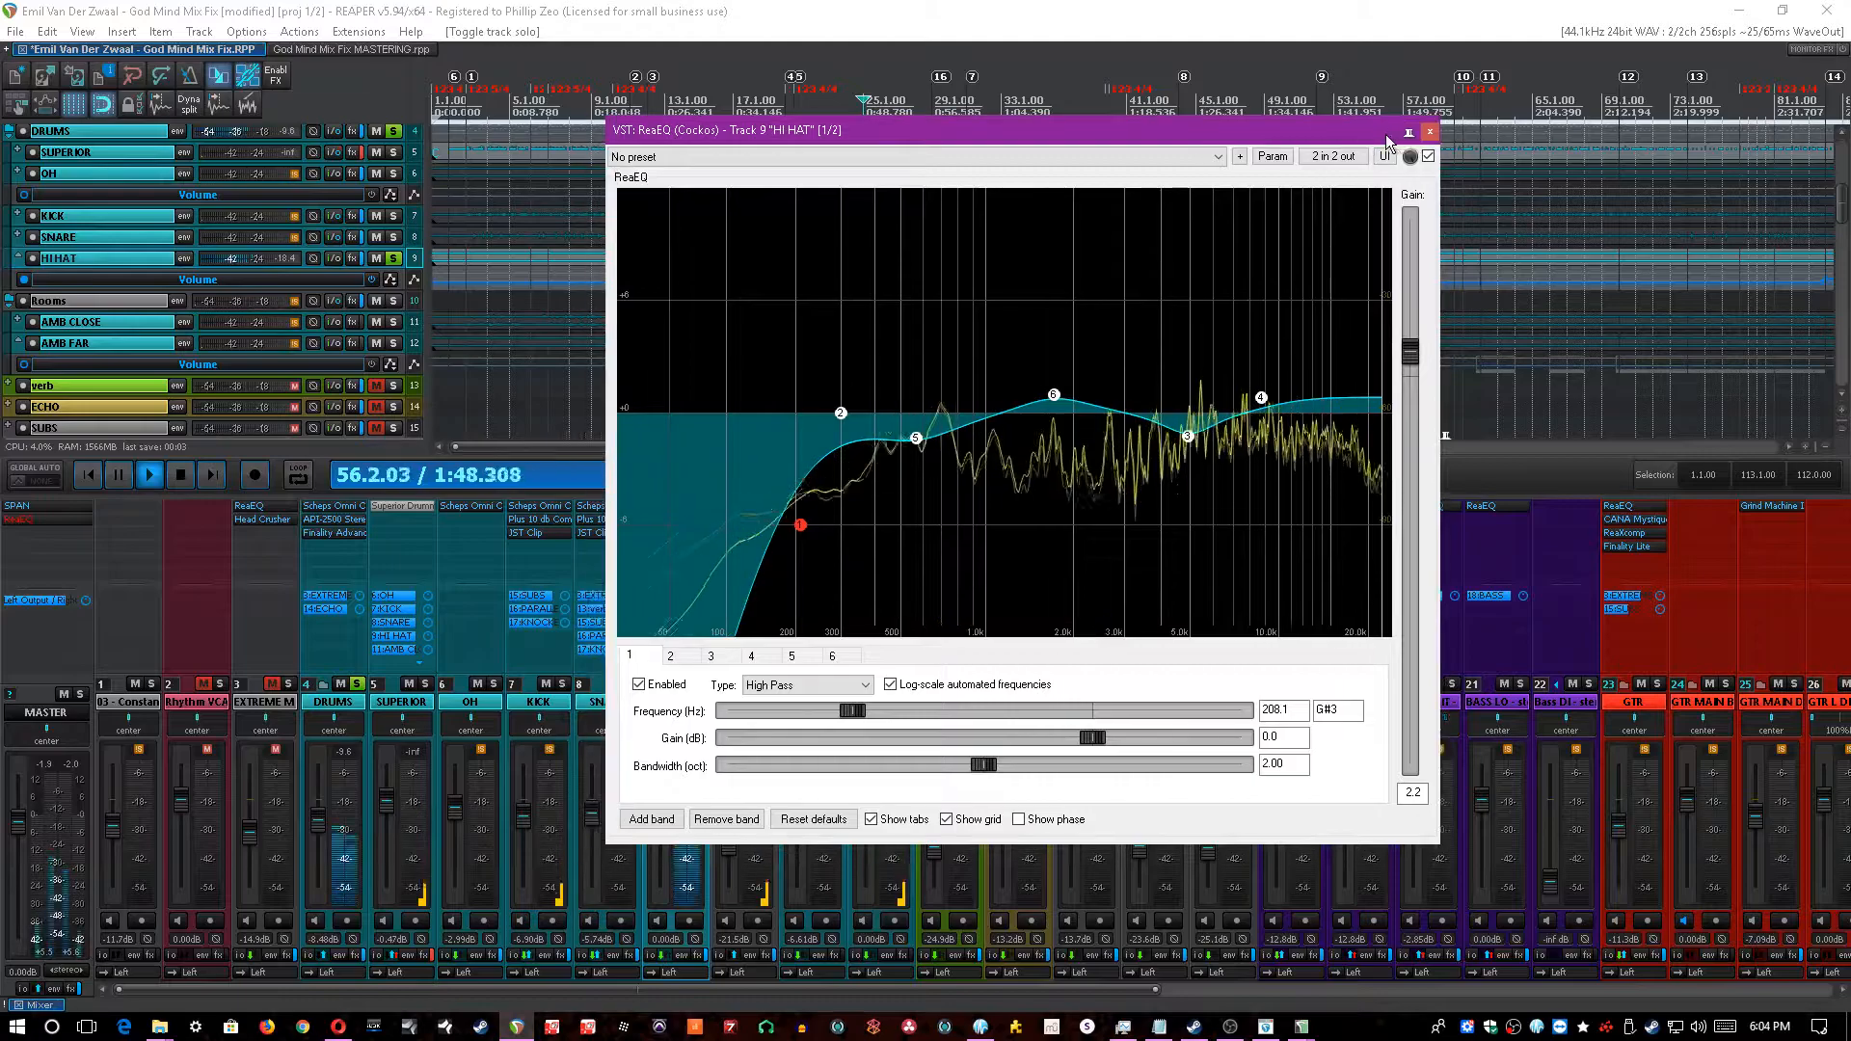
left_click(1431, 132)
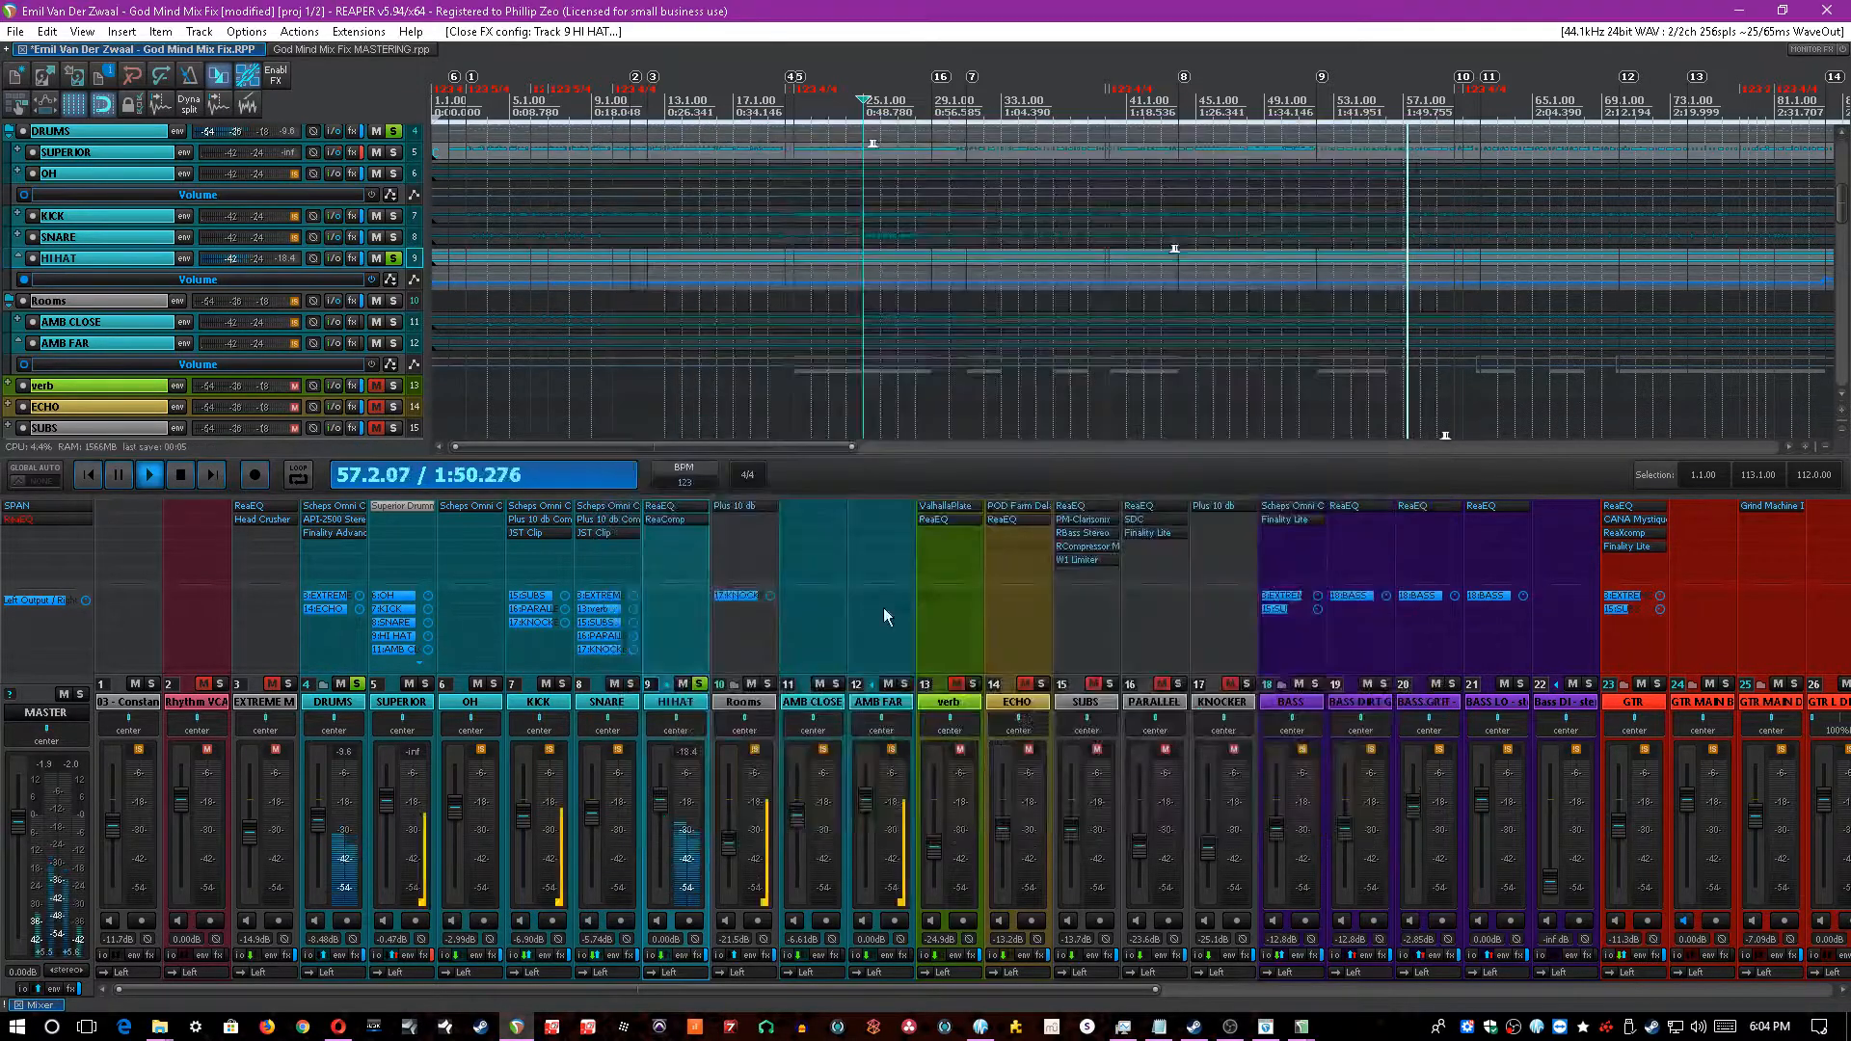
- Check the HI HAT track's ReaComp envelope, ratio, and threshold settings, then close the plugin
left_click(680, 518)
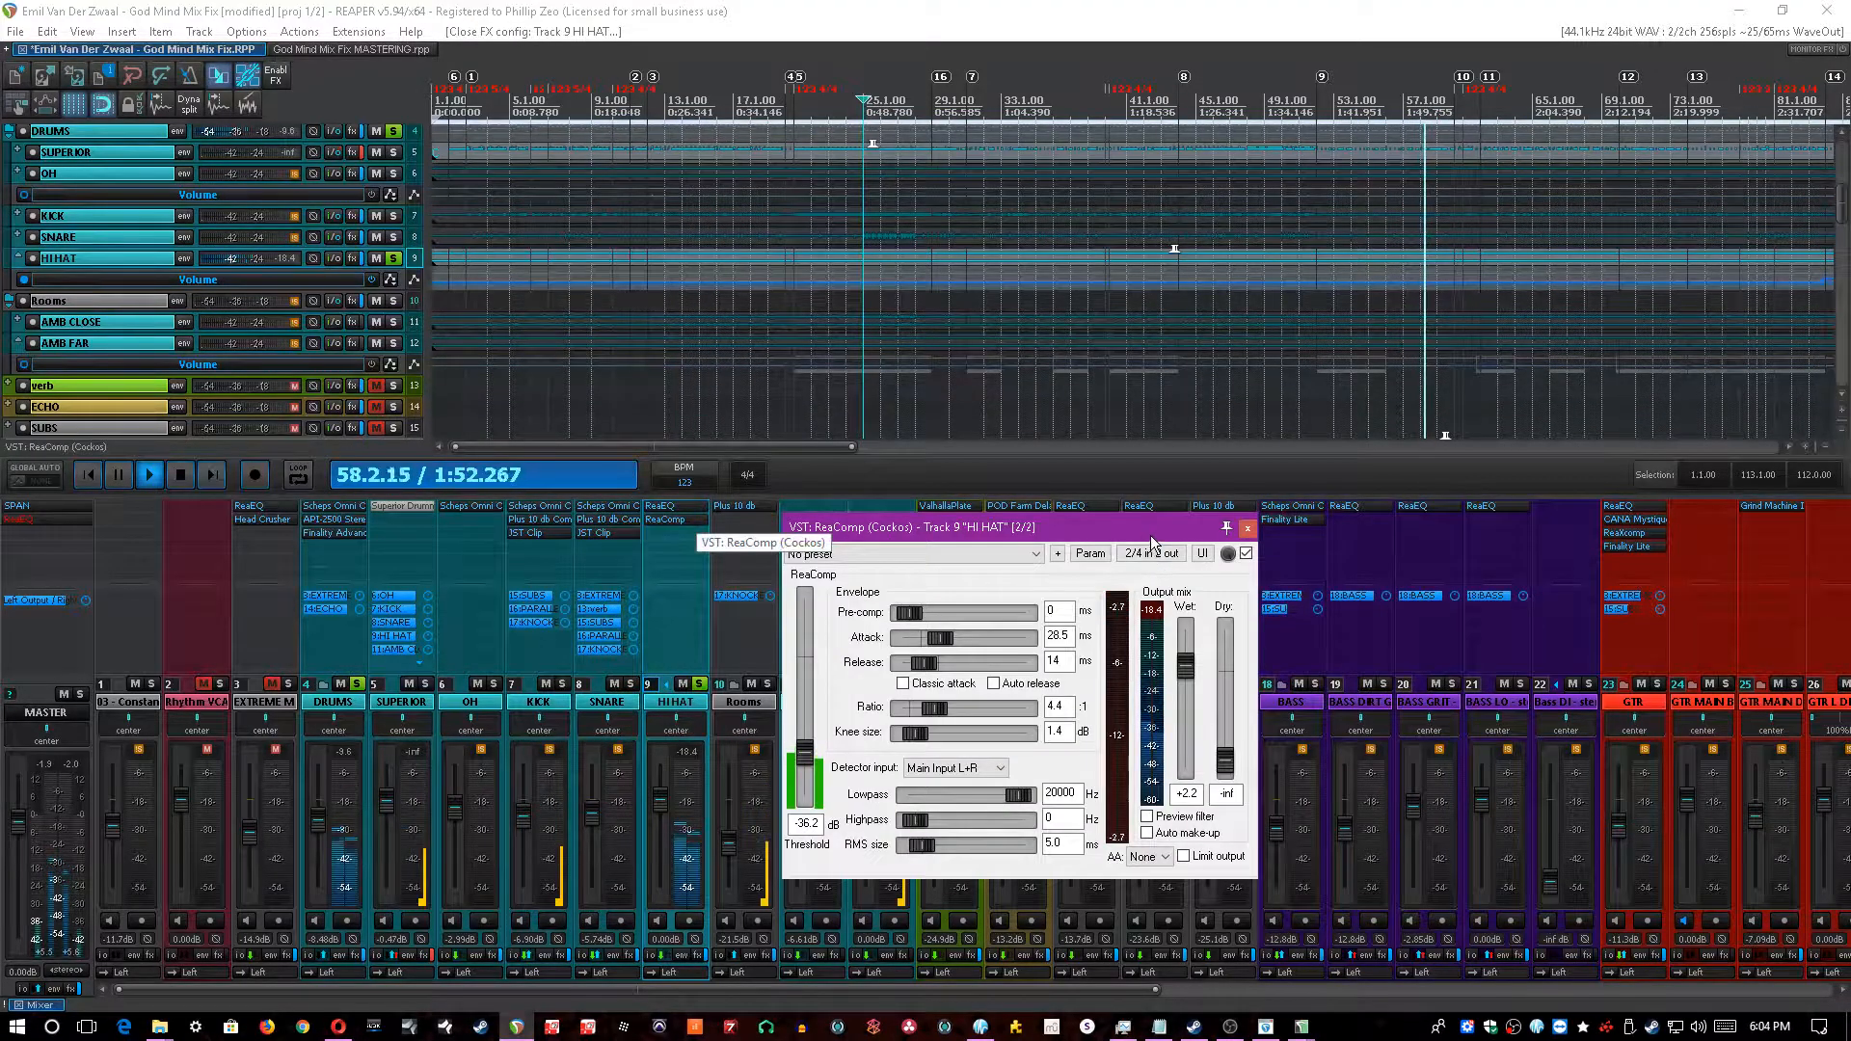
left_click_drag(1154, 535, 1165, 521)
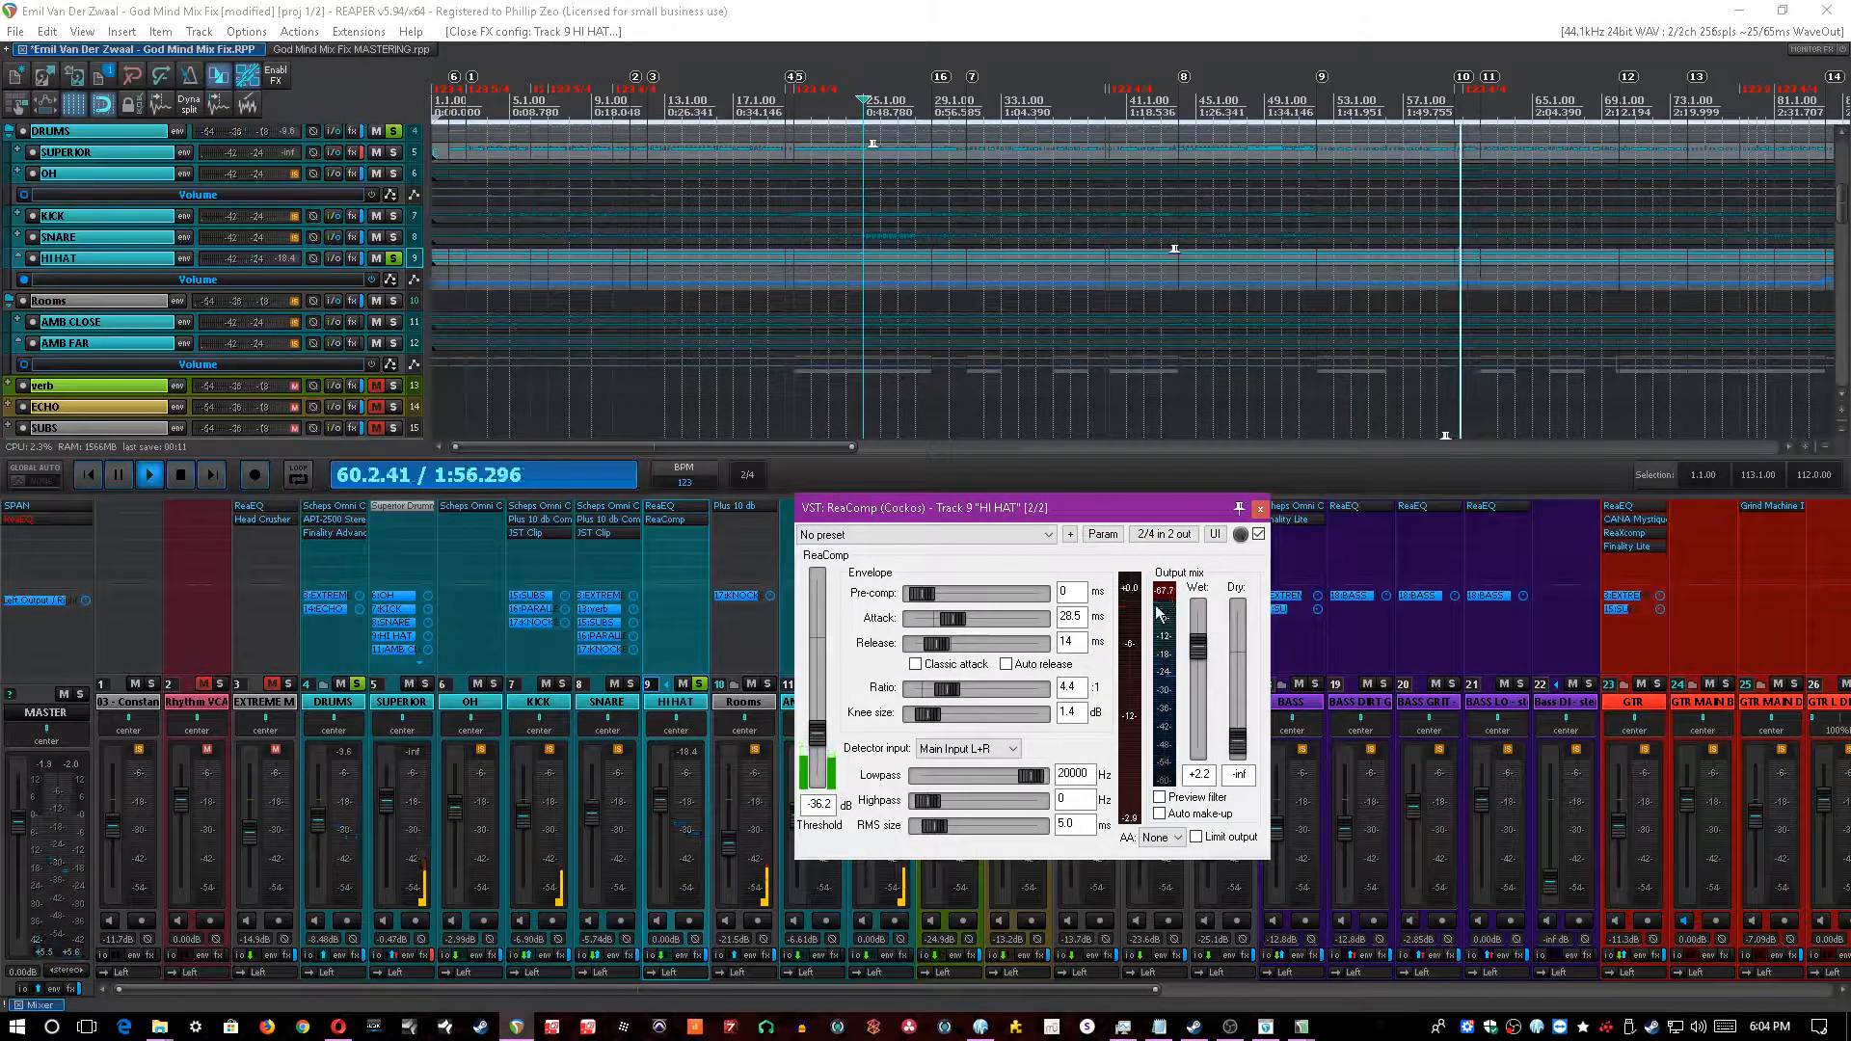
left_click(1083, 66)
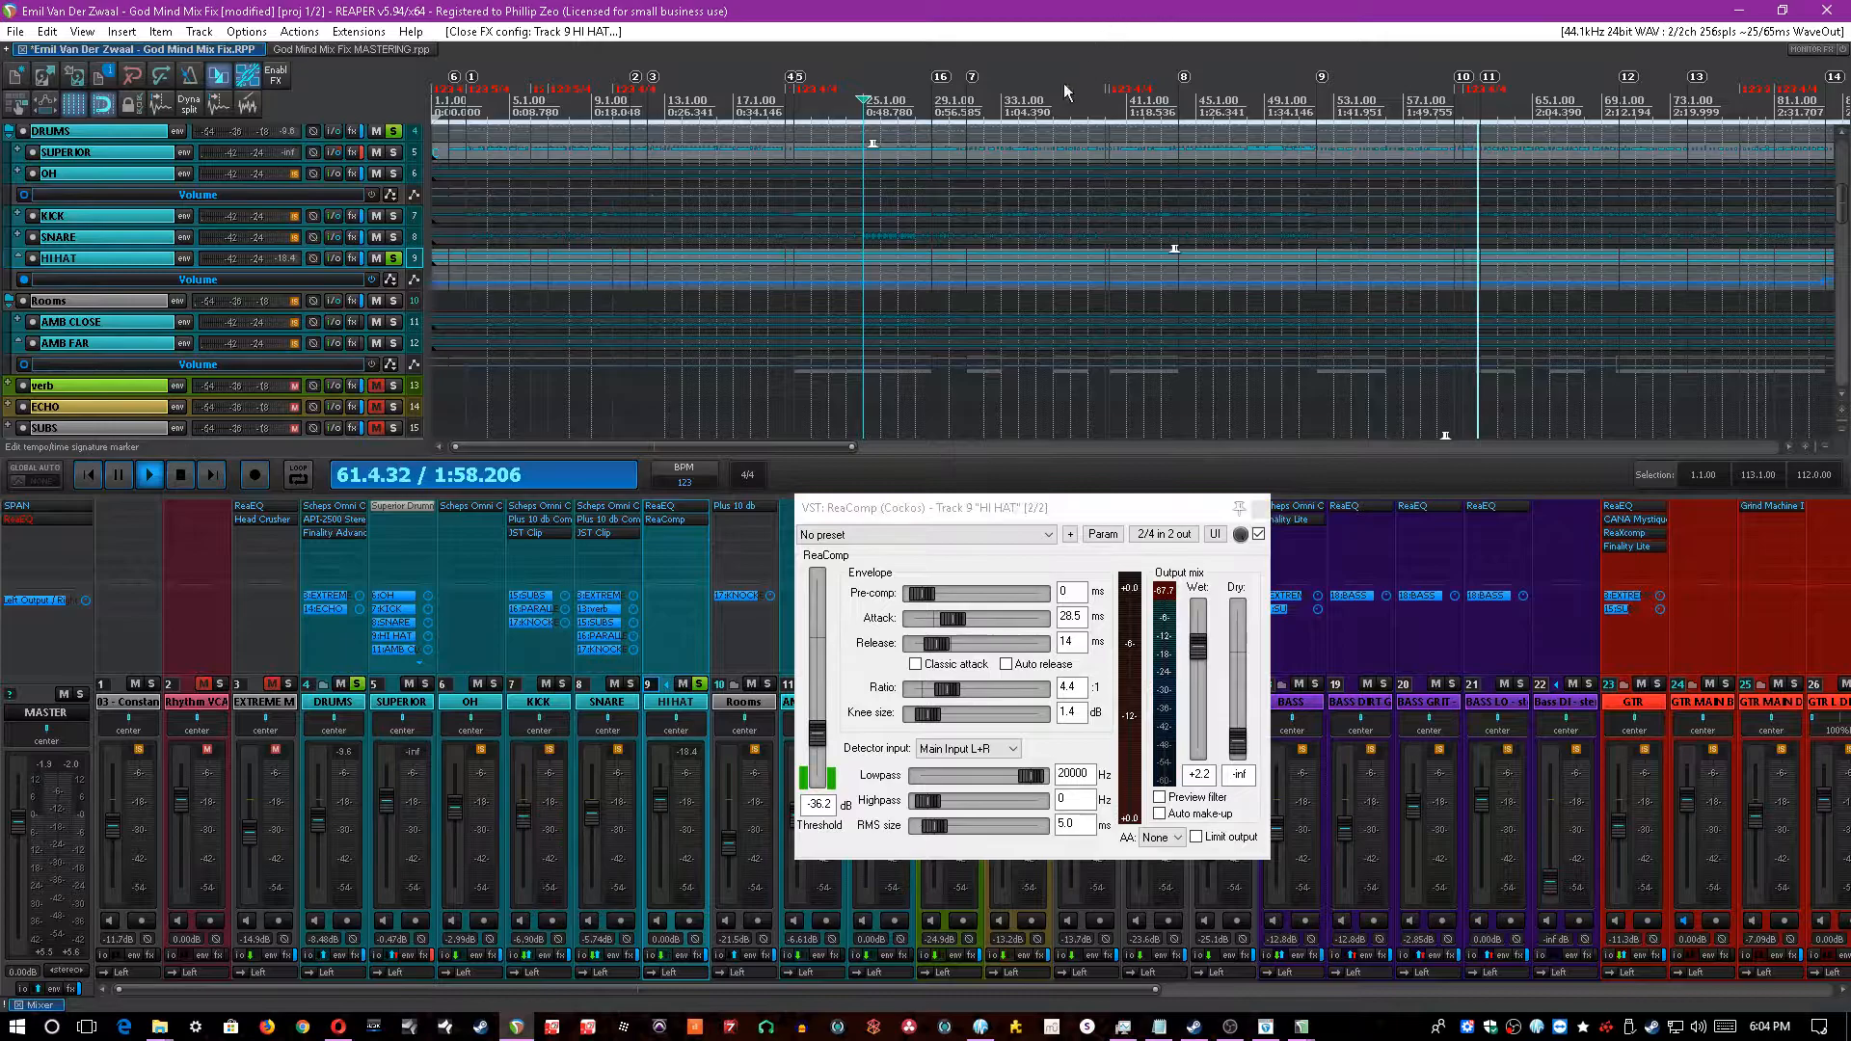
key("ctrl+s")
scroll(1068, 209, "down", 3)
left_click(1242, 512)
left_click(1242, 514)
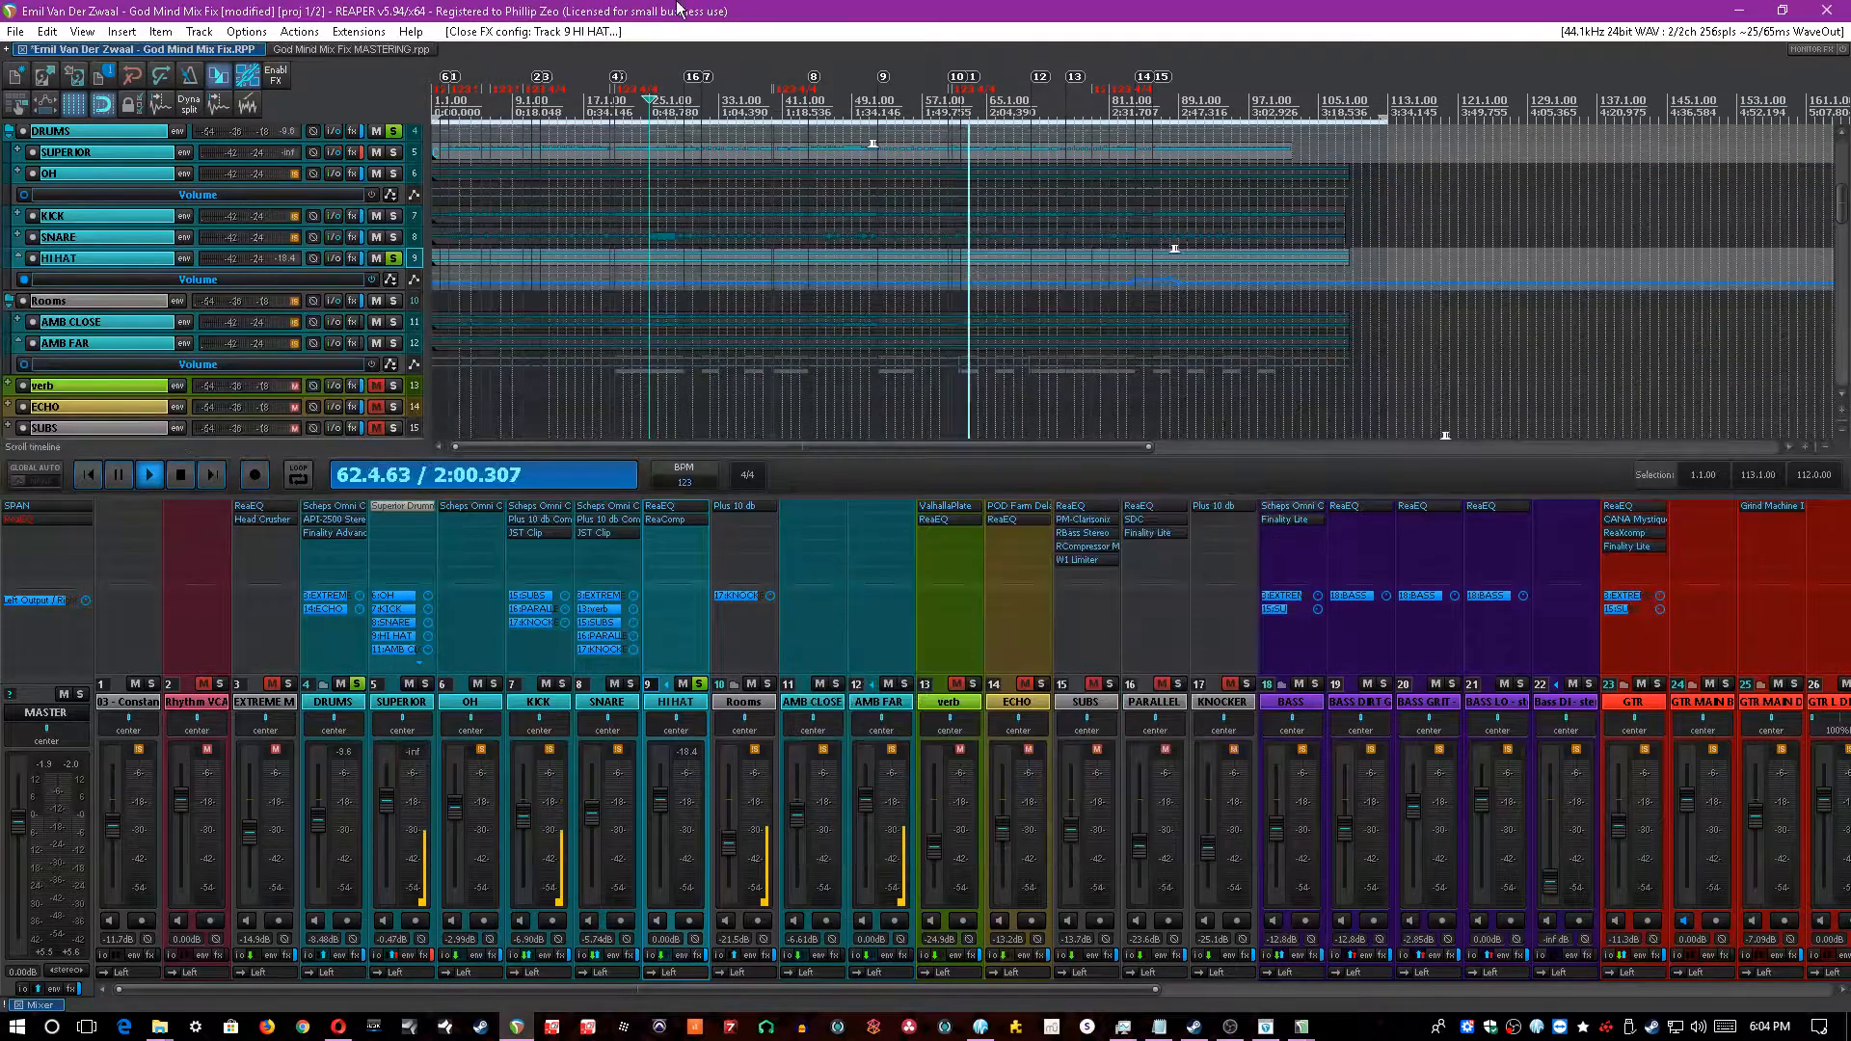
- Unsolo the HI HAT track, and play the drums from bar 83 to hear its volume automation
left_click(699, 683)
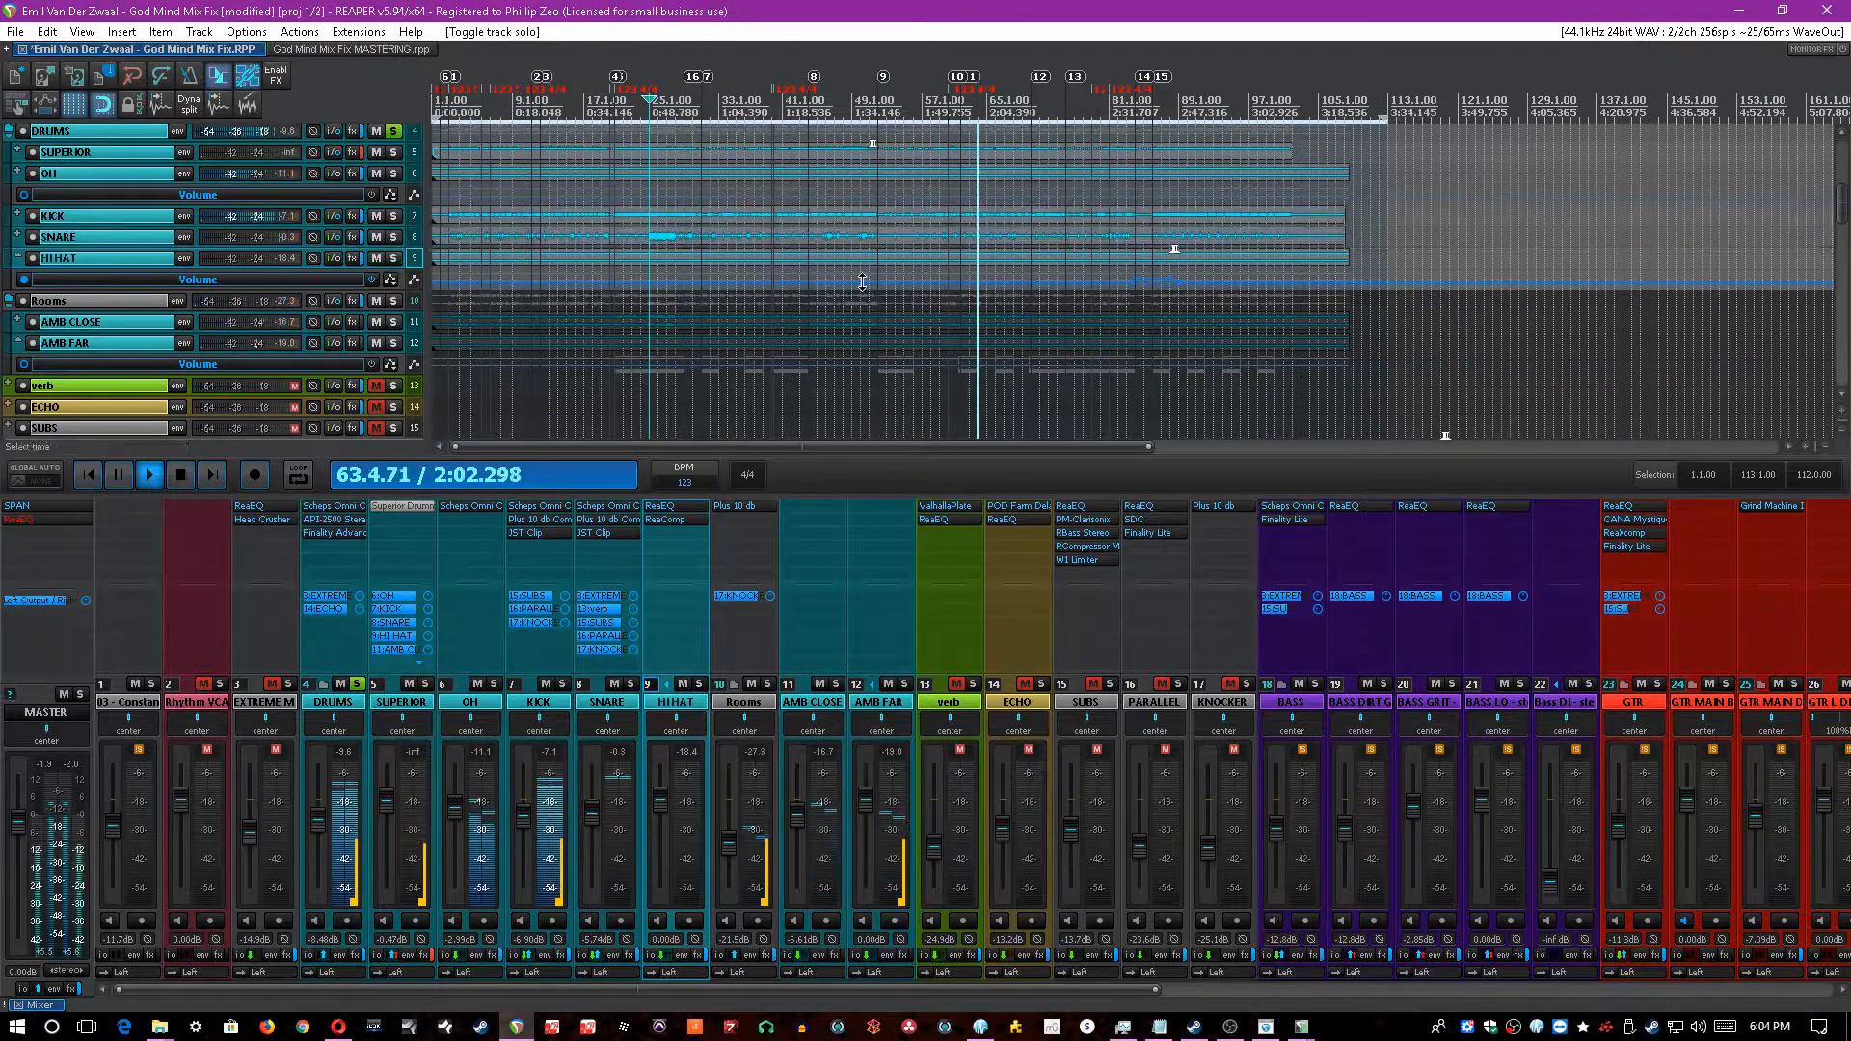
left_click(1134, 272)
scroll(1167, 248, "up", 6)
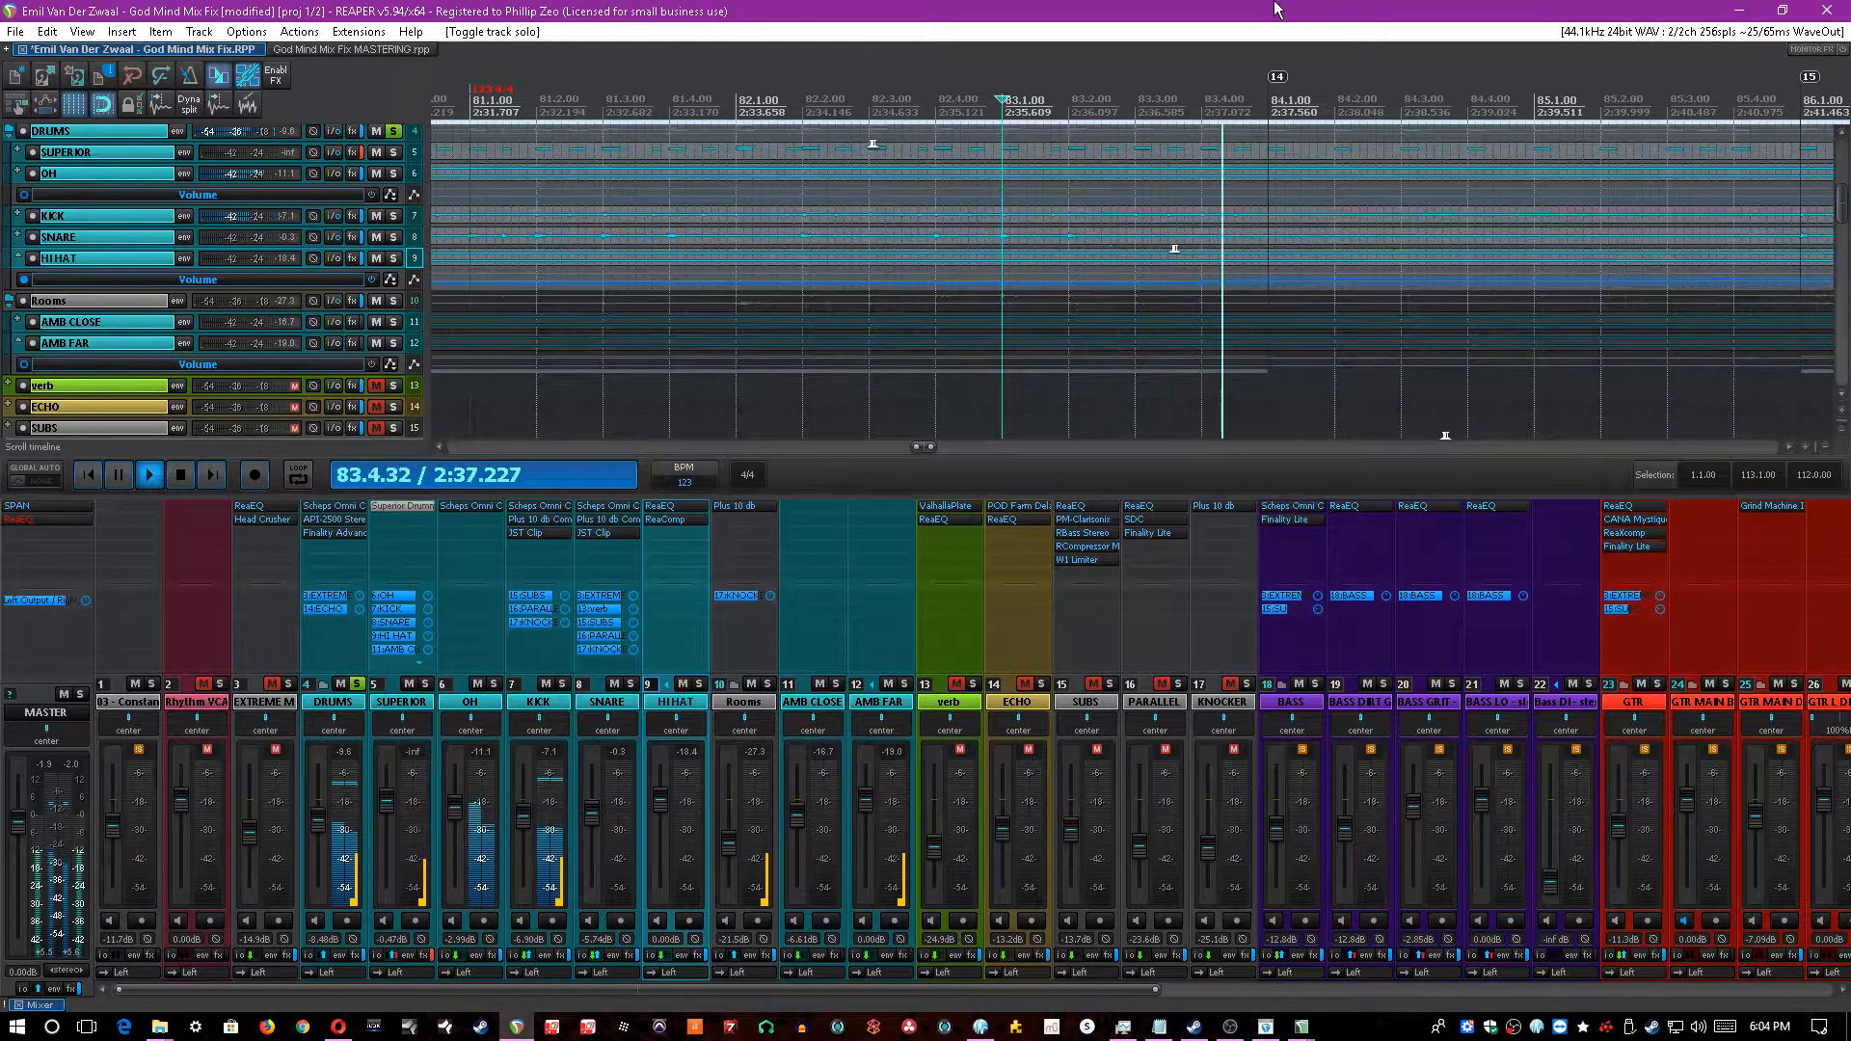
key("ctrl+s")
key("minus")
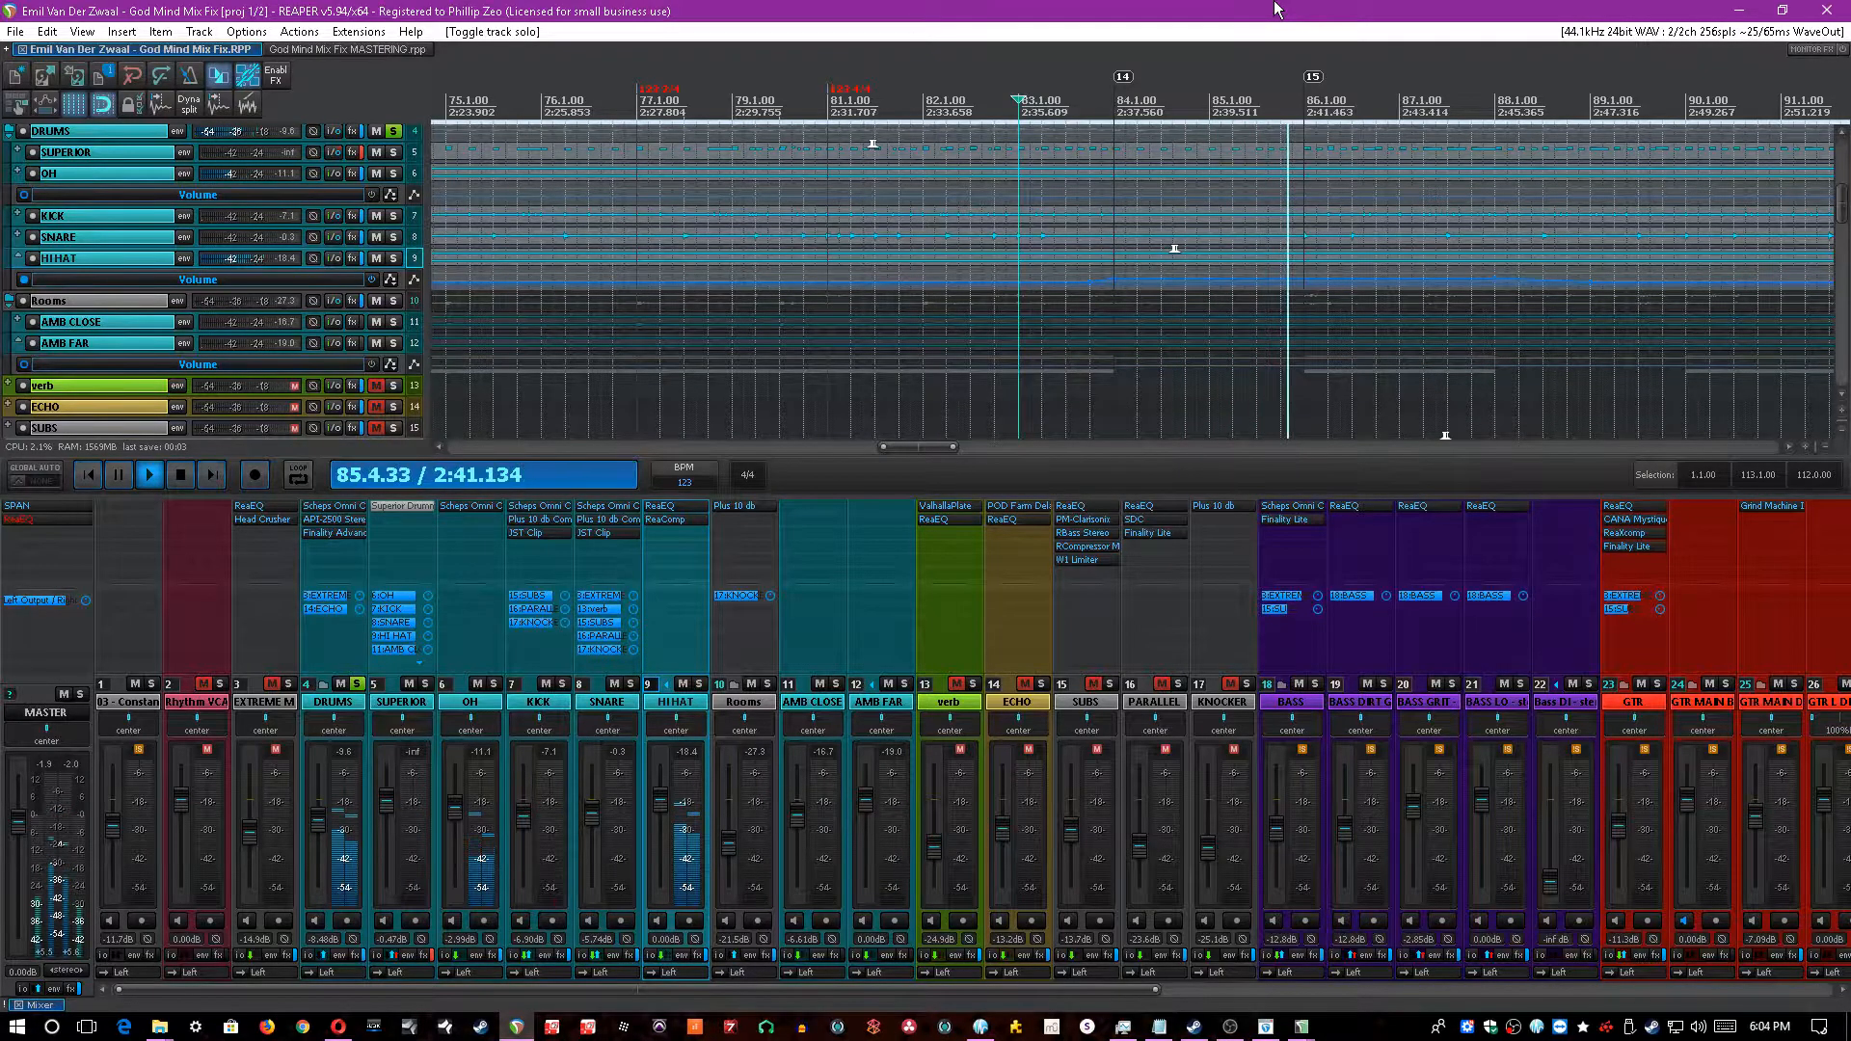
key("space")
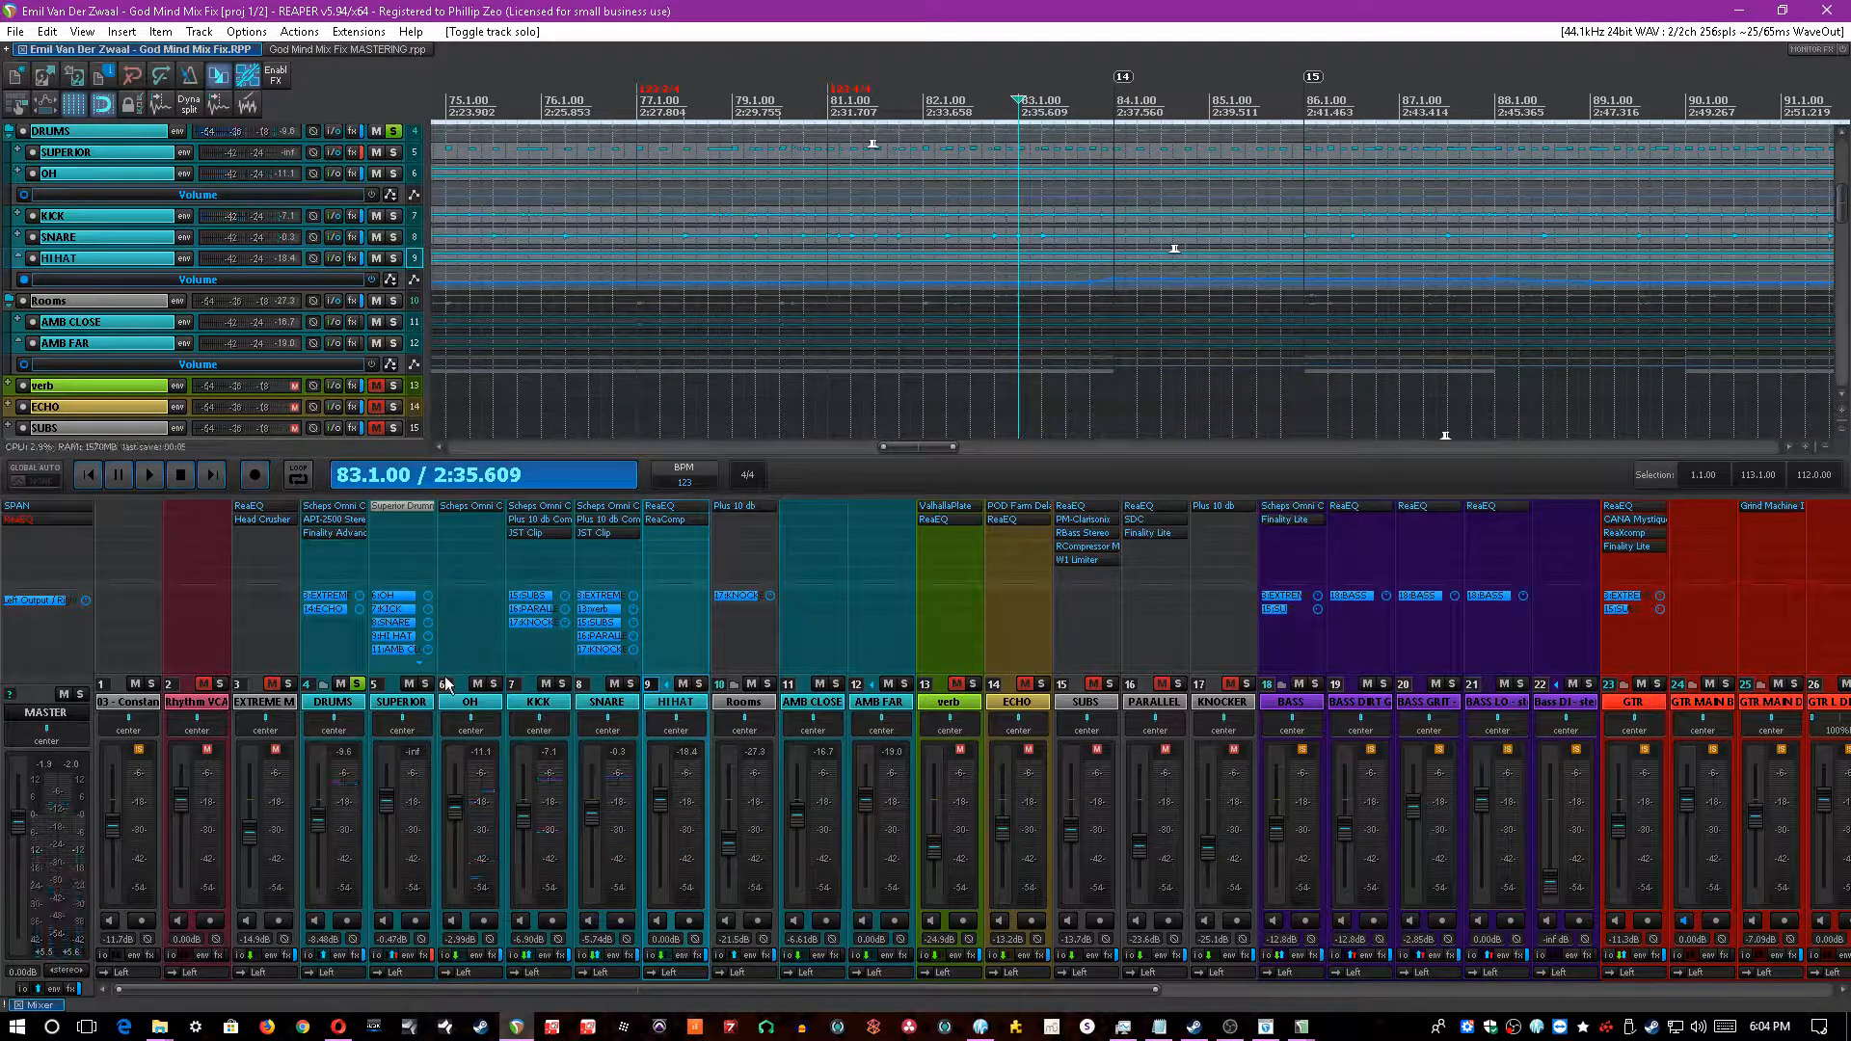
- Bypass the DRUMS track's whole effects chain and play the drums from bar 23
left_click(740, 708)
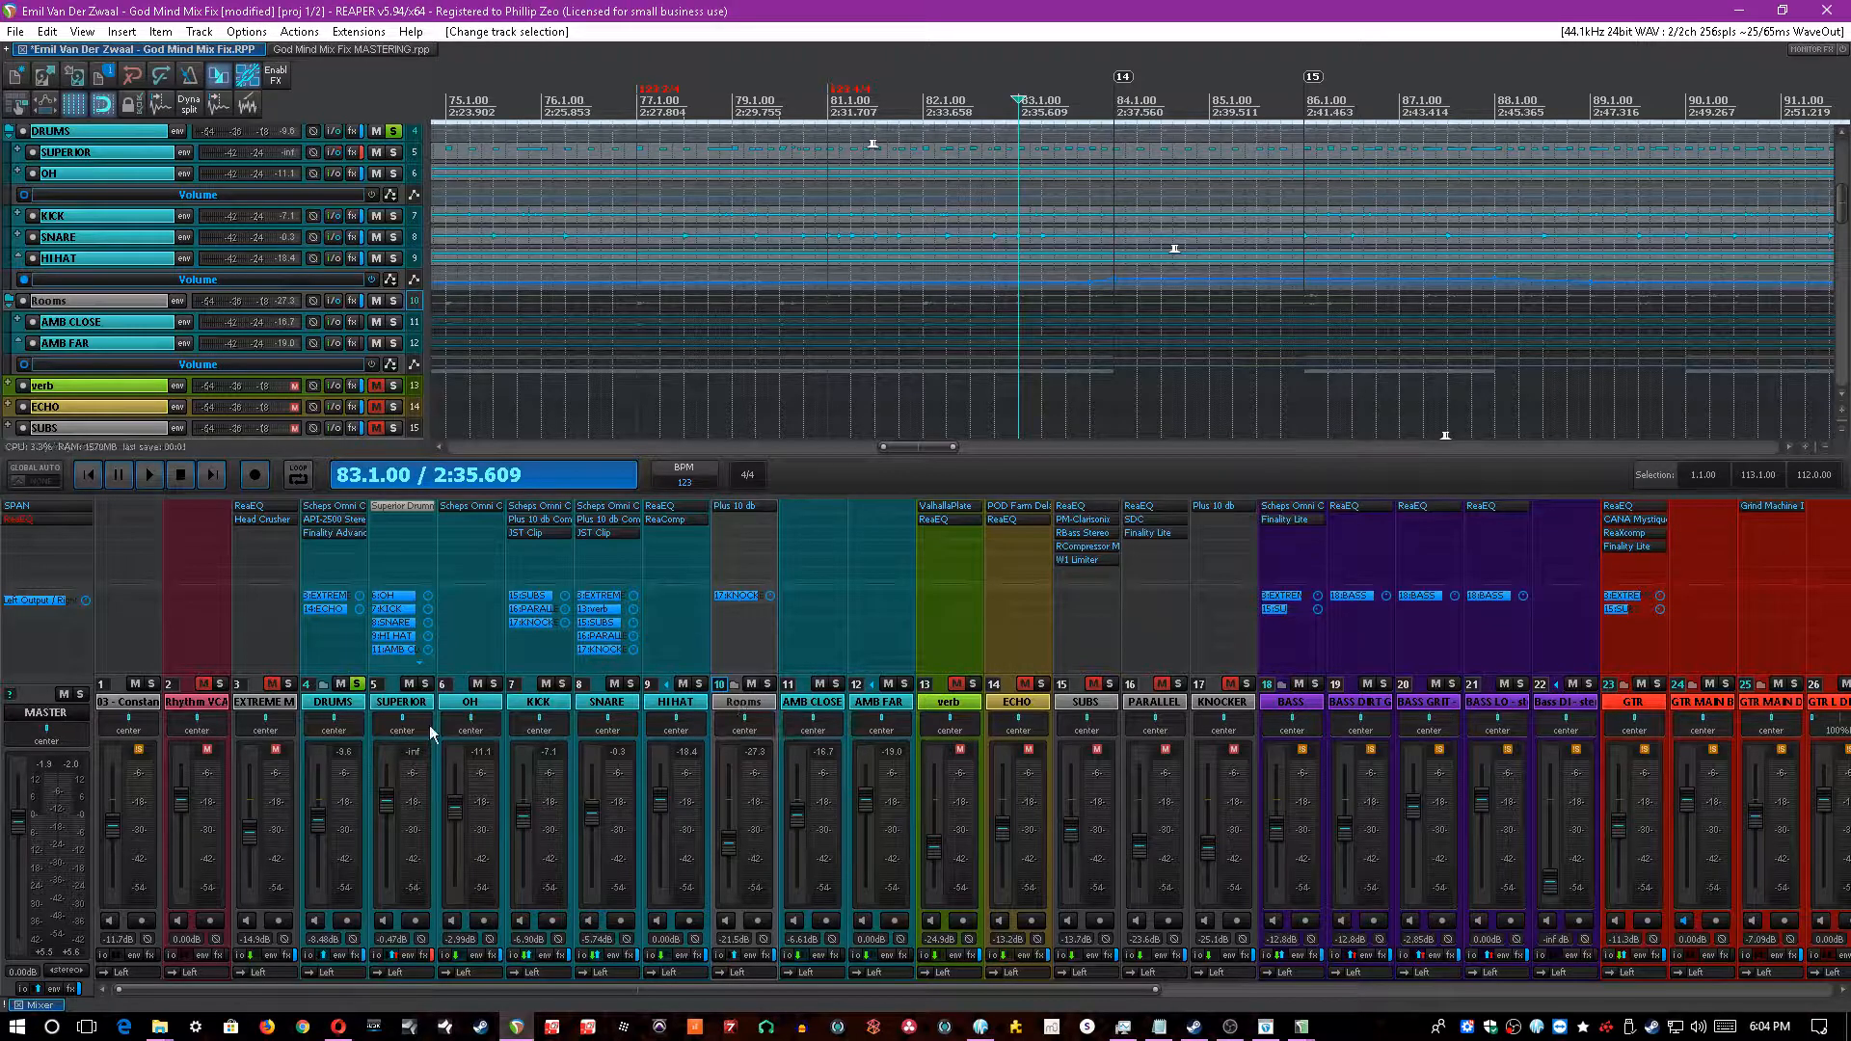
left_click(364, 957)
left_click(346, 701)
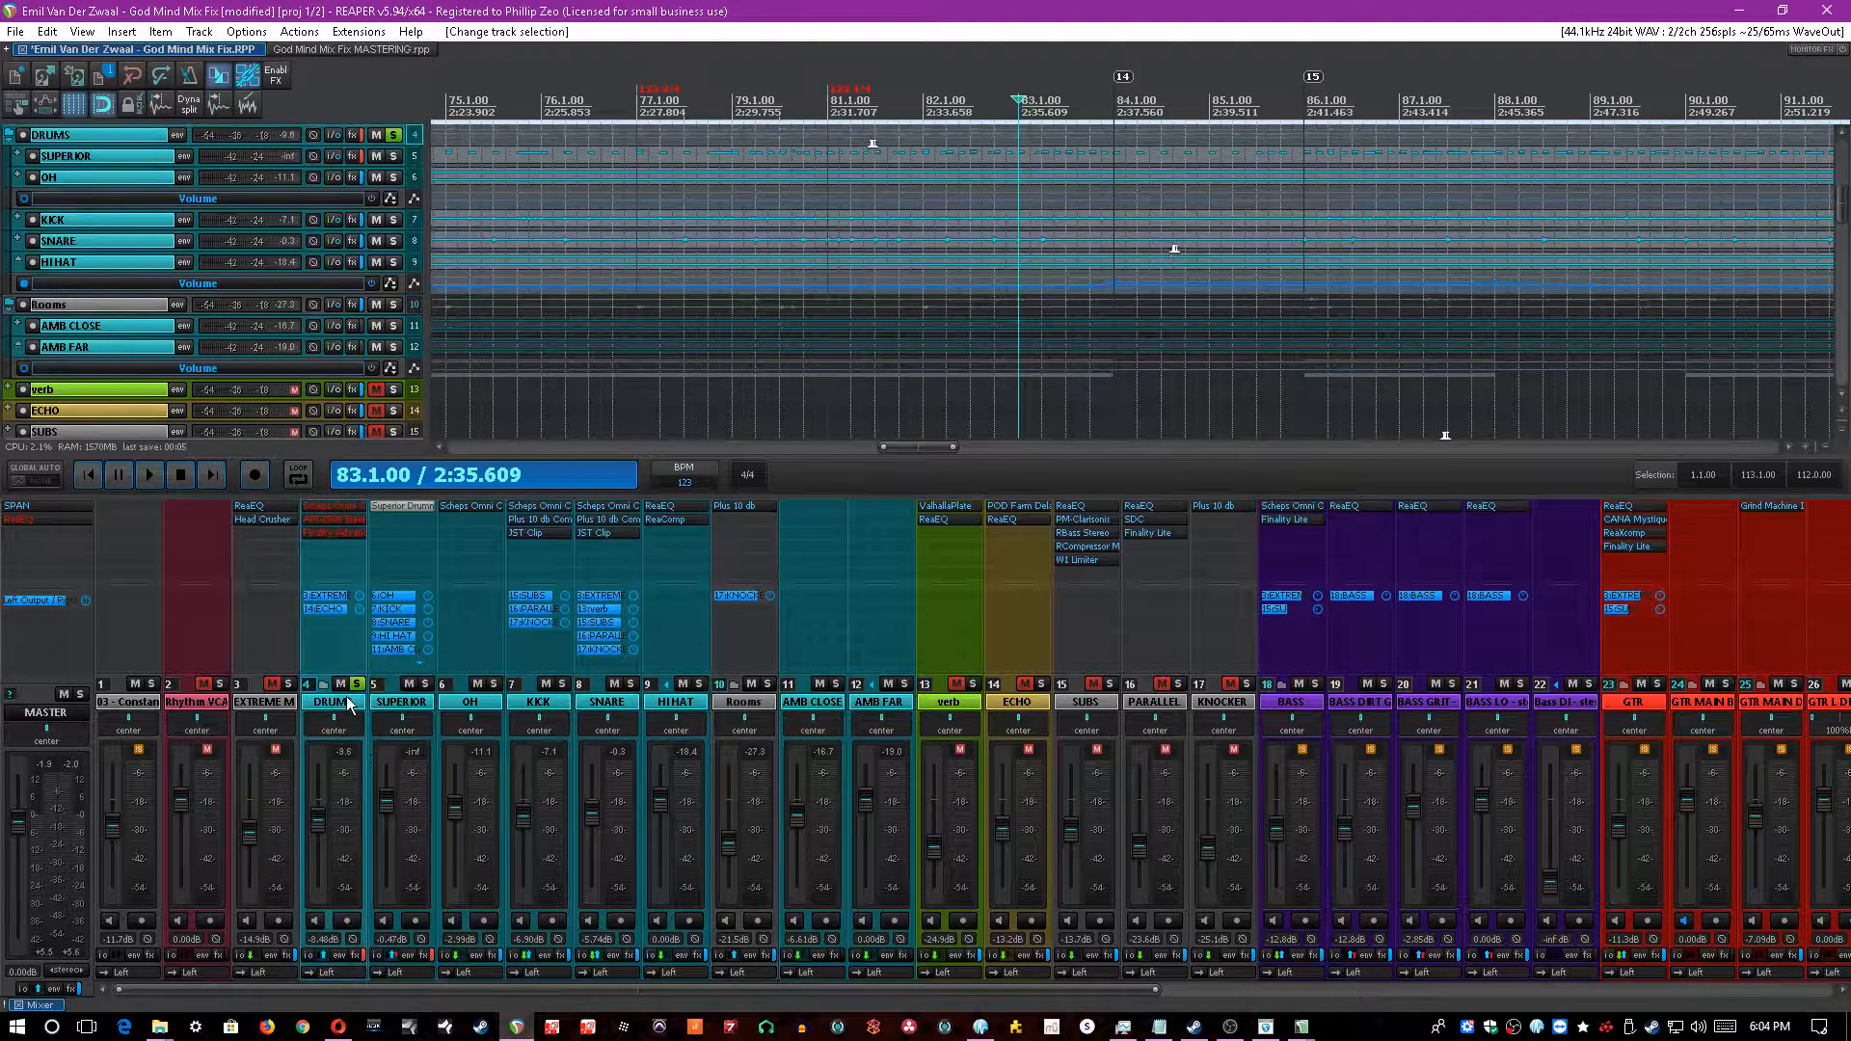
scroll(488, 192, "down", 7)
left_click(632, 108)
key("space")
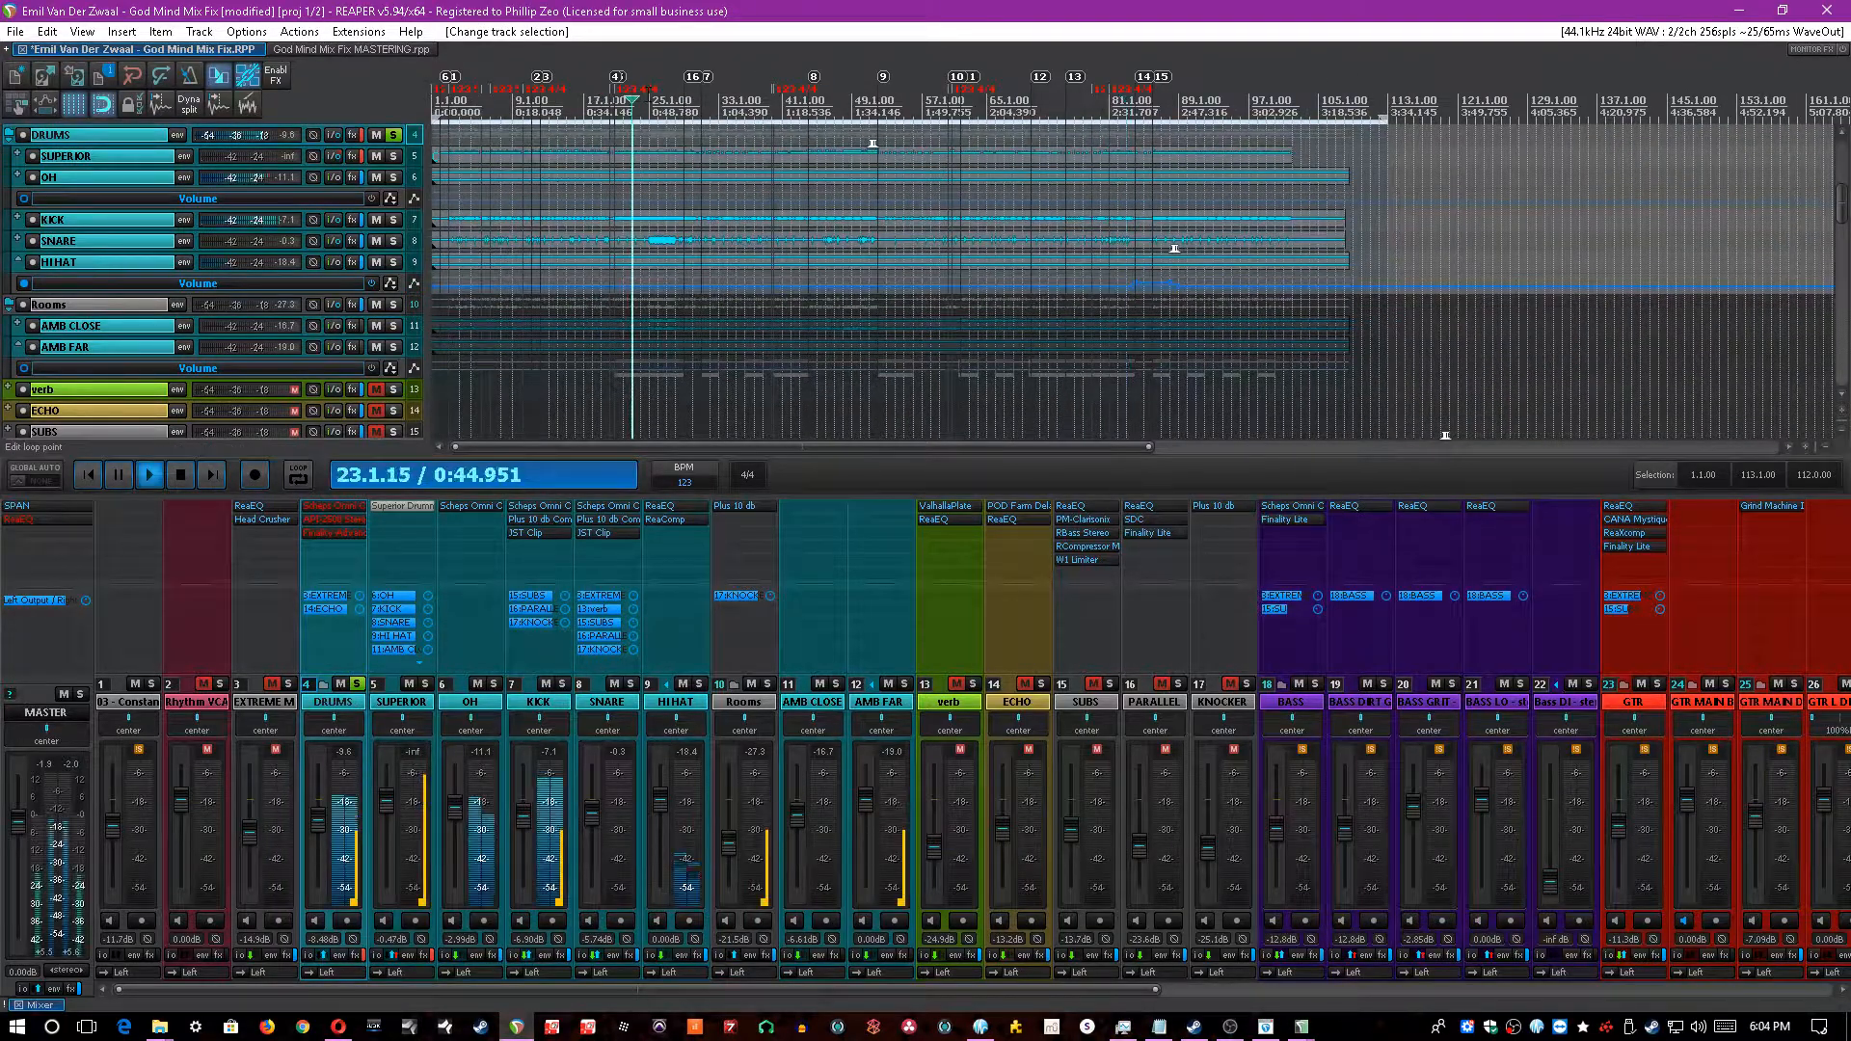
- Re-enable the DRUMS track's whole effects chain during playback, save the project, and stop playback
scroll(632, 174, "up", 5)
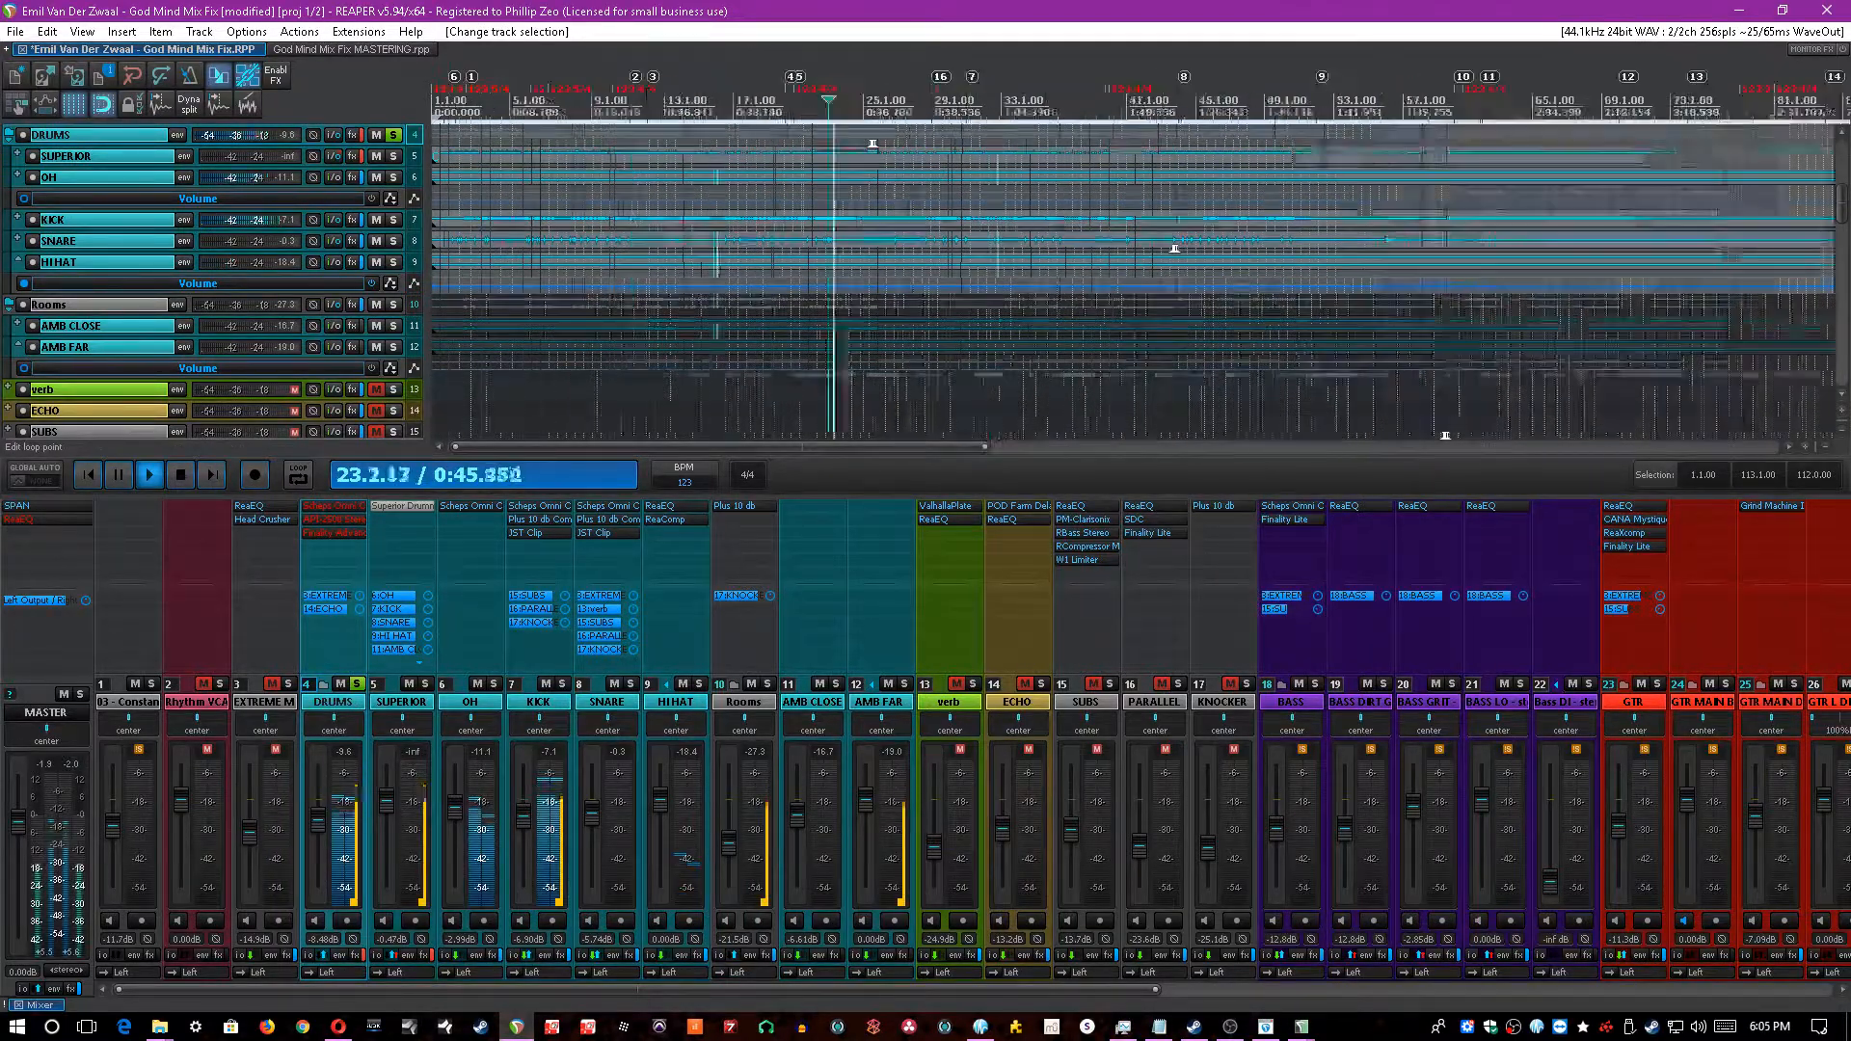
left_click(369, 961)
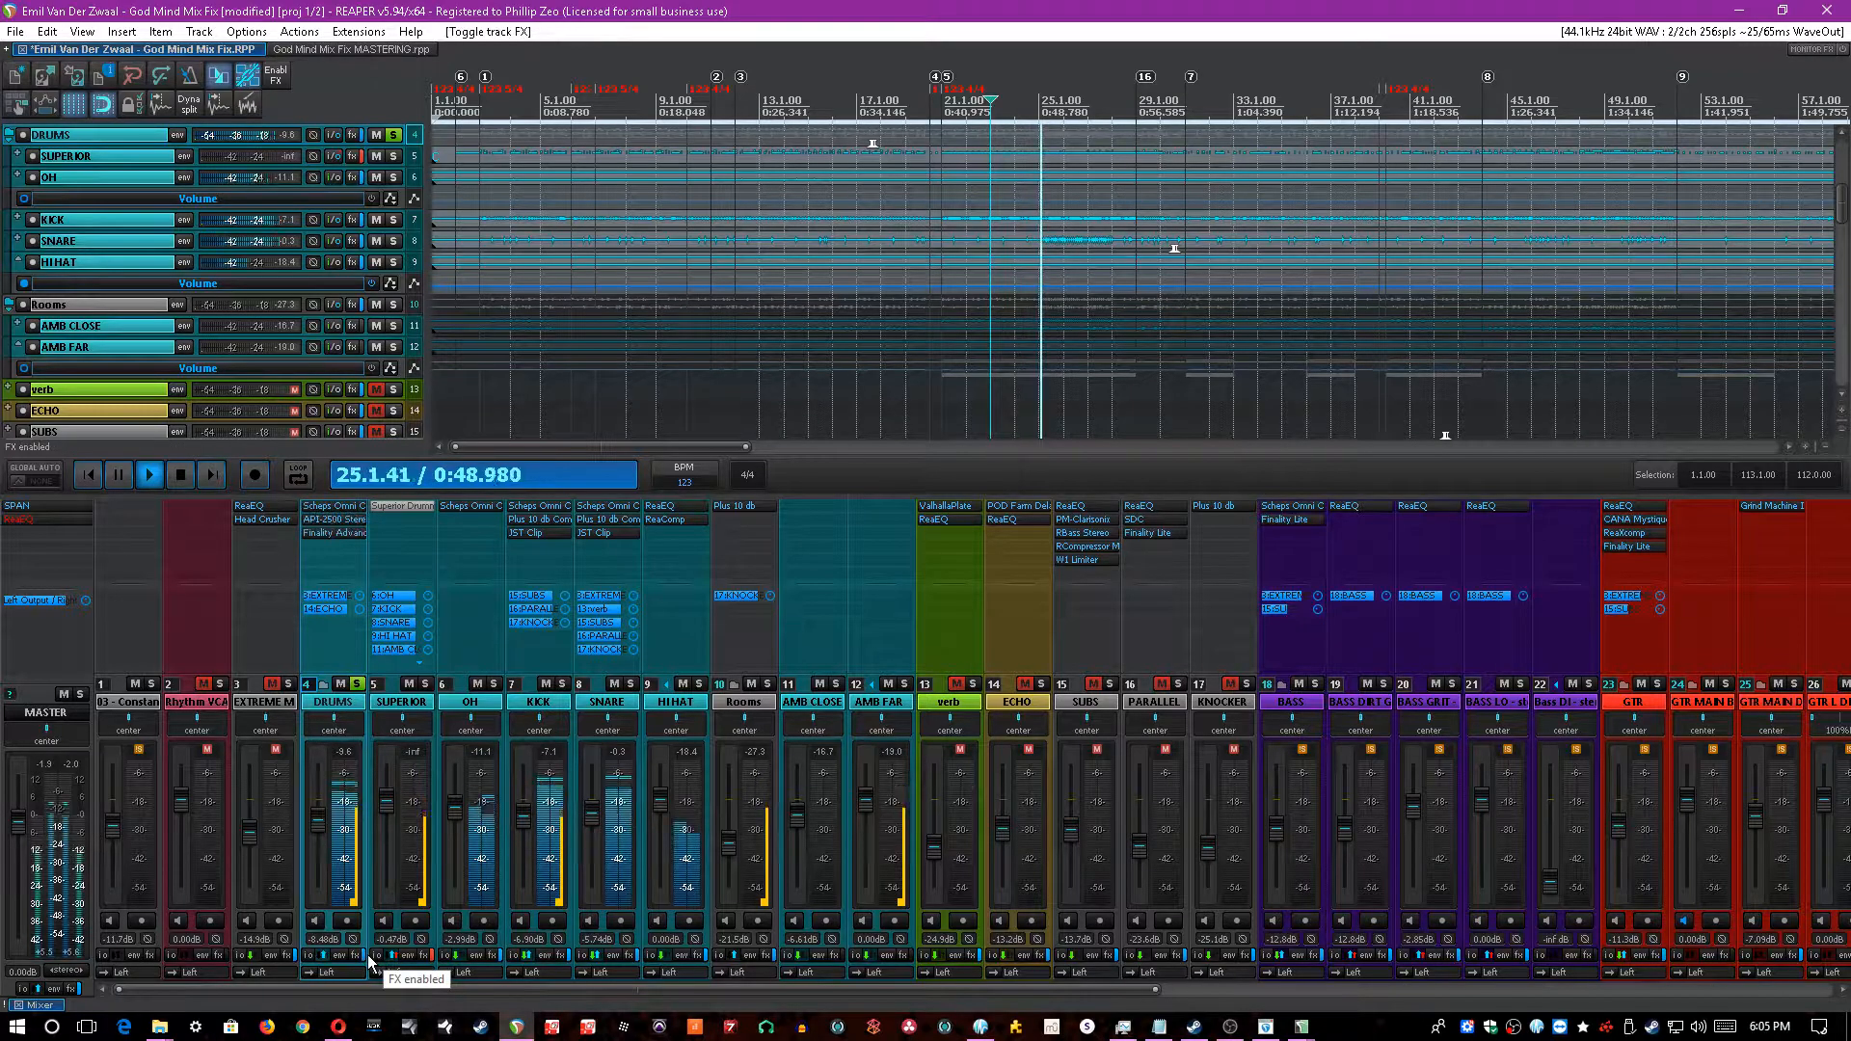
key("ctrl+s")
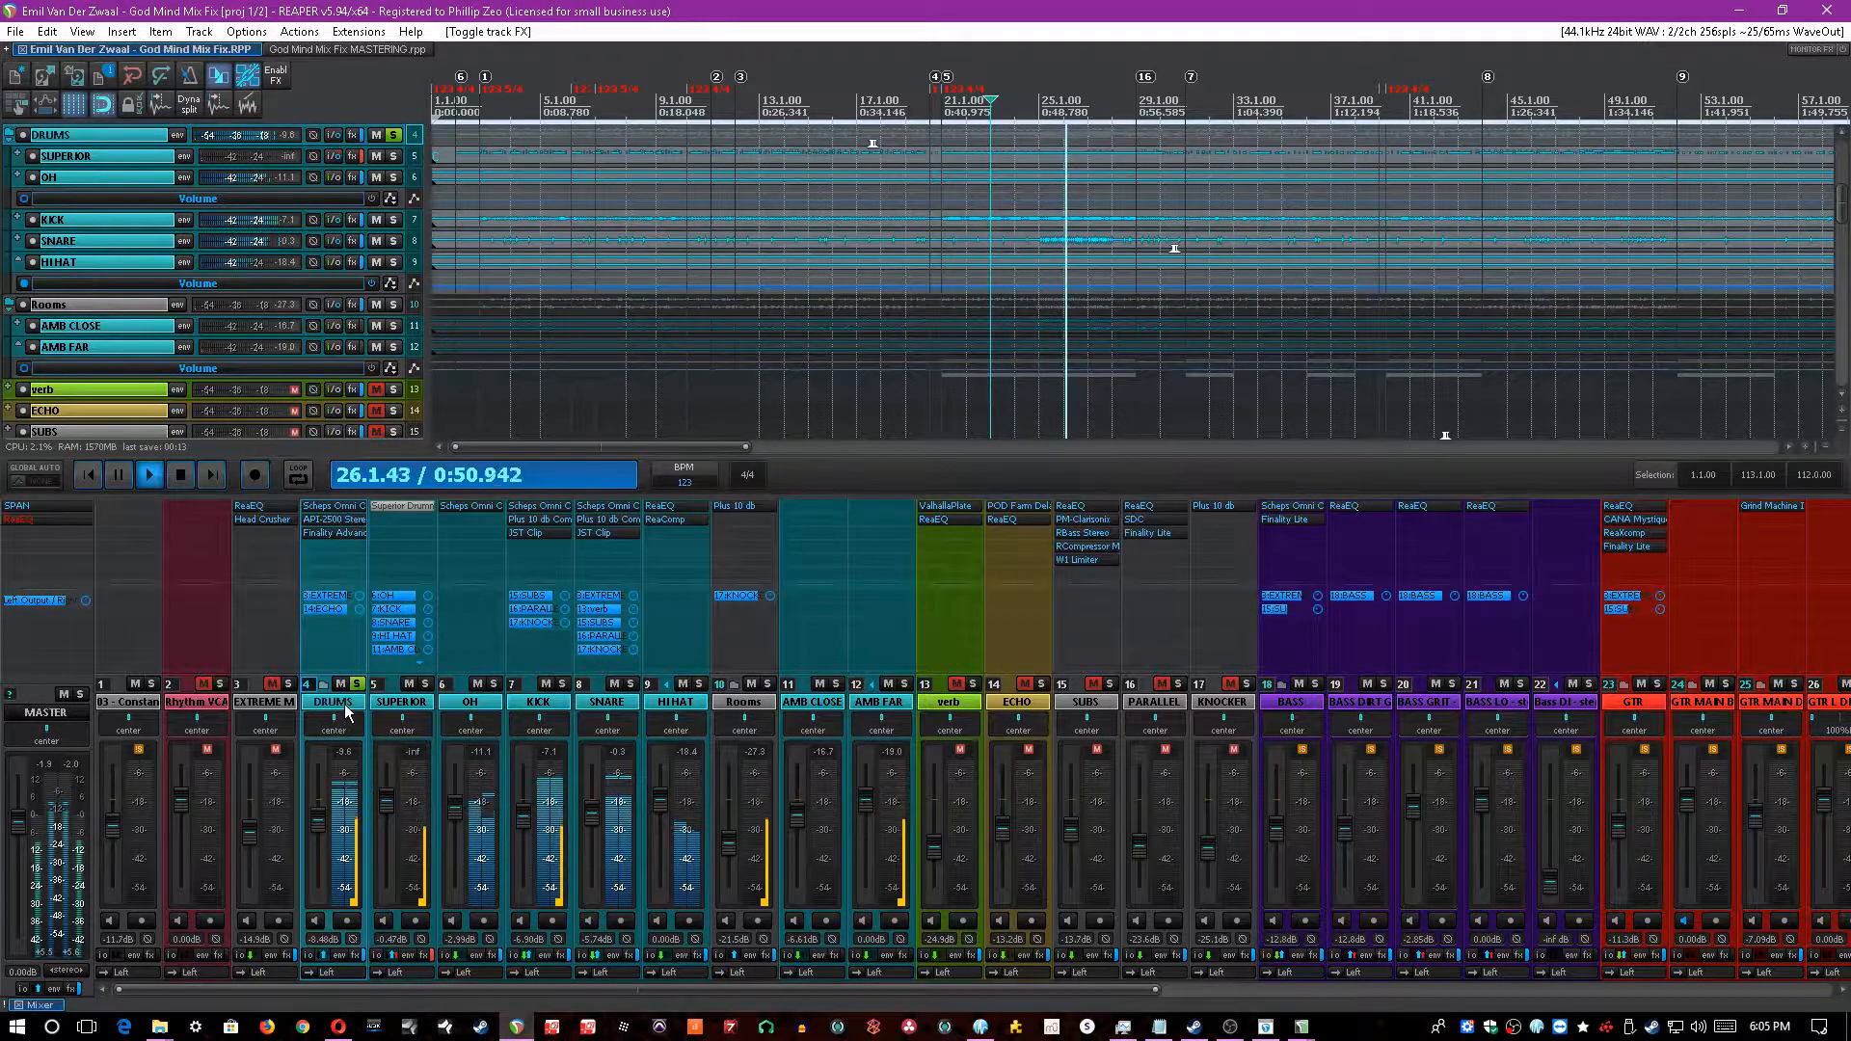
key("space")
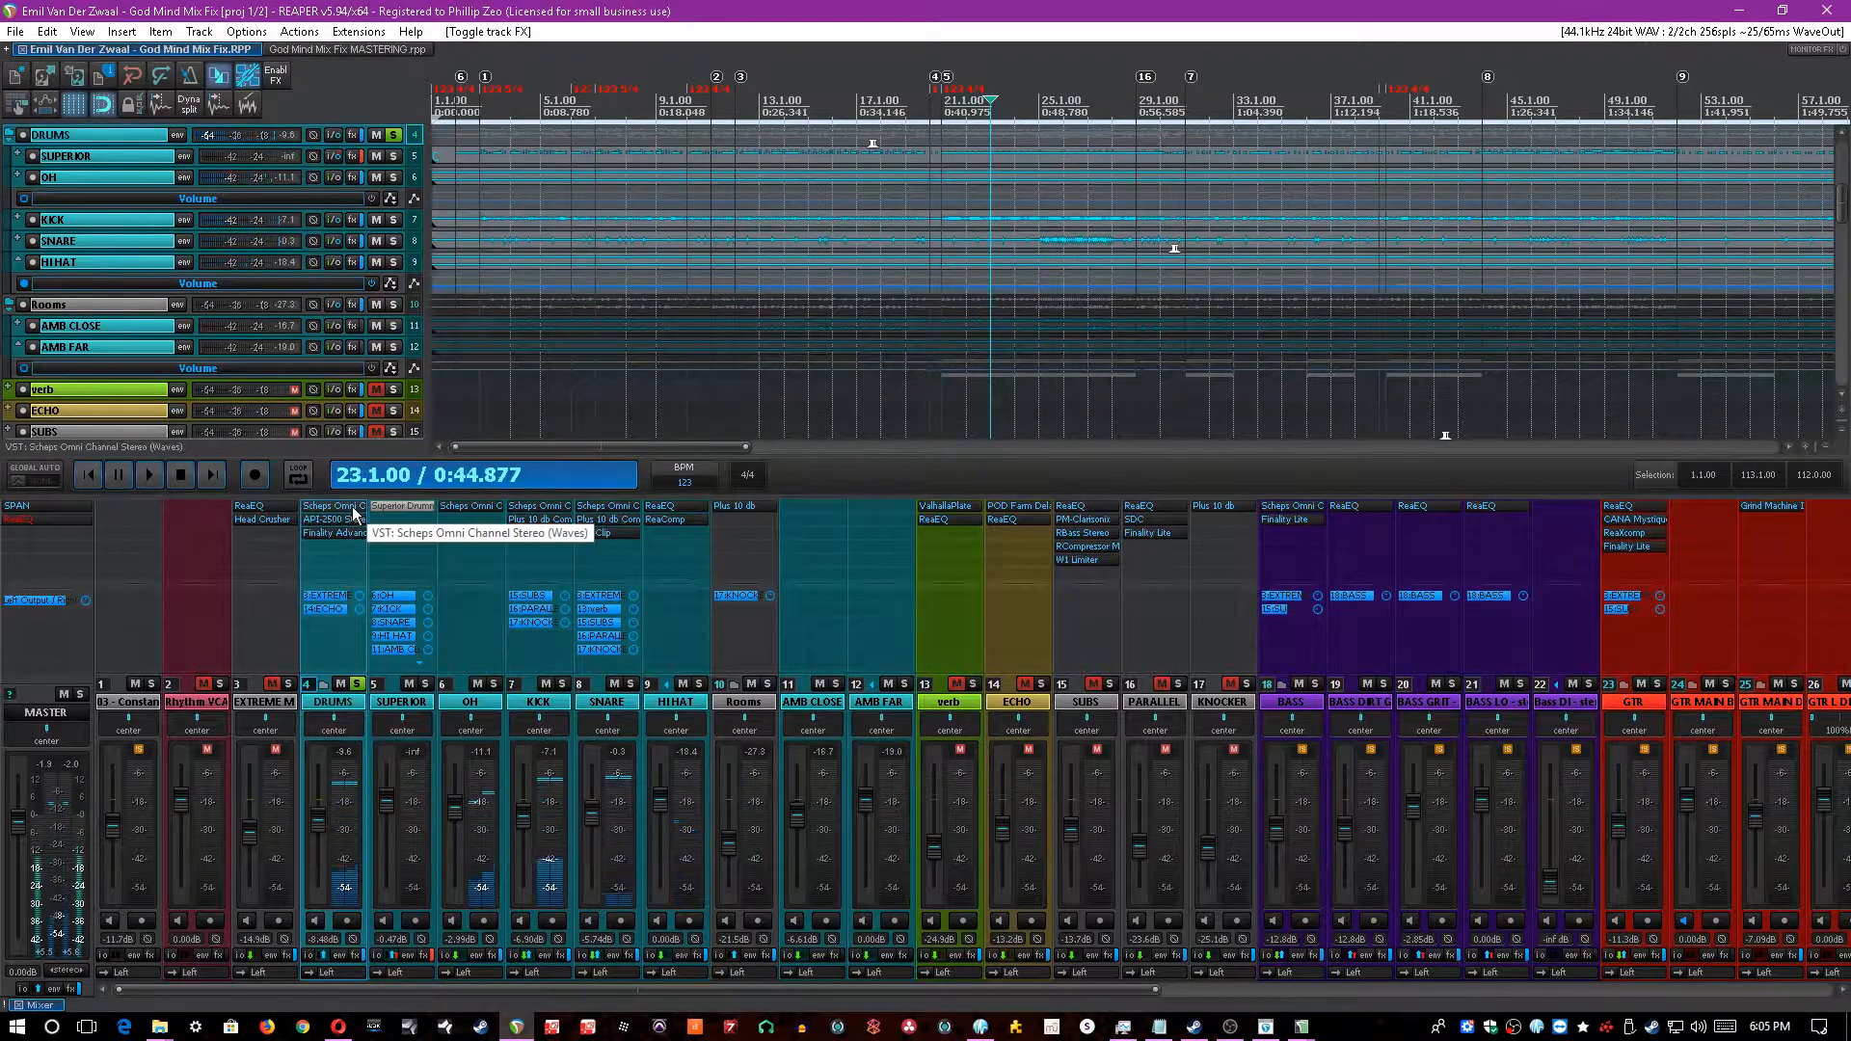
- Open the DRUMS track's Scheps Omni Channel, bypass API-2500 and Finality Advanced, and save the project
left_click(353, 510)
left_click(846, 12)
left_click(331, 521, "shift")
key("ctrl+s")
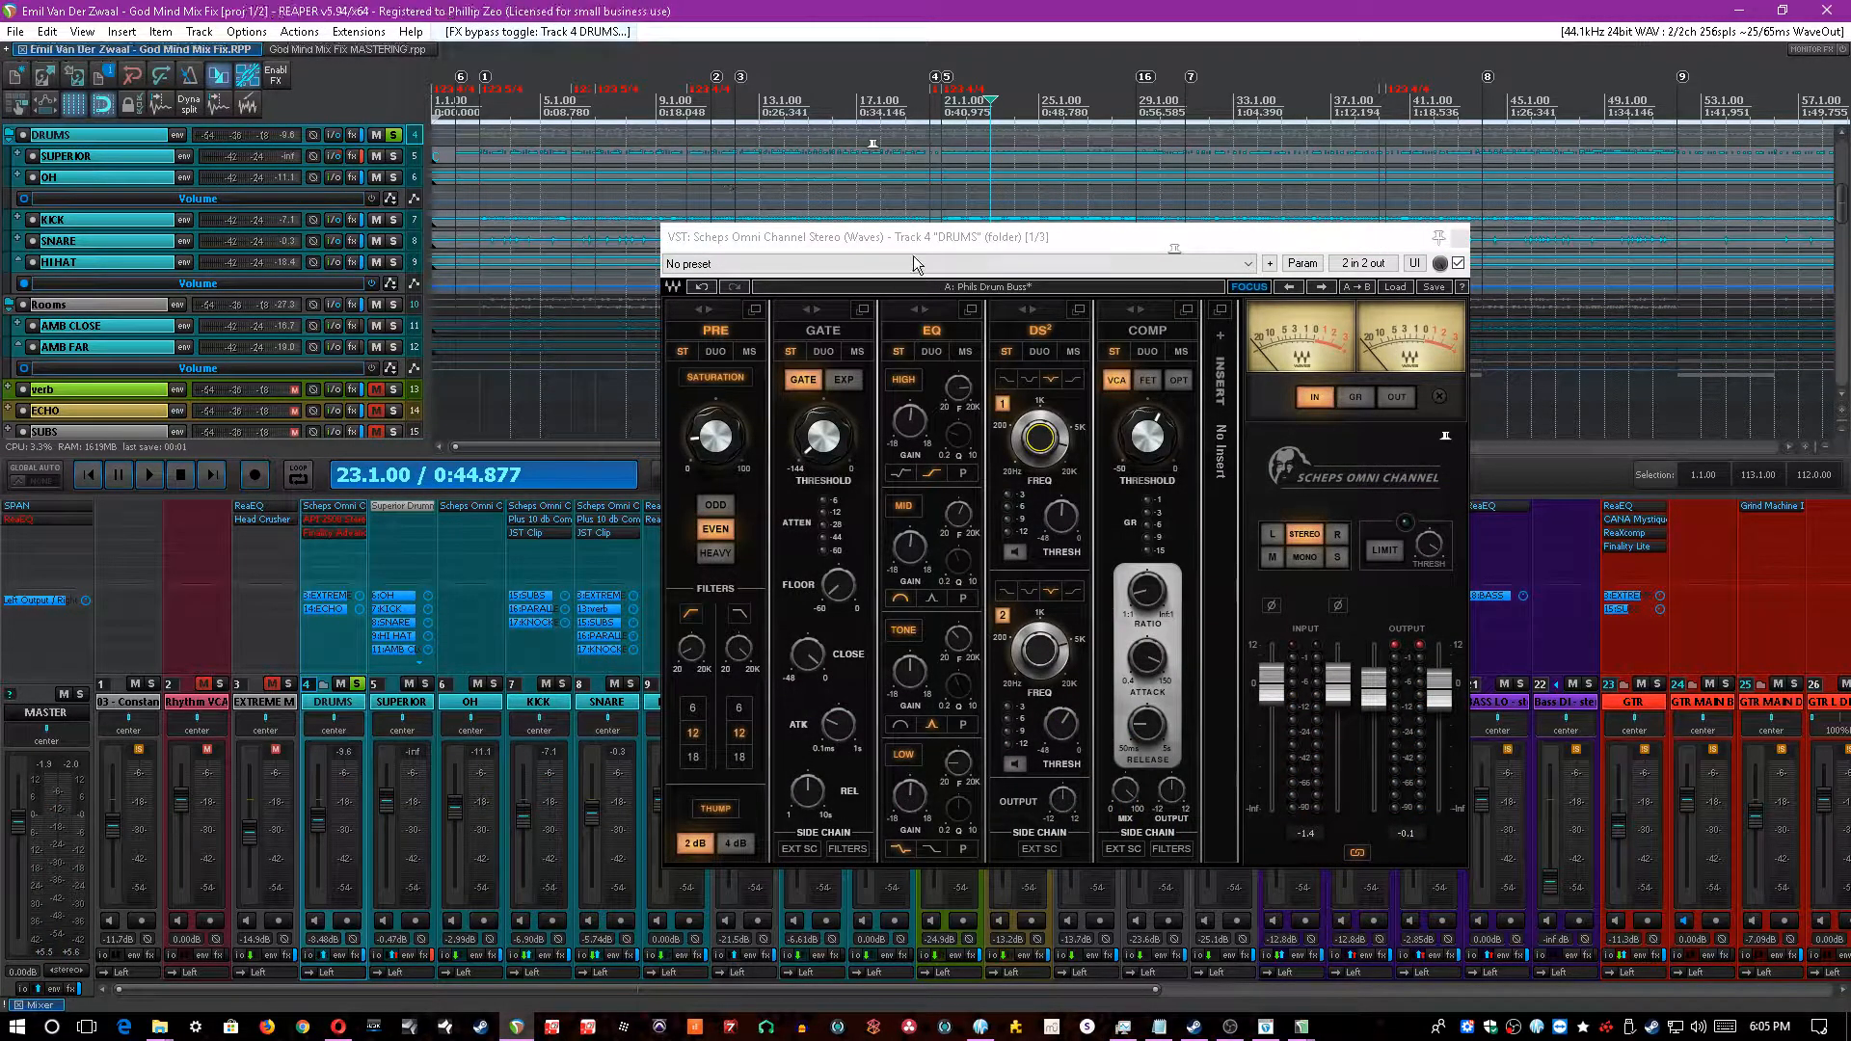
left_click(1201, 333)
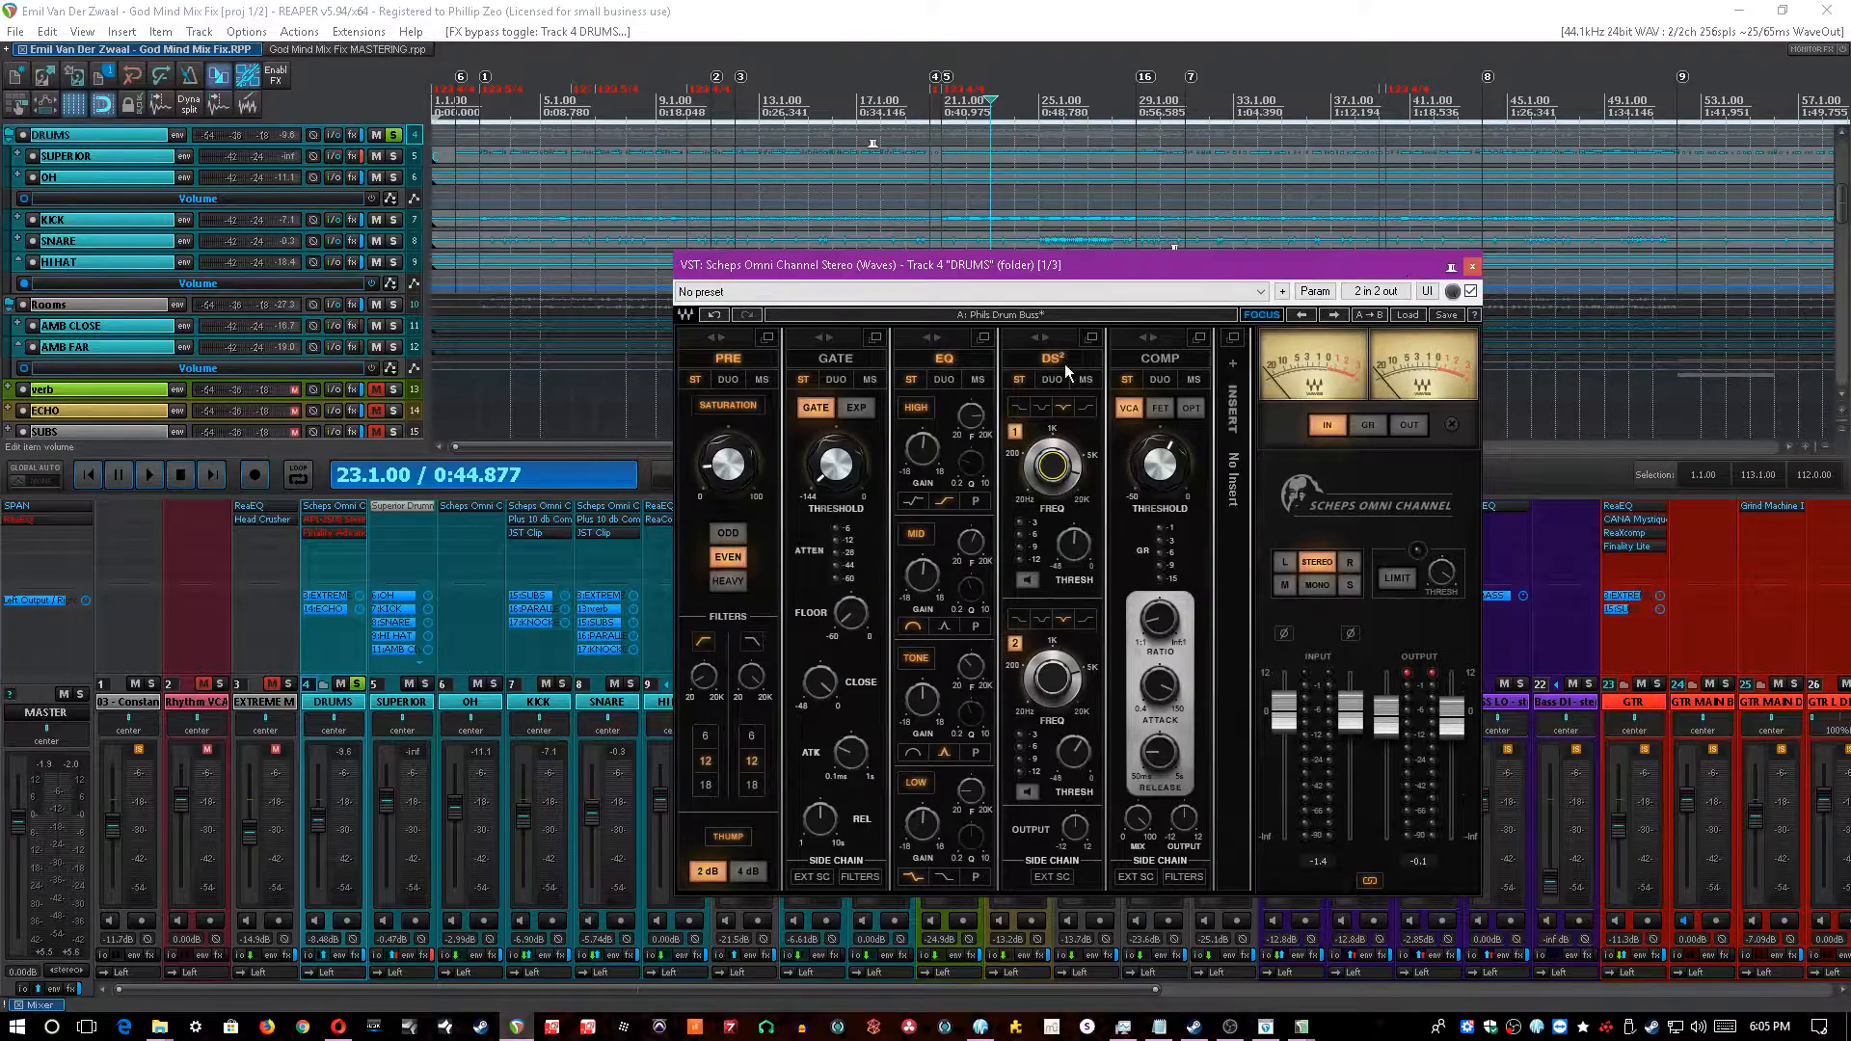
- Play the drums and check the Omni Channel's high-pass filter, Thump setting, and Low EQ band frequency and gain
left_click(702, 673)
key("space")
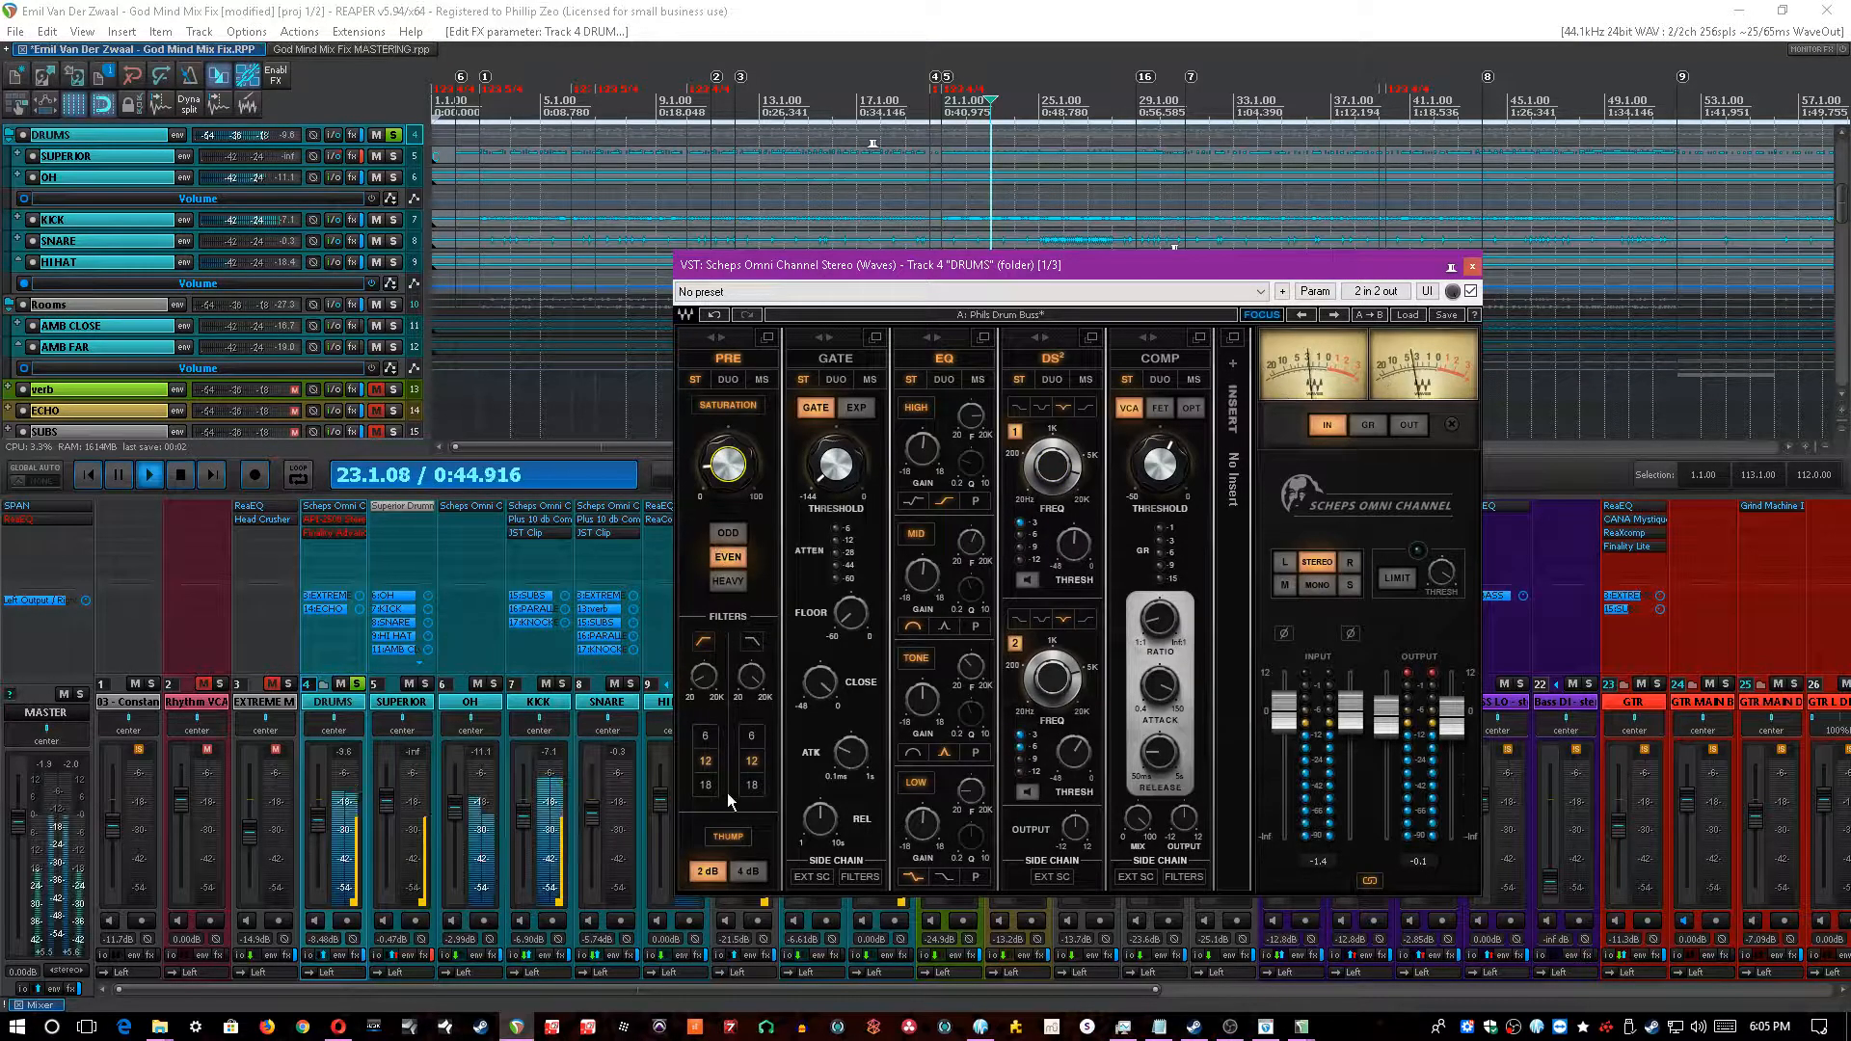
left_click(706, 871)
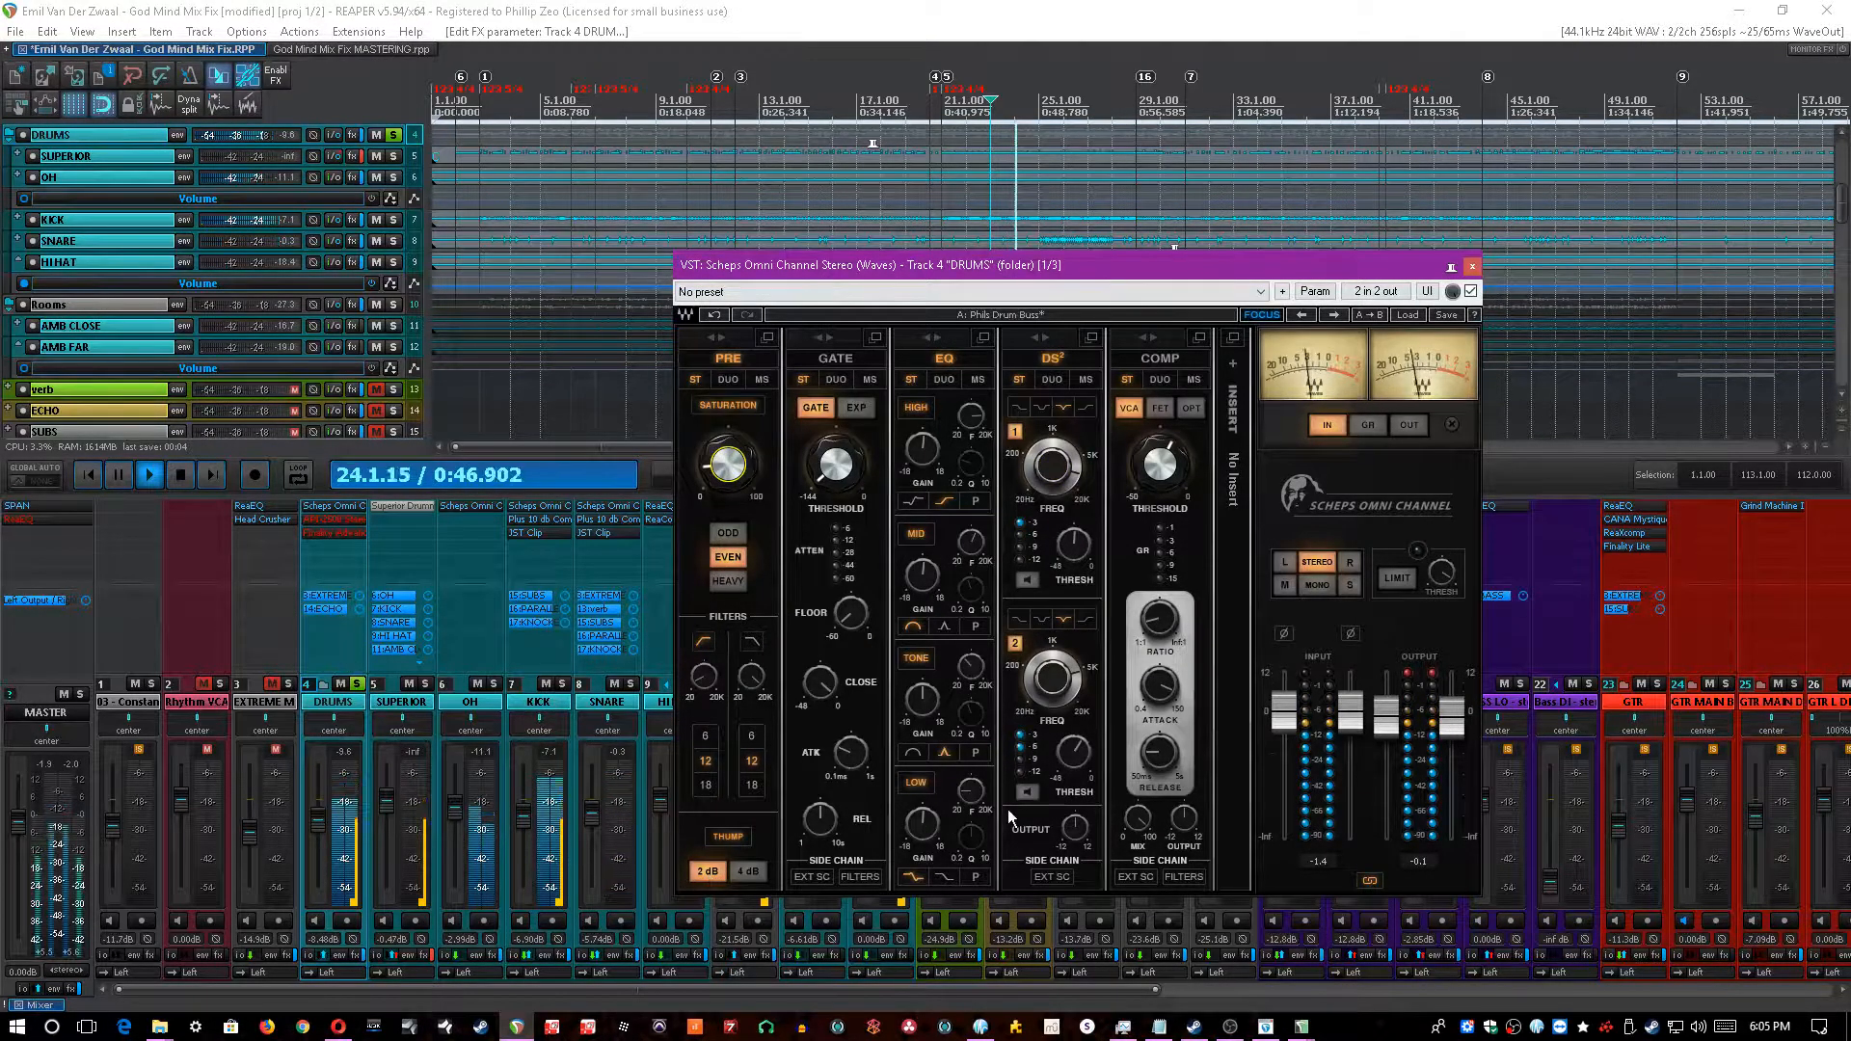
left_click(969, 792)
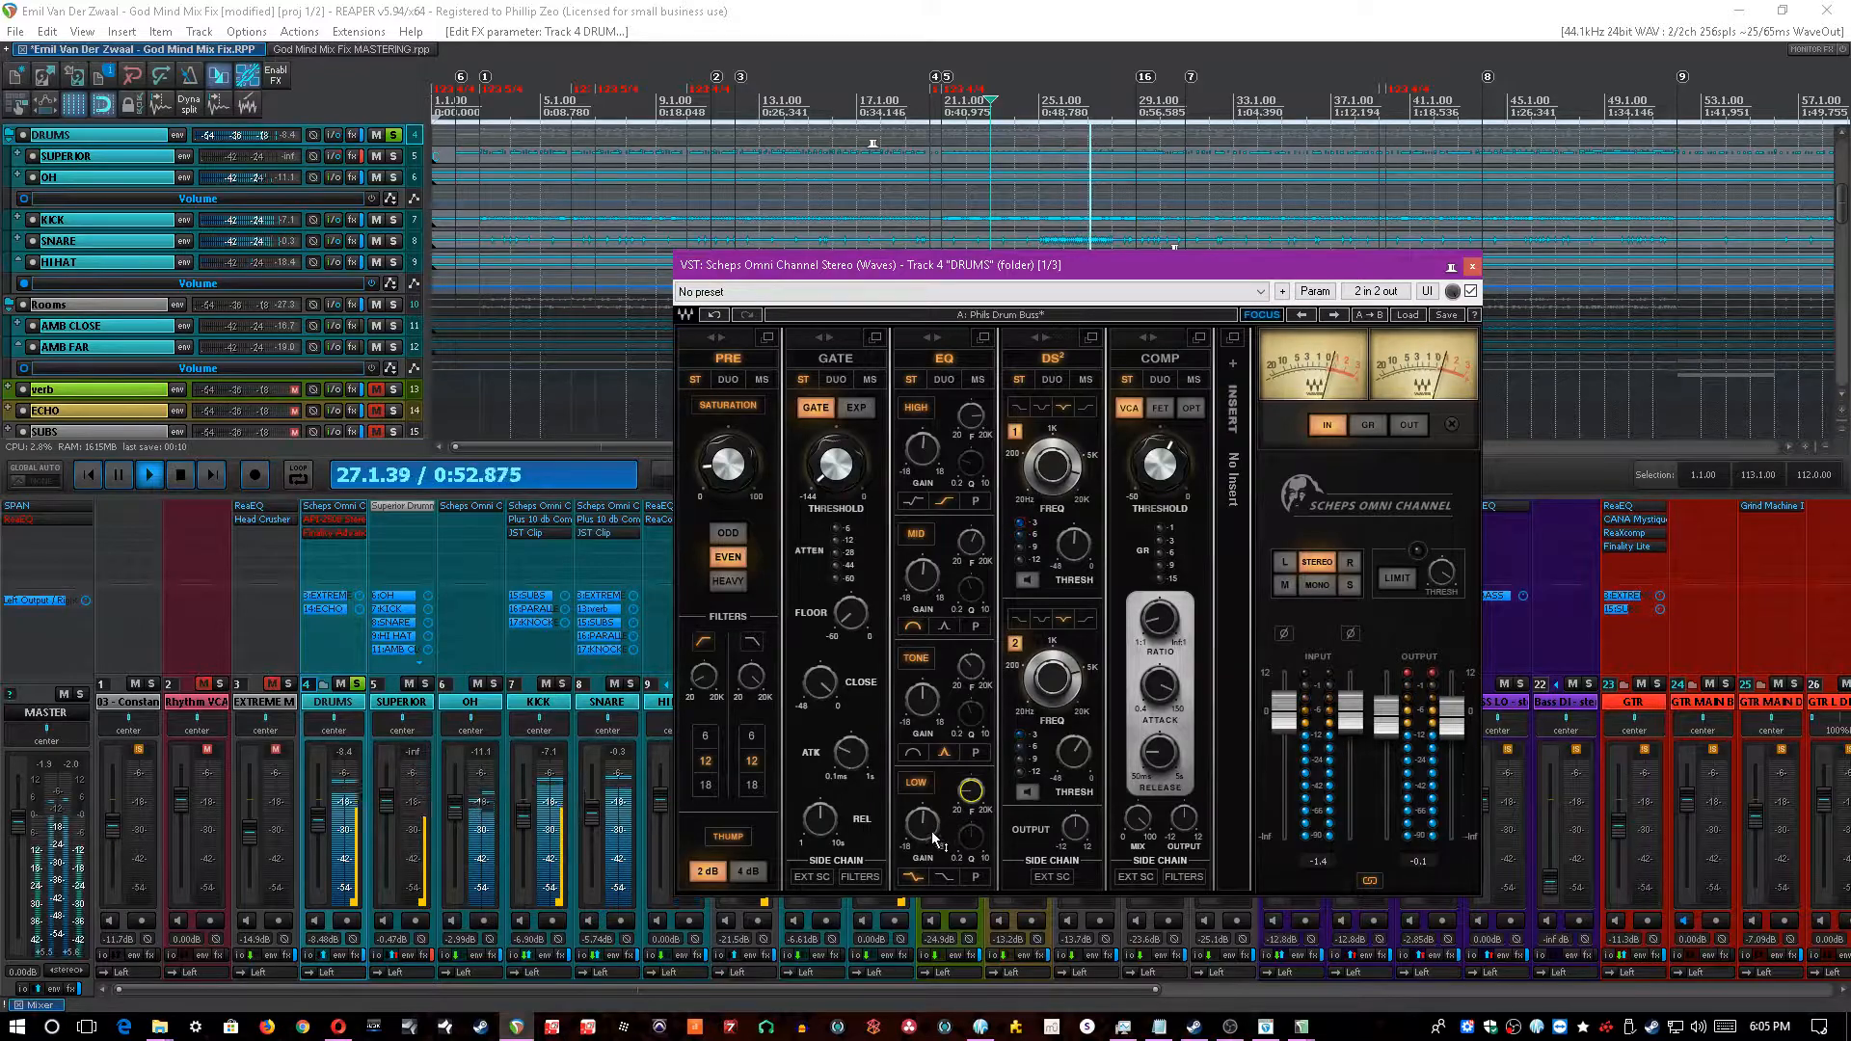
left_click_drag(935, 834, 935, 833)
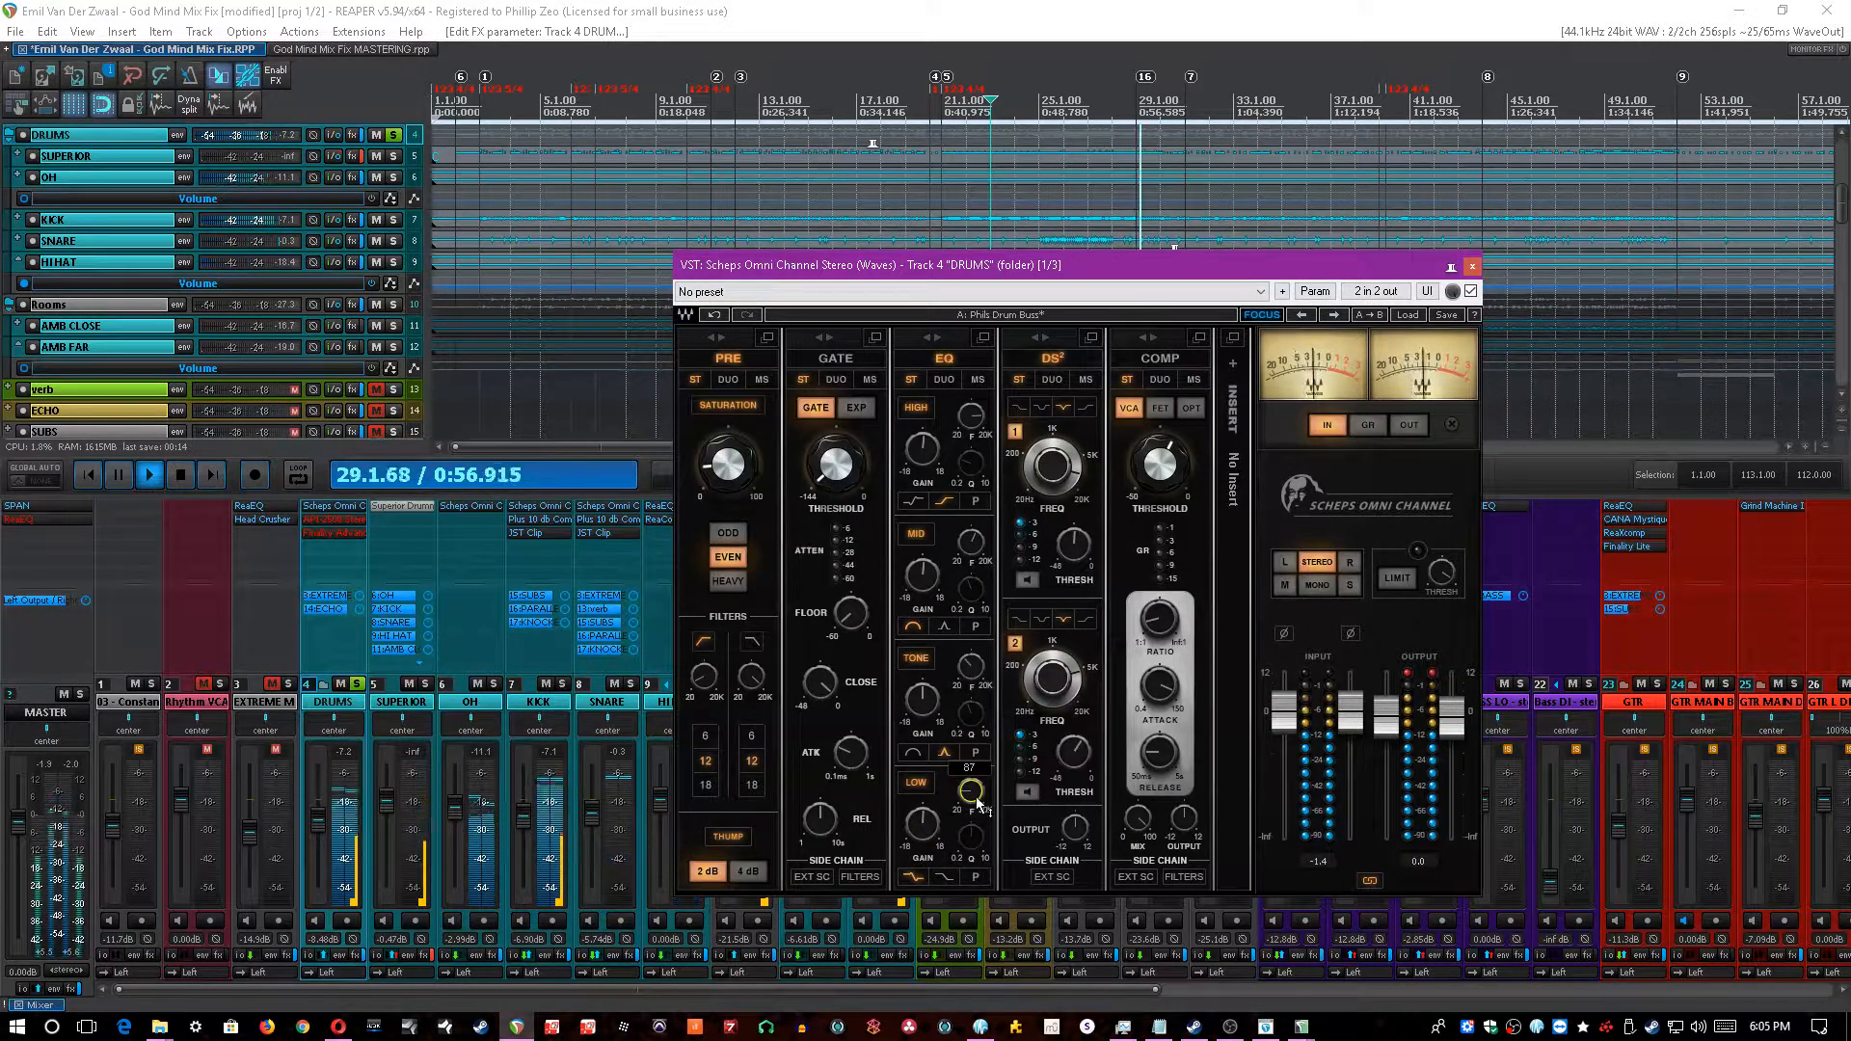
- Check the frequency and gain of the Omni Channel's Tone EQ band and save the project
left_click(970, 666)
left_click(921, 698)
left_click(971, 666)
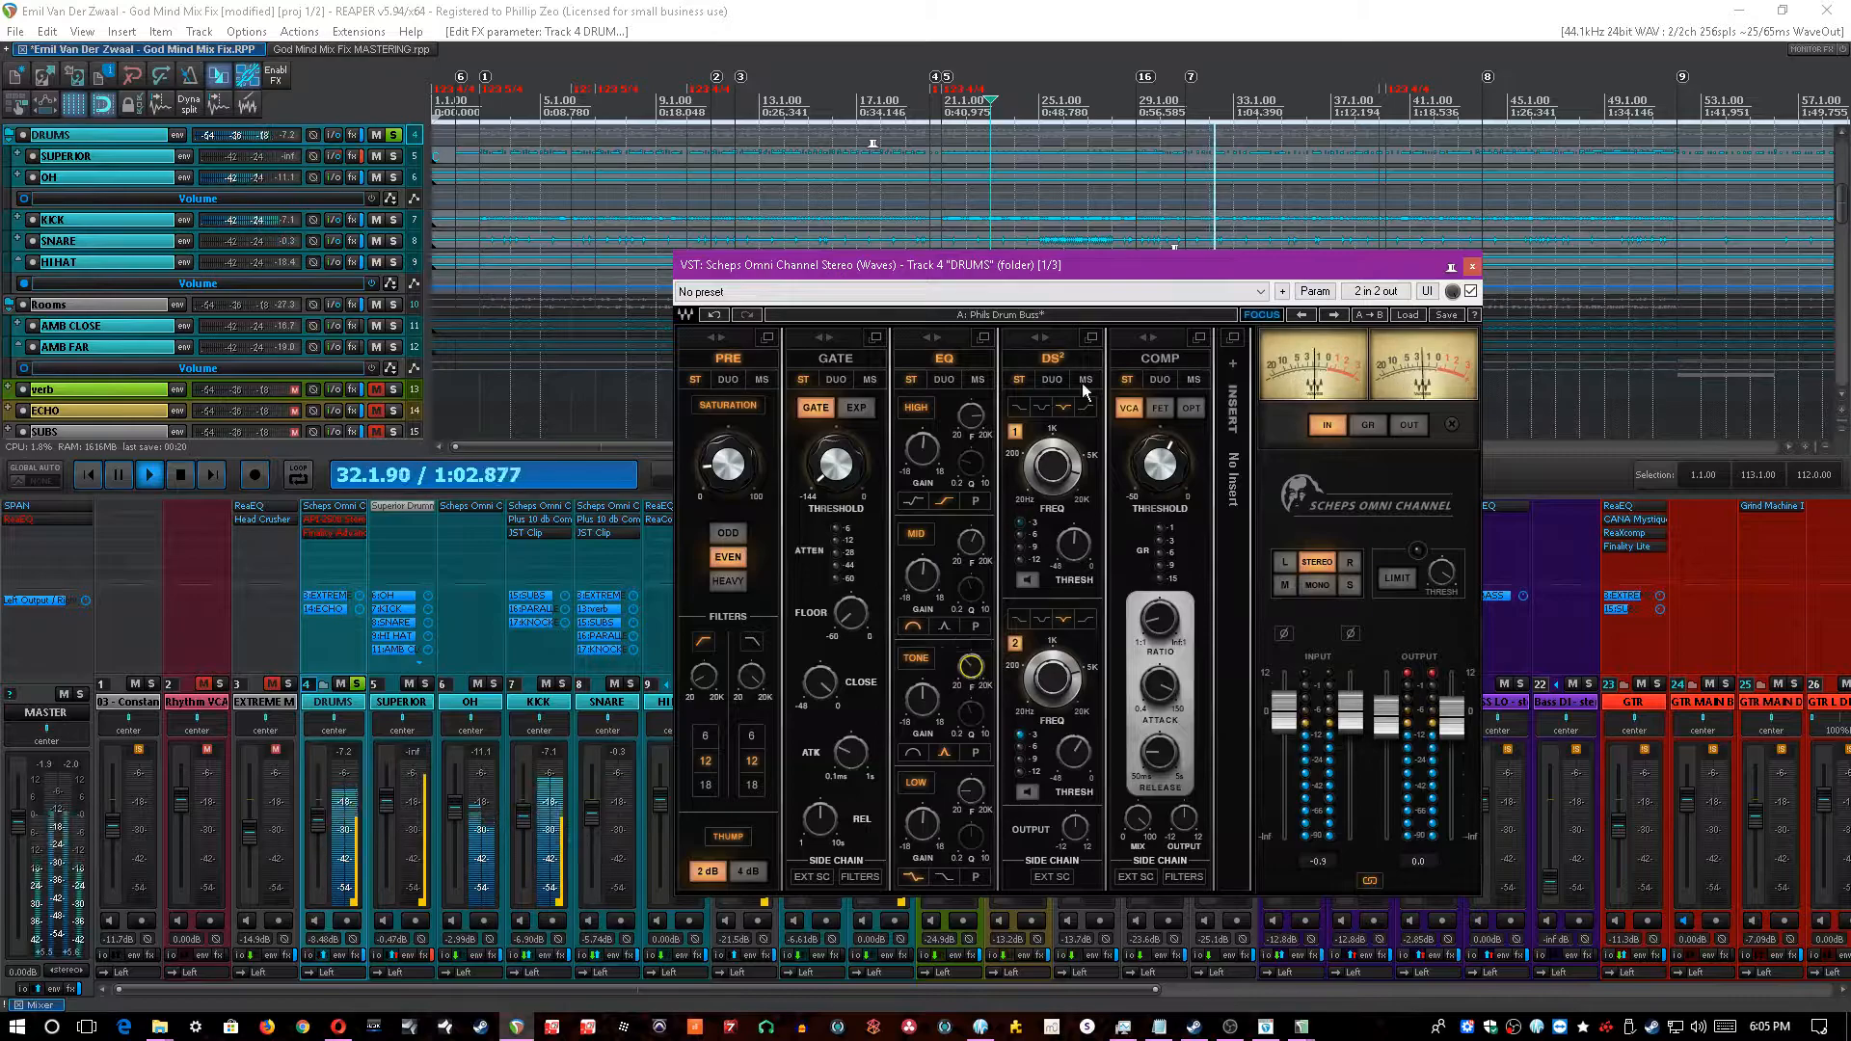
left_click(918, 663)
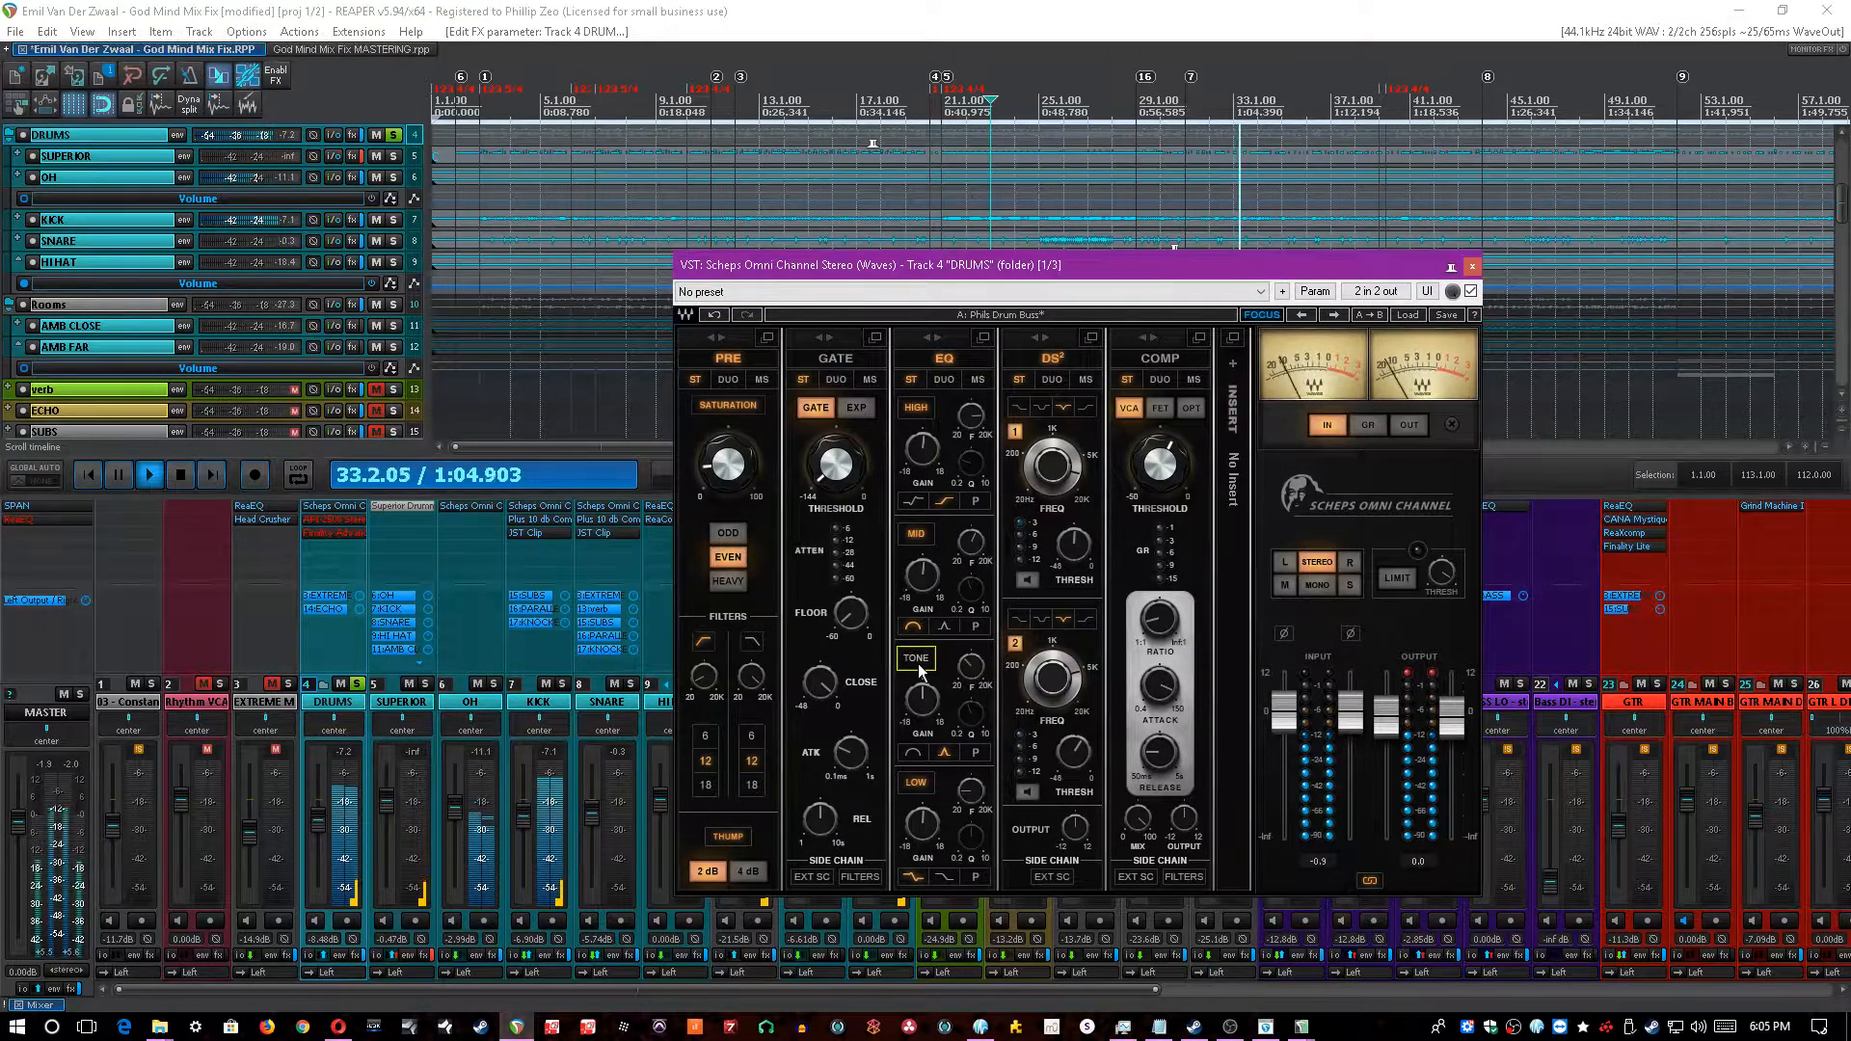
left_click(701, 9)
key("ctrl+s")
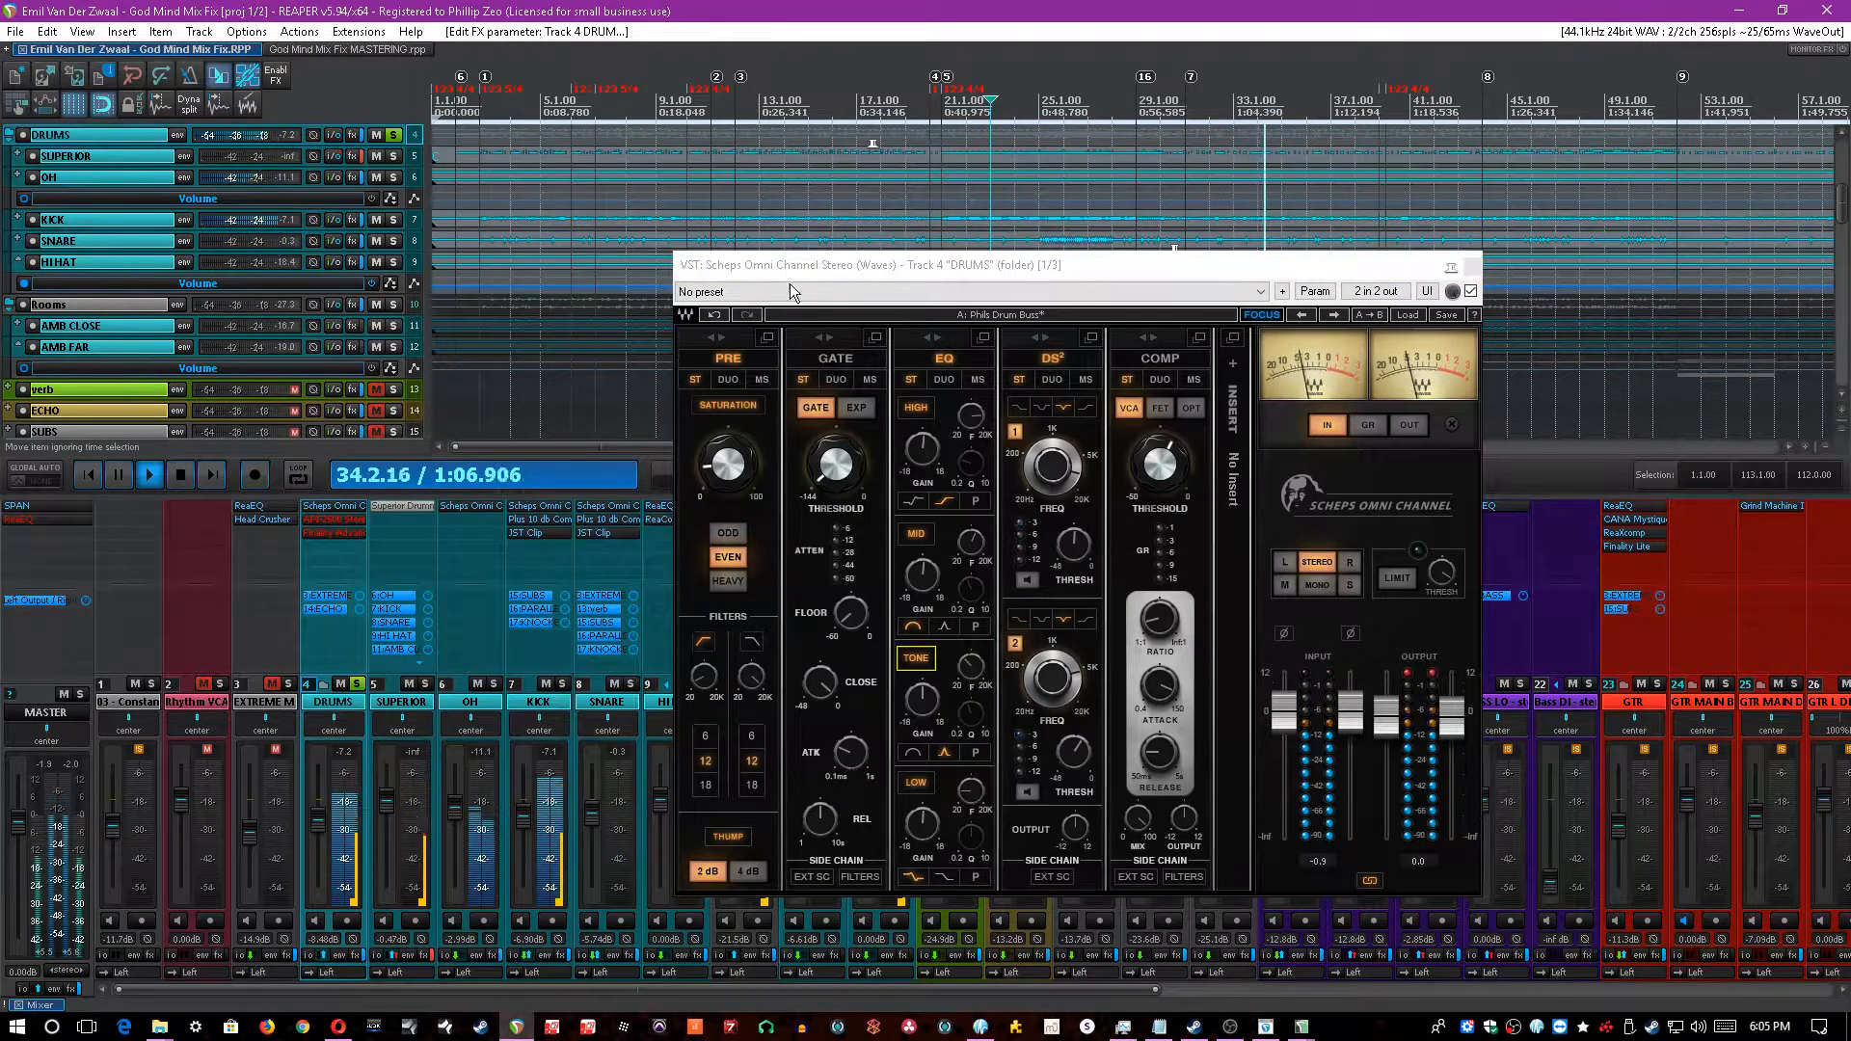
- Check the Omni Channel's Mid and High EQ band settings during playback and save the project
left_click(968, 551)
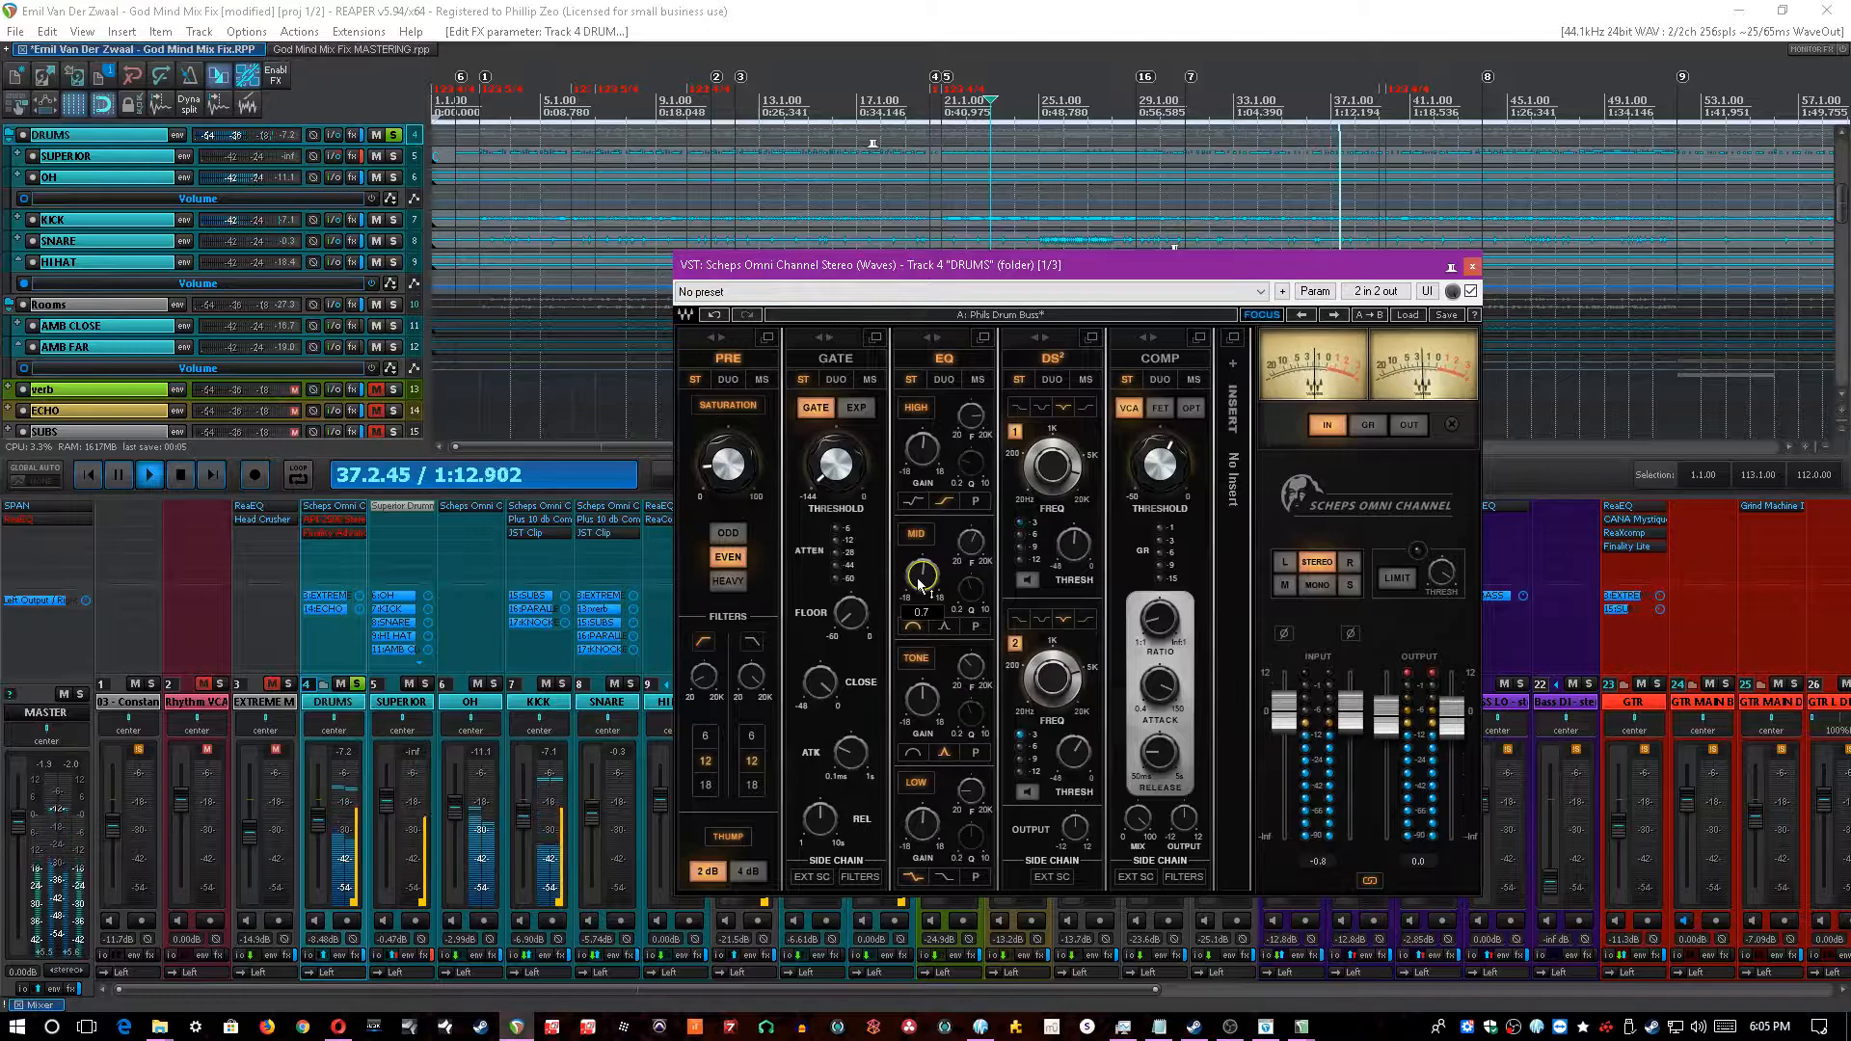
left_click(918, 9)
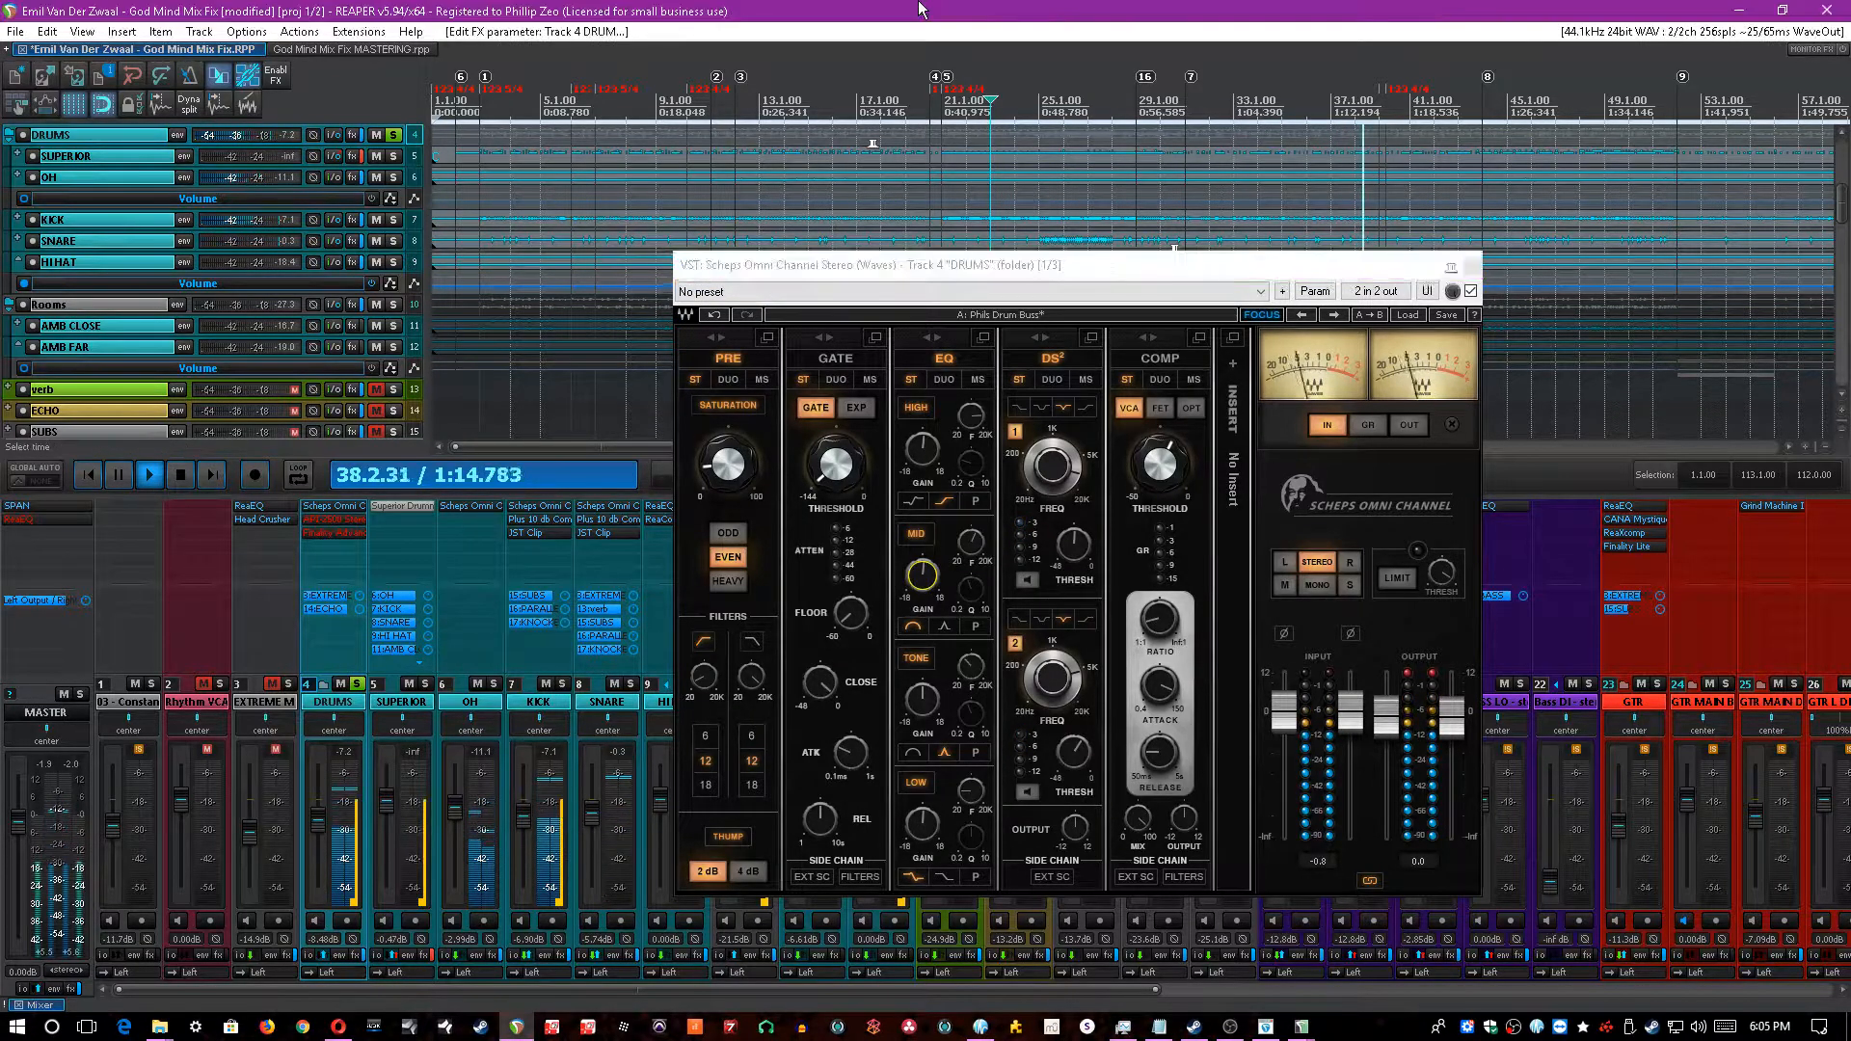
left_click(971, 417)
left_click(971, 416)
left_click(821, 9)
key("ctrl+s")
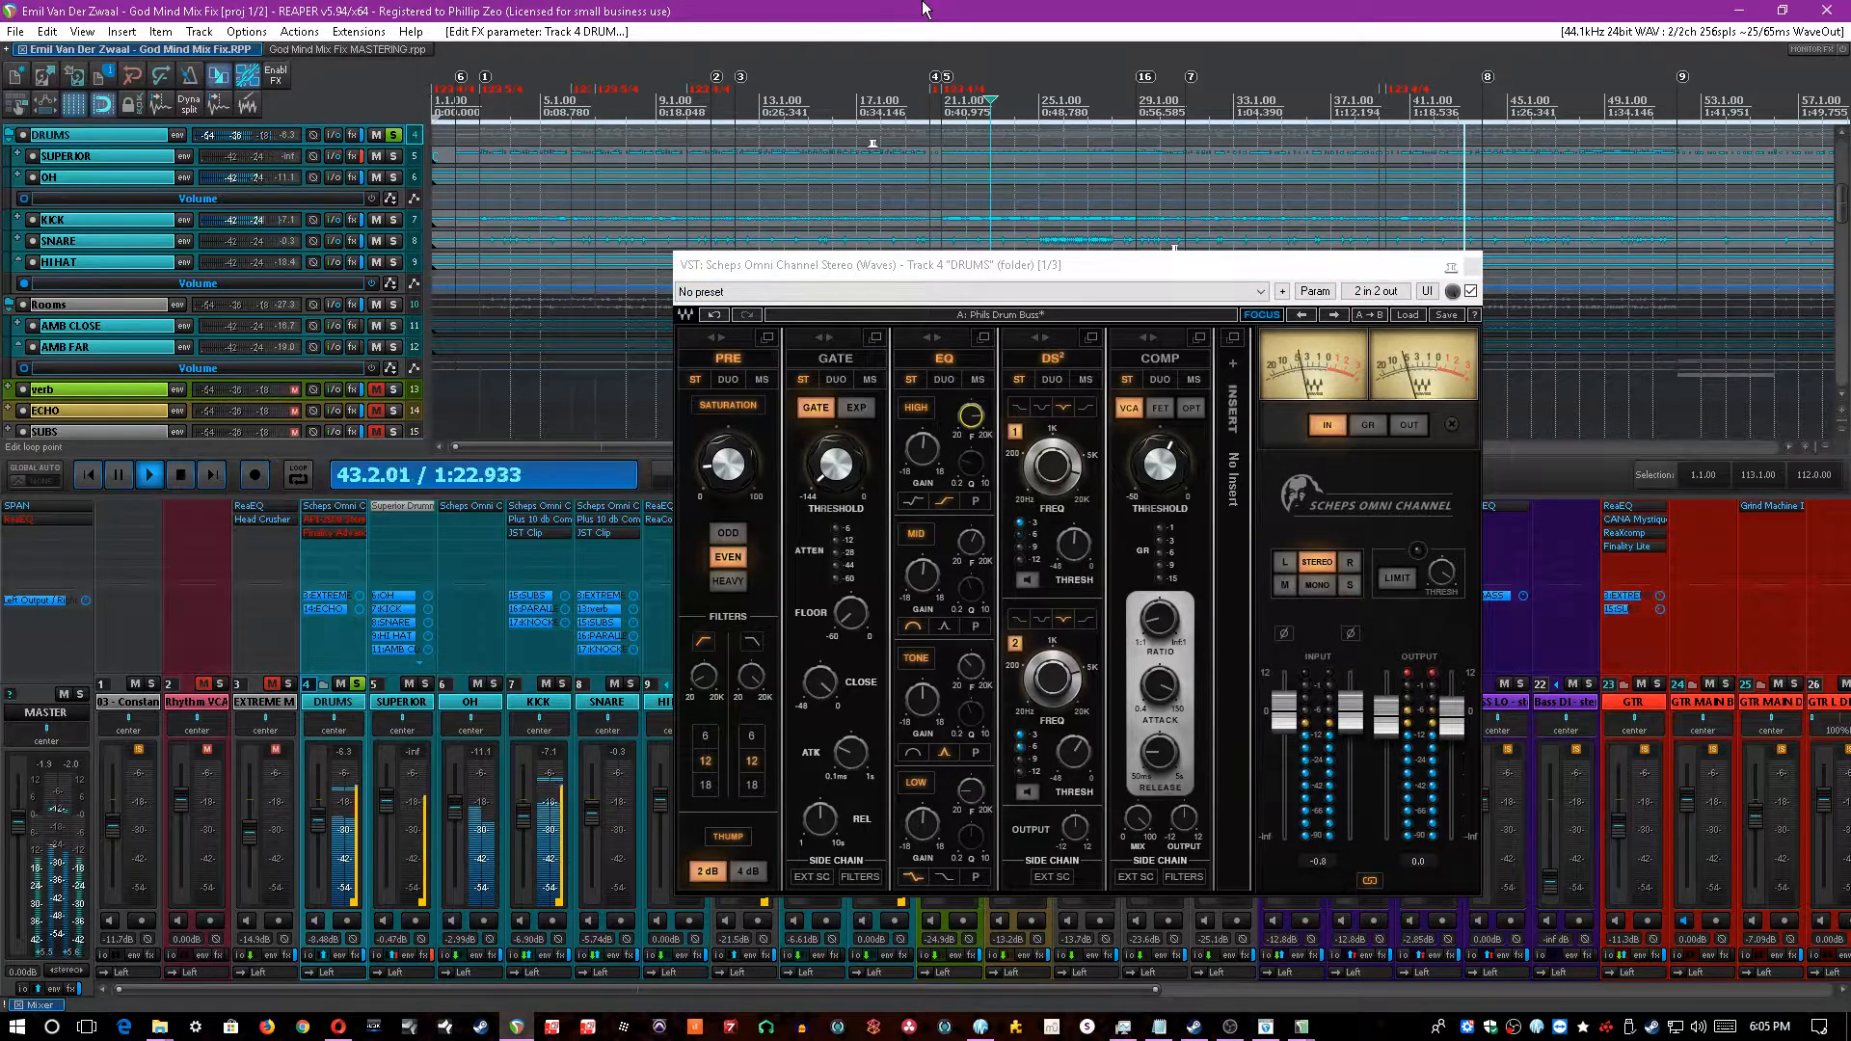
- Audition the Omni Channel's two DS² bands one after the other in listen mode, saving the project along the way
left_click(1028, 578)
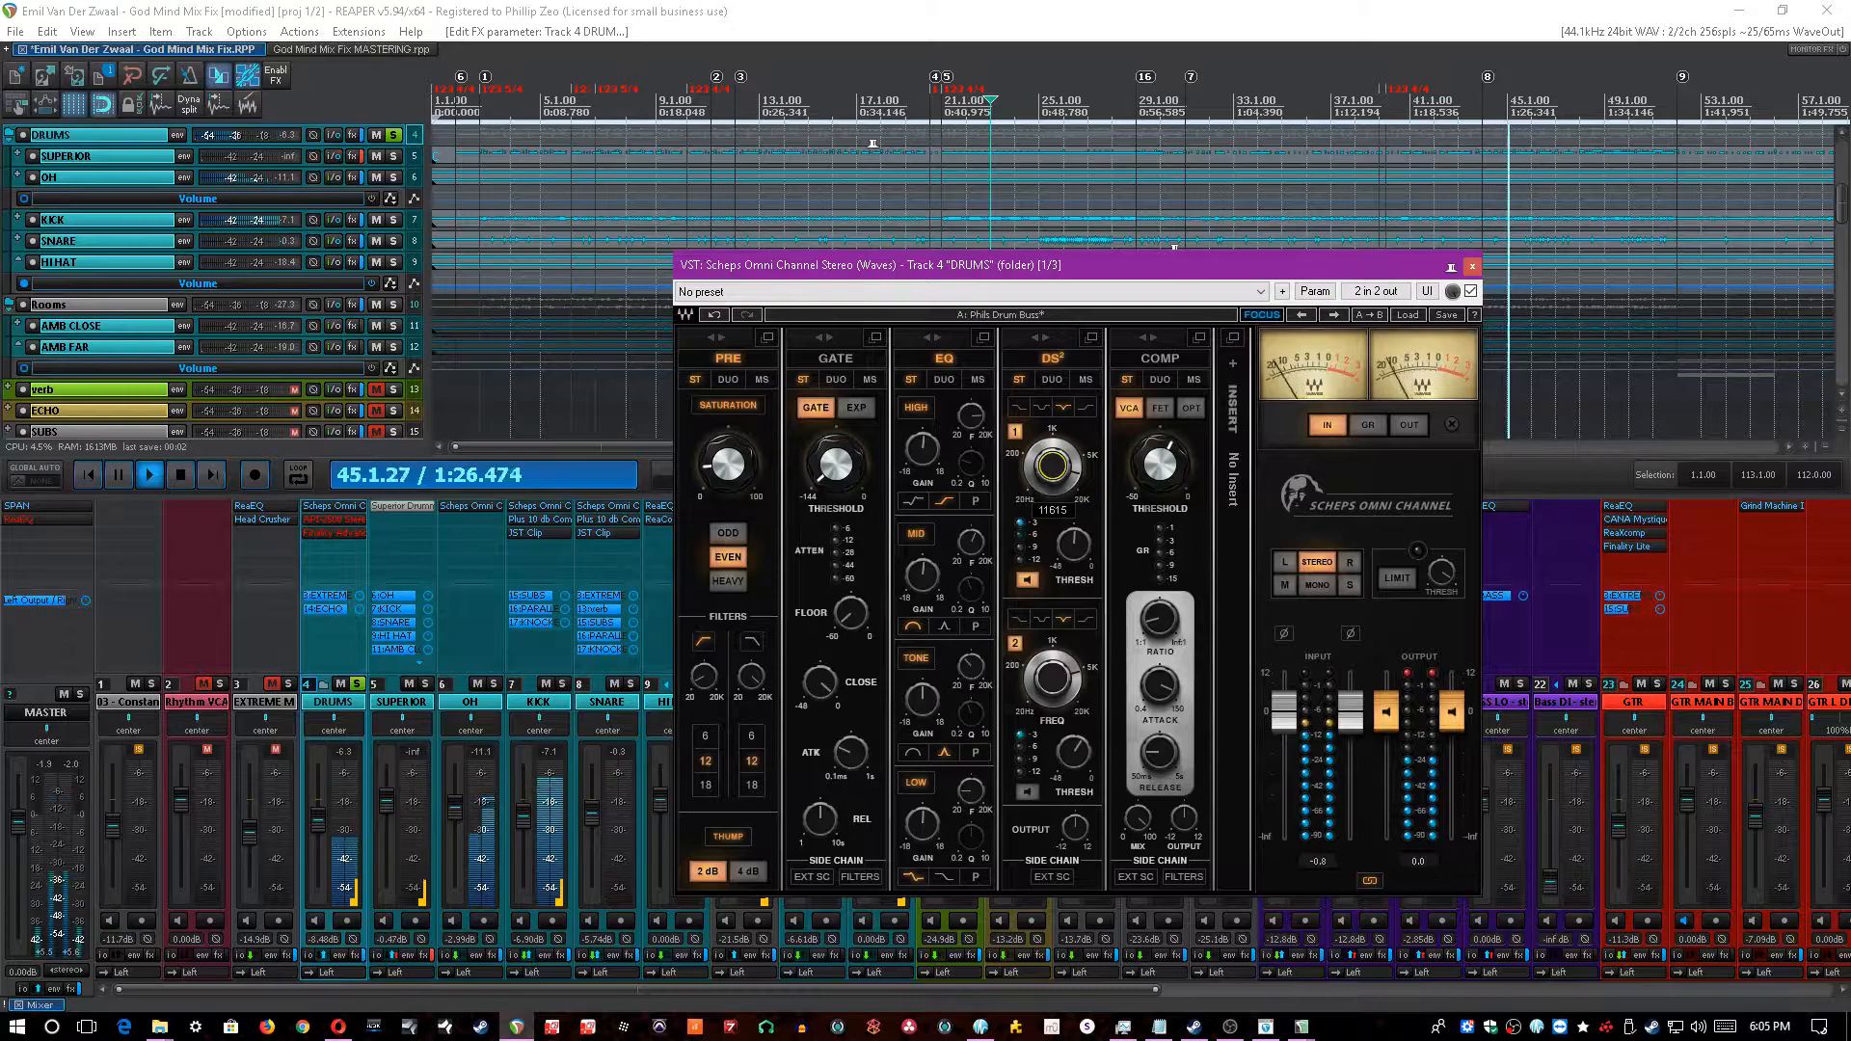
left_click(1026, 580)
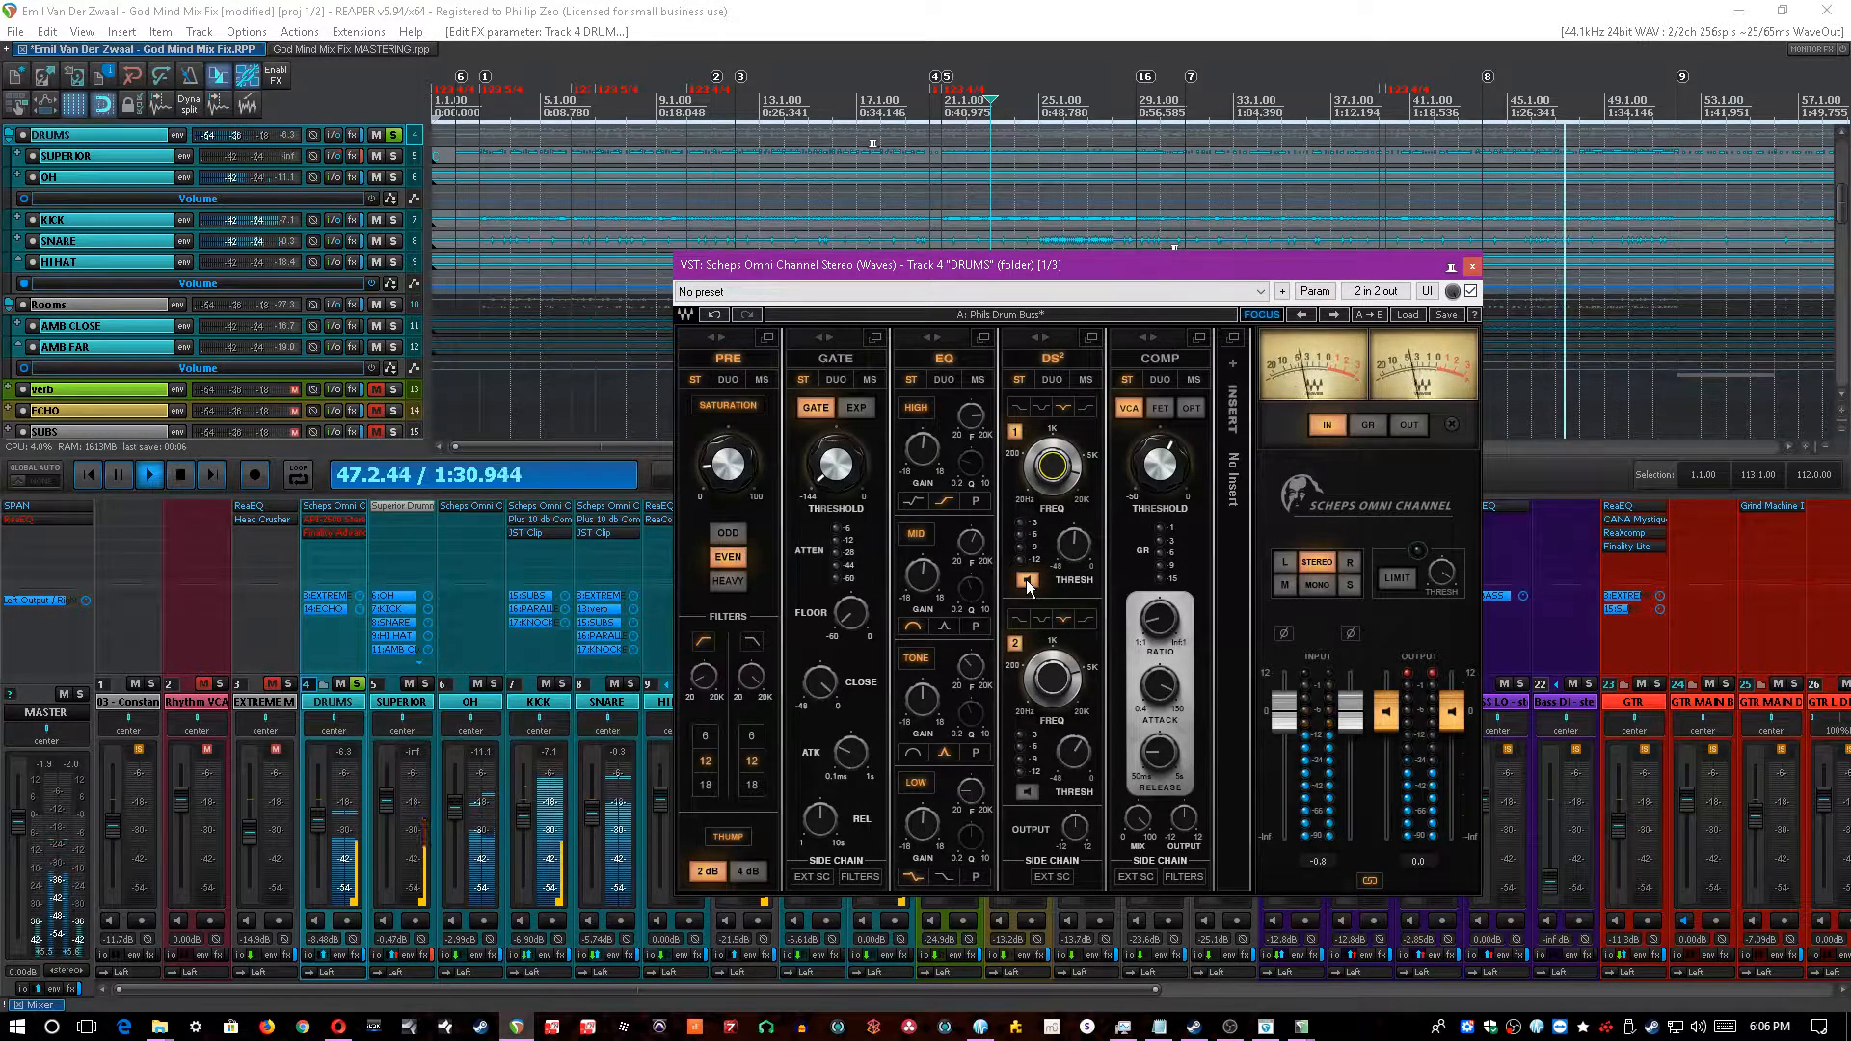
left_click(1026, 790)
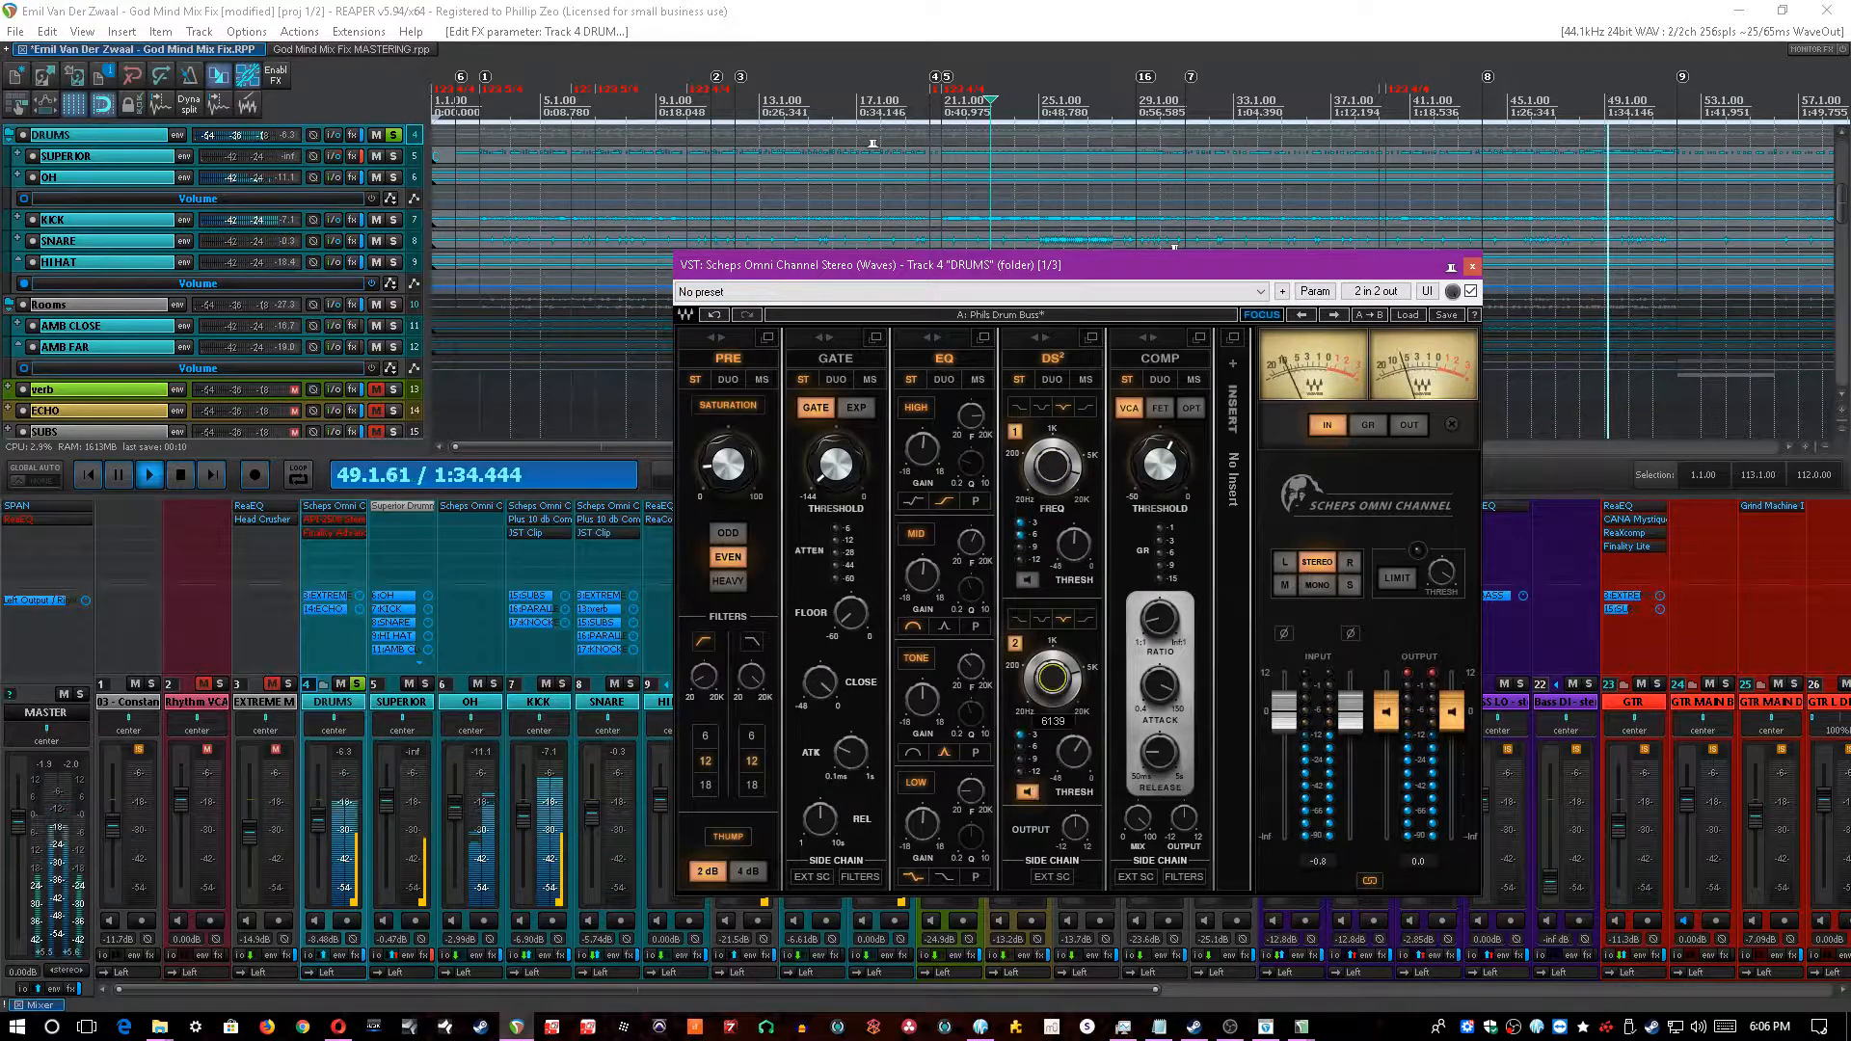
left_click(887, 9)
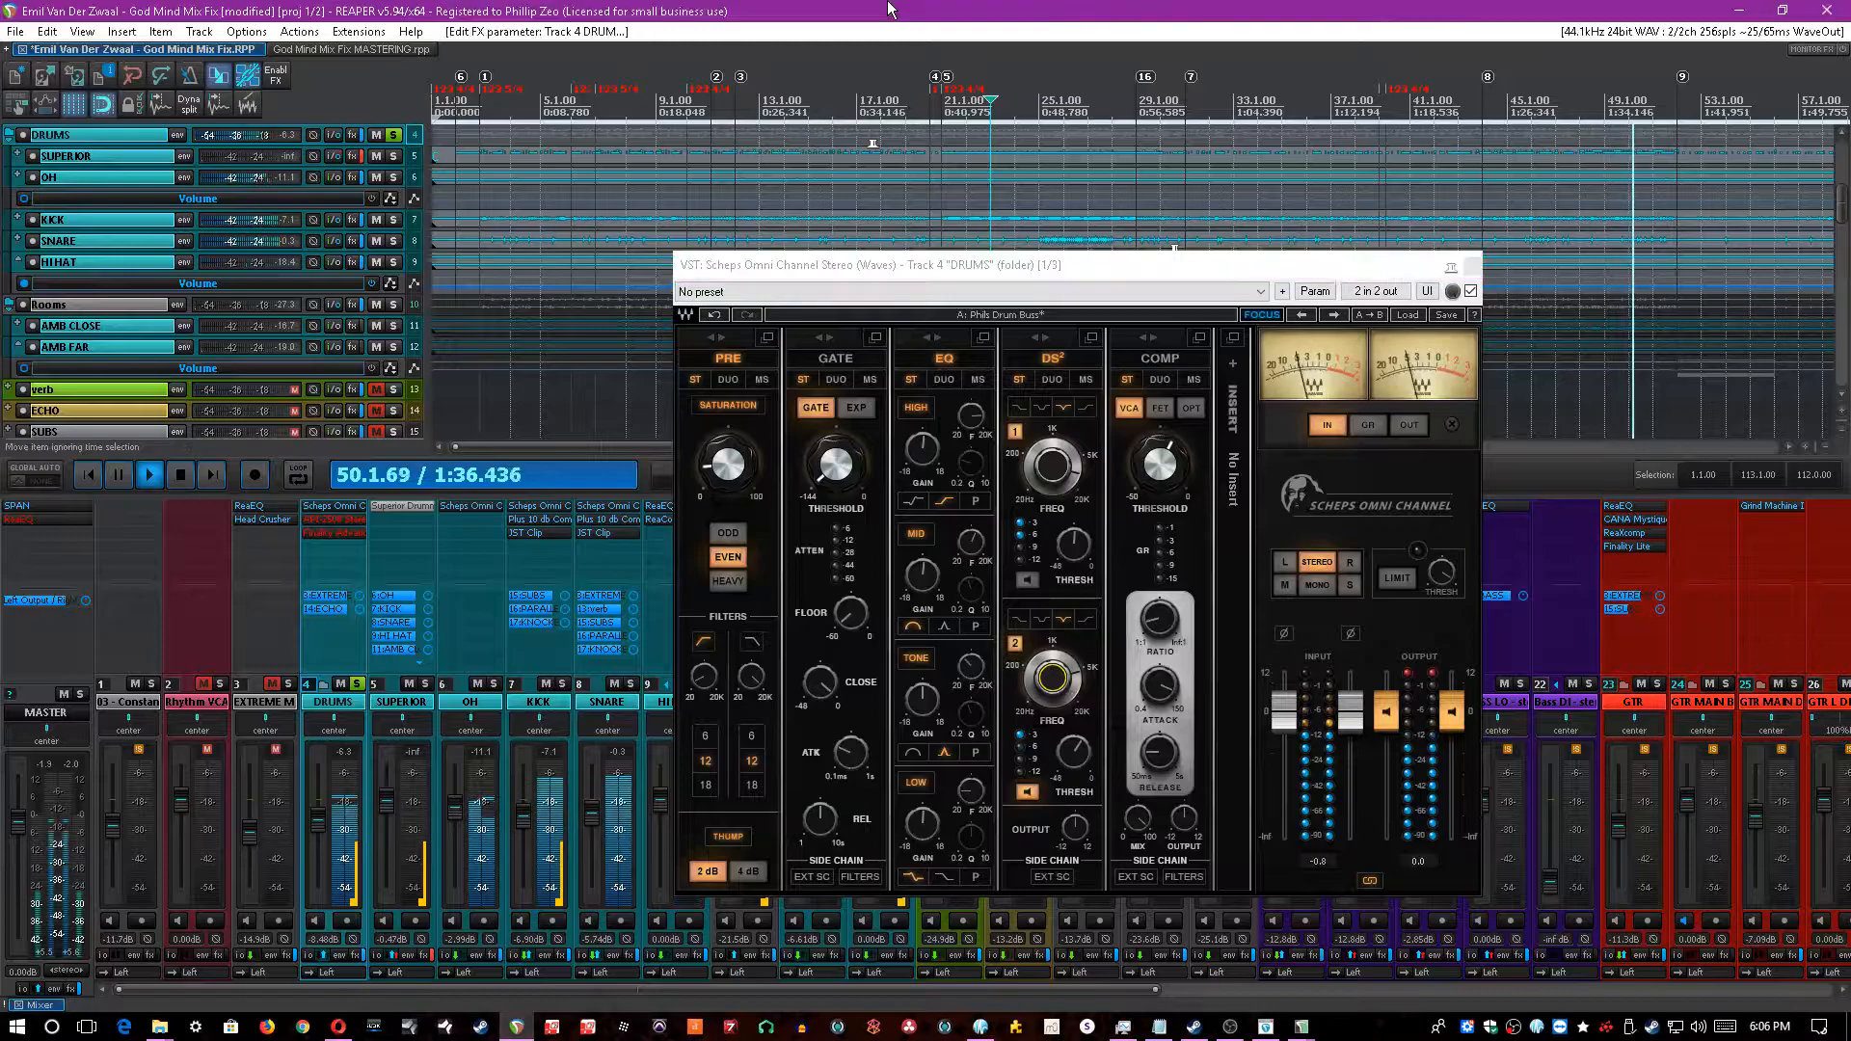
key("ctrl+s")
left_click(1026, 793)
left_click(821, 8)
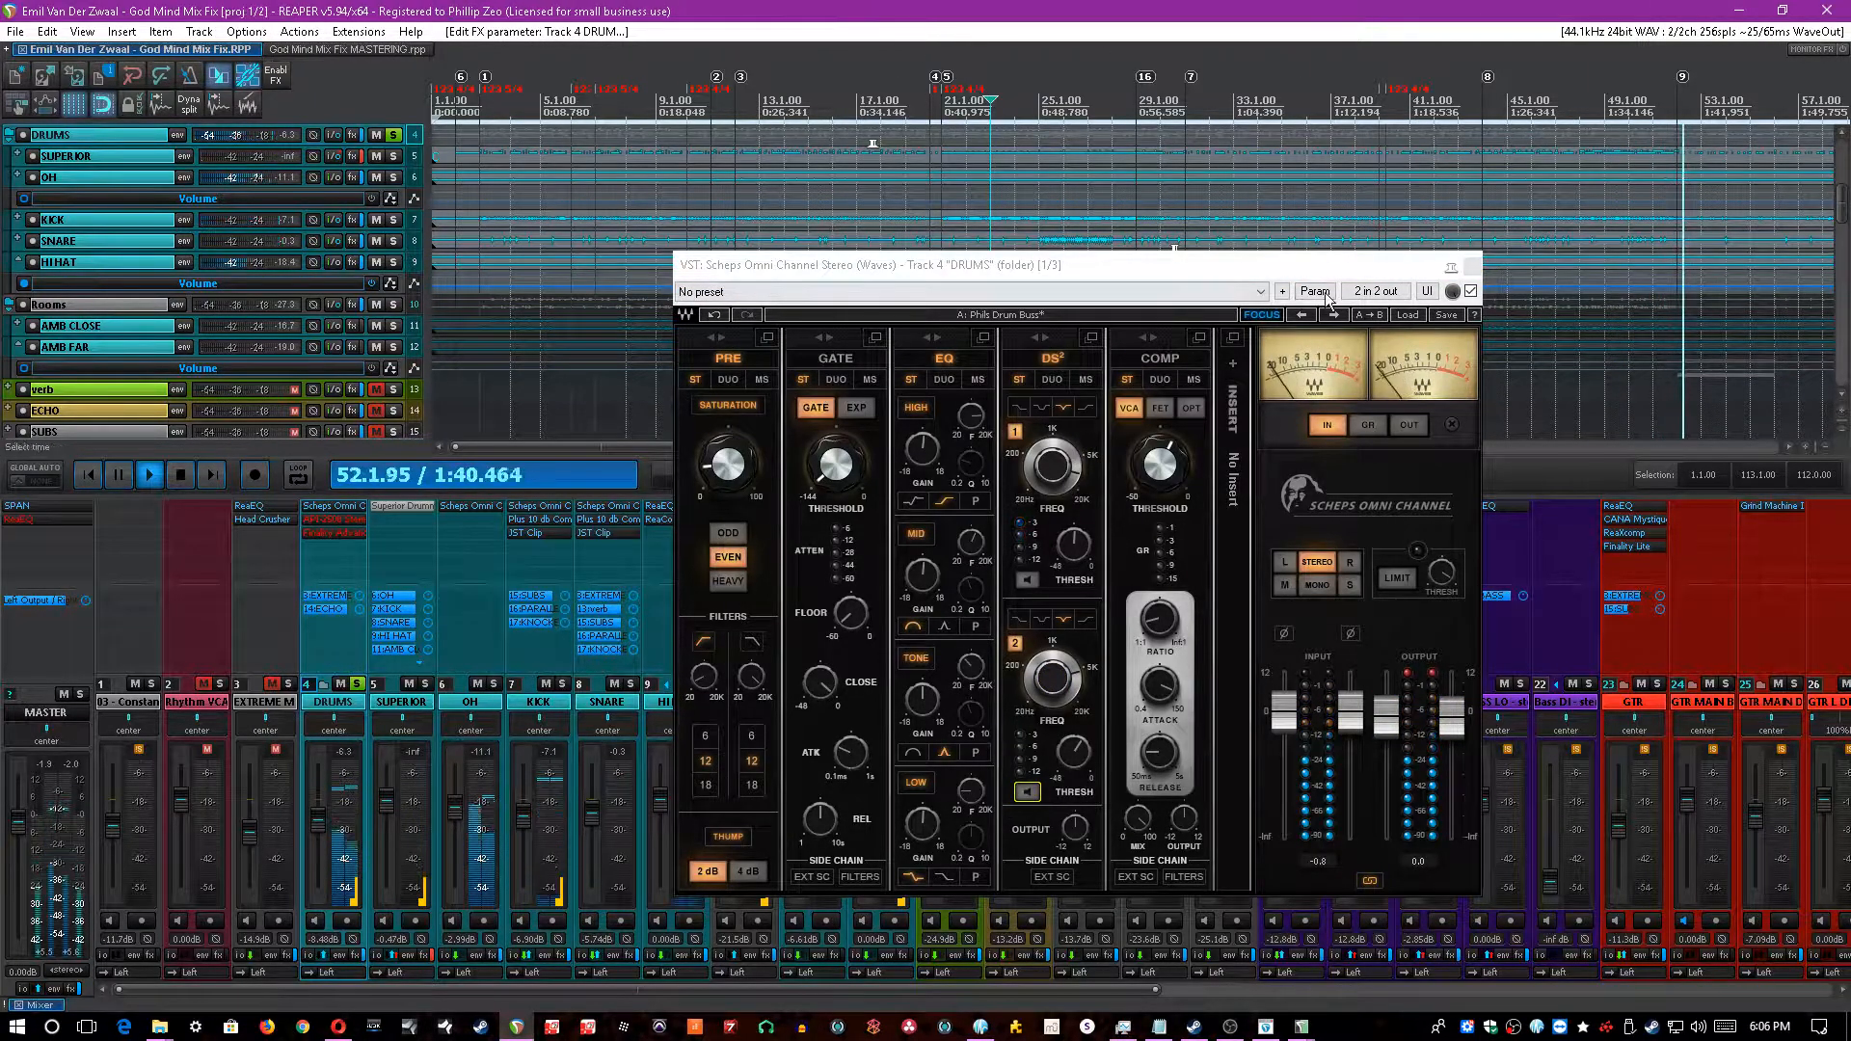
- Play from bar 25 and compare the drums with the Scheps Omni Channel bypassed and enabled
left_click(1039, 106)
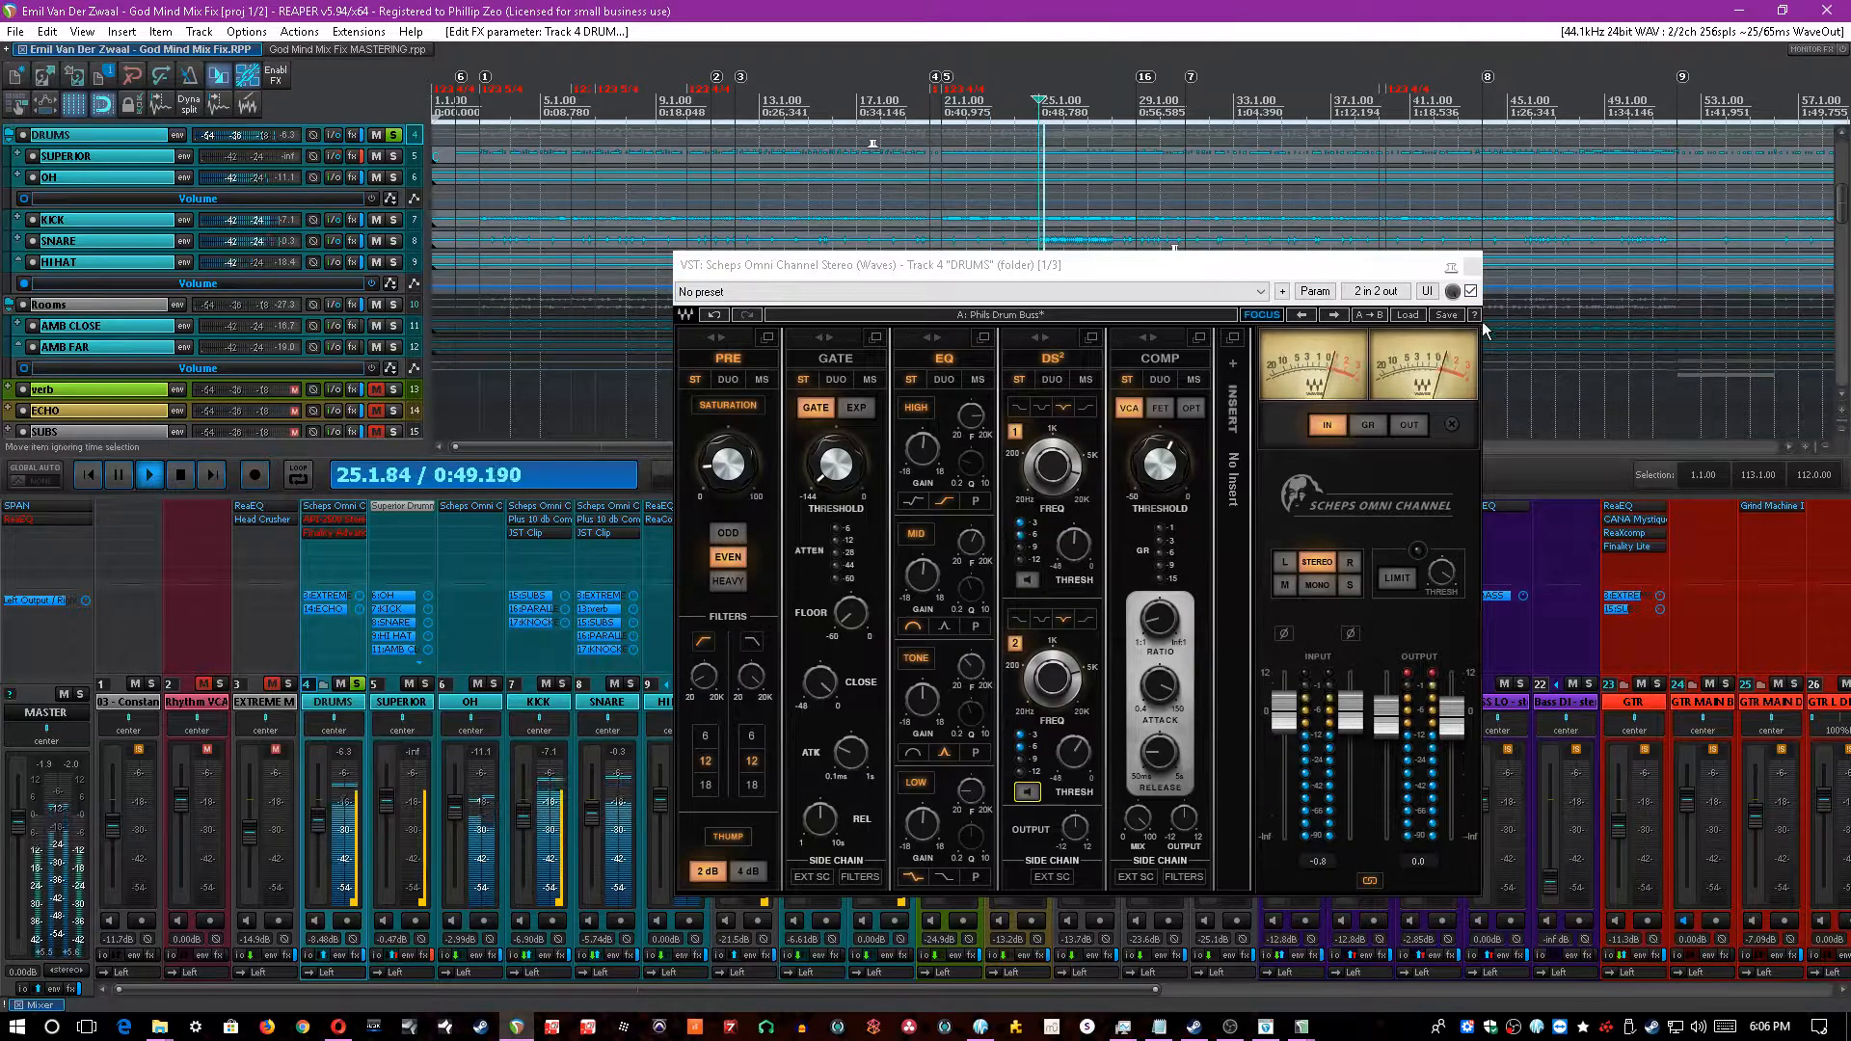
left_click(1473, 291)
left_click(1474, 292)
key("space")
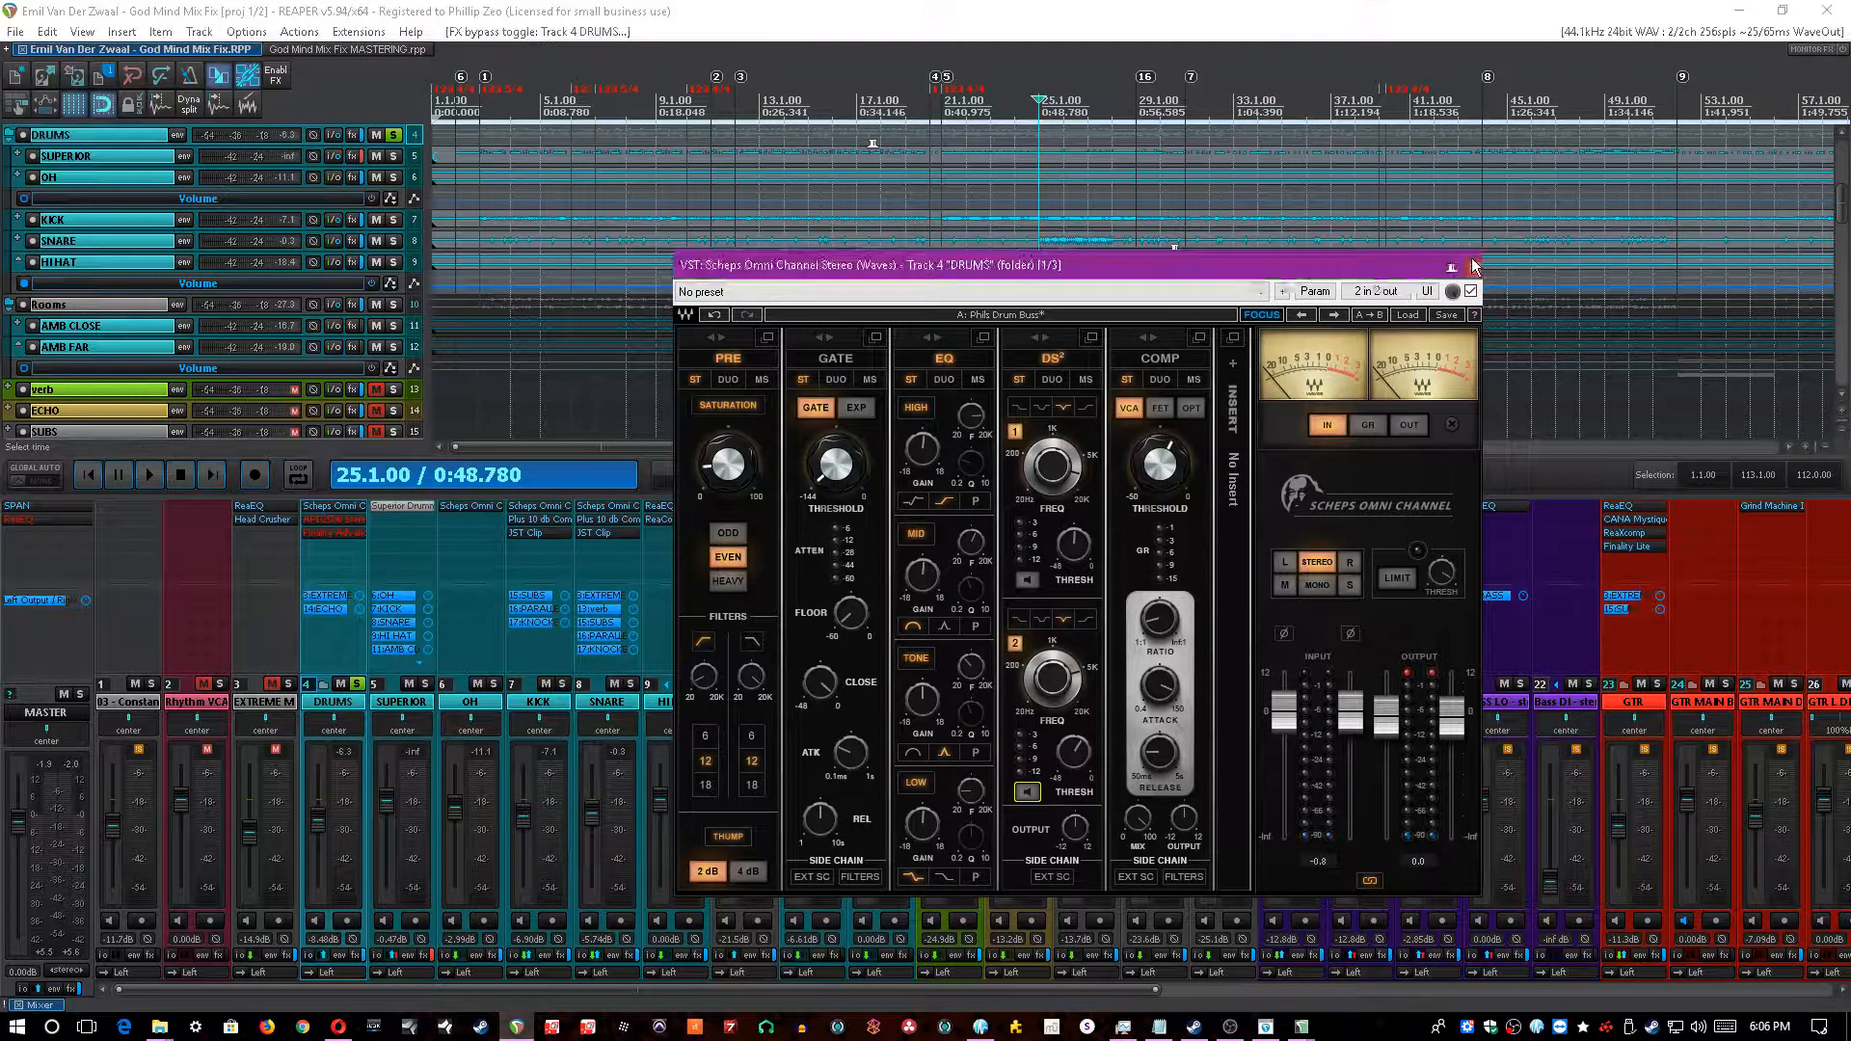
- Close the Omni Channel, open the DRUMS track's API-2500 with it enabled, and play the drums from bar 25
left_click(1472, 265)
left_click(352, 522)
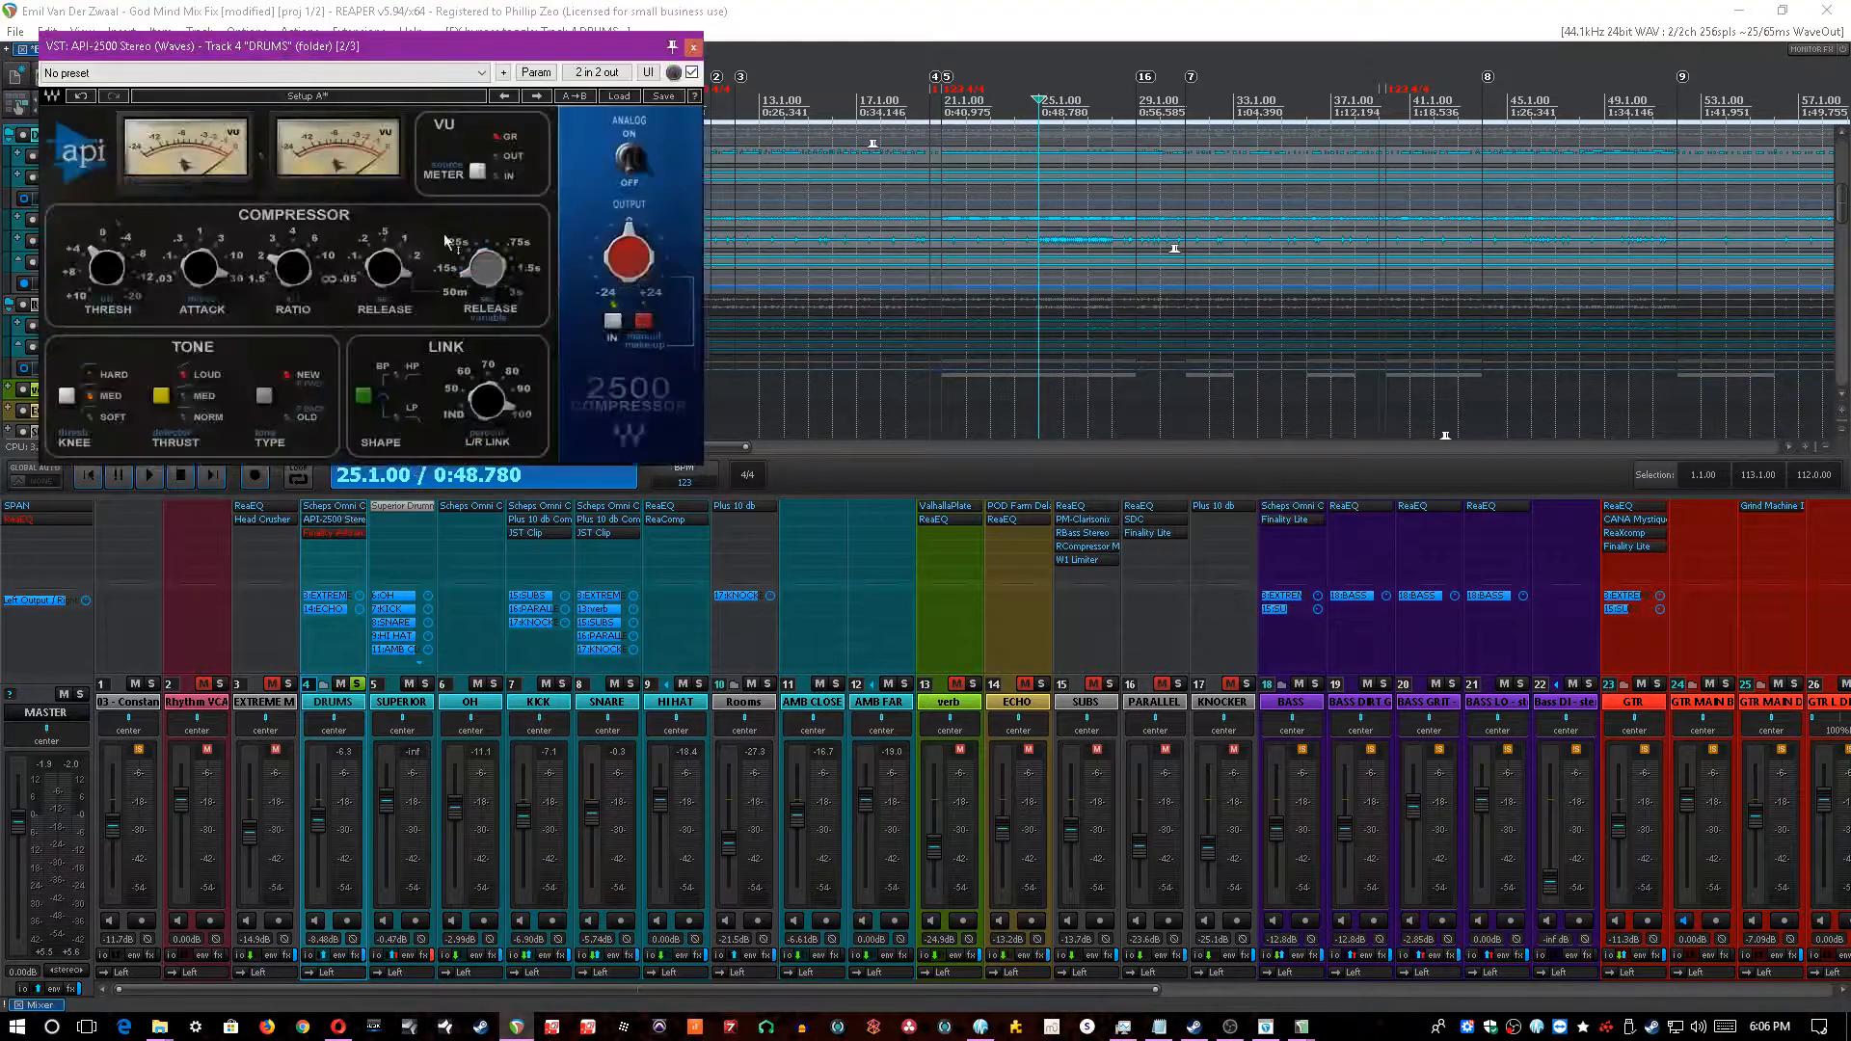
left_click_drag(487, 48, 1092, 338)
left_click(787, 8)
key("space")
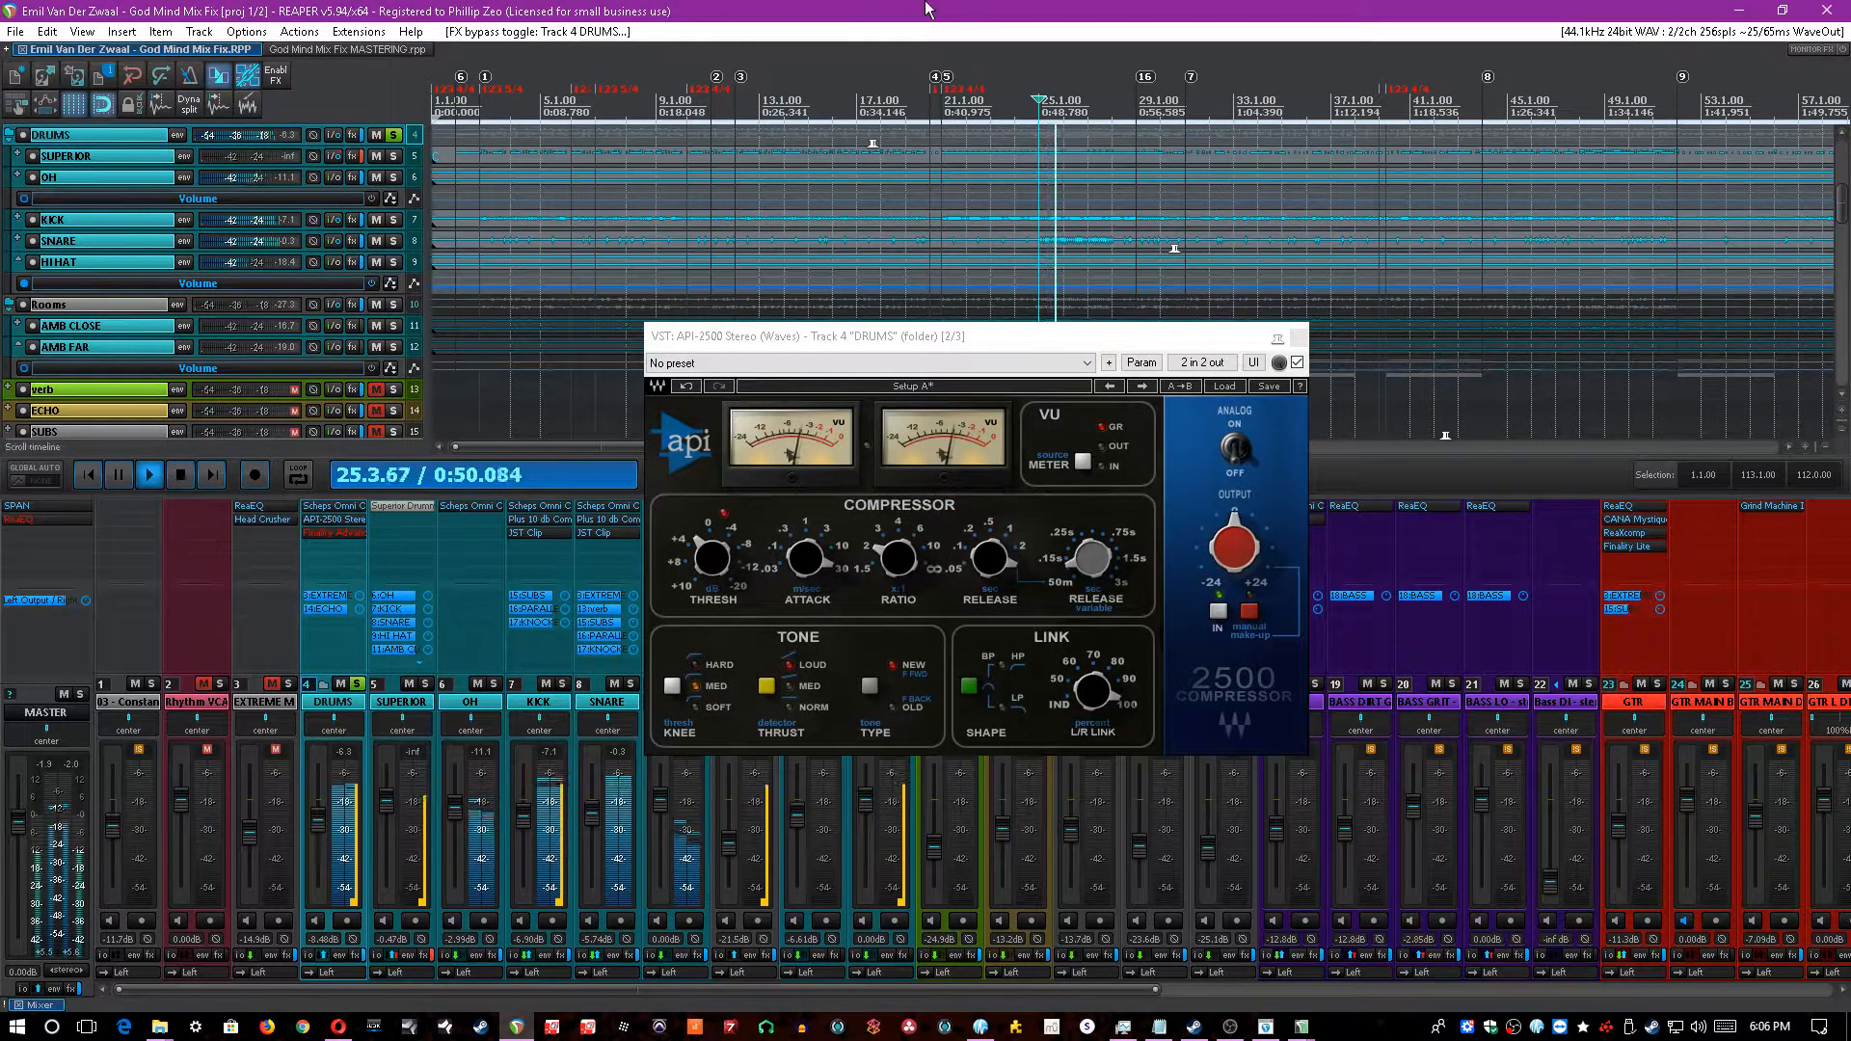
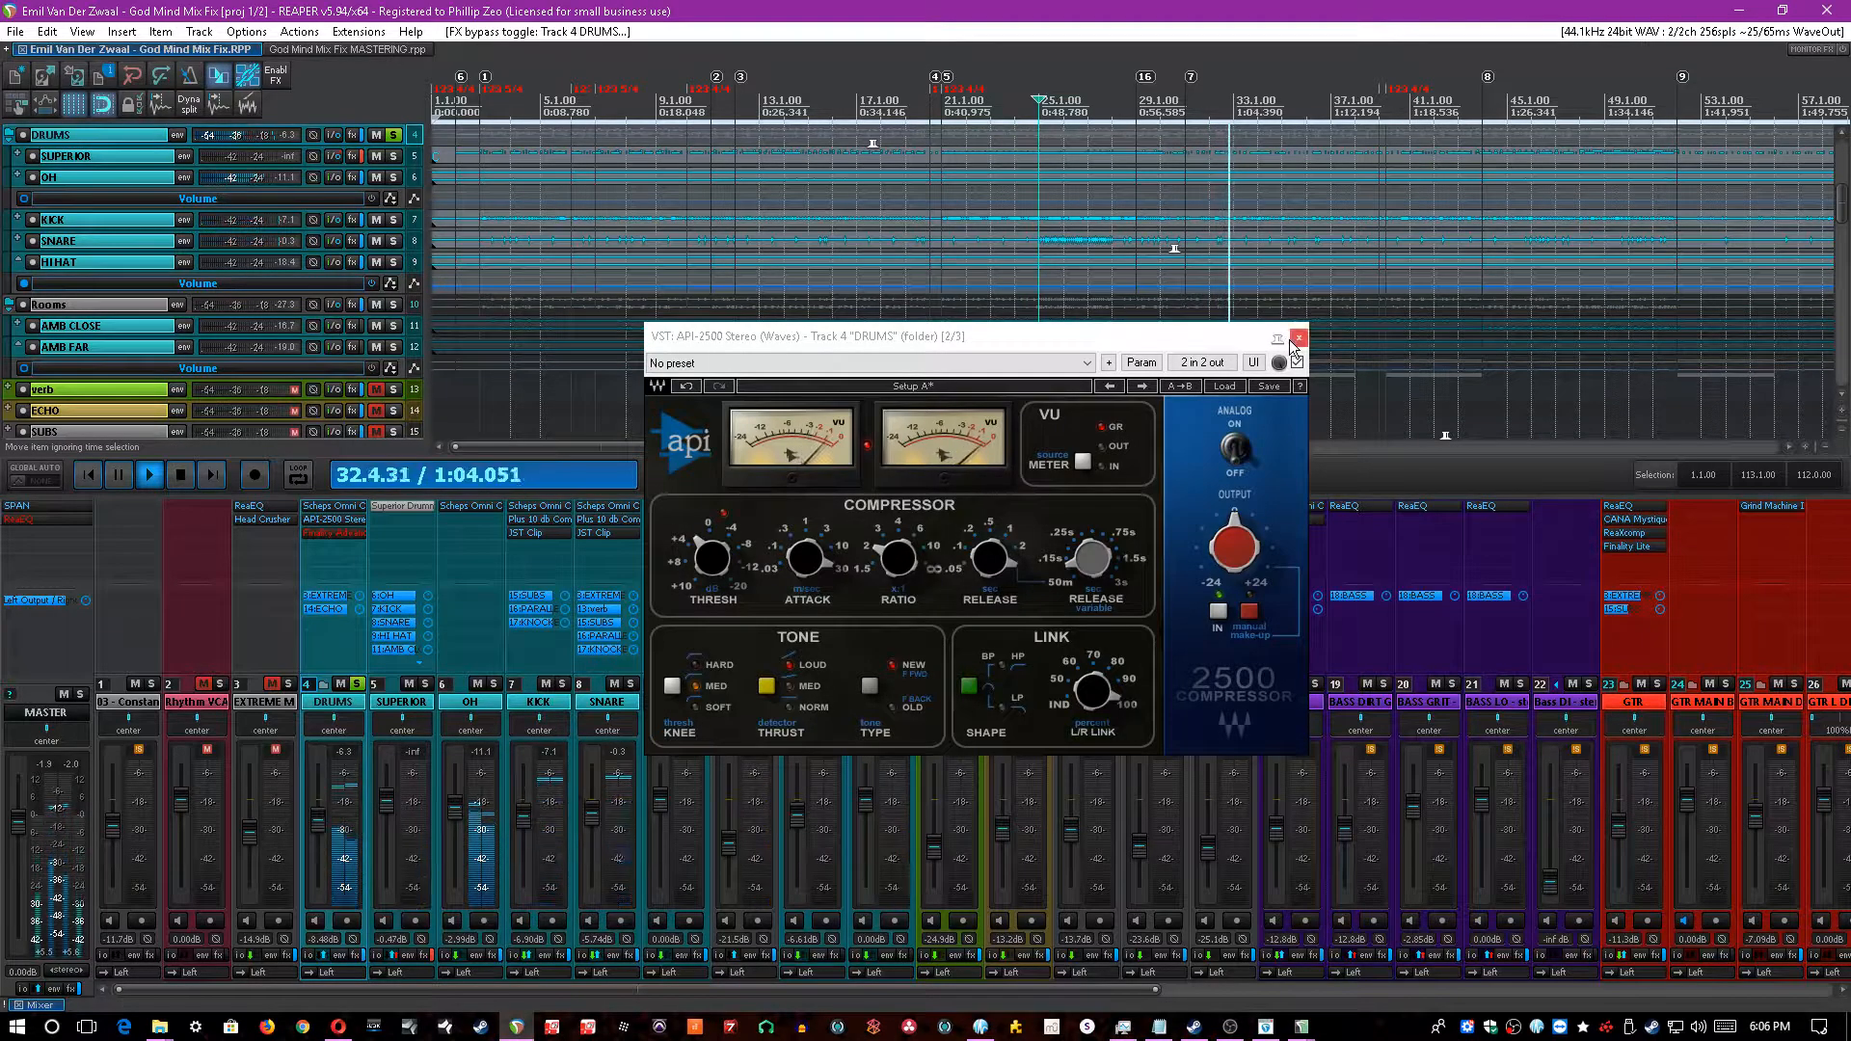
- Check the API-2500's ratio, threshold and release settings, save the project, and close the plugin
left_click(876, 571)
left_click(785, 525)
left_click(1076, 565)
left_click(1032, 6)
key("ctrl+s")
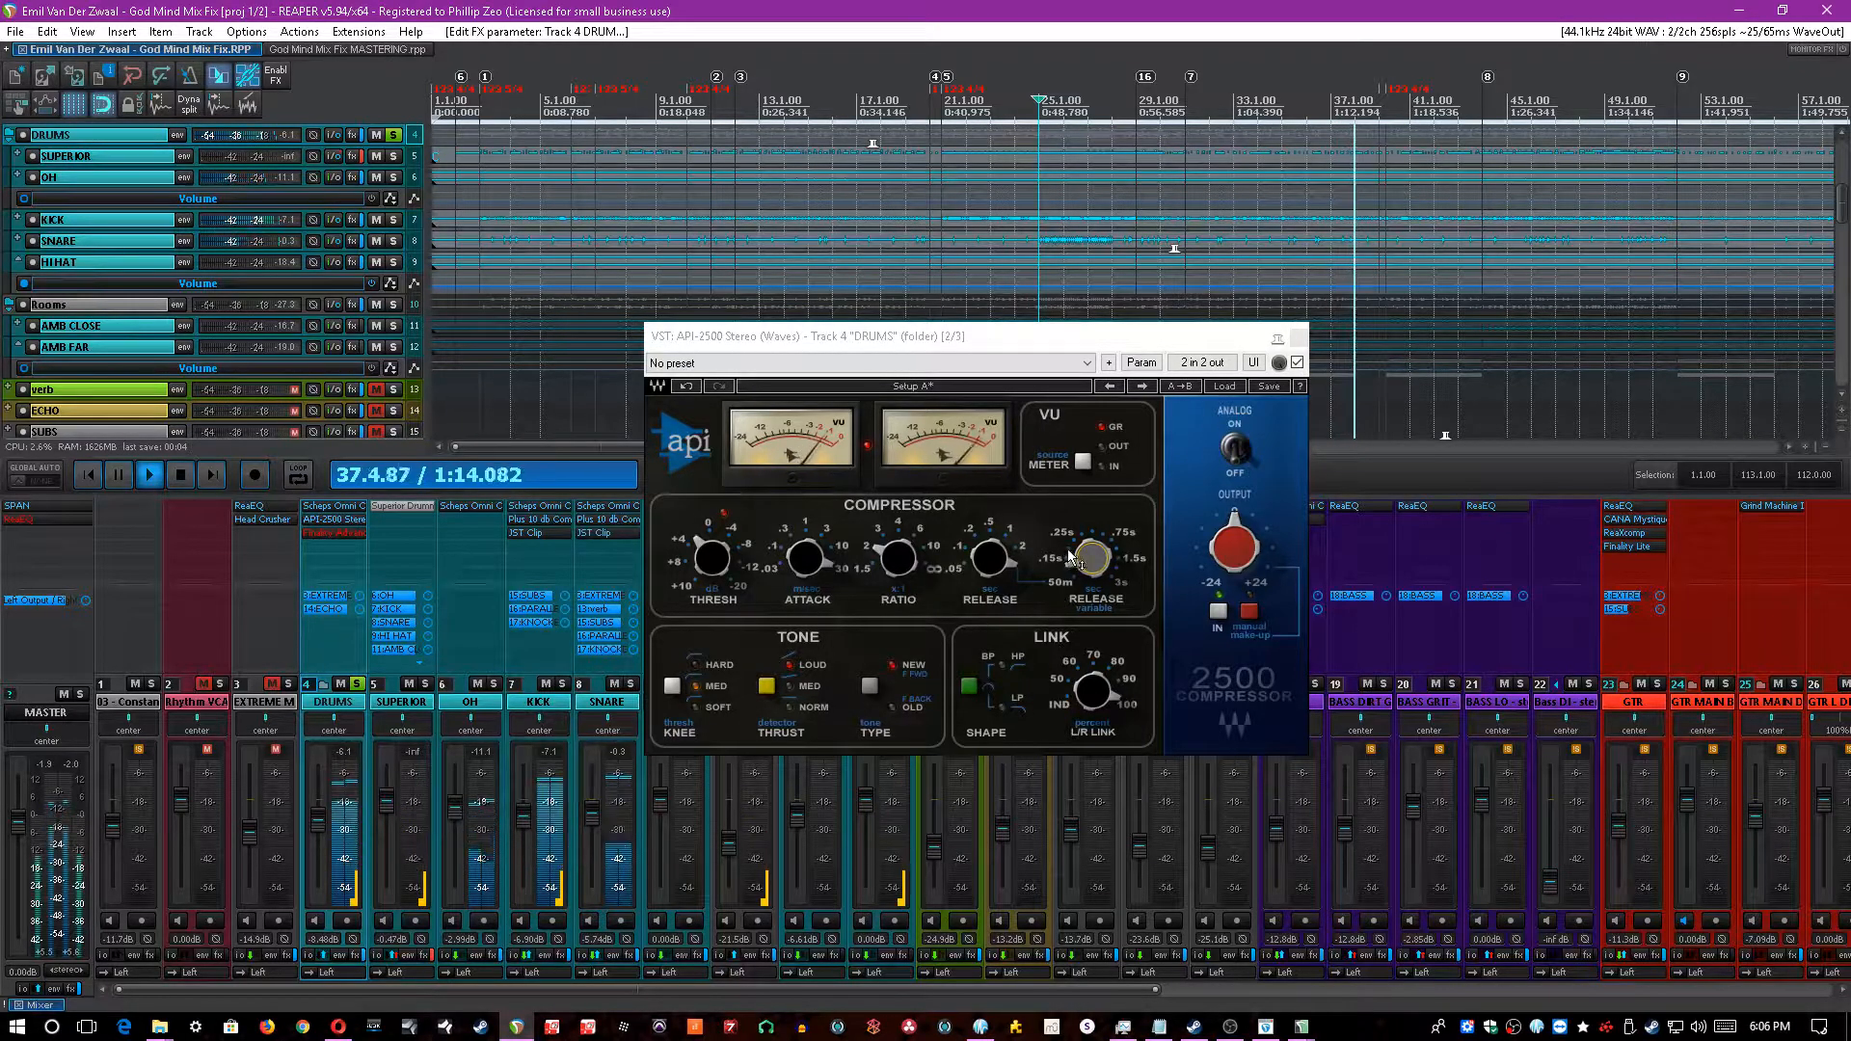
left_click(1298, 337)
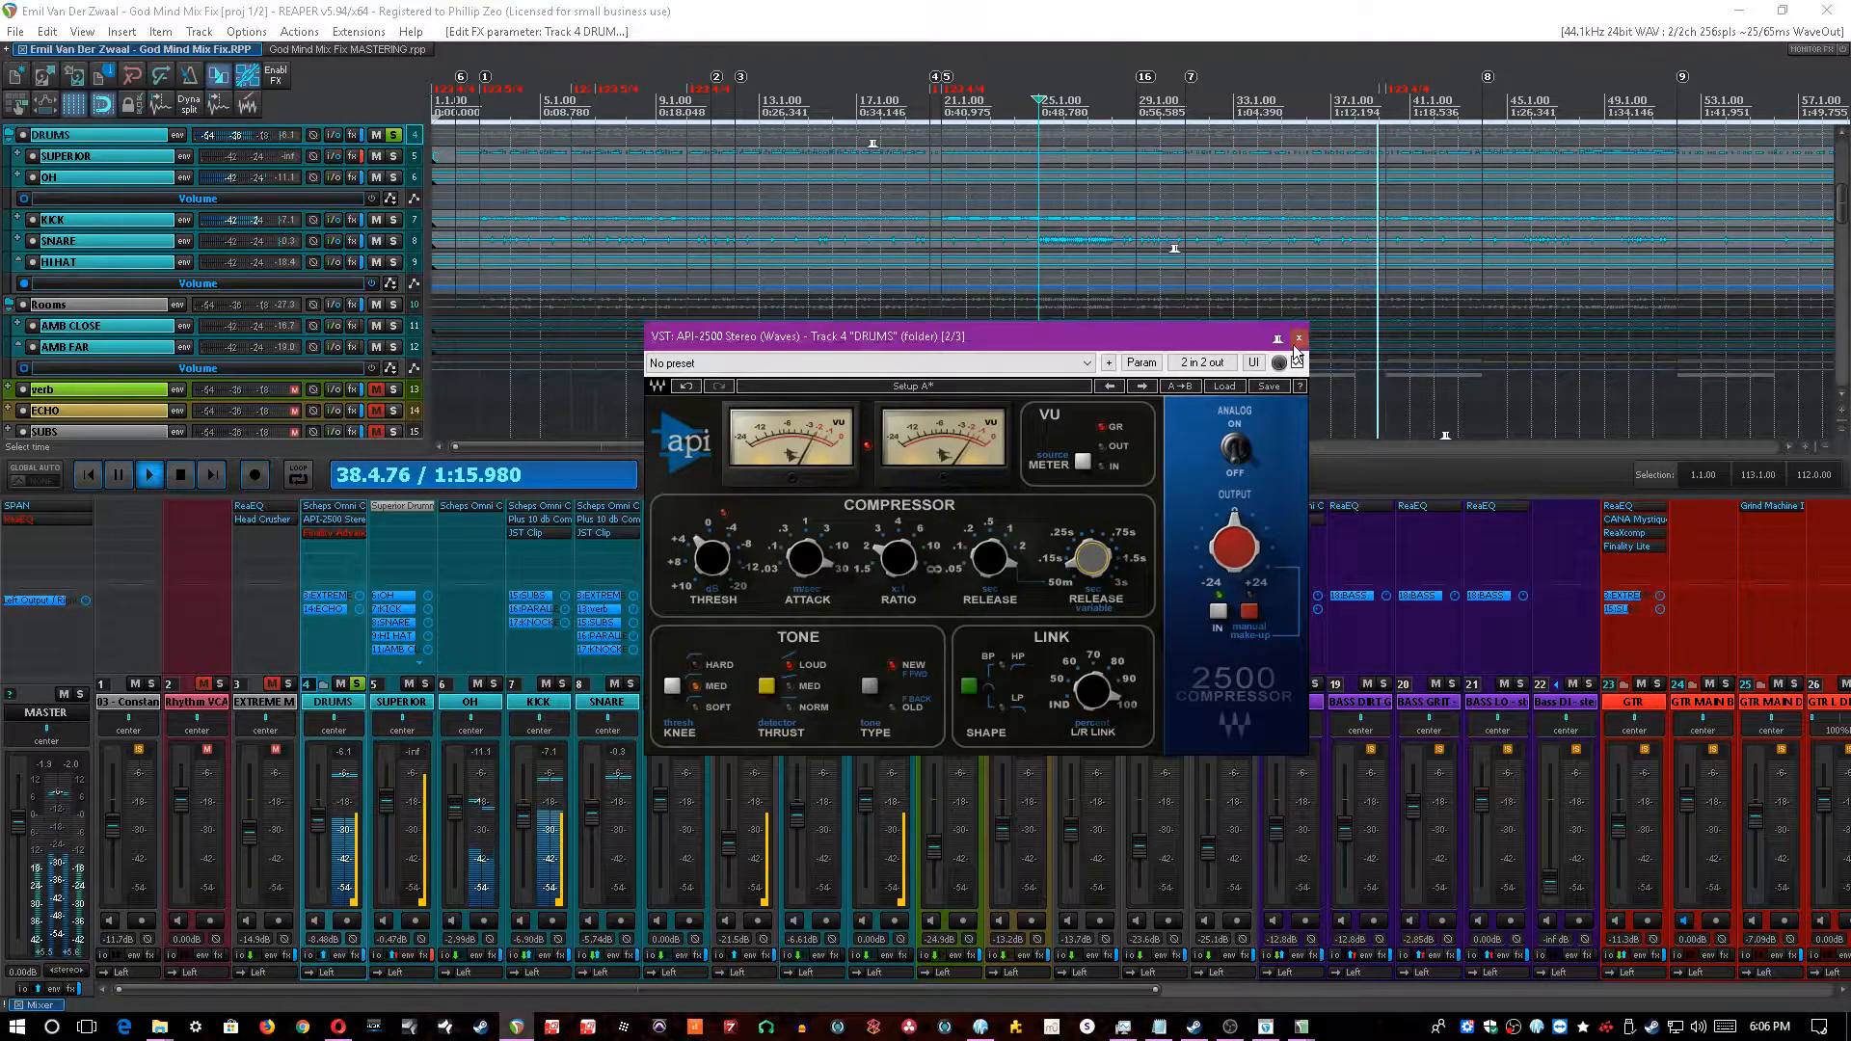
- Re-enable Finality Advanced on the DRUMS track, examine its settings and bypass toggle during playback, then close it
left_click(333, 533, "shift")
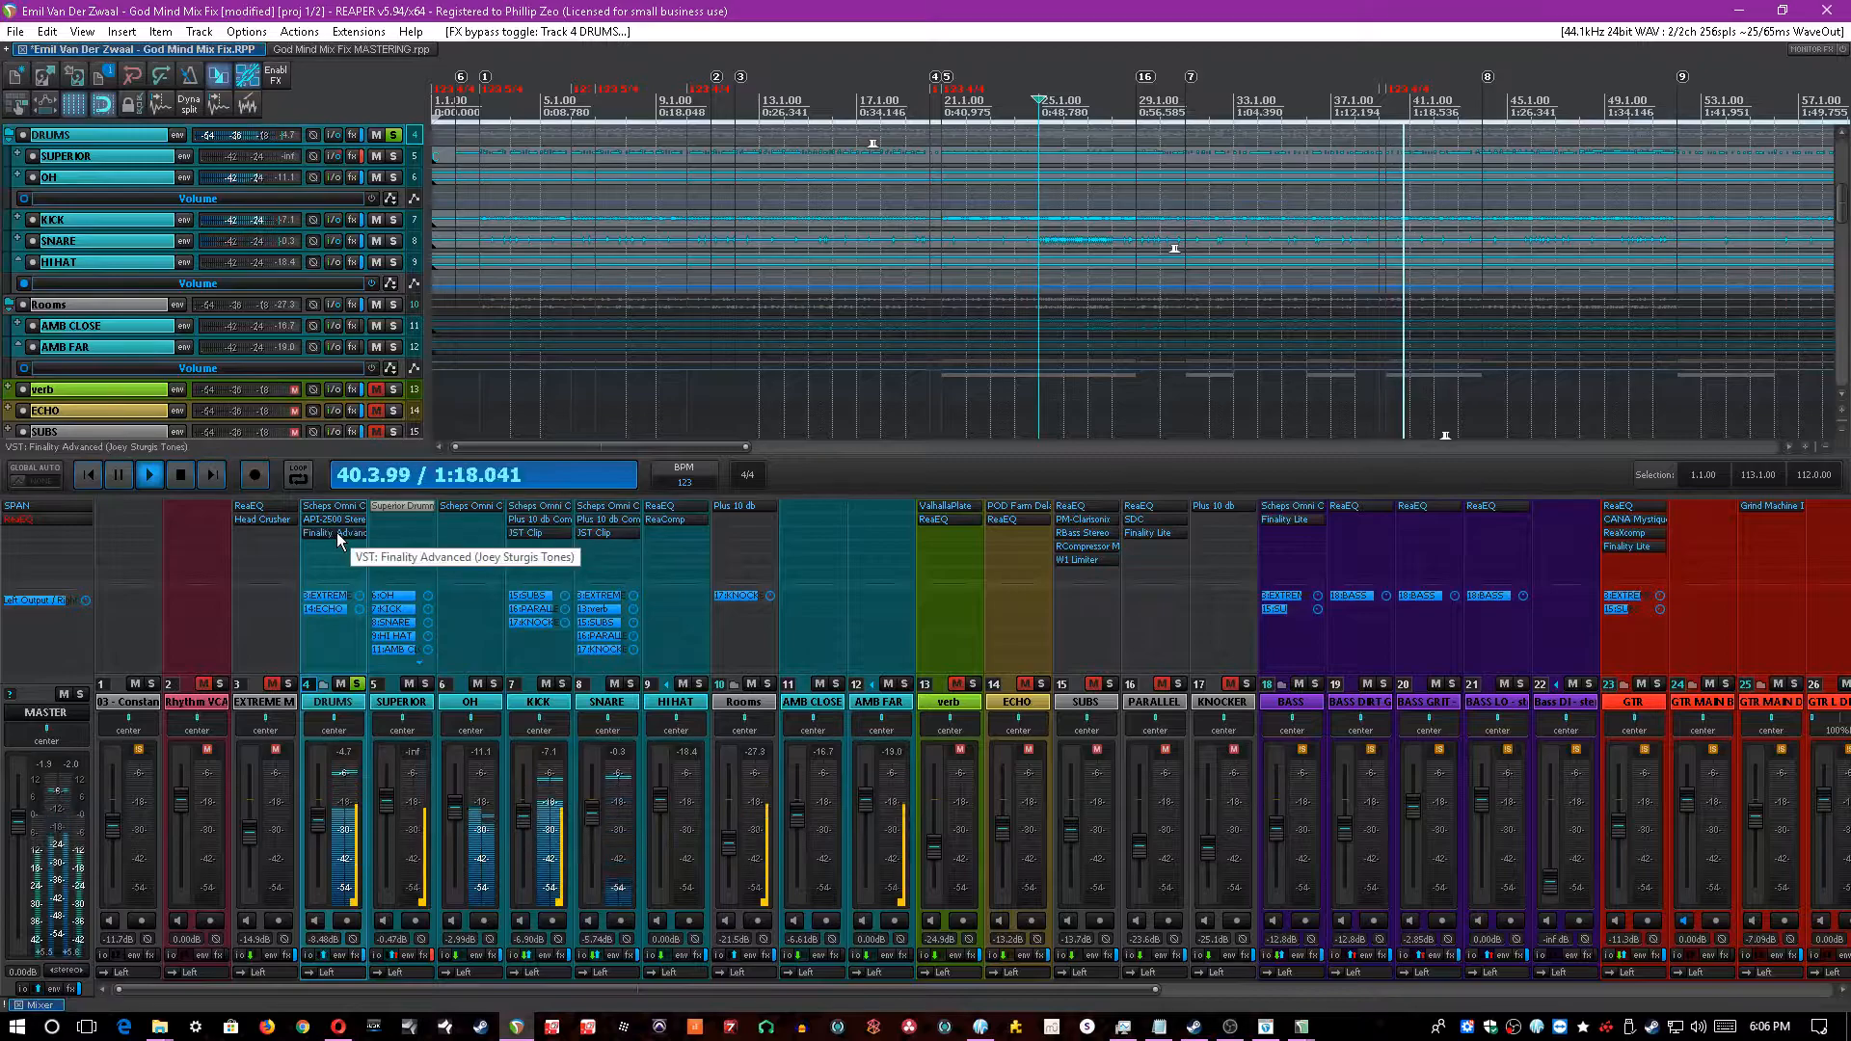
left_click(334, 533)
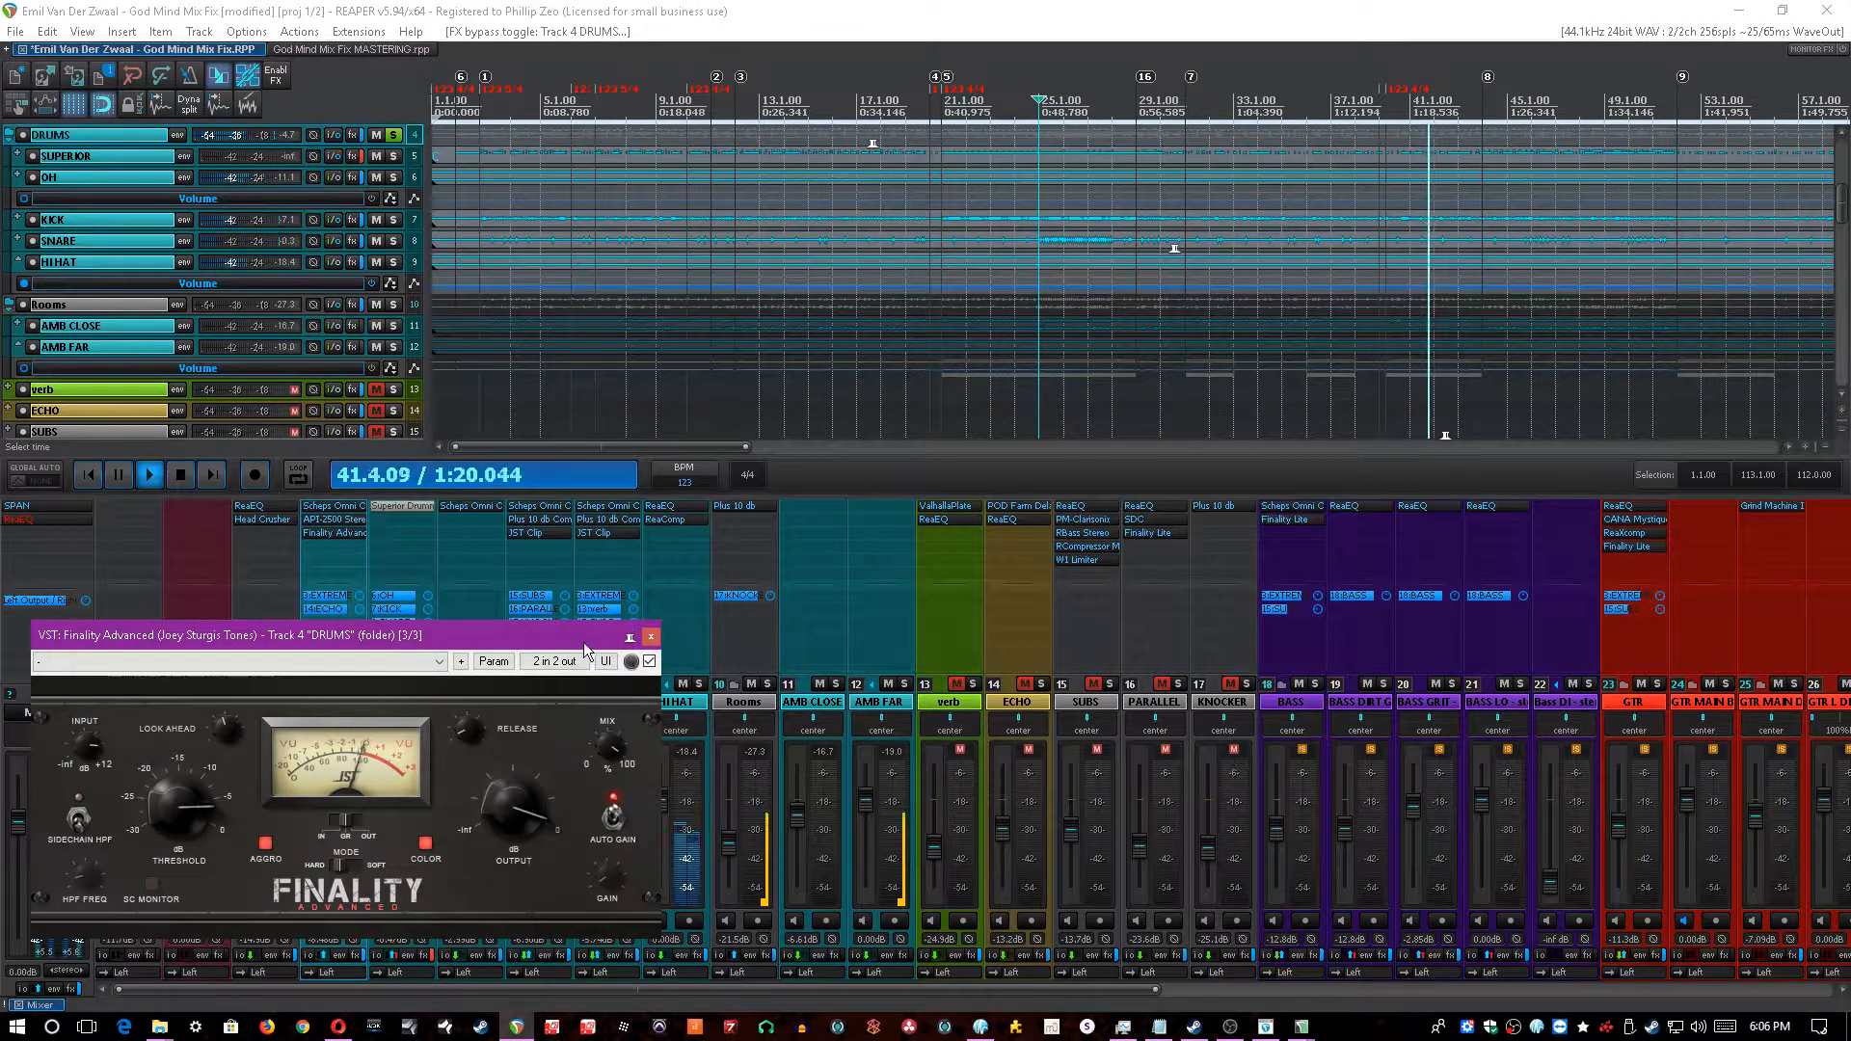
left_click_drag(622, 643, 1216, 412)
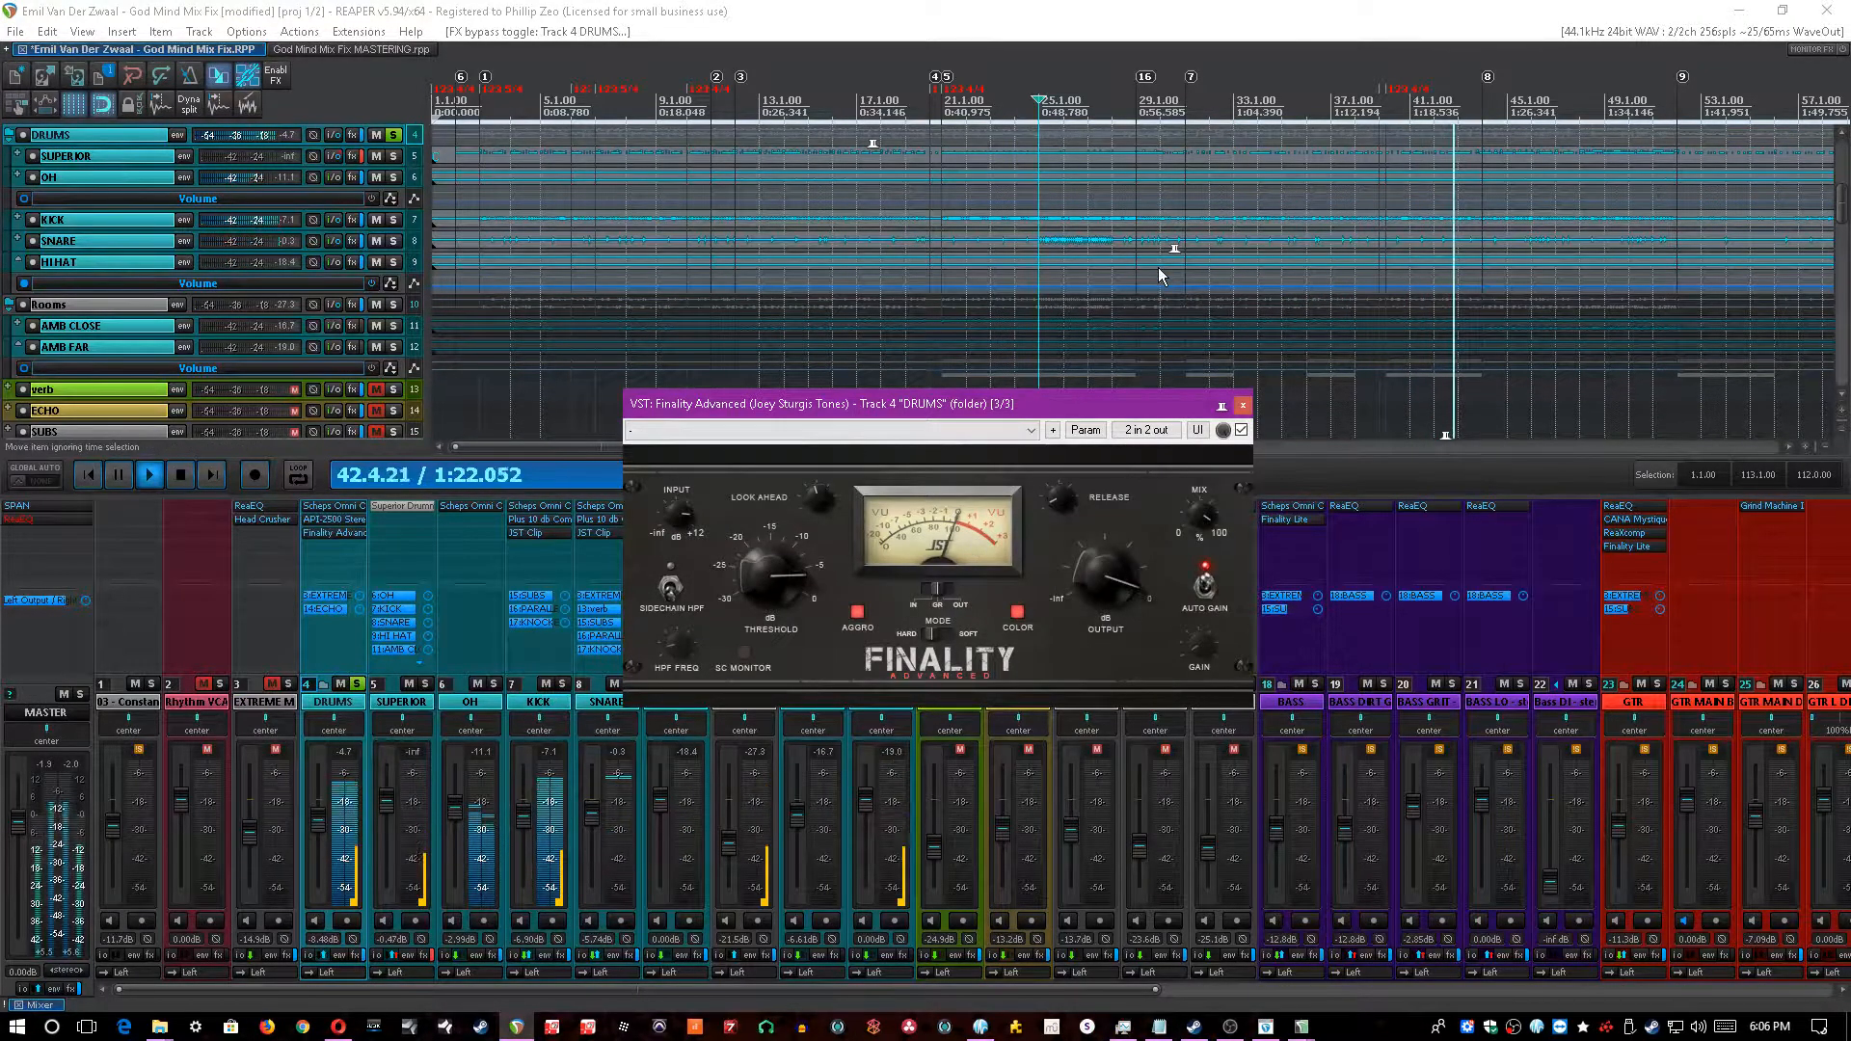
key("ctrl+s")
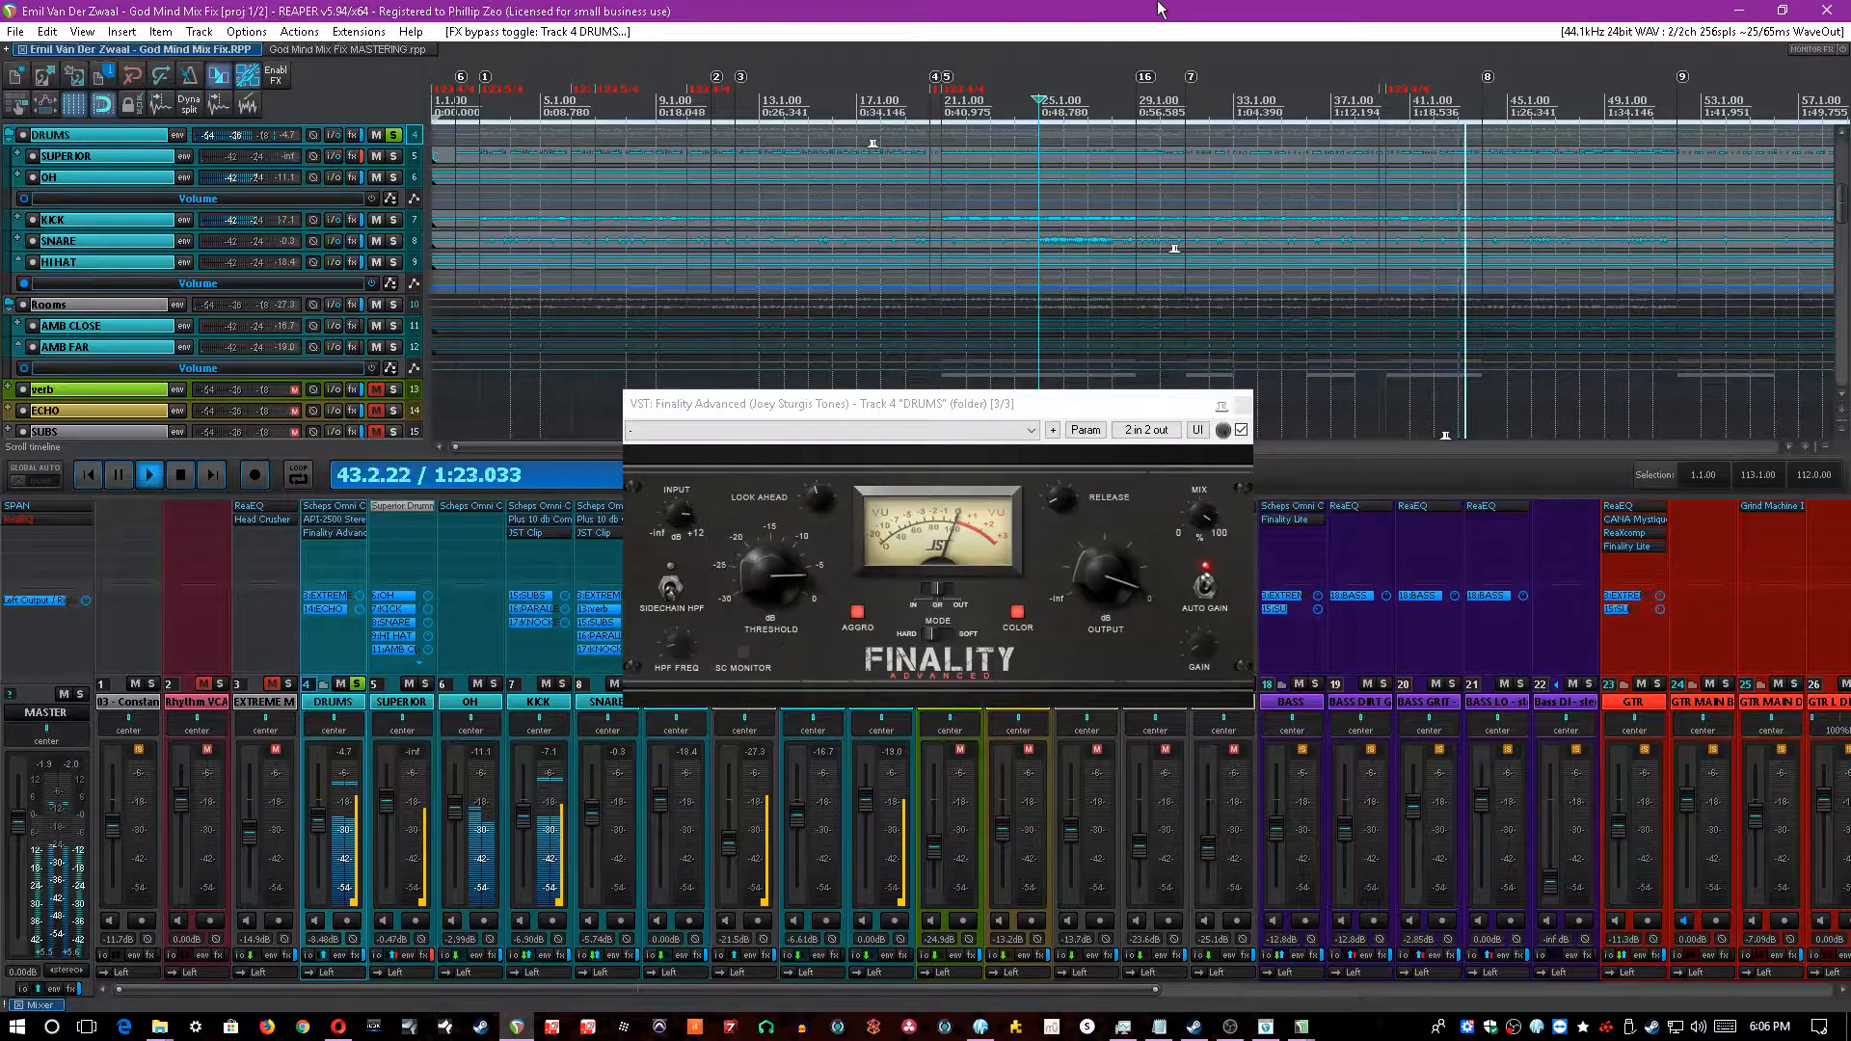
left_click(1242, 431)
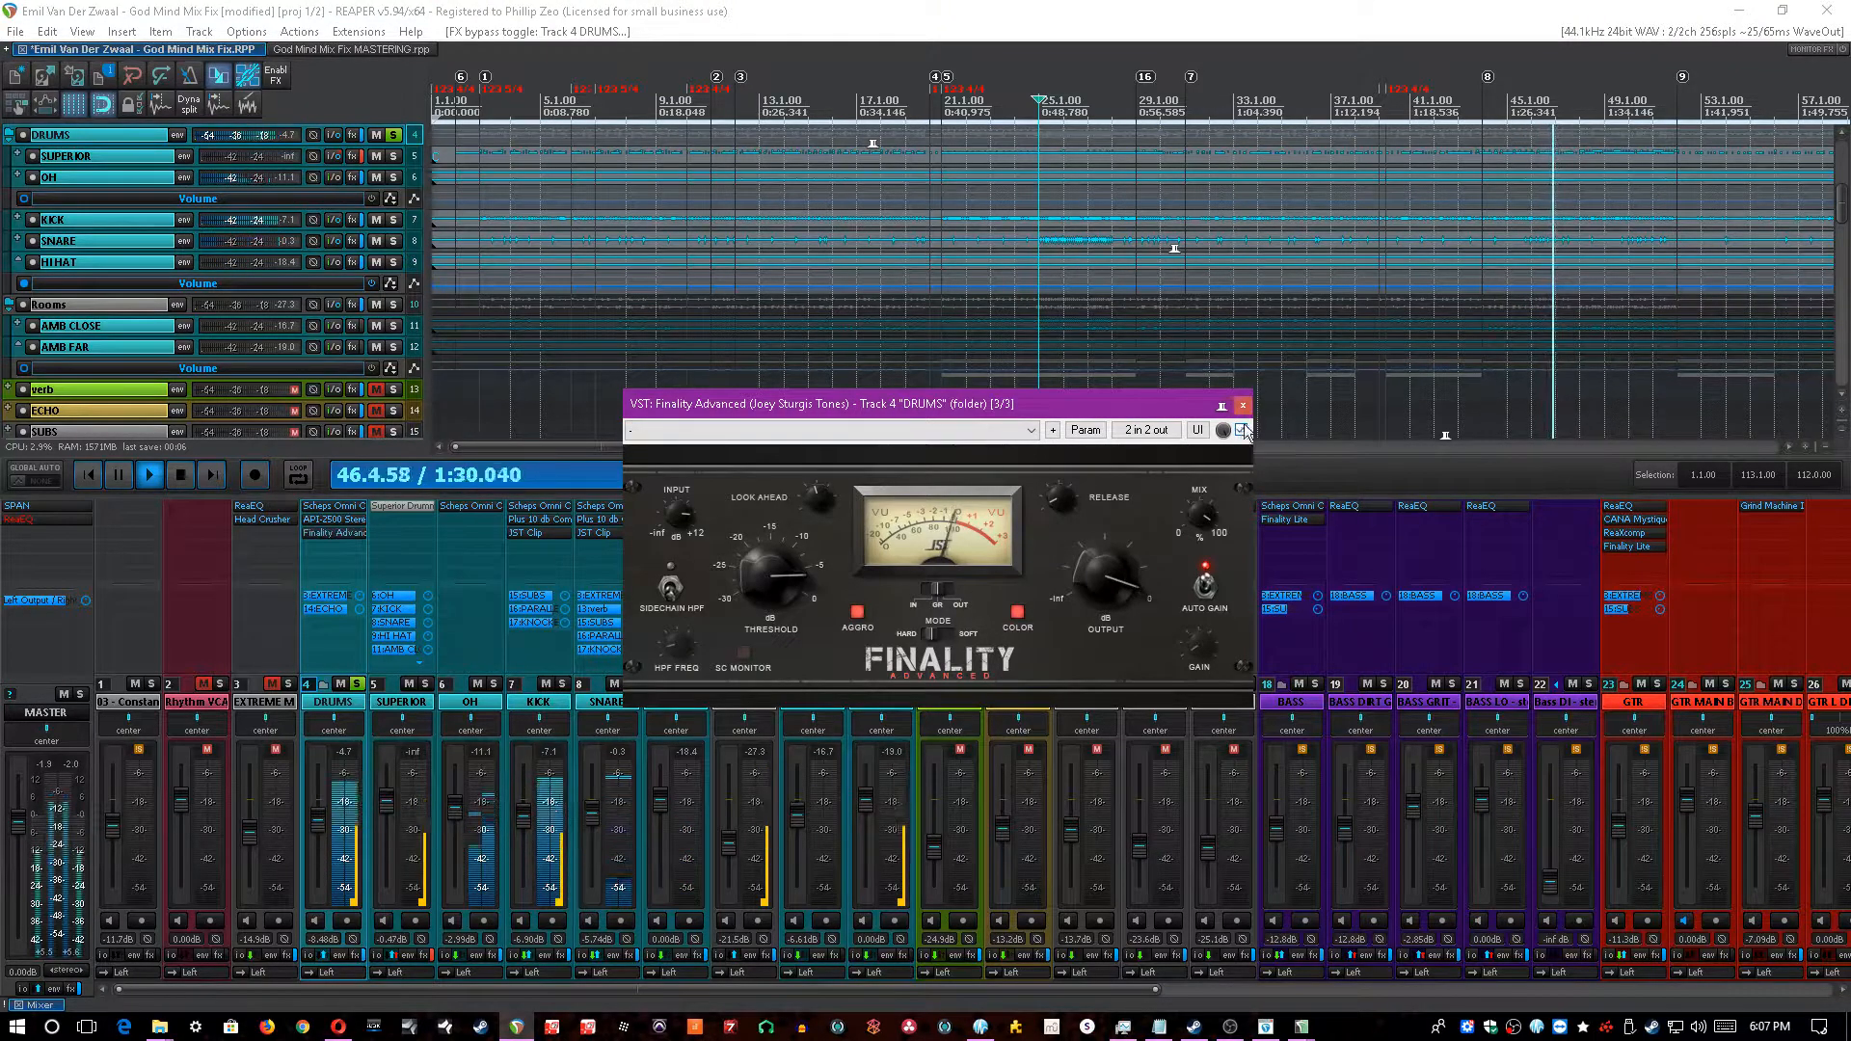
left_click(1243, 404)
- Stop playback, switch the solo from the DRUMS track to the Rooms track, and save the project
key("space")
key("F6")
key("ctrl+s")
left_click(736, 709)
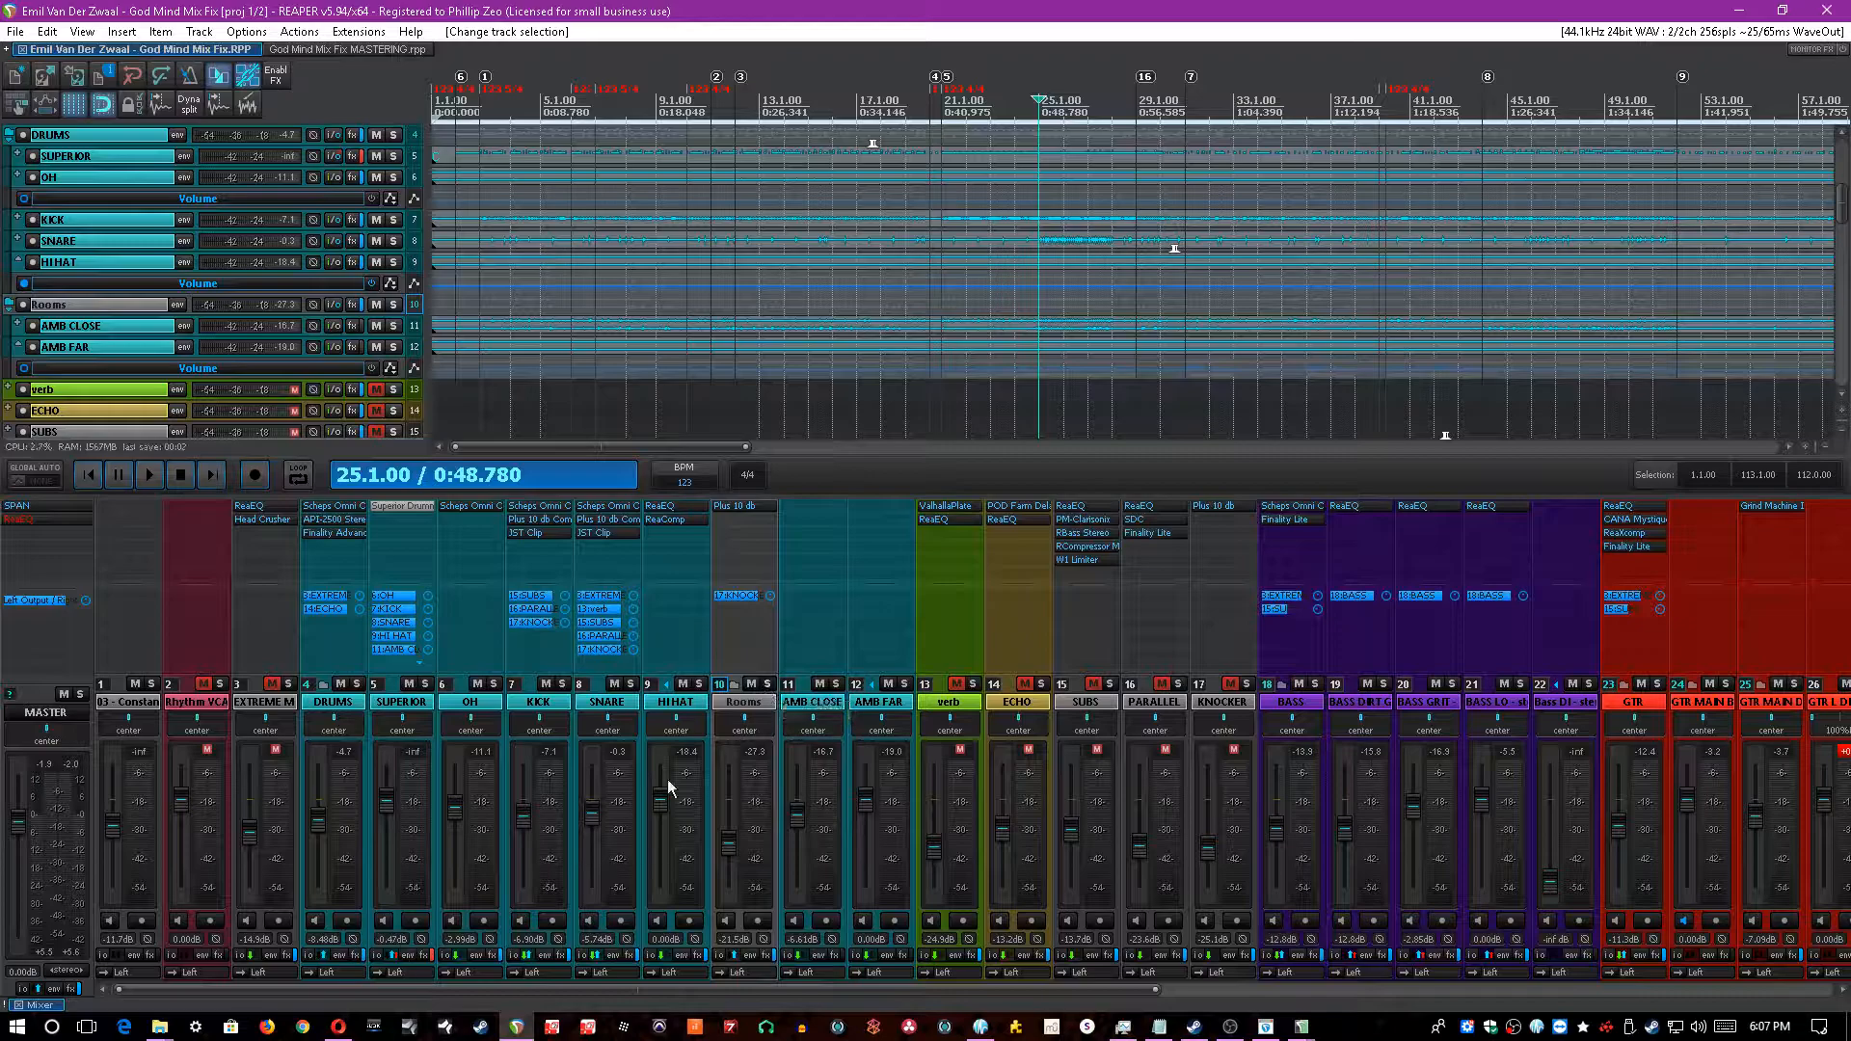
key("F6")
key("ctrl+s")
- Play the soloed Rooms track from bar 25 and examine the compressor ratio in its Plus 10 db plugin
key("space")
left_click(755, 505)
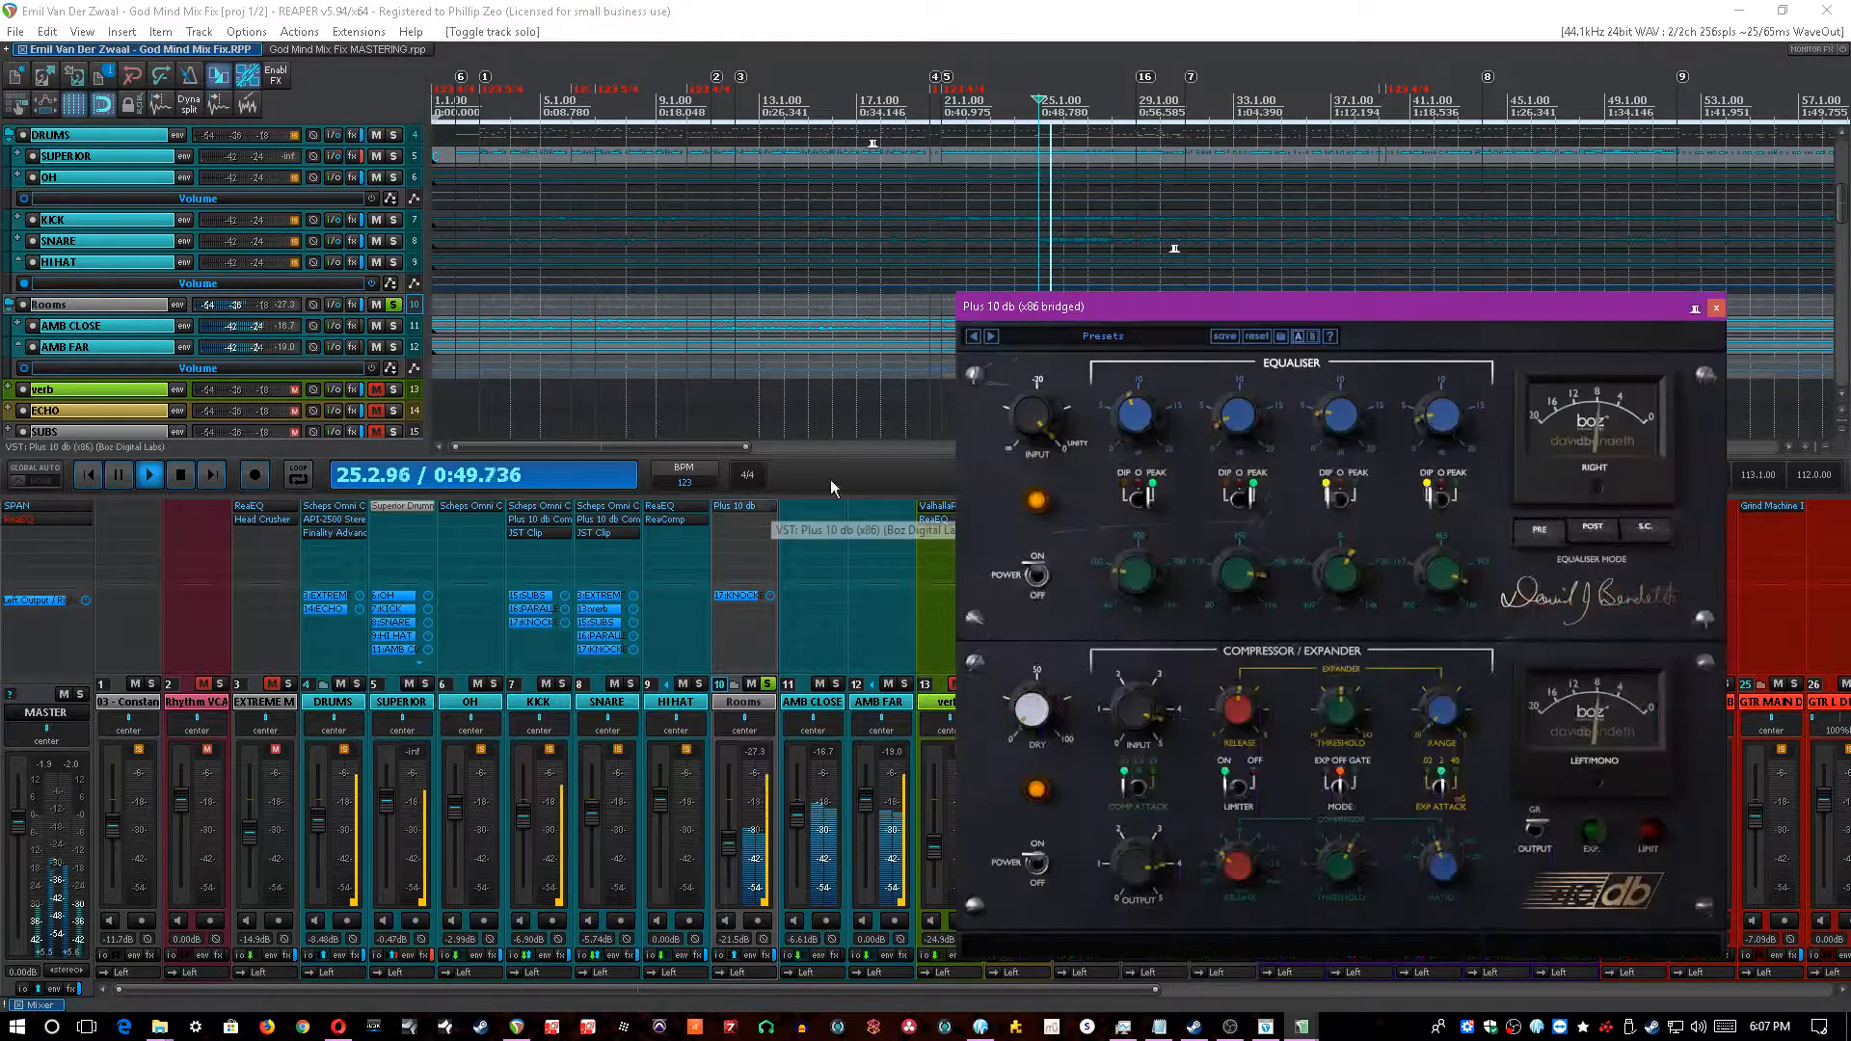
left_click(1449, 865)
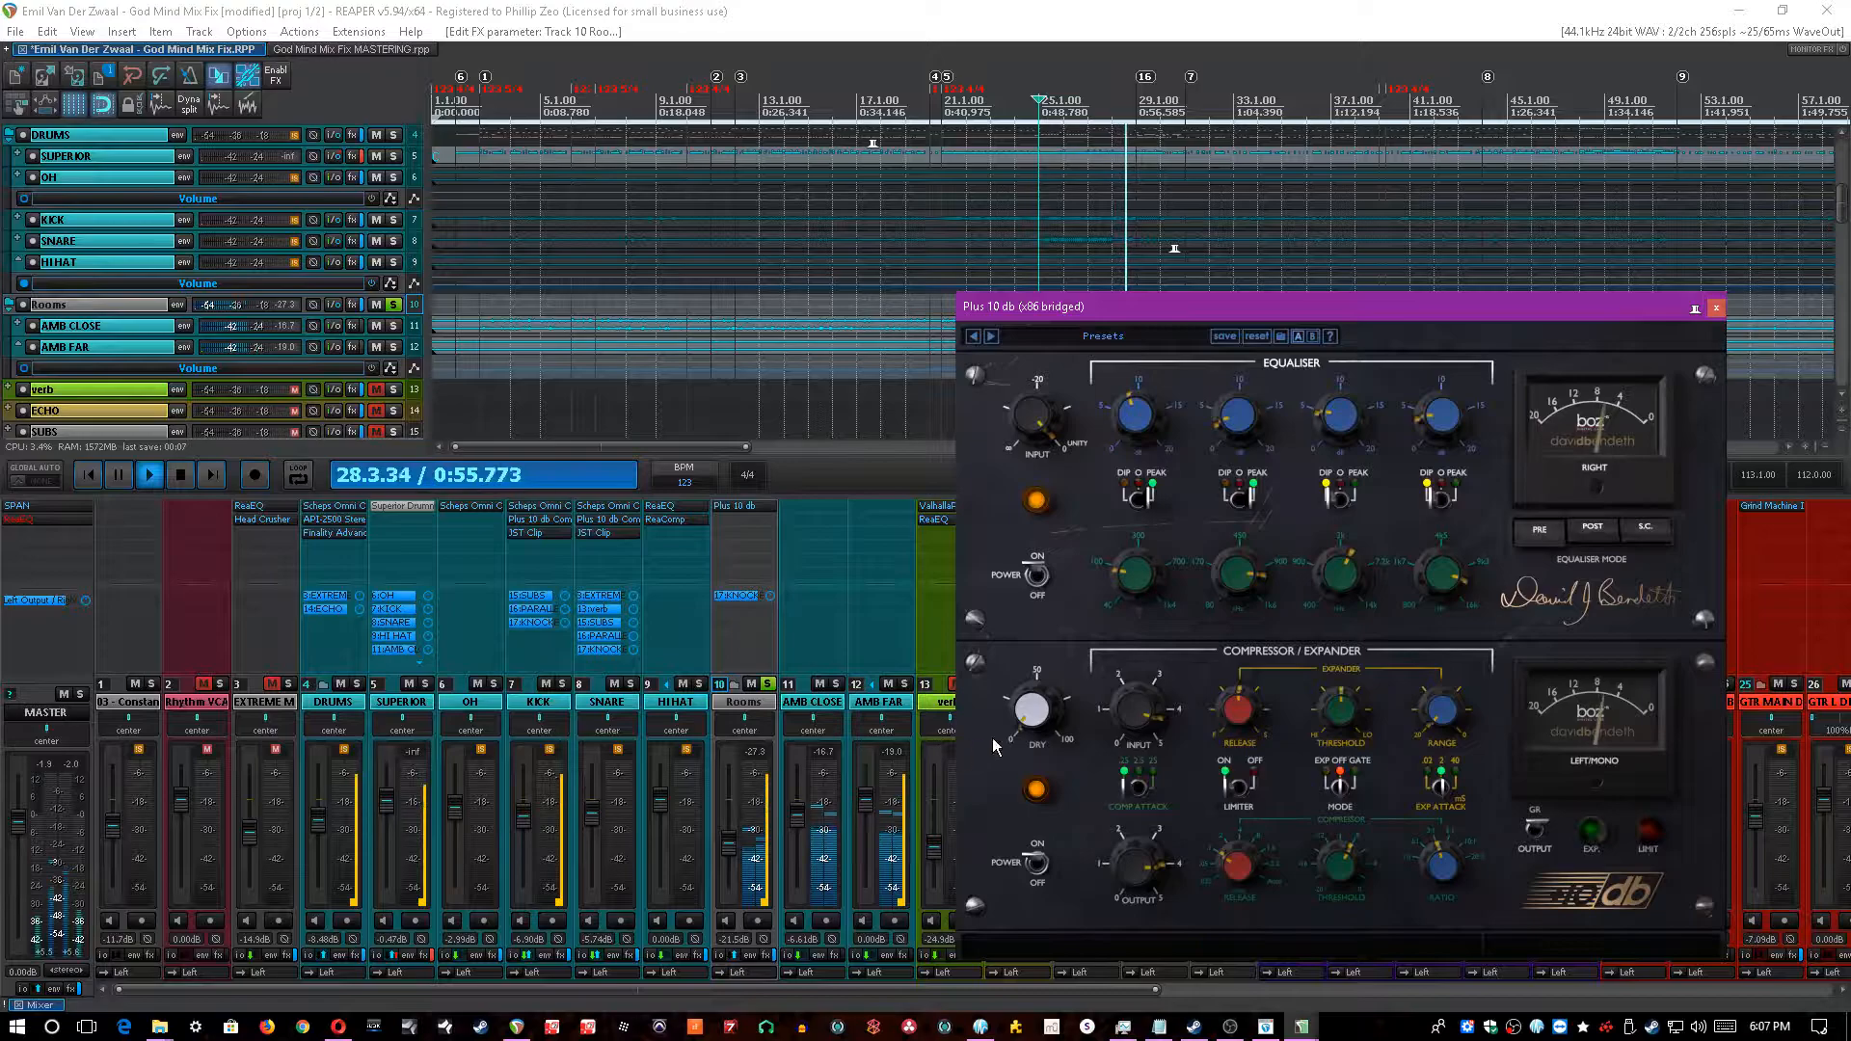
- Raise the Rooms fader to -1.36 dB and compare the track with its effects enabled and bypassed during playback
left_click(775, 958)
left_click(775, 958)
left_click_drag(728, 843, 761, 754)
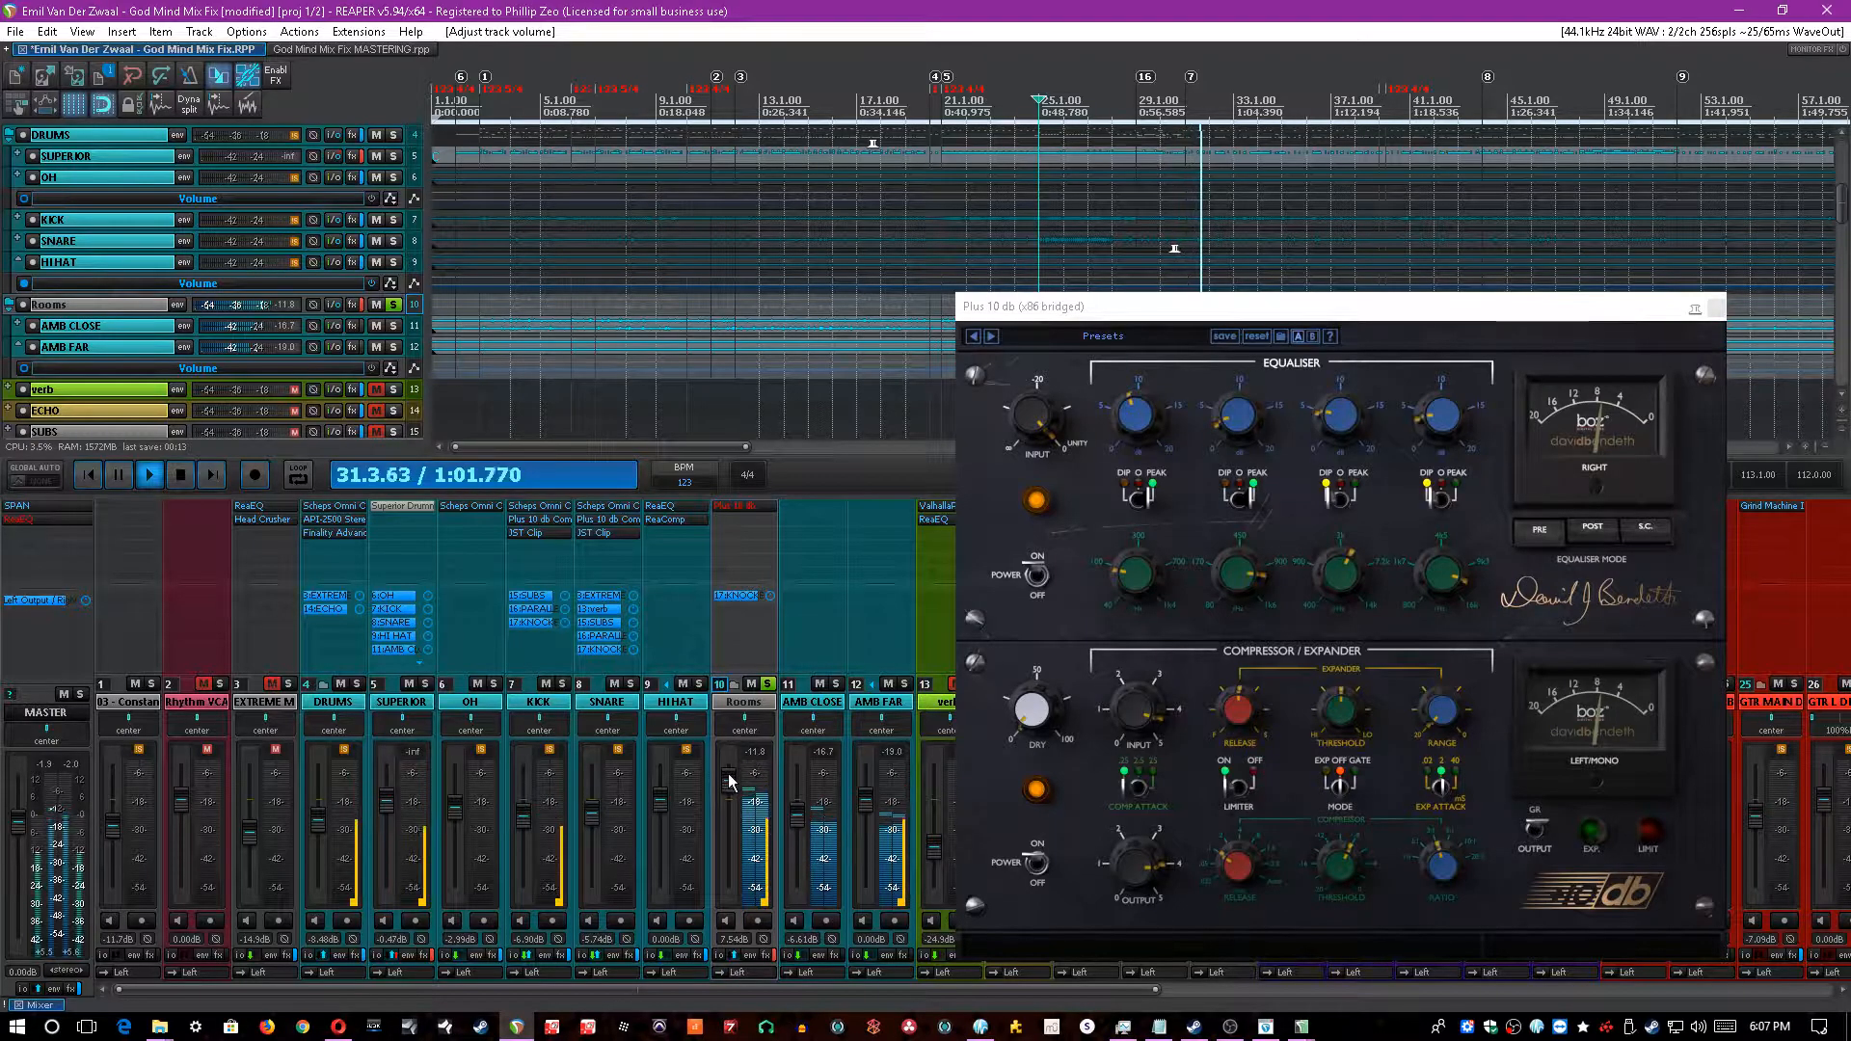
left_click_drag(725, 788, 725, 813)
left_click(775, 958)
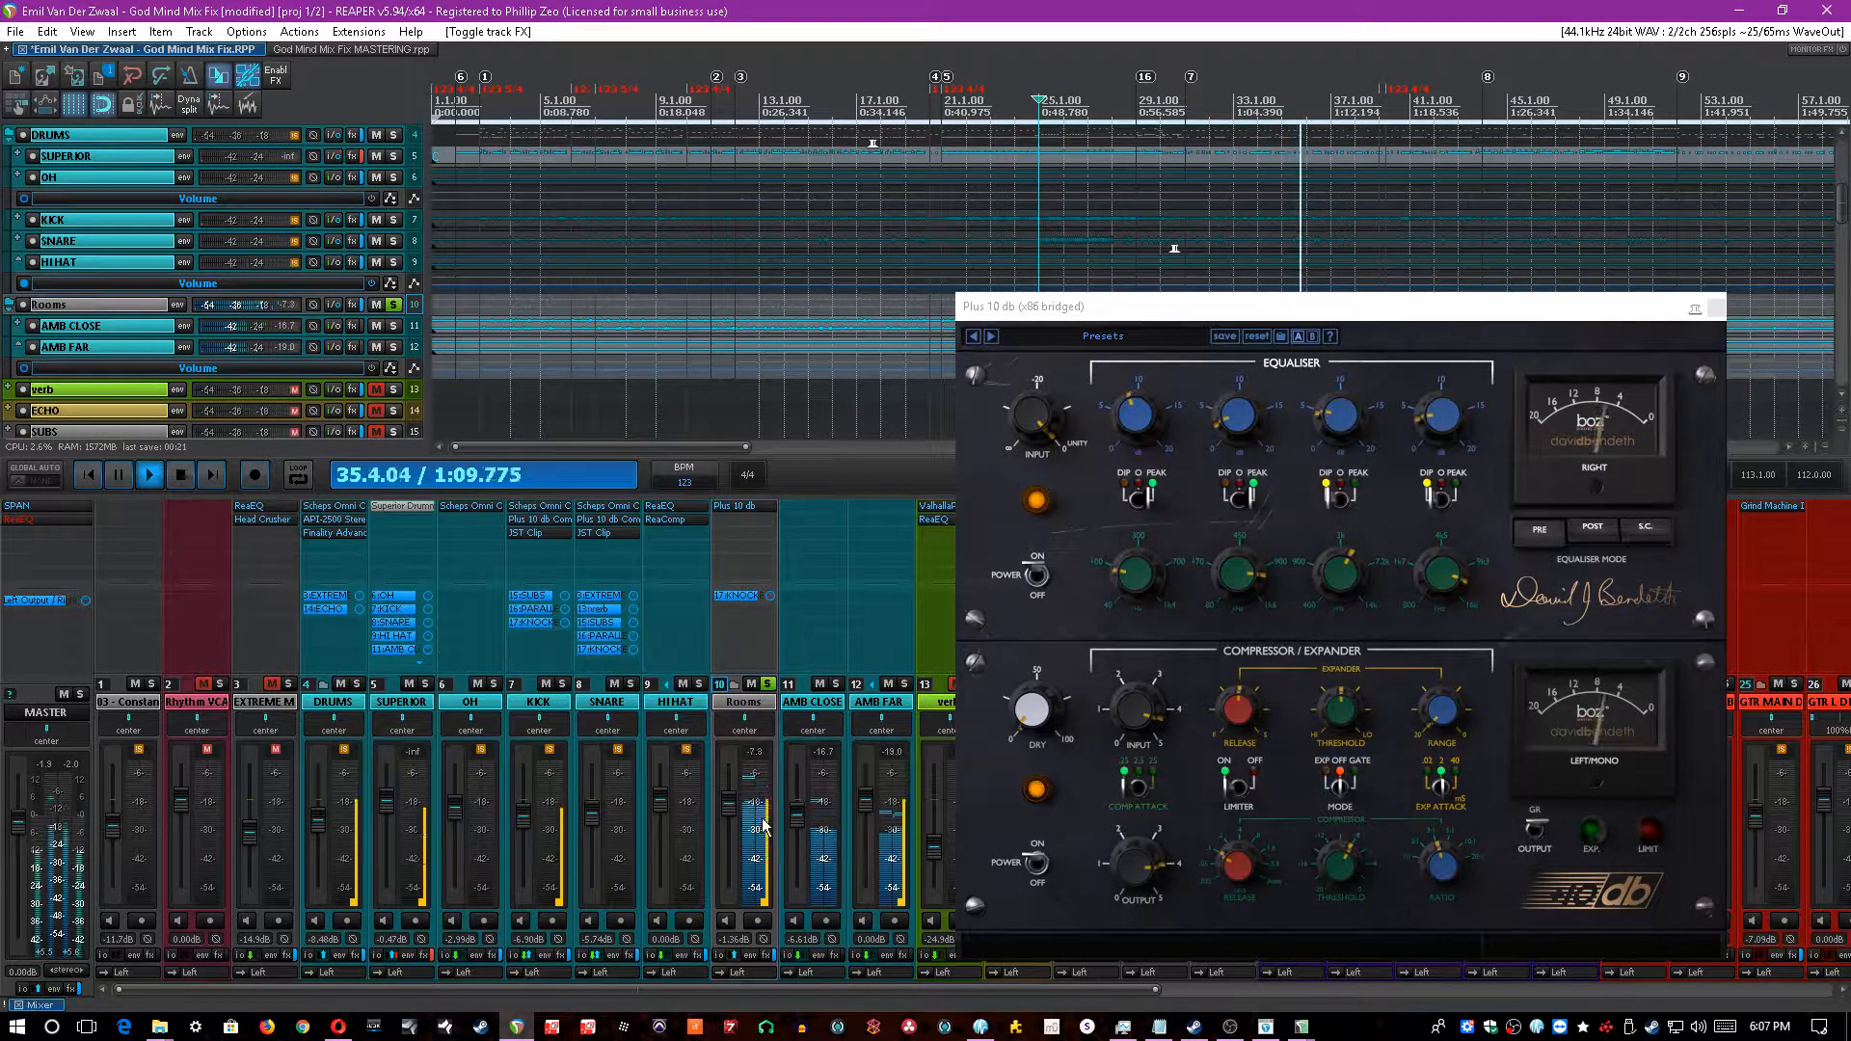
left_click(776, 957)
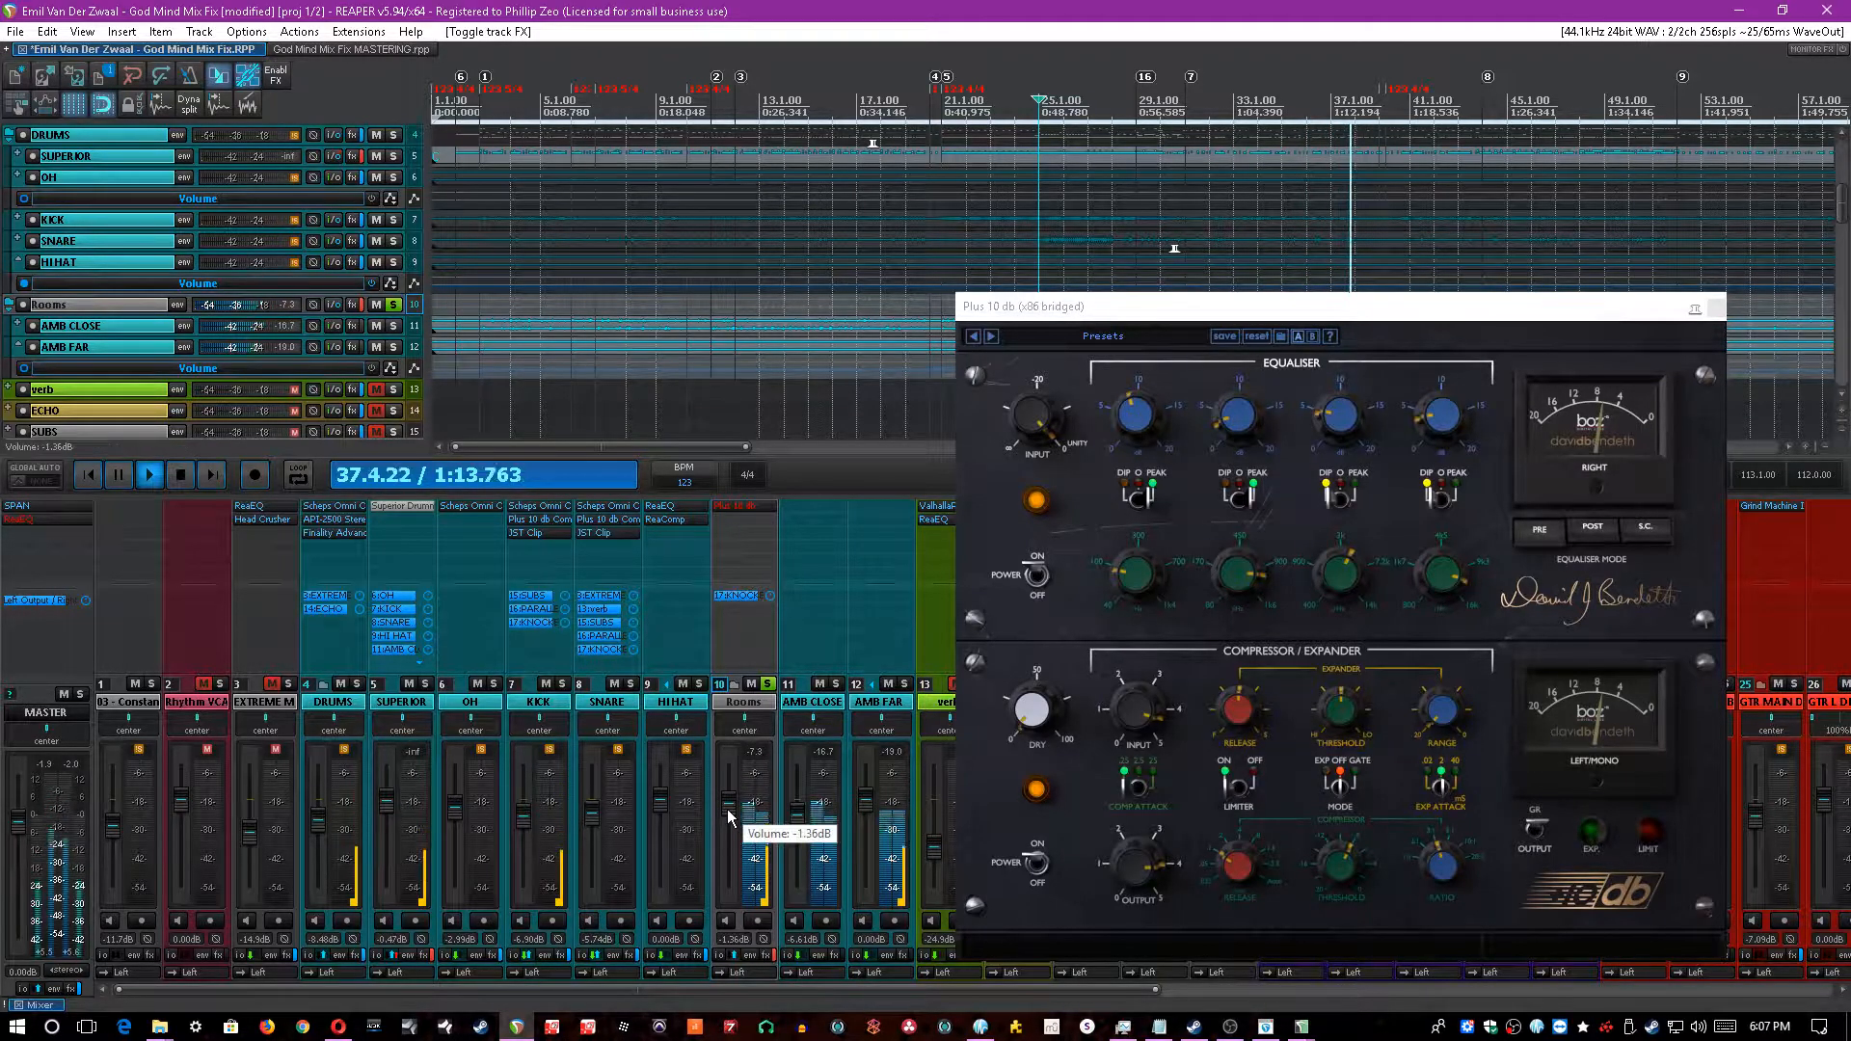
- Revert the Rooms volume and effects changes through the undo history to the state right after its solo, save the project, and stop playback
left_click(492, 32)
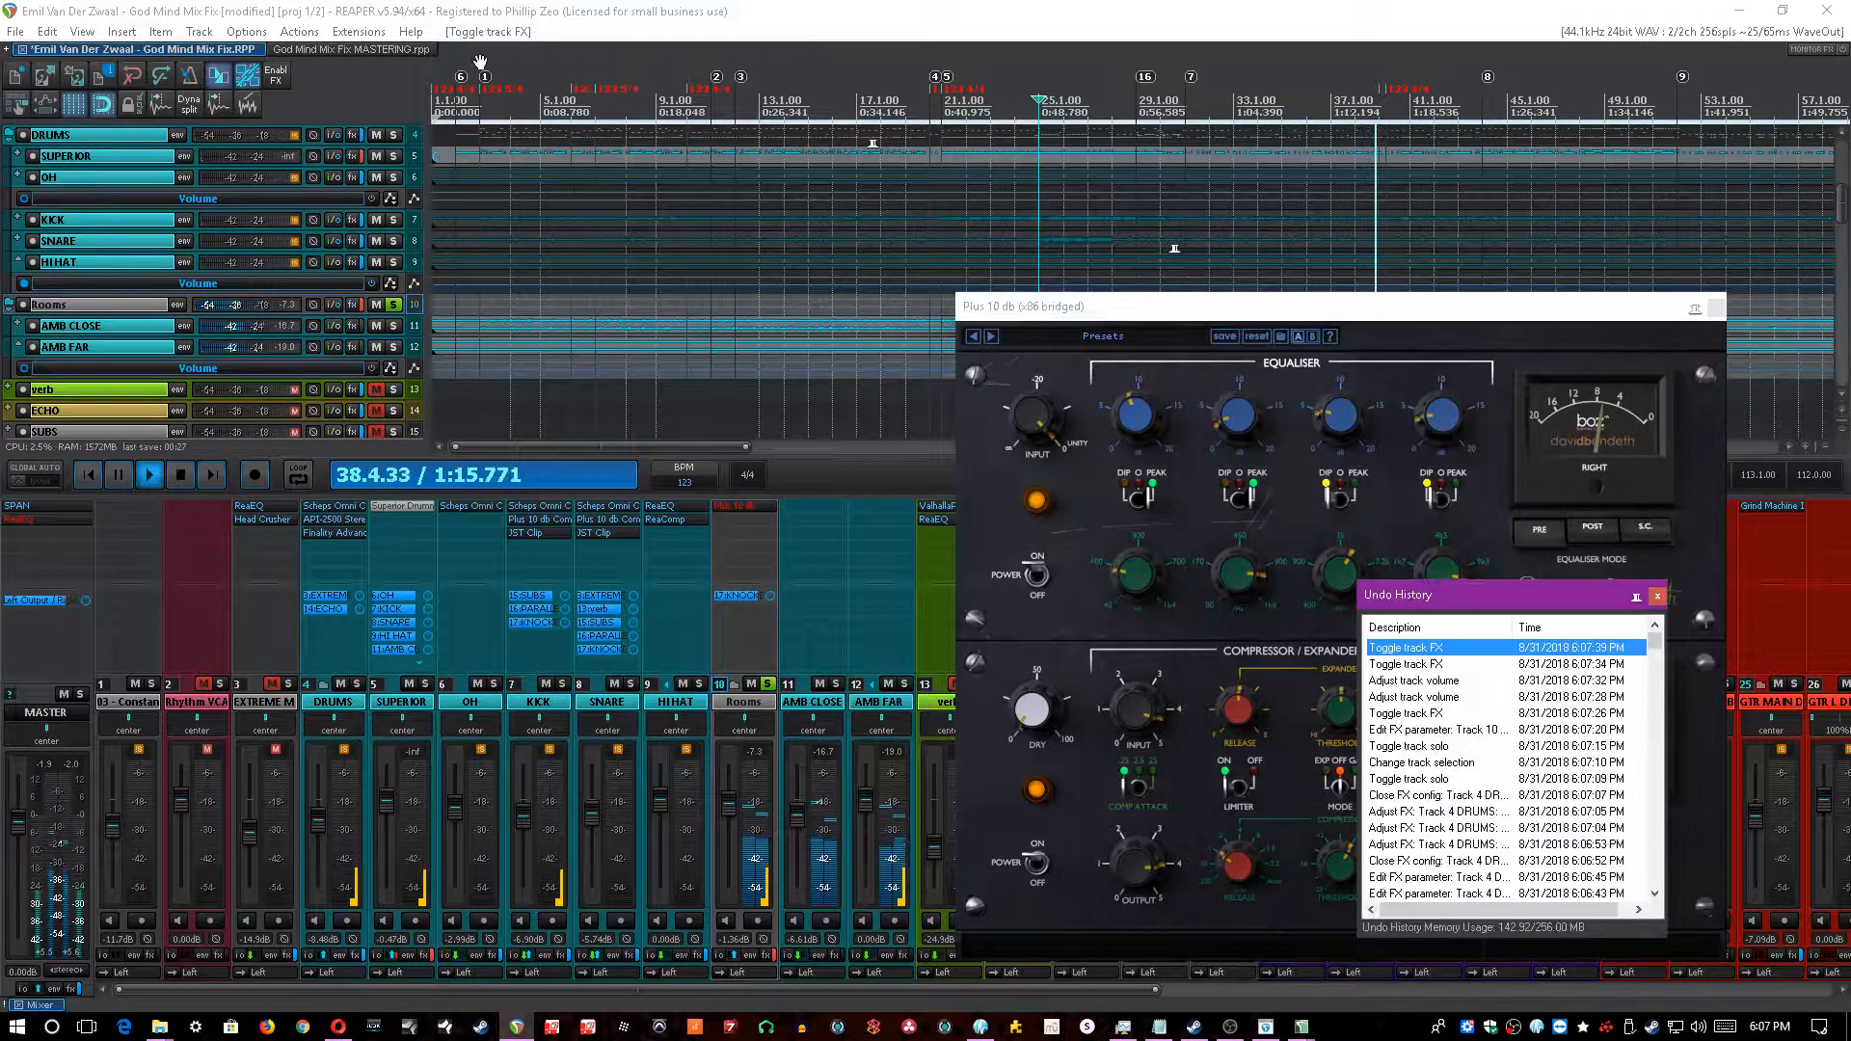
left_click(1444, 713)
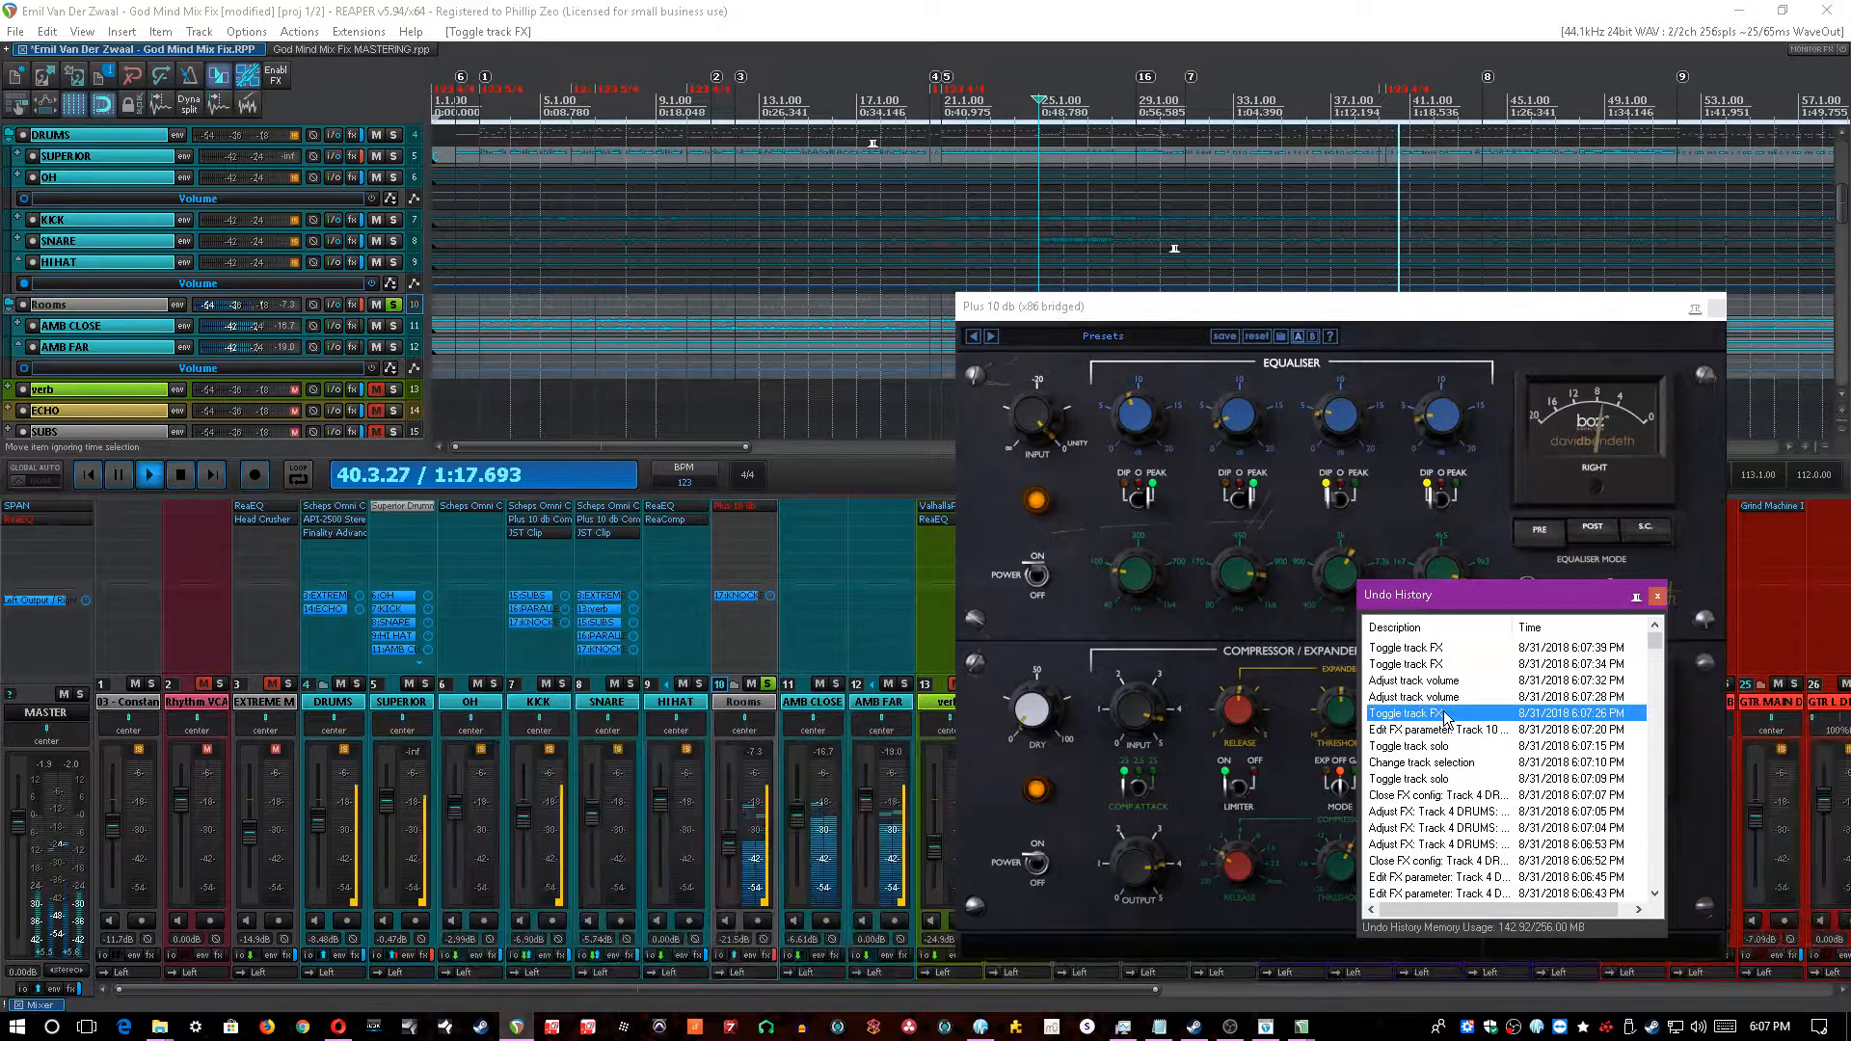
left_click(1436, 698)
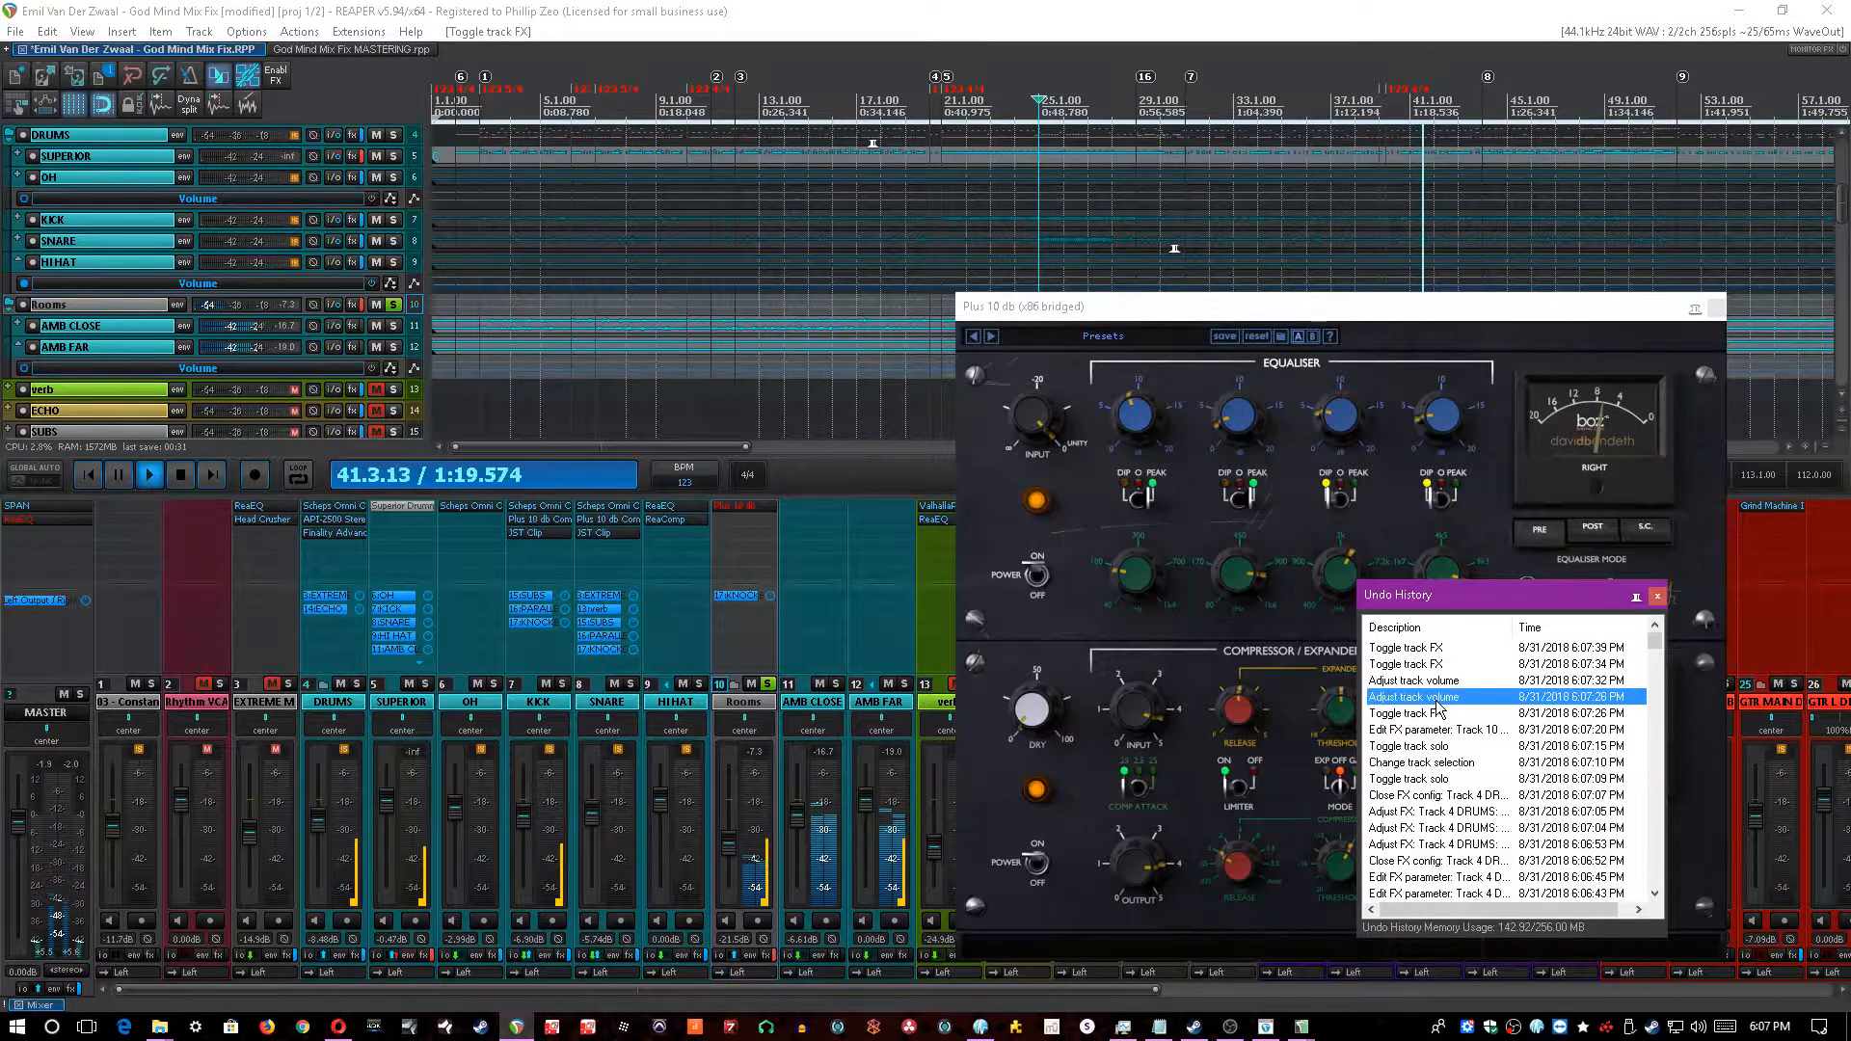
left_click(1436, 779)
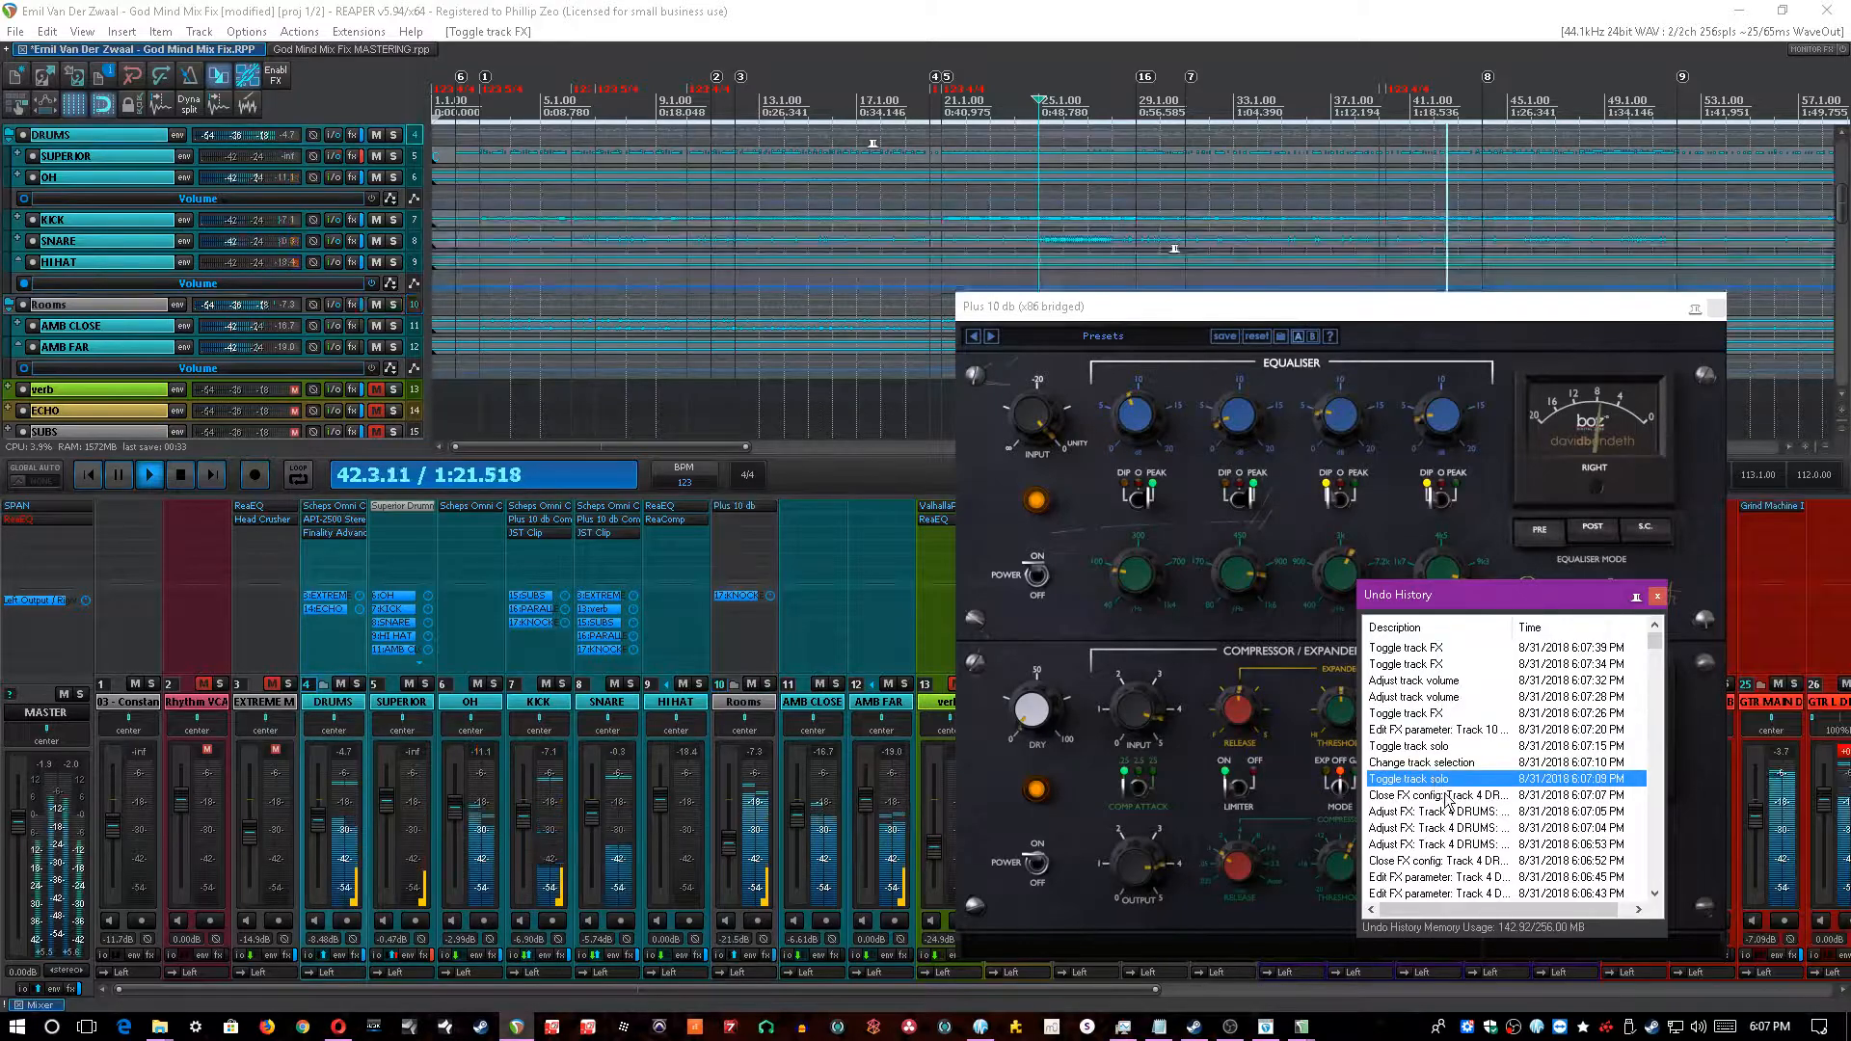
left_click(1443, 748)
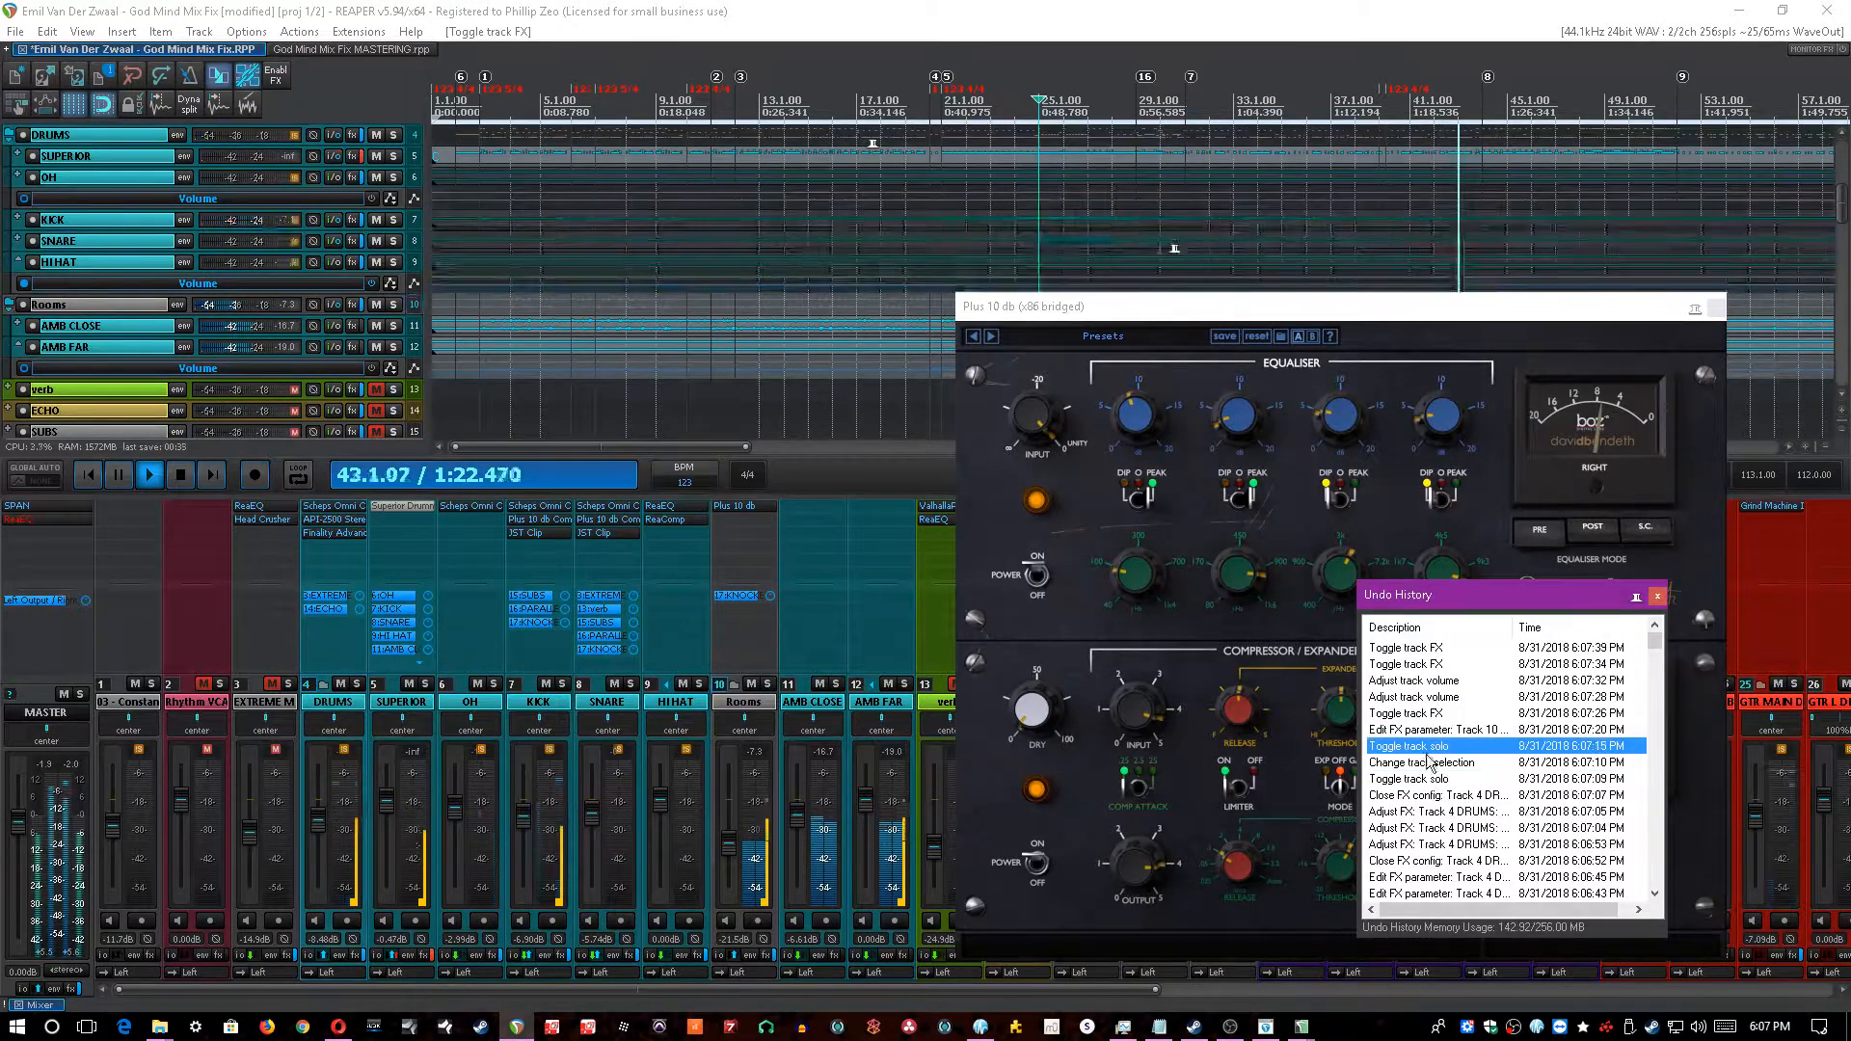
left_click(1656, 595)
key("ctrl+s")
key("space")
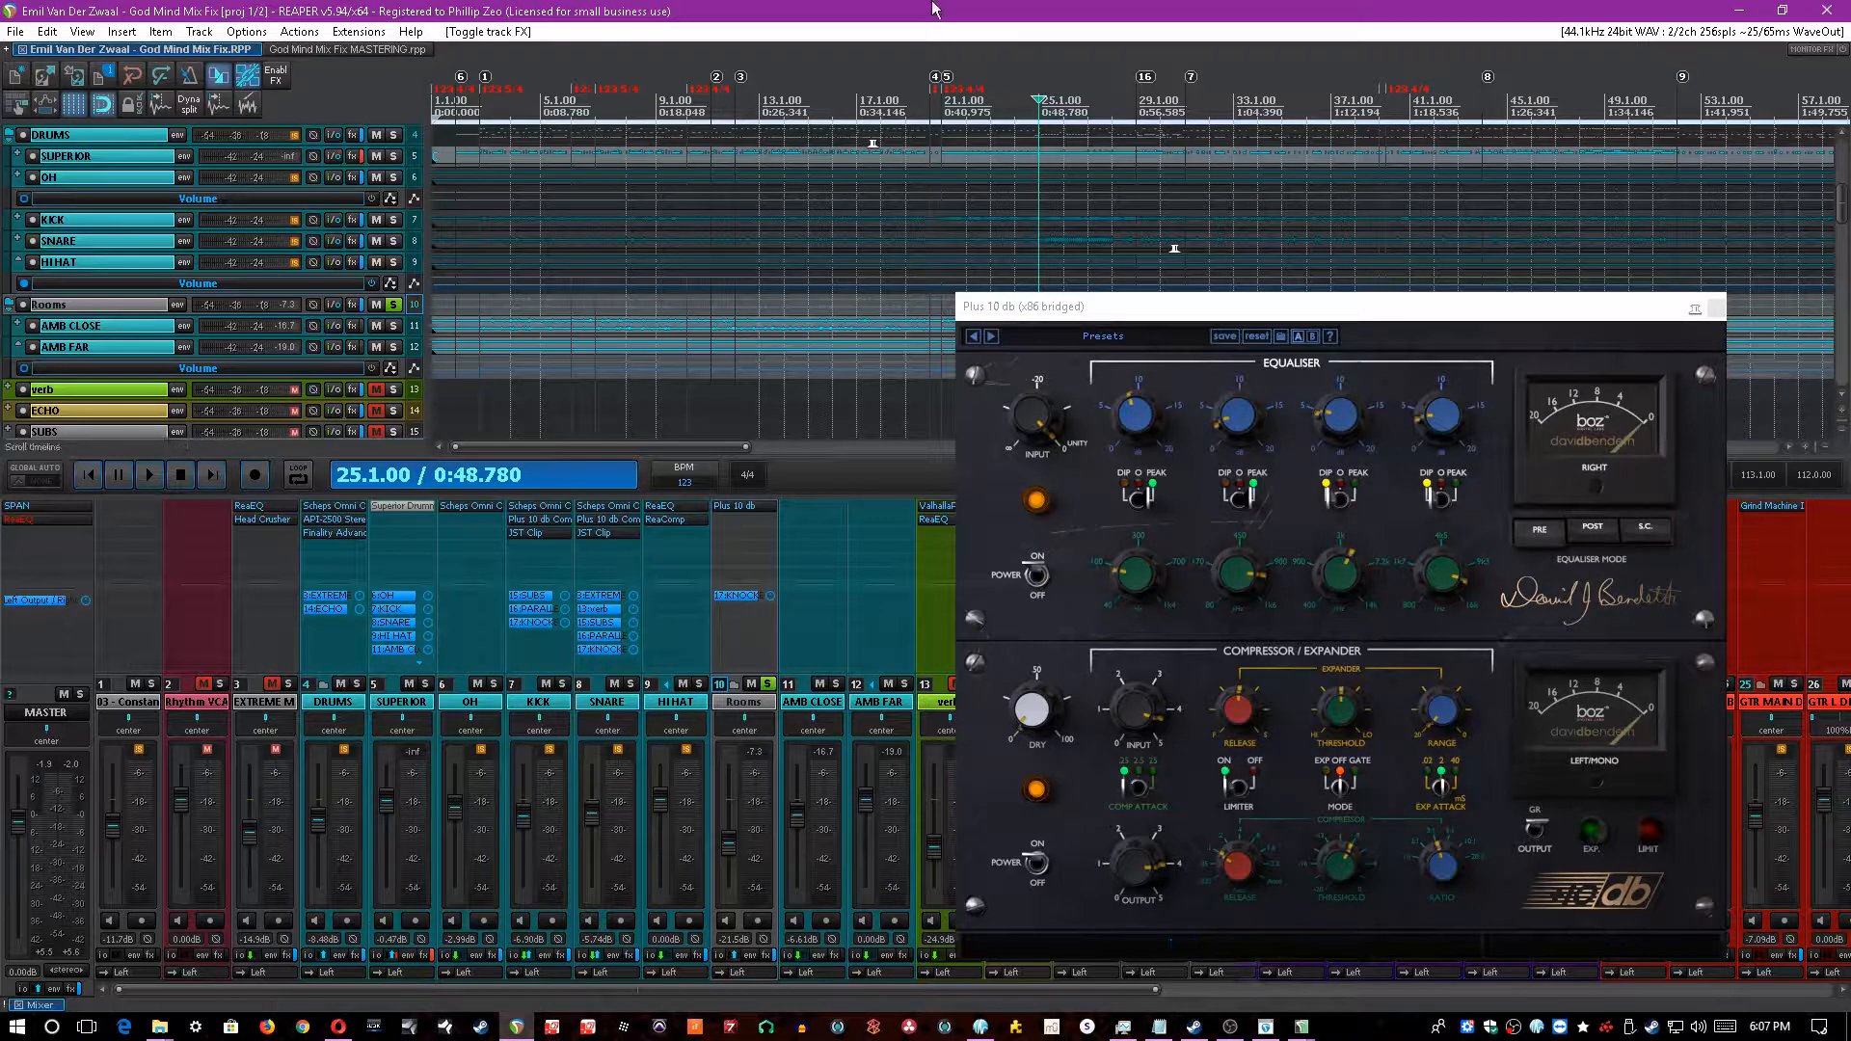
- Close the Plus 10 db plugin, switch the solo from the Rooms track to the verb track, and play from bar 25
left_click_drag(1291, 306, 1276, 293)
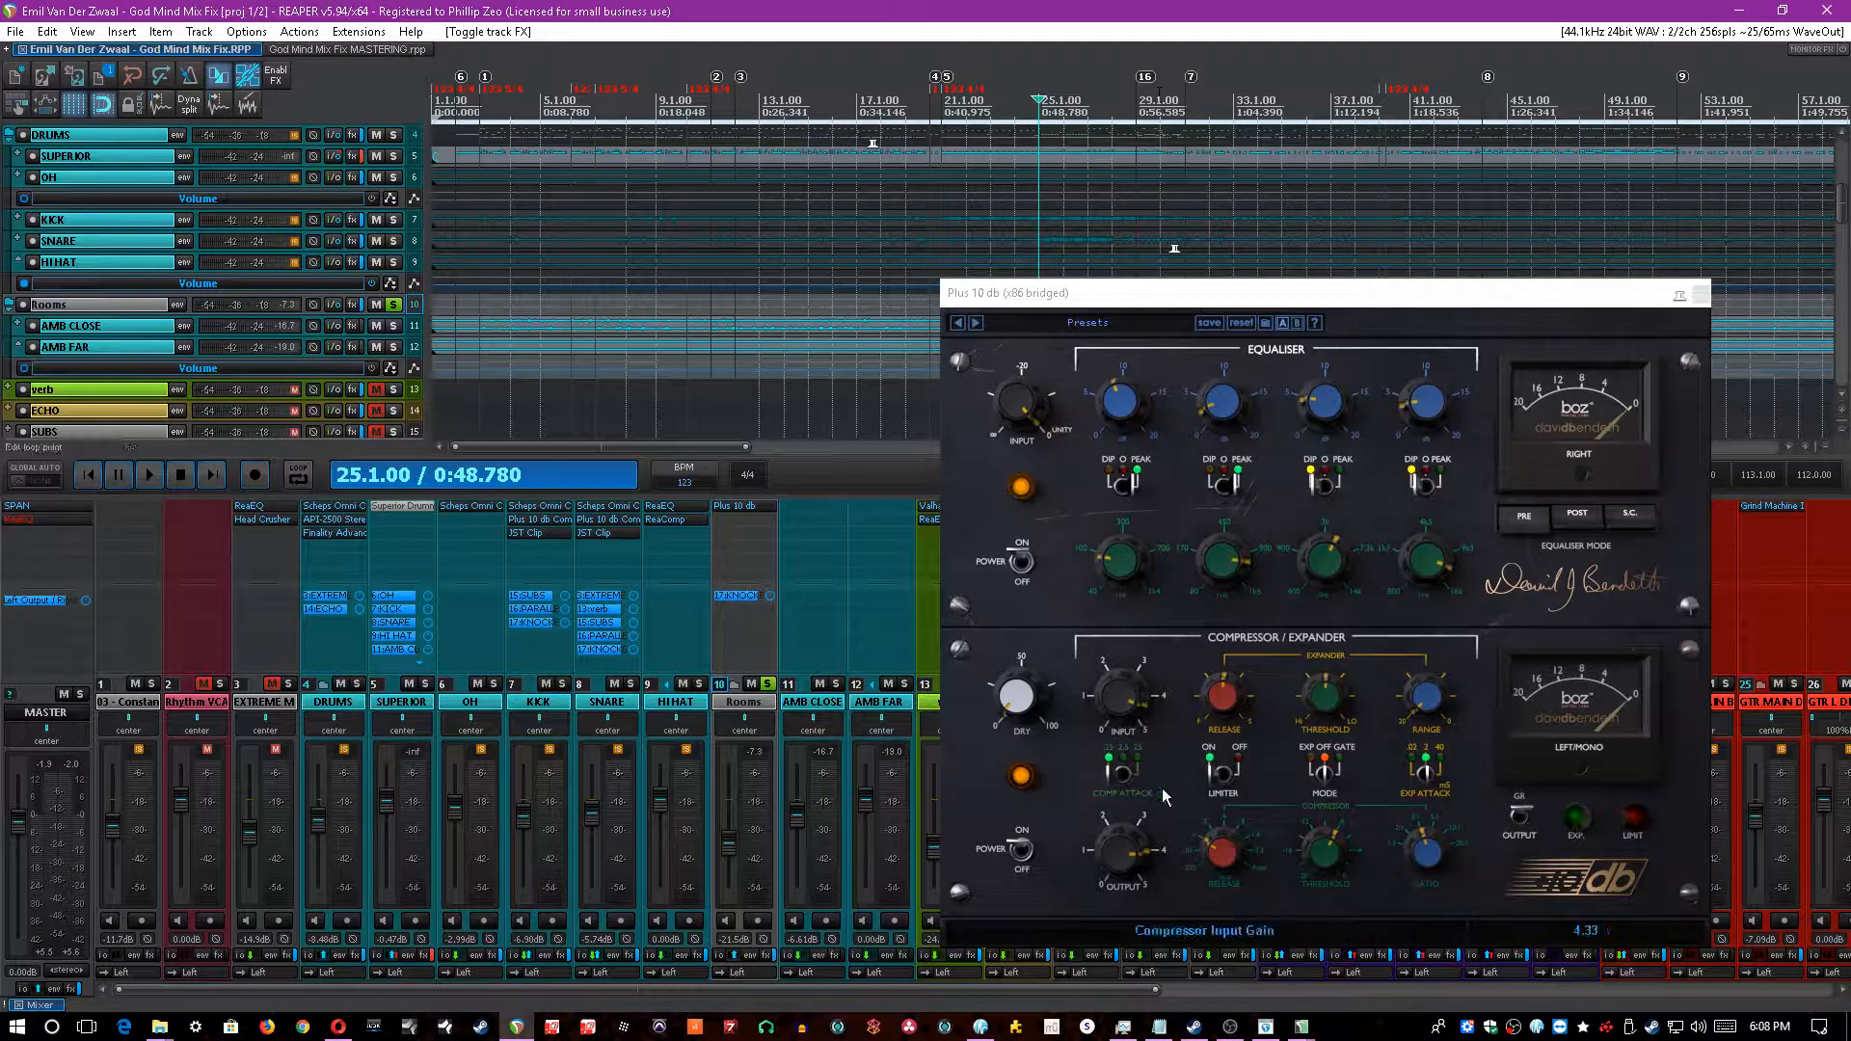
left_click(1700, 295)
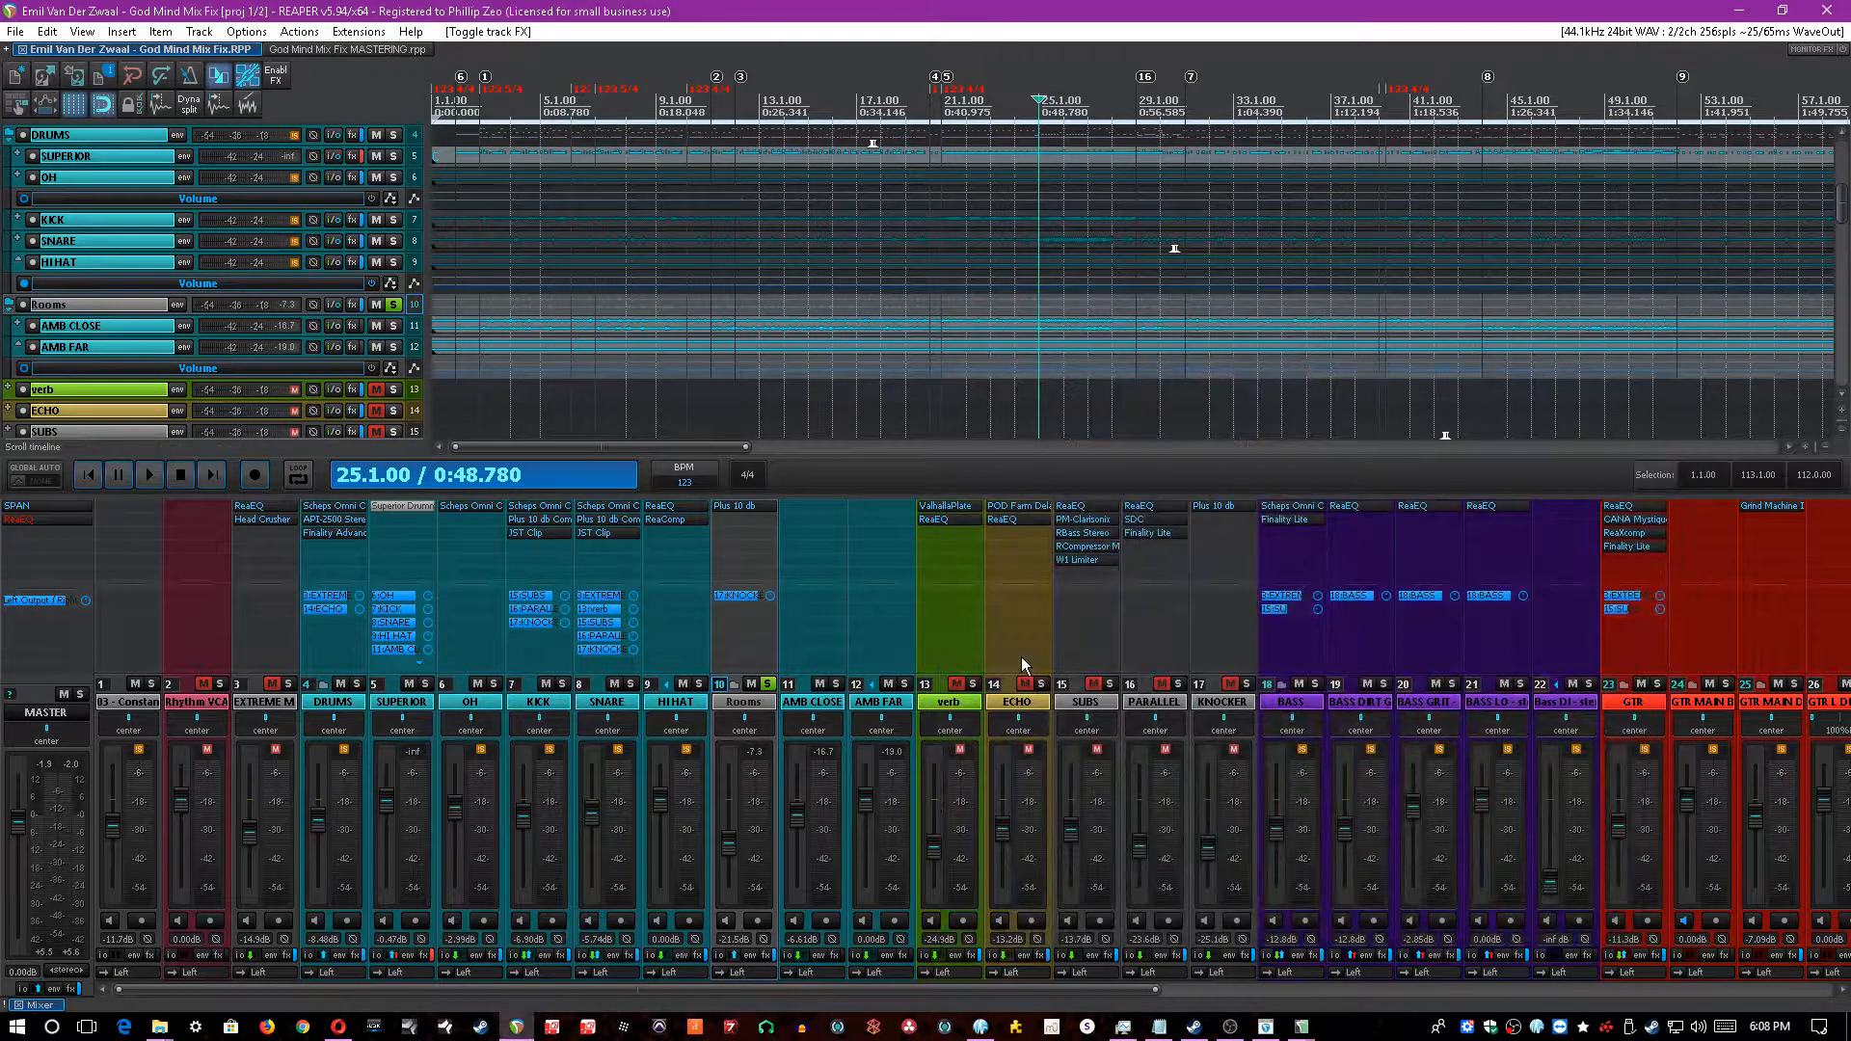
left_click(770, 685)
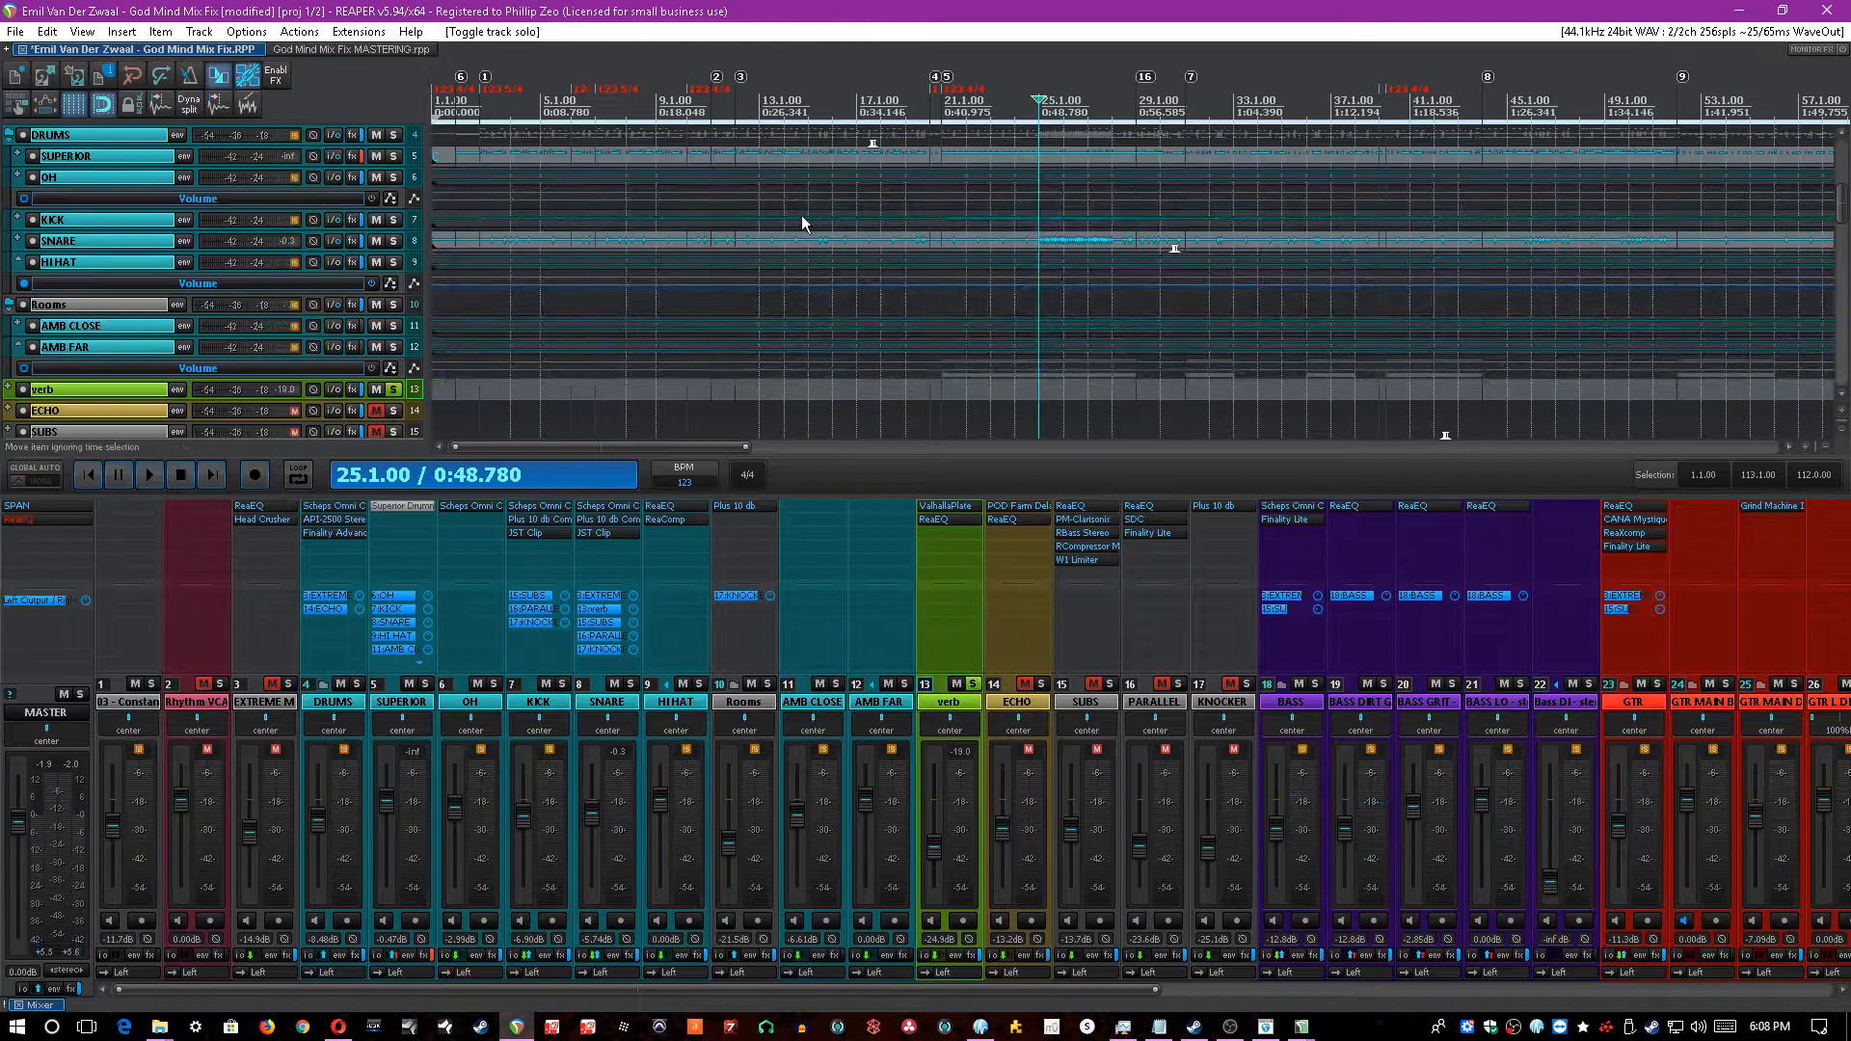
key("space")
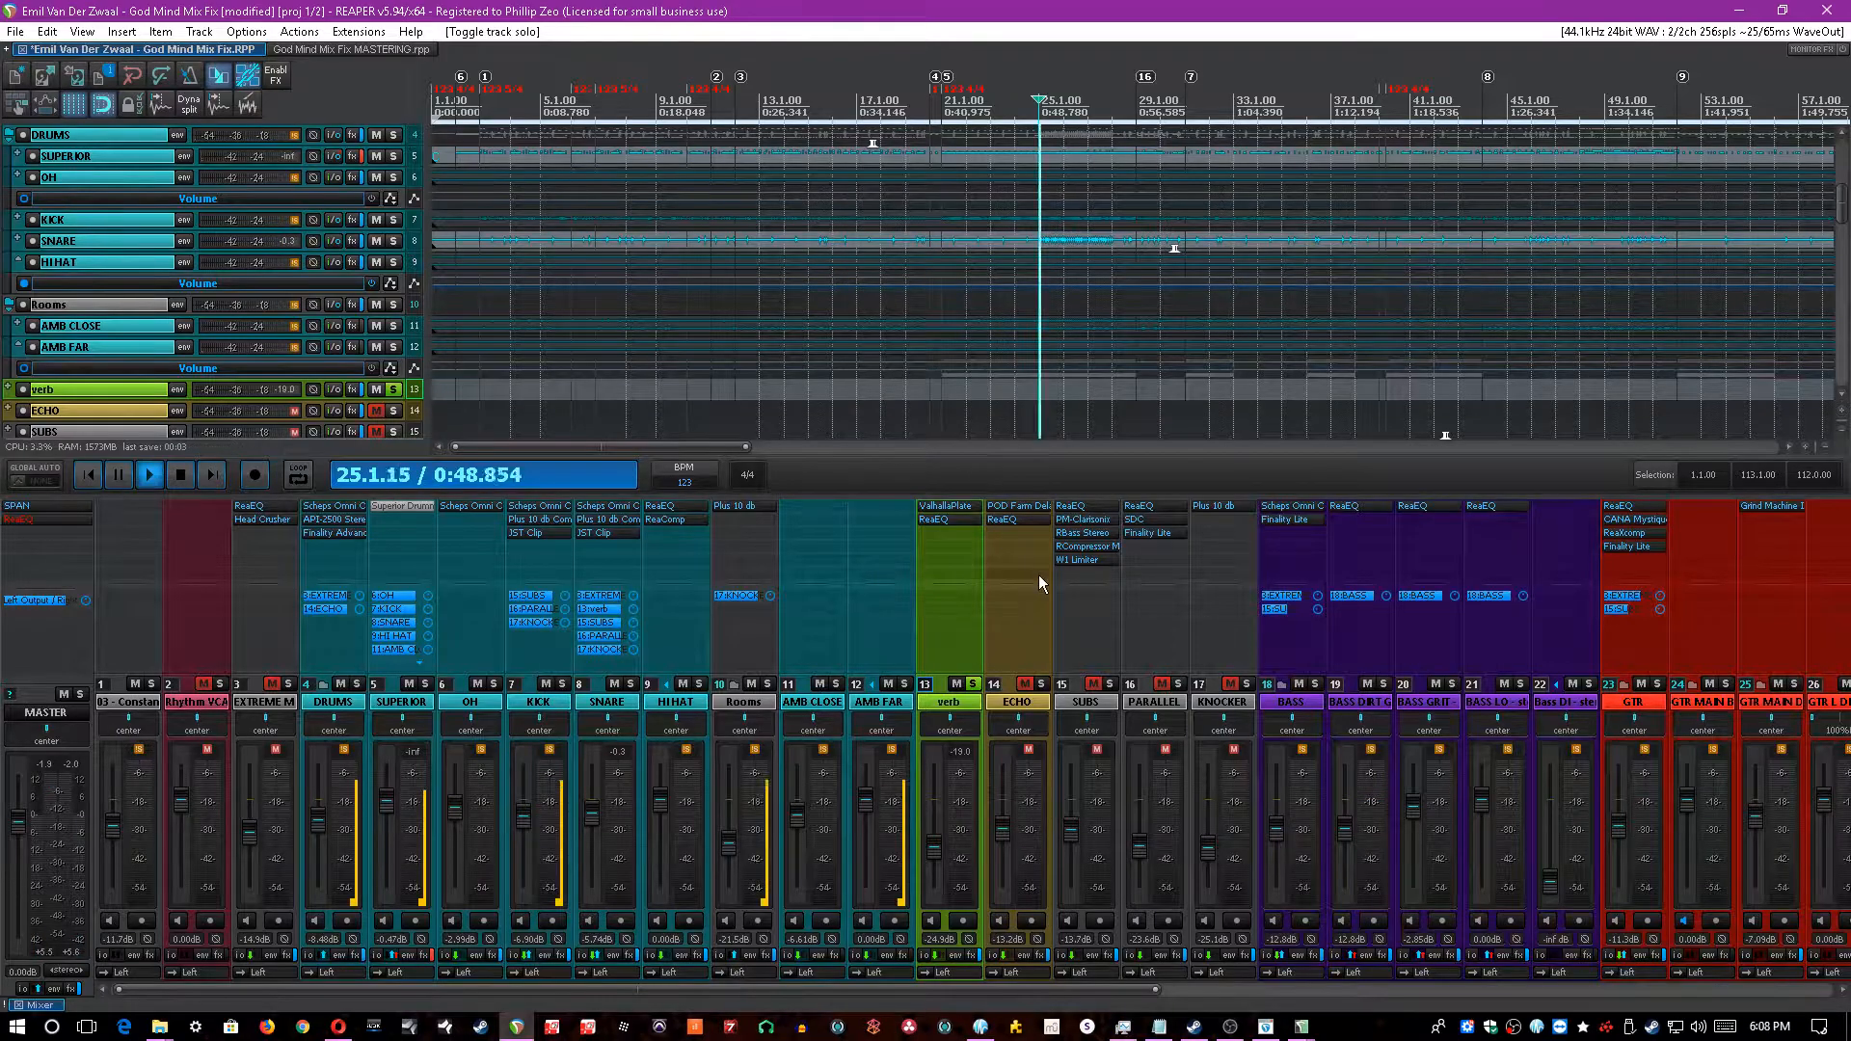
- Examine the verb track's ValhallaPlate settings, save the project, and inspect the reverb's spectrum in the master track's SPAN, closing both plugins
left_click(962, 508)
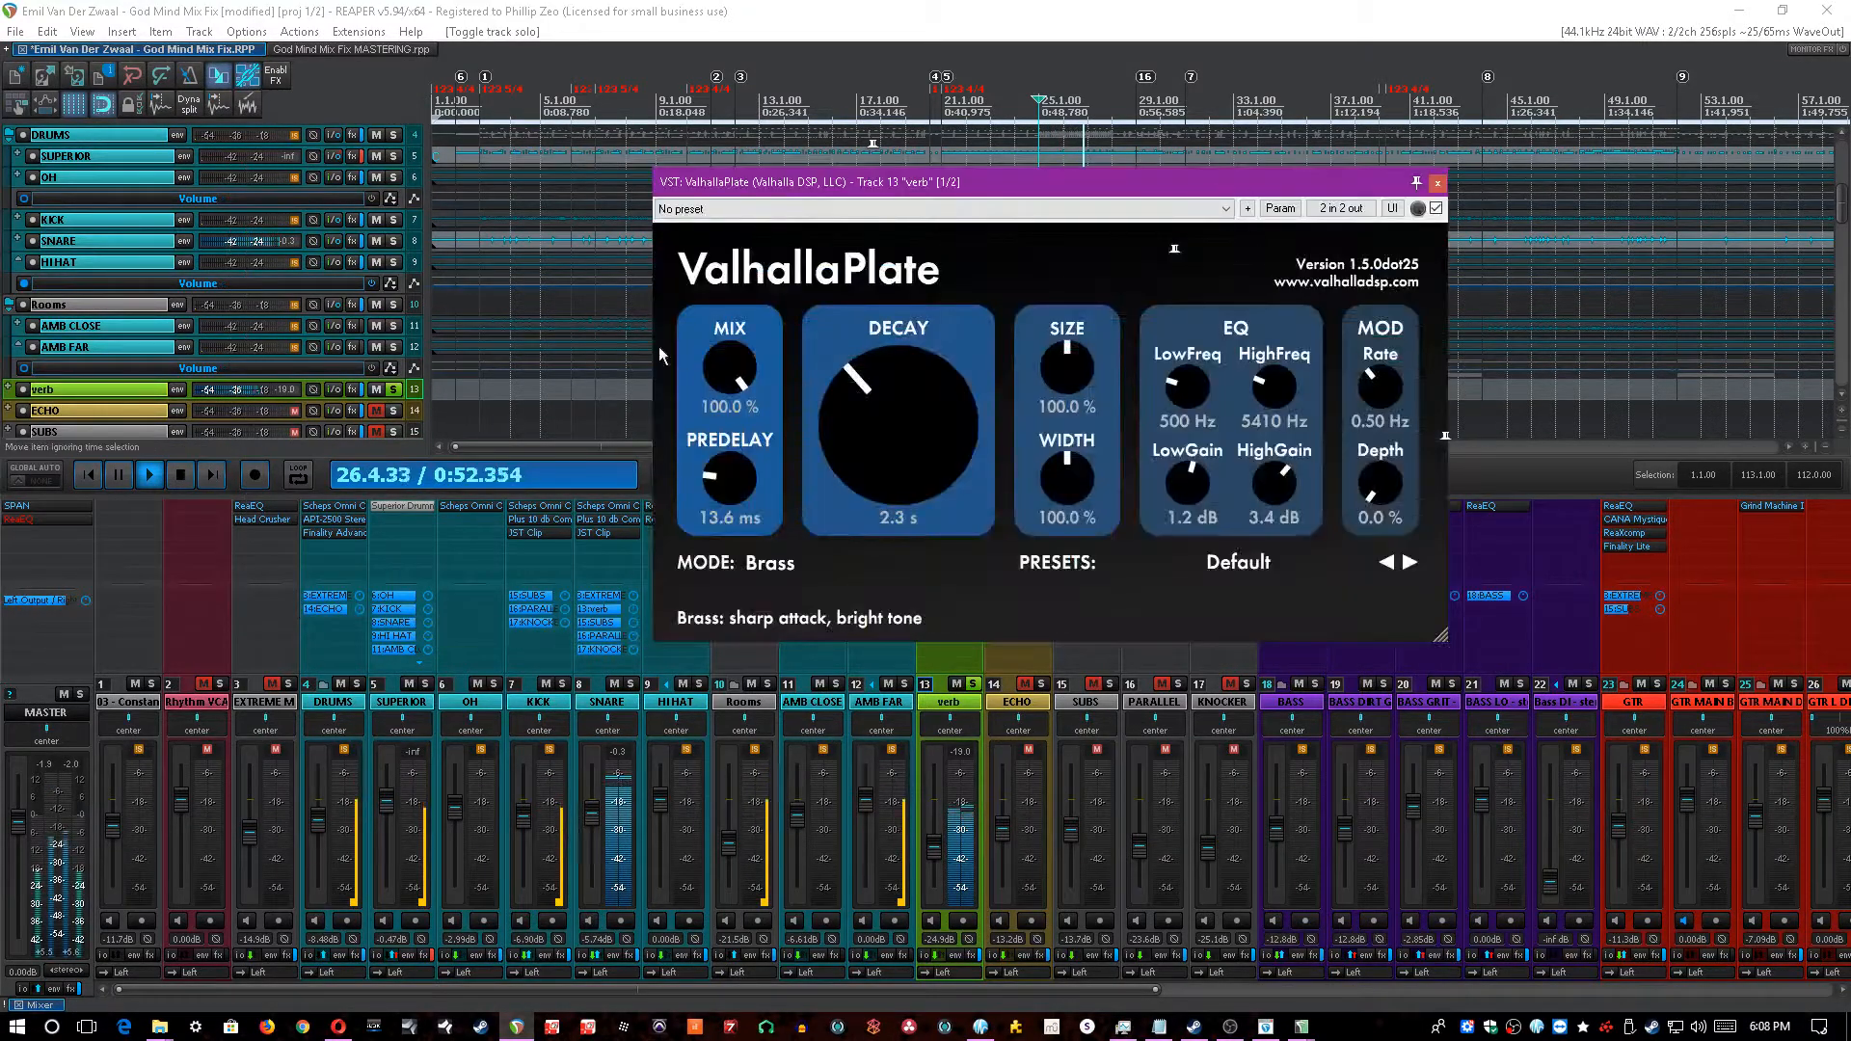
left_click(1416, 183)
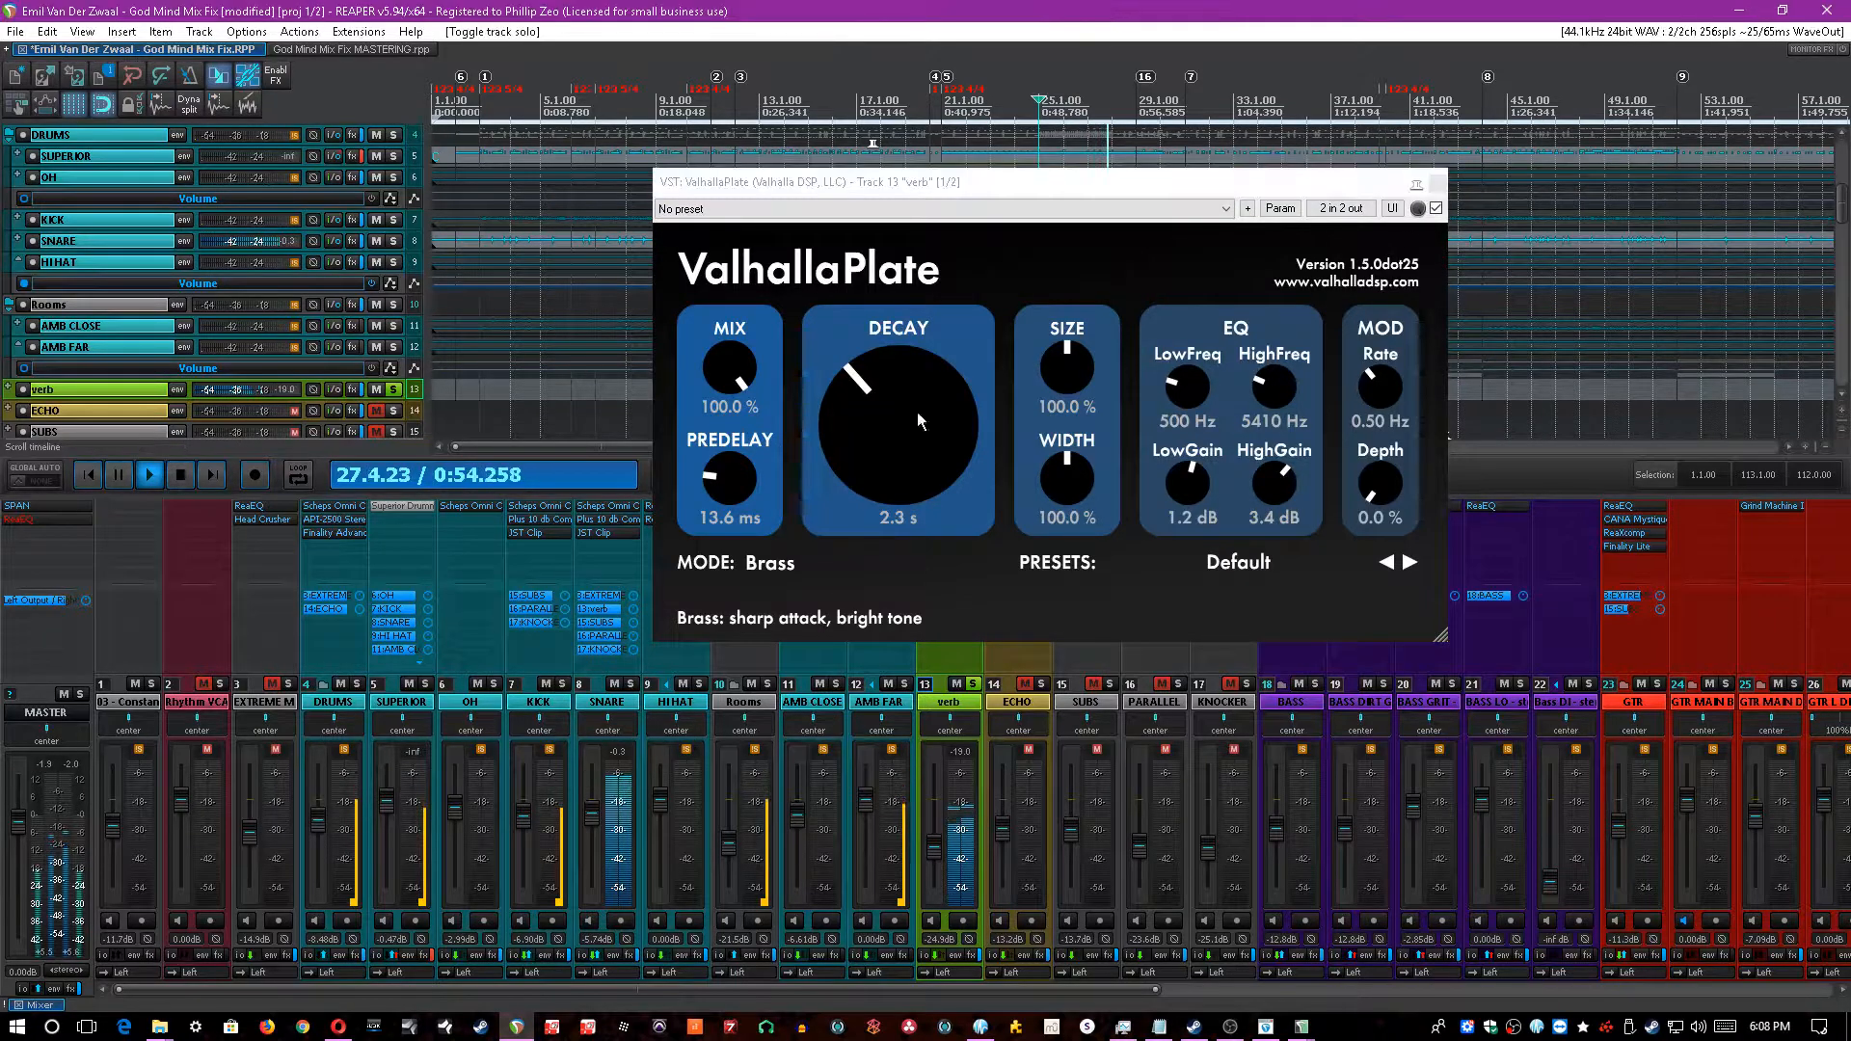
key("ctrl+s")
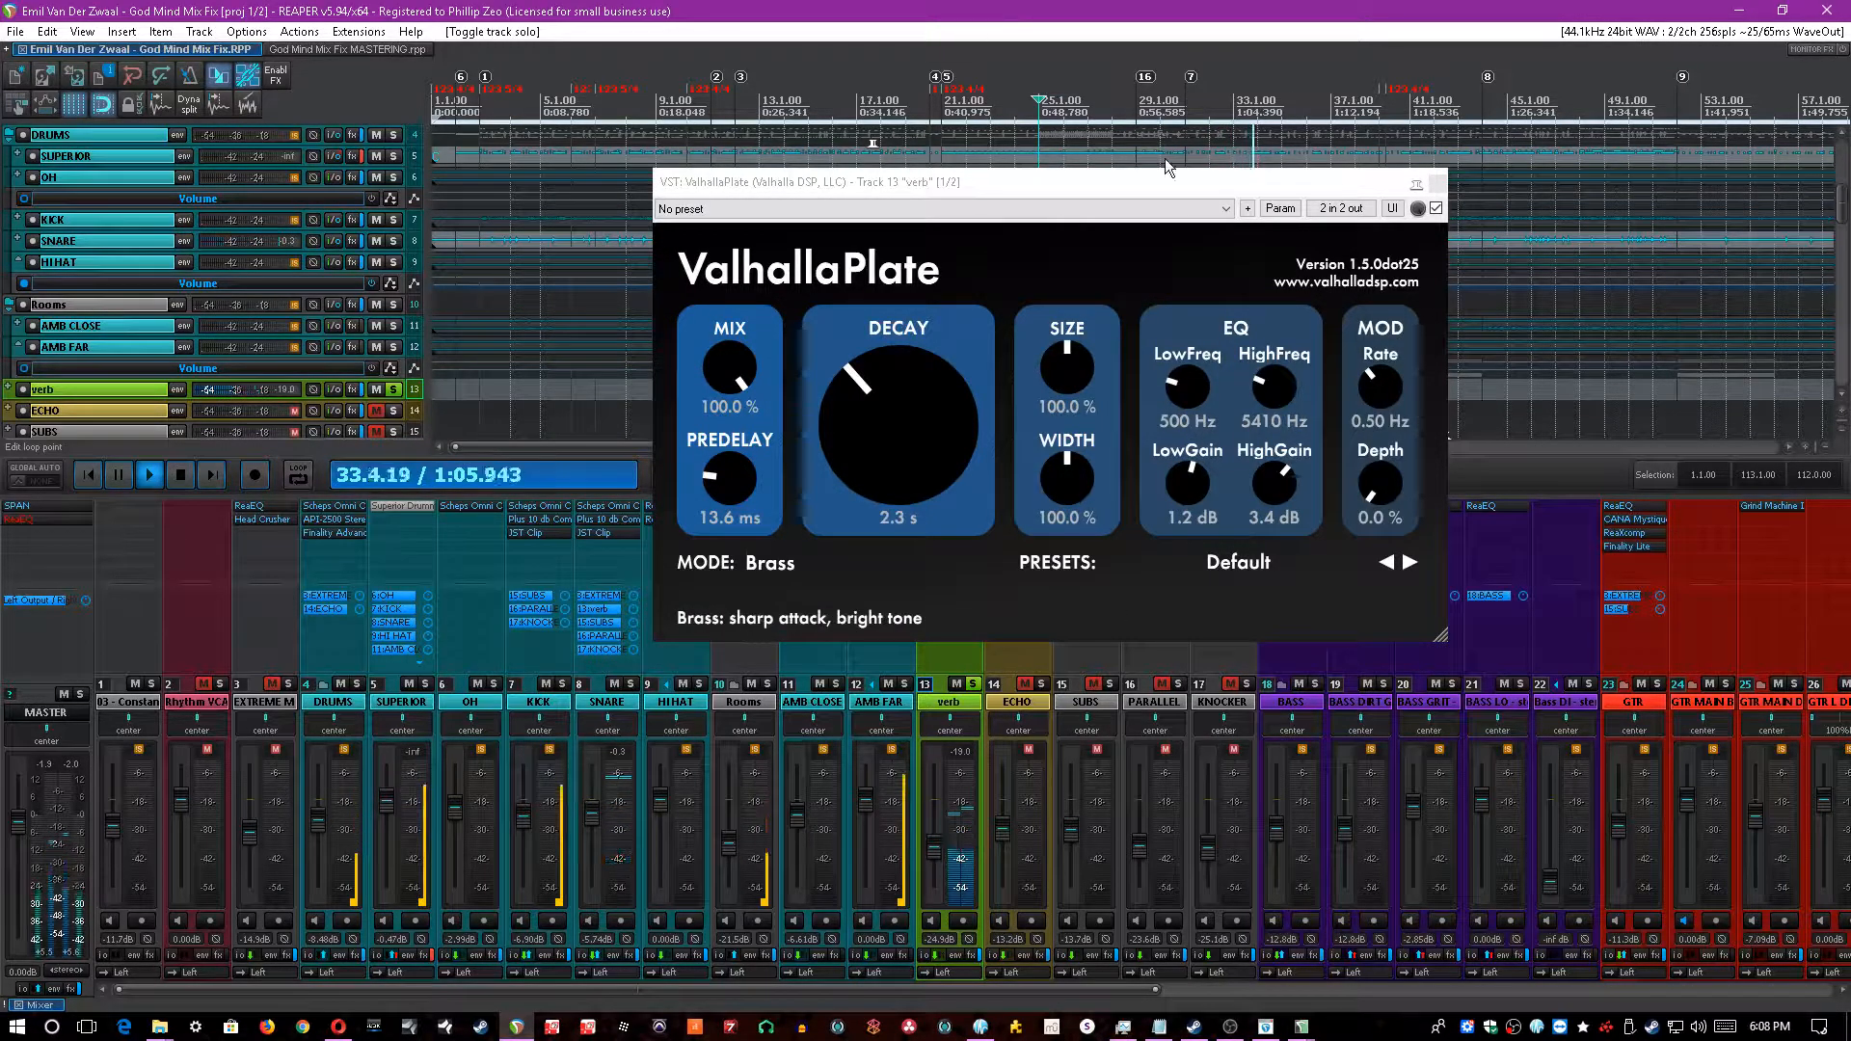
left_click(1438, 183)
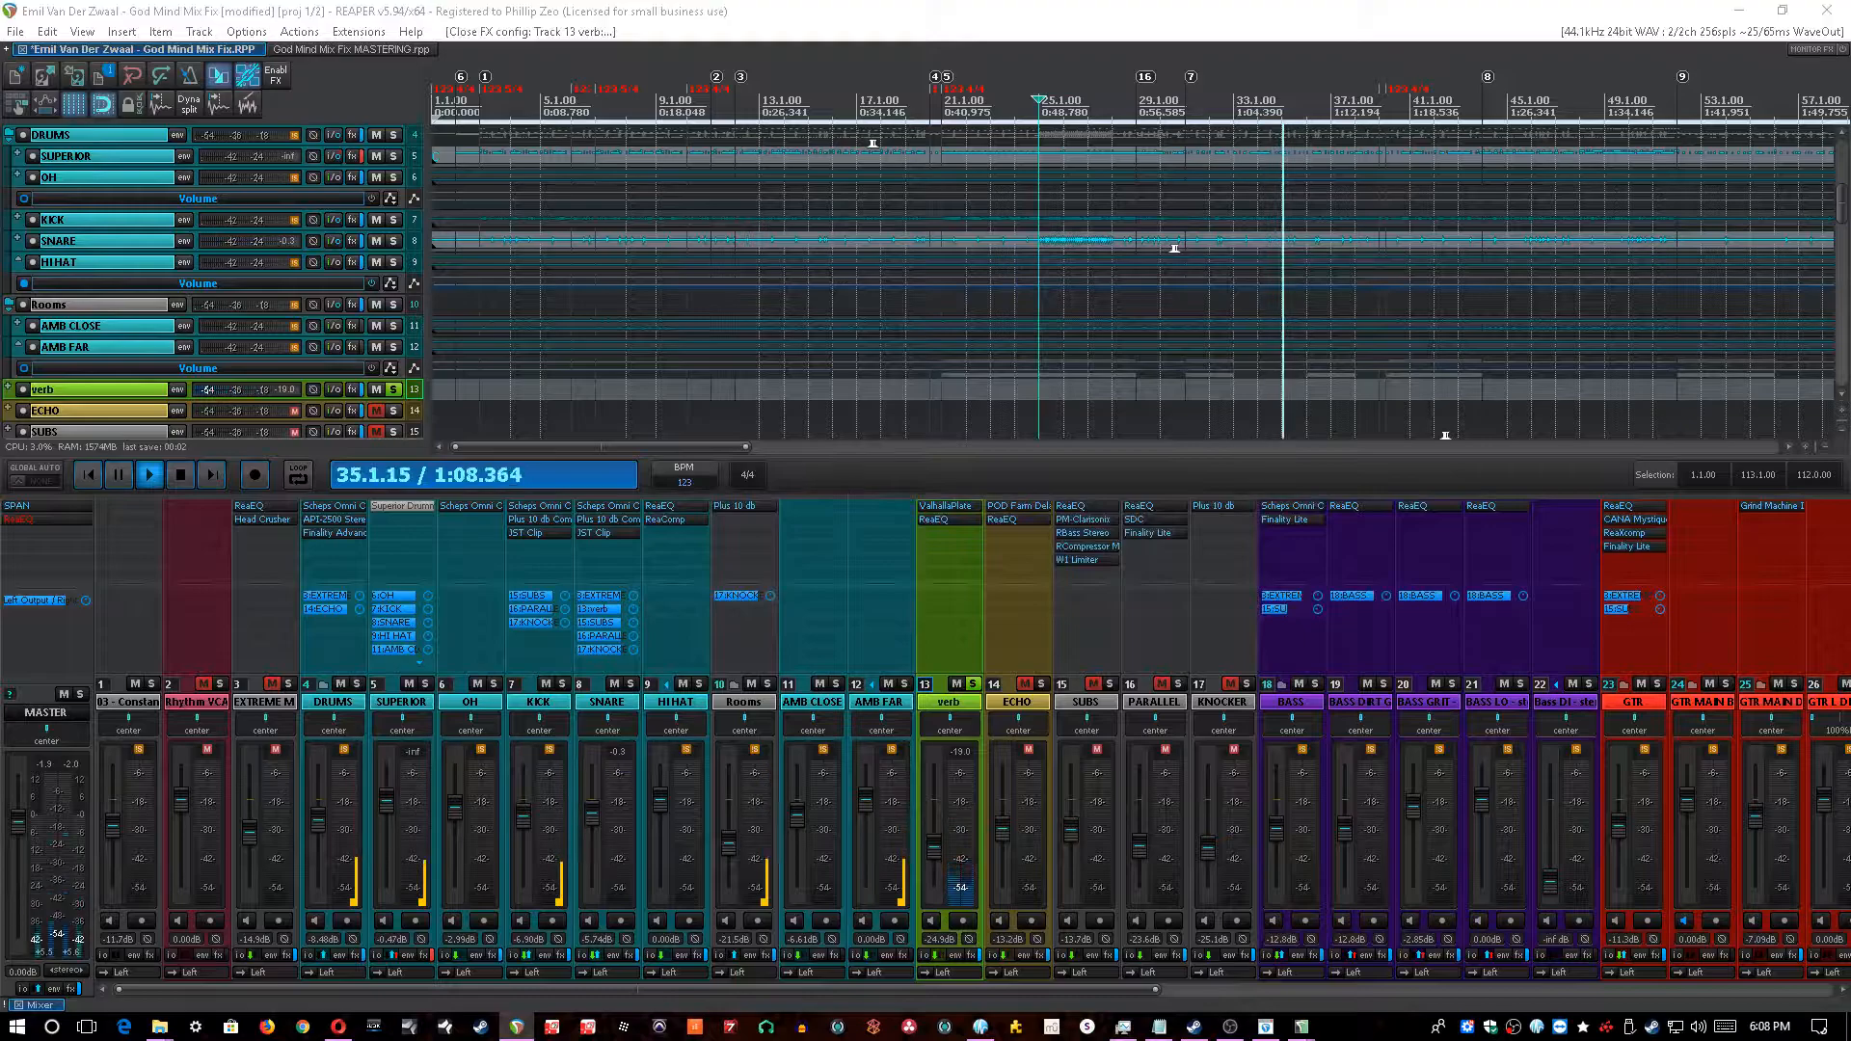
left_click(39, 506)
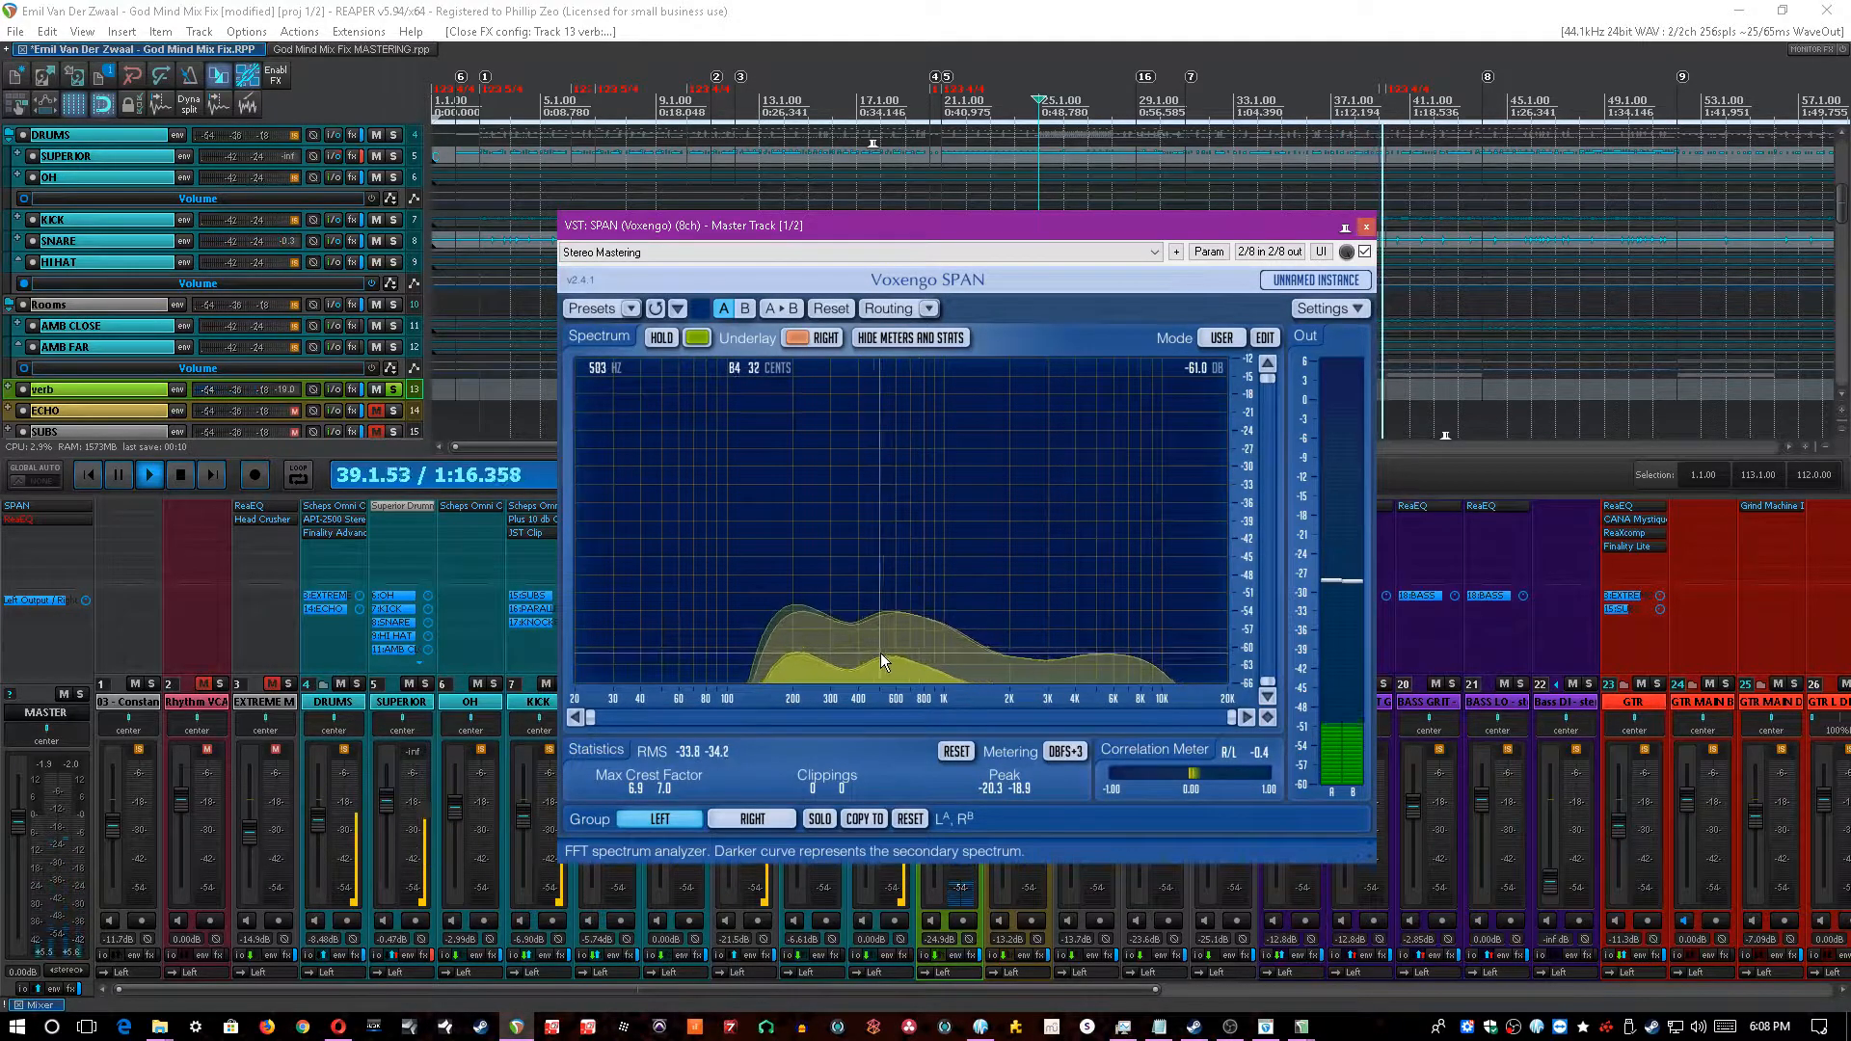
left_click(1366, 228)
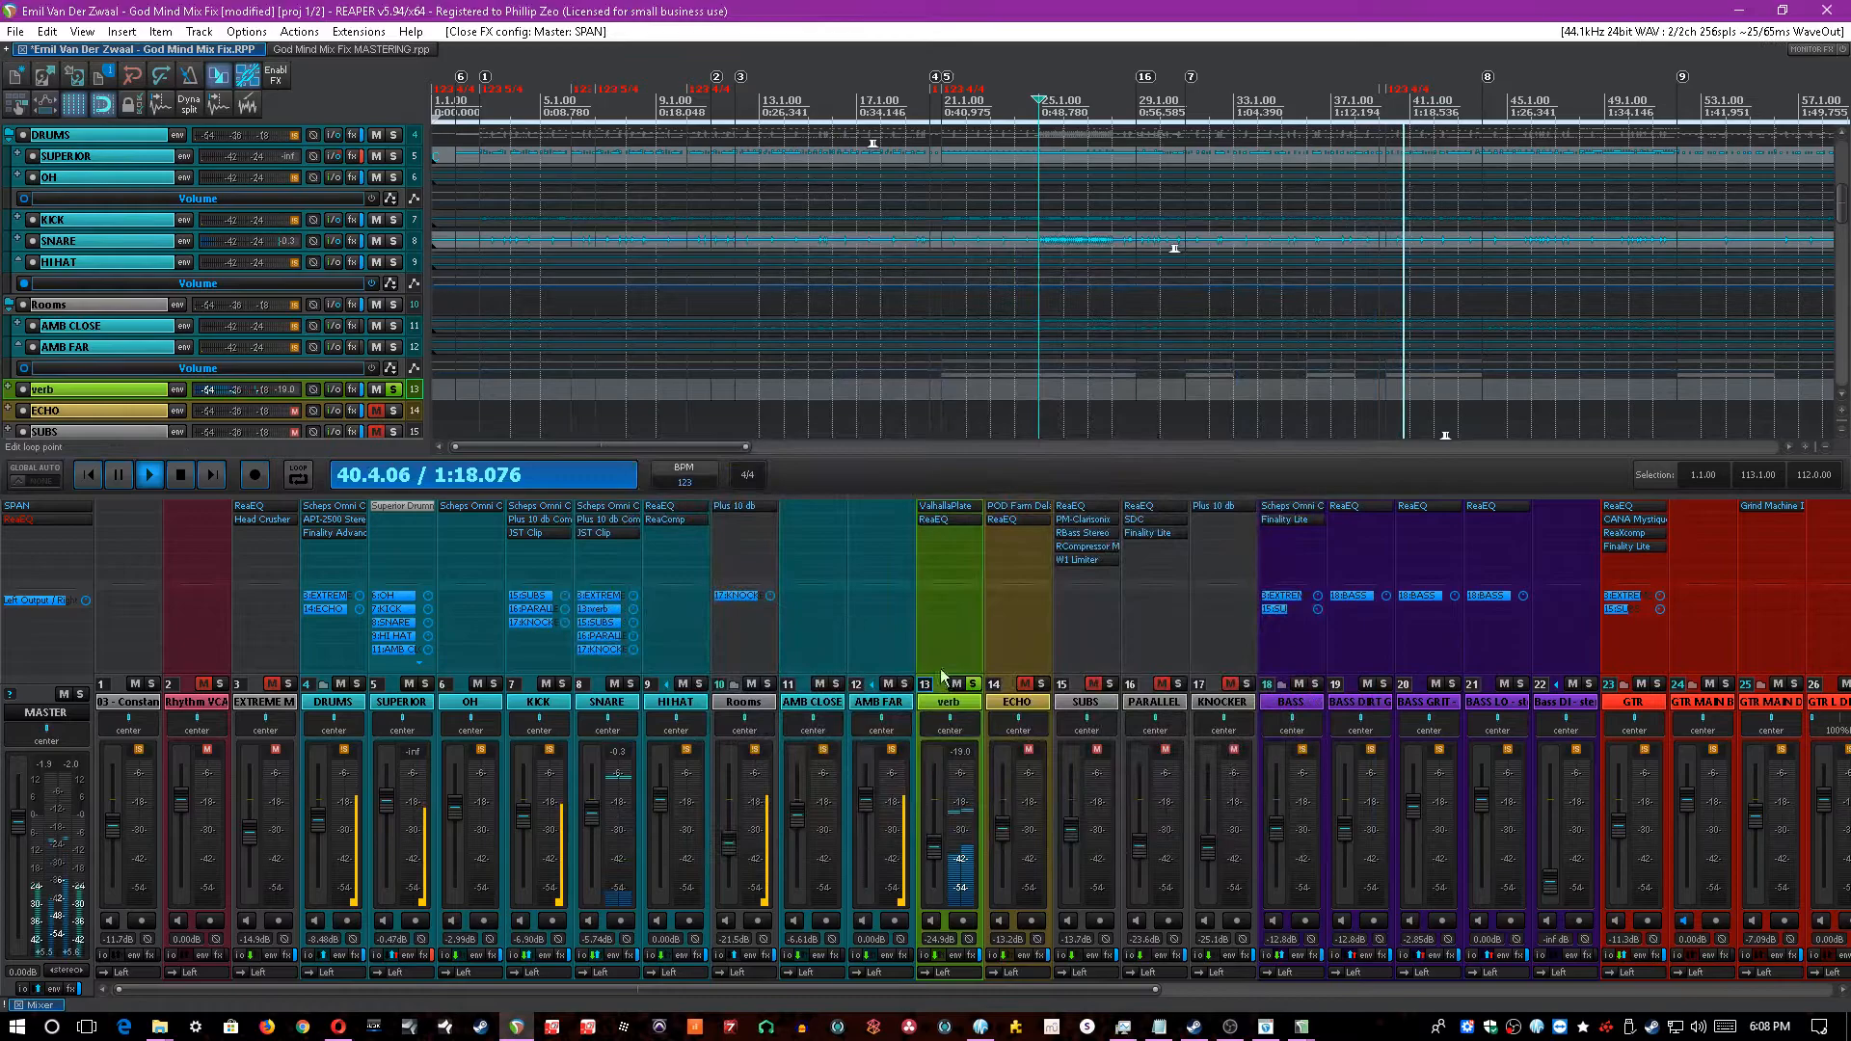
- Stop playback, switch the solo from the verb track to the ECHO track, save the project, and play from bar 25
key("space")
left_click(988, 685)
left_click(972, 685)
key("ctrl+s")
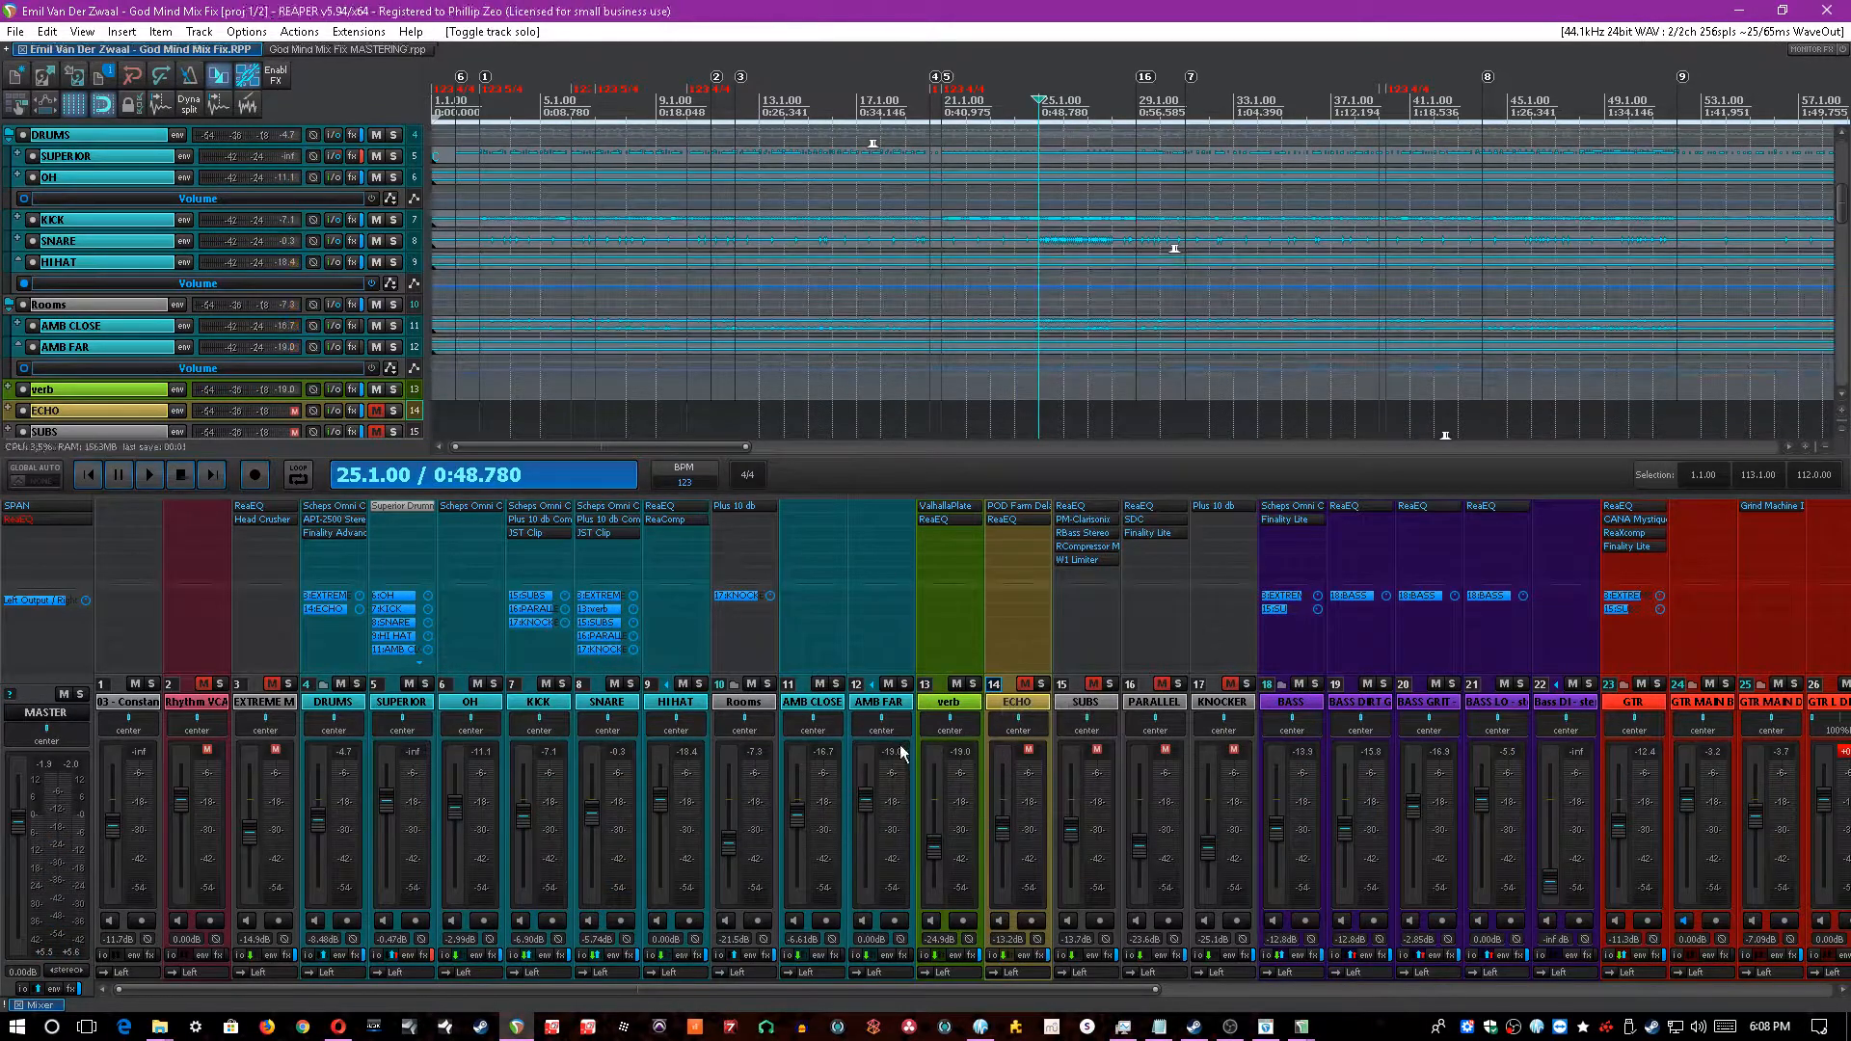
left_click(1041, 684)
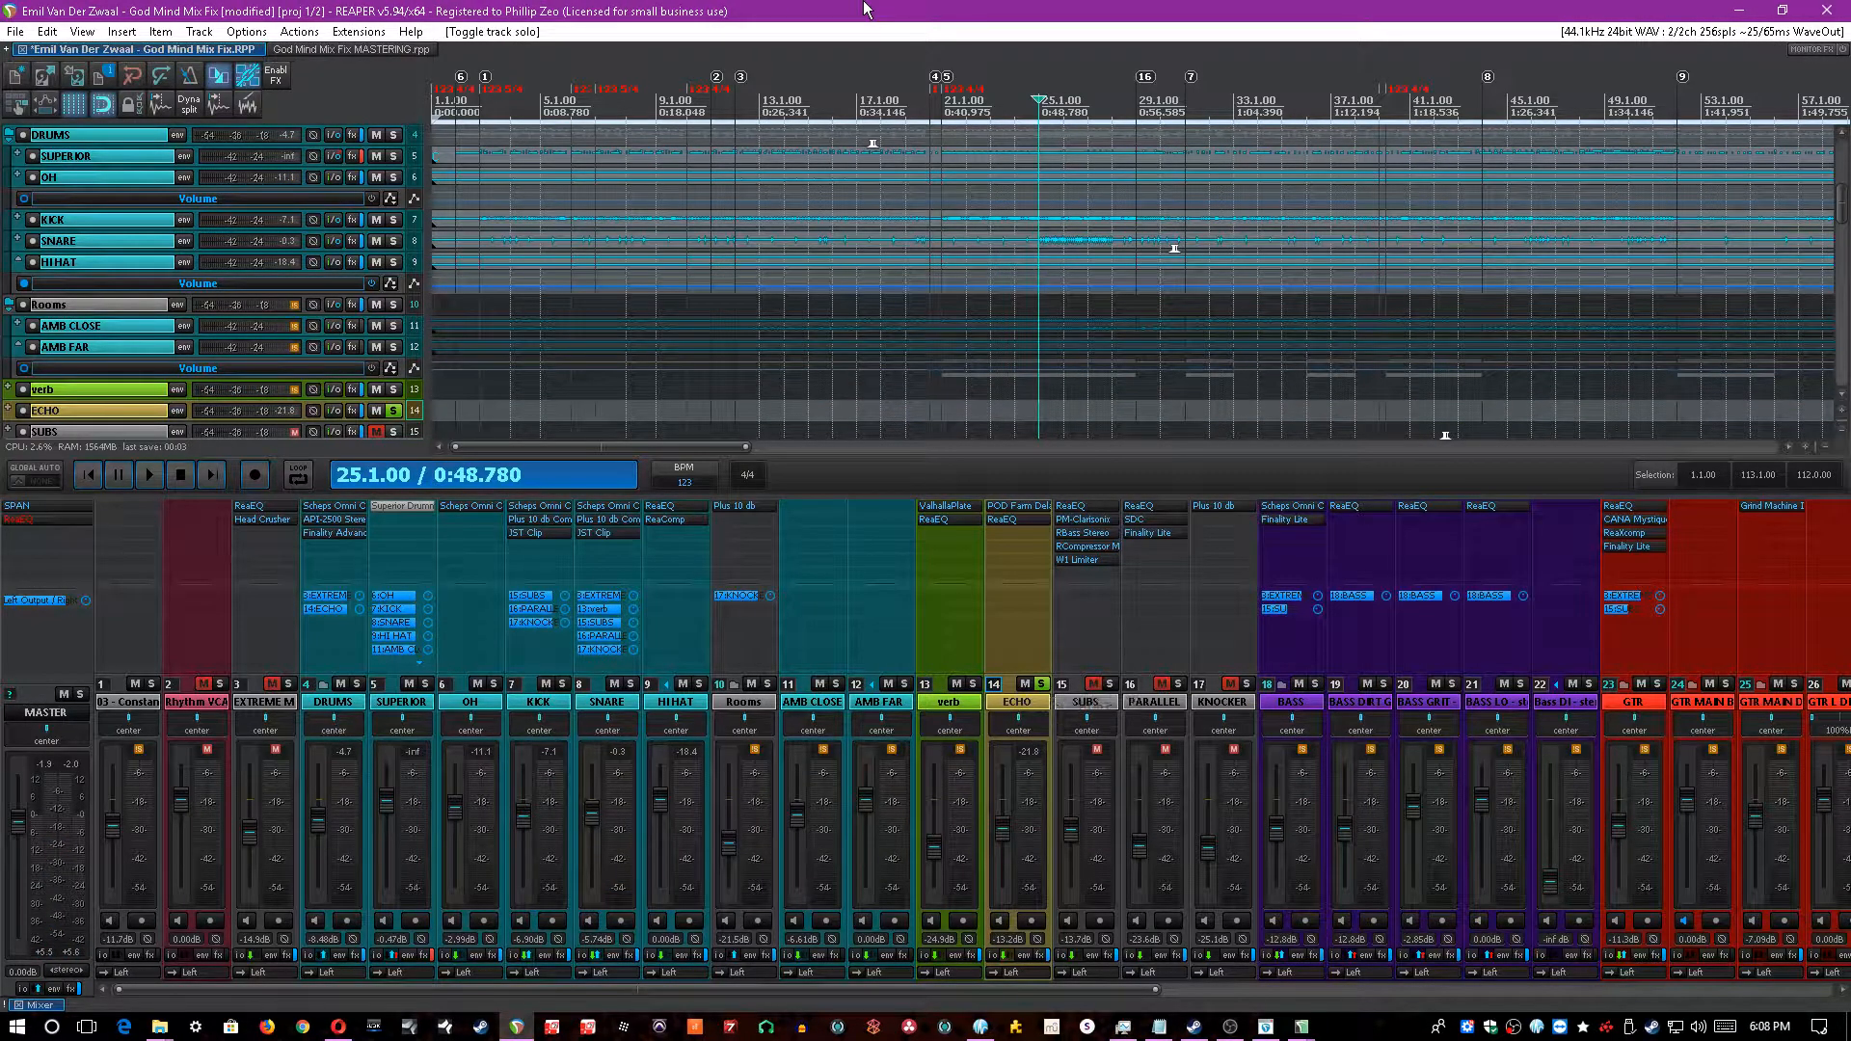
key("ctrl+s")
key("space")
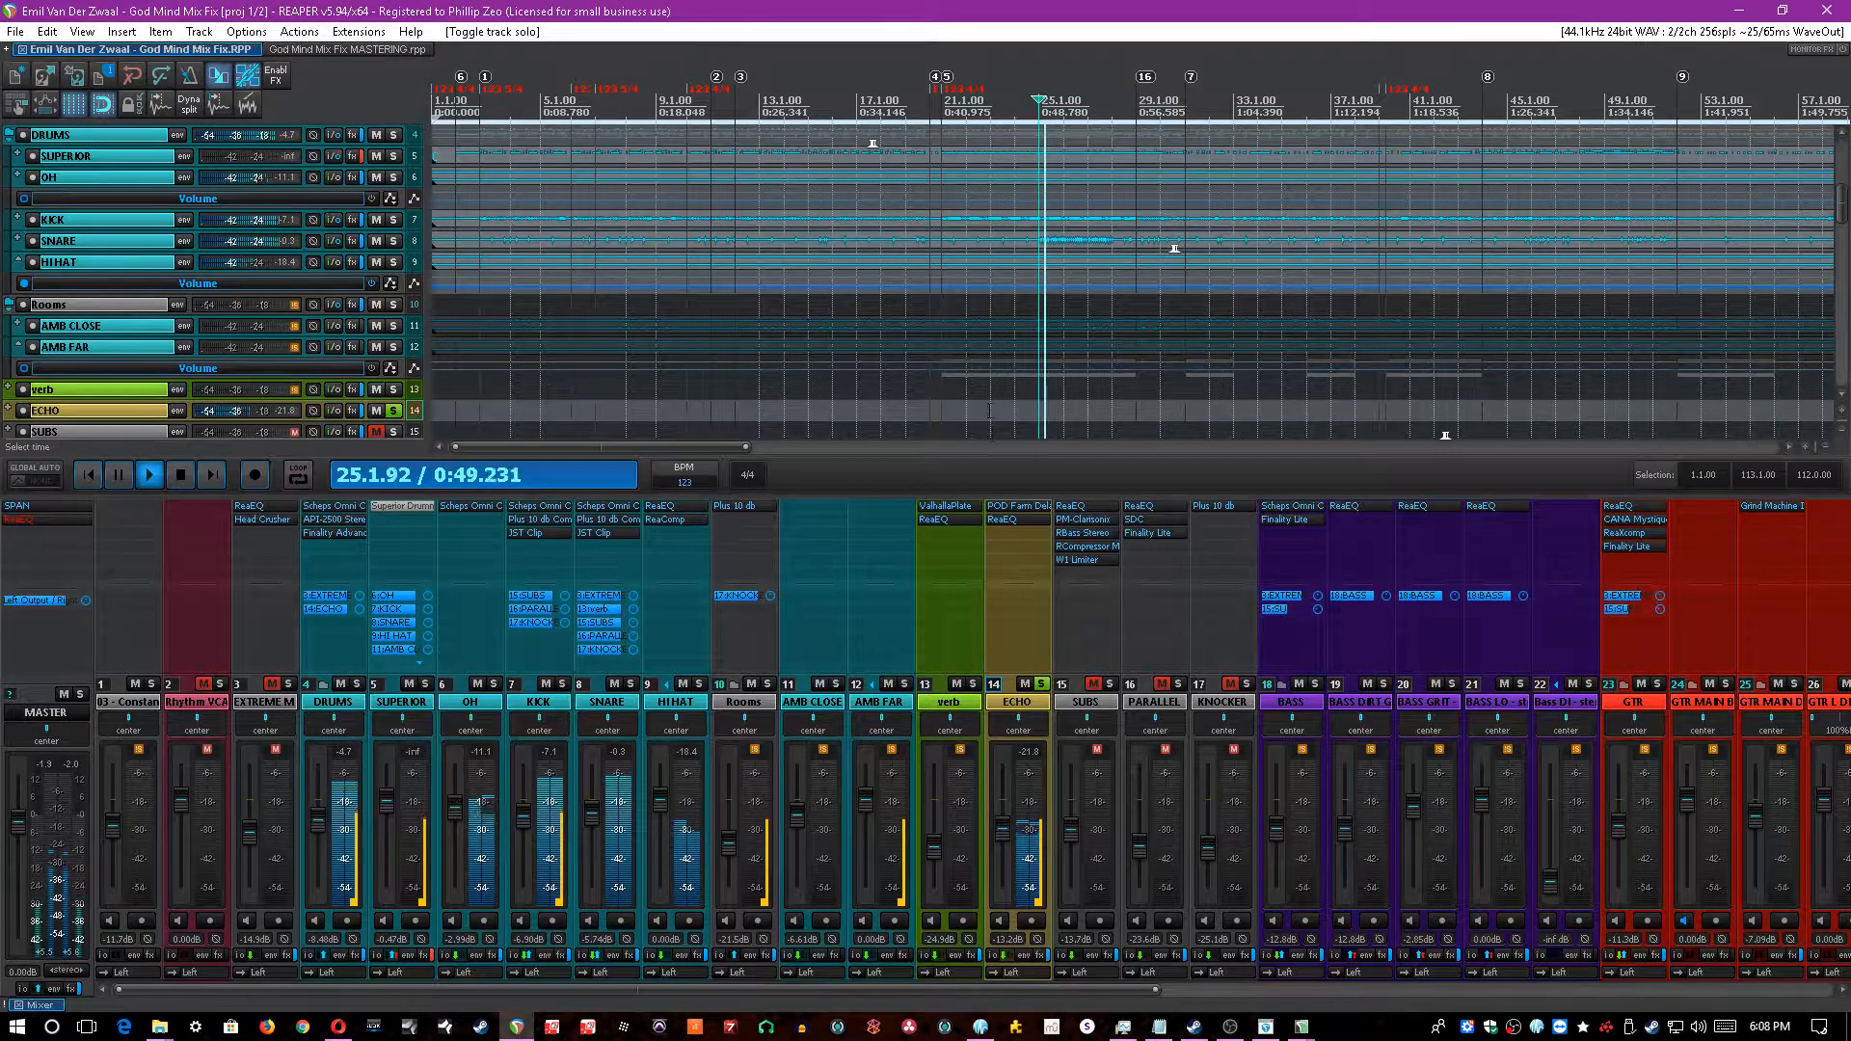
- Open the ECHO track's POD Farm Delays, examine the Echo Platter settings, and move its window clear of the mixer
left_click(1019, 506)
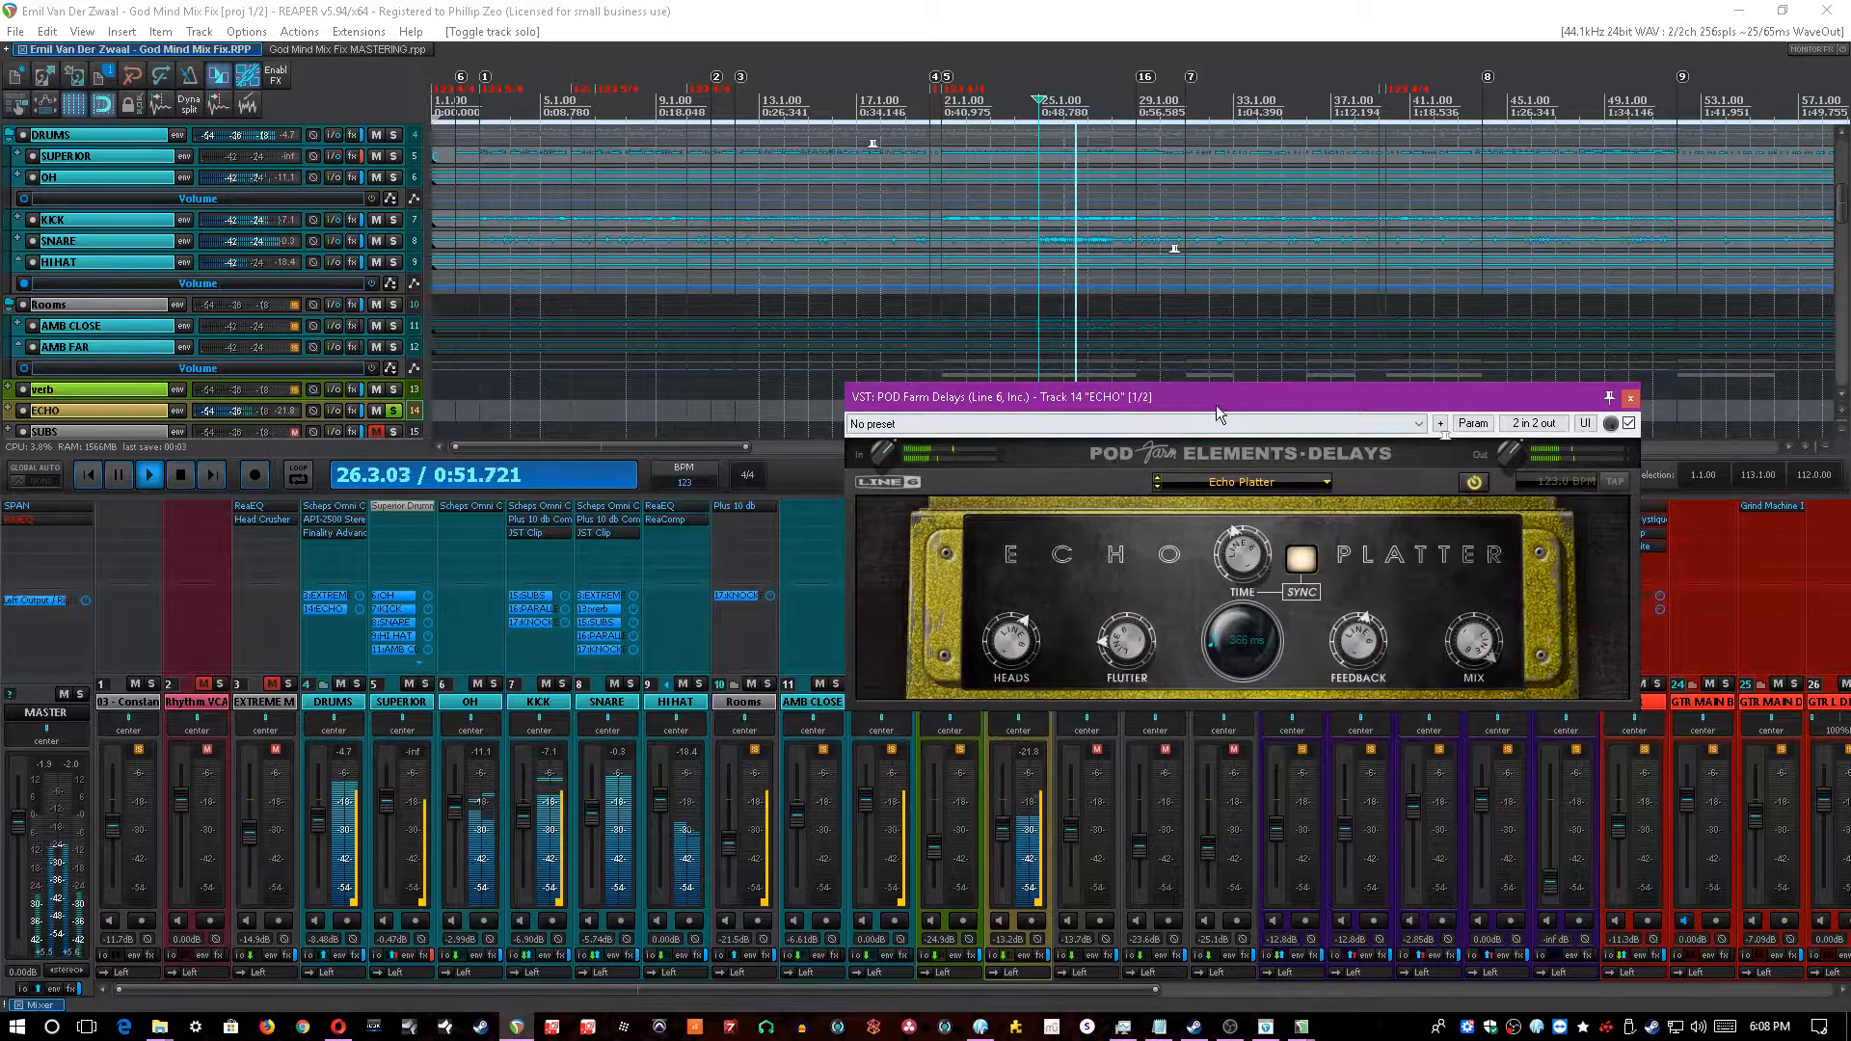
left_click_drag(1220, 398, 1235, 412)
left_click(761, 5)
left_click(1383, 590)
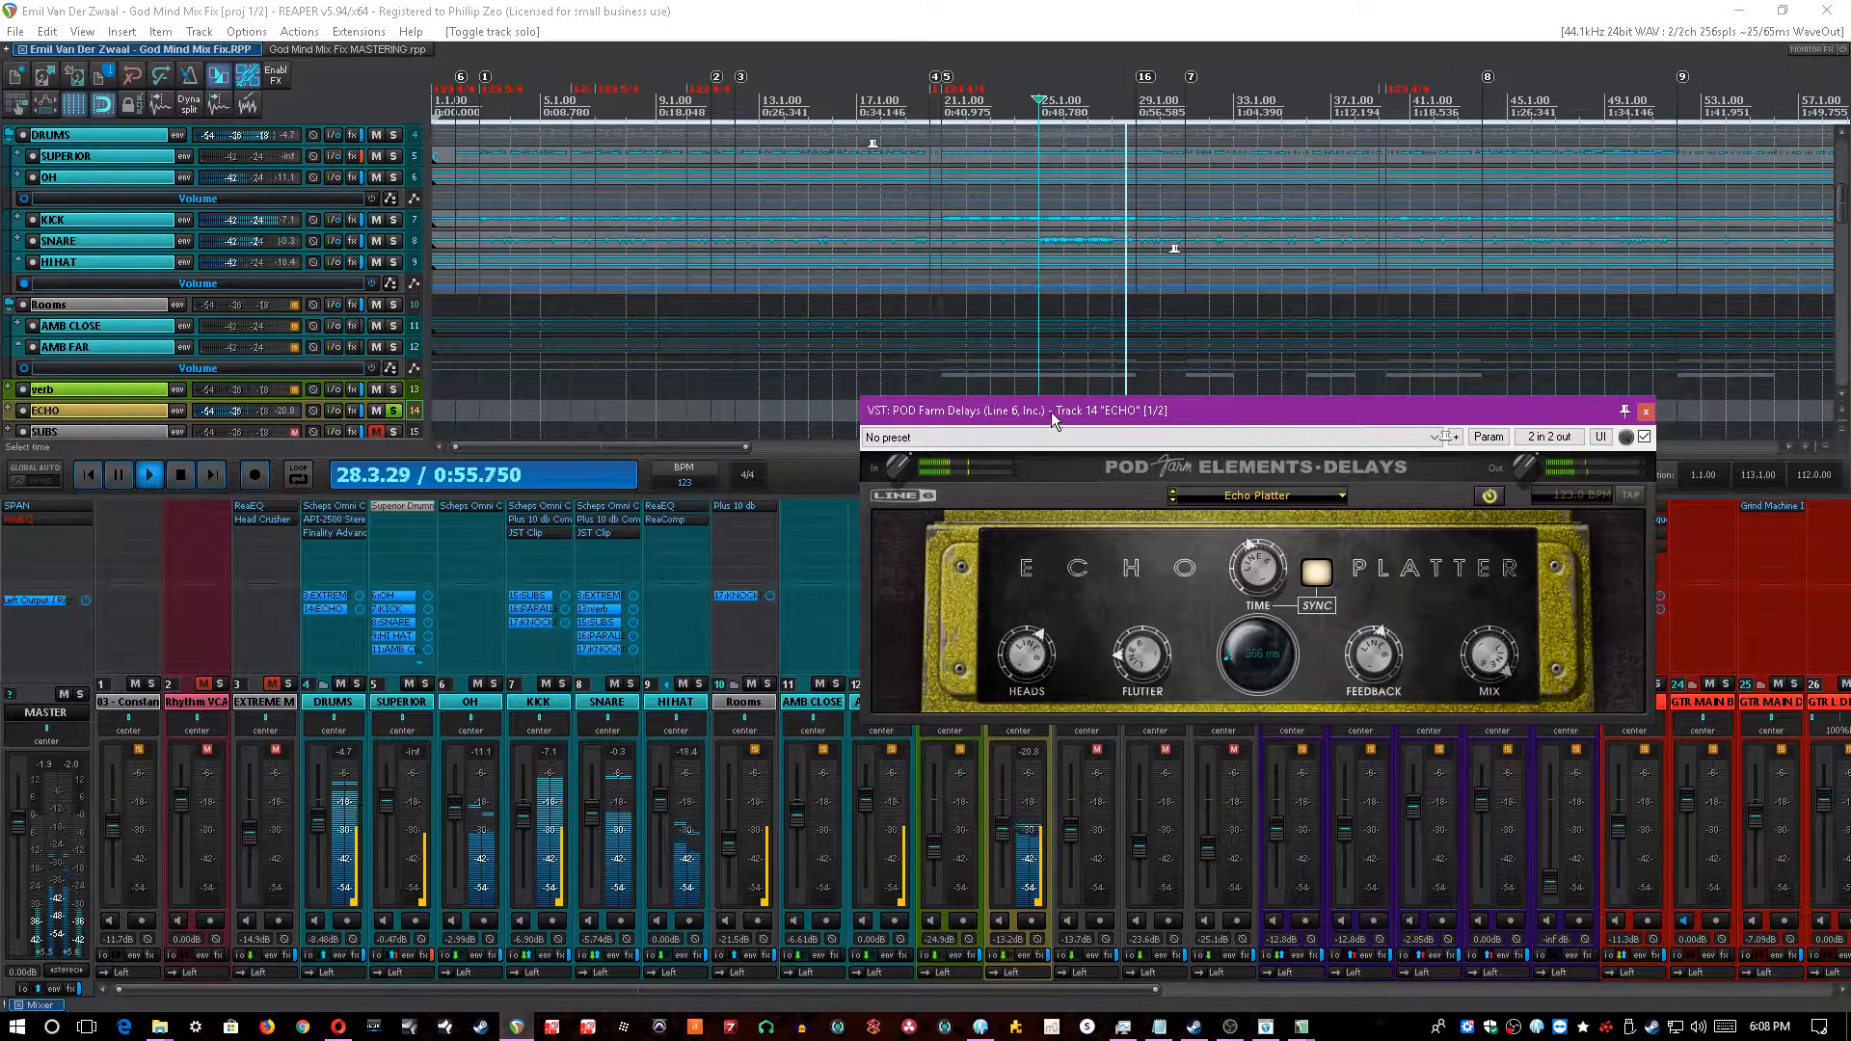
left_click_drag(1039, 412, 462, 155)
- Examine the low-frequency cuts in the ECHO track's ReaEQ during playback, then close both of the track's plugins
left_click(1012, 518)
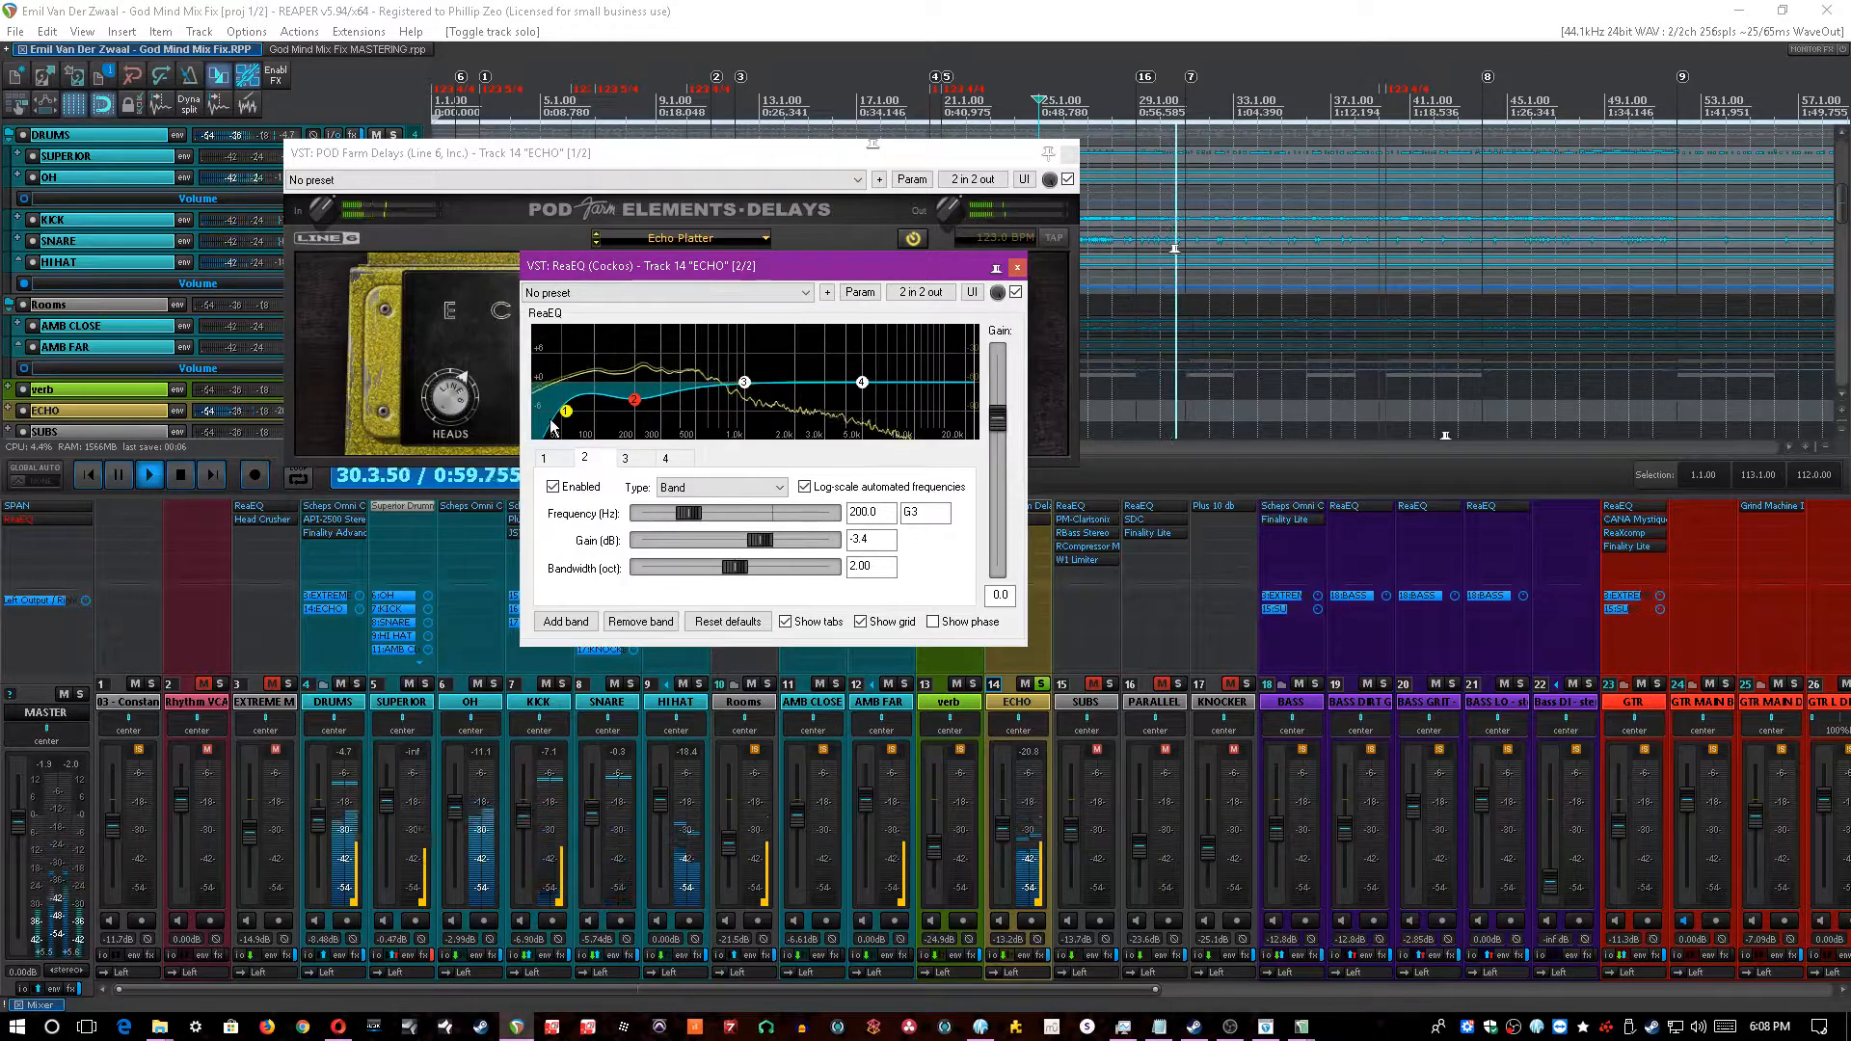
left_click(1043, 166)
left_click(940, 9)
left_click(943, 576)
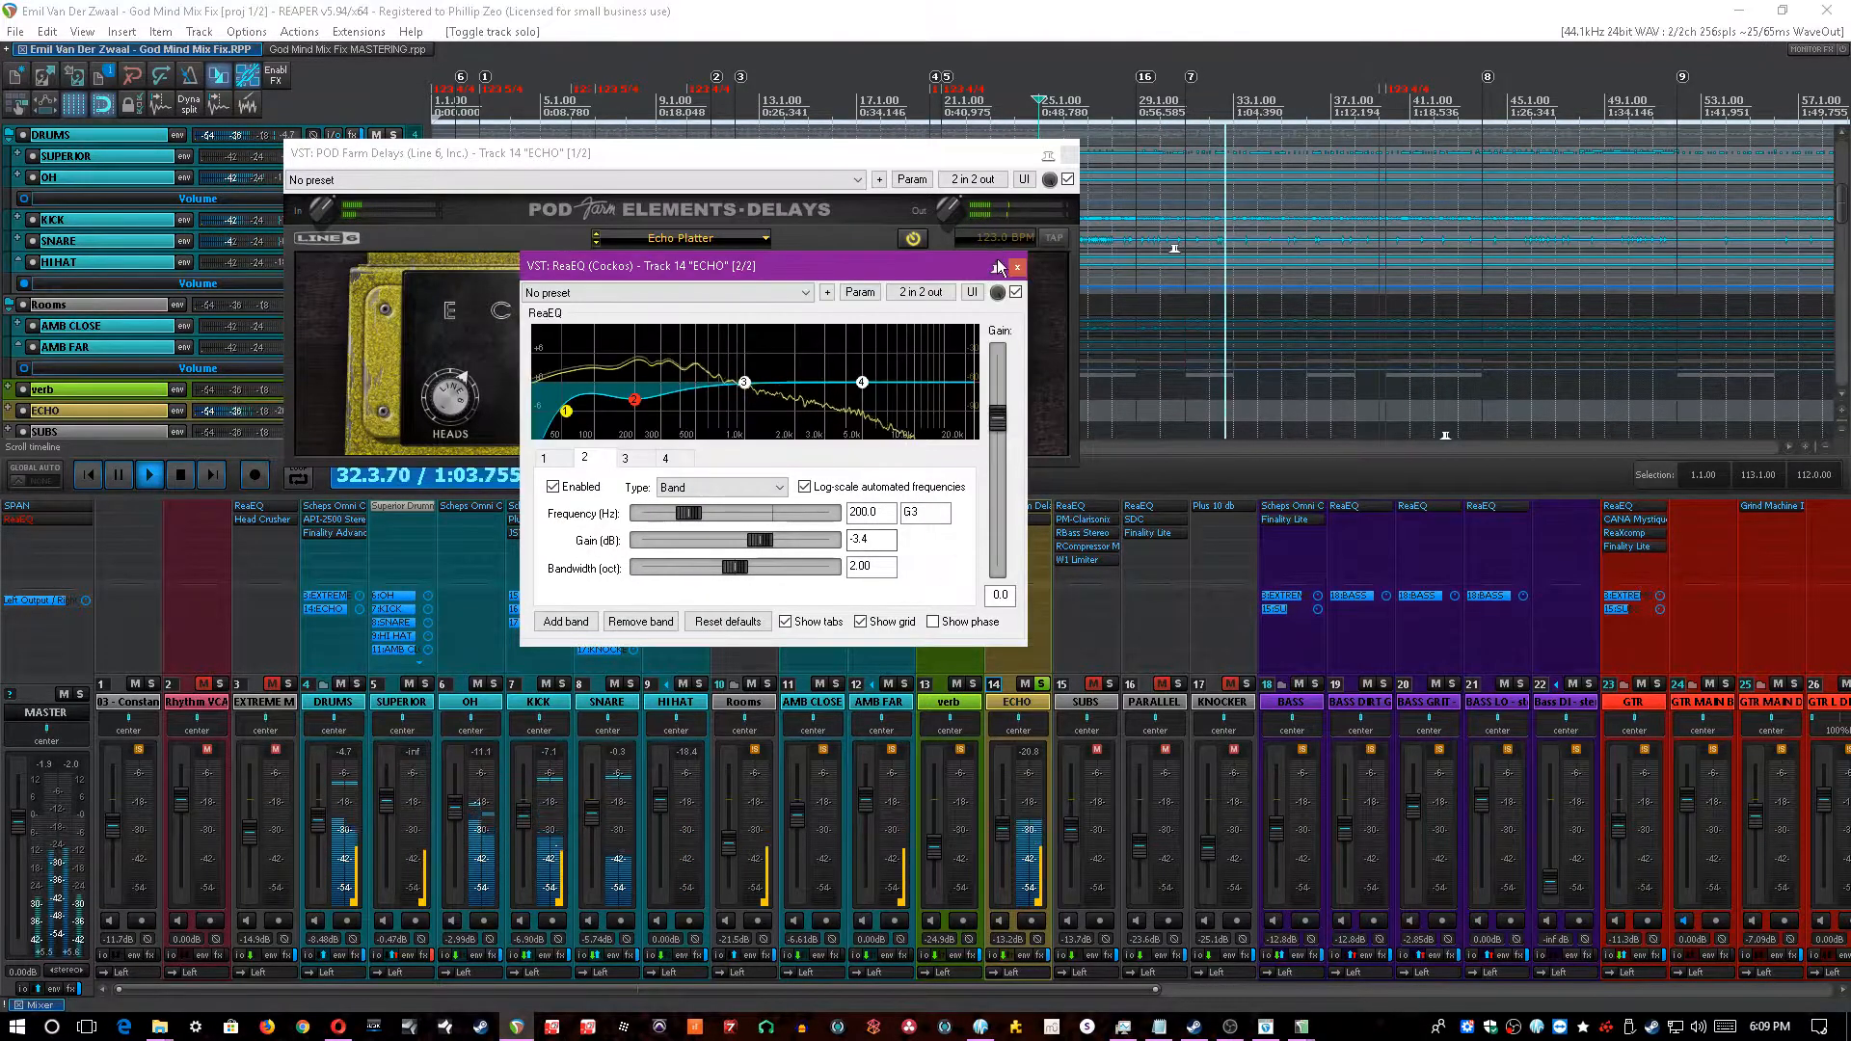
left_click(1012, 260)
left_click(1068, 153)
- Save the project, switch the solo from the ECHO track to the PARALLEL track, and restart playback from bar 25
key("ctrl+s")
left_click(1043, 684)
key("space")
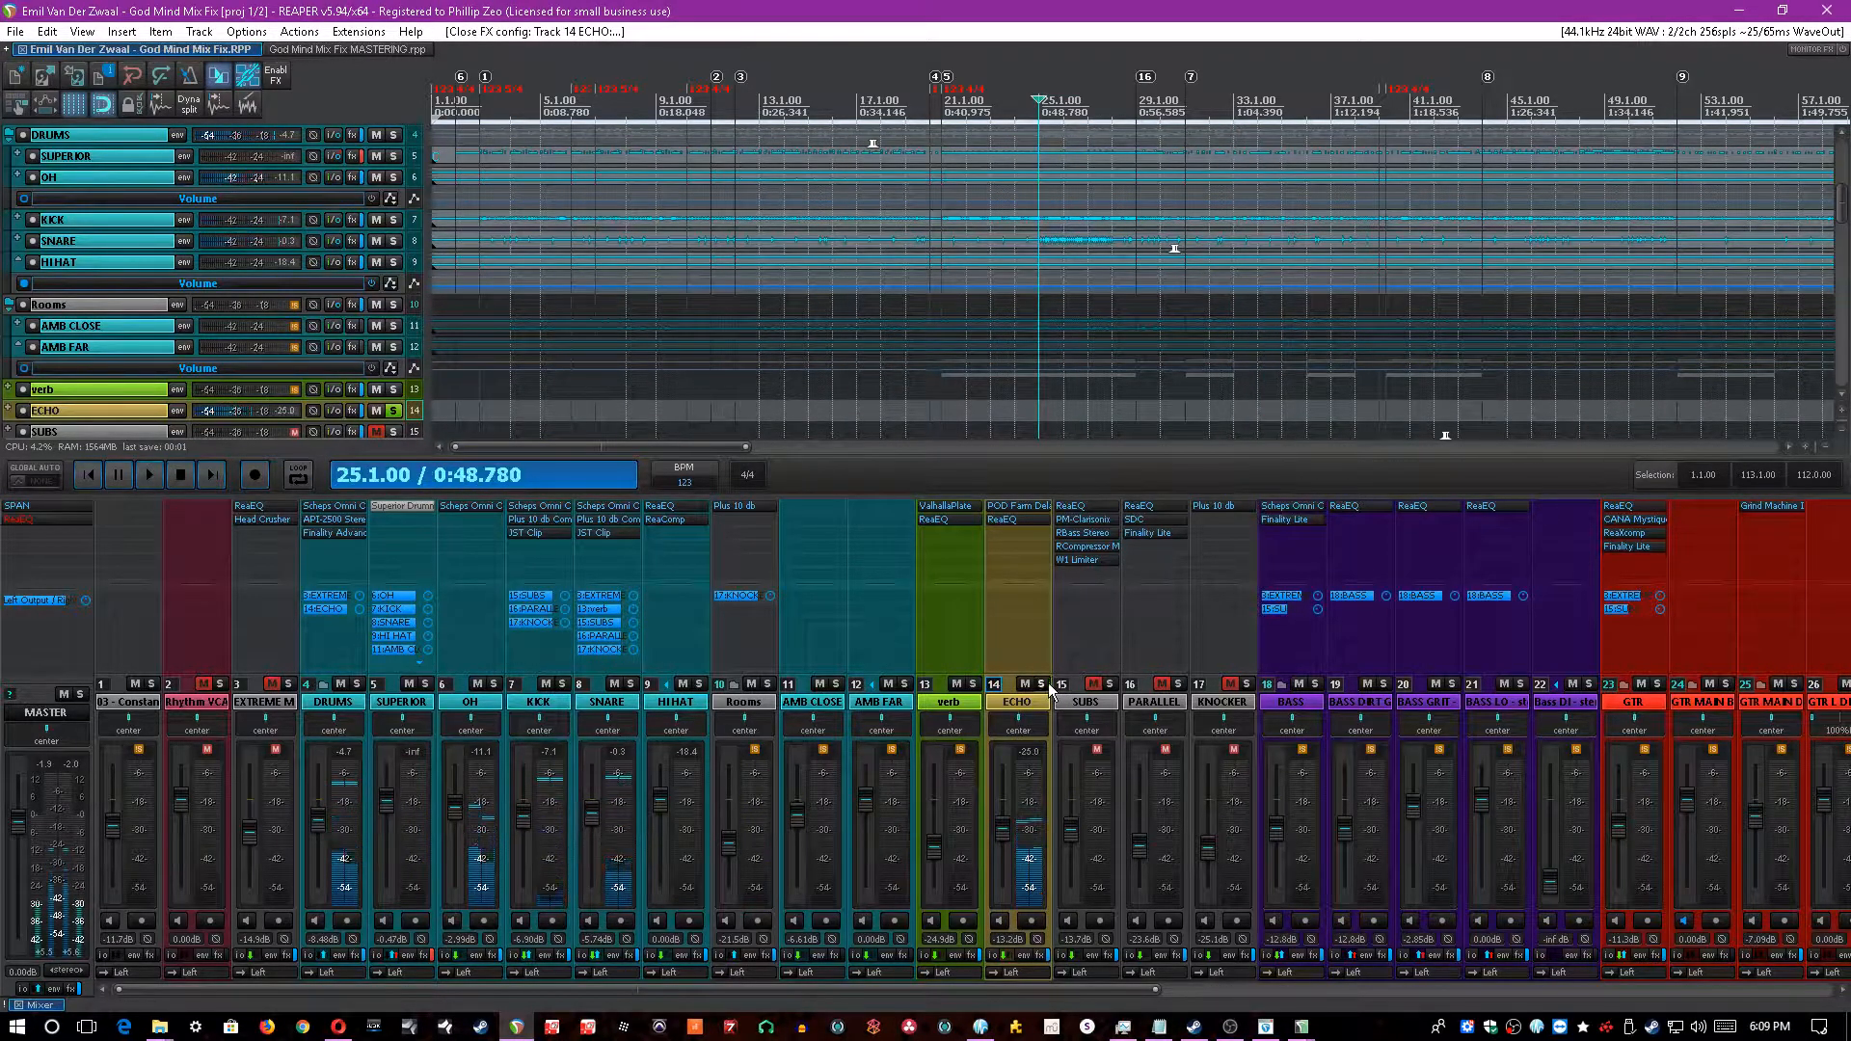
left_click(1179, 684)
key("space")
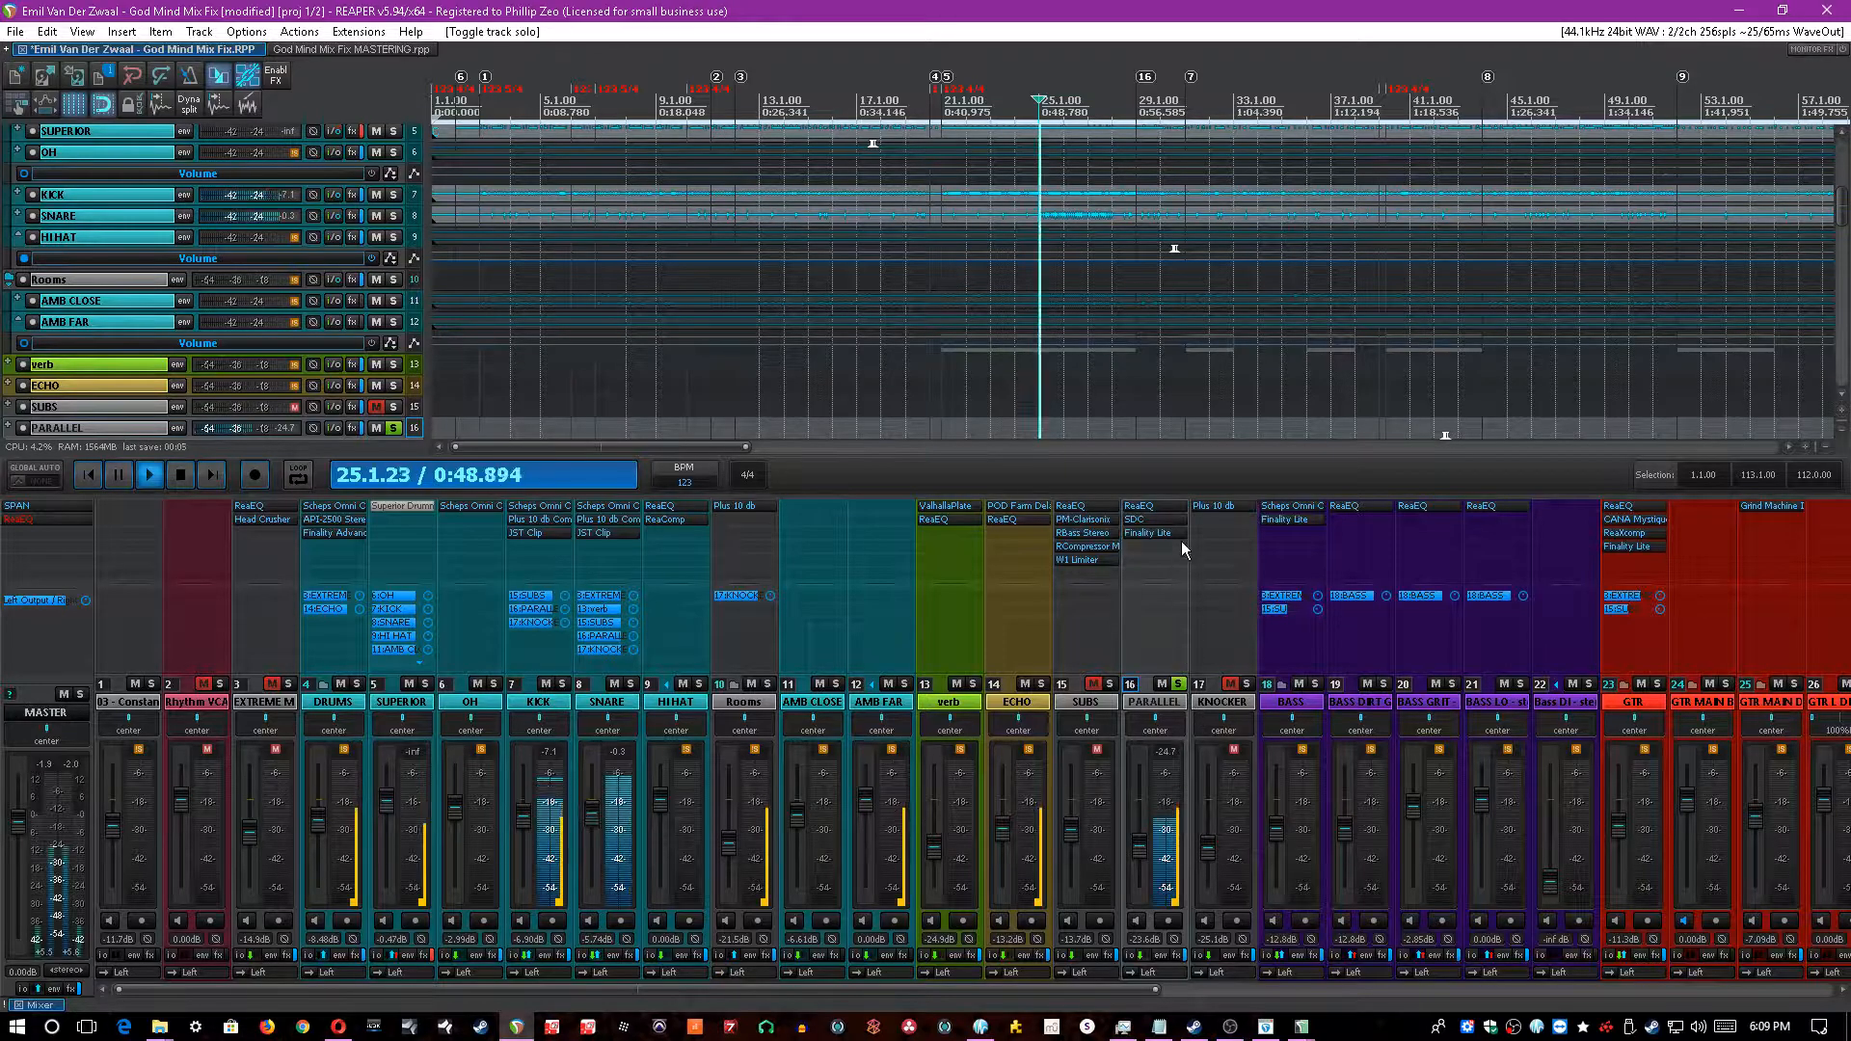
- Play from bar 13, check the high-pass band in the PARALLEL track's ReaEQ, and close the plugin
left_click(1163, 509)
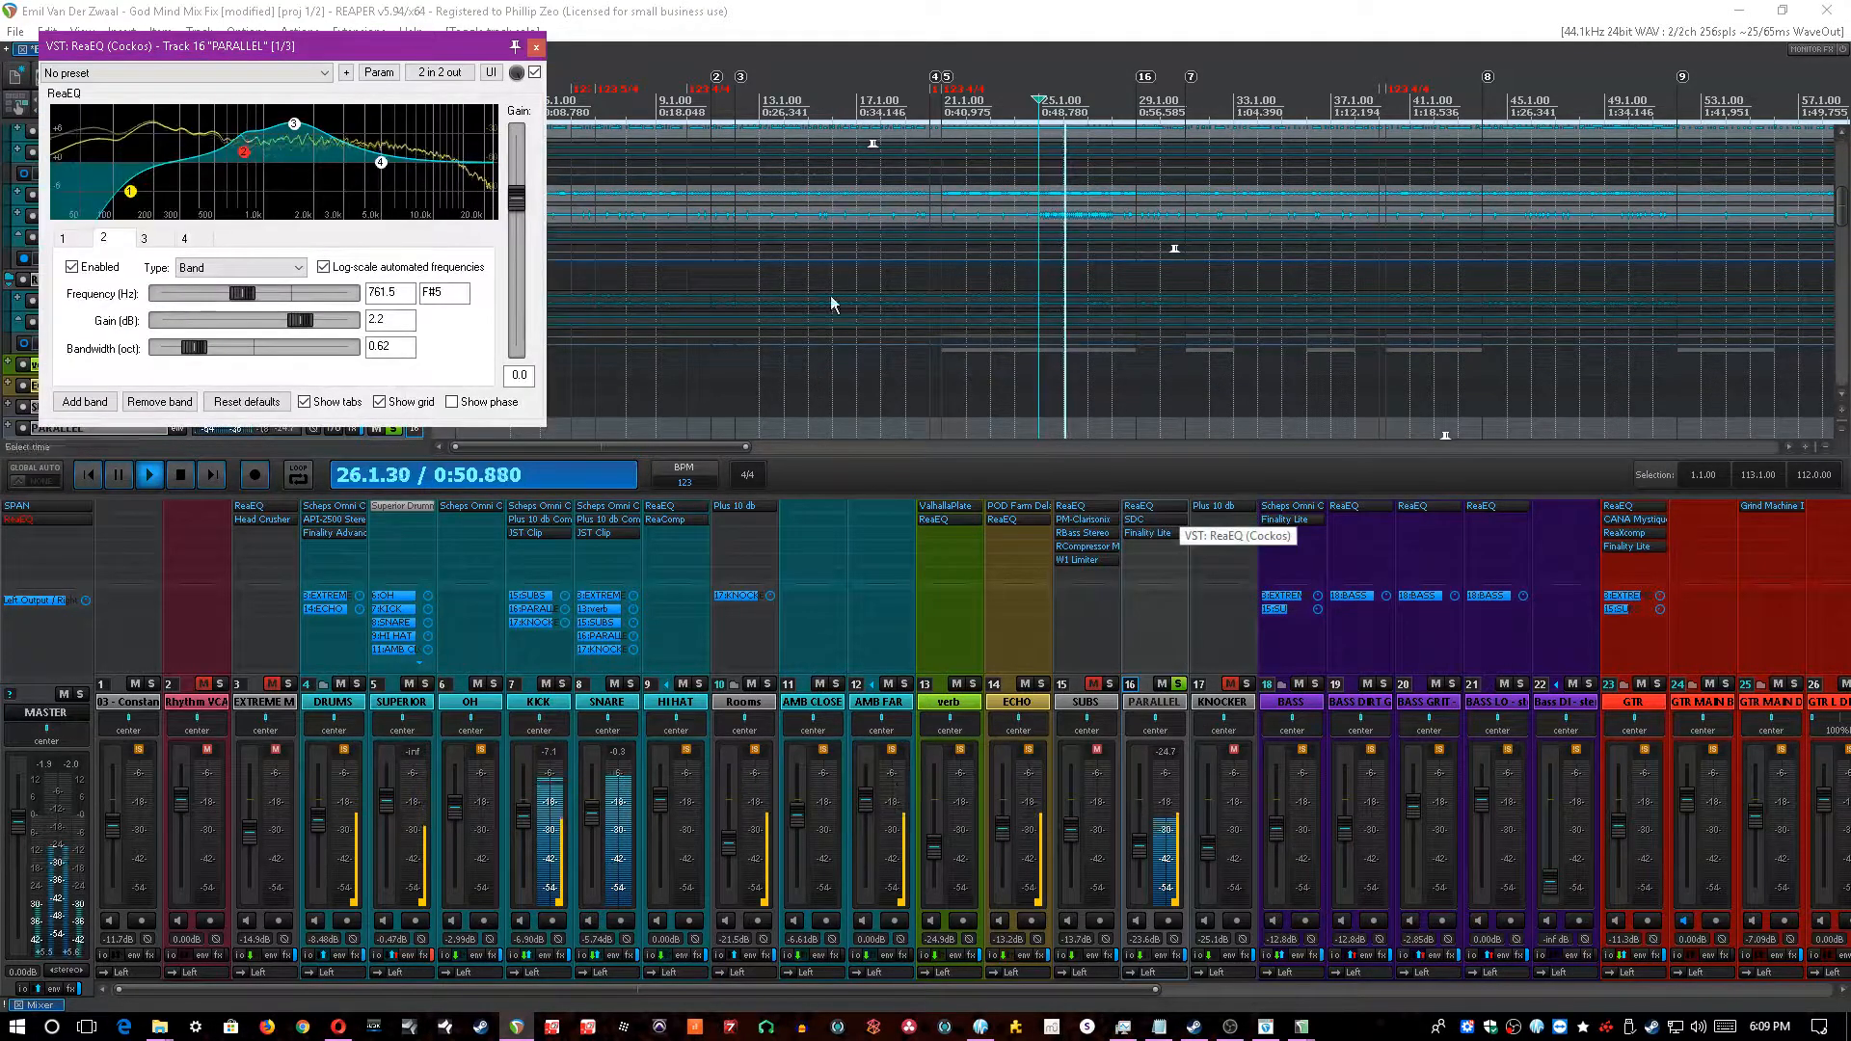
left_click(760, 108)
left_click_drag(470, 50, 1244, 300)
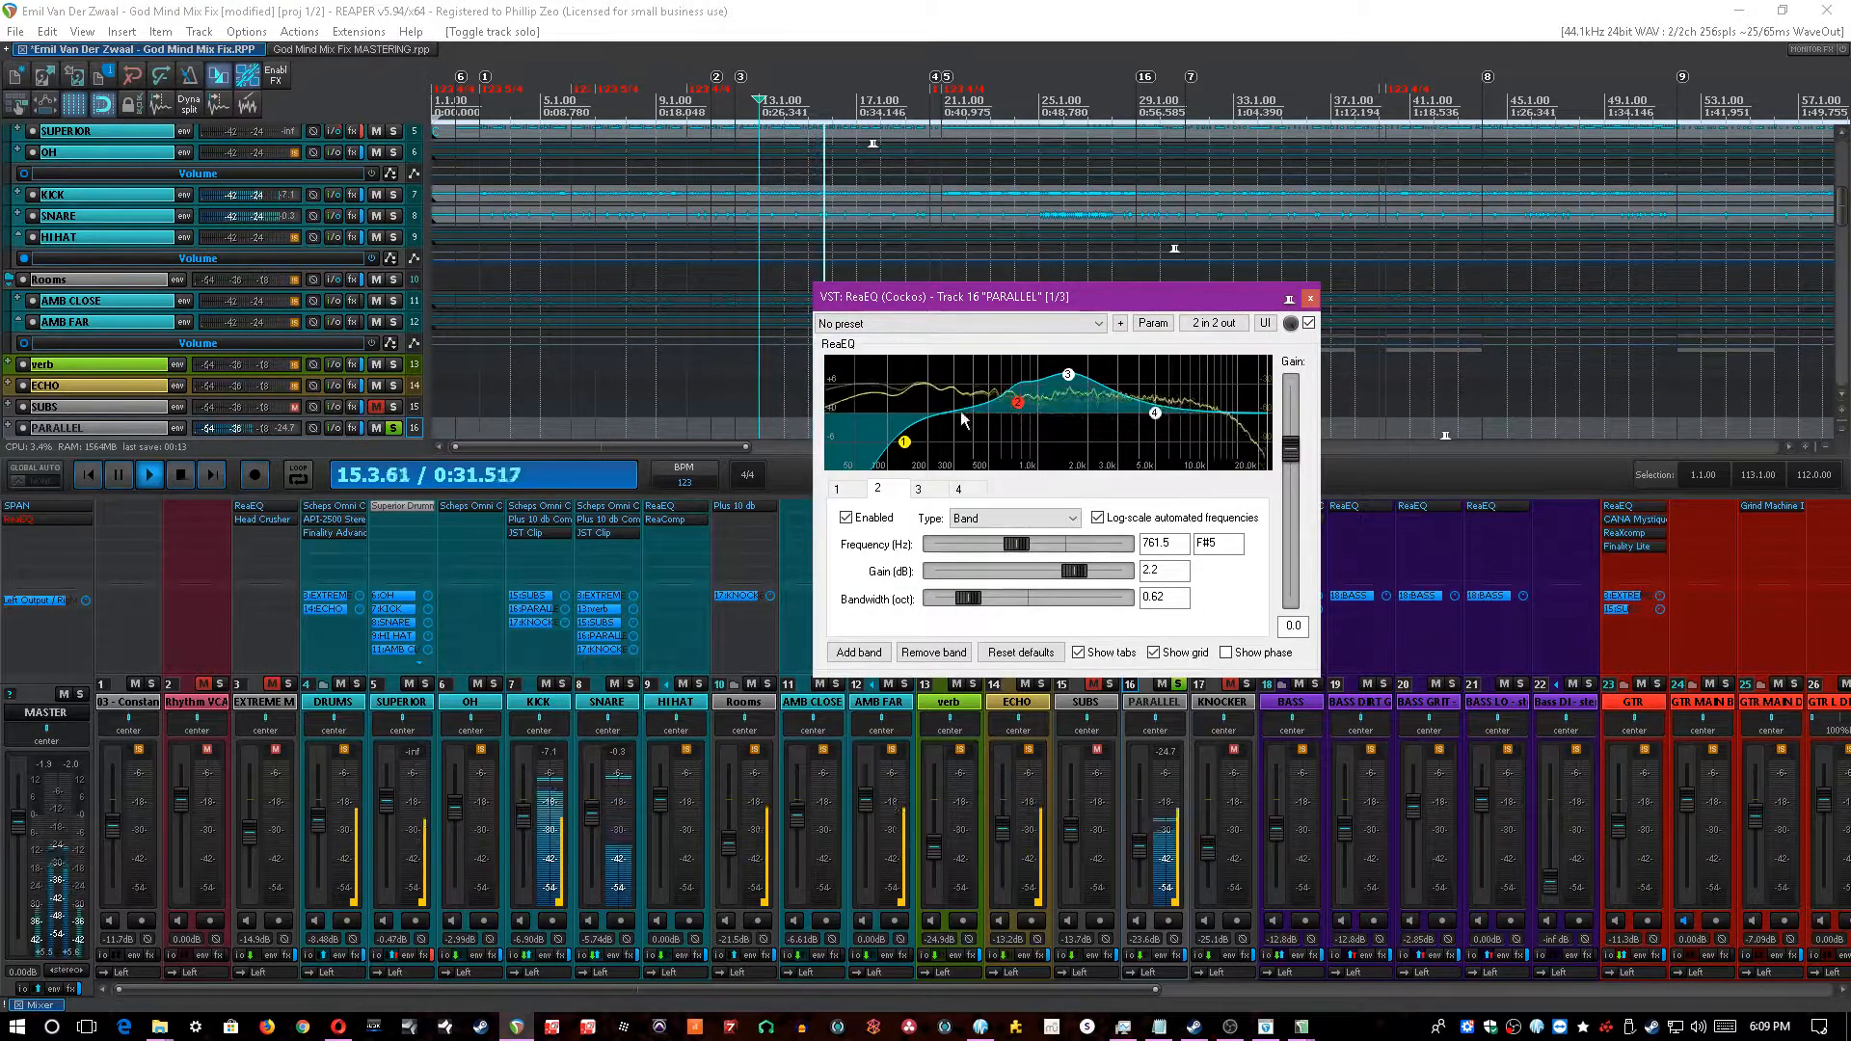
left_click(905, 444)
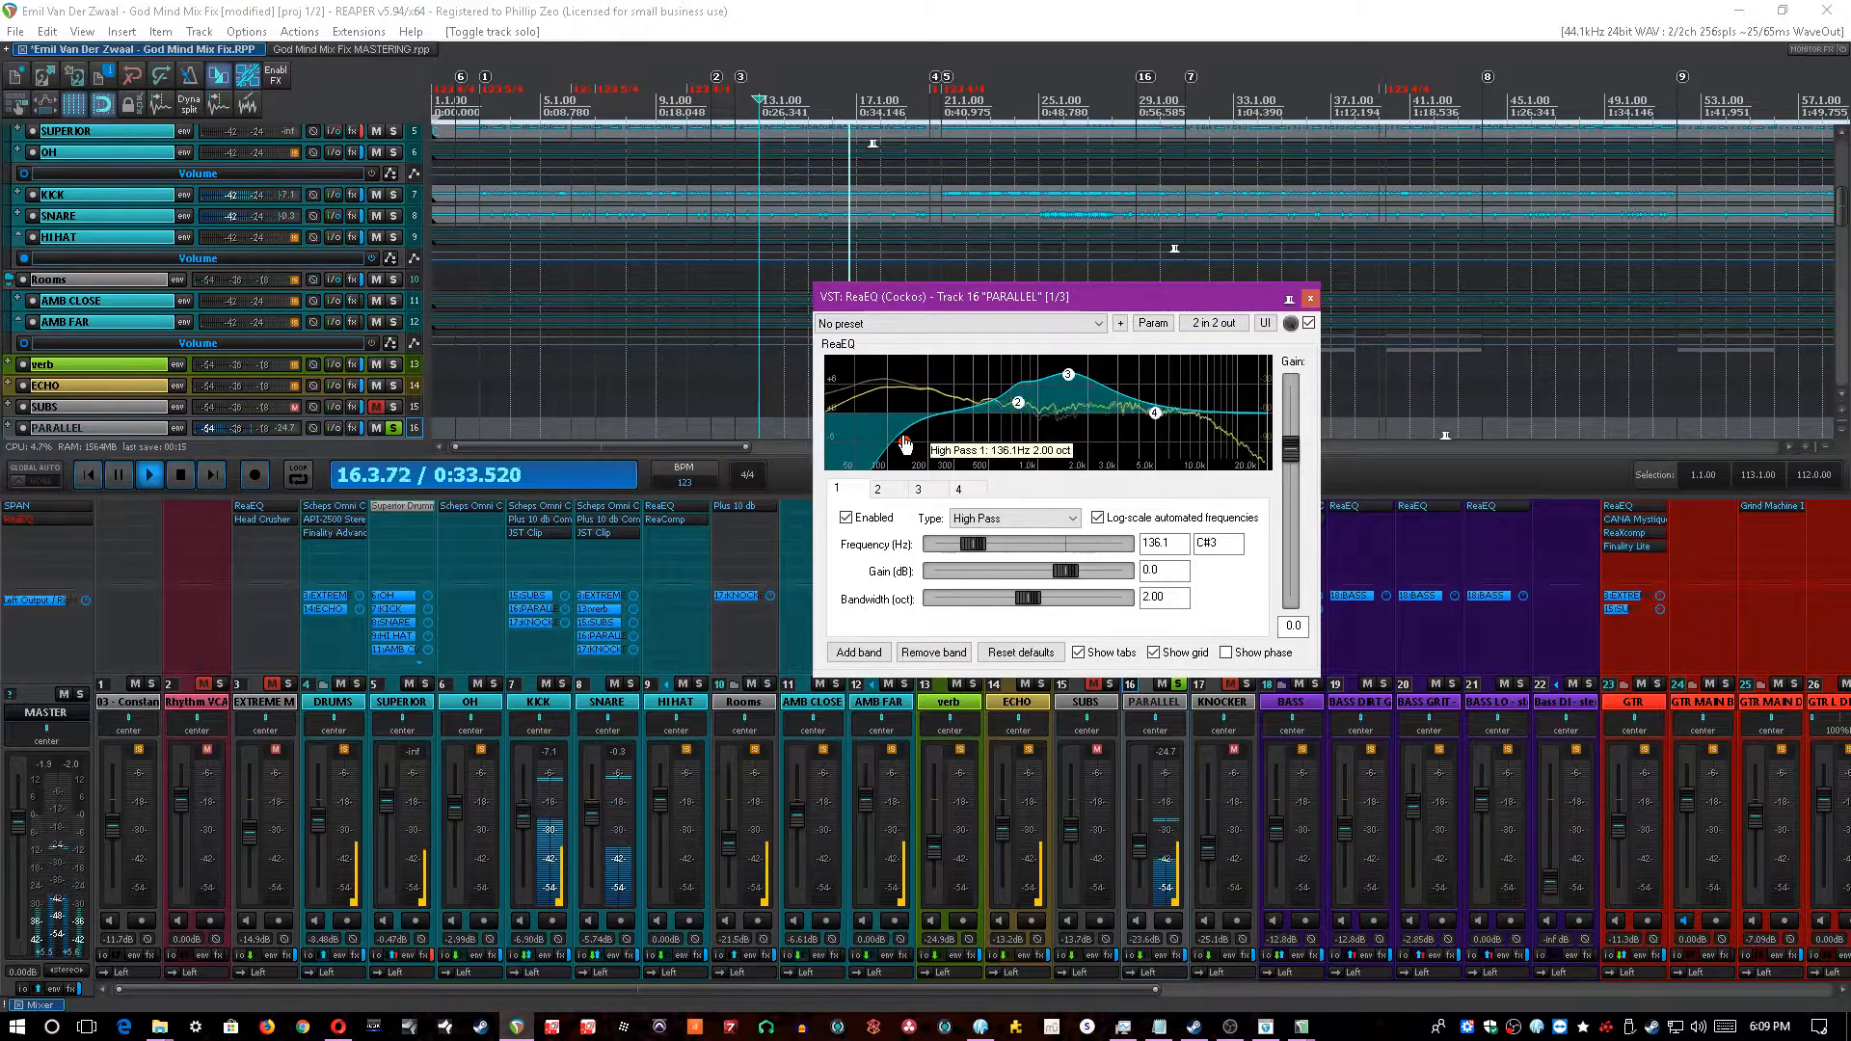
left_click(1308, 302)
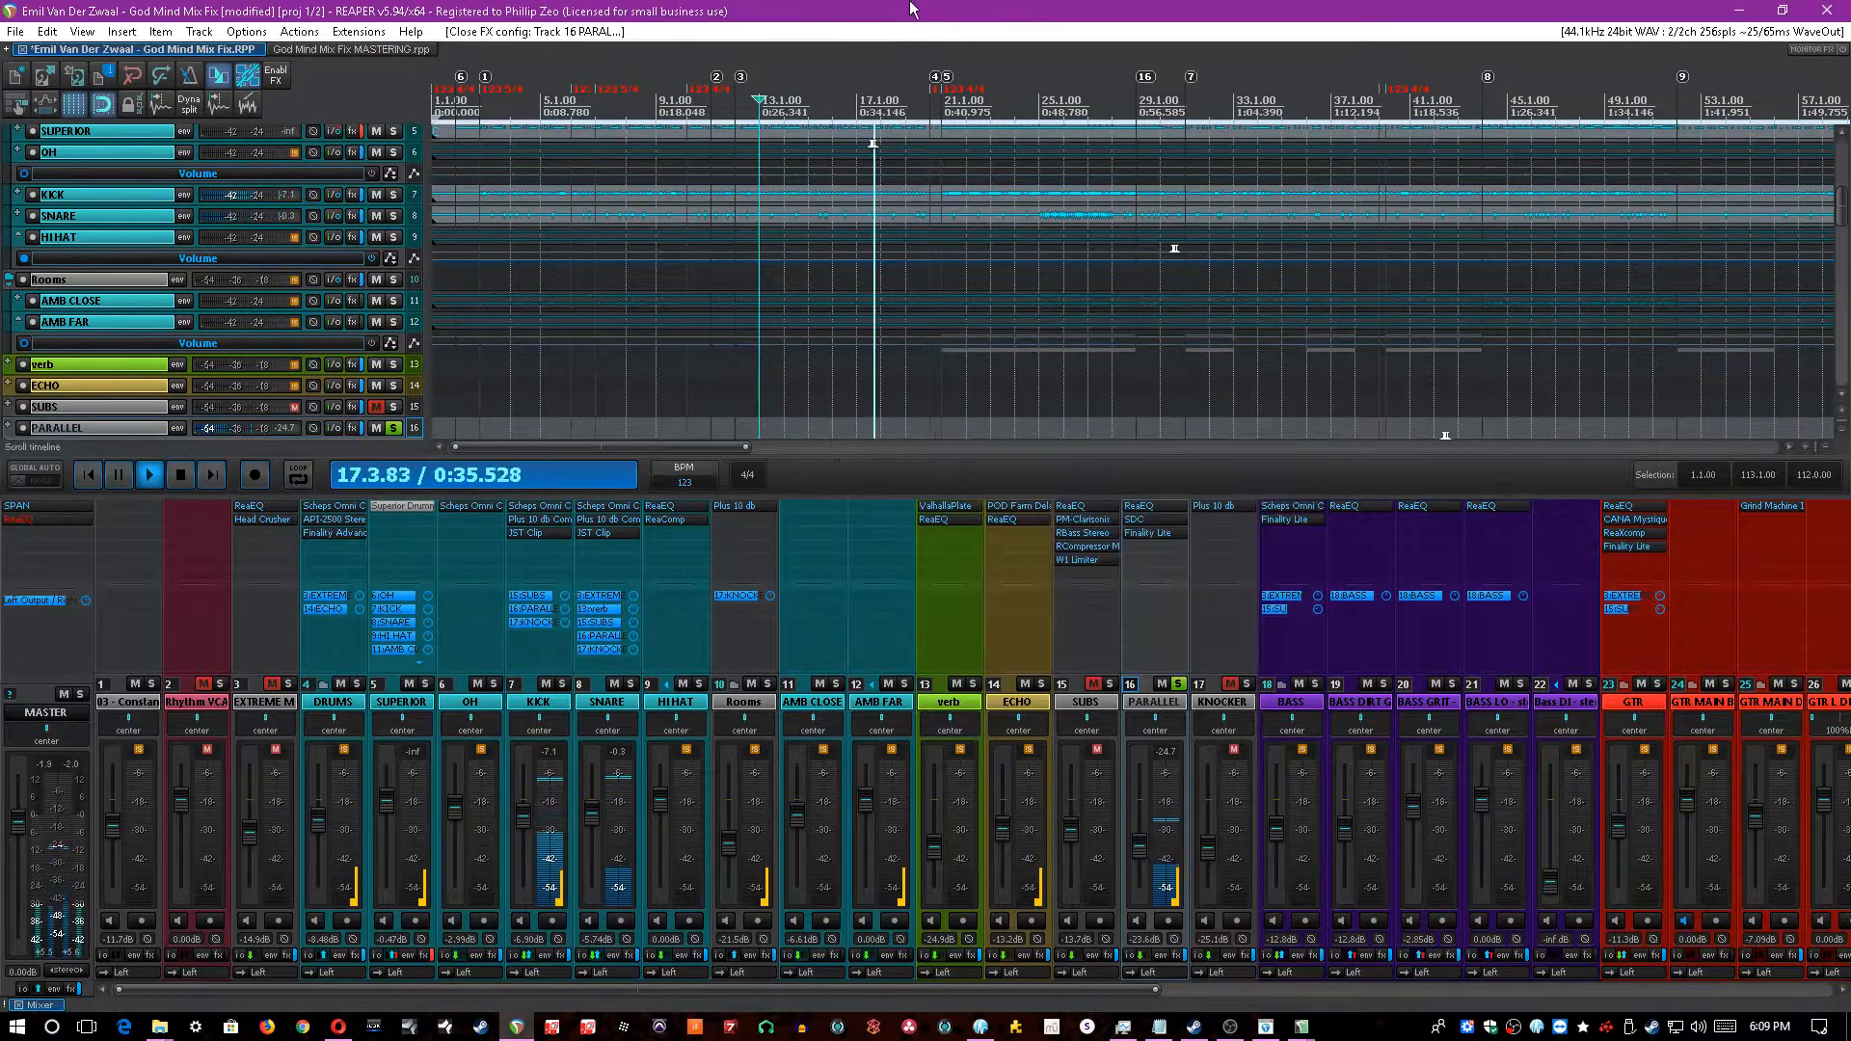
- Examine the PARALLEL track's SDC compressor and Finality Lite during playback, closing each plugin, then stop playback
left_click(1147, 518)
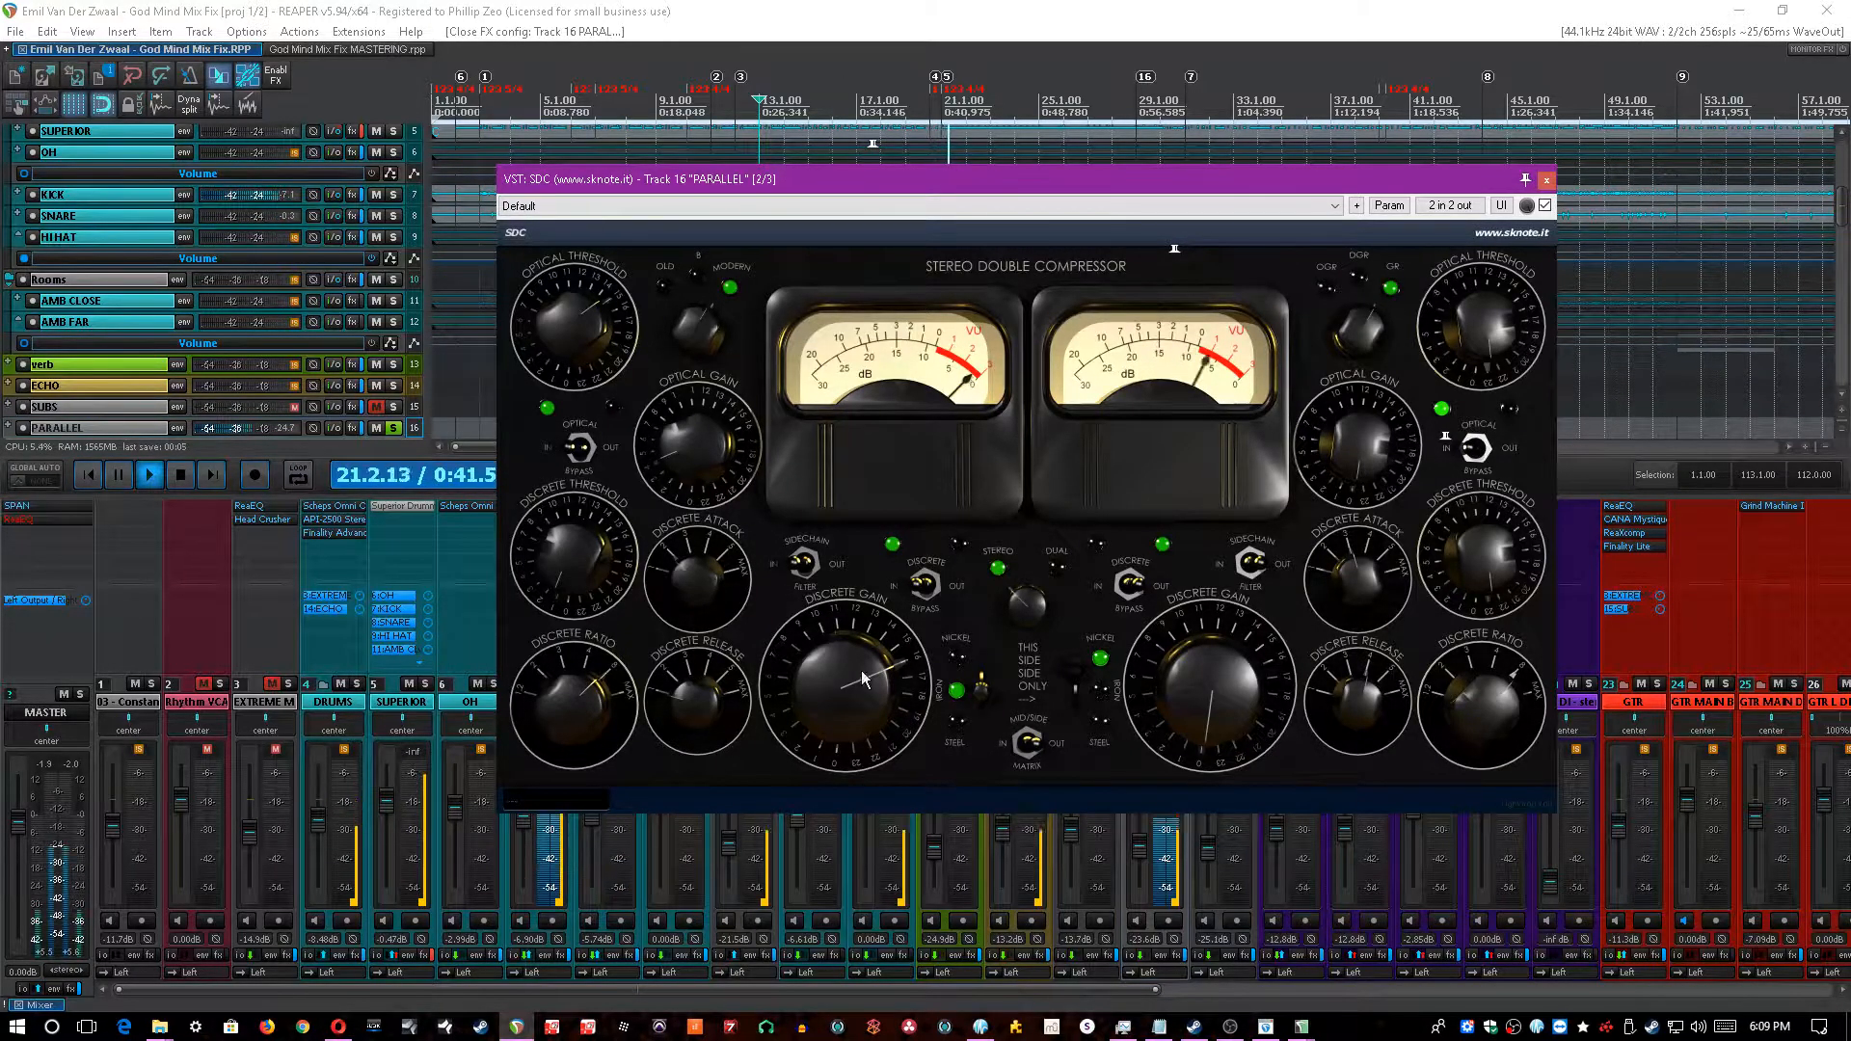
left_click(1546, 179)
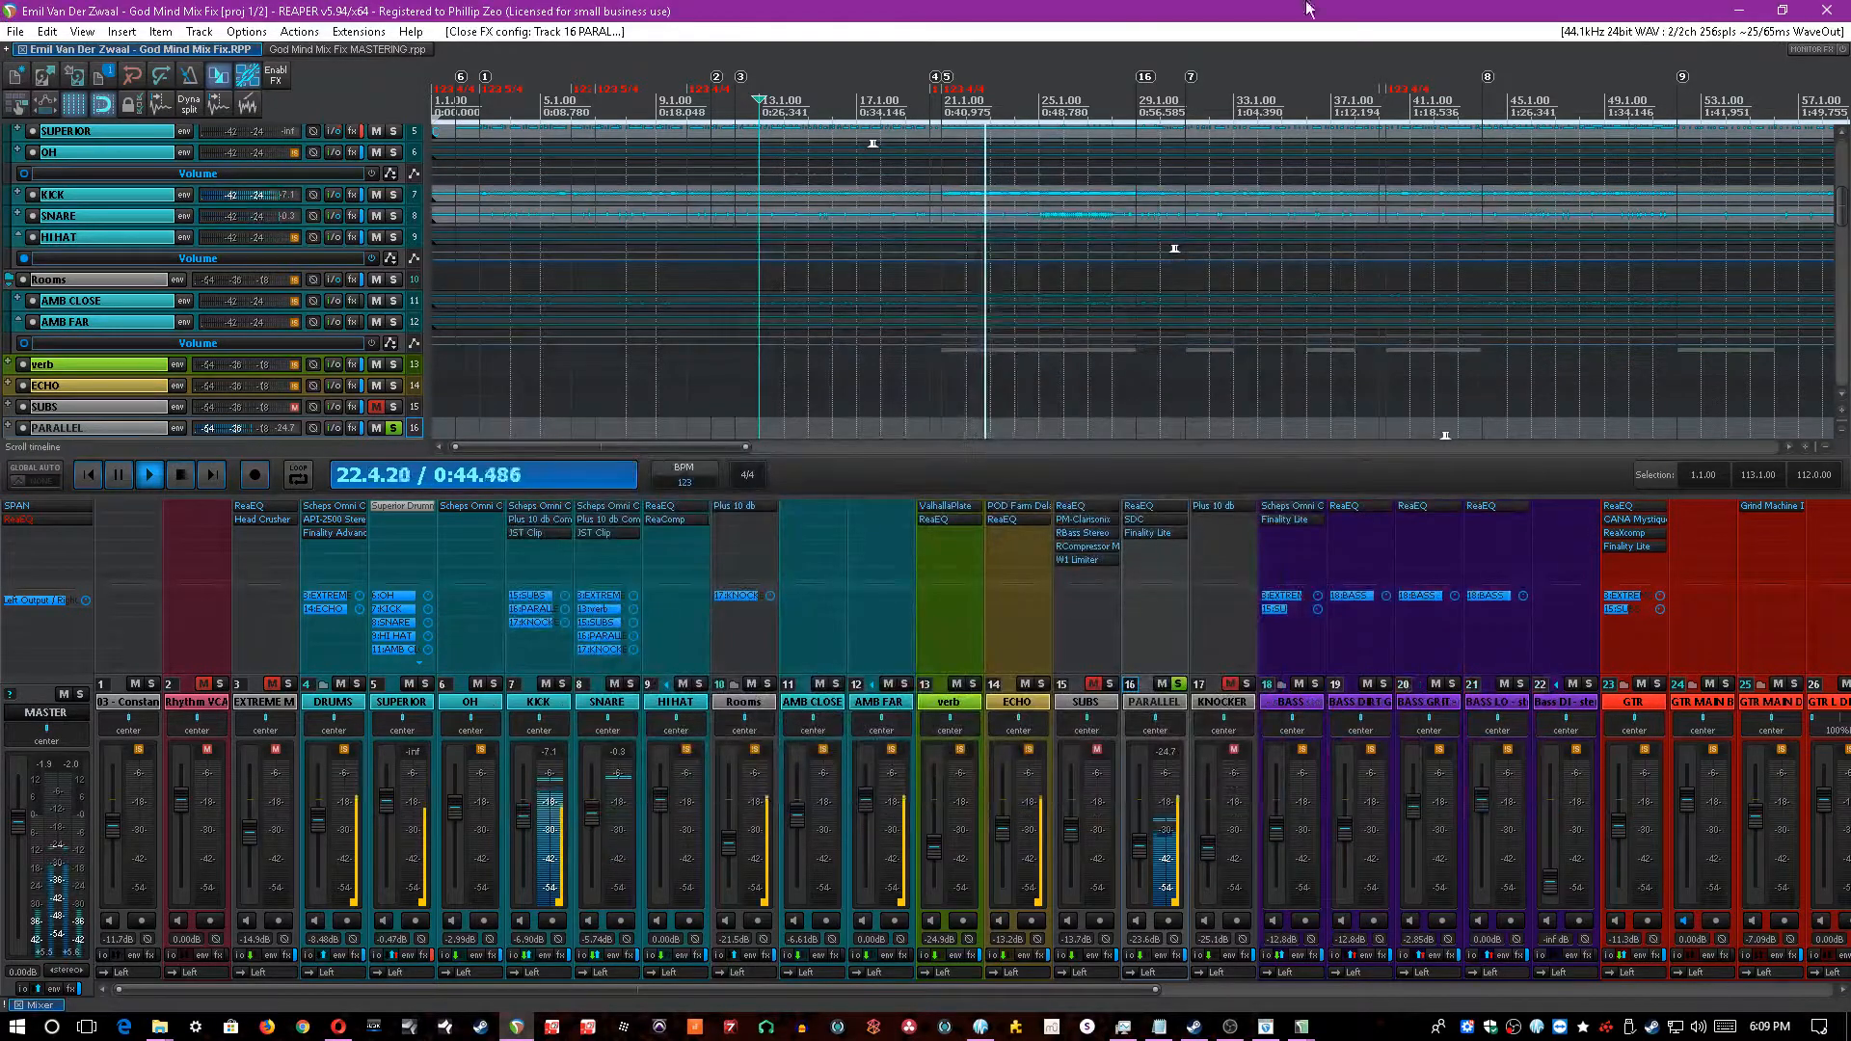
left_click(1147, 534)
left_click_drag(639, 485, 1218, 444)
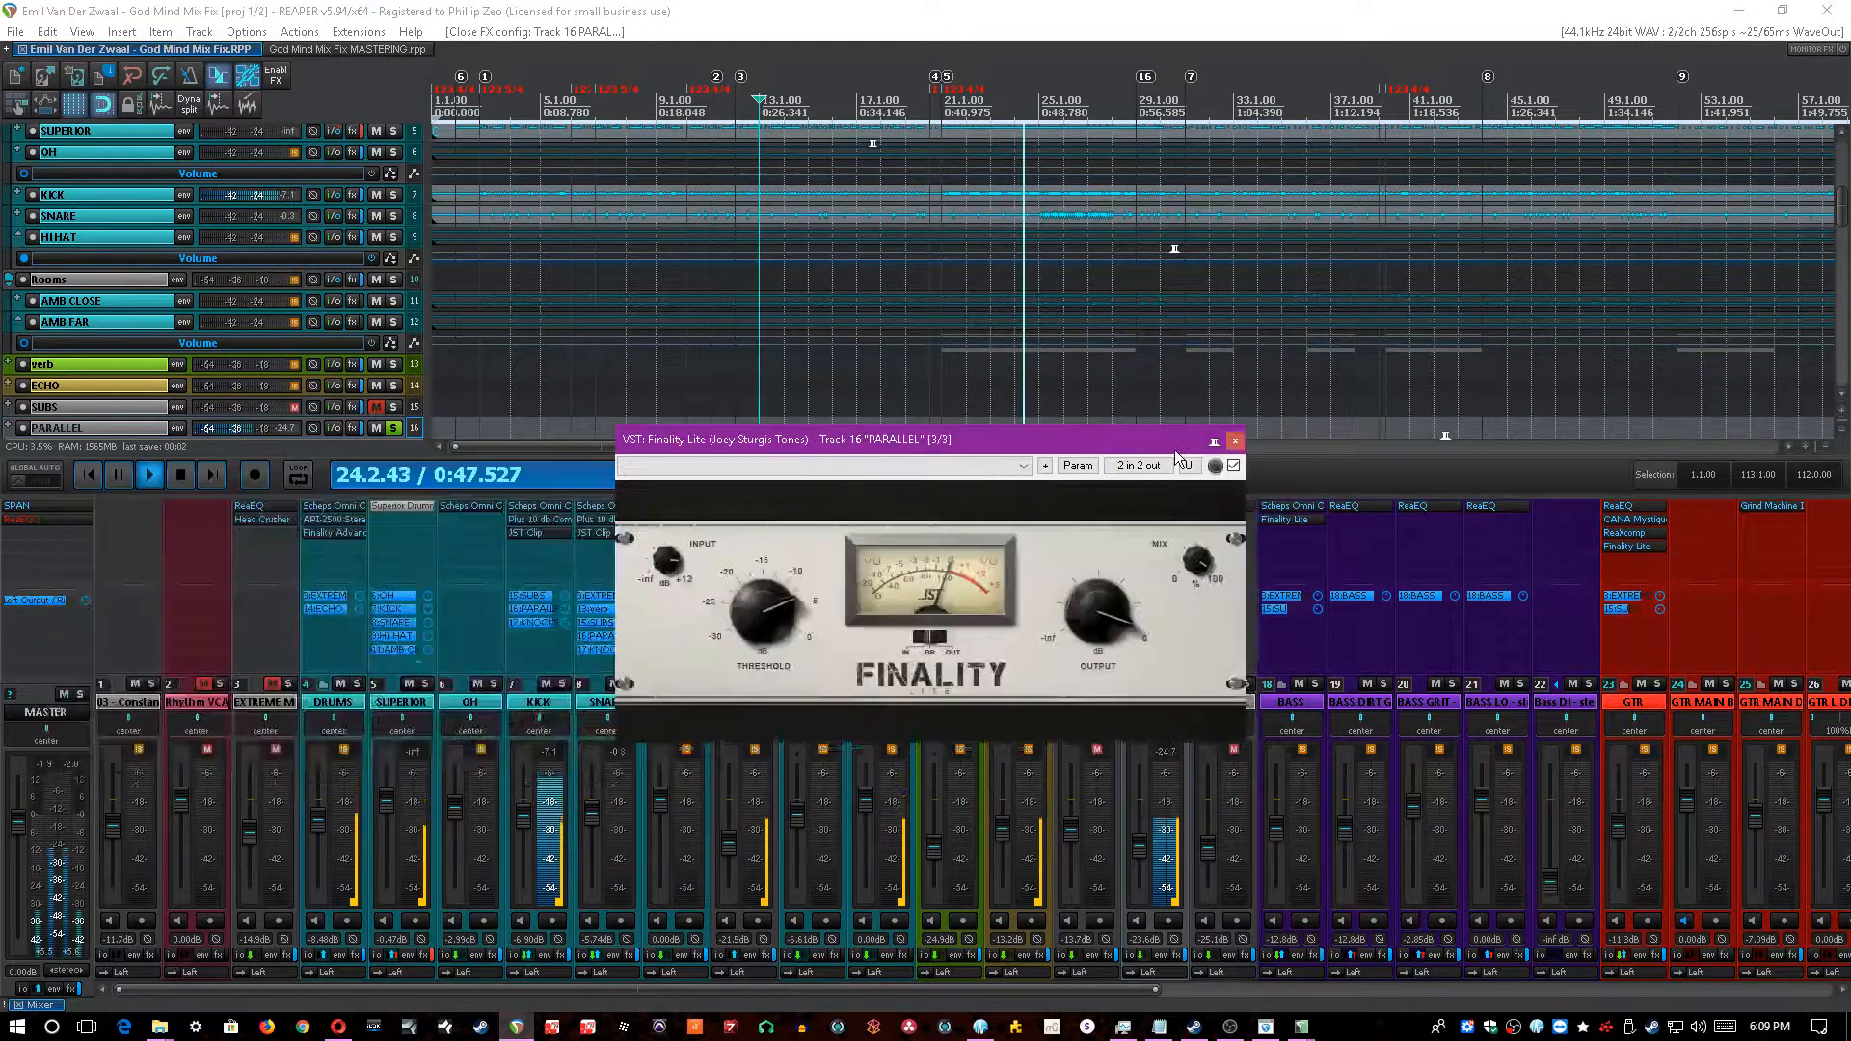
left_click(1236, 444)
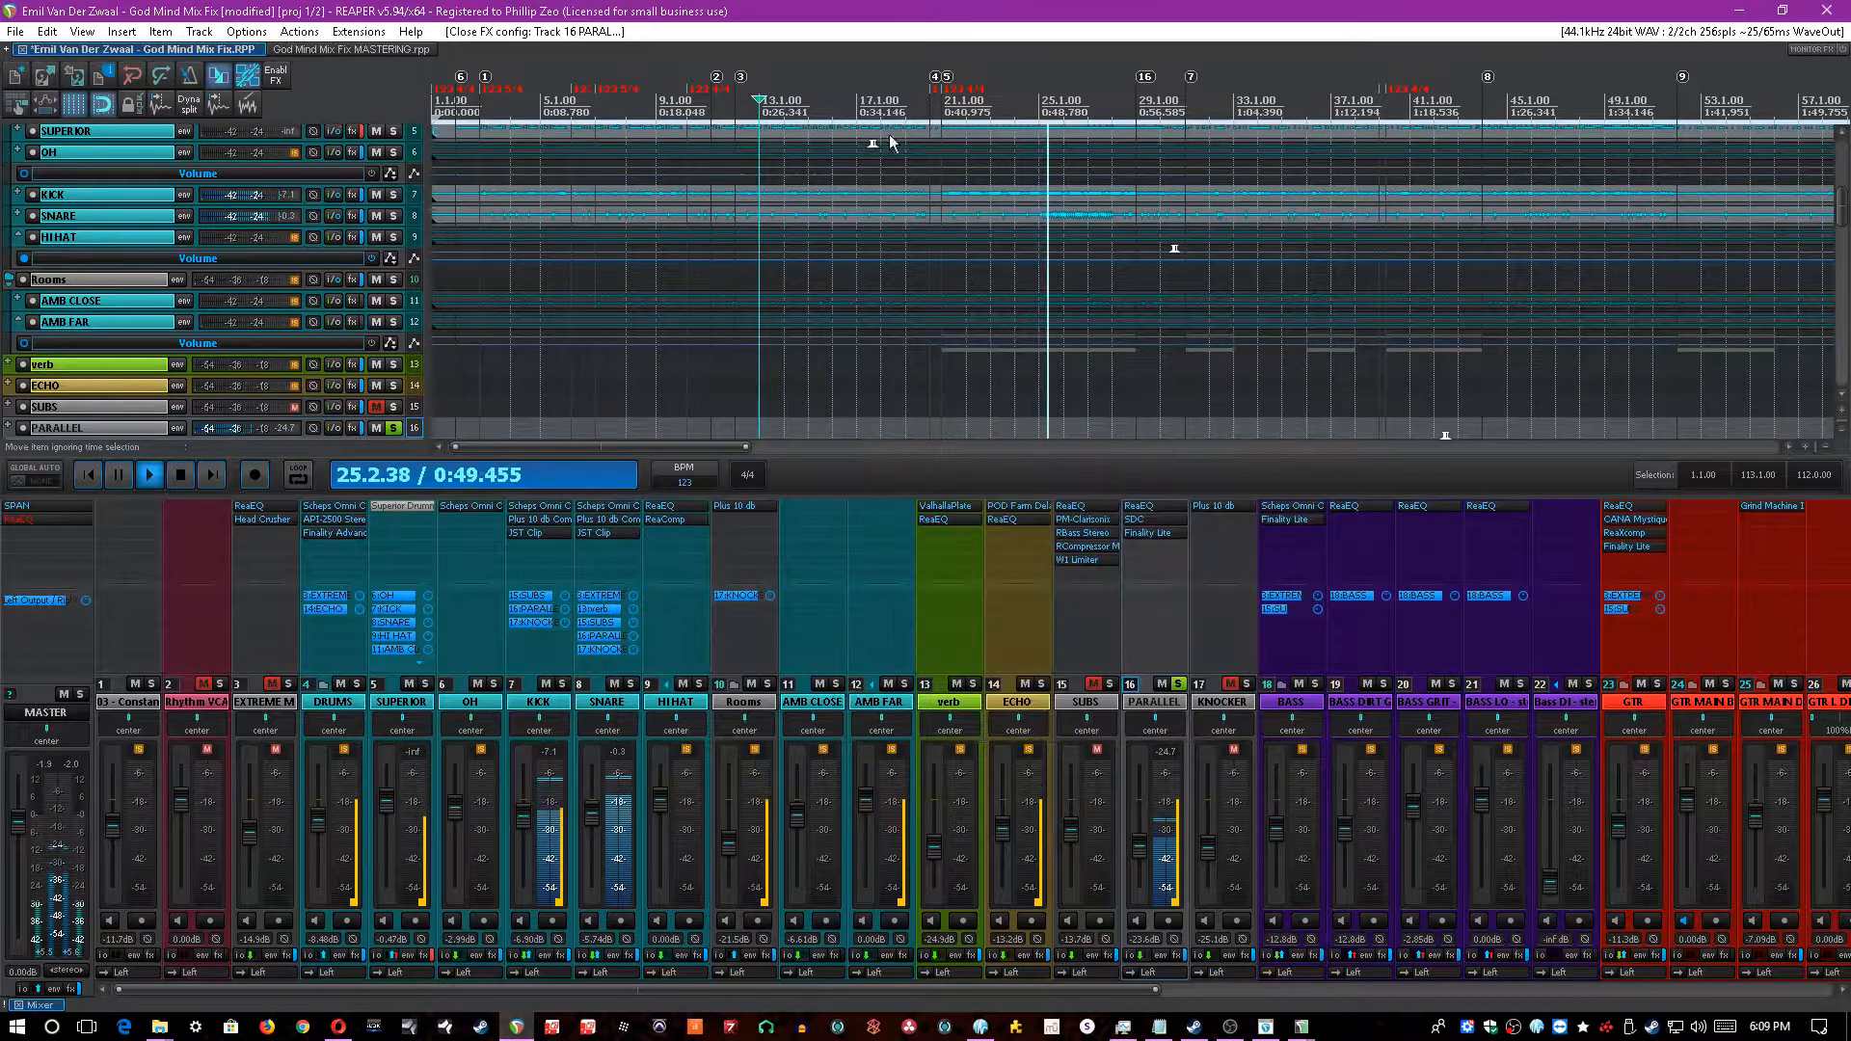
key("space")
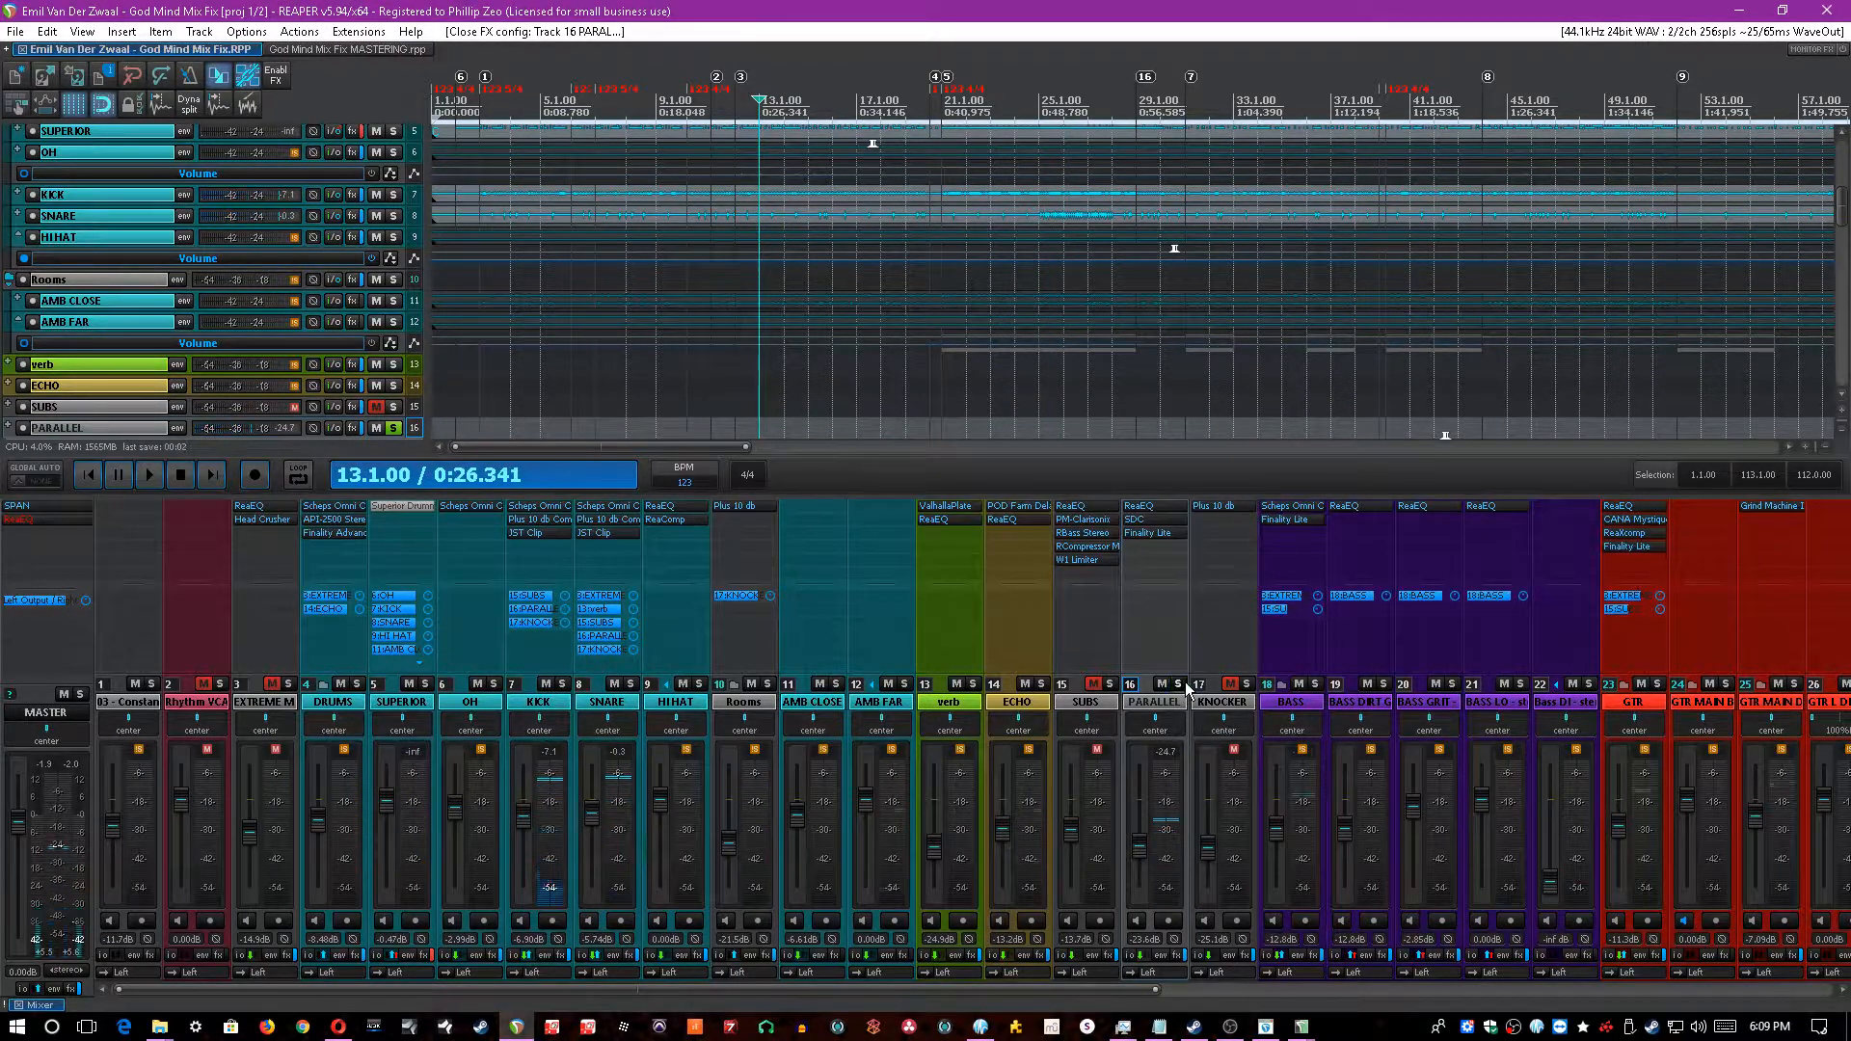
- Remove the PARALLEL track's solo, lower its volume to about -26.3 dB while the drums play, then stop and save the project
left_click(1178, 683)
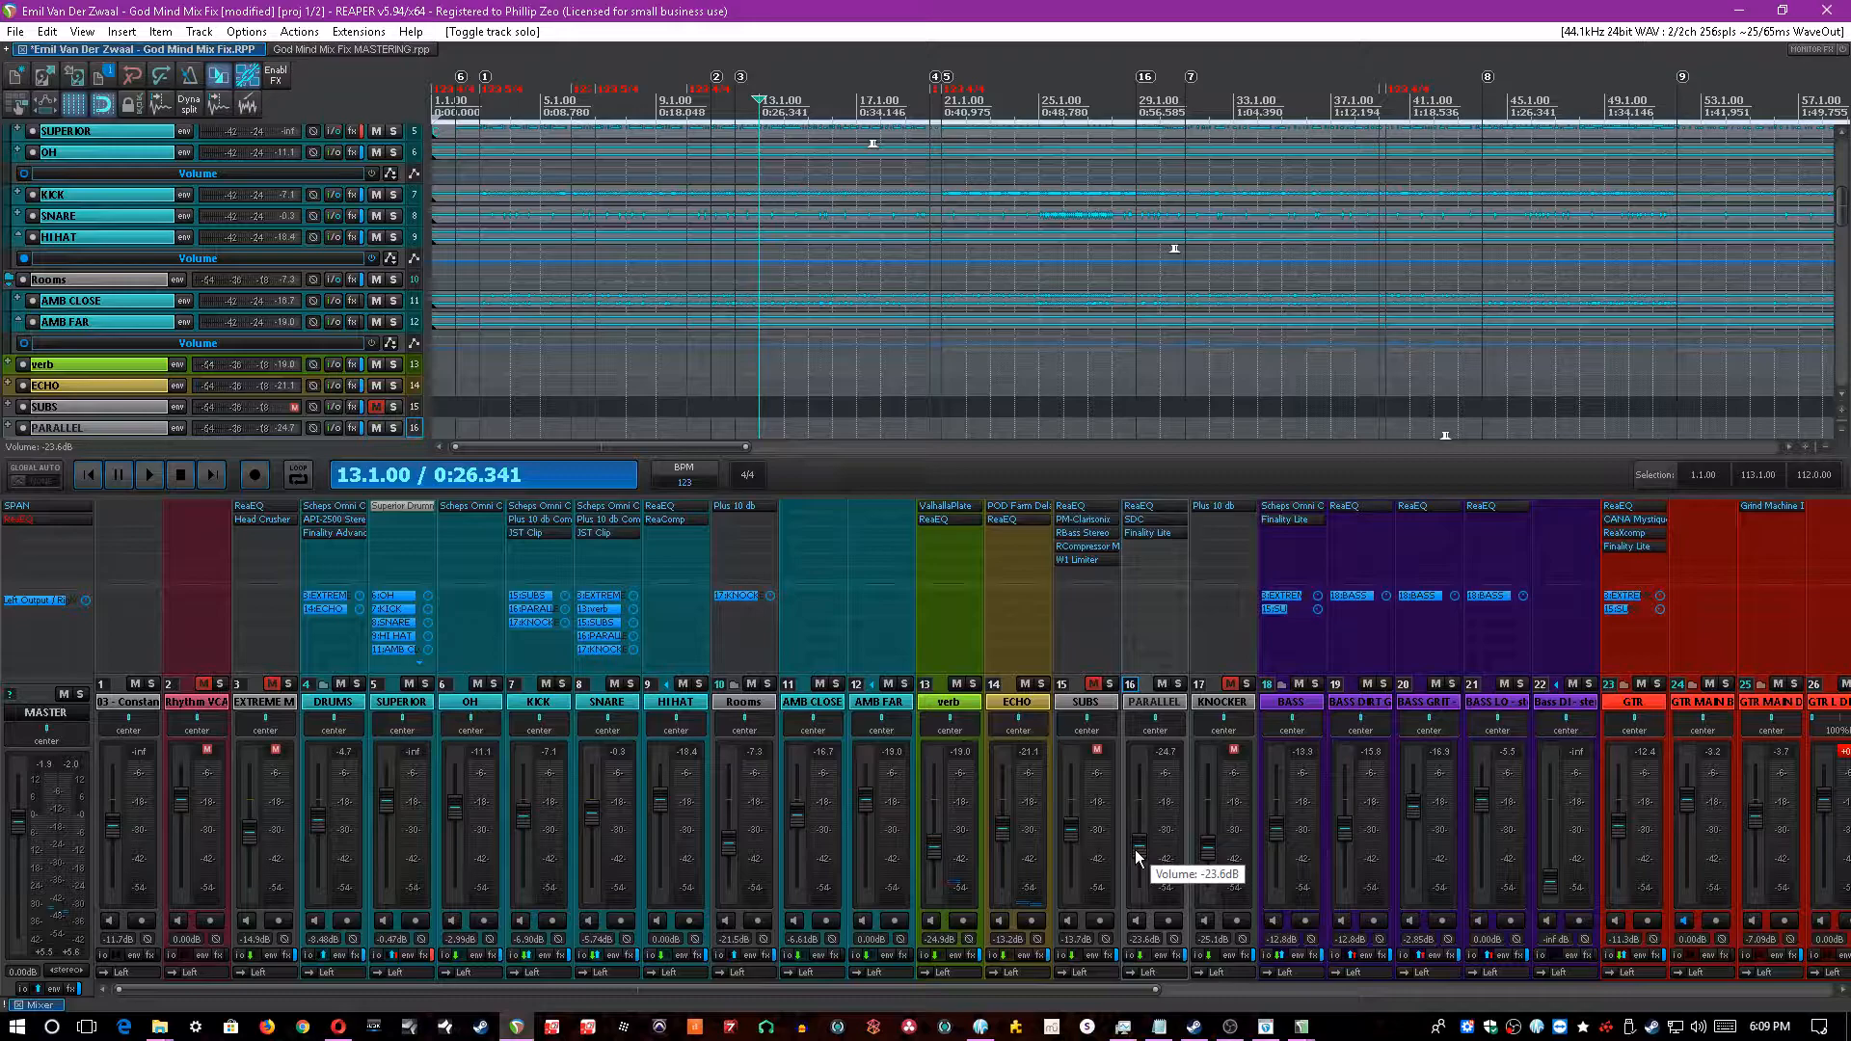
key("space")
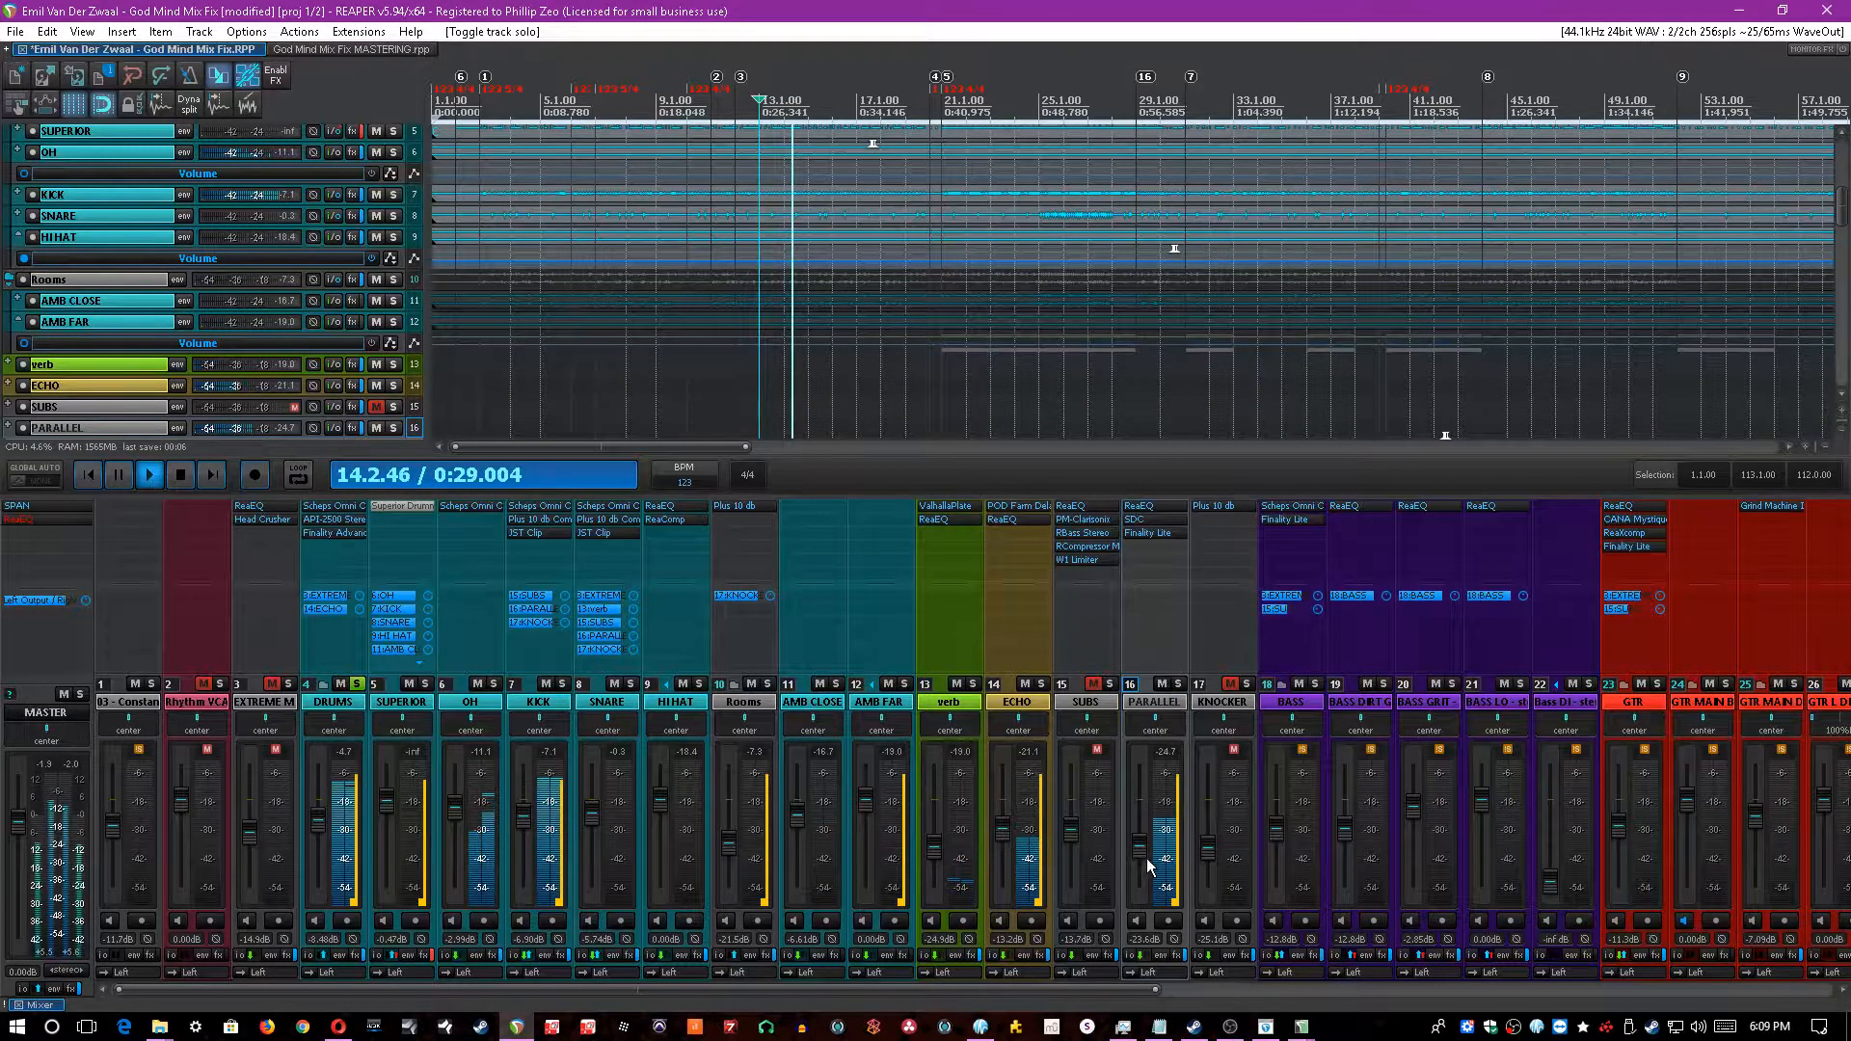
mouse_move(1137, 852)
left_mouse_down()
mouse_move(1138, 827)
mouse_move(1137, 854)
left_mouse_up()
key("space")
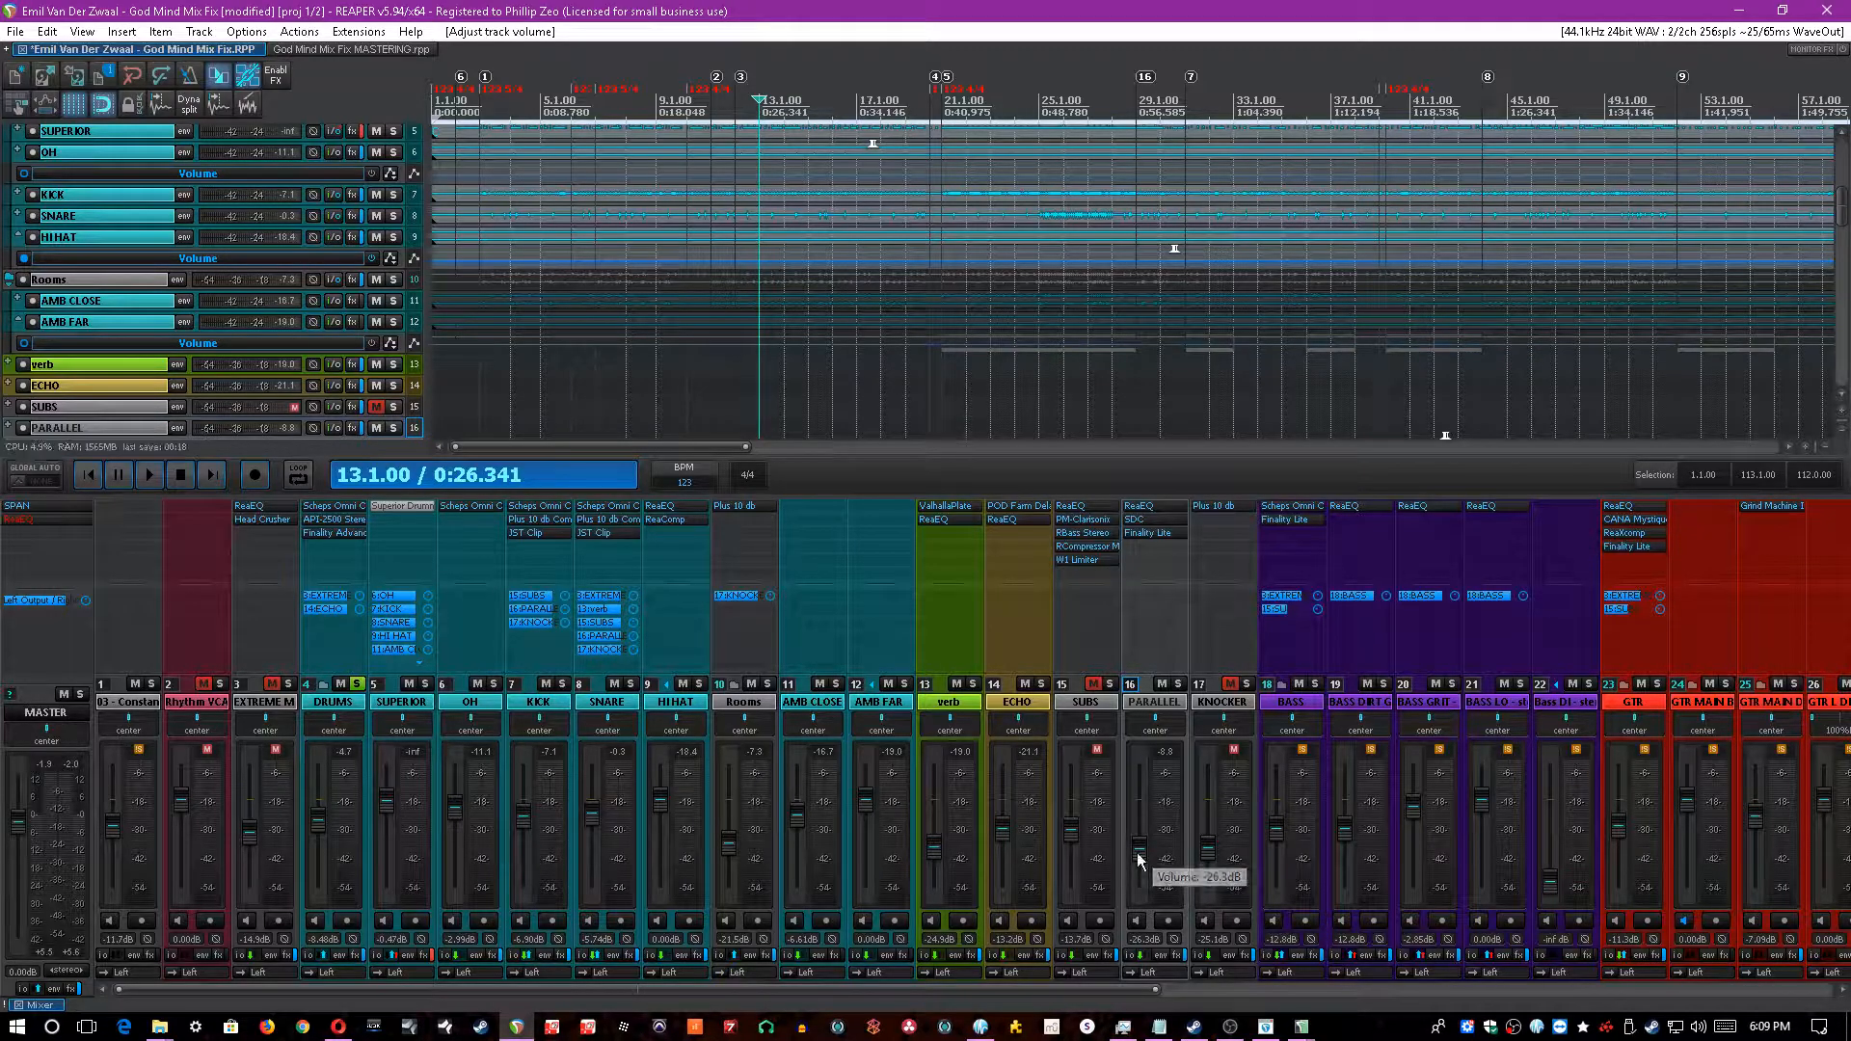
key("ctrl+s")
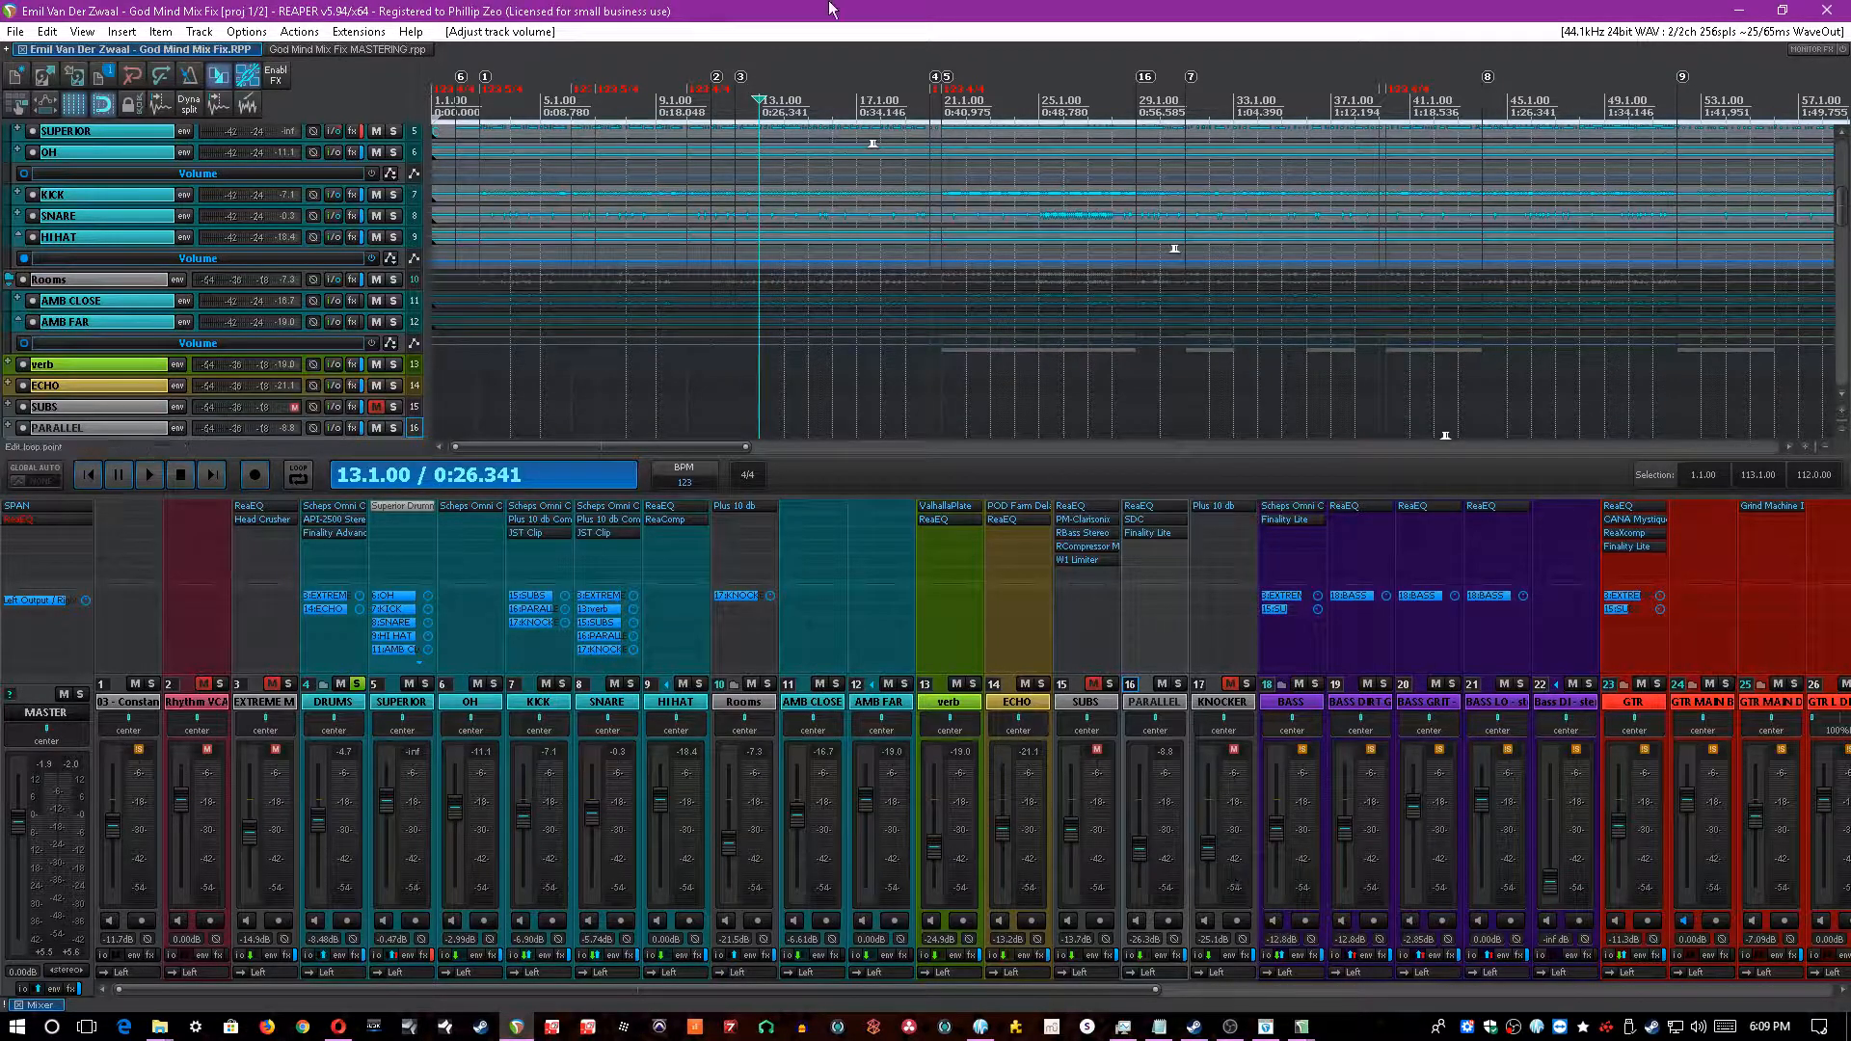
- Unmute and solo the KNOCKER track, then save the project
left_click(1242, 709)
key("space")
key("space")
left_click(1233, 684)
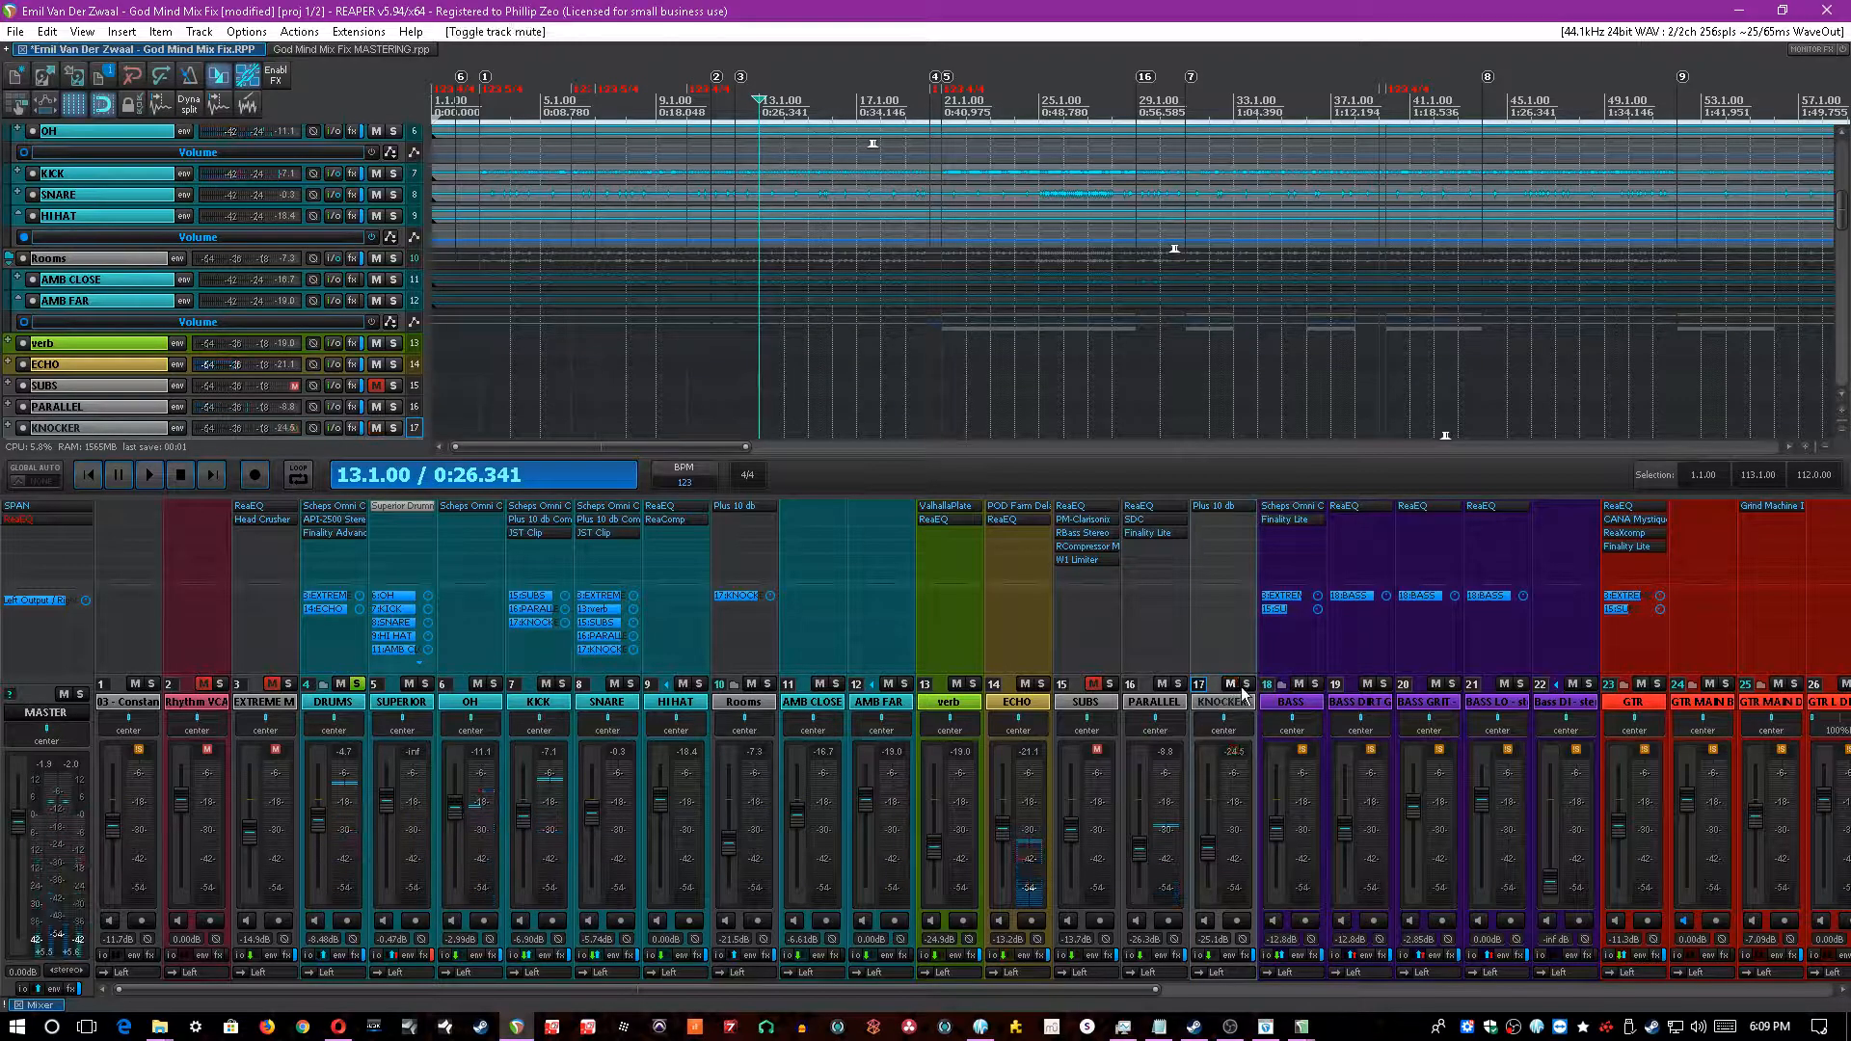
left_click(1247, 685)
key("ctrl+s")
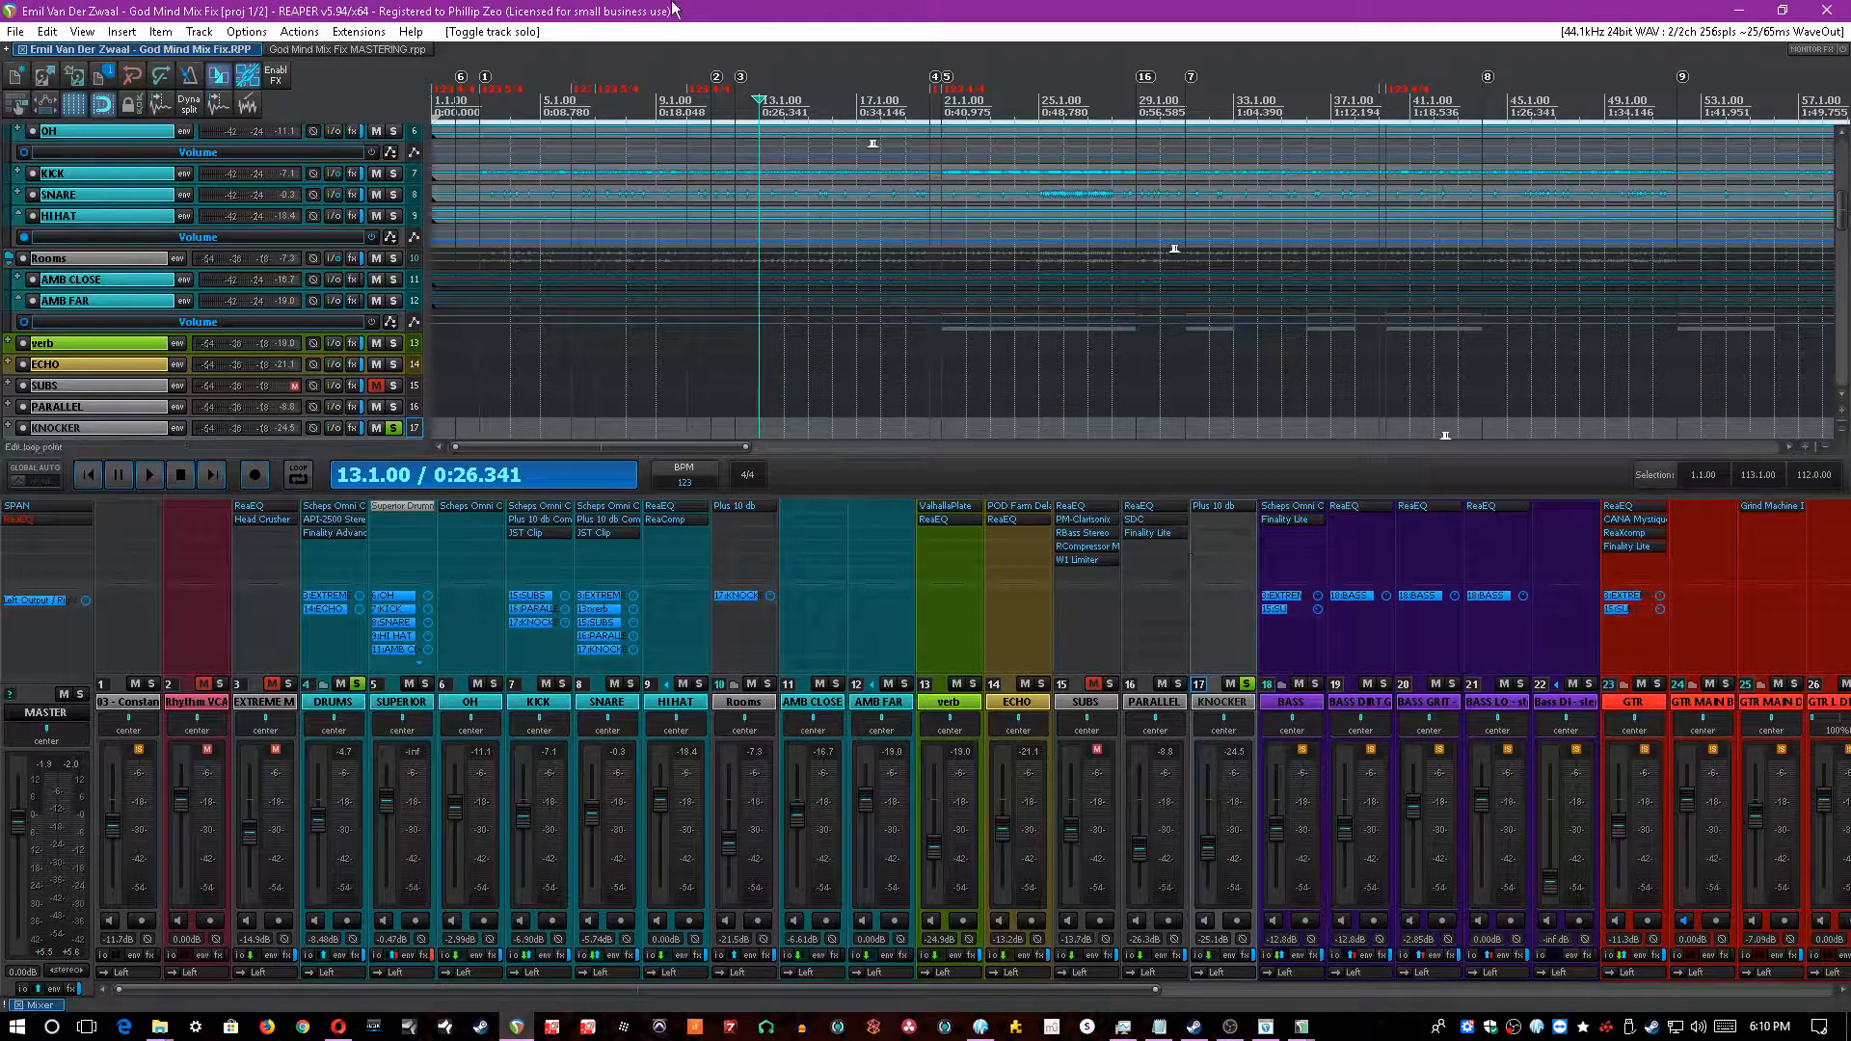
- Check which tracks feed the KNOCKER track in its routing window, then close the window
scroll(832, 434, "up", 2)
left_click(1220, 653)
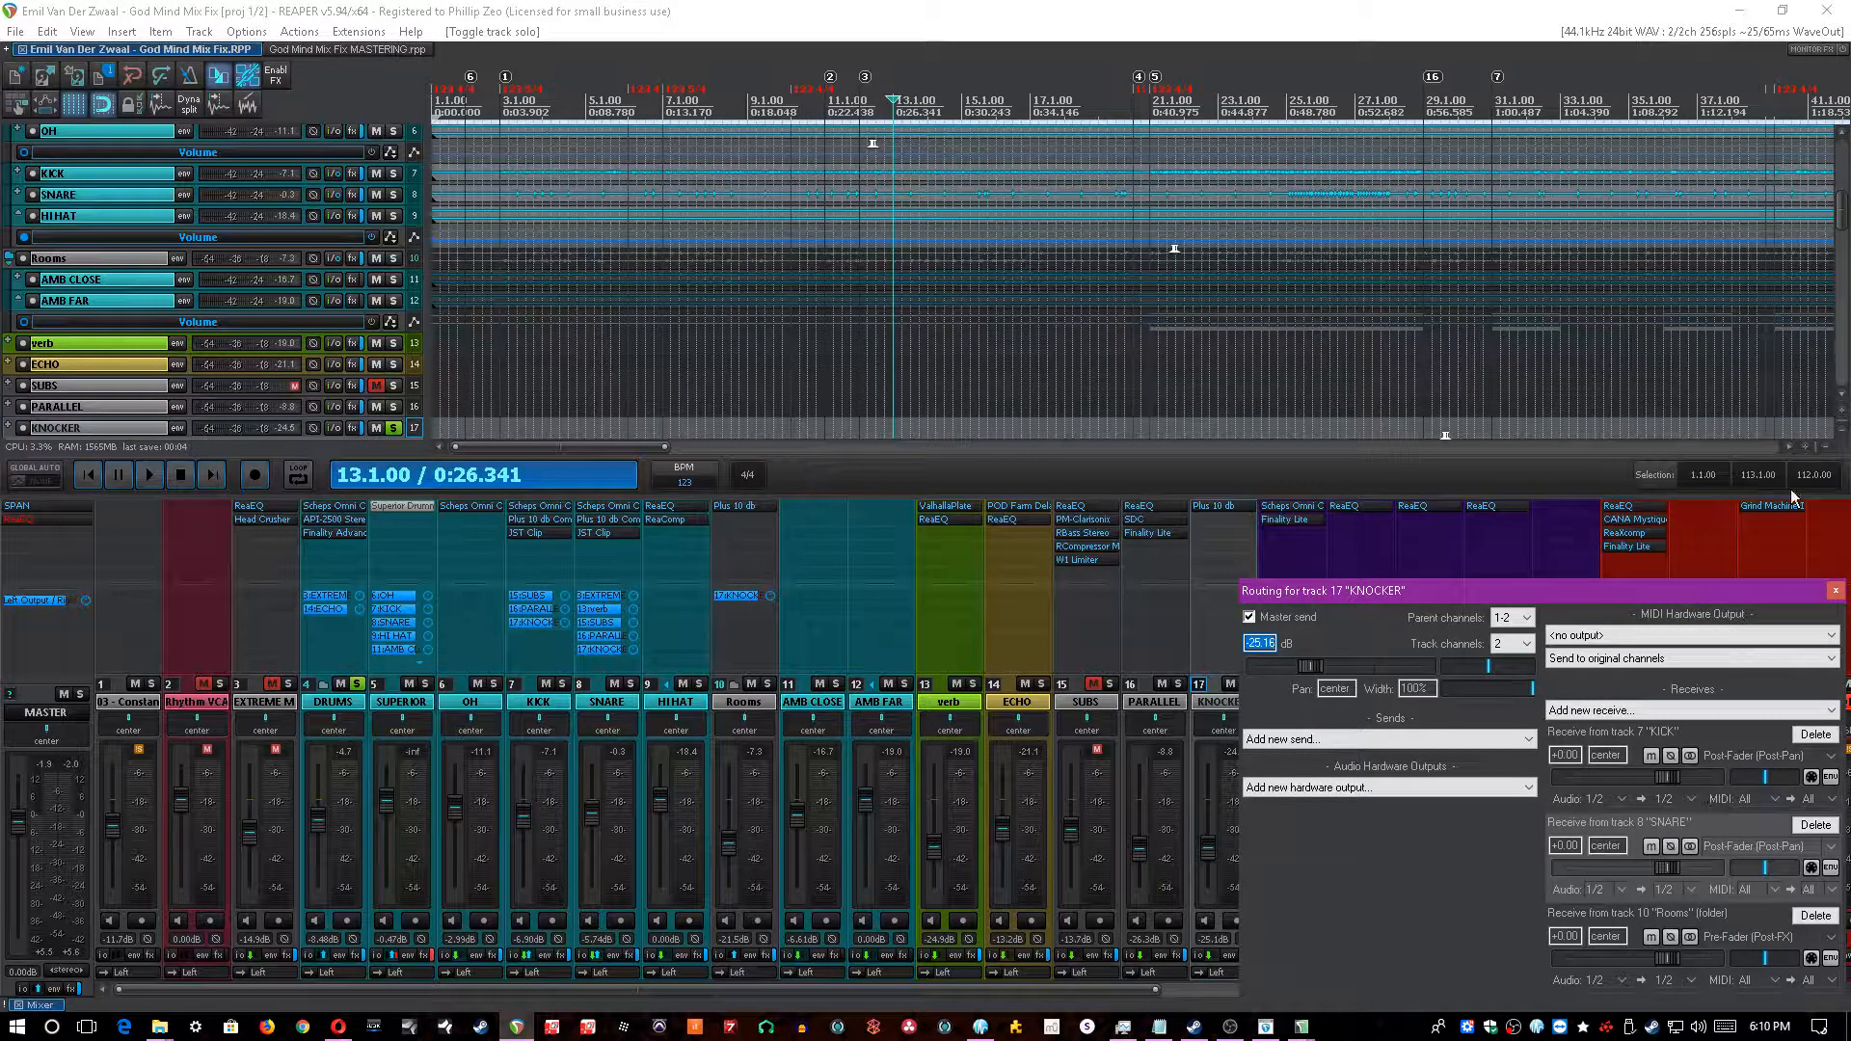
left_click(1833, 592)
- Remove the DRUMS solo so that KNOCKER stays soloed, and restart playback from bar 13
key("space")
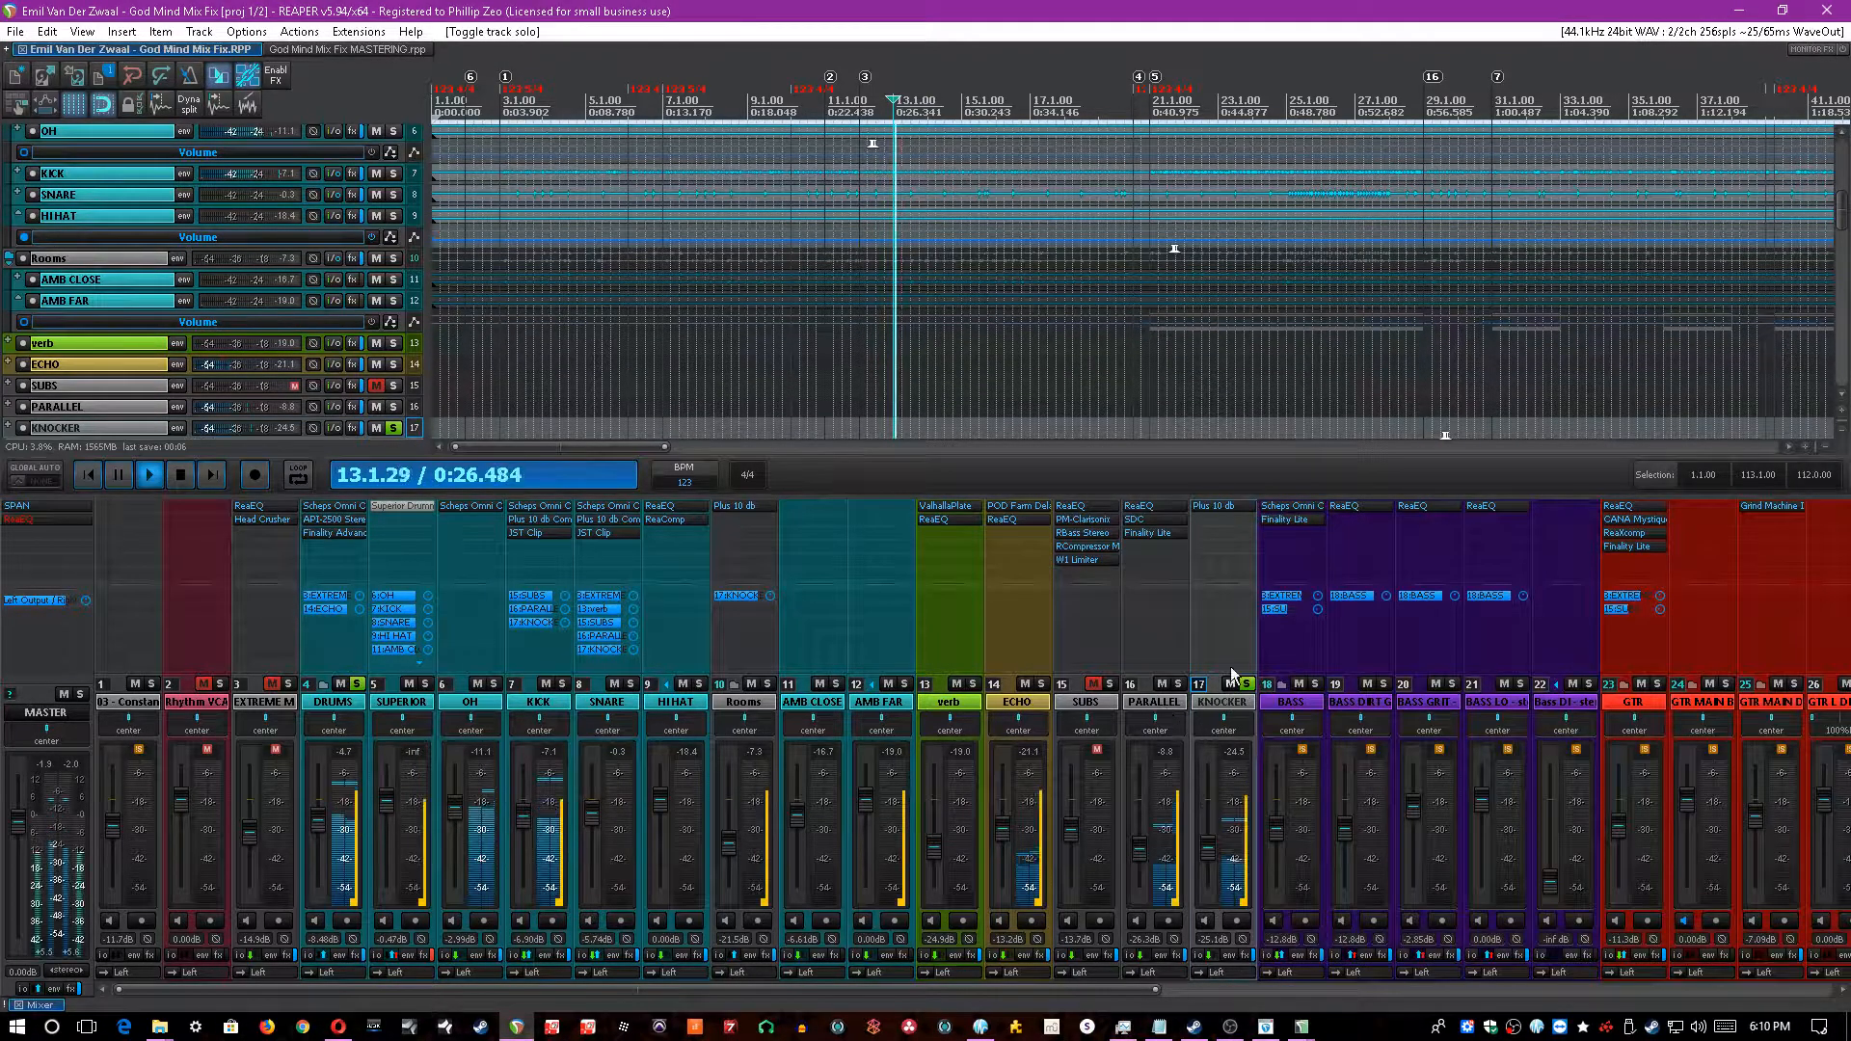
key("space")
left_click(358, 683)
key("space")
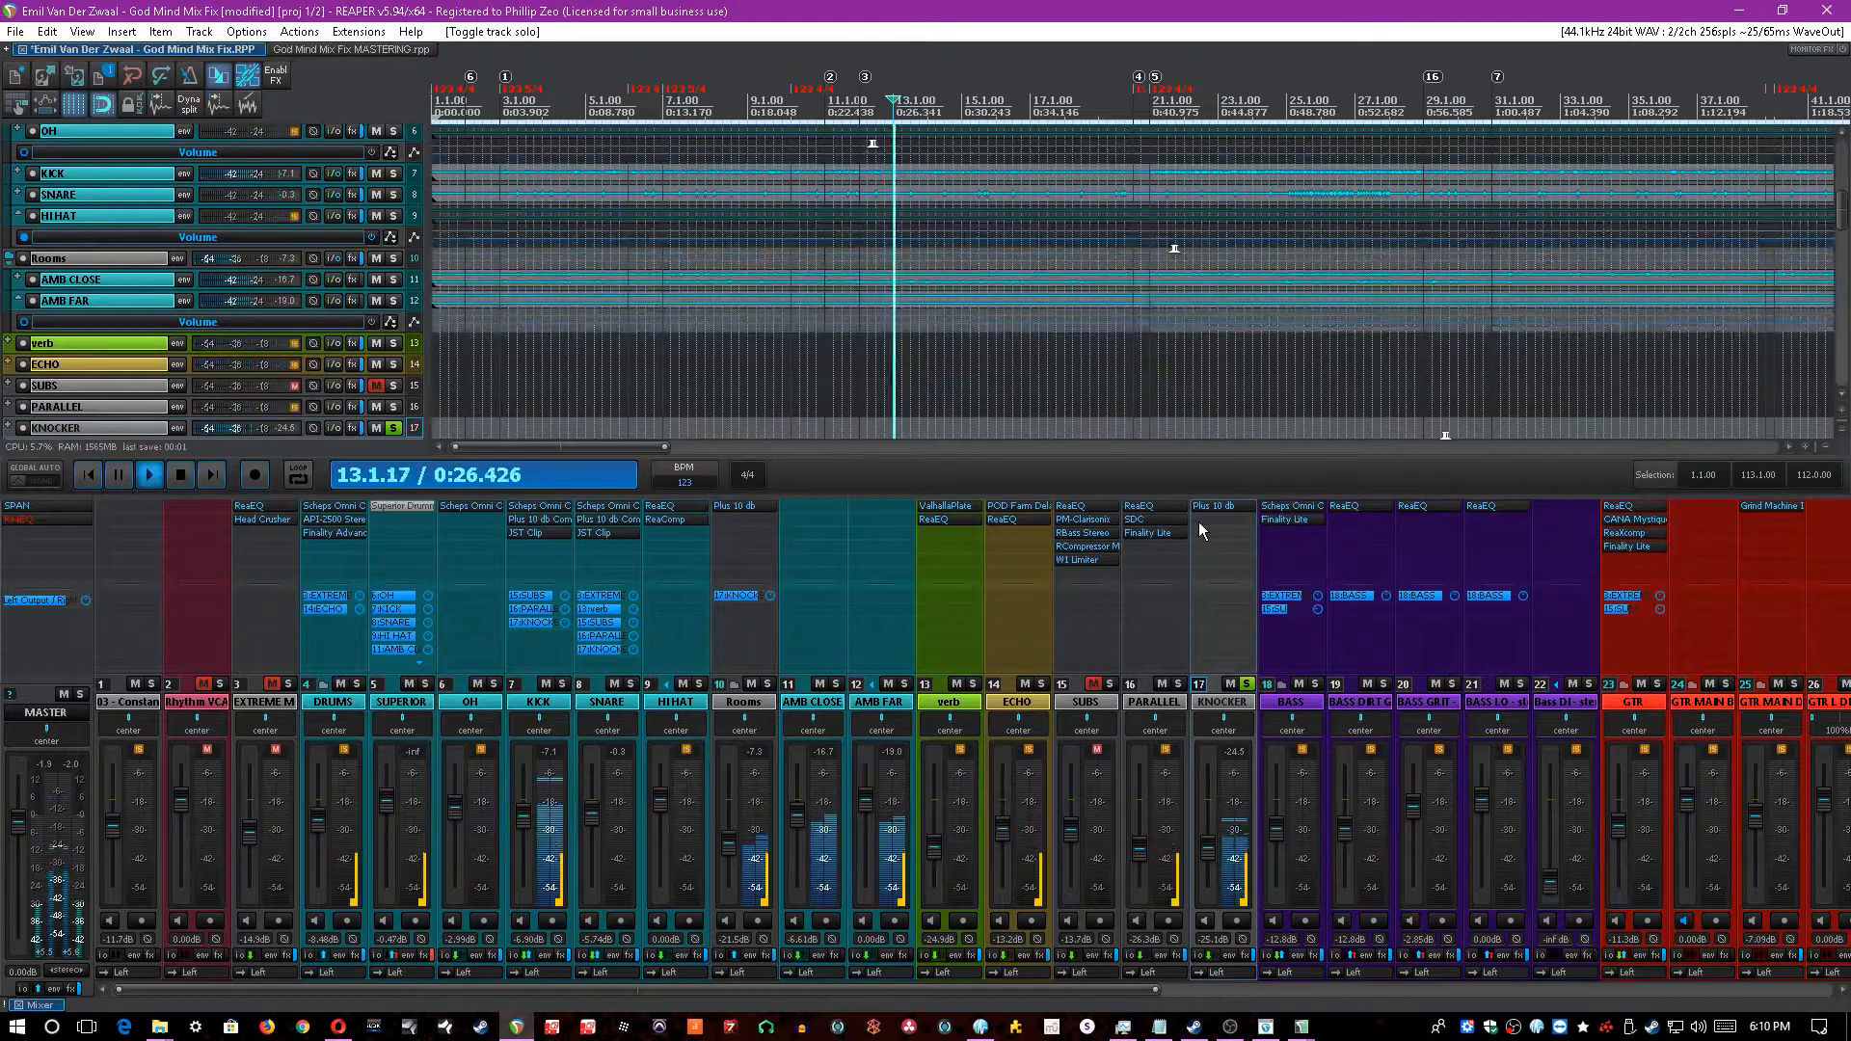
- Examine the equaliser bands and compressor output in the KNOCKER track's Plus 10 db, saving the project along the way, then close the plugin
left_click(1220, 505)
left_click_drag(964, 102, 843, 194)
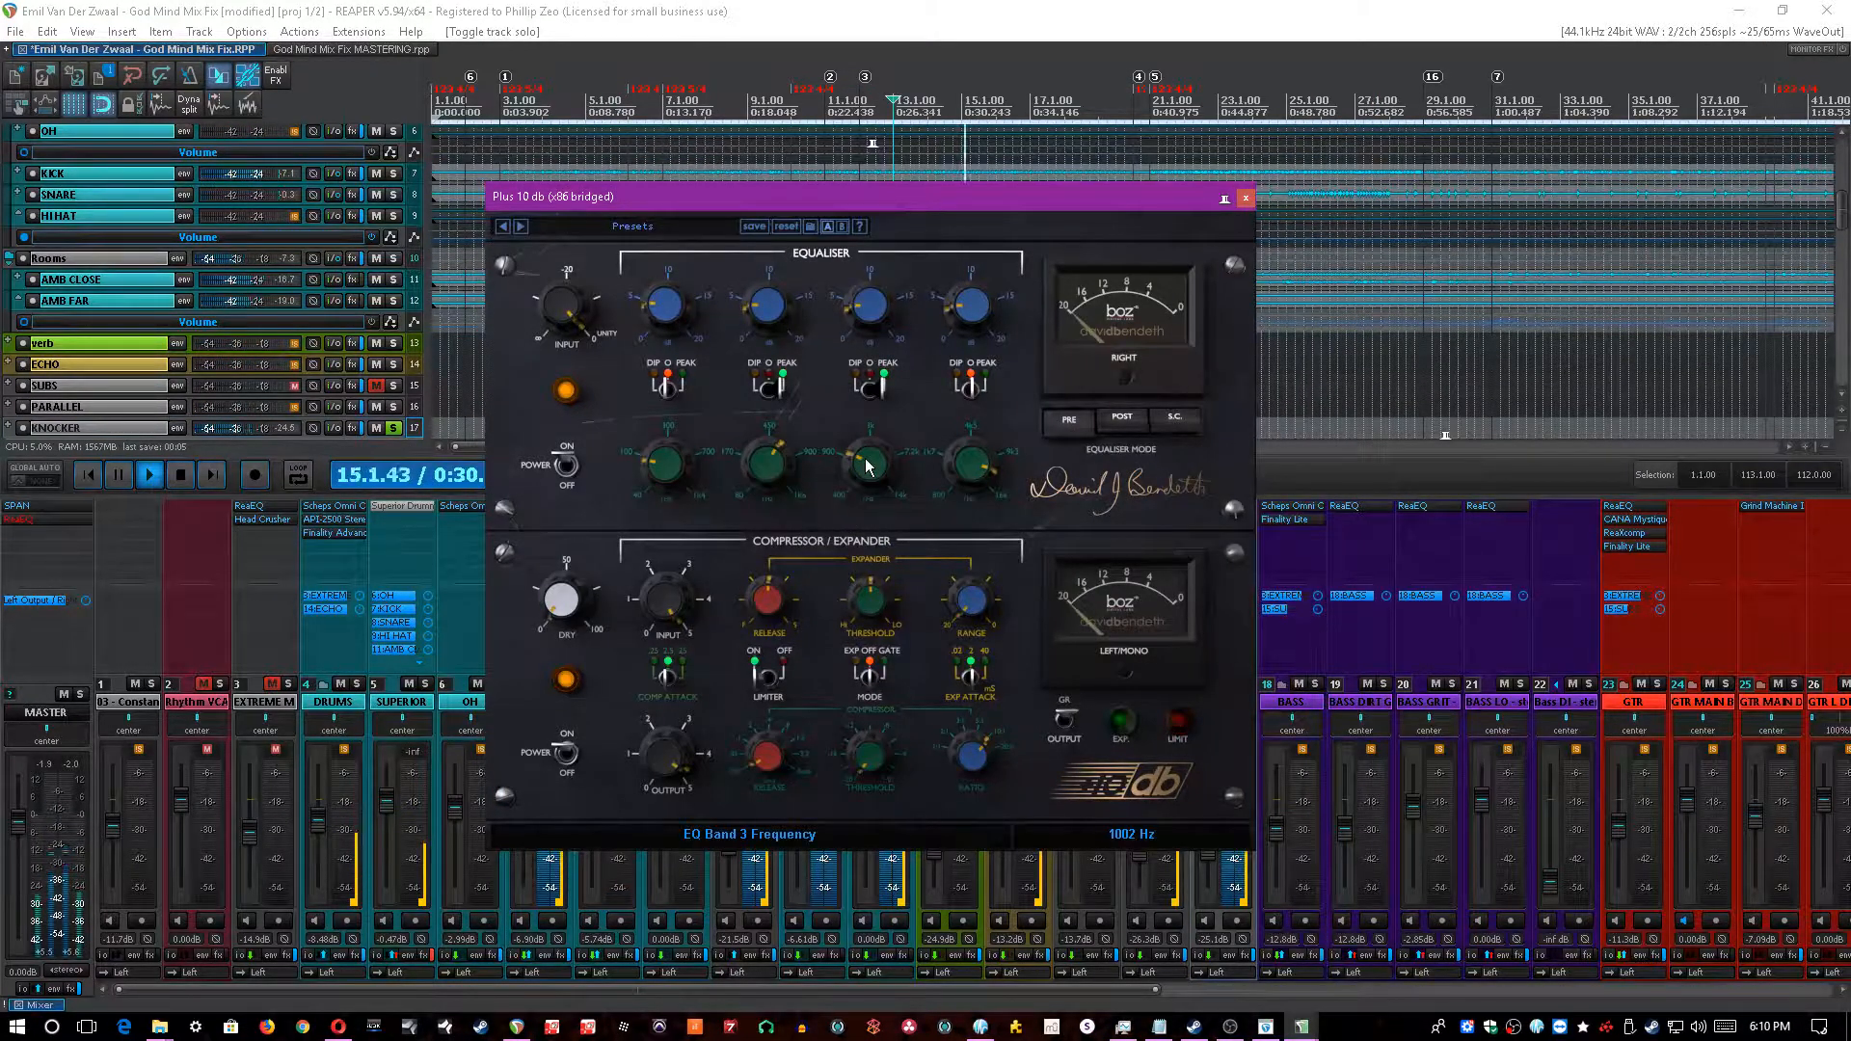
left_click(773, 472)
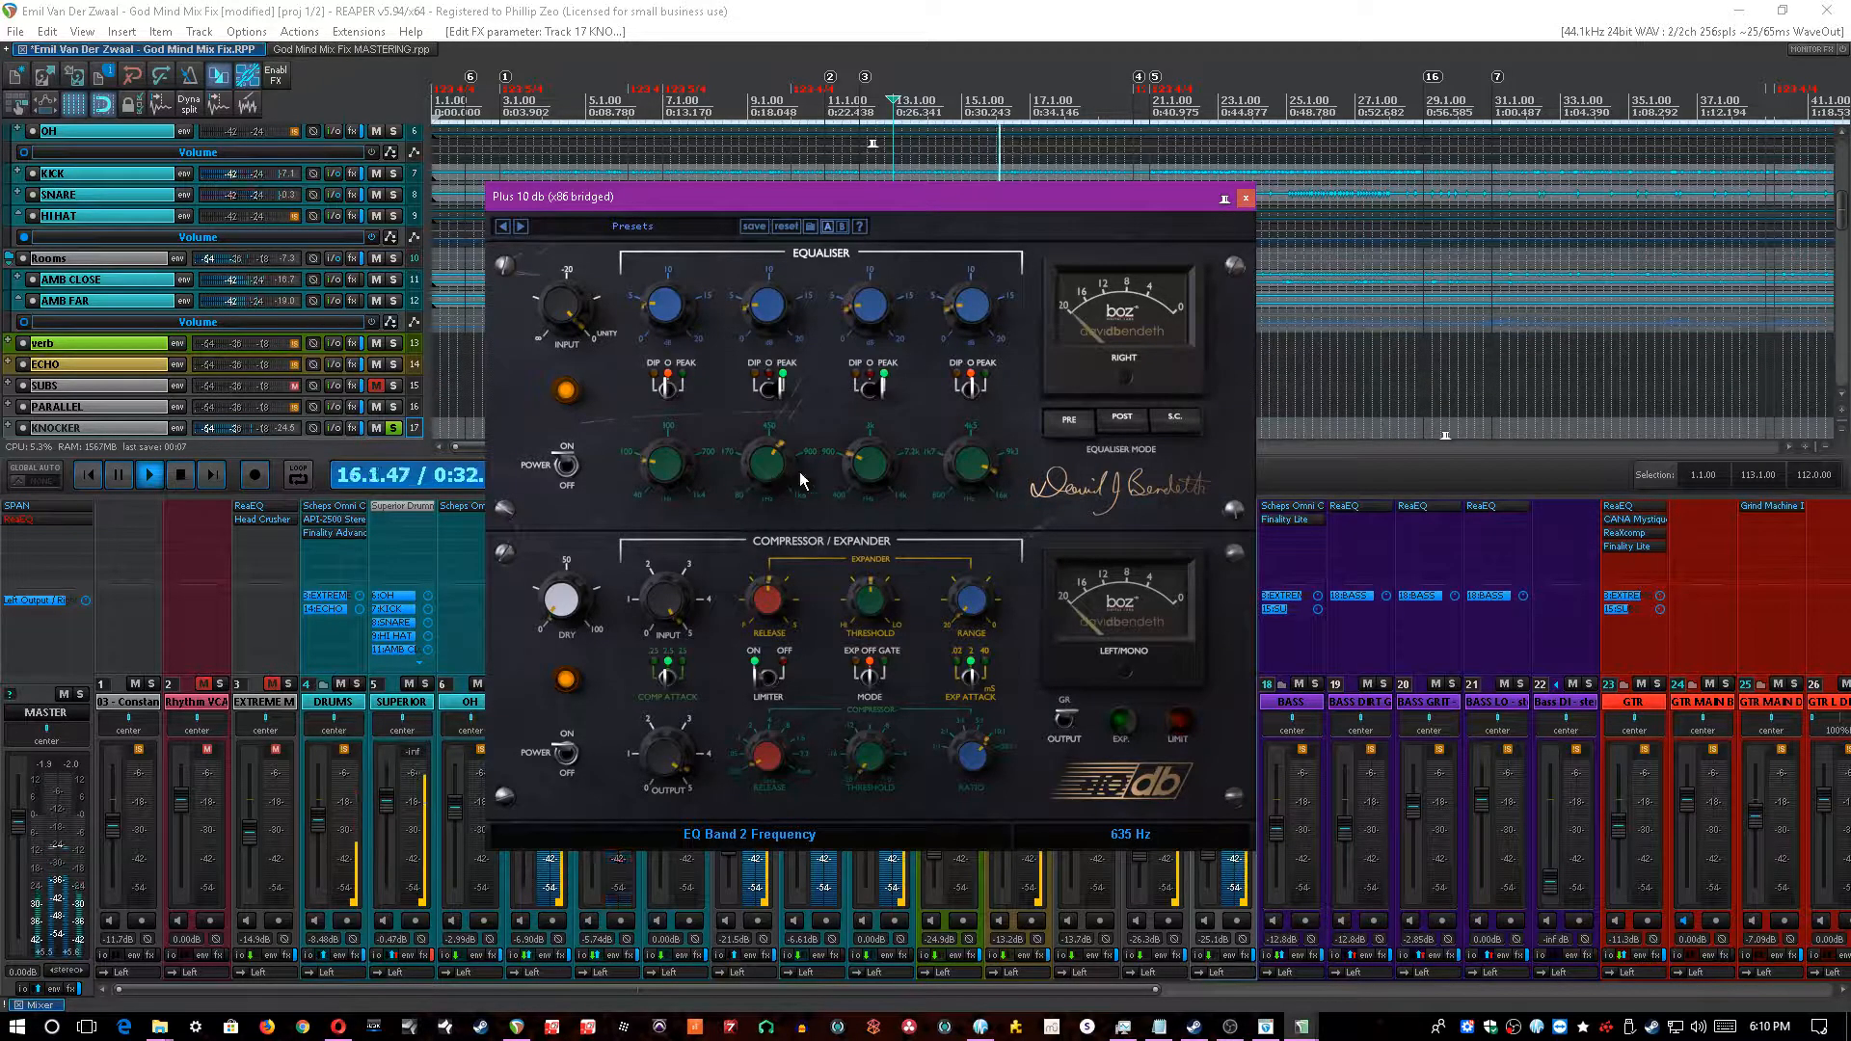
key("ctrl+s")
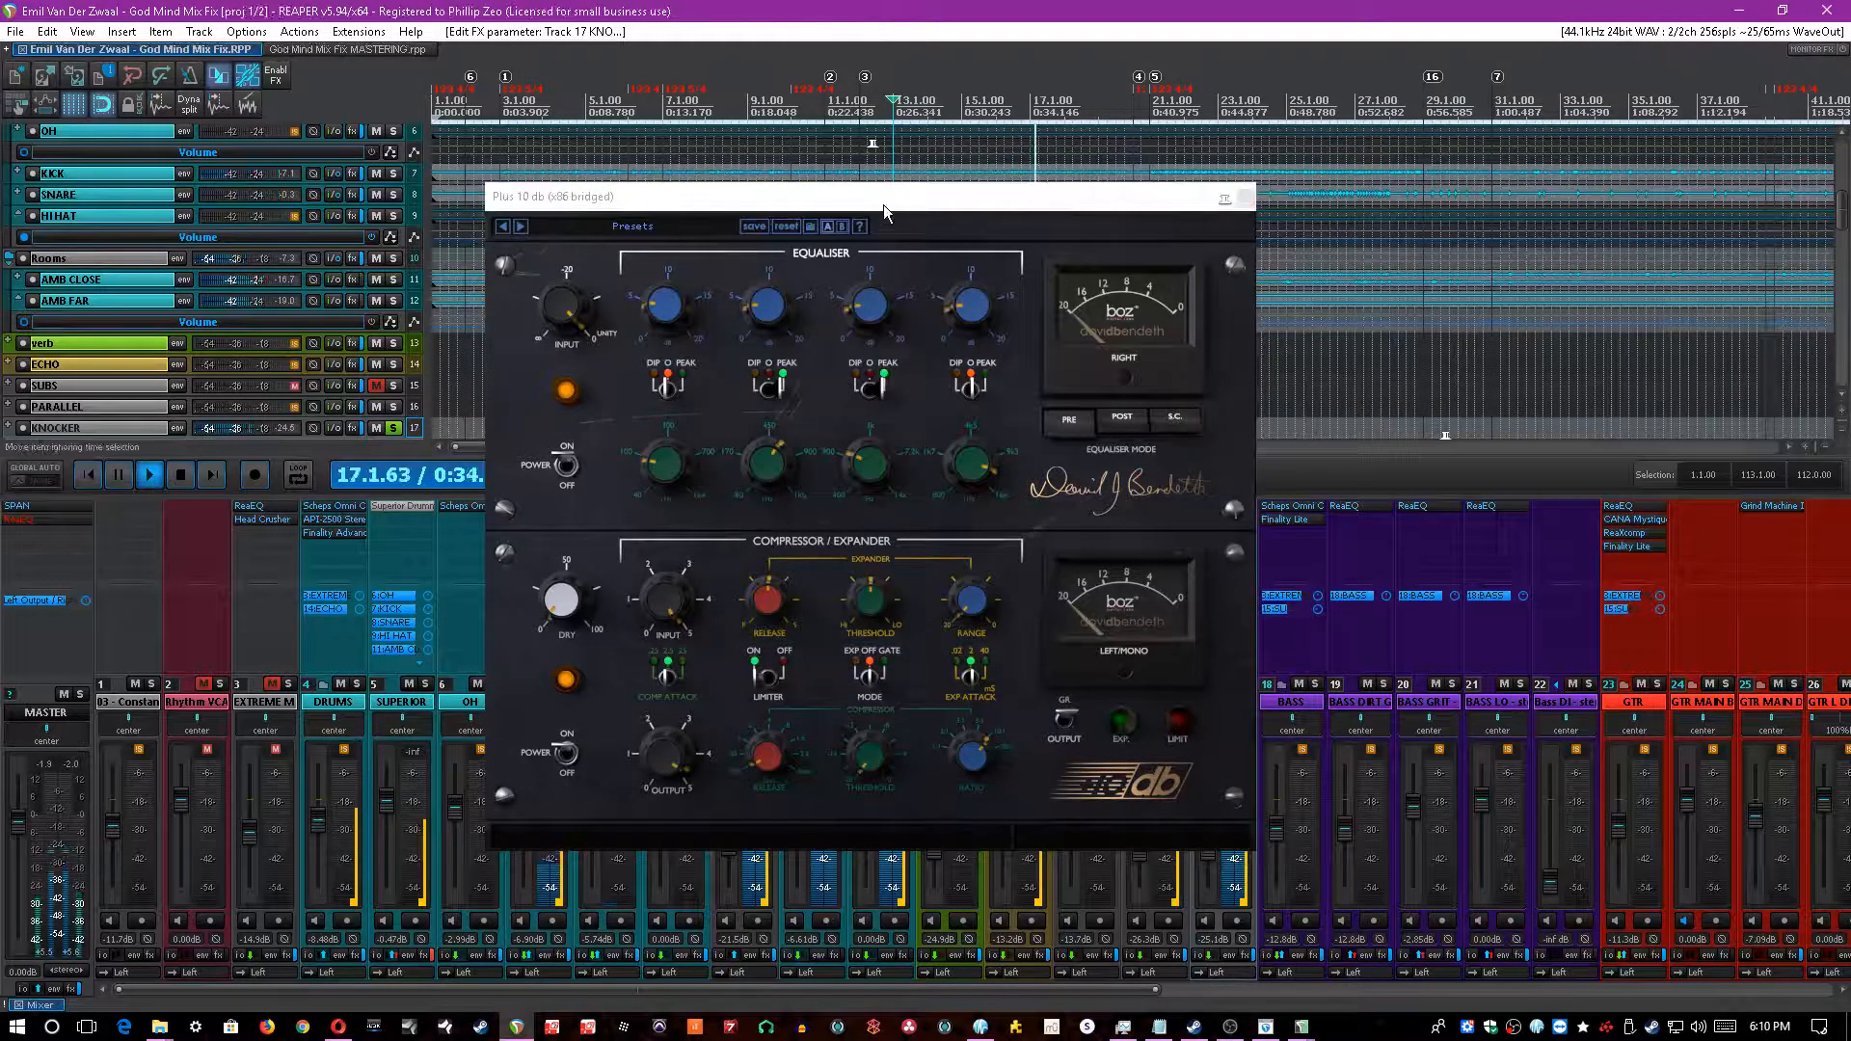
left_click_drag(881, 203, 790, 217)
left_click(564, 777)
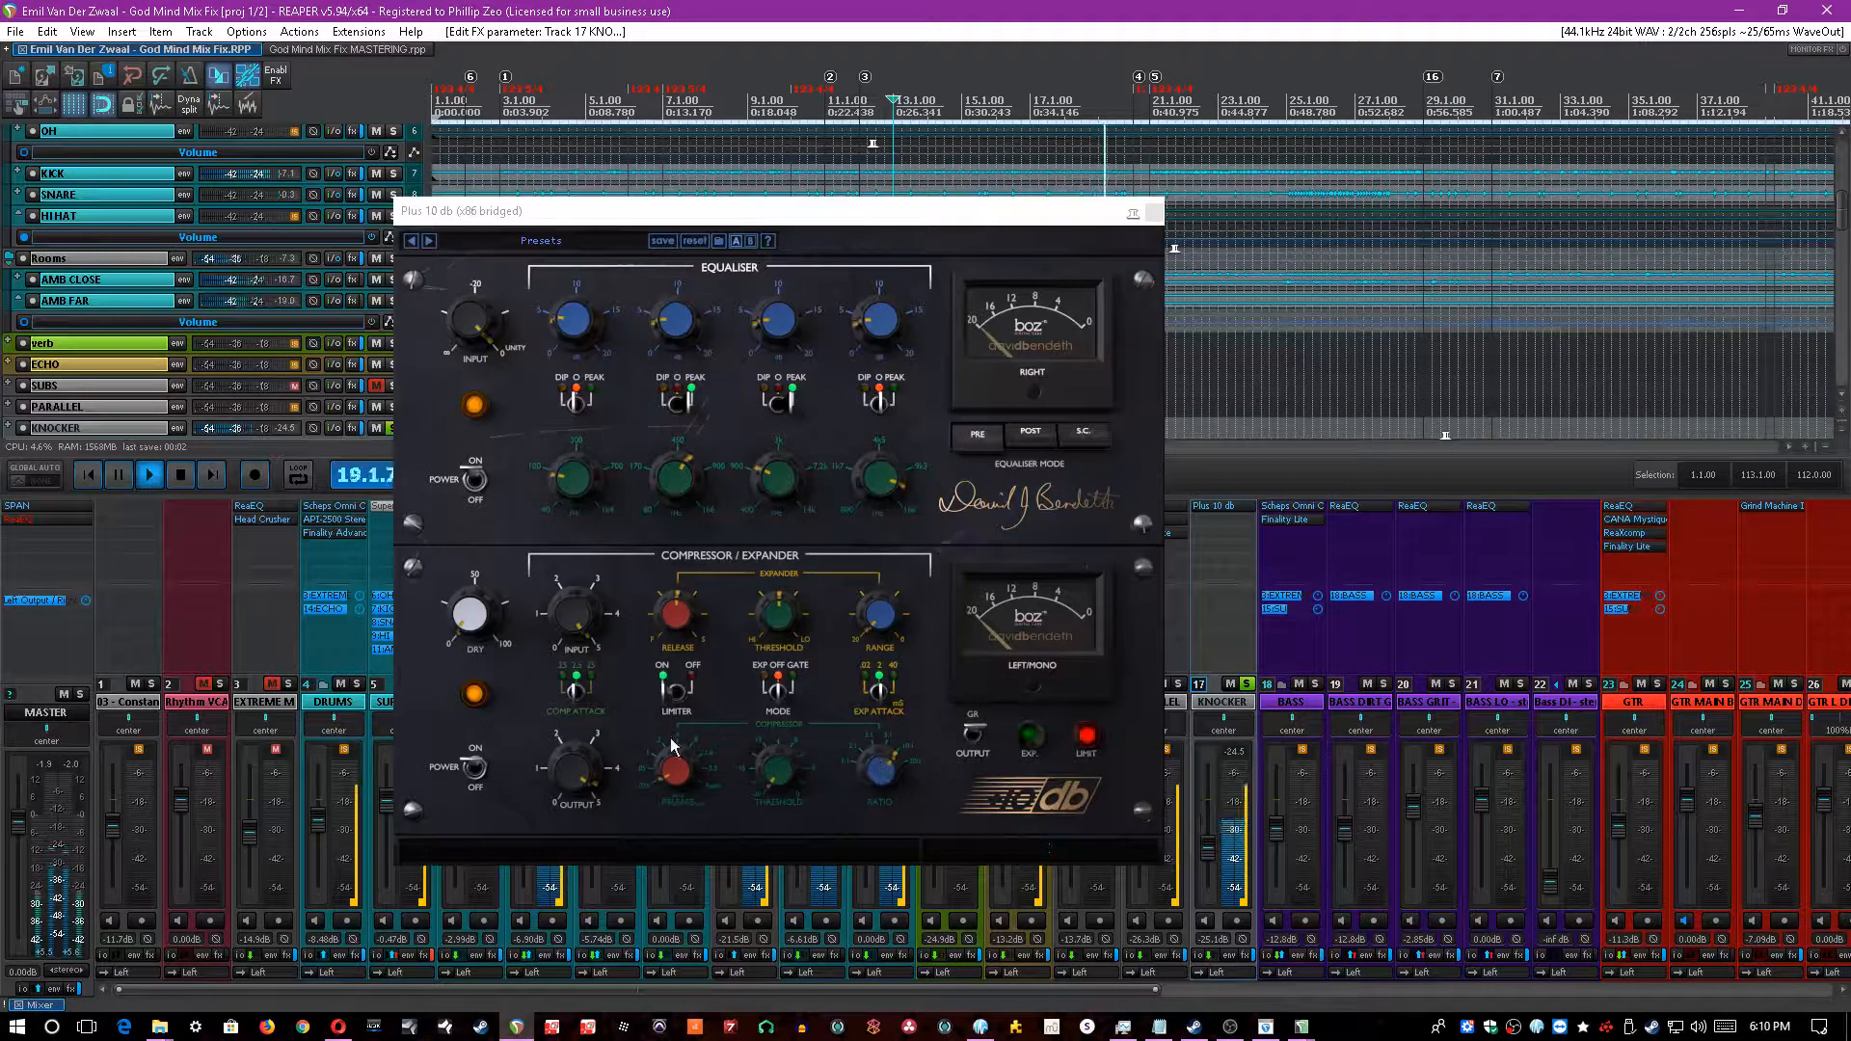
mouse_move(582, 692)
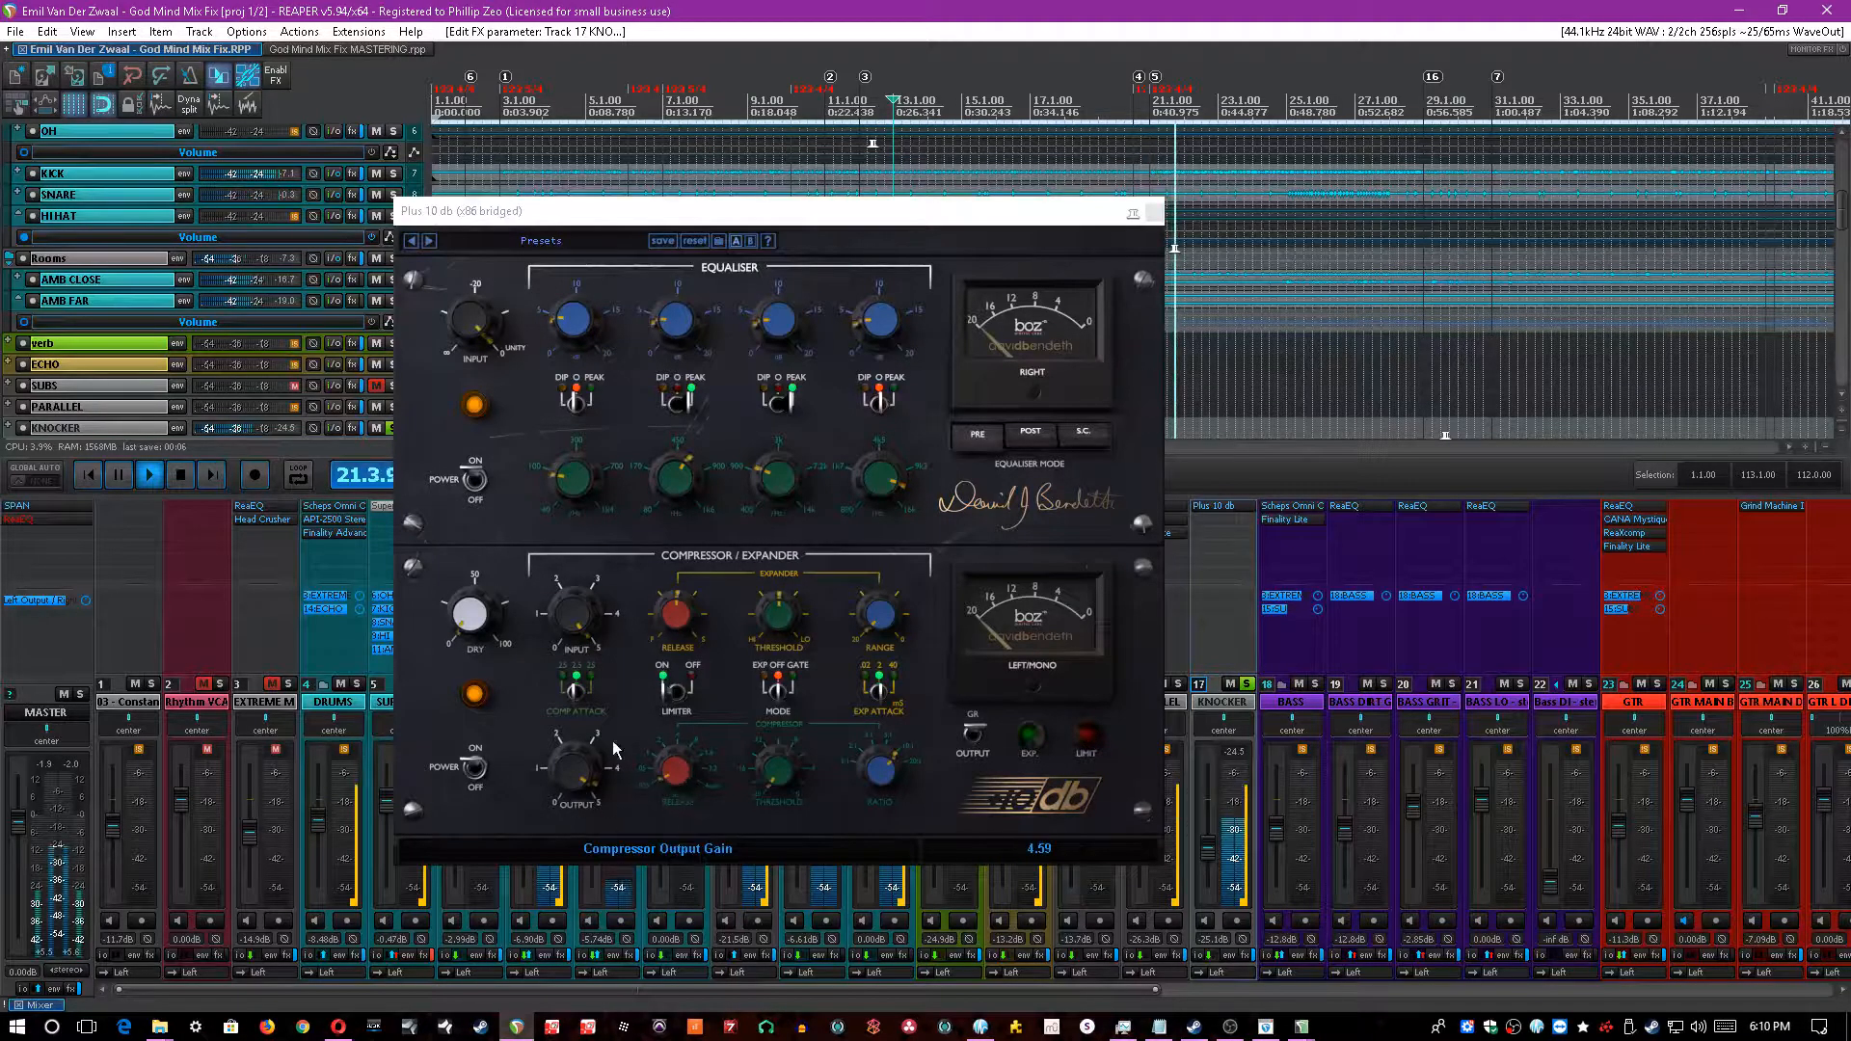
left_click(1154, 211)
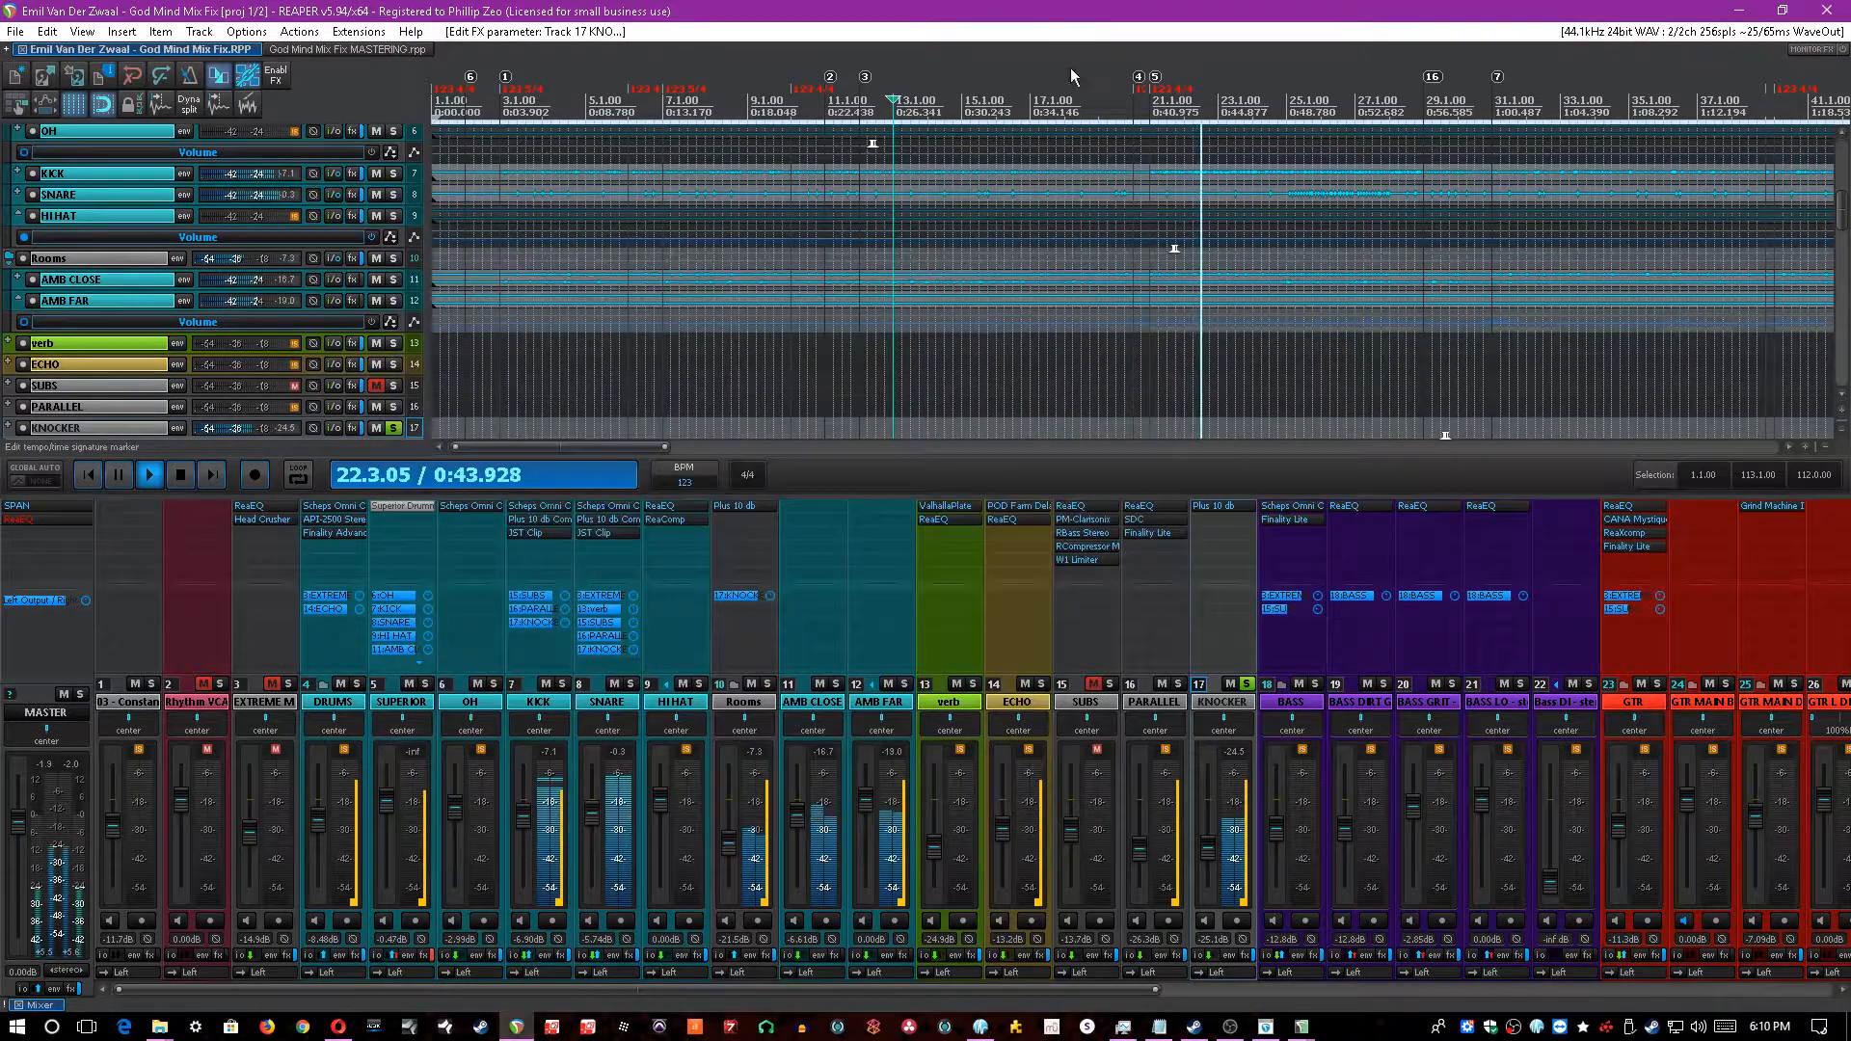
- Unsolo KNOCKER, compare the drum mix with it muted and unmuted, then stop playback and save the project
left_click(1247, 683)
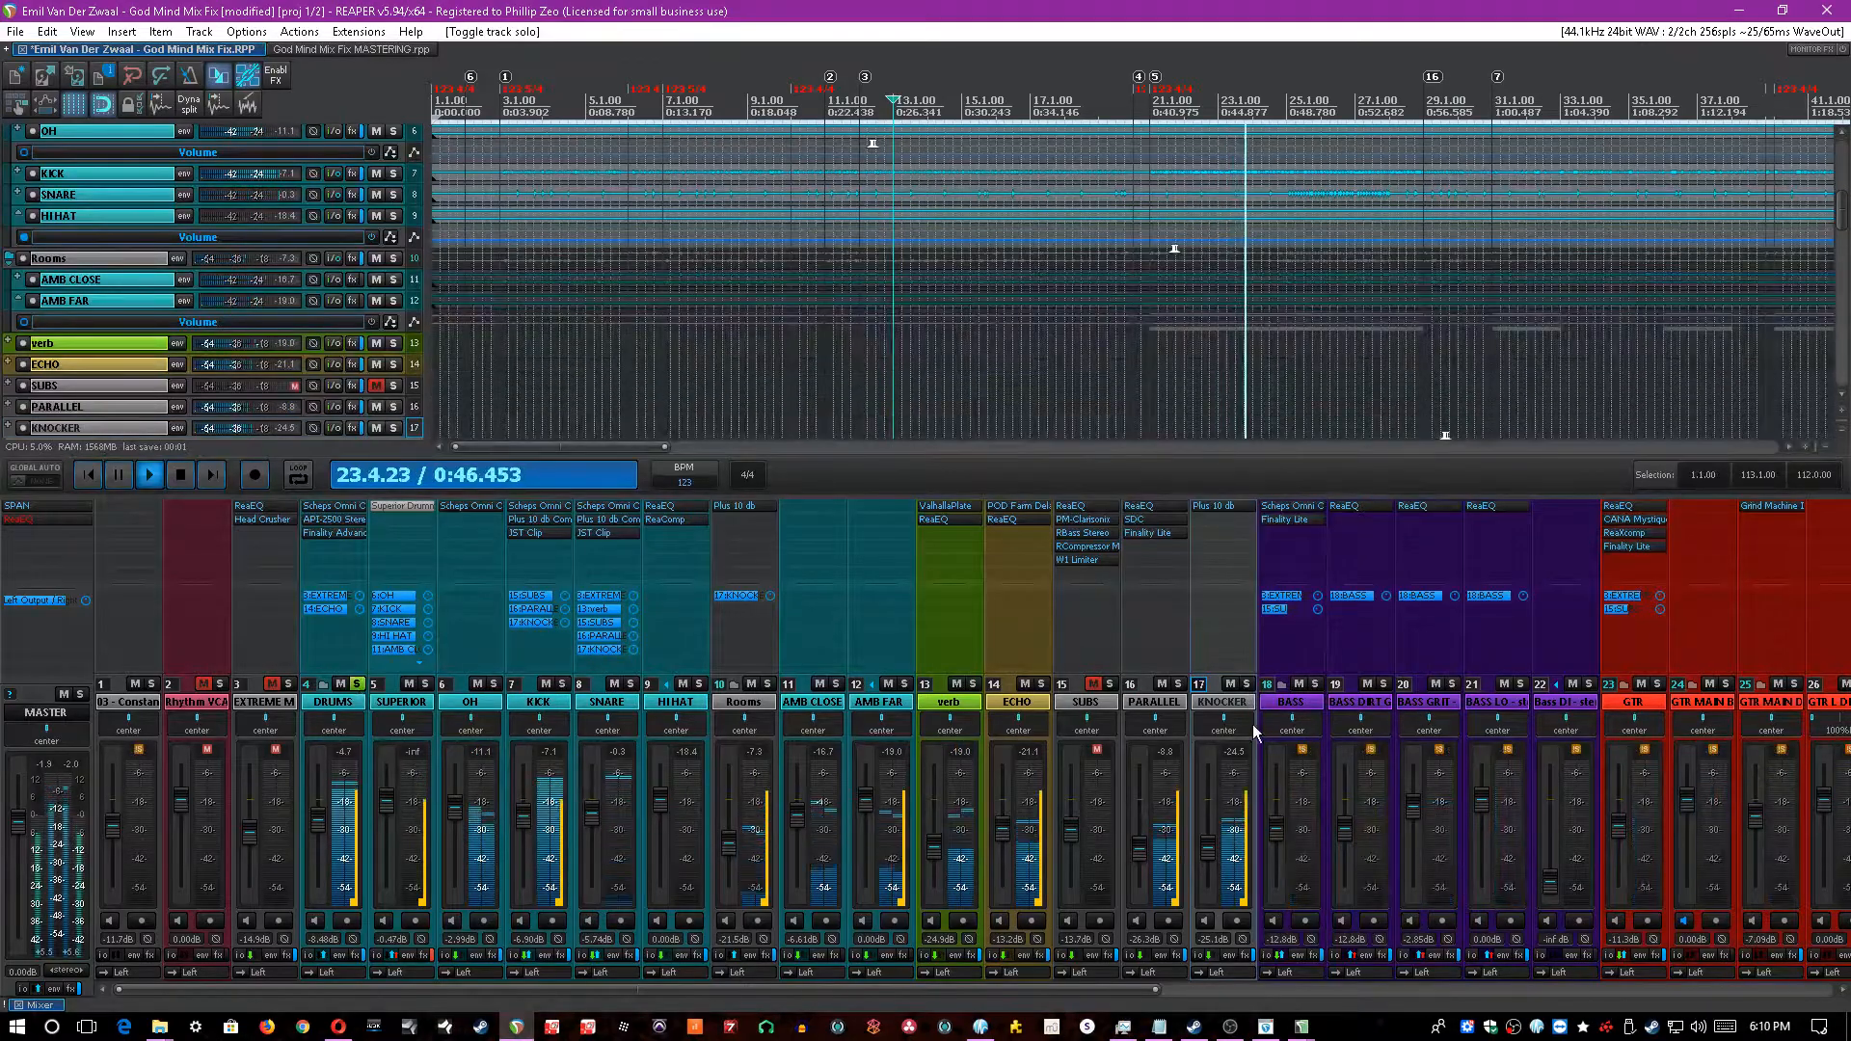
left_click(1230, 684)
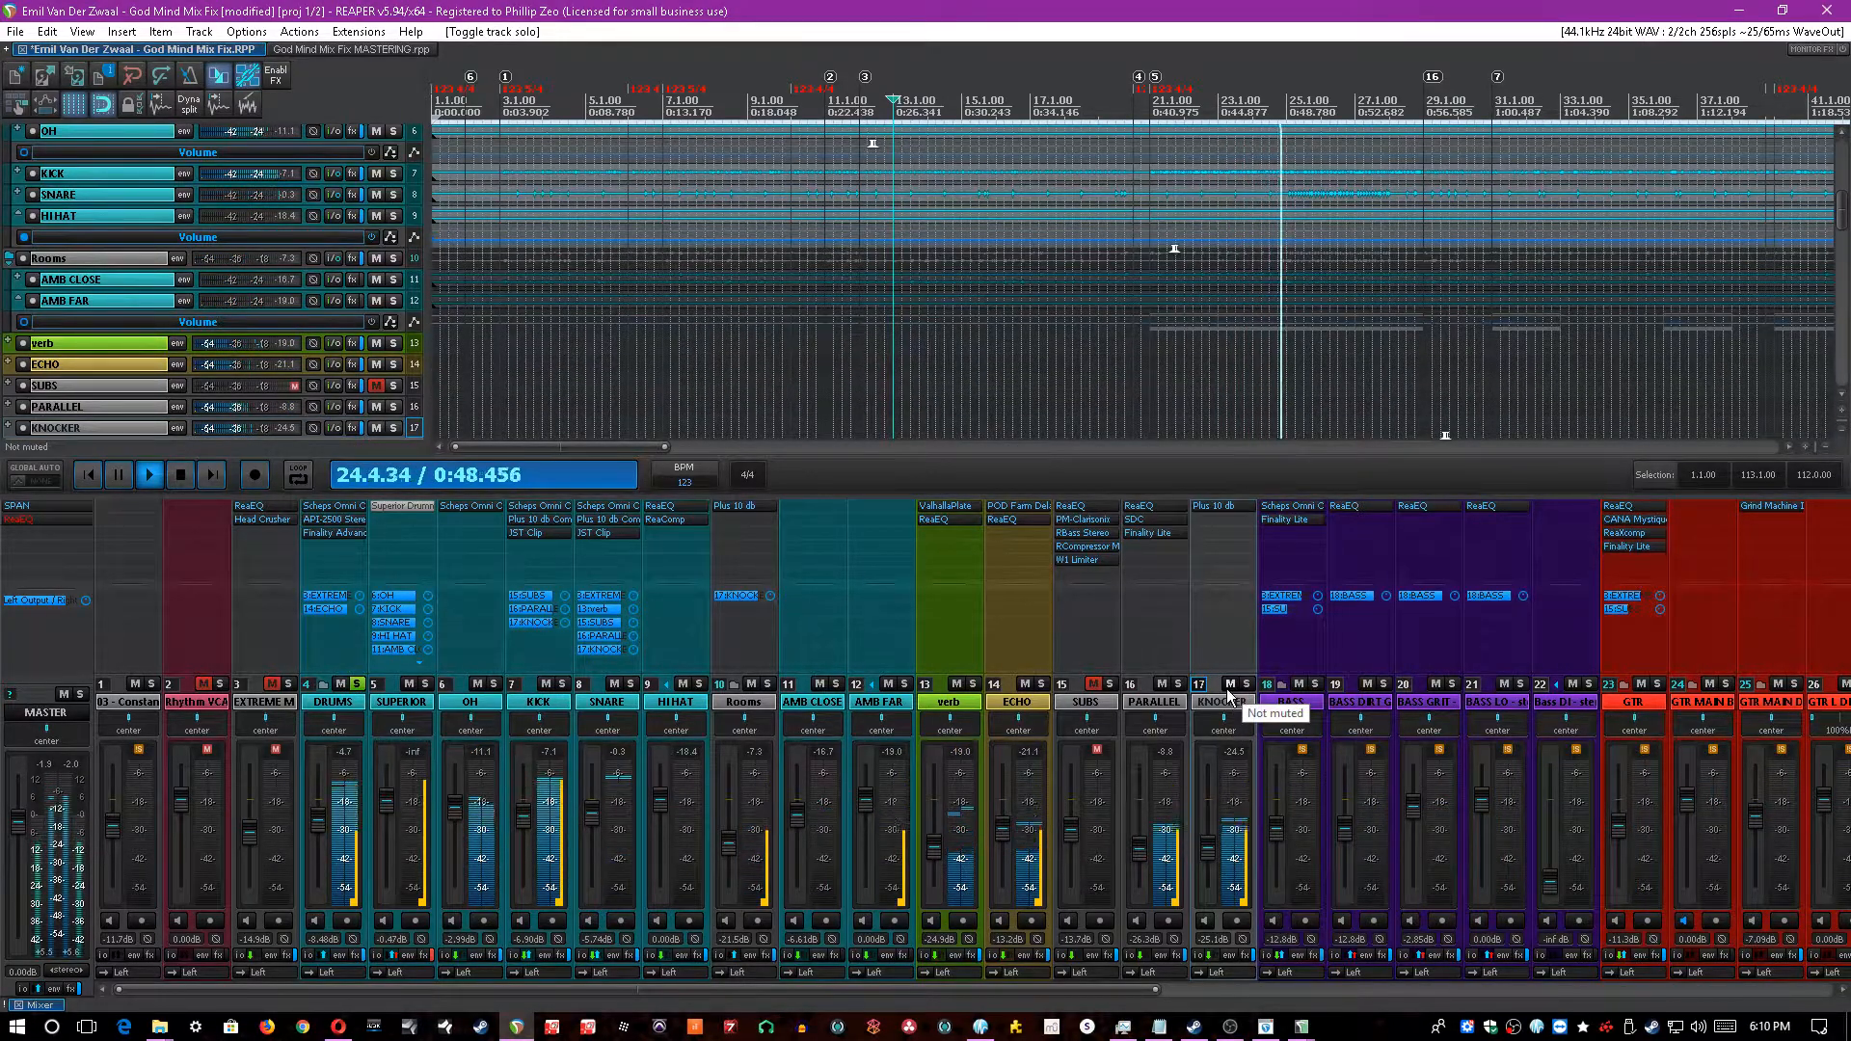
left_click(1230, 685)
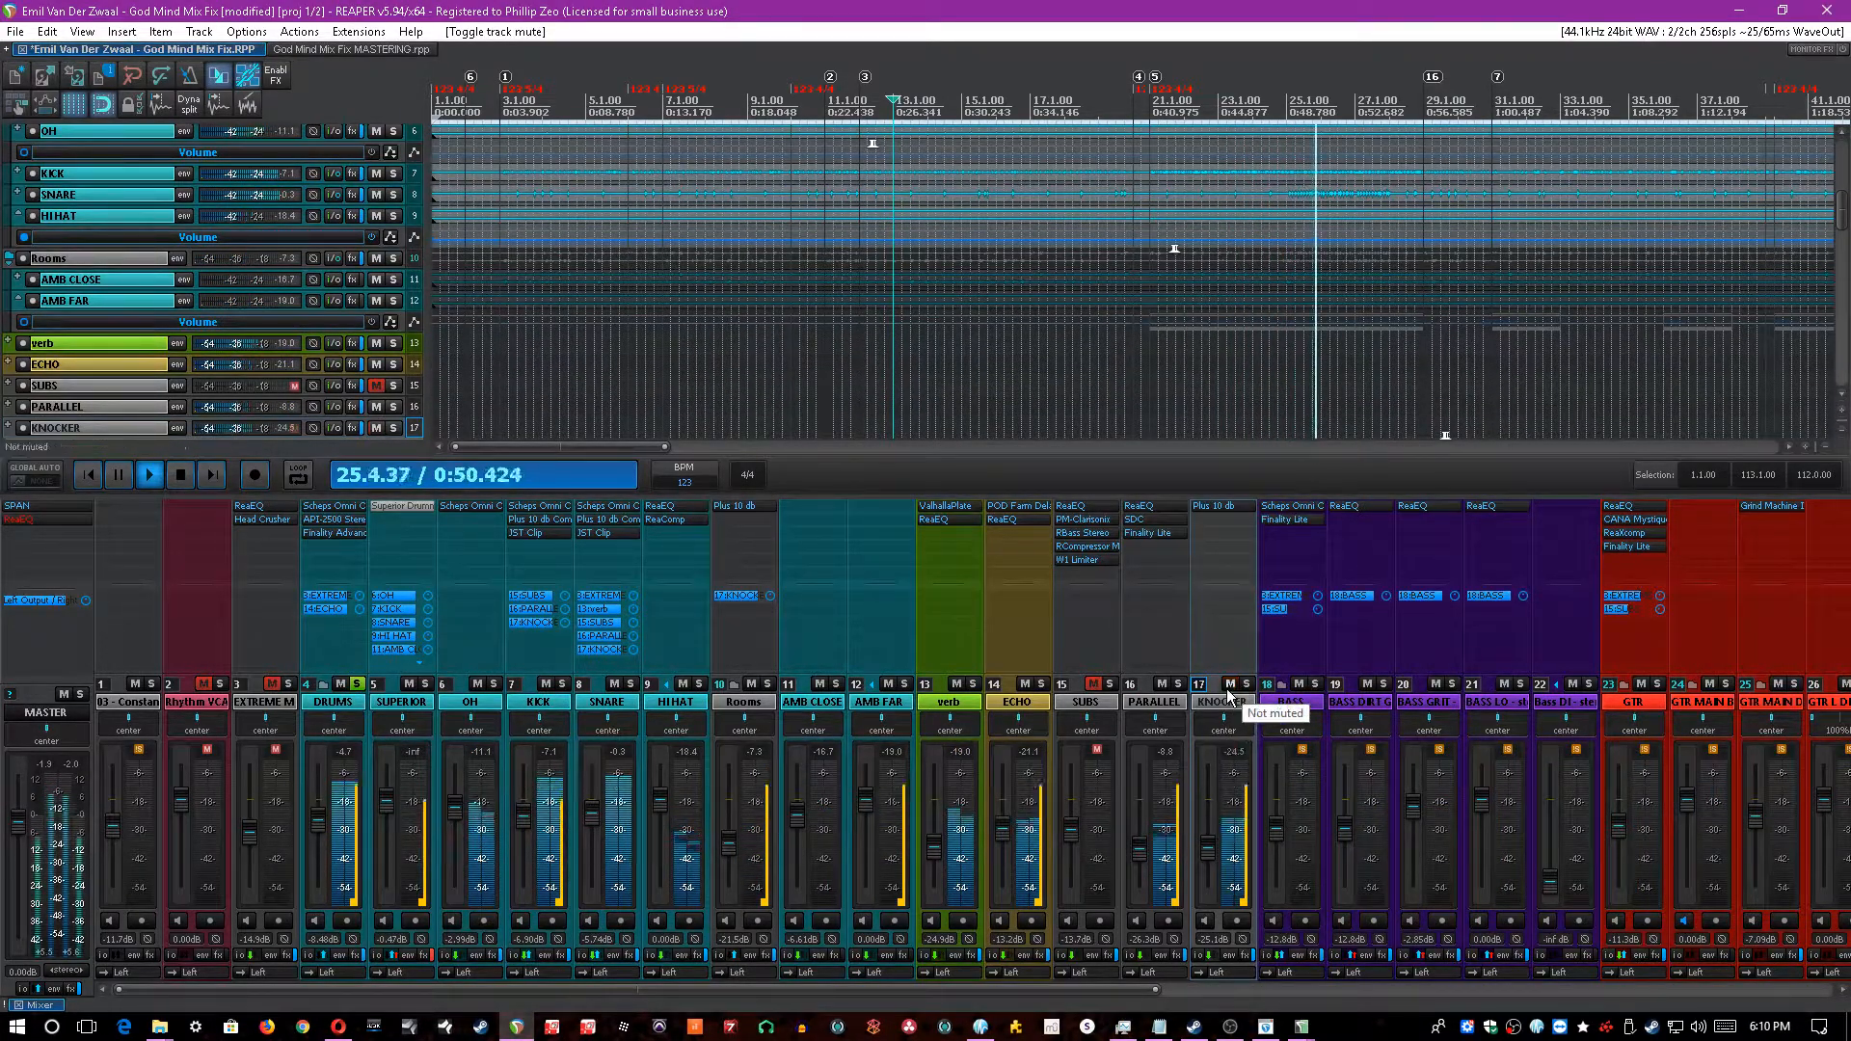
key("space")
key("ctrl+s")
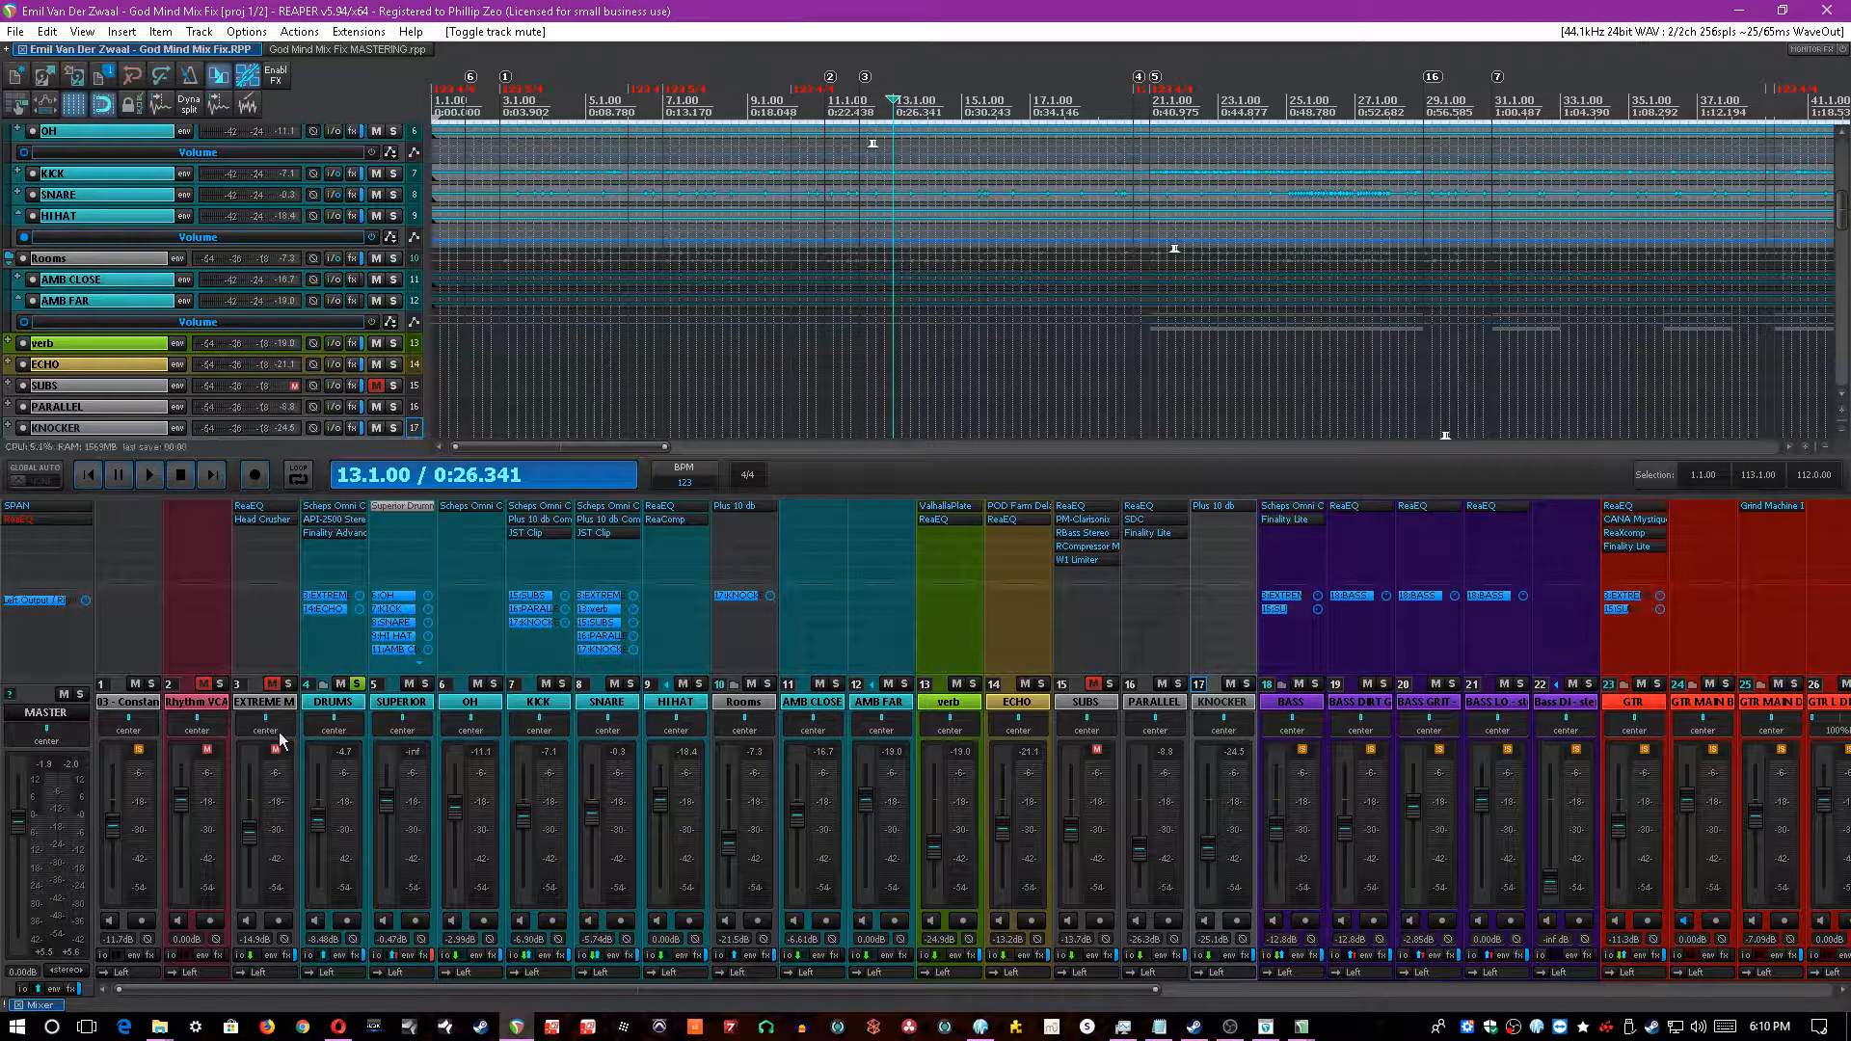
- Save the project, remove the DRUMS solo, unmute and solo the SUBS track, and play from bar 13
left_click(322, 715)
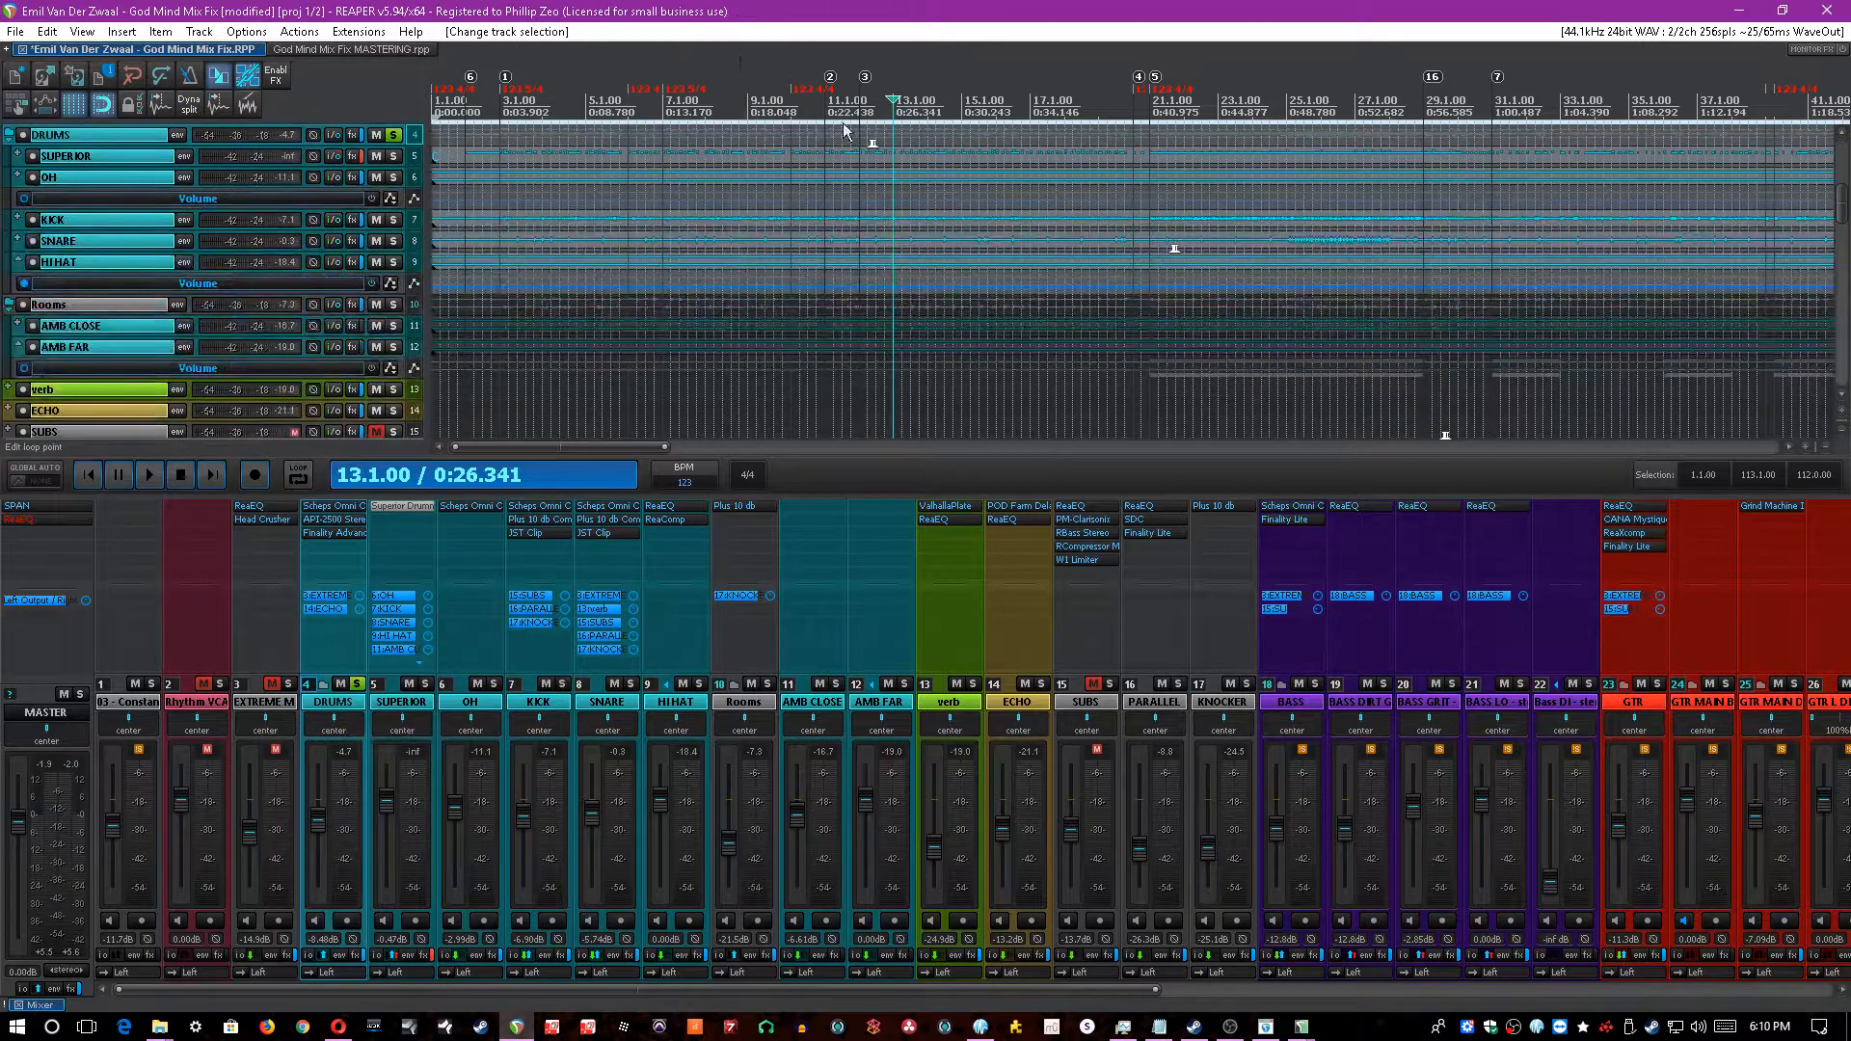
key("ctrl+s")
key("equal")
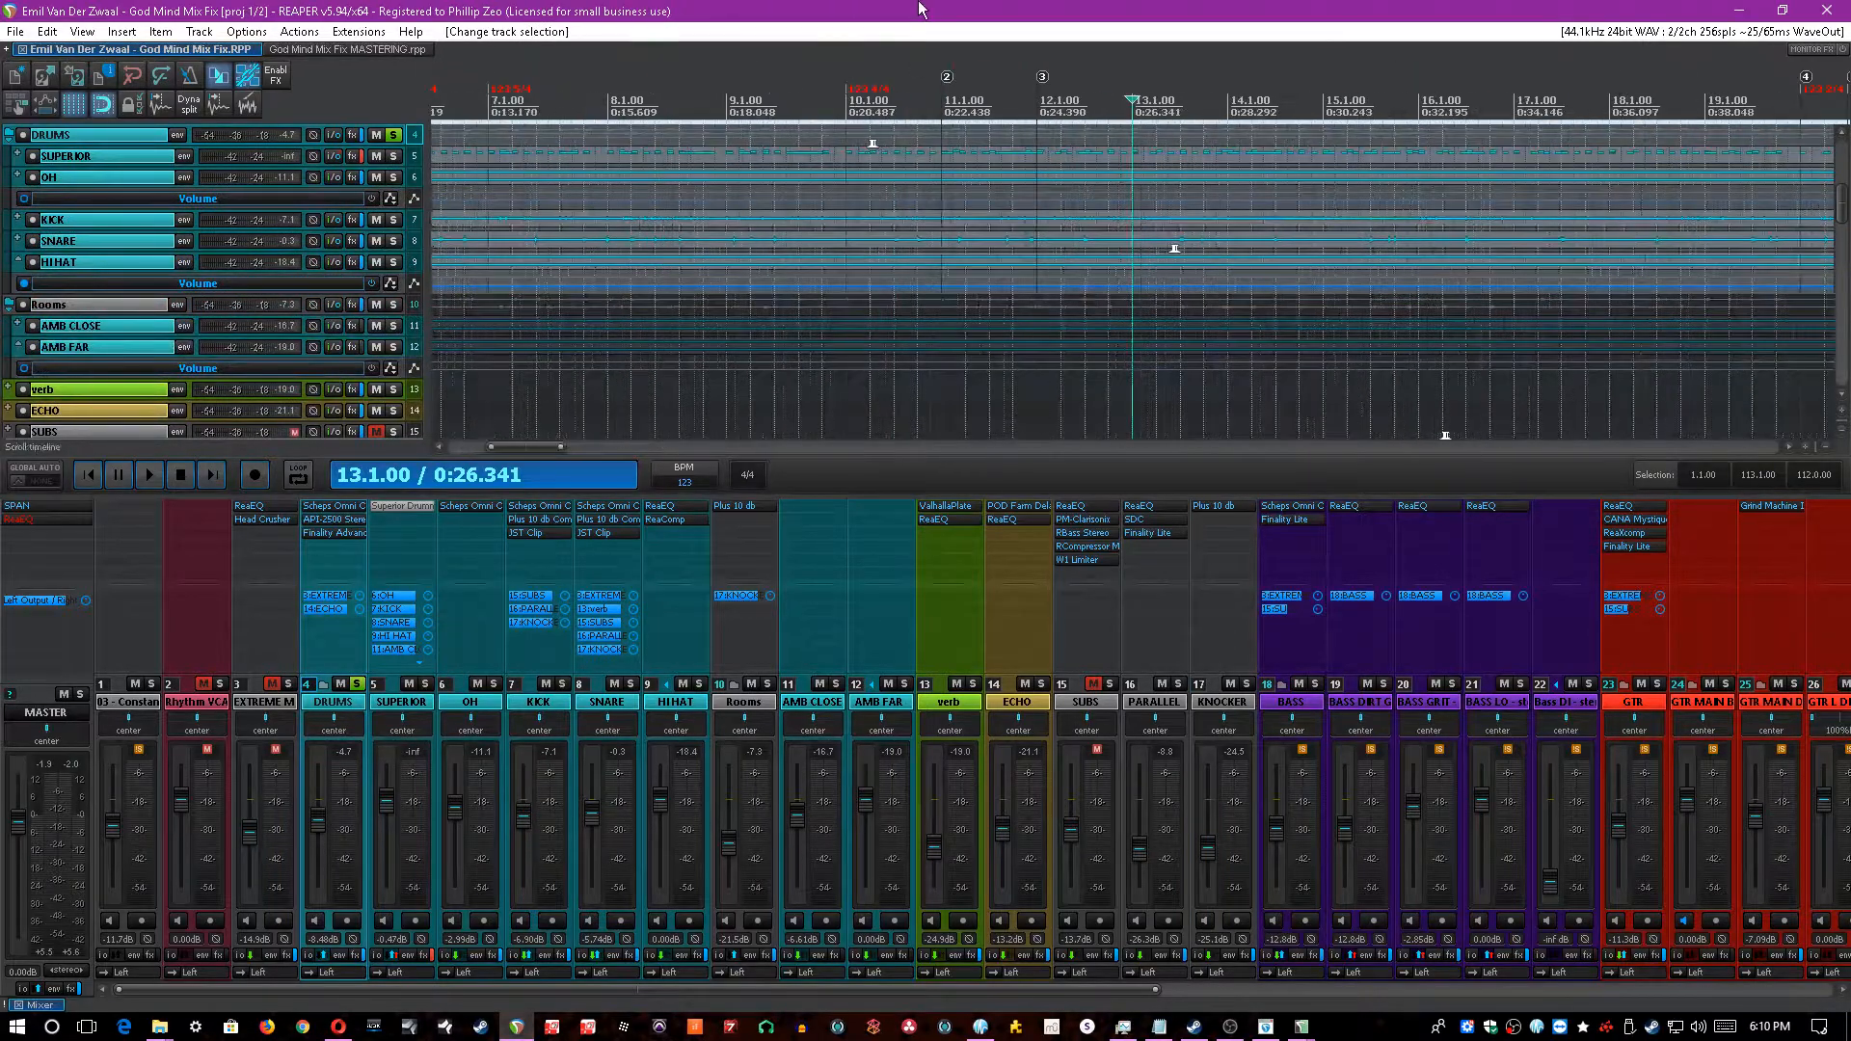
left_click(360, 684)
left_click(1093, 684)
left_click(1110, 683)
key("space")
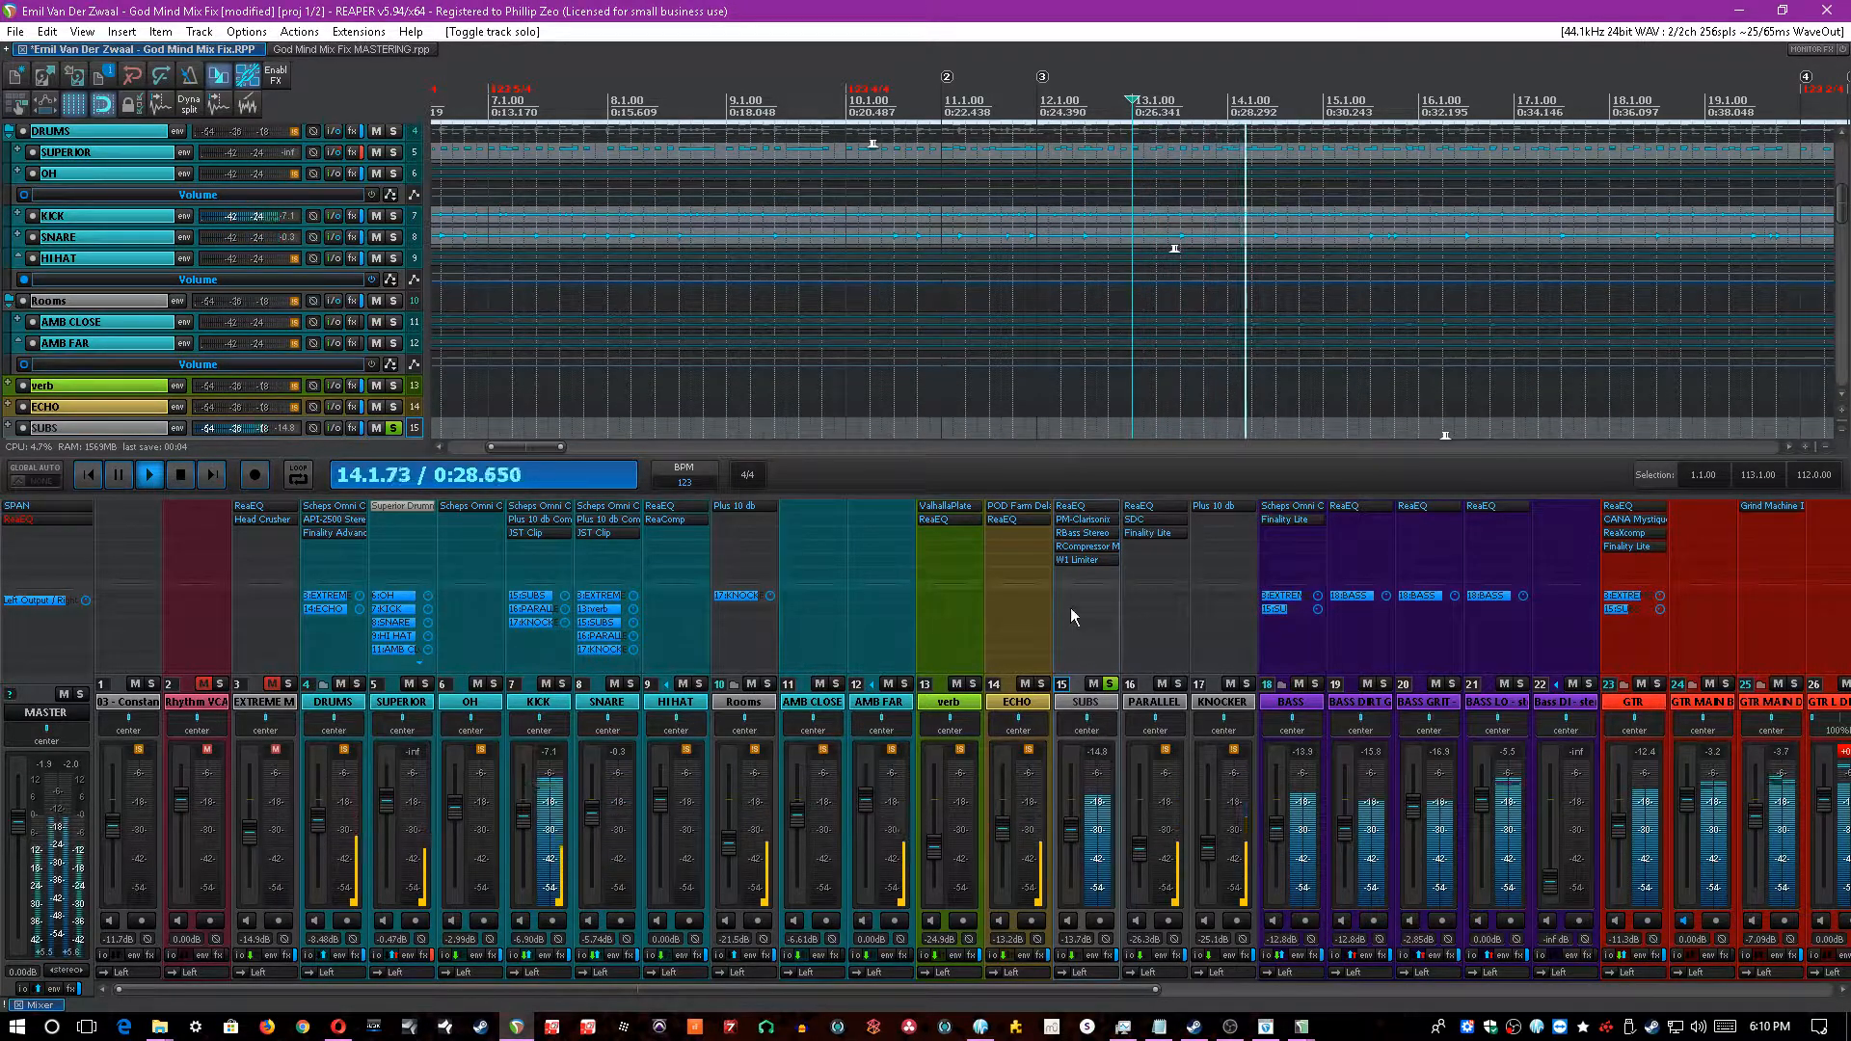
- Examine the low-pass band in the SUBS track's ReaEQ and the PM-Clarisonix settings, closing each plugin
left_click(1087, 508)
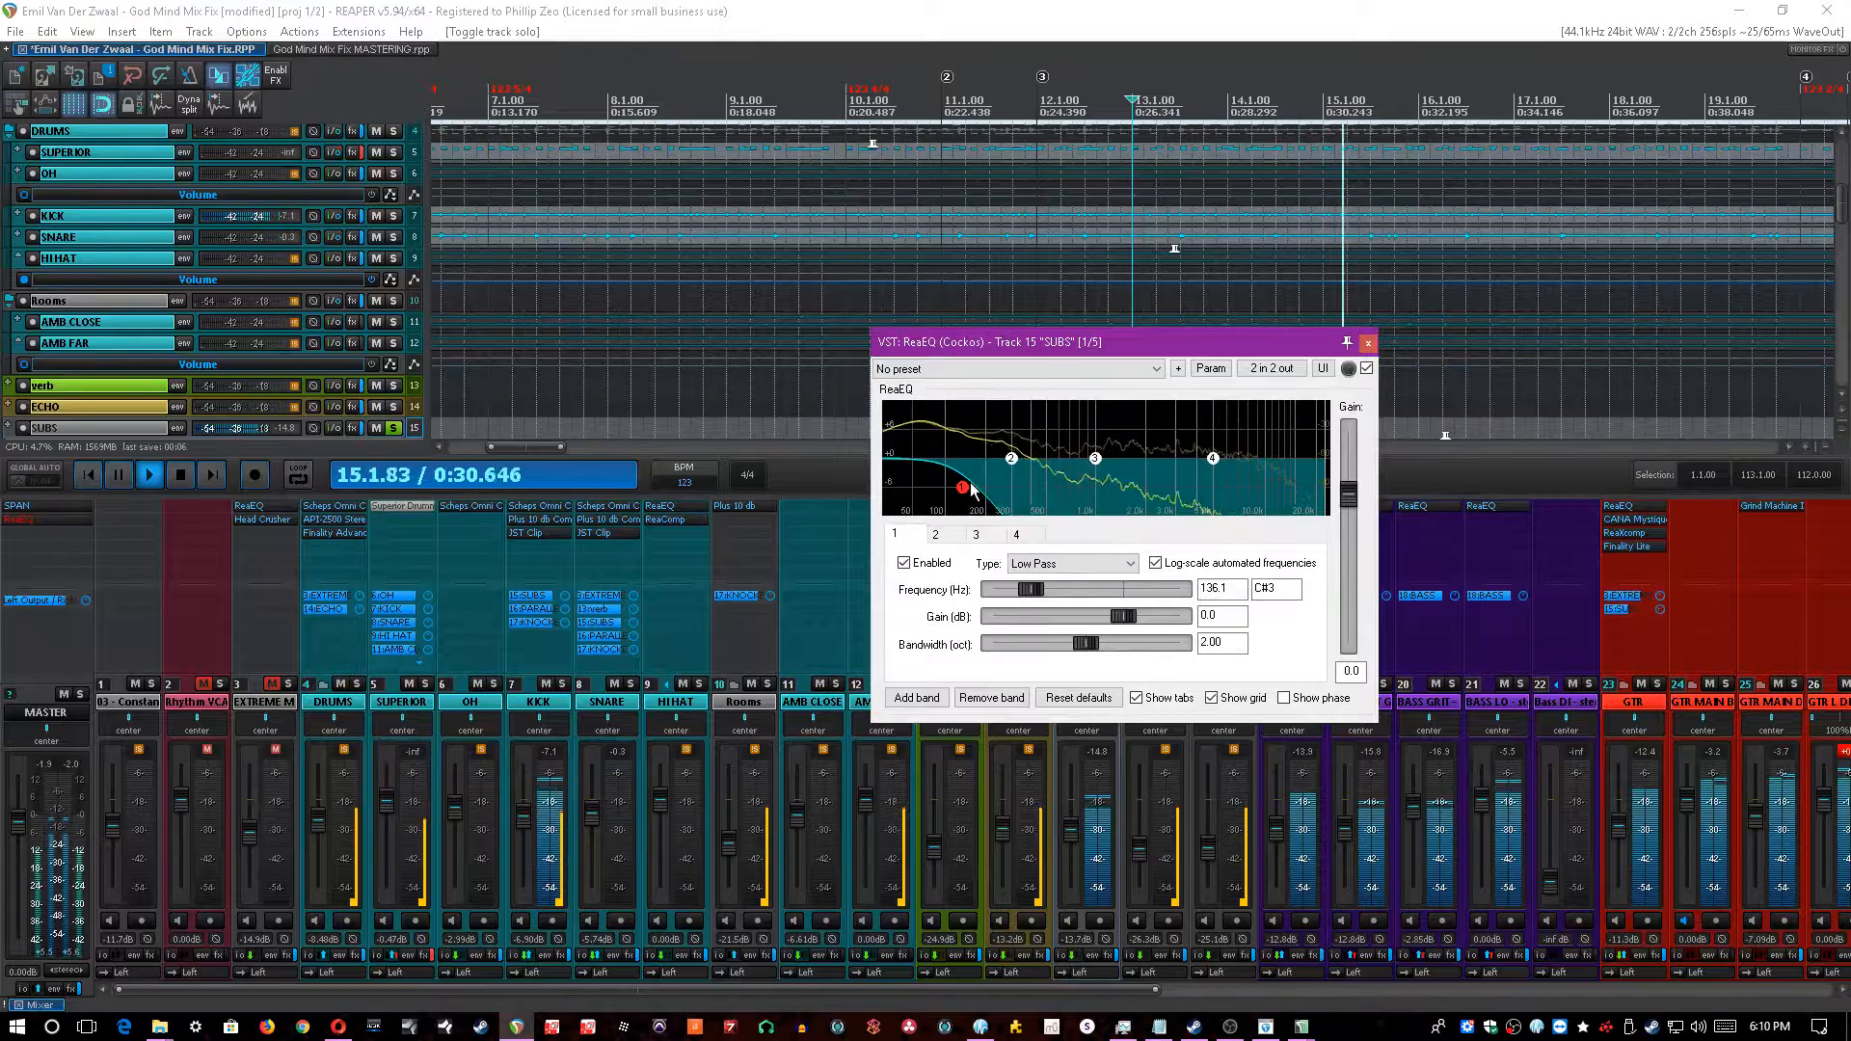
left_click(1368, 342)
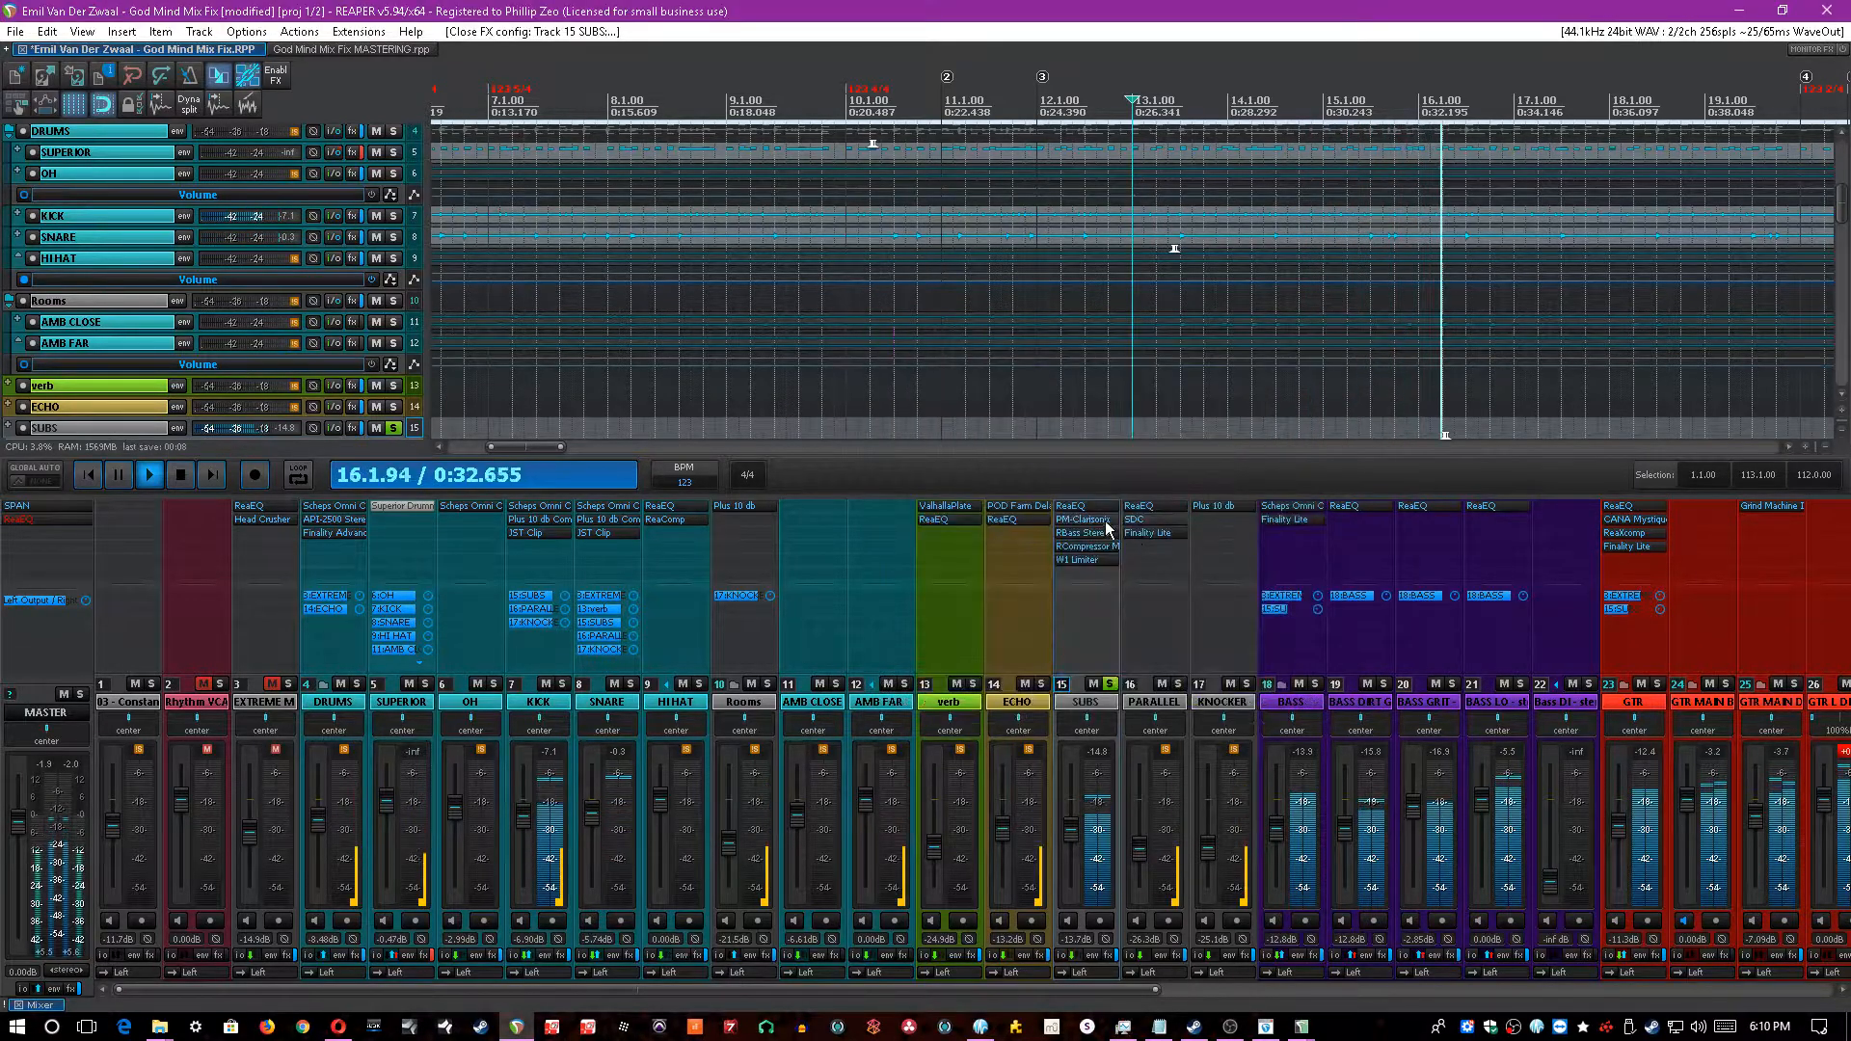
left_click(1093, 519)
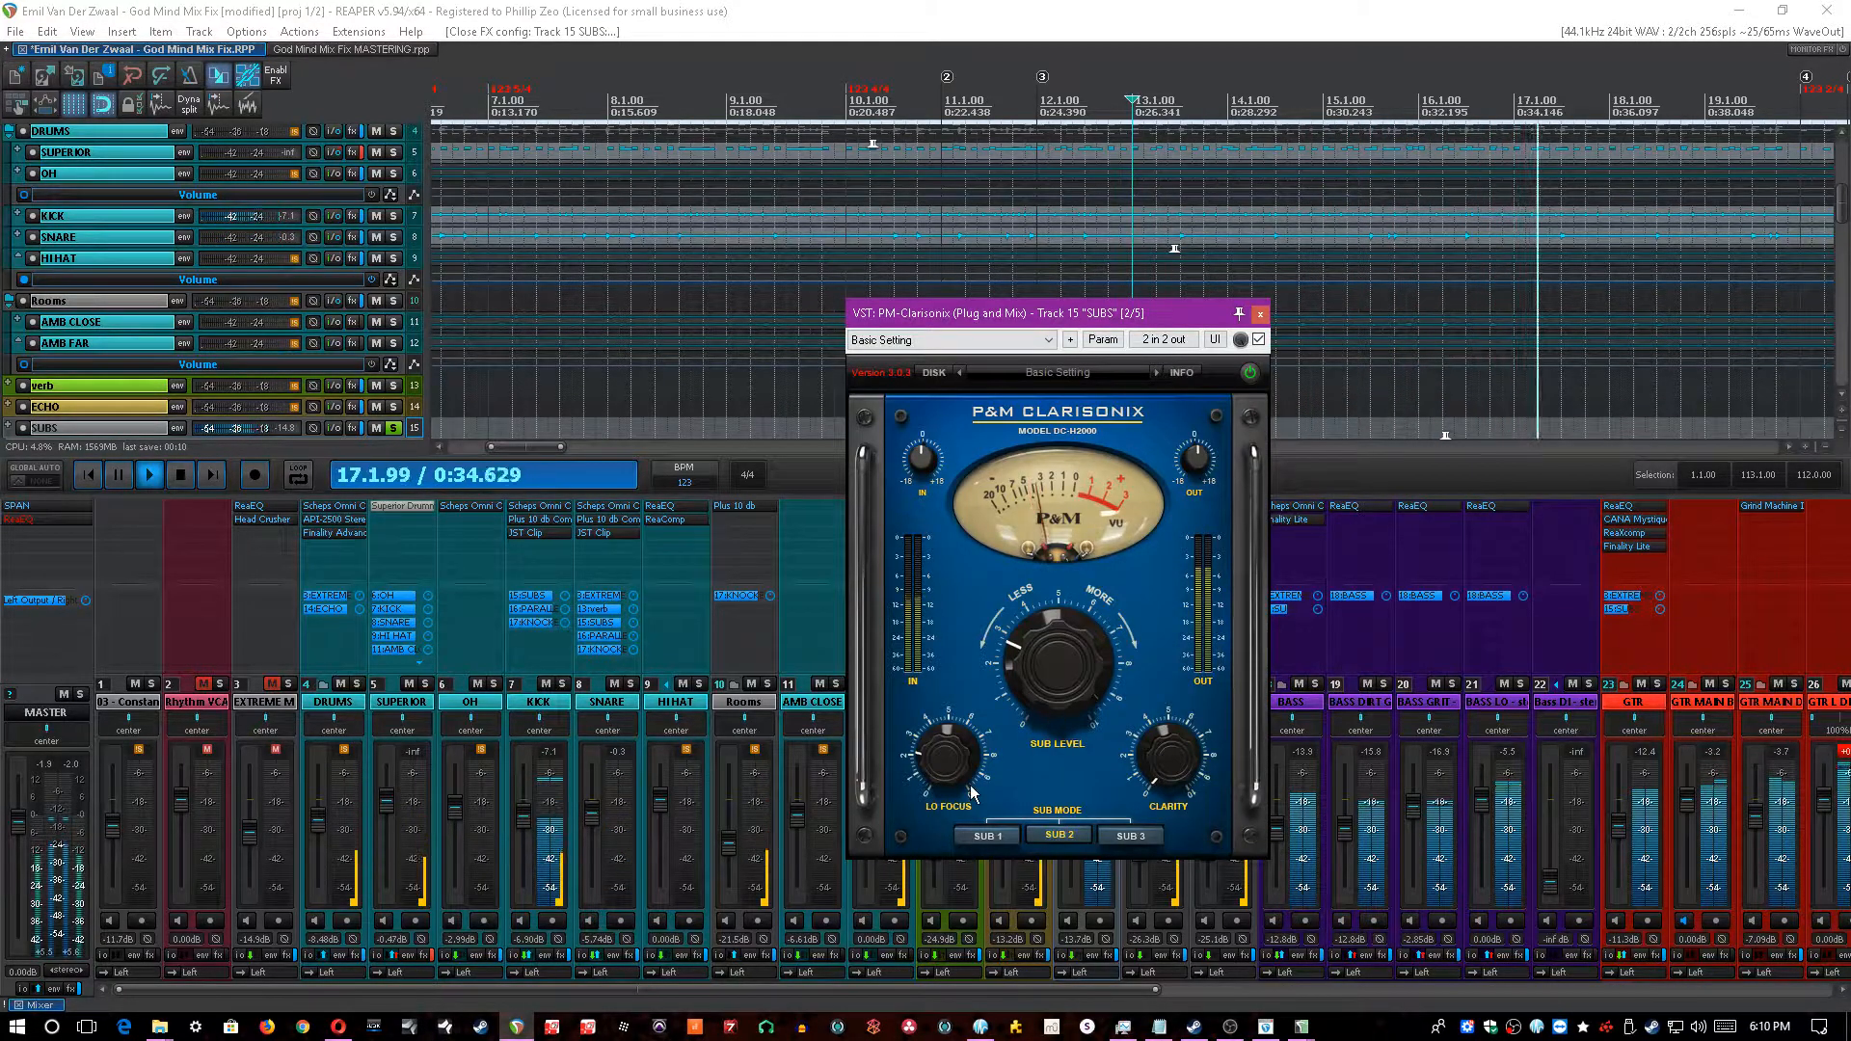
left_click(1260, 313)
- Examine RBass Stereo on SUBS, save the project and reset its output meter, then check RCompressor Mono and close both plugins
left_click(1085, 533)
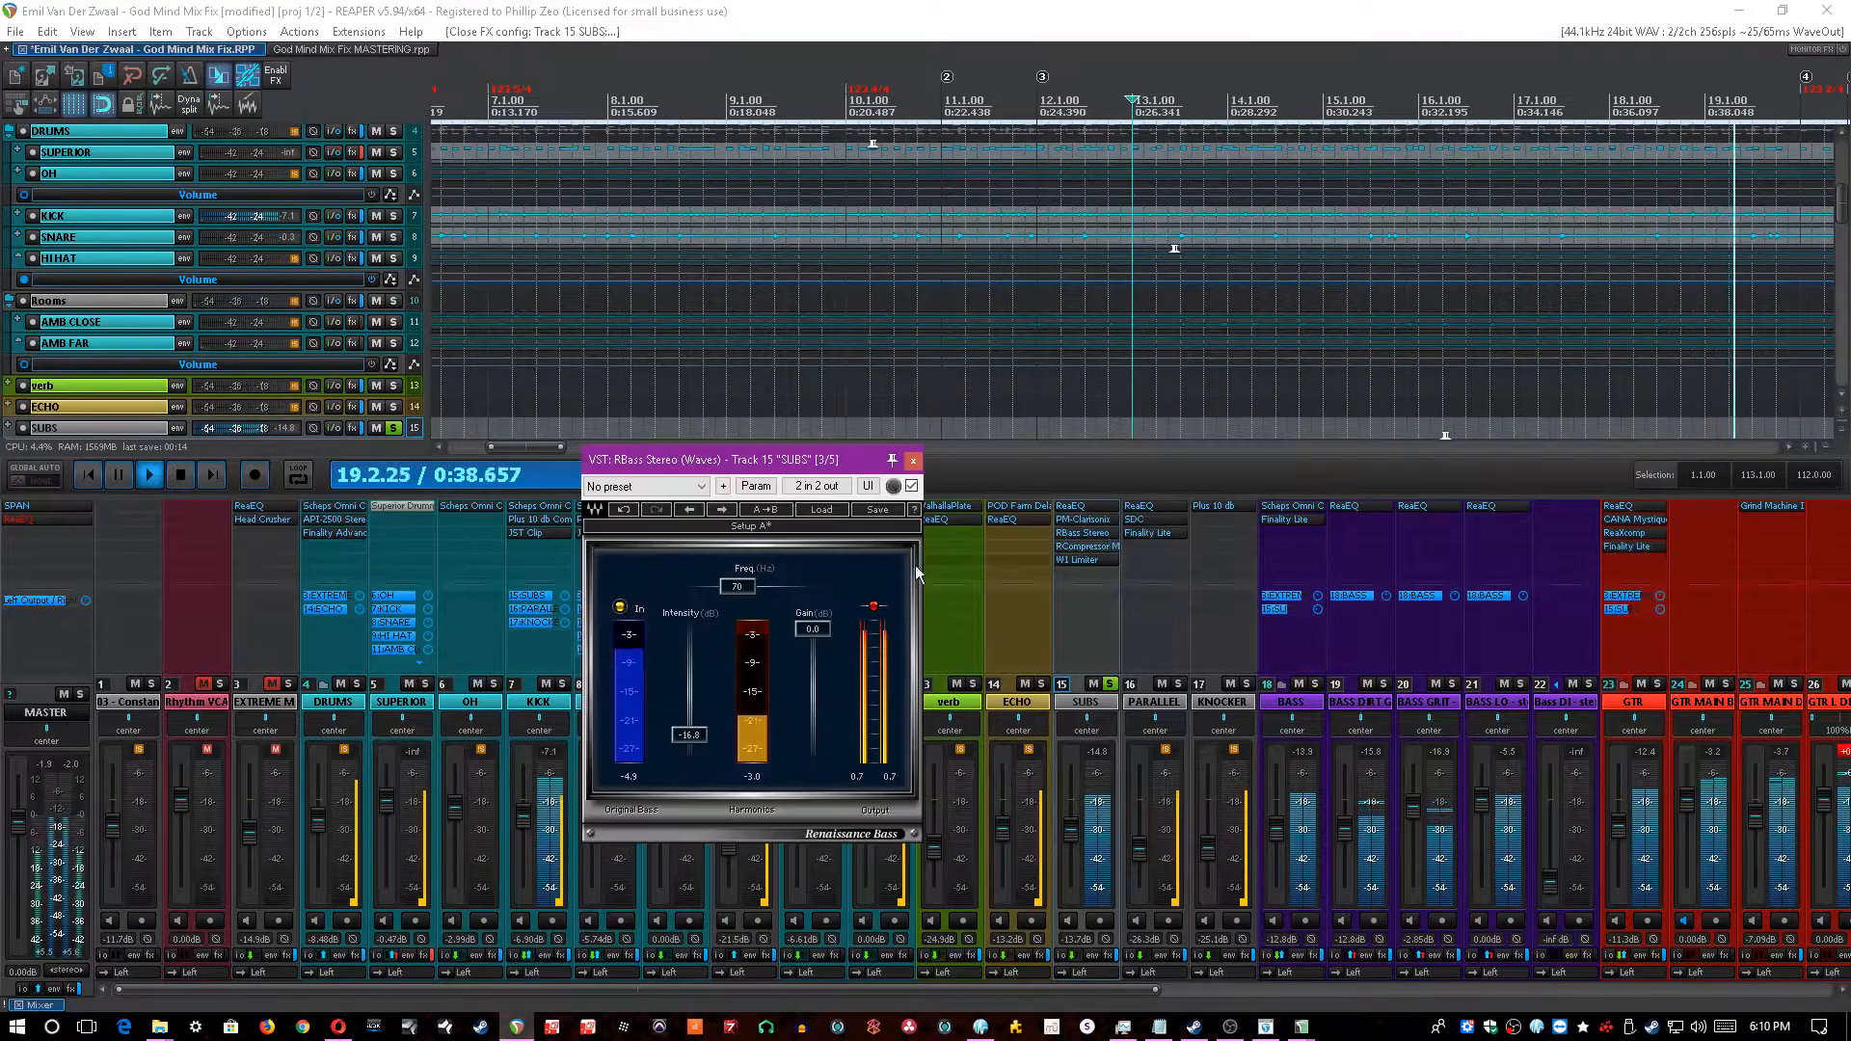
left_click(892, 464)
key("ctrl+s")
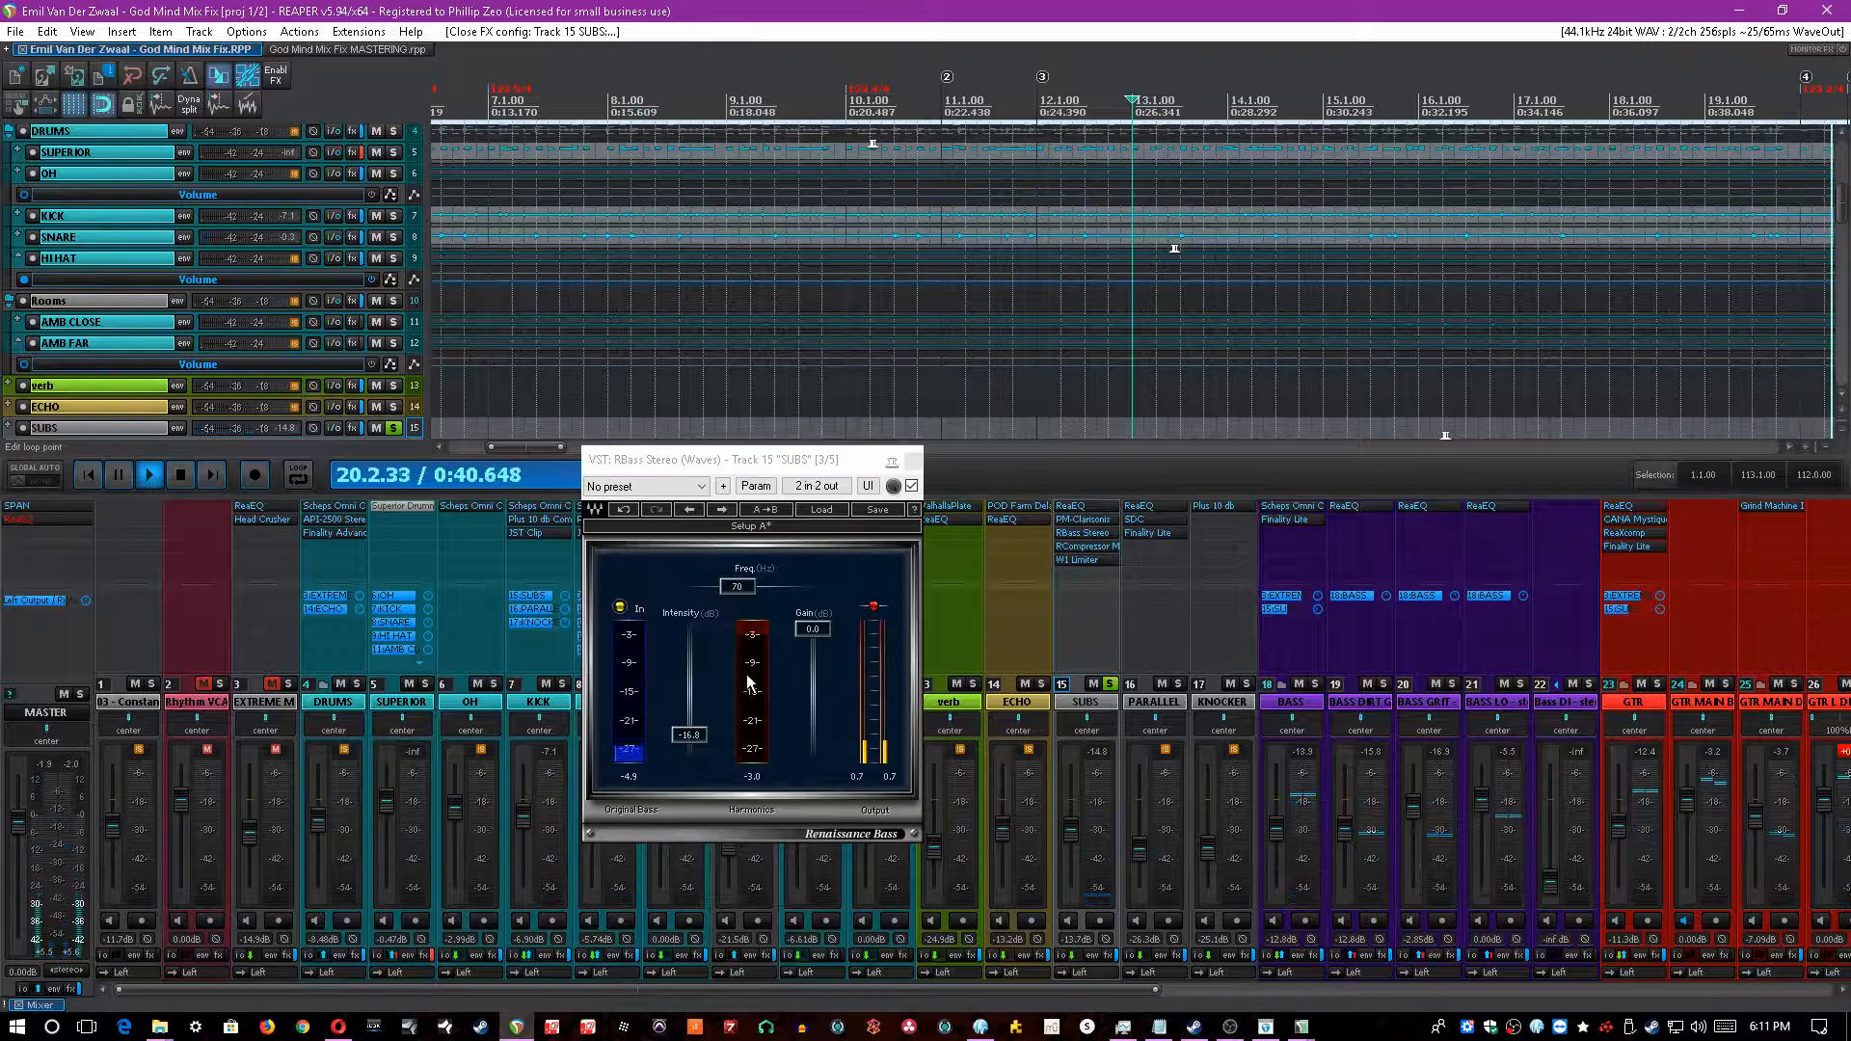
left_click(874, 607)
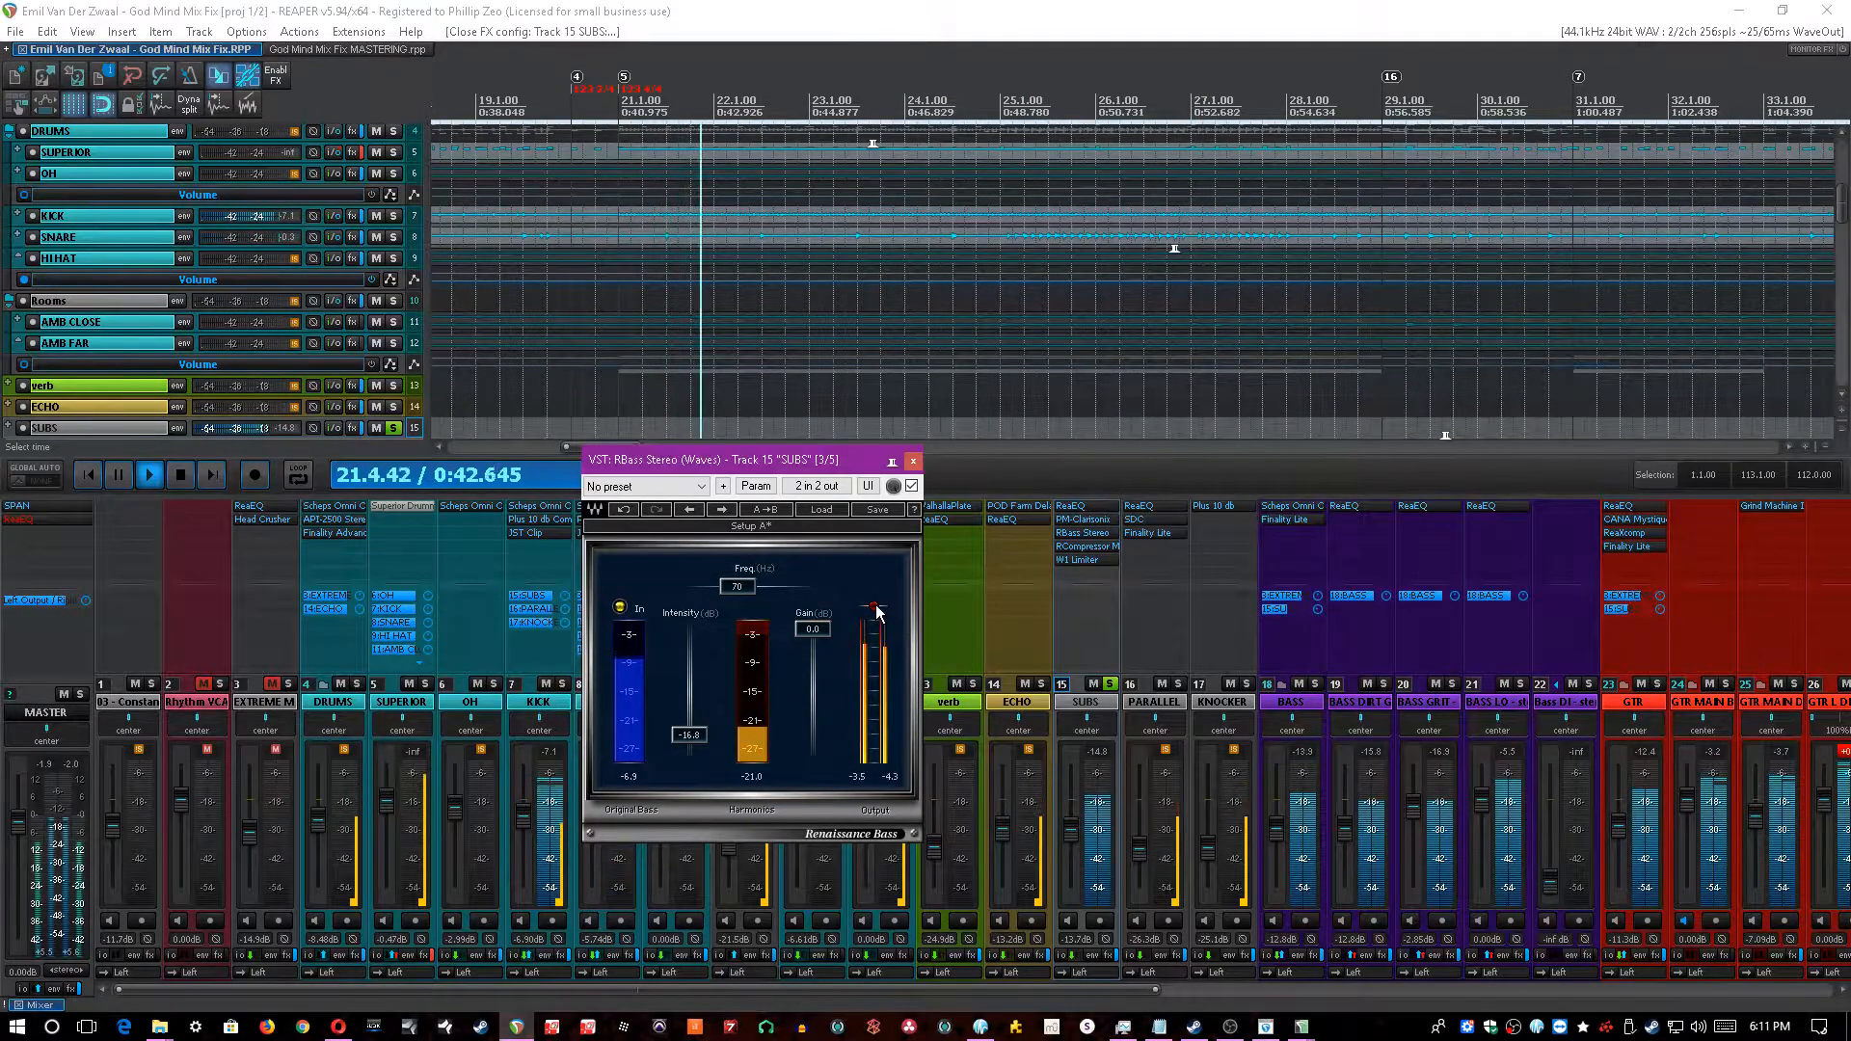
left_click(912, 462)
left_click(1063, 547)
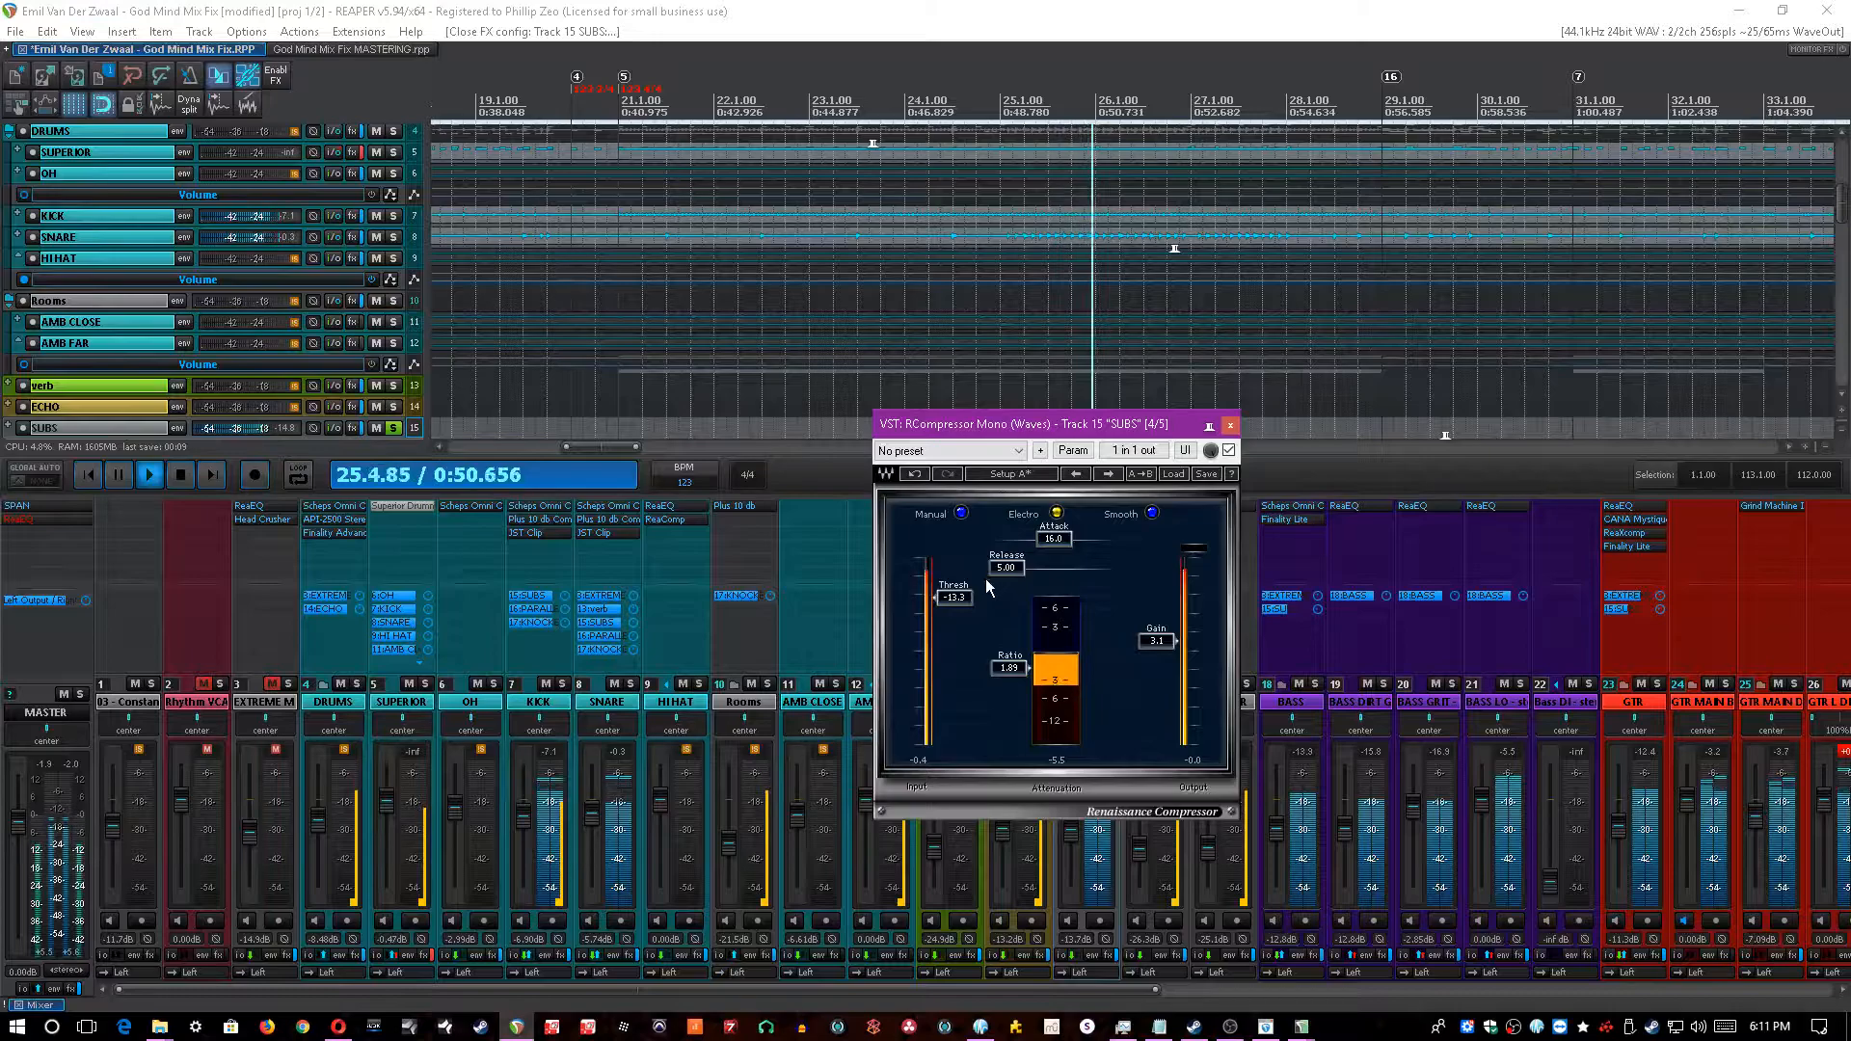
left_click(1231, 426)
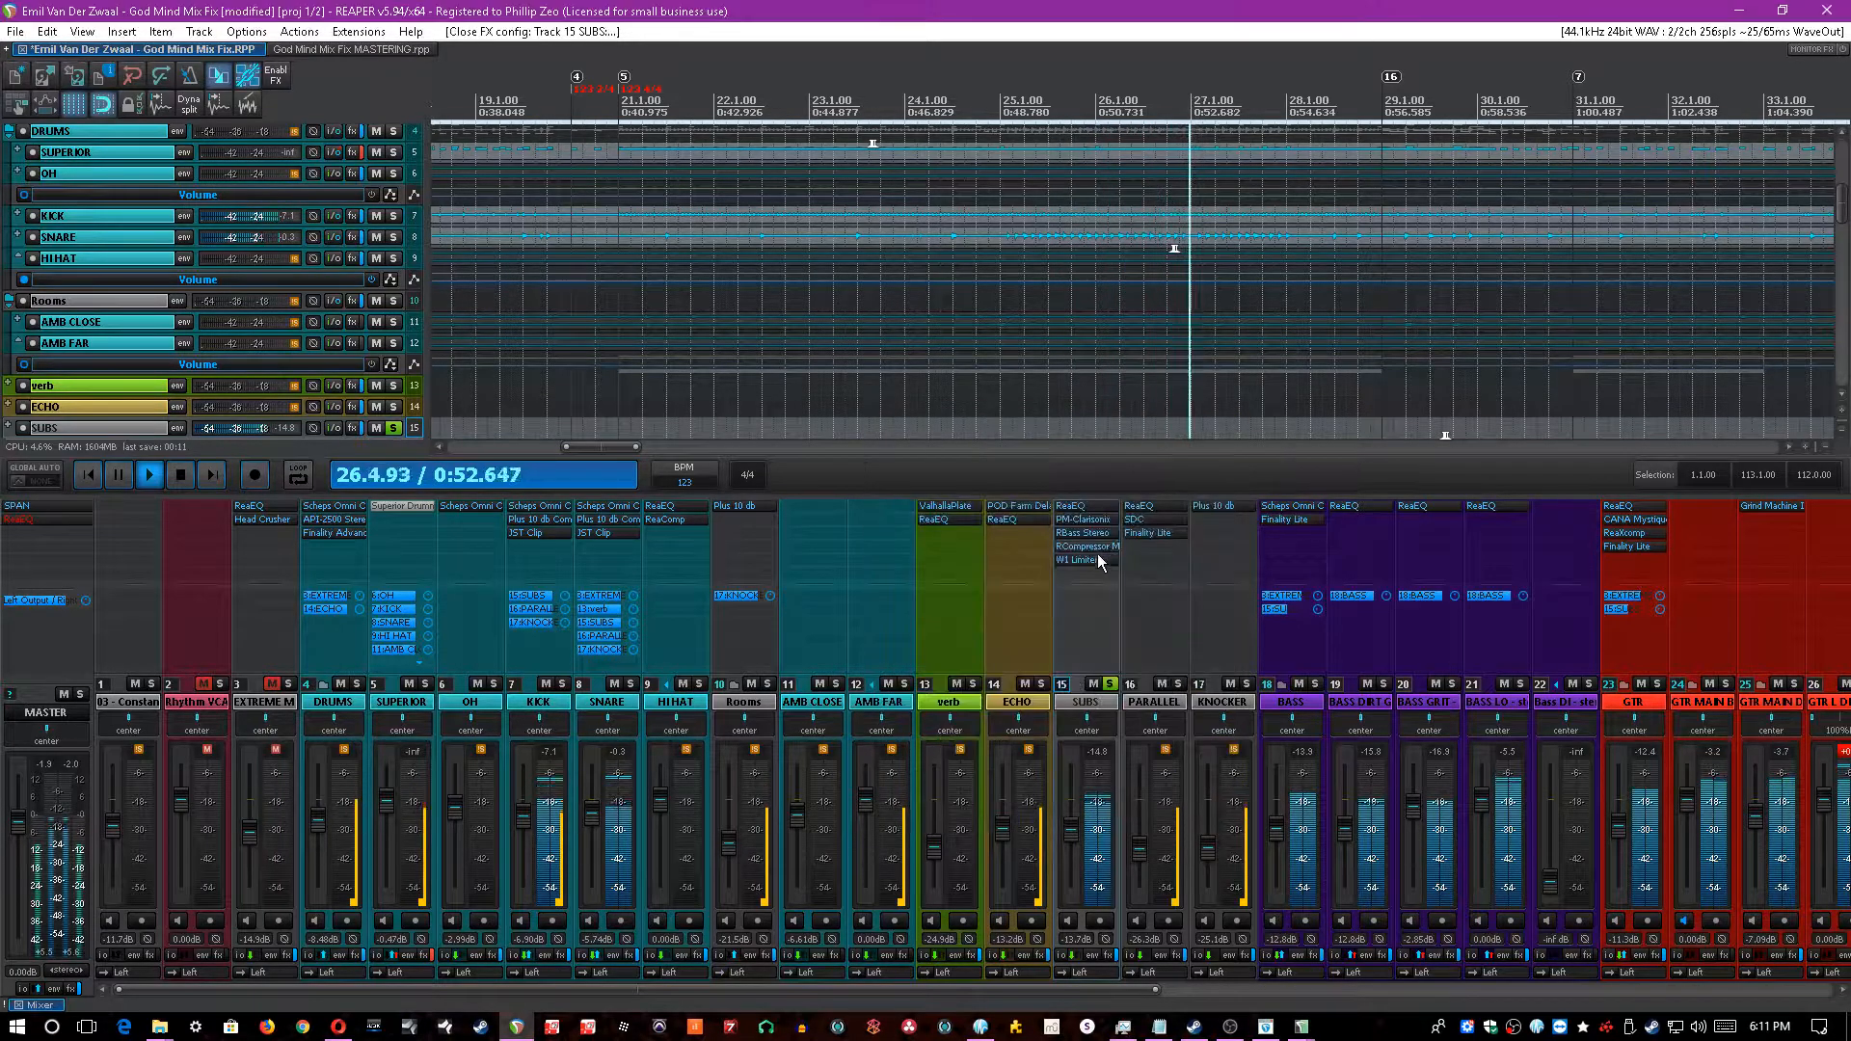
- Examine the W1 Limiter settings on the SUBS track, close the plugin and stop playback
left_click(1082, 559)
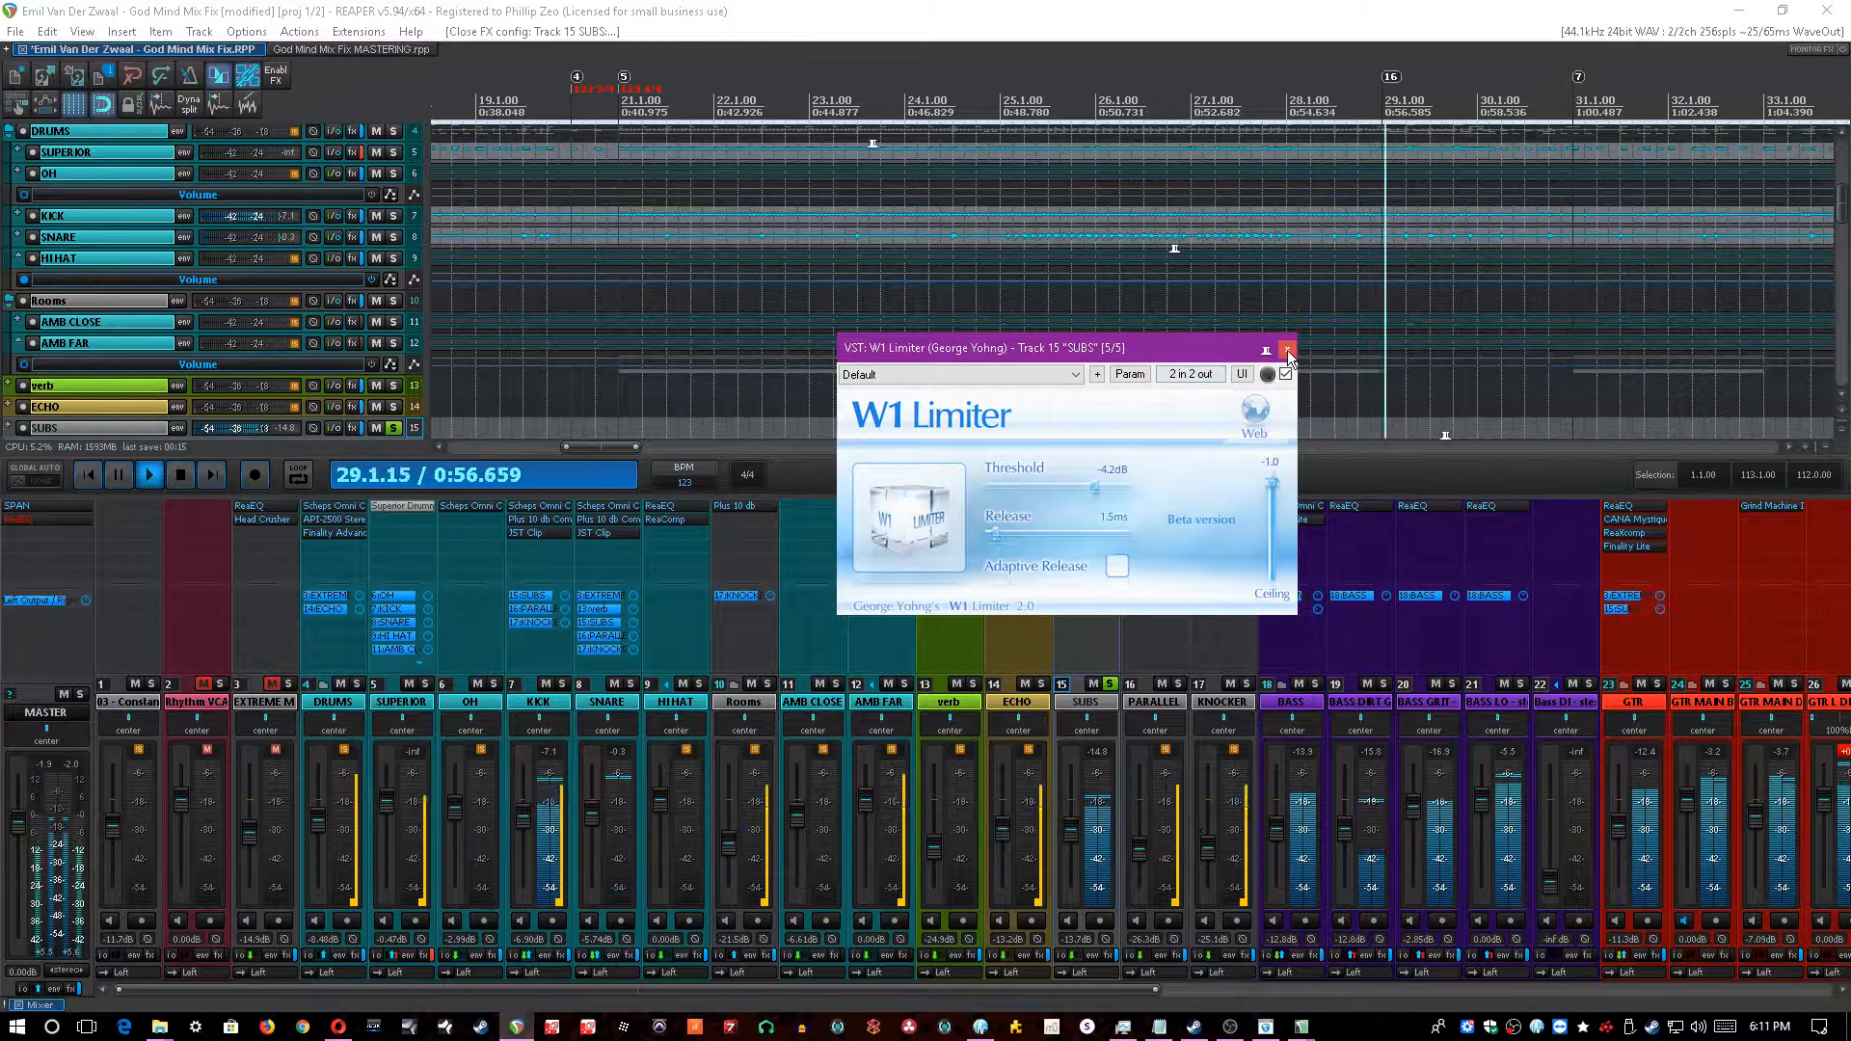
left_click(1287, 350)
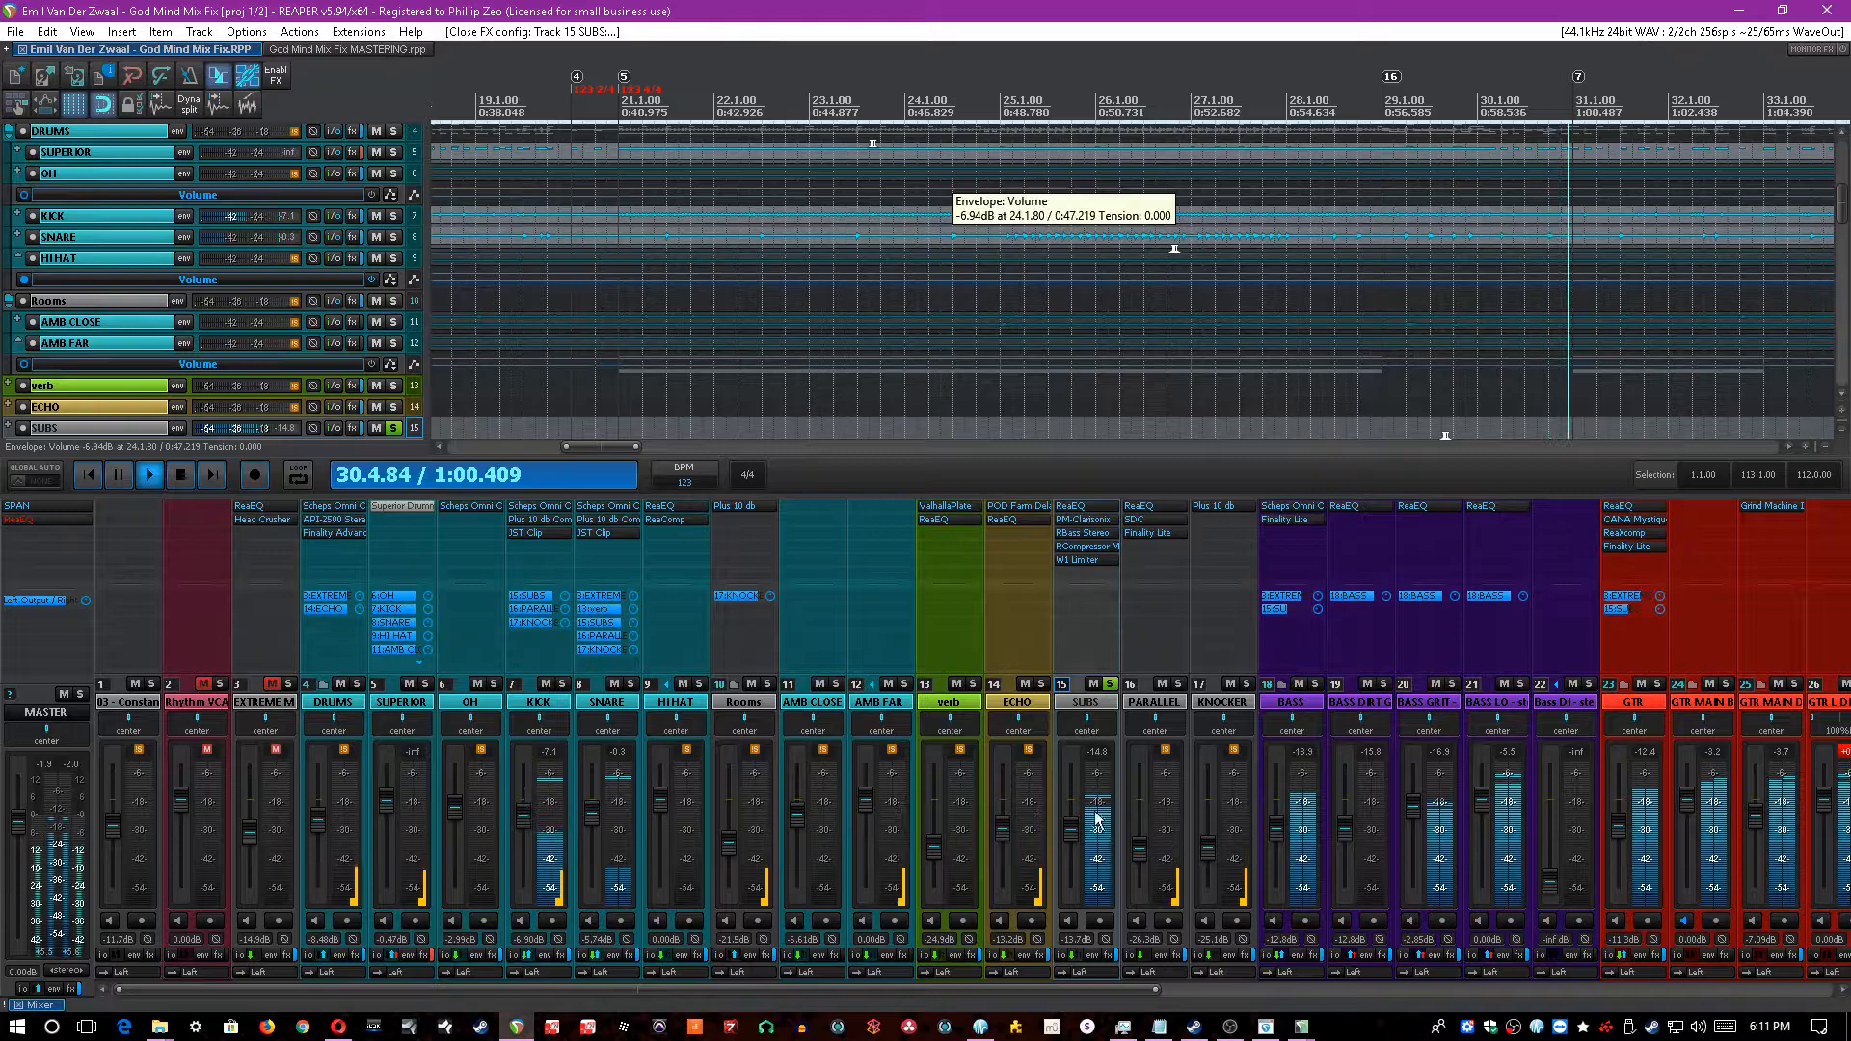
key("space")
scroll(931, 190, "down", 5)
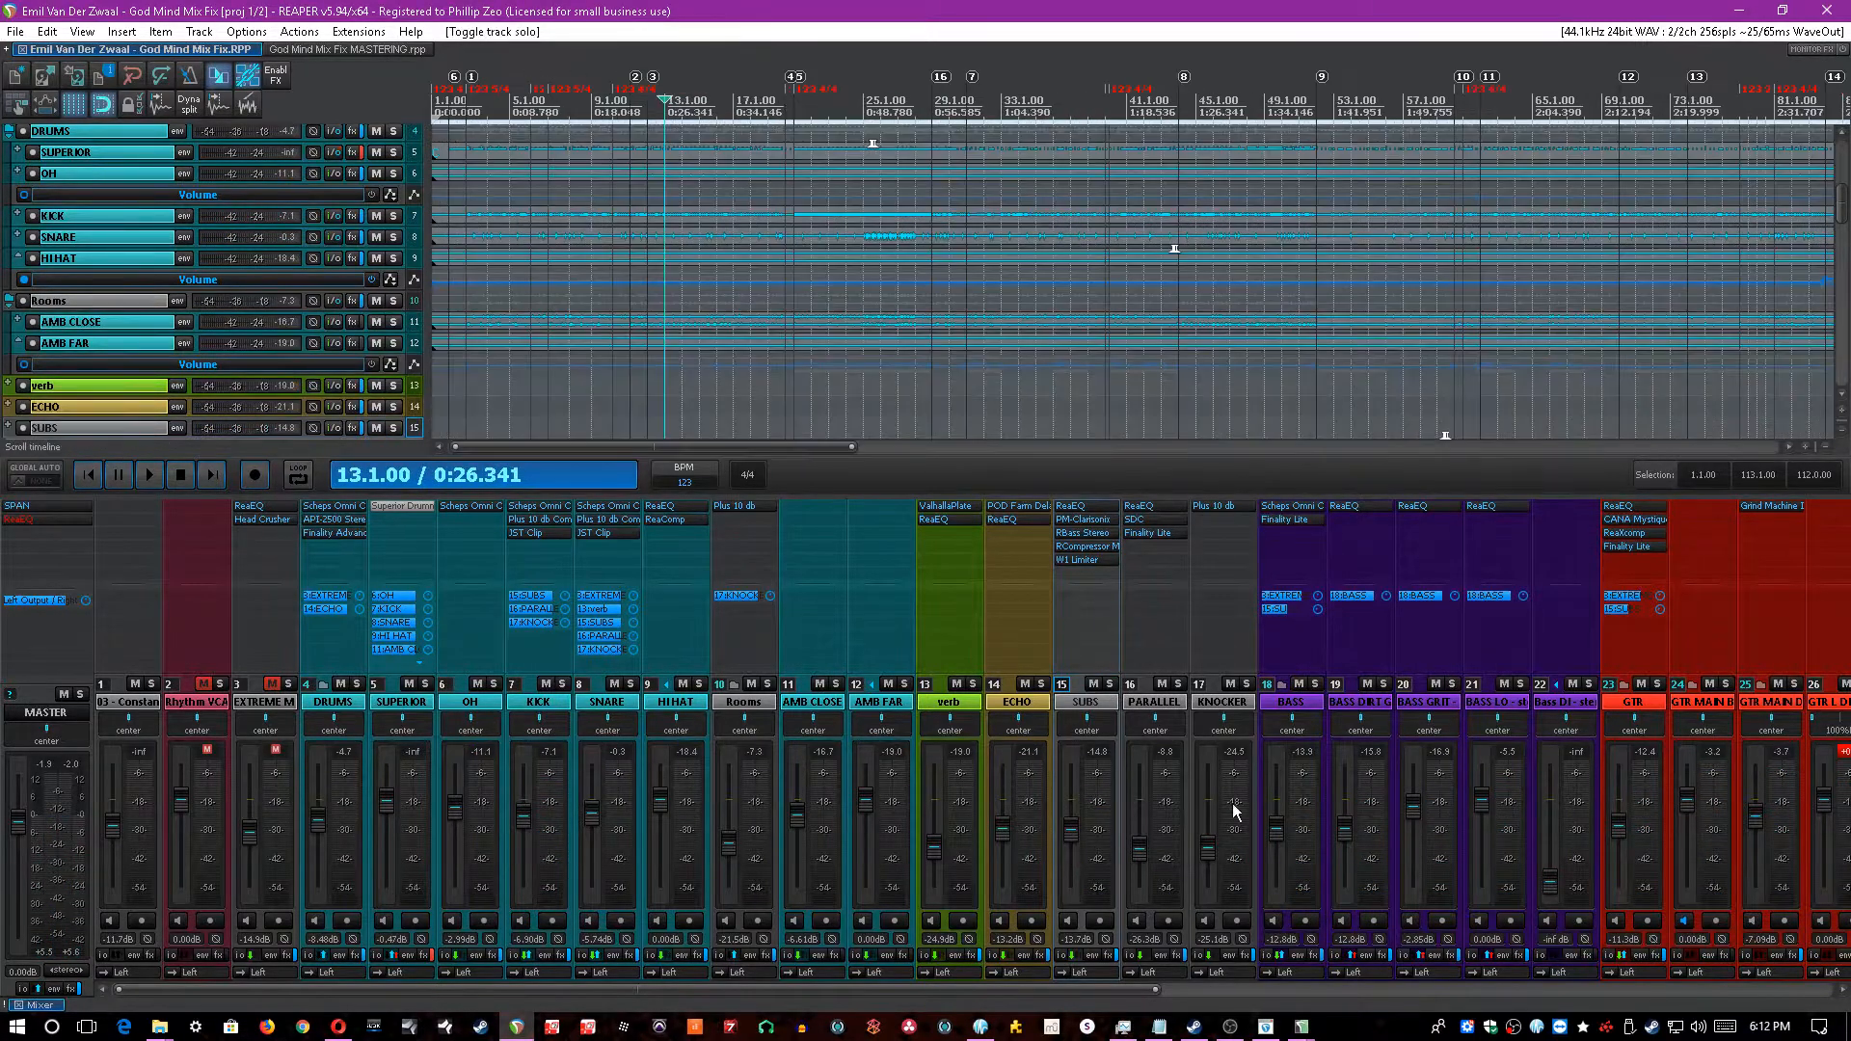
- Solo SUBS, examine its receives from KICK, SNARE, BASS and GTR in the routing window, and save the project
left_click(1111, 684)
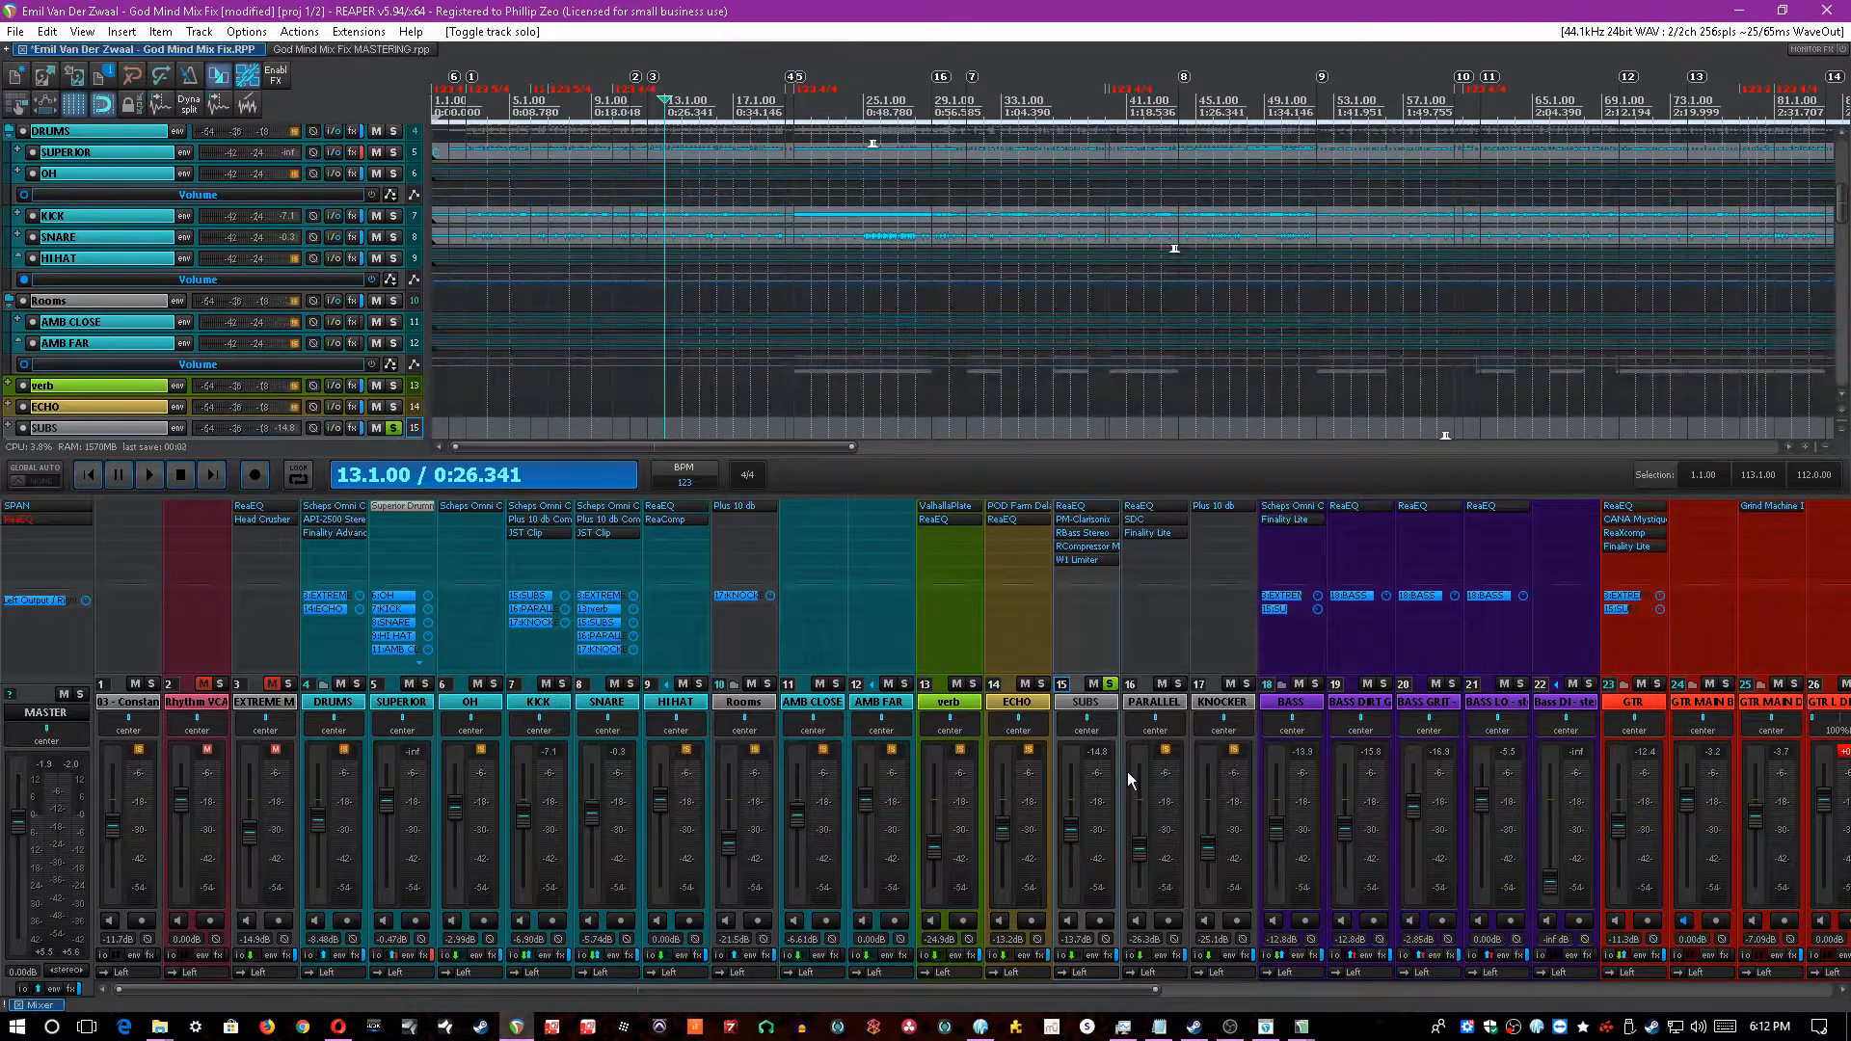
left_click(1093, 600)
left_click_drag(1599, 501, 1278, 275)
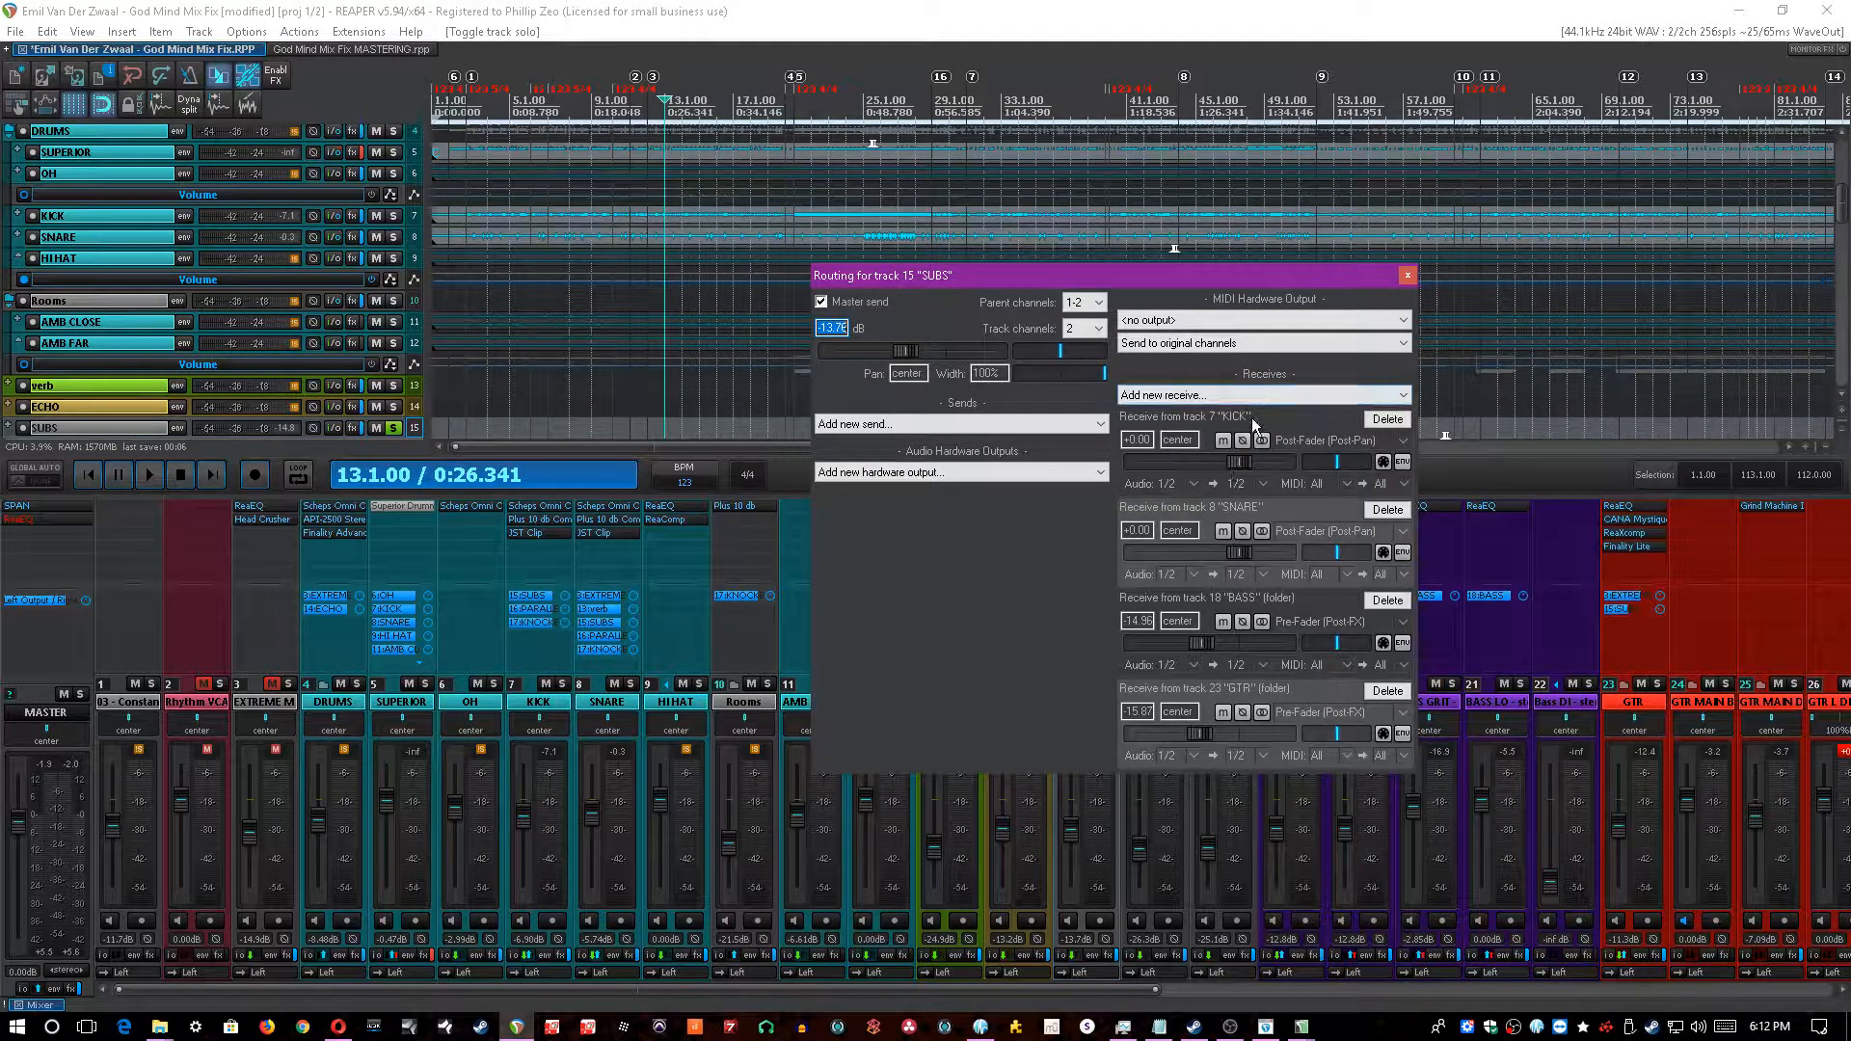
left_click(1407, 275)
key("ctrl+s")
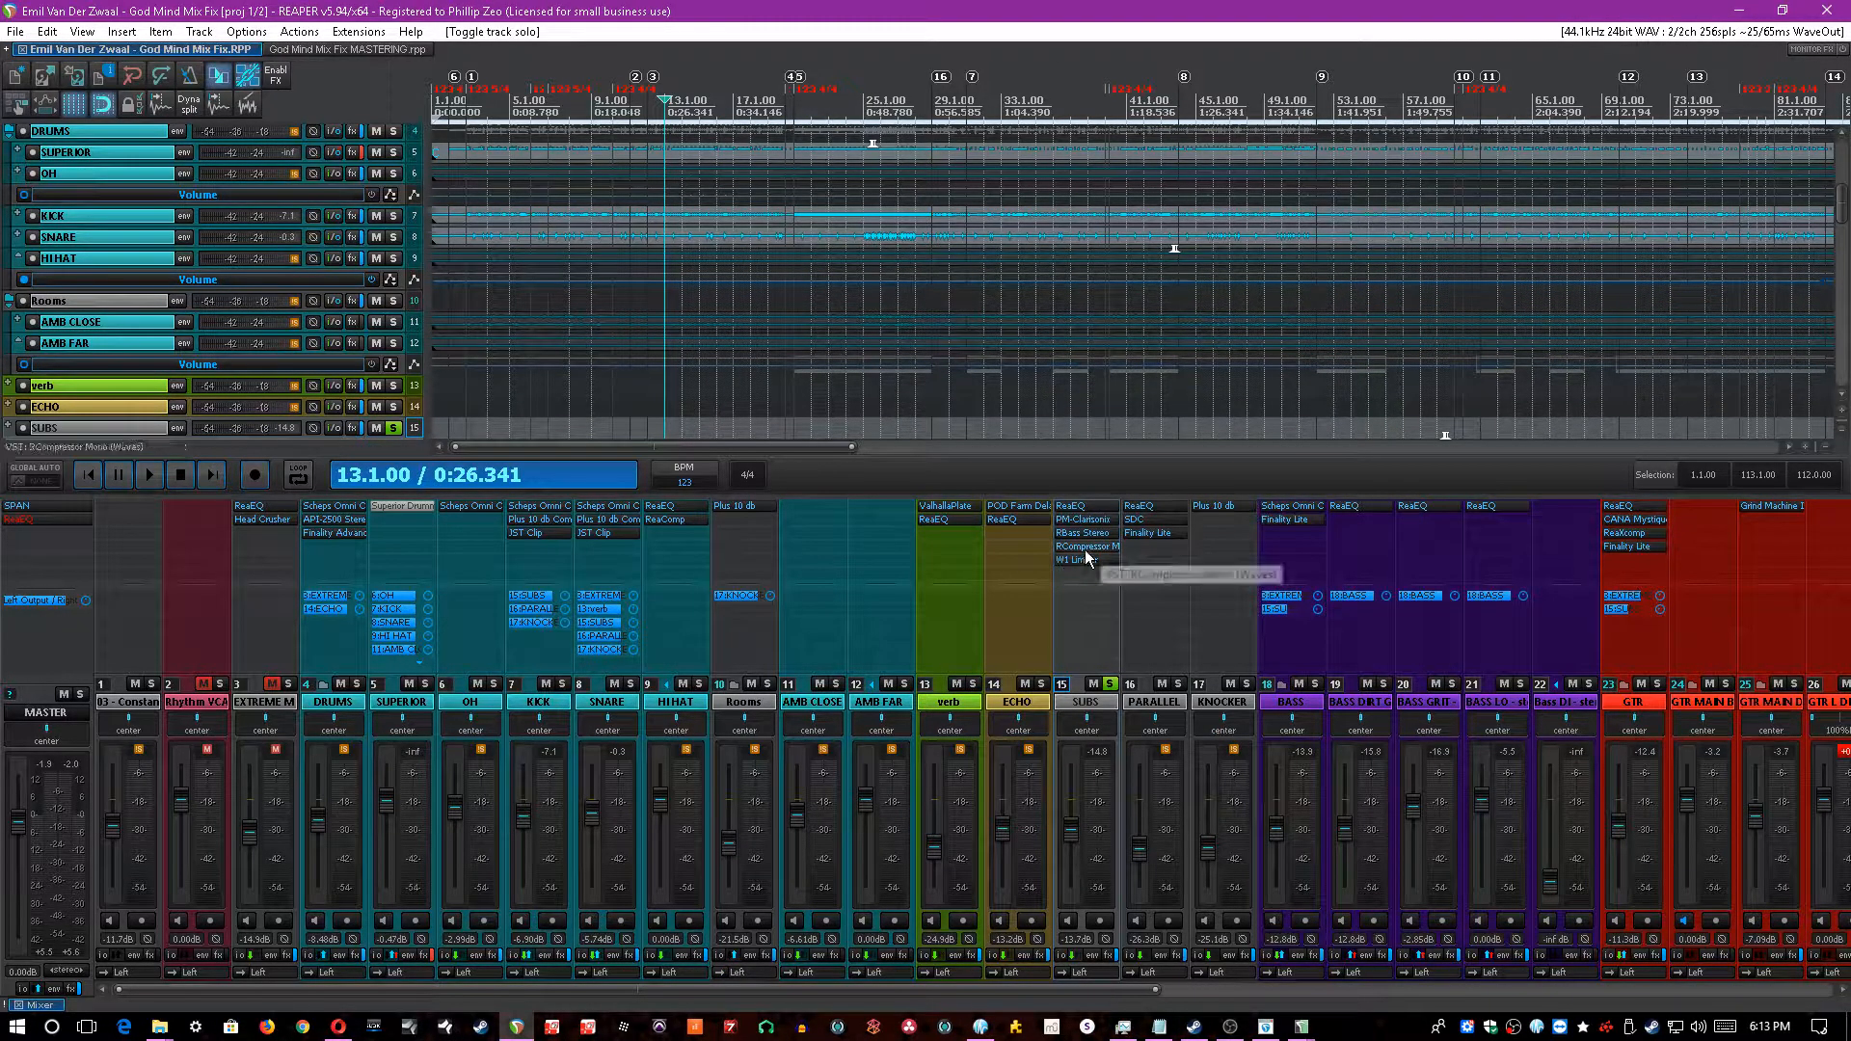
left_click(1079, 638)
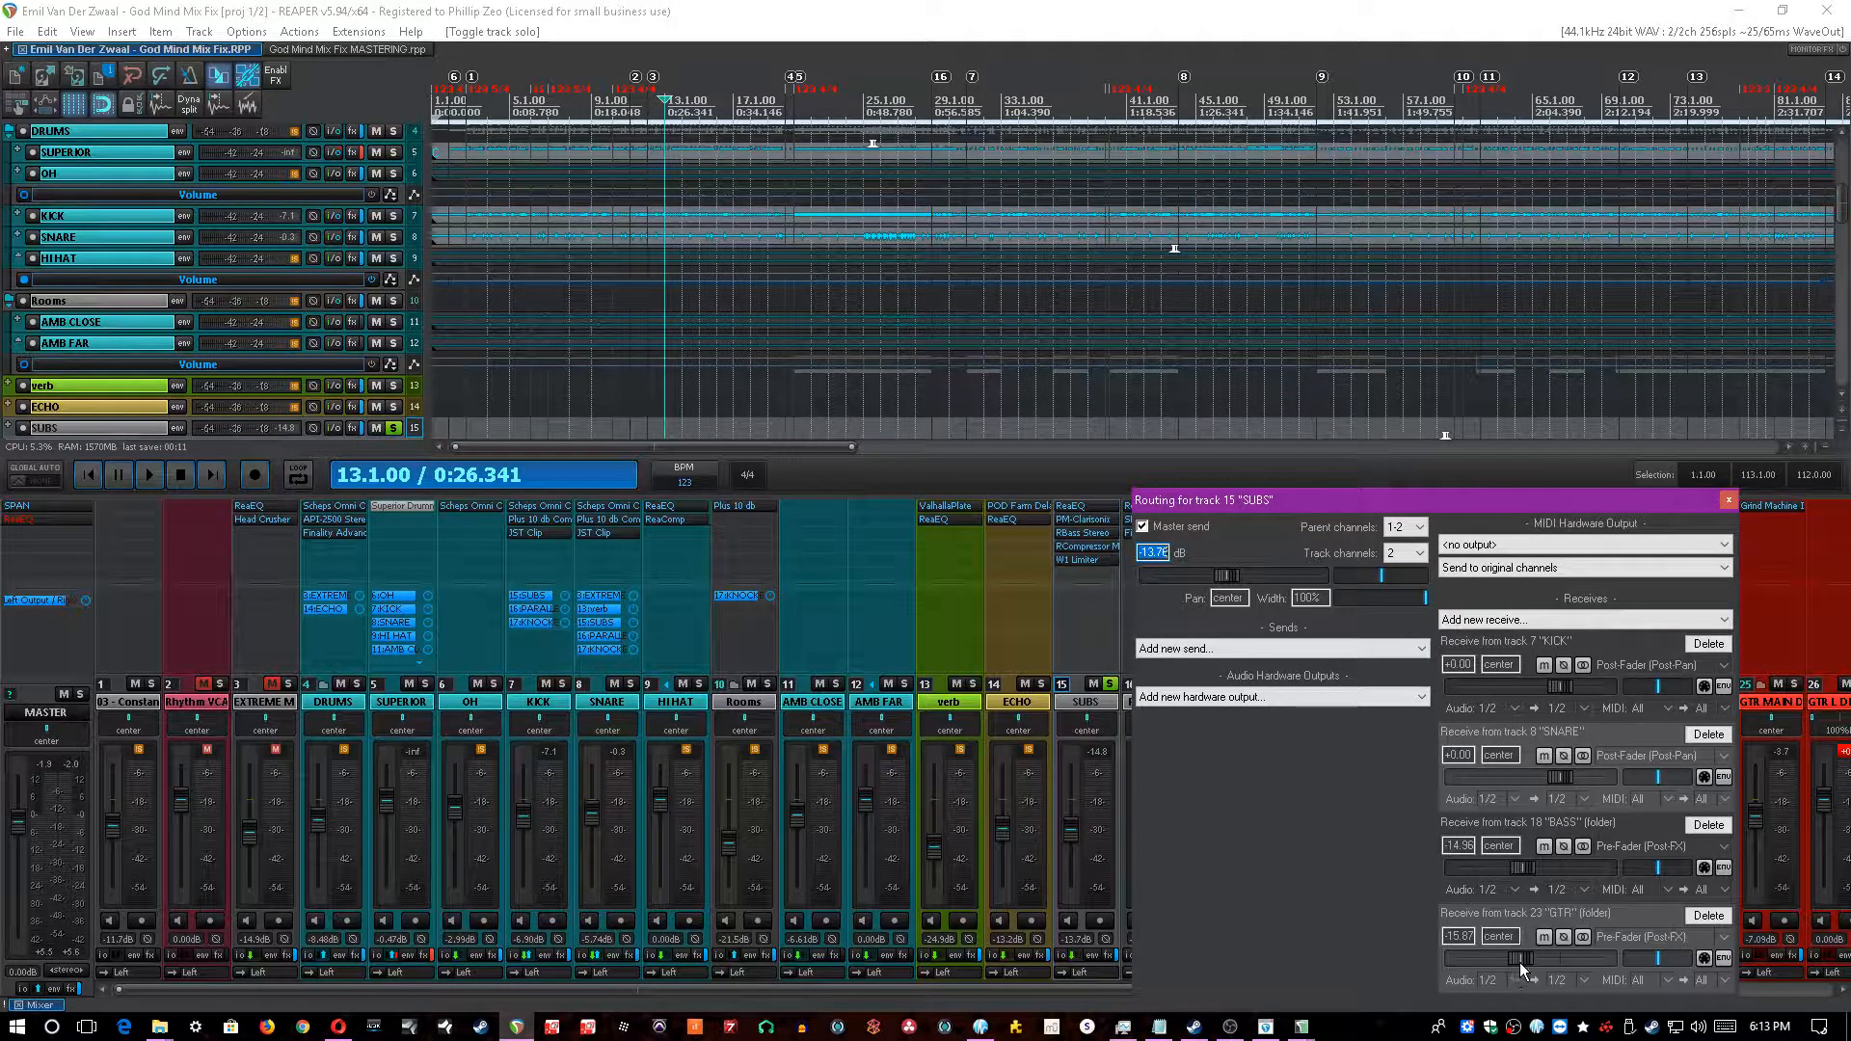
key("Escape")
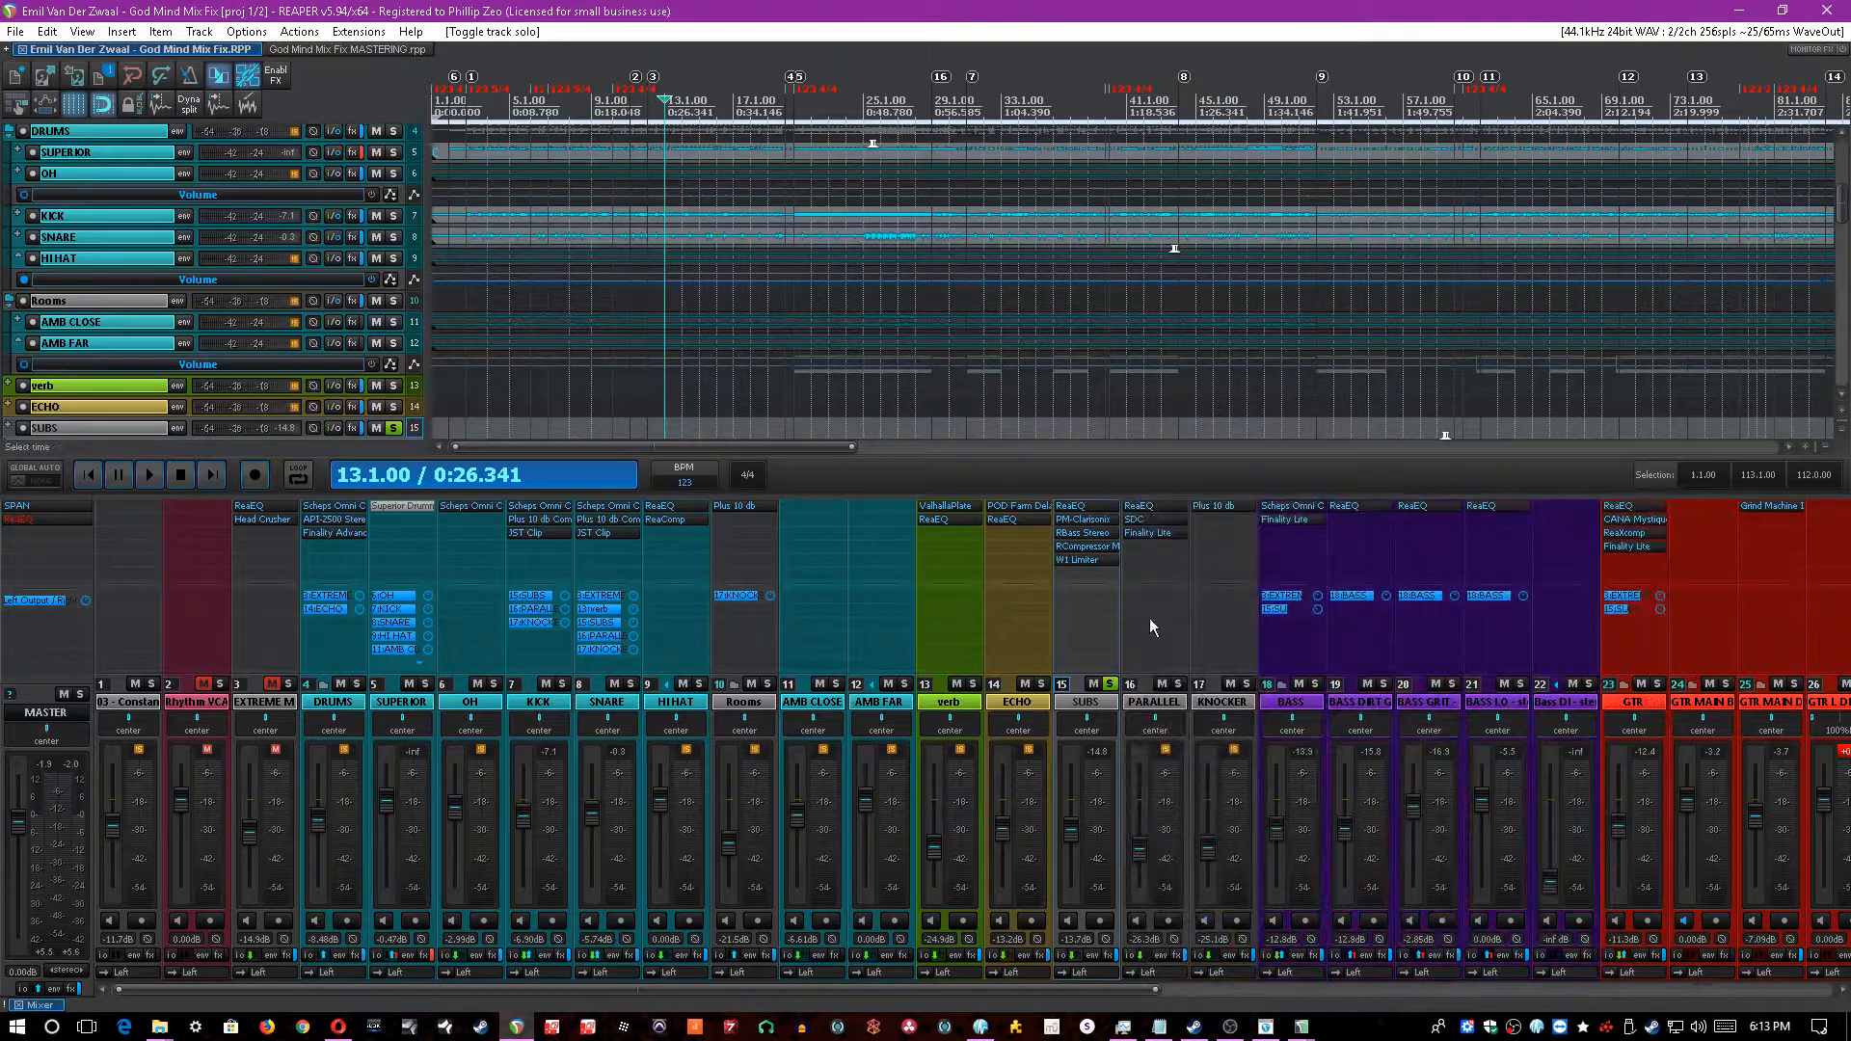
- Play the soloed SUBS track from bar 13, remove its solo and stop playback
key("equal")
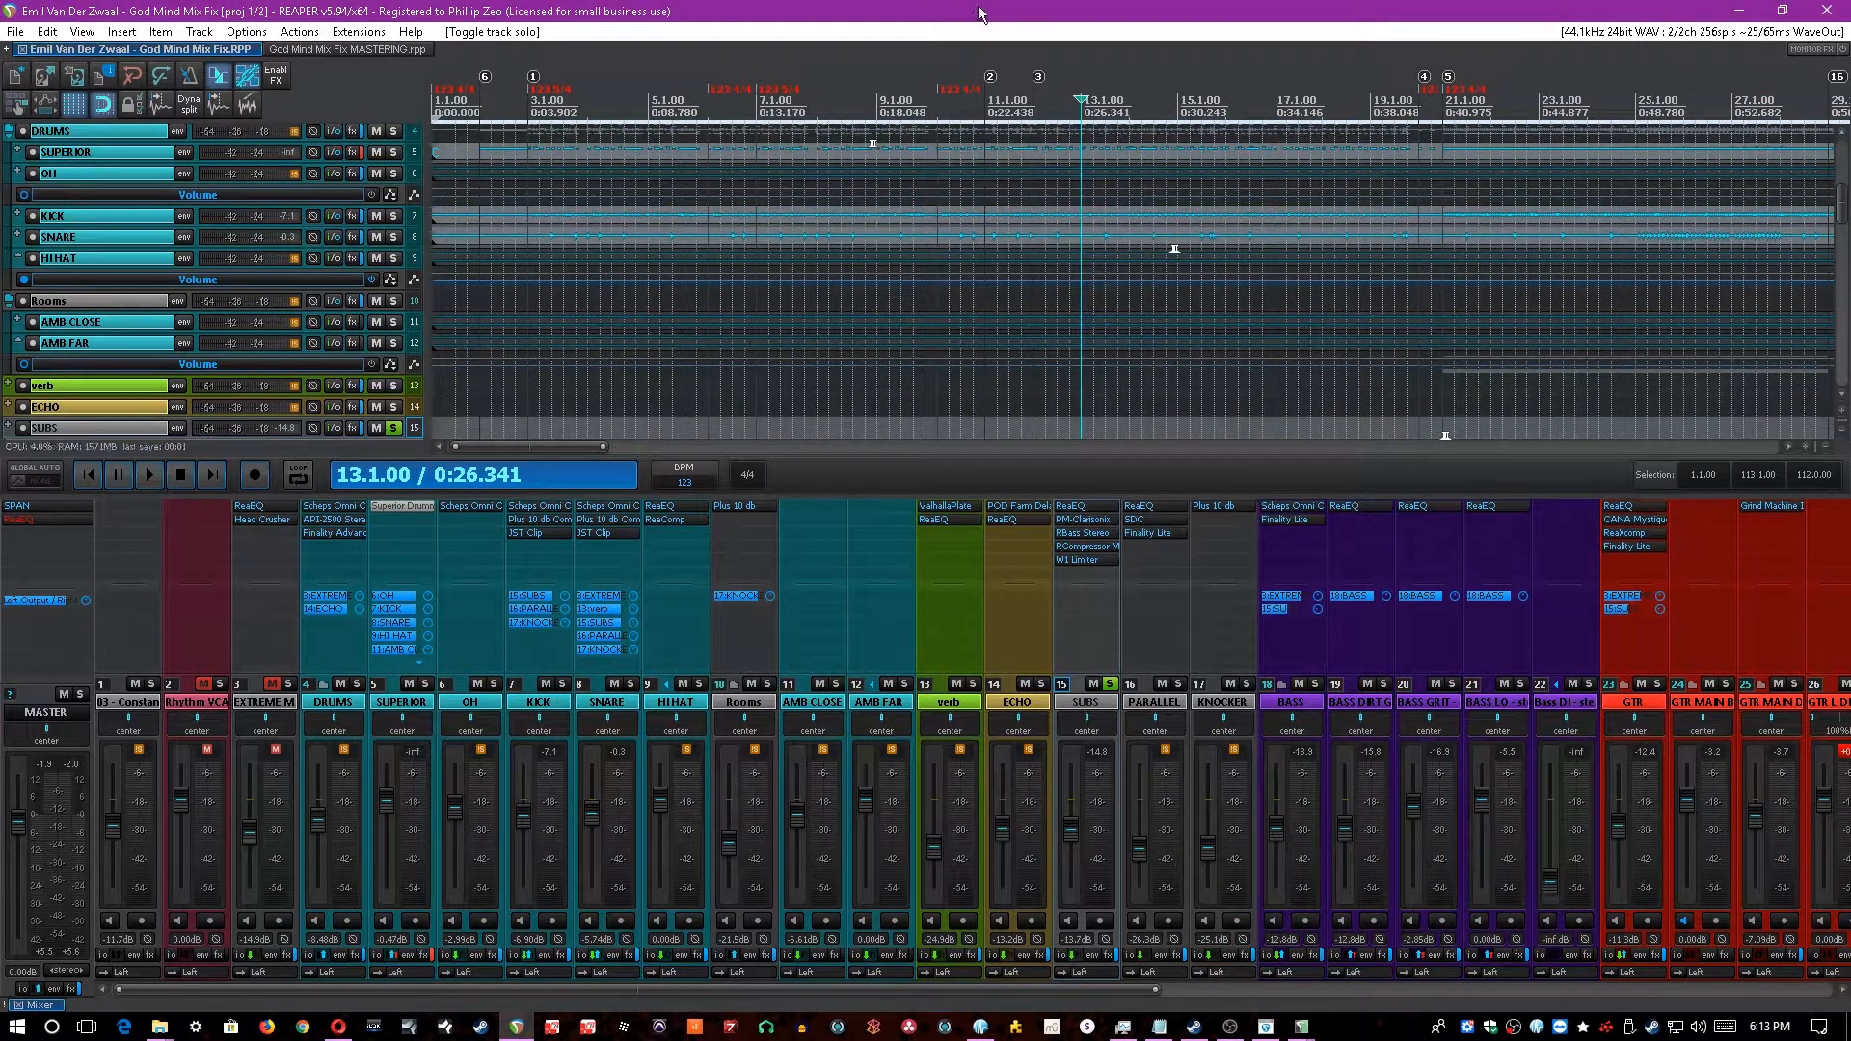
key("minus")
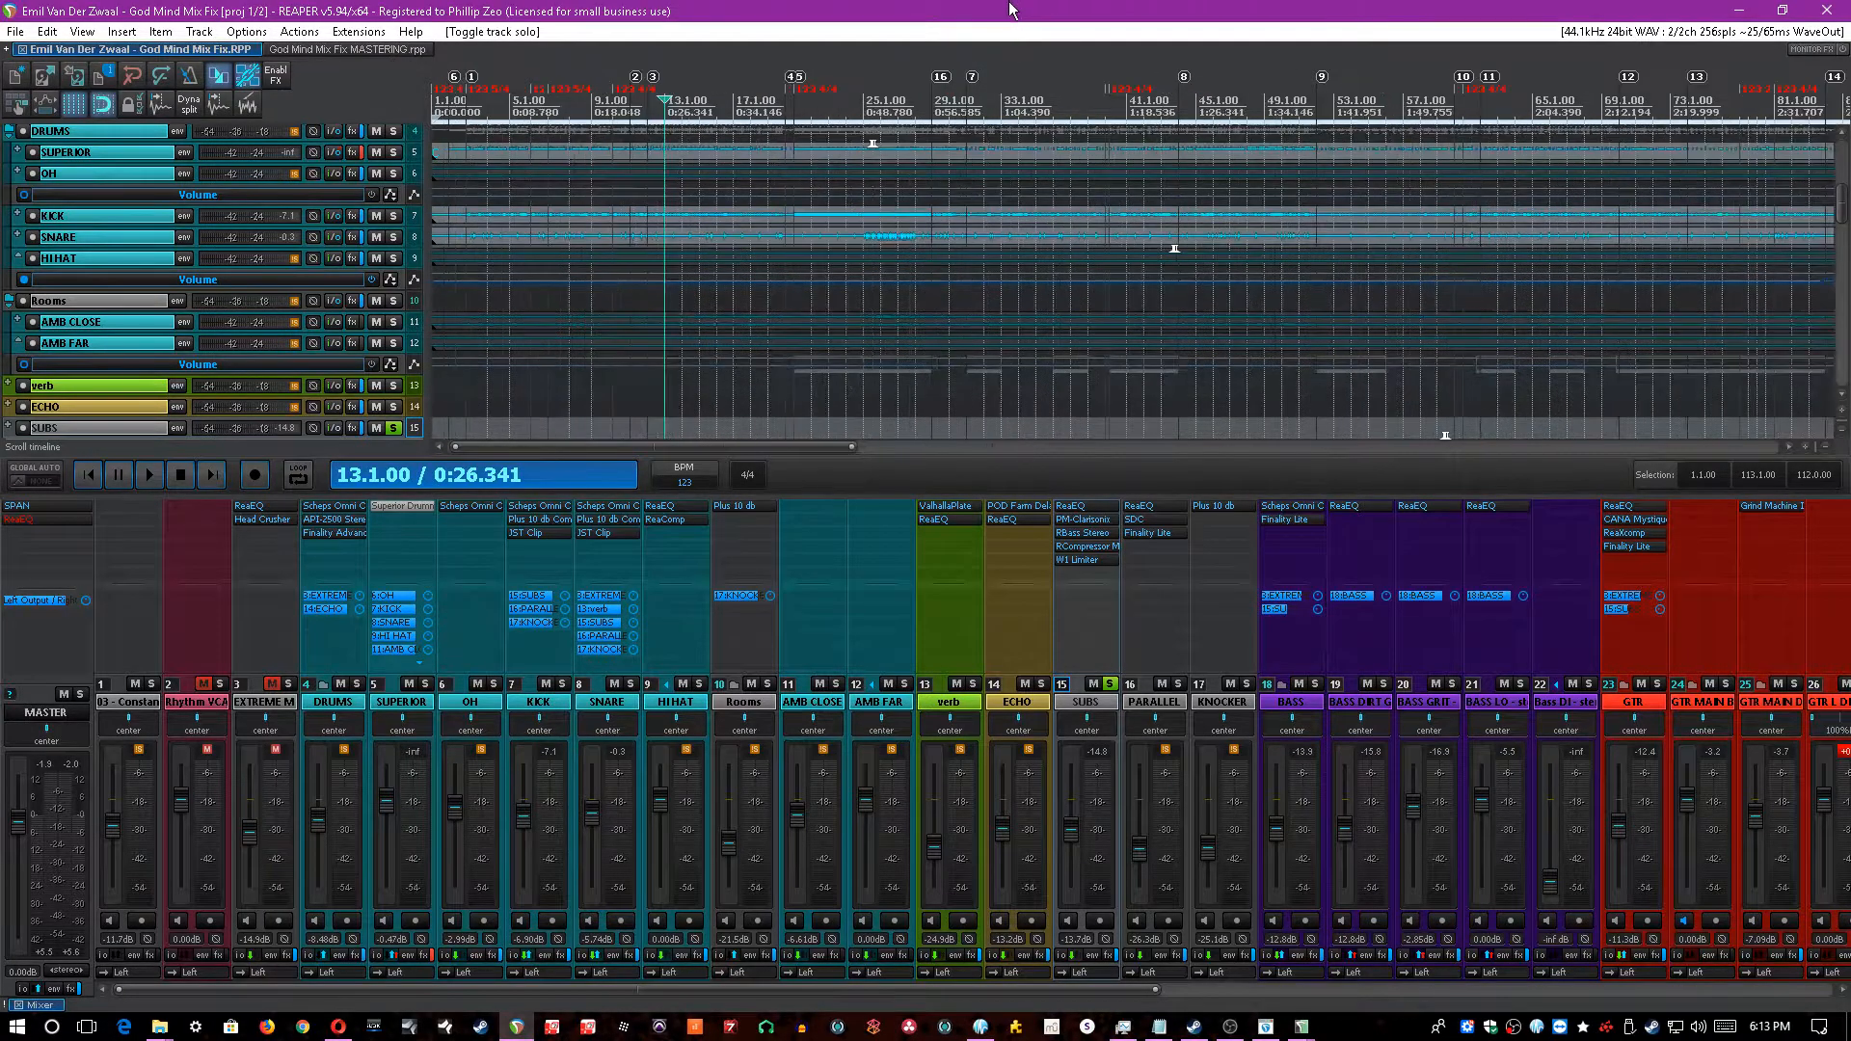
key("space")
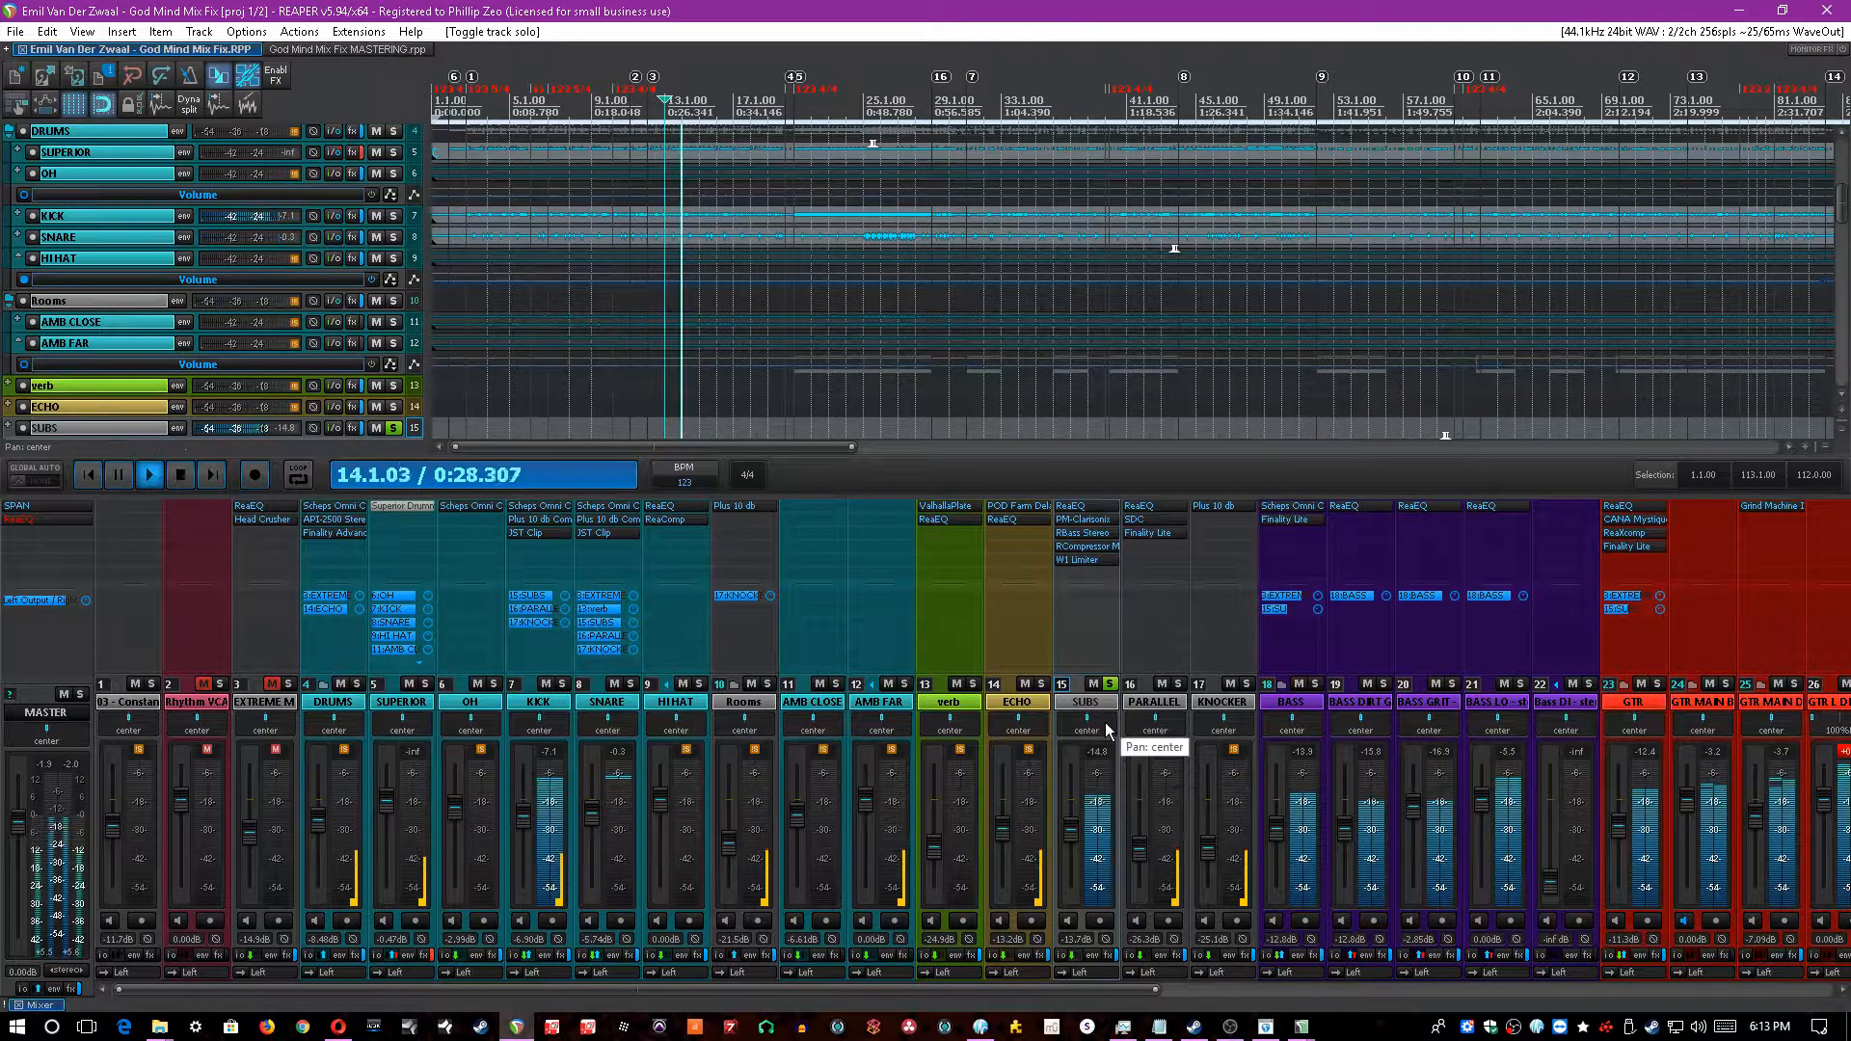
left_click(1109, 684)
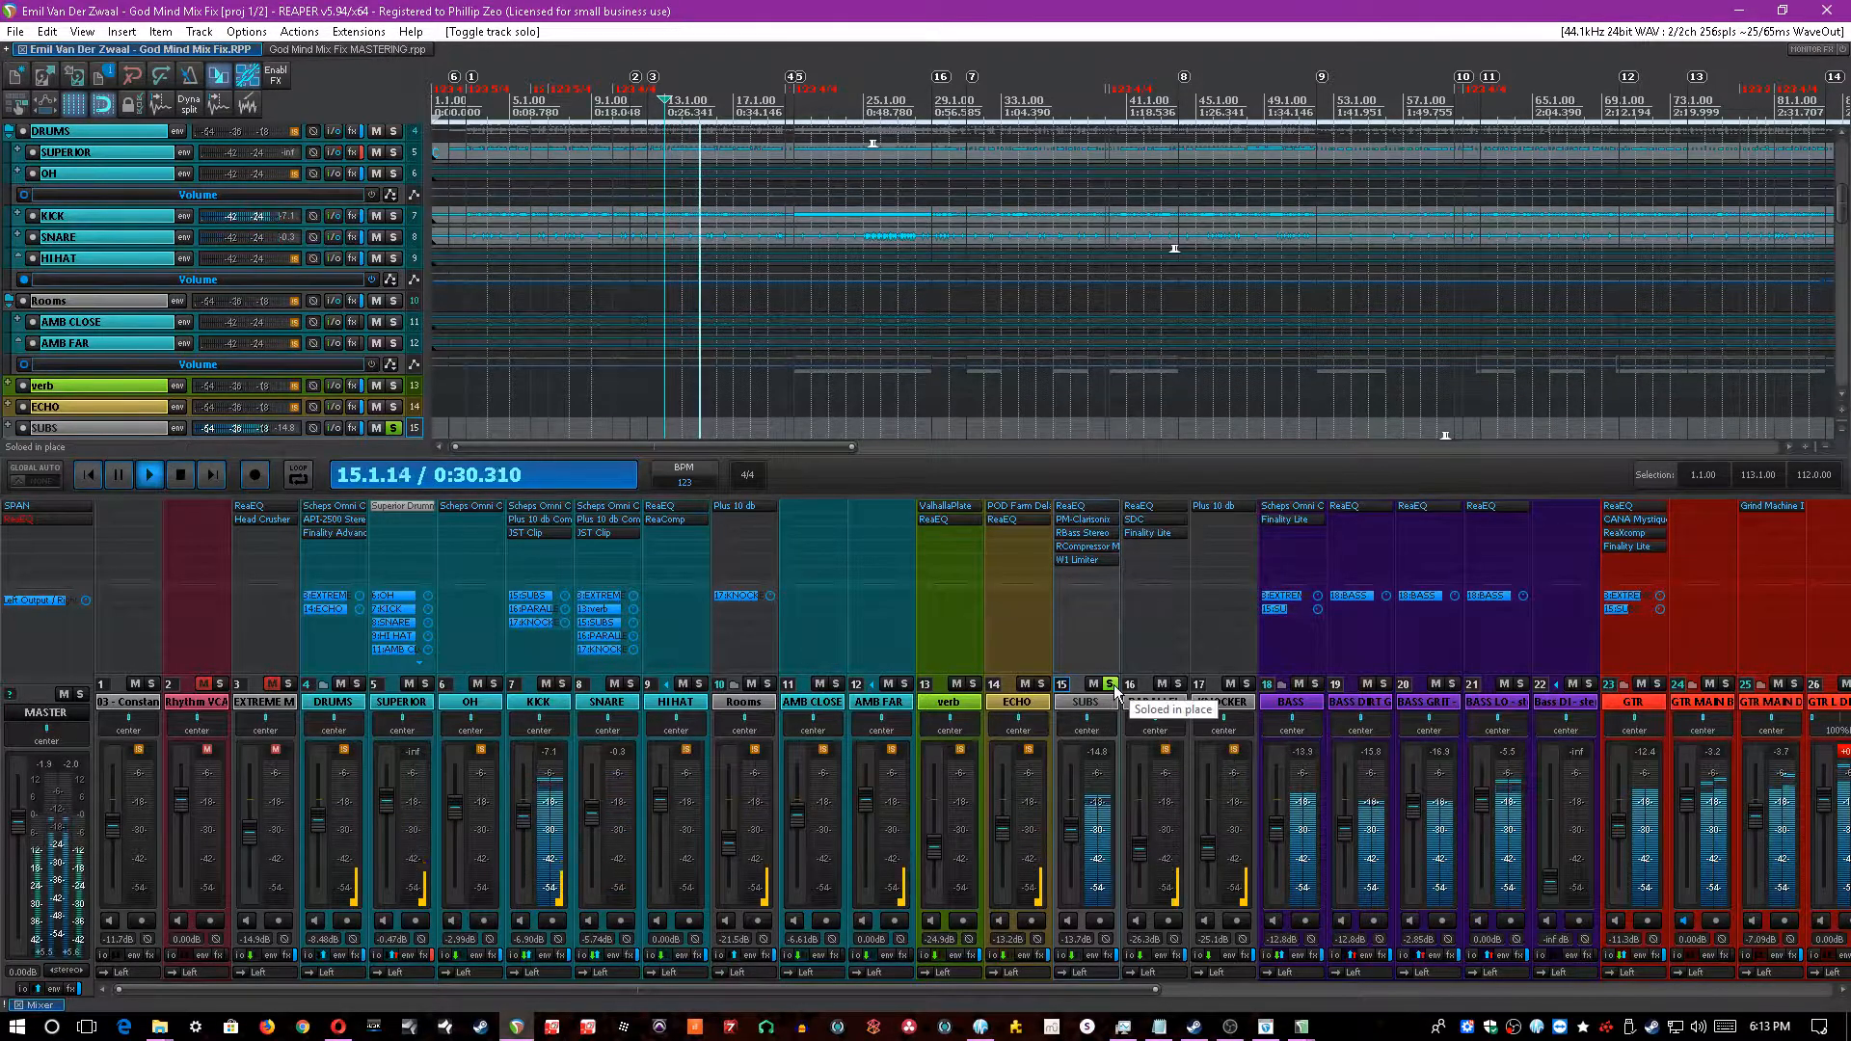
key("space")
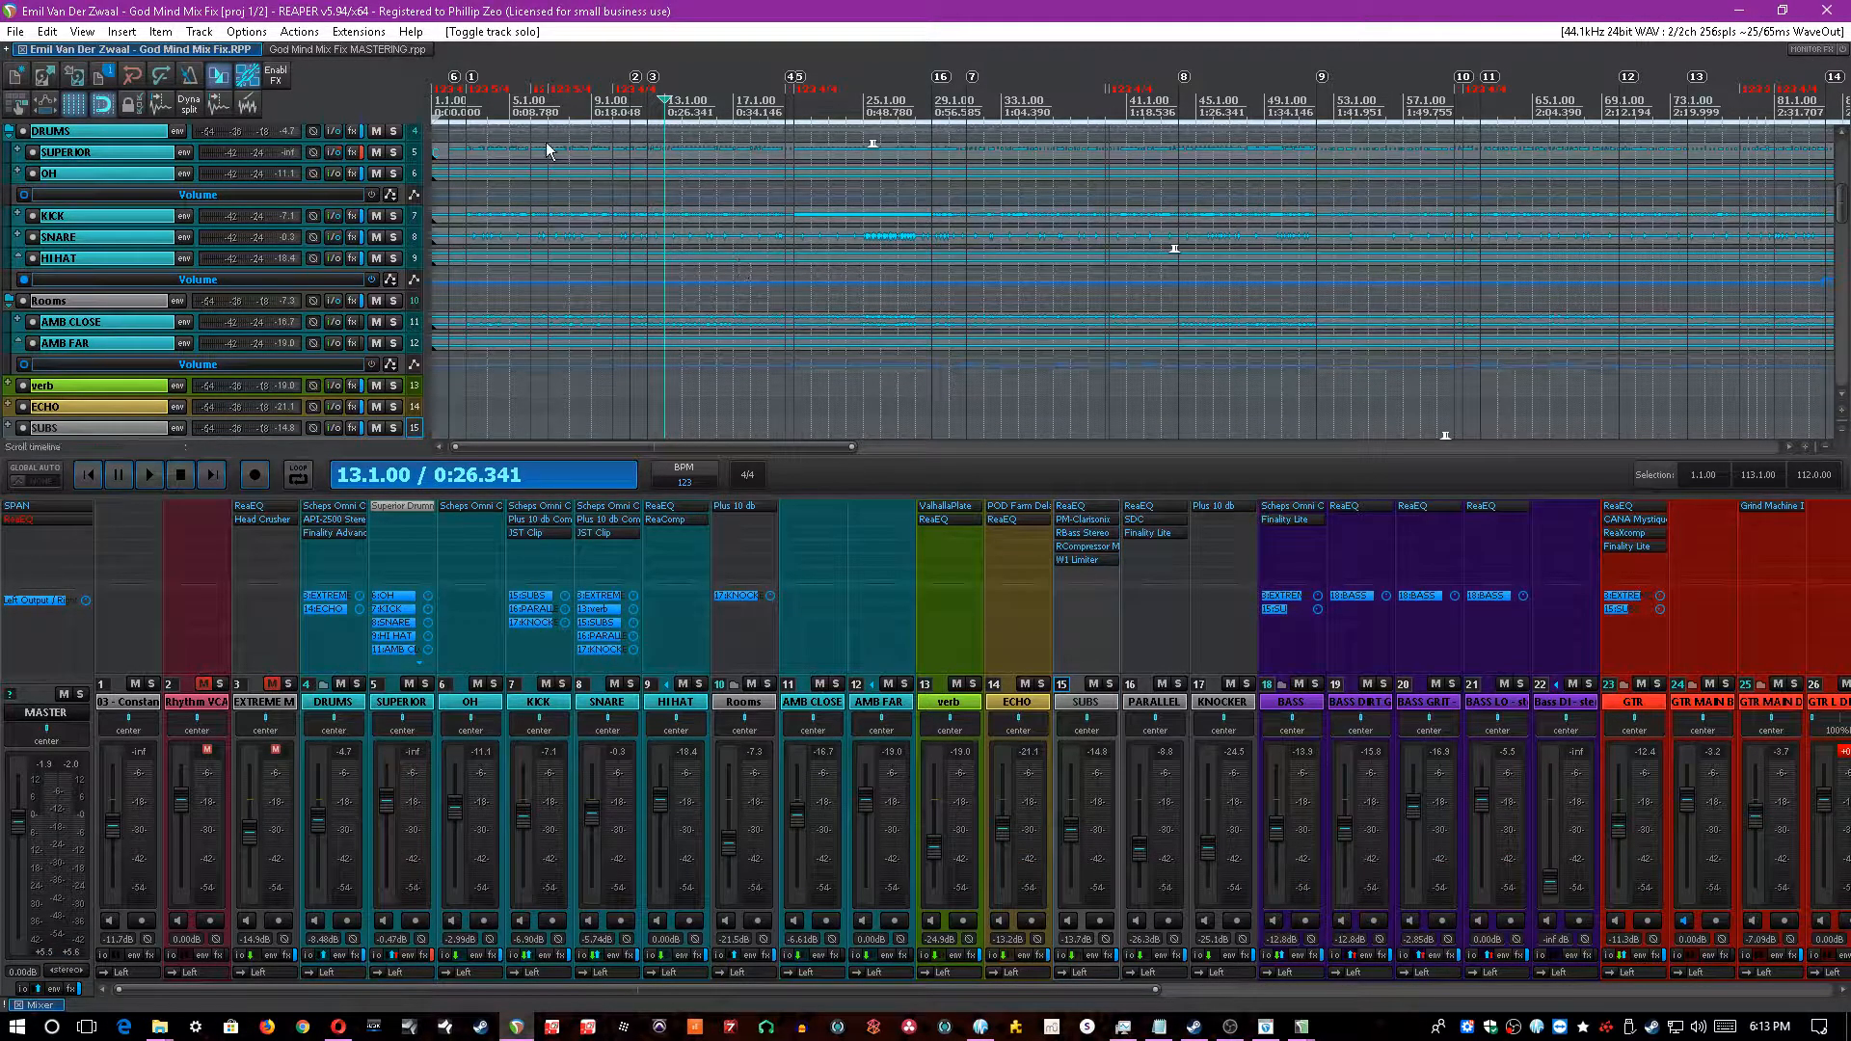
- Unmute and solo the EXTREME MIDRANGE ENRICHMENT track, and open the master track's SPAN analyzer beside the mixer channel
left_click(273, 684)
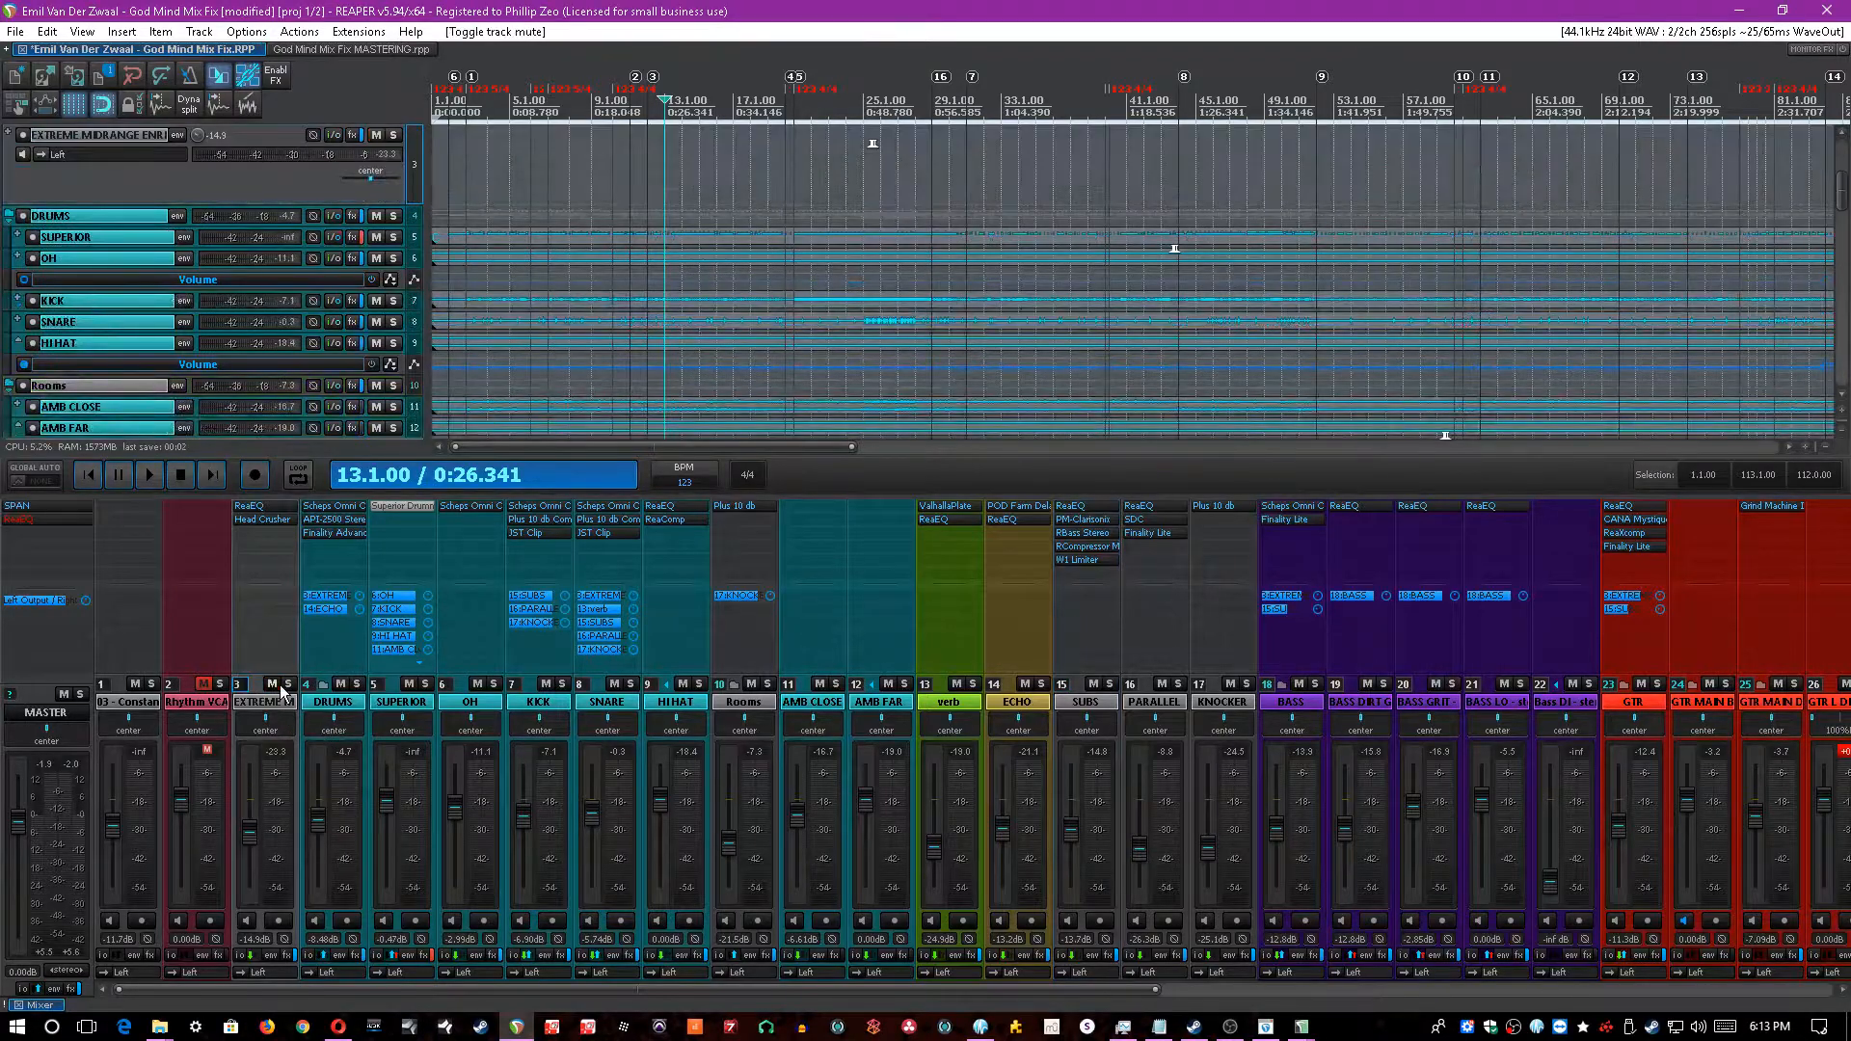
left_click(287, 685)
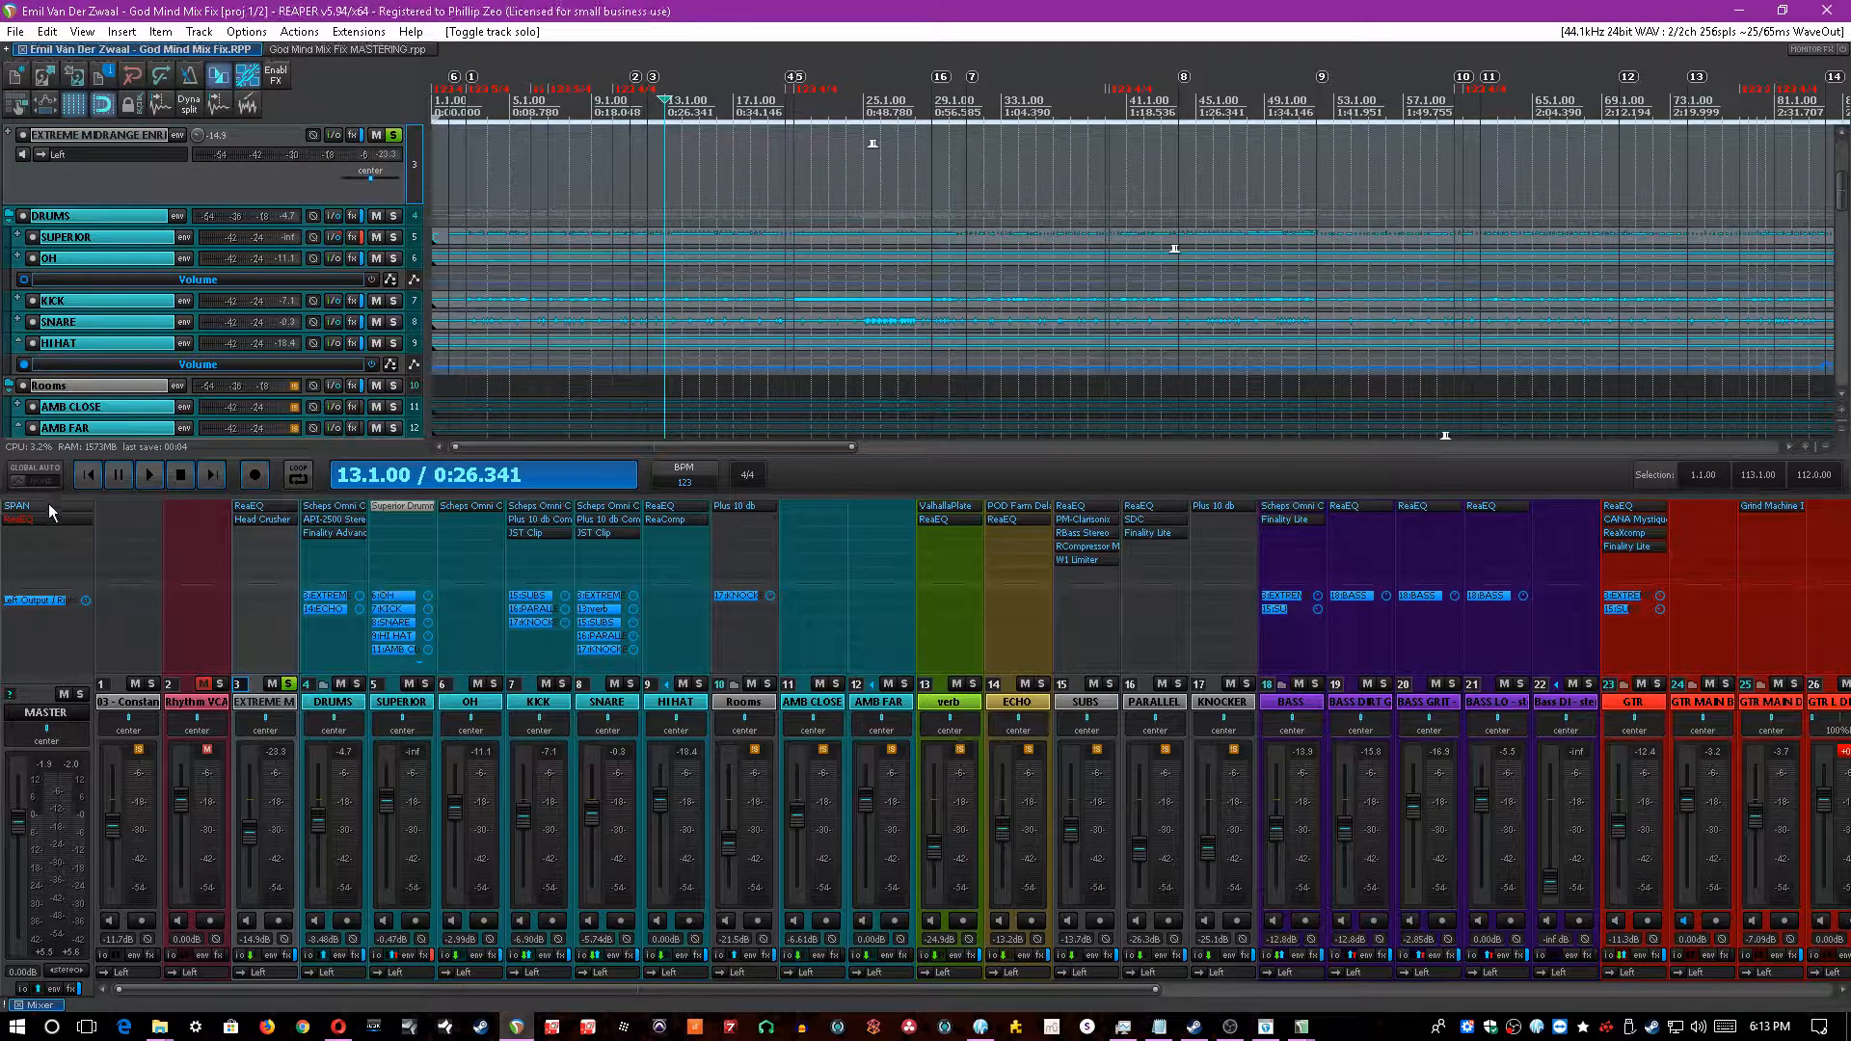
left_click(44, 508)
left_click_drag(1251, 223, 1541, 331)
- Examine the EXTREME MIDRANGE ENRICHMENT track's receives from DRUMS, SNARE, BASS and GTR, then play it through SPAN from bar 13
left_click(286, 603)
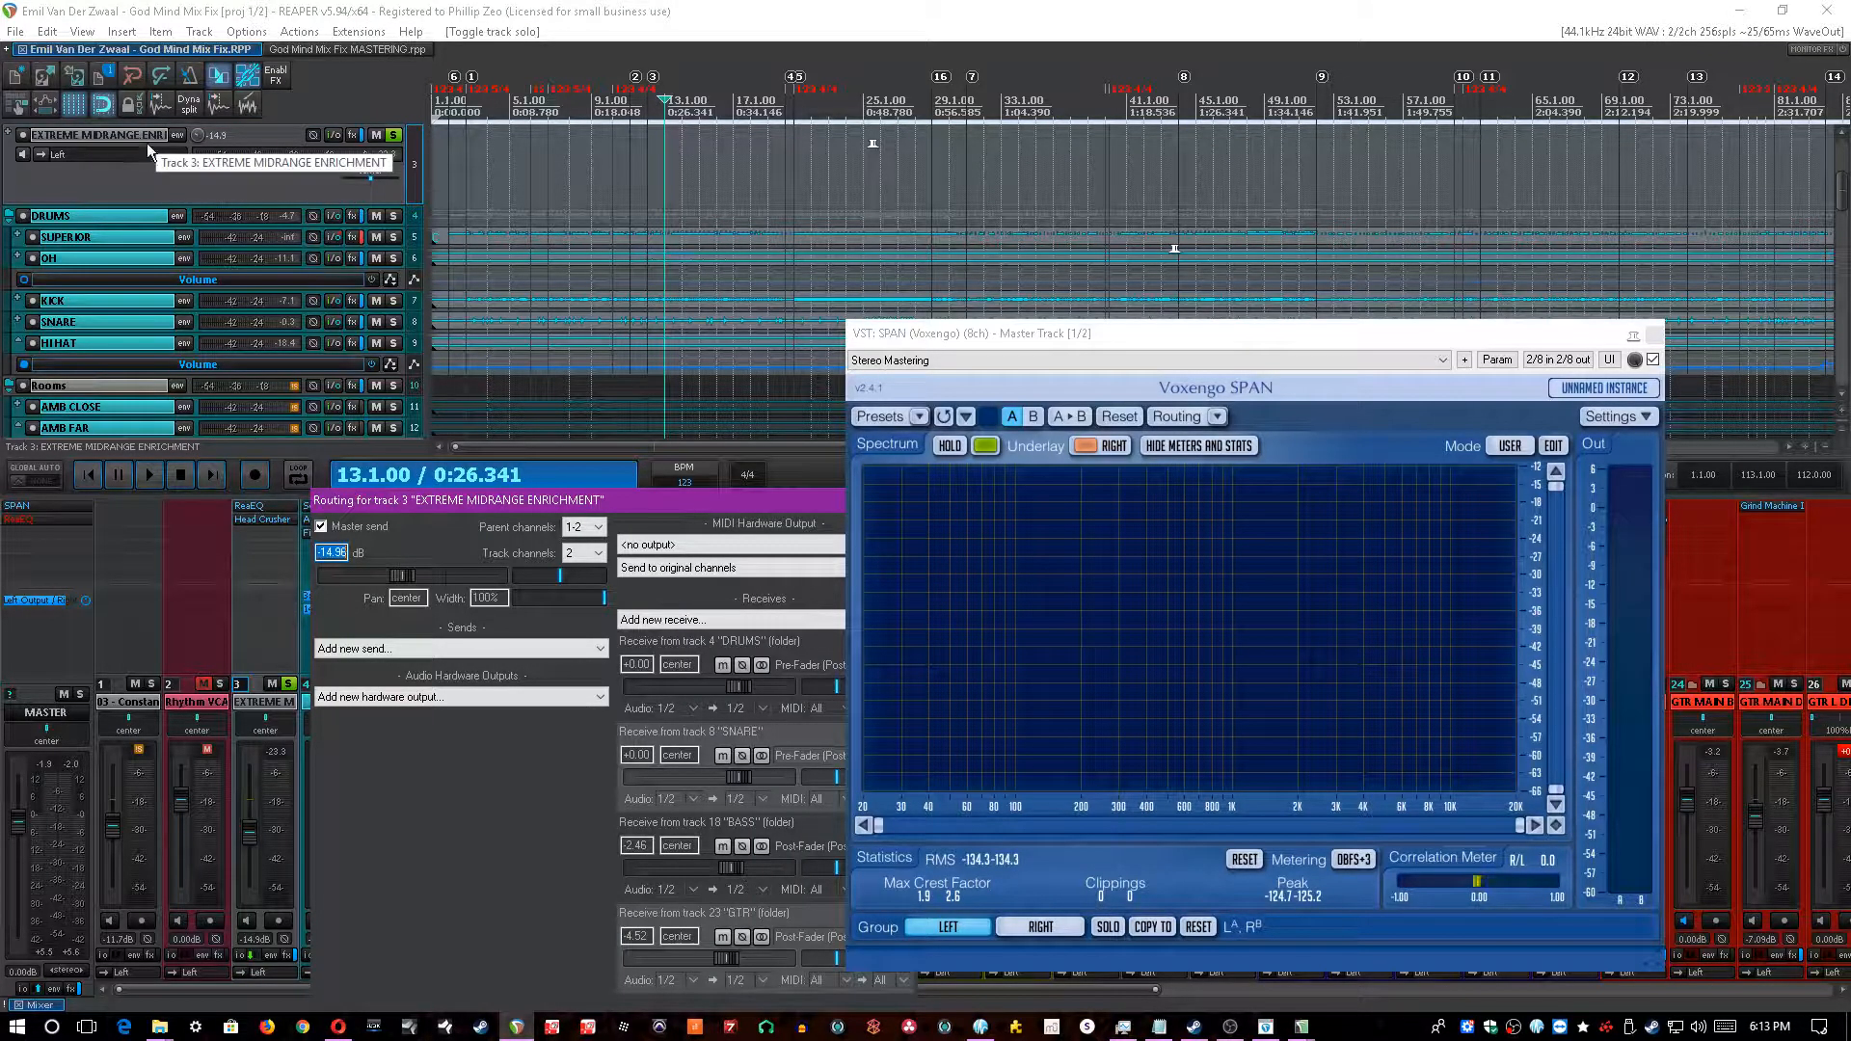
left_click_drag(641, 500, 421, 141)
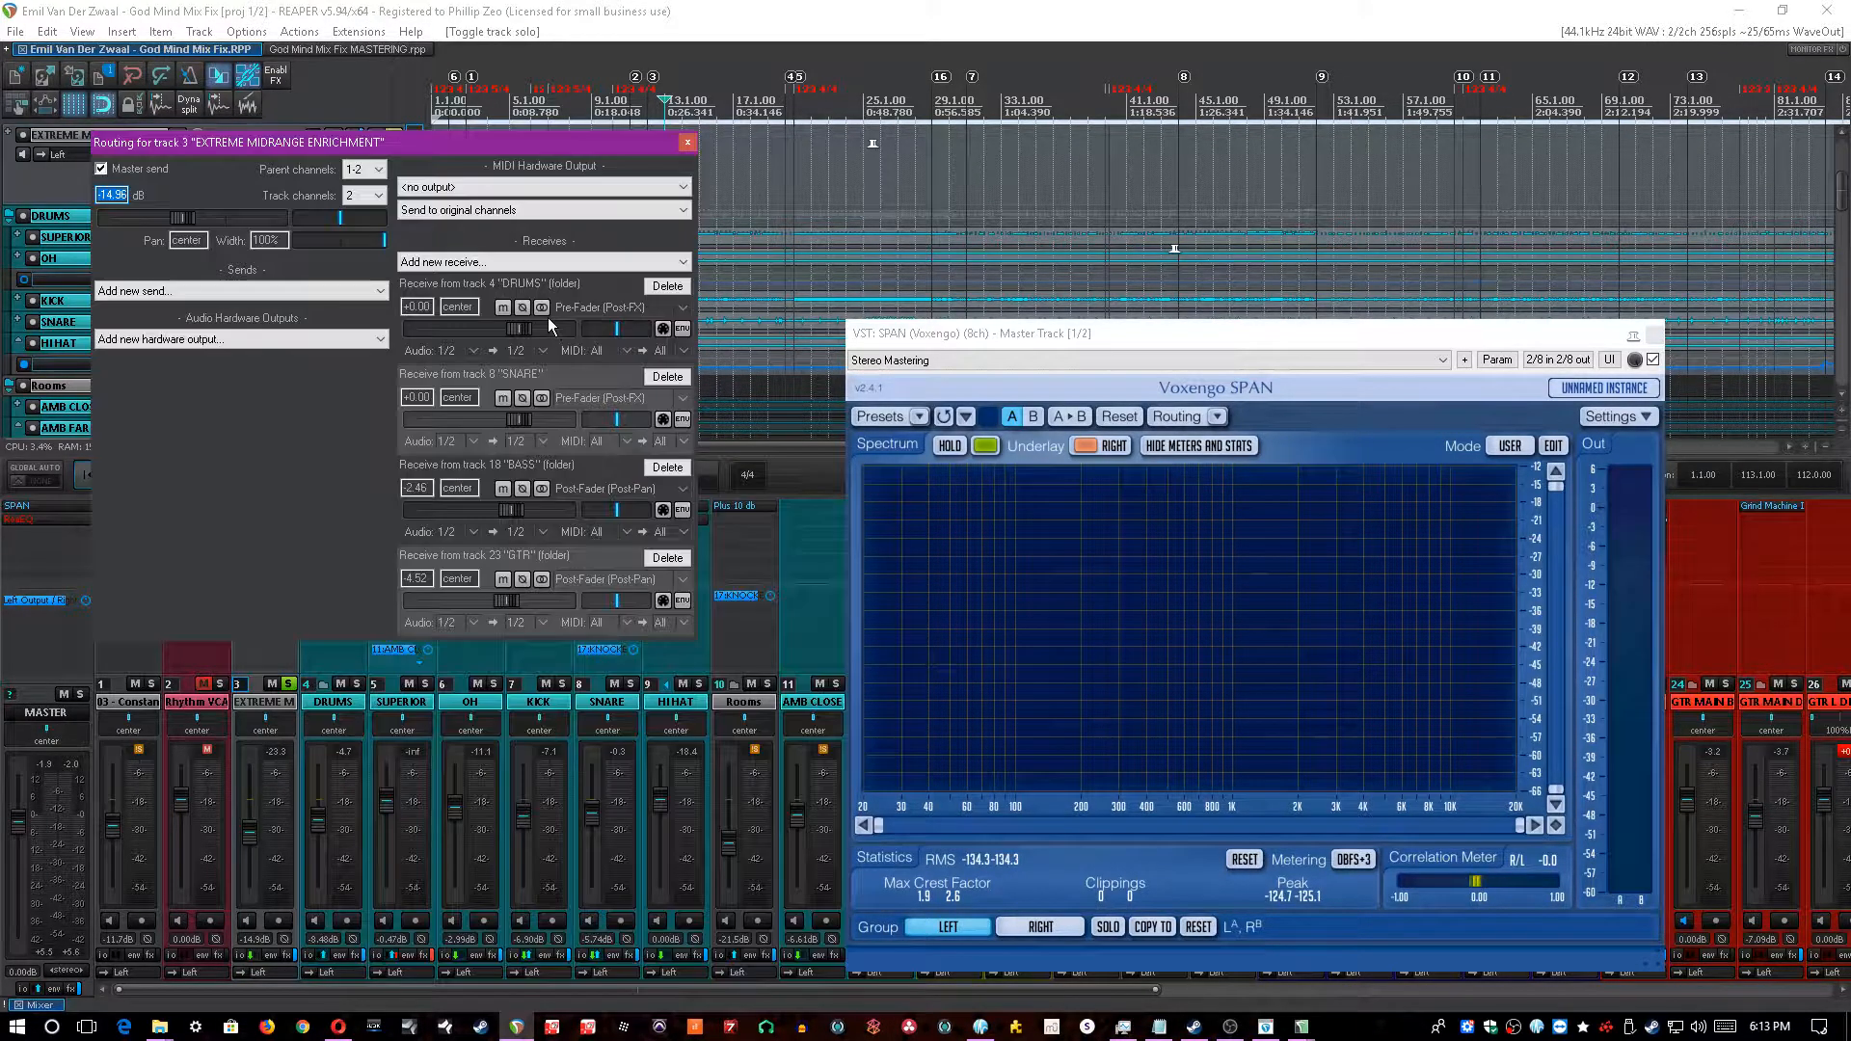
left_click(687, 143)
key("space")
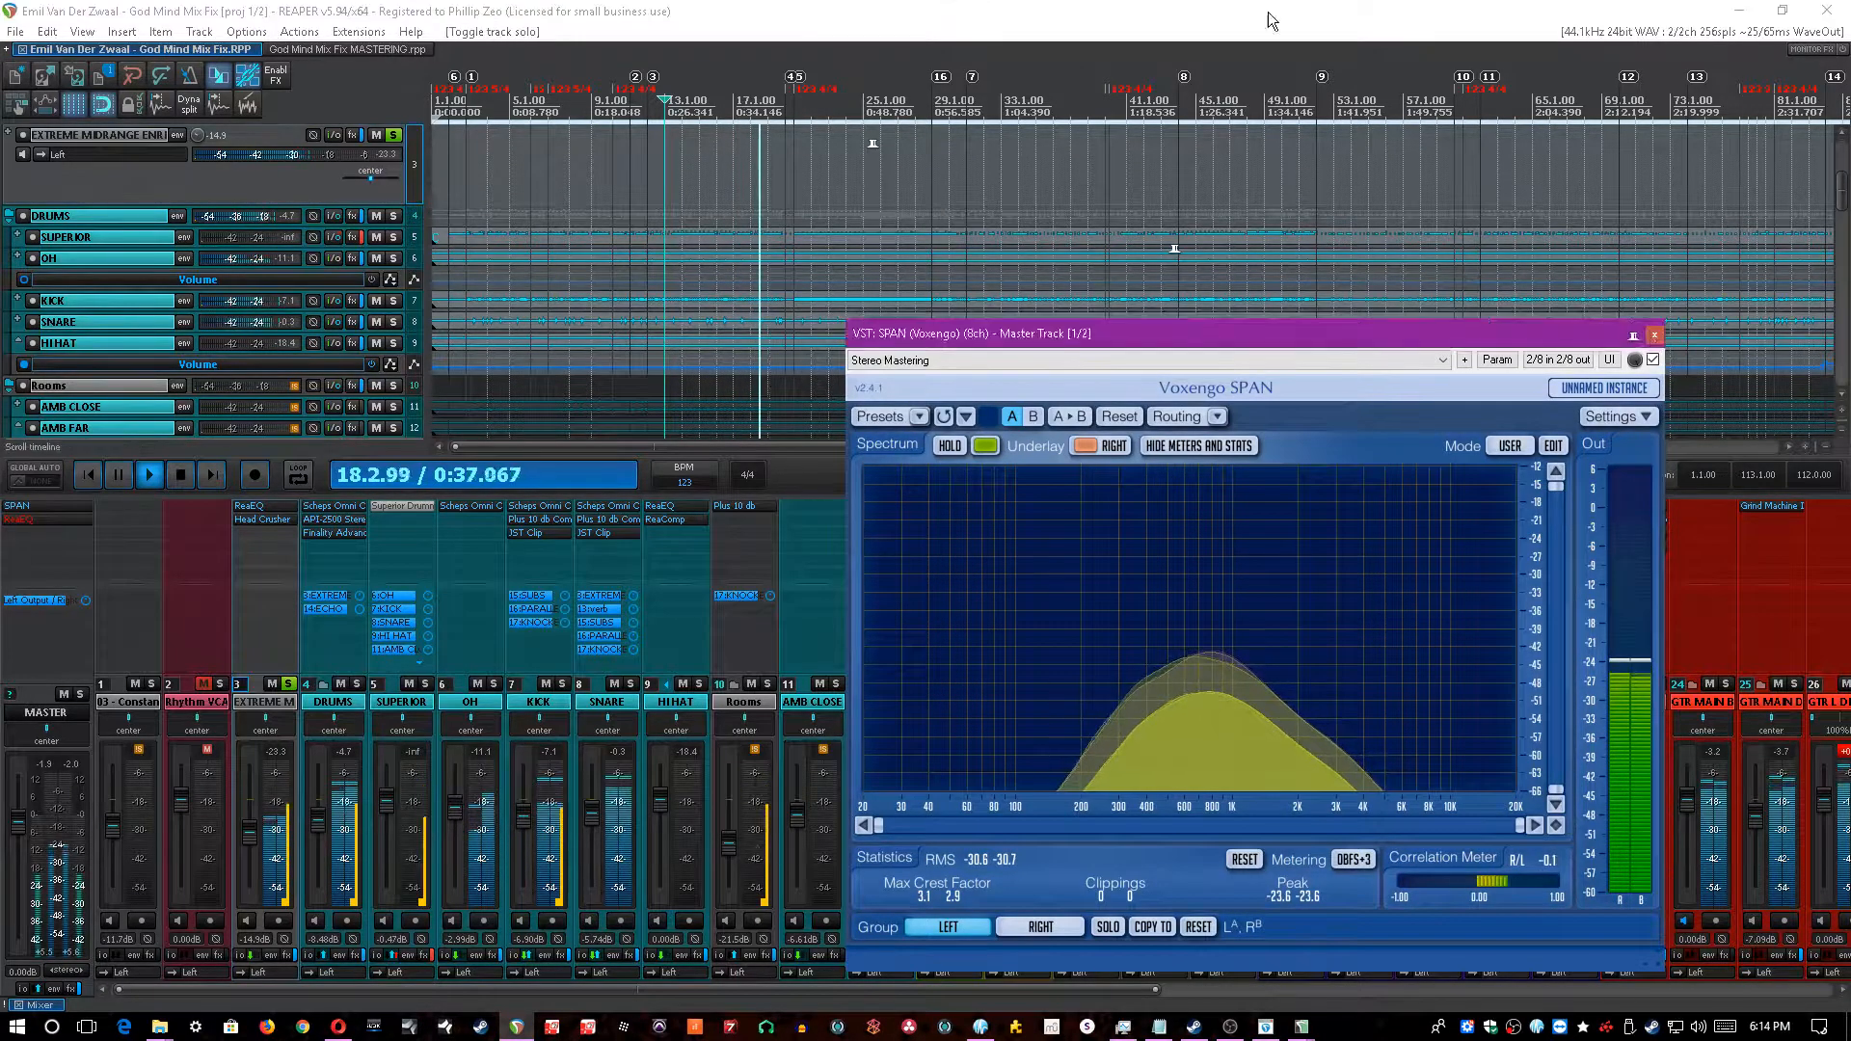
- Examine the band-pass filter in the midrange track's ReaEQ and the Head Crusher settings, closing each plugin
left_click(252, 506)
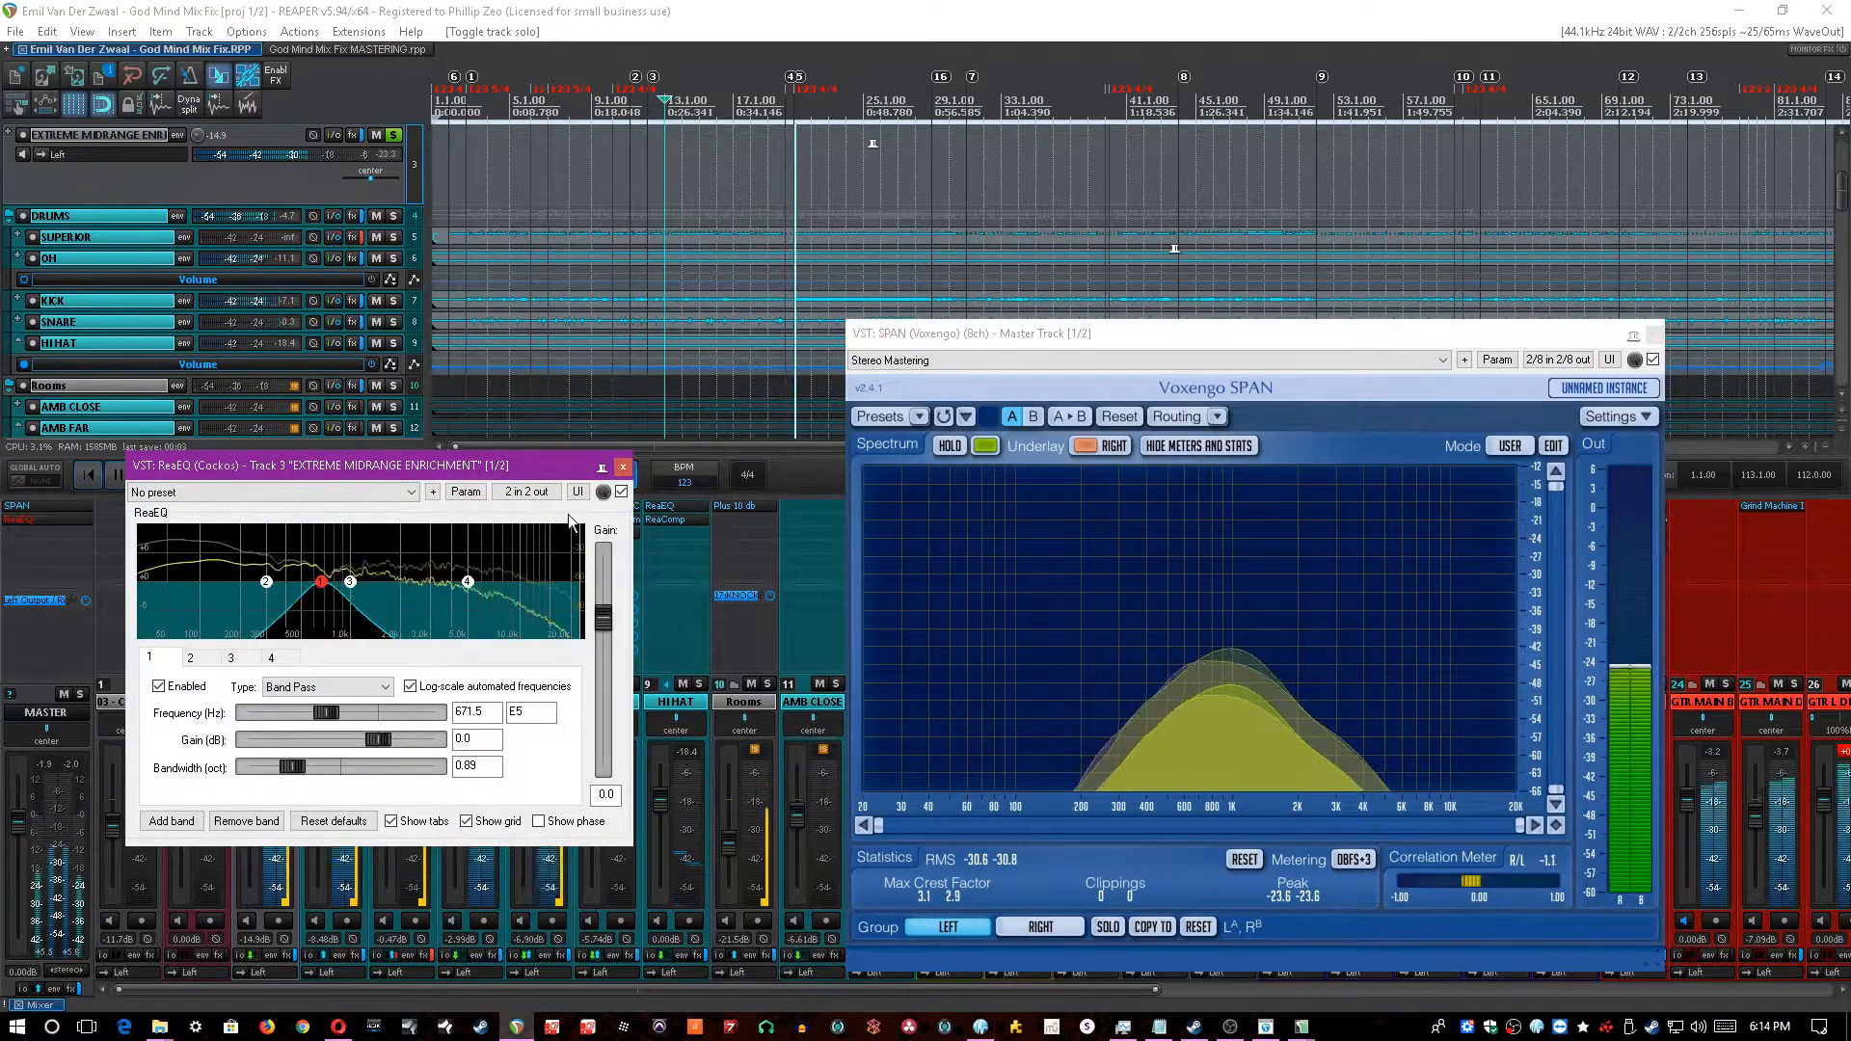
left_click(623, 467)
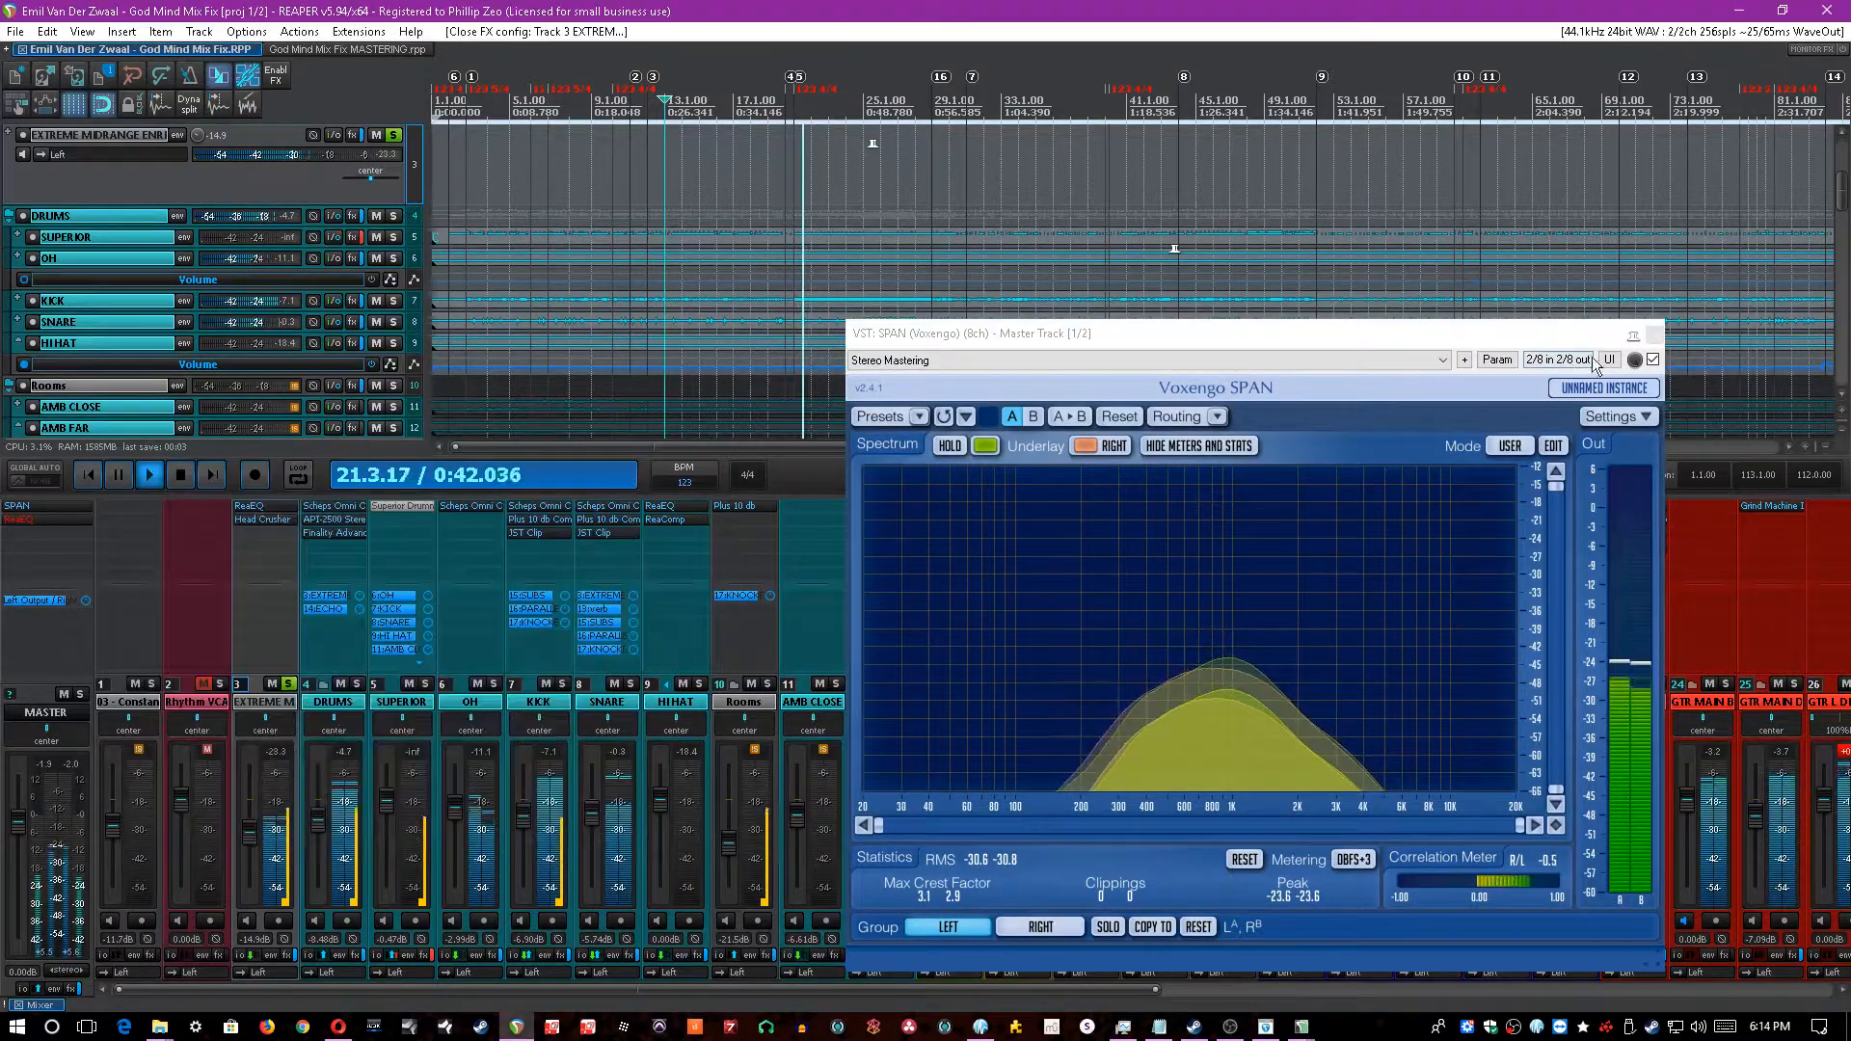
left_click(262, 519)
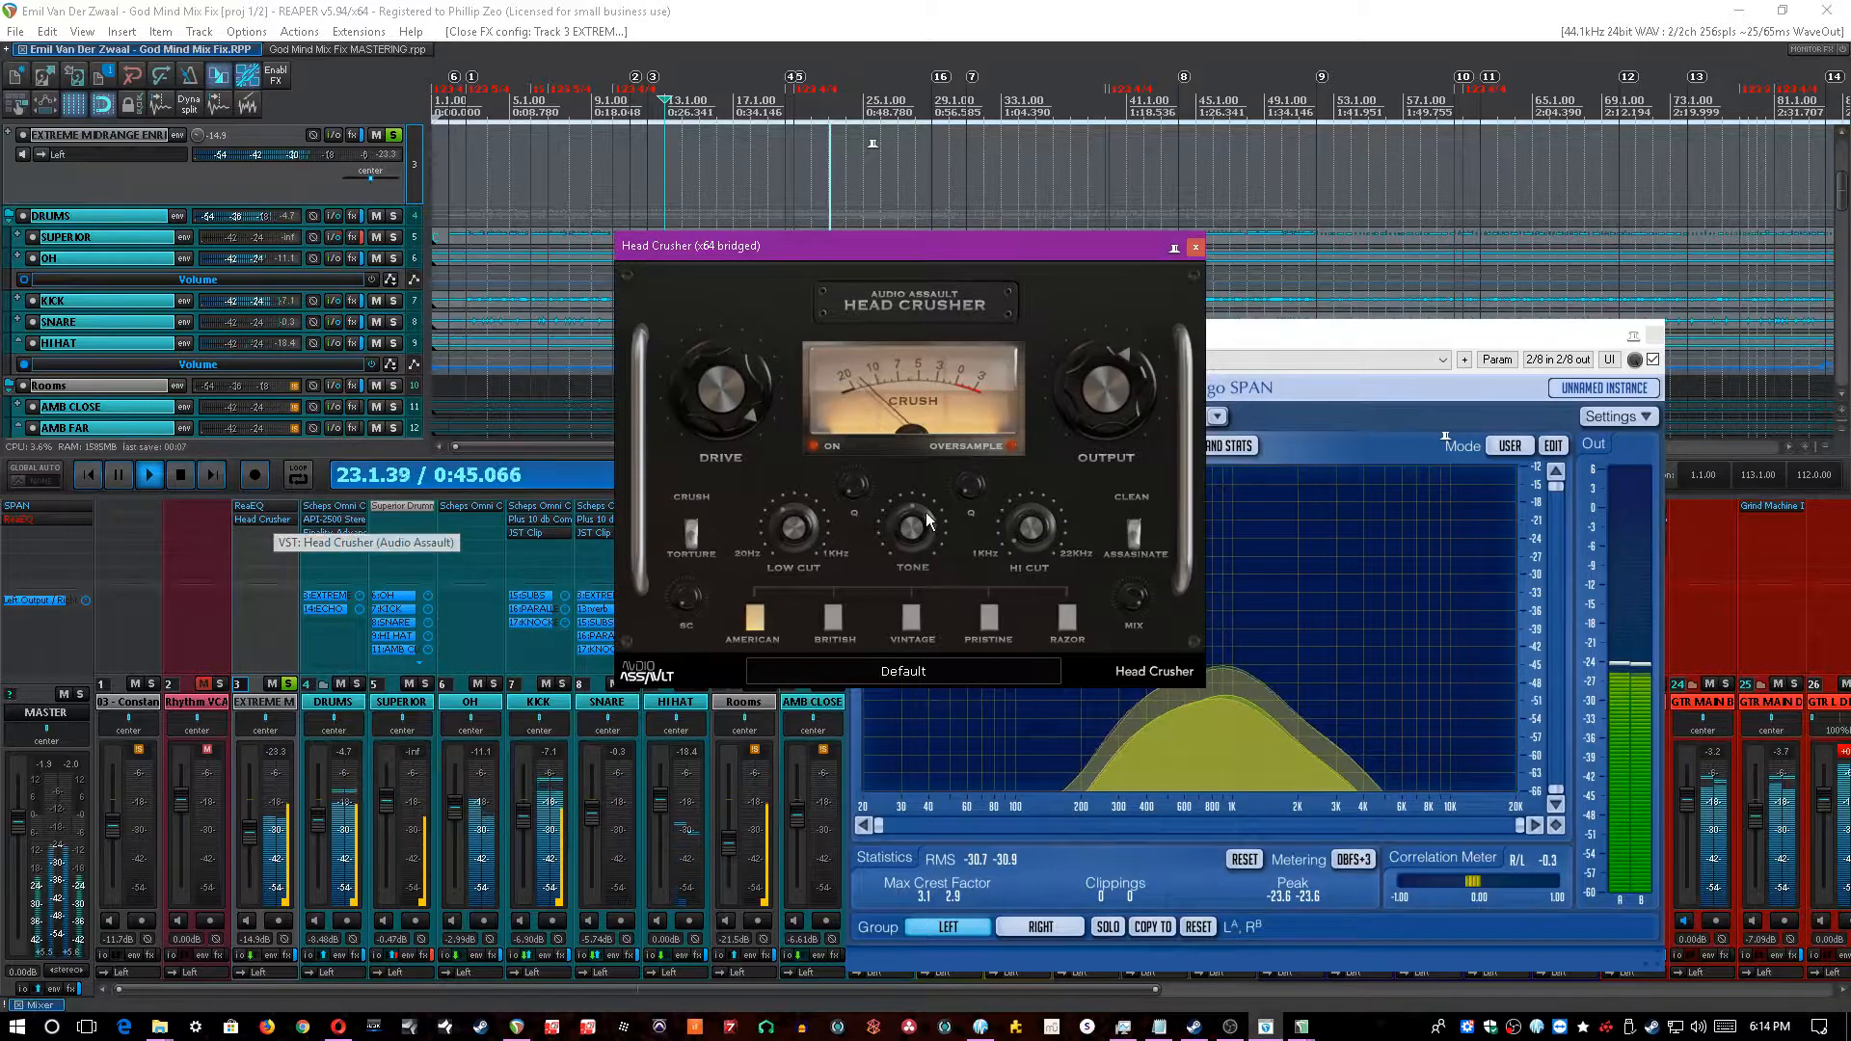
mouse_move(743, 406)
left_click(692, 545)
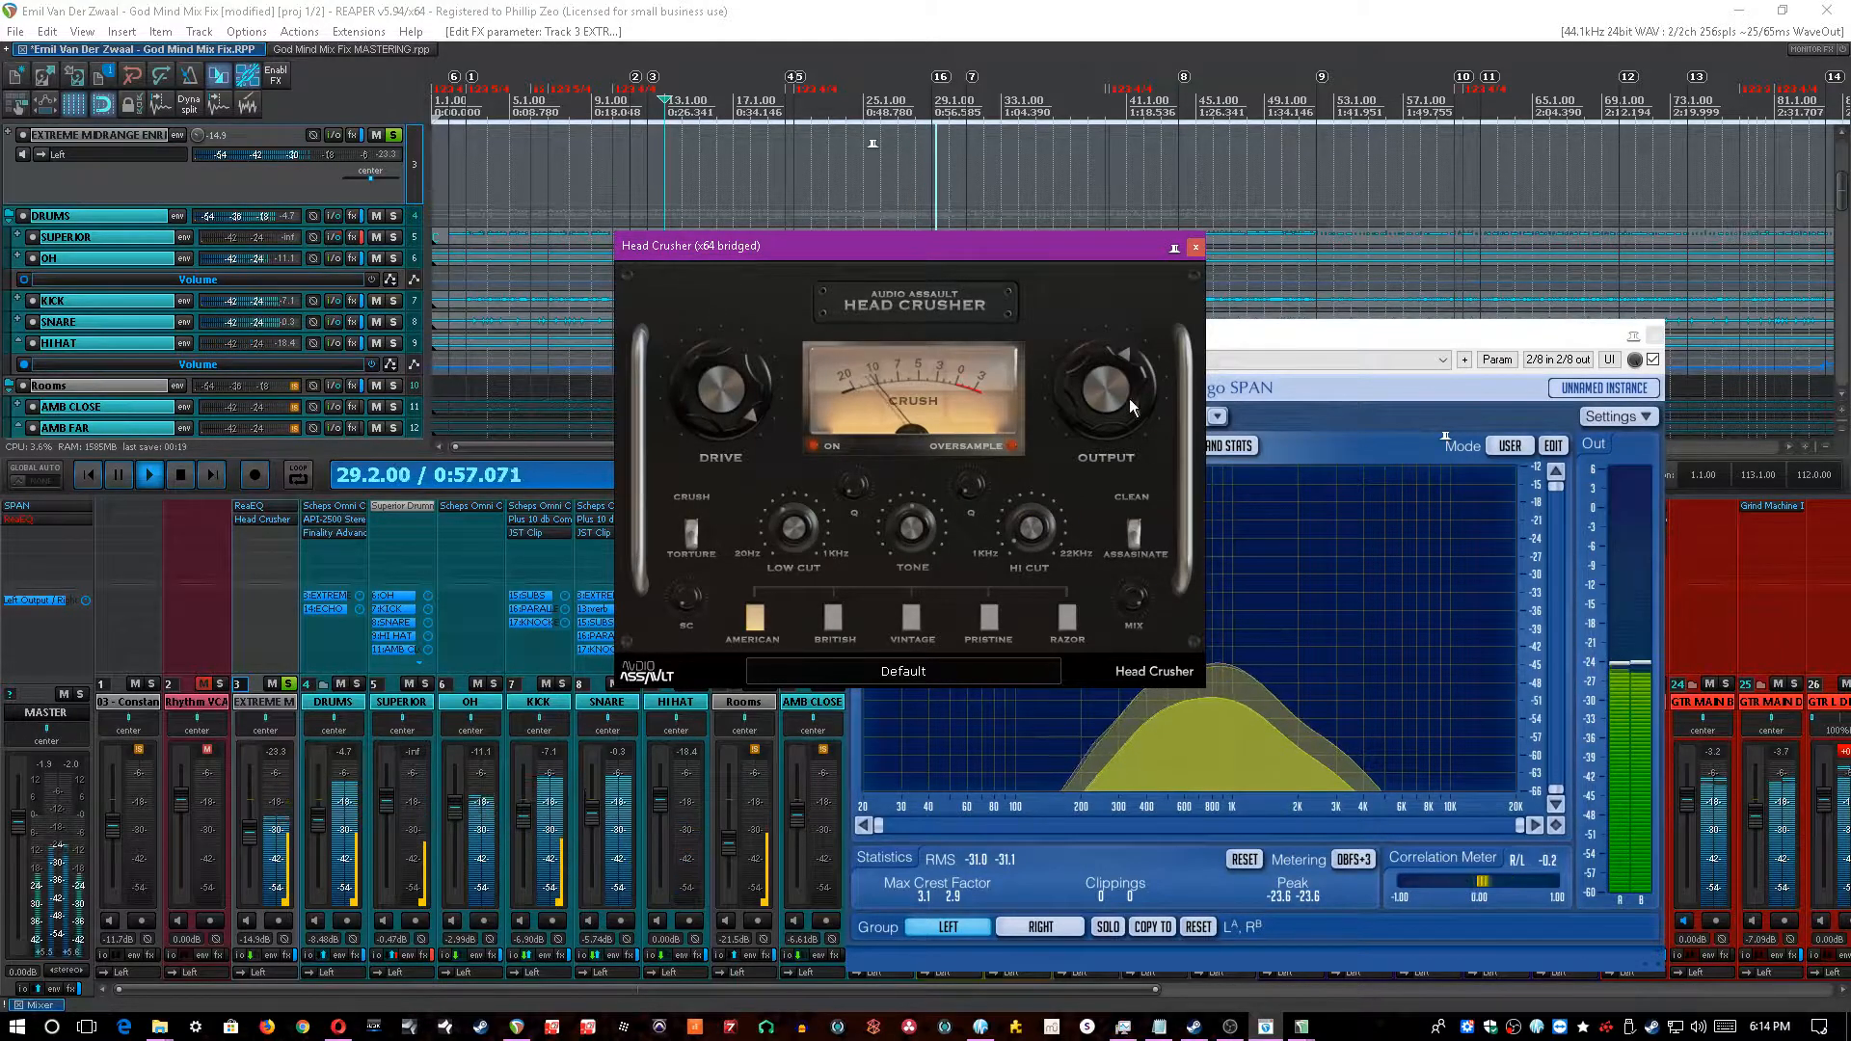
left_click(1195, 248)
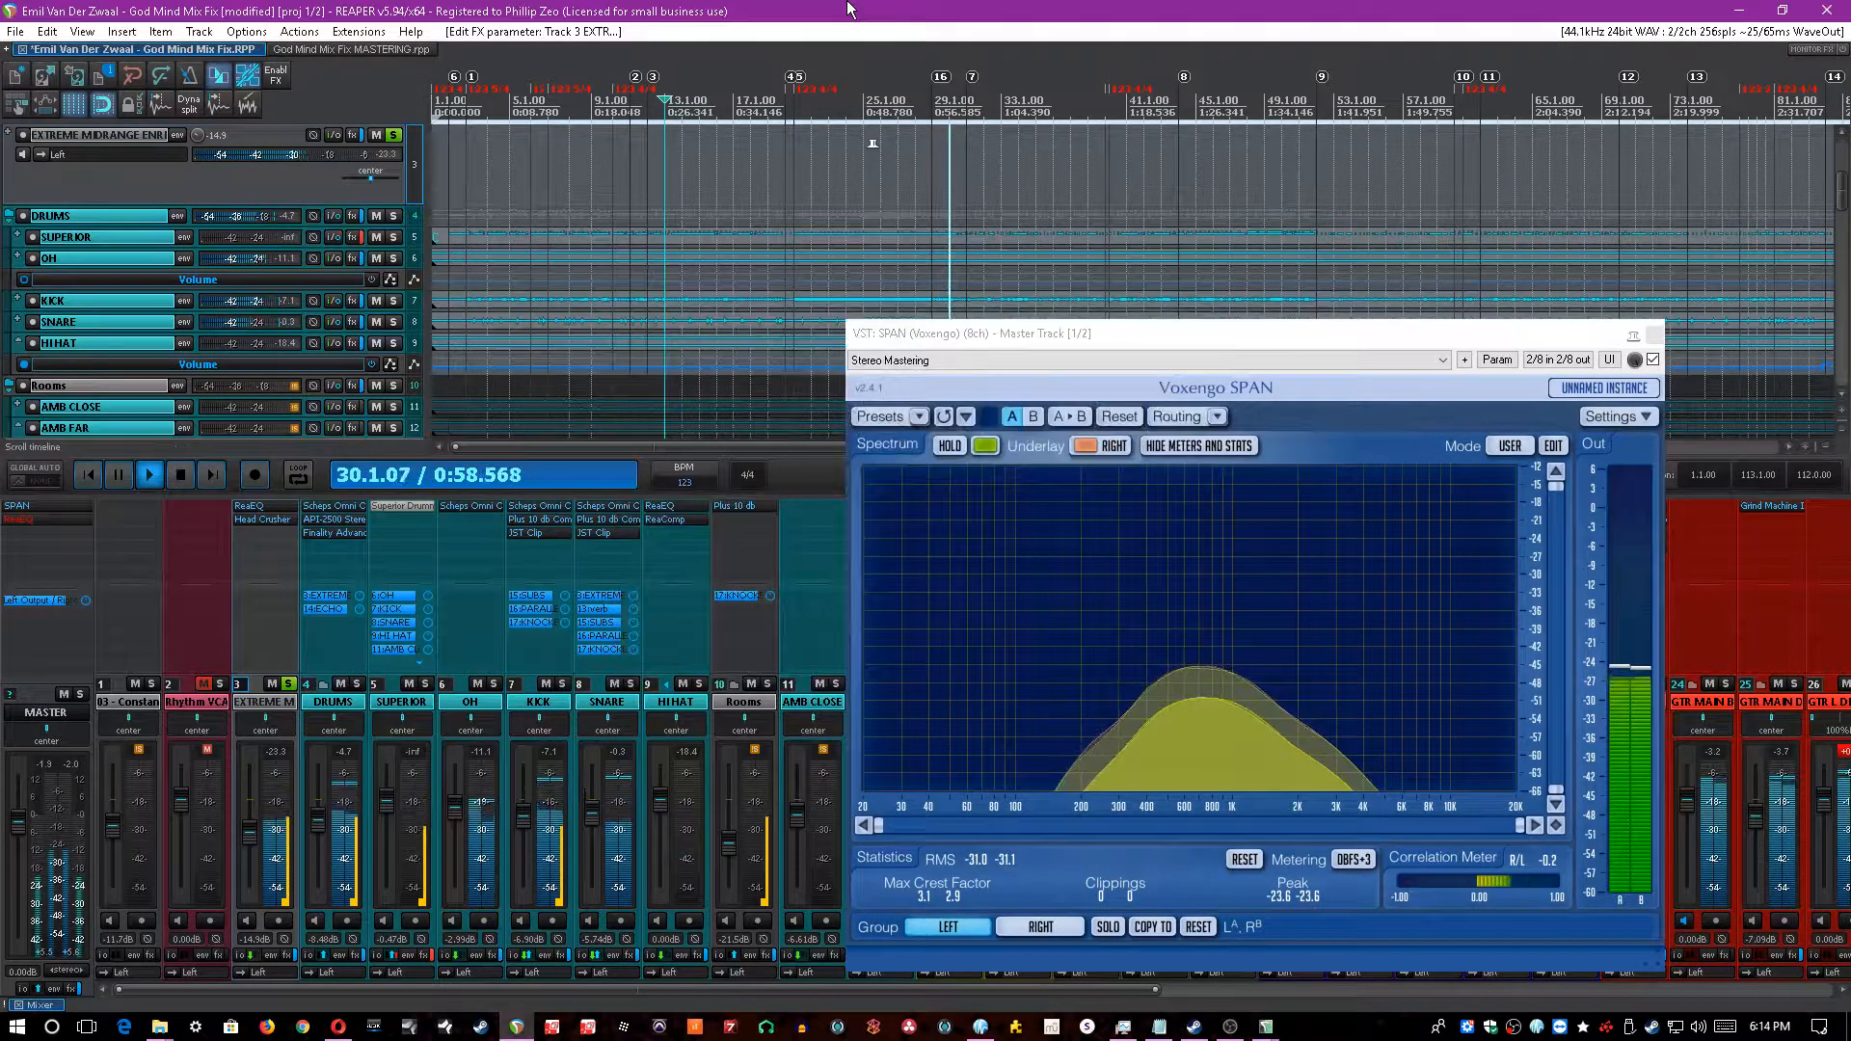
- Compare the midrange track with Head Crusher bypassed and enabled, stop playback, remove the track's solo and save the project
left_click(258, 519, "shift")
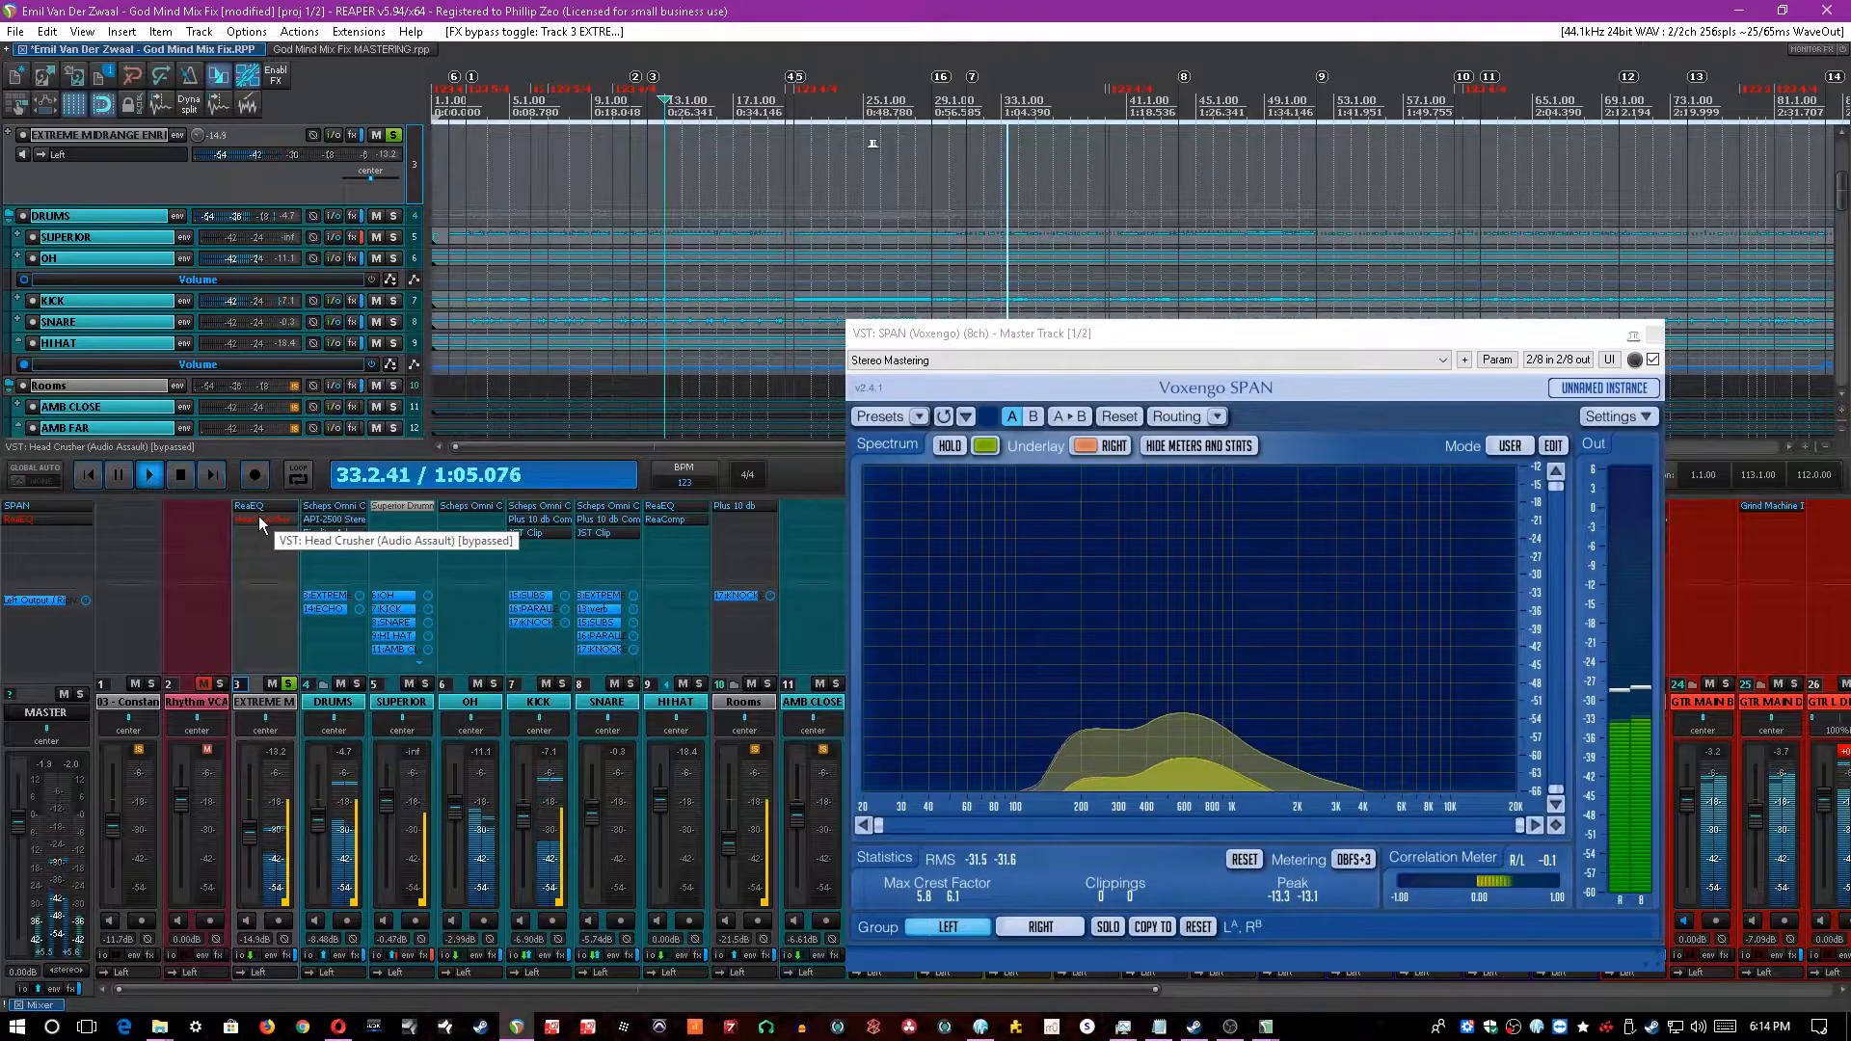
left_click(258, 519, "shift")
key("ctrl+s")
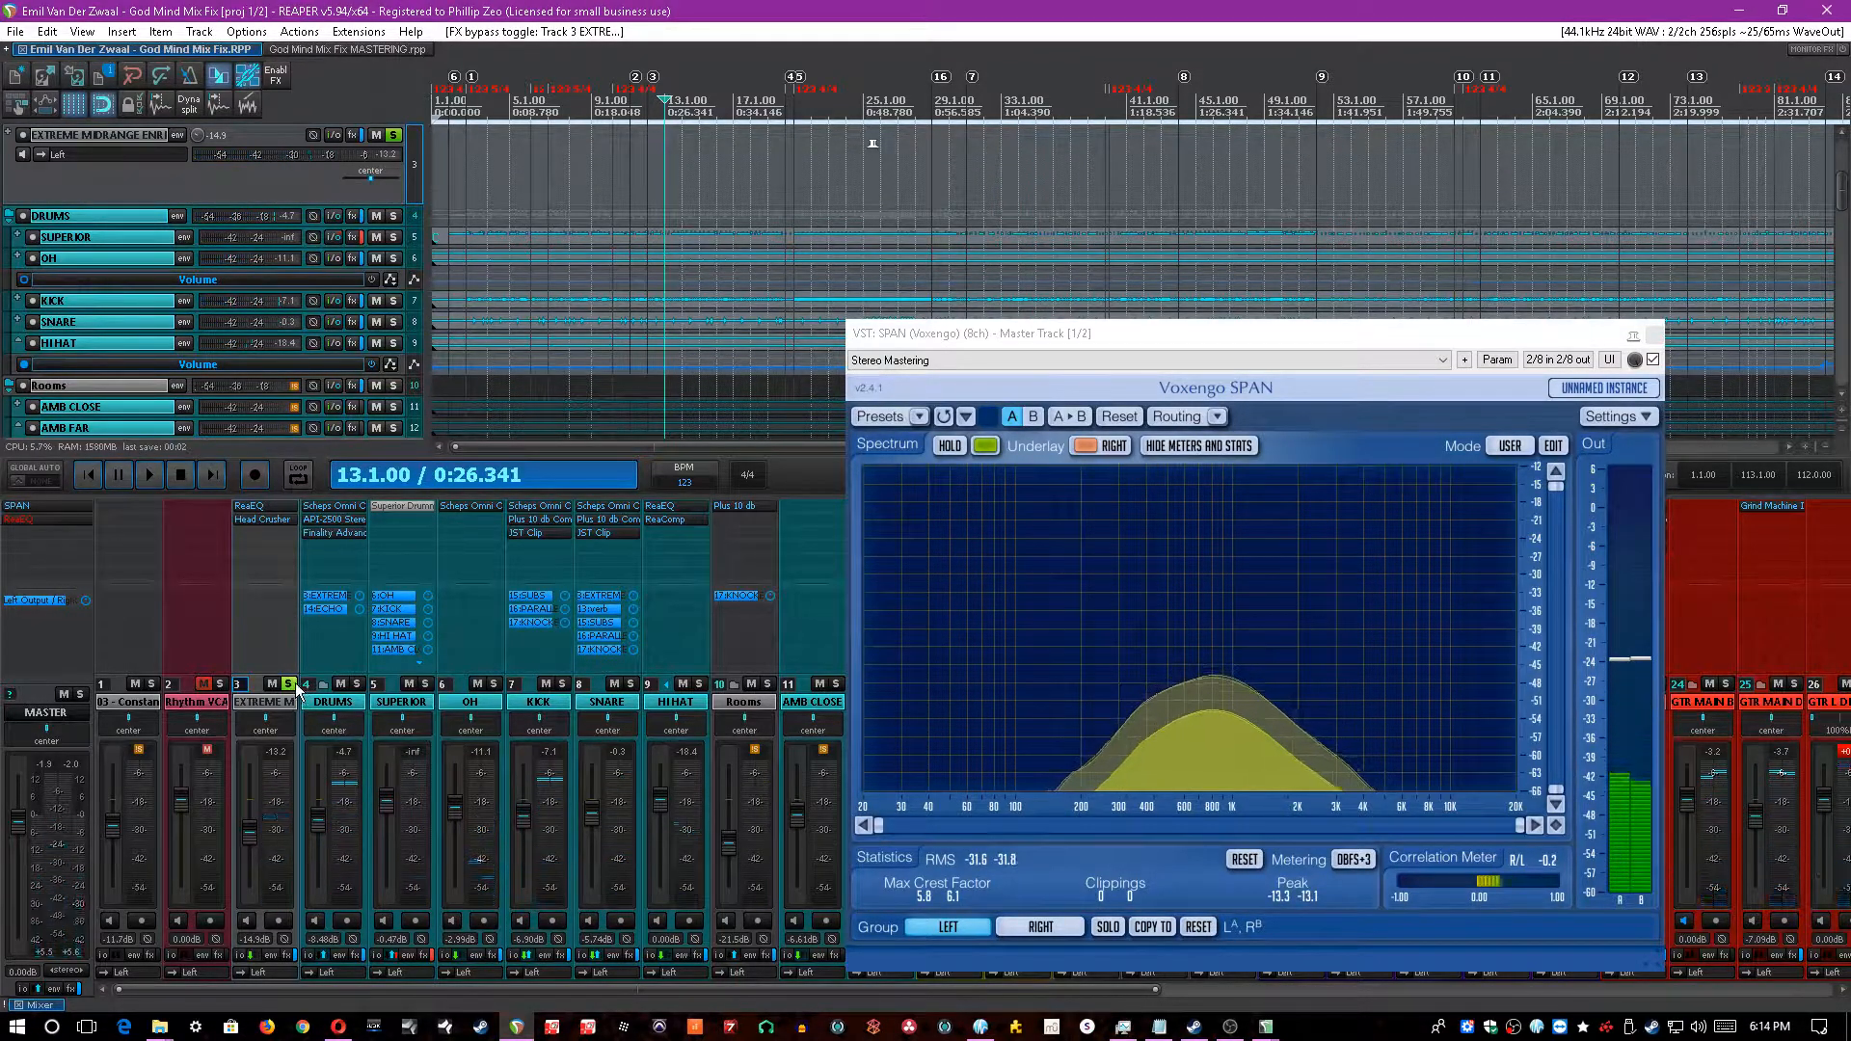
left_click(289, 684)
key("ctrl+s")
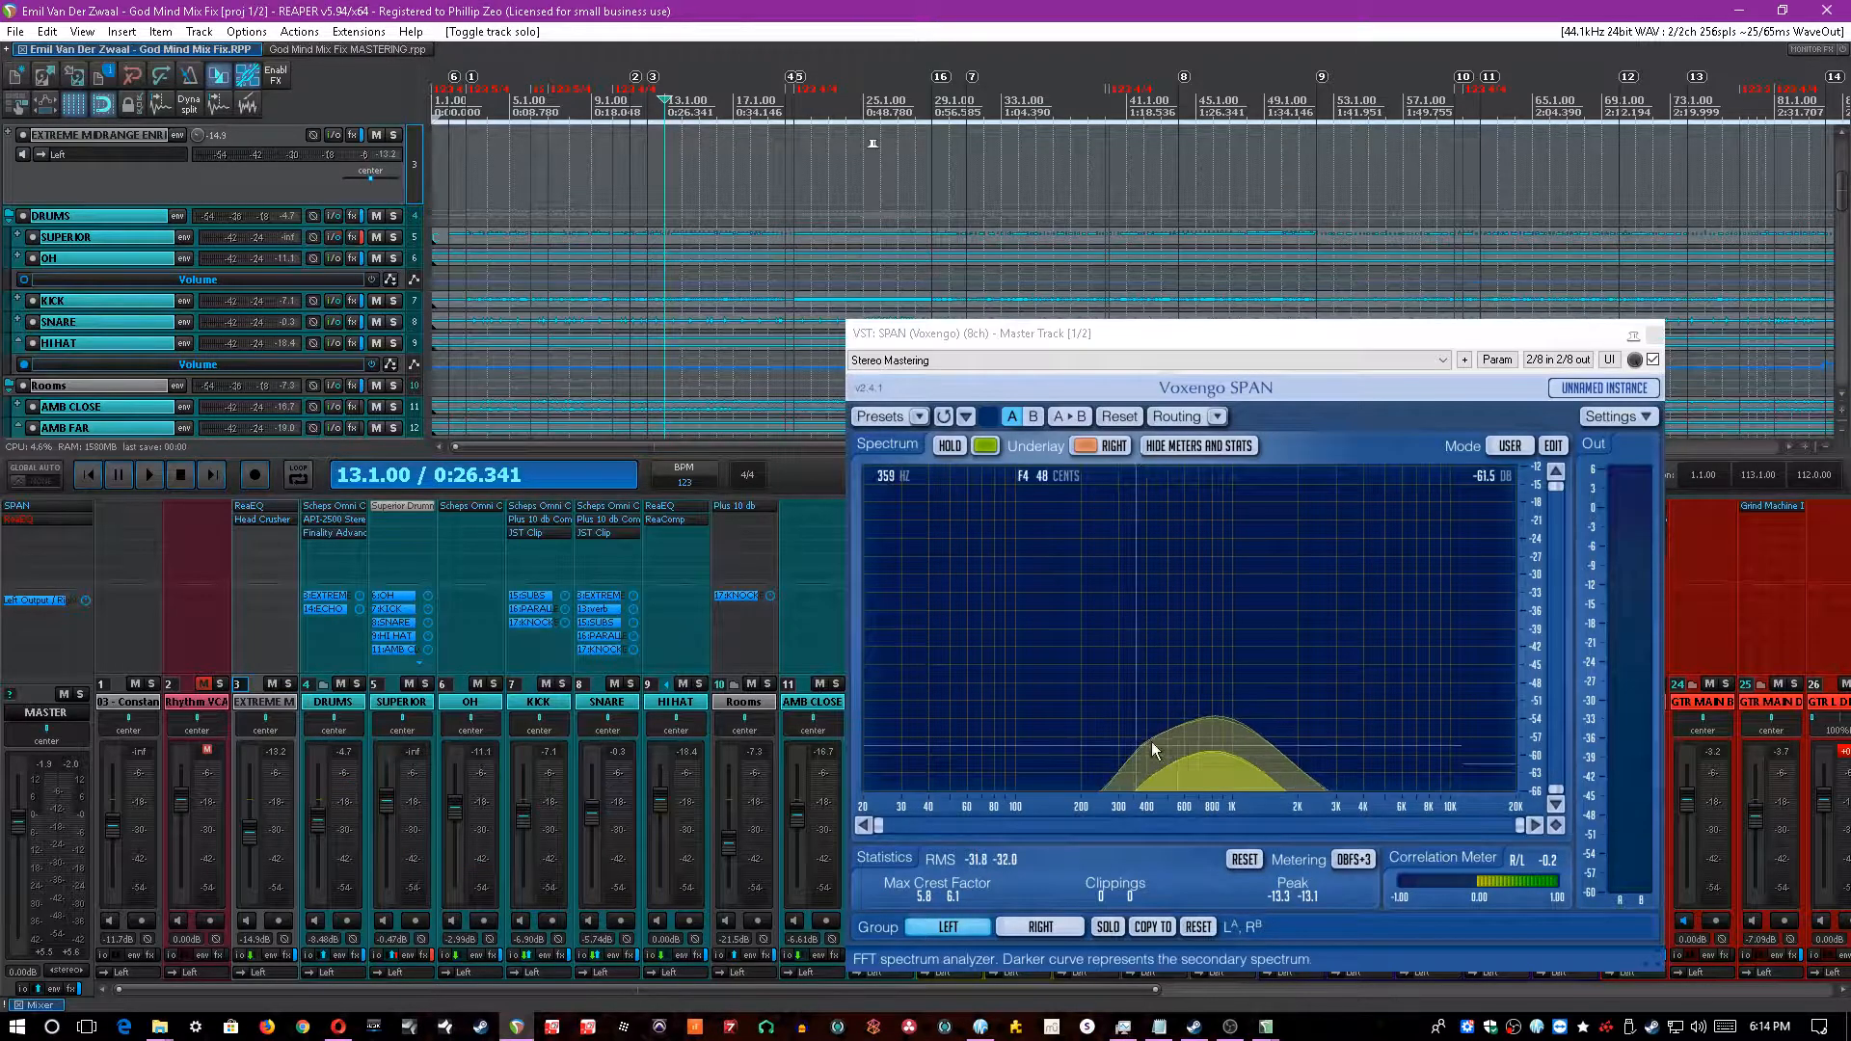
- Close SPAN, select the BASS folder track, briefly reopen SPAN and close it again, then save the project
left_click_drag(1580, 335, 956, 222)
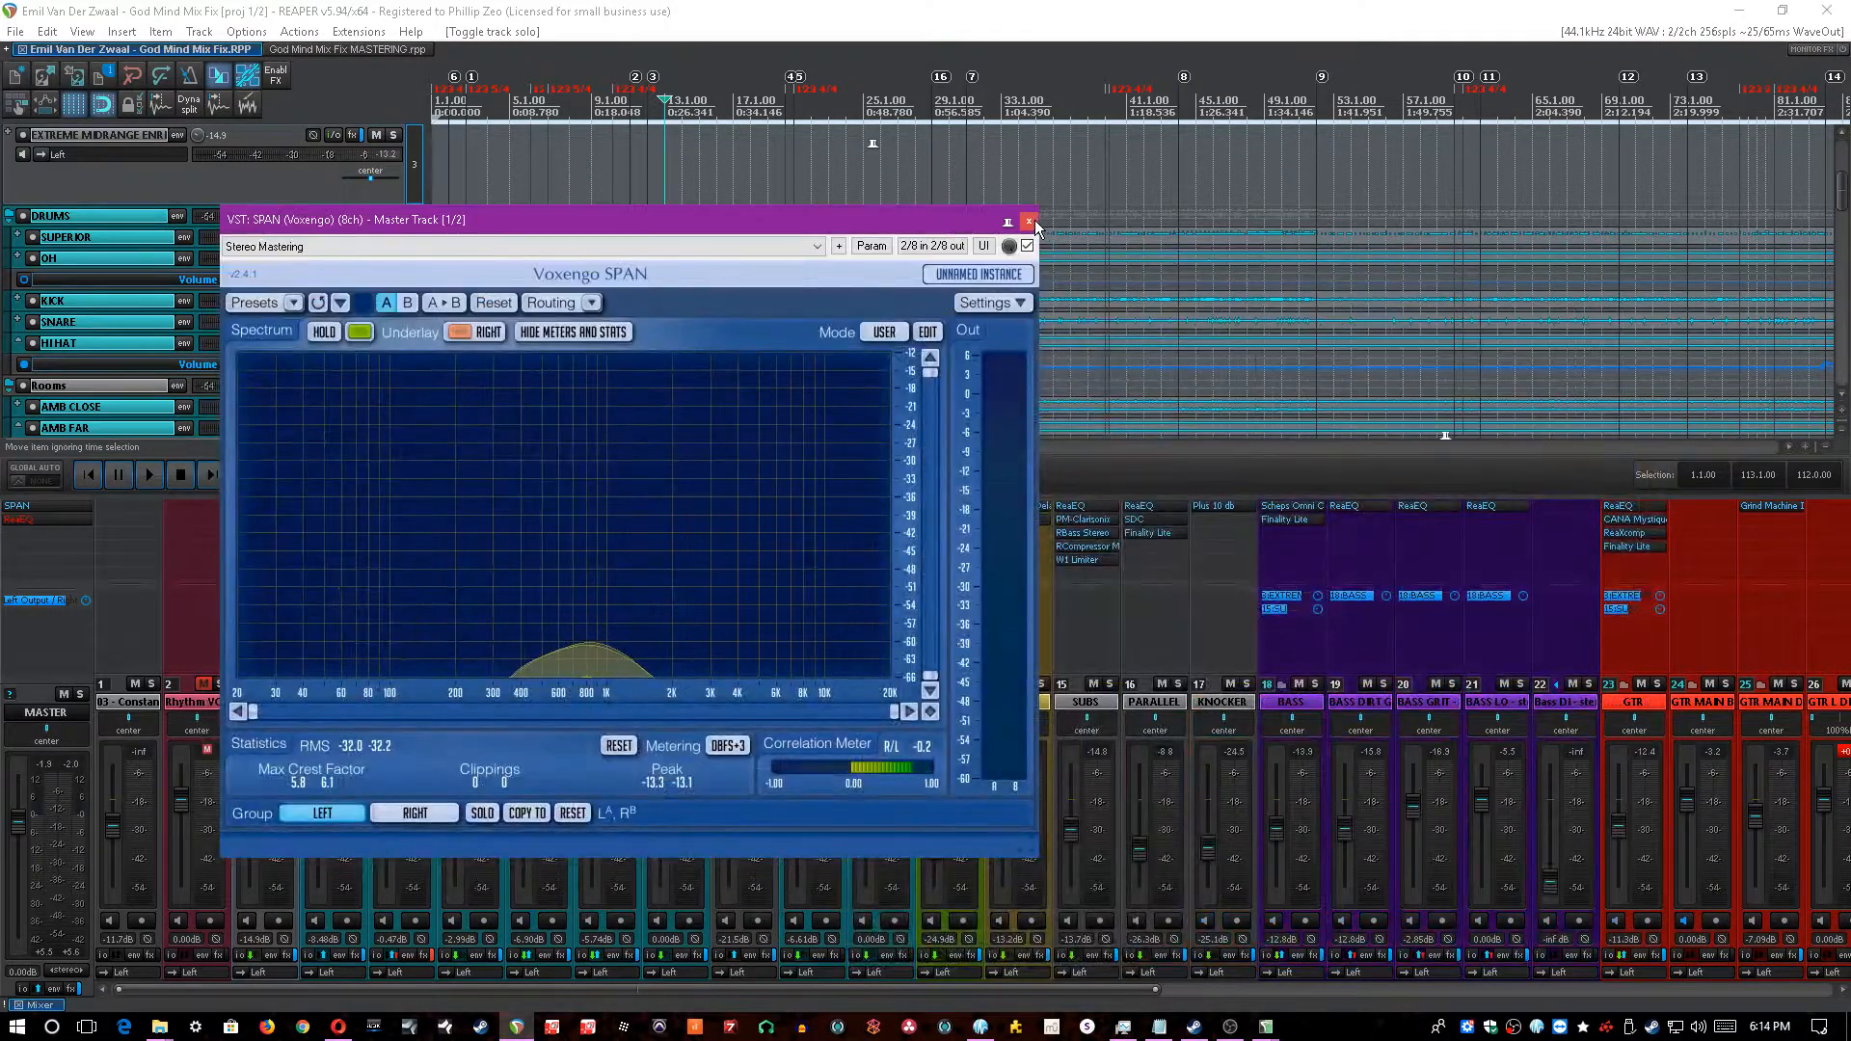
left_click(1028, 222)
left_click(1319, 713)
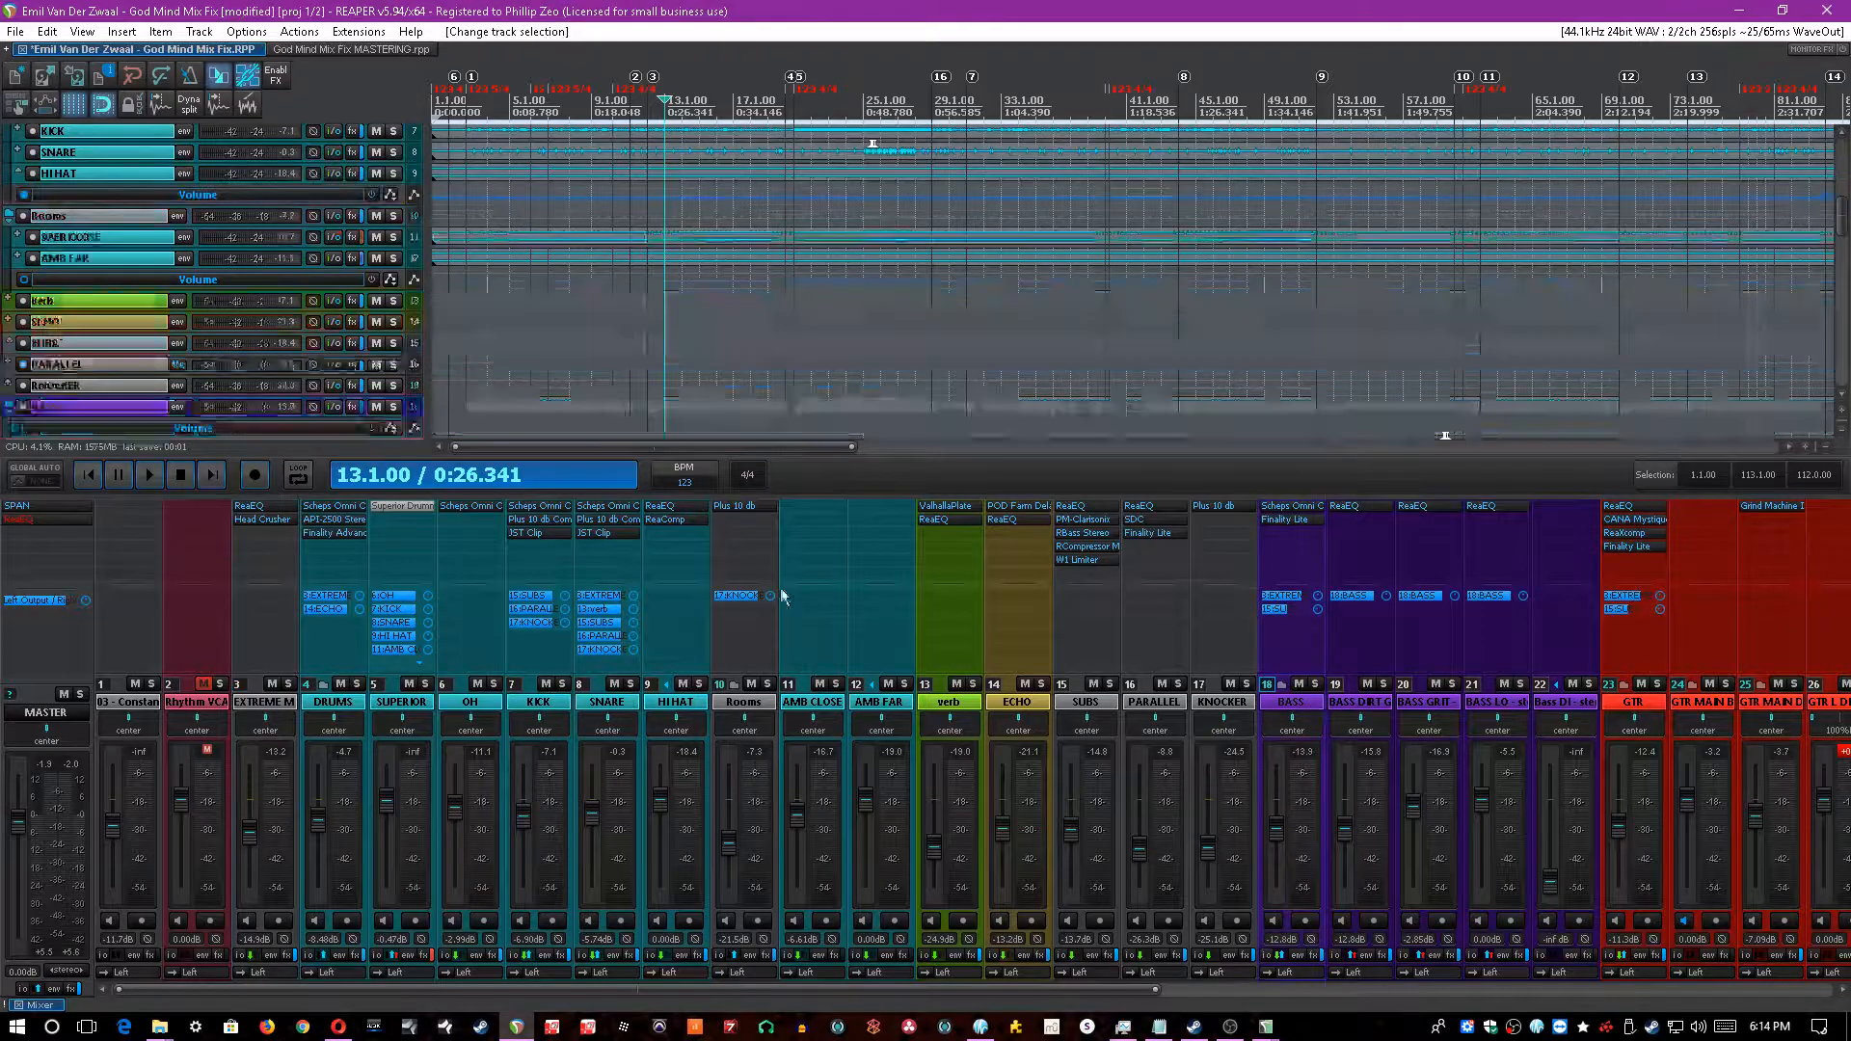
left_click(48, 511)
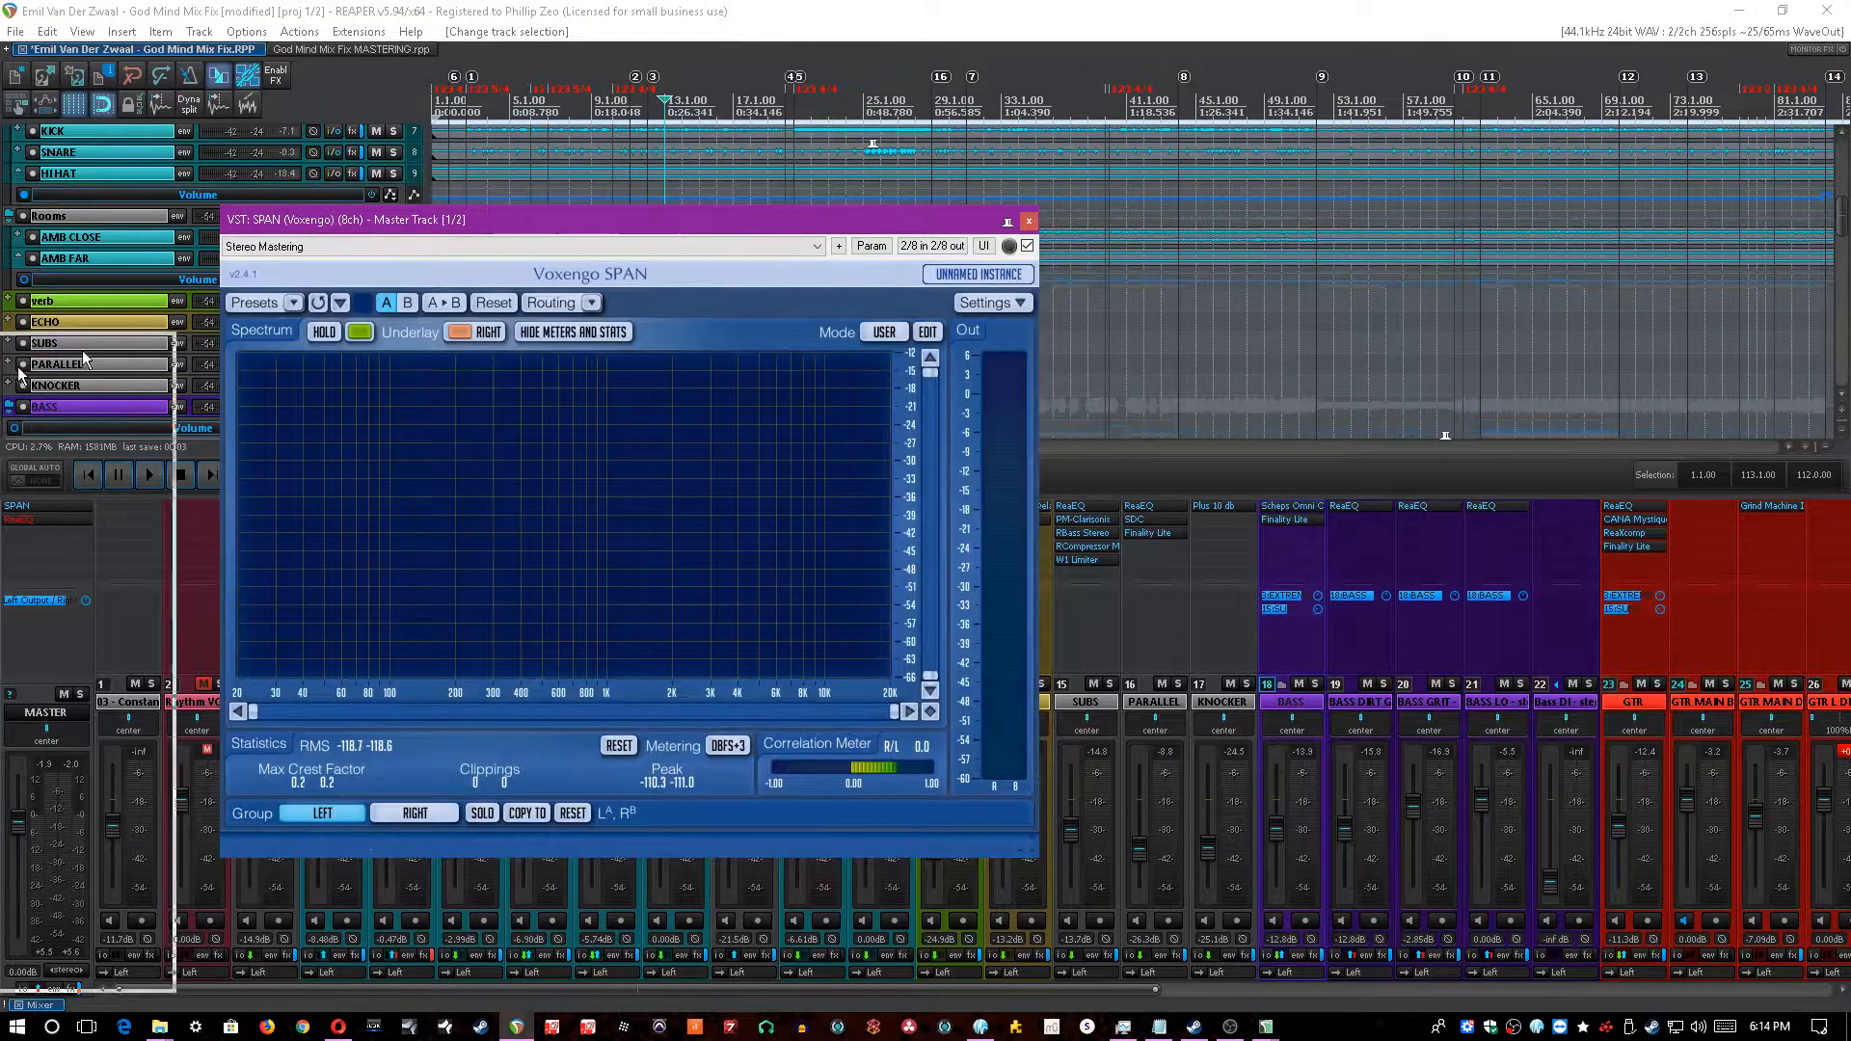
left_click(1029, 221)
key("ctrl+s")
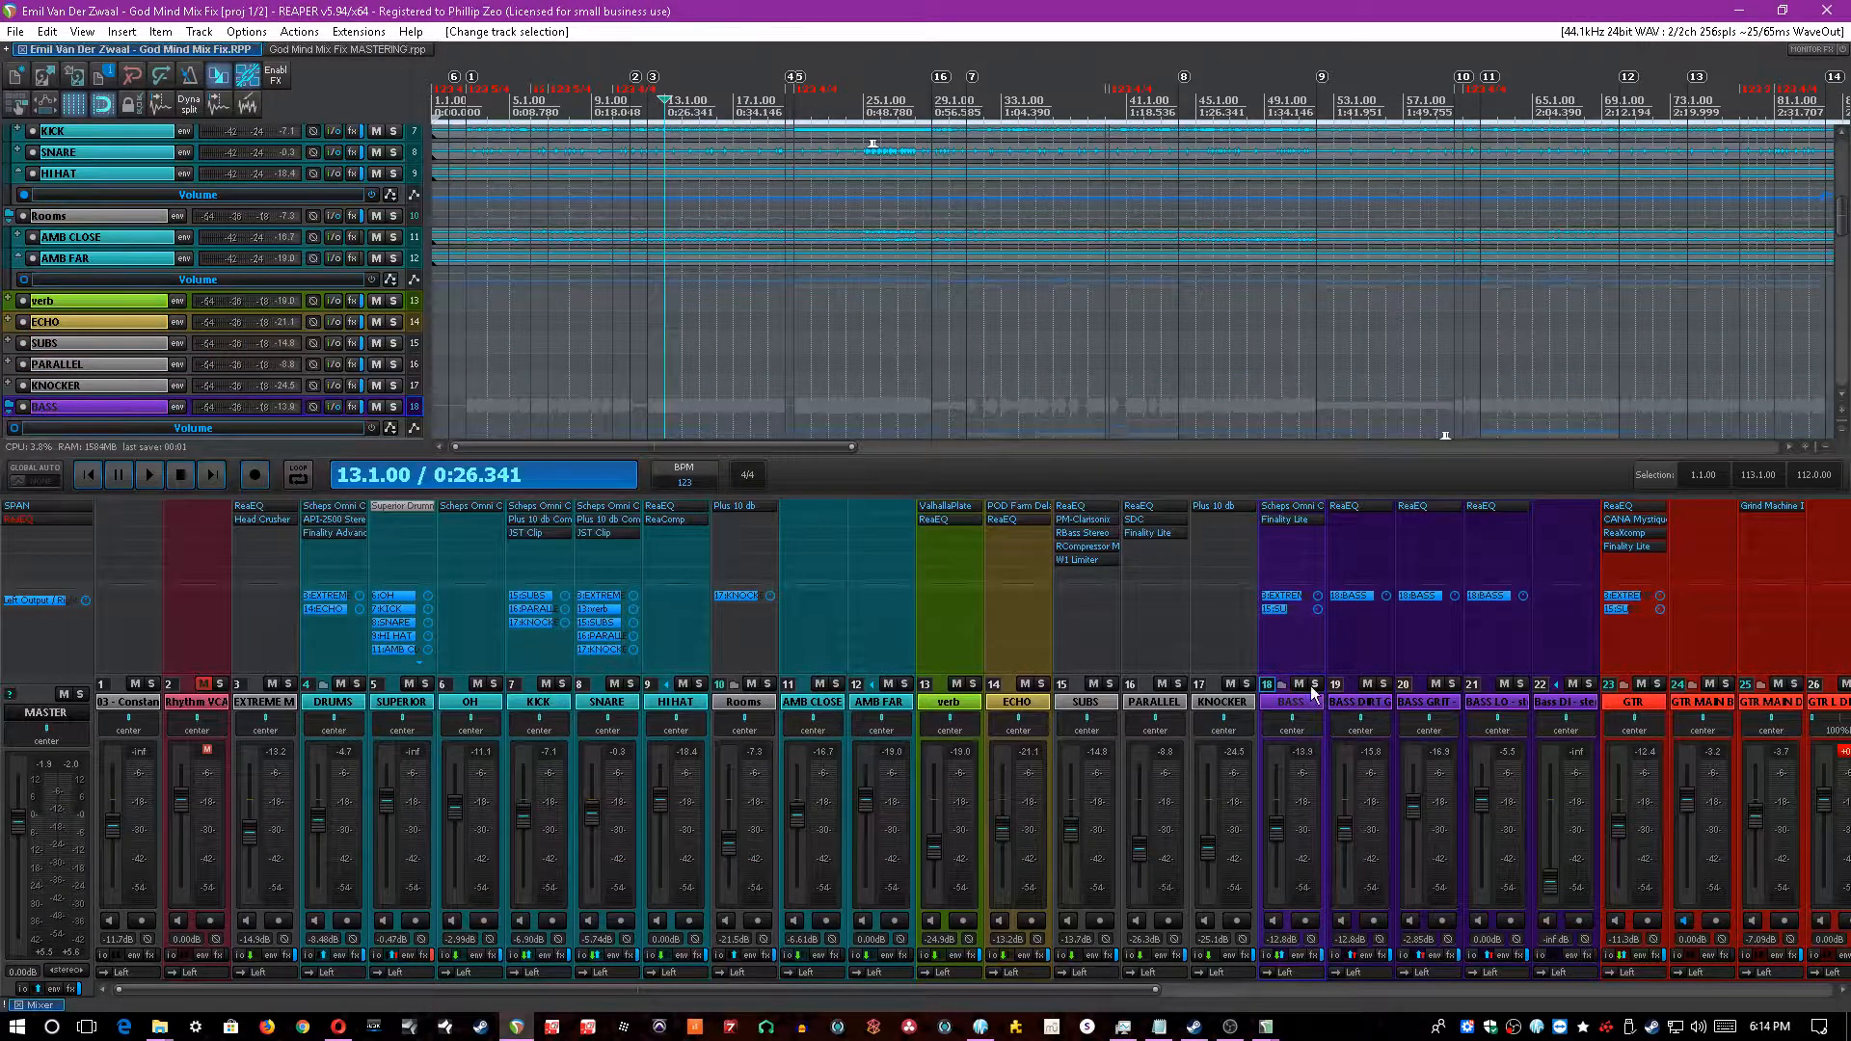
- Solo BASS, play it from marker 1, select the BASS LO and Bass DI stem tracks, then stop playback and save the project
left_click(1314, 685)
scroll(1227, 382, "down", 2)
key("space")
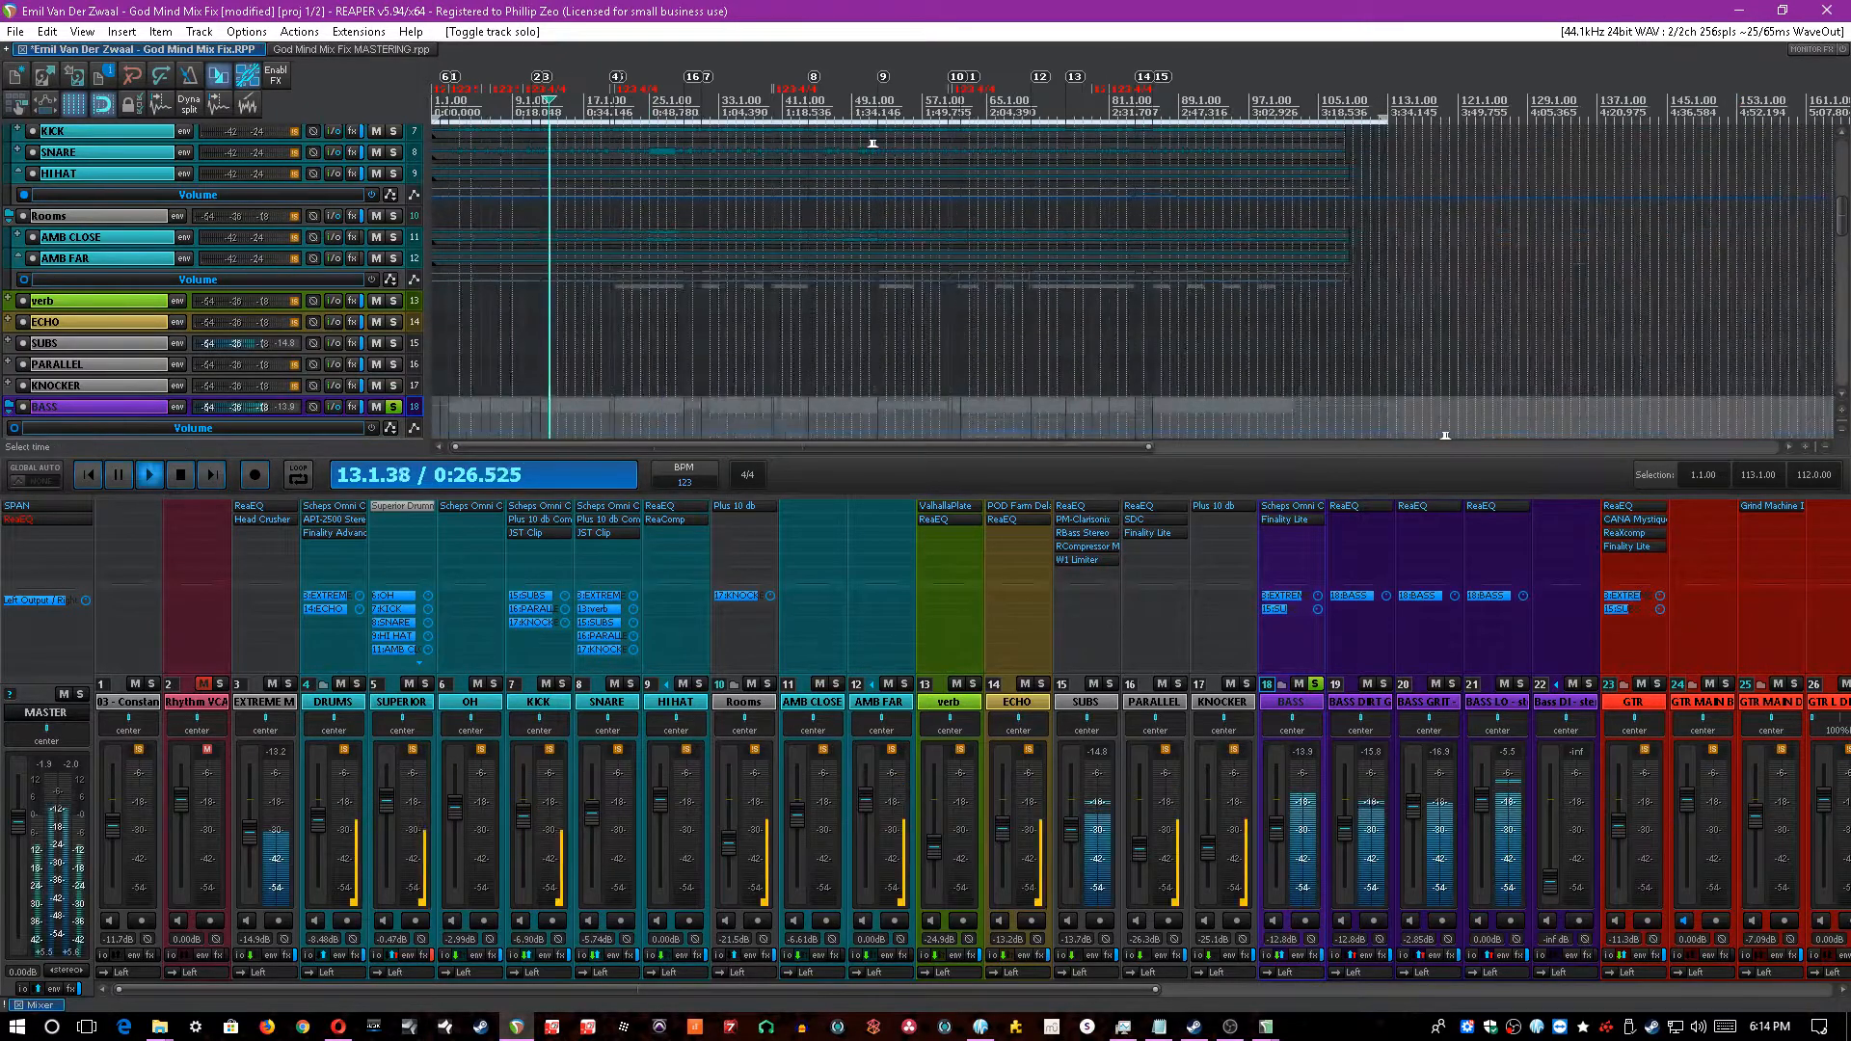
key("1")
scroll(821, 317, "up", 3)
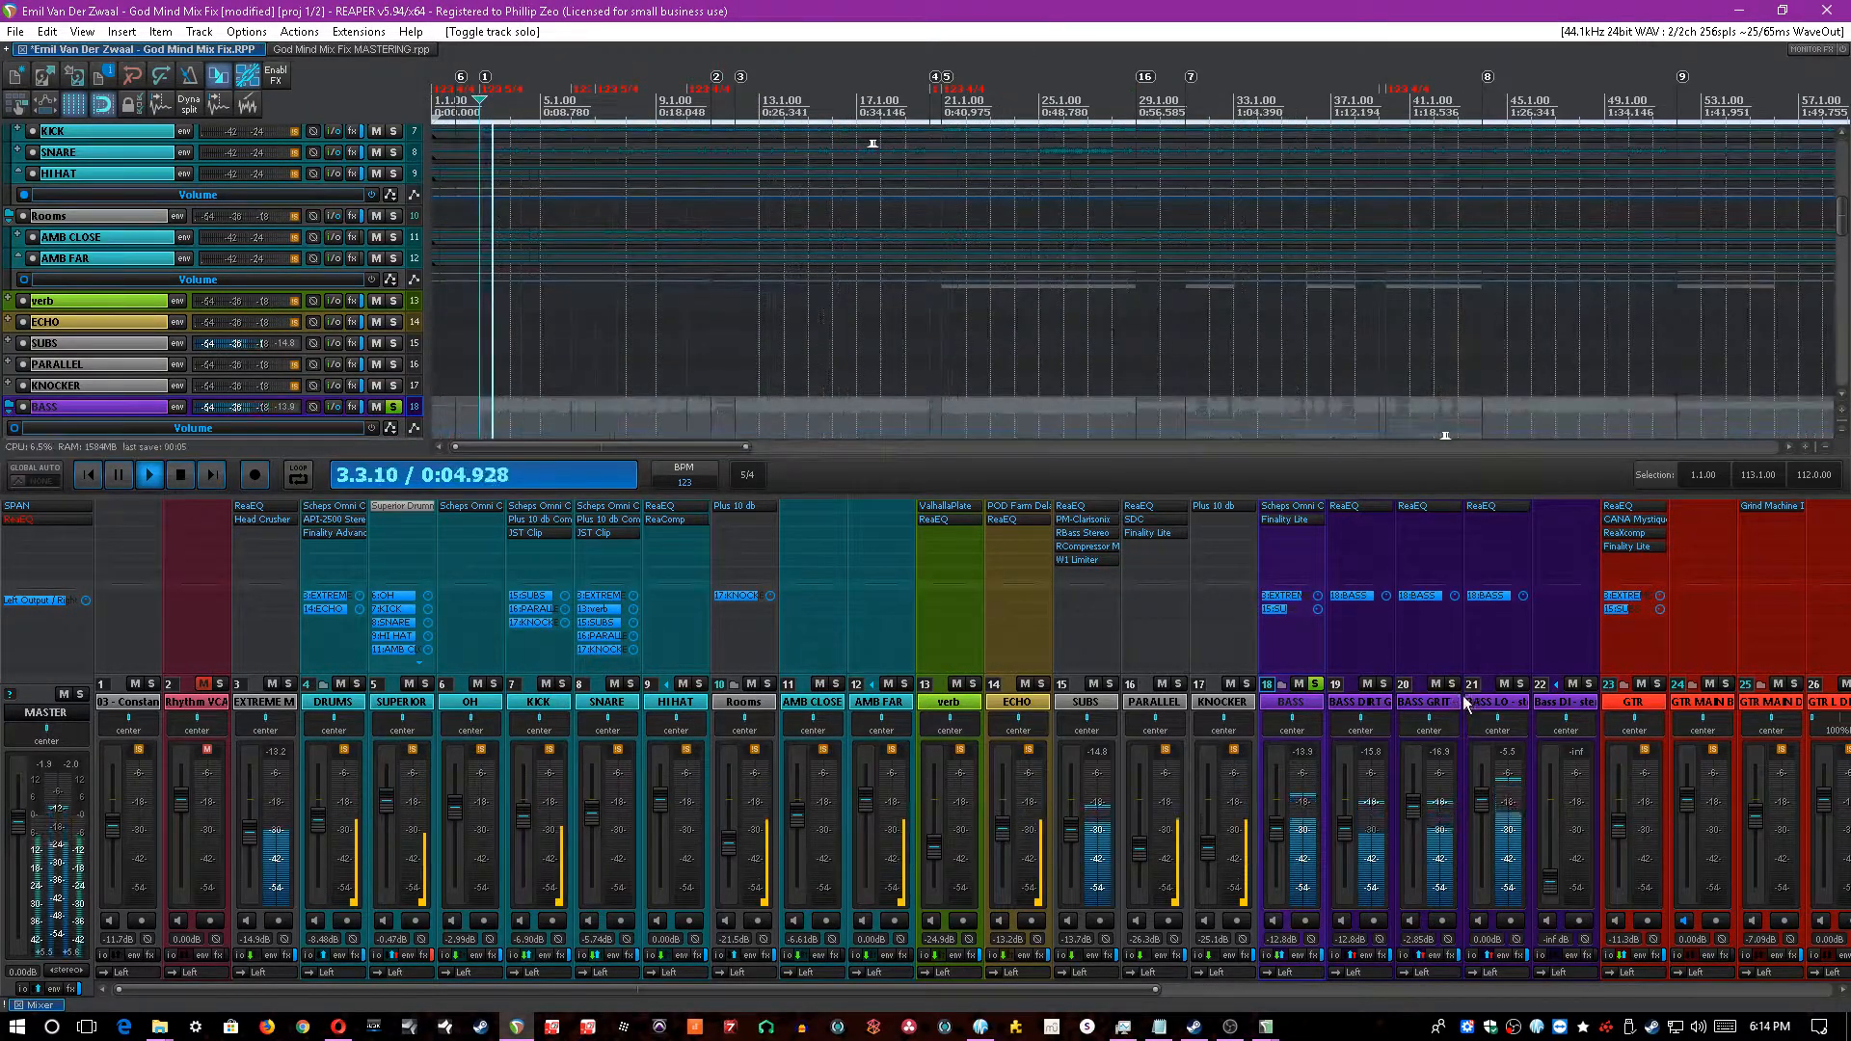
left_click(1507, 702)
left_click(1541, 700)
key("space")
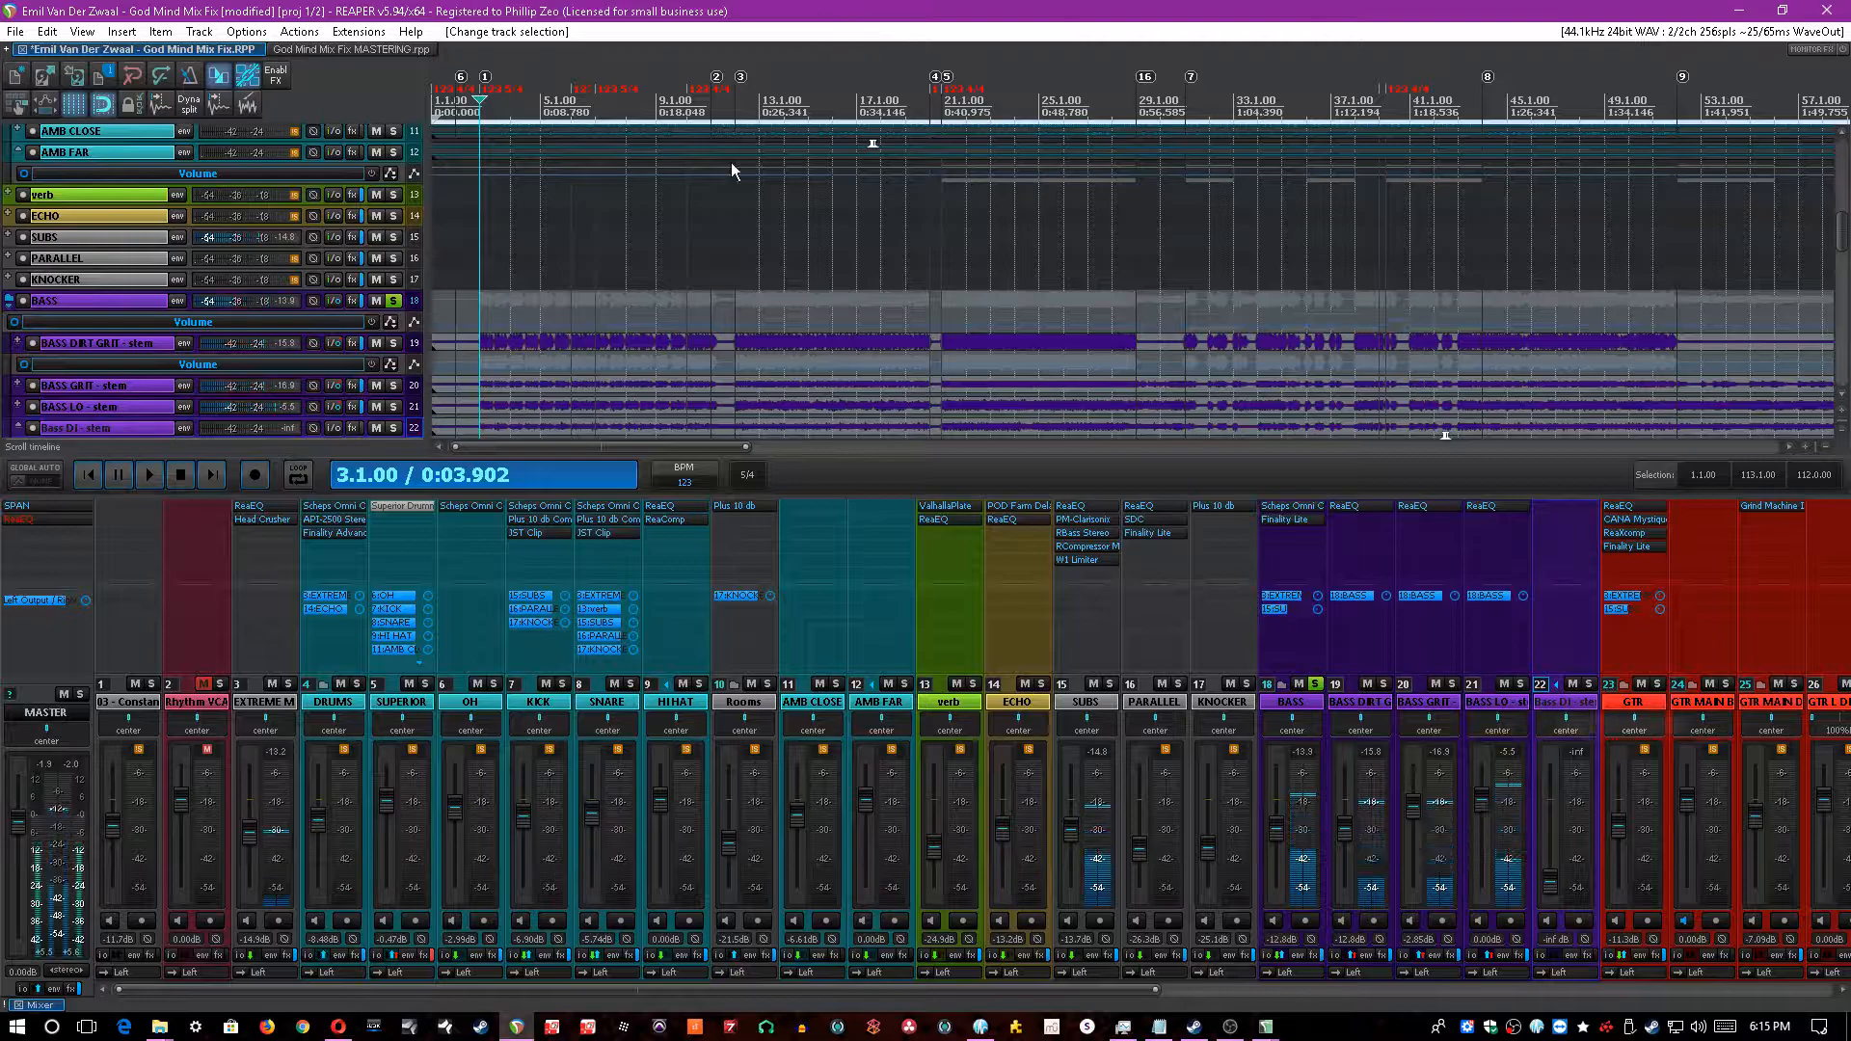
key("ctrl+s")
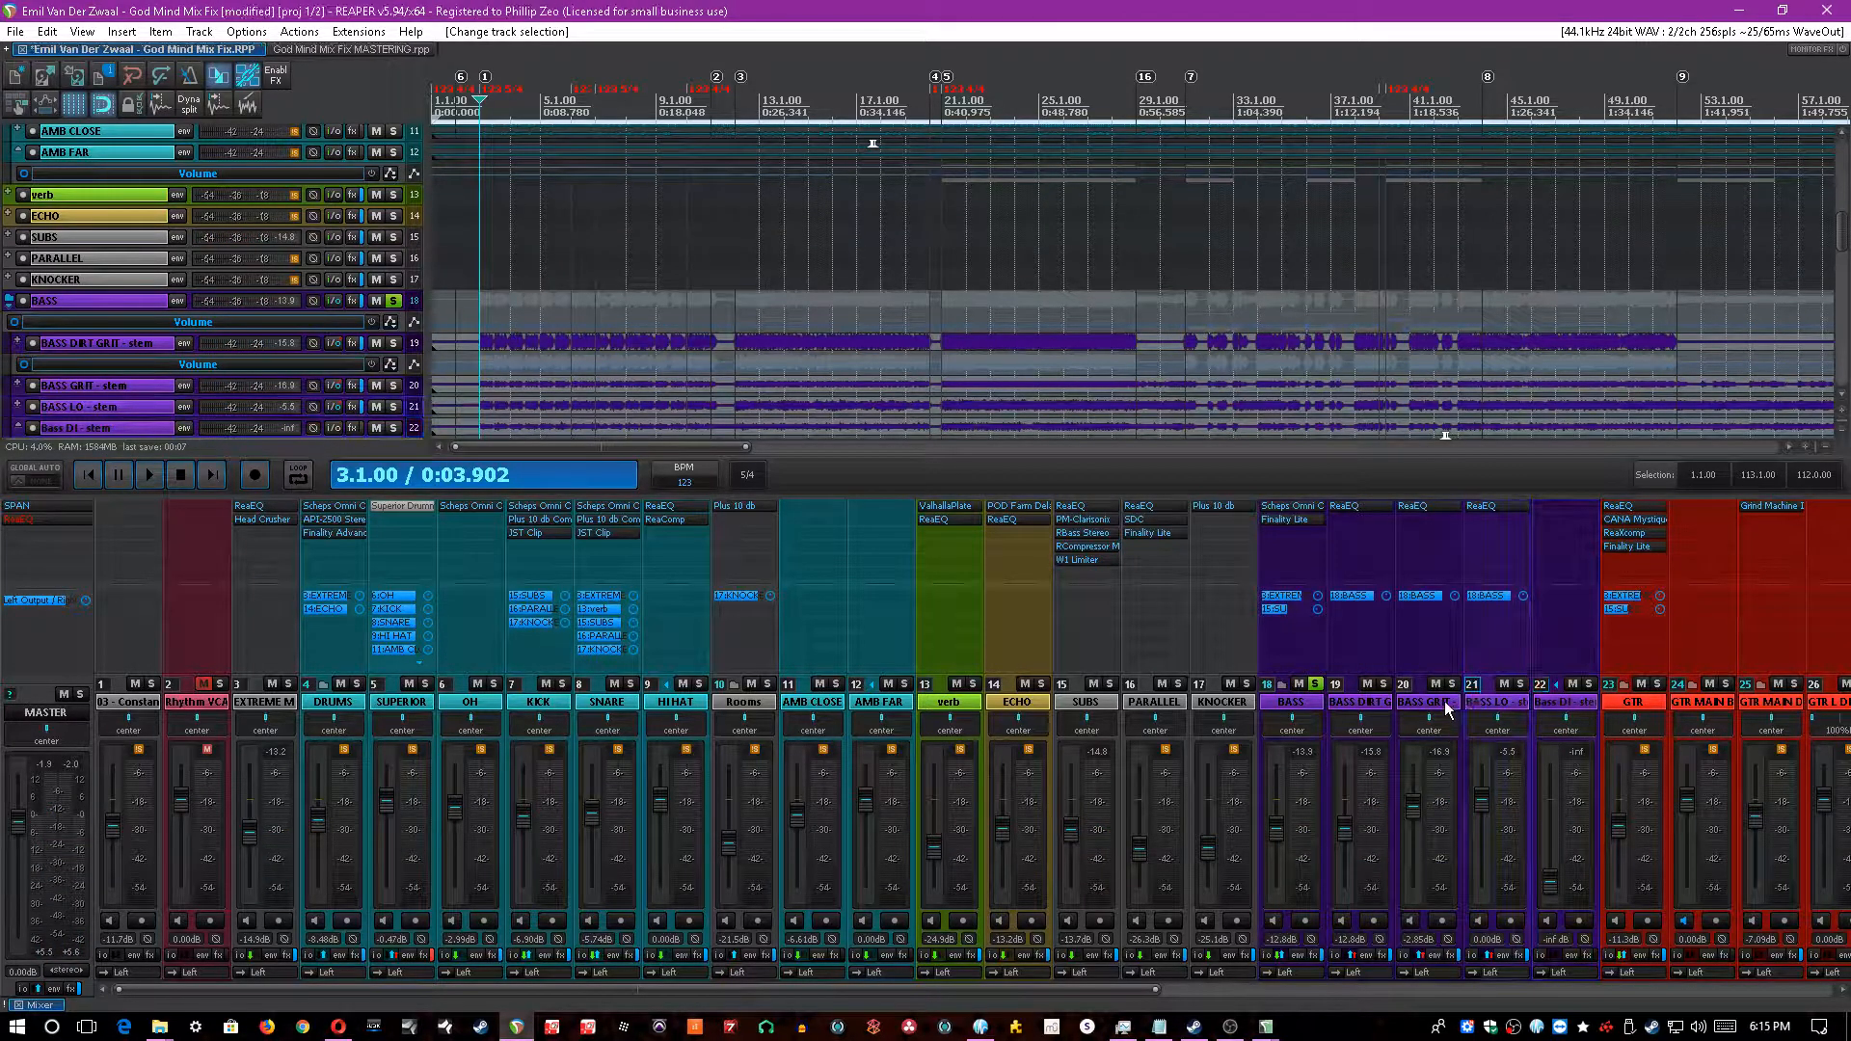
- Save the project, solo the BASS DIRT GRIT track and start playback from bar 3
left_click(1338, 702)
key("ctrl+s")
scroll(971, 152, "up", 3)
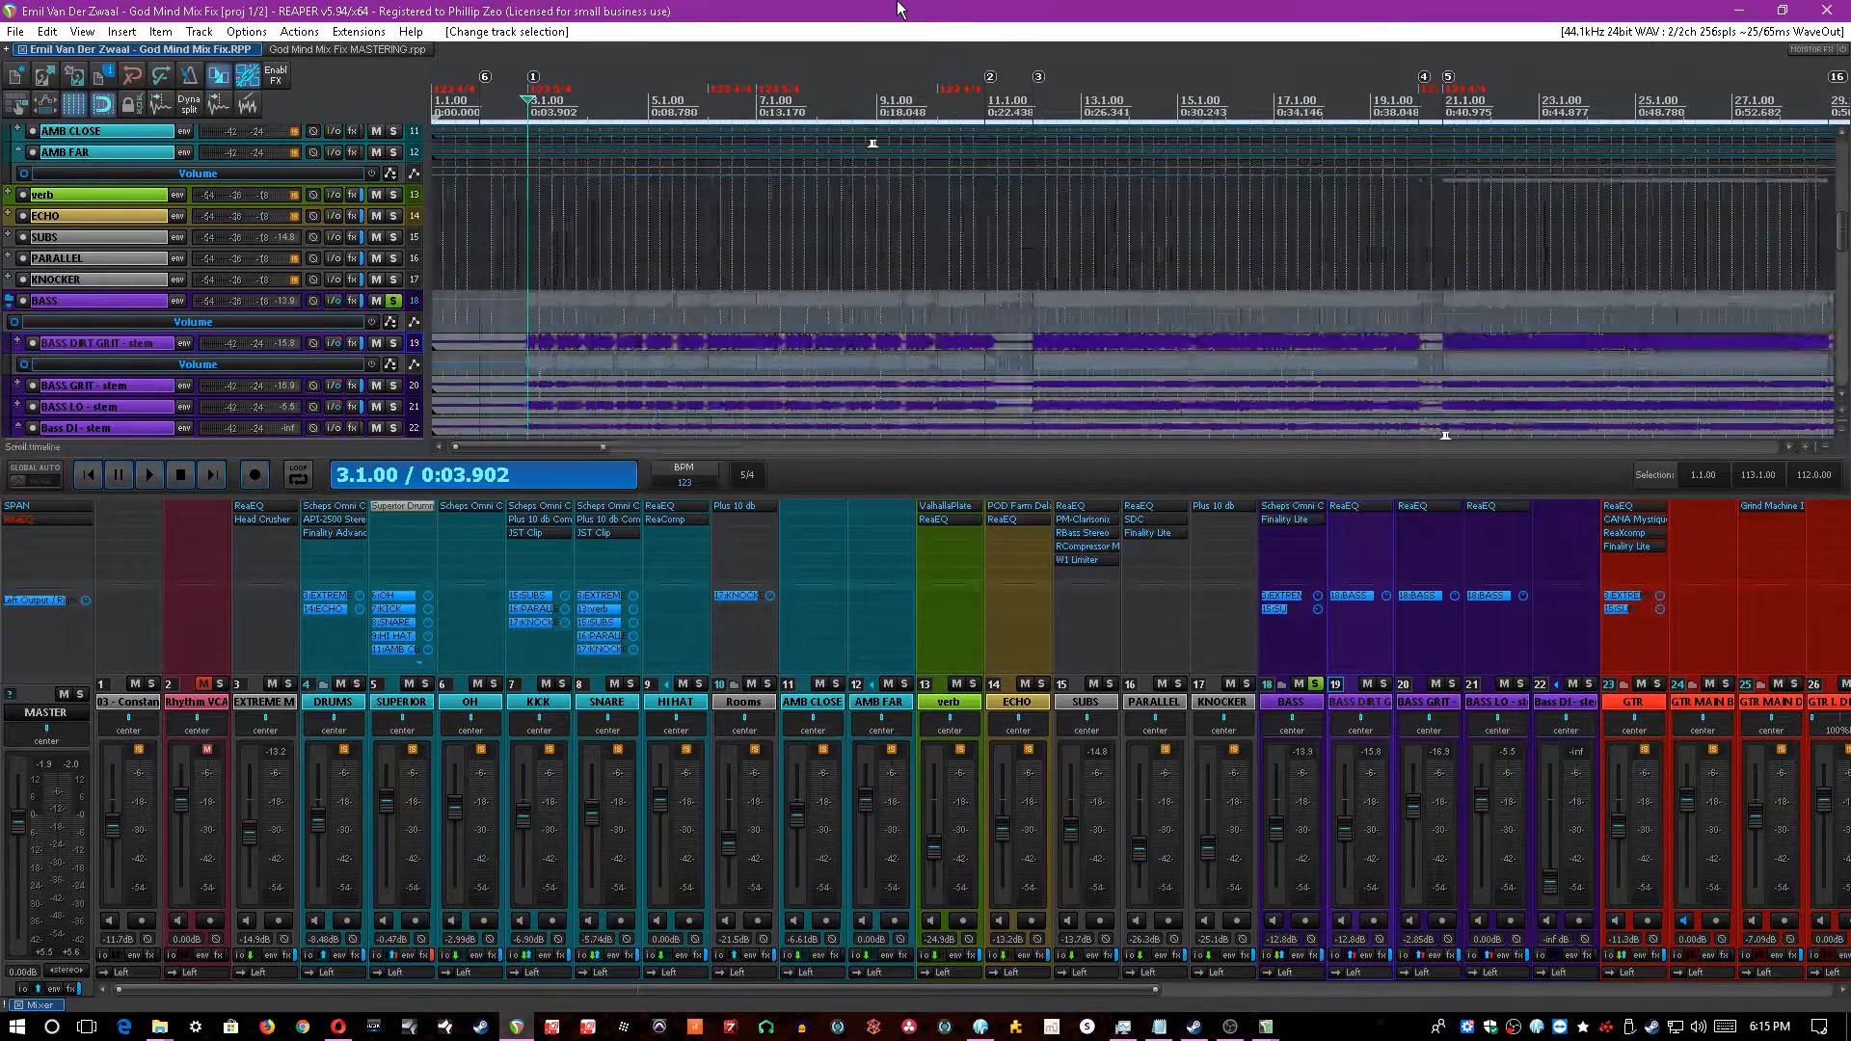
scroll(872, 144, "up", 3)
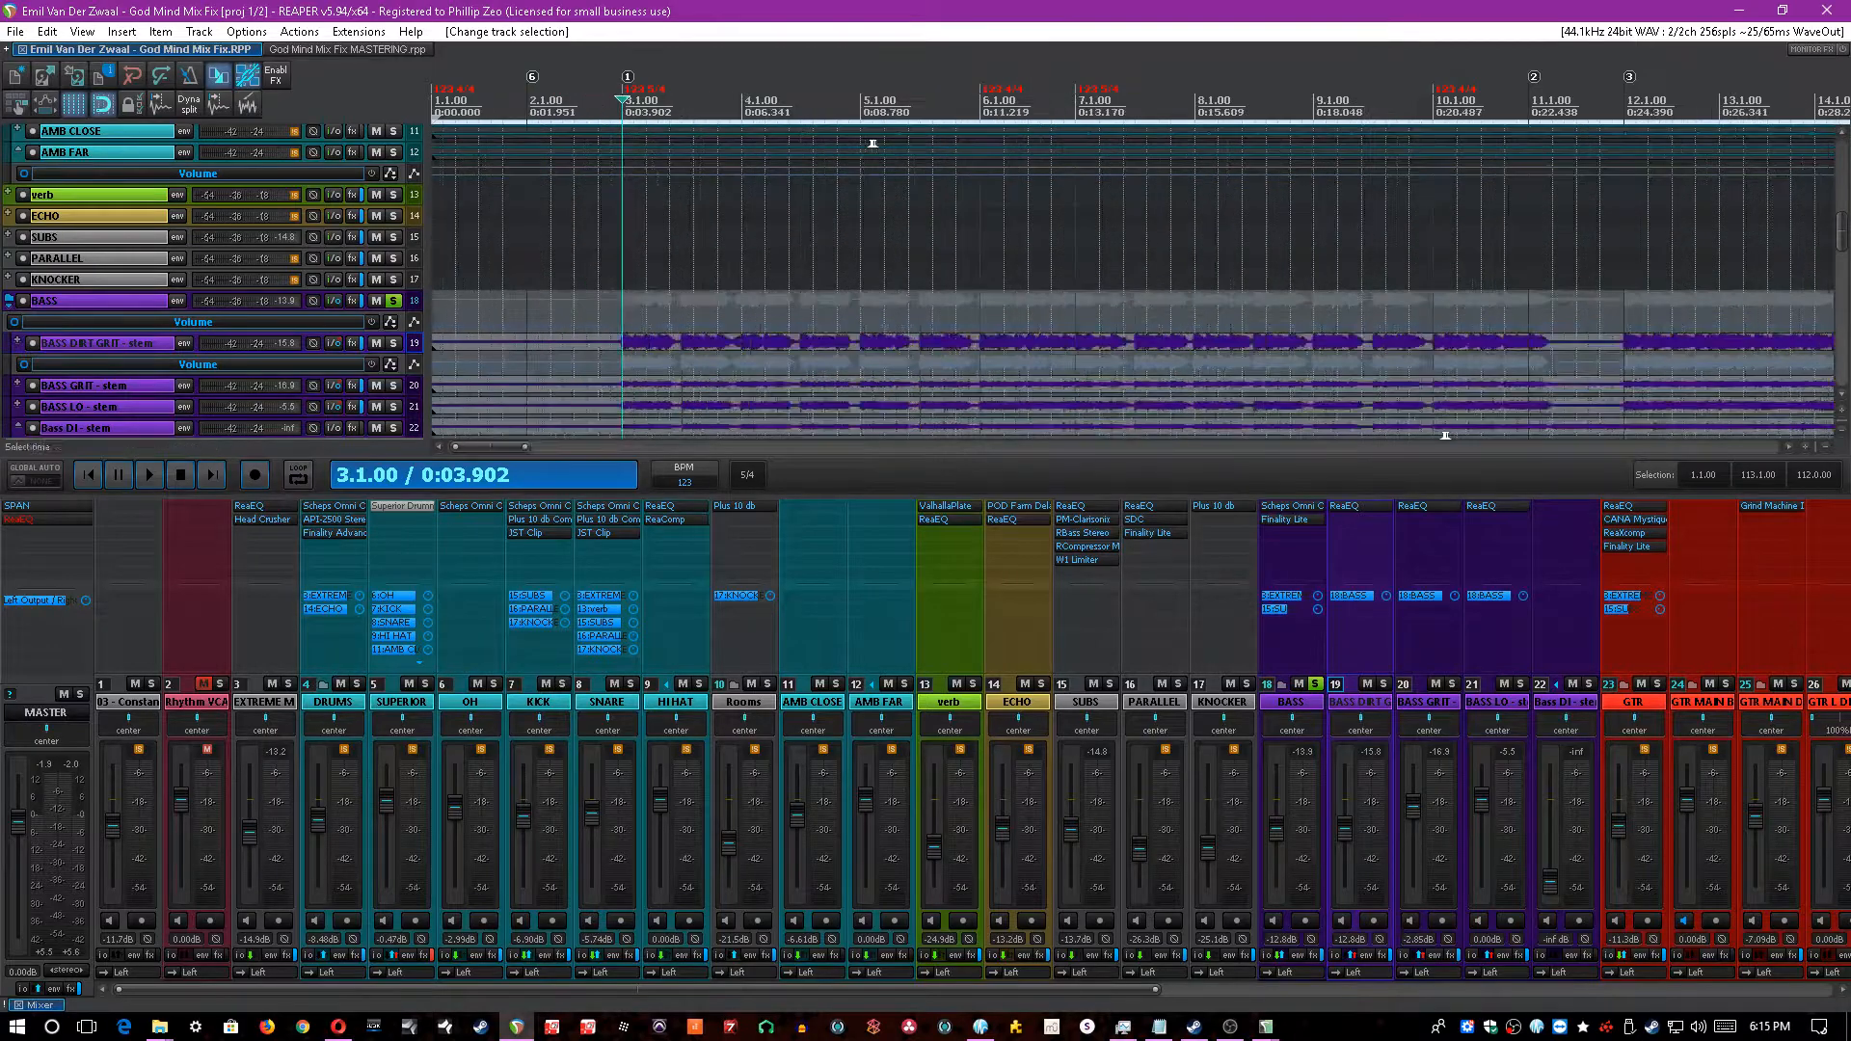
left_click(1383, 684)
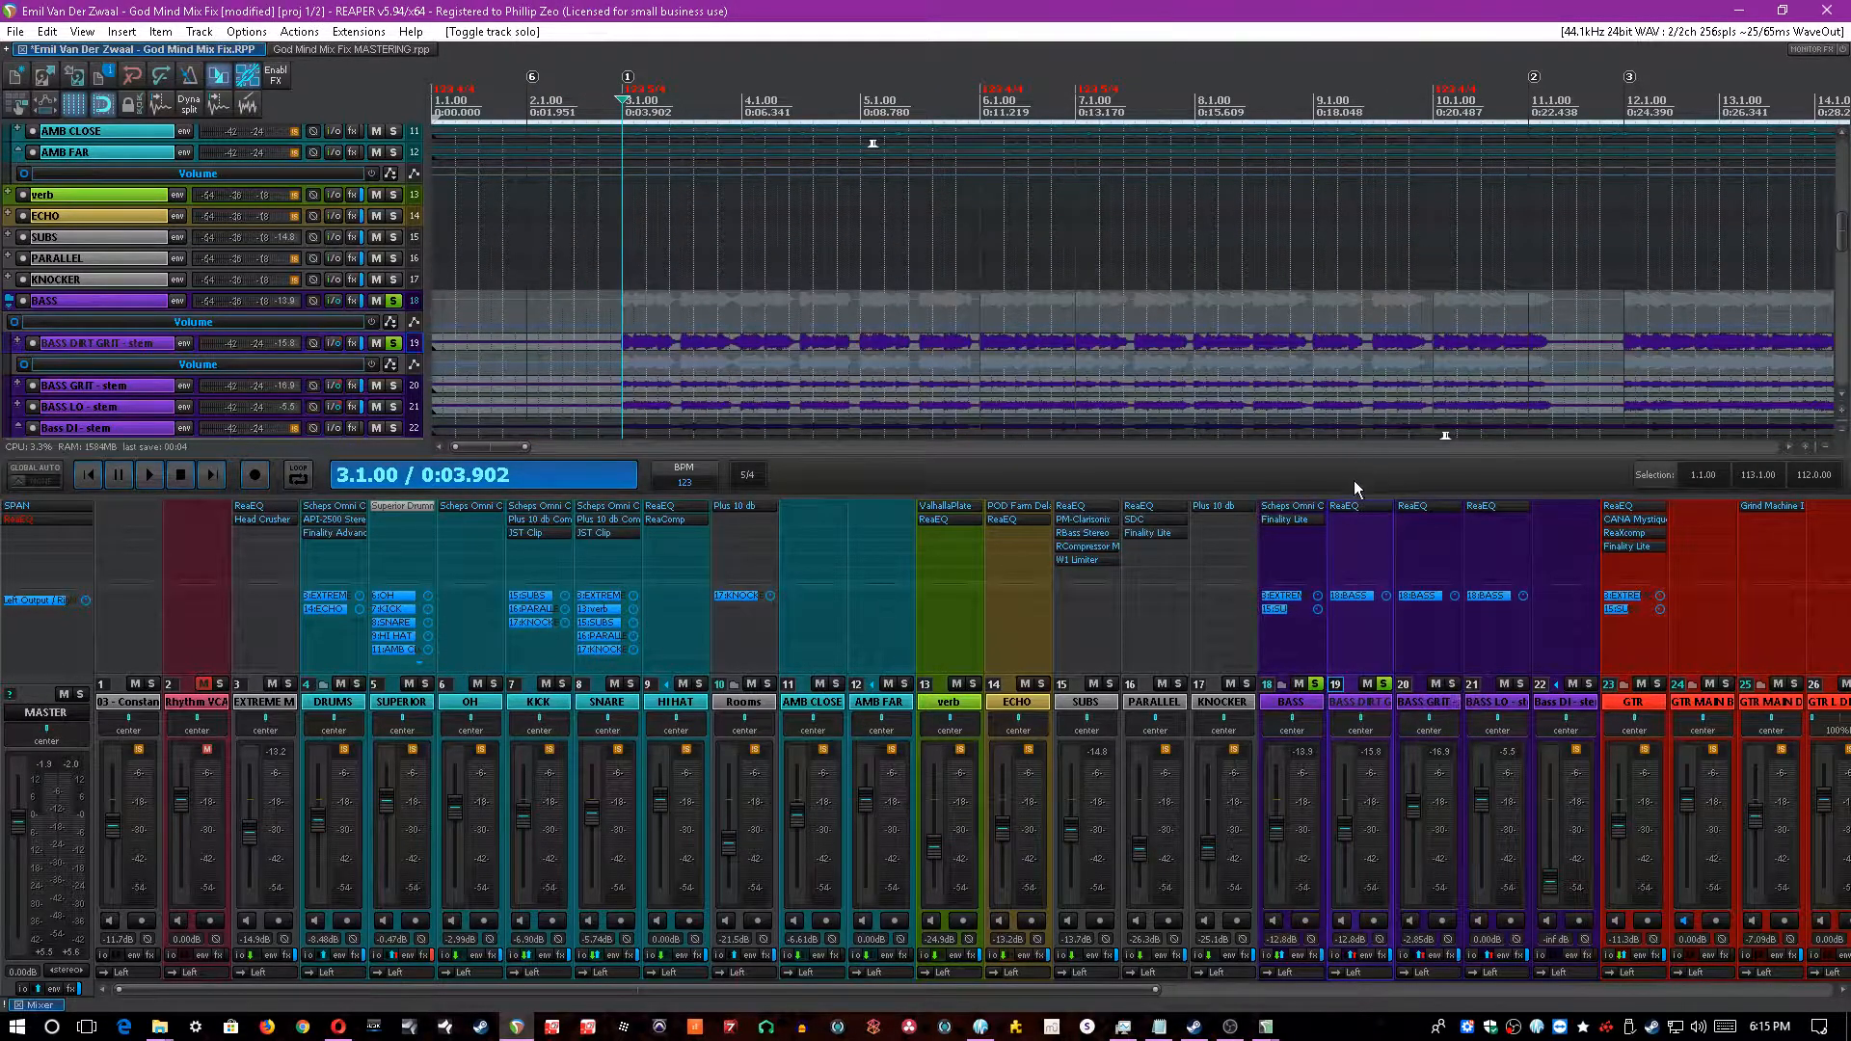
key("space")
- Bypass ReaEQ on BASS DIRT GRIT and disable the whole effects chain of the BASS folder track
left_click(1350, 505)
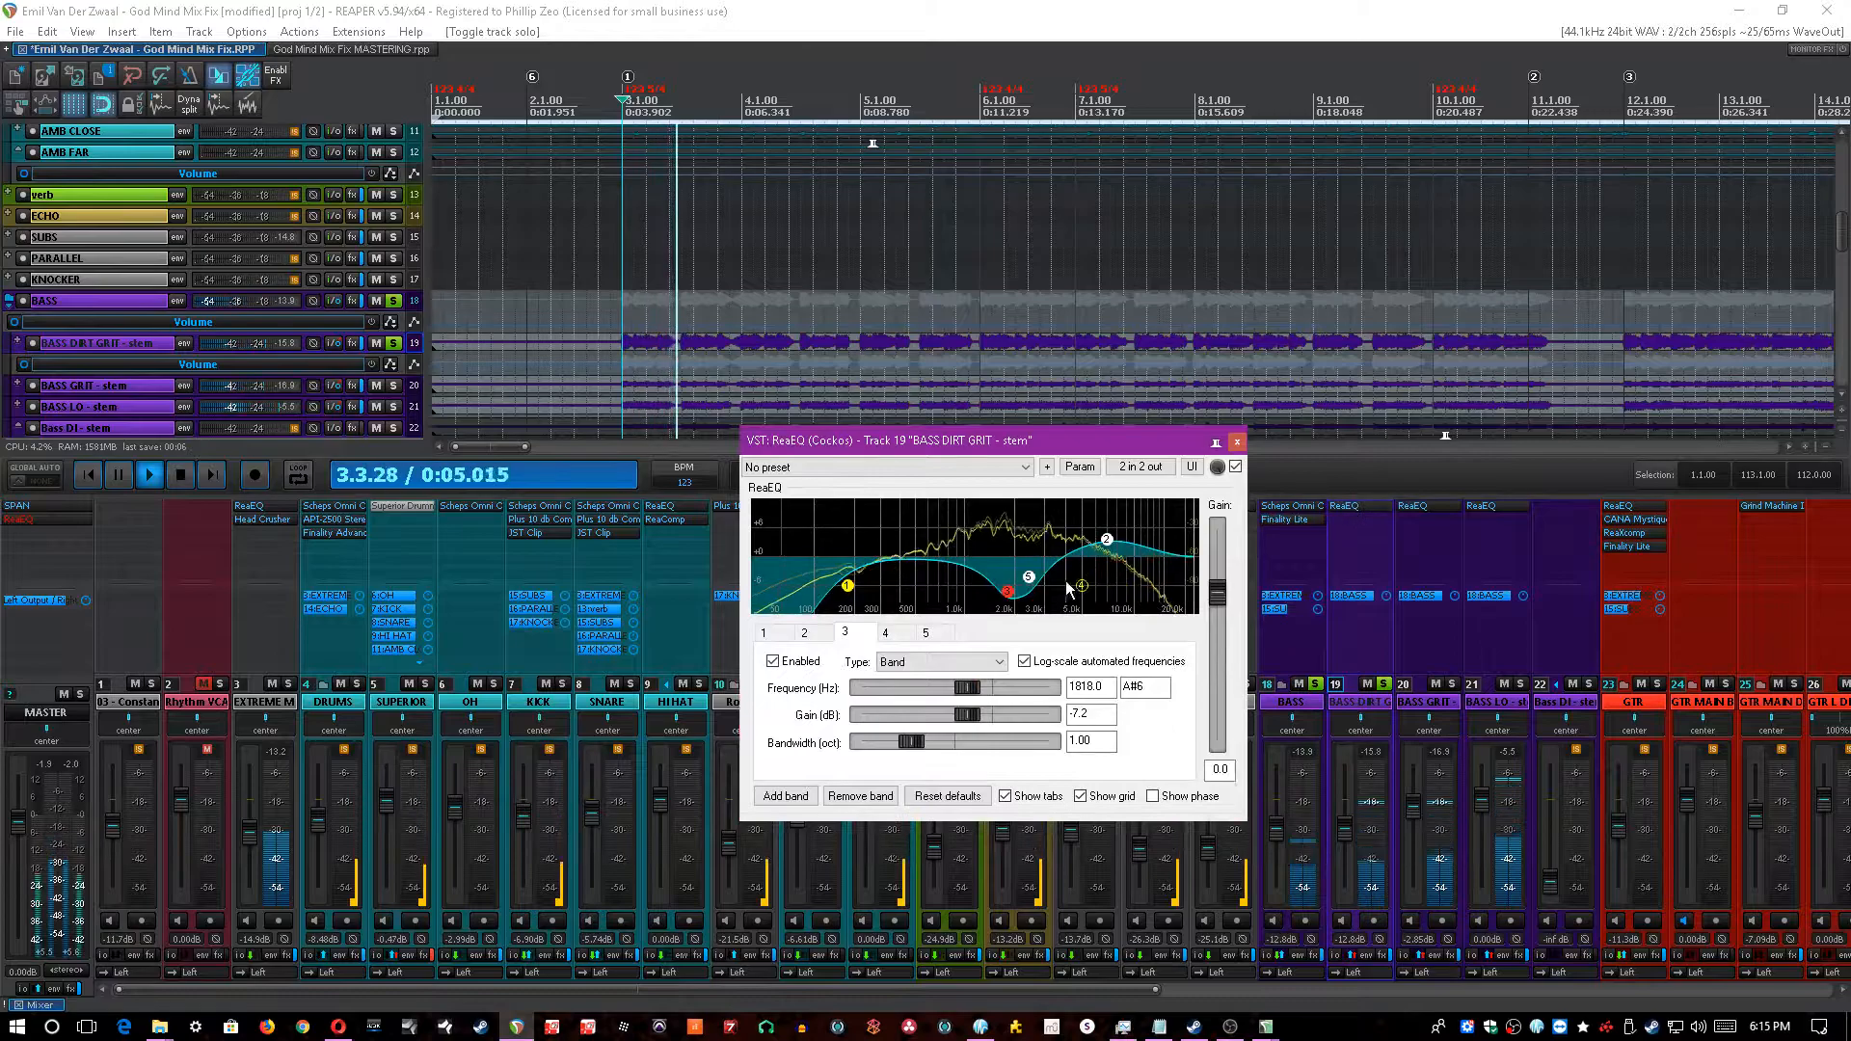
left_click(1233, 467)
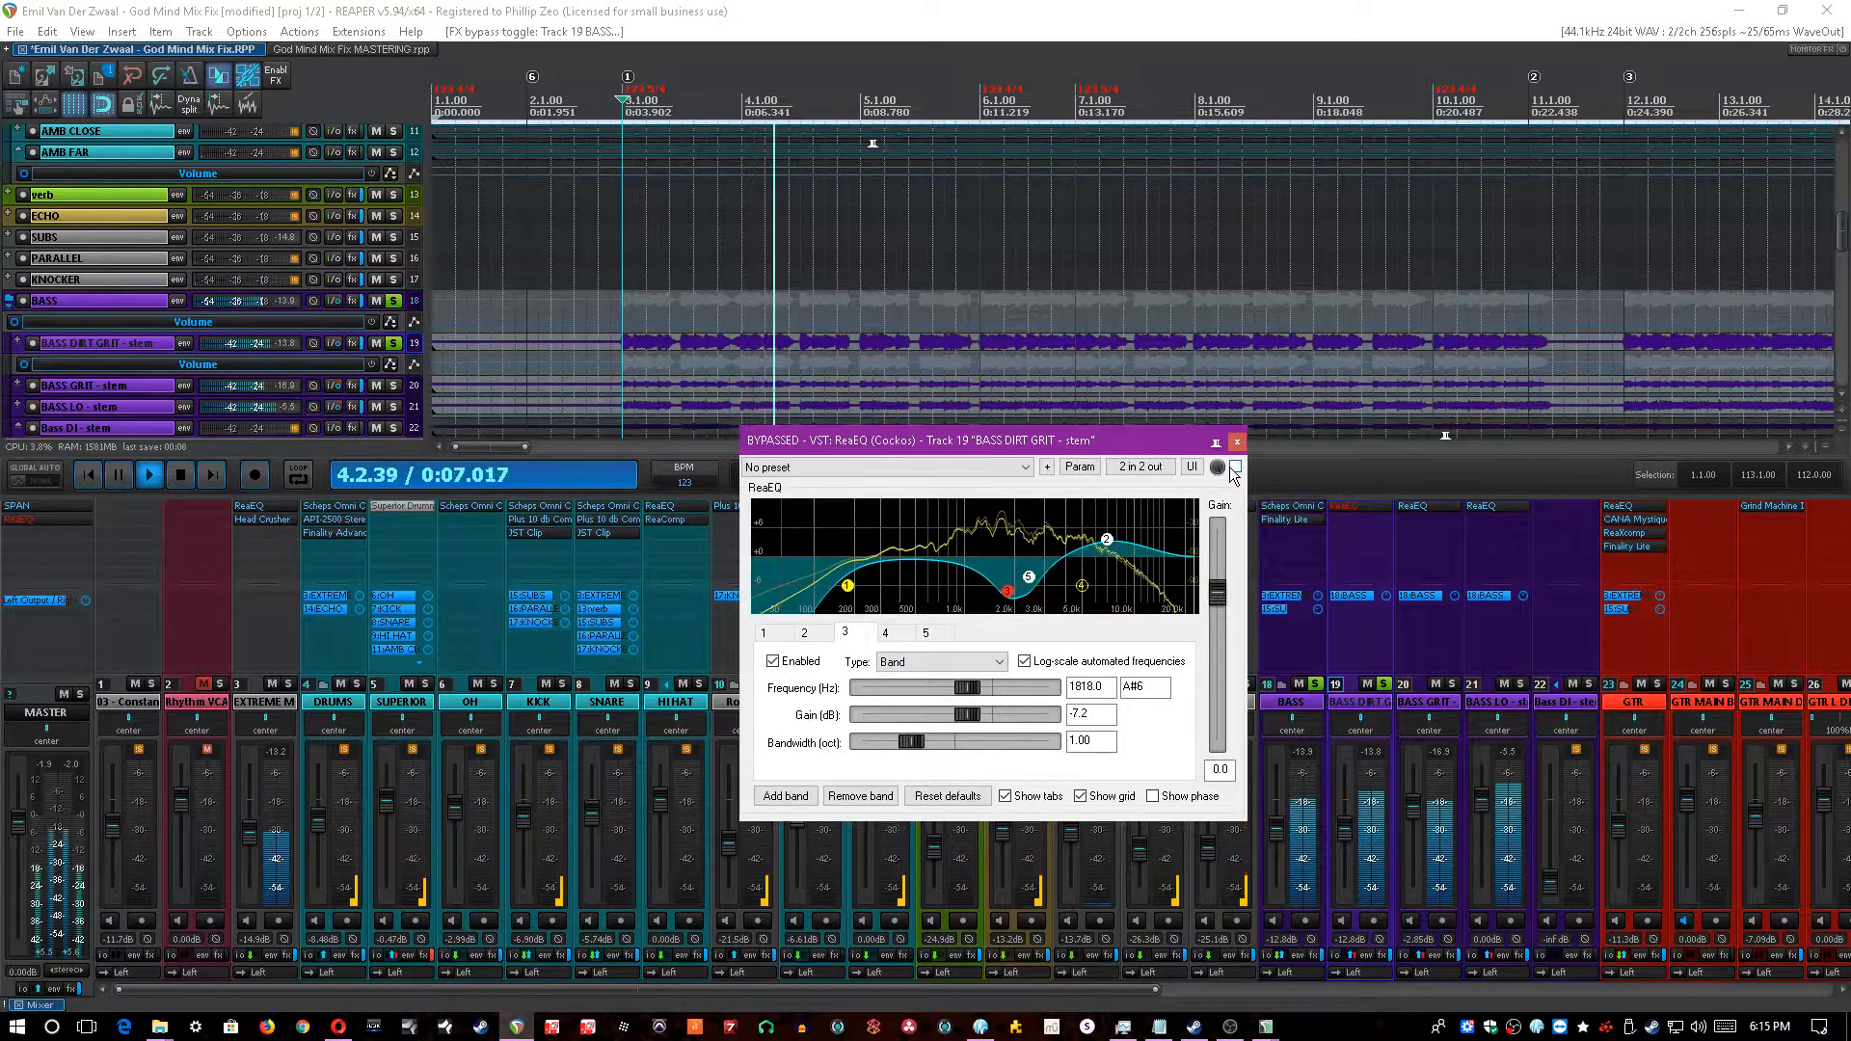
left_click(1322, 957, "ctrl")
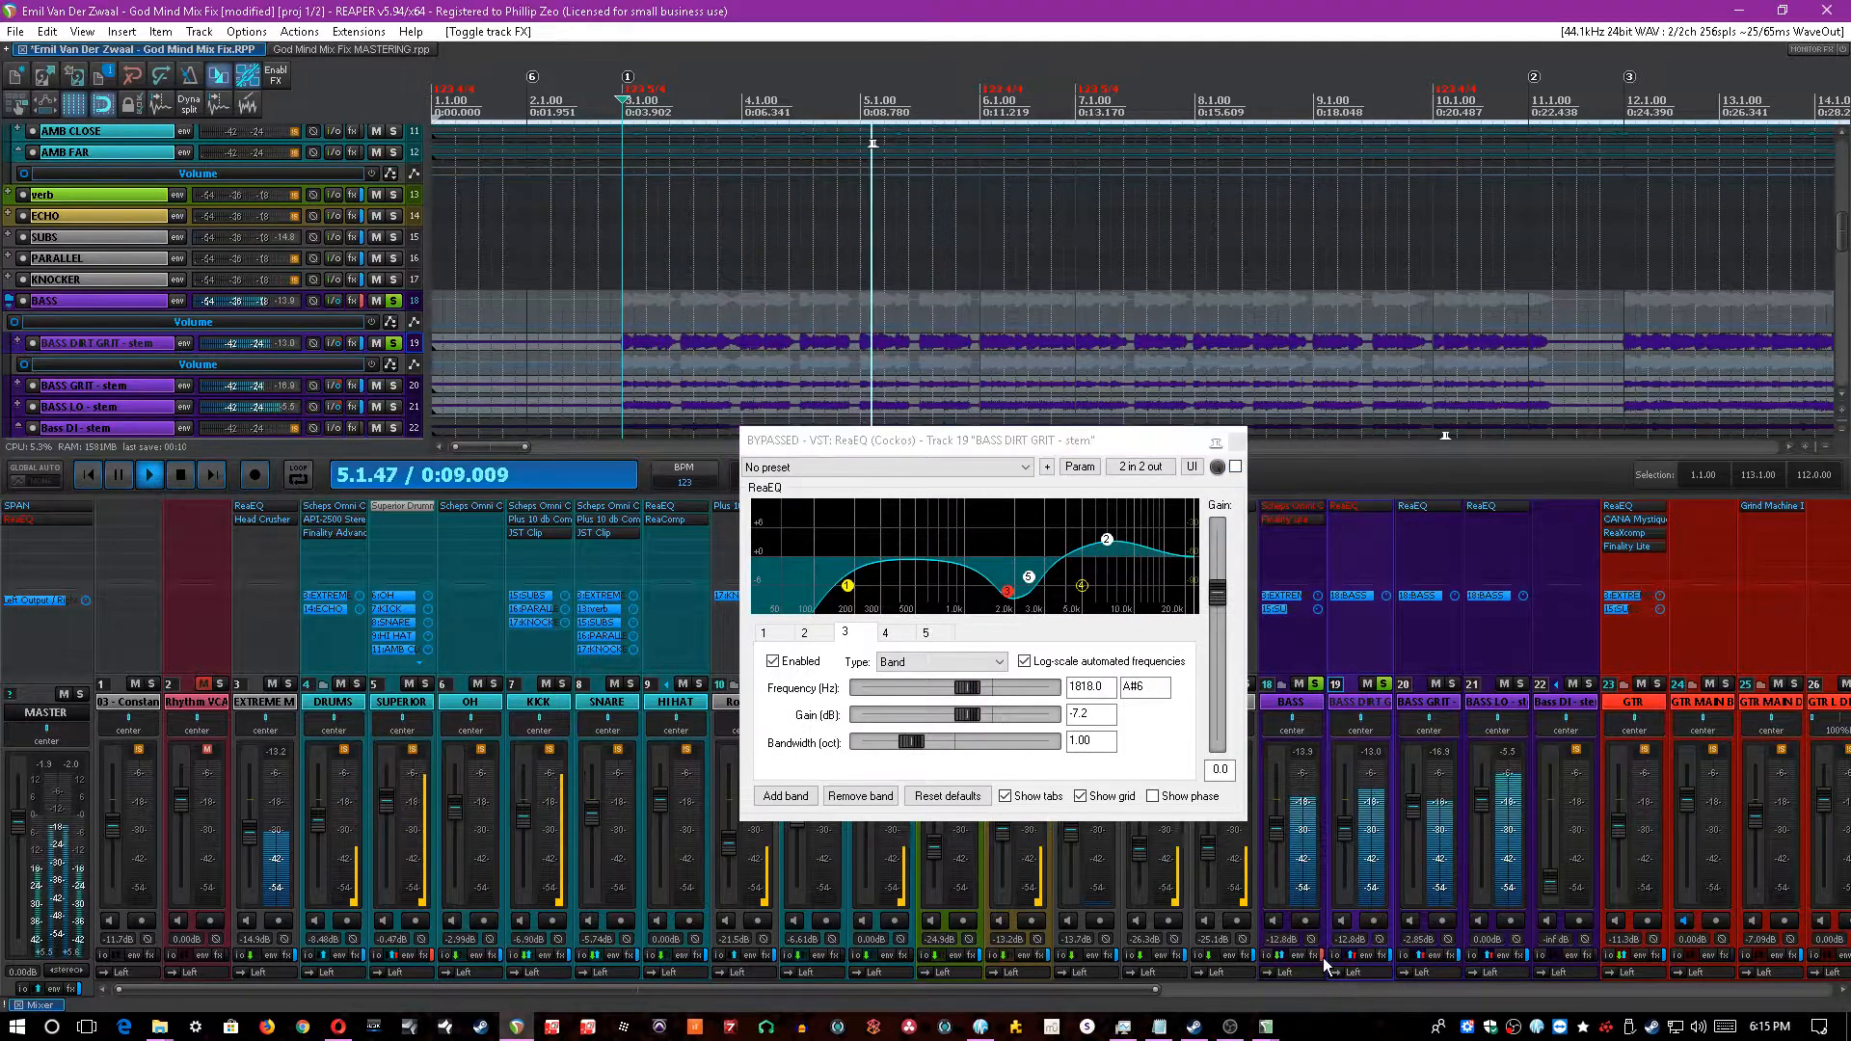
key("ctrl+s")
- Compare BASS DIRT GRIT with ReaEQ enabled and bypassed during playback, leave the EQ enabled and stop playback
left_click(1235, 467)
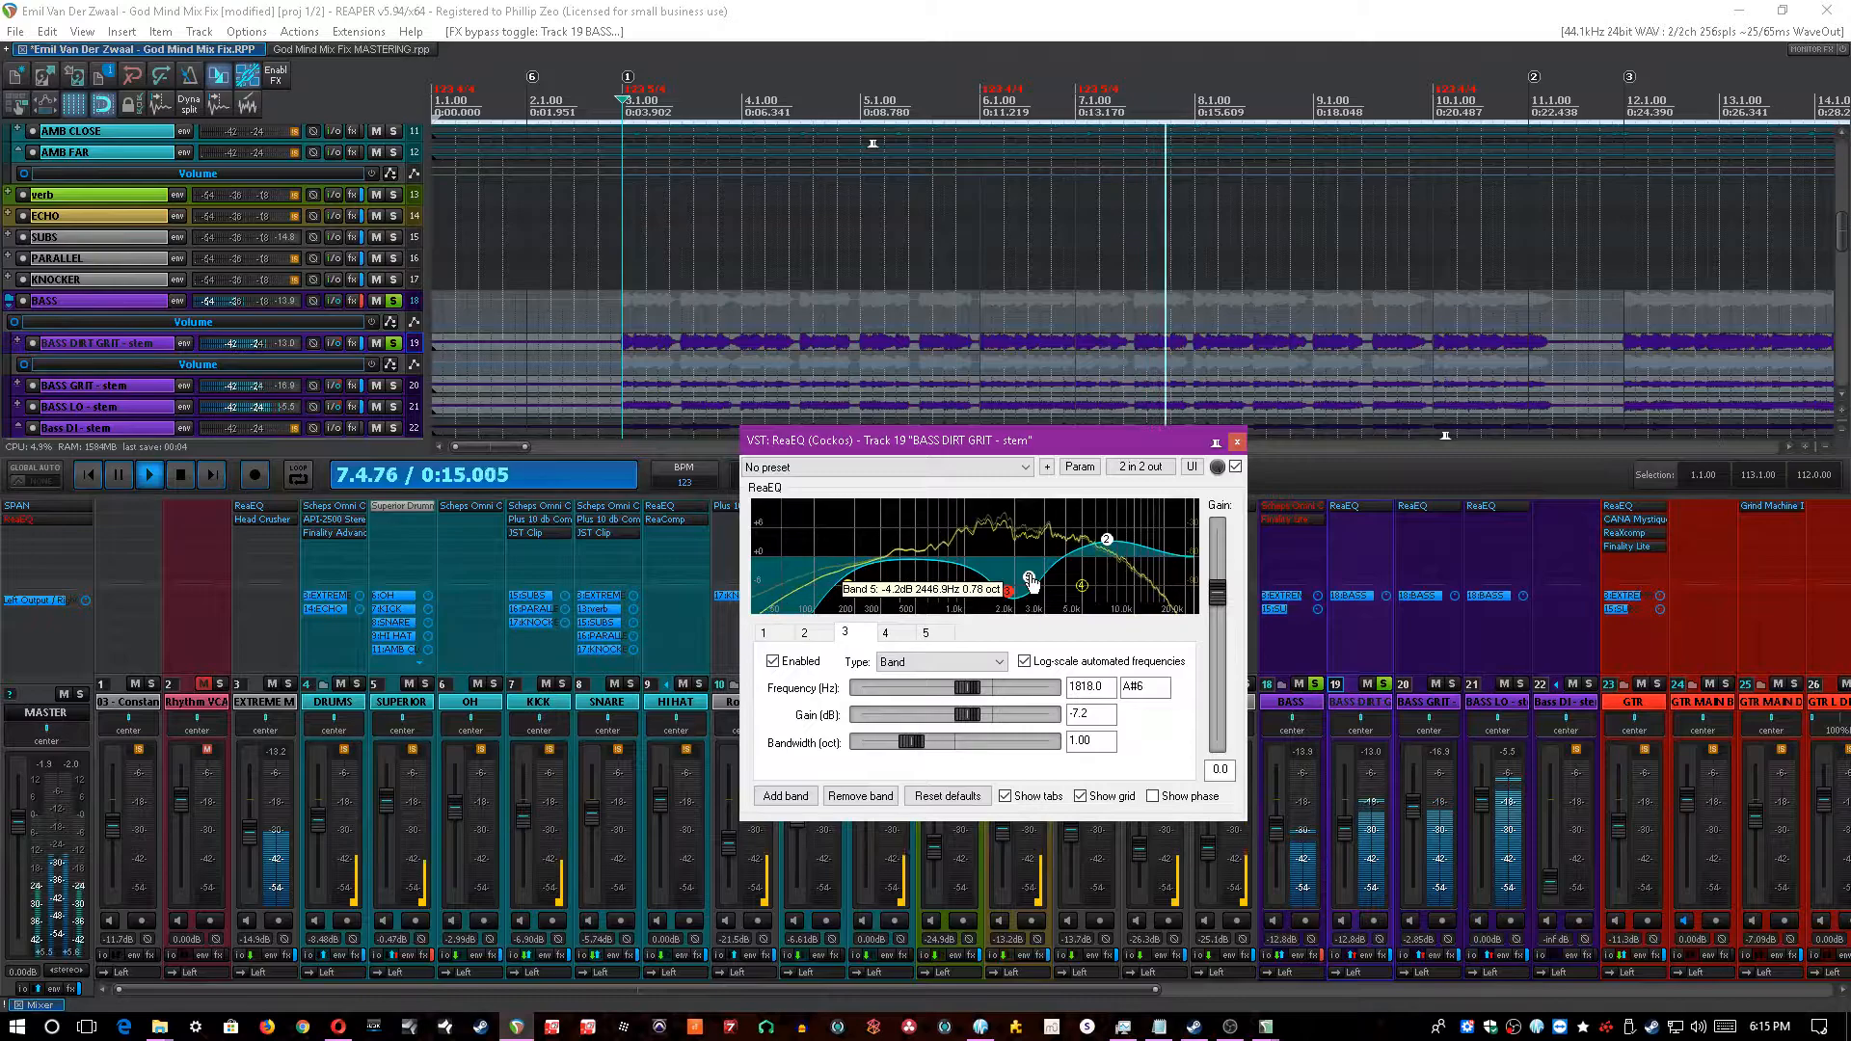
left_click(944, 10)
key("ctrl+s")
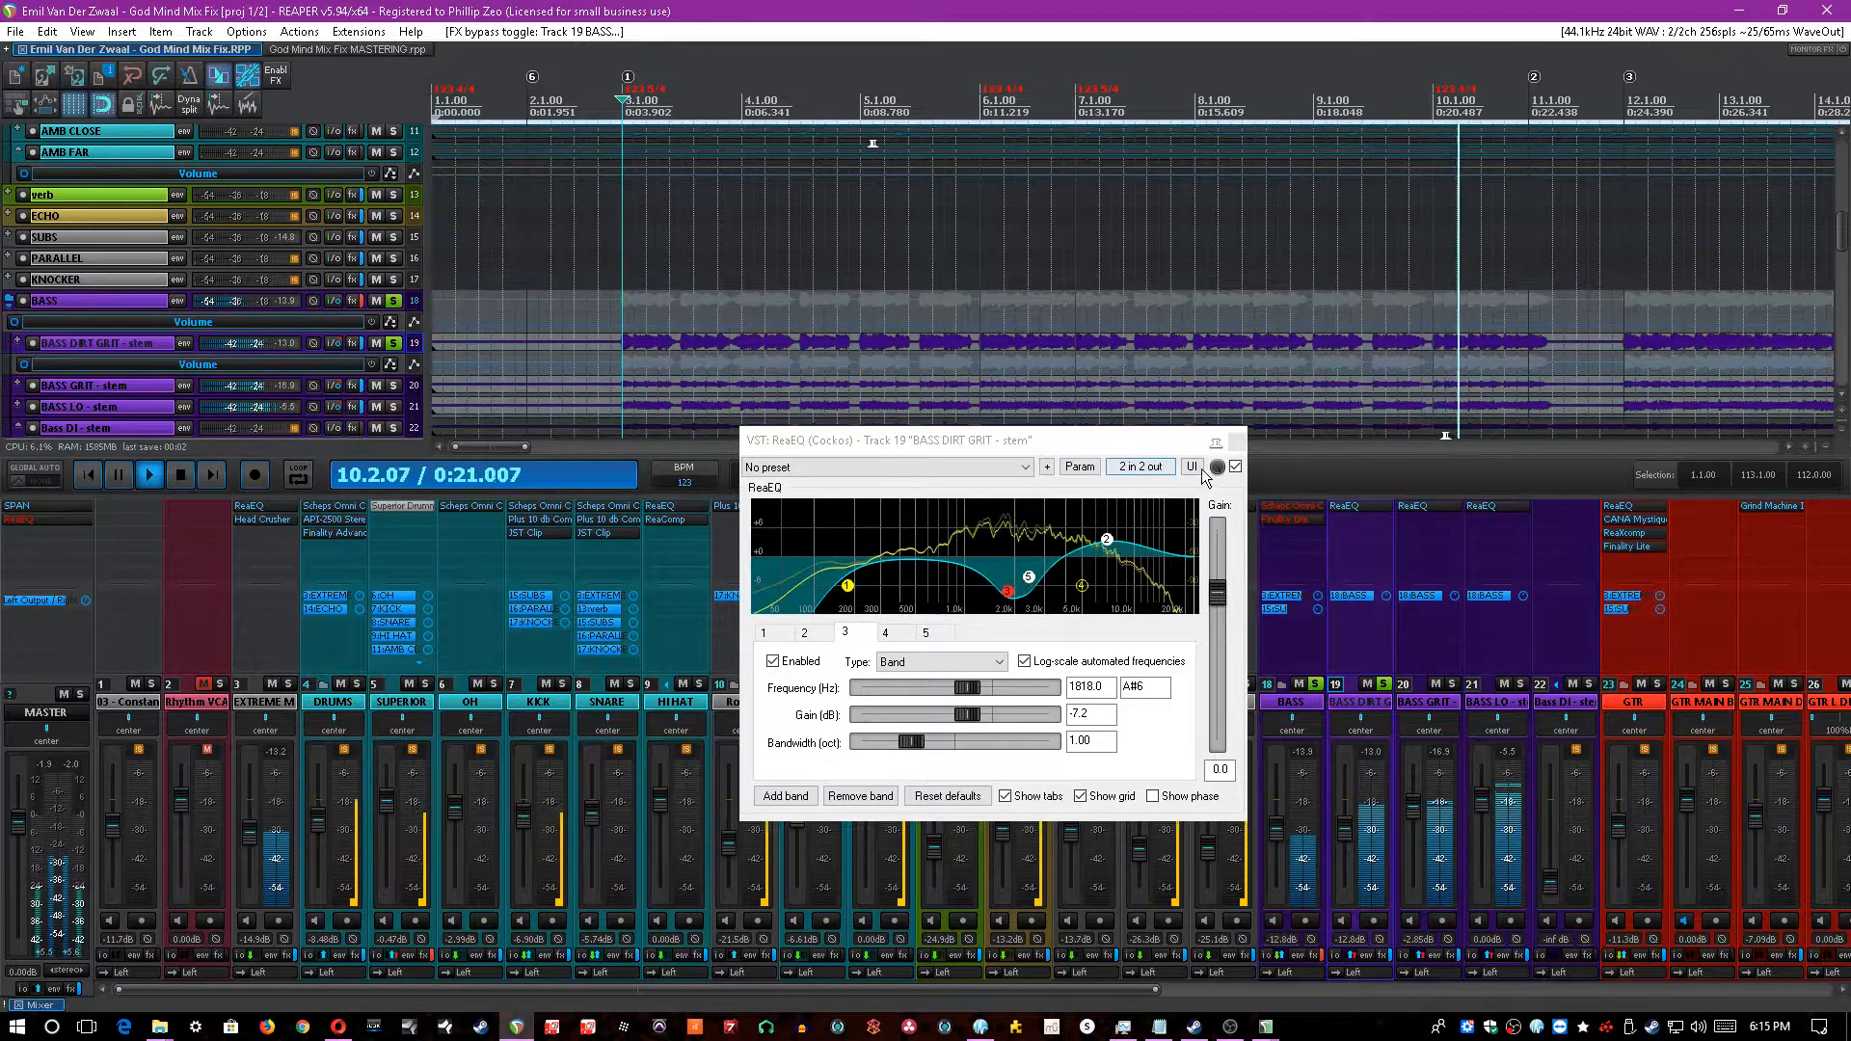
left_click(1235, 469)
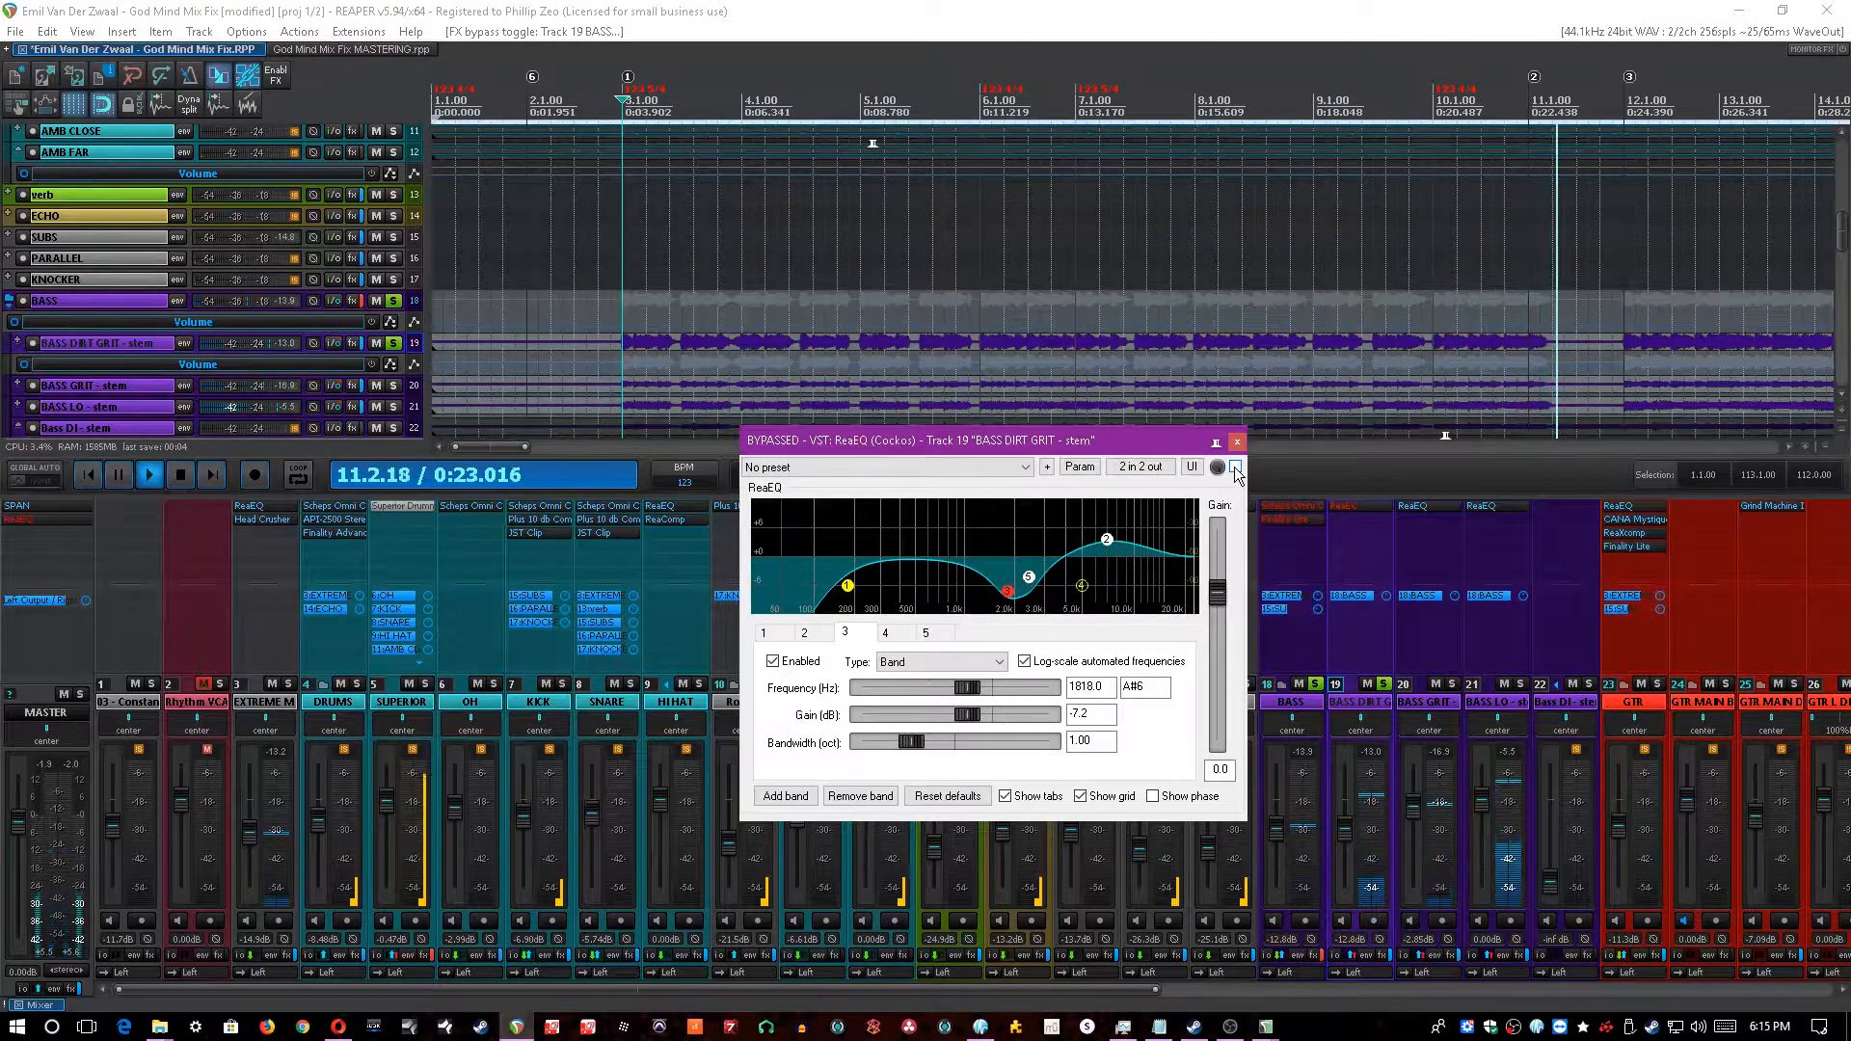
left_click(1235, 467)
left_click(1002, 10)
key("space")
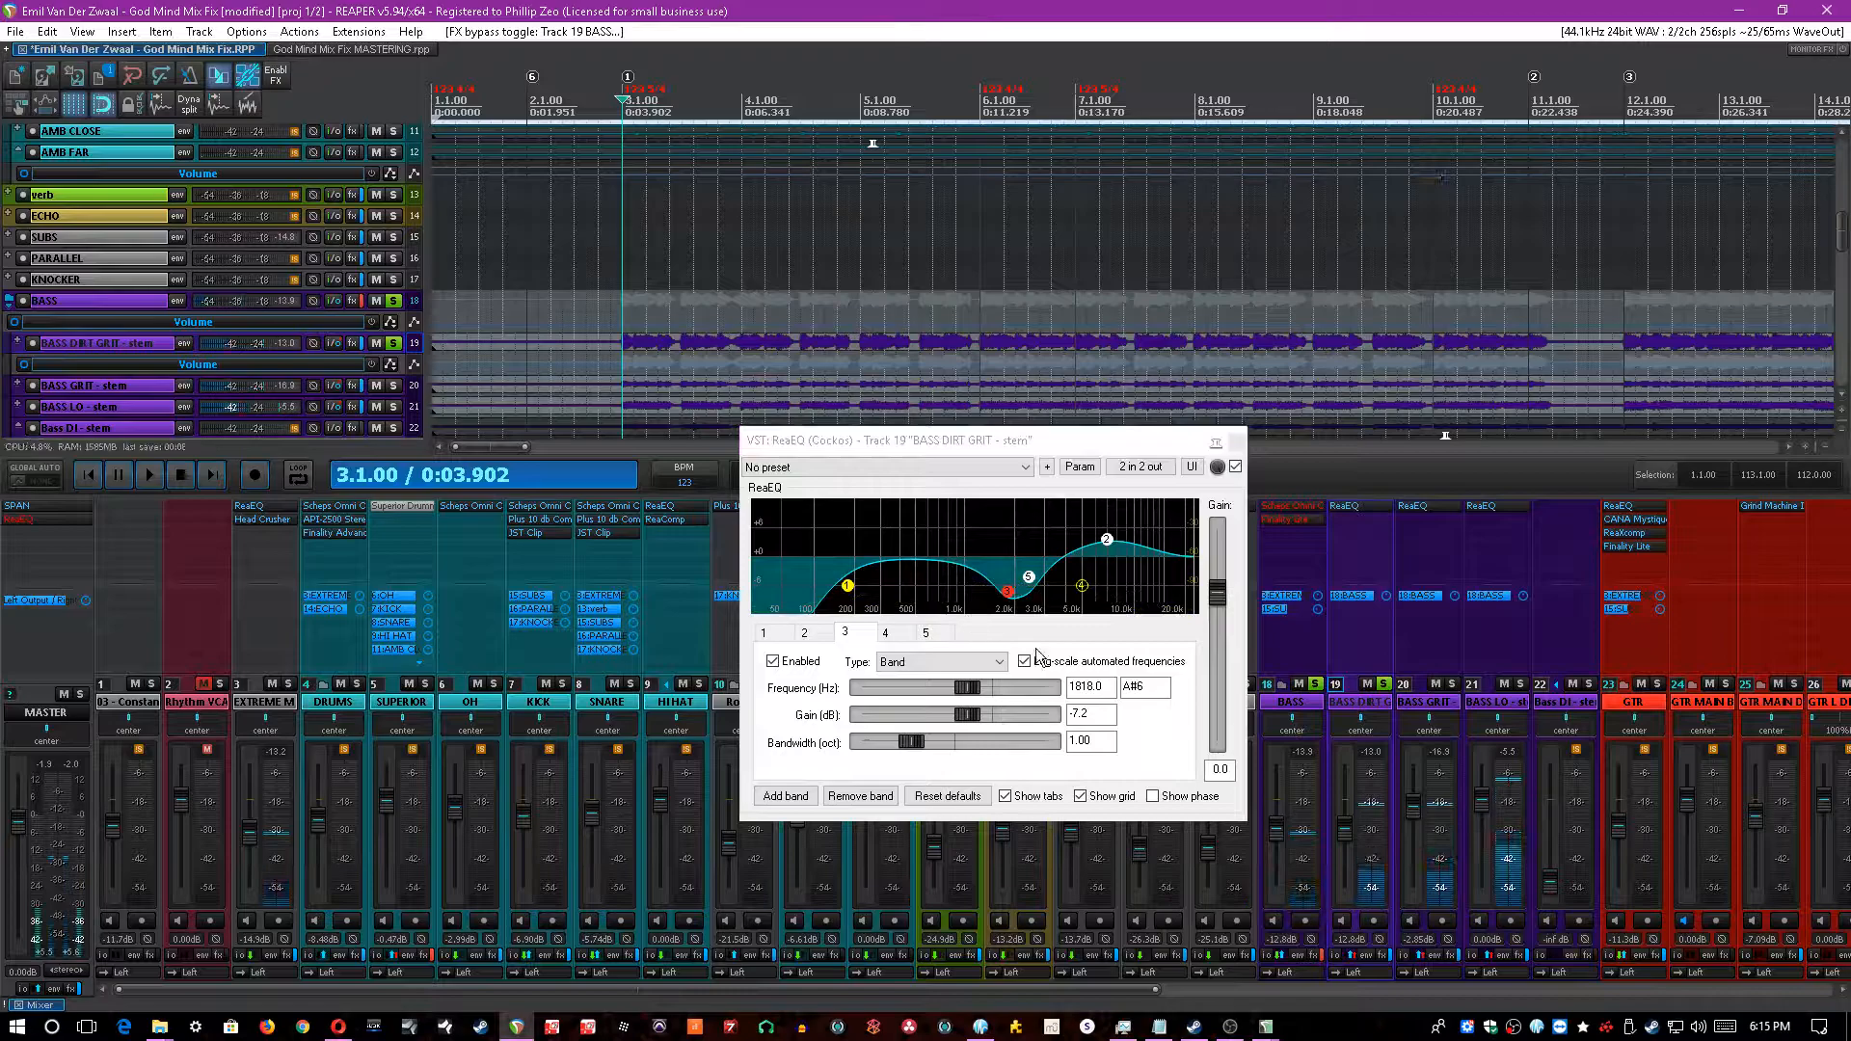
- Close the BASS DIRT GRIT equalizer and switch the solo from that track to BASS GRIT
left_click(843, 621)
key("Escape")
left_click(1385, 683)
left_click(1458, 684)
left_click(1453, 684)
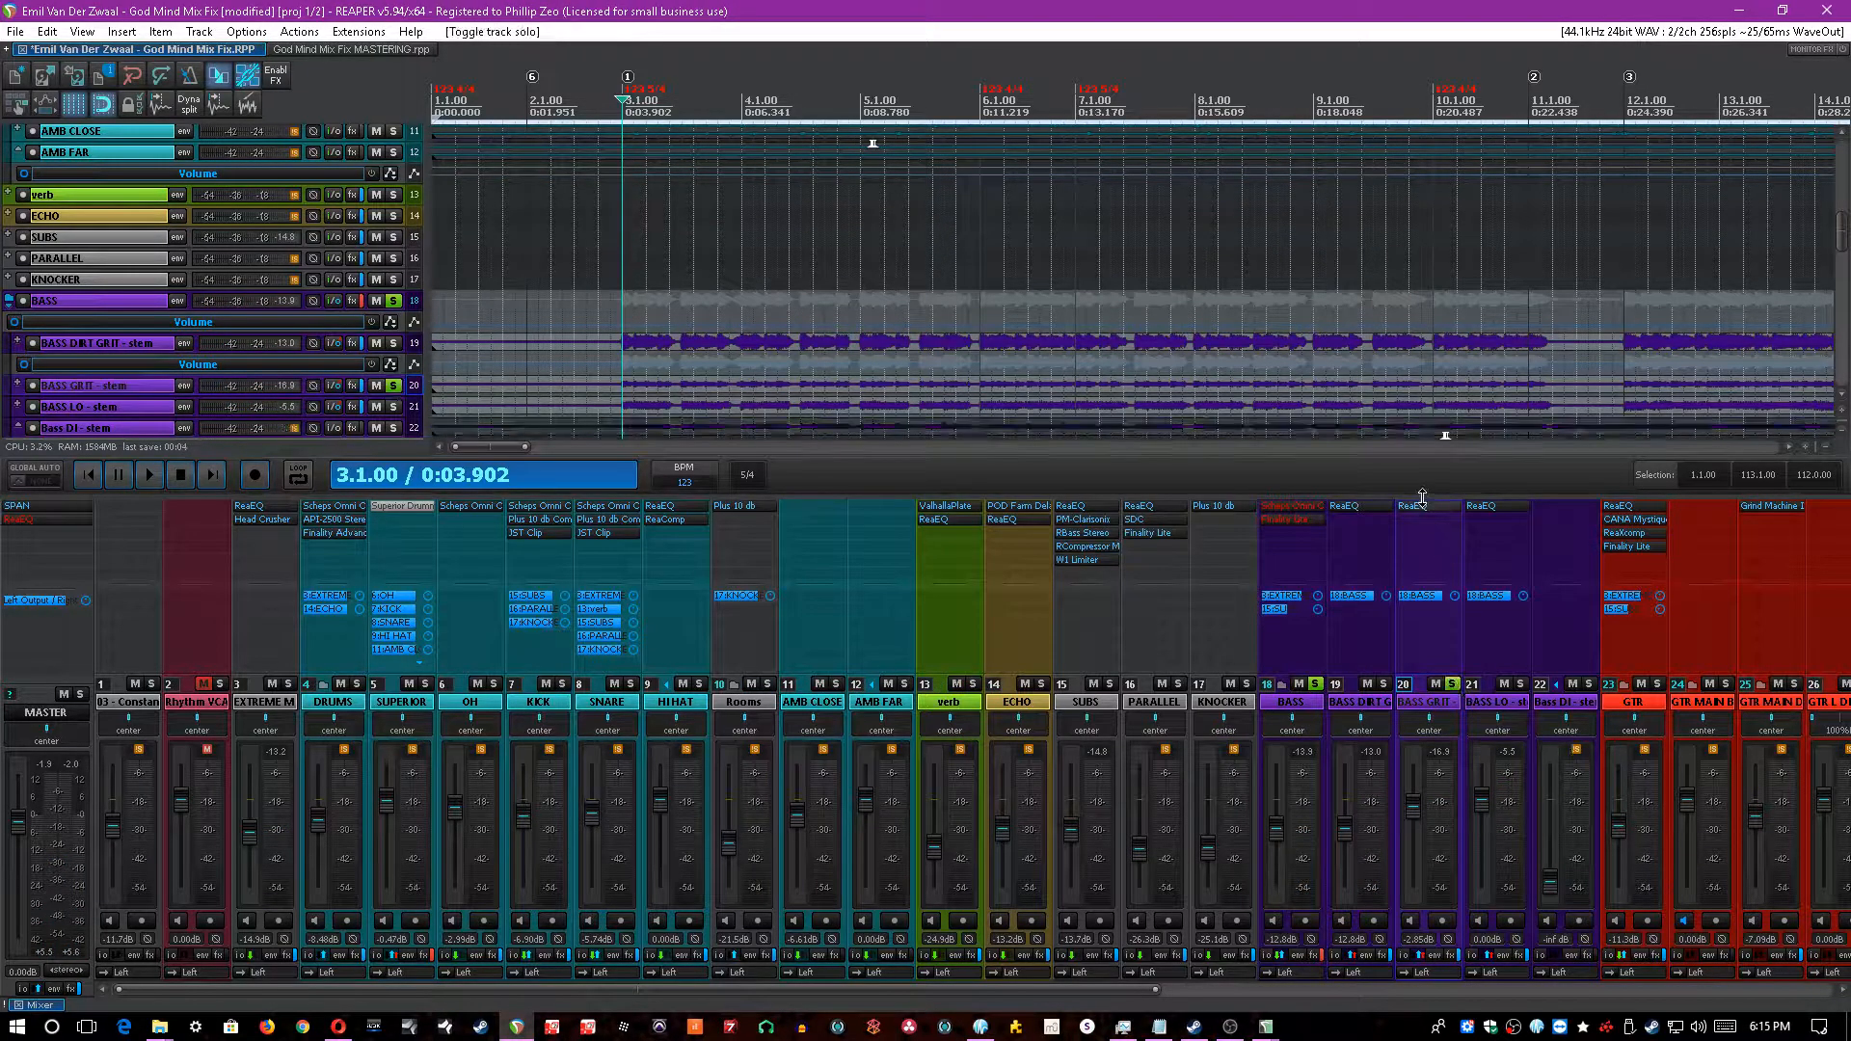
- Play the soloed BASS GRIT track with its ReaEQ open and inspect the EQ bands
left_click(1419, 511)
key("space")
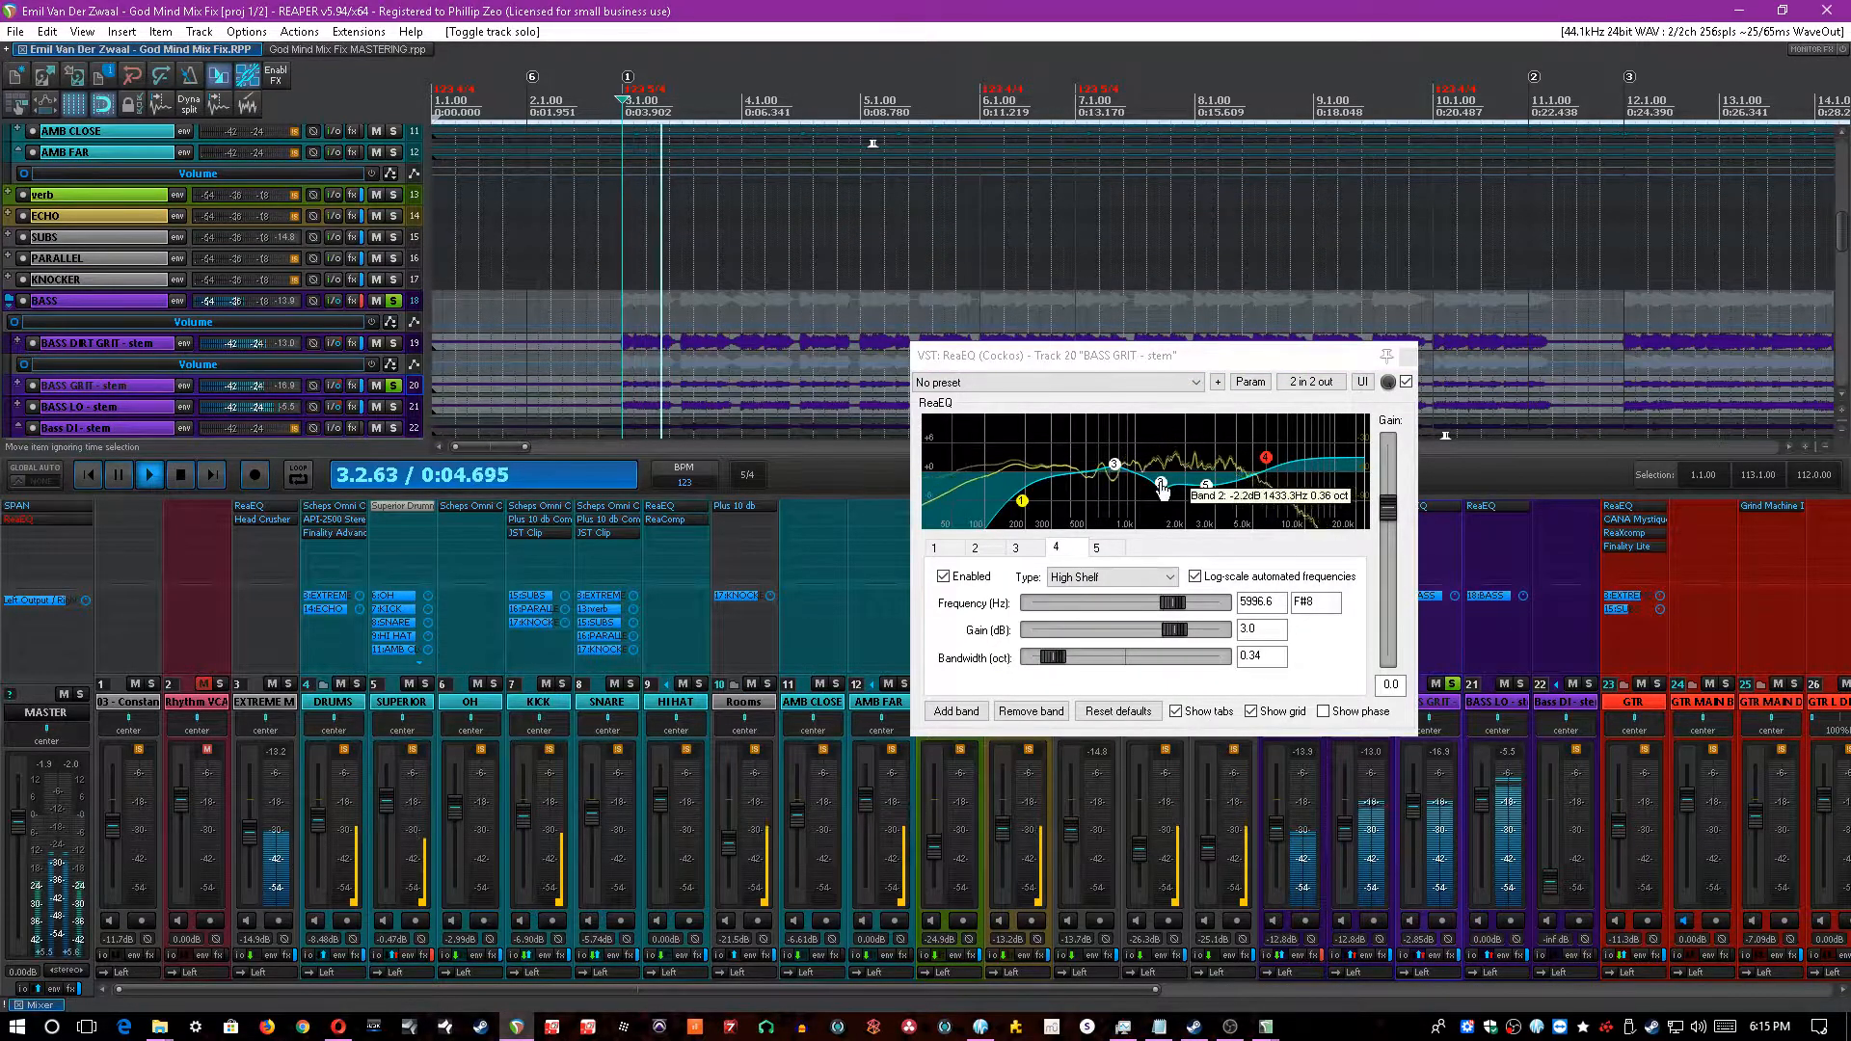
mouse_move(1208, 488)
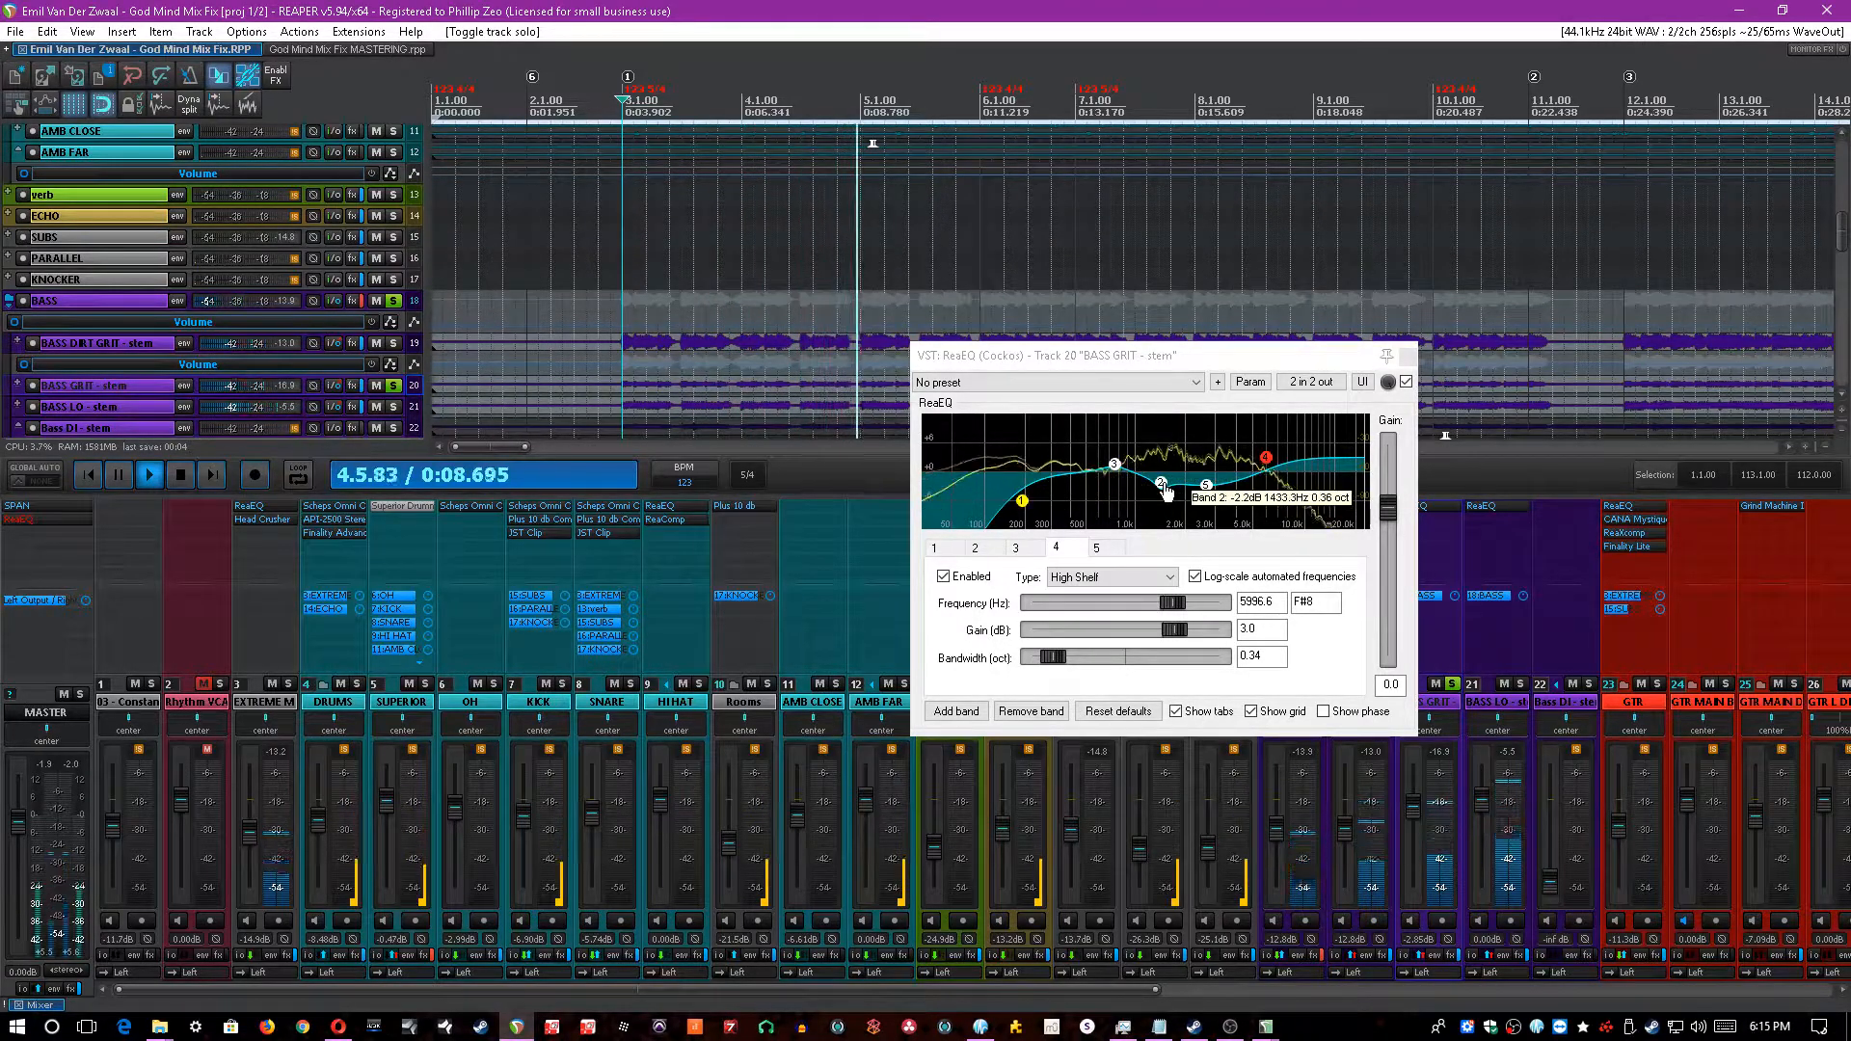
mouse_move(1268, 466)
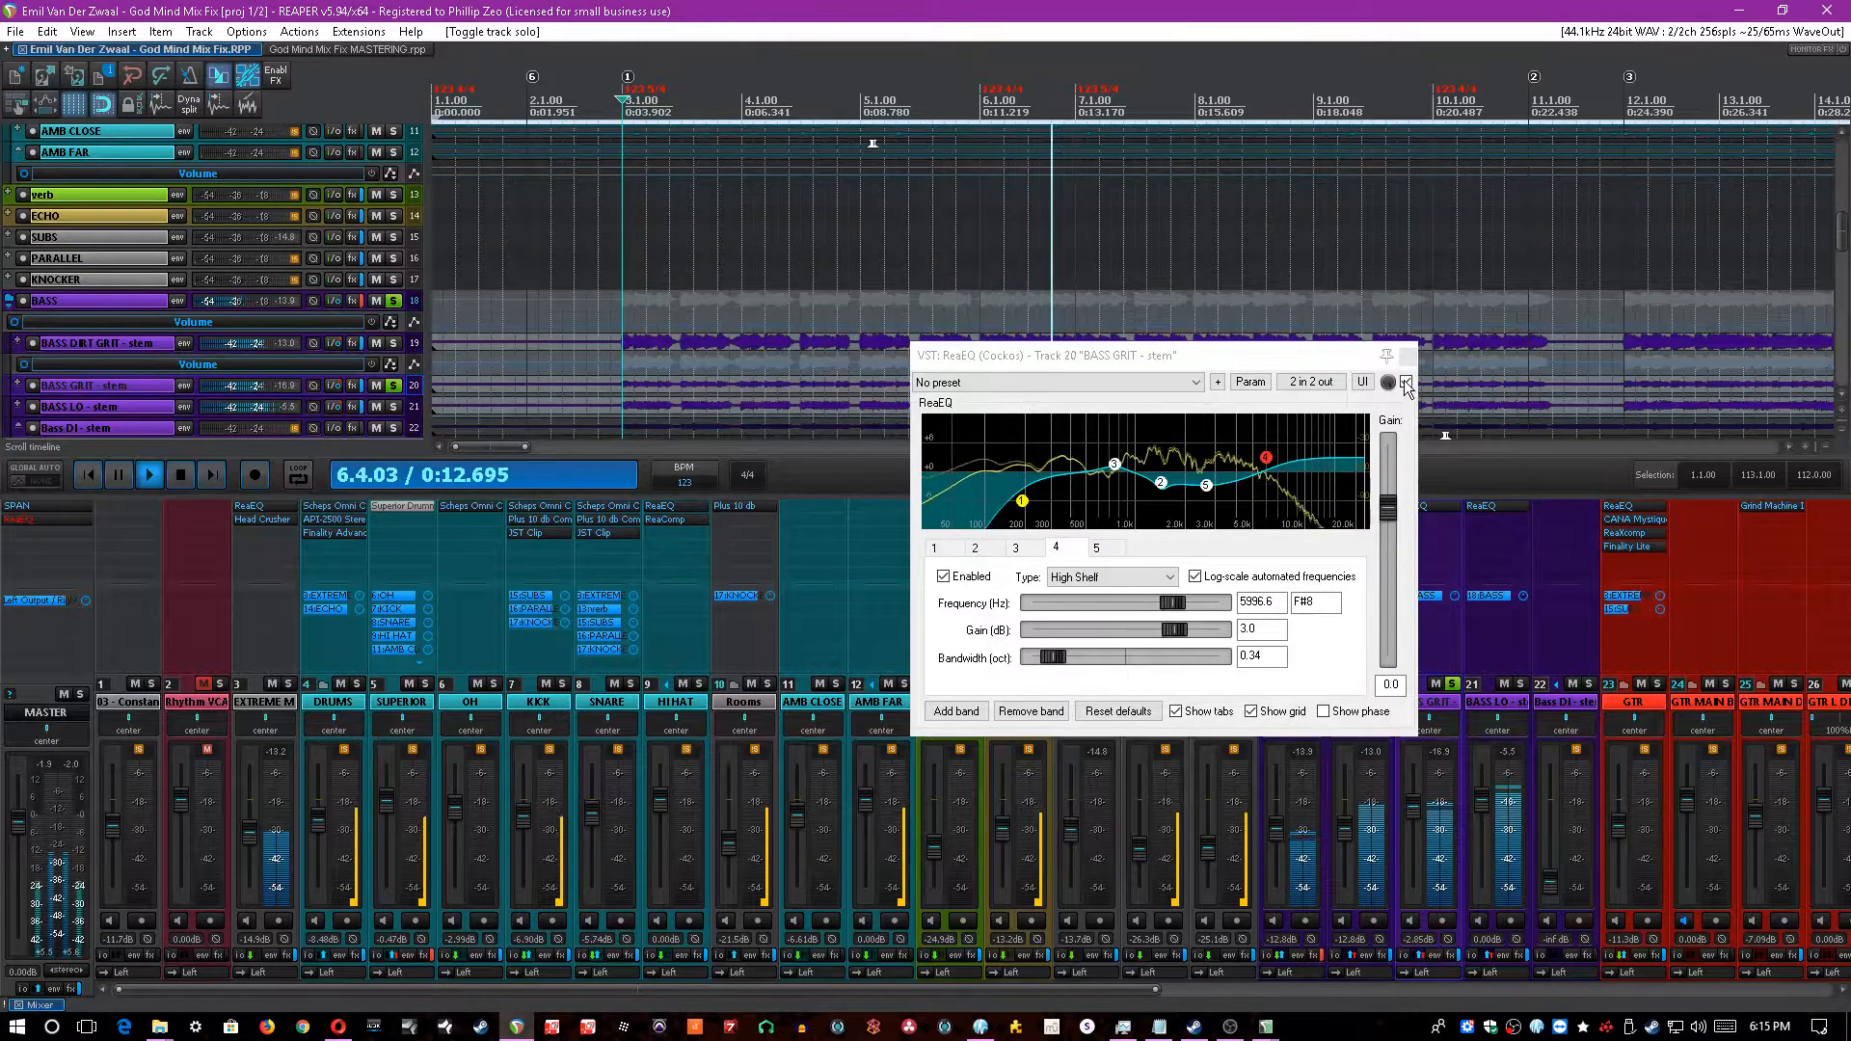
- Compare BASS GRIT with ReaEQ bypassed and enabled, then save the project, stop playback and close the EQ
left_click(1407, 382)
left_click(1406, 382)
key("ctrl+s")
key("space")
left_click(1385, 358)
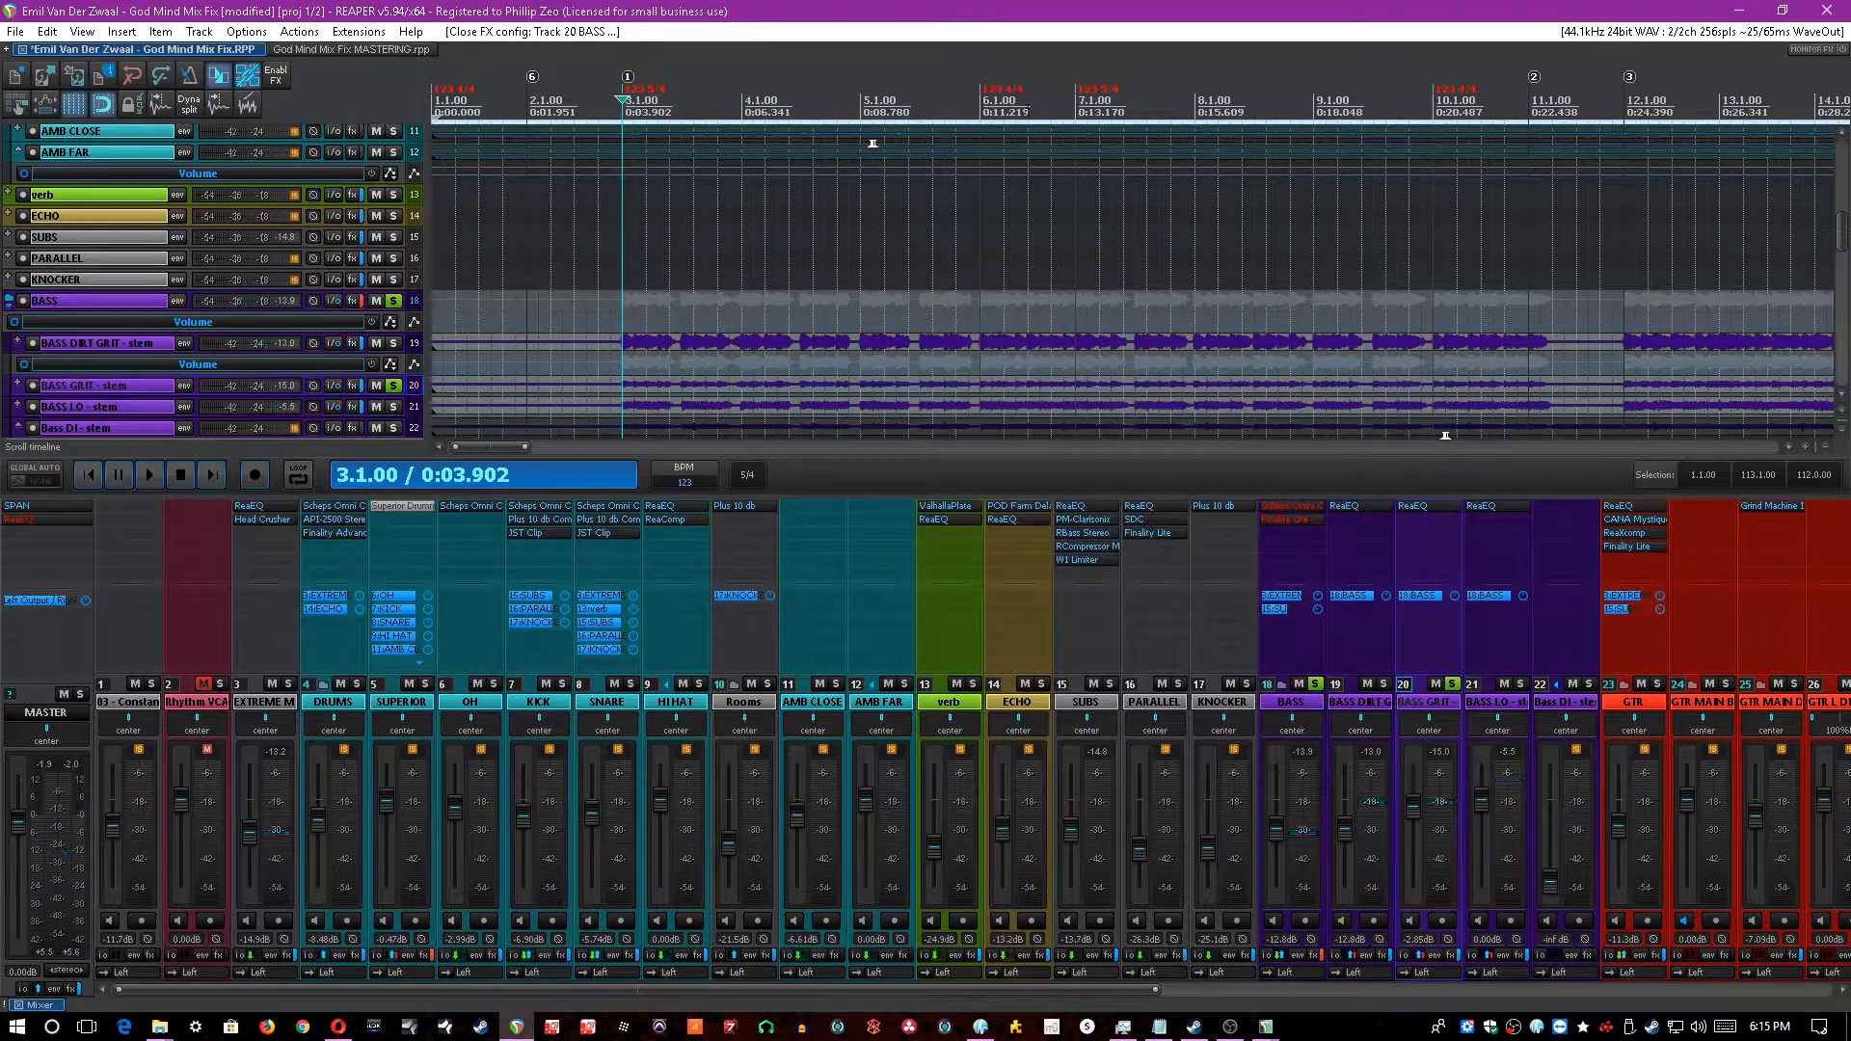
- Switch the solo from BASS GRIT to BASS LO and open the BASS LO track's ReaEQ
left_click(1459, 713)
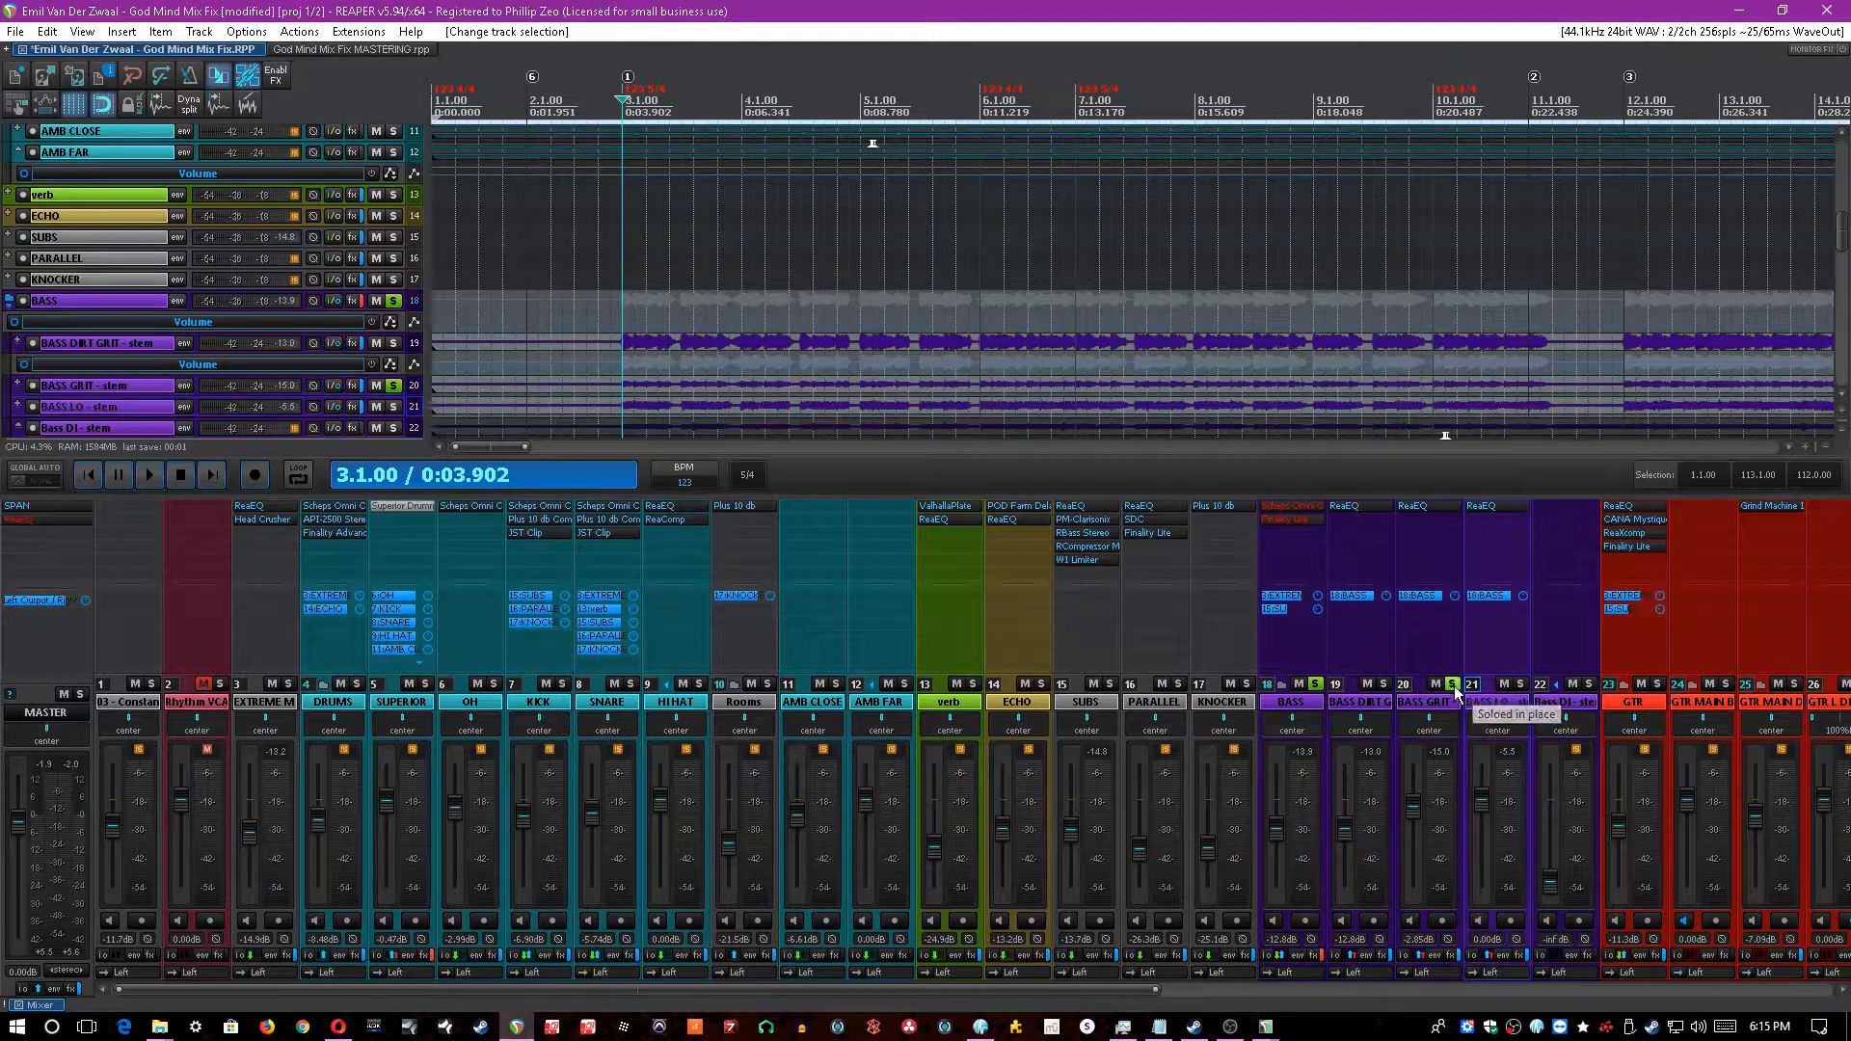
left_click(1453, 684)
left_click(1520, 684)
left_click(1482, 506)
left_click_drag(757, 255, 1420, 446)
- Listen to BASS LO with its ReaEQ bypassed and enabled, then stop playback
key("space")
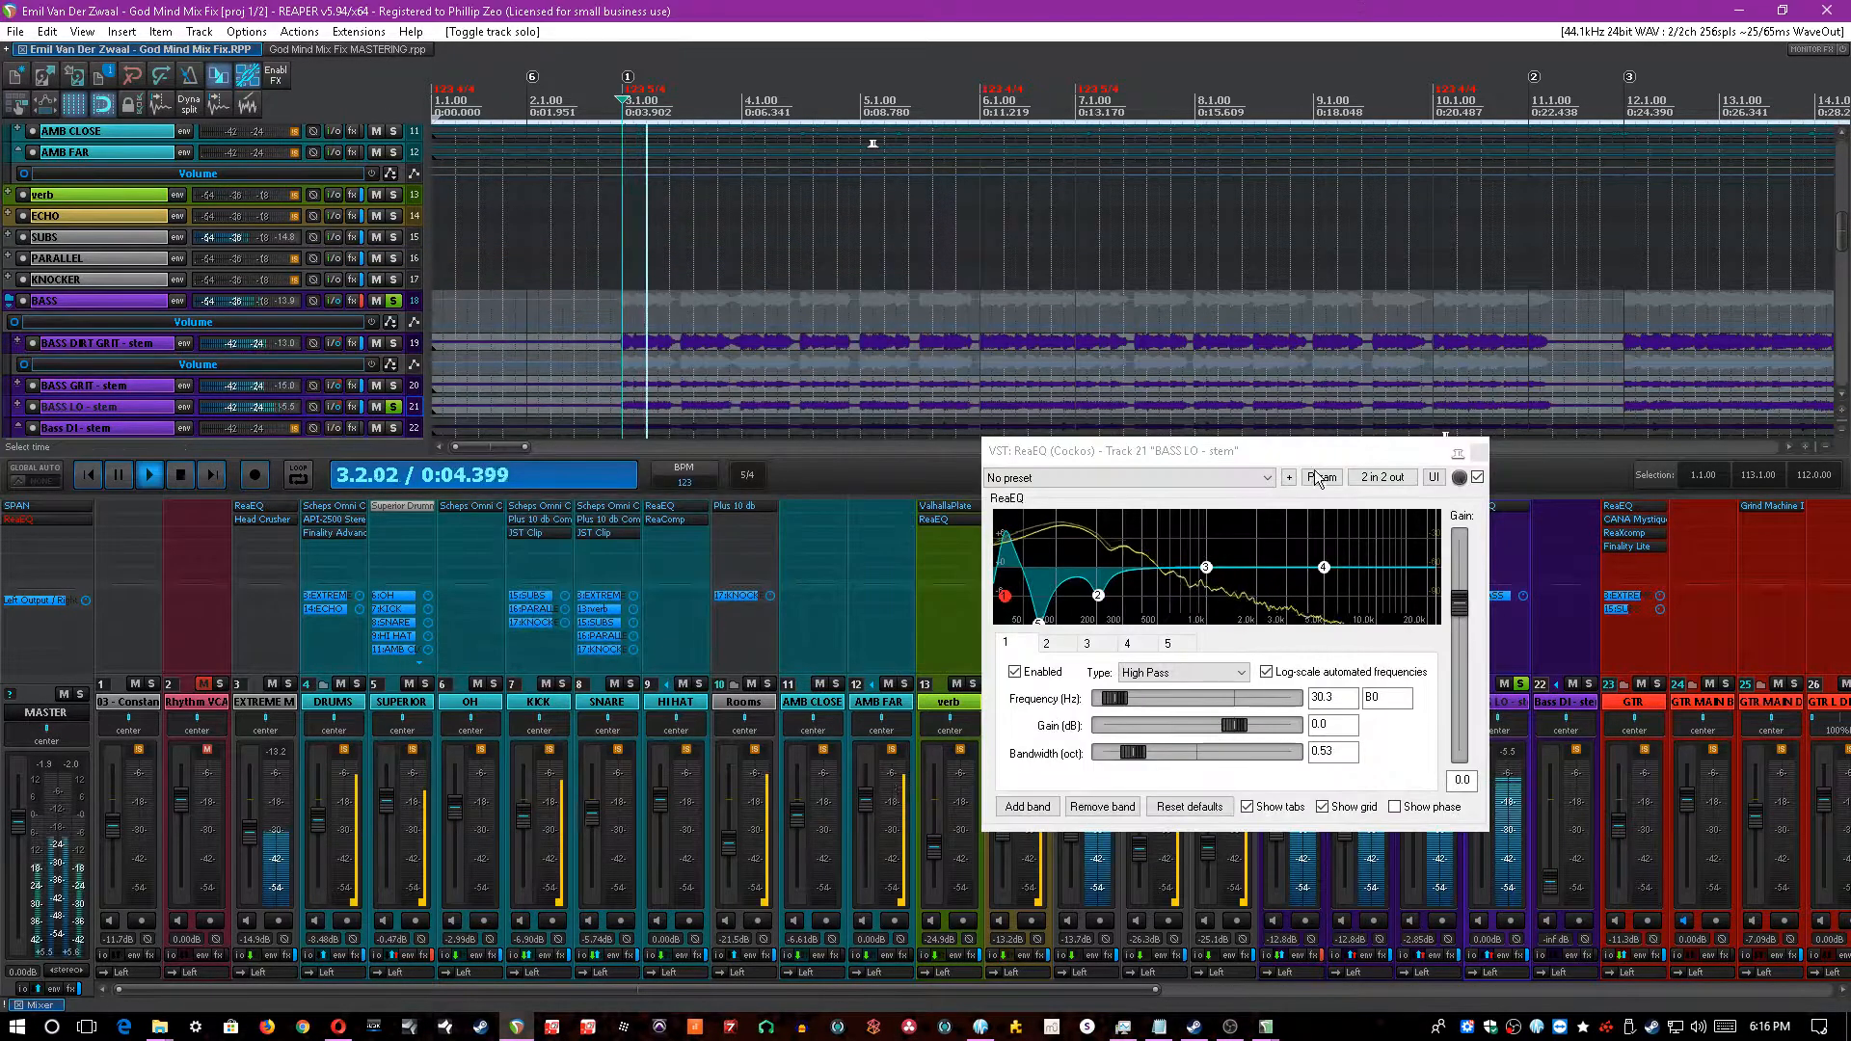
left_click(1477, 479)
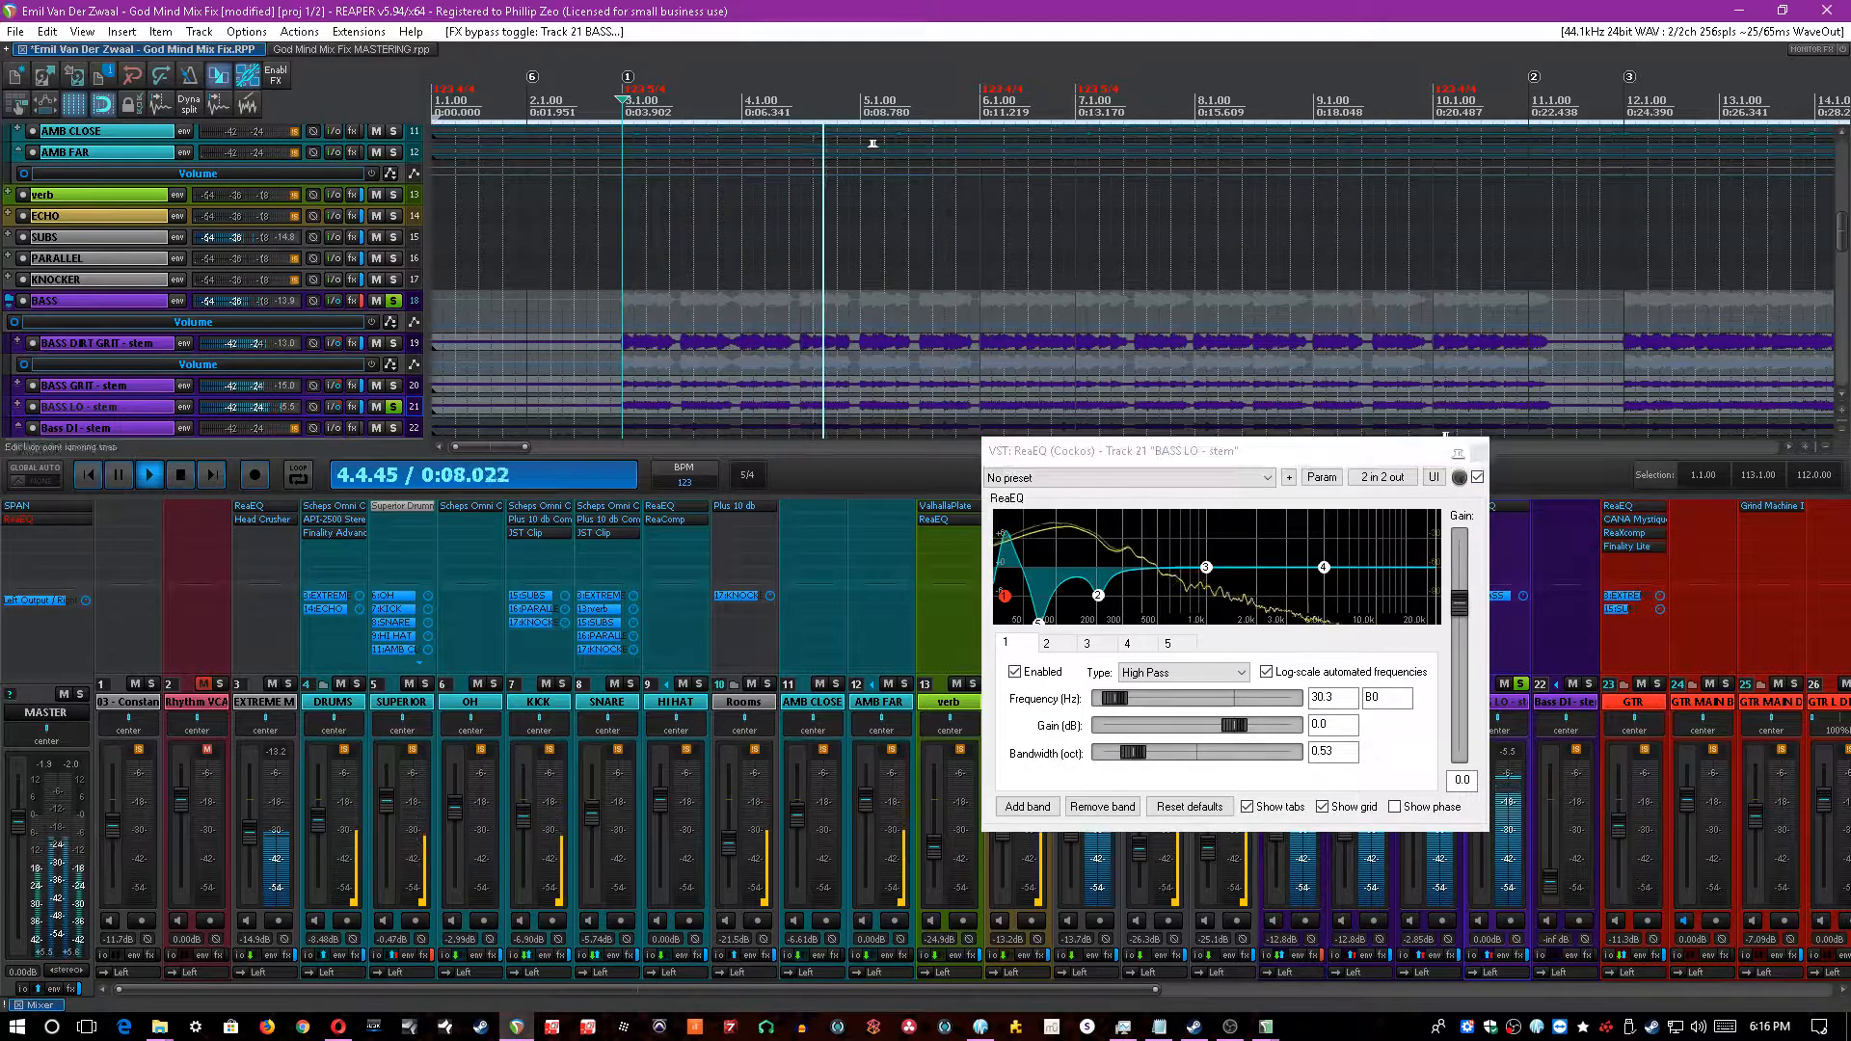
key("space")
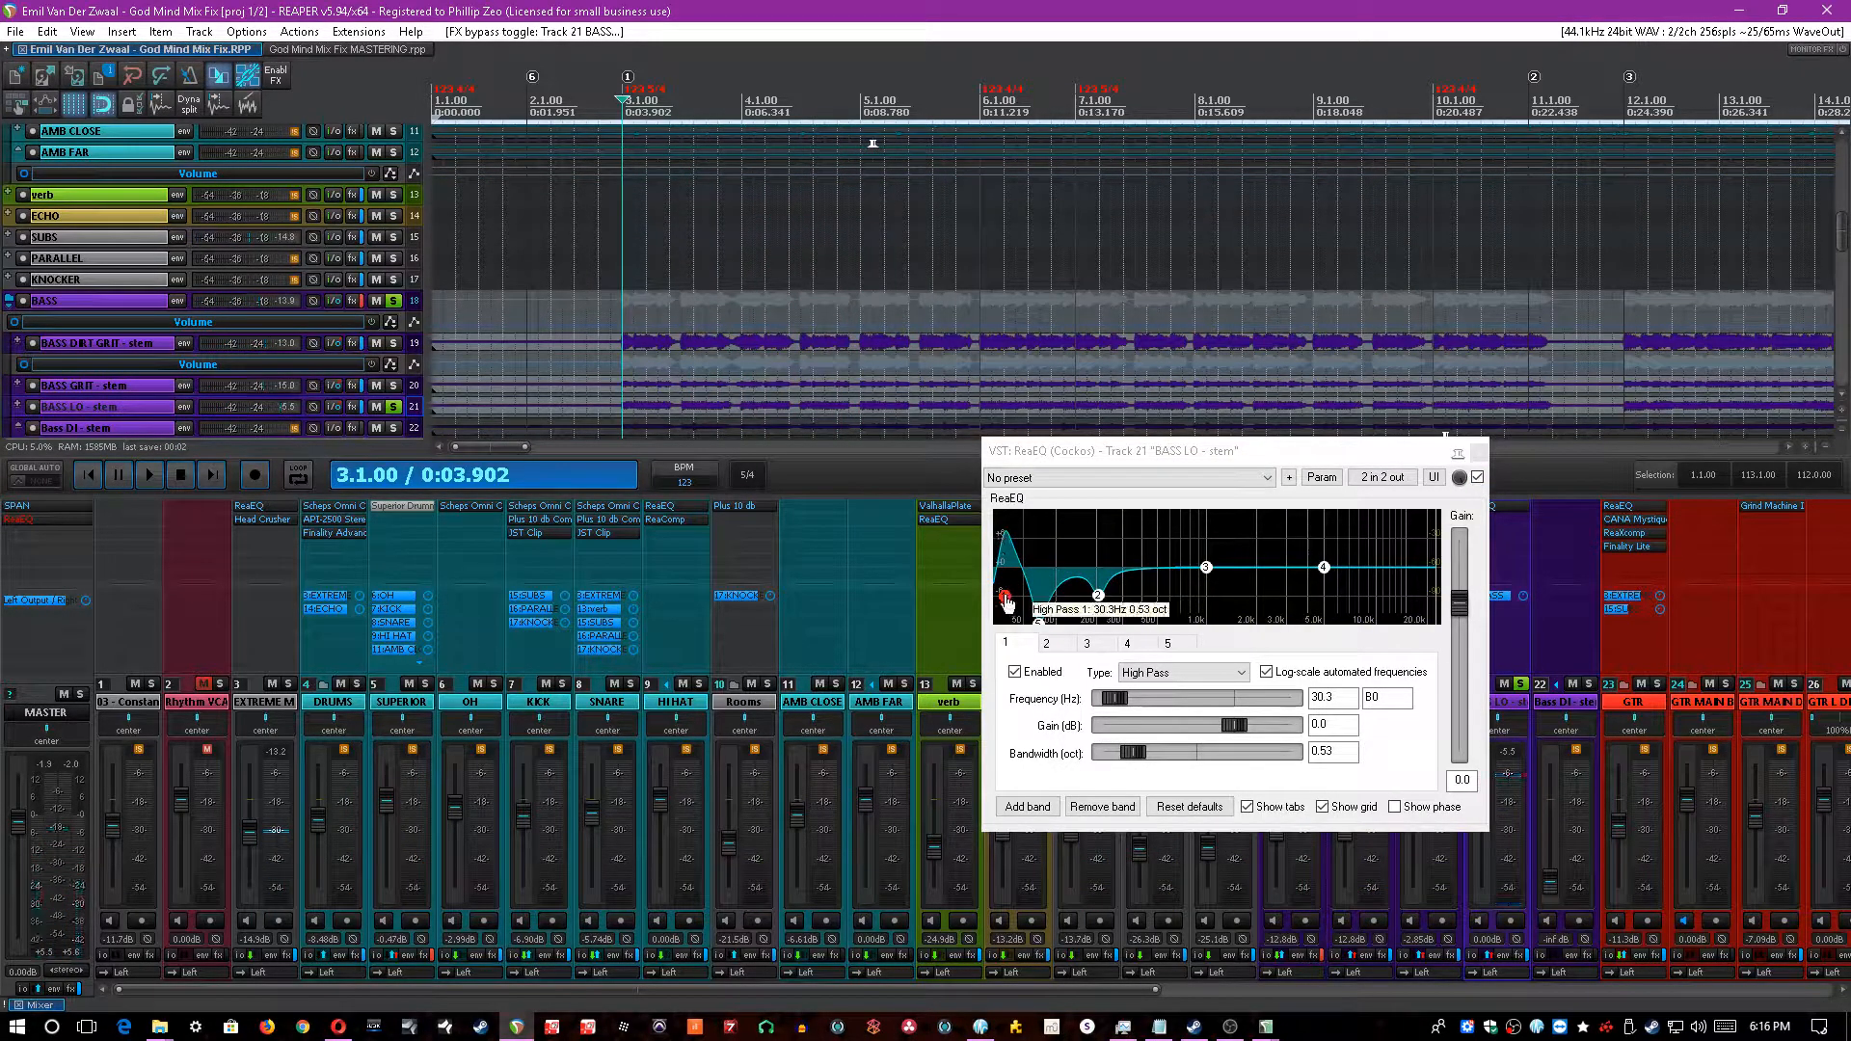
- Inspect the settings of bands 1, 5 and 2 in the BASS LO equalizer
left_click(1005, 603)
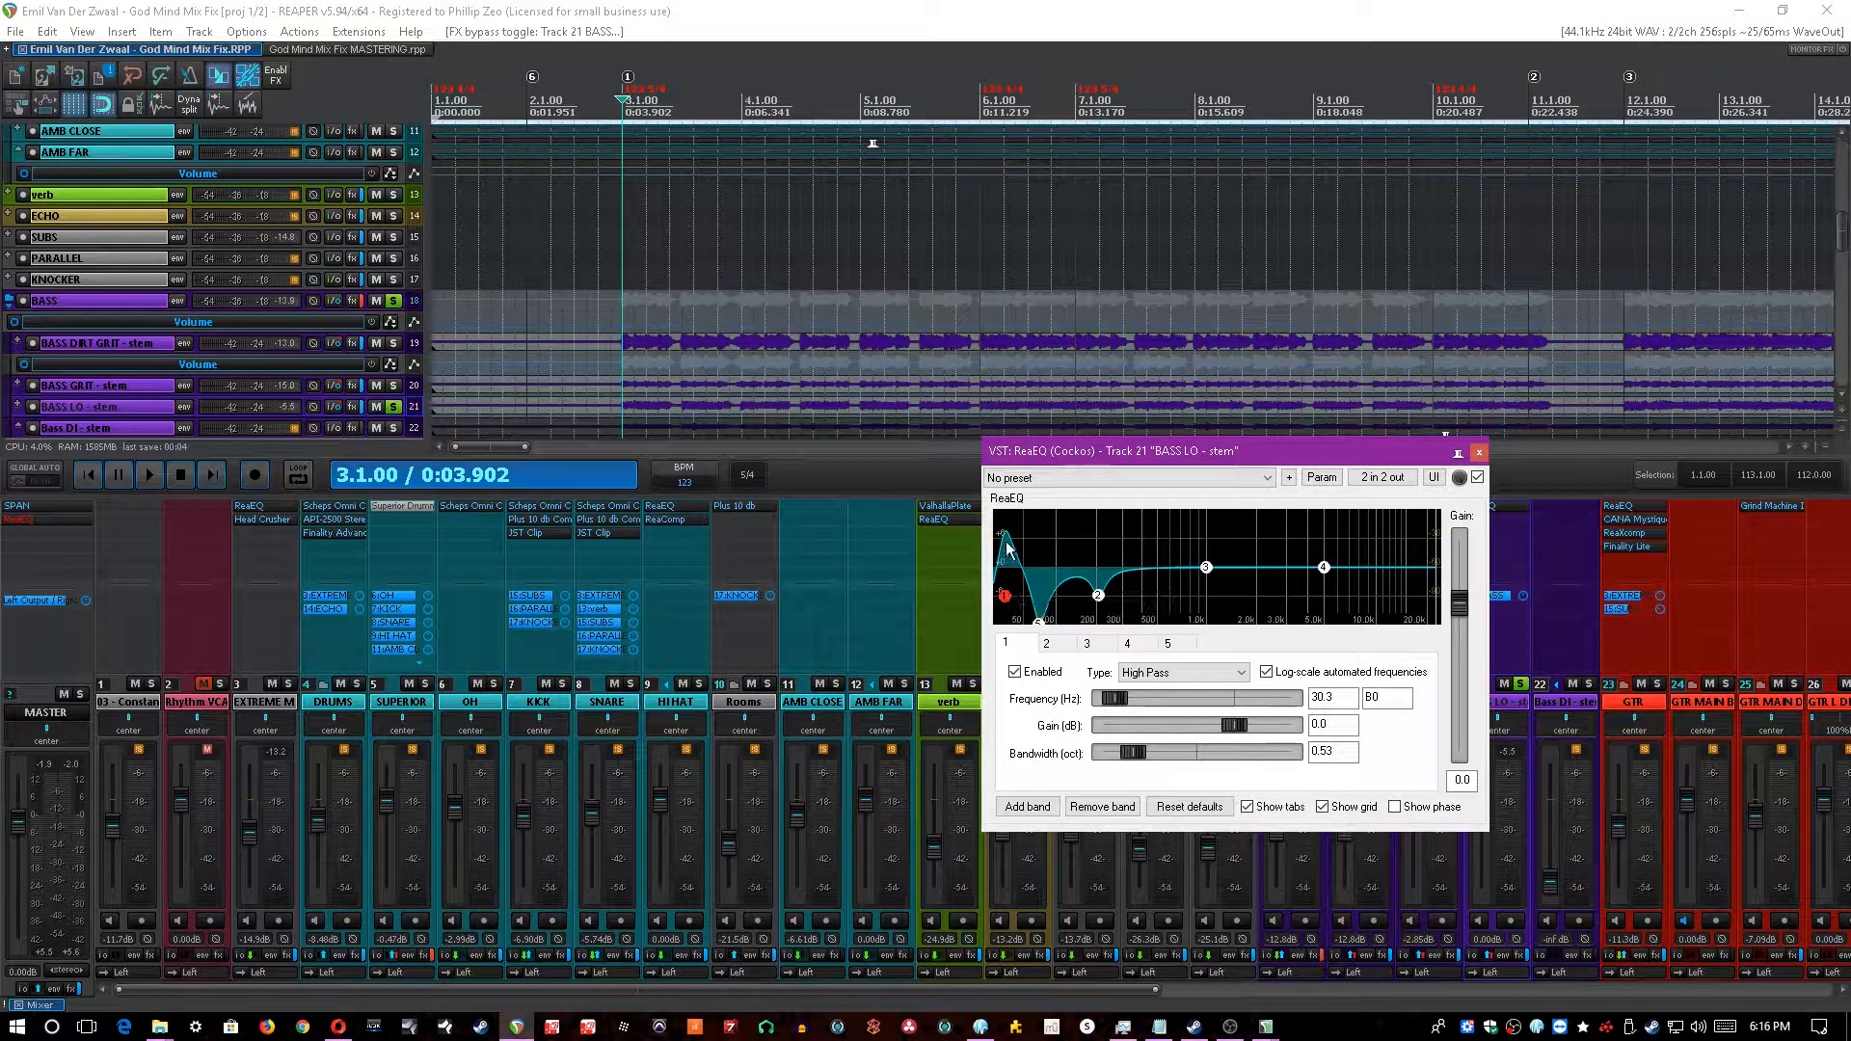
left_click(1039, 623)
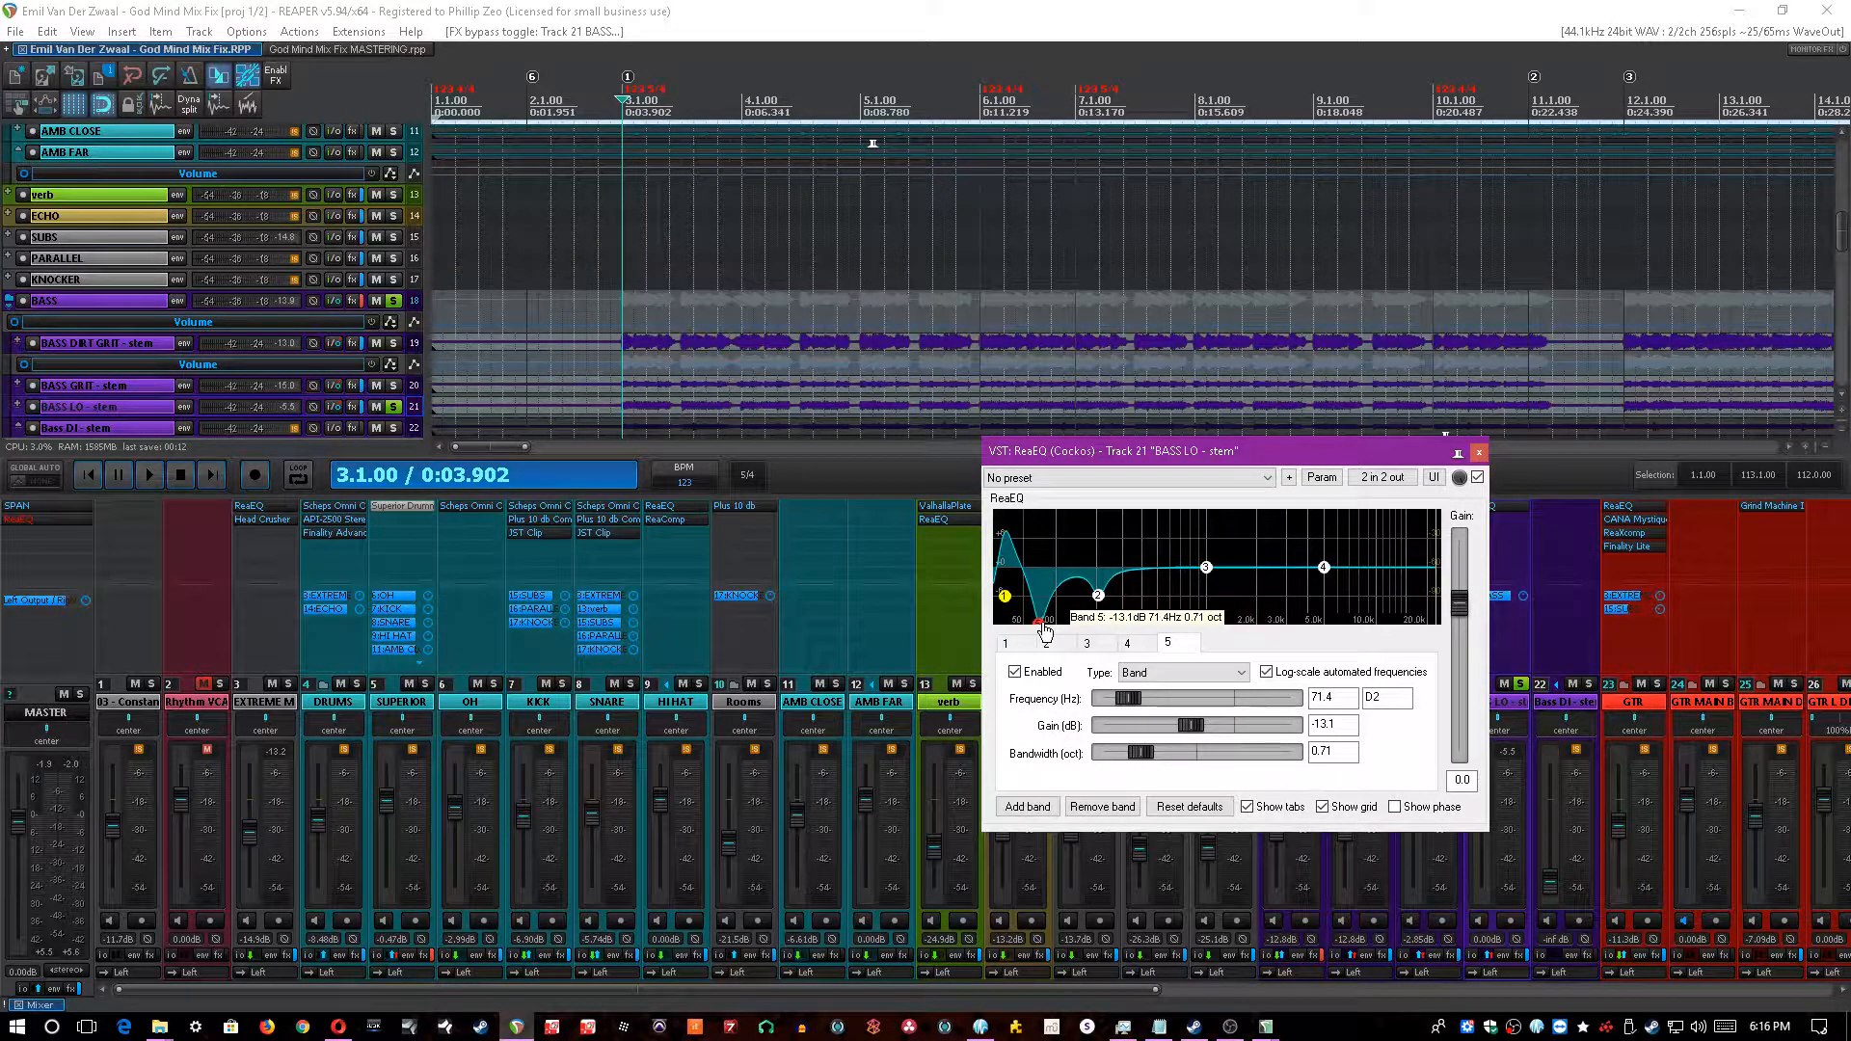
left_click(1098, 597)
- Play BASS LO again and toggle its ReaEQ bypass to compare the sound
left_click(788, 9)
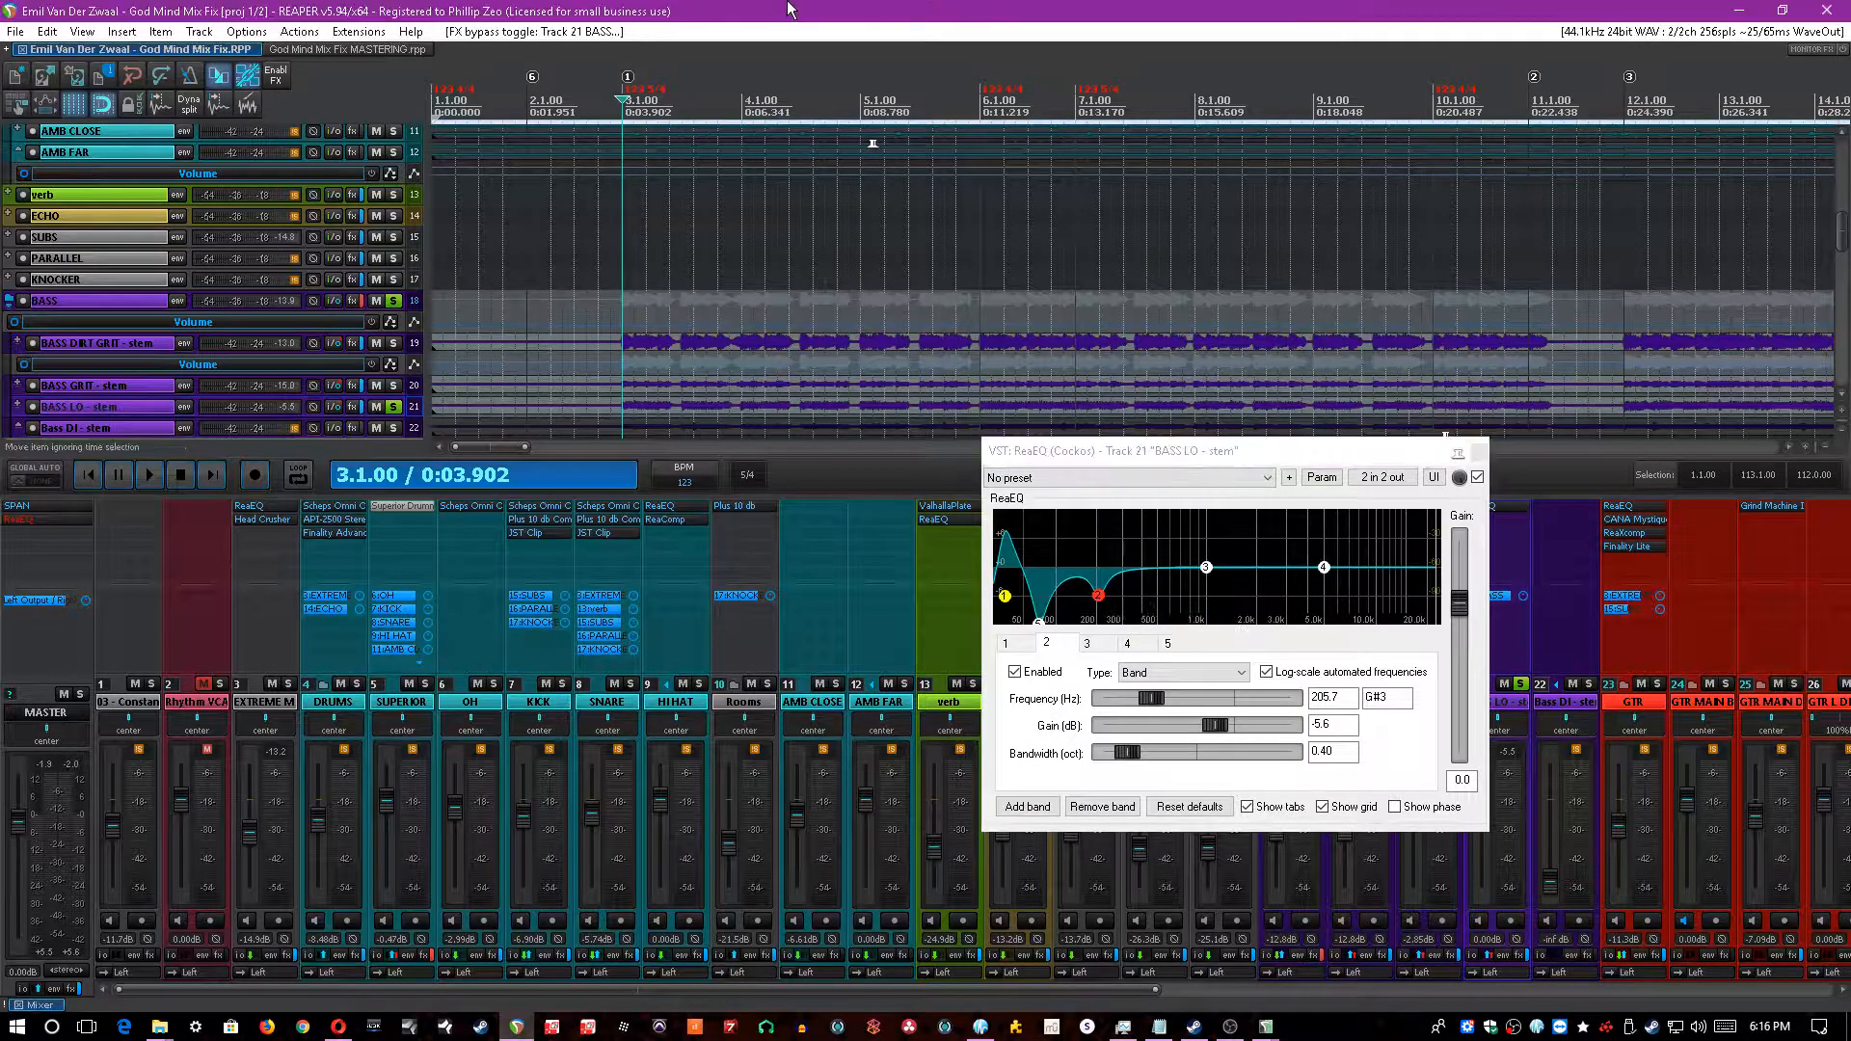
key("space")
left_click(1470, 455)
left_click(1029, 9)
left_click(1487, 459)
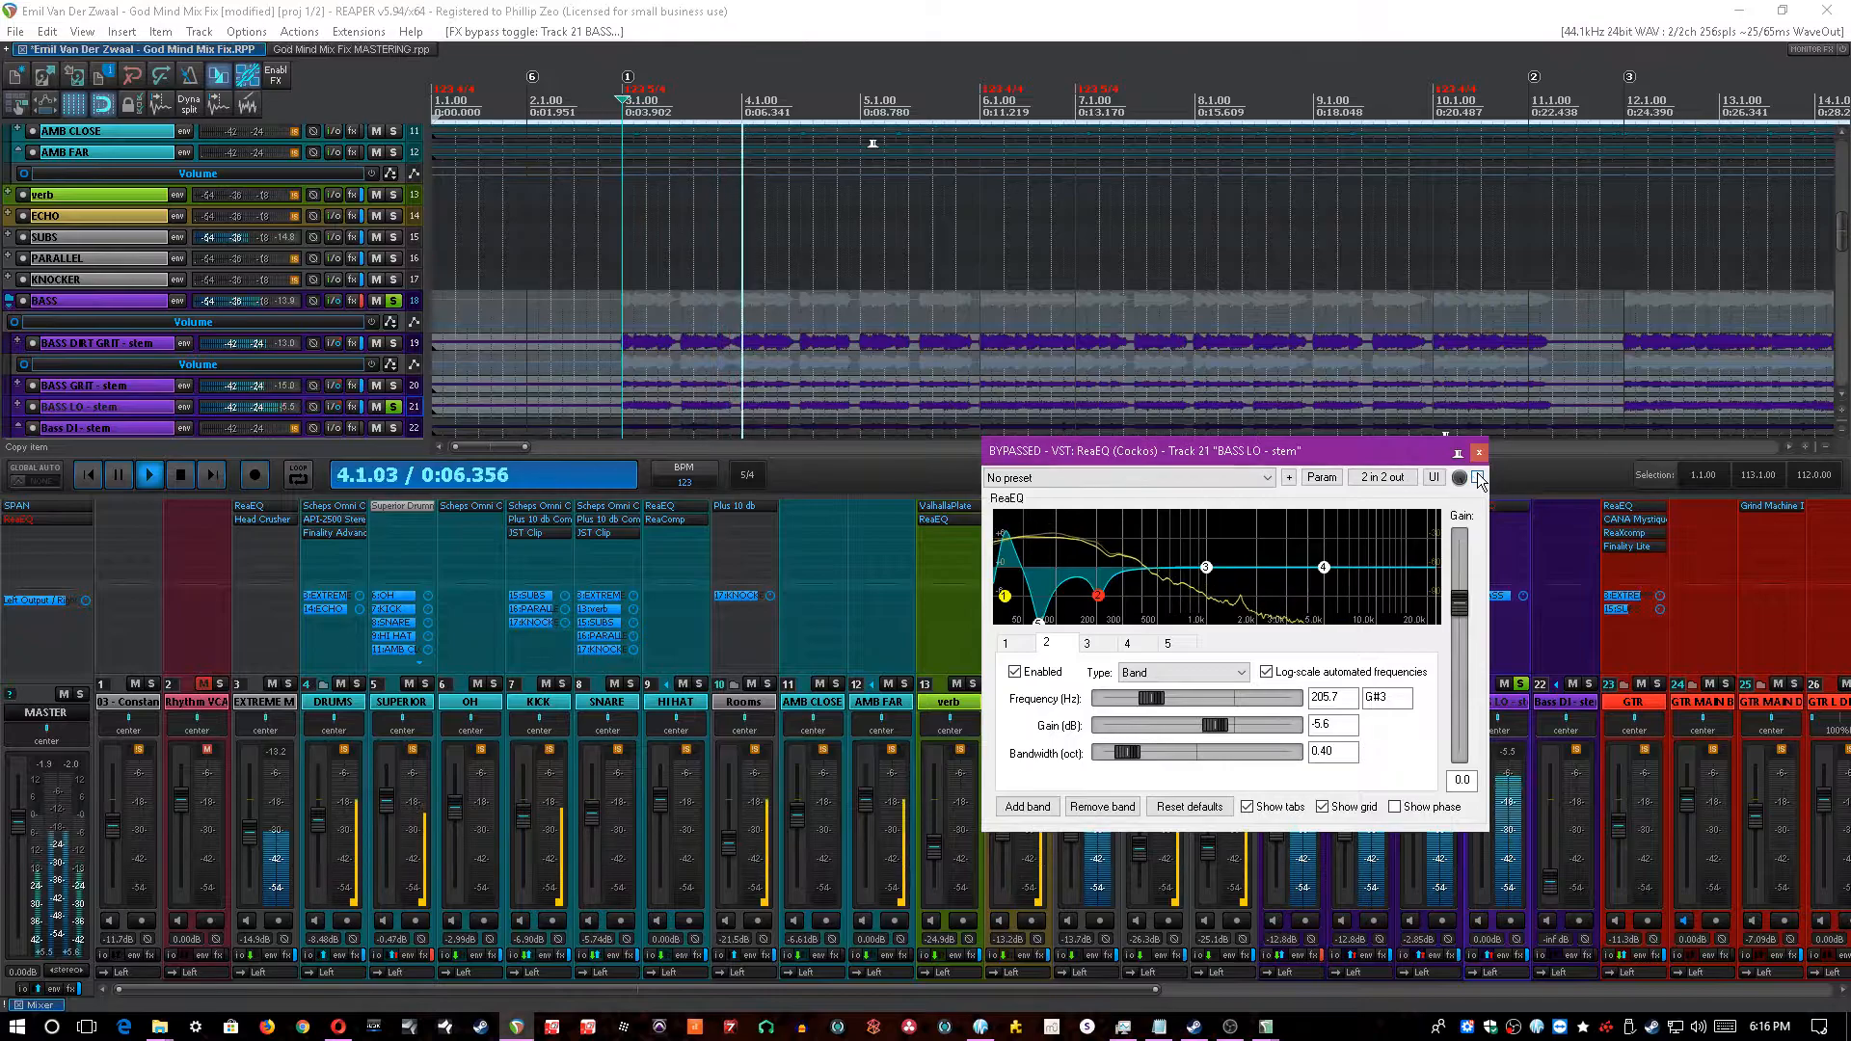
- Close the BASS LO equalizer, stop playback, save the project and unsolo BASS LO
left_click(1479, 453)
key("space")
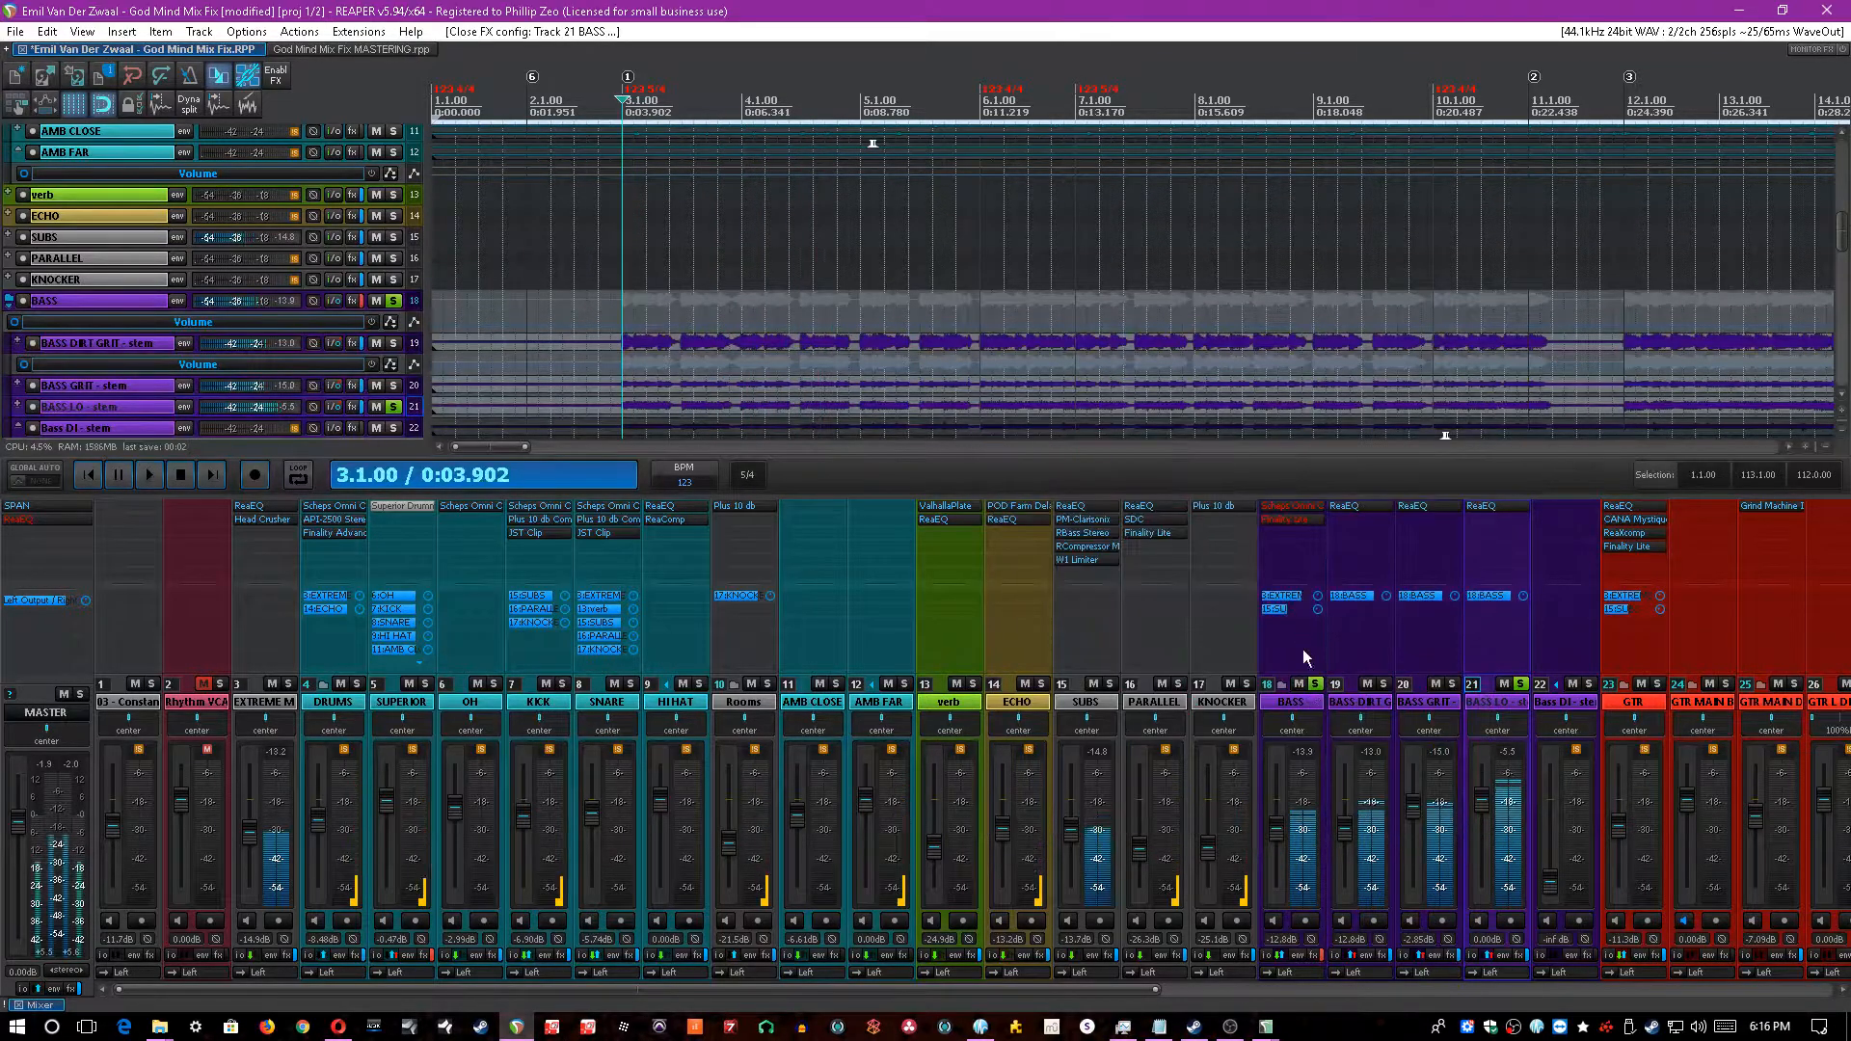
key("ctrl+s")
left_click(1522, 684)
- Open Scheps Omni Channel on the BASS folder track, re-enable that track's effects chain and save
left_click(1291, 506)
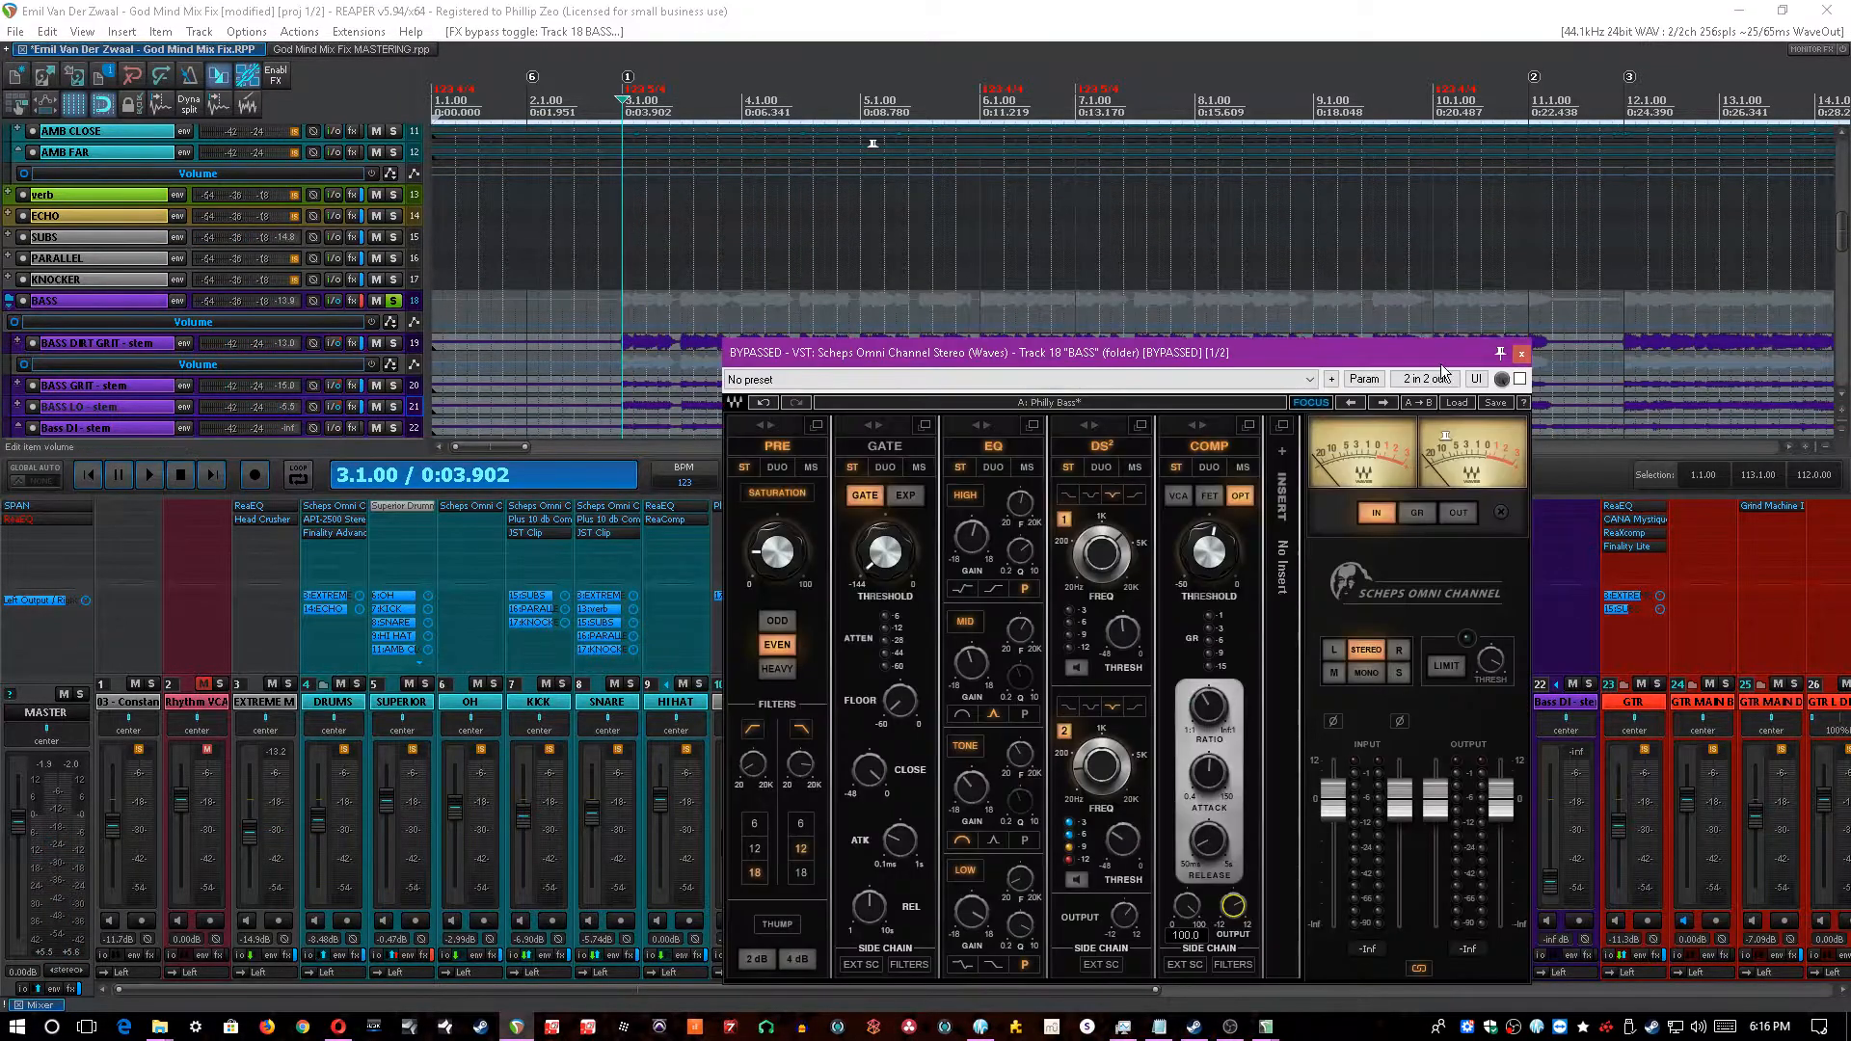
left_click_drag(1504, 355, 1027, 238)
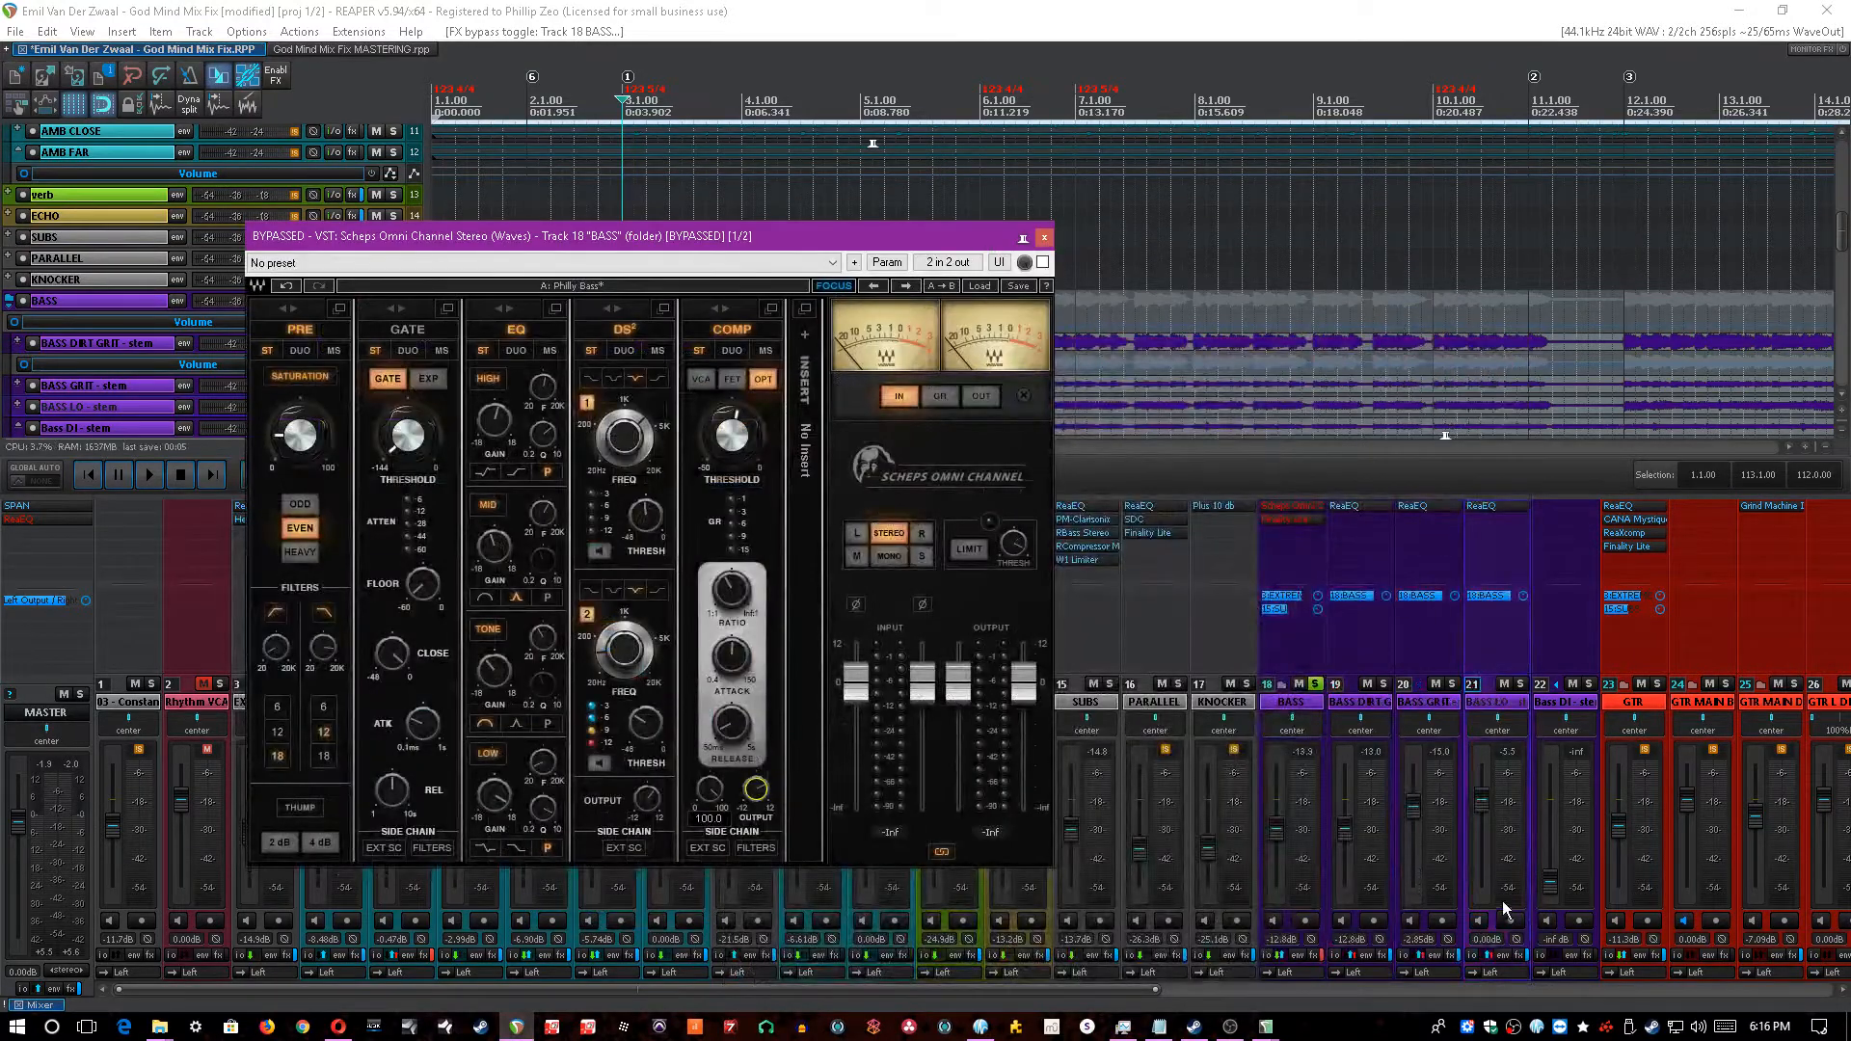
left_click(1326, 961)
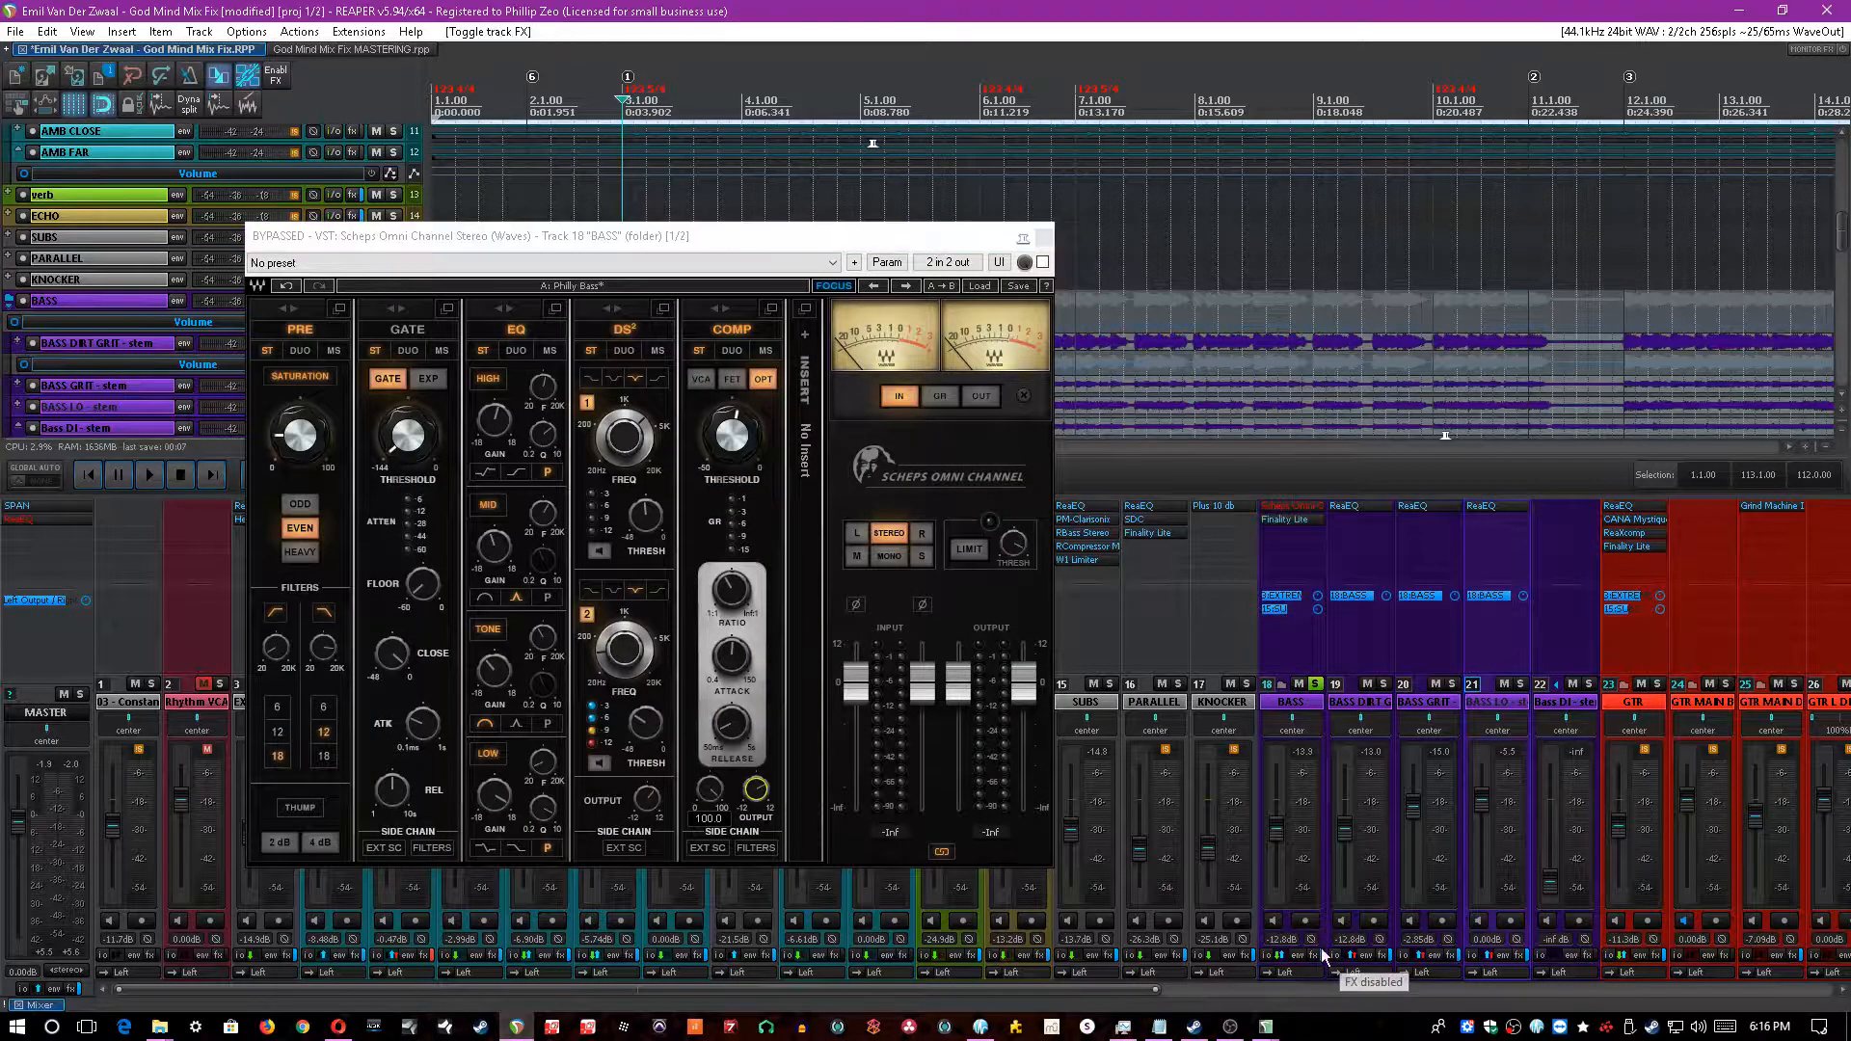
key("ctrl+s")
- During playback of the BASS folder, enable Scheps Omni Channel and bypass Finality Lite, then stop
key("space")
left_click(1290, 506, "shift")
left_click(1296, 522, "shift")
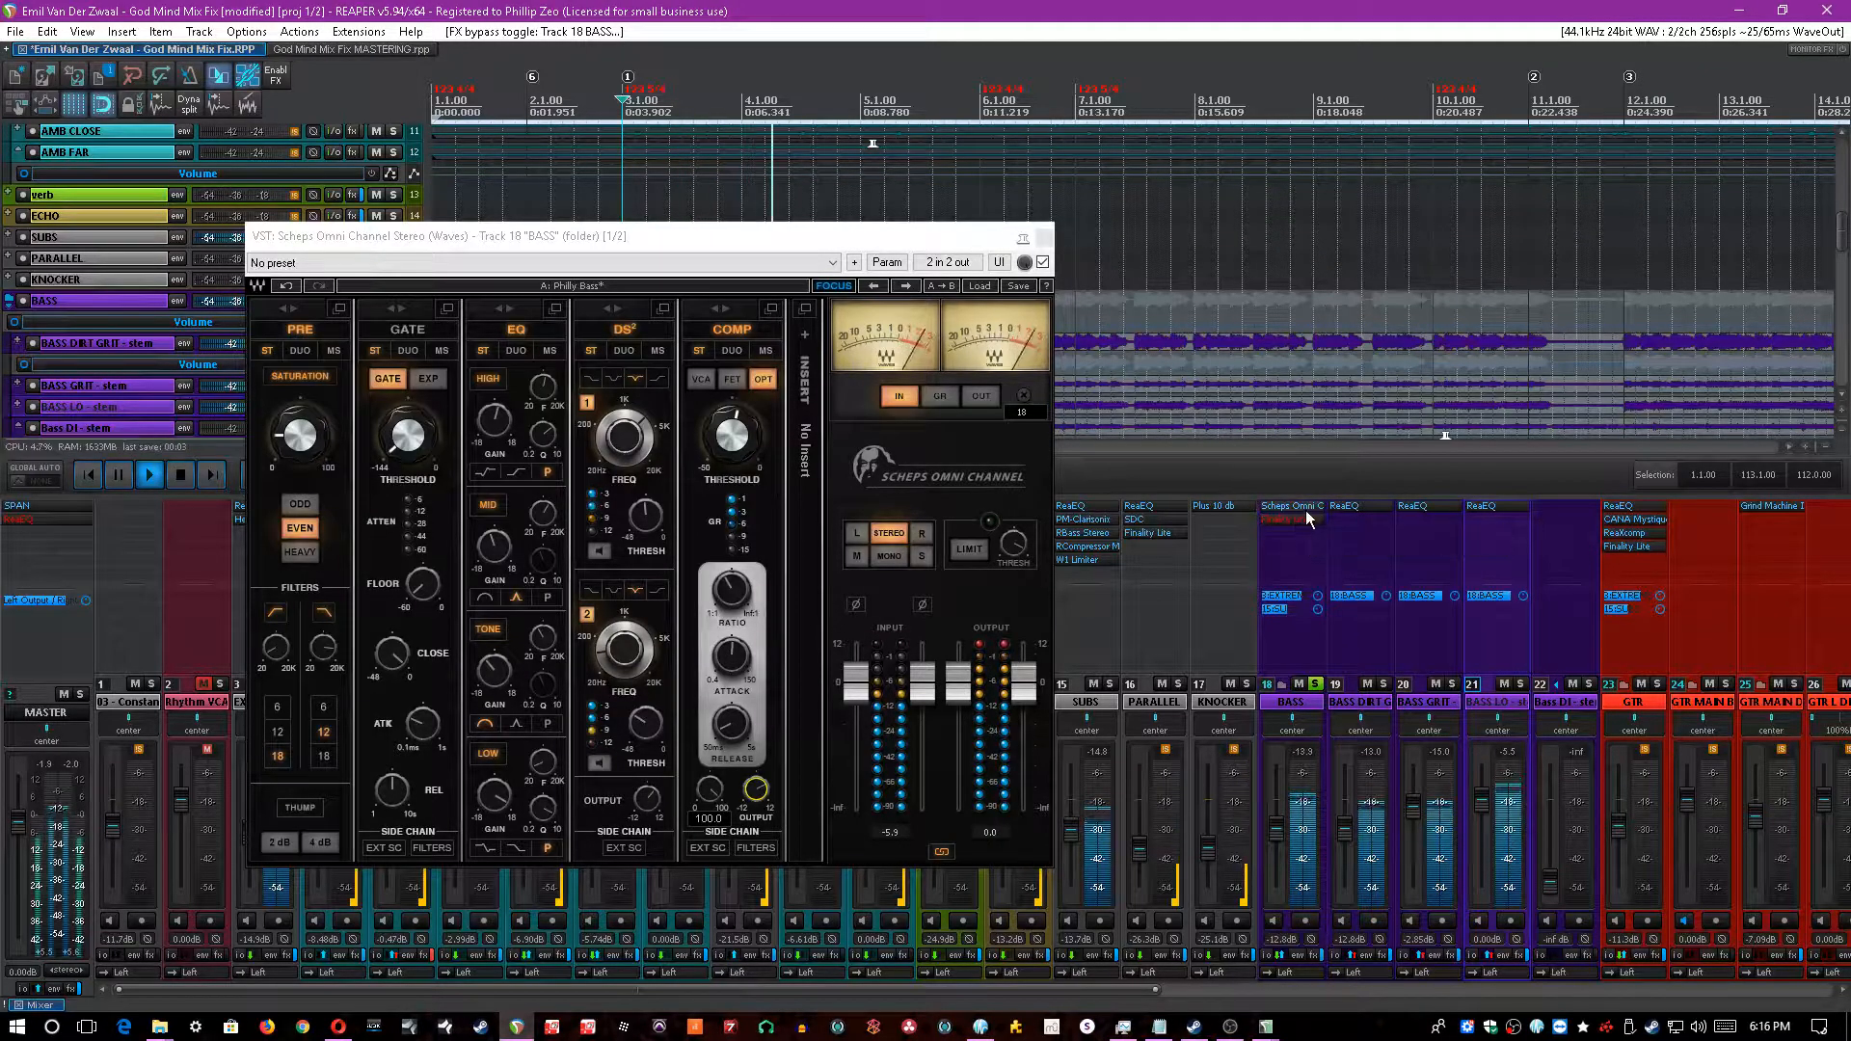
key("space")
left_click_drag(916, 236, 990, 241)
left_click(1183, 488)
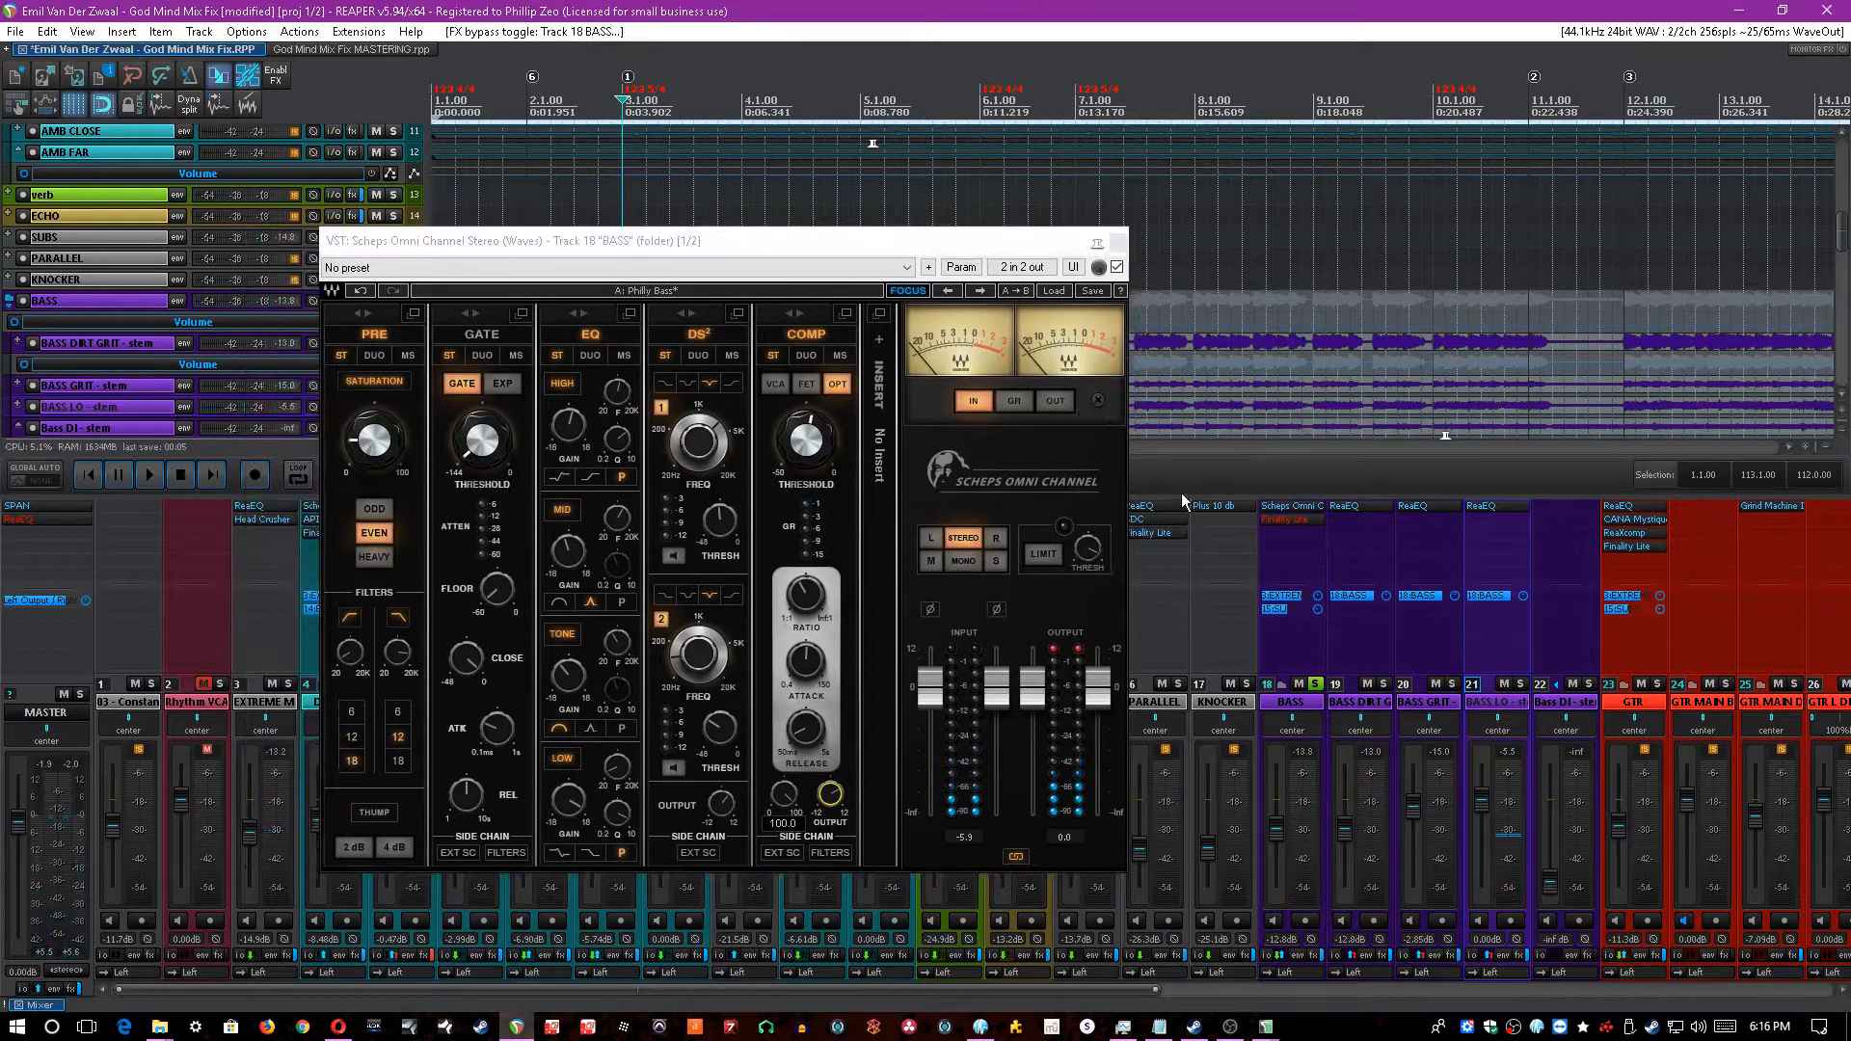
- Compare the BASS folder with Scheps Omni Channel bypassed and enabled during playback
key("space")
left_click(1116, 268)
left_click(1116, 268)
key("space")
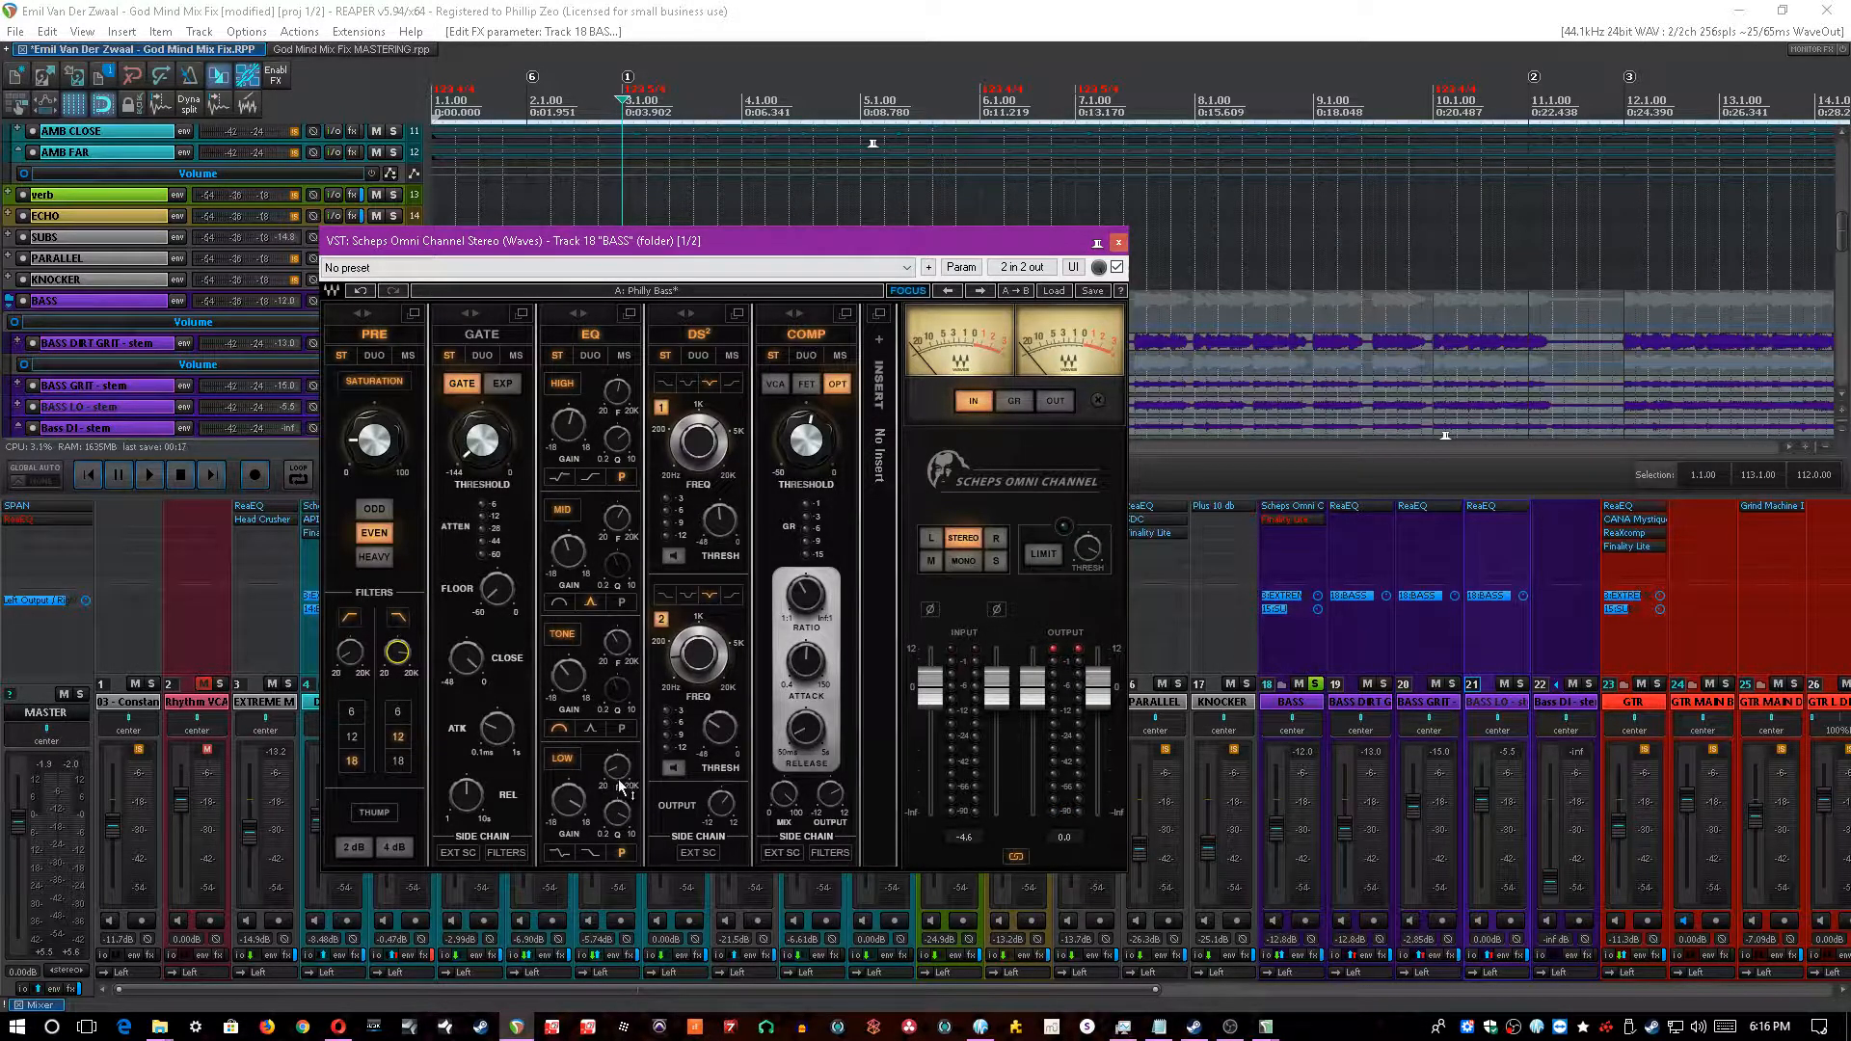
- Audition the BASS folder with the LOW EQ band of Scheps Omni Channel toggled, then stop and save
left_click(764, 10)
key("space")
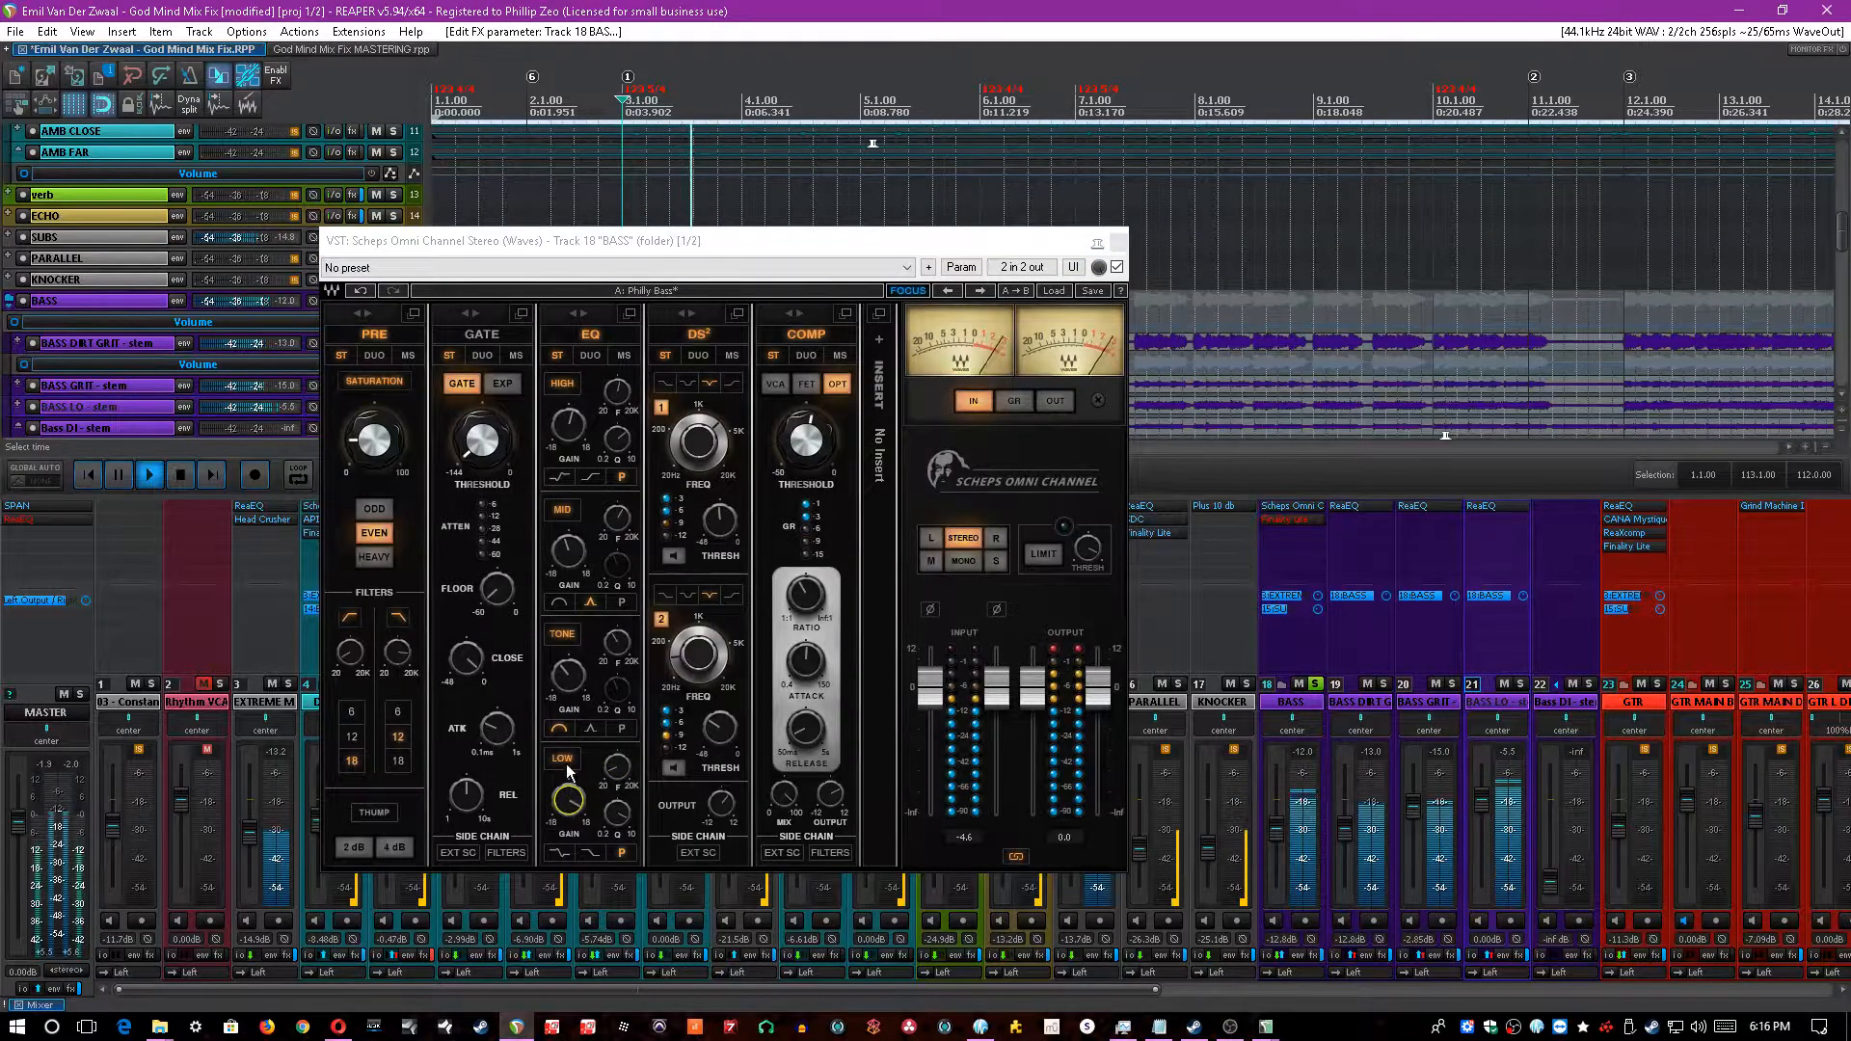
left_click(569, 763)
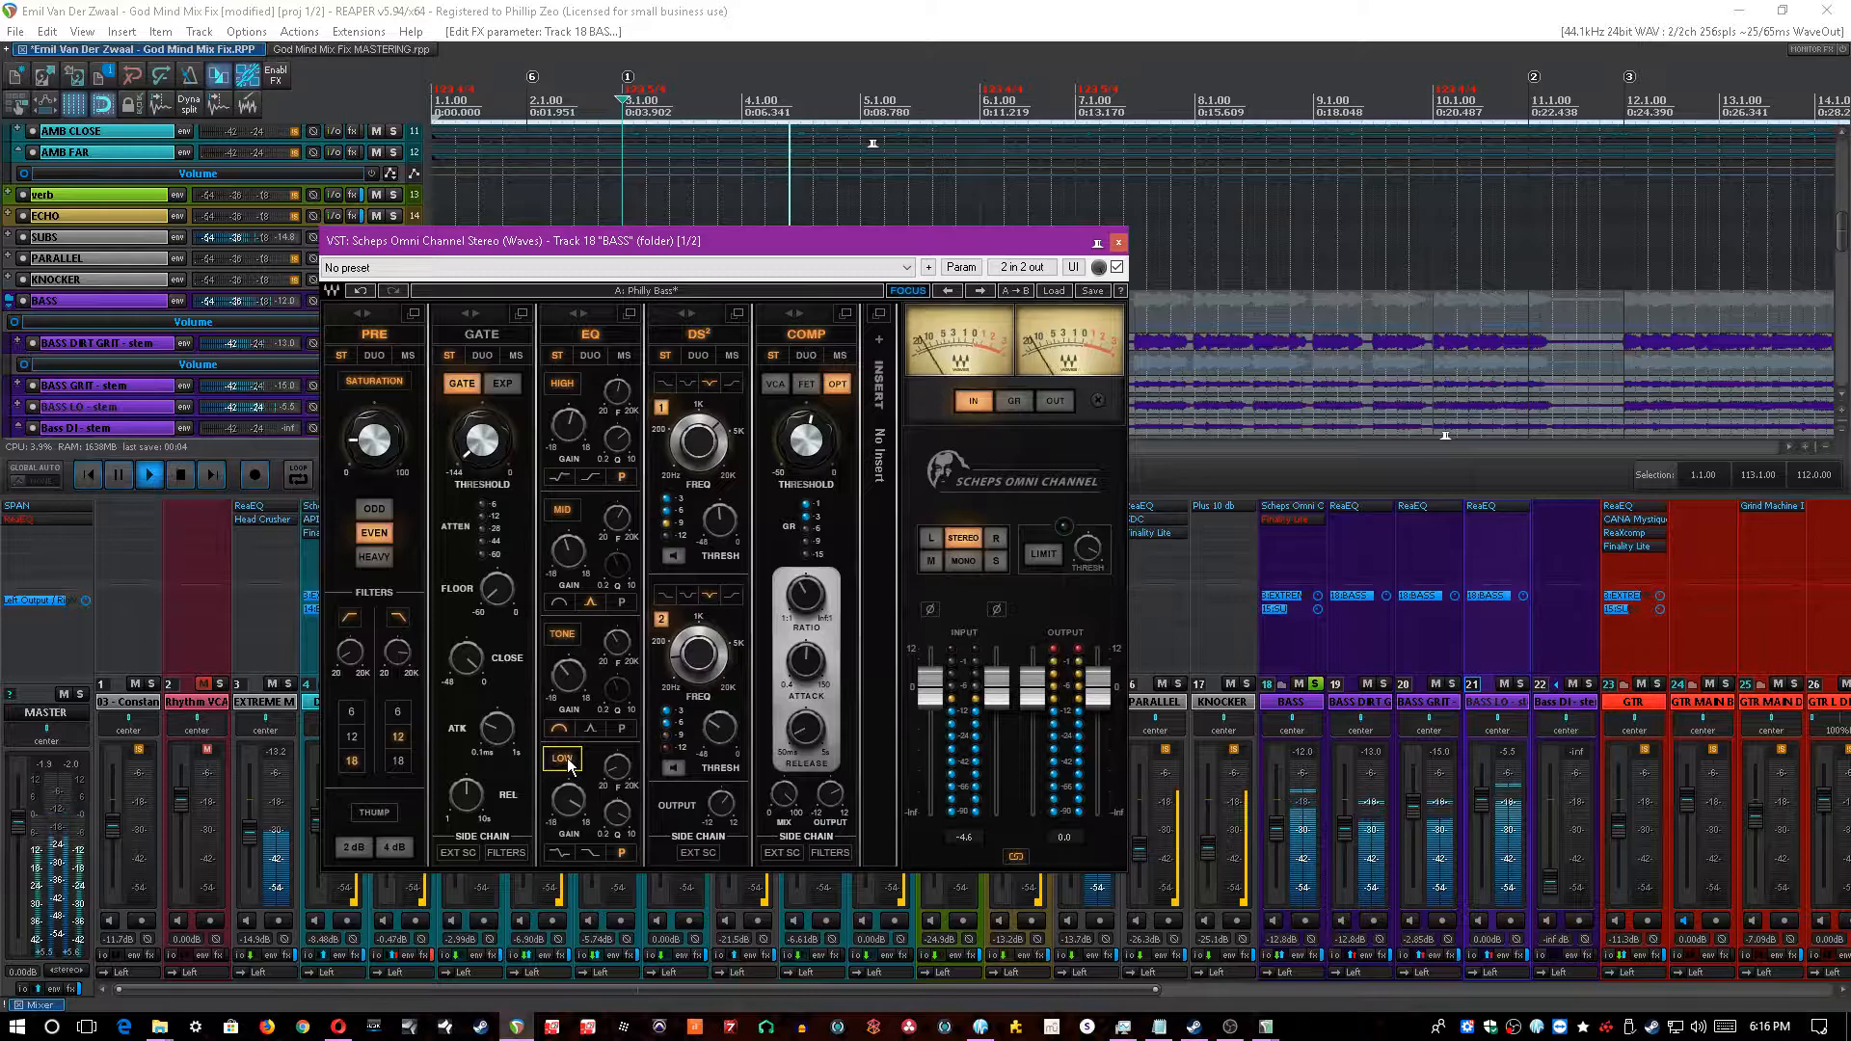
key("space")
left_click(708, 10)
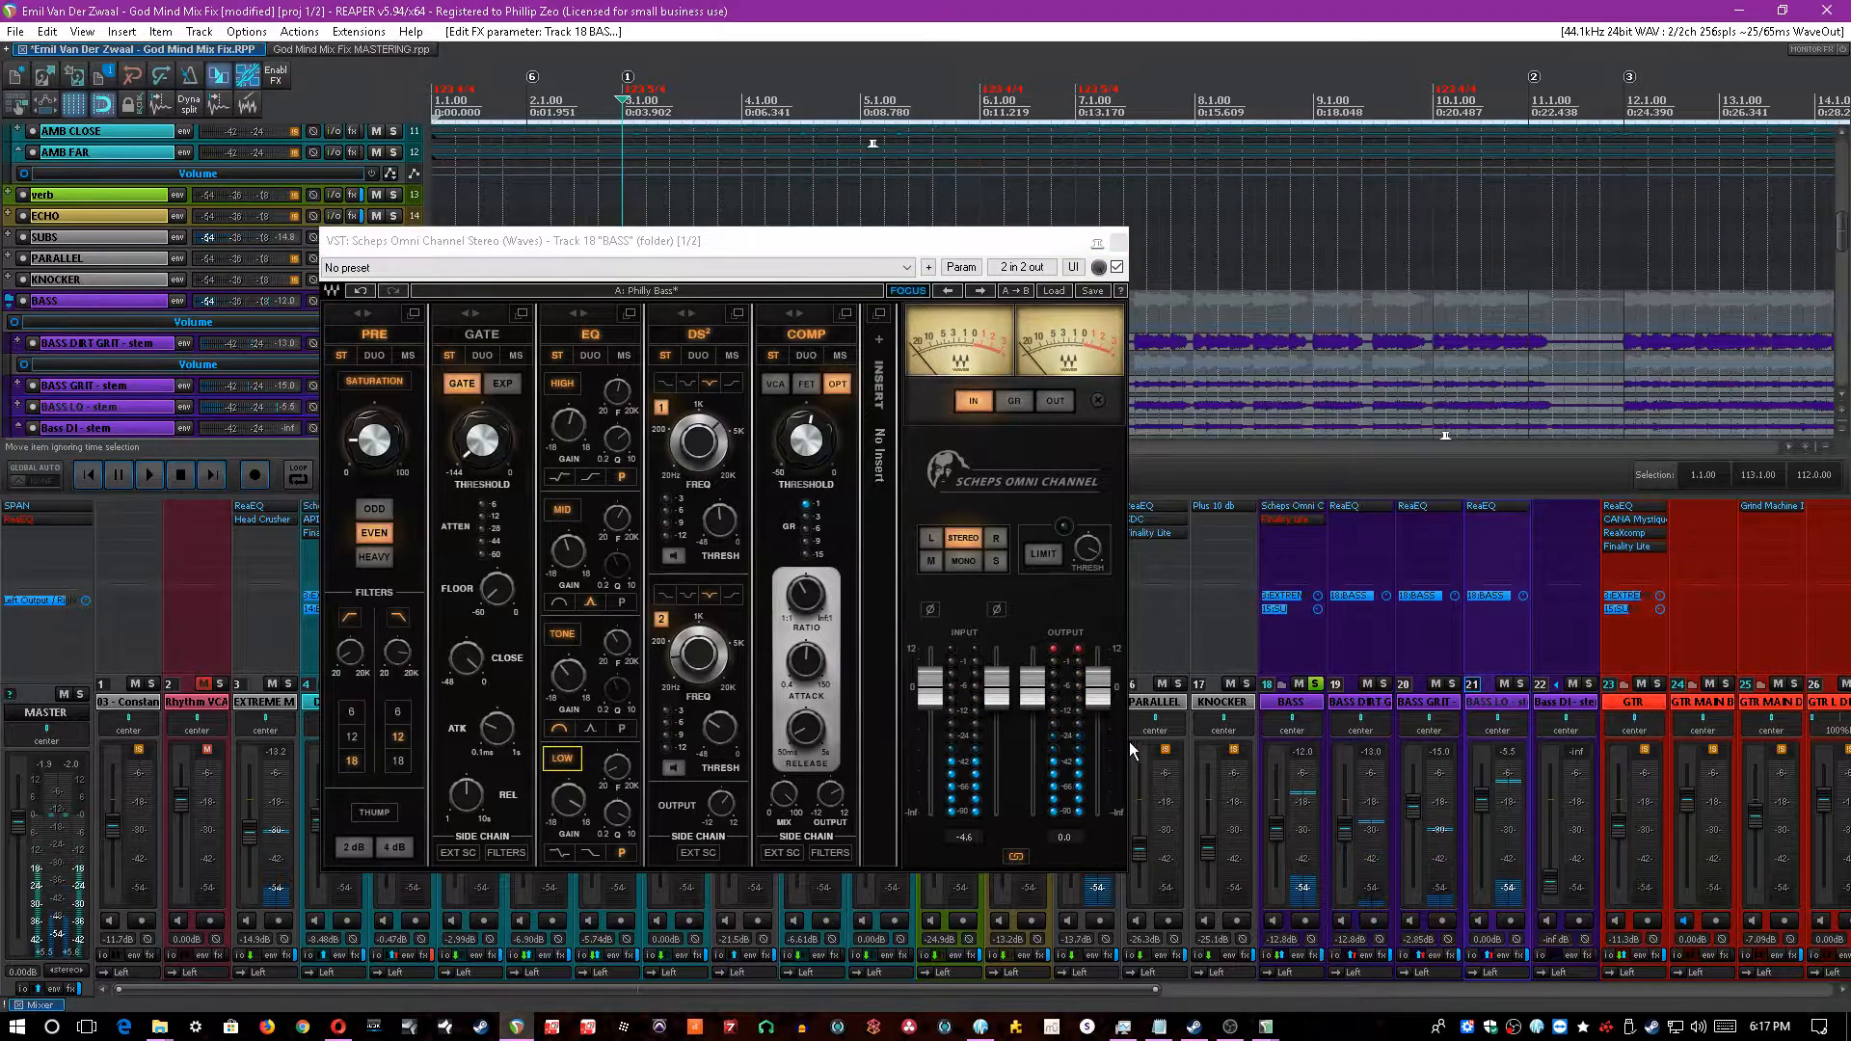
key("ctrl+s")
left_click(781, 711)
- Save the project and audition the BASS folder with the TONE EQ band of Scheps Omni Channel toggled, then stop
left_click(618, 645)
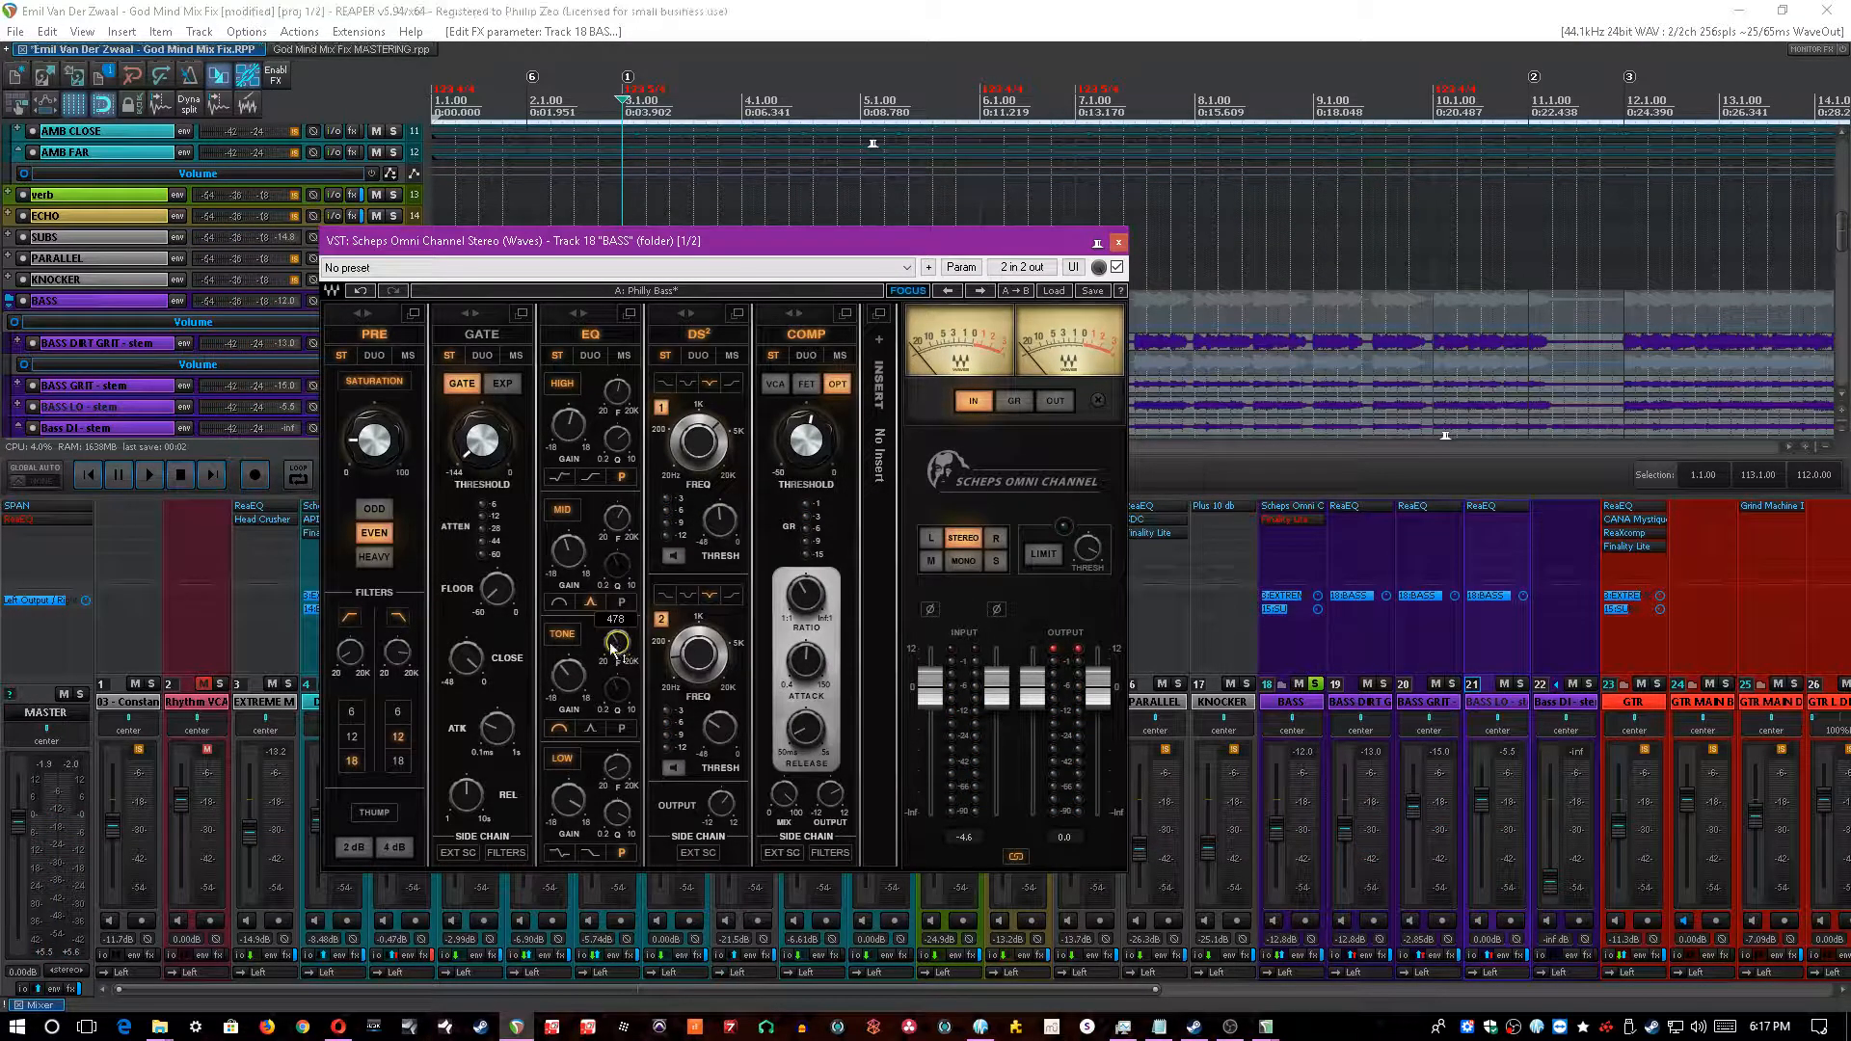
left_click(984, 10)
key("ctrl+s")
key("space")
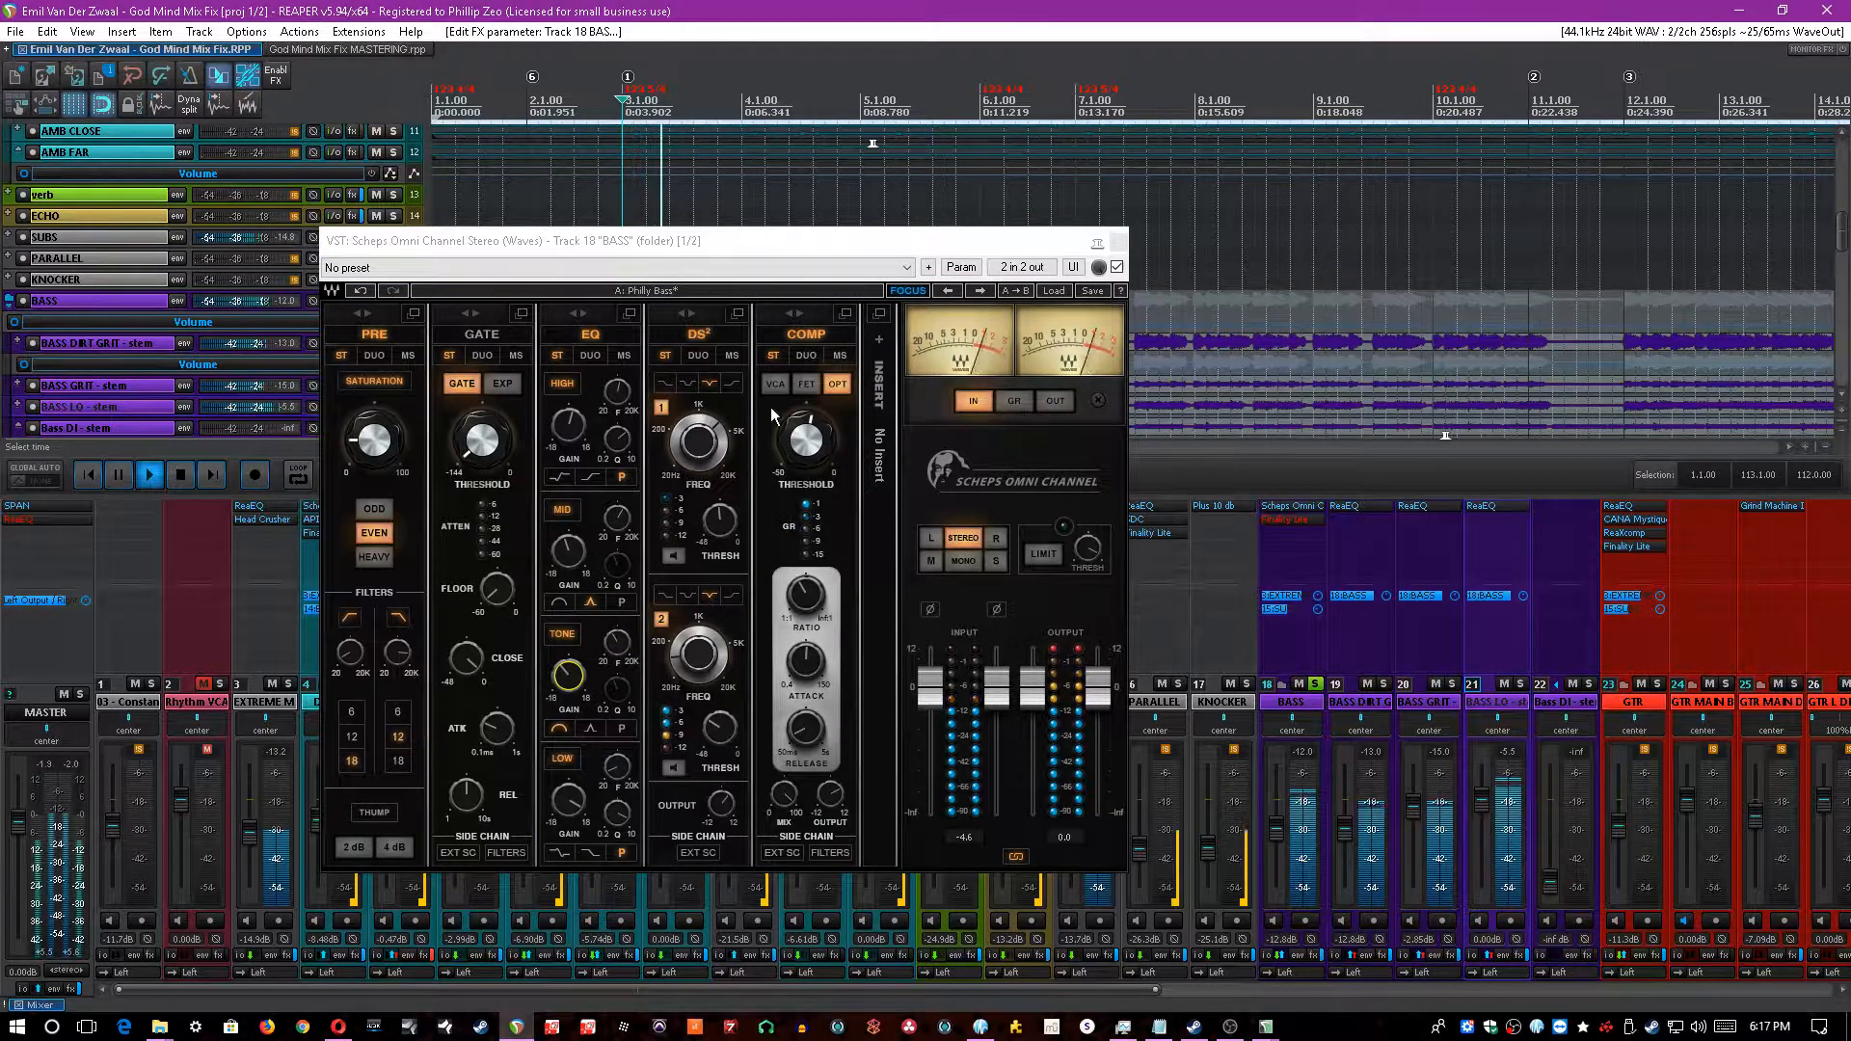
left_click(567, 638)
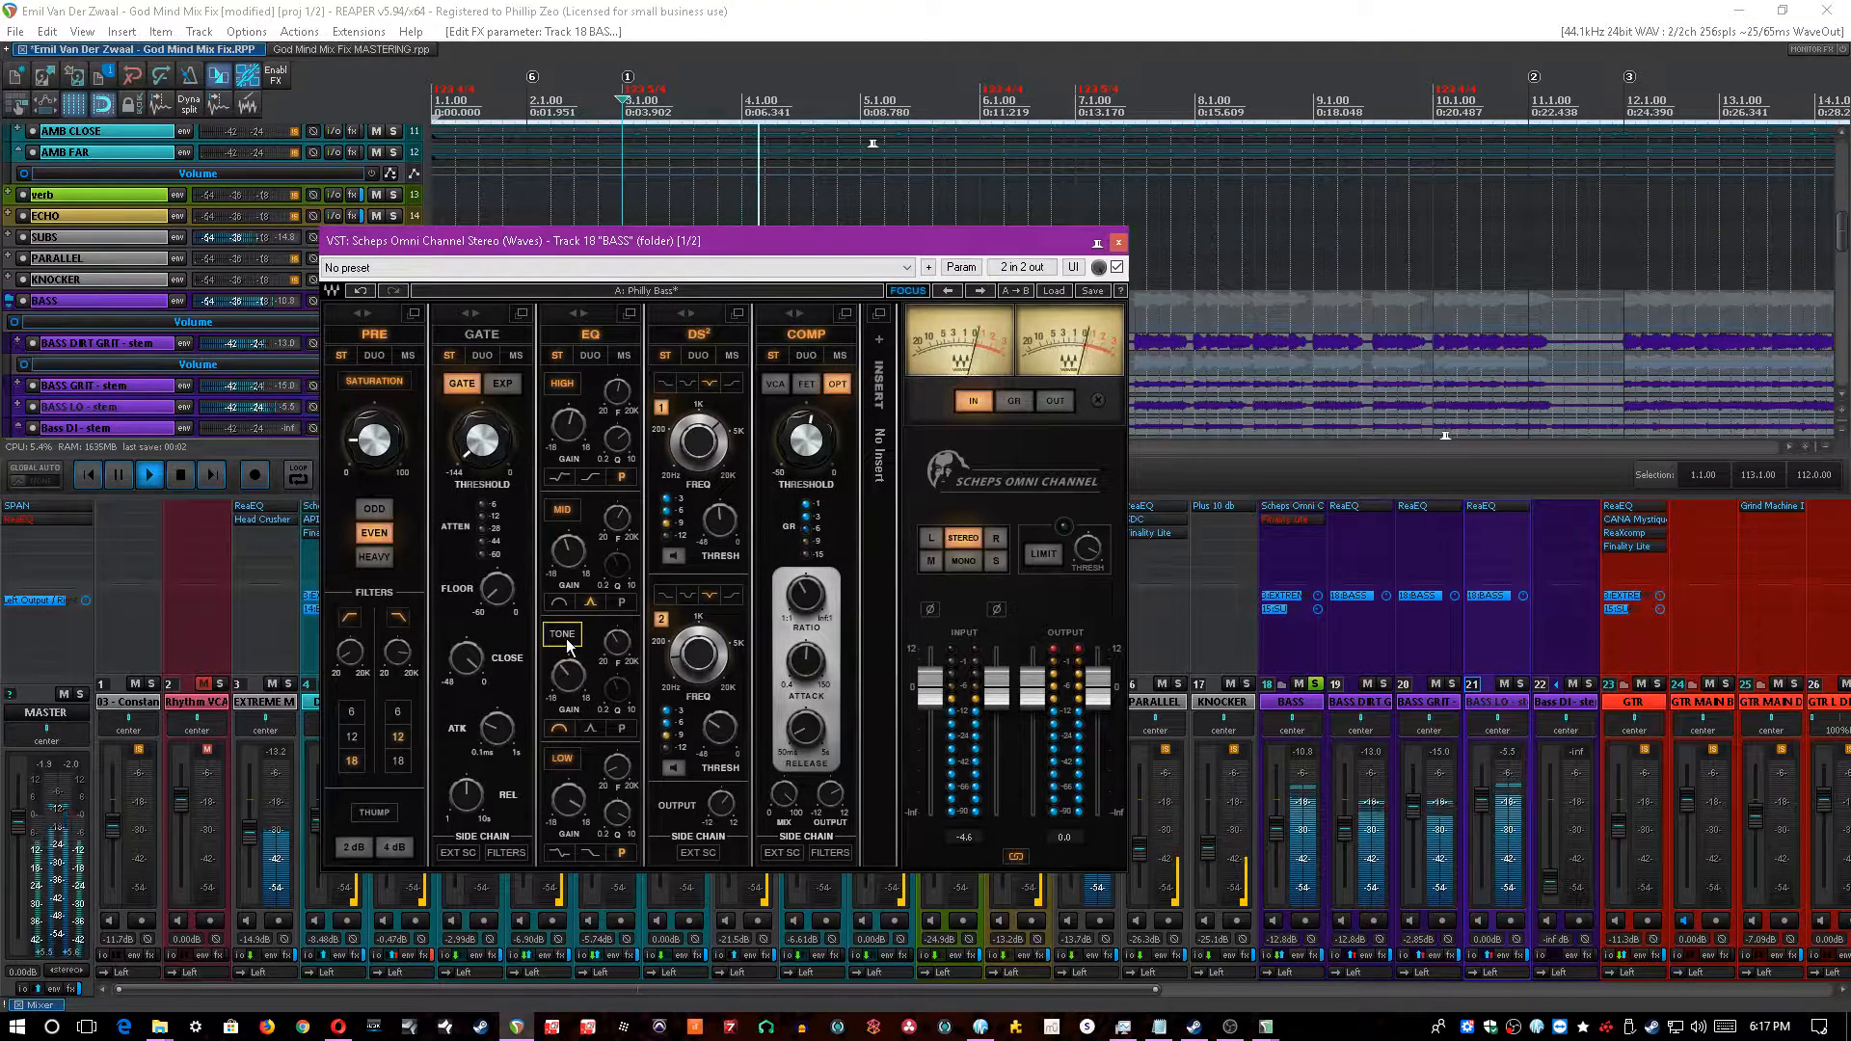
key("space")
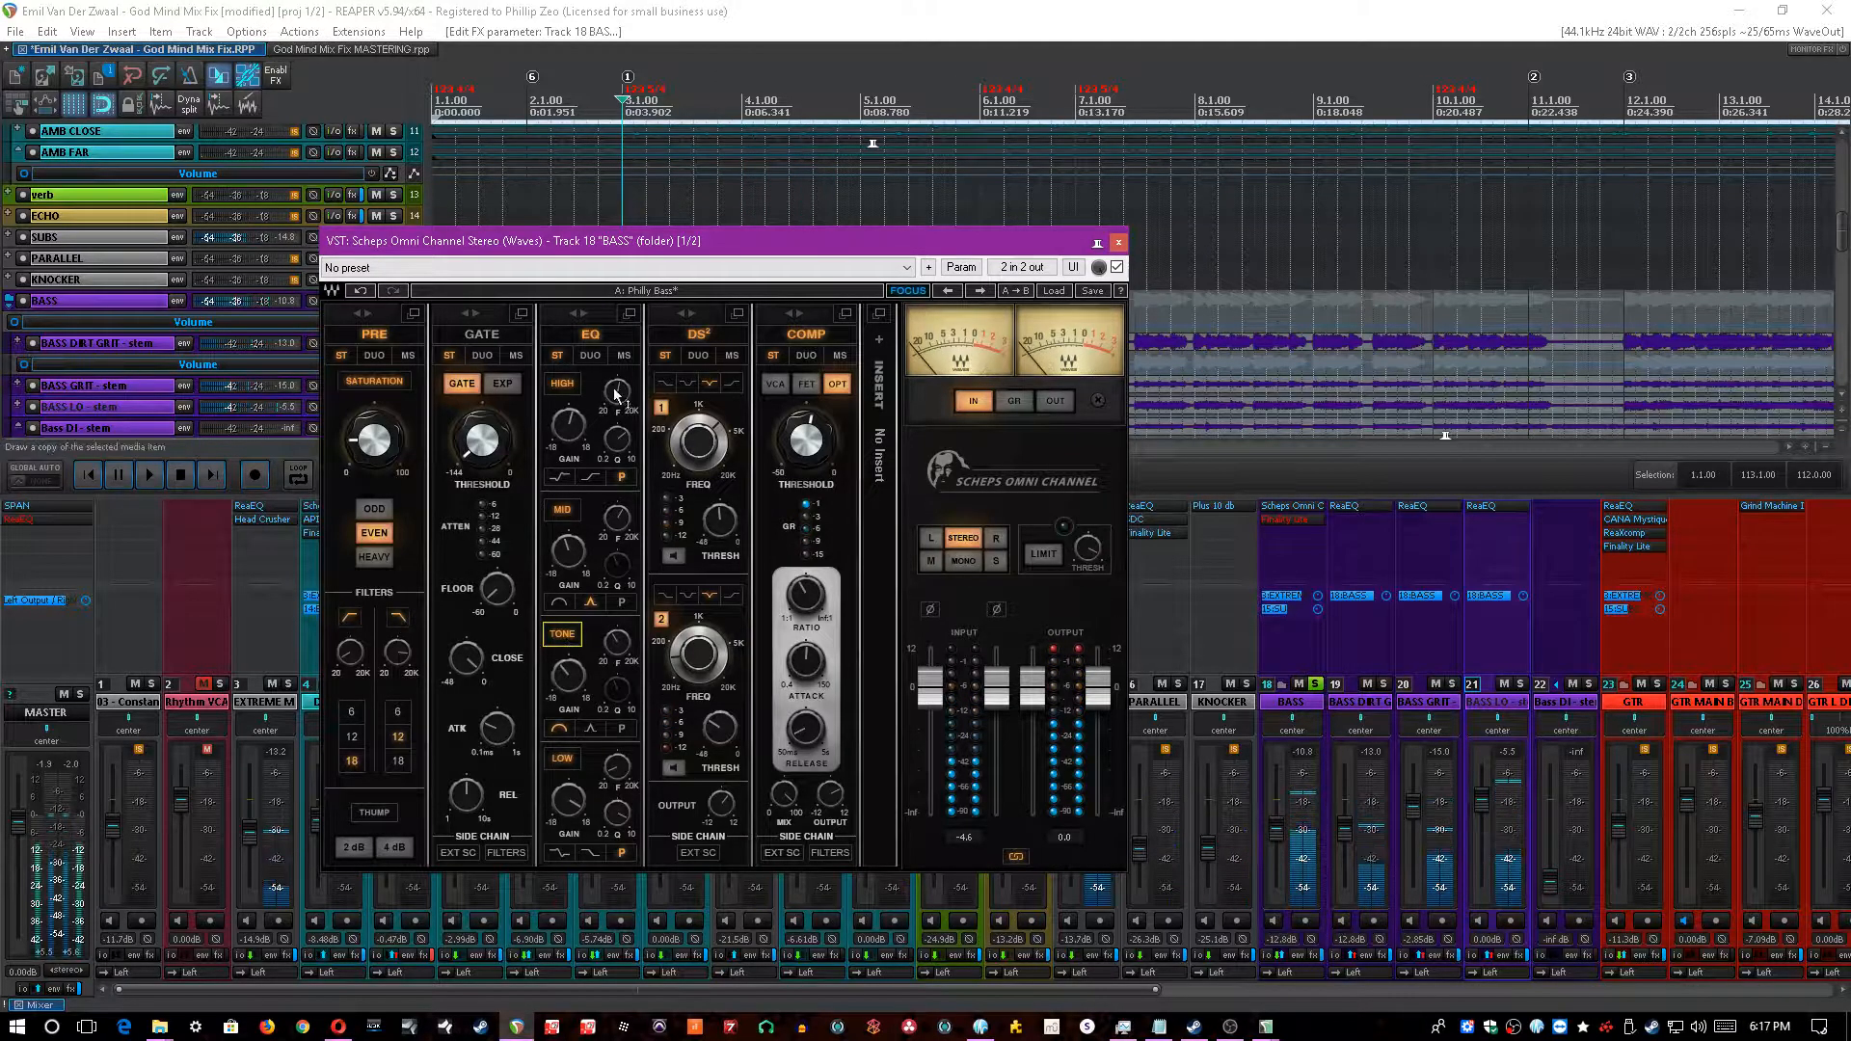
- Audition the BASS folder while toggling the MID and HIGH EQ bands of Scheps Omni Channel, then save
key("space")
left_click(567, 516)
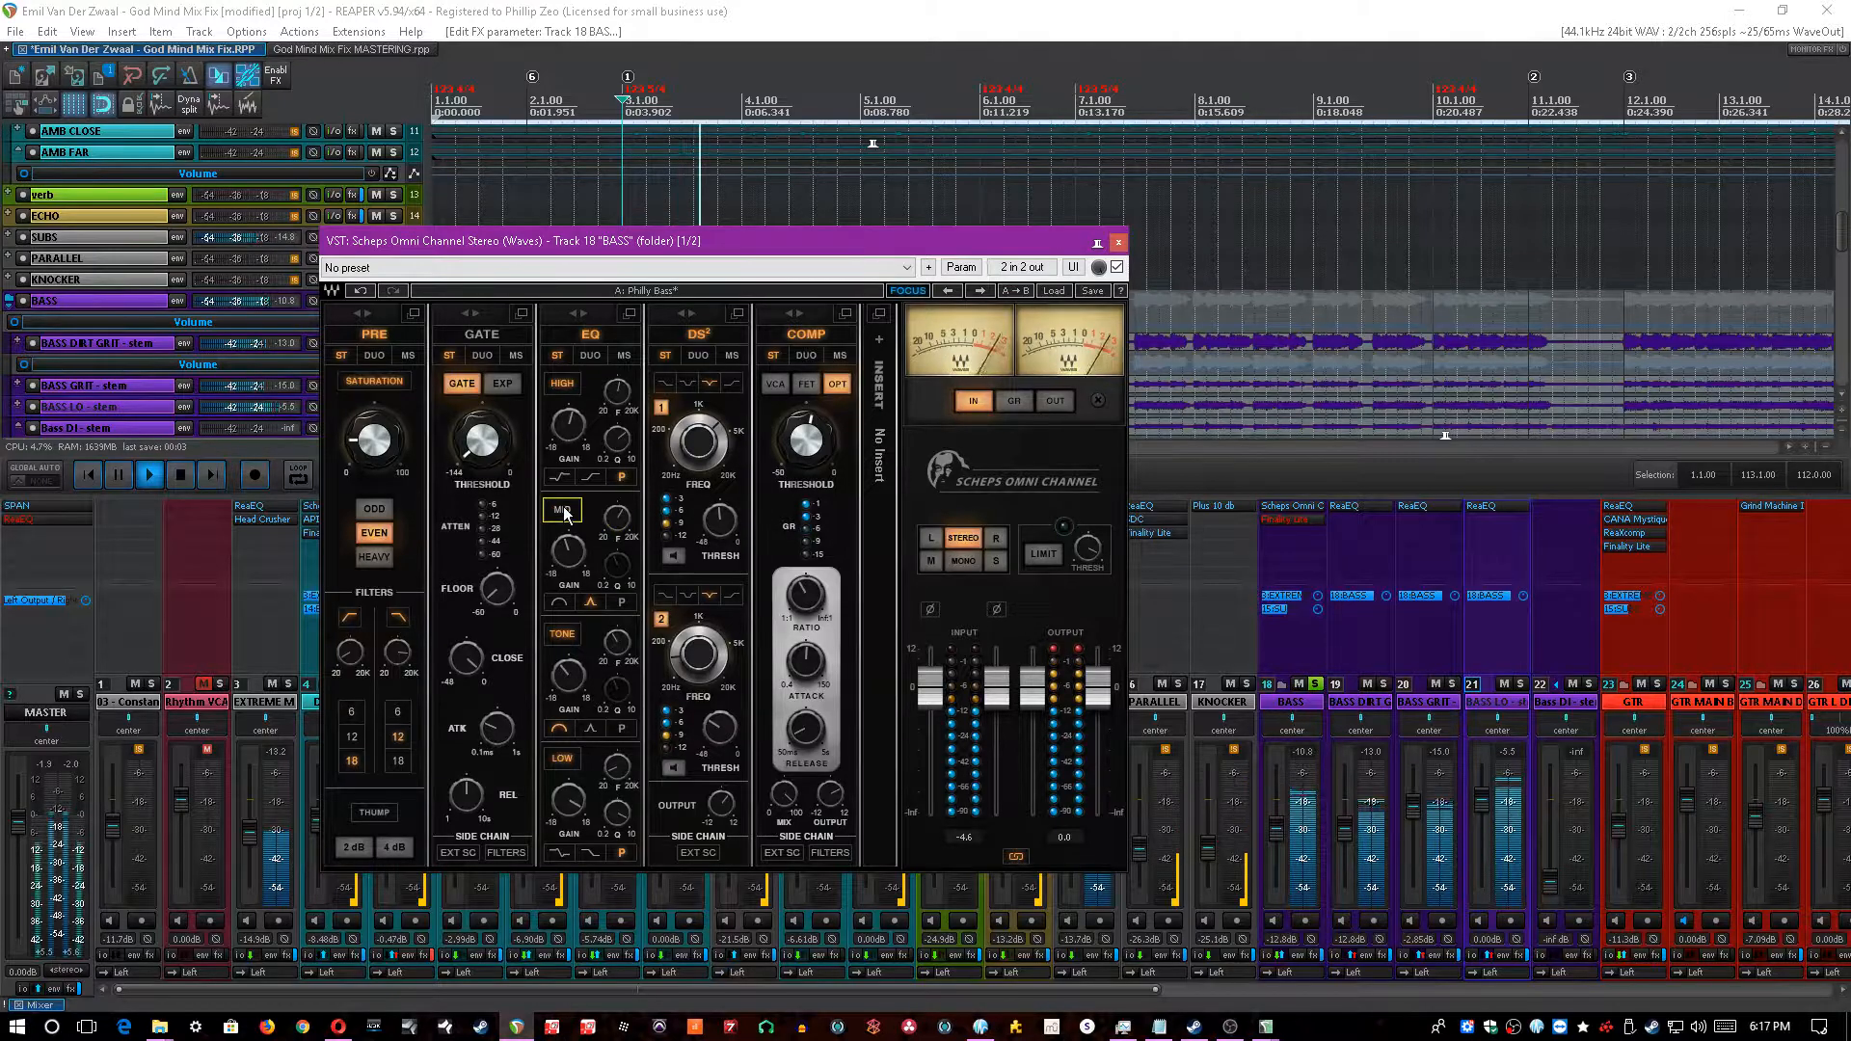
key("space")
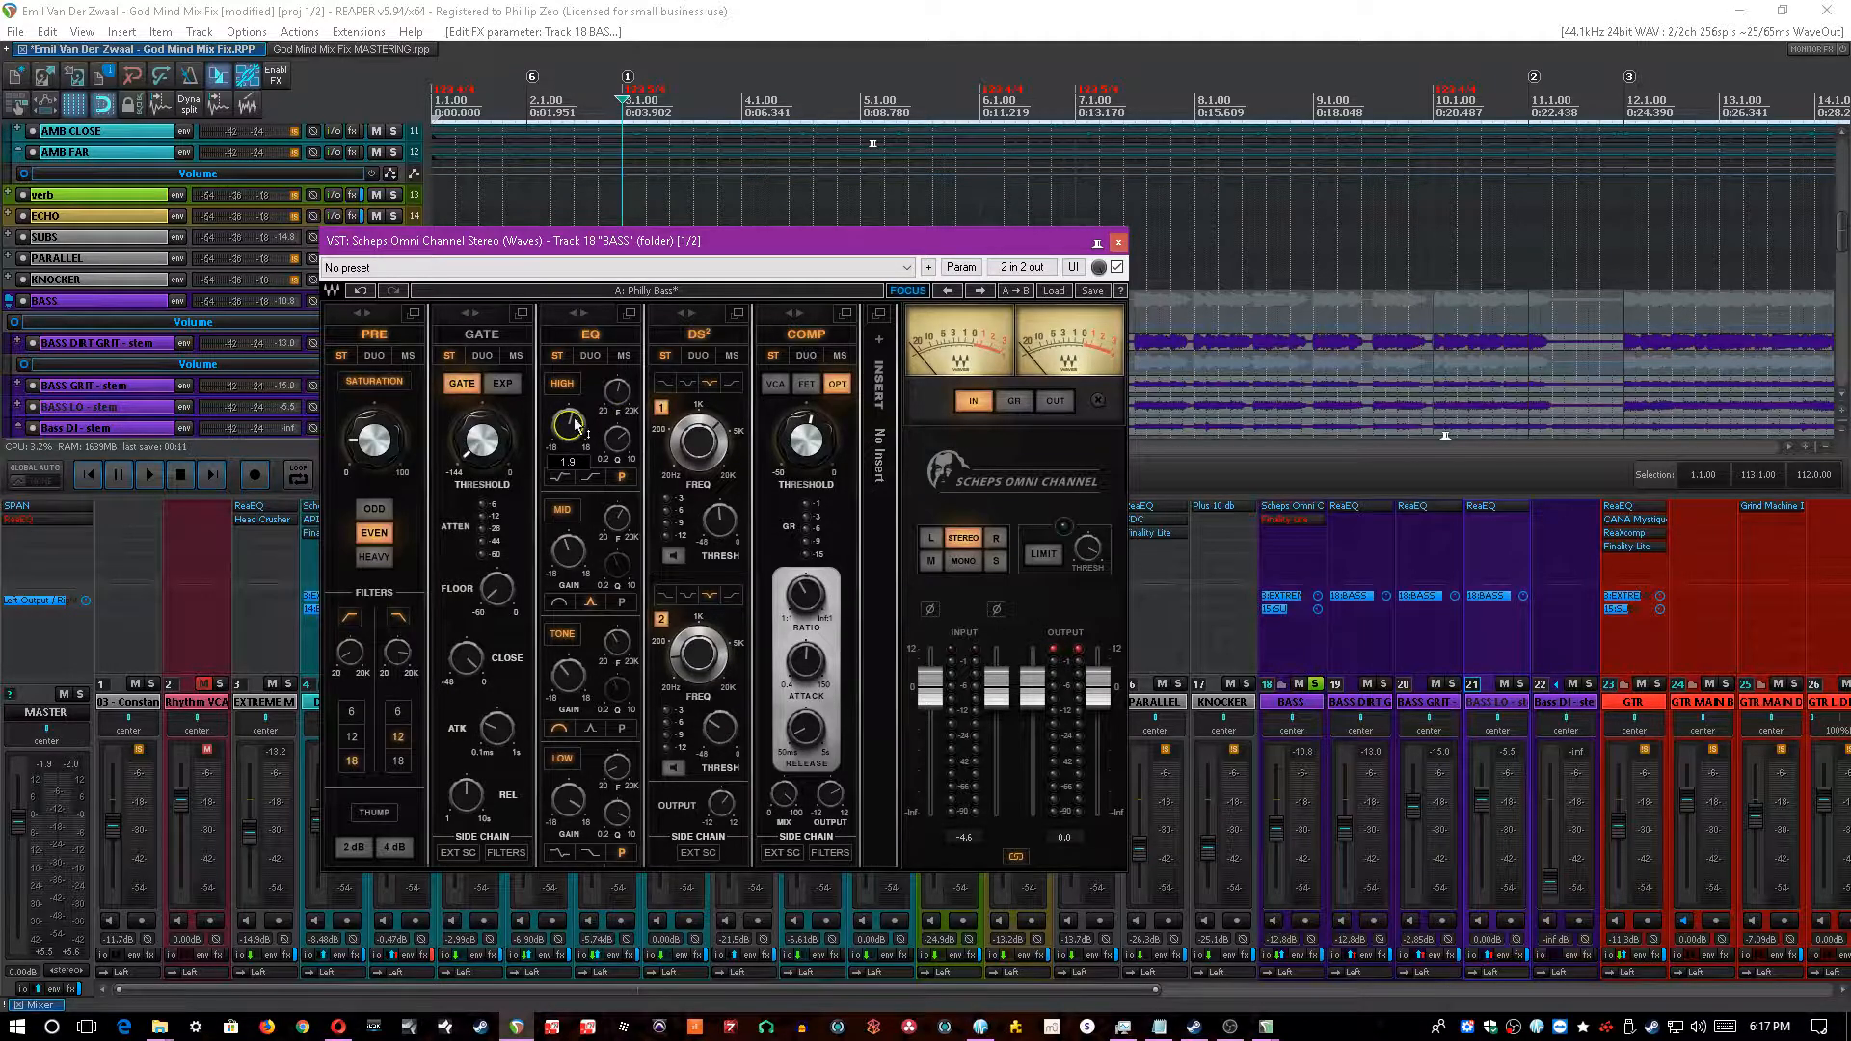
key("space")
left_click_drag(569, 424, 569, 423)
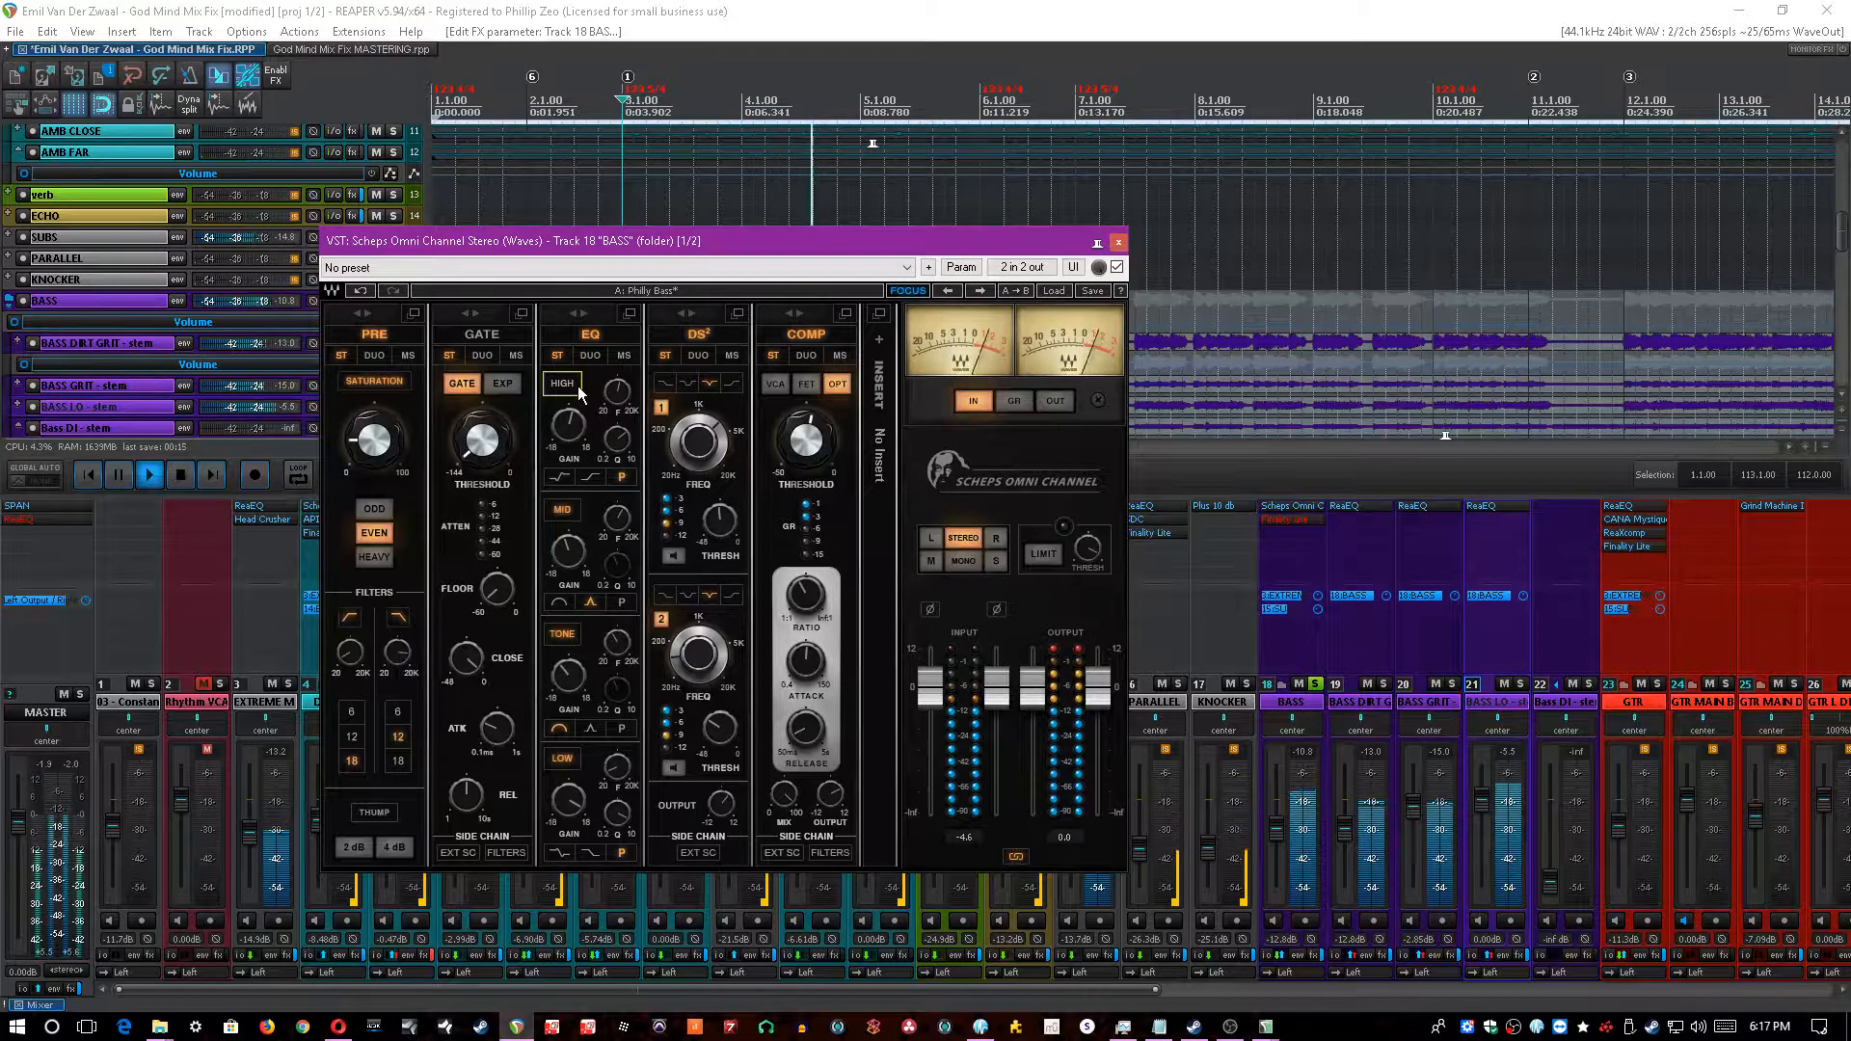
left_click(644, 8)
key("ctrl+s")
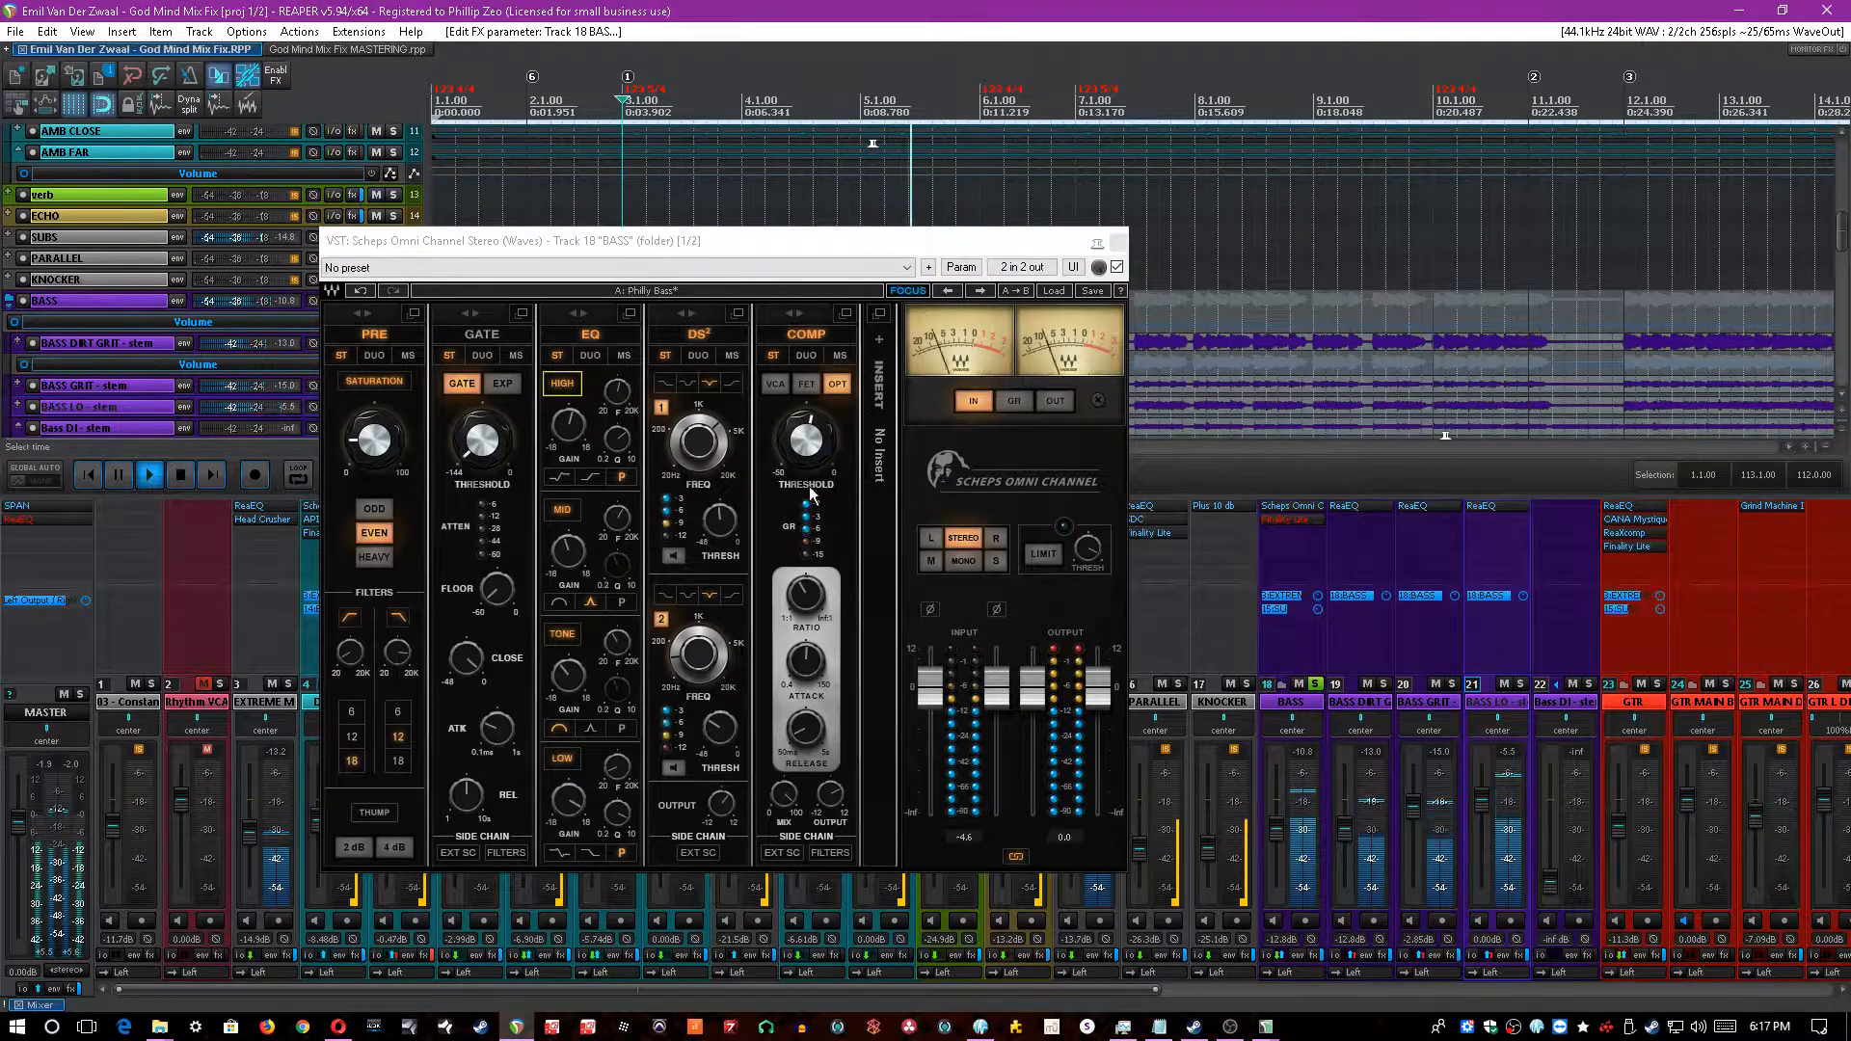
- Listen to DS2 bands 1 and 2 of Scheps Omni Channel in isolation during BASS playback, then save
left_click(1049, 658)
left_click(623, 8)
left_click(696, 443)
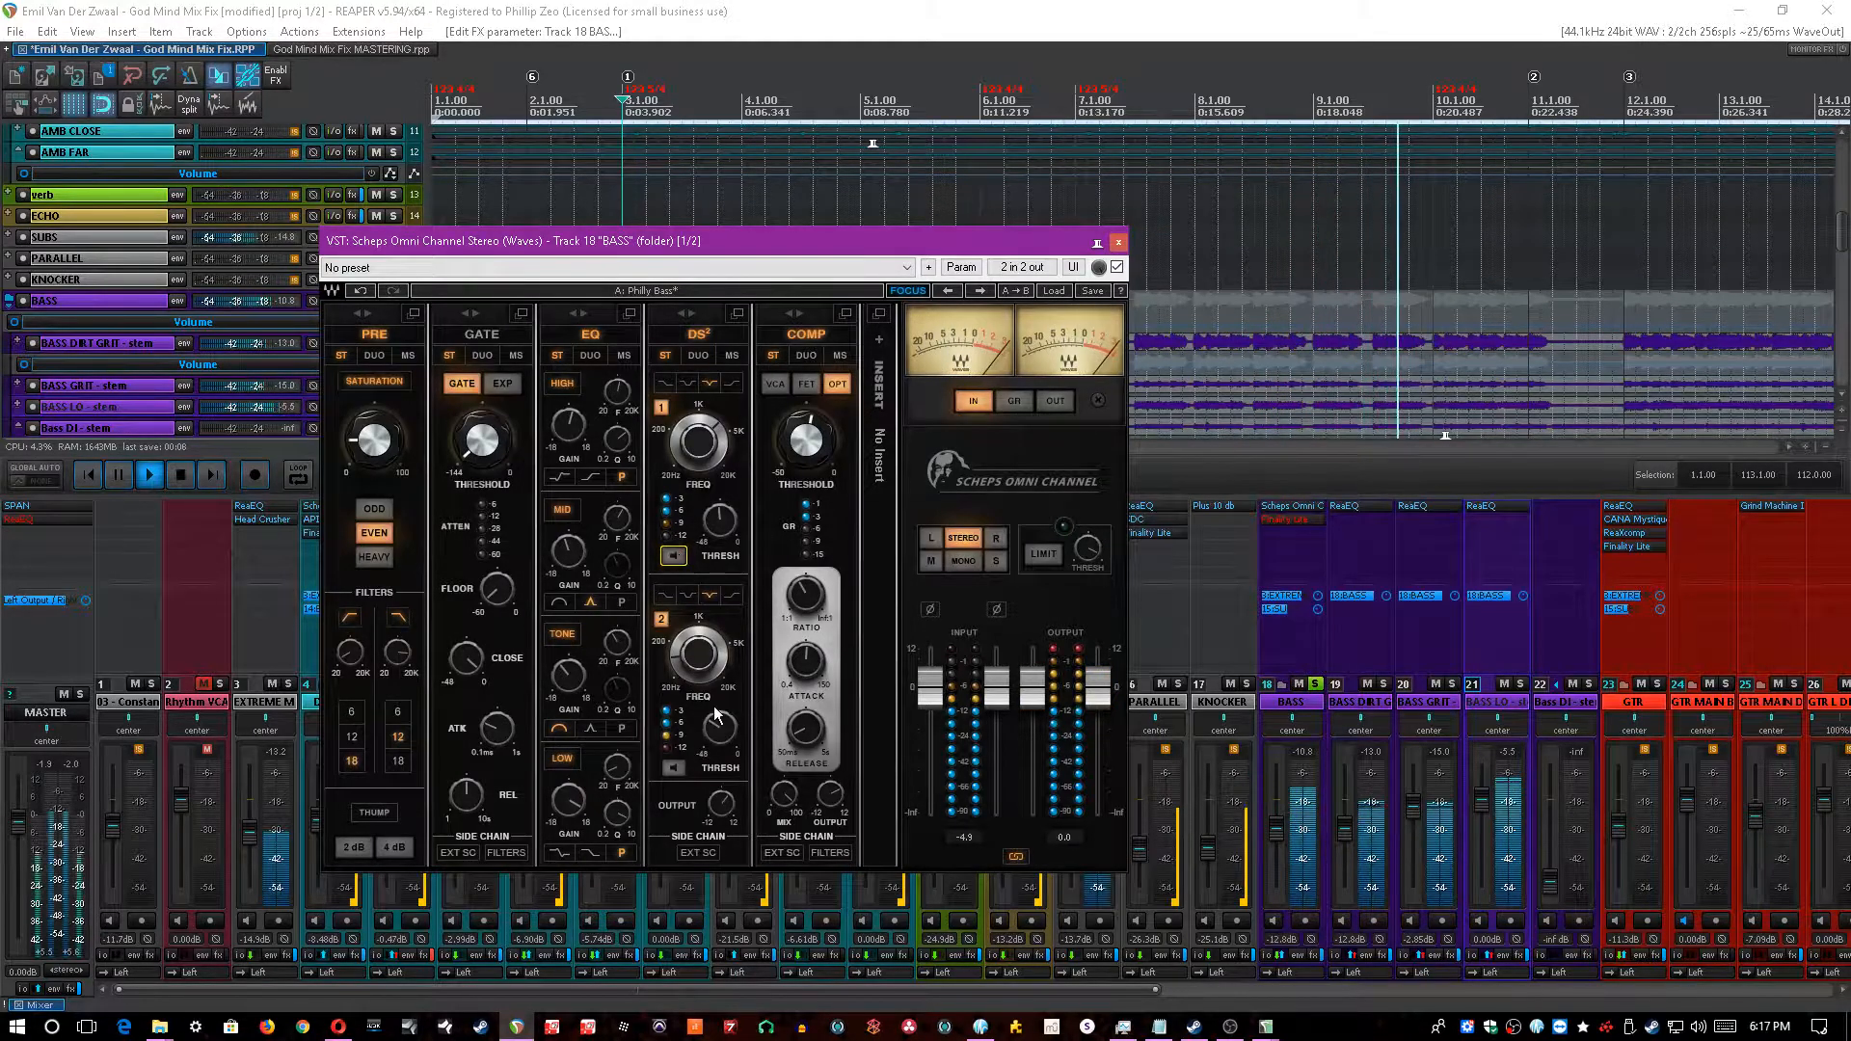
left_click(674, 763)
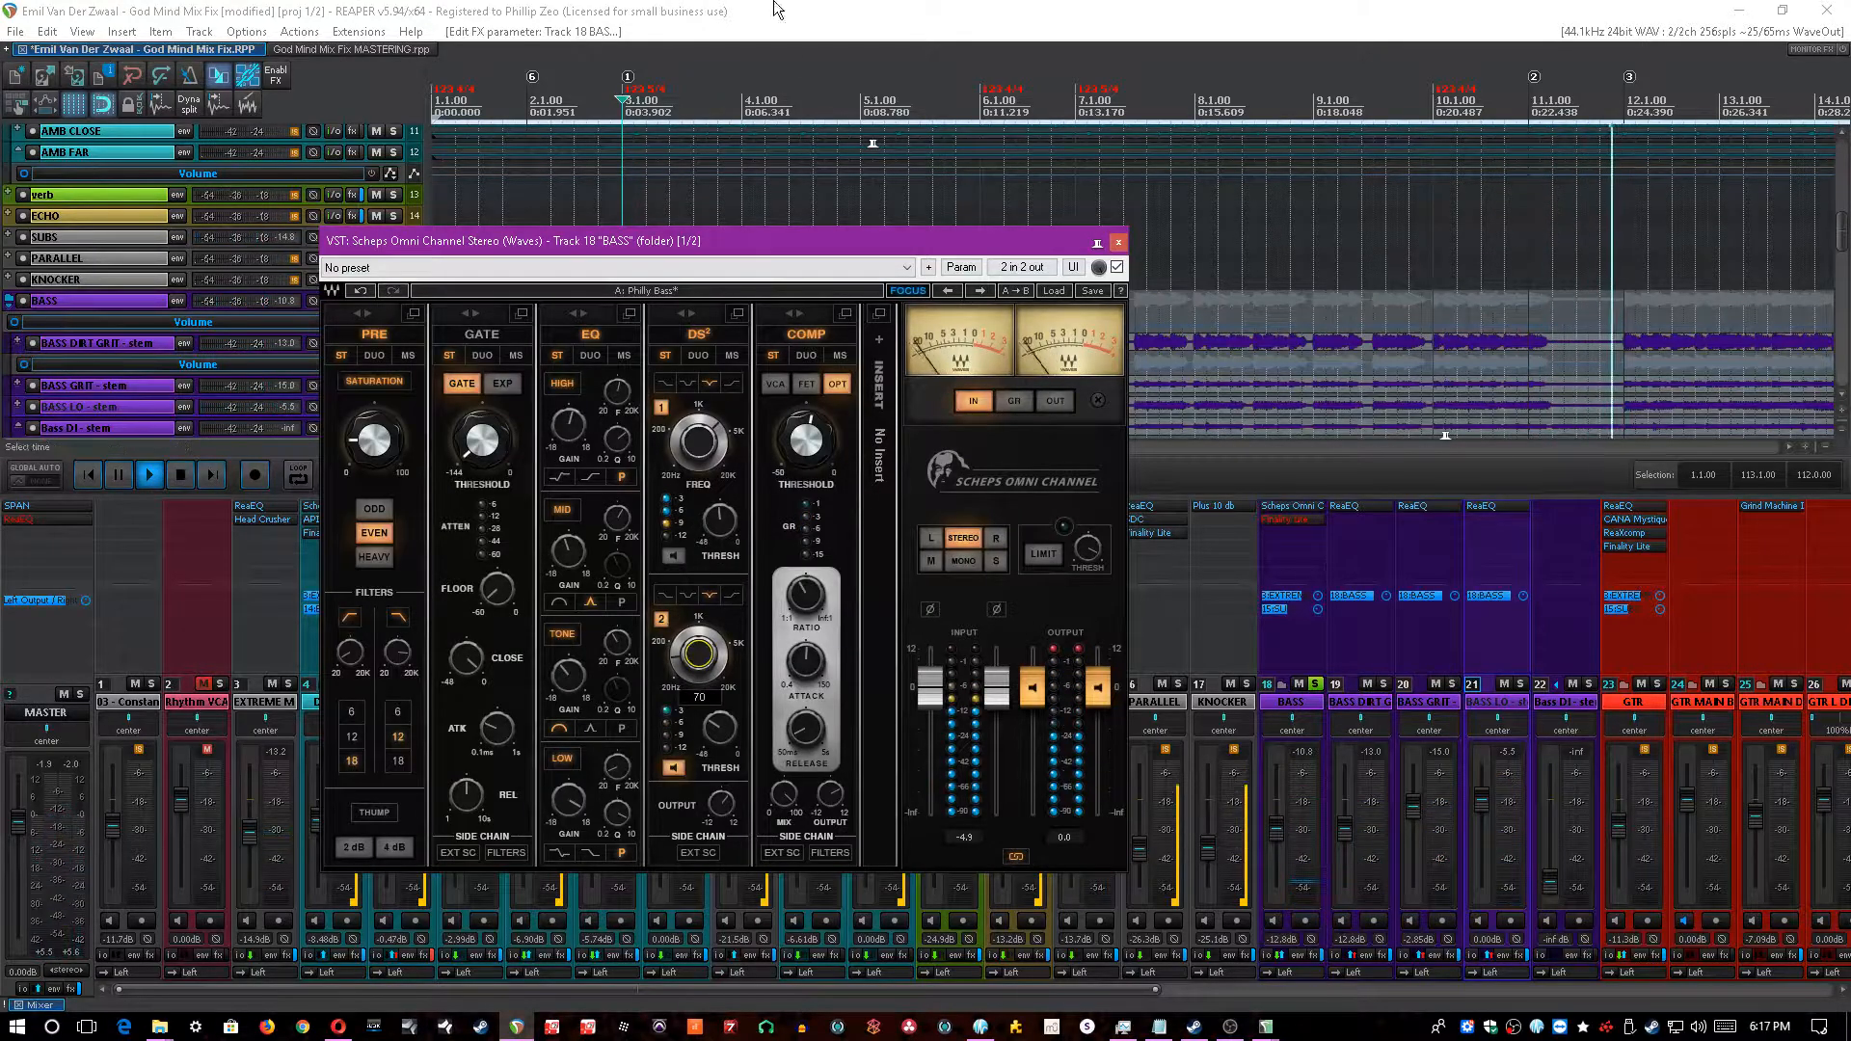
left_click(839, 10)
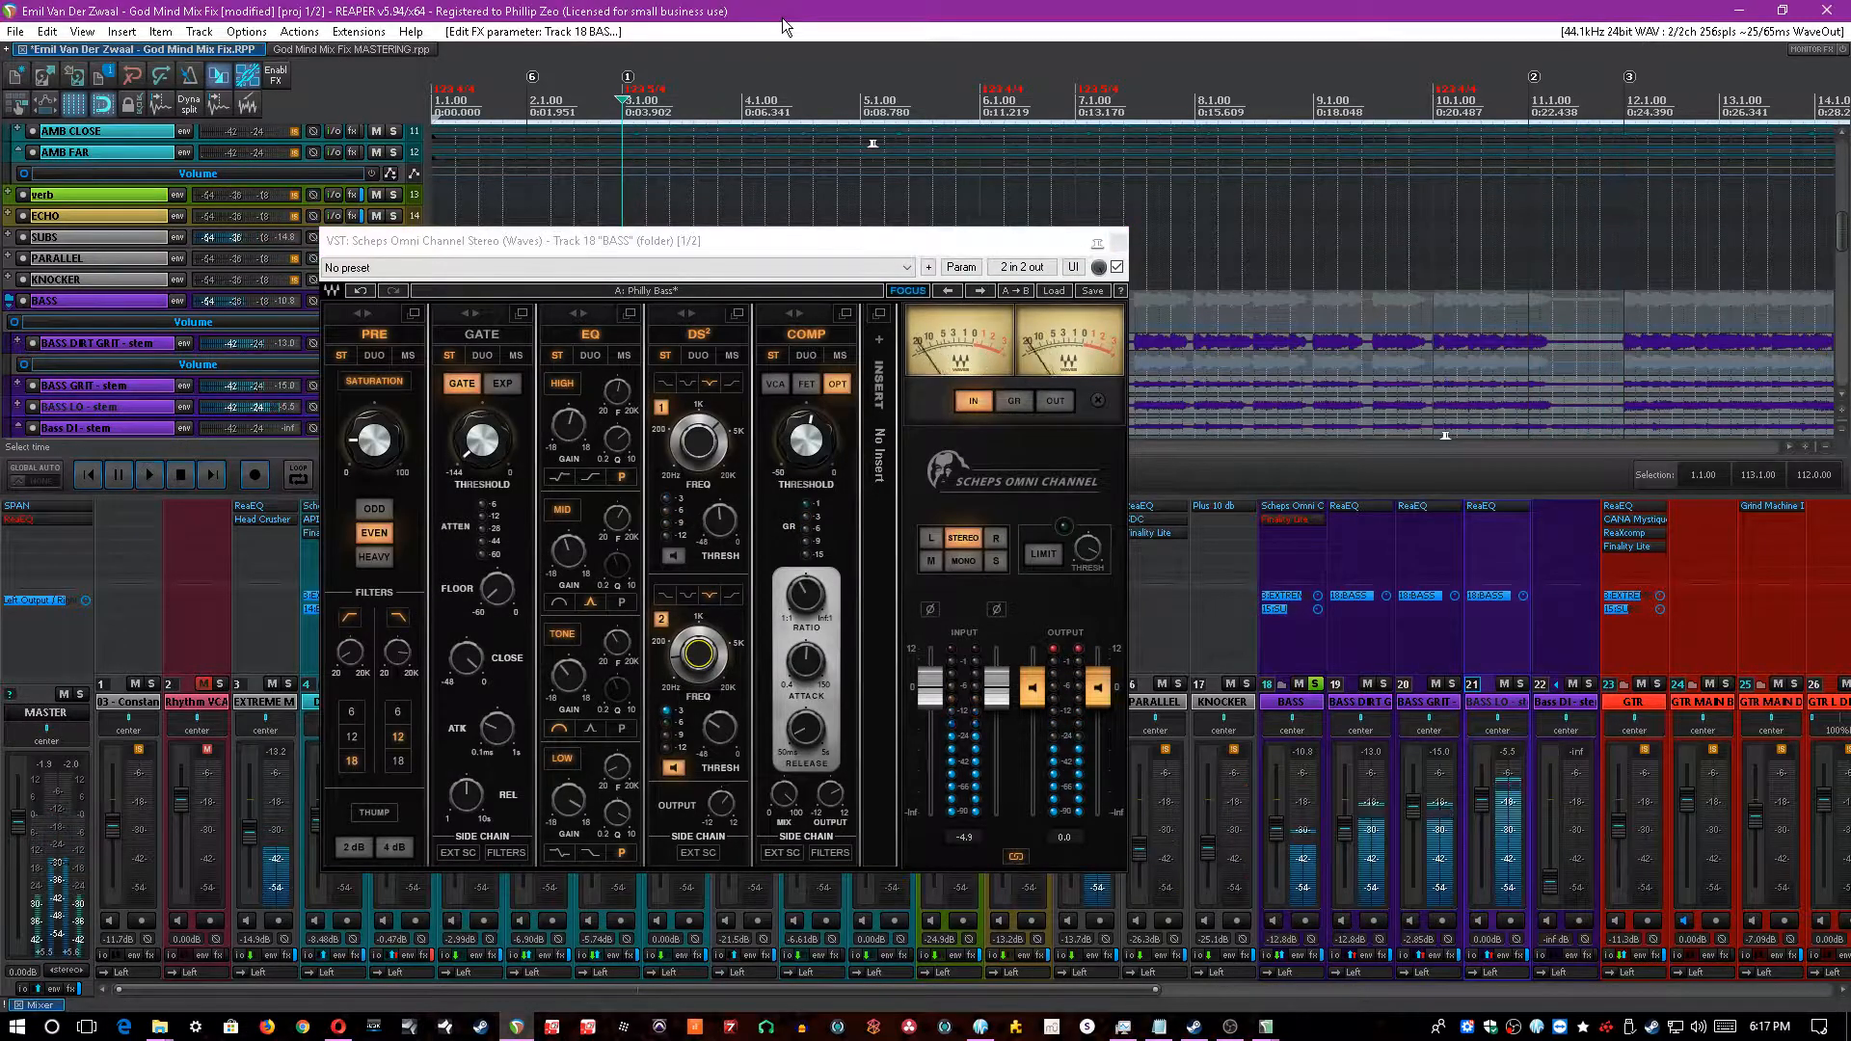
left_click(675, 769)
left_click(876, 10)
key("ctrl+s")
- Re-enable Finality Lite on the BASS folder and play it back with the Finality Lite and Scheps Omni Channel windows open
left_click(1118, 241)
key("space")
left_click(1280, 517, "shift")
left_click(1279, 519)
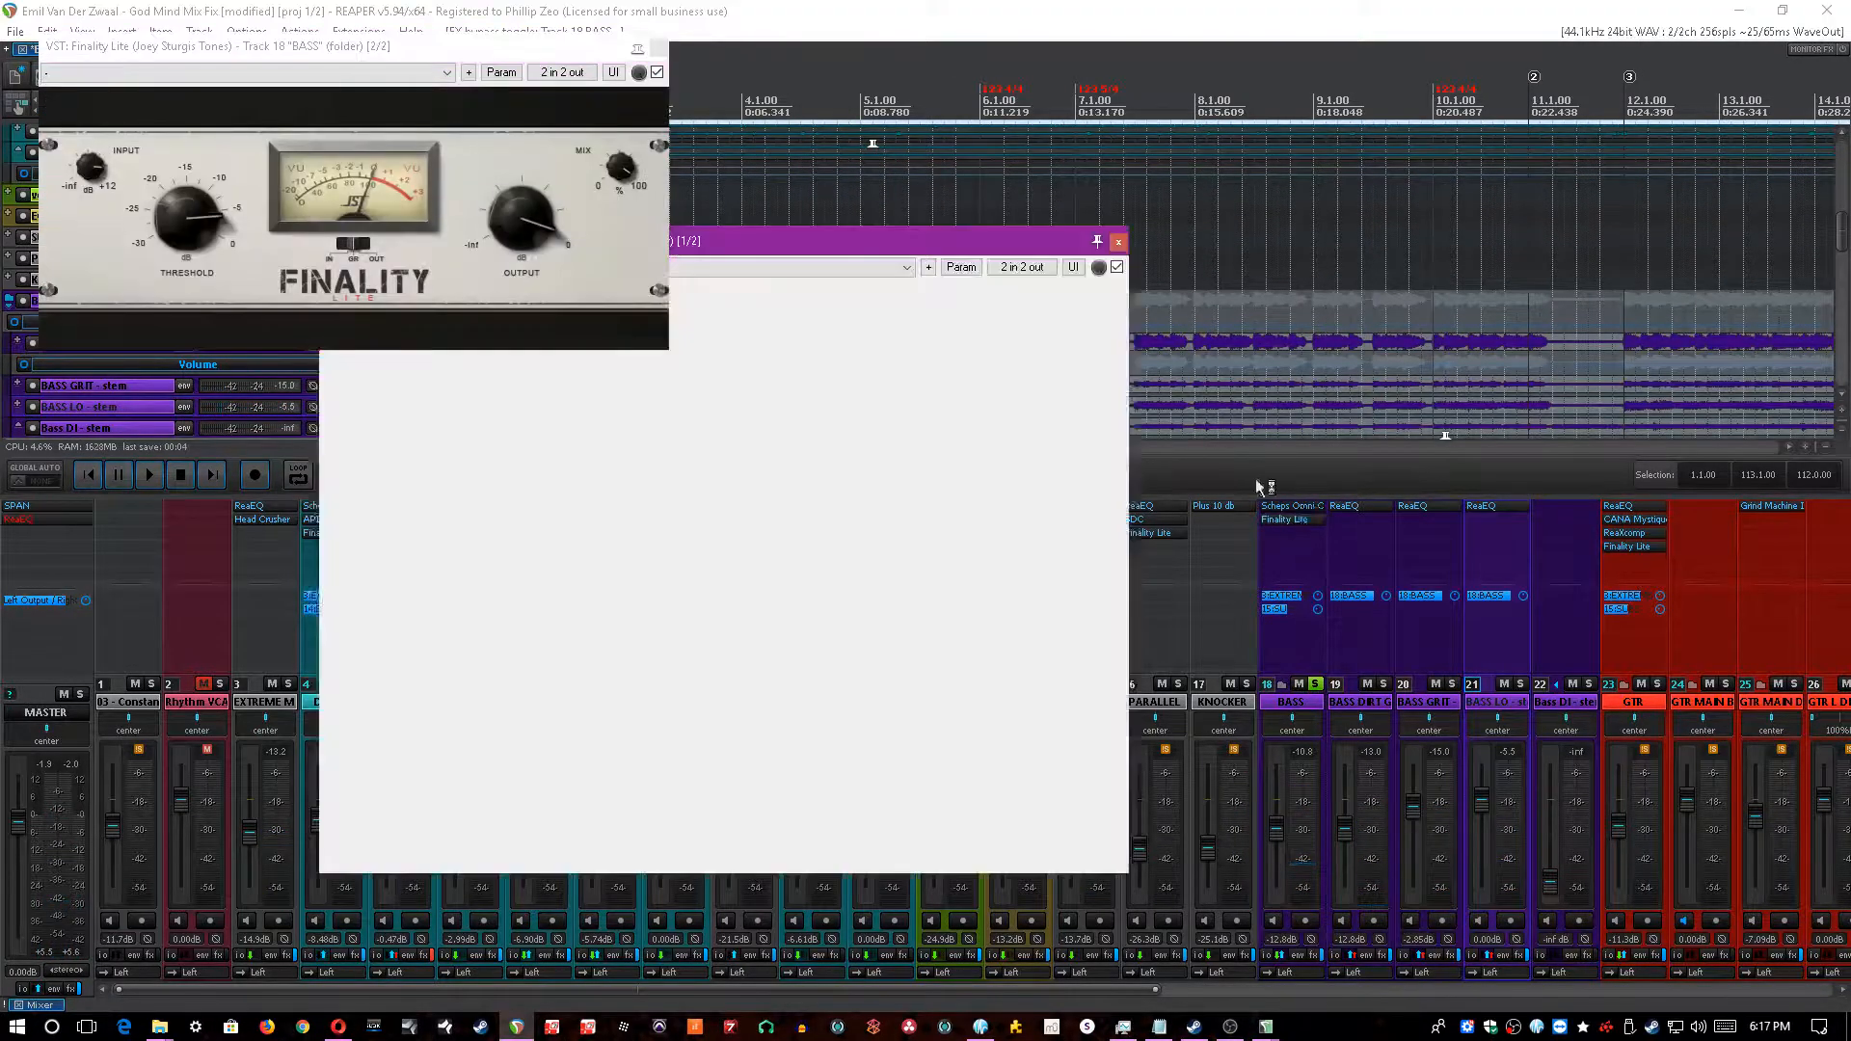
key("space")
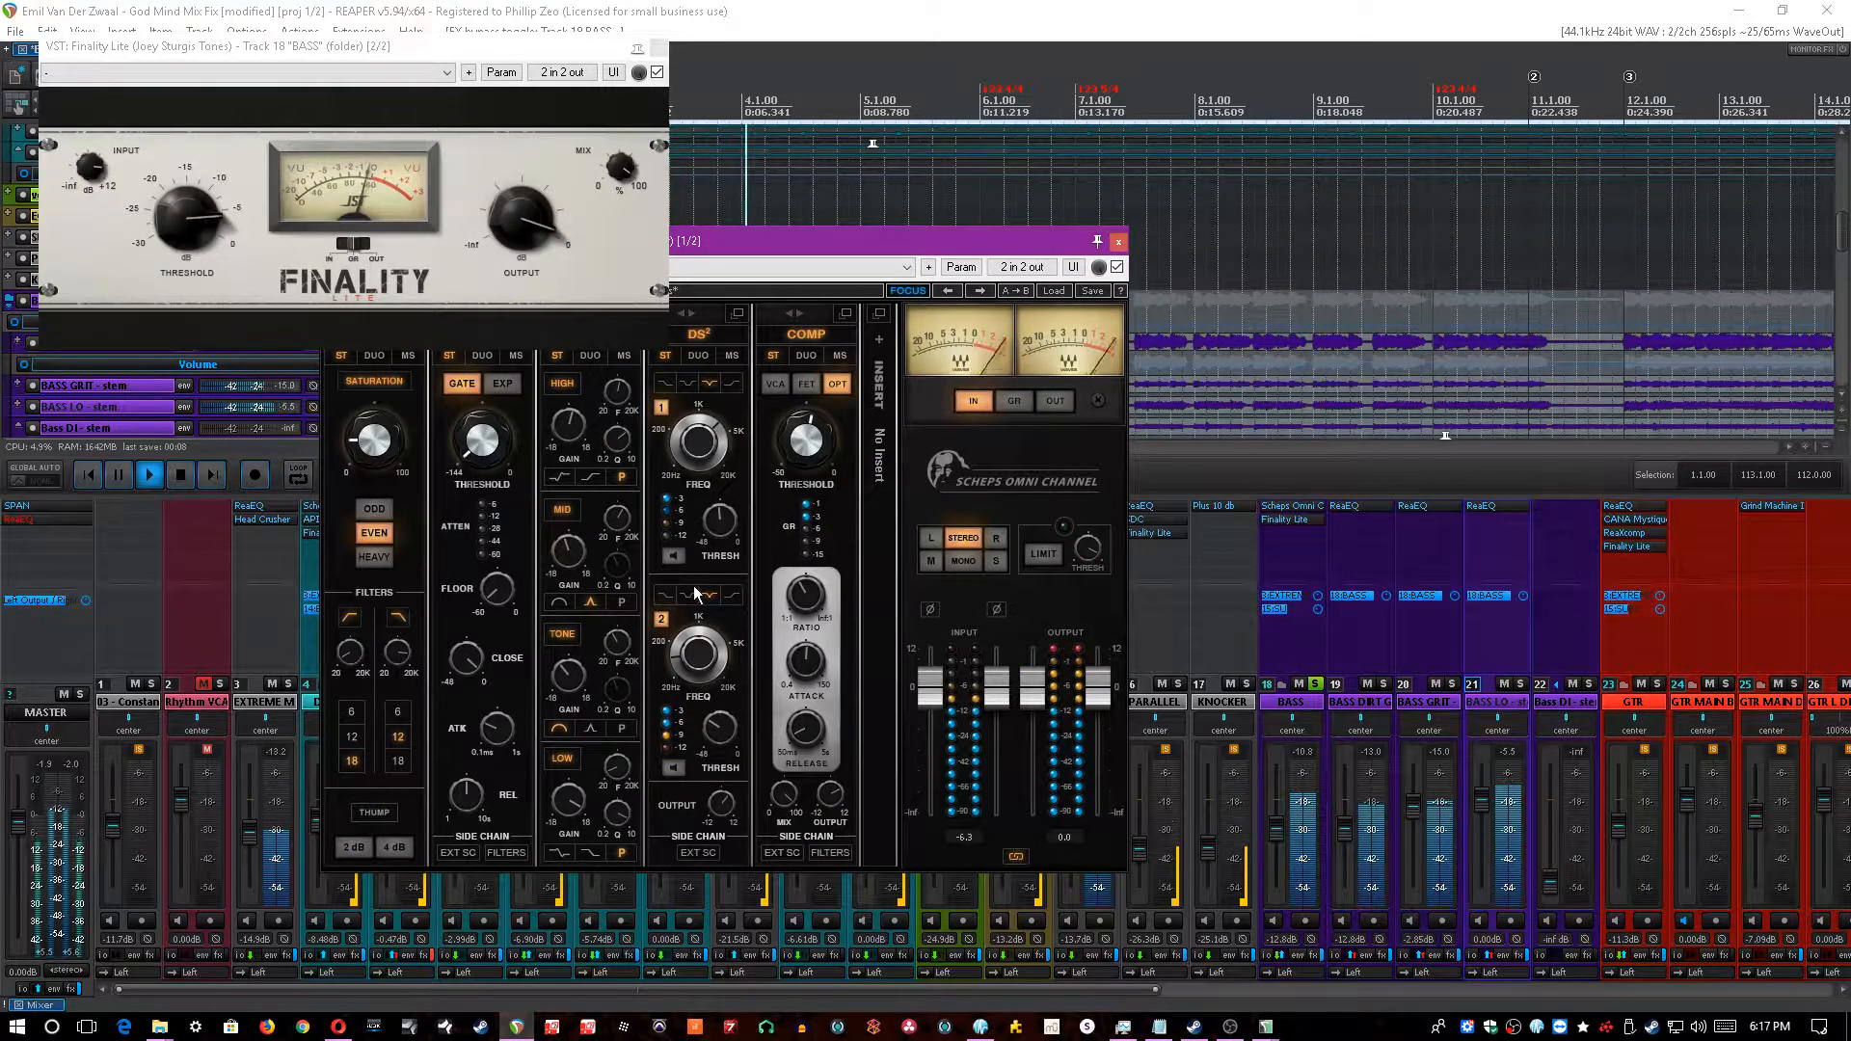
- Review the compressor's attack and release and the Finality Lite limiting during playback, then save and close both effect windows
left_click_drag(805, 664, 804, 683)
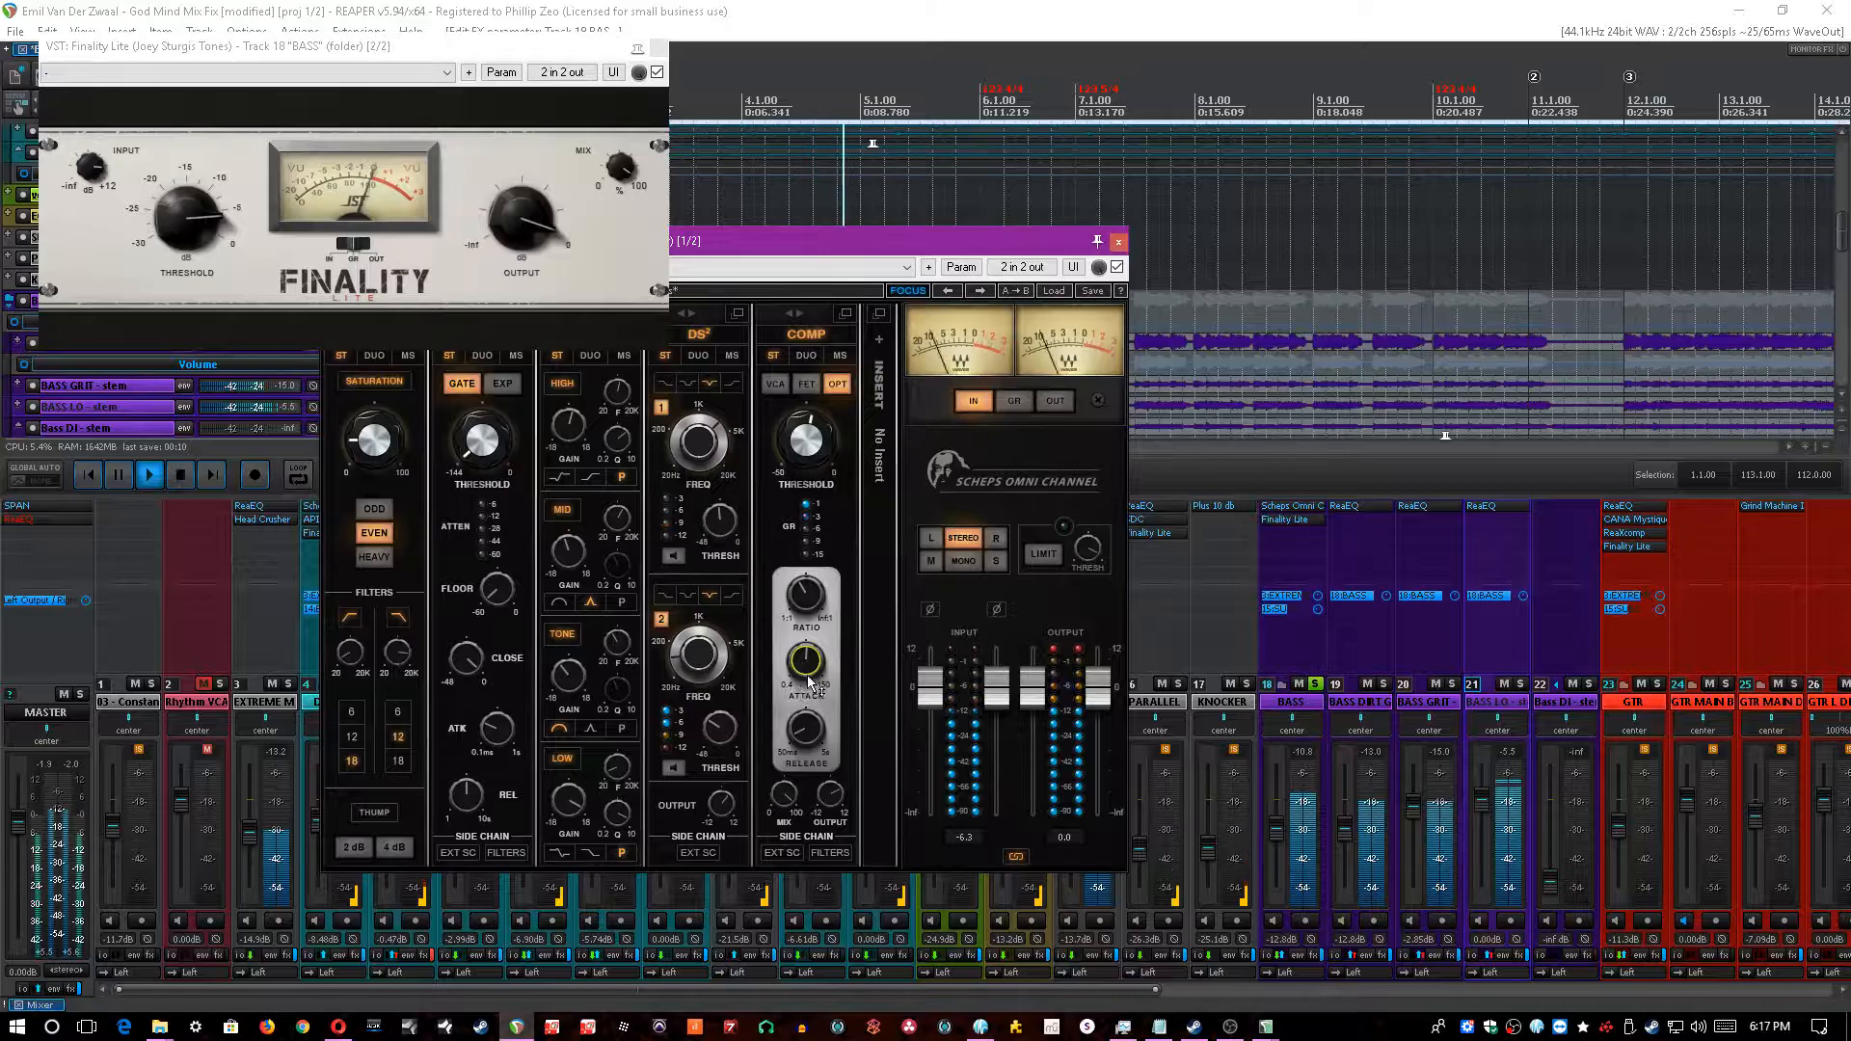
left_click(806, 730)
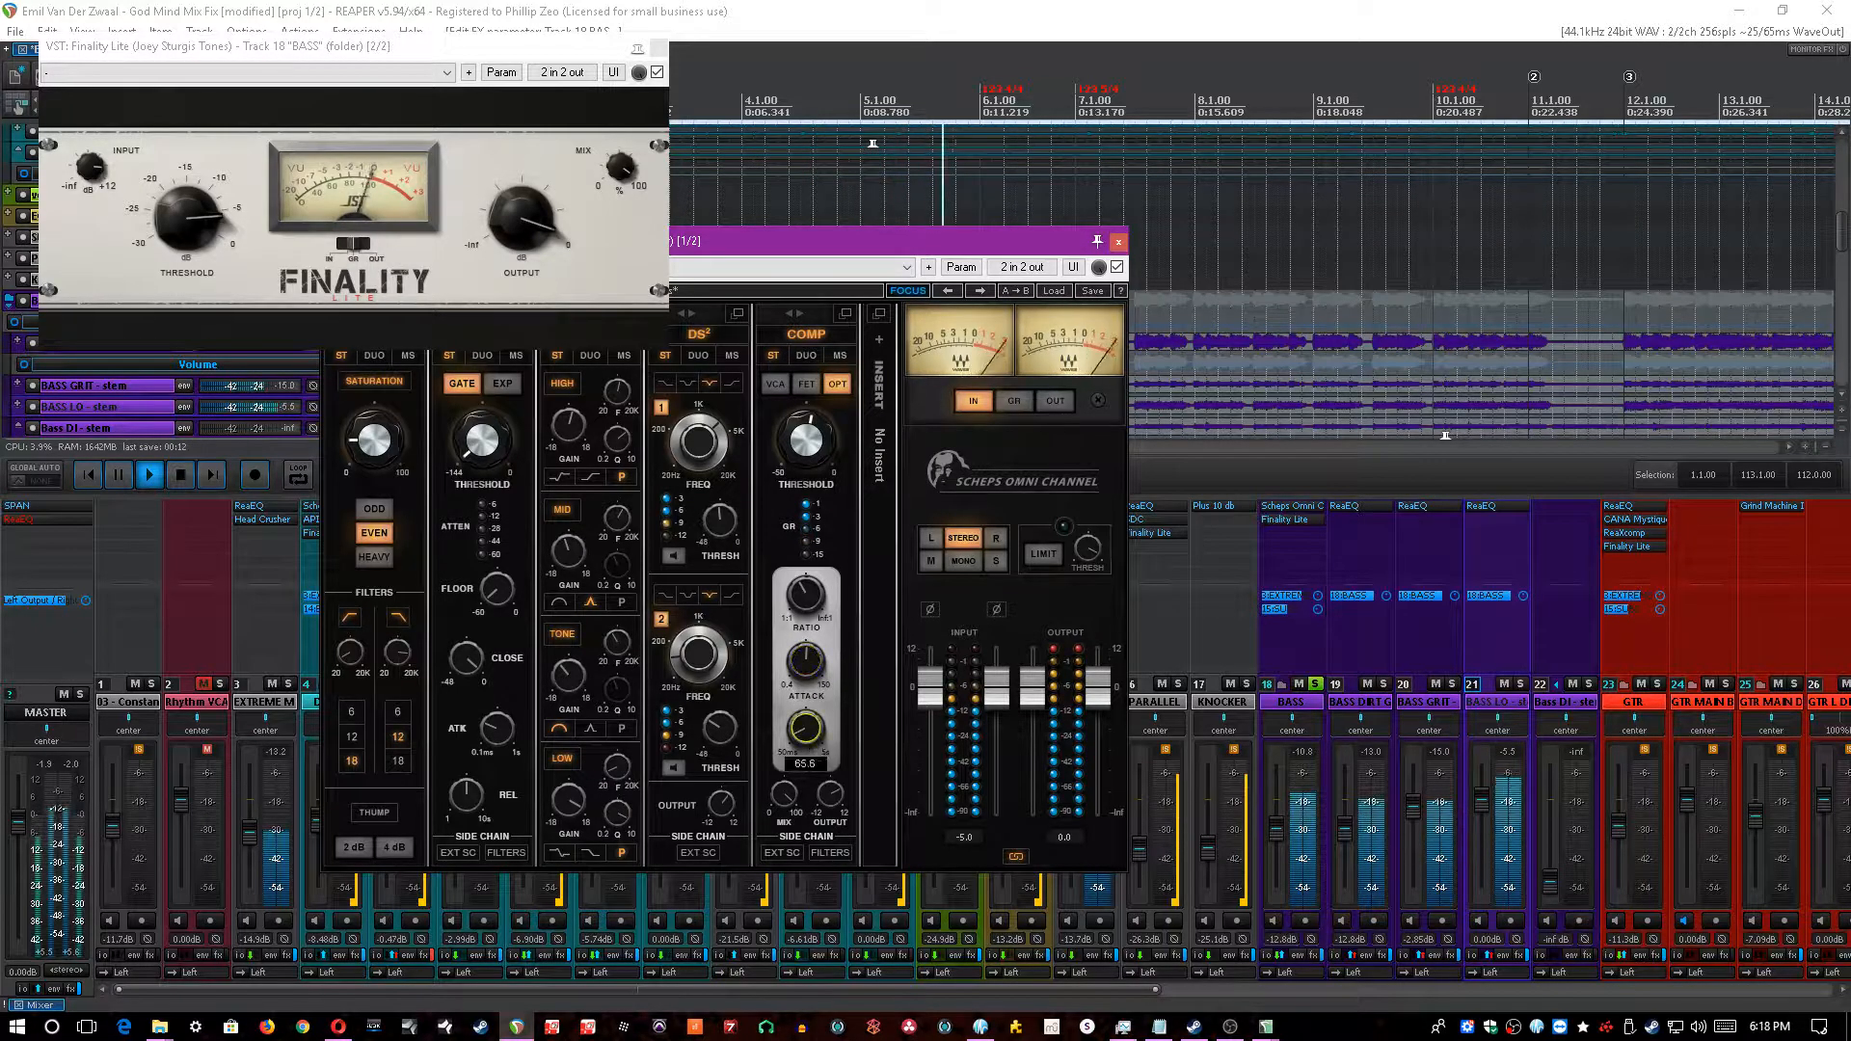
left_click(436, 277)
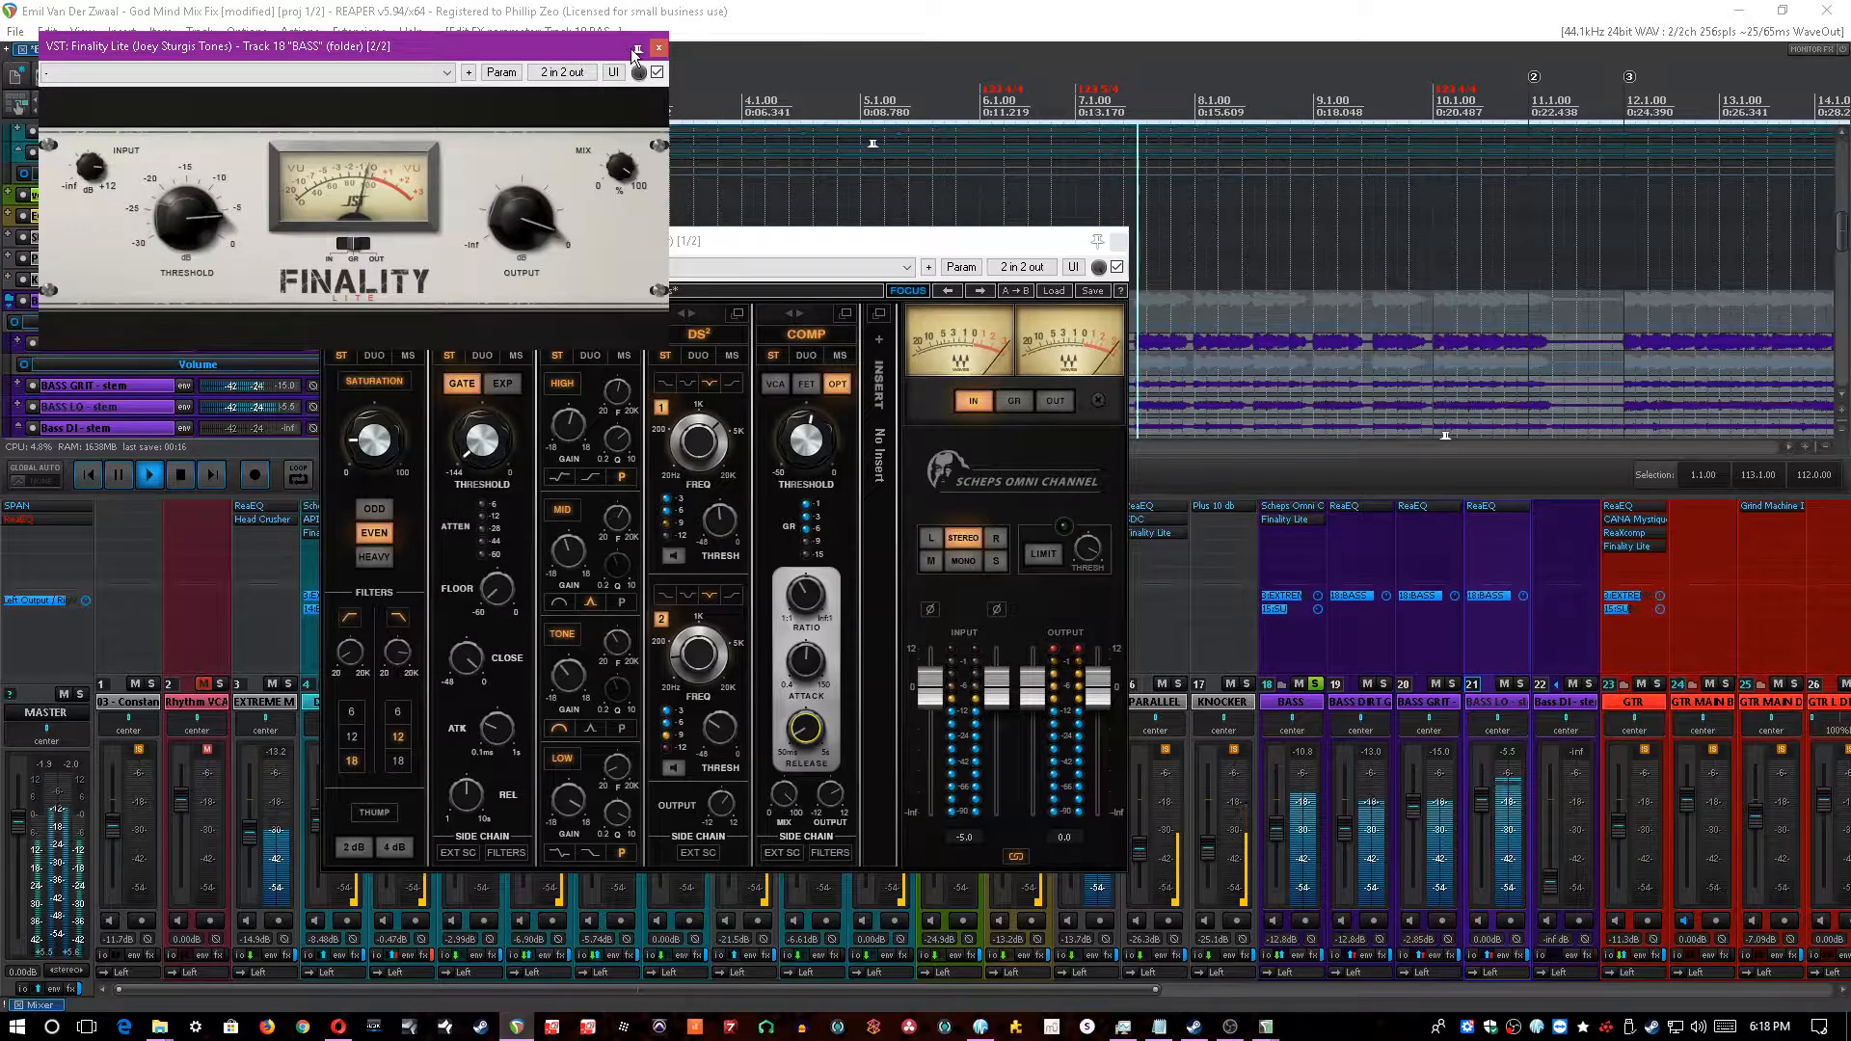
left_click_drag(547, 41, 563, 100)
key("ctrl+s")
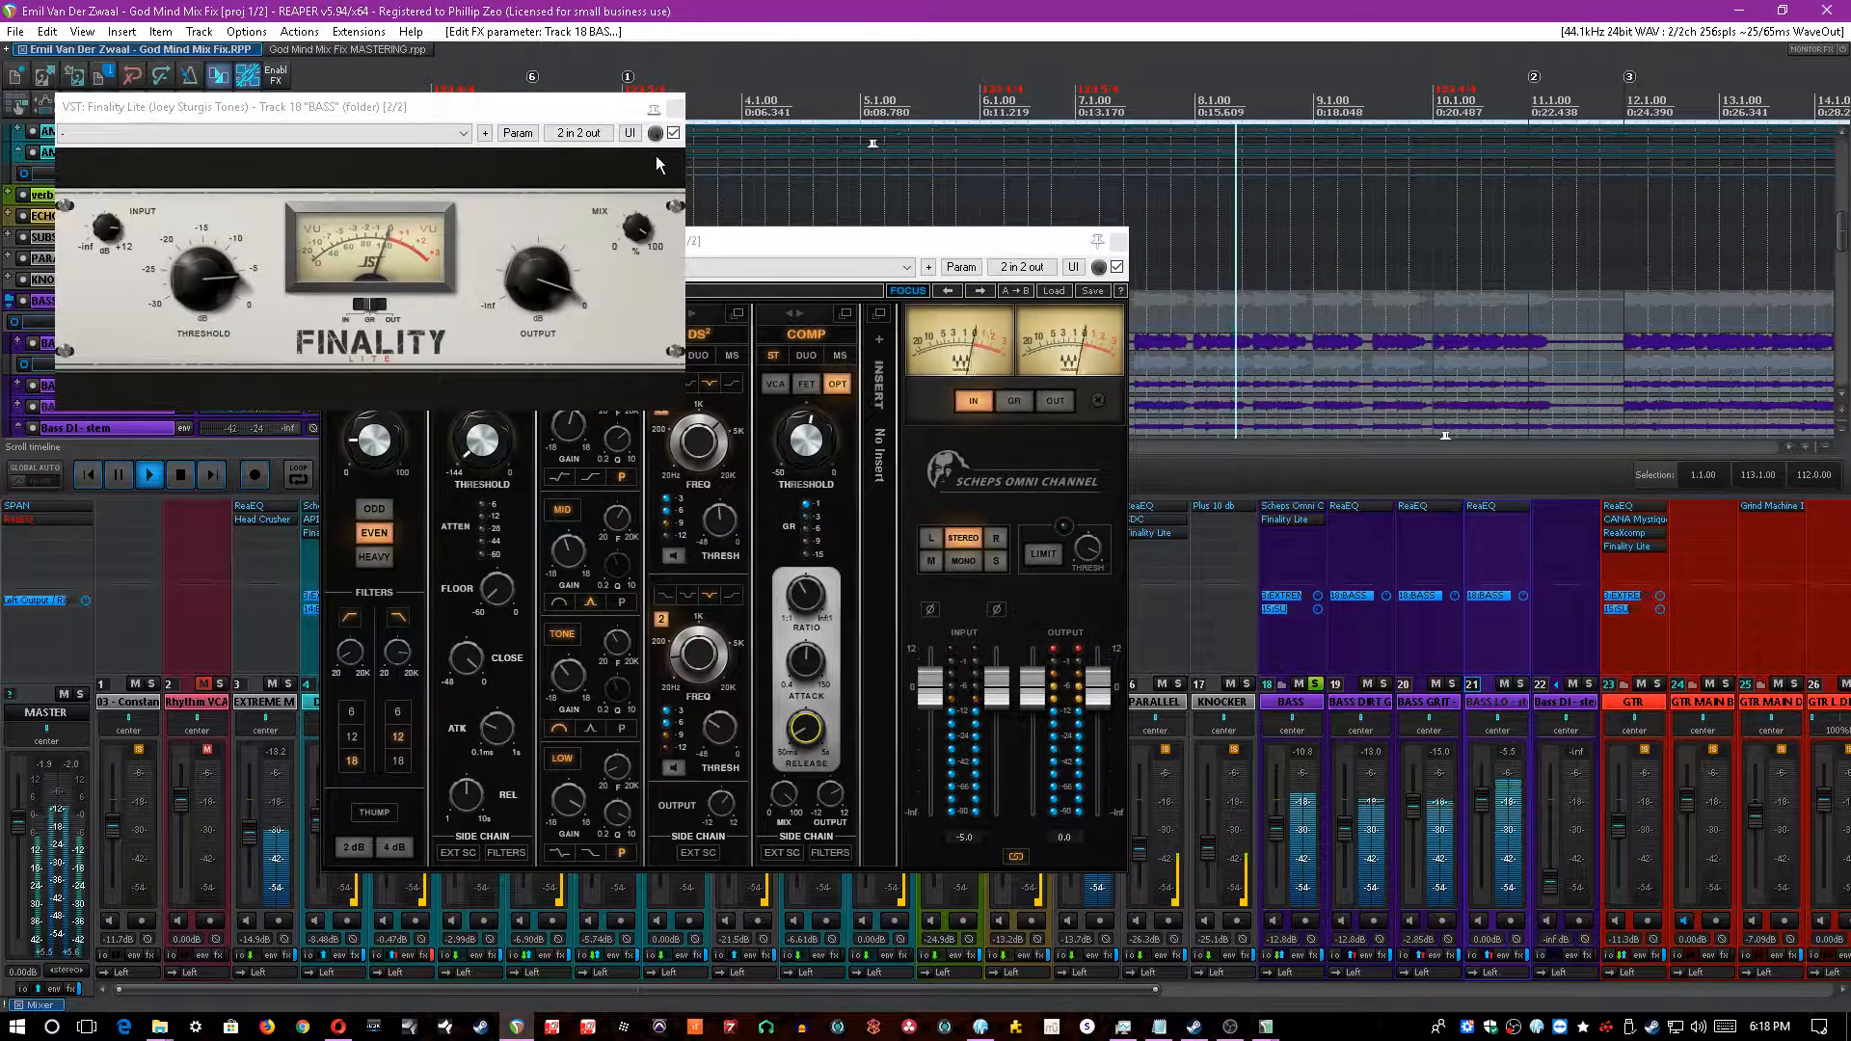
left_click(679, 109)
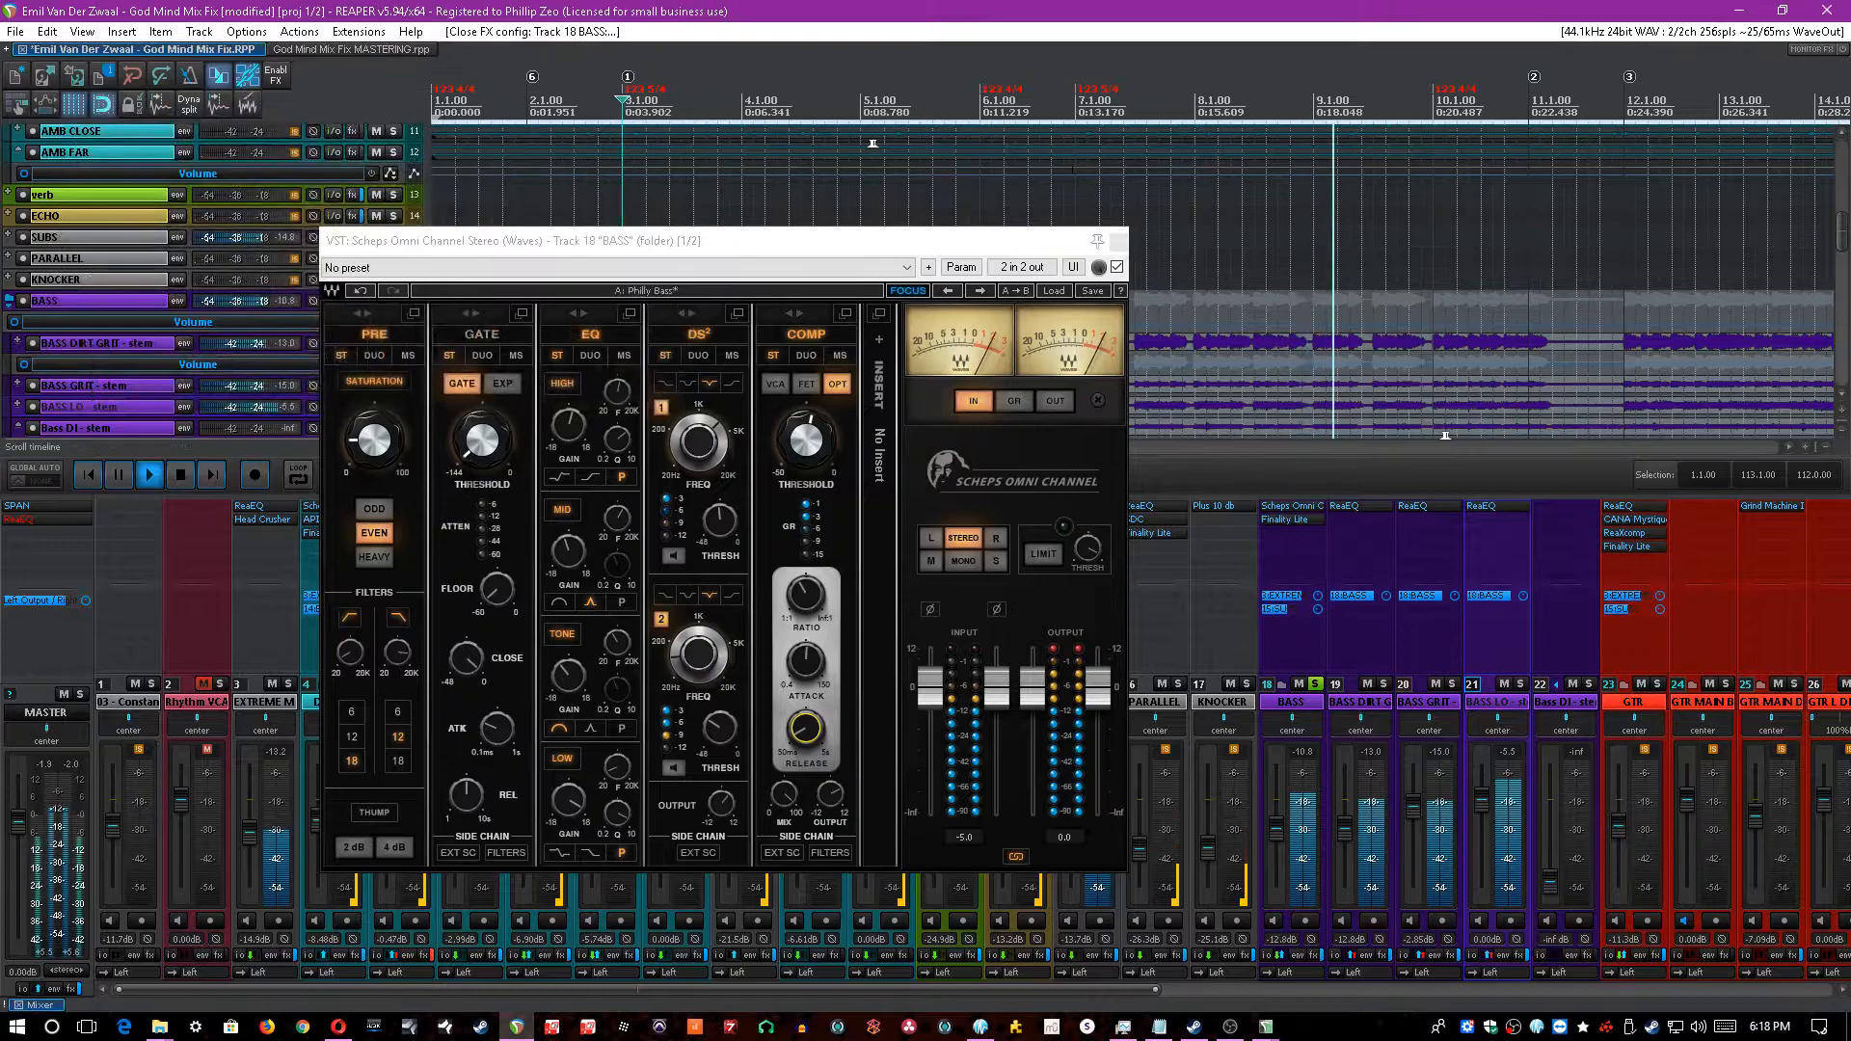
left_click(834, 9)
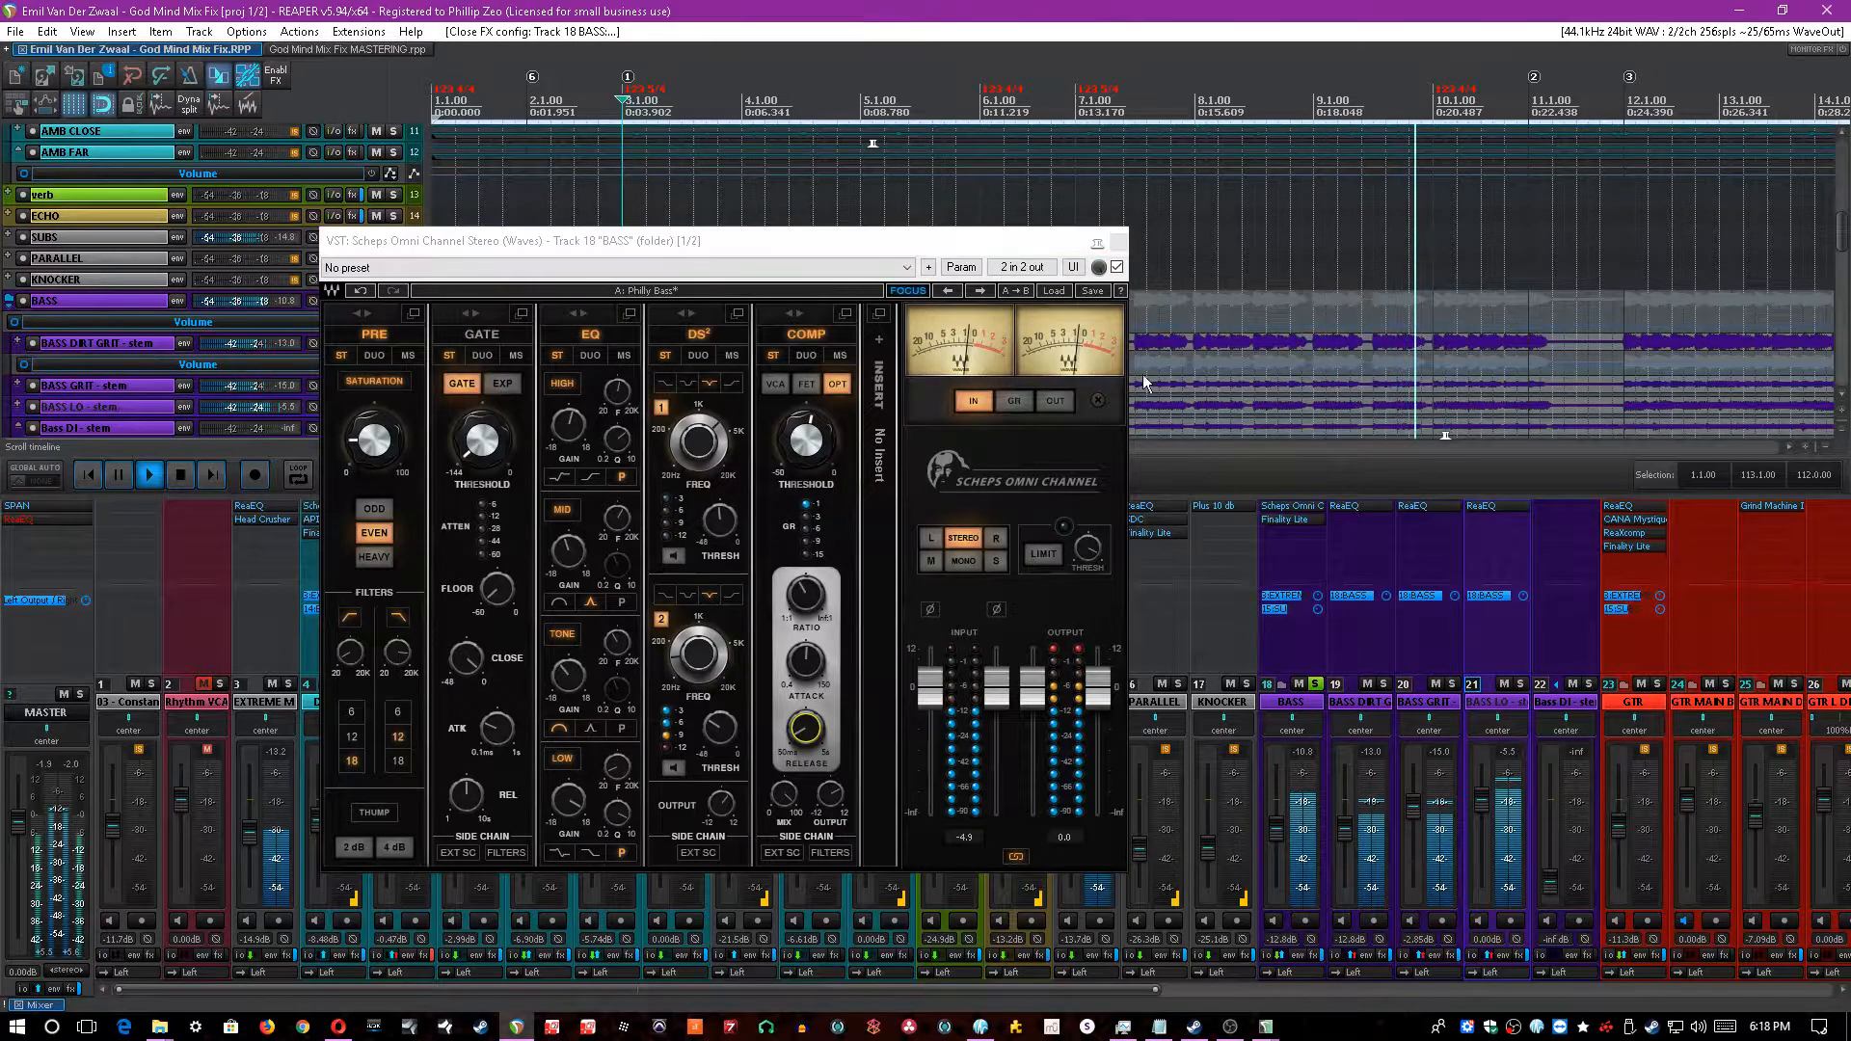
key("Escape")
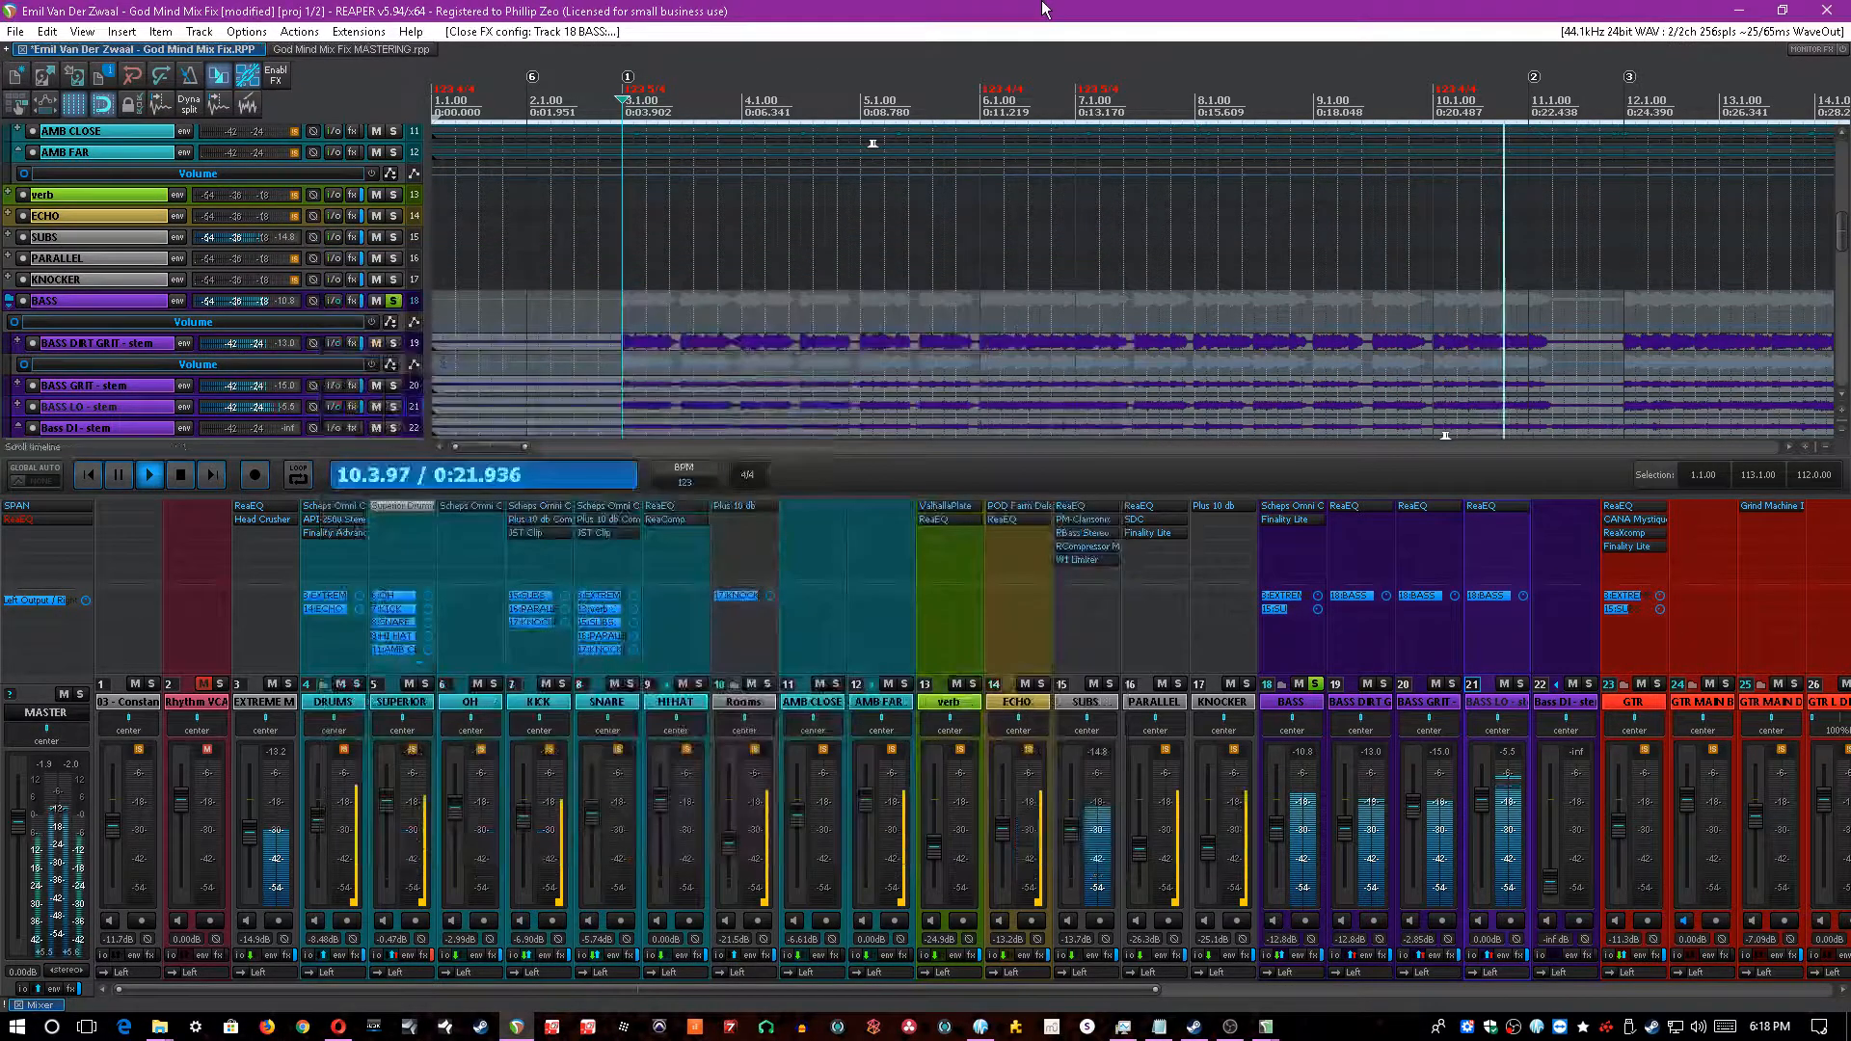
- Unsolo the BASS folder, restart playback, solo DRUMS and BASS together and save the project
key("space")
left_click(1316, 684)
key("space")
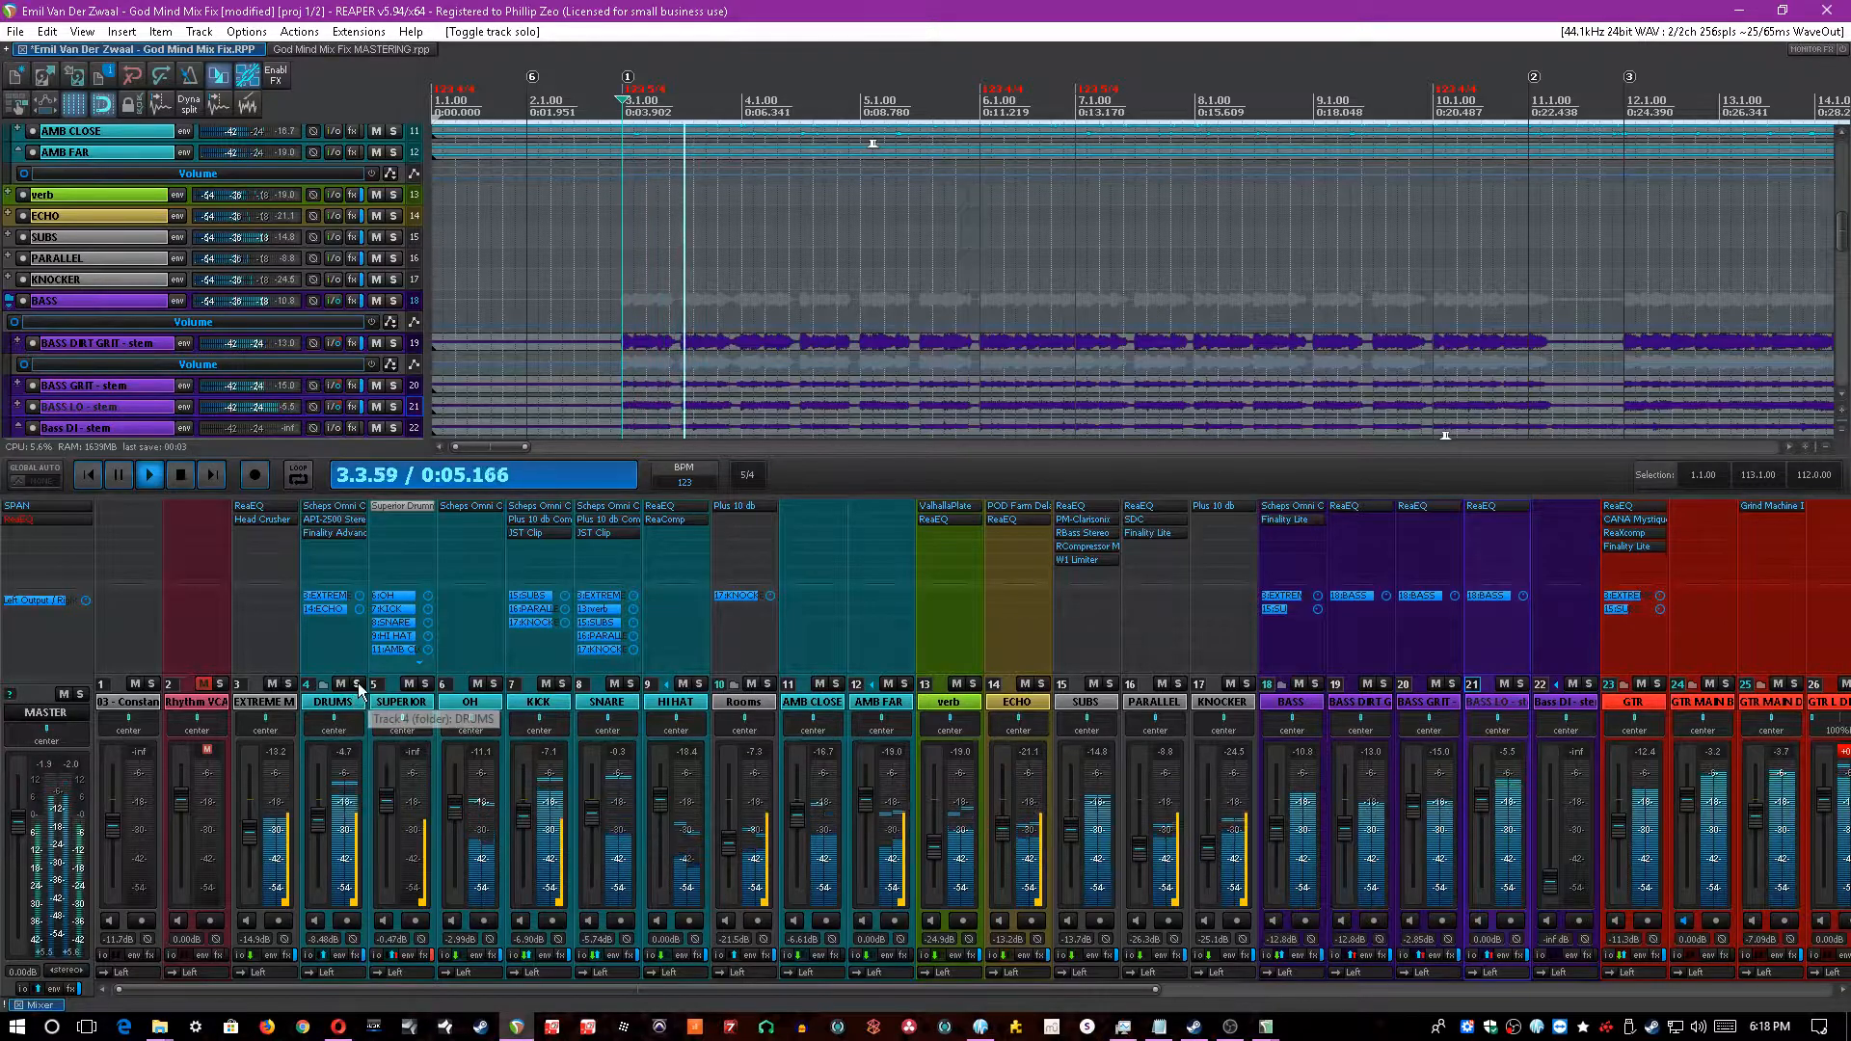
left_click(357, 683)
left_click(1316, 683)
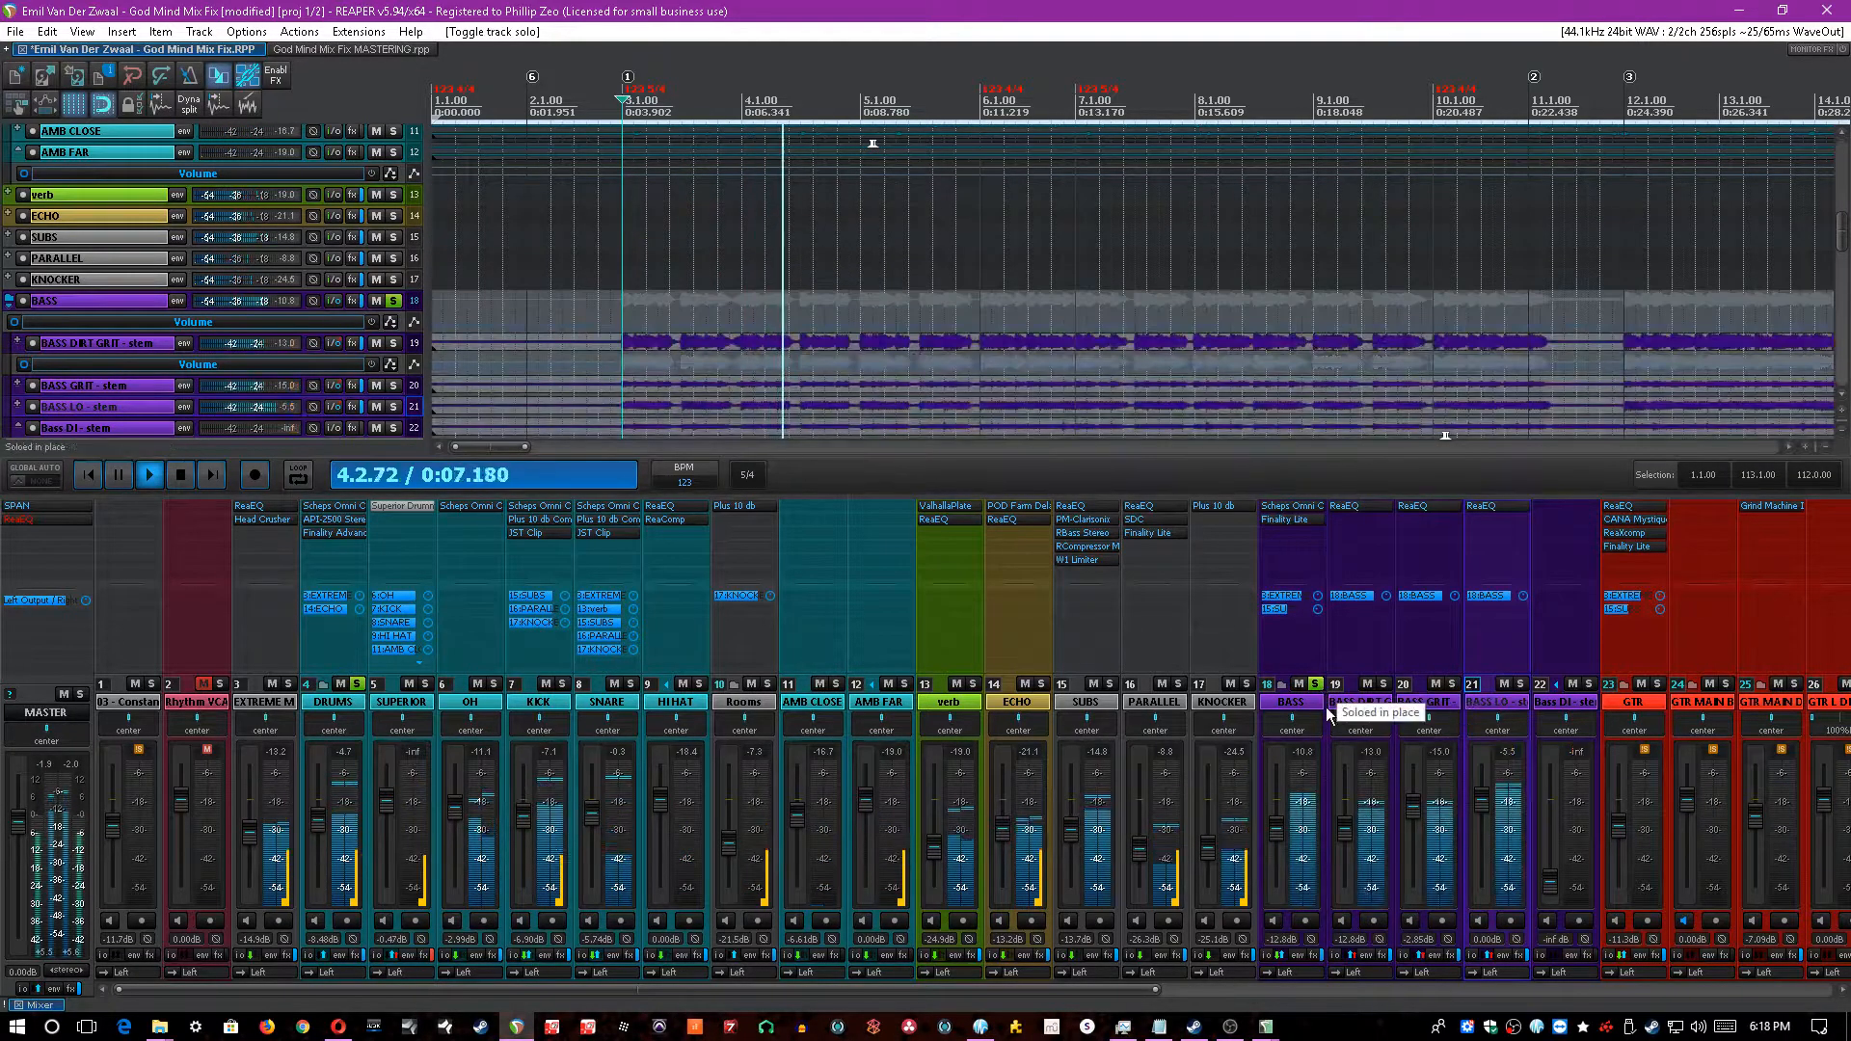
key("ctrl+s")
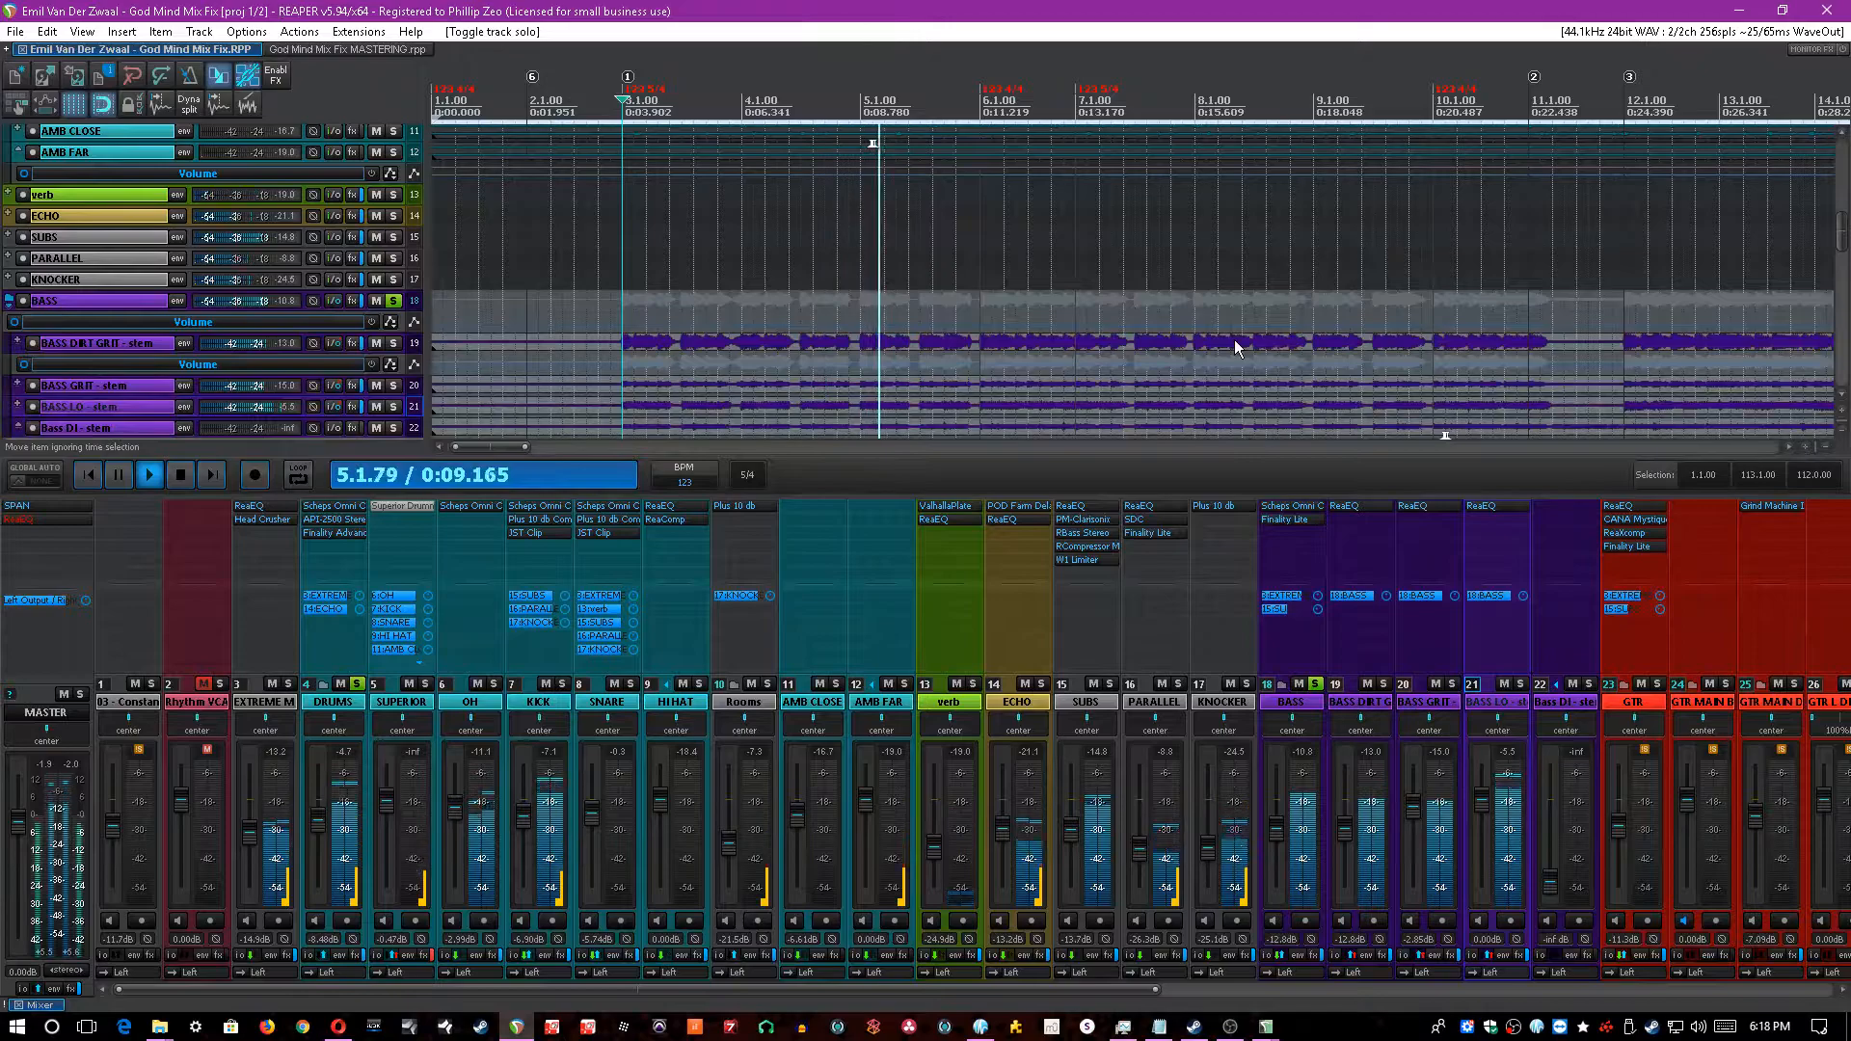
- Compare the drums and bass with the EXTREME M track muted and unmuted, then solo that track too and replay
left_click(273, 685)
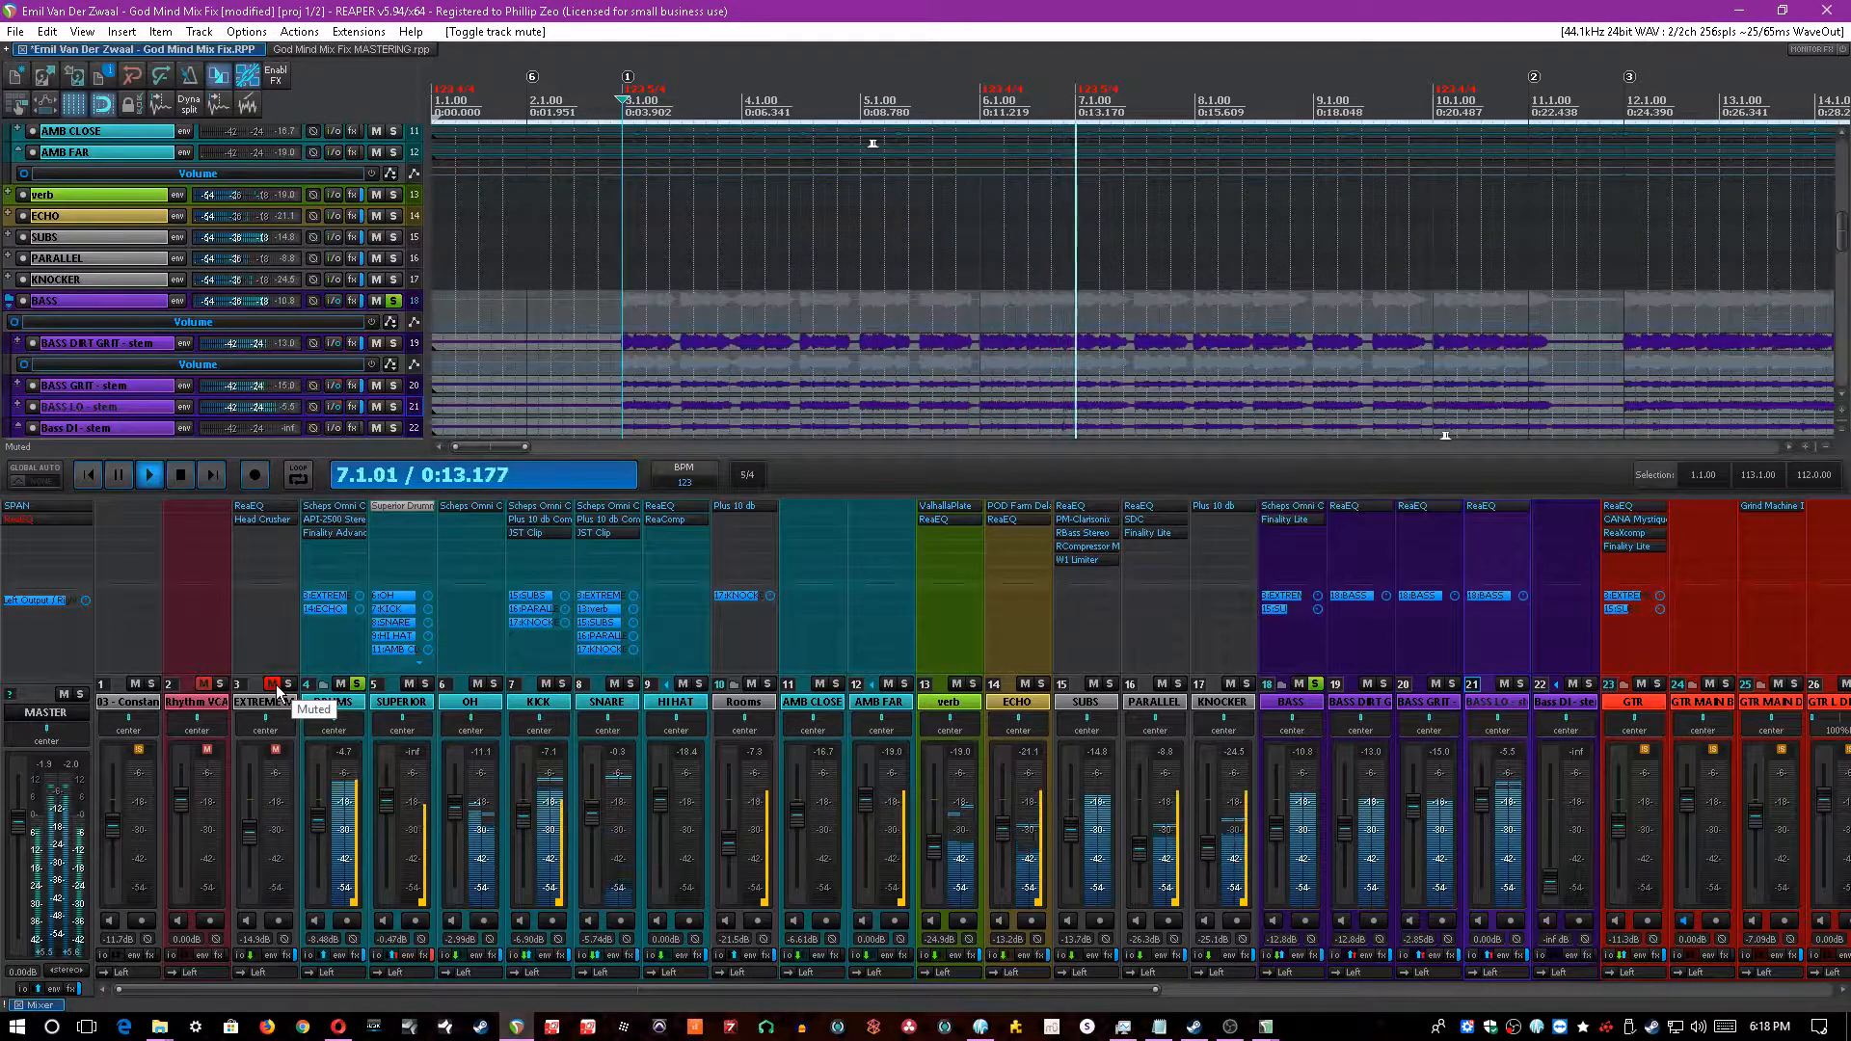
left_click(274, 686)
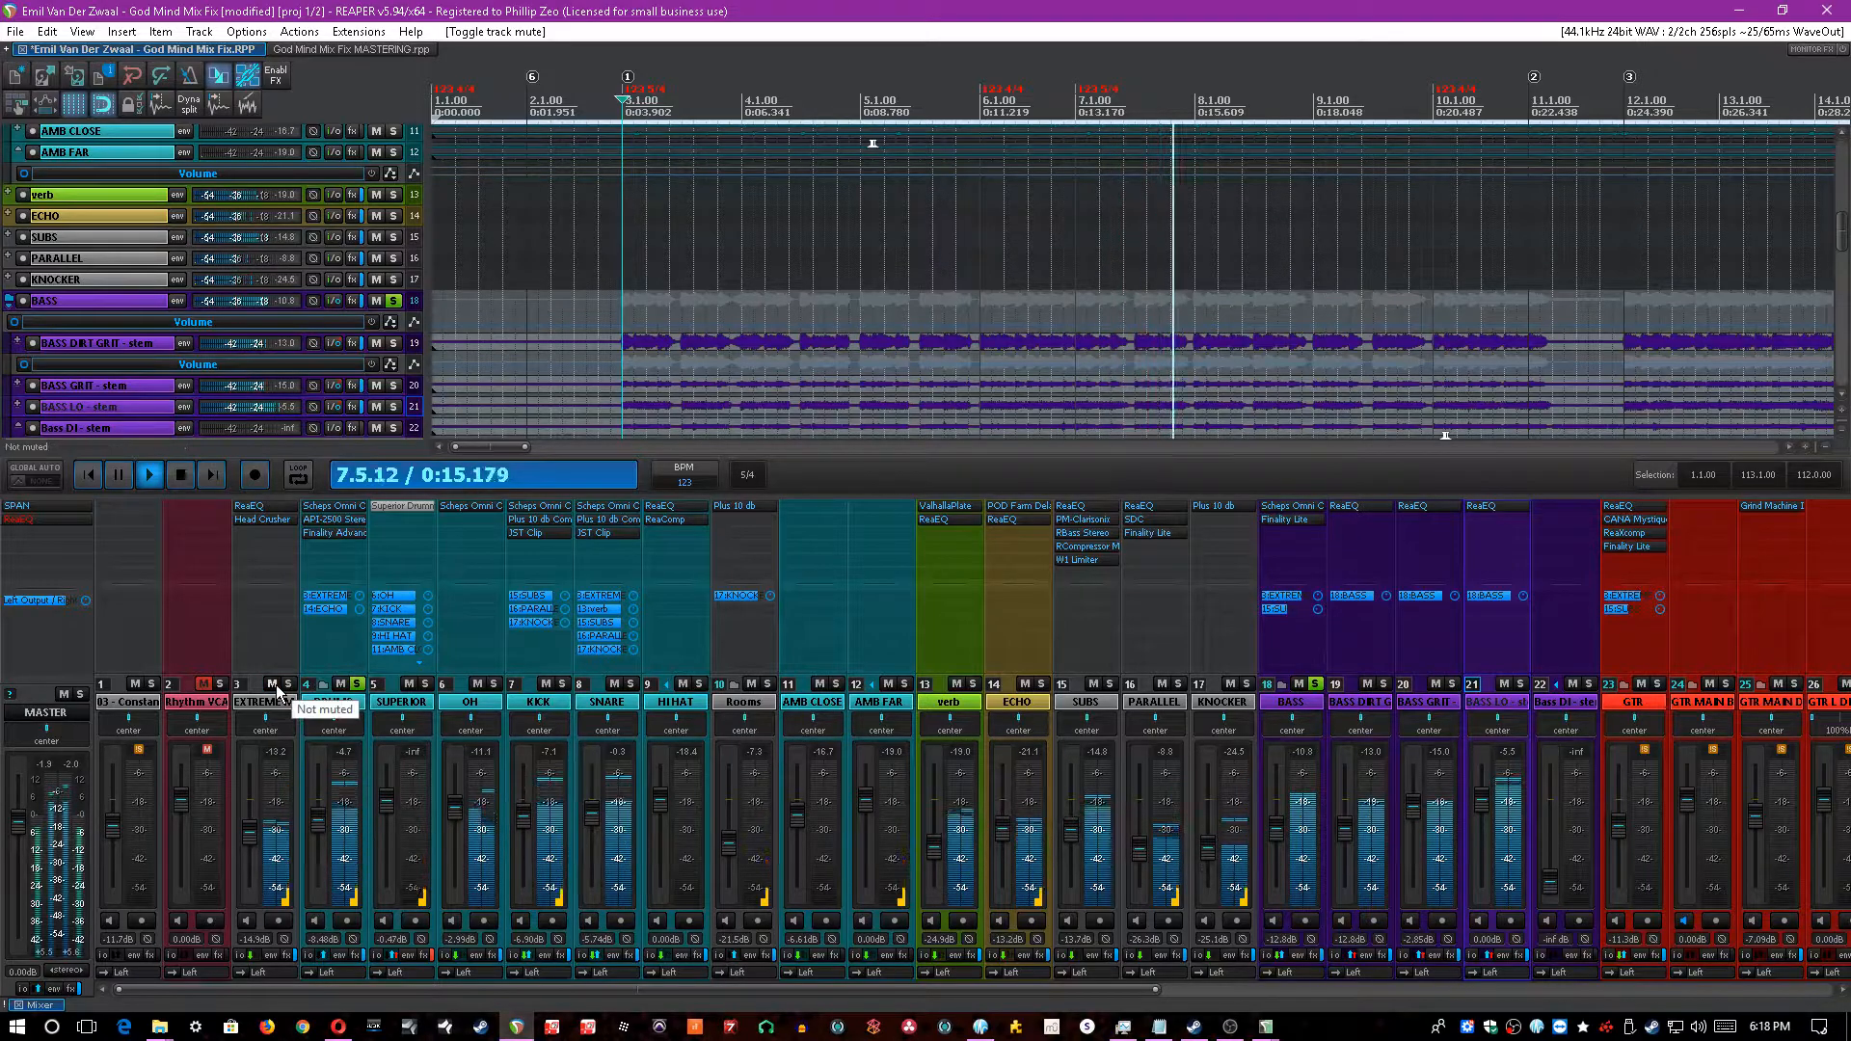
key("space")
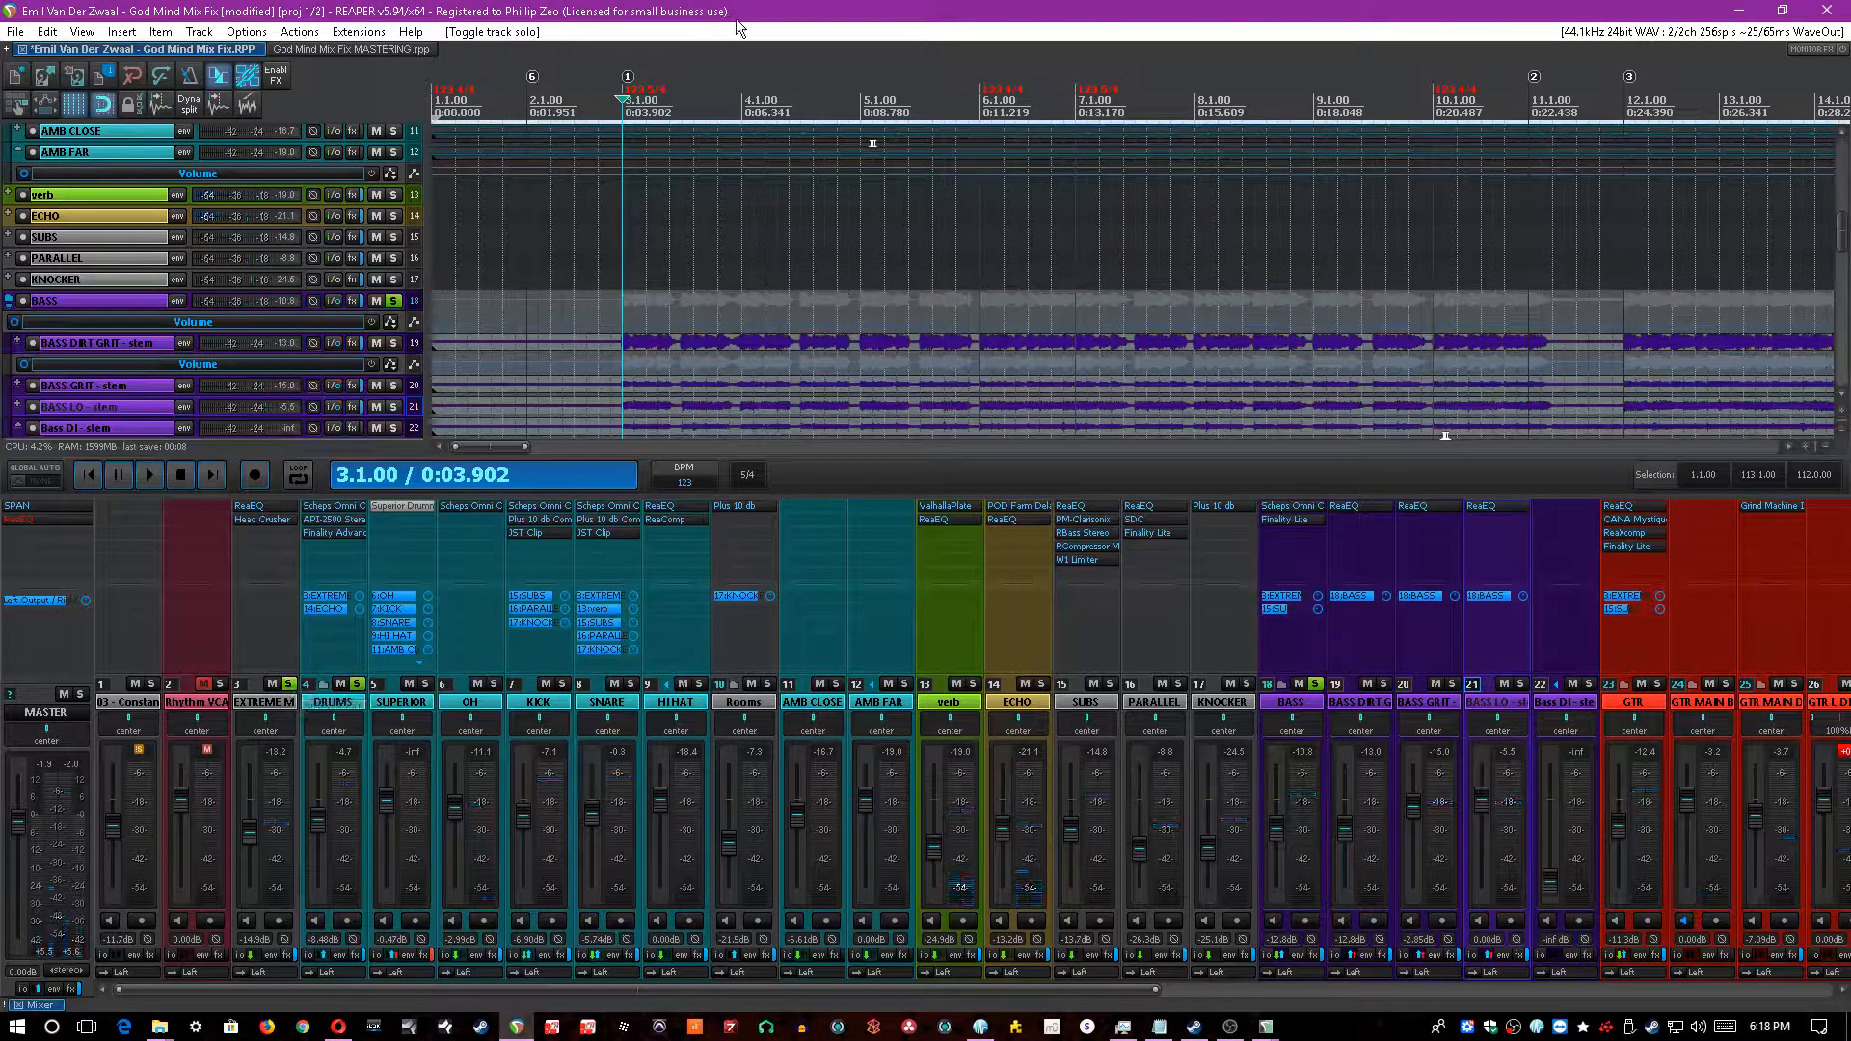
key("equal")
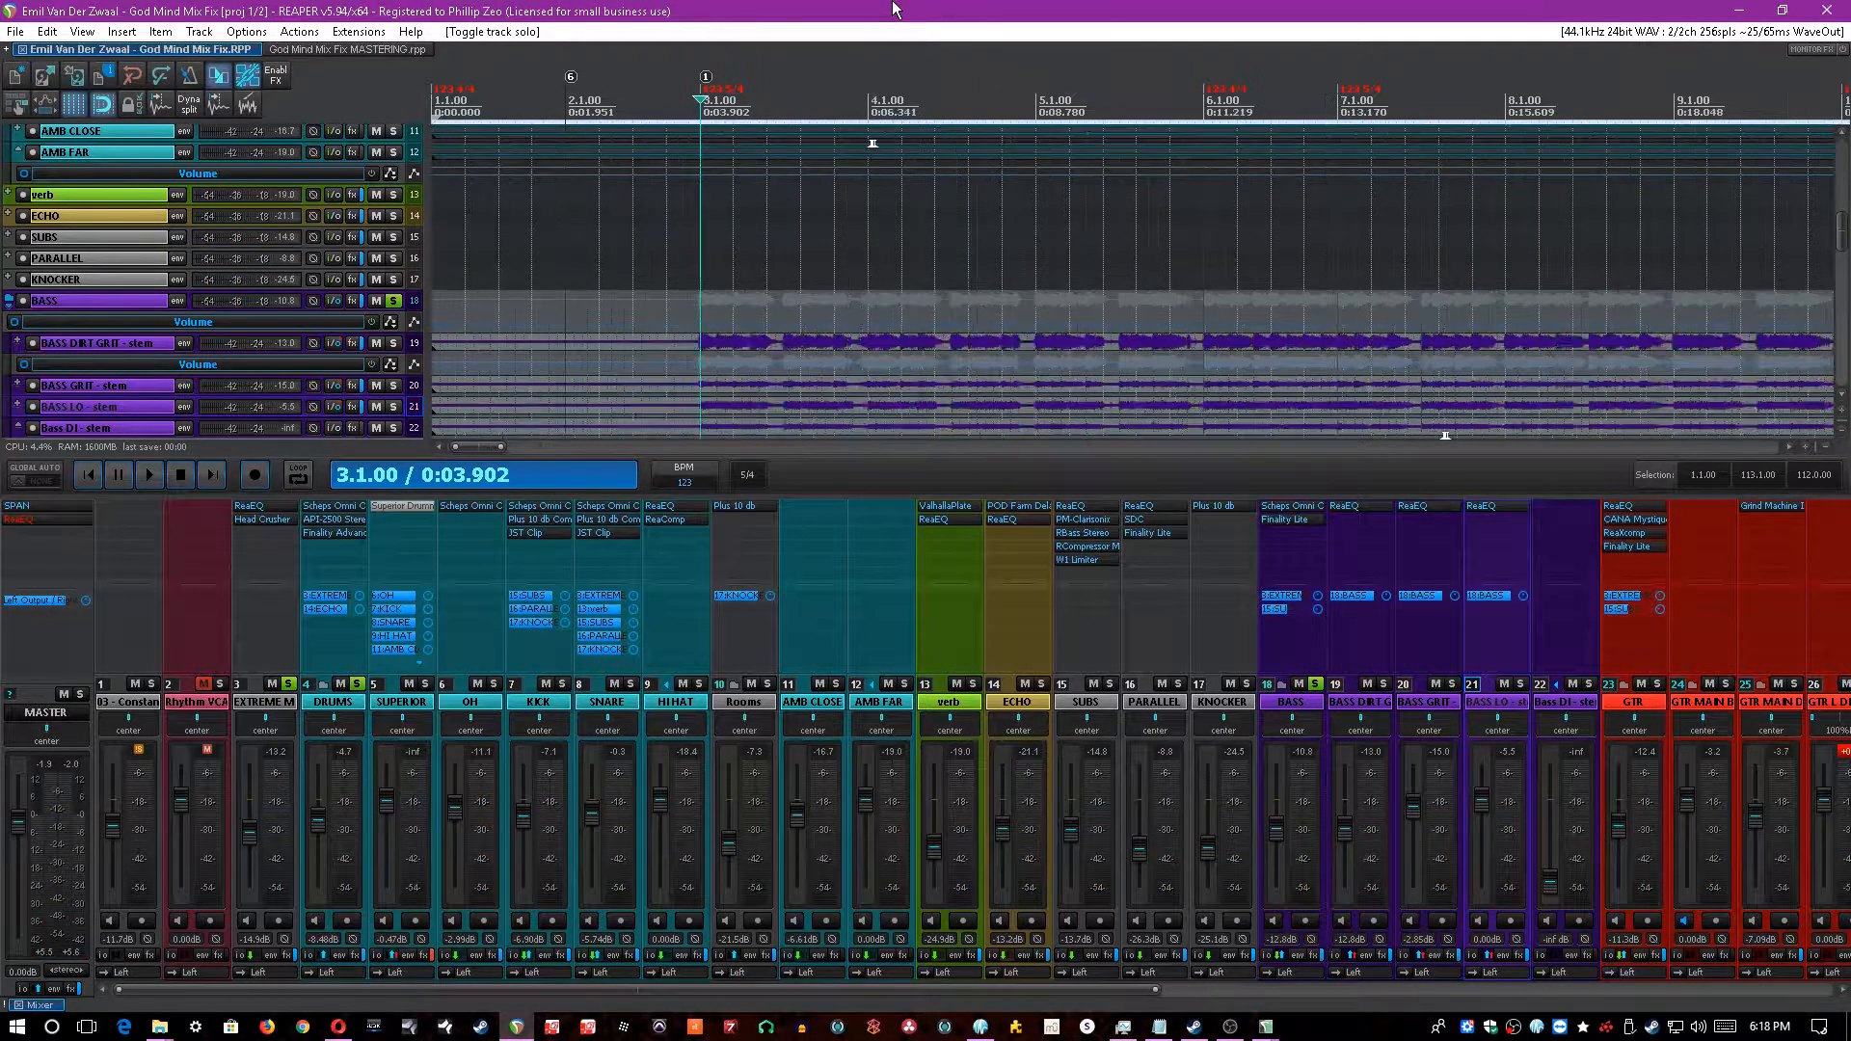
key("space")
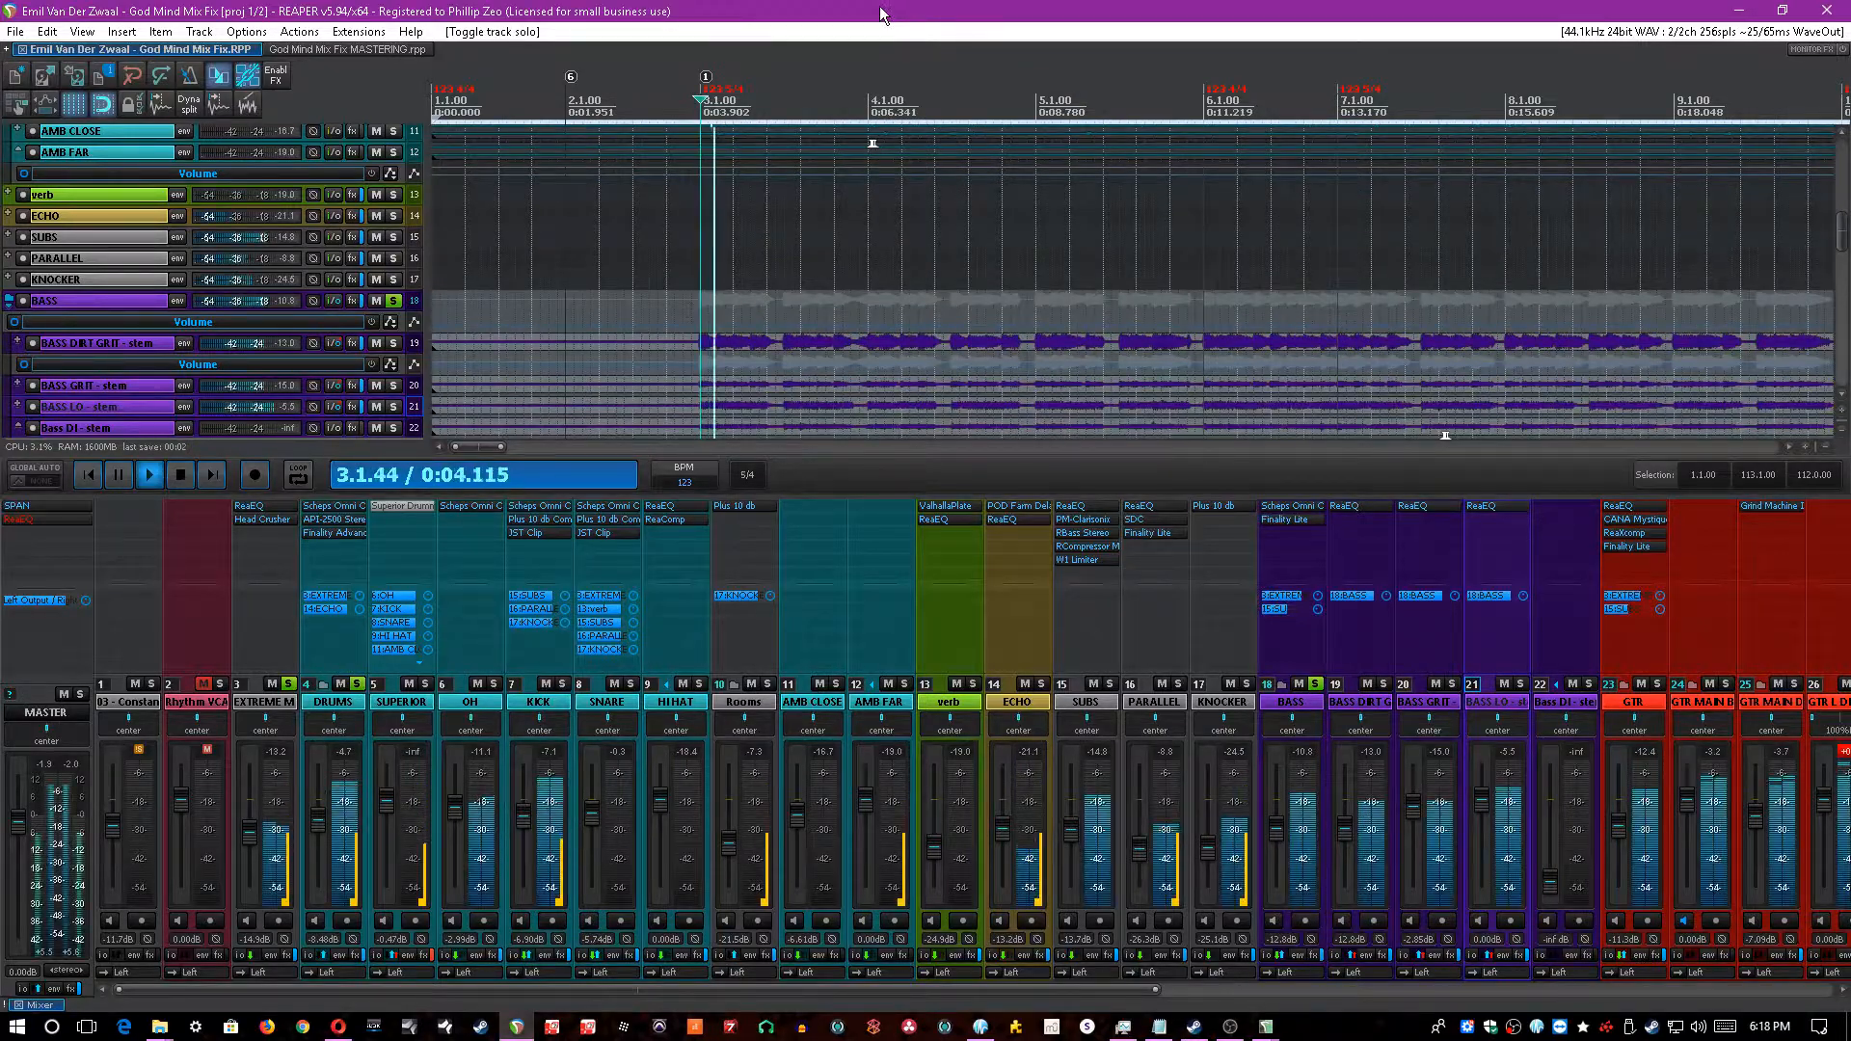
- Solo only the EXTREME M track during playback, then clear its solo, stop and save
left_click(288, 685, "ctrl")
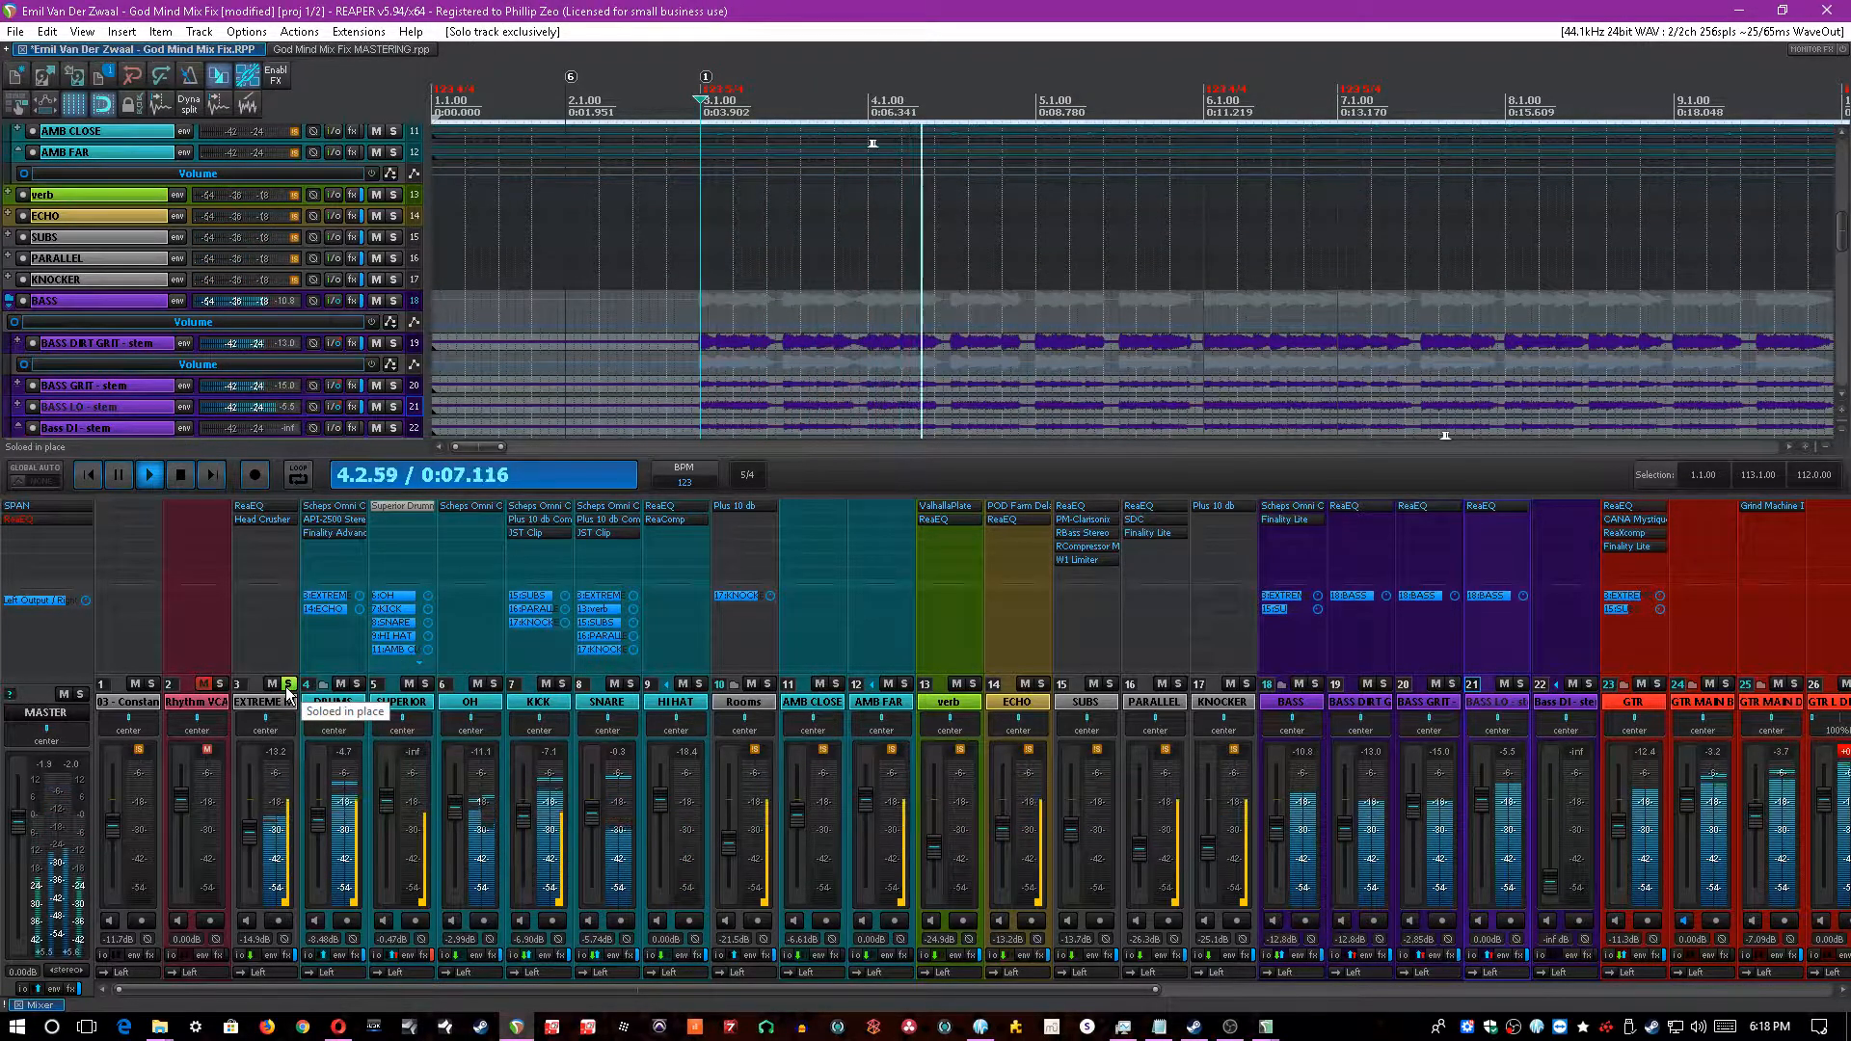
left_click(288, 685)
key("space")
key("ctrl+s")
- Select and solo the GTR folder track in the mixer and start playback
left_click_drag(1145, 991, 1241, 992)
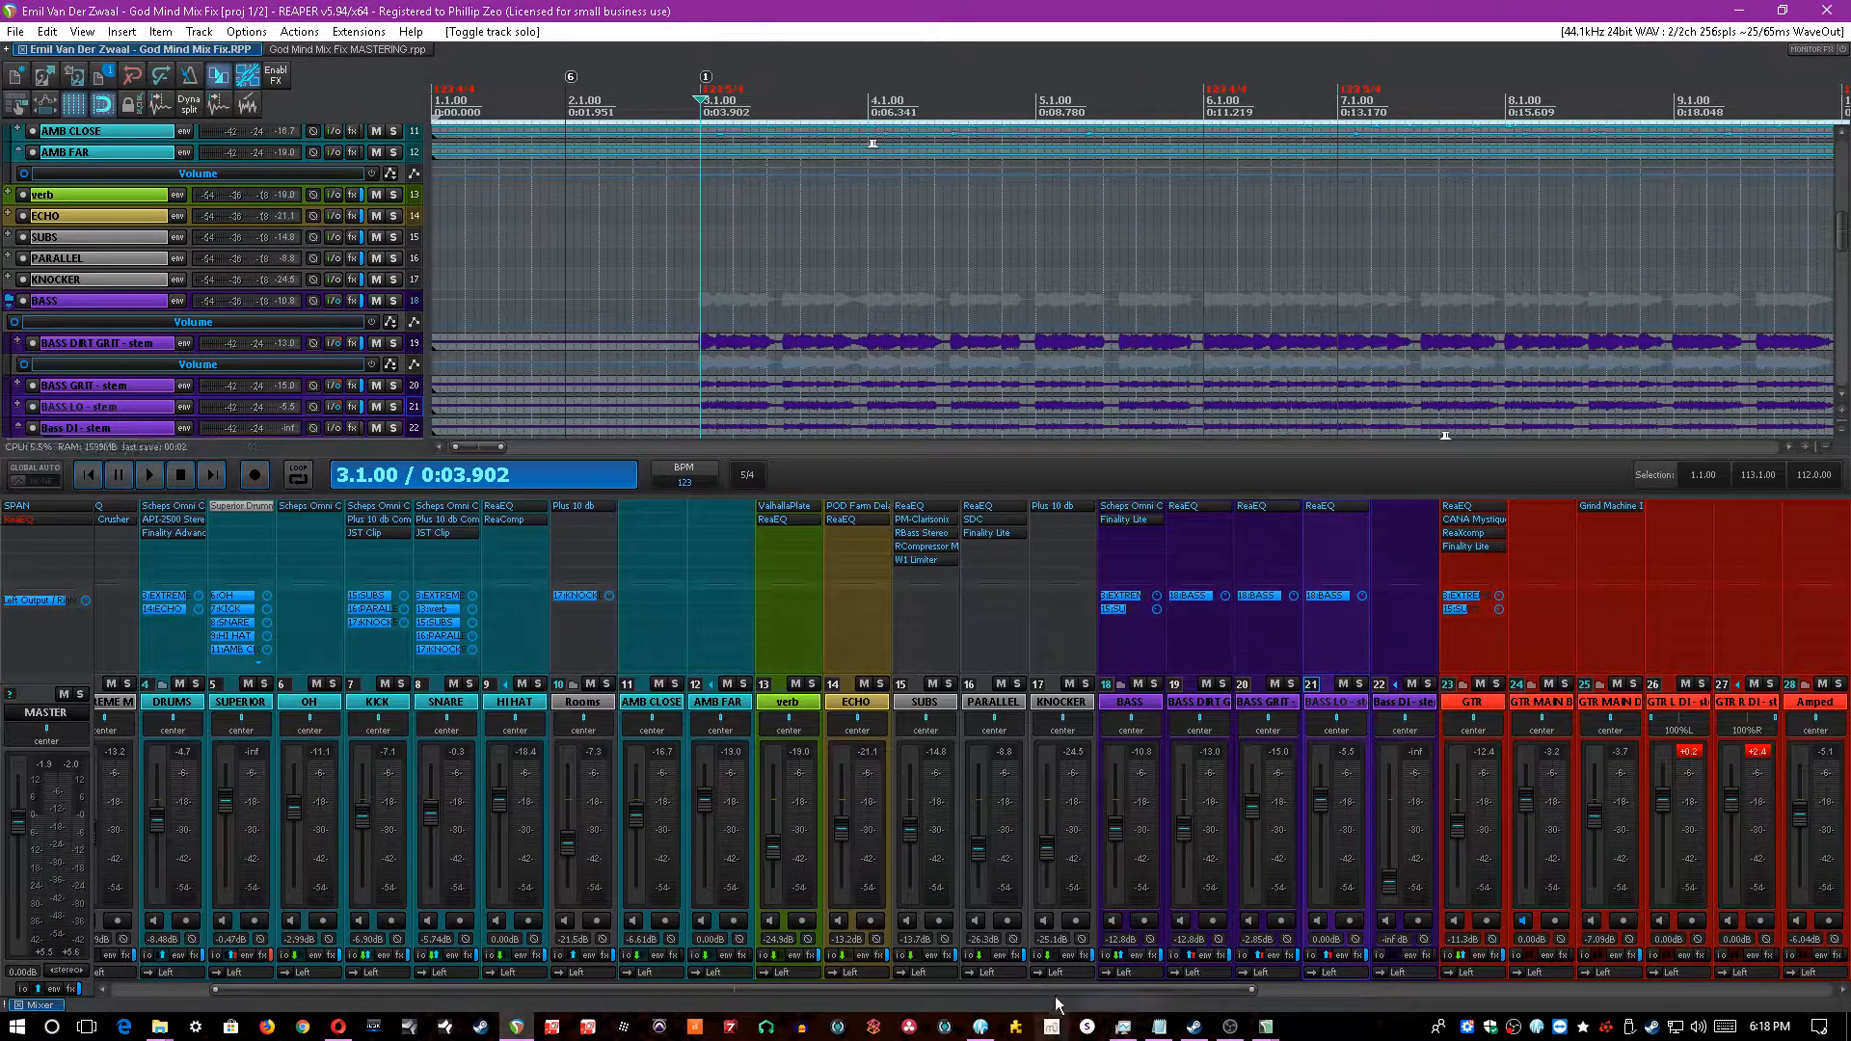
left_click_drag(1053, 990, 1333, 803)
left_click(1014, 713)
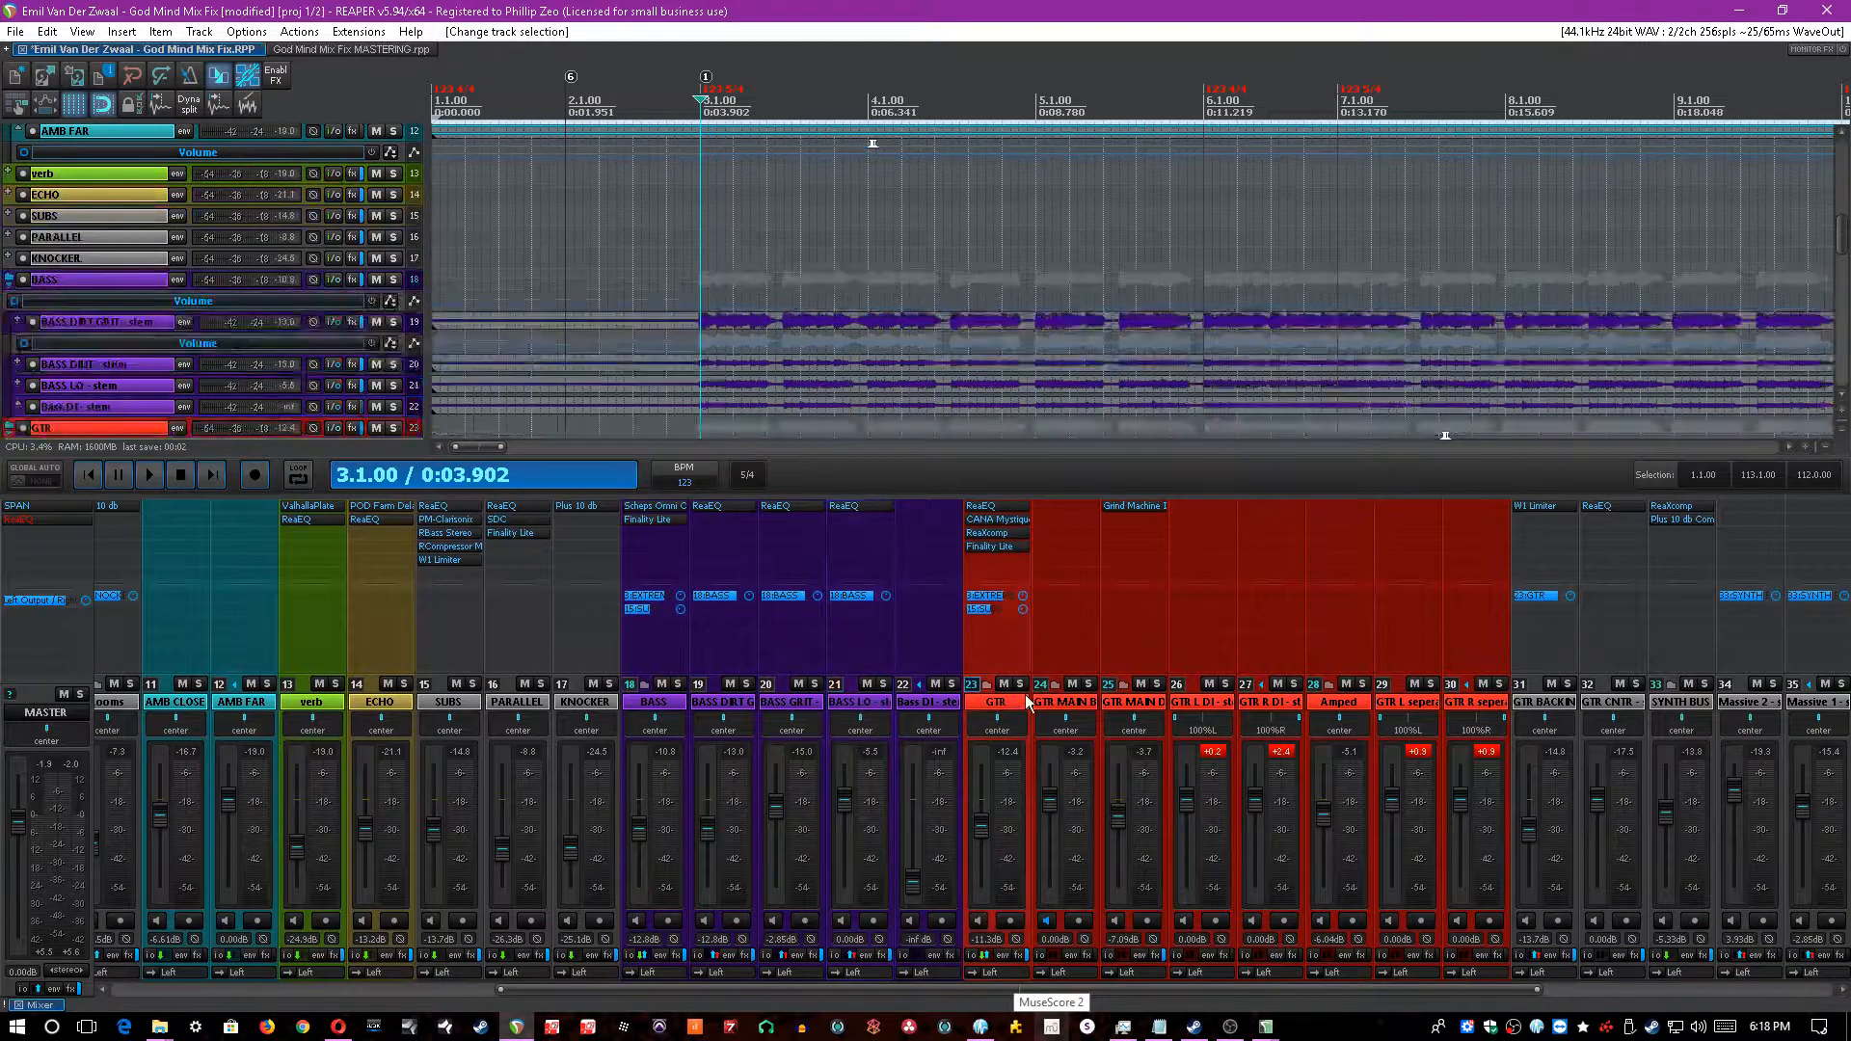
left_click(1020, 684)
key("space")
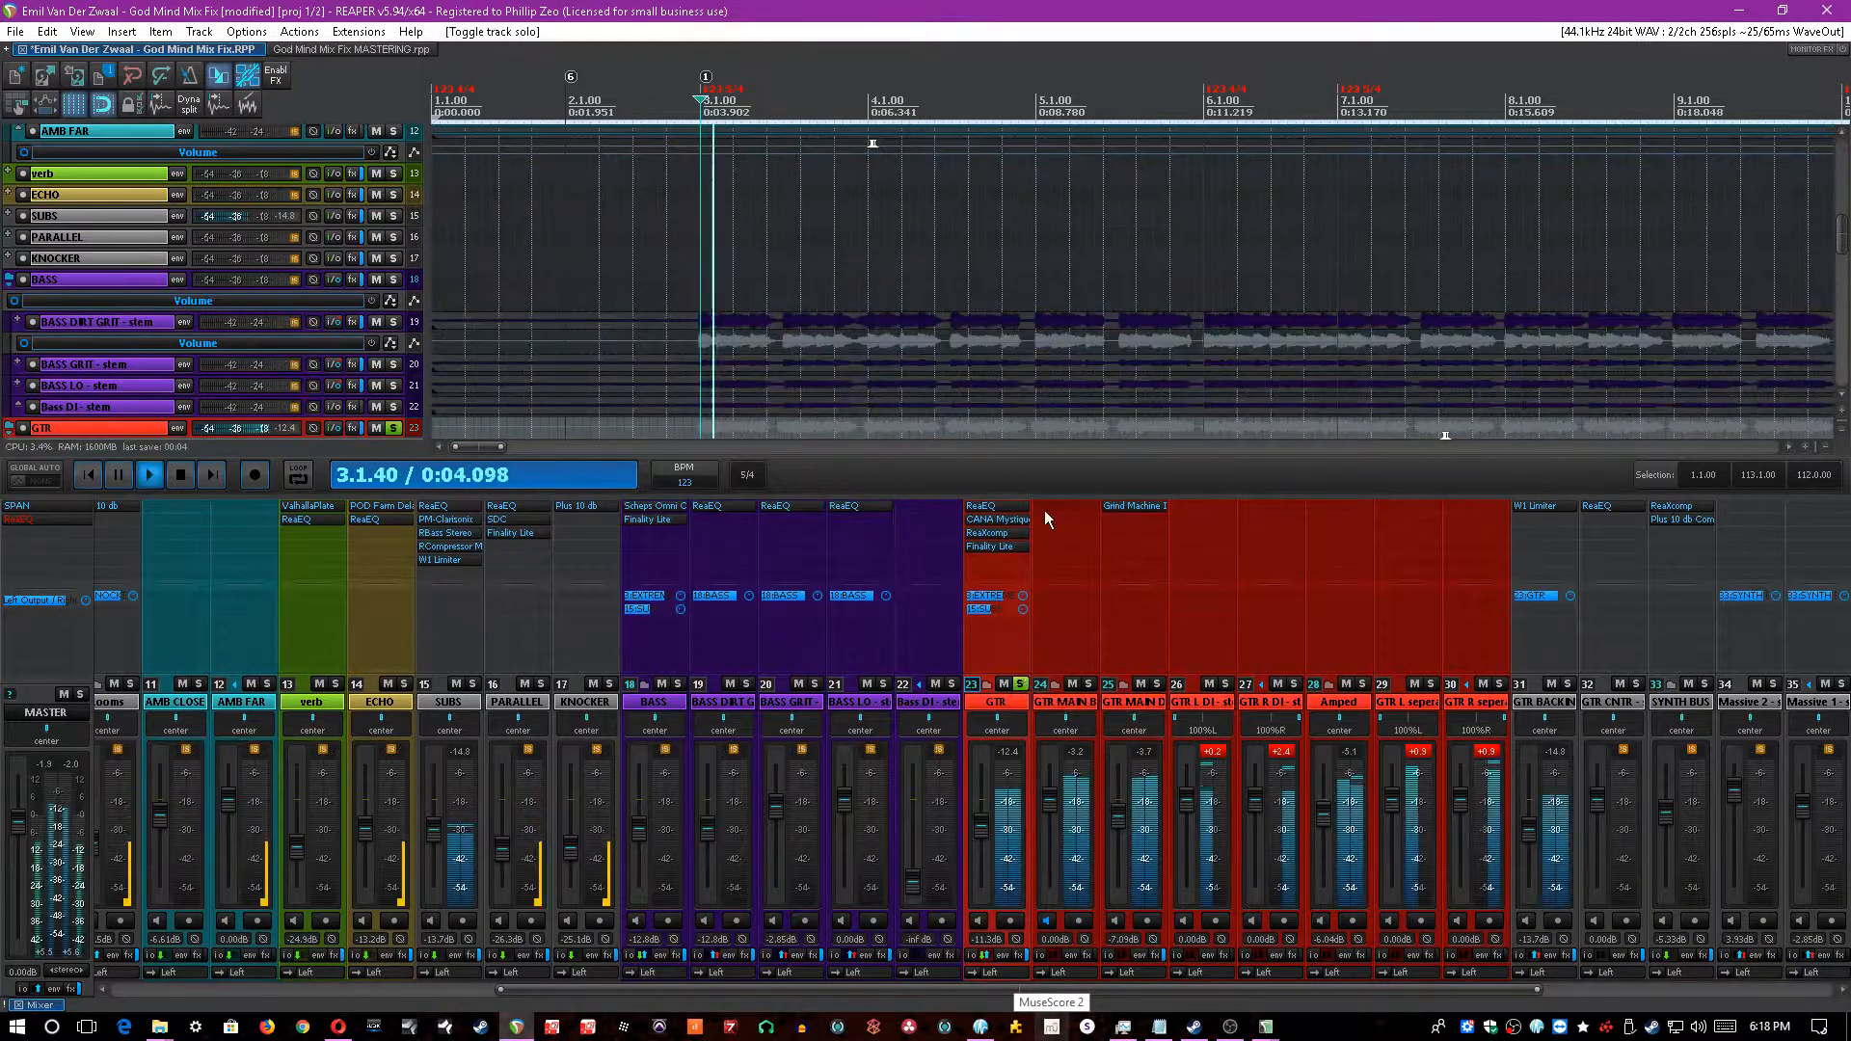
- Compare the GTR folder with its effects chain bypassed and enabled during playback, then stop
left_click(1024, 953)
left_click(1024, 954)
key("space")
- Solo the Amped track and reposition the master track's Voxengo SPAN window during playback
left_click(1329, 704)
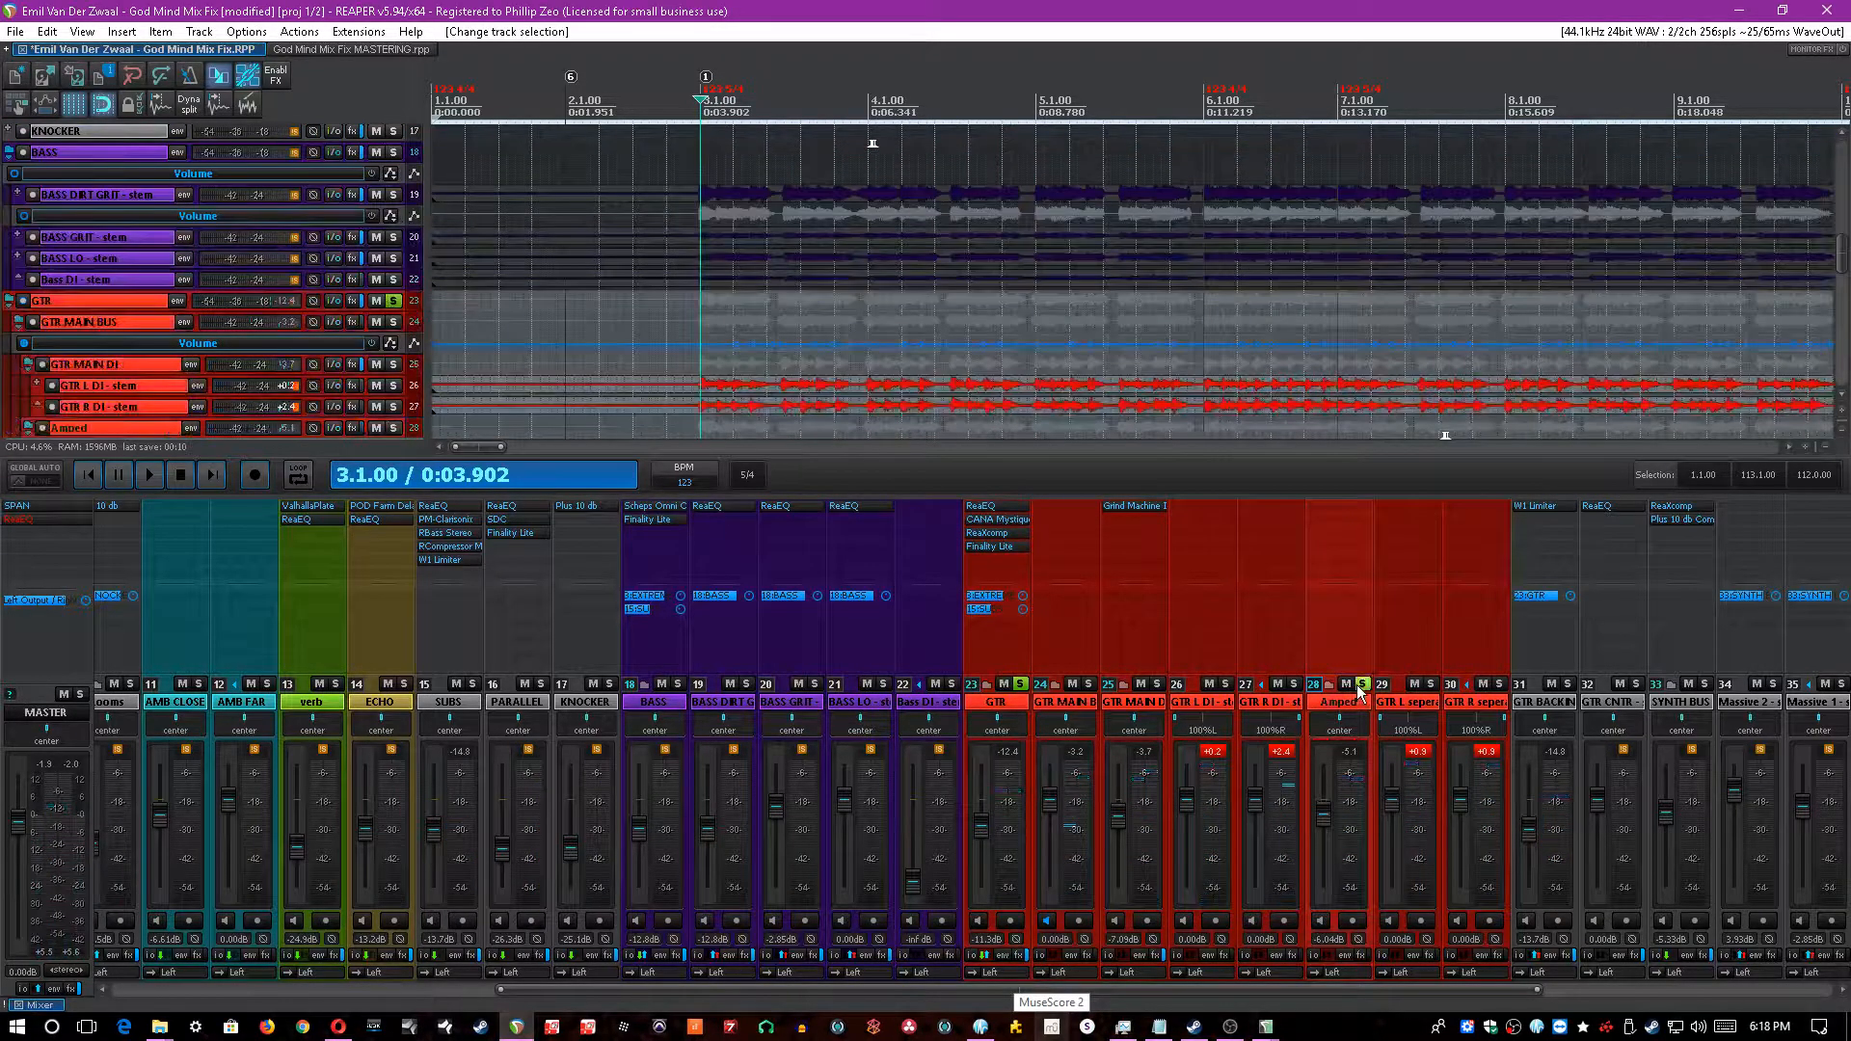
left_click(1362, 684)
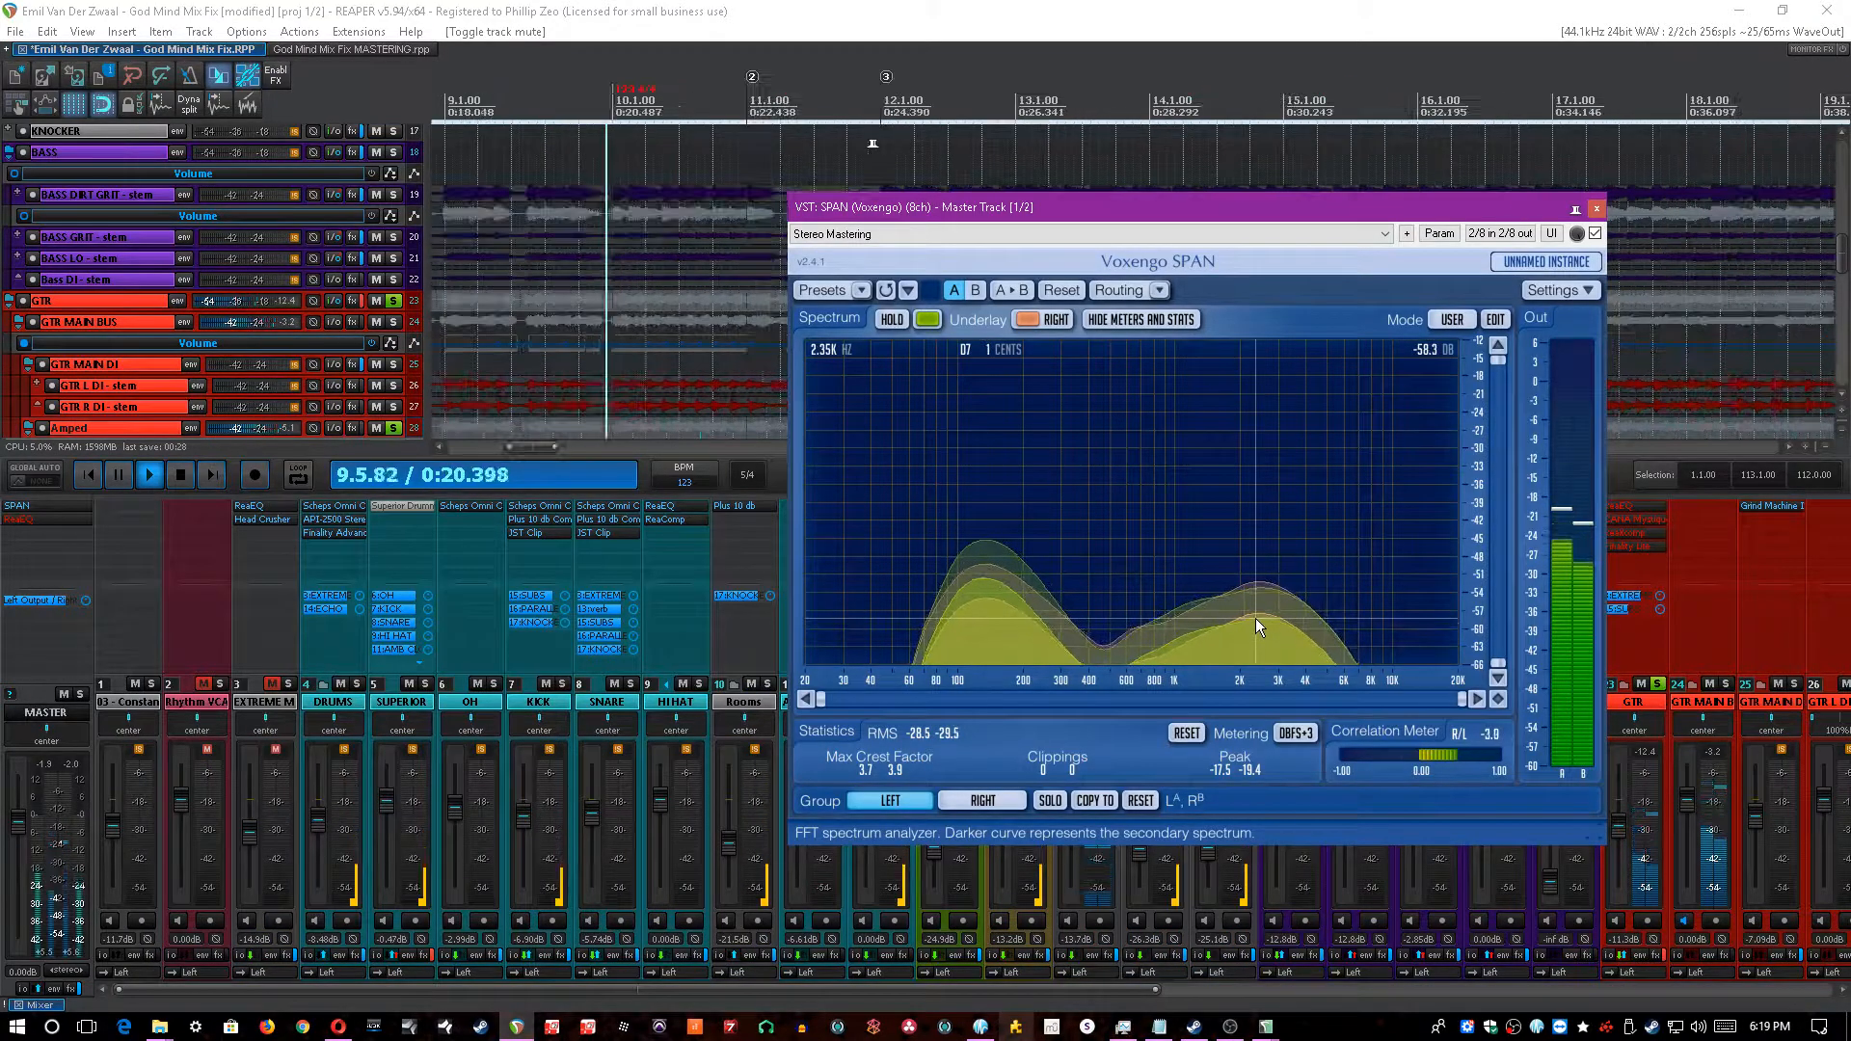
left_click_drag(1209, 203, 1042, 131)
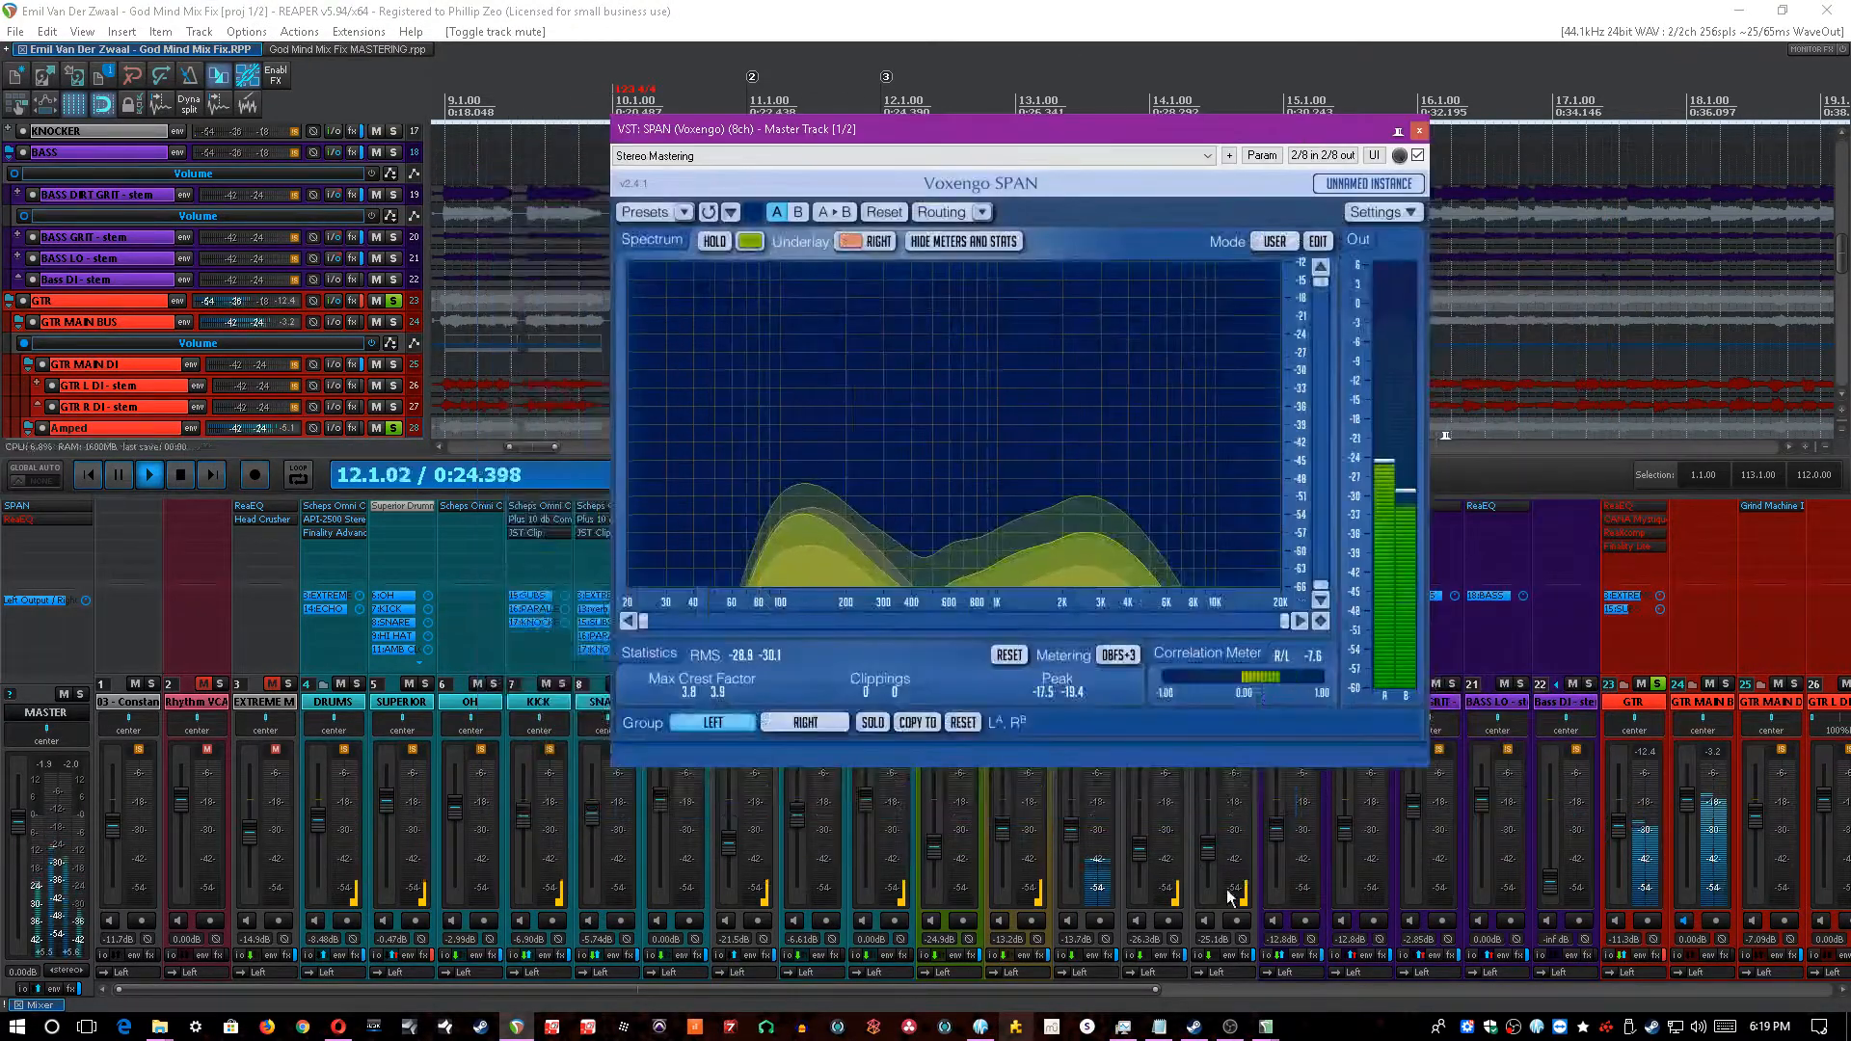
- Move the master track's SPAN window clear of the guitar tracks in the mixer and restart playback
left_click_drag(1118, 989, 1538, 957)
left_click_drag(1219, 130, 733, 183)
key("space")
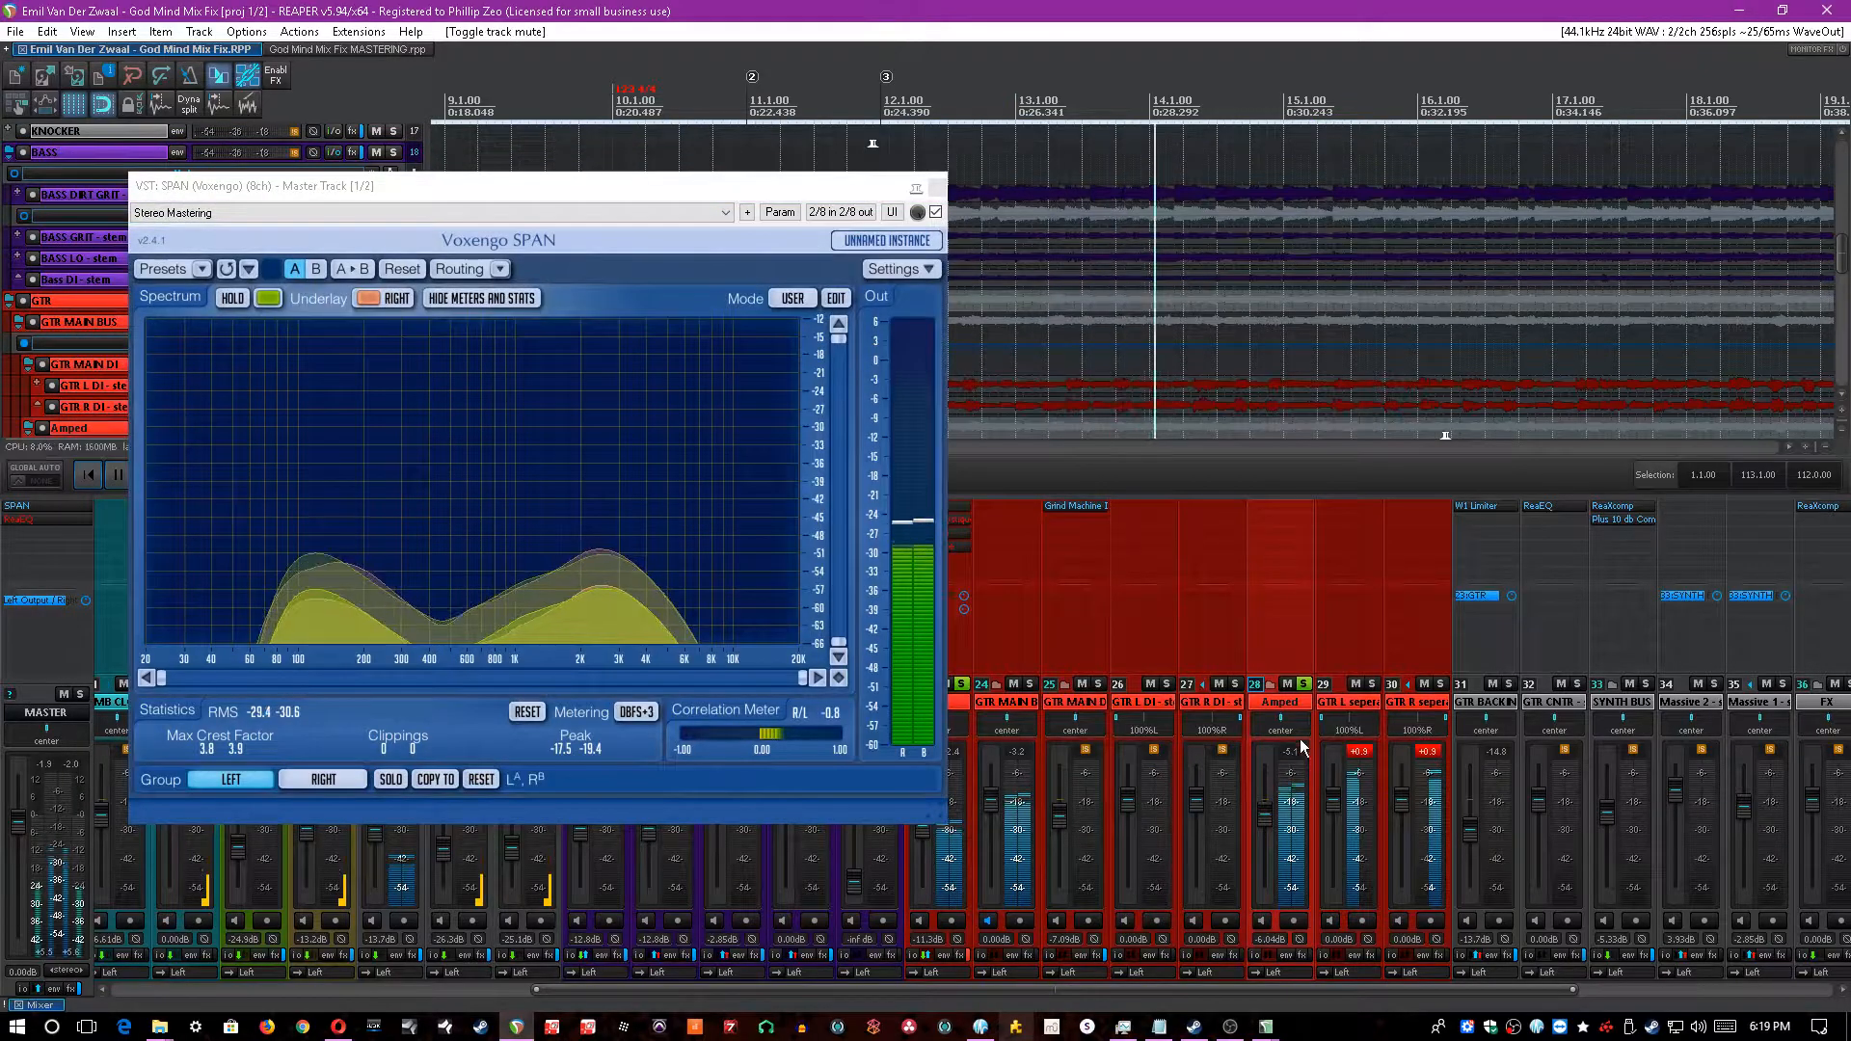
left_click_drag(691, 182, 603, 140)
left_click(648, 8)
left_click_drag(1193, 1031, 1125, 1003)
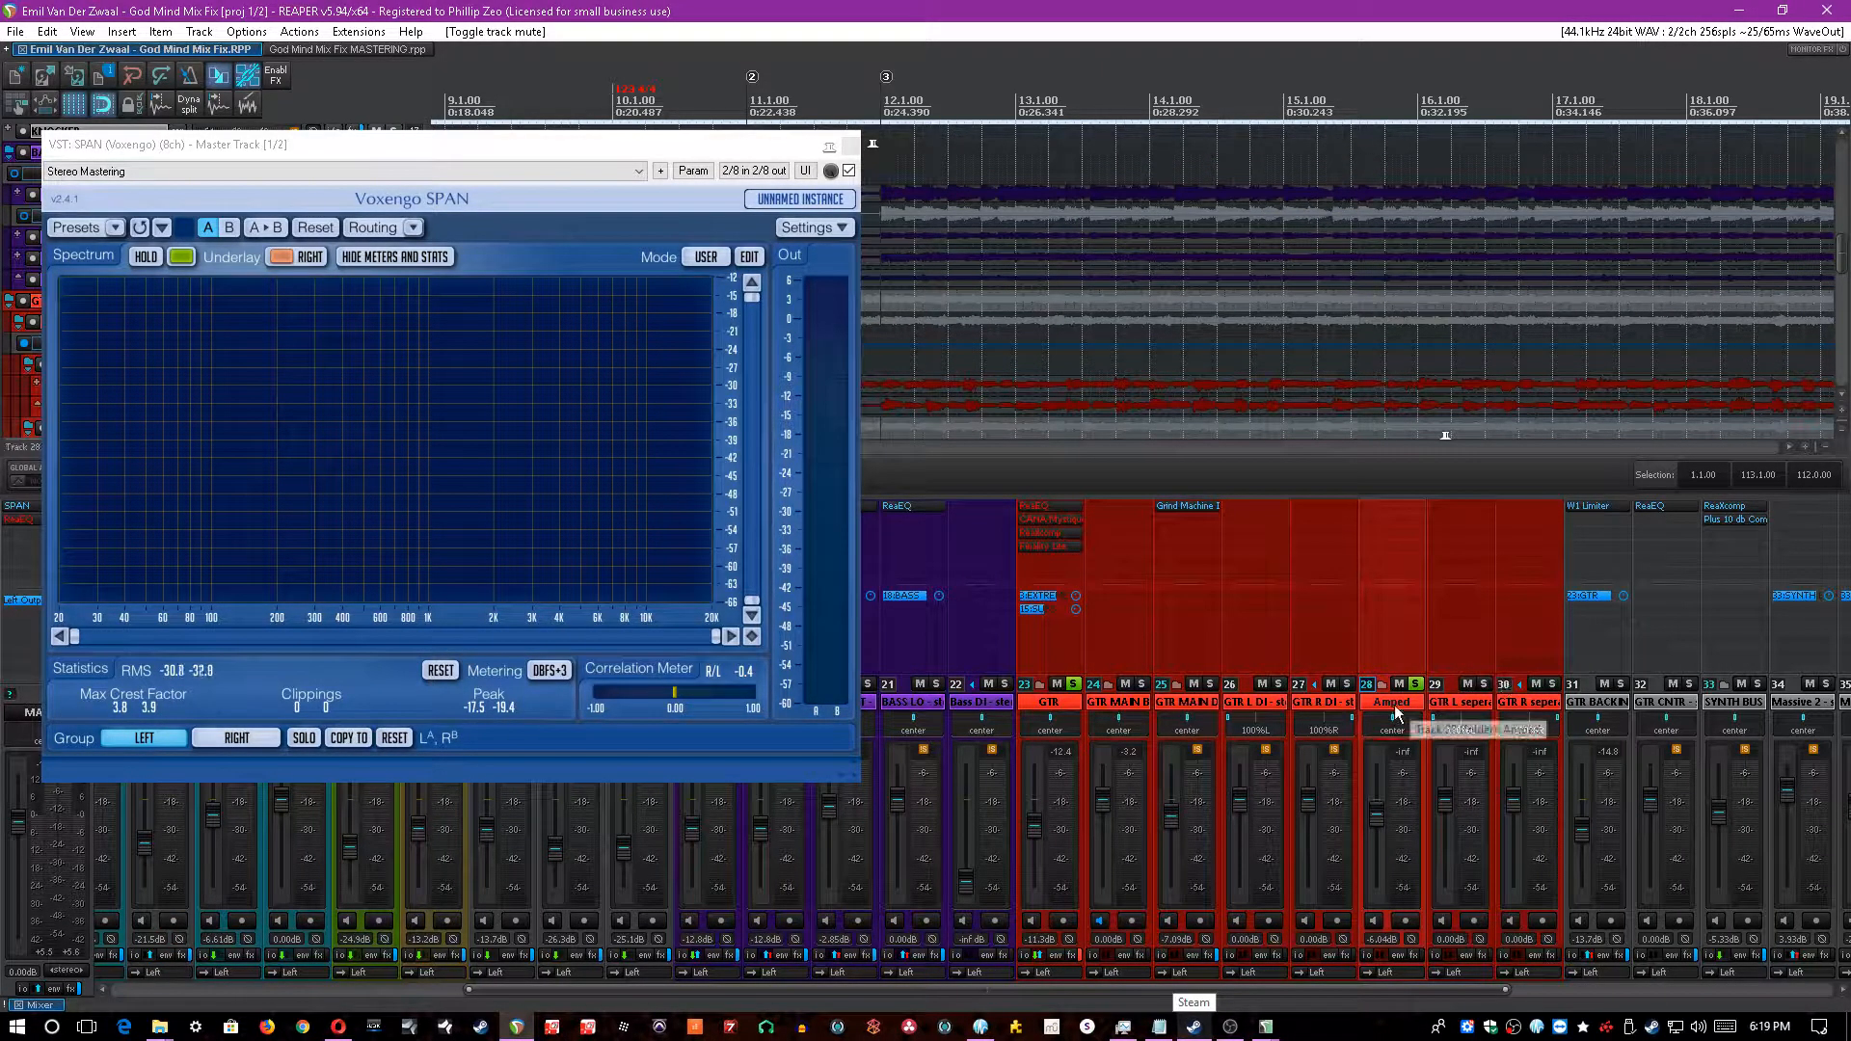
key("space")
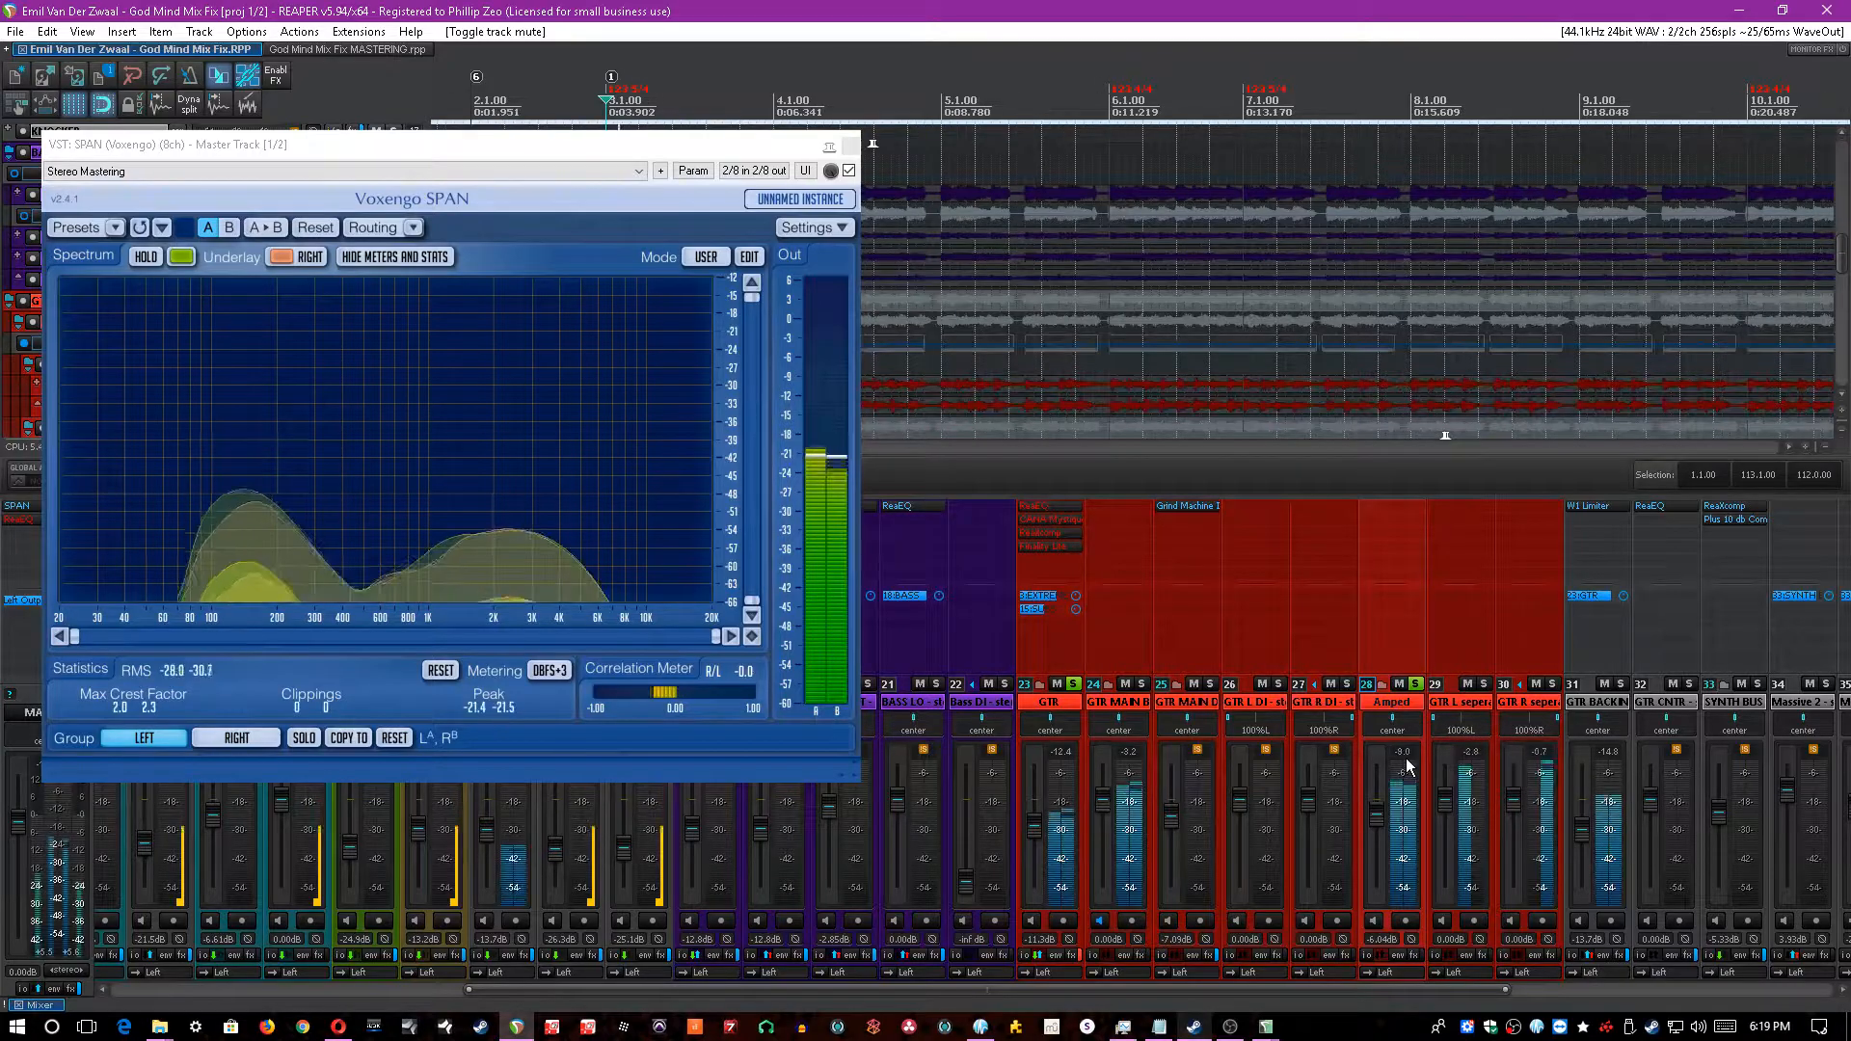
- Switch the solo from Amped to GTR MAIN DI and open its Grind Machine II plugin clear of the SPAN window
left_click(1415, 684)
left_click(1217, 706)
left_click(1210, 685)
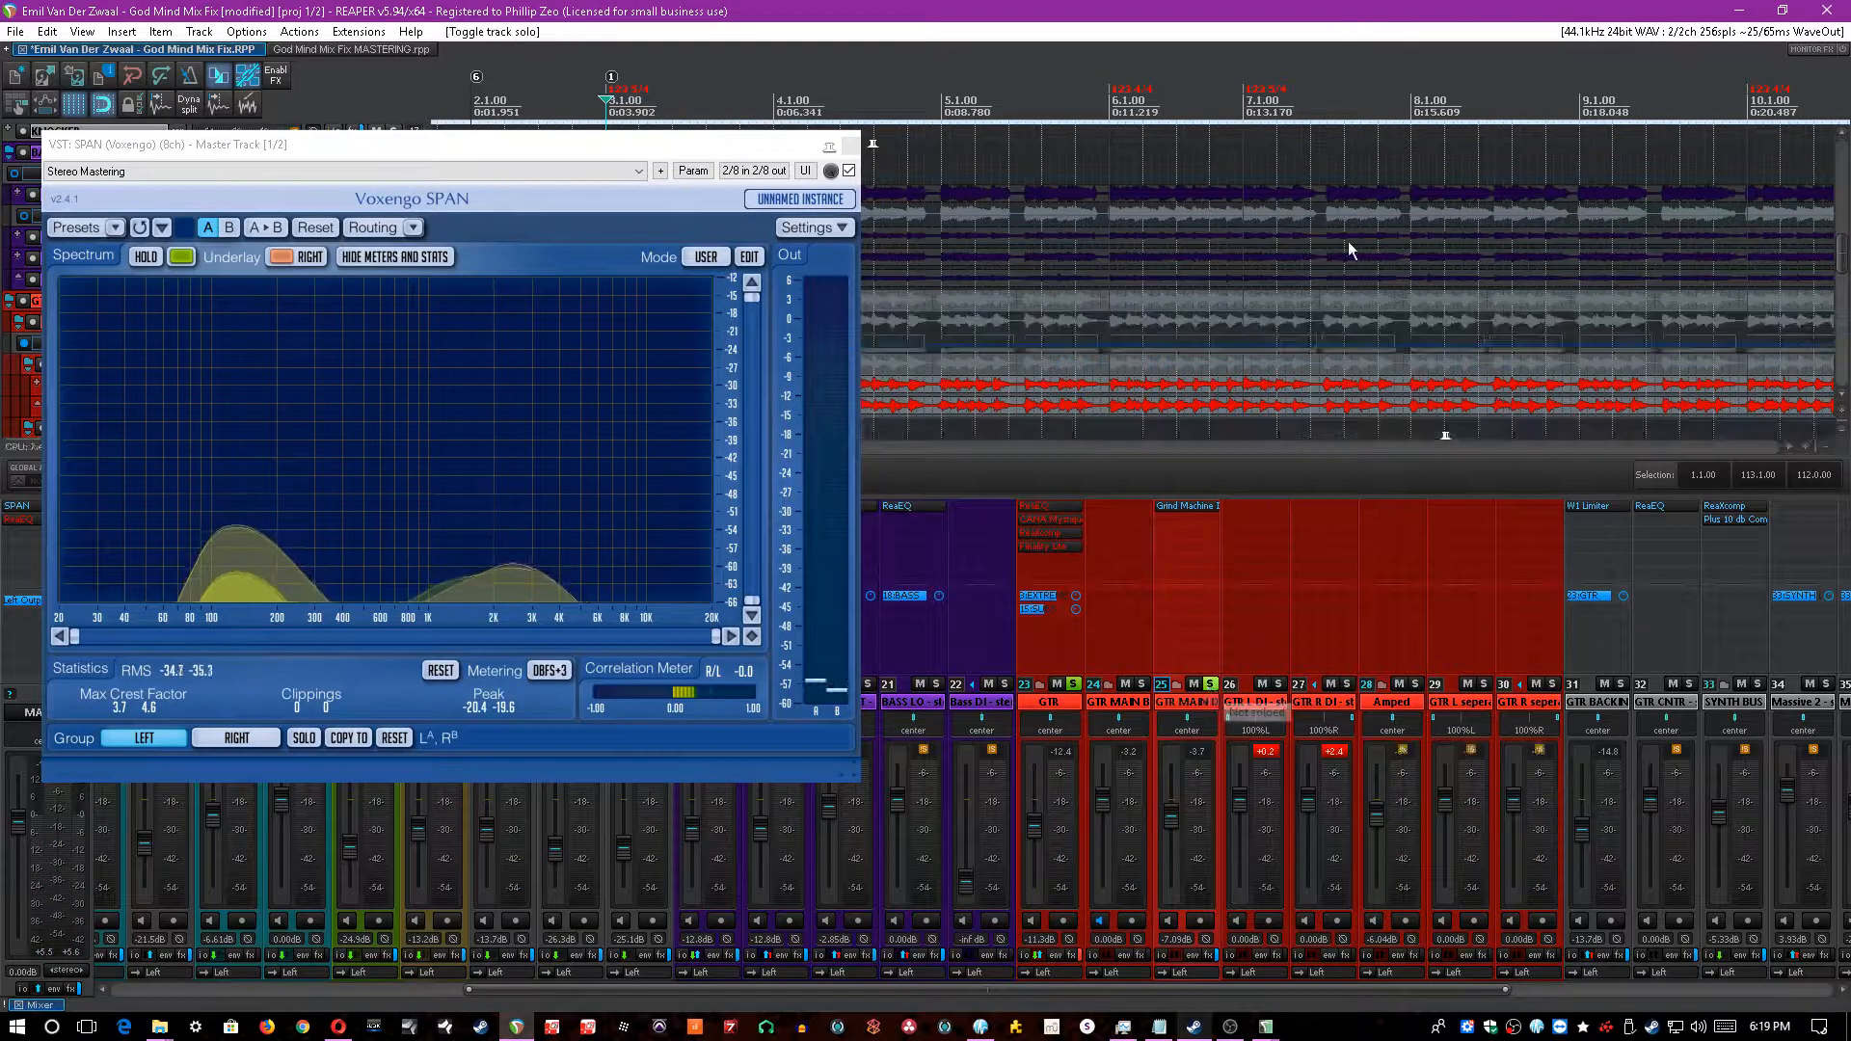
left_click(1180, 504)
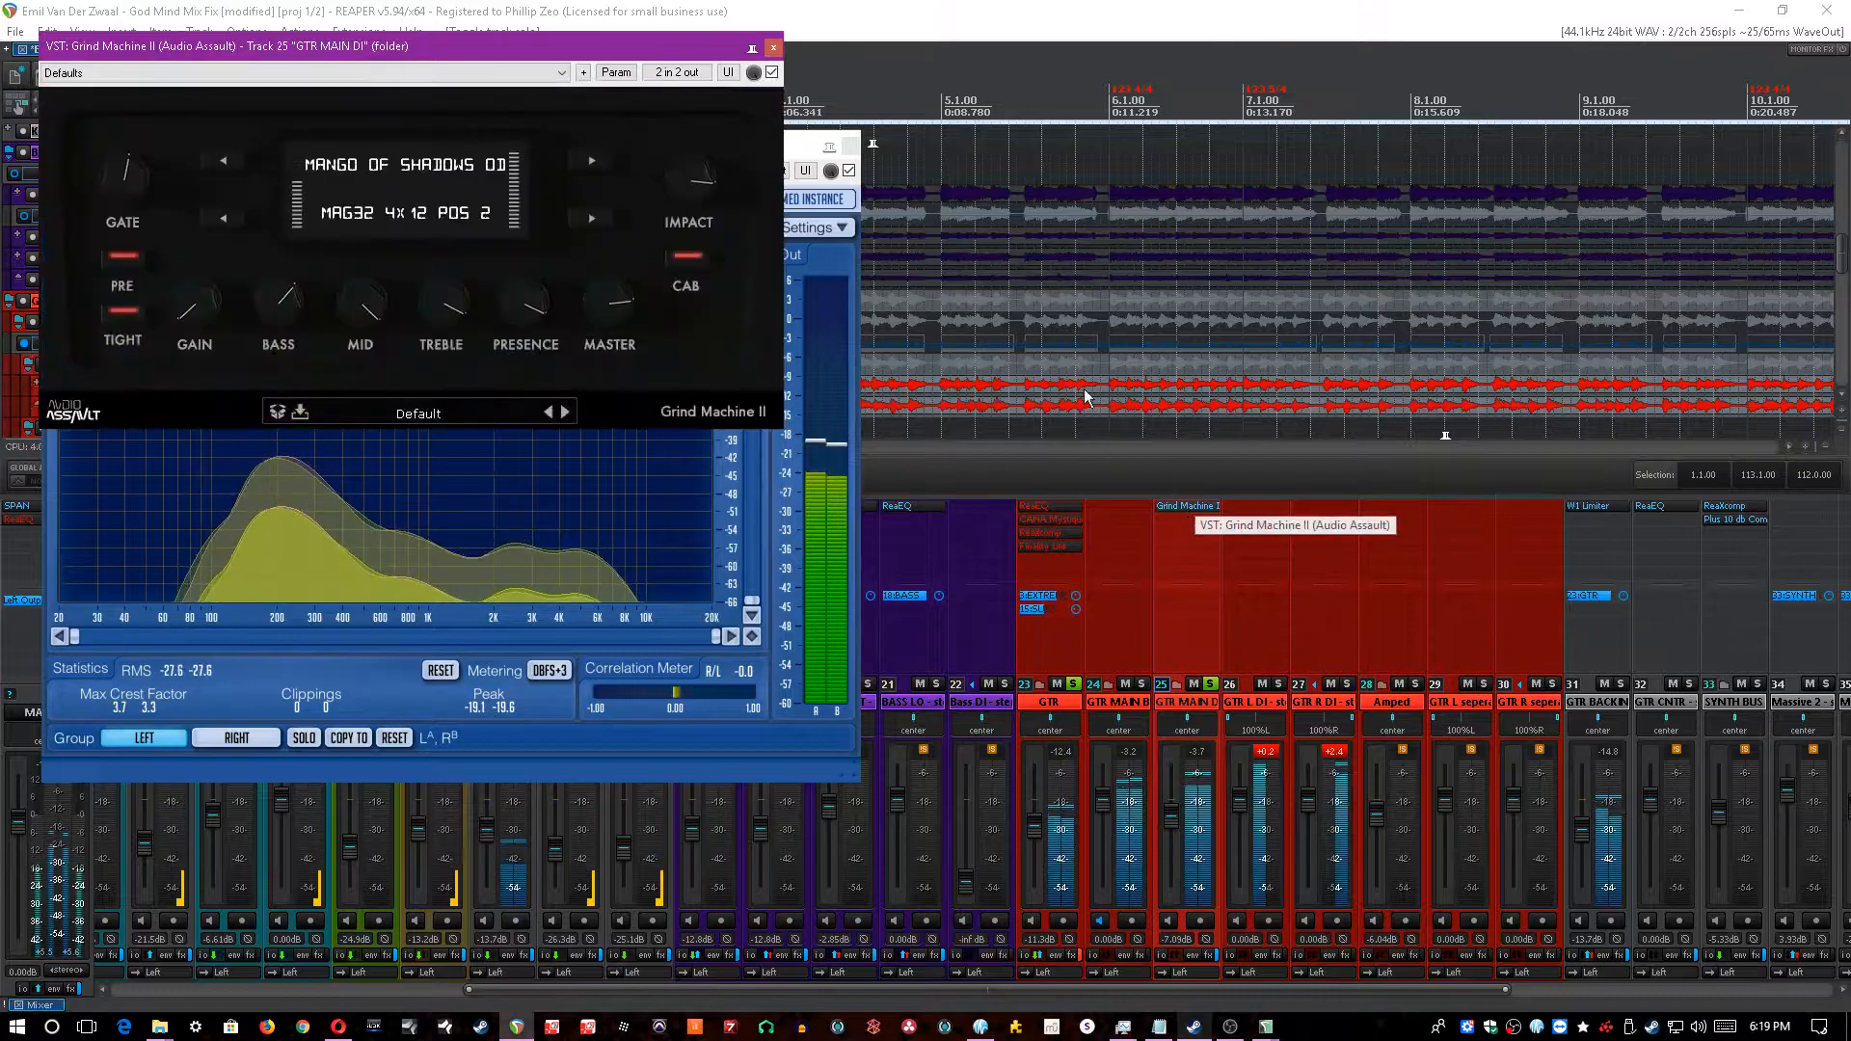
left_click_drag(708, 56, 1563, 194)
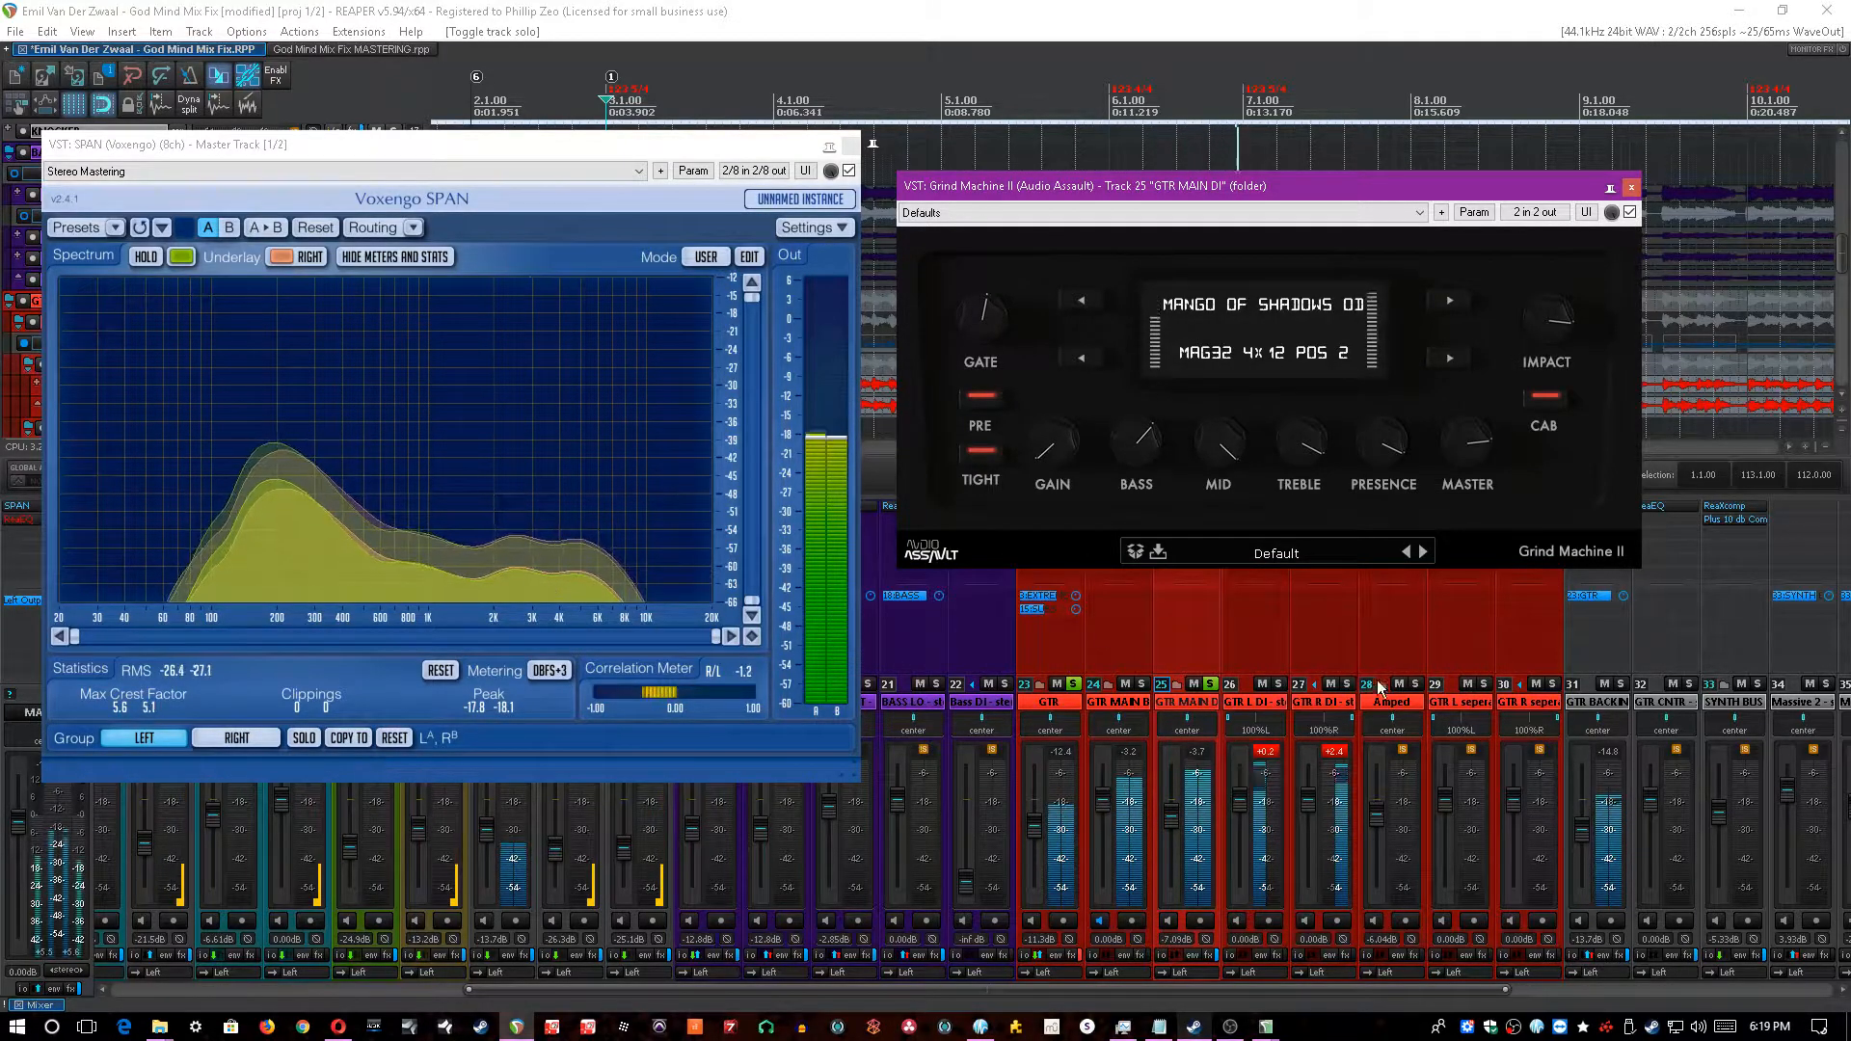
- Solo Amped together with GTR MAIN DI while reviewing Grind Machine II's knob settings, then close the plugin and save
left_click(1414, 684)
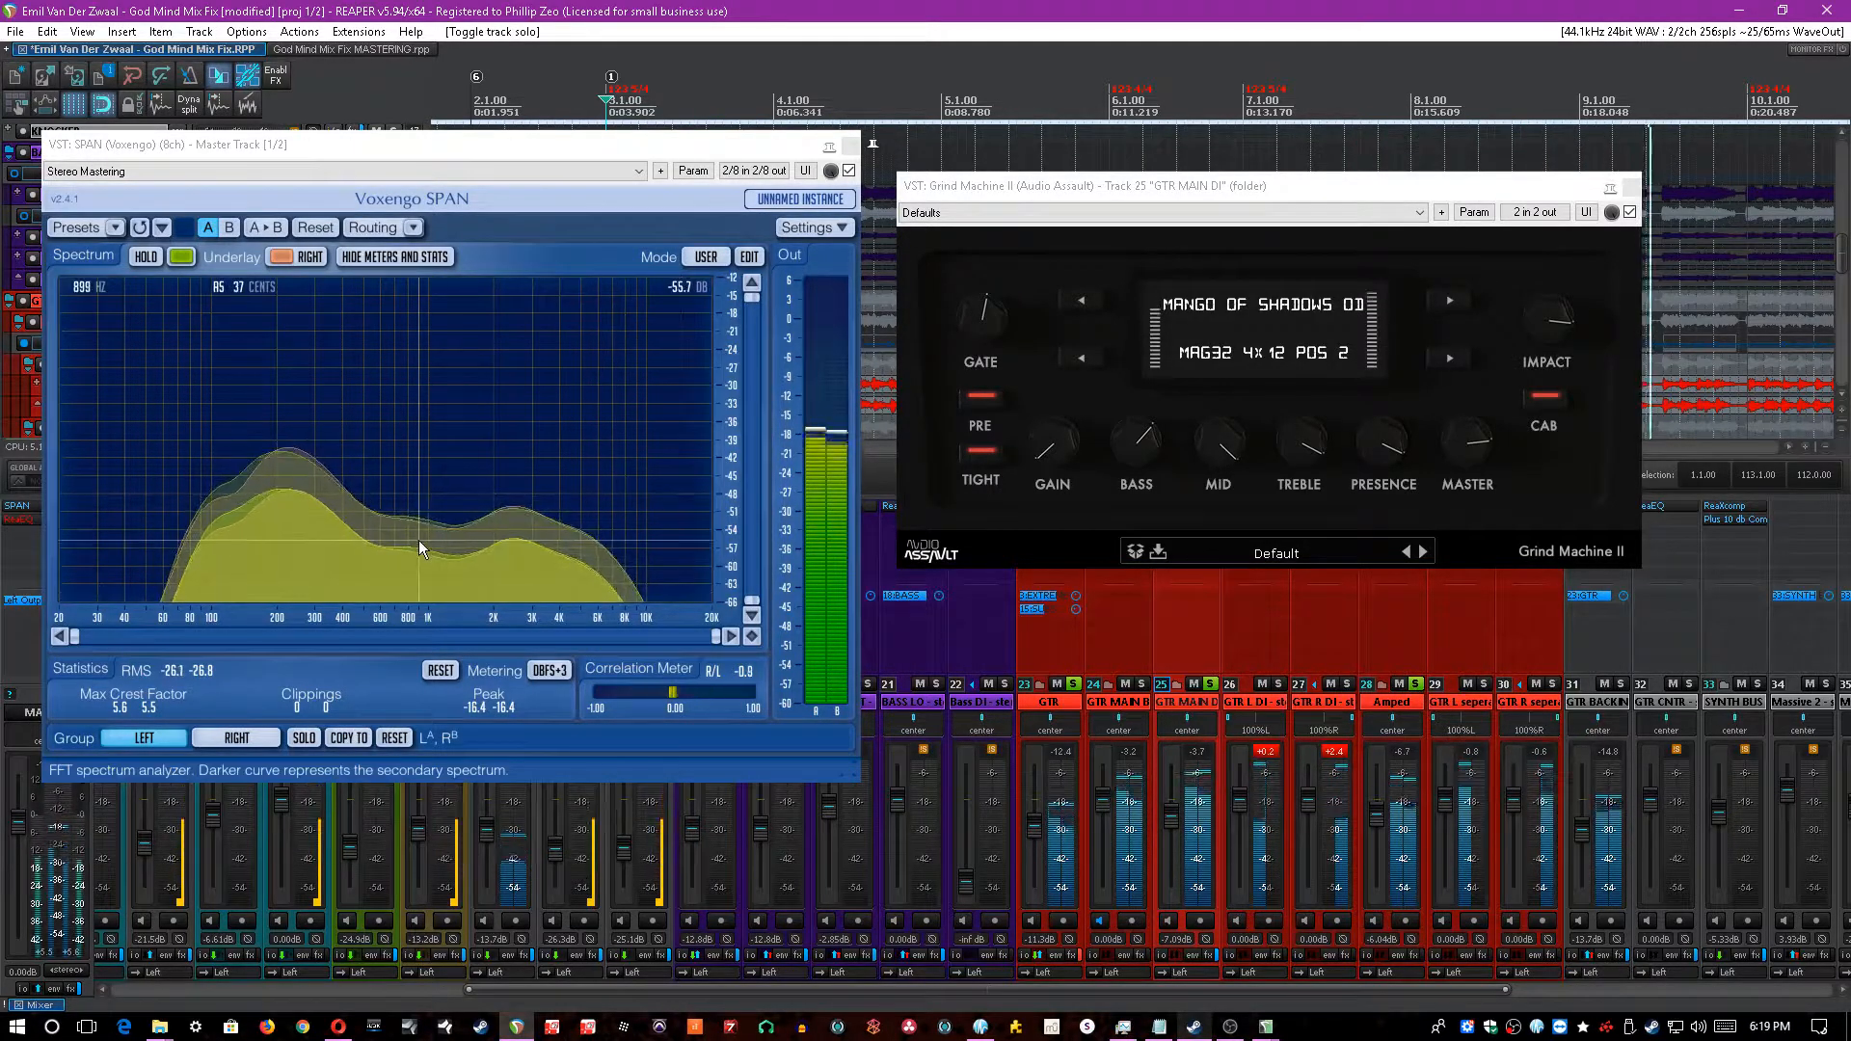
mouse_move(1199, 463)
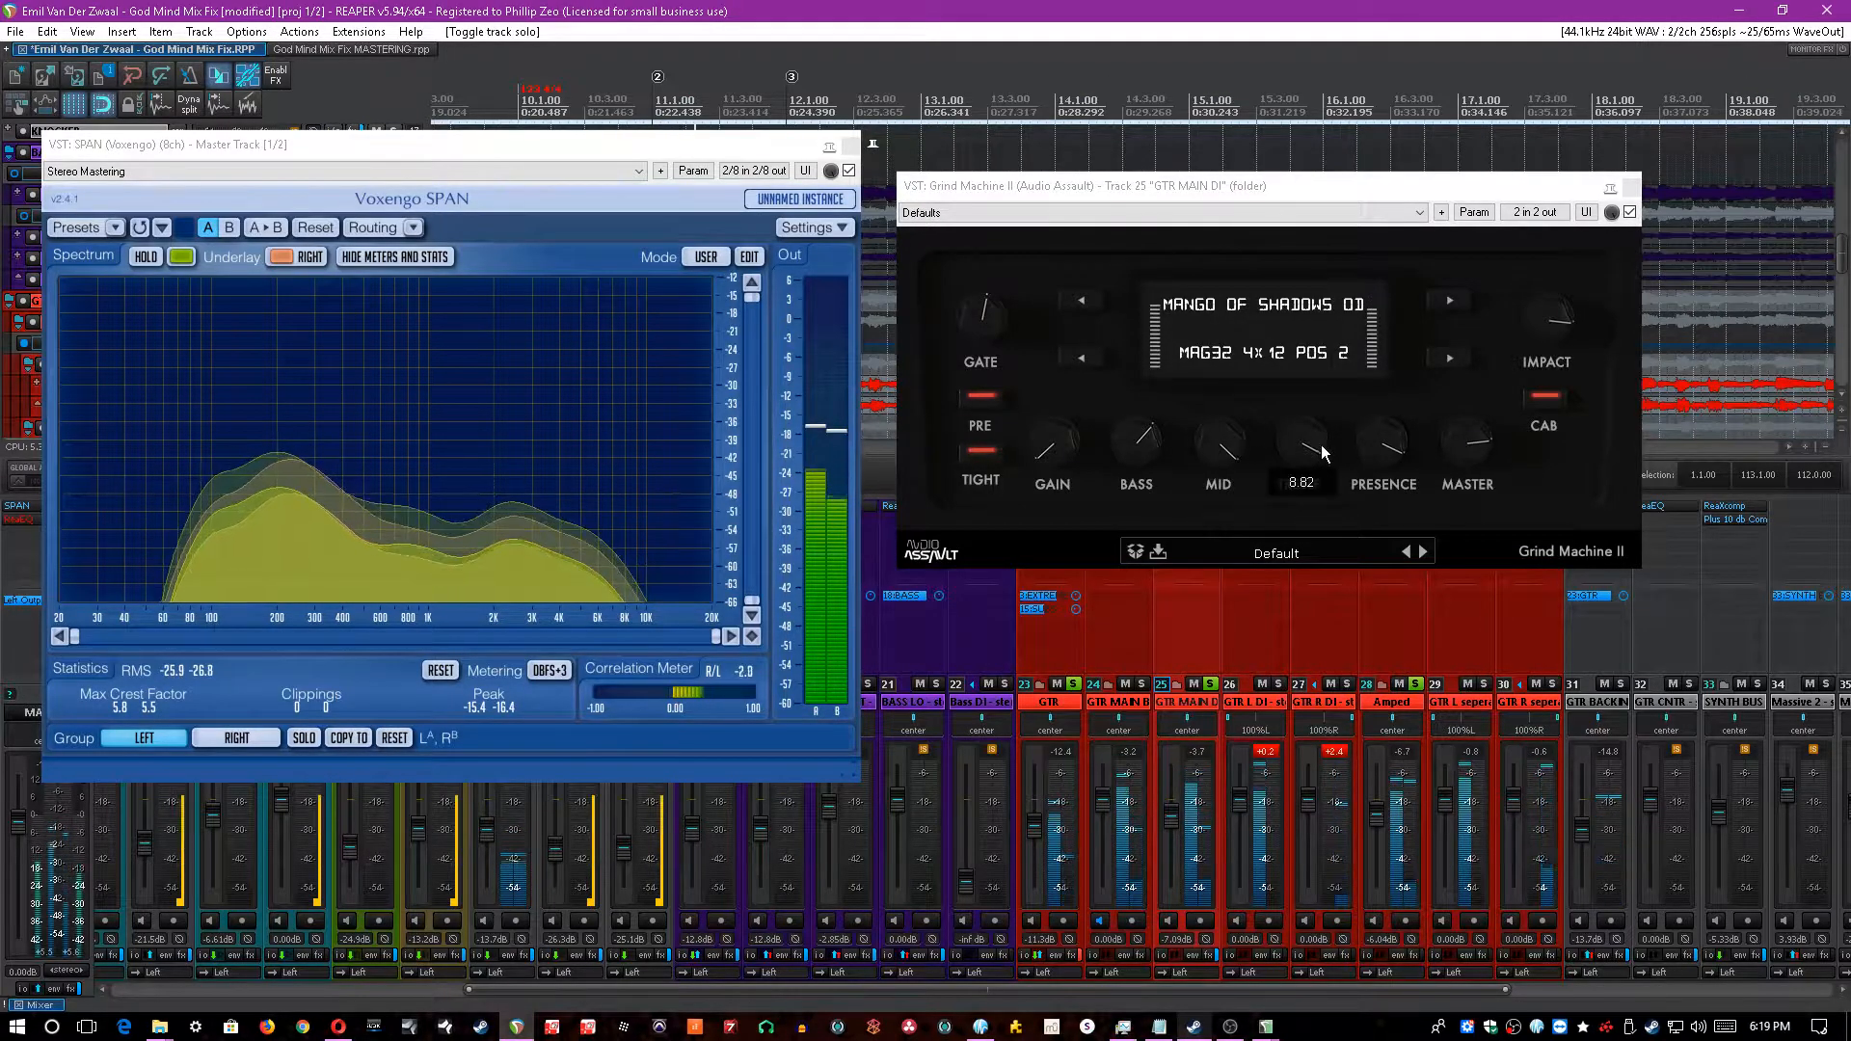
mouse_move(1149, 450)
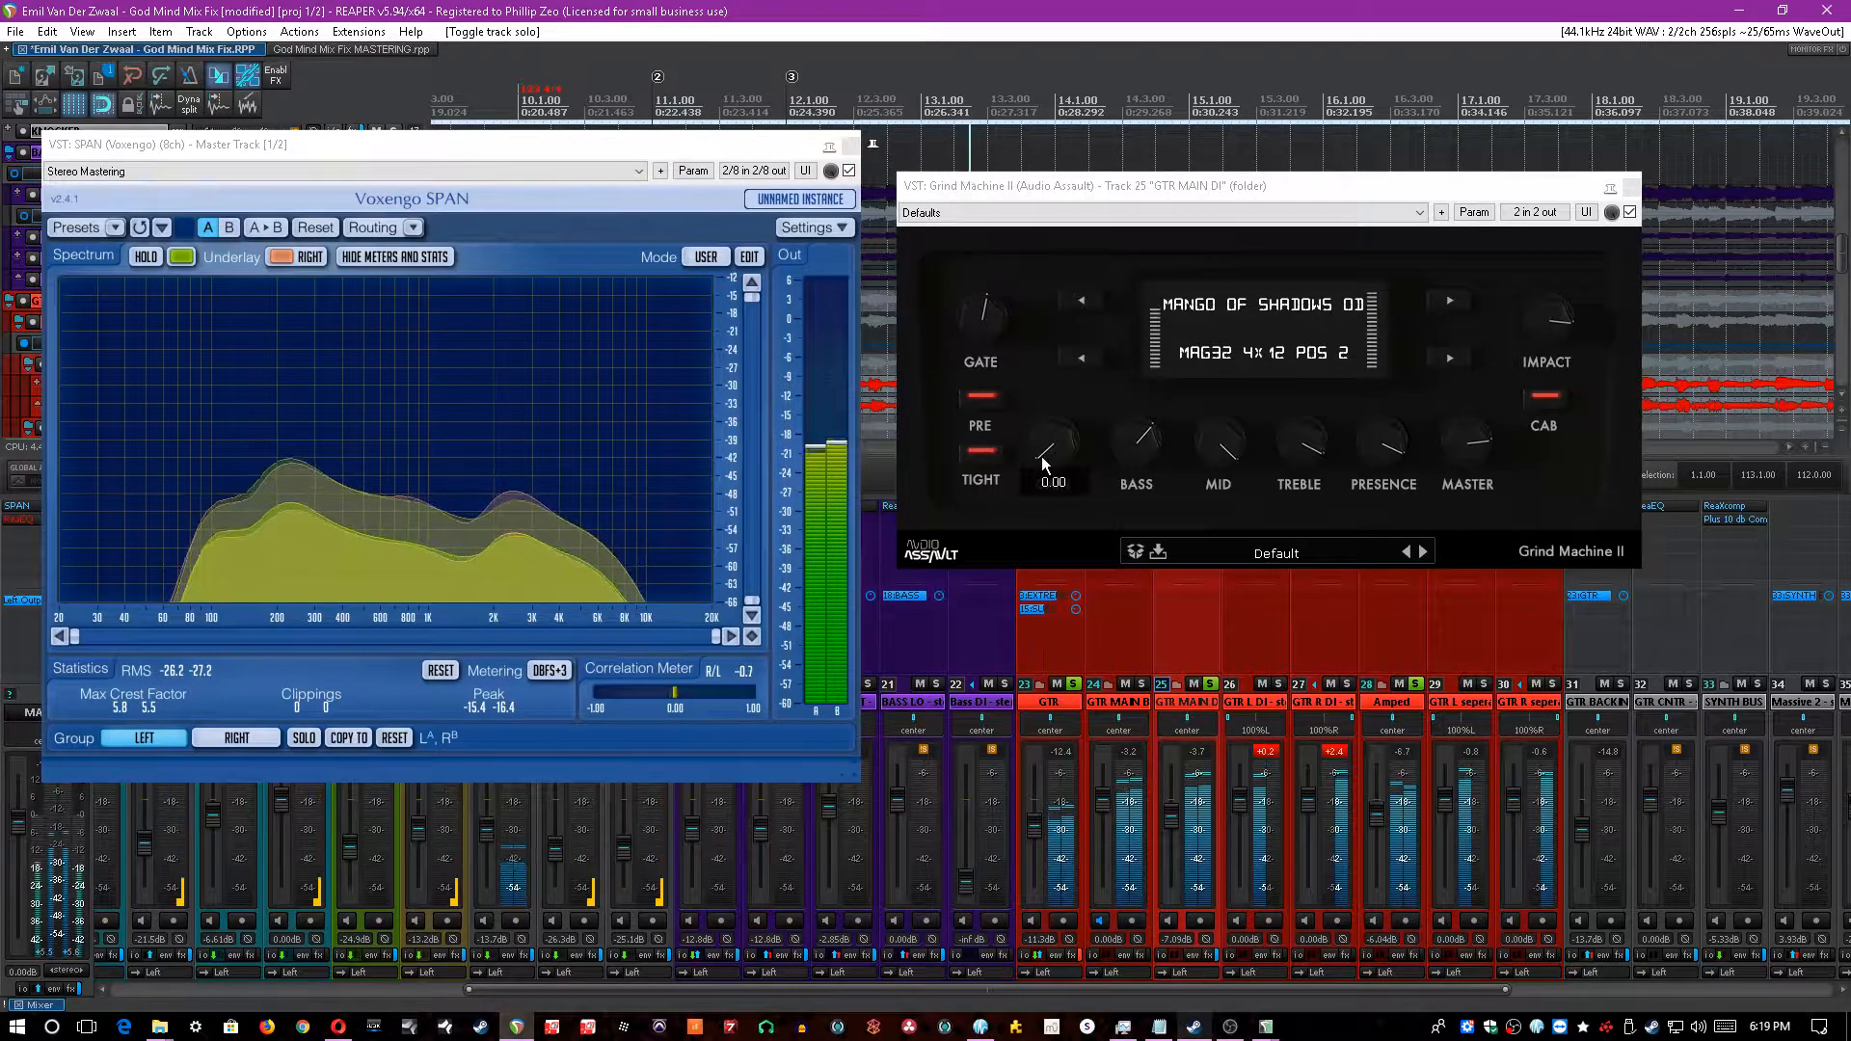
left_click(1627, 190)
key("ctrl+s")
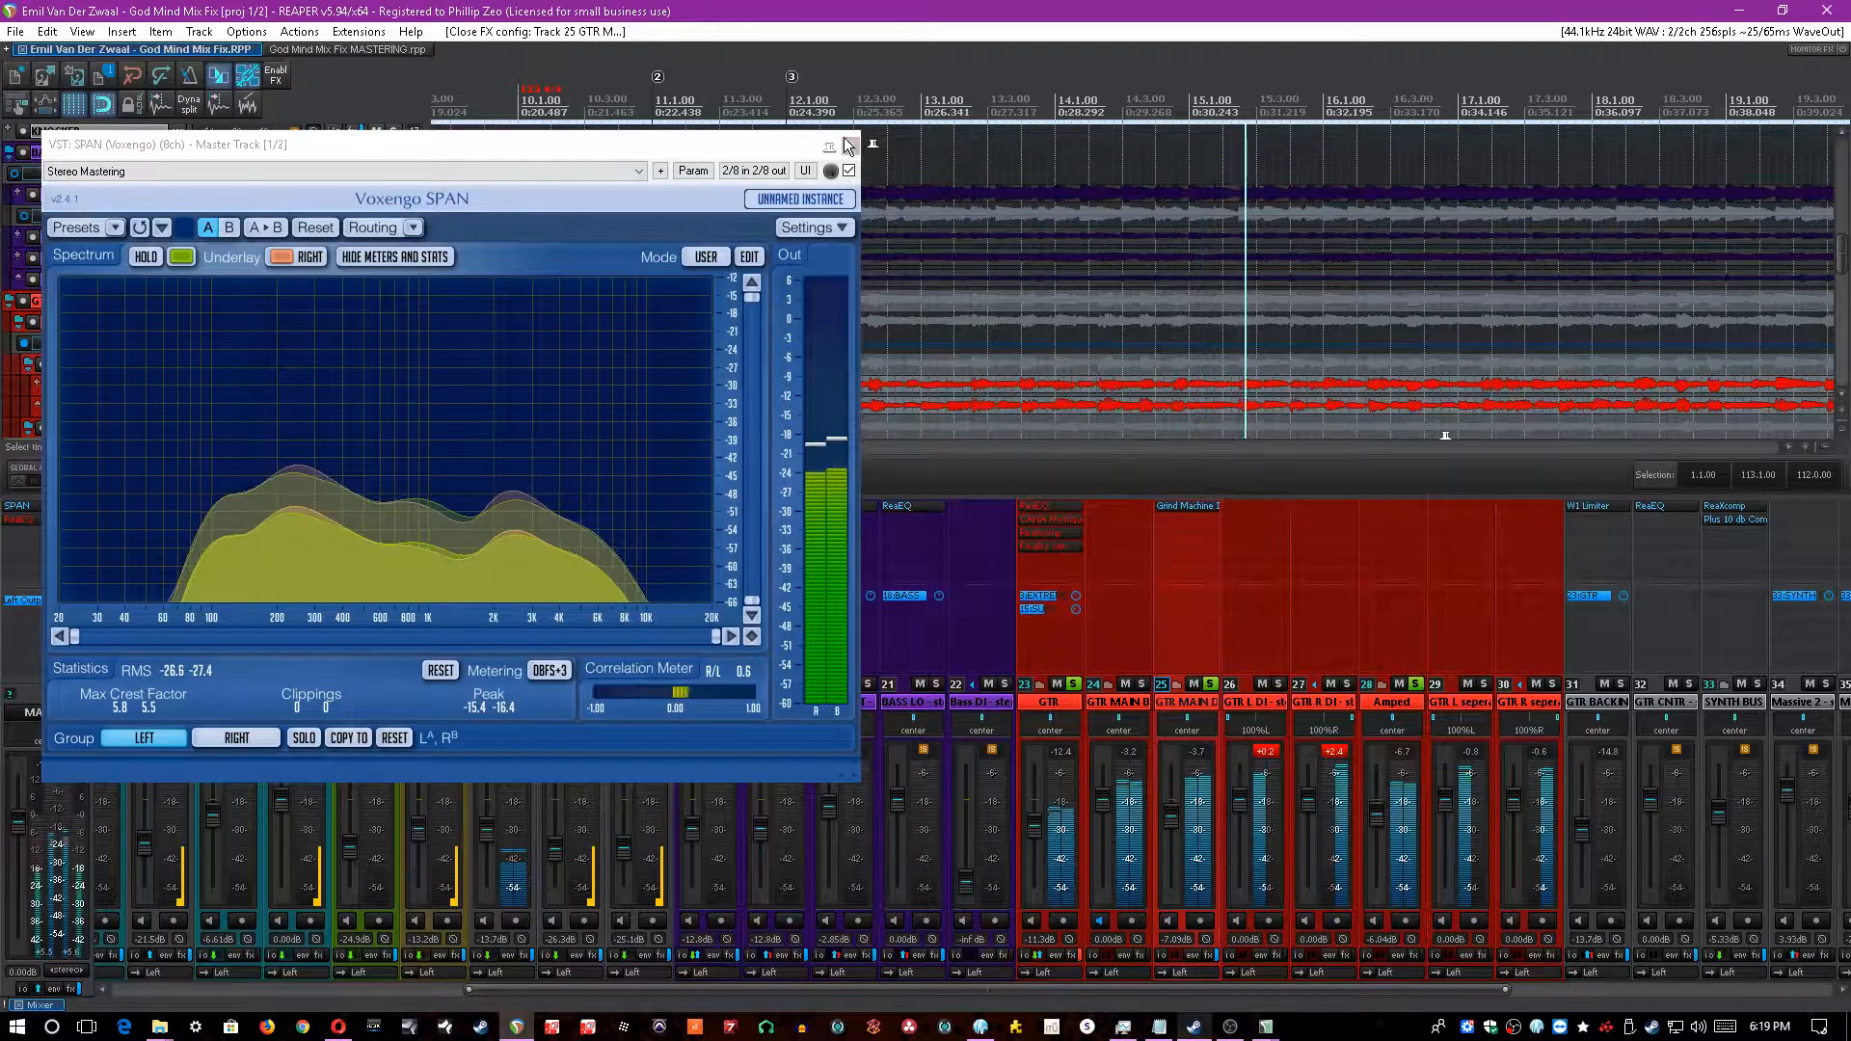
- Leave only ReaEQ active in the GTR folder's effects chain, and open it beside SPAN with playback running
left_click(1079, 954)
left_click(1051, 548, "shift")
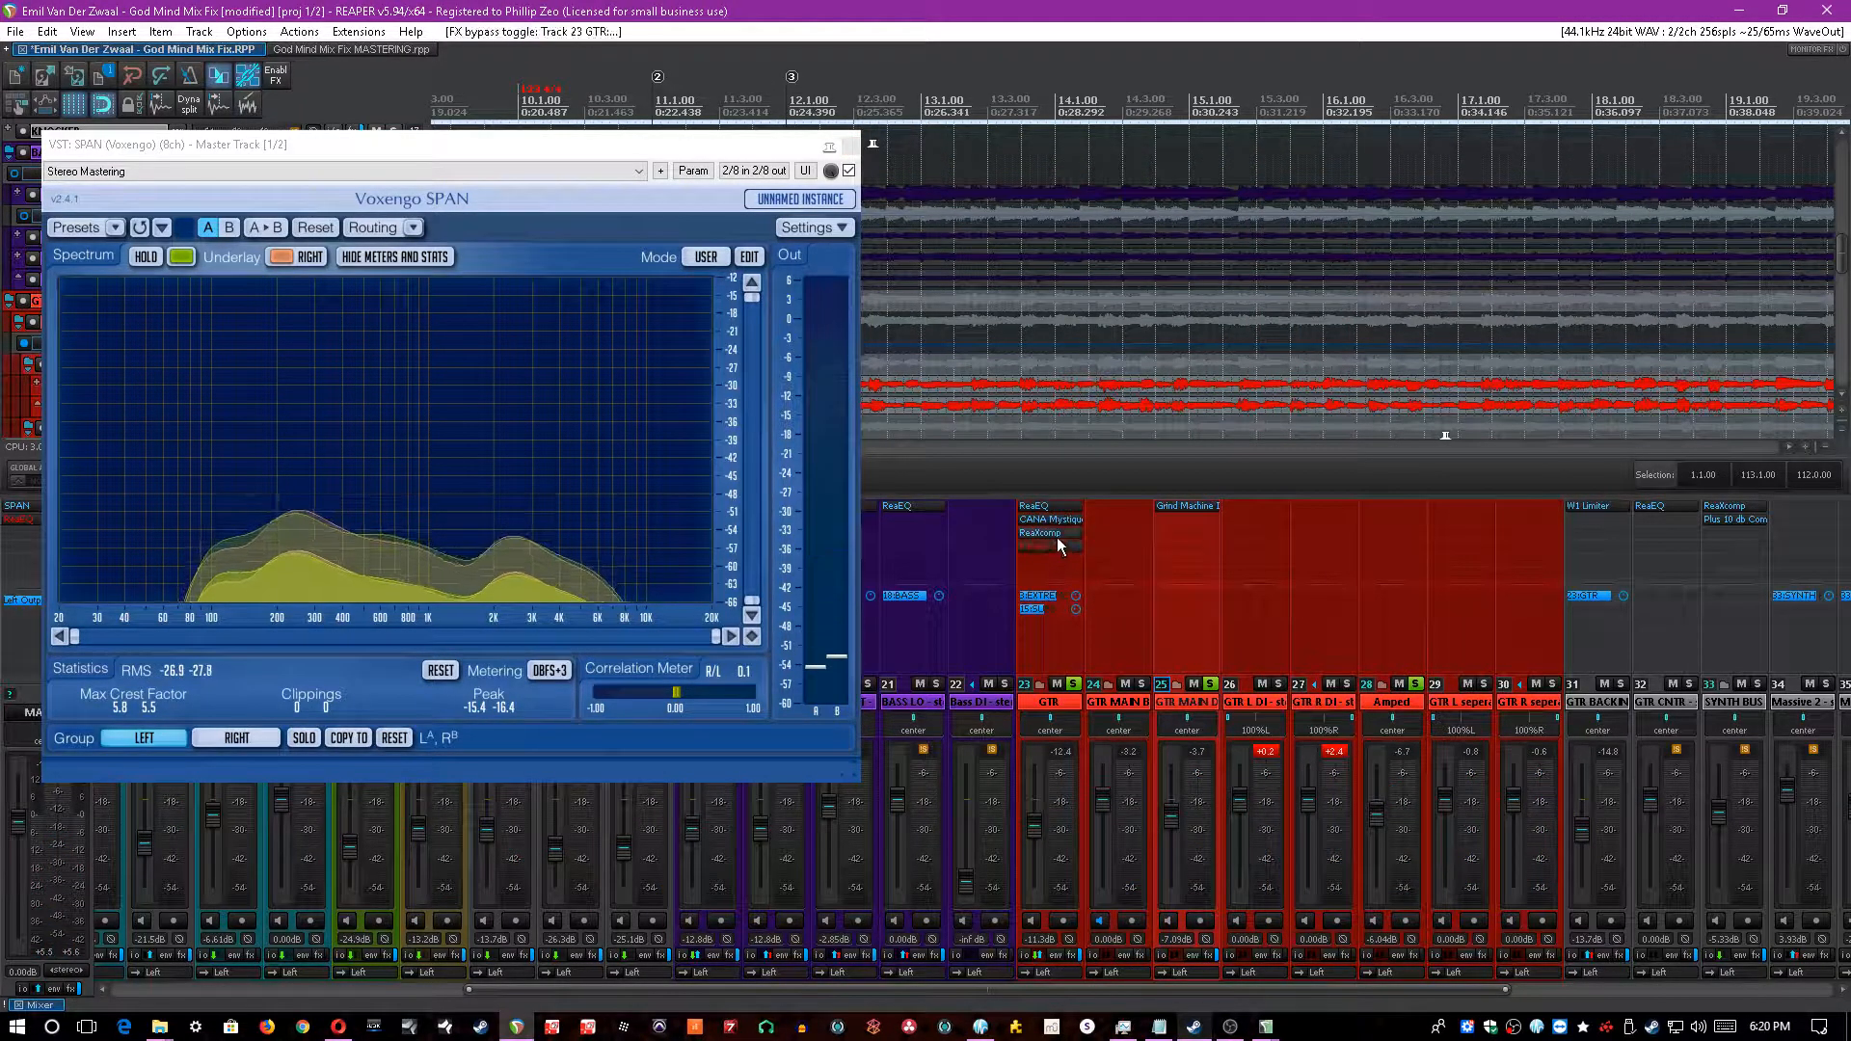
left_click(1044, 503)
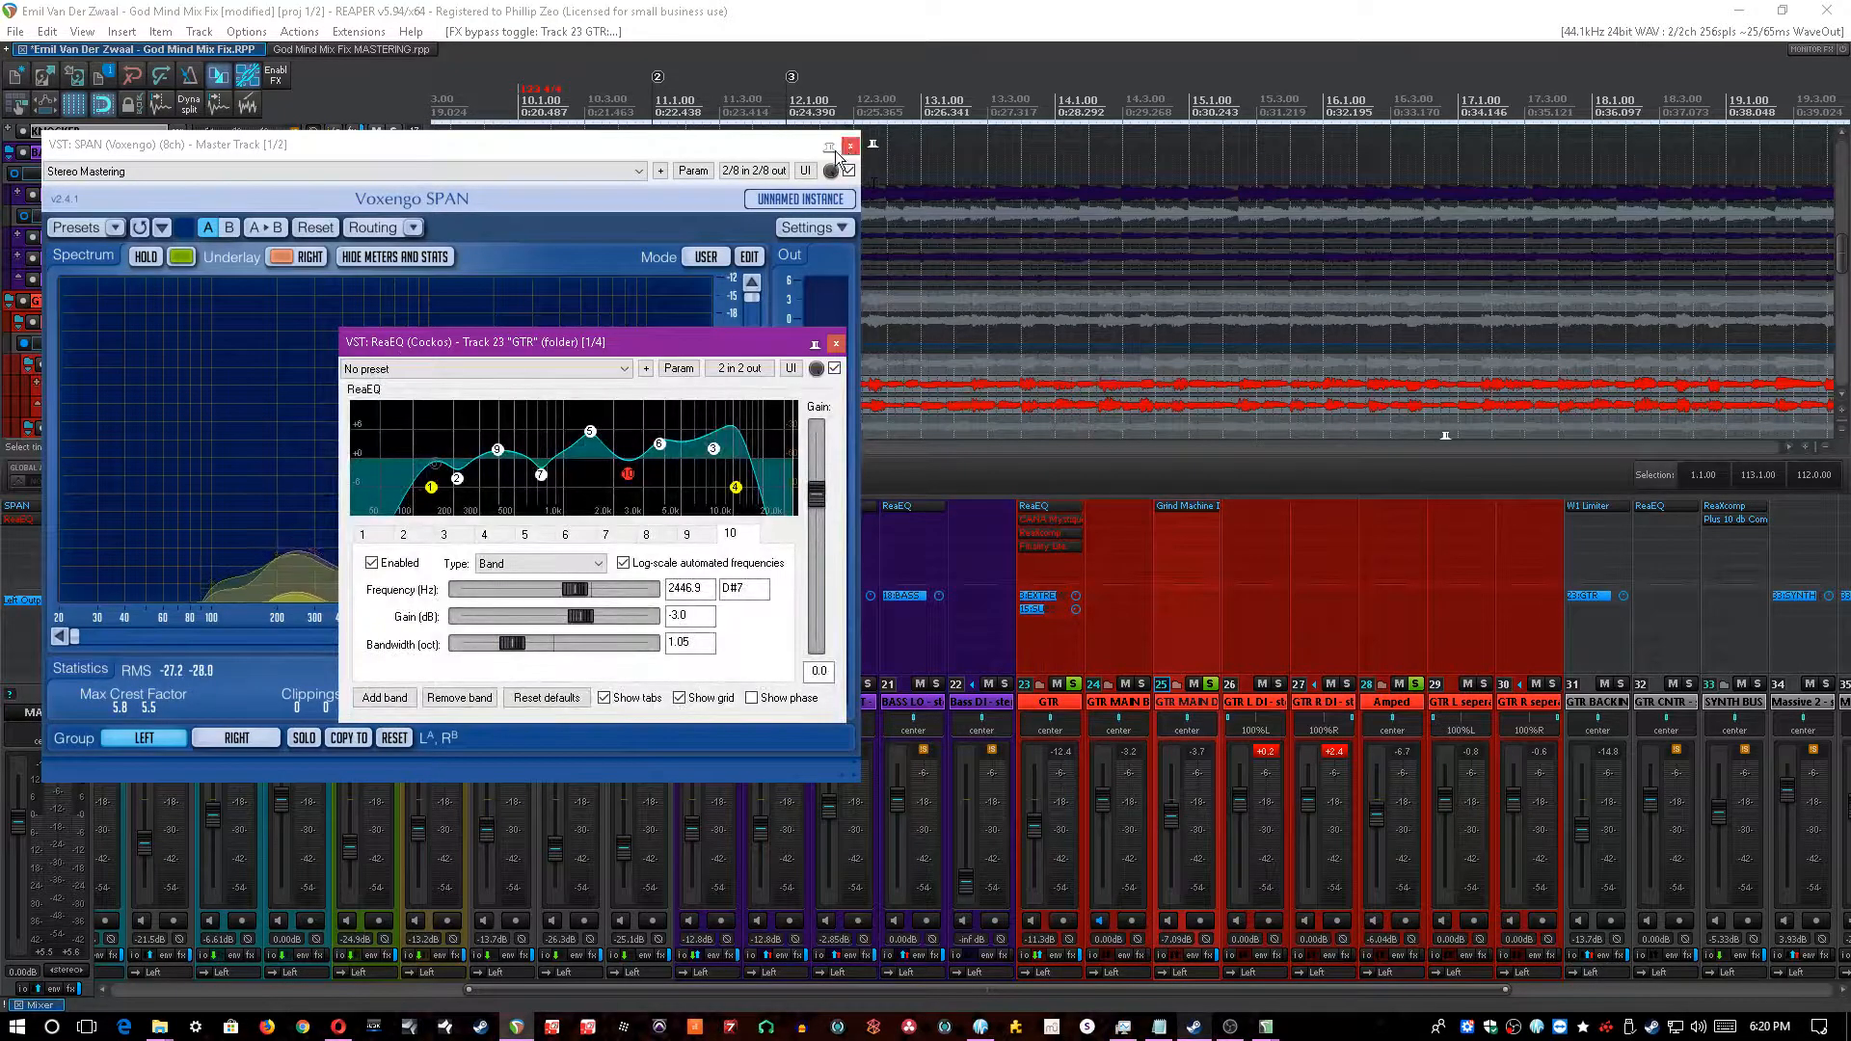
left_click_drag(695, 342, 1189, 333)
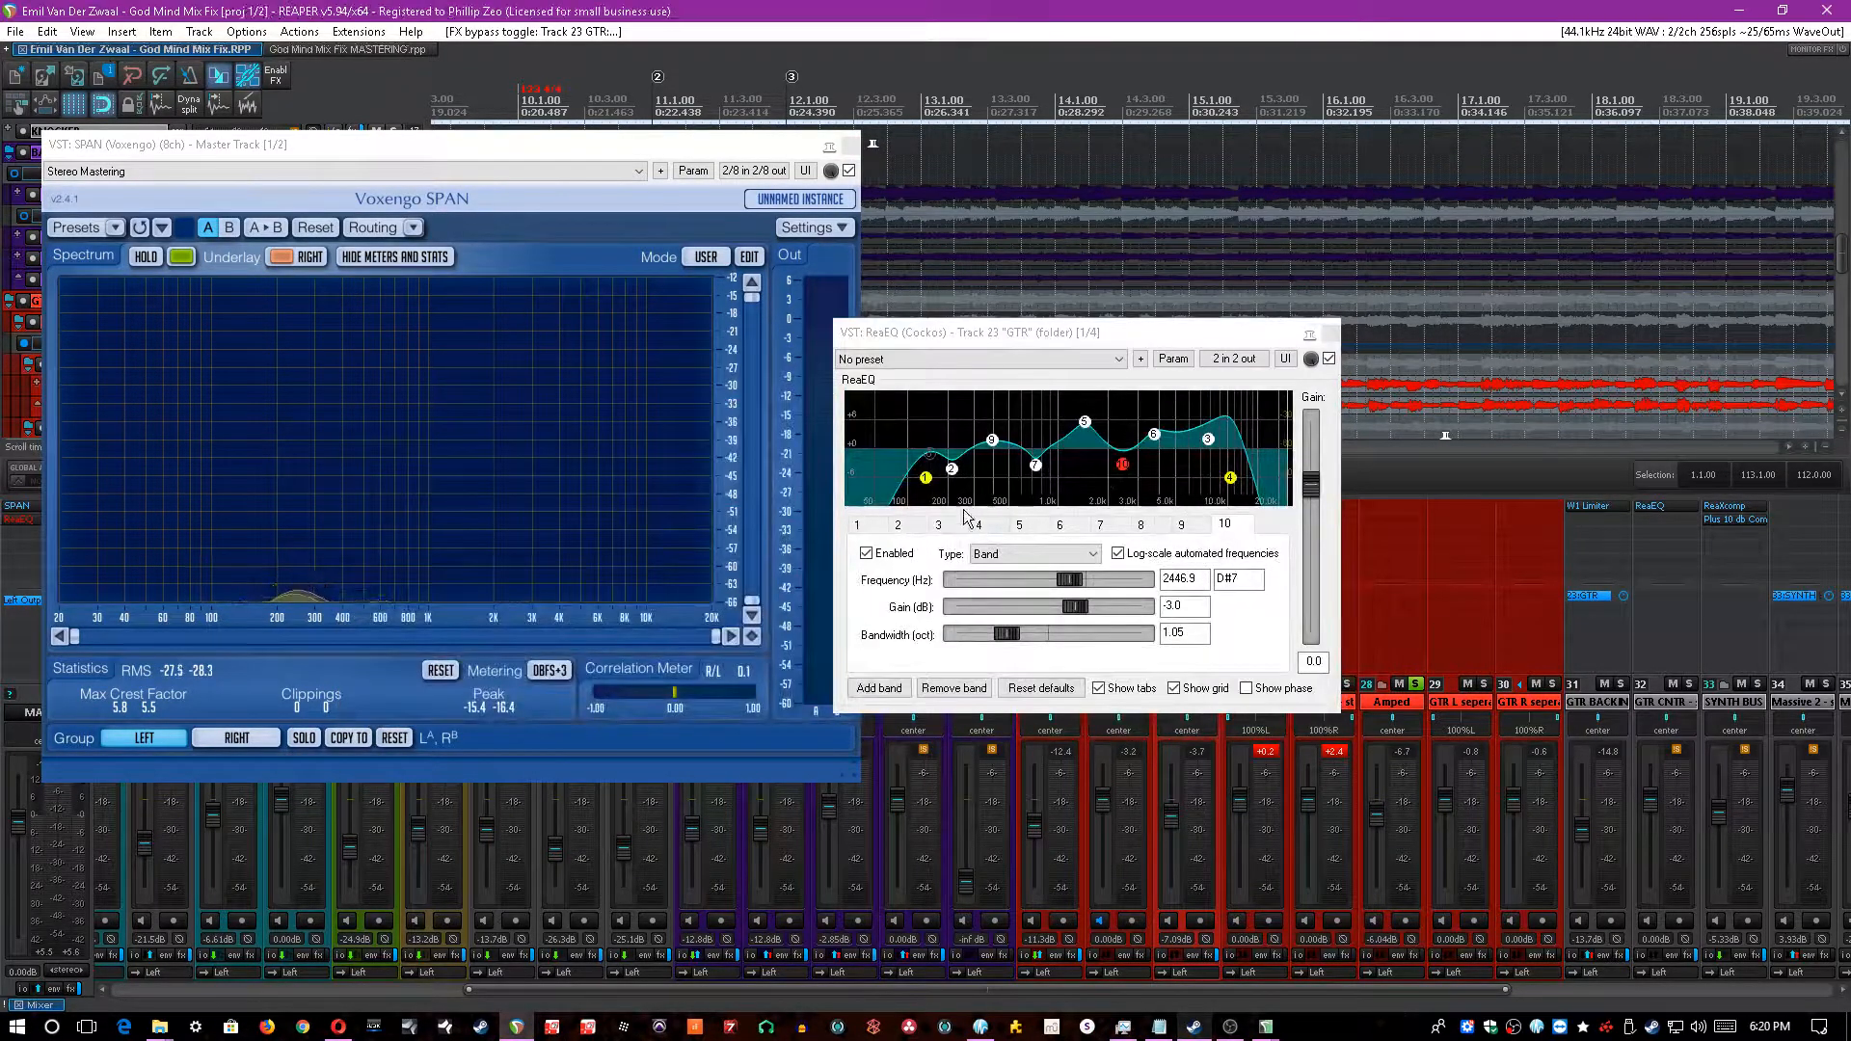
key("space")
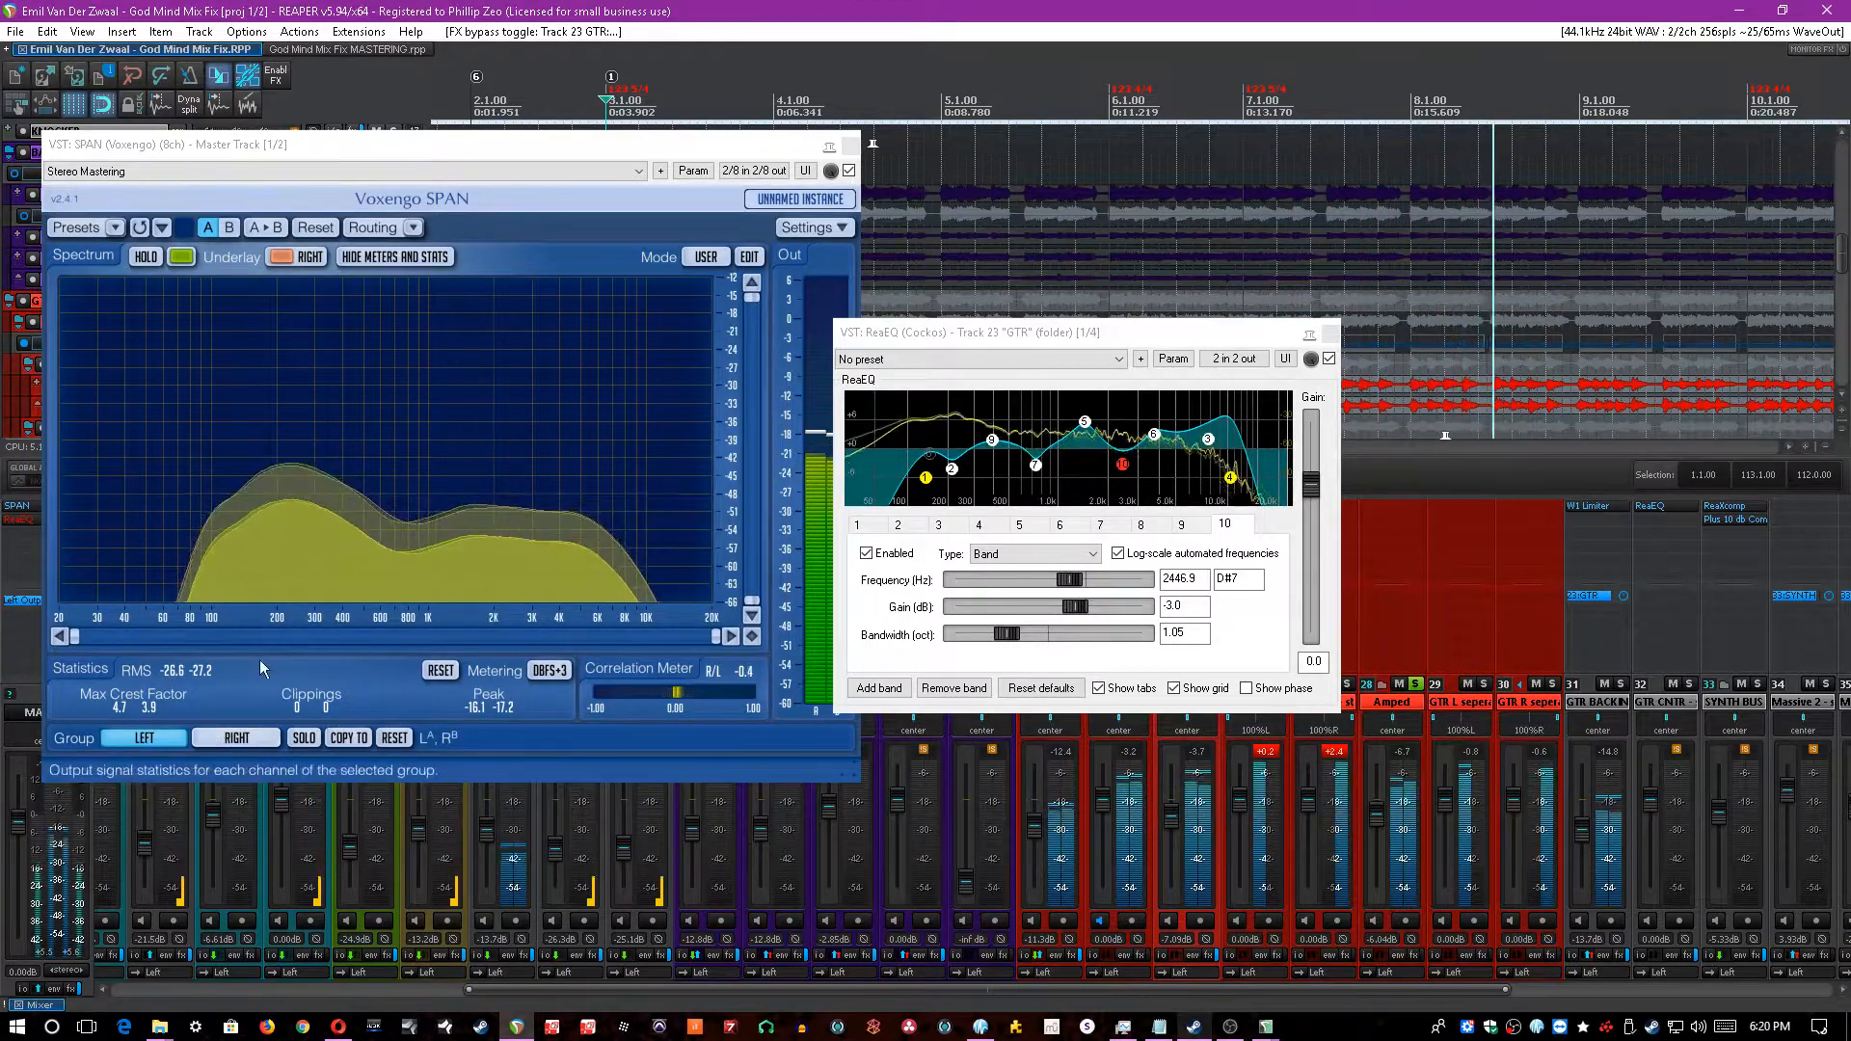
- Examine bands 5, 10, 6 and the low-pass band of the GTR folder's ReaEQ against the SPAN spectrum during playback
left_click(1085, 422)
left_click(1123, 465)
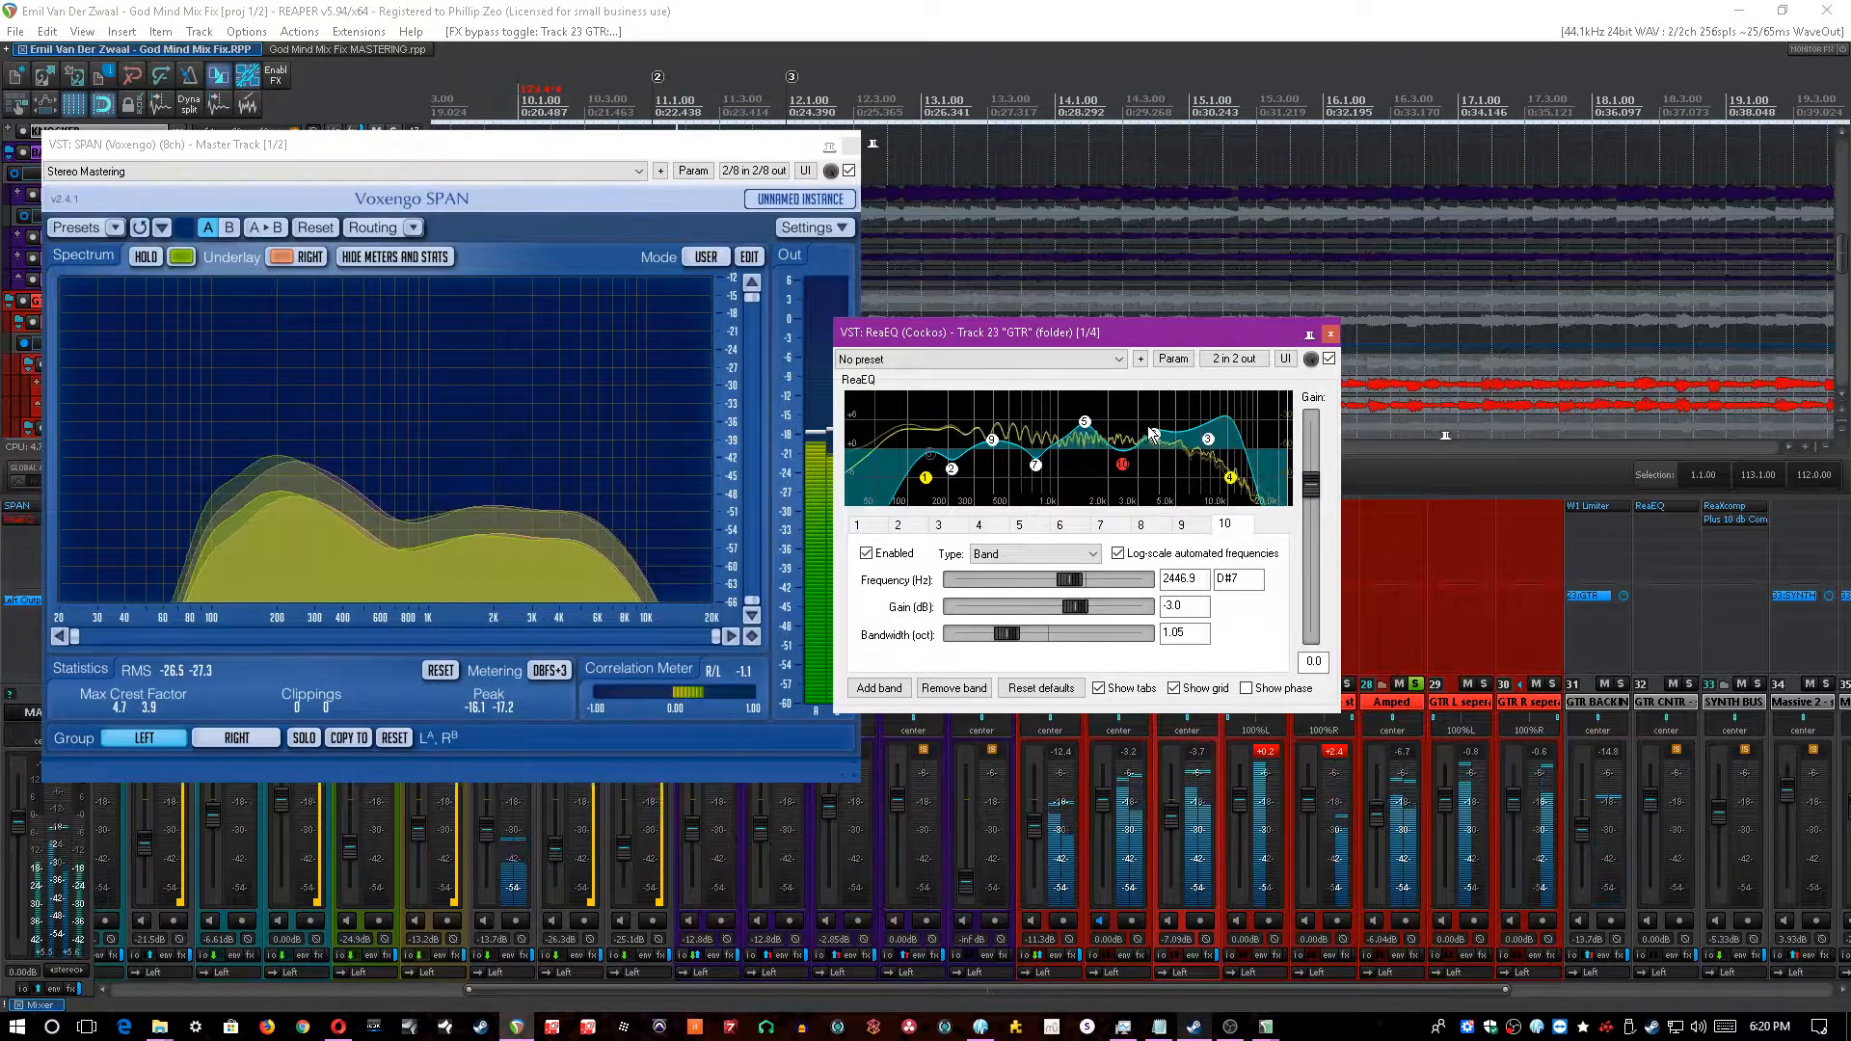
left_click(1153, 435)
left_click(1230, 477)
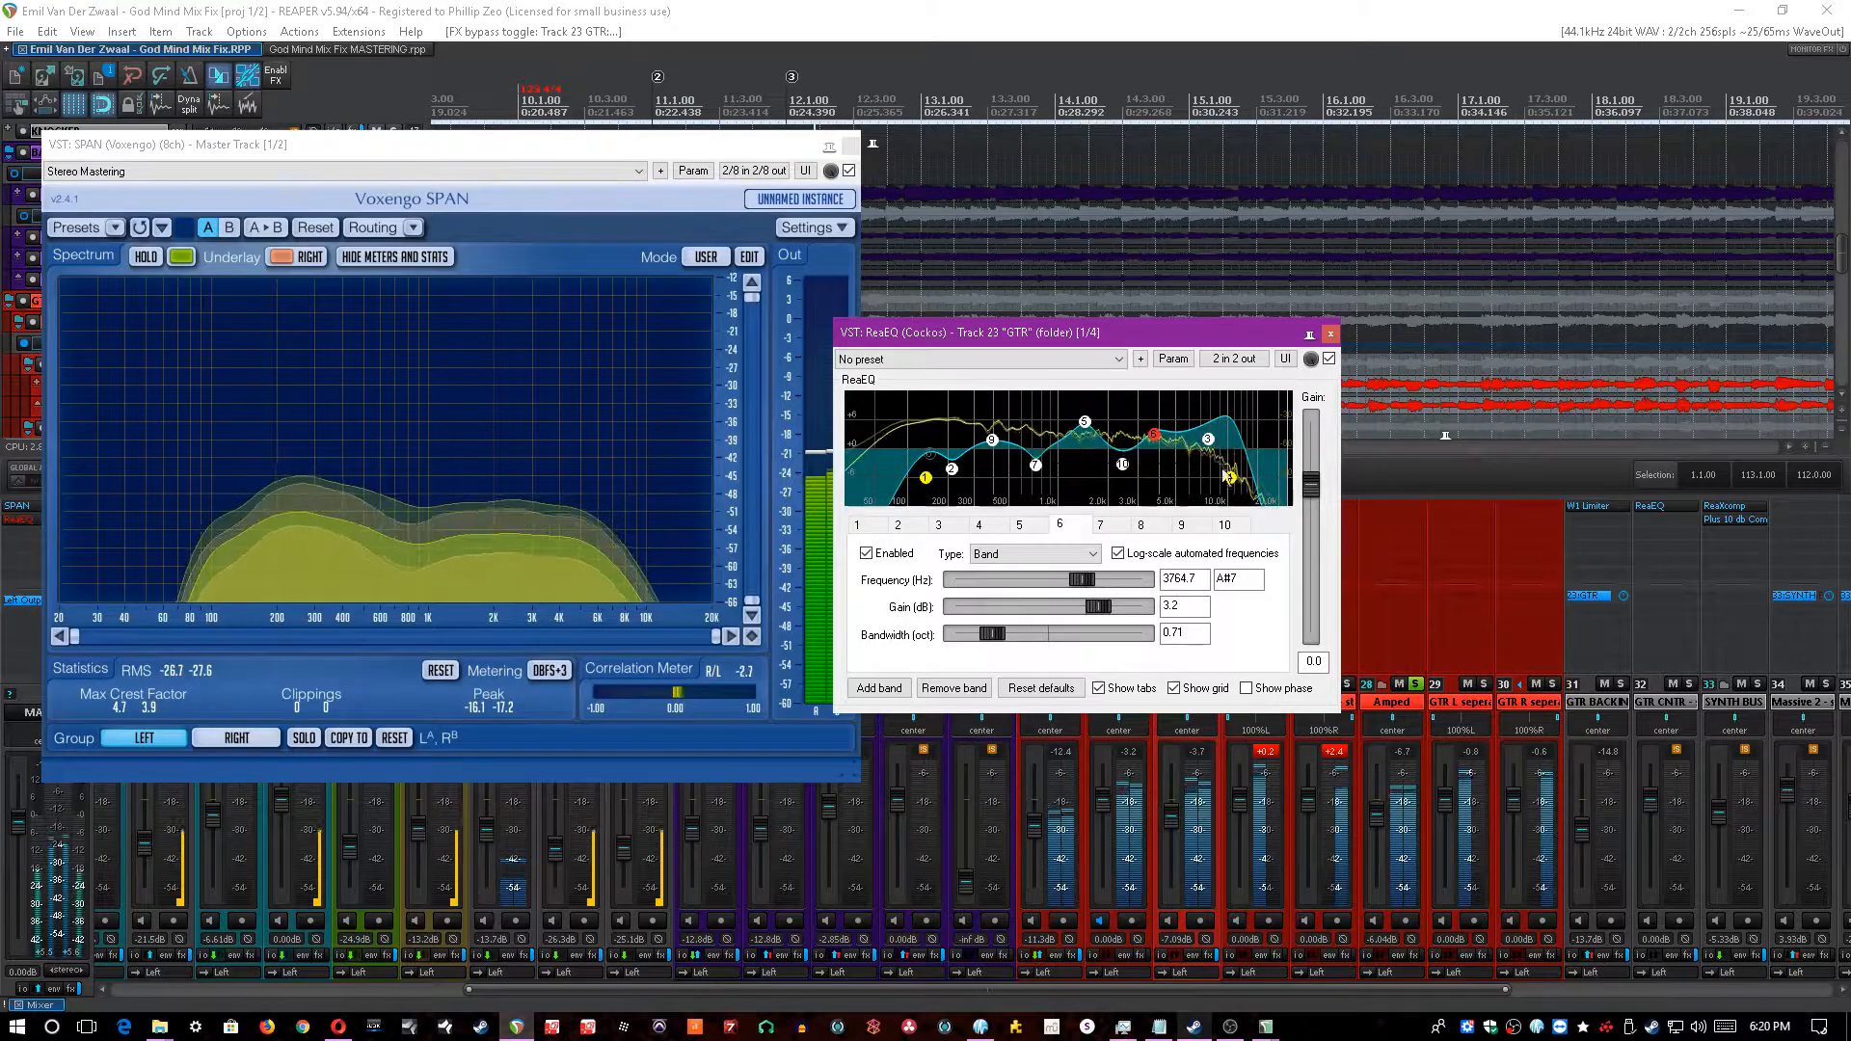
left_click(903, 13)
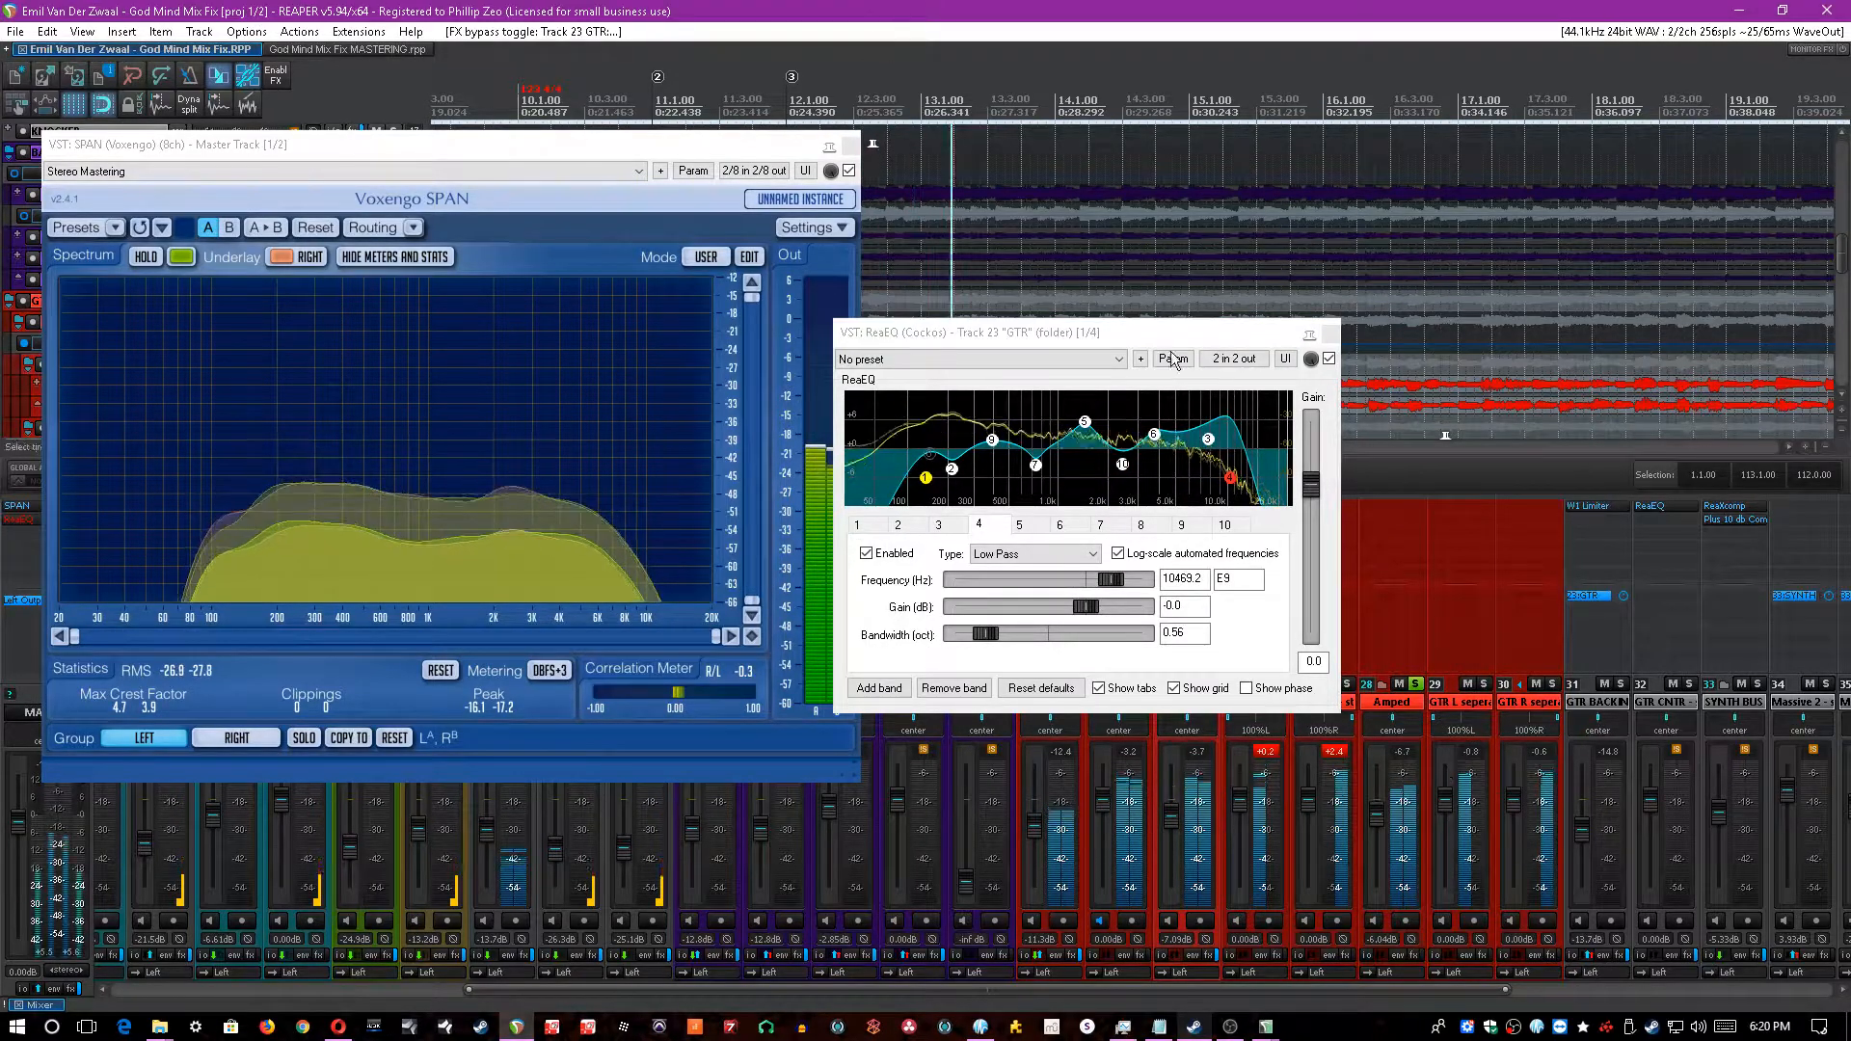
left_click(457, 530)
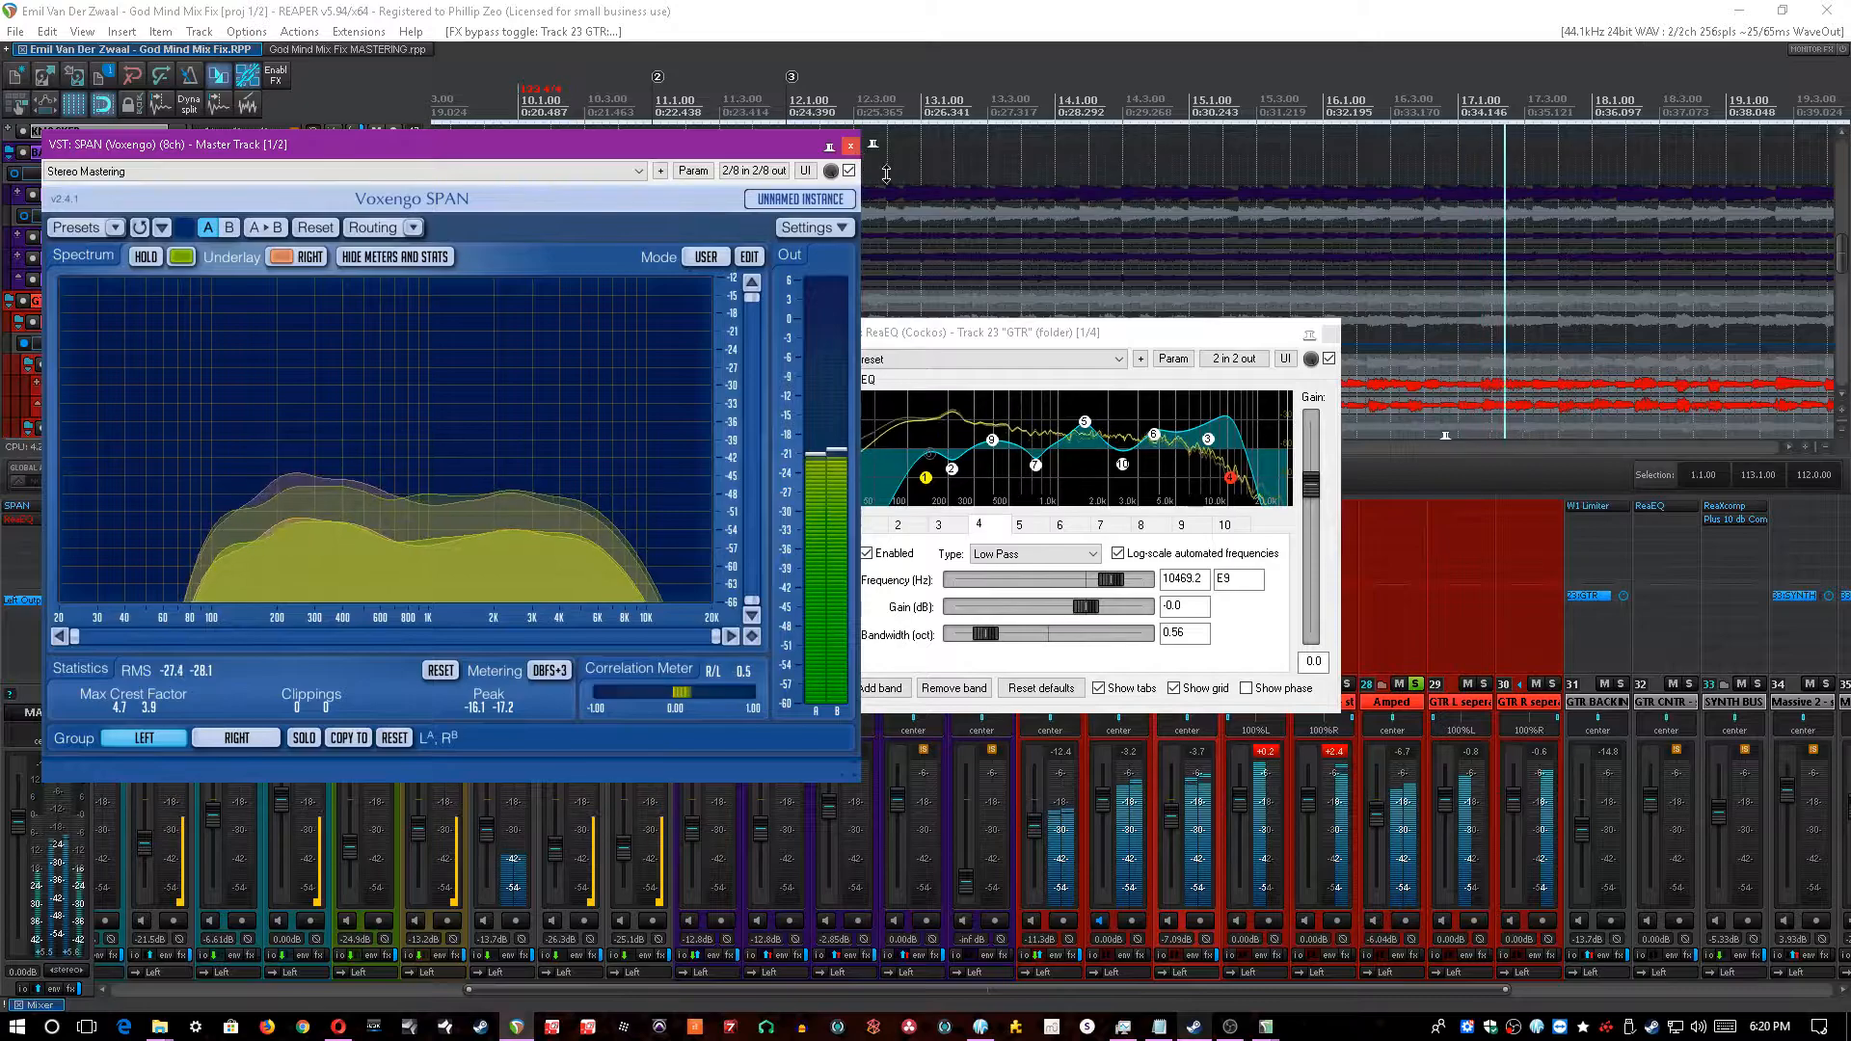
- Compare the GTR folder with ReaEQ bypassed and enabled, then stop playback and close the EQ
left_click(1328, 359)
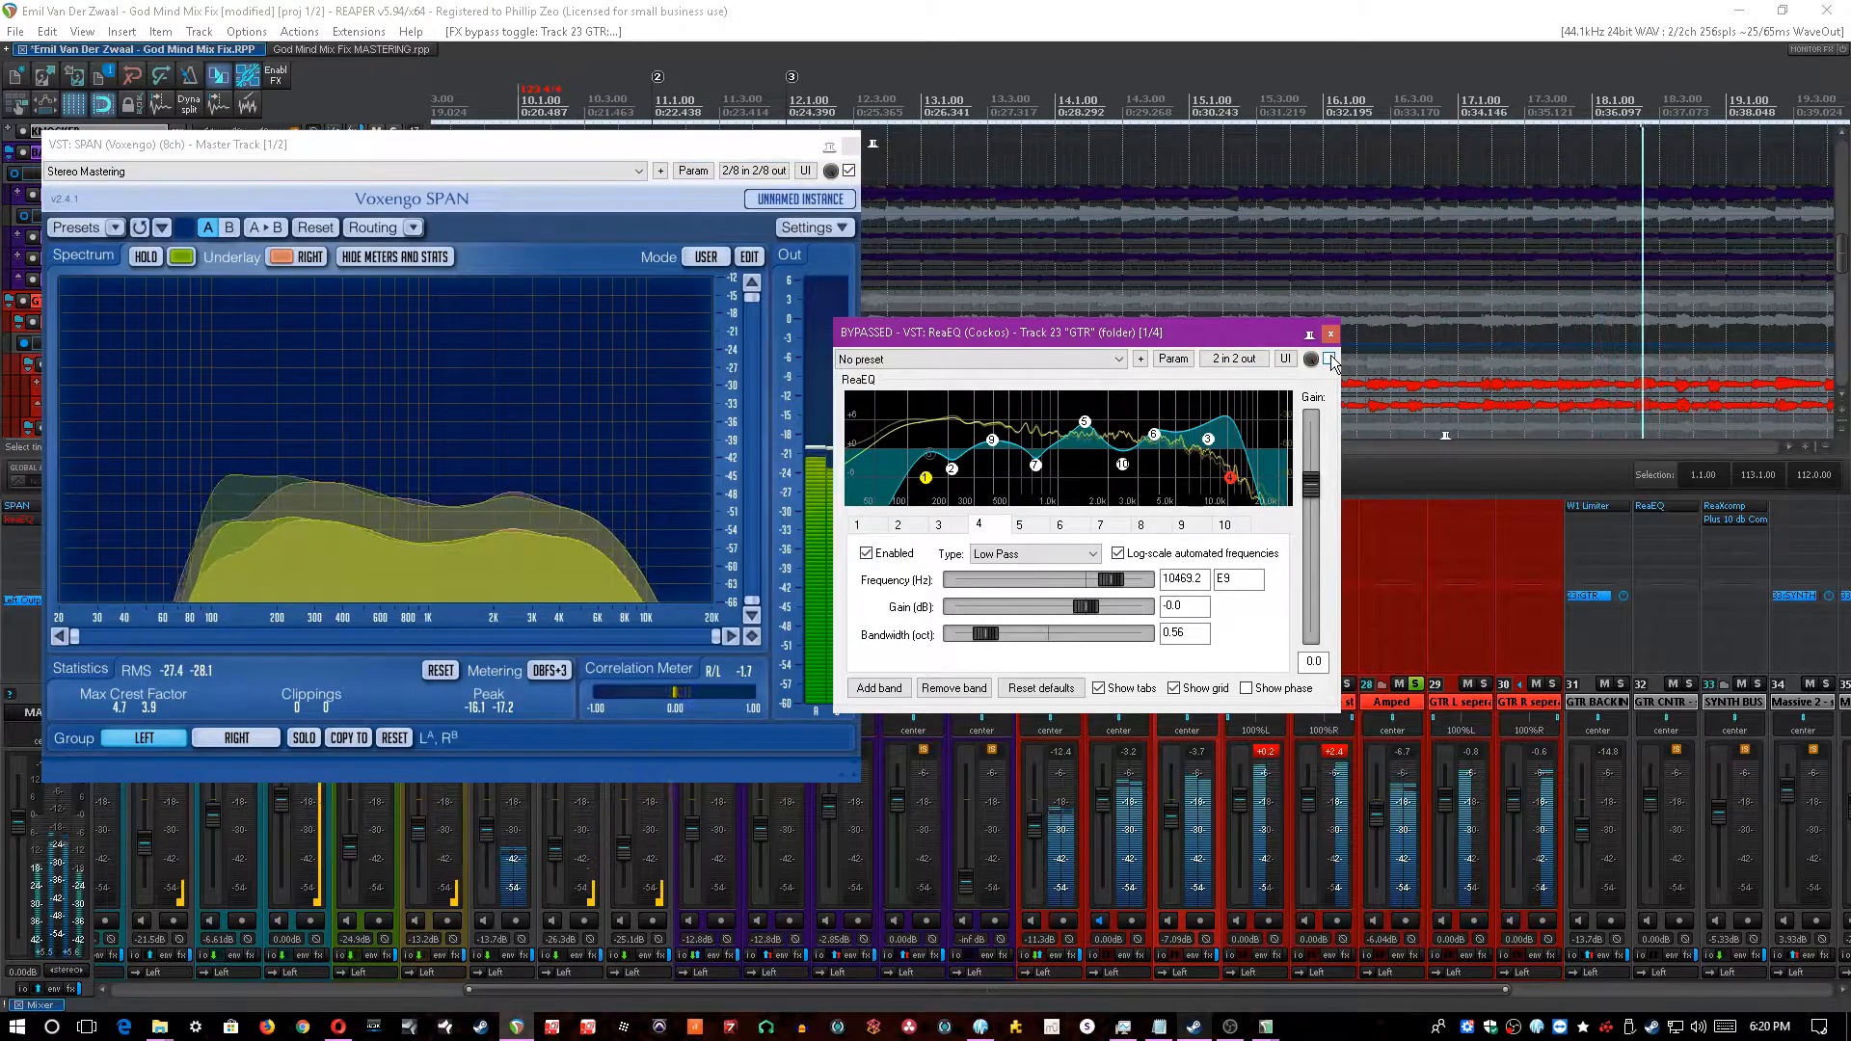
left_click(1329, 359)
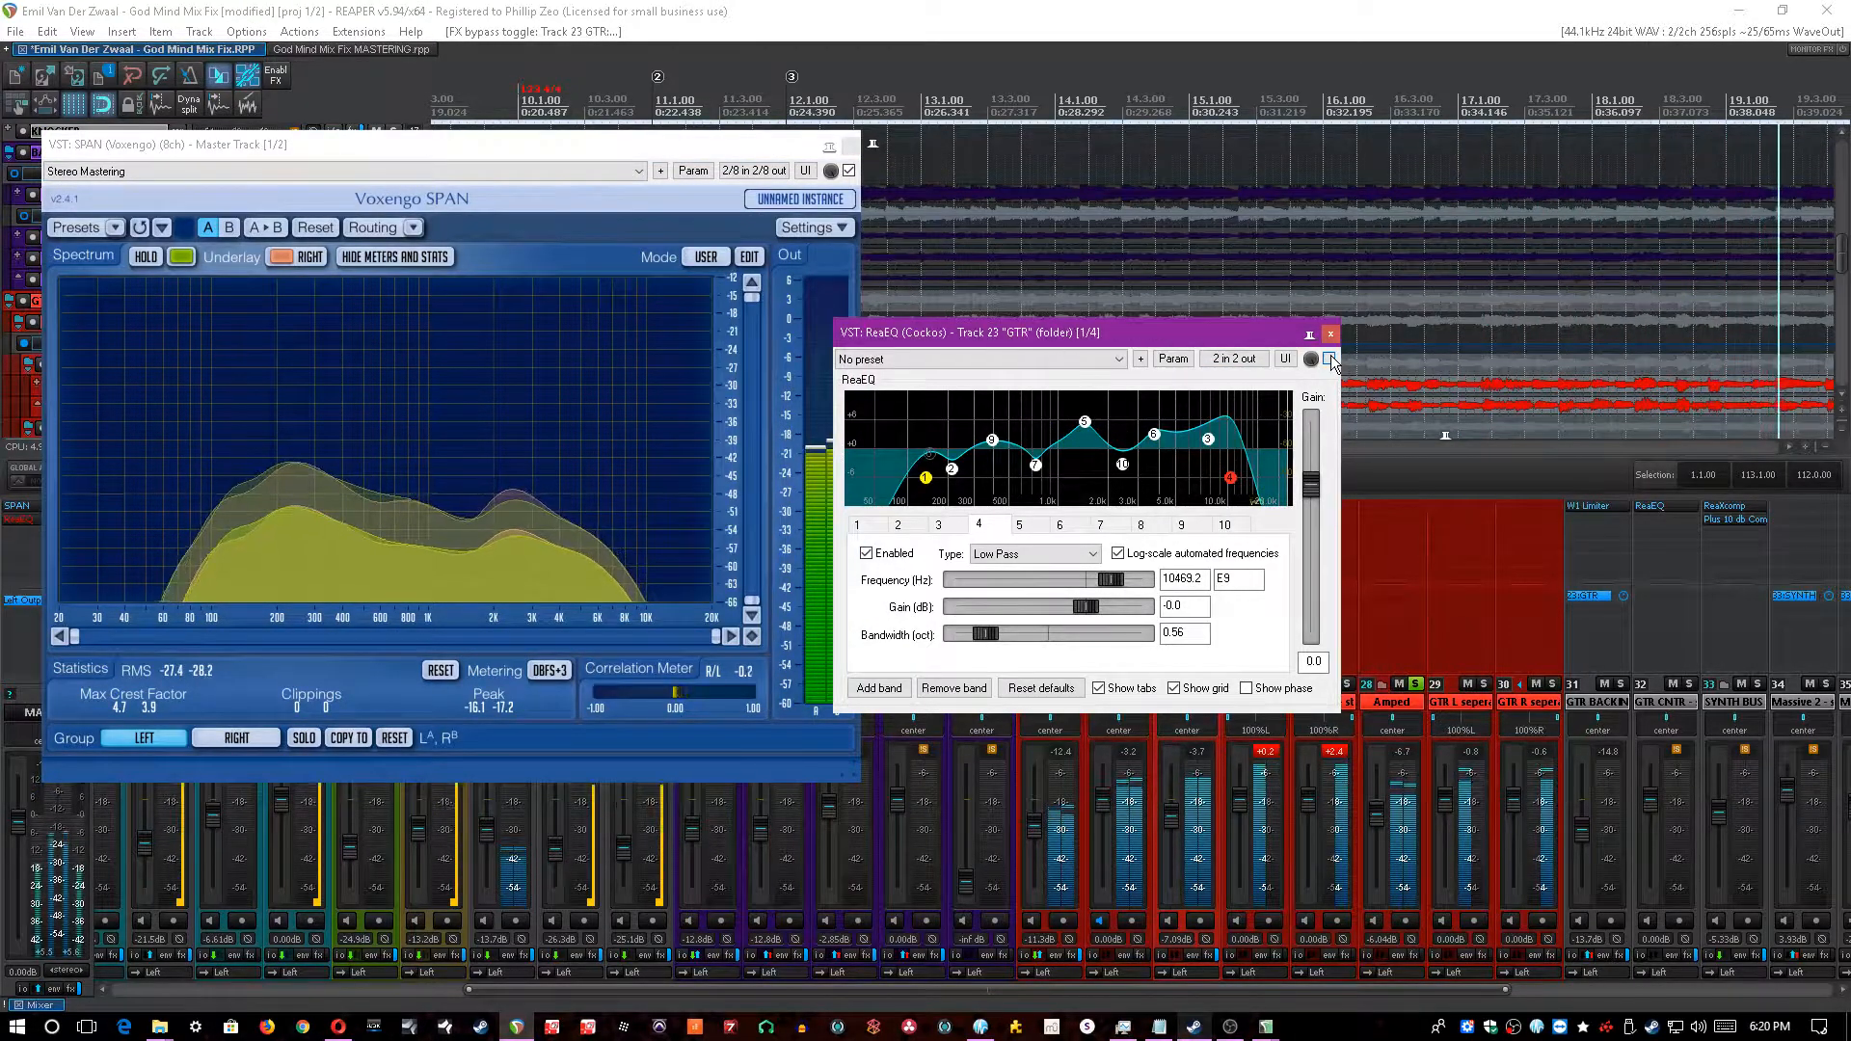
key("space")
left_click(1330, 335)
- Enable the CANA Mystique Tape Machine on the GTR folder, view its window briefly and start playback
left_click_drag(783, 154, 808, 248)
left_click(1059, 518, "shift")
left_click(1057, 520)
left_click_drag(1330, 434, 1448, 433)
left_click(1583, 433)
key("space")
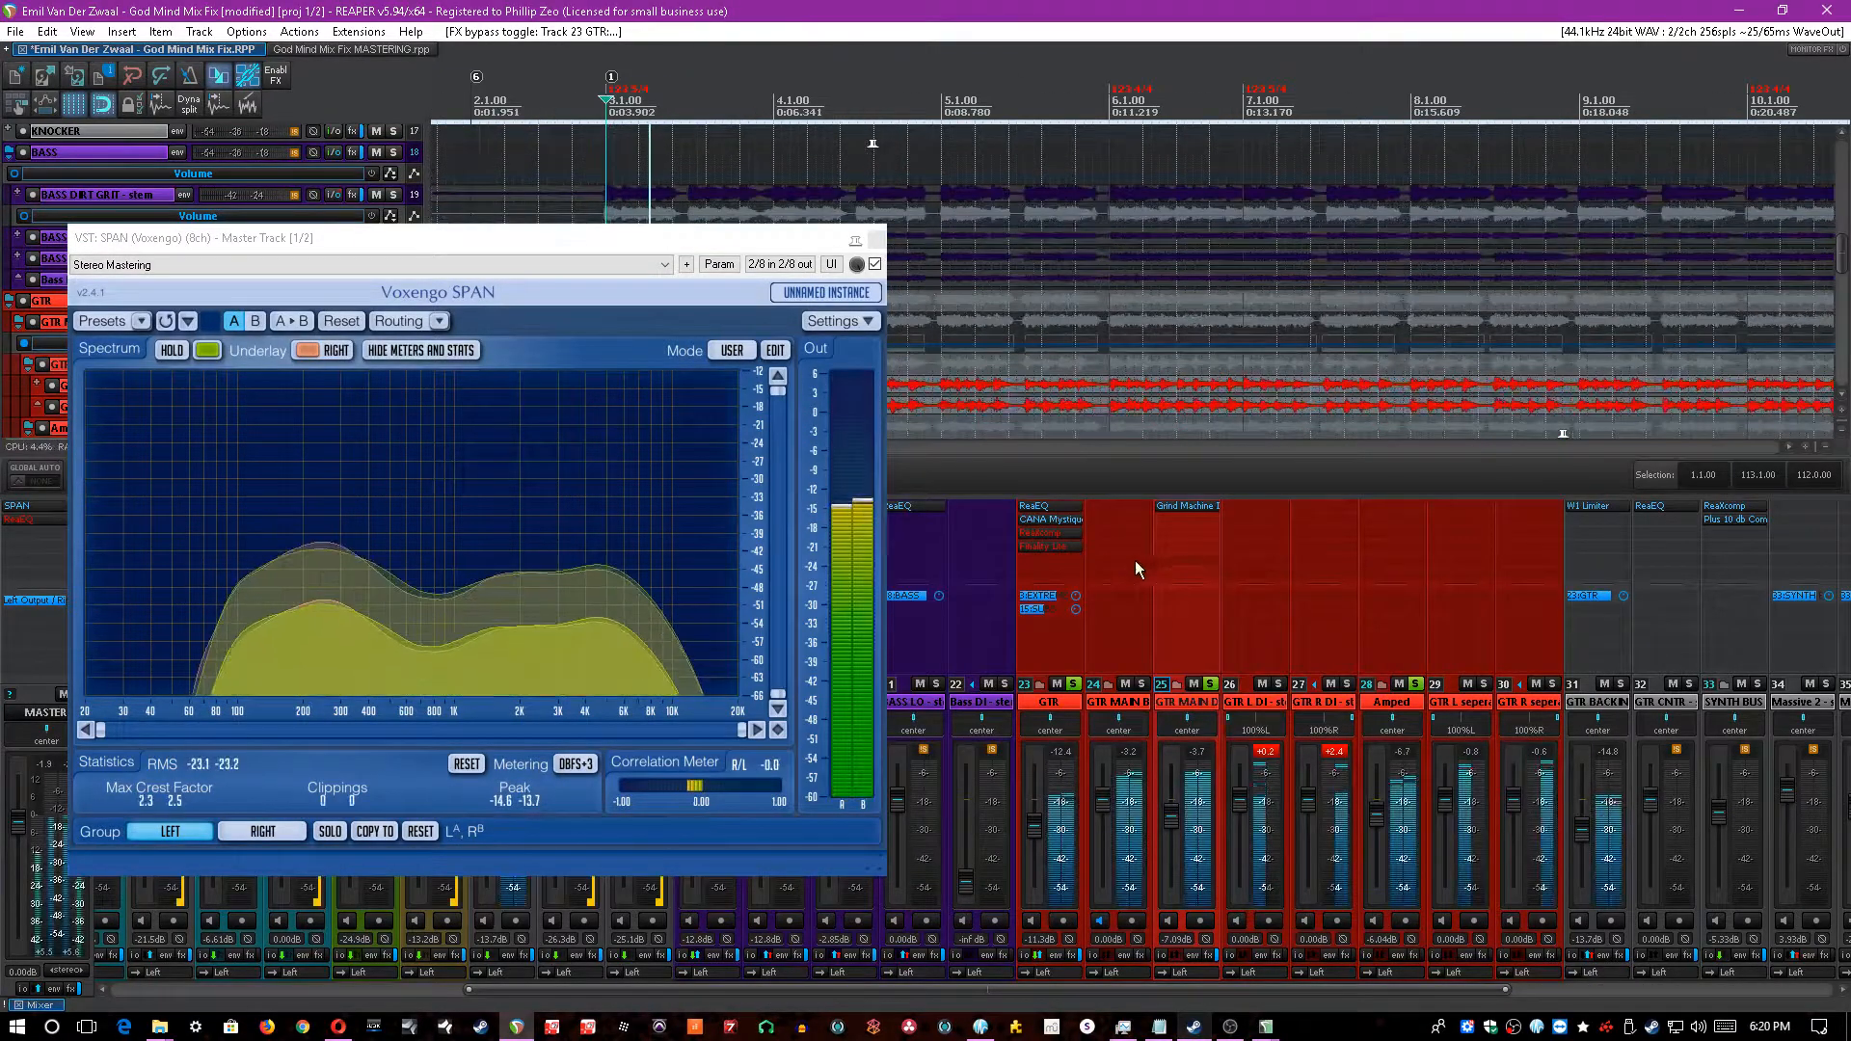
- Compare the GTR folder with CANA Mystique bypassed and enabled, review the plugin's controls and save the project
left_click(1066, 518)
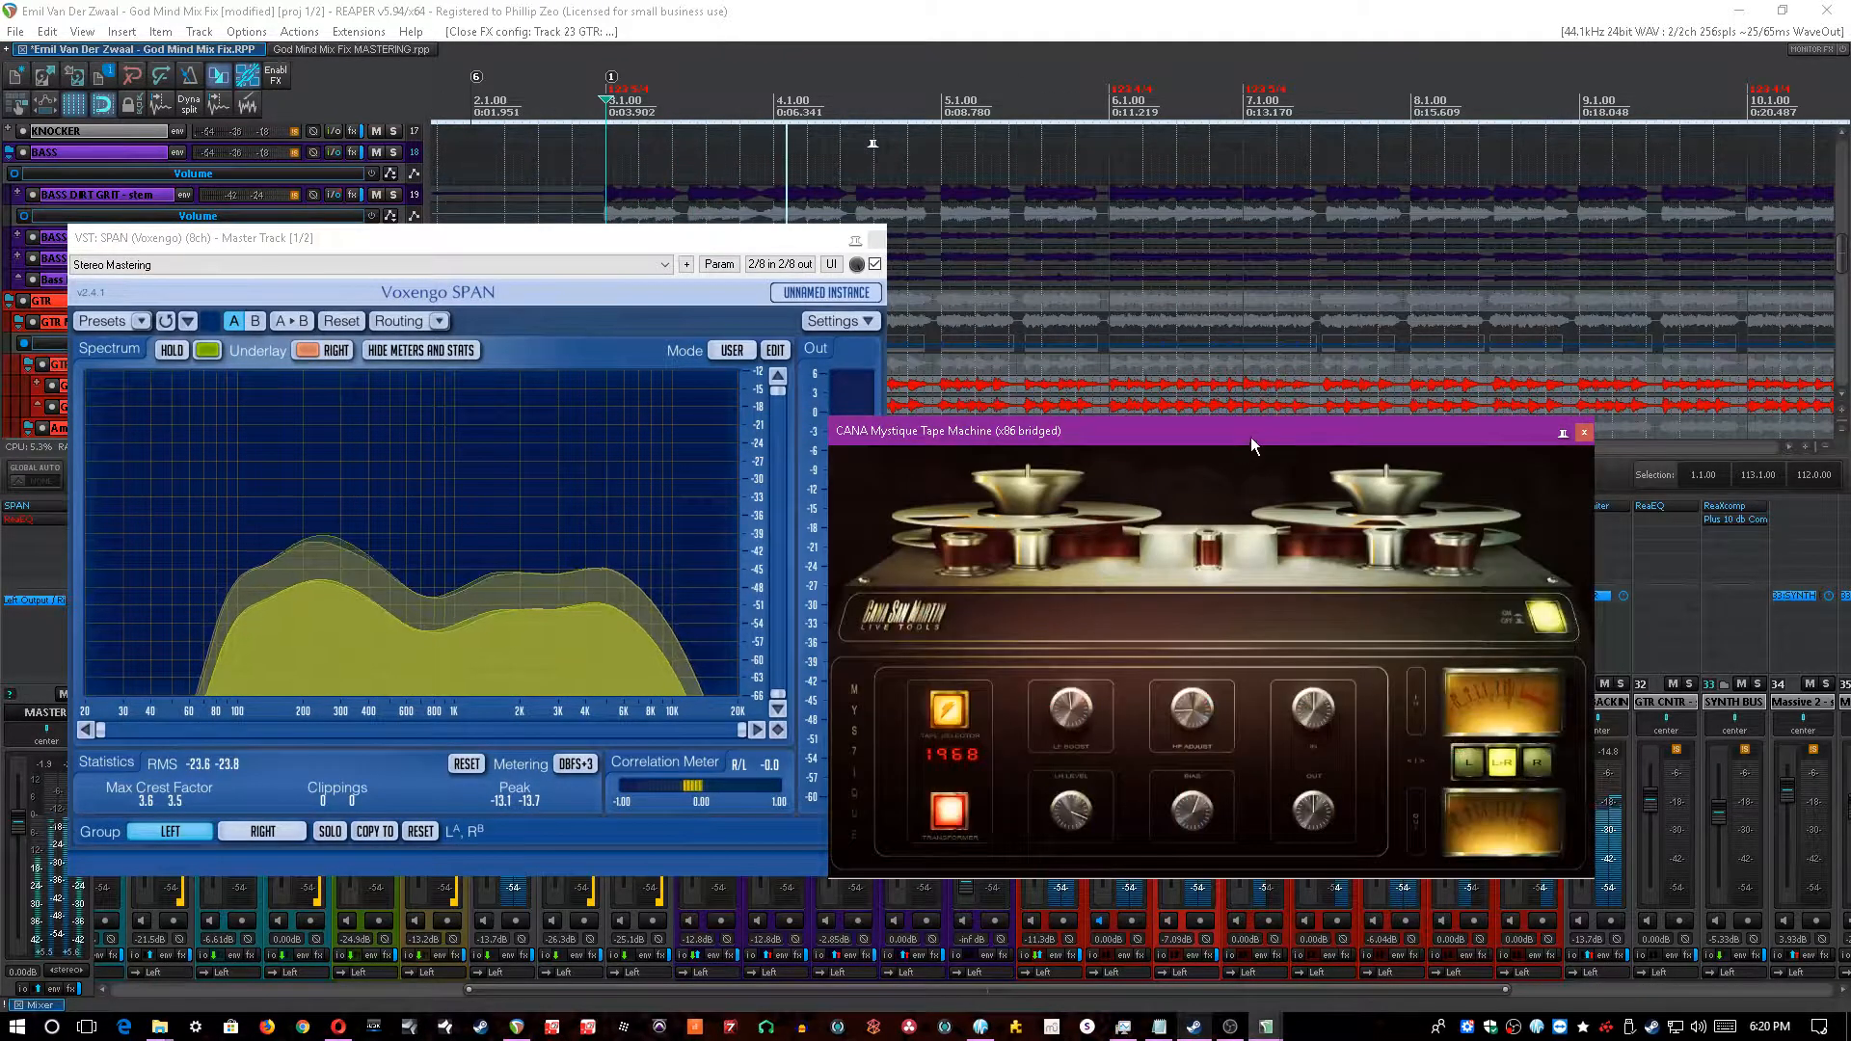
left_click_drag(1249, 435, 1459, 437)
left_click(1023, 522)
left_click(1030, 520, "shift")
left_click(1031, 519, "shift")
left_click(1060, 523)
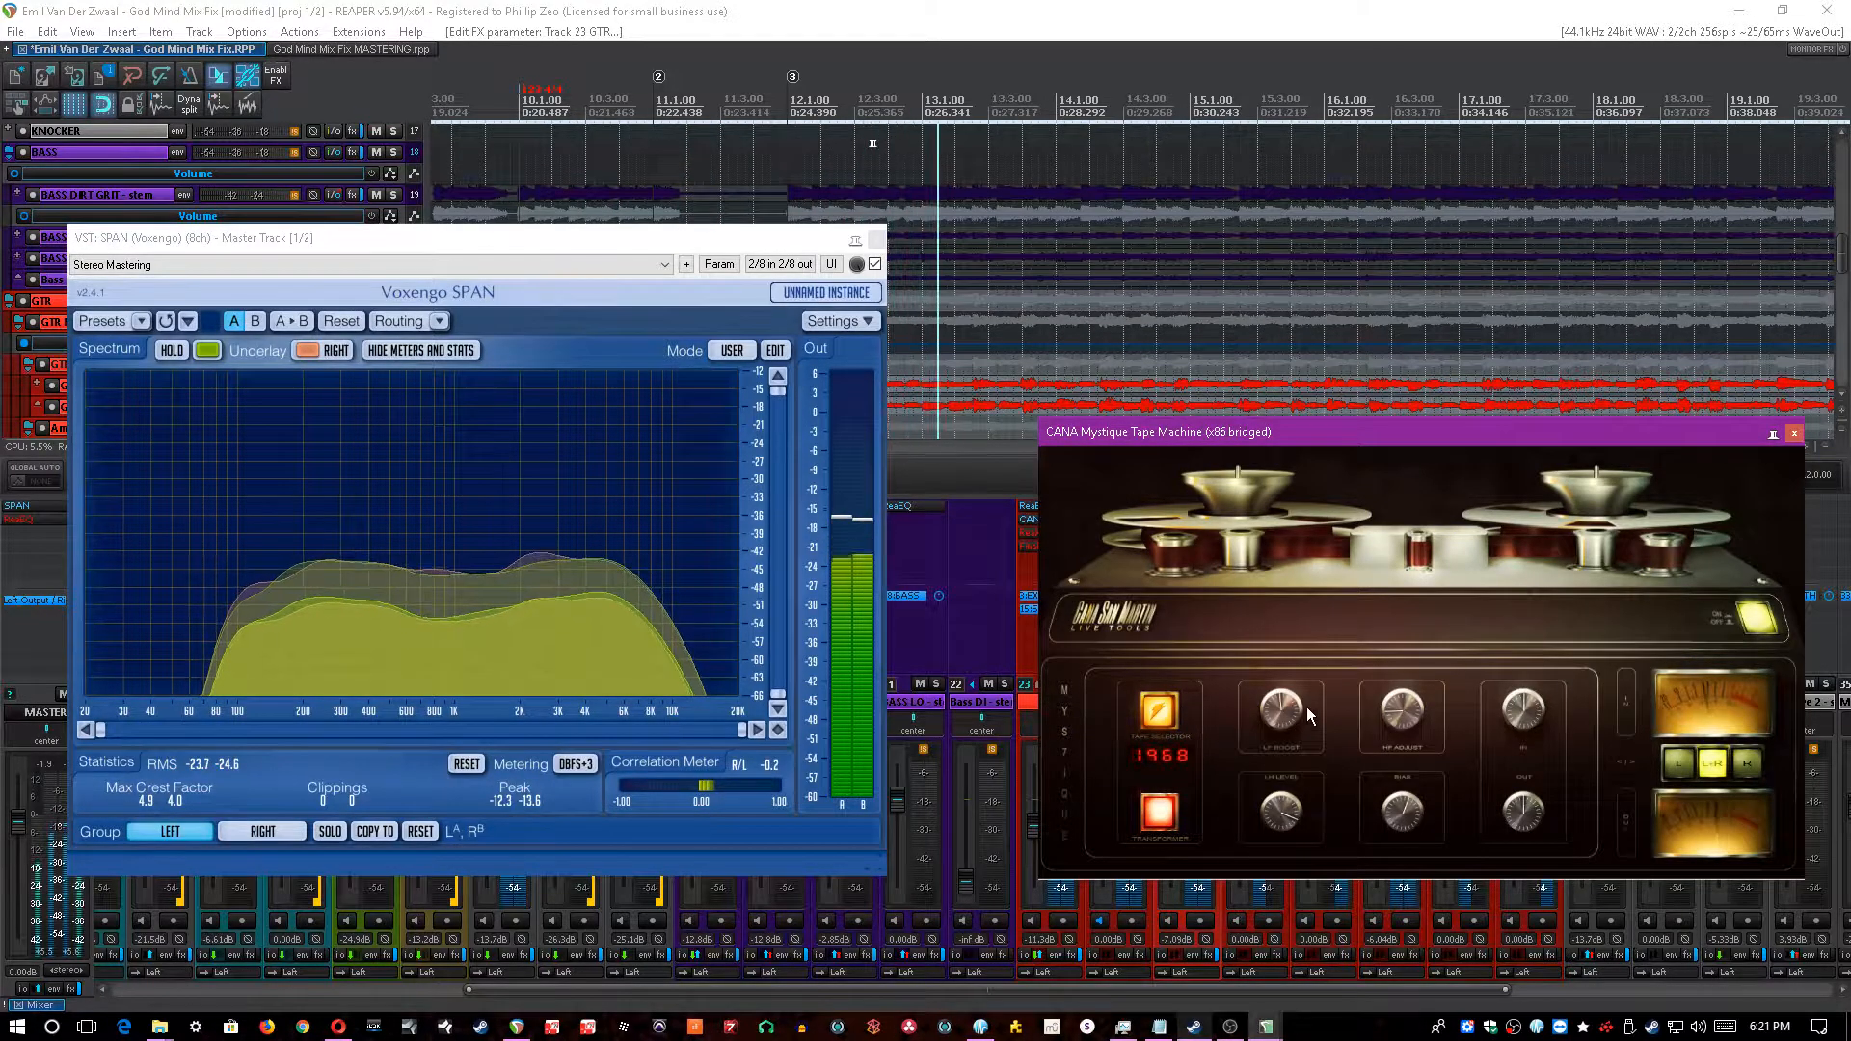
left_click(1219, 10)
key("ctrl+s")
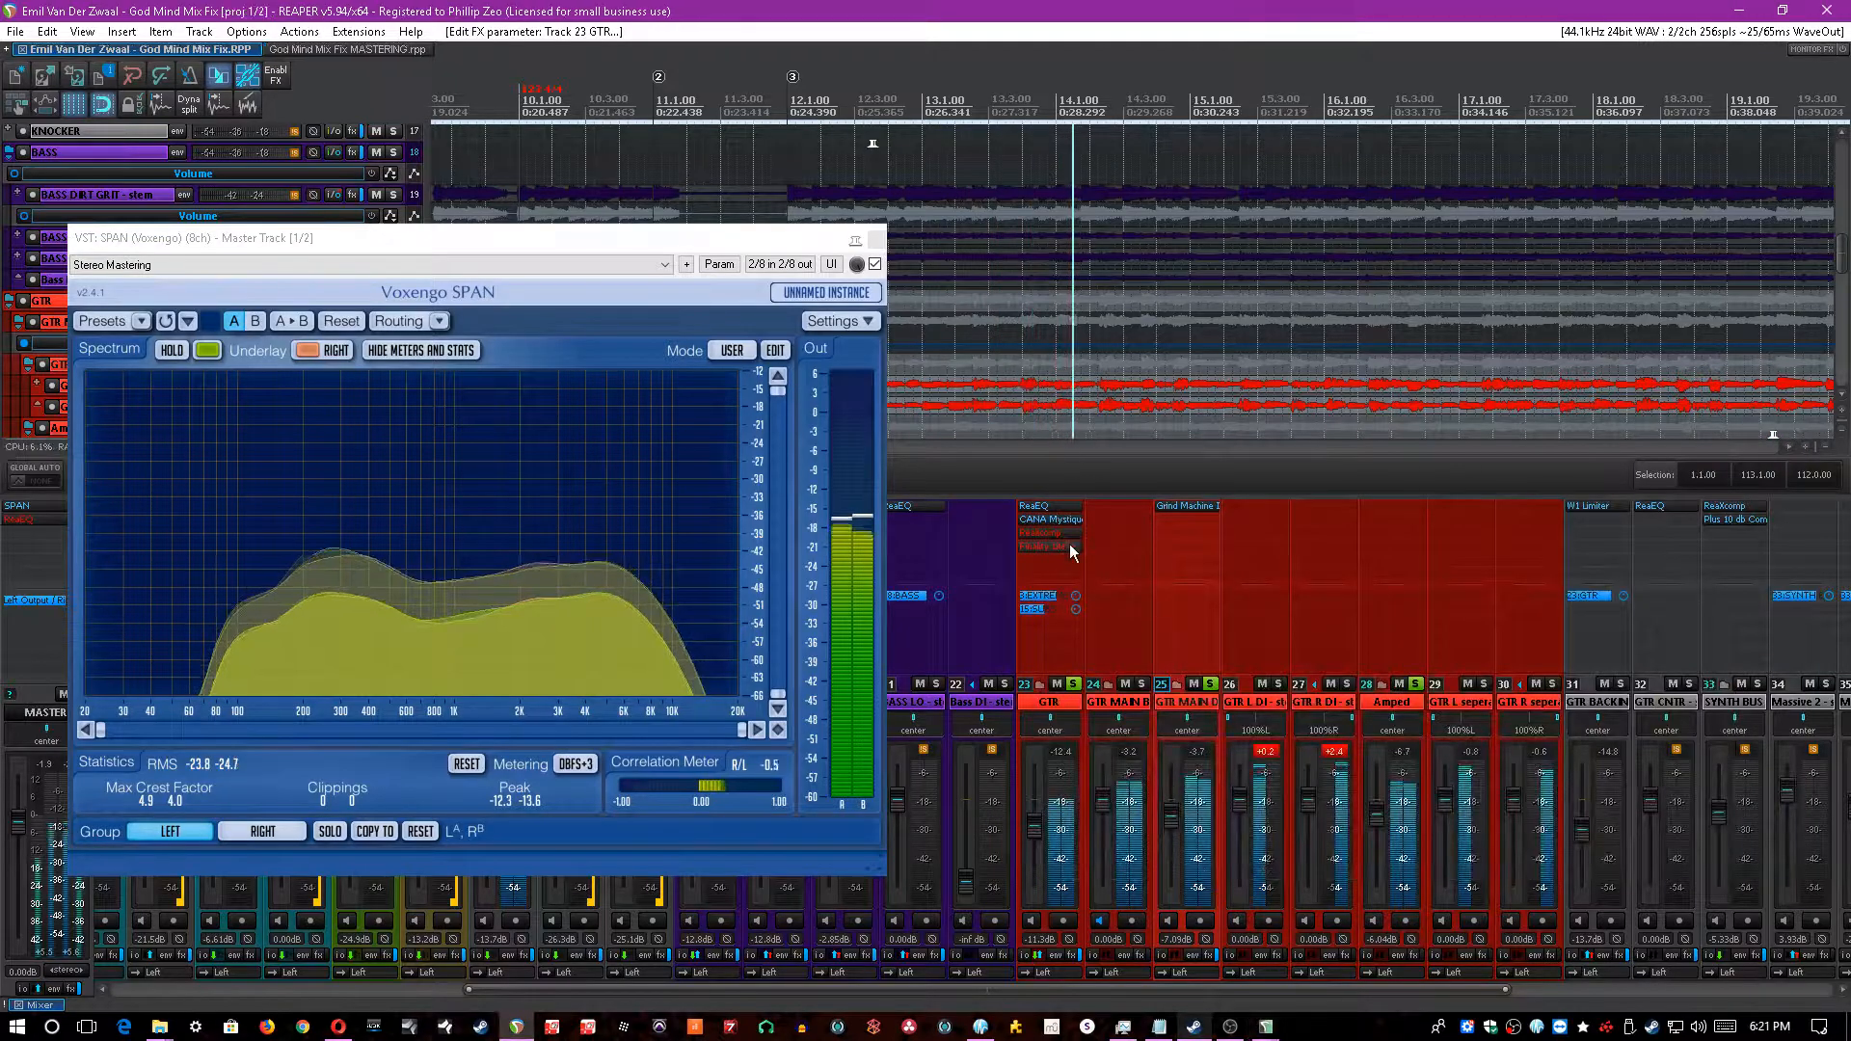
- Enable ReaXcomp on the GTR folder, open its window beside SPAN and save the project
left_click(1062, 536, "shift")
left_click(1059, 535)
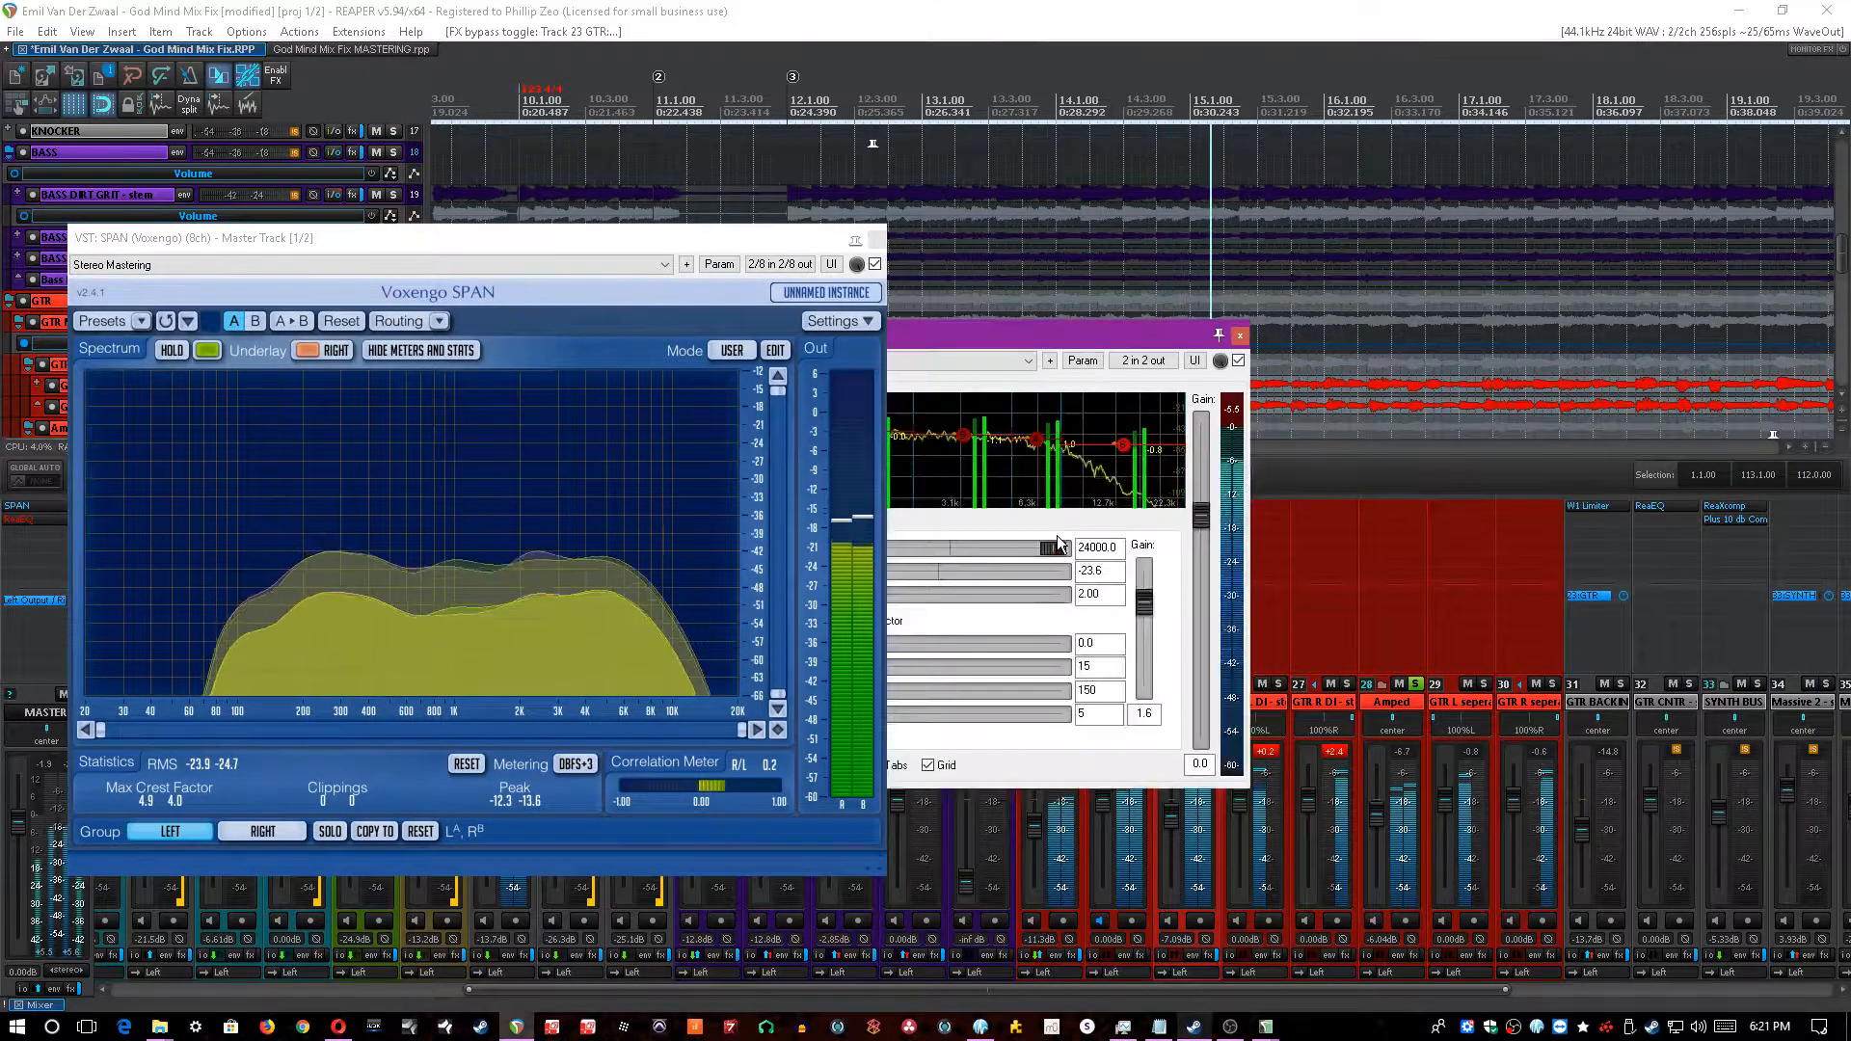
left_click_drag(1201, 333, 1591, 322)
key("ctrl+s")
left_click_drag(1090, 322, 1122, 352)
left_click(928, 8)
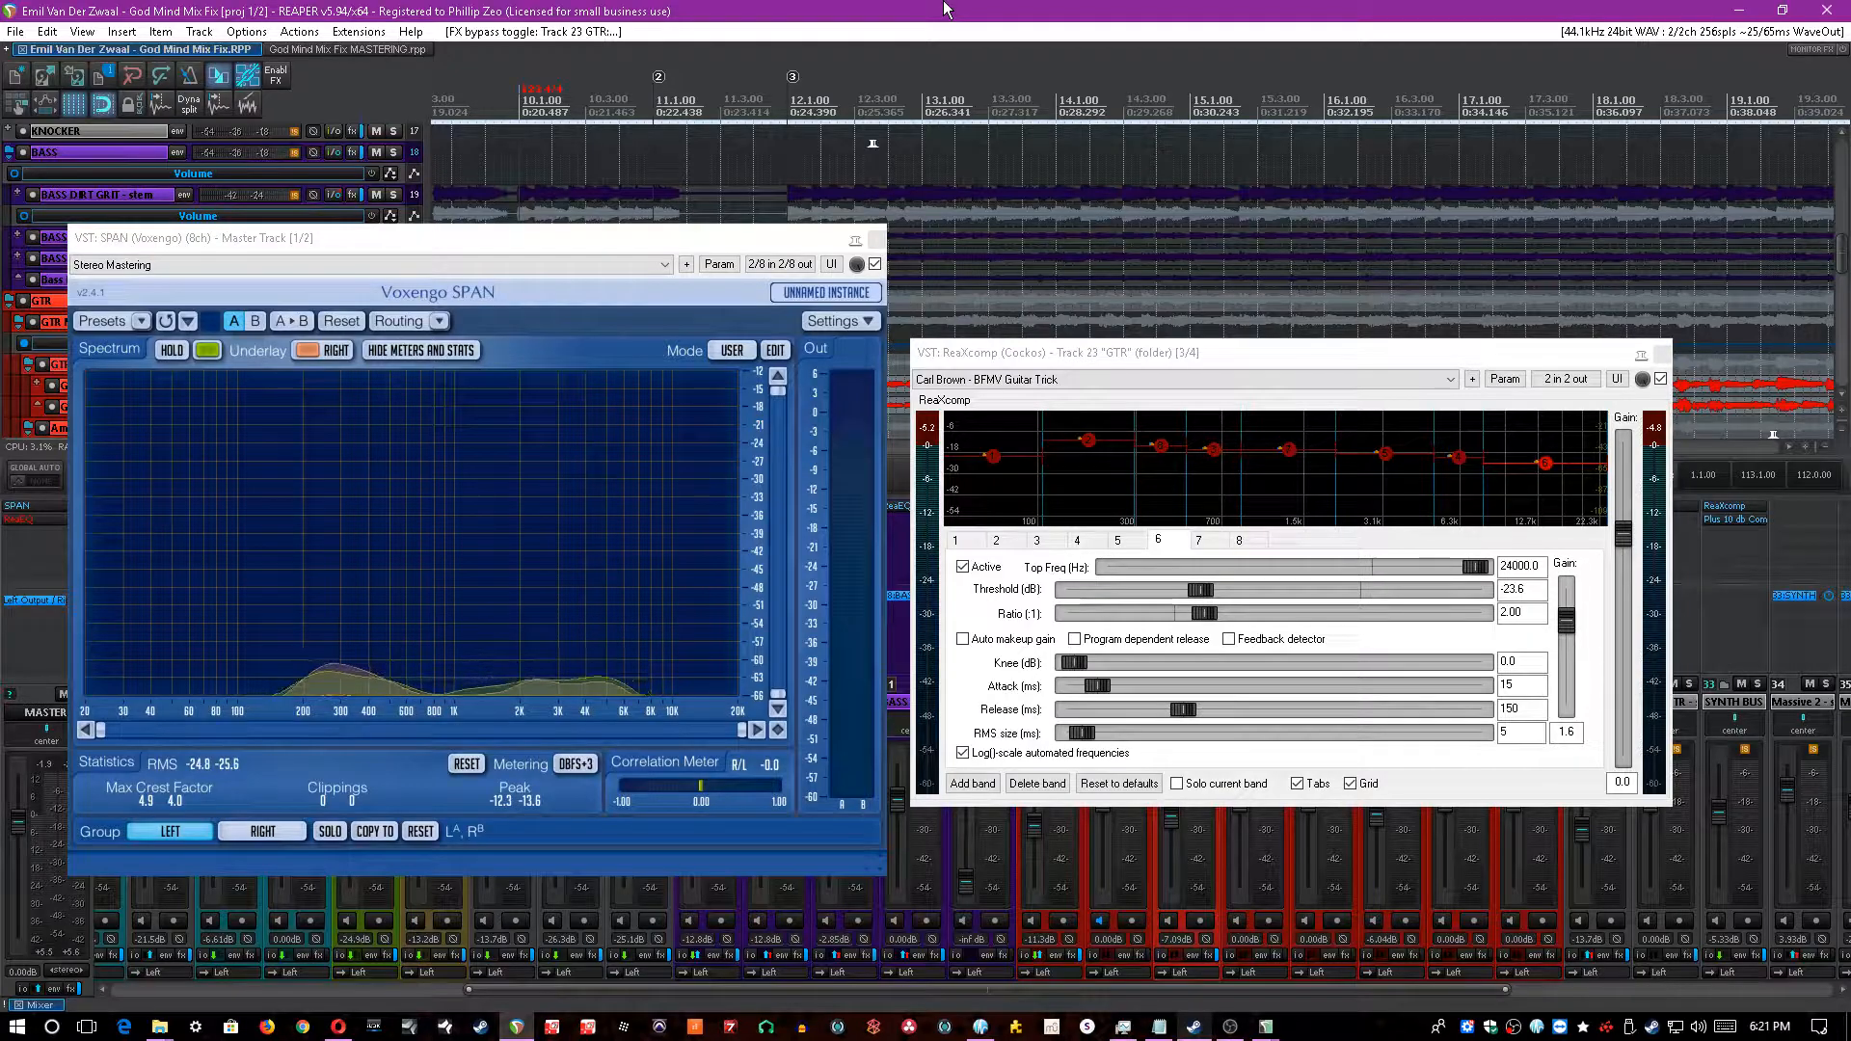
- Compare the GTR folder with ReaXcomp bypassed and enabled during playback from marker 2, then save and stop
left_click_drag(1211, 357, 1275, 360)
scroll(872, 144, "down", 3)
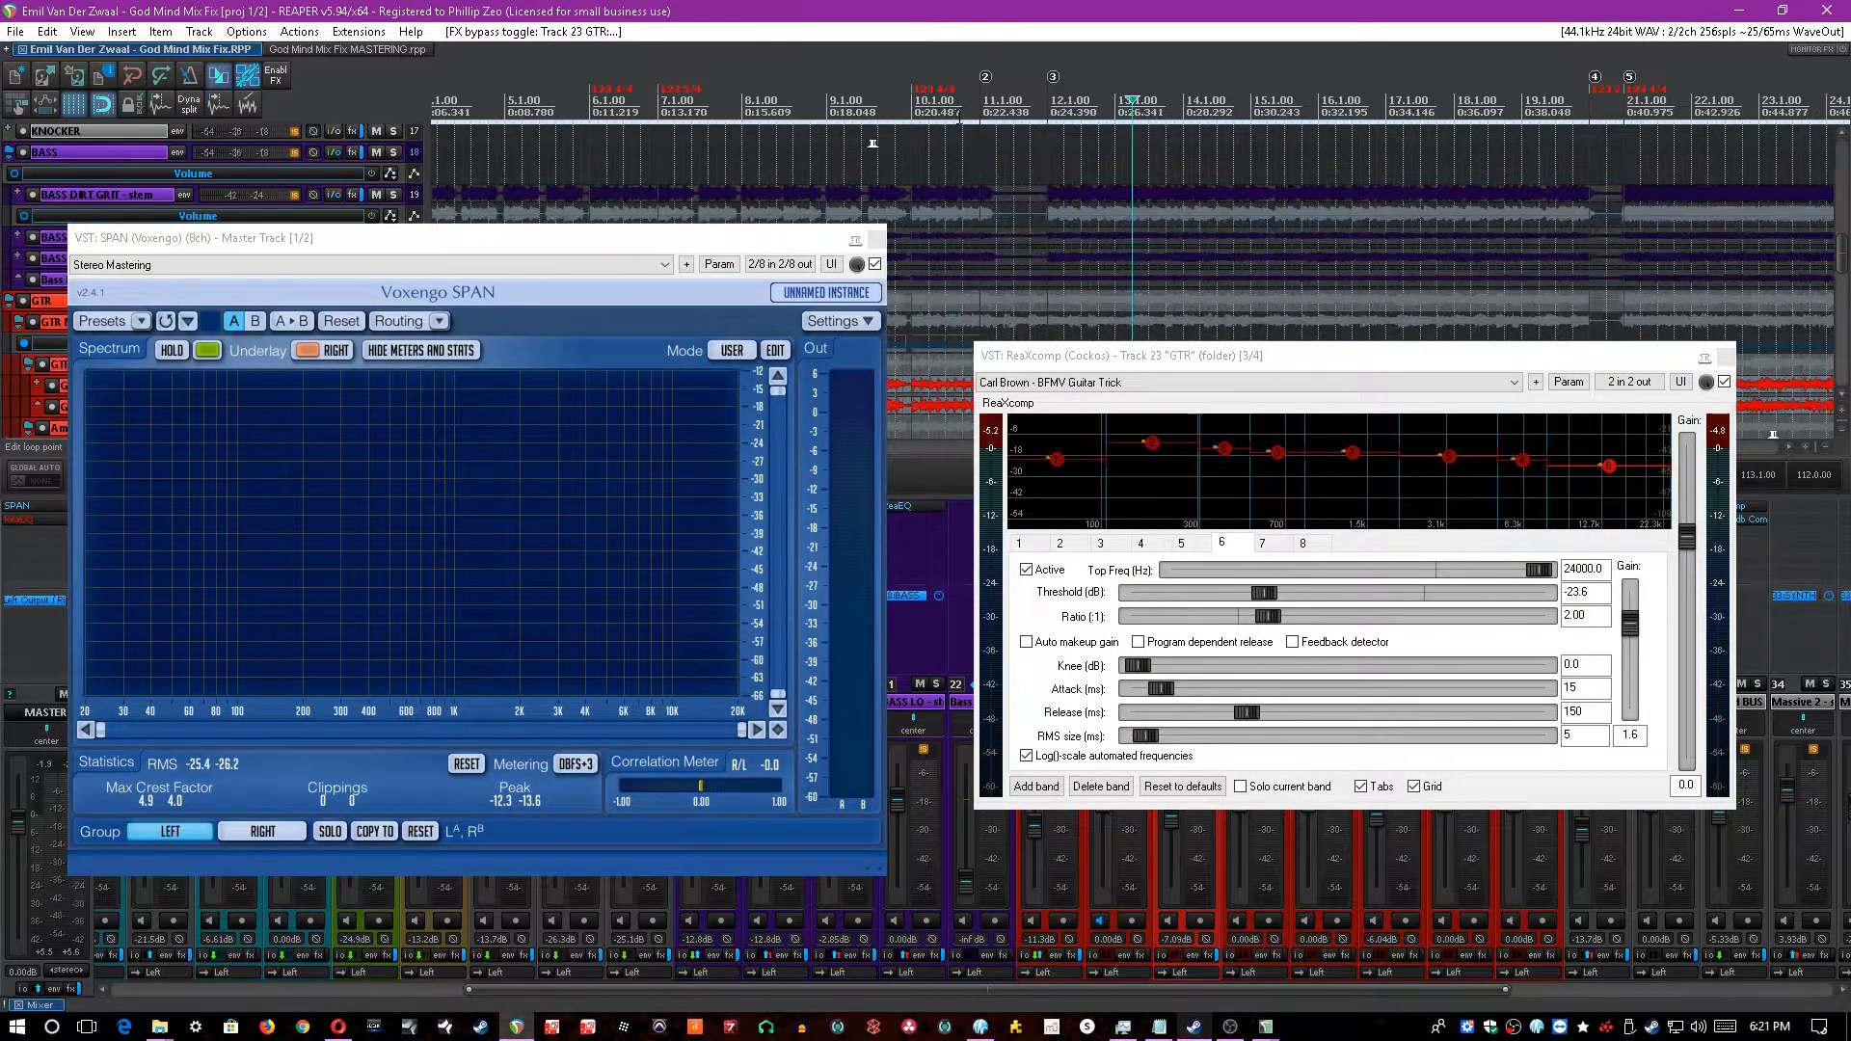
key("space")
scroll(872, 144, "up", 2)
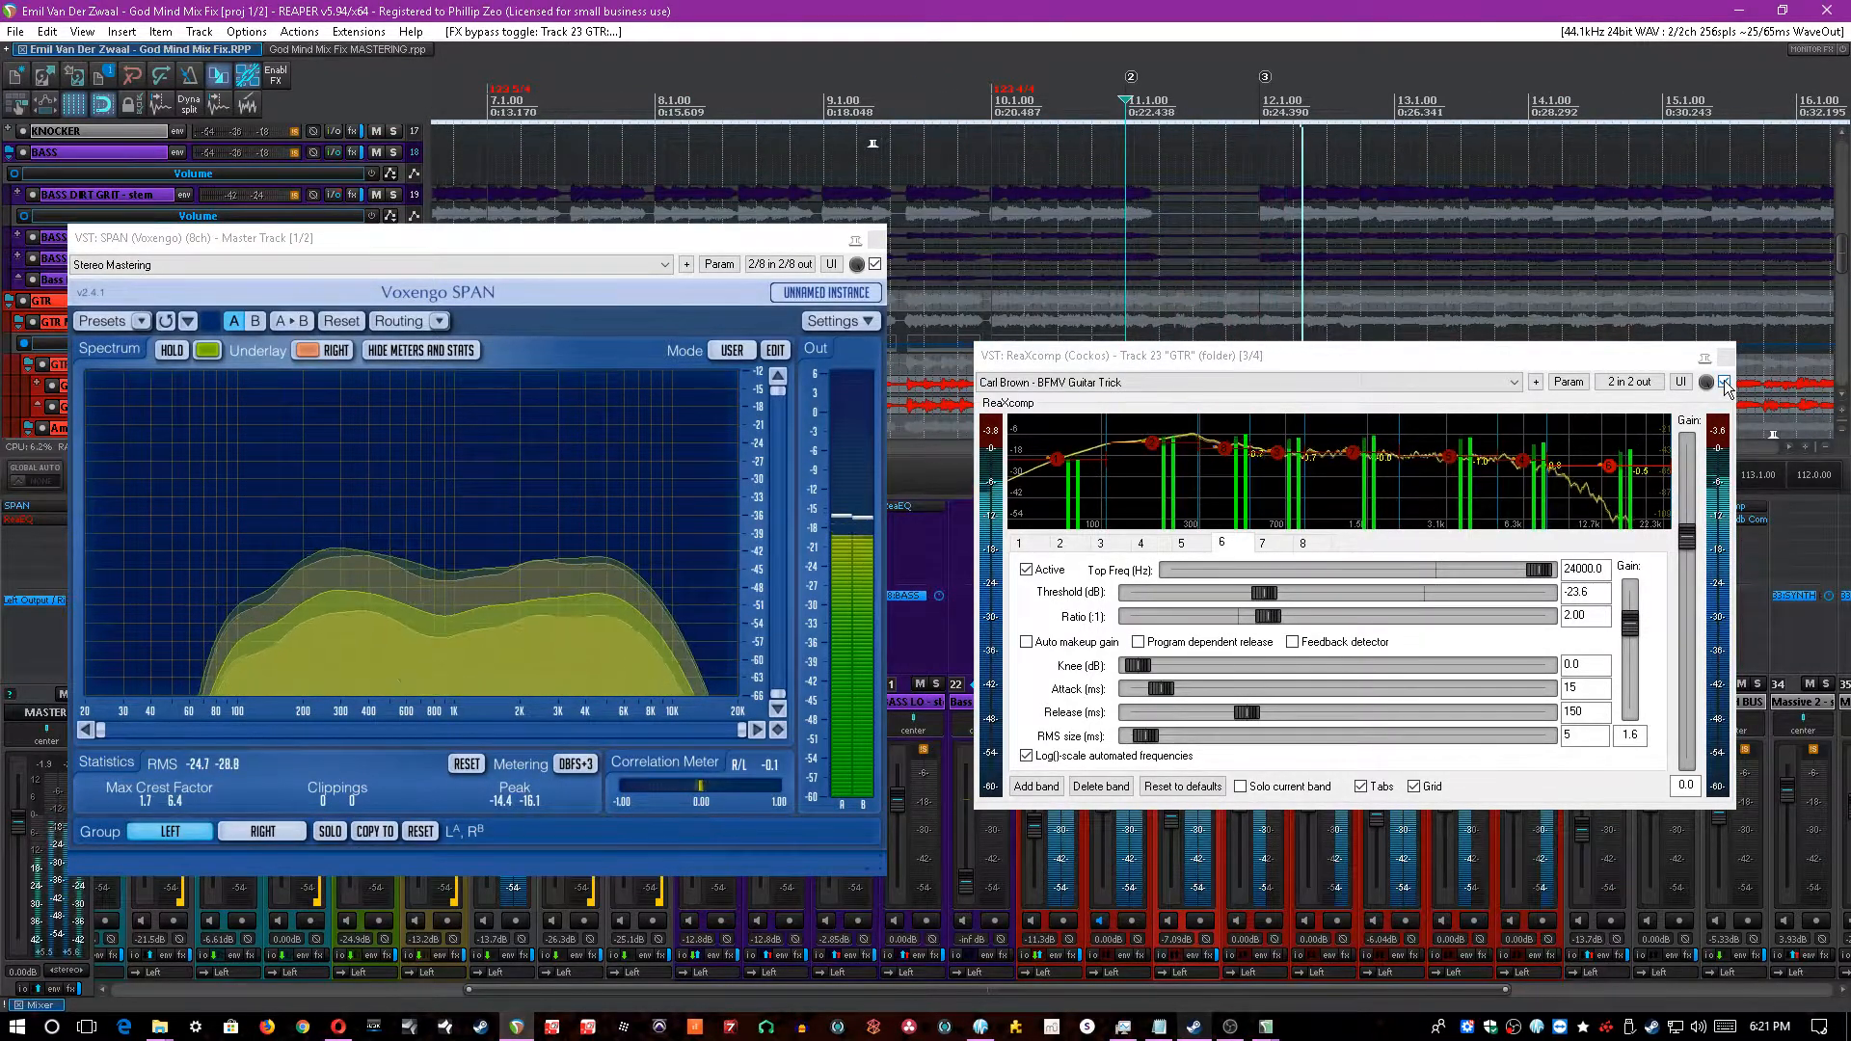
left_click(1724, 382)
left_click(1724, 383)
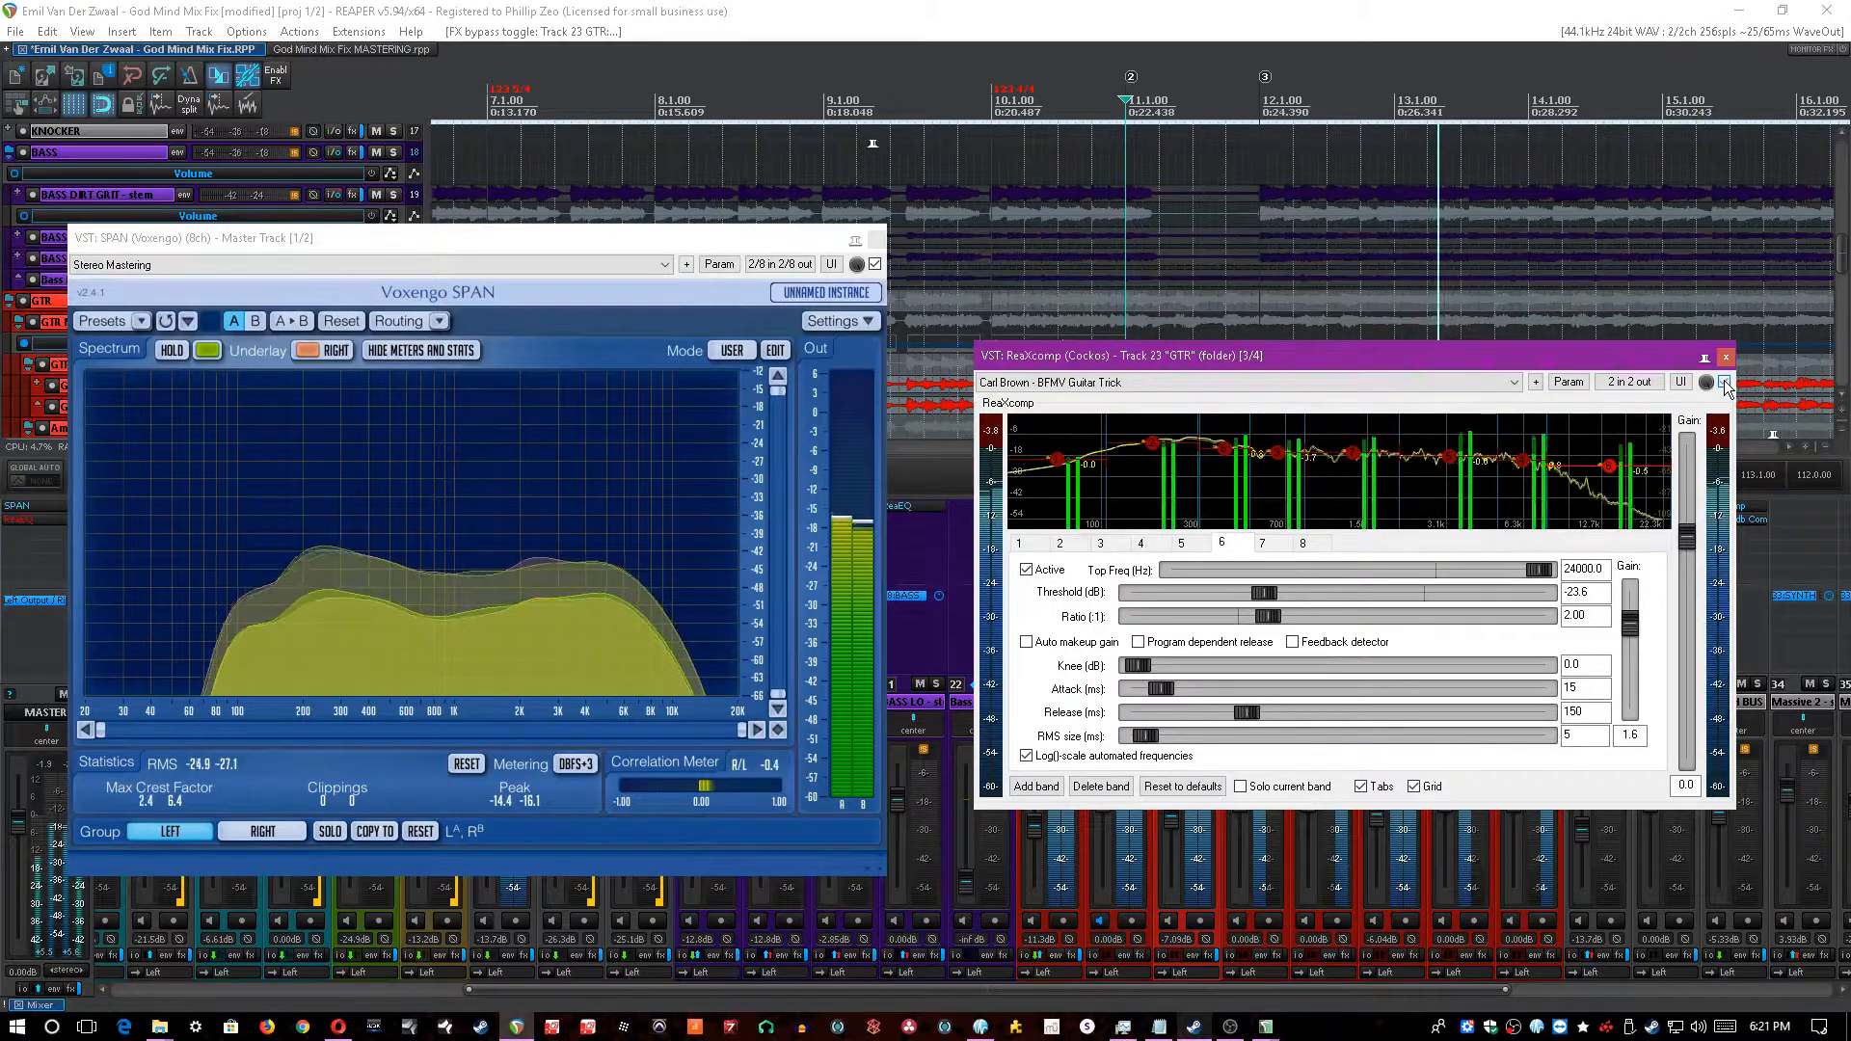
left_click(962, 10)
key("ctrl+s")
key("space")
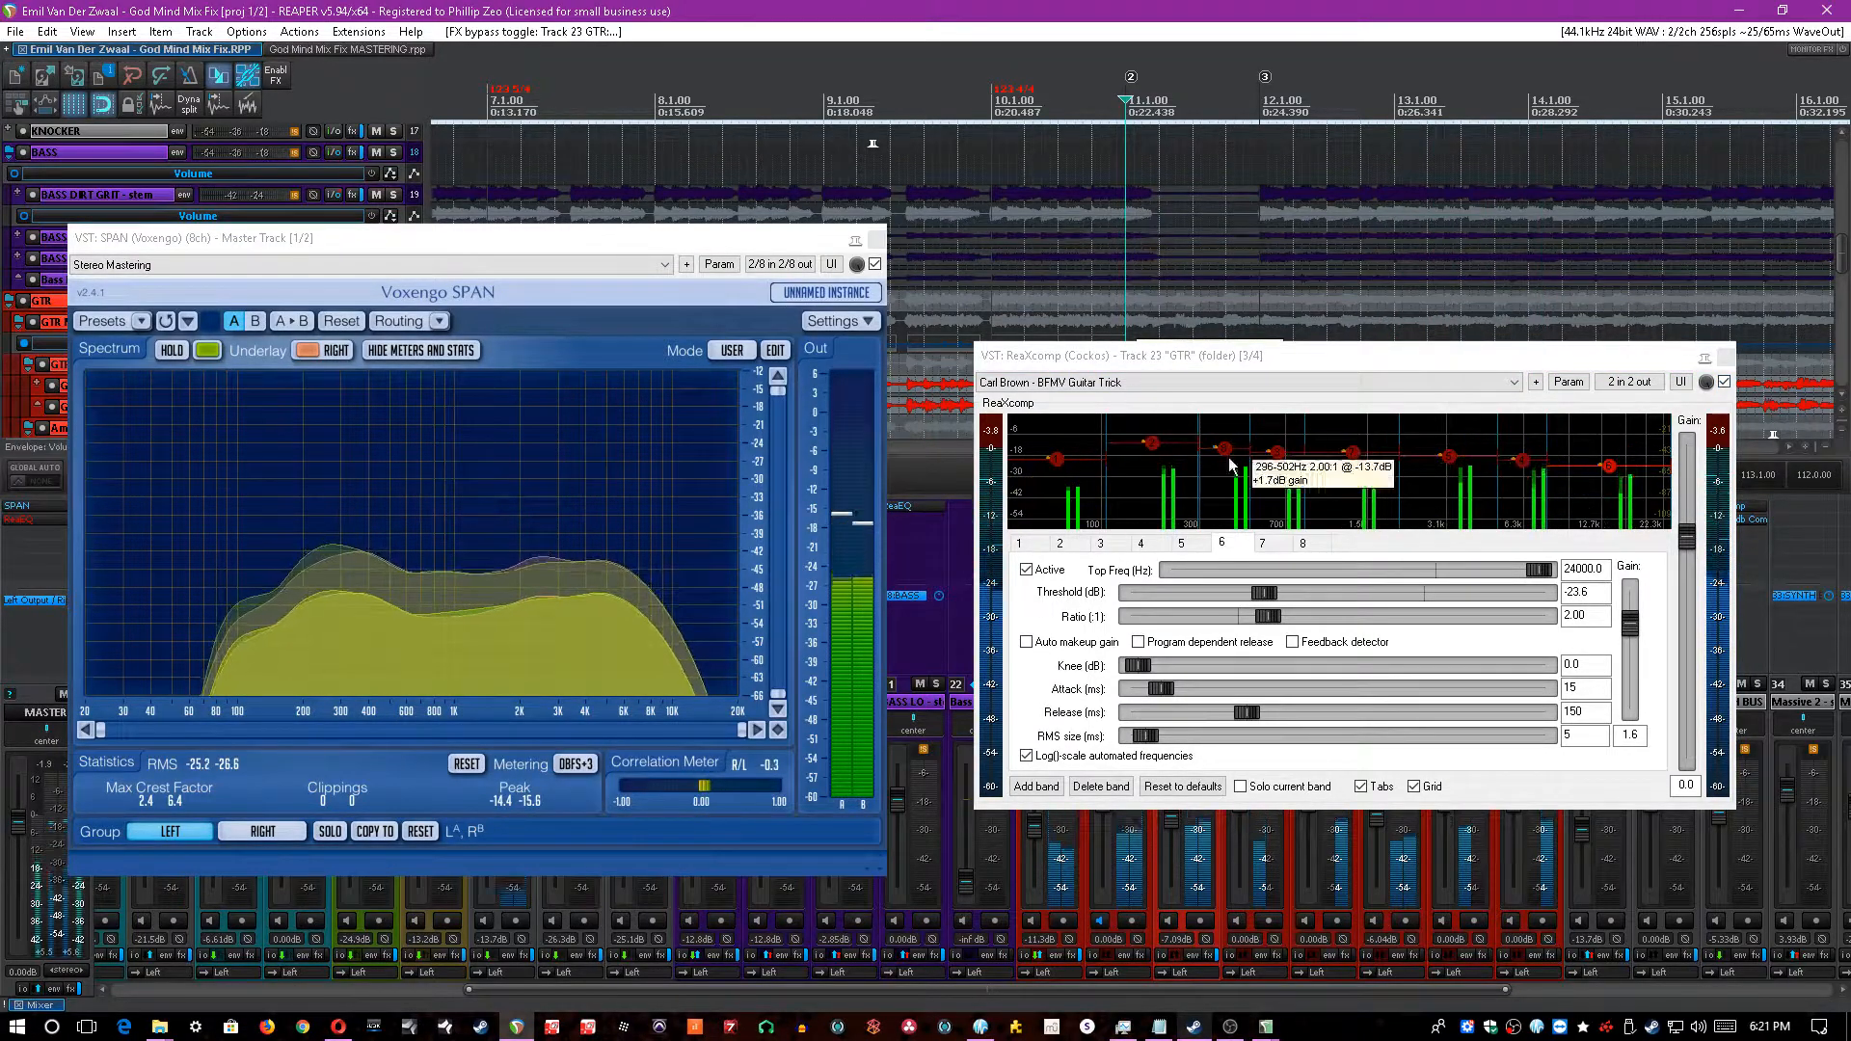
- Examine the settings of ReaXcomp's bands 1, 2, 6 and 4 on the GTR folder during playback
left_click(1056, 461)
key("space")
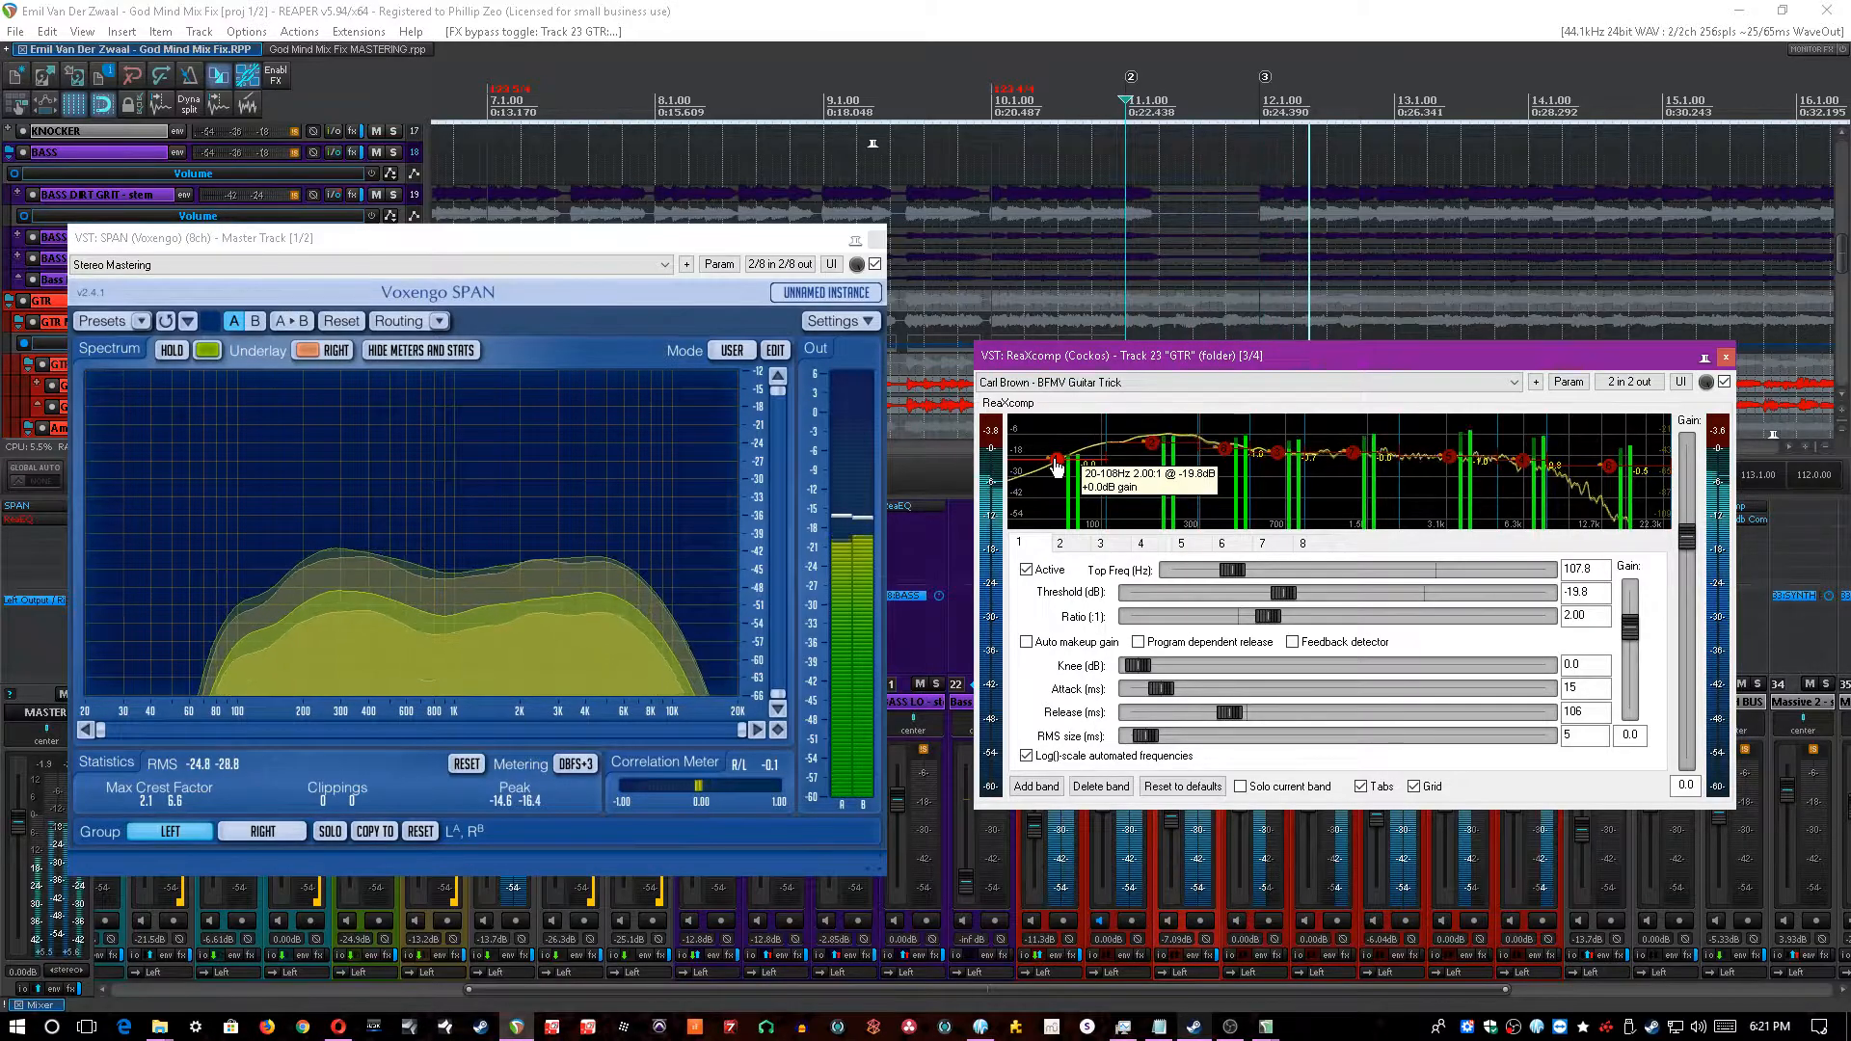
left_click(1156, 447)
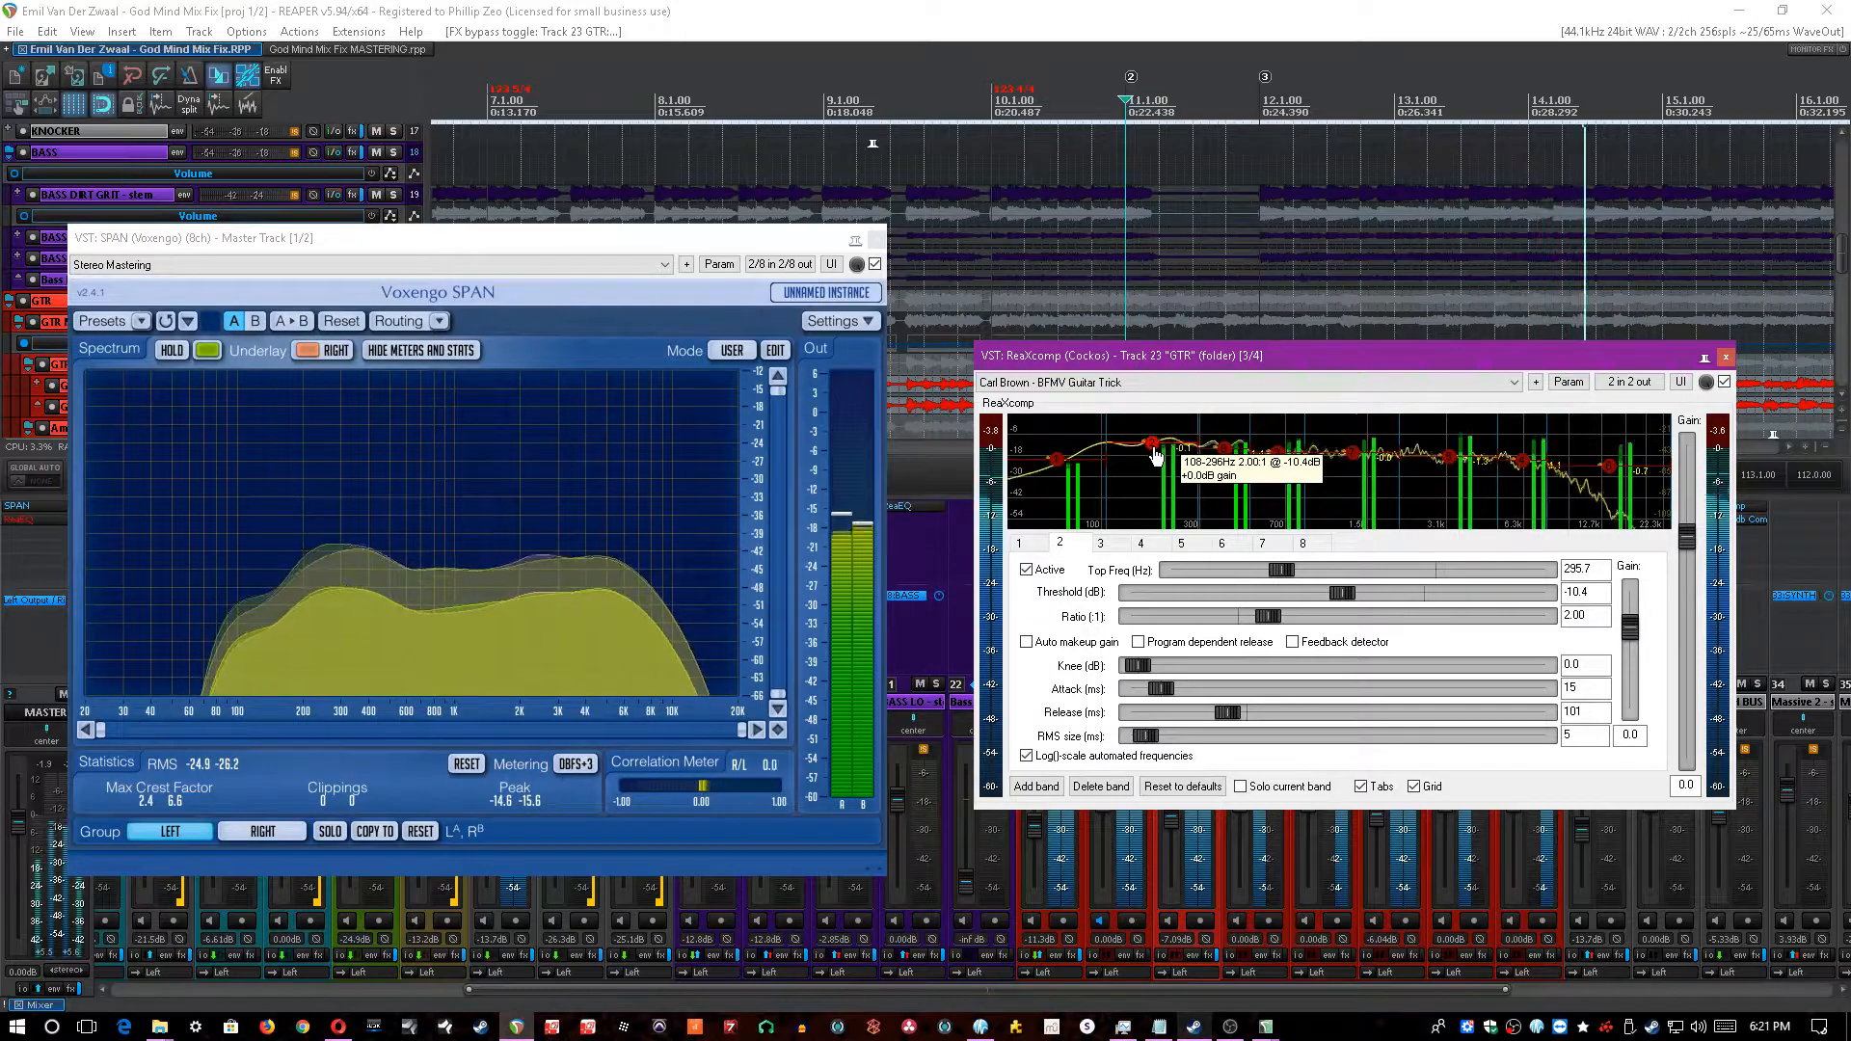
left_click(1611, 469)
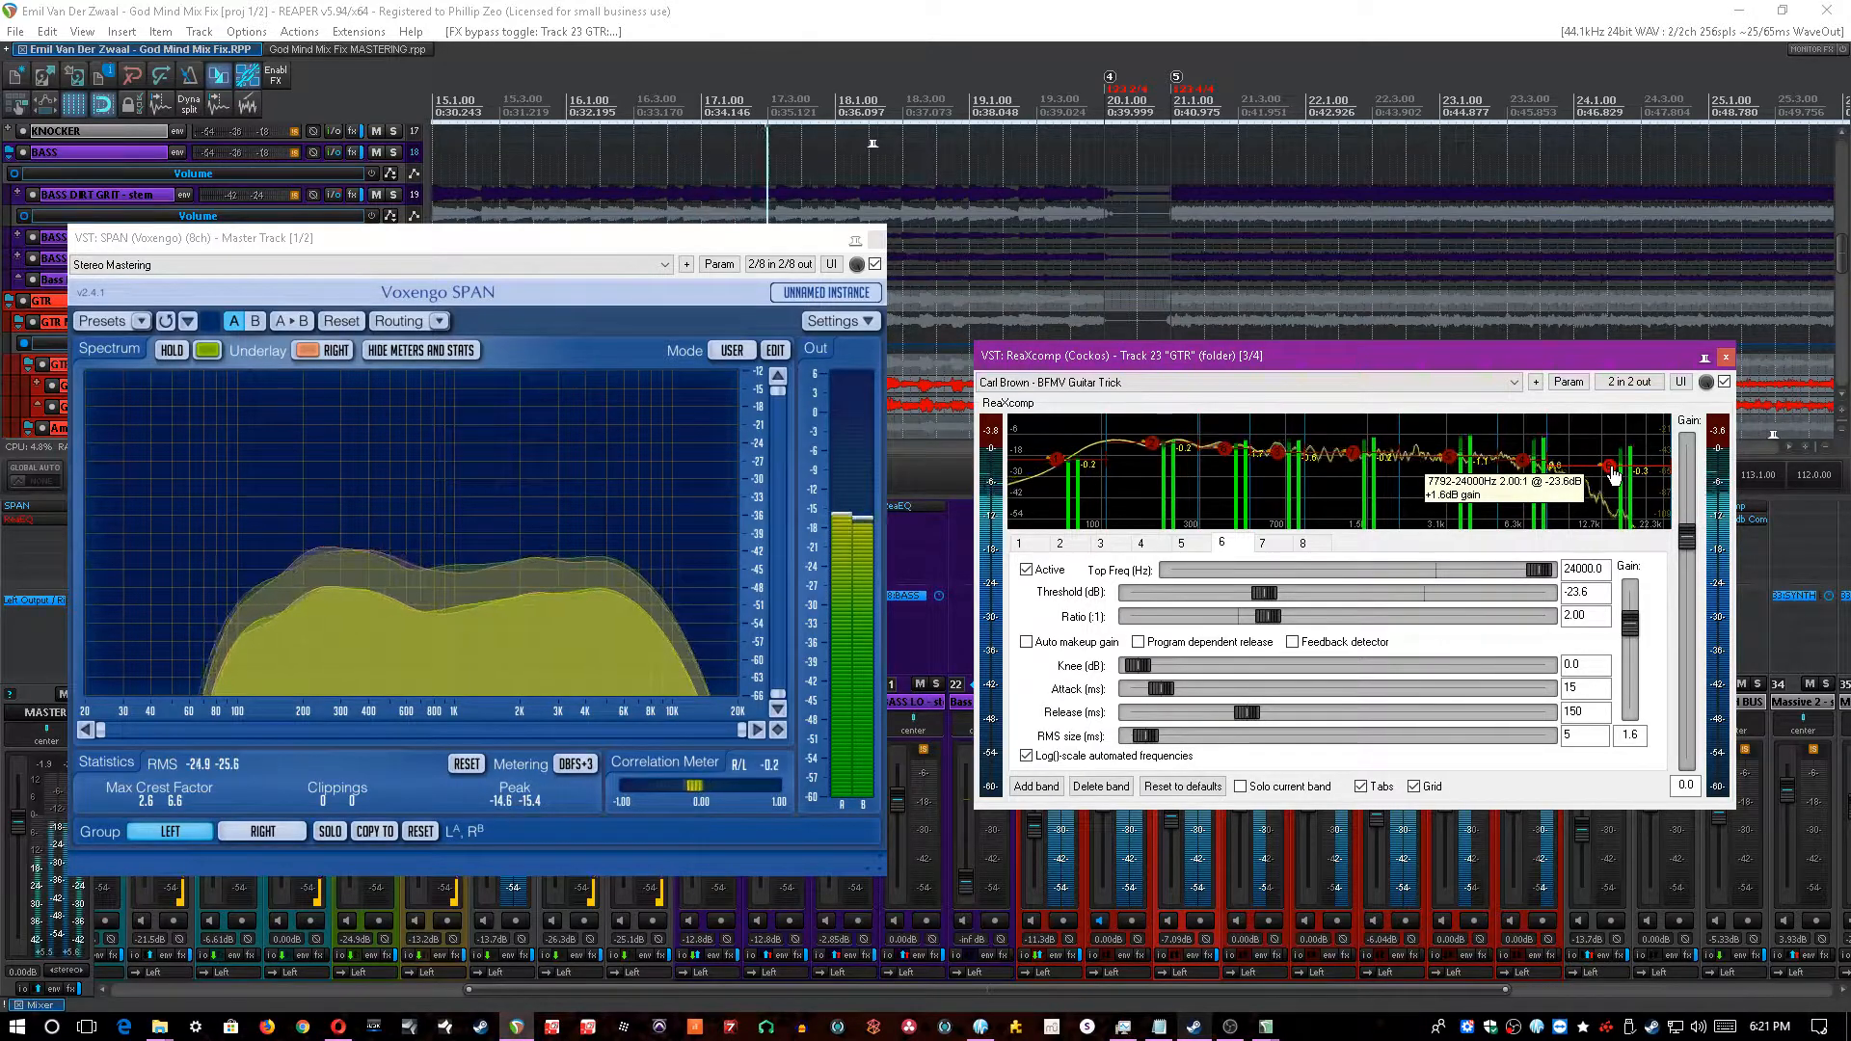
left_click_drag(1527, 355, 1527, 360)
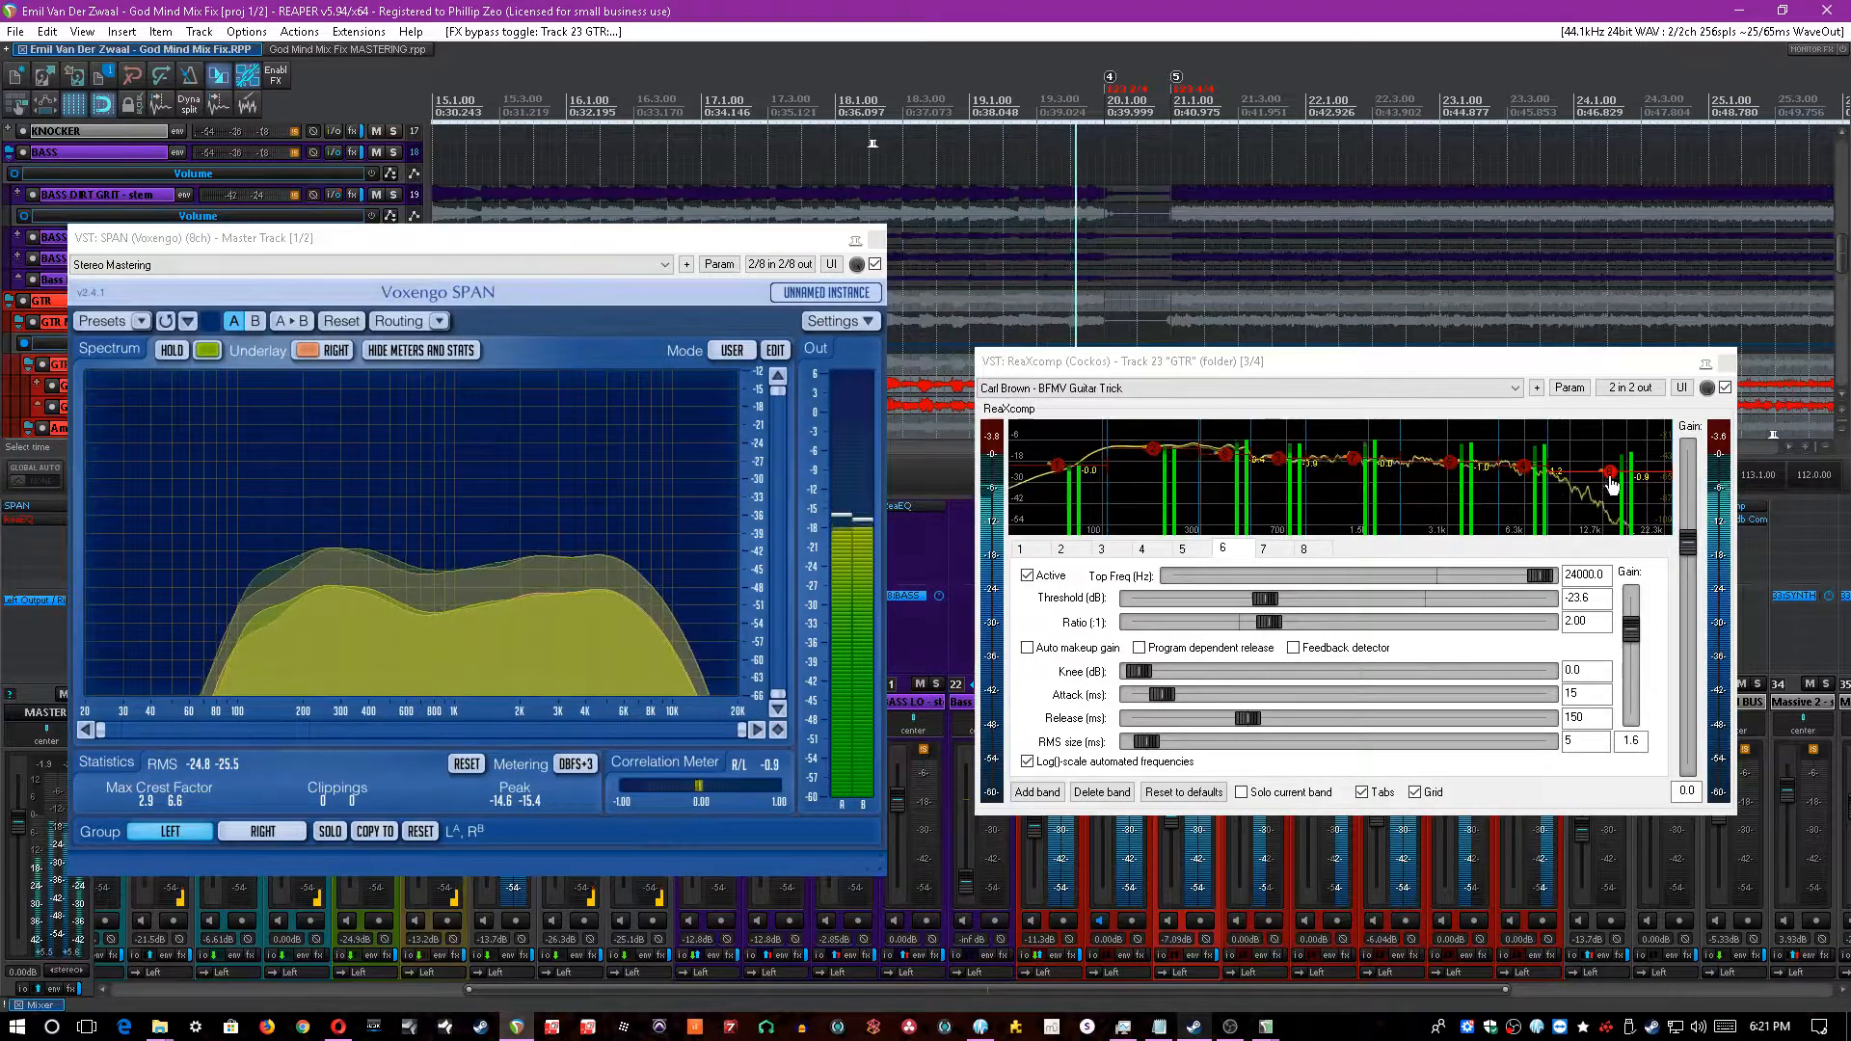
left_click(1521, 469)
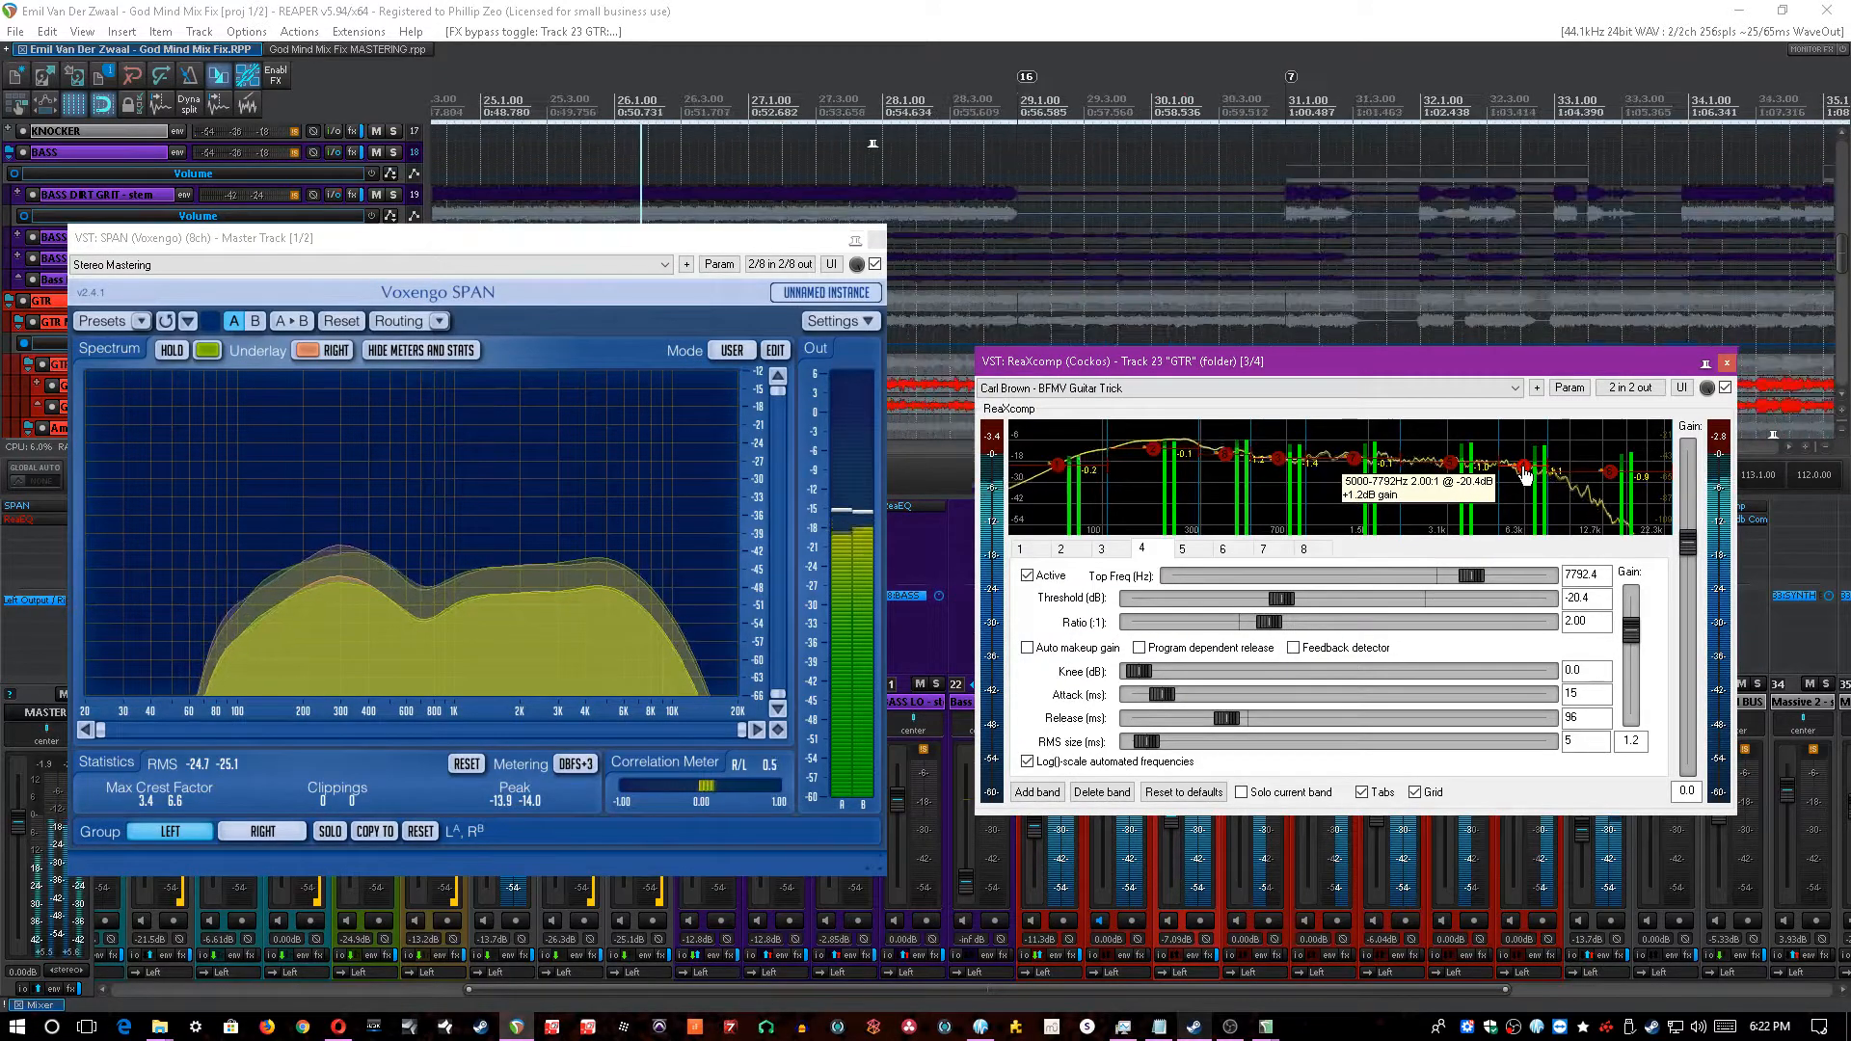
- Examine the settings and gain of ReaXcomp's band 4 on the GTR folder during playback
left_click(1004, 8)
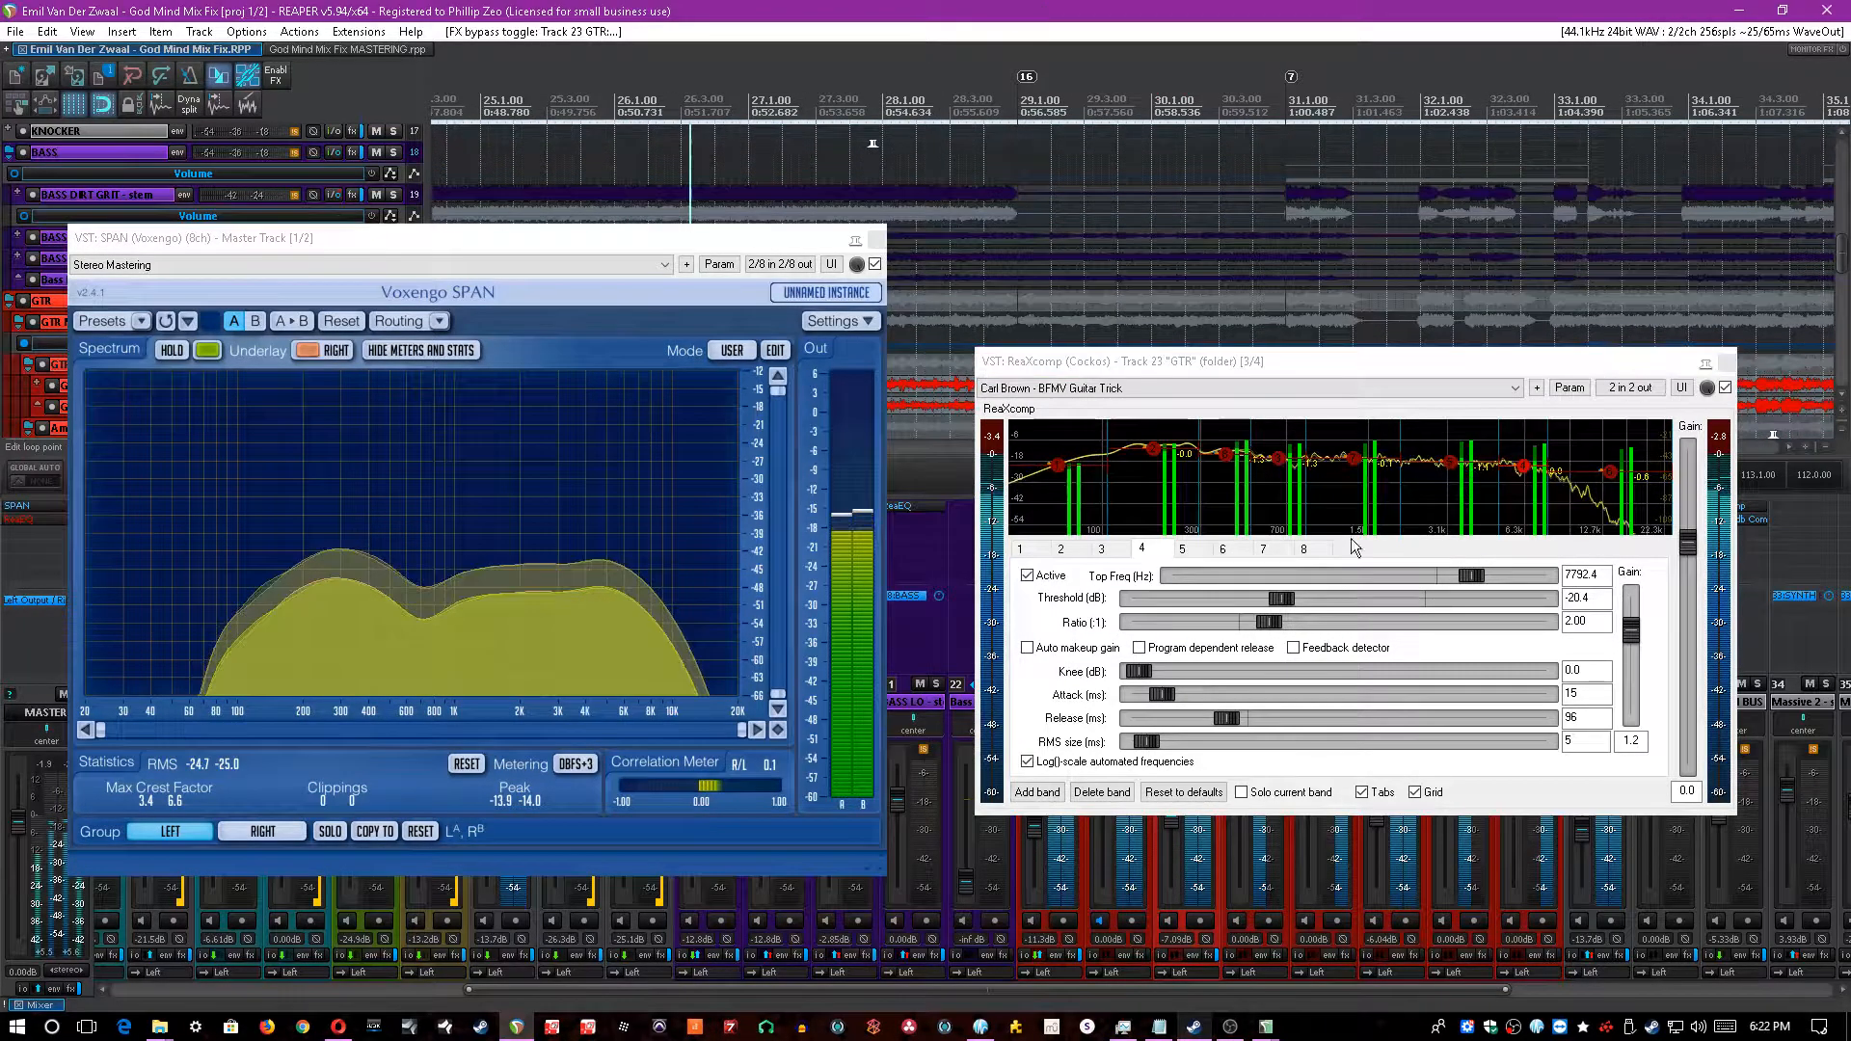
left_click(1523, 470)
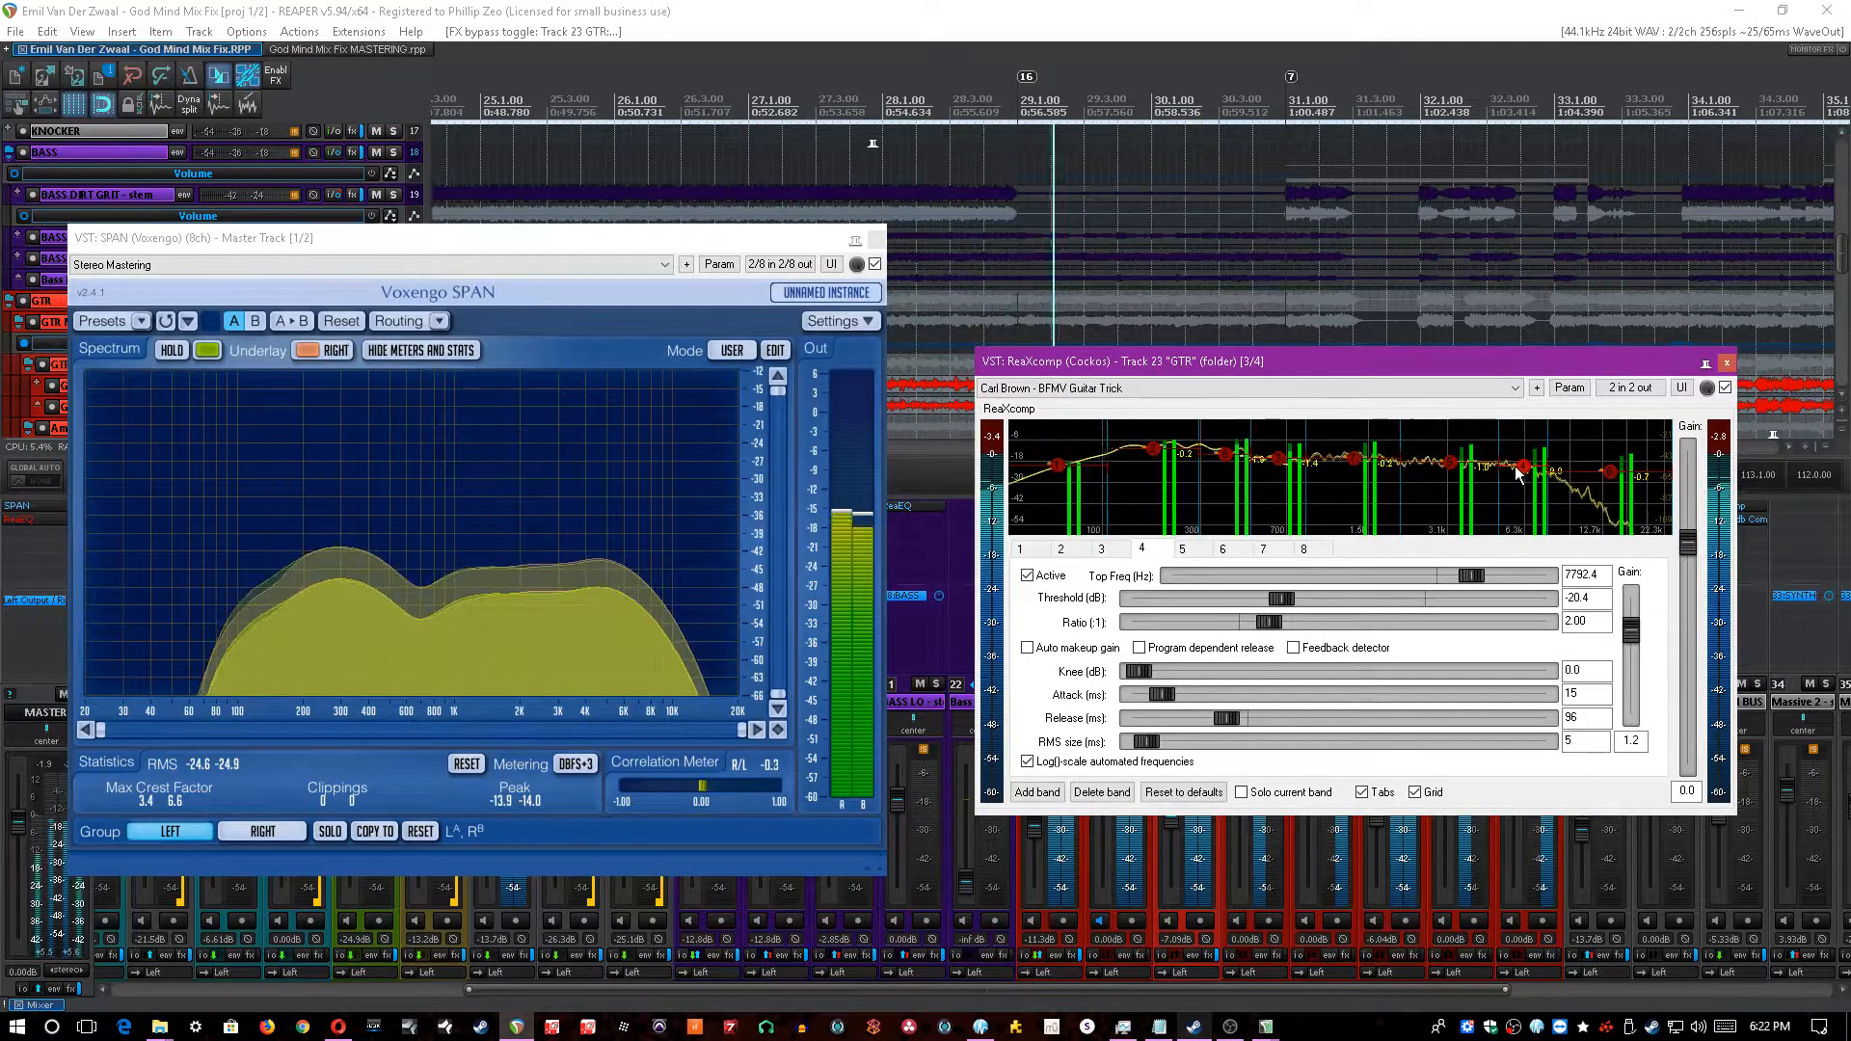
mouse_move(1522, 477)
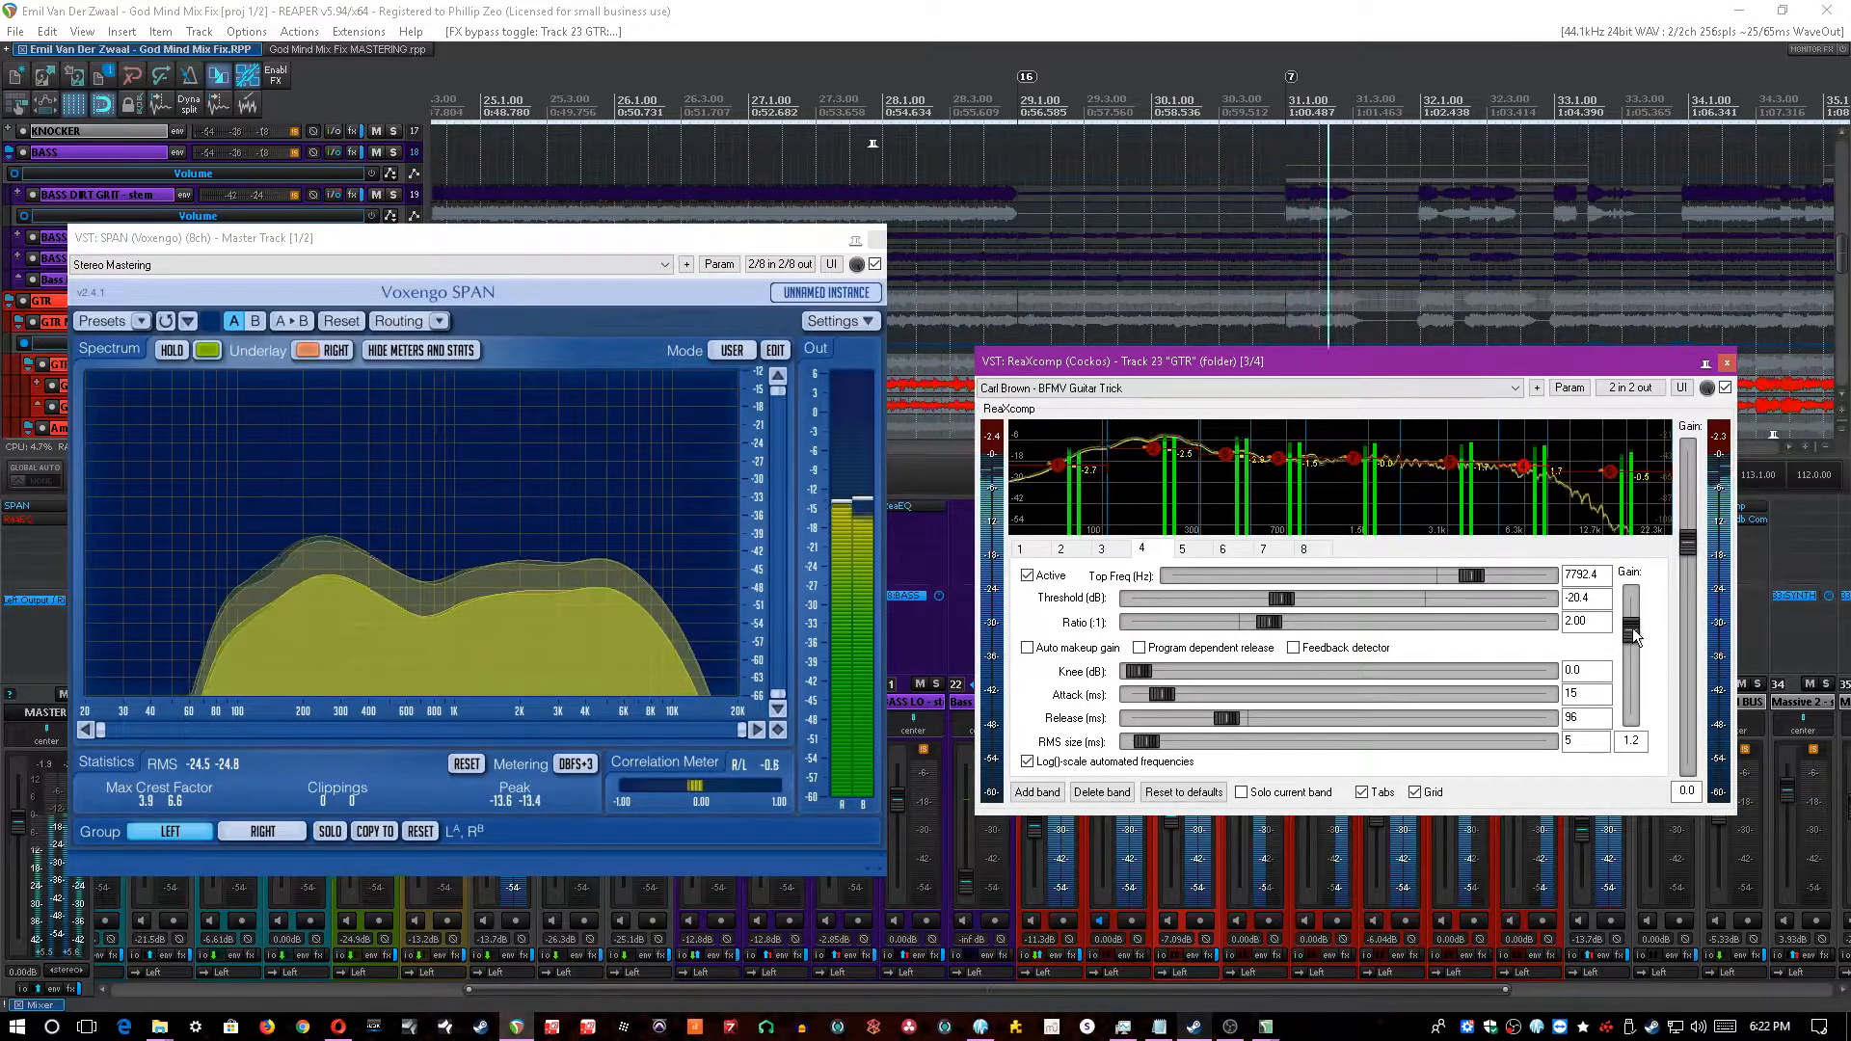
left_click(1194, 10)
scroll(1084, 10, "down", 2)
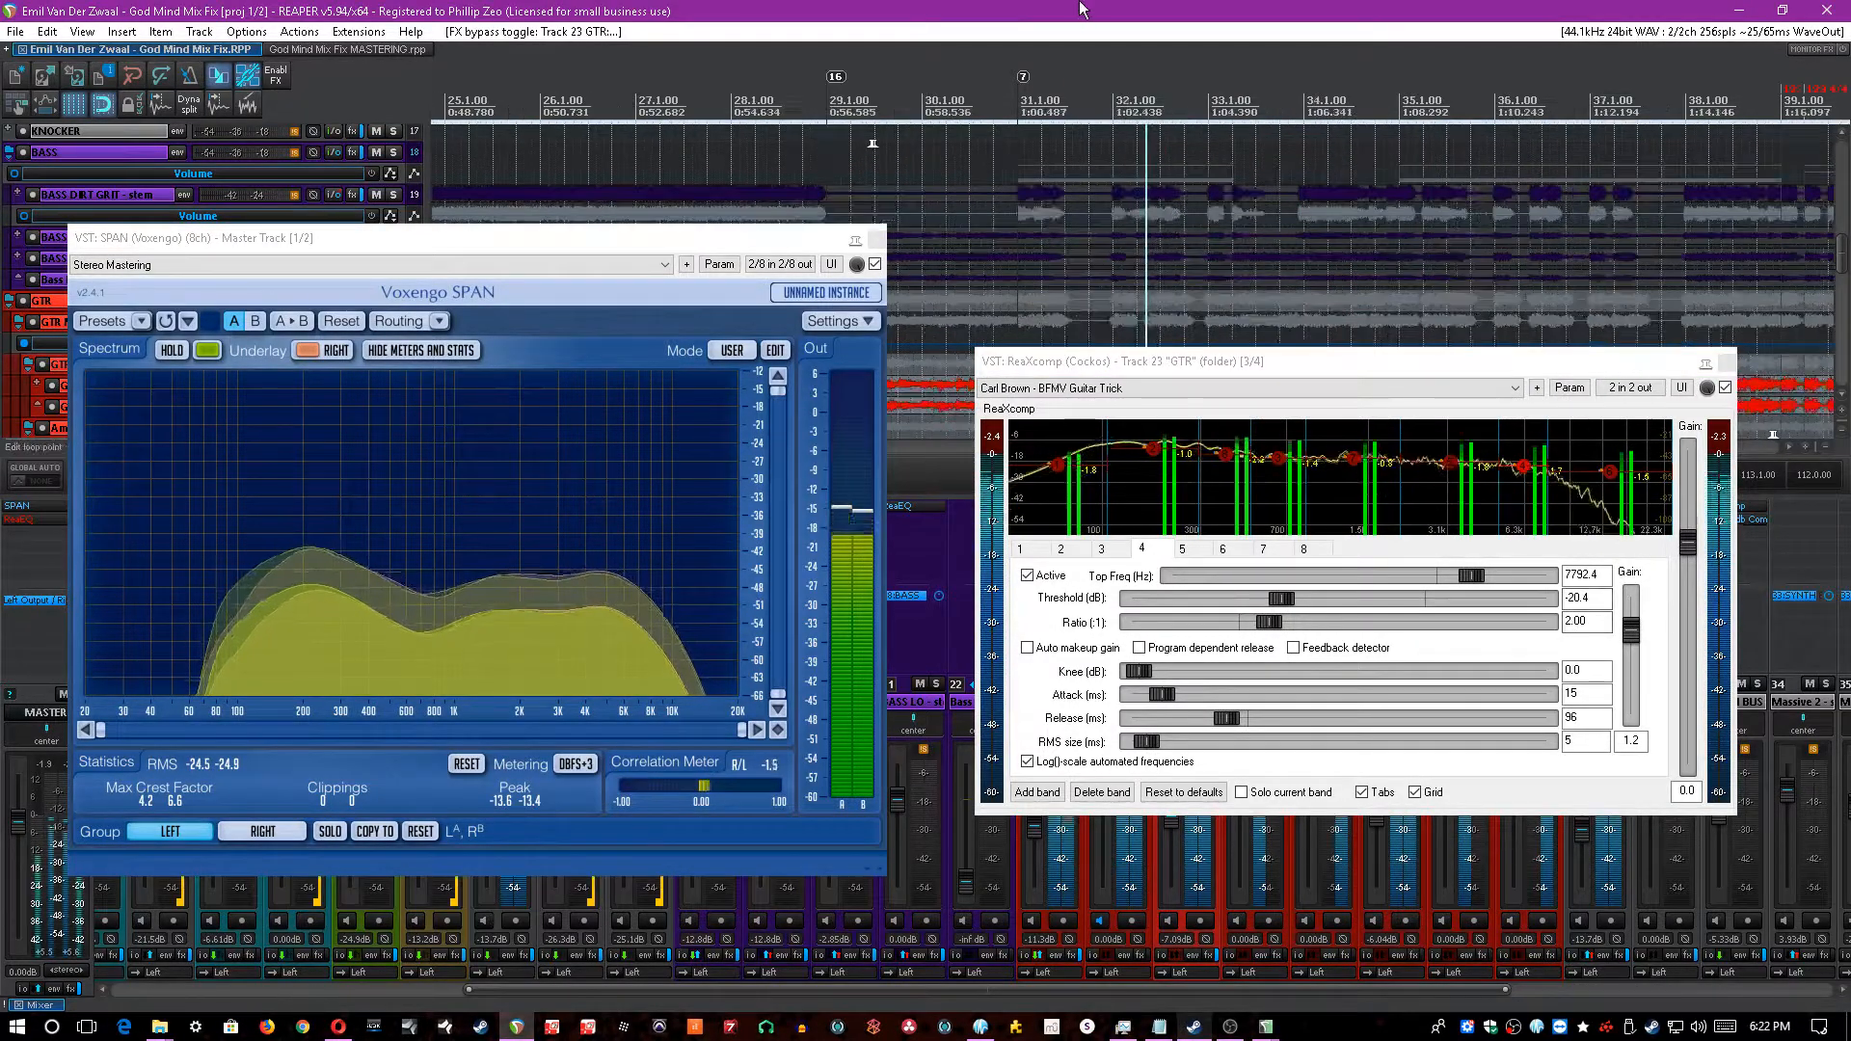
- Examine ReaXcomp's band 5 and audition it in solo, then turn solo off and save the project
left_click(1452, 464)
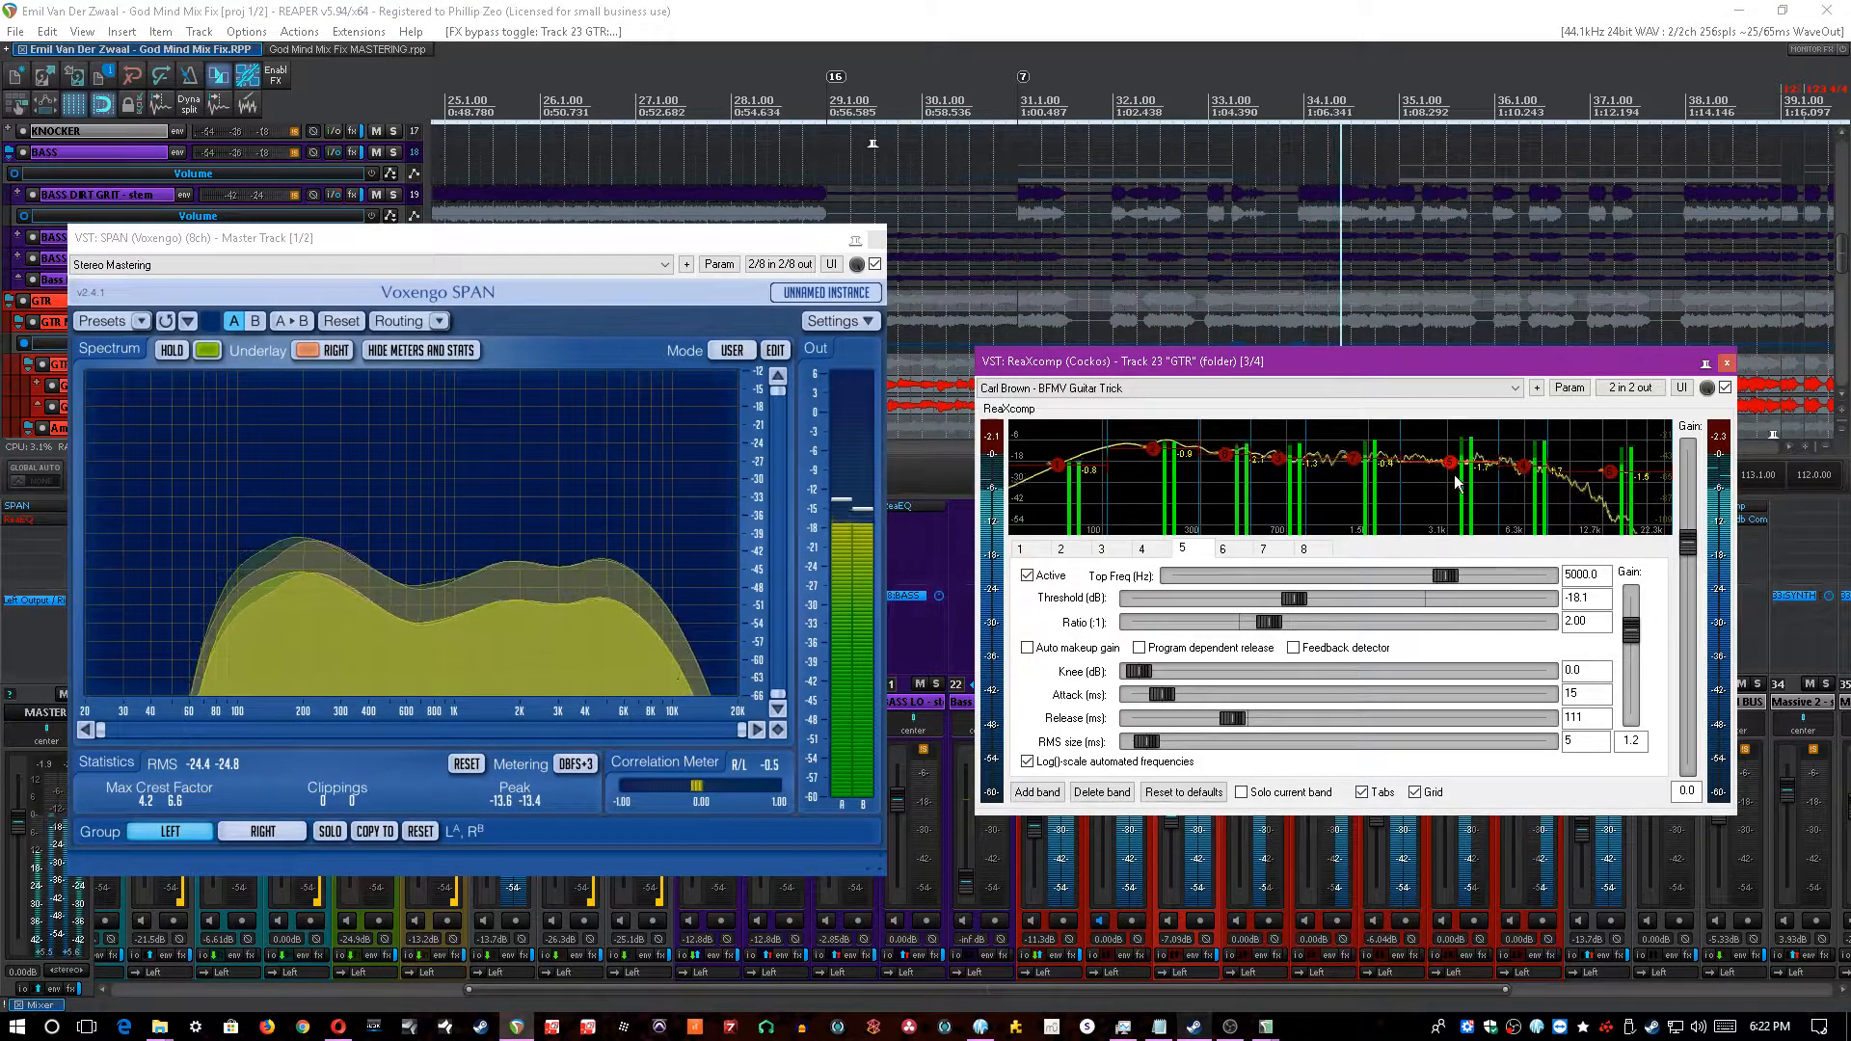
mouse_move(1456, 470)
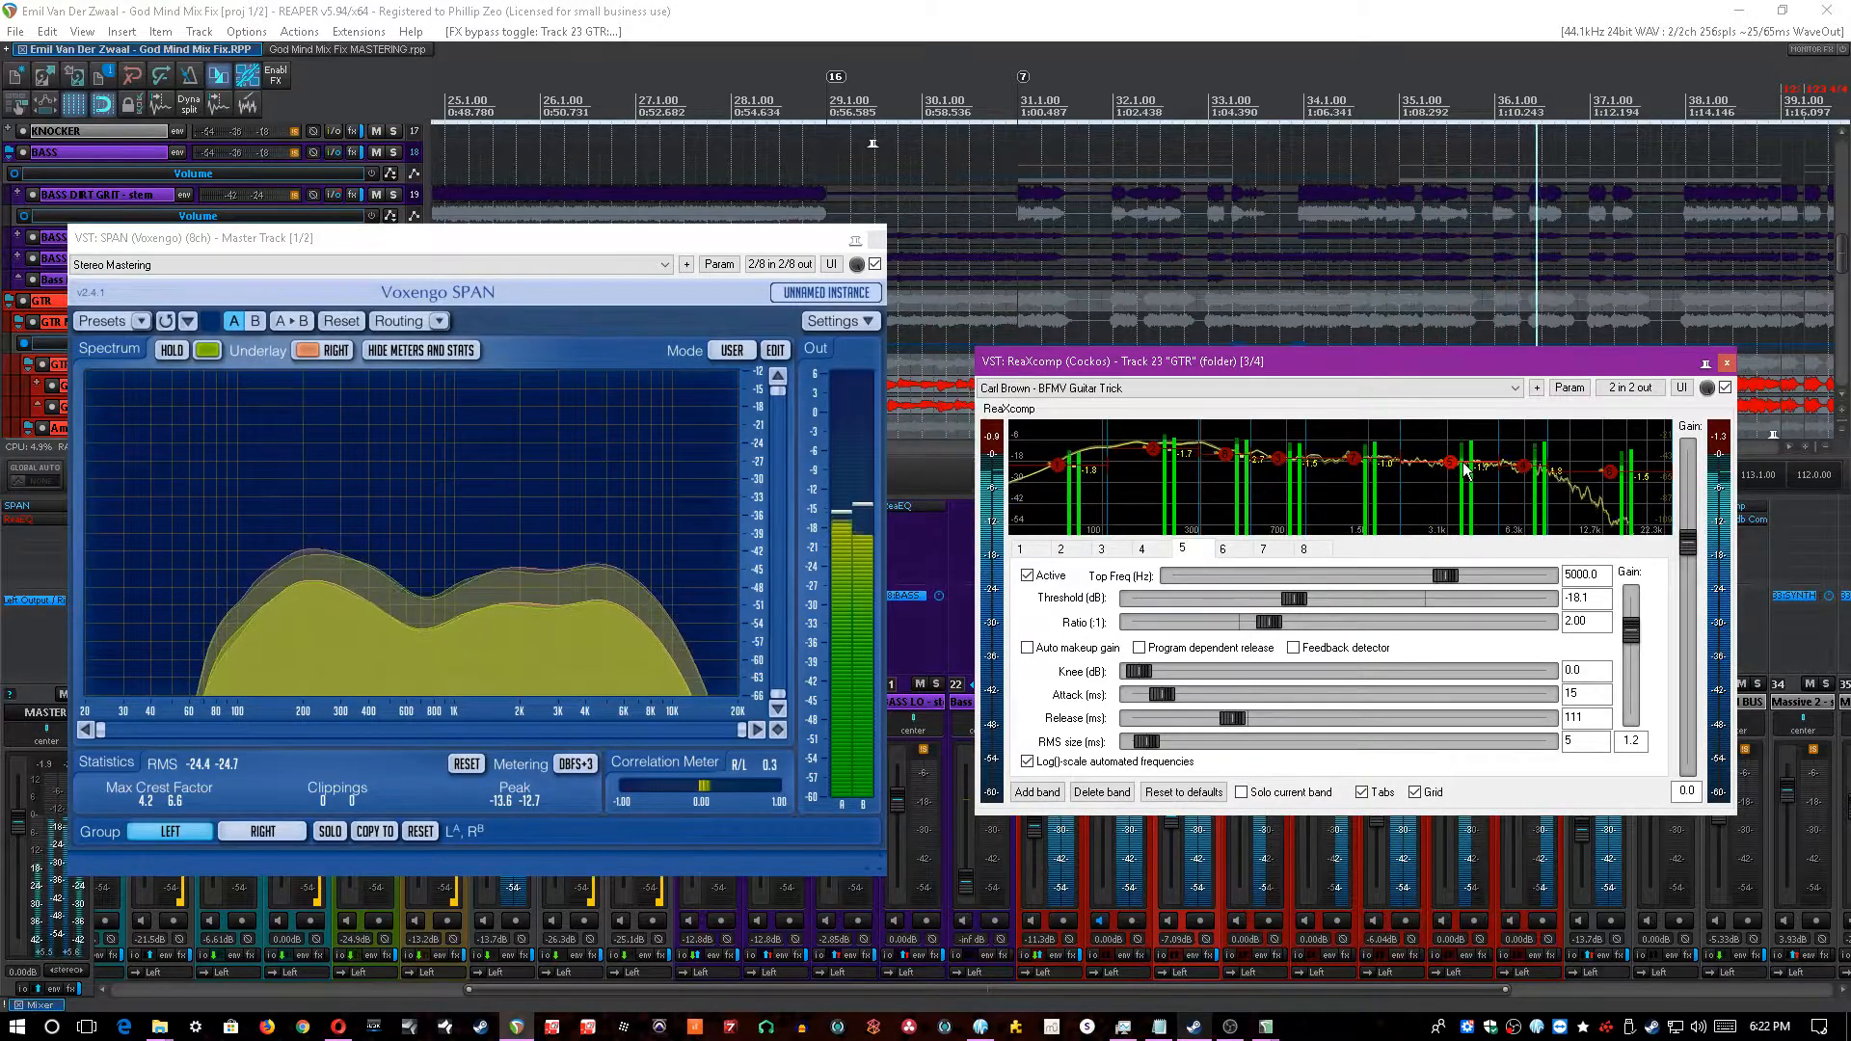
left_click(1040, 6)
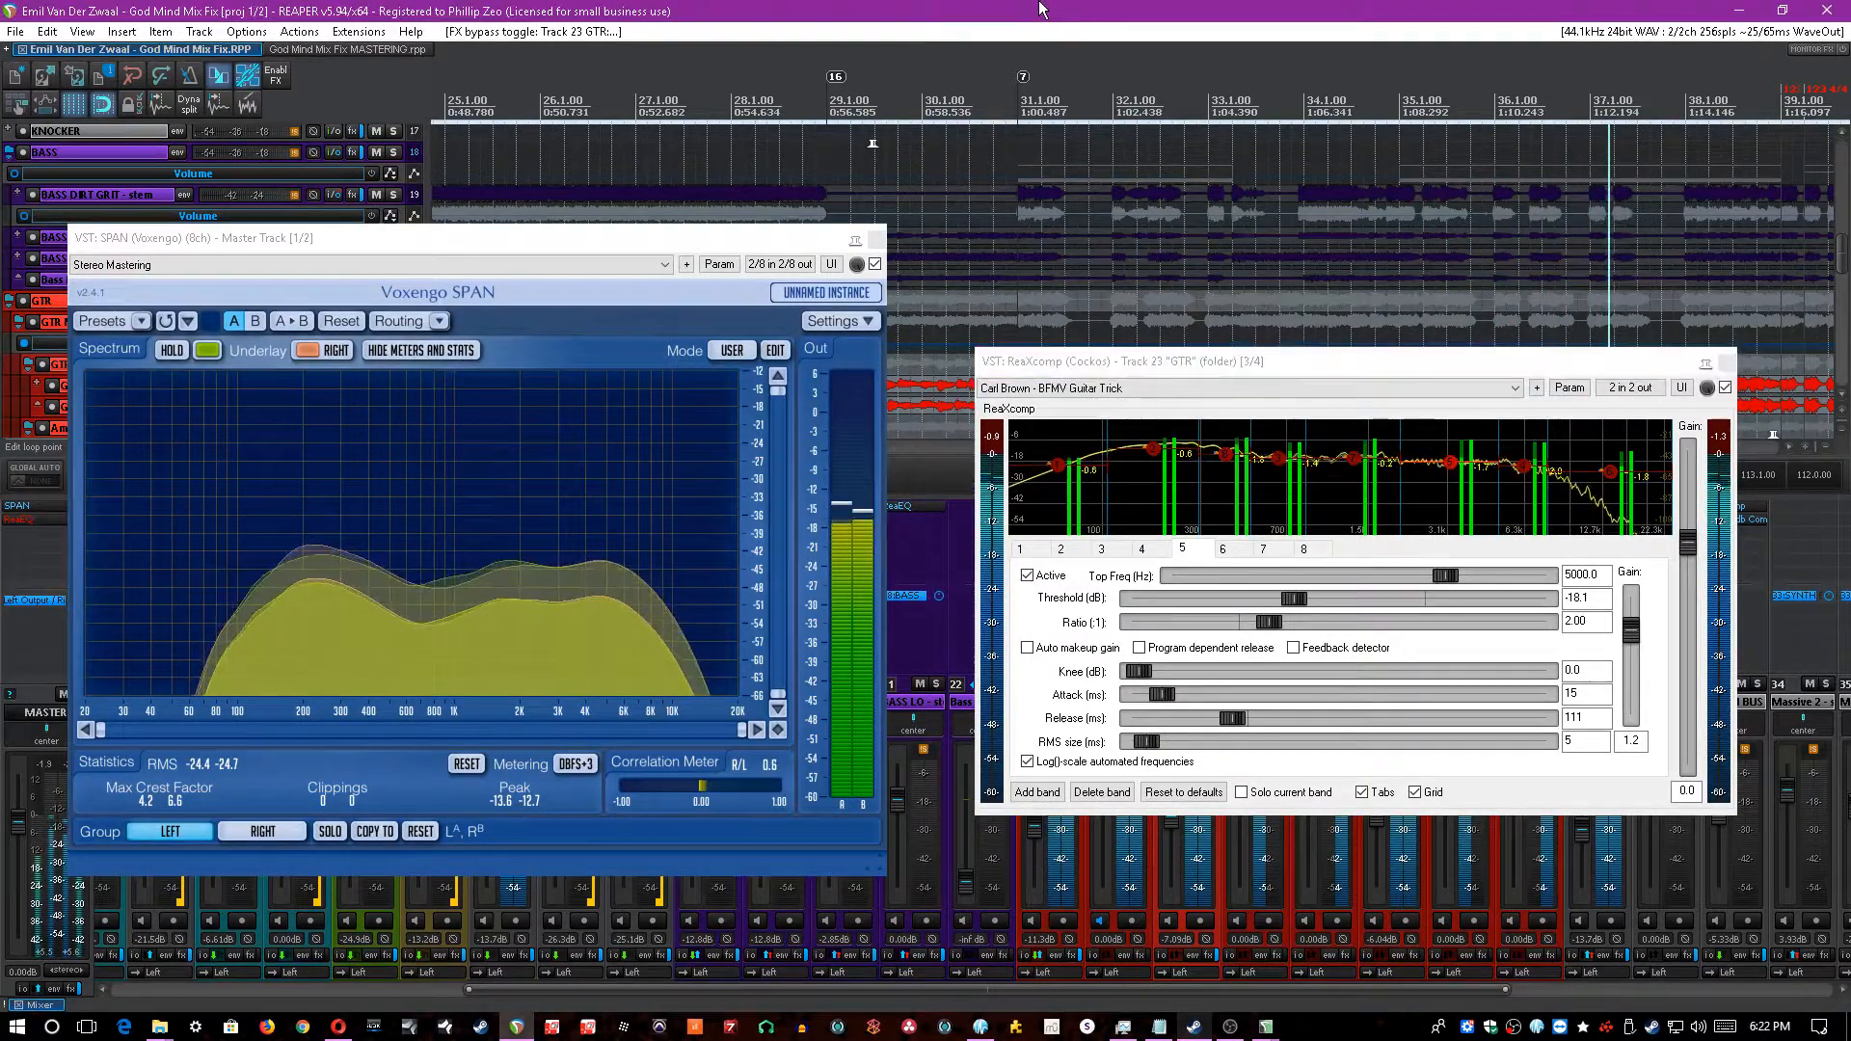
left_click(1455, 473)
left_click(1241, 793)
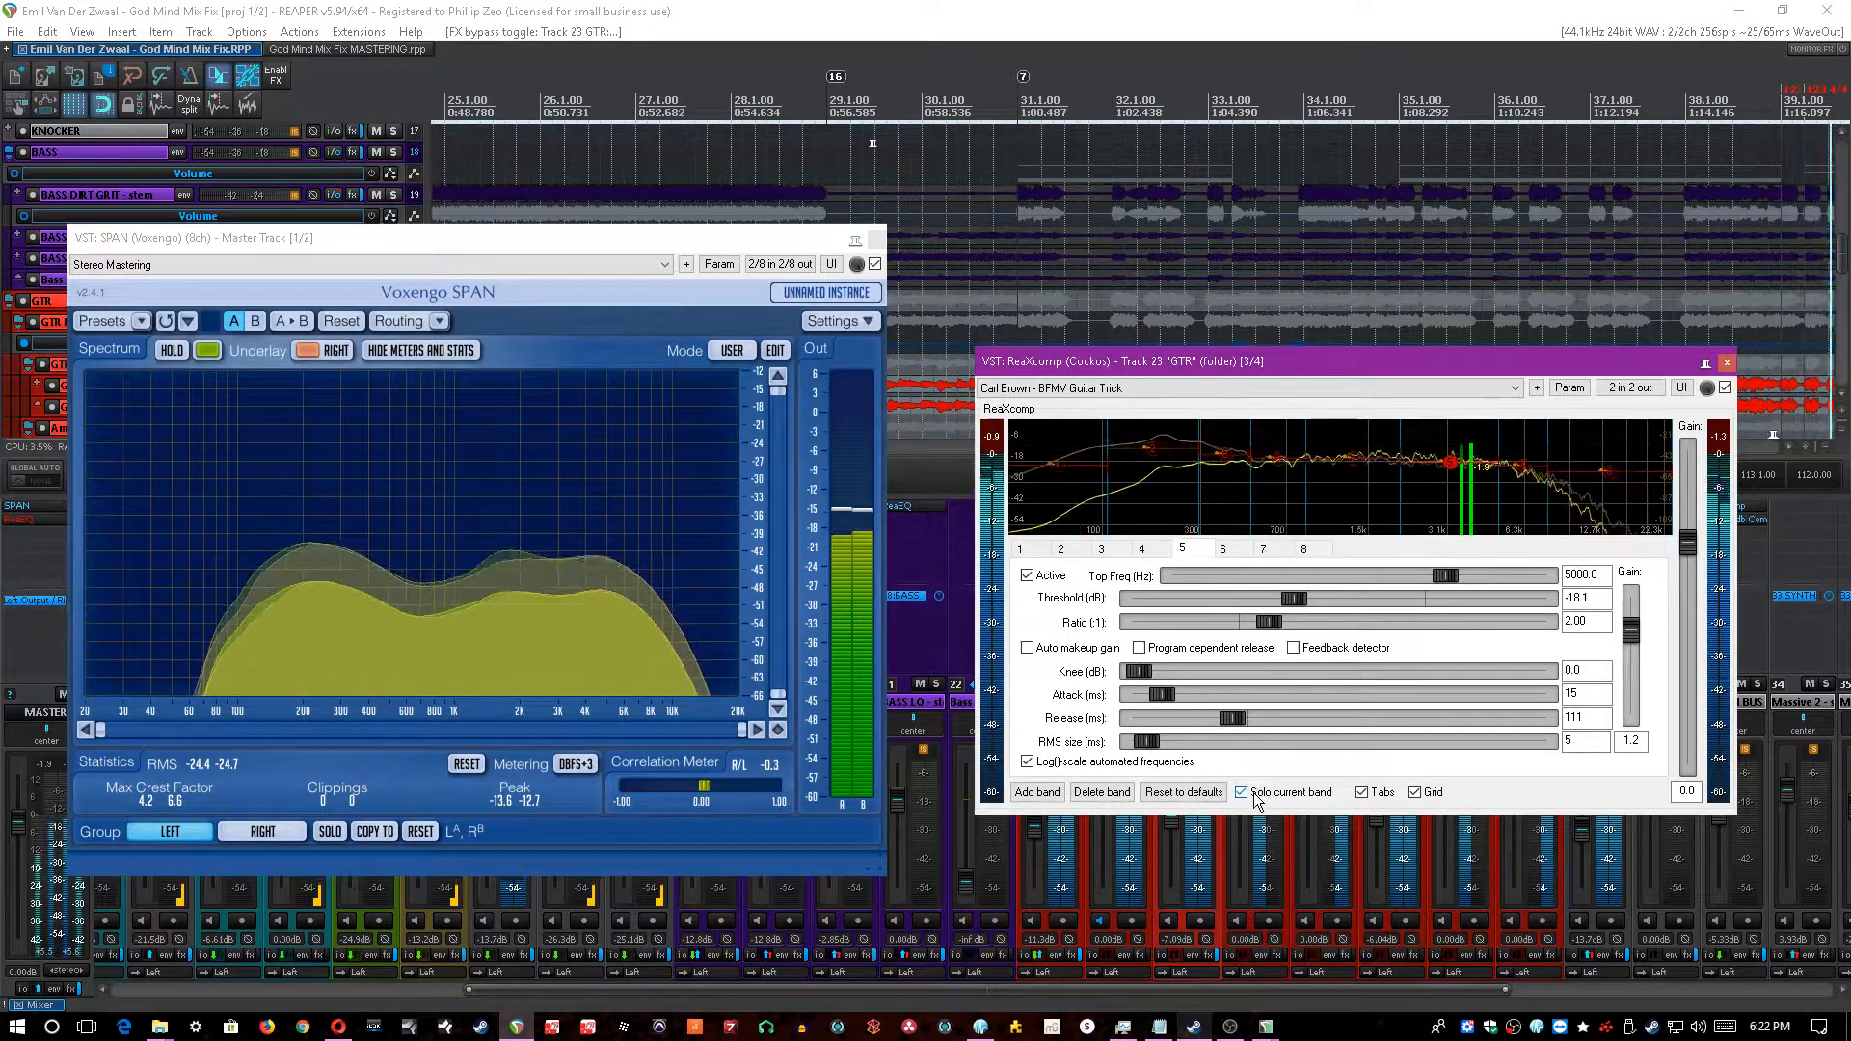
left_click(1242, 792)
left_click(959, 11)
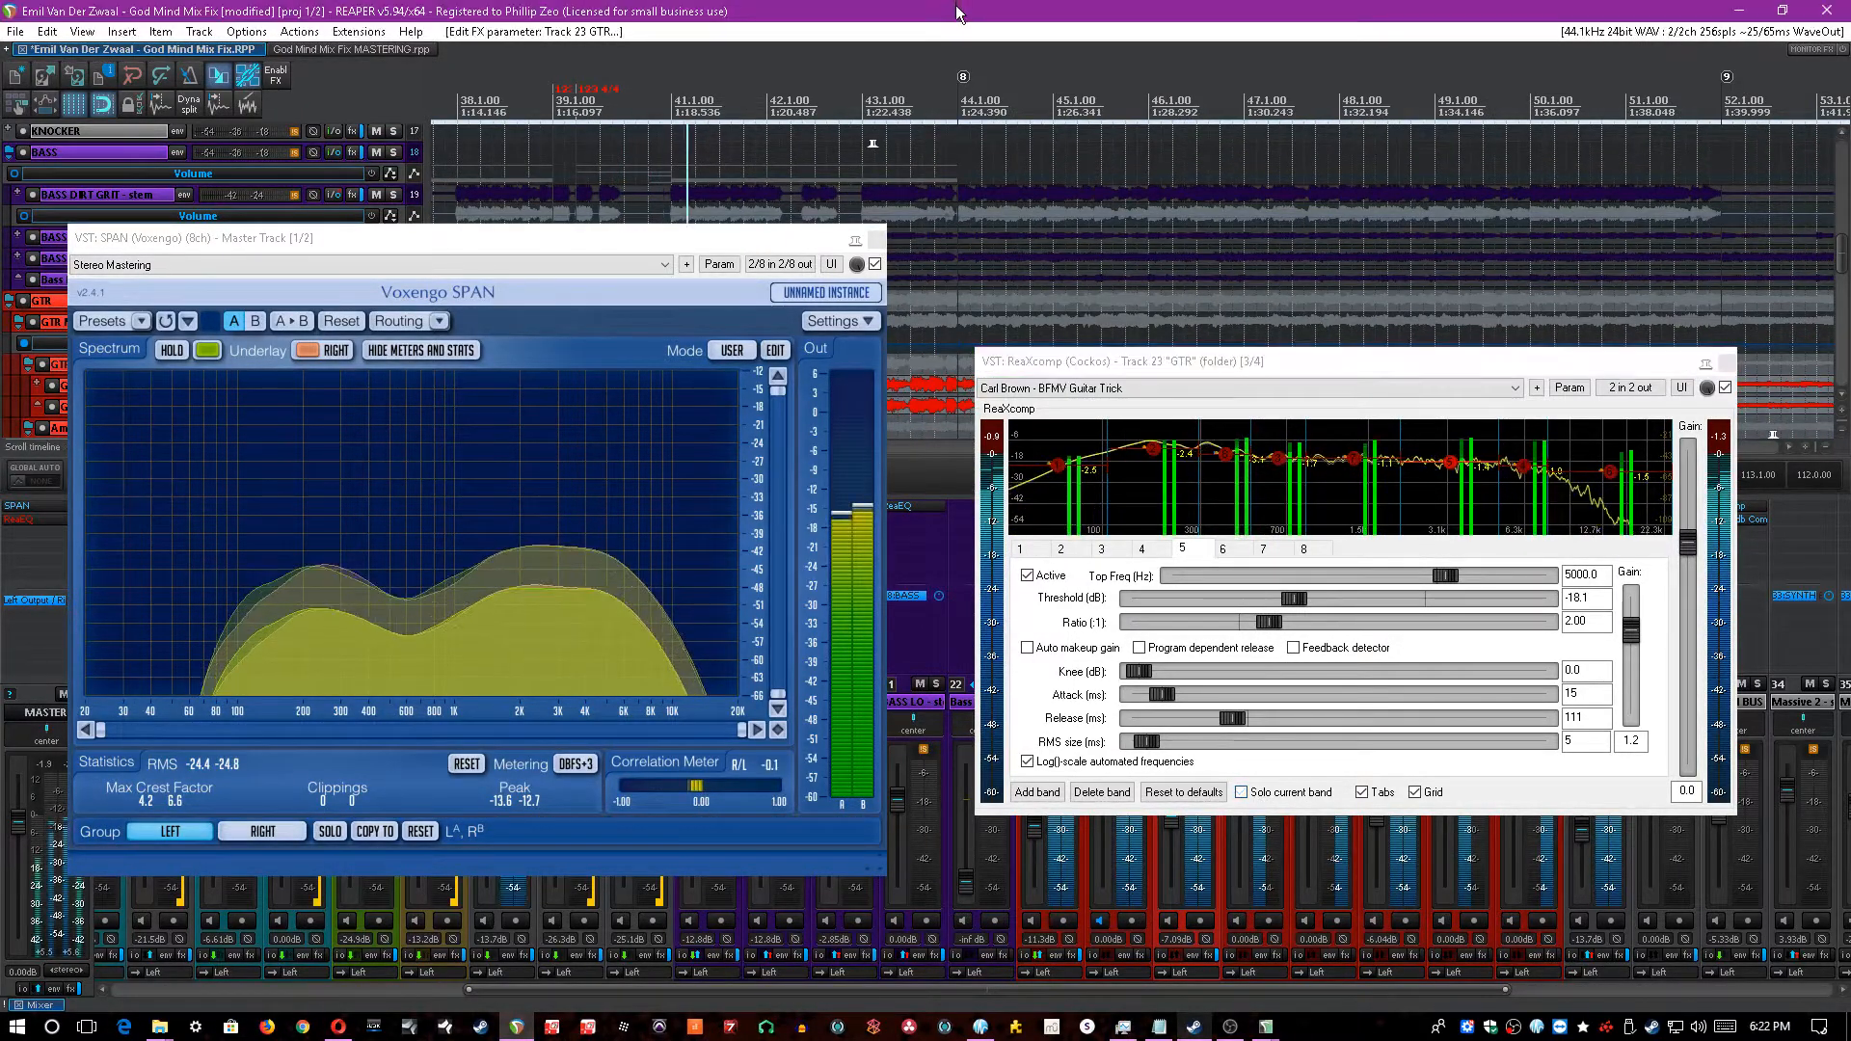
scroll(1349, 241, "down", 3)
key("ctrl+s")
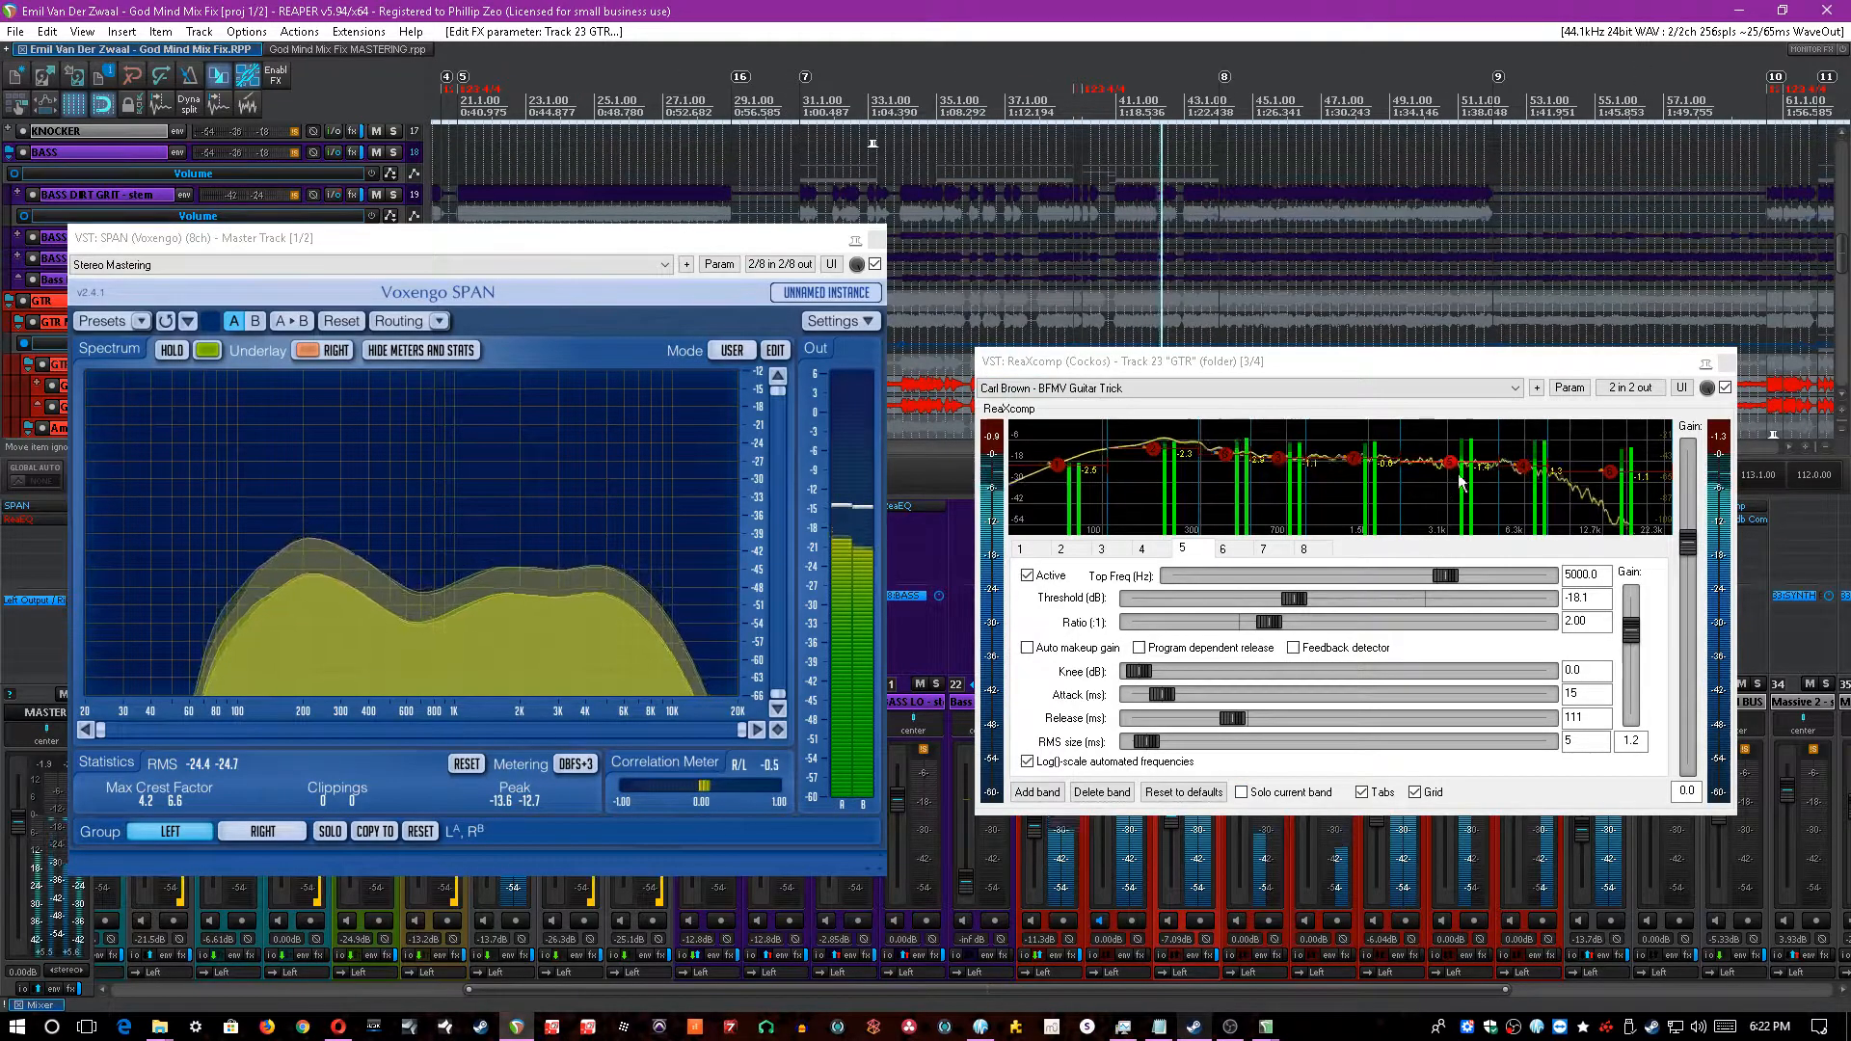
- Examine ReaXcomp's band 7, restart playback near marker 7, and audition the band with solo on and off
left_click(1355, 468)
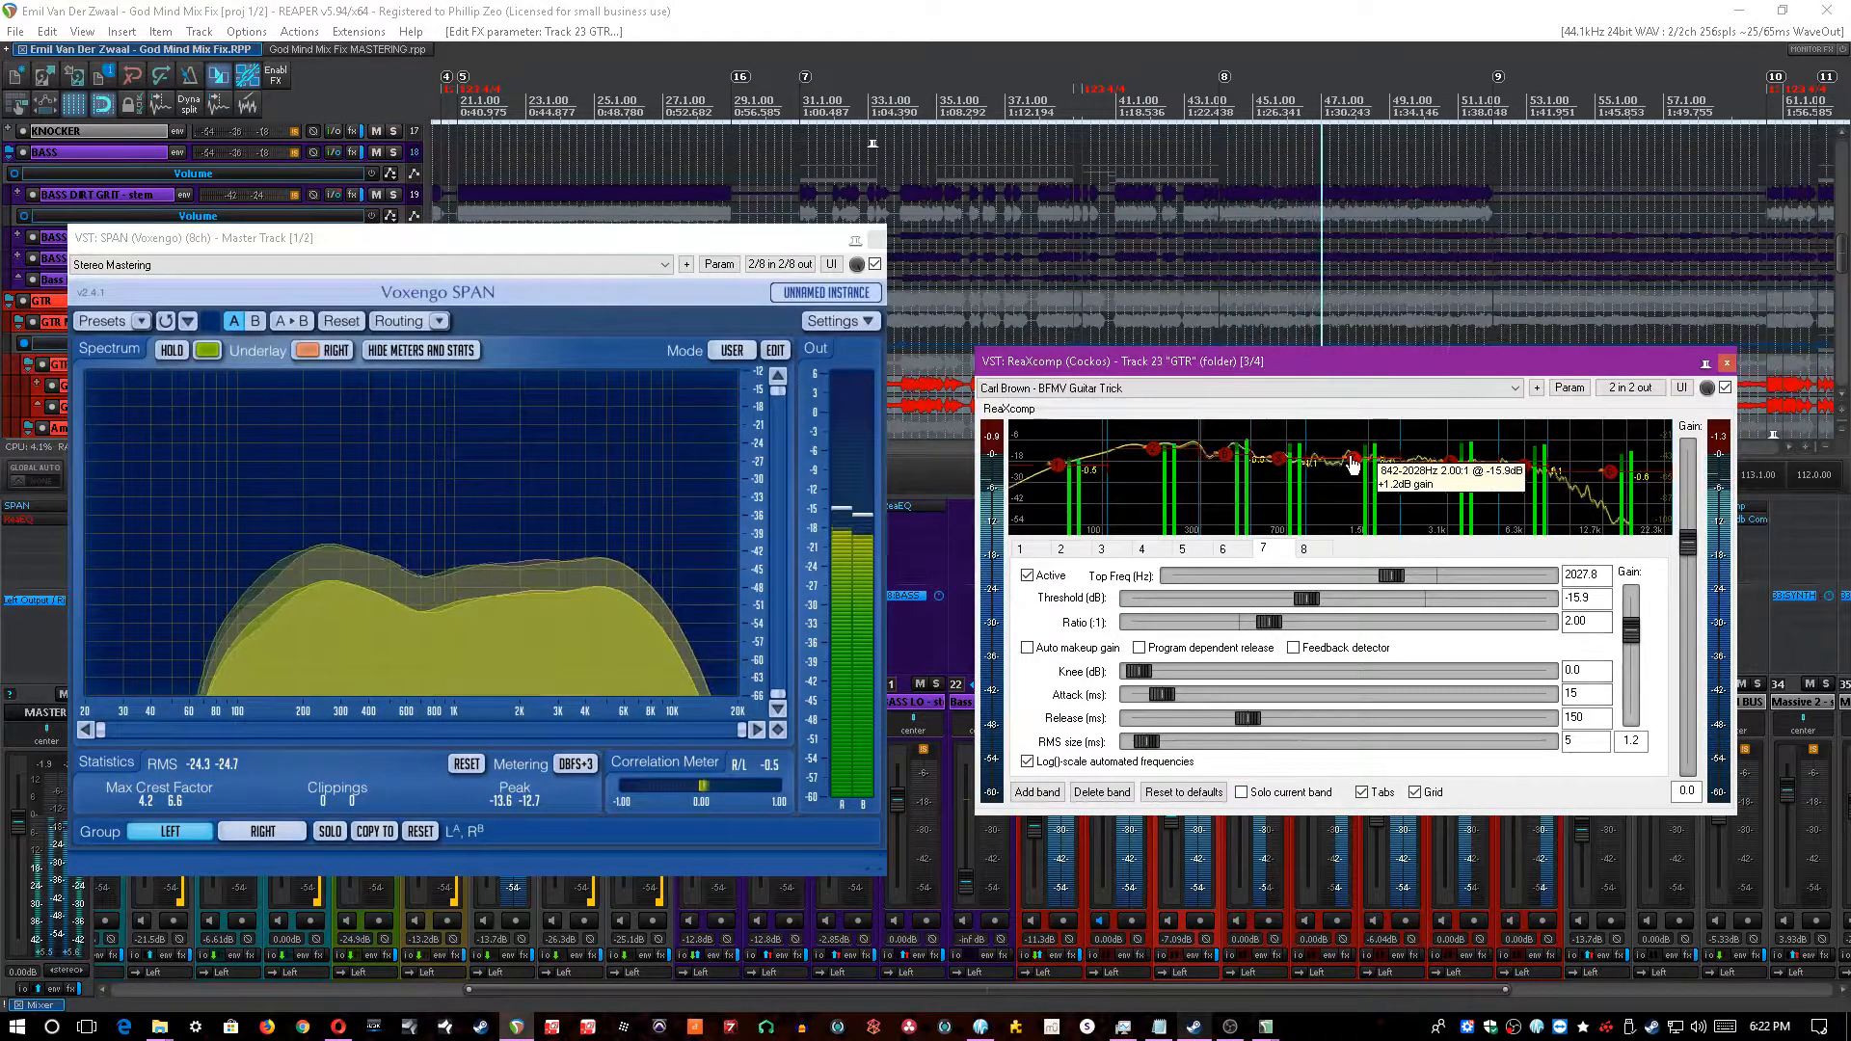
scroll(1415, 265, "down", 2)
scroll(1415, 265, "down", 3)
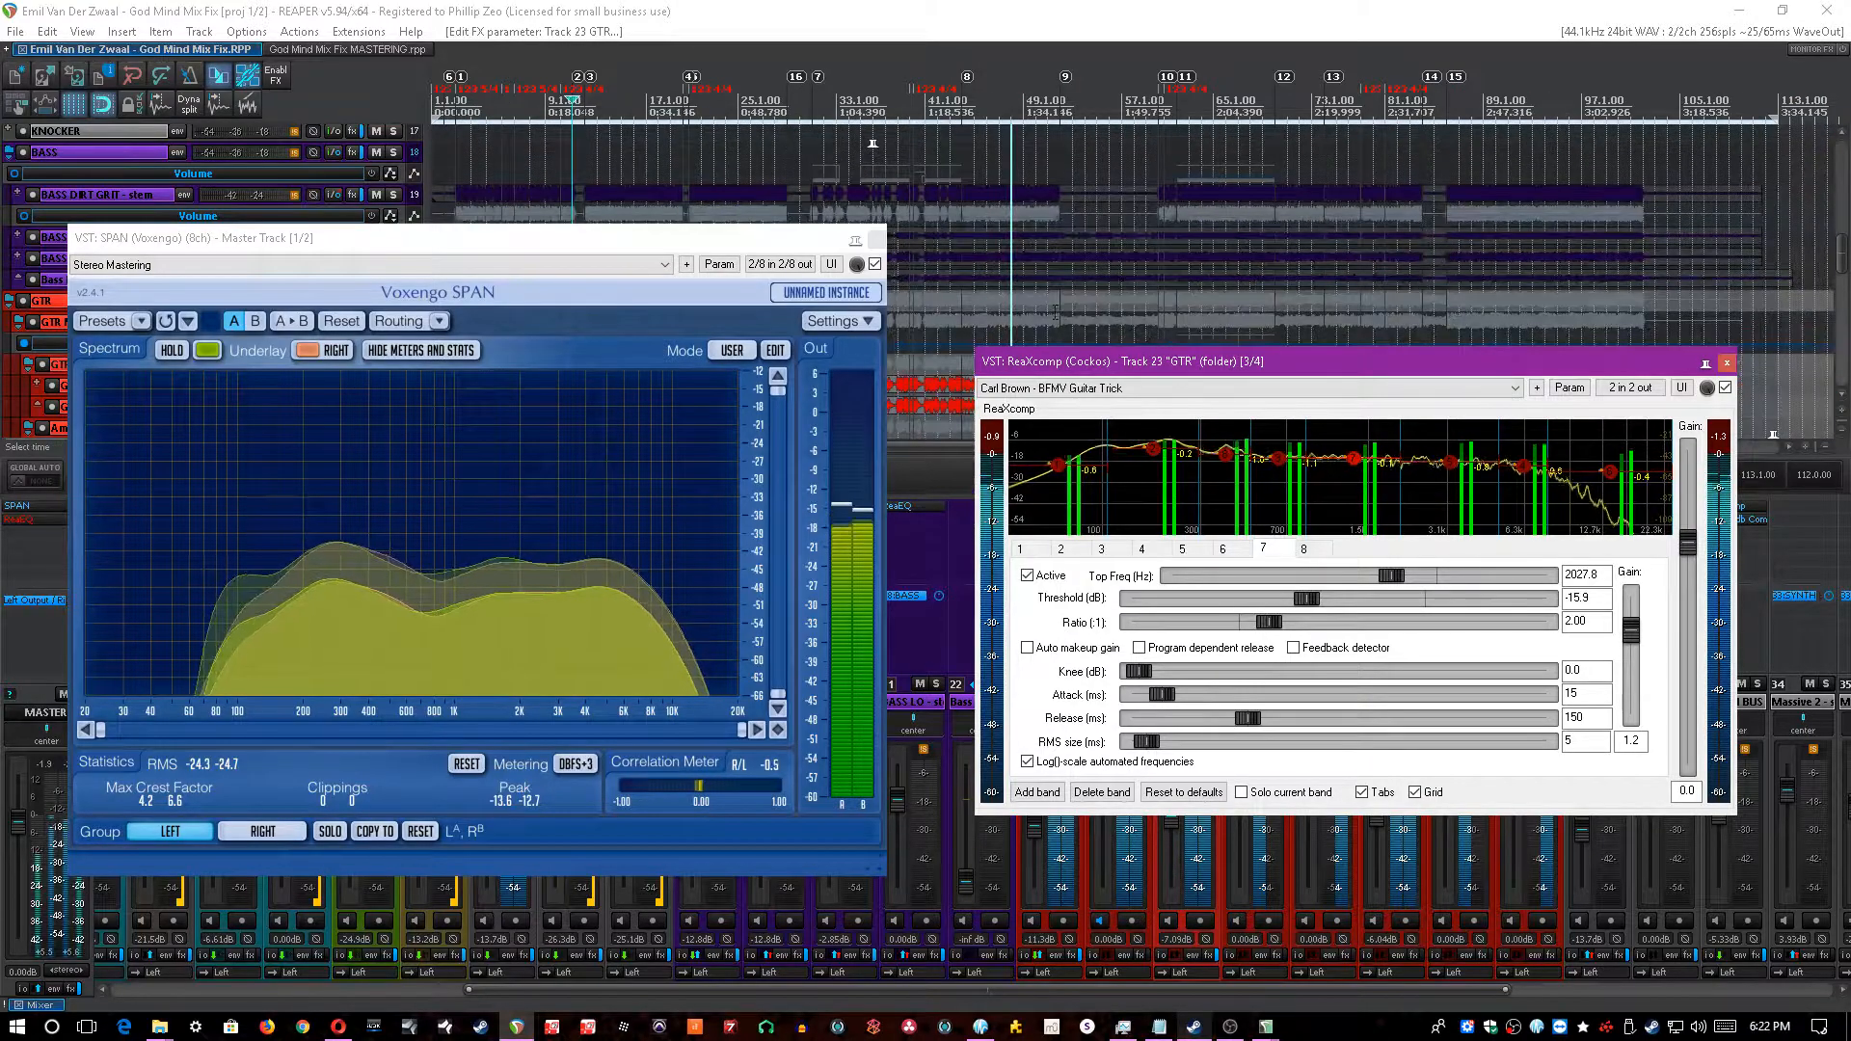
left_click(906, 361)
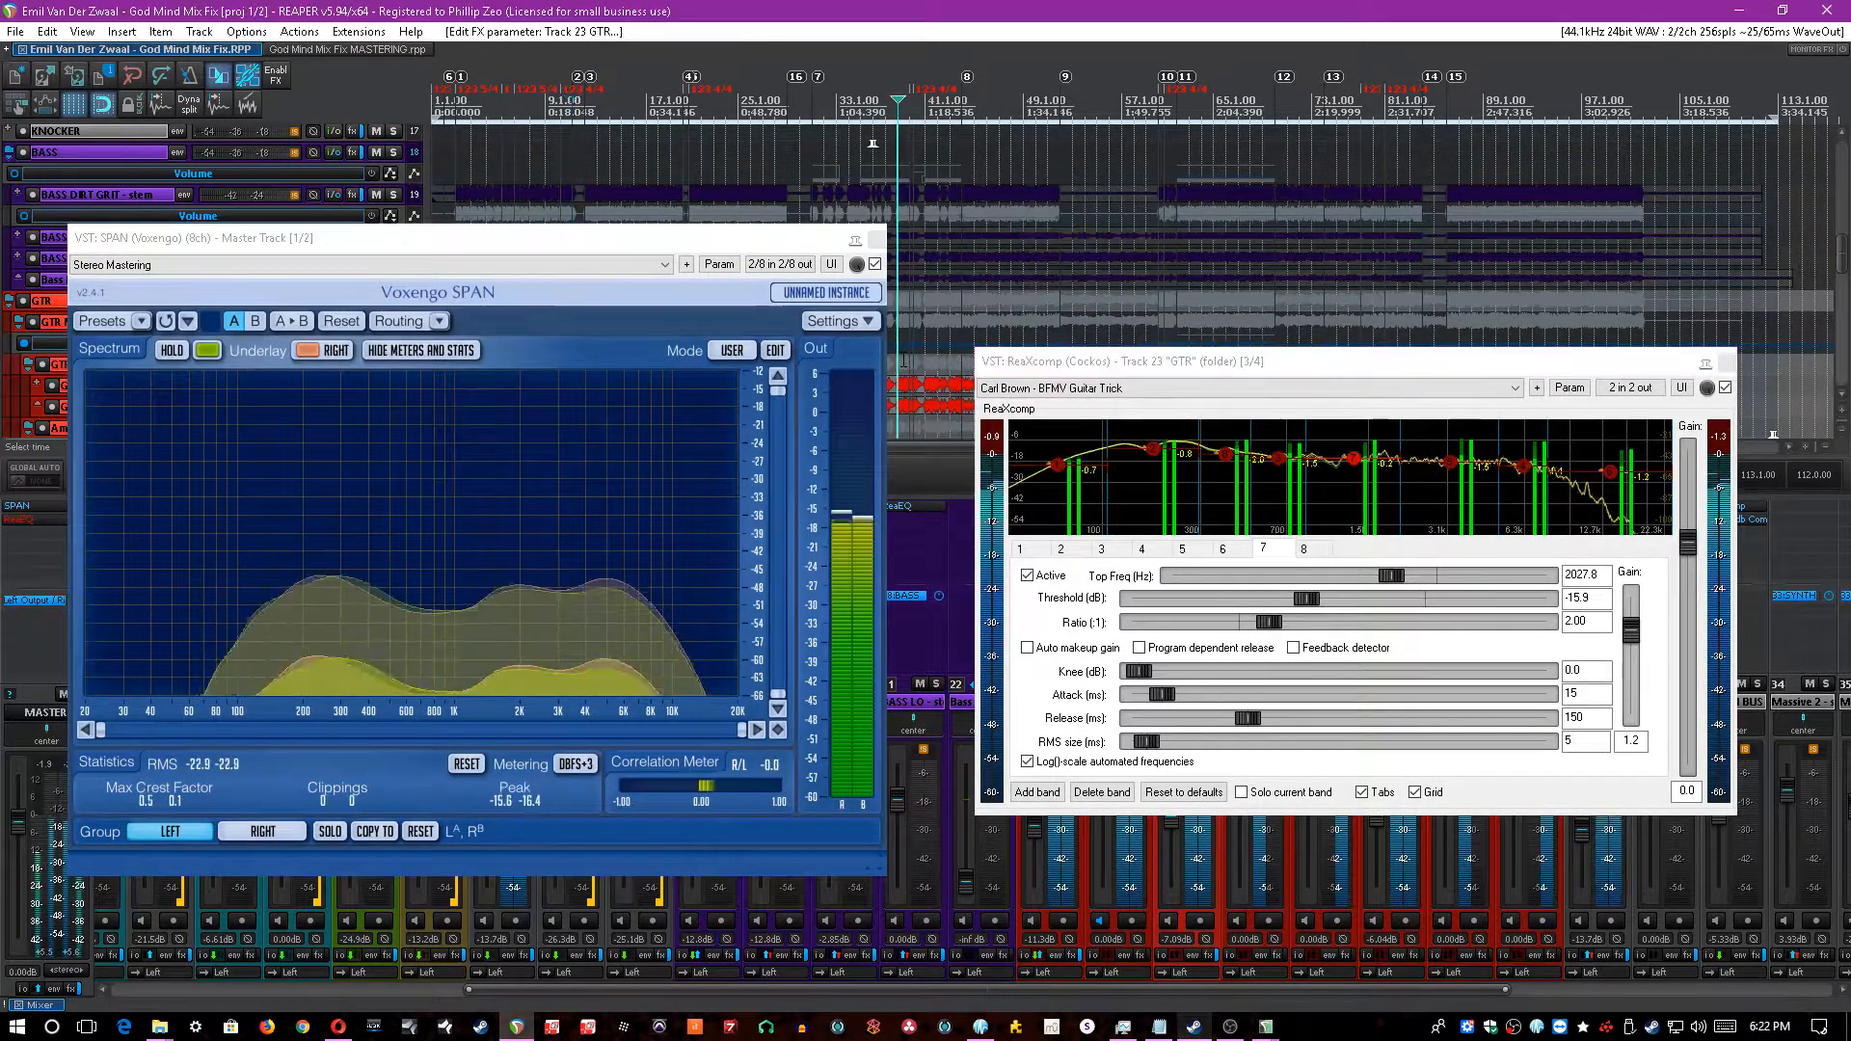
scroll(902, 358, "up", 2)
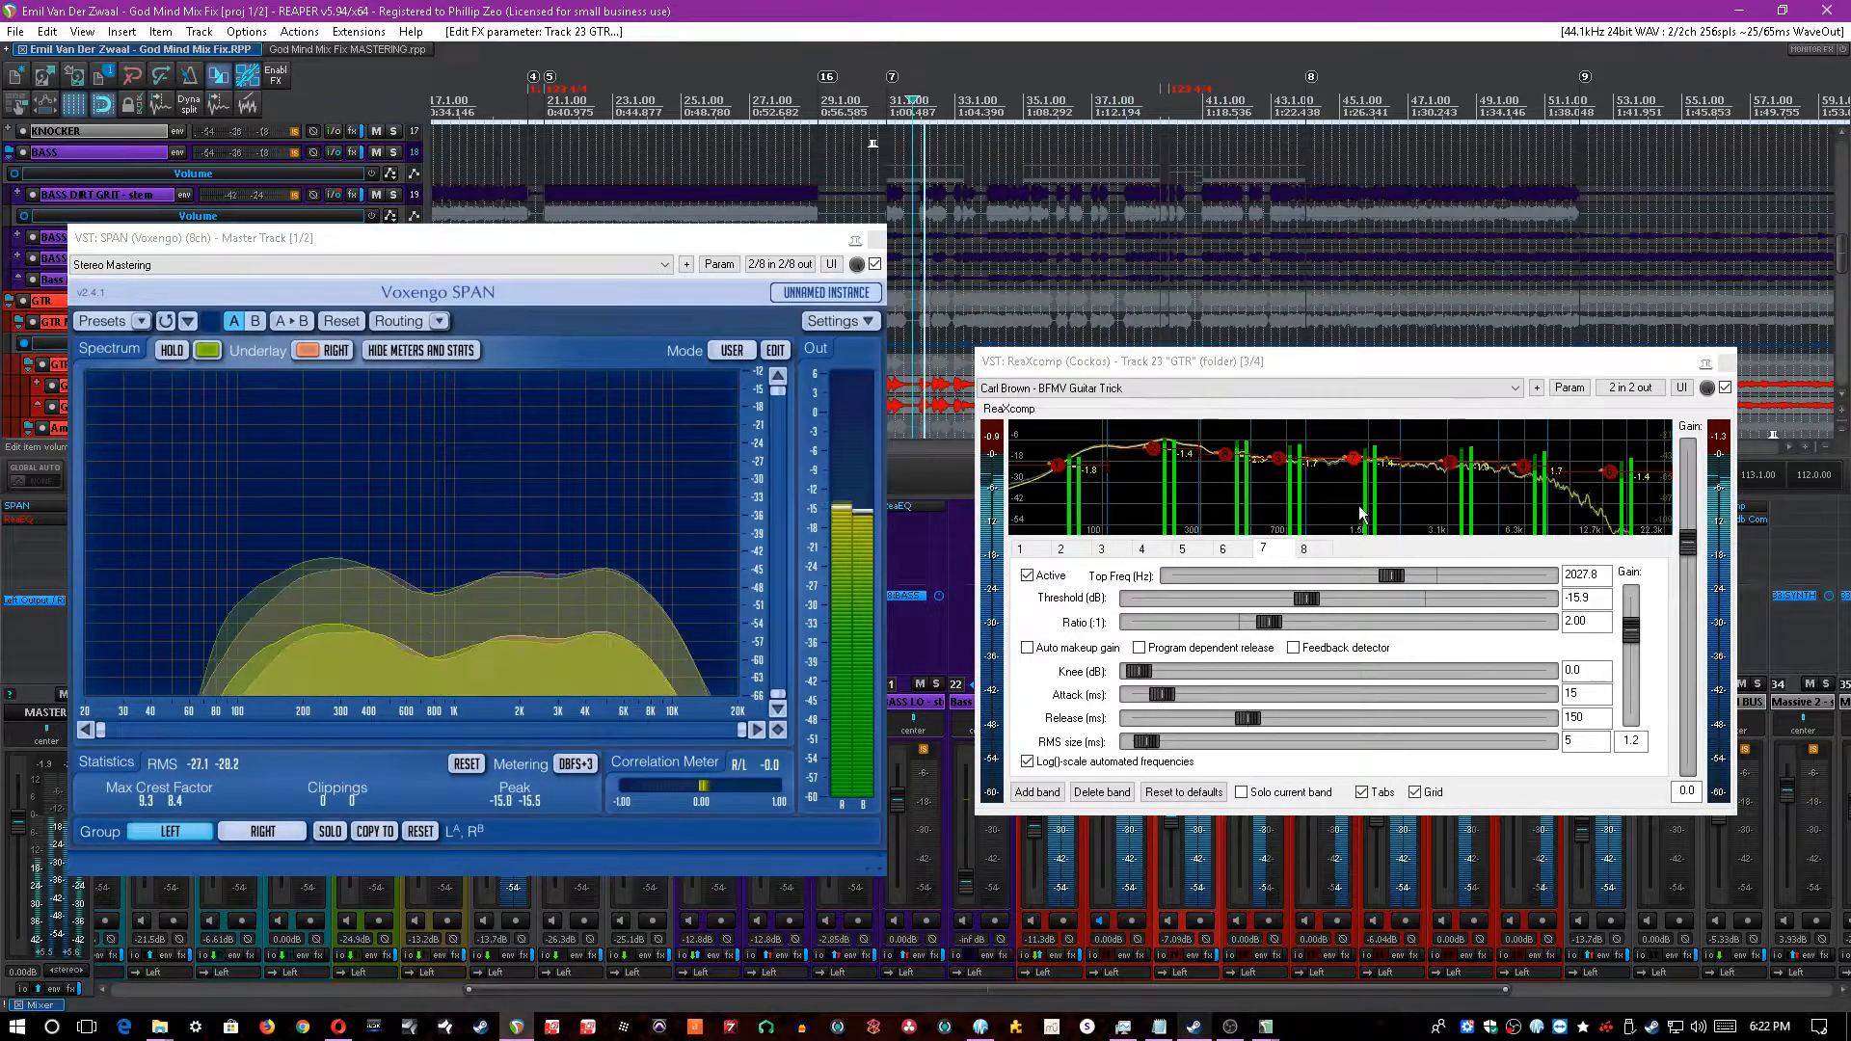
left_click(1358, 470)
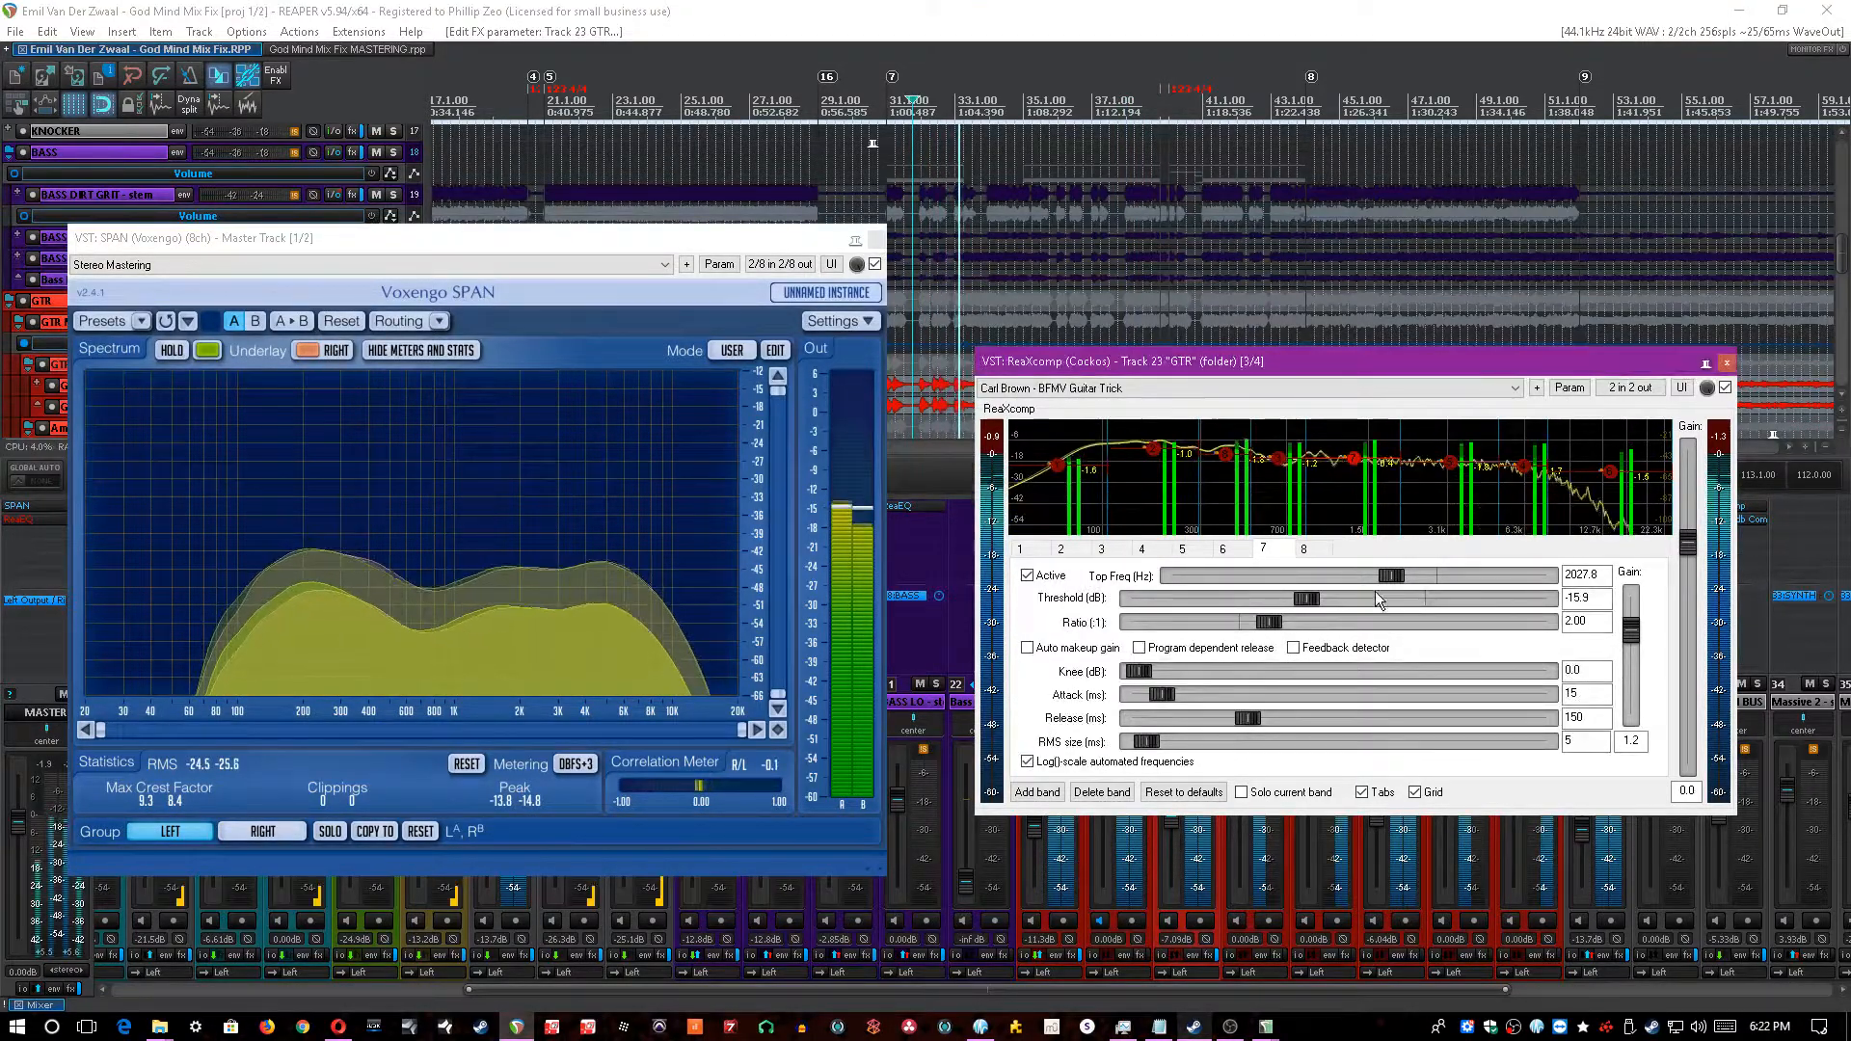
left_click(1269, 802)
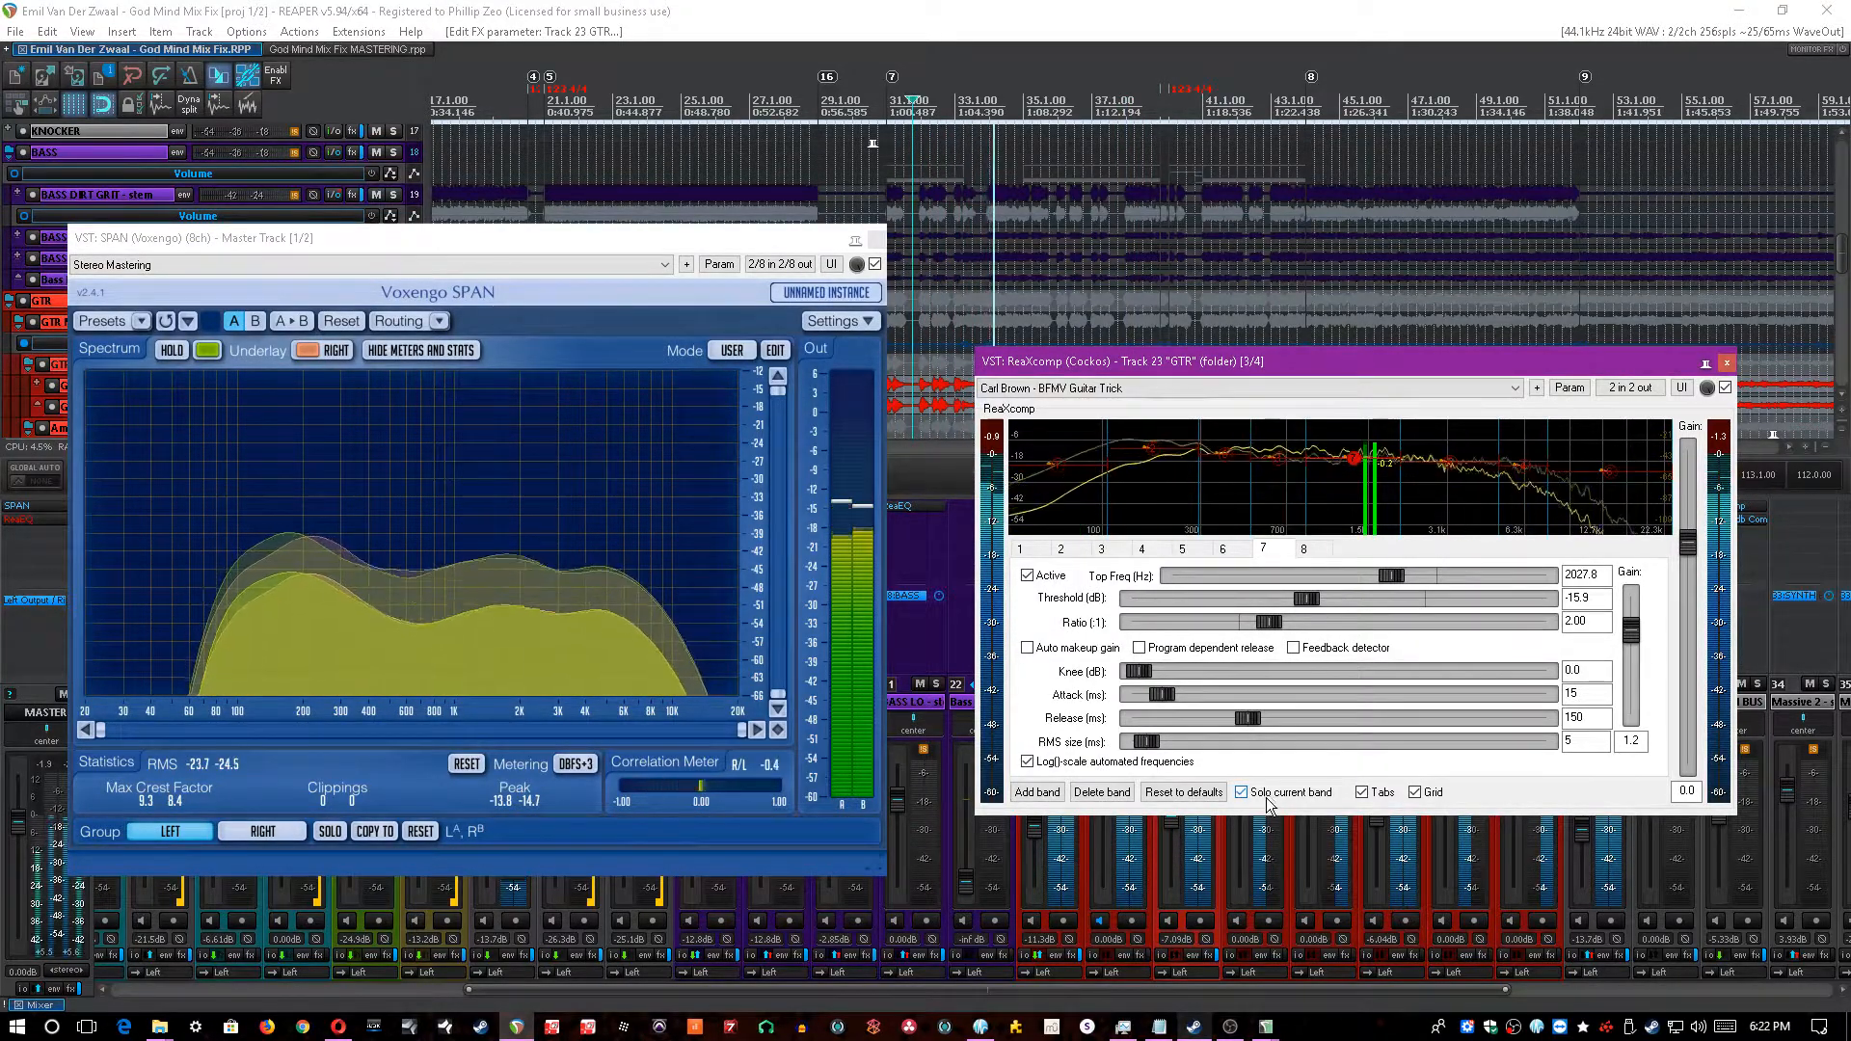
left_click(1268, 793)
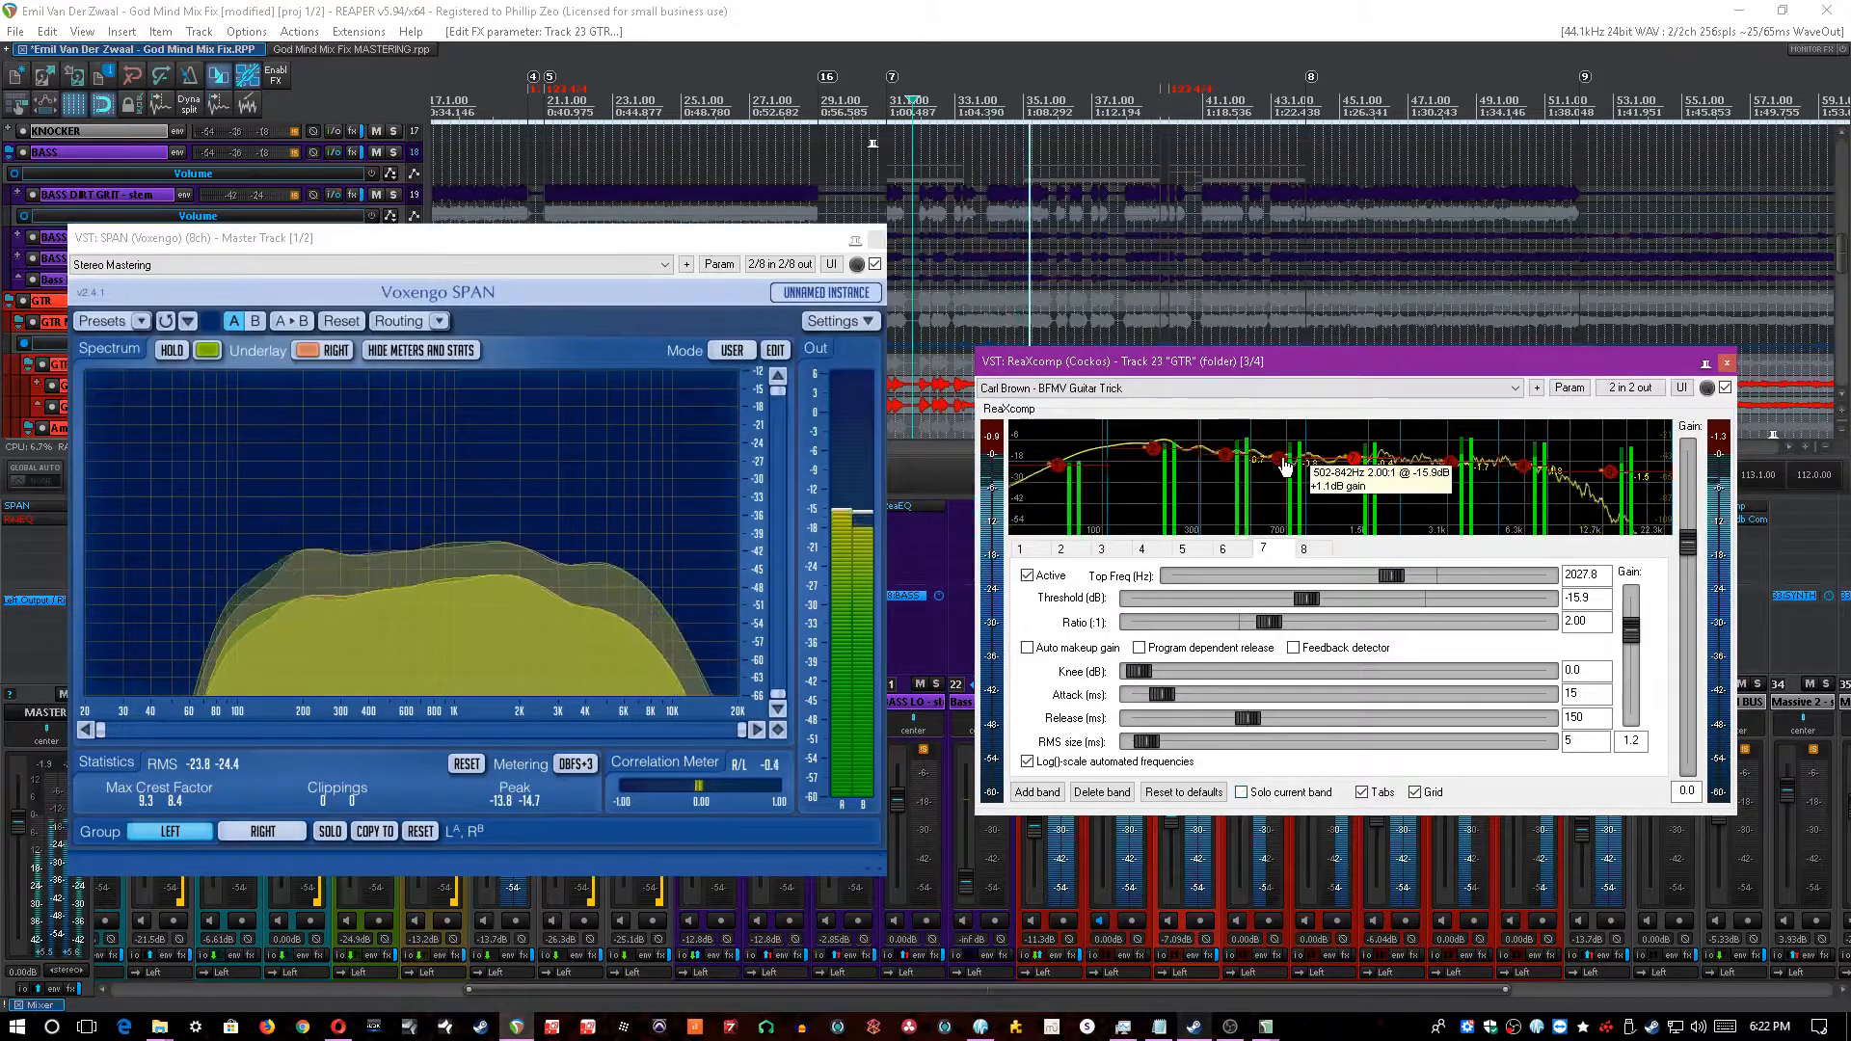
- Audition ReaXcomp's band 3 in solo, then turn solo off and save the project
left_click(1285, 795)
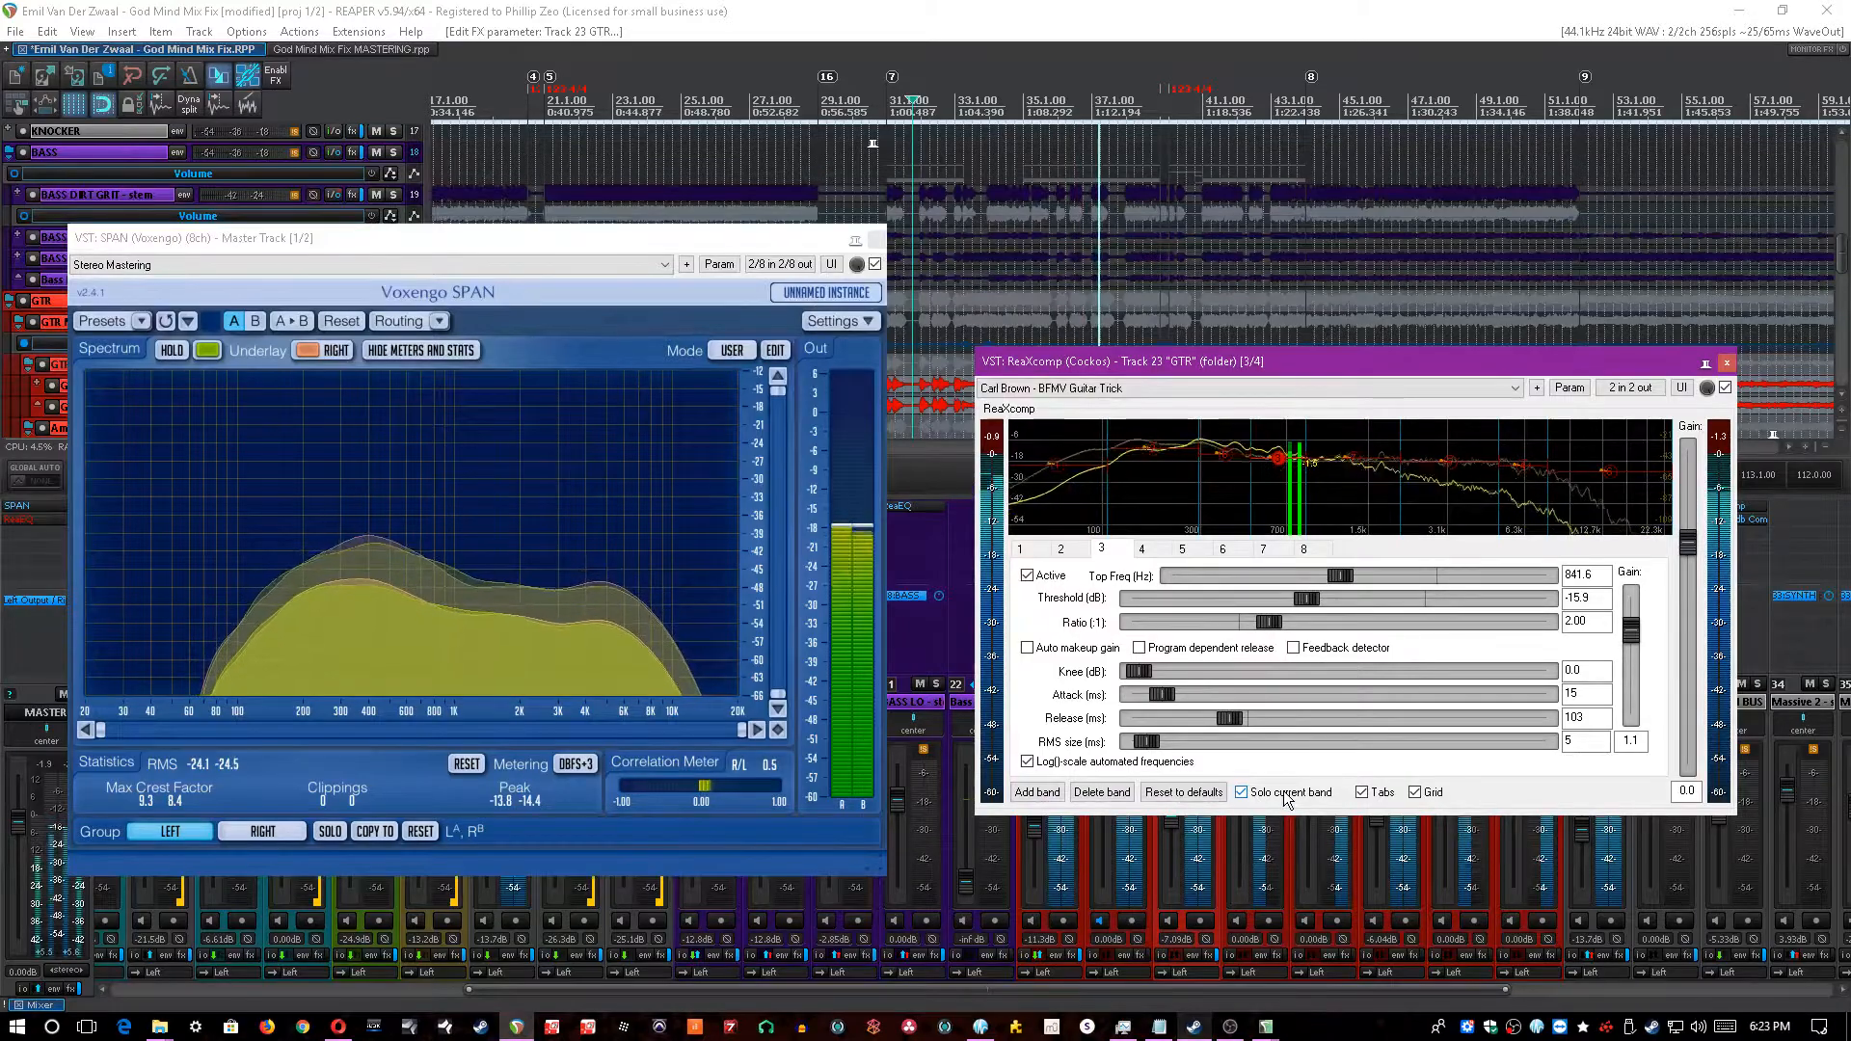
left_click(1285, 793)
key("ctrl+s")
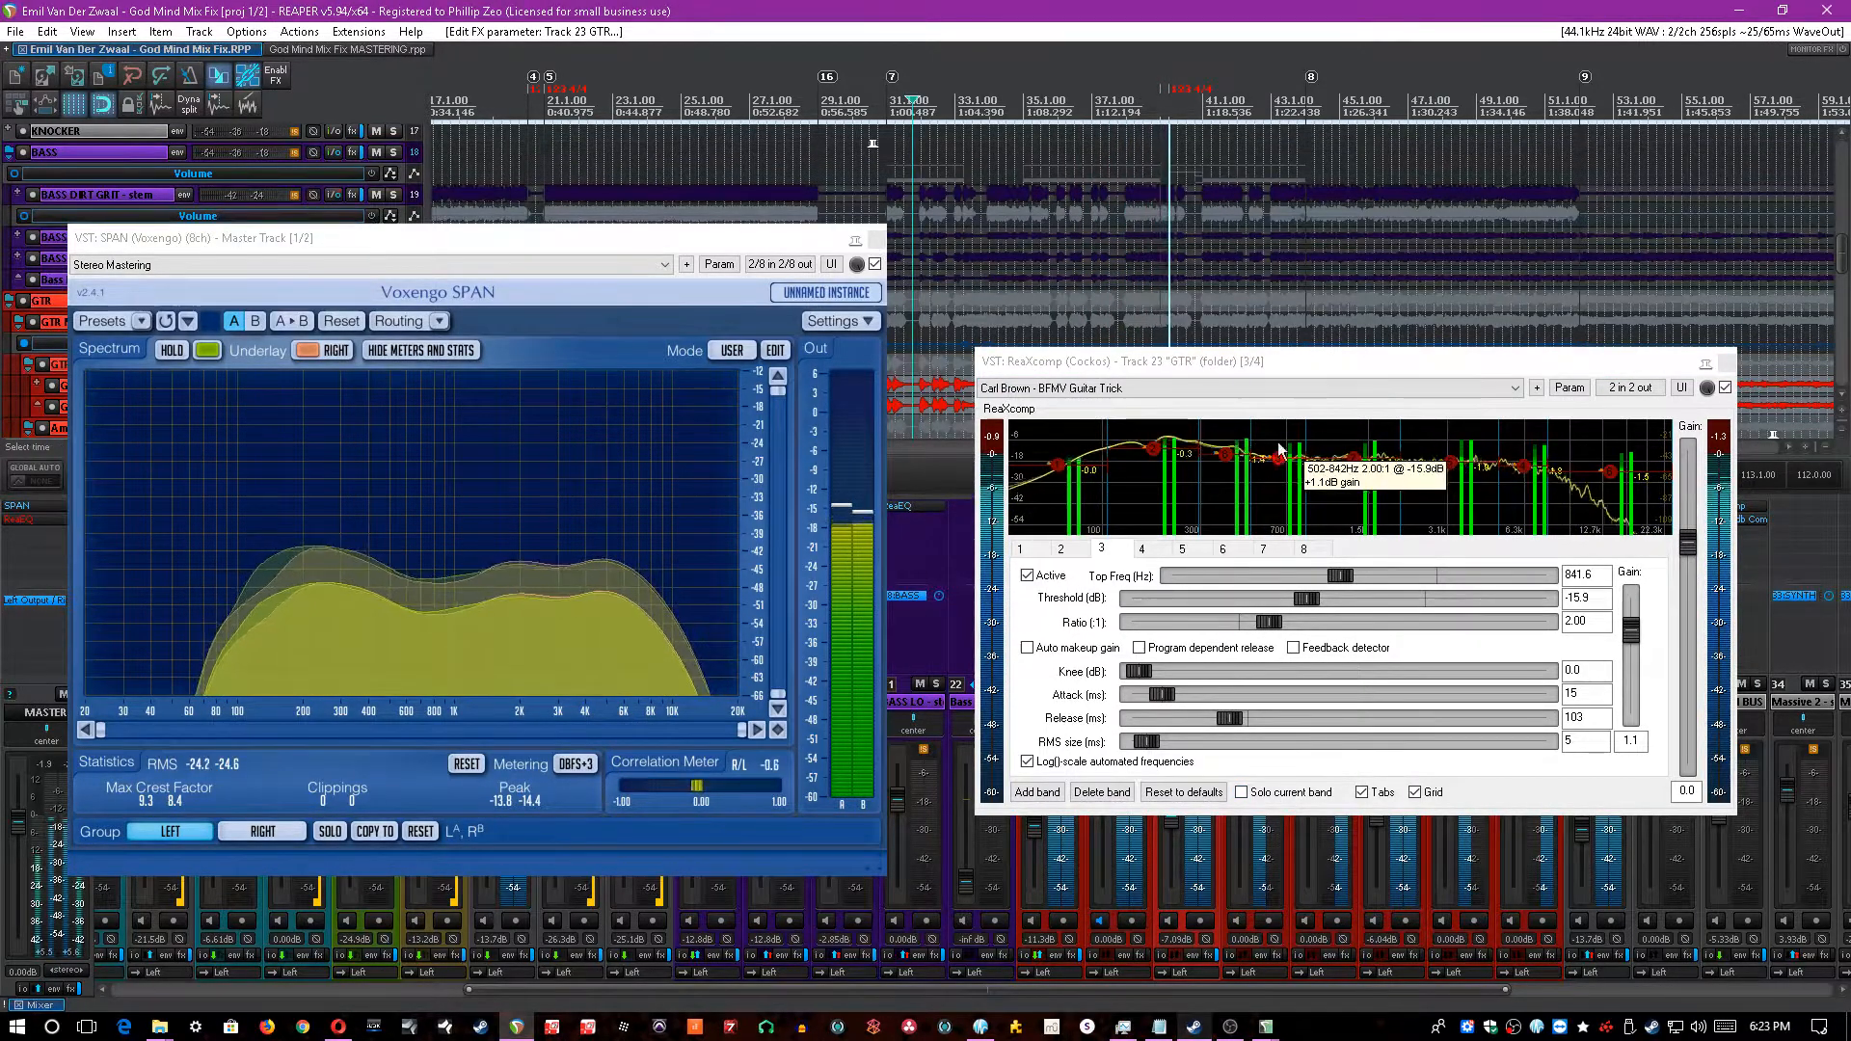
- Reposition the SPAN and ReaXcomp windows slightly lower so that they stay side by side
left_click_drag(1275, 367, 1275, 383)
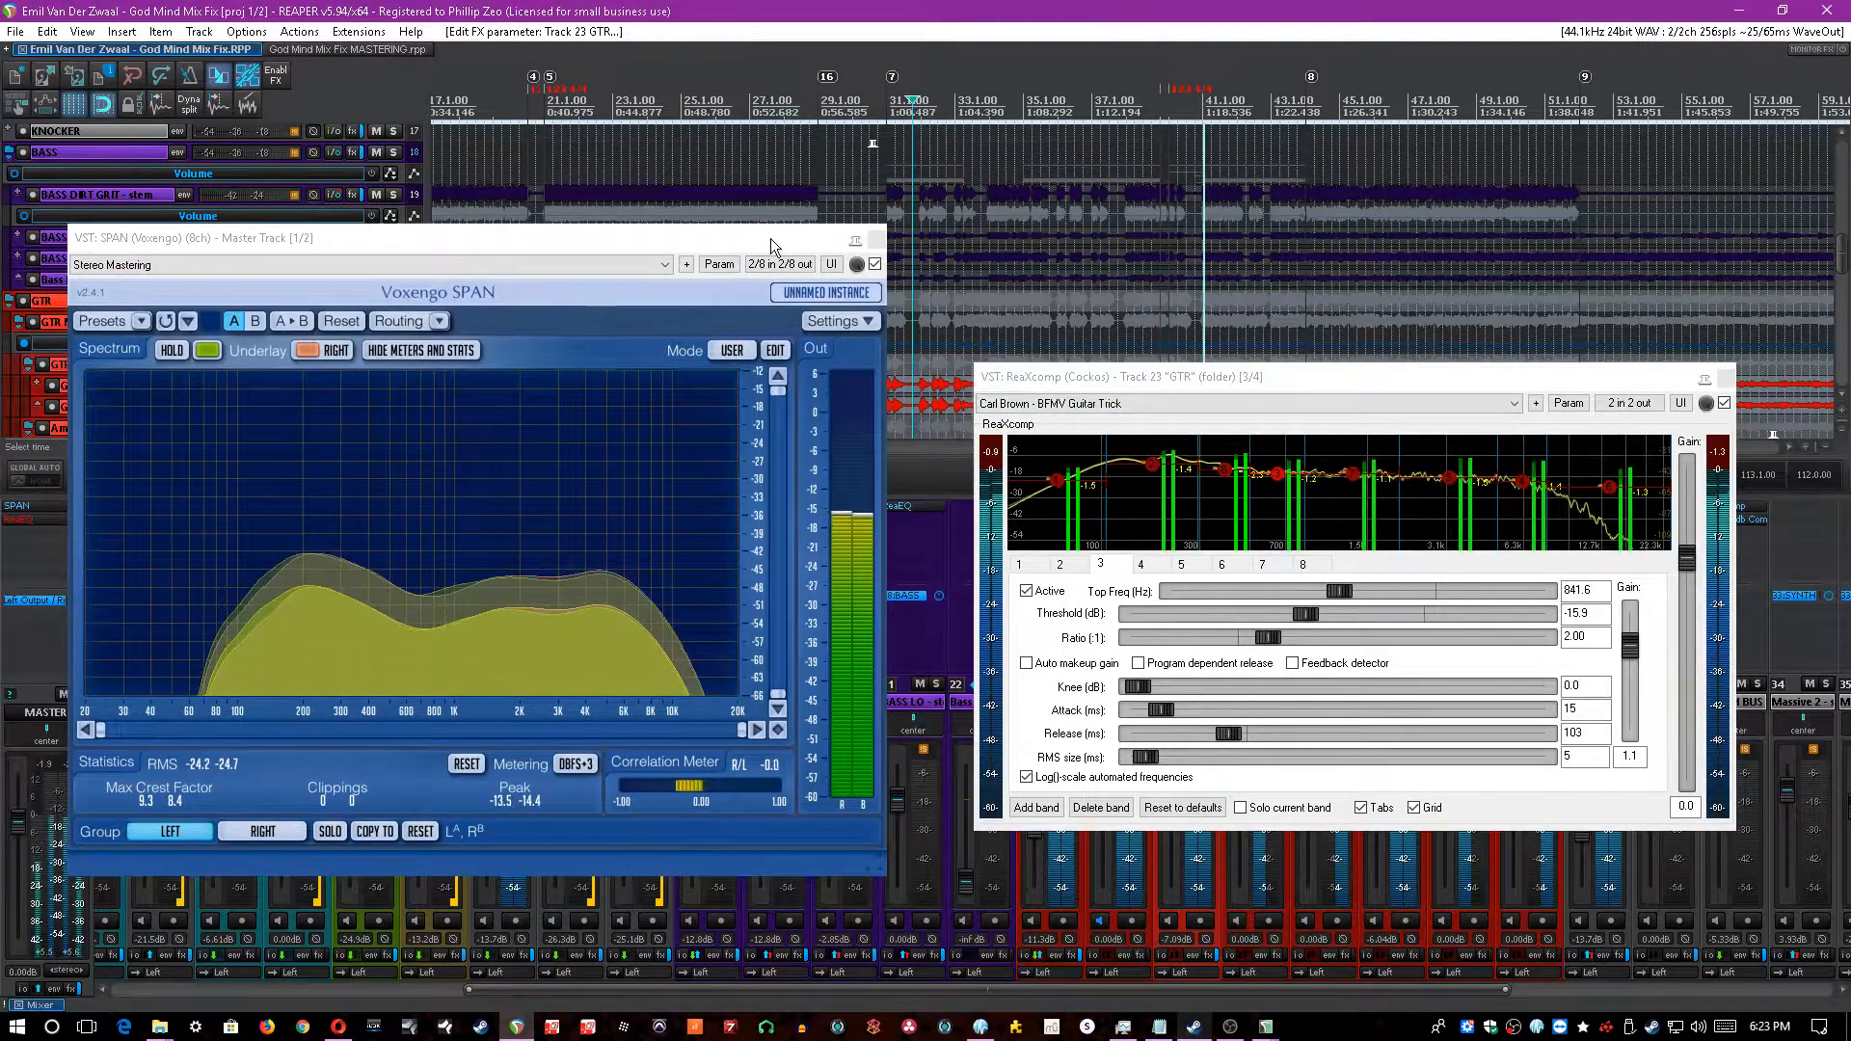
left_click_drag(772, 240, 753, 289)
left_click_drag(1132, 377, 1154, 404)
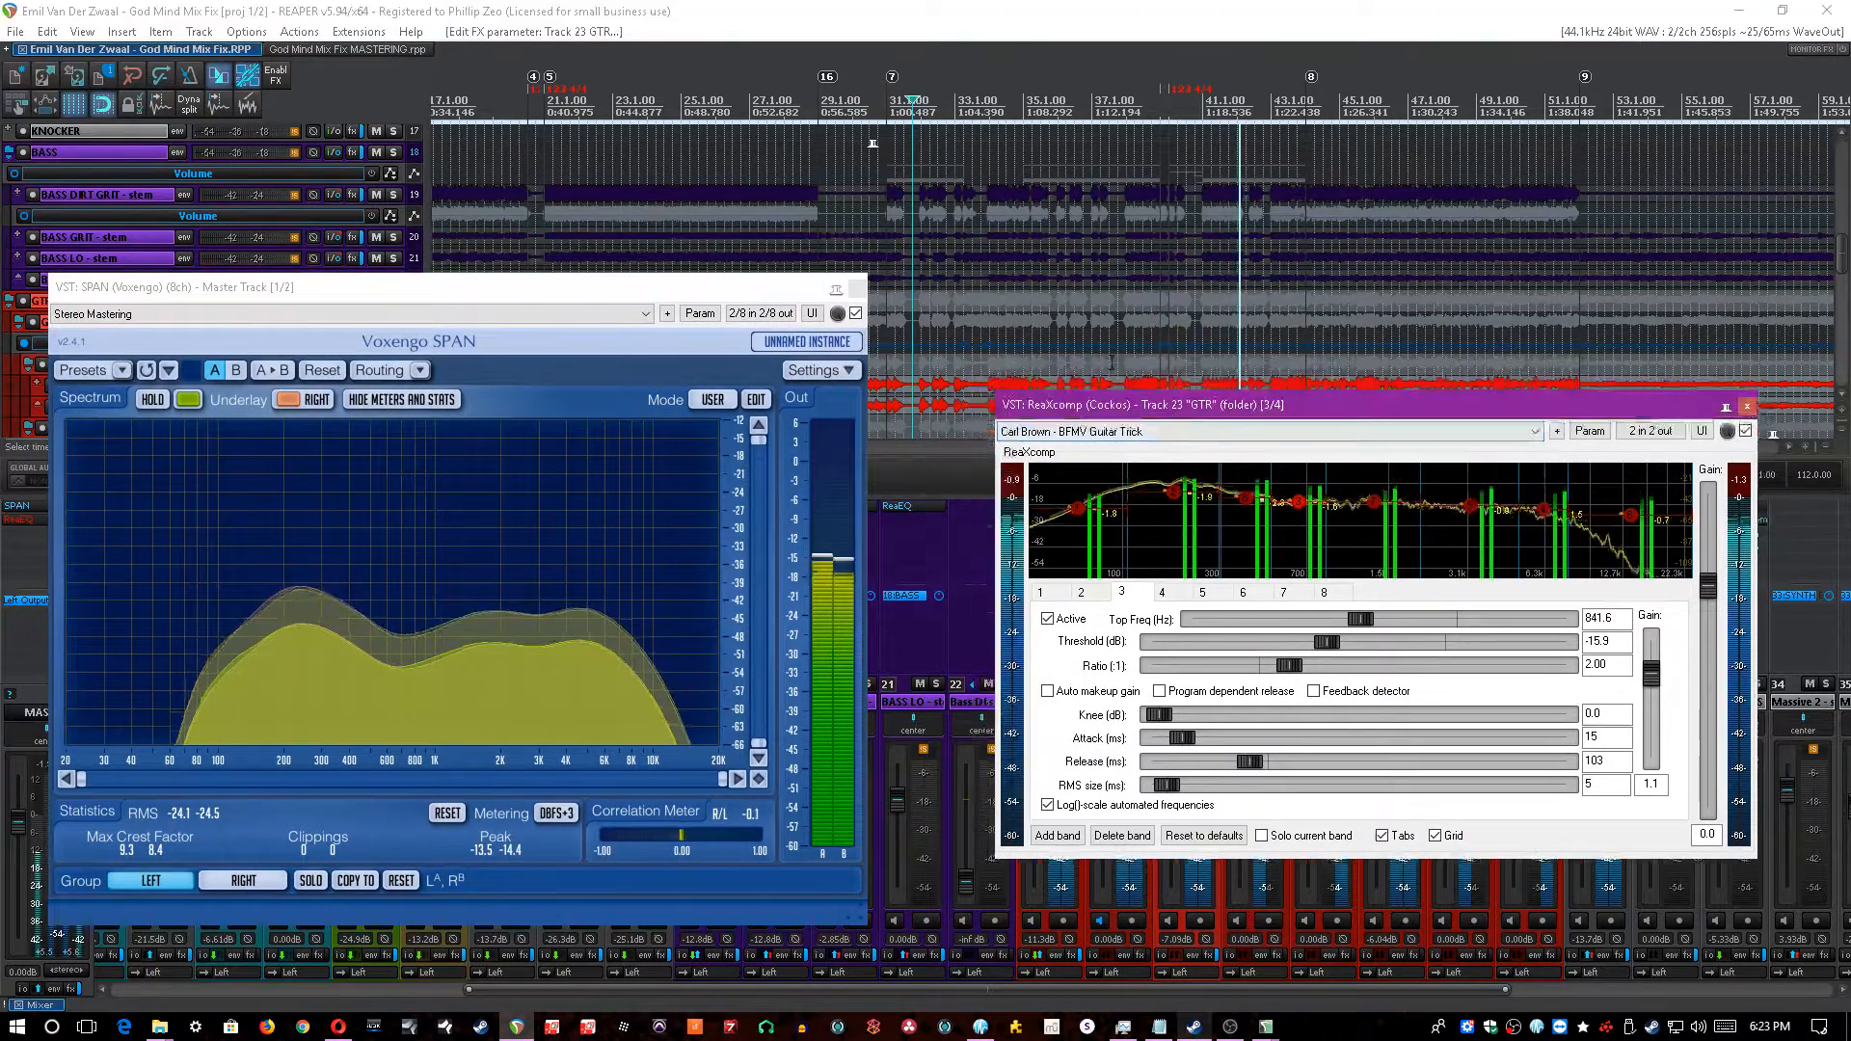
- Play from around bar 41 and audition ReaXcomp's band 8 in solo, then turn solo off and save the project
scroll(1002, 367, "down", 4)
left_click(927, 386)
scroll(927, 386, "up", 4)
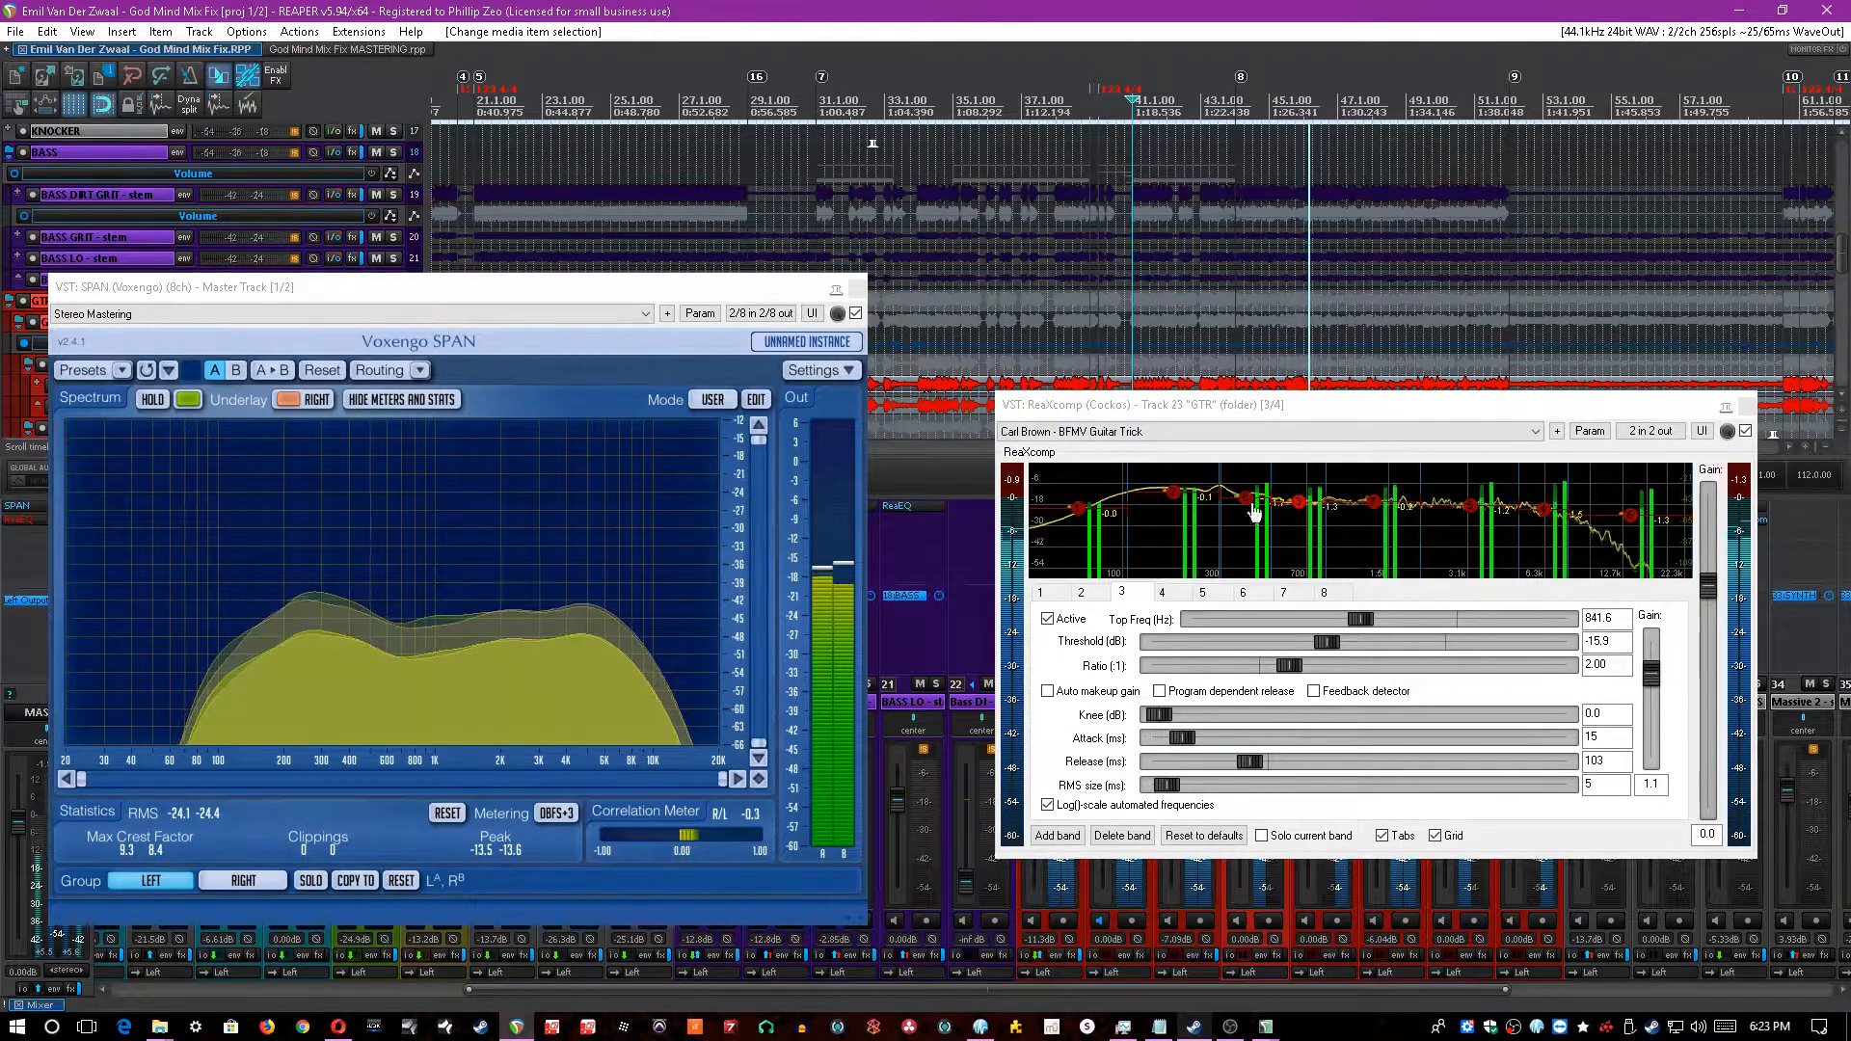
left_click(1253, 508)
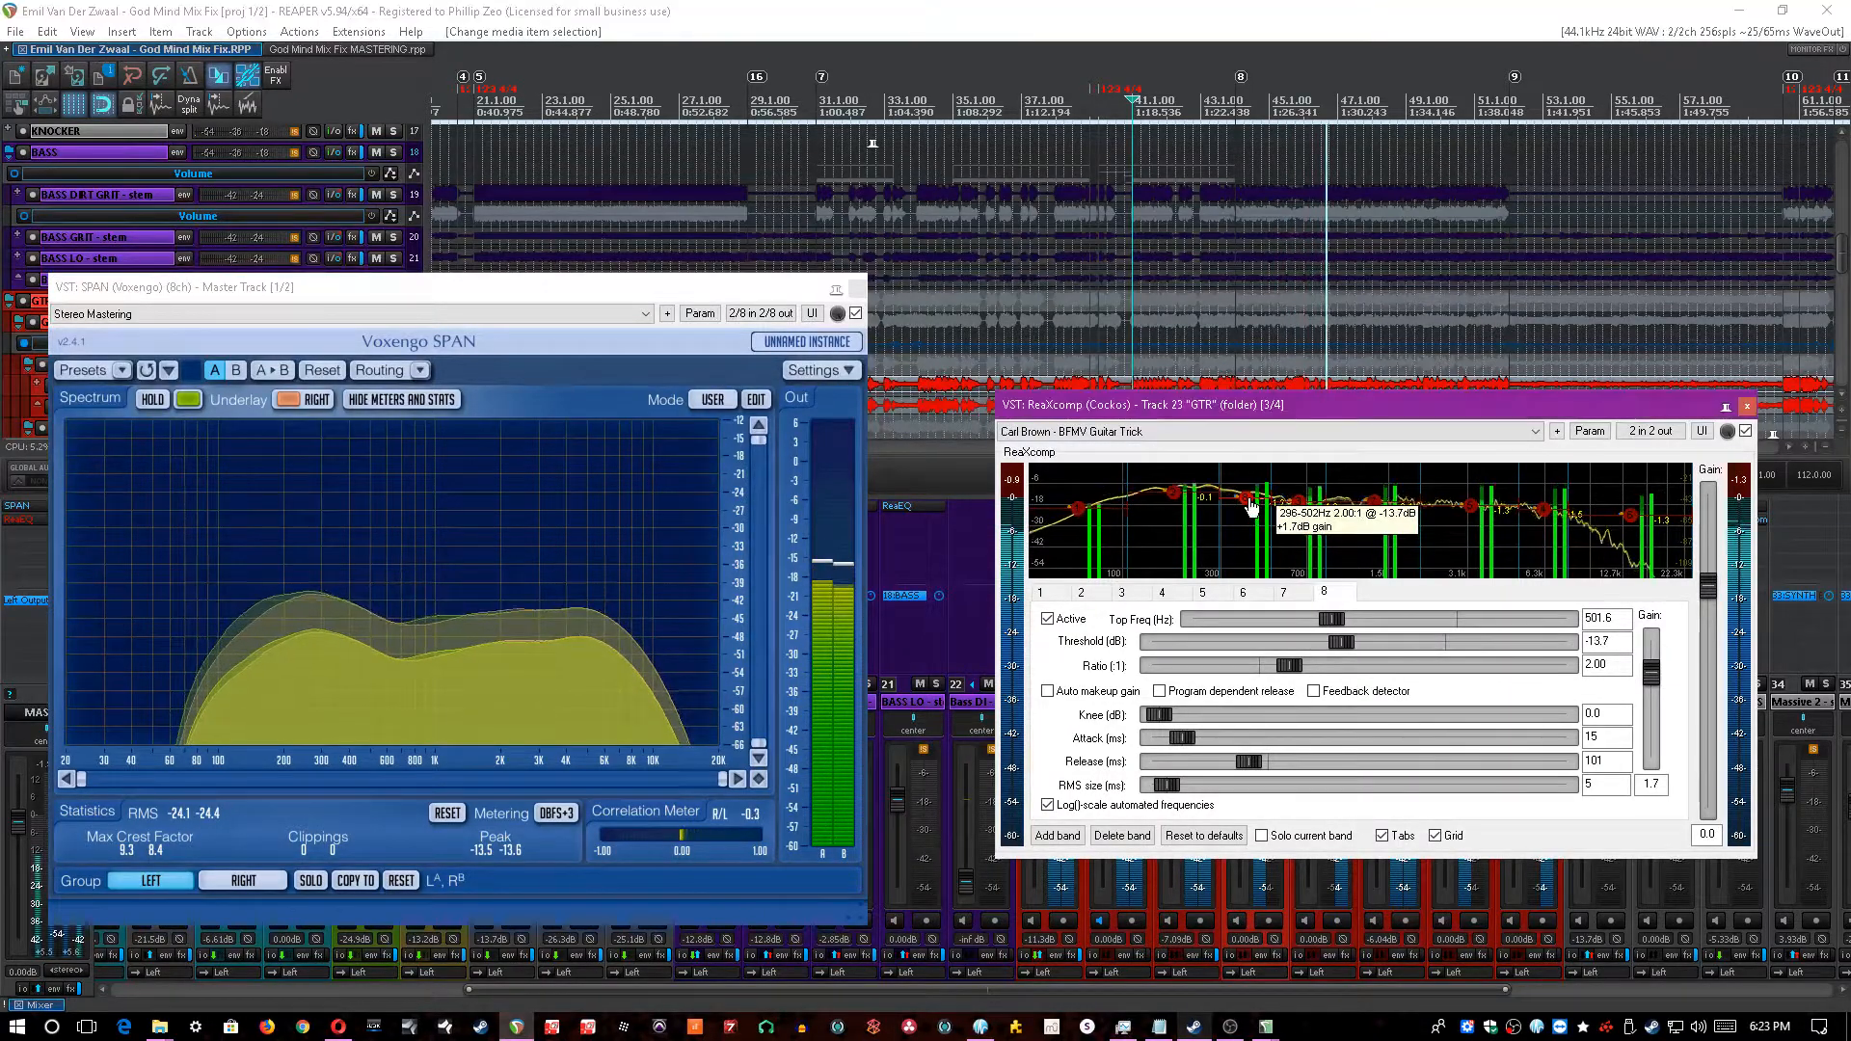
left_click(1293, 845)
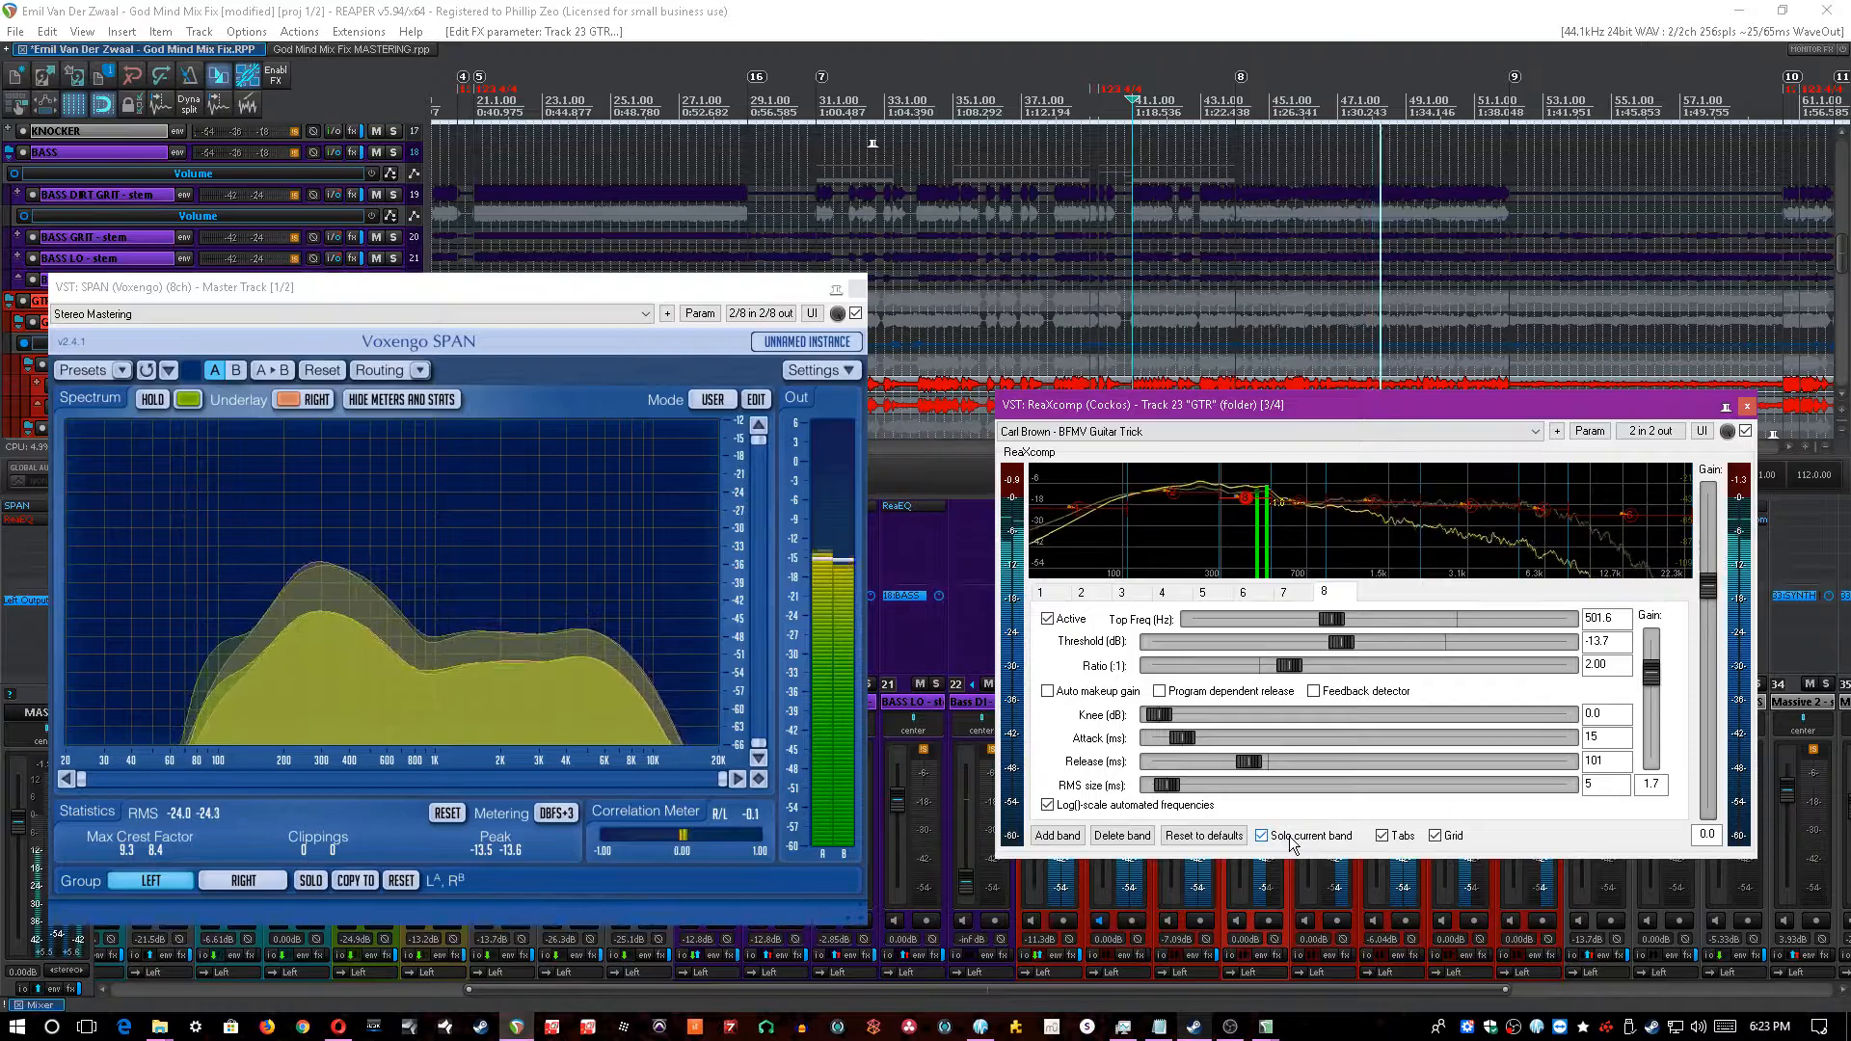
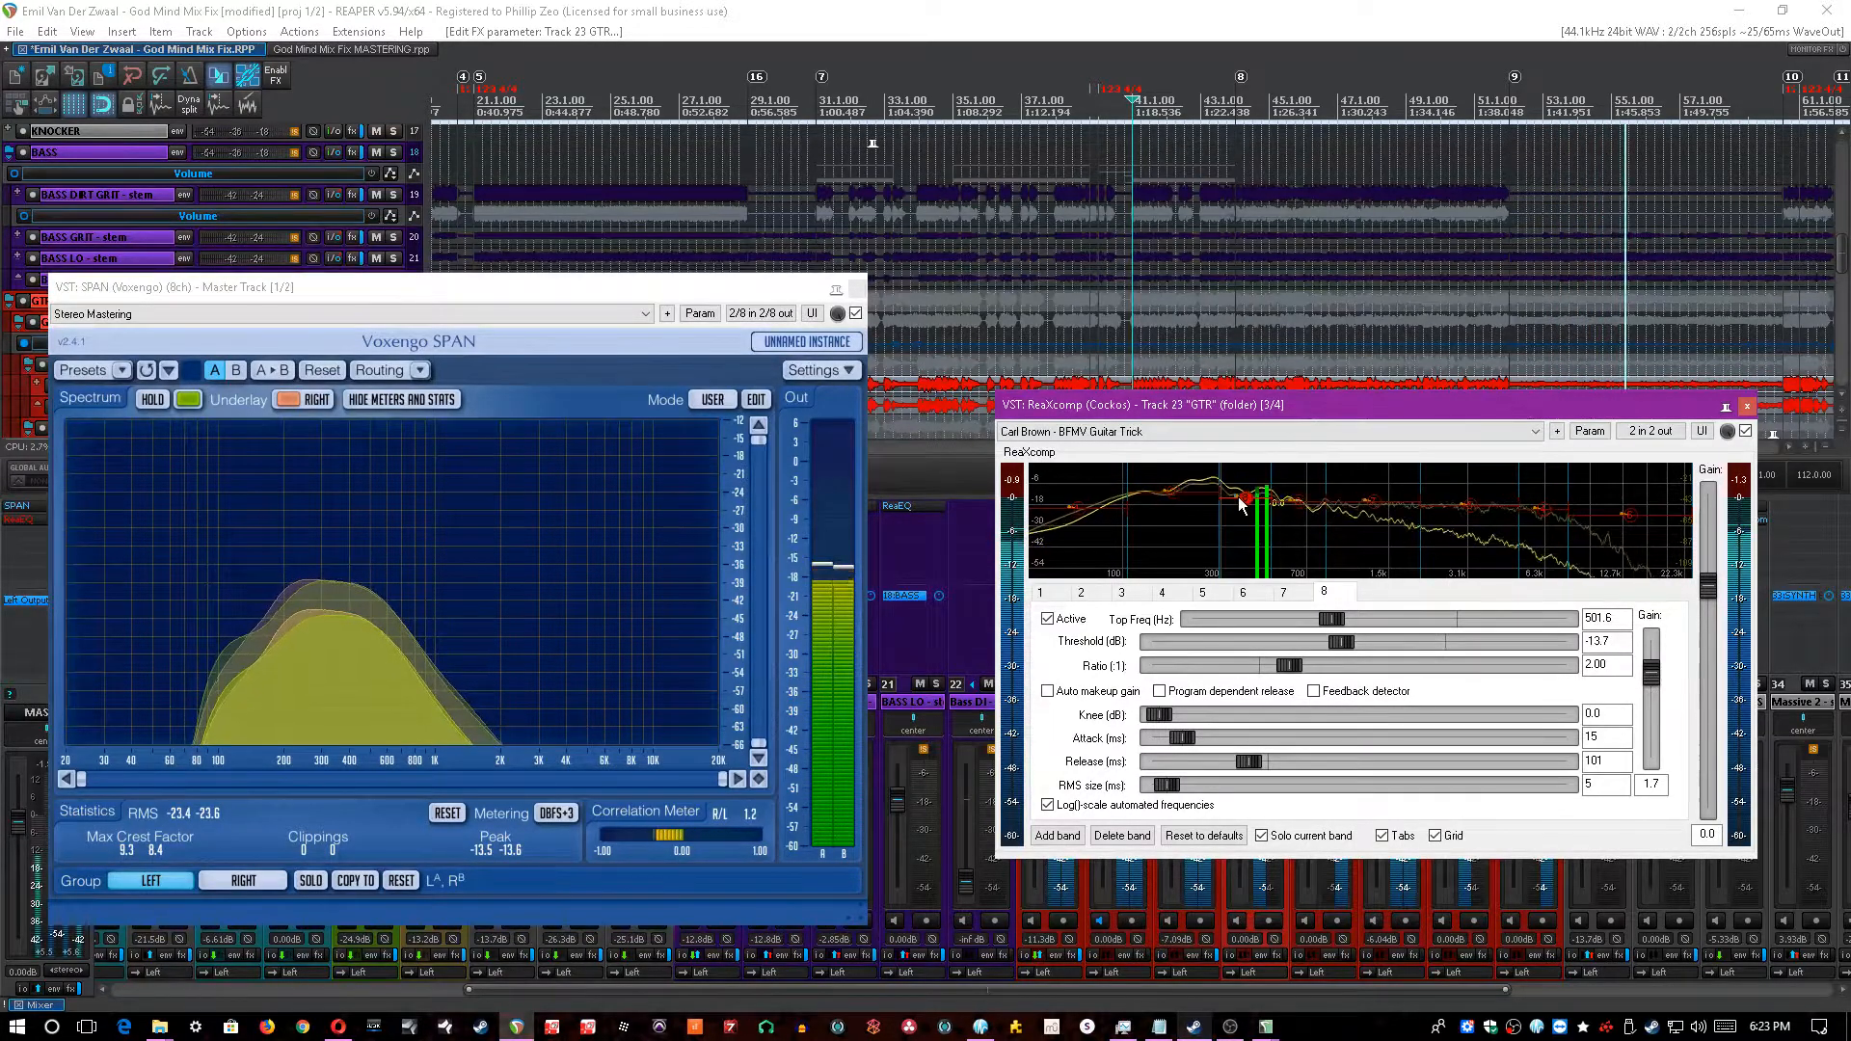
left_click(1262, 835)
key("ctrl+s")
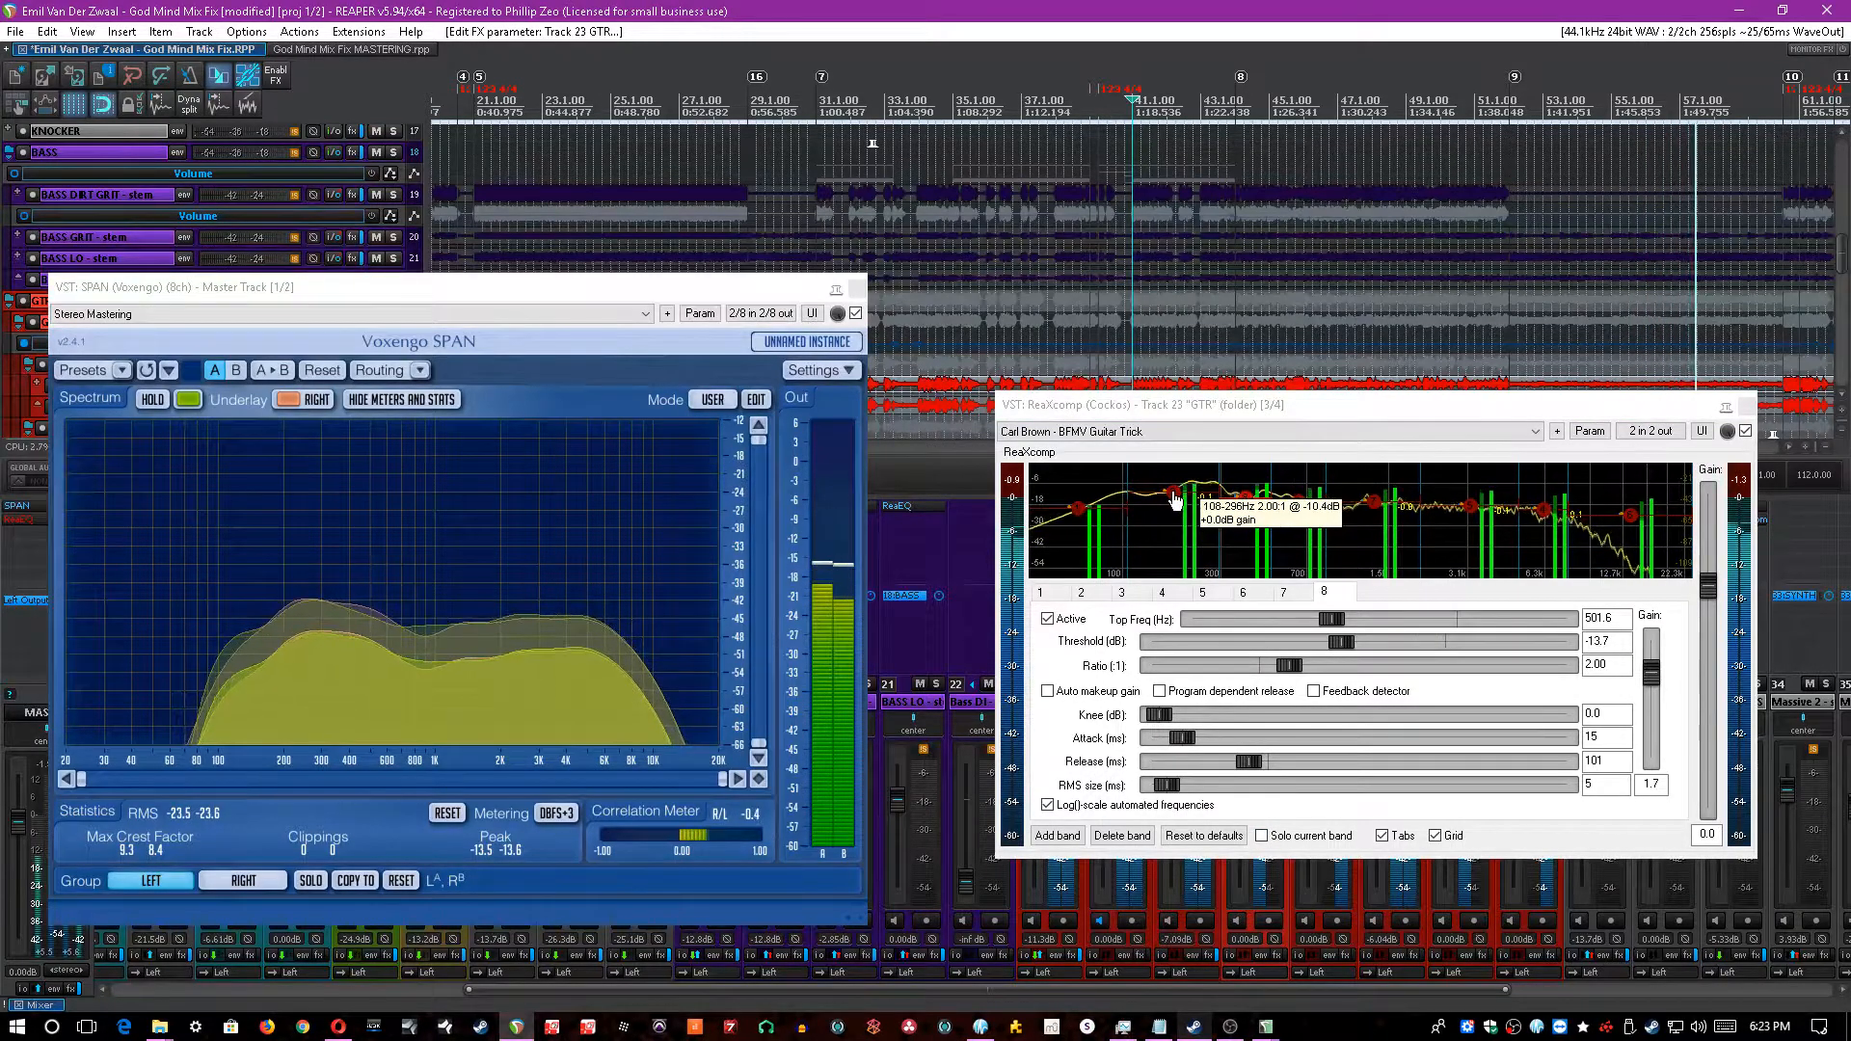
- Audition ReaXcomp's band 2 in solo, then turn solo off and save the project
left_click(1174, 500)
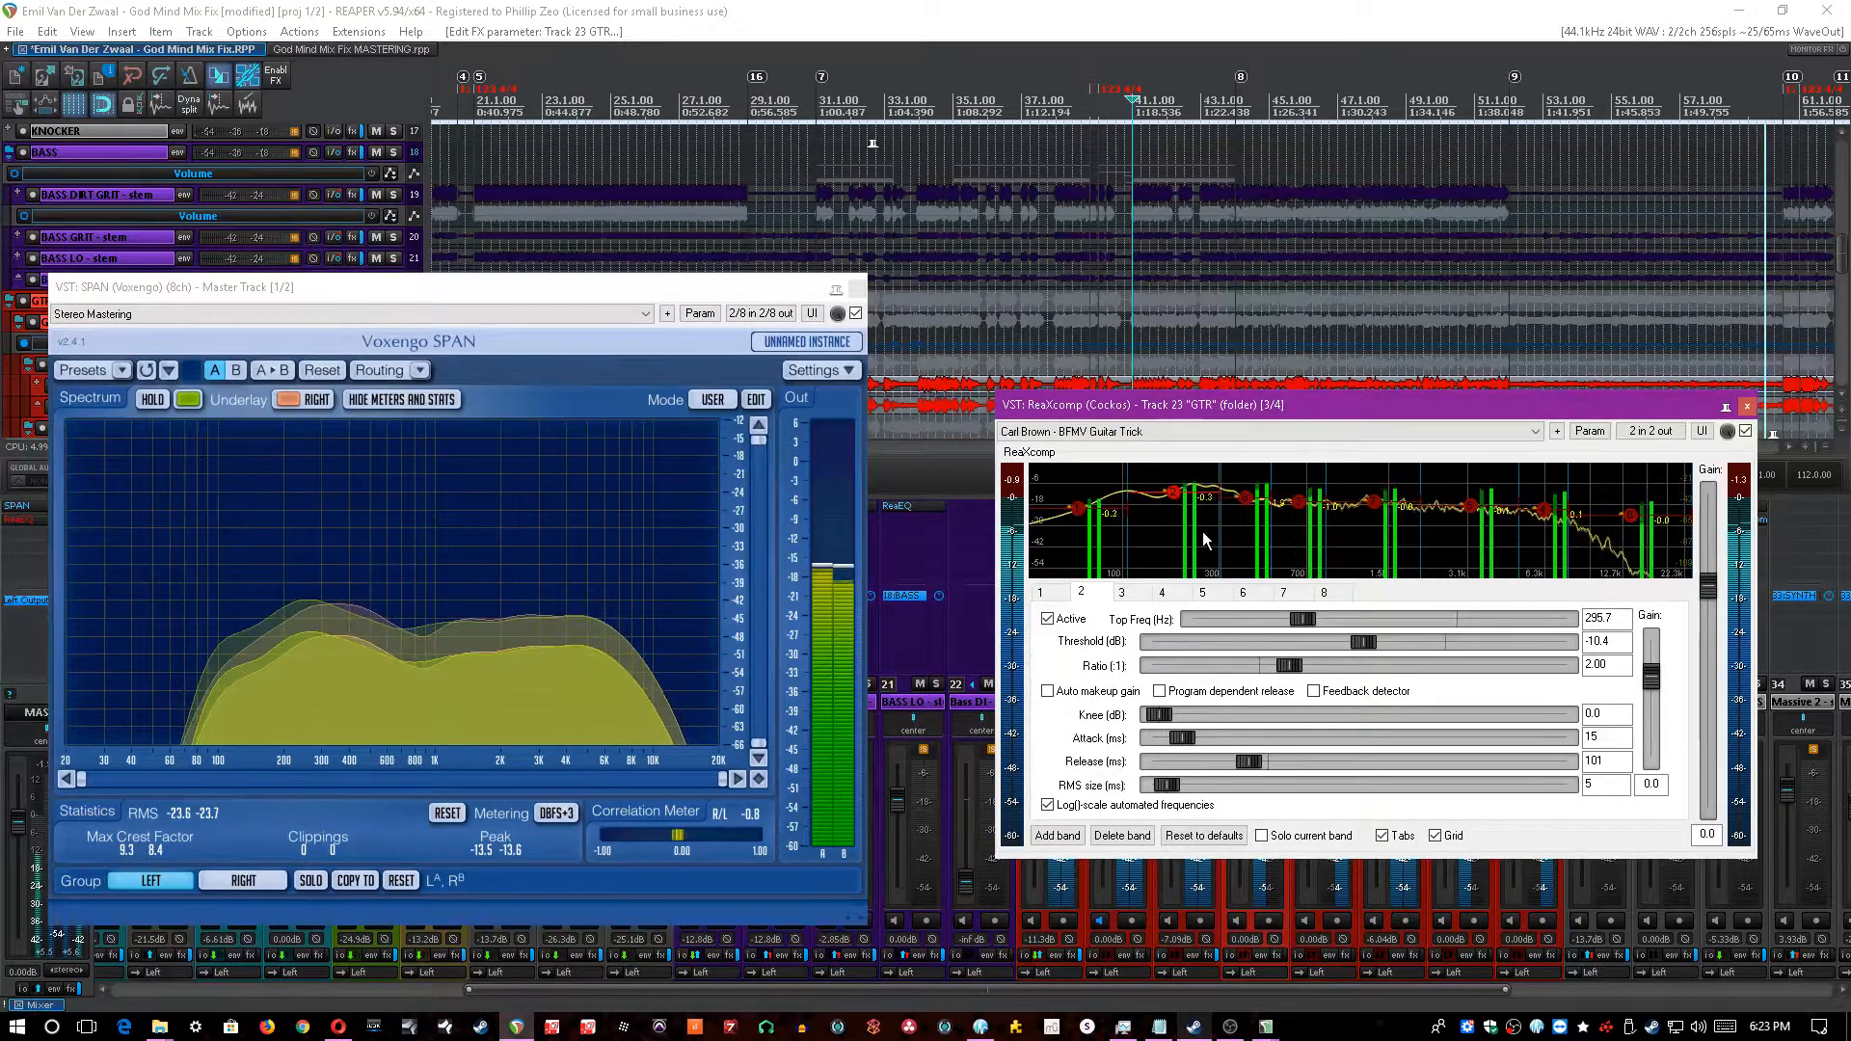
left_click(1273, 838)
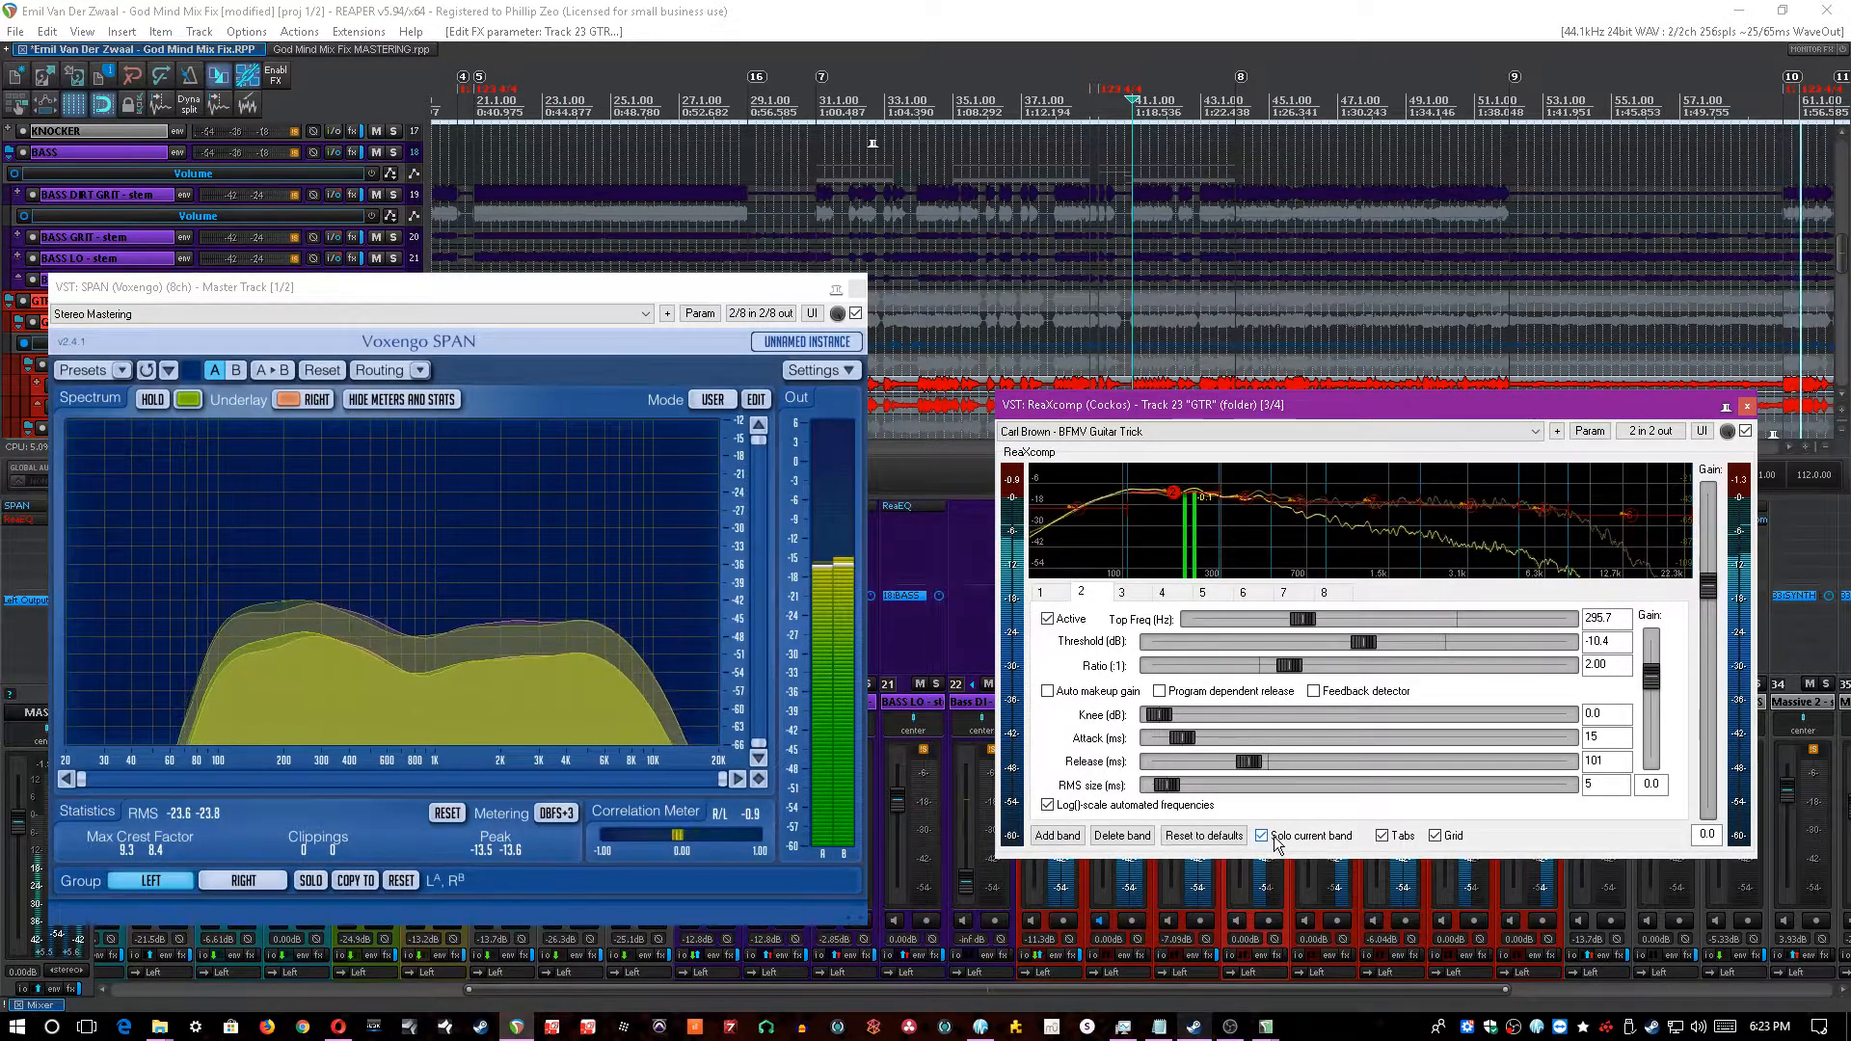
left_click(1262, 835)
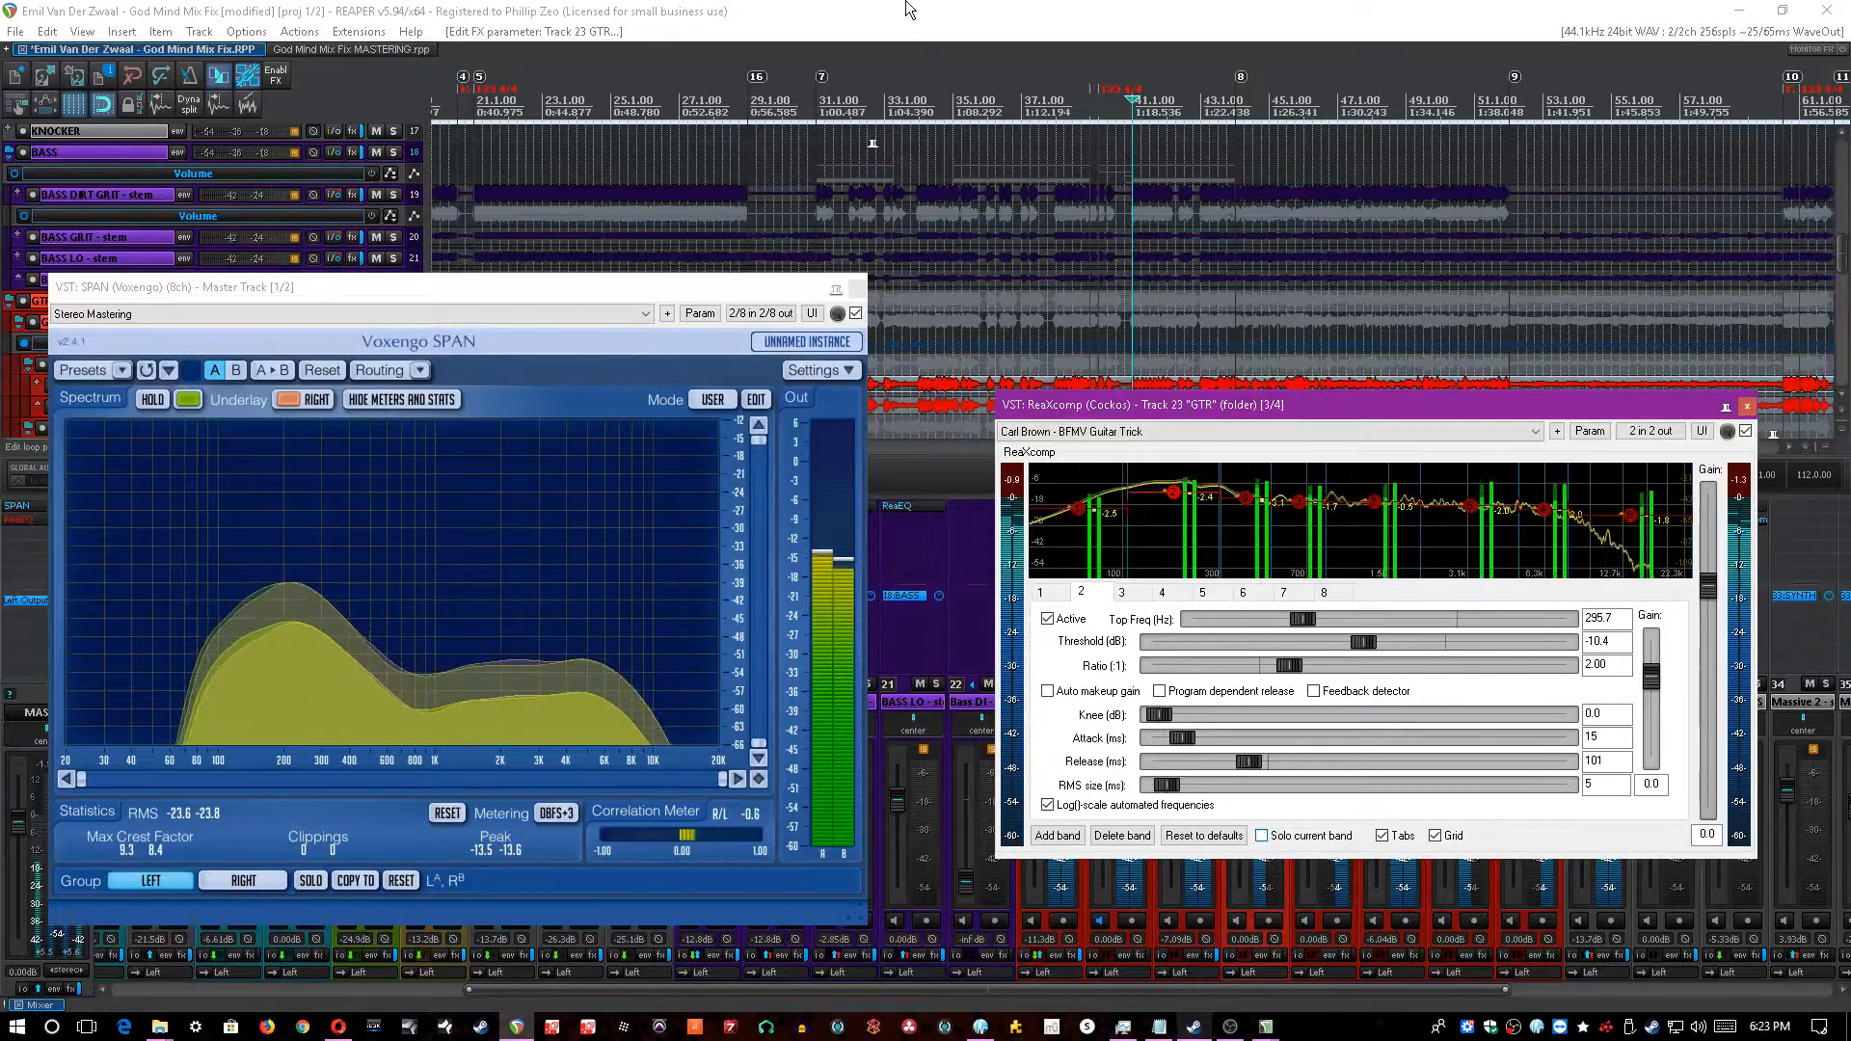
left_click(1027, 8)
key("ctrl+s")
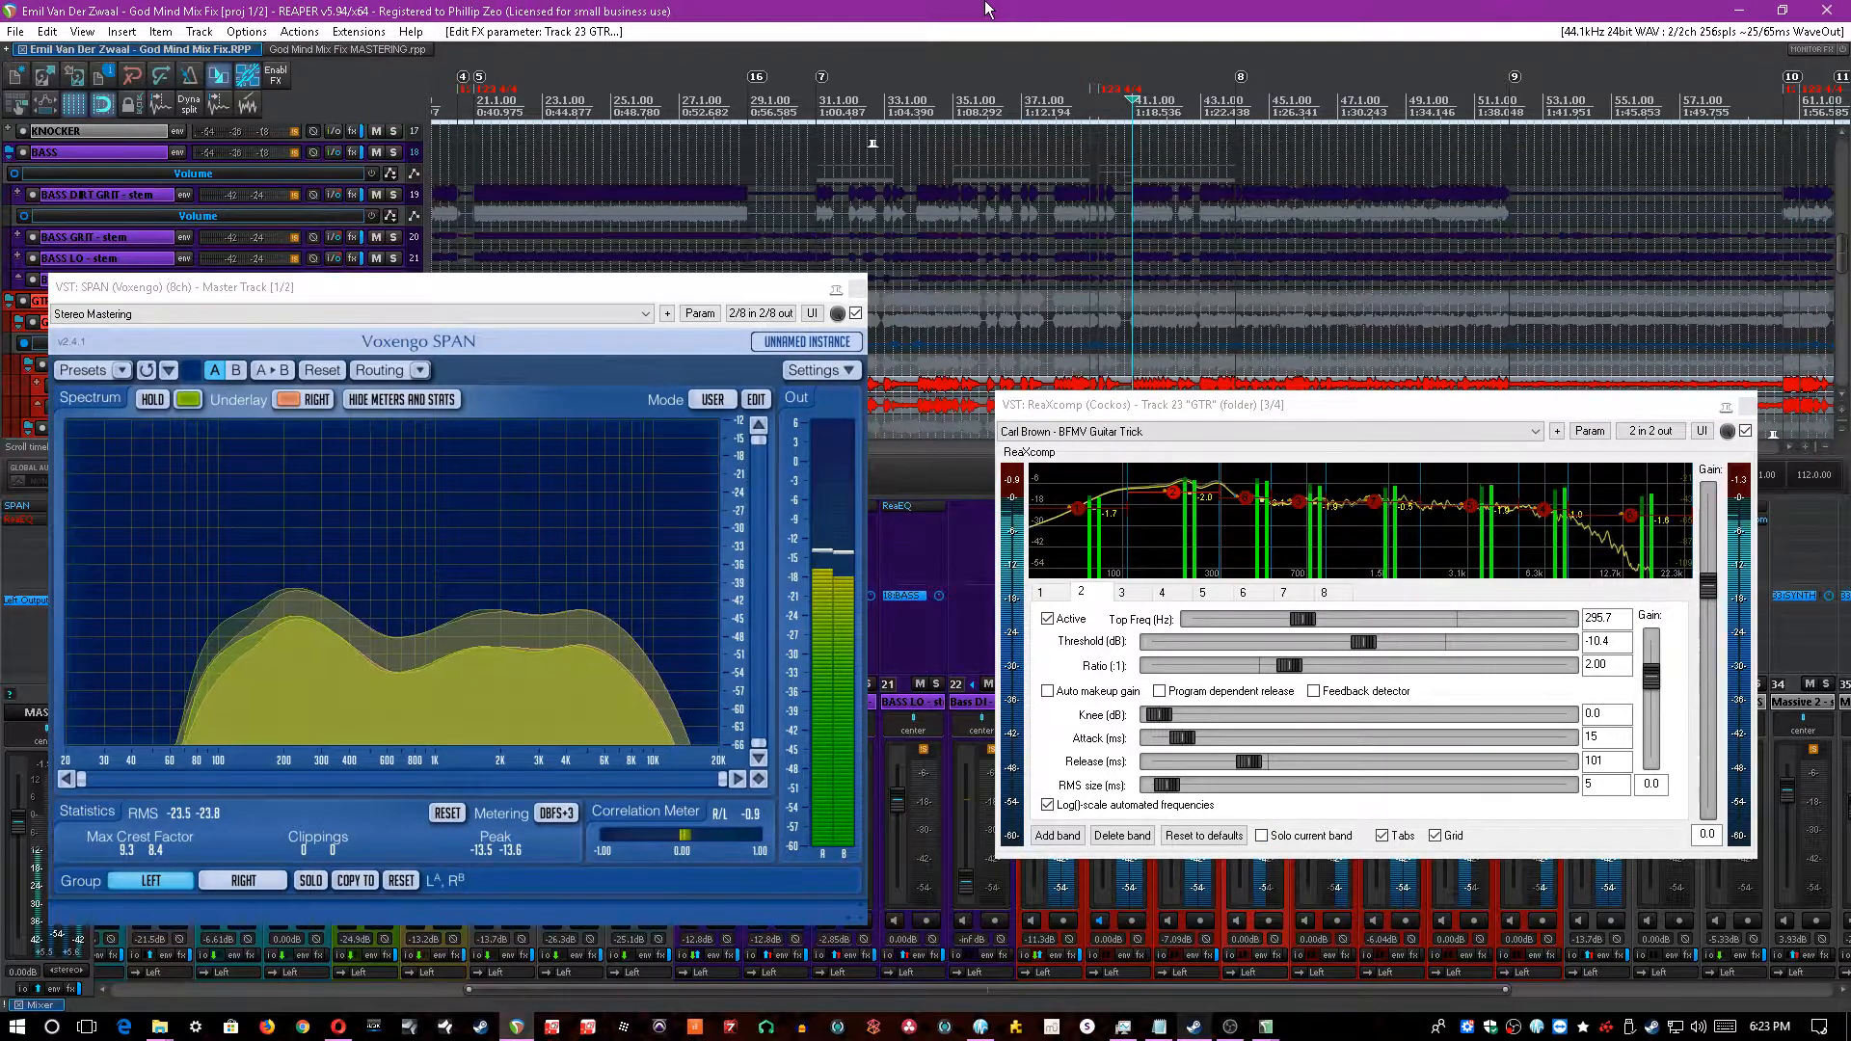
- Examine the settings of ReaXcomp's band 1, then close the ReaXcomp window and save the project
left_click(1070, 512)
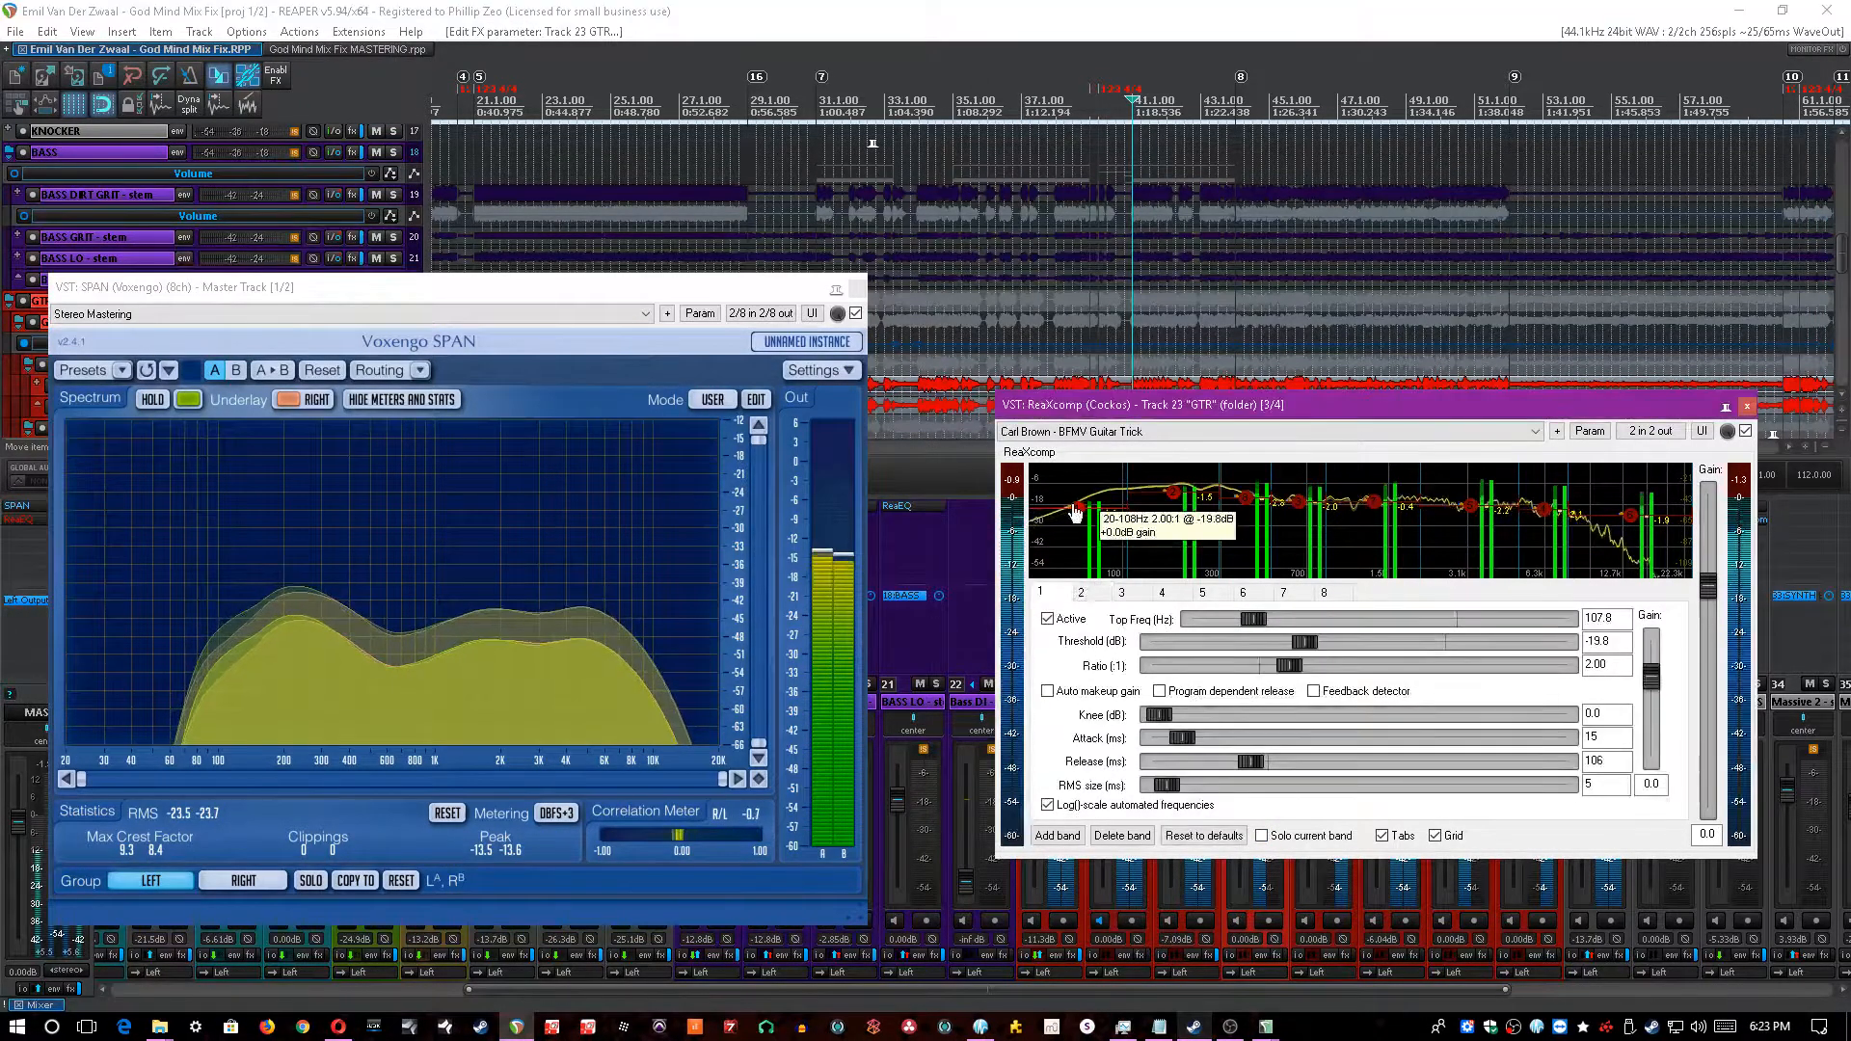
left_click(1237, 373)
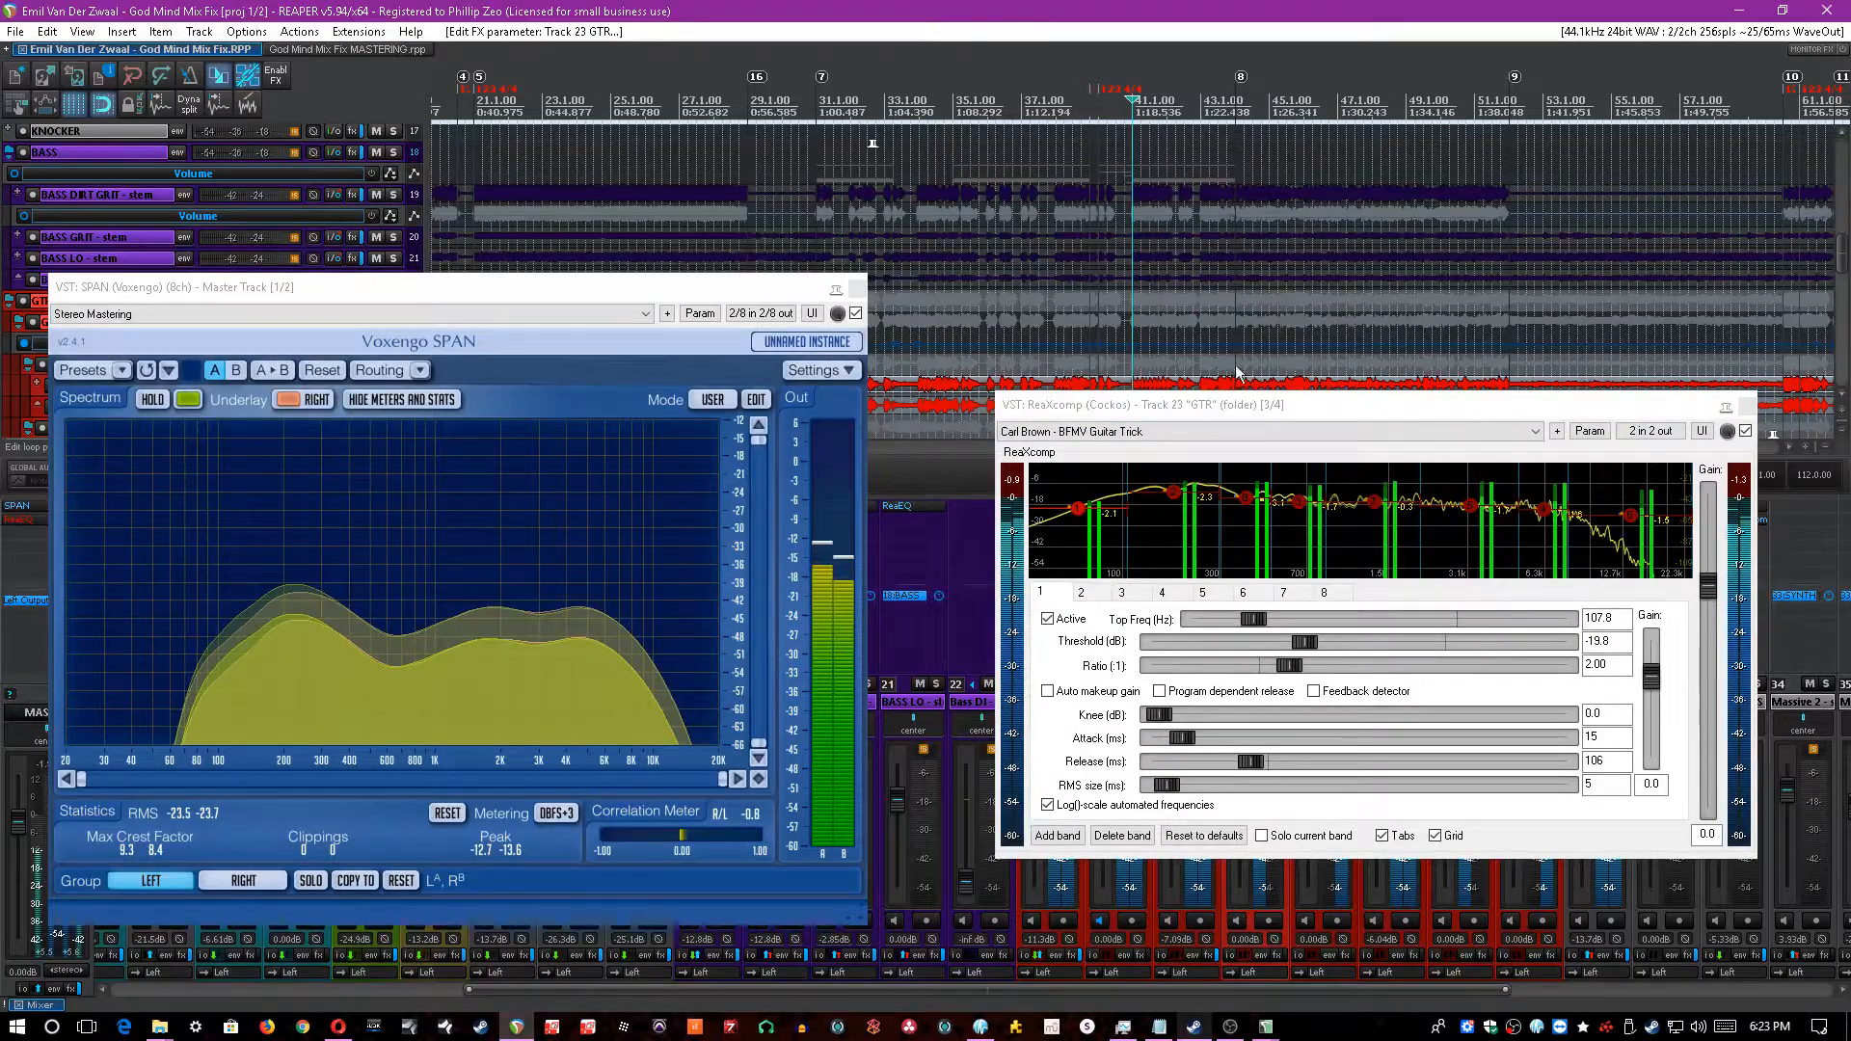
left_click(1747, 406)
key("ctrl+s")
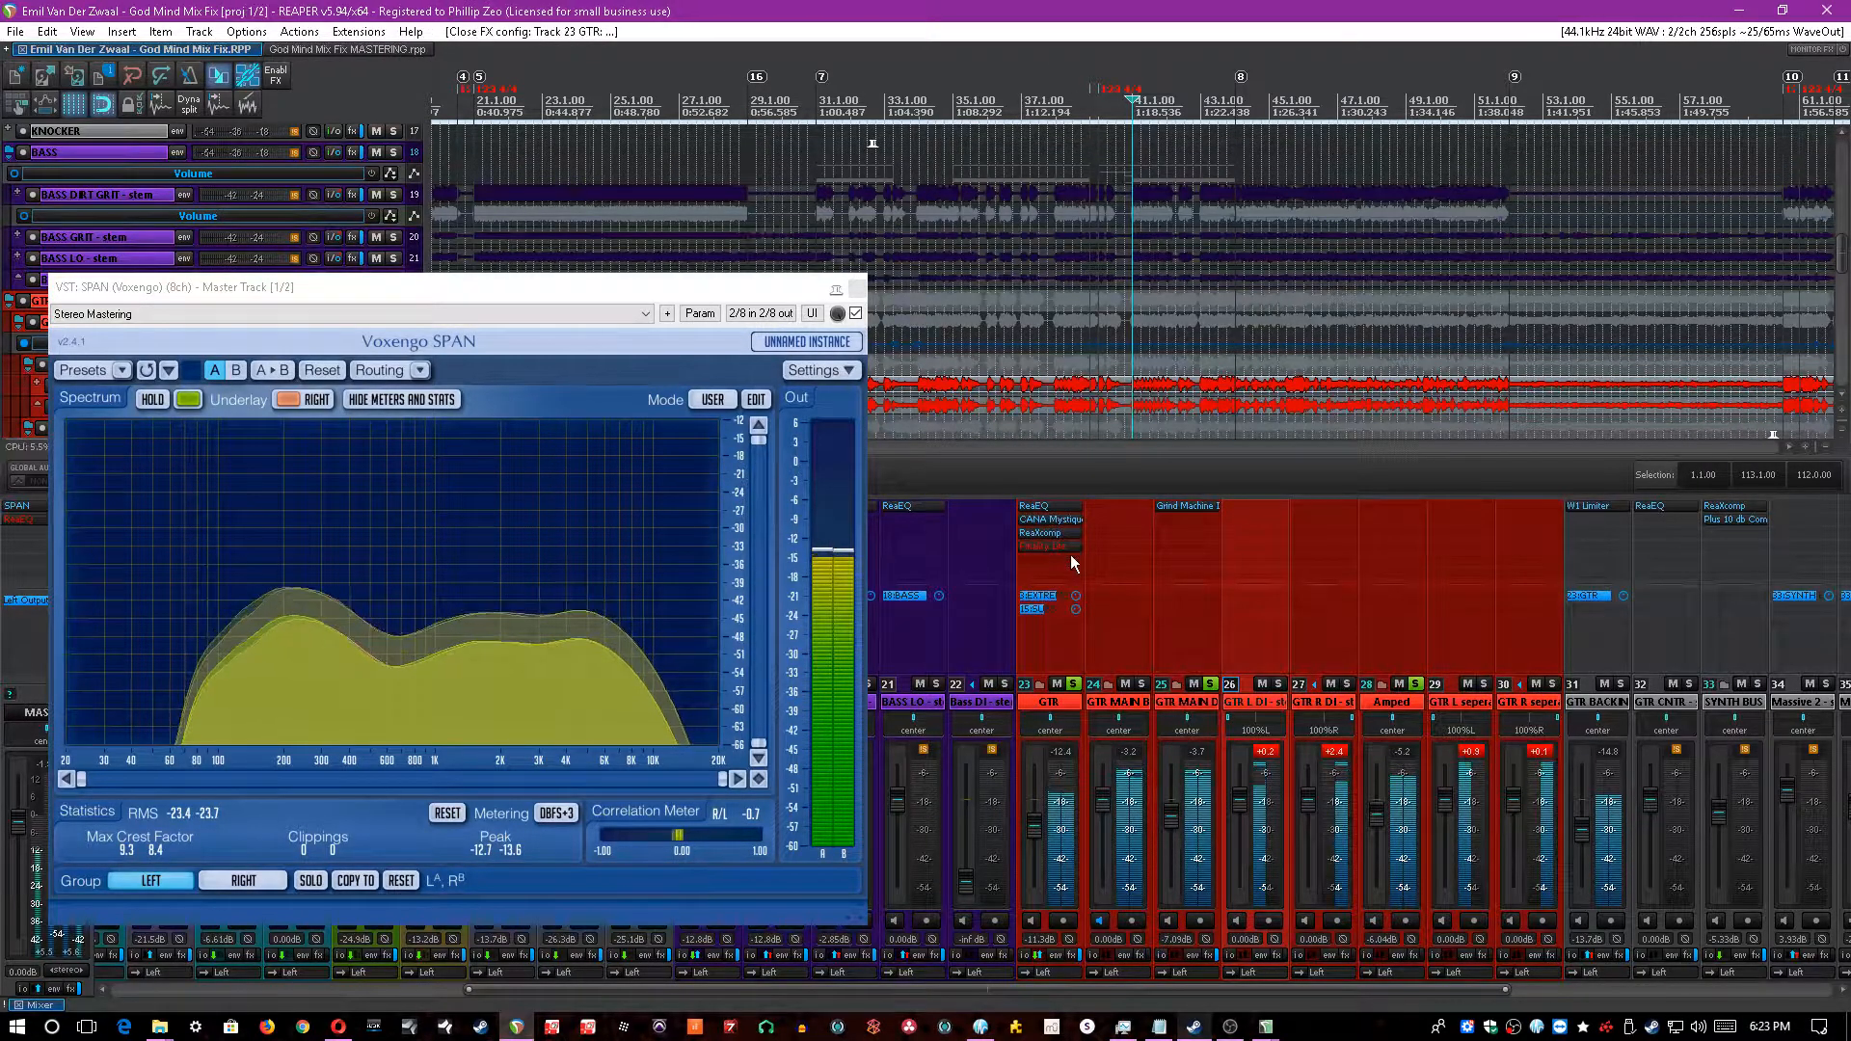
- Compare the GTR folder with ReaXcomp bypassed and enabled while watching SPAN
left_click(1052, 534, "shift")
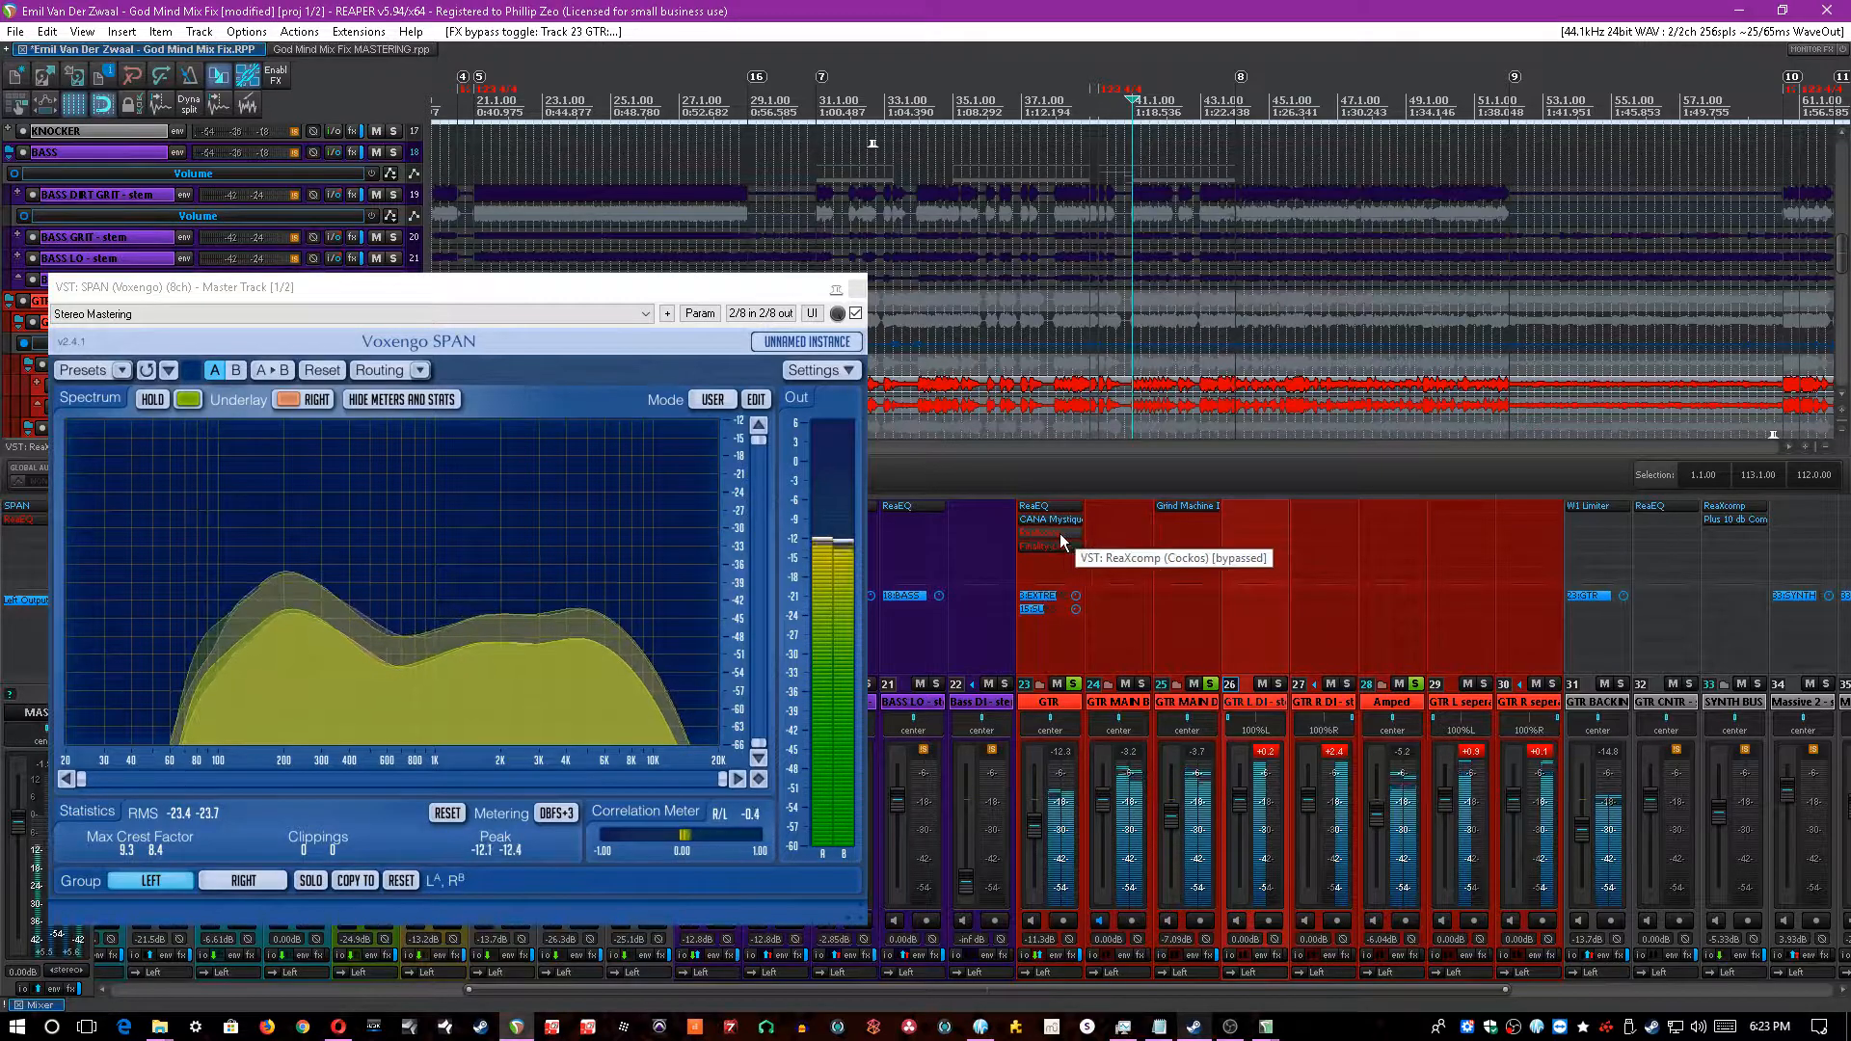
left_click(1060, 534, "shift")
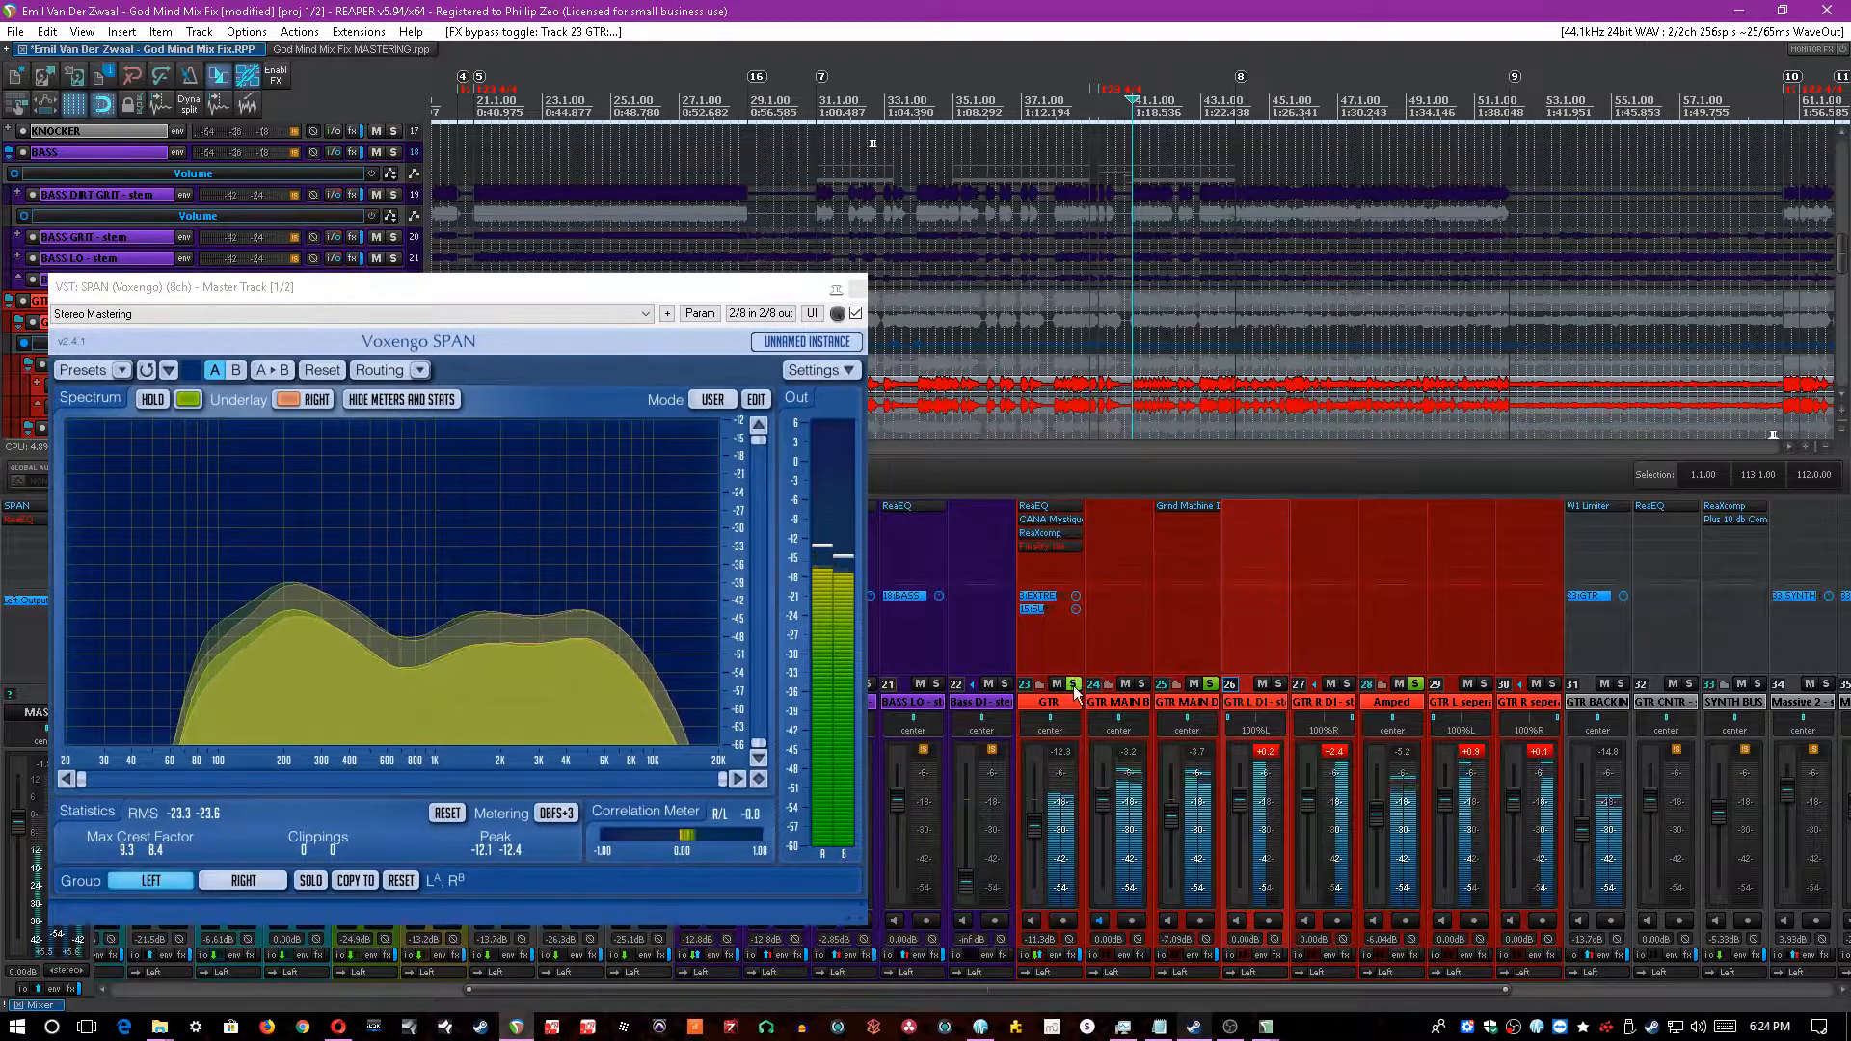
- Stop playback, turn off solo on the GTR folder, guitar track 25 and the Amped track, and save the project
key("ctrl+s")
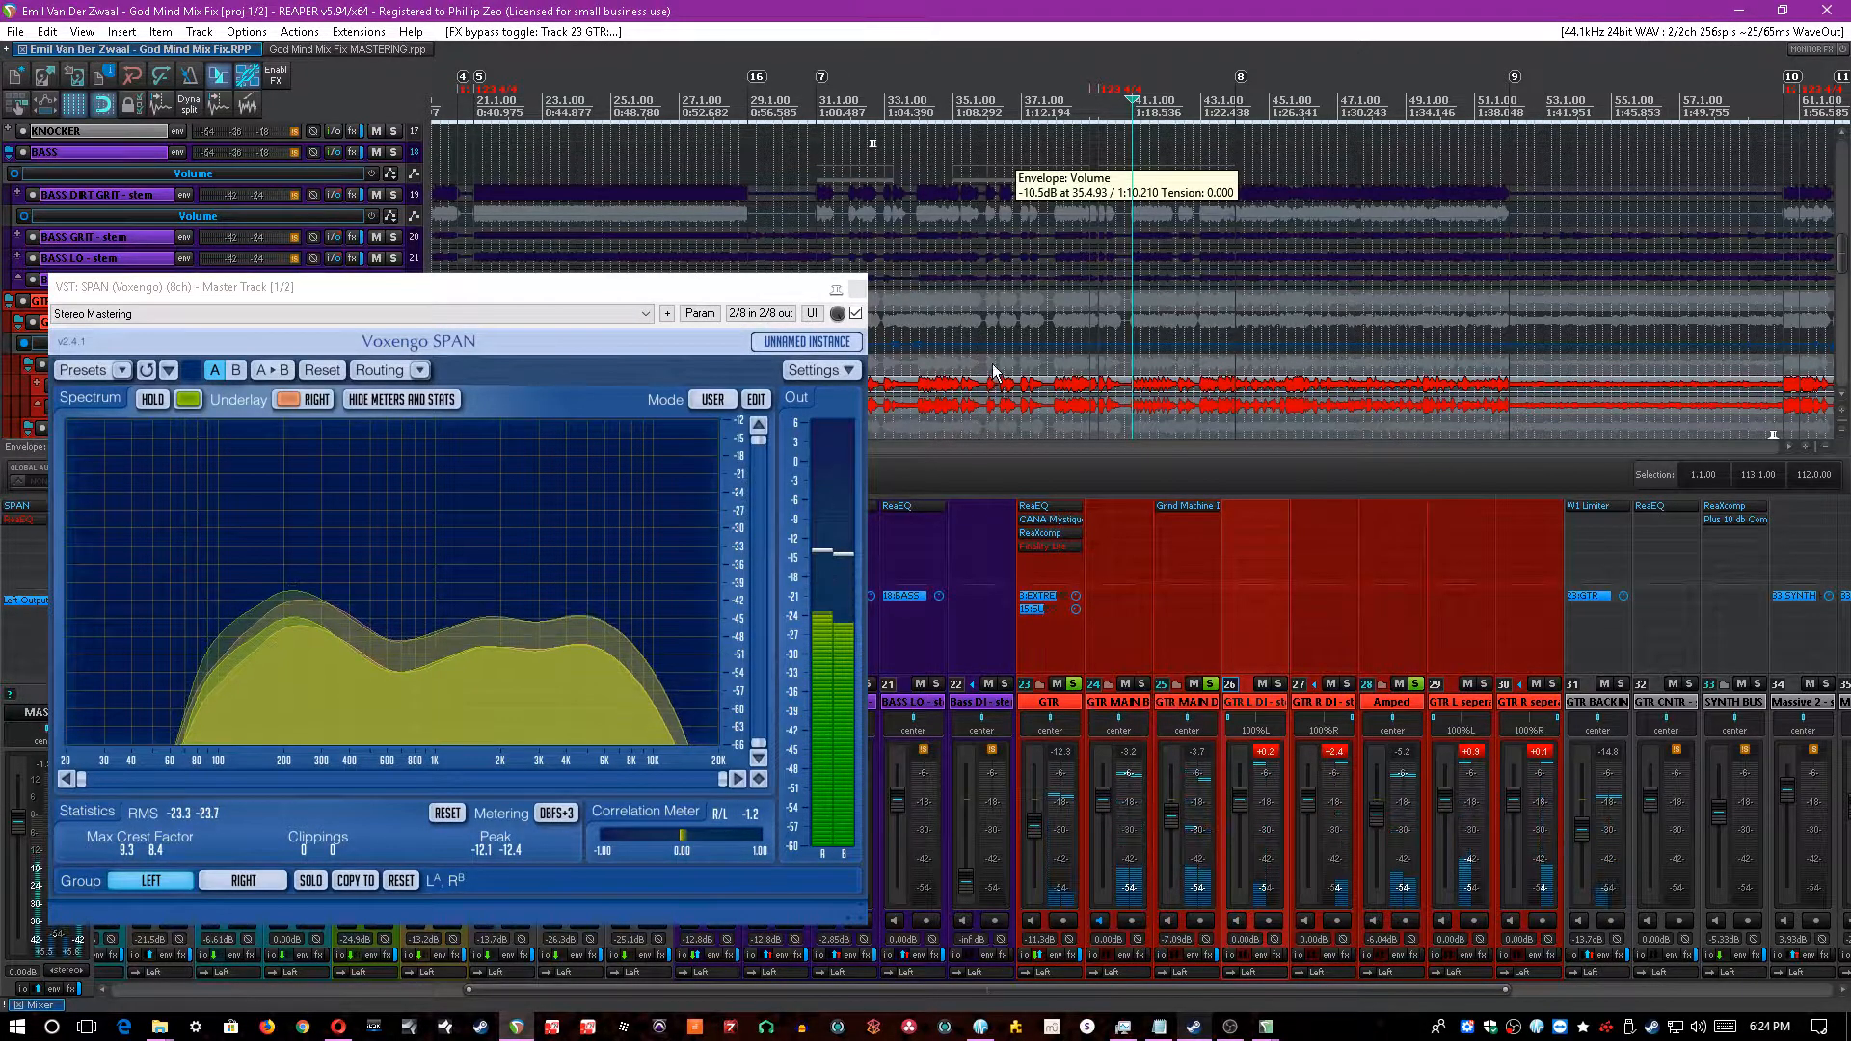
key("space")
left_click(1073, 683)
left_click(1209, 683)
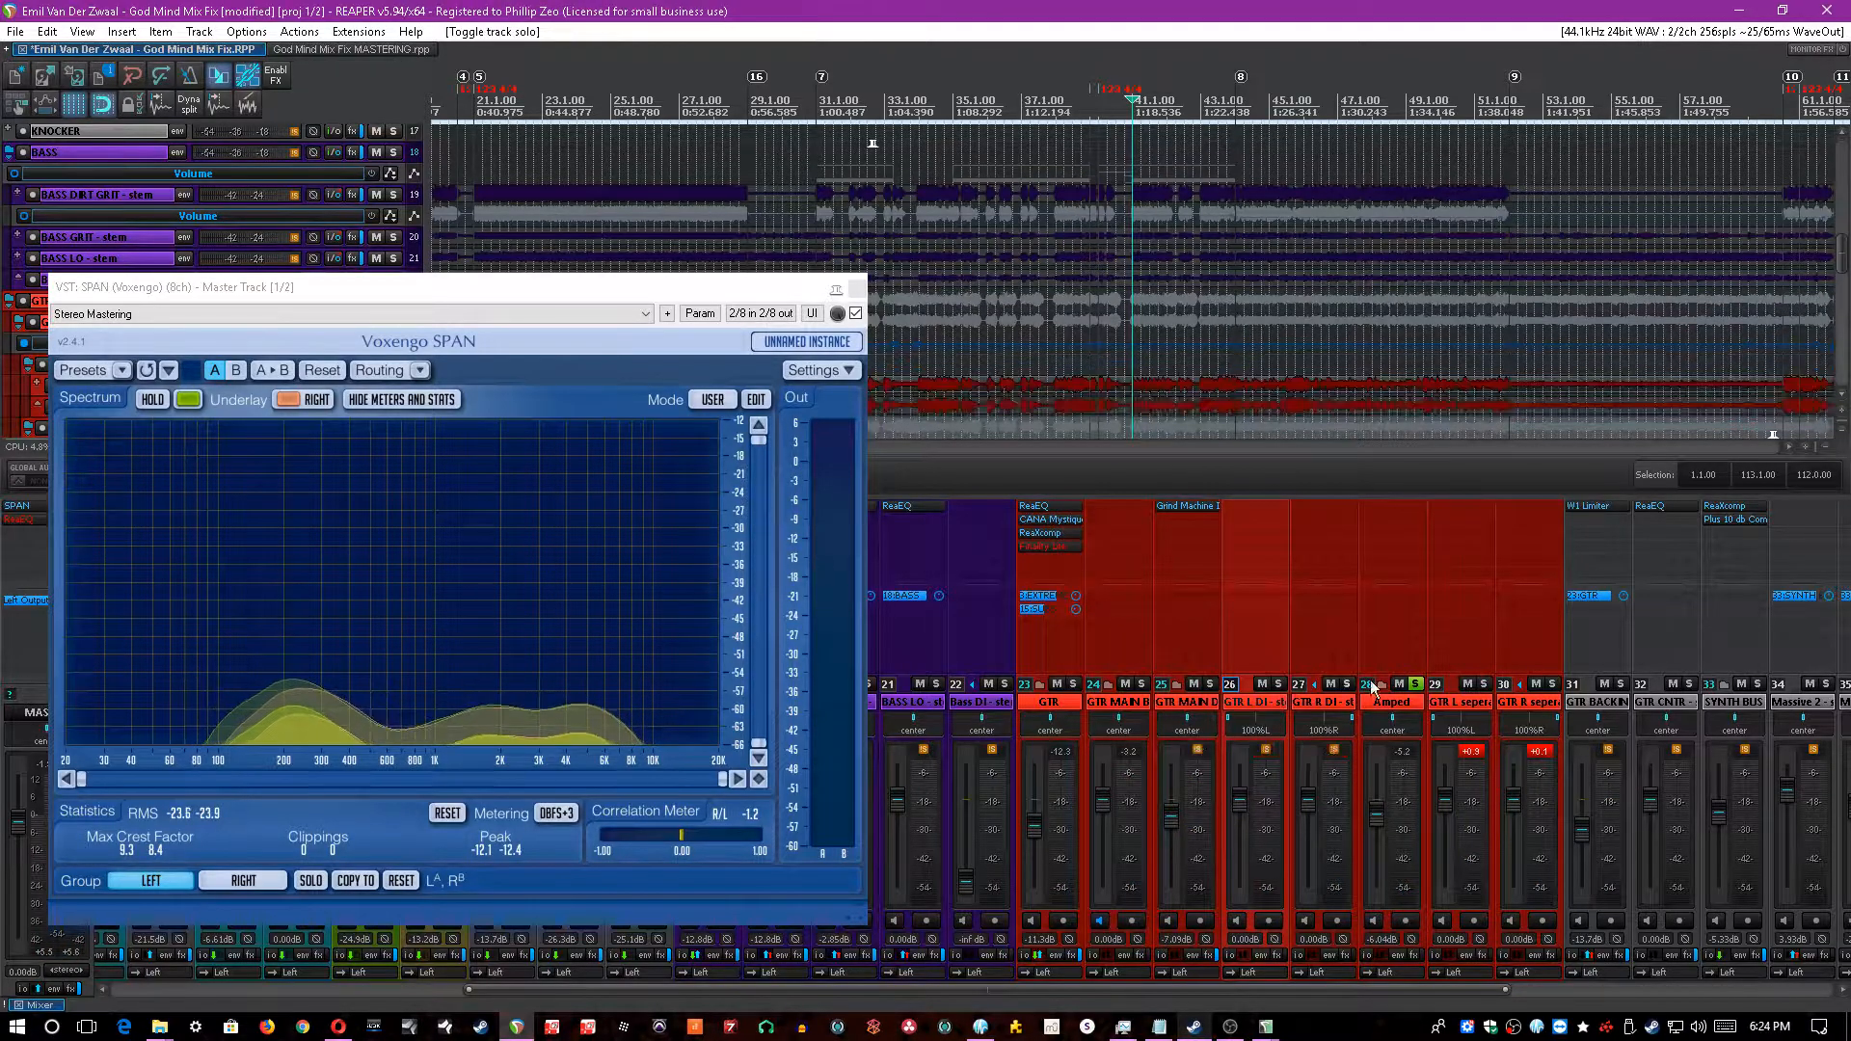
left_click(1416, 684)
scroll(1434, 278, "down", 3)
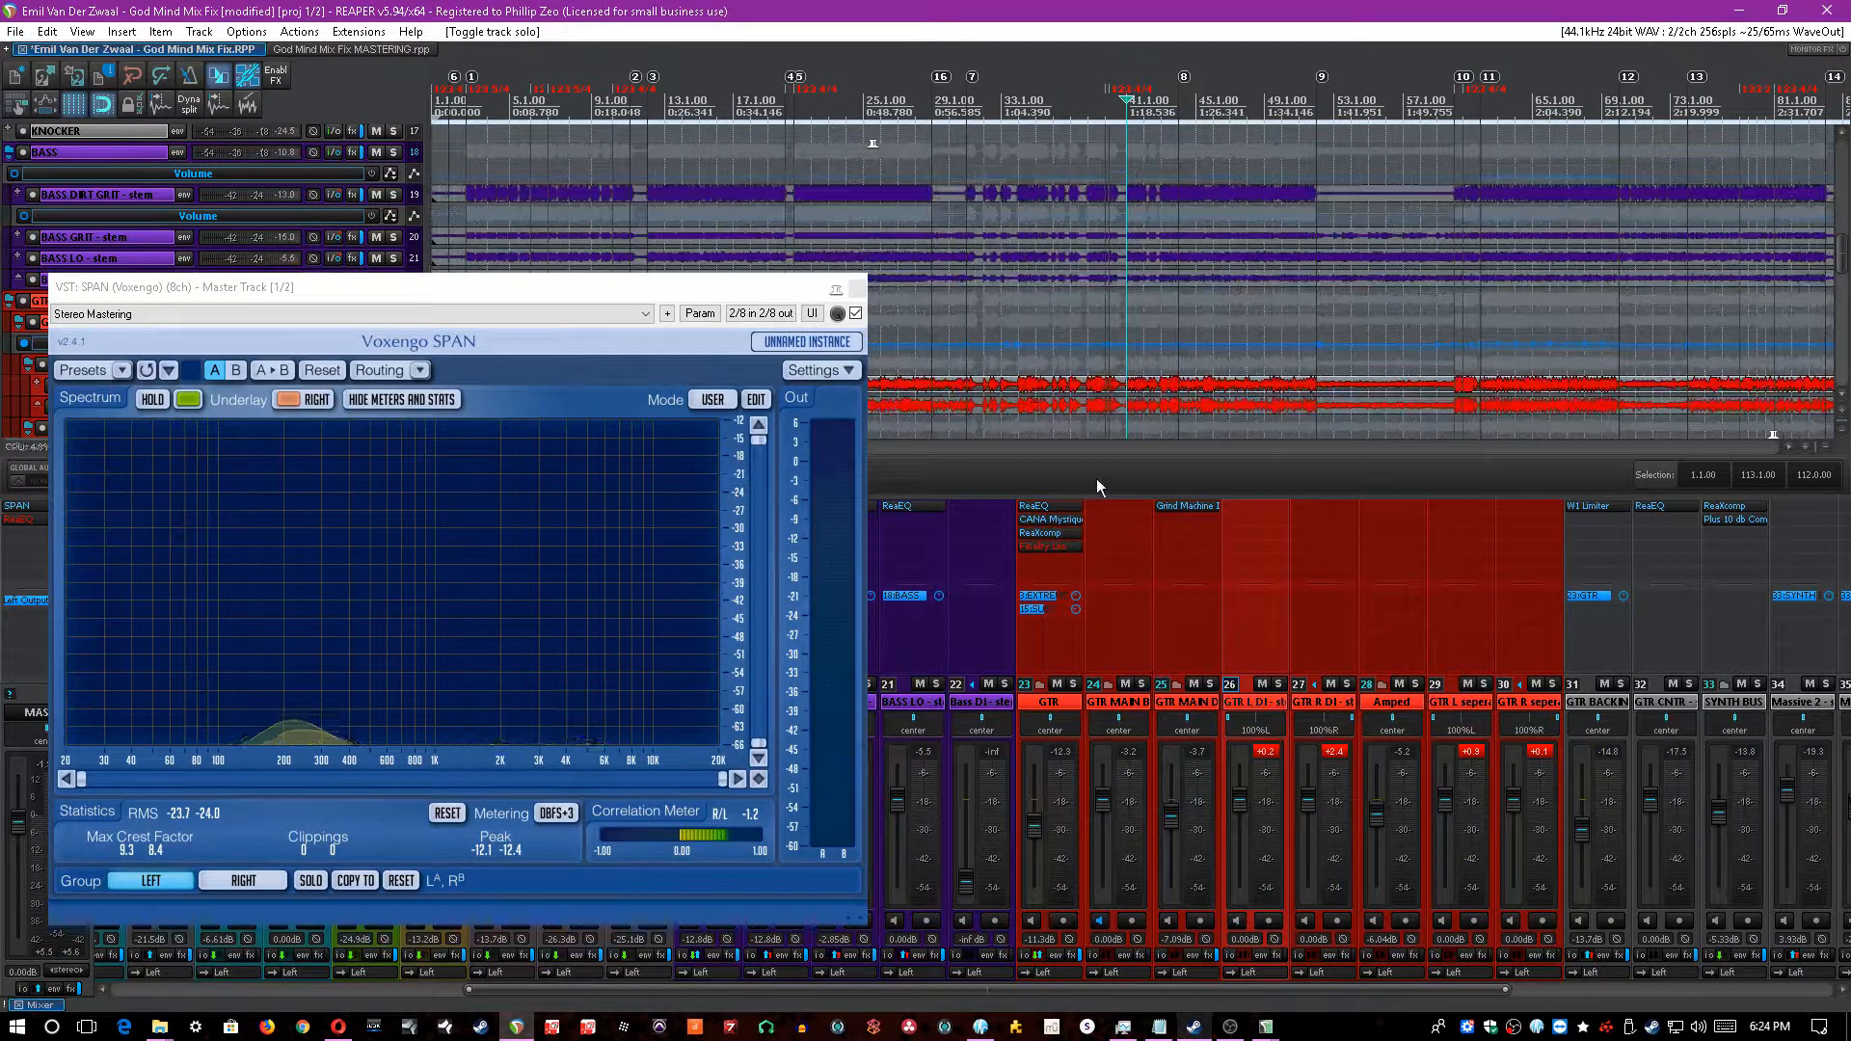
key("ctrl+s")
- Play the full mix and compare the GTR folder's ReaXcomp bypassed and enabled while watching SPAN
key("space")
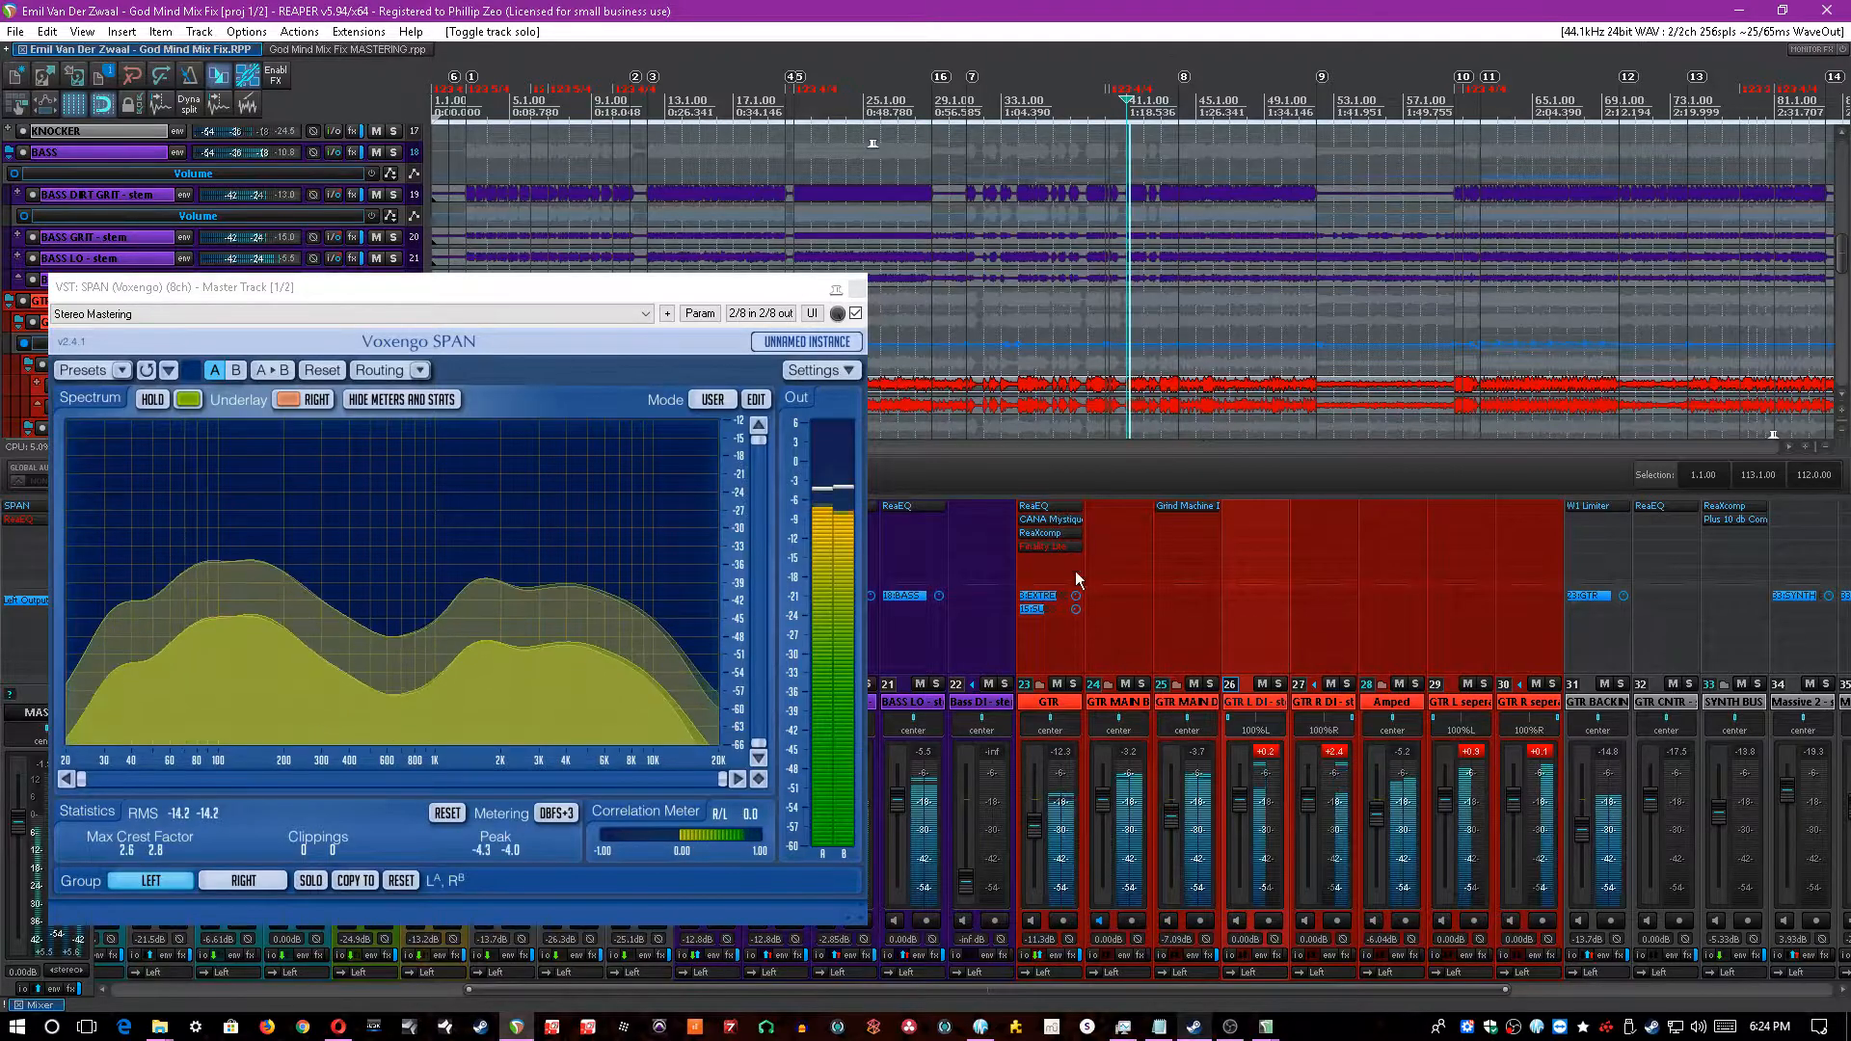
left_click(1041, 533, "shift")
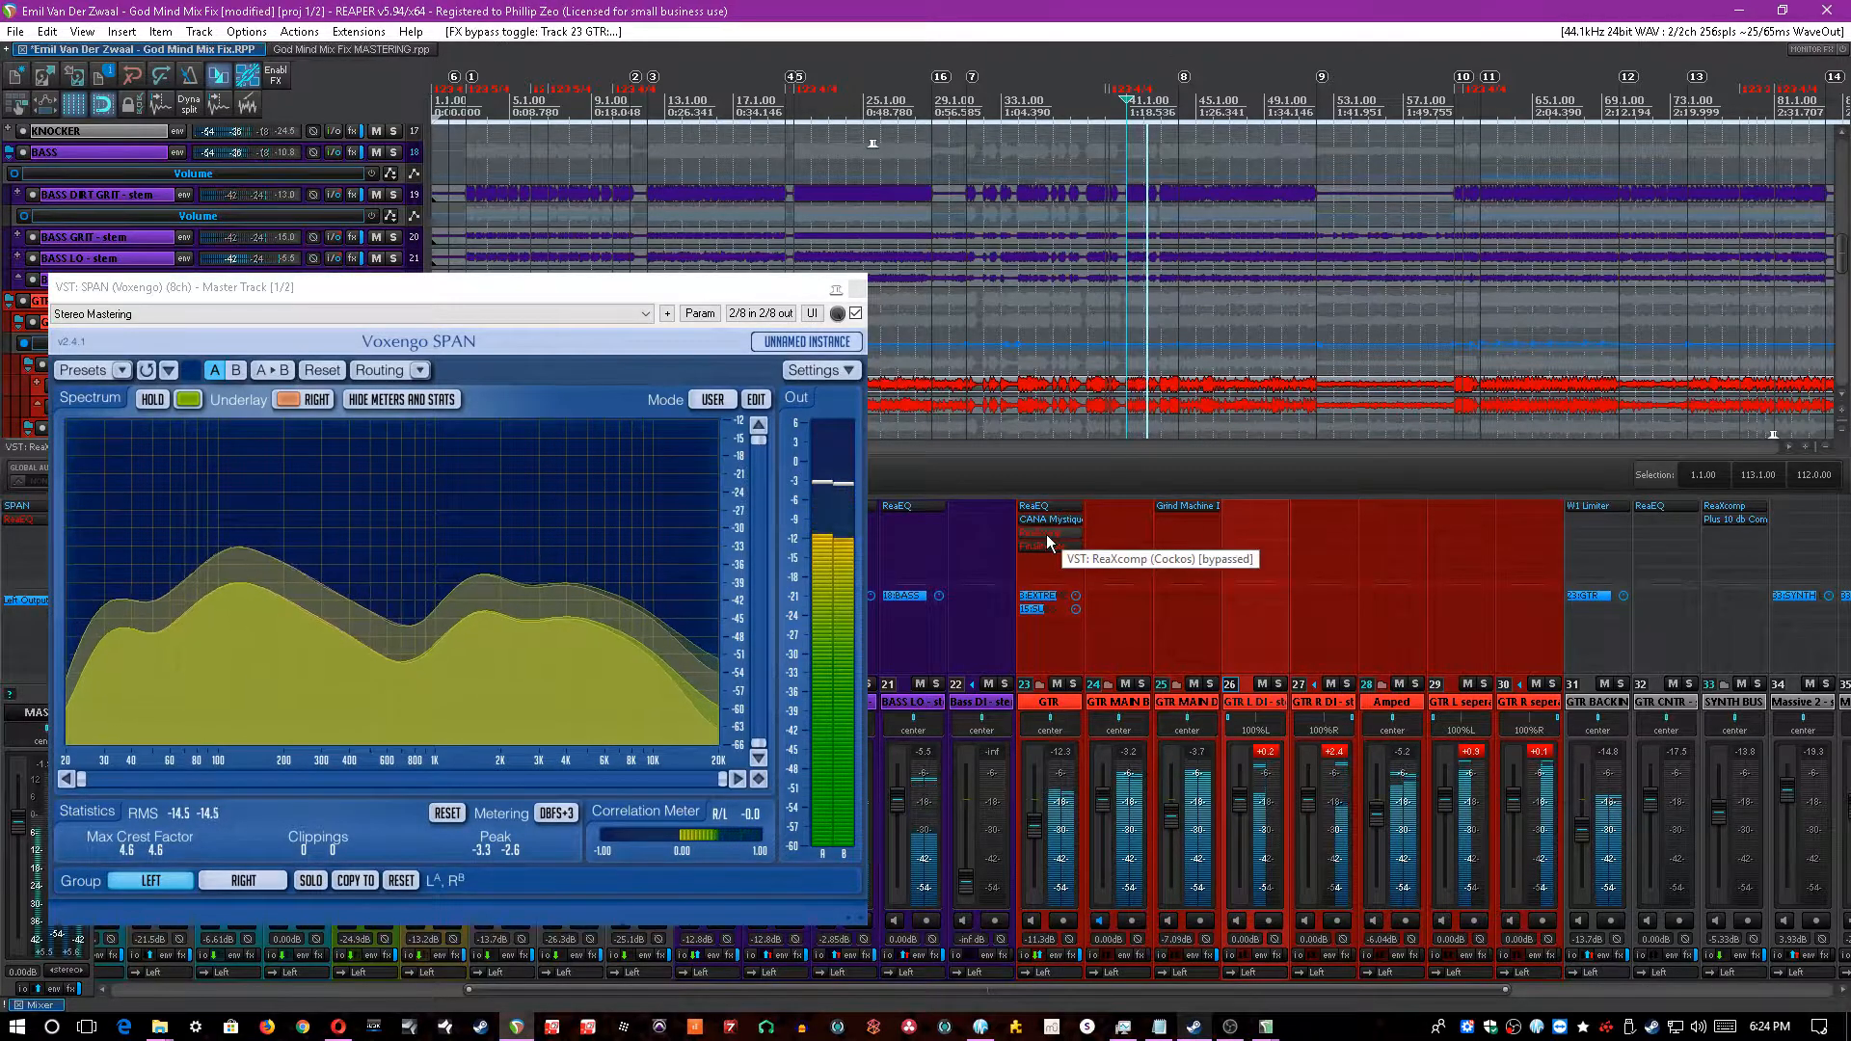
left_click(1047, 536, "shift")
key("space")
- Enable Finality Lite on the GTR folder, open its window and save the project
left_click(1049, 545, "shift")
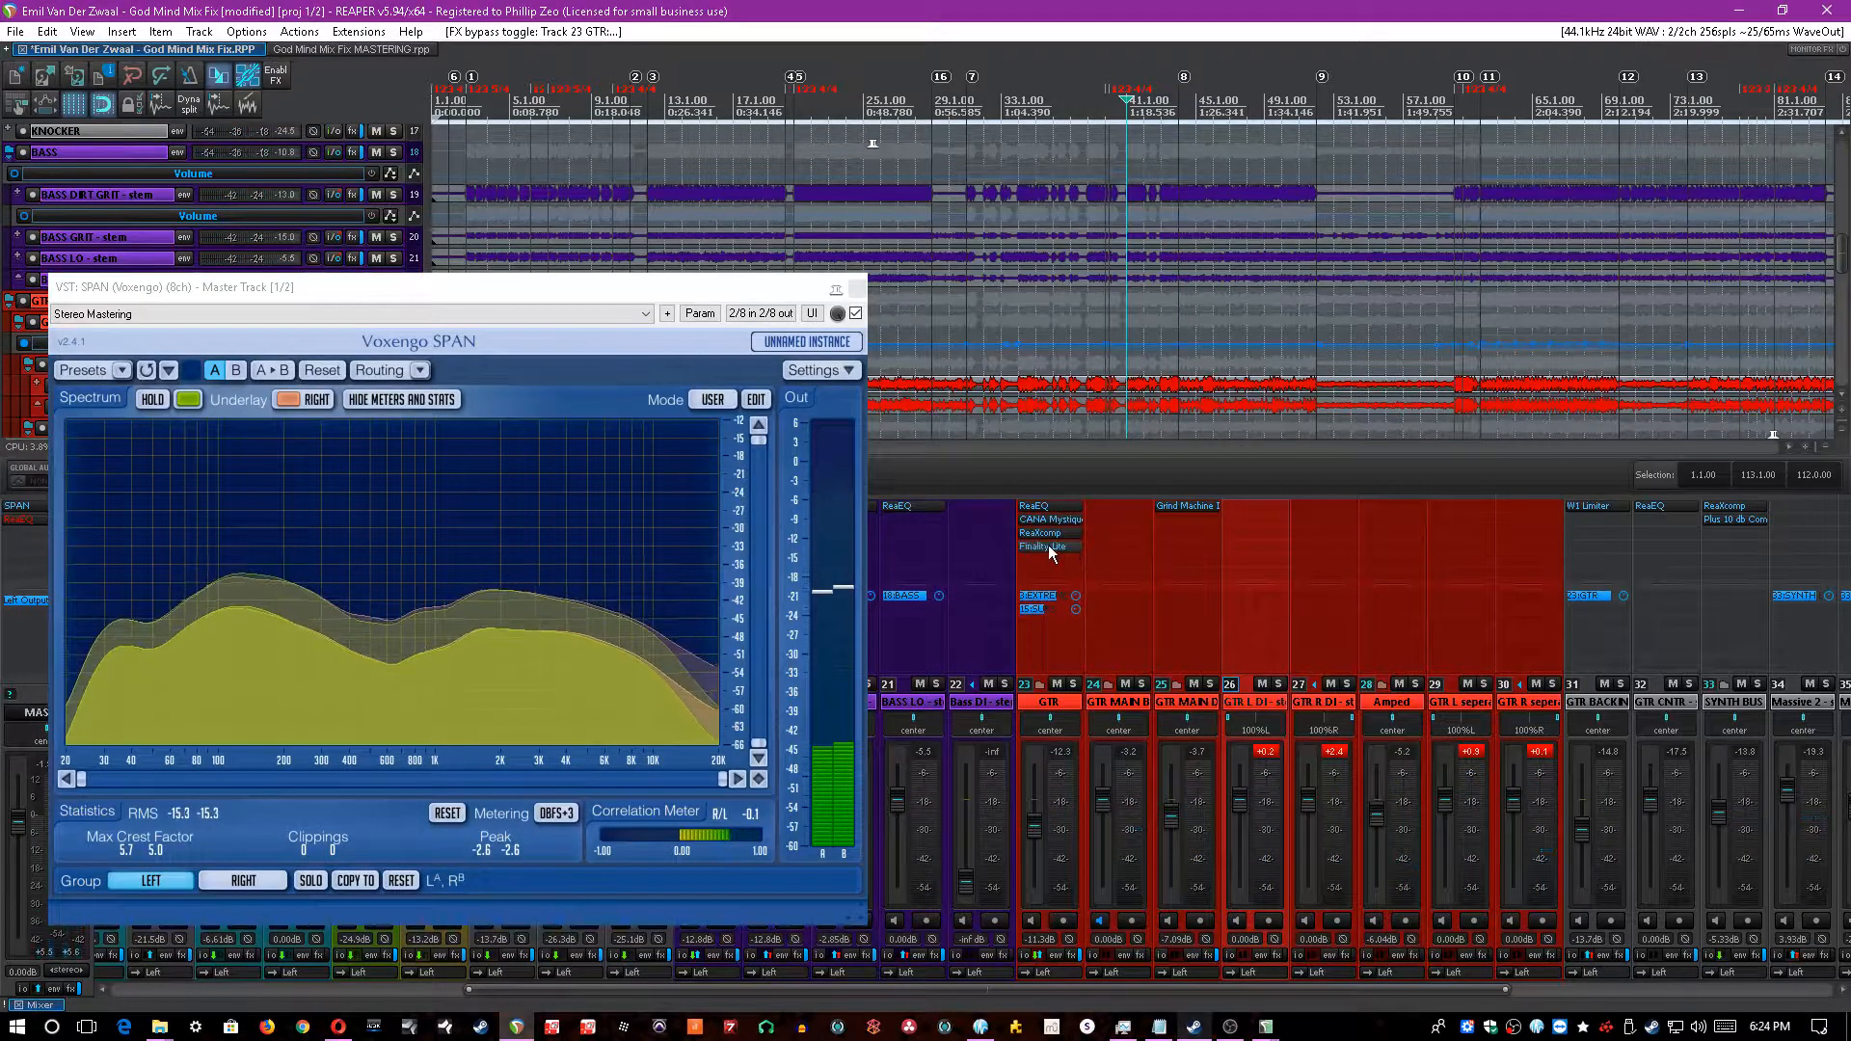
left_click(1049, 546)
left_click_drag(1333, 144, 1509, 513)
left_click(1152, 418)
key("ctrl+s")
- Play the full mix to watch Finality Lite's VU meter, then move its window clear of the GTR strip
key("space")
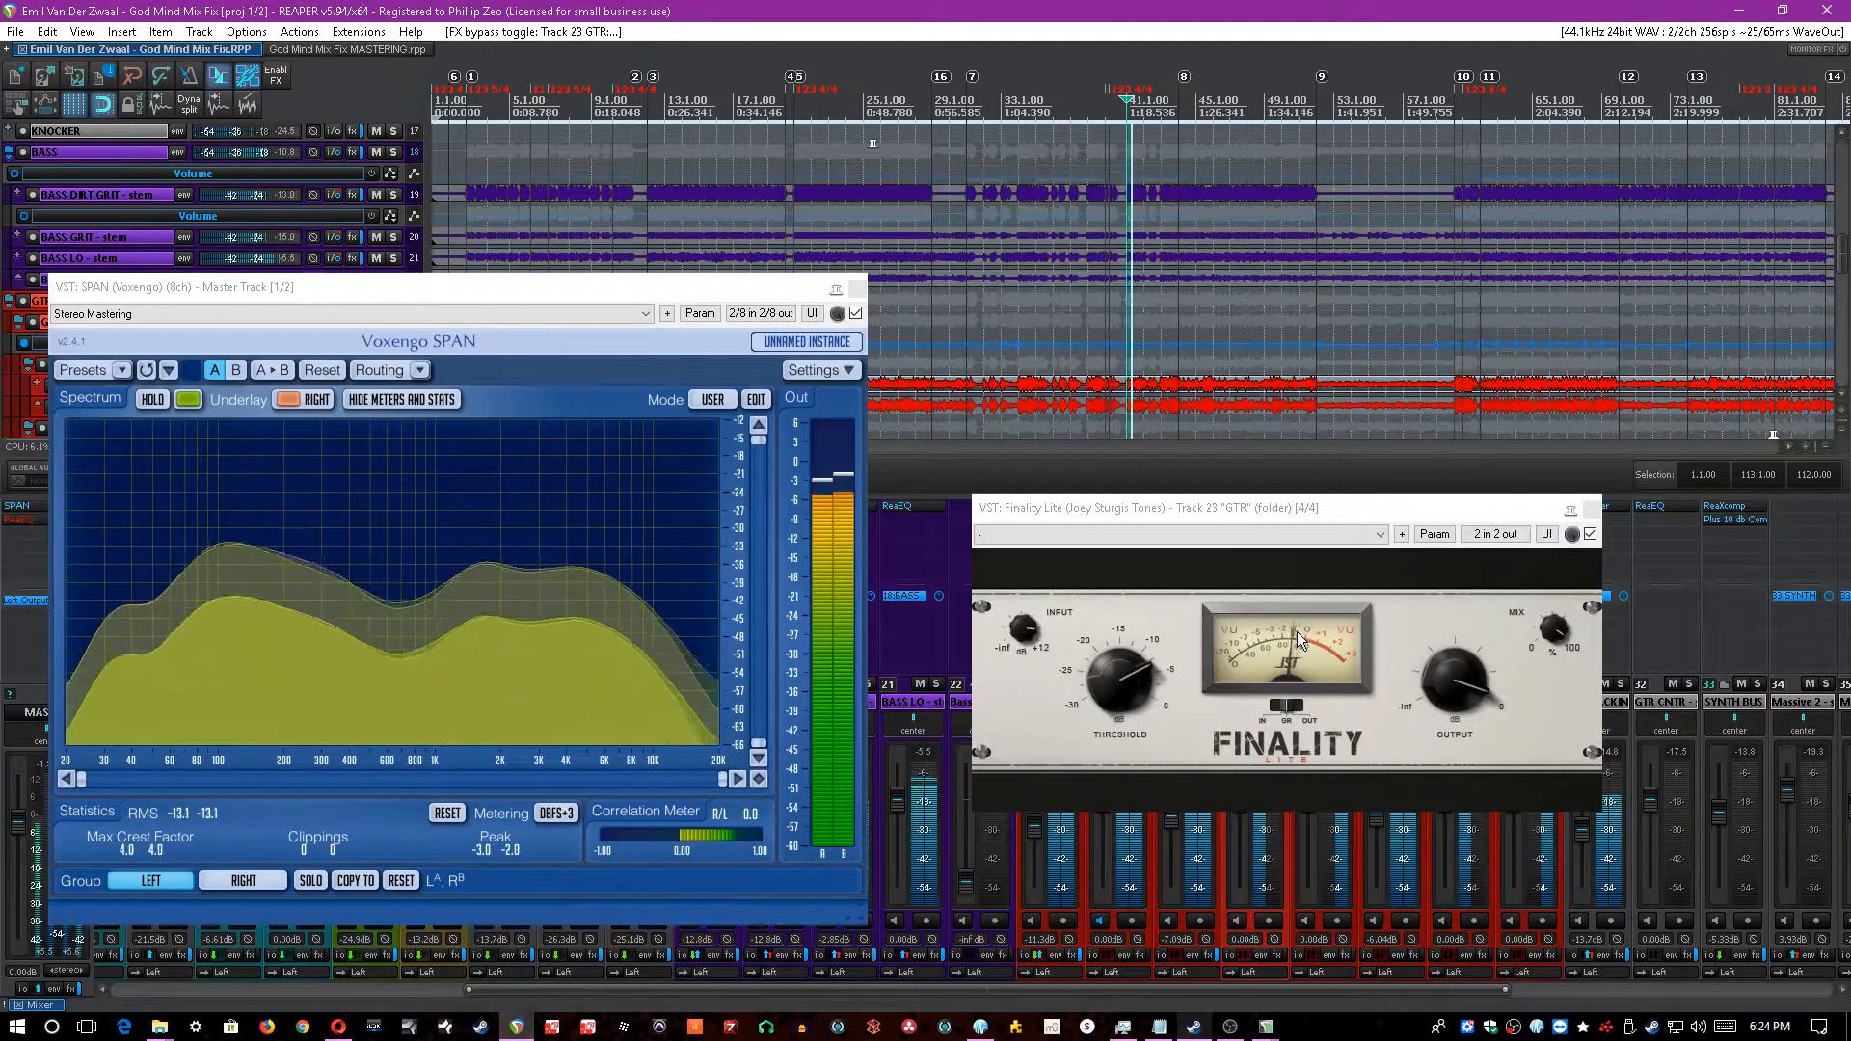
key("space")
left_click_drag(1148, 508, 1355, 298)
- Solo the GTR folder and compare ReaXcomp bypassed and enabled ahead of Finality Lite, then turn solo off
key("space")
left_click(1073, 684)
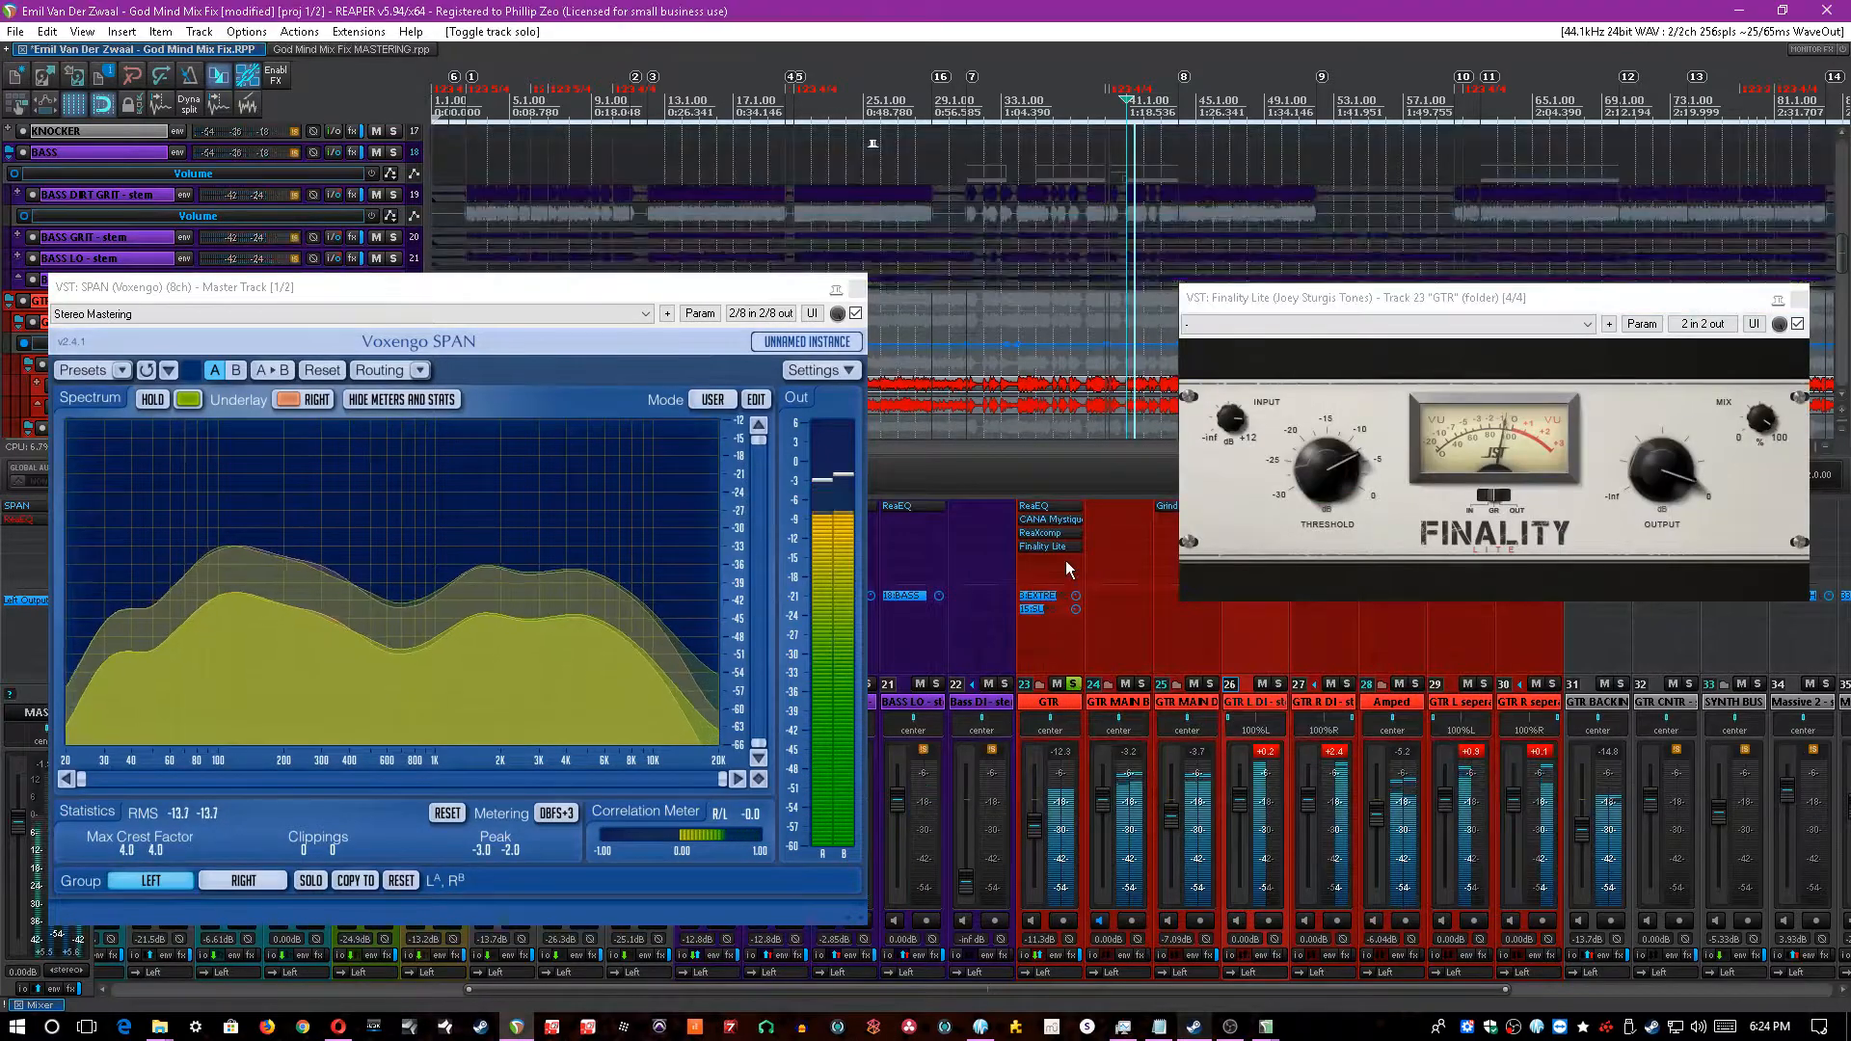
left_click(1049, 536, "shift")
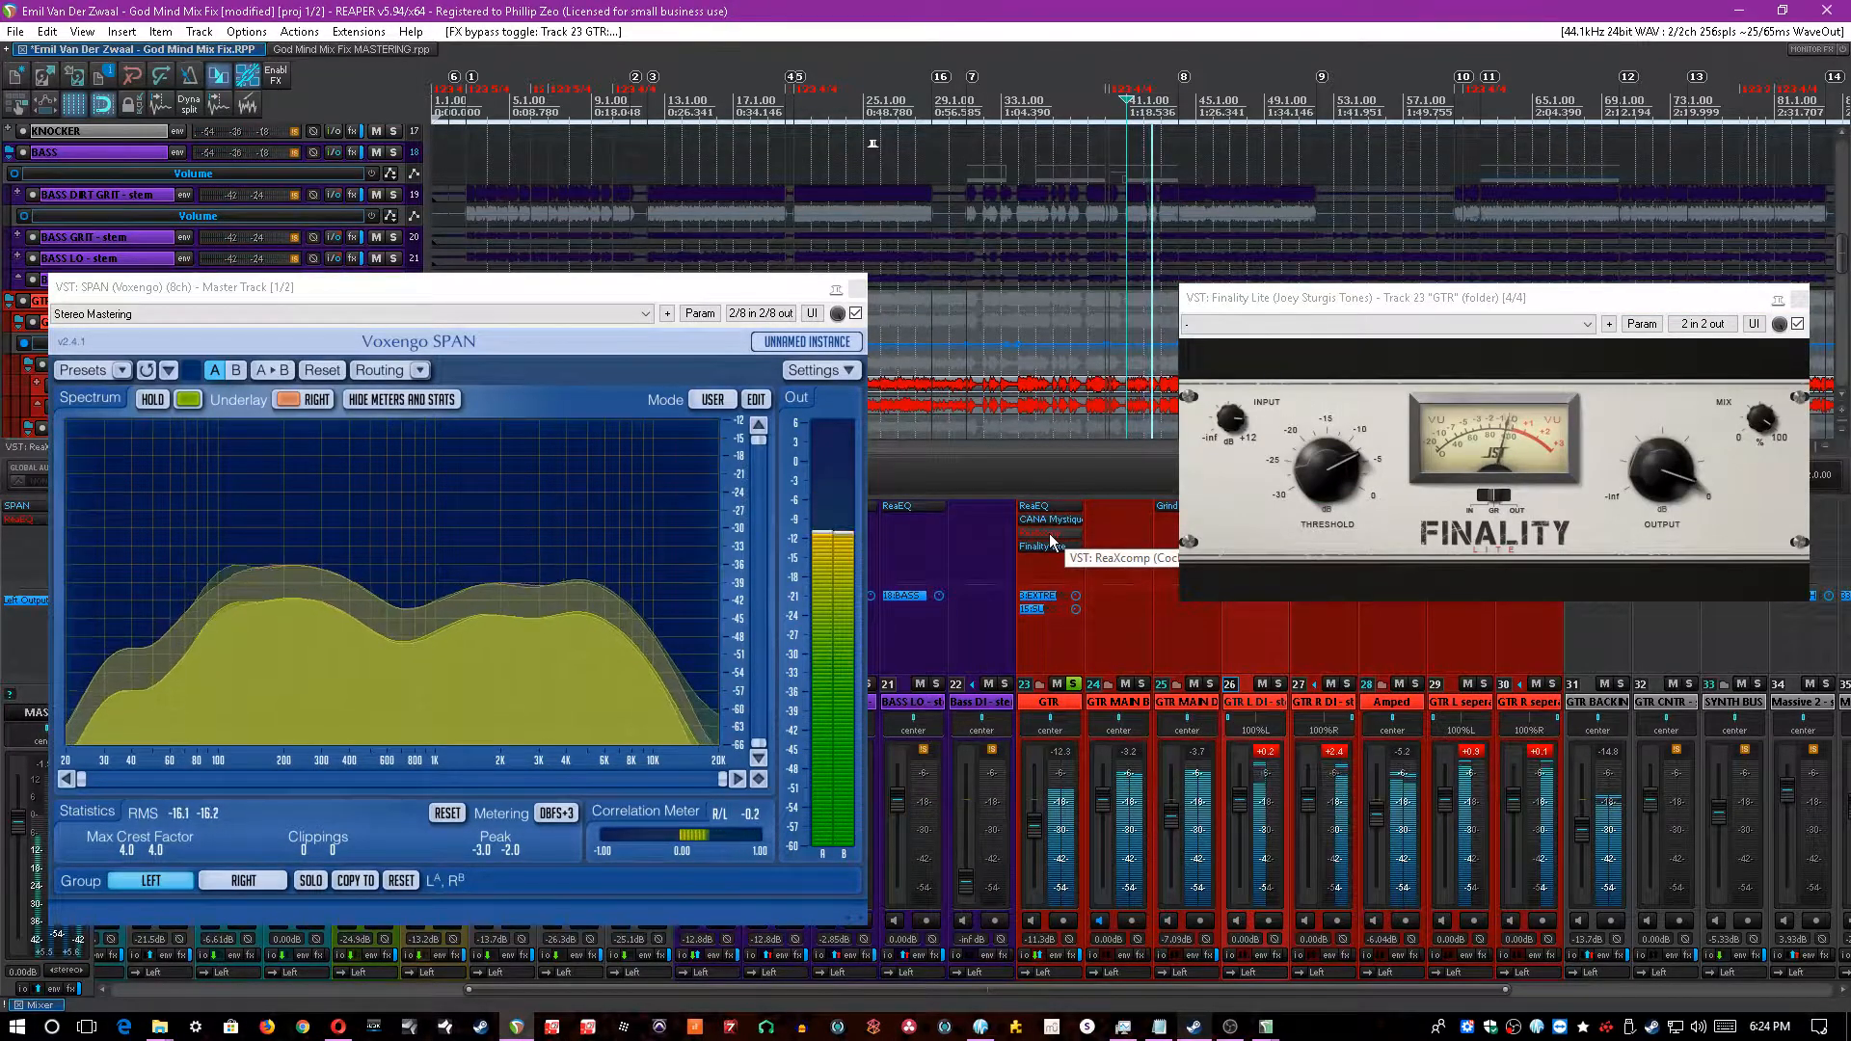
left_click(1049, 536, "shift")
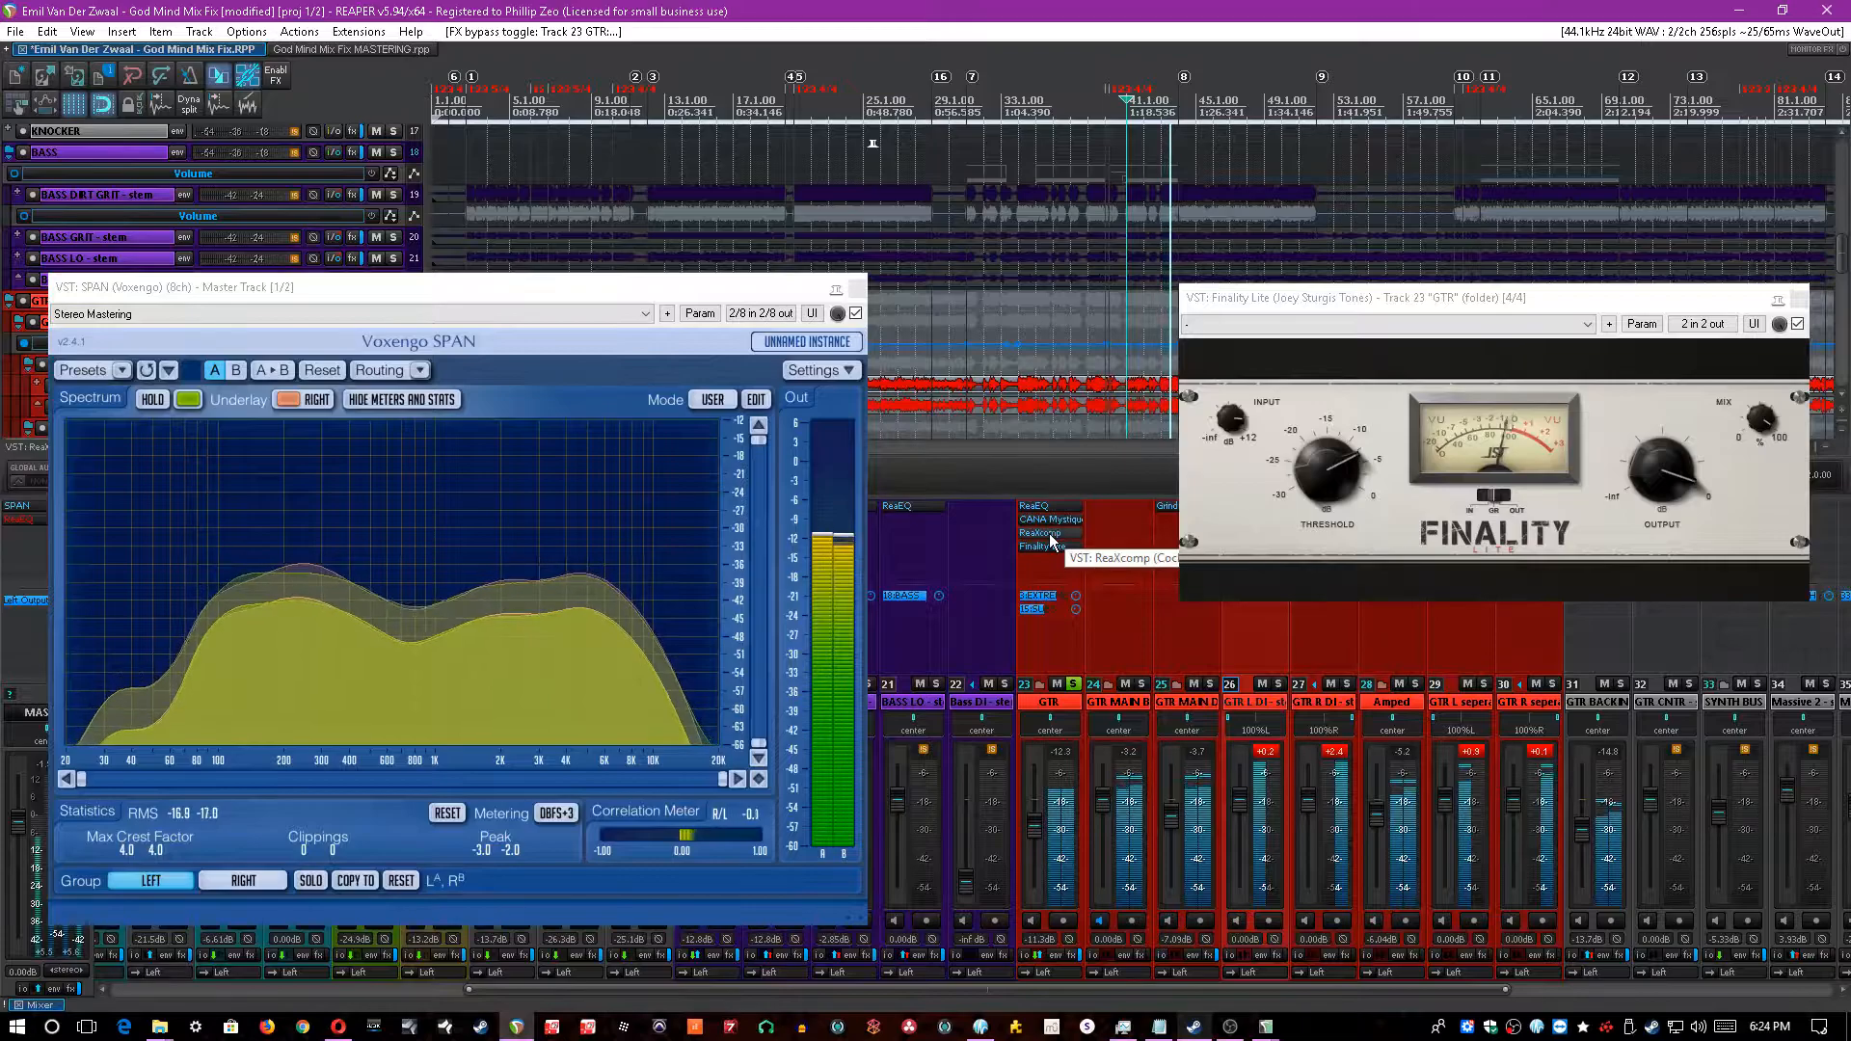
left_click(1073, 684)
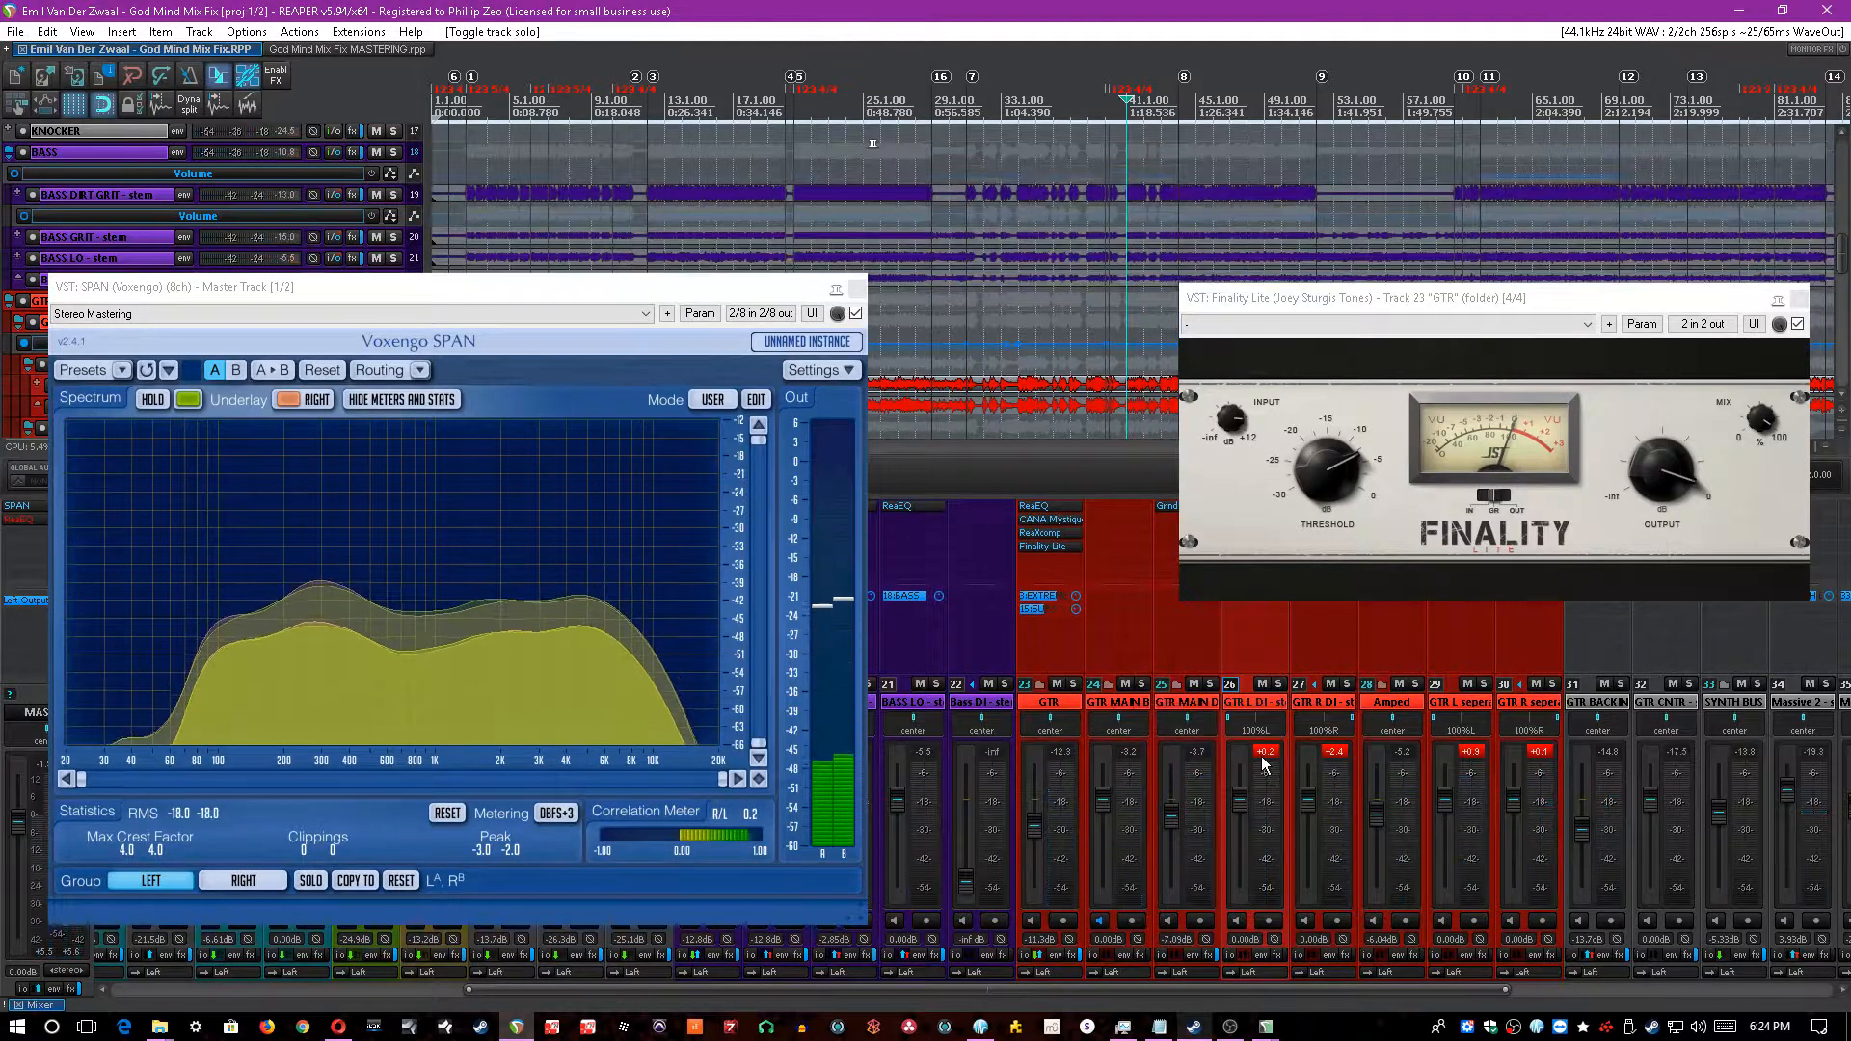
- Reset the clipped peak readouts on the guitar DI and separate L/R tracks, close Finality Lite and save the project
left_click(1331, 751)
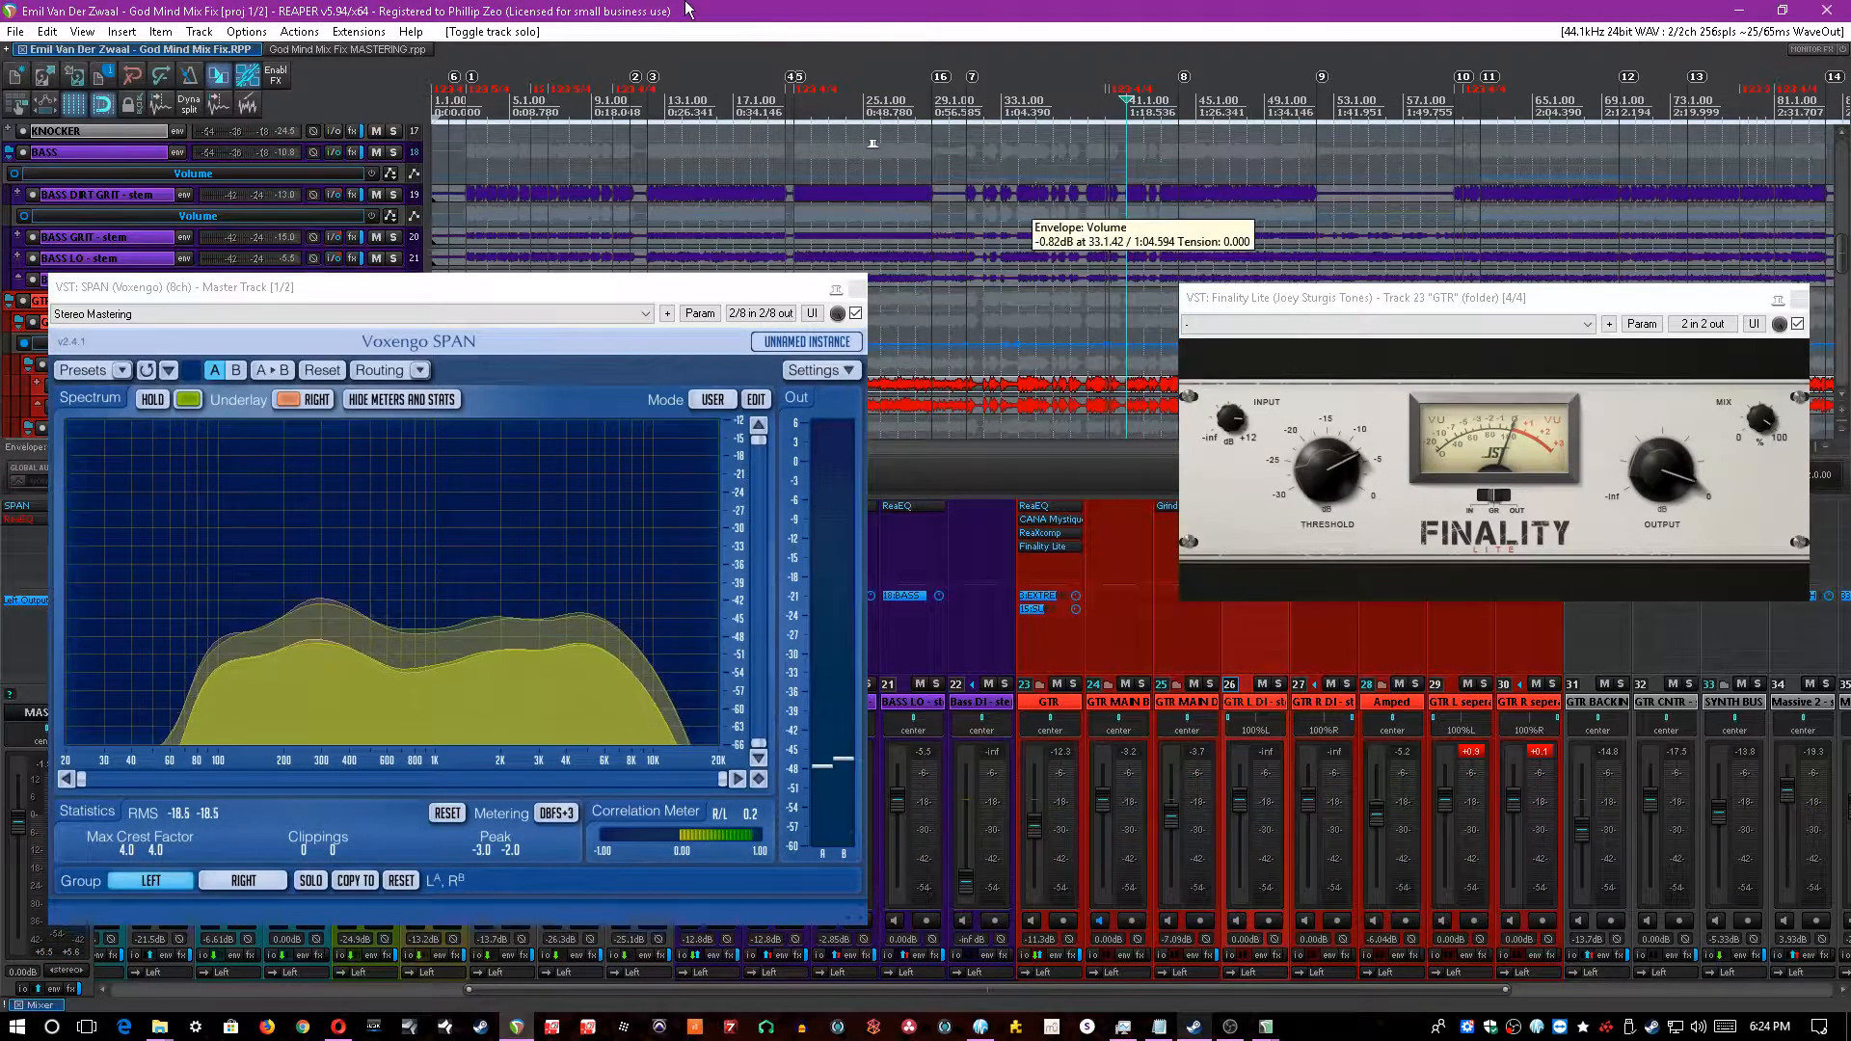
left_click(1798, 298)
key("ctrl+s")
left_click(1470, 751)
left_click(1539, 751)
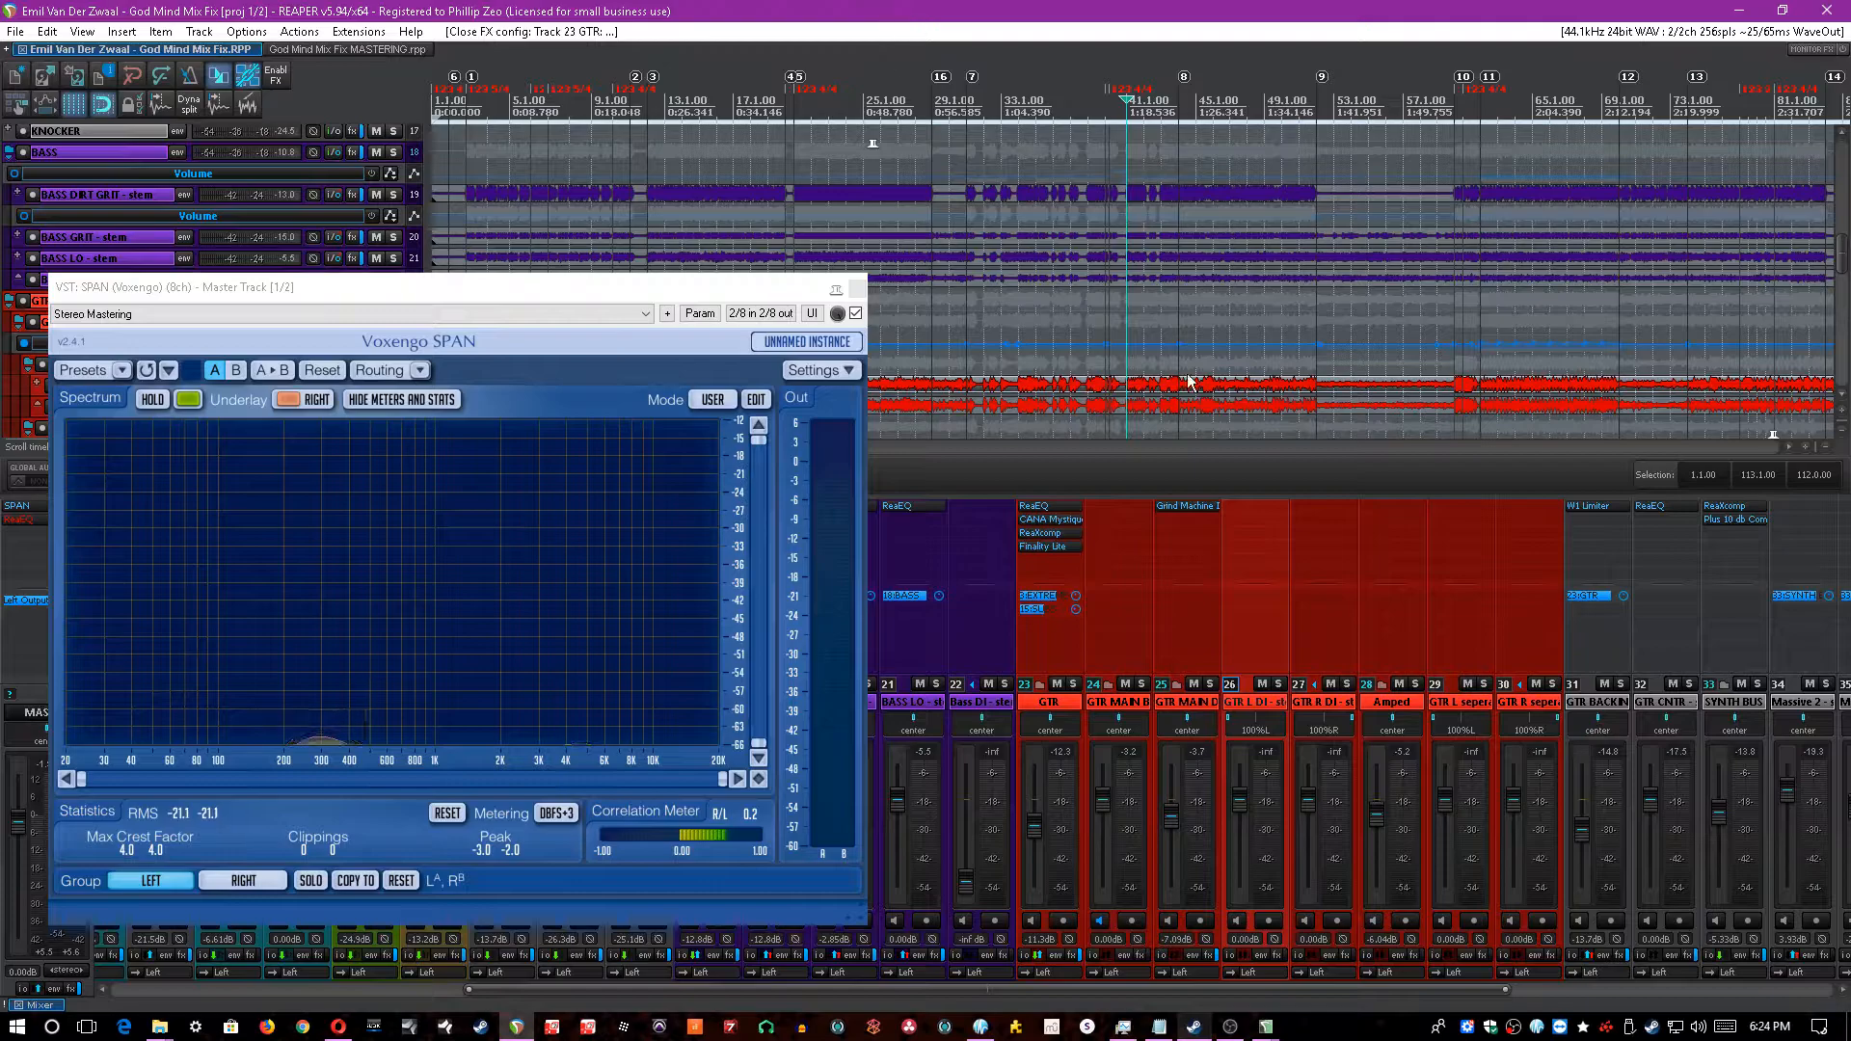
- Solo the GTR BACKING BUS track and play it from around bar 41
scroll(1188, 382, "down", 2)
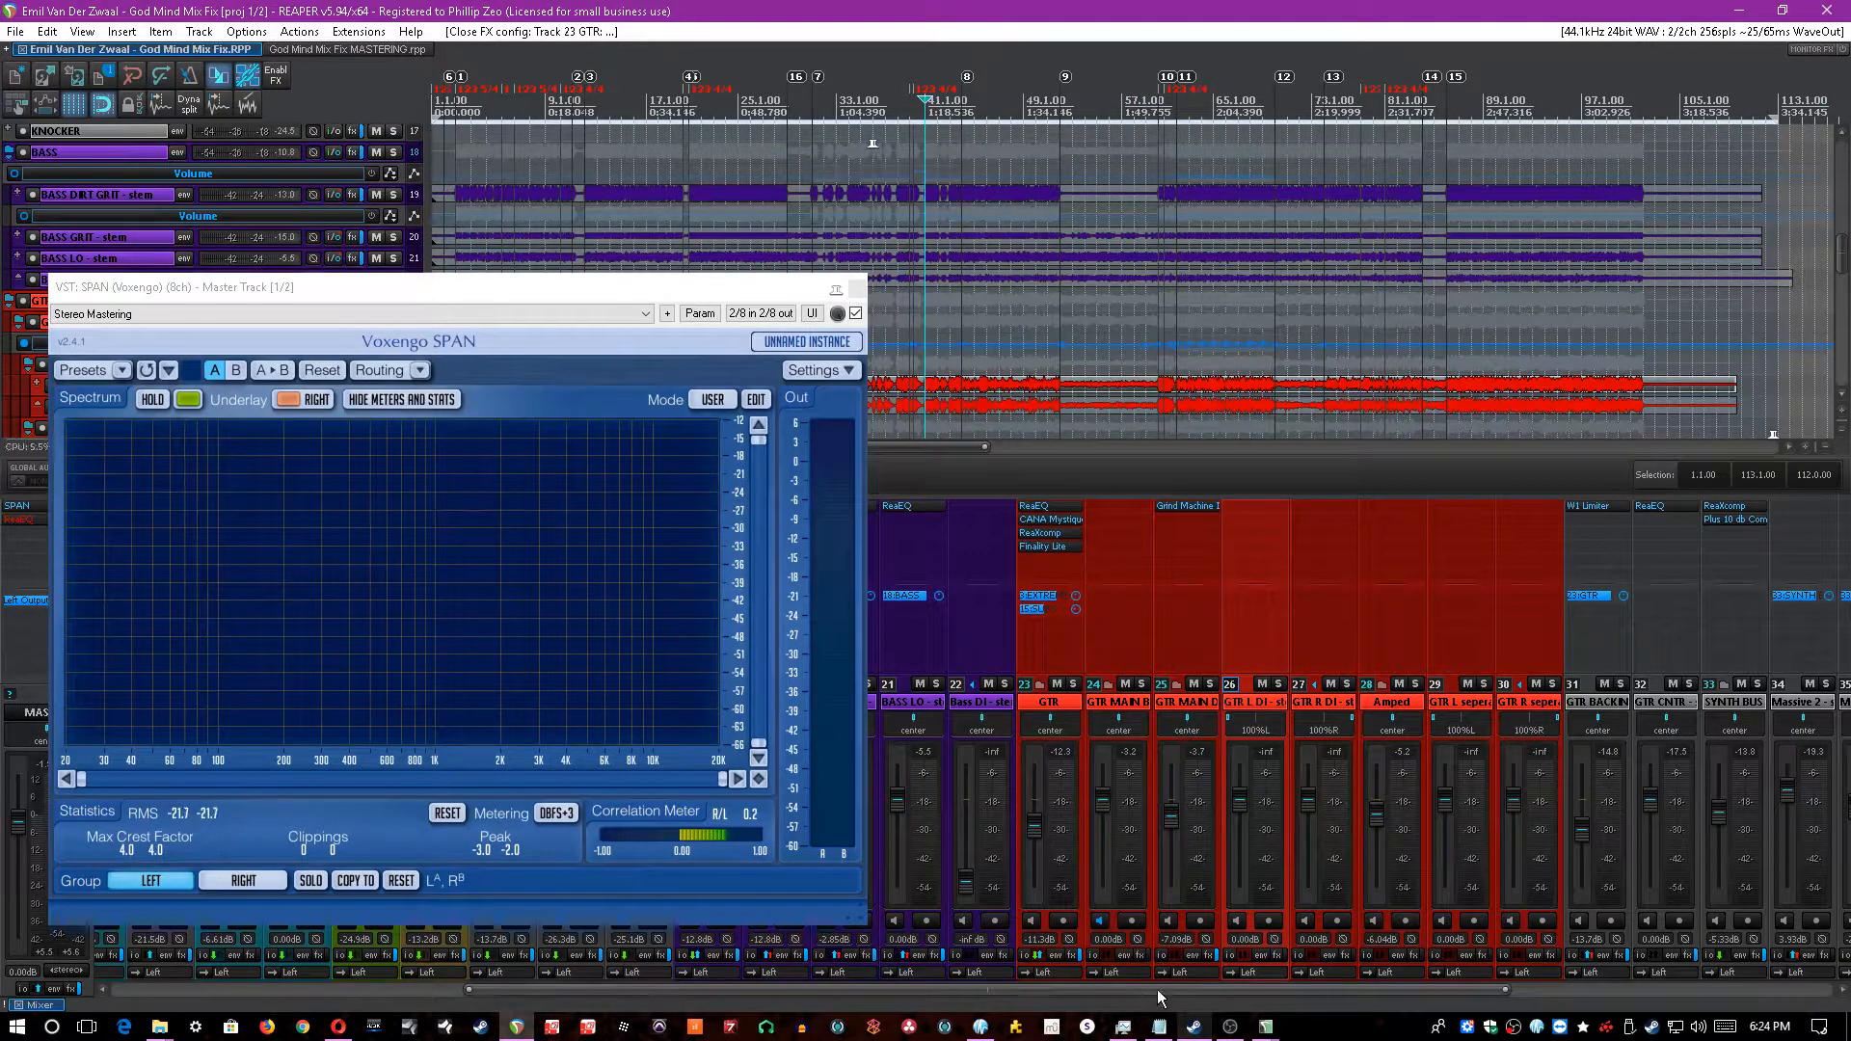
left_click_drag(1149, 990, 1471, 983)
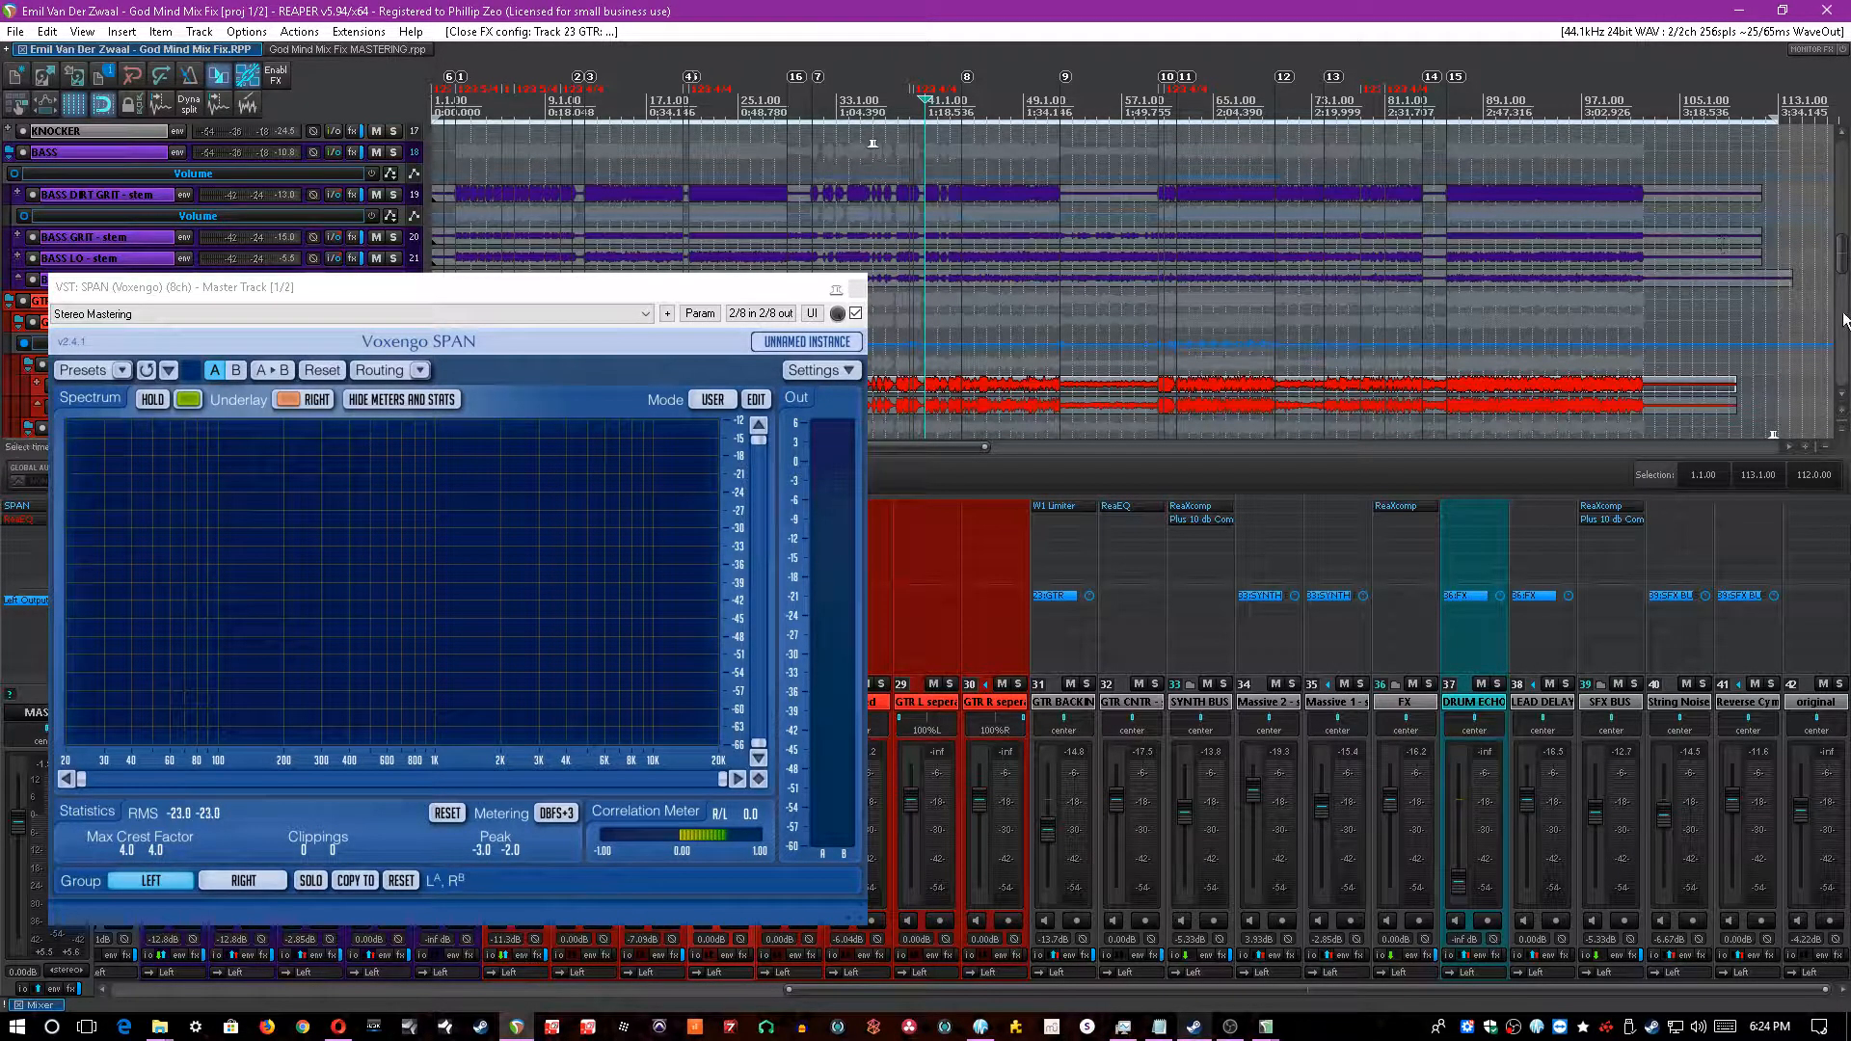
scroll(1836, 275, "down", 5)
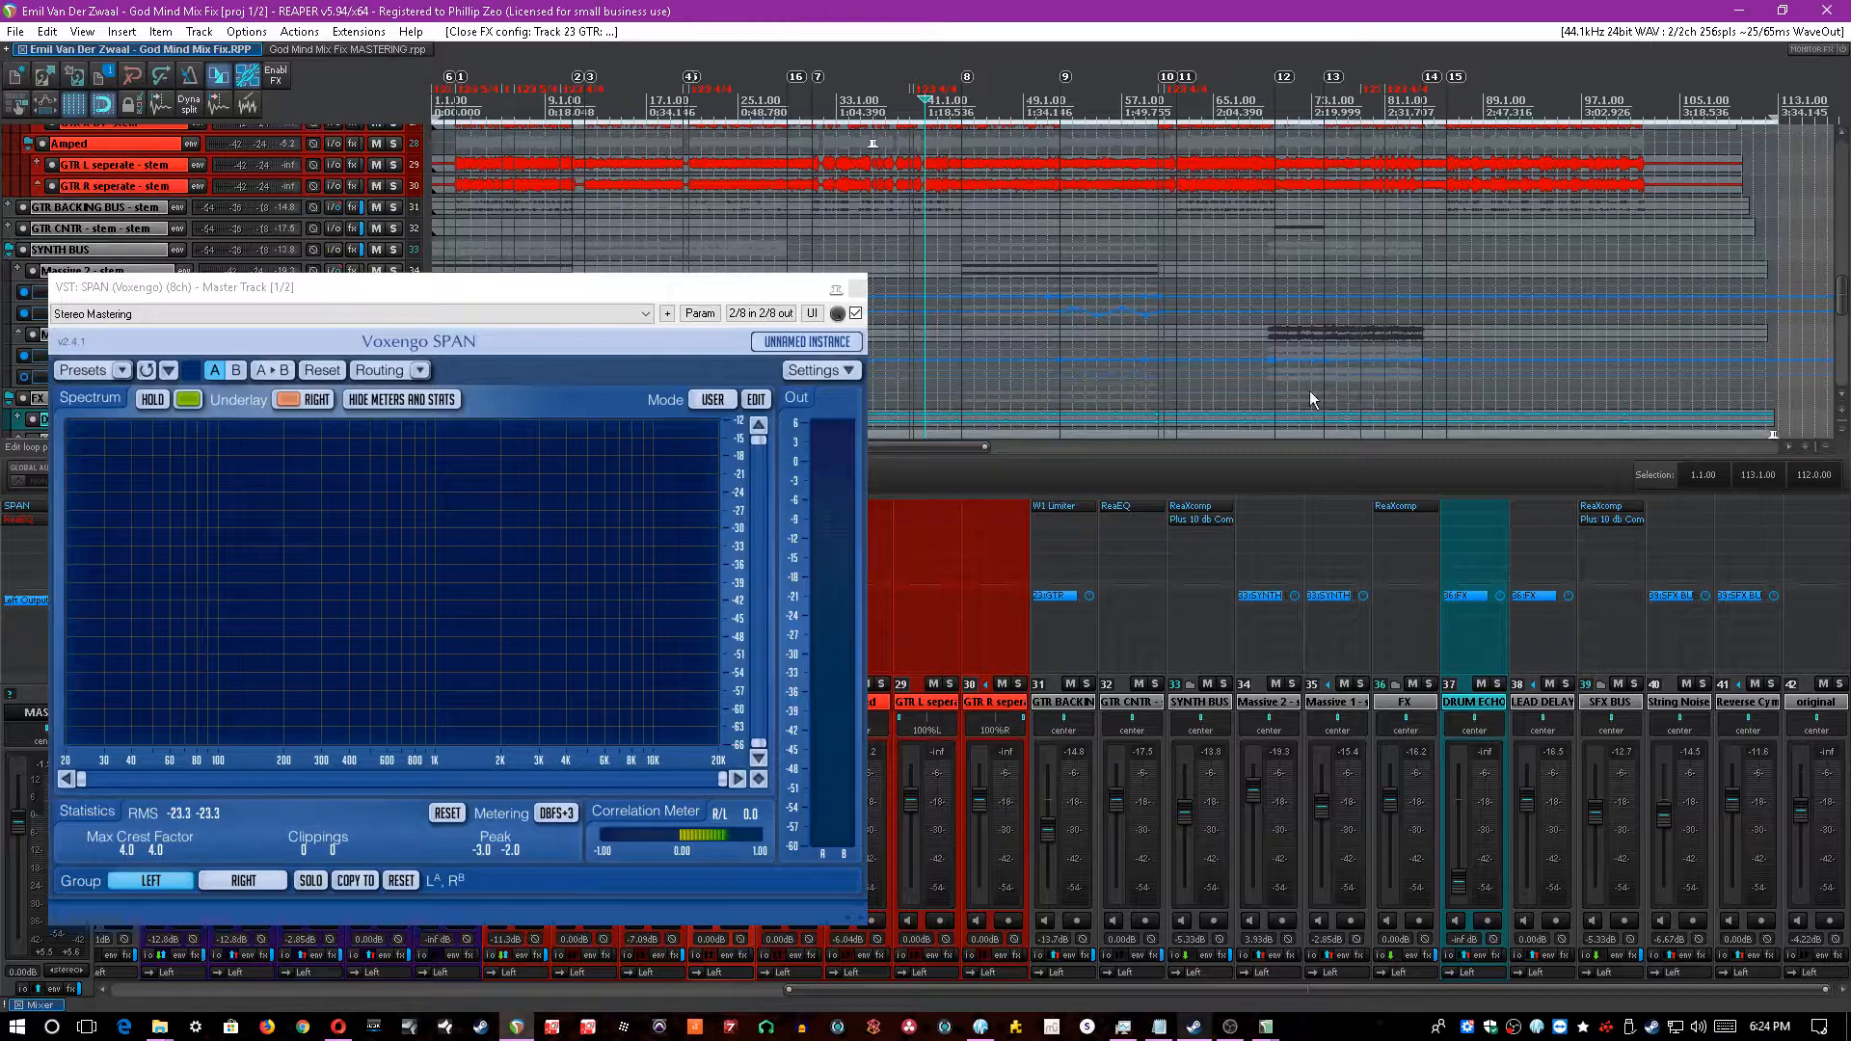
left_click(1058, 700)
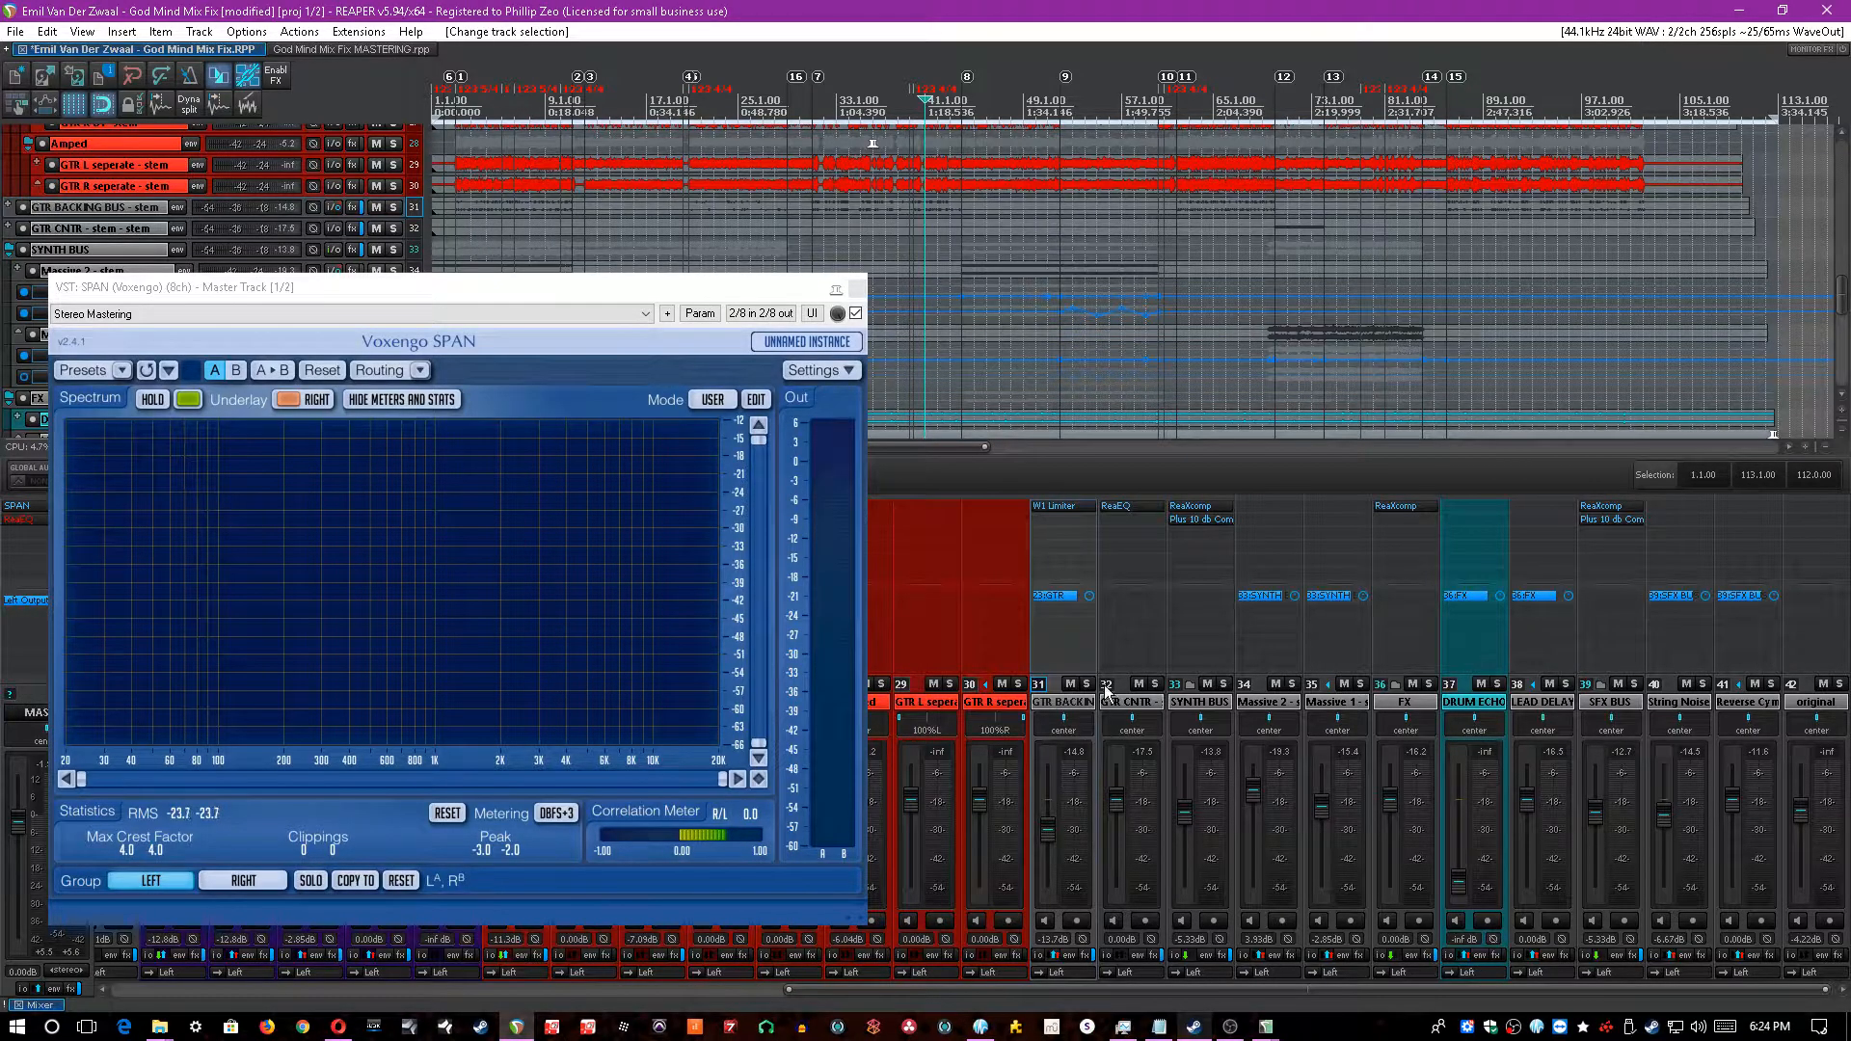
left_click(1086, 684)
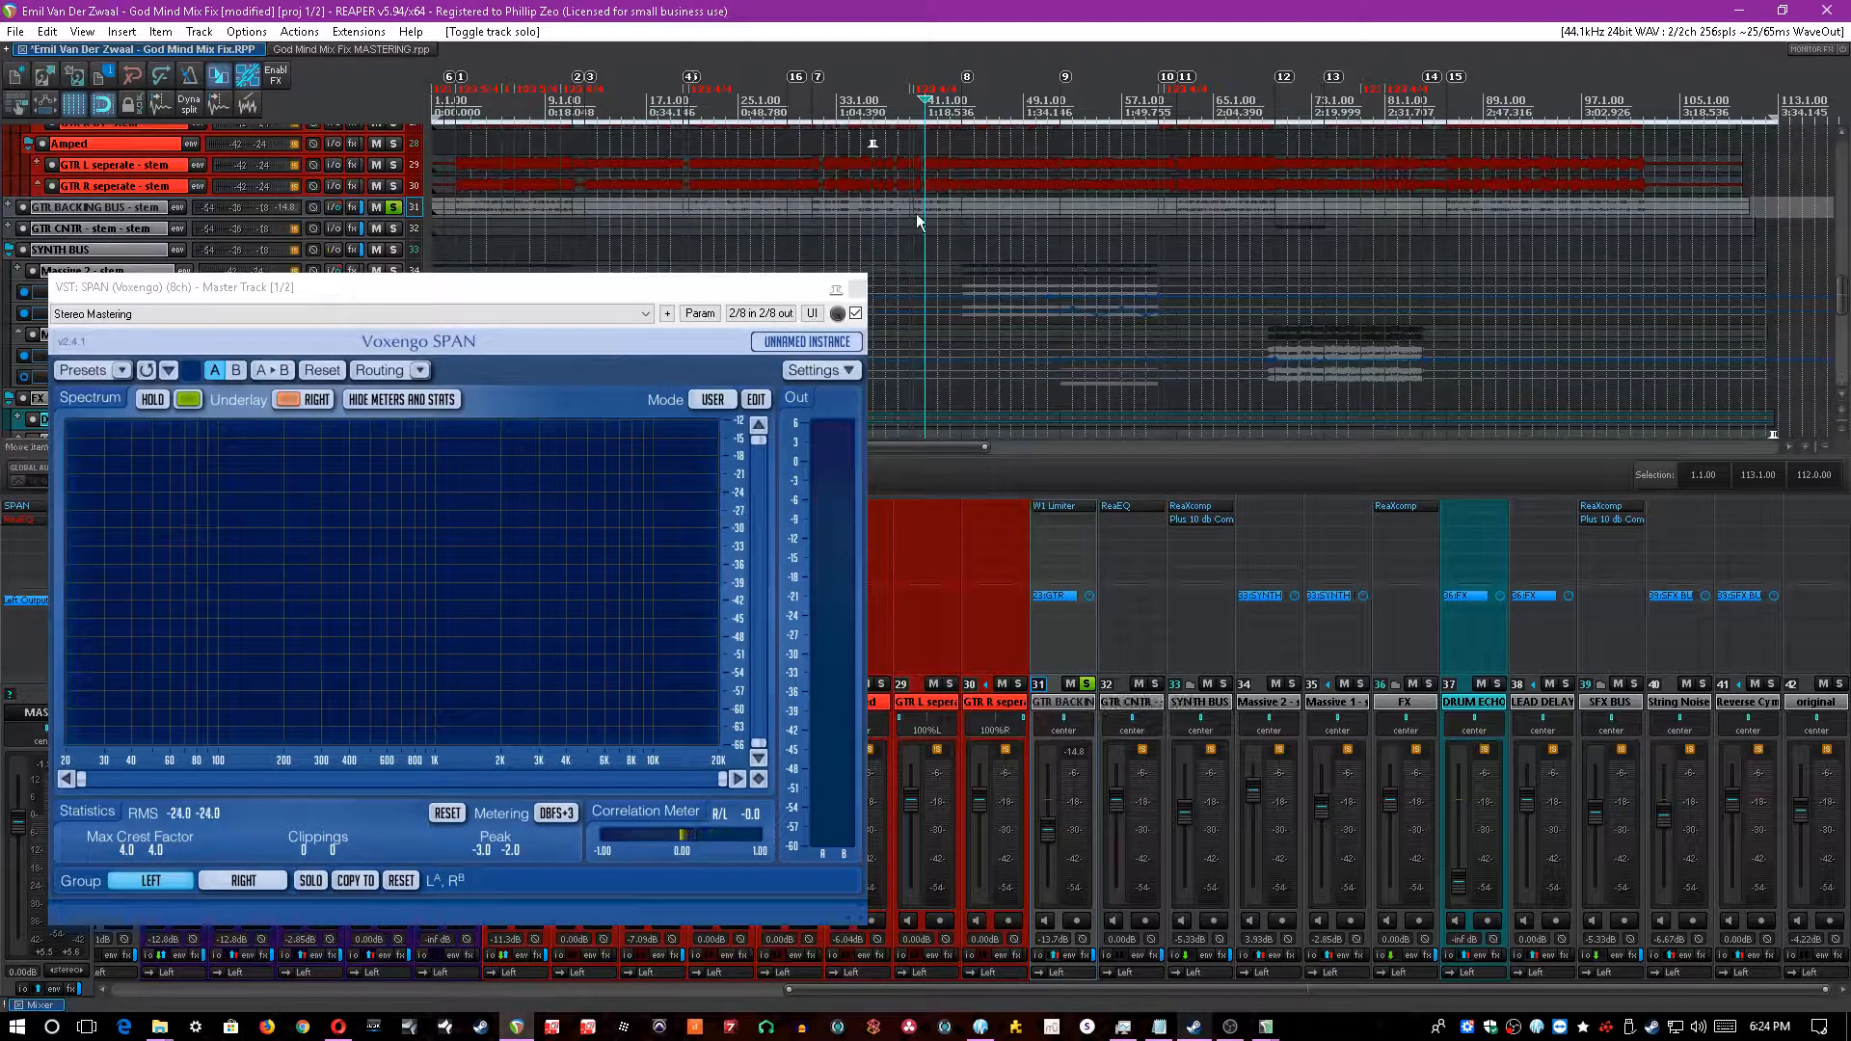
scroll(1158, 233, "up", 5)
key("space")
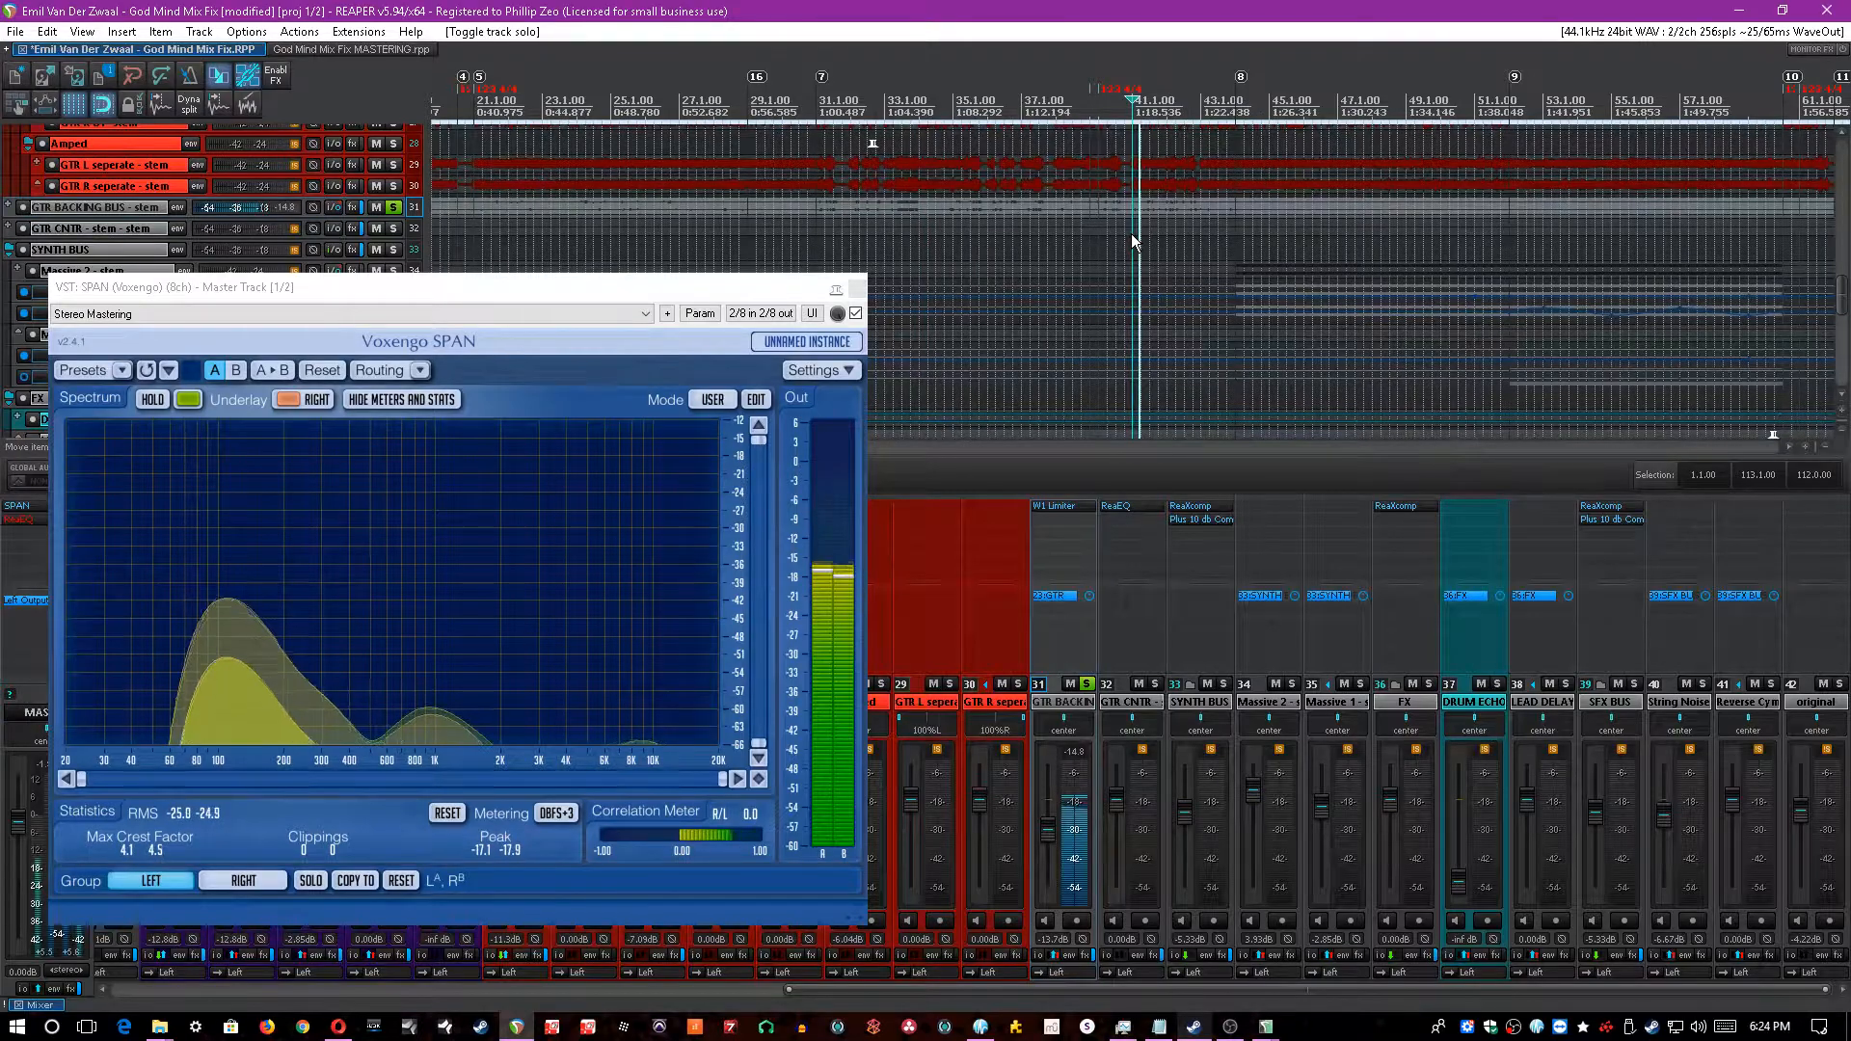
- Examine the W1 Limiter on the GTR BACKING BUS track, save the project, then turn solo off and close the limiter
left_click(1060, 505)
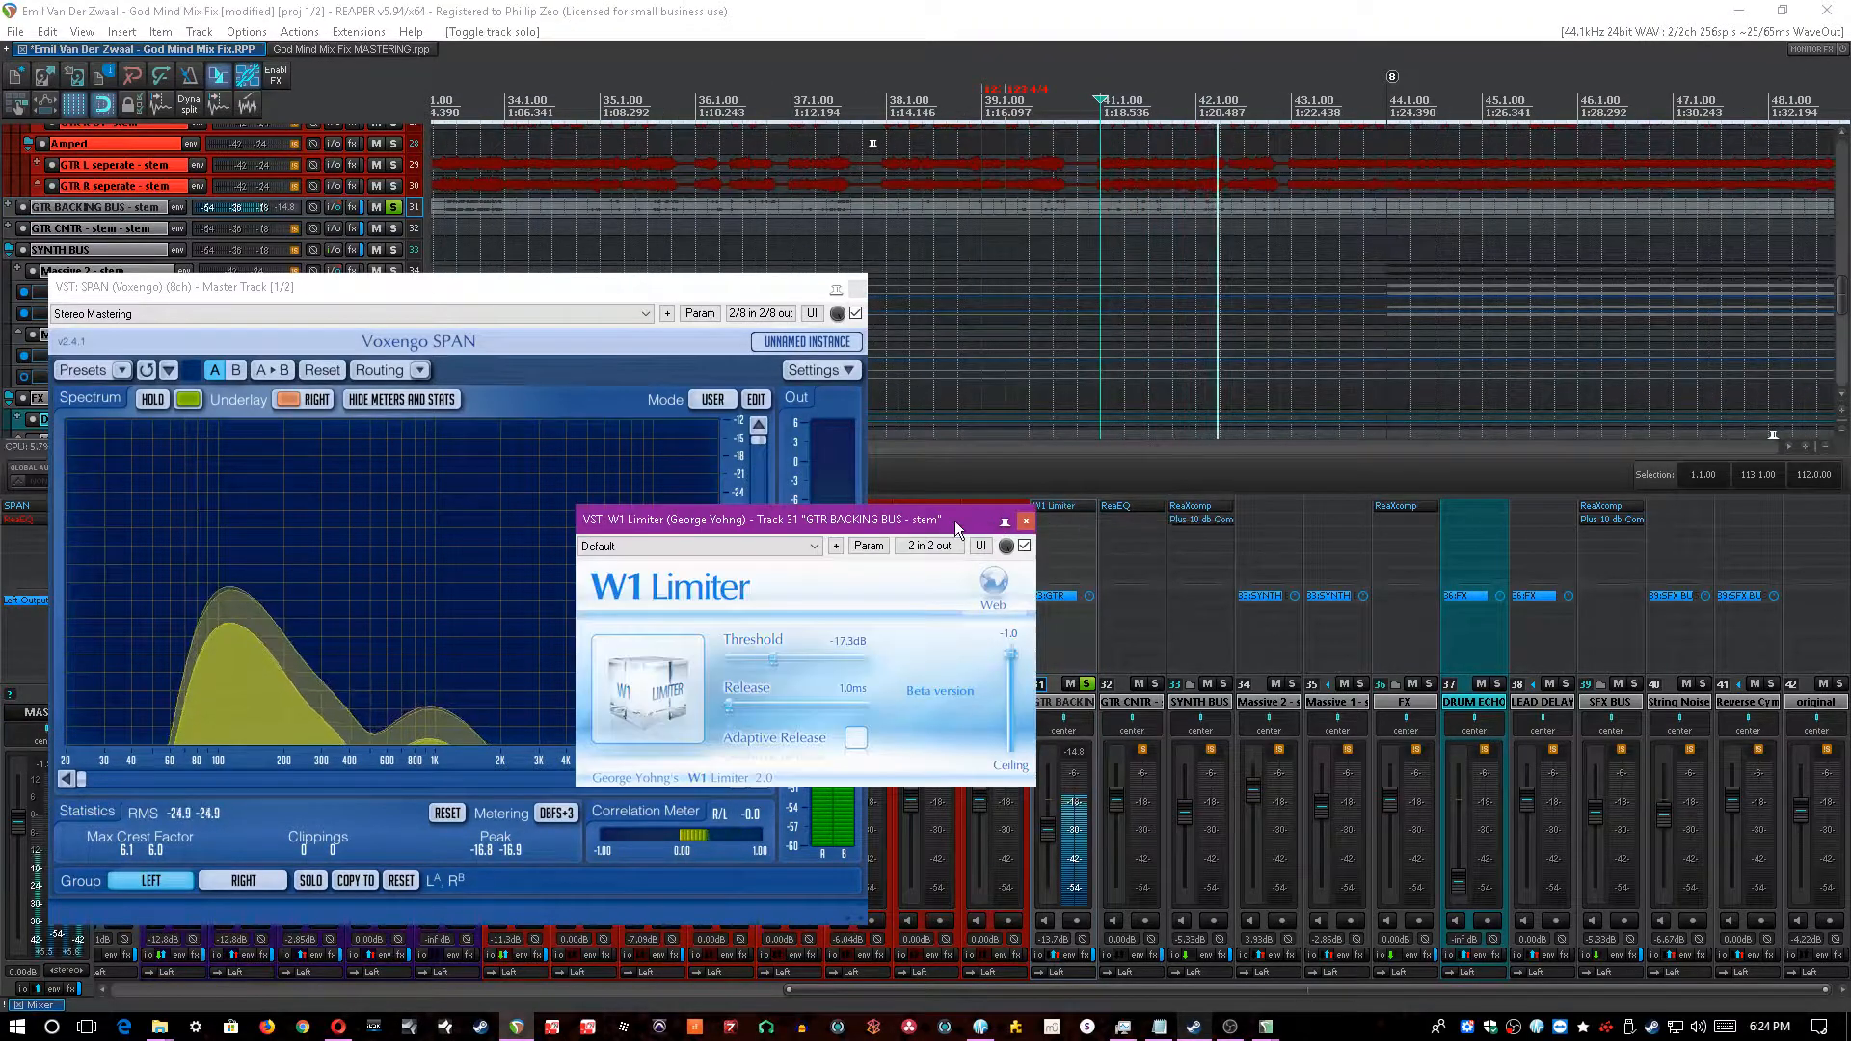
left_click(896, 10)
key("ctrl+s")
left_click_drag(1037, 499, 1314, 486)
left_click(827, 10)
key("space")
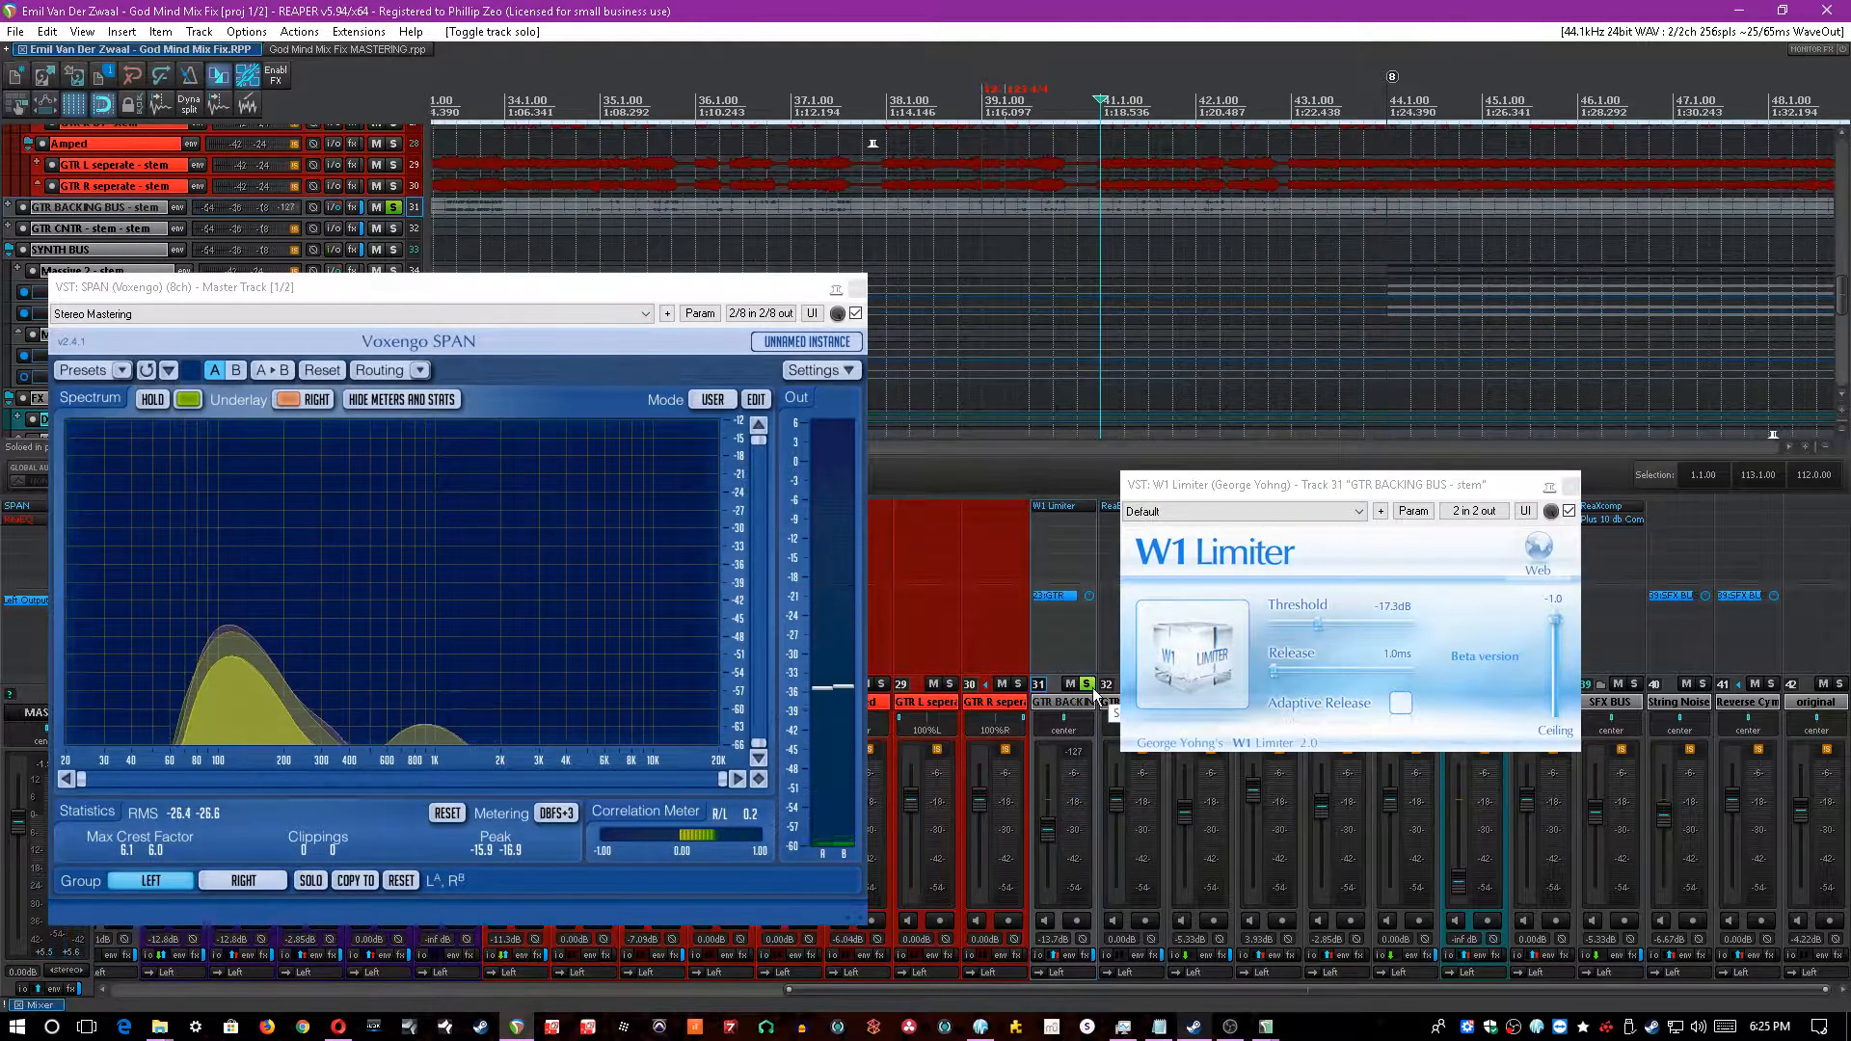
left_click(1089, 685)
left_click(1570, 485)
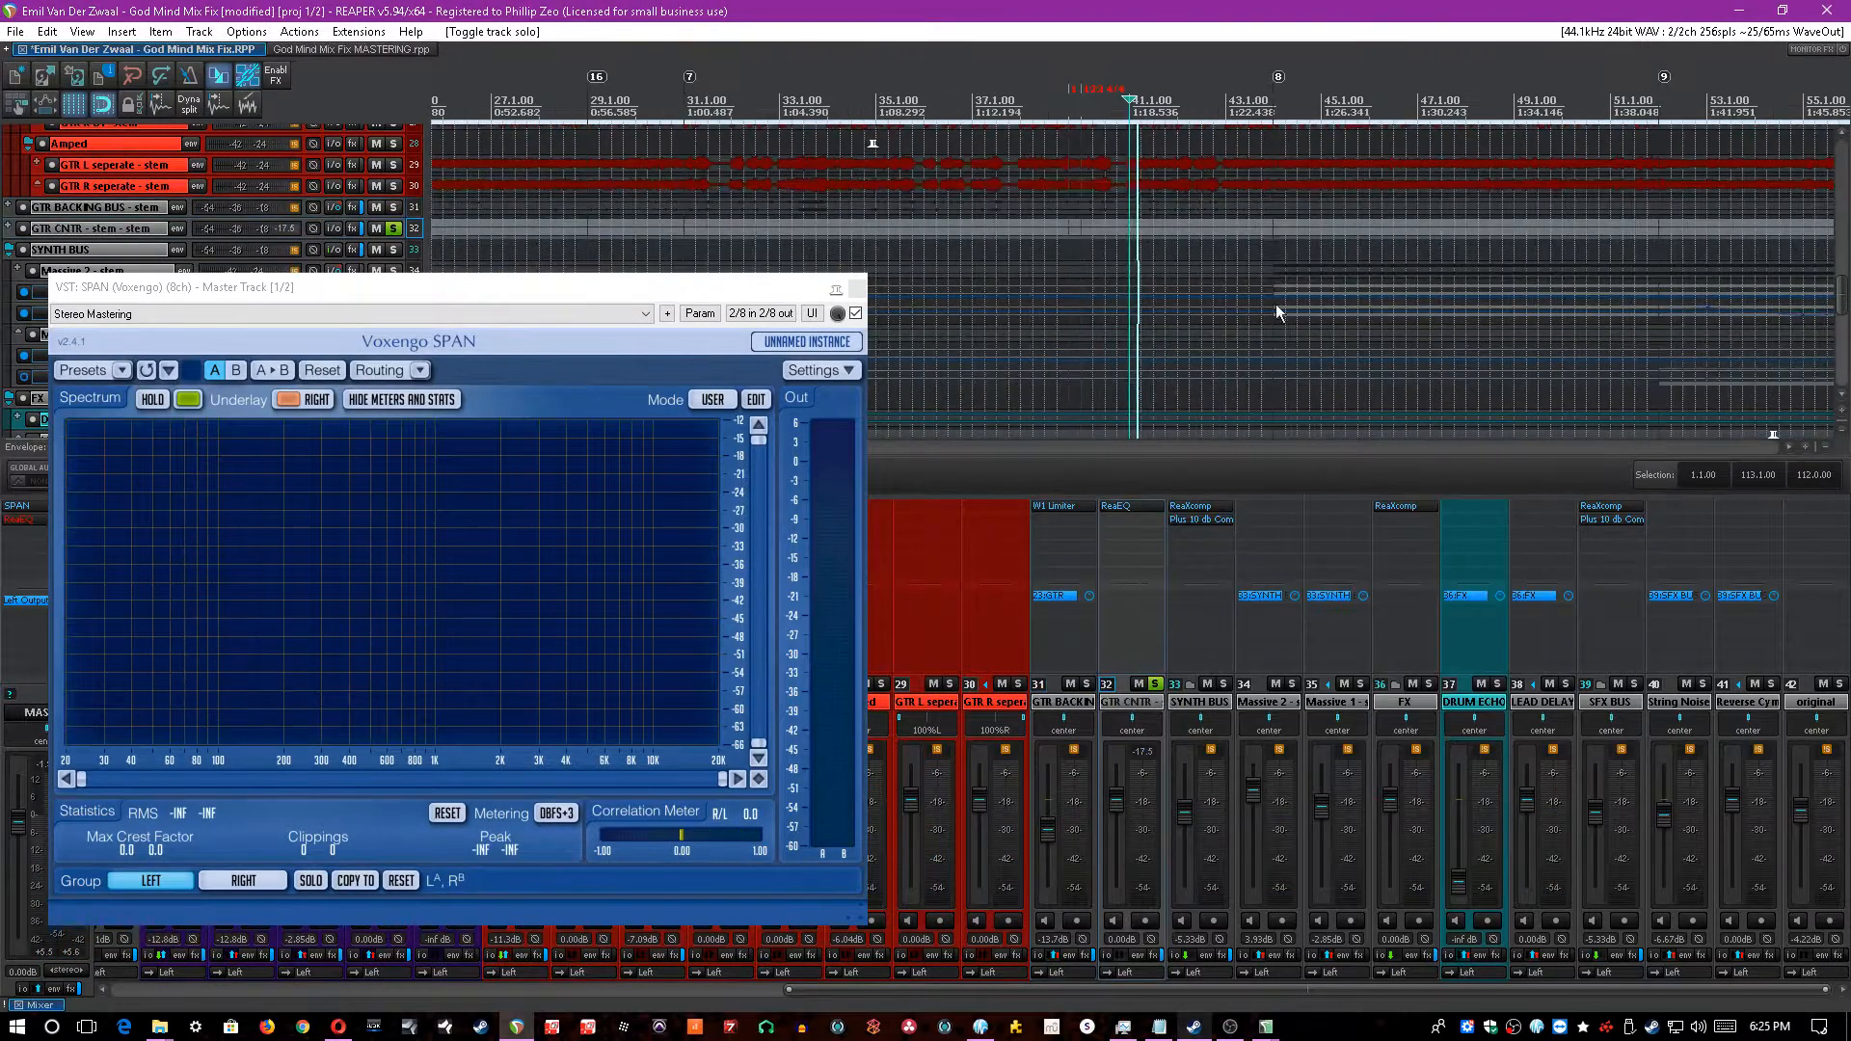
- Audition the GTR CNTR track in solo from around bar 69
scroll(1260, 305, "down", 6)
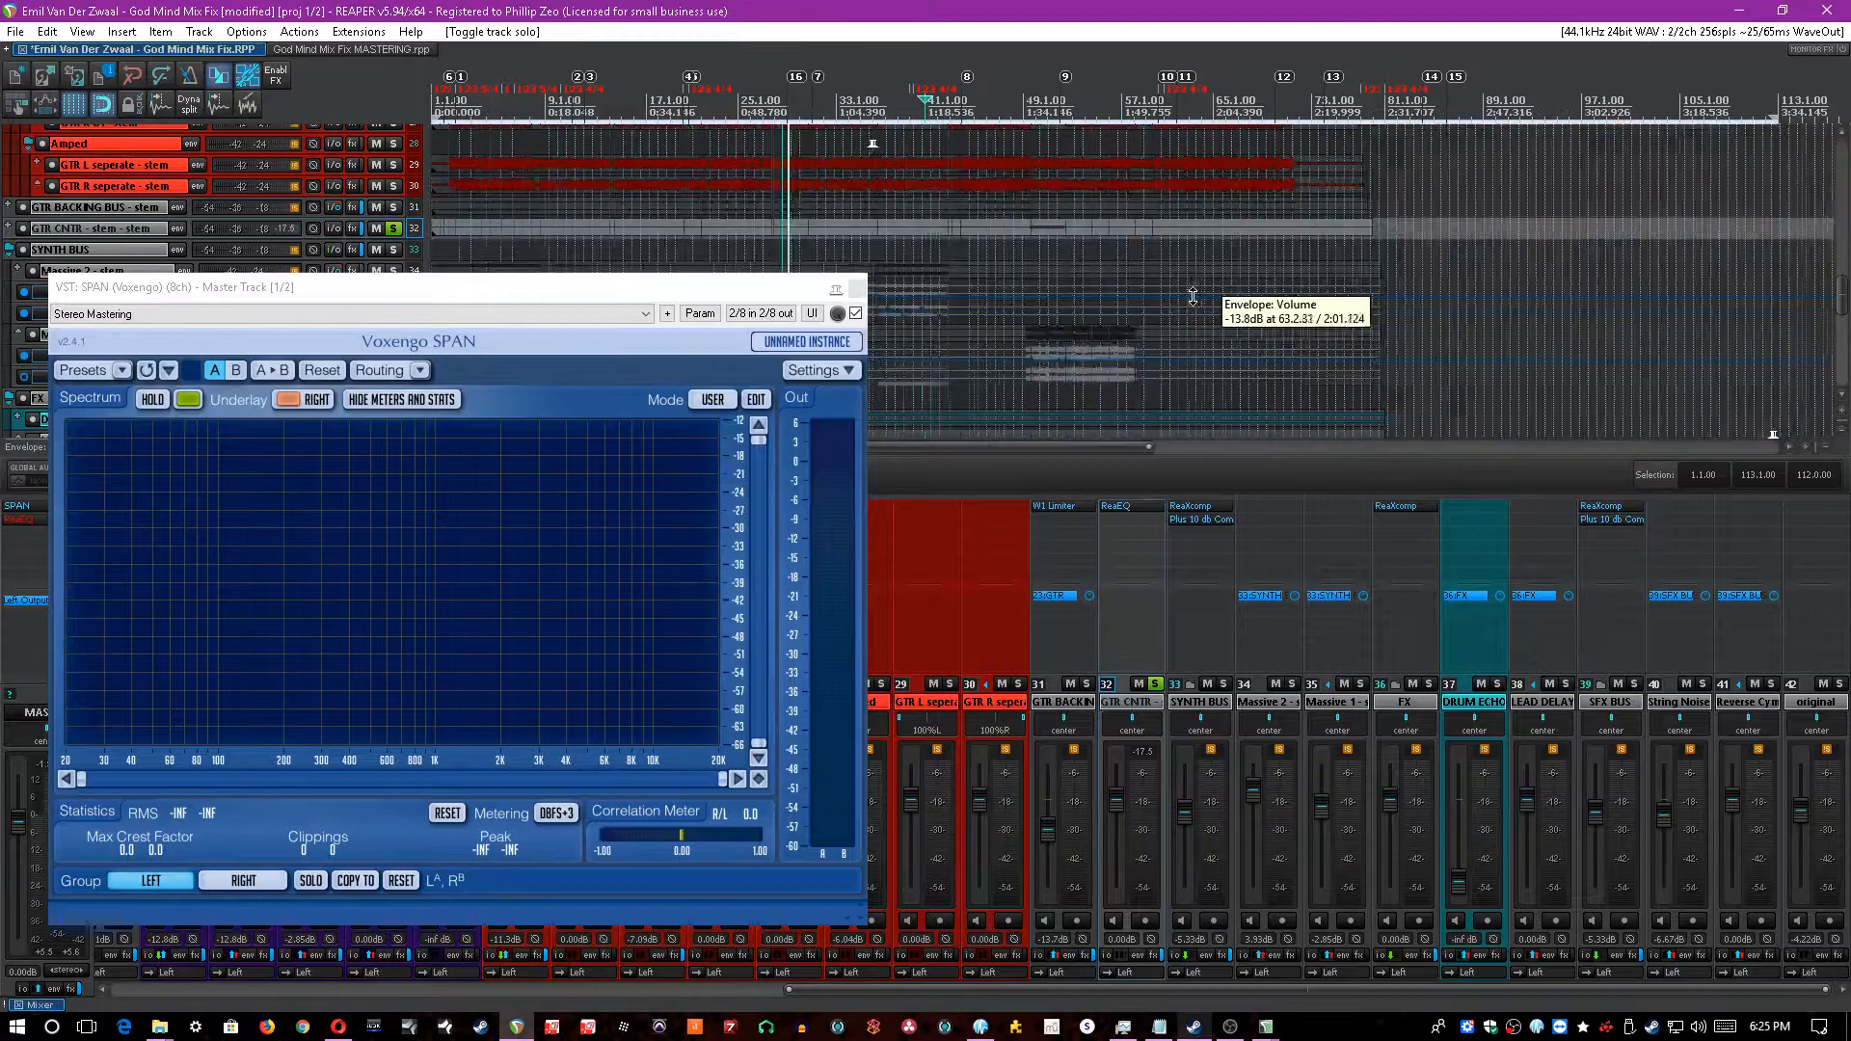
left_click(1036, 251)
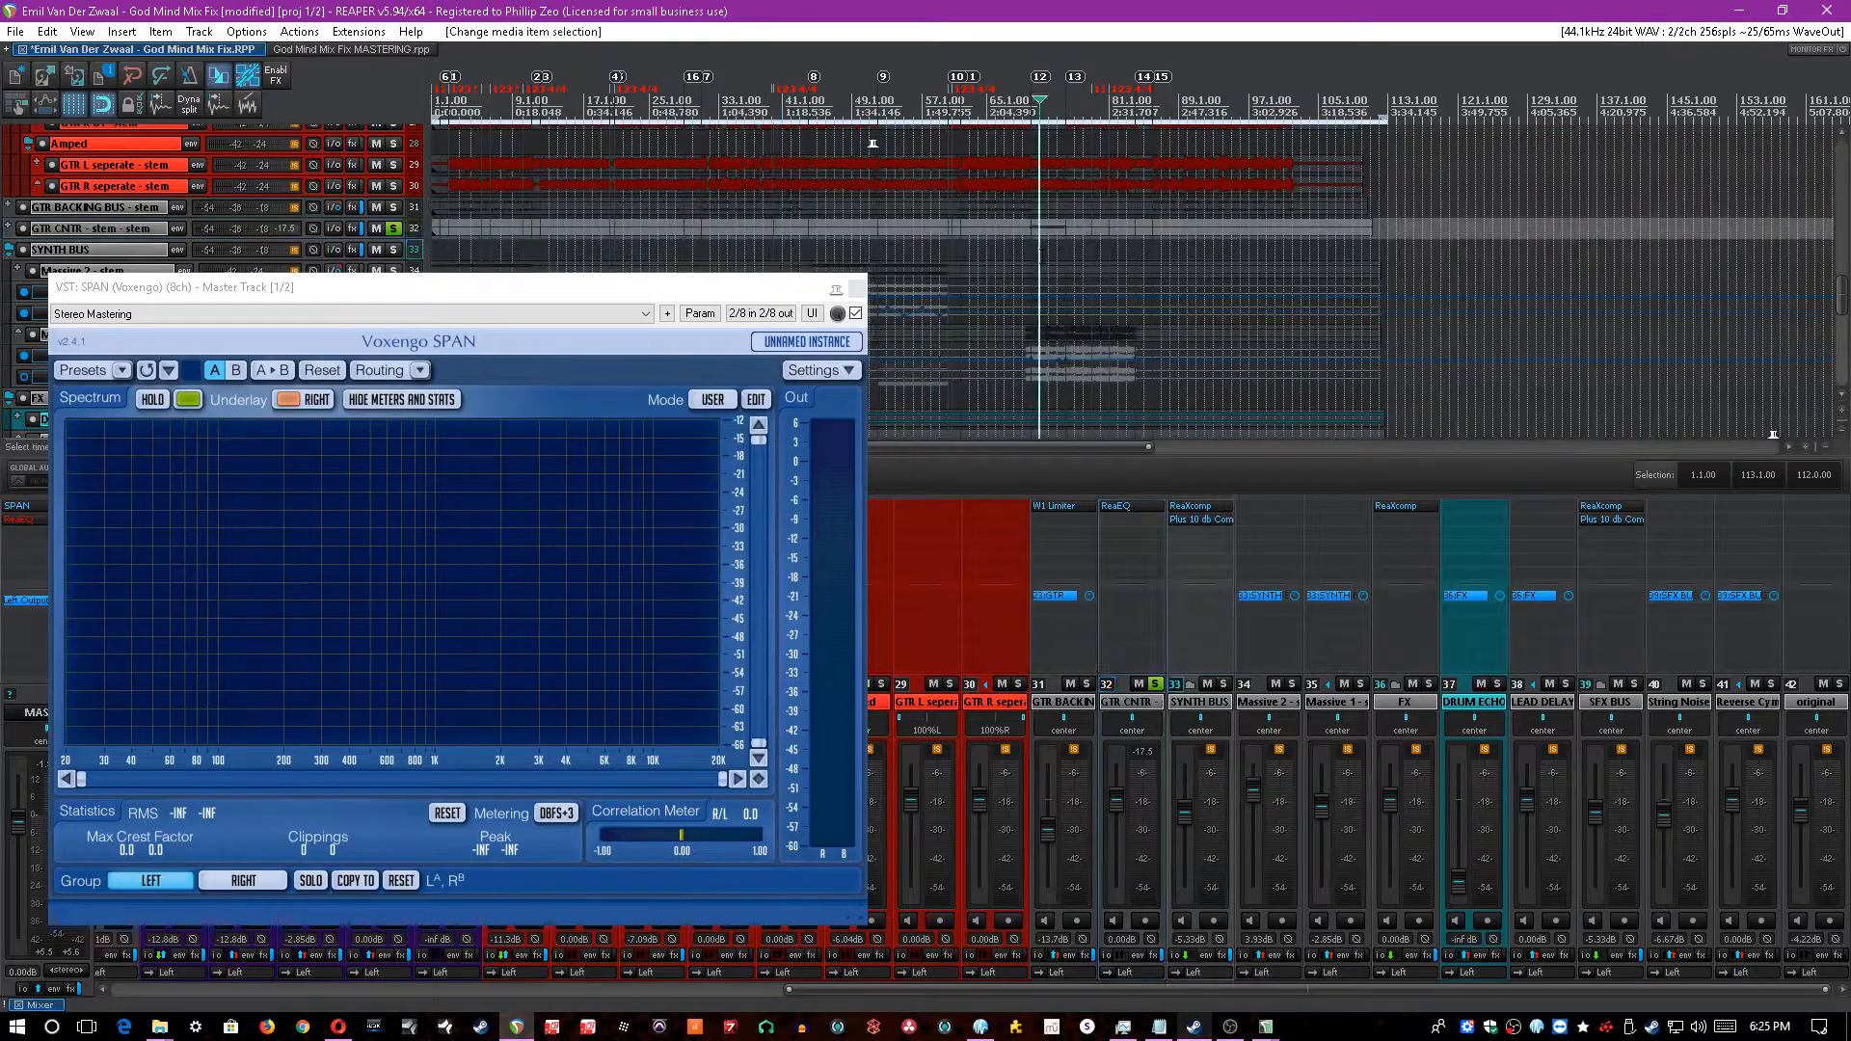
key("space")
scroll(1257, 575, "up", 4)
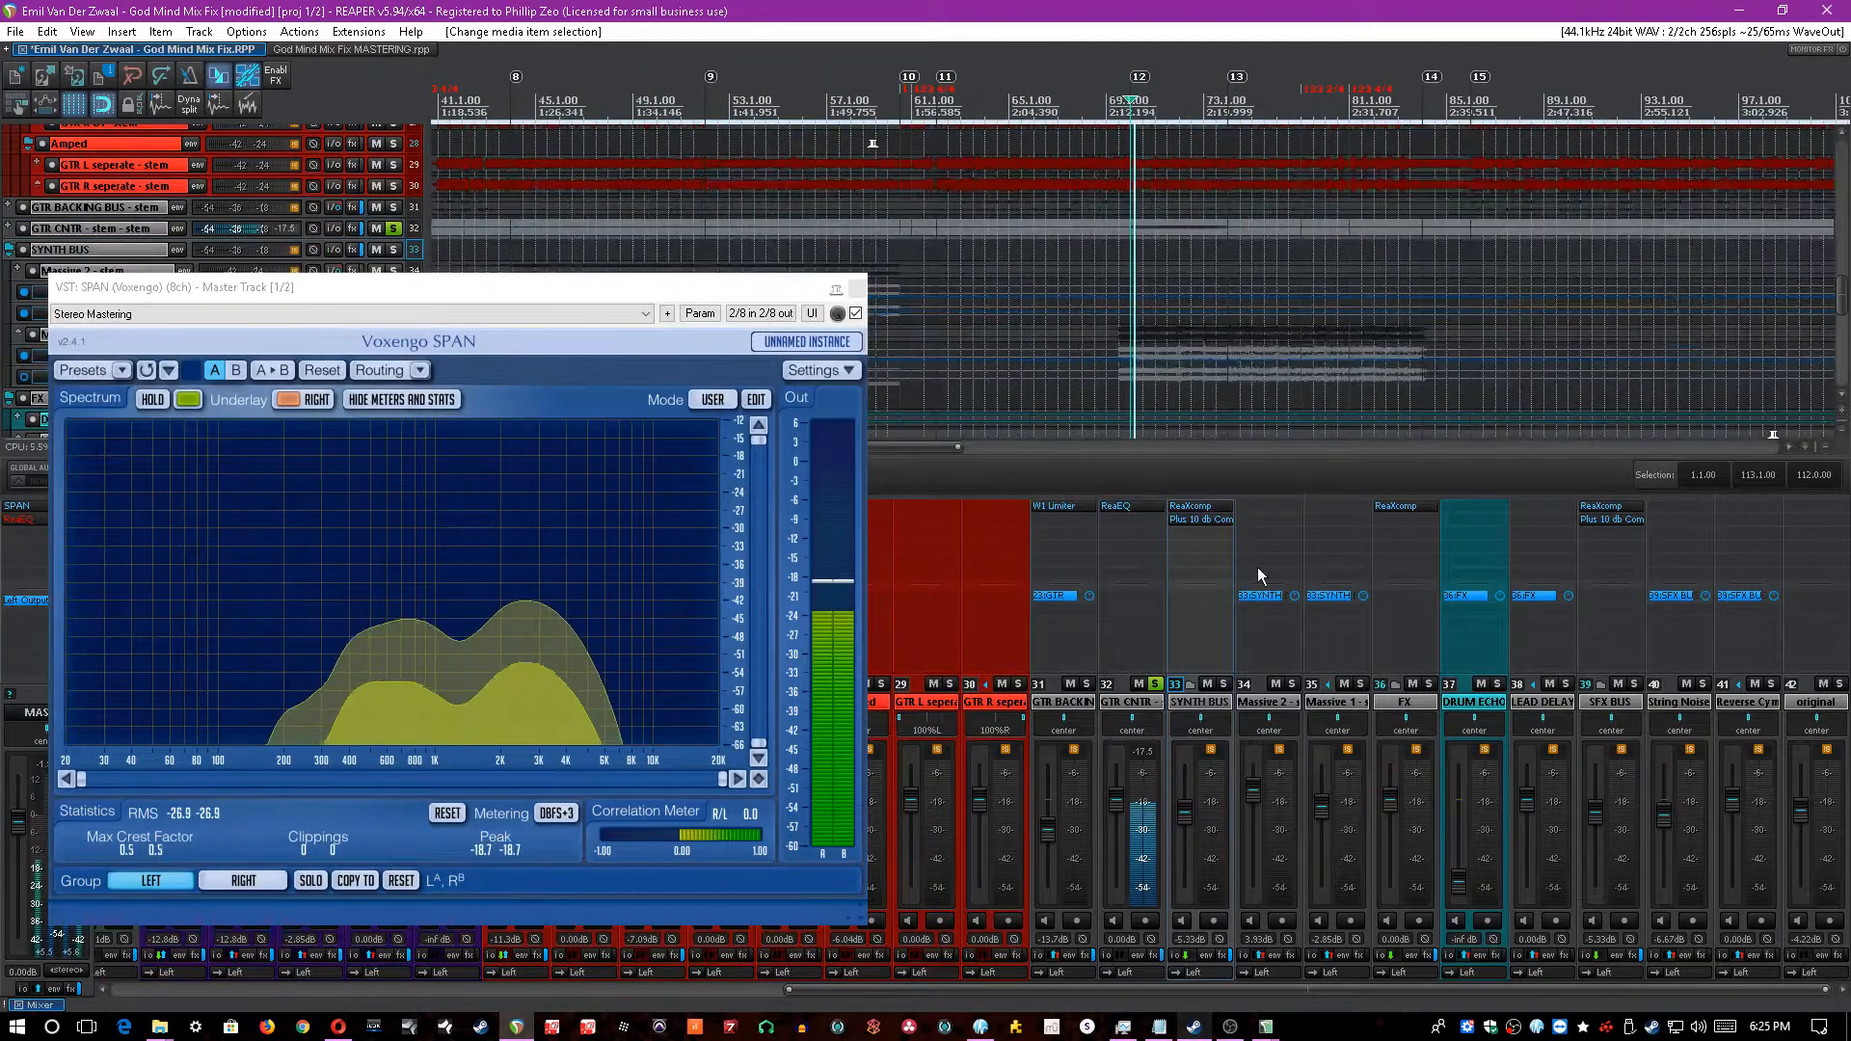
- Open ReaEQ on the GTR CNTR track, compare it bypassed and enabled while watching SPAN, and save the project
left_click(1138, 505)
left_click(1441, 581)
left_click(1441, 580)
left_click(1030, 9)
key("ctrl+s")
left_click(1420, 564)
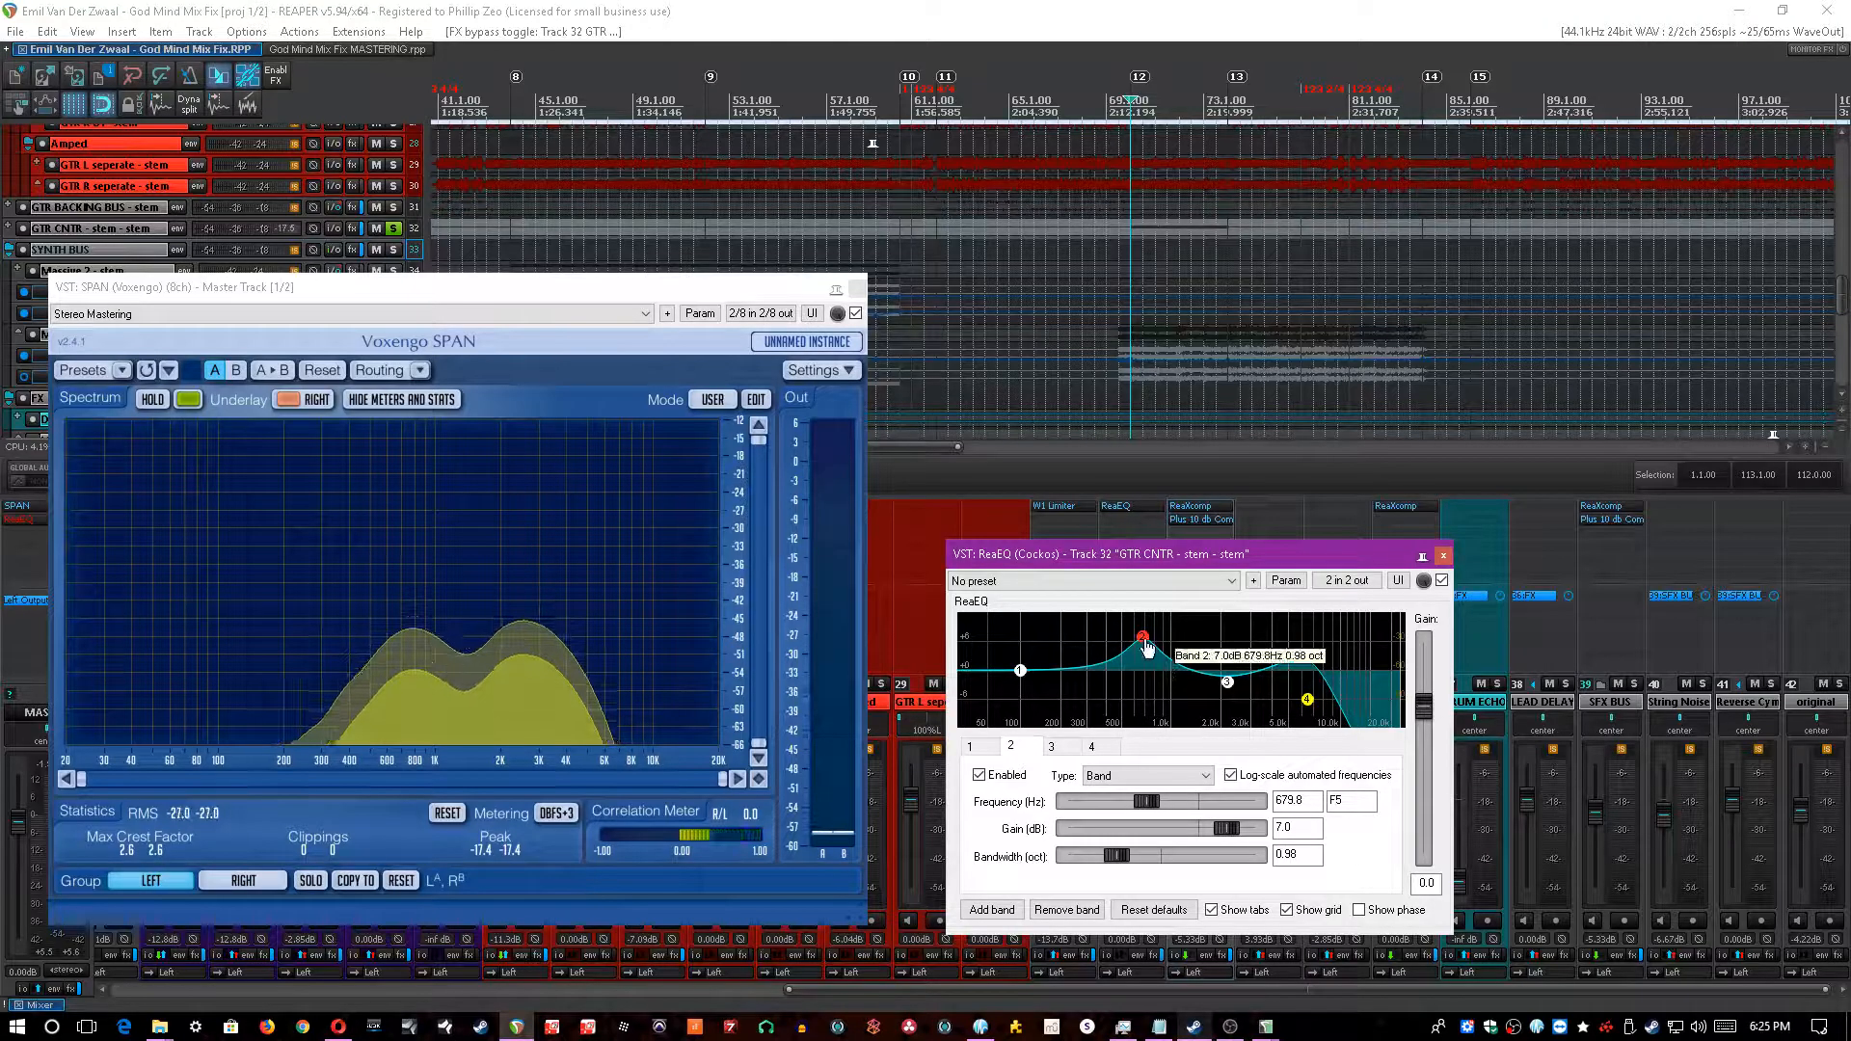
key("space")
left_click(1444, 582)
left_click_drag(1380, 558, 1684, 505)
left_click(1075, 10)
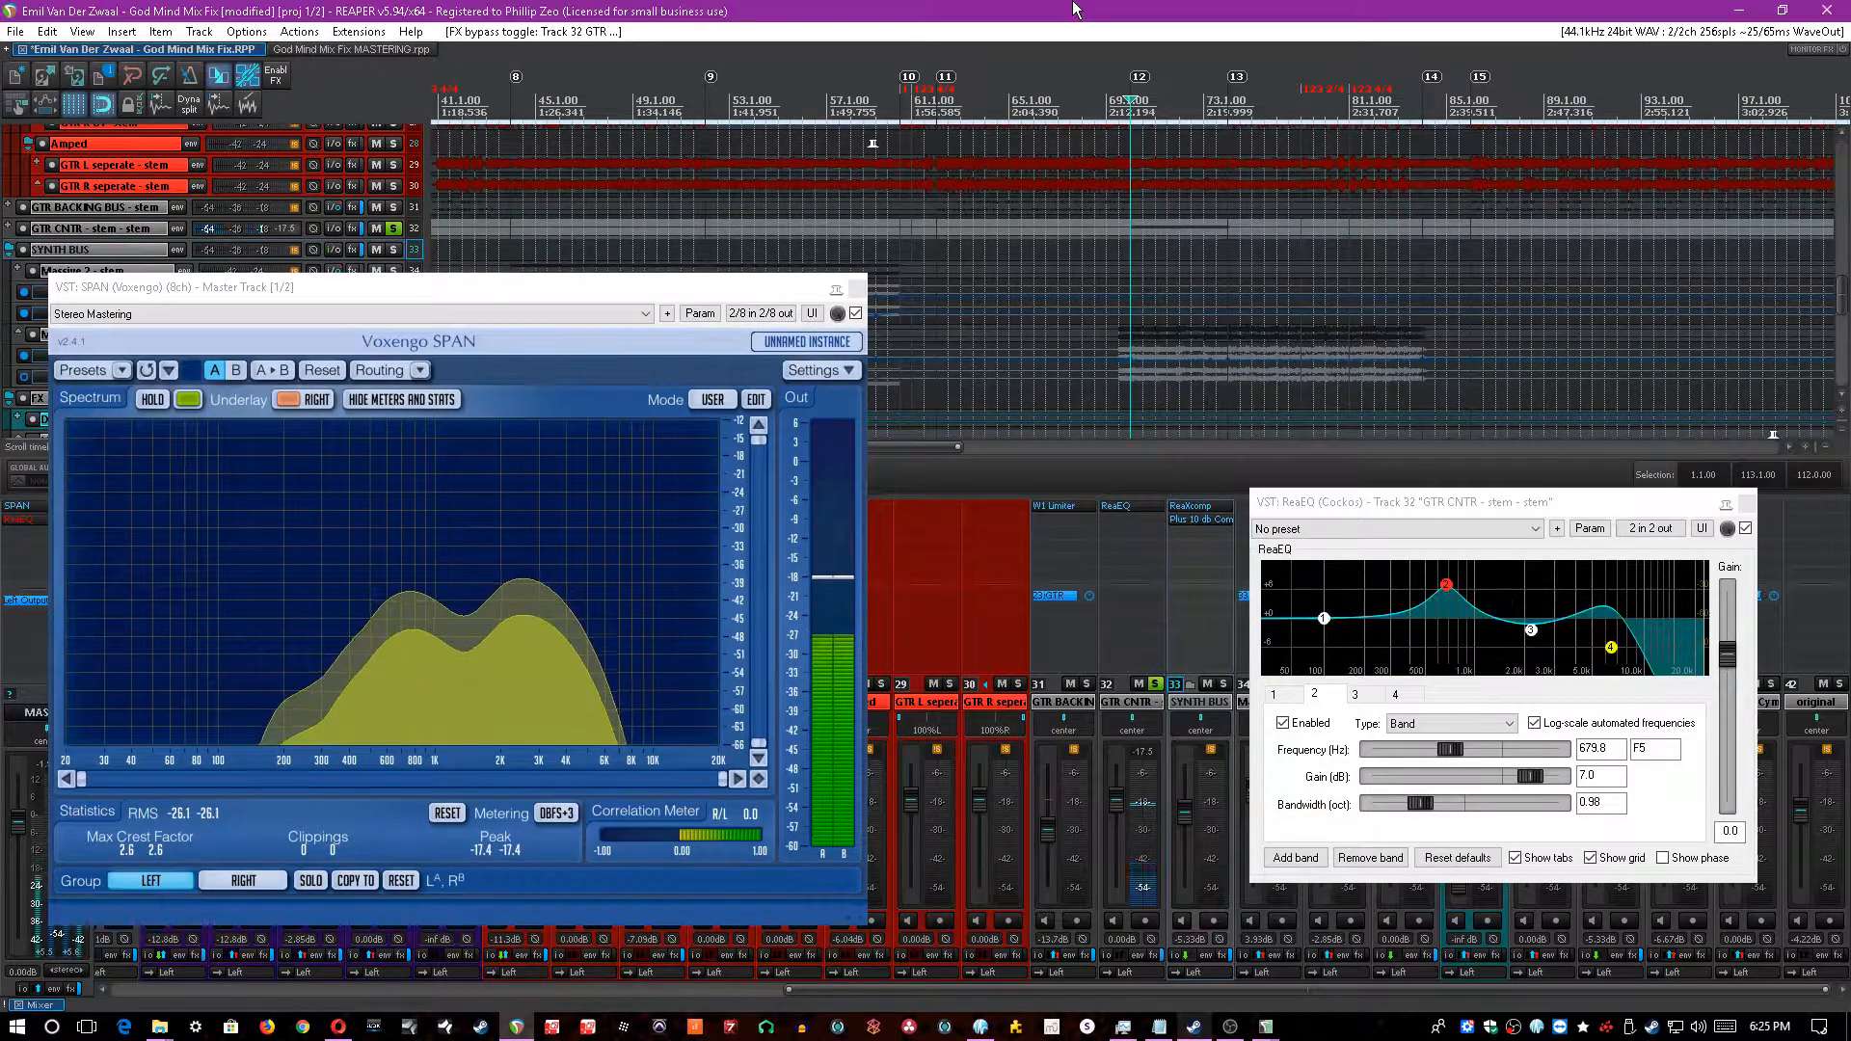
key("ctrl+s")
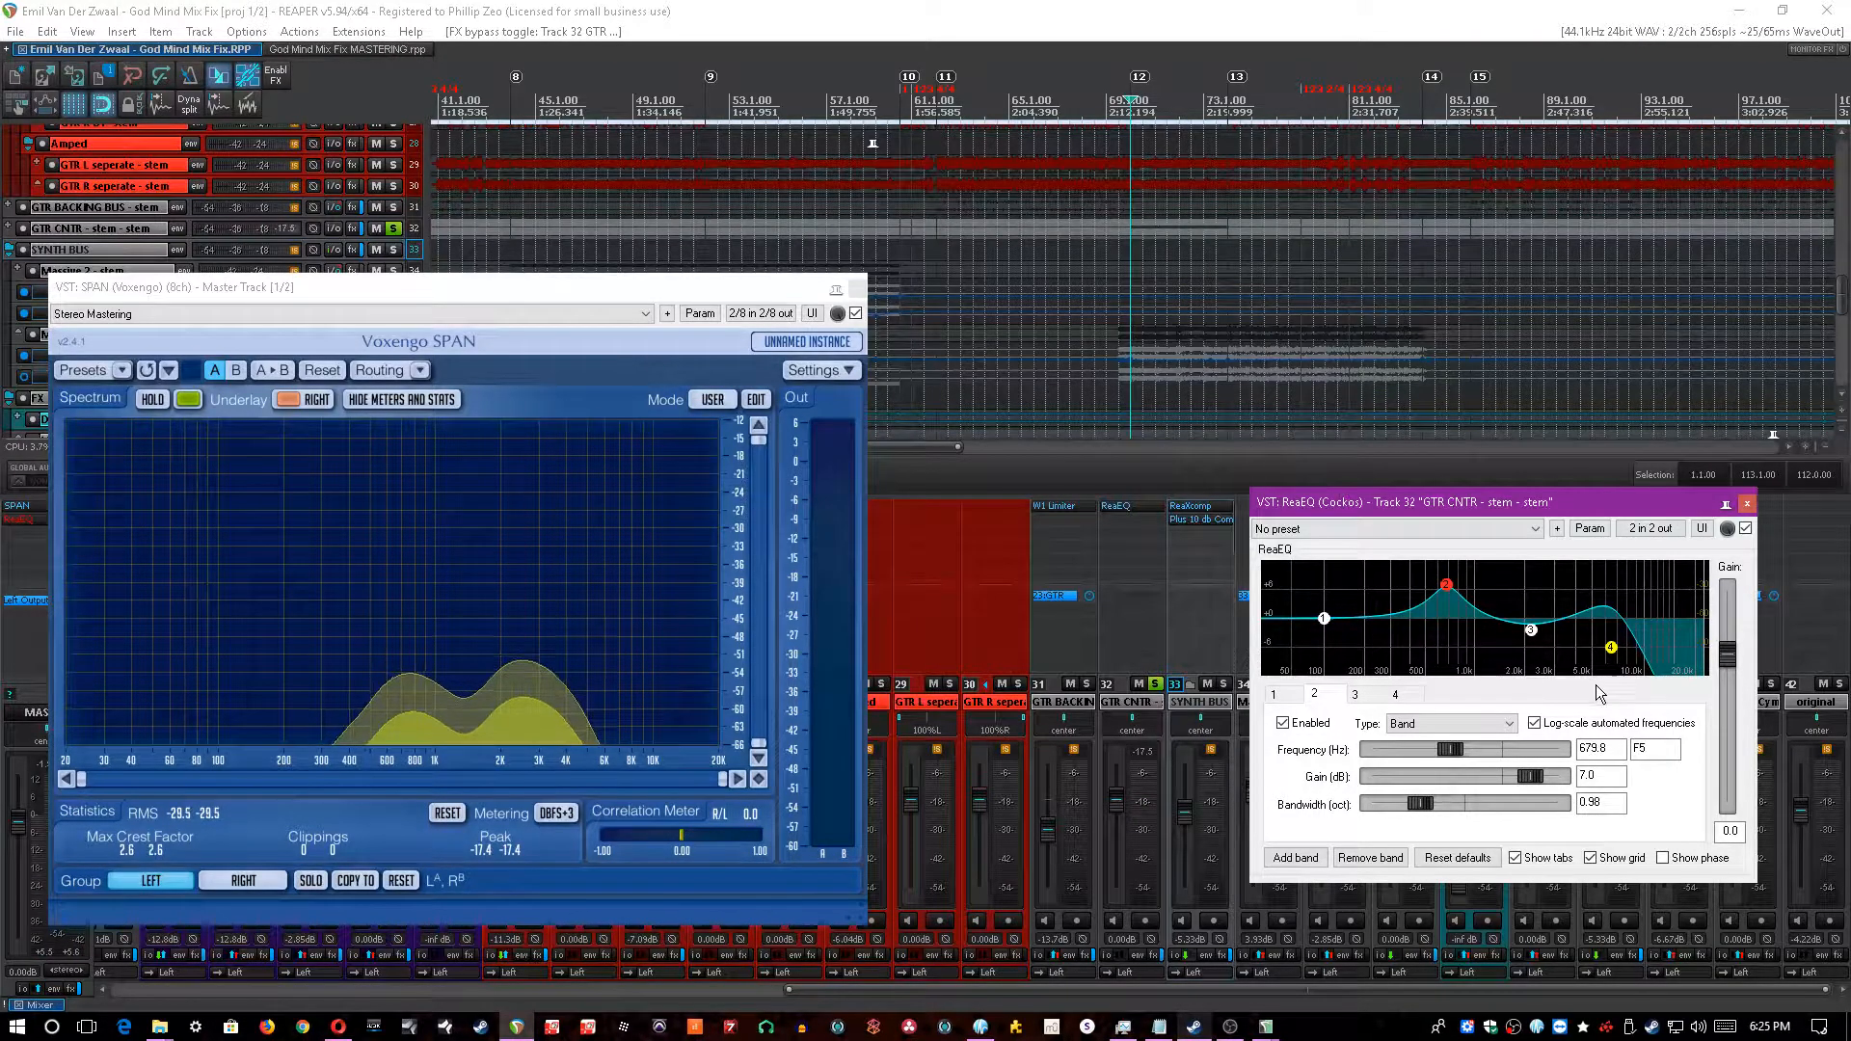
- Examine the settings of the GTR CNTR ReaEQ's band 3 and low-pass band 4
left_click(1531, 629)
left_click(1611, 647)
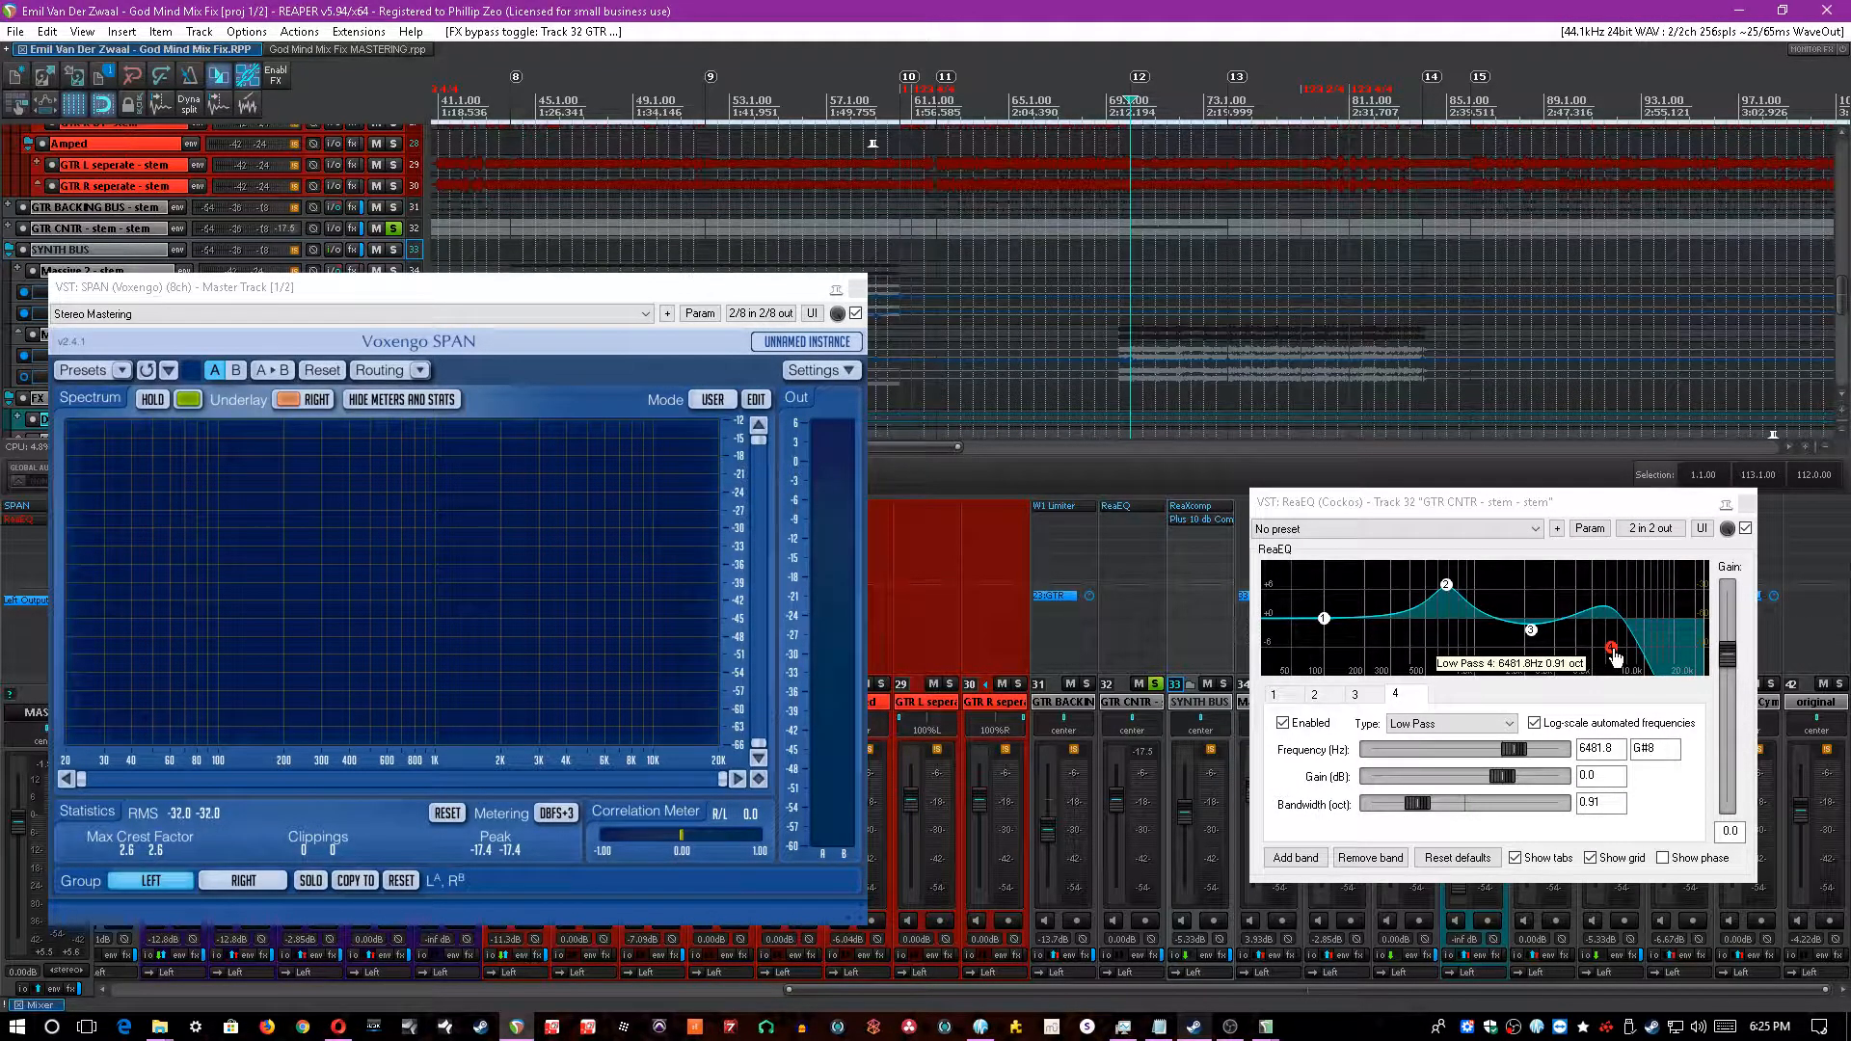
left_click(1527, 632)
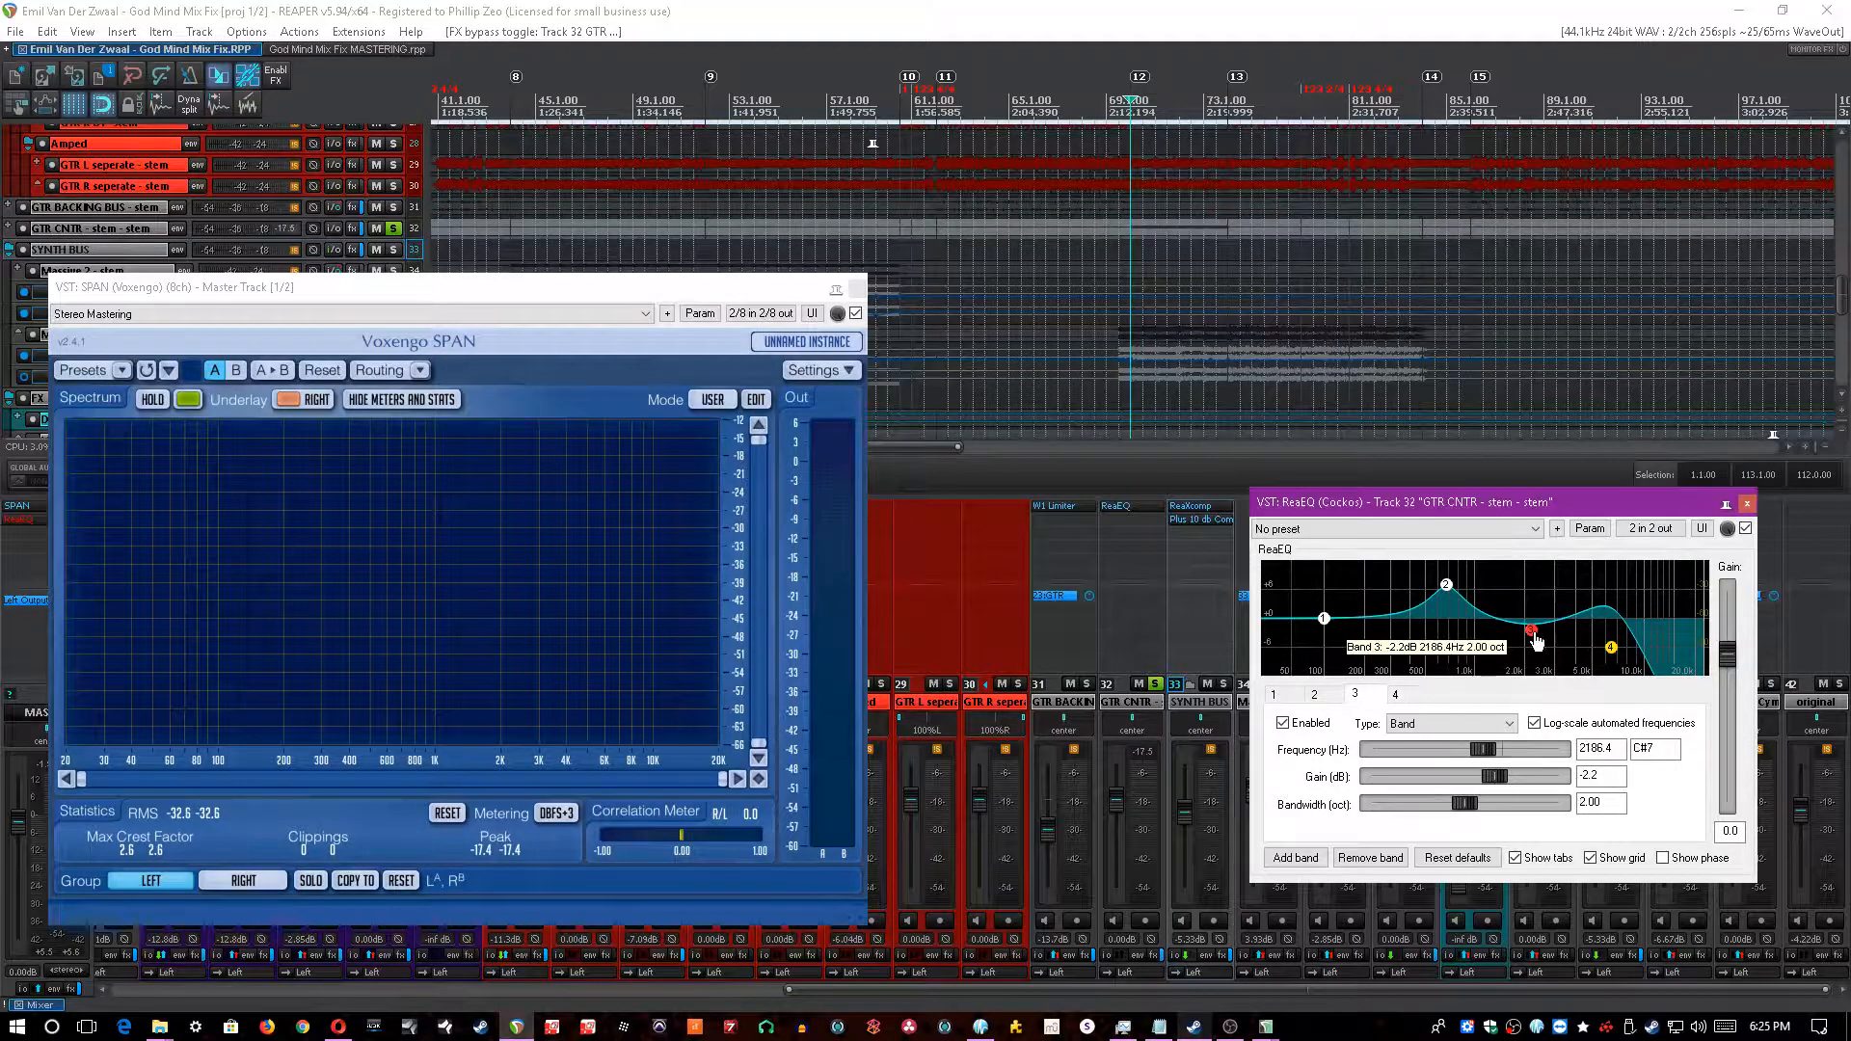
- Turn off the GTR CNTR solo, compare its ReaEQ bypassed and enabled in the full mix, then close ReaEQ and save
left_click(1156, 683)
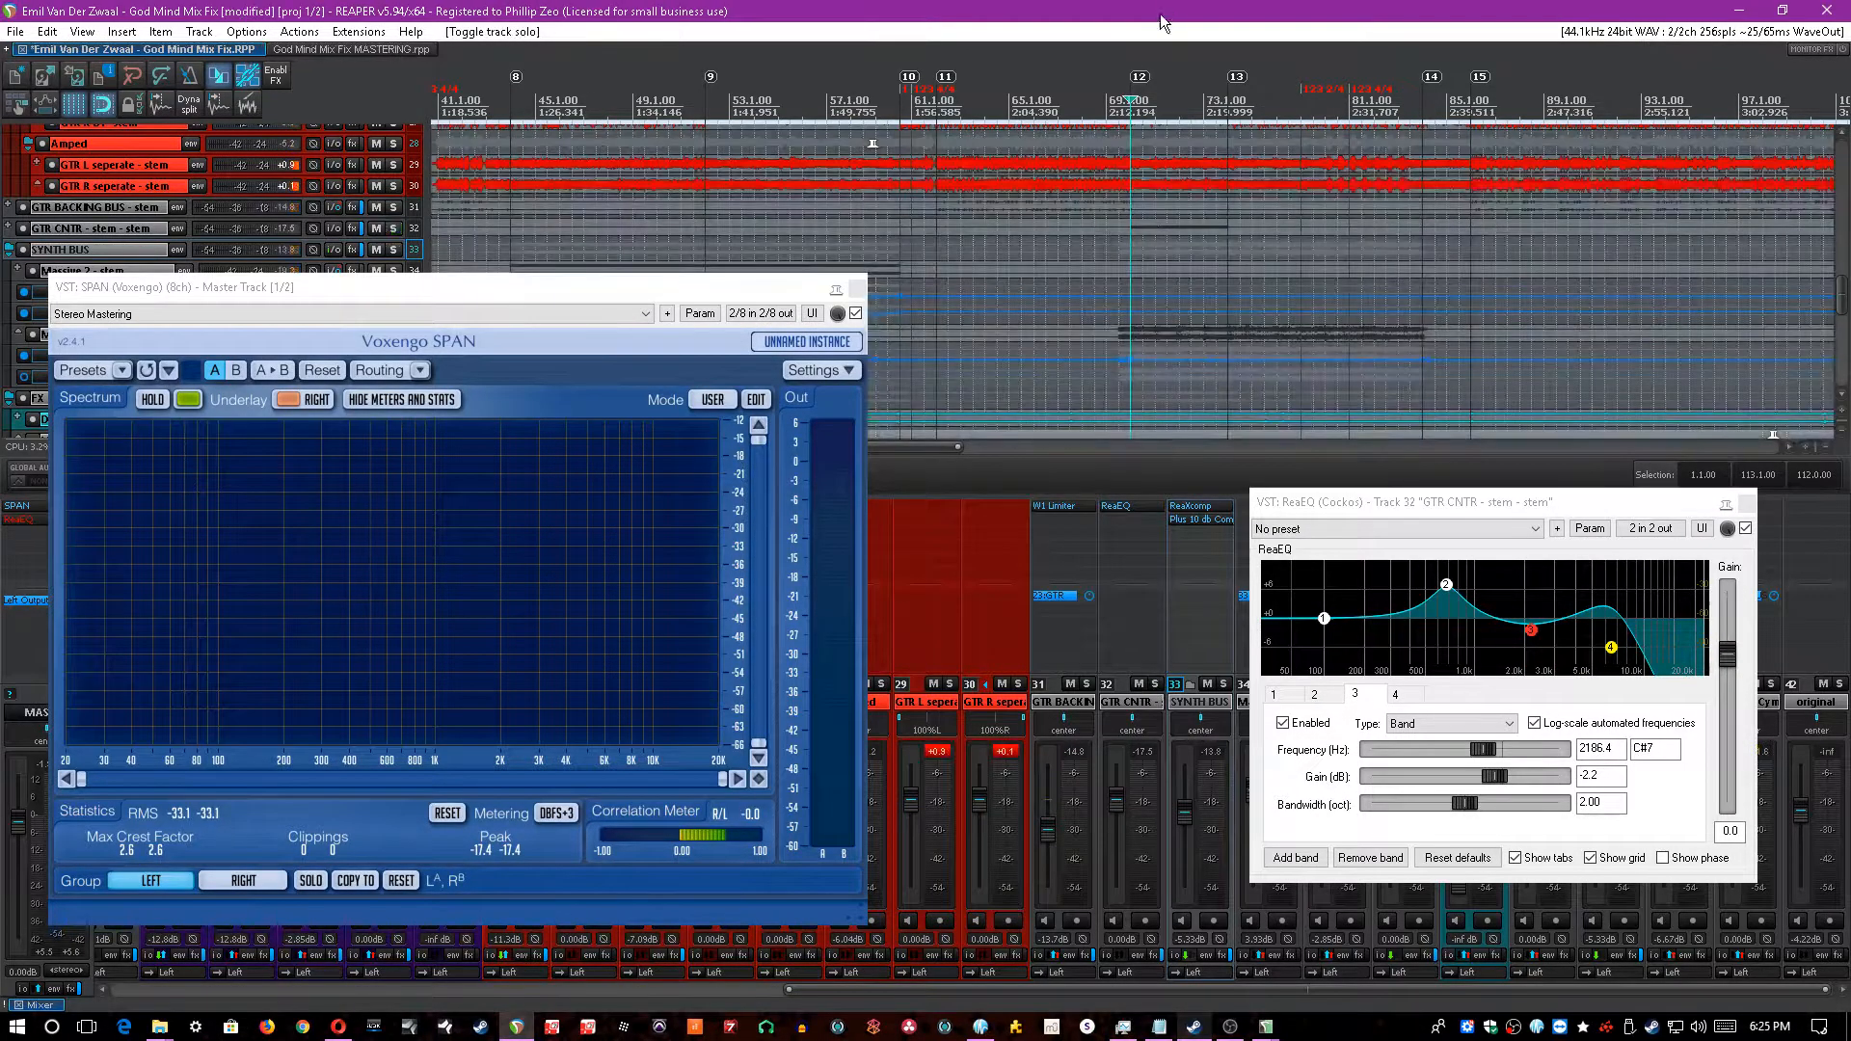
key("space")
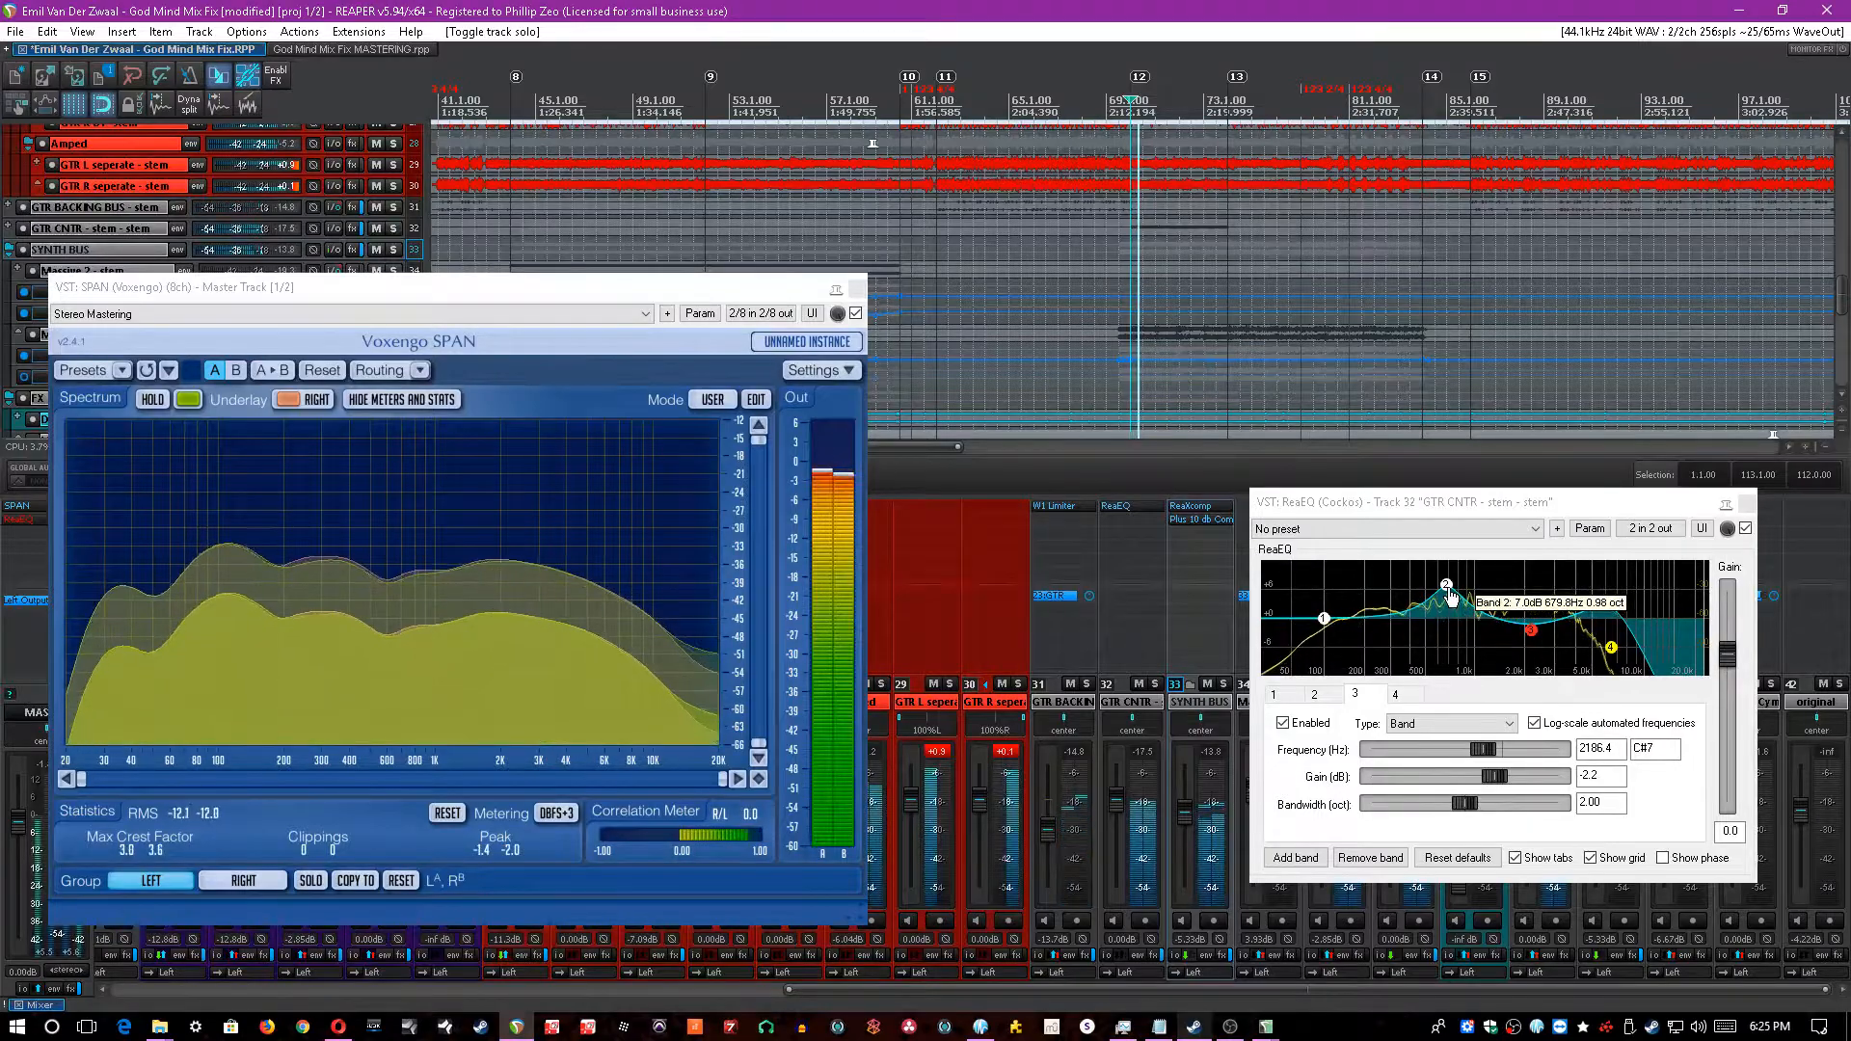
left_click(1744, 529)
left_click(1744, 531)
left_click(1745, 529)
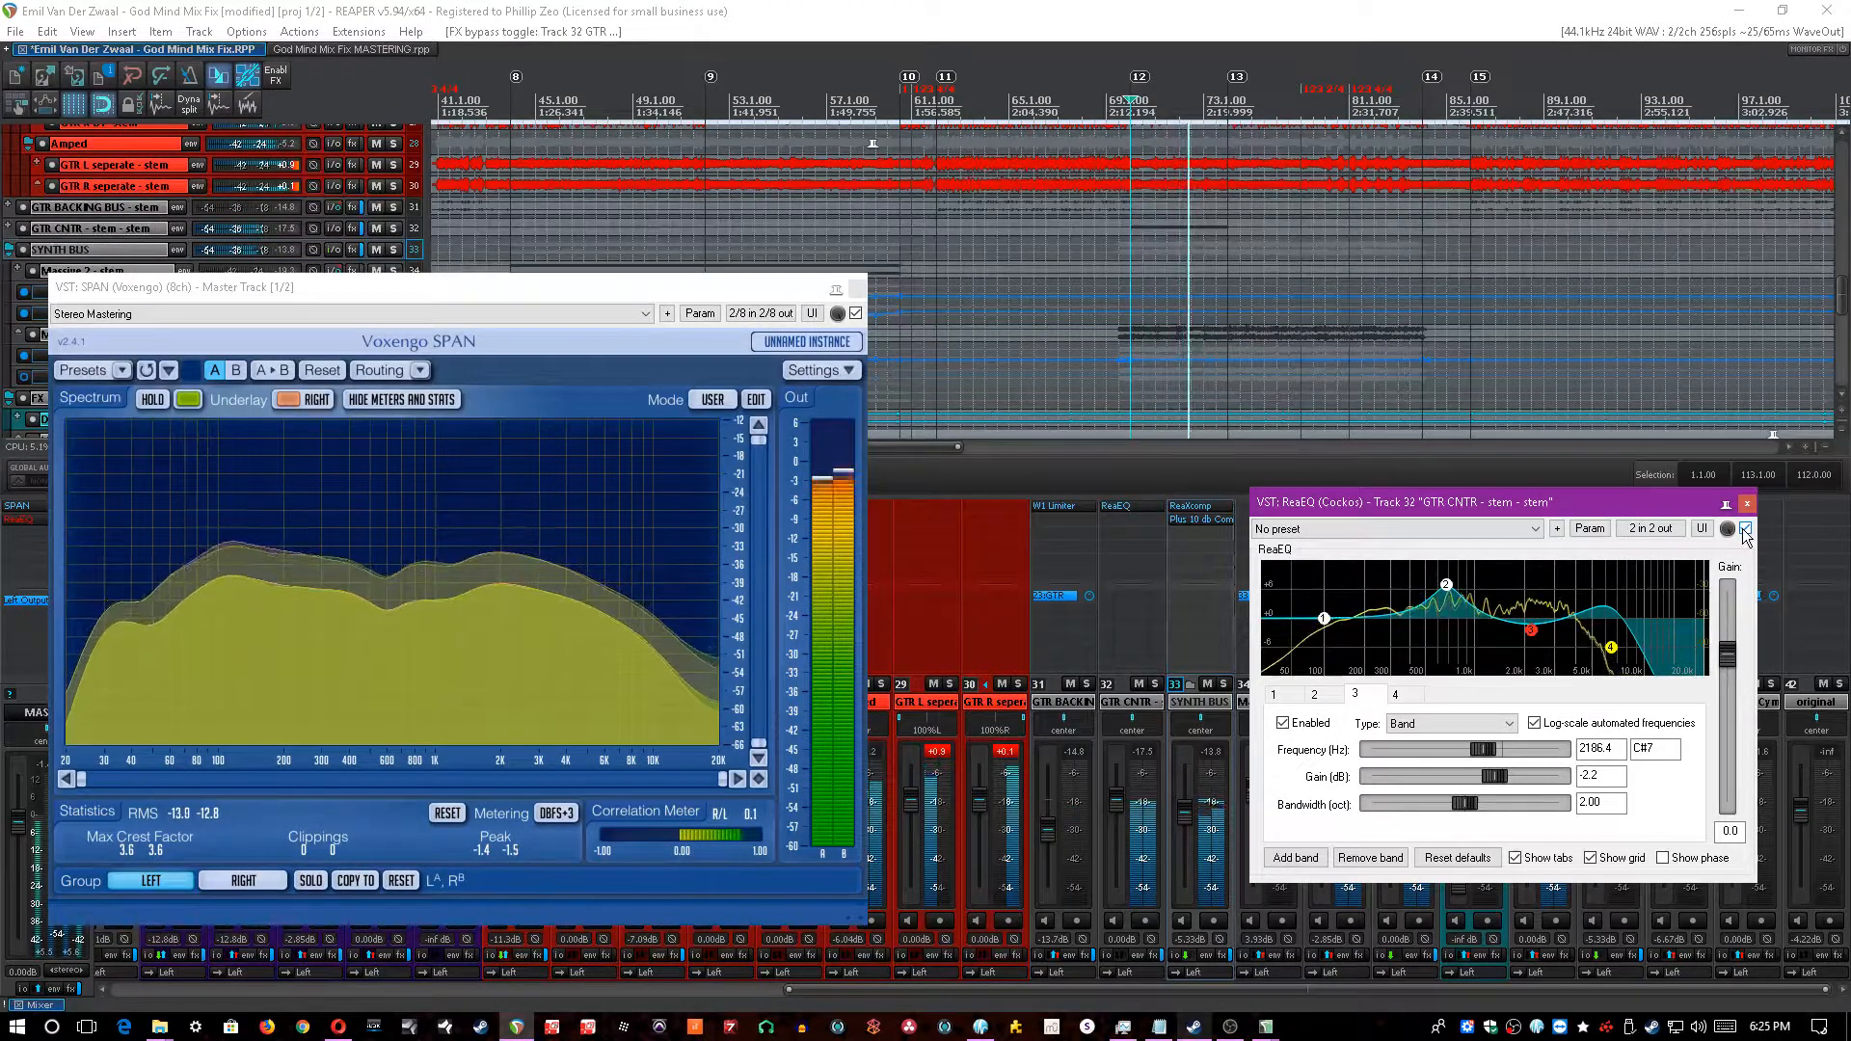
left_click(1779, 640)
left_click(1746, 503)
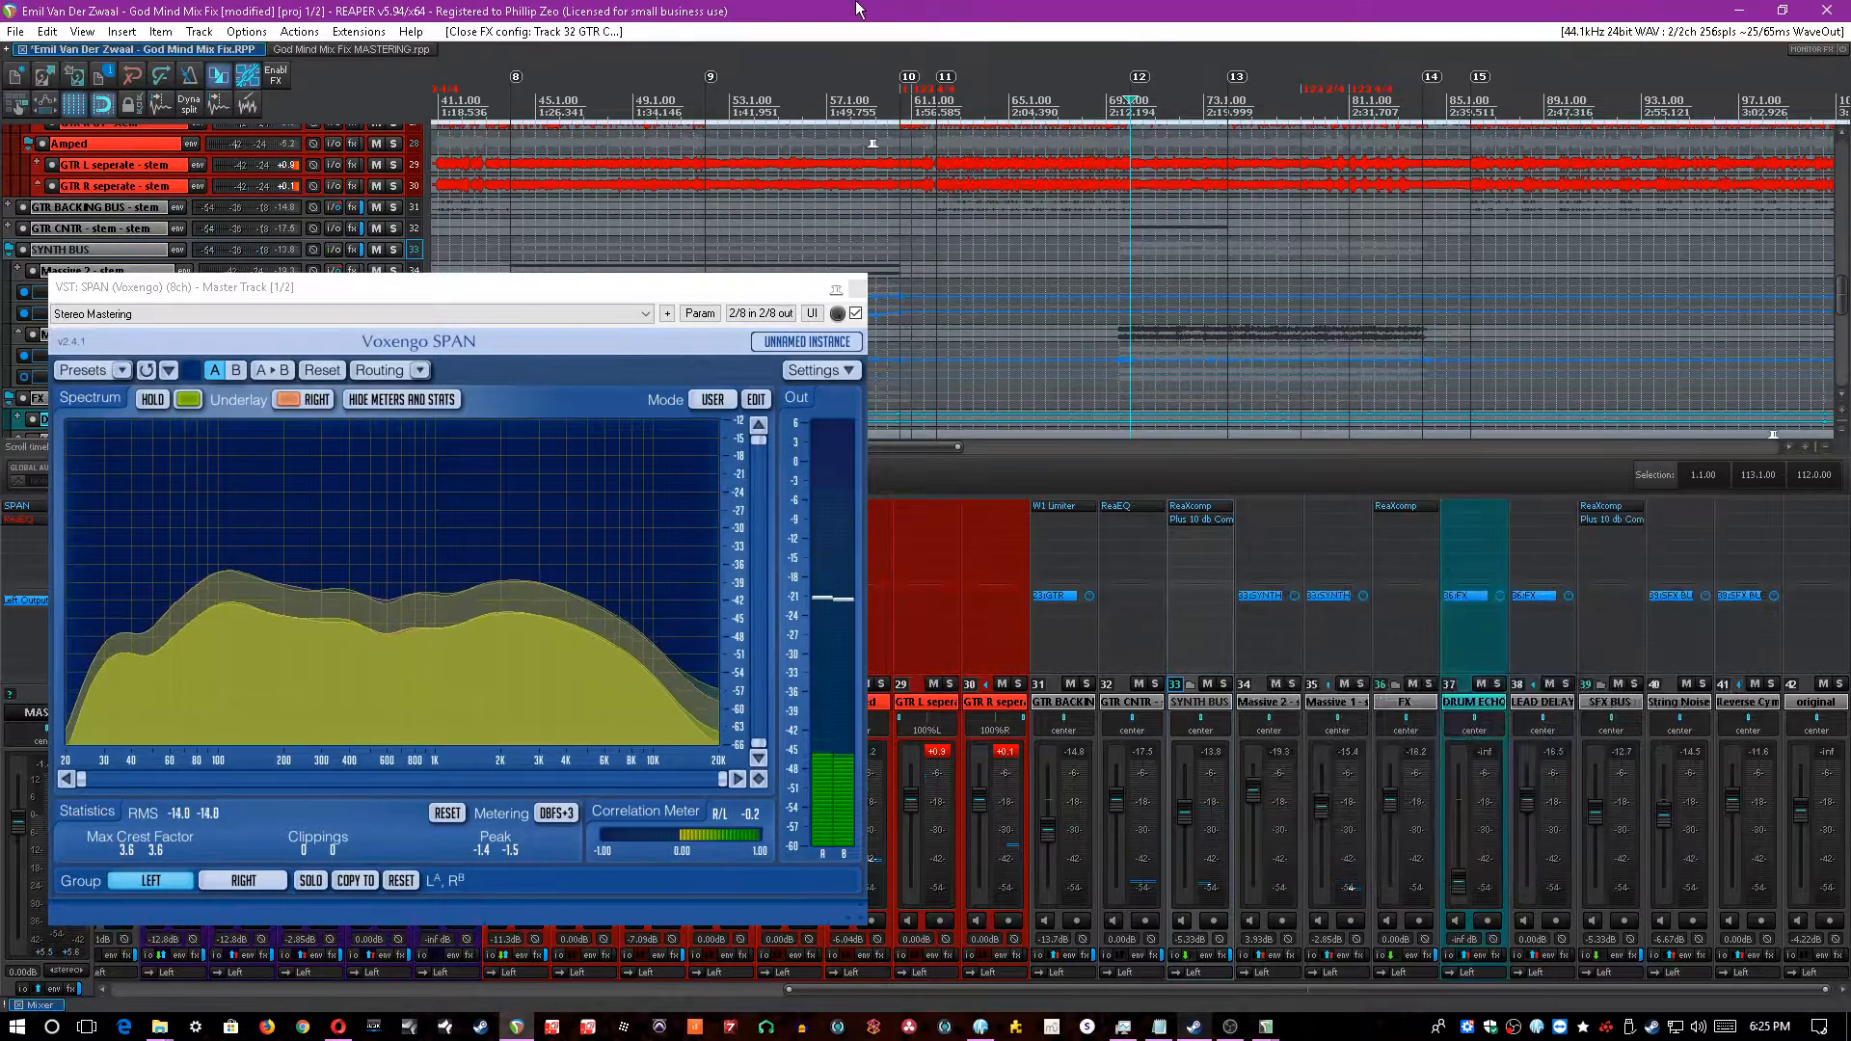
key("ctrl+s")
- Solo the SYNTH BUS, open its ReaXcomp and examine the settings of bands 4, 3 and 2 during playback
left_click(1224, 683)
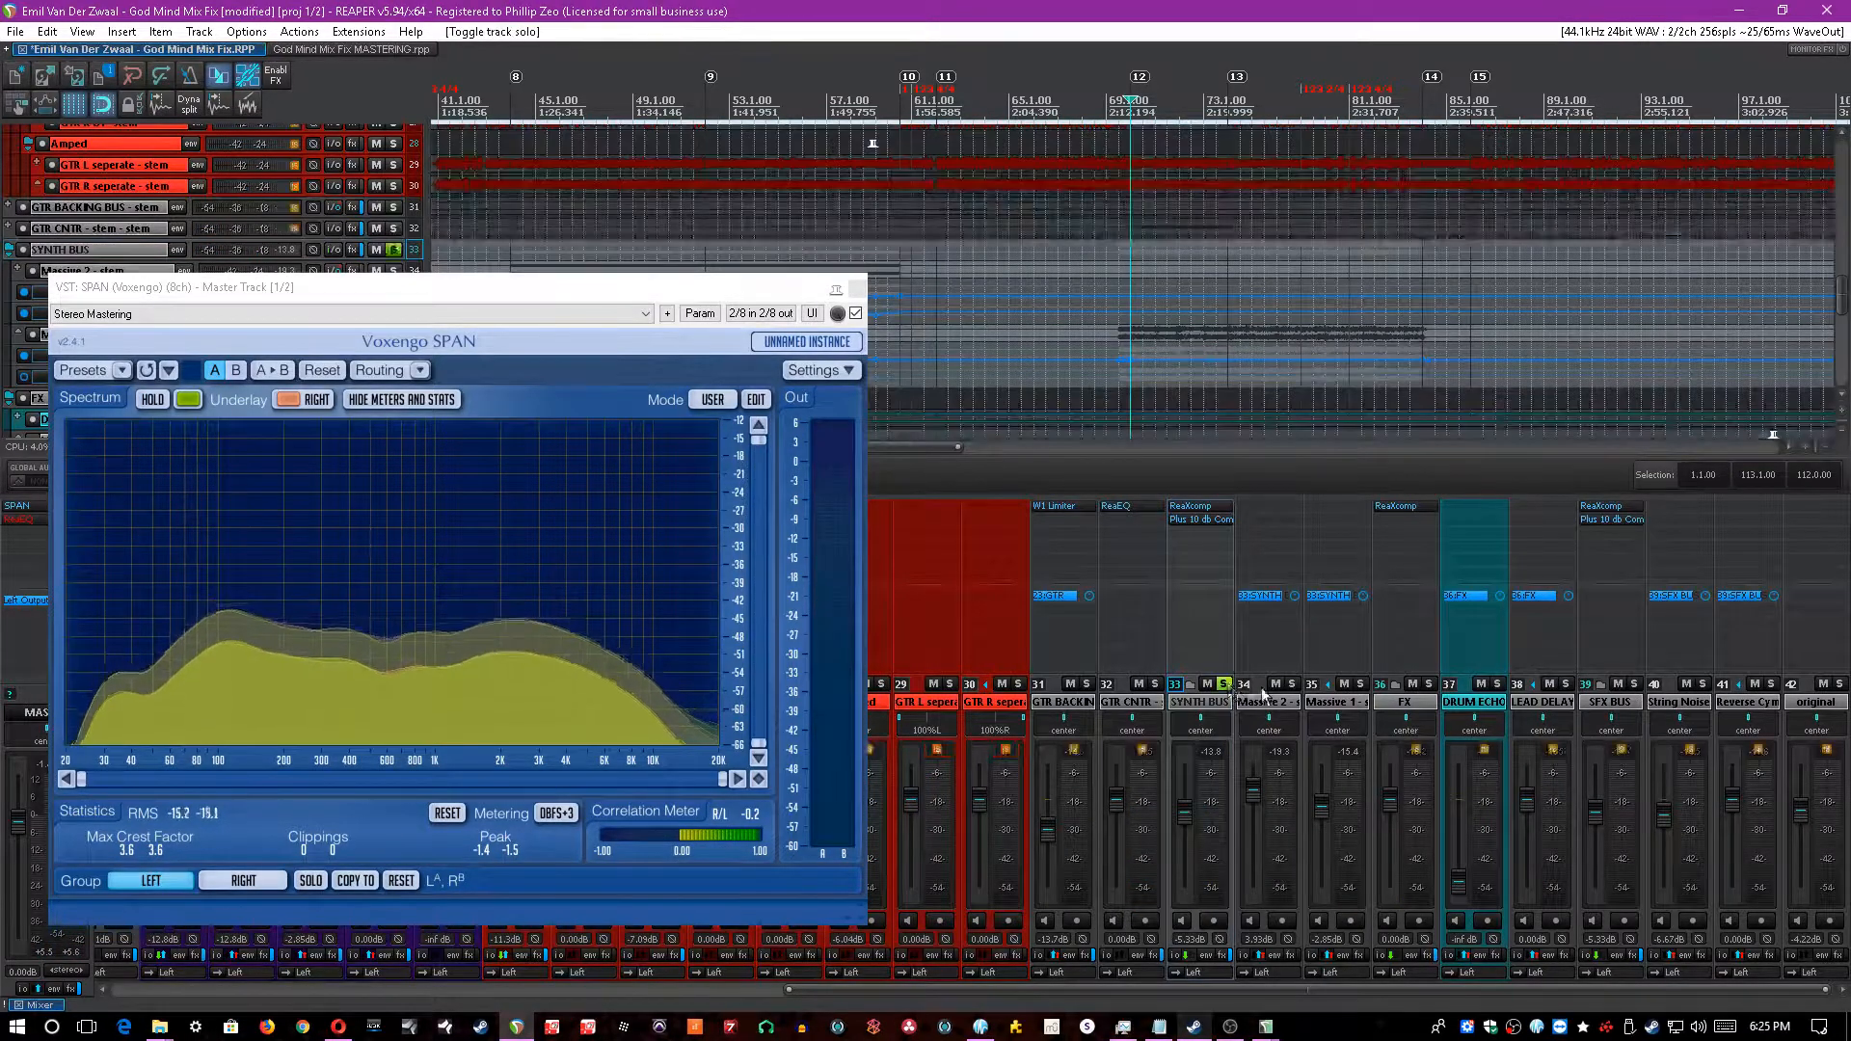
left_click(1313, 702)
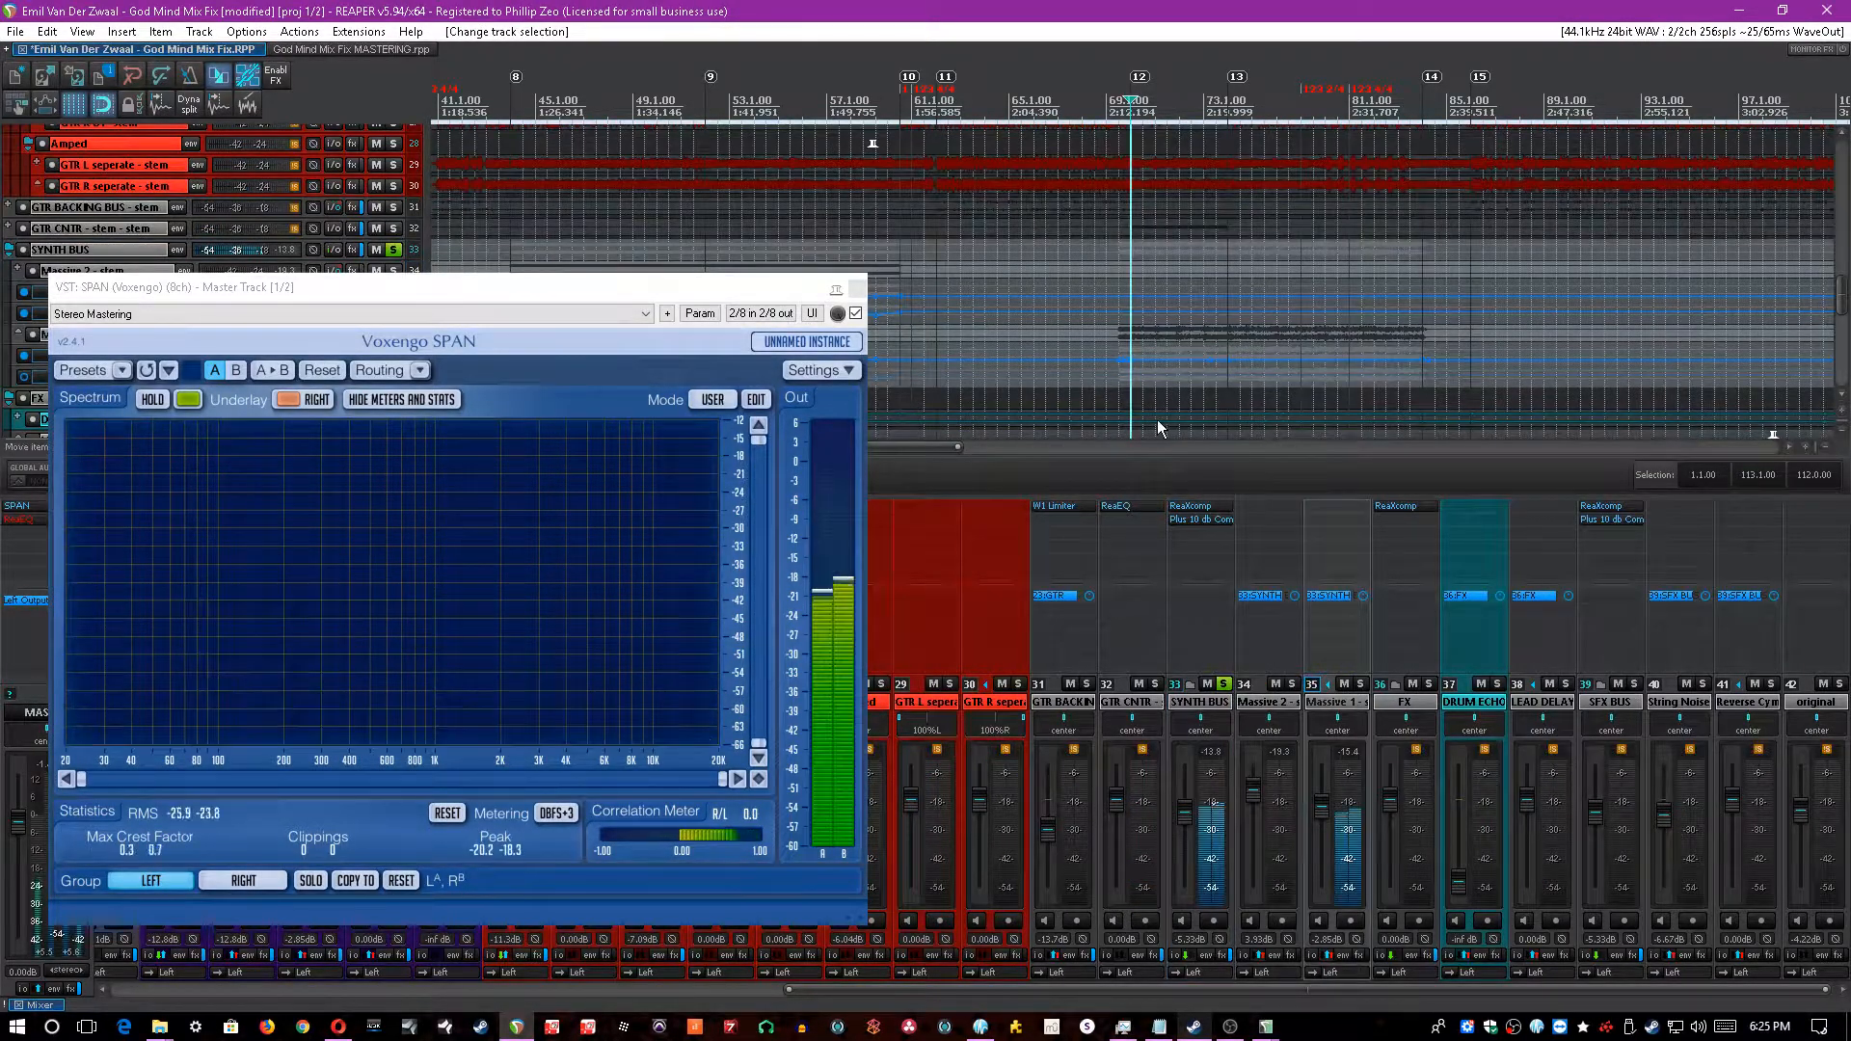
left_click(1205, 507)
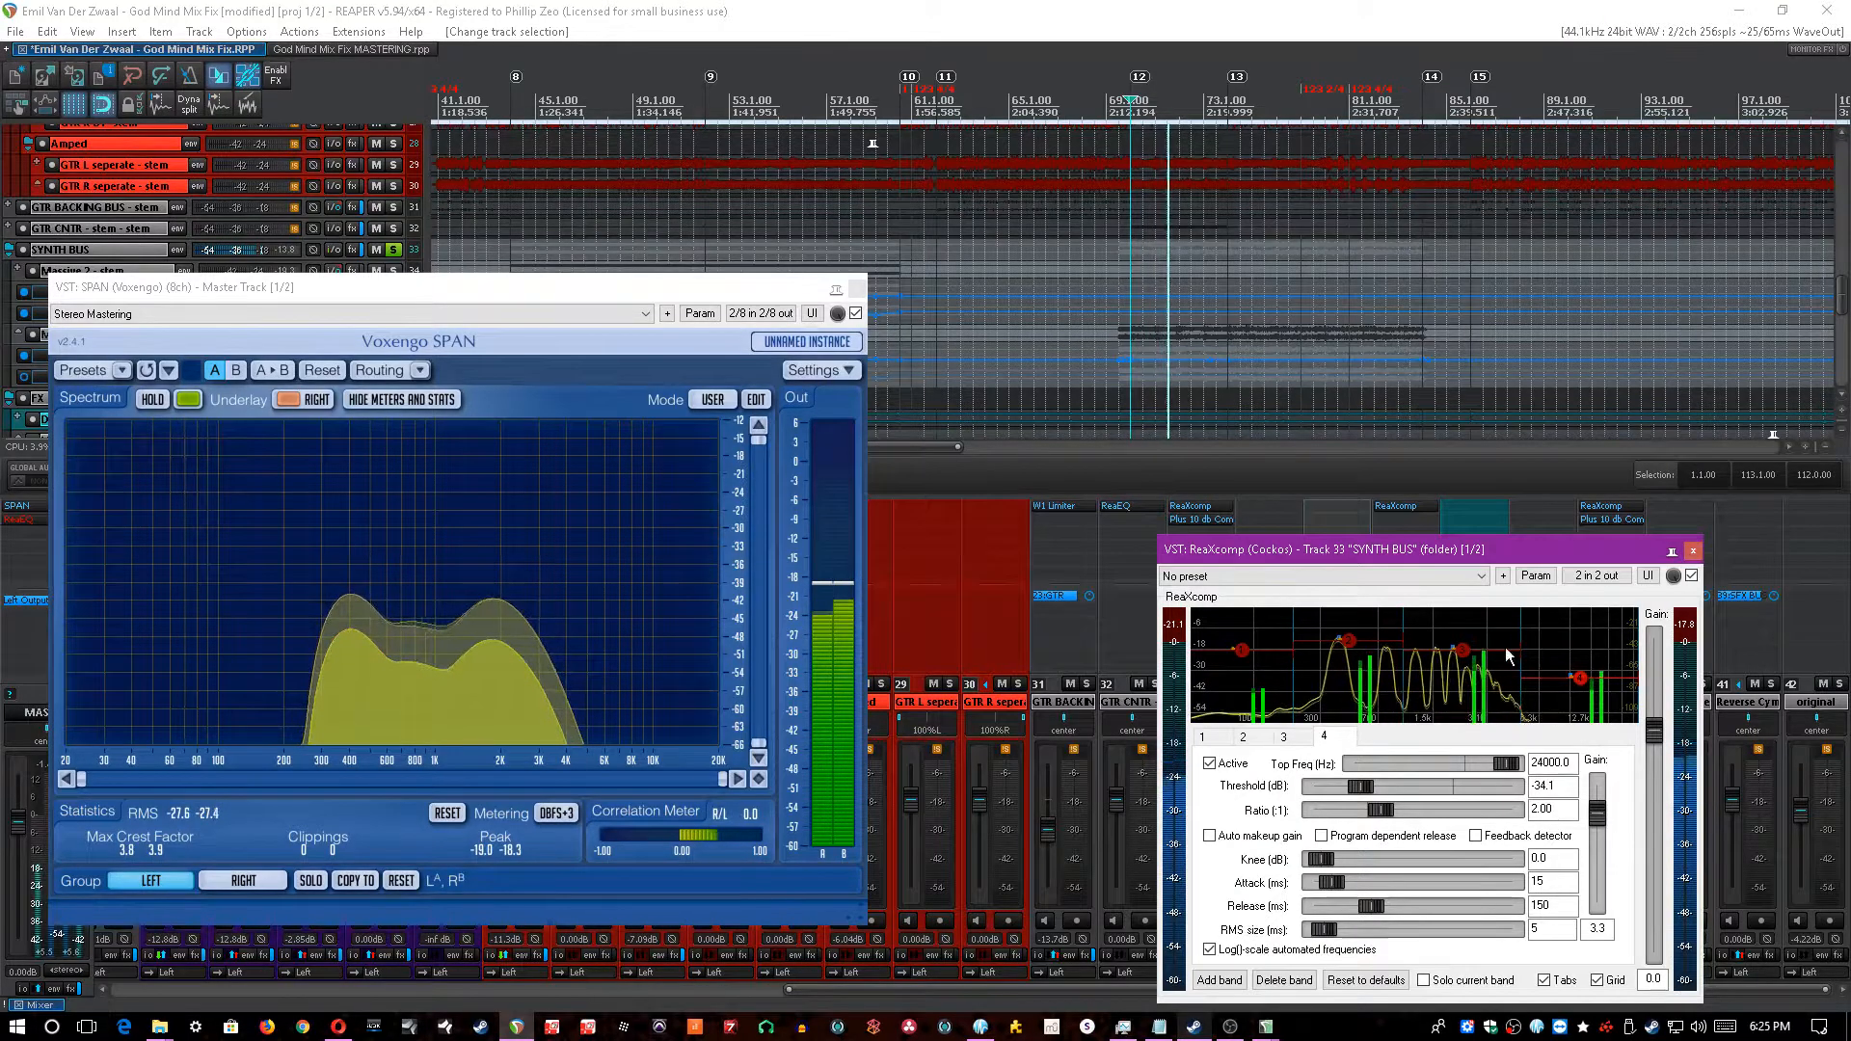
left_click(1465, 652)
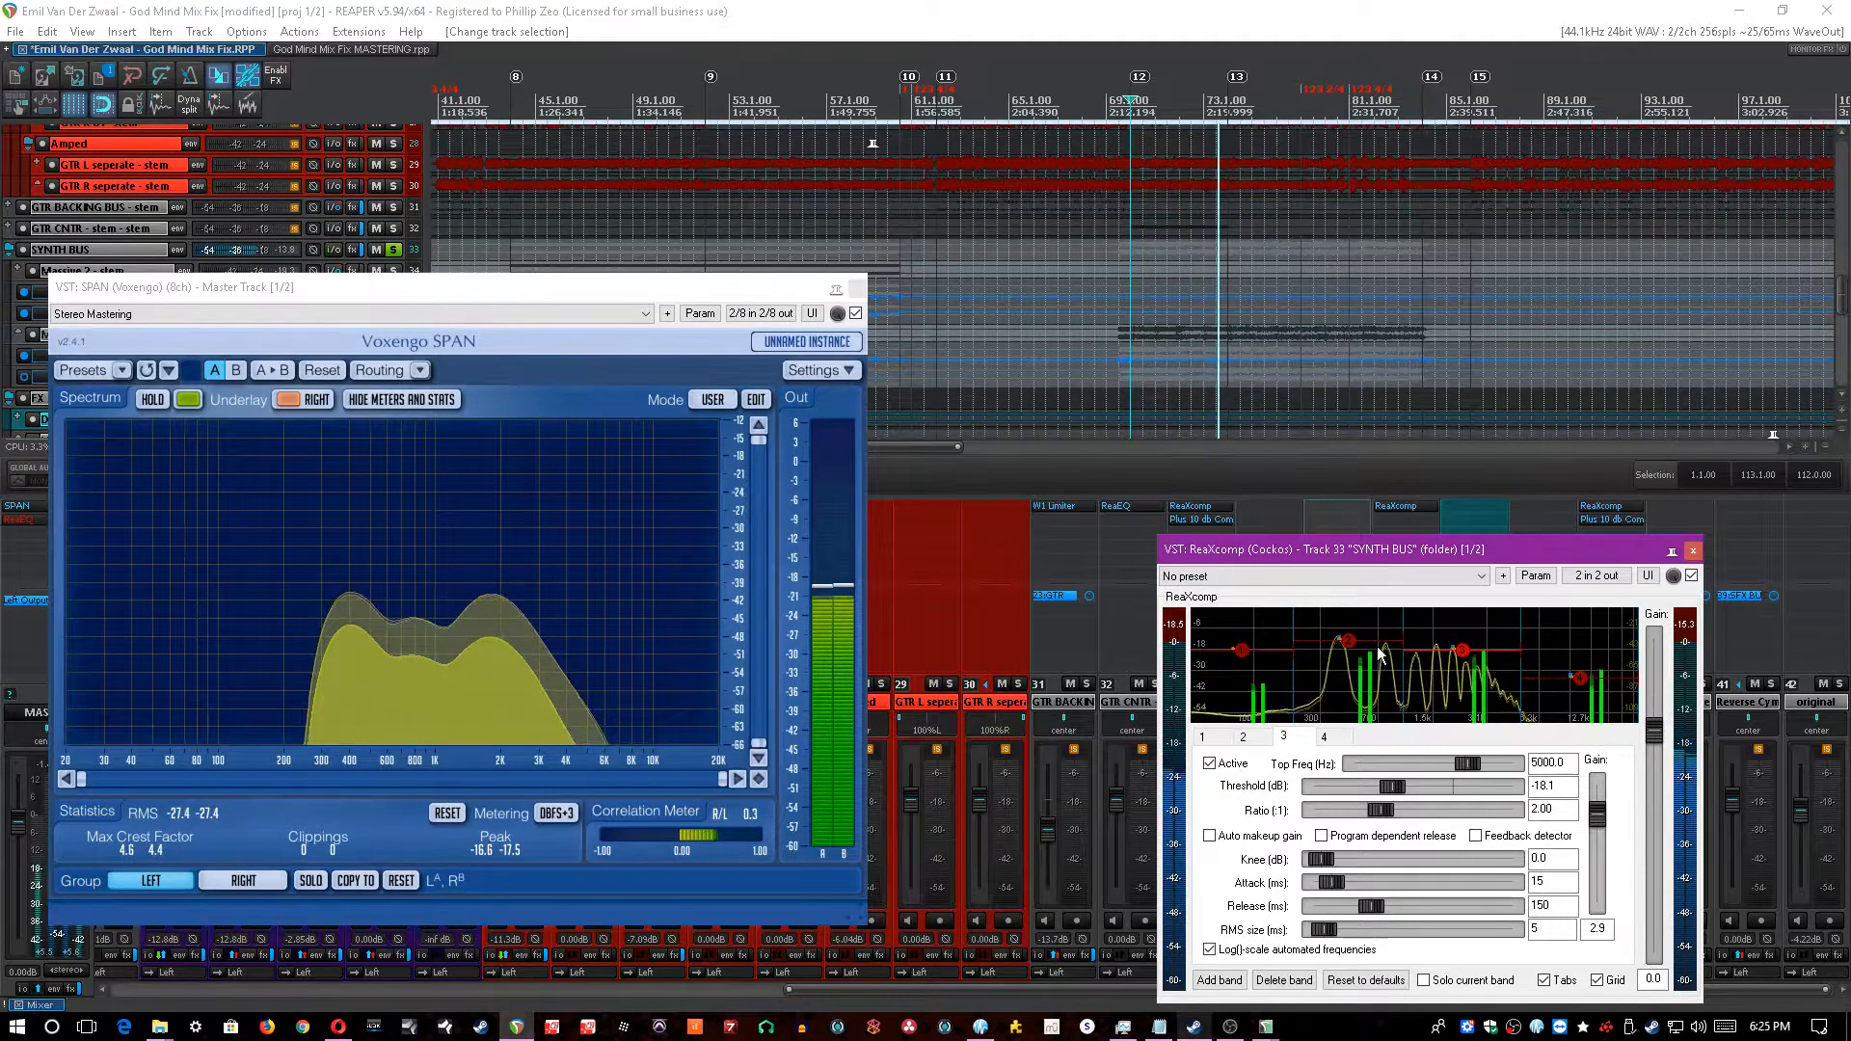
left_click(1347, 650)
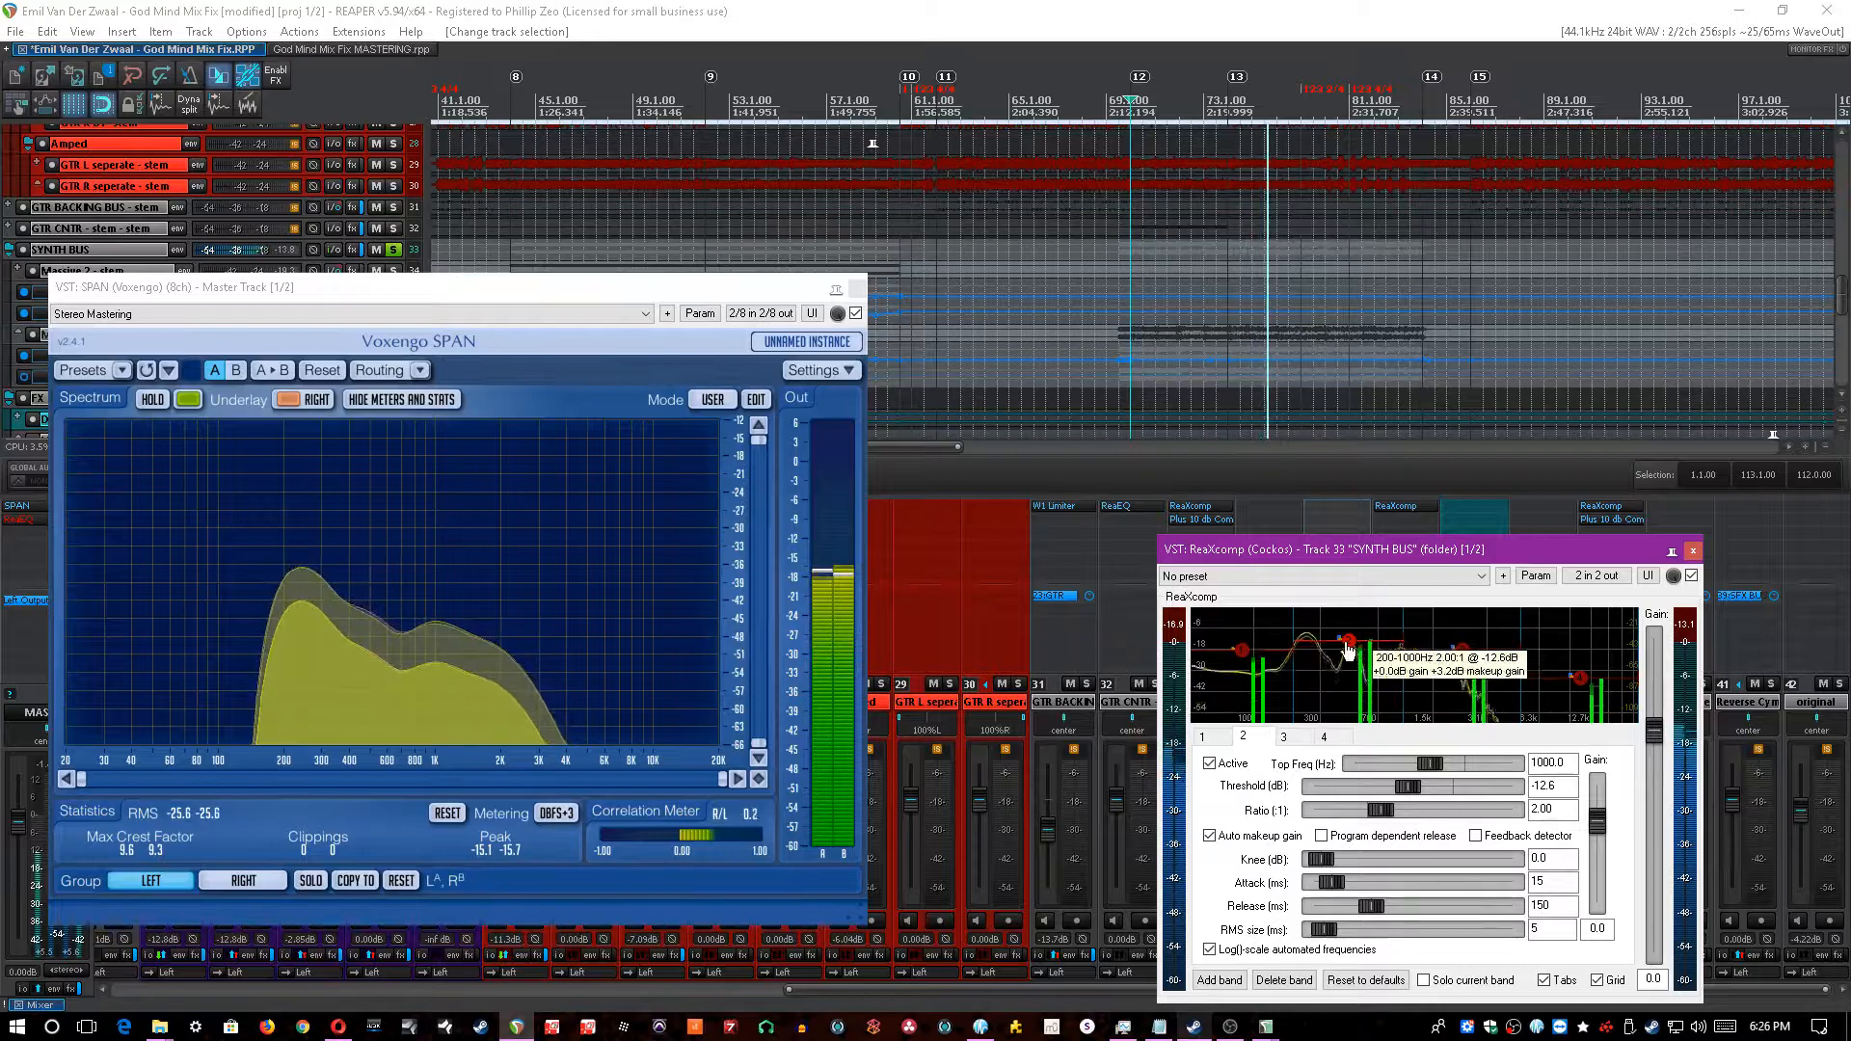
- Move SPAN clear of the synth tracks, audition the soloed SYNTH BUS from marker 1 near the song's start, and save the project
scroll(1070, 372, "down", 4)
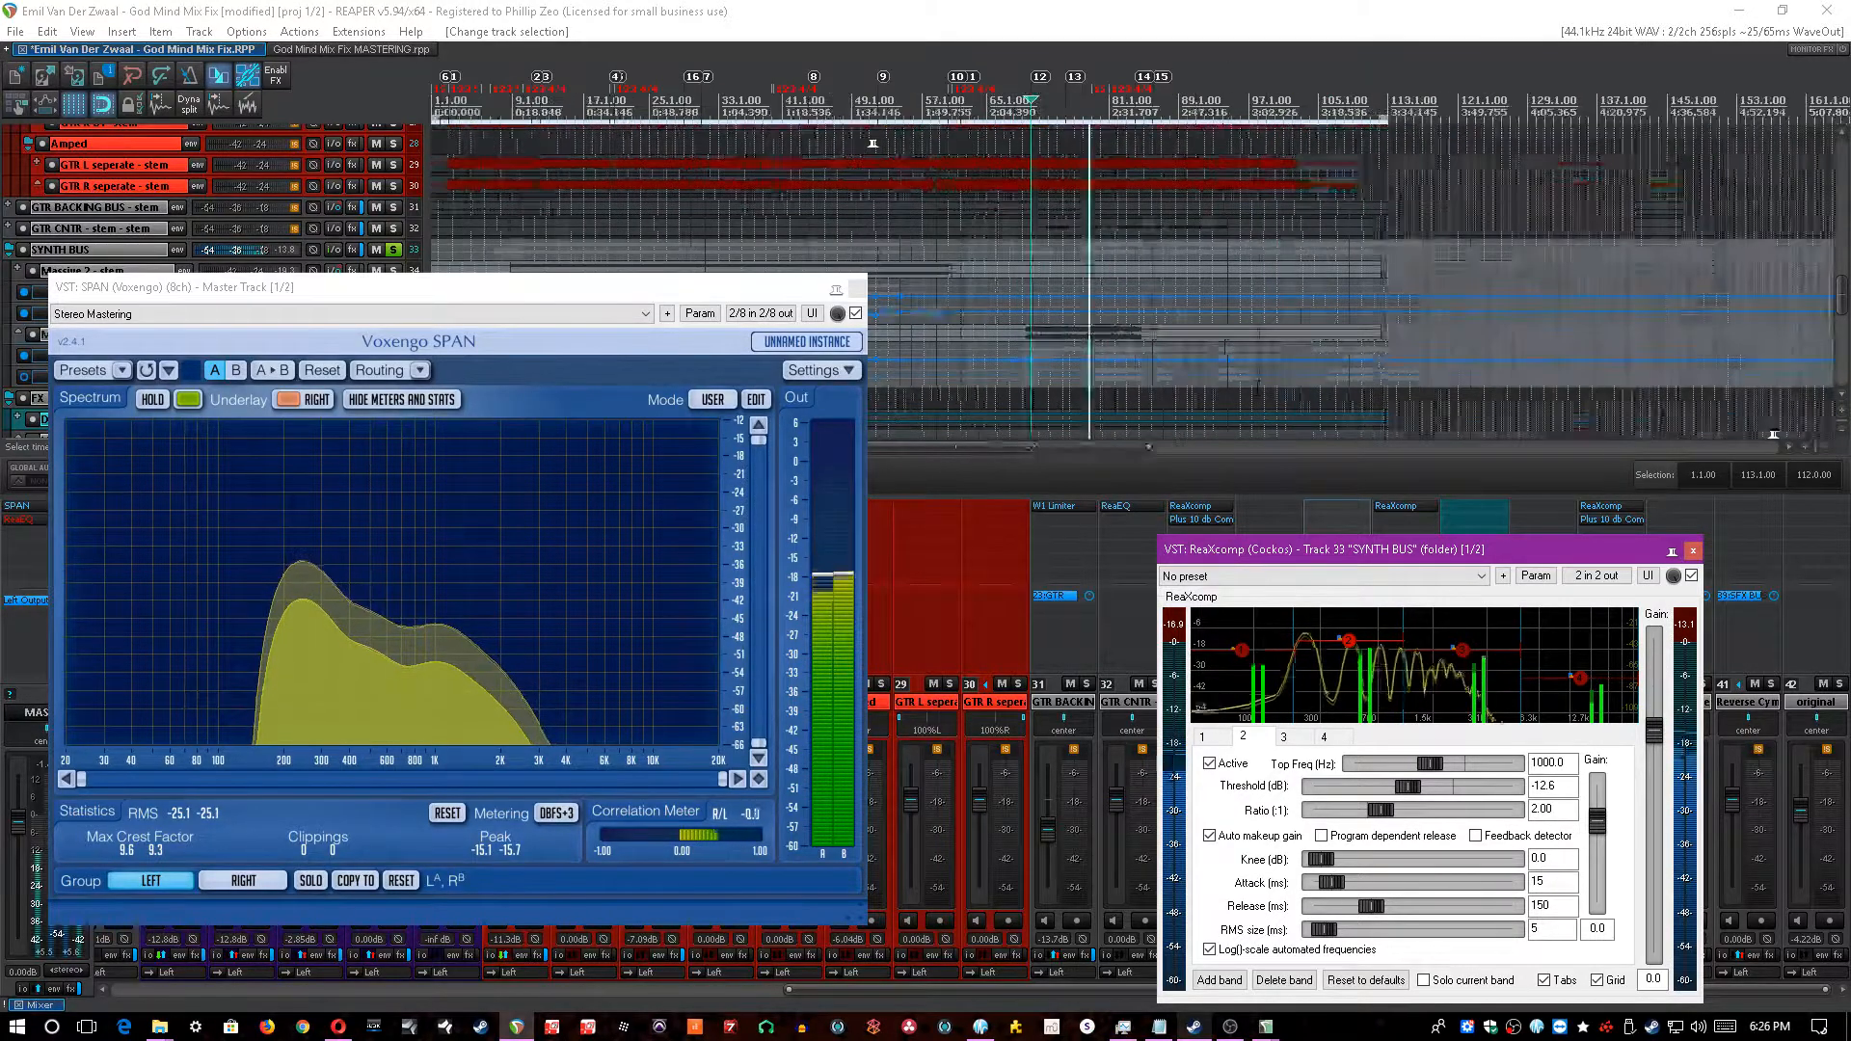
left_click(876, 241)
scroll(738, 228, "down", 4)
left_click_drag(630, 291, 743, 447)
left_click(448, 254)
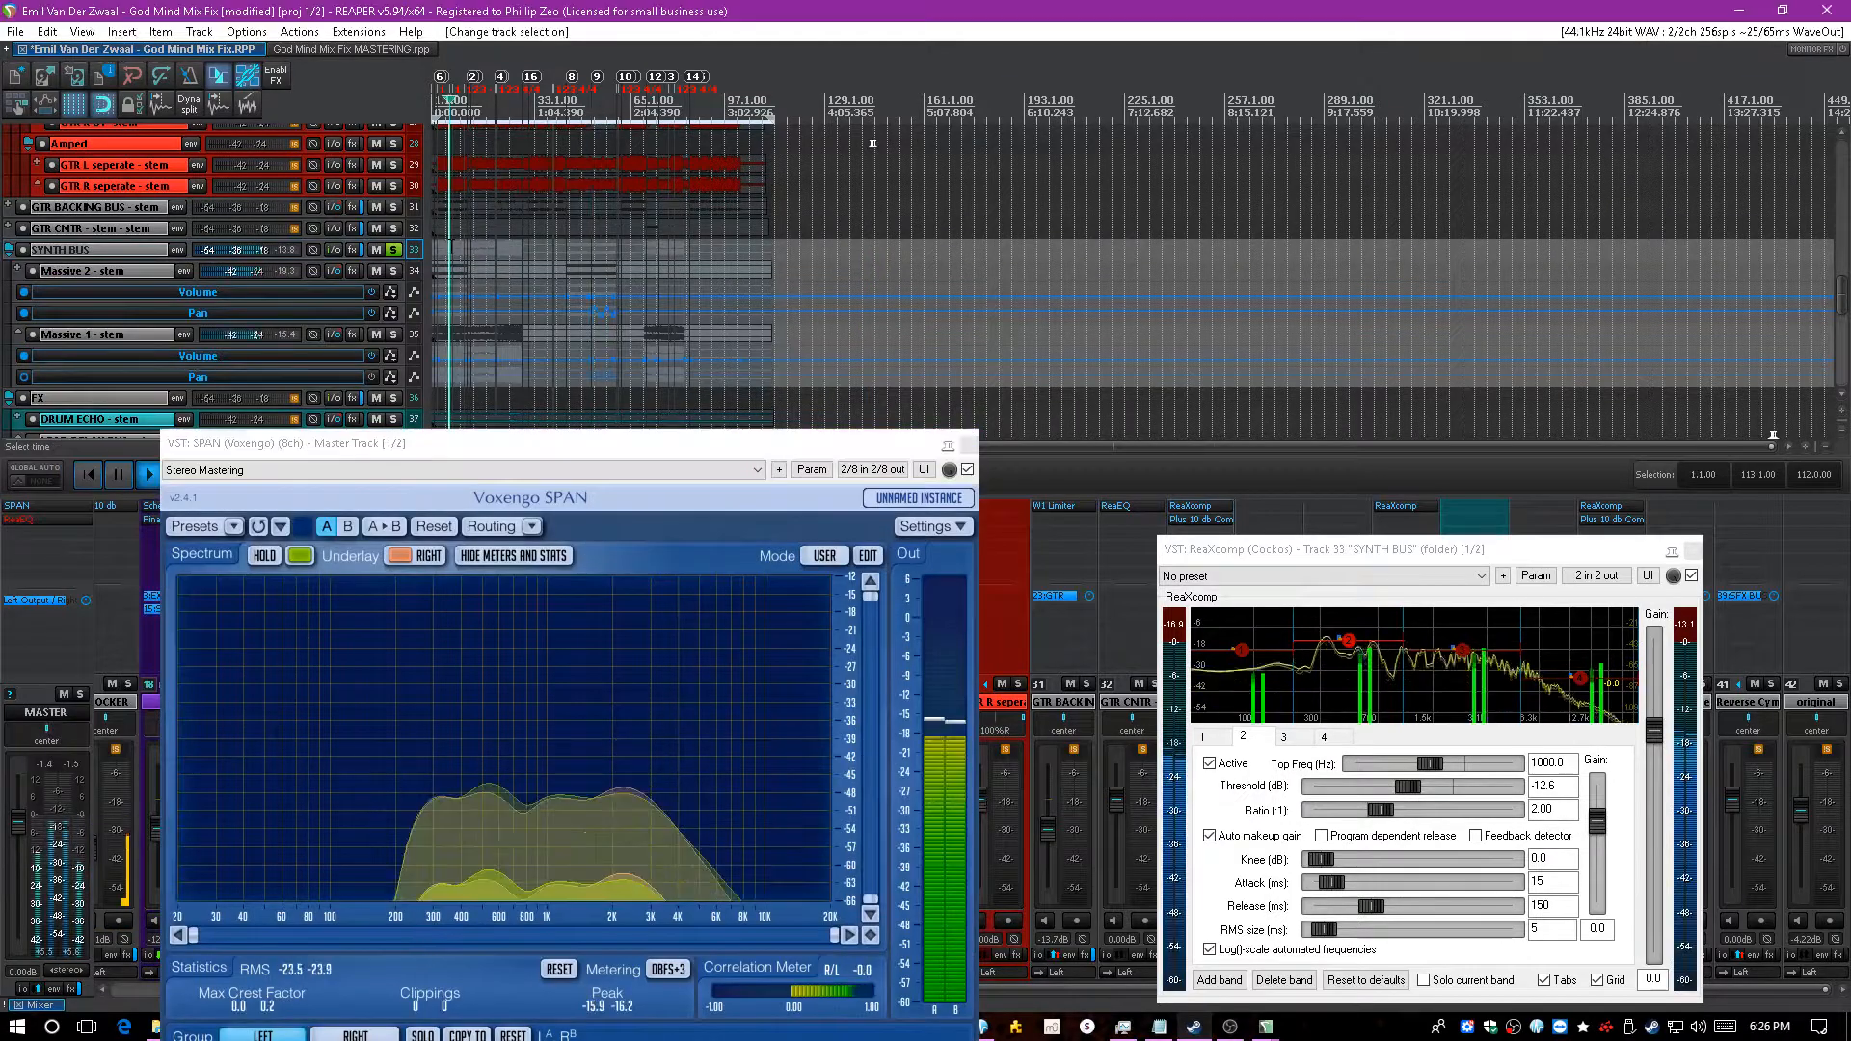
scroll(540, 287, "up", 8)
left_click(501, 256)
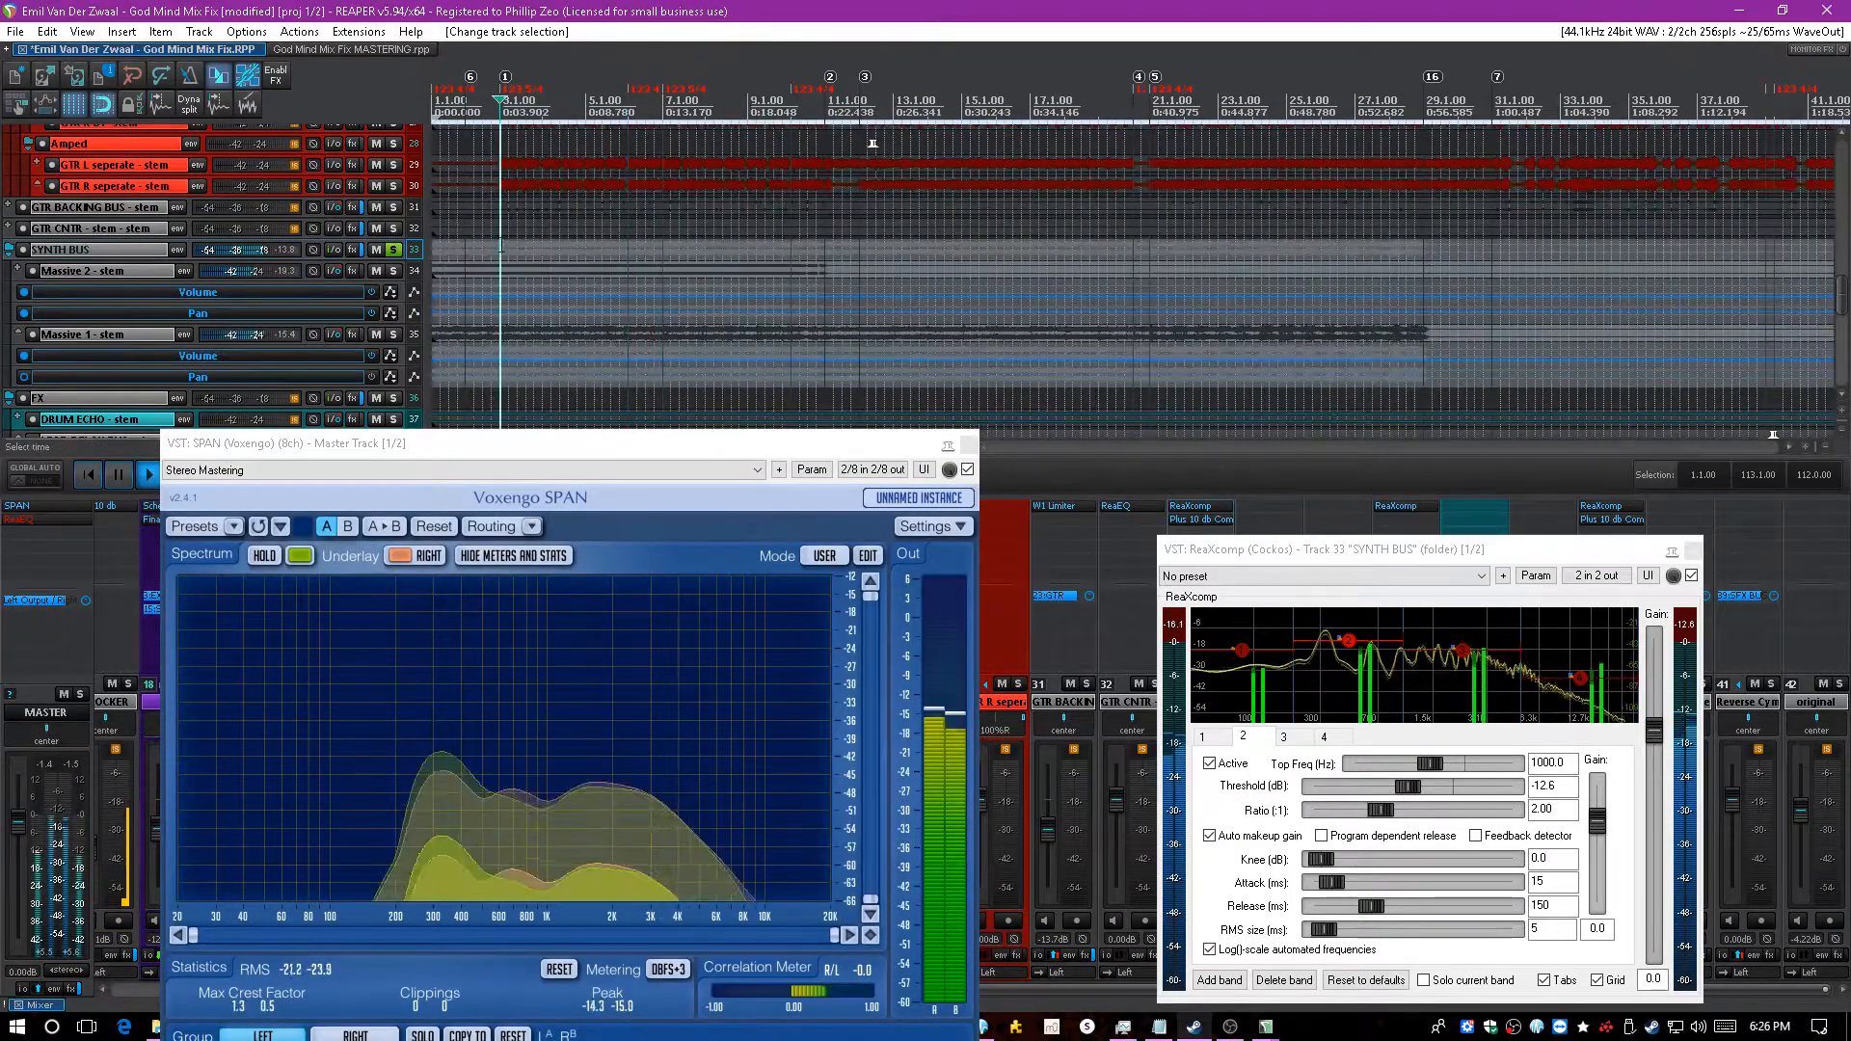
key("ctrl+s")
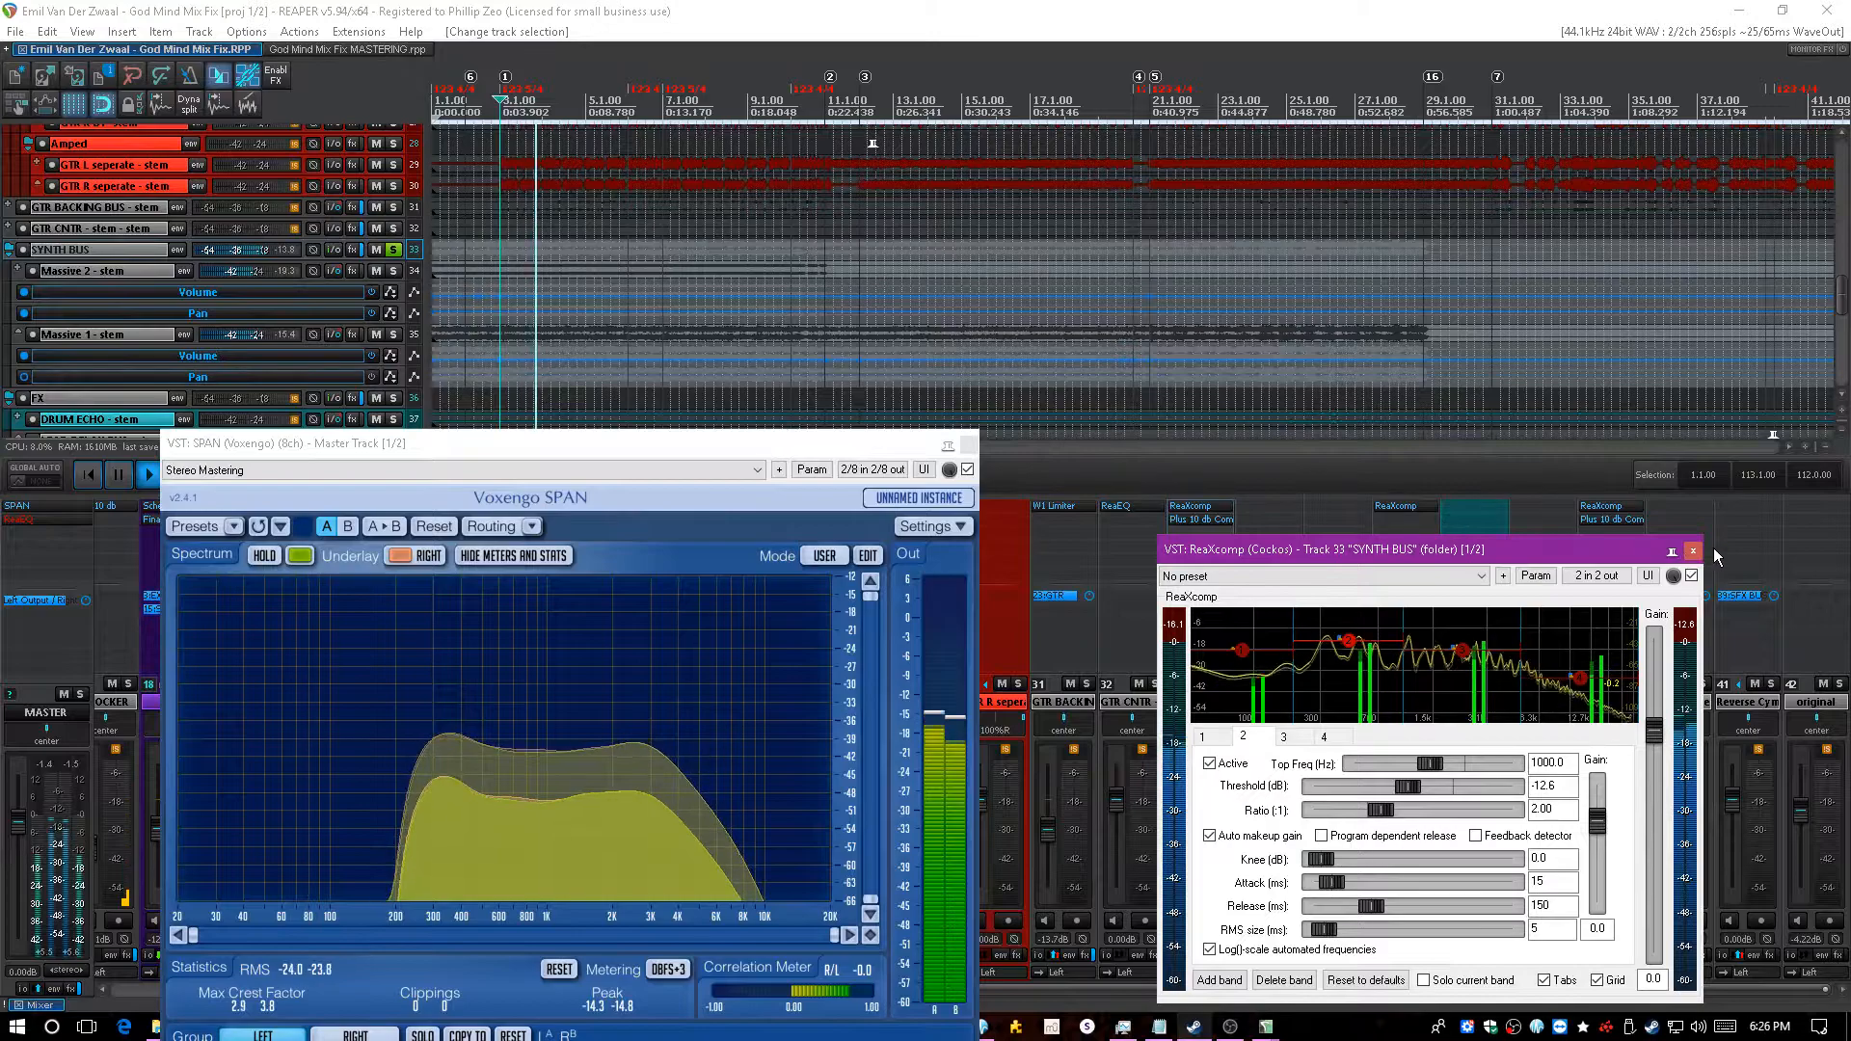
- Replace the SYNTH BUS ReaXcomp window with the Plus 10 db Compressor, examine its compressor settings, and close it
left_click(1691, 551)
left_click(1216, 522)
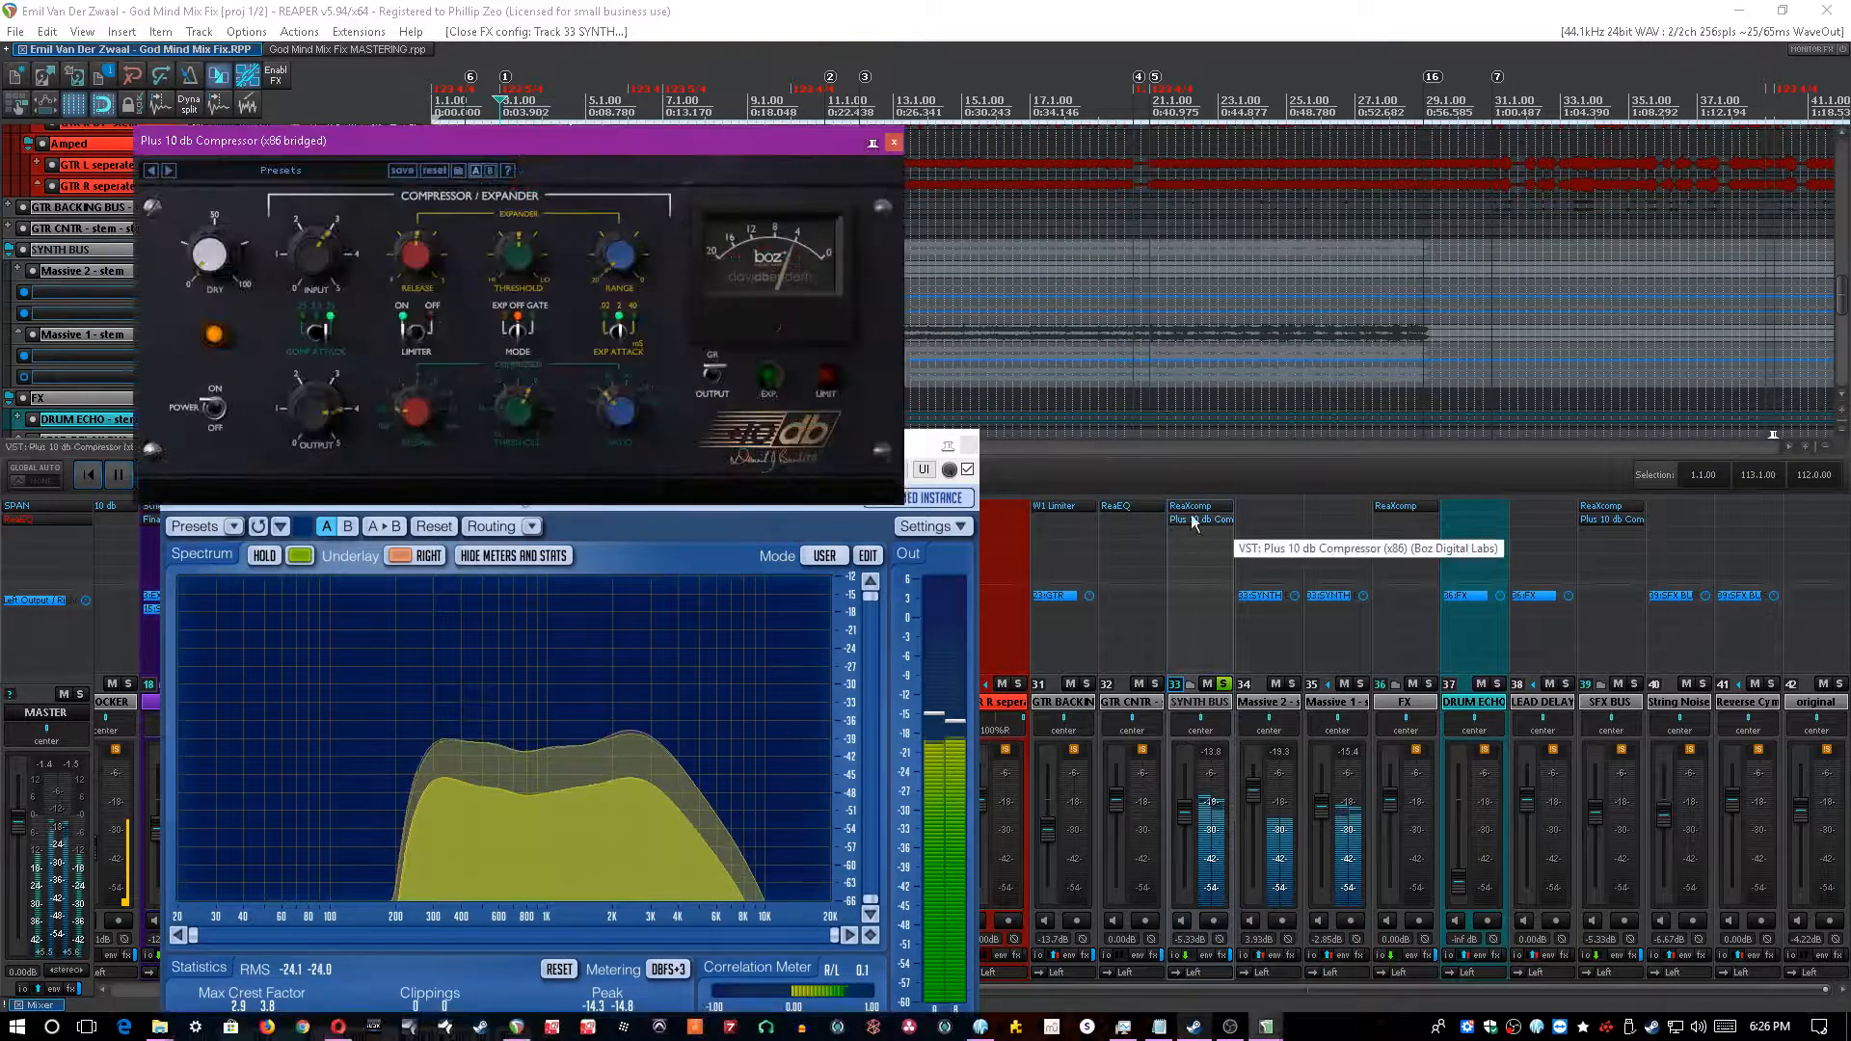
left_click_drag(819, 143, 1414, 334)
left_click(978, 37)
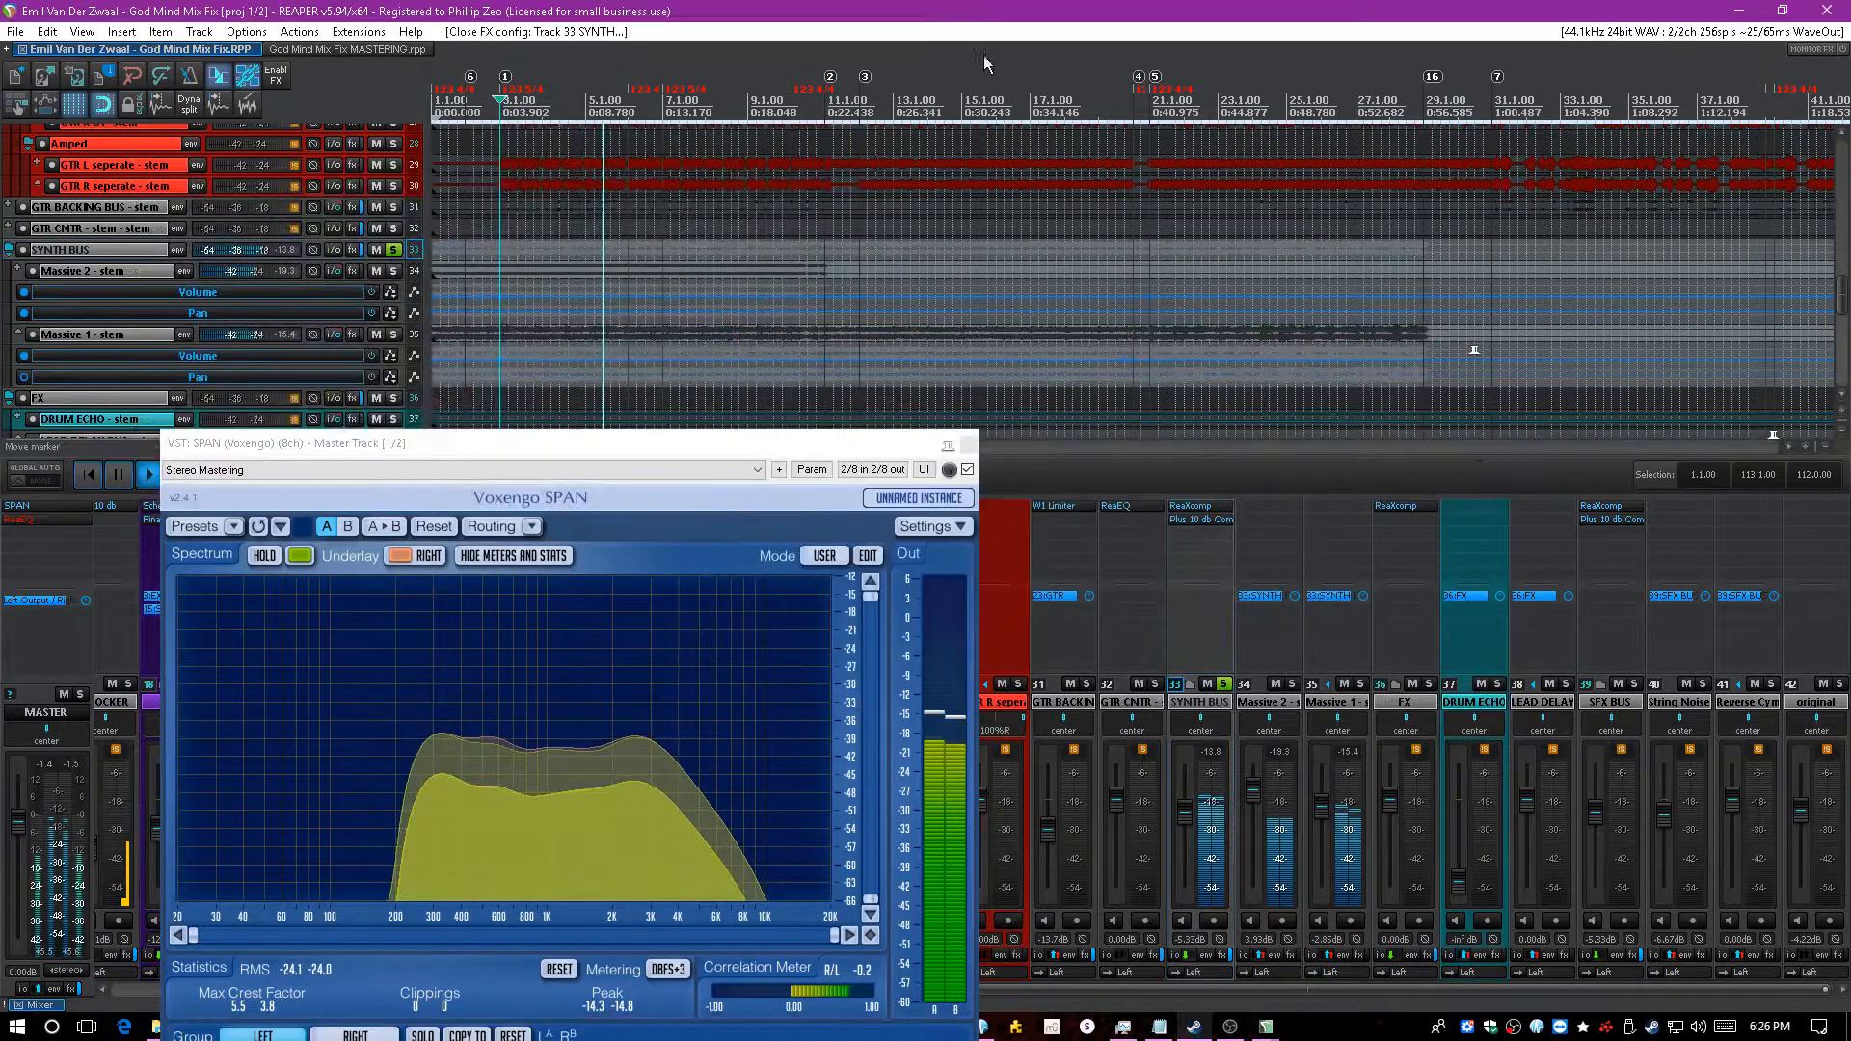
left_click(1205, 521)
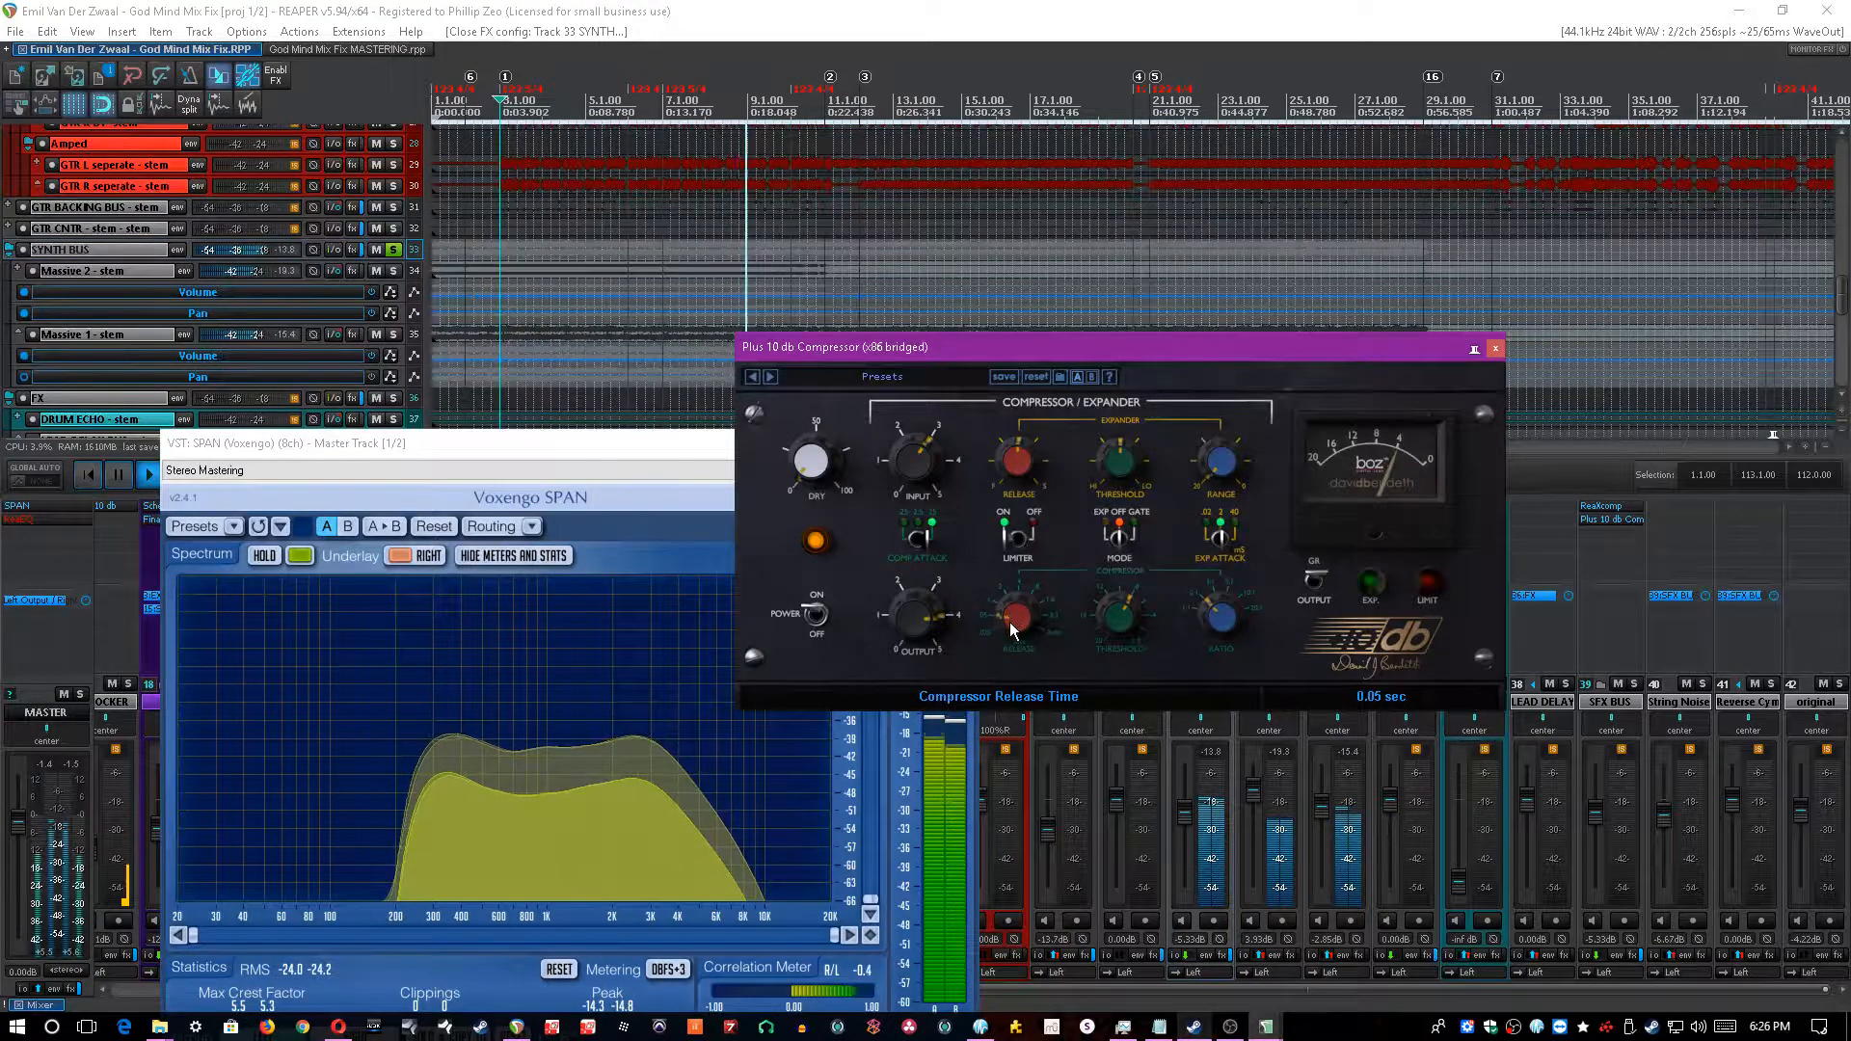
left_click(1496, 351)
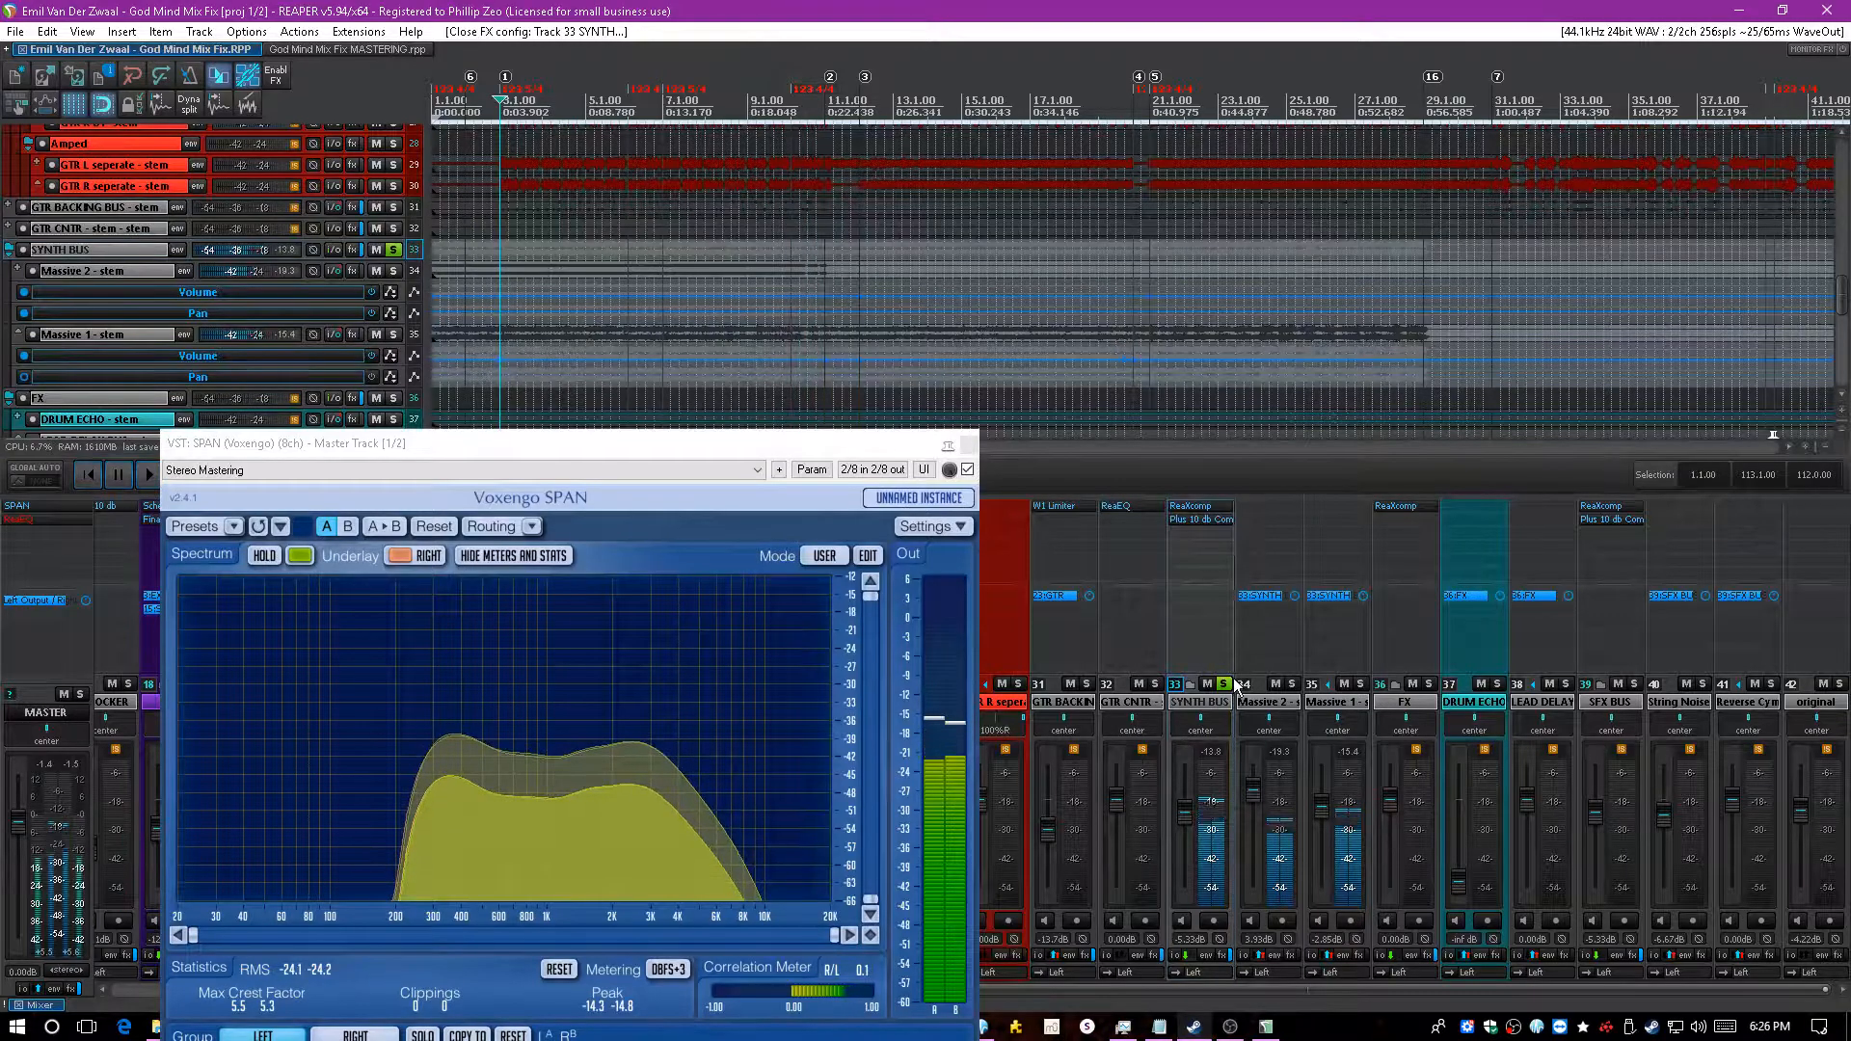
- Switch the solo from the SYNTH BUS to the FX folder, save the project, and audition the lead delay it contains
left_click(1223, 683)
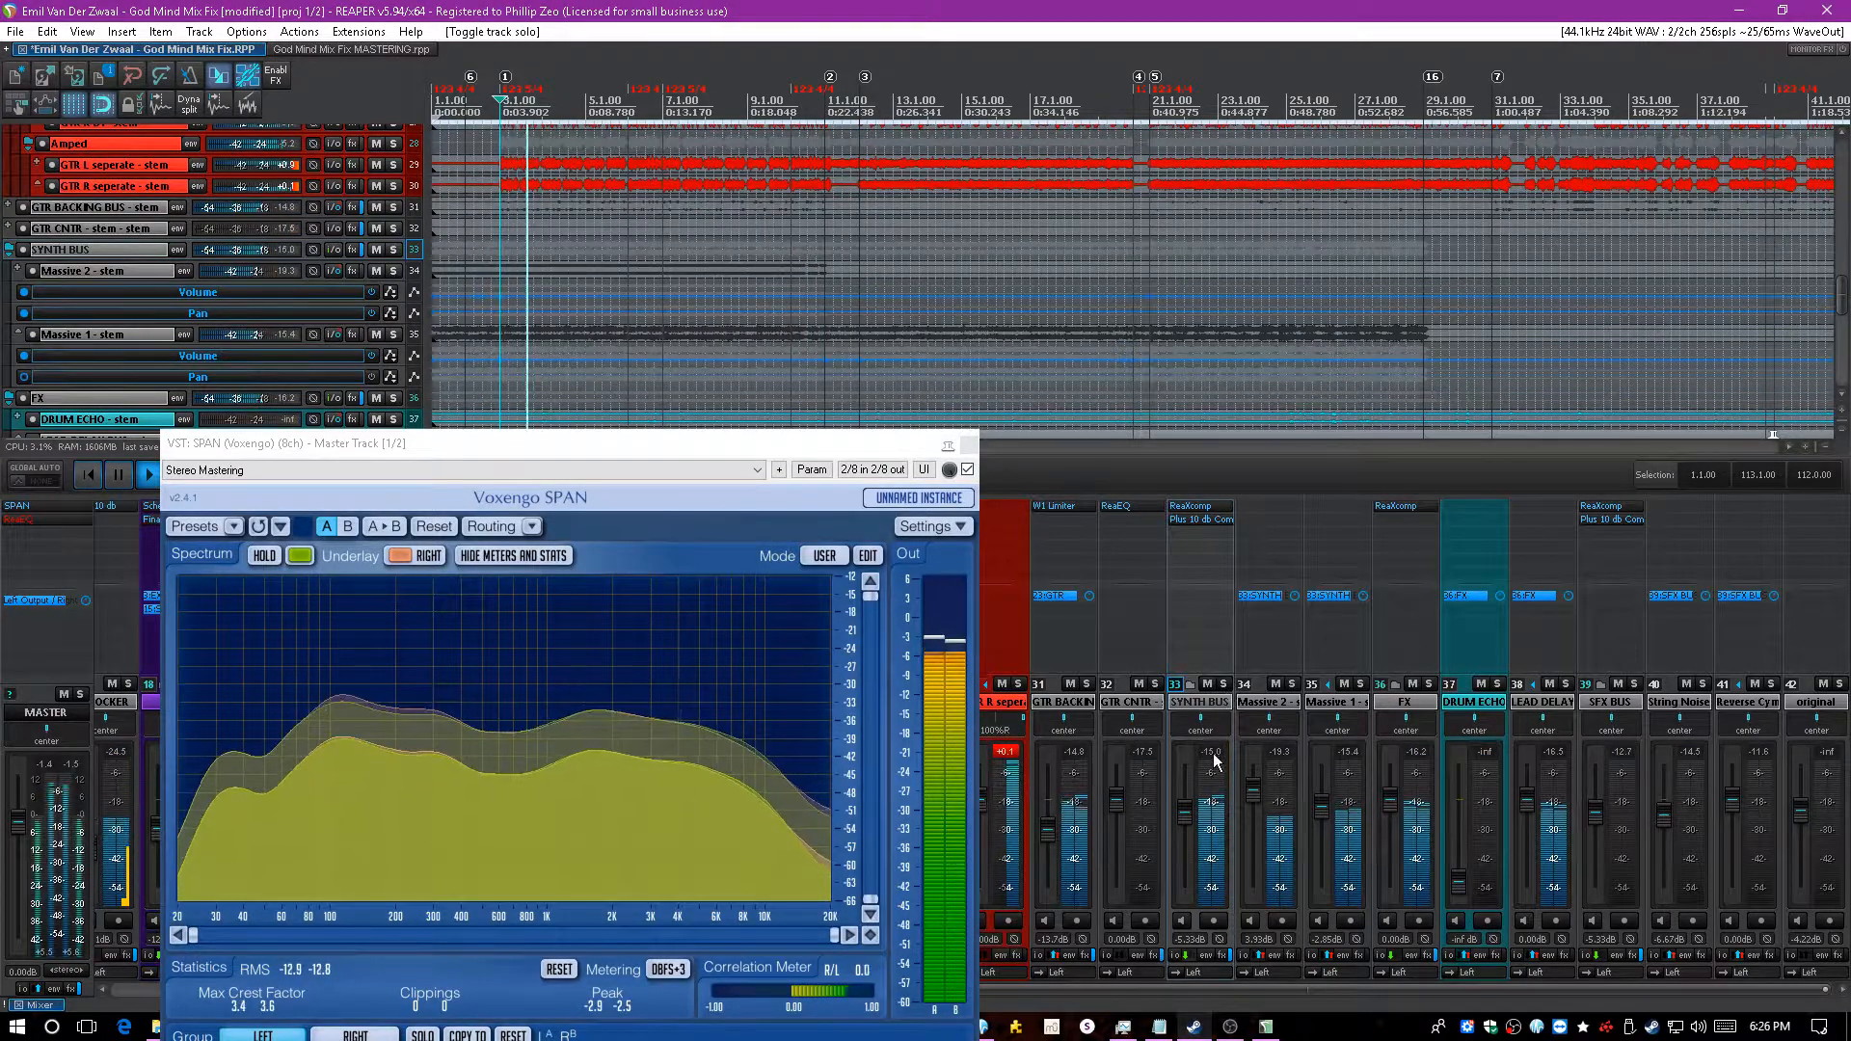
left_click(1427, 701)
left_click(1429, 684)
left_click(1552, 709)
left_click(1600, 716)
double_click(1608, 725)
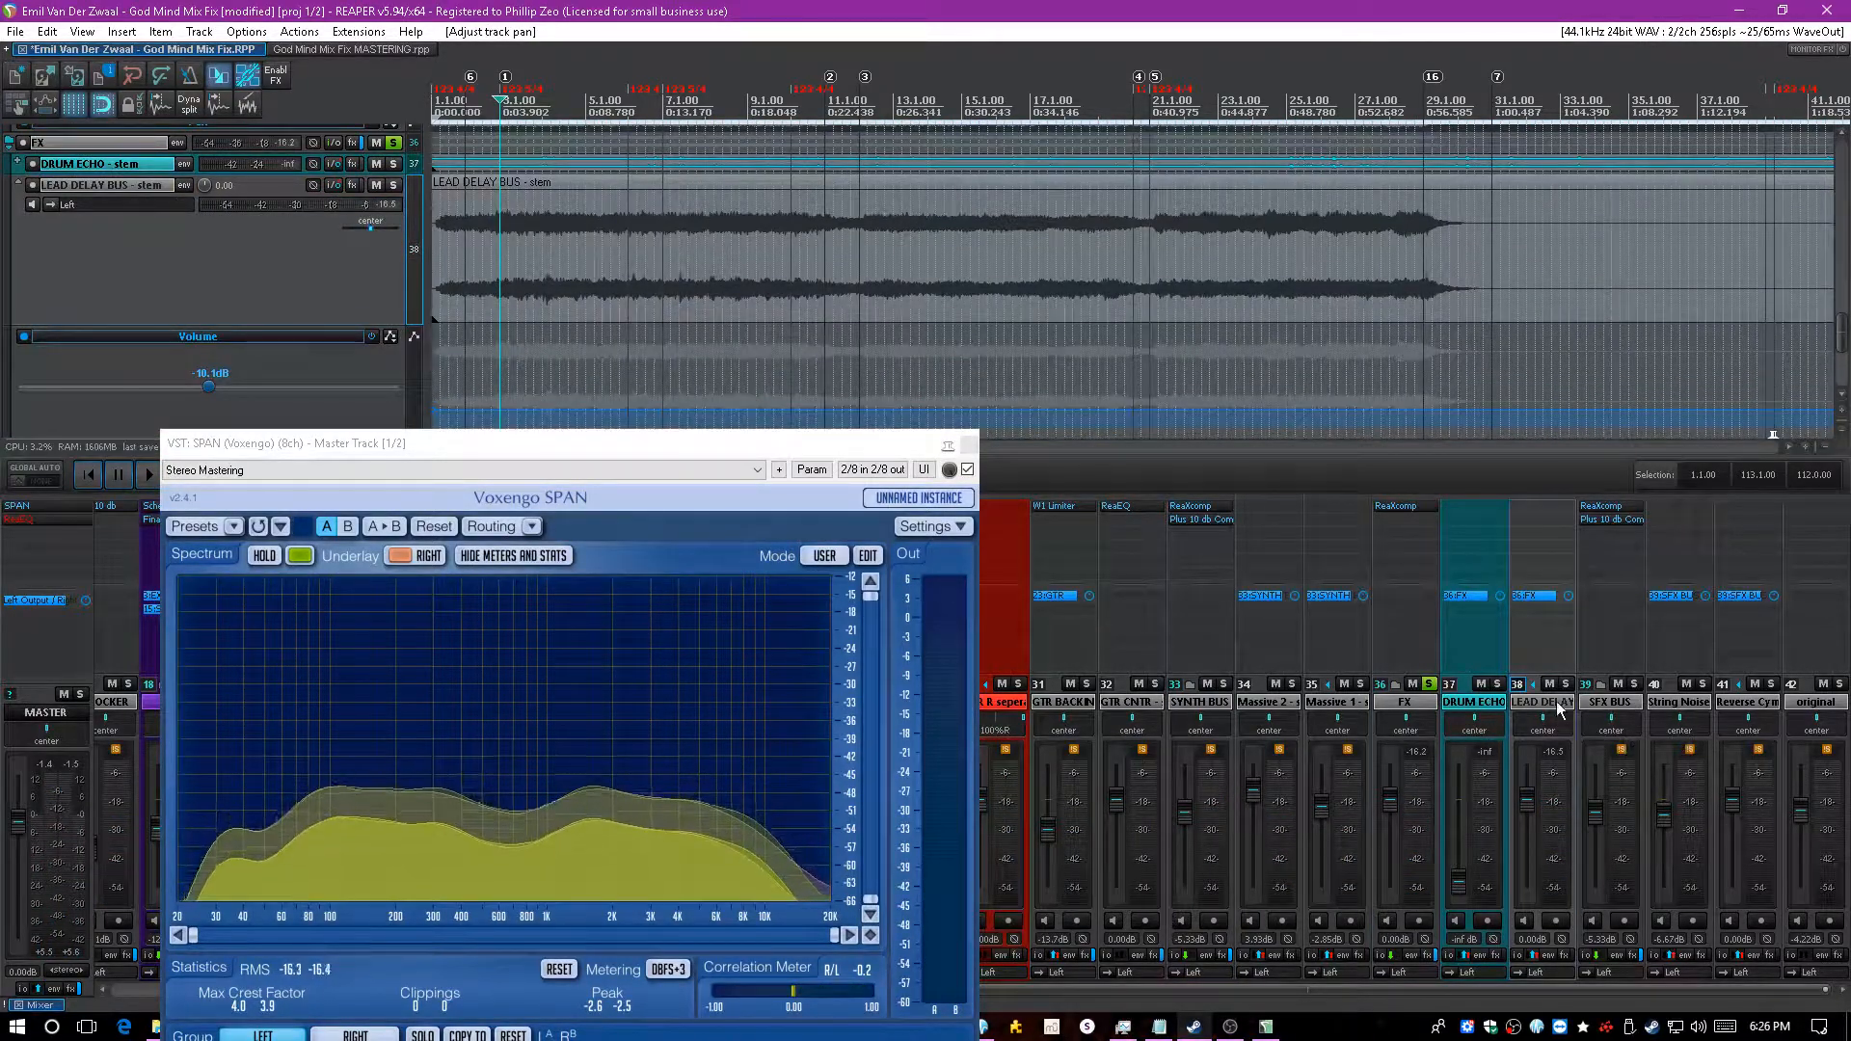
scroll(1088, 308, "down", 2)
key("ctrl+s")
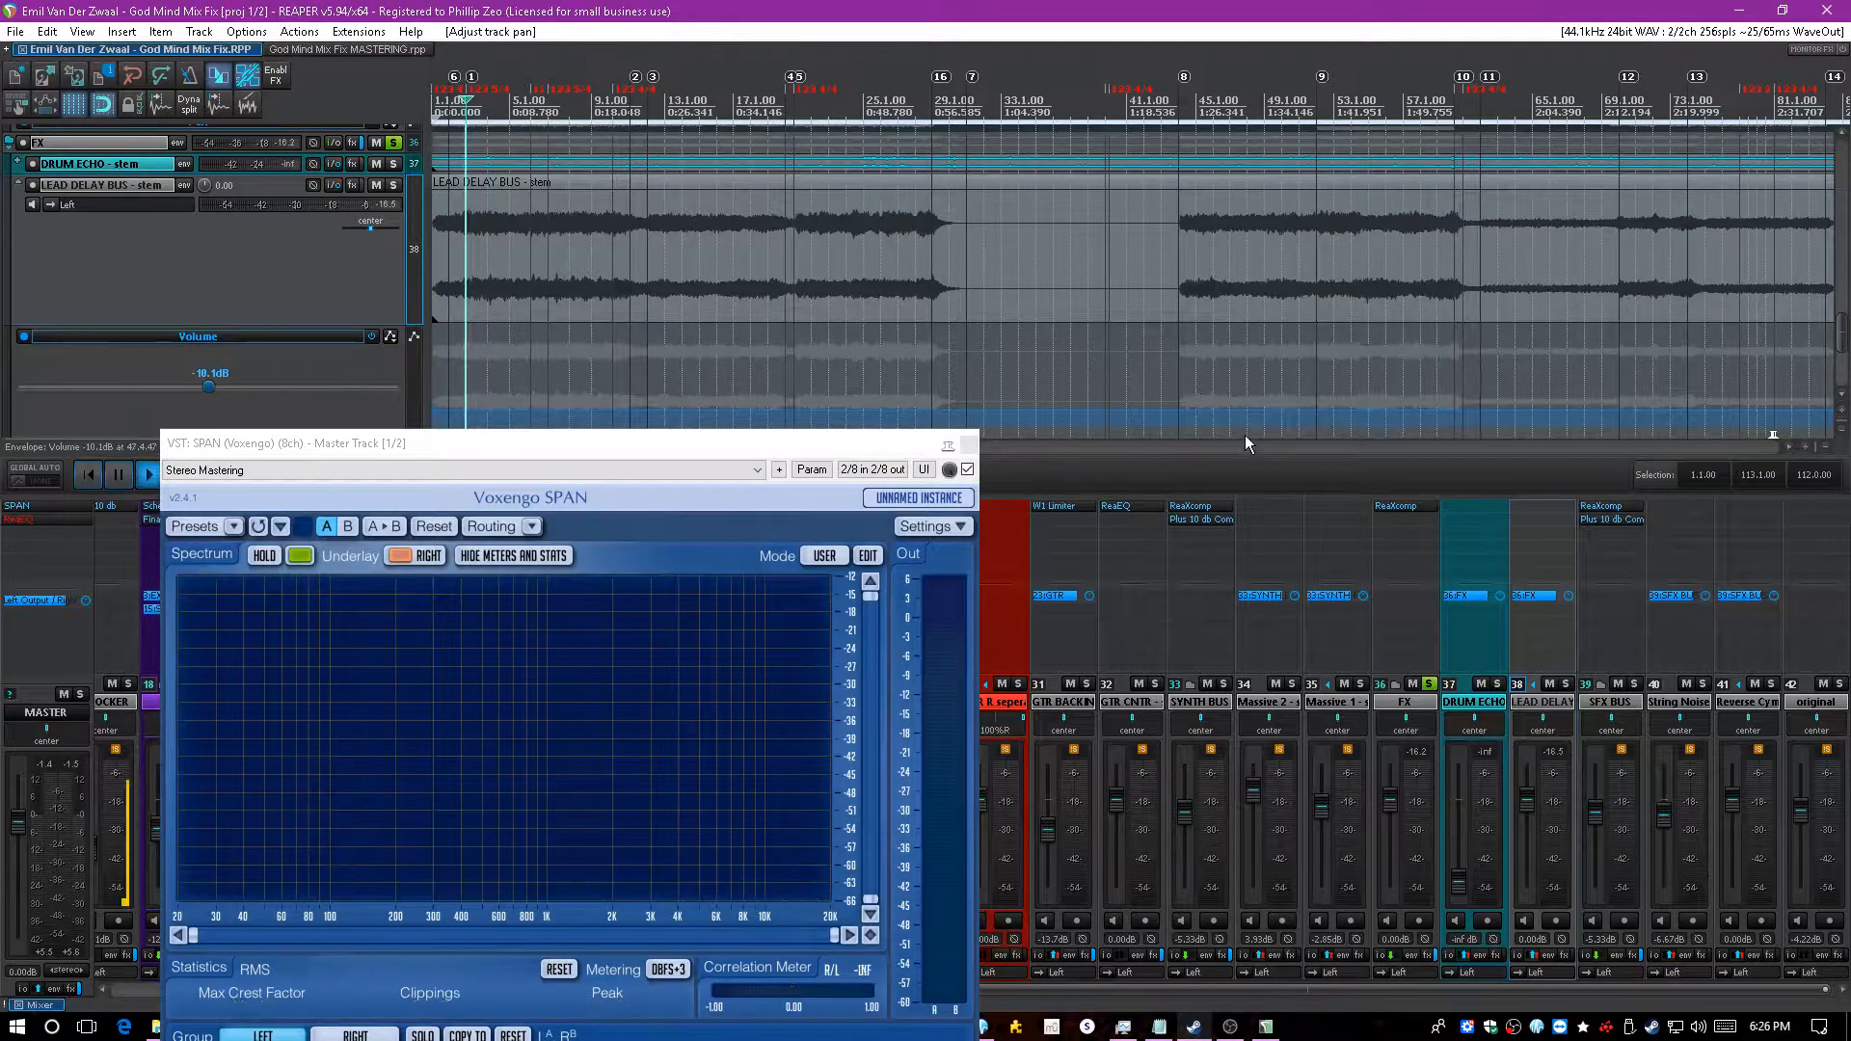
key("space")
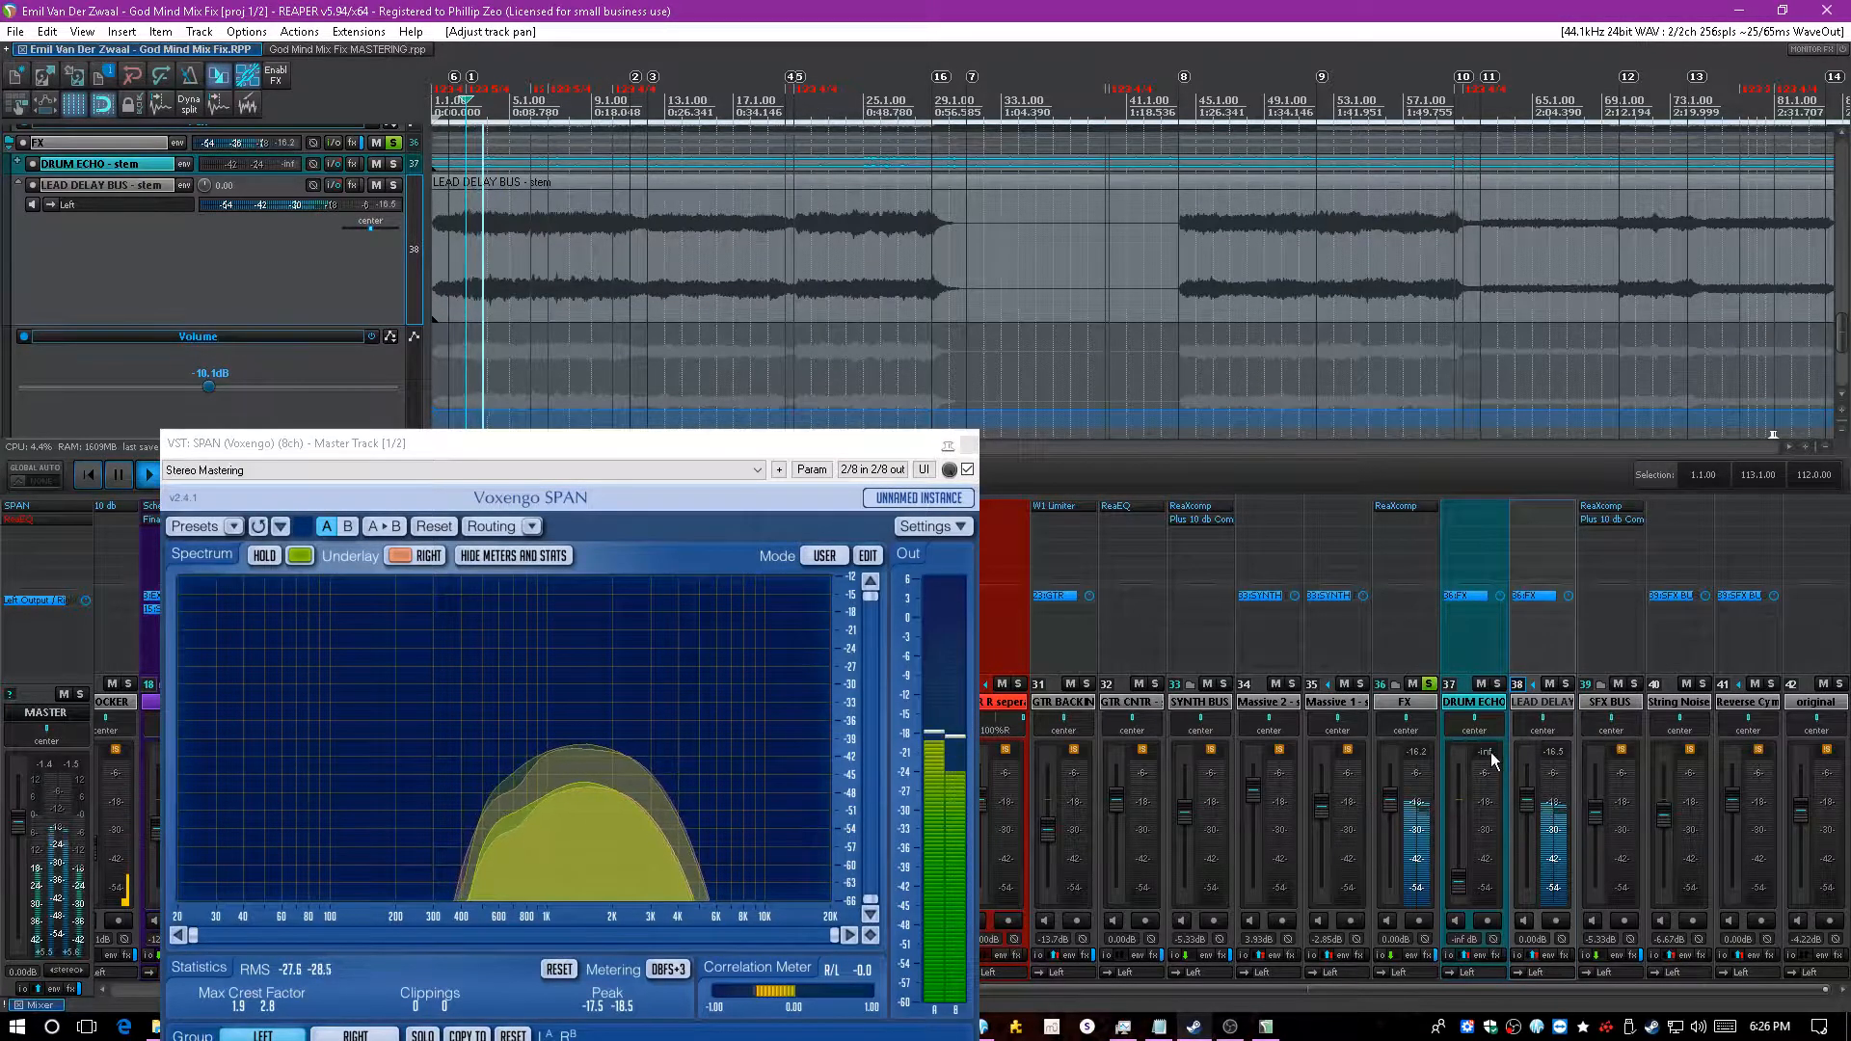
- Open ReaXcomp on the FX folder, inspect bands 4 and 3, and compare the effect bypassed and enabled
left_click(1420, 509)
mouse_move(951, 607)
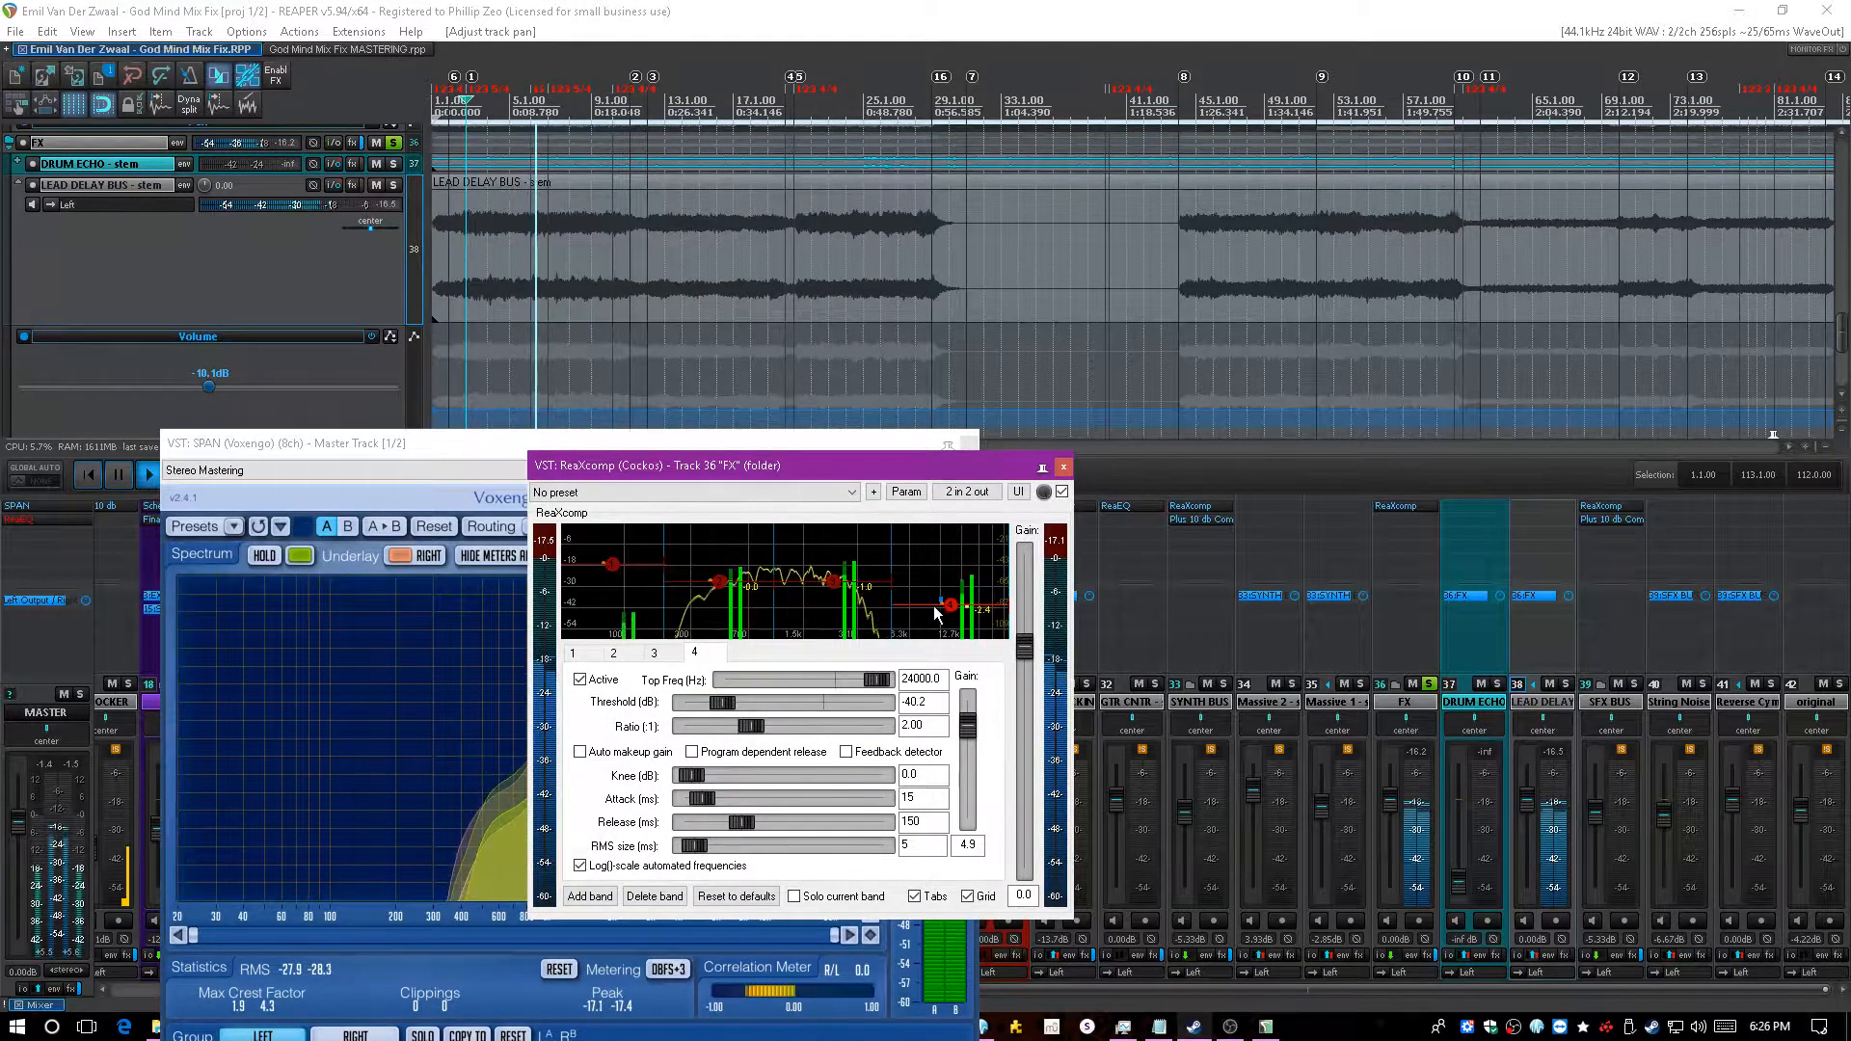
left_click(836, 590)
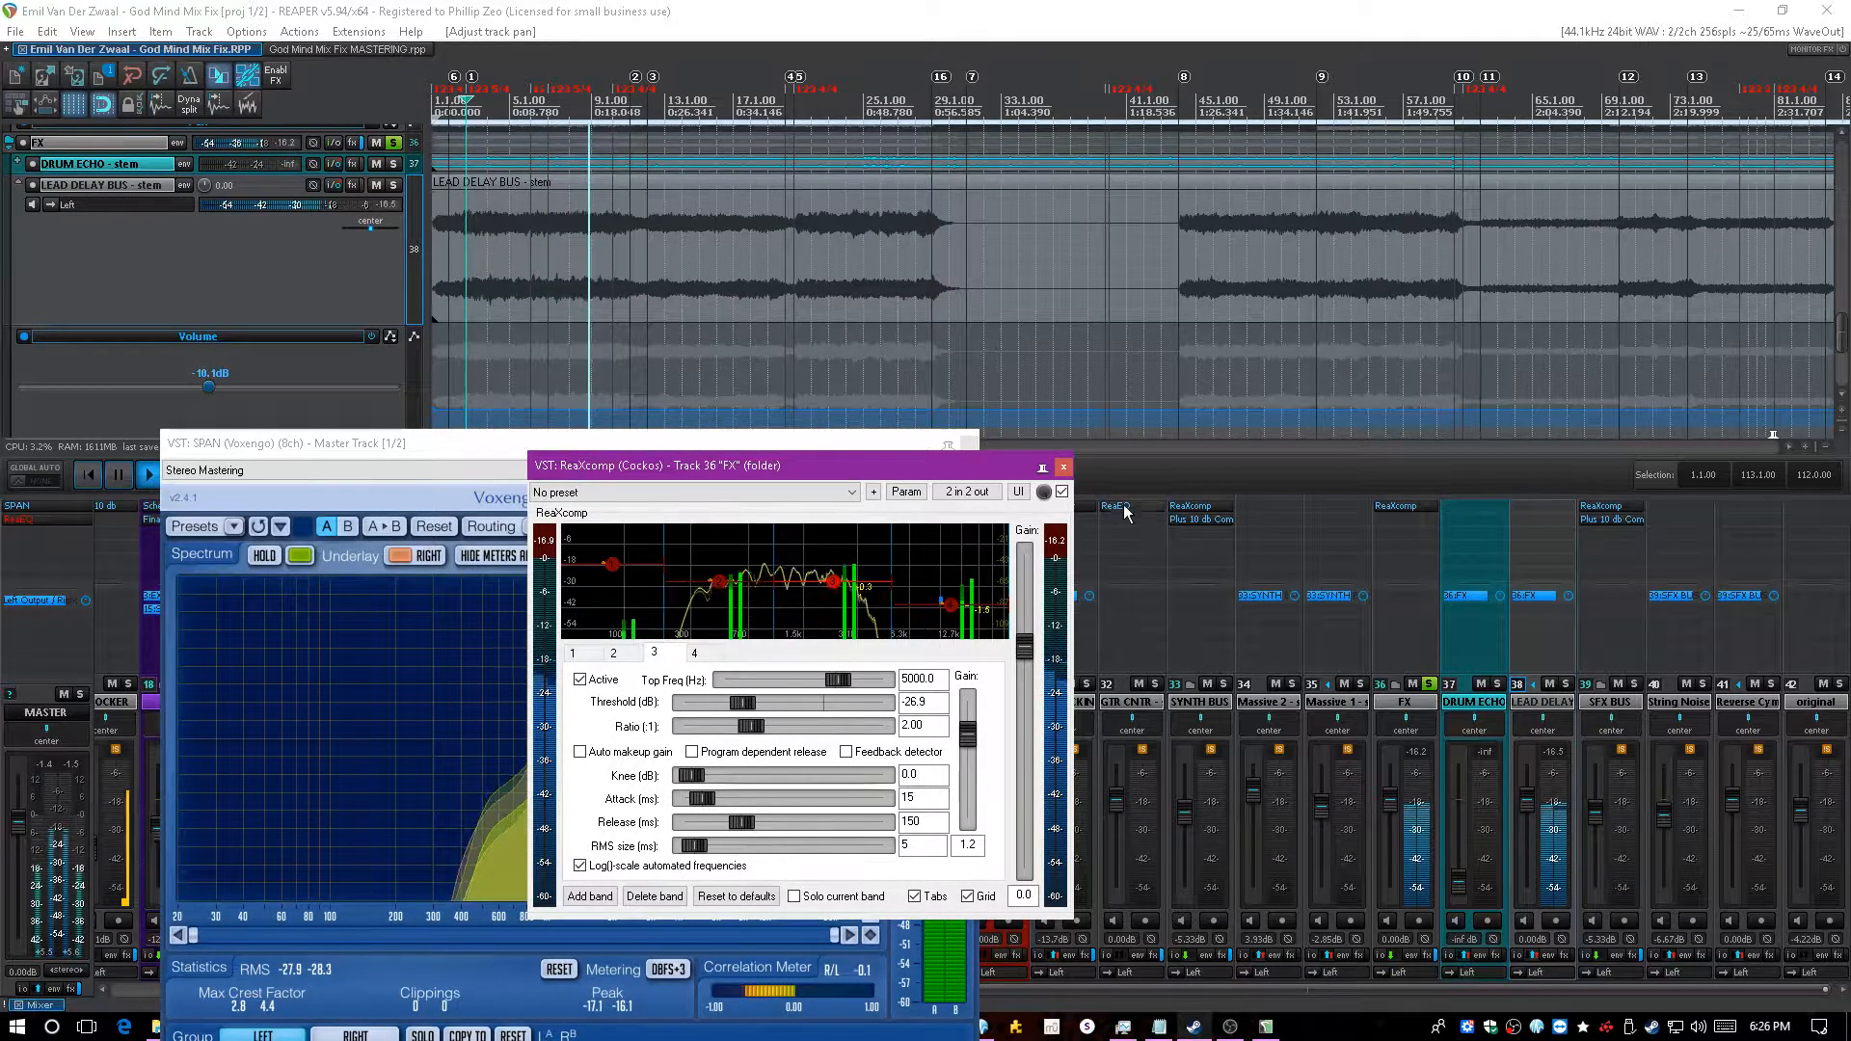
left_click(1062, 491)
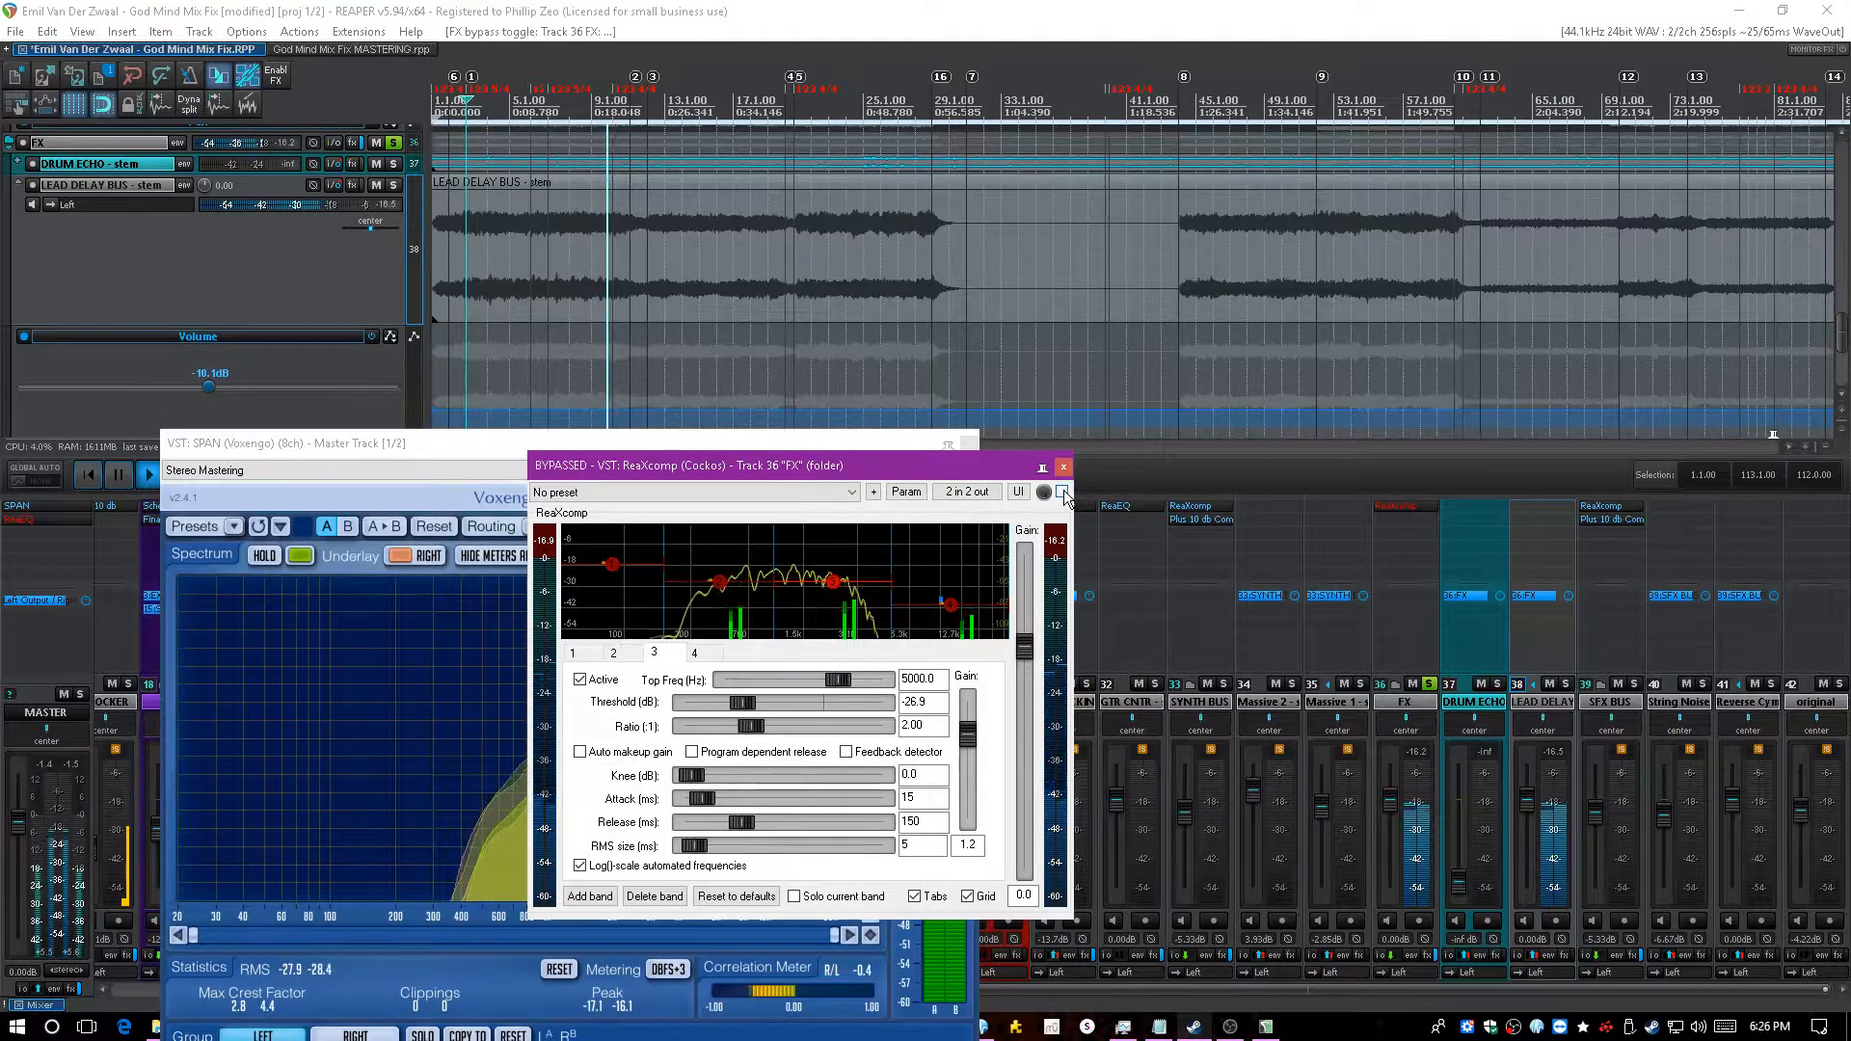
left_click(1063, 492)
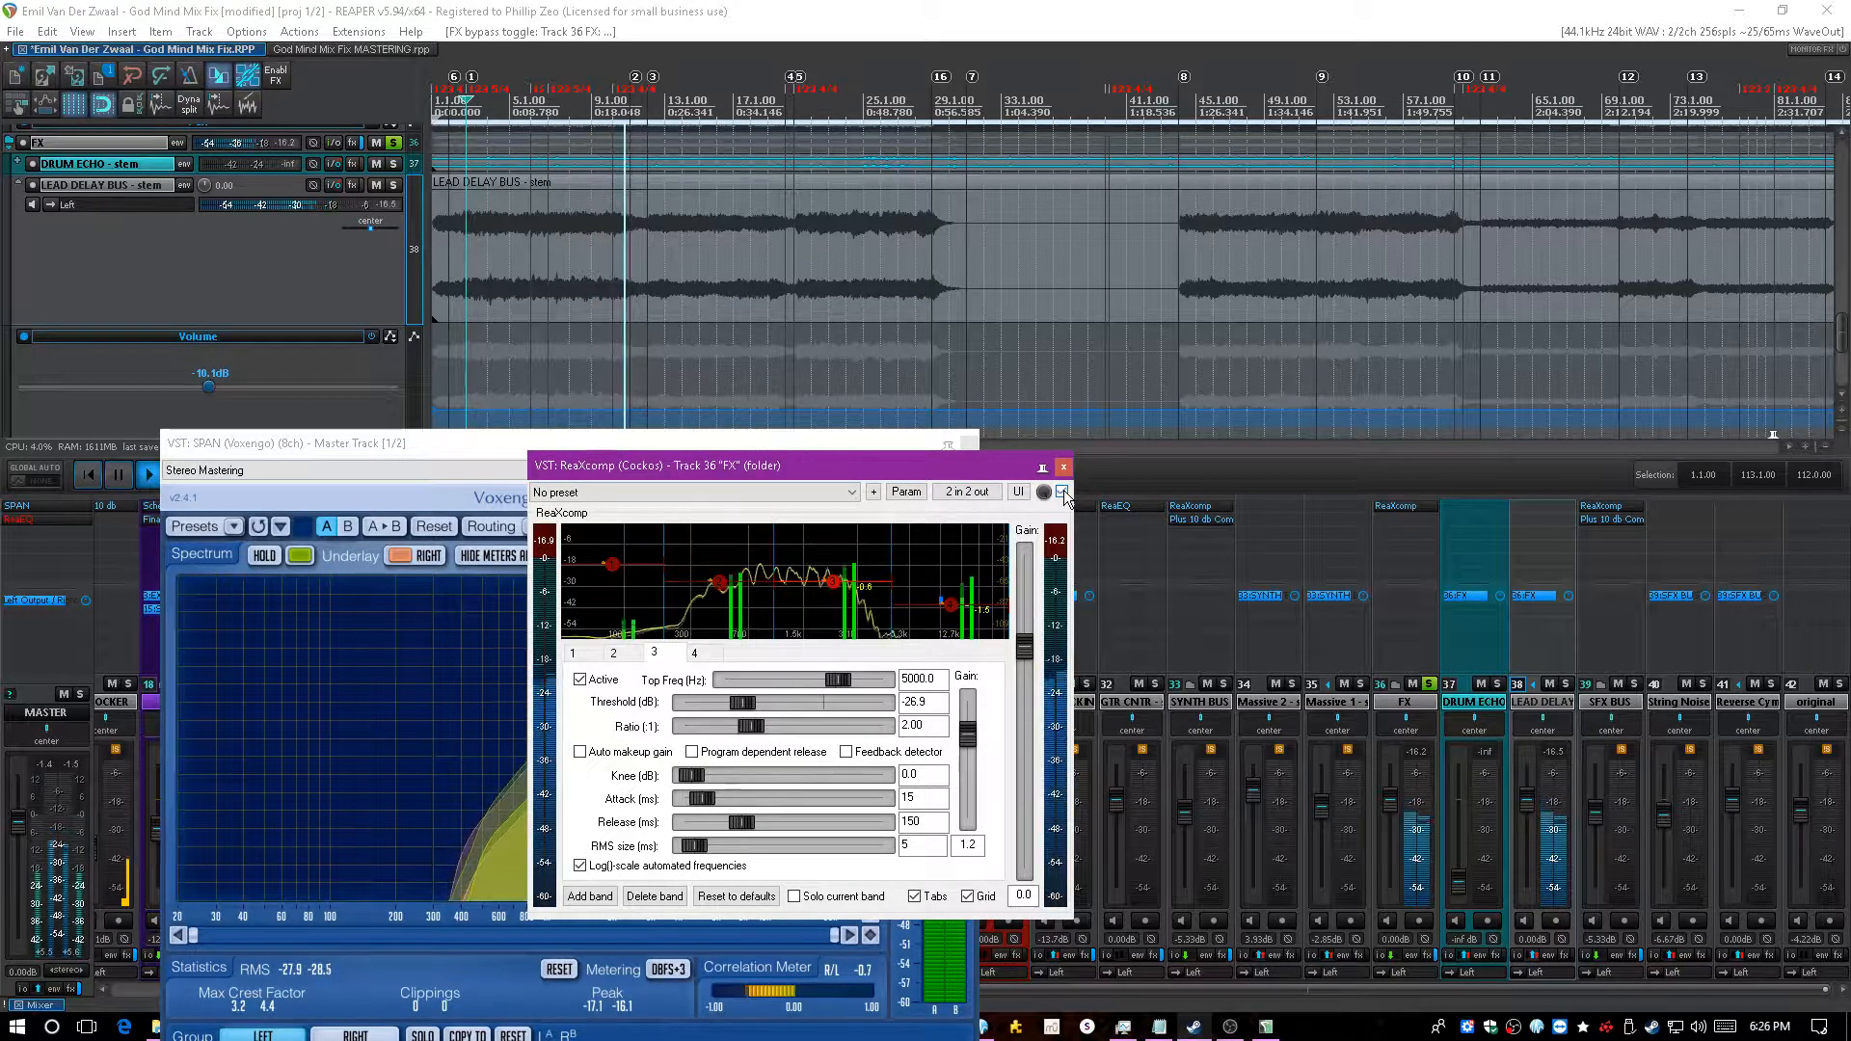
- Place the FX ReaXcomp beside SPAN, examine band 2 against the spectrum, then close the effect and save the project
left_click_drag(895, 468, 1372, 422)
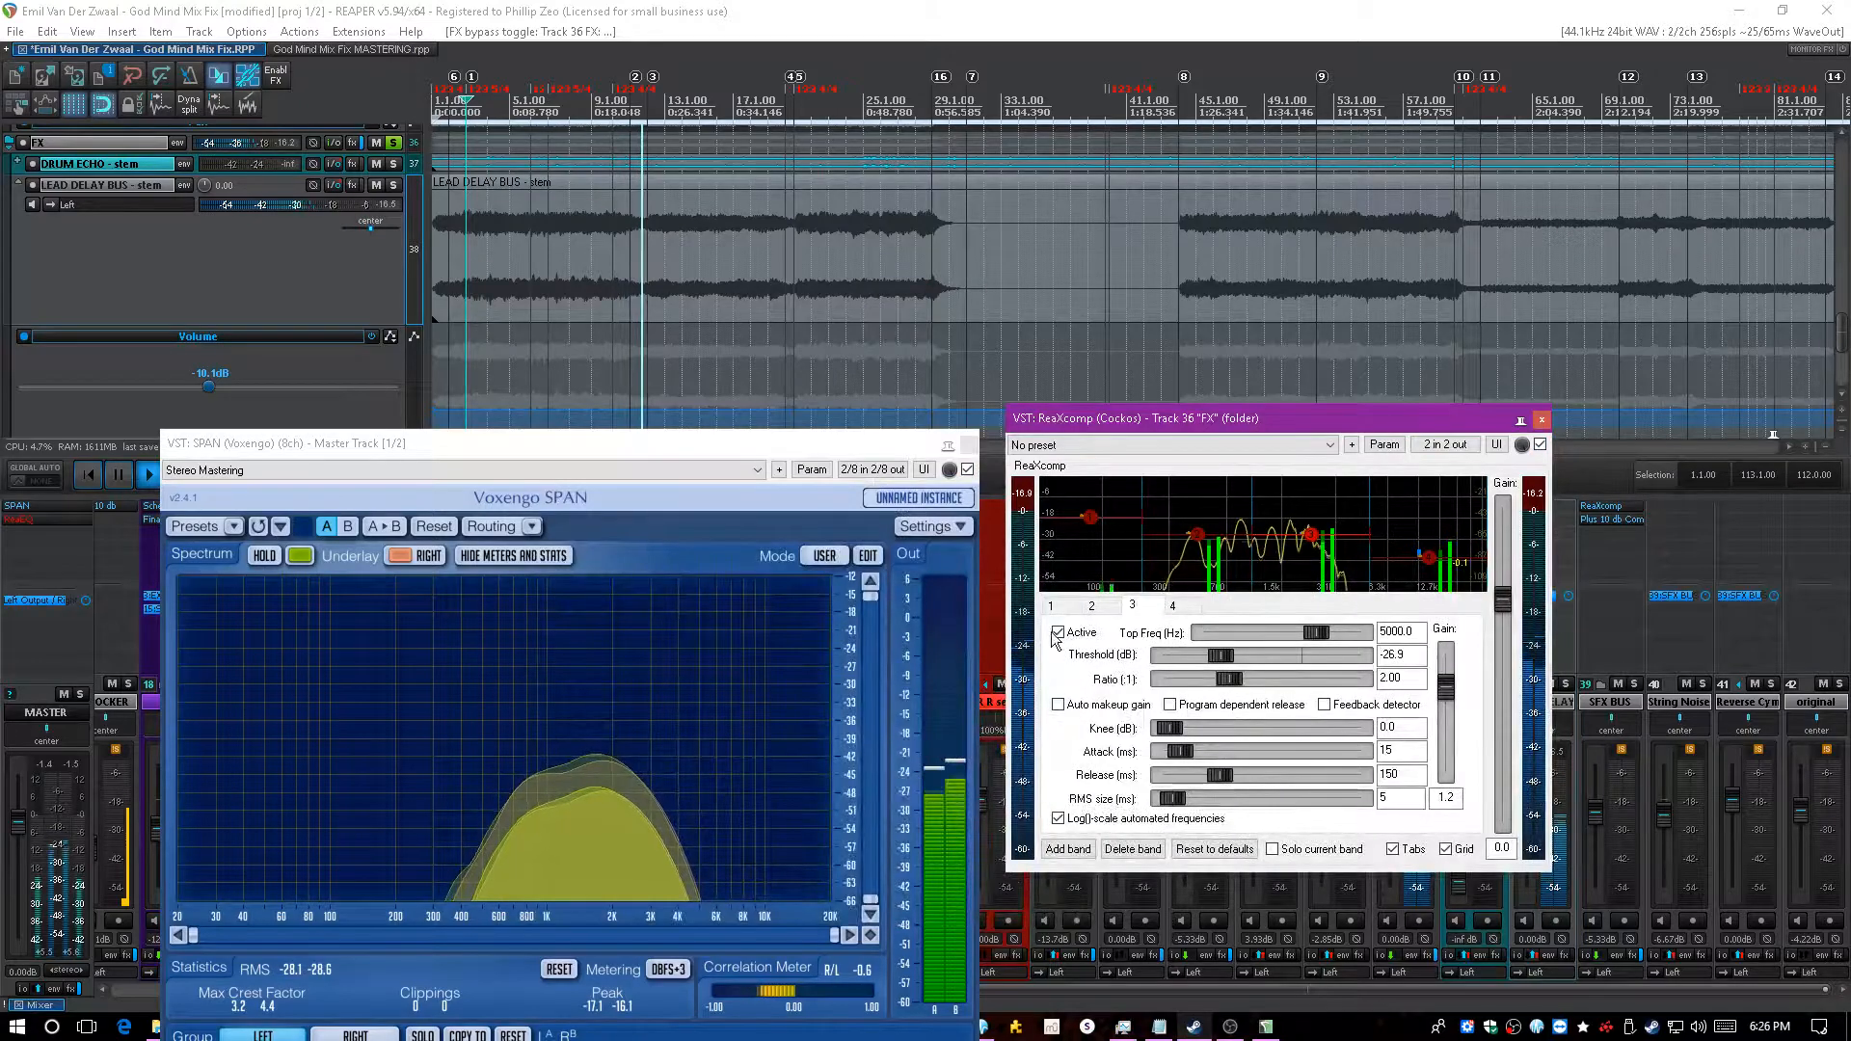
left_click(1197, 536)
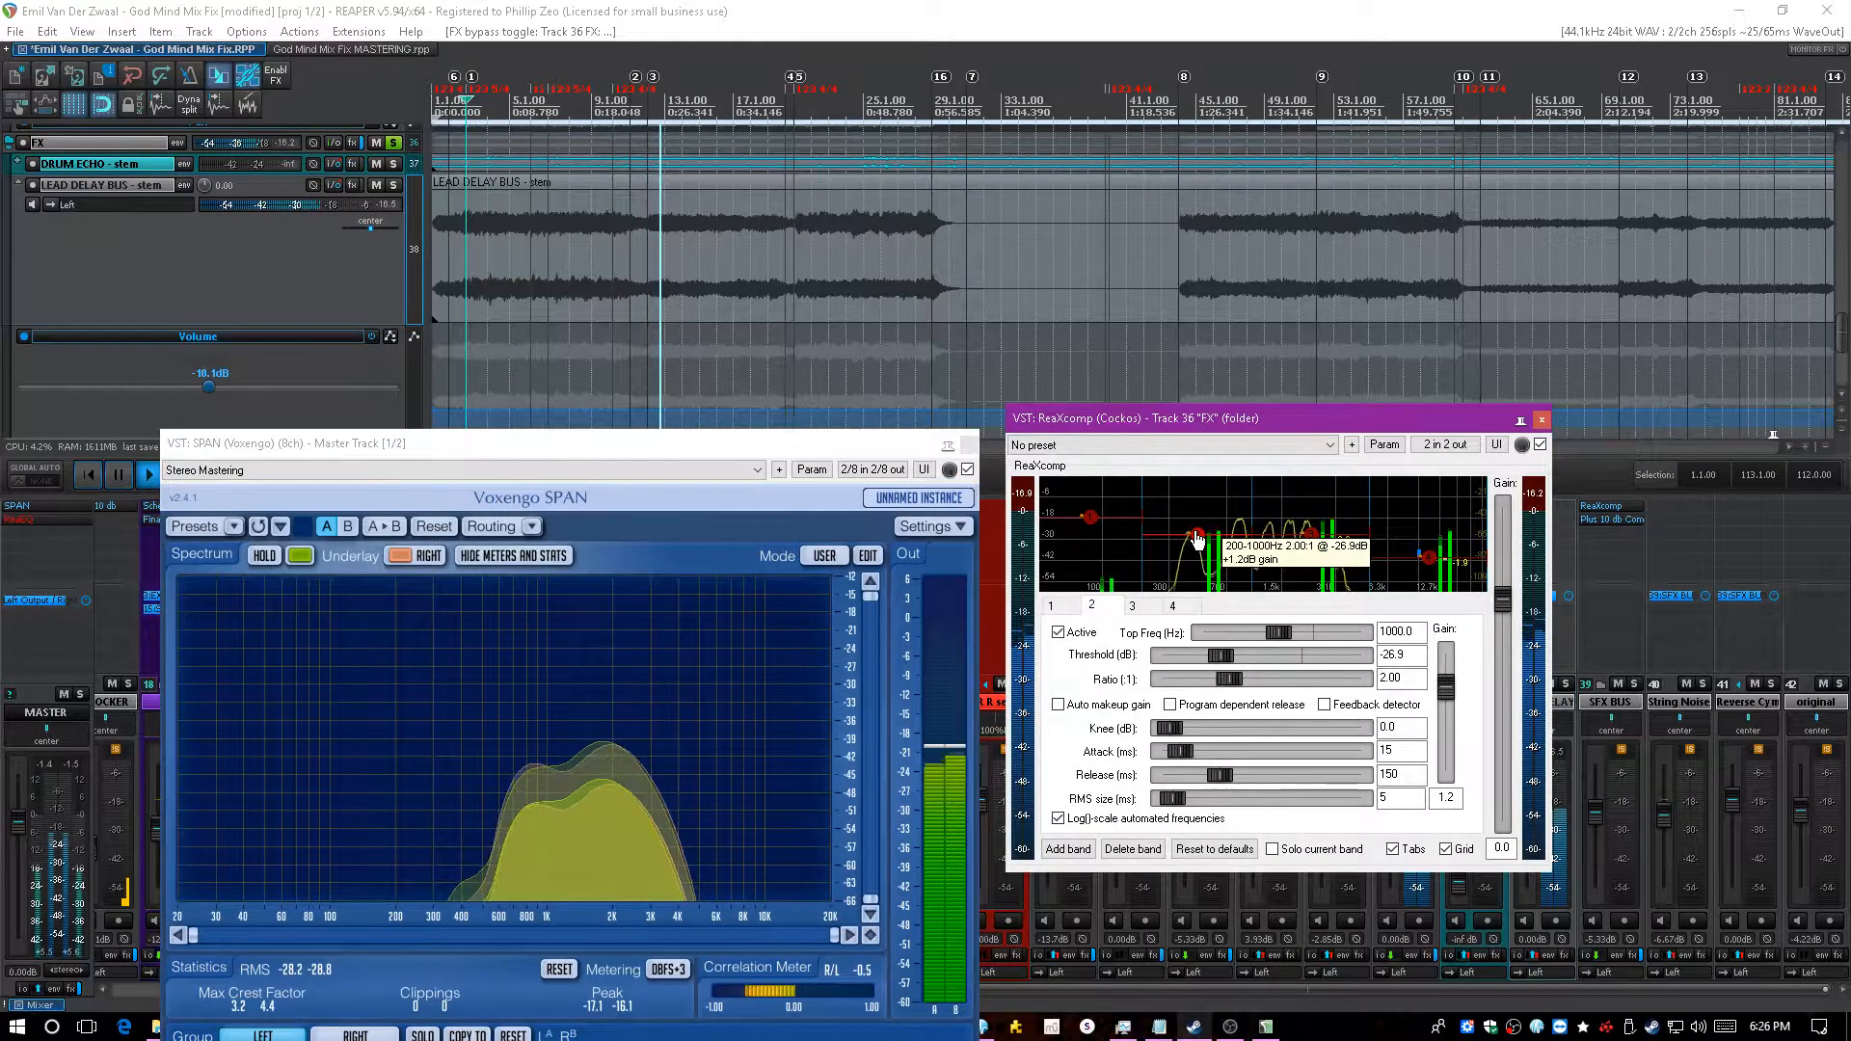
left_click(1064, 10)
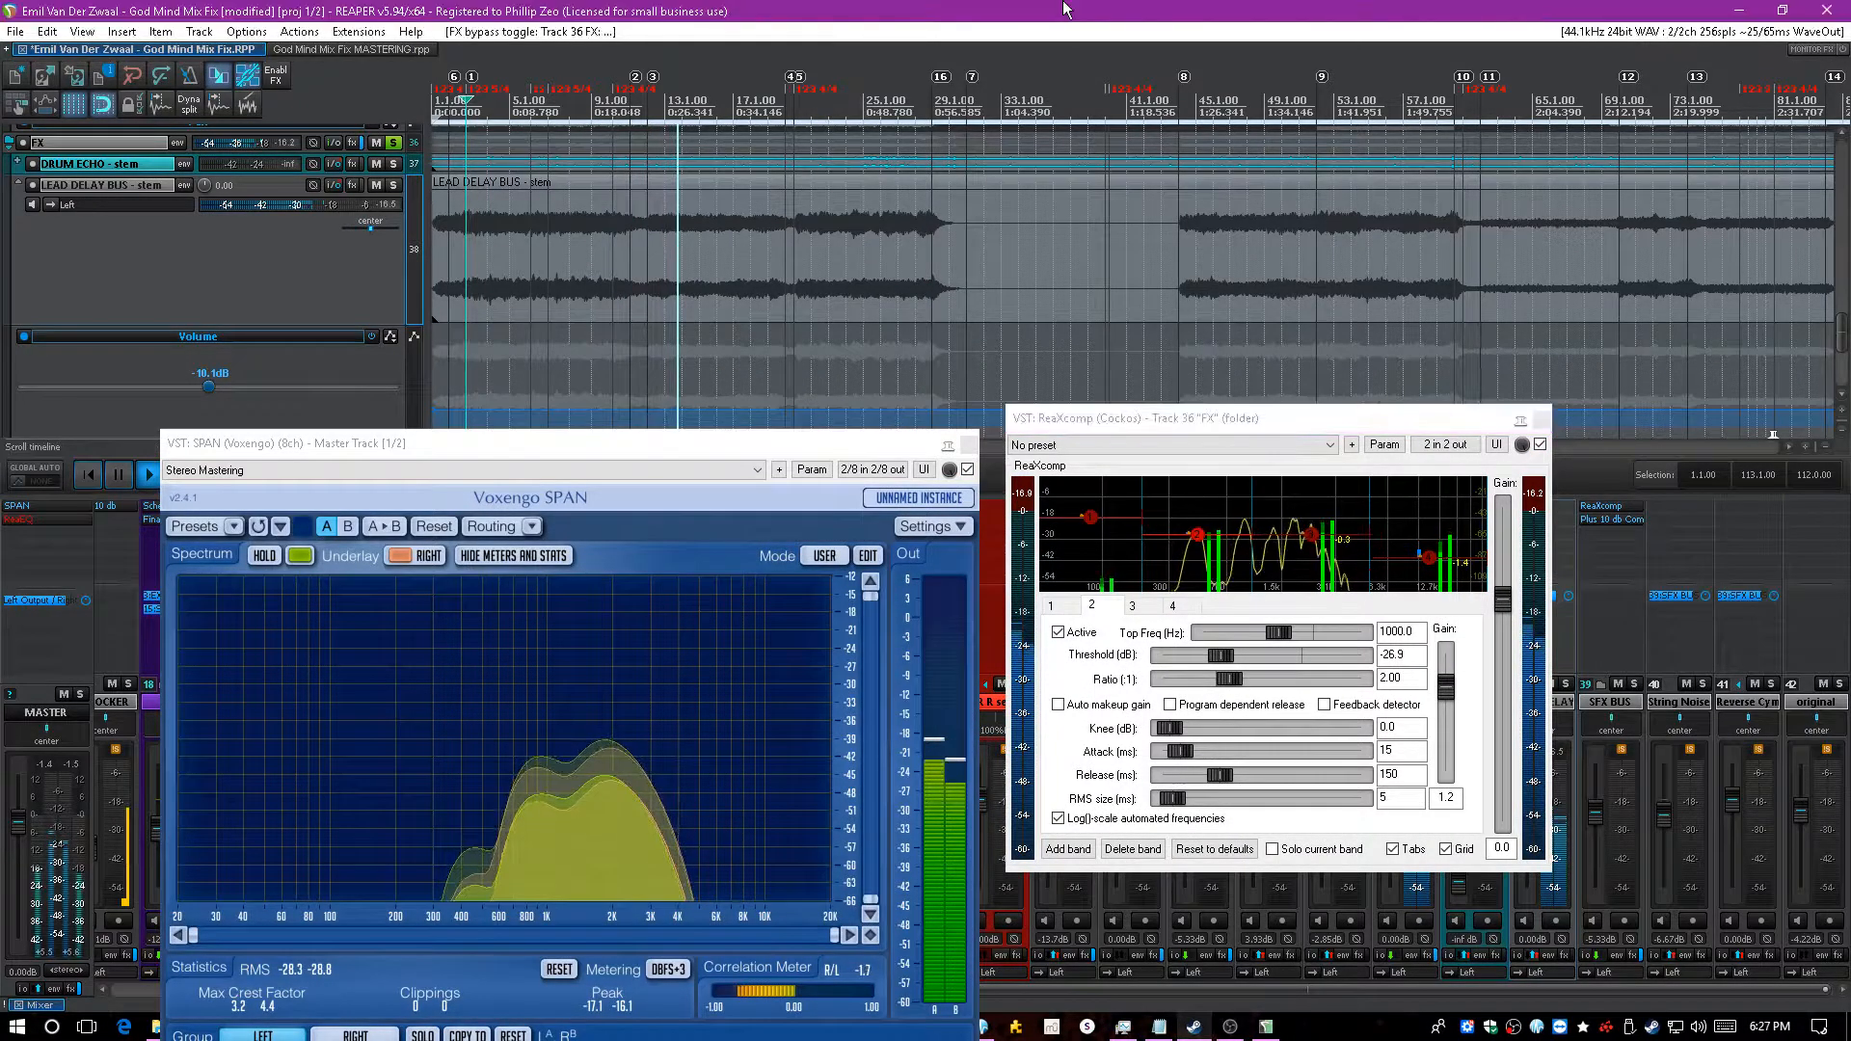
key("ctrl+s")
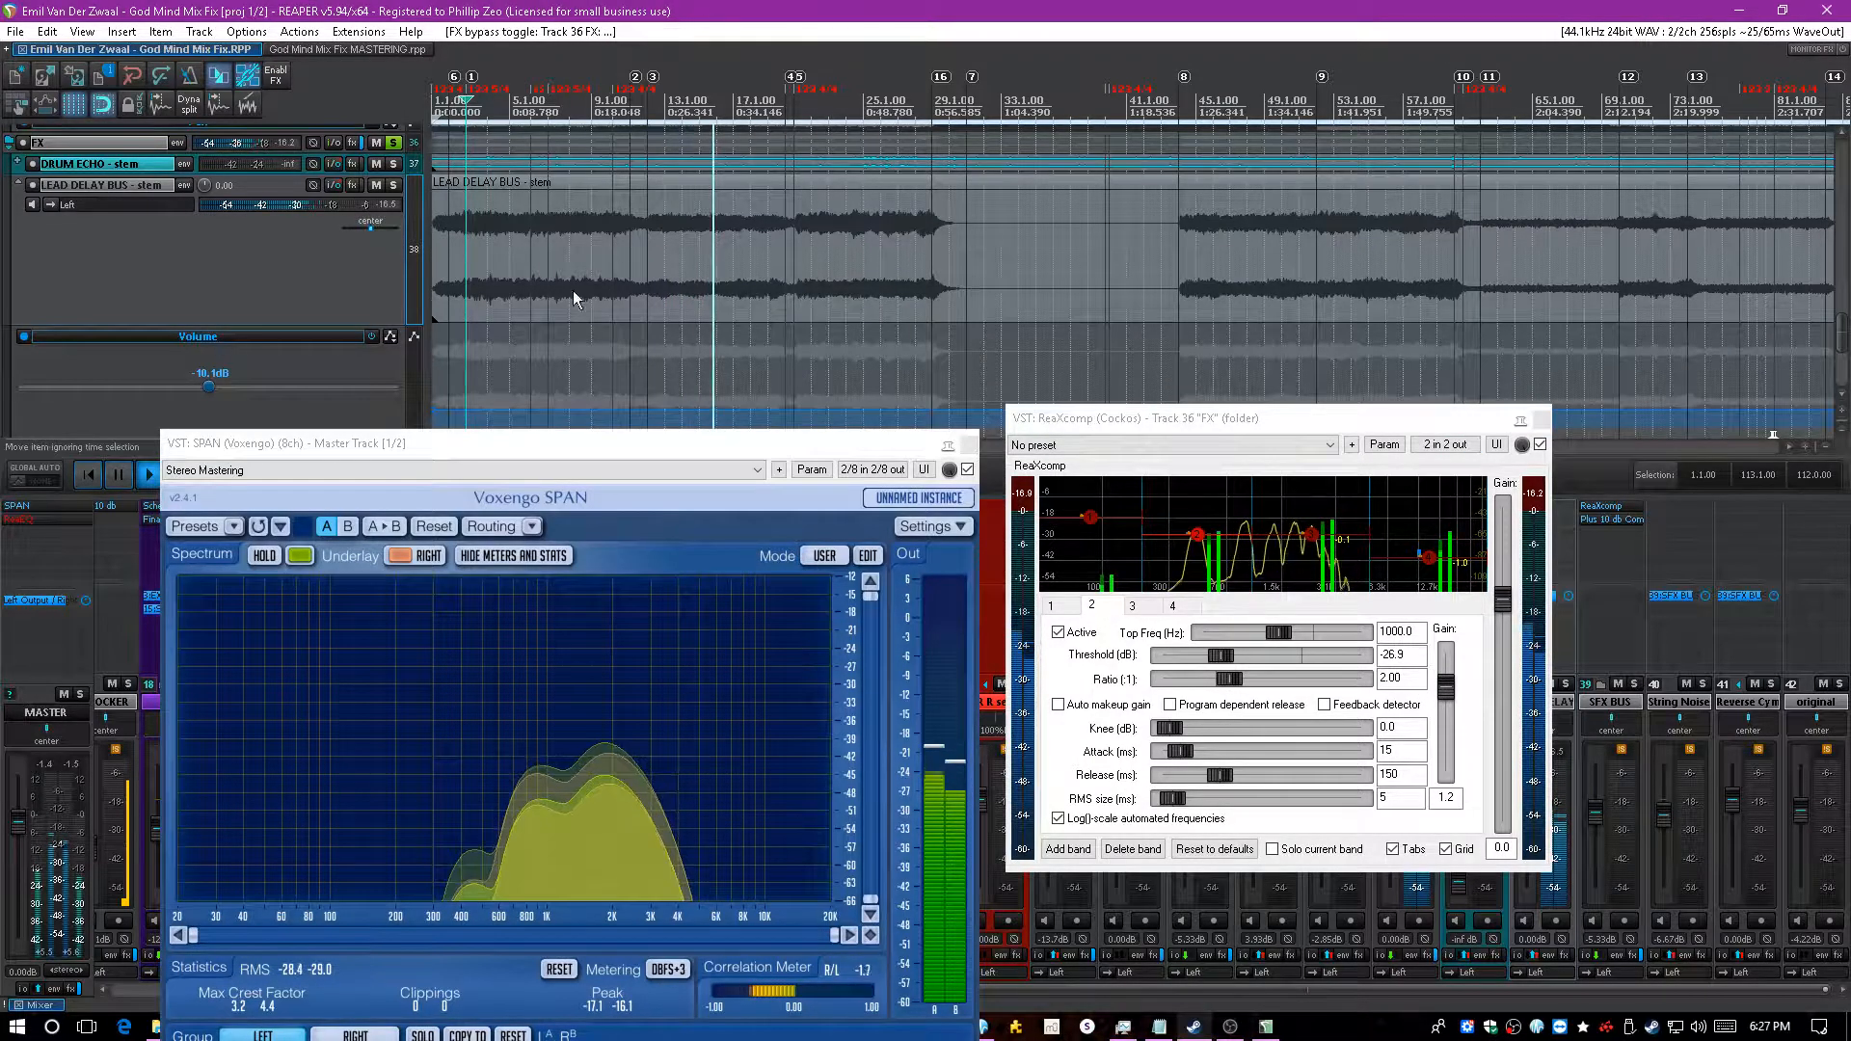
left_click(1540, 419)
key("ctrl+s")
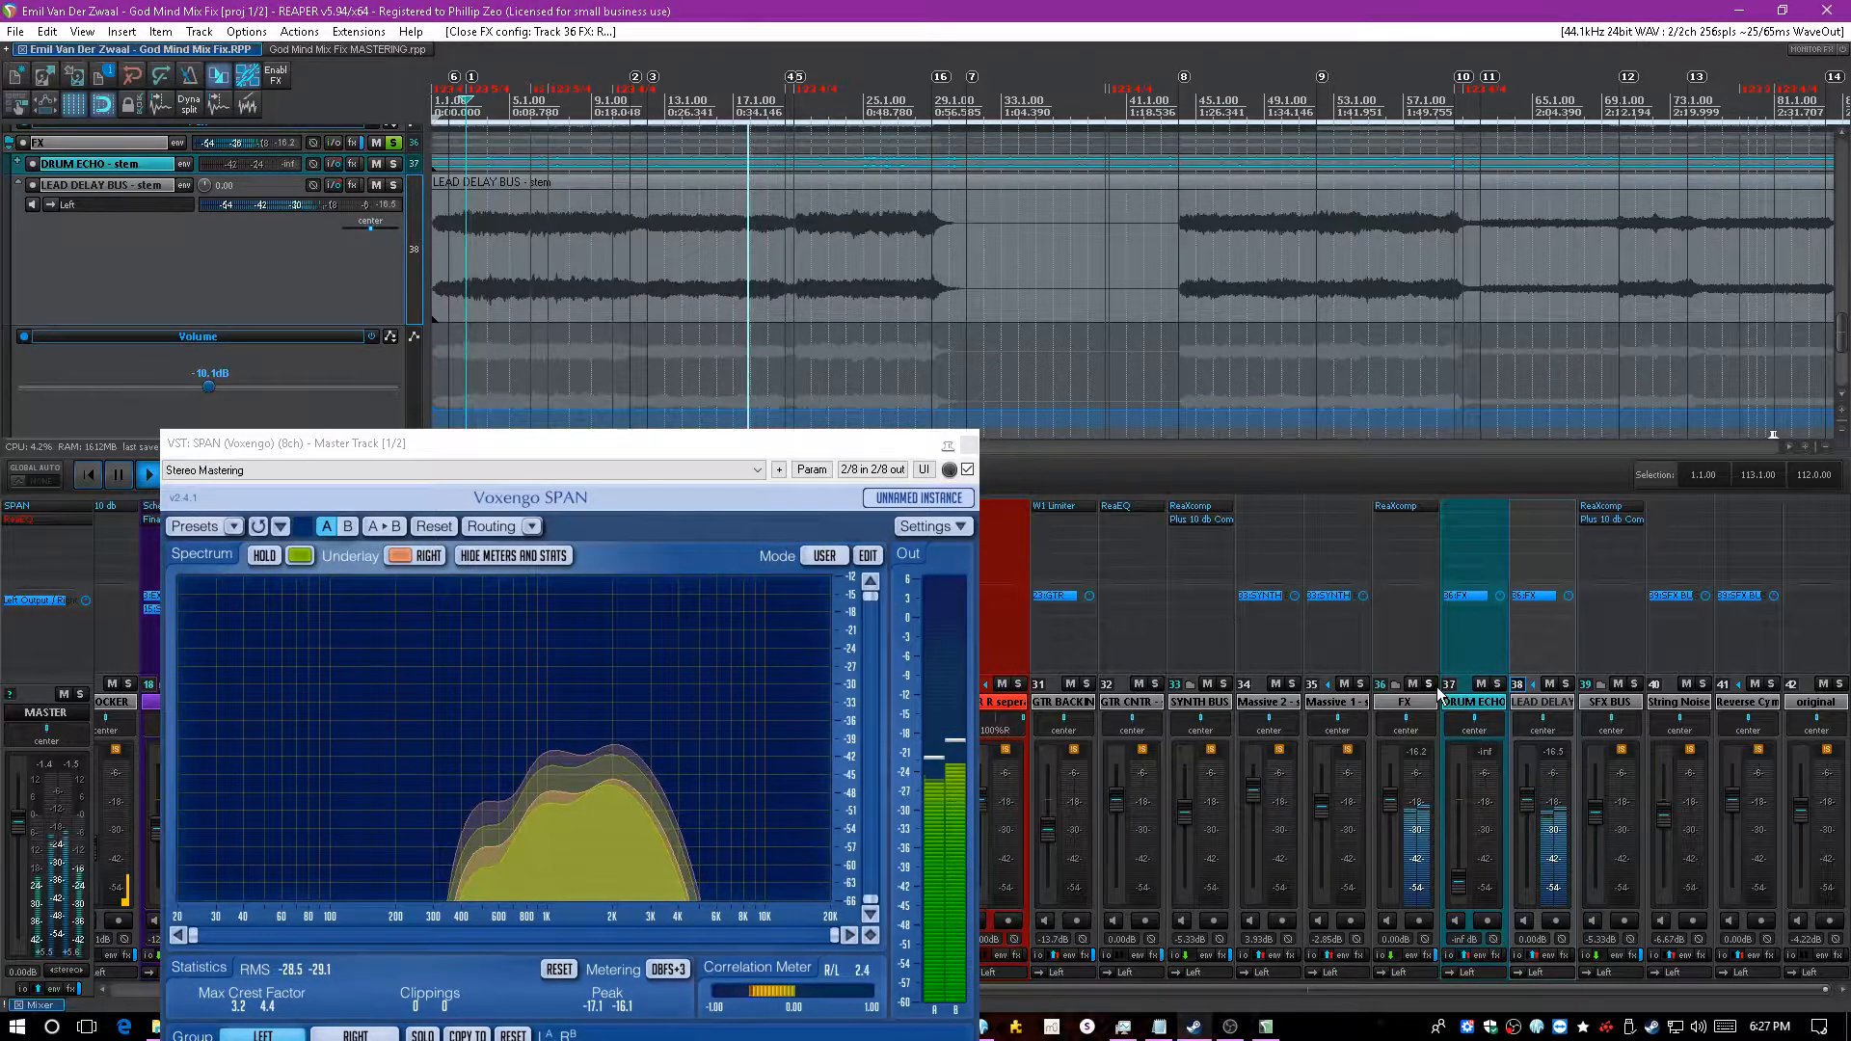
- Turn off the FX solo, look through the SFX BUS, String Noise, Reverse Cymbals and original tracks, and save the project
left_click(1430, 684)
left_click(1612, 703)
left_click(1654, 702)
left_click(1732, 699)
left_click(1811, 700)
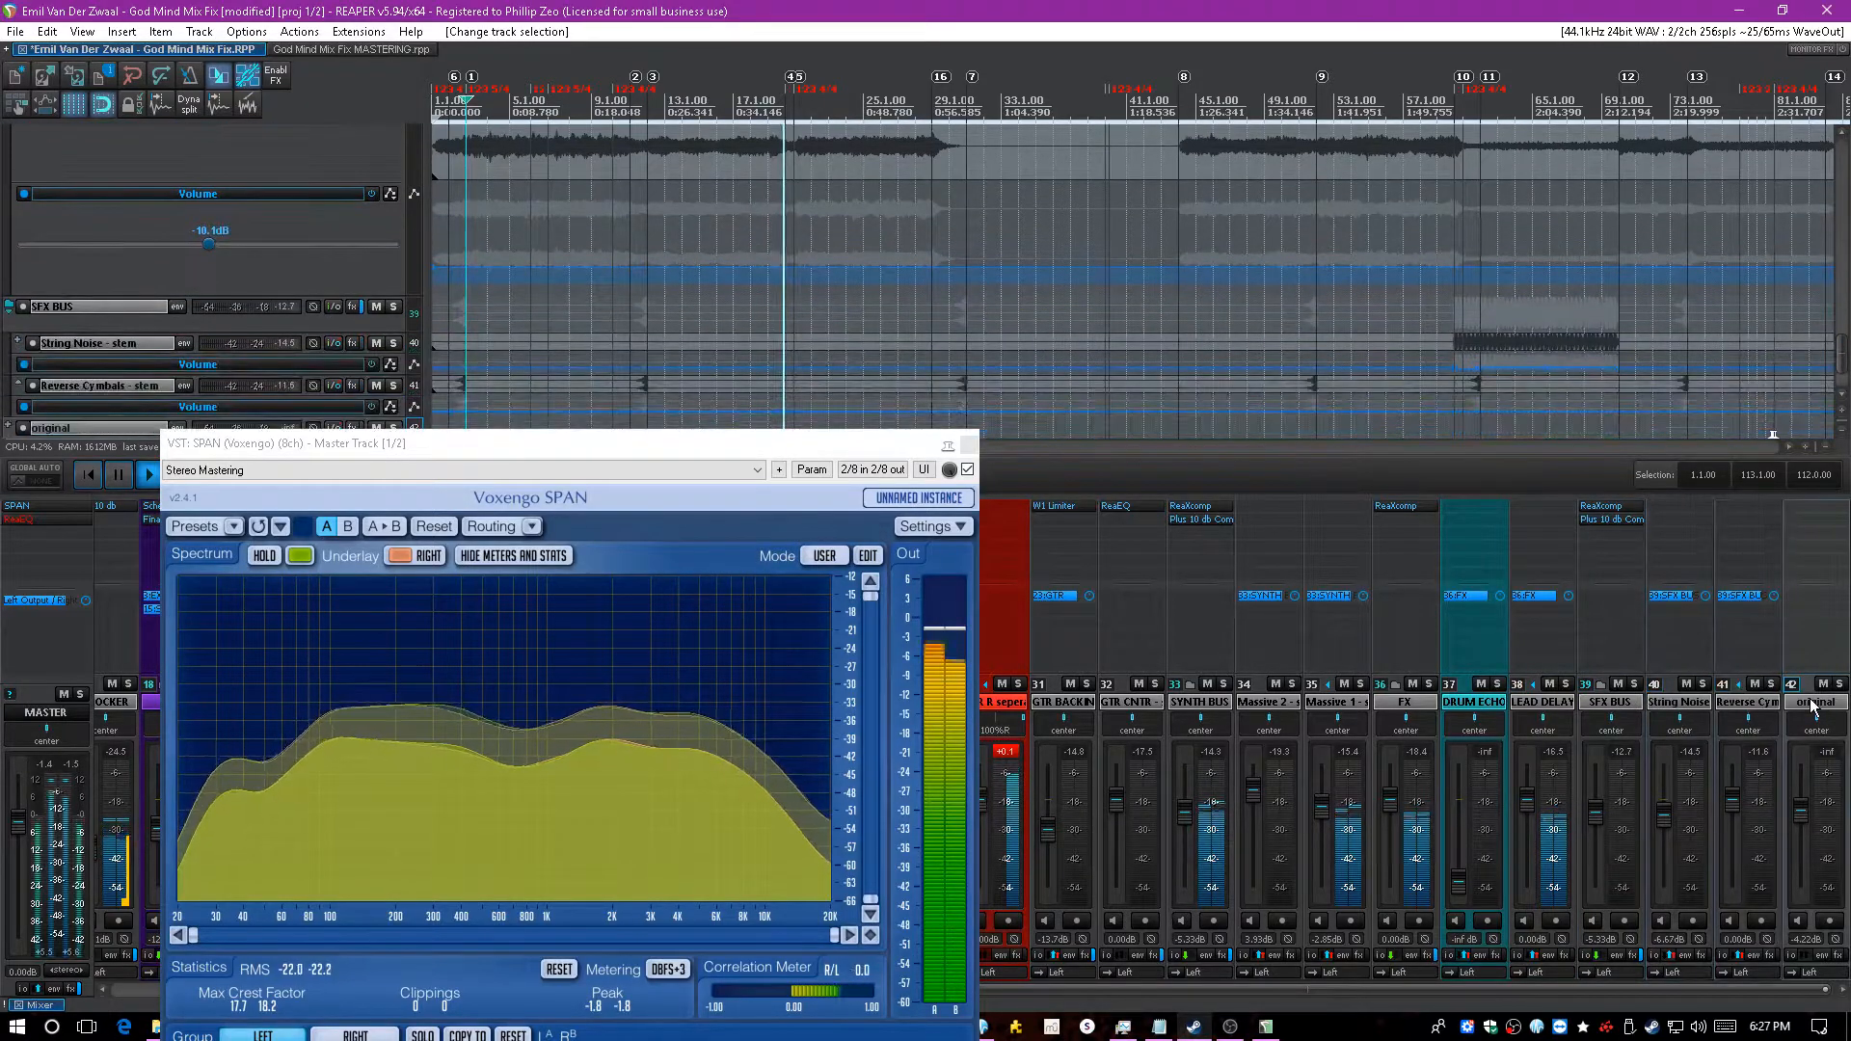
key("ctrl+s")
- Play the mix from bar 30 ahead of the reverse cymbal, save the project, and solo the SFX BUS
left_click(770, 81)
left_click(950, 322)
key("space")
scroll(950, 322, "up", 5)
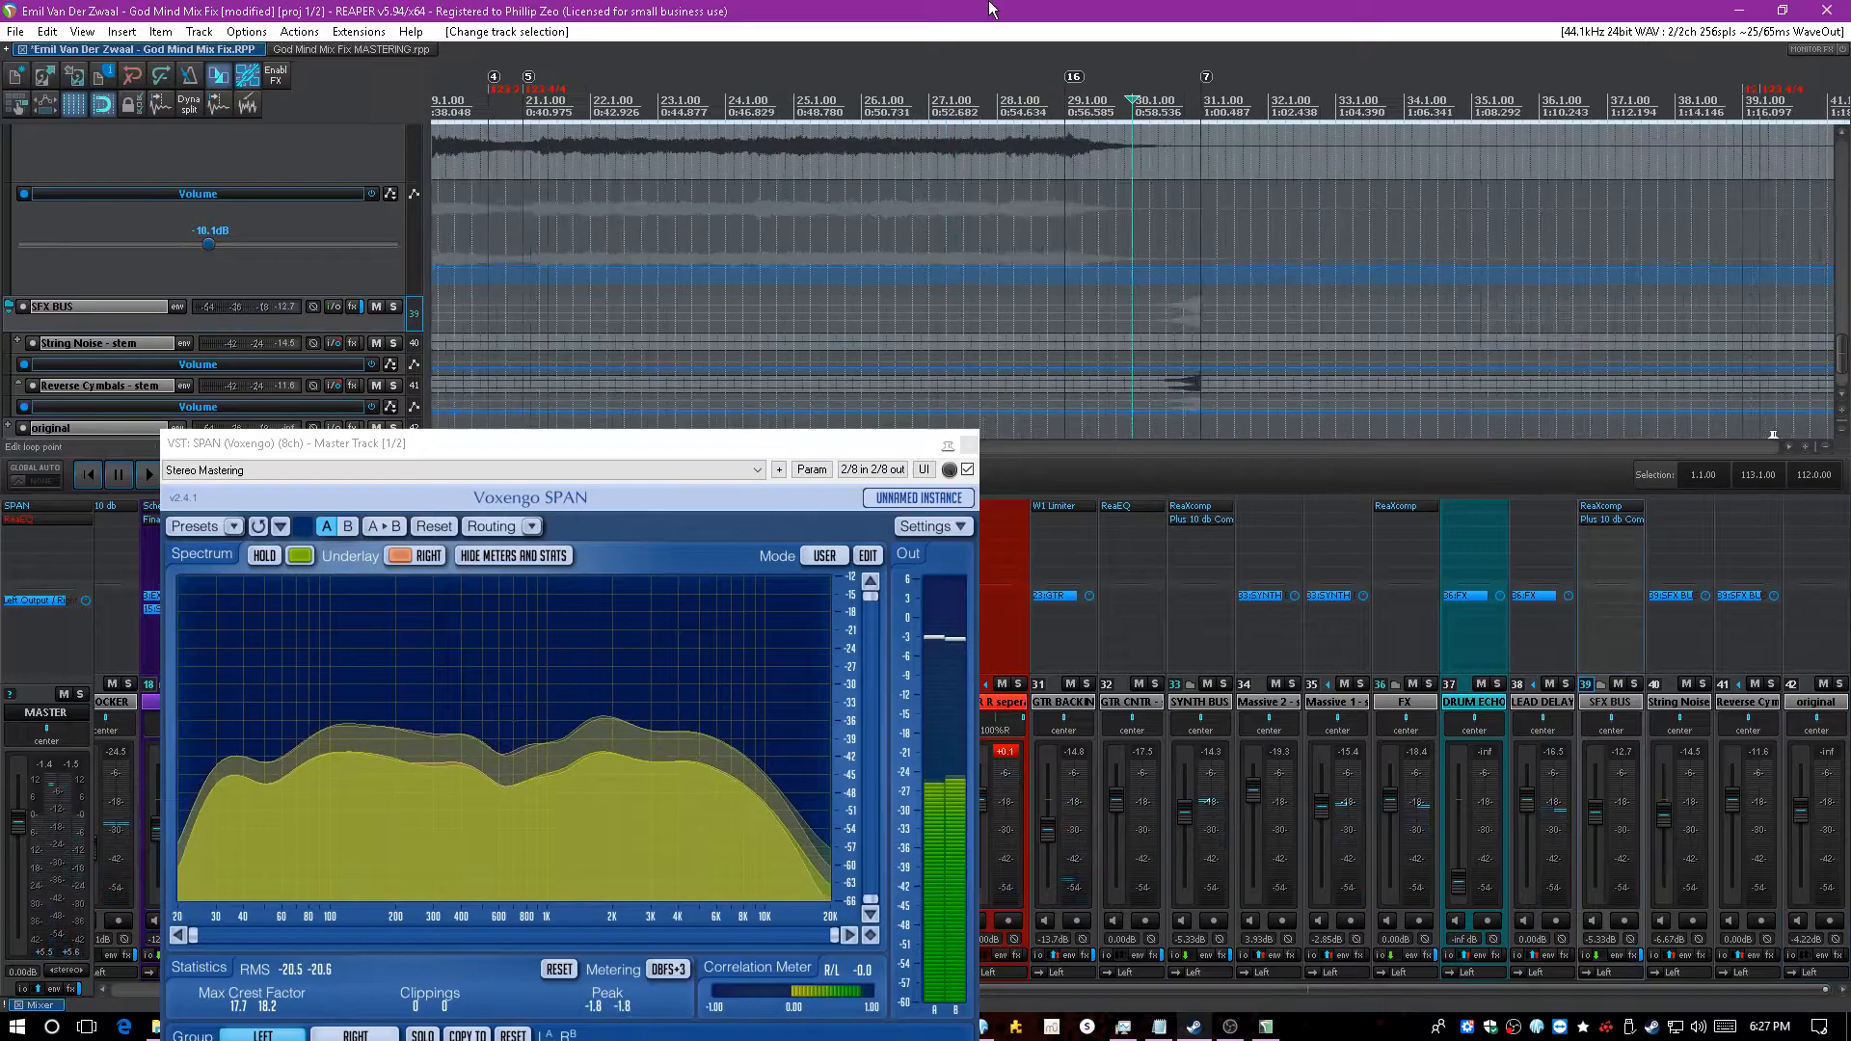
key("ctrl+s")
scroll(1222, 362, "up", 3)
key("space")
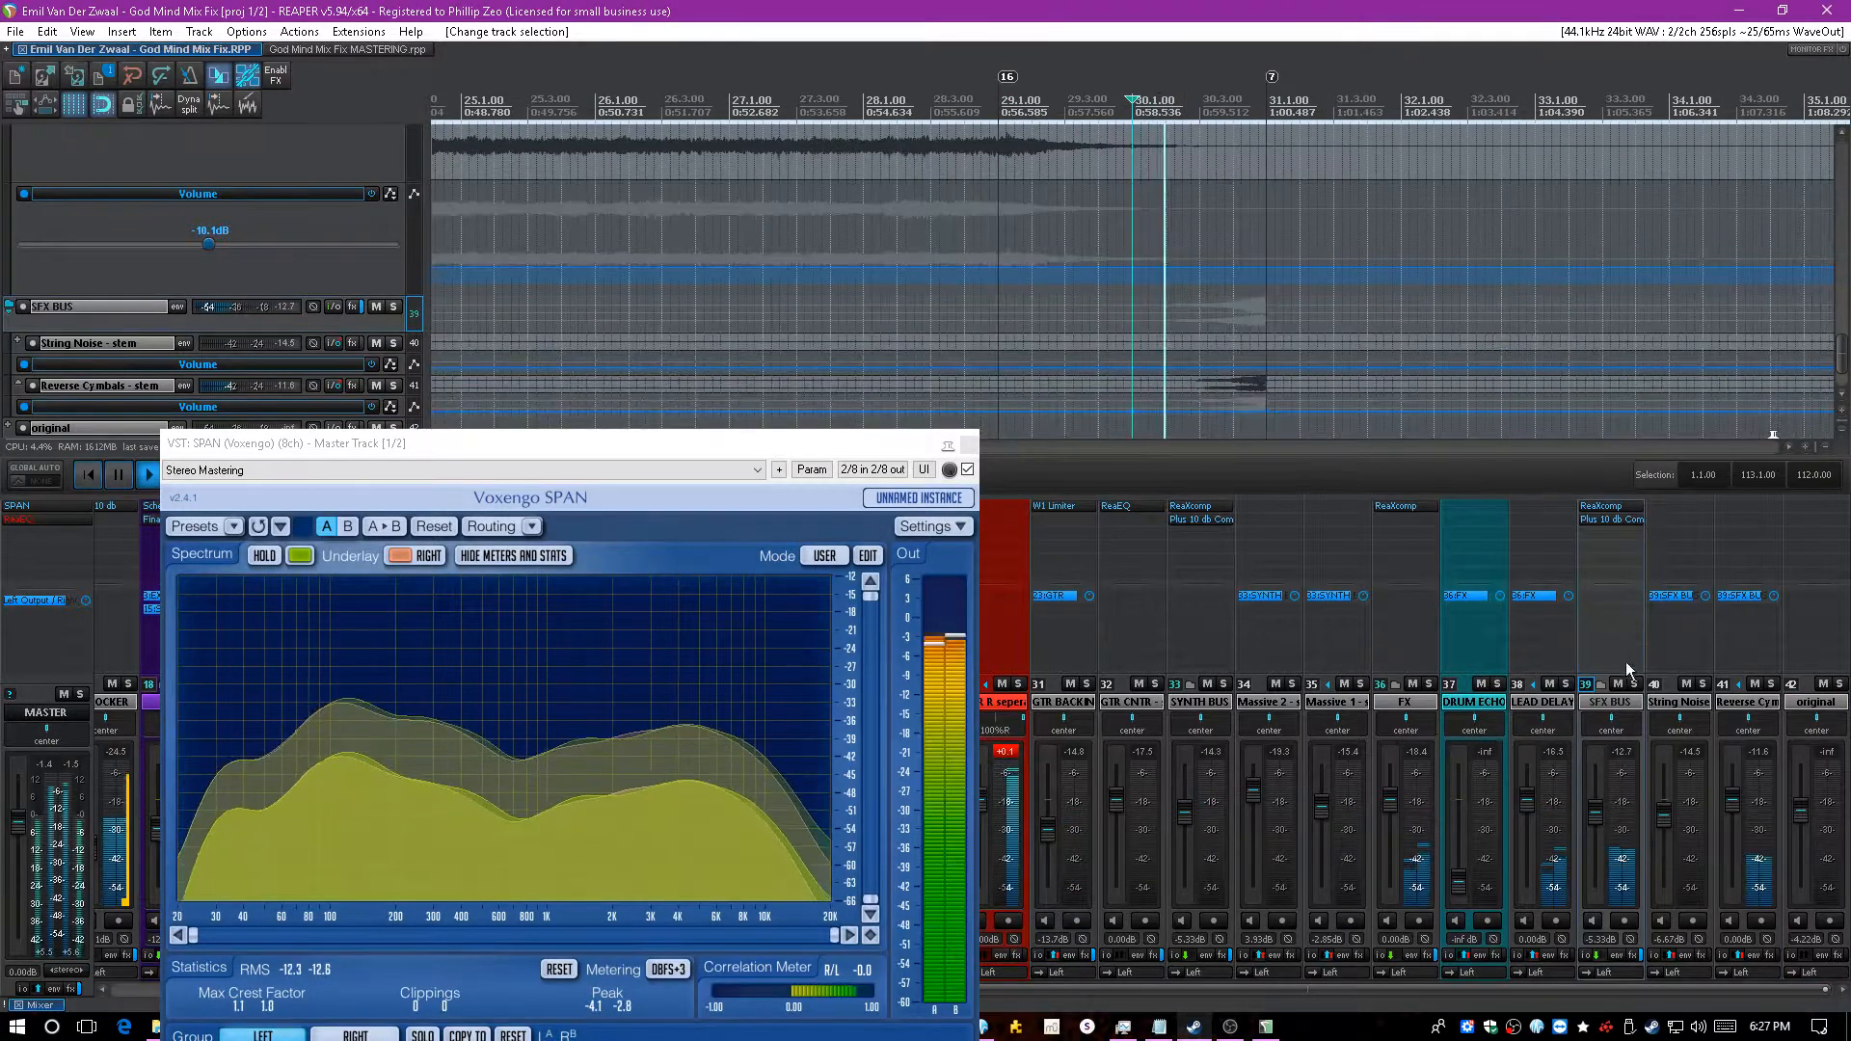
left_click(1634, 683)
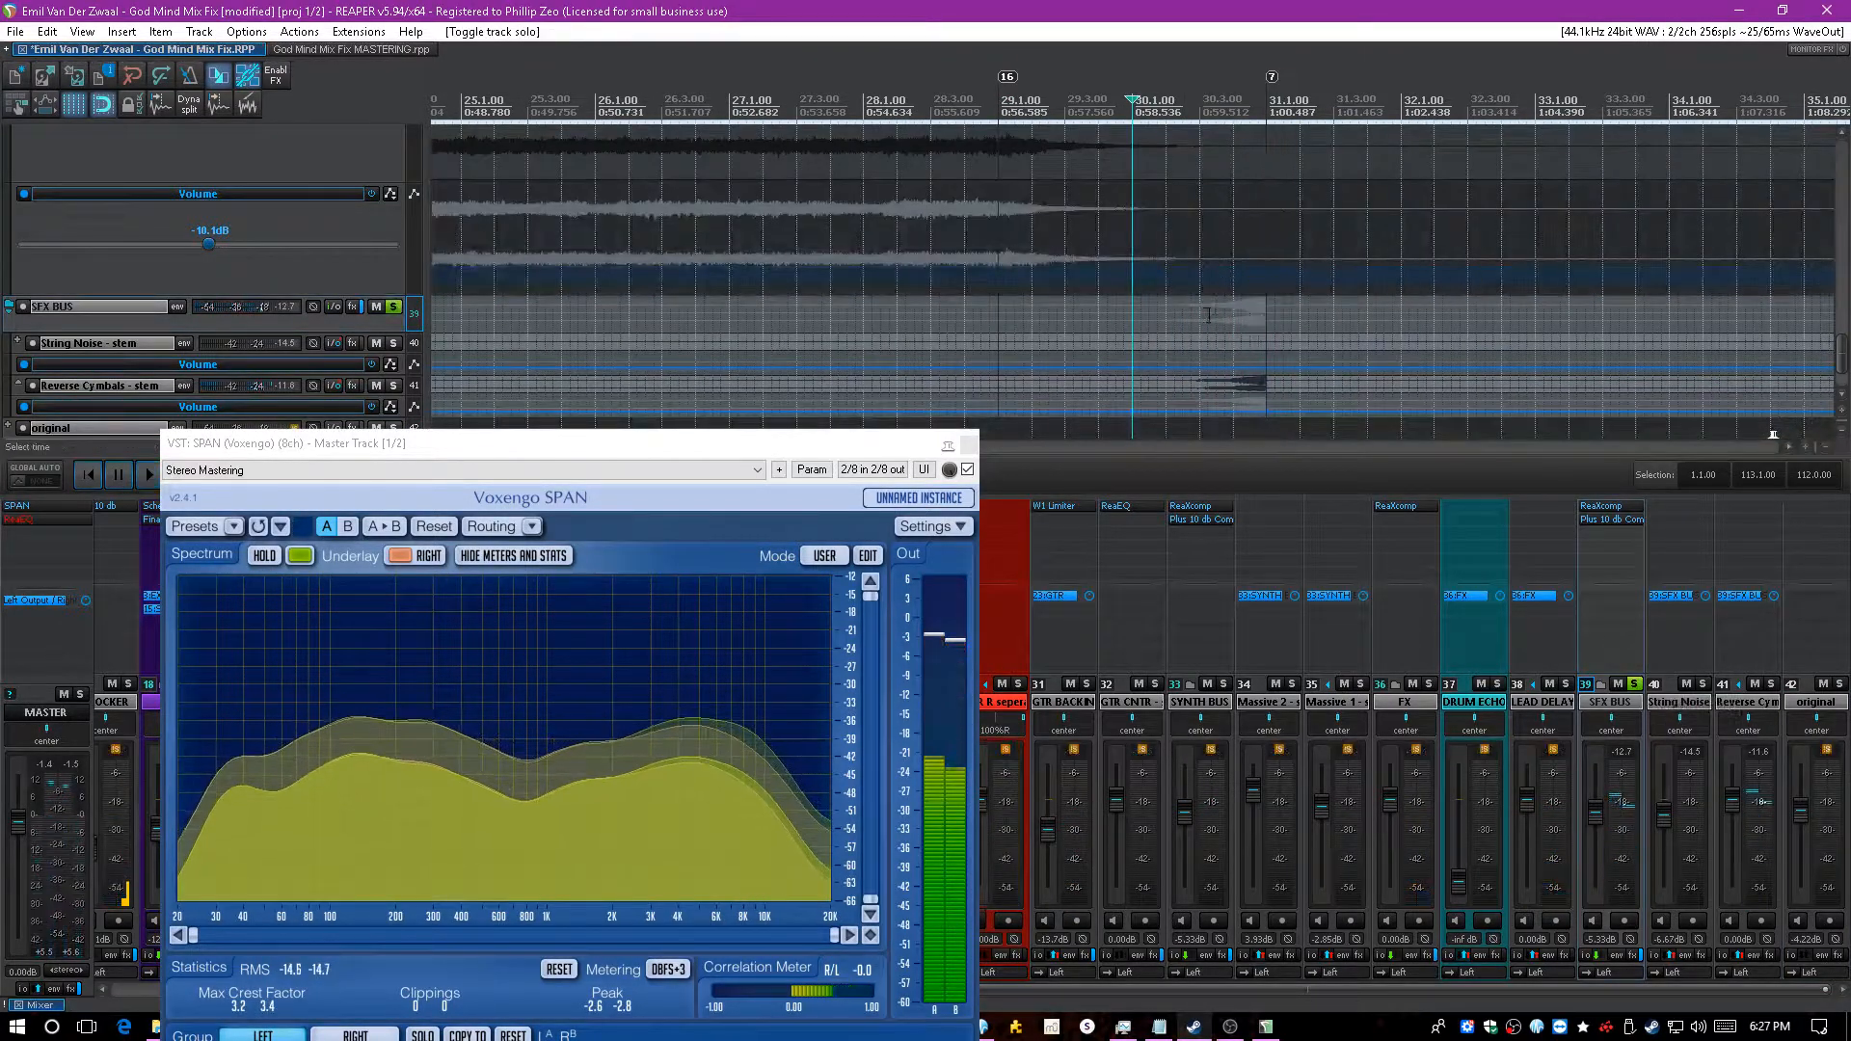
- Open ReaXcomp on the SFX BUS and examine bands 2, 3 and 4 while playing the string noise from marker 10
left_click(1600, 507)
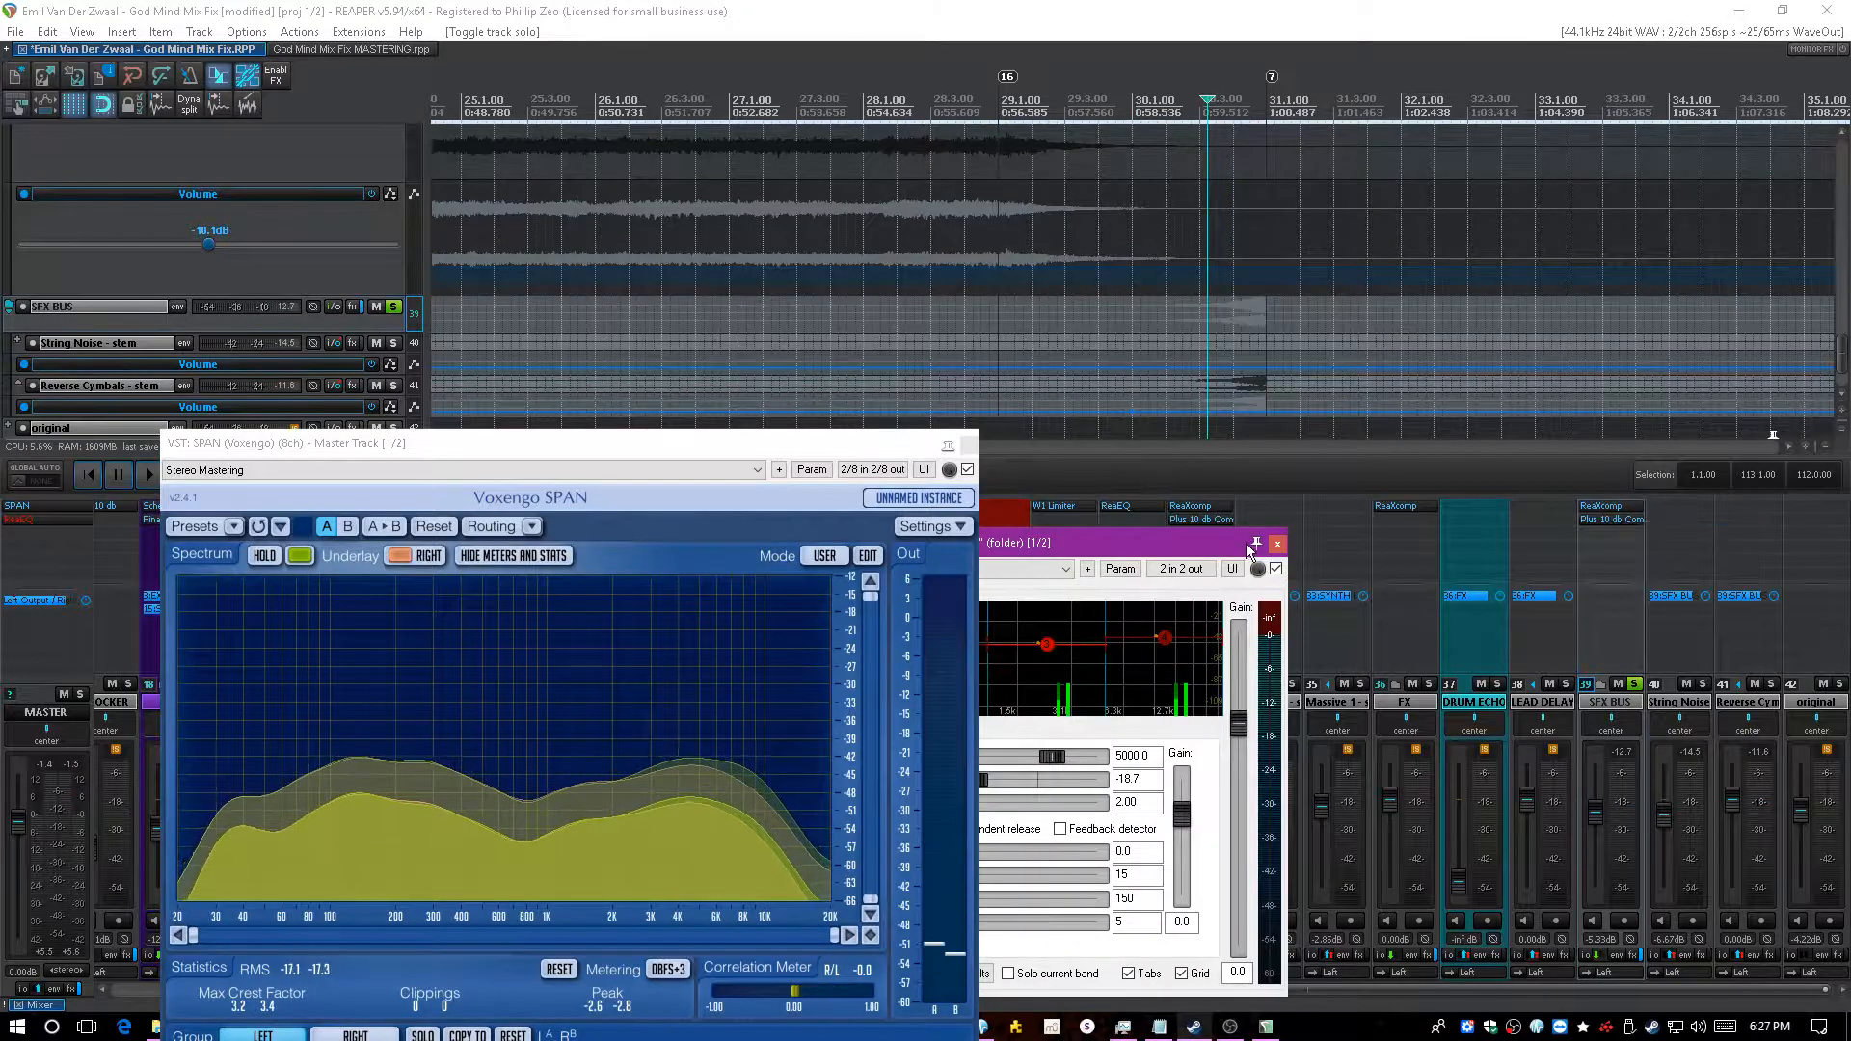
left_click_drag(1445, 545, 1208, 545)
scroll(1241, 231, "down", 5)
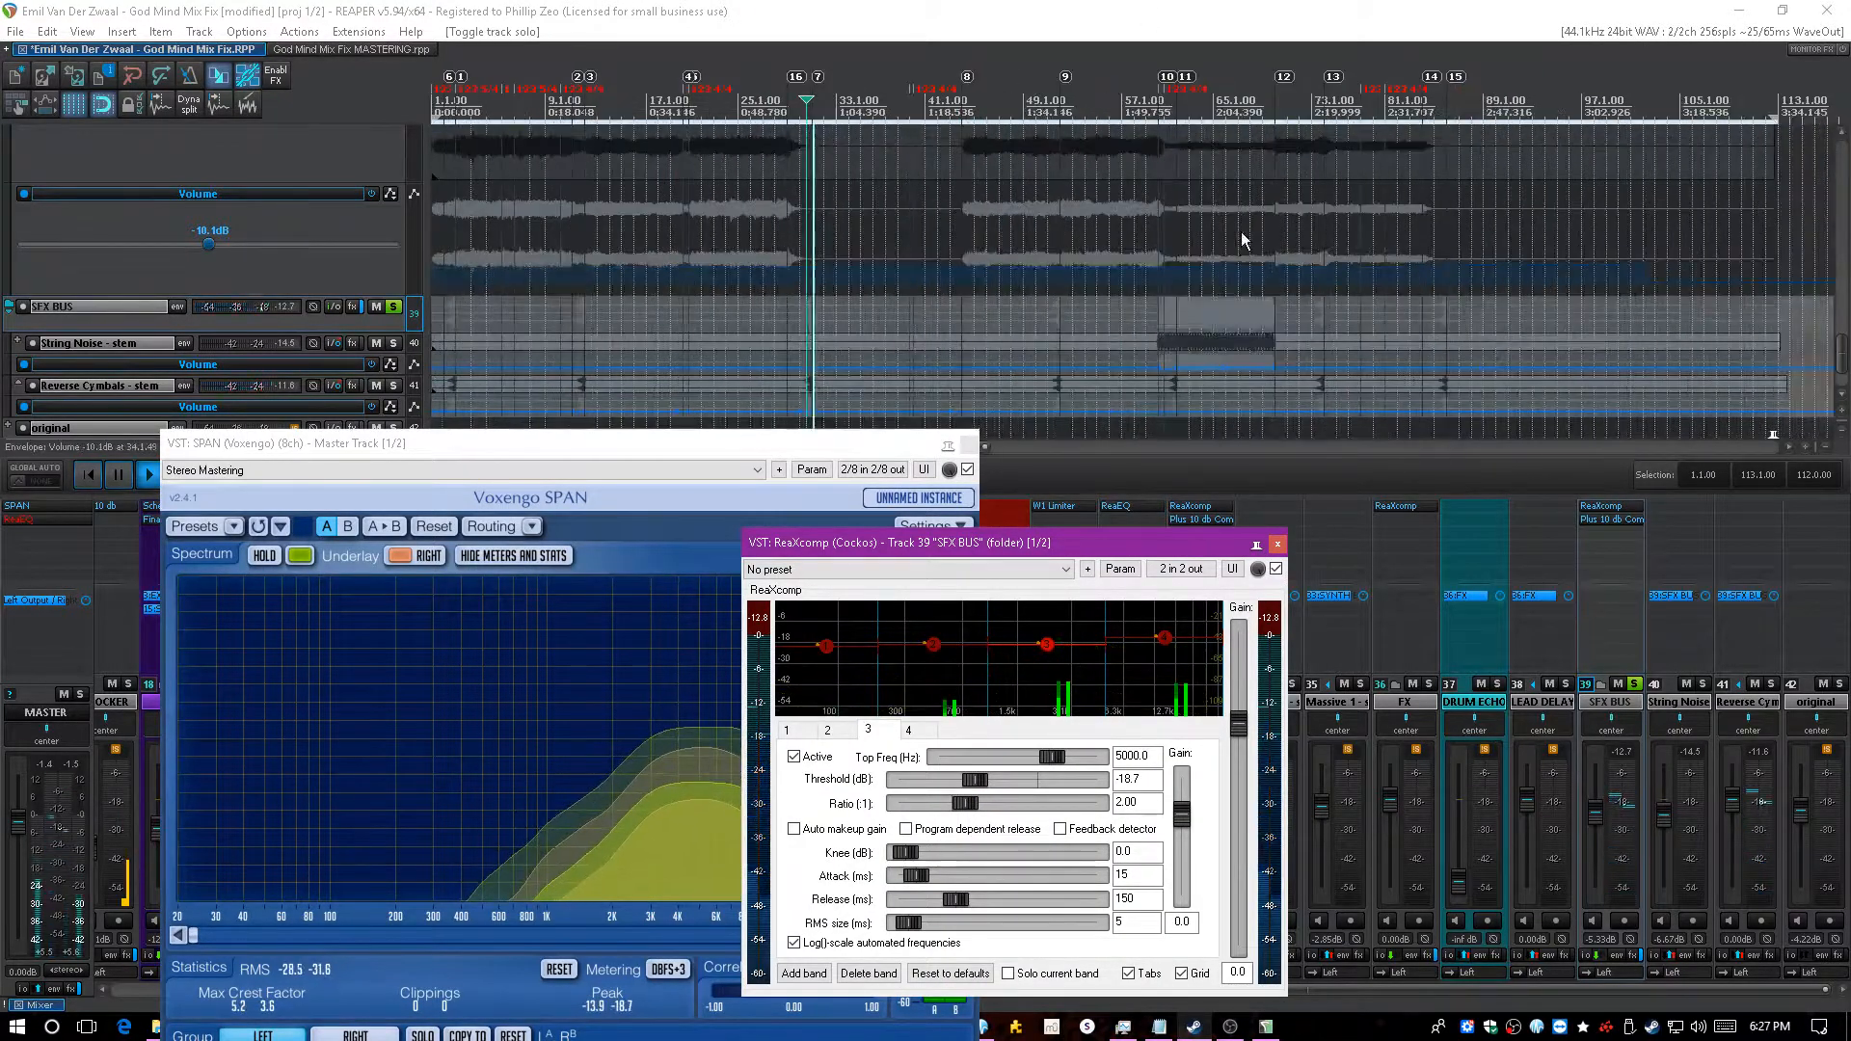
left_click(1159, 318)
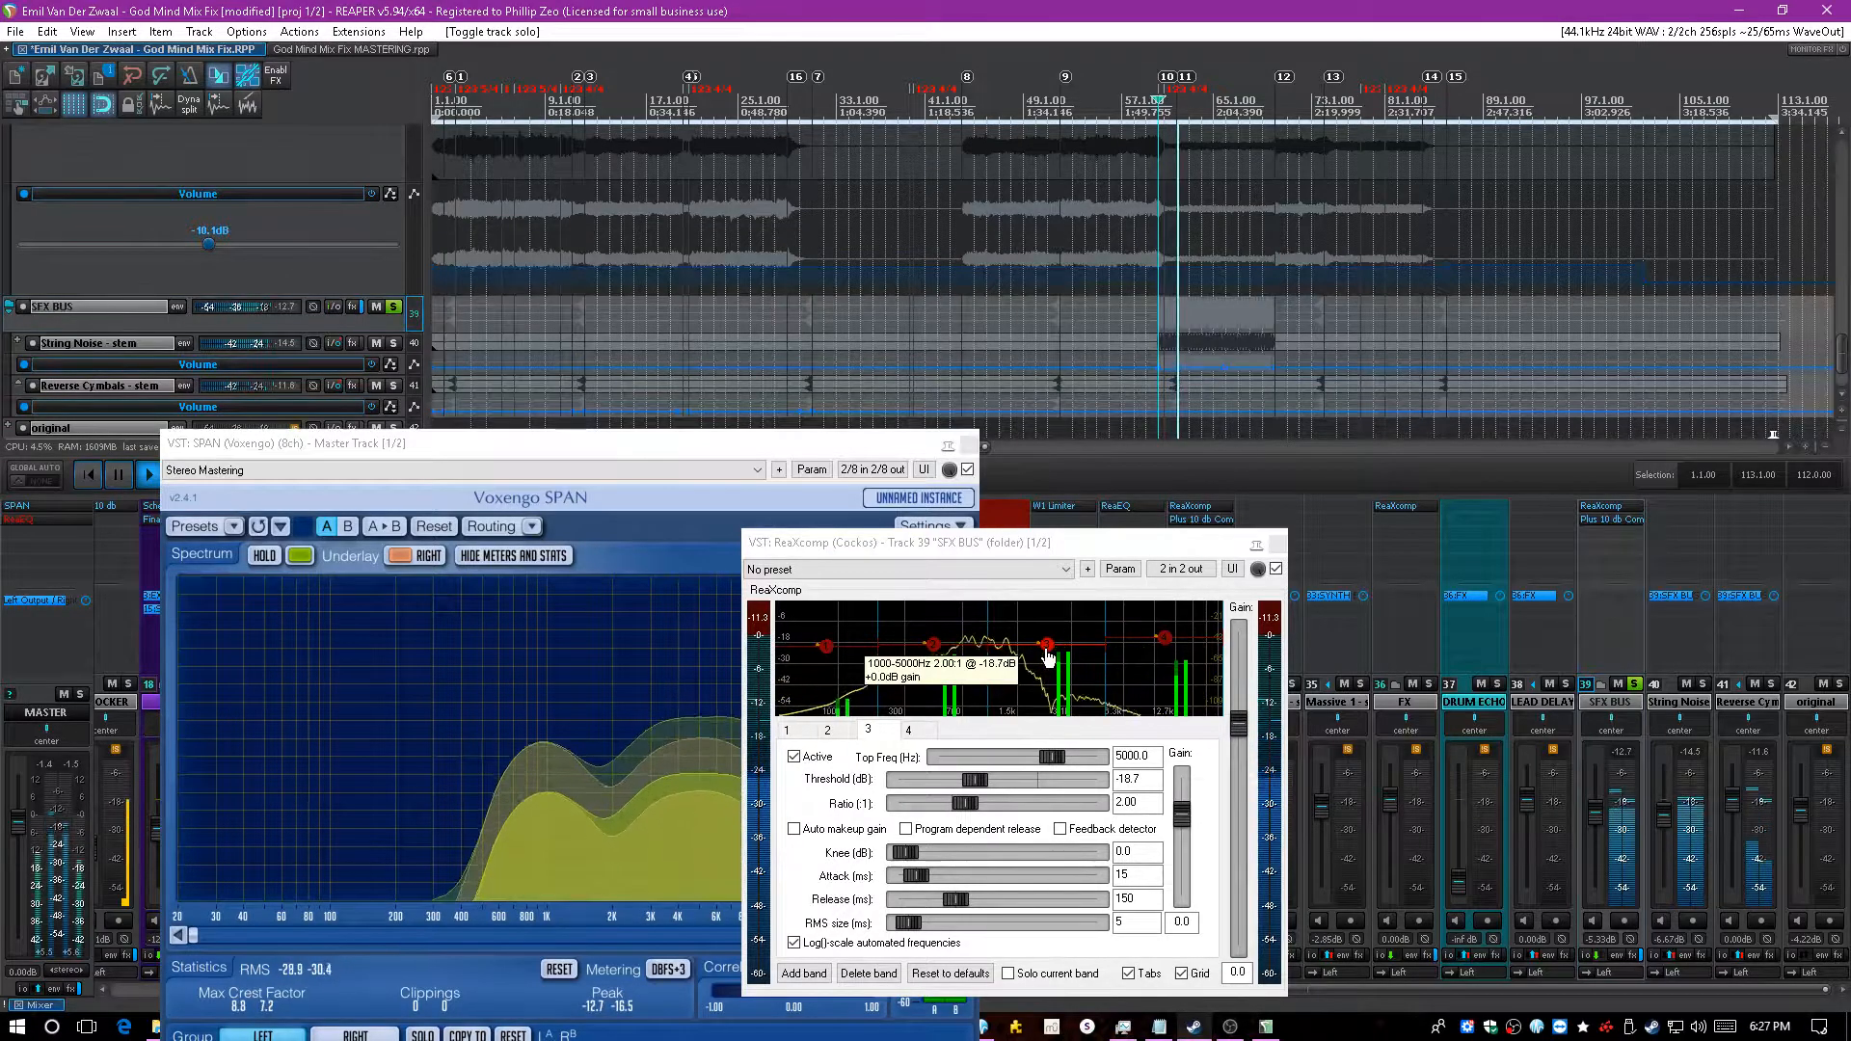
left_click(932, 656)
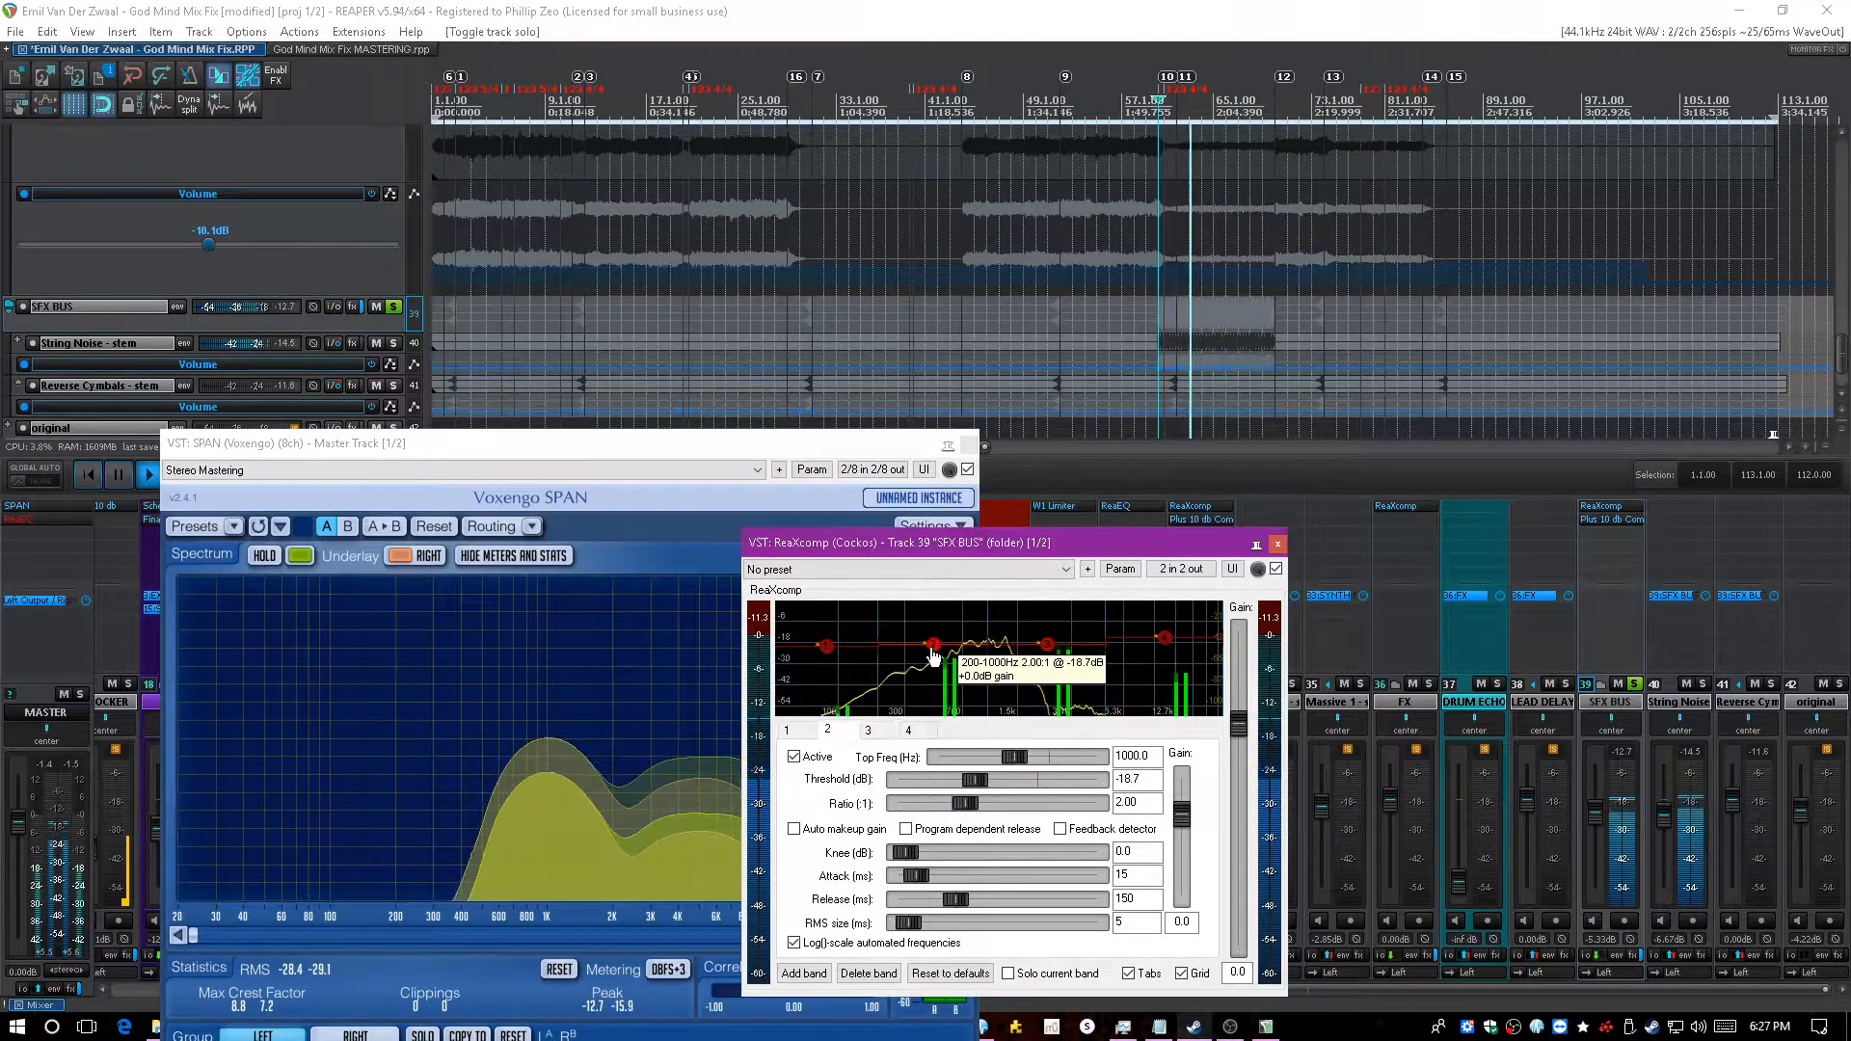
left_click(1045, 652)
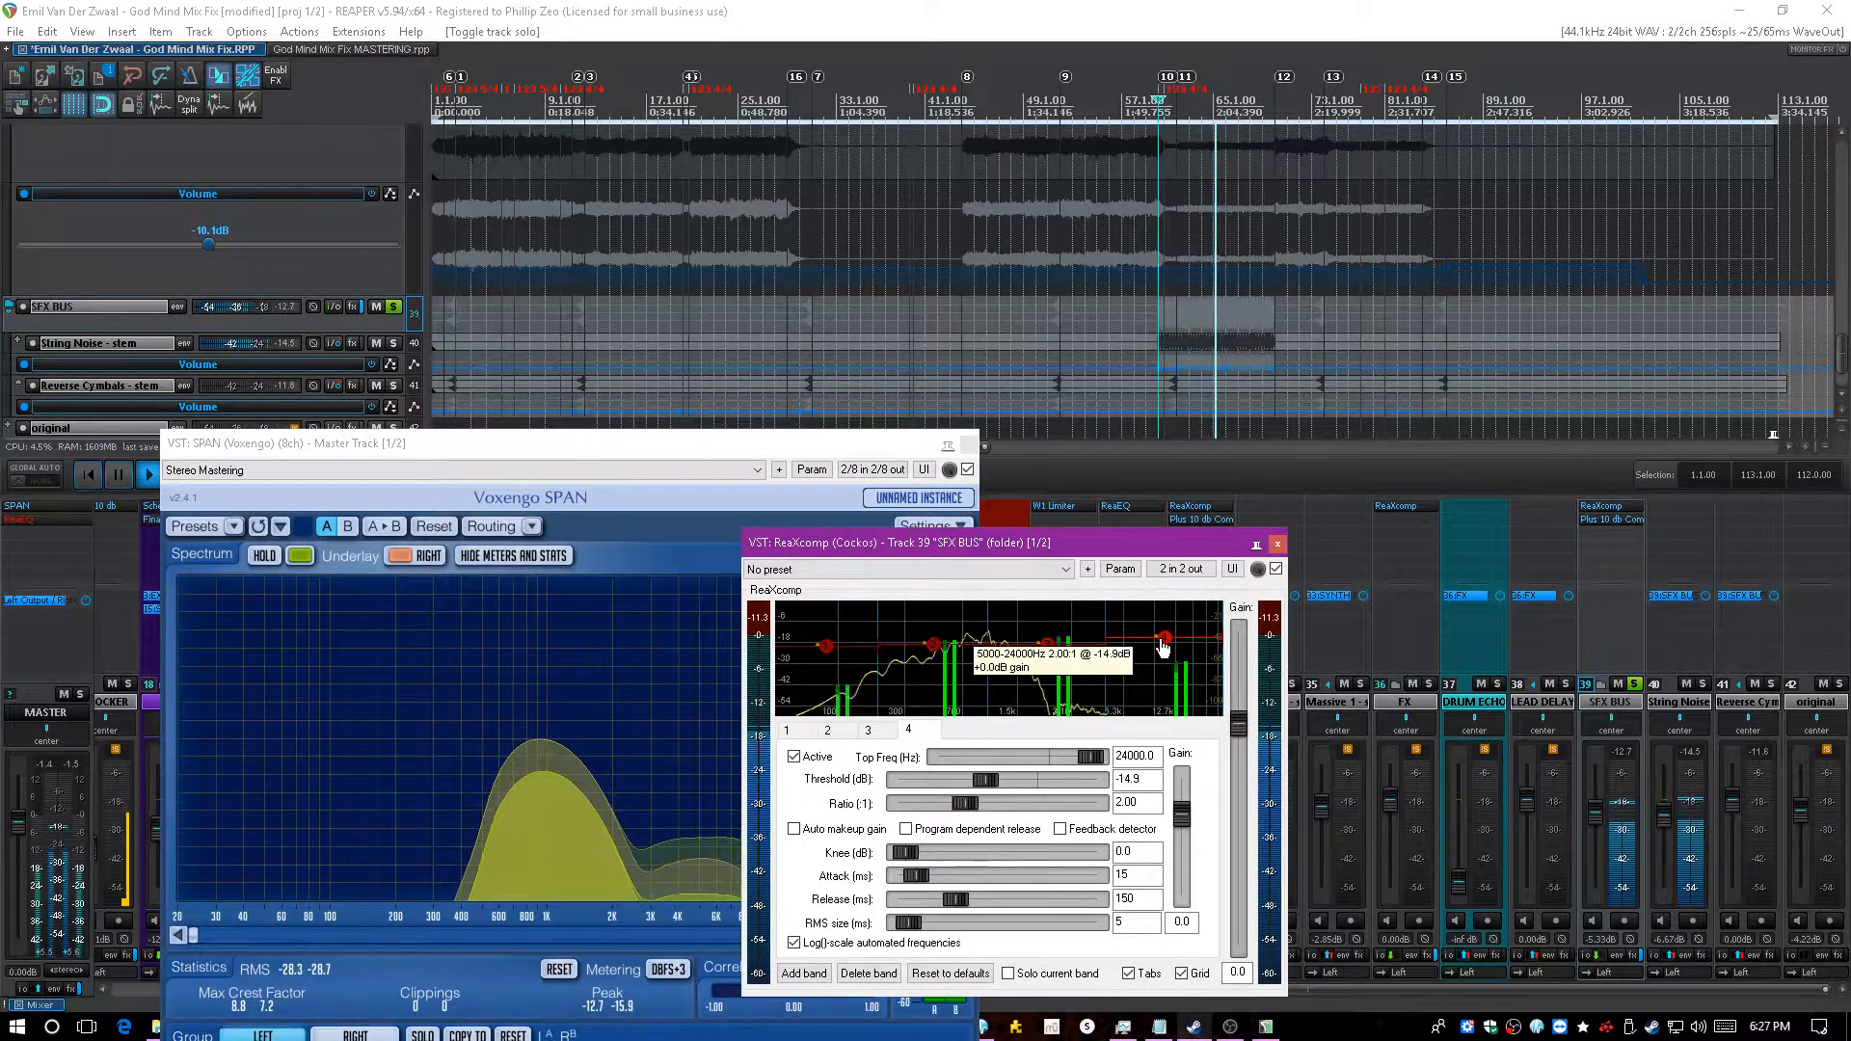
- Compare band 4 of the SFX BUS ReaXcomp ahead of marker 13 and in the string noise after marker 10
left_click(1313, 321)
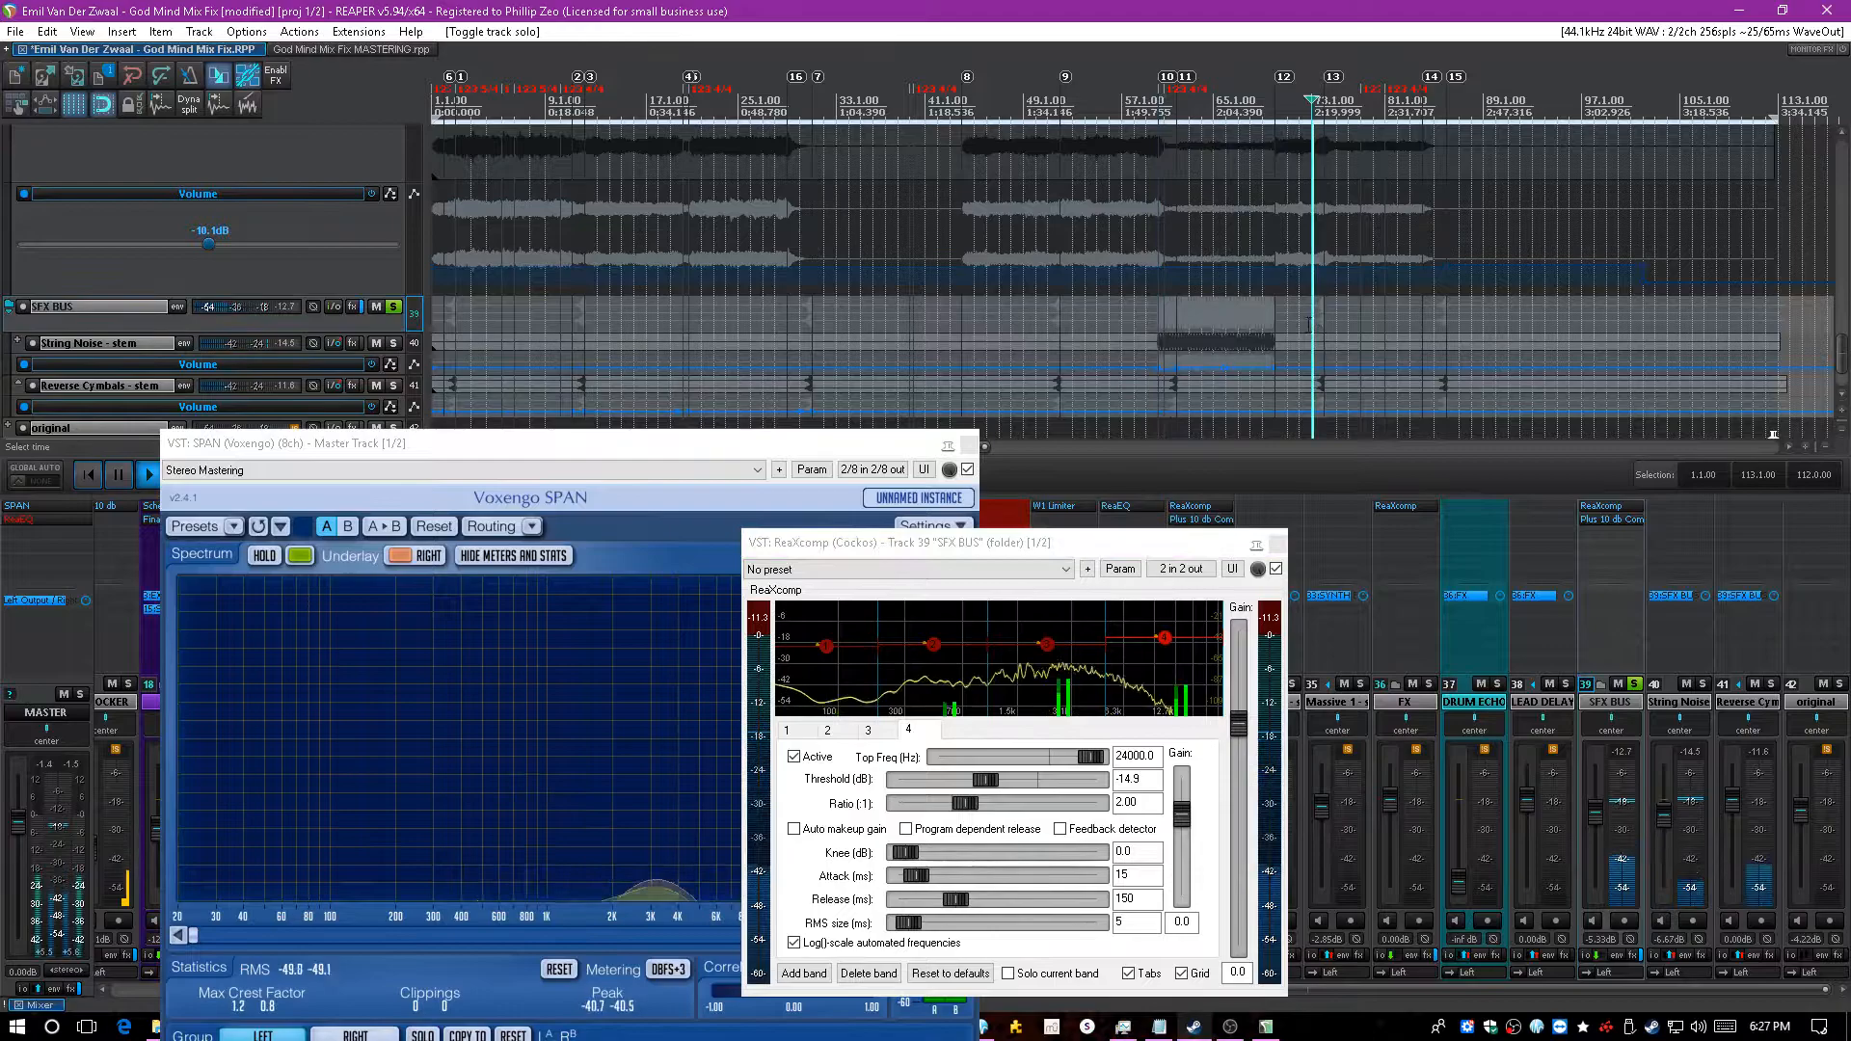
left_click(1184, 307)
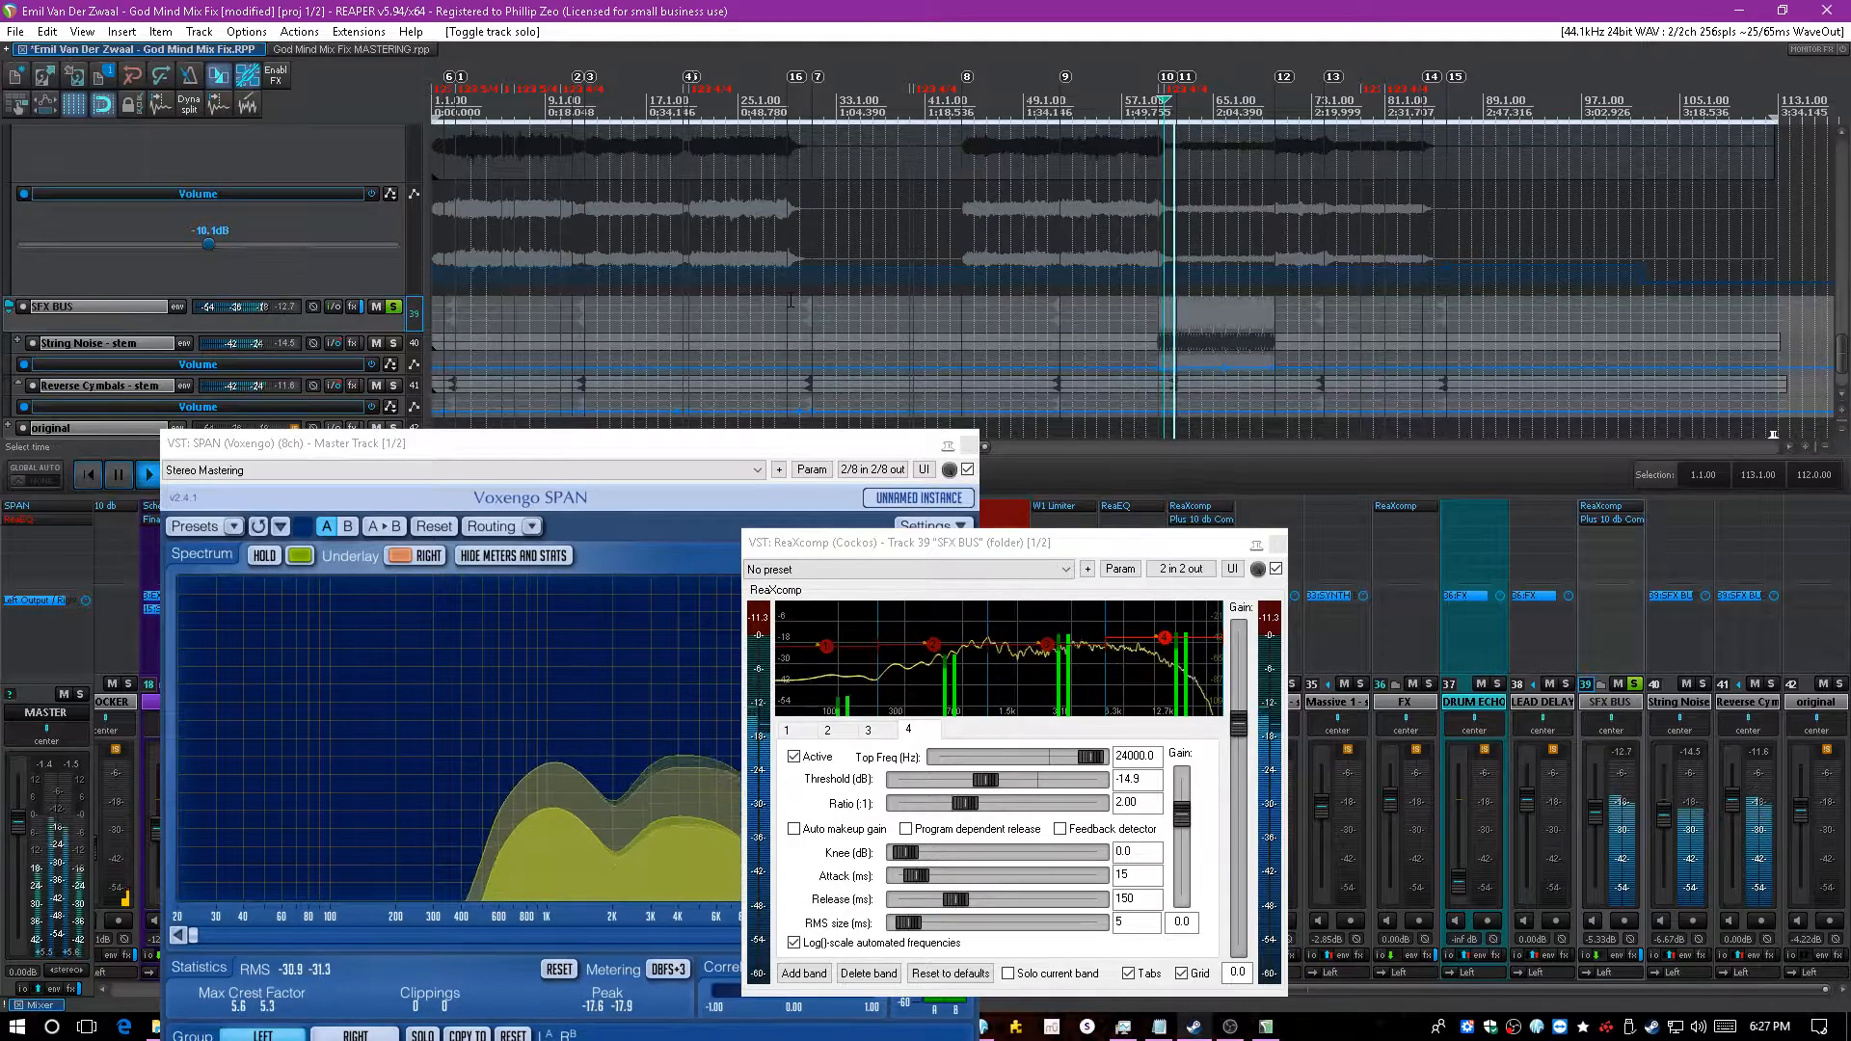
key("space")
- Open the Plus 10 db Compressor on the SFX BUS and play the string noise from bar 61
left_click(1622, 518)
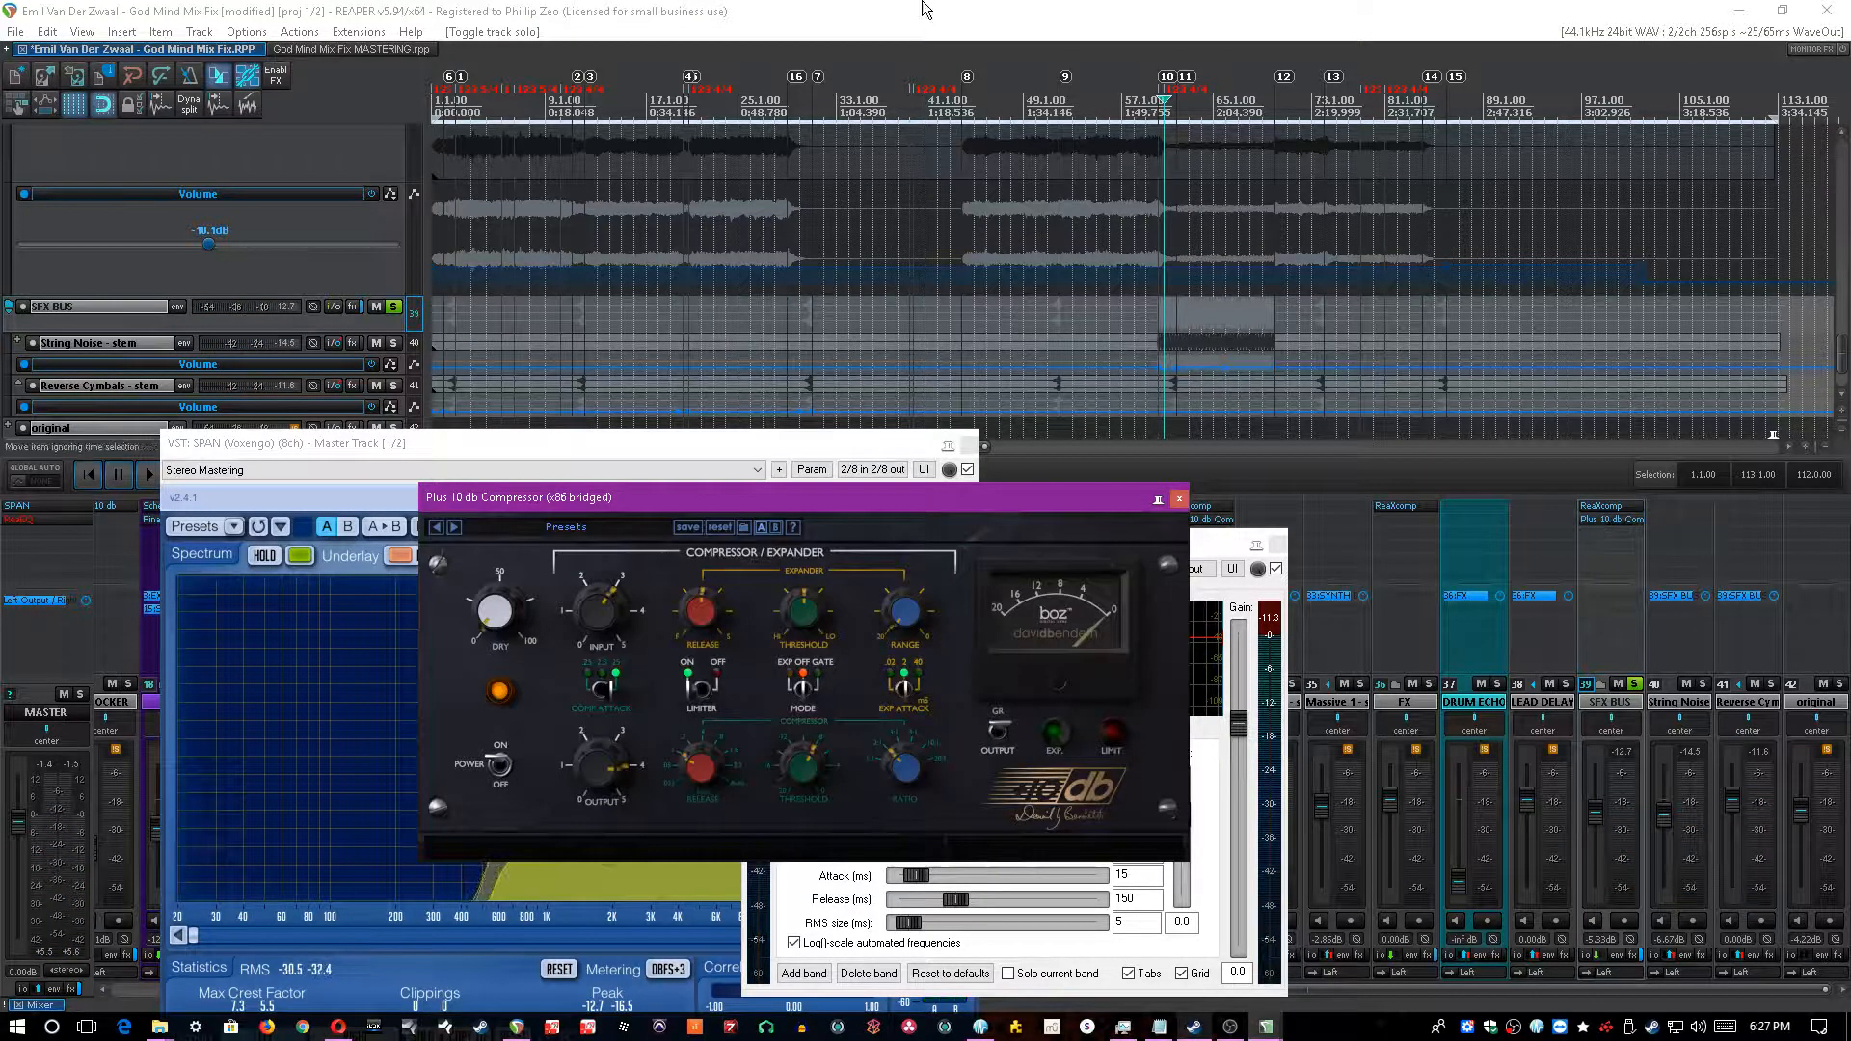
left_click(1460, 510)
left_click(1614, 519)
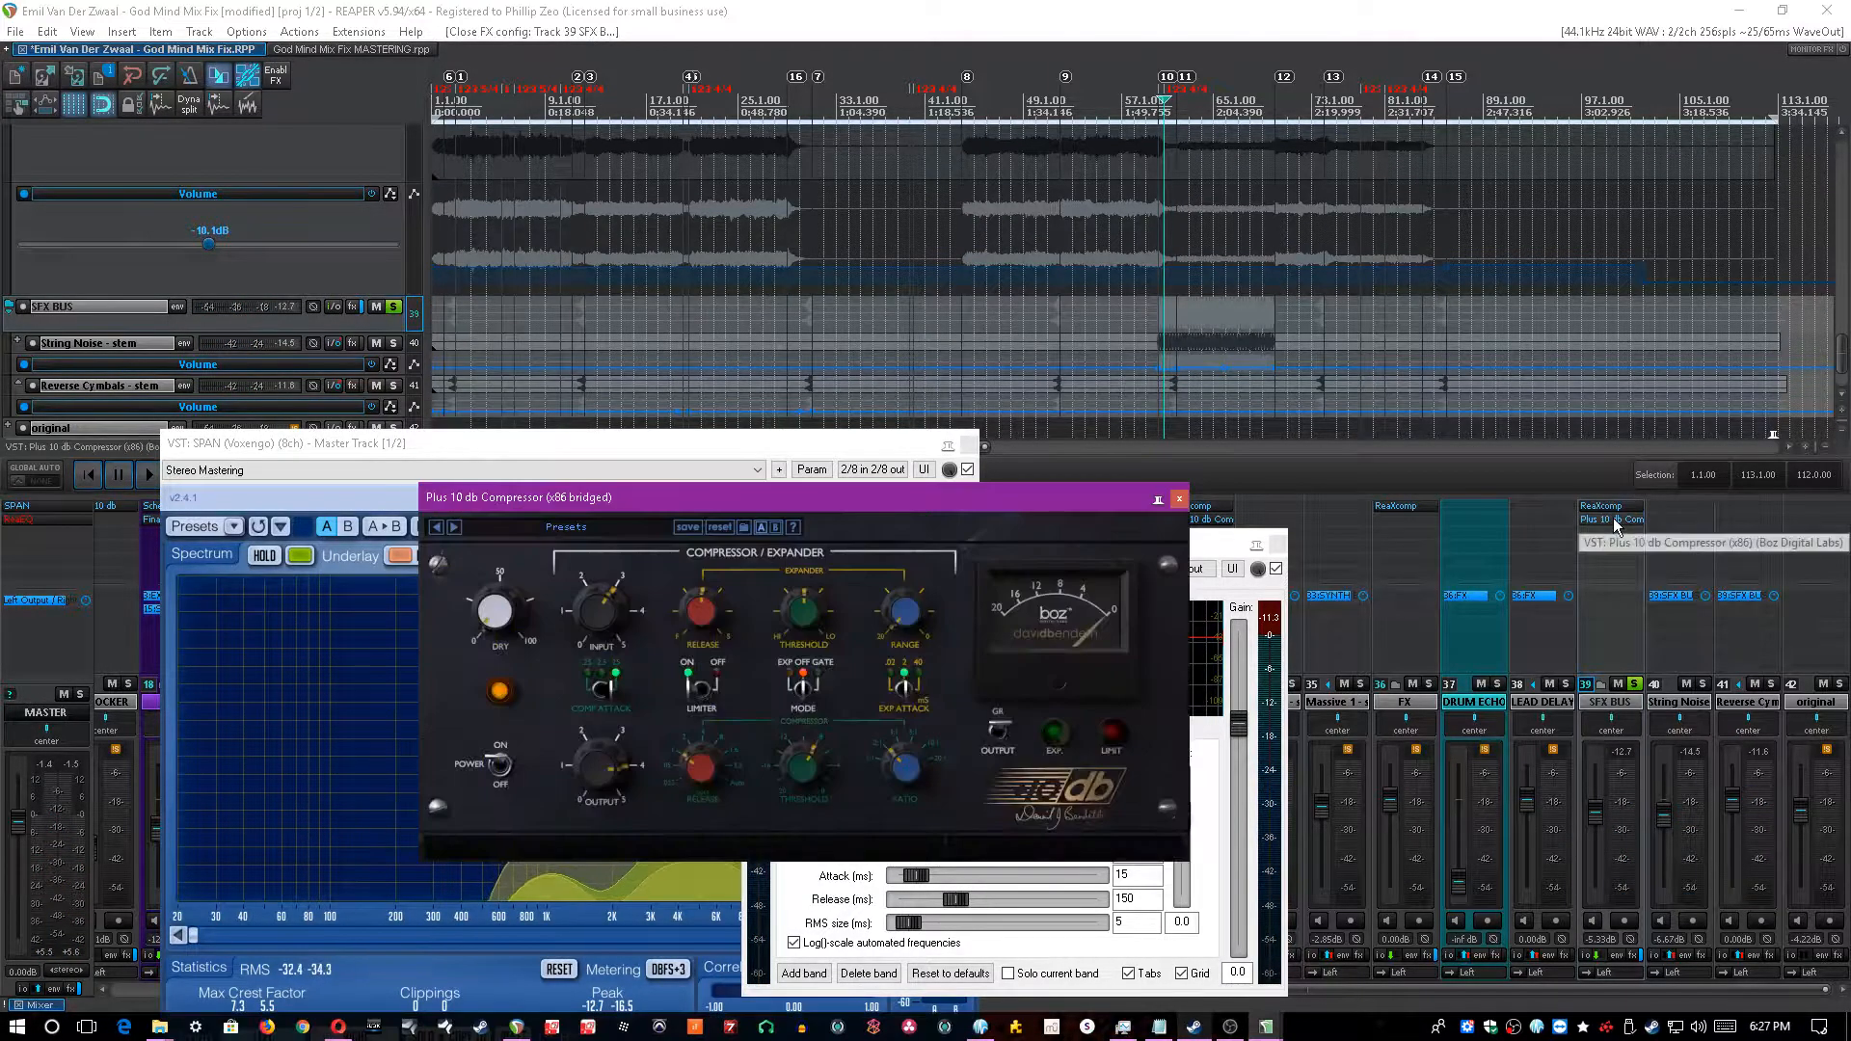
scroll(1133, 229, "up", 3)
left_click(1131, 29)
key("space")
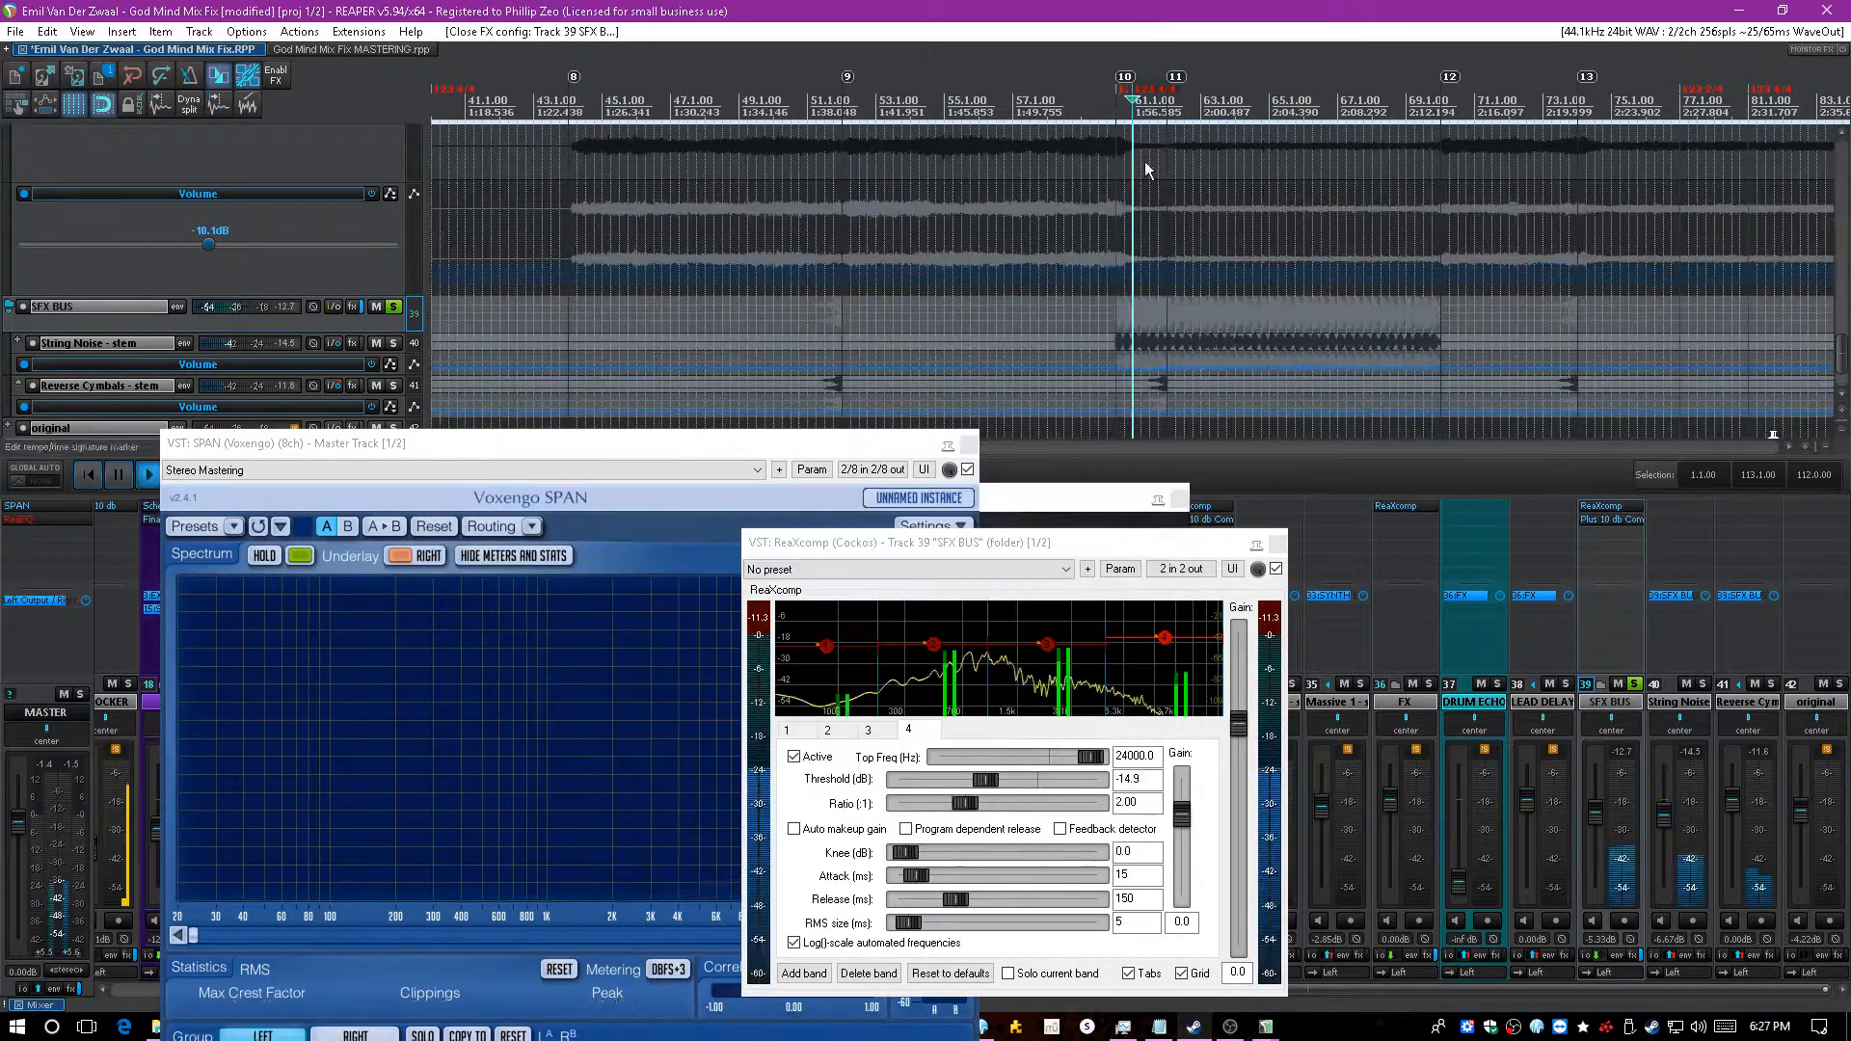
- Close ReaXcomp, check the Plus 10 db Compressor's meter, reset the SFX BUS peak reading, then close the compressor and save the project
left_click(1278, 545)
left_click_drag(1049, 500, 1258, 521)
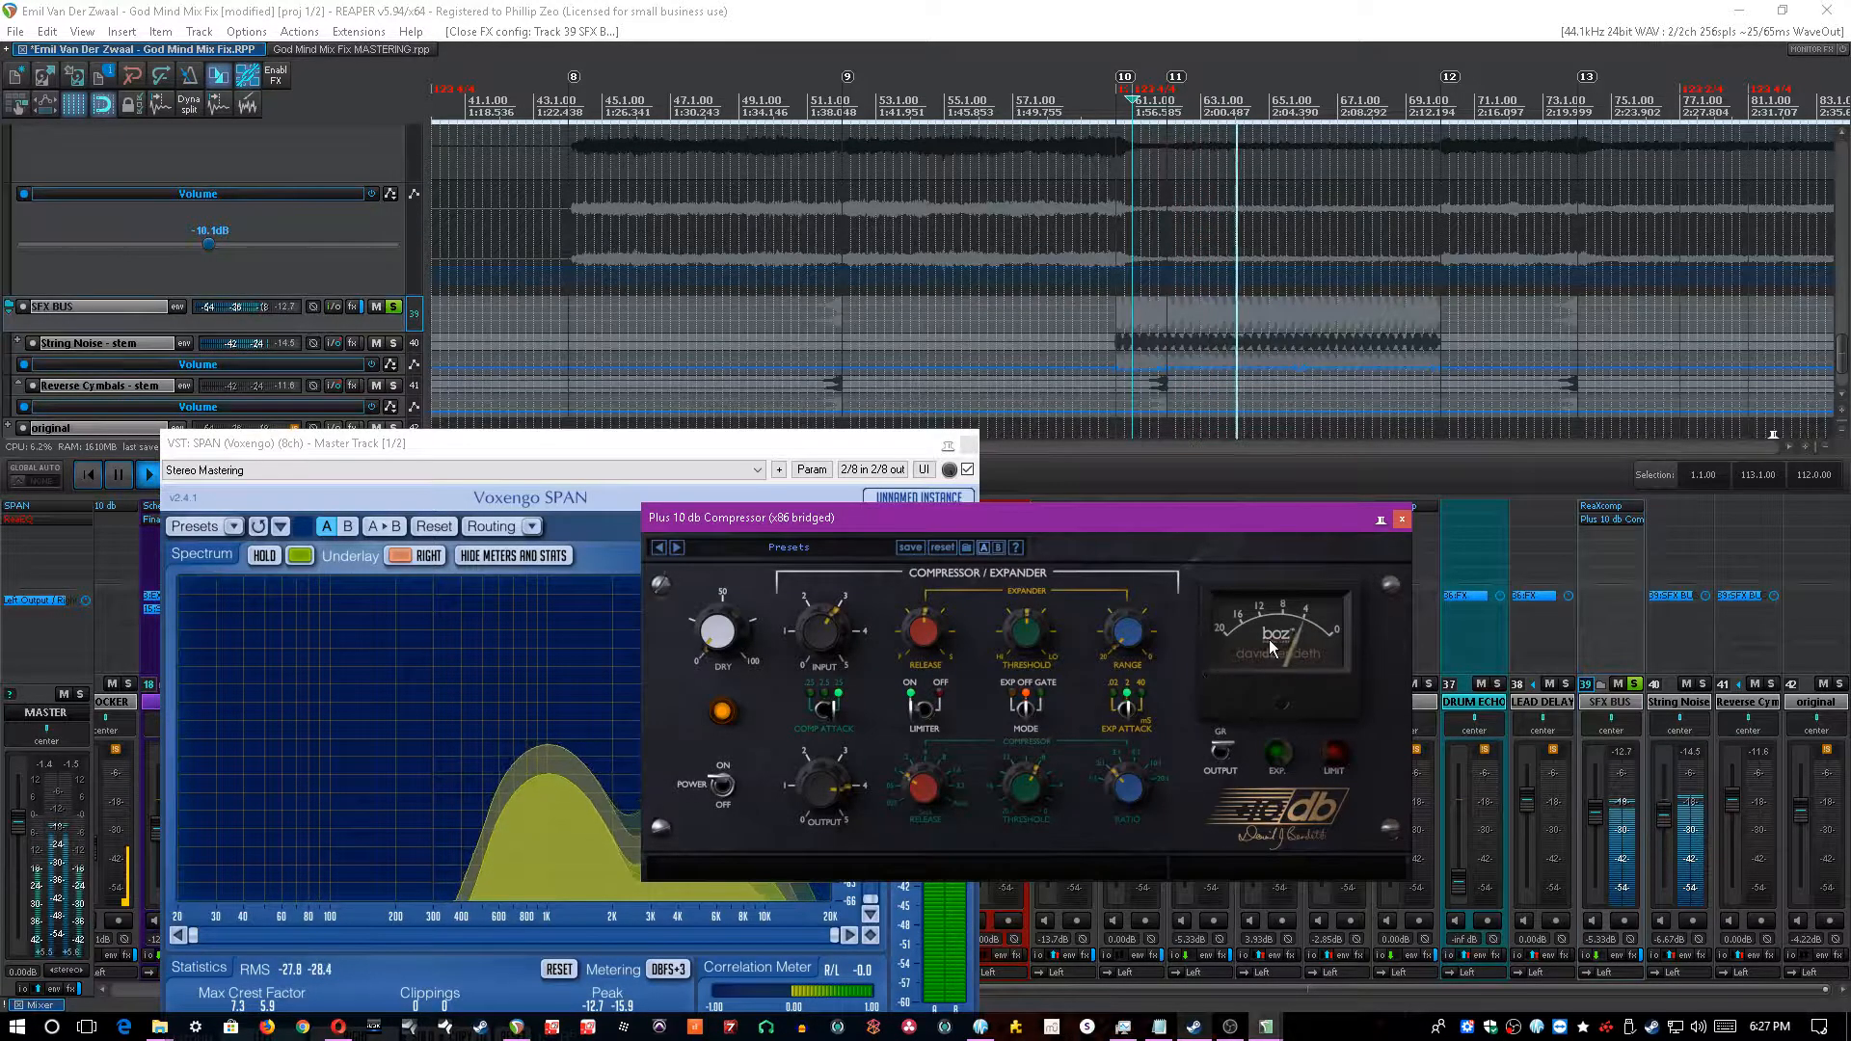
left_click(1628, 752)
left_click(1402, 518)
key("ctrl+s")
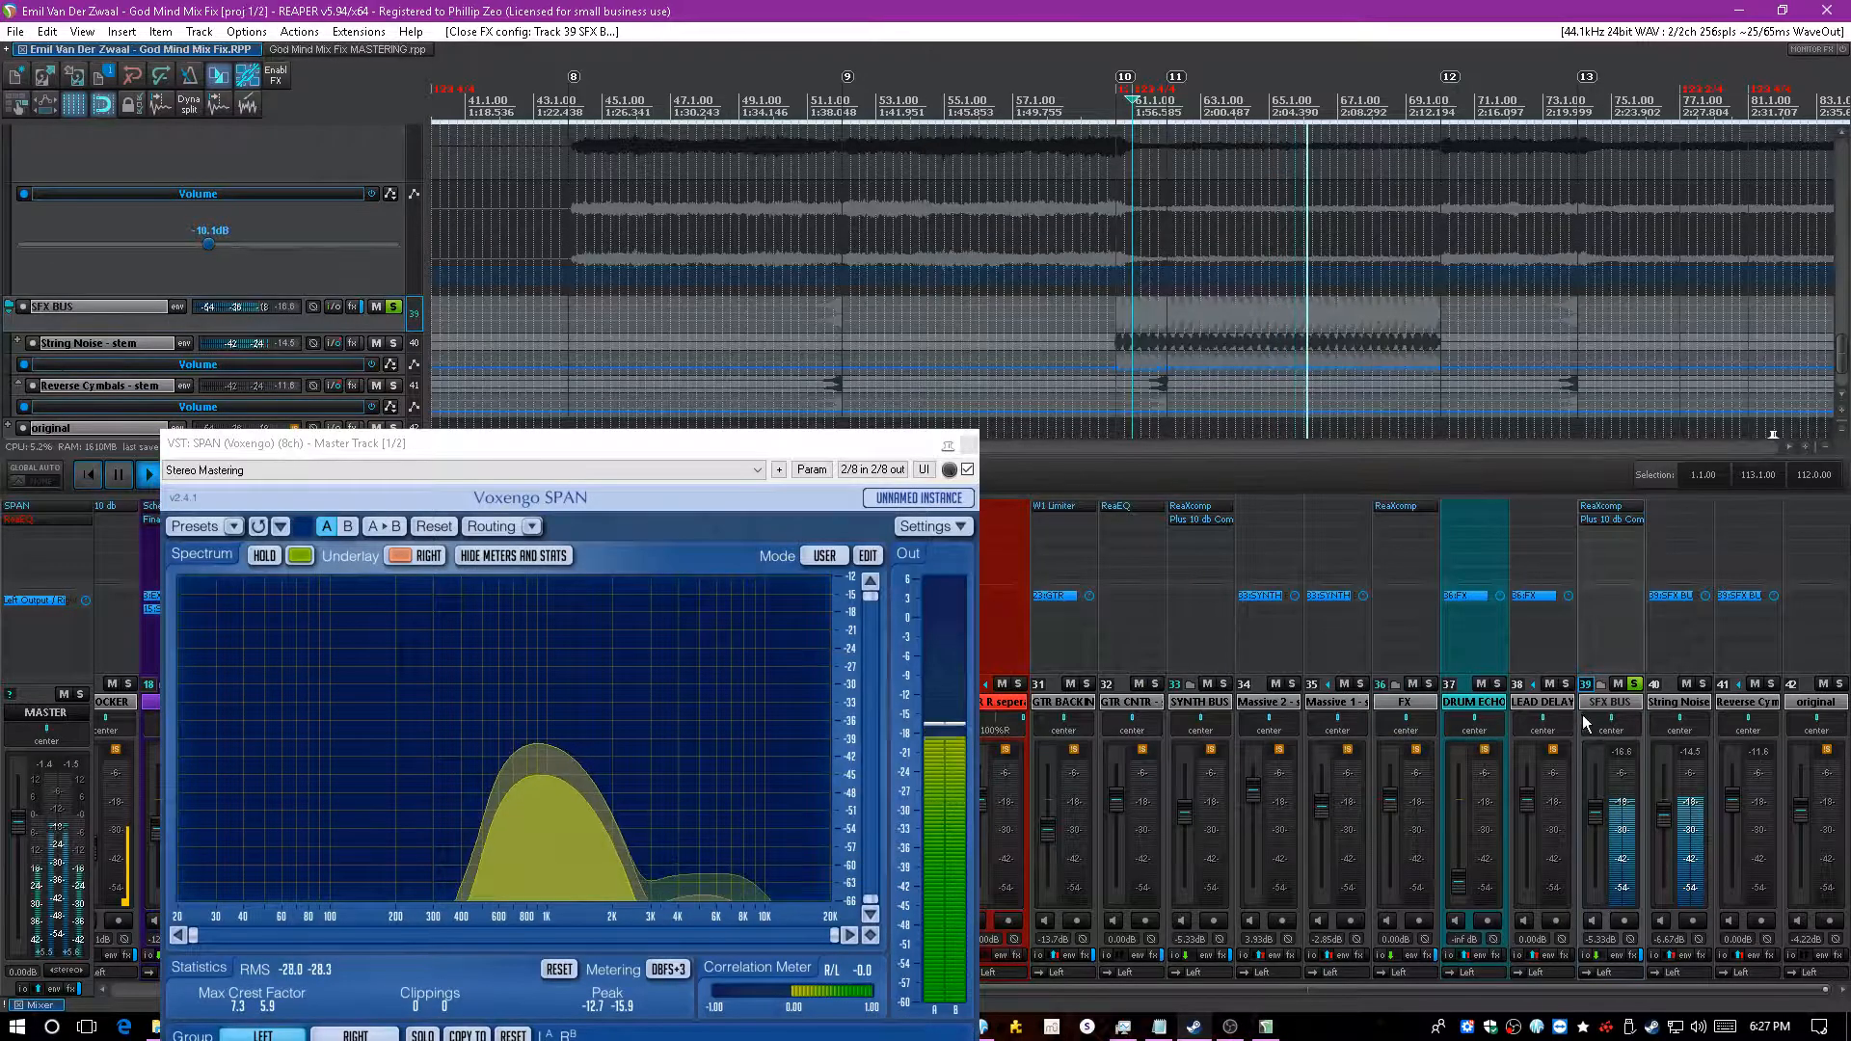
- Turn off the SFX BUS solo, save the project and stop playback of the full mix
scroll(1219, 363, "down", 3)
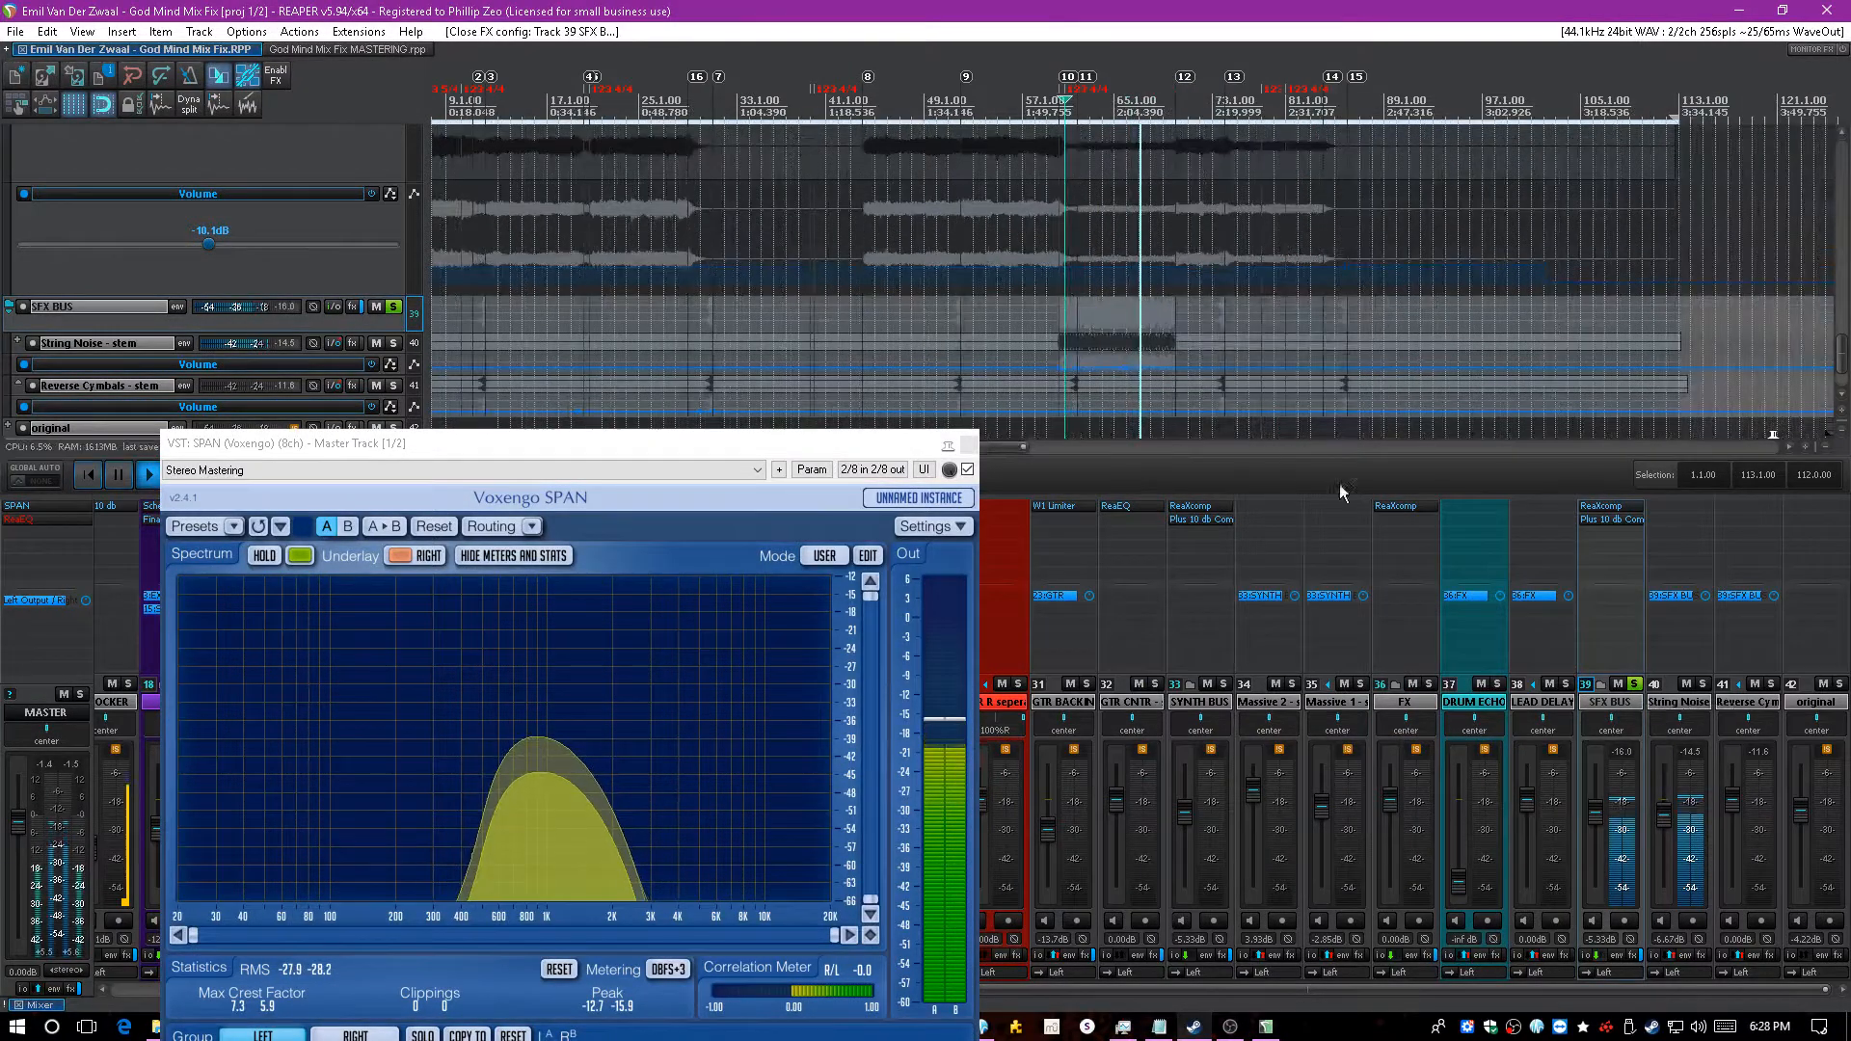
left_click(1633, 684)
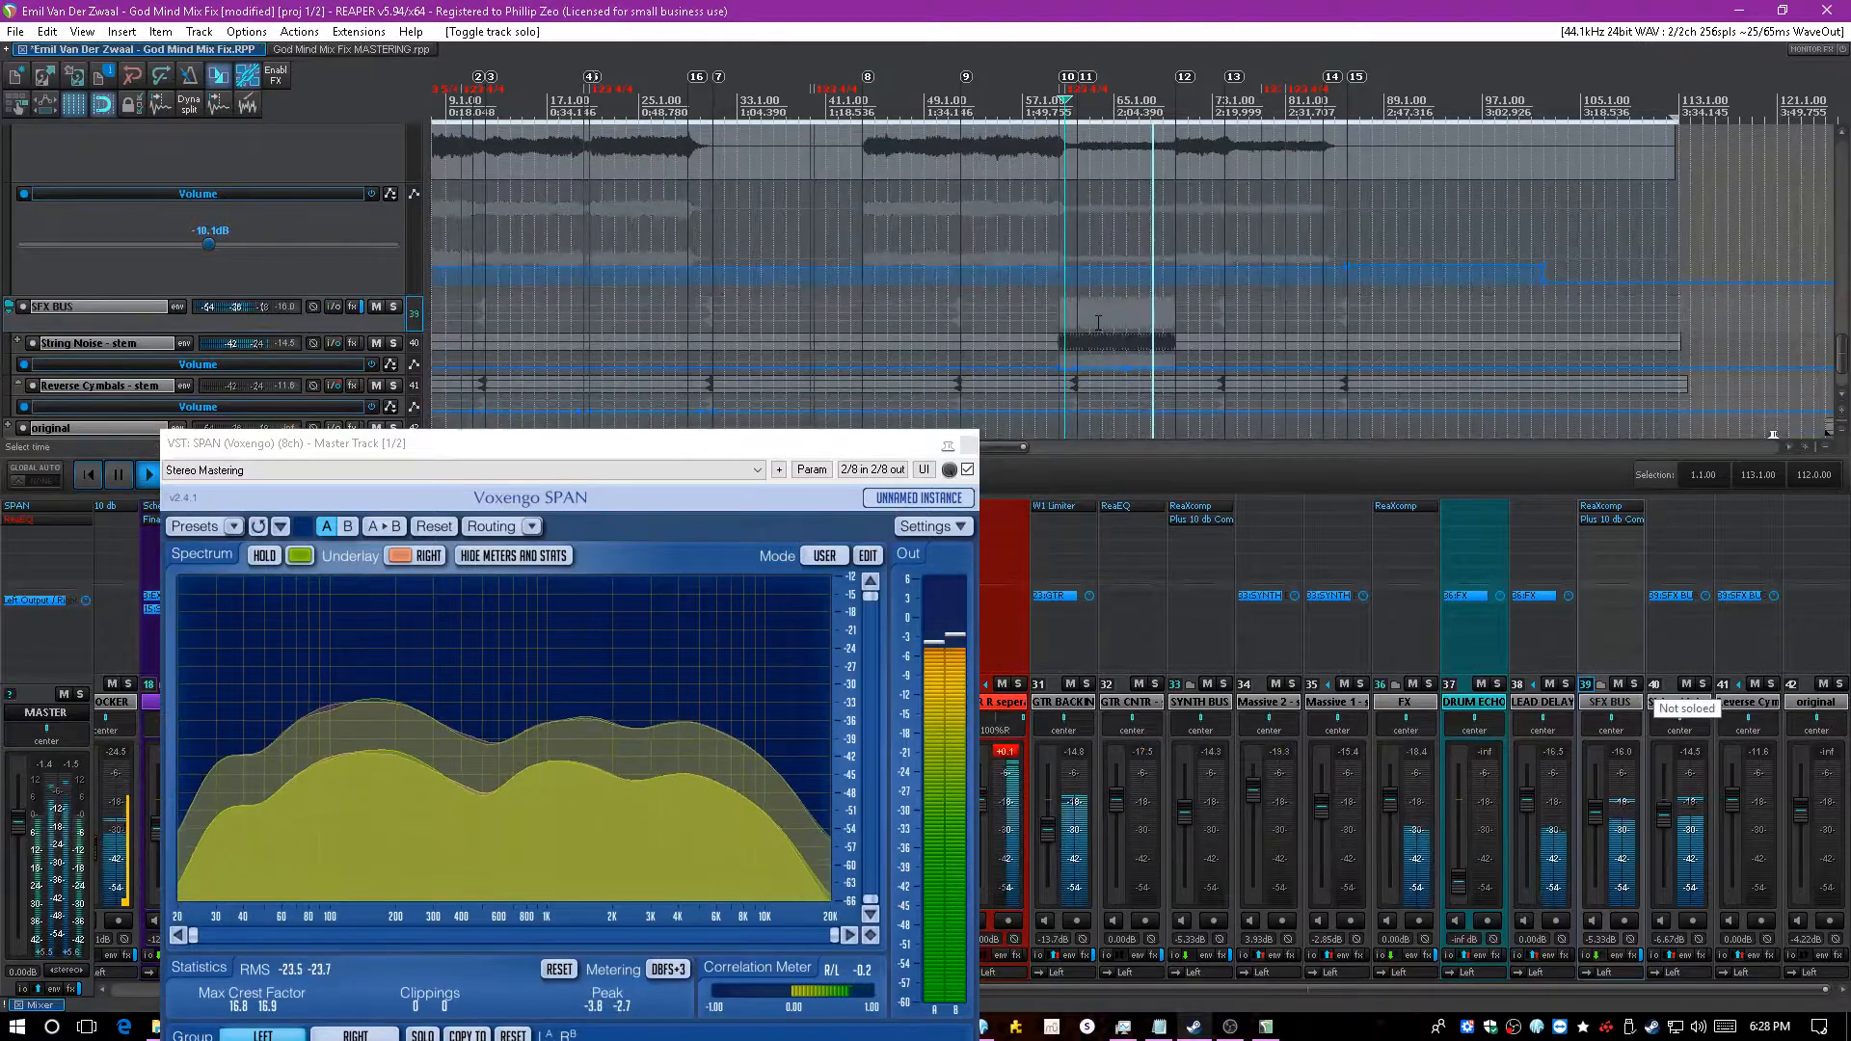
key("ctrl+s")
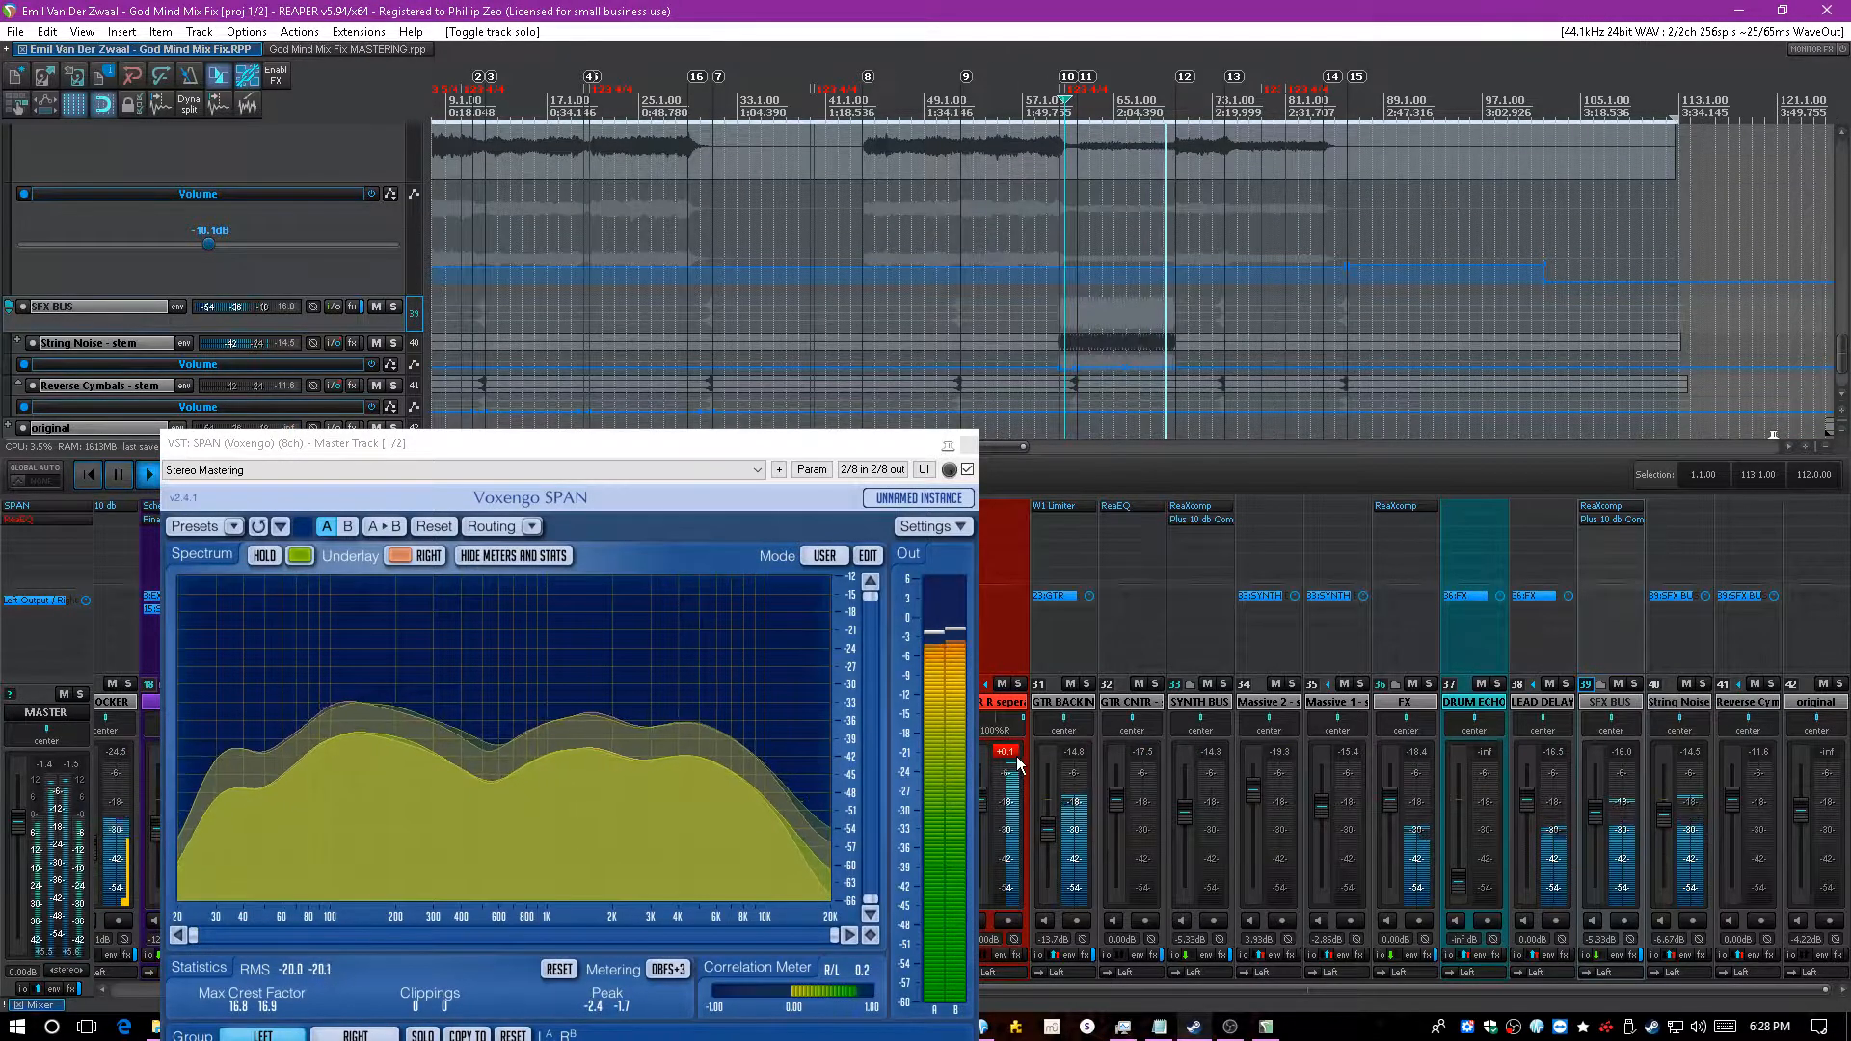
key("space")
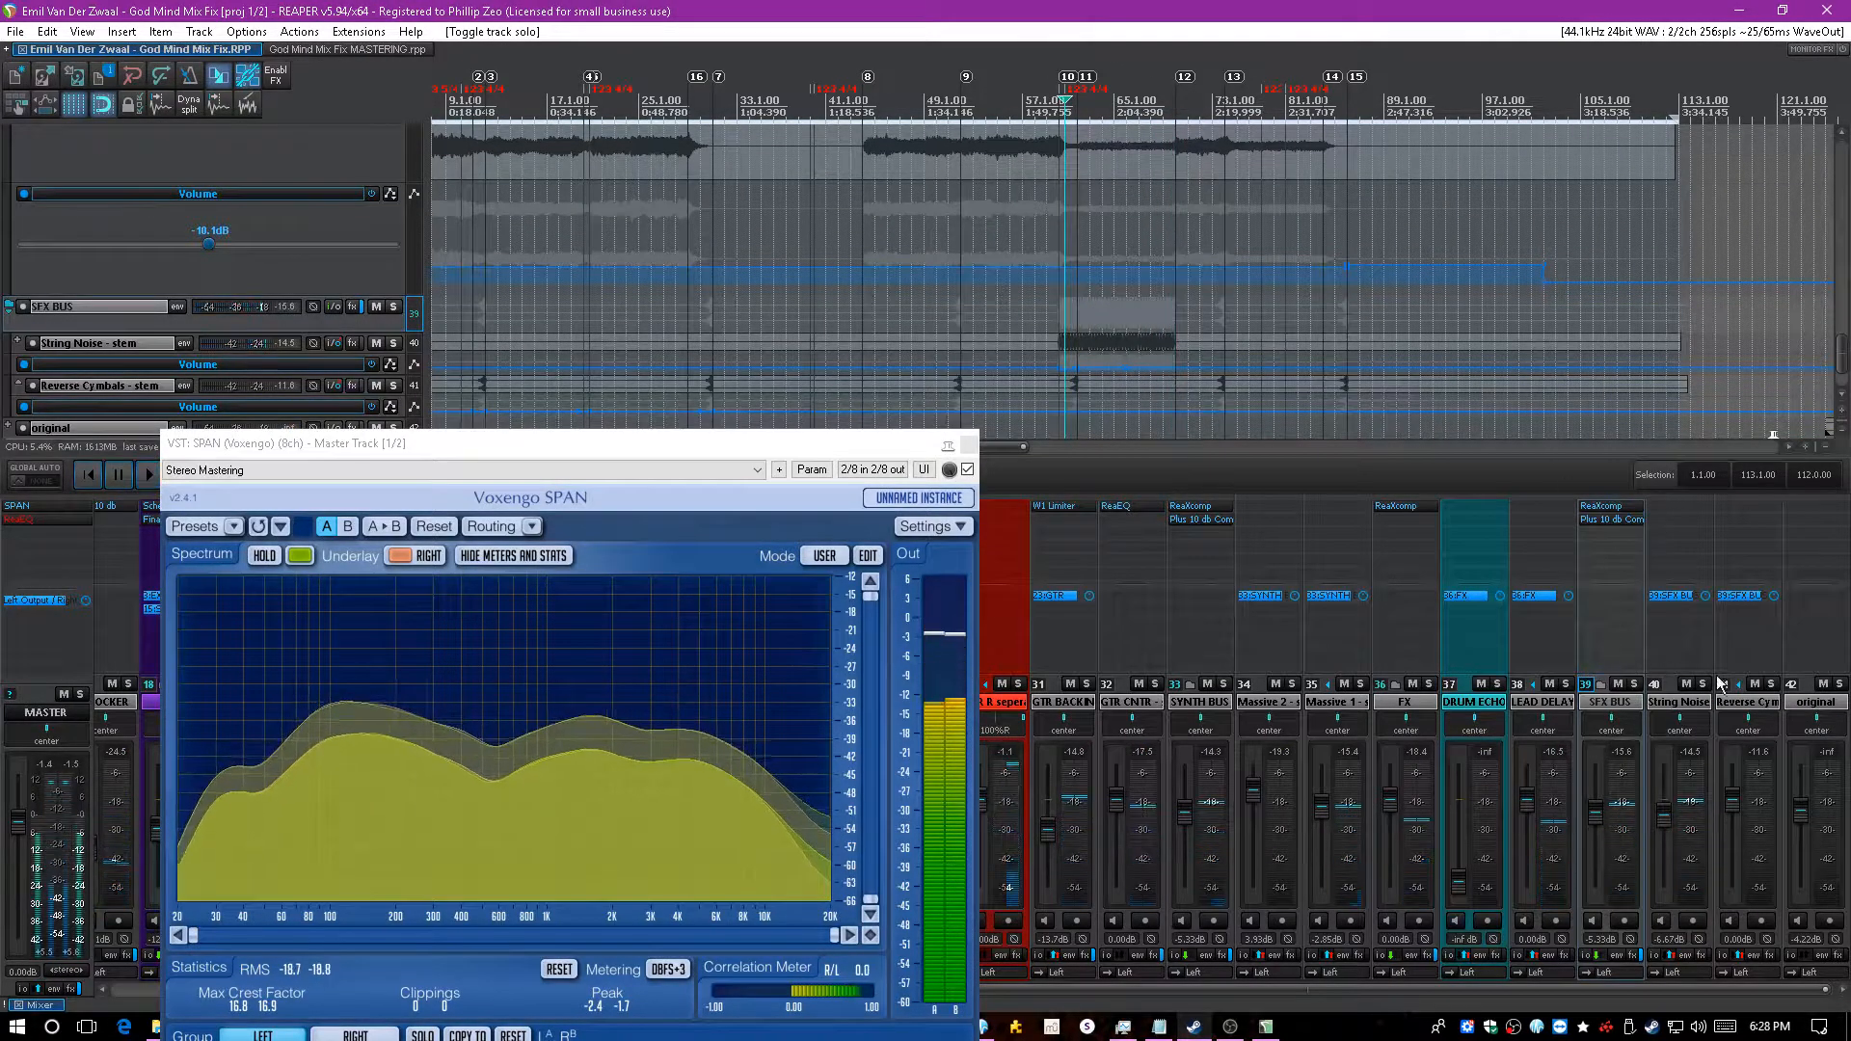
- Look at the Reverse Cymbals and original tracks, then close SPAN and save the project
left_click(1747, 701)
left_click(1804, 706)
key("ctrl+s")
scroll(915, 352, "down", 2)
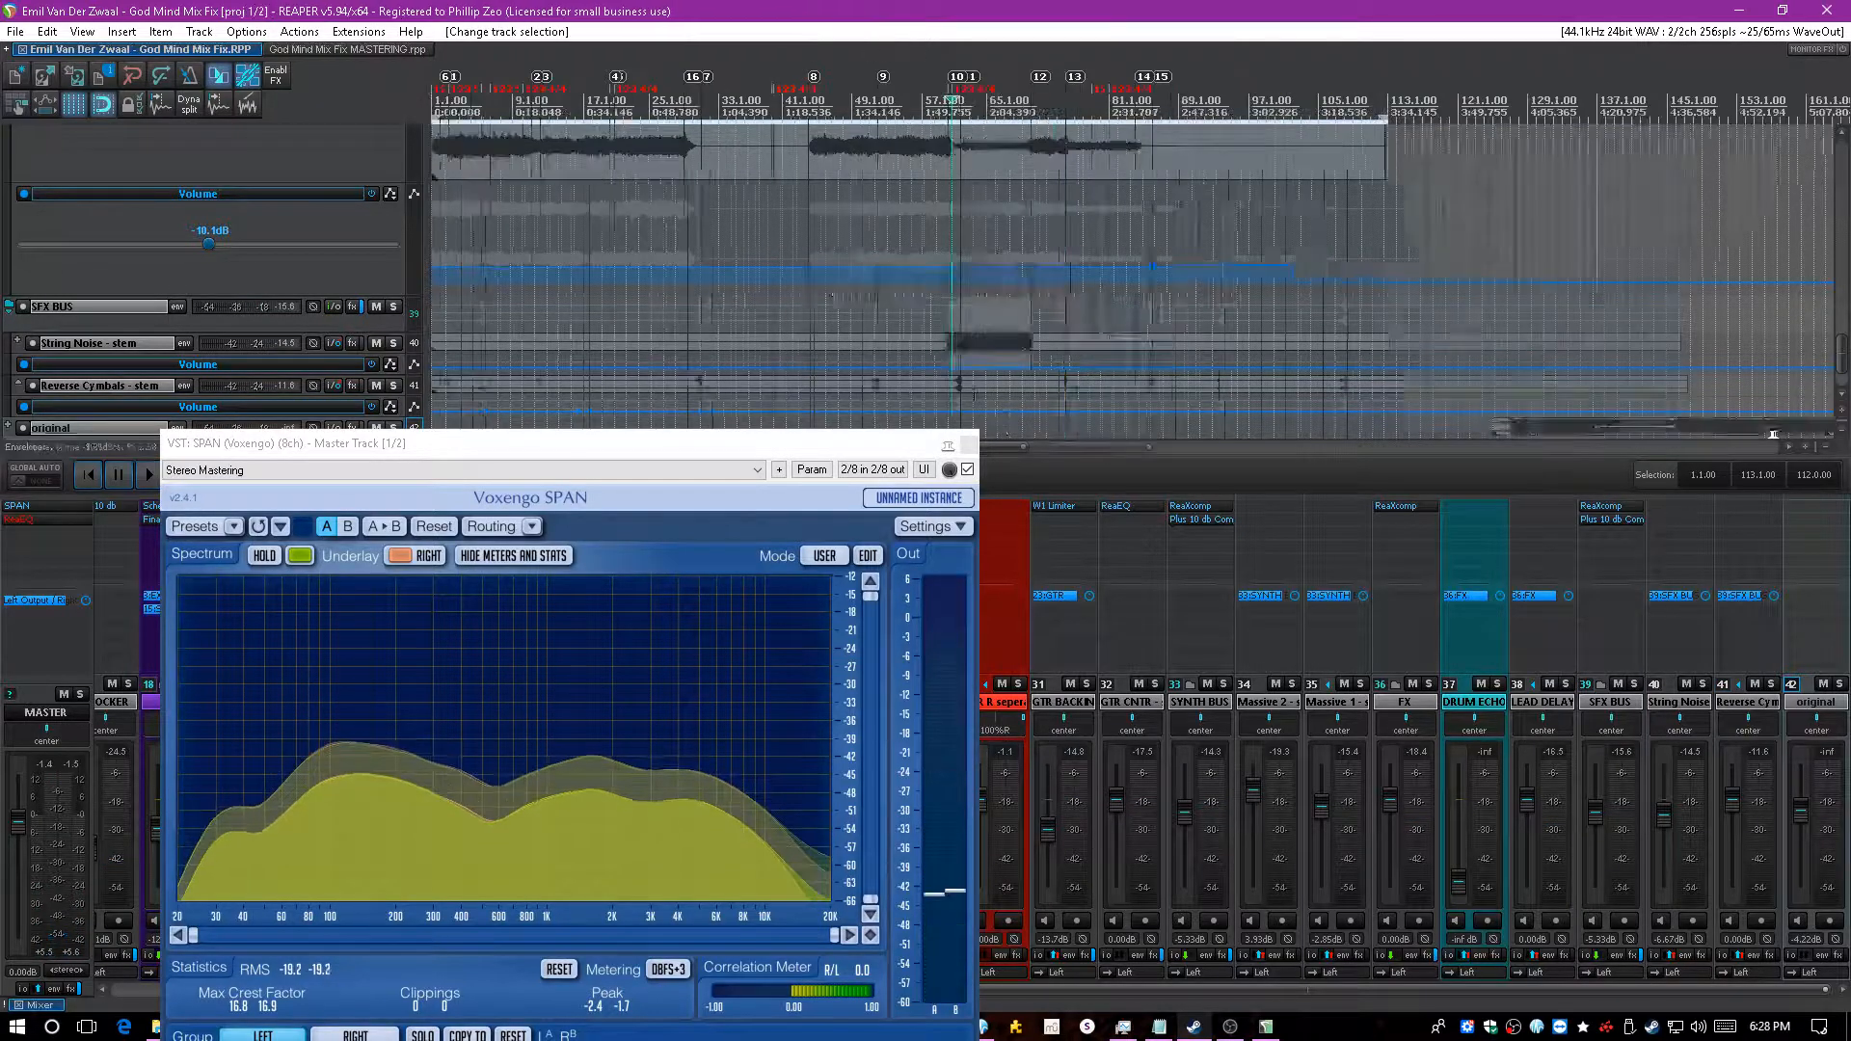
left_click(969, 445)
key("ctrl+s")
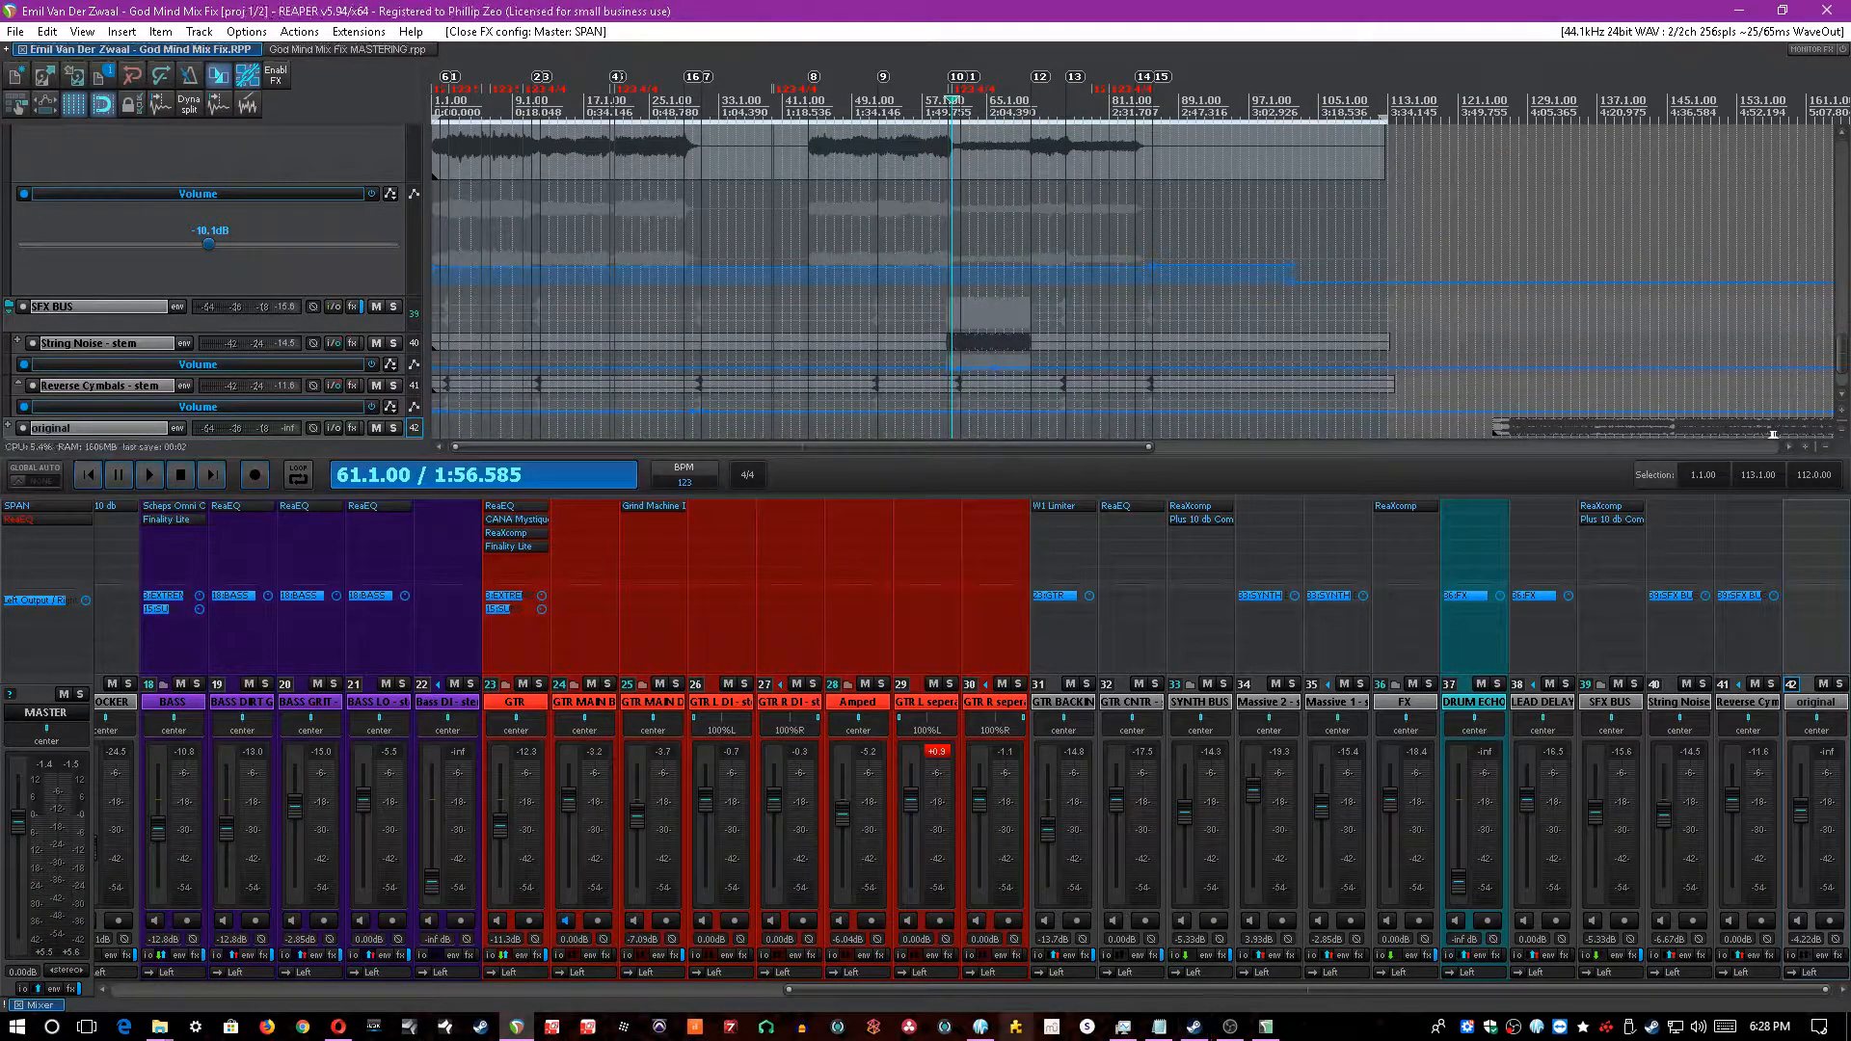
- Solo the EXTREME MIDRANGE track, place the edit cursor at bar 3 and save the project
left_click_drag(884, 991, 189, 975)
left_click(261, 705)
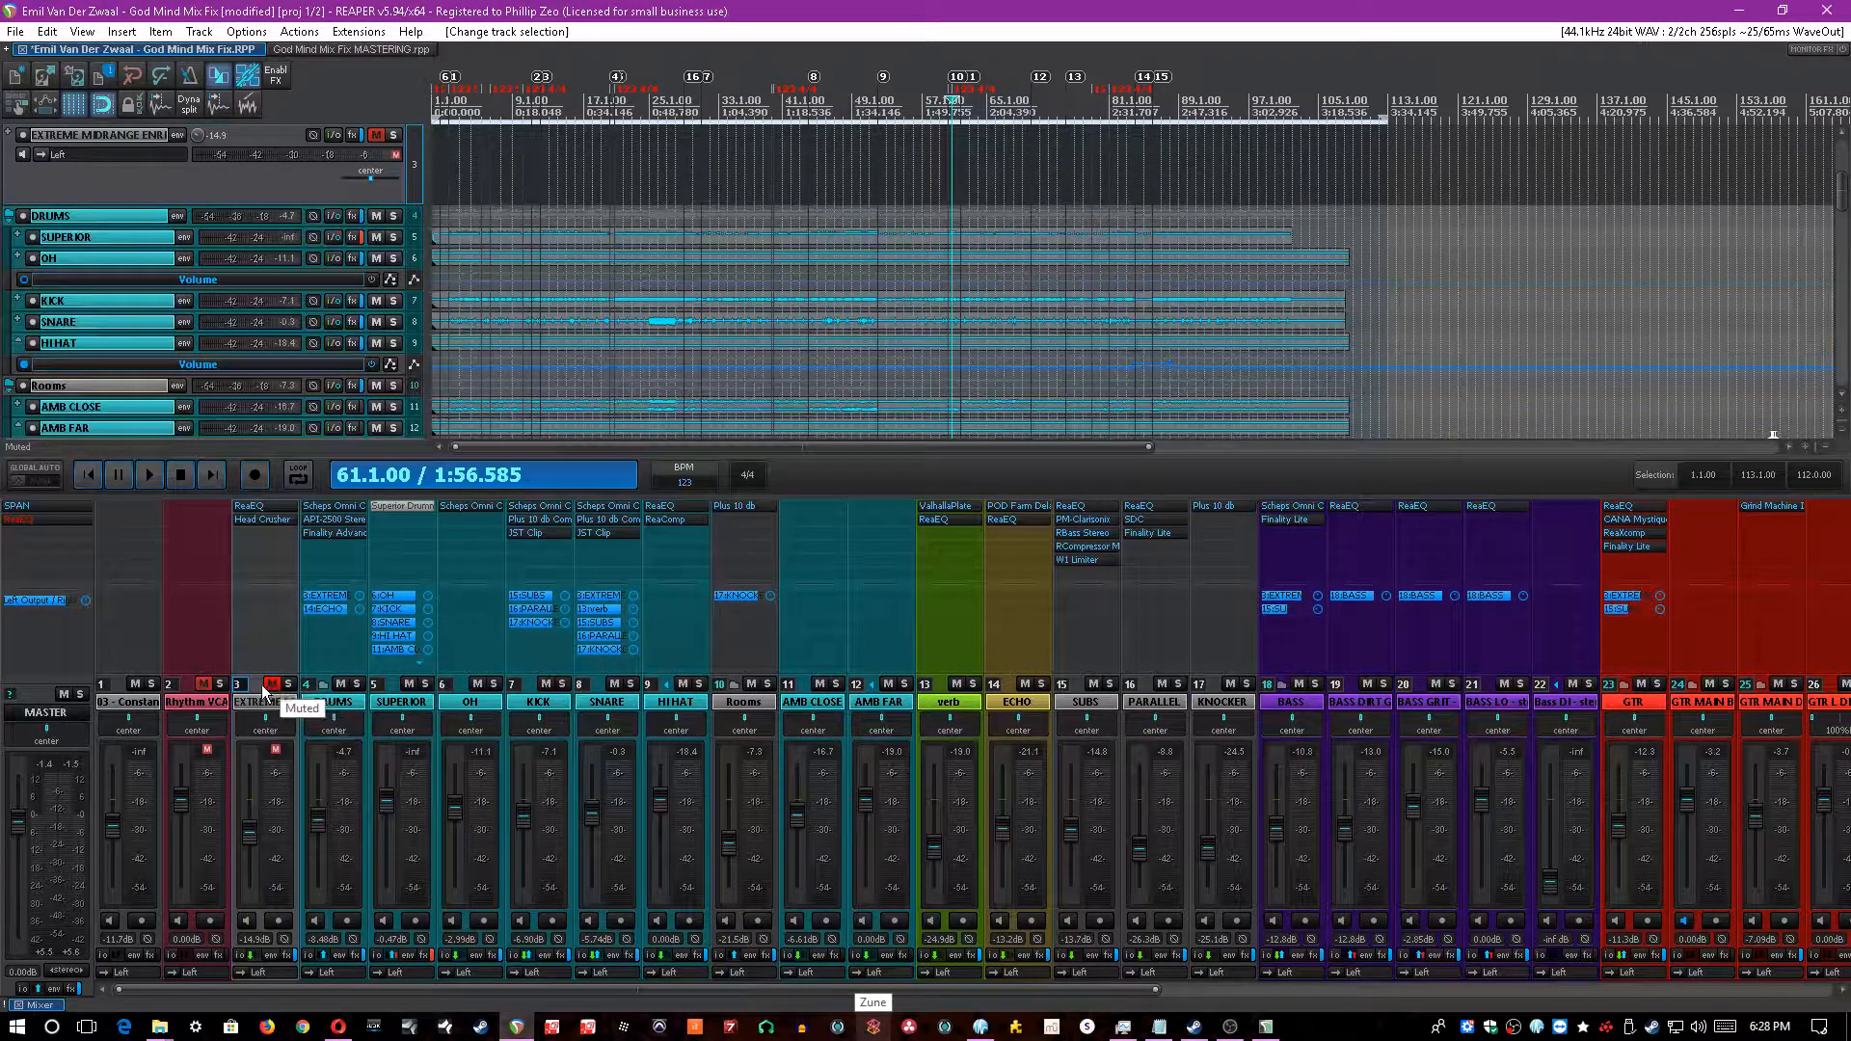
left_click(288, 685)
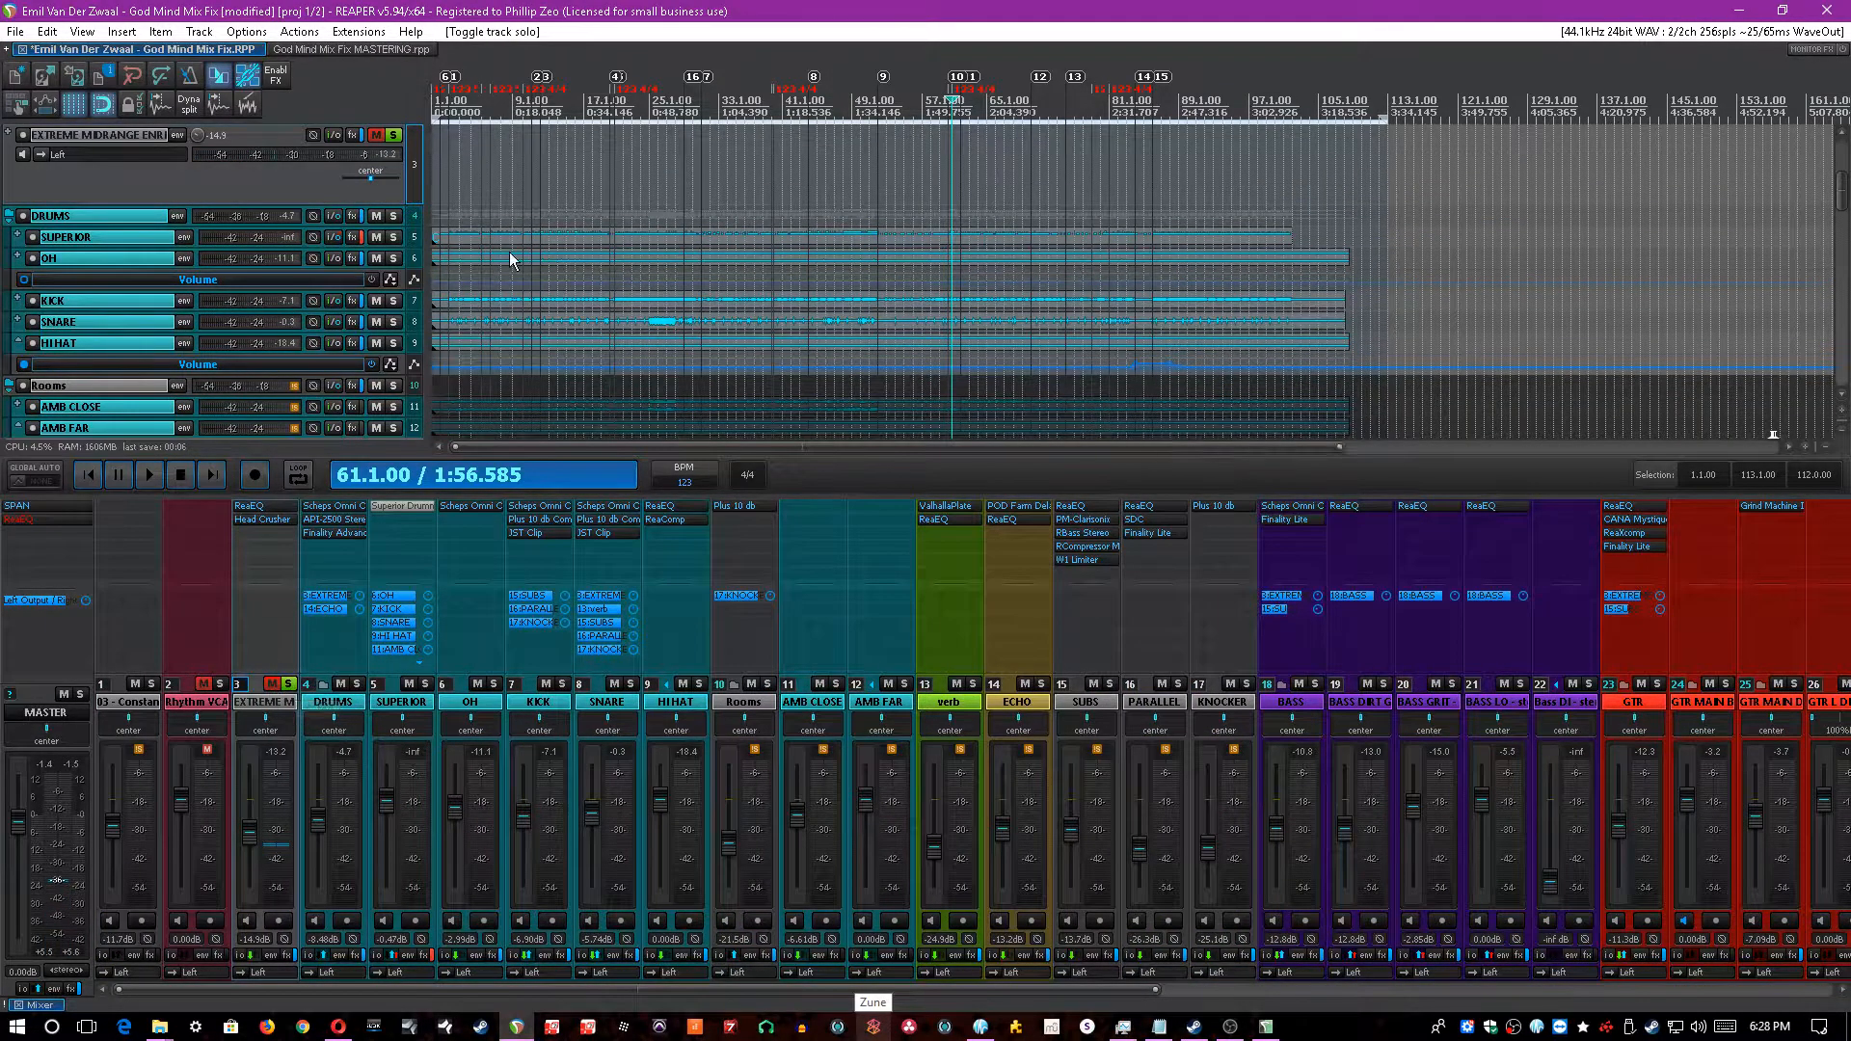
scroll(510, 260, "down", 3)
left_click(439, 198)
key("ctrl+s")
scroll(508, 237, "up", 11)
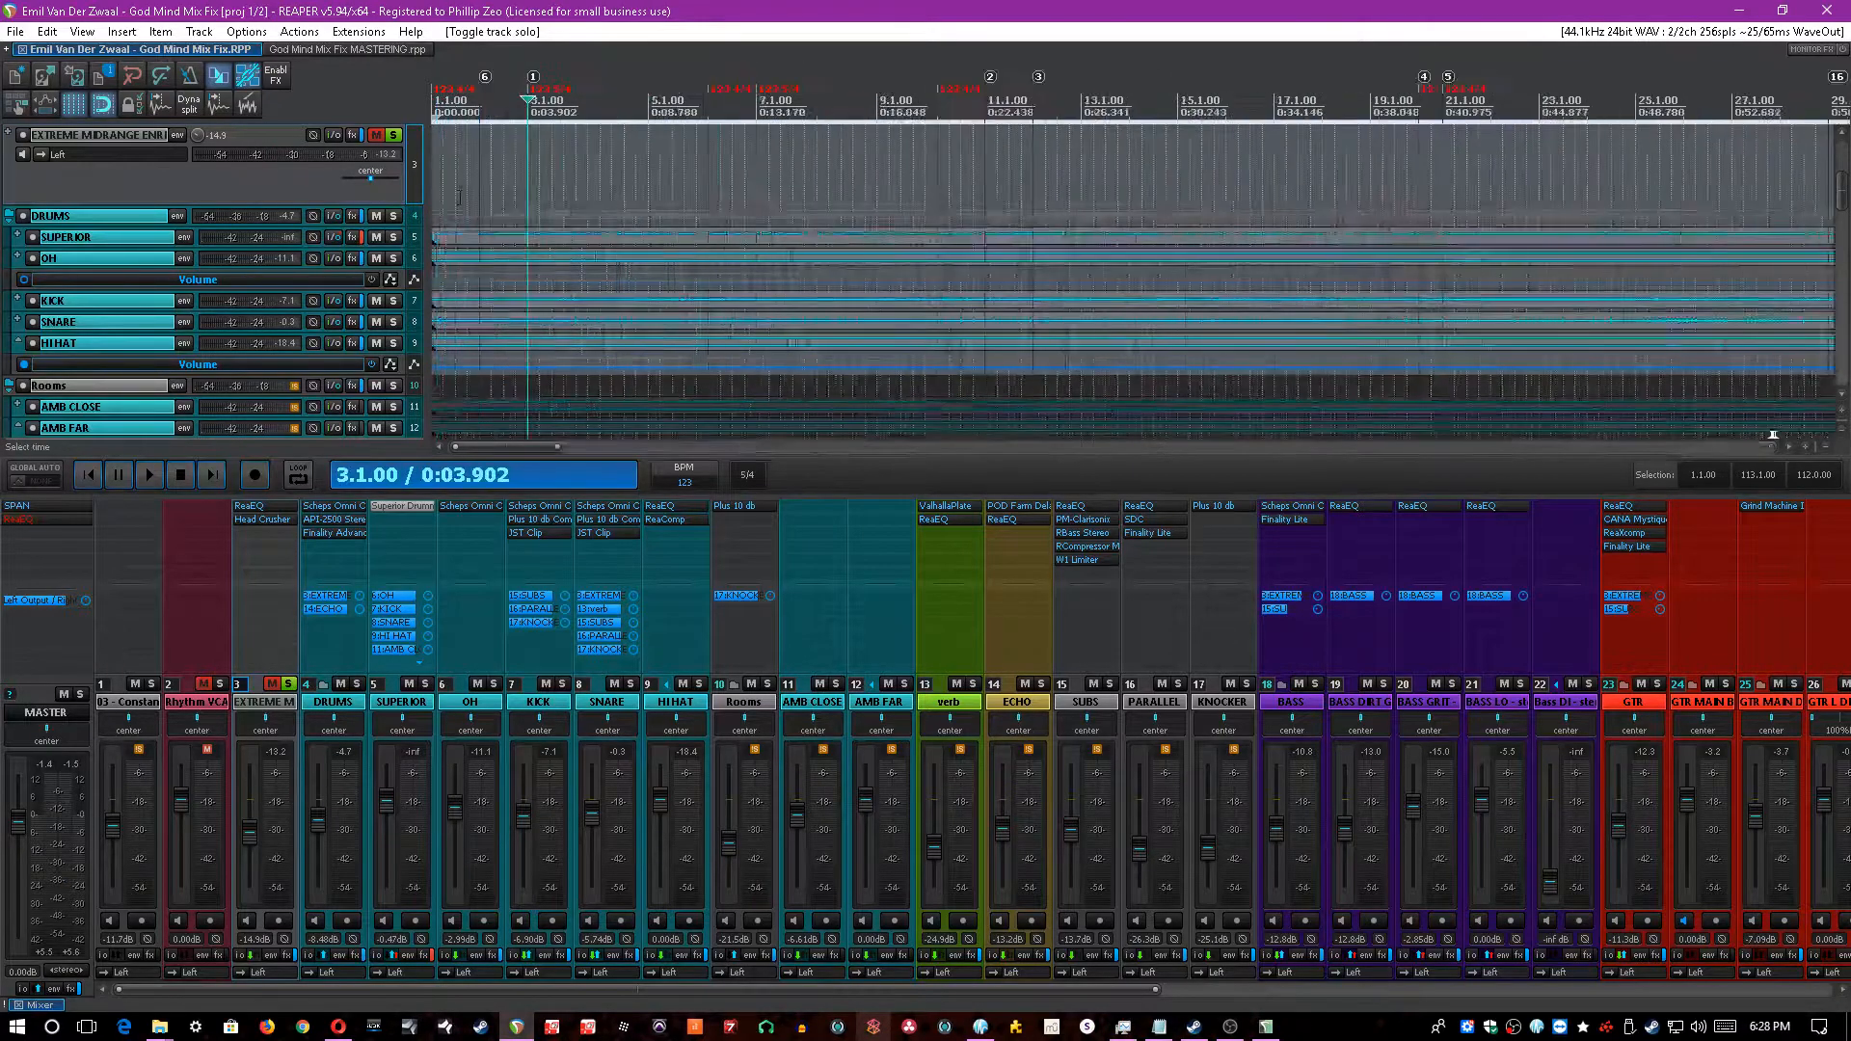
- Play from bar 3 with SPAN open, unsolo the EXTREME MIDRANGE track, compare it muted and unmuted, and leave it unmuted
key("space")
left_click(17, 505)
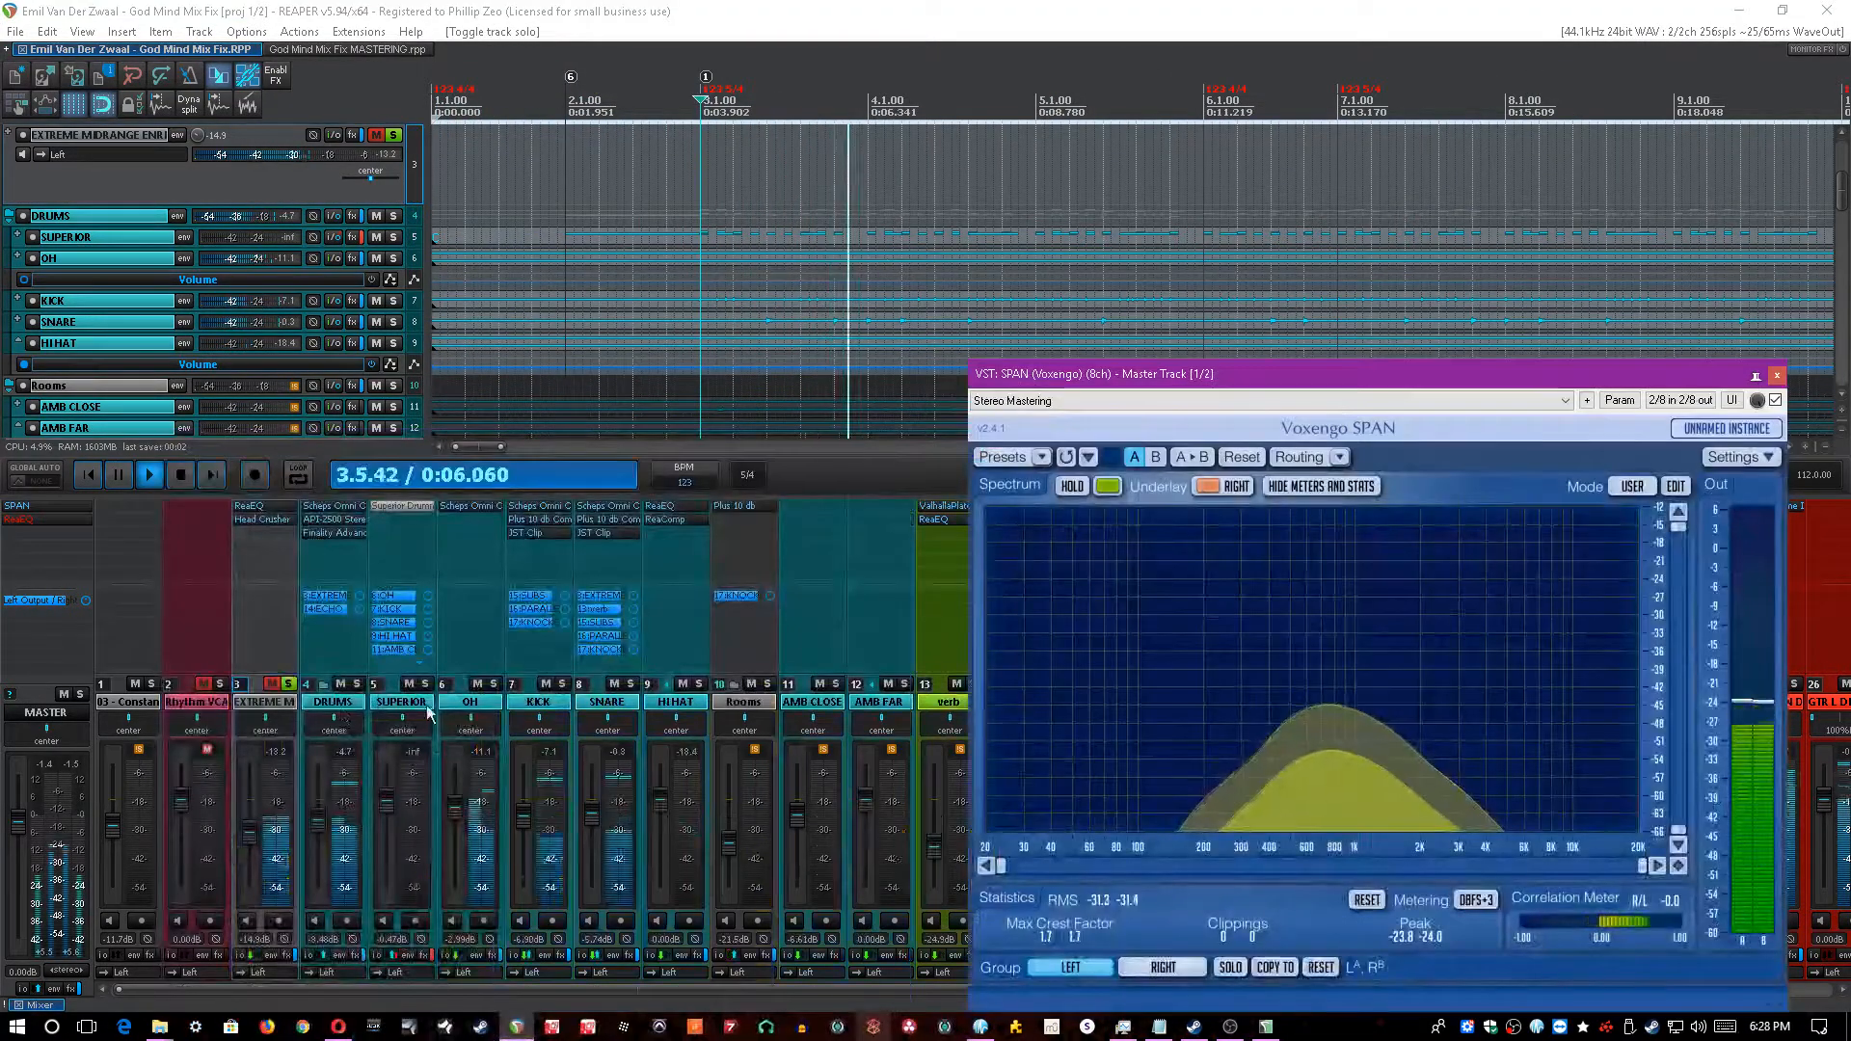
left_click(287, 684)
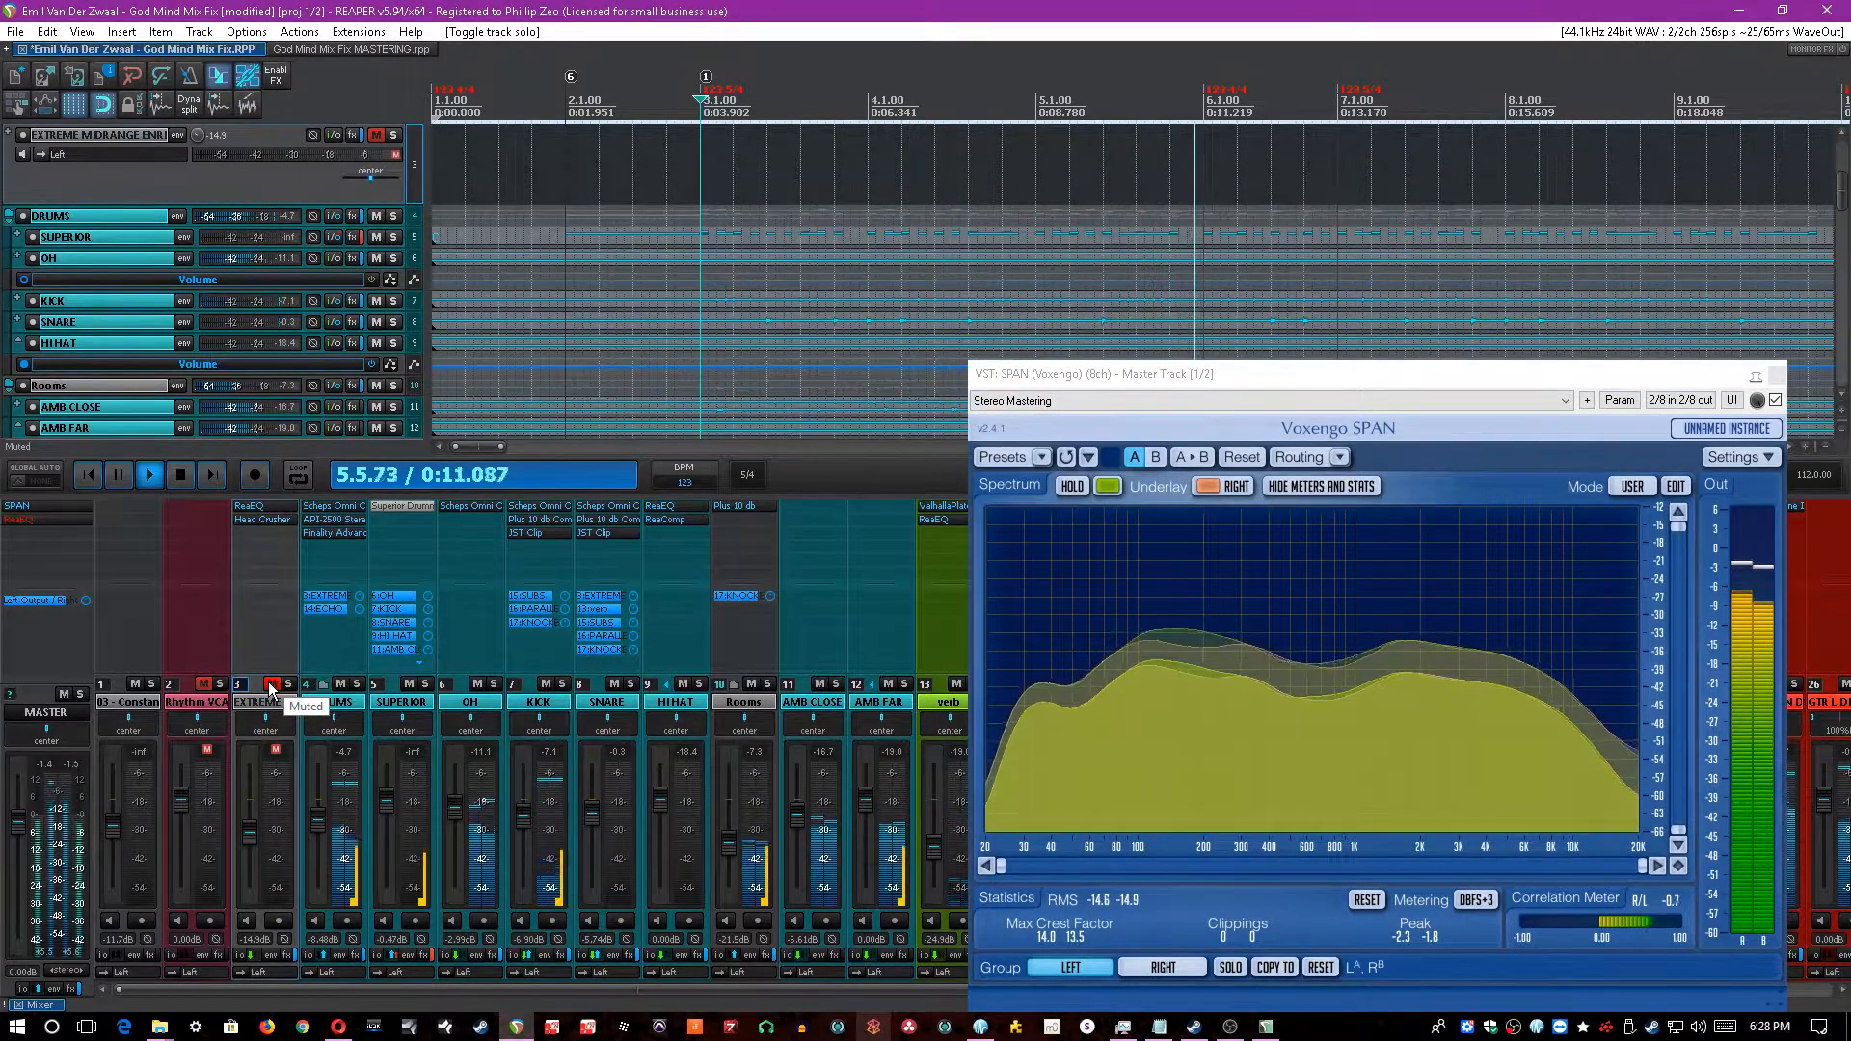
left_click(272, 684)
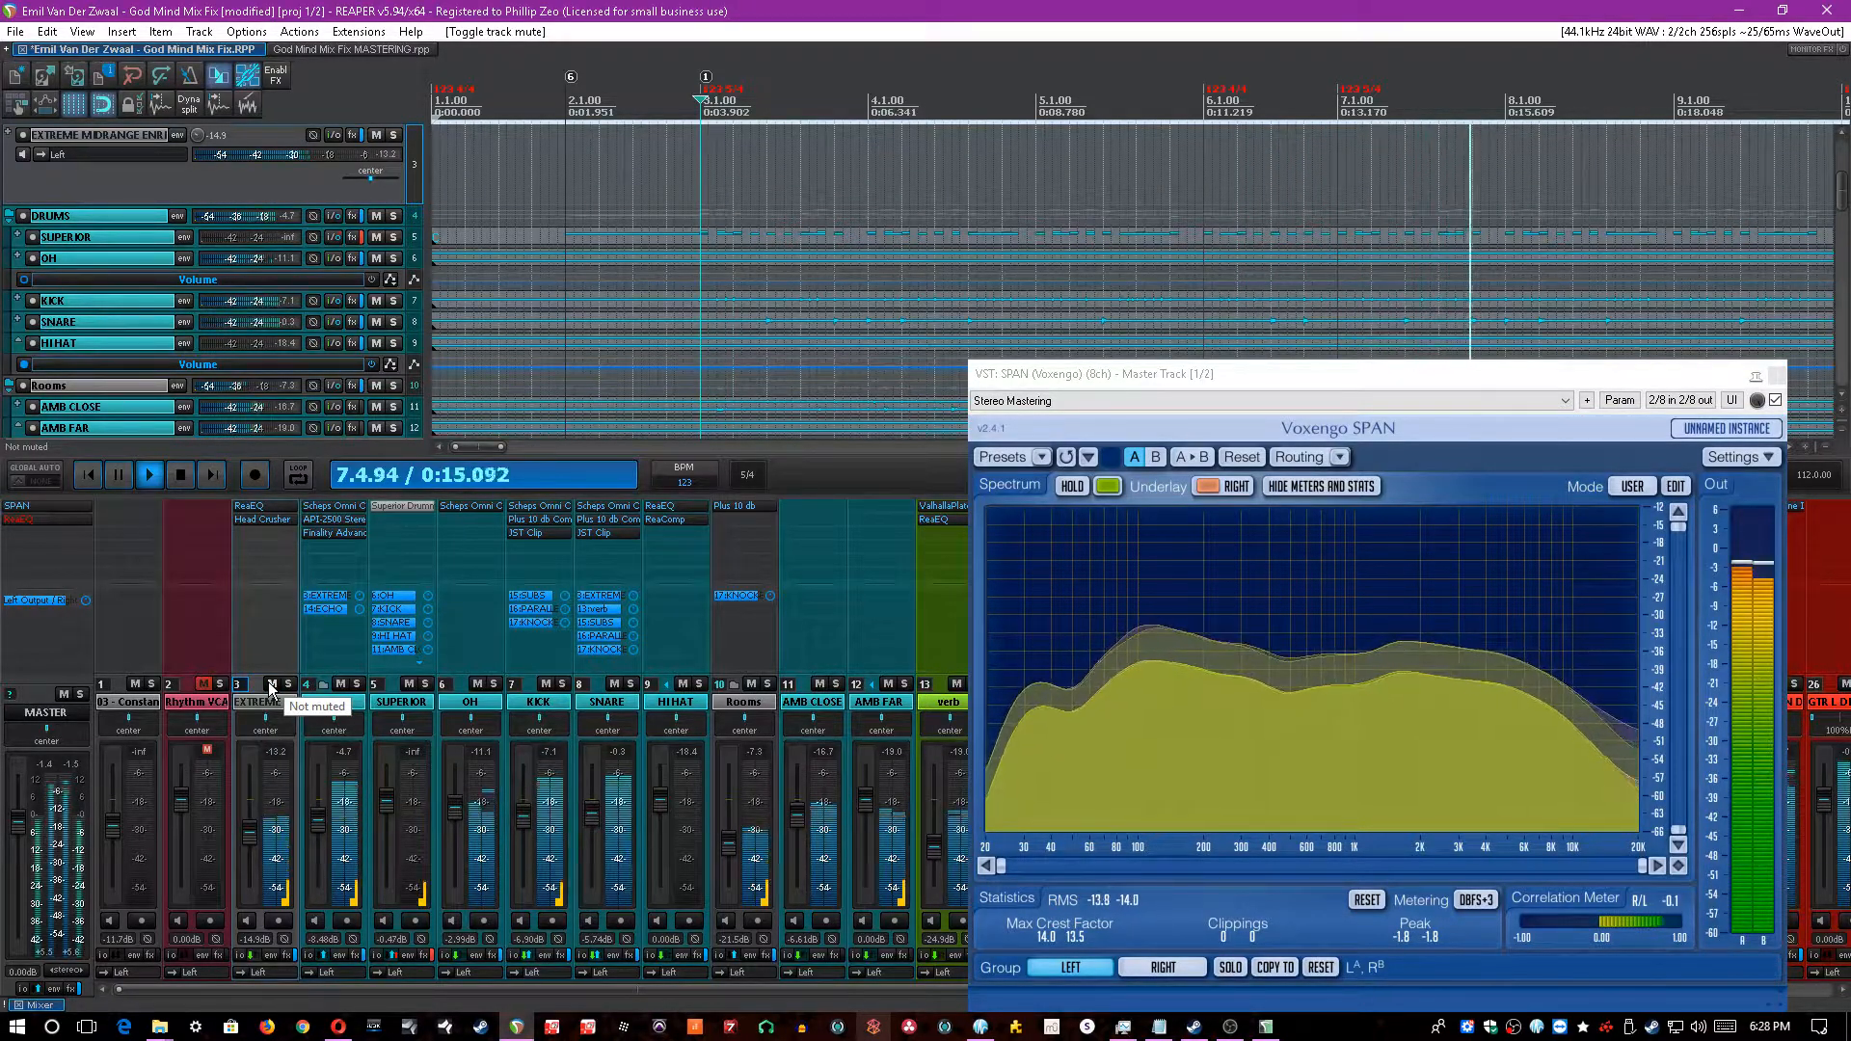
left_click(272, 684)
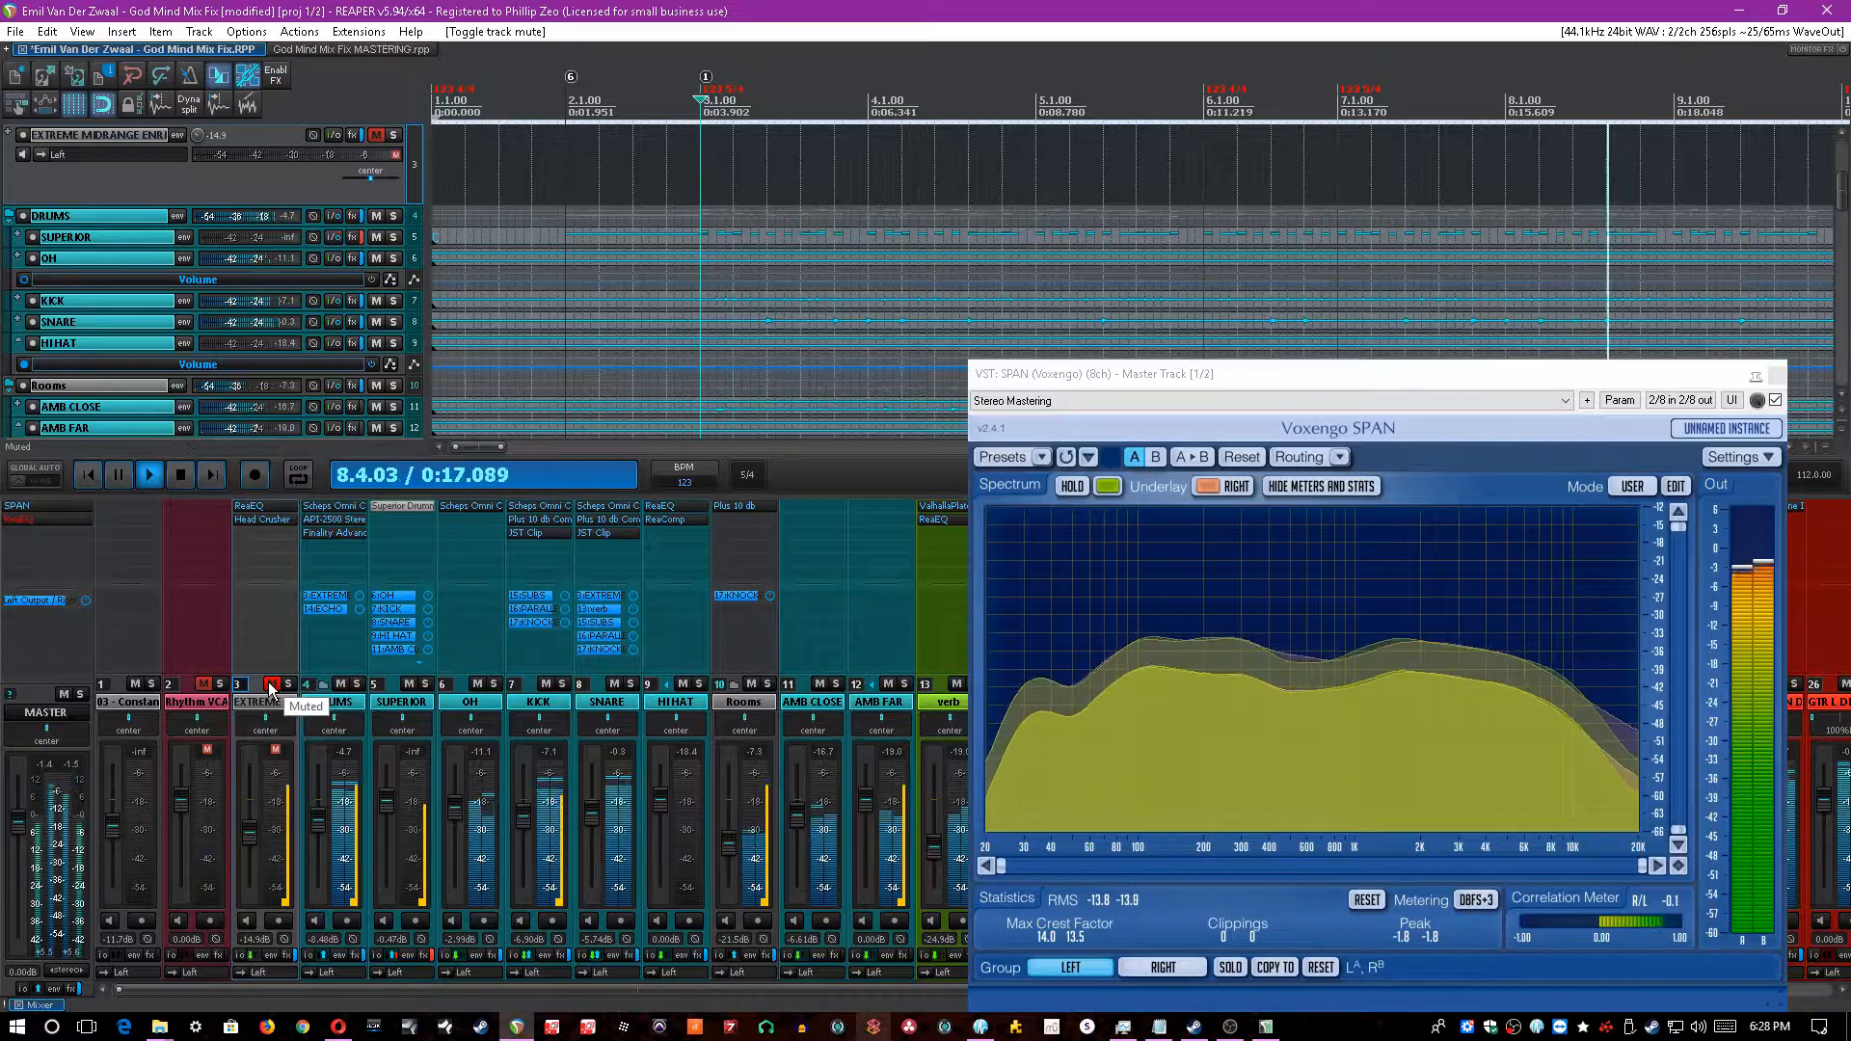
left_click(272, 685)
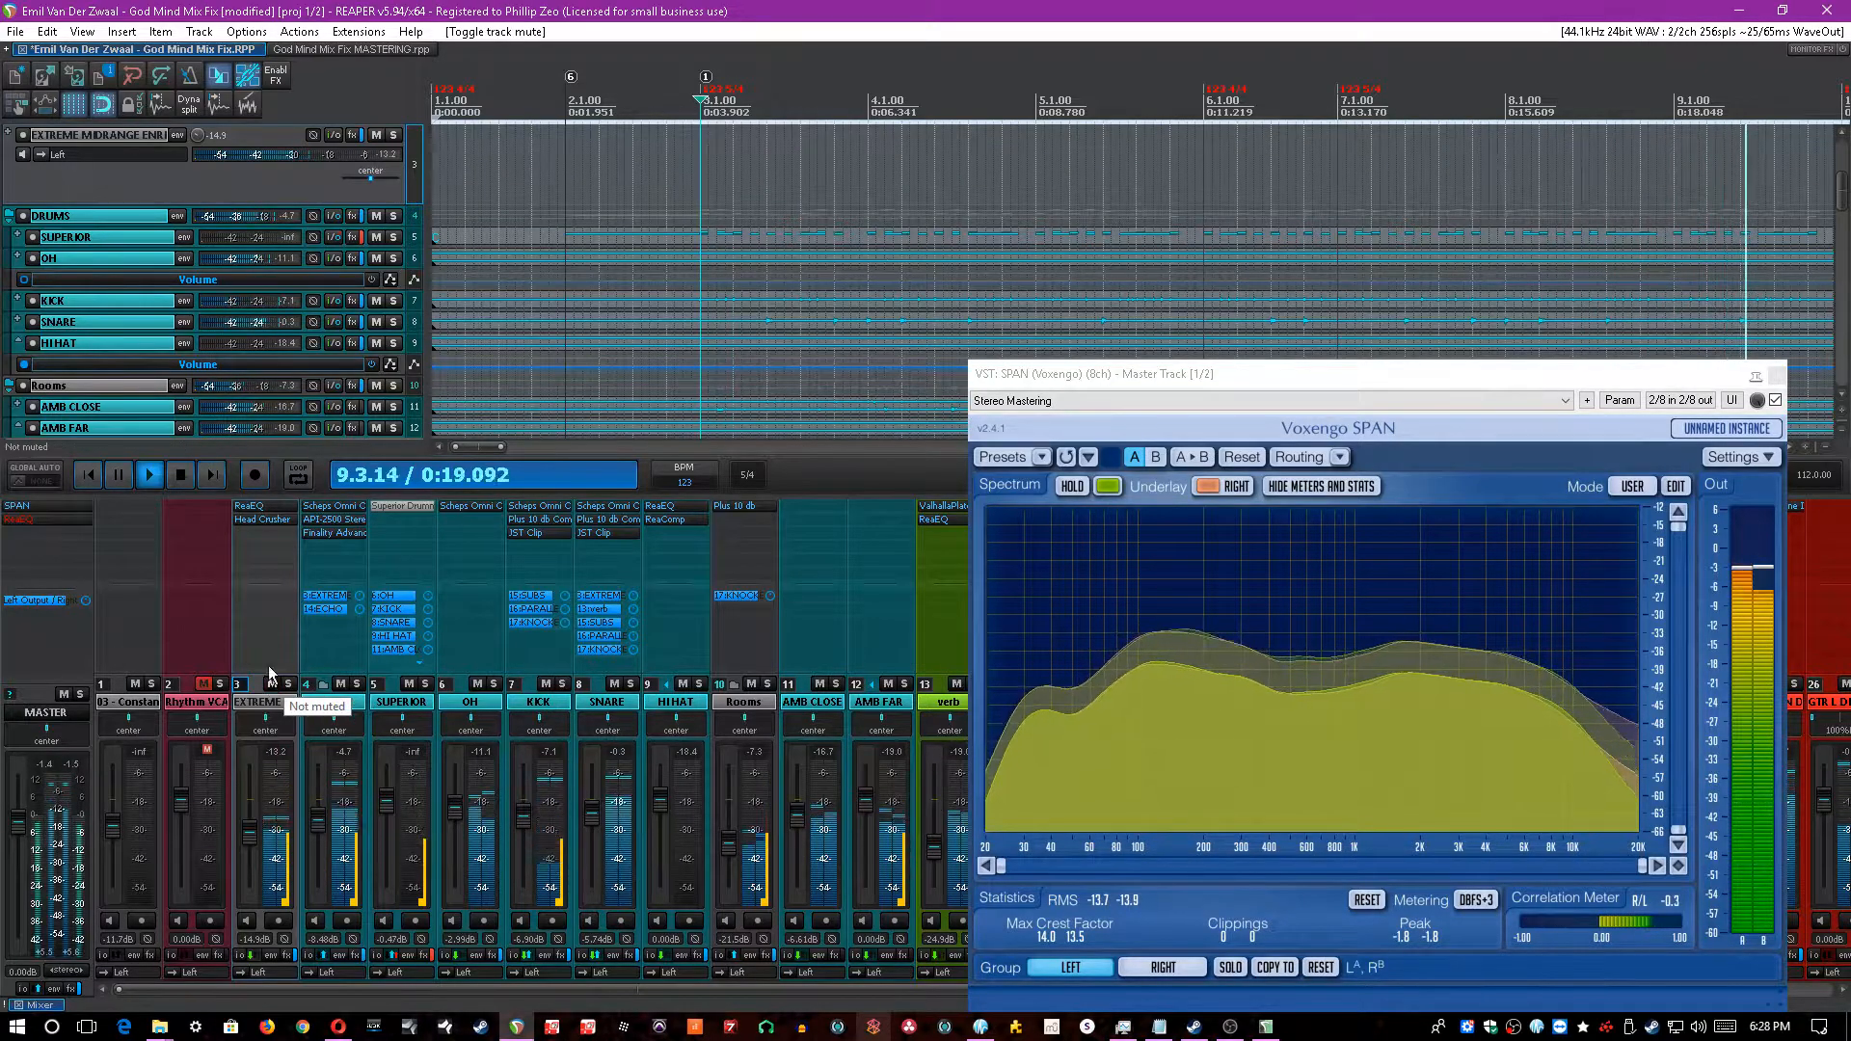
key("space")
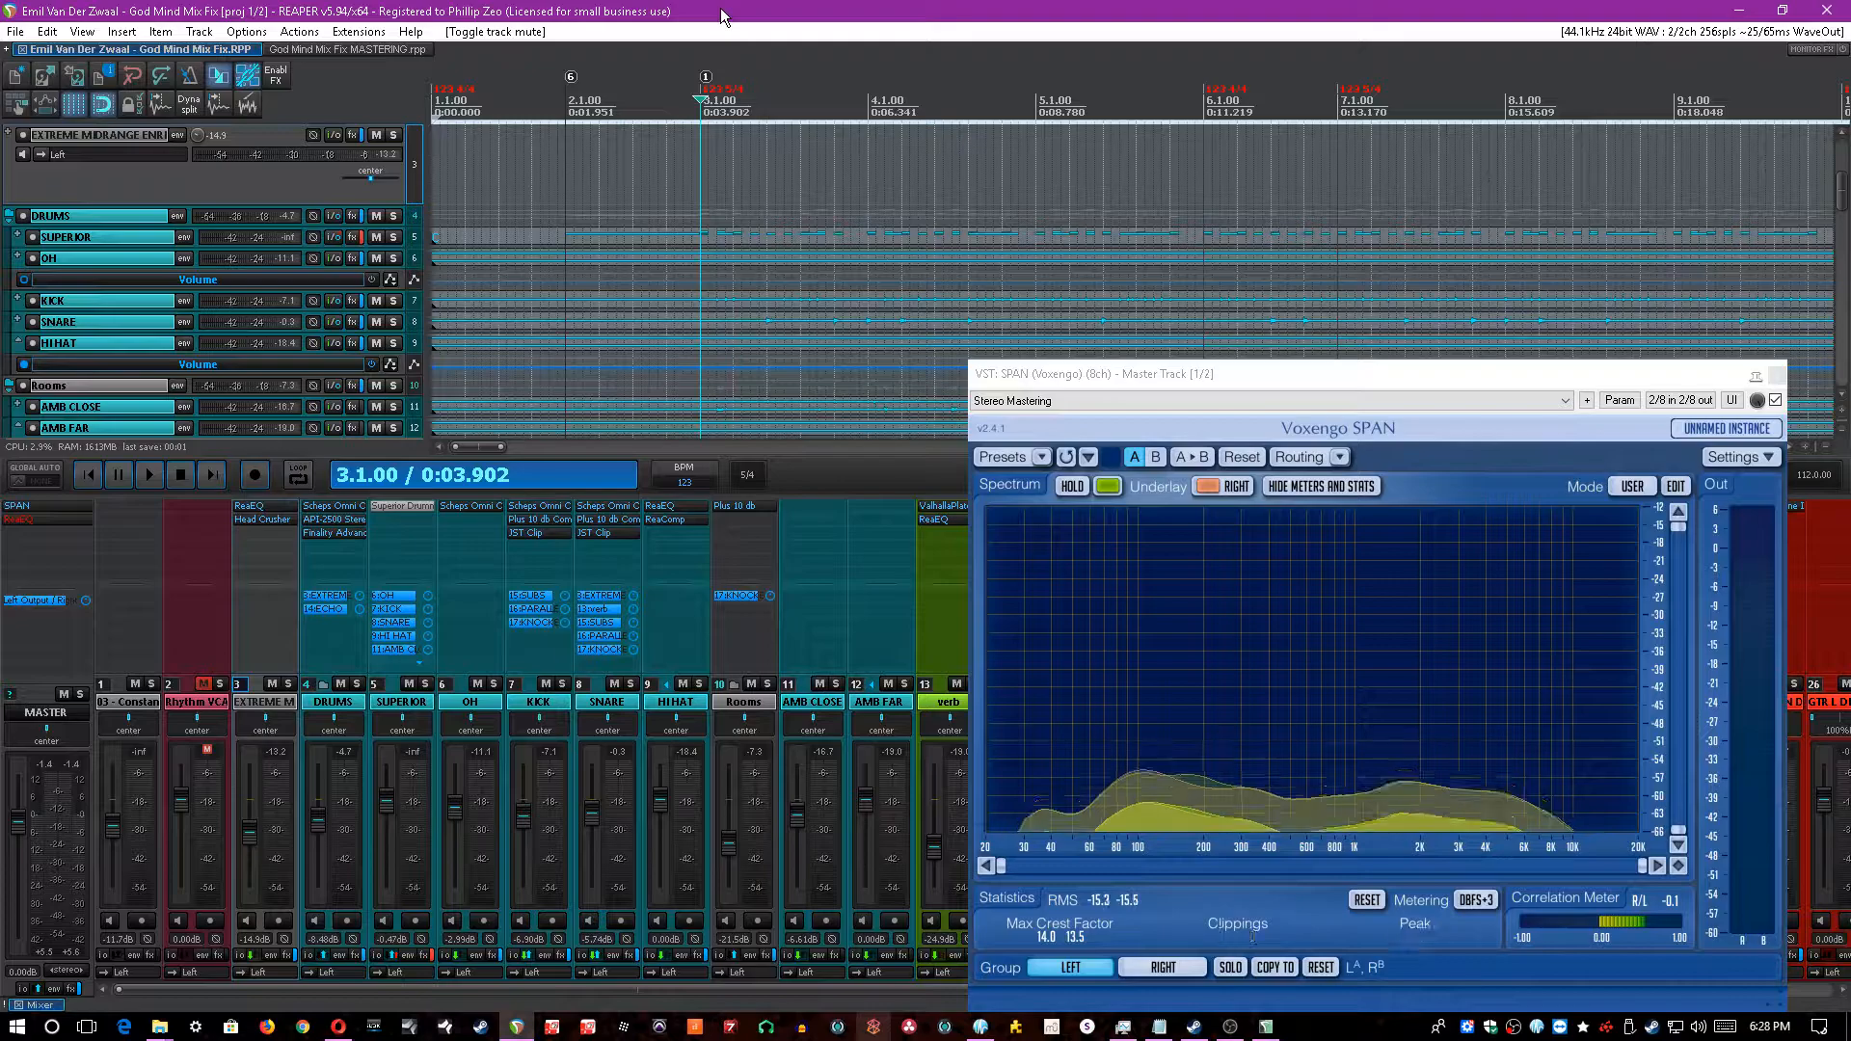
- Replay the mix from bar 3 and compare it with the EXTREME MIDRANGE track muted and unmuted against SPAN
scroll(819, 307, "down", 3)
key("space")
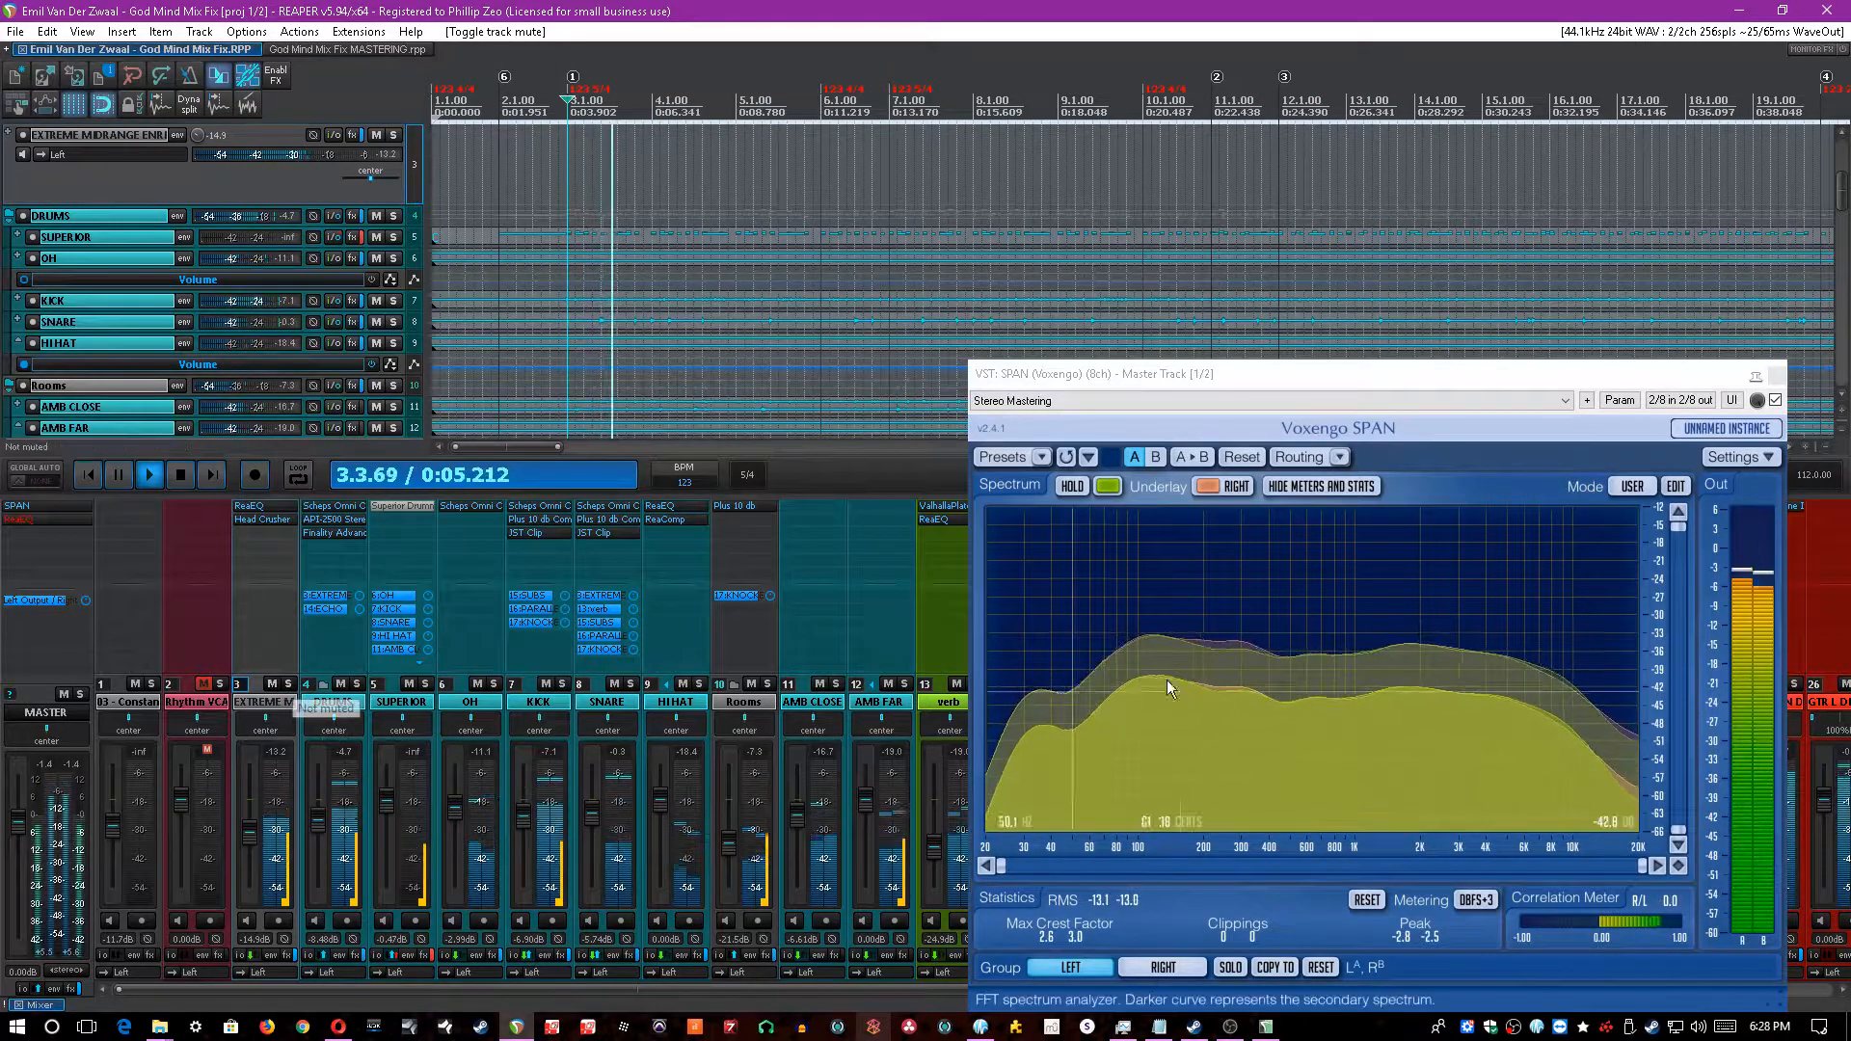
left_click(274, 684)
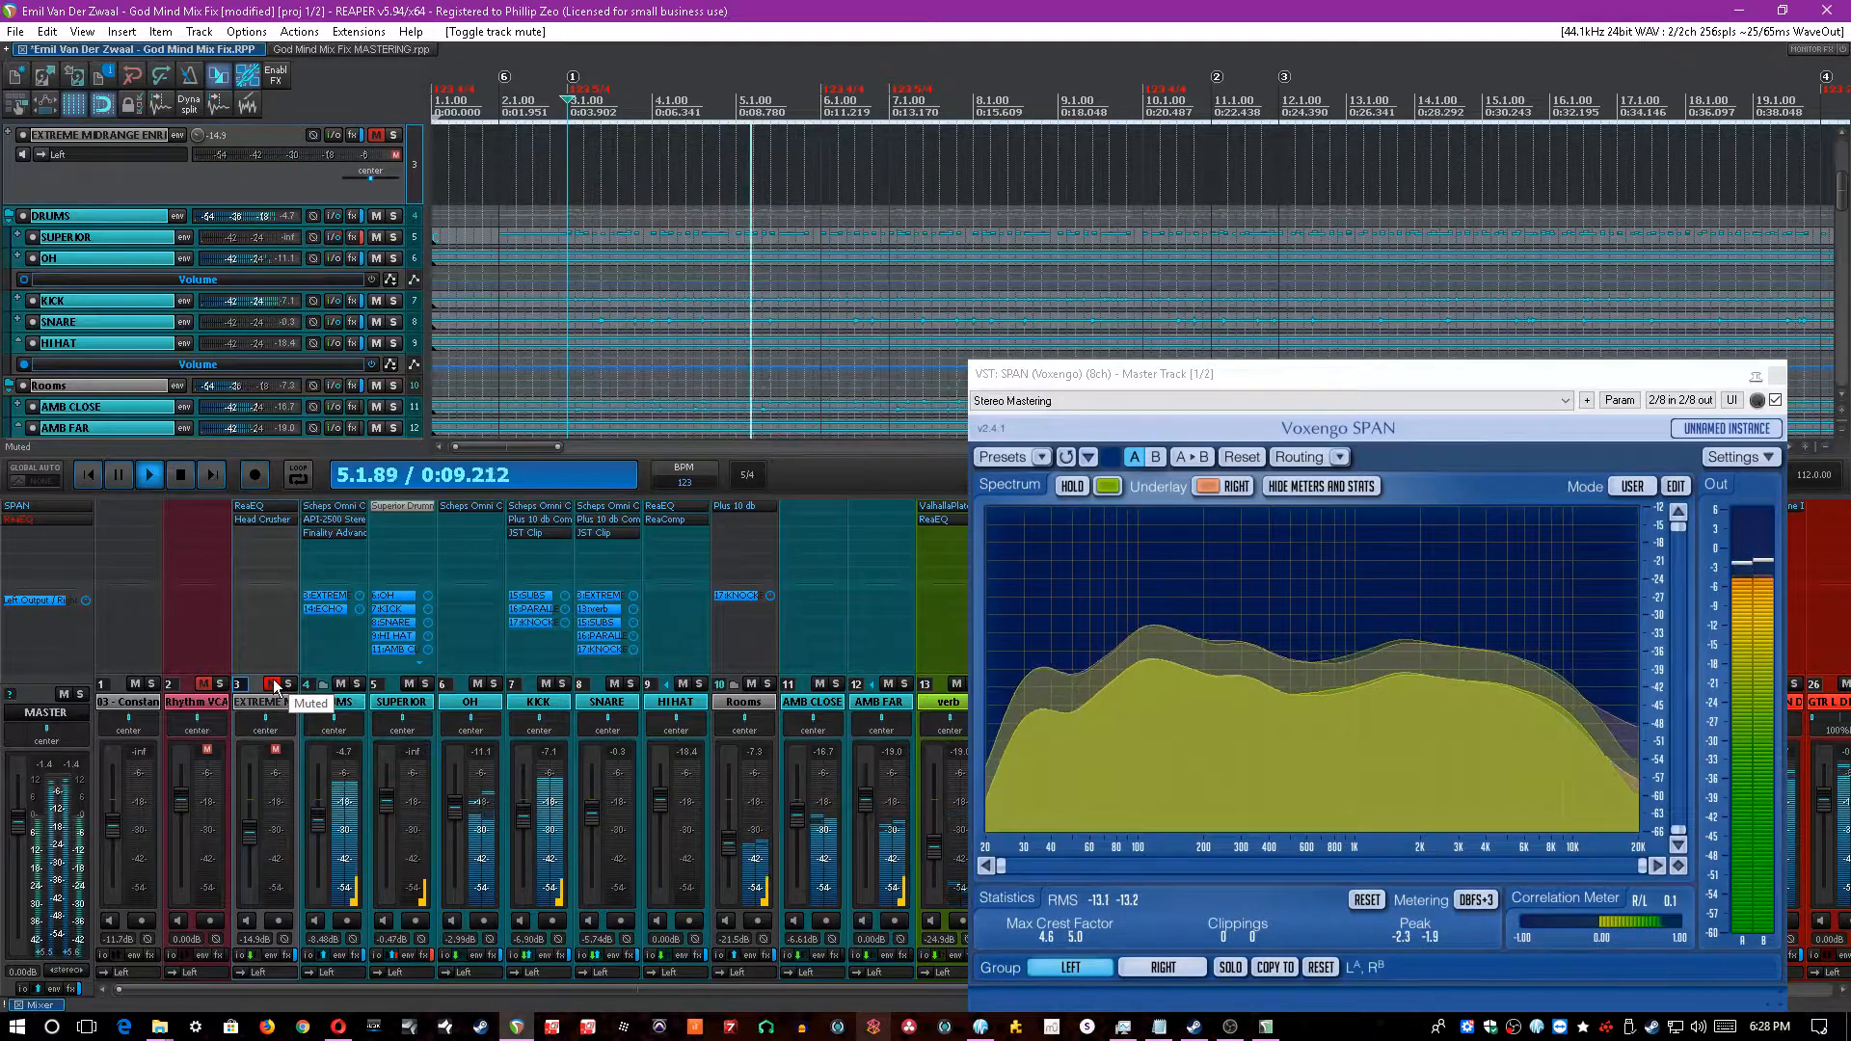
left_click(274, 684)
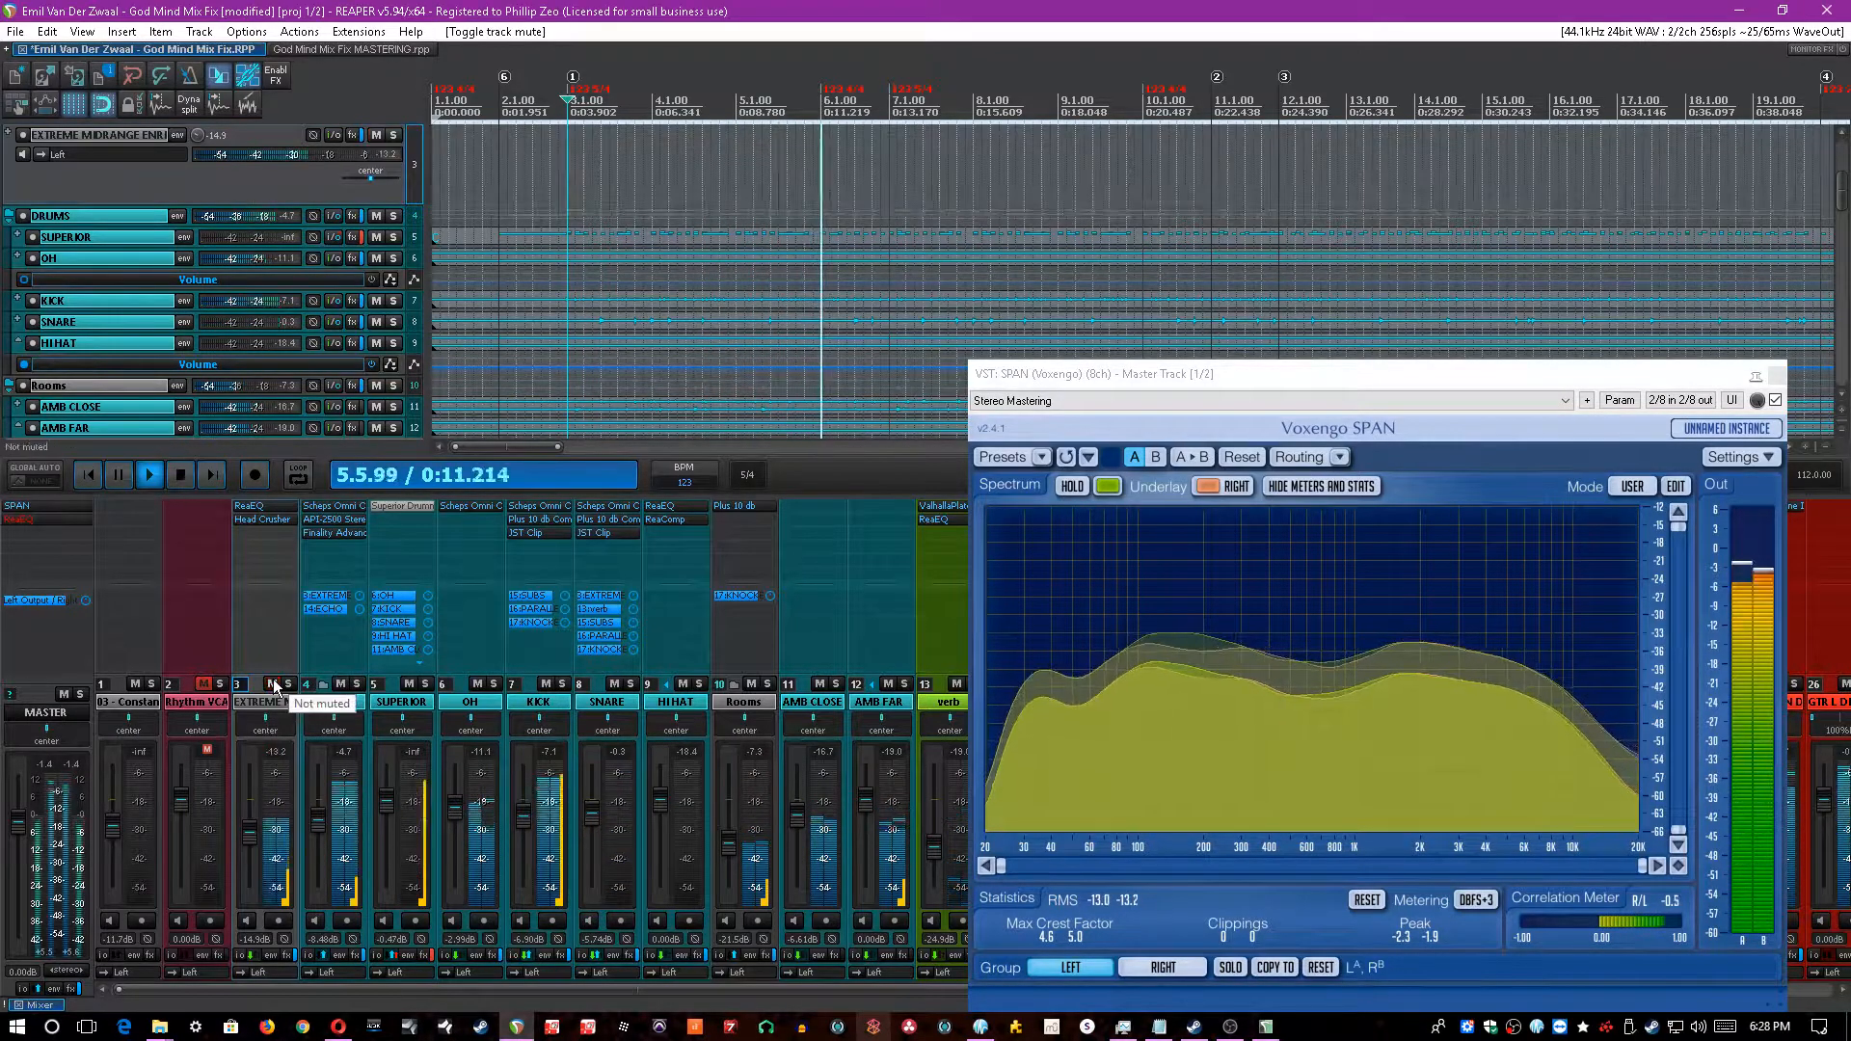
key("space")
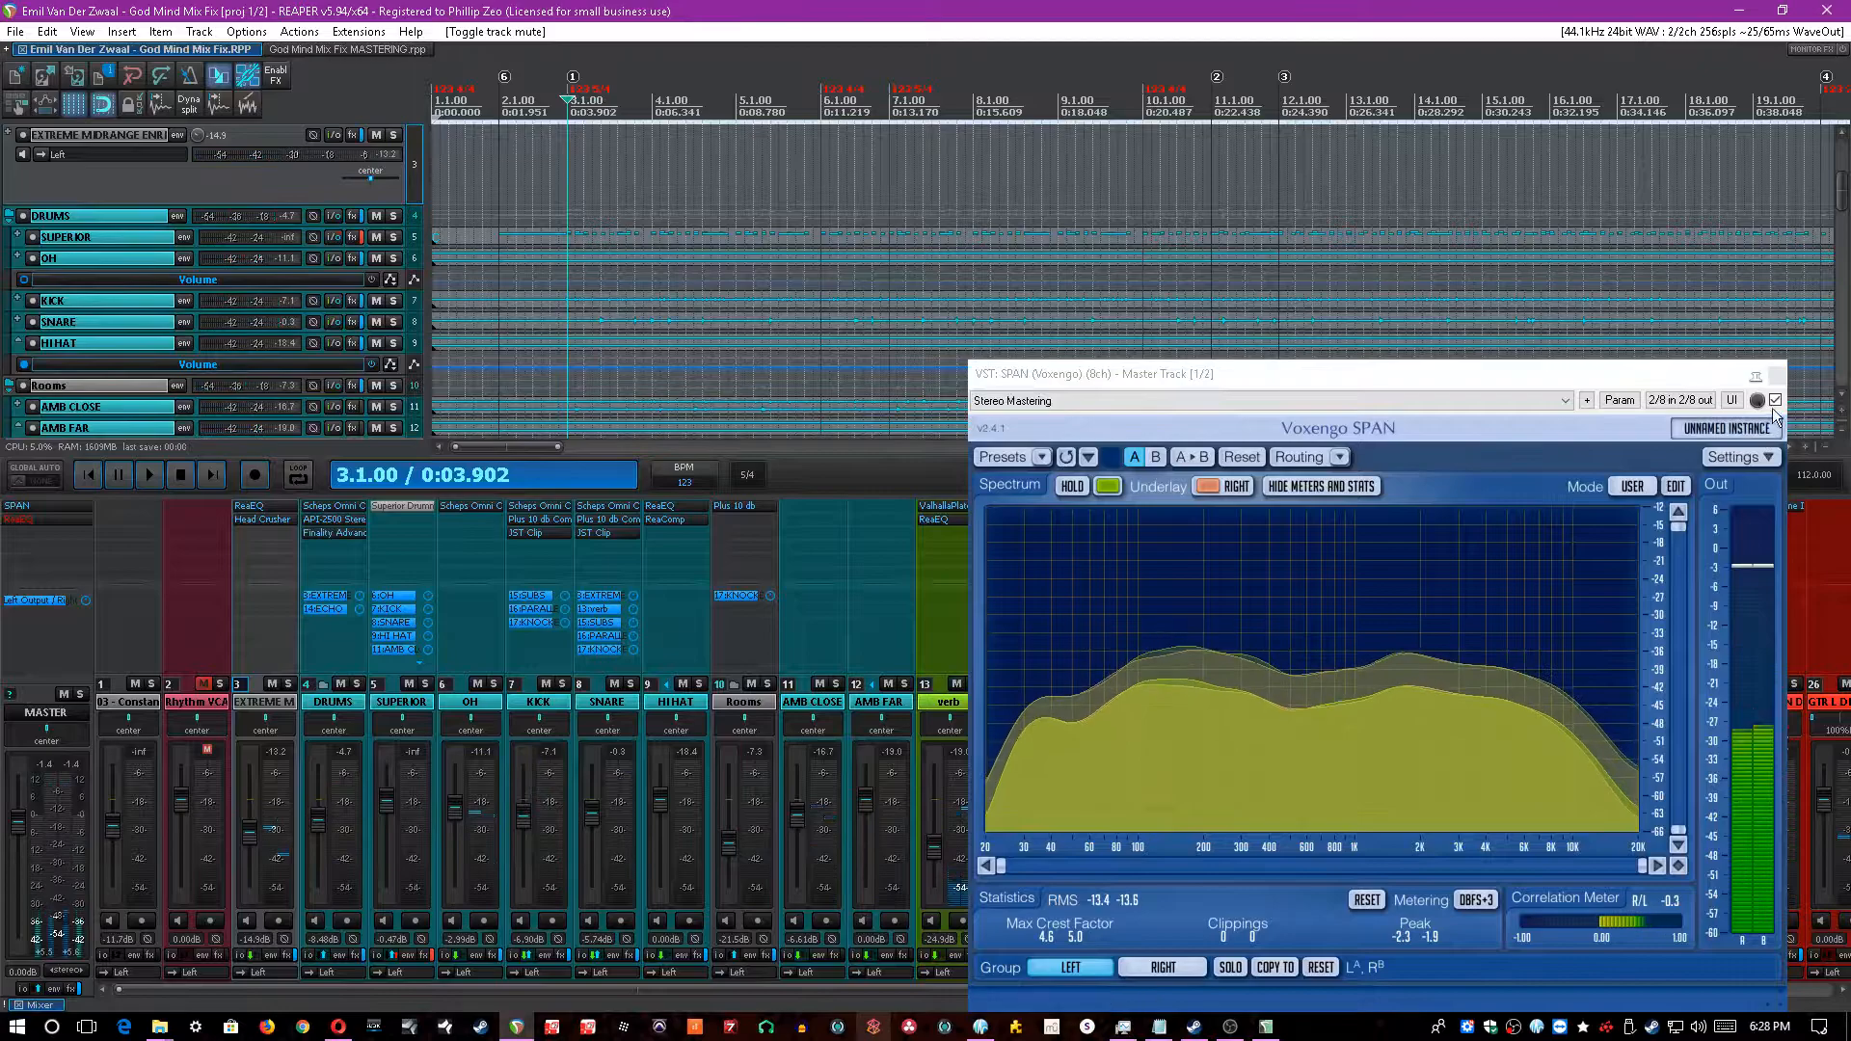
- Close SPAN, save the mix project and view the whole song on the timeline
left_click(1774, 375)
key("ctrl+s")
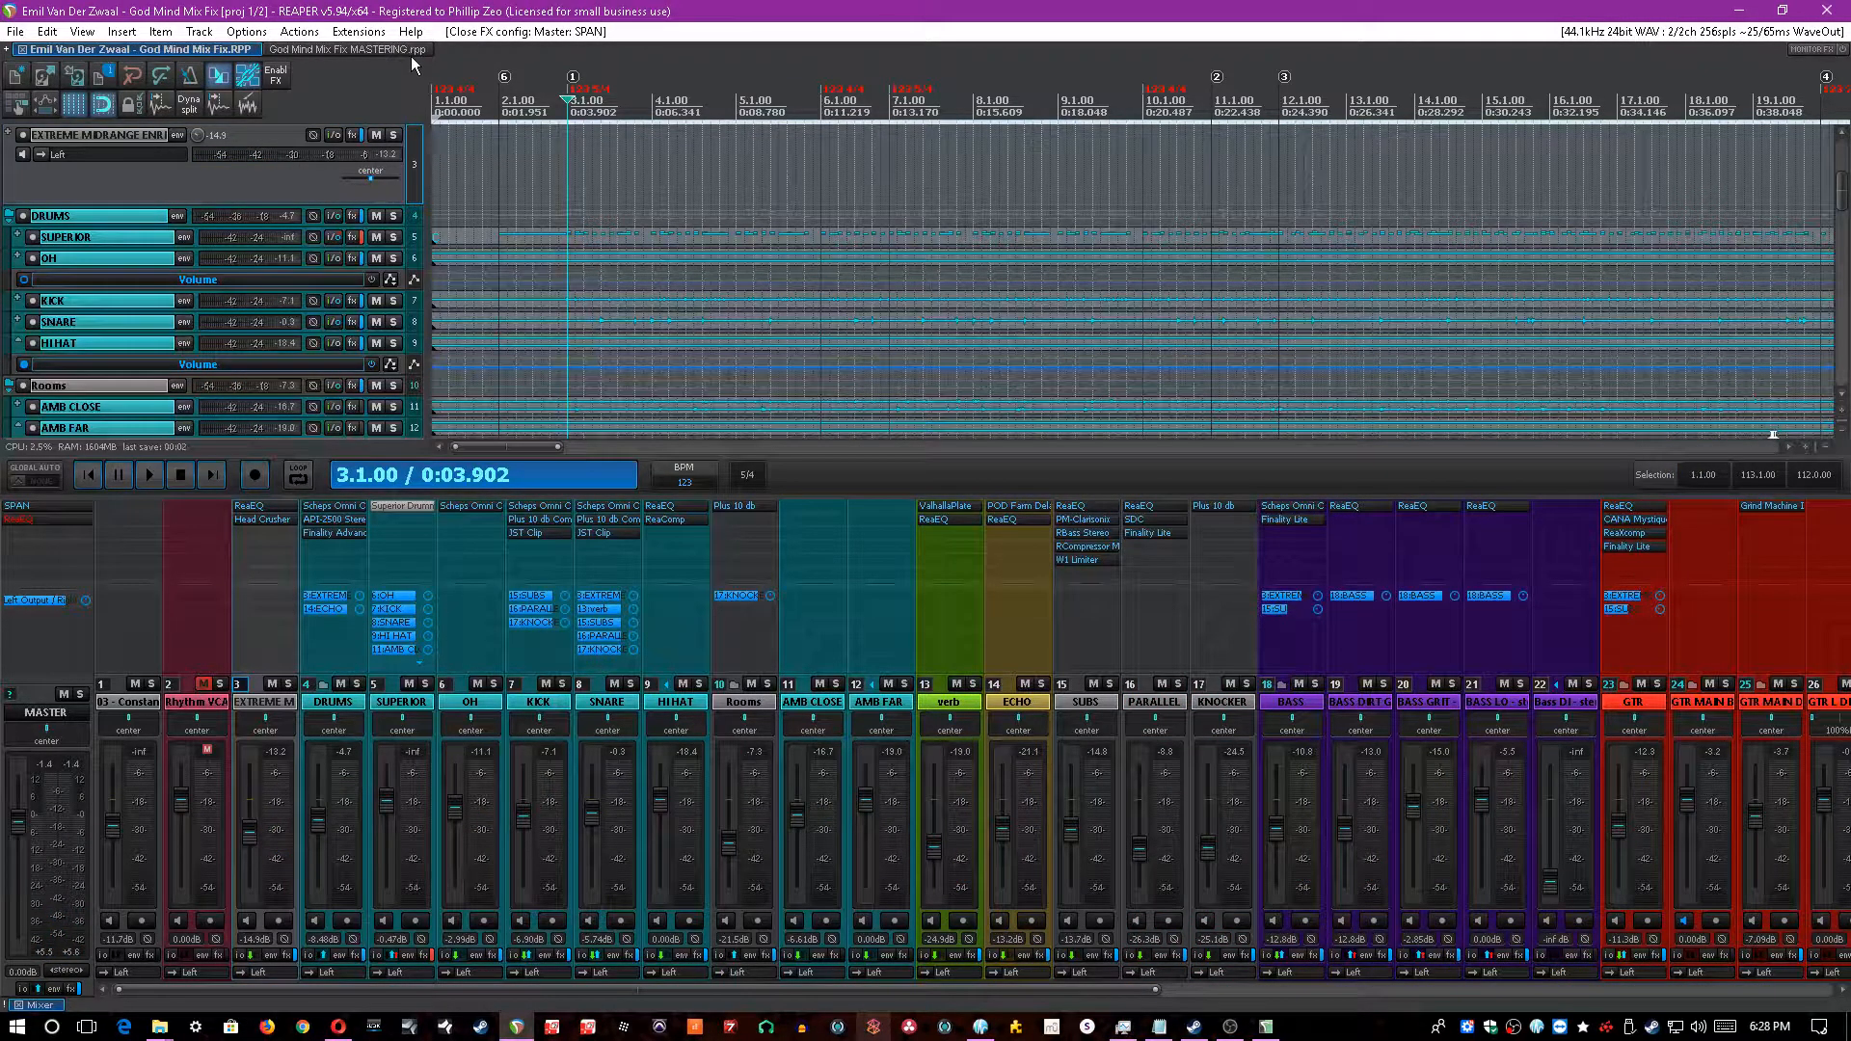
scroll(685, 185, "up", 3)
scroll(724, 7, "down", 7)
scroll(725, 8, "down", 4)
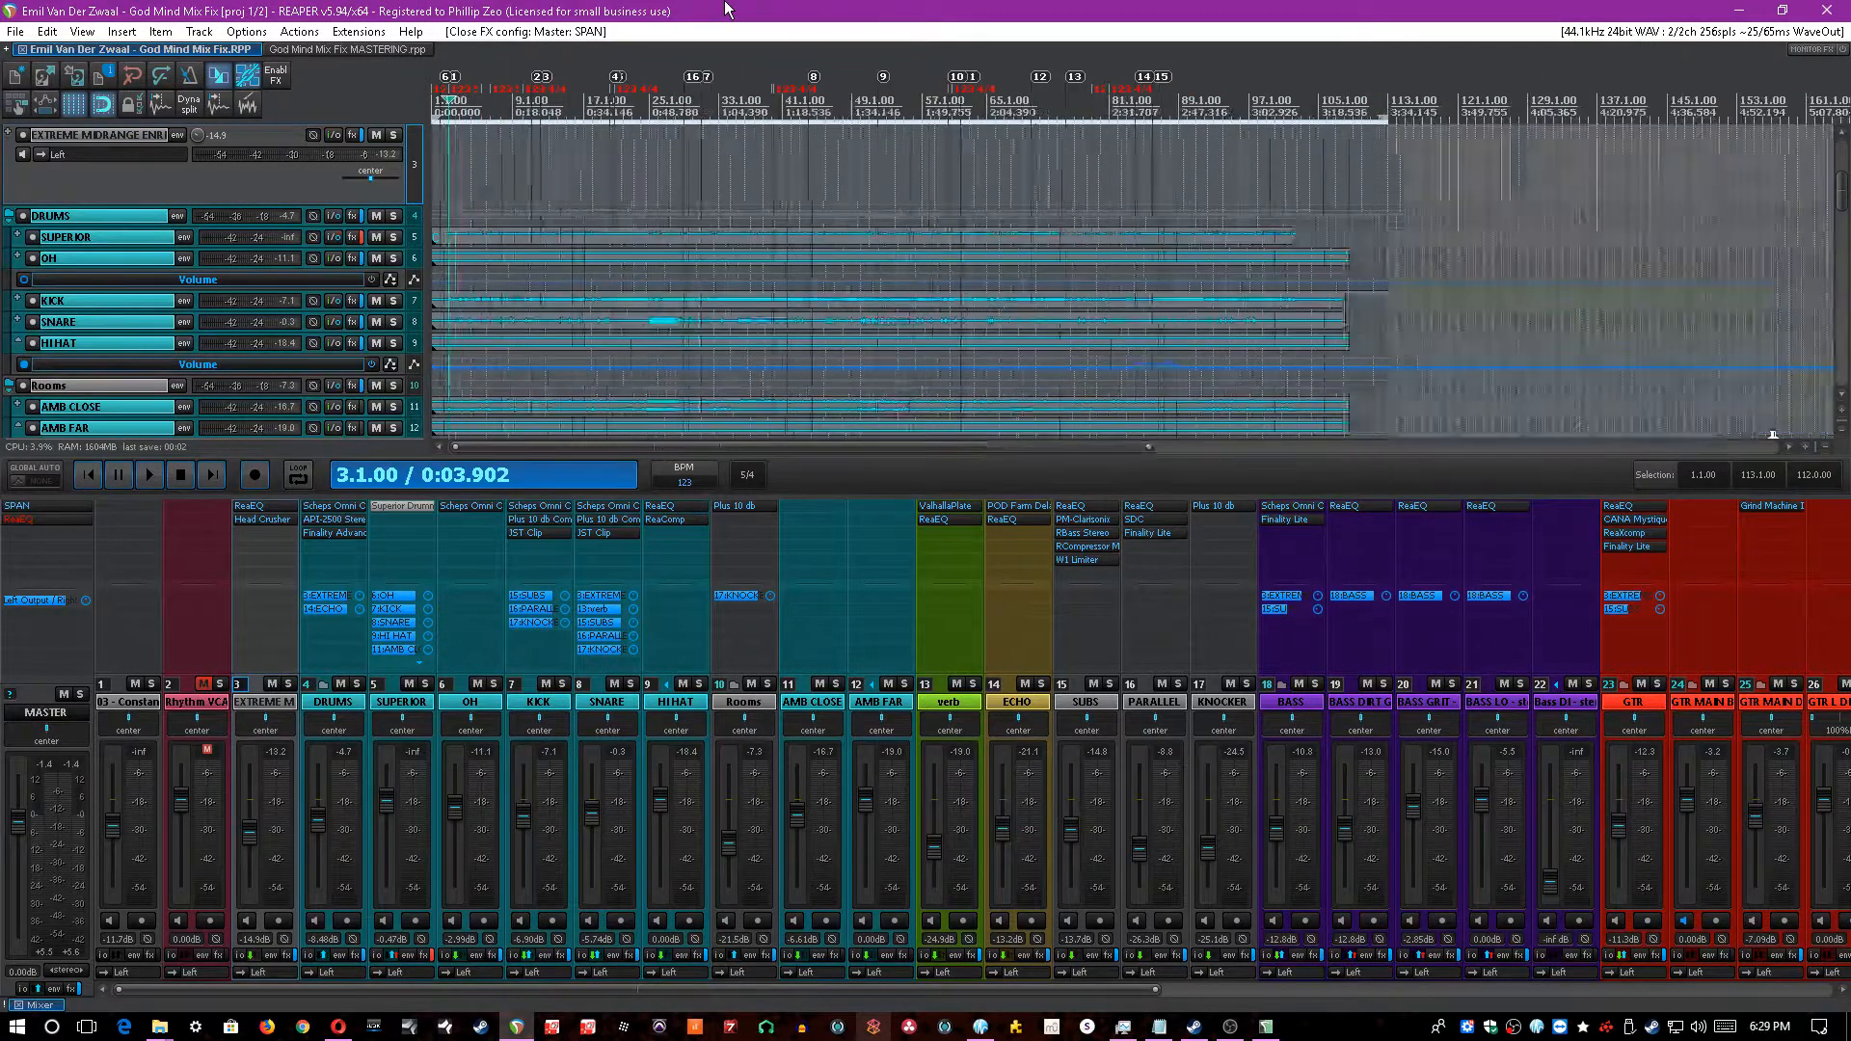
- Switch to the God Mind Mix Fix MASTERING project and reposition its MASTER SPAN window slightly
left_click(401, 52)
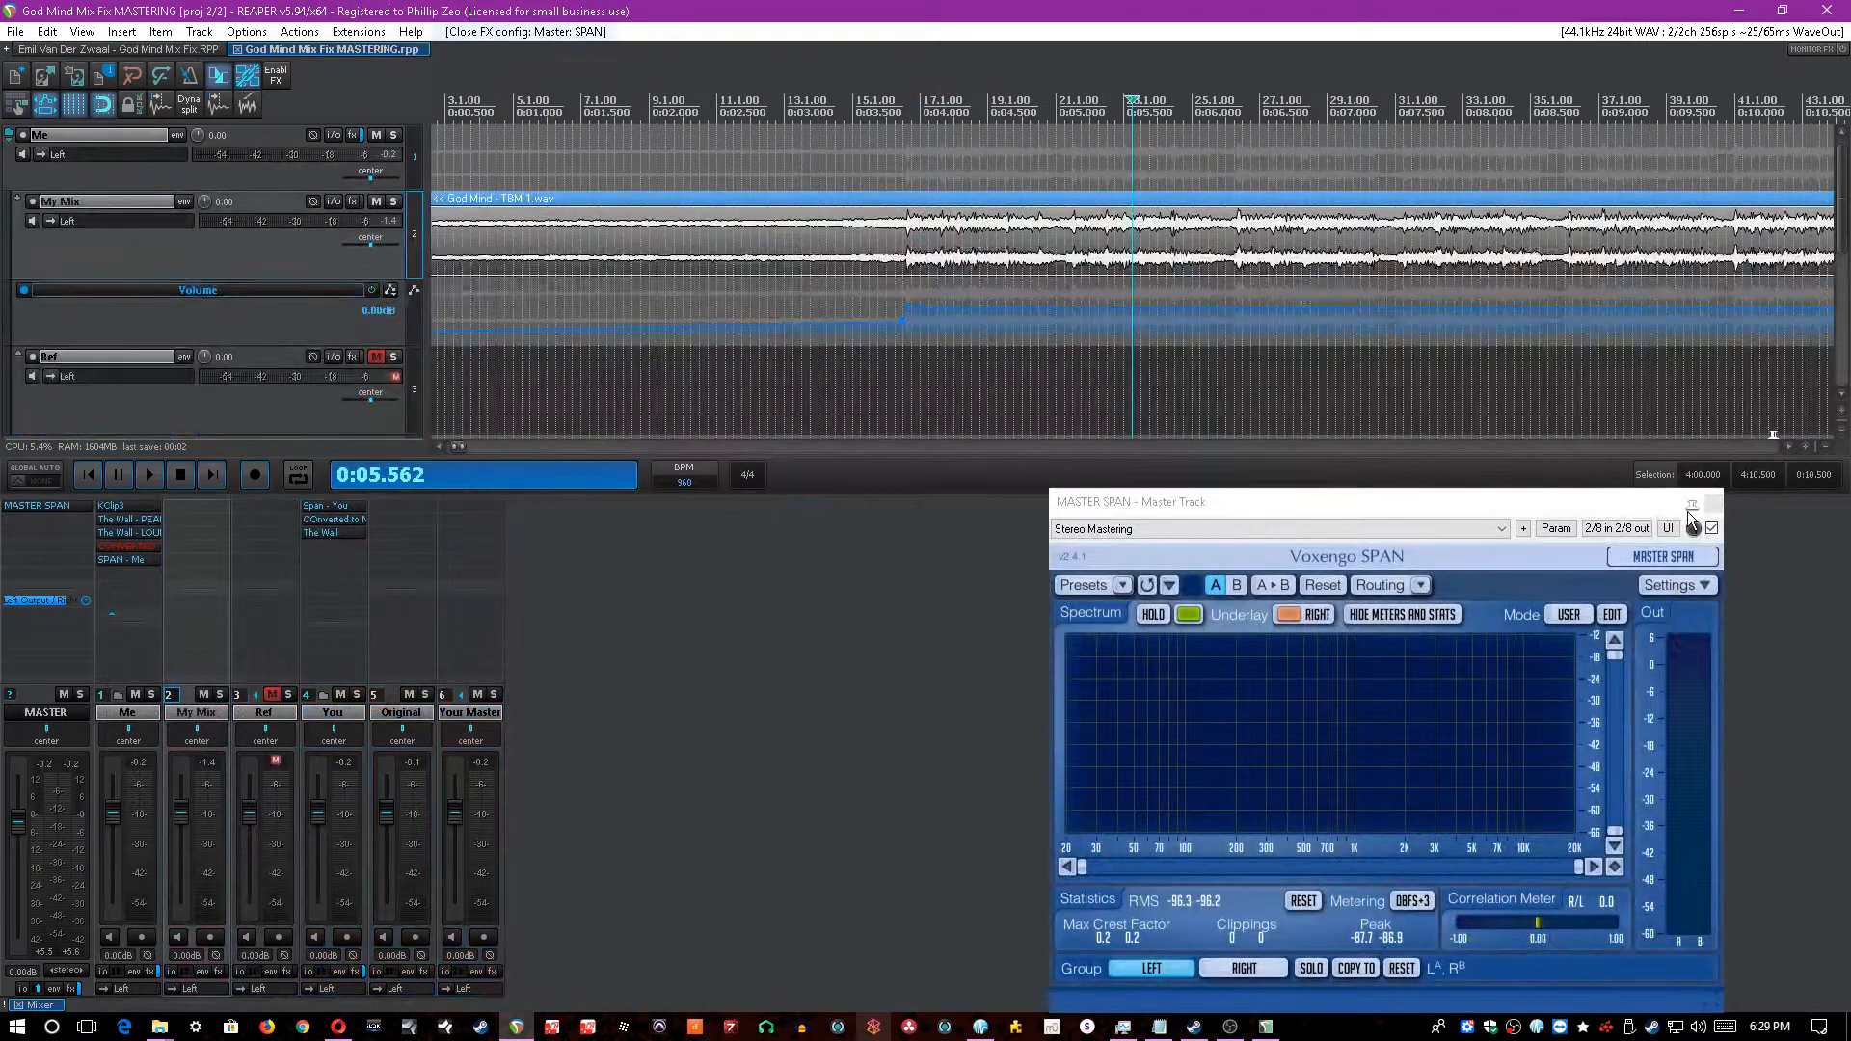
left_click_drag(1685, 503, 1684, 490)
left_click(759, 7)
scroll(758, 7, "down", 4)
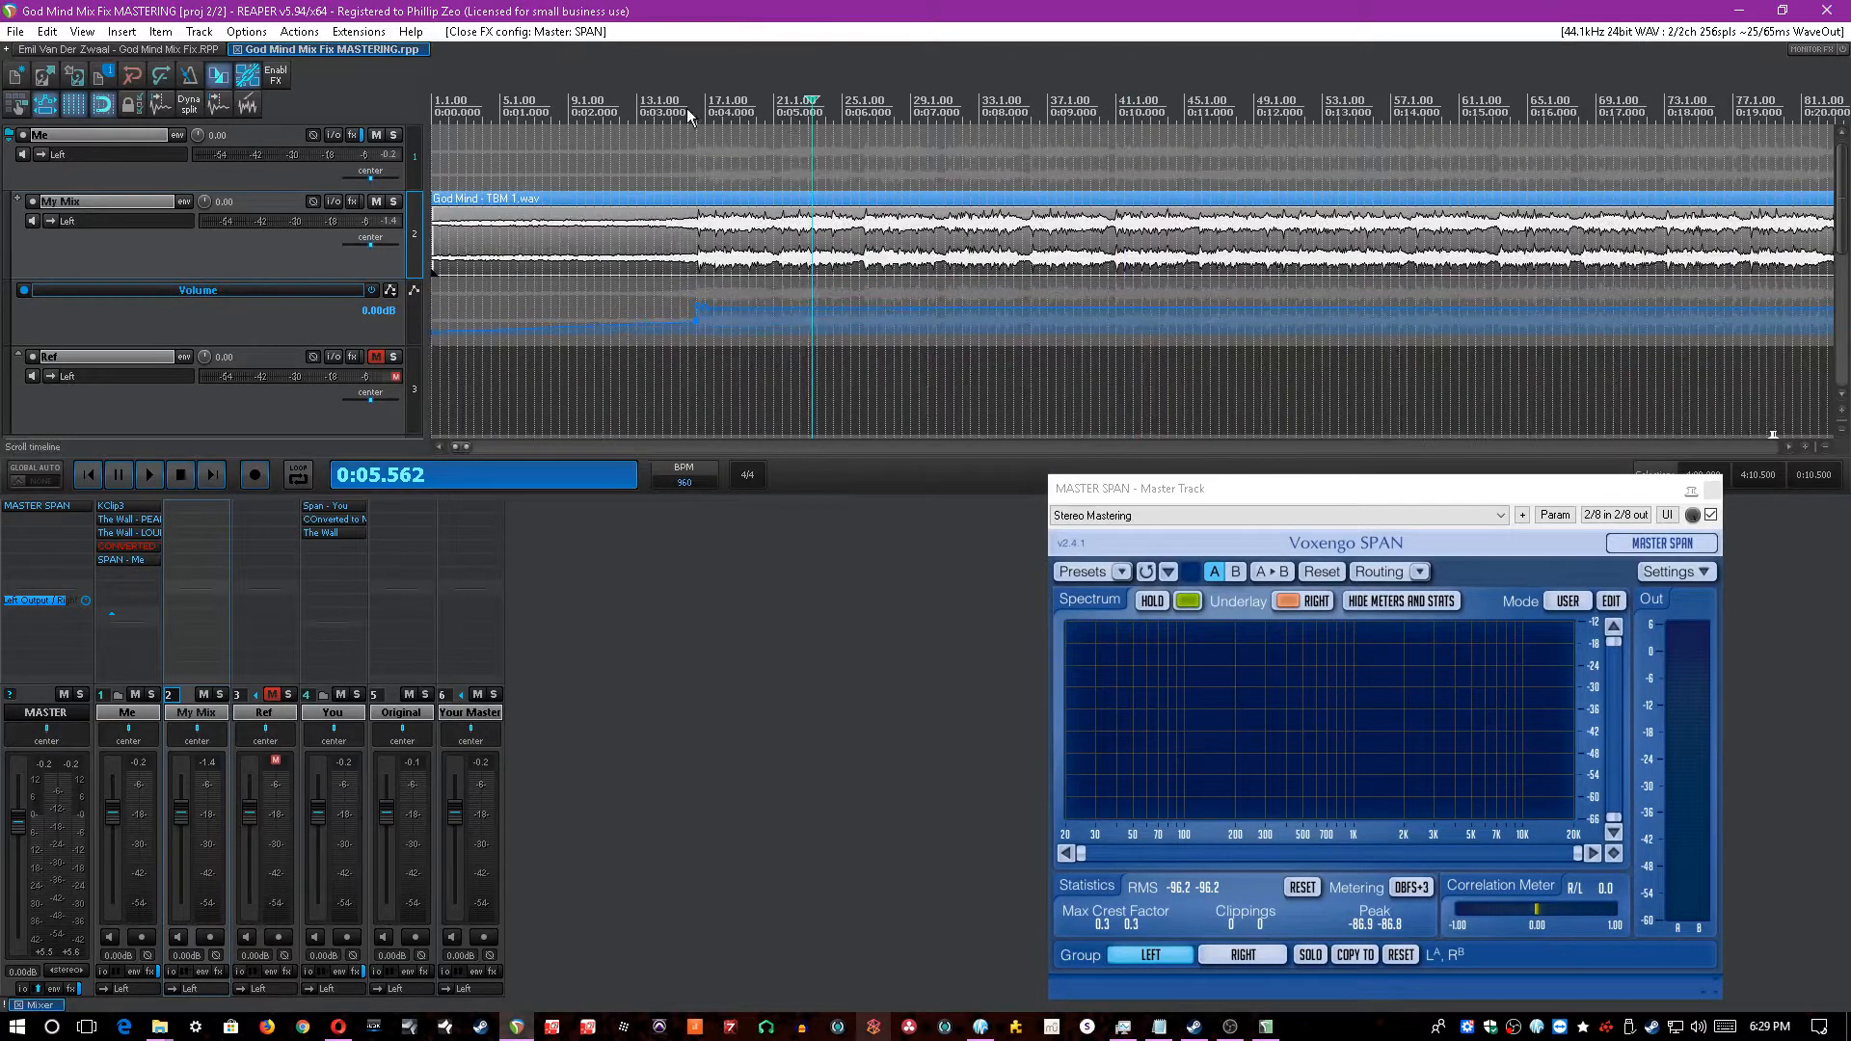
- Bypass the effects chain on the Me track and play God Mind - TBM 1.wav from the start
left_click(528, 175)
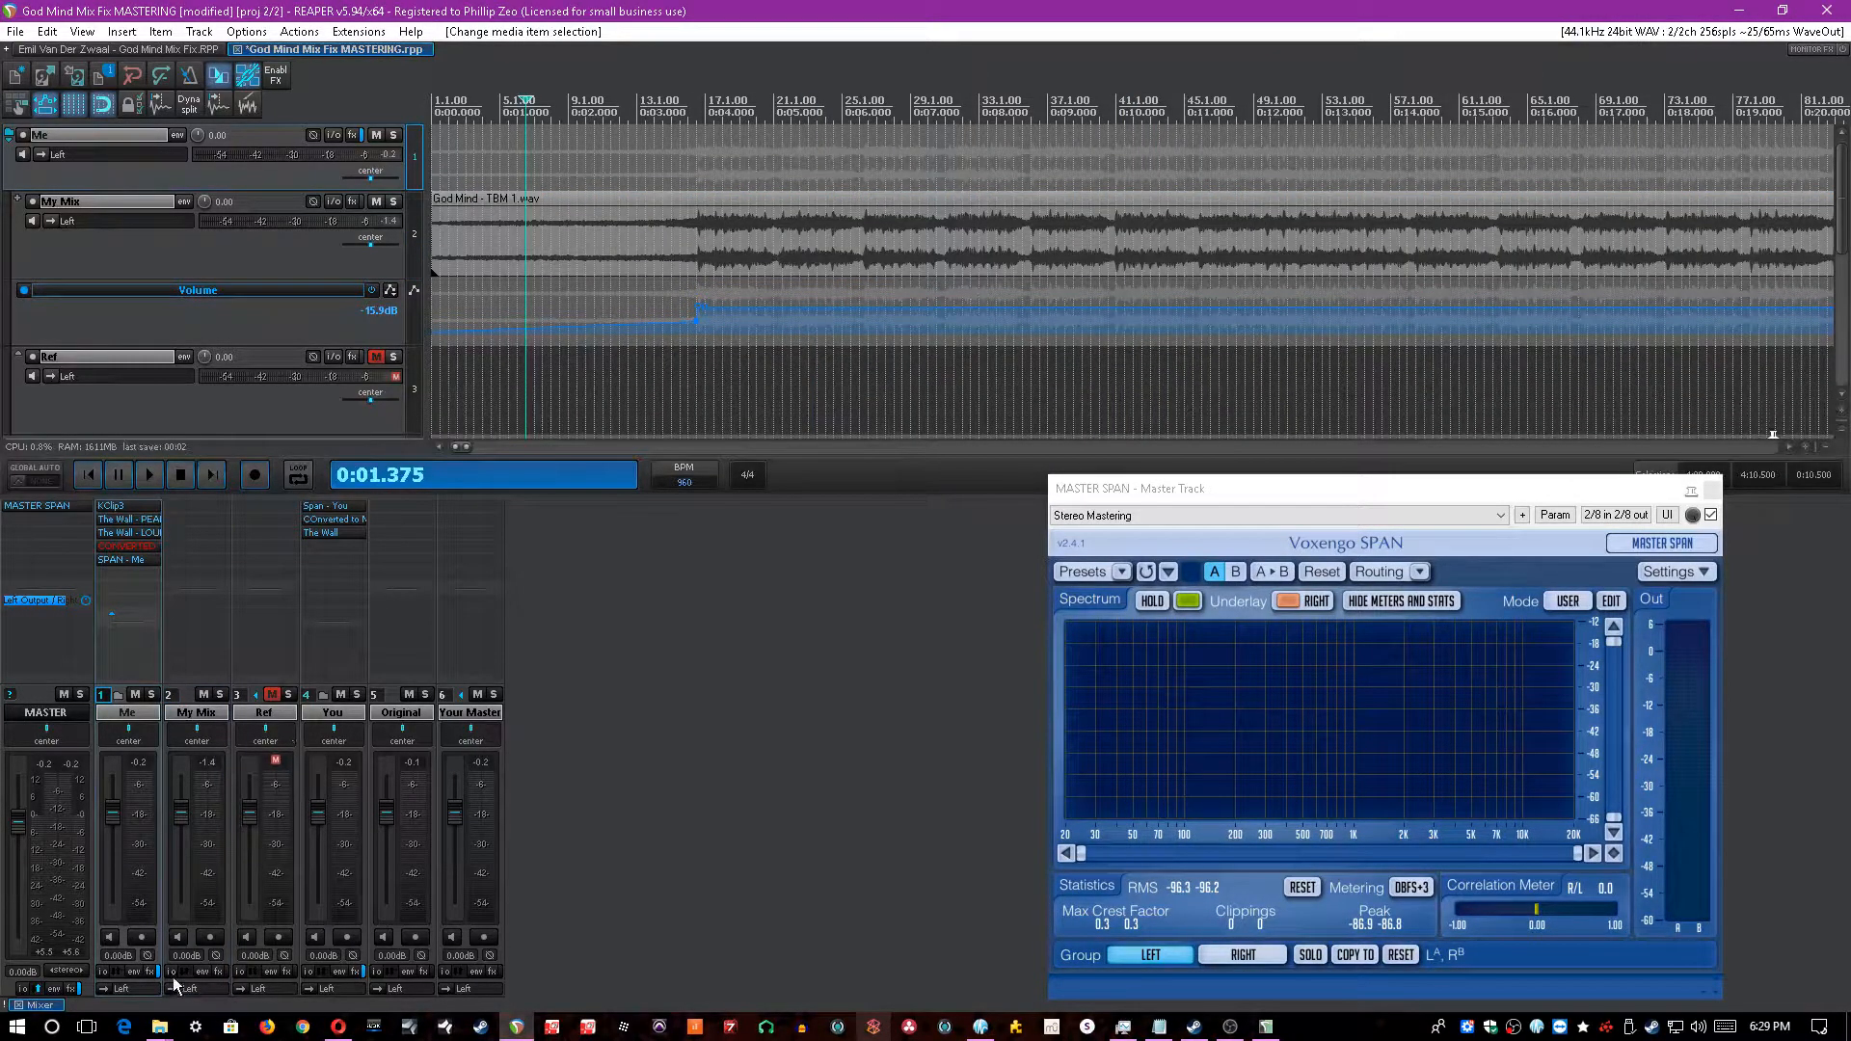
scroll(799, 10, "up", 2)
key("space")
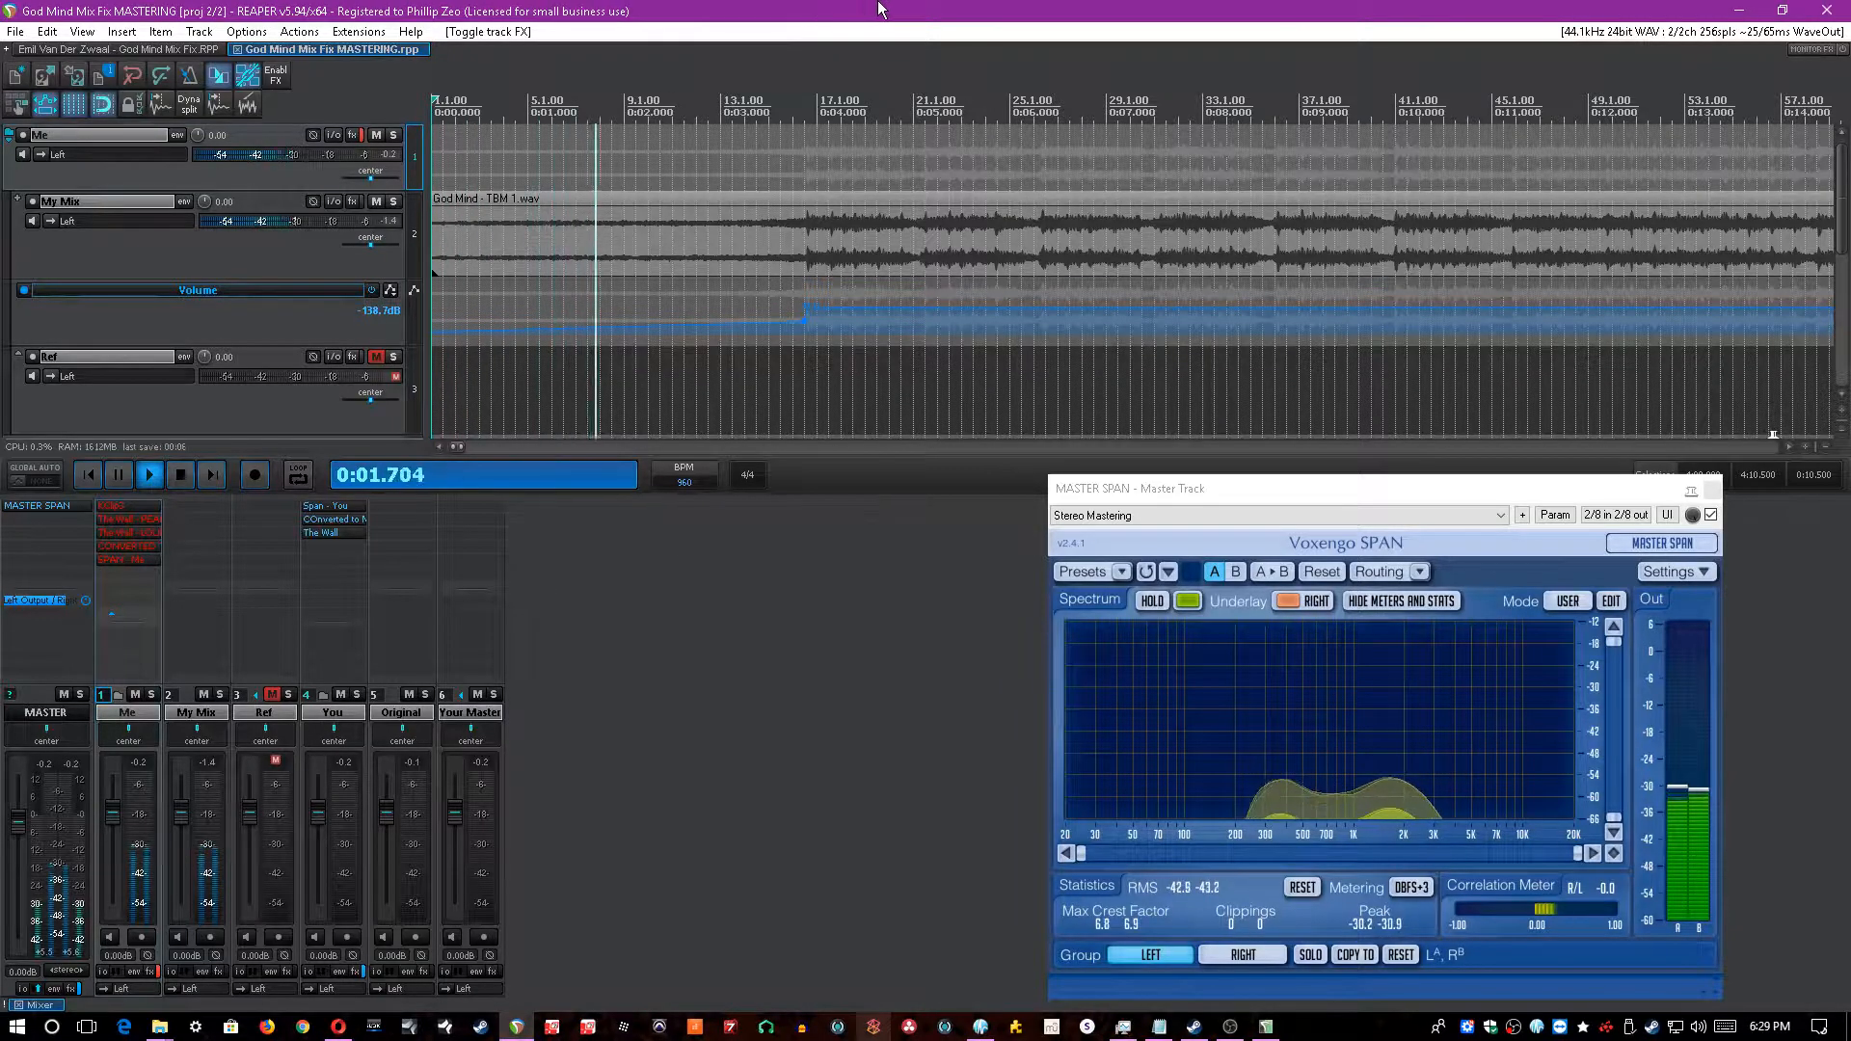
- Examine the unmastered mix on MASTER SPAN during playback and look through the Me track's bypassed effects
scroll(957, 13, "down", 2)
scroll(957, 12, "up", 1)
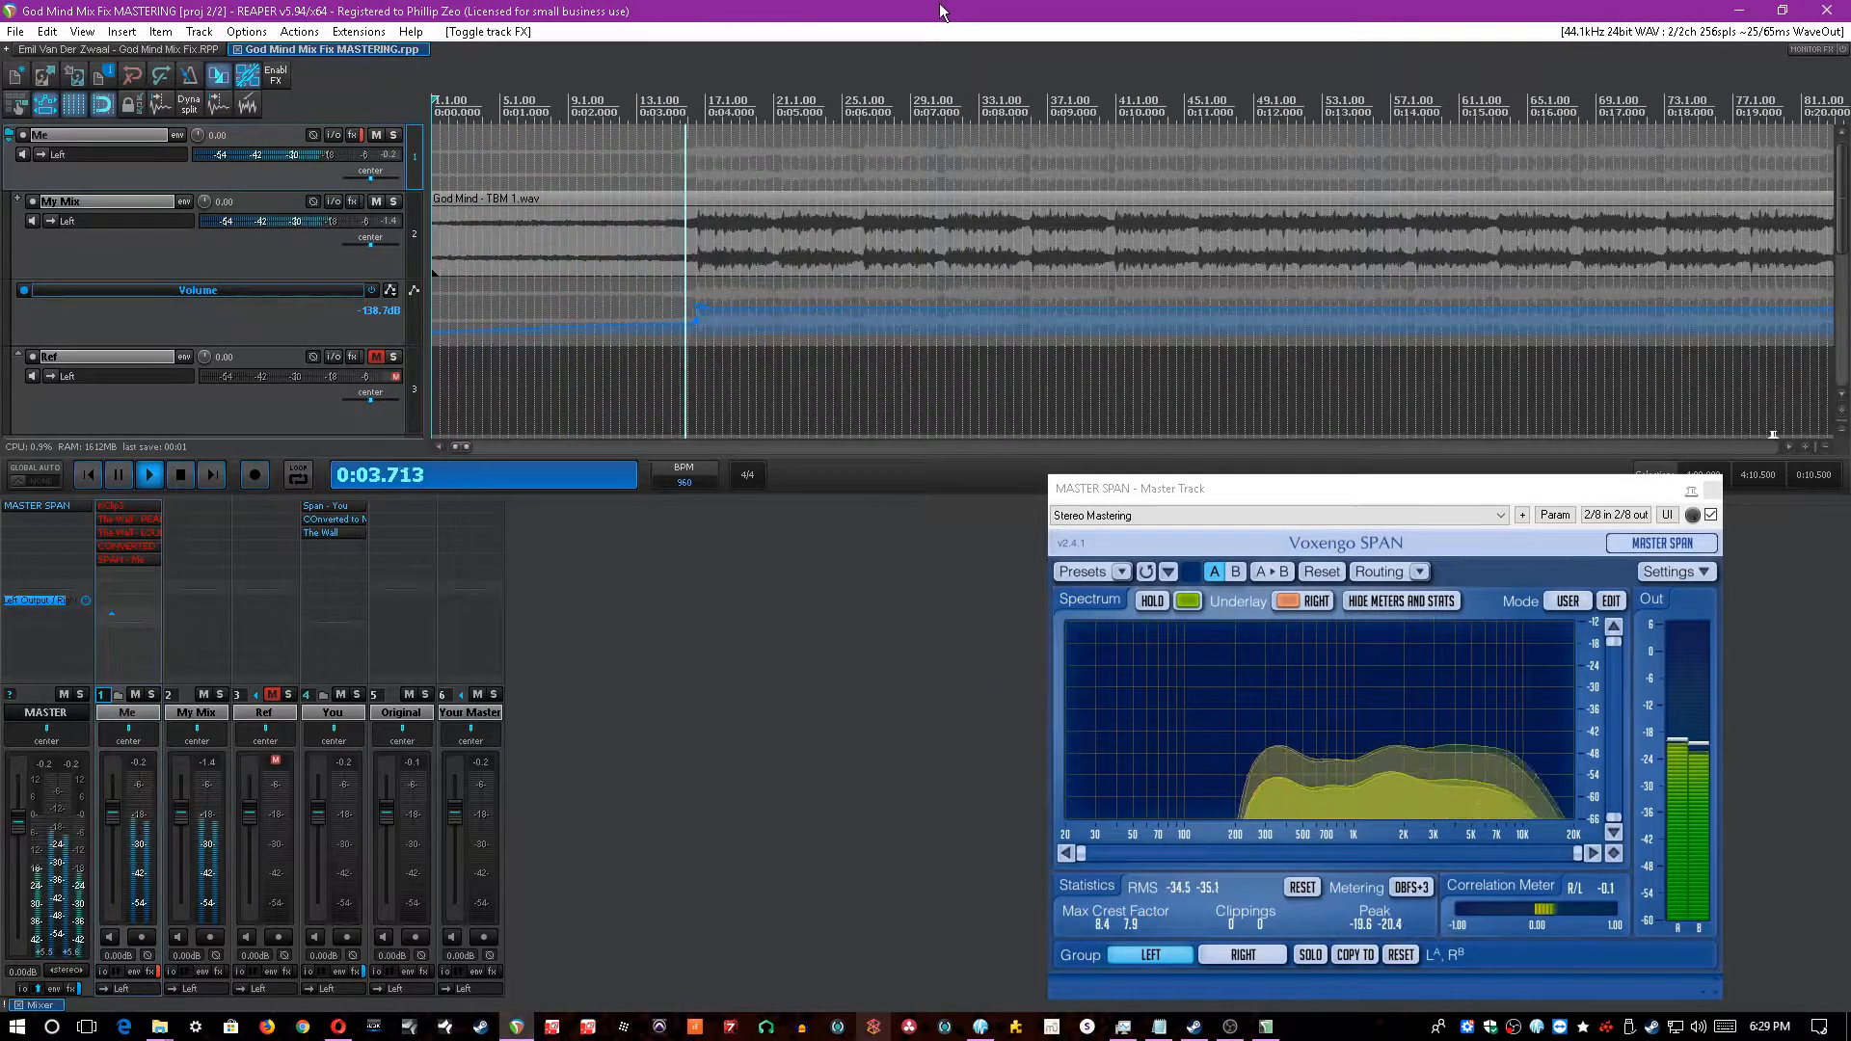
scroll(954, 9, "down", 2)
scroll(955, 9, "up", 1)
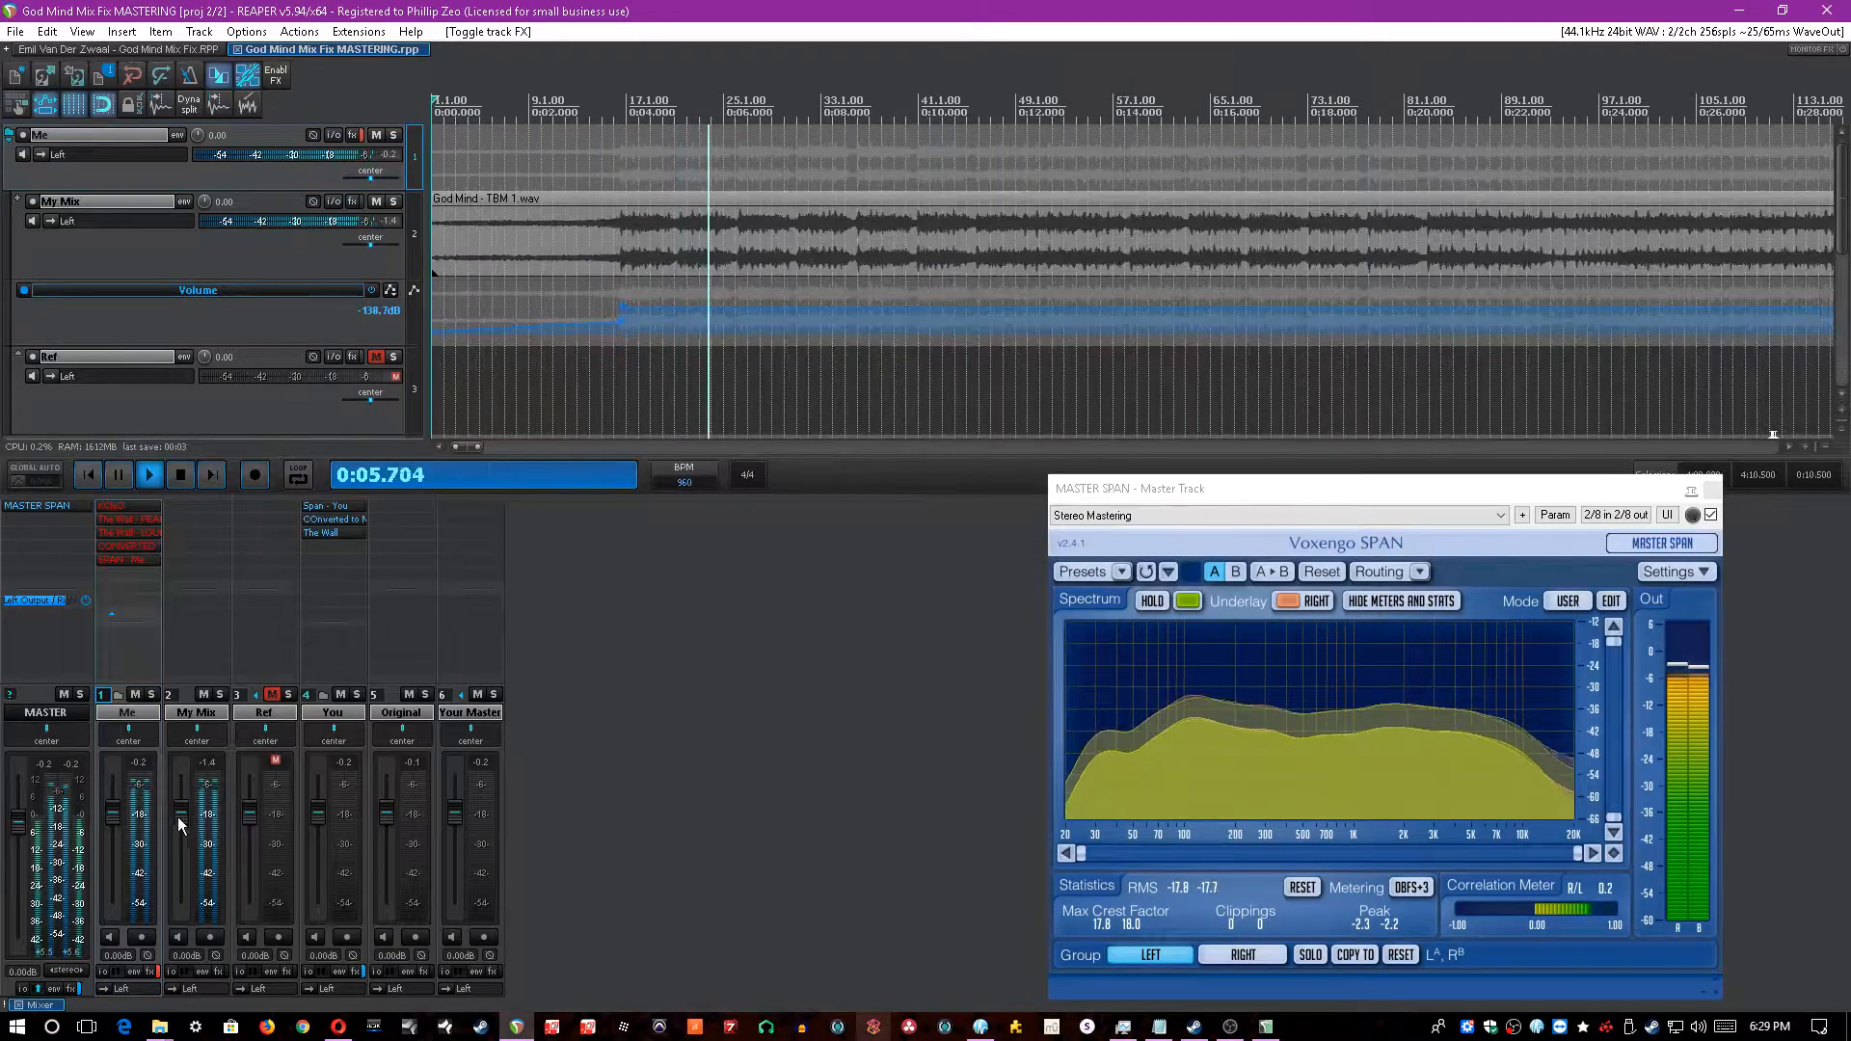
scroll(144, 569, "up", 3)
scroll(139, 564, "up", 2)
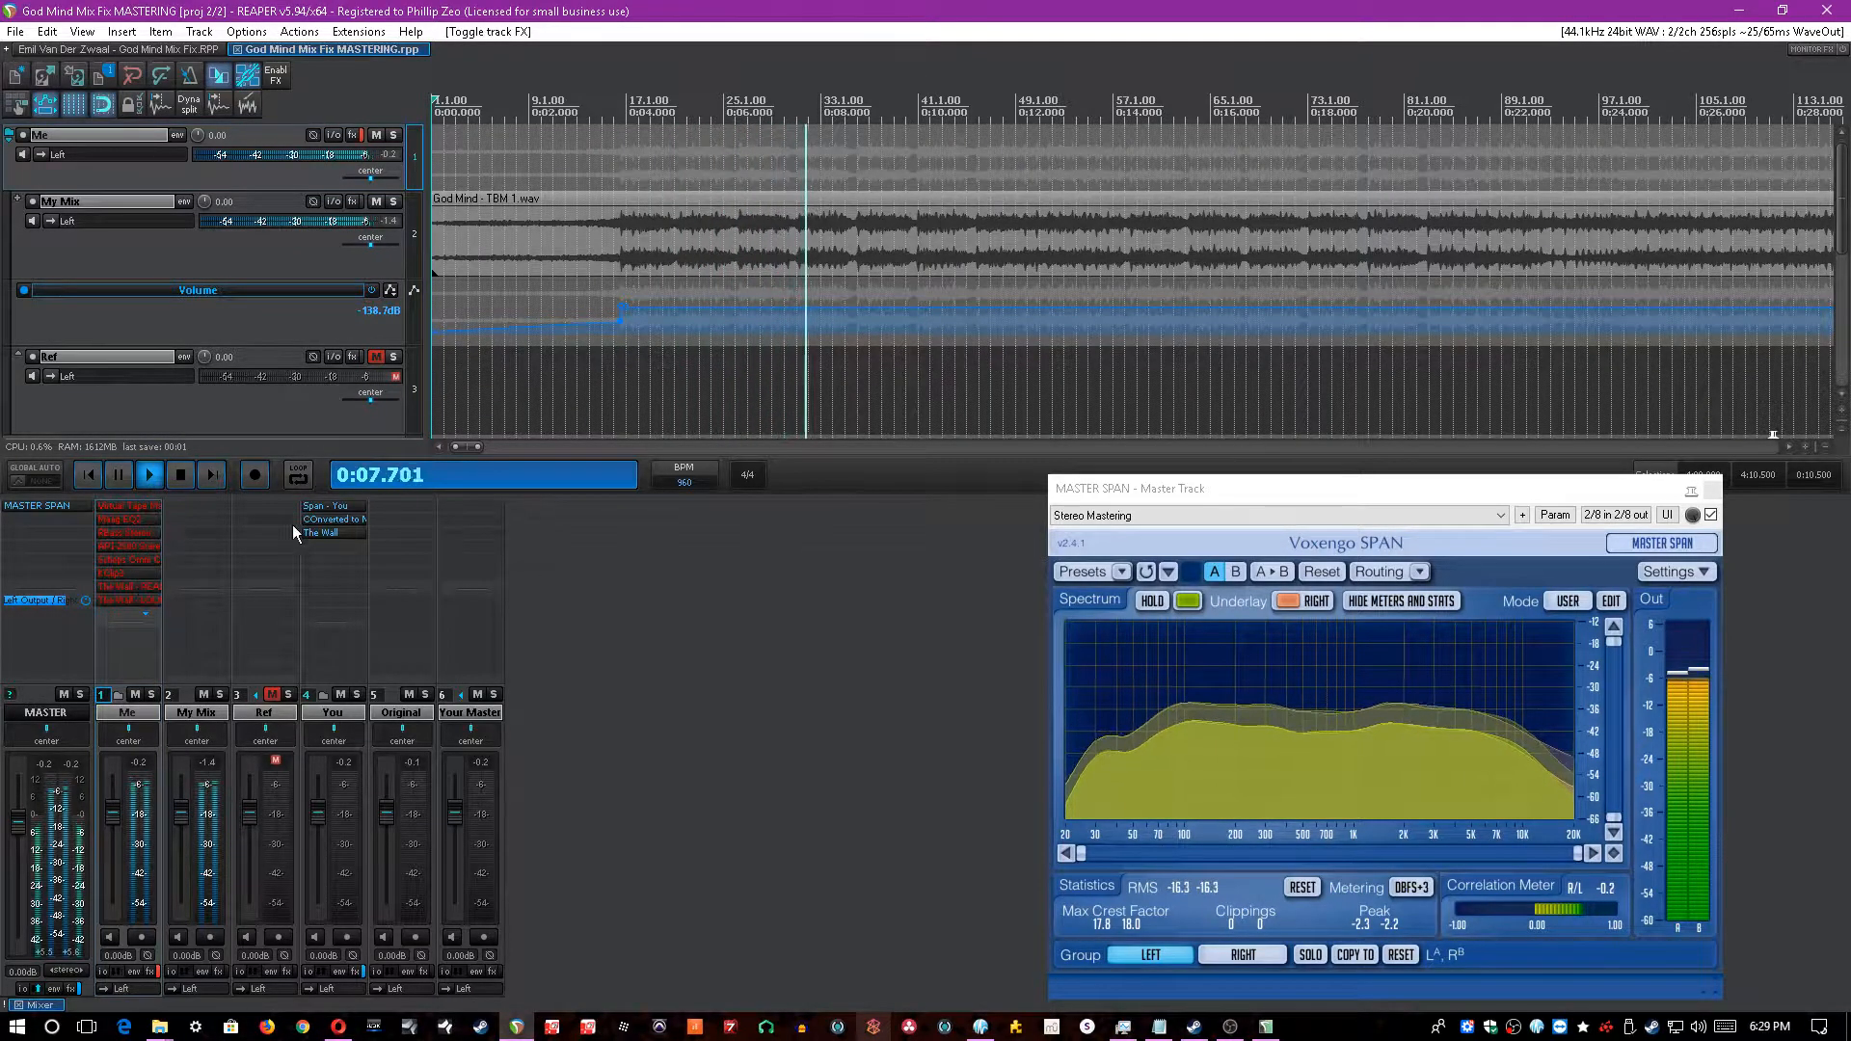
- Enlarge the mixer area and re-enable the Me track's effects chain with only Virtual Tape Machines active
left_click_drag(525, 494, 528, 410)
key("space")
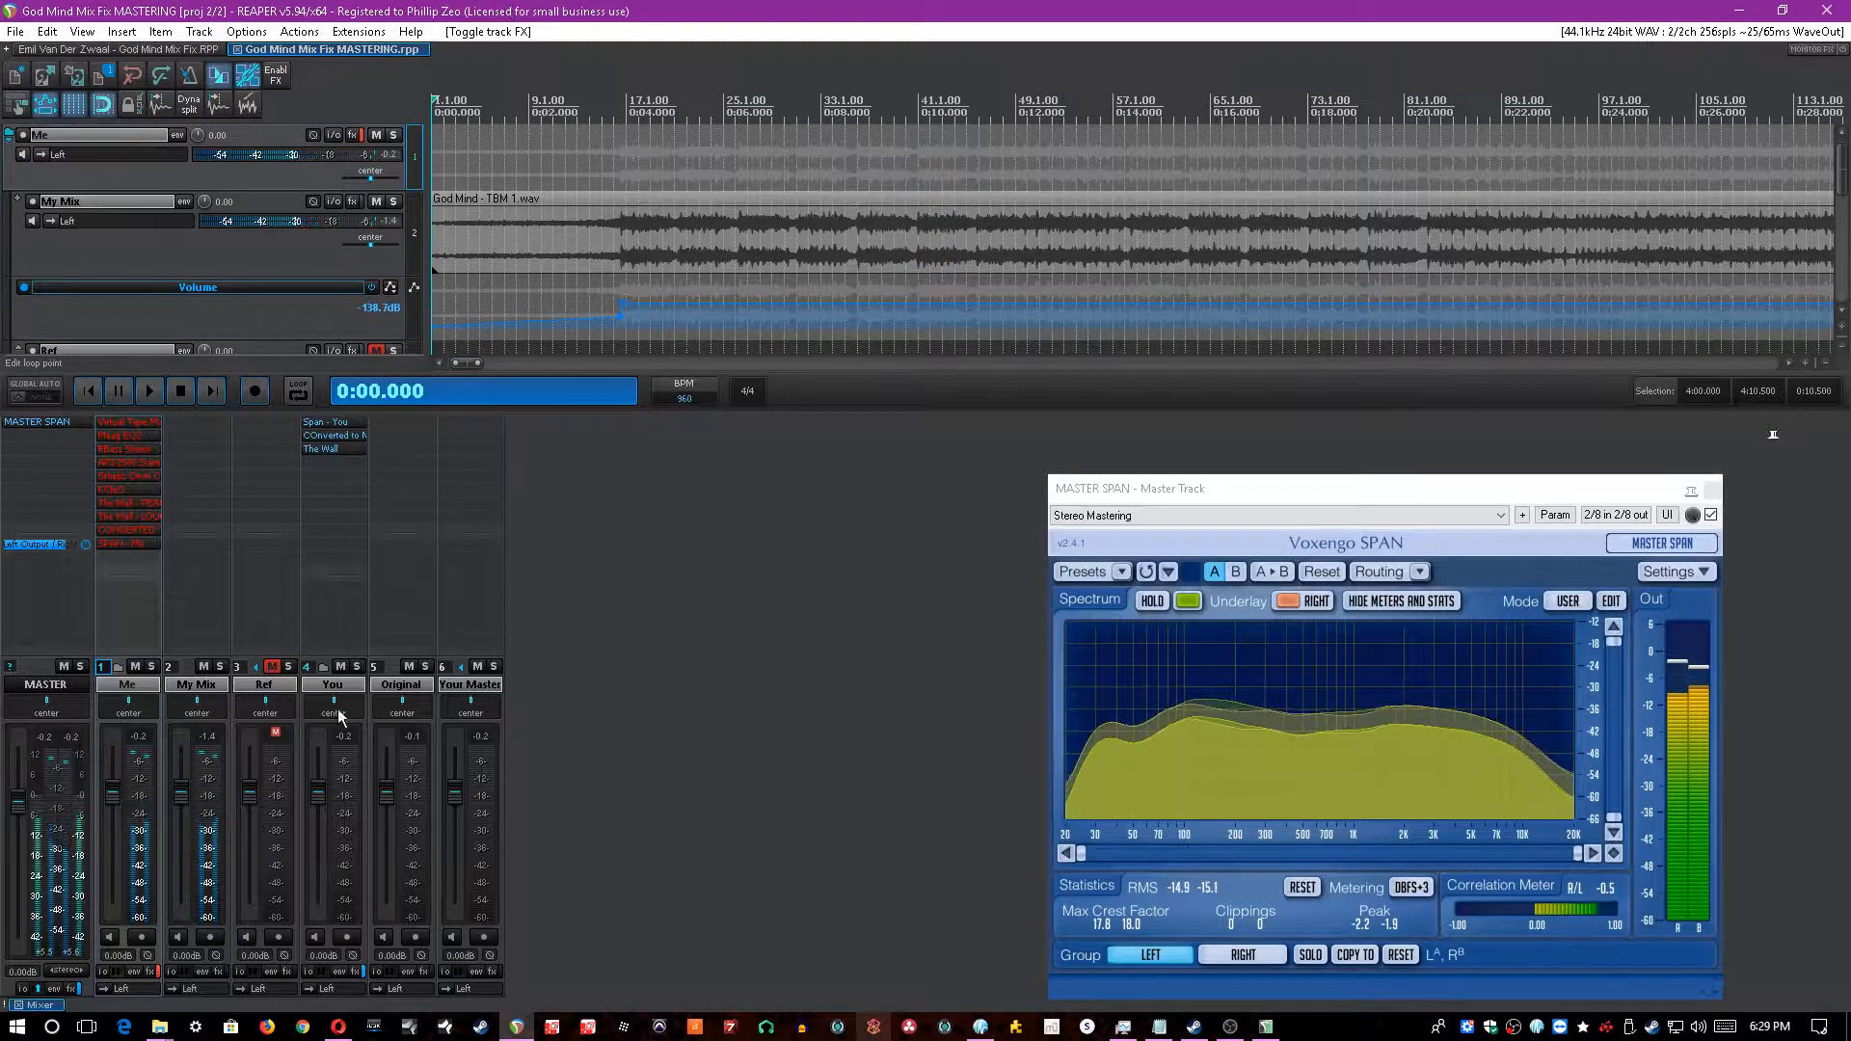
left_click(157, 972)
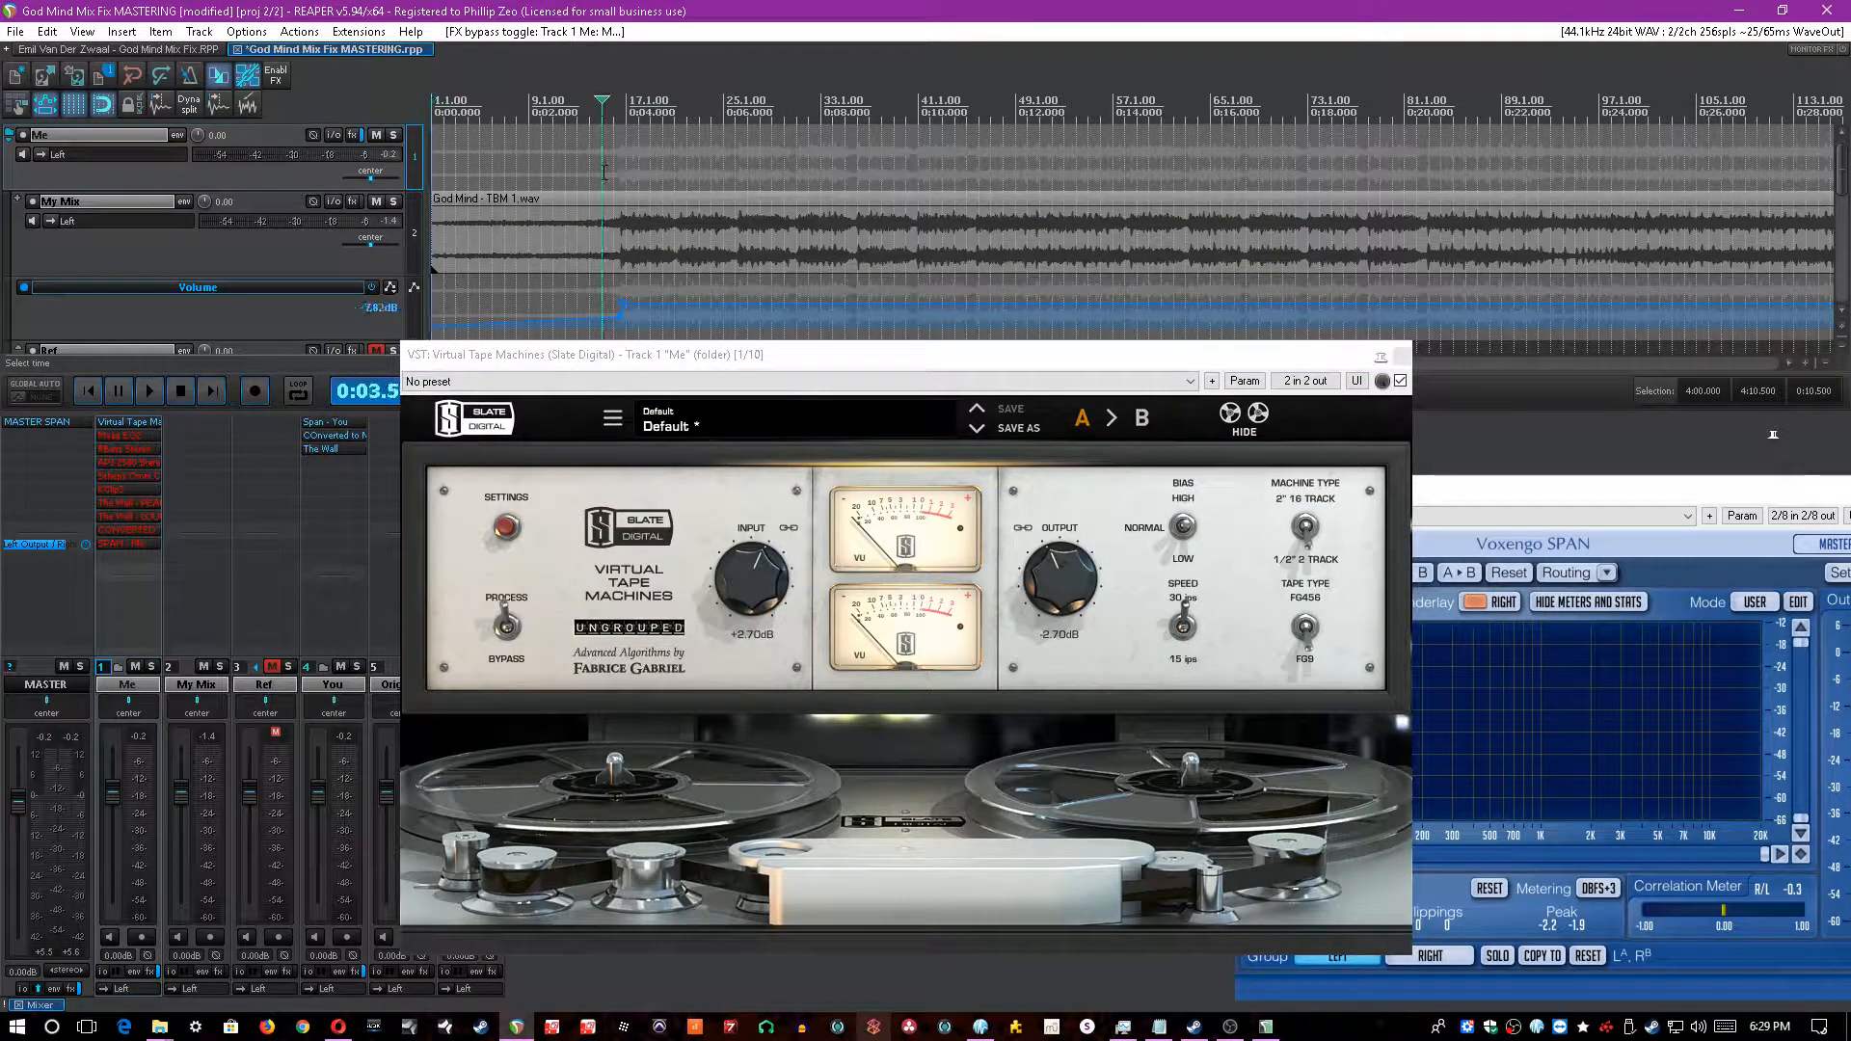
- Play from 0:03.500 and compare the mix with Virtual Tape Machines bypassed and active, leaving it active
key("space")
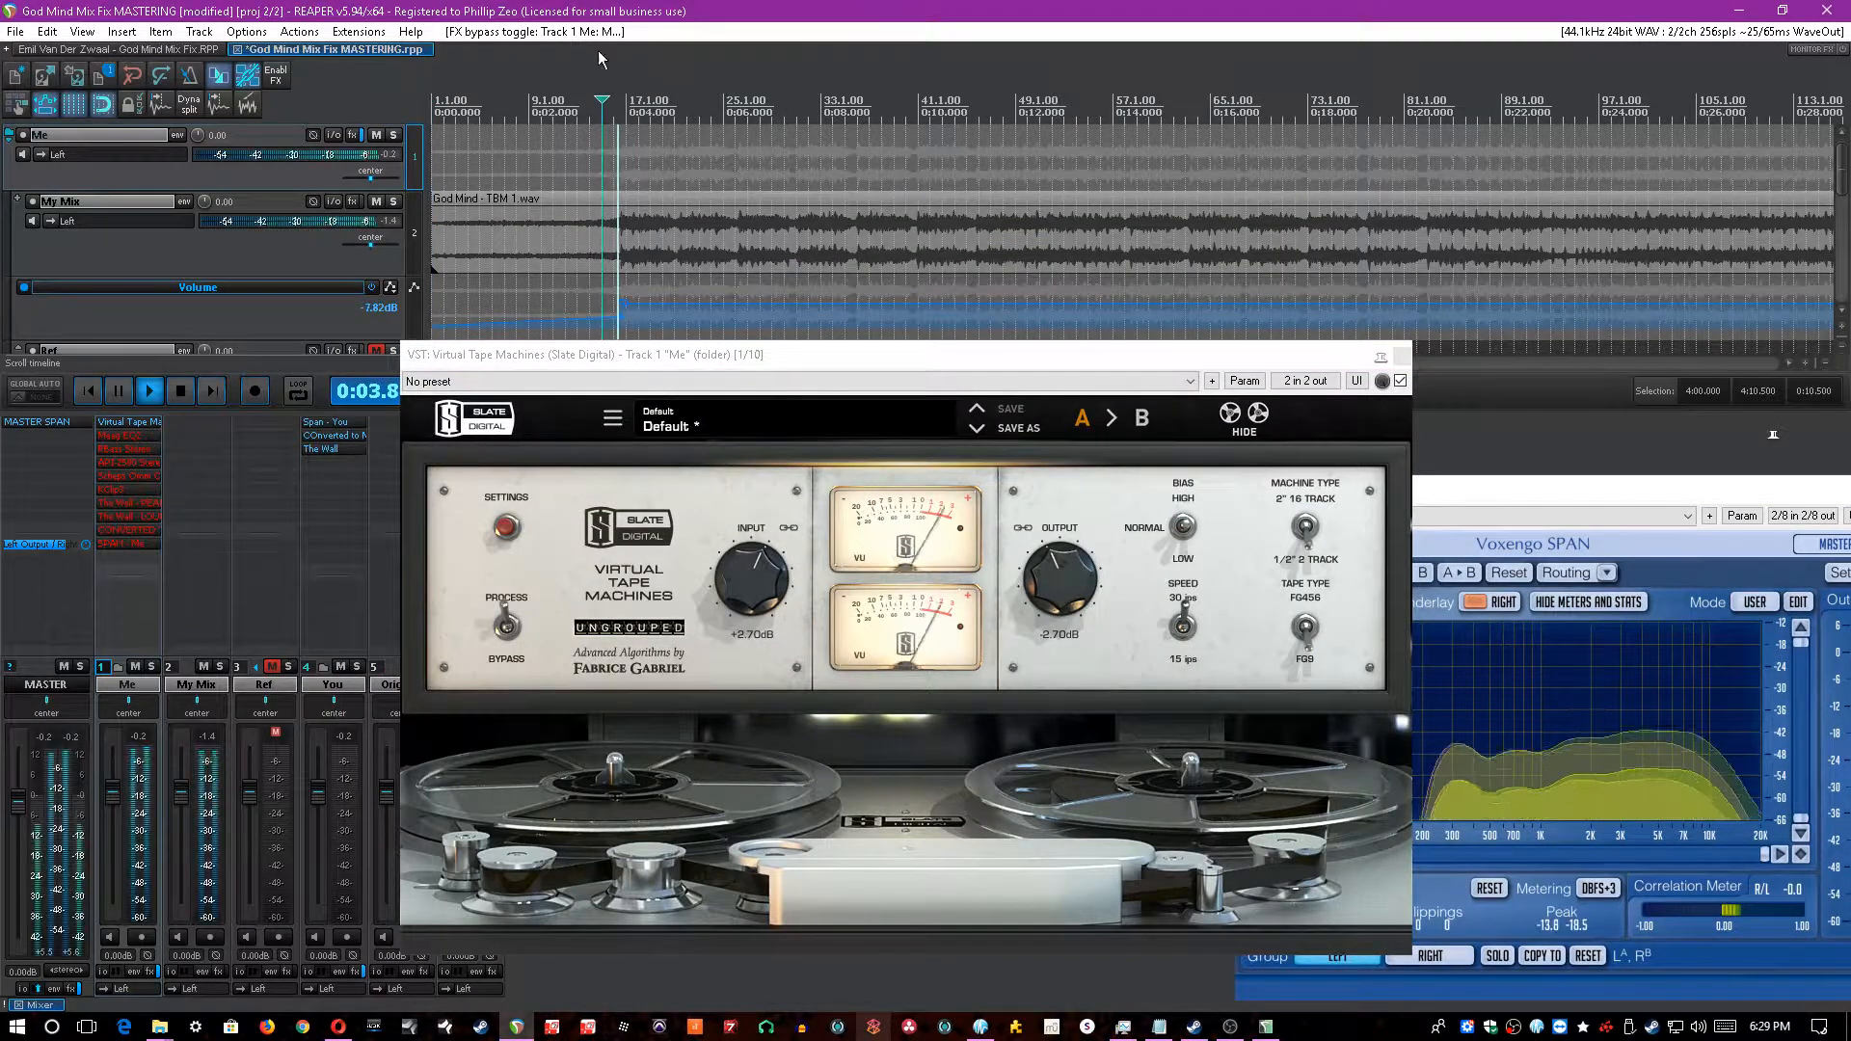
left_click(1401, 382)
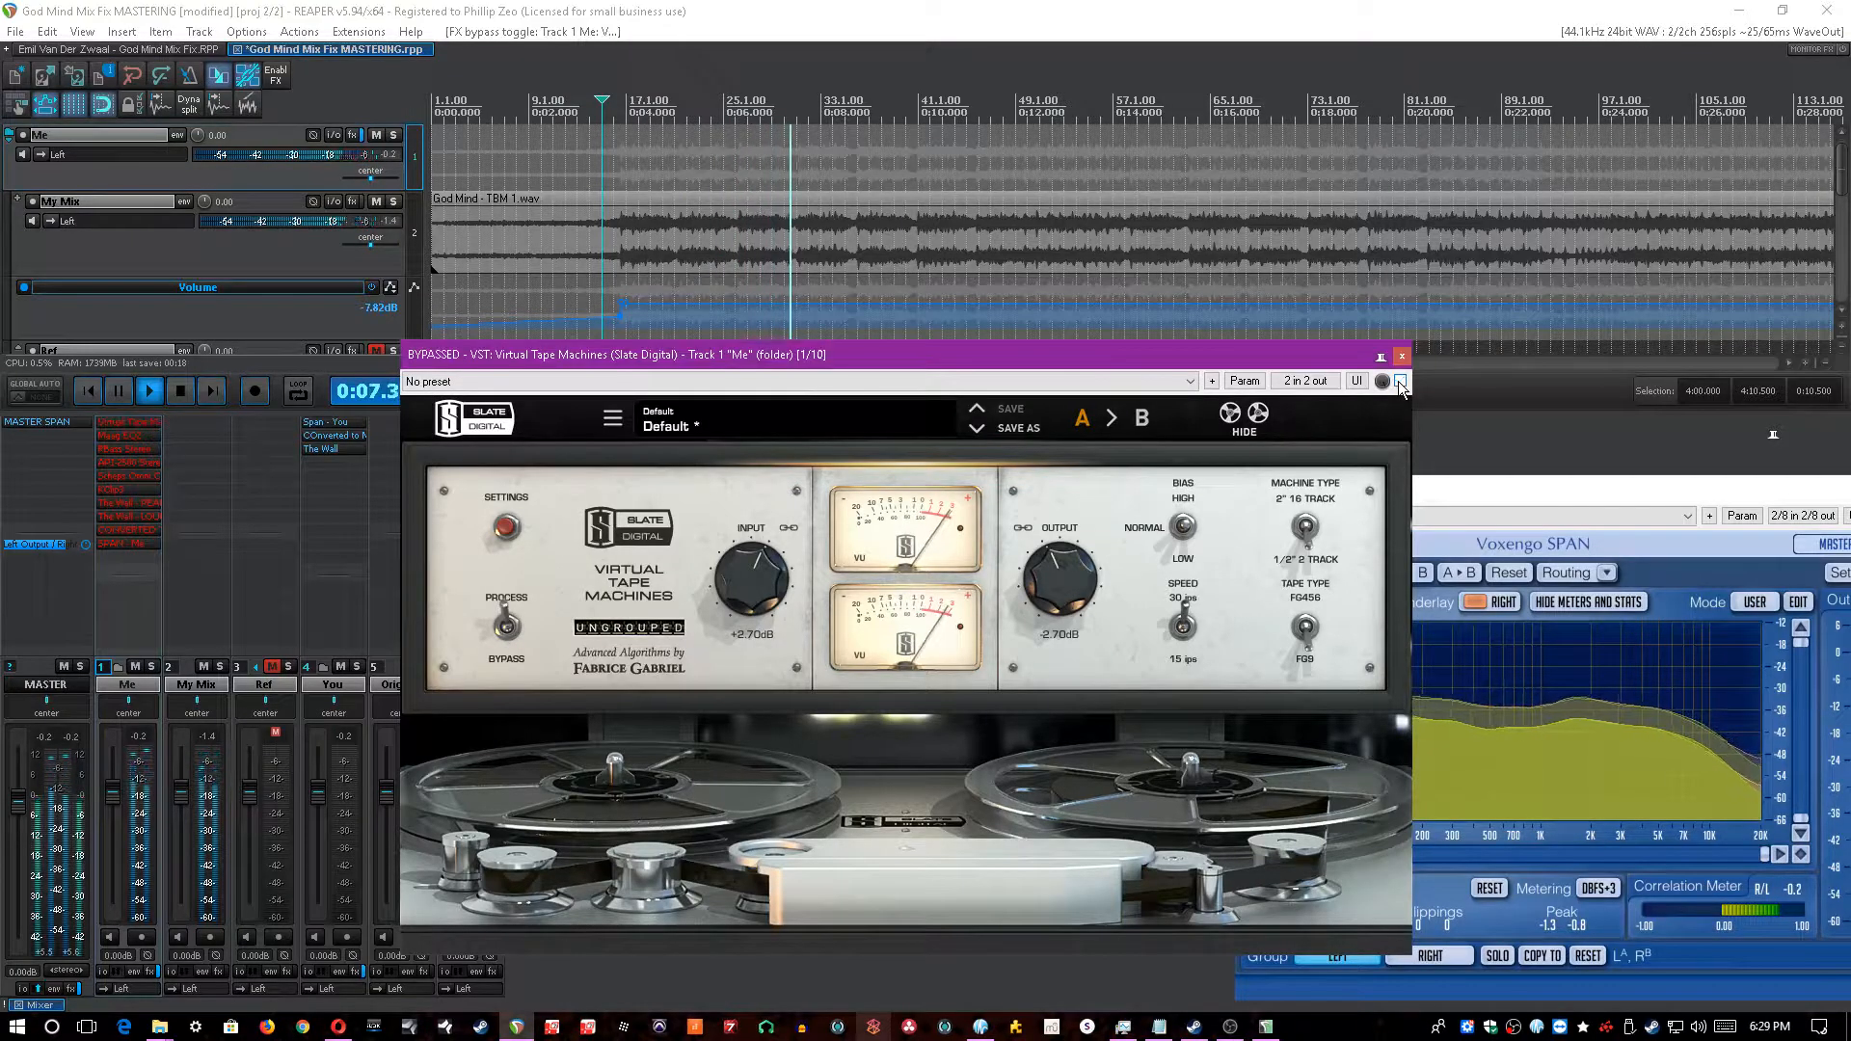
left_click(1401, 382)
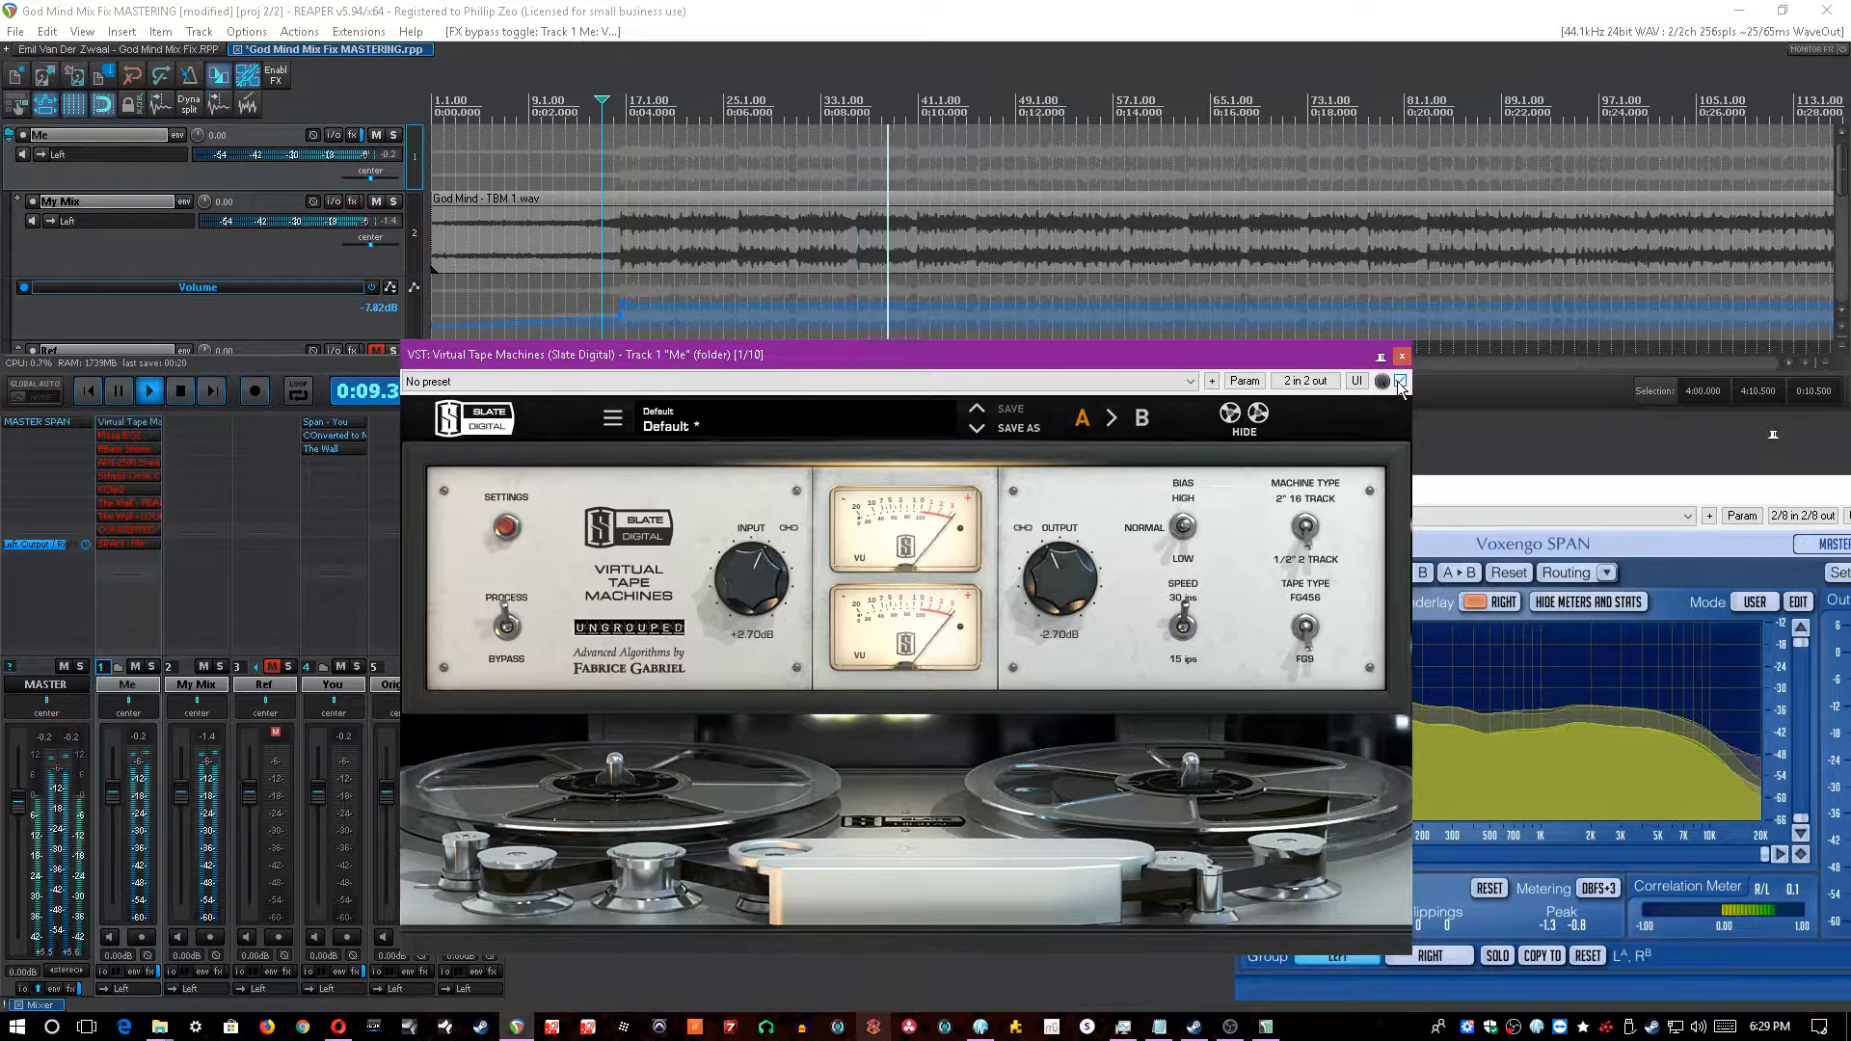
left_click(1537, 540)
key("space")
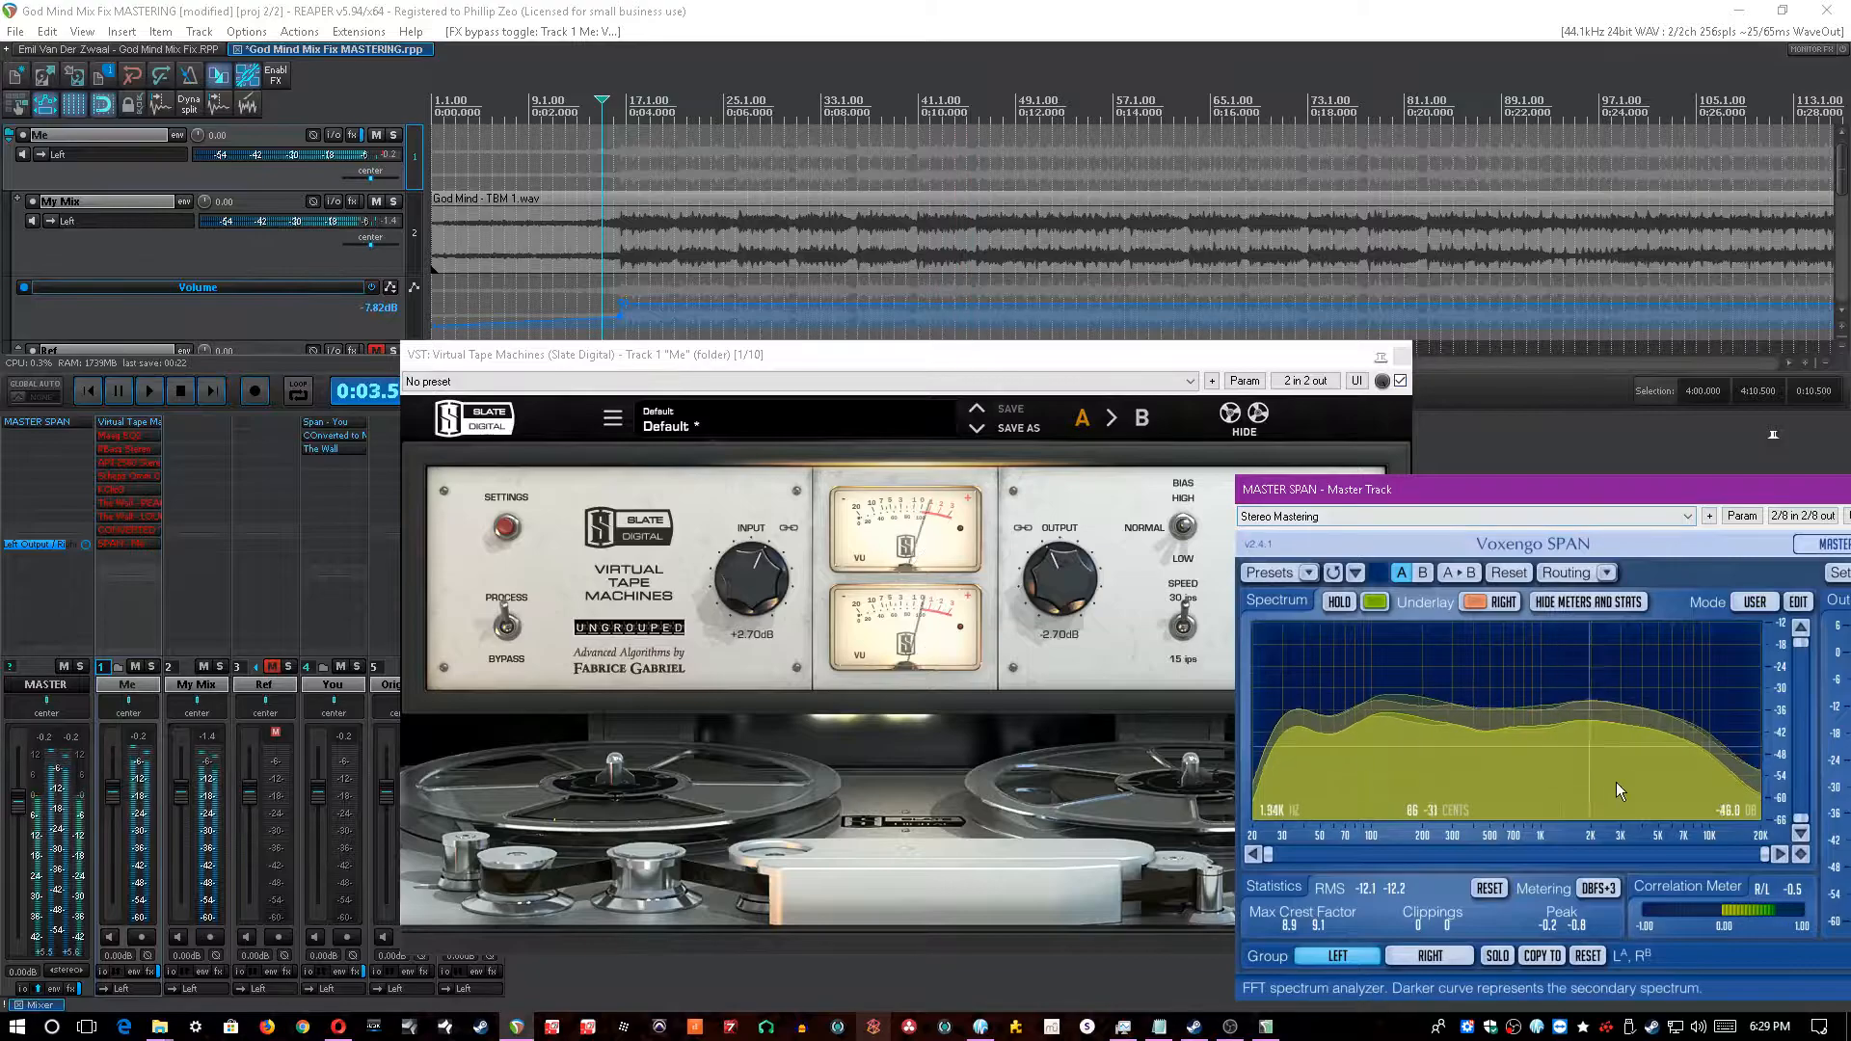
- Reposition the MASTER SPAN and Virtual Tape Machines windows so the tape controls and spectrum can be watched together during playback
left_click(947, 10)
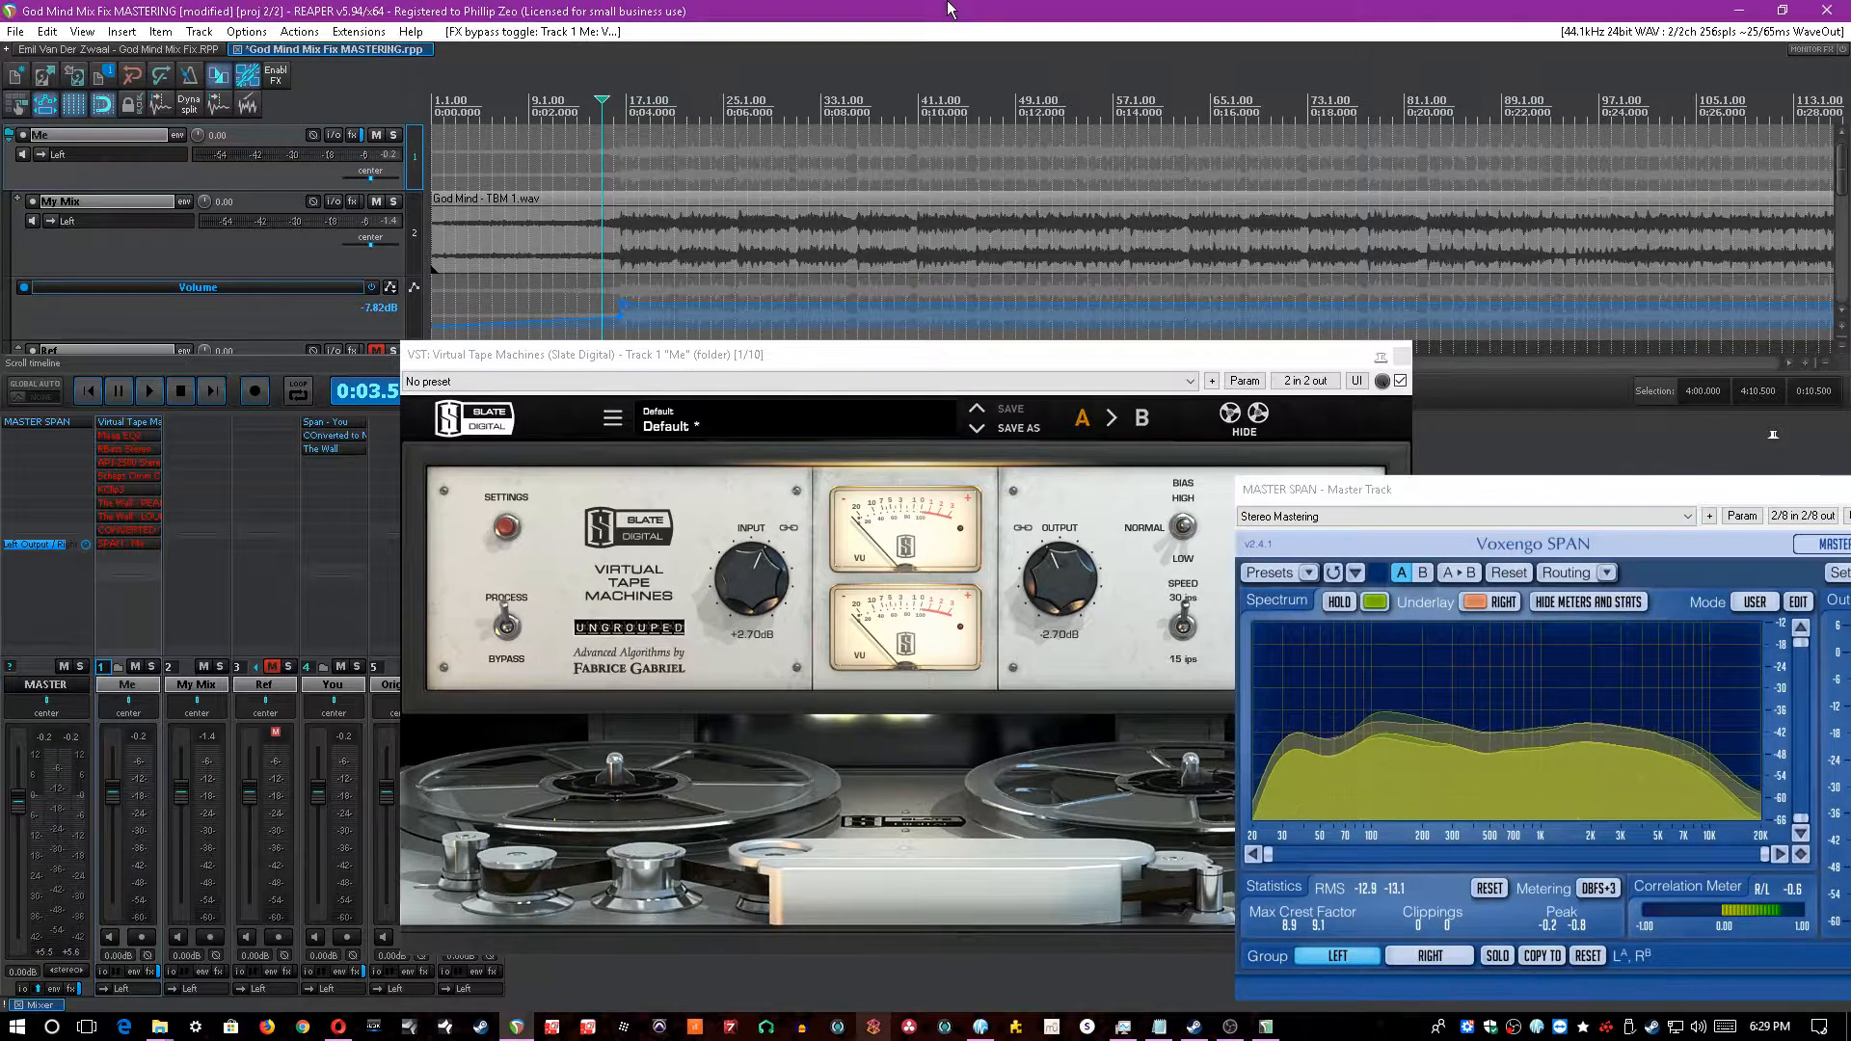
left_click_drag(1419, 486, 1370, 479)
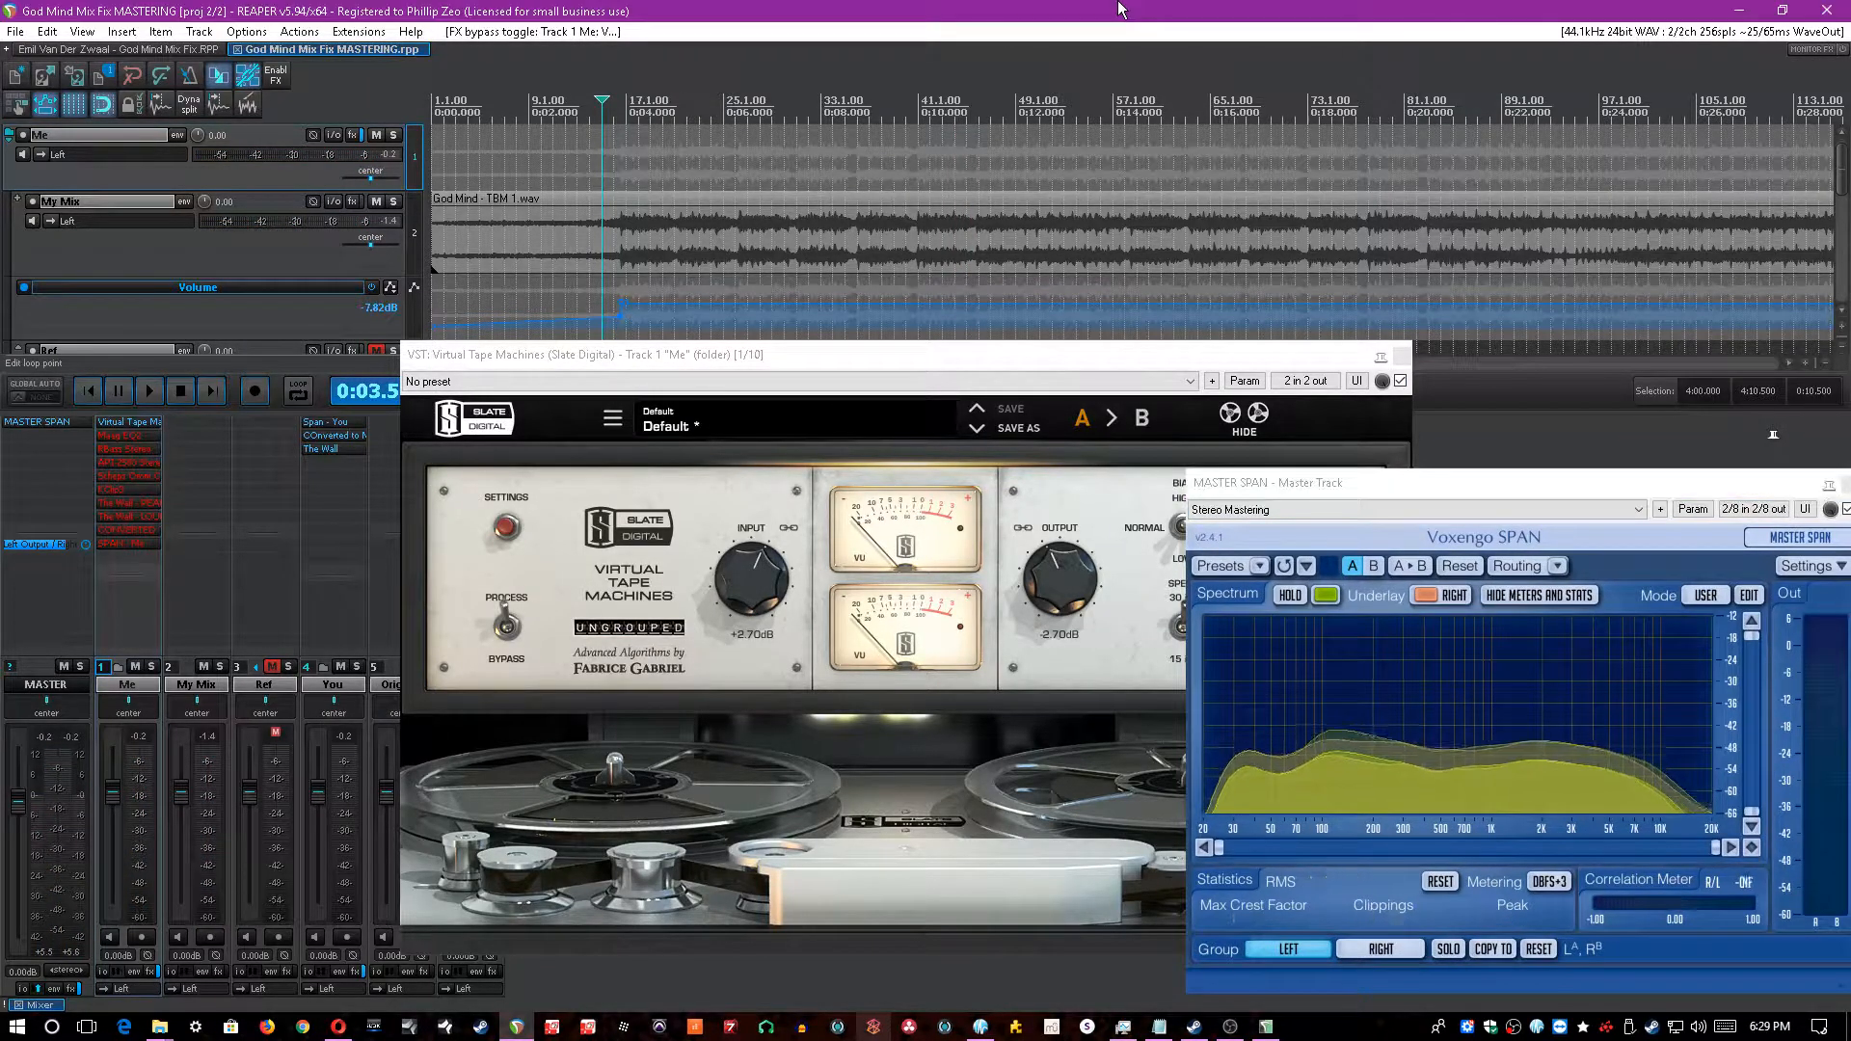
key("space")
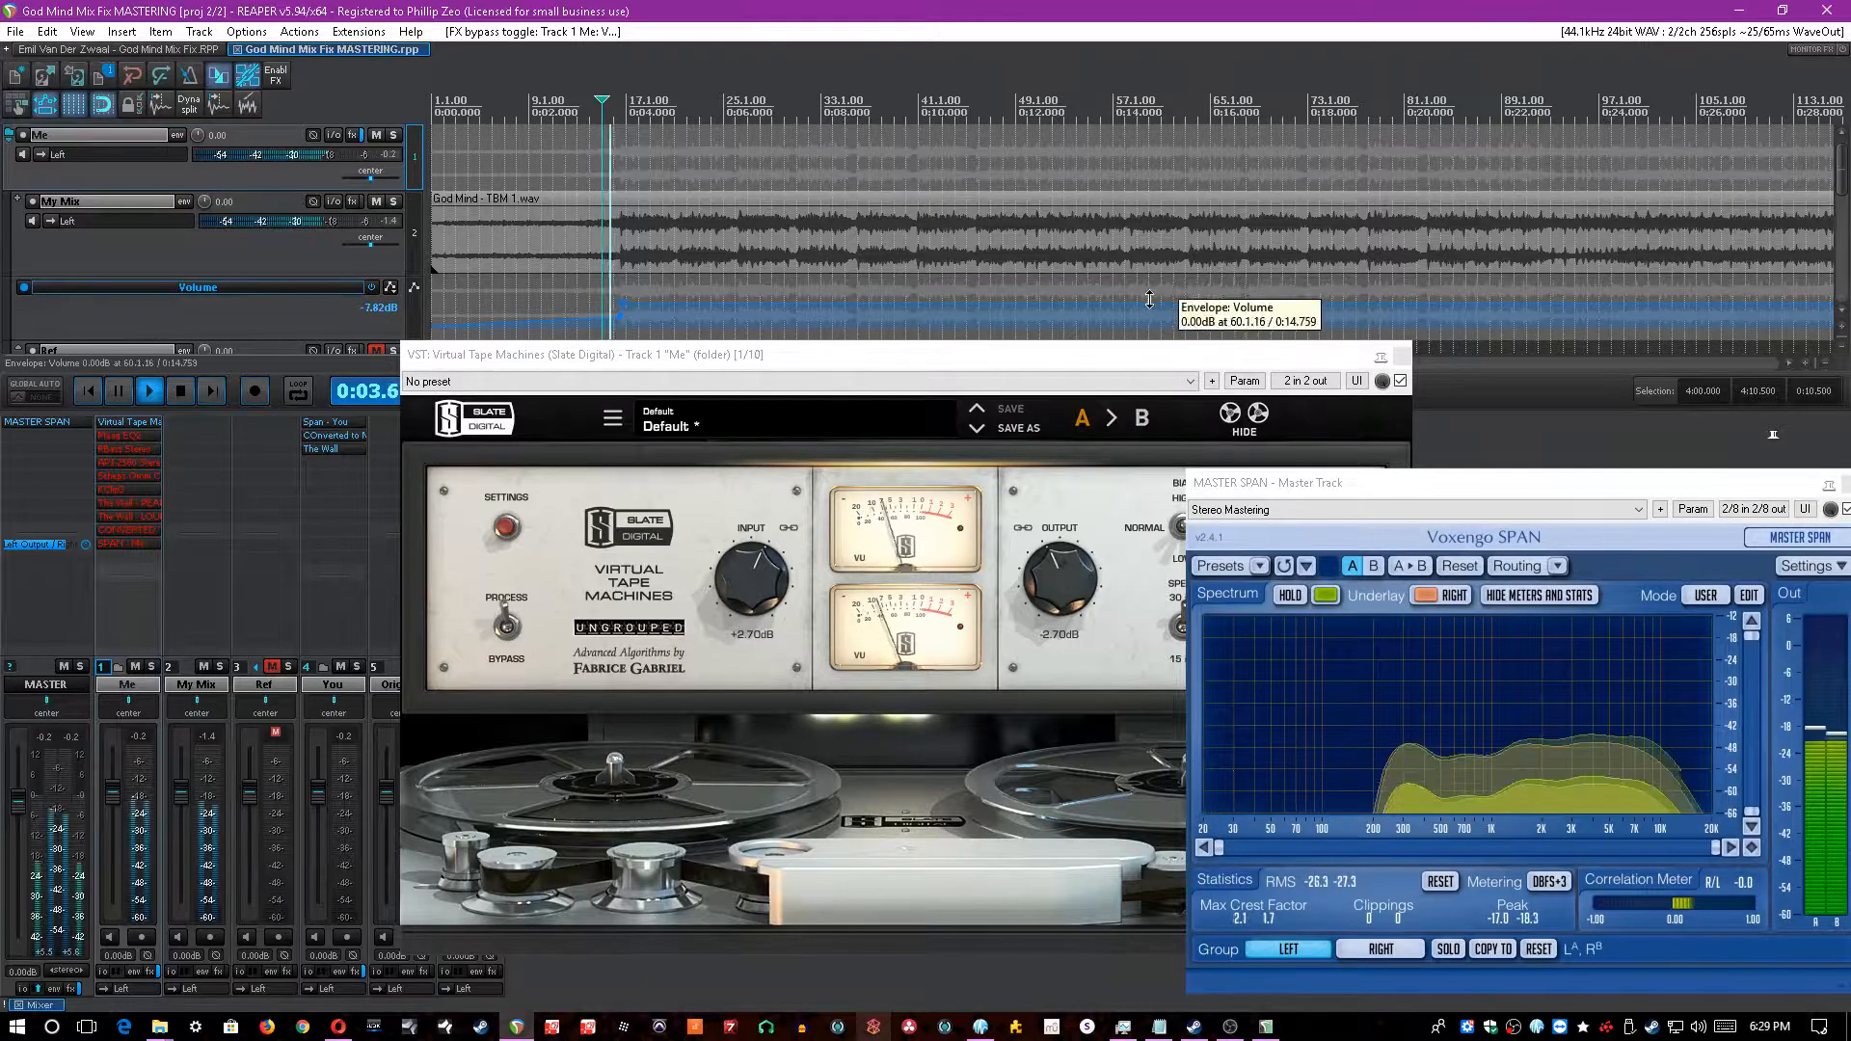
left_click_drag(1125, 354, 898, 308)
left_click(1009, 10)
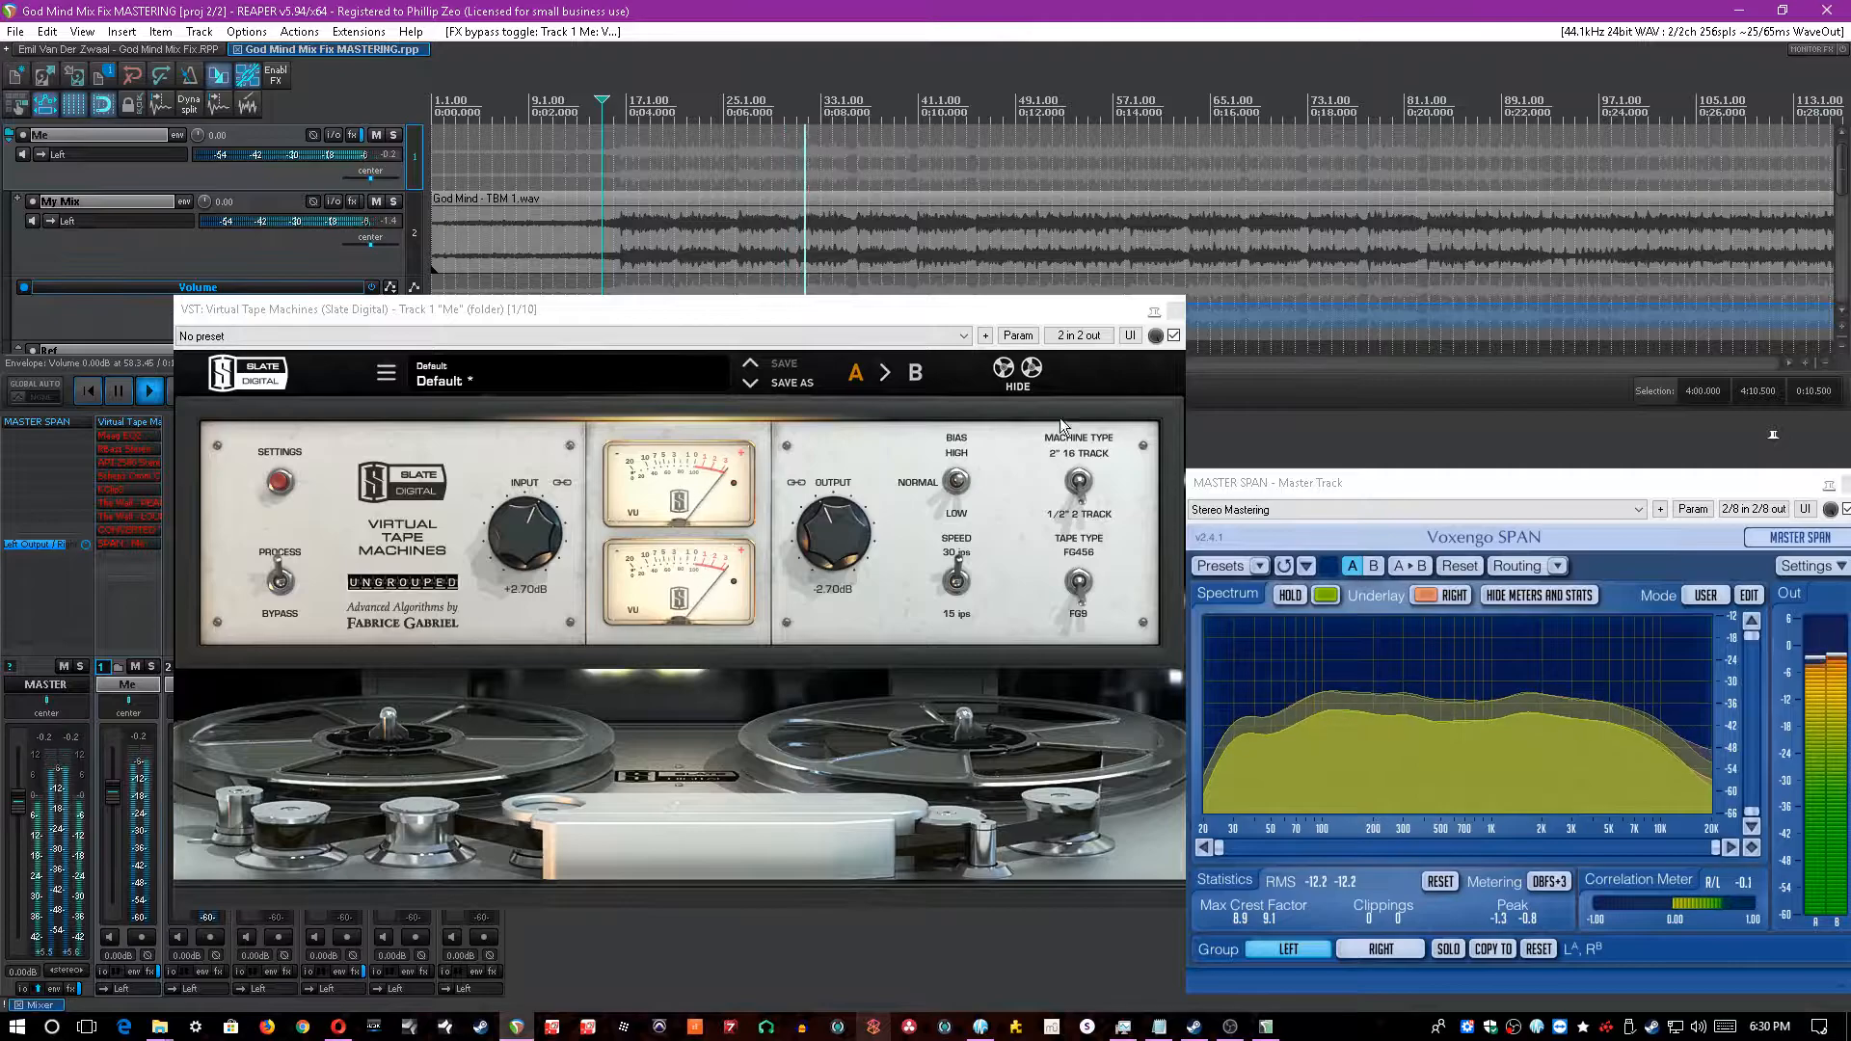
left_click_drag(965, 313, 1033, 329)
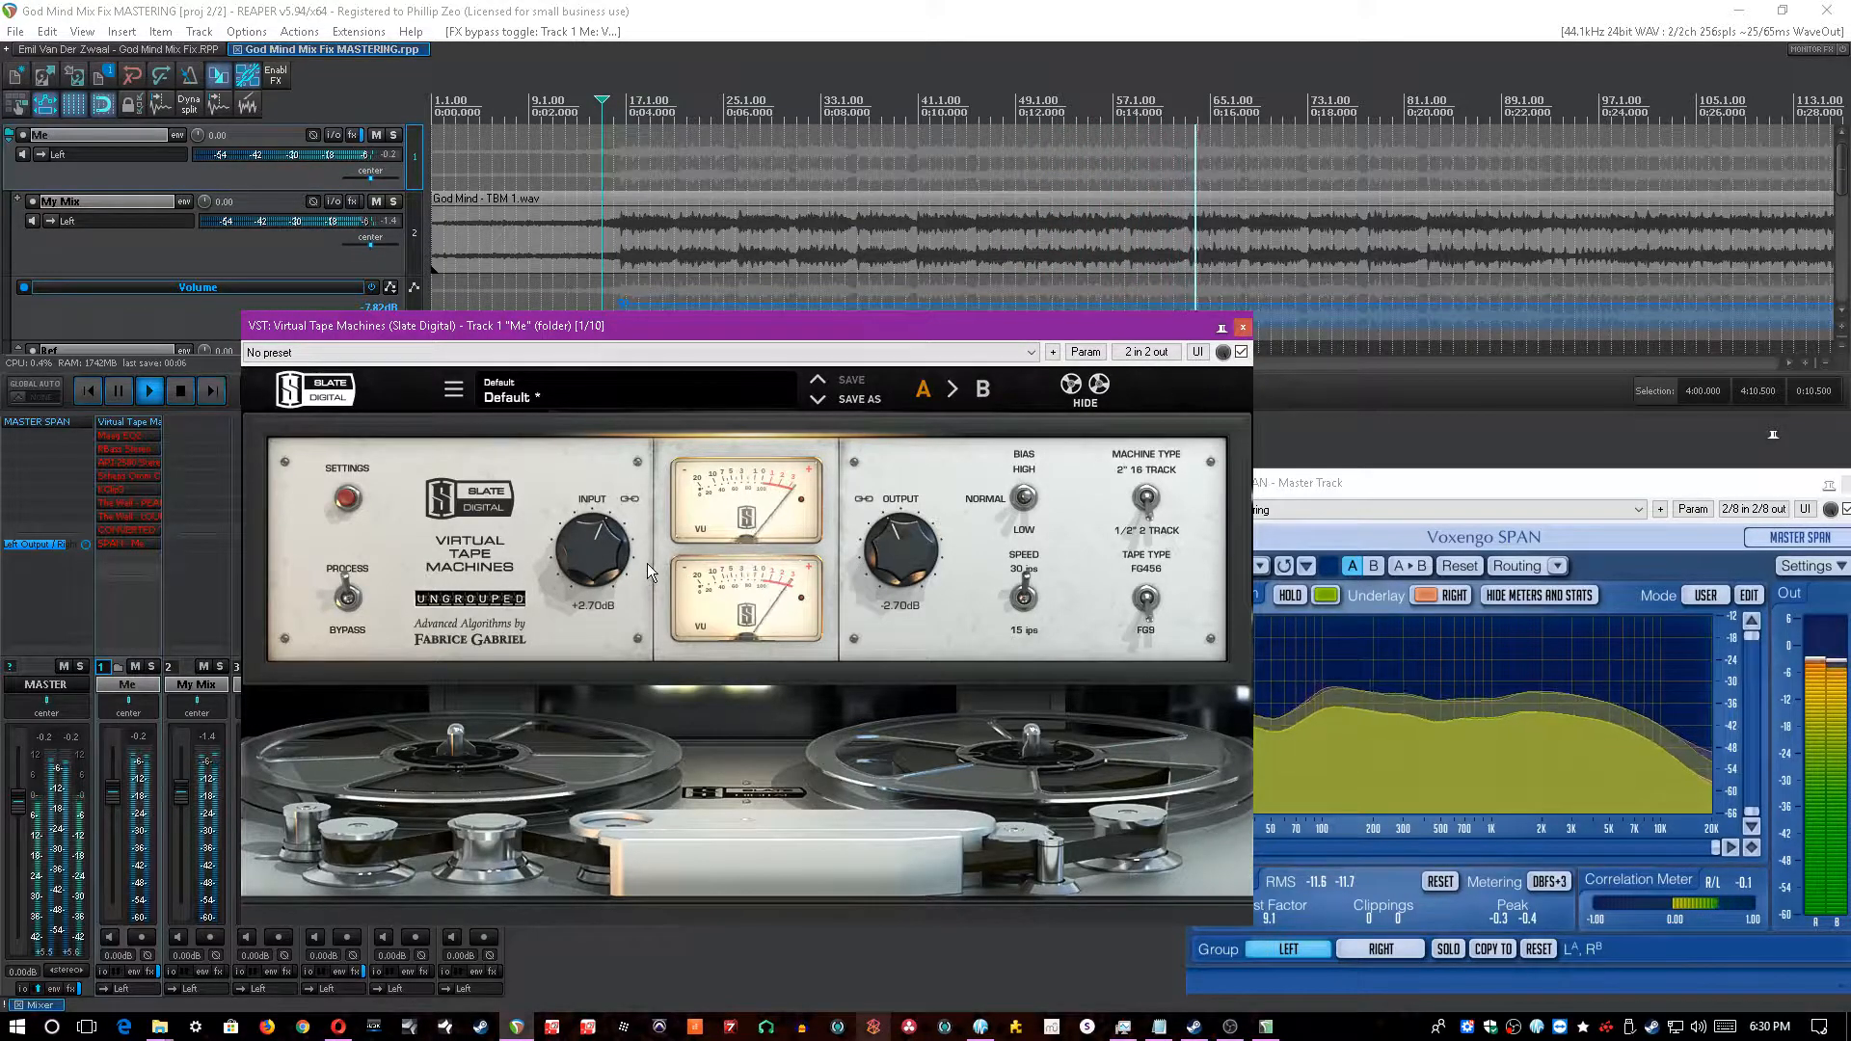
- Save the mastering project, close the Virtual Tape Machines window and stop playback
left_click_drag(627, 564, 587, 654)
key("ctrl+s")
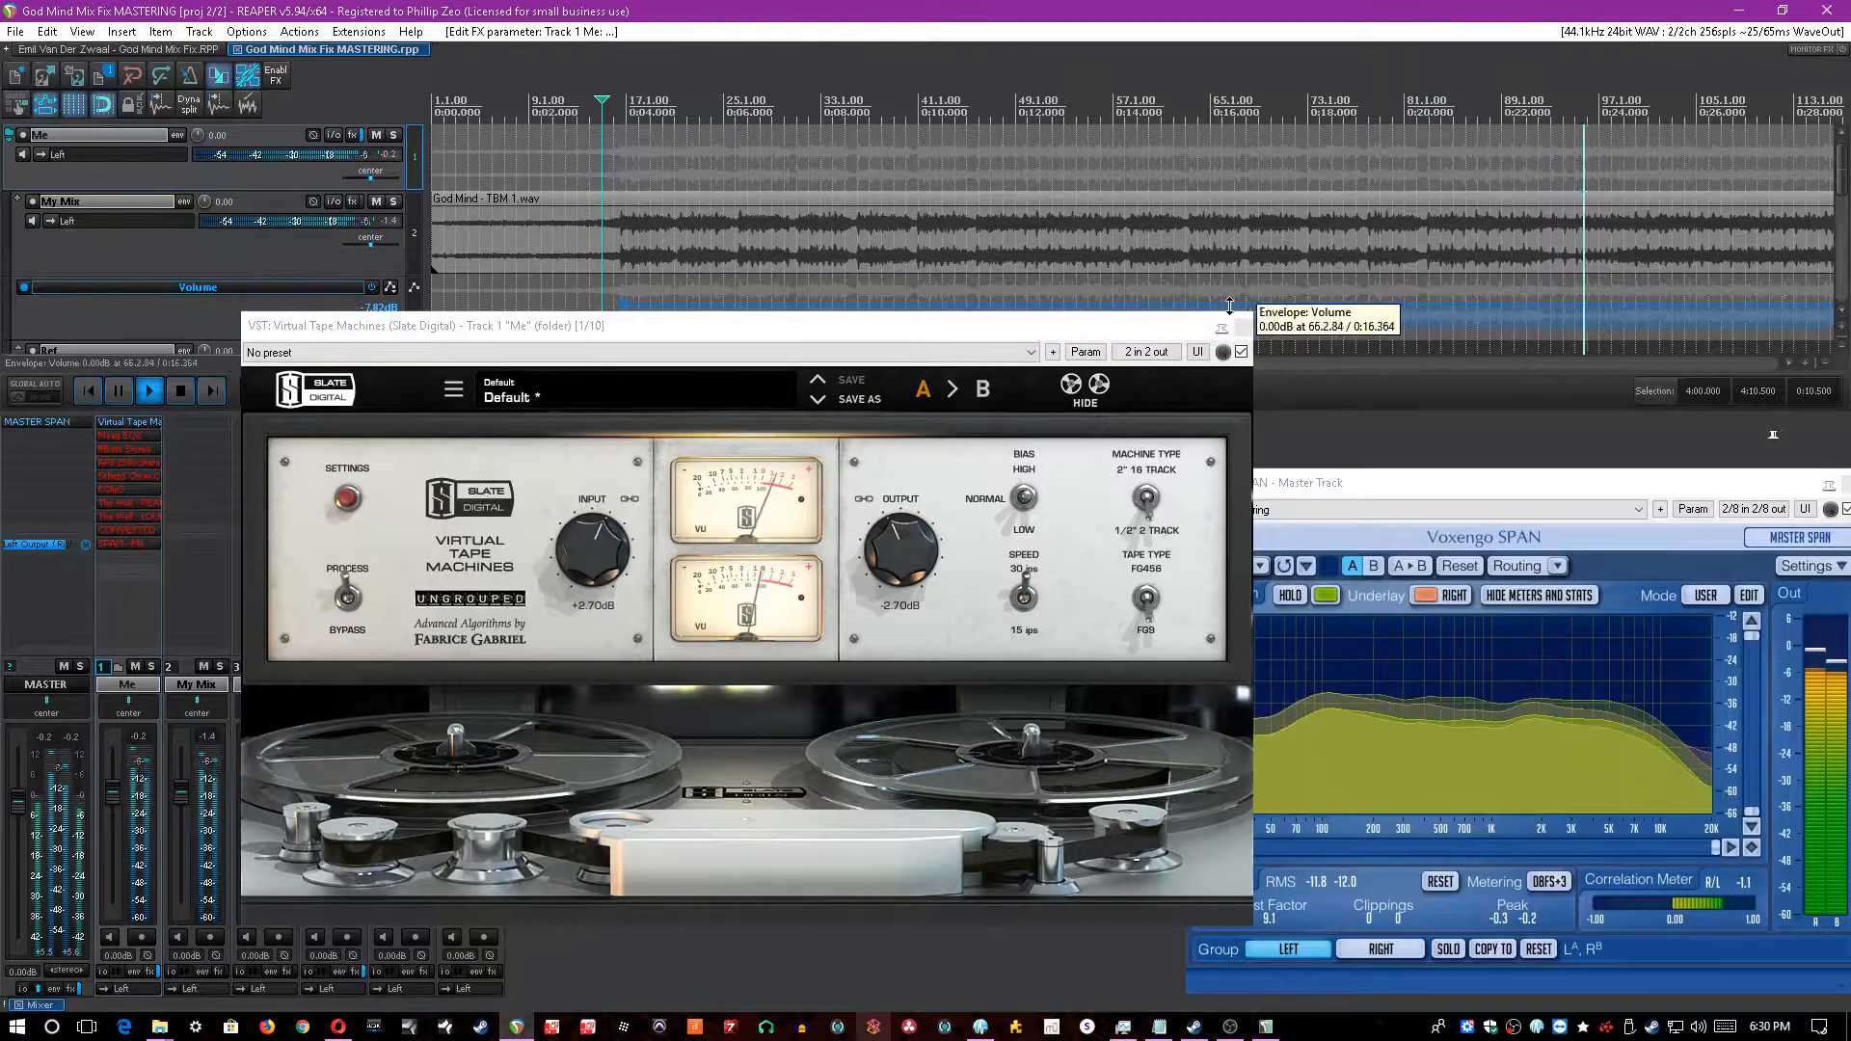
left_click(1243, 333)
key("space")
- Enable and open Maag EQ2 on the Me track, and place its window beside MASTER SPAN
left_click(144, 436, "shift")
left_click(145, 435)
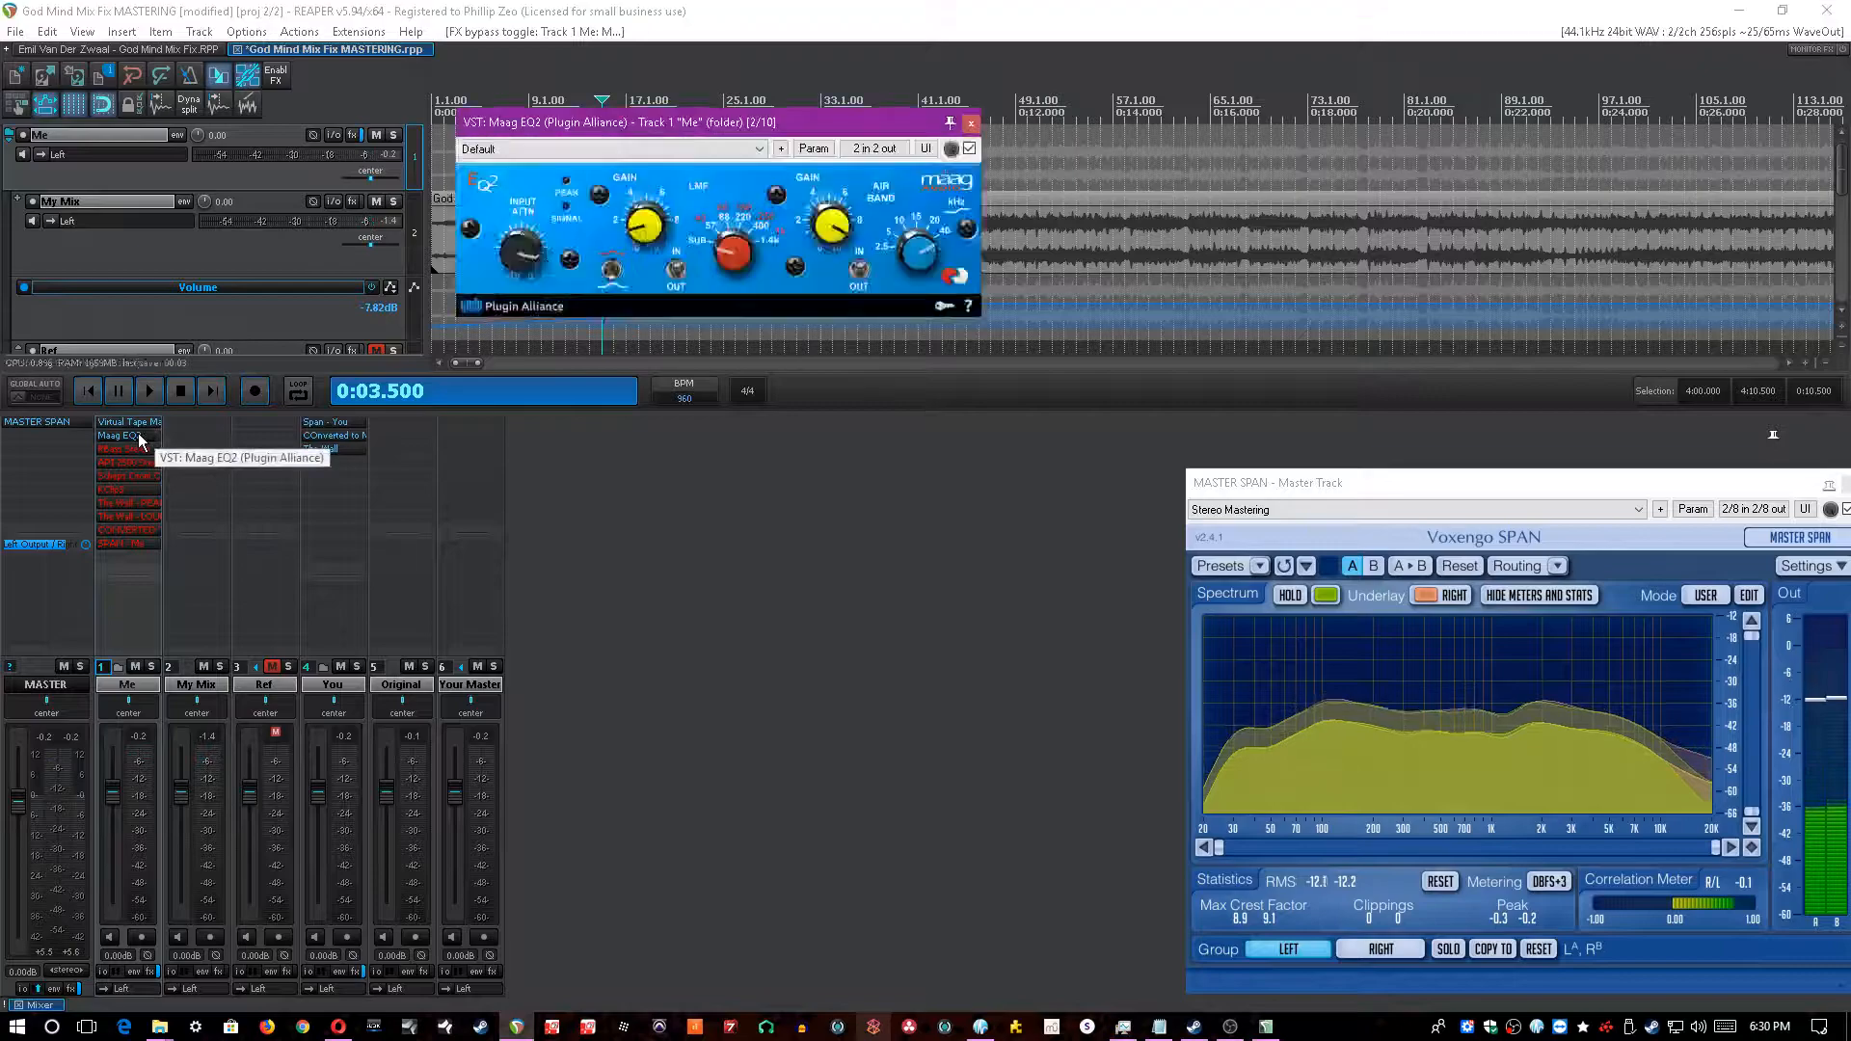
left_click(725, 17)
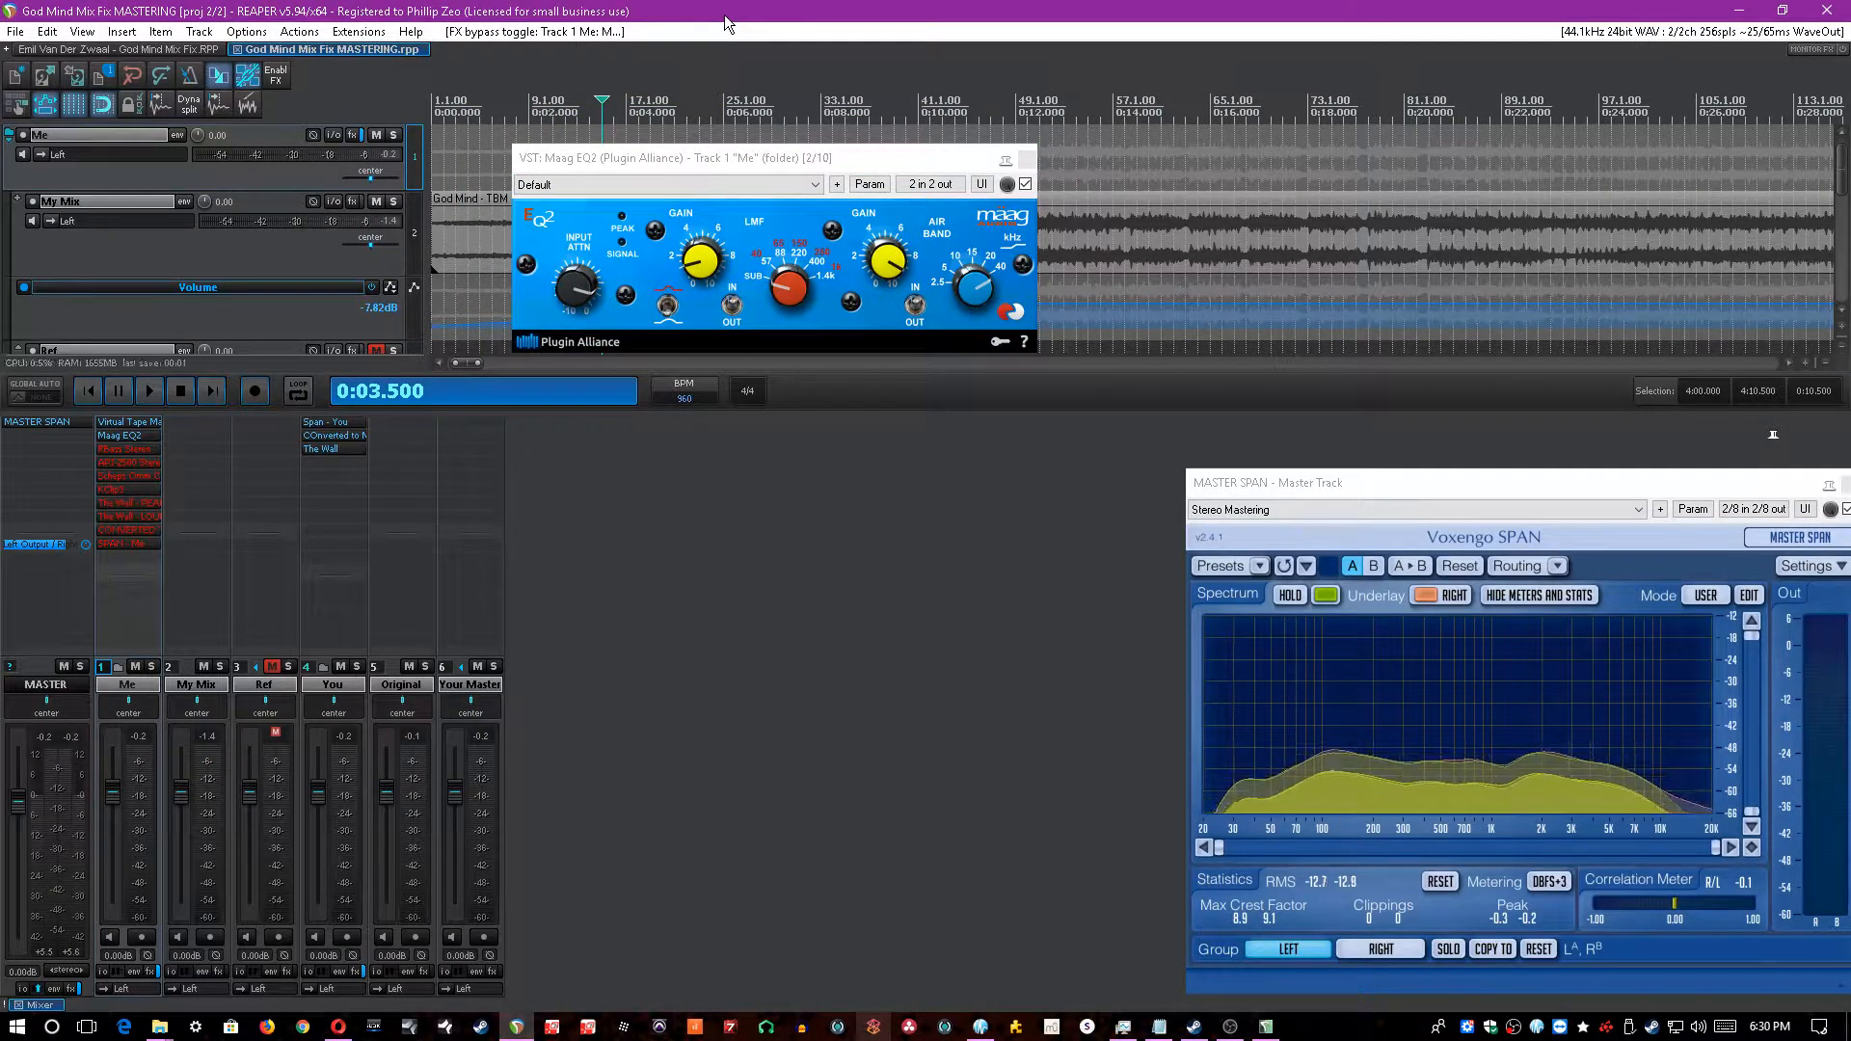
left_click_drag(803, 162, 835, 521)
left_click(738, 8)
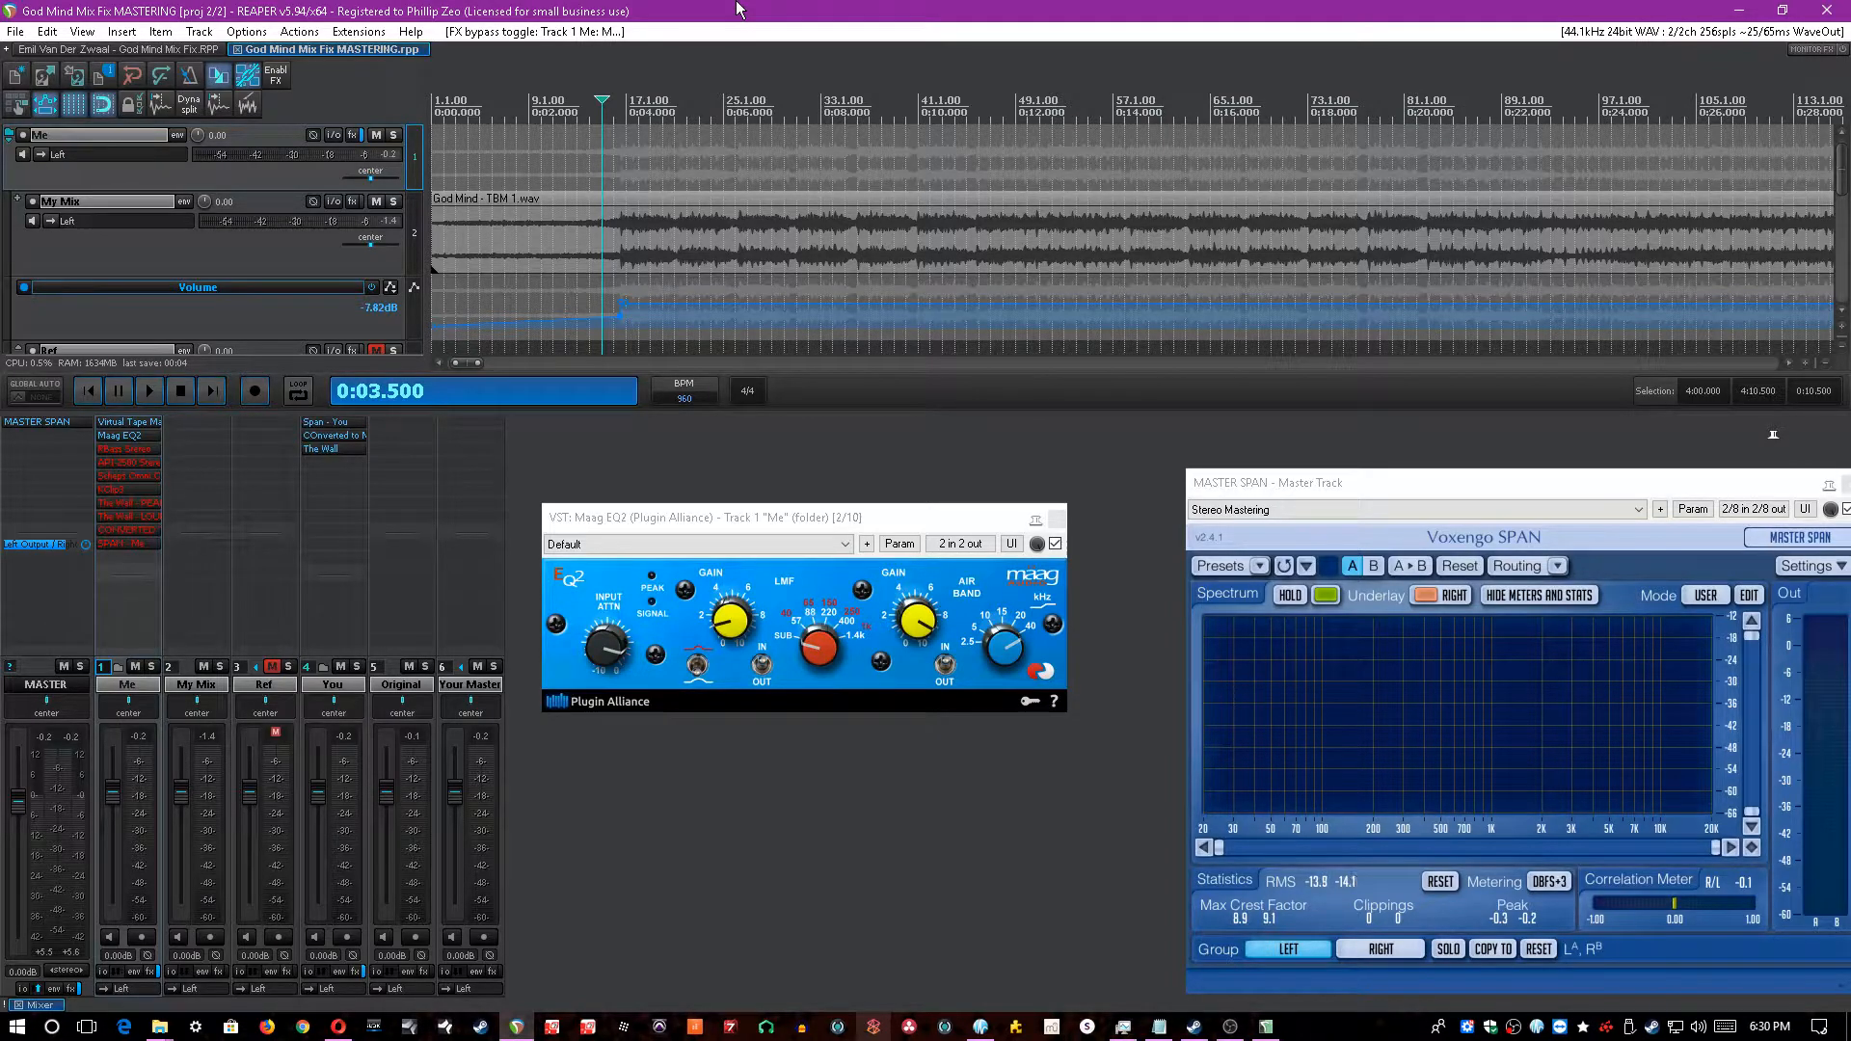
left_click_drag(854, 519, 859, 499)
left_click(911, 10)
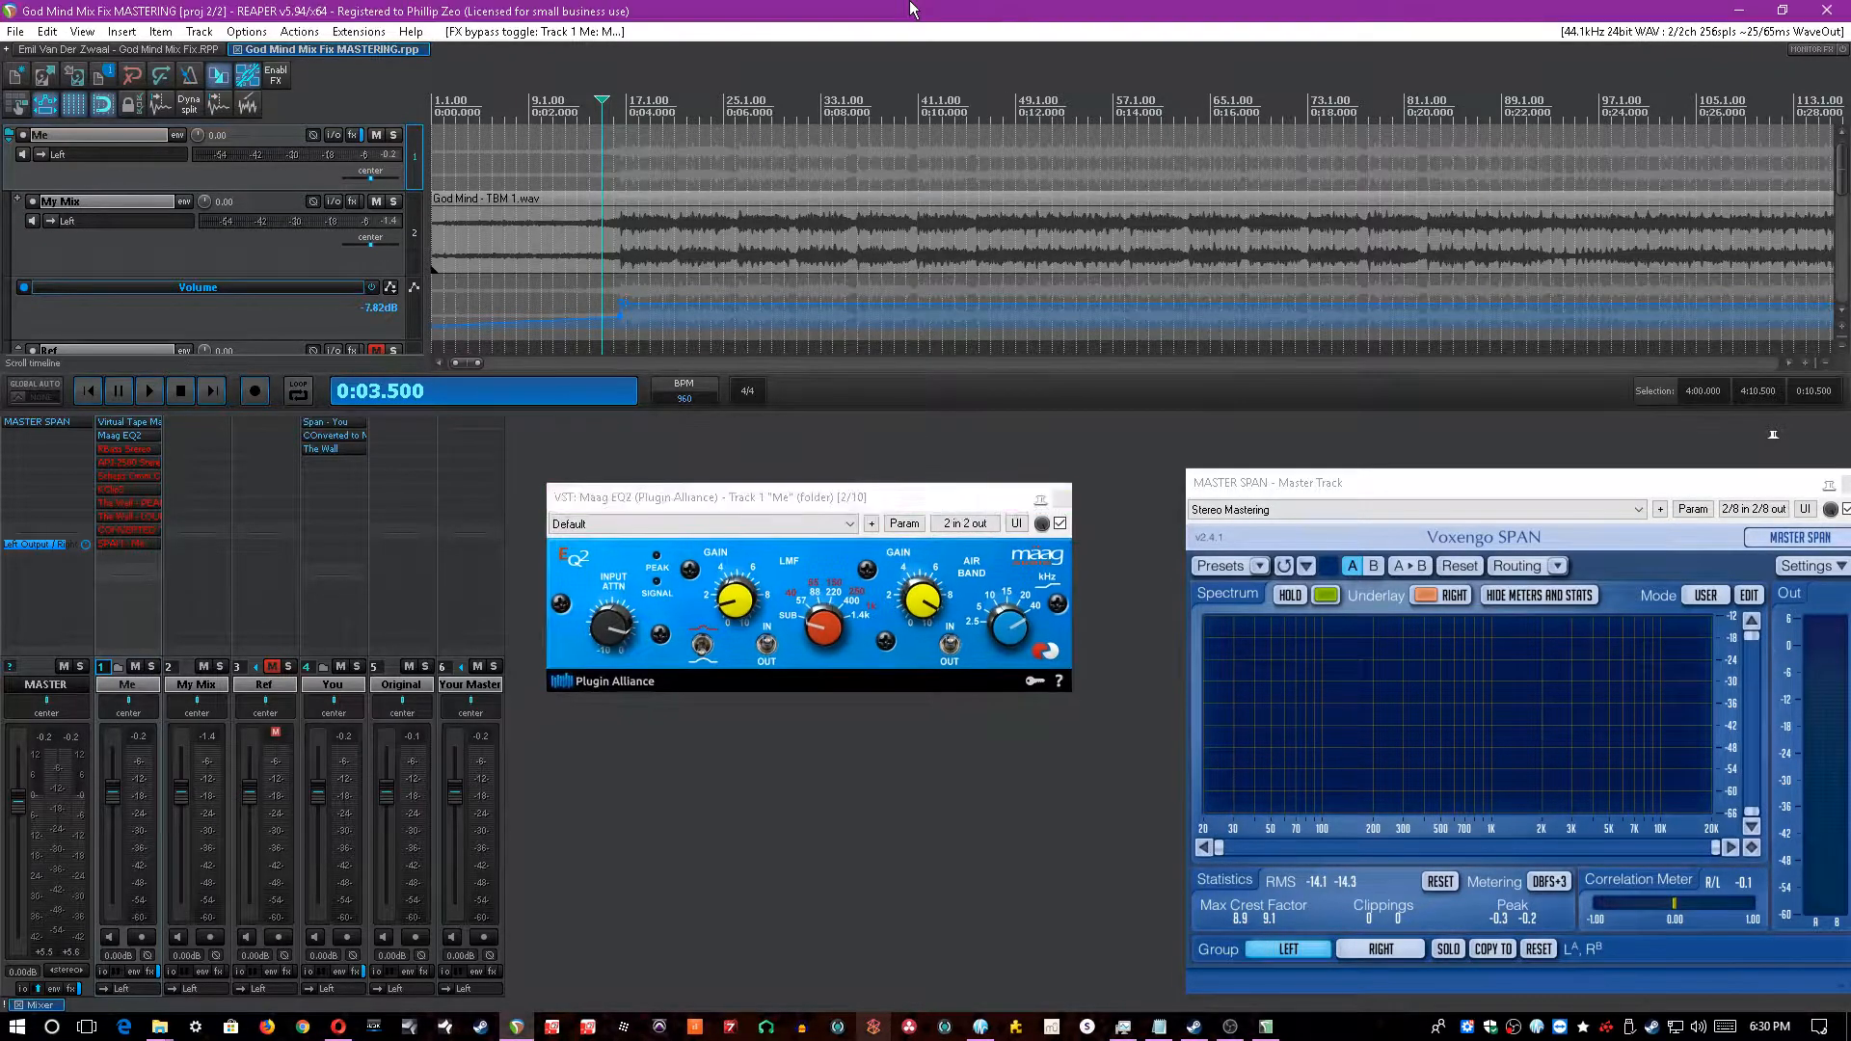
- Bypass Maag EQ2 and examine its low-mid gain and Air Band settings before playback
left_click(130, 437, "shift")
scroll(740, 10, "up", 1)
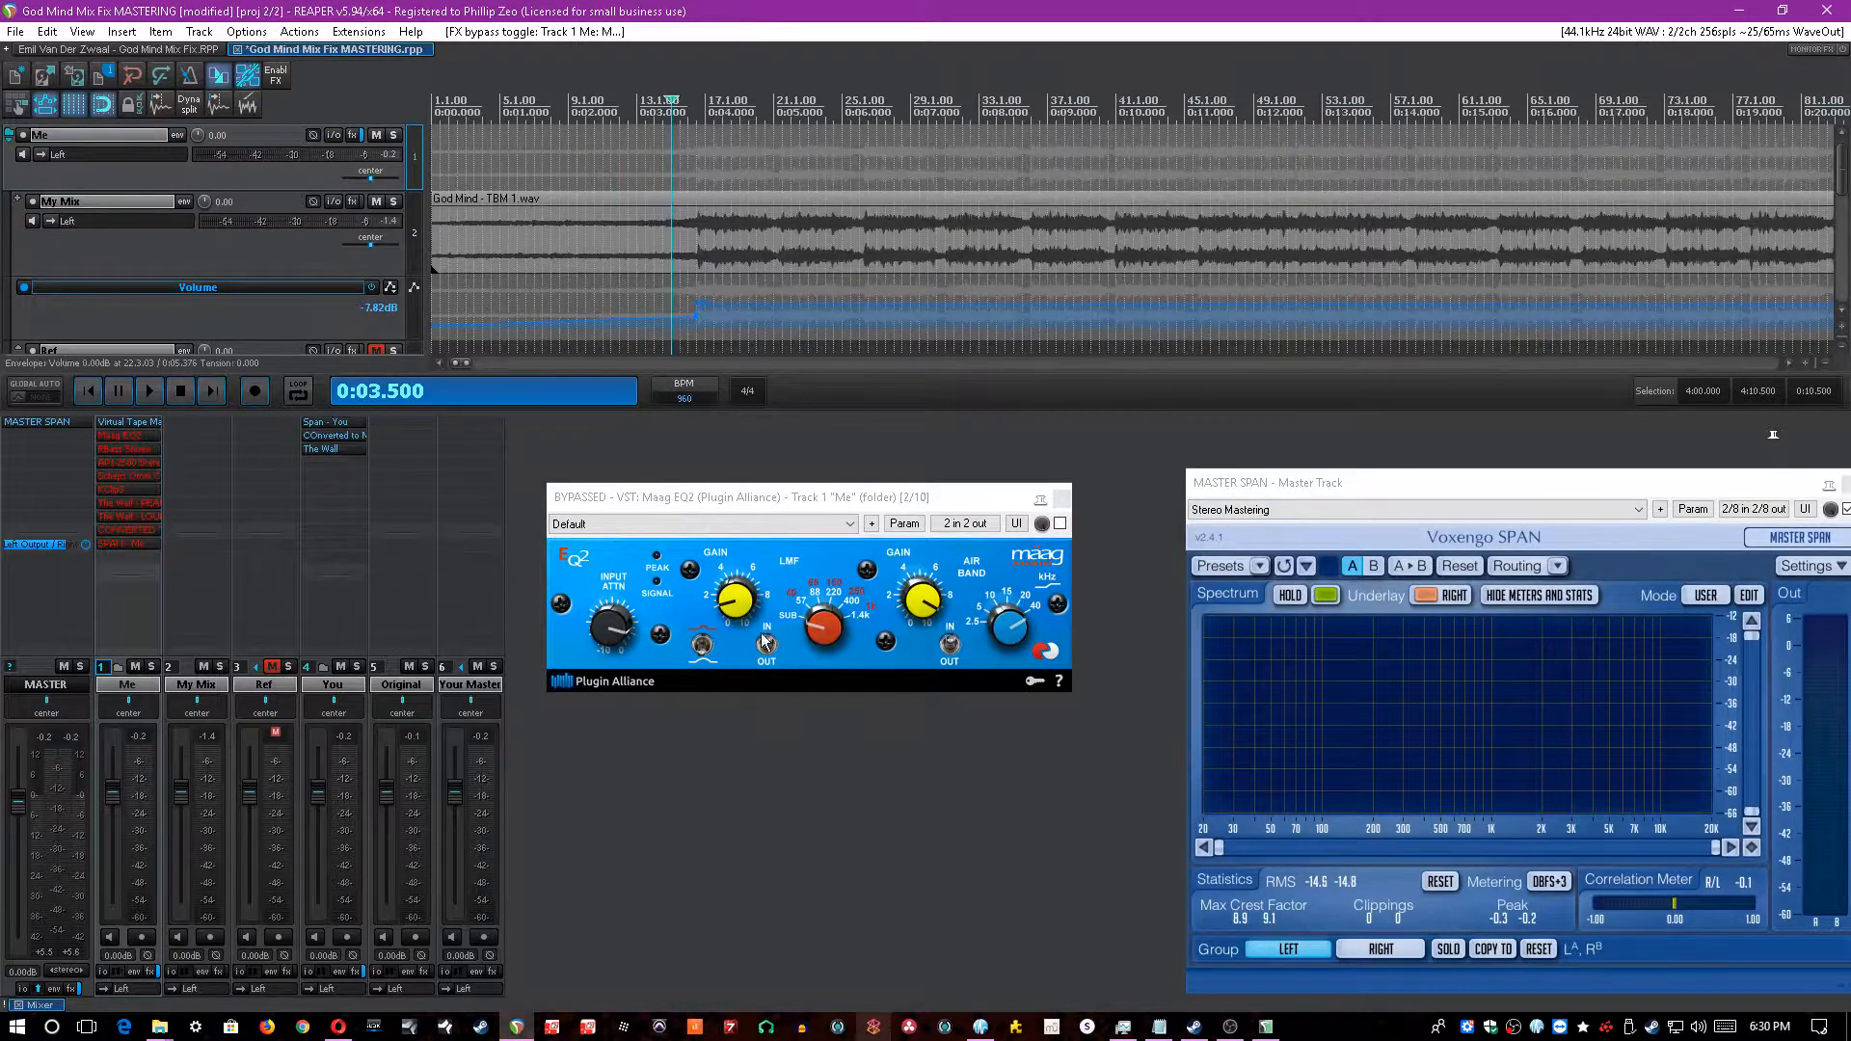
left_click(739, 602)
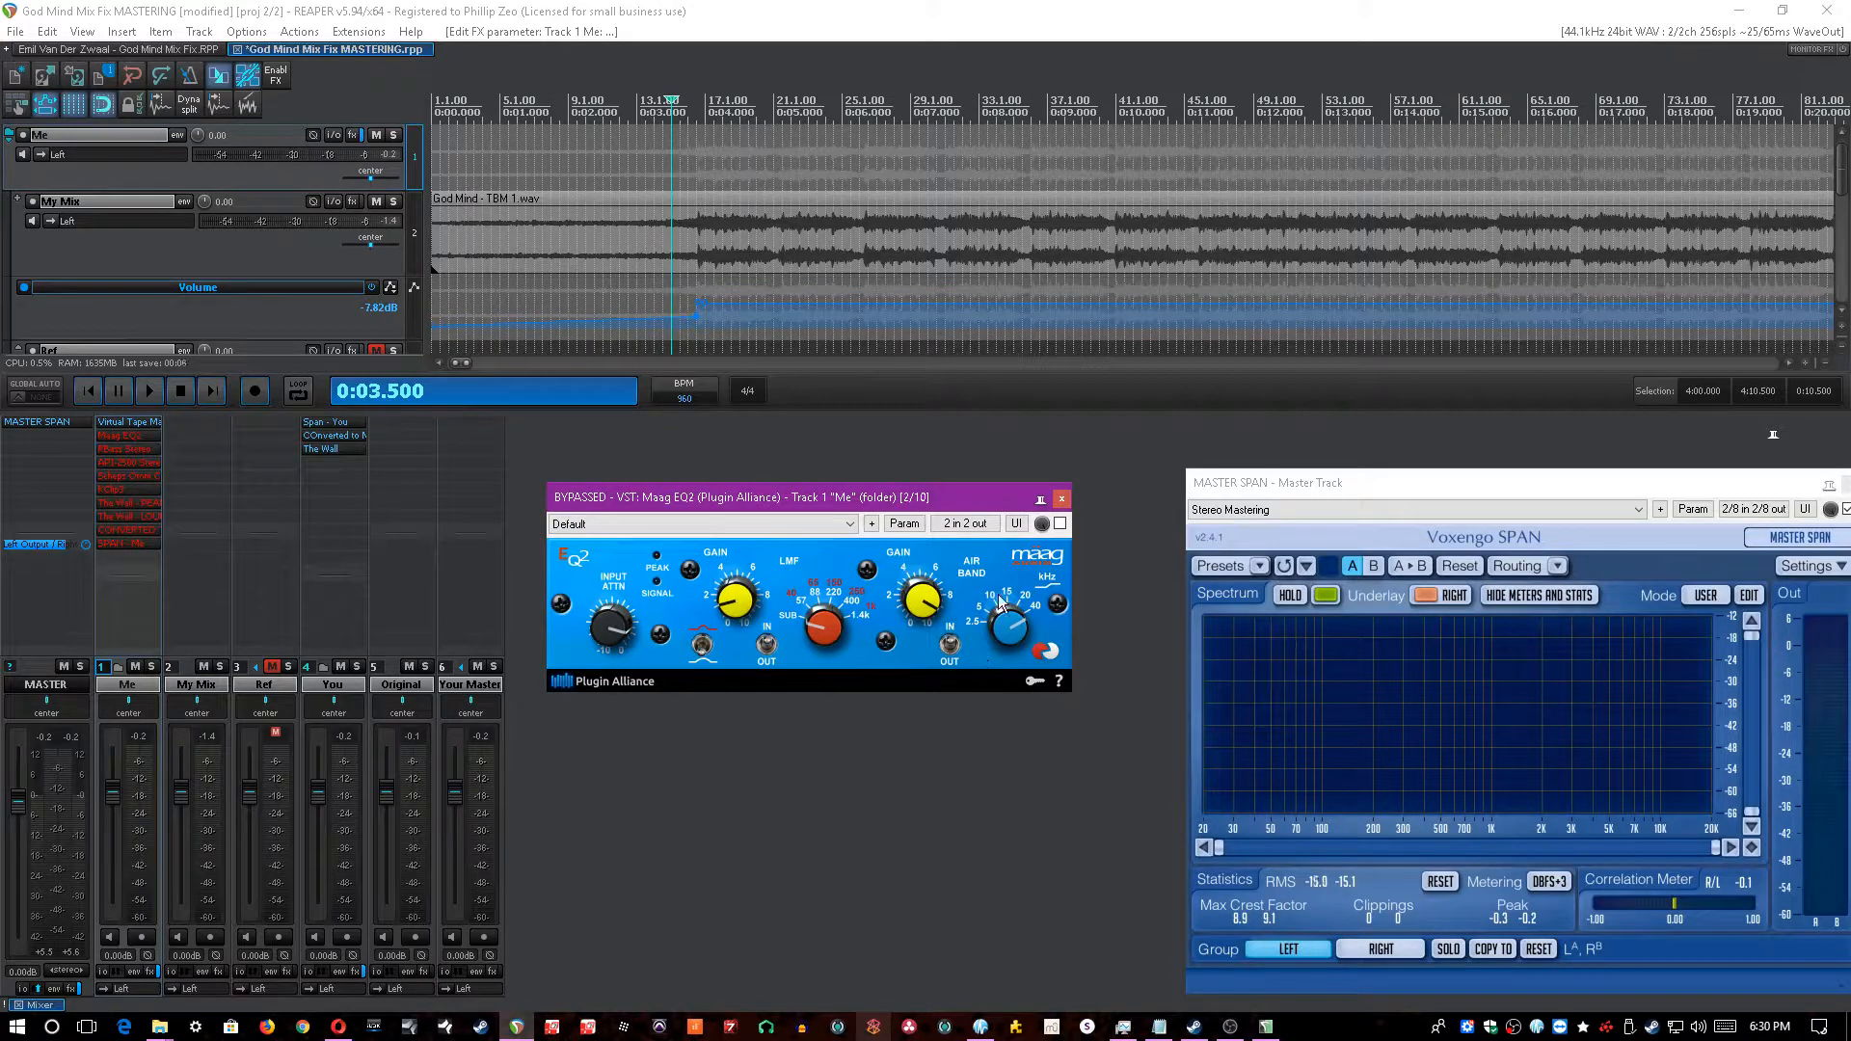
left_click(715, 9)
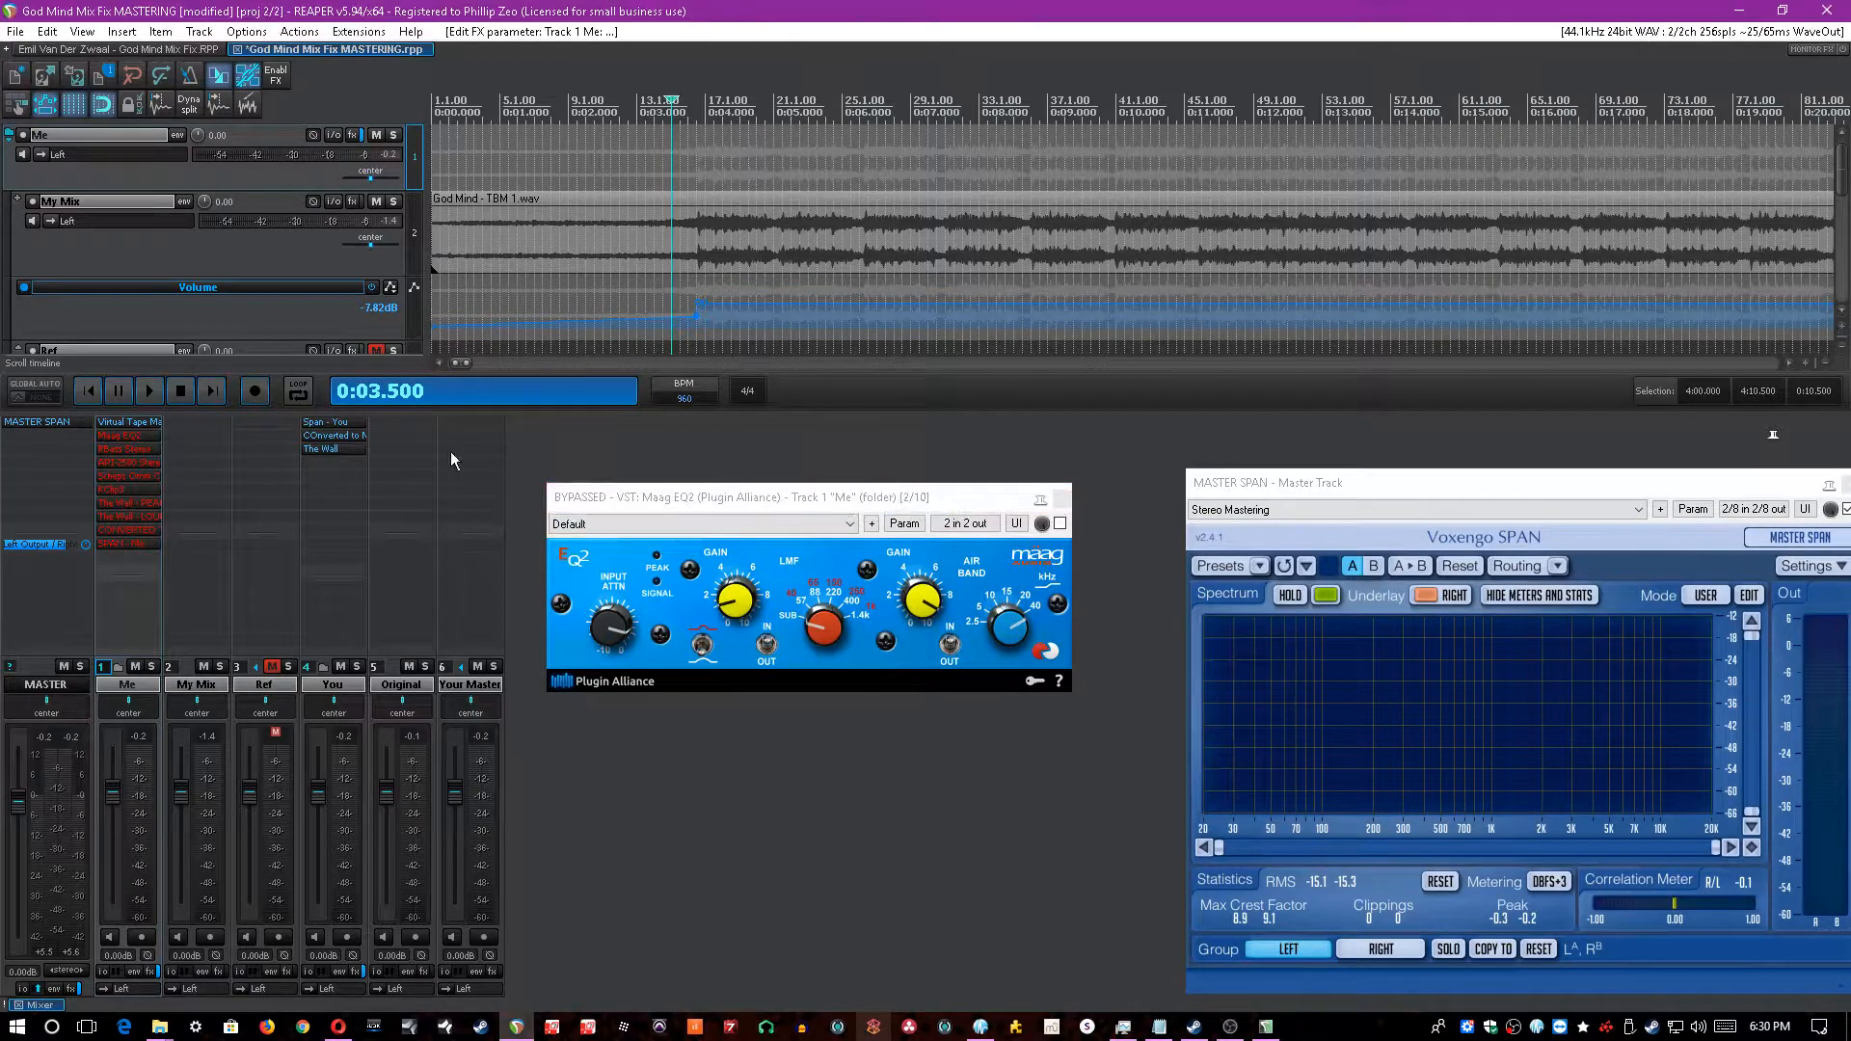
- Play from 0:03.500 and compare Maag EQ2 active and bypassed on MASTER SPAN, leaving it active with the project saved
key("space")
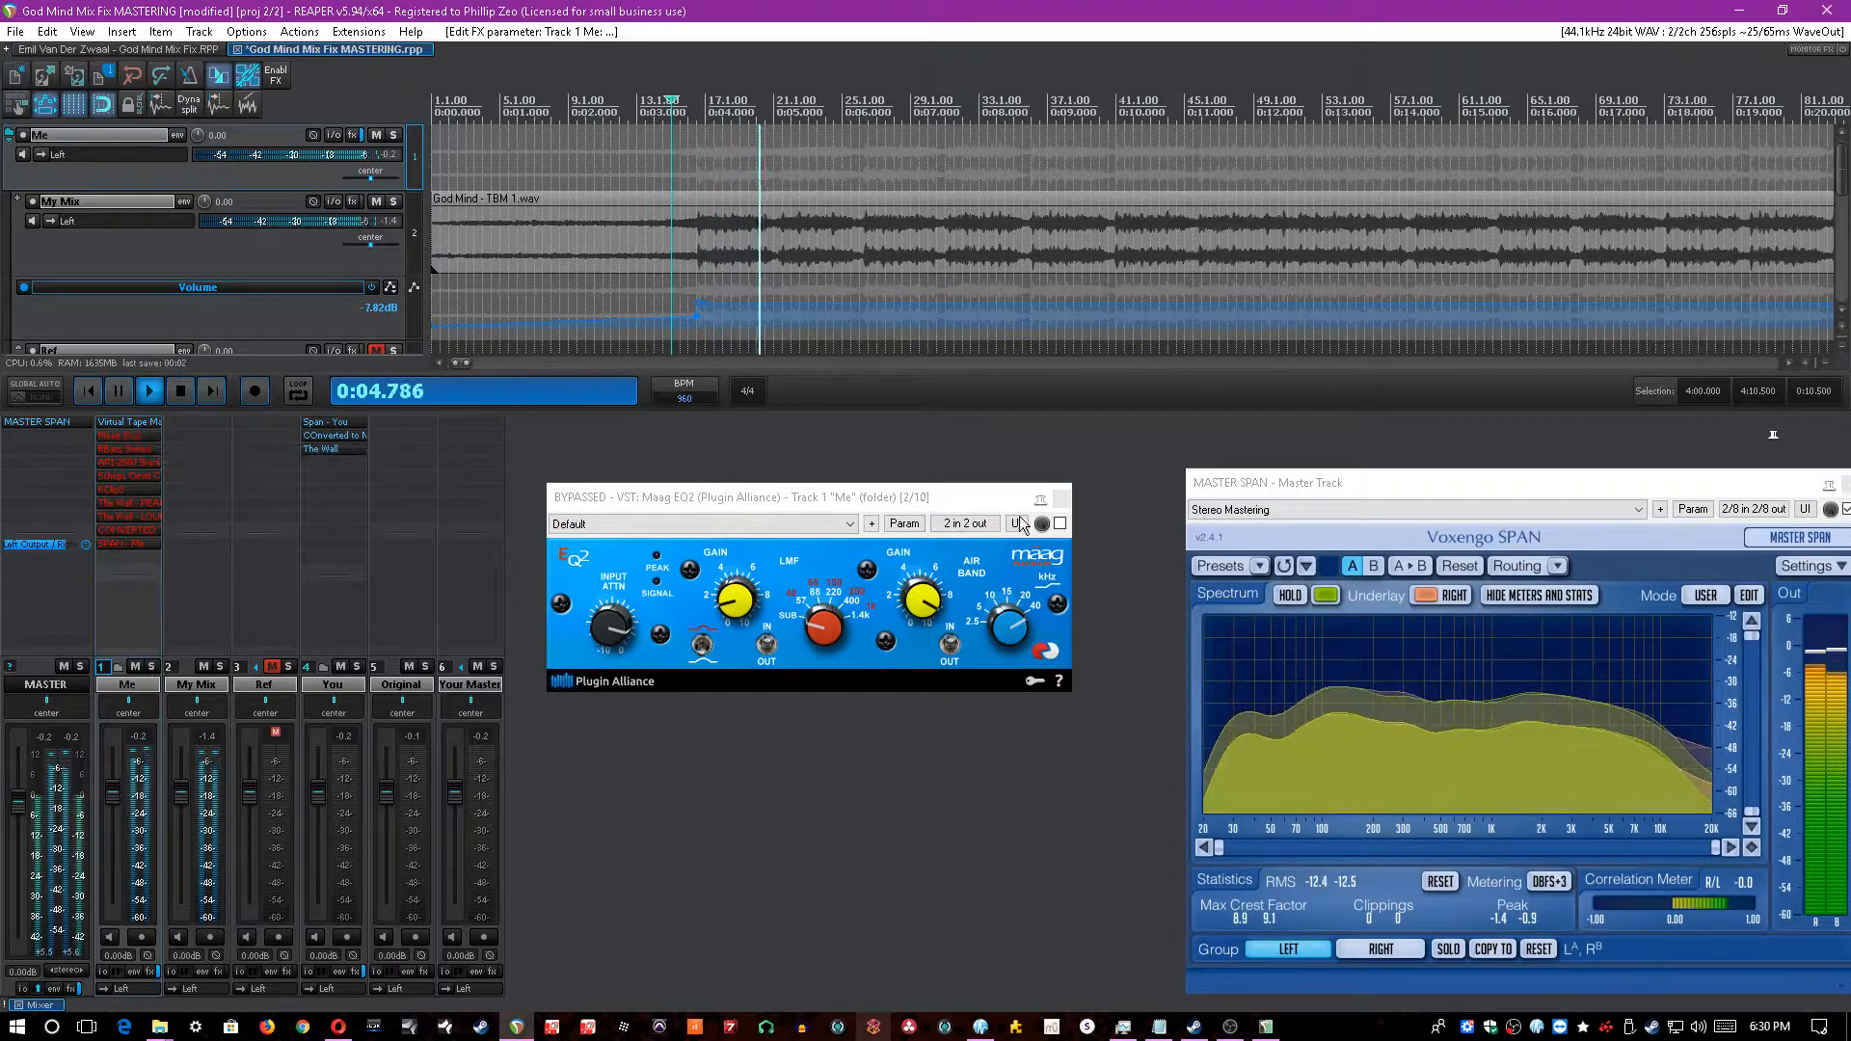
left_click(1061, 523)
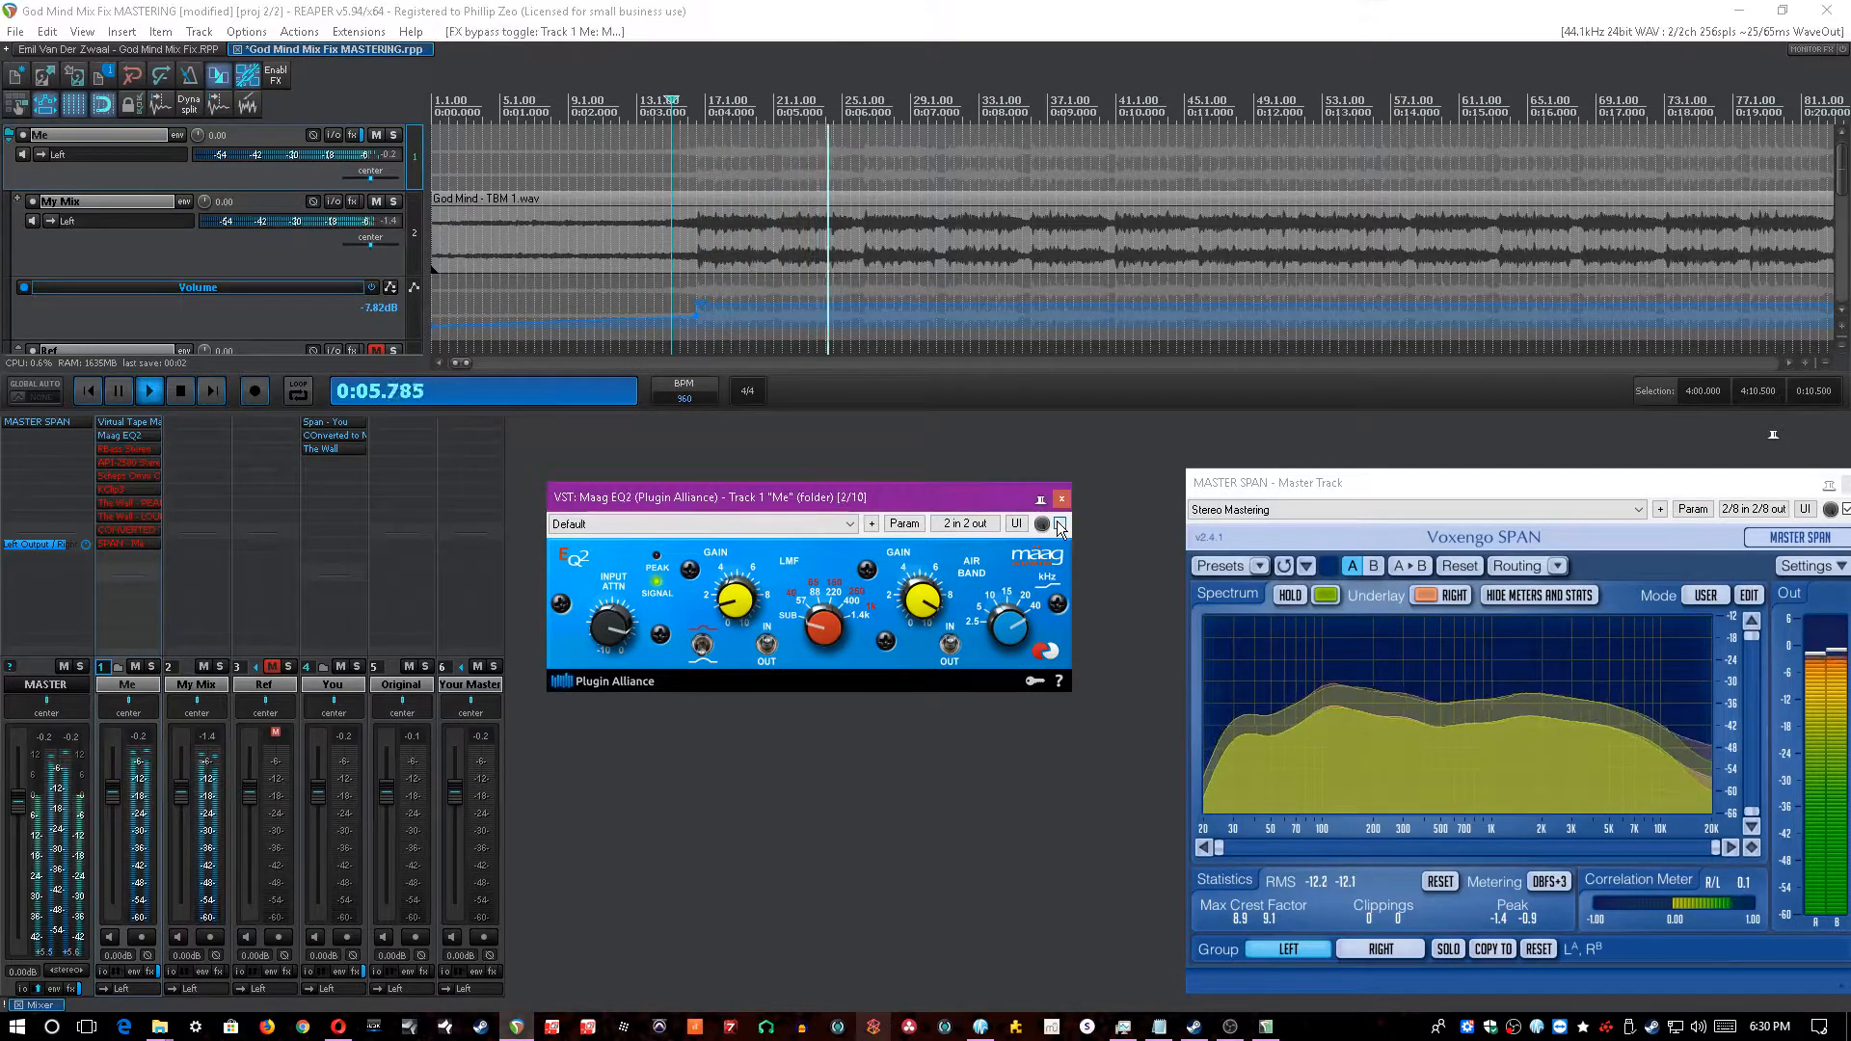
left_click(1113, 477)
key("ctrl+s")
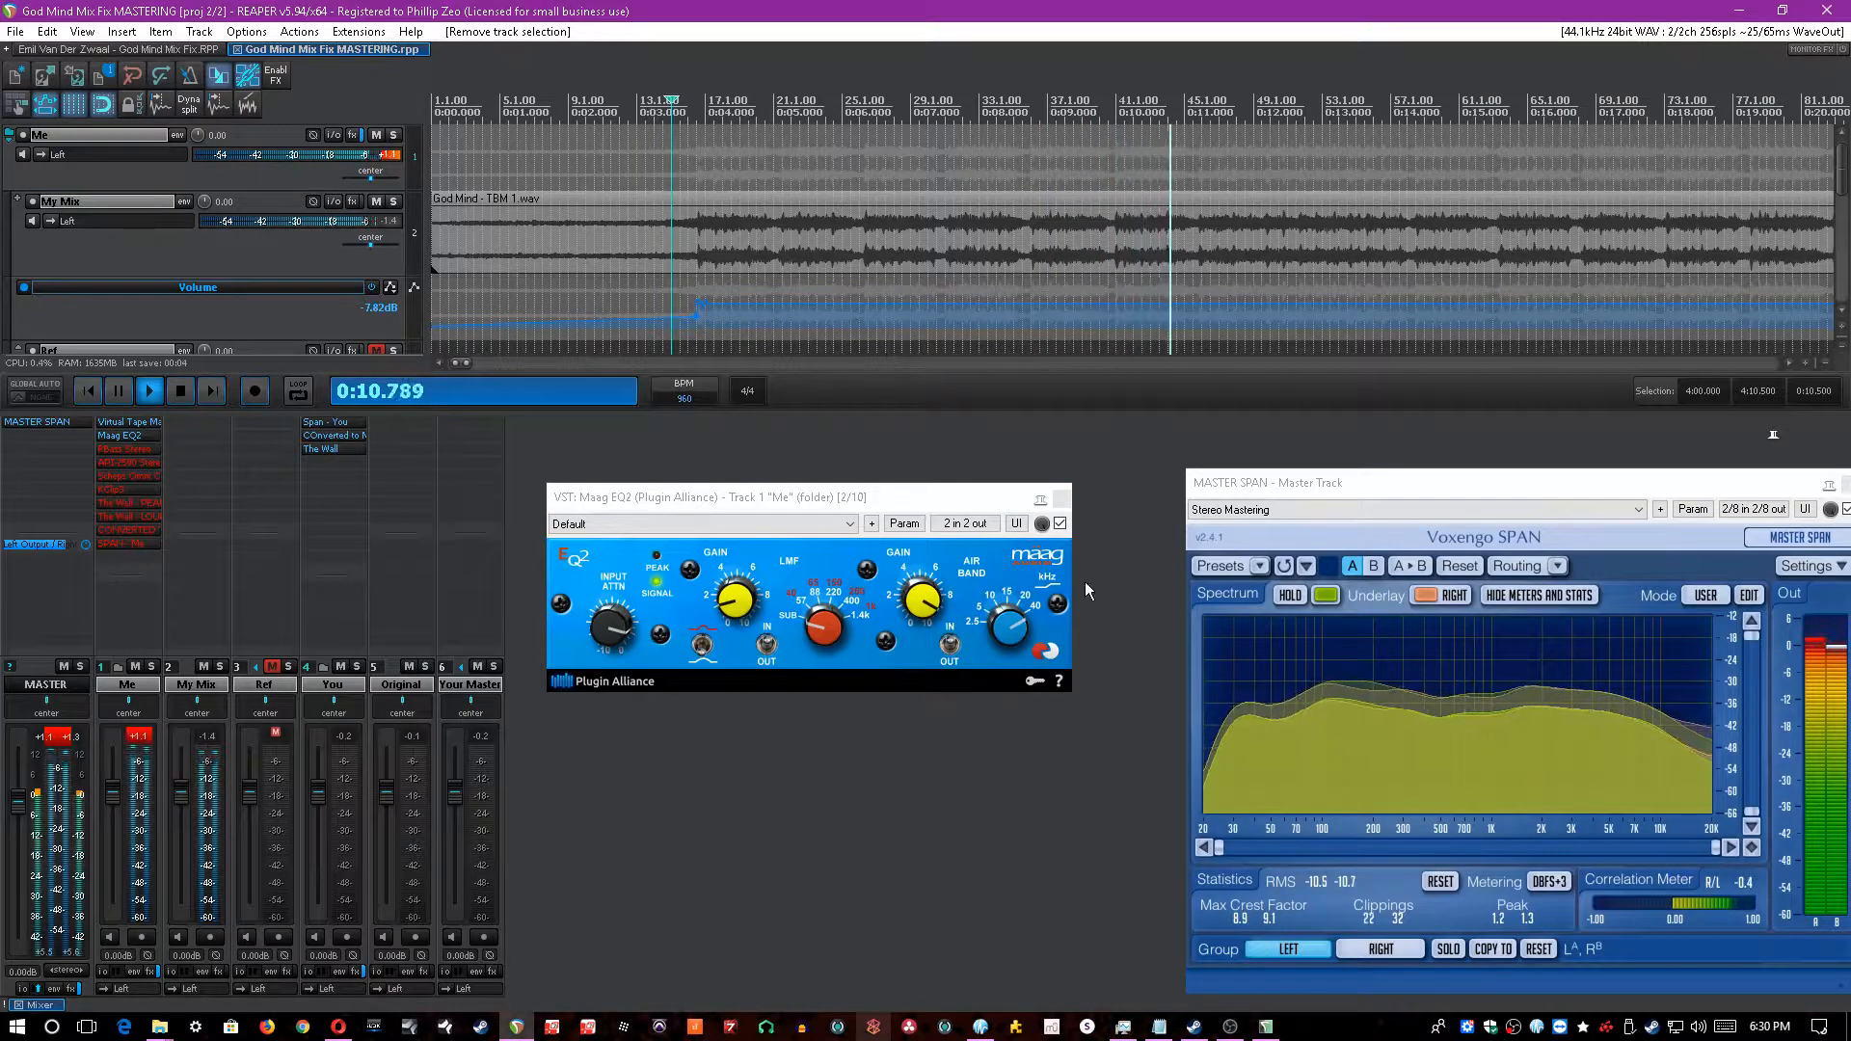
left_click(1061, 524)
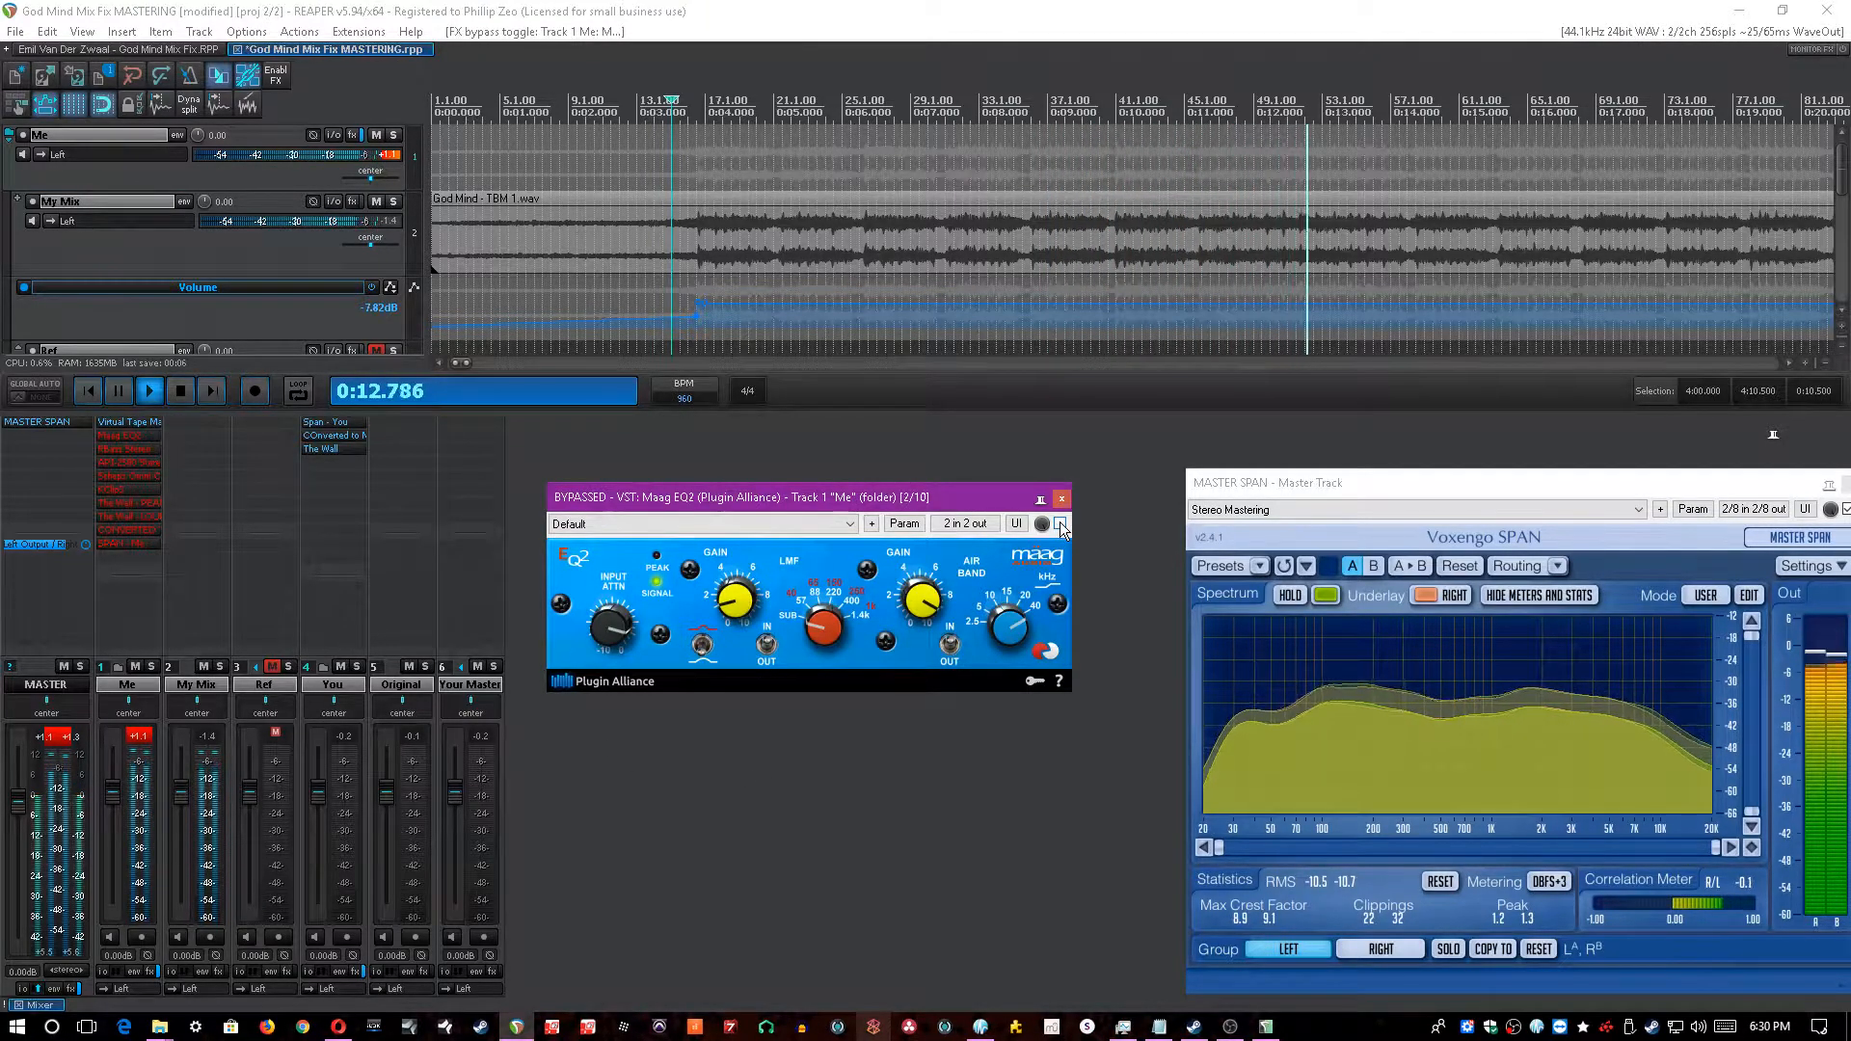
left_click(1060, 522)
left_click(1047, 460)
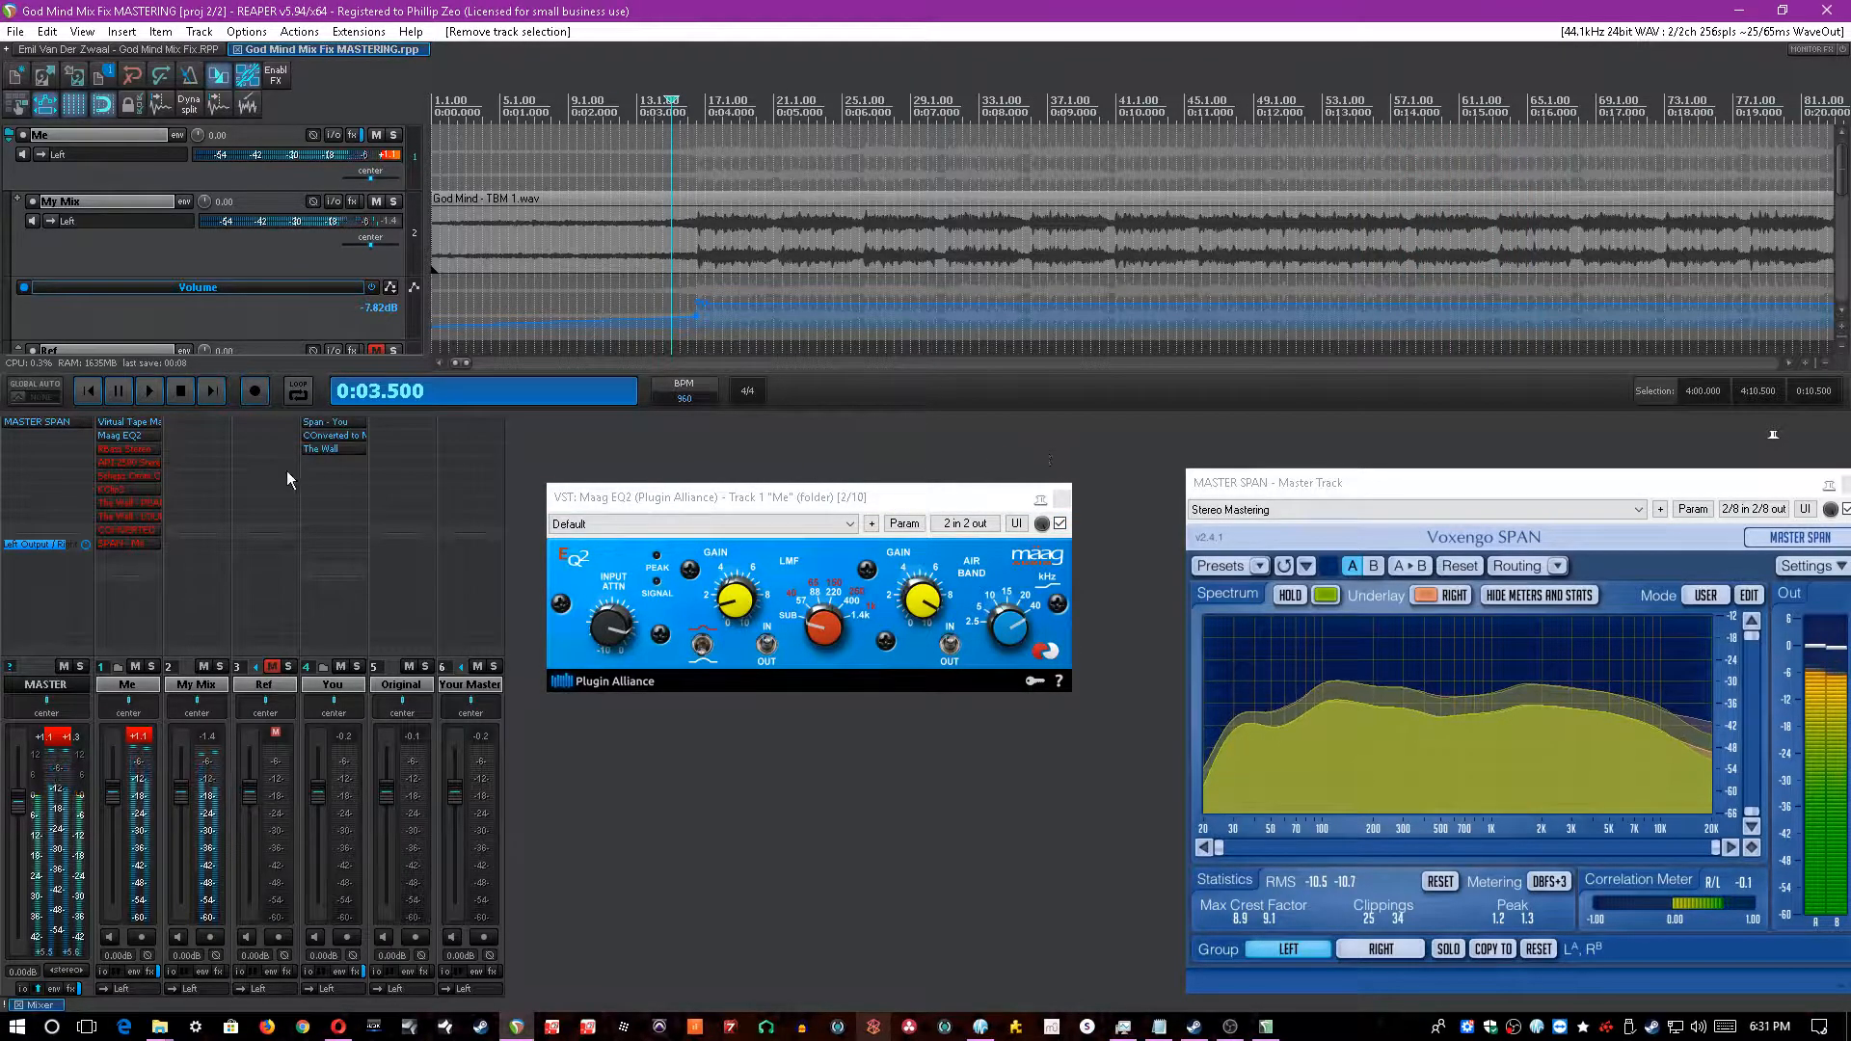
- Enable and open RBass Stereo on the Me track, and compare playback with it bypassed and active
left_click(135, 450, "shift")
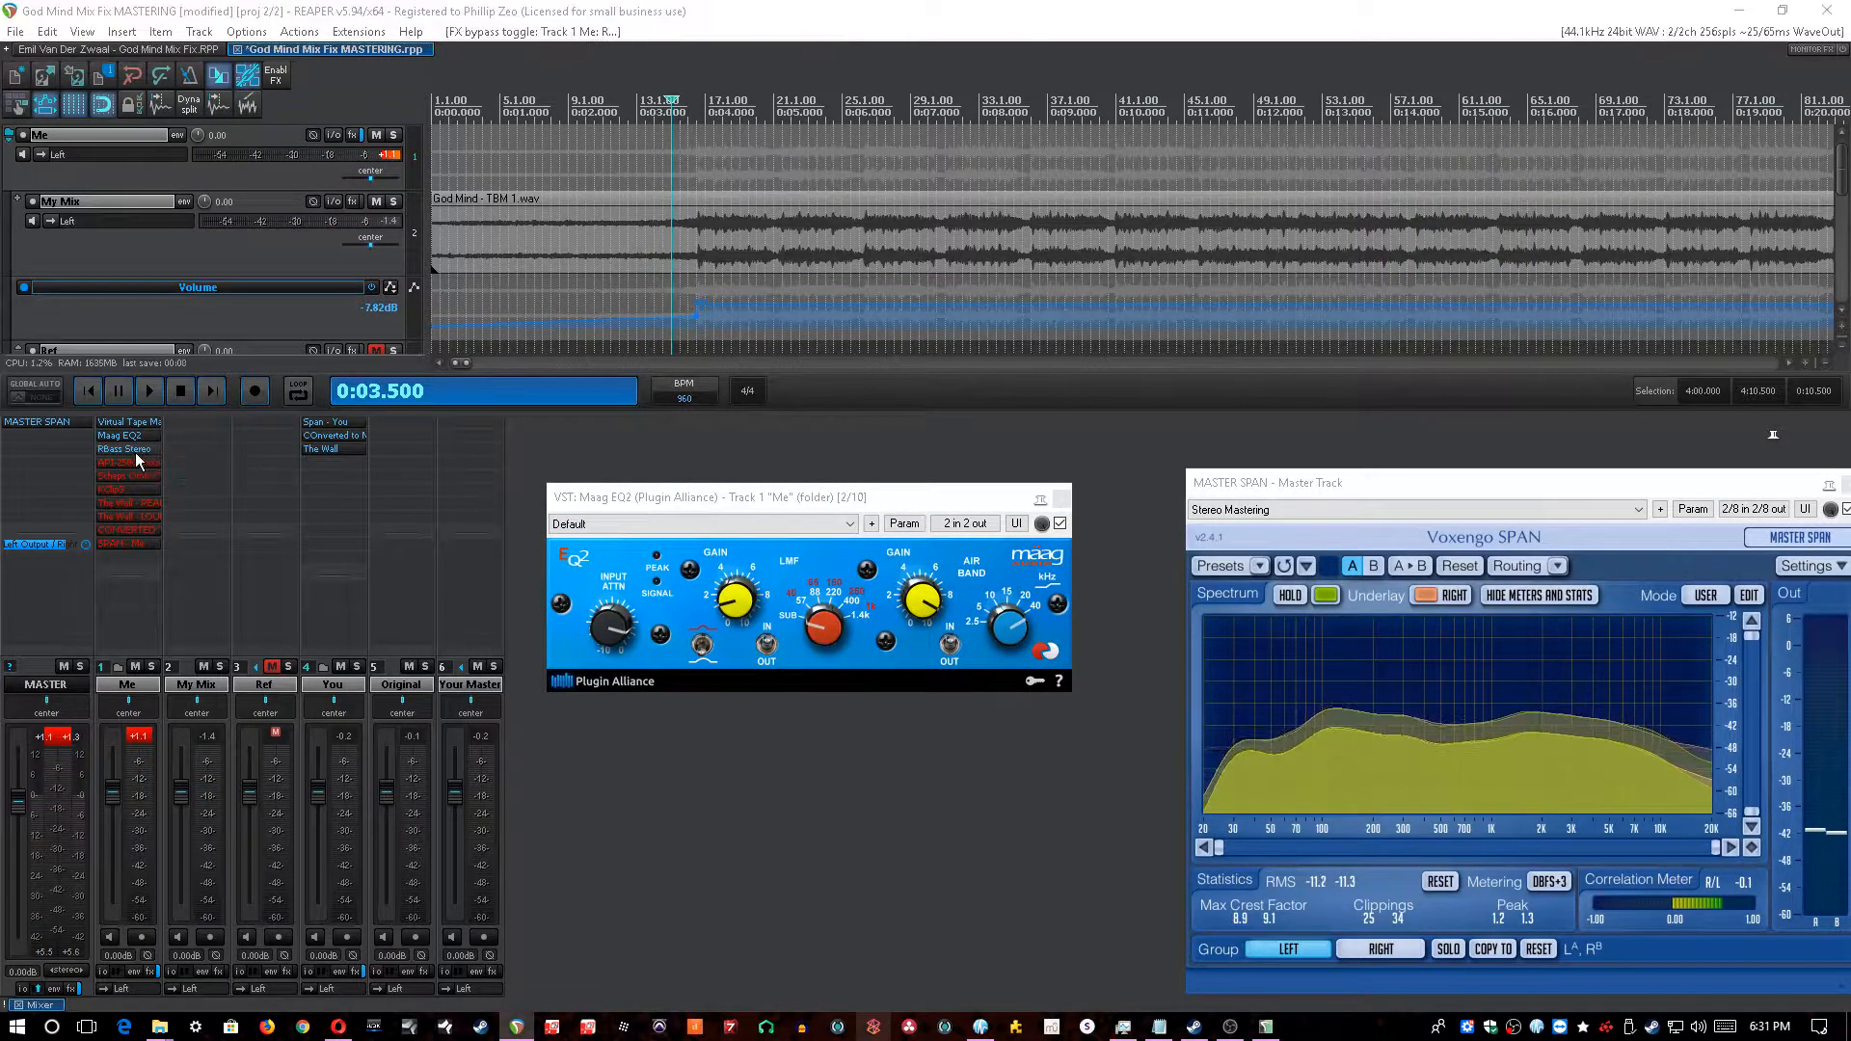
double_click(125, 449)
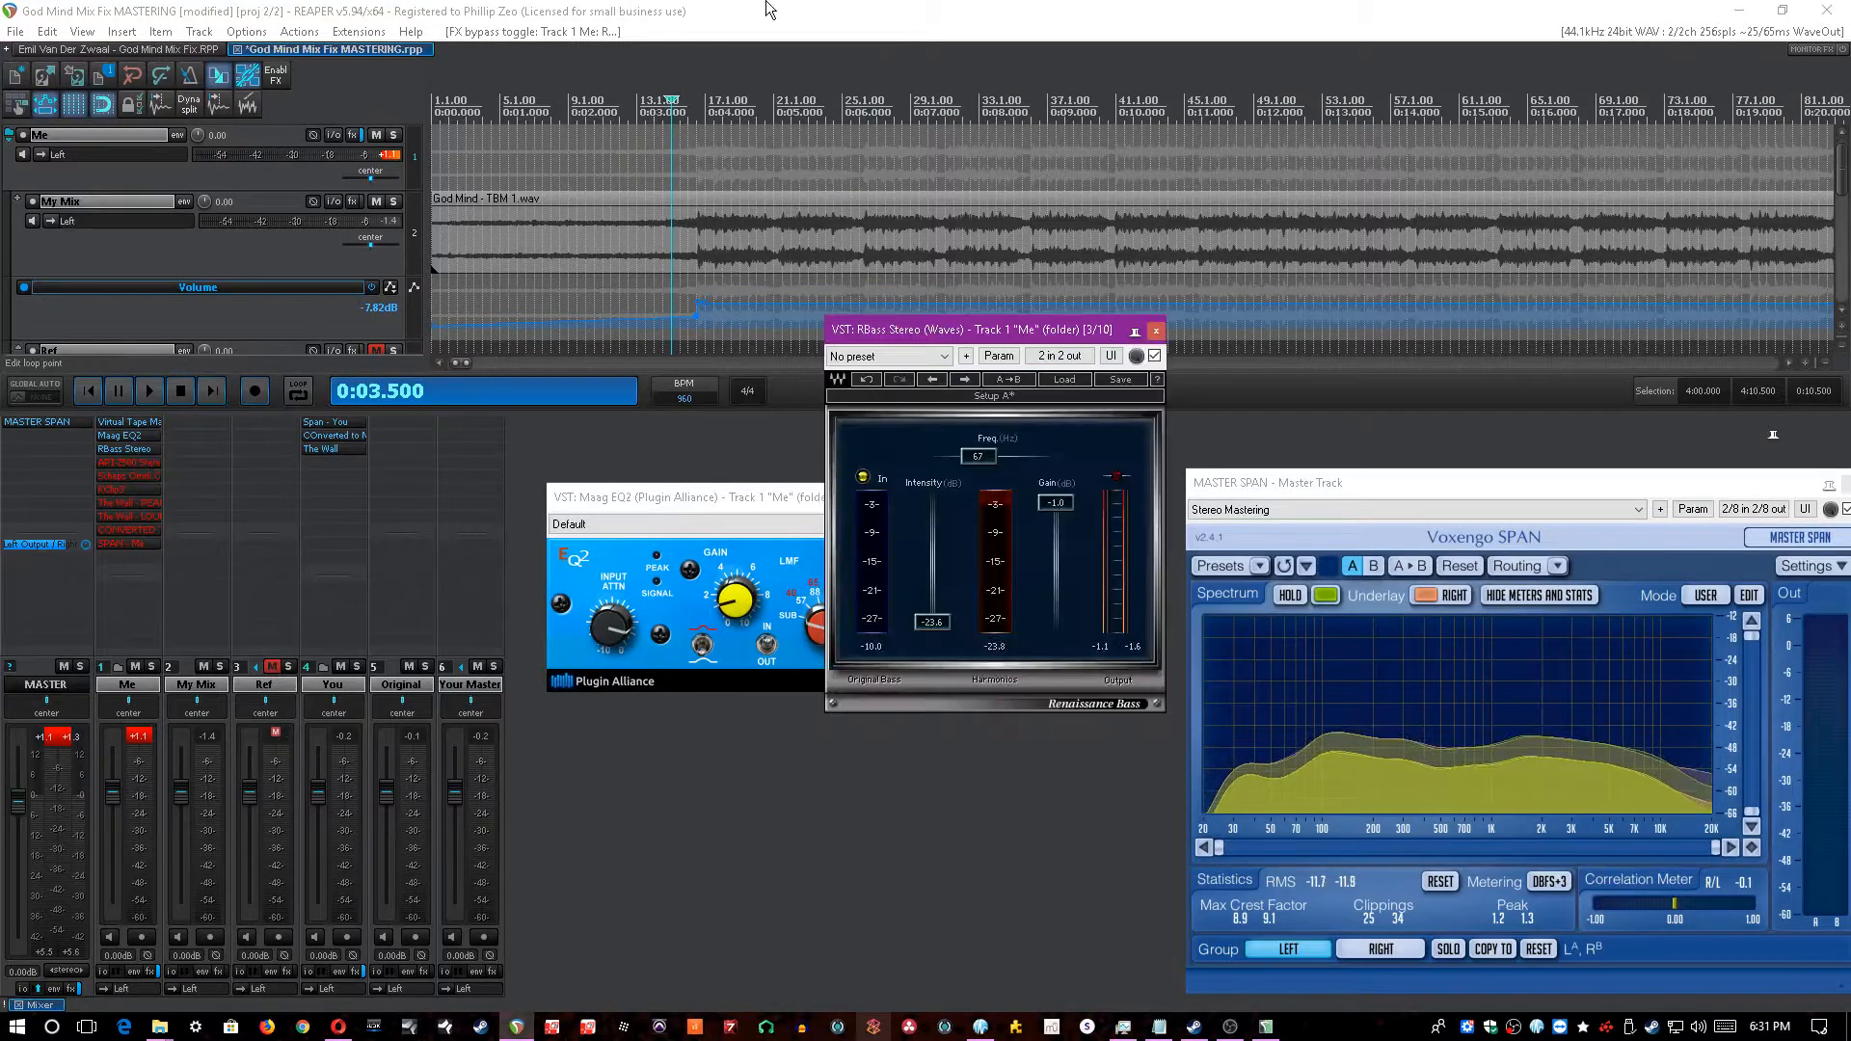
key("space")
left_click(989, 631)
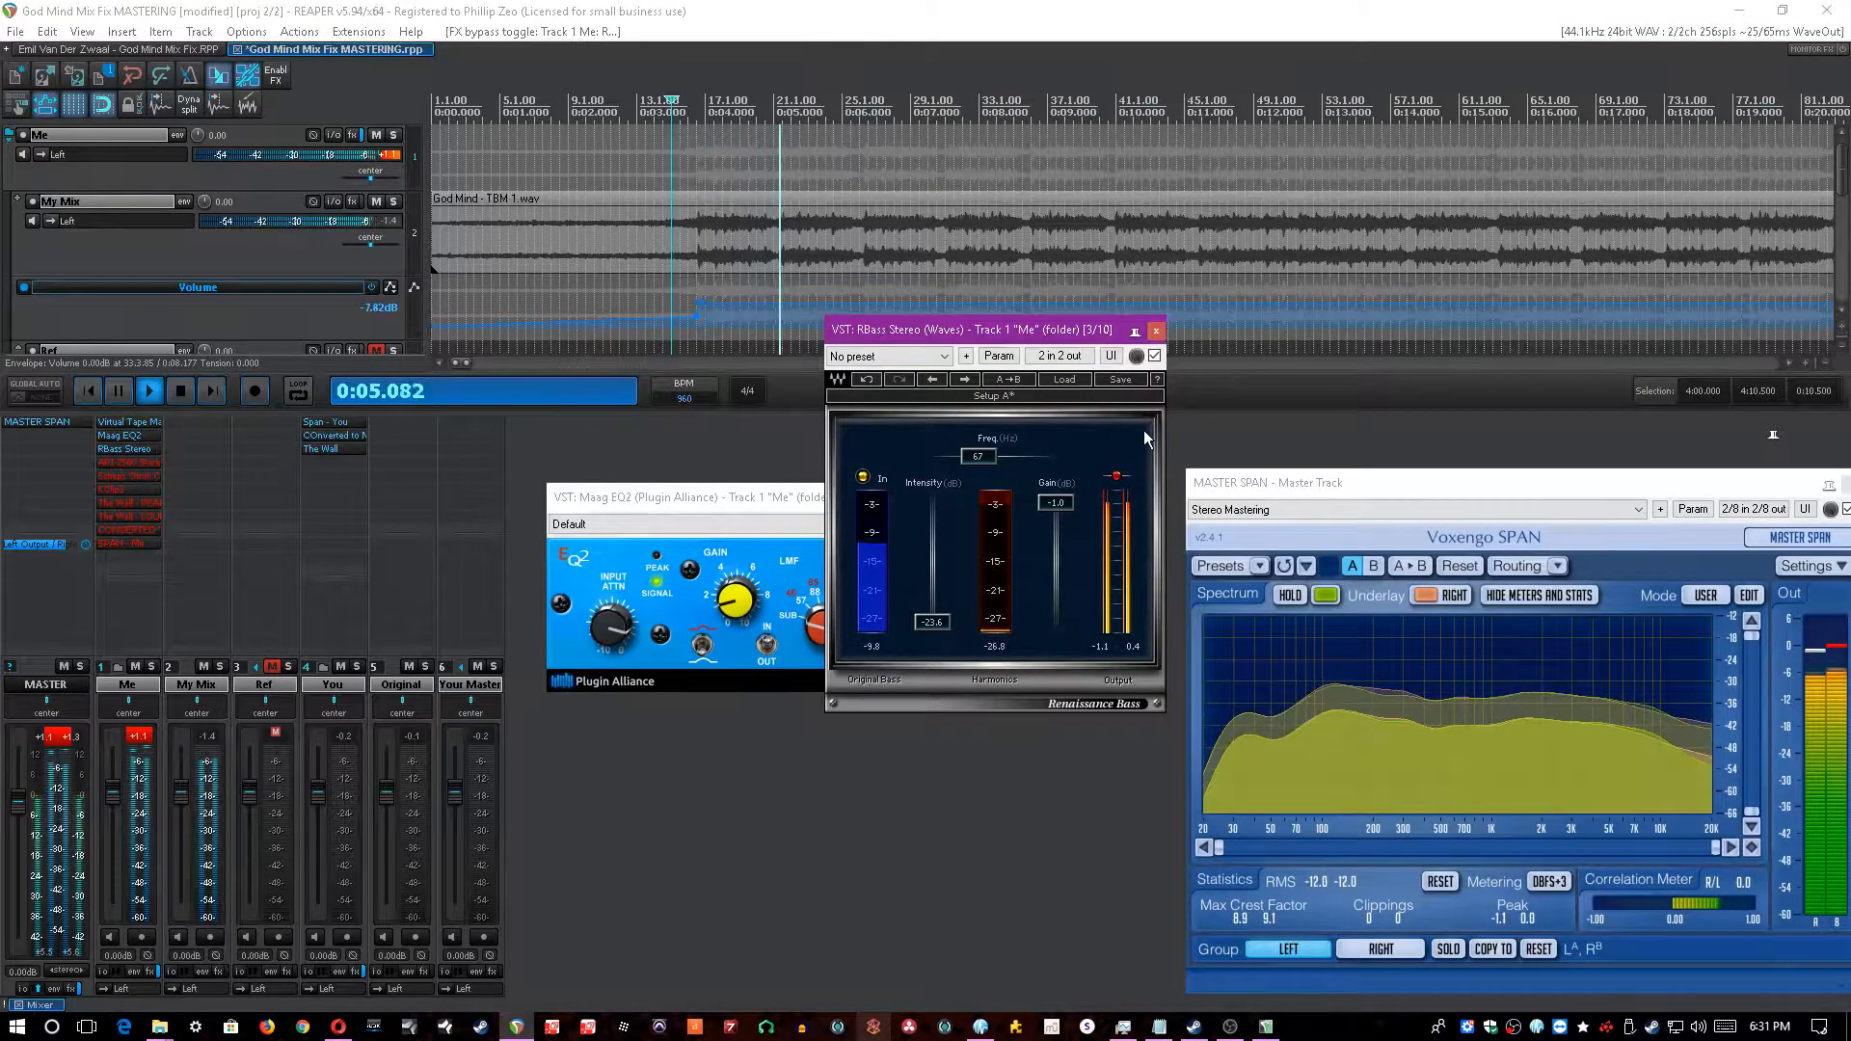
left_click(1154, 356)
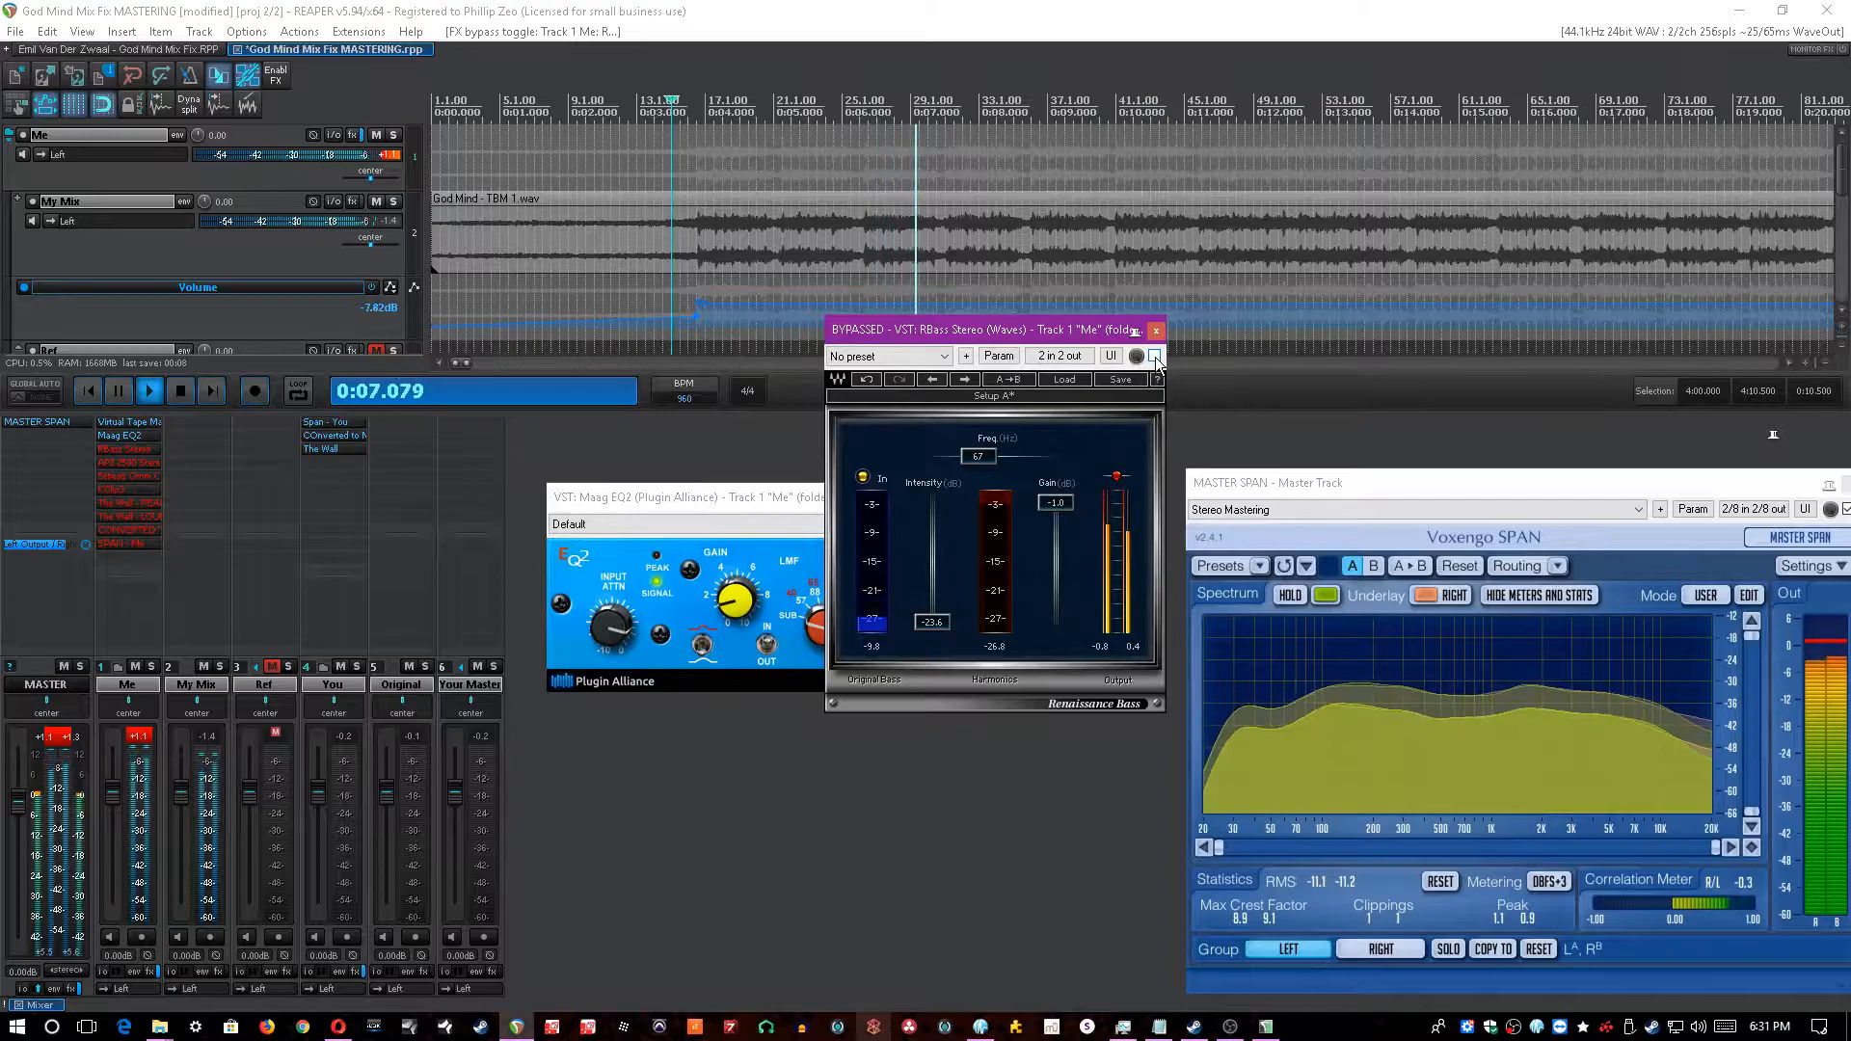
left_click(1154, 357)
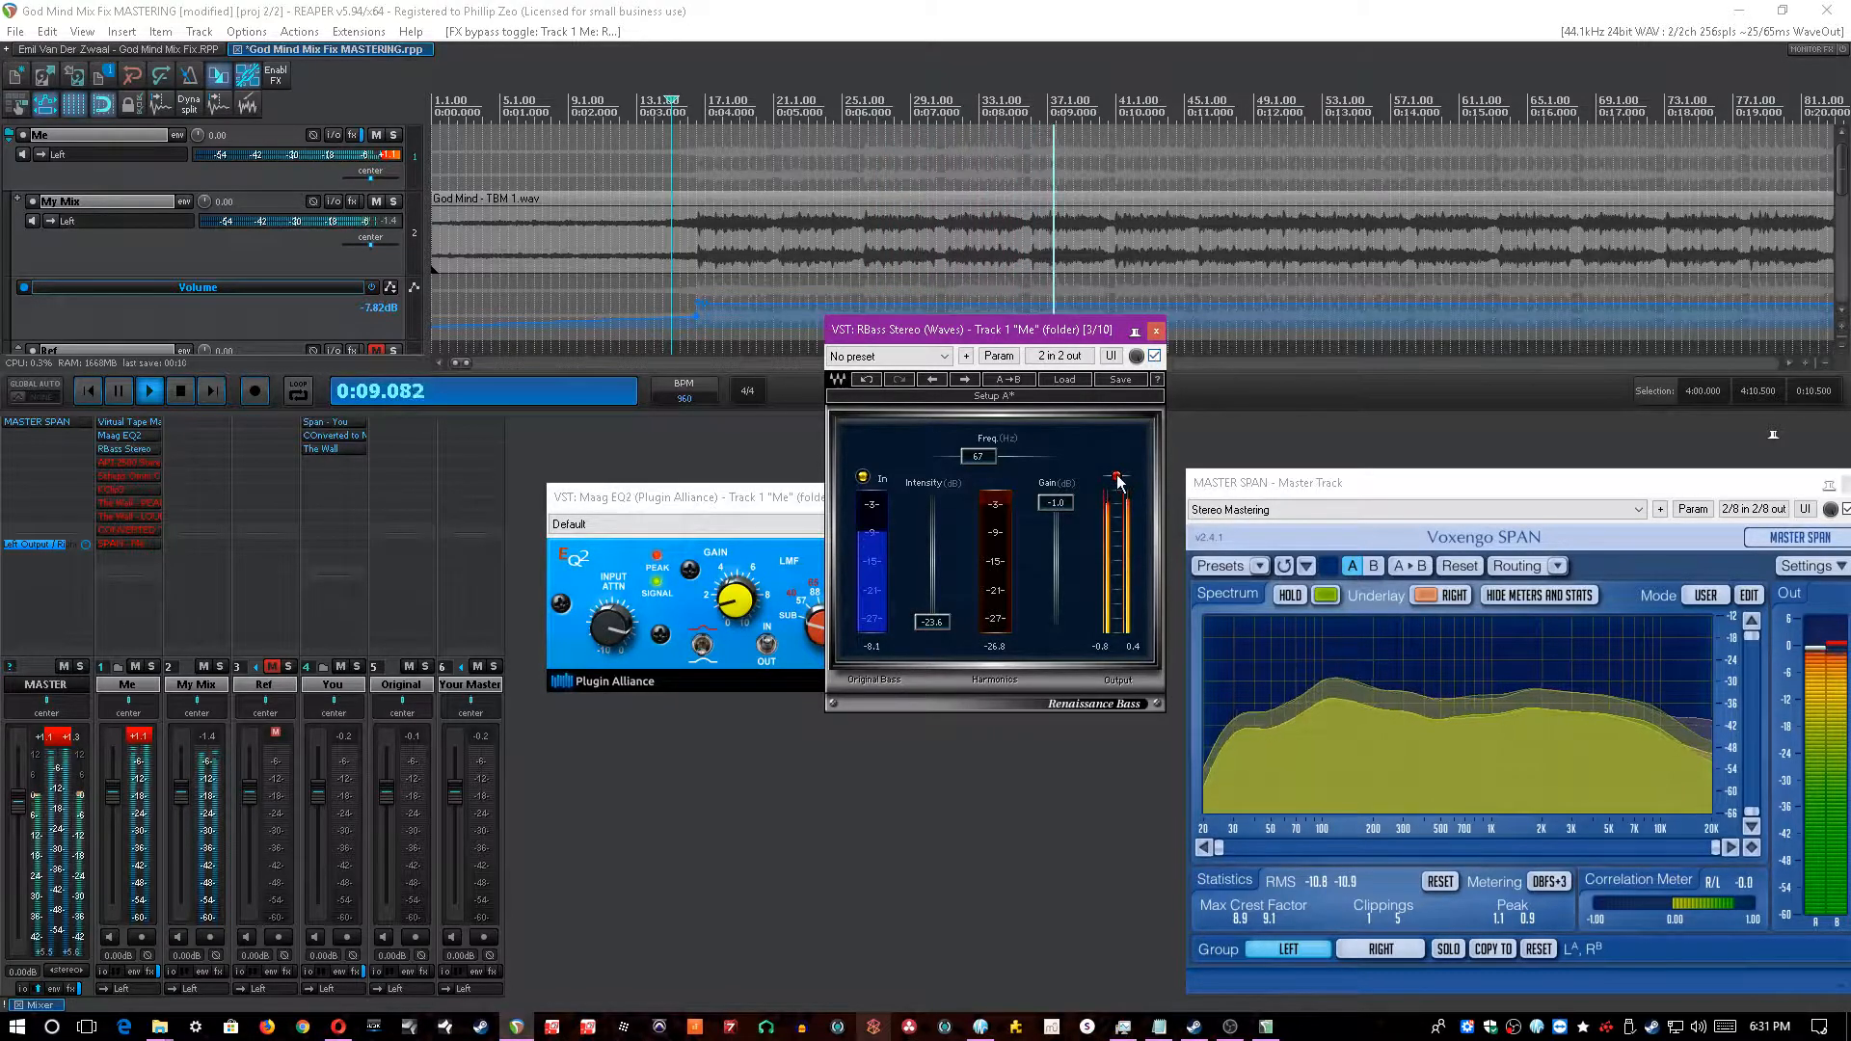
key("space")
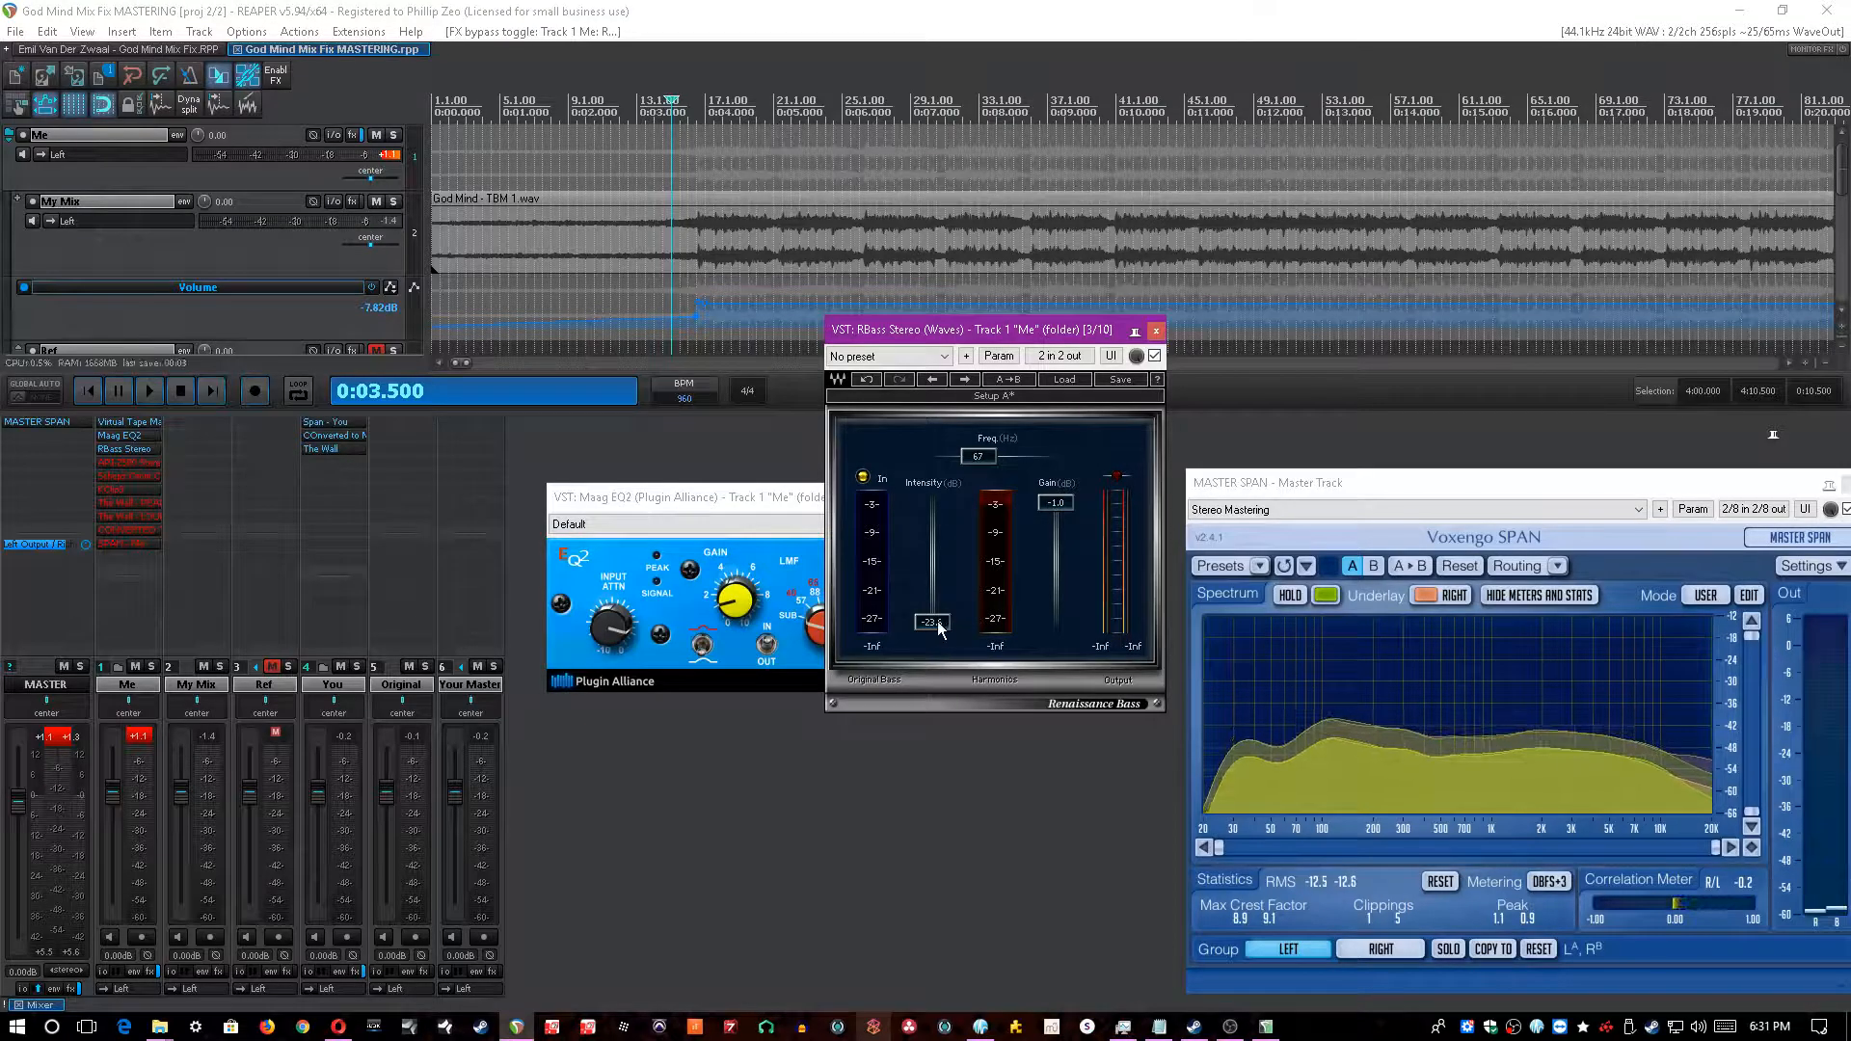
- Check the low end on MASTER SPAN in a short playback with RBass active, and close the RBass and Maag EQ2 windows
left_click(730, 29)
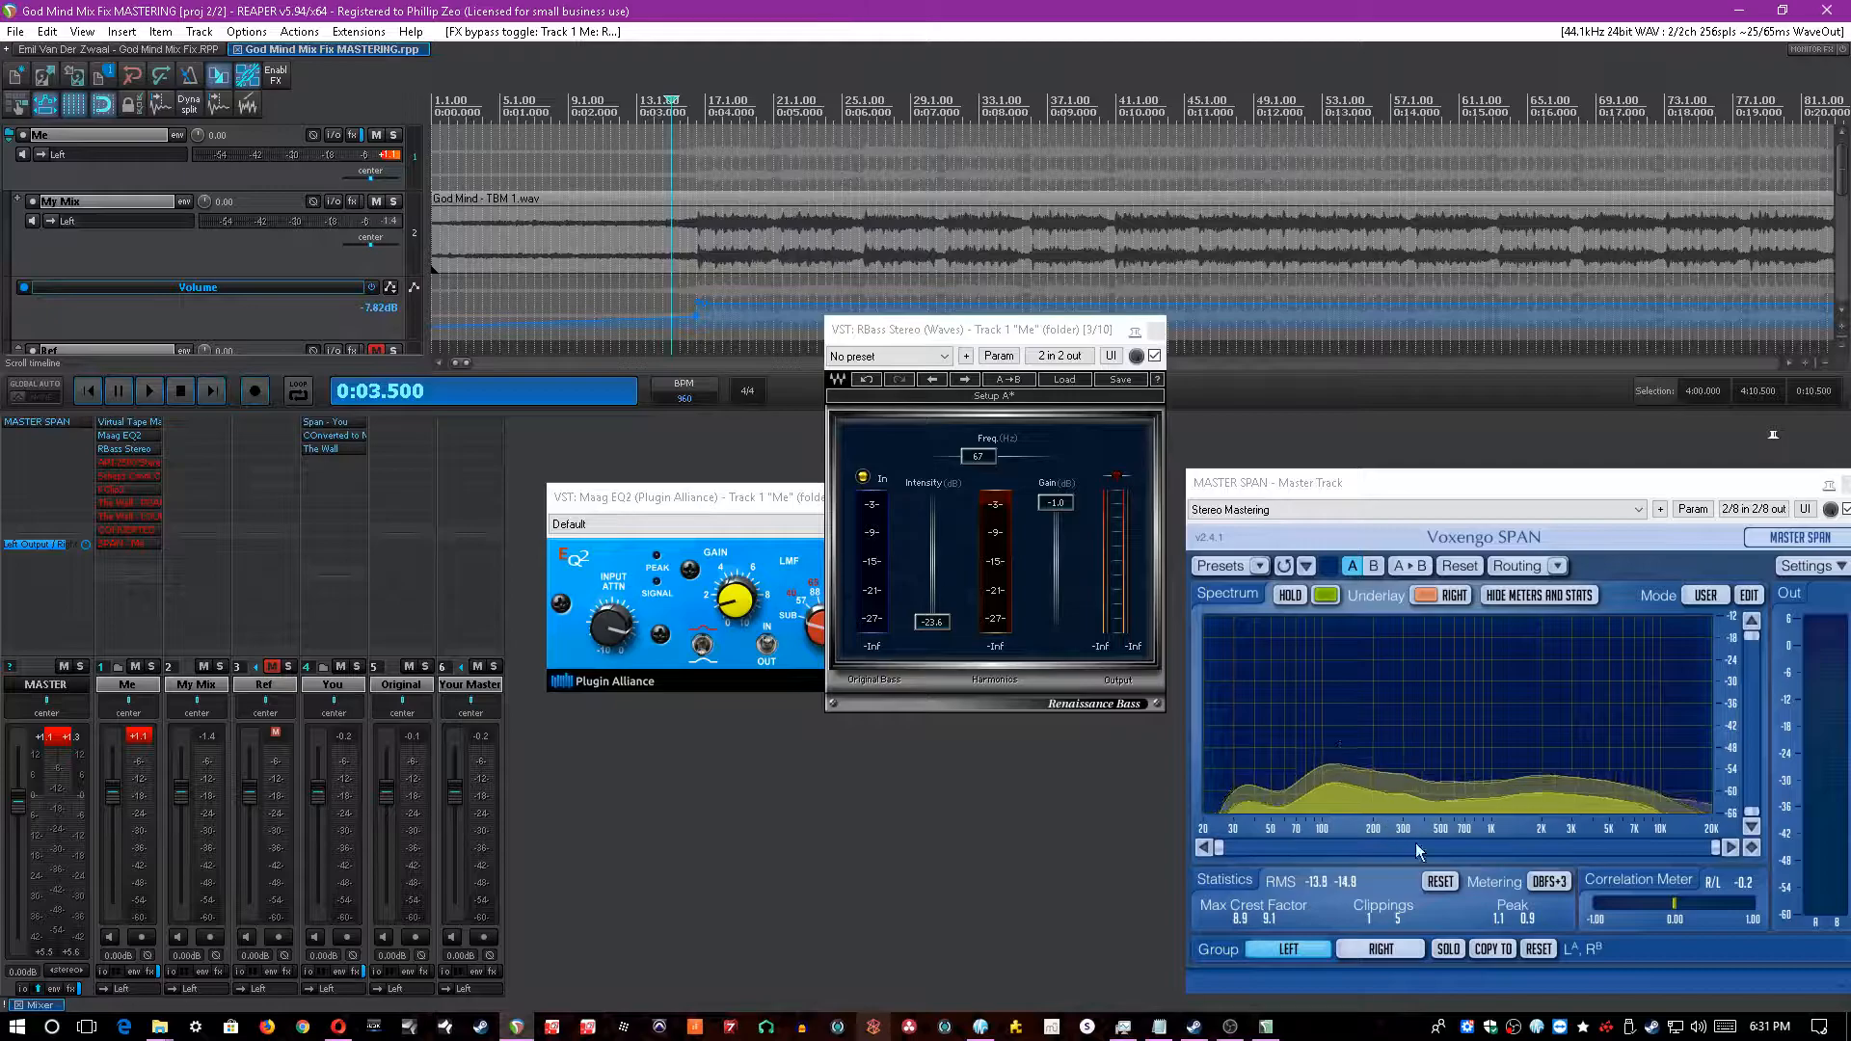
key("space")
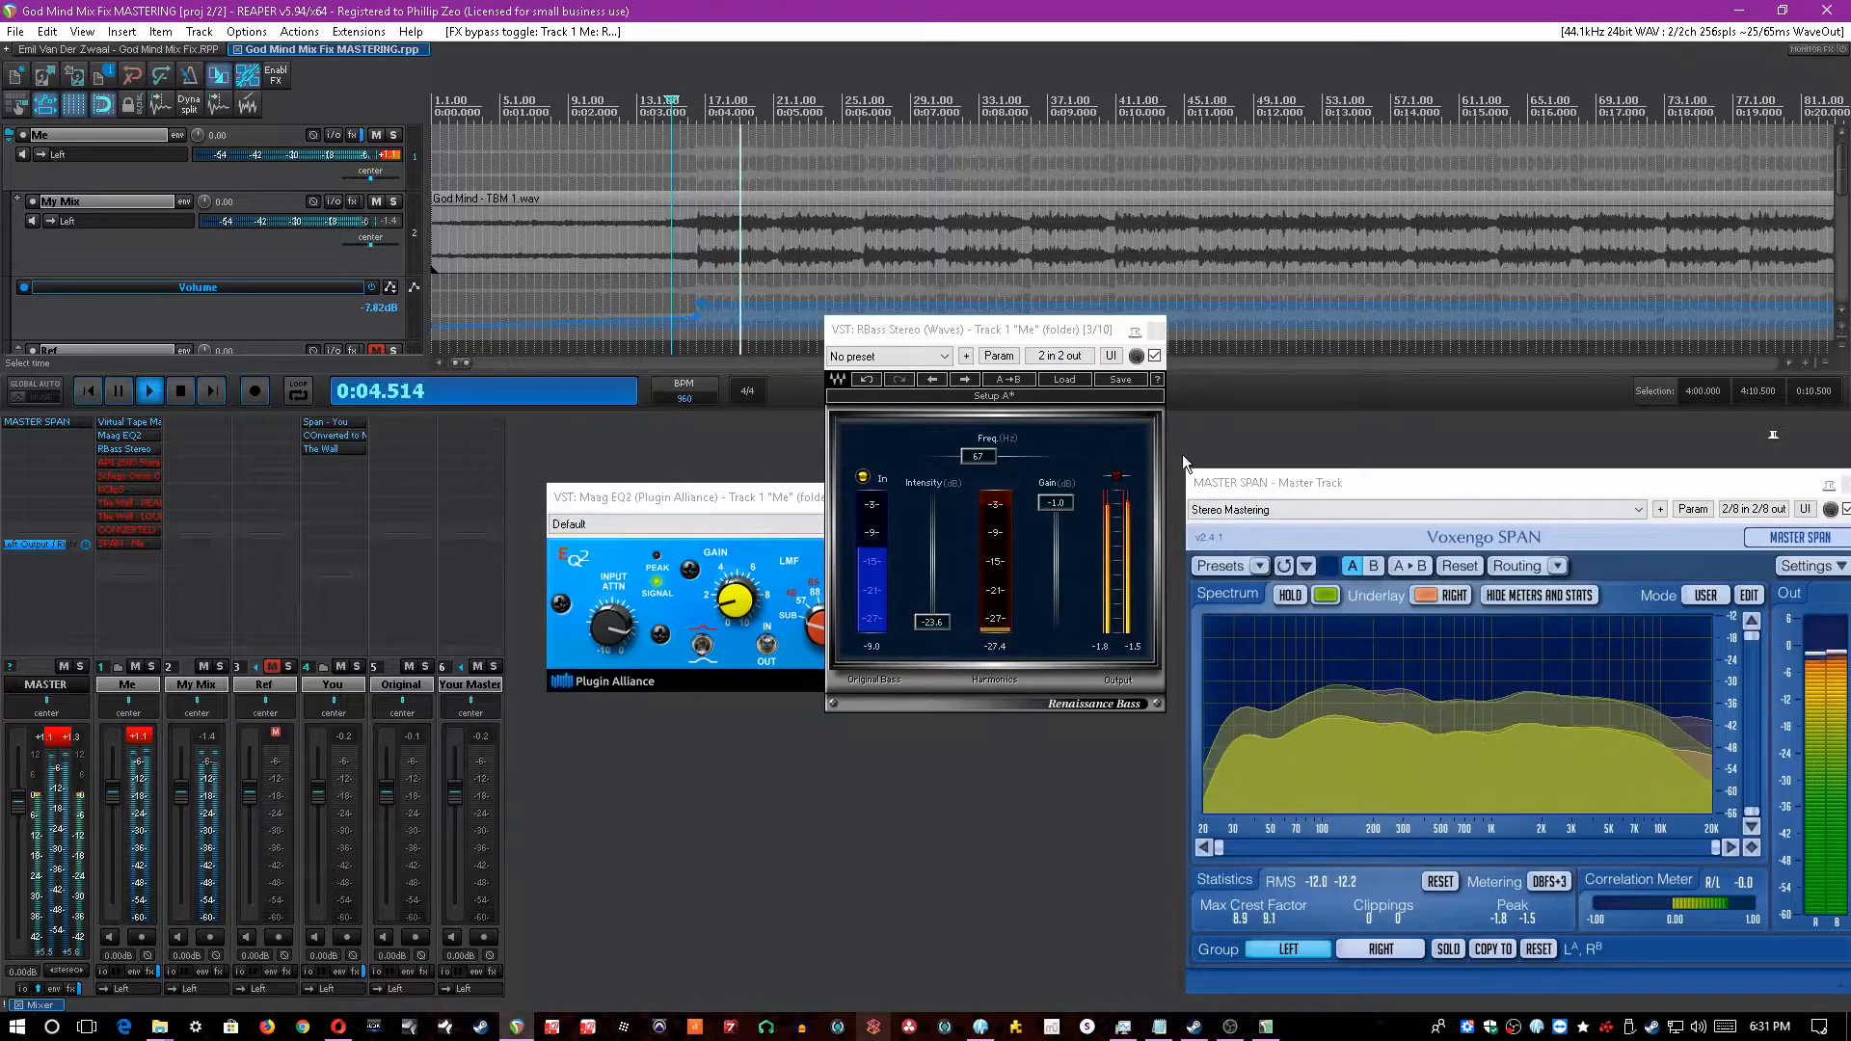
key("space")
left_click(1156, 331)
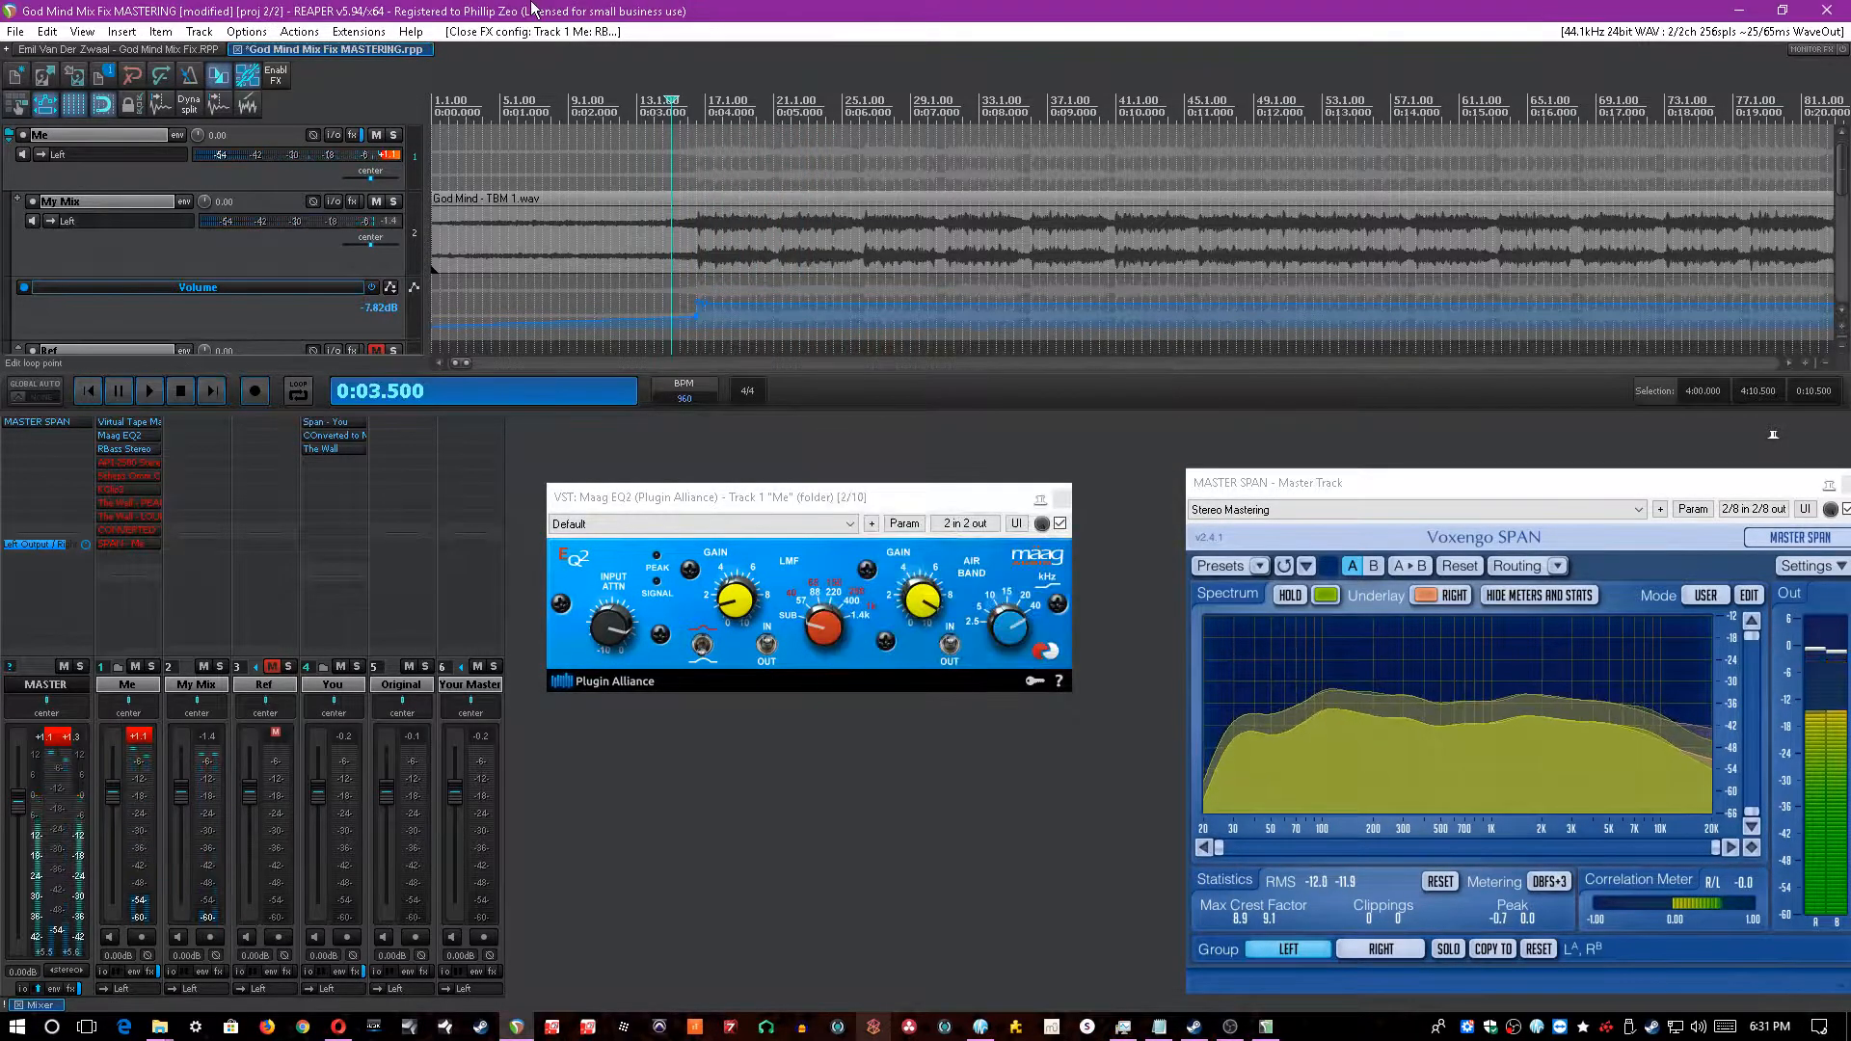
left_click(1060, 498)
- Move API-2500 Stereo below Scheps Omni Channel in the Me track's chain, and enable and open Scheps Omni Channel
left_click_drag(128, 463, 141, 476)
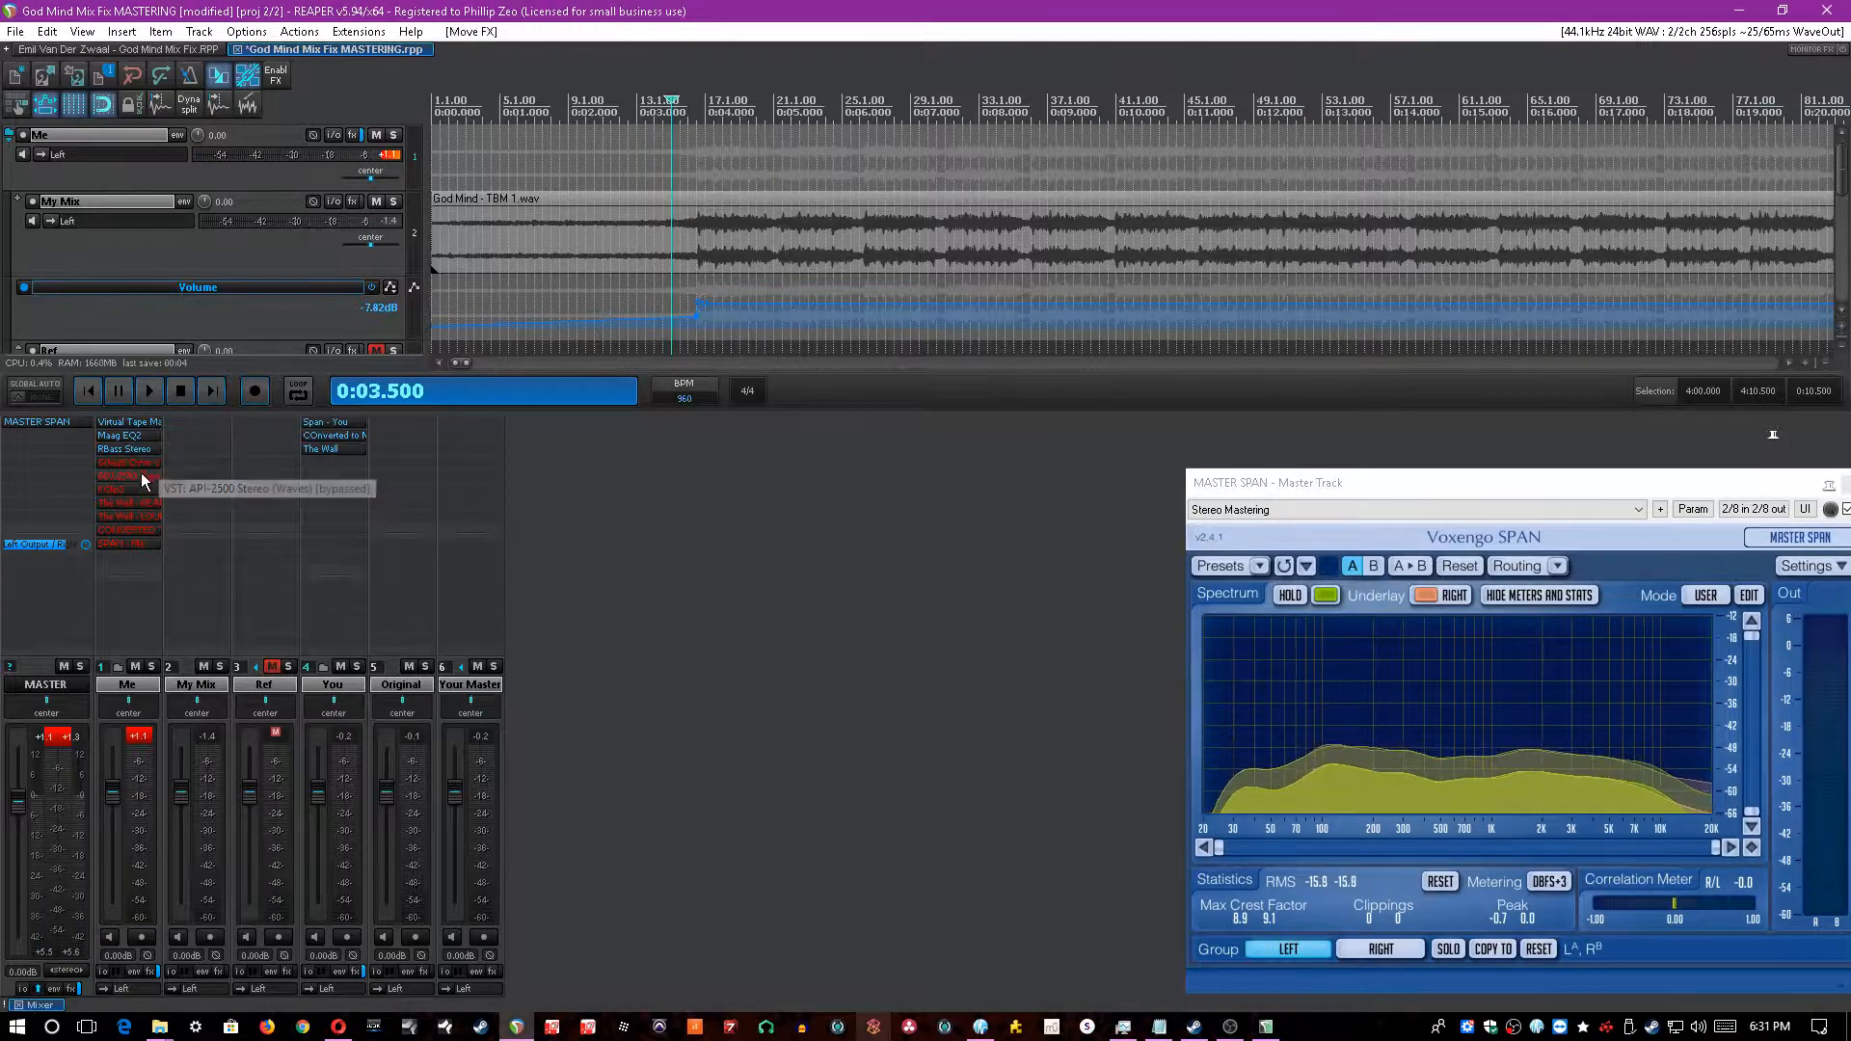
left_click(137, 462, "shift")
left_click(137, 460)
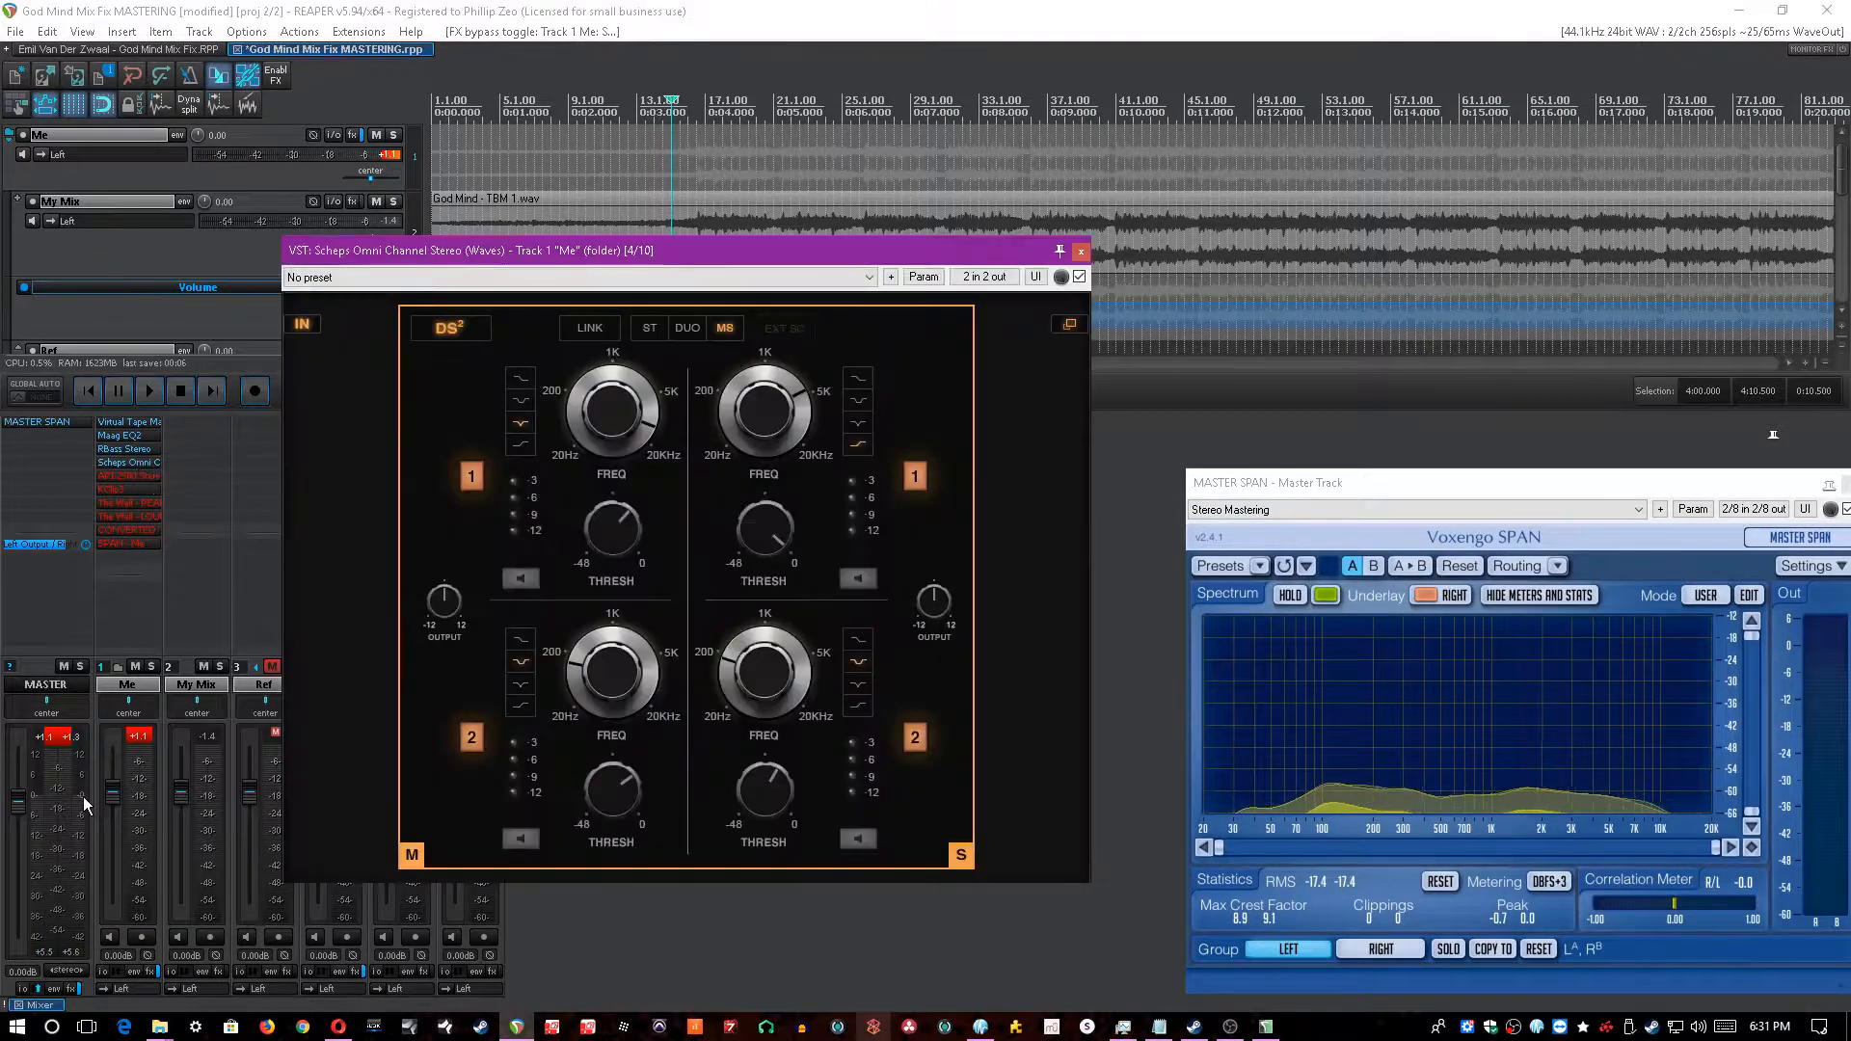
- Show all Scheps Omni Channel modules, move its window aside, compare playback from 0:03.500 with the plugin bypassed and active, and save the project
left_click(1069, 324)
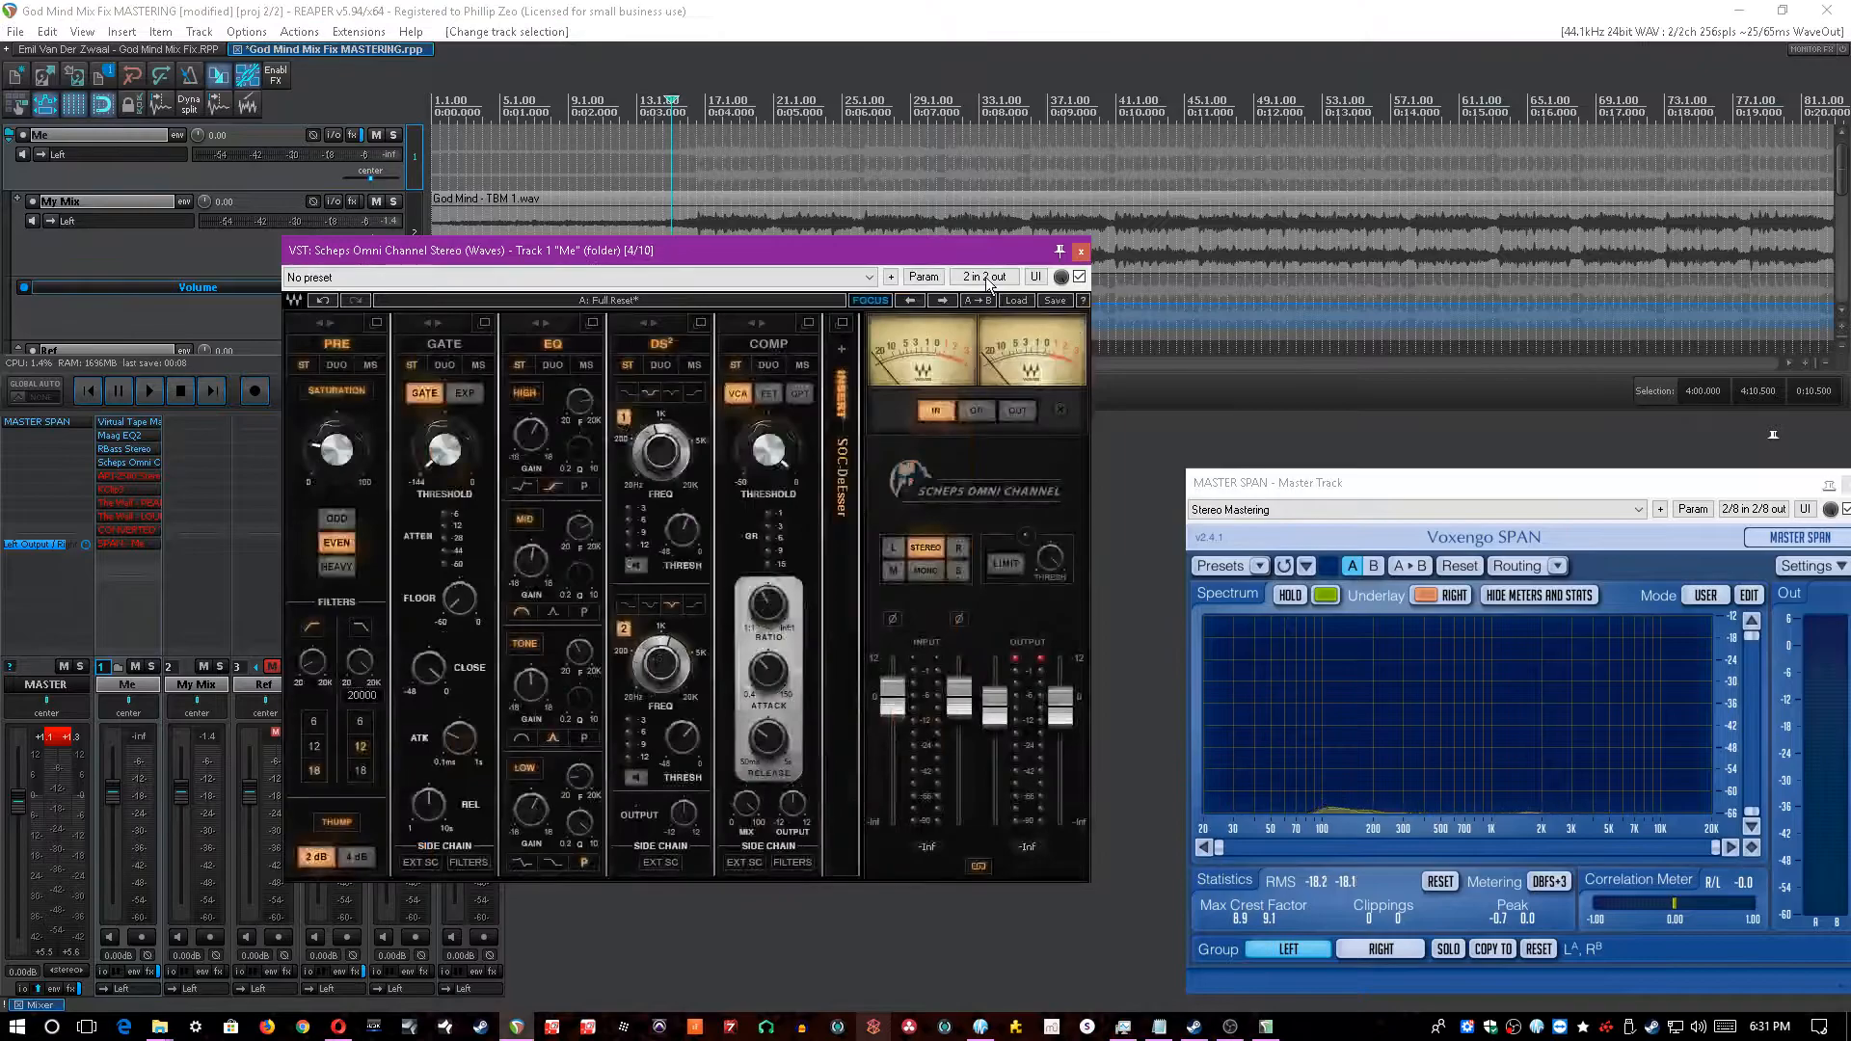
left_click_drag(1017, 252, 1381, 345)
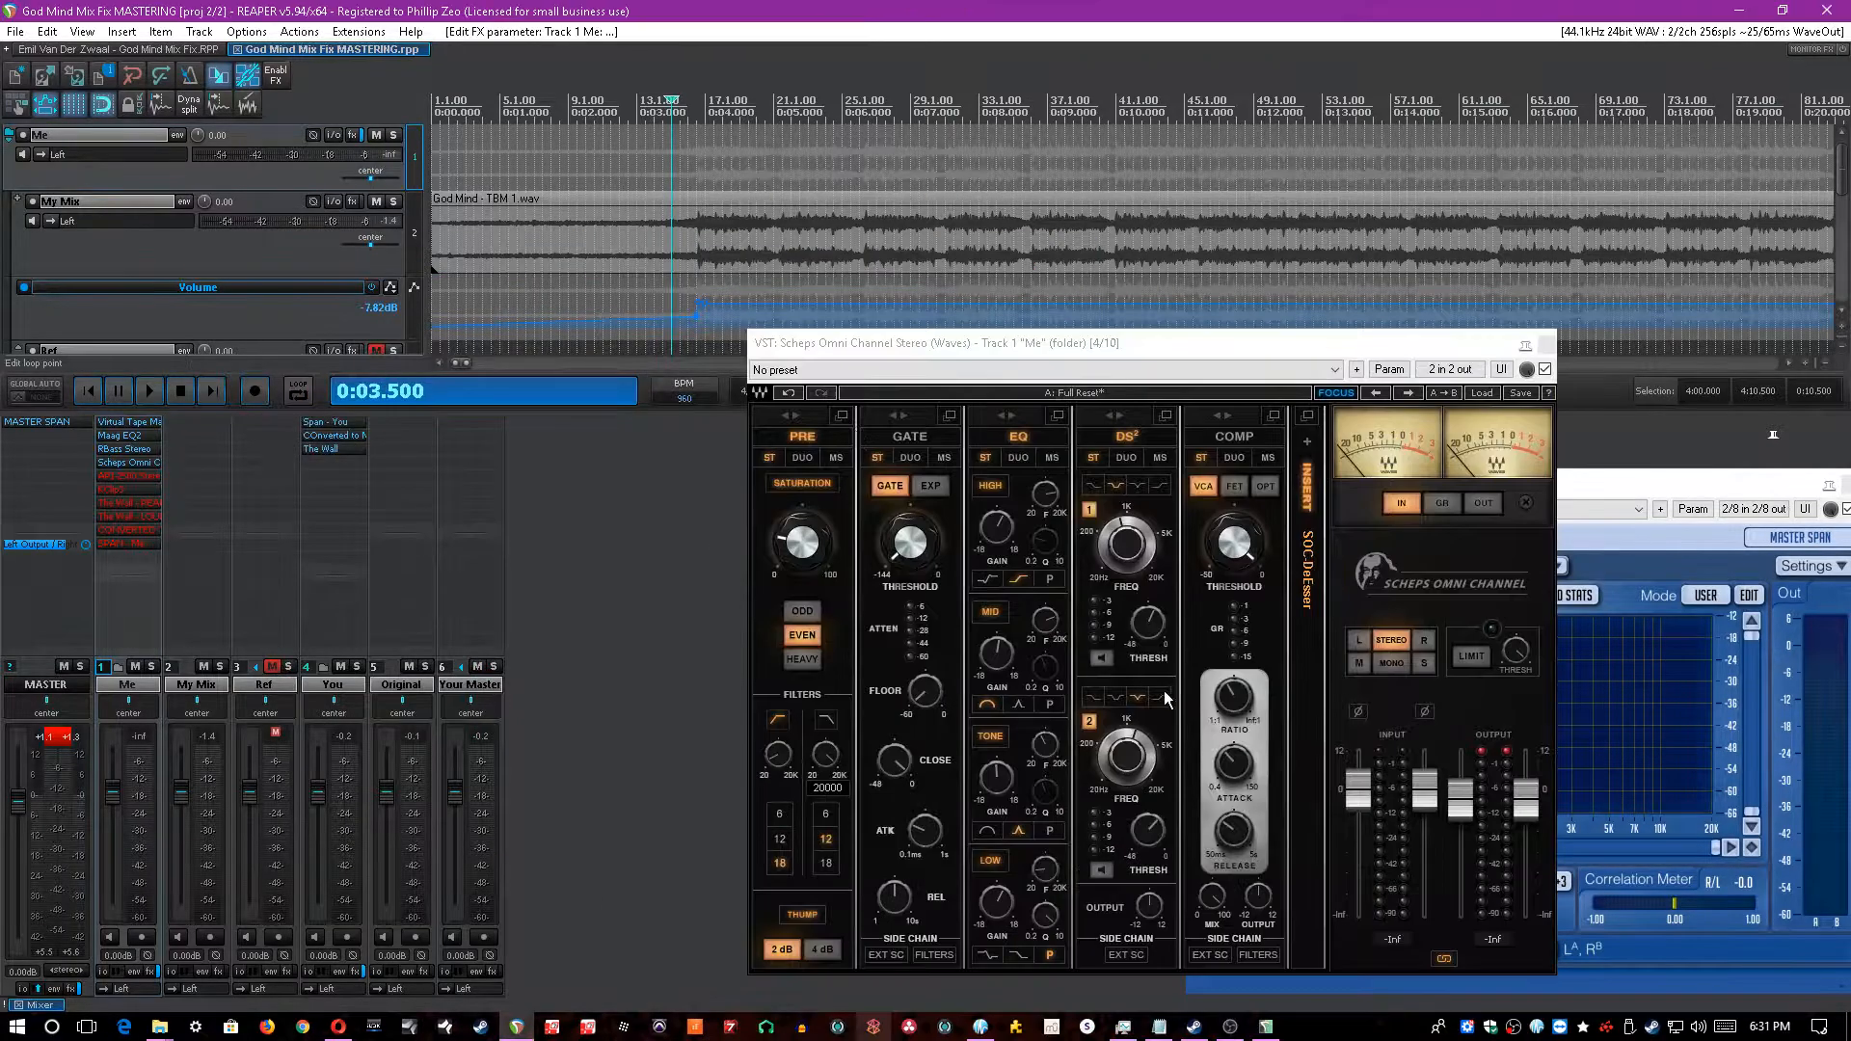
key("space")
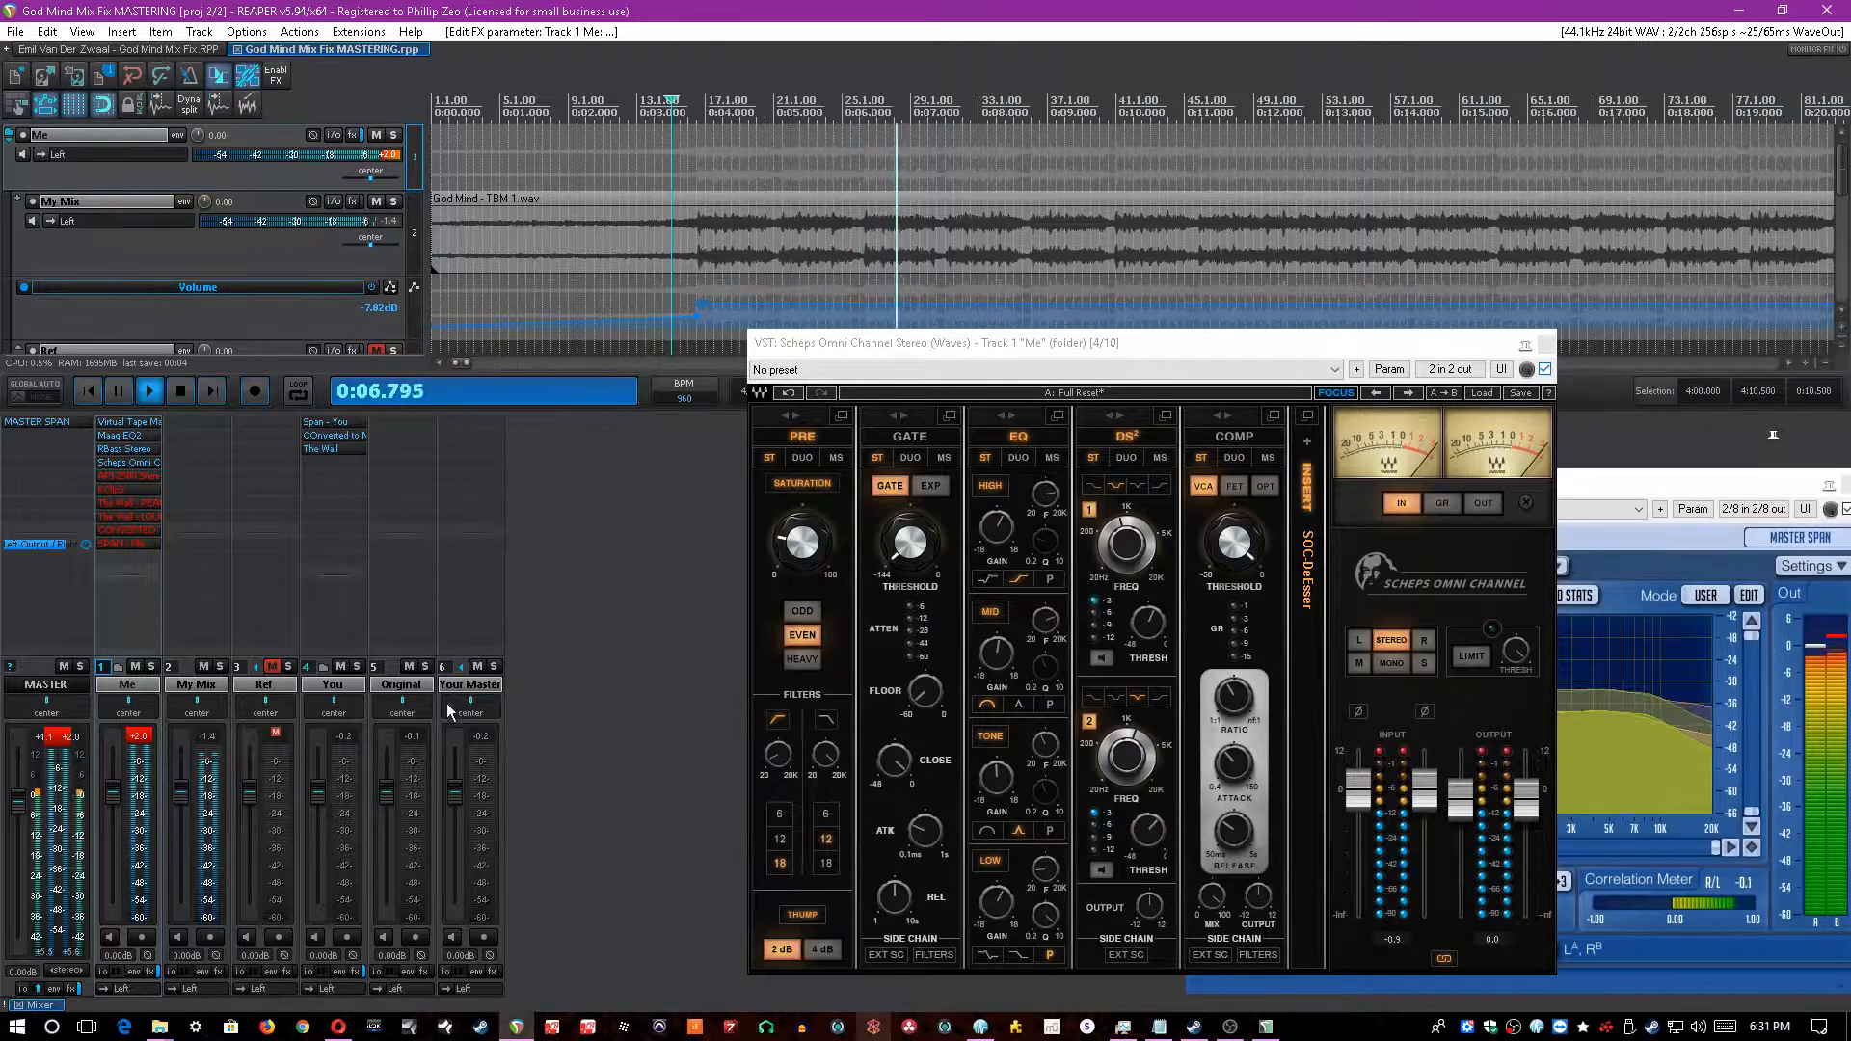
left_click(135, 736)
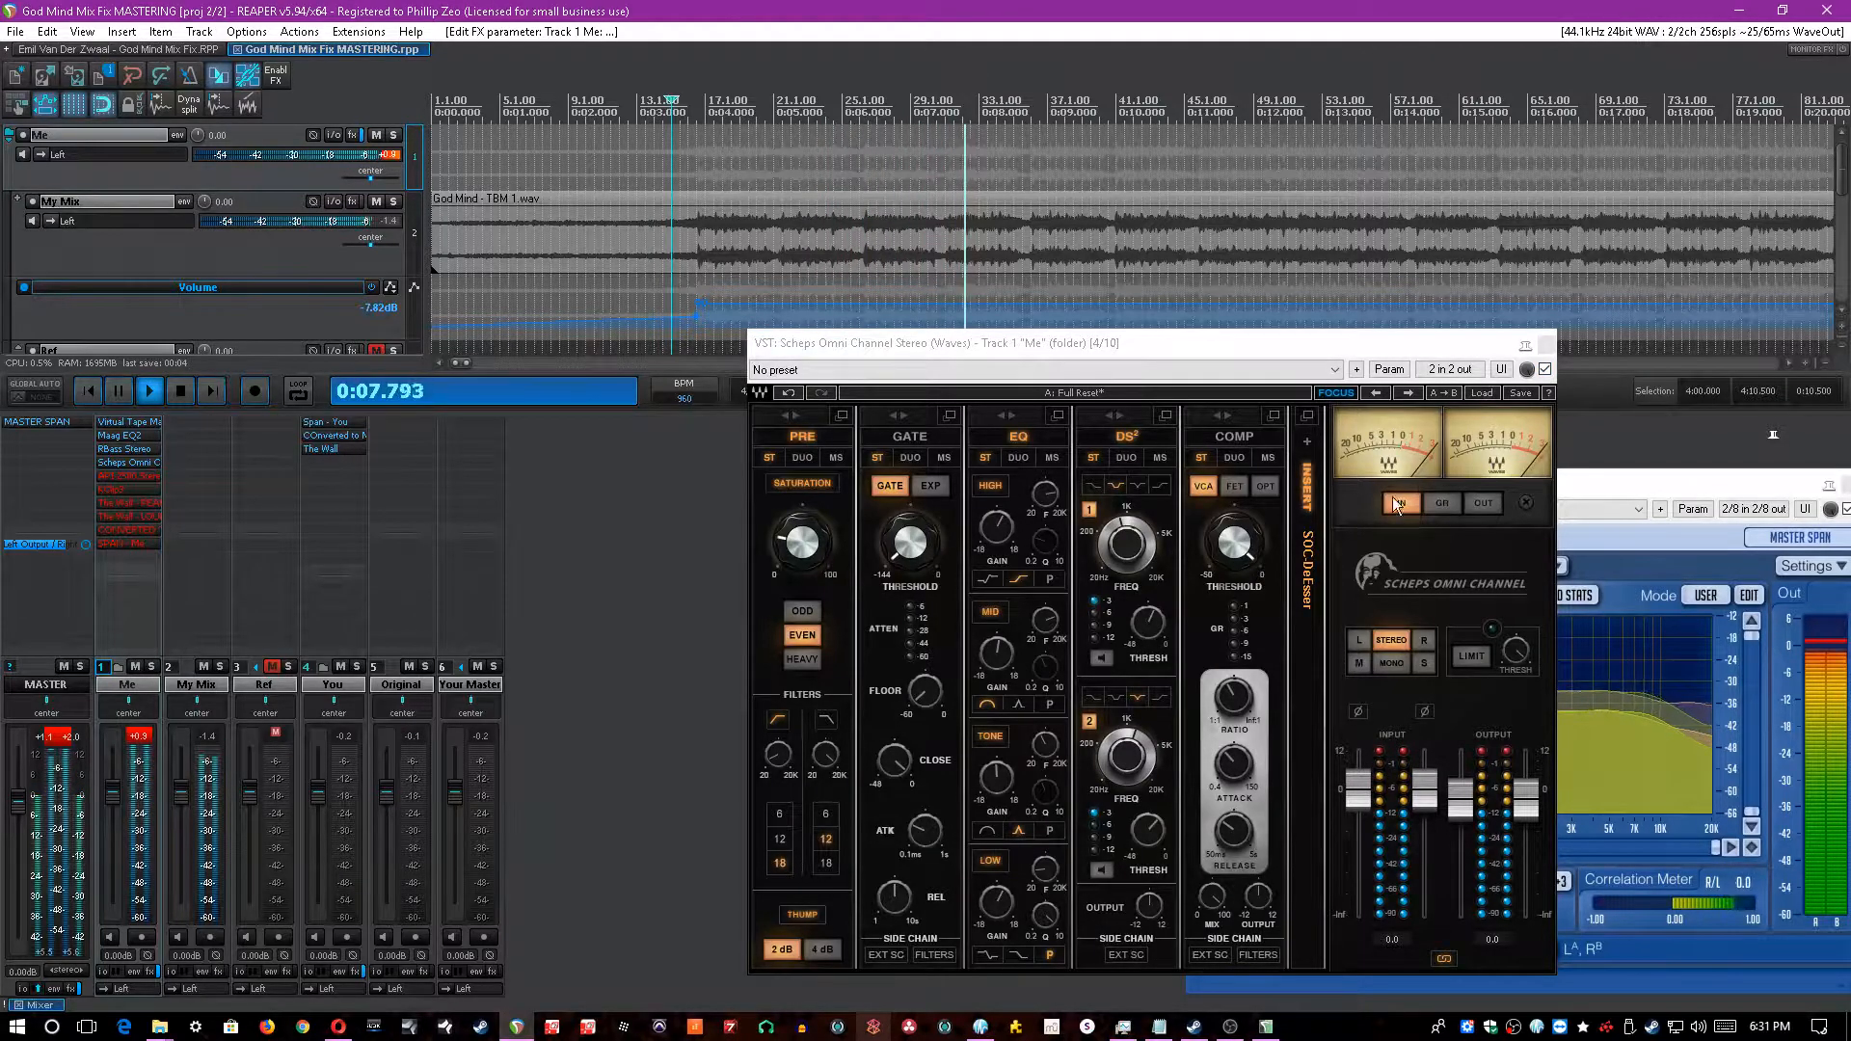
left_click(1544, 370)
left_click(1545, 370)
key("space")
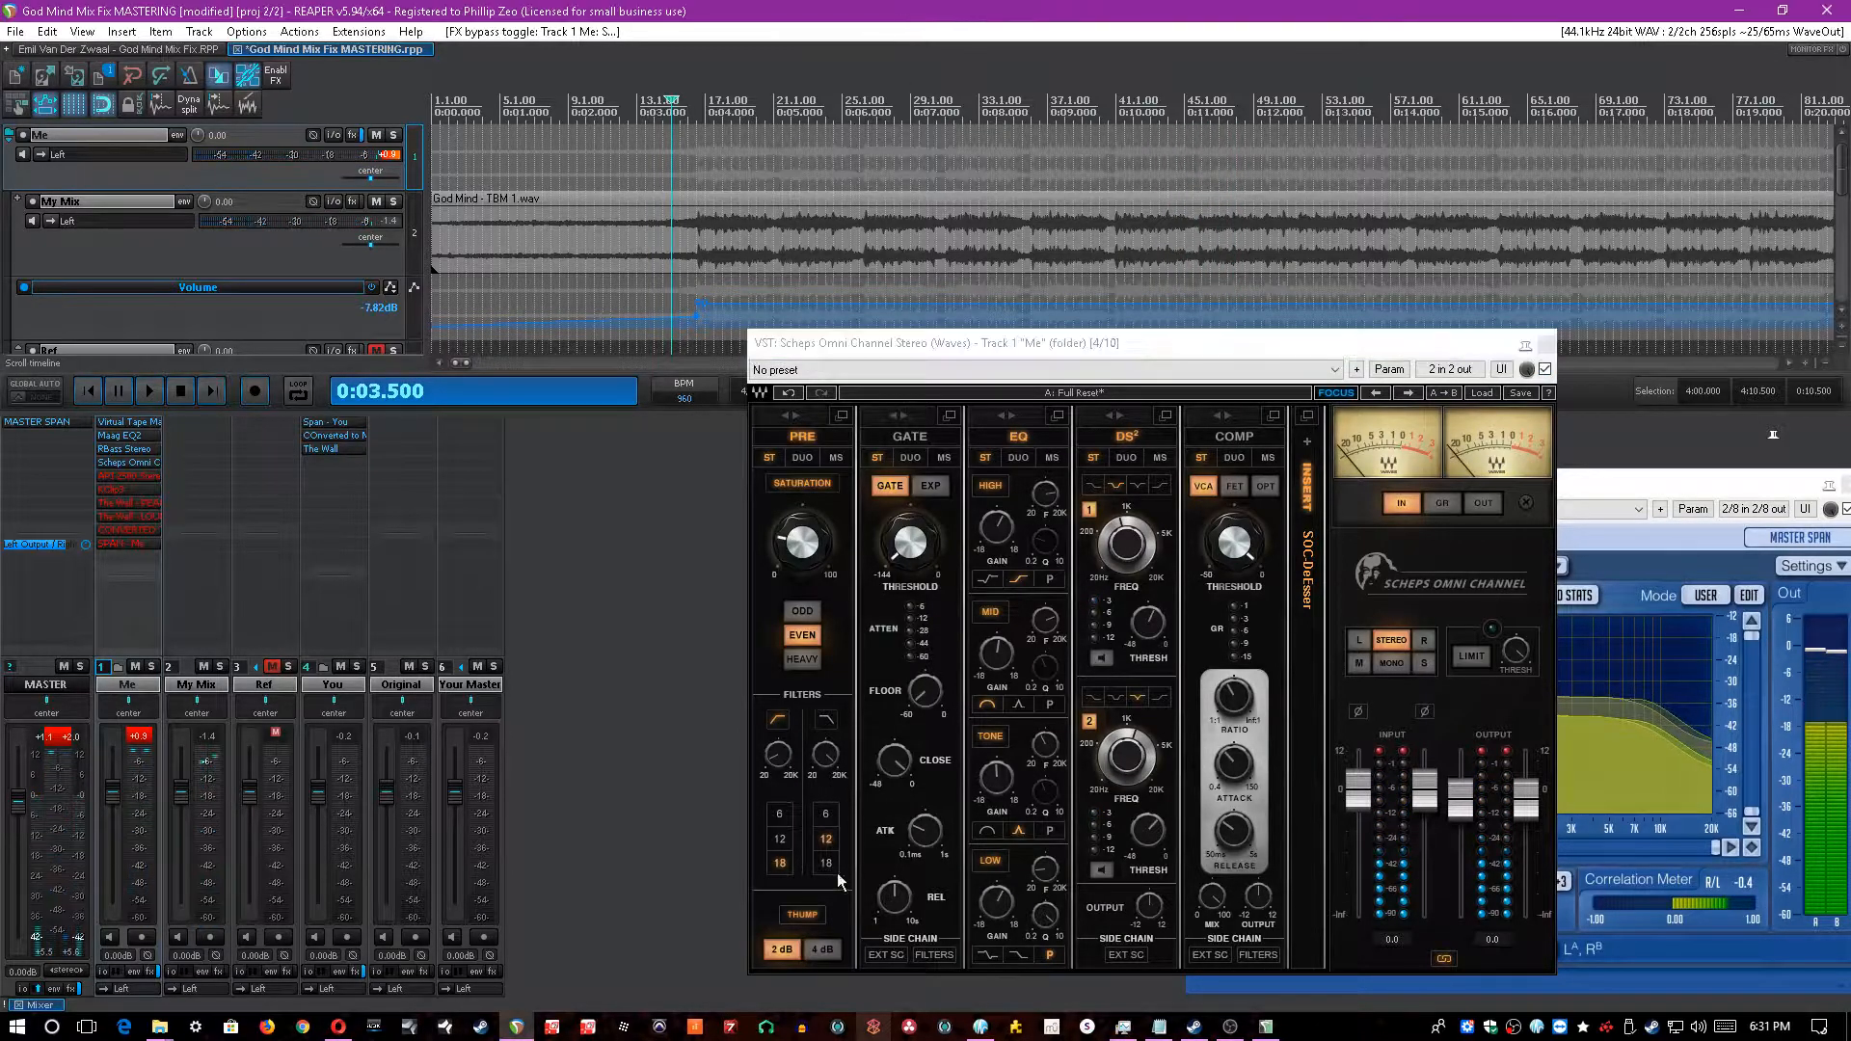
key("ctrl+s")
- Inspect the PRE section's saturation and low-cut filter, and compare playback with THUMP off and on
left_click_drag(797, 554, 796, 542)
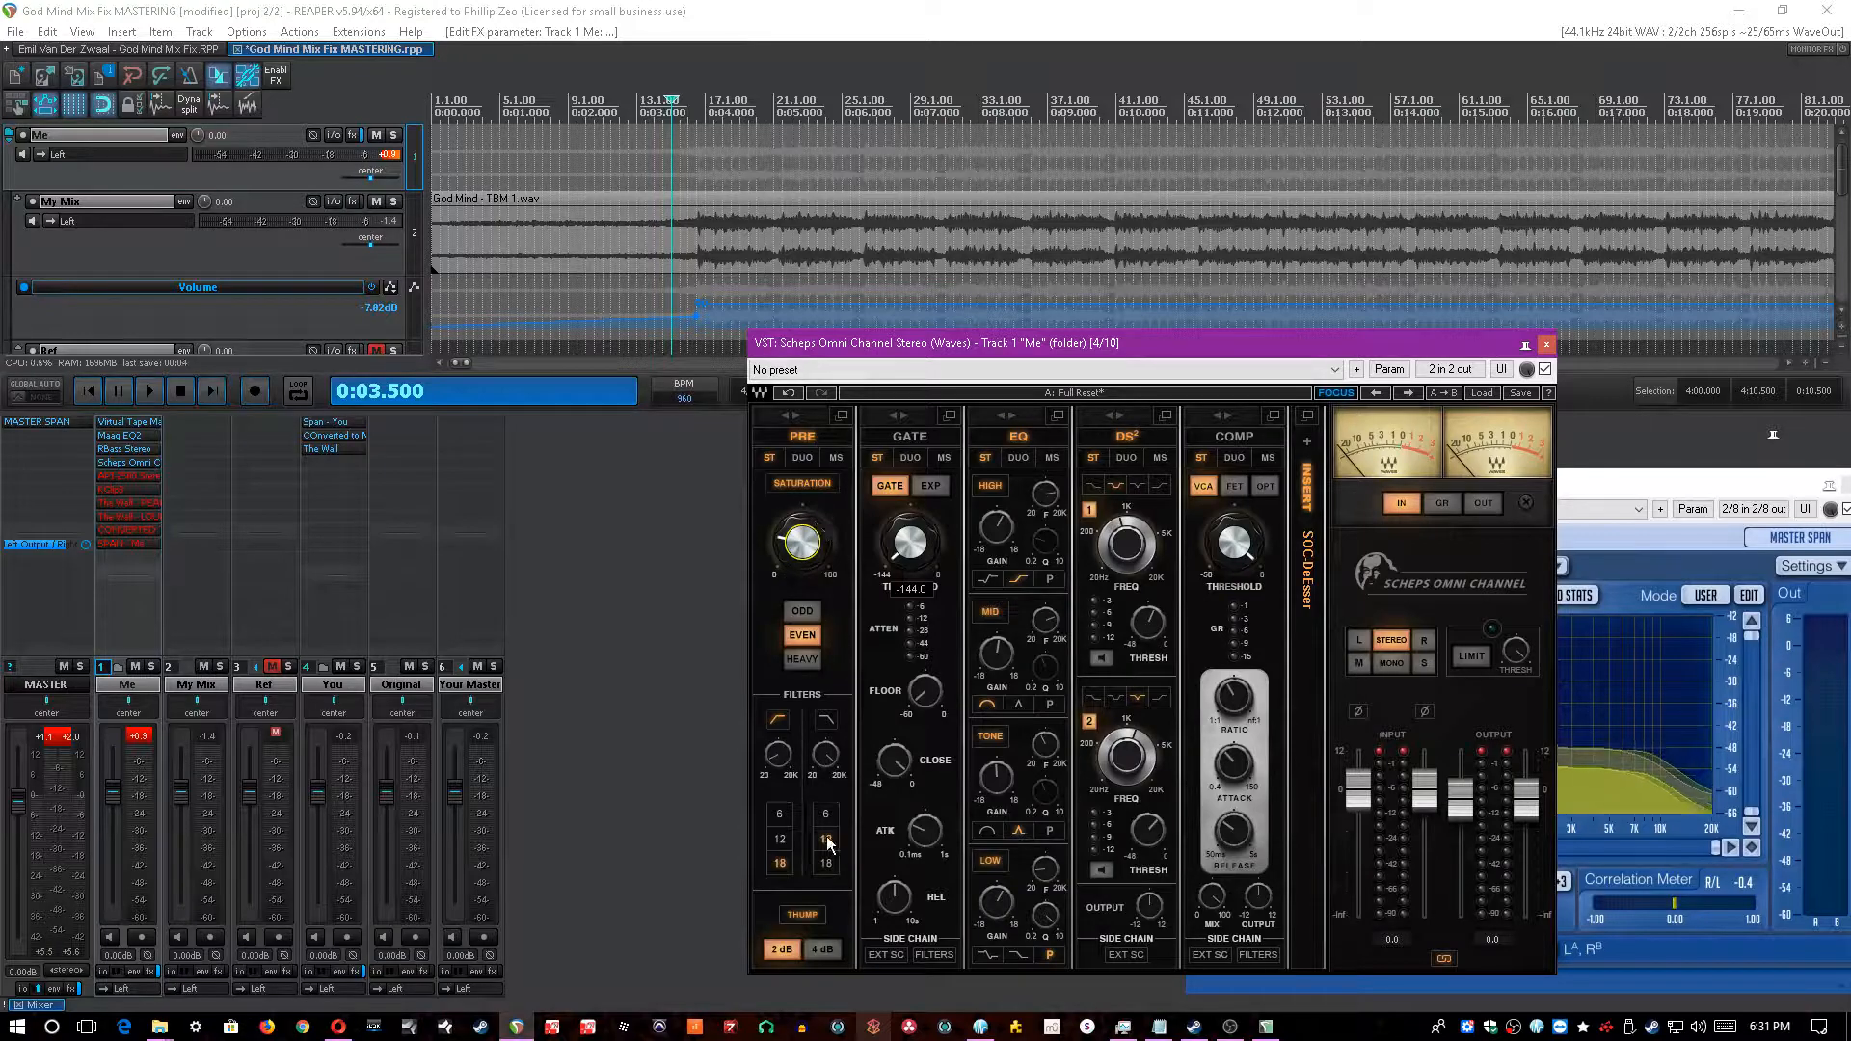
left_click(778, 754)
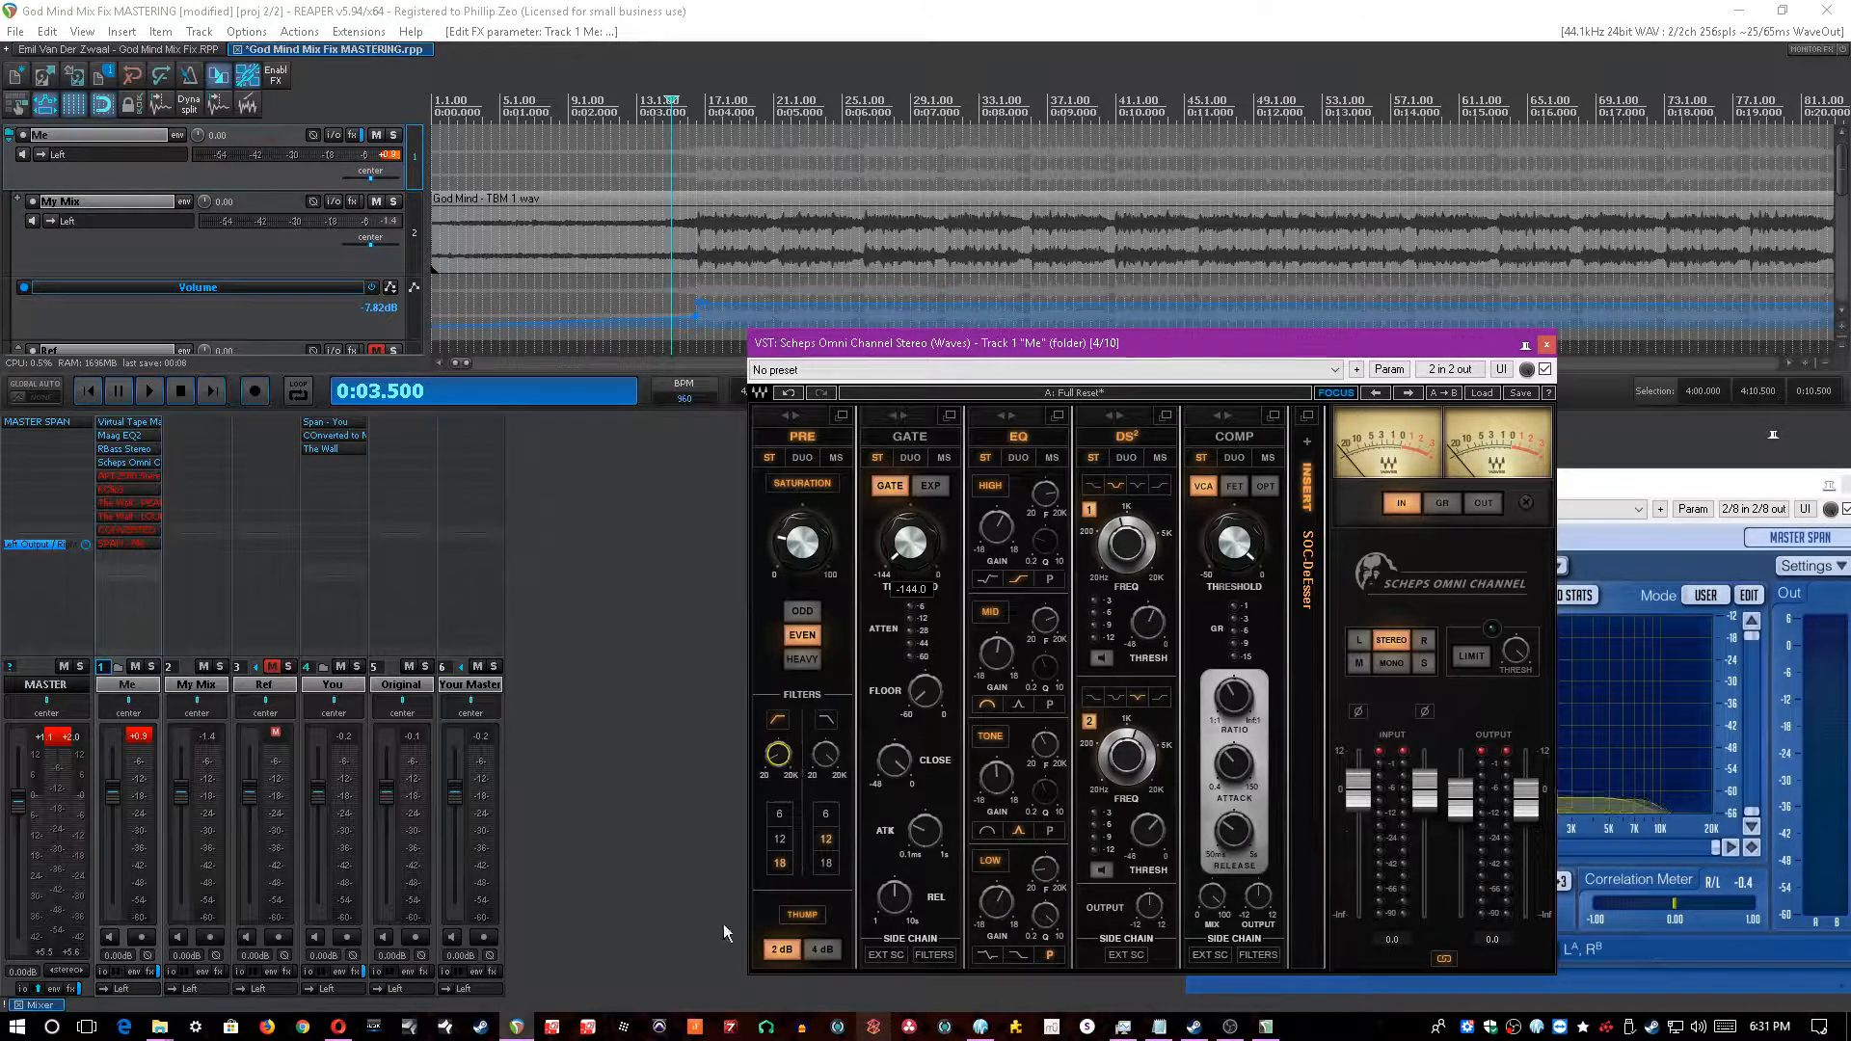
key("space")
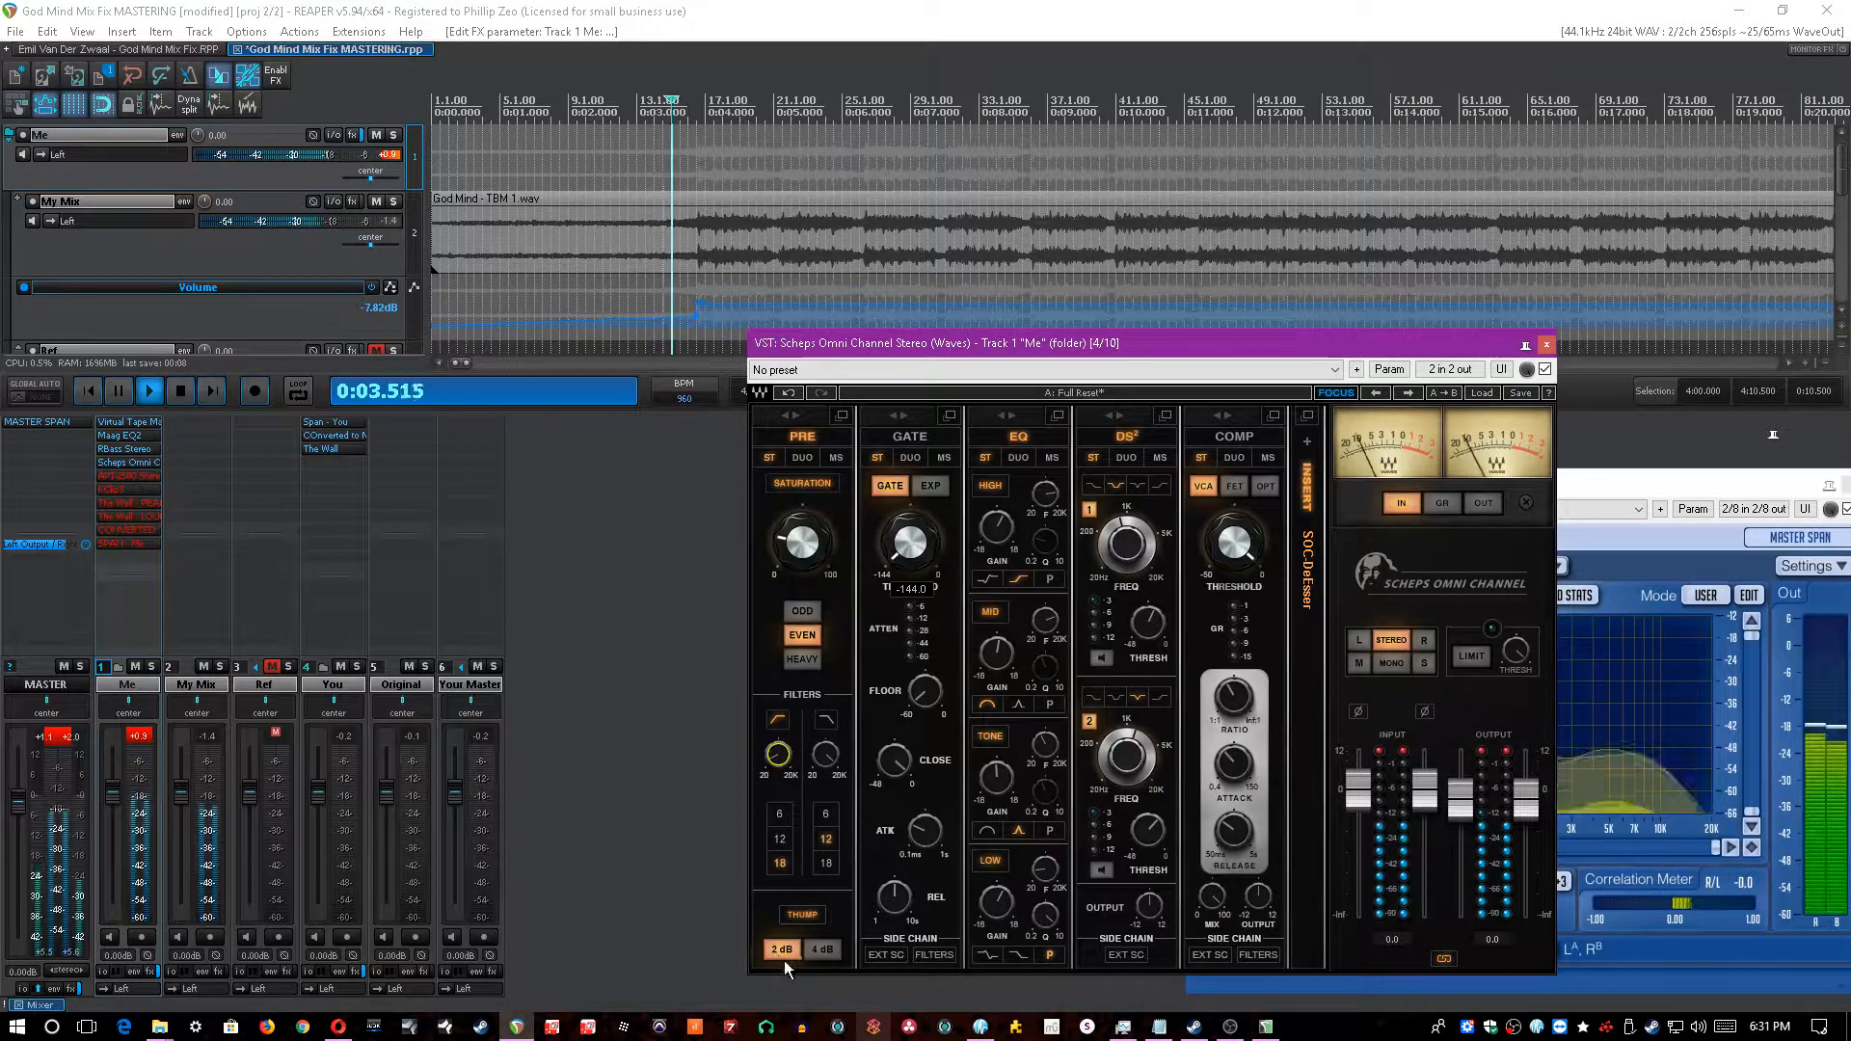
left_click(804, 915)
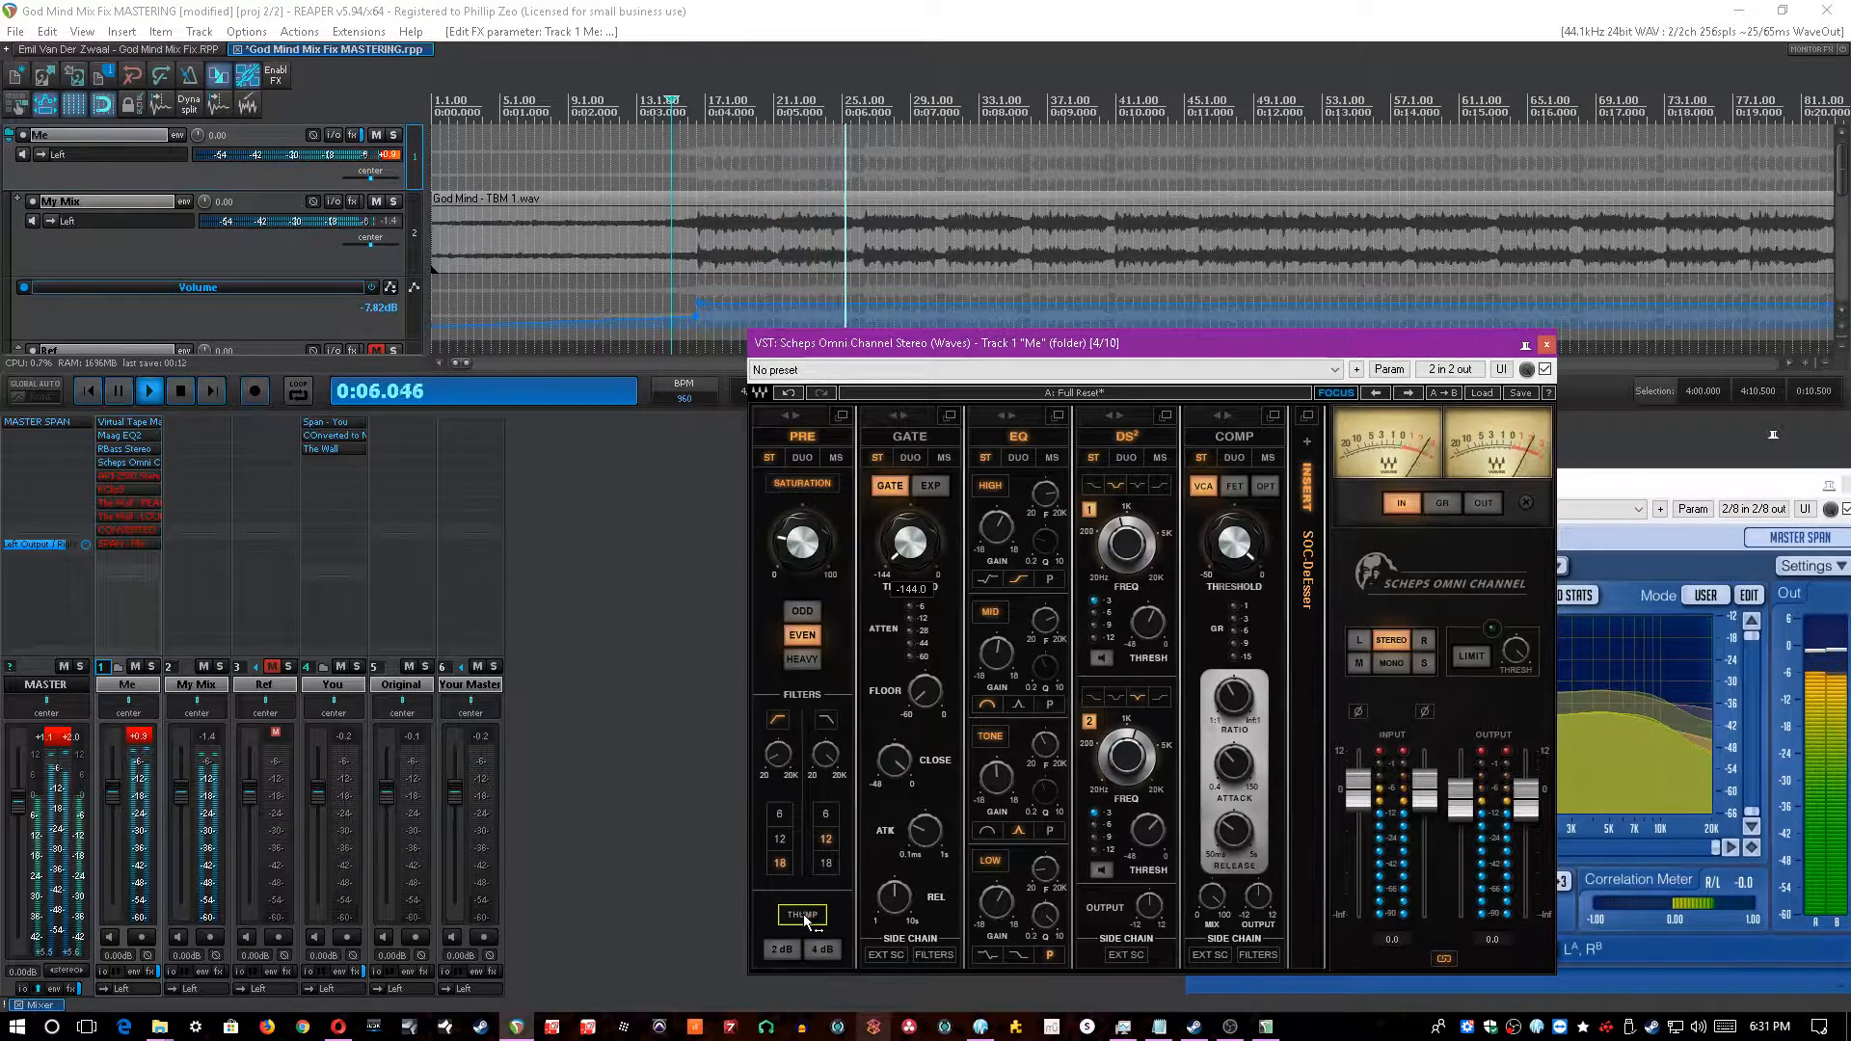
left_click(803, 916)
key("space")
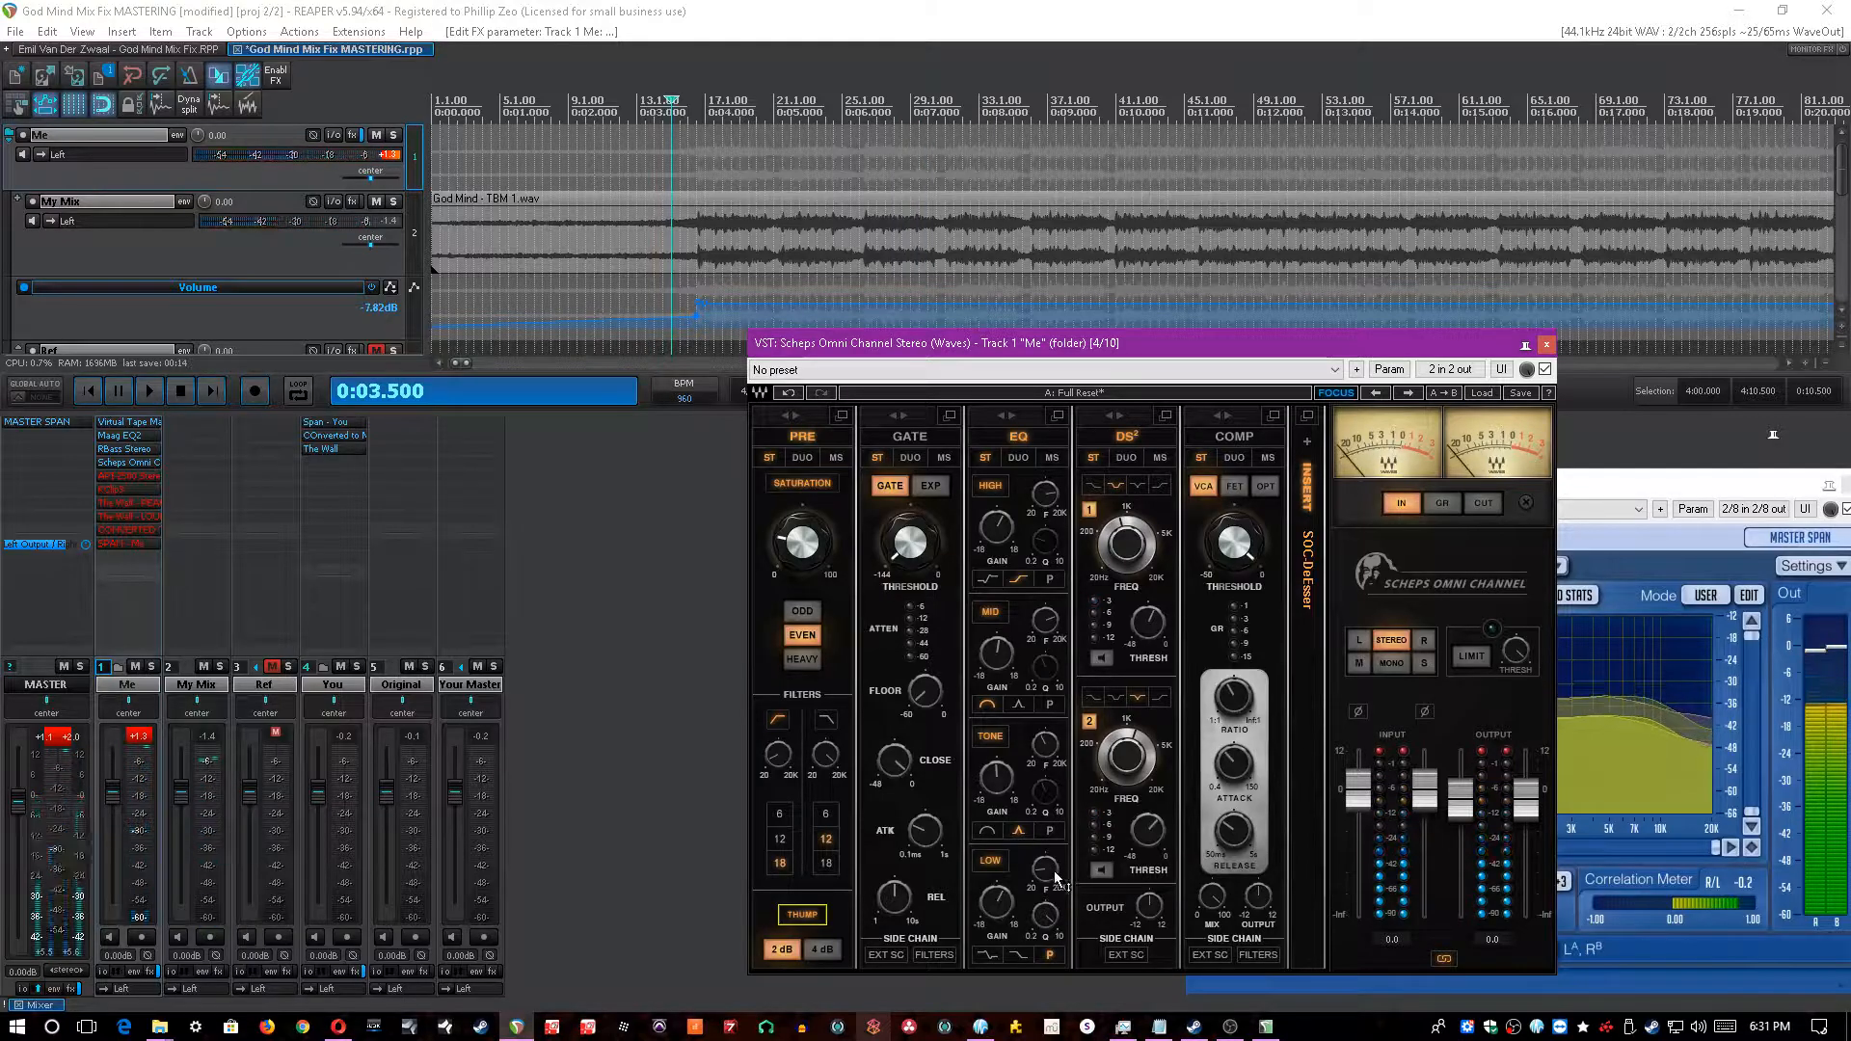
- Inspect the LOW and TONE bands of the EQ, and compare playback with the TONE band off and on
left_click(1051, 873)
left_click(997, 906)
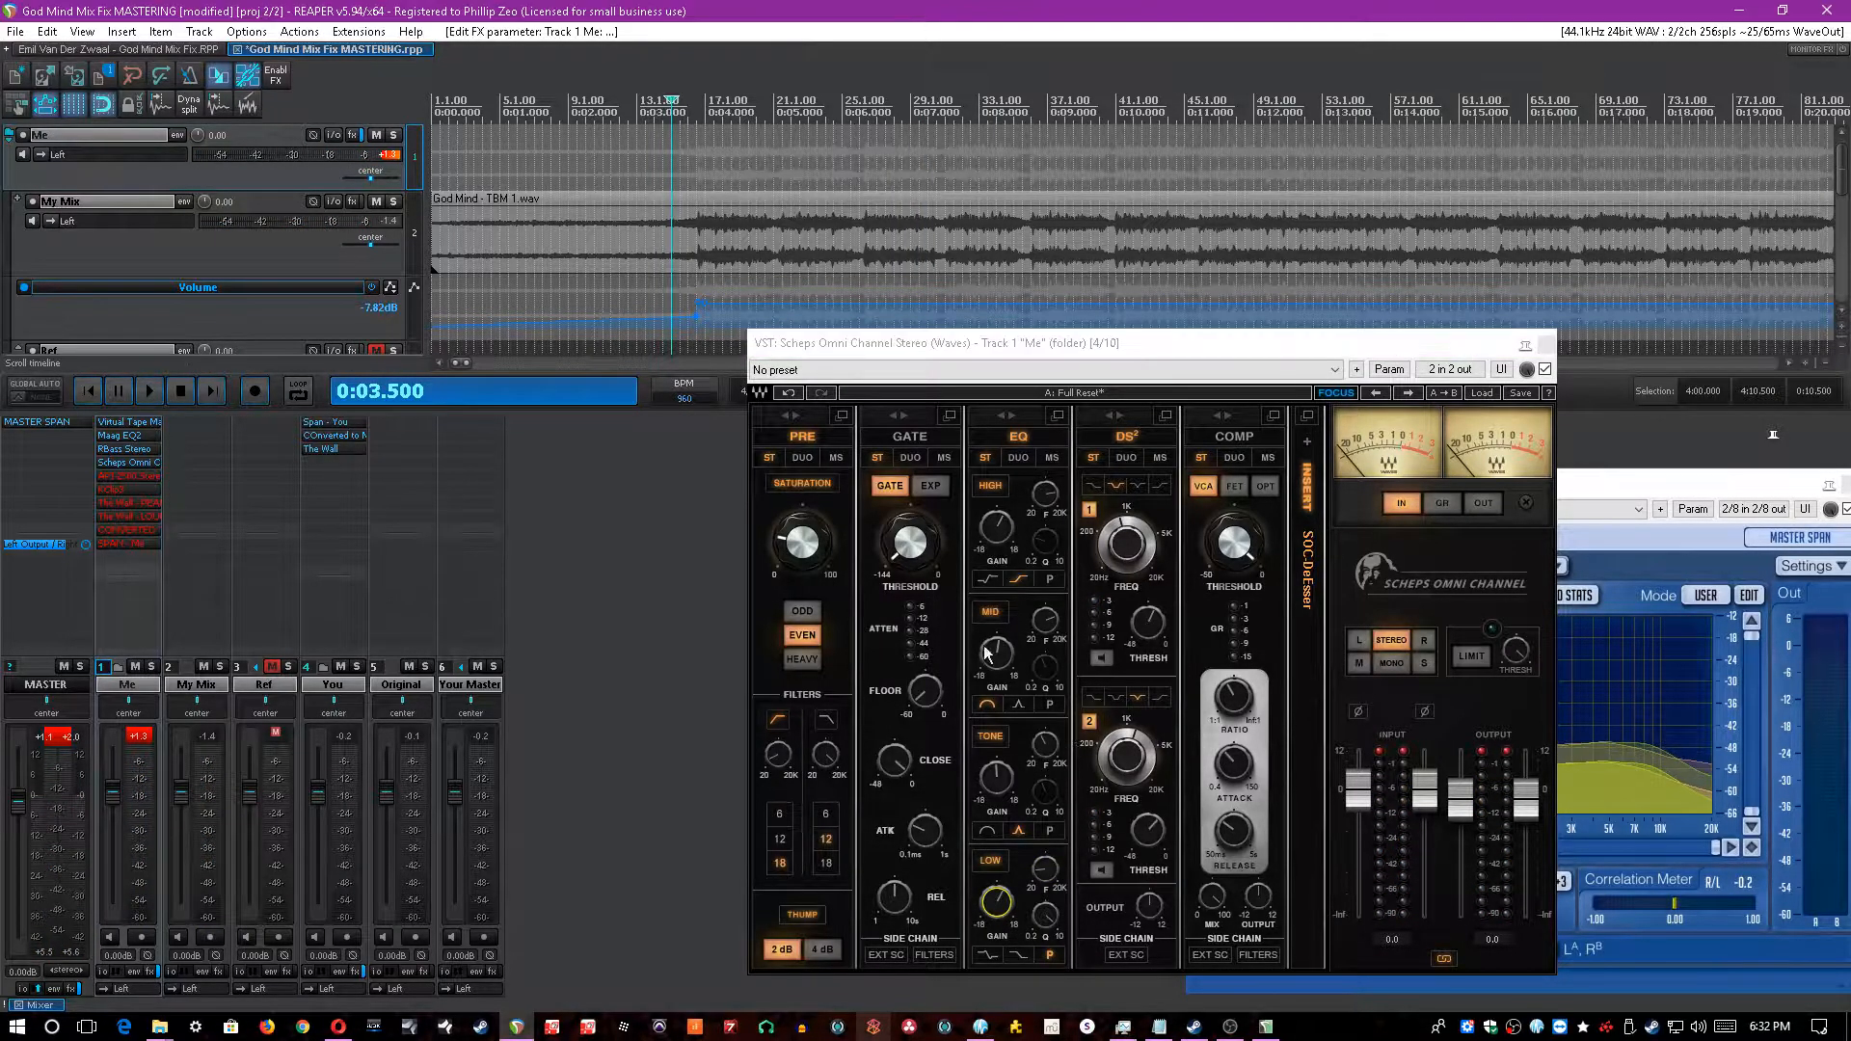
left_click(1044, 746)
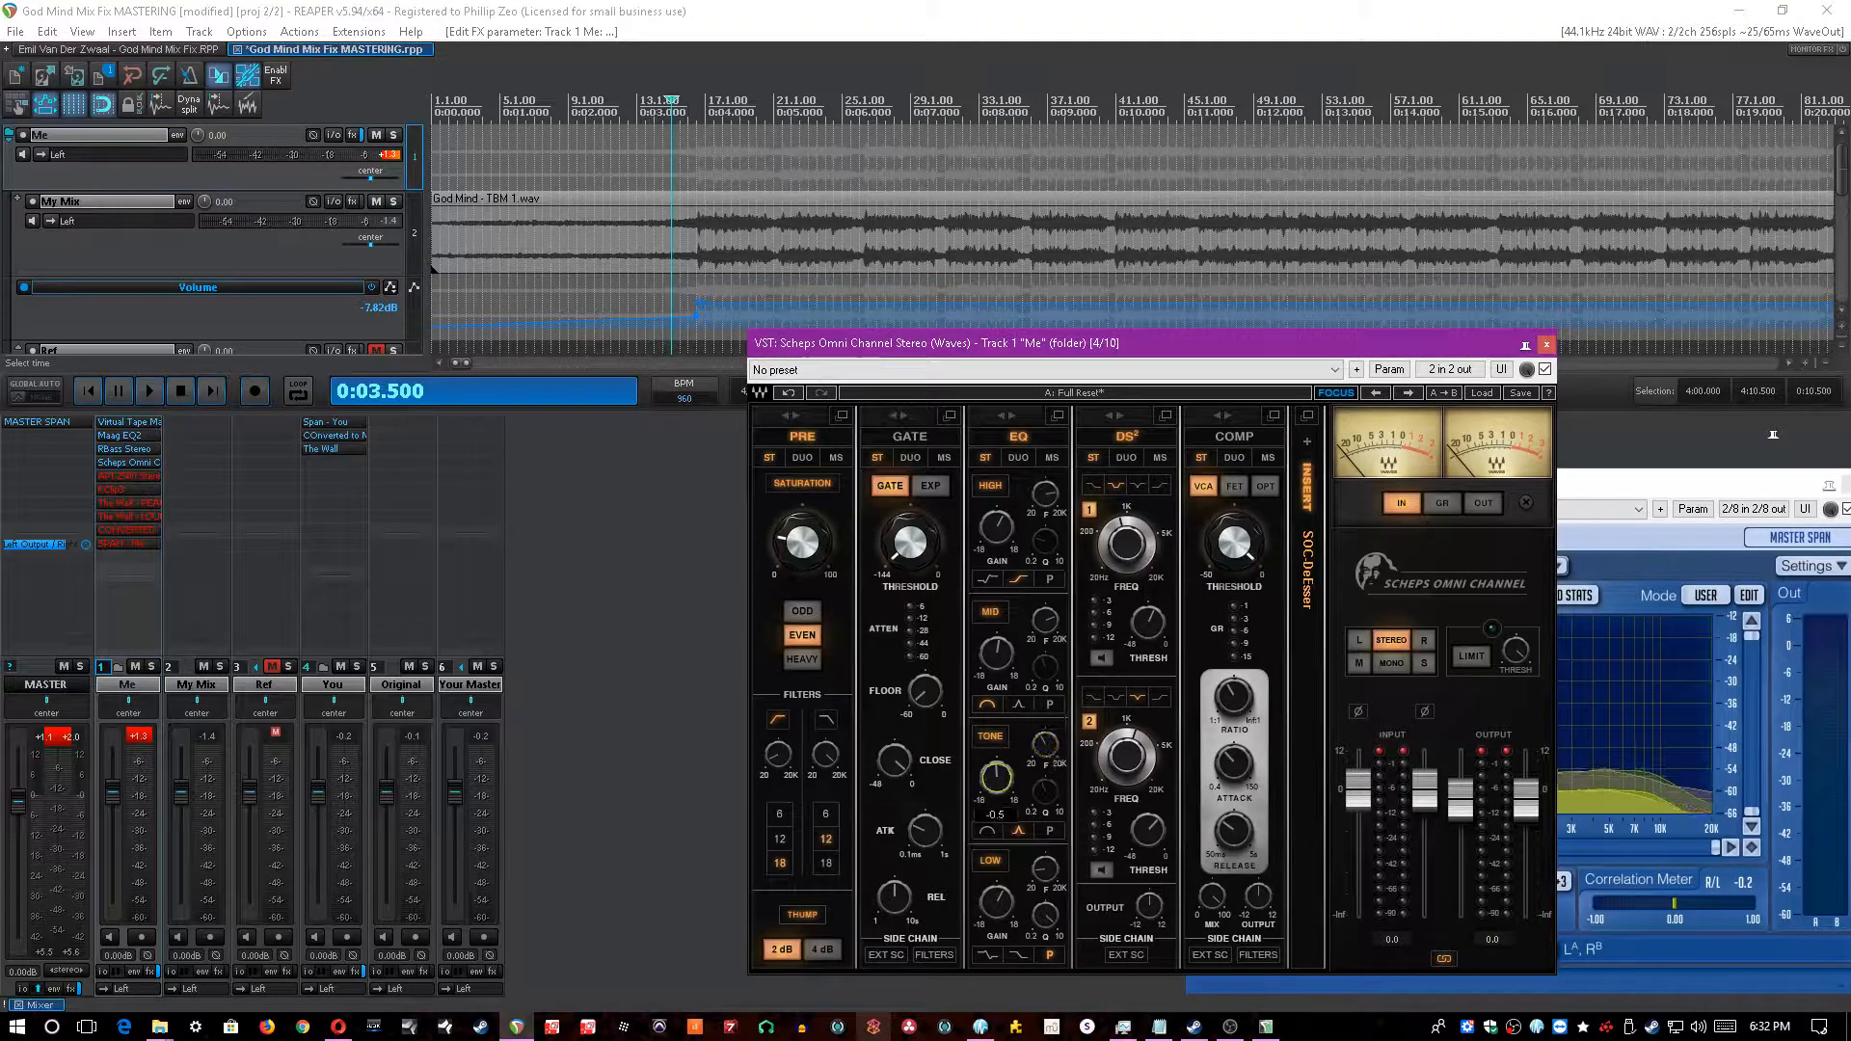
key("space")
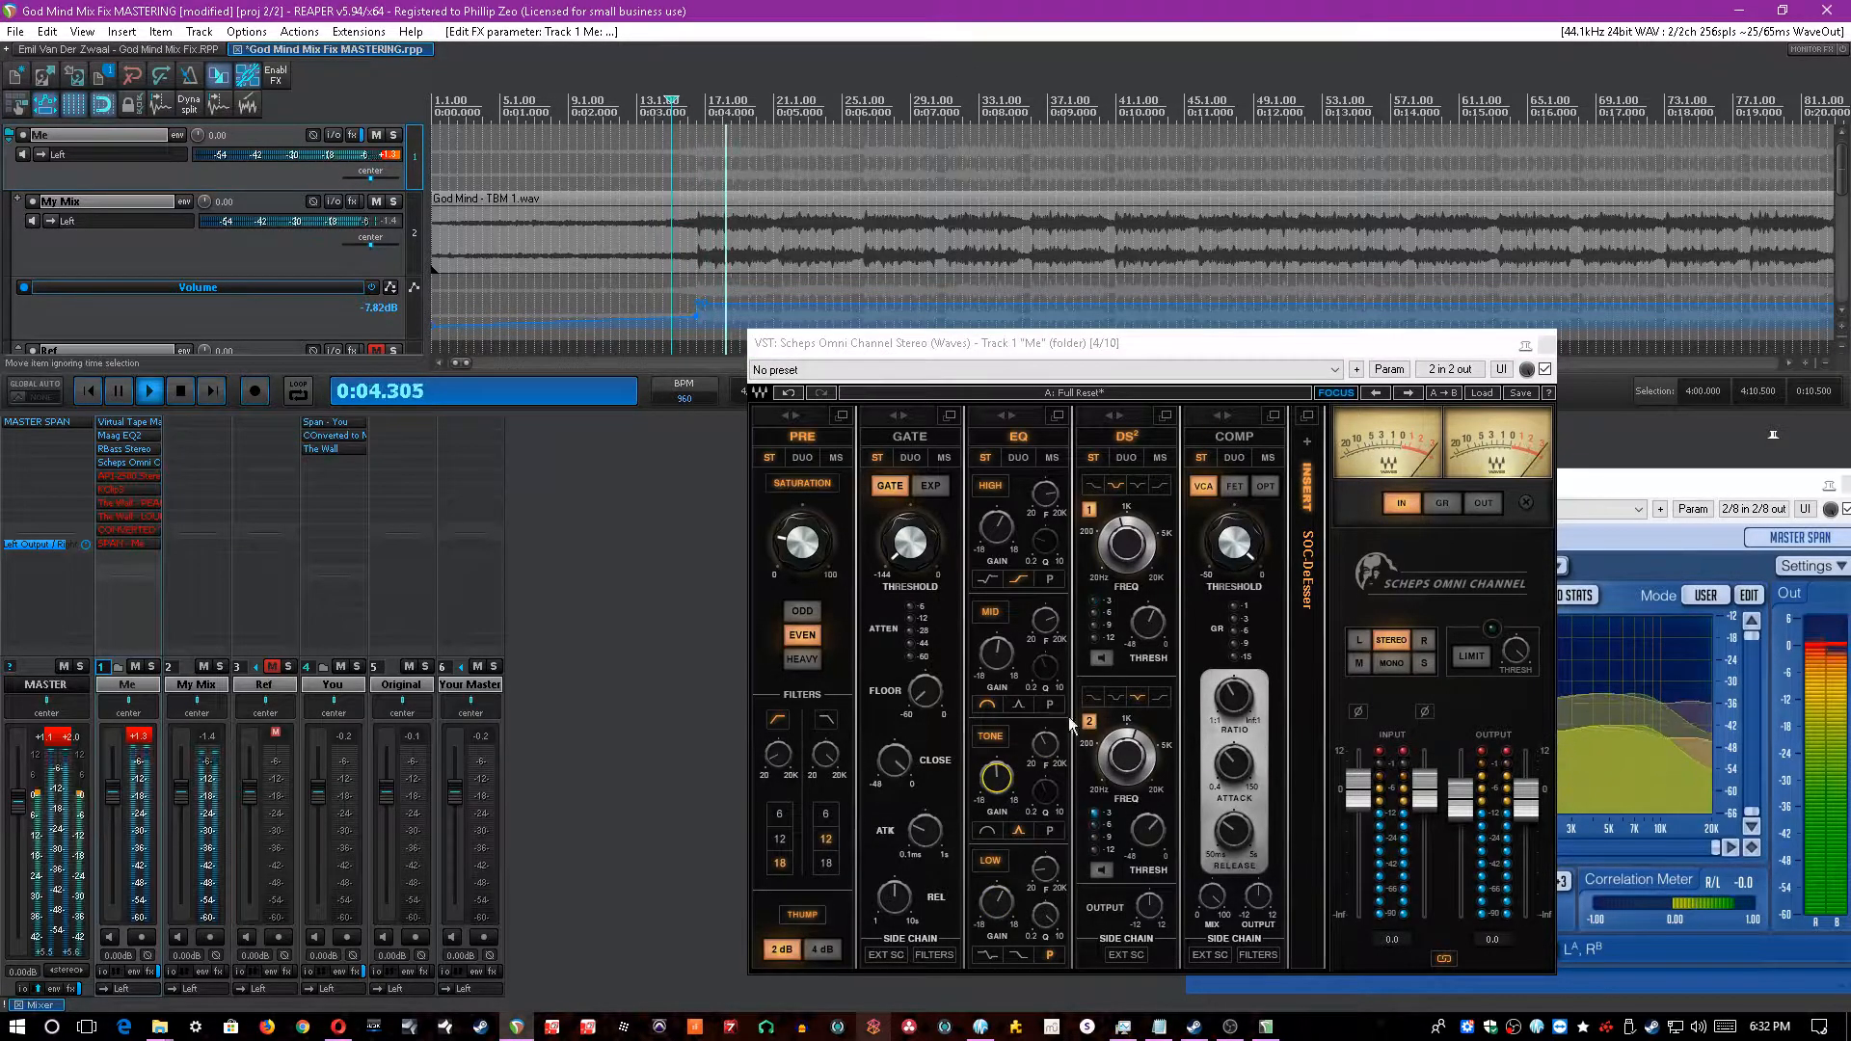
left_click(991, 737)
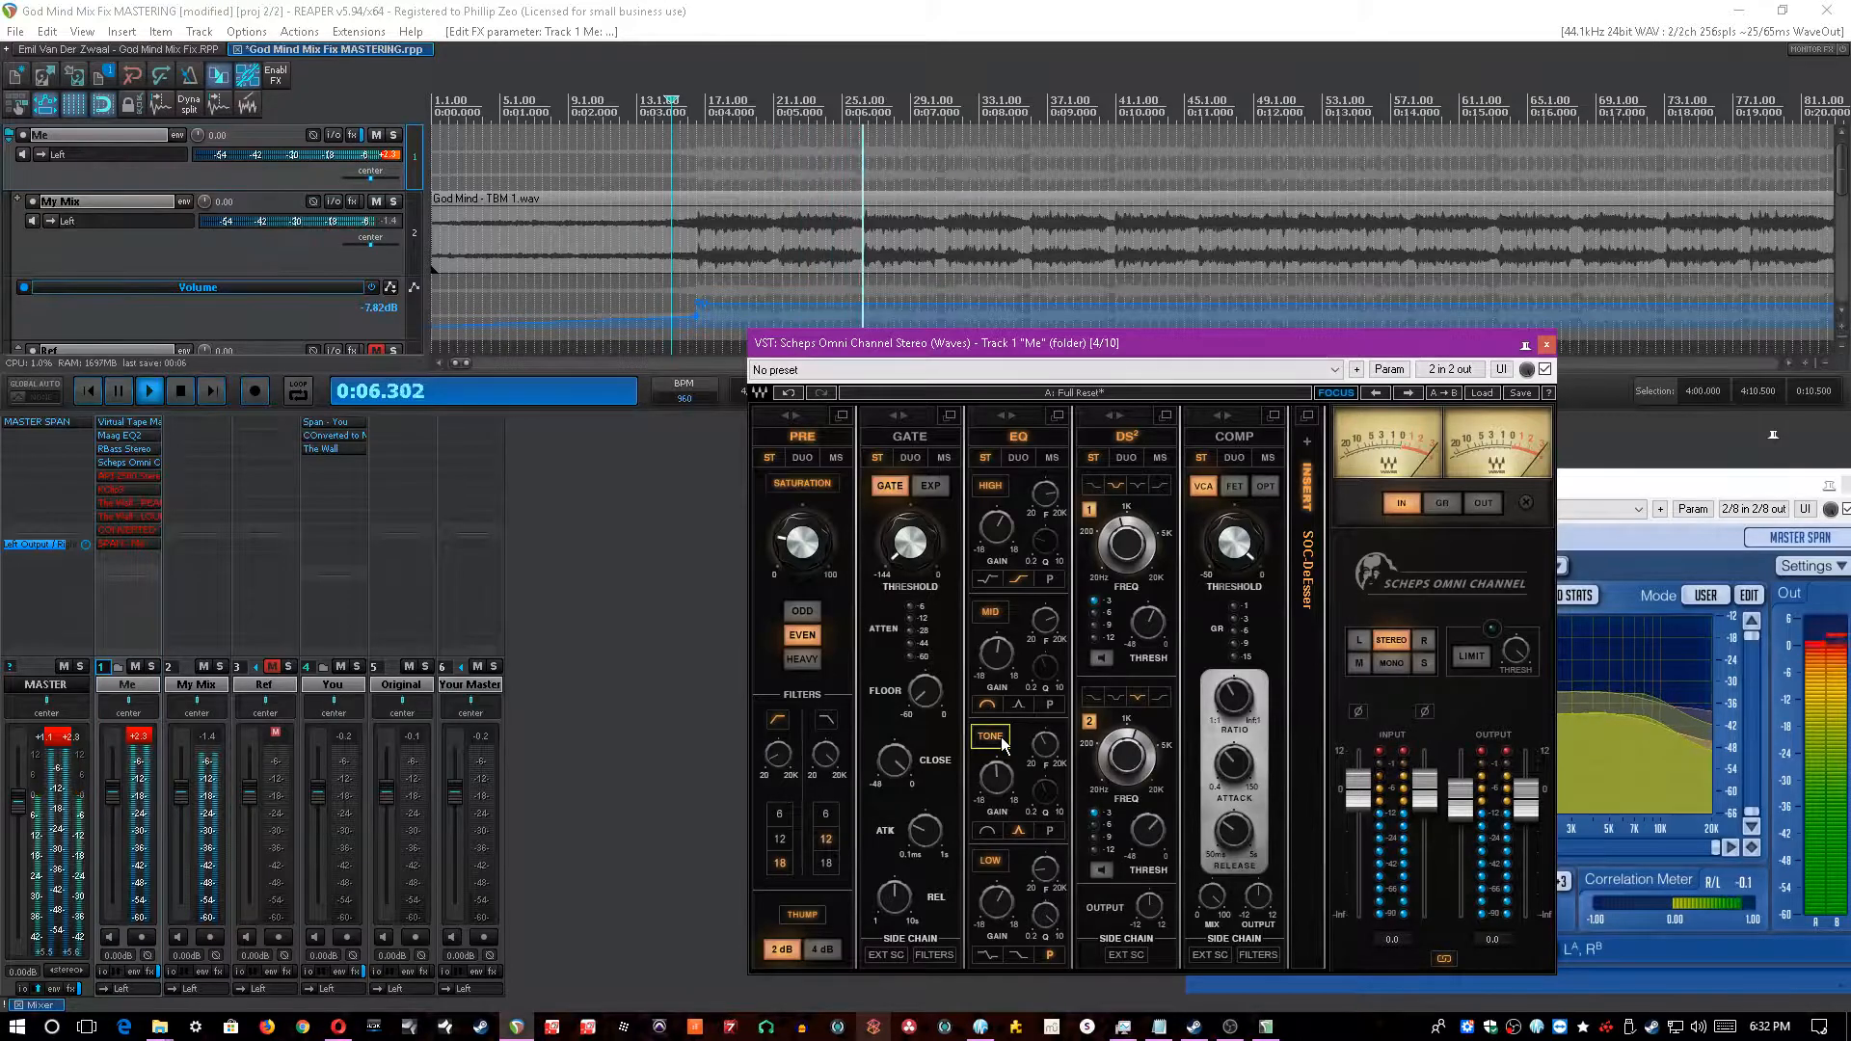
key("space")
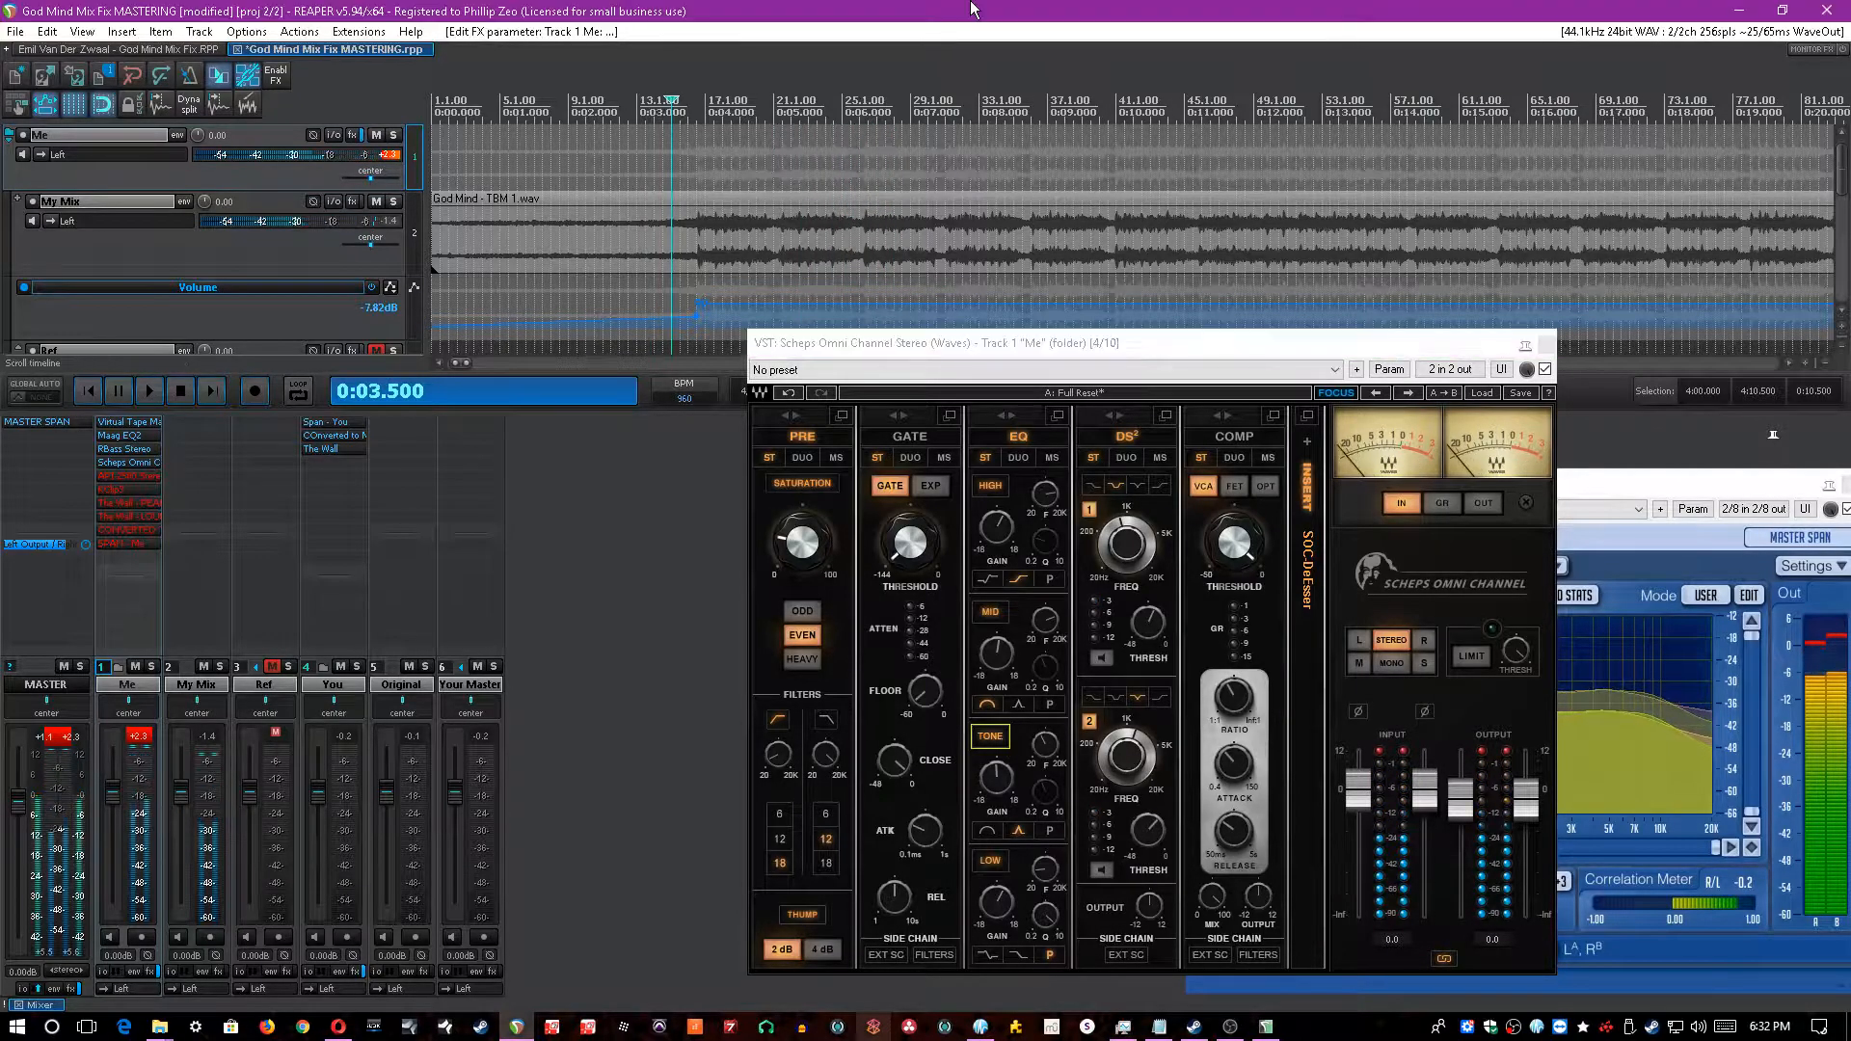
- Inspect the MID band's frequency and gain, compare playback with the band off and on, and save the project
left_click(1044, 619)
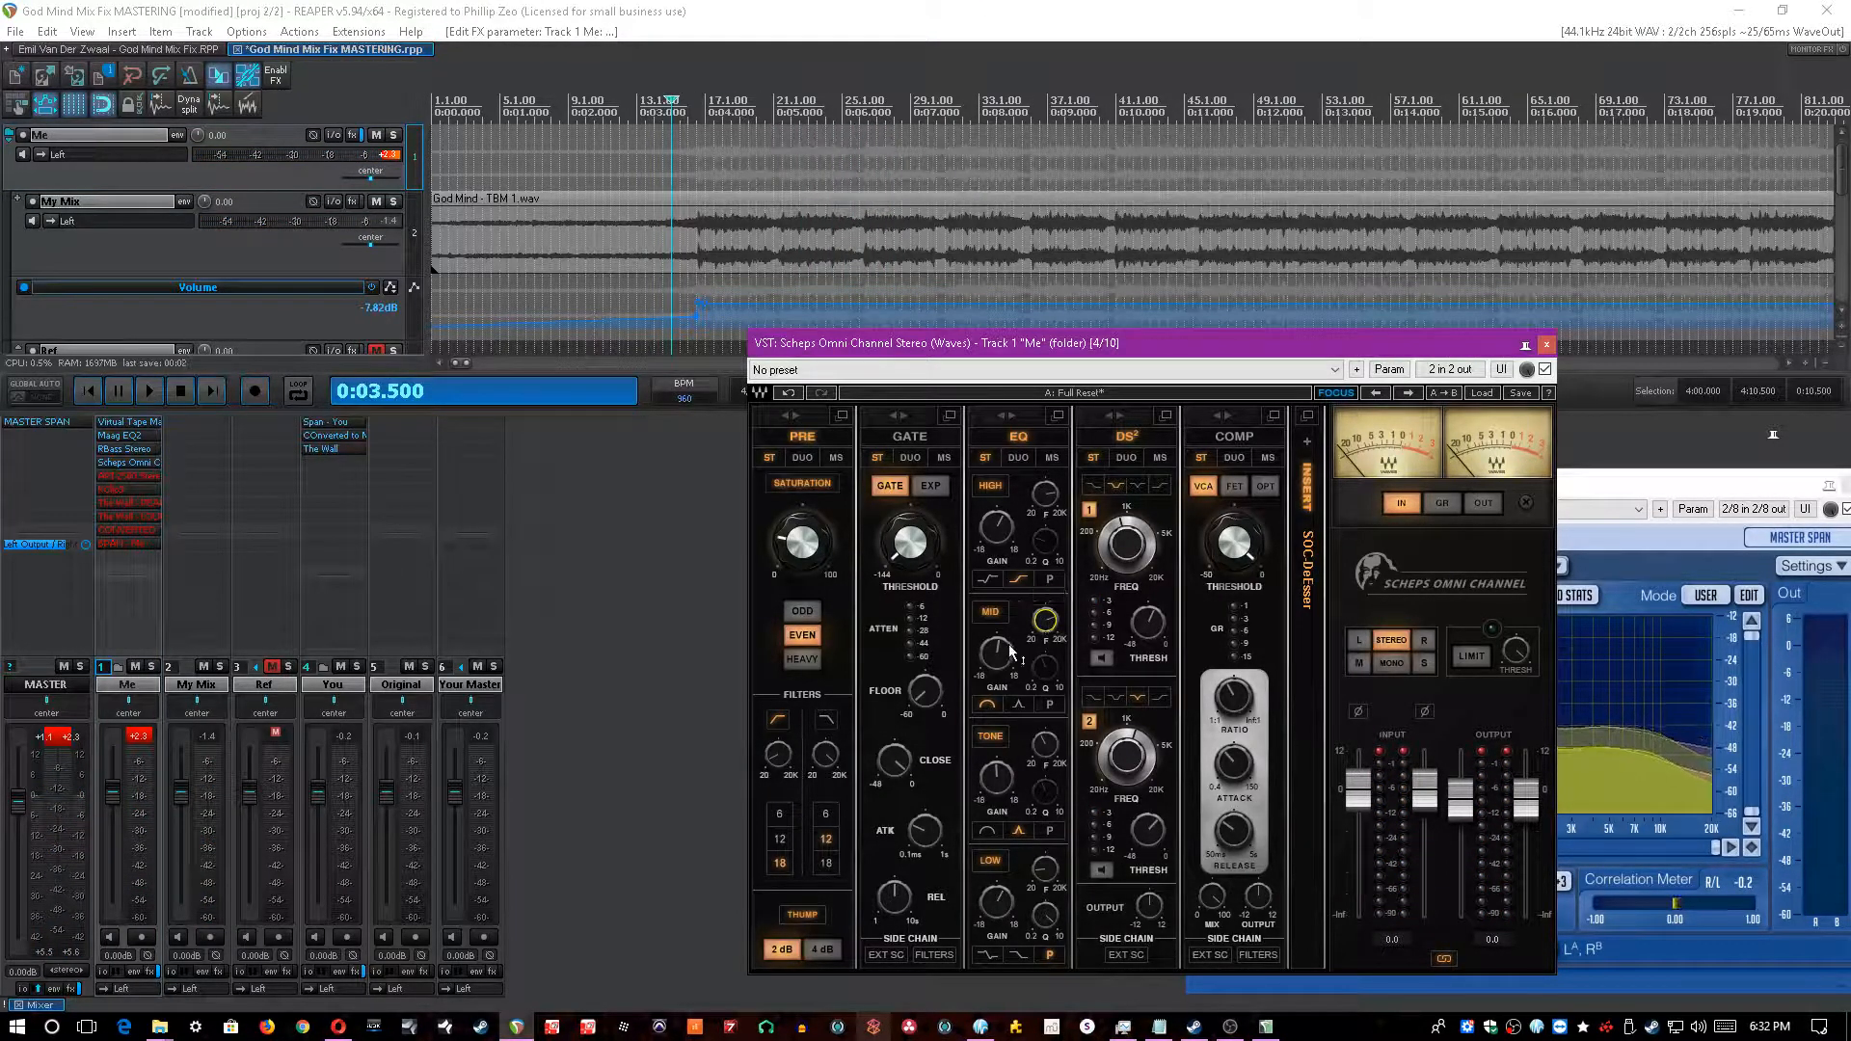
left_click(1178, 10)
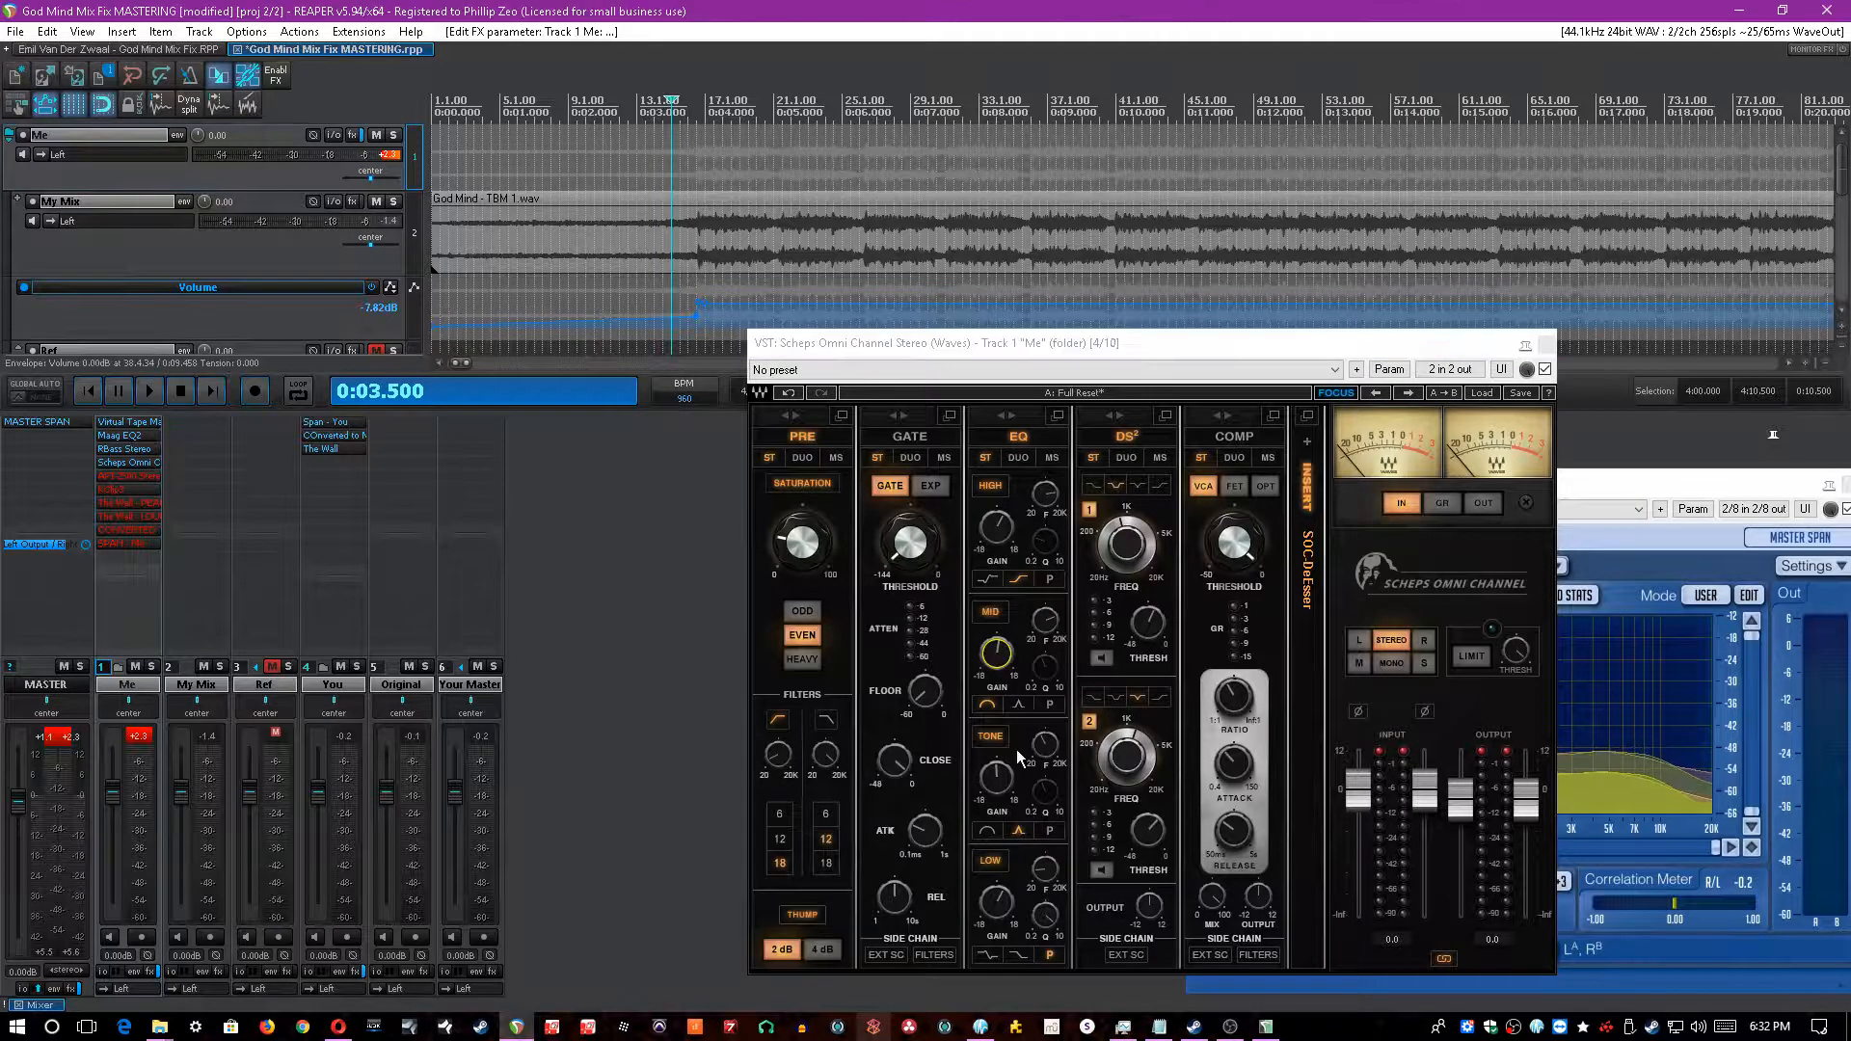
key("space")
left_click(996, 622)
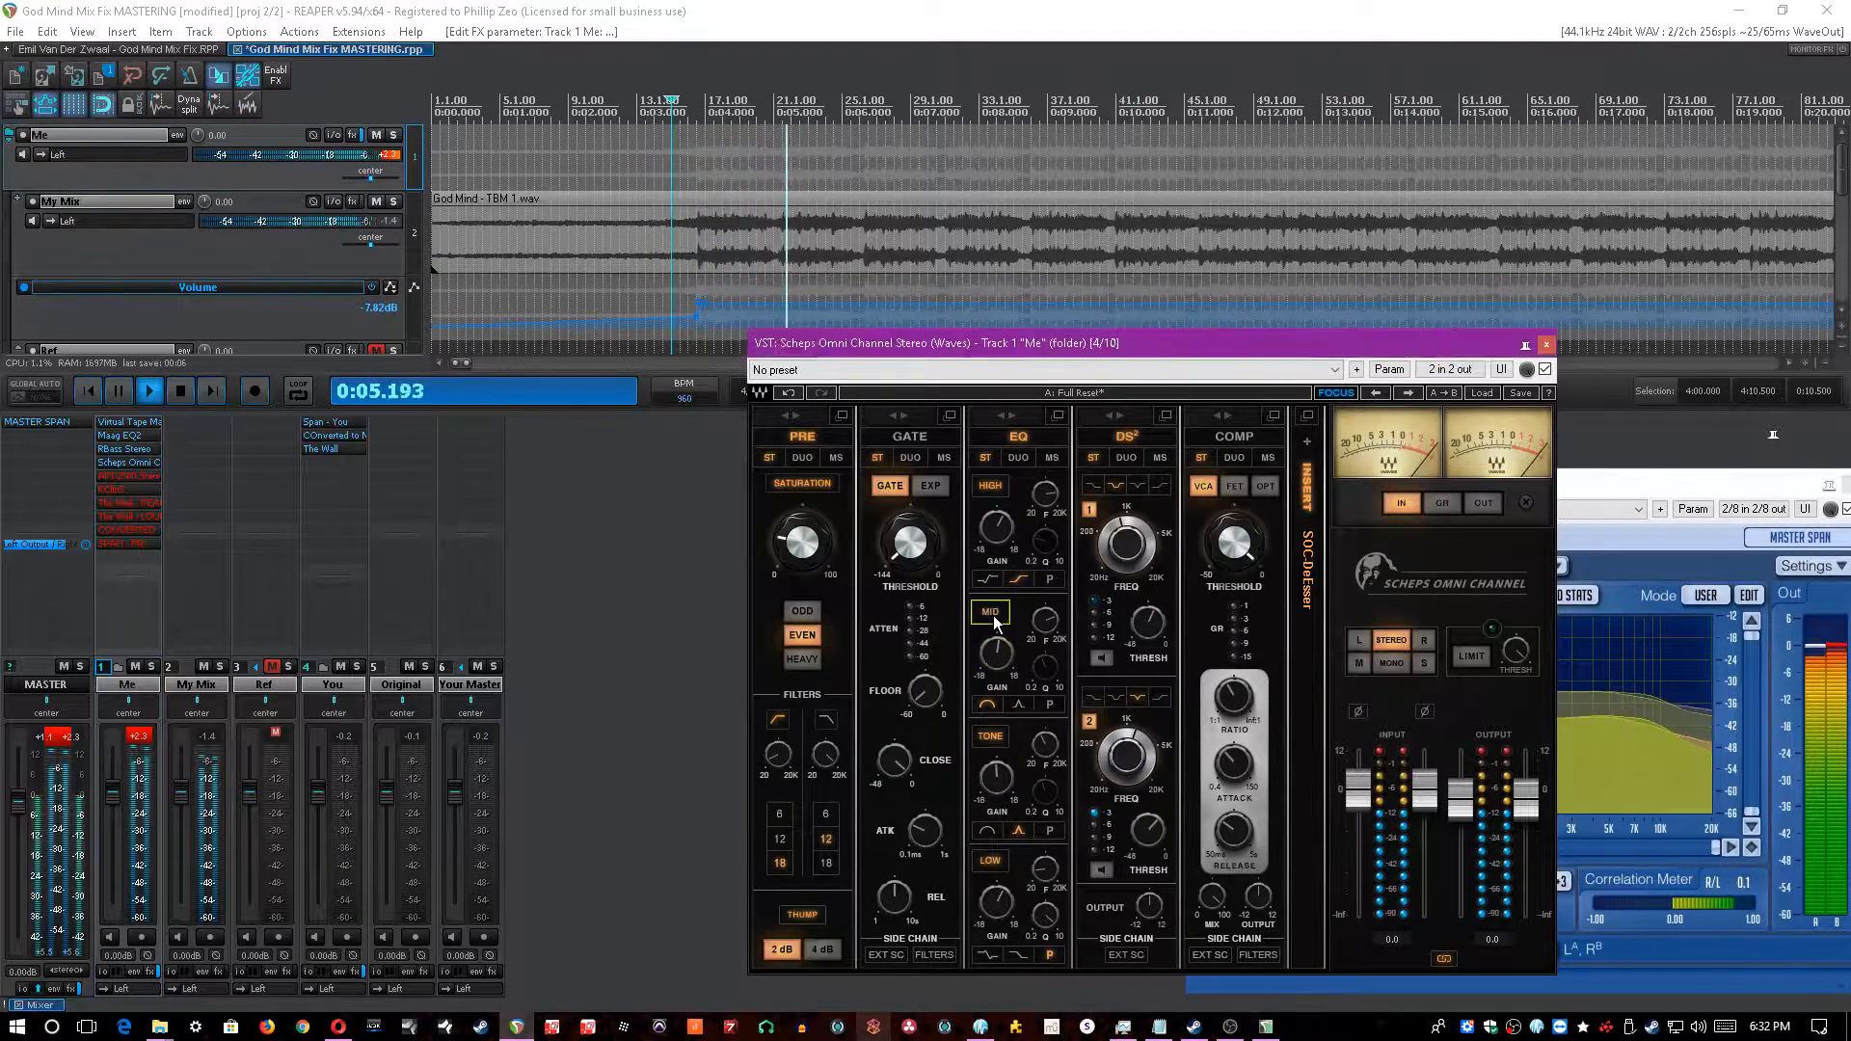
key("space")
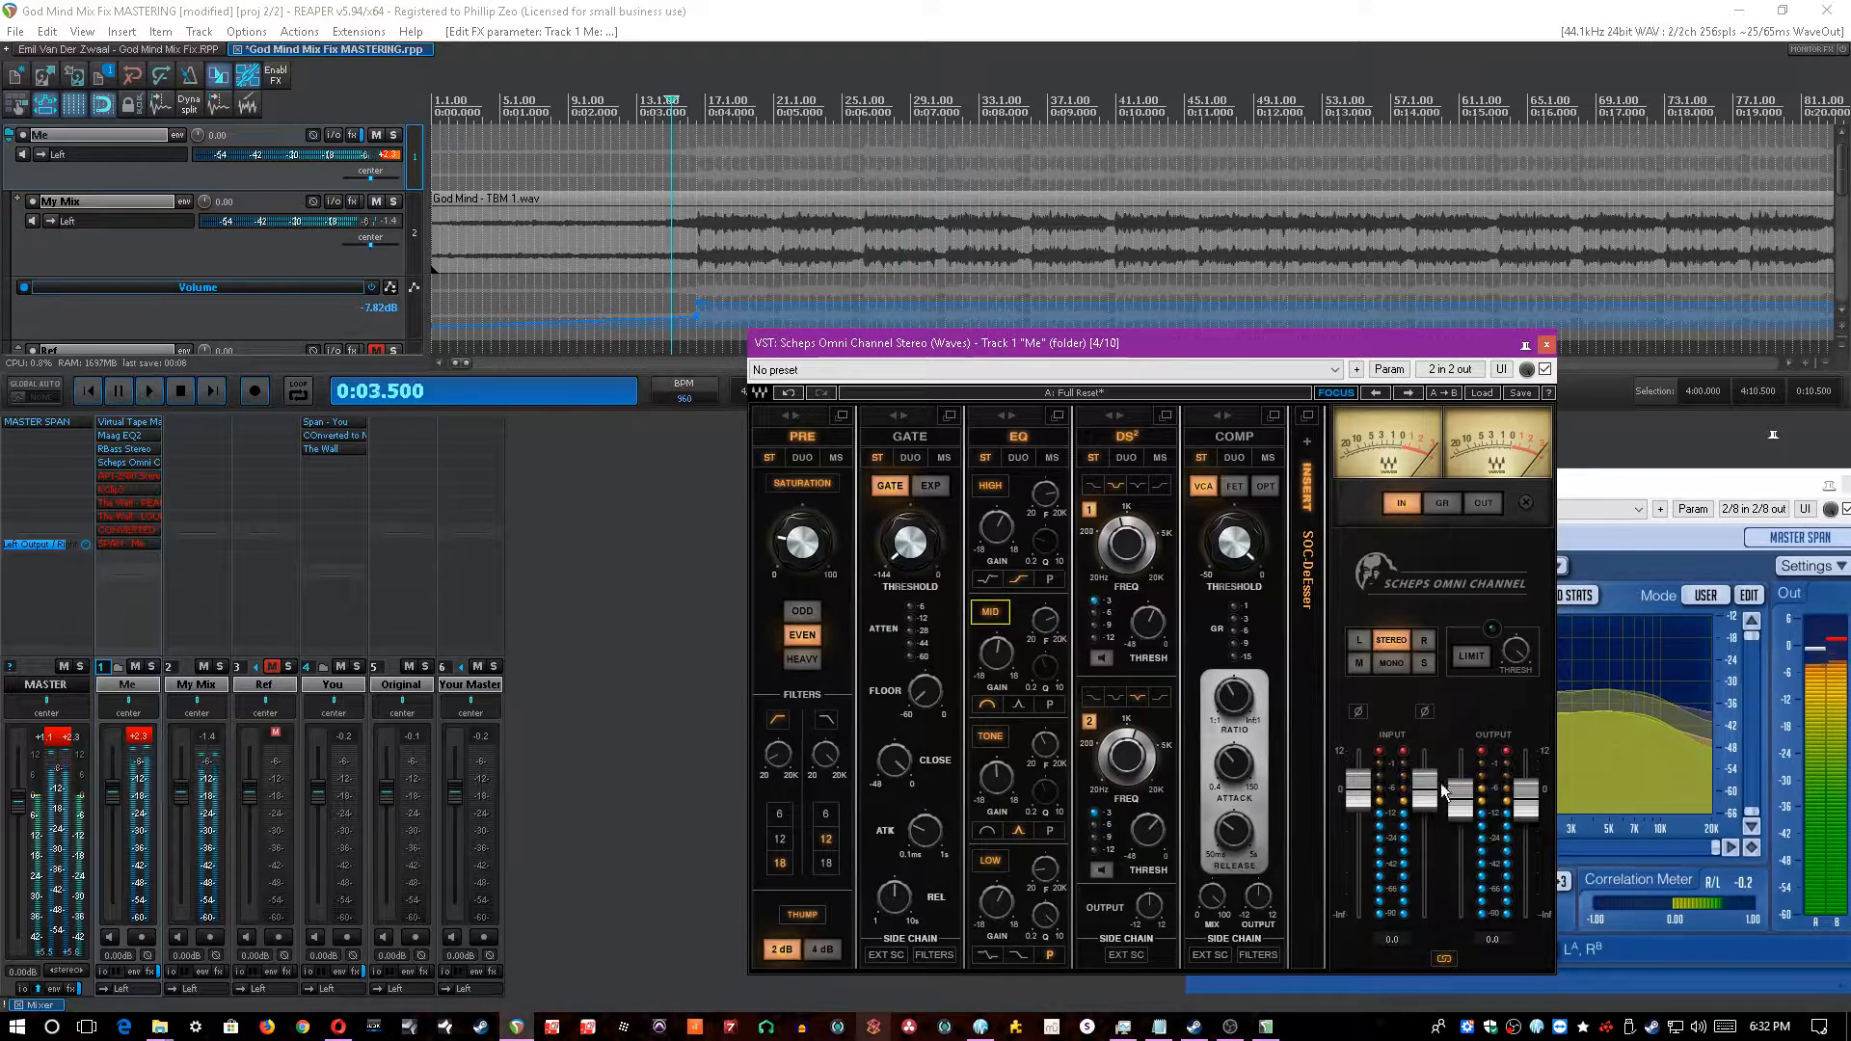
left_click(853, 193)
key("ctrl+s")
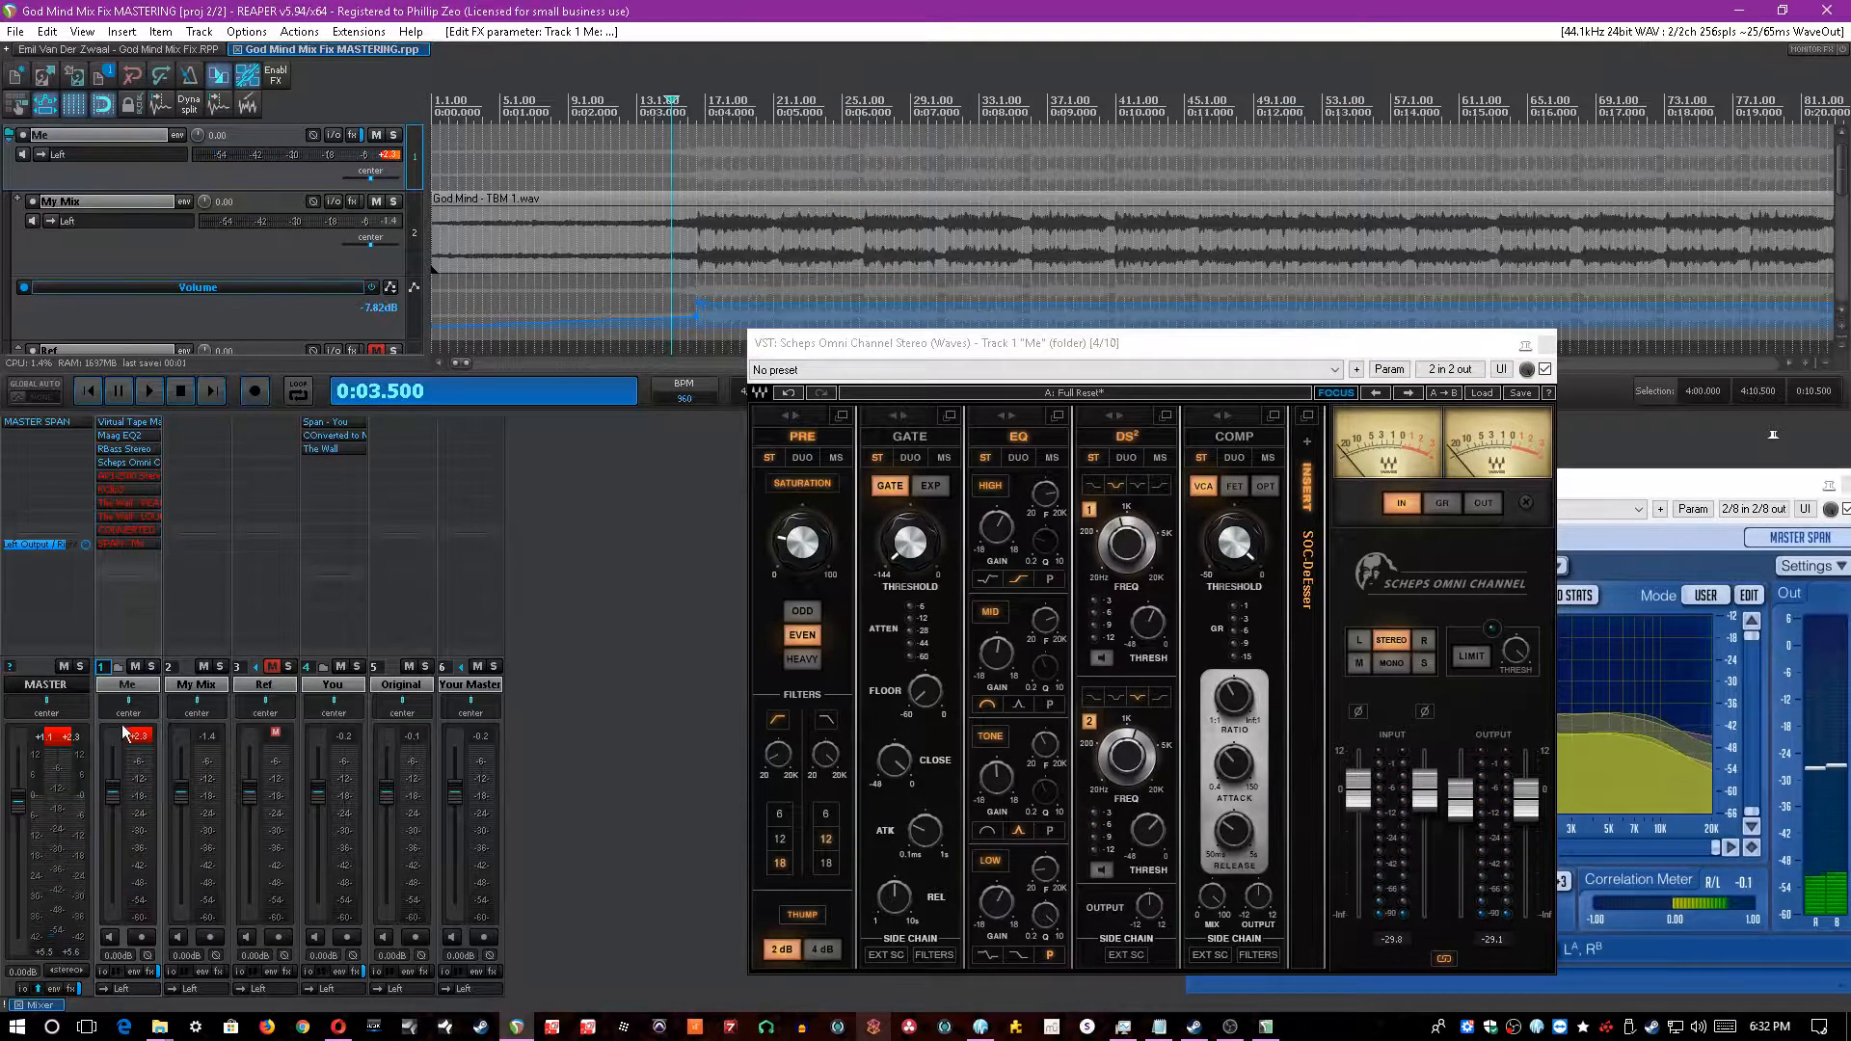
- Inspect the HIGH band's frequency, compare playback with the HIGH band off and on, and save the project
left_click(1044, 493)
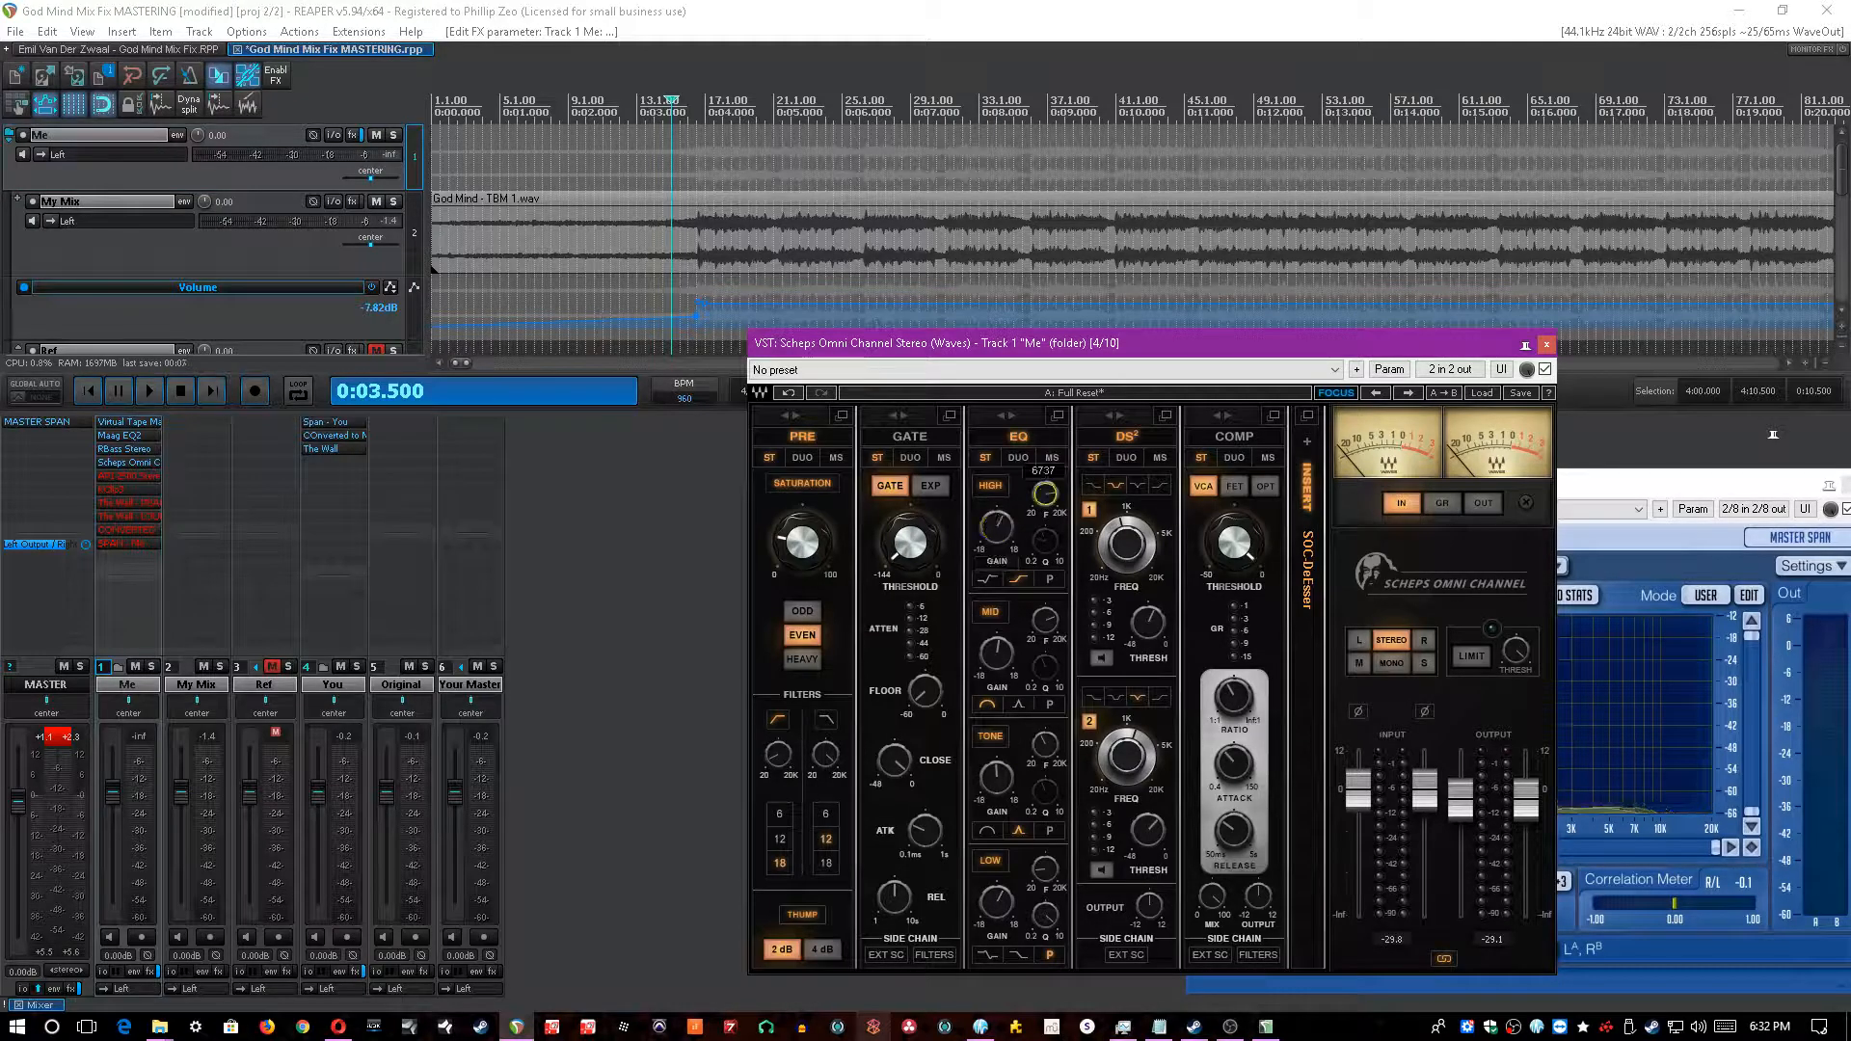
key("ctrl+s")
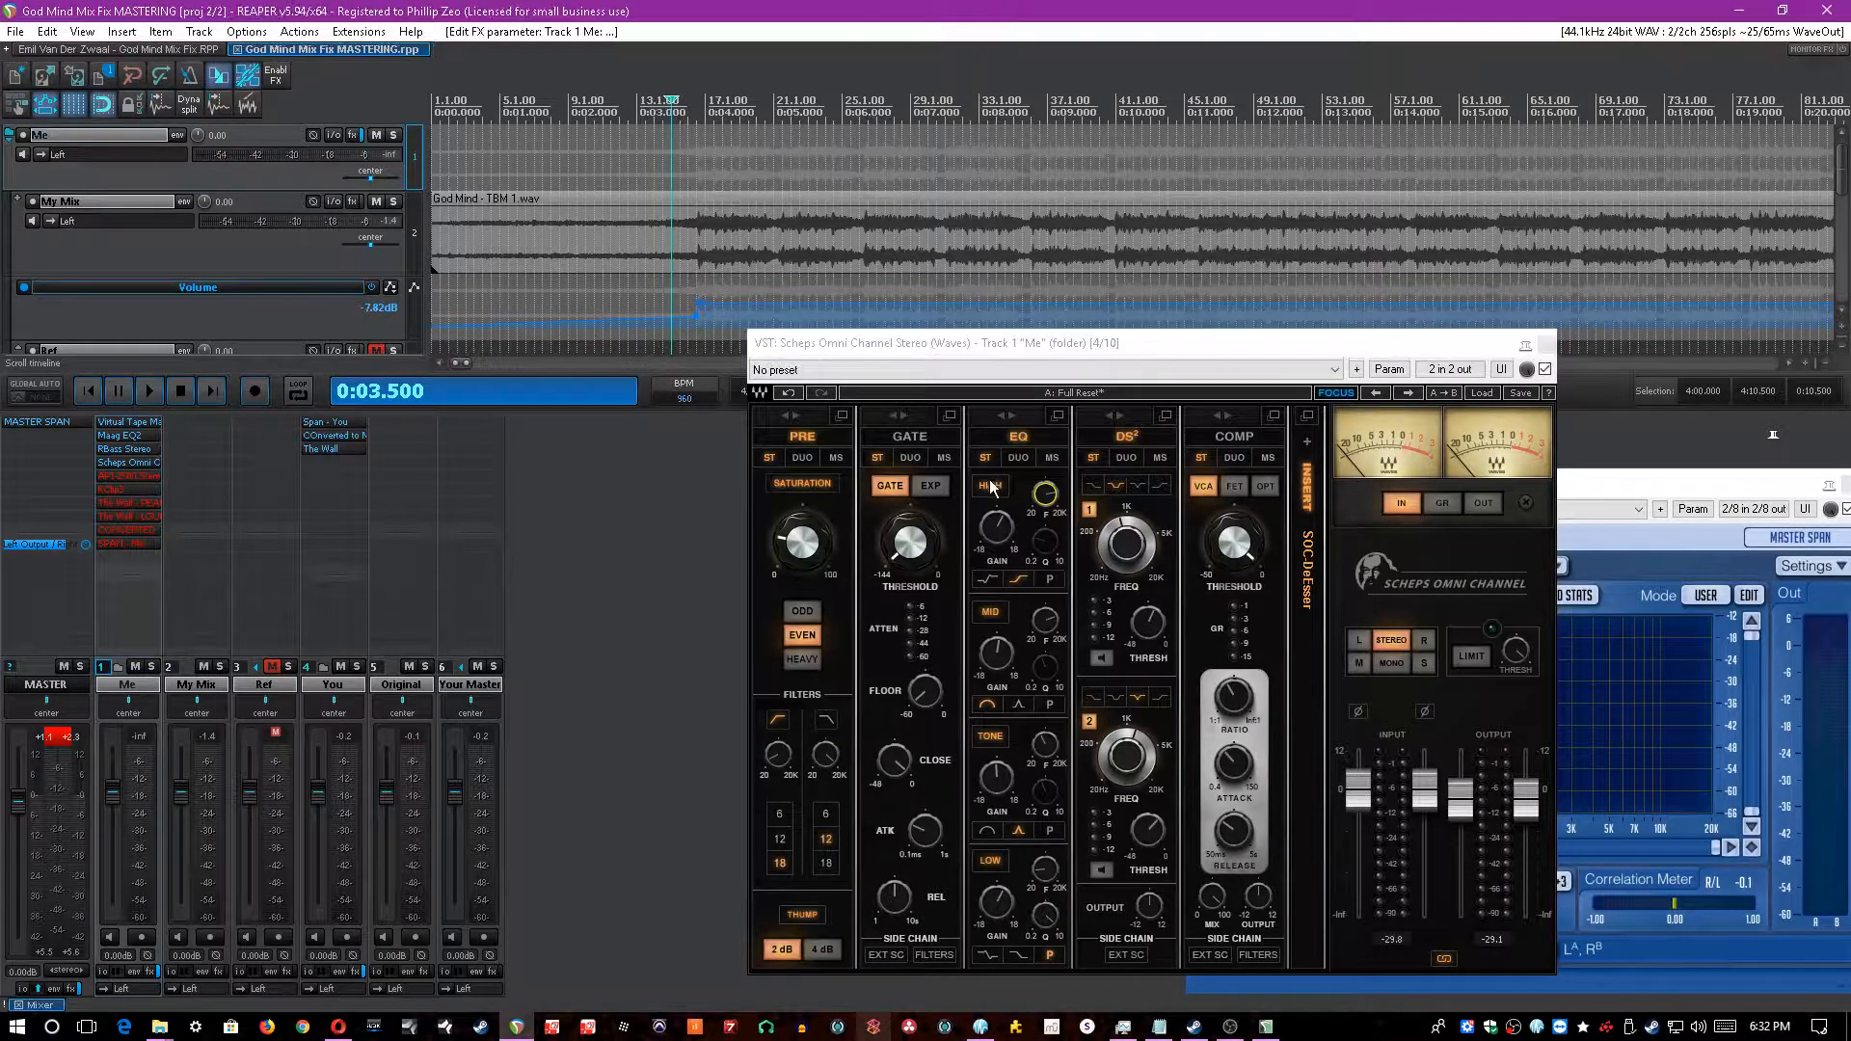
key("space")
left_click(985, 483)
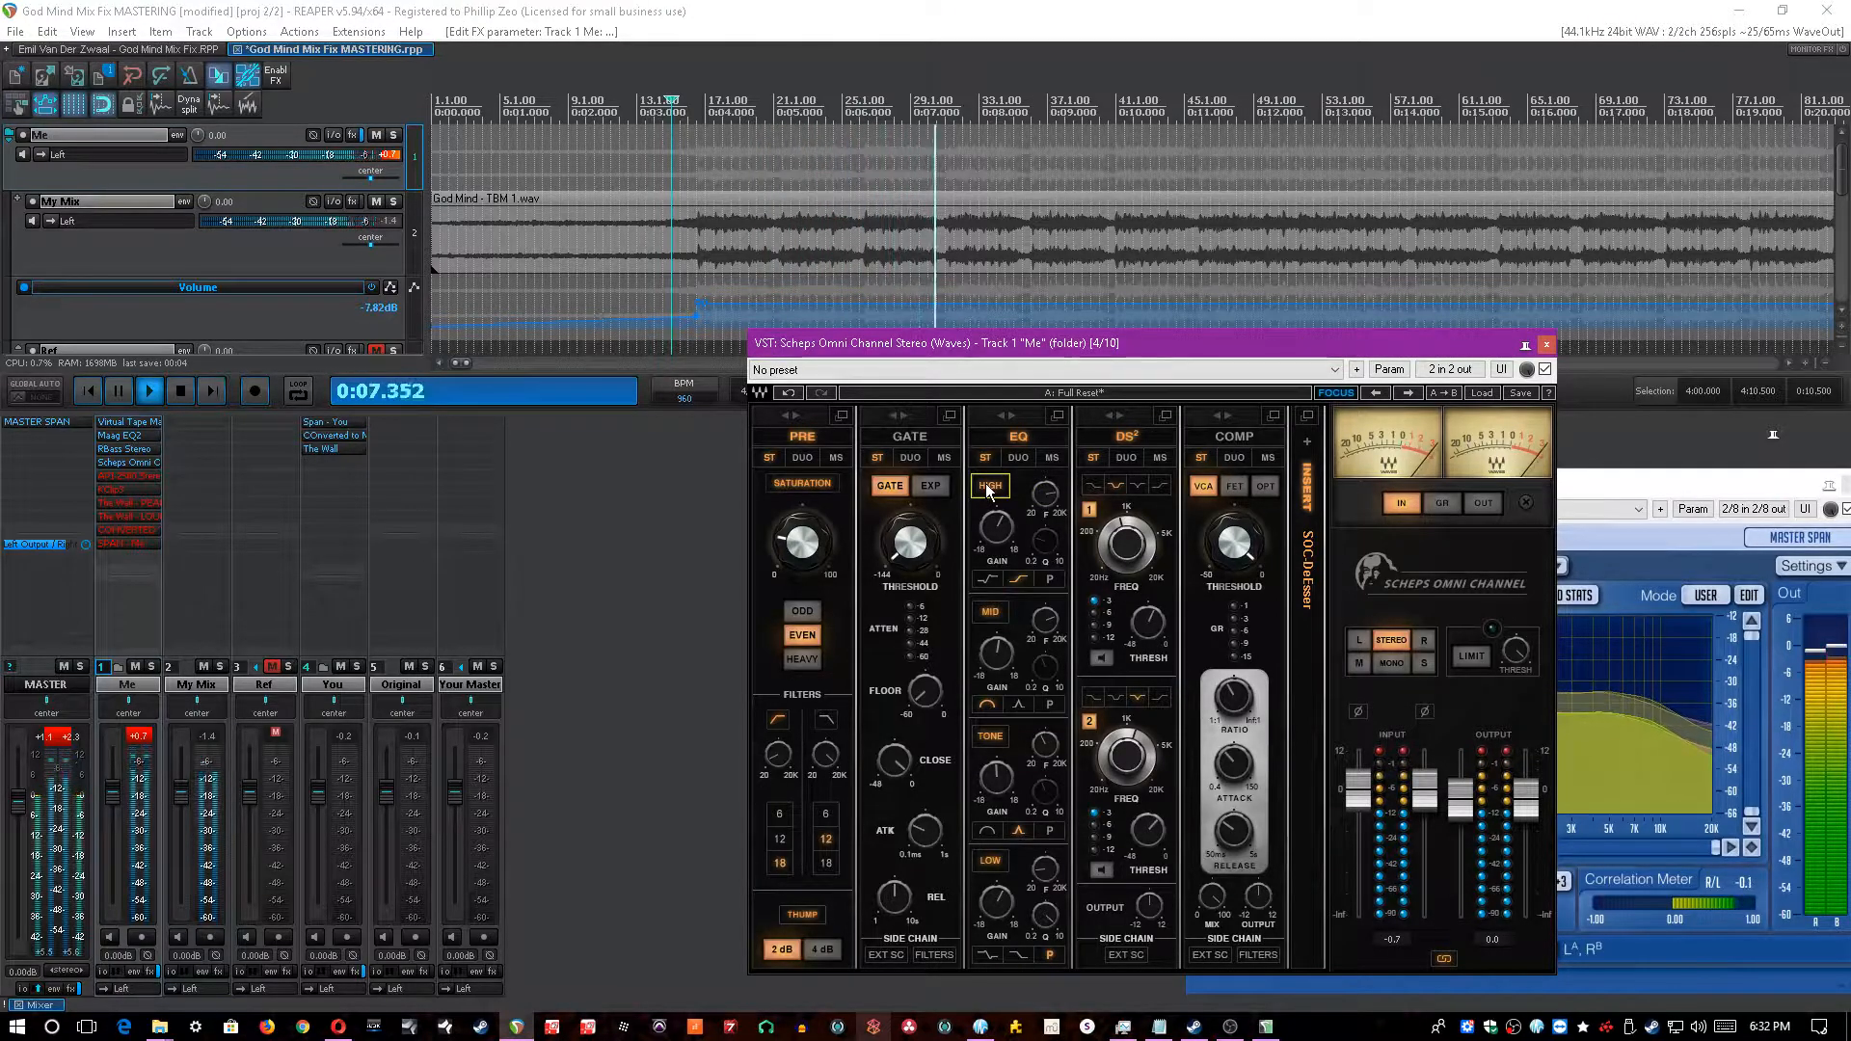
key("ctrl+s")
key("space")
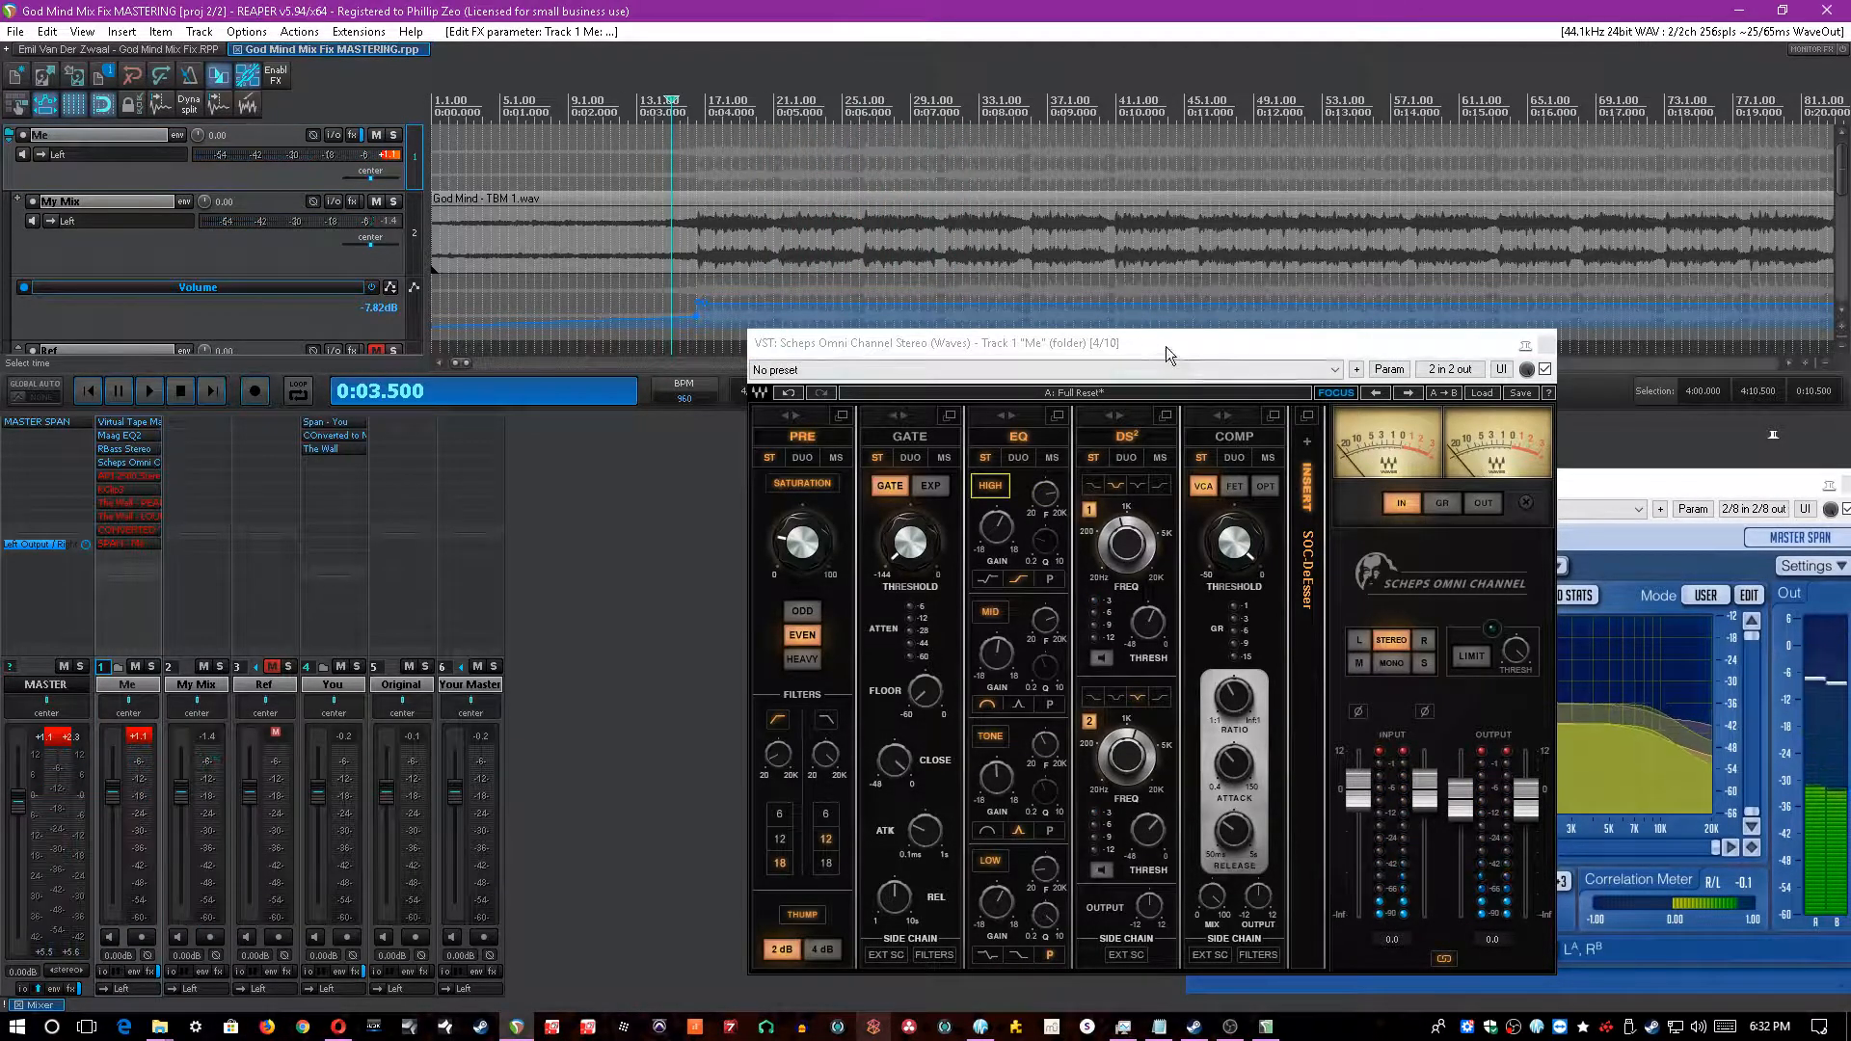
- Move the plugin window to uncover MASTER SPAN, and audition DS² band 1 in isolation during playback from 0:03.500, resetting the peak readings
left_click_drag(1165, 345, 971, 328)
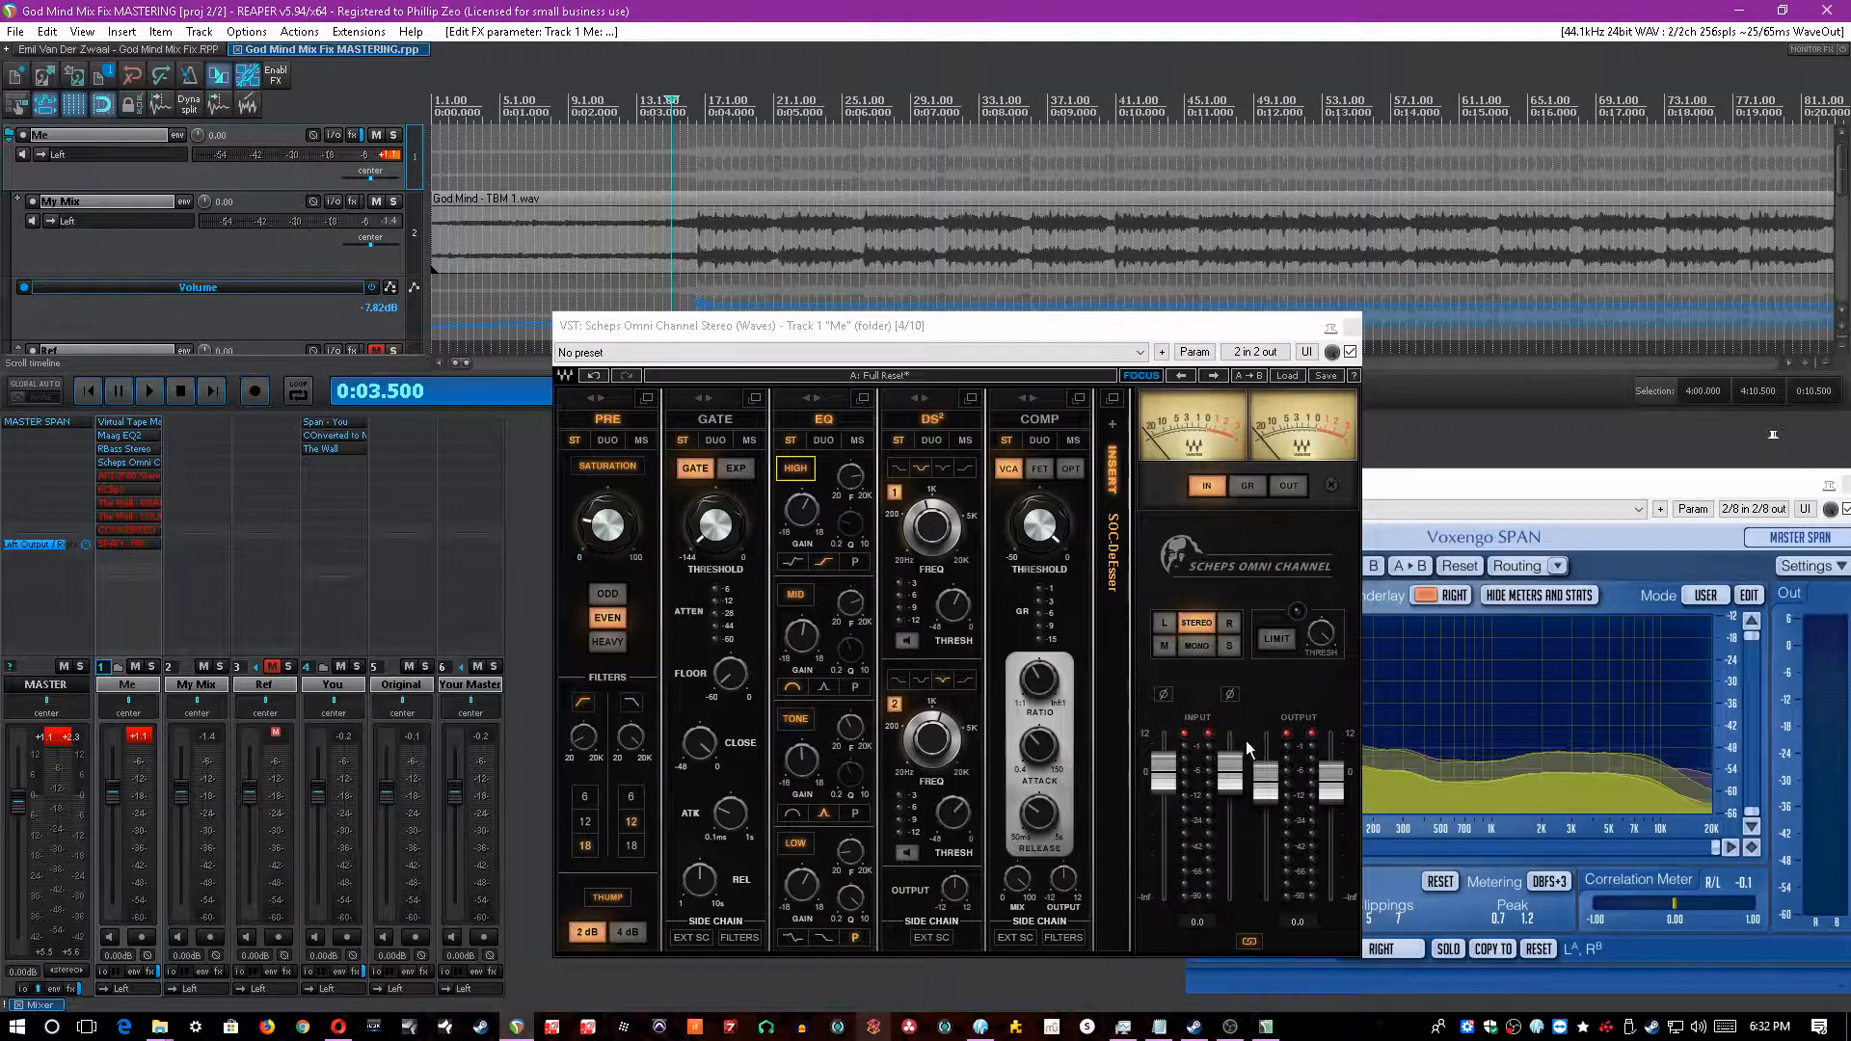
left_click(1284, 737)
left_click(1045, 84)
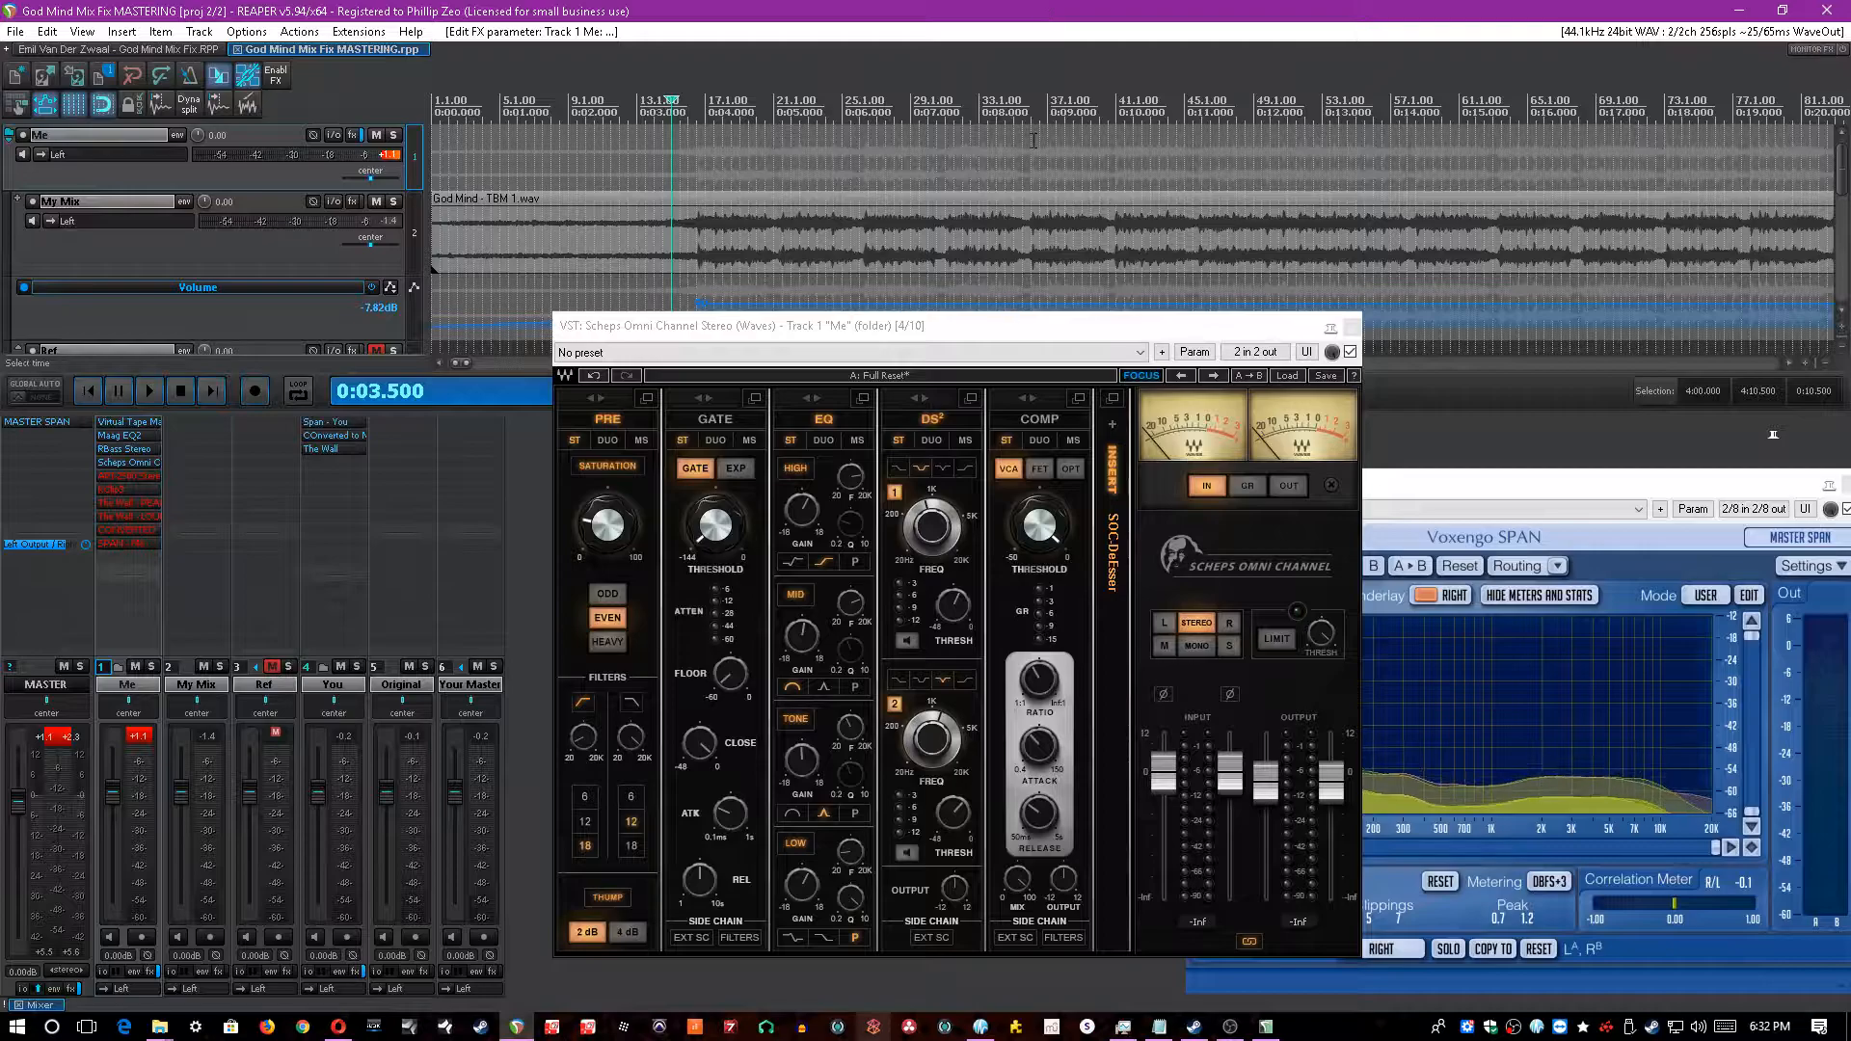
key("space")
left_click(931, 525)
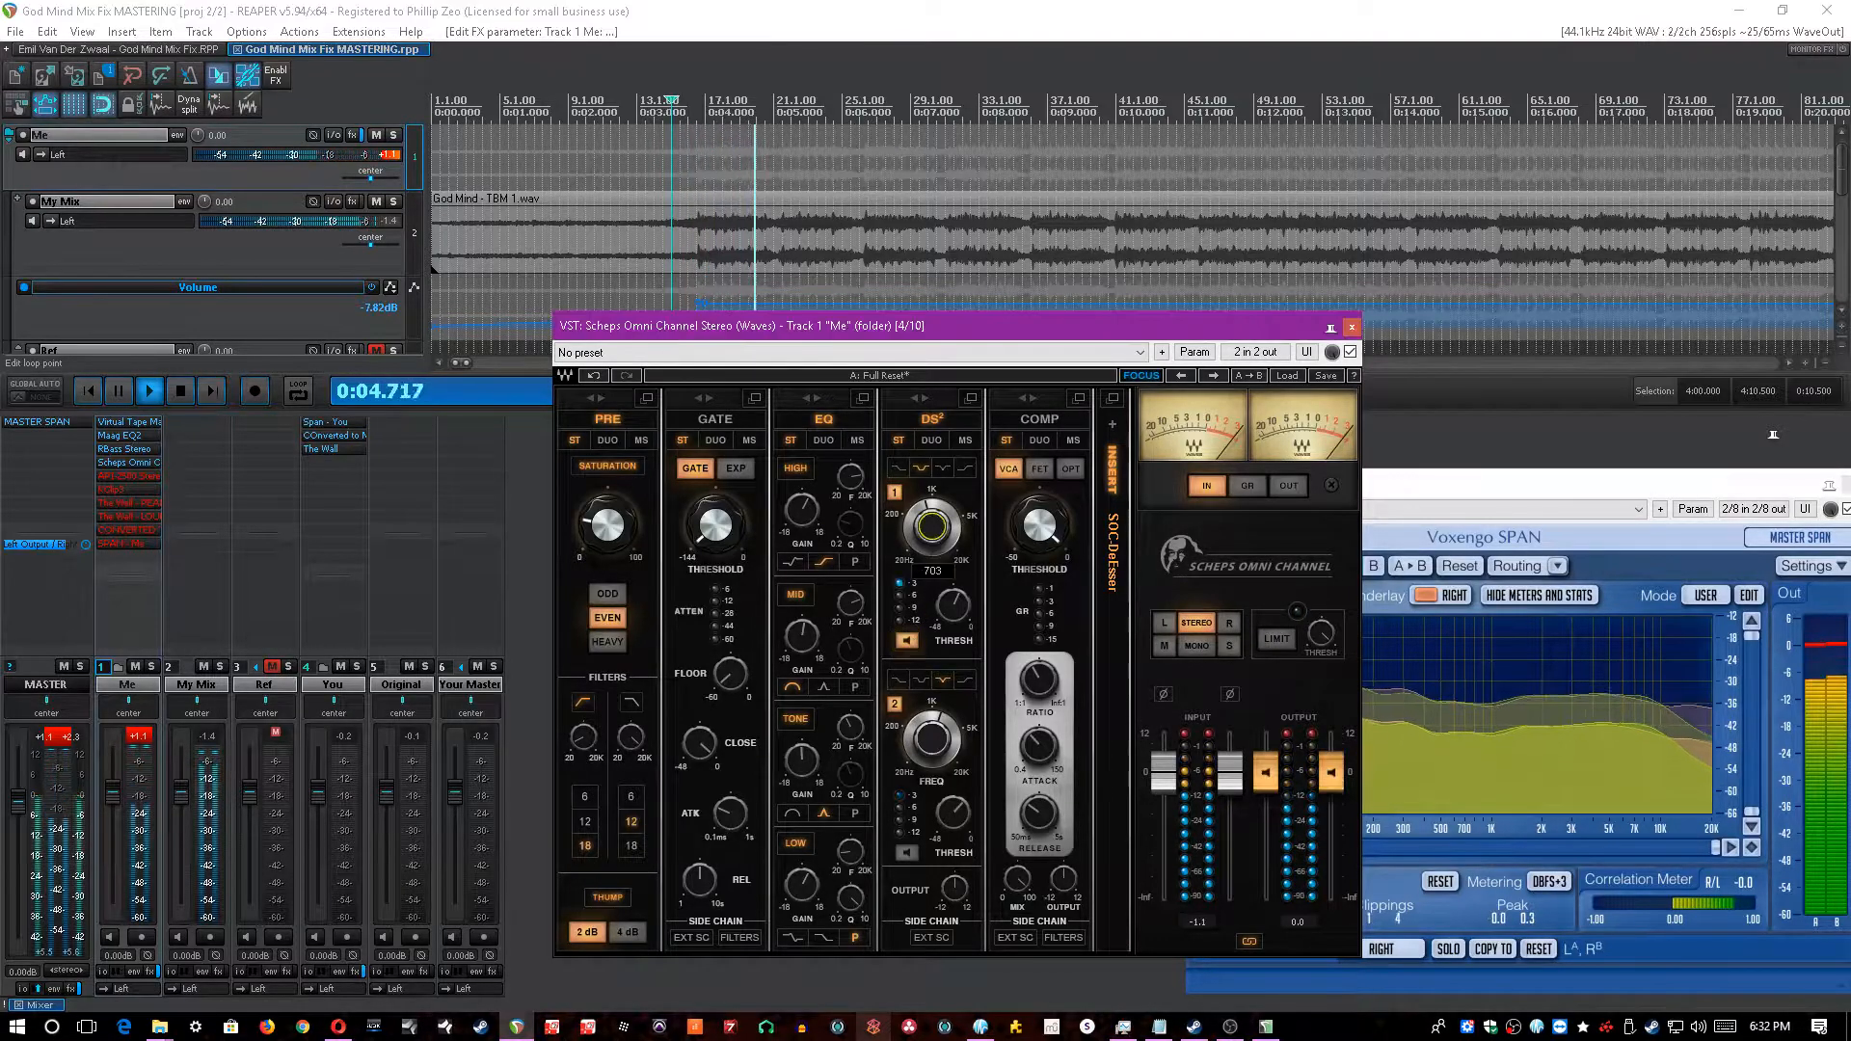
left_click(954, 543)
left_click(848, 9)
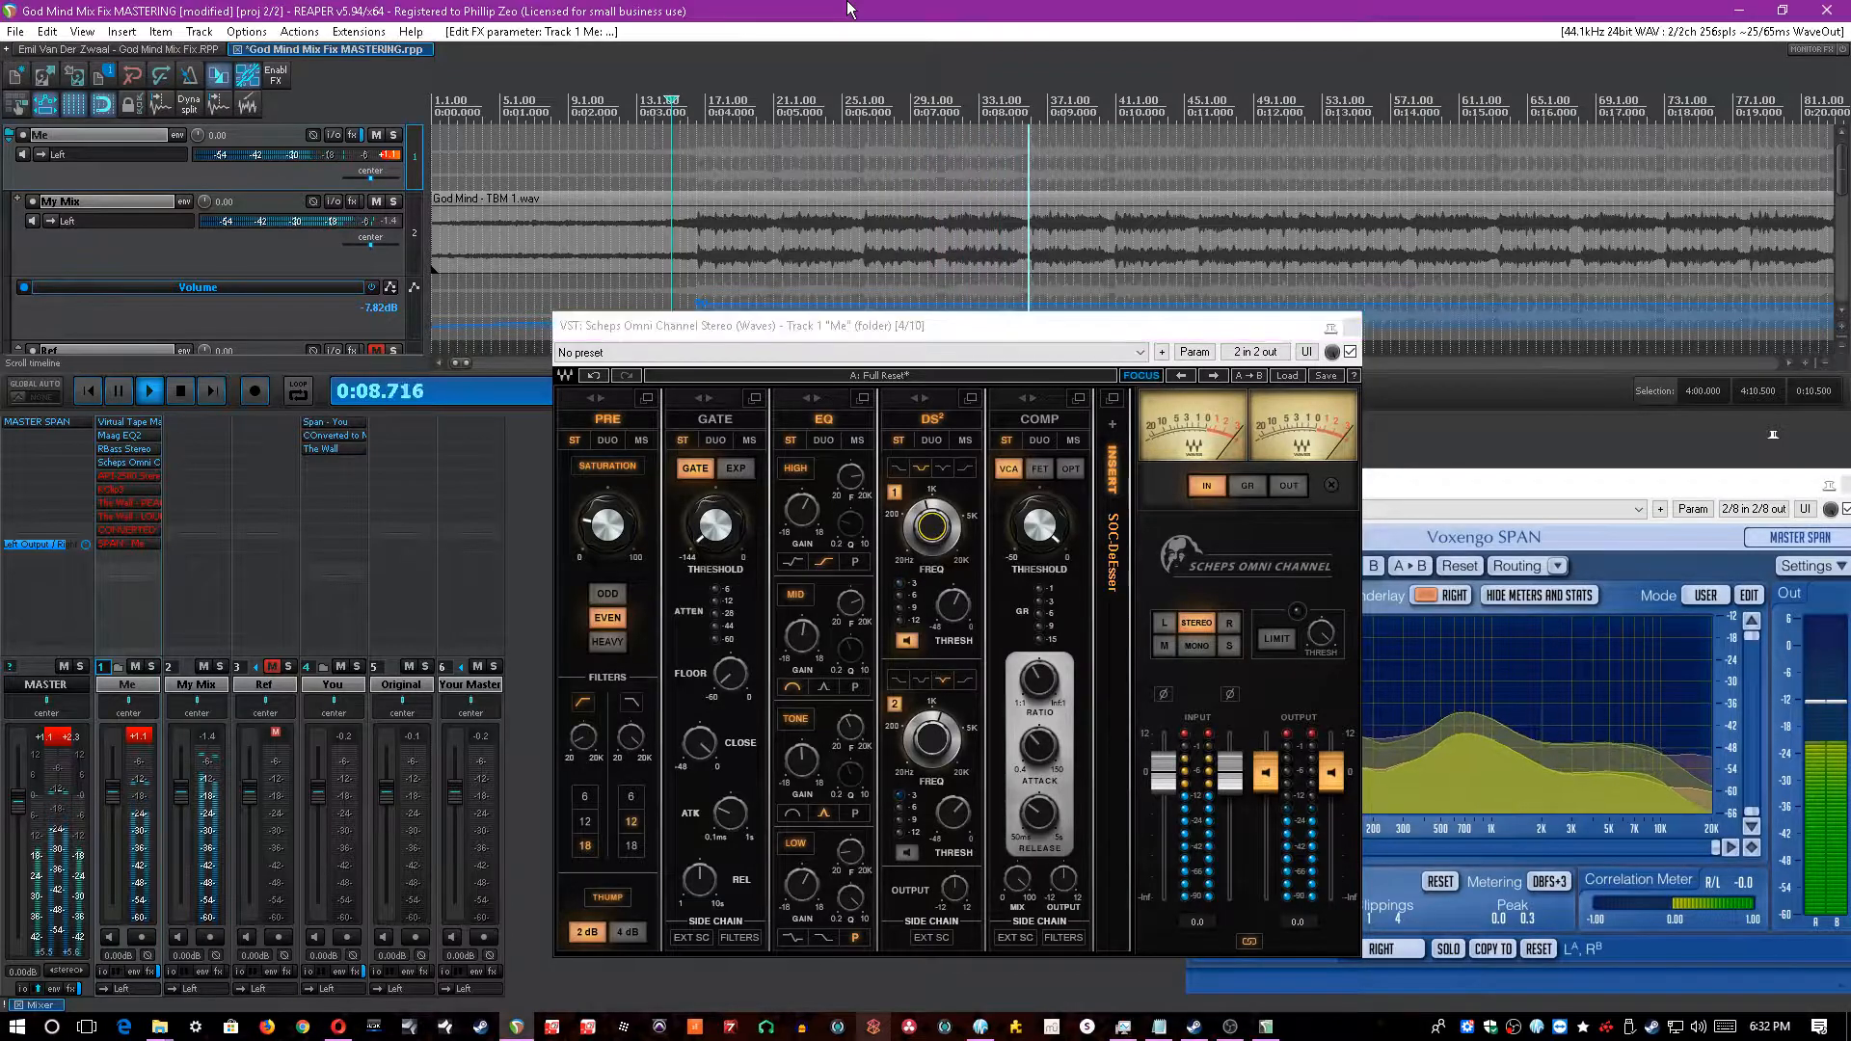
key("ctrl+s")
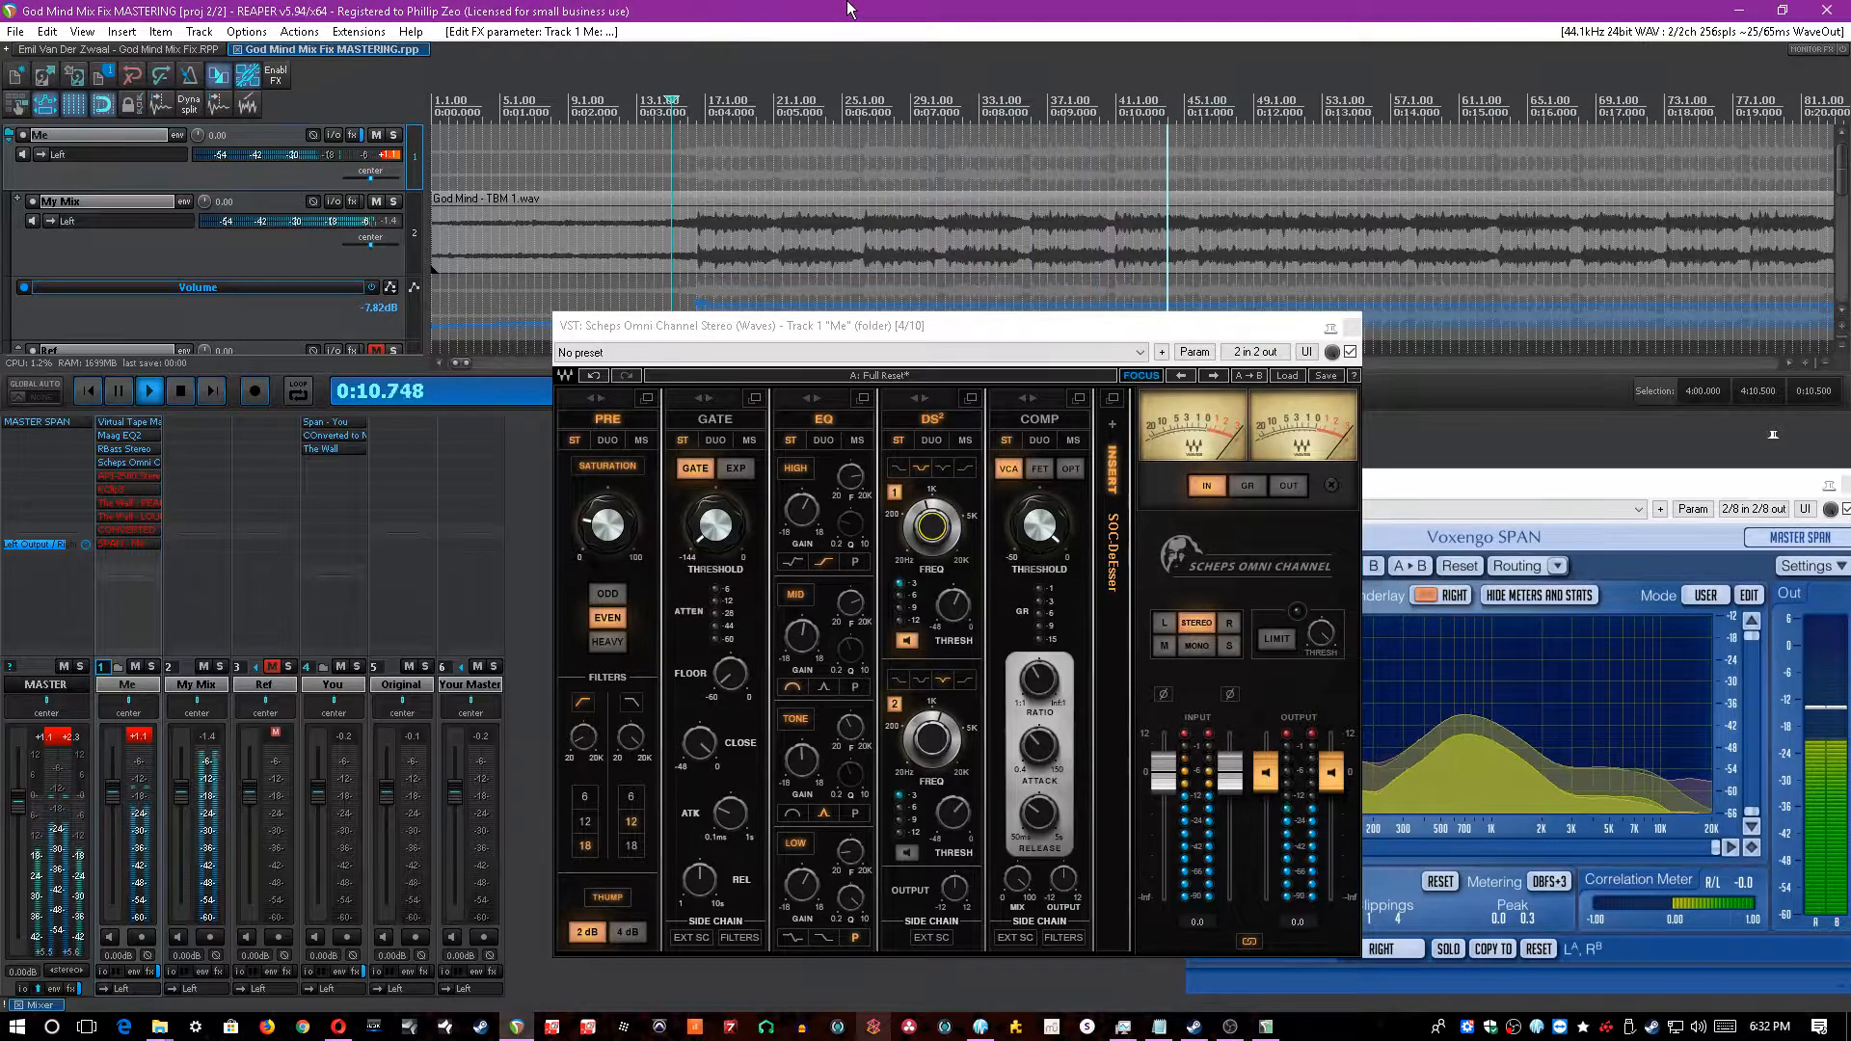
left_click(899, 586)
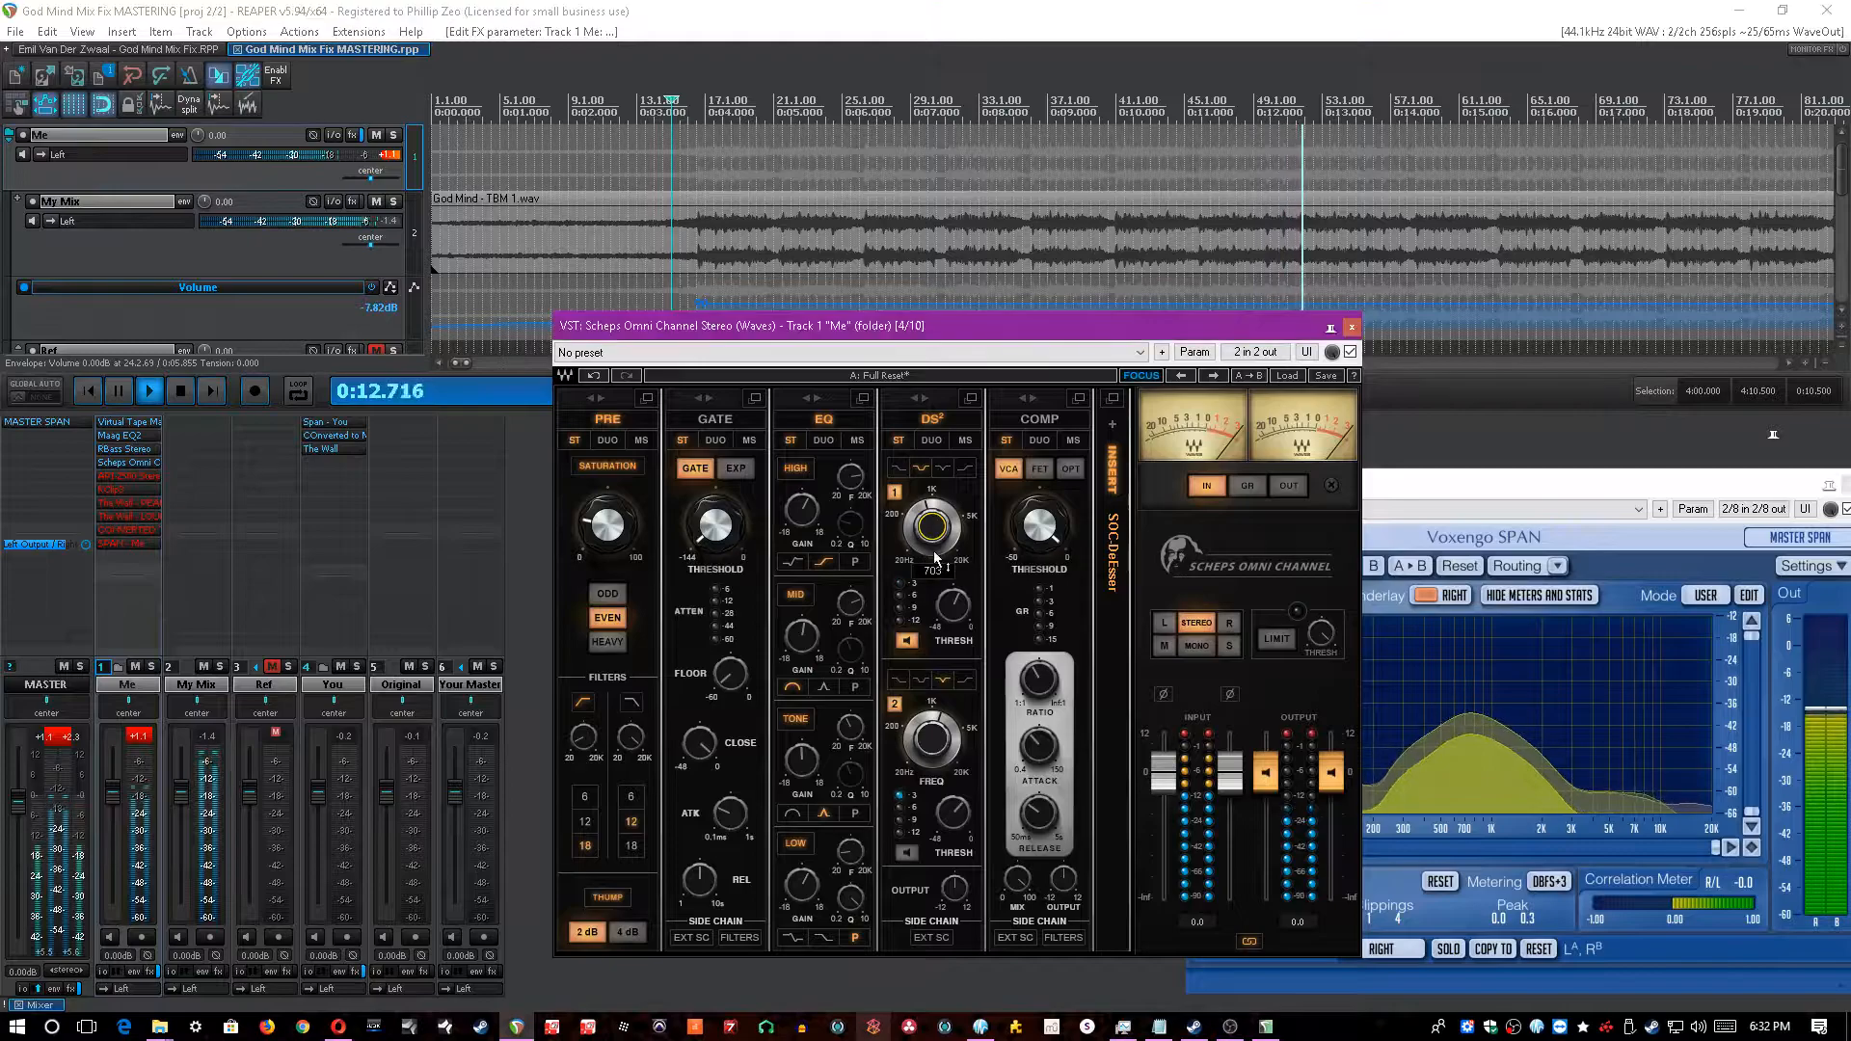
left_click(1210, 735)
left_click(1284, 733)
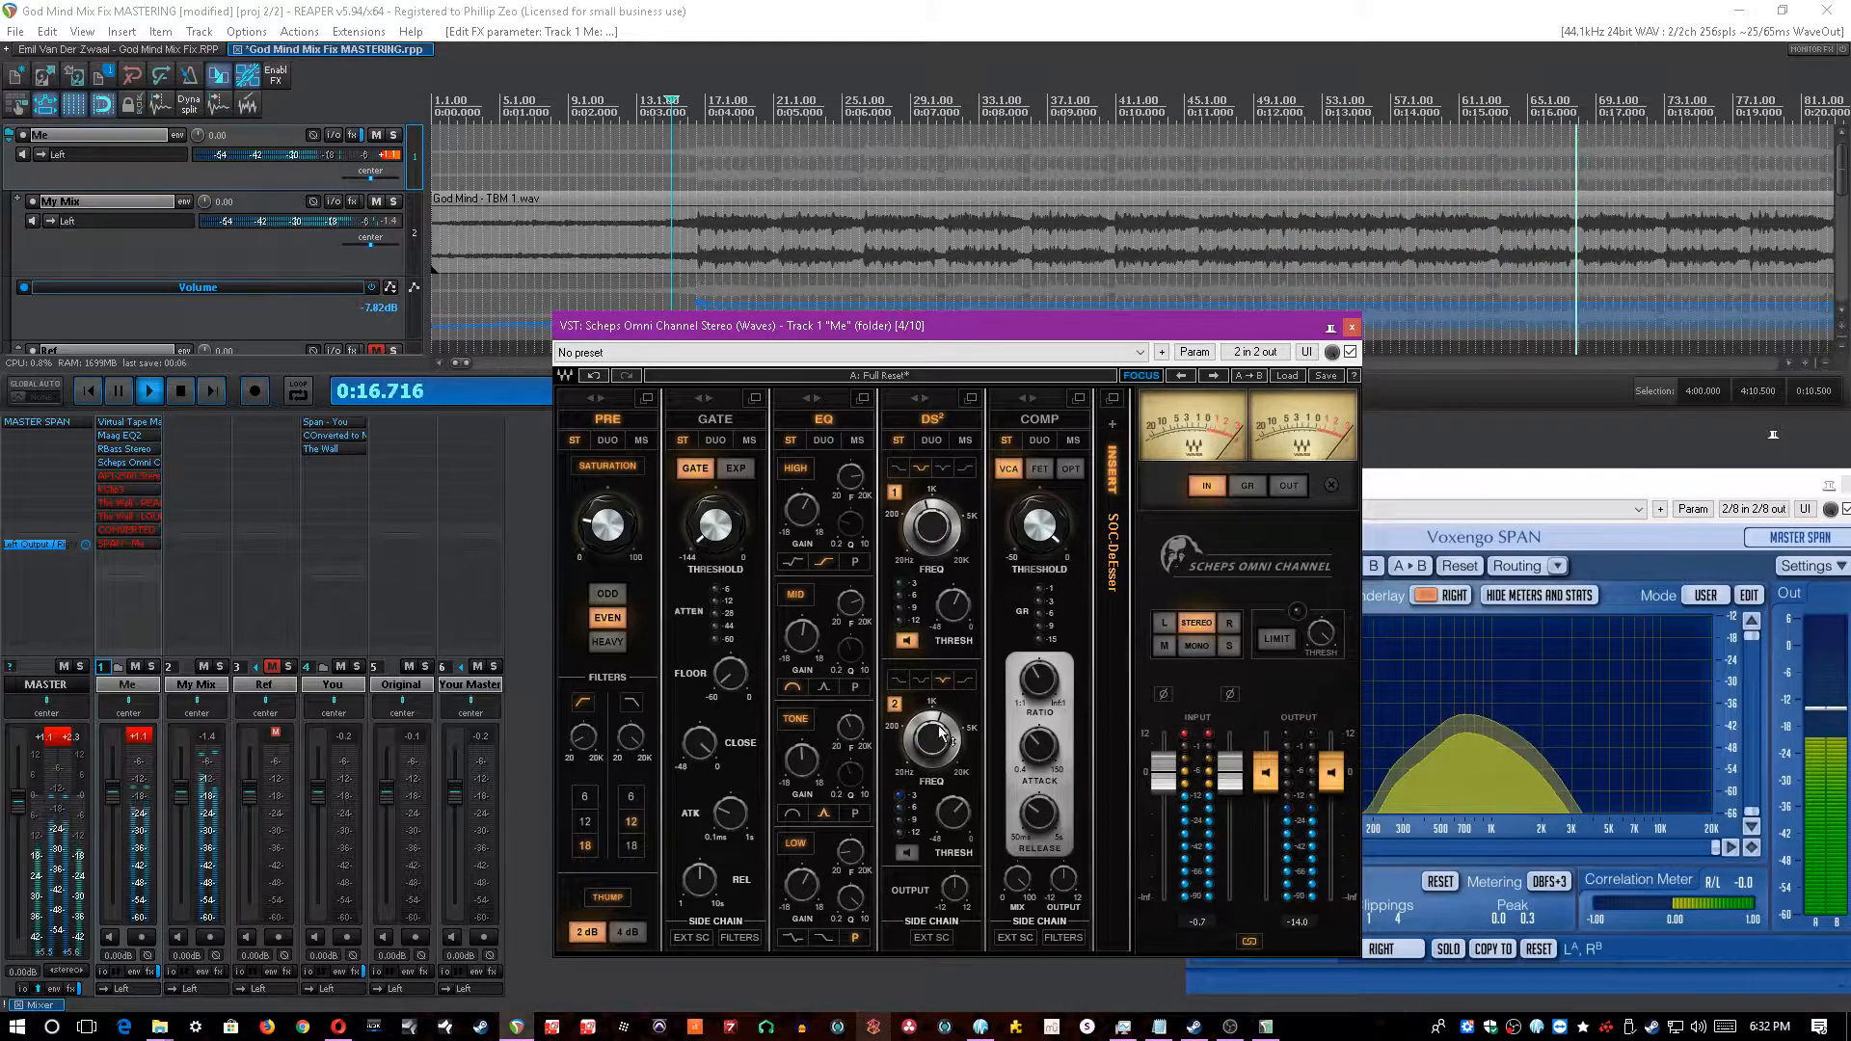
- Switch off listening on DS² band 1, and audition band 2 in isolation before returning to the full mix
left_click(911, 638)
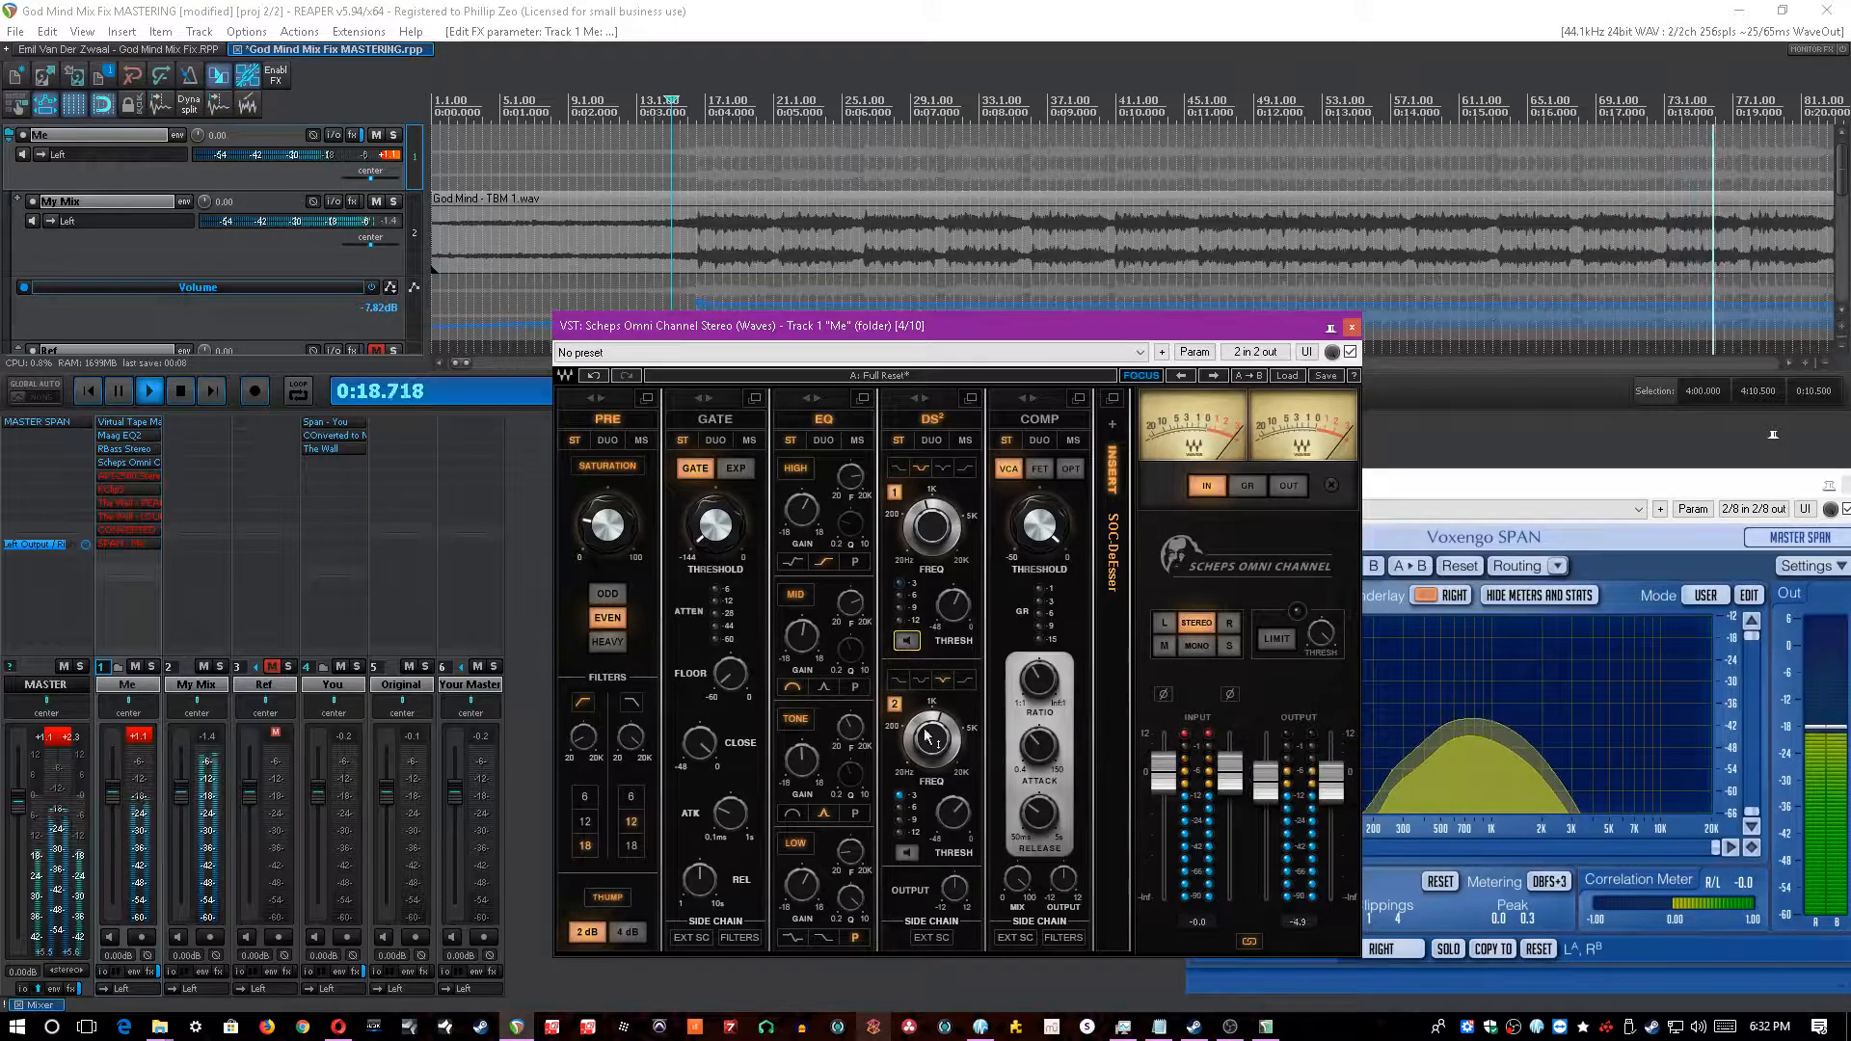
left_click(906, 852)
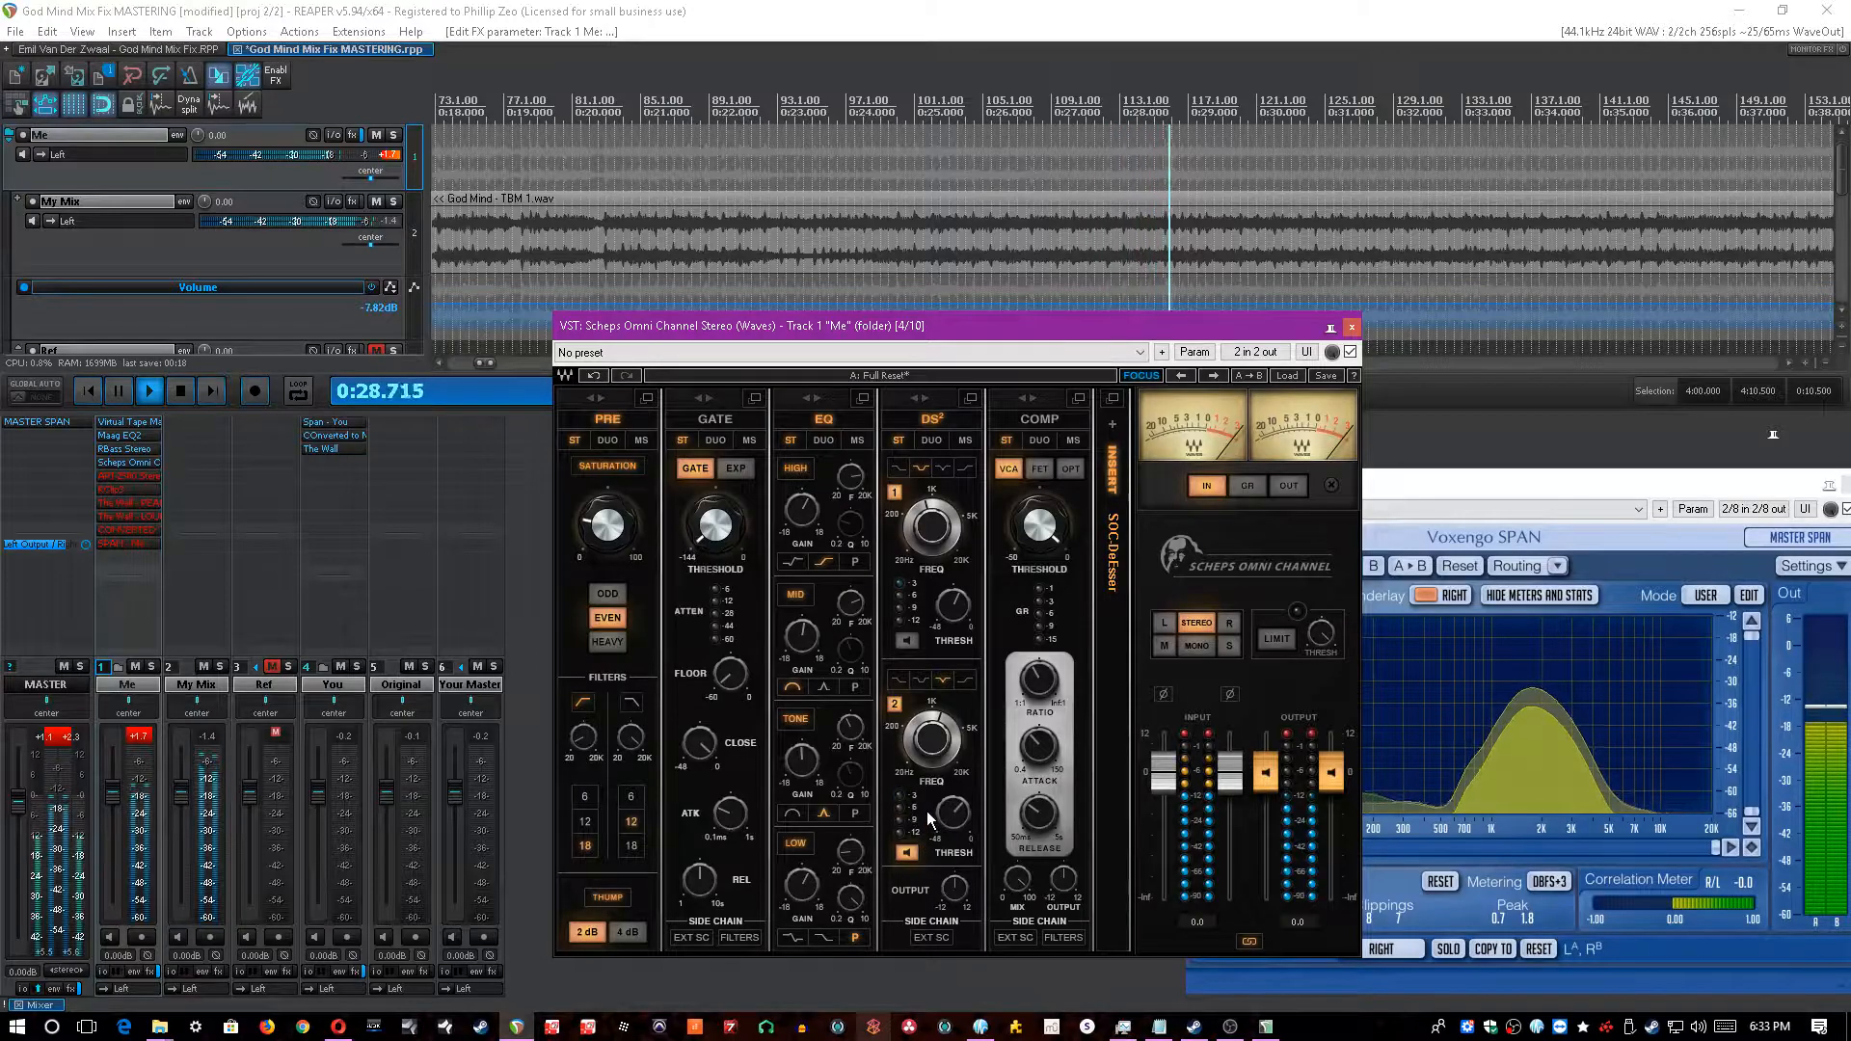
left_click(906, 855)
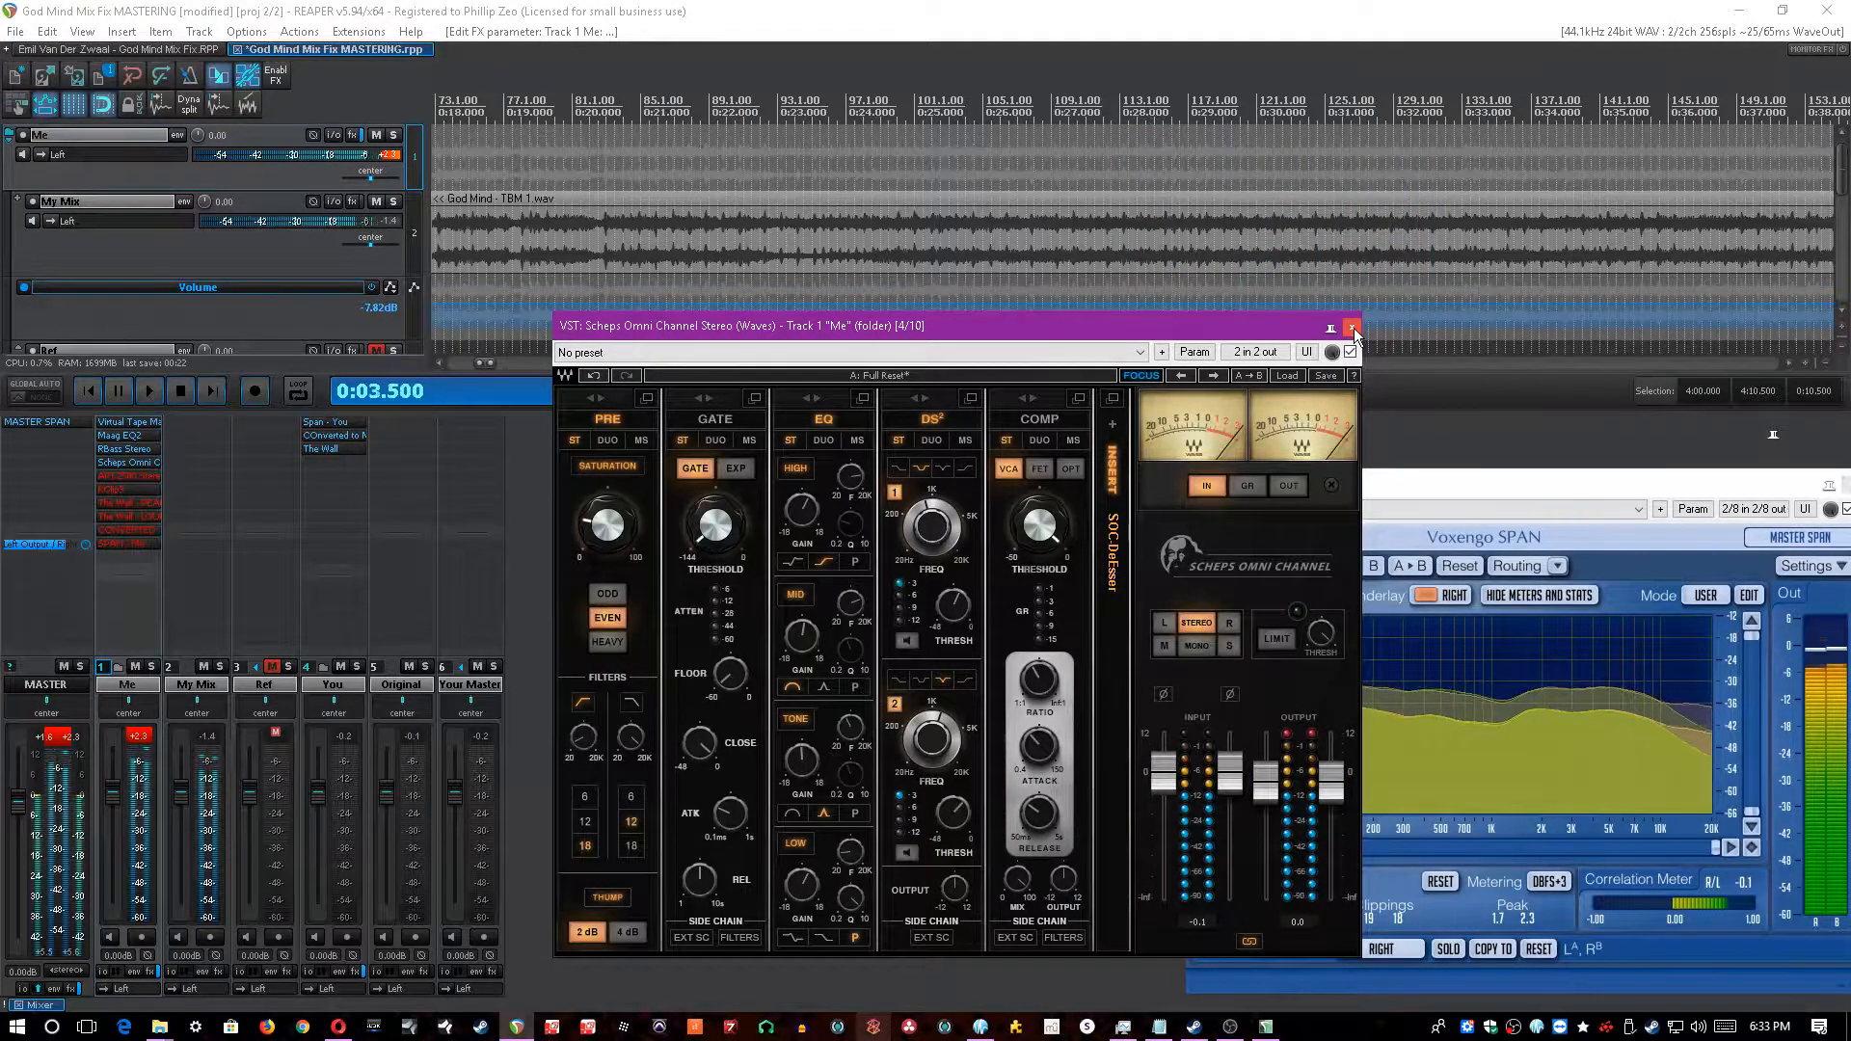
- Restart playback from 0:03.500 and compare the full Scheps Omni Channel bypassed and active
key("space")
key("space")
left_click(1351, 353)
left_click(1350, 353)
- Save the project, and audition mid band 1 in isolation during playback in the expanded DS² mid/side view
left_click(1113, 399)
key("ctrl+s")
key("space")
left_click(790, 654)
left_click(875, 508)
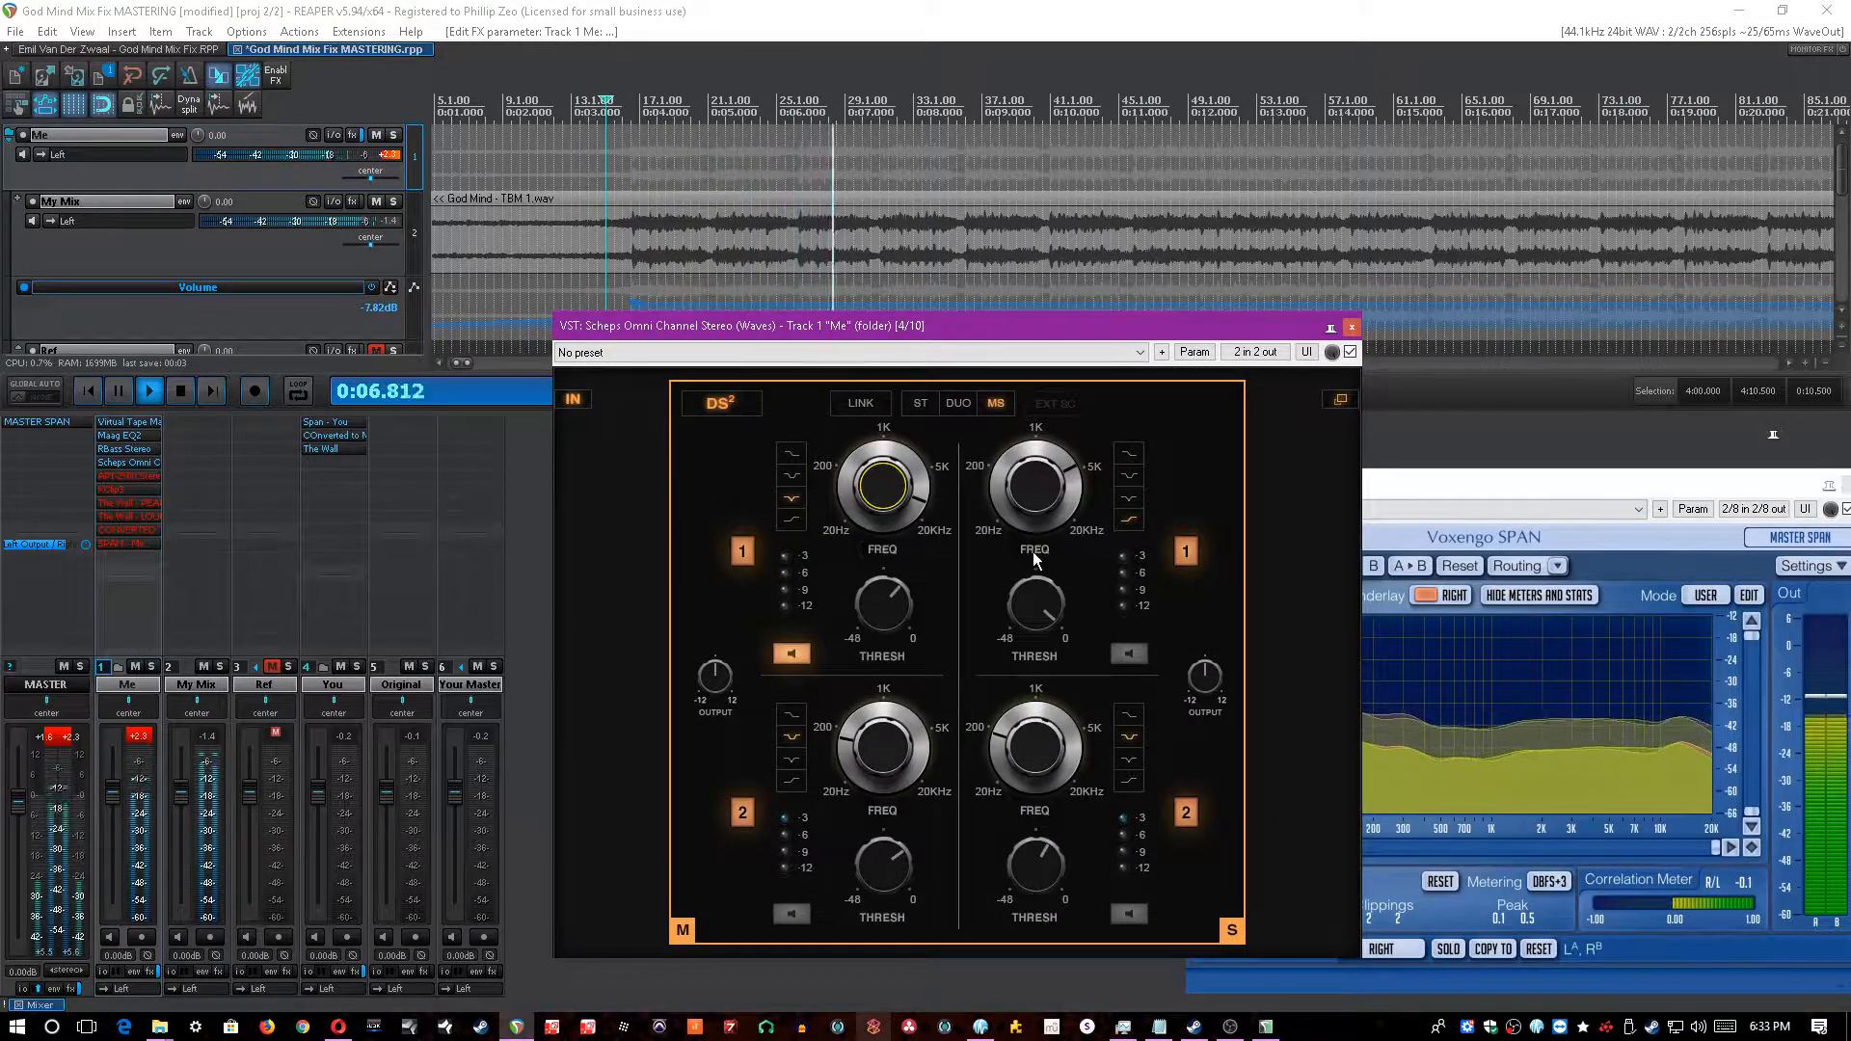
left_click(788, 654)
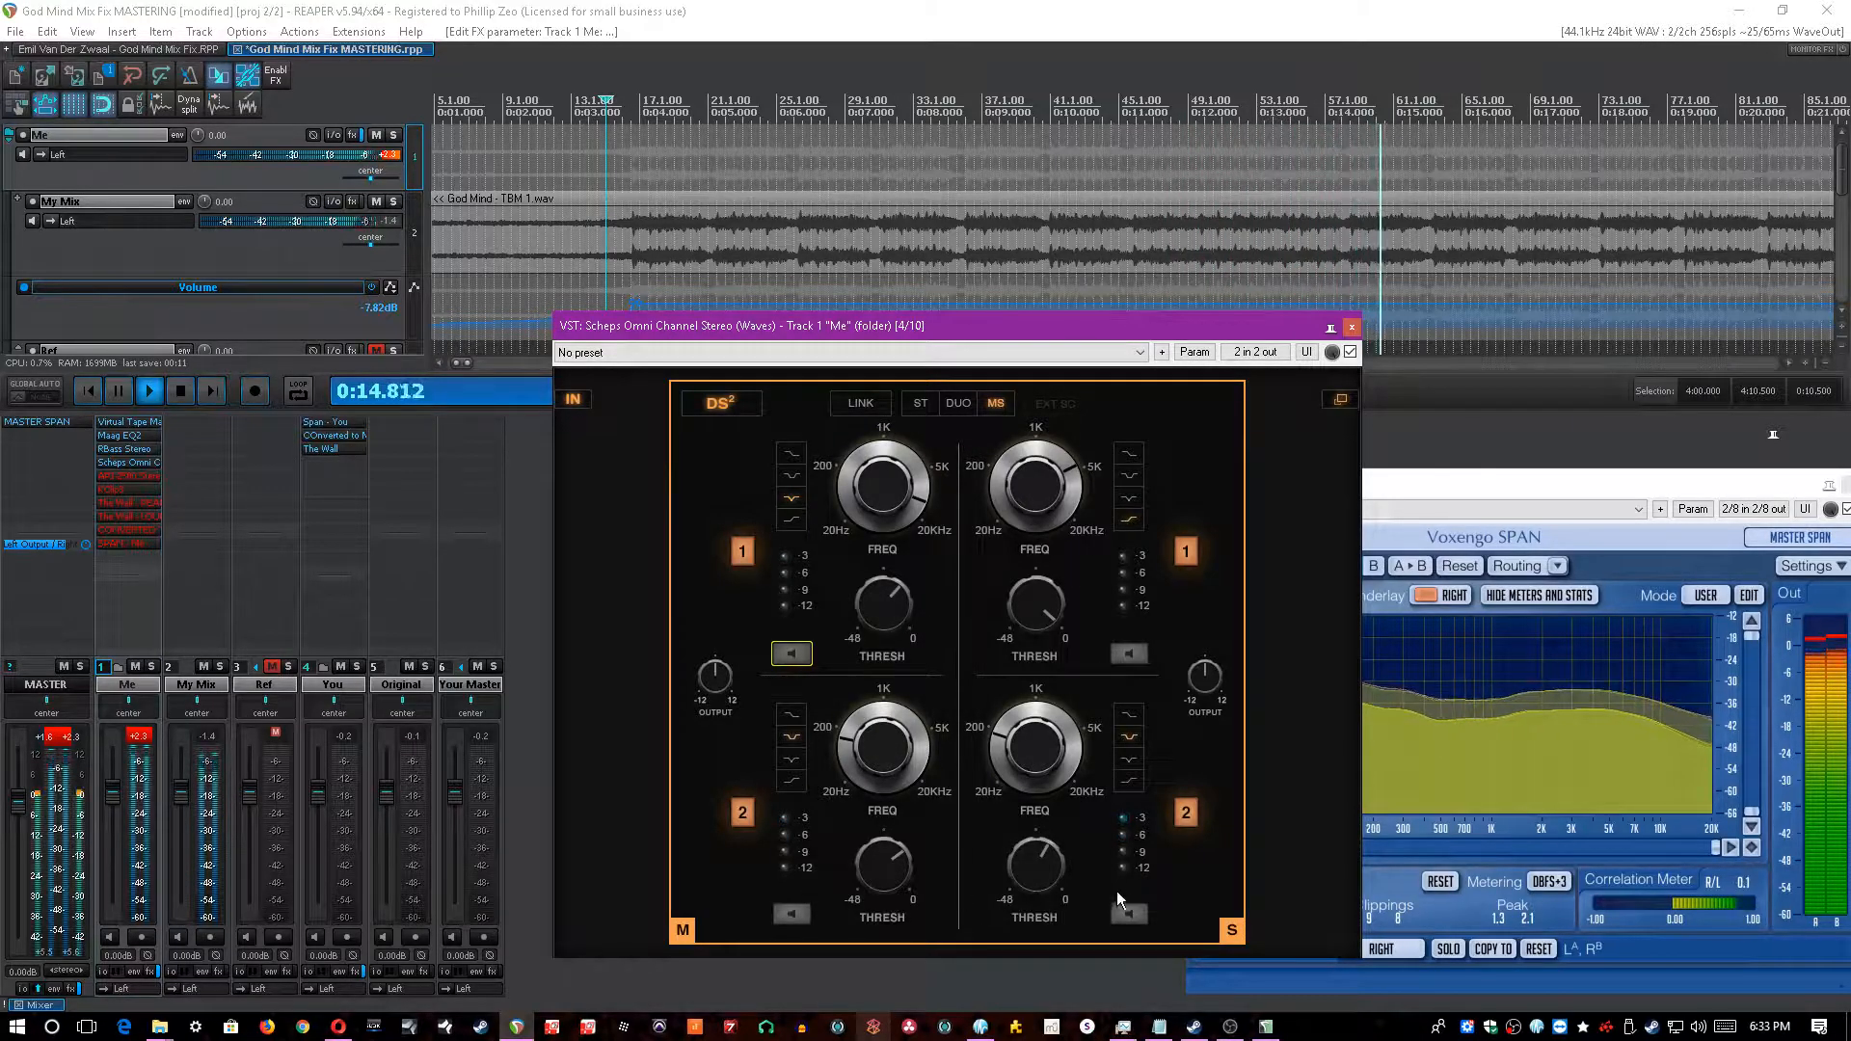
- Audition DS² side band 2 and mid band 2 in isolation, save the project, and return to the full channel view
left_click(1132, 915)
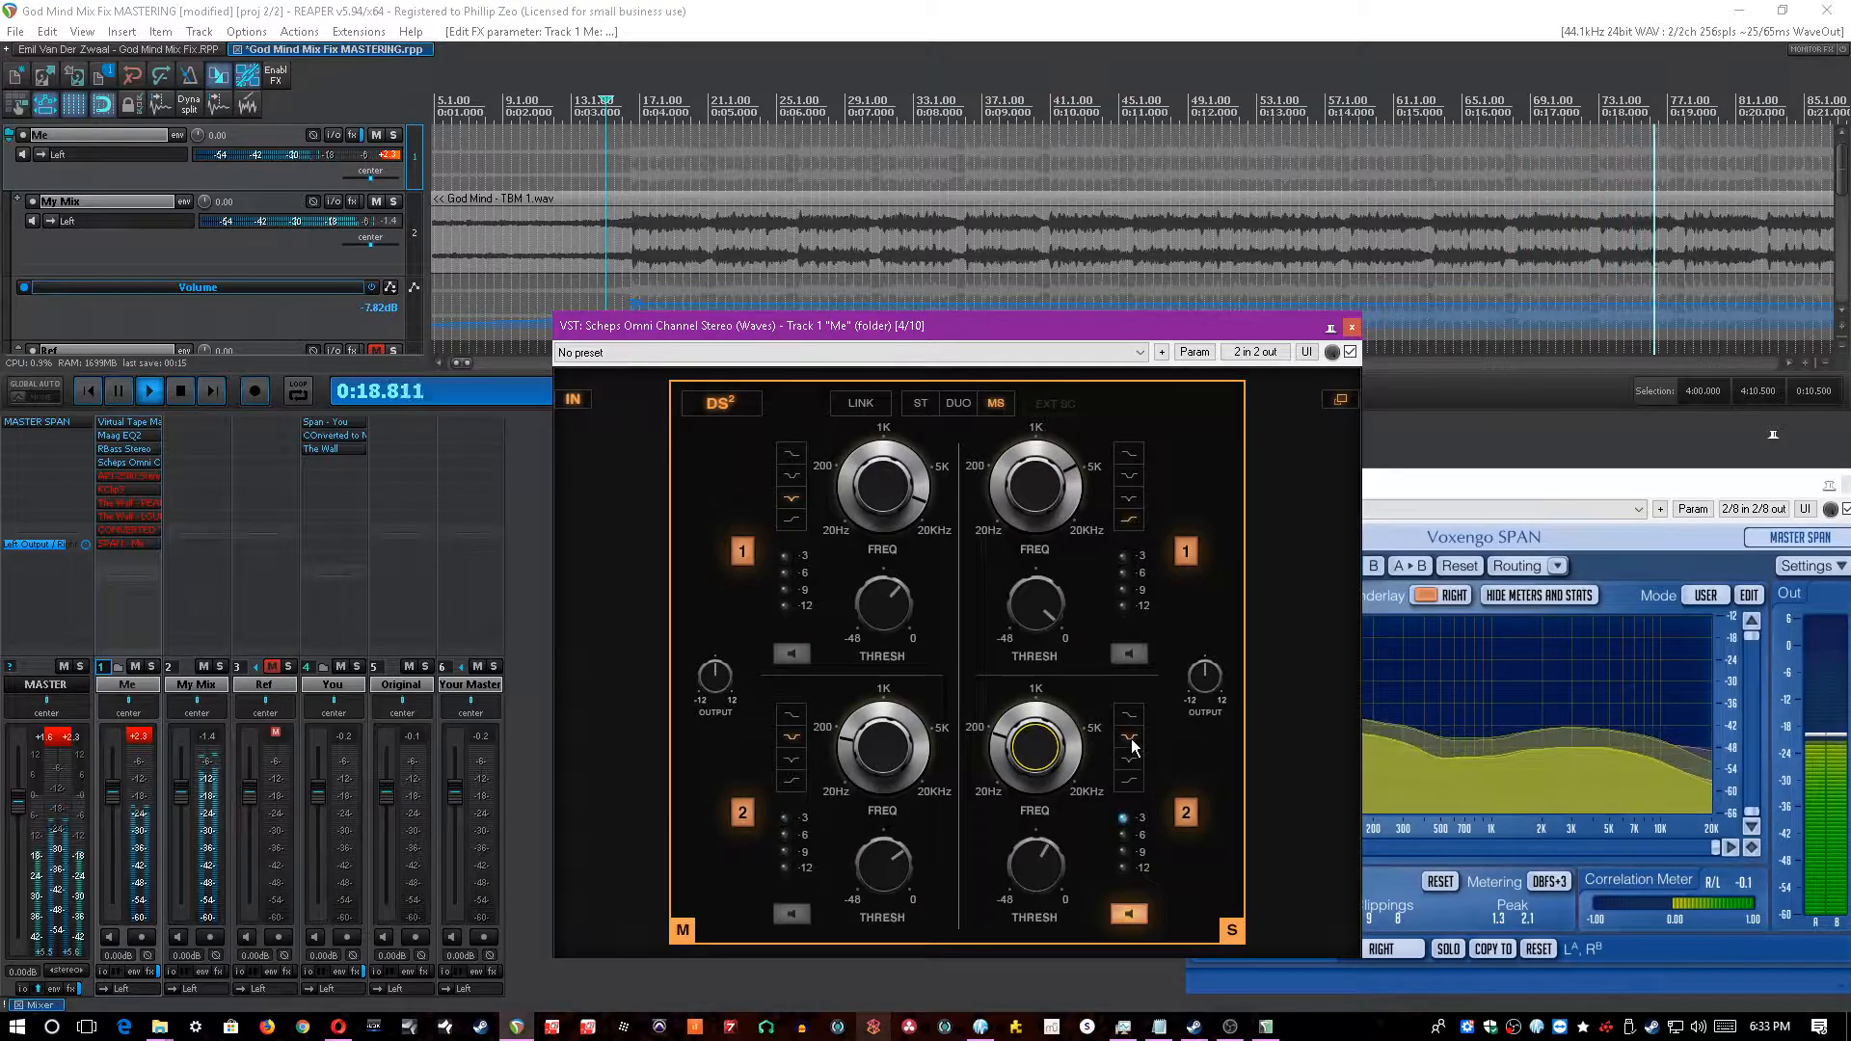
left_click(1131, 908)
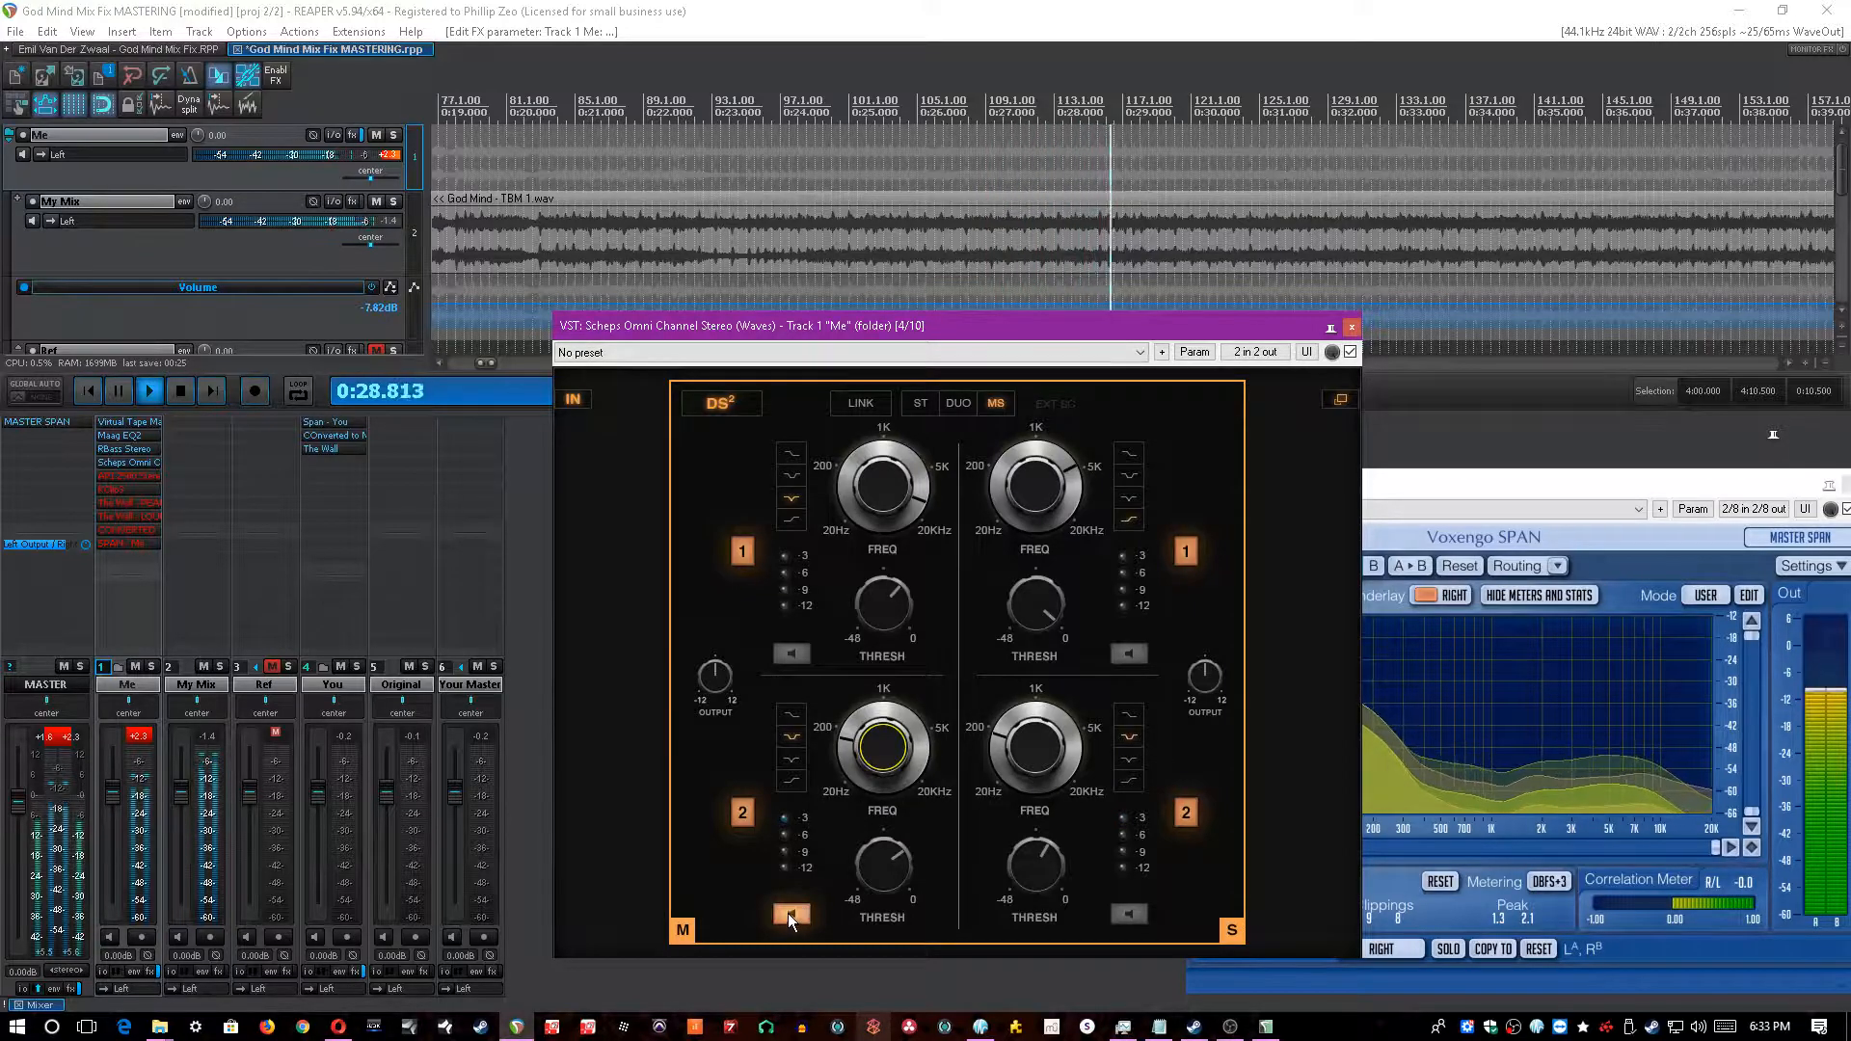
key("ctrl+s")
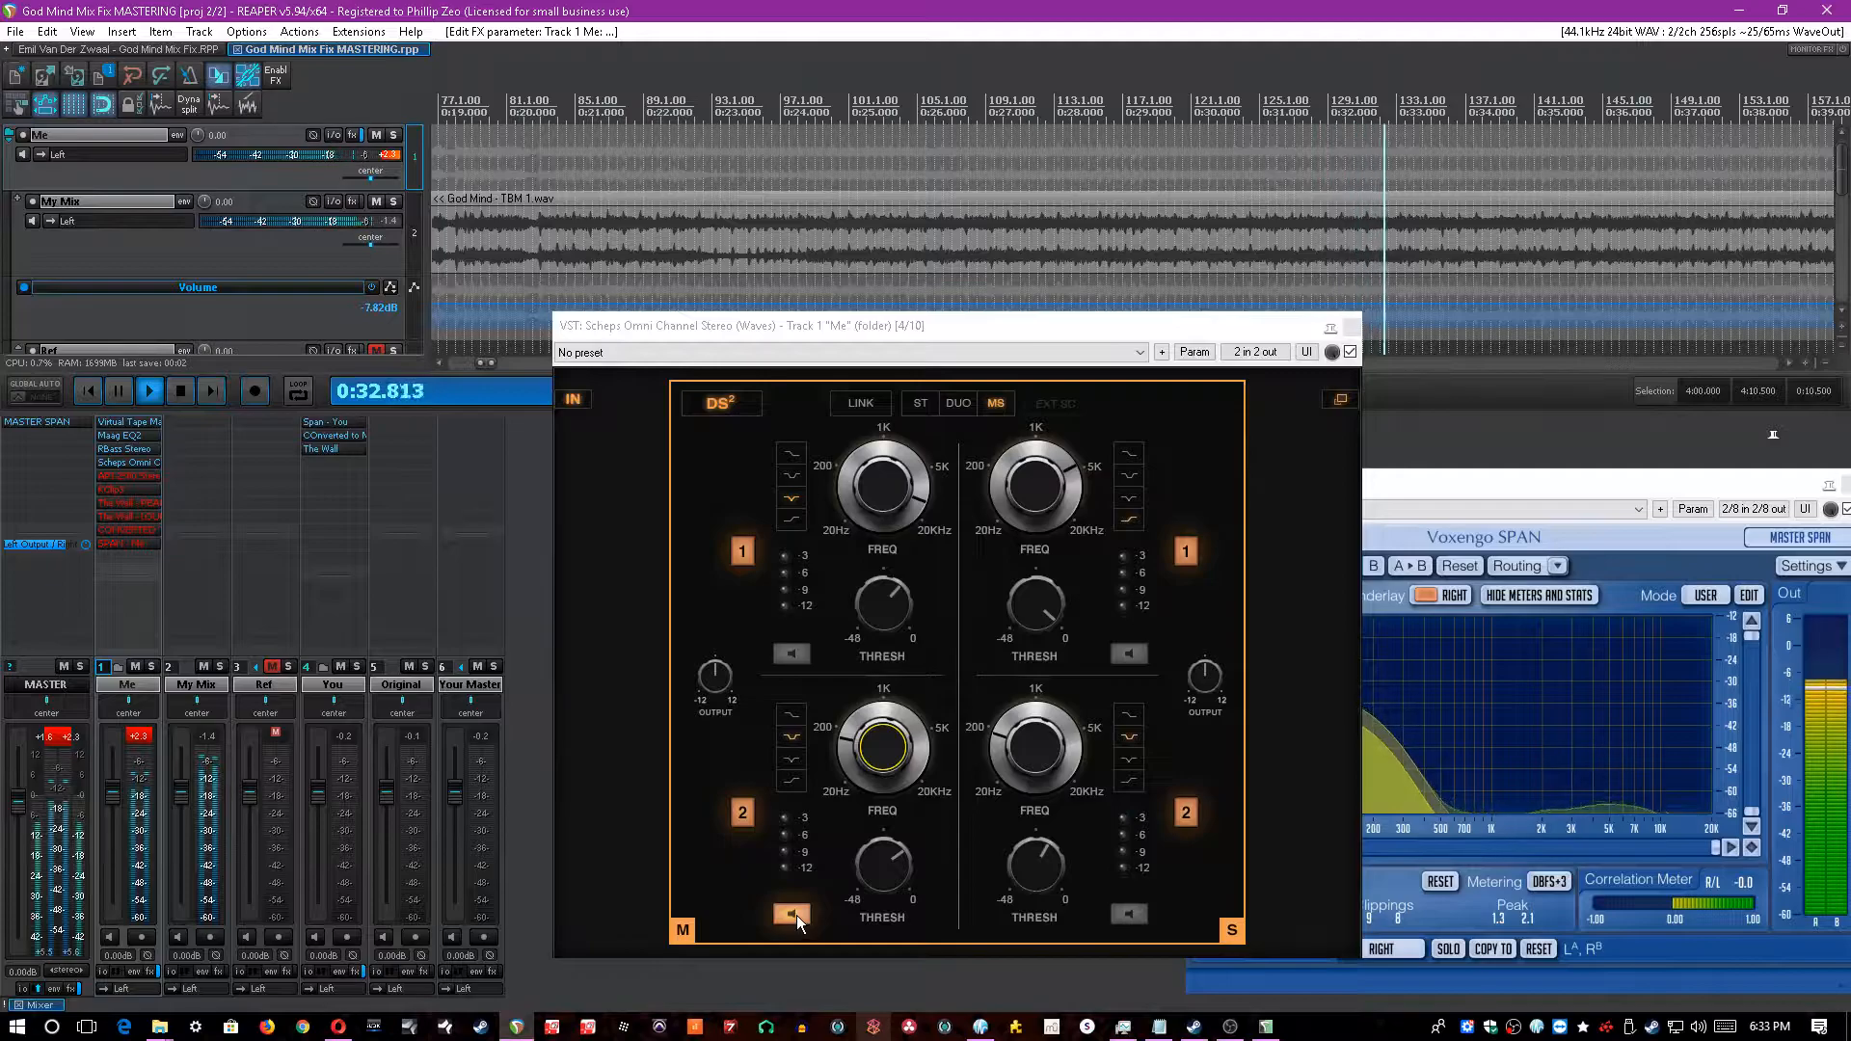
left_click(797, 916)
left_click(1336, 398)
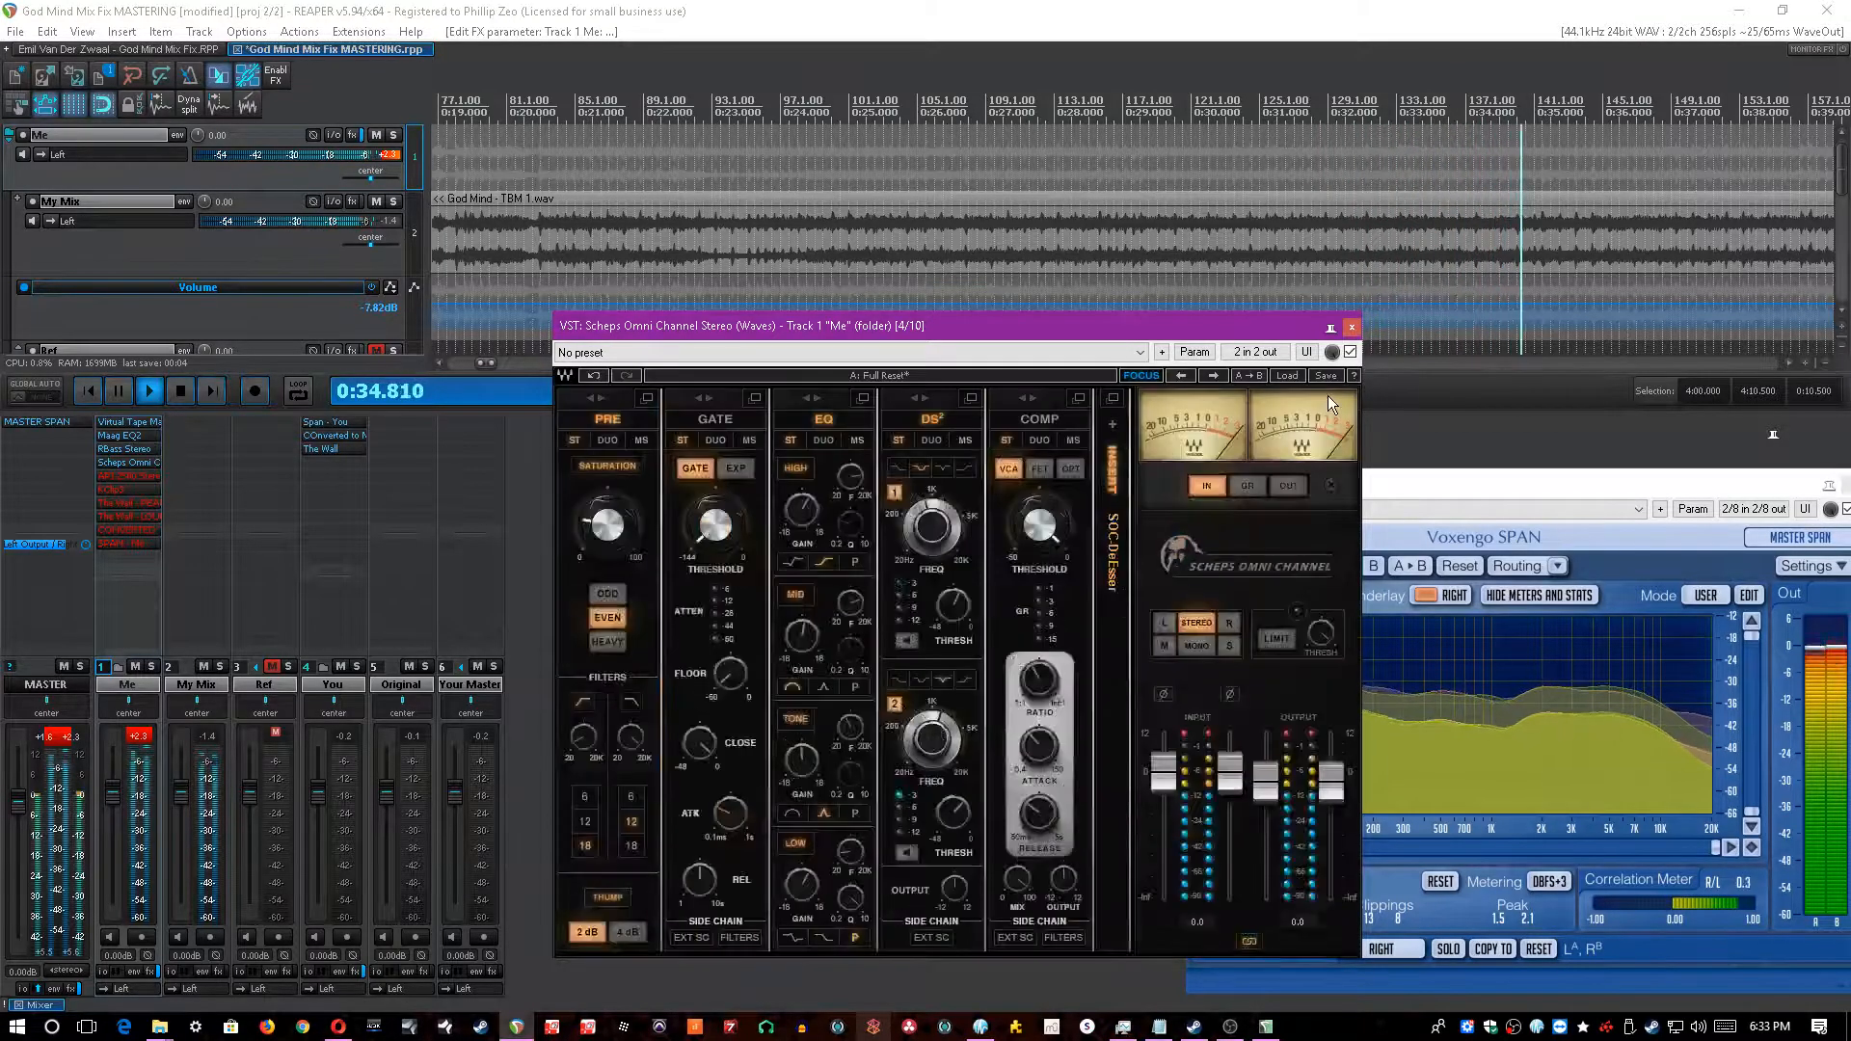
- Replace the Scheps window with the enabled API-2500 on the Me track, positioned clear of MASTER SPAN, and save the project
left_click(1352, 325)
left_click(147, 476, "ctrl")
left_click(148, 480)
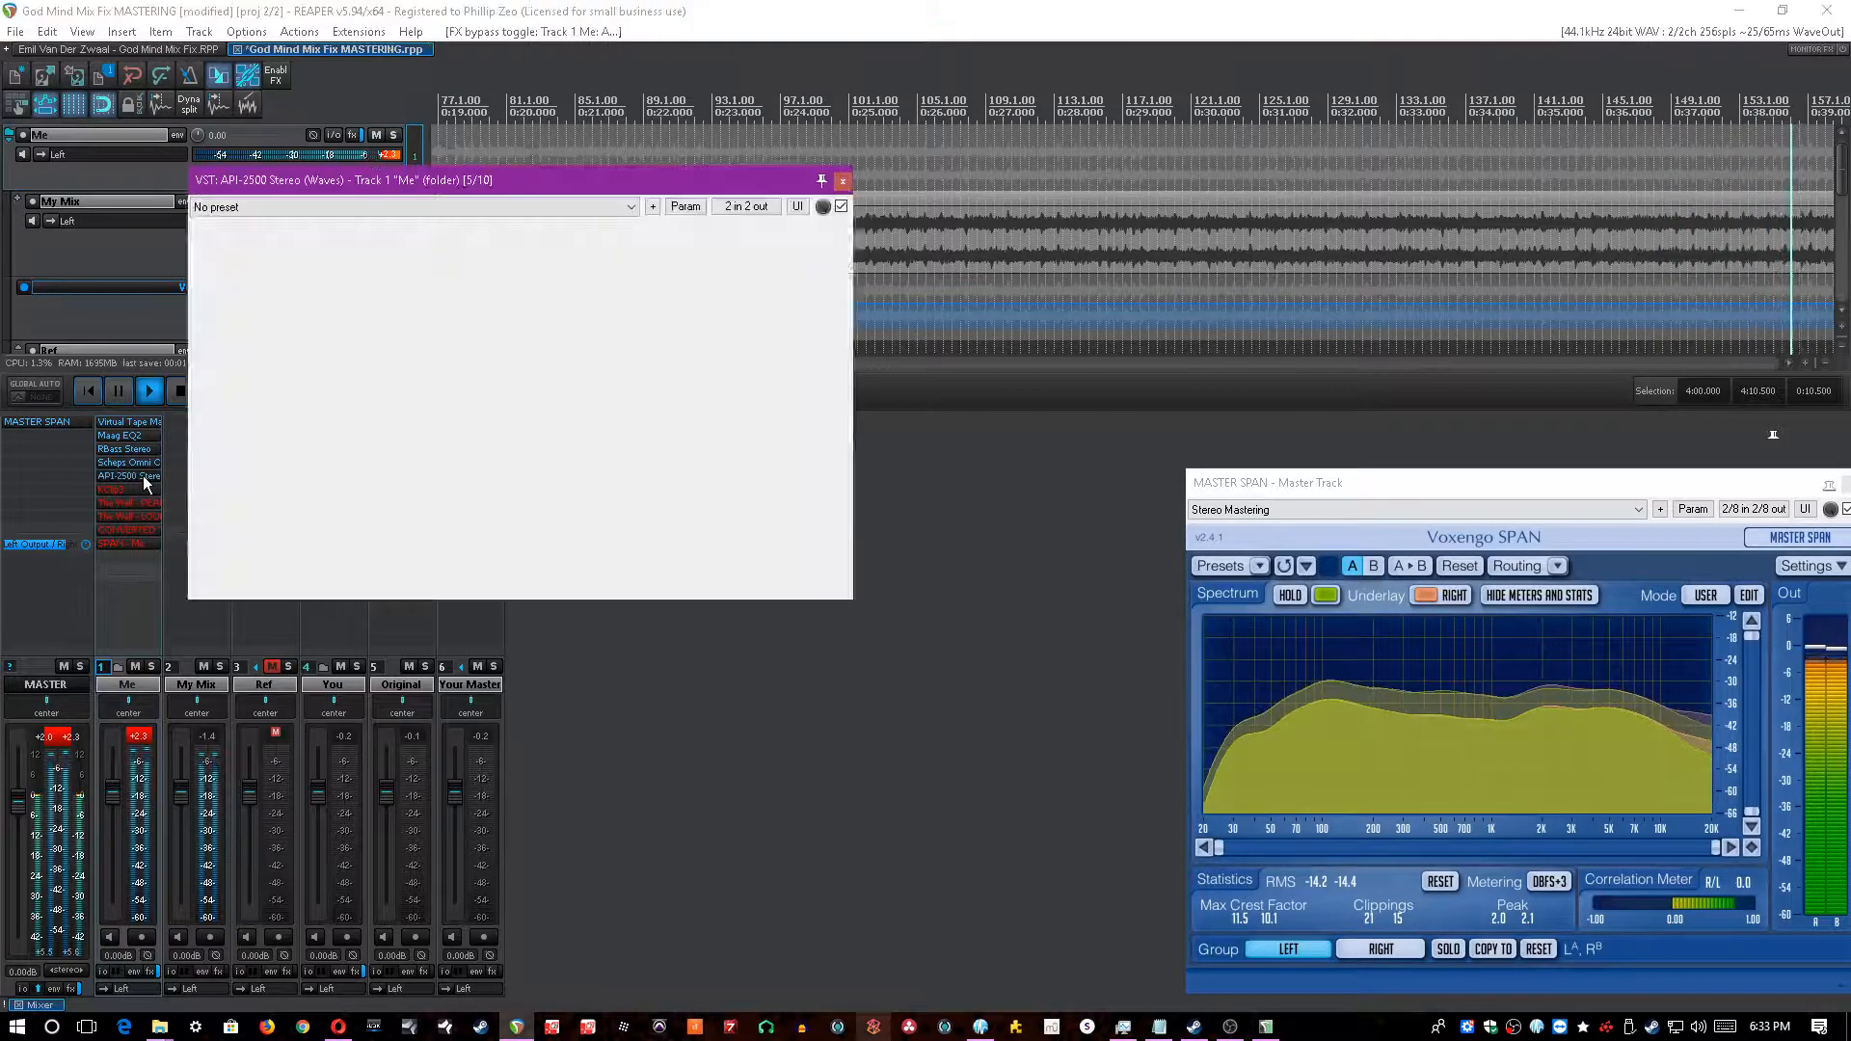
left_click_drag(678, 185, 1026, 274)
left_click(559, 10)
key("ctrl+s")
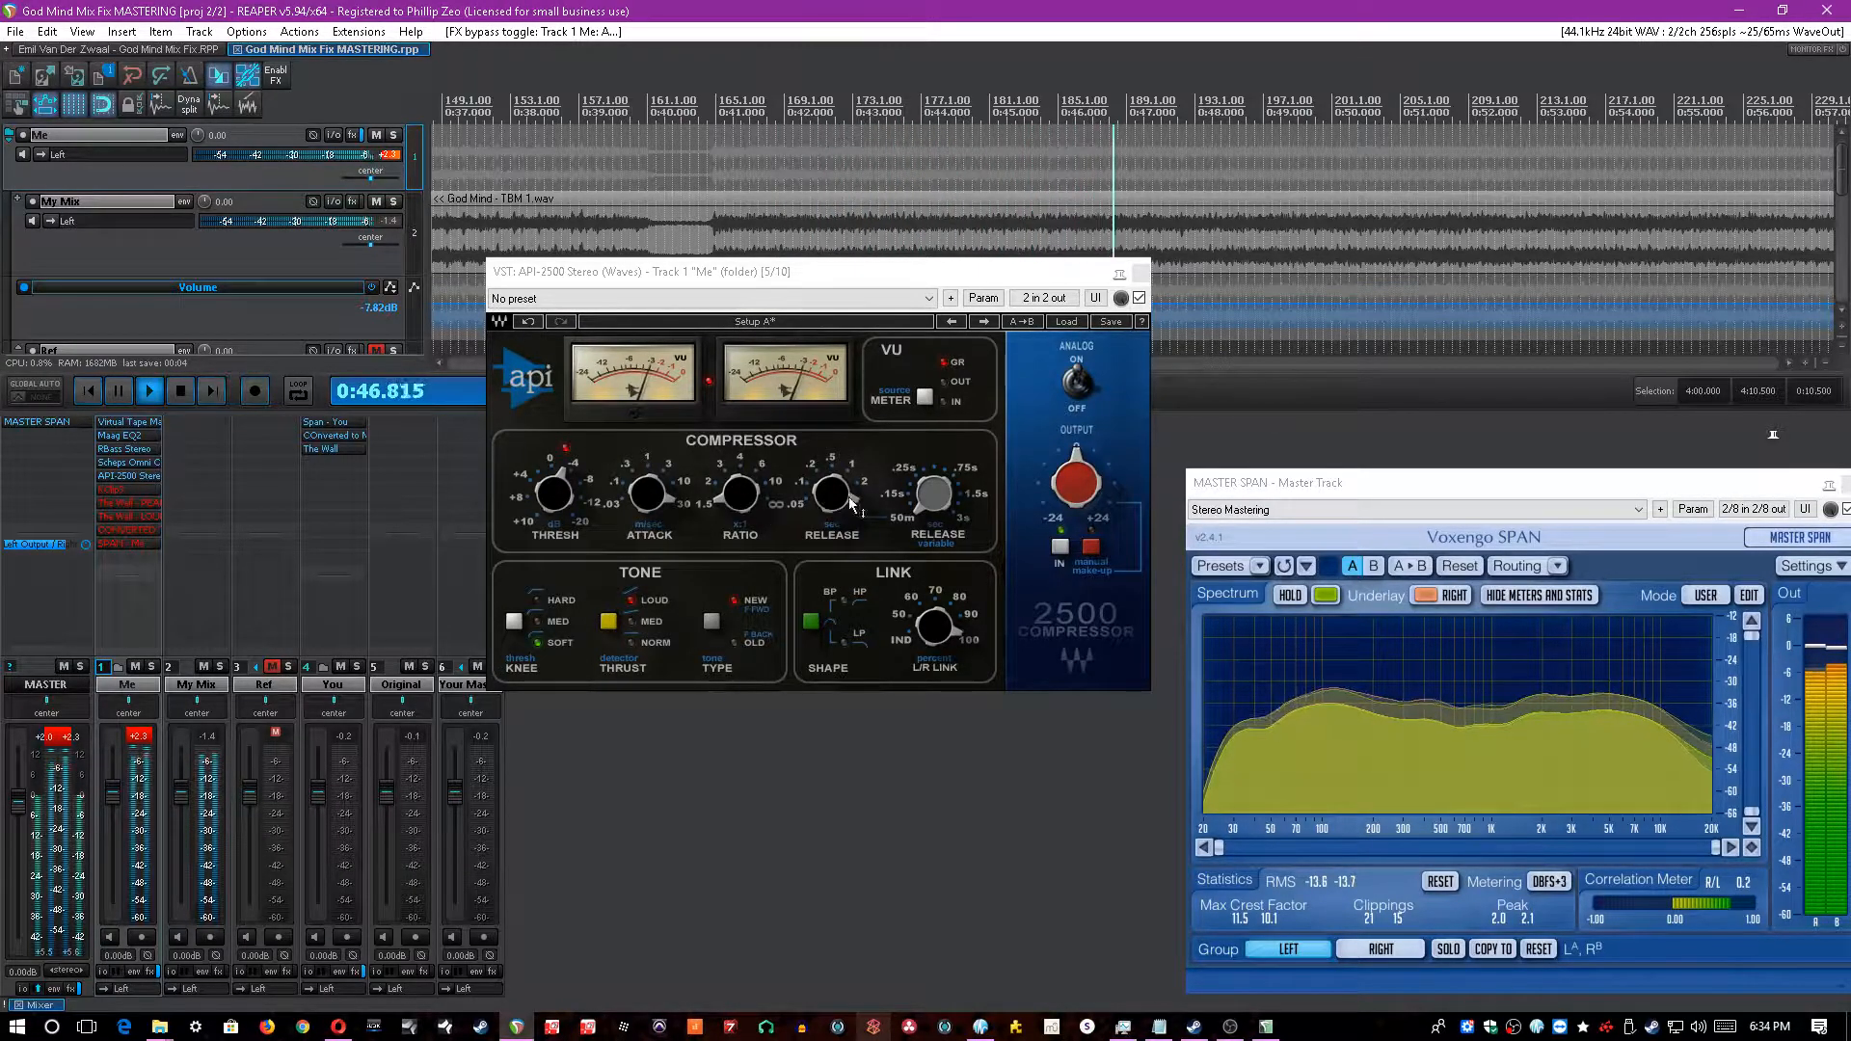
- Inspect the API-2500's release and attack, compare playback with the compressor bypassed and active, and close its window
left_click_drag(837, 505, 839, 492)
left_click_drag(658, 507, 657, 494)
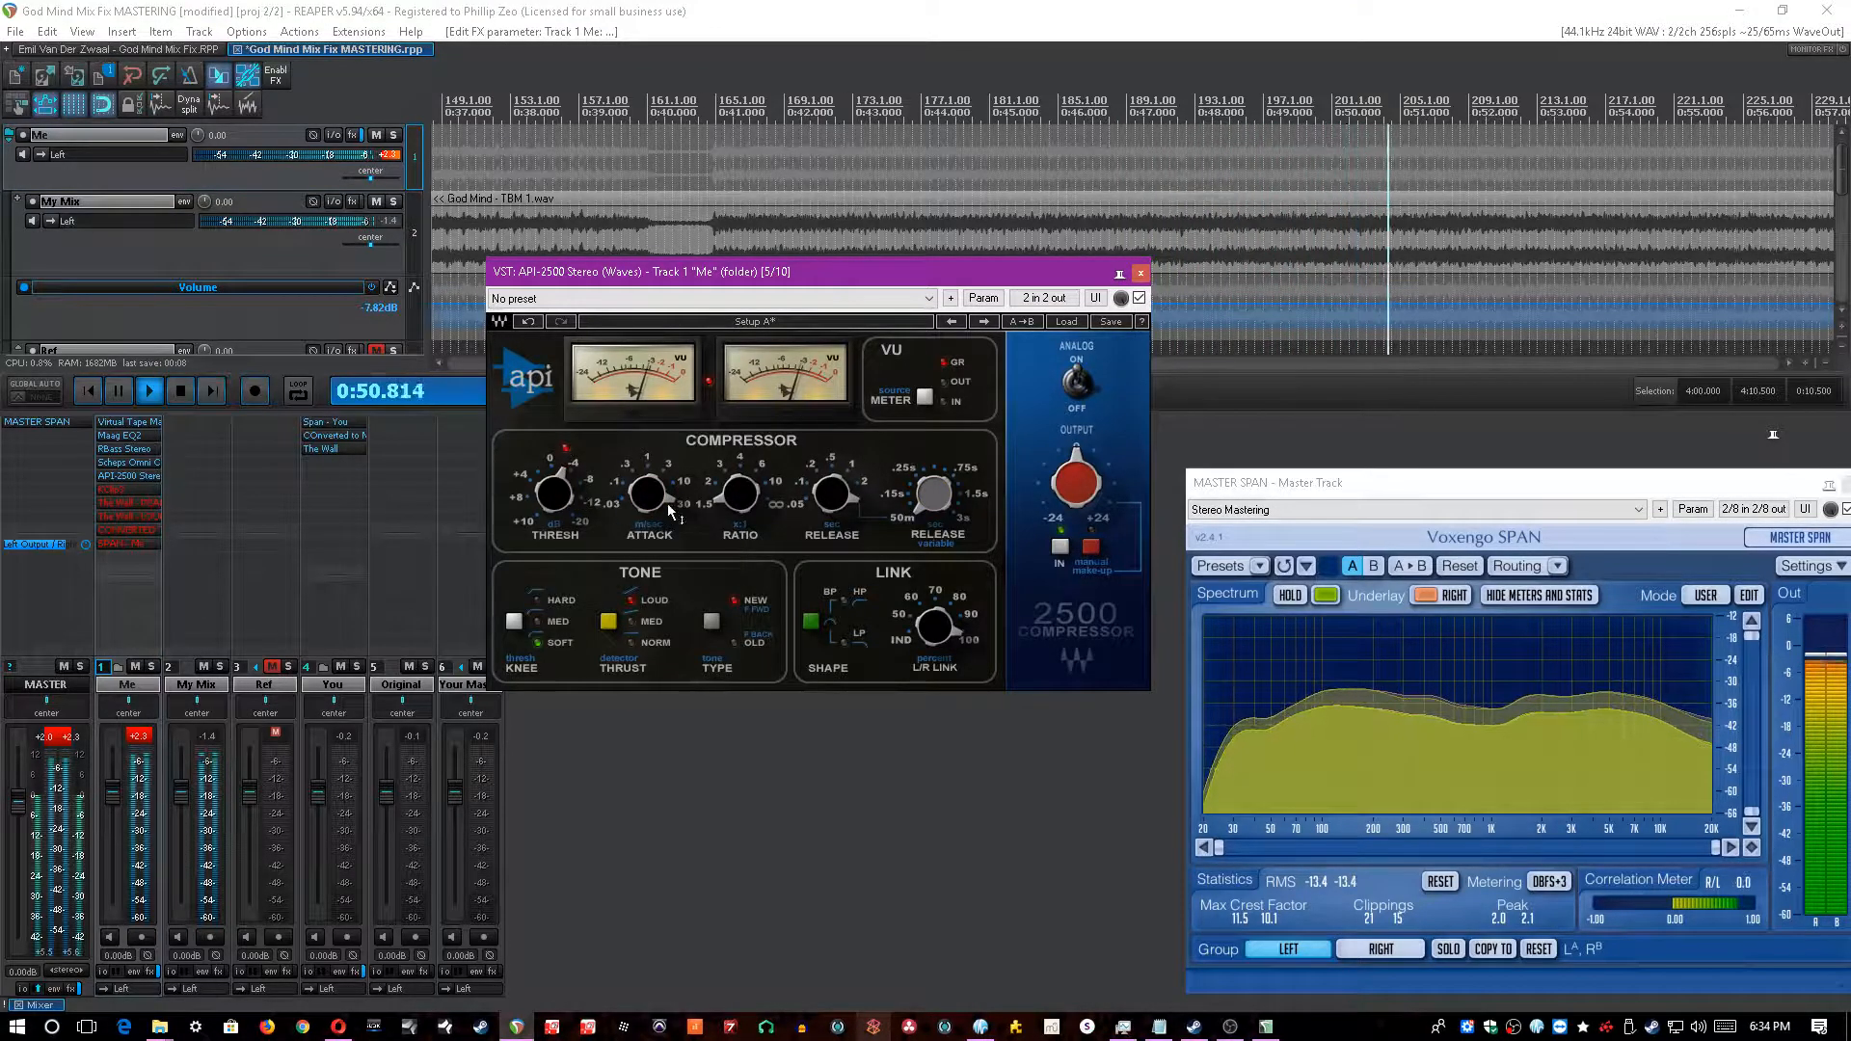
left_click(1138, 298)
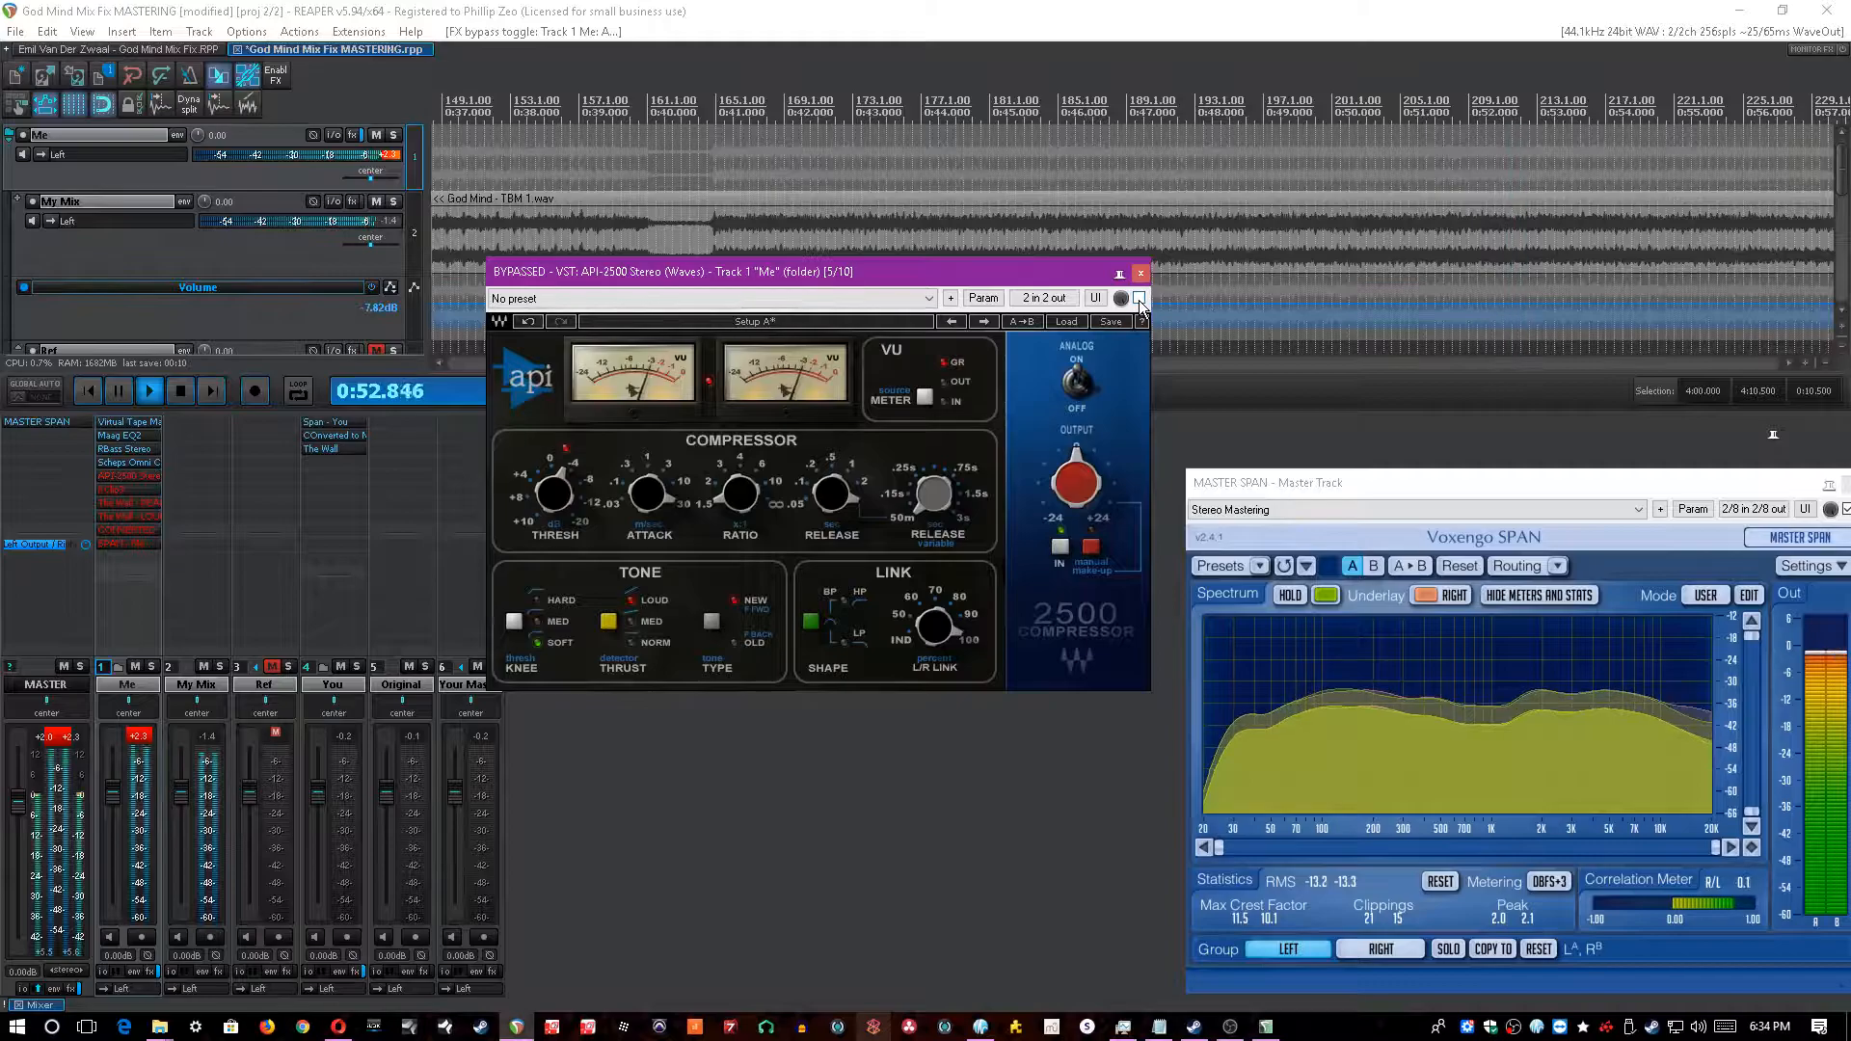
left_click(1138, 299)
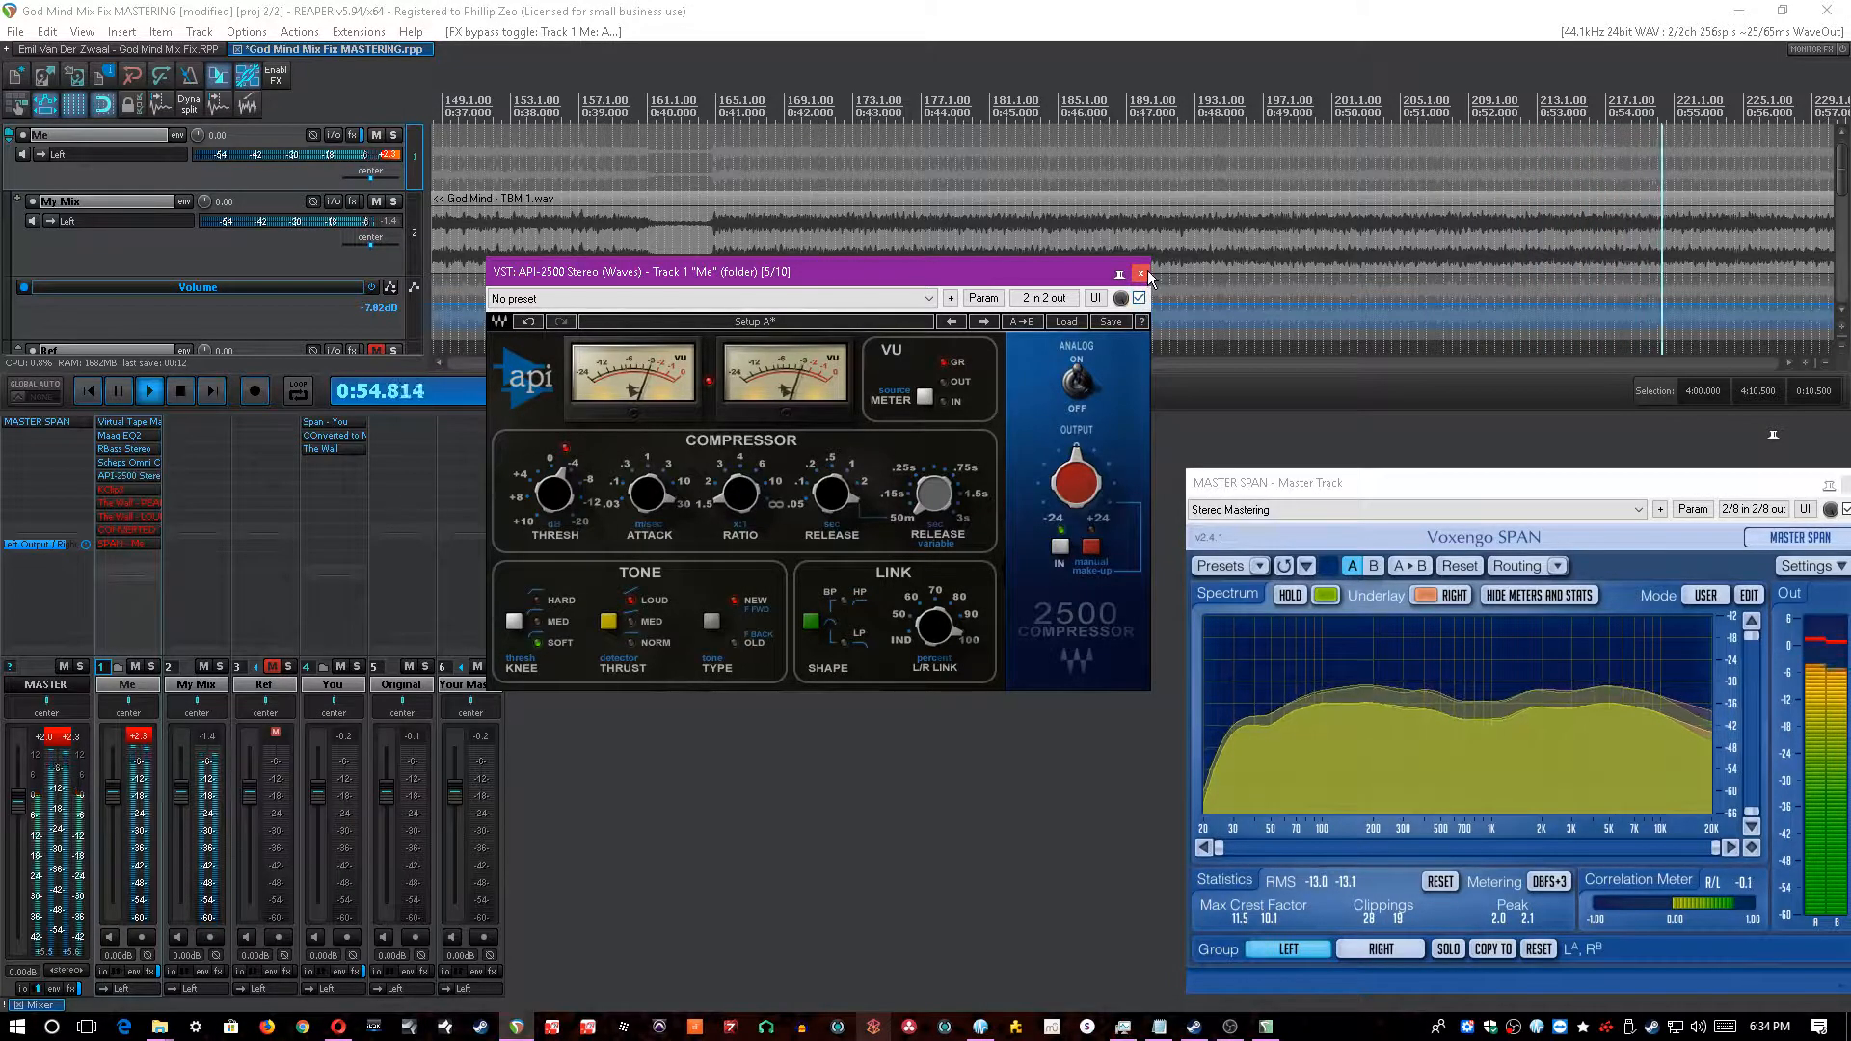
left_click(1140, 274)
- Enable KClip3 on the Me track, reposition its open window, and start playback from 0:03.500
left_click(125, 491, "shift")
key("space")
left_click(130, 489)
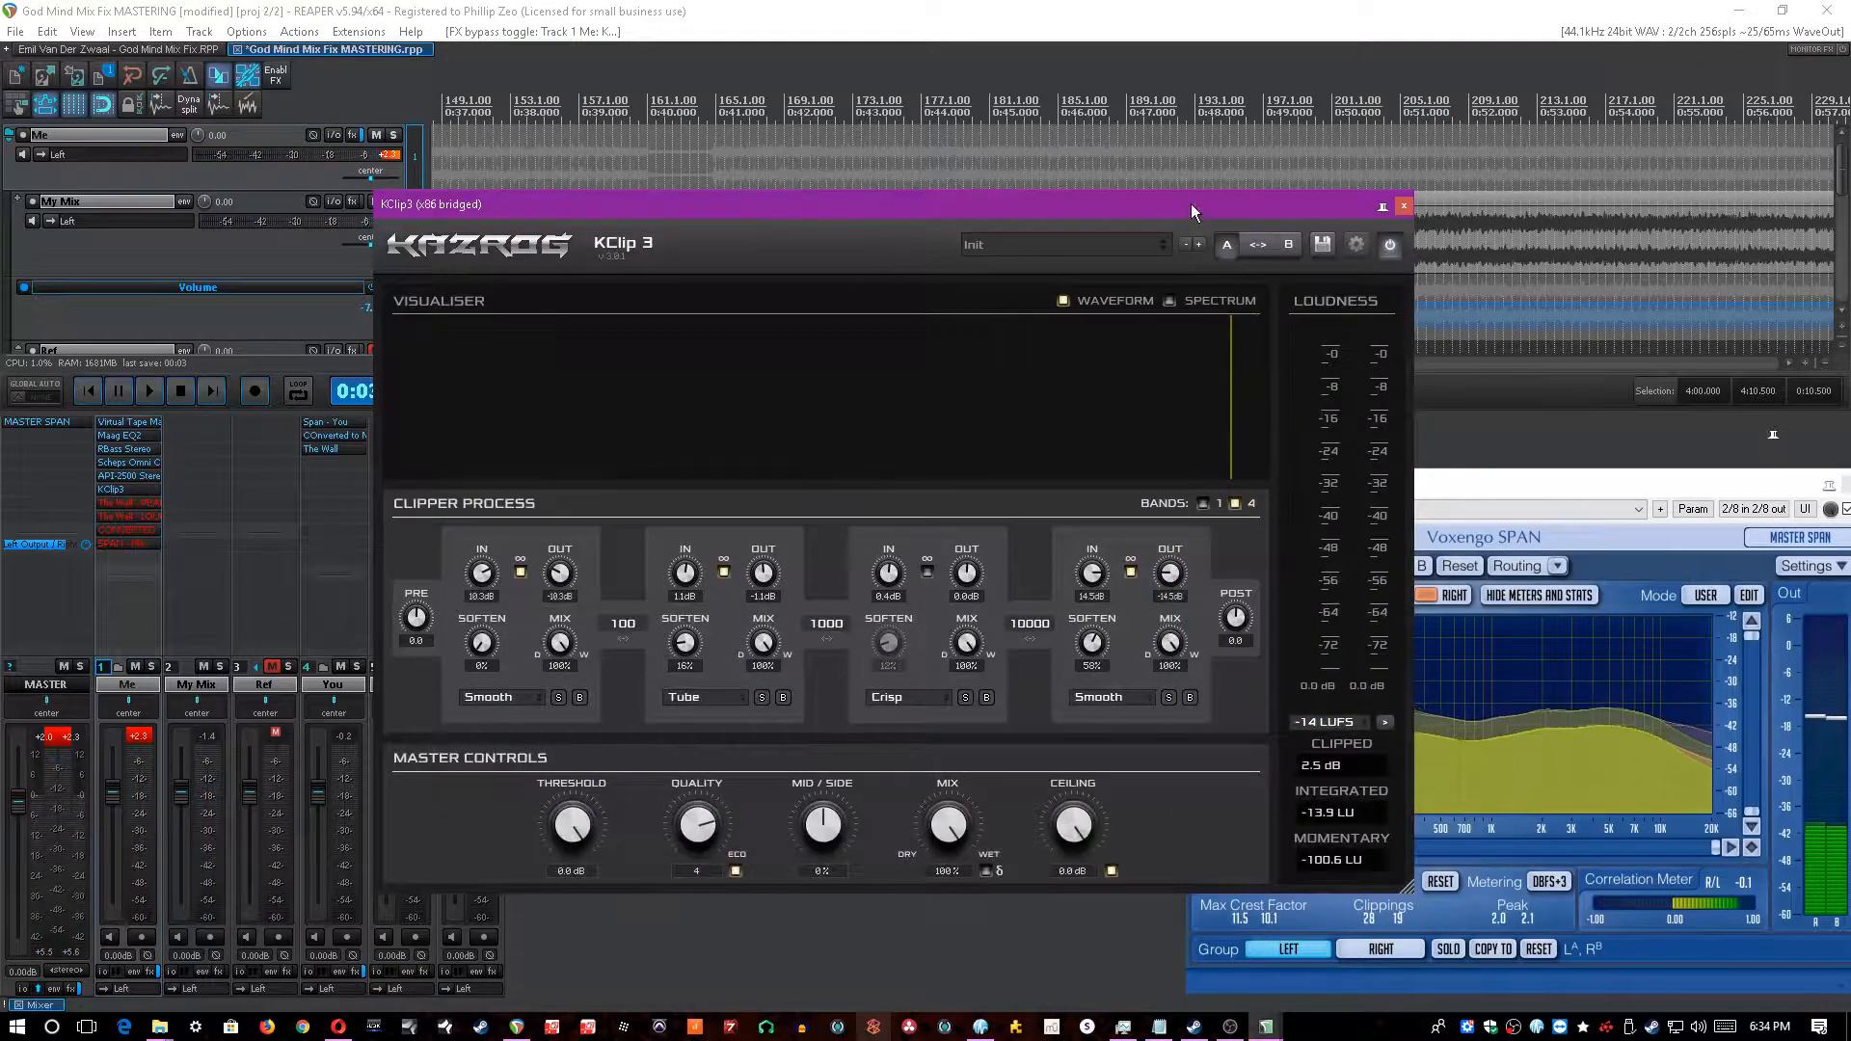
left_click_drag(1192, 211, 1214, 204)
key("space")
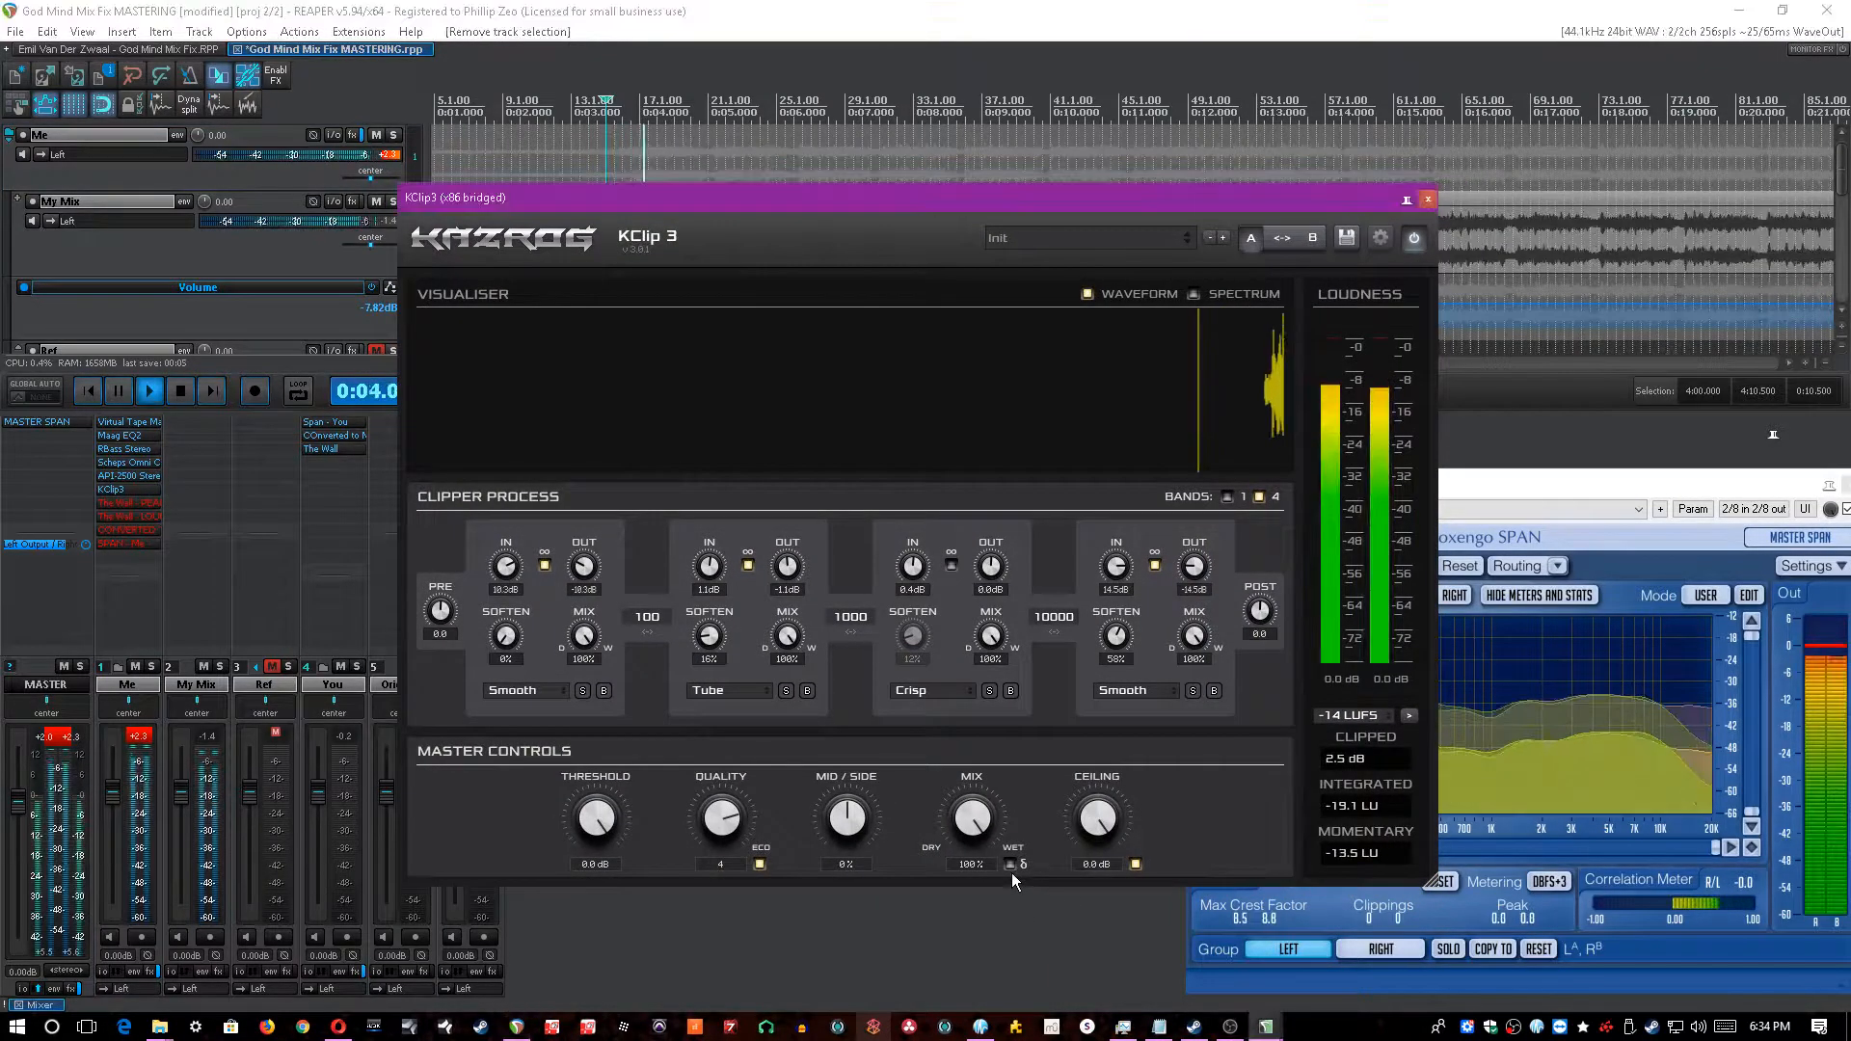
- Audition only KClip 3's delta signal during playback, save the project, and return to the normal output
left_click(1011, 864)
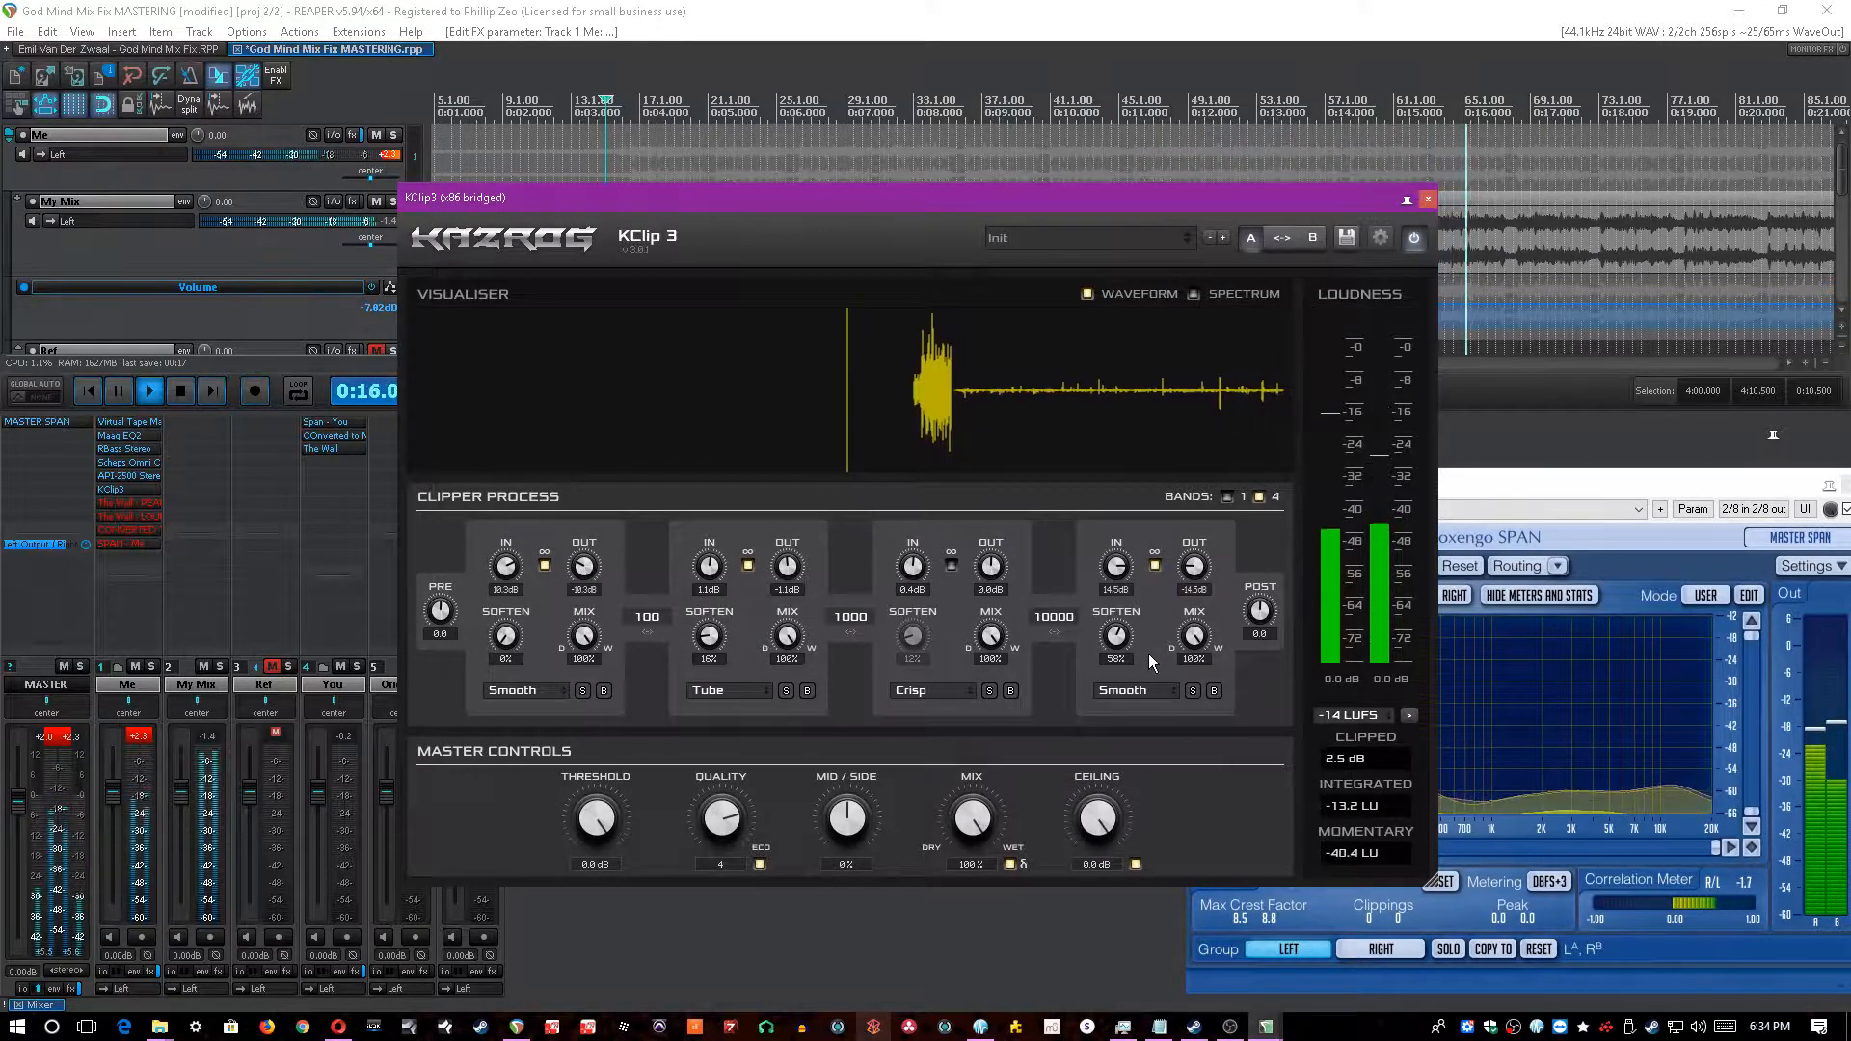
left_click(998, 10)
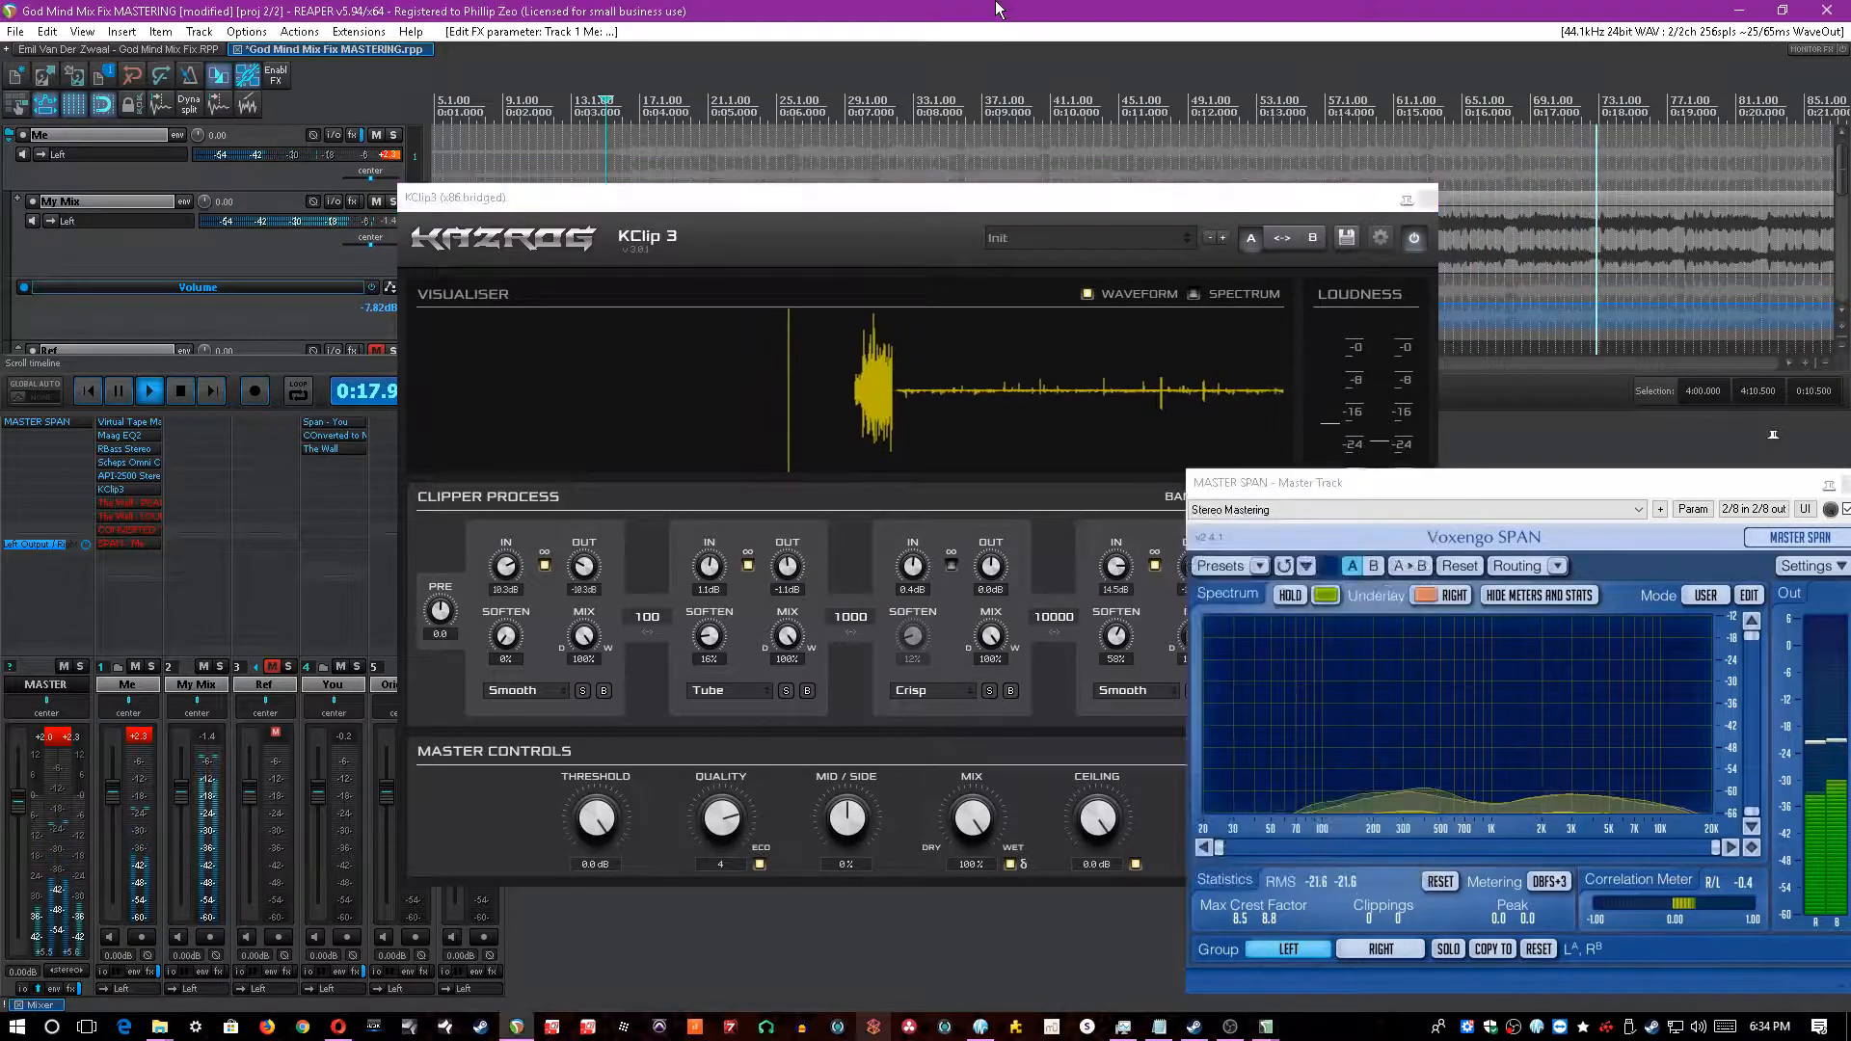
key("ctrl+s")
left_click(1139, 780)
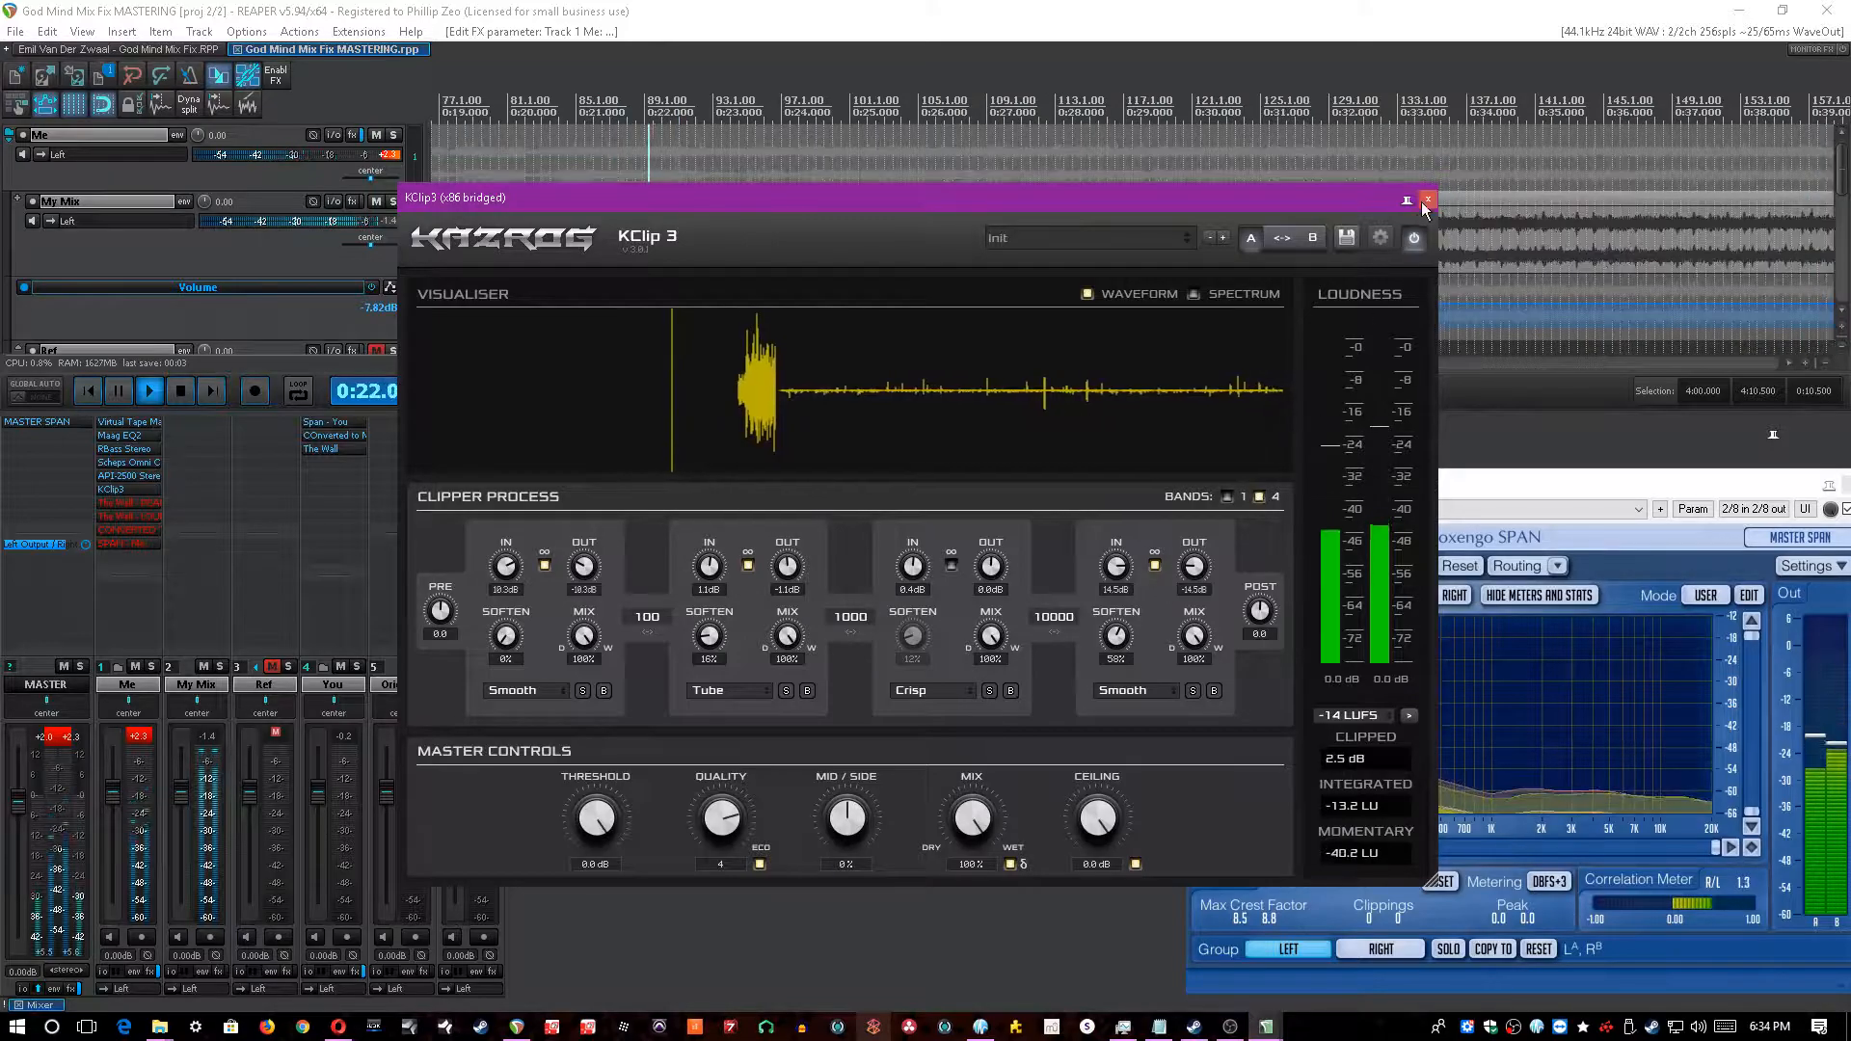
left_click(1010, 864)
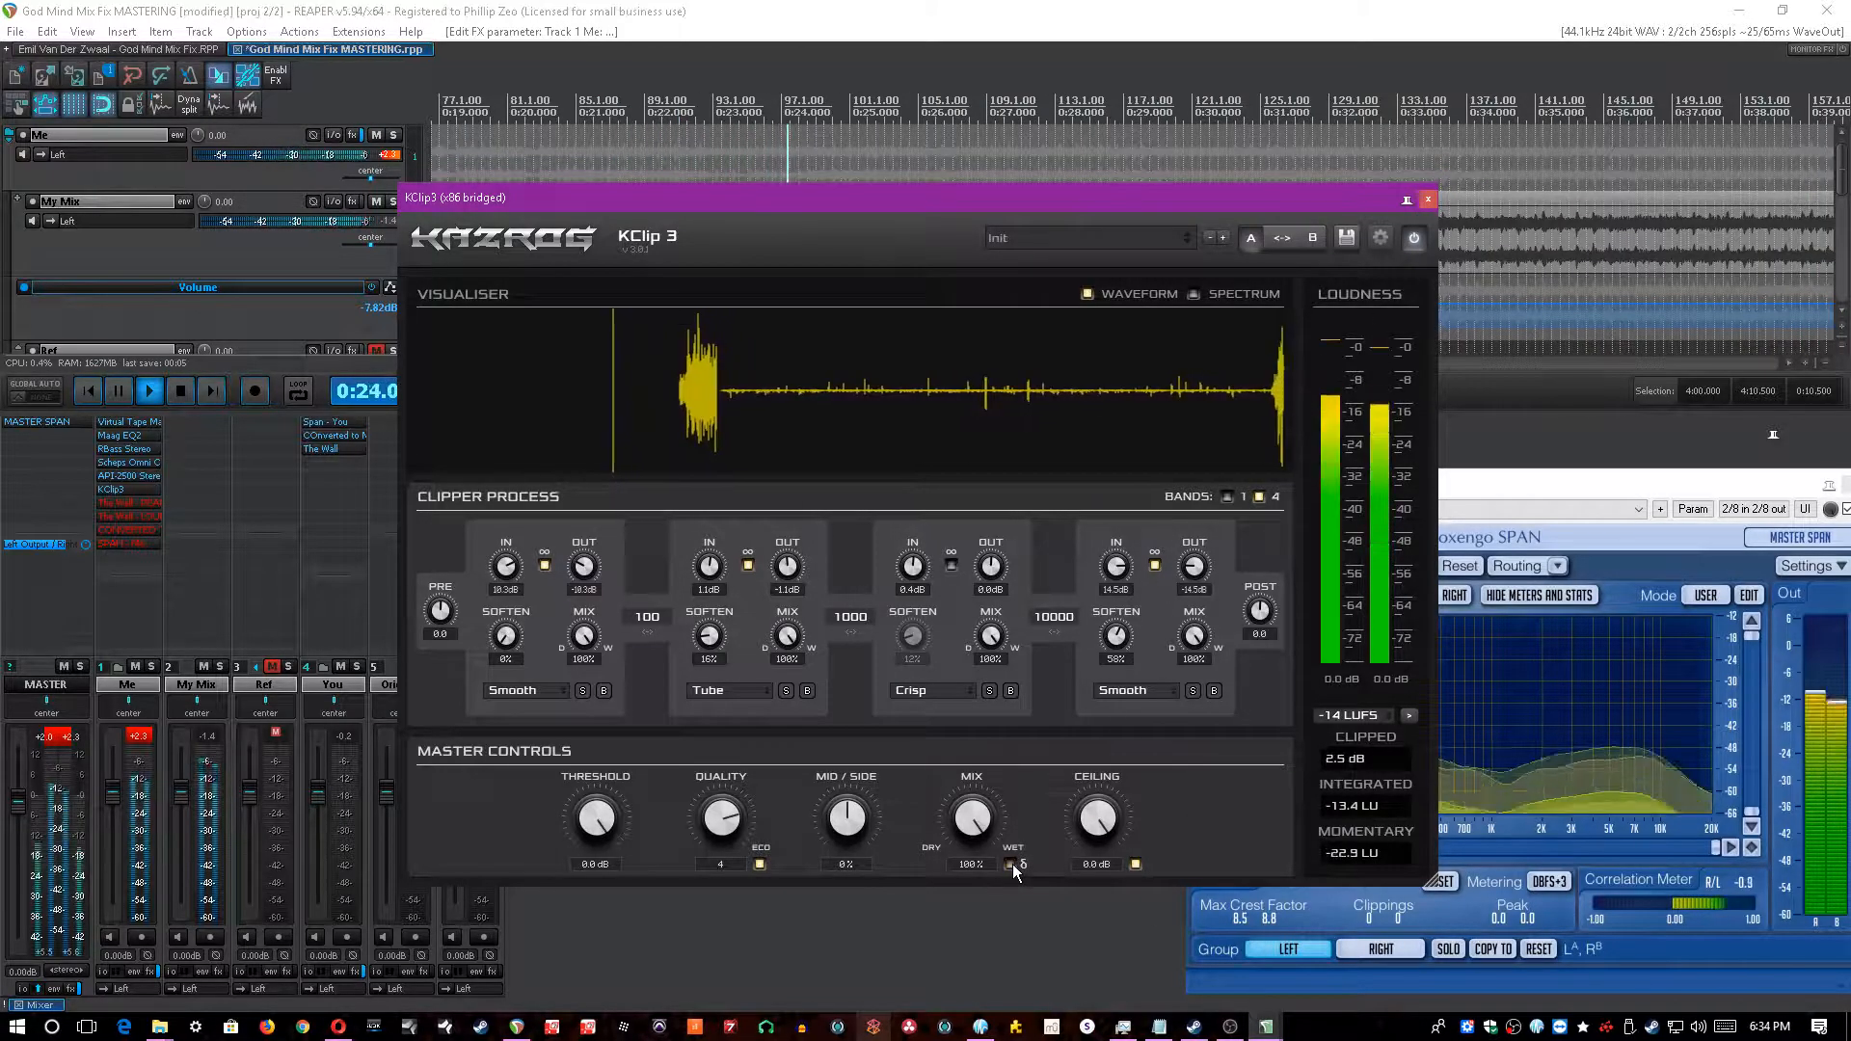
- Compare playback with KClip 3 bypassed and active, reset the Me track's peak reading, close the plugin, and save the project
left_click(1415, 237)
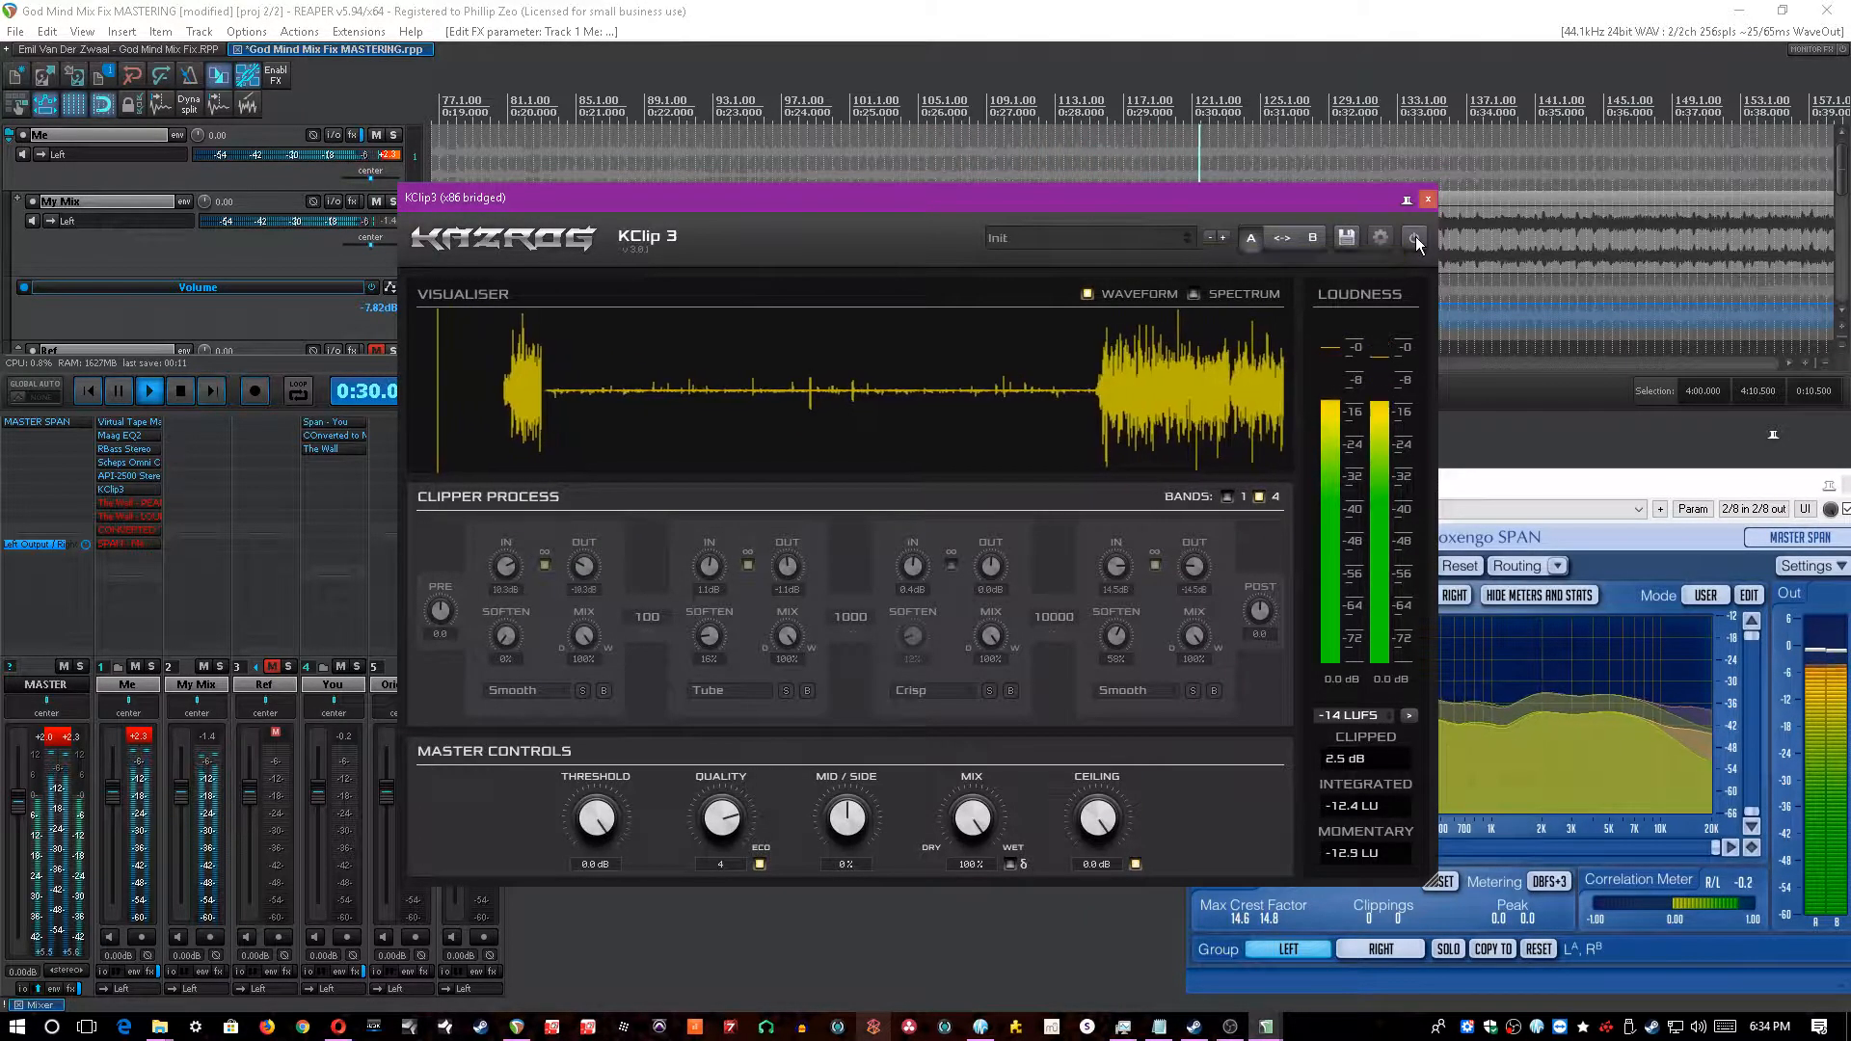
left_click(1415, 237)
left_click(144, 738)
left_click(142, 738)
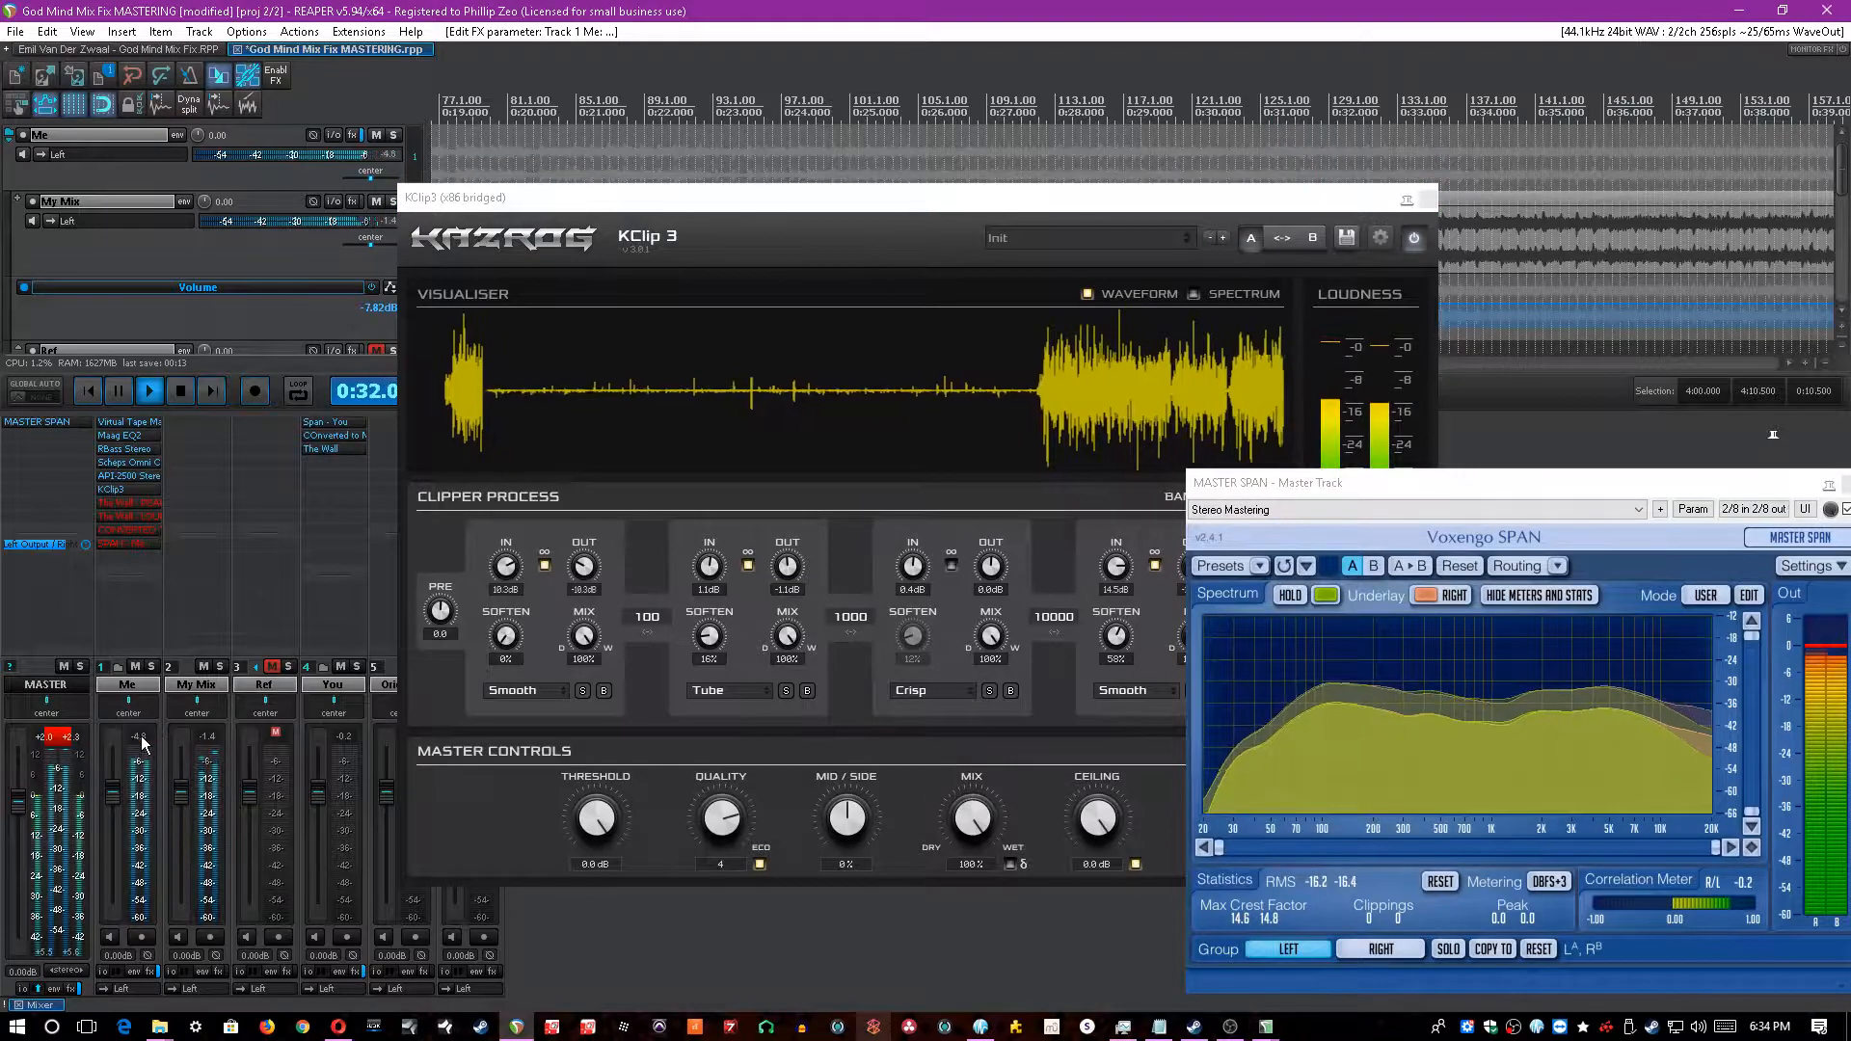
left_click(1427, 199)
key("space")
key("ctrl+s")
- Enable The Wall - PEAK CATCHER on the Me track and watch its limiting during playback from 0:03.500
left_click(136, 502, "shift")
left_click(136, 502)
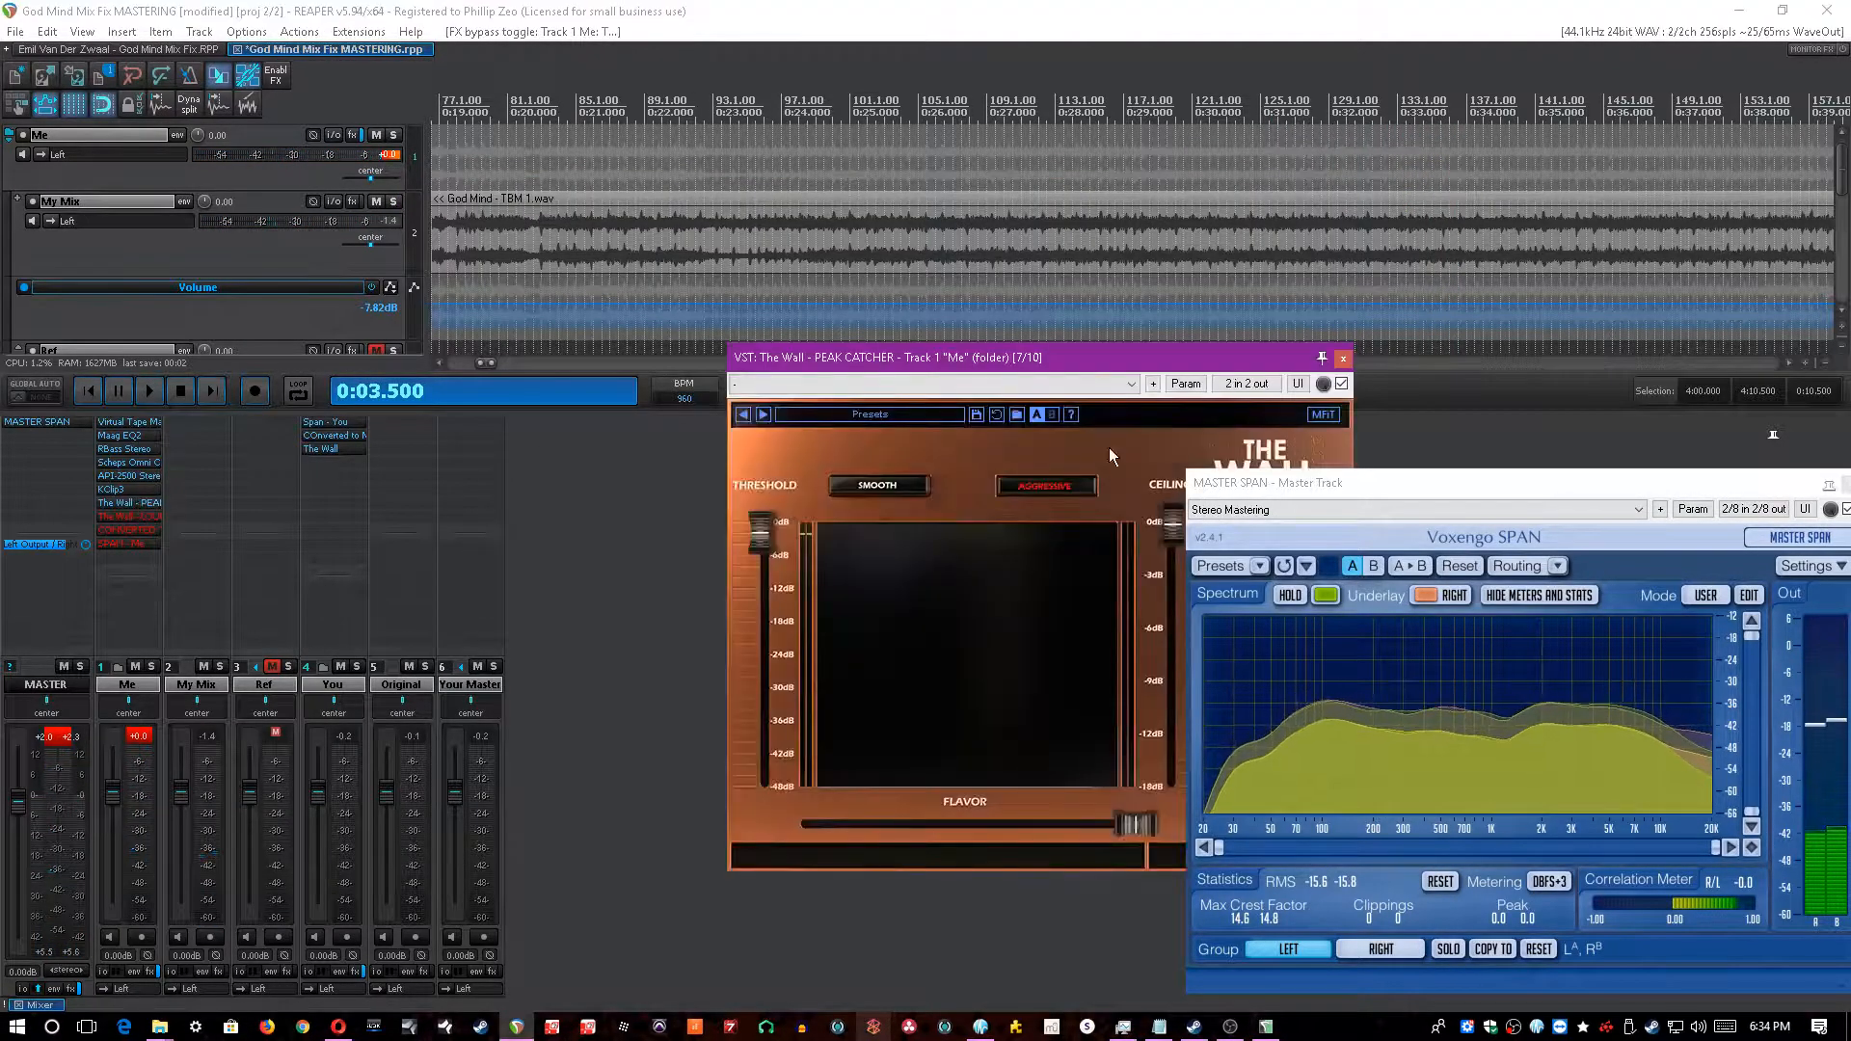
key("space")
left_click(1268, 355)
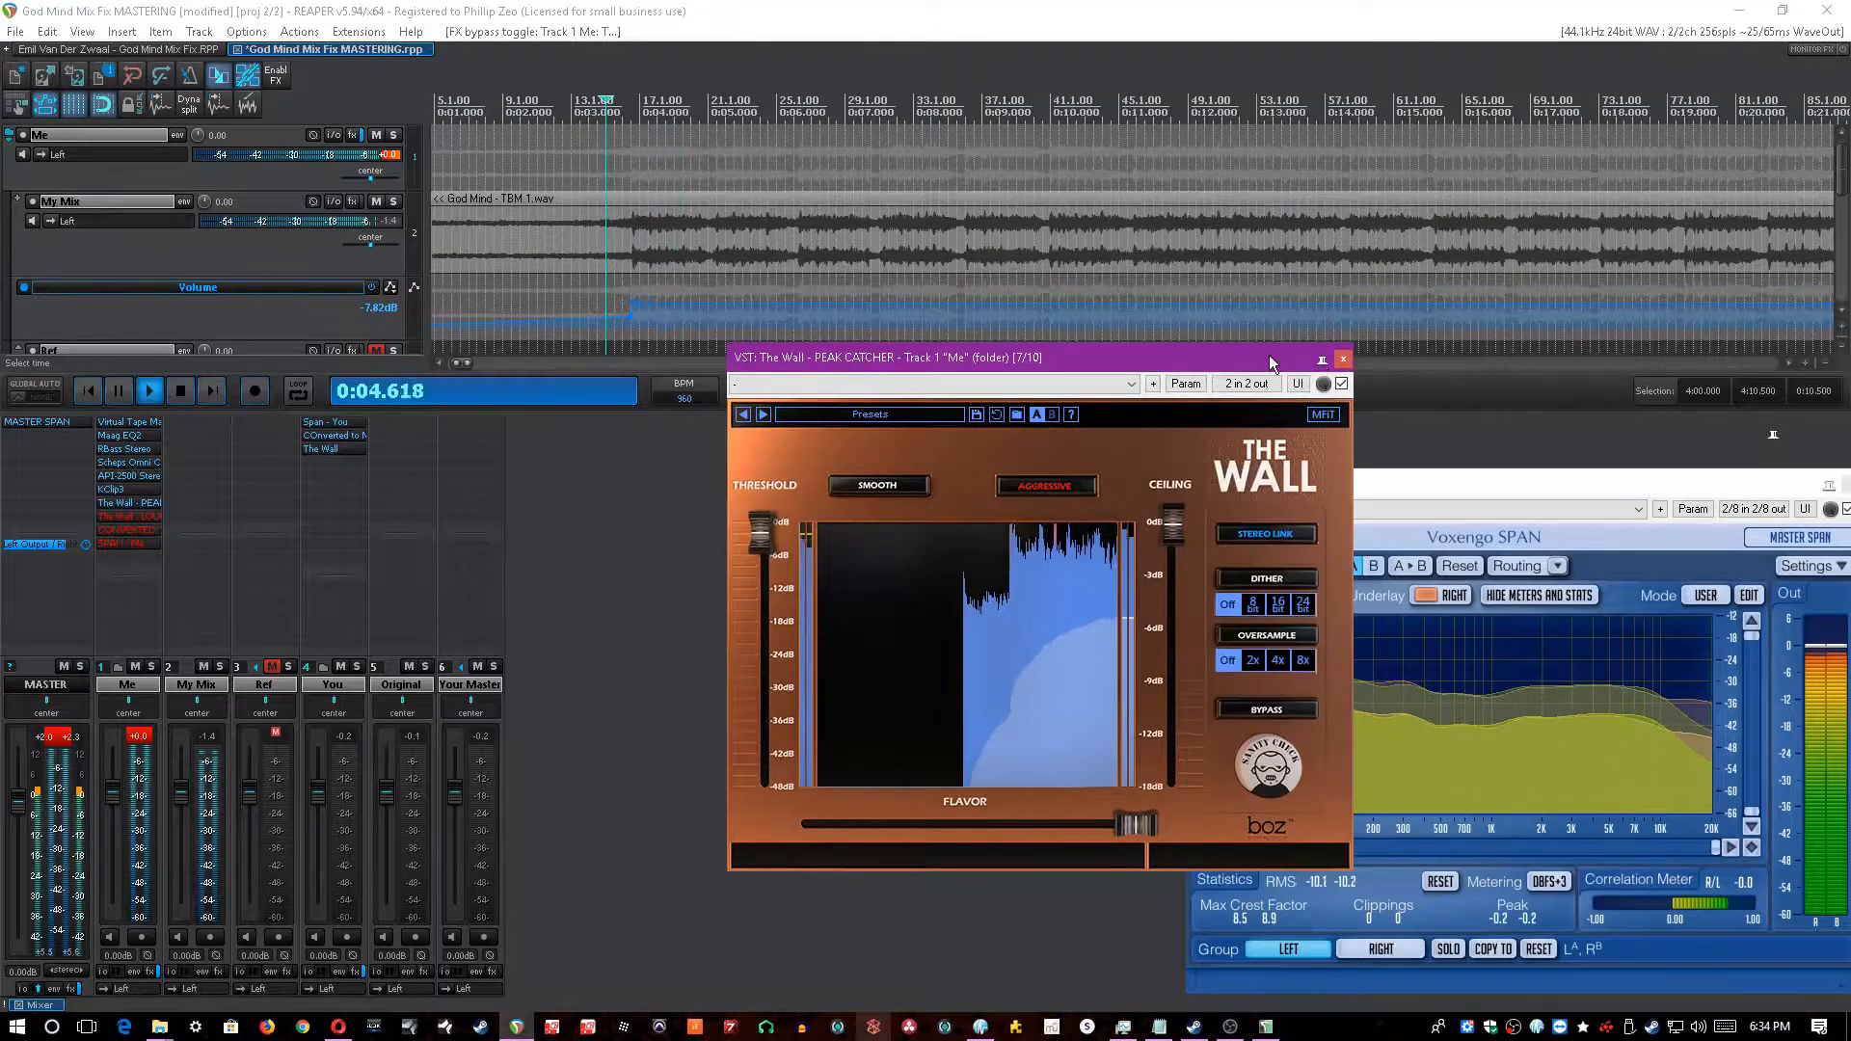
left_click_drag(1268, 355, 1225, 320)
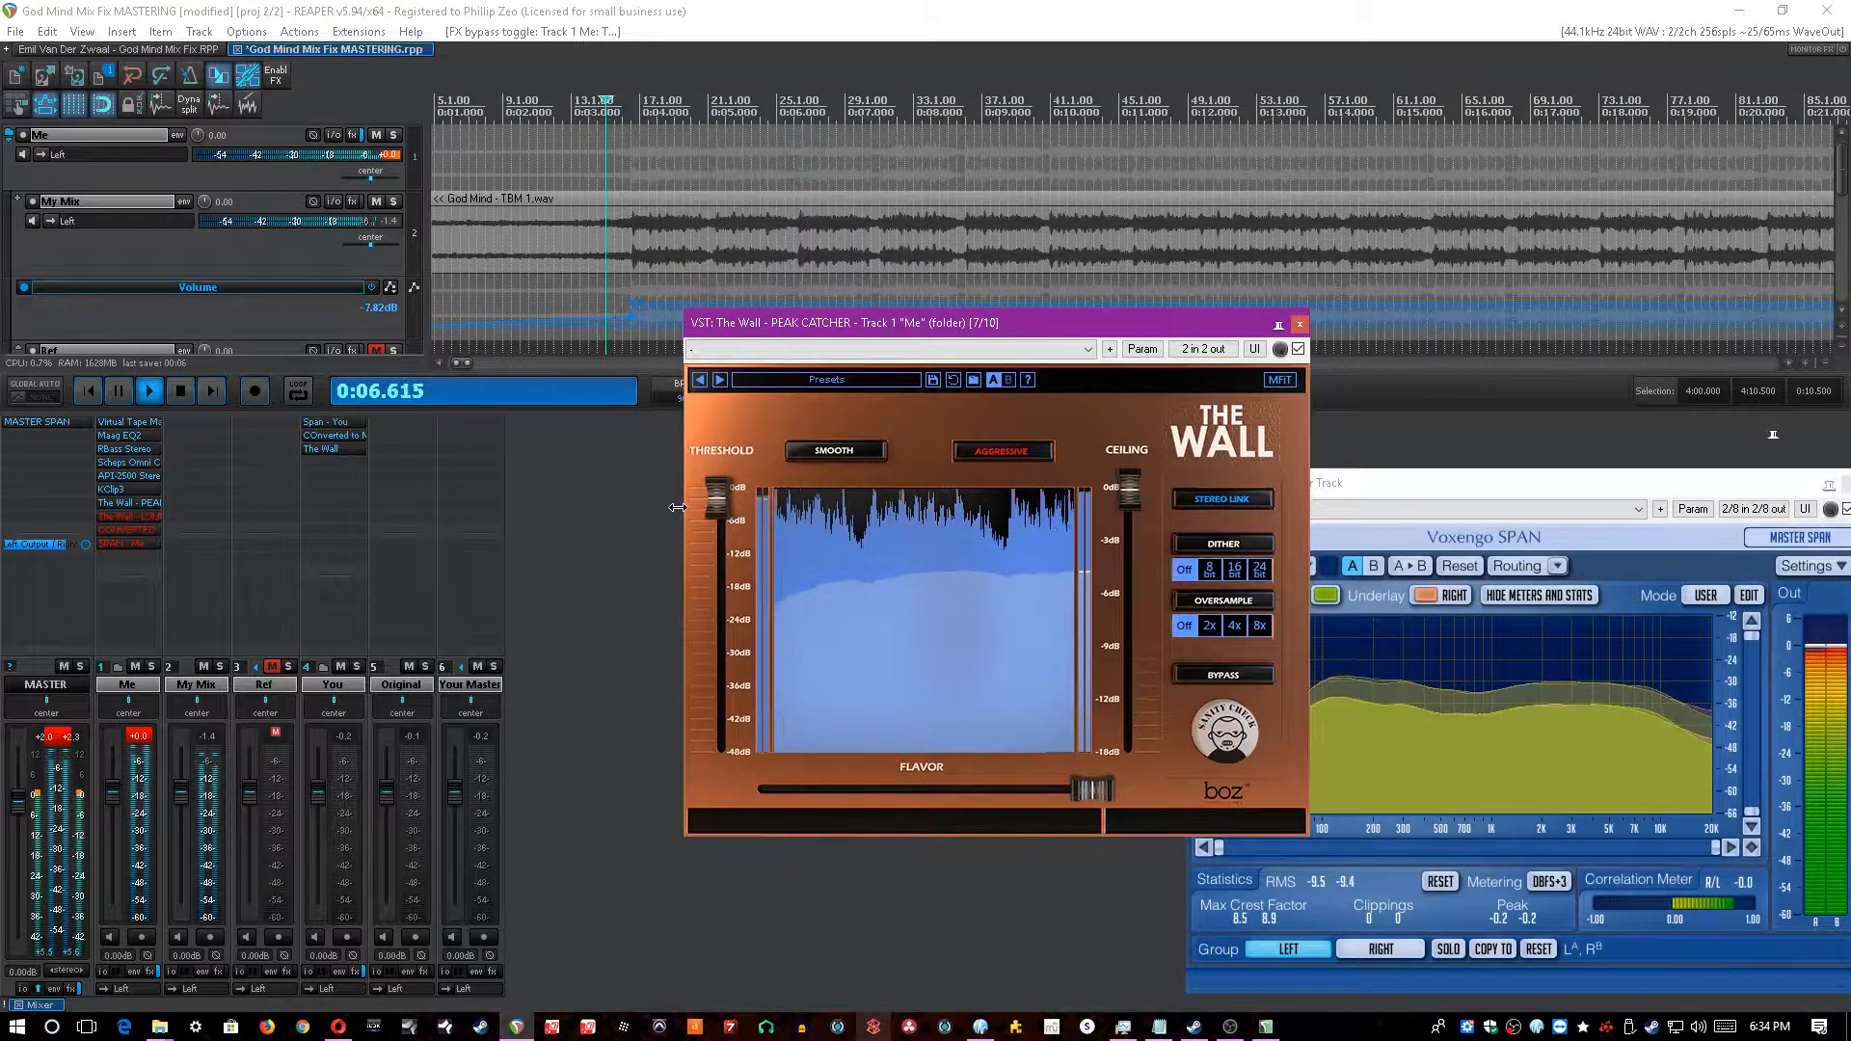
key("space")
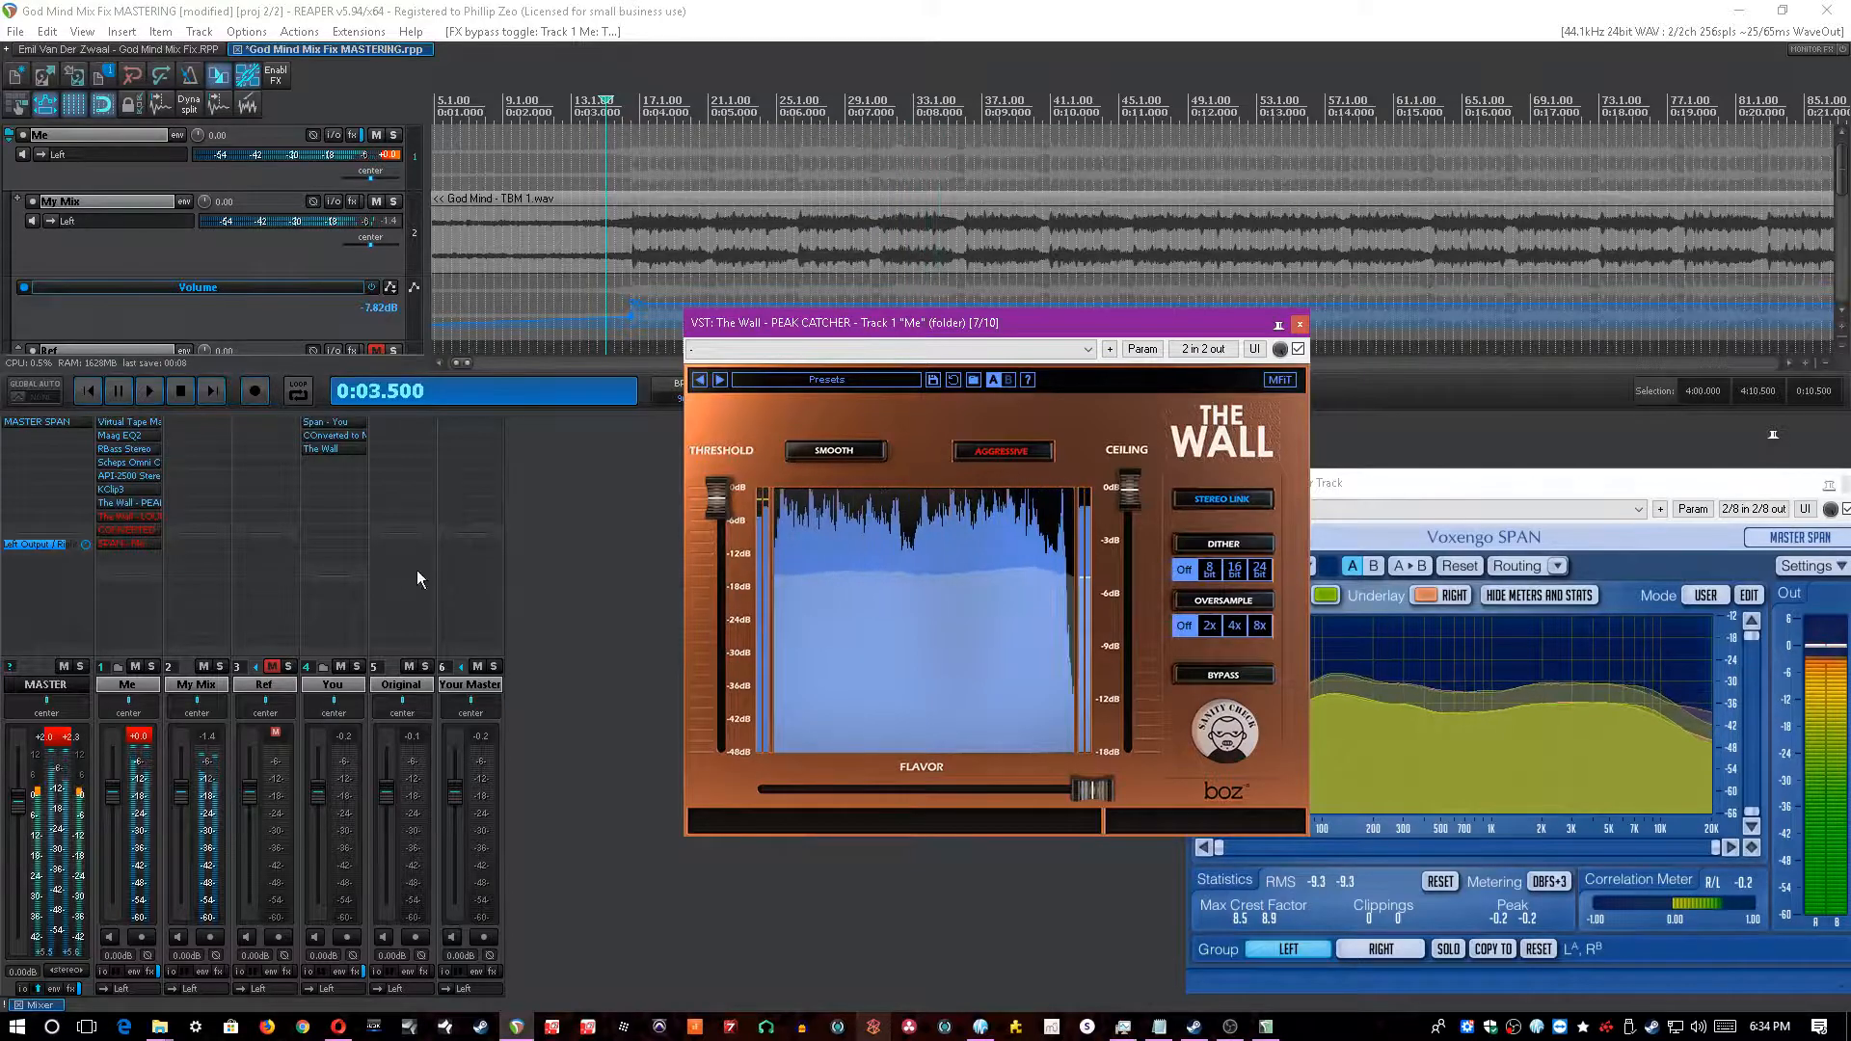
- Enable The Wall - LOUDERIZER on the Me track and watch its limiting during repeated playback from 0:03.500
left_click(137, 519)
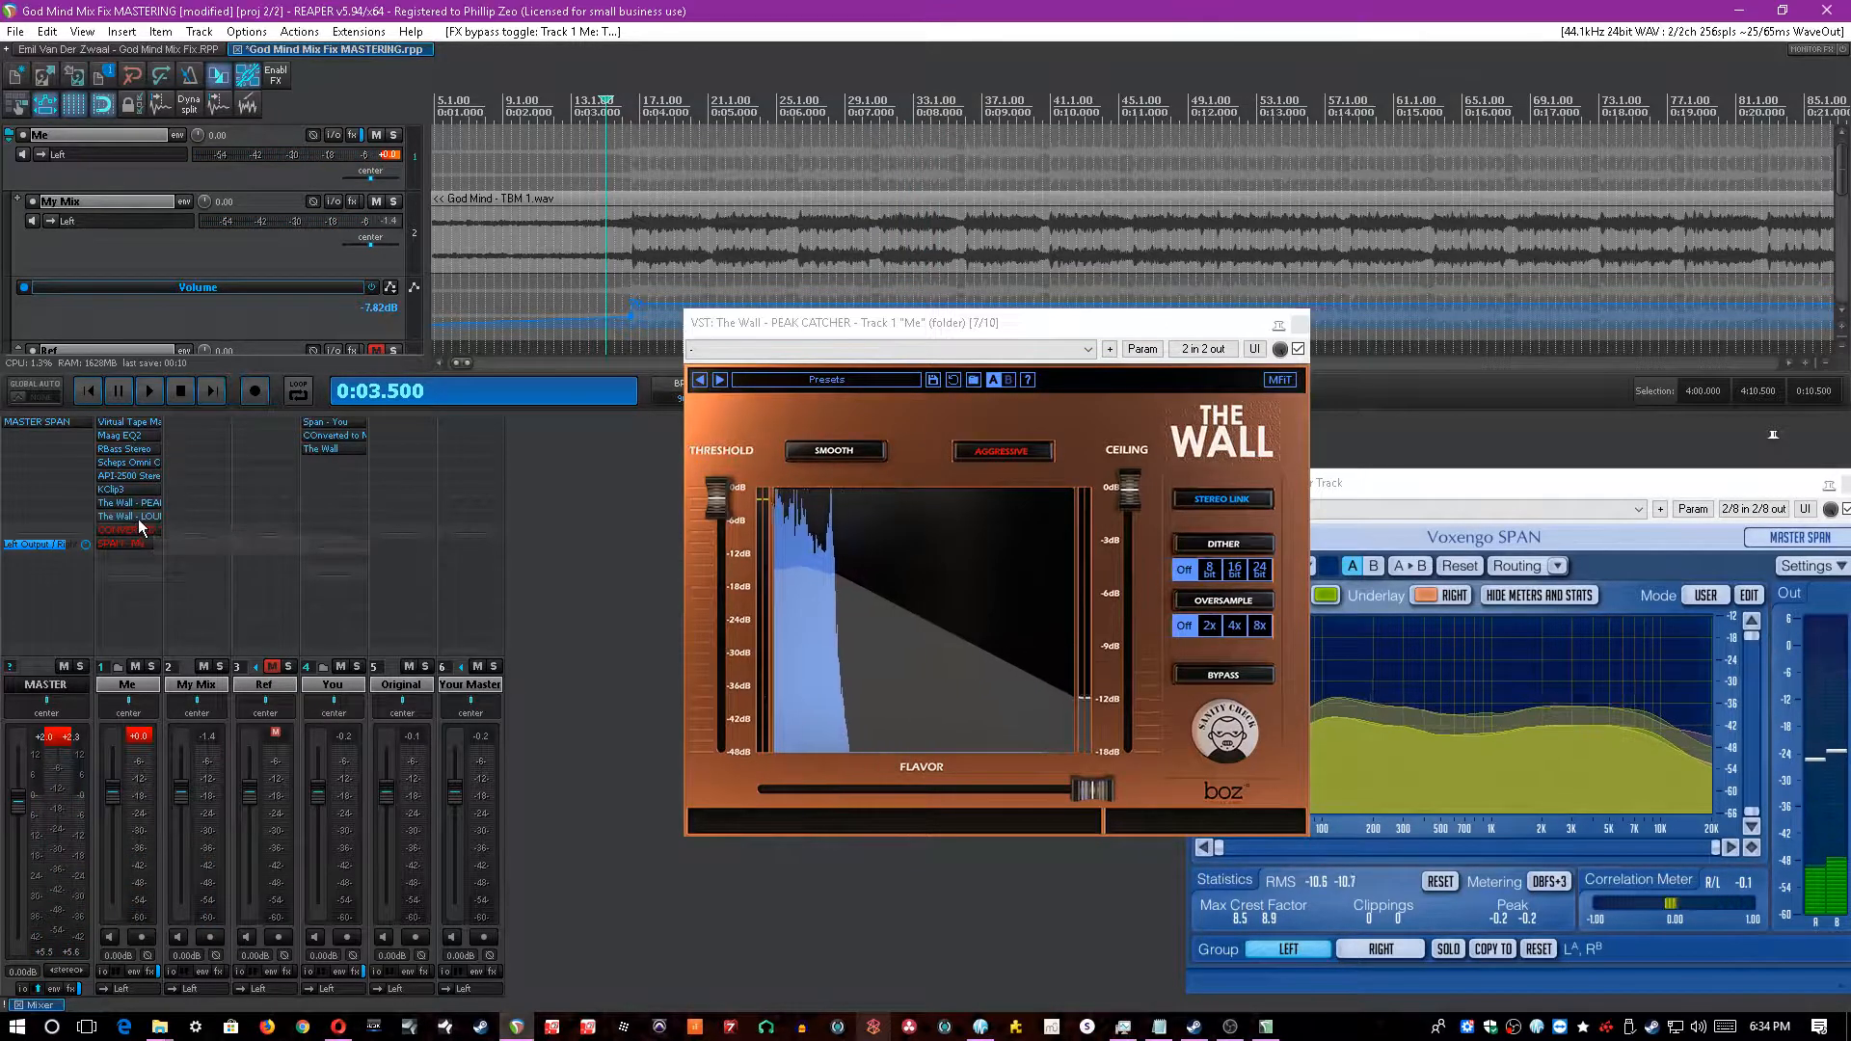
left_click(137, 519)
left_click(885, 8)
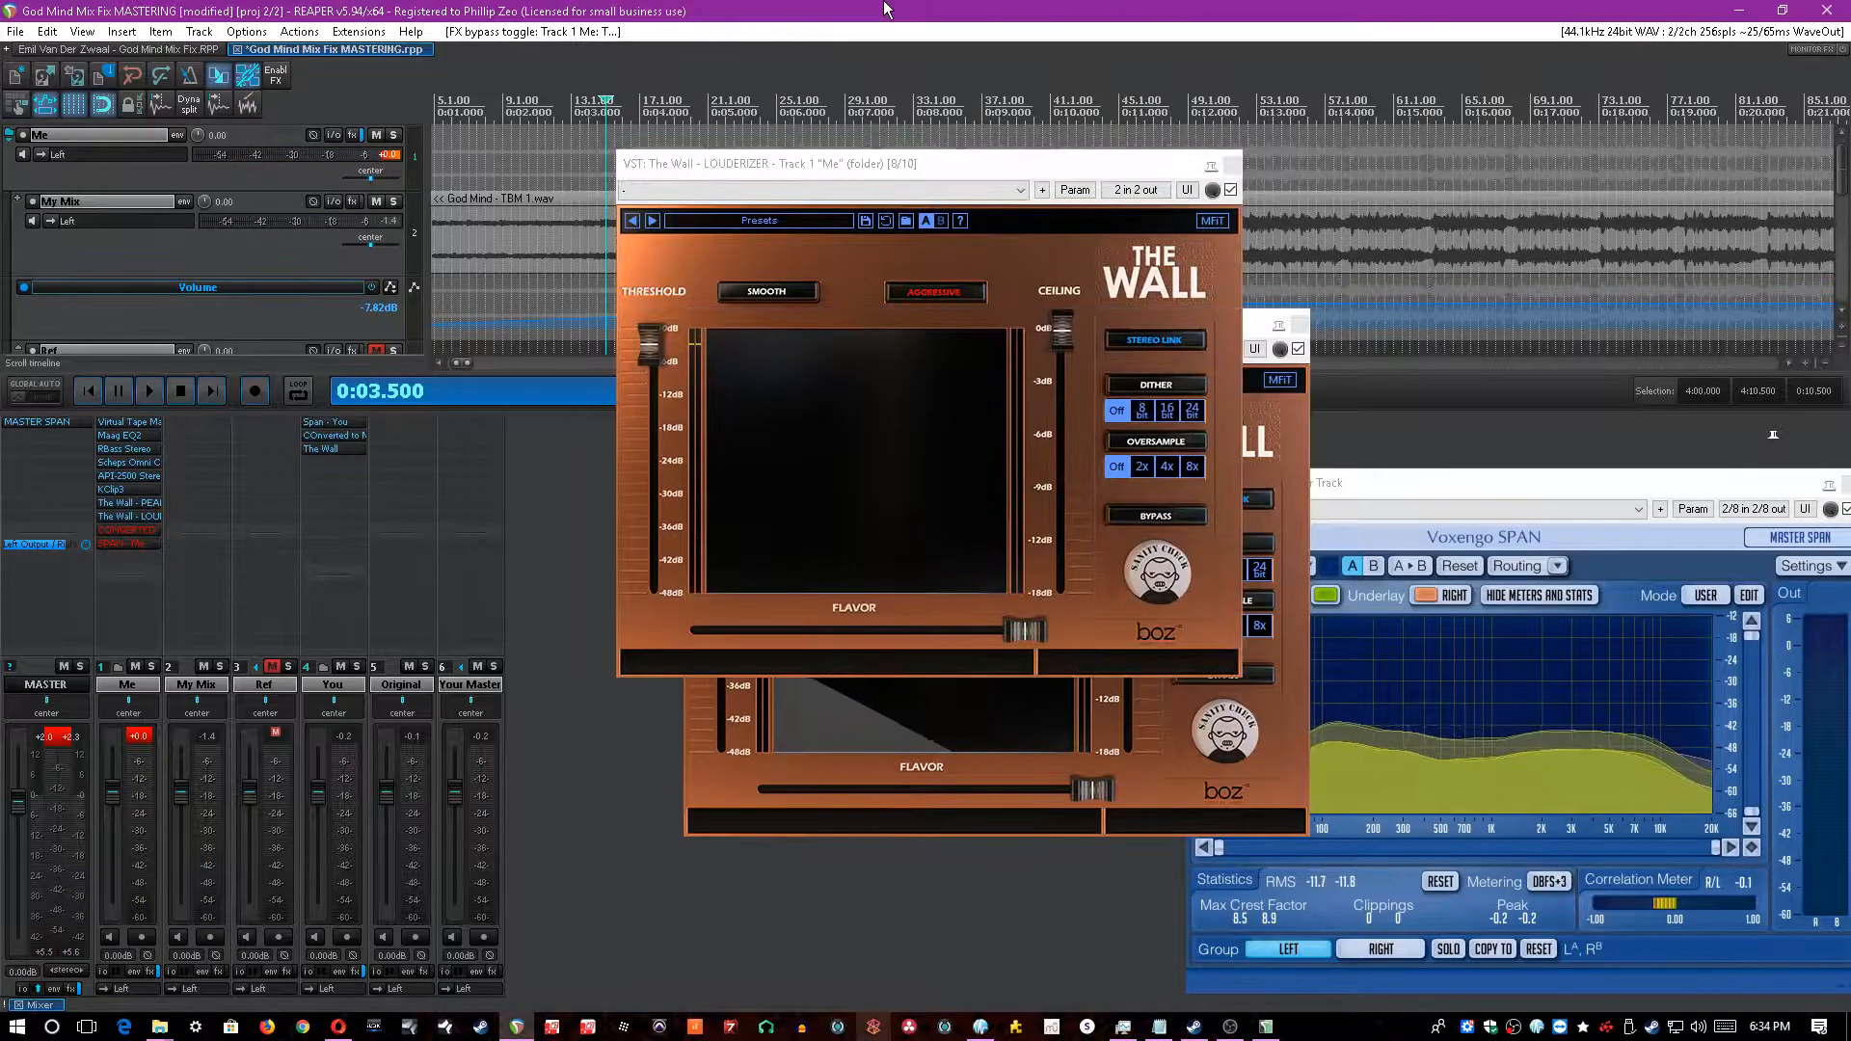
key("space")
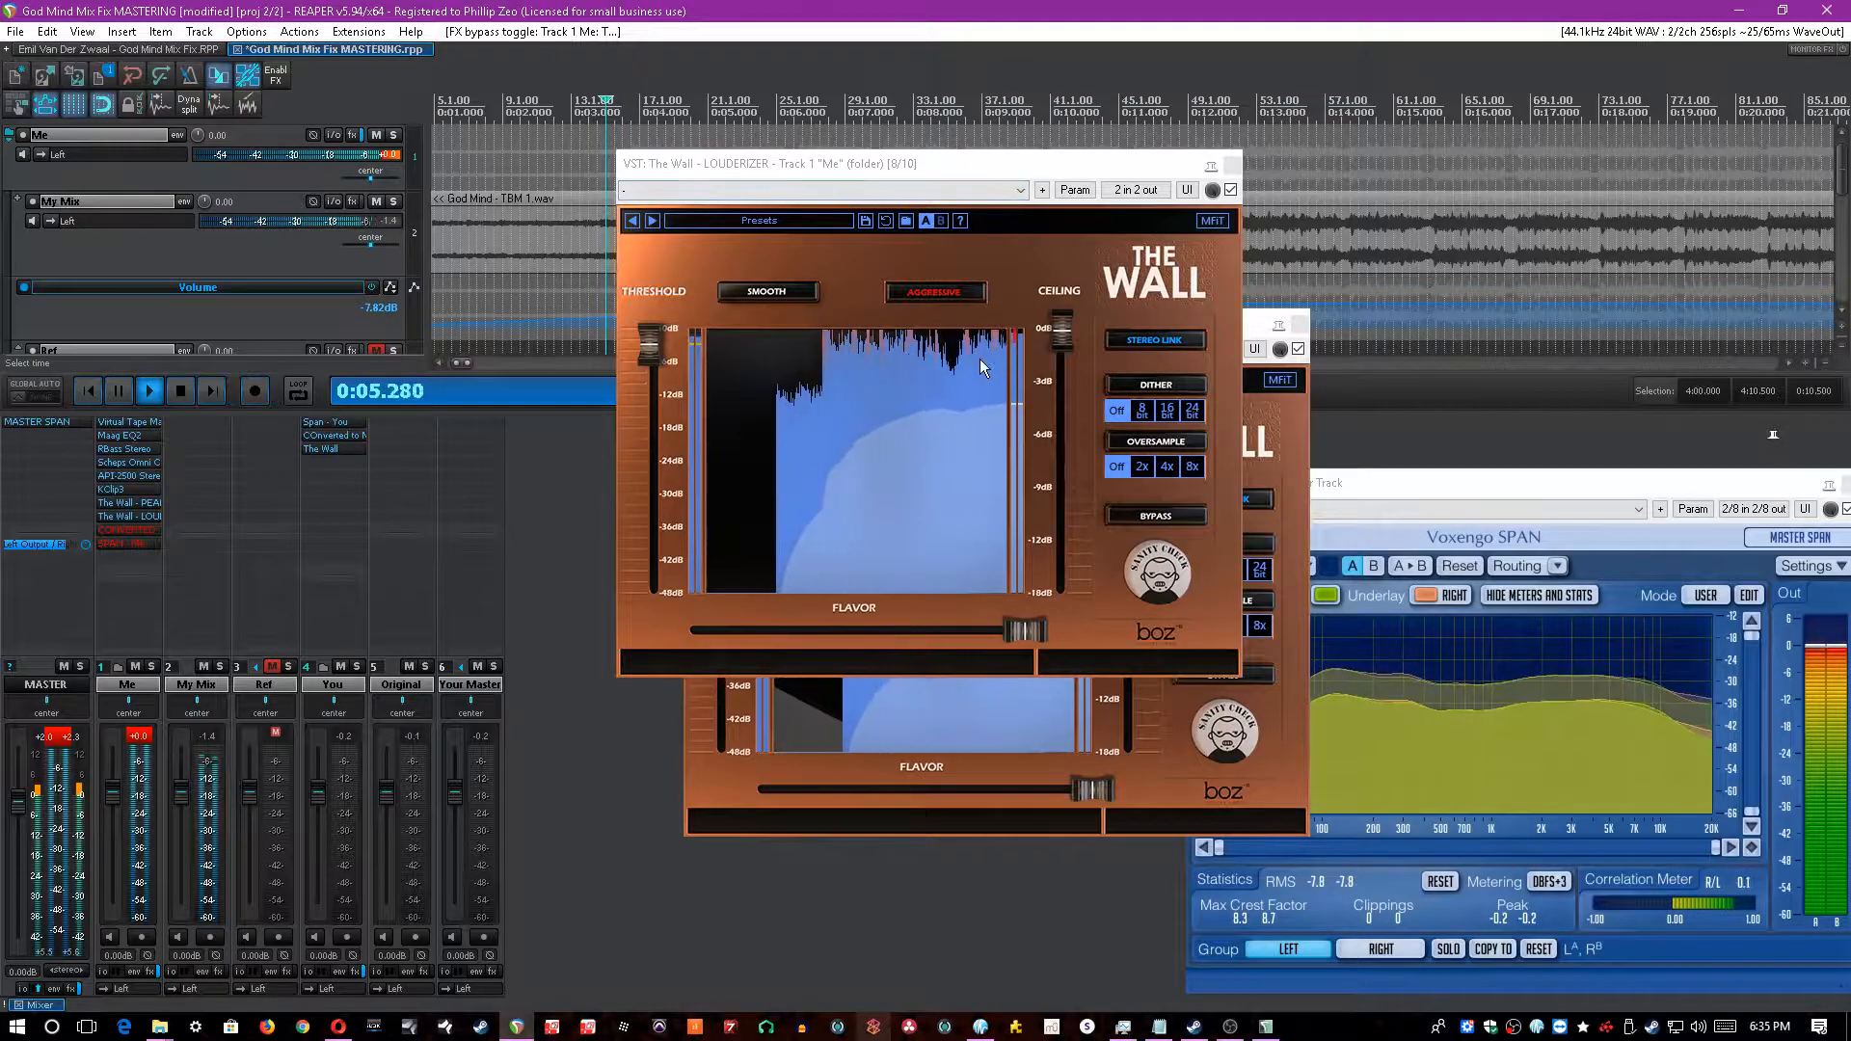
key("space")
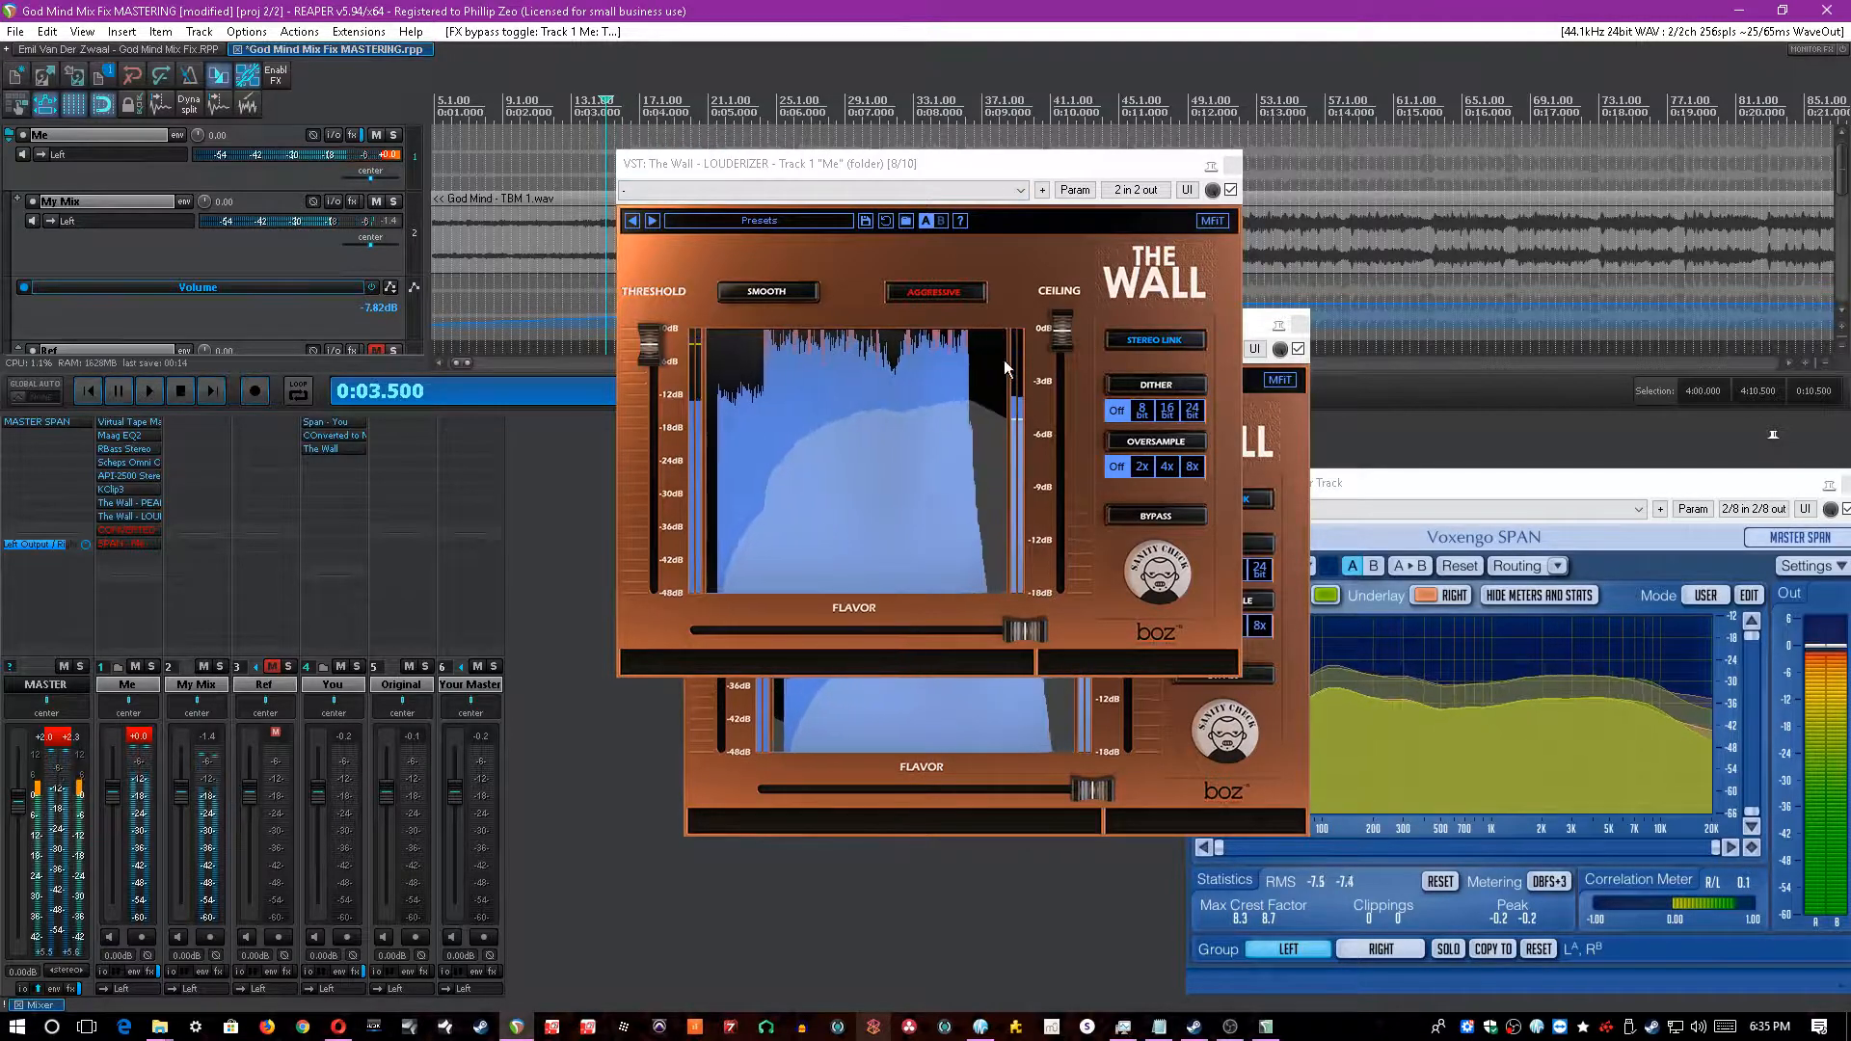
key("space")
- Close both The Wall windows, reset the statistics in MASTER SPAN during playback, and save the project after stopping
left_click(1235, 170)
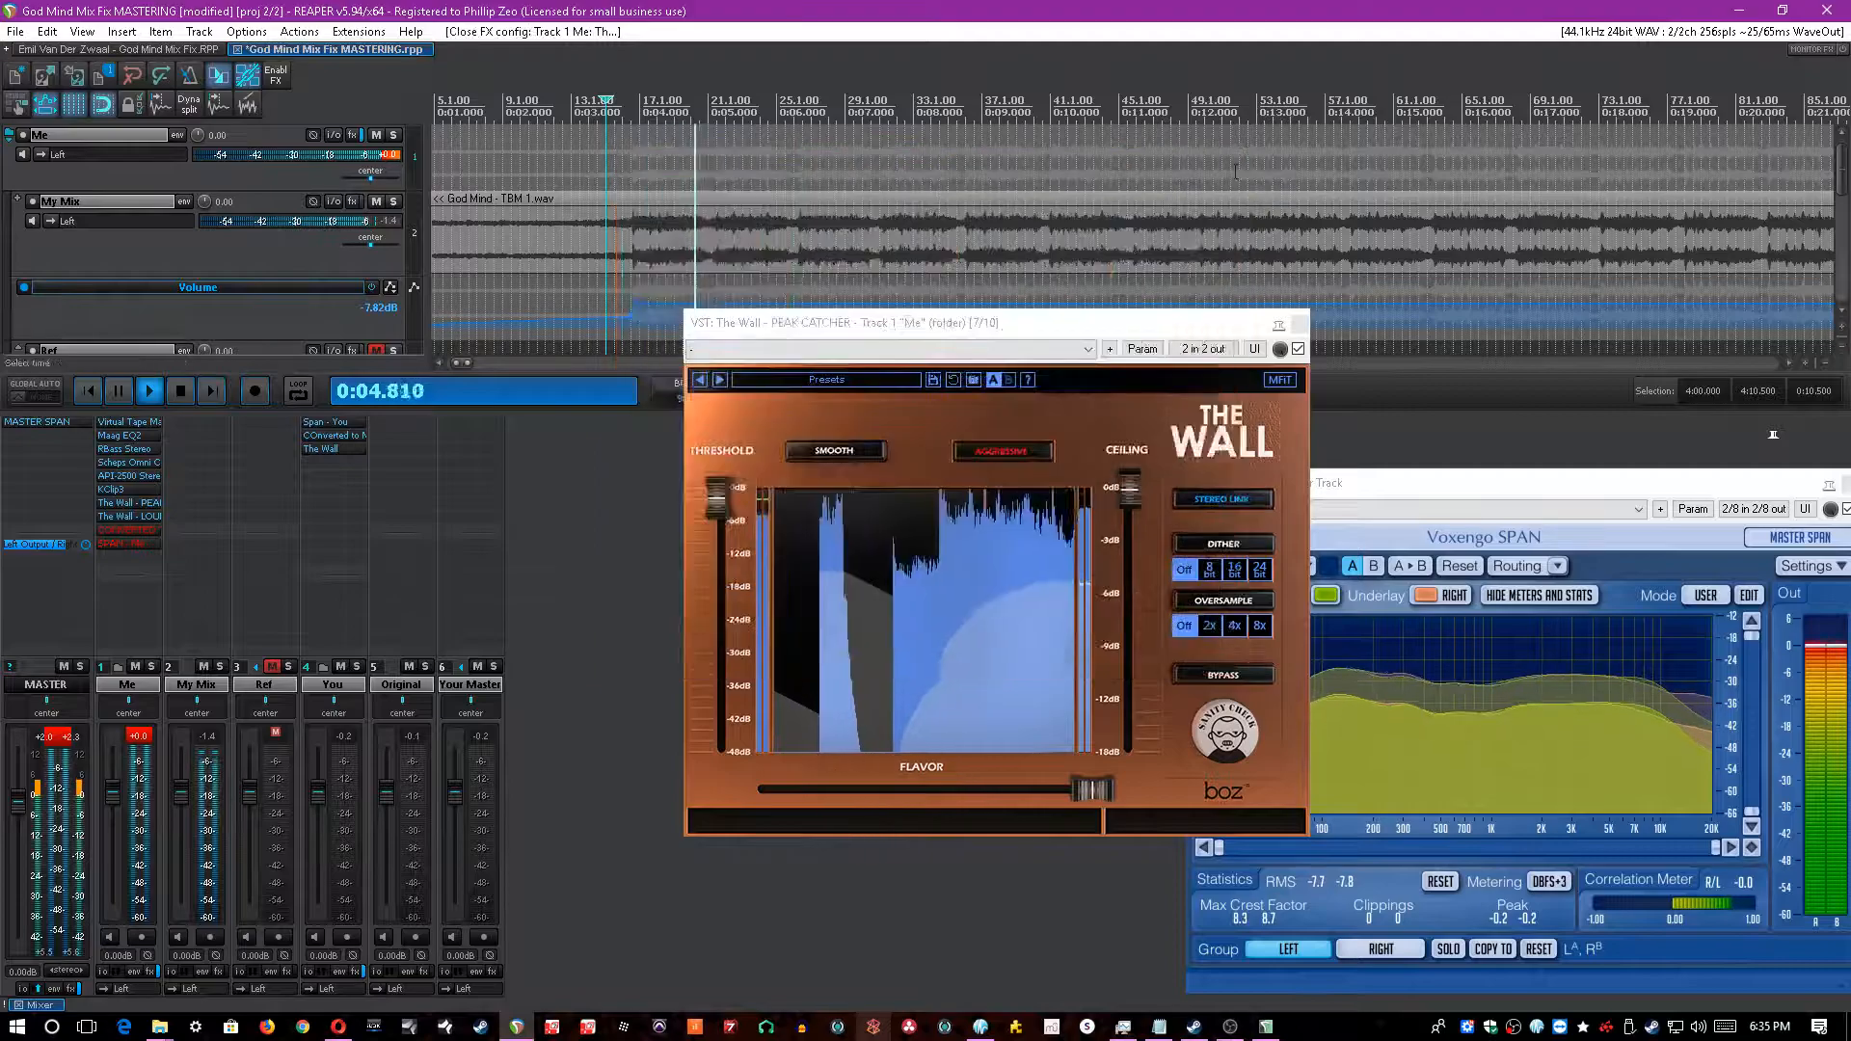
left_click(1297, 322)
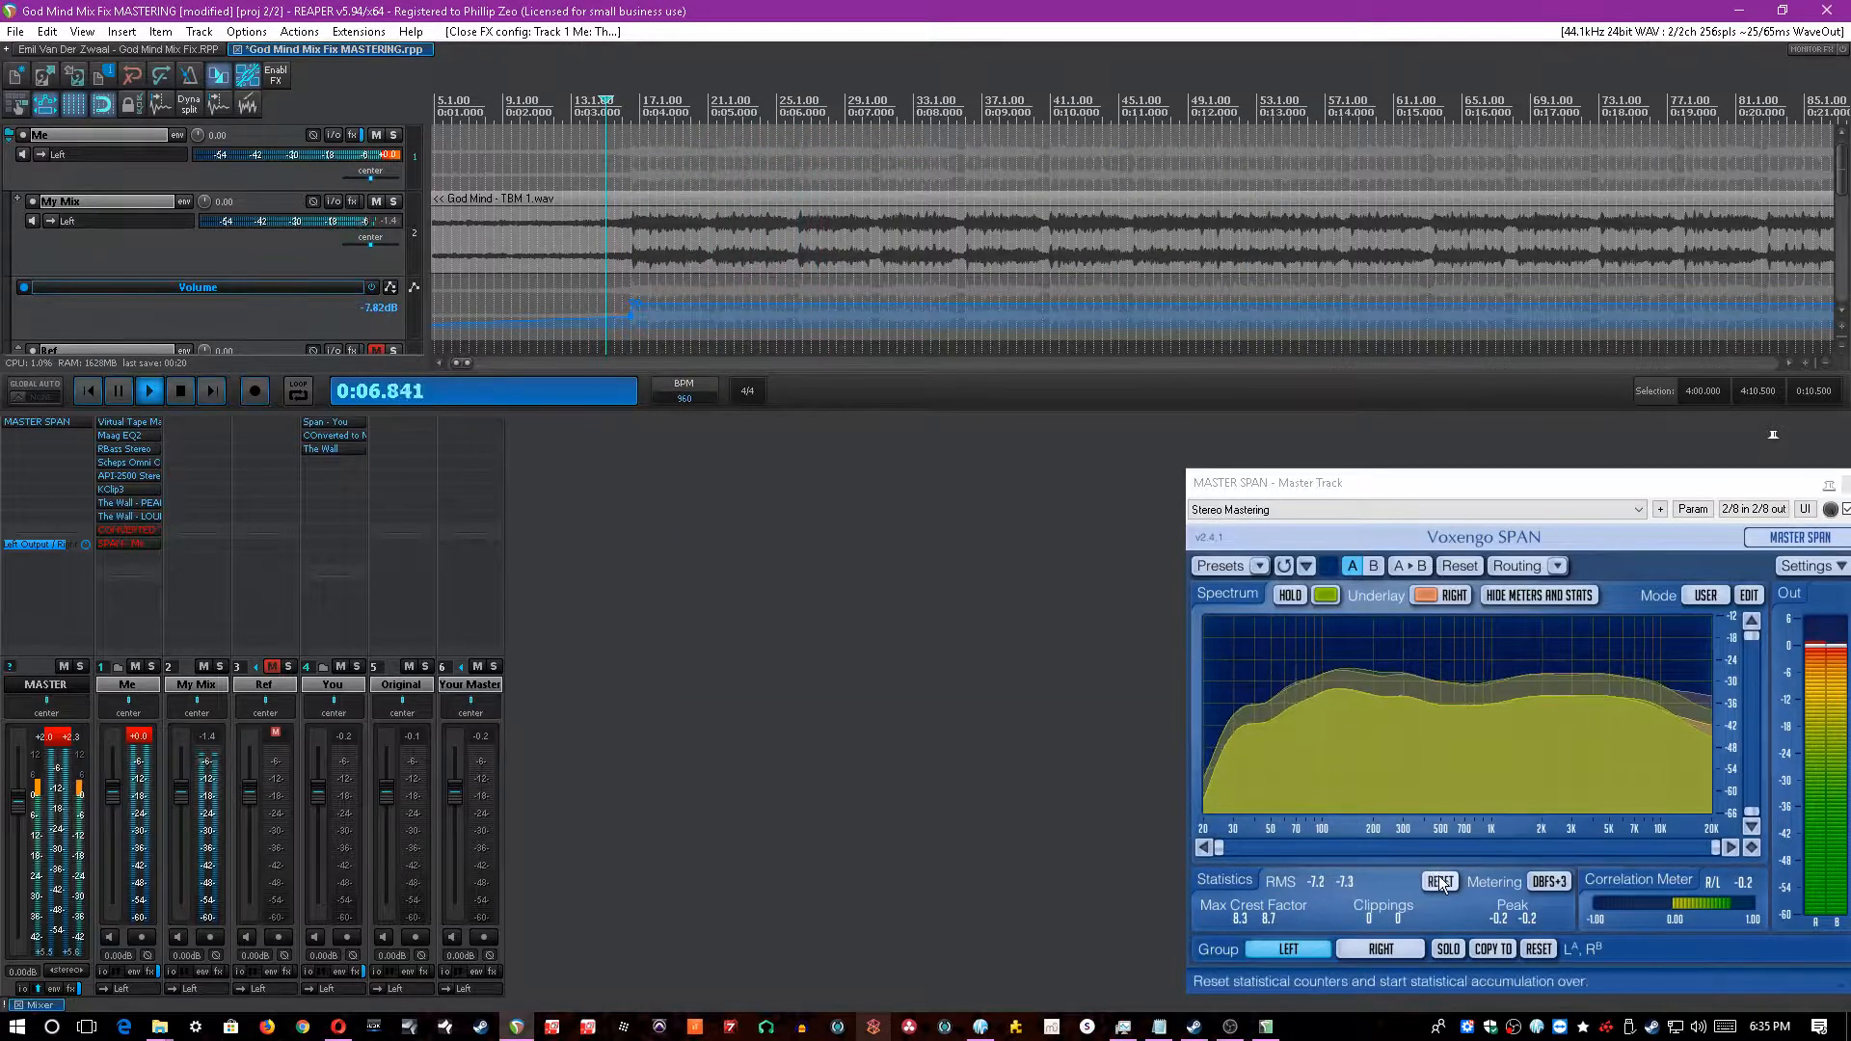
left_click(1440, 883)
key("space")
key("ctrl+s")
- Close the MASTER SPAN window and save the project
left_click_drag(1772, 485, 1596, 484)
left_click(616, 5)
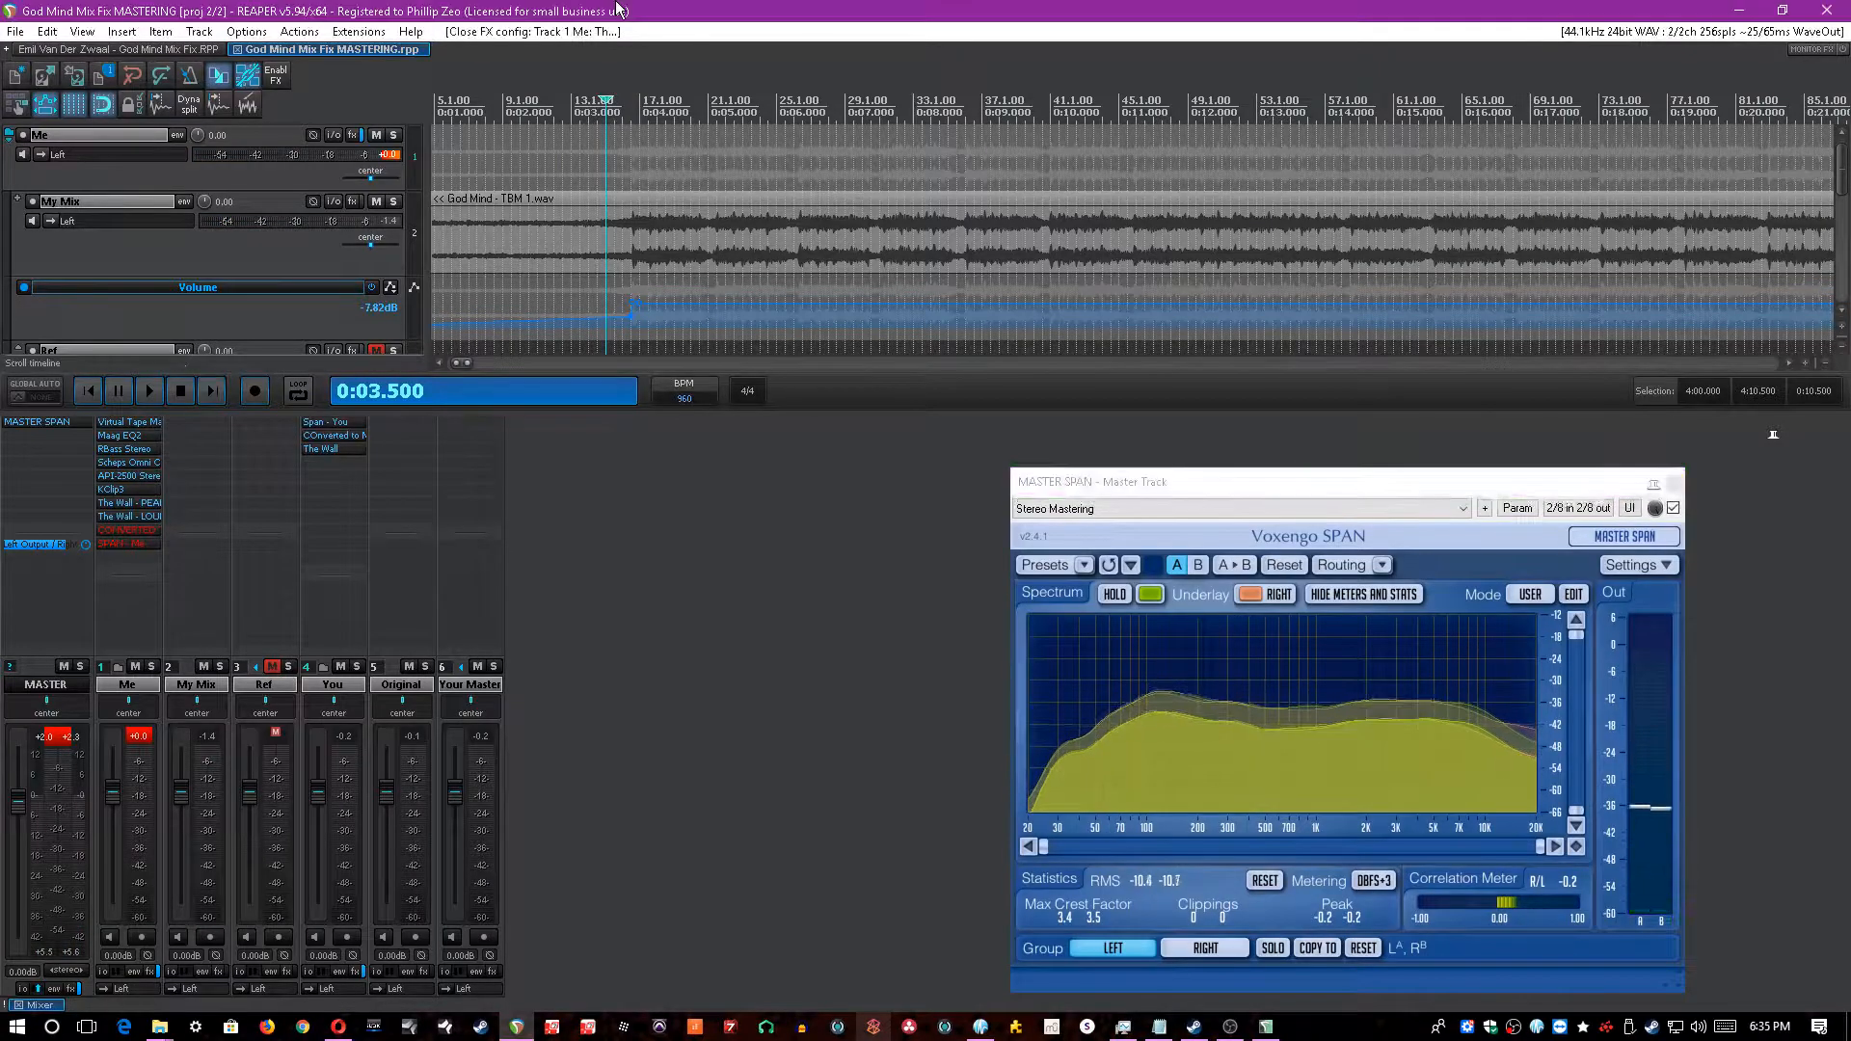
left_click(1674, 482)
scroll(1008, 108, "down", 3)
key("ctrl+s")
- Clear the master peak readings, remove the track selection, and save the project with the You track's items in view
key("minus")
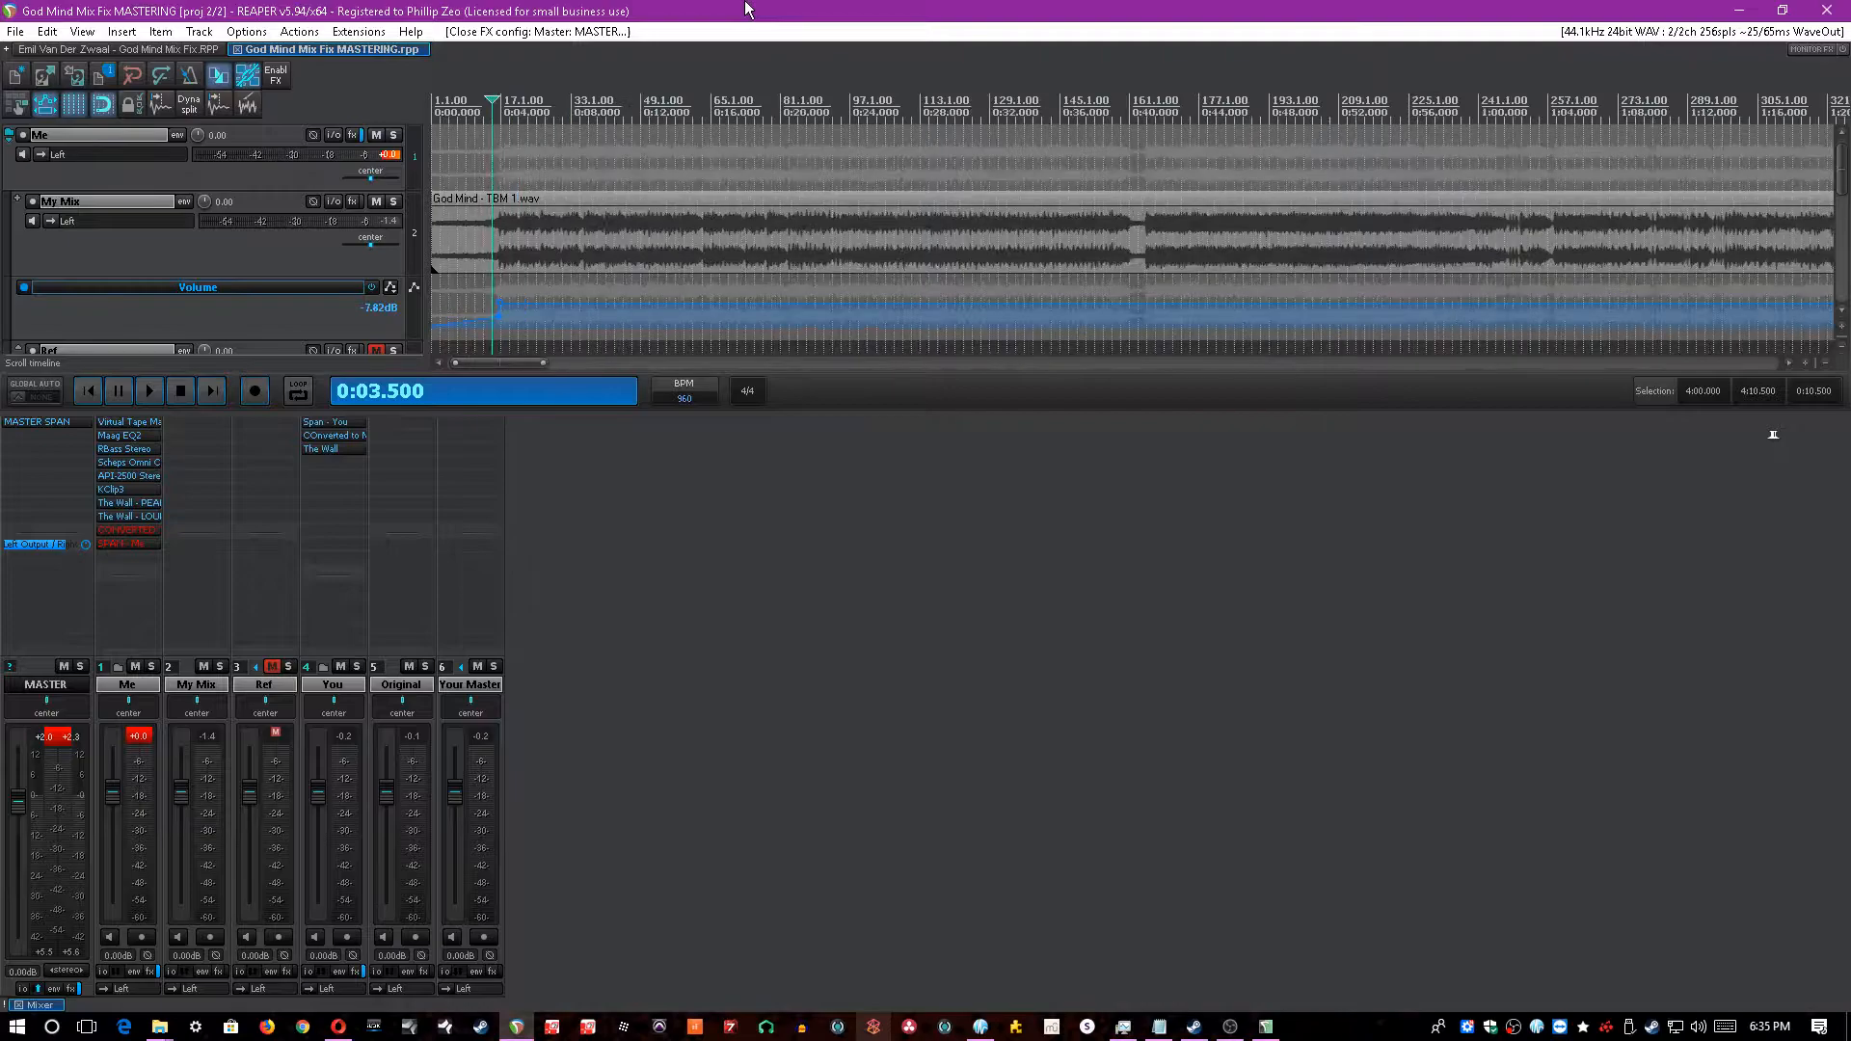
key("minus")
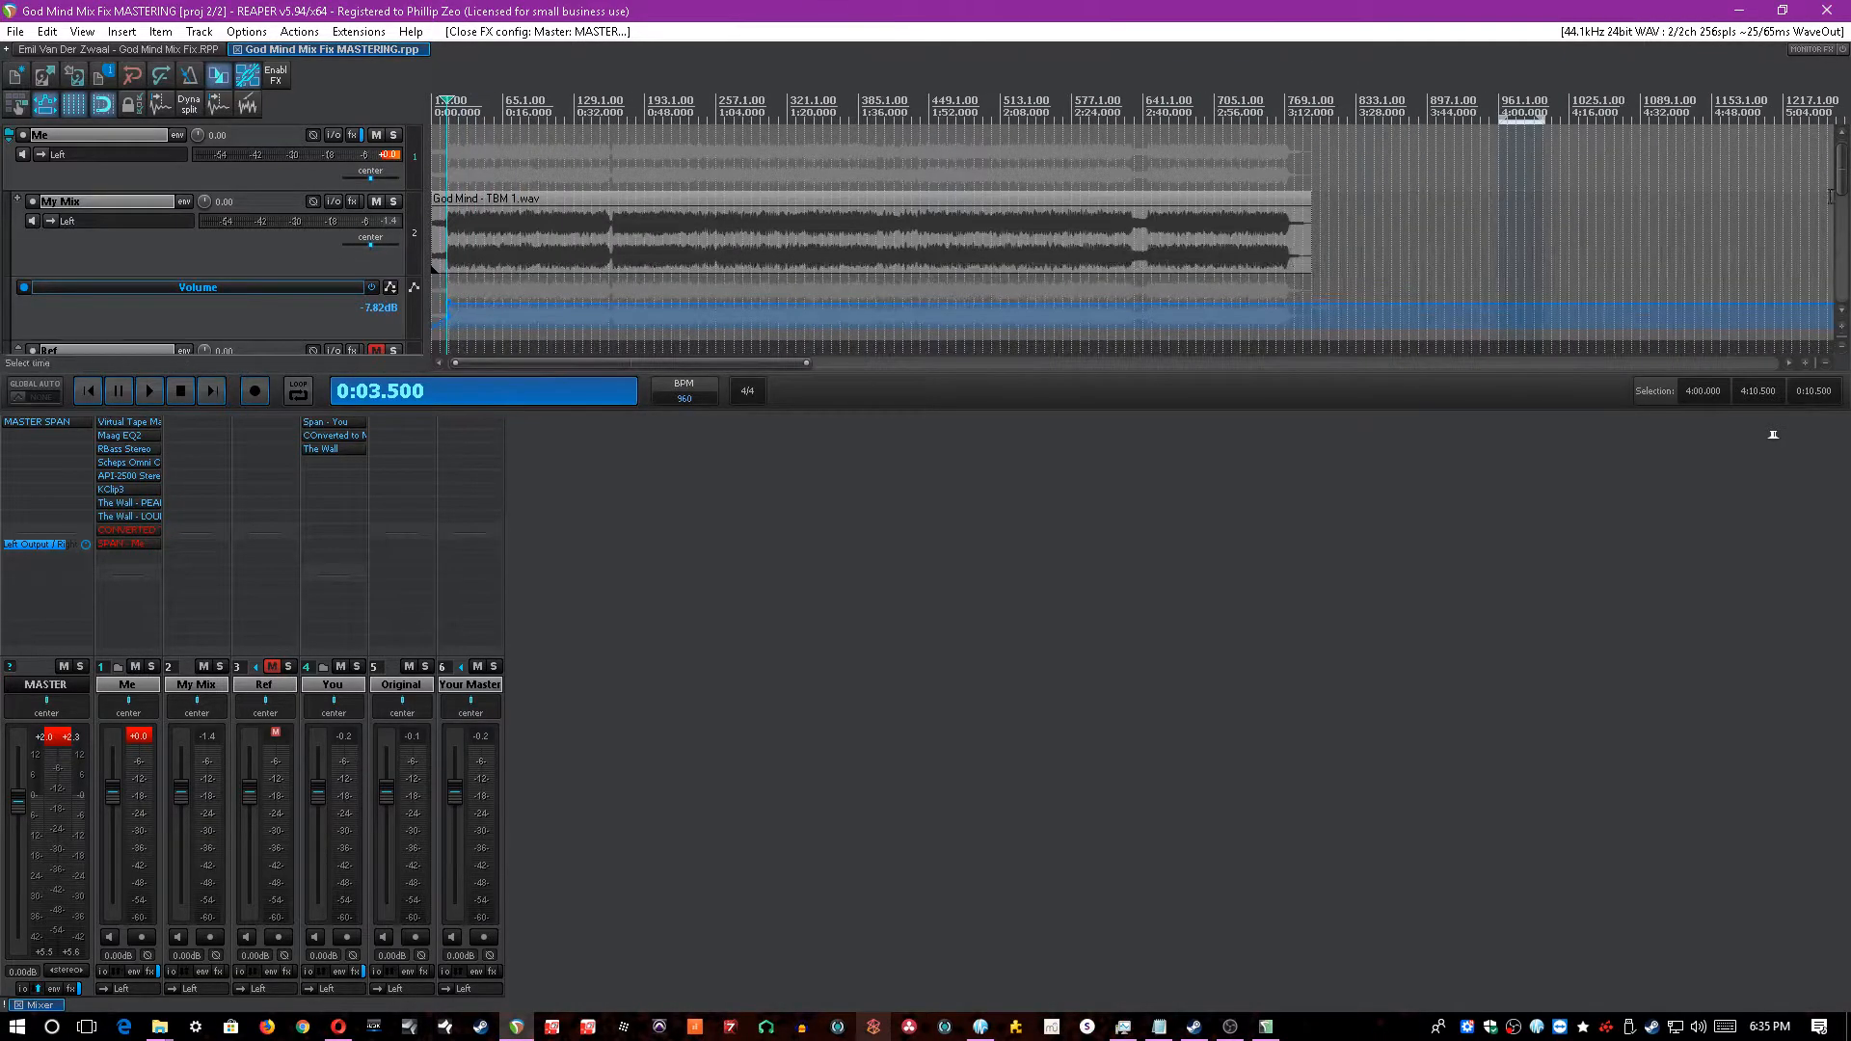
scroll(1836, 181, "down", 3)
key("minus")
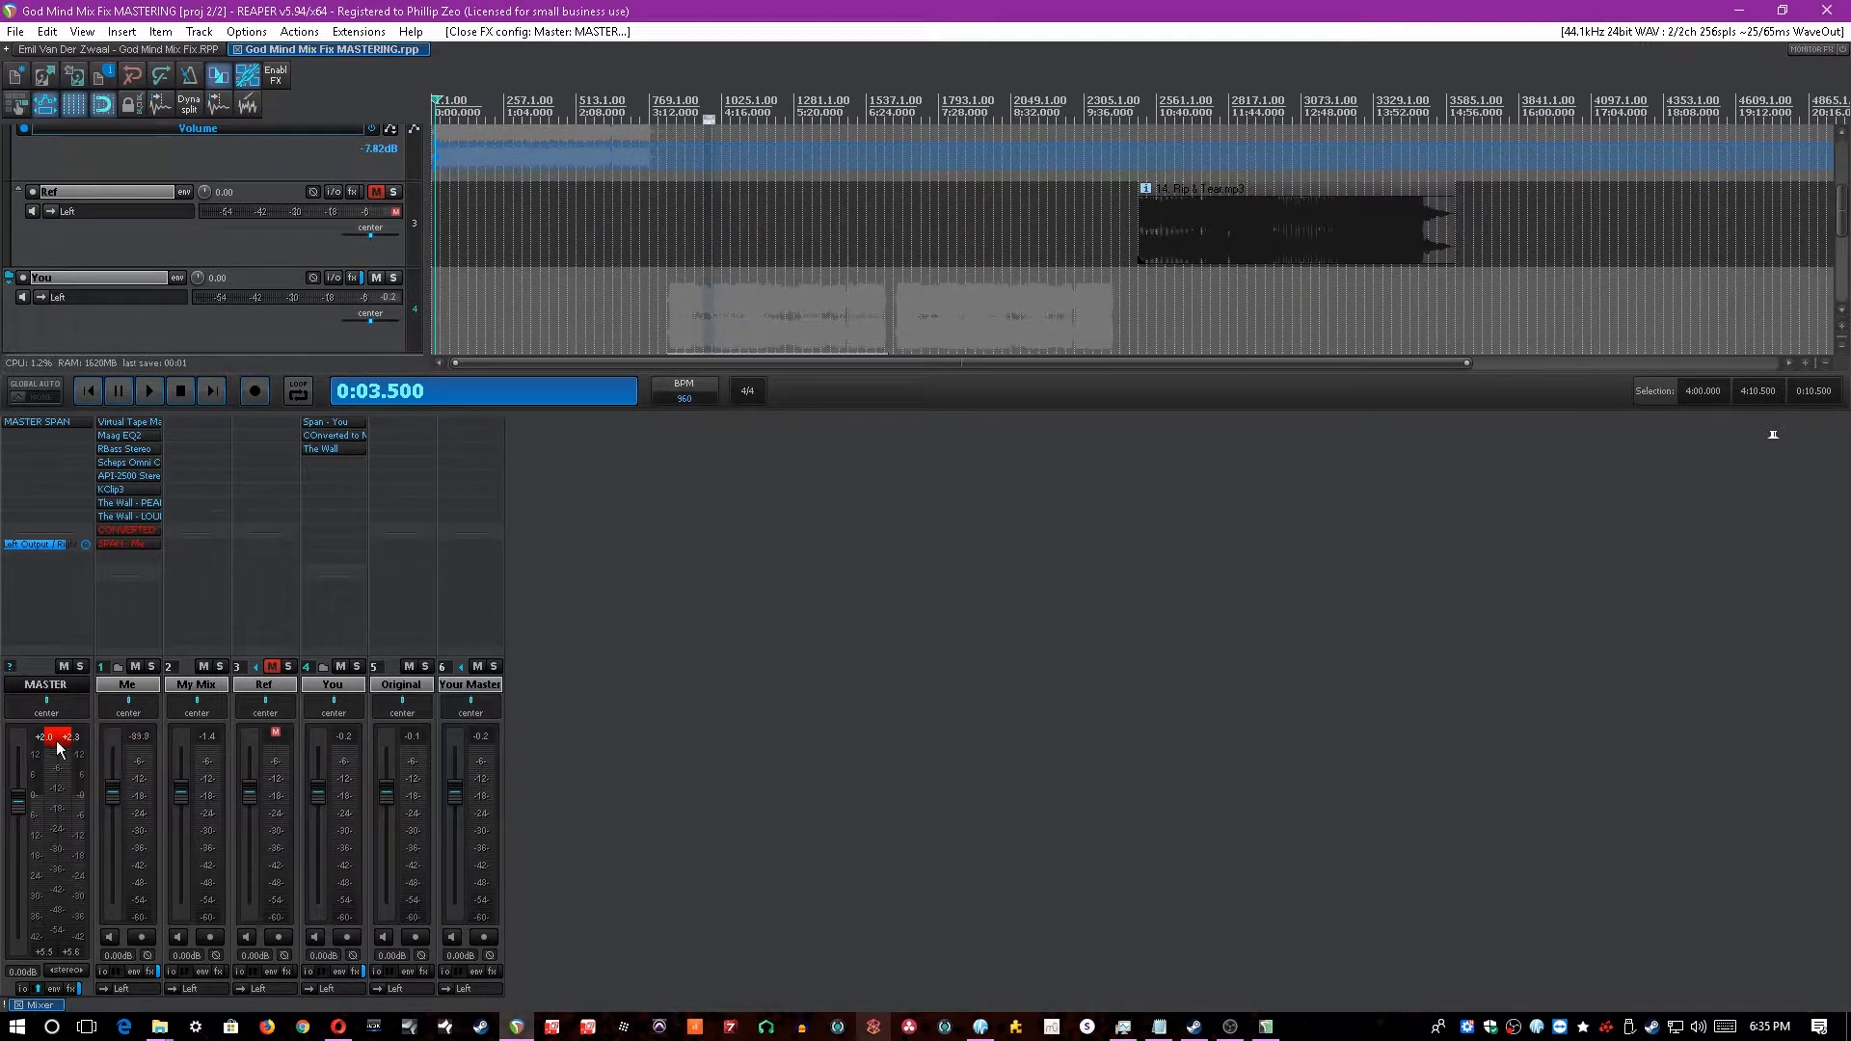
left_click(330, 683)
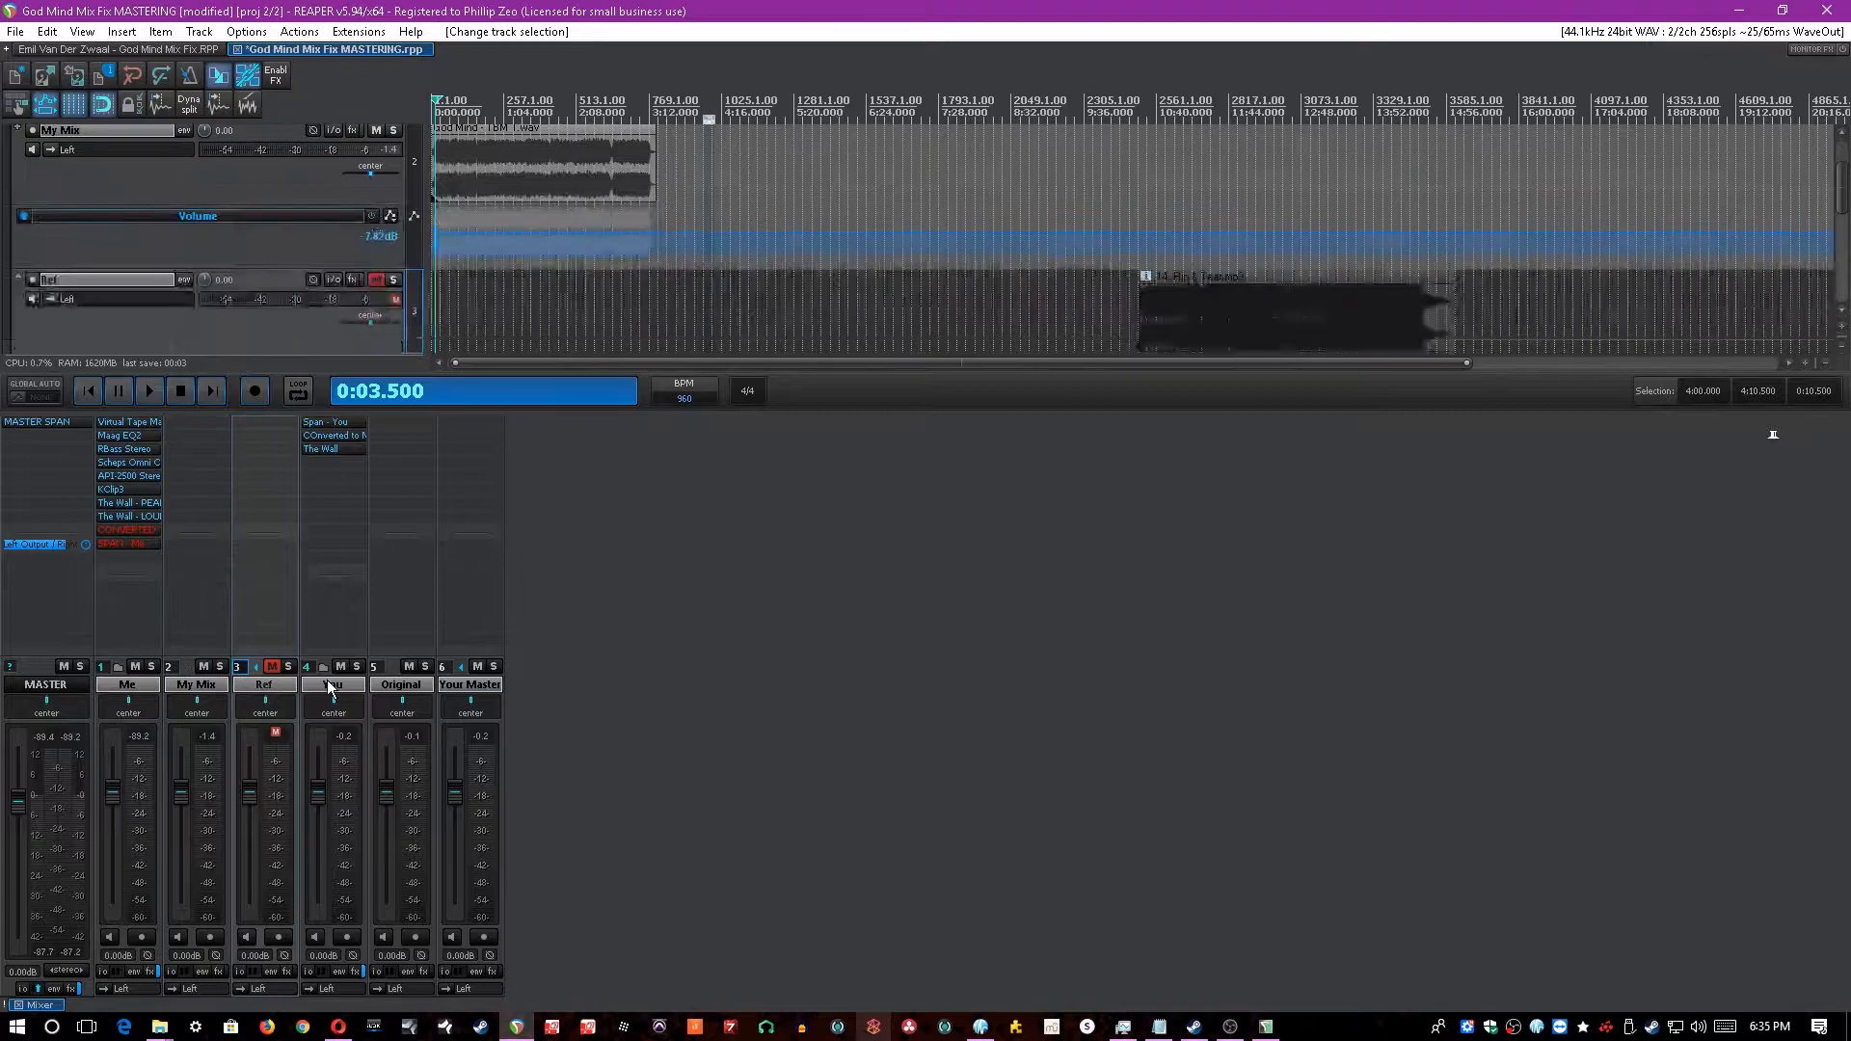
left_click(882, 721)
key("ctrl+s")
key("equal")
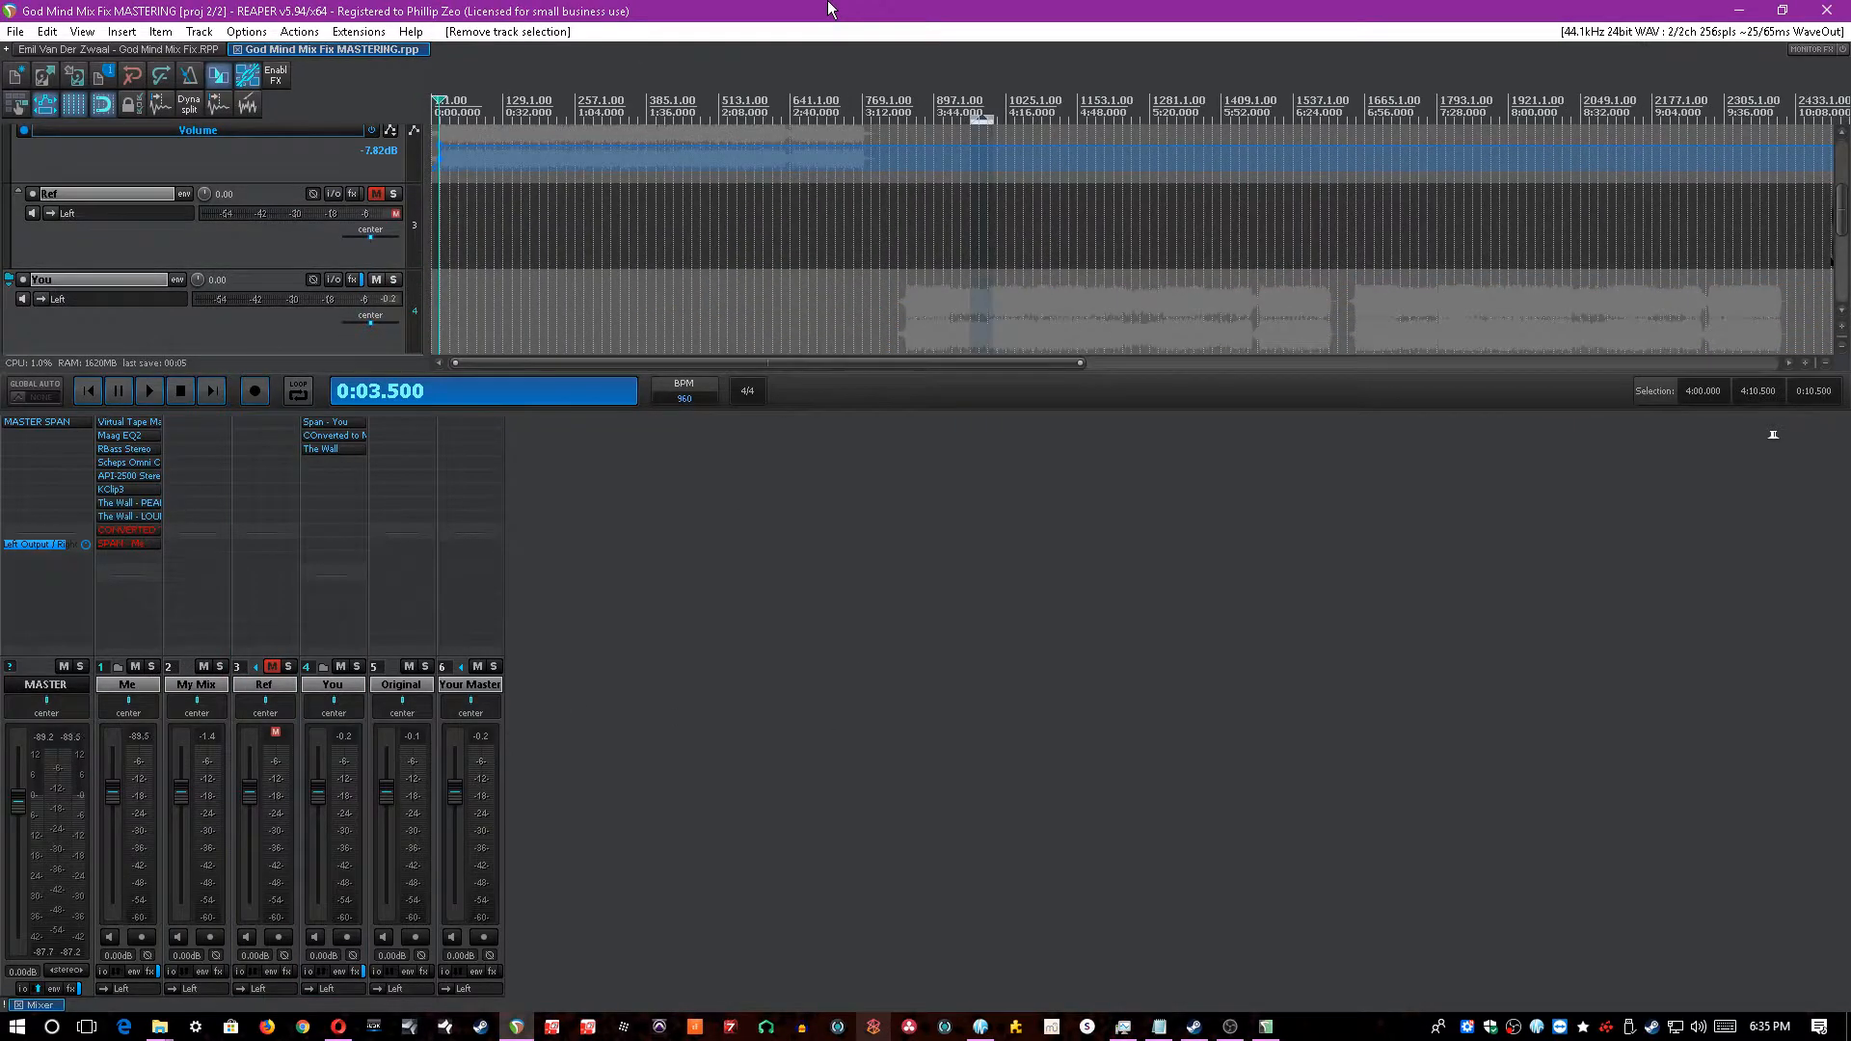